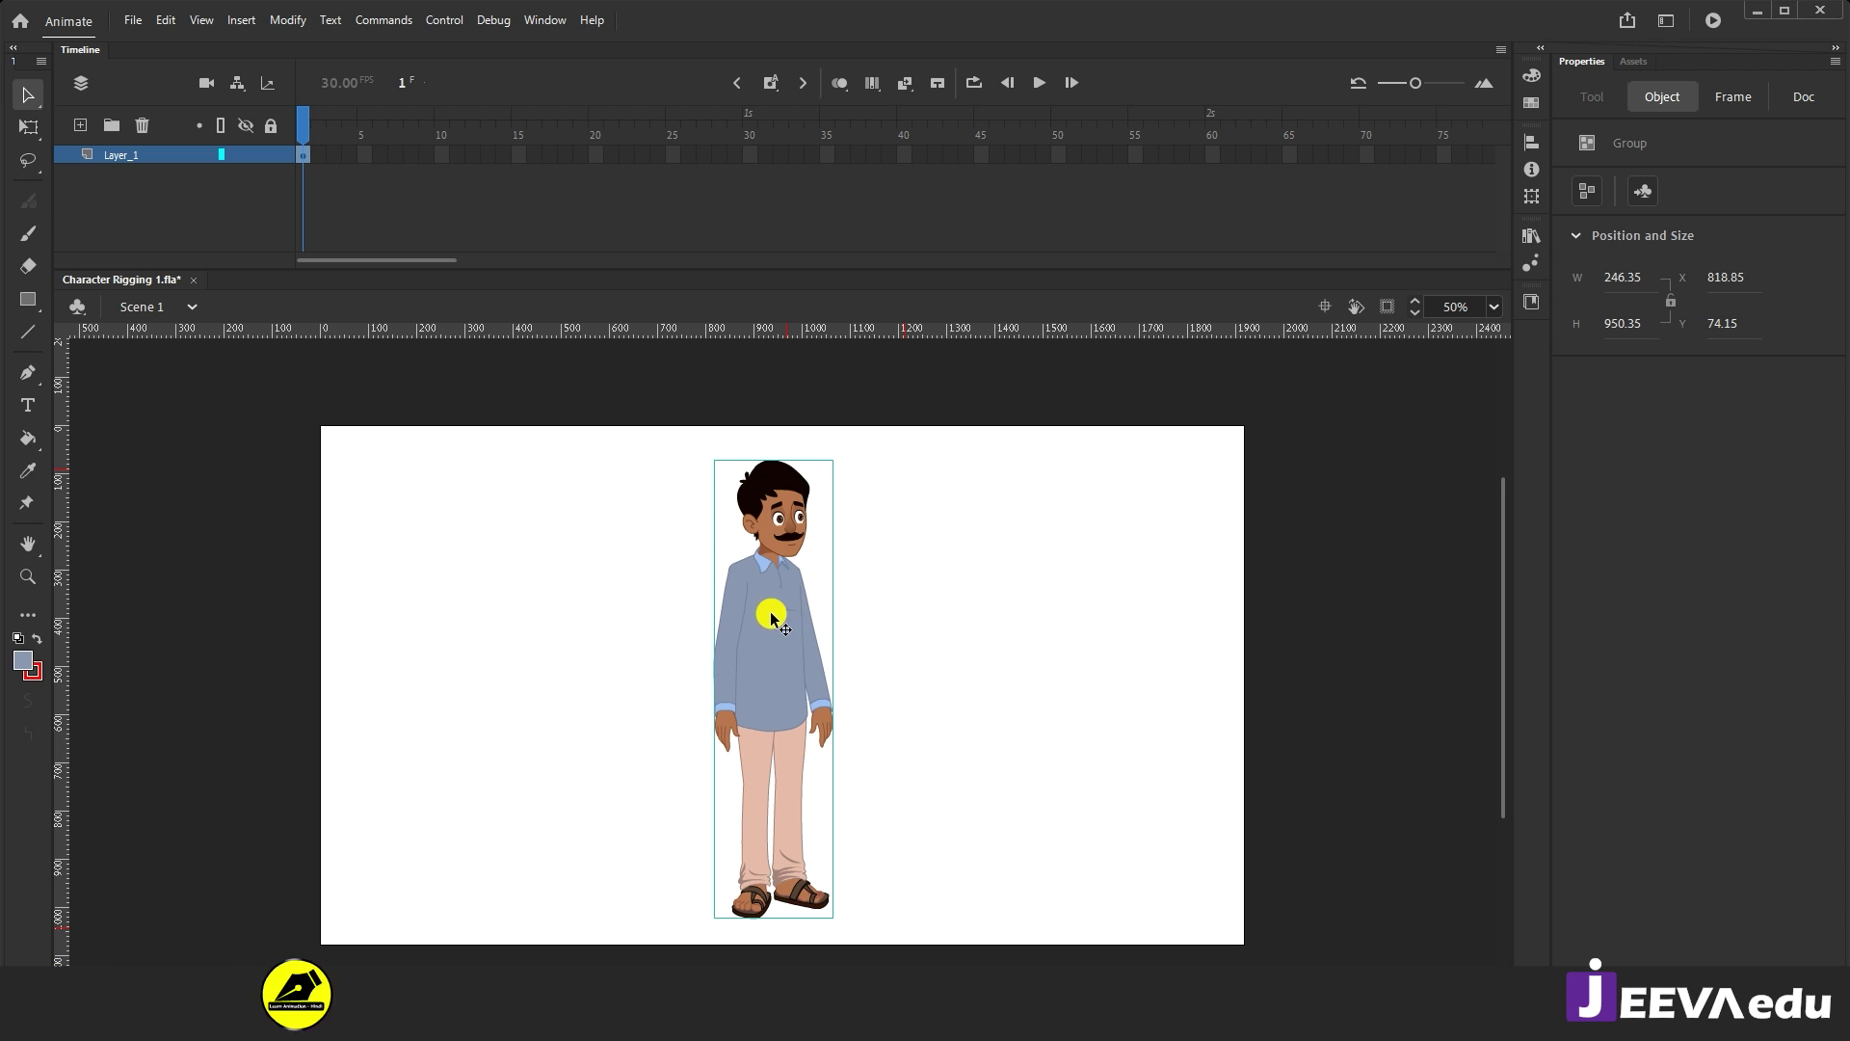
Step: Ungroup the whole character into its separate body-part groups
key(ctrl+shift+g)
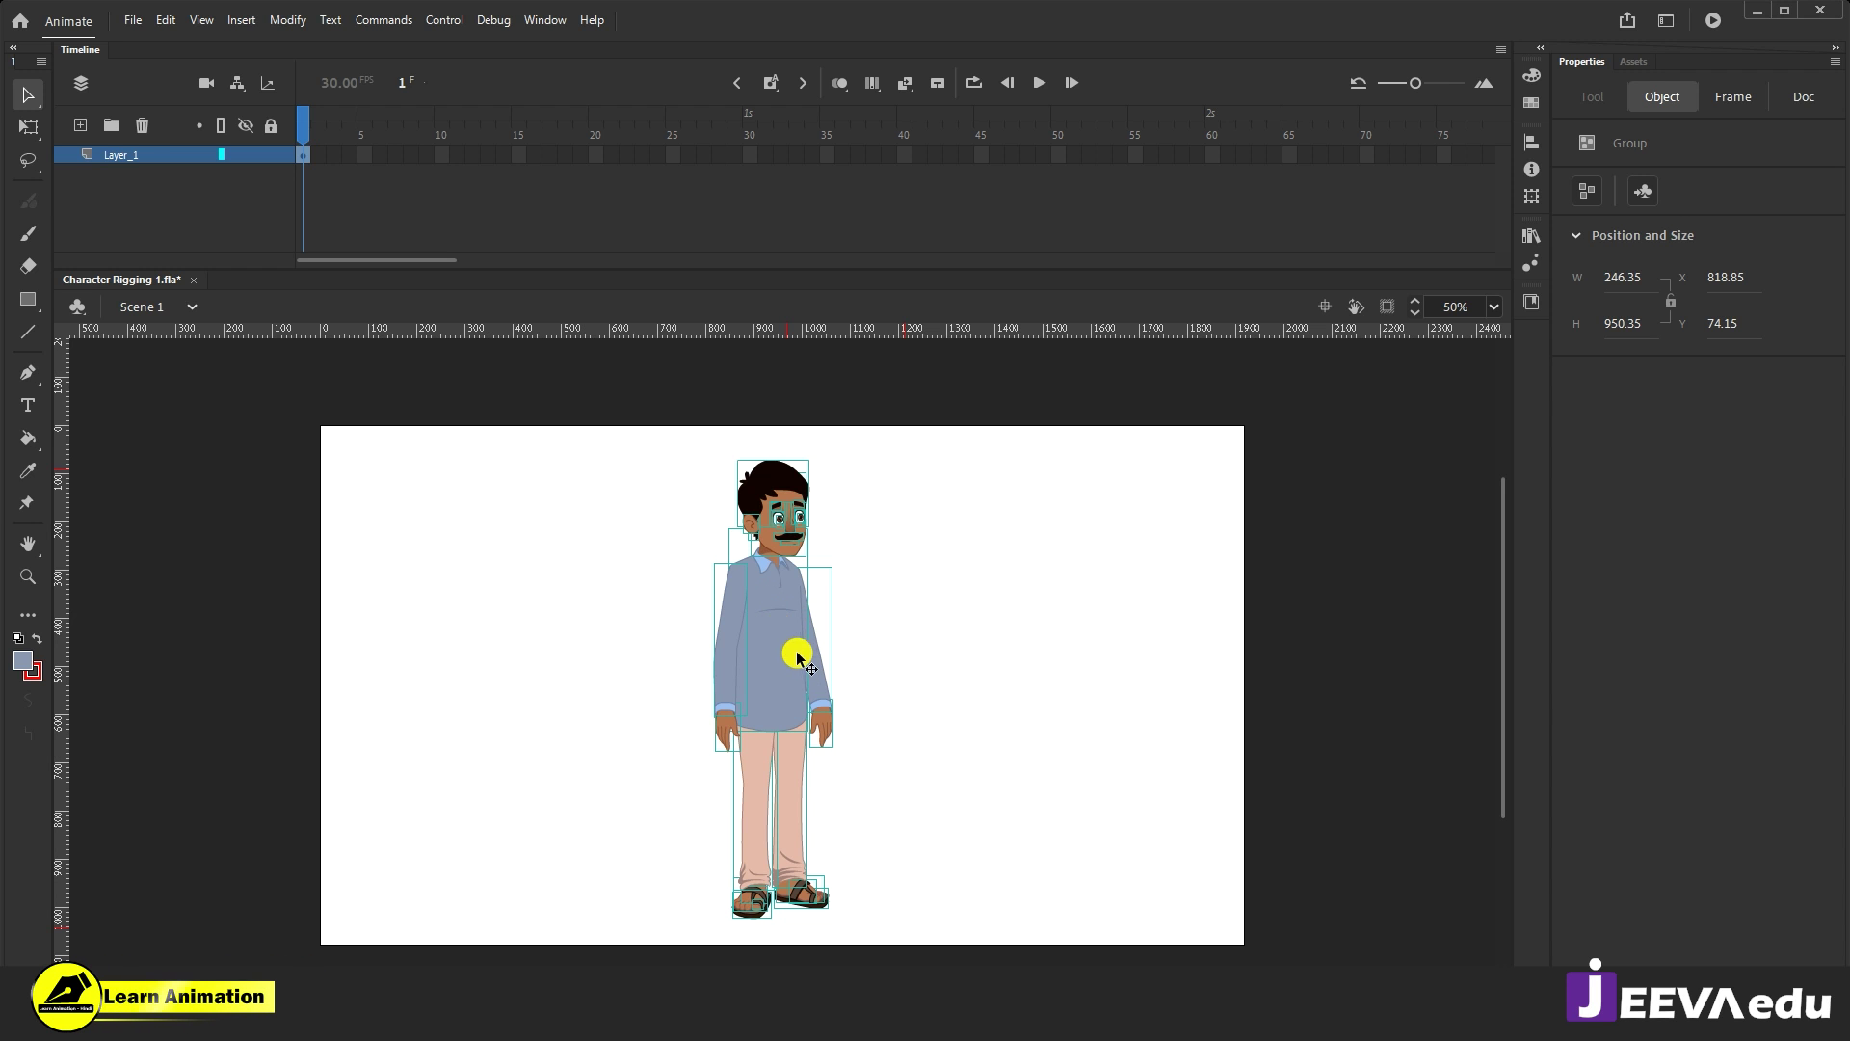
click(917, 628)
key(ctrl+a)
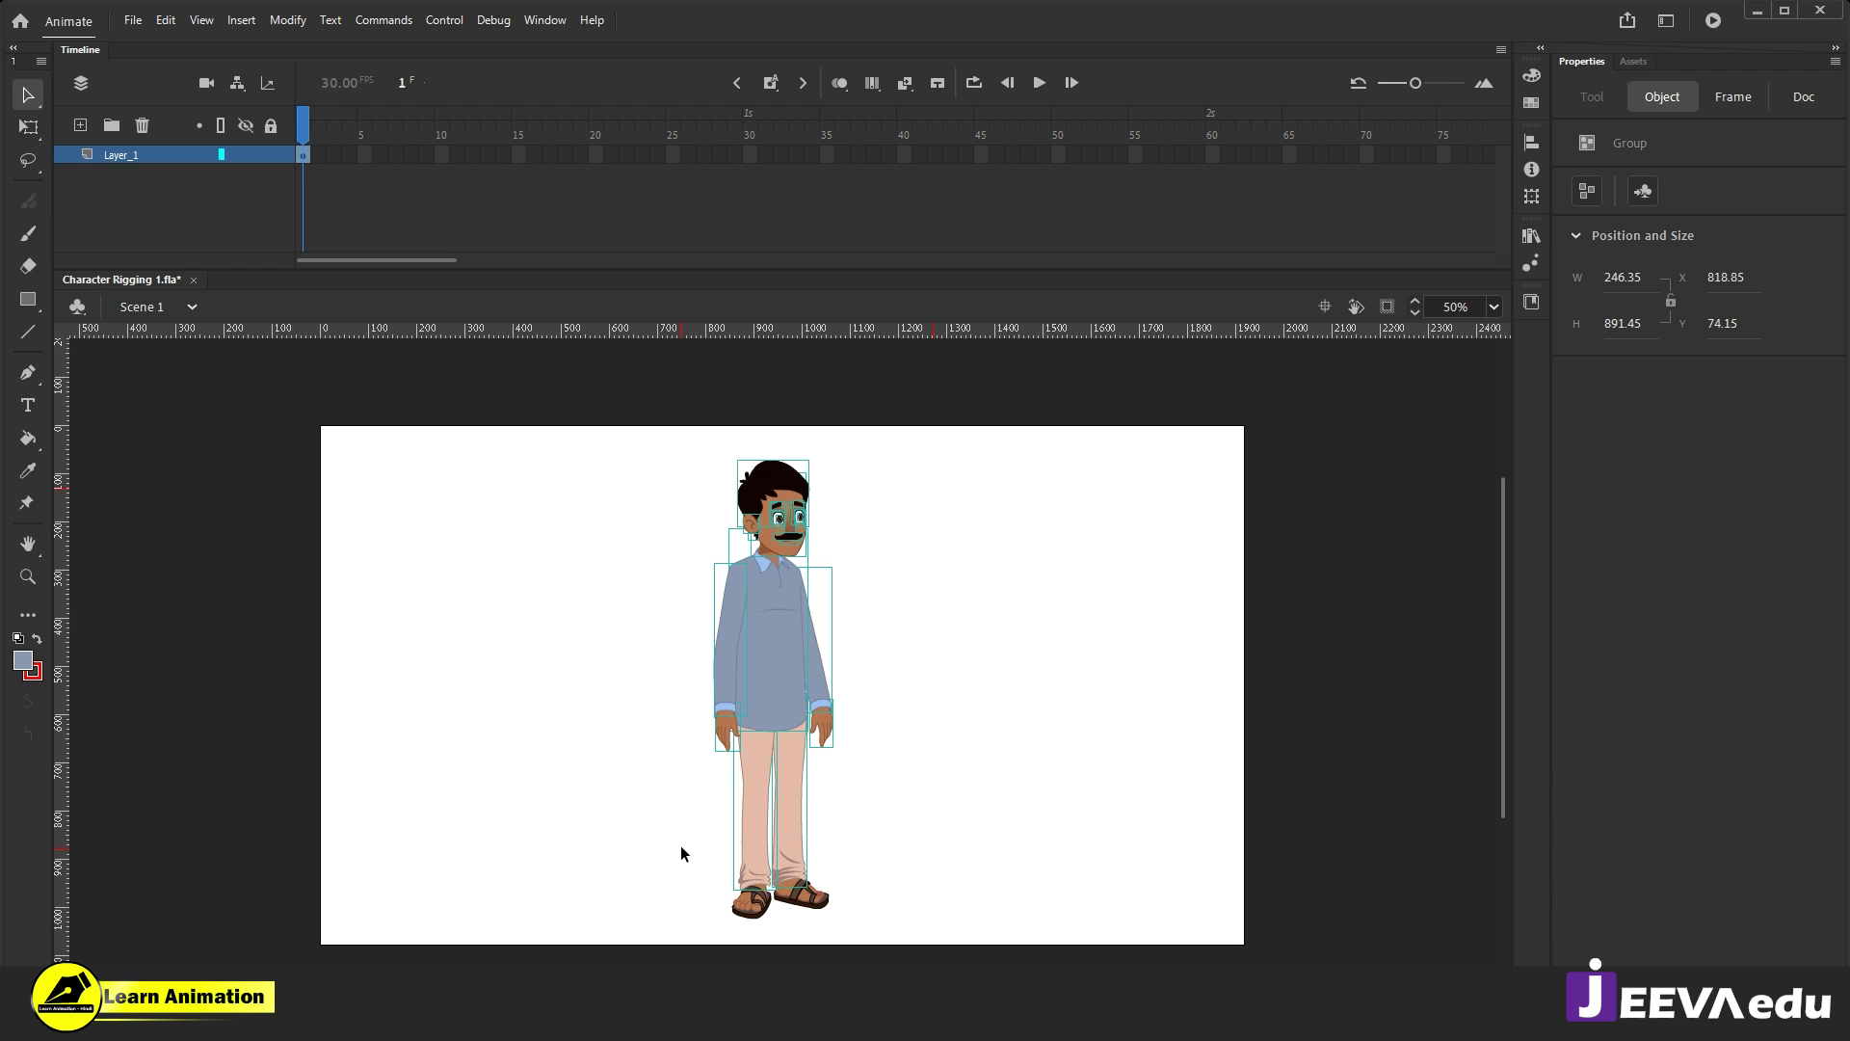
Step: Examine the separate head and face groups up close, and return to the full figure
key(z)
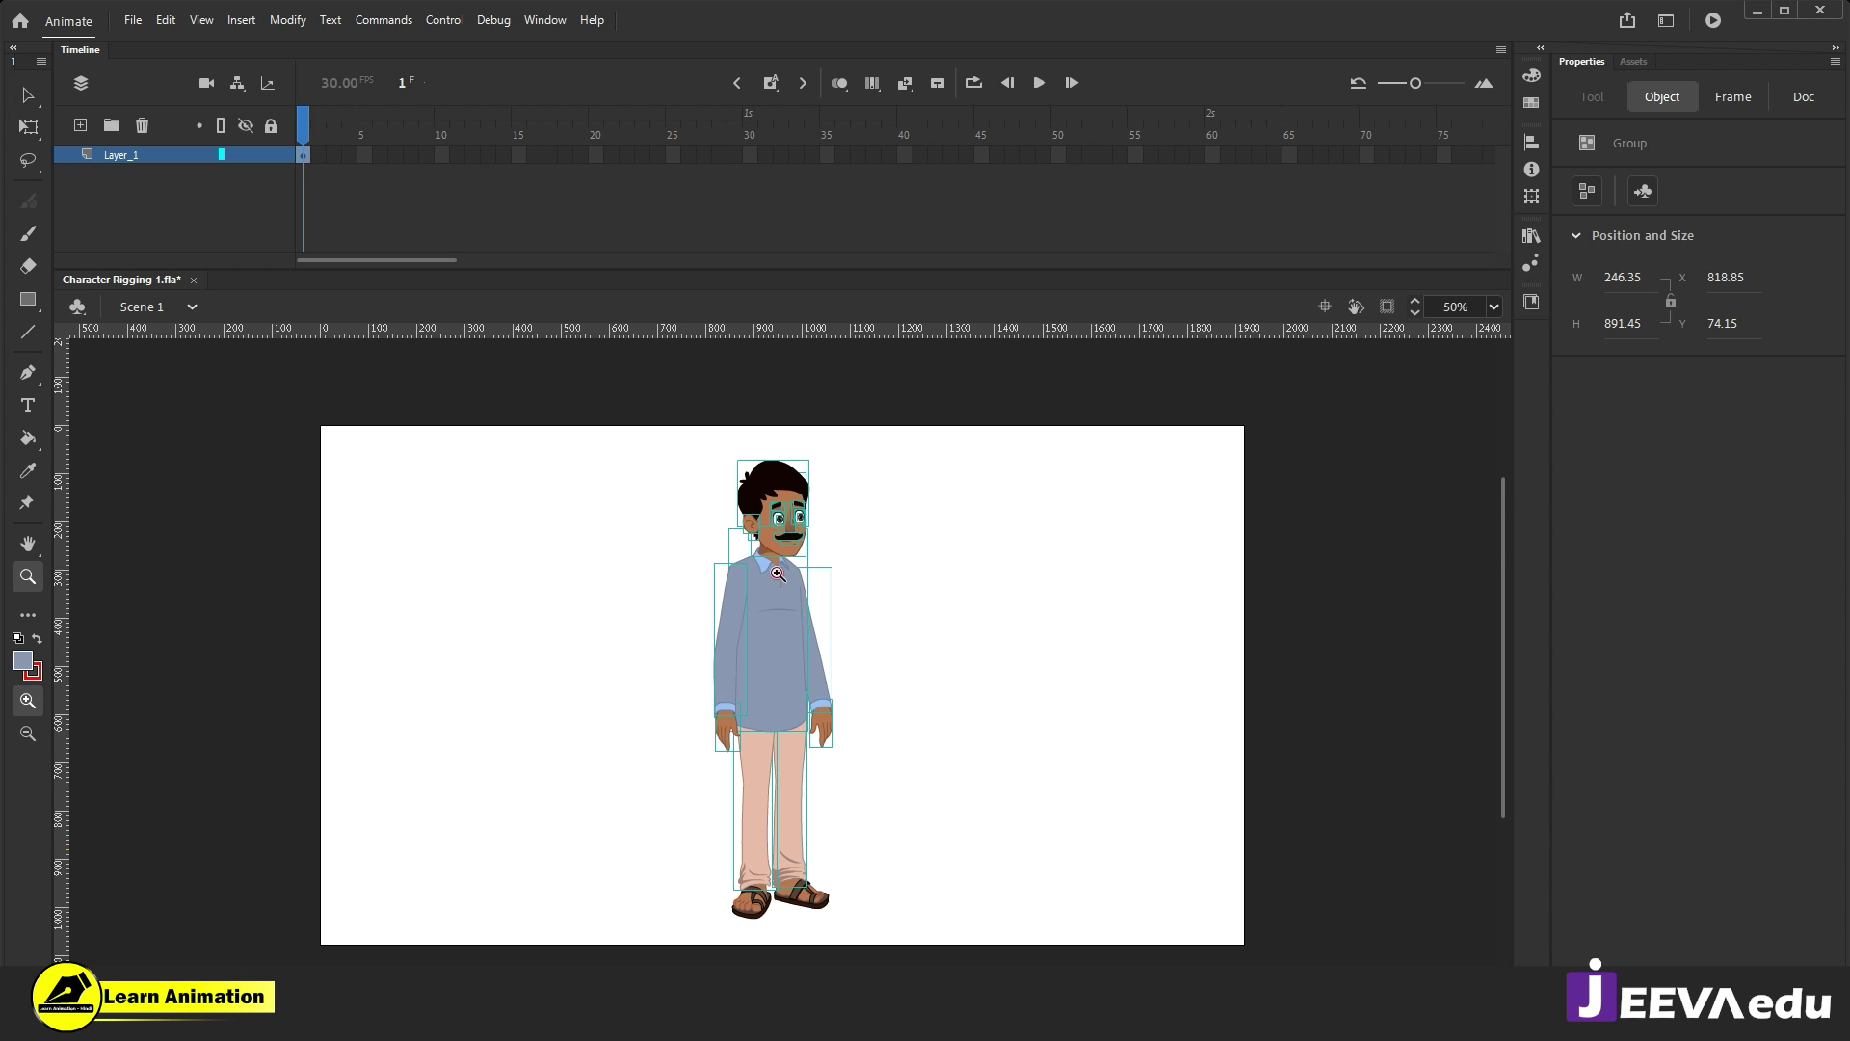
click(791, 549)
click(819, 597)
click(901, 737)
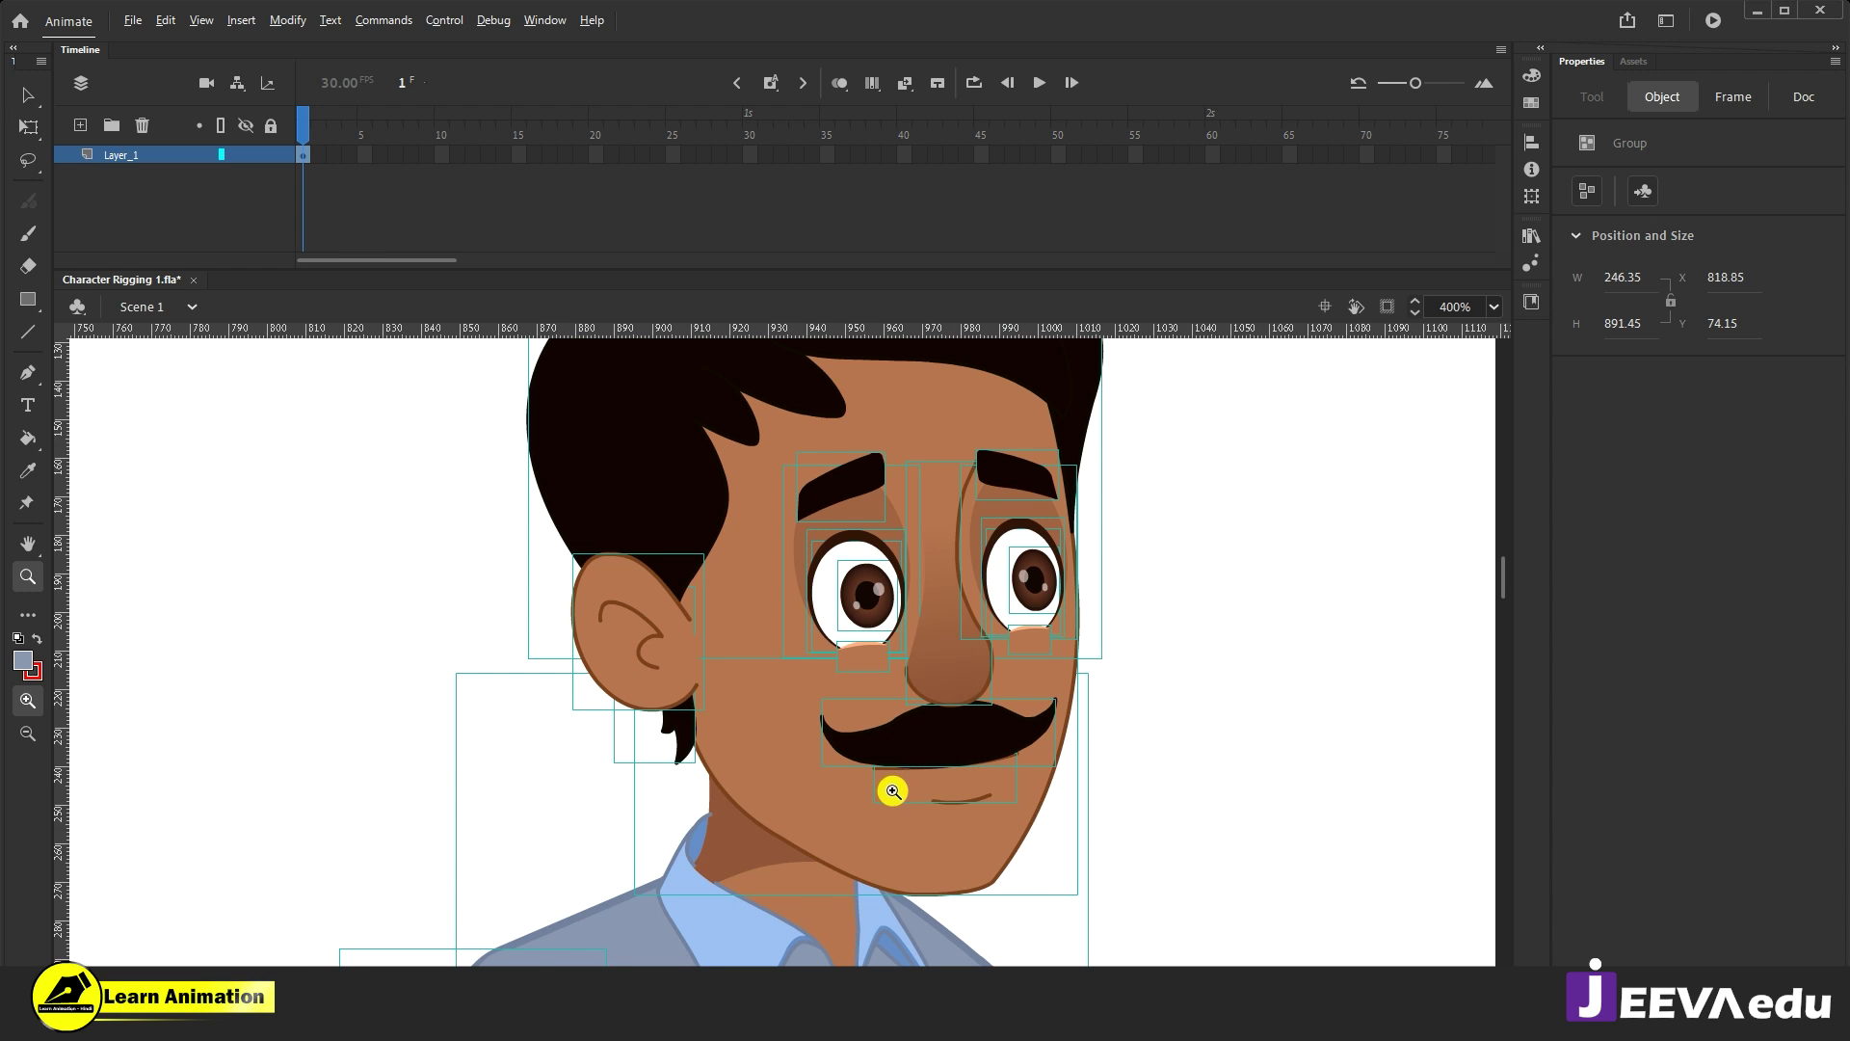
key(ctrl+minus)
key(ctrl+minus)
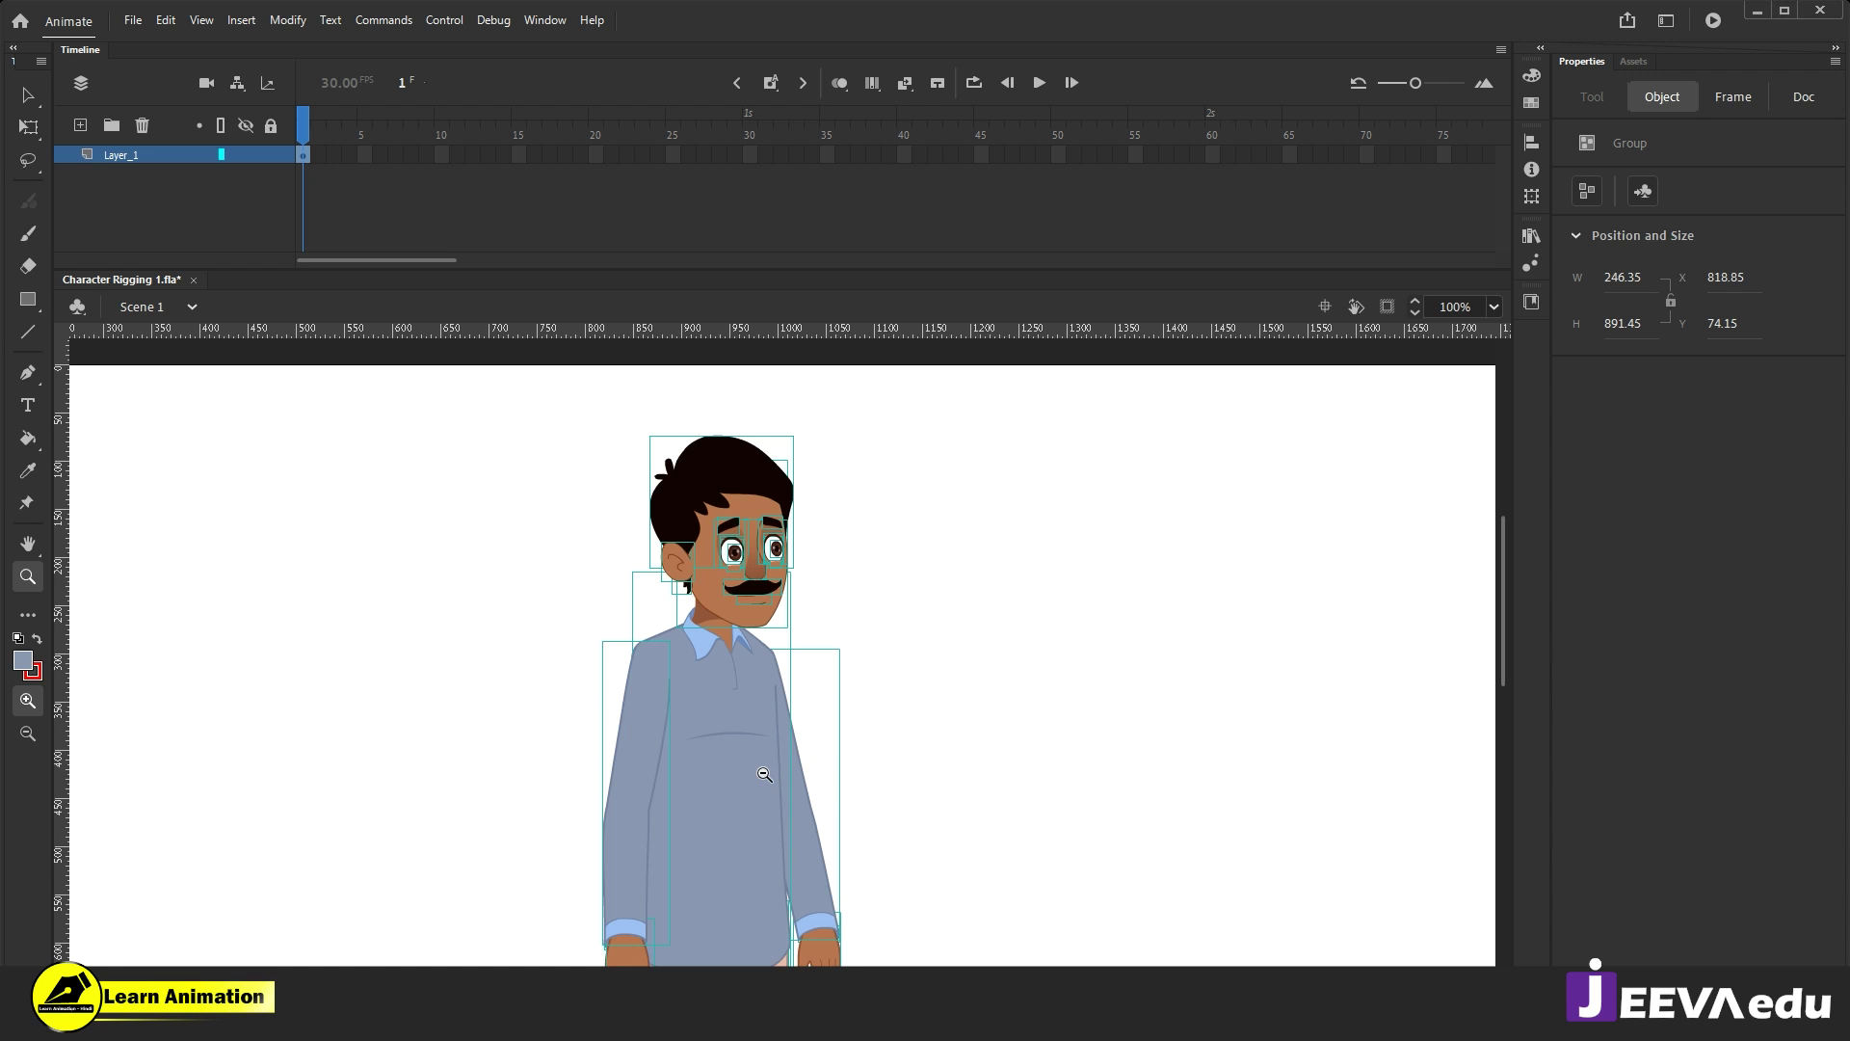
key(ctrl+minus)
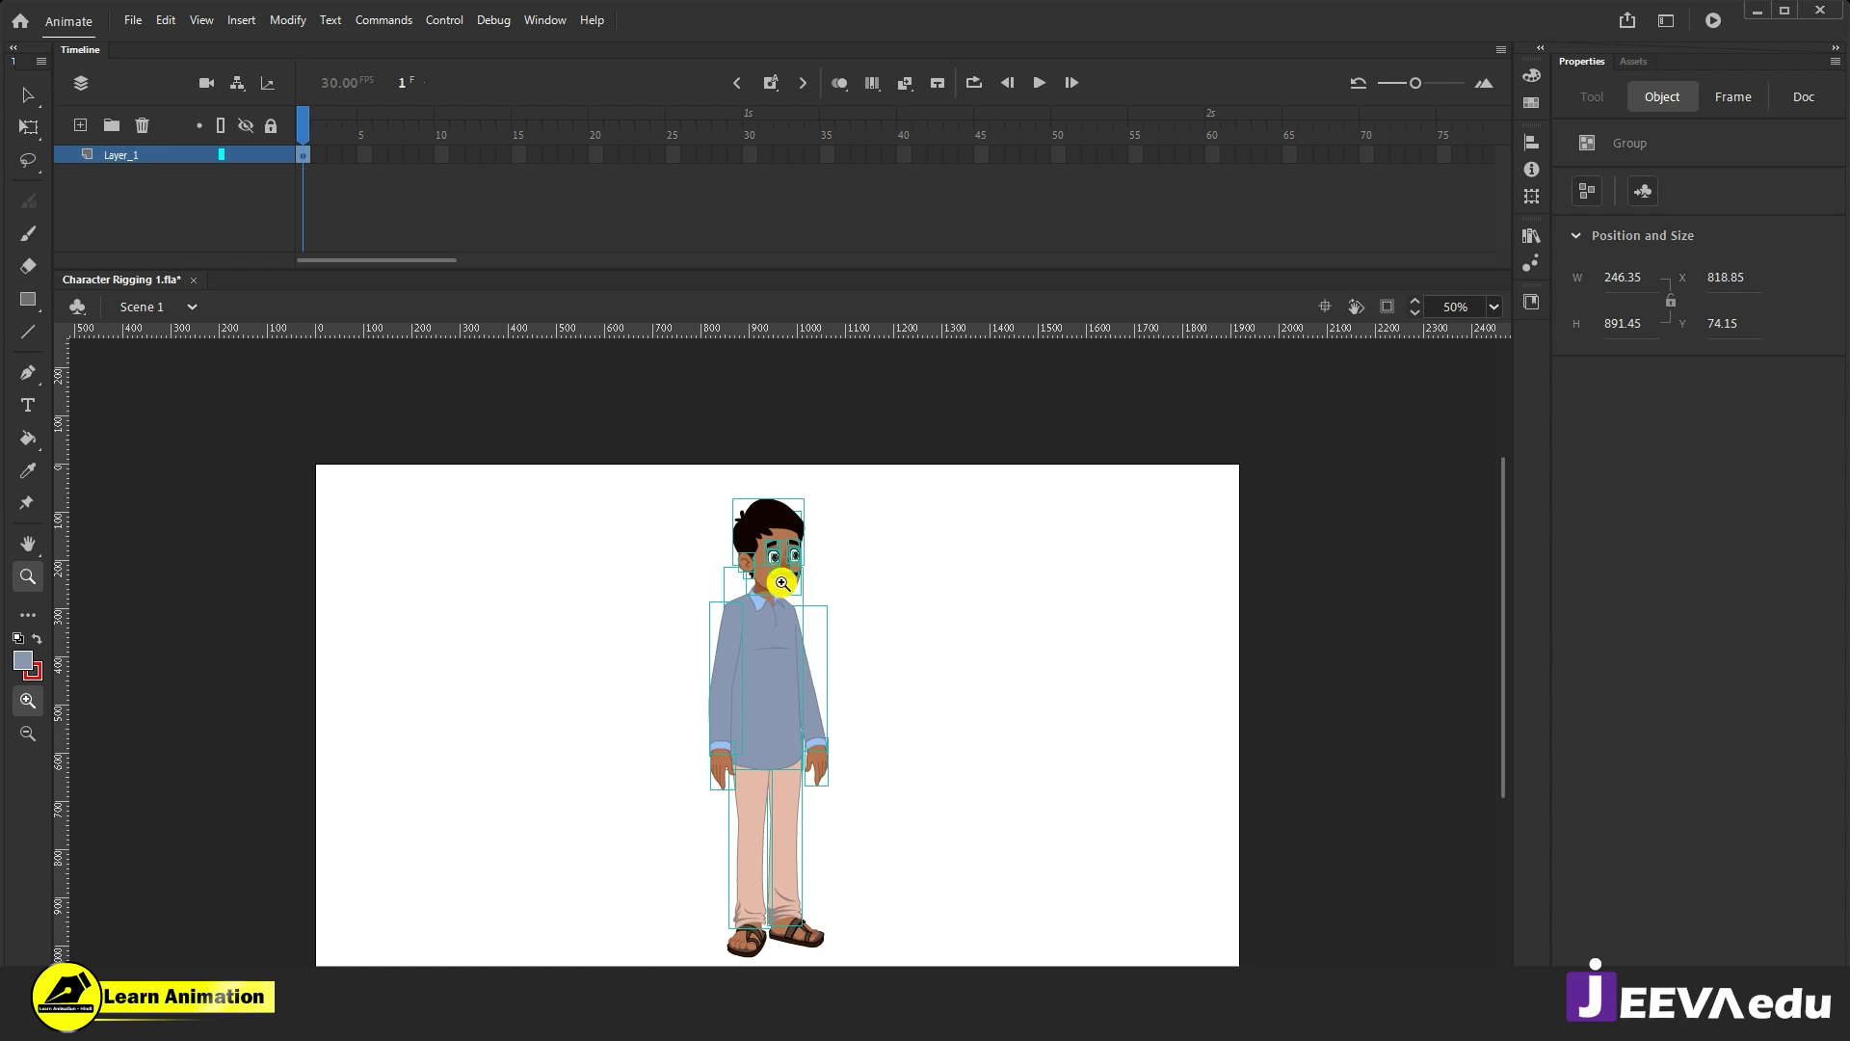
Step: Select all of the character's body parts and convert them into one Graphic symbol named Symbol 1
key(v)
click(622, 569)
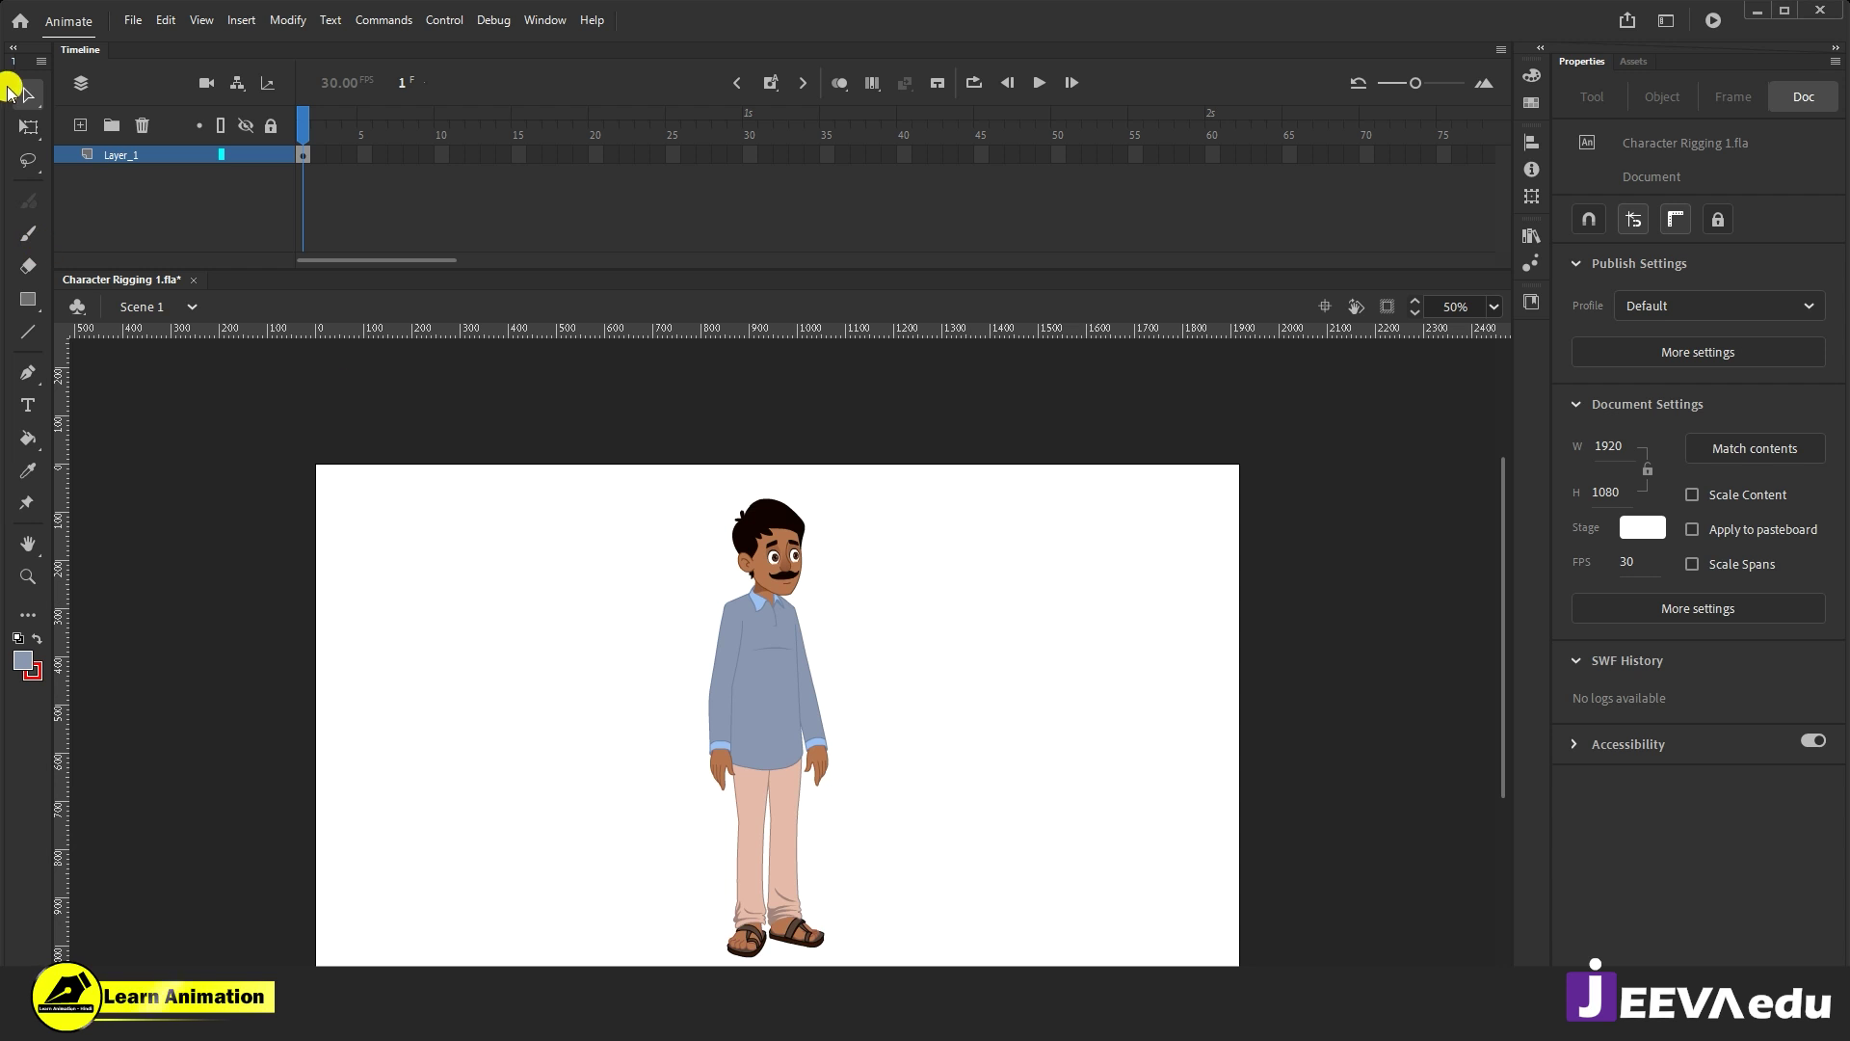
drag(616, 511, 923, 963)
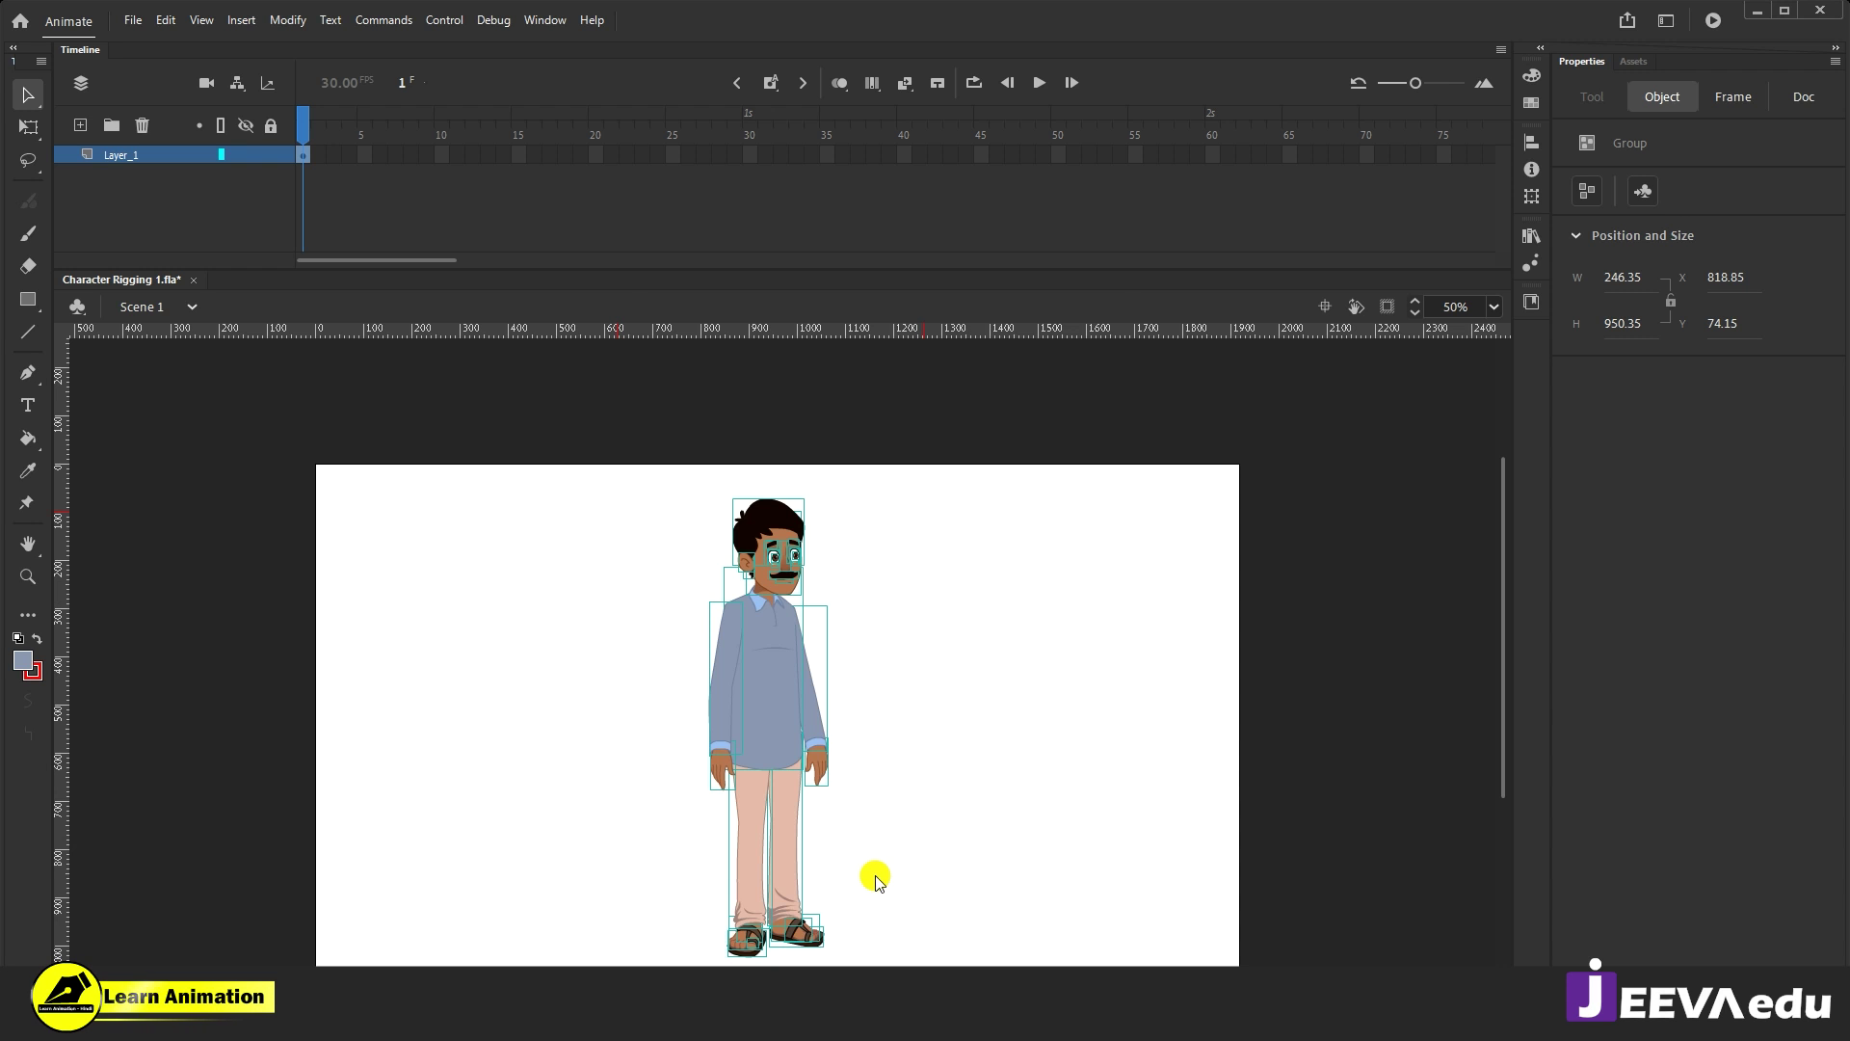
key(F8)
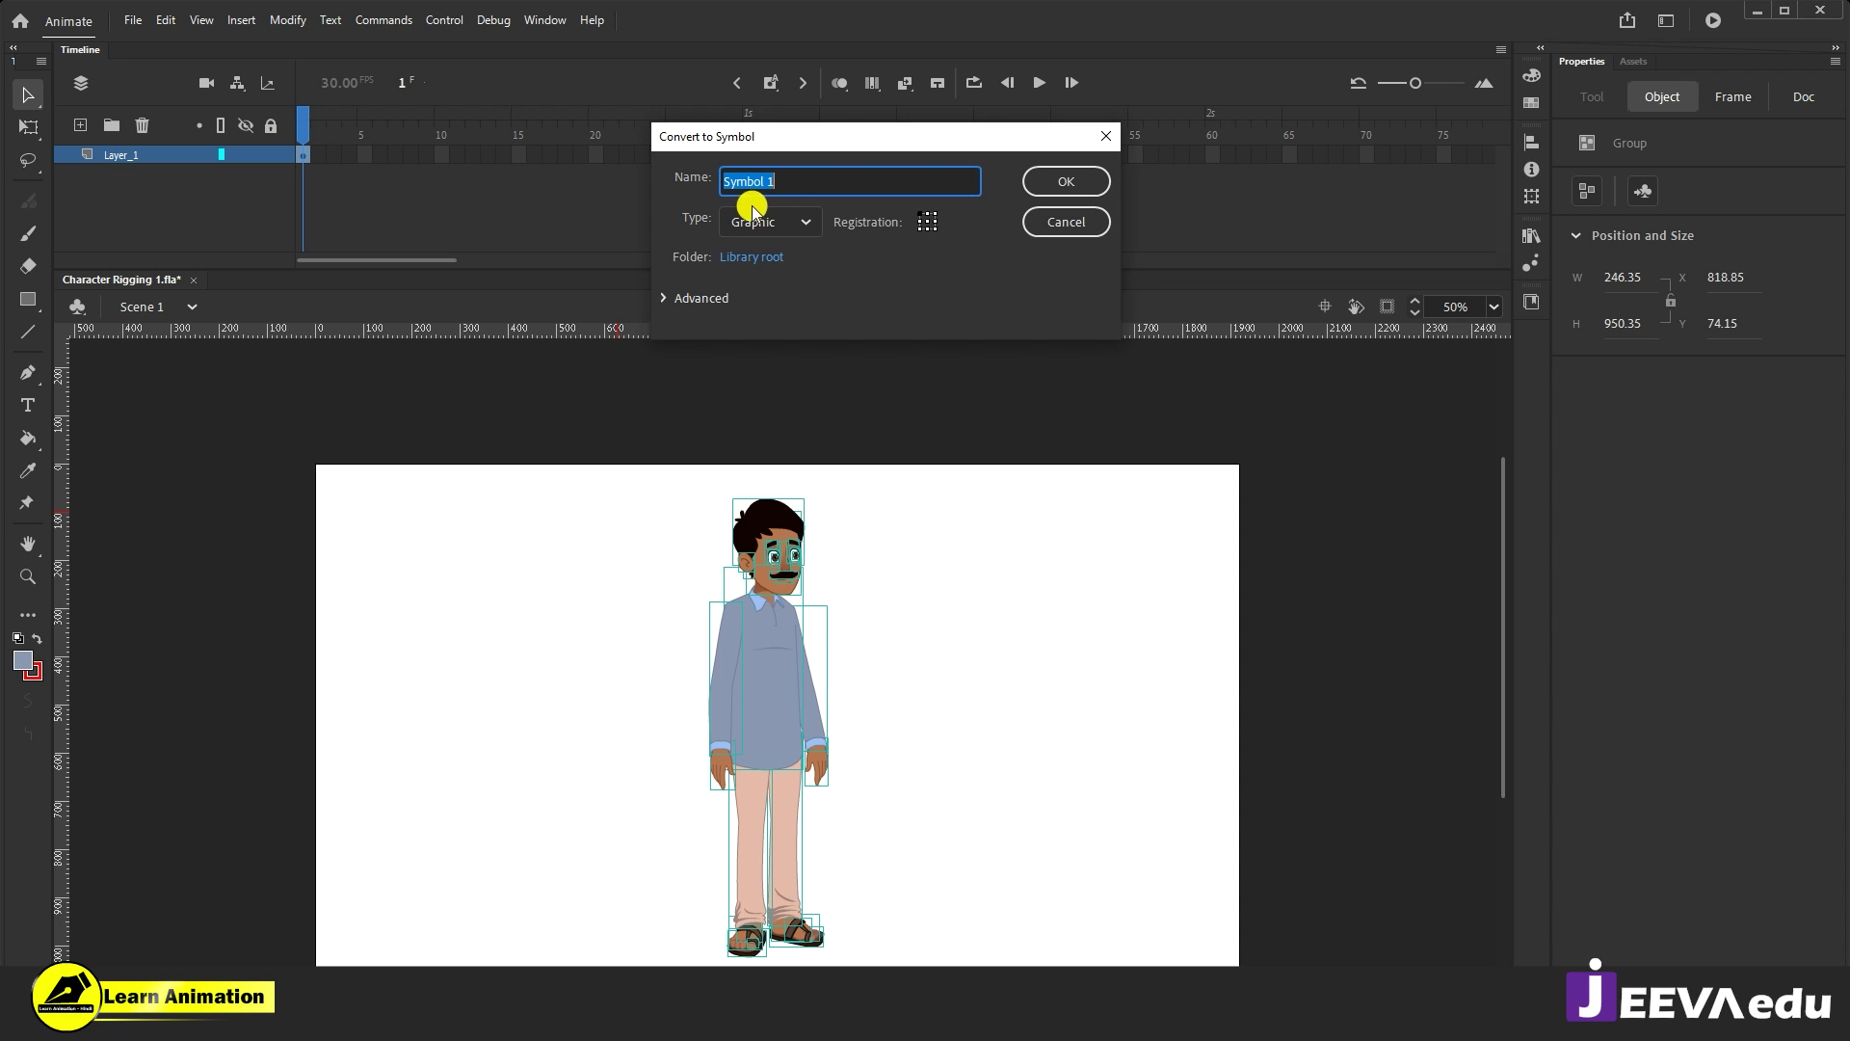
click(806, 223)
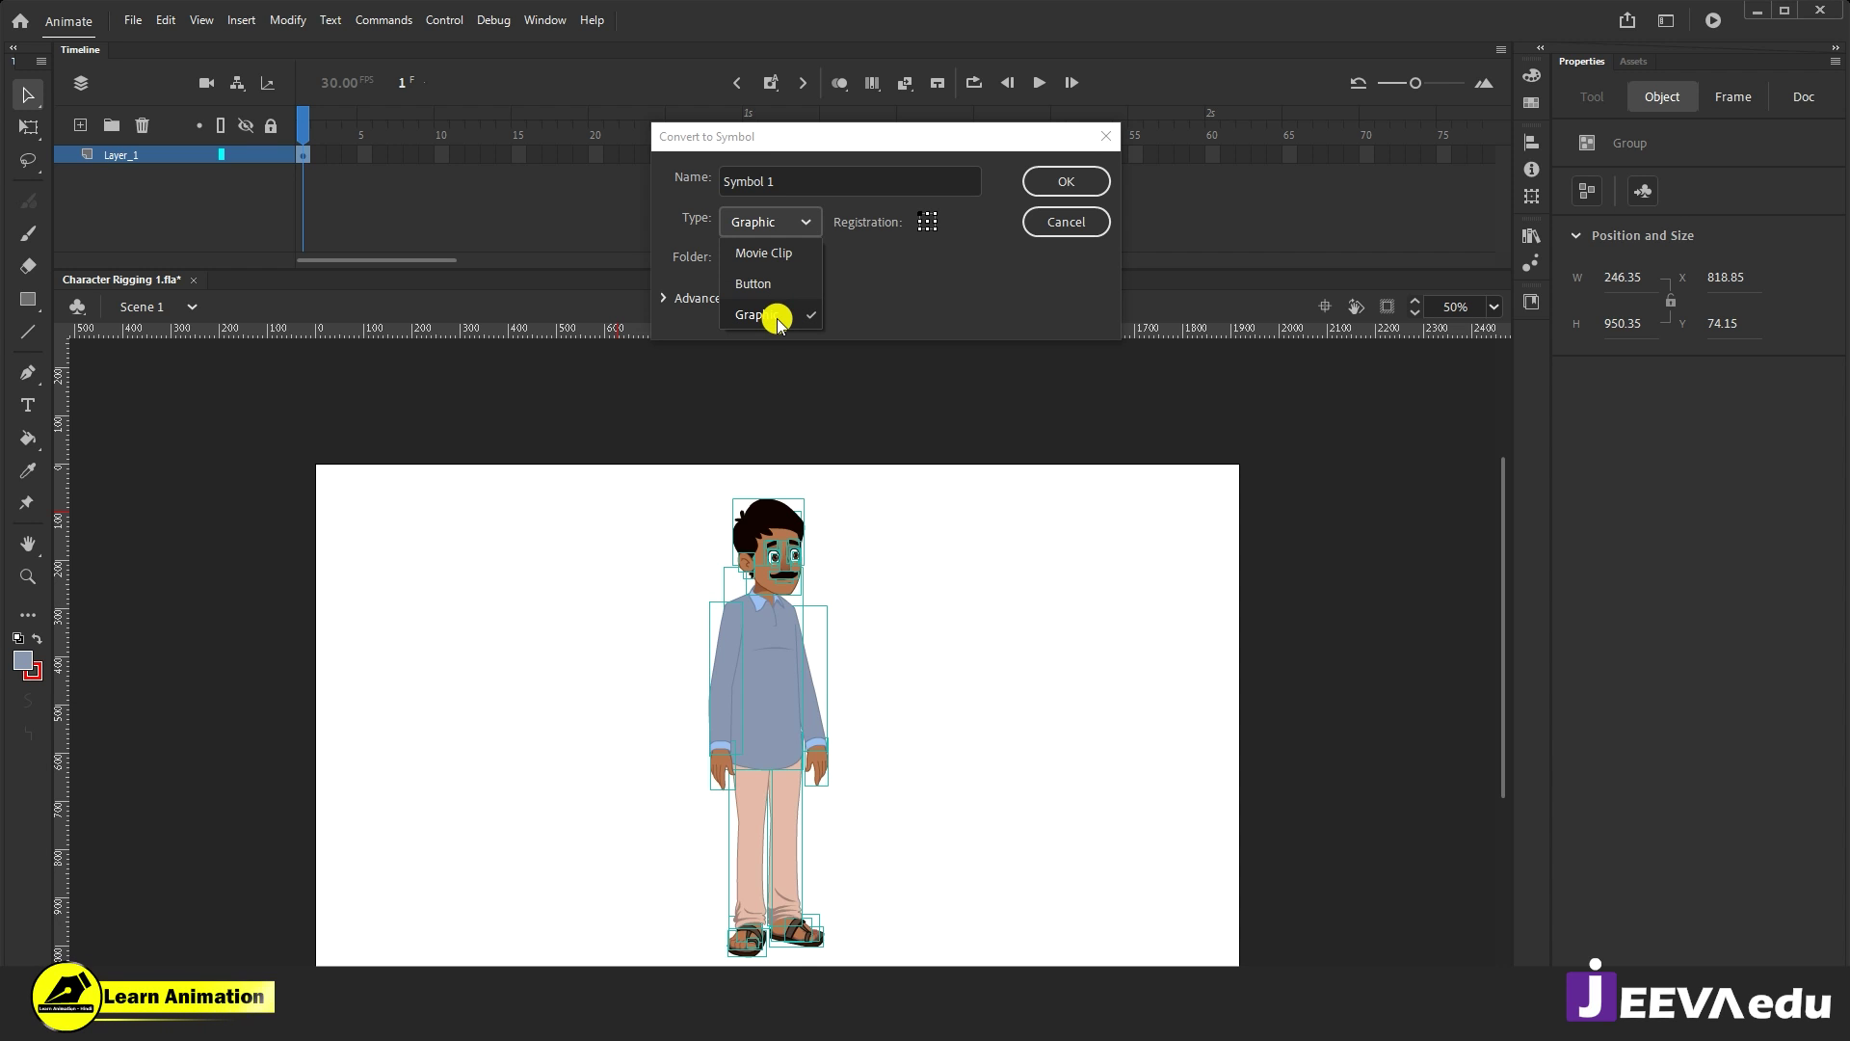
click(1044, 183)
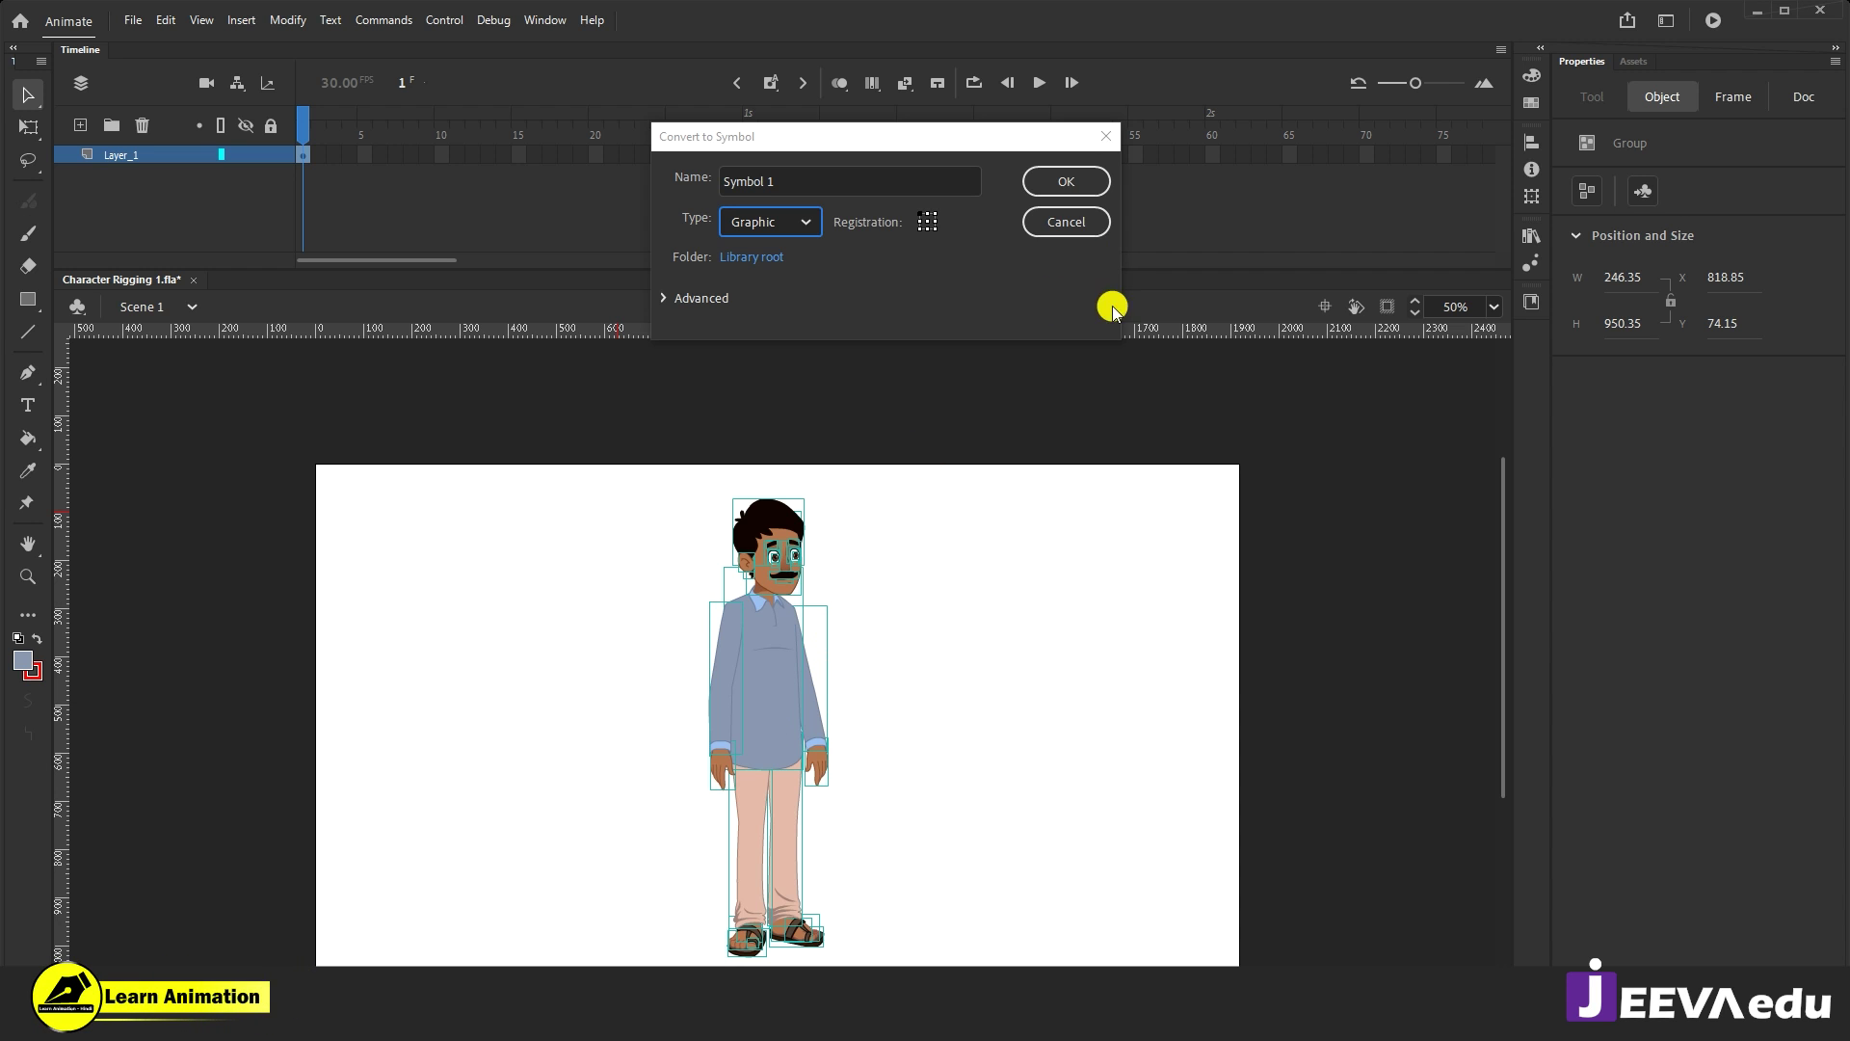
click(1065, 181)
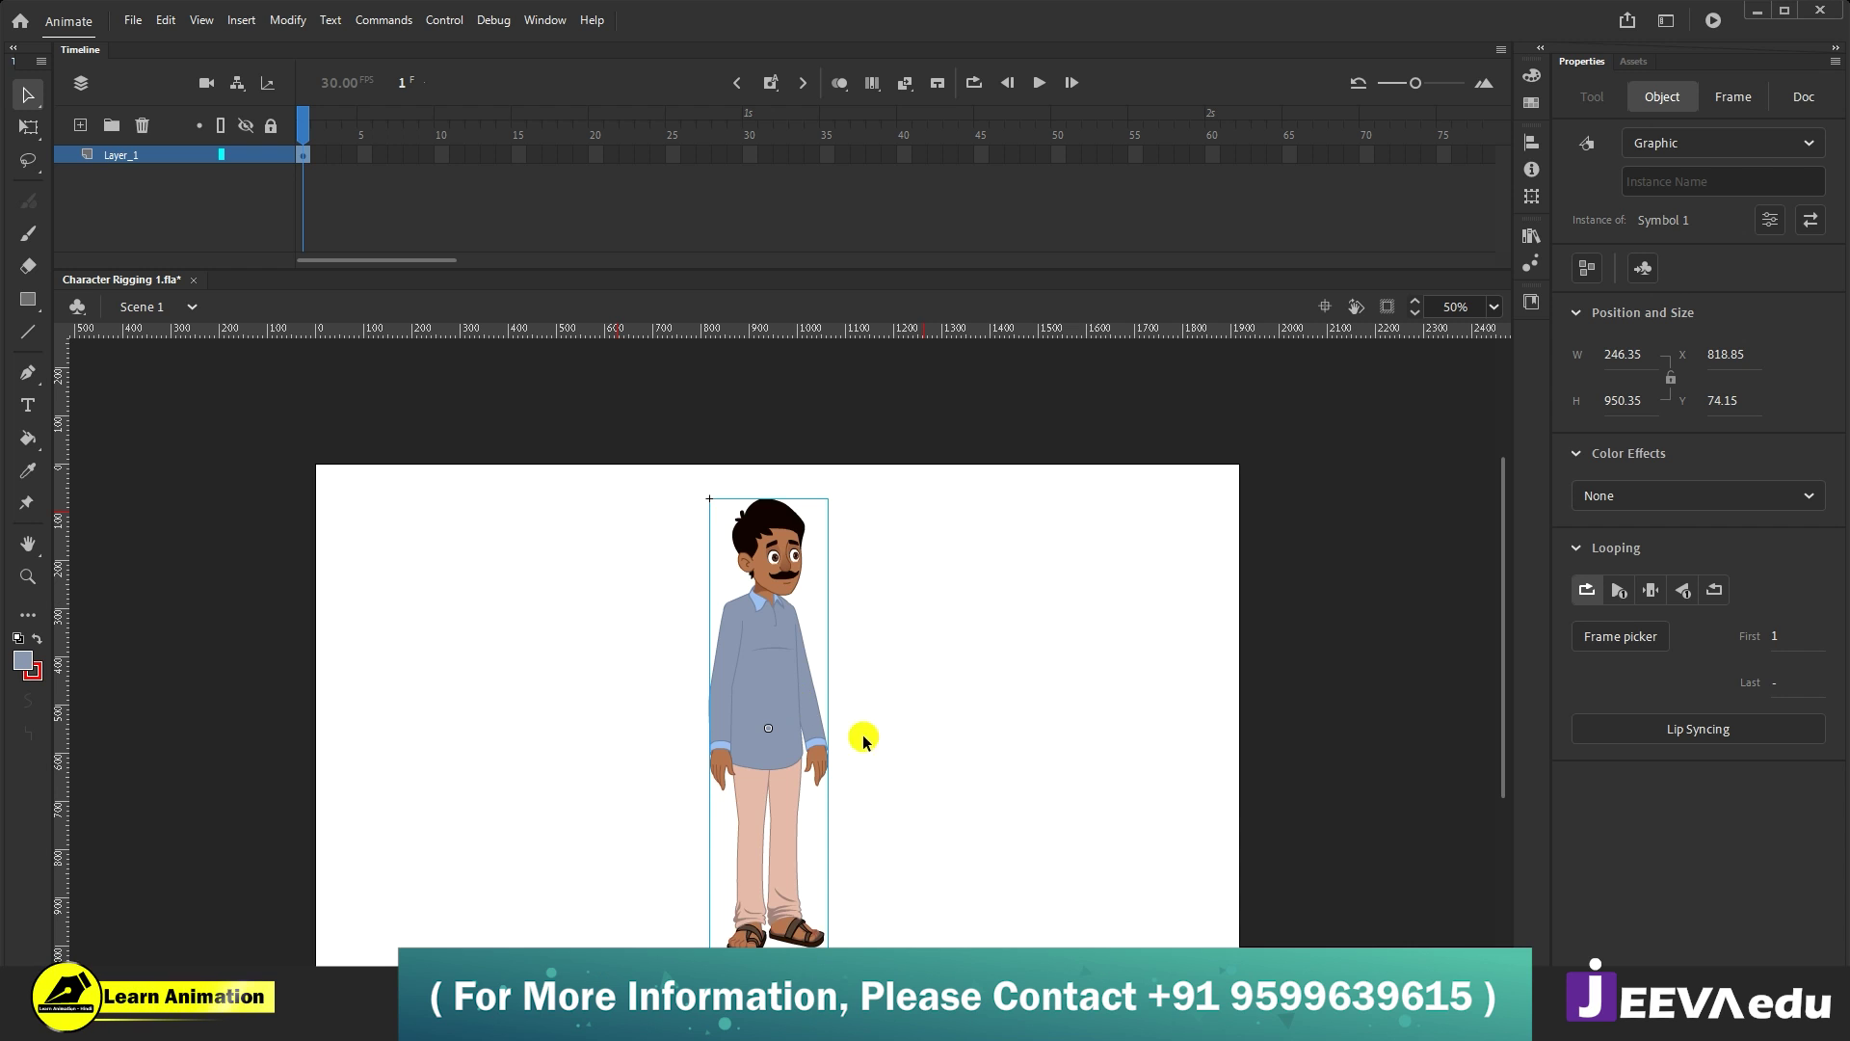
Step: Open the character symbol for editing and deselect its parts
mouse_move(776, 691)
mouse_down()
mouse_move(811, 707)
mouse_move(804, 690)
mouse_up()
key(ctrl+z)
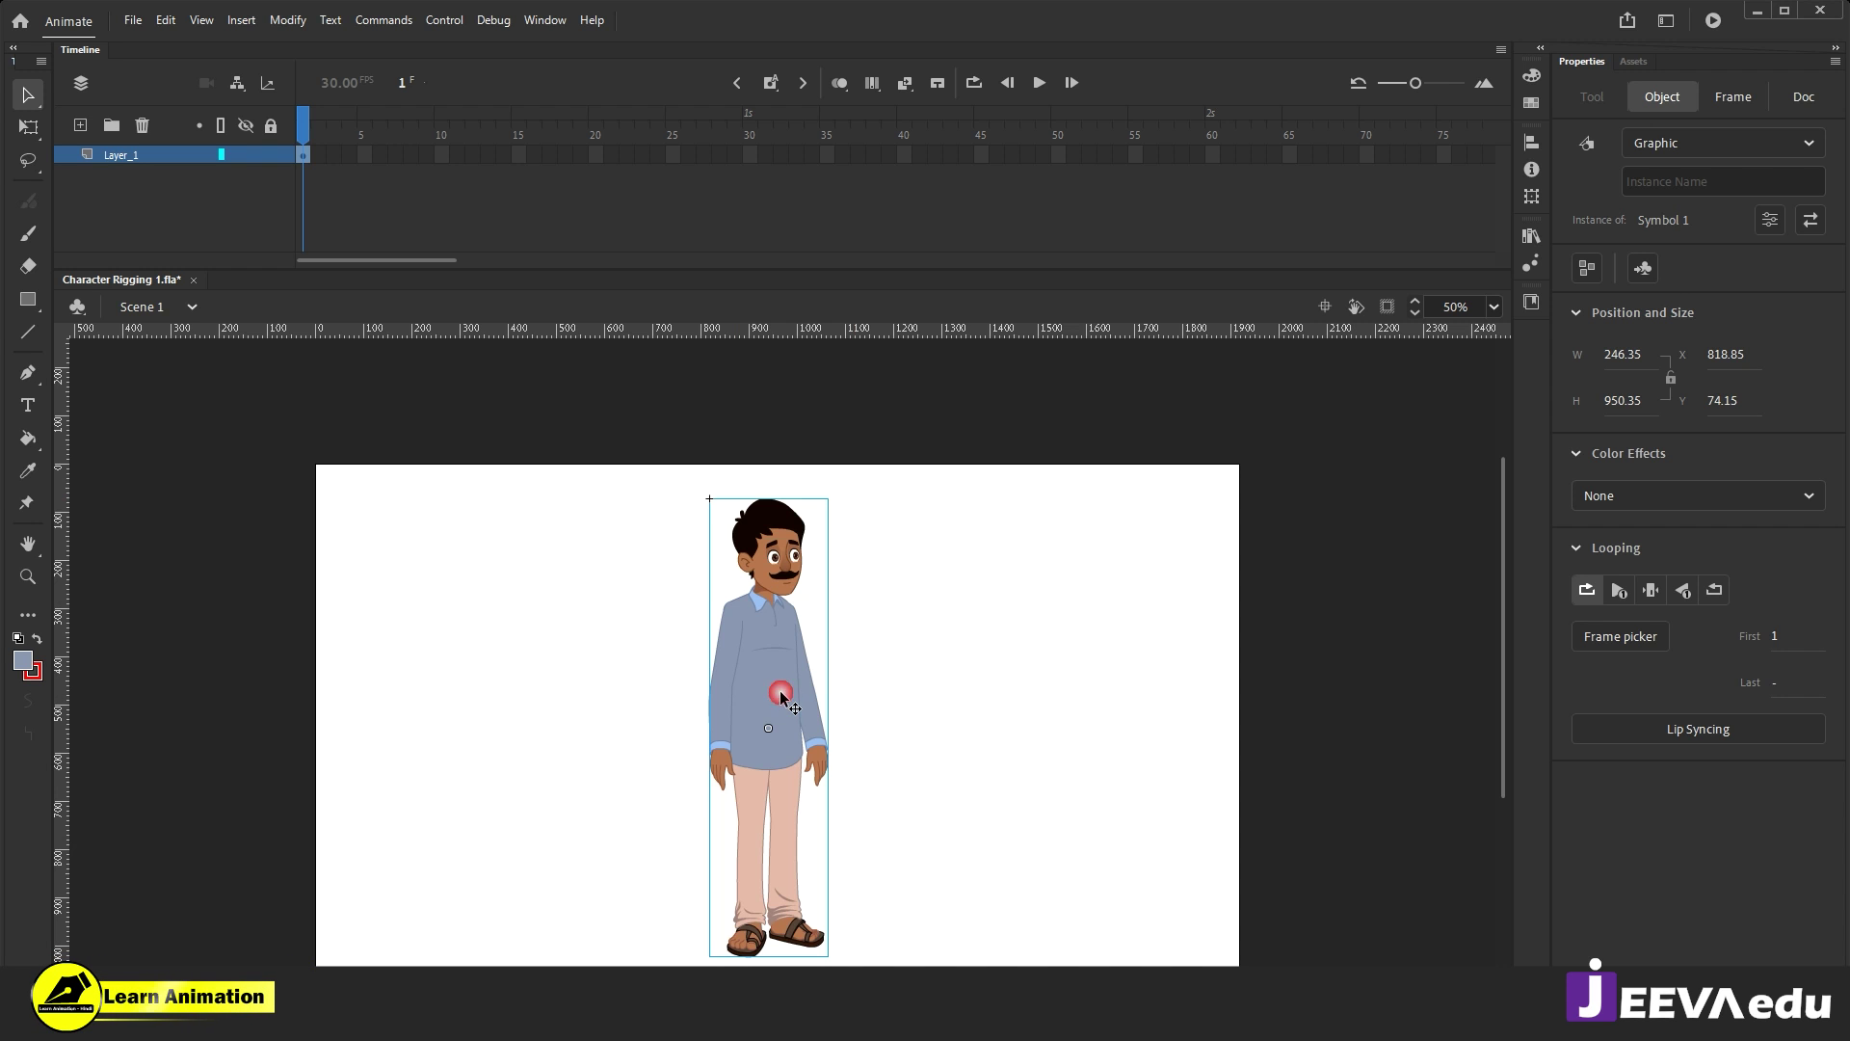
double_click(781, 694)
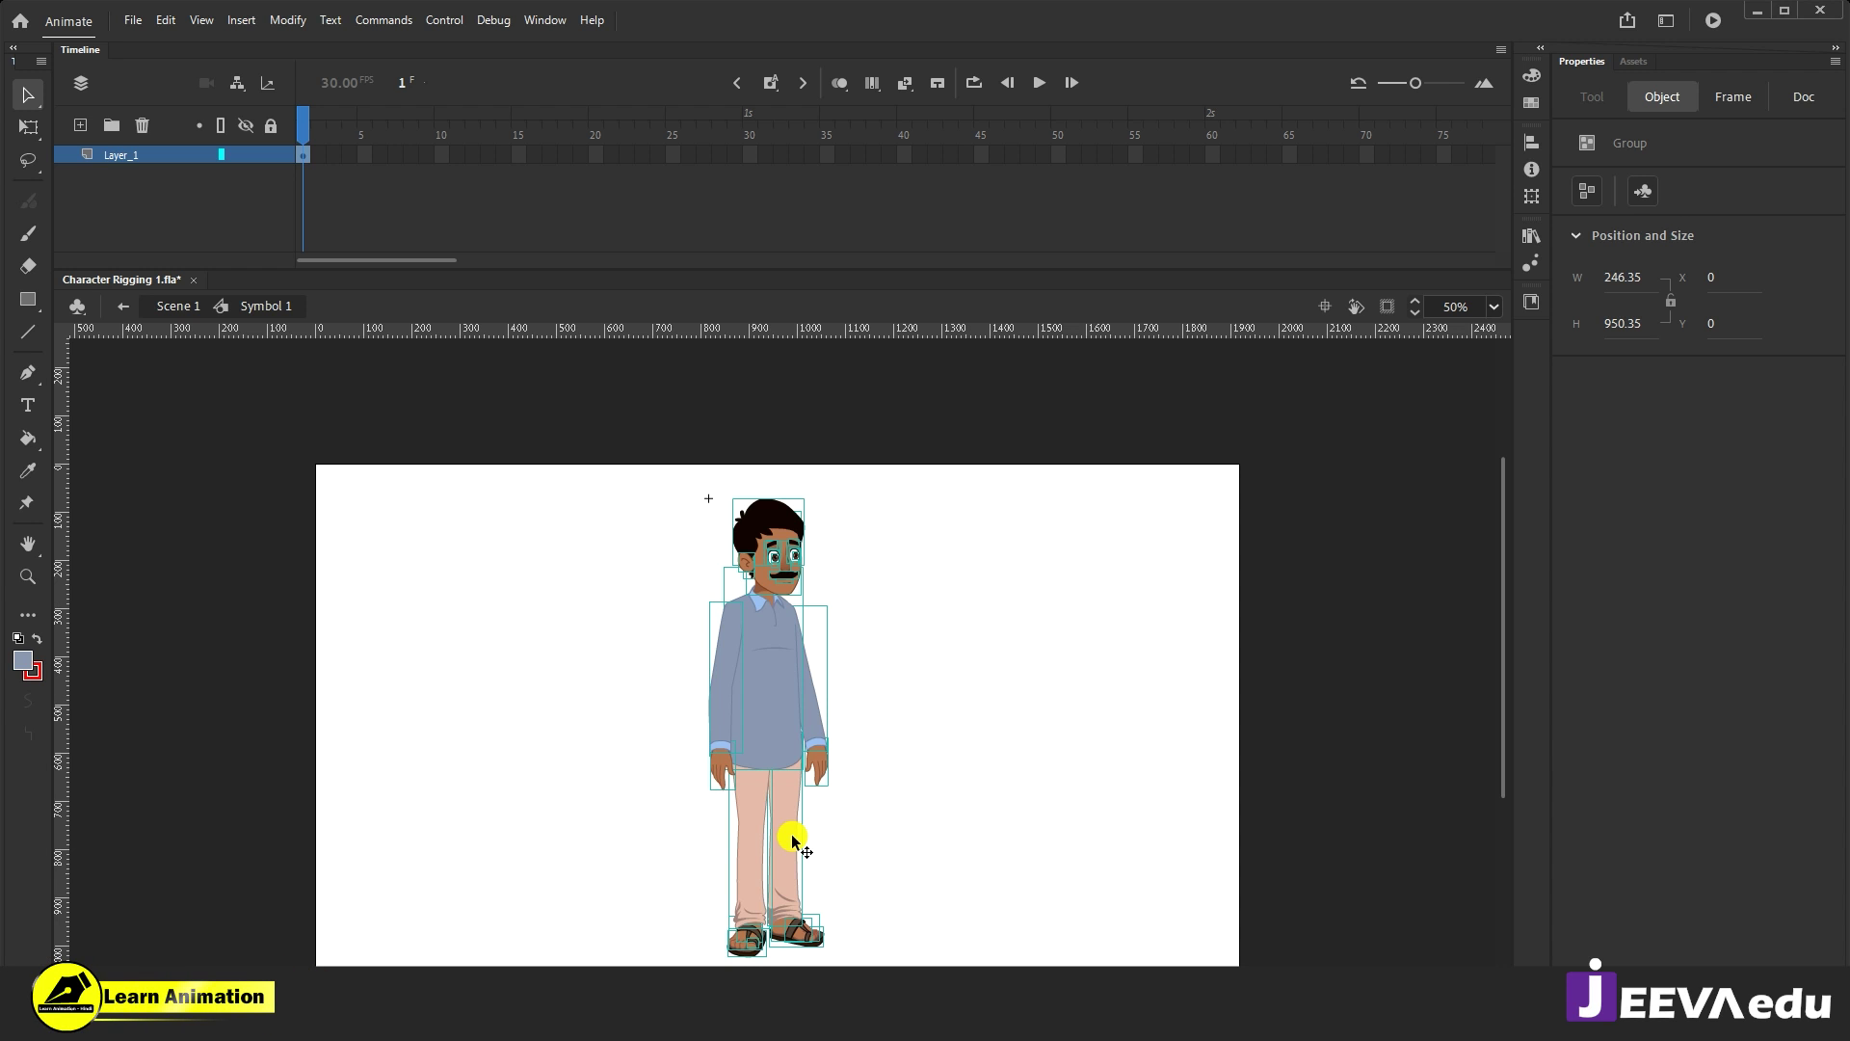
key(z)
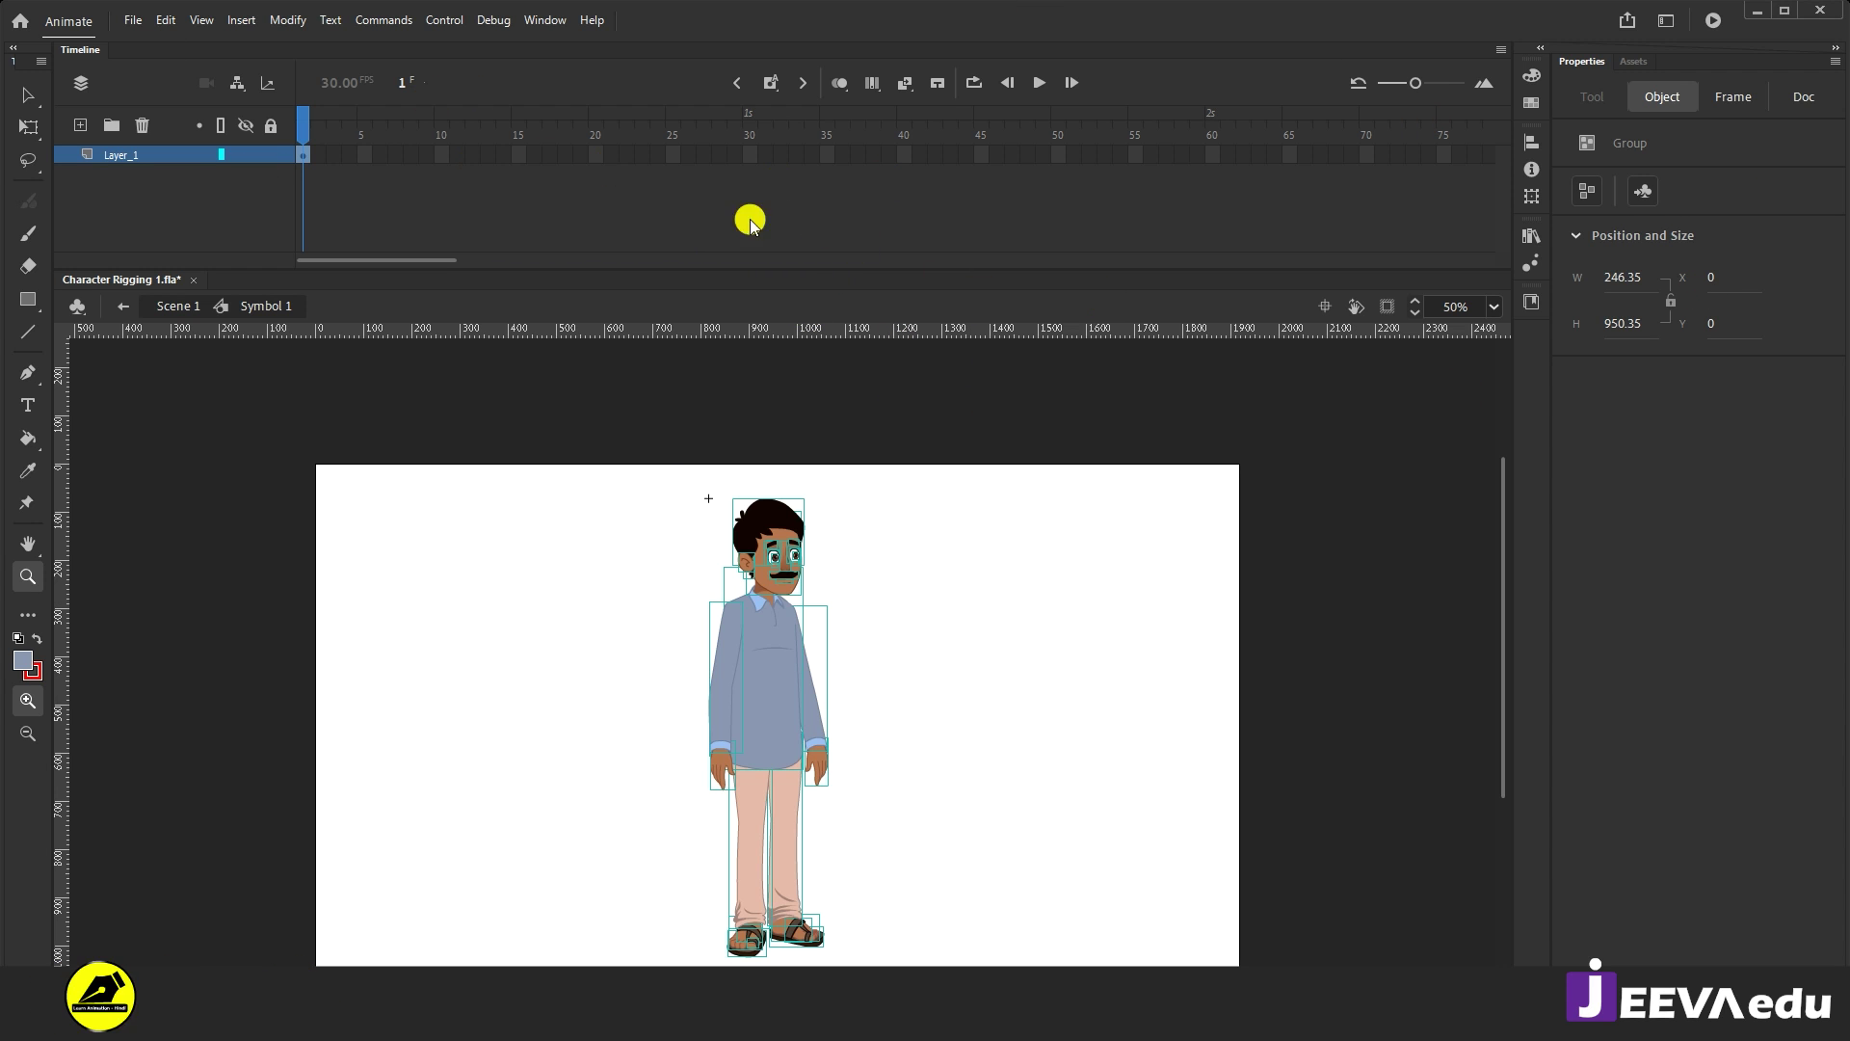
click(778, 605)
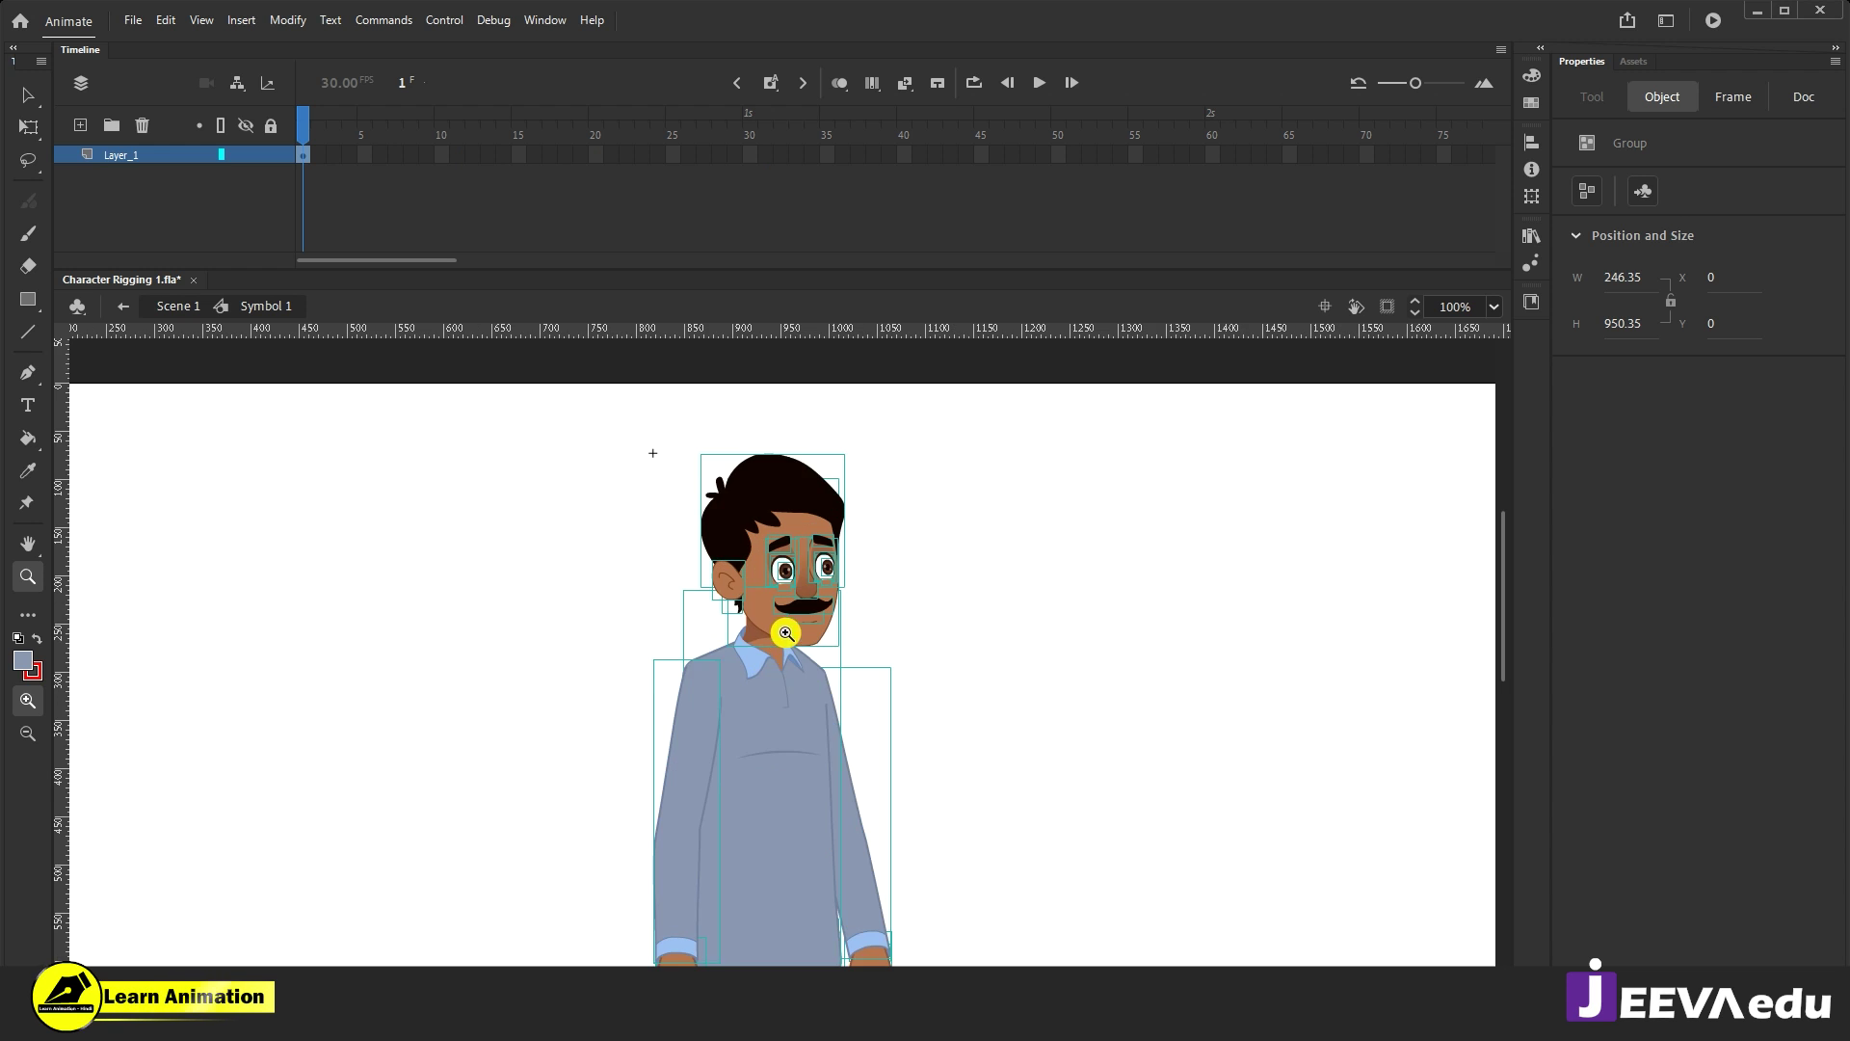
click(782, 640)
scroll(809, 646, up, 2)
key(v)
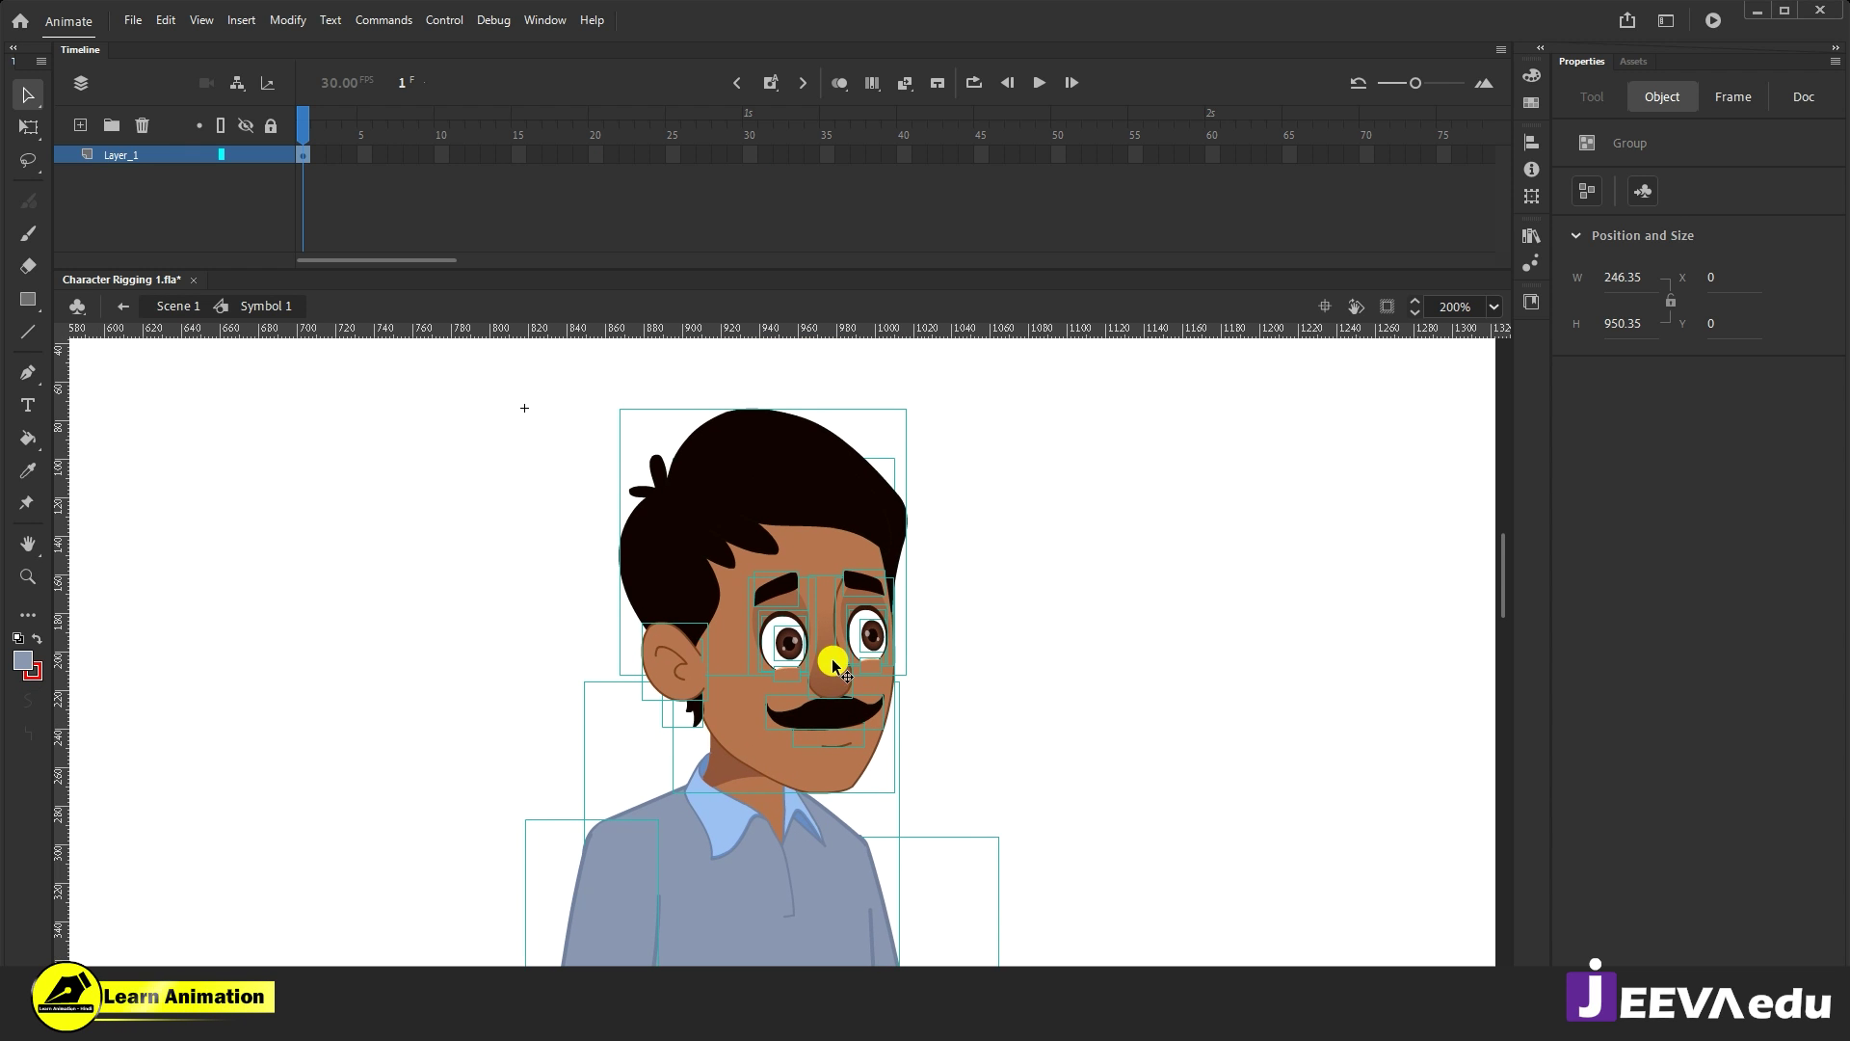
drag(835, 718, 834, 744)
click(957, 679)
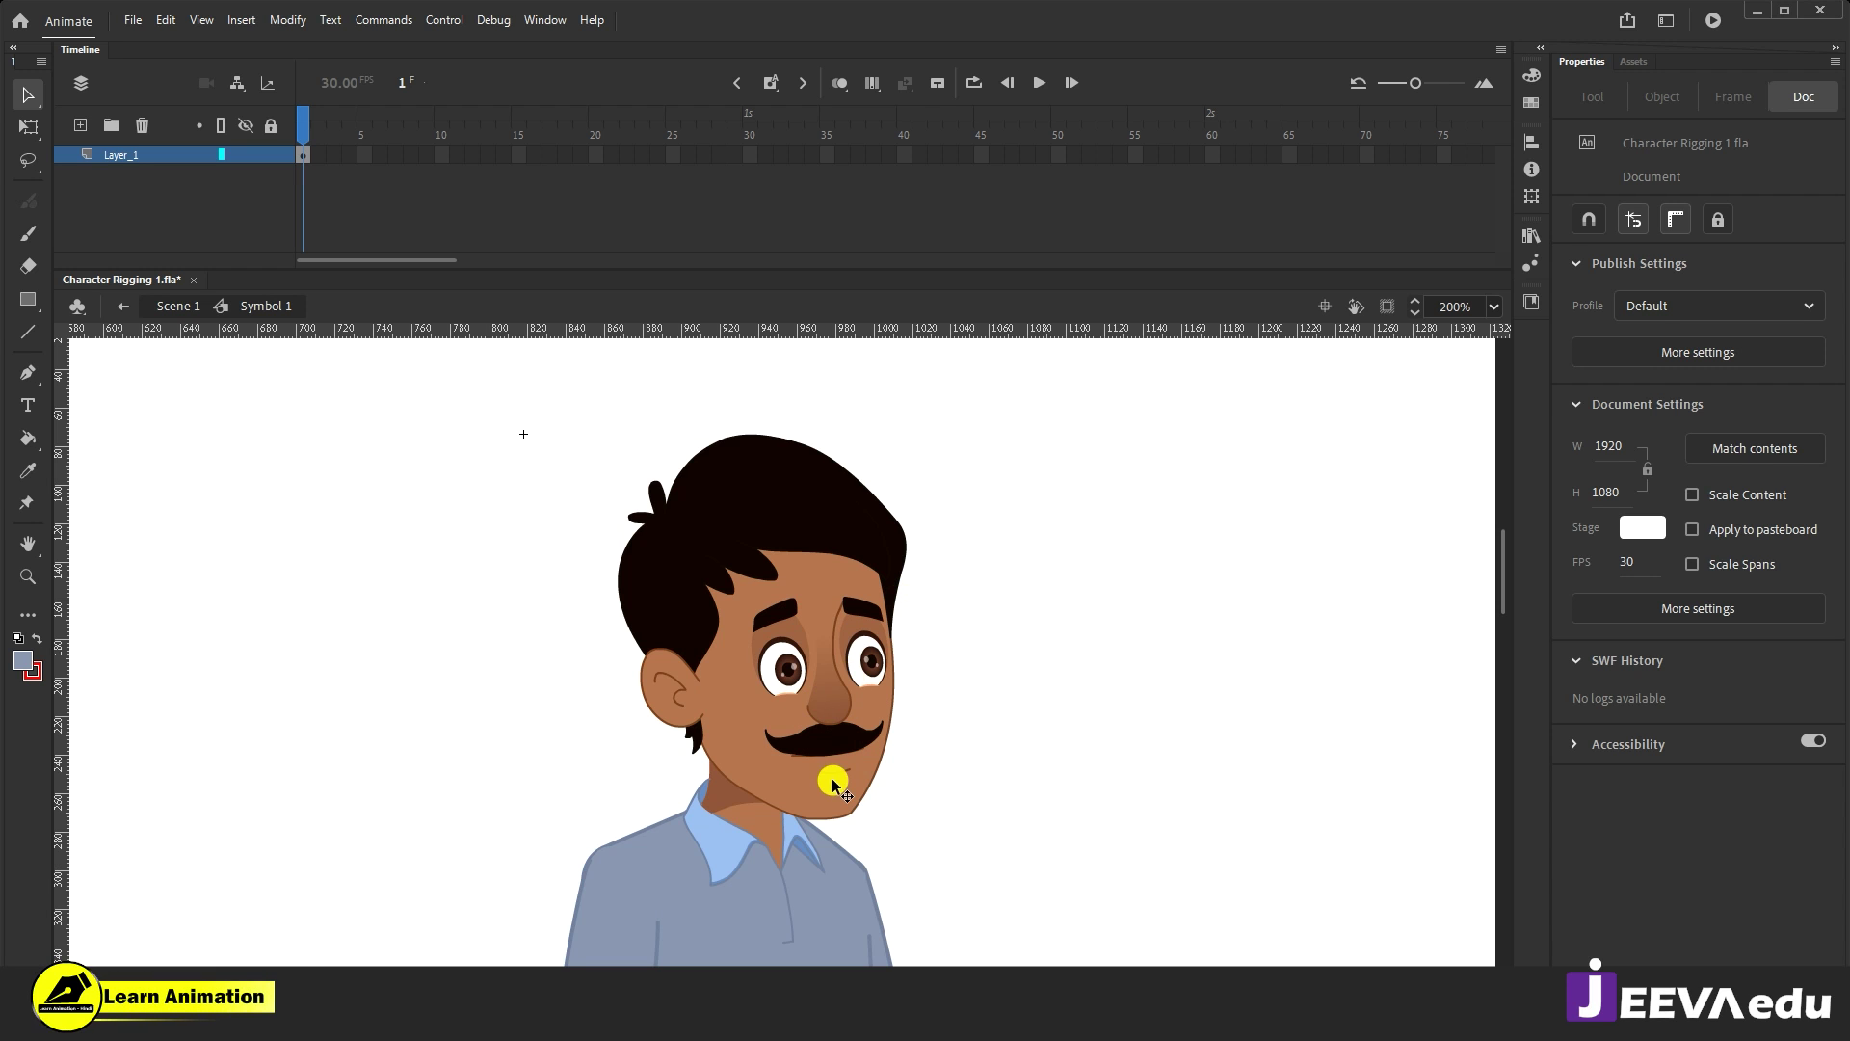
Step: Select only the groups that make up the character's head, leaving the torso and neck out of the selection
key(z)
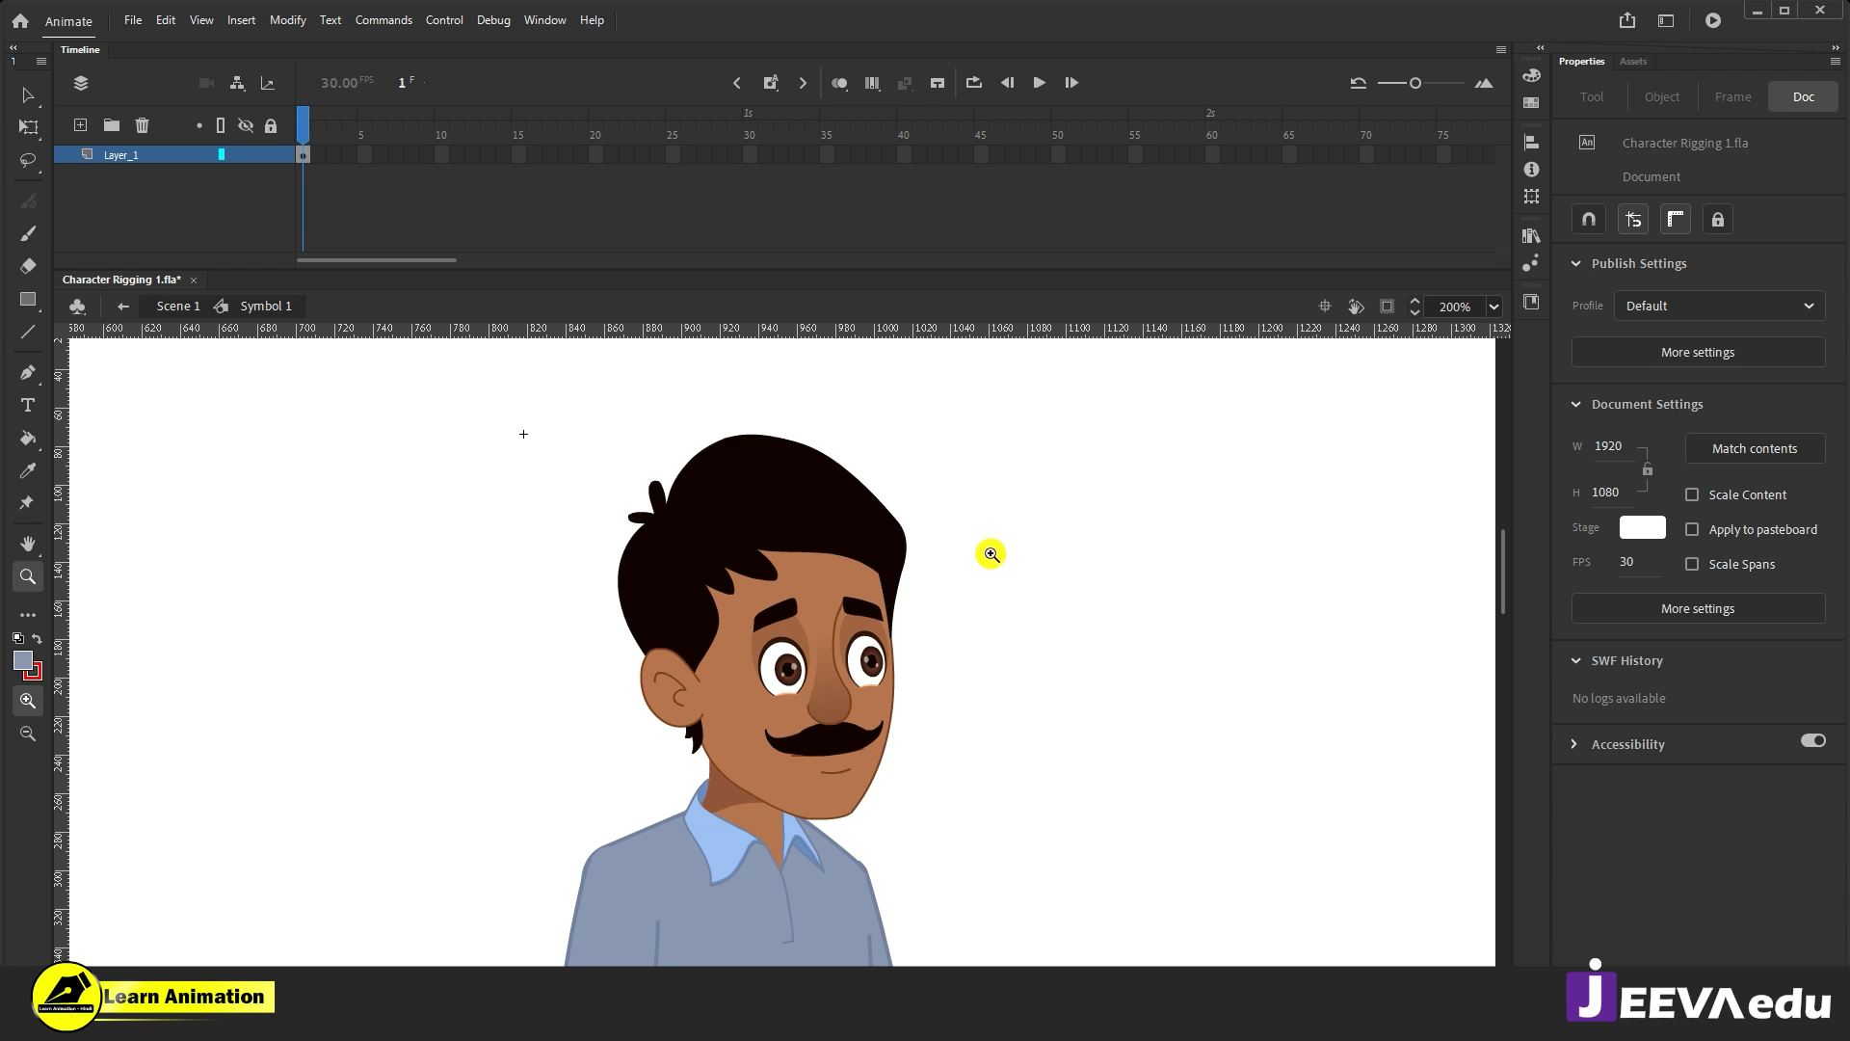
key(v)
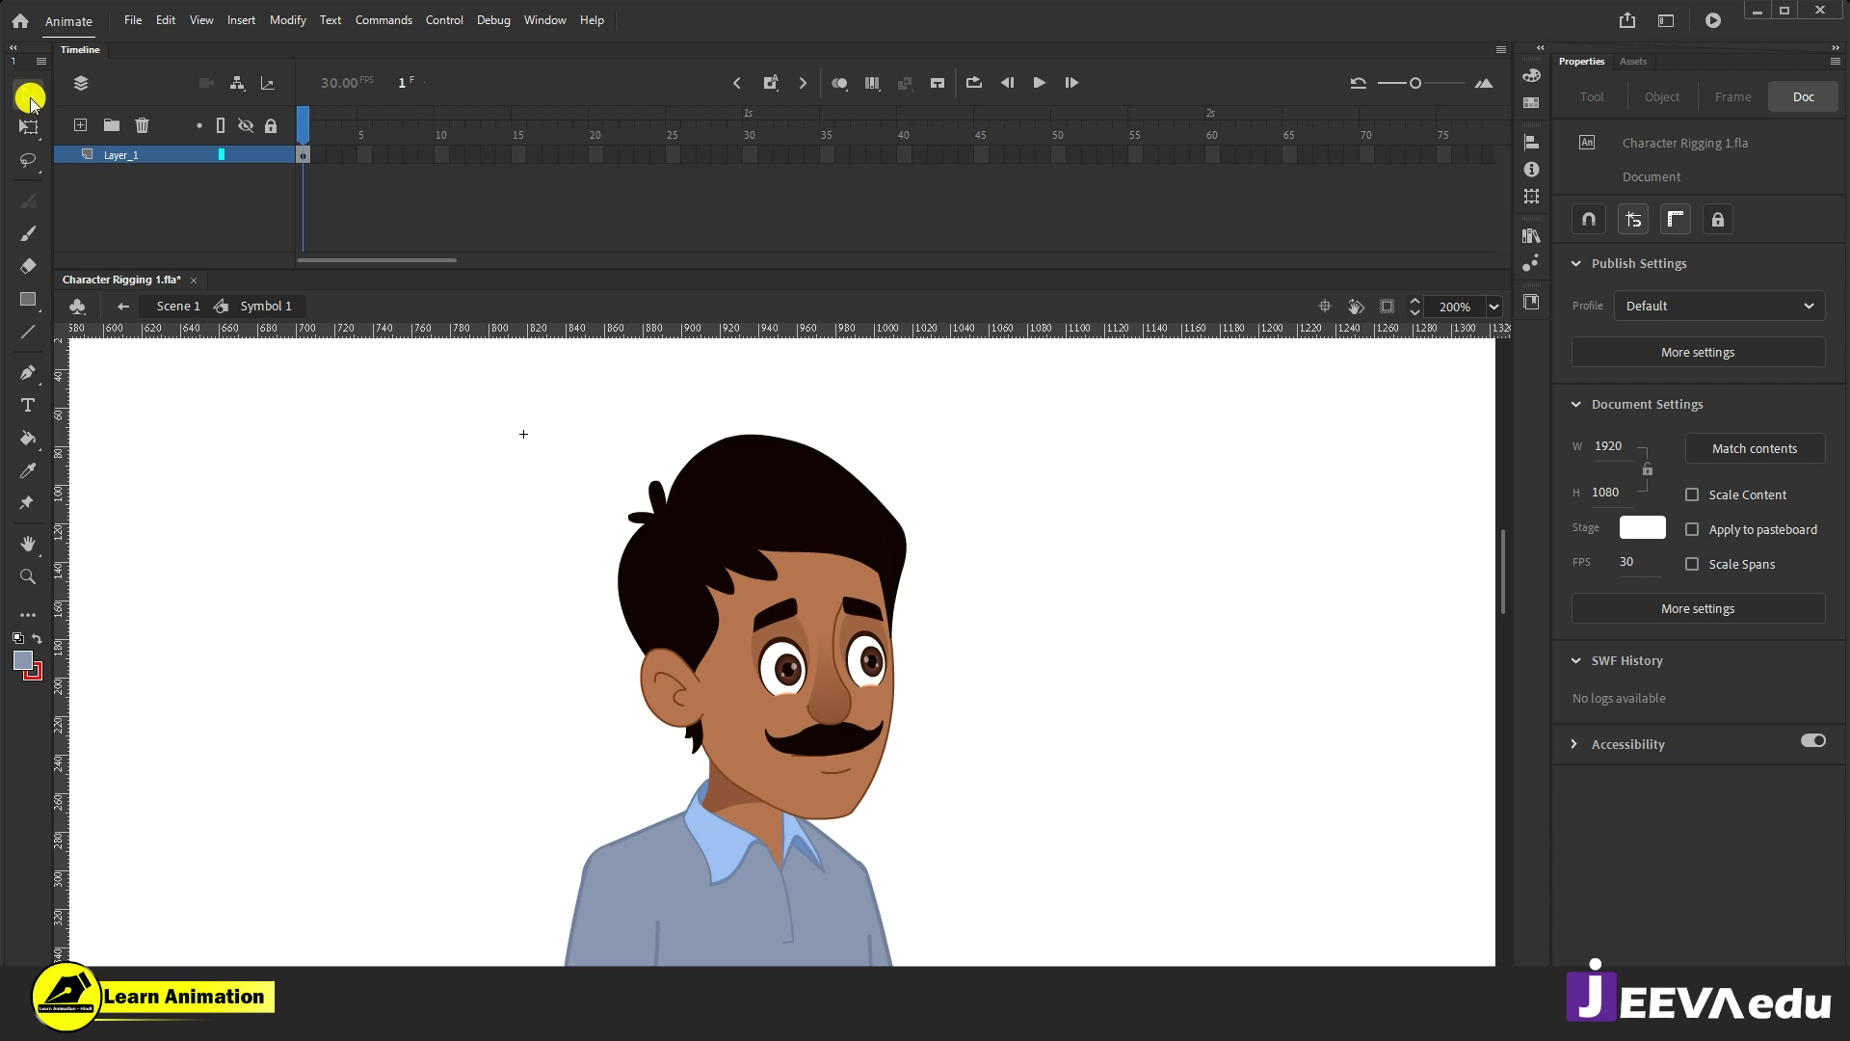
drag(1080, 505, 638, 769)
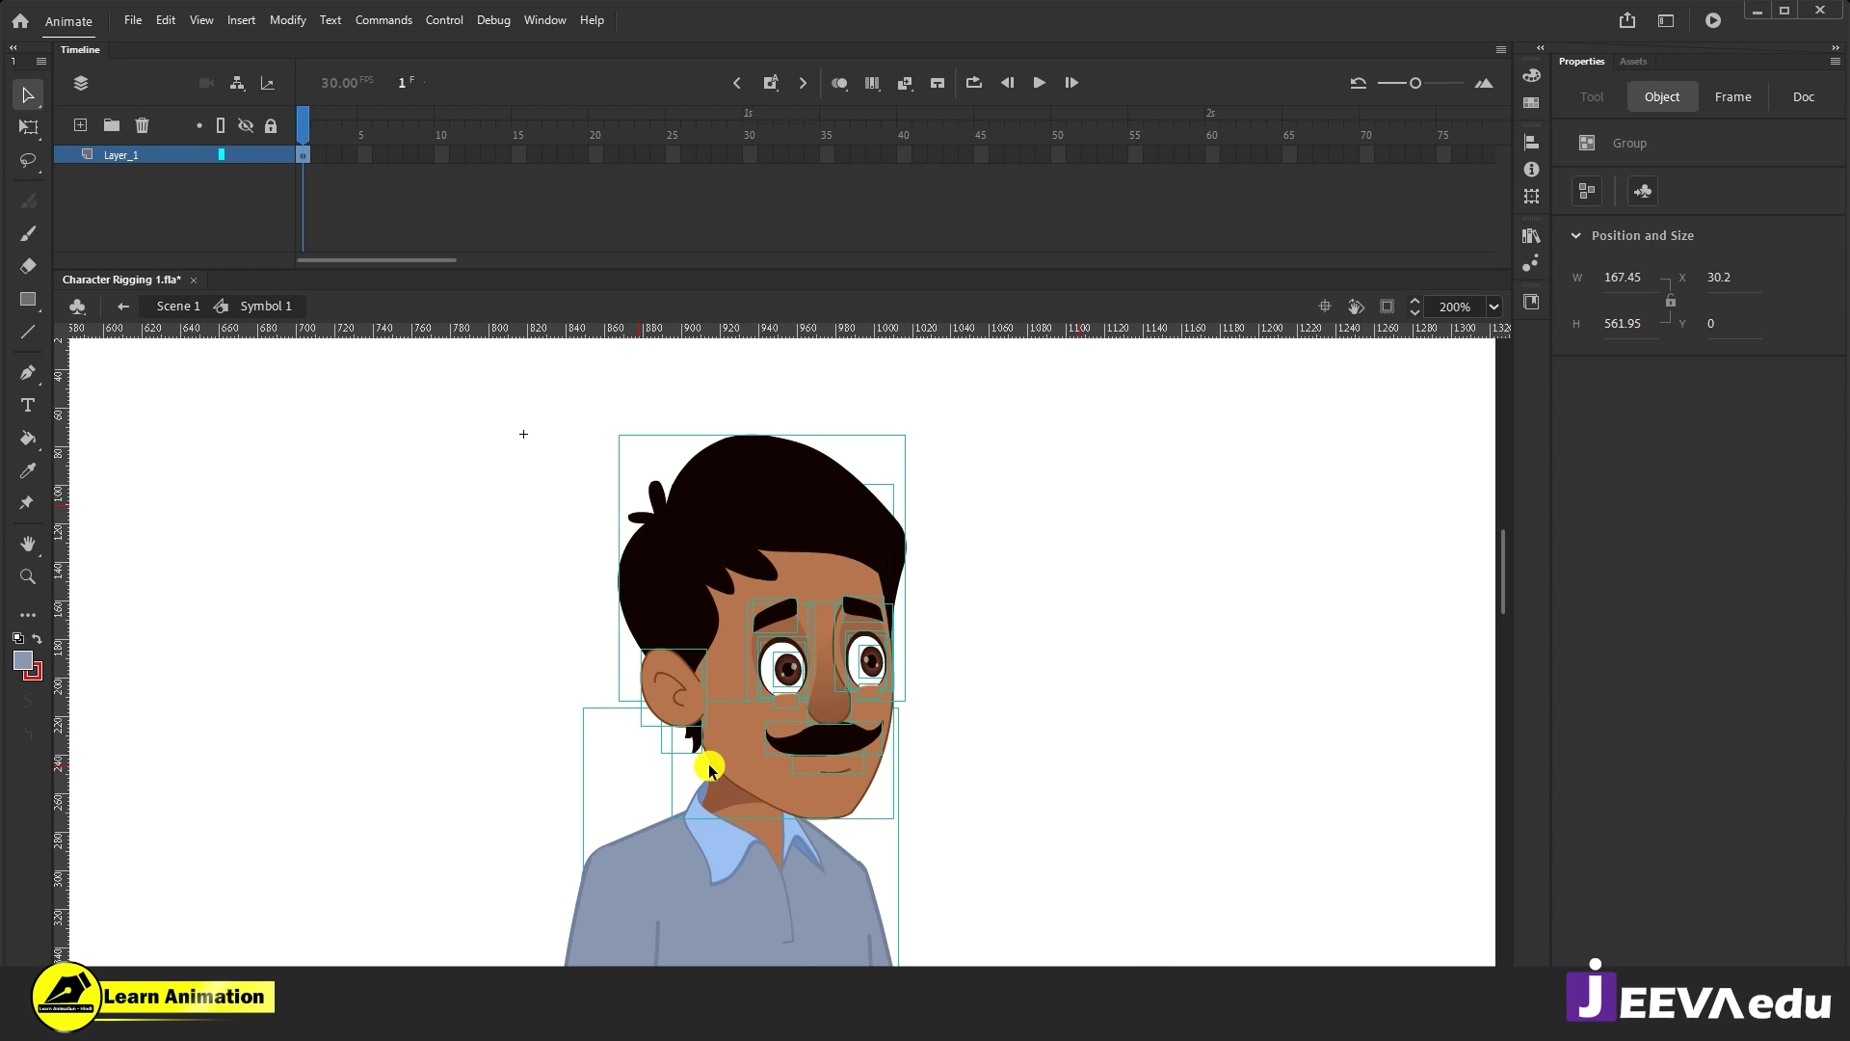
drag(778, 744, 1172, 720)
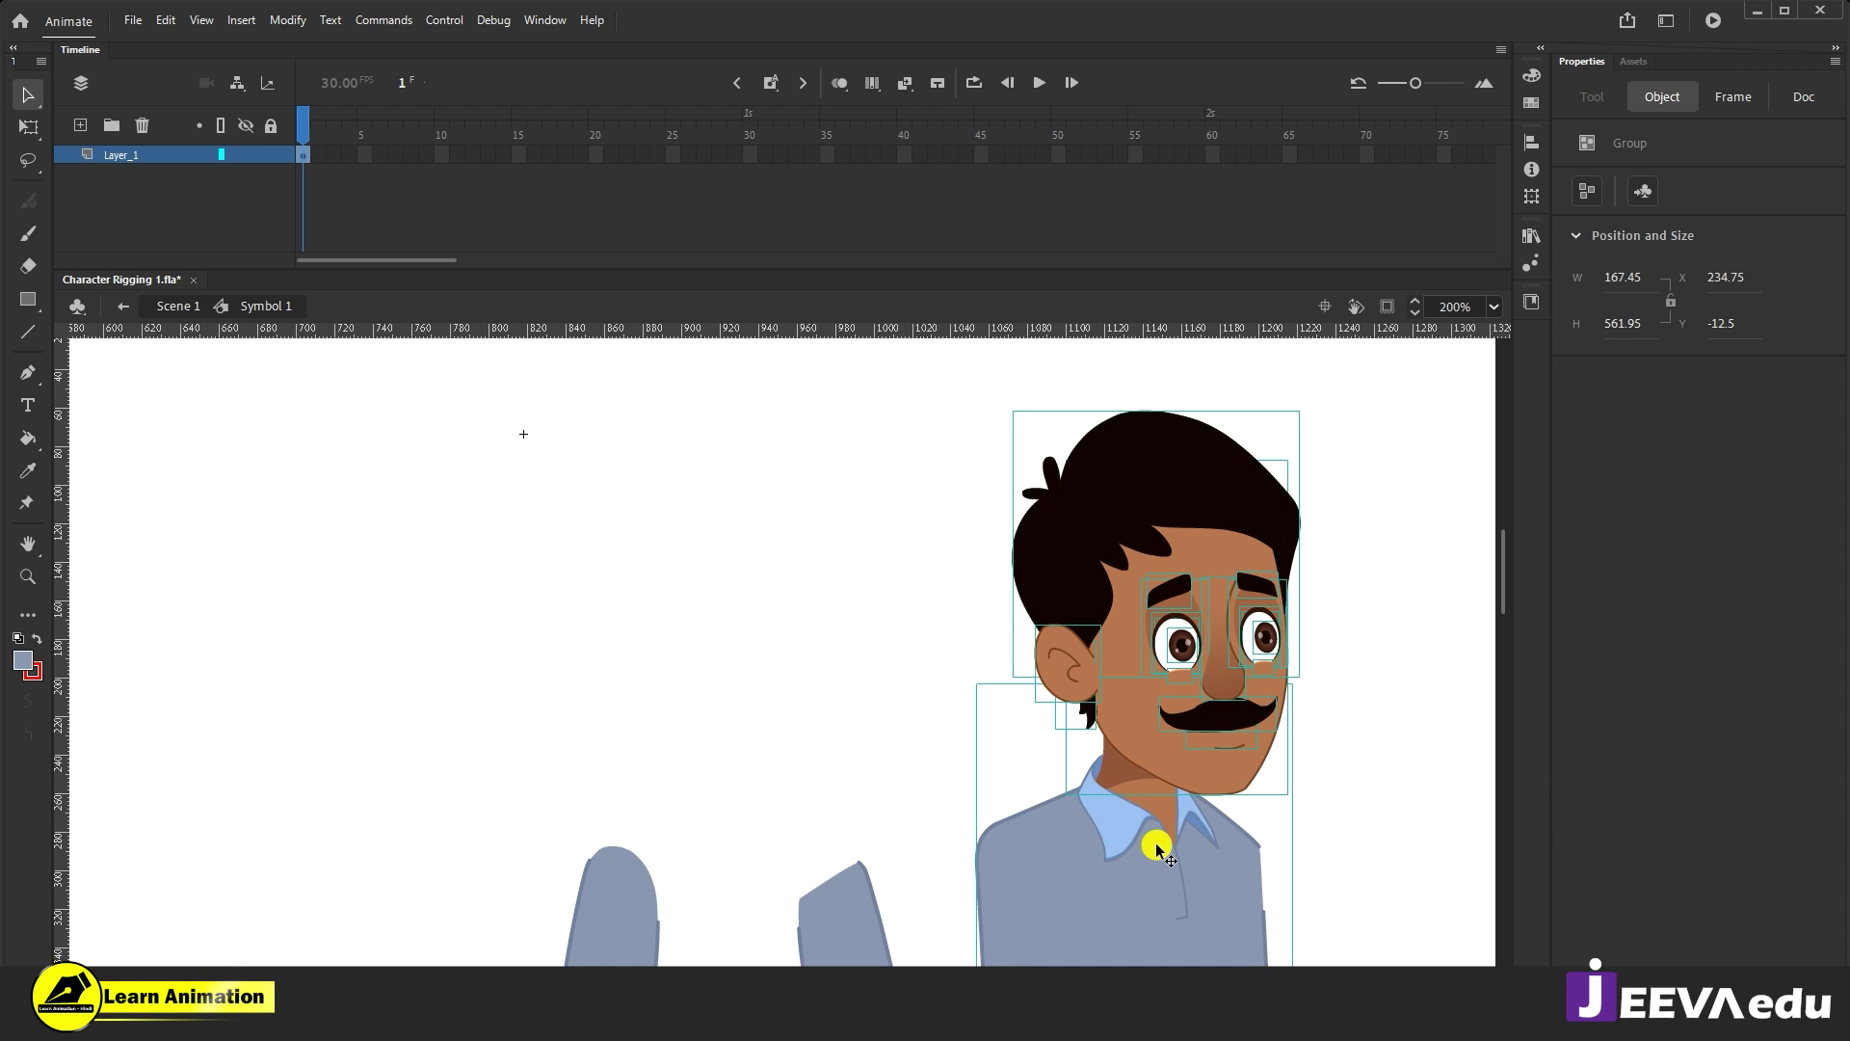
key(ctrl+z)
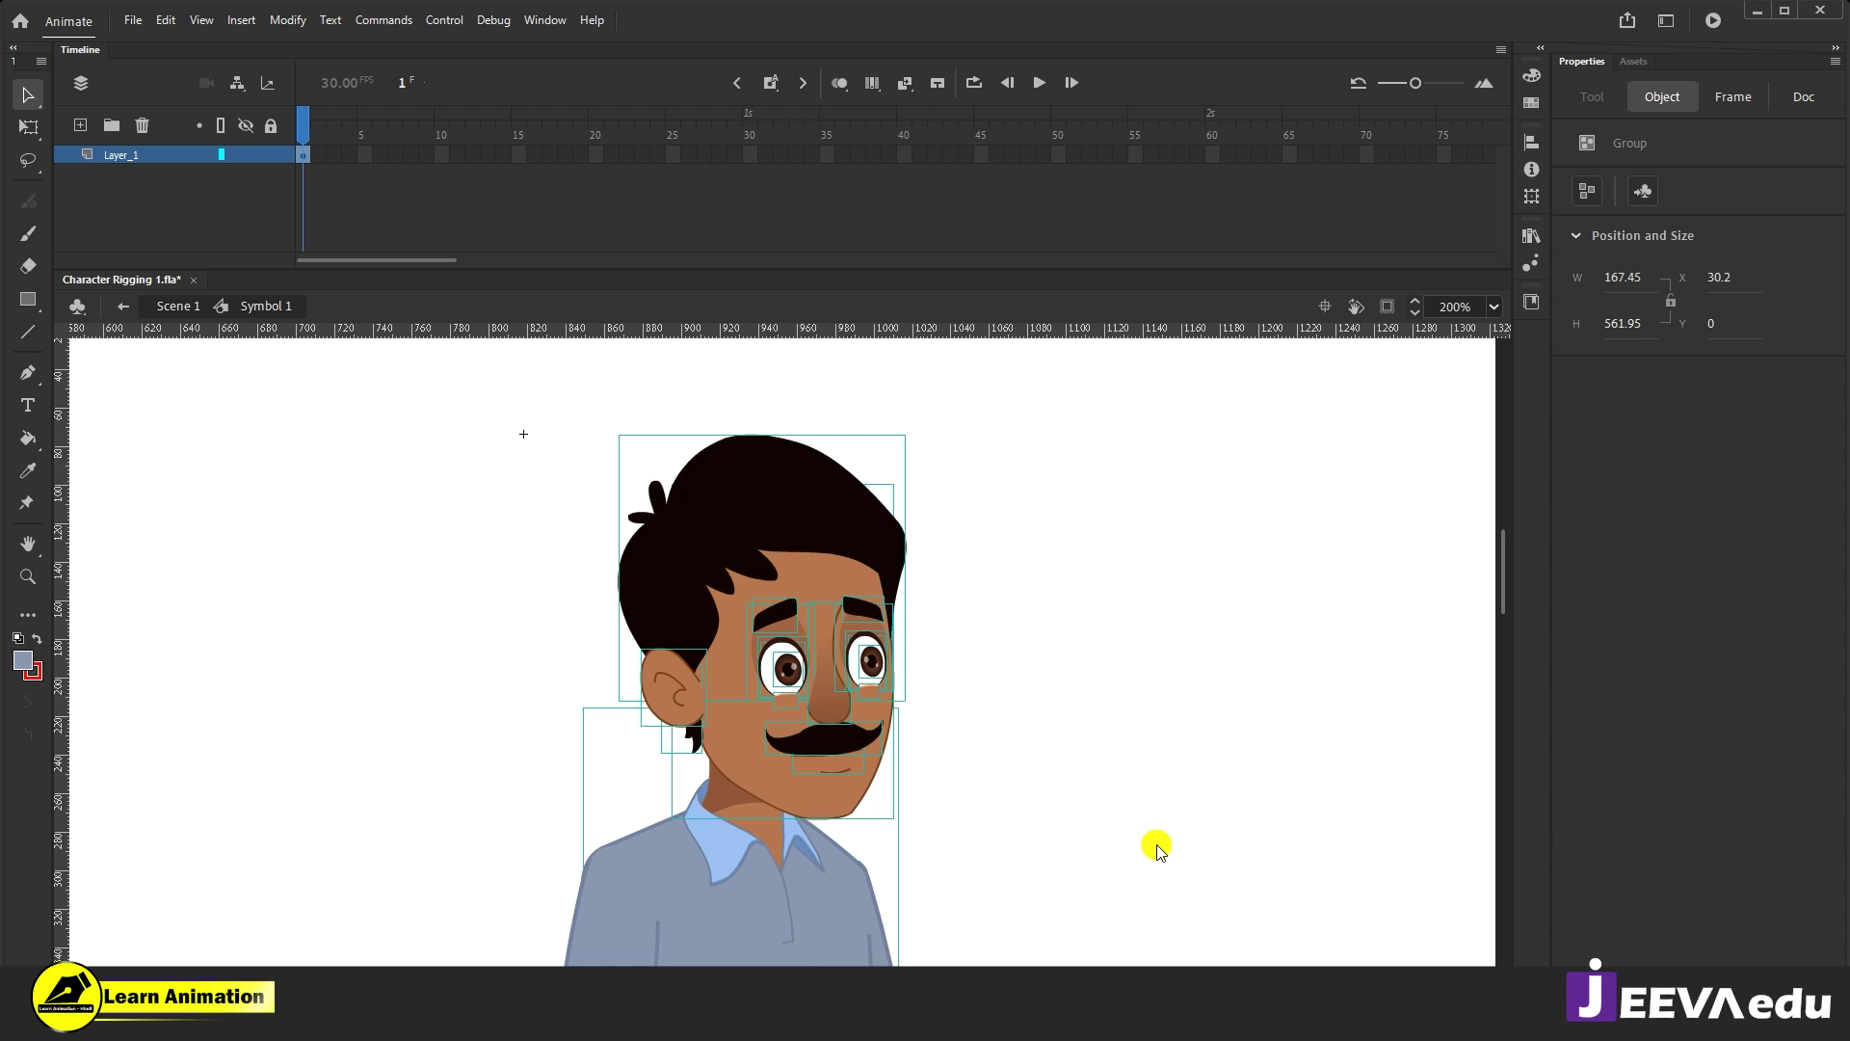
click(750, 888)
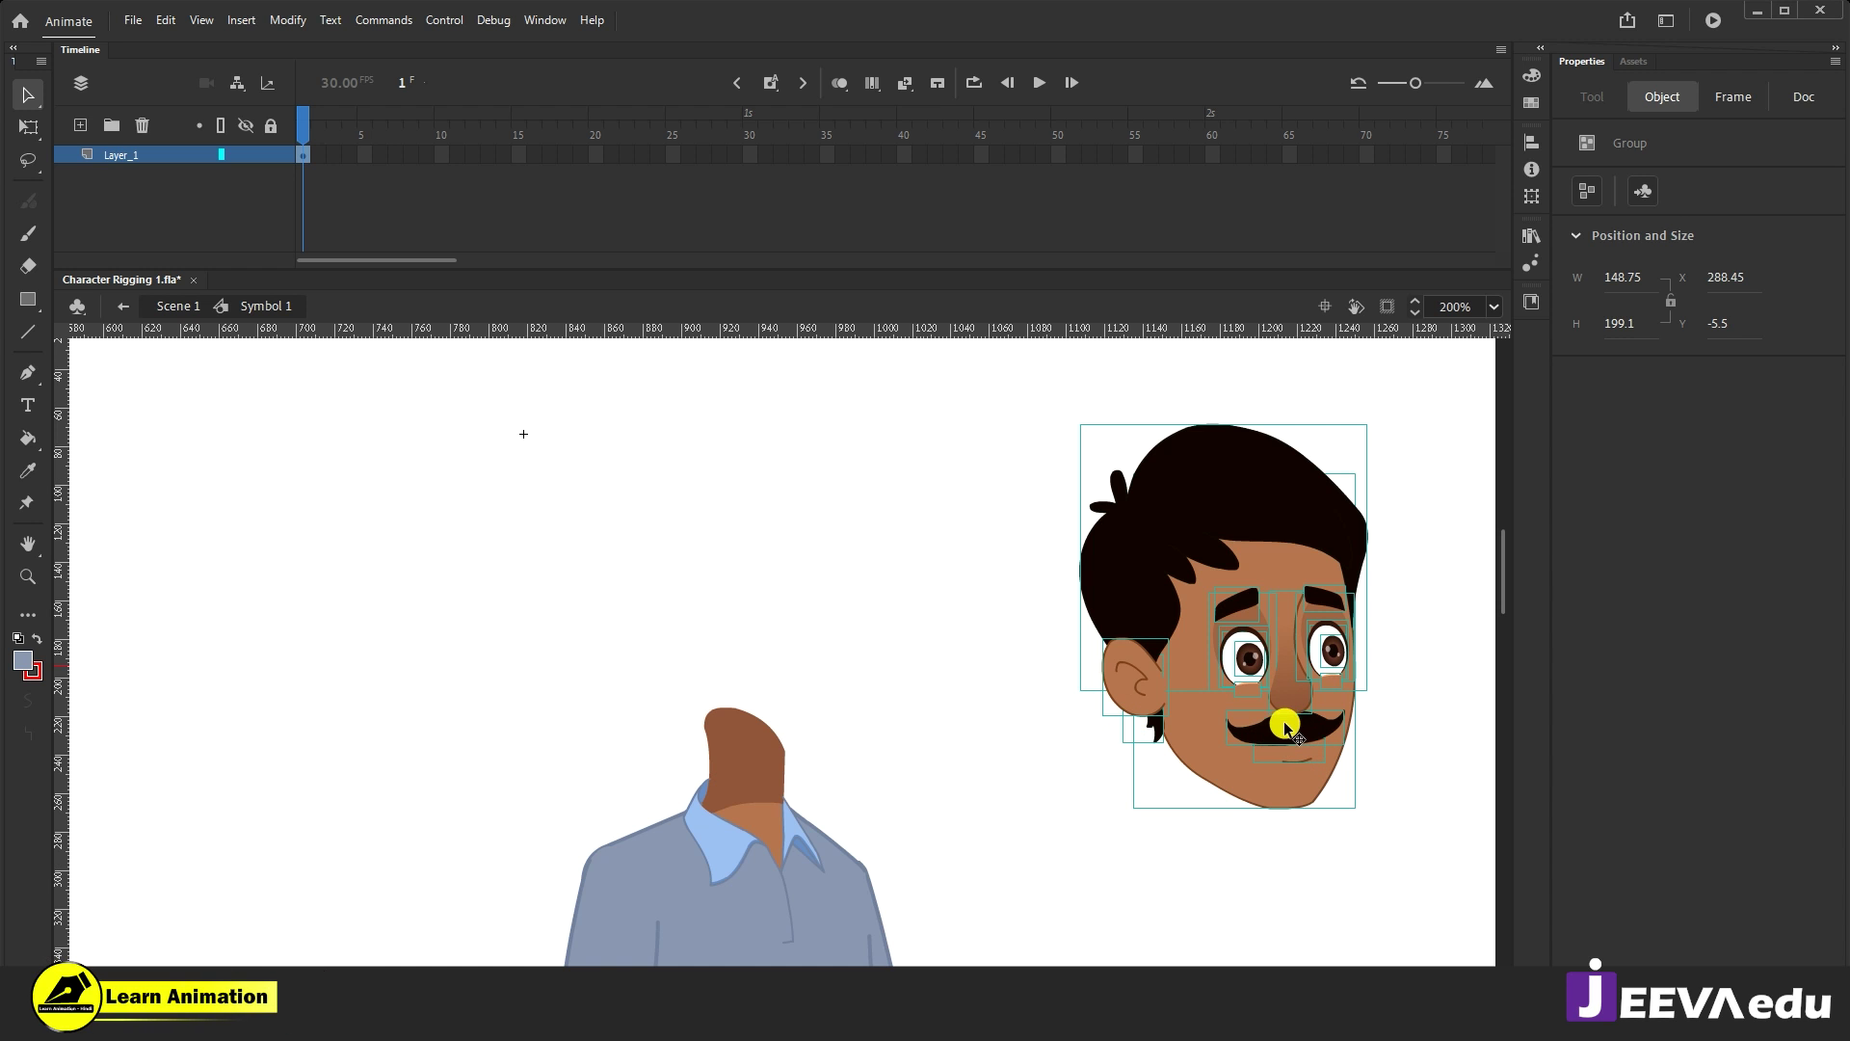
drag(1289, 713, 1224, 768)
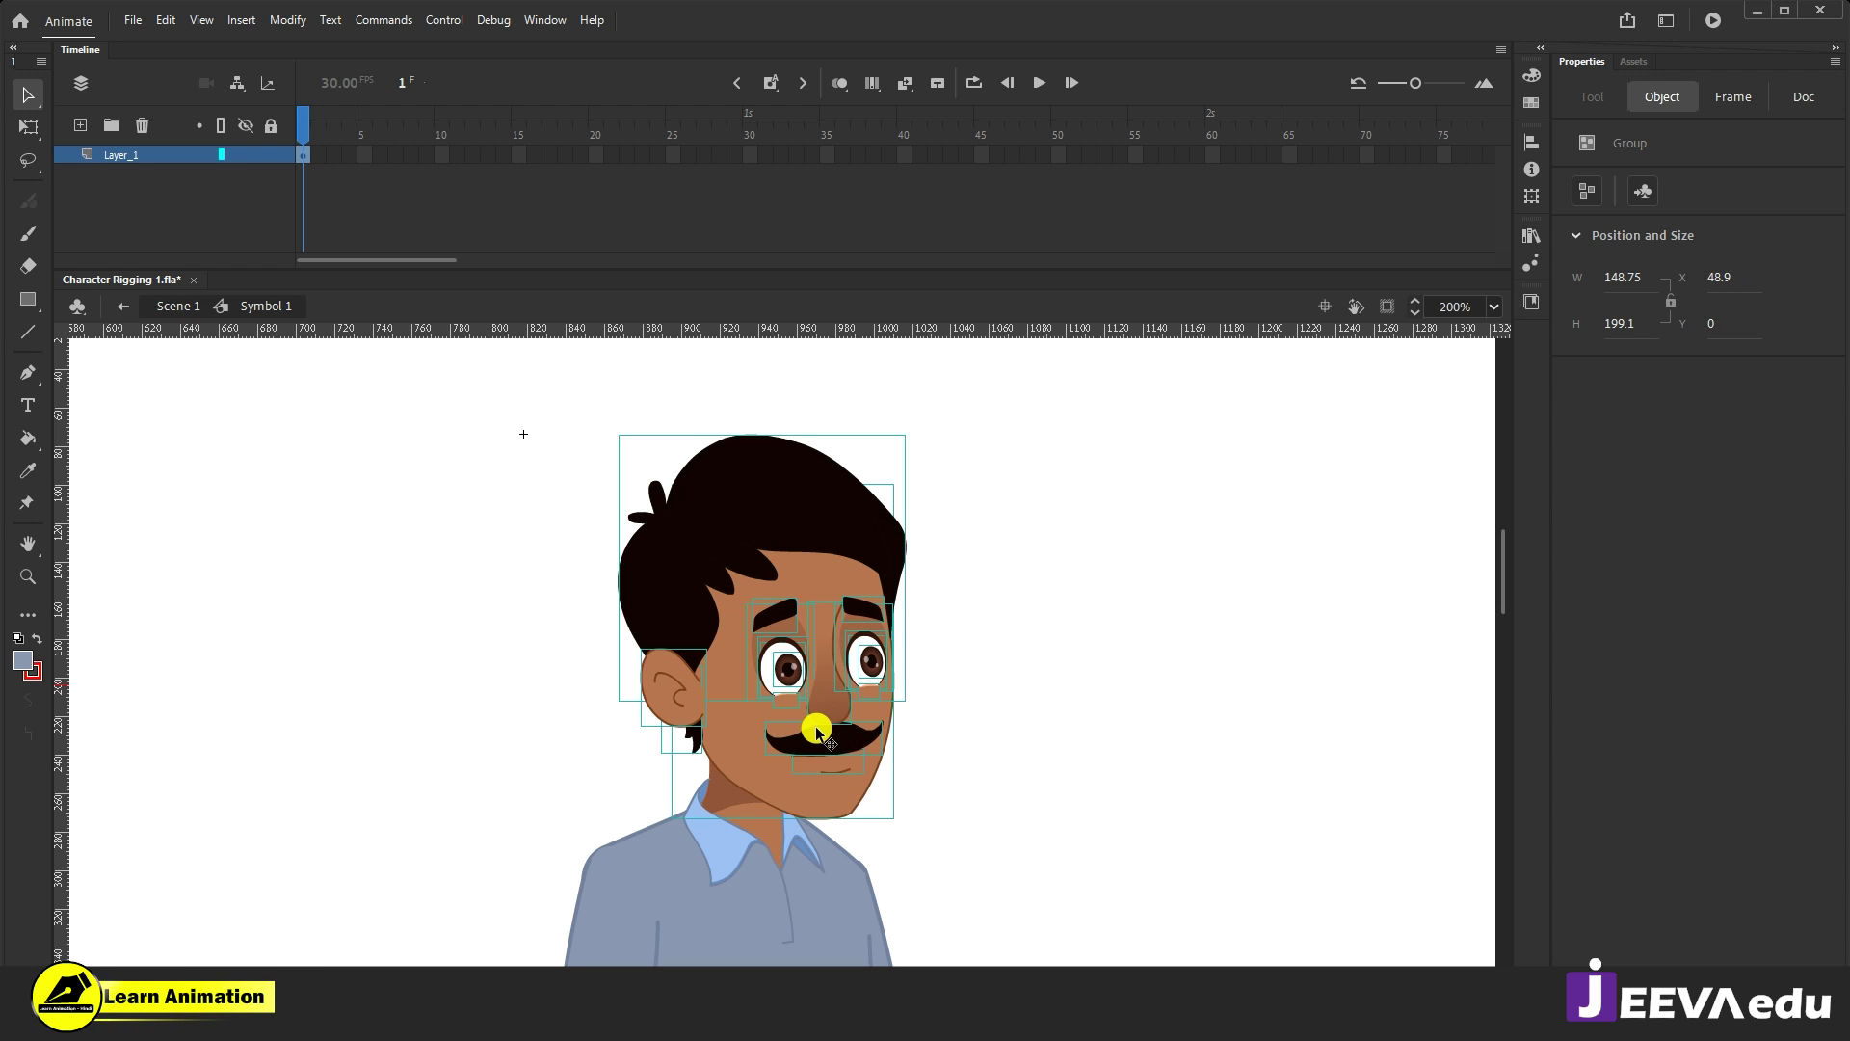
Step: Cut the head groups and paste them in place on a new layer above the body
key(ctrl+x)
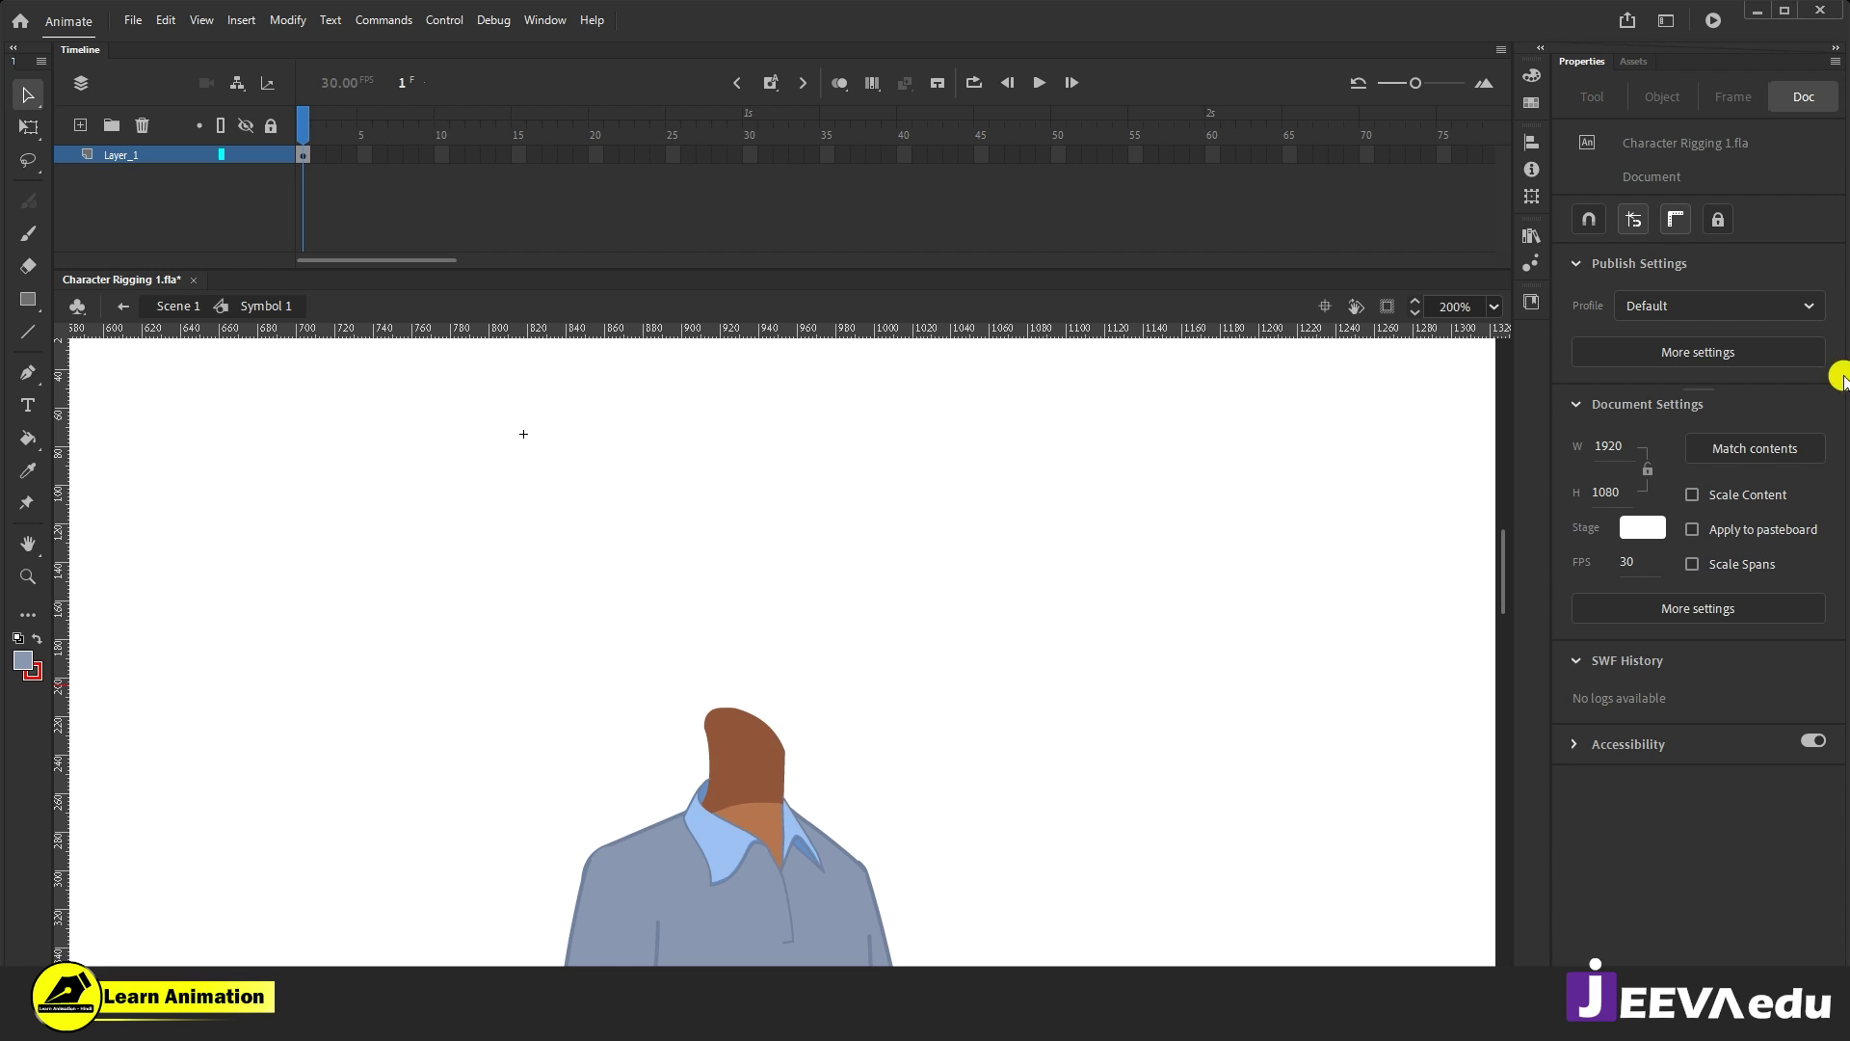
click(71, 125)
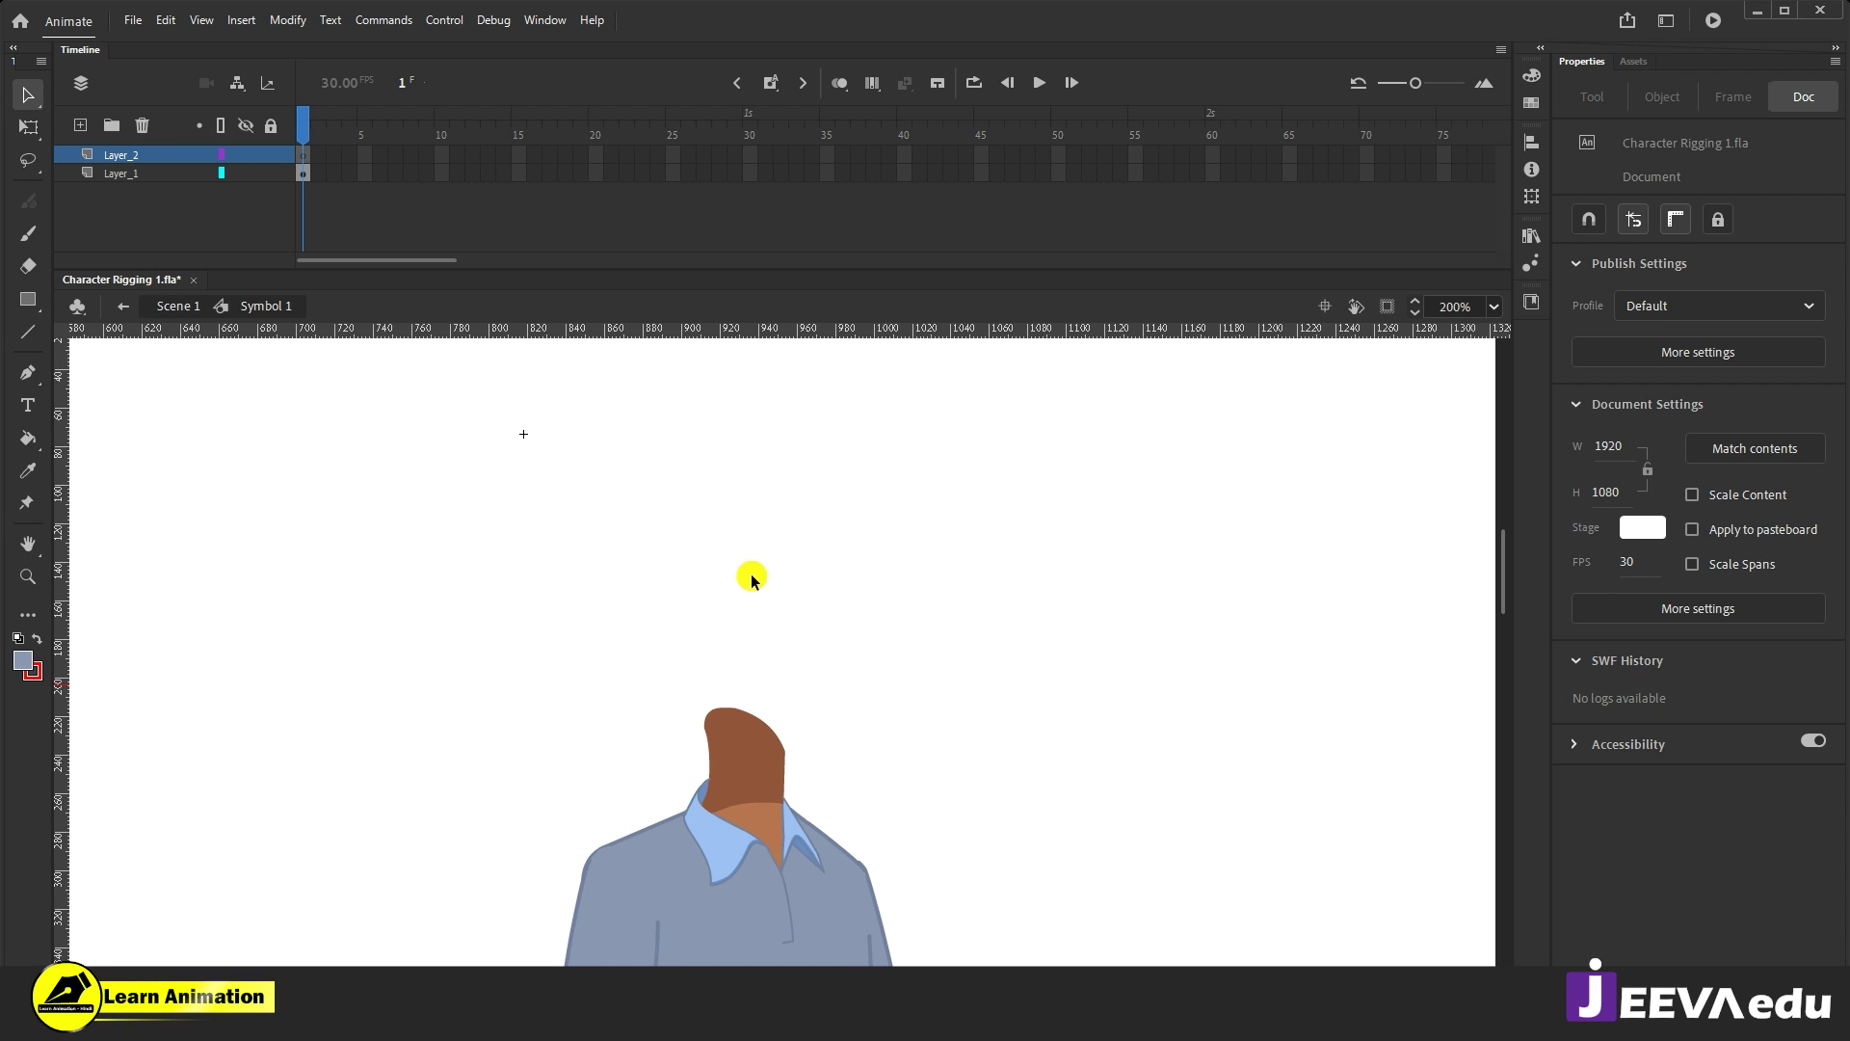
right_click(1191, 619)
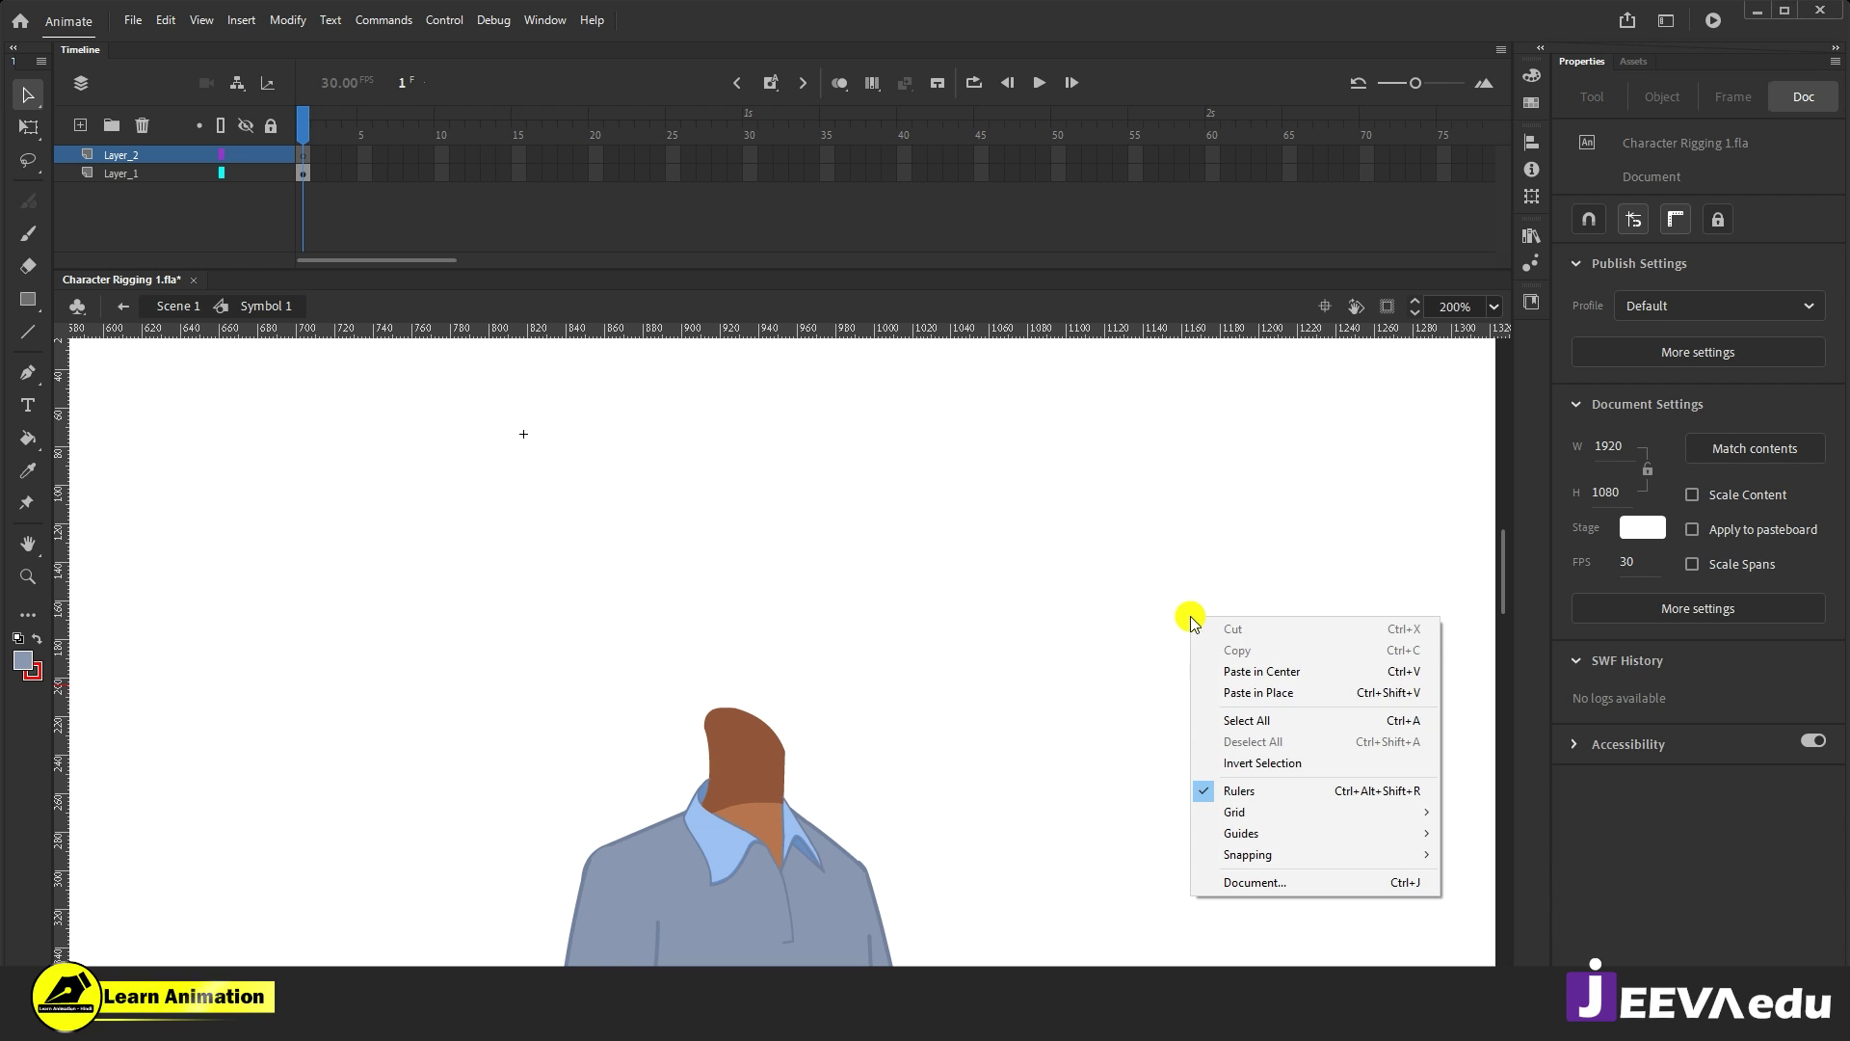
click(1310, 696)
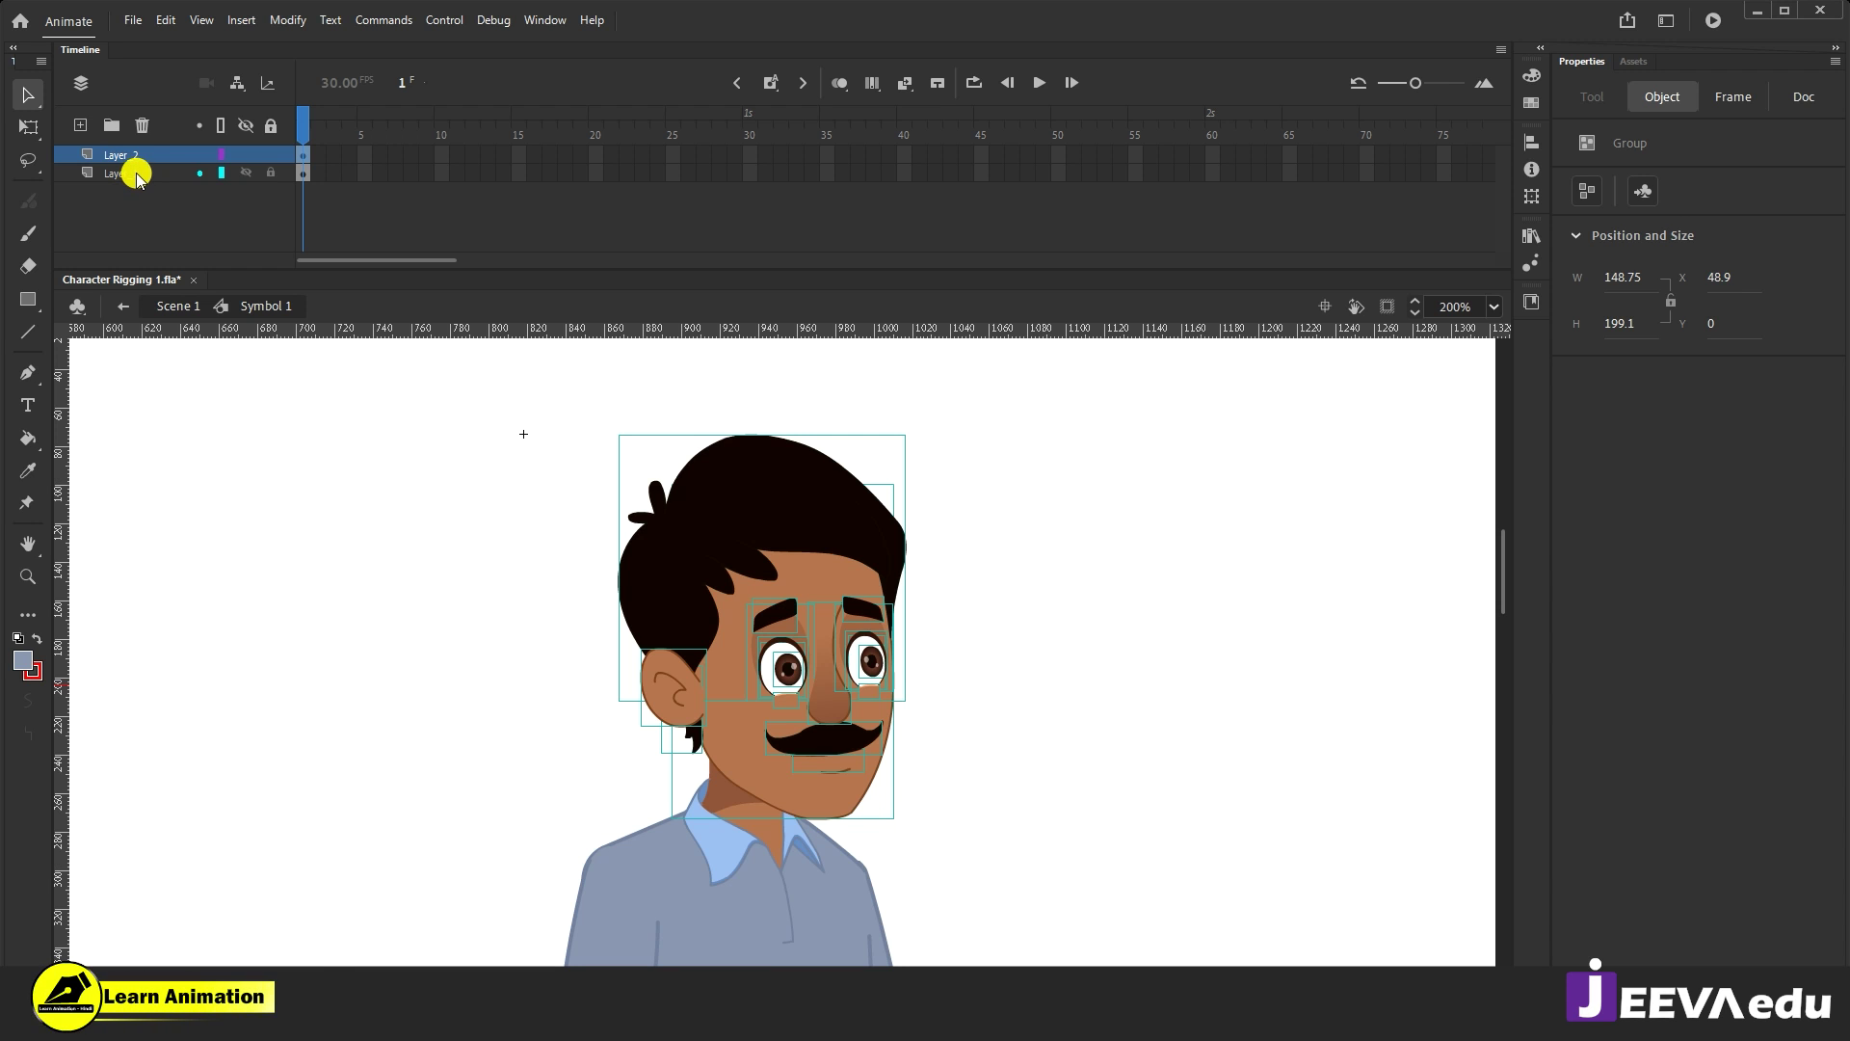
Step: Check which body parts Layer_1 and Layer_2 contain by selecting each layer and toggling Layer_2's visibility
click(137, 157)
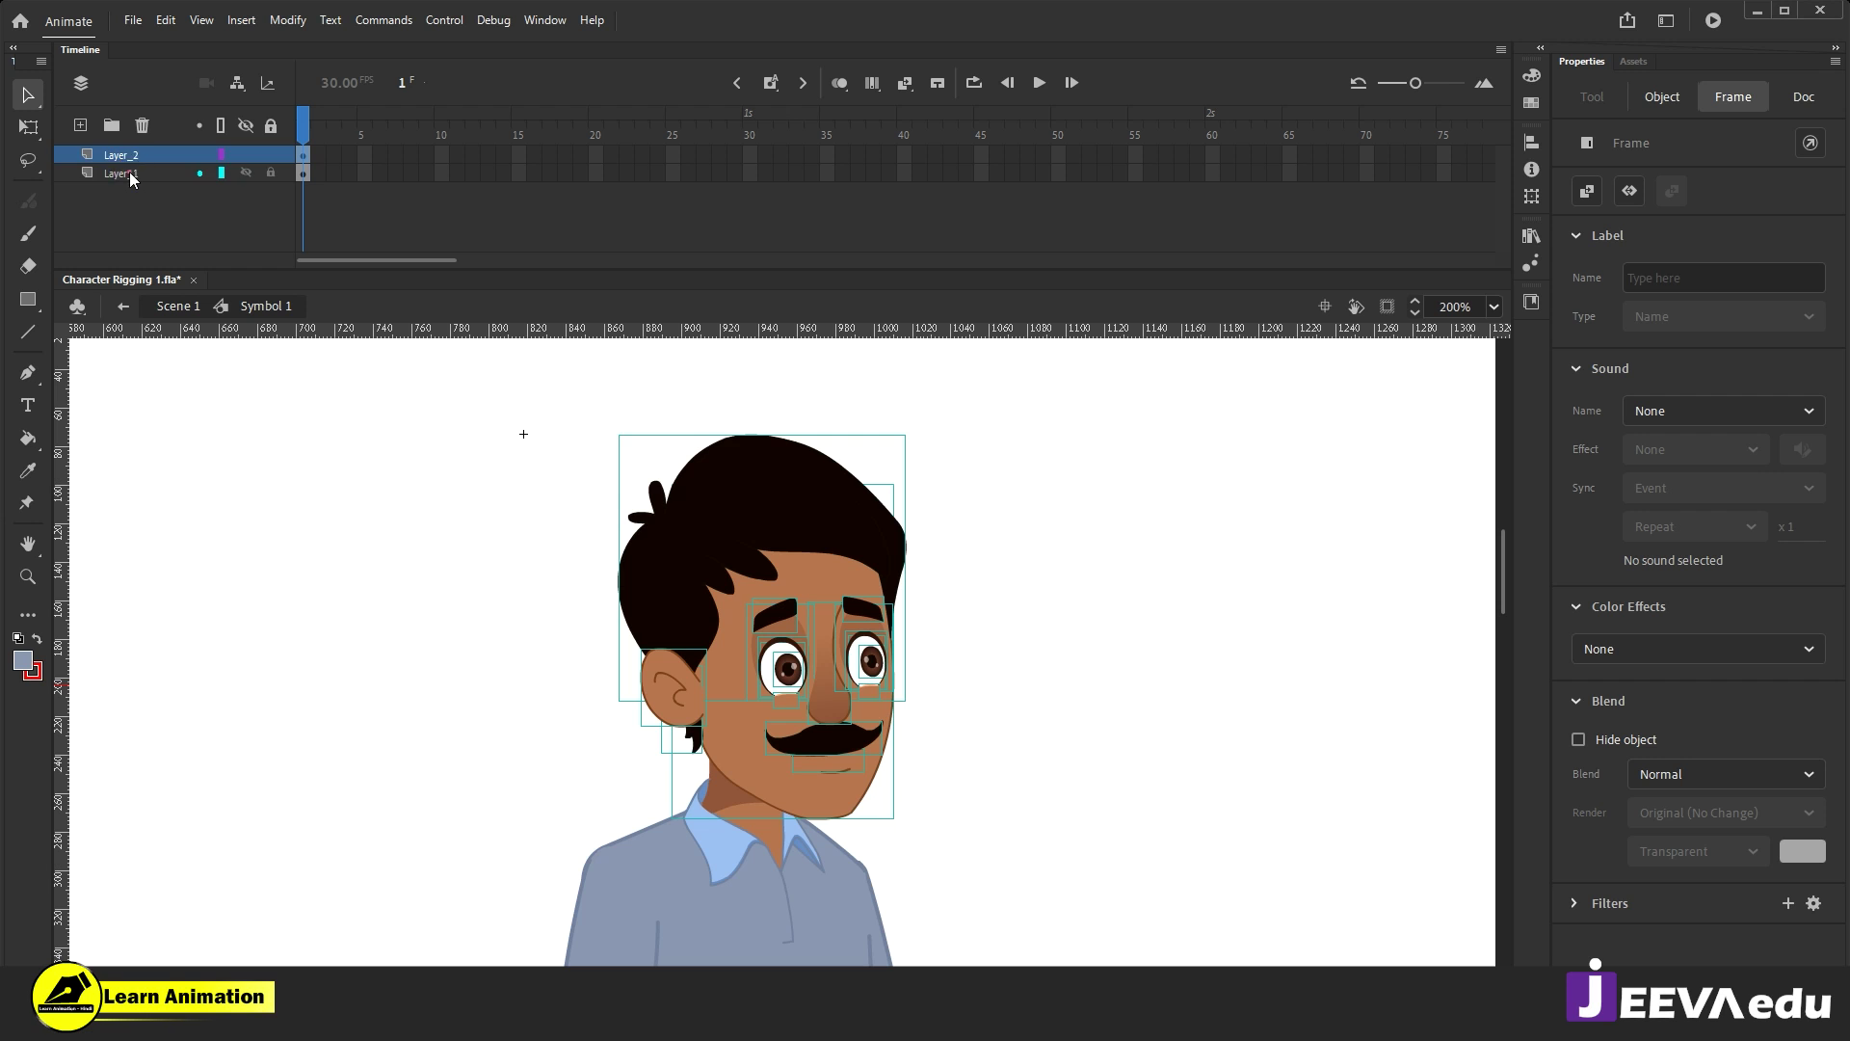
click(130, 174)
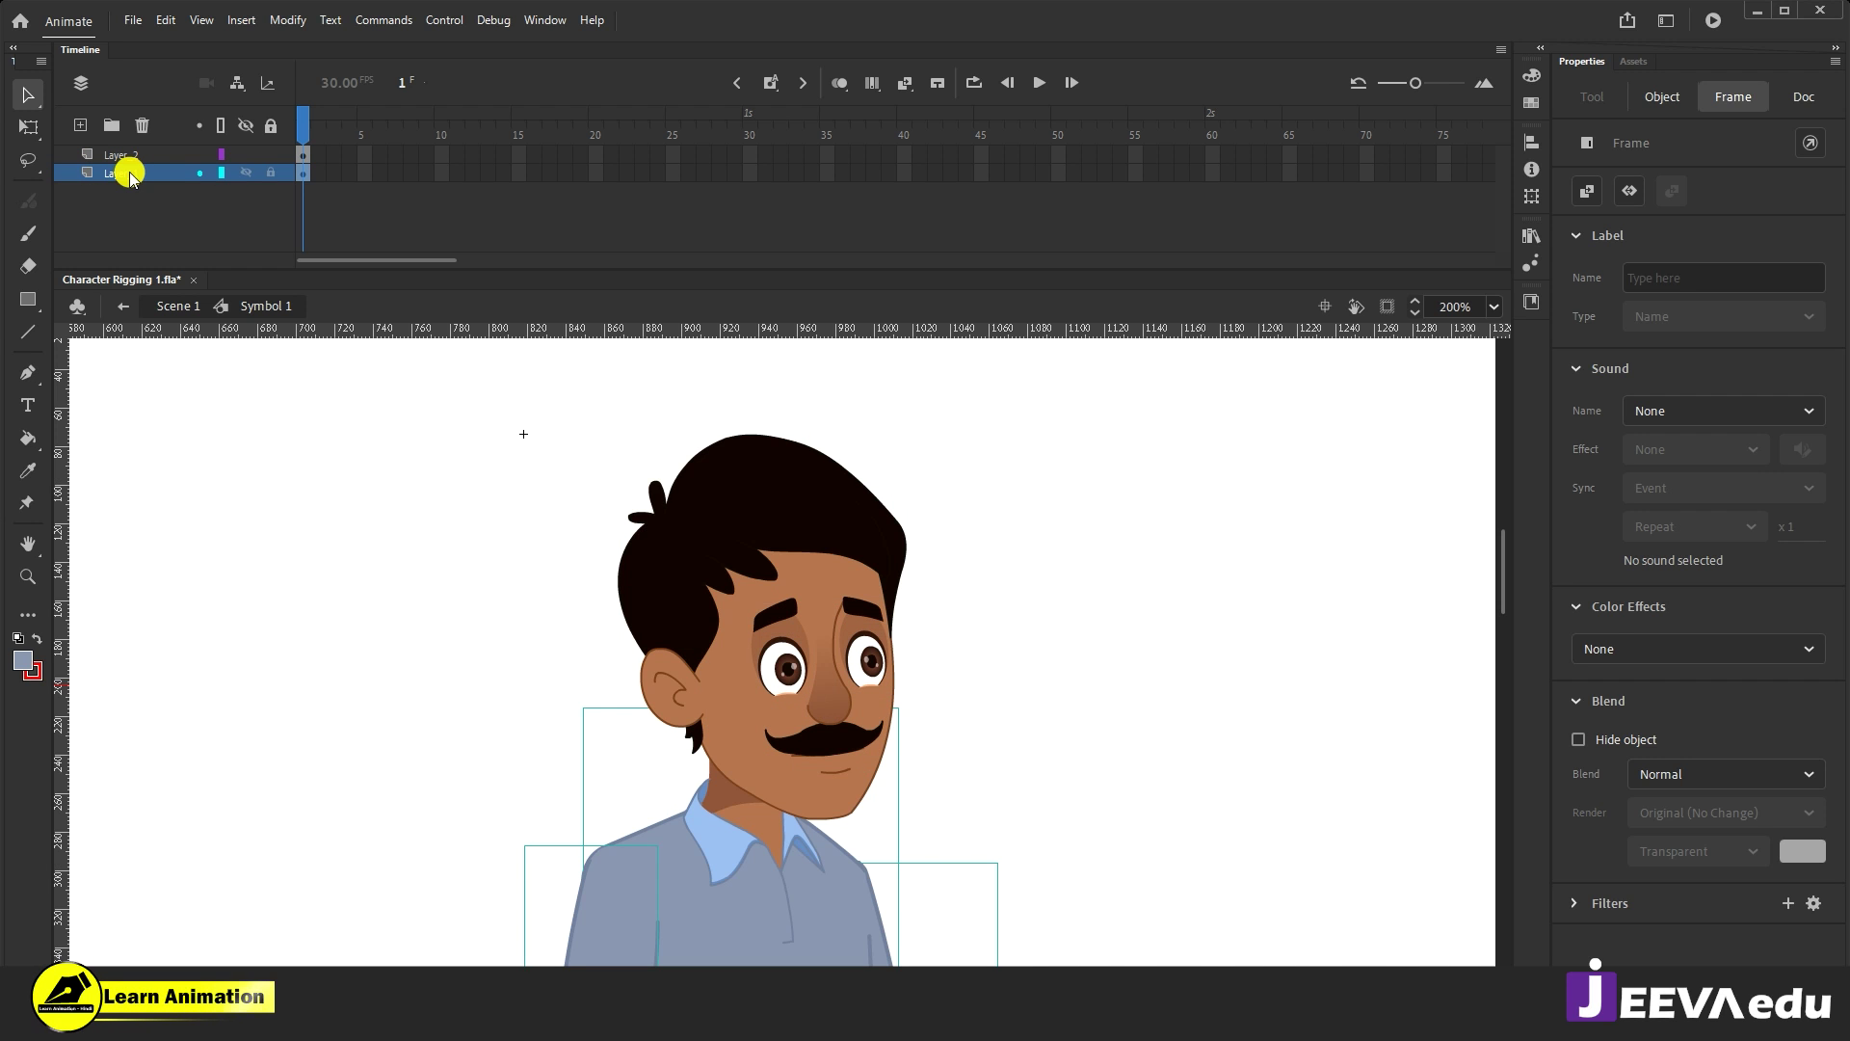
click(139, 156)
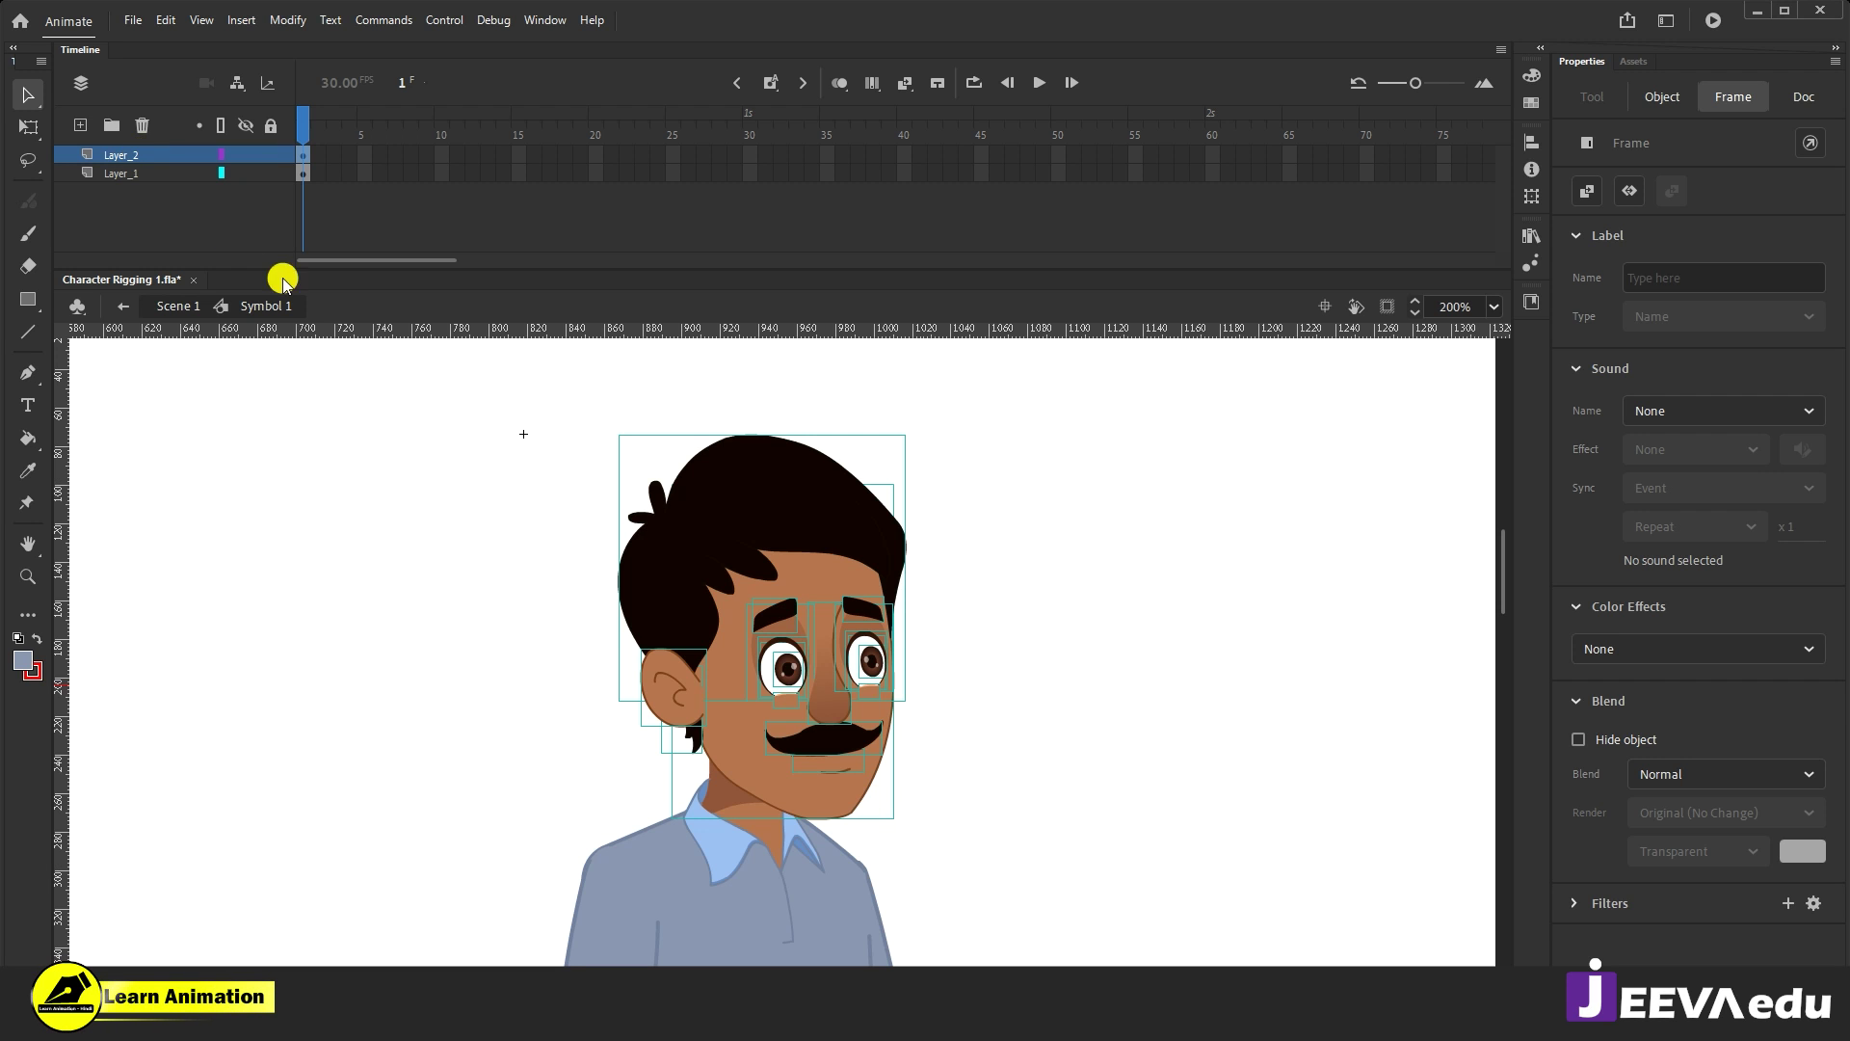
click(520, 768)
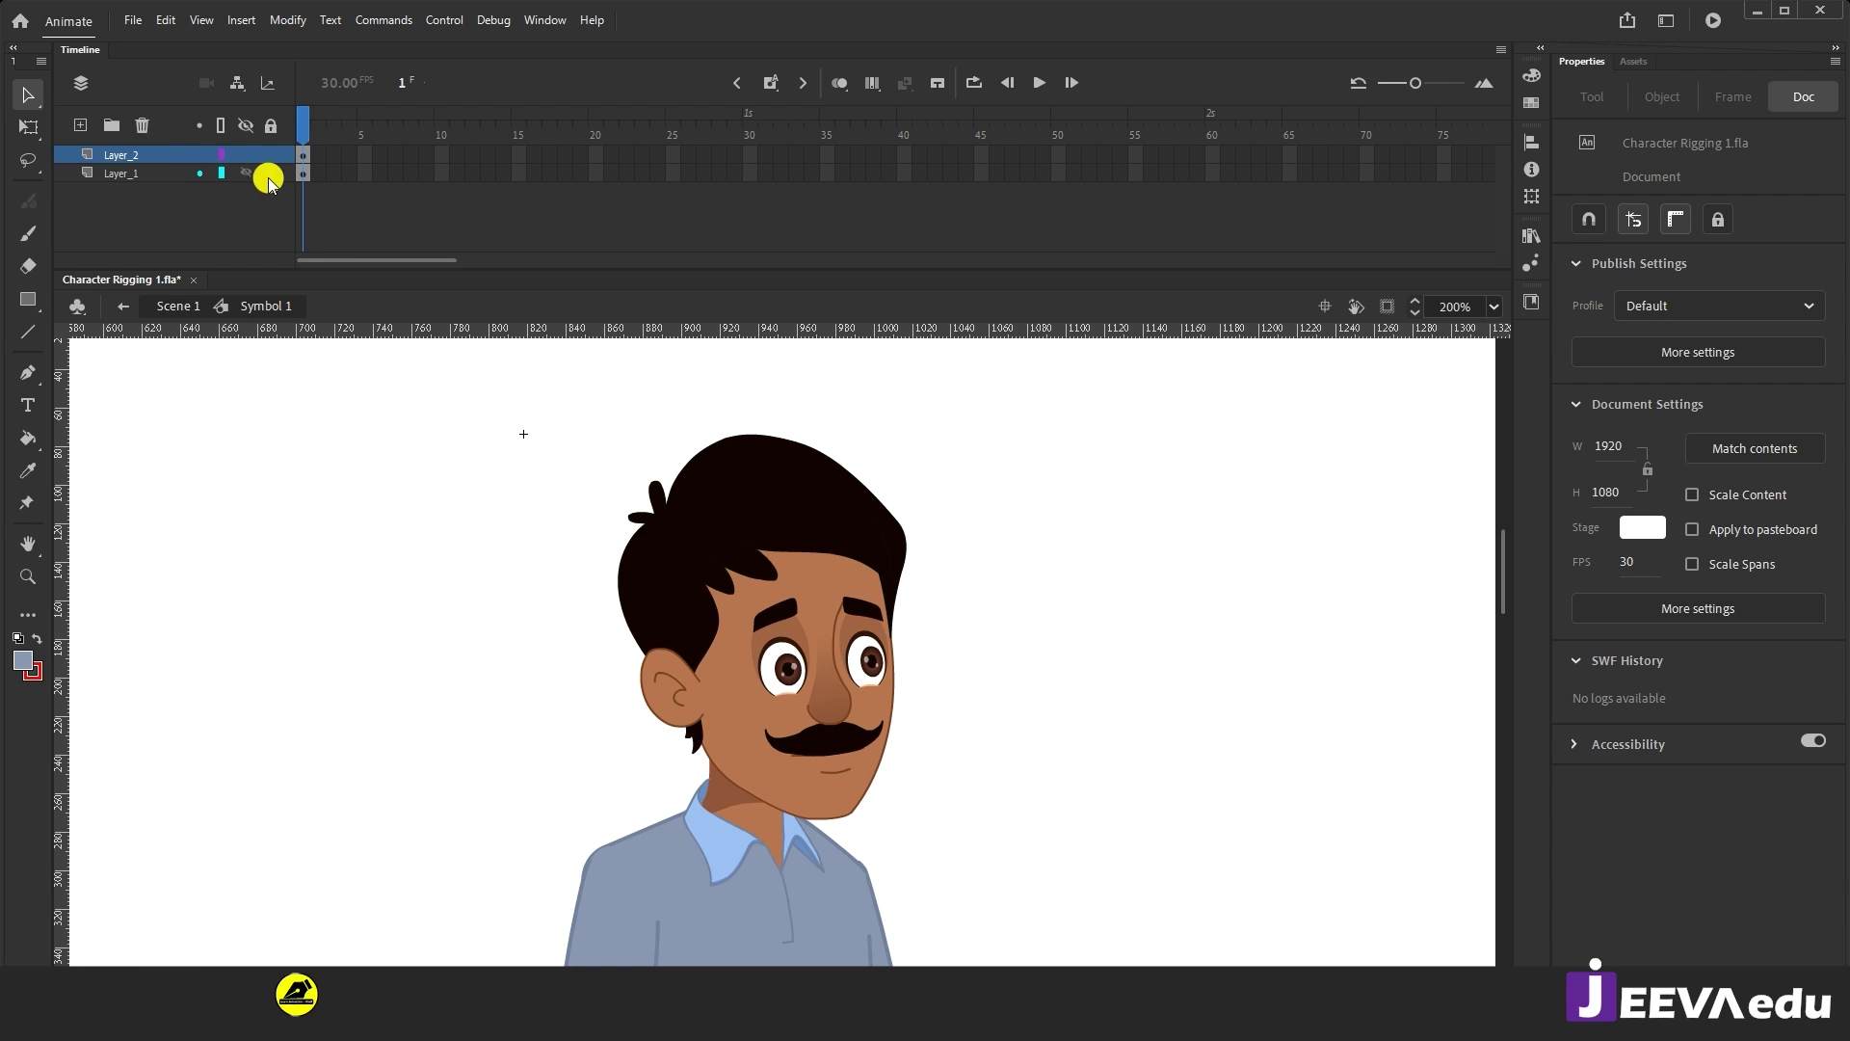
click(245, 151)
click(245, 151)
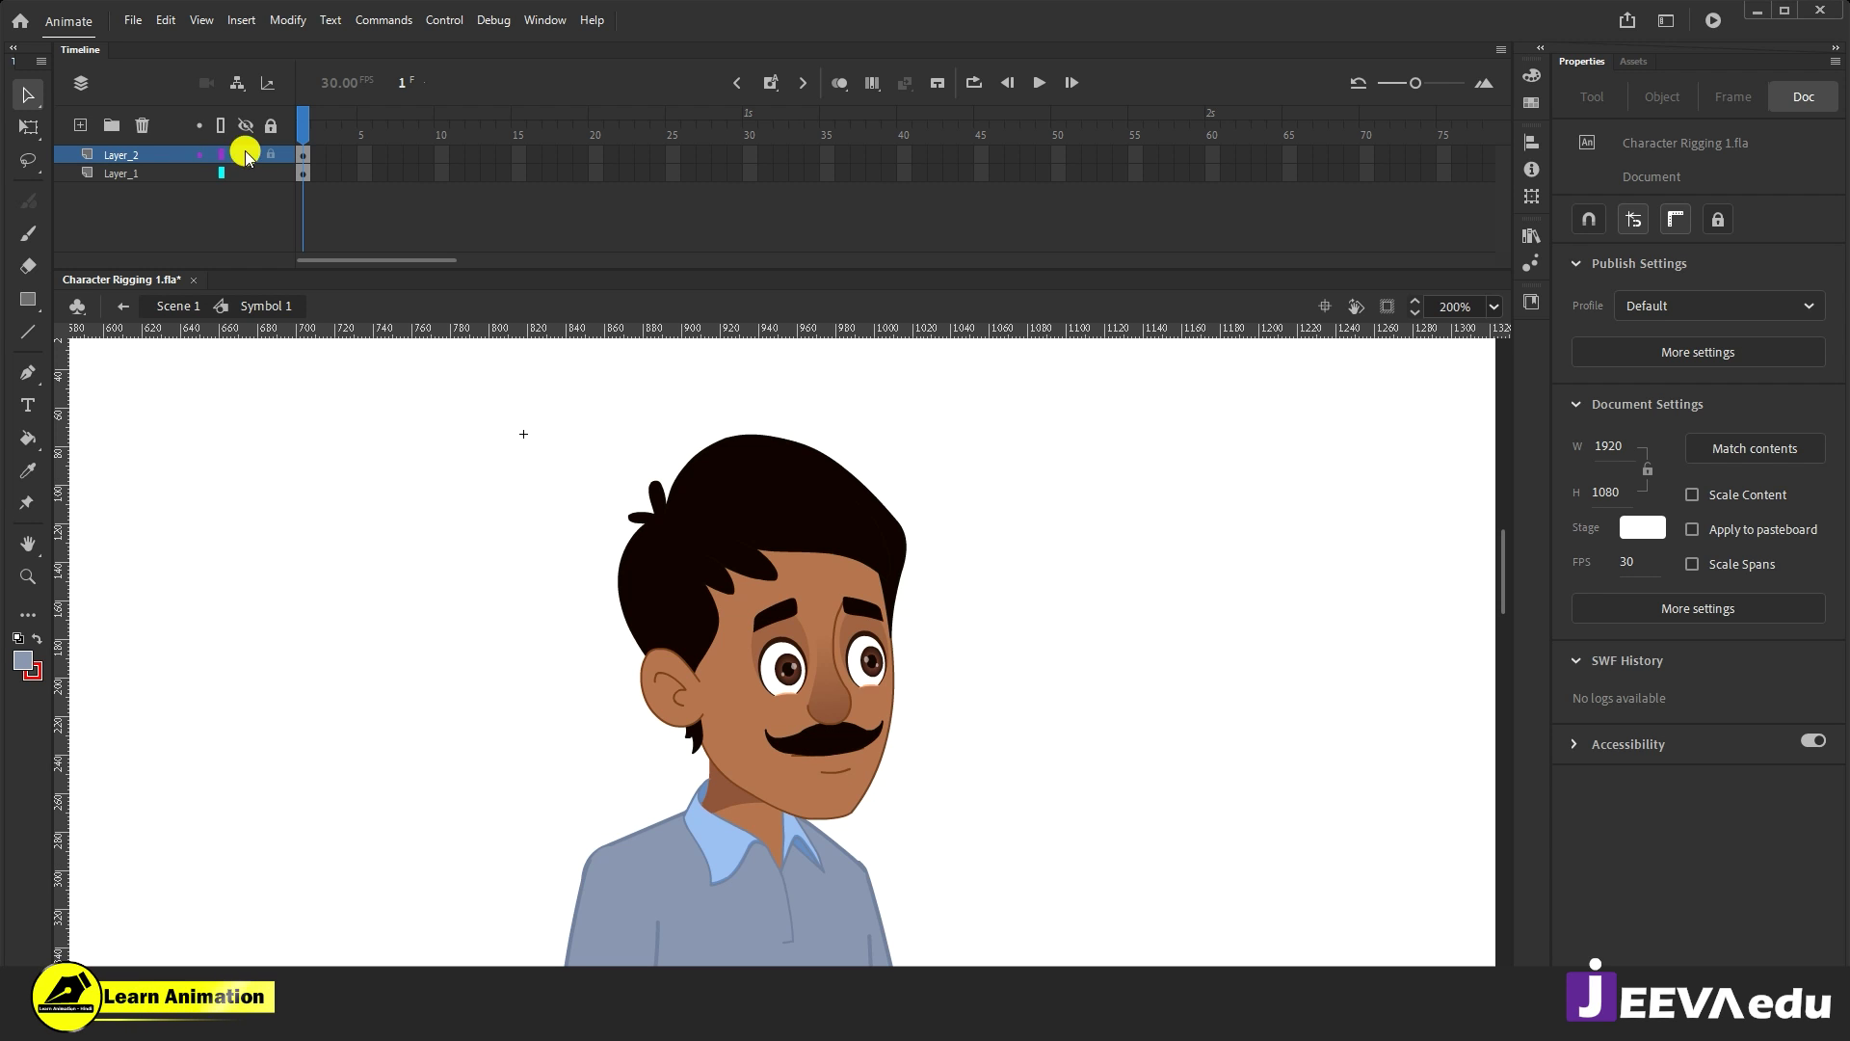
Step: Try moving both pupils, the moustache and the eye shading off the face to see that they are separate groups
key(z)
click(779, 691)
key(v)
click(815, 641)
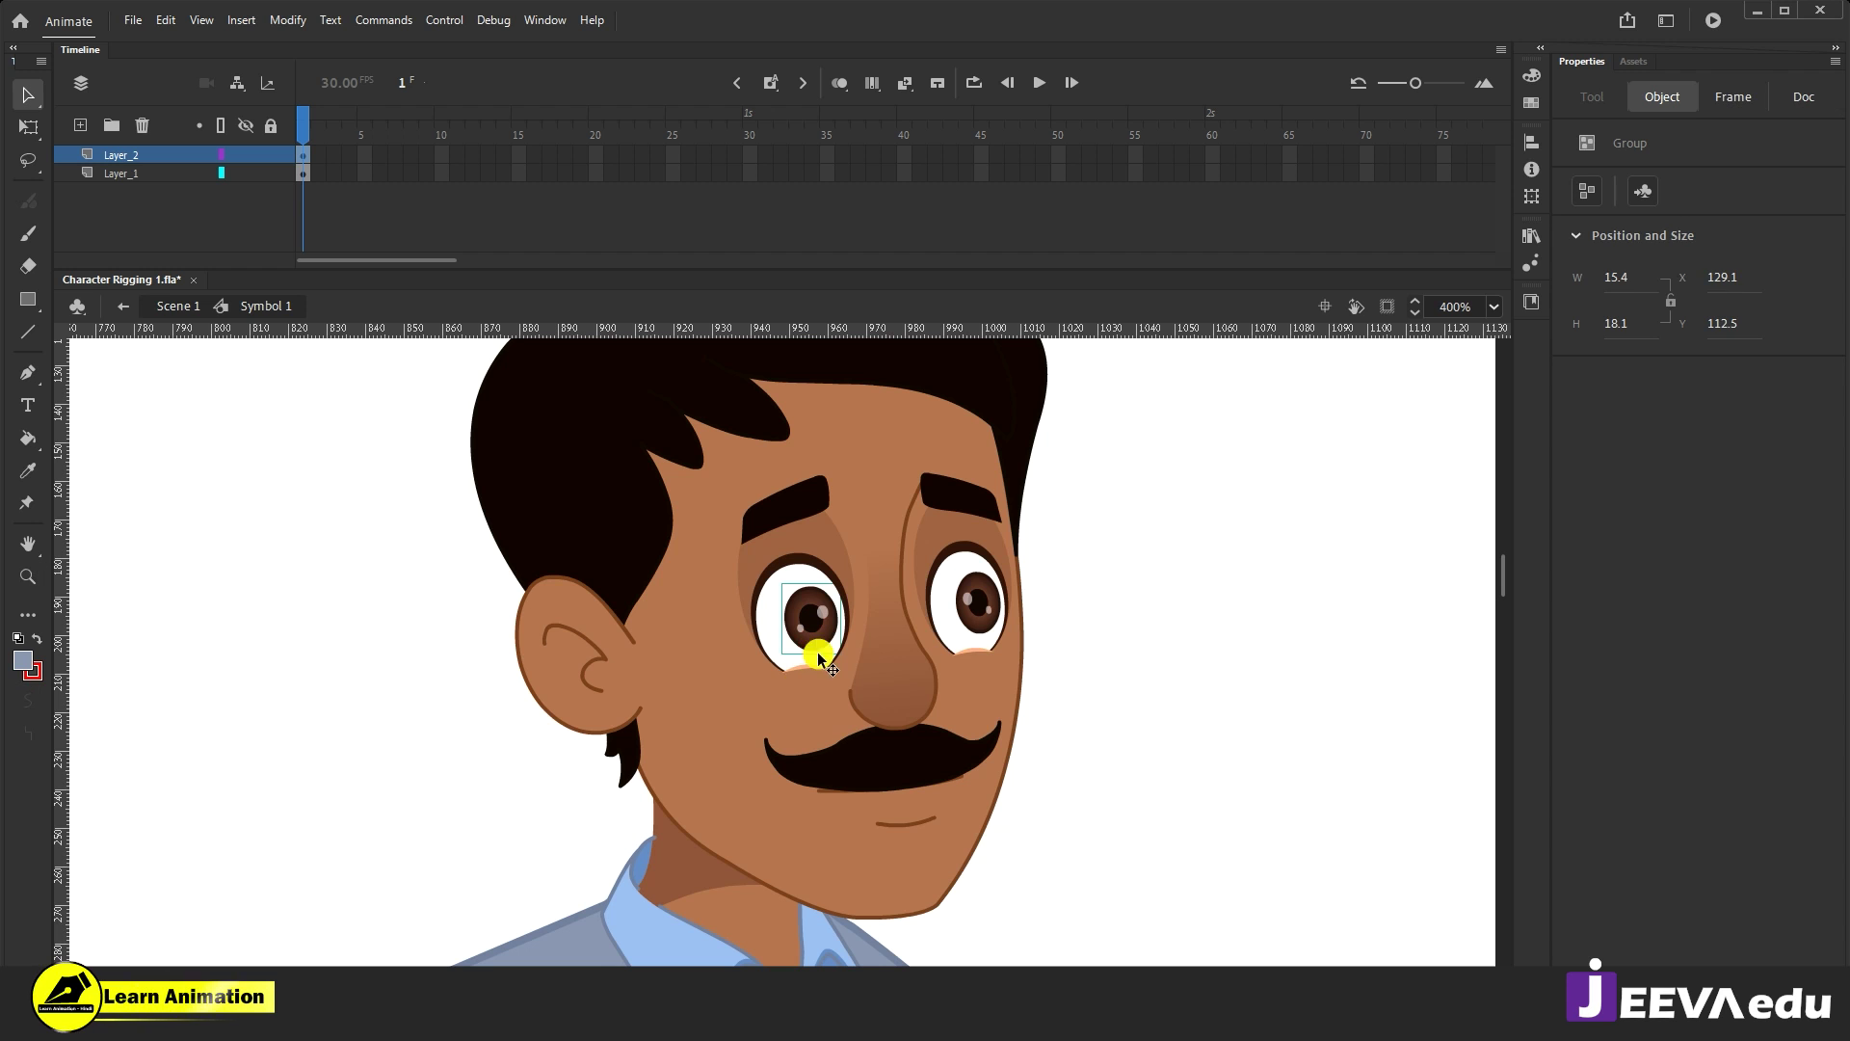
drag(815, 642, 1171, 648)
drag(995, 619, 1170, 539)
drag(925, 761, 1054, 836)
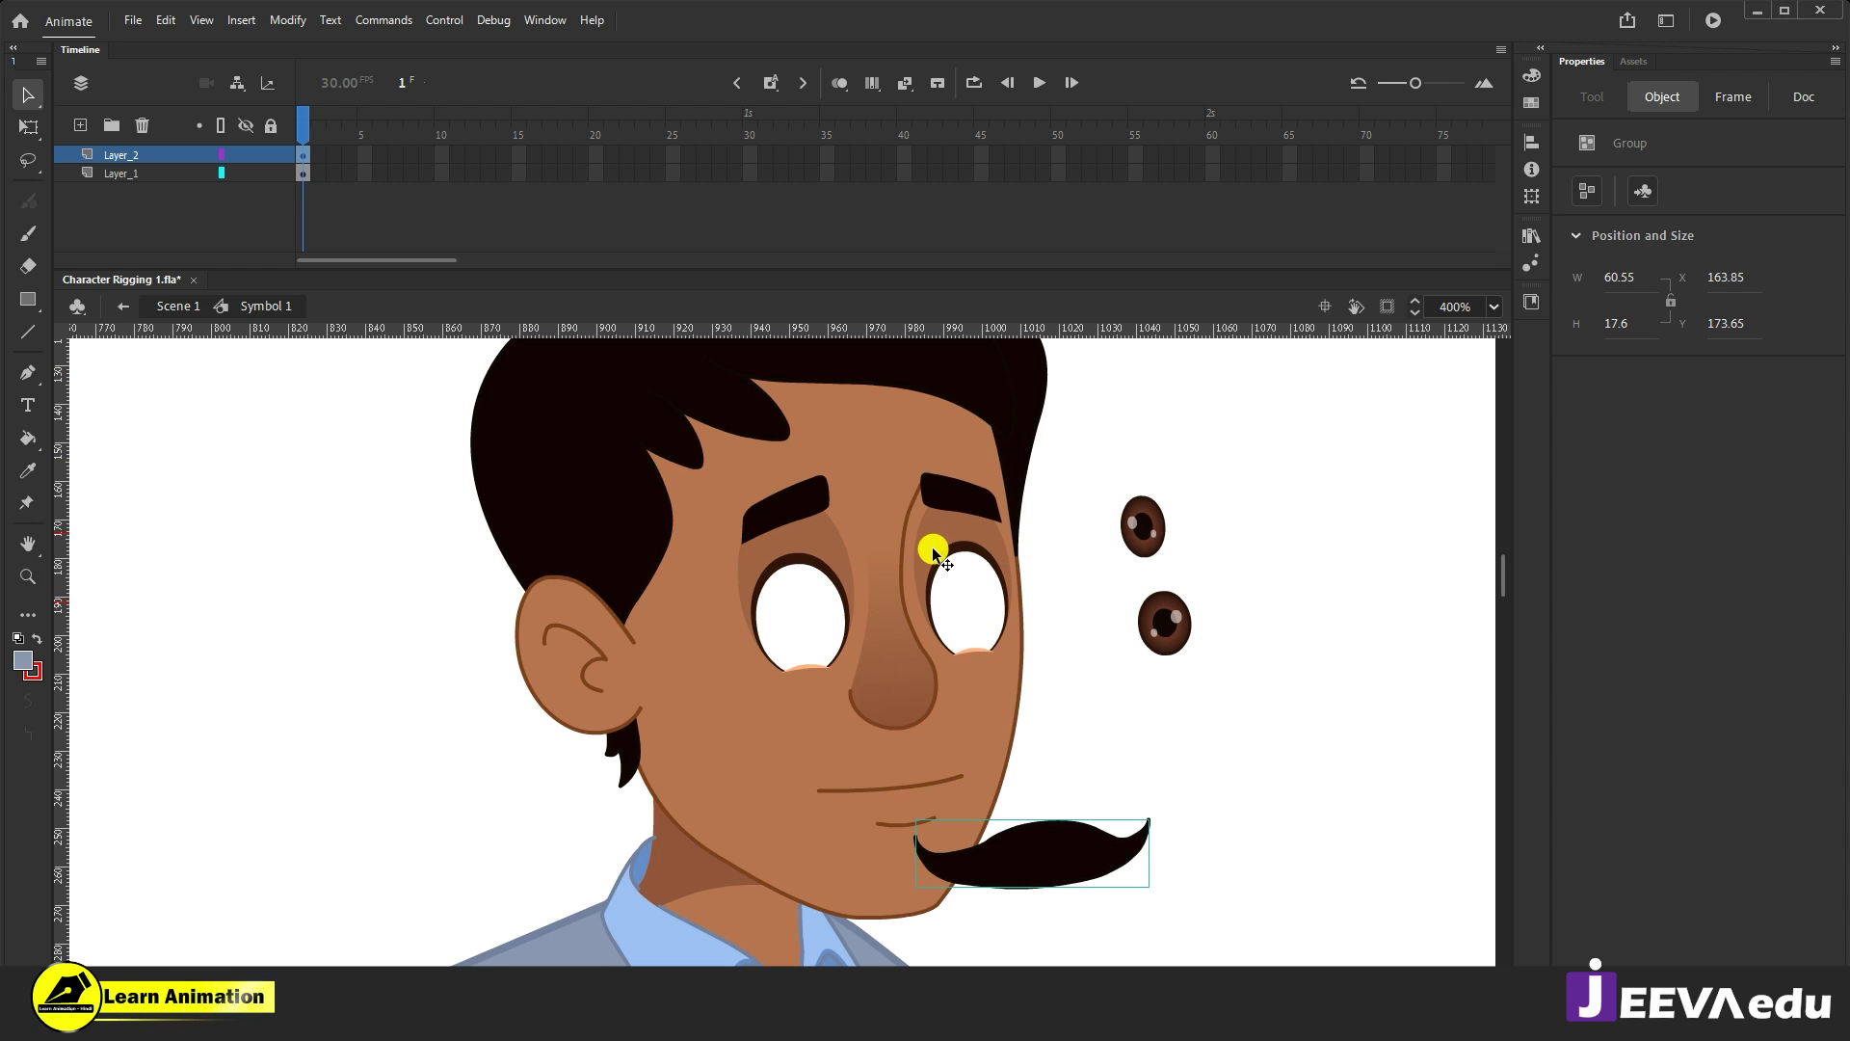
drag(910, 663, 1177, 756)
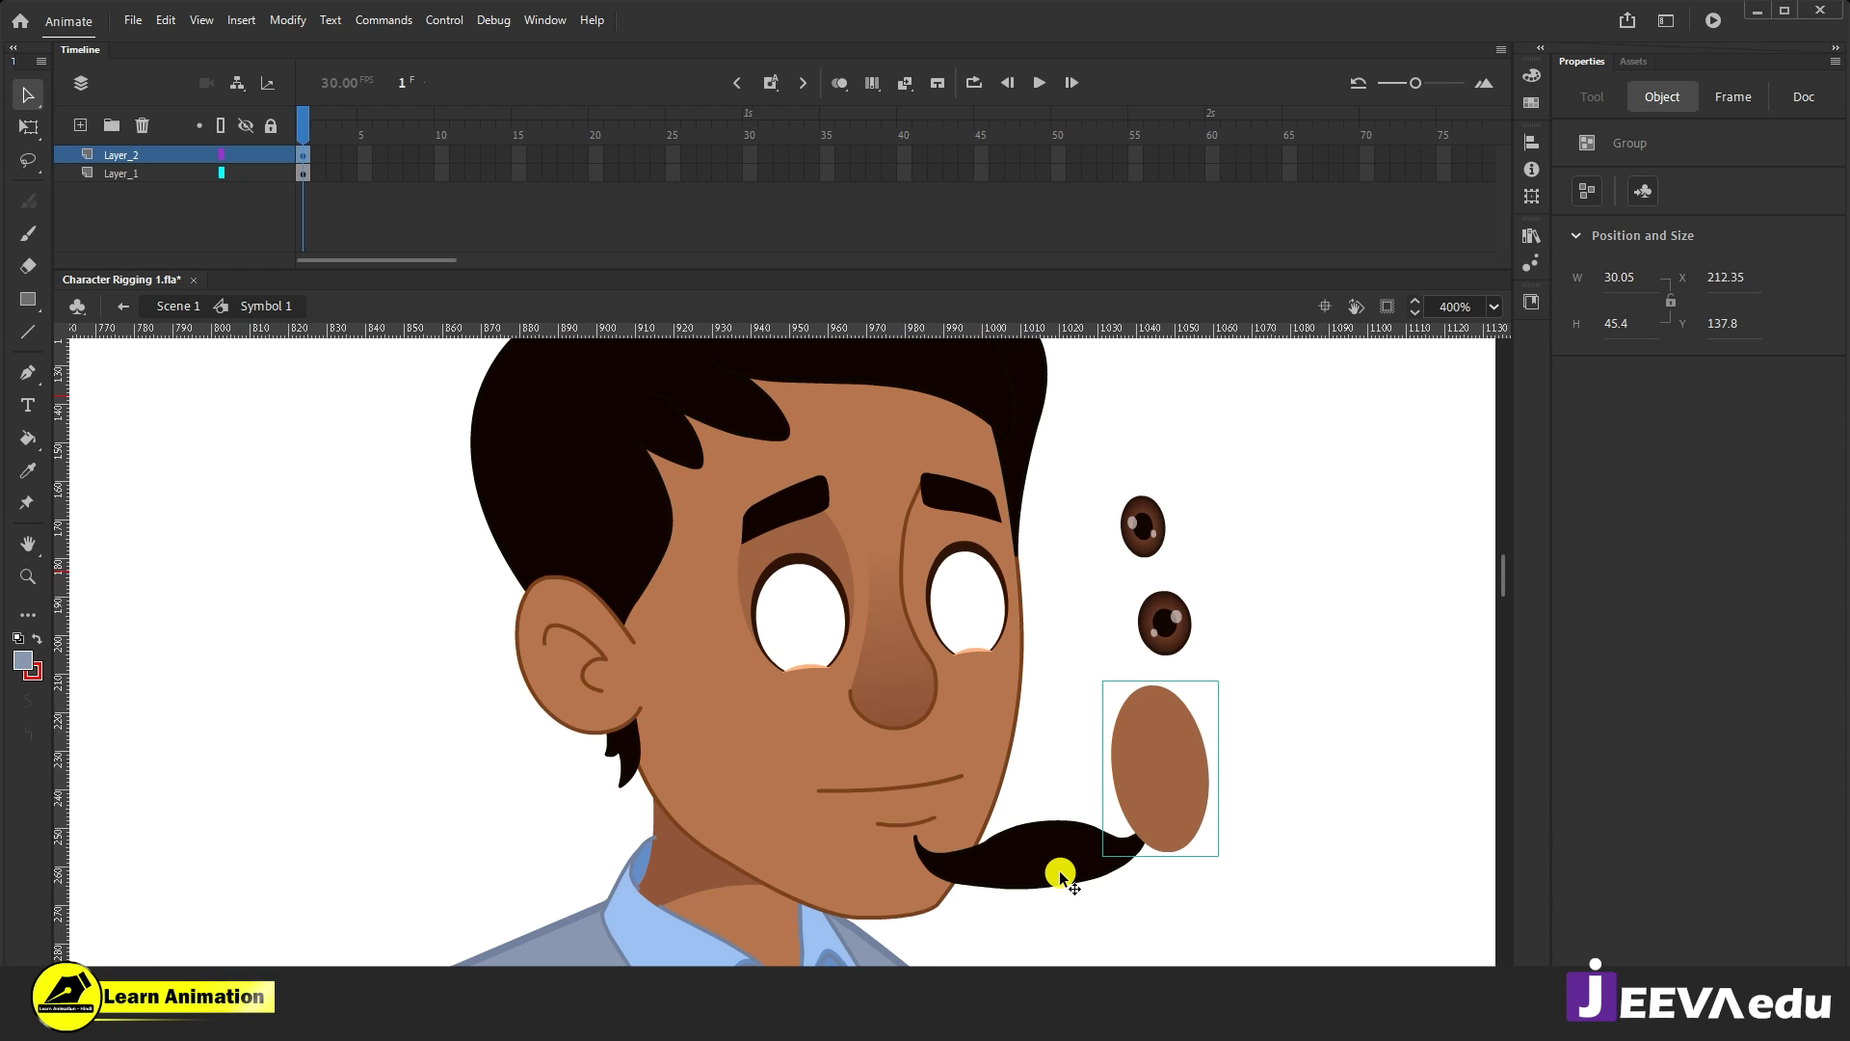
Step: Undo the moves of the pupils, moustache and eye shading so each part is back on the face
key(ctrl+z)
key(ctrl+z)
key(ctrl+z)
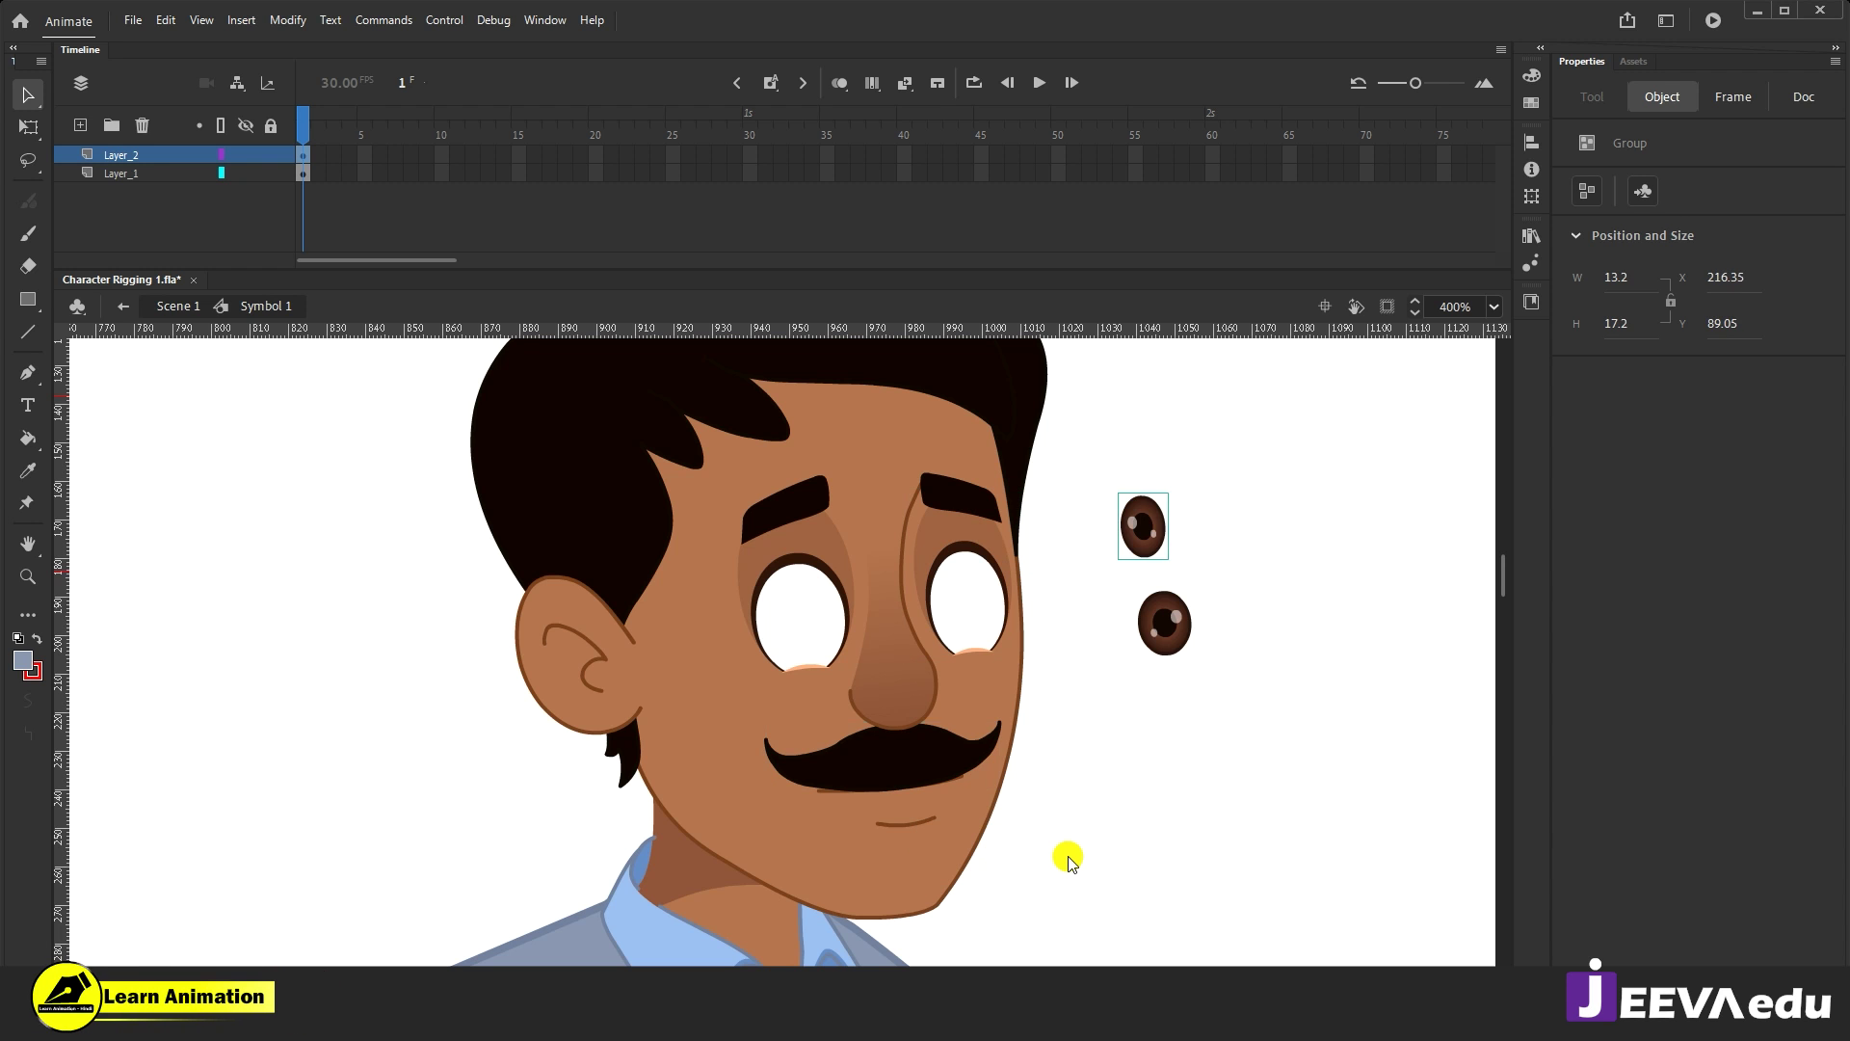
key(ctrl+z)
key(ctrl+z)
Step: Examine the separate head groups by selecting the ear, face, nose, eye parts and eyebrow together, and clear the selection
drag(1191, 469, 721, 713)
click(1091, 725)
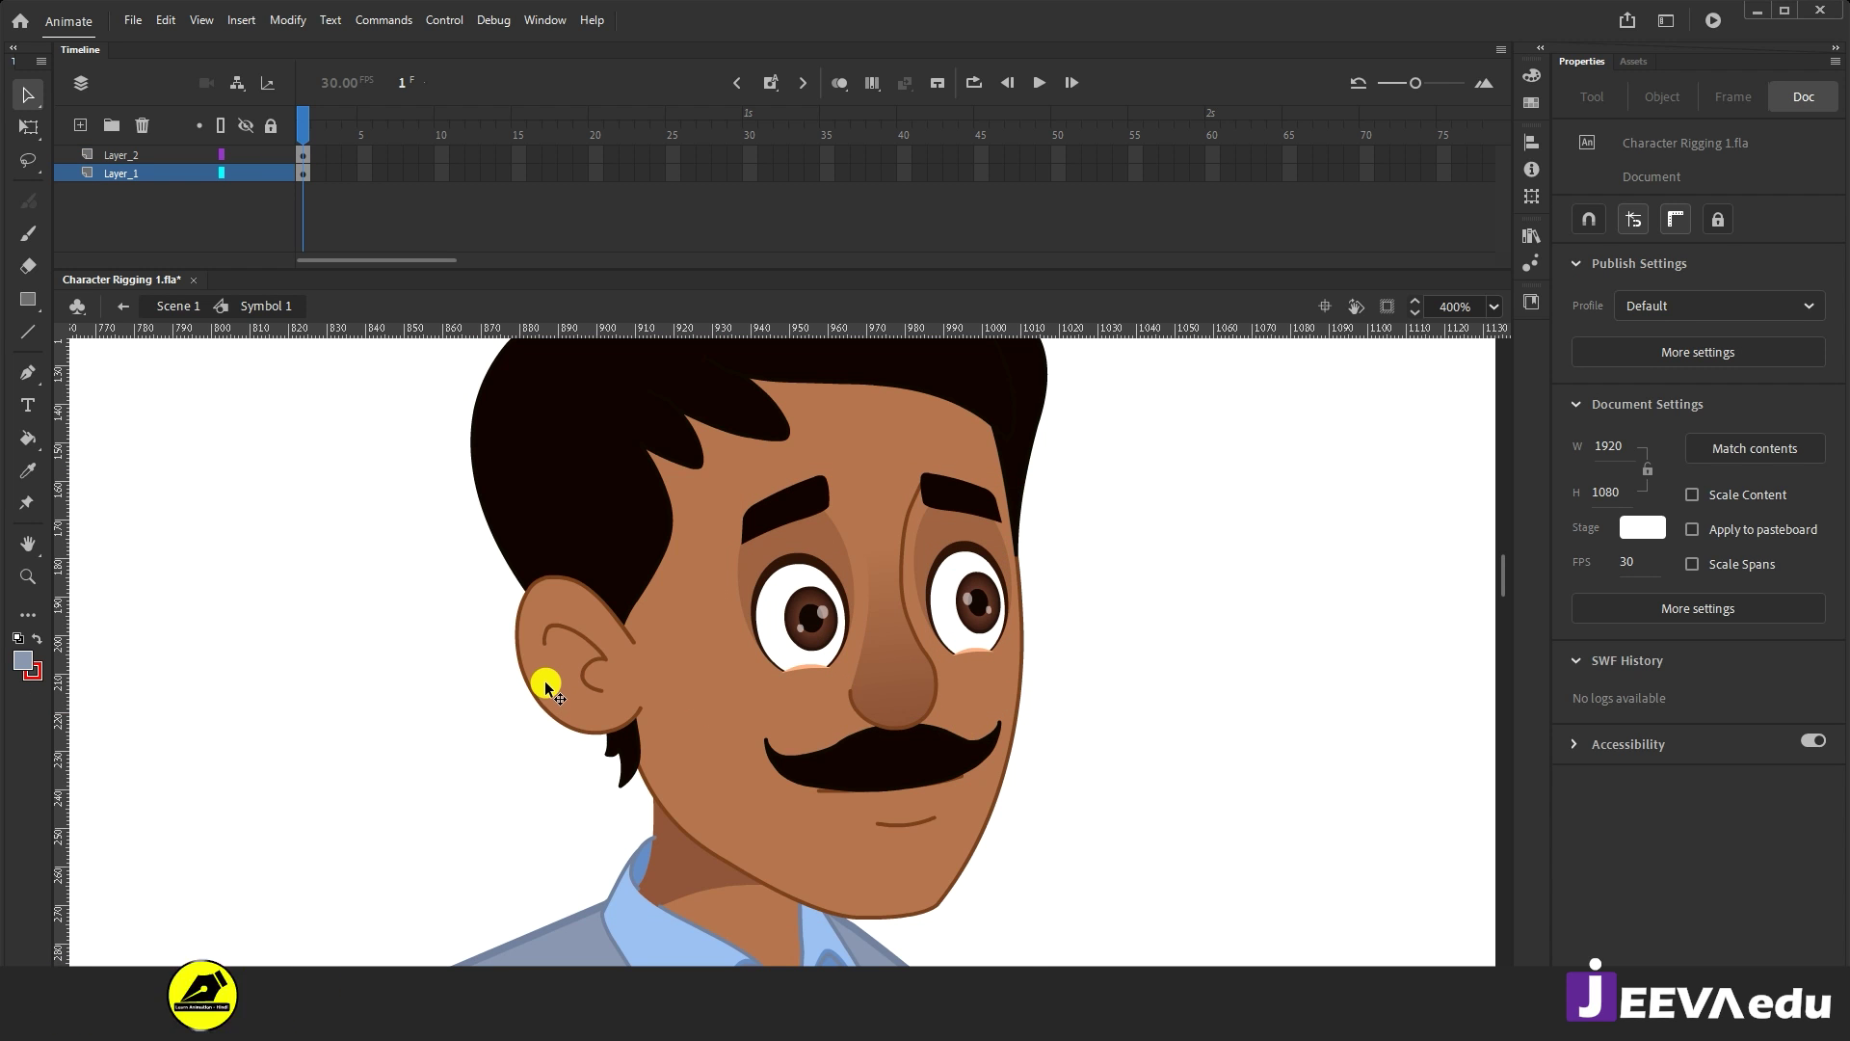
click(545, 680)
shift+click(802, 621)
shift+click(949, 615)
shift+click(933, 648)
shift+click(902, 711)
shift+click(800, 576)
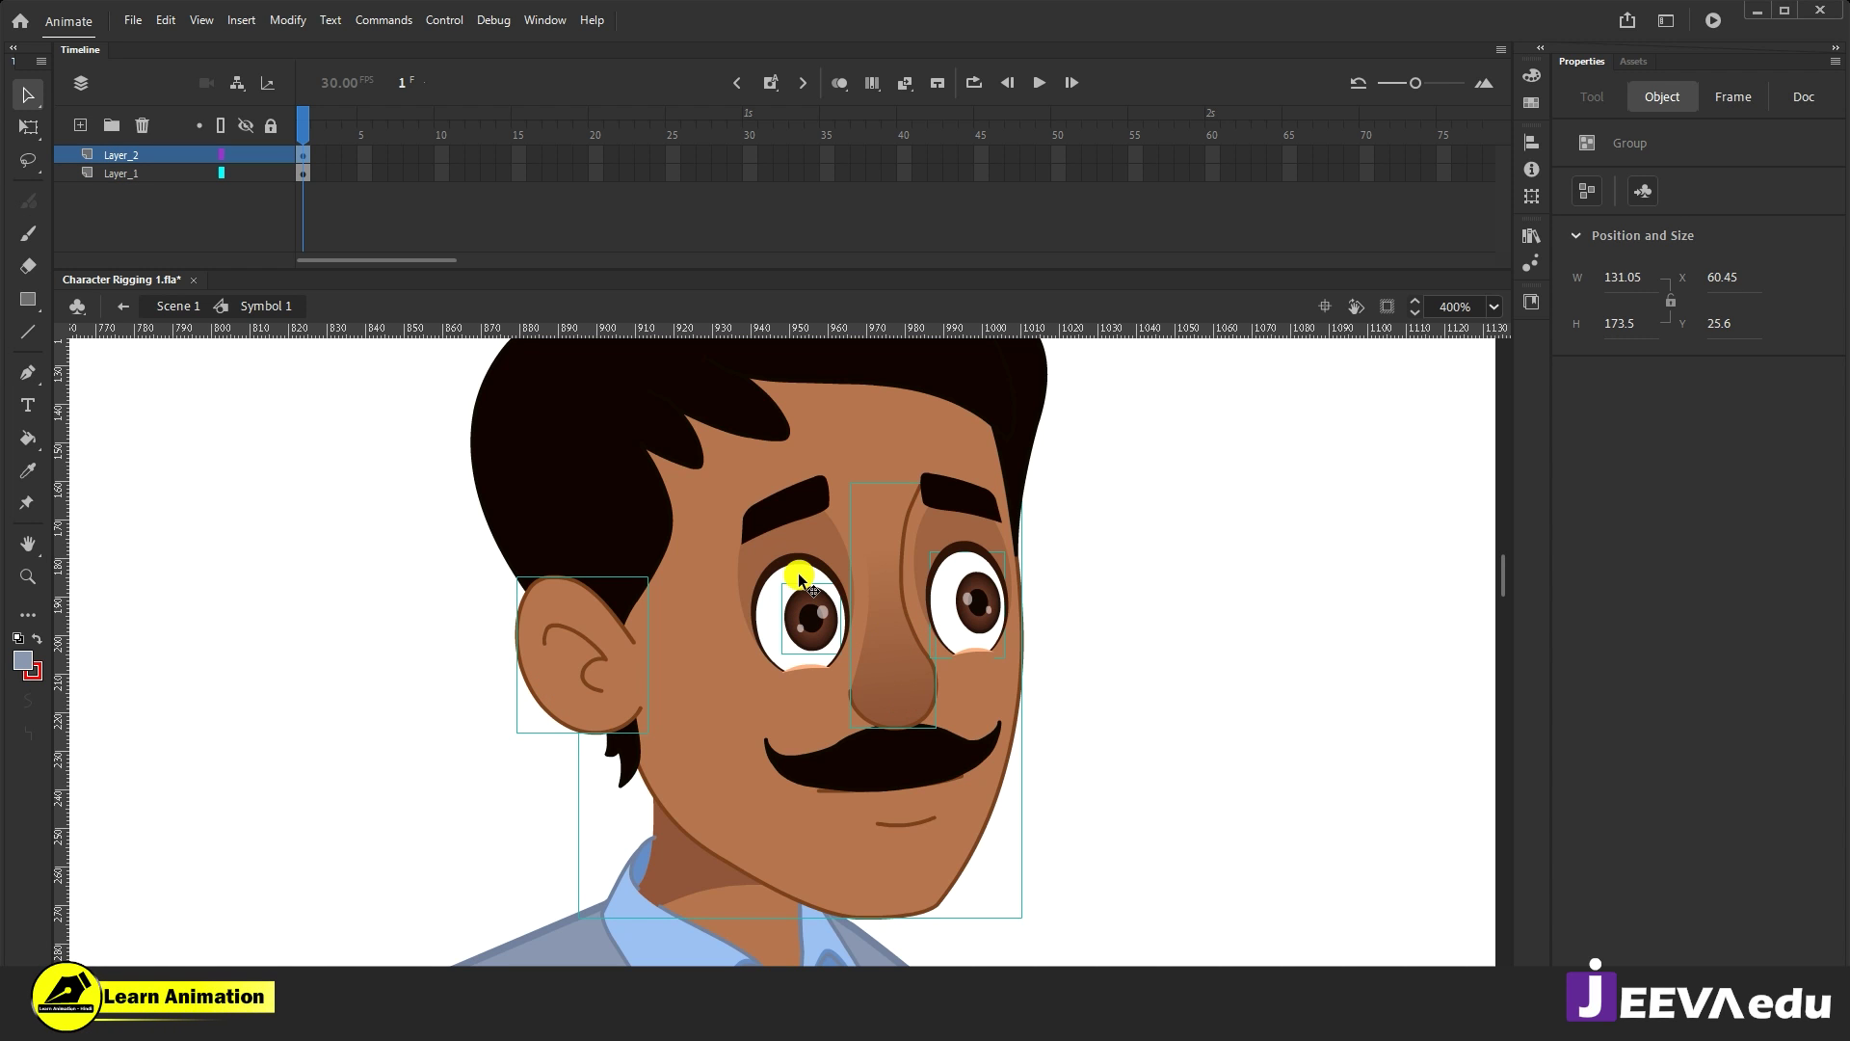
shift+click(805, 559)
shift+click(812, 542)
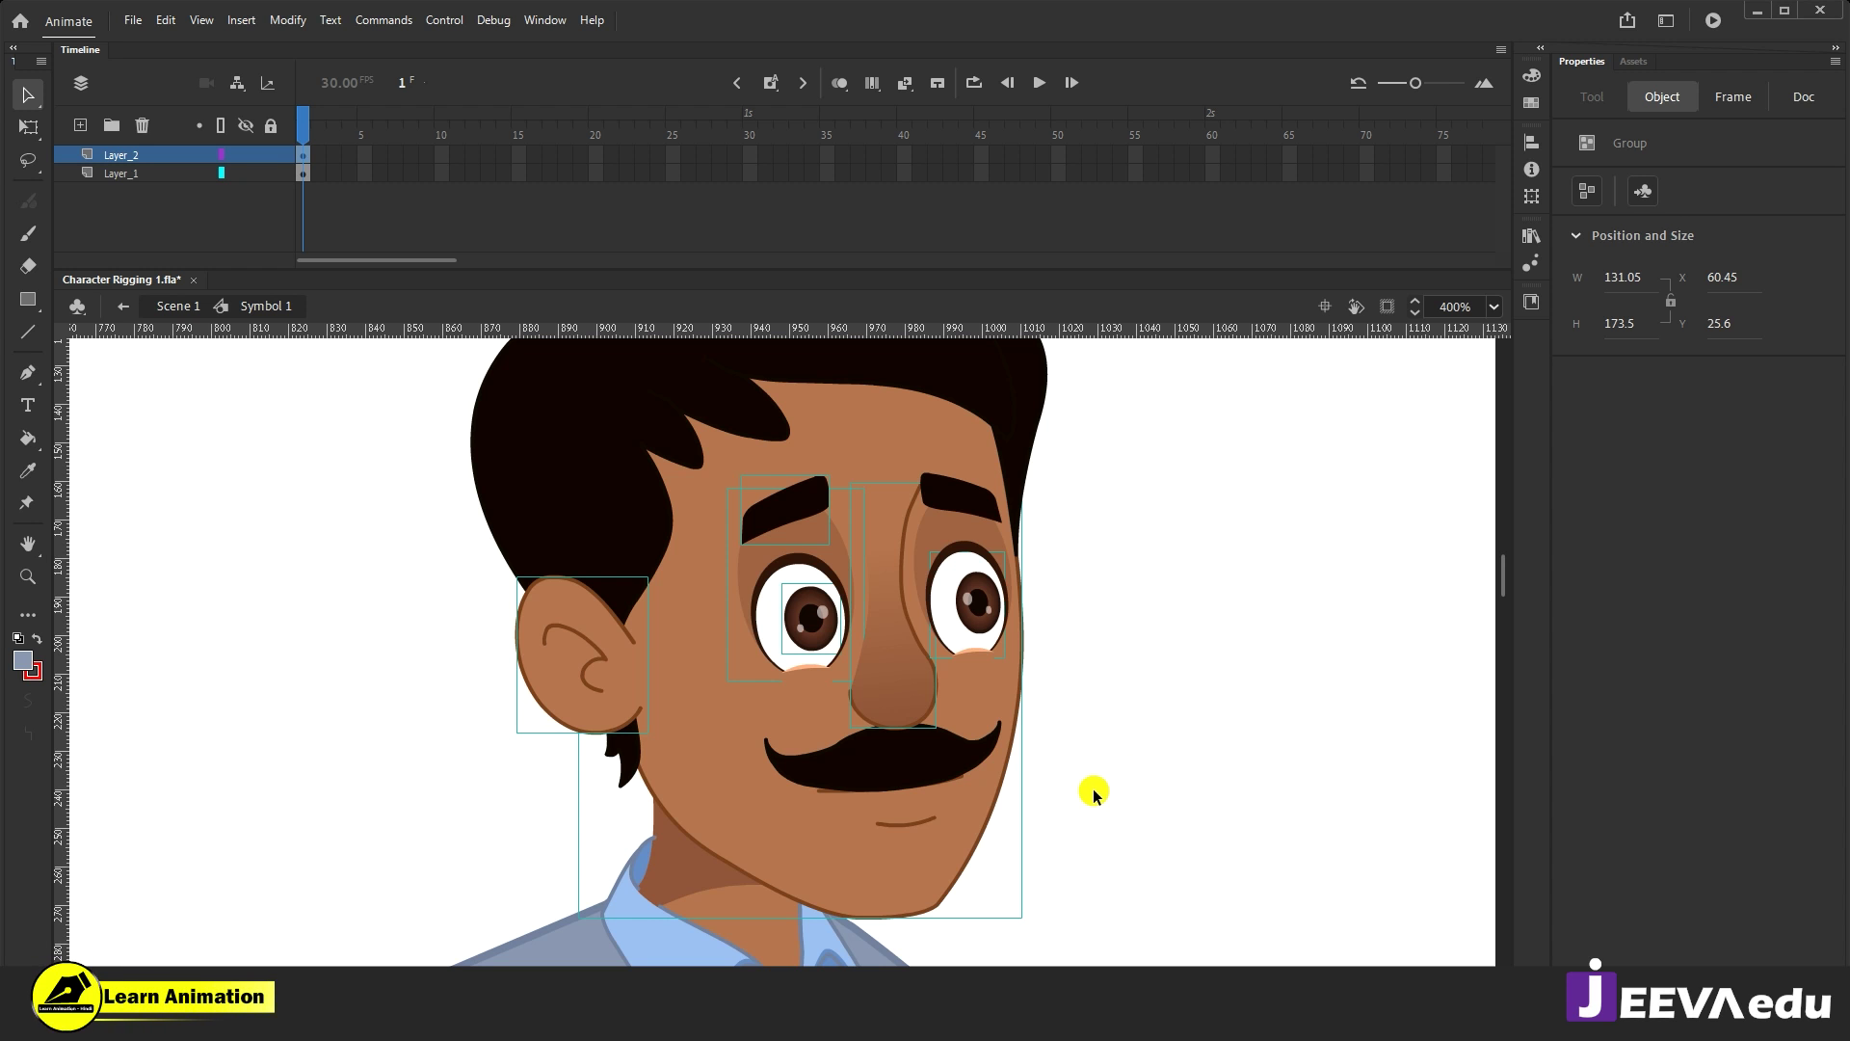
click(1069, 599)
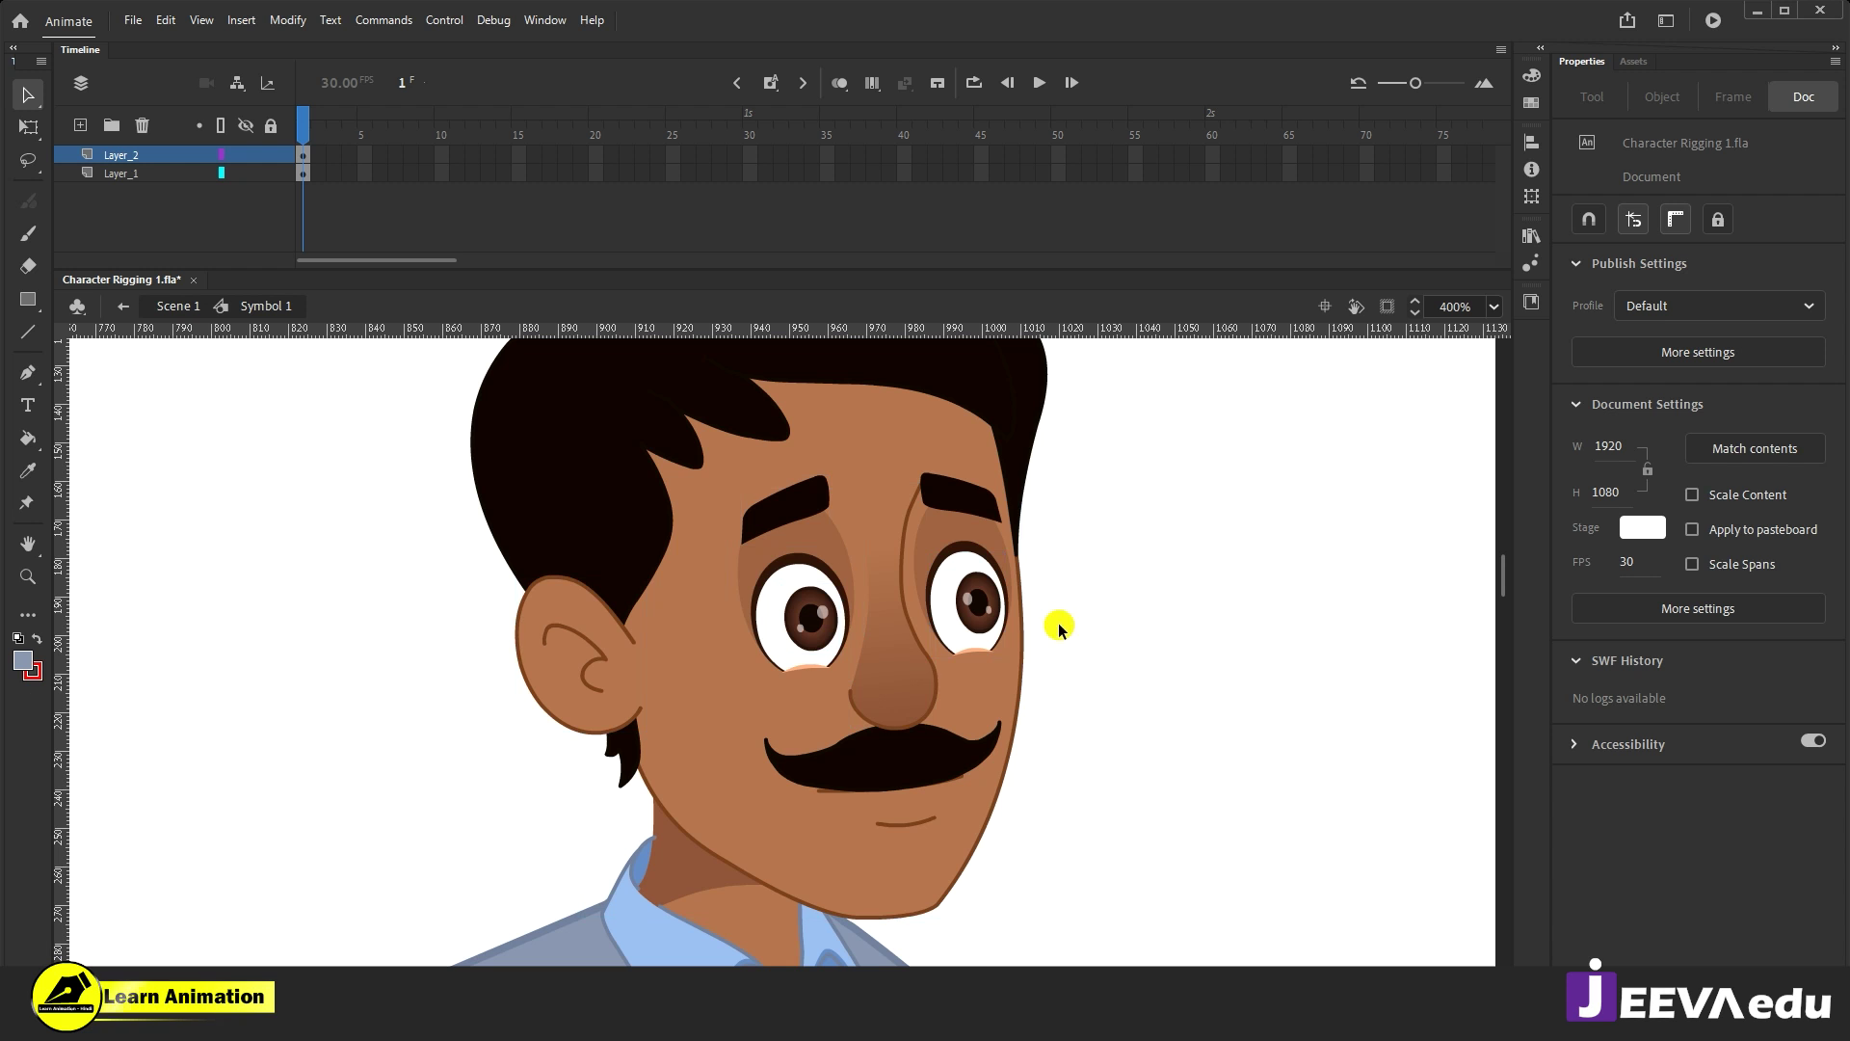
drag(1159, 412, 489, 720)
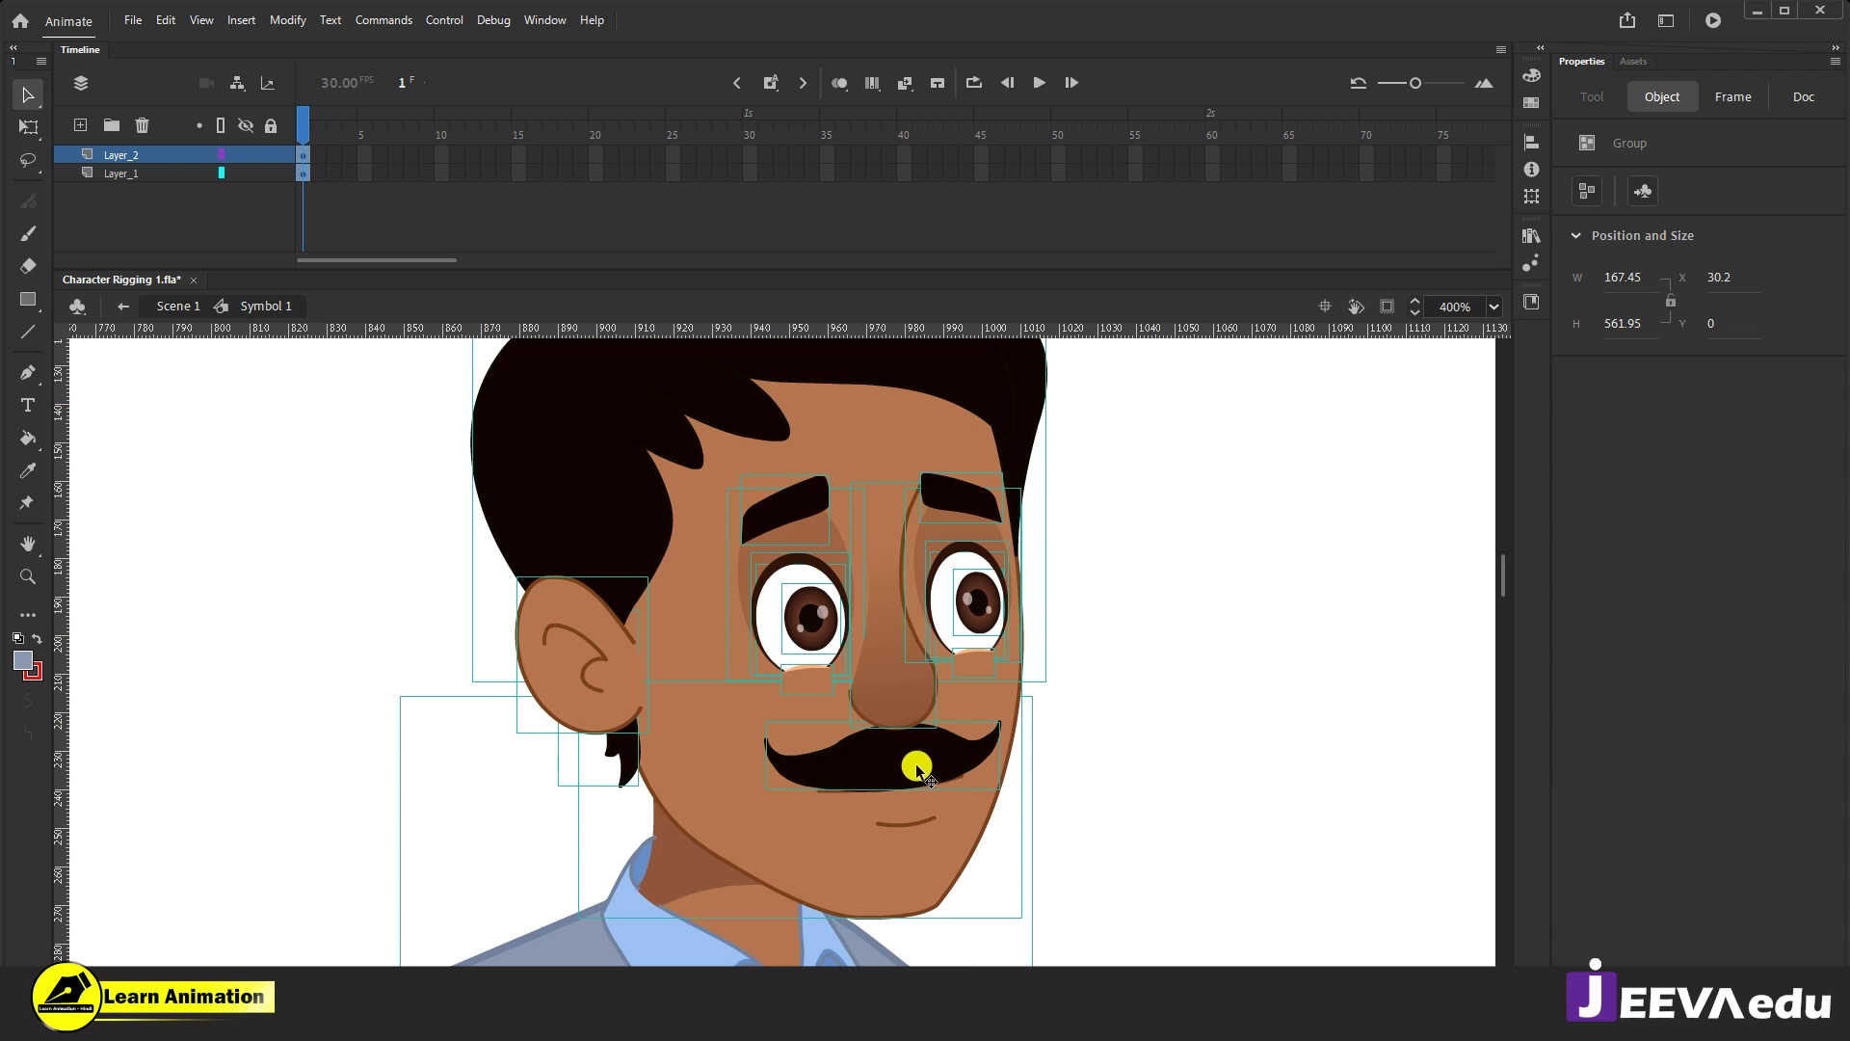
click(1108, 736)
Step: Lock Layer_1 and select all the head groups on Layer_2
key(z)
alt+click(896, 689)
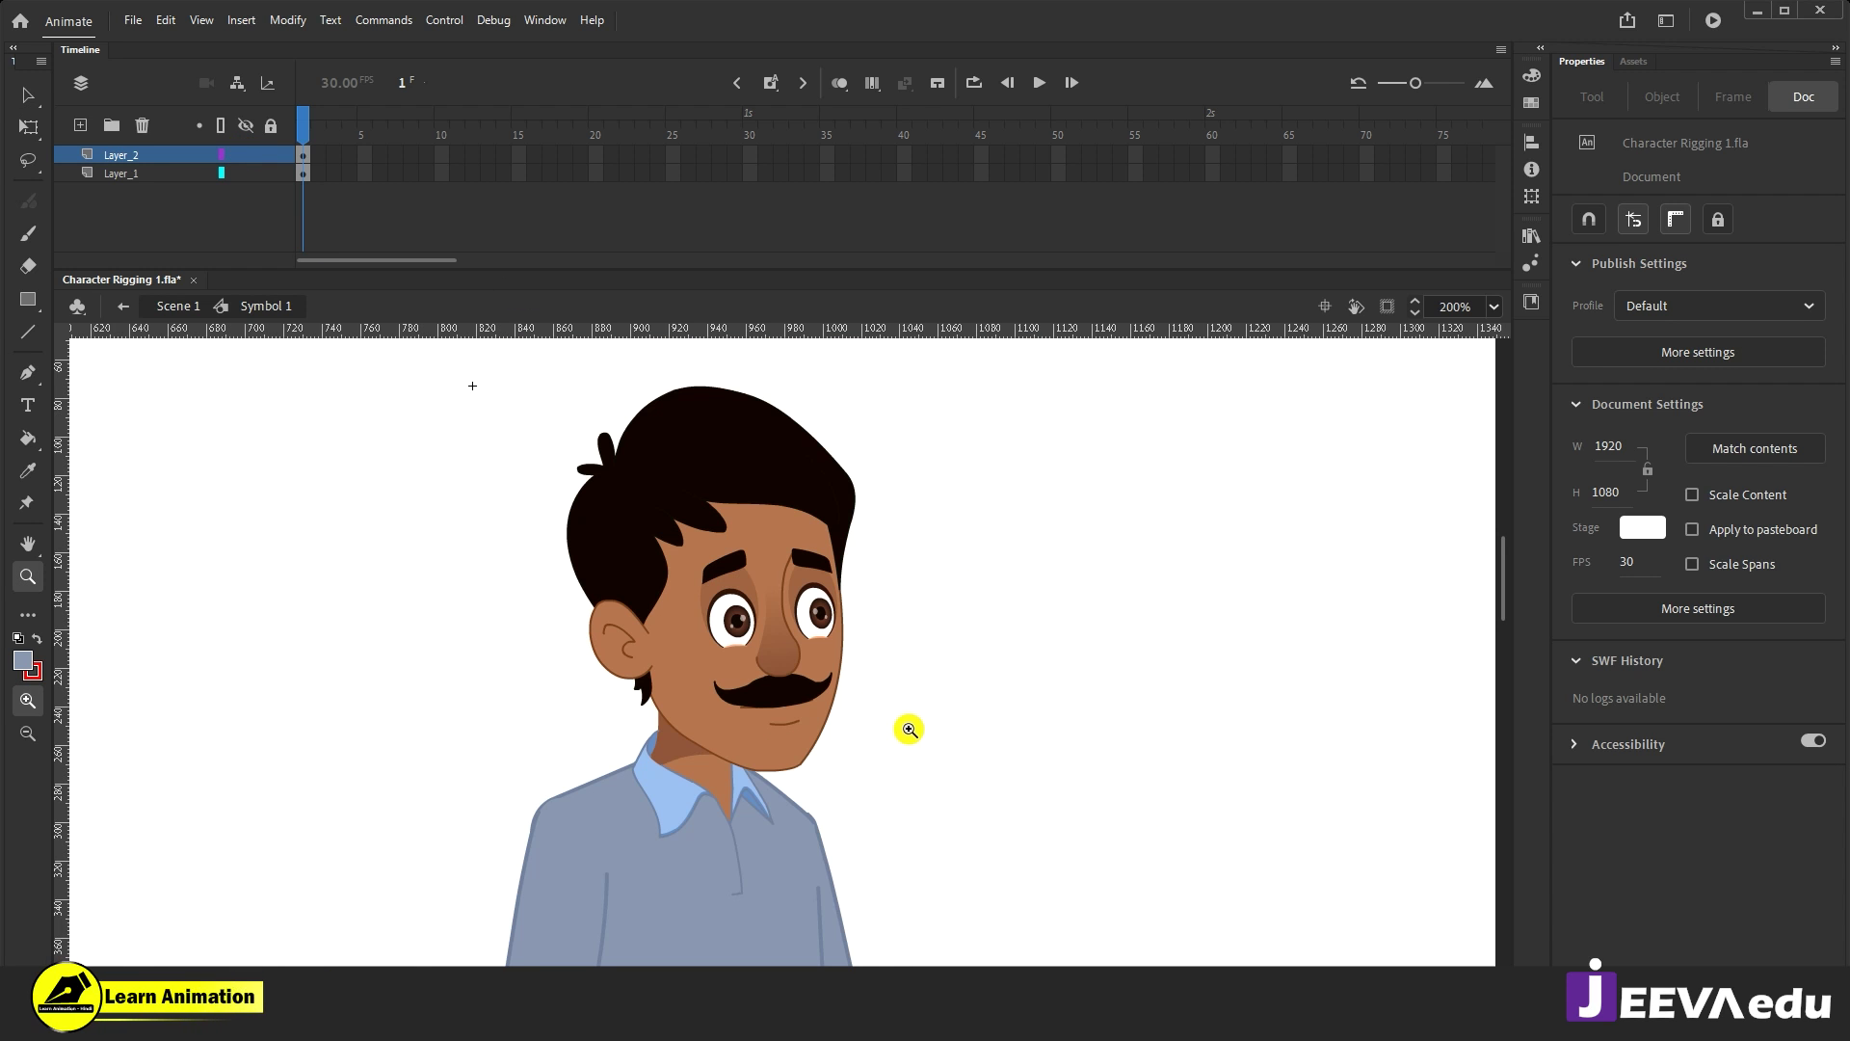
key(v)
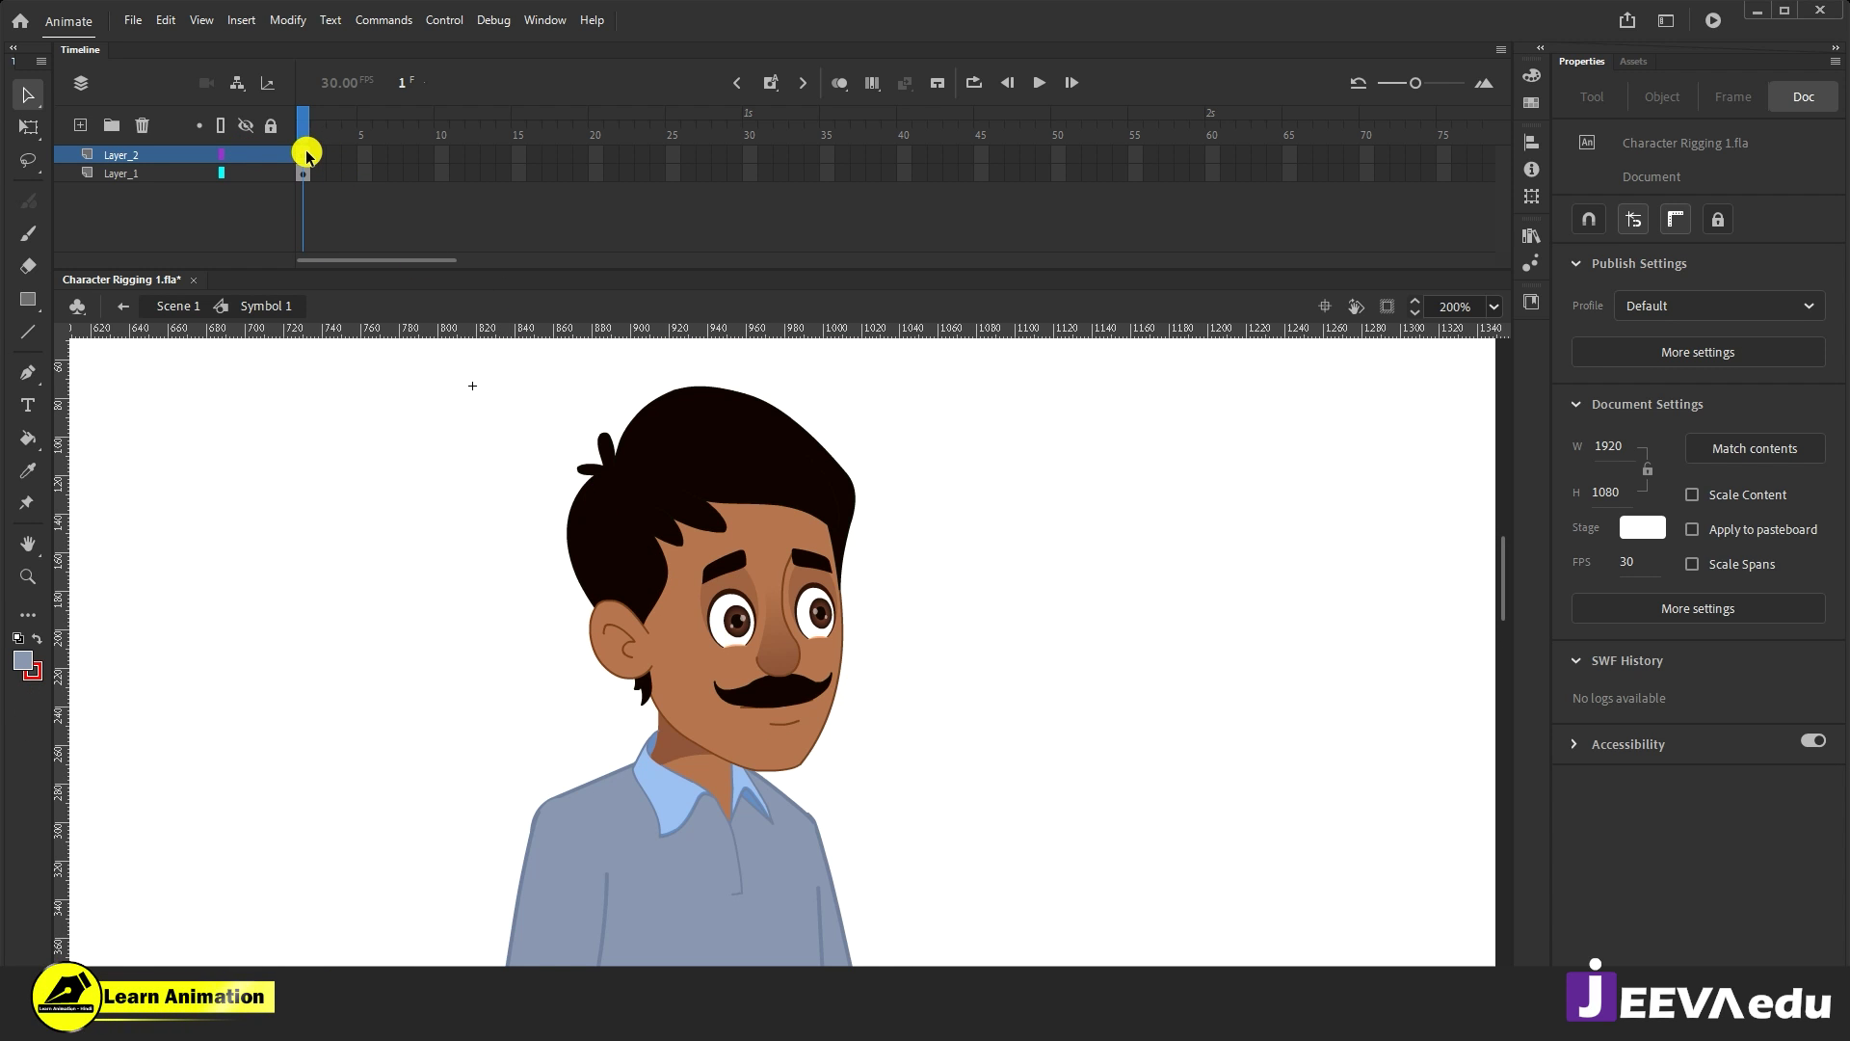
click(302, 155)
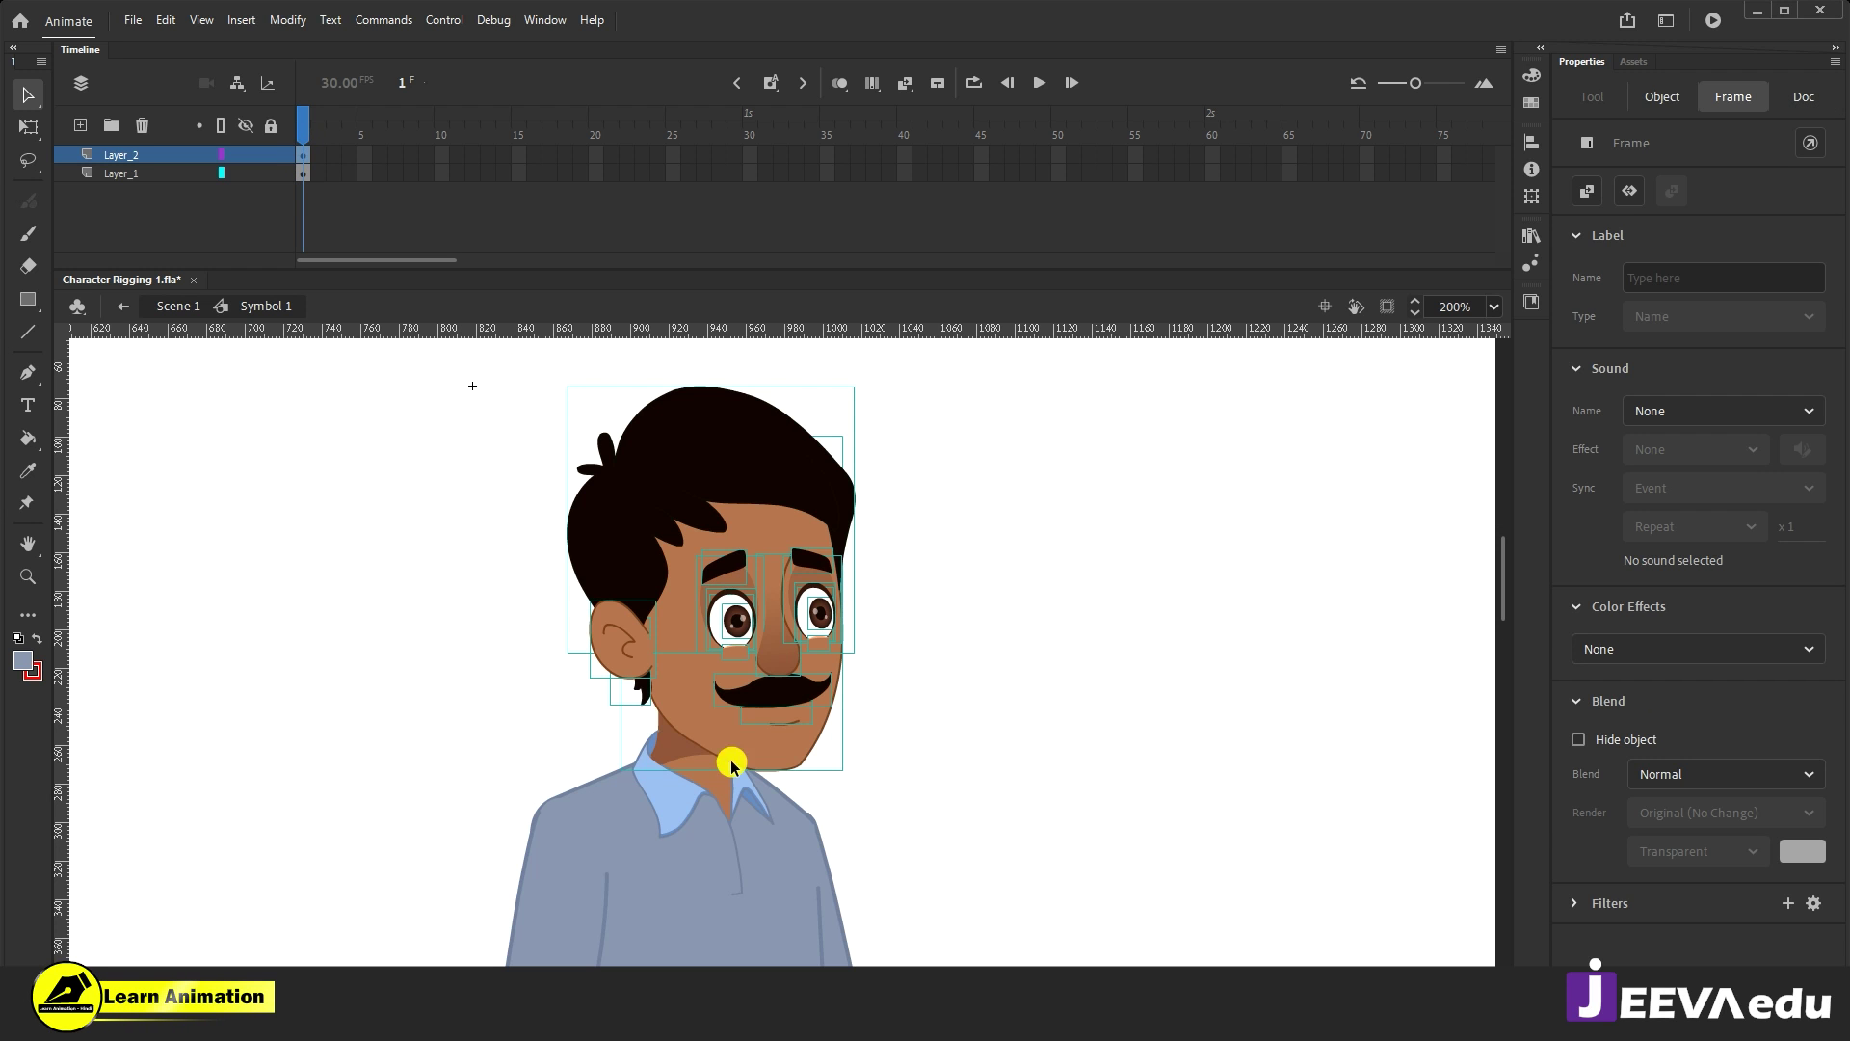
click(272, 173)
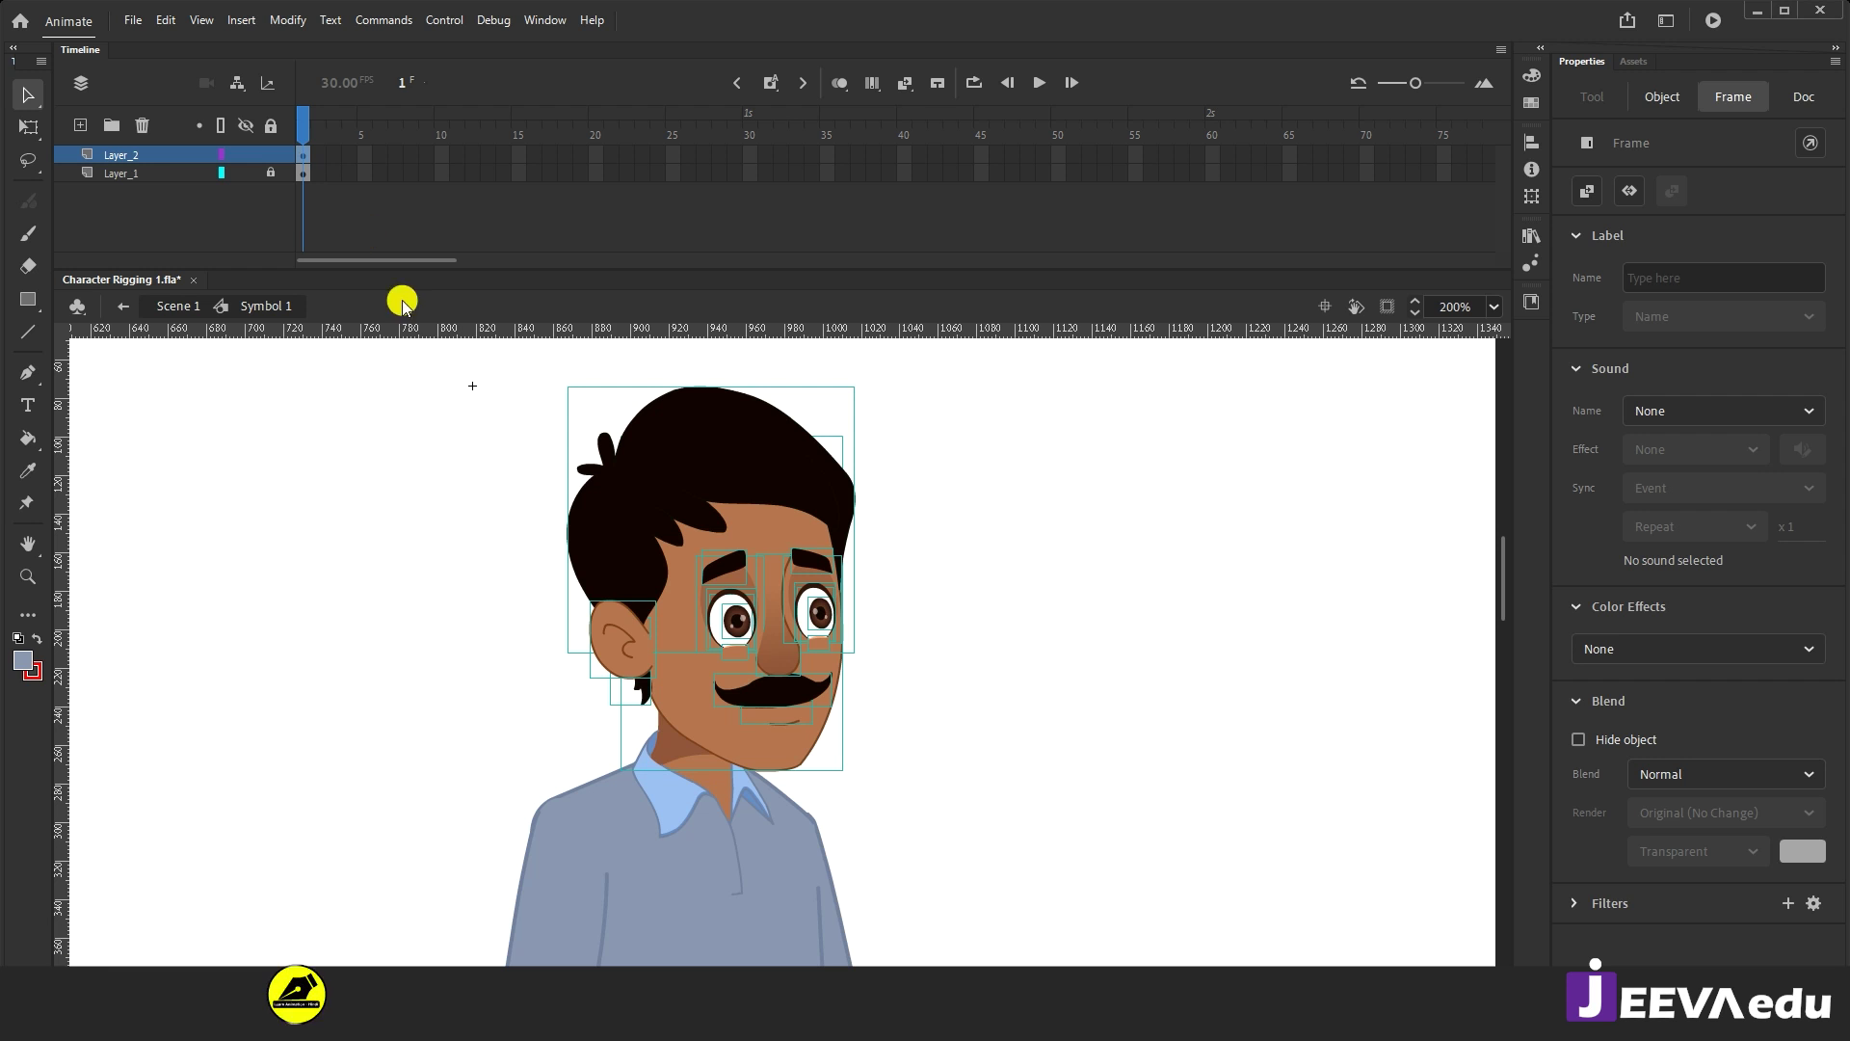
click(1073, 652)
drag(1024, 401, 518, 796)
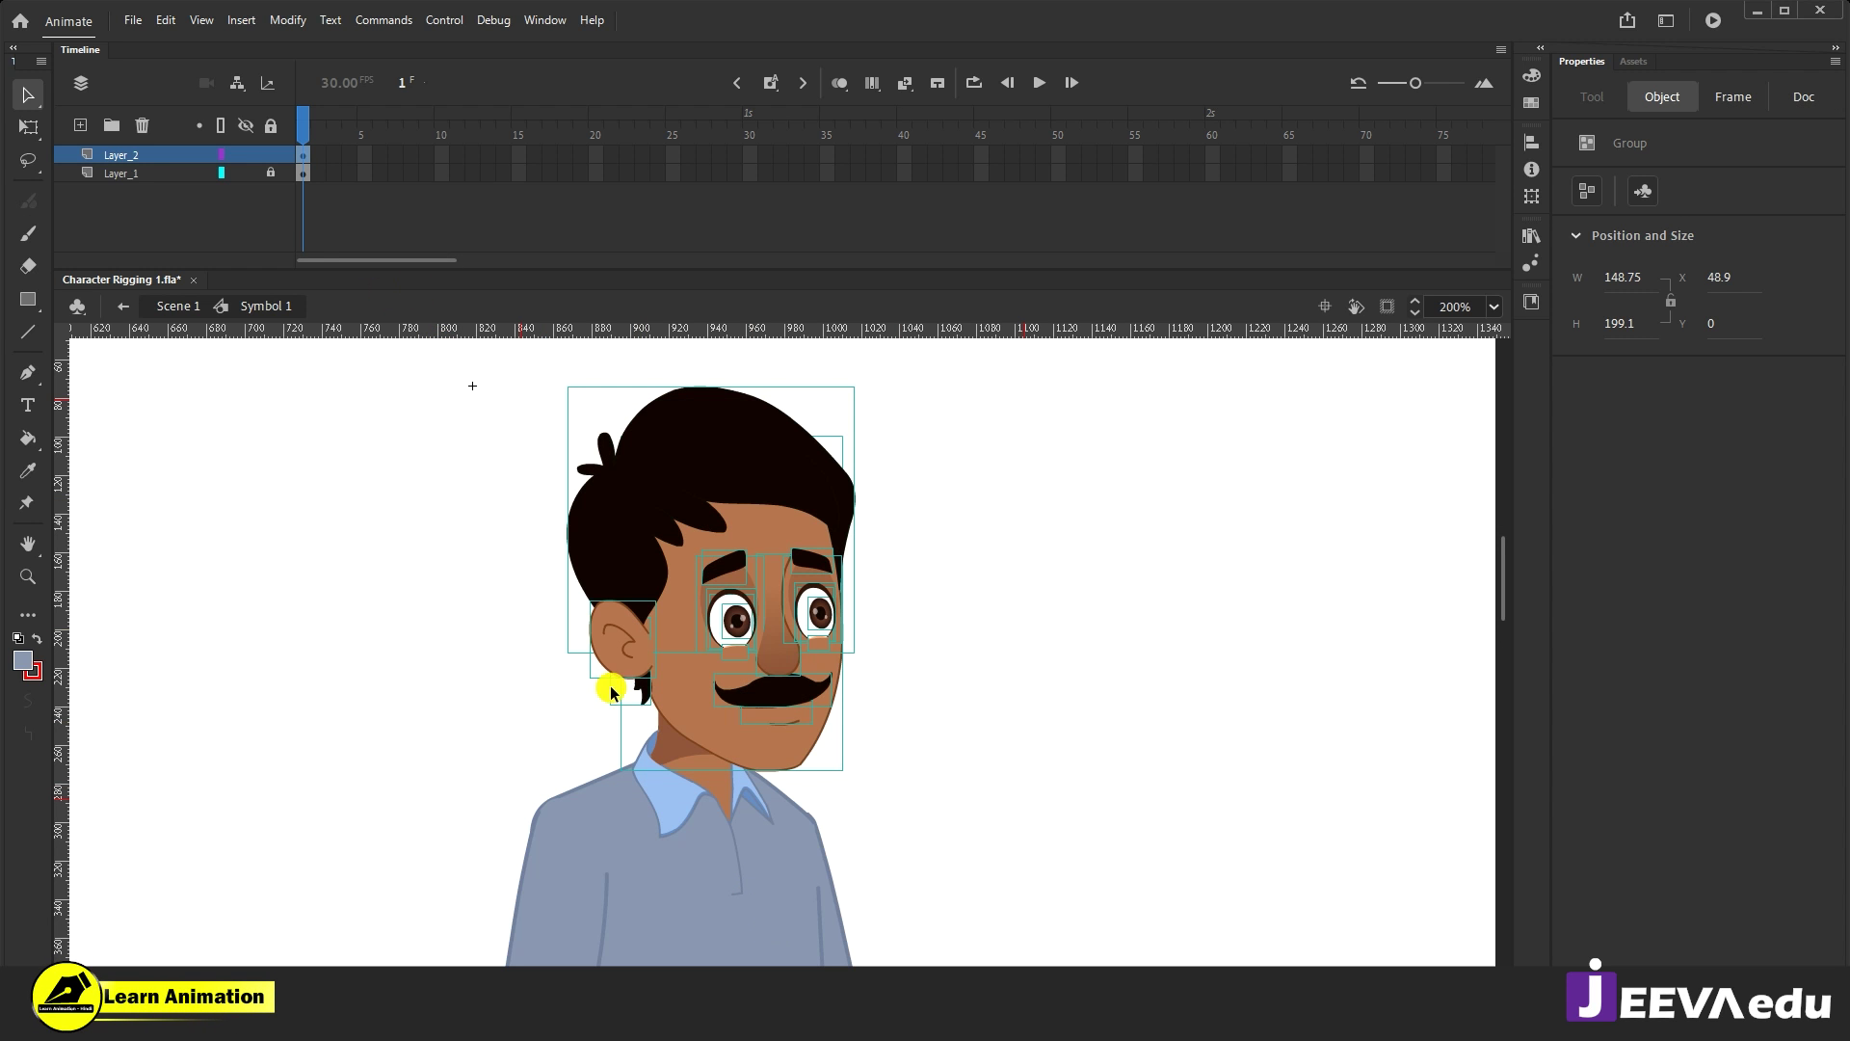
click(270, 175)
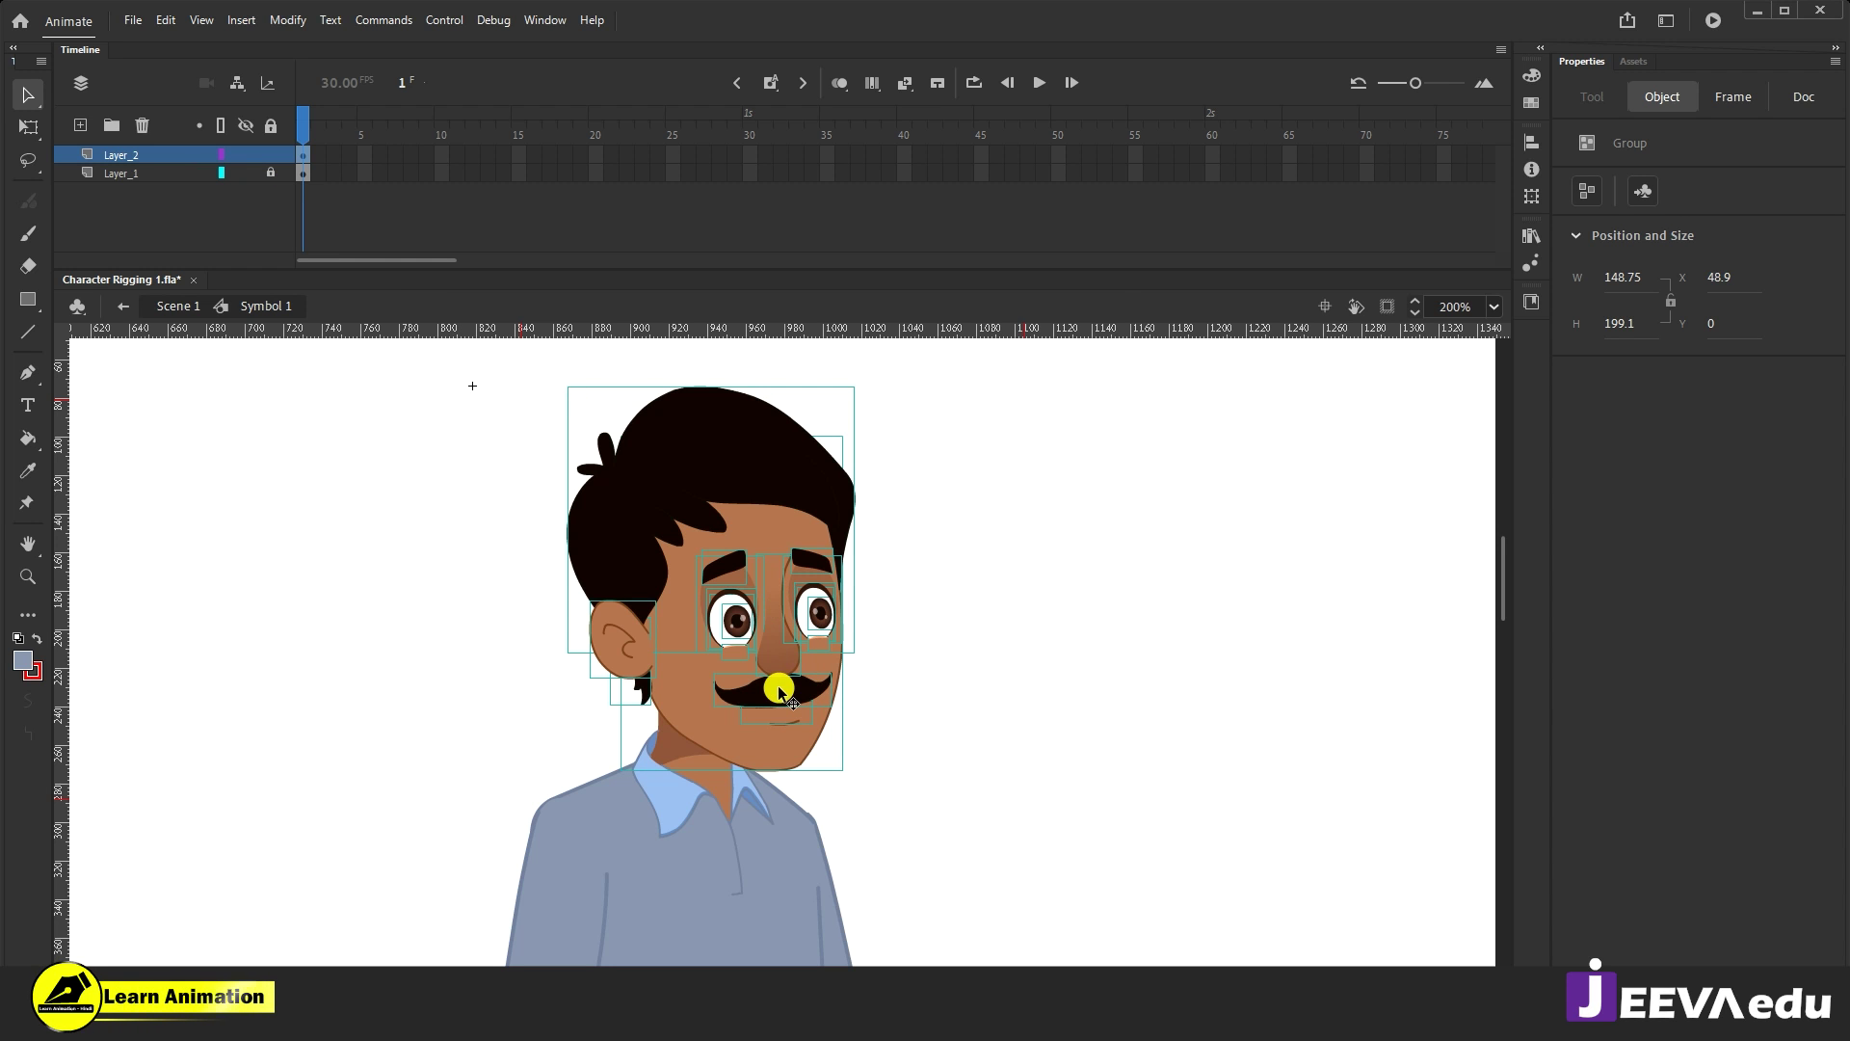
Step: Convert the selected head groups into a Graphic symbol, keeping the suggested name Symbol 2
key(F8)
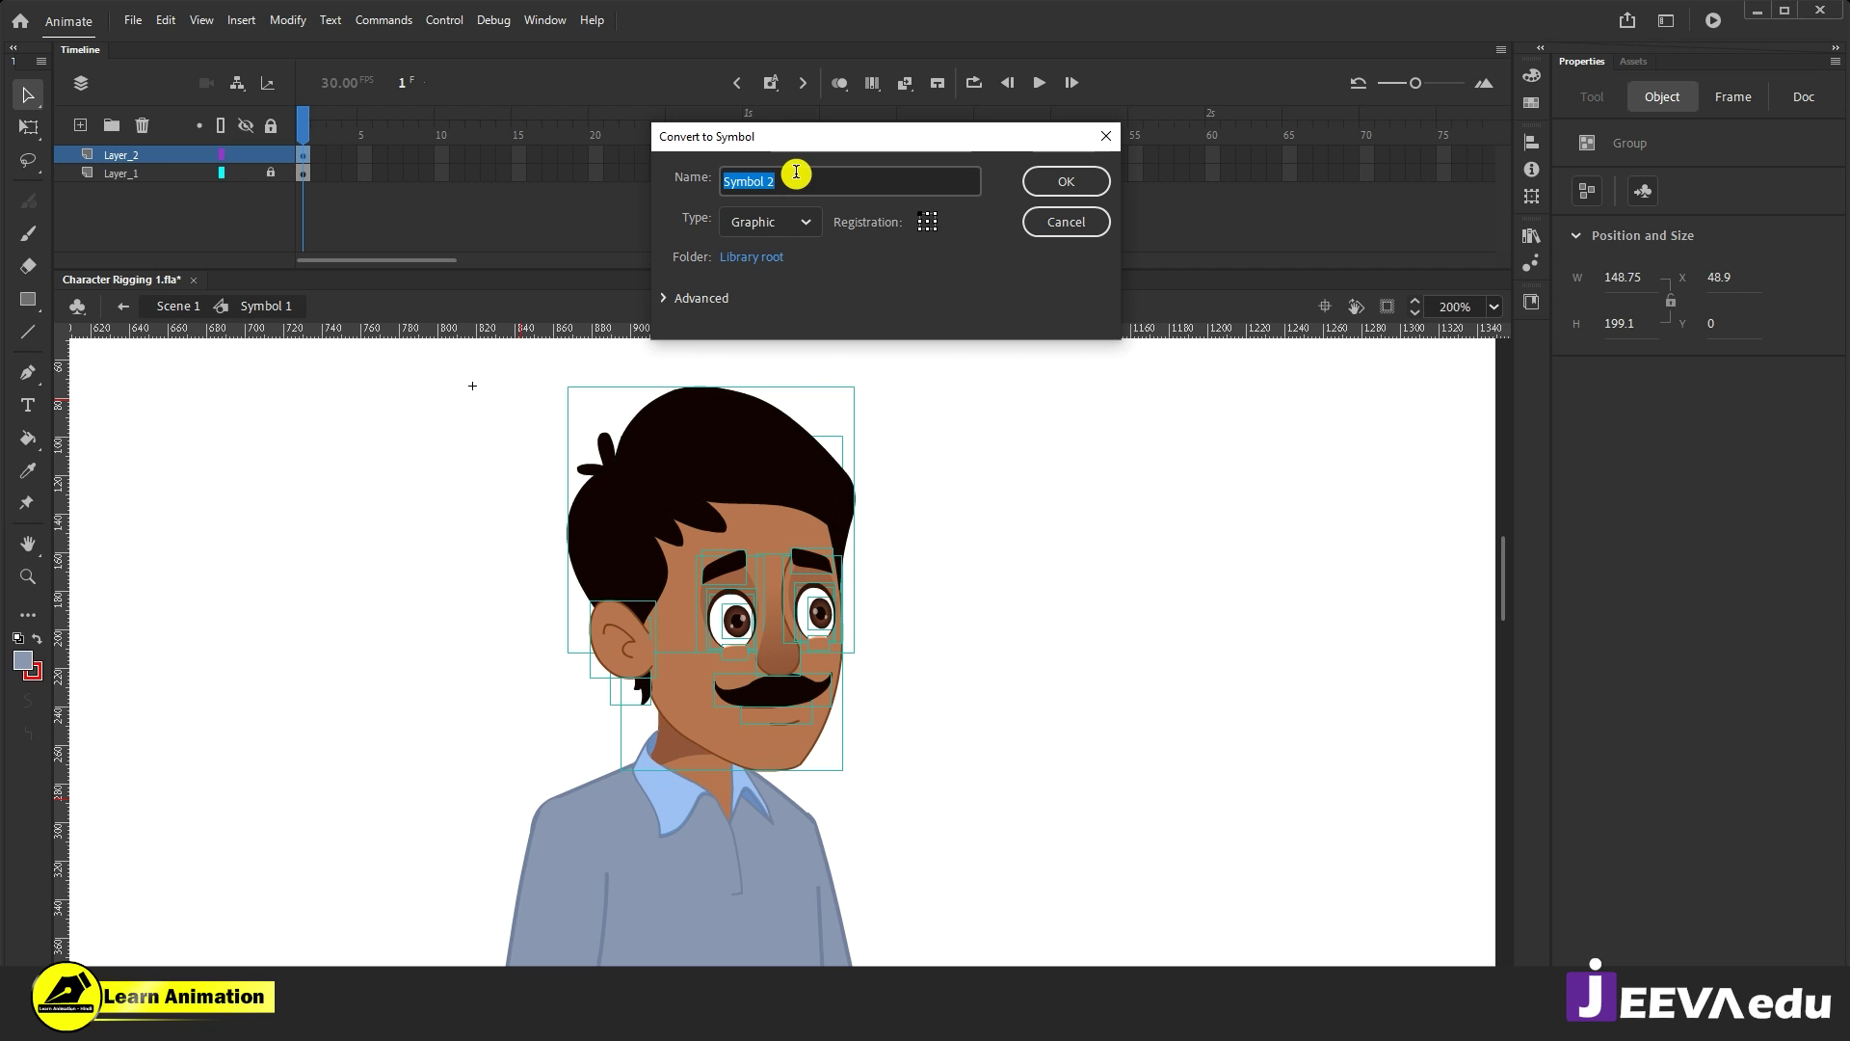
click(771, 227)
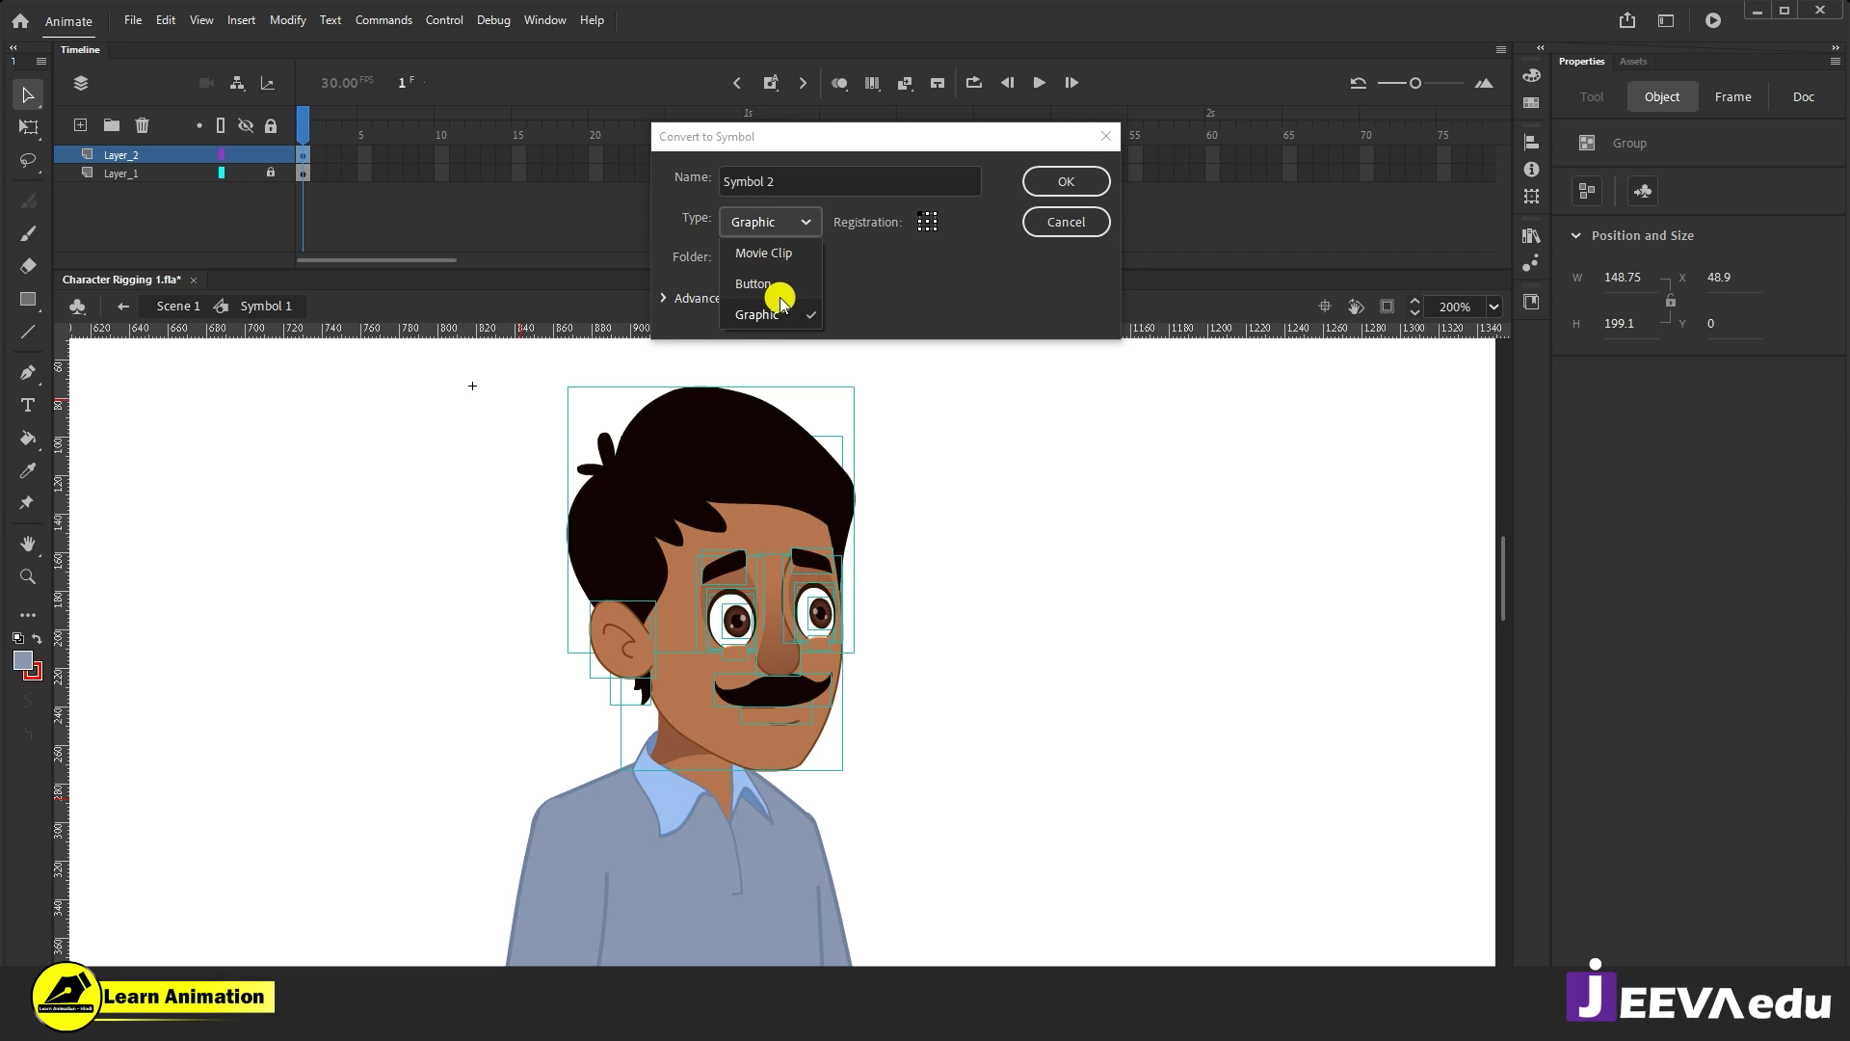
click(787, 223)
click(1053, 185)
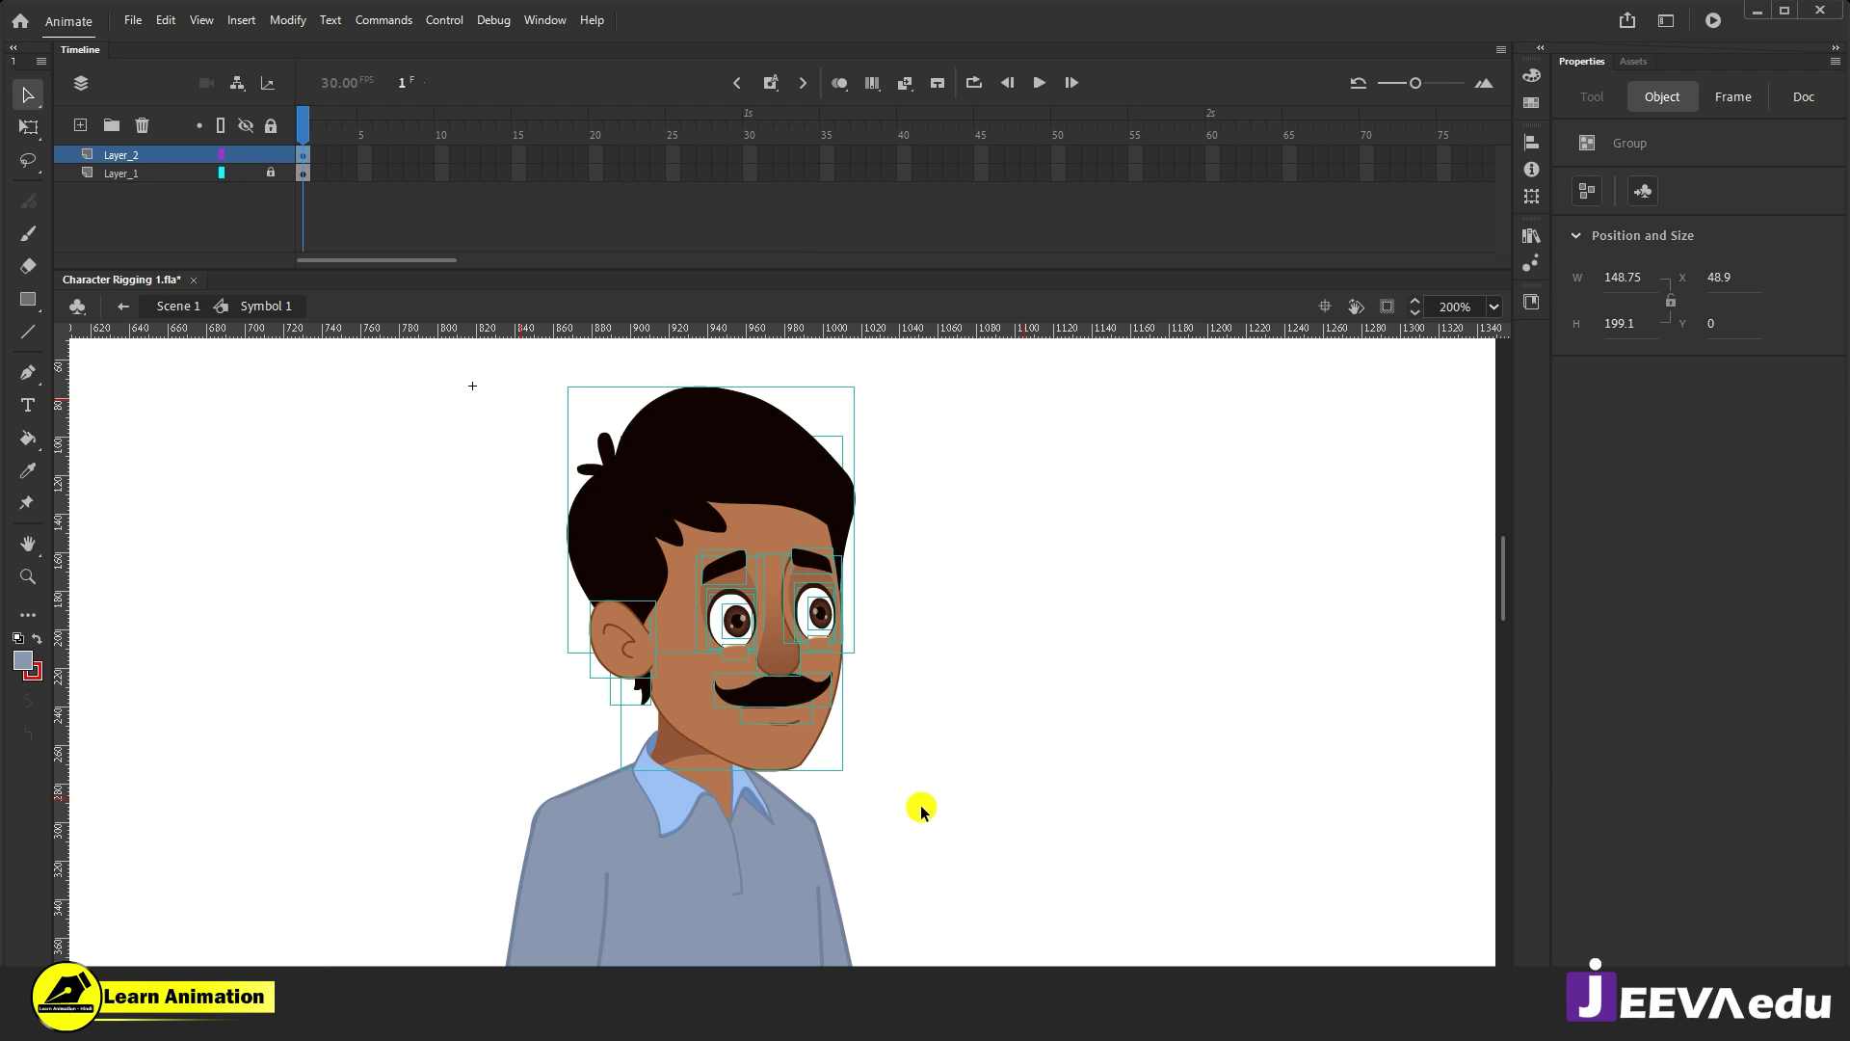
Step: Use Free Transform to move the head symbol's transformation point to the back of the jaw near the neck
key(q)
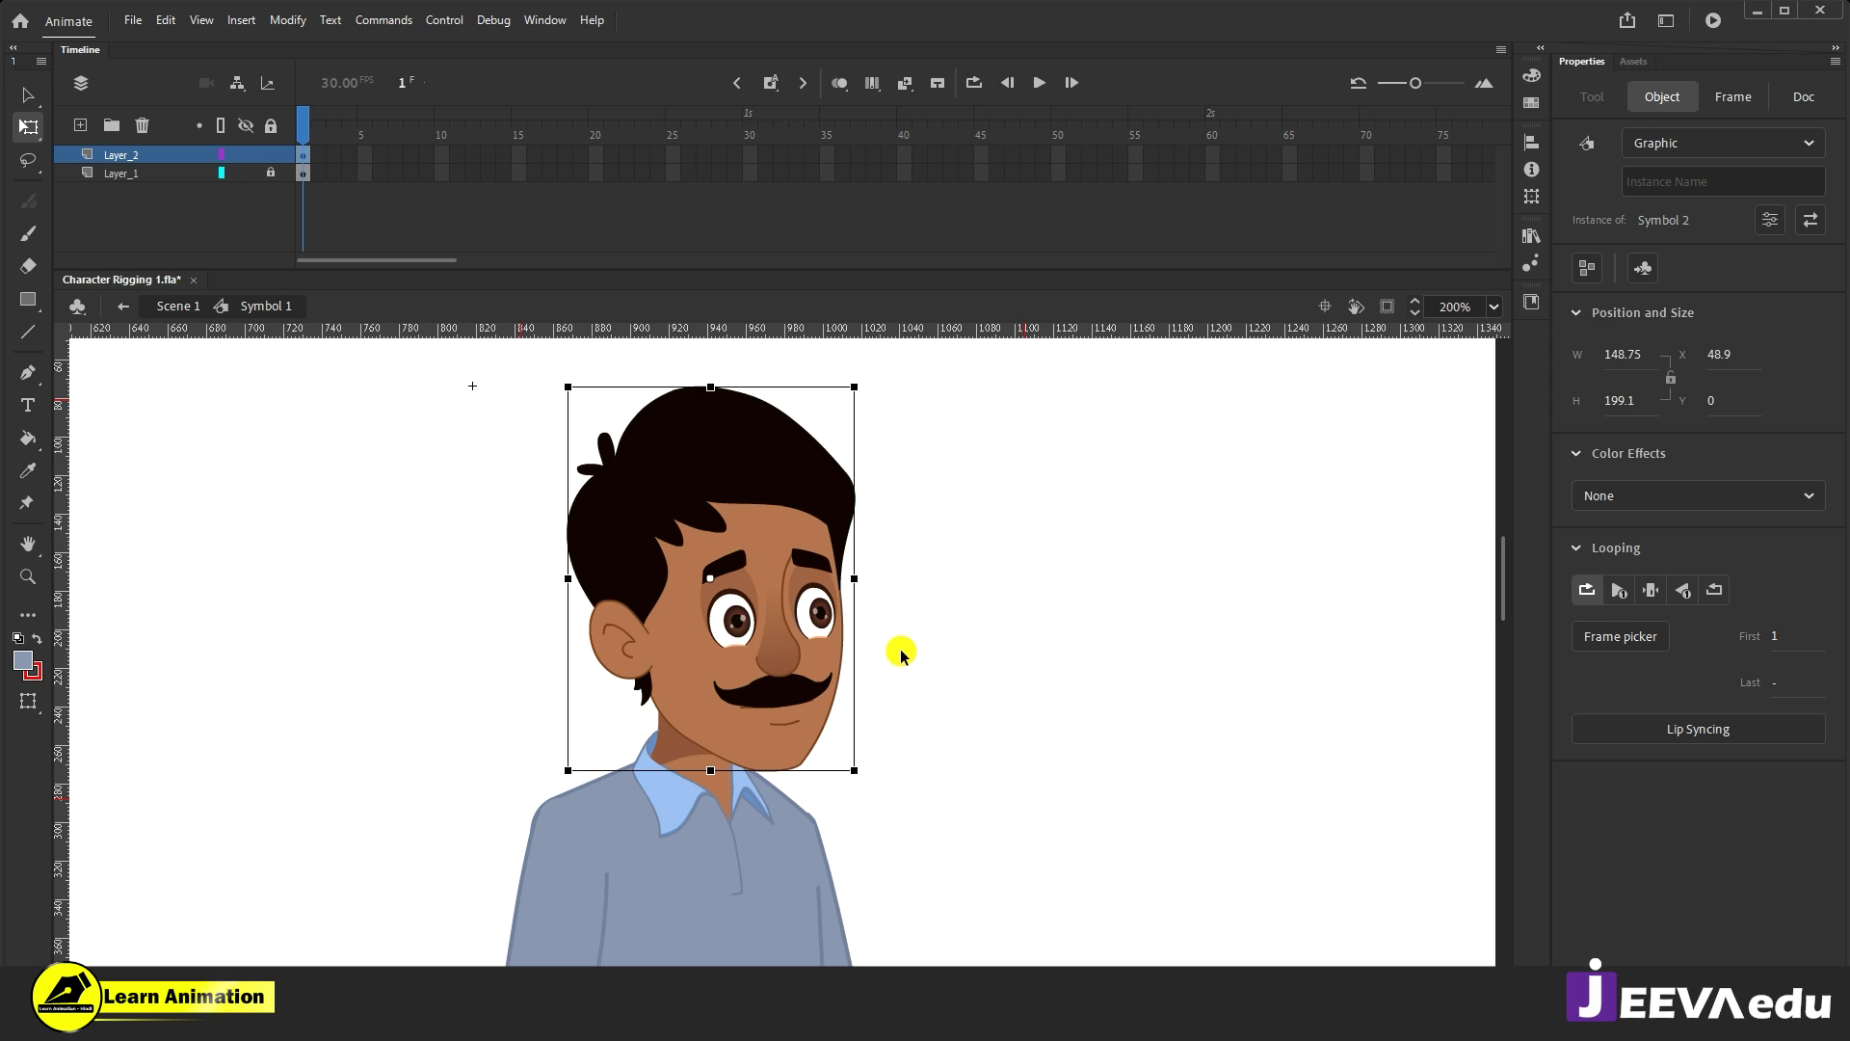
key(v)
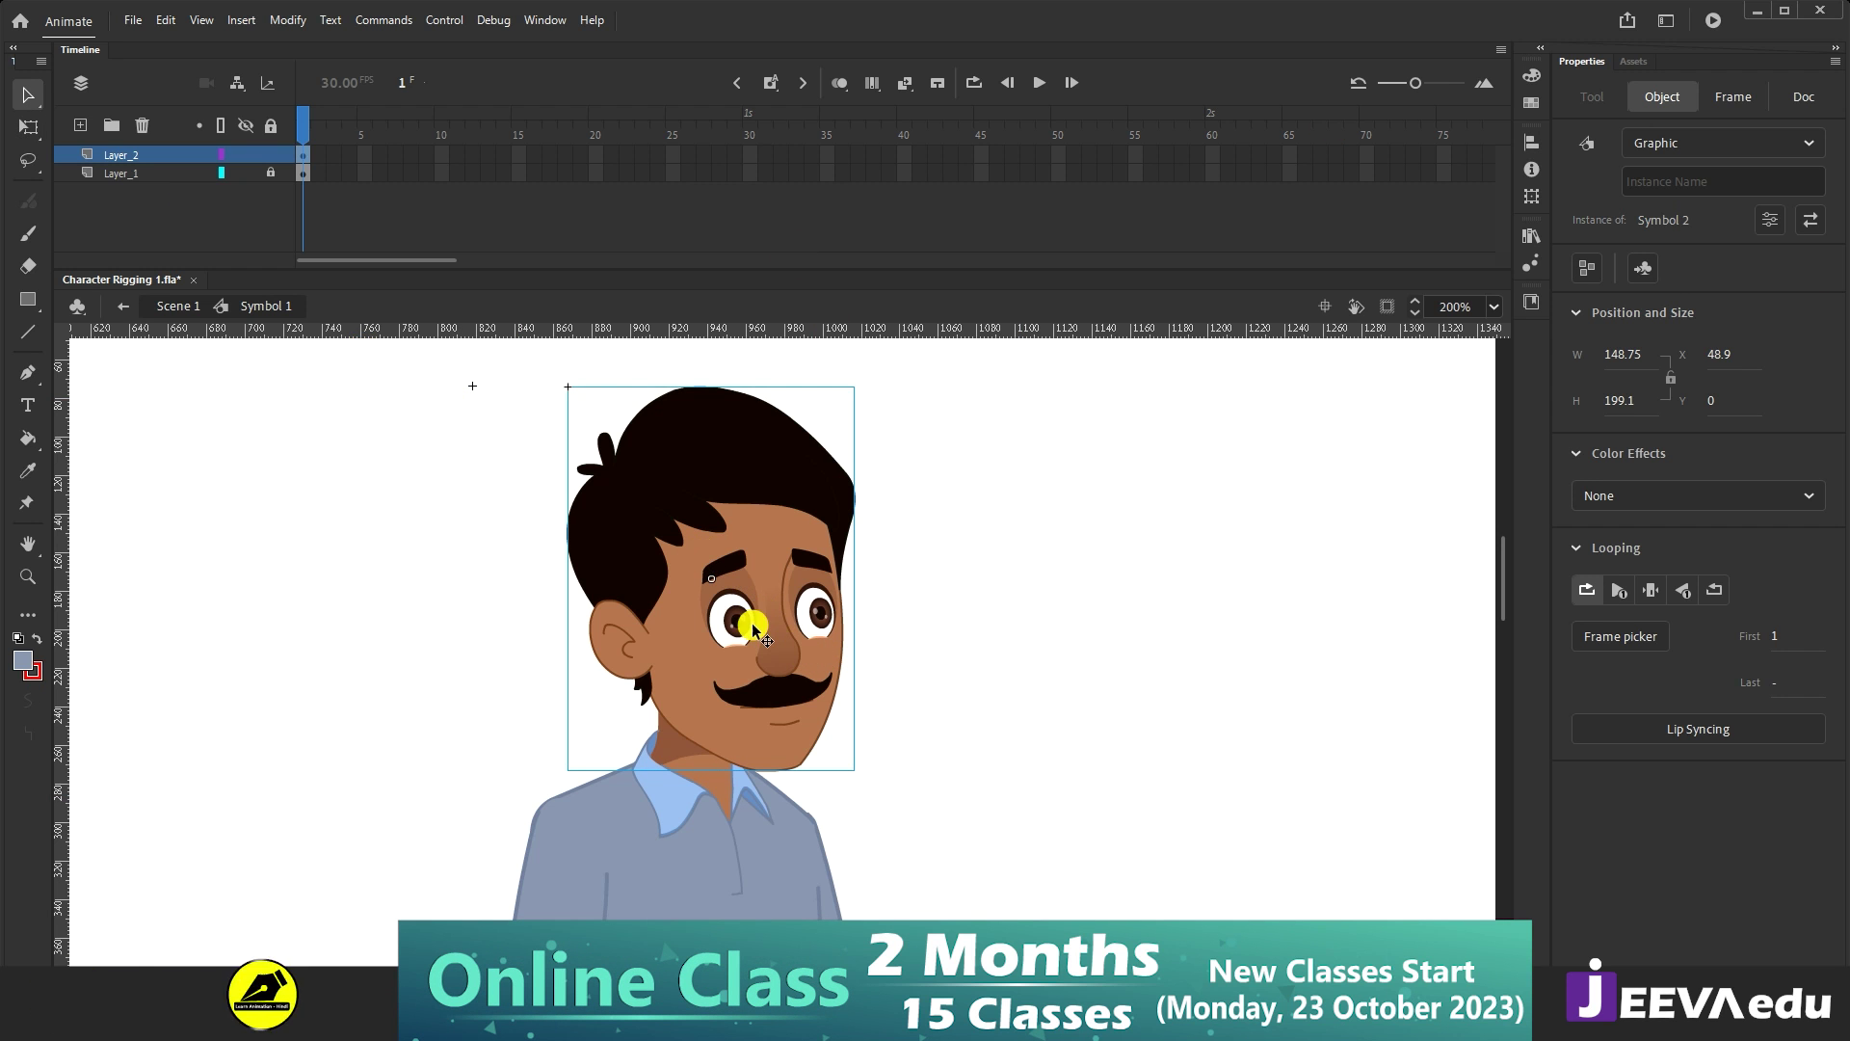
click(29, 125)
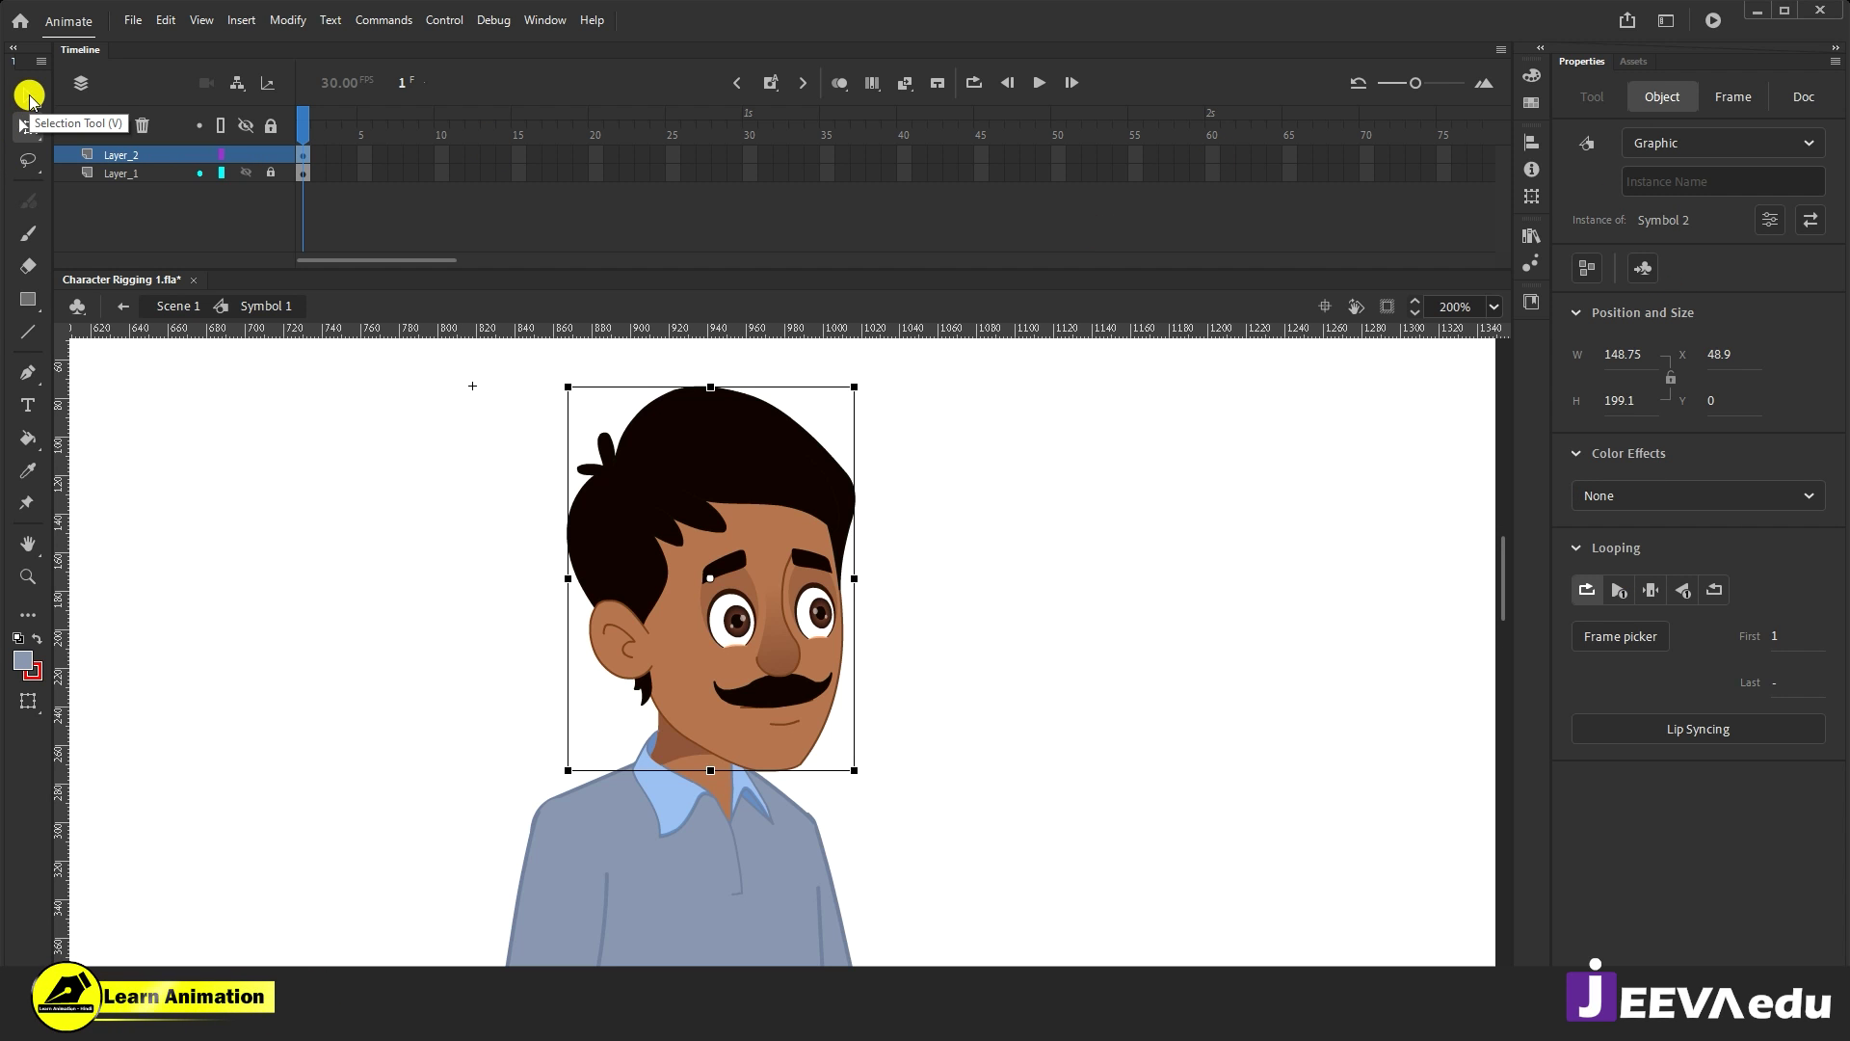
click(28, 95)
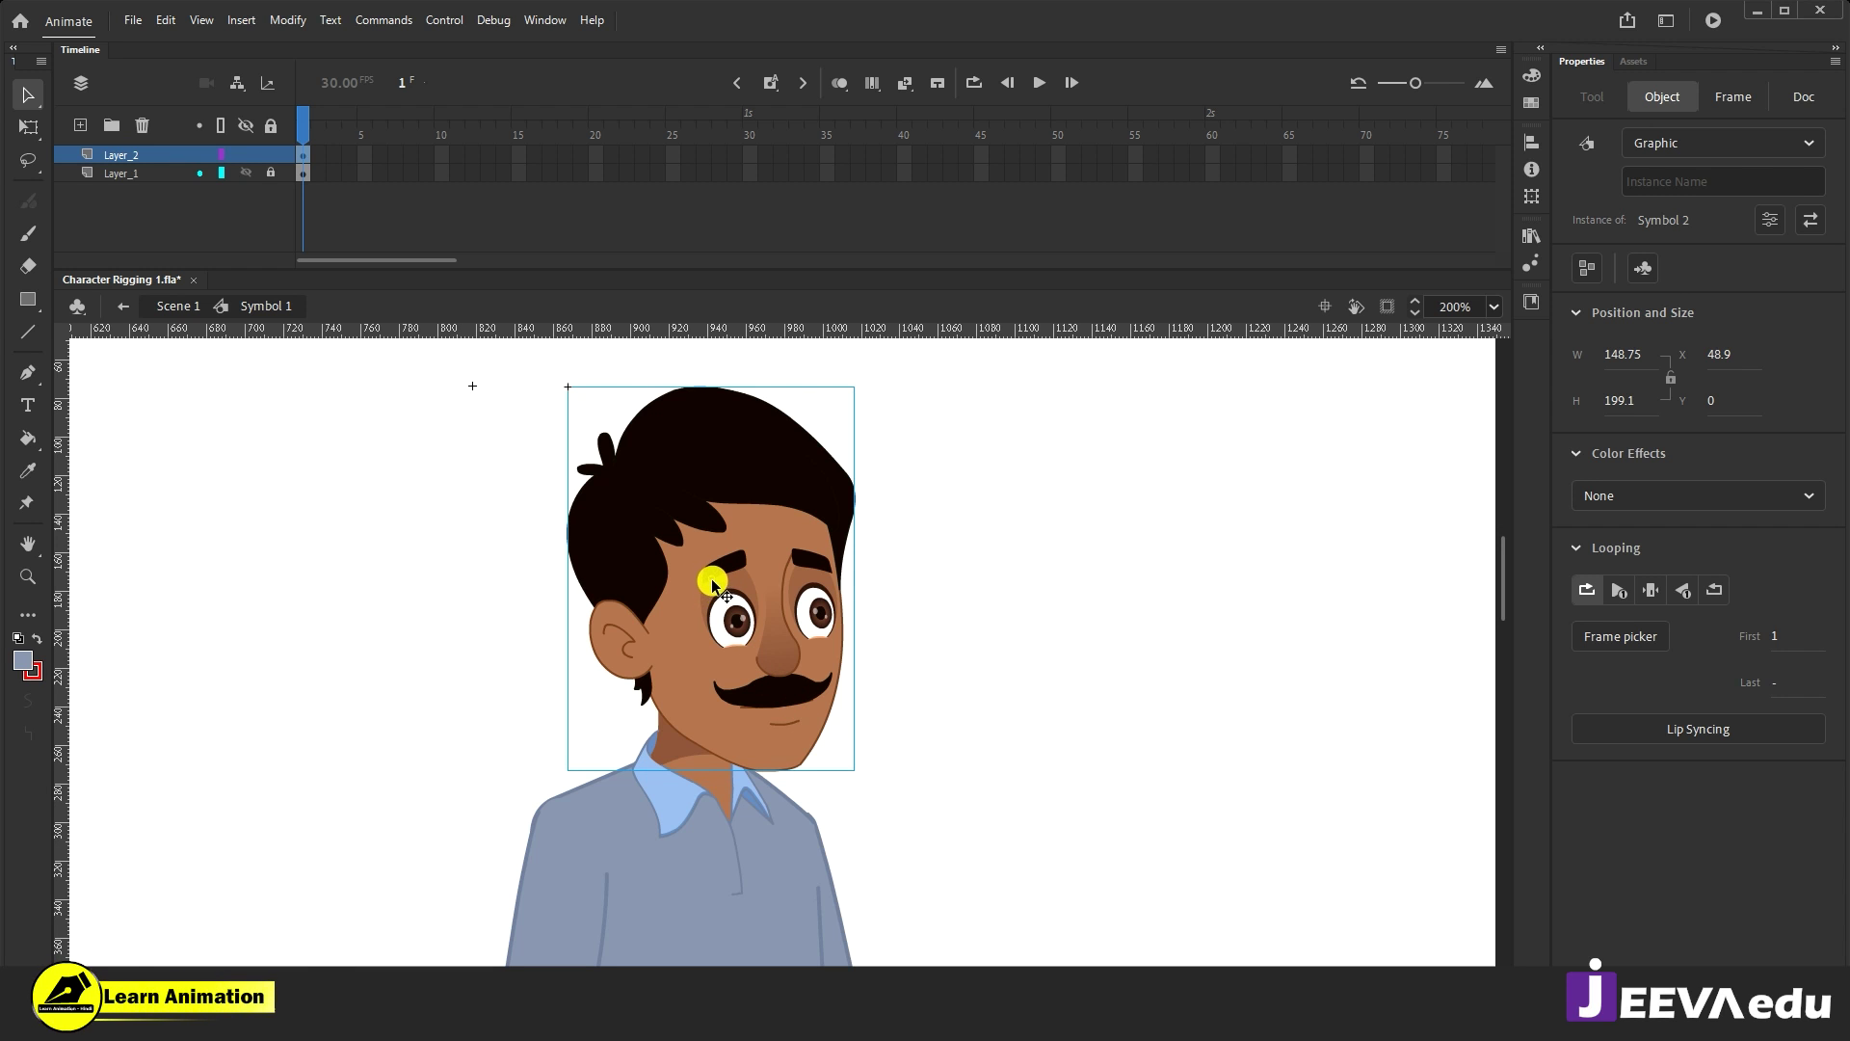
key(q)
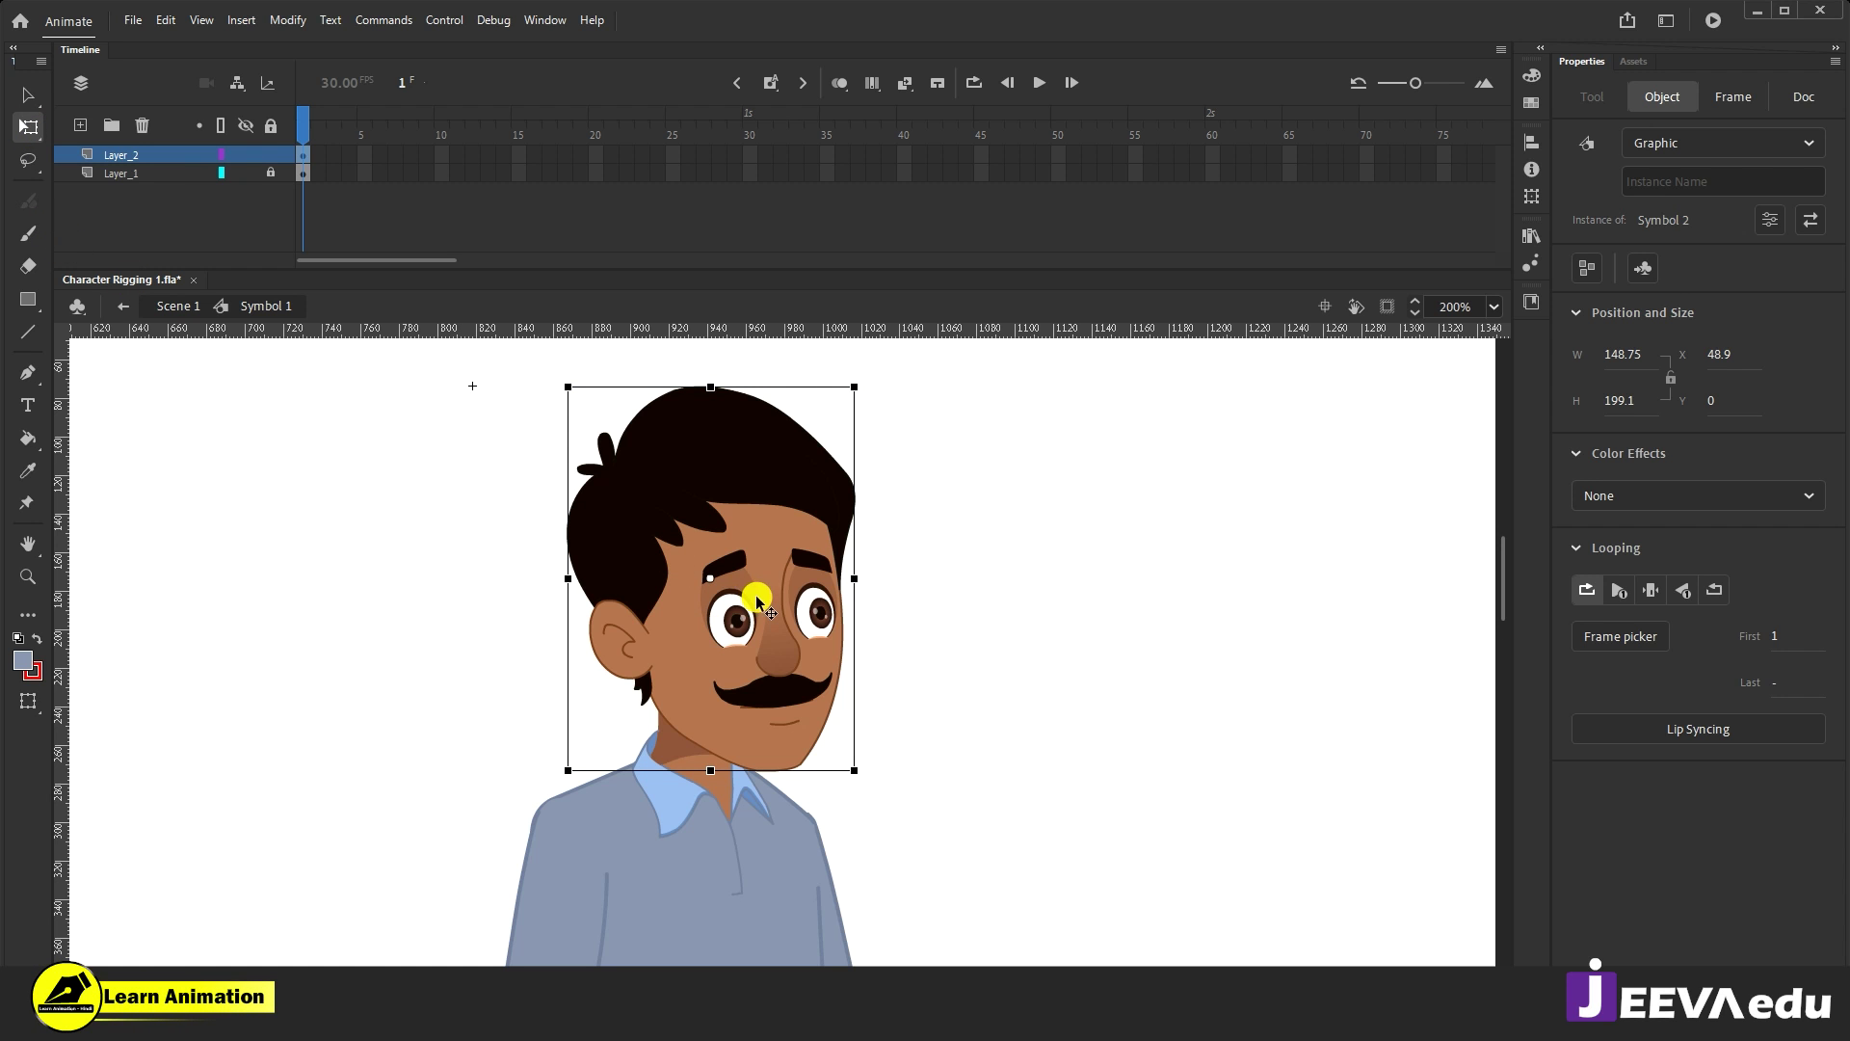
click(908, 771)
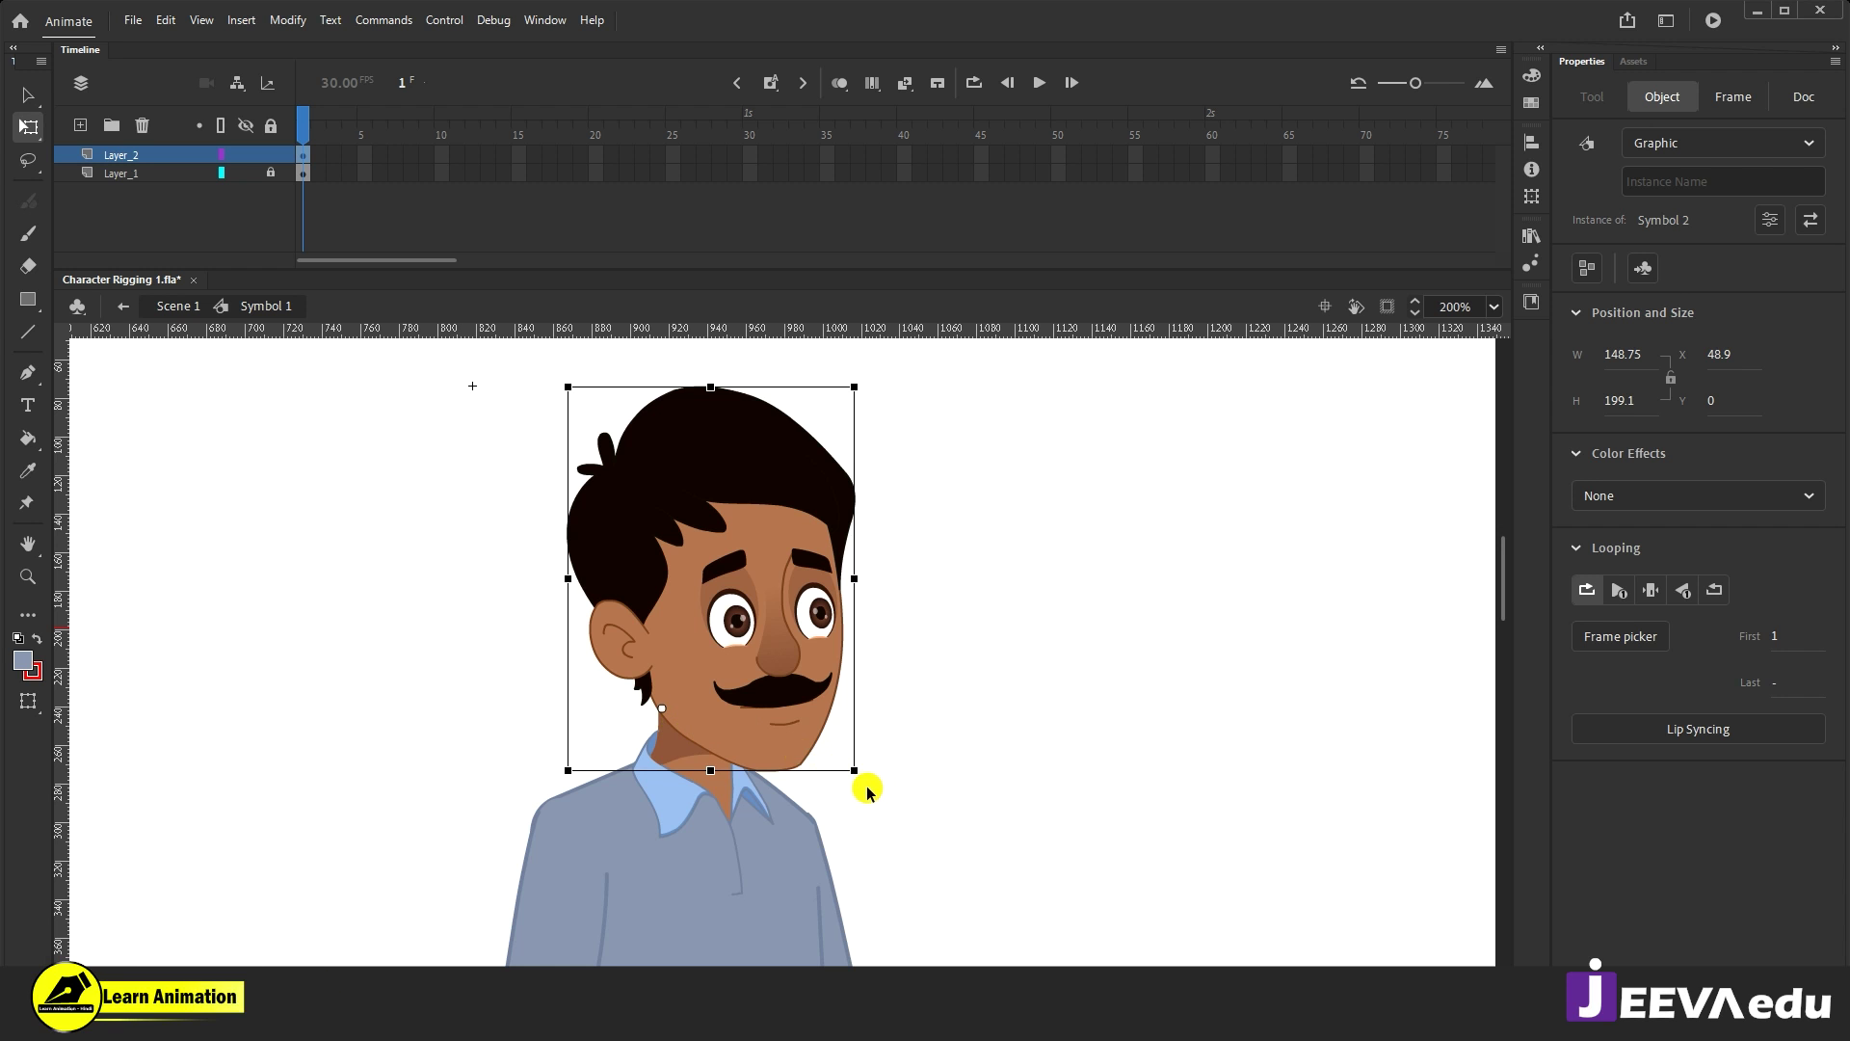
Step: Try rotating the head symbol about a transformation point beside the near eye, and undo the rotation
drag(662, 709, 713, 614)
drag(867, 777, 843, 711)
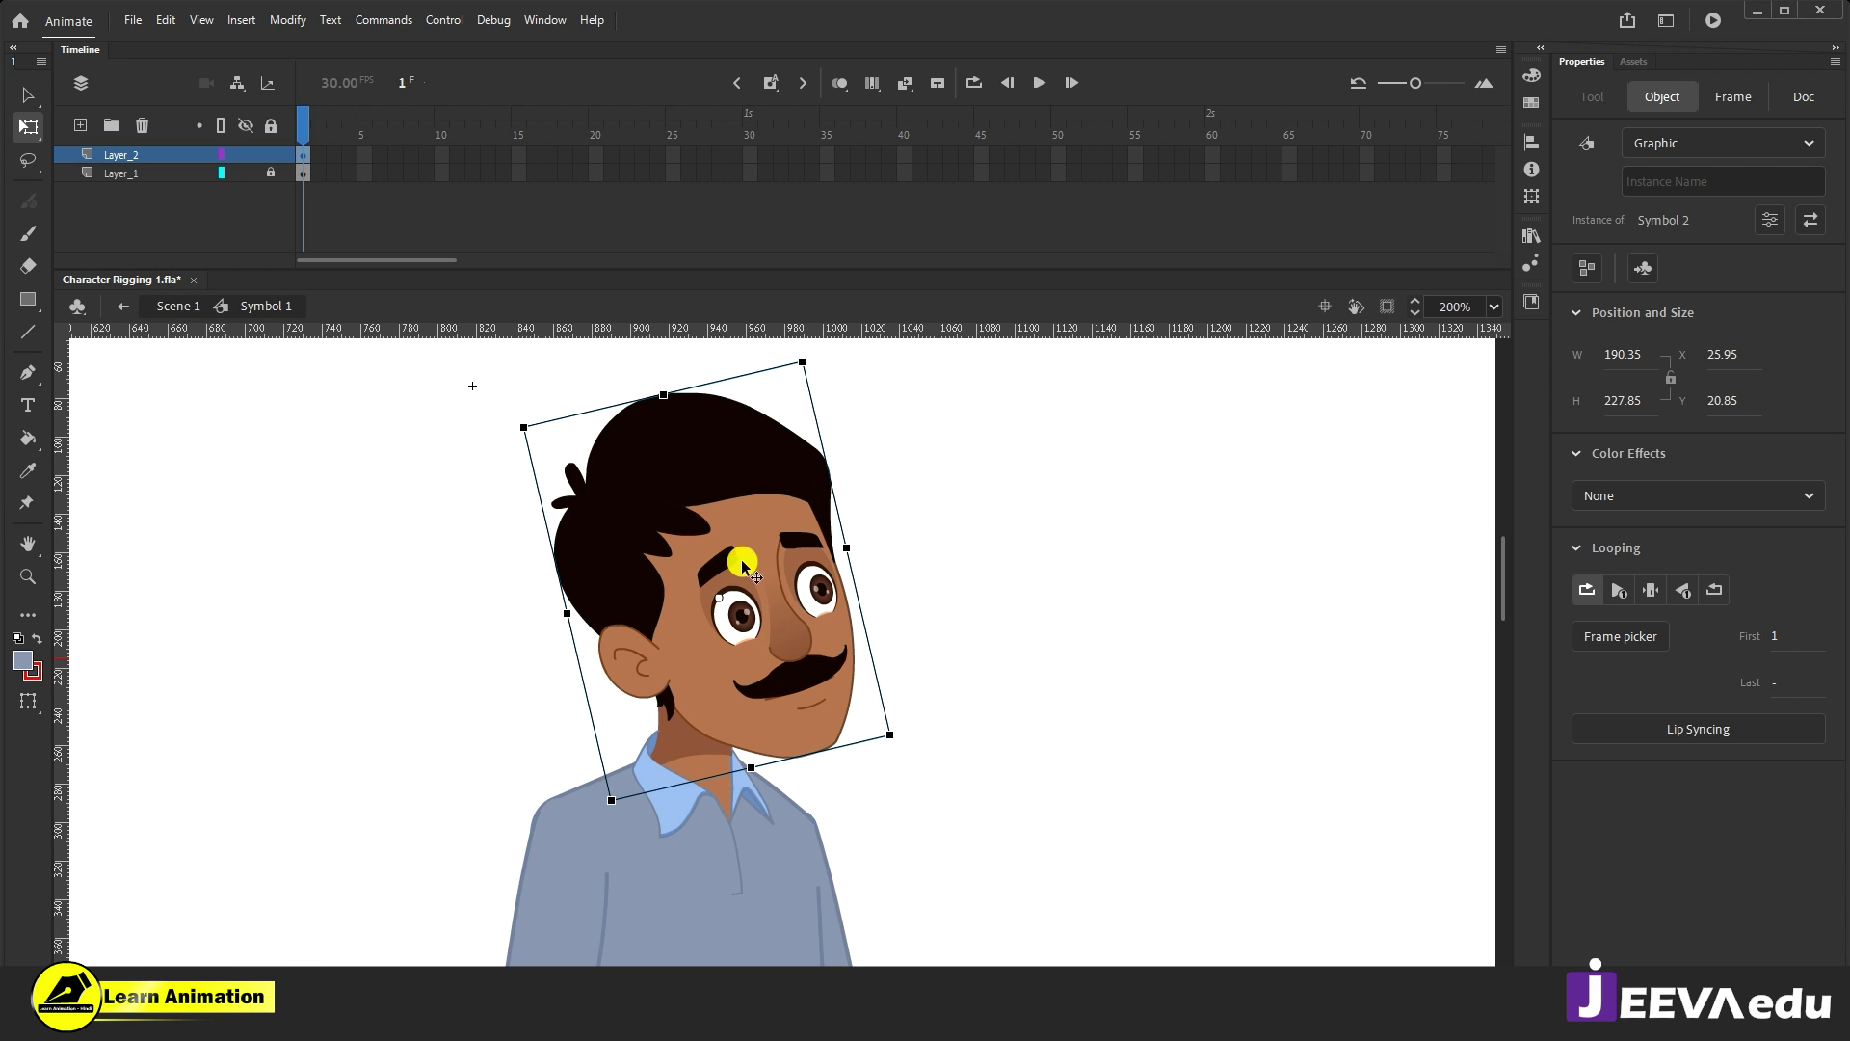
drag(767, 657, 840, 603)
key(ctrl+z)
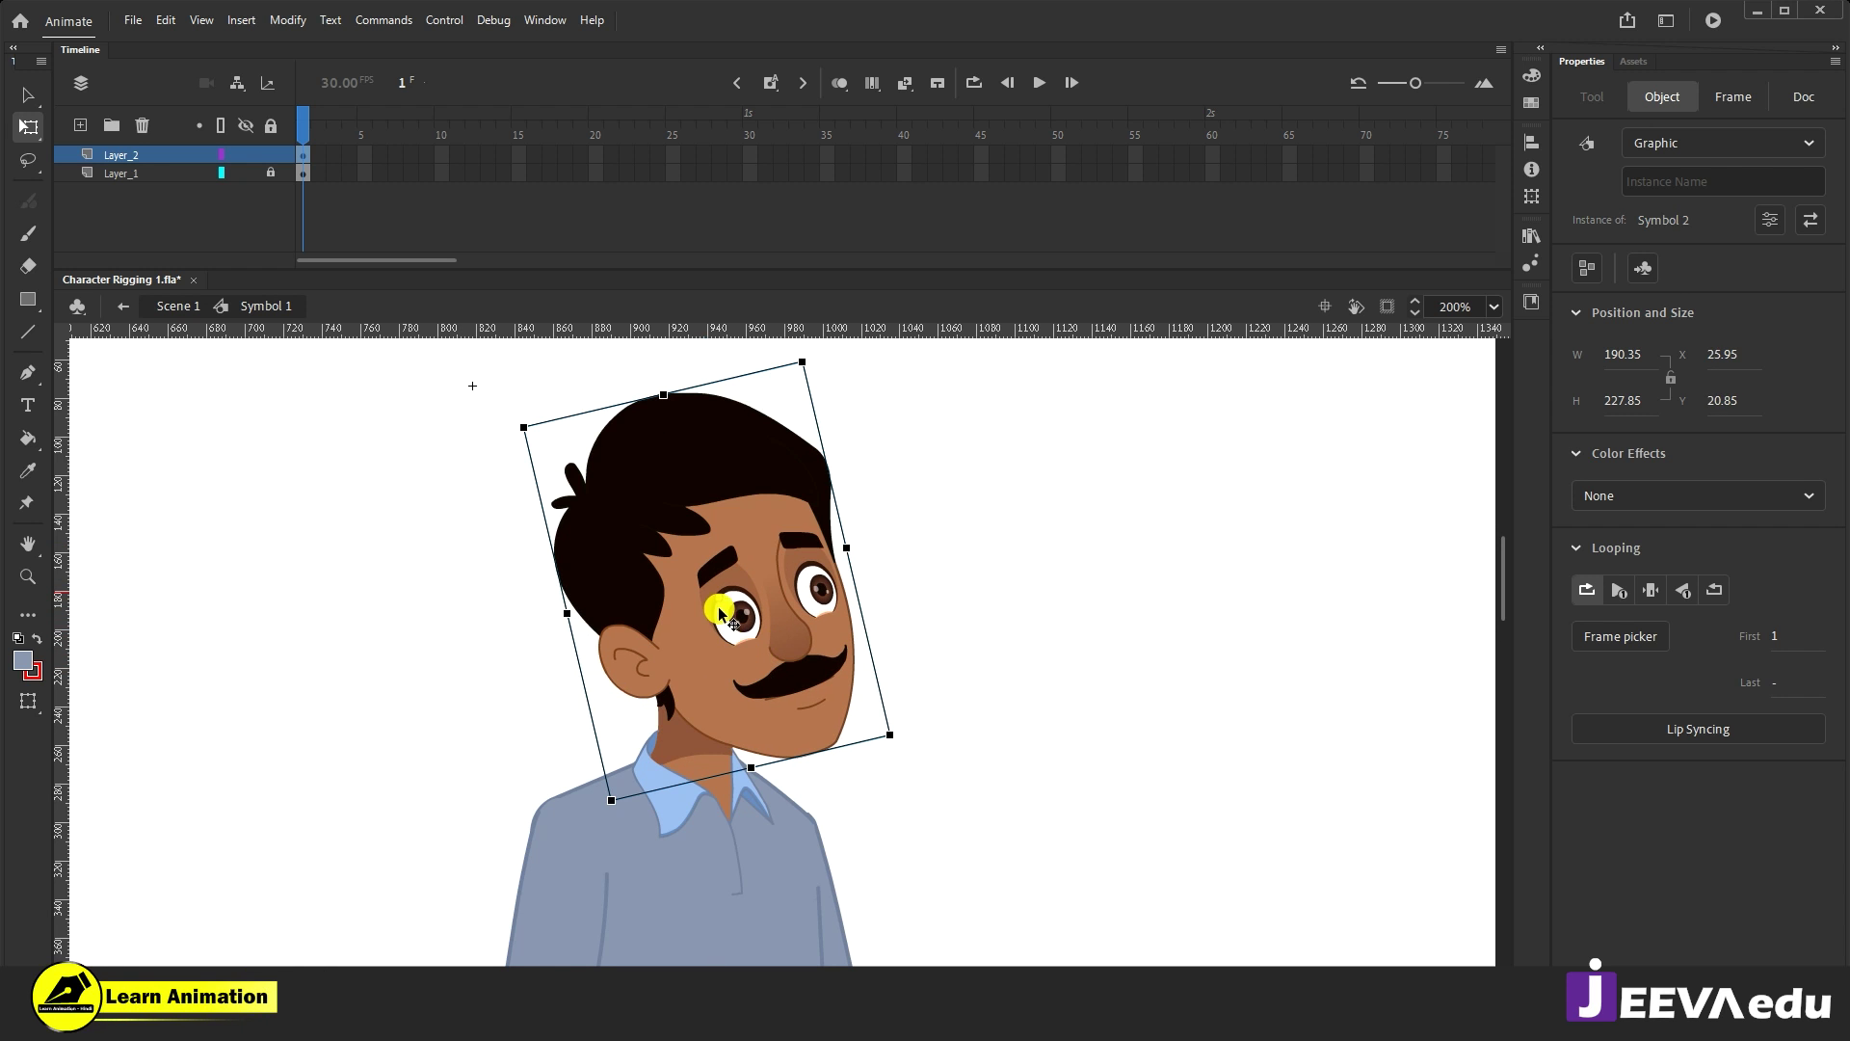
key(ctrl+z)
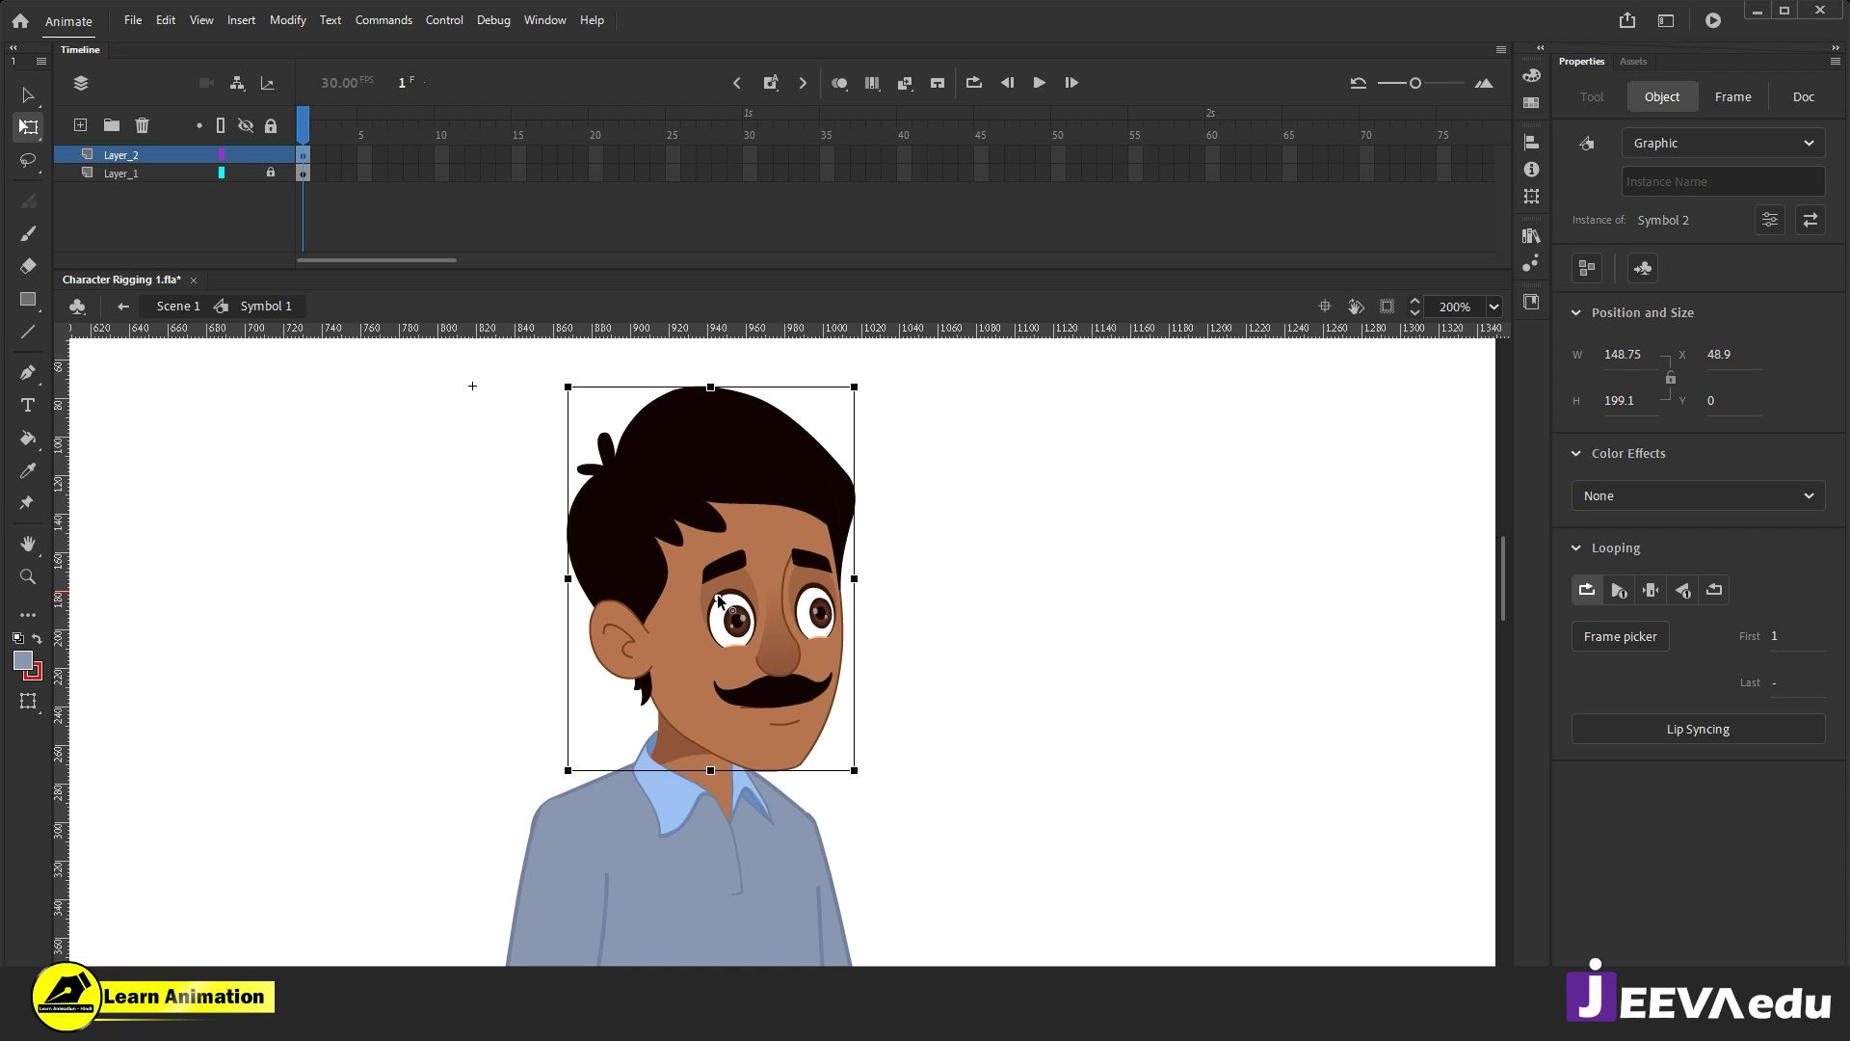
Step: Place the head symbol's transformation point at the neck joint below the ear, test it by rotating the head, and undo the rotation
click(664, 712)
mouse_move(876, 714)
mouse_down()
mouse_move(876, 753)
mouse_move(872, 699)
mouse_up()
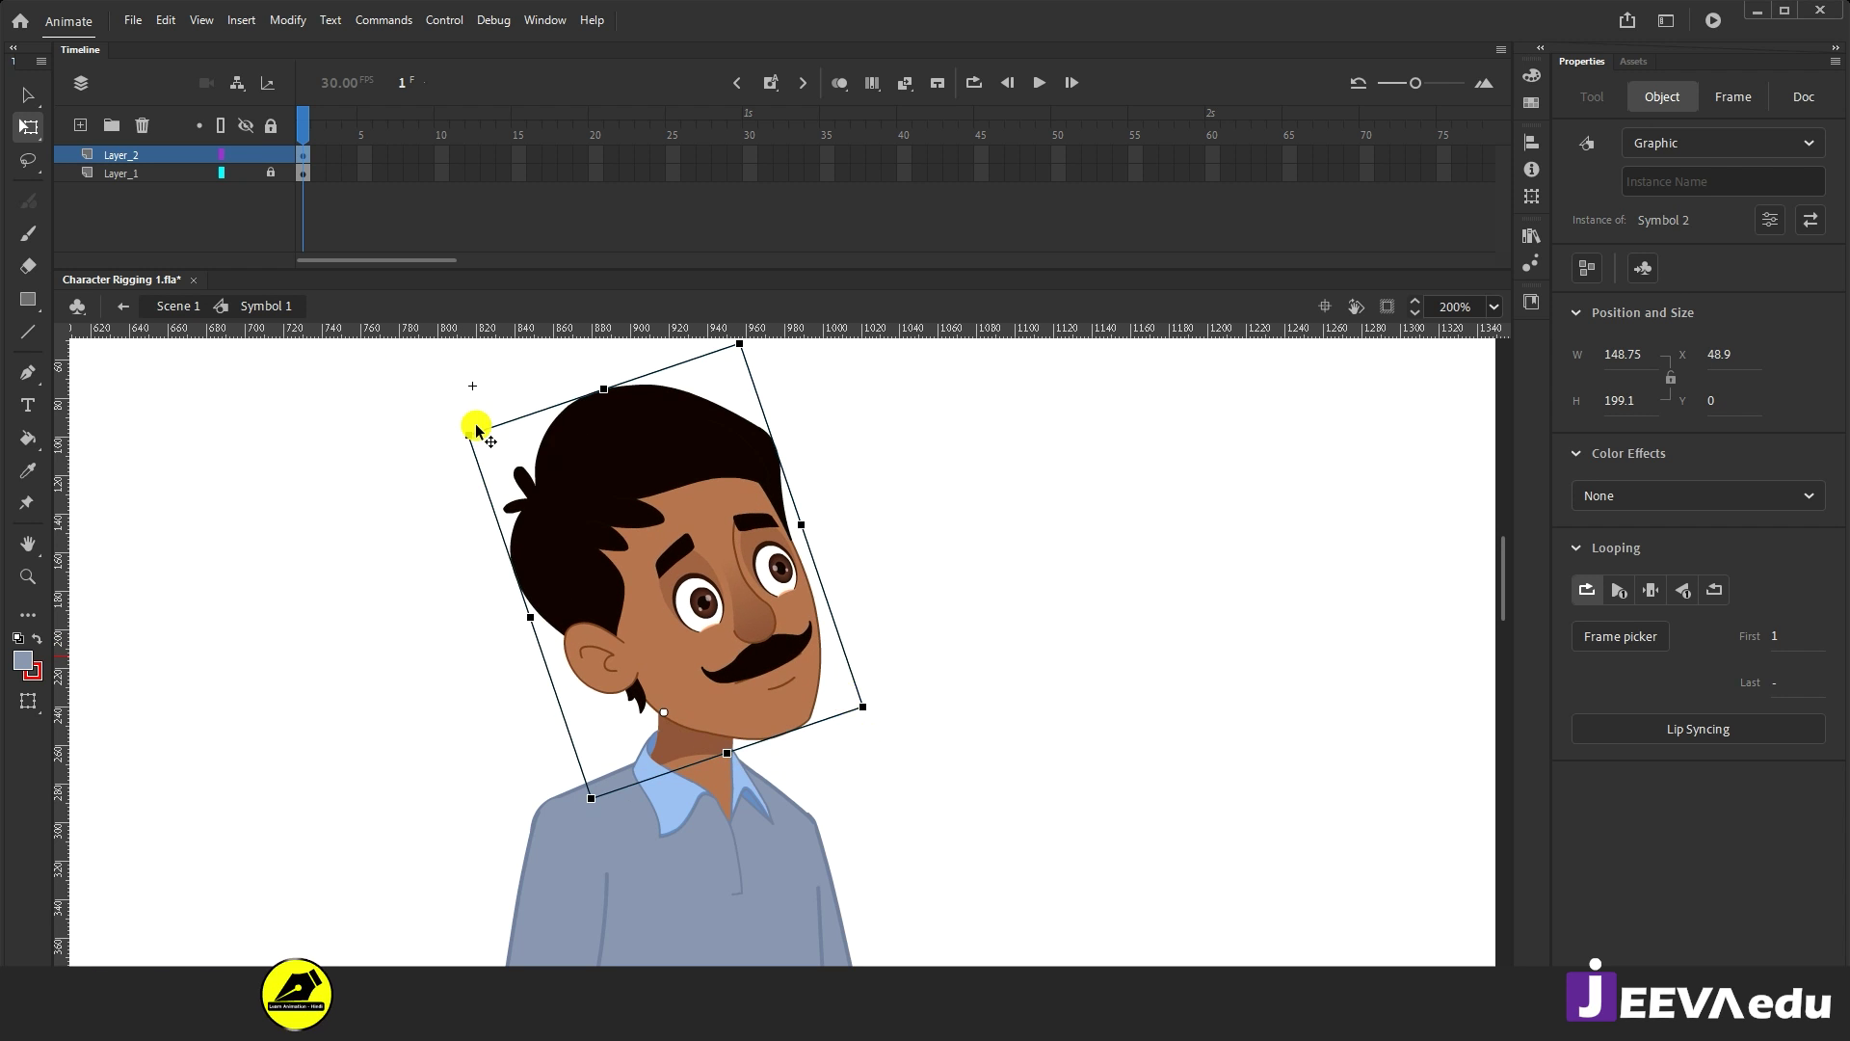
key(ctrl+z)
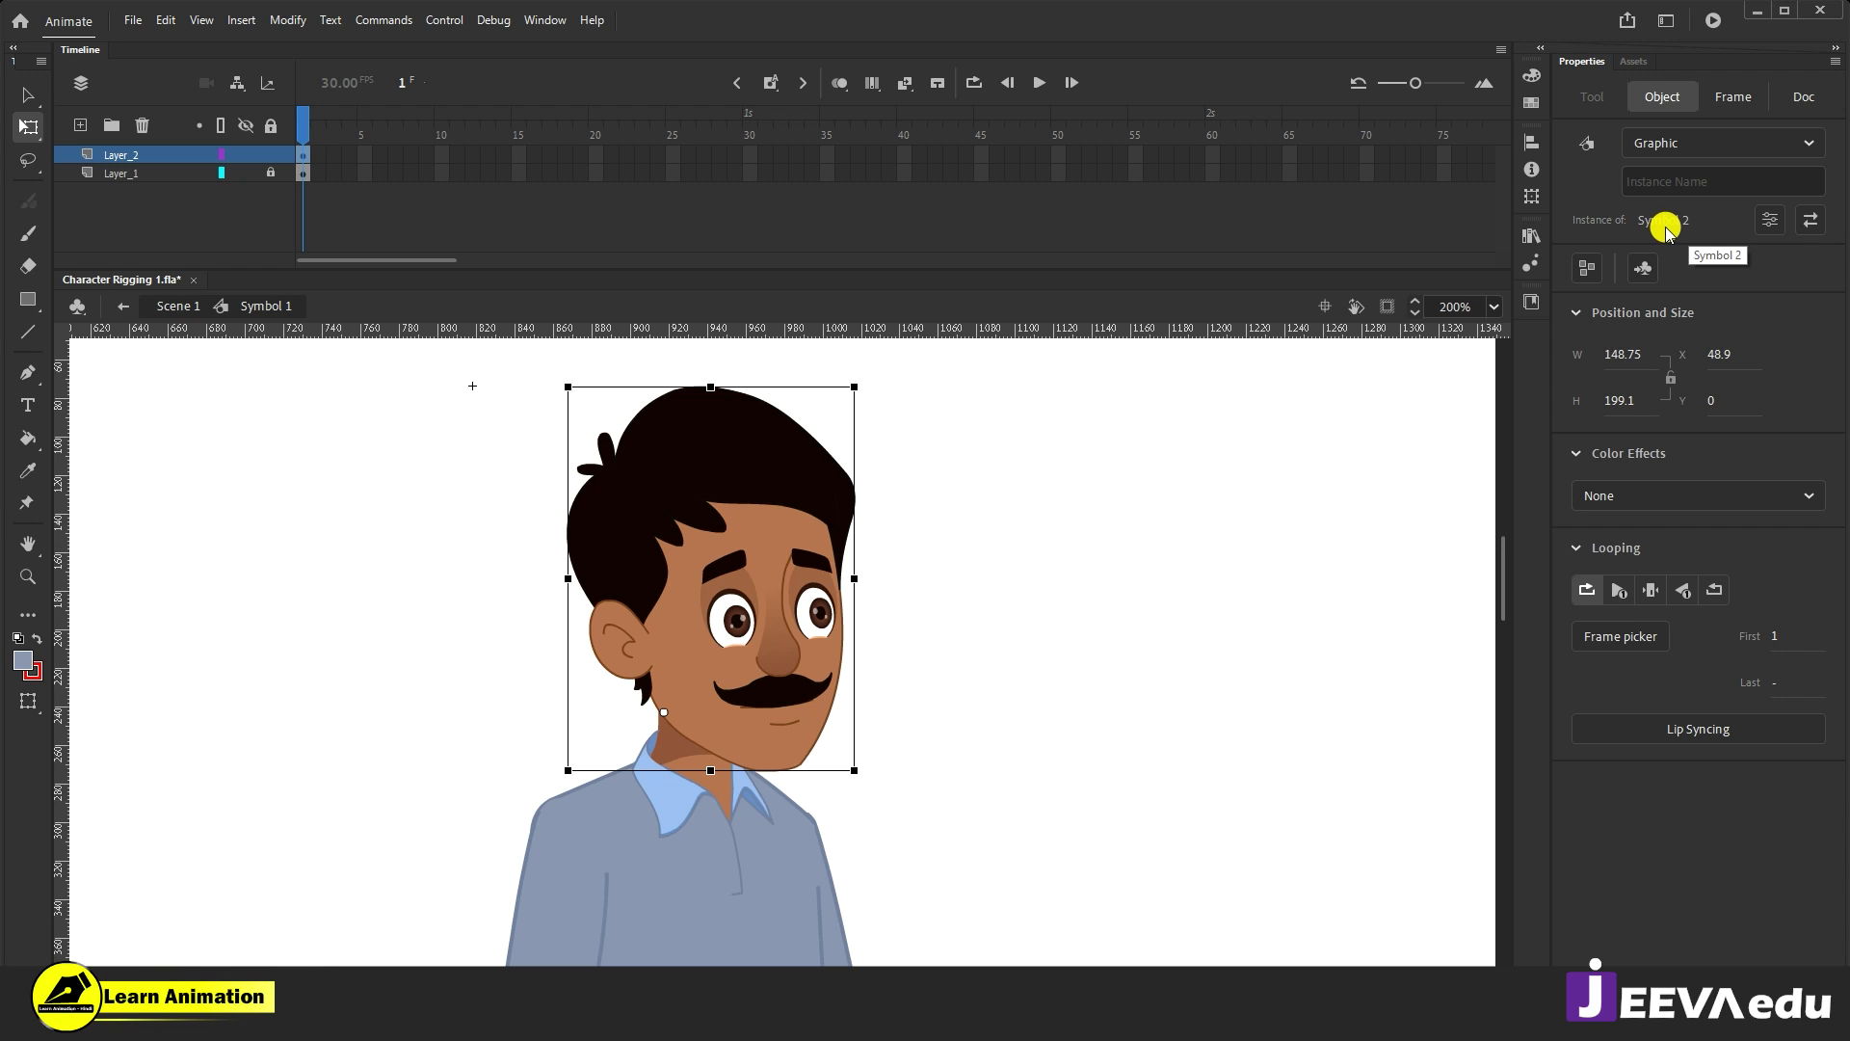
Step: Open the head symbol to view its groups and return to Symbol 1, doing this twice
double_click(763, 686)
double_click(763, 686)
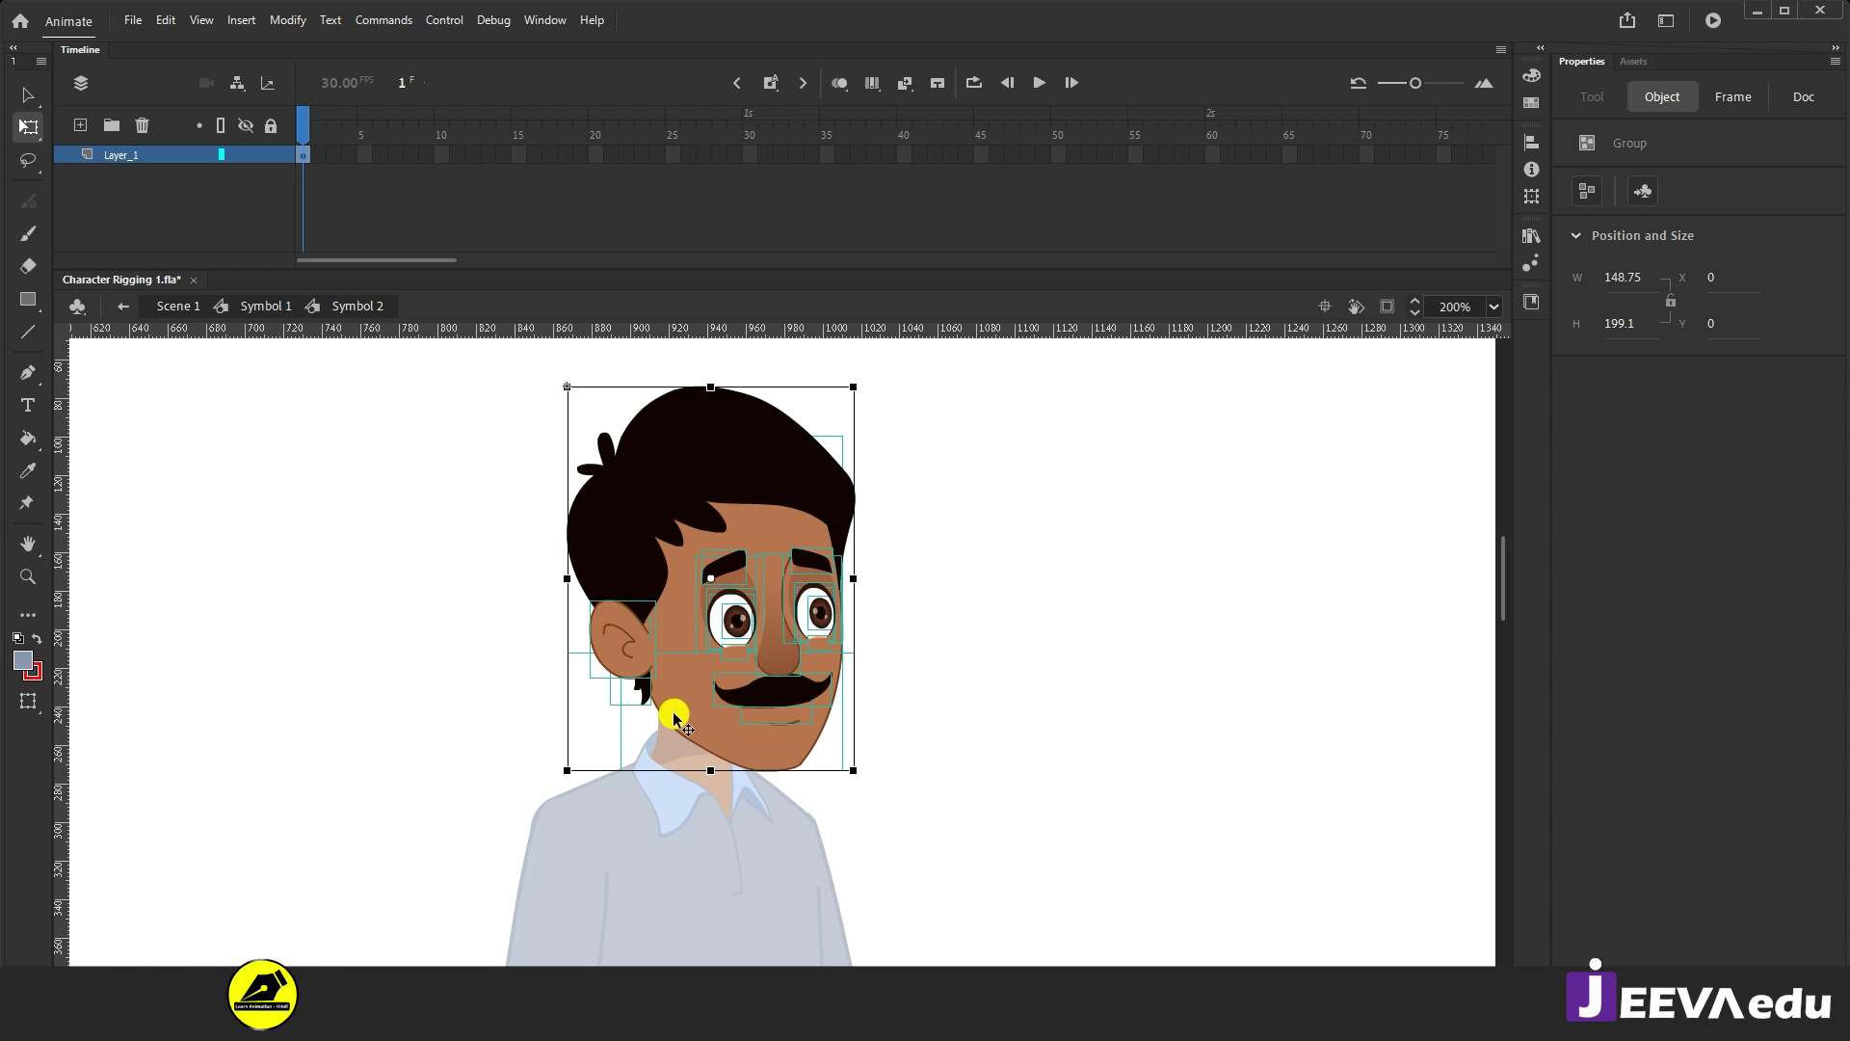
key(z)
alt+click(745, 836)
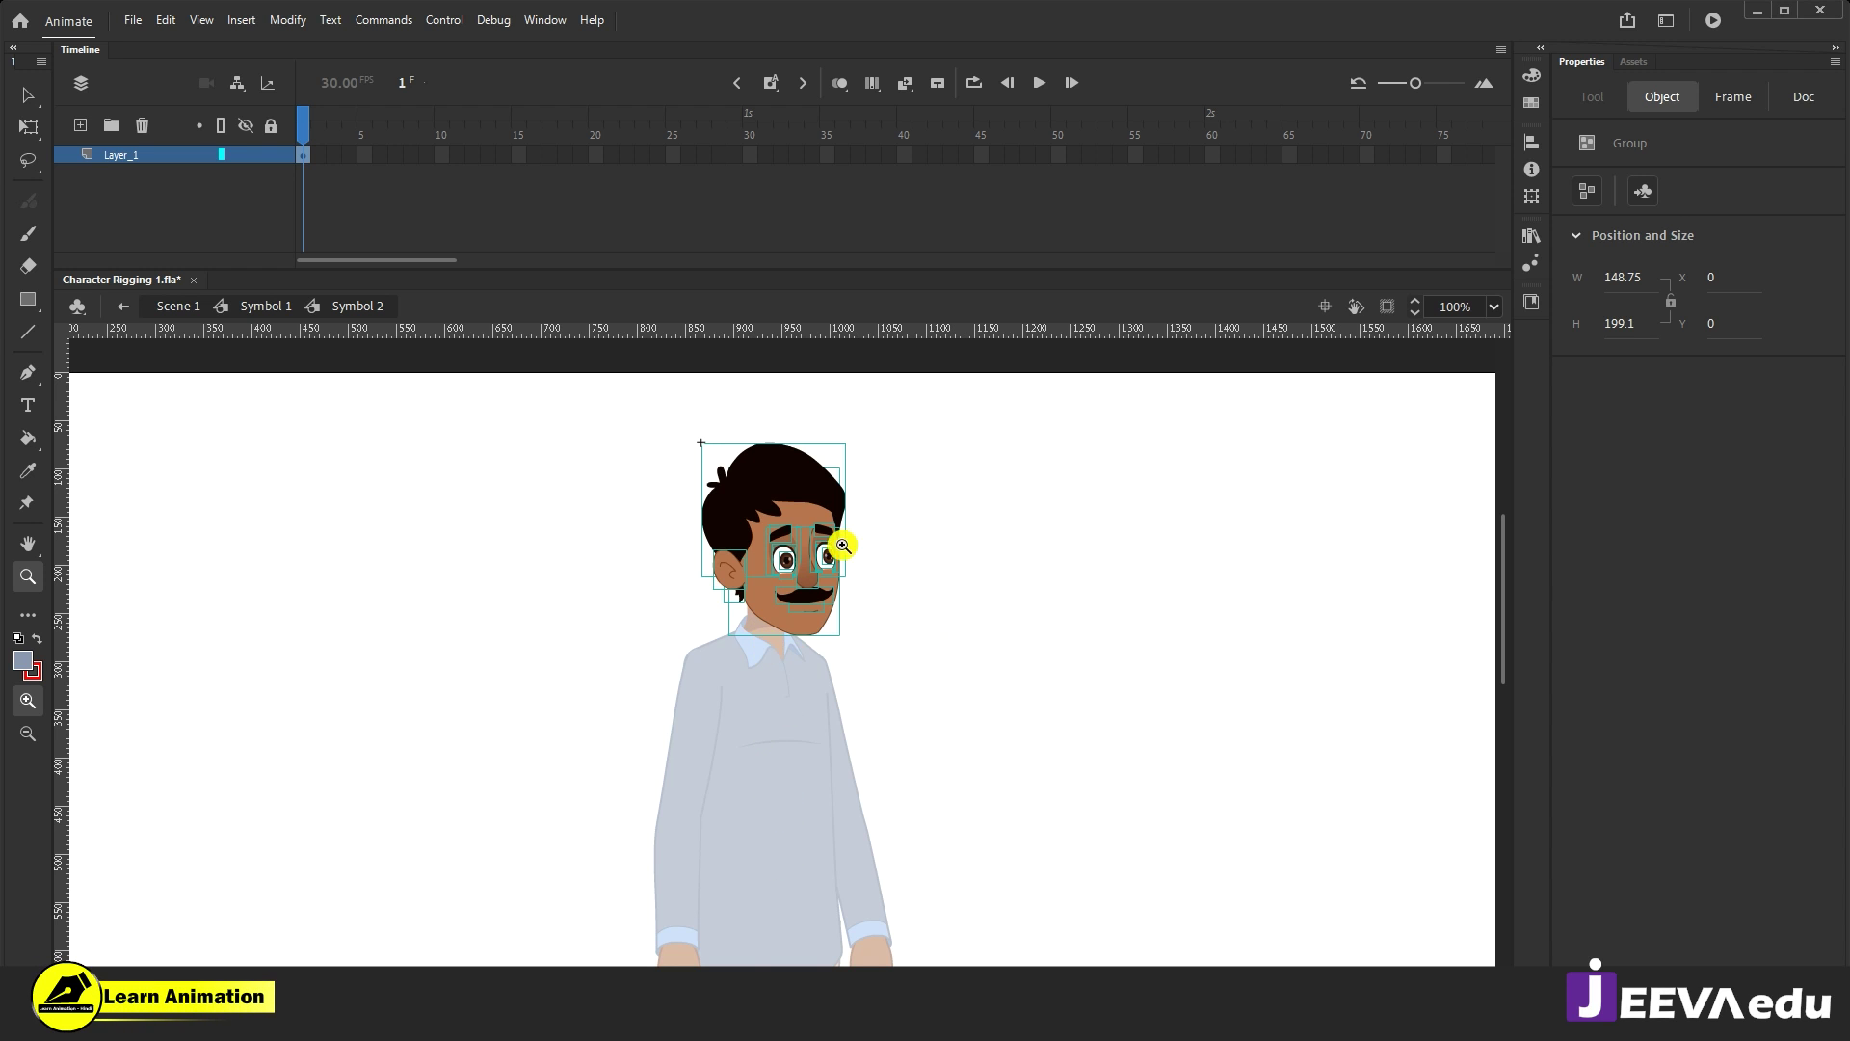
key(v)
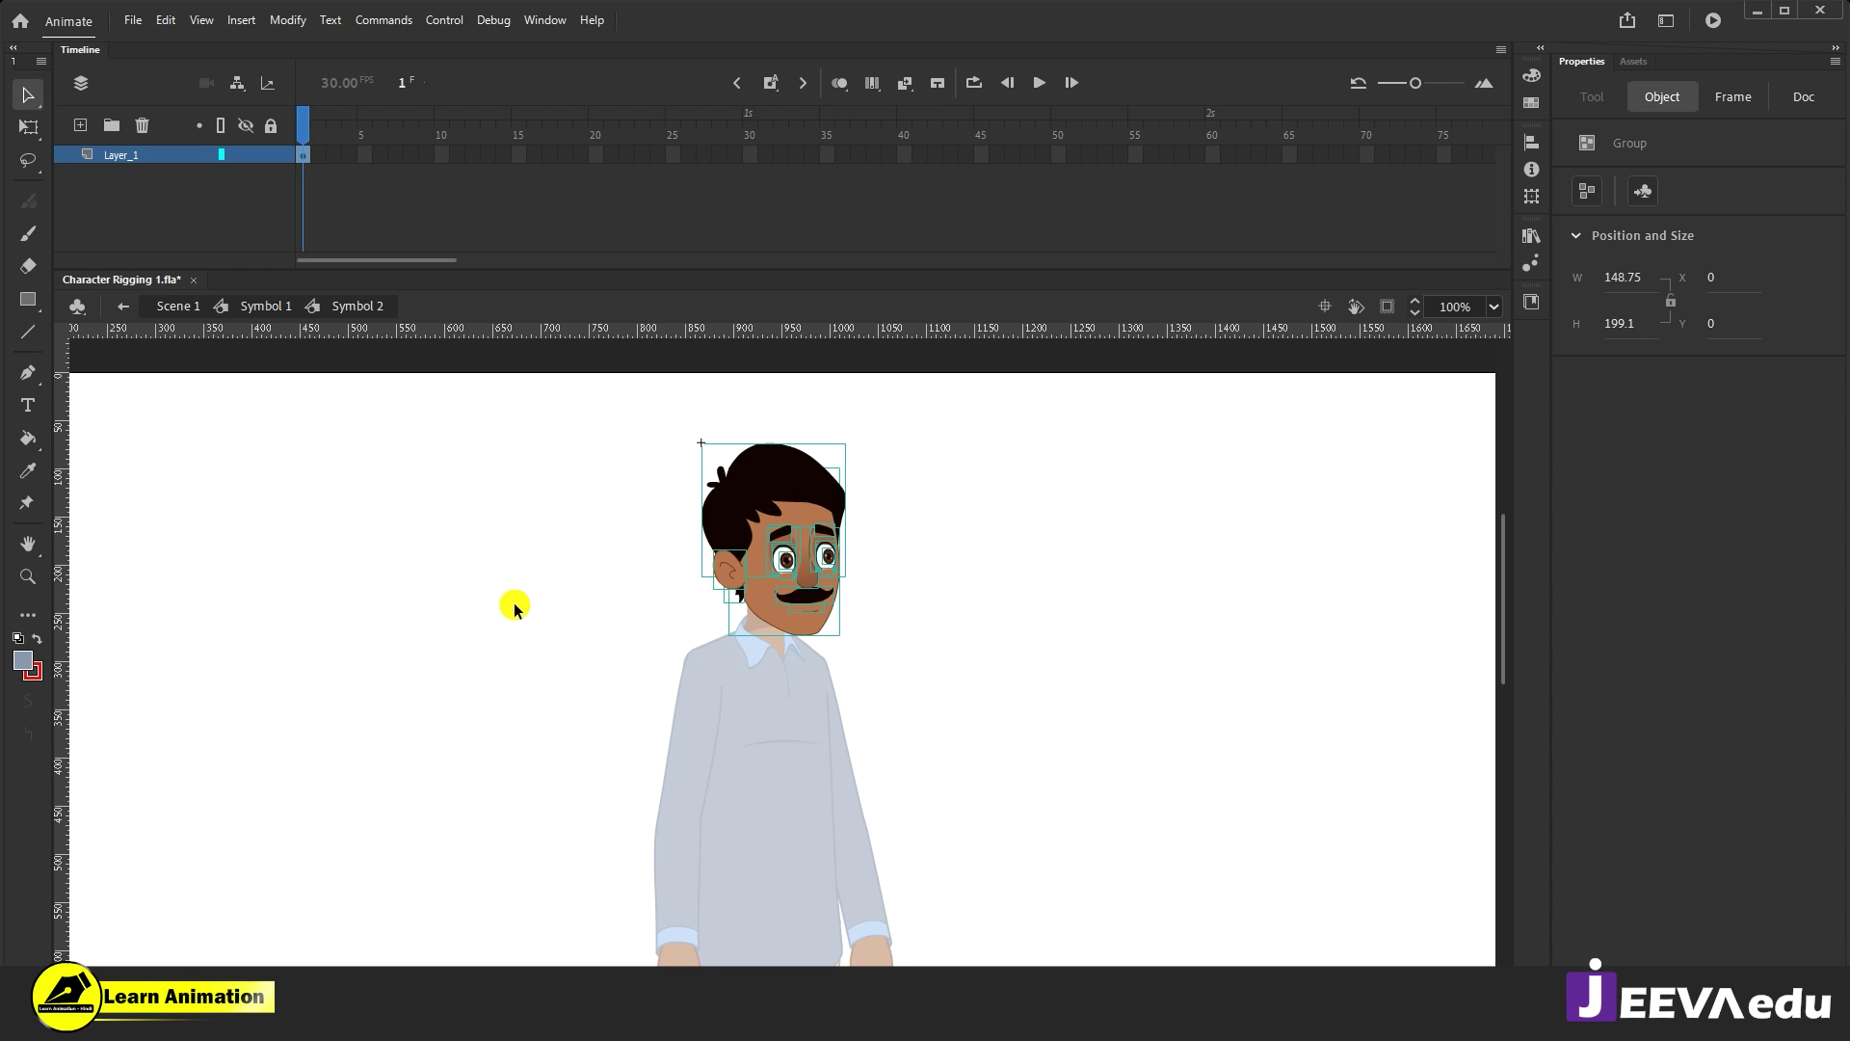
click(288, 308)
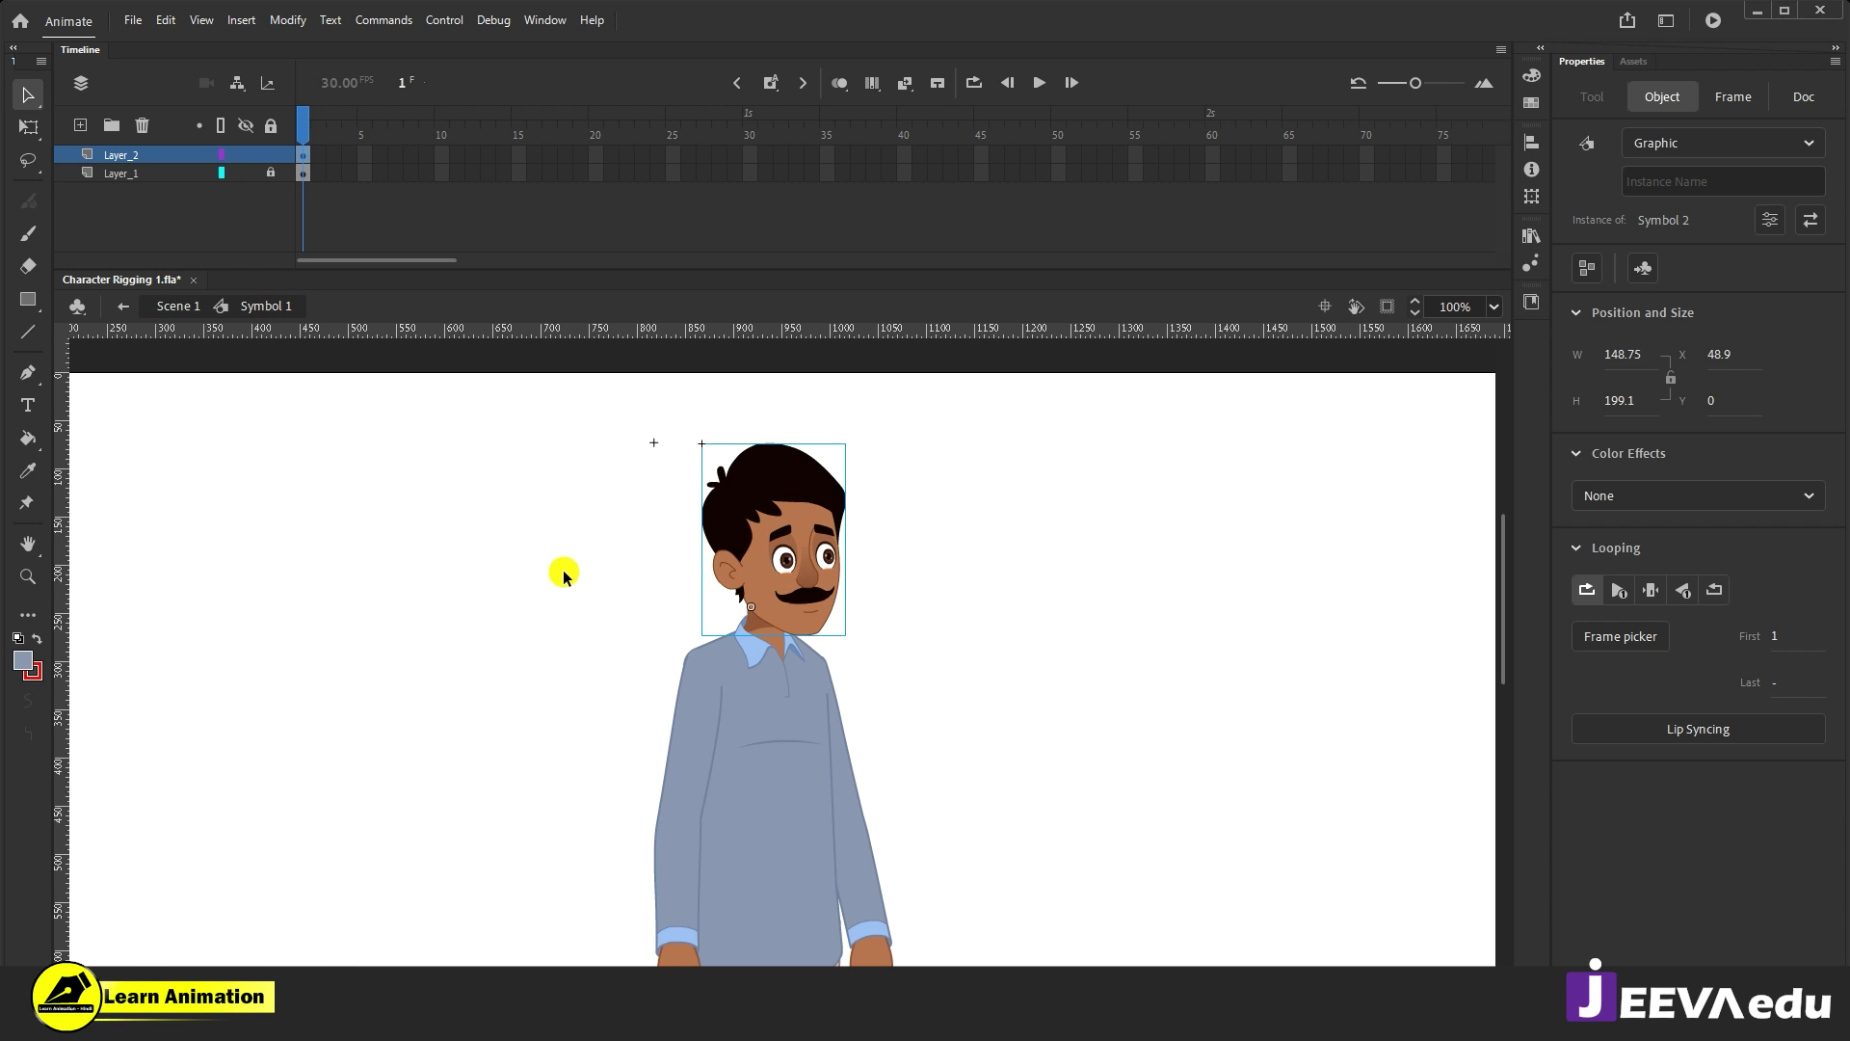
double_click(818, 590)
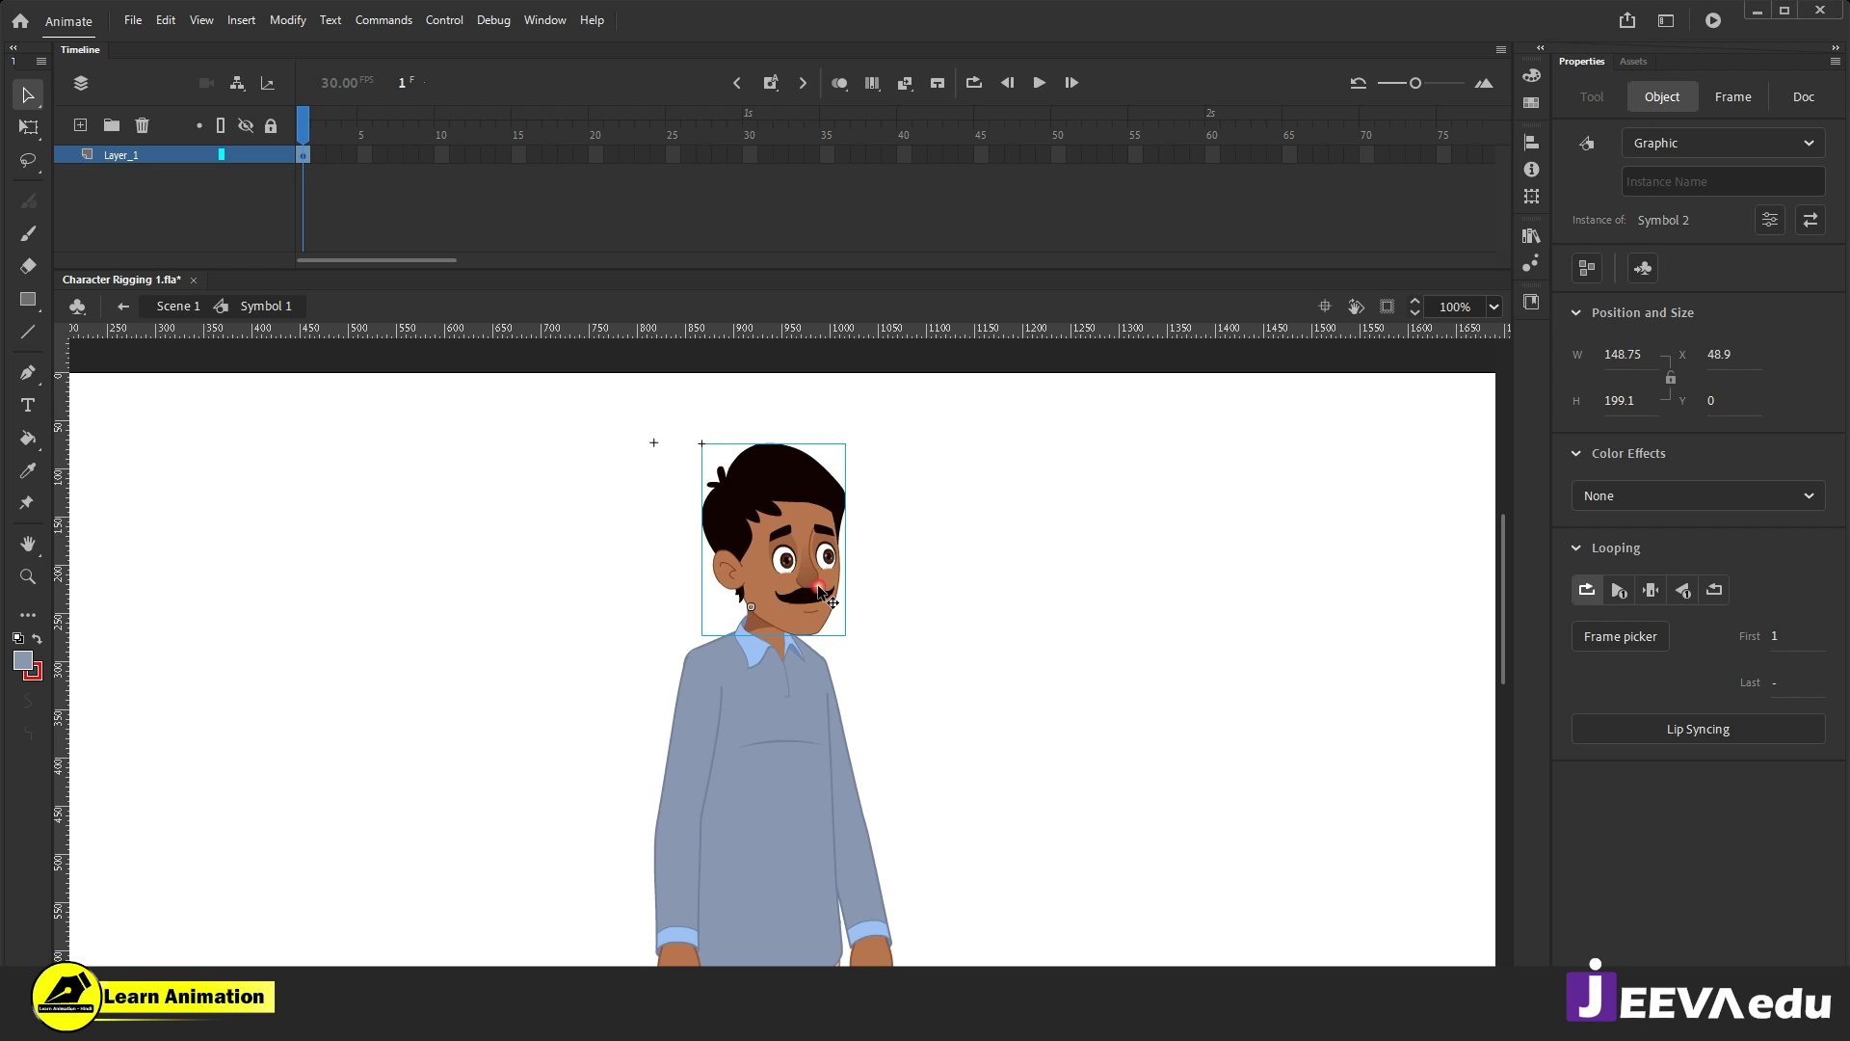
double_click(1183, 695)
key(z)
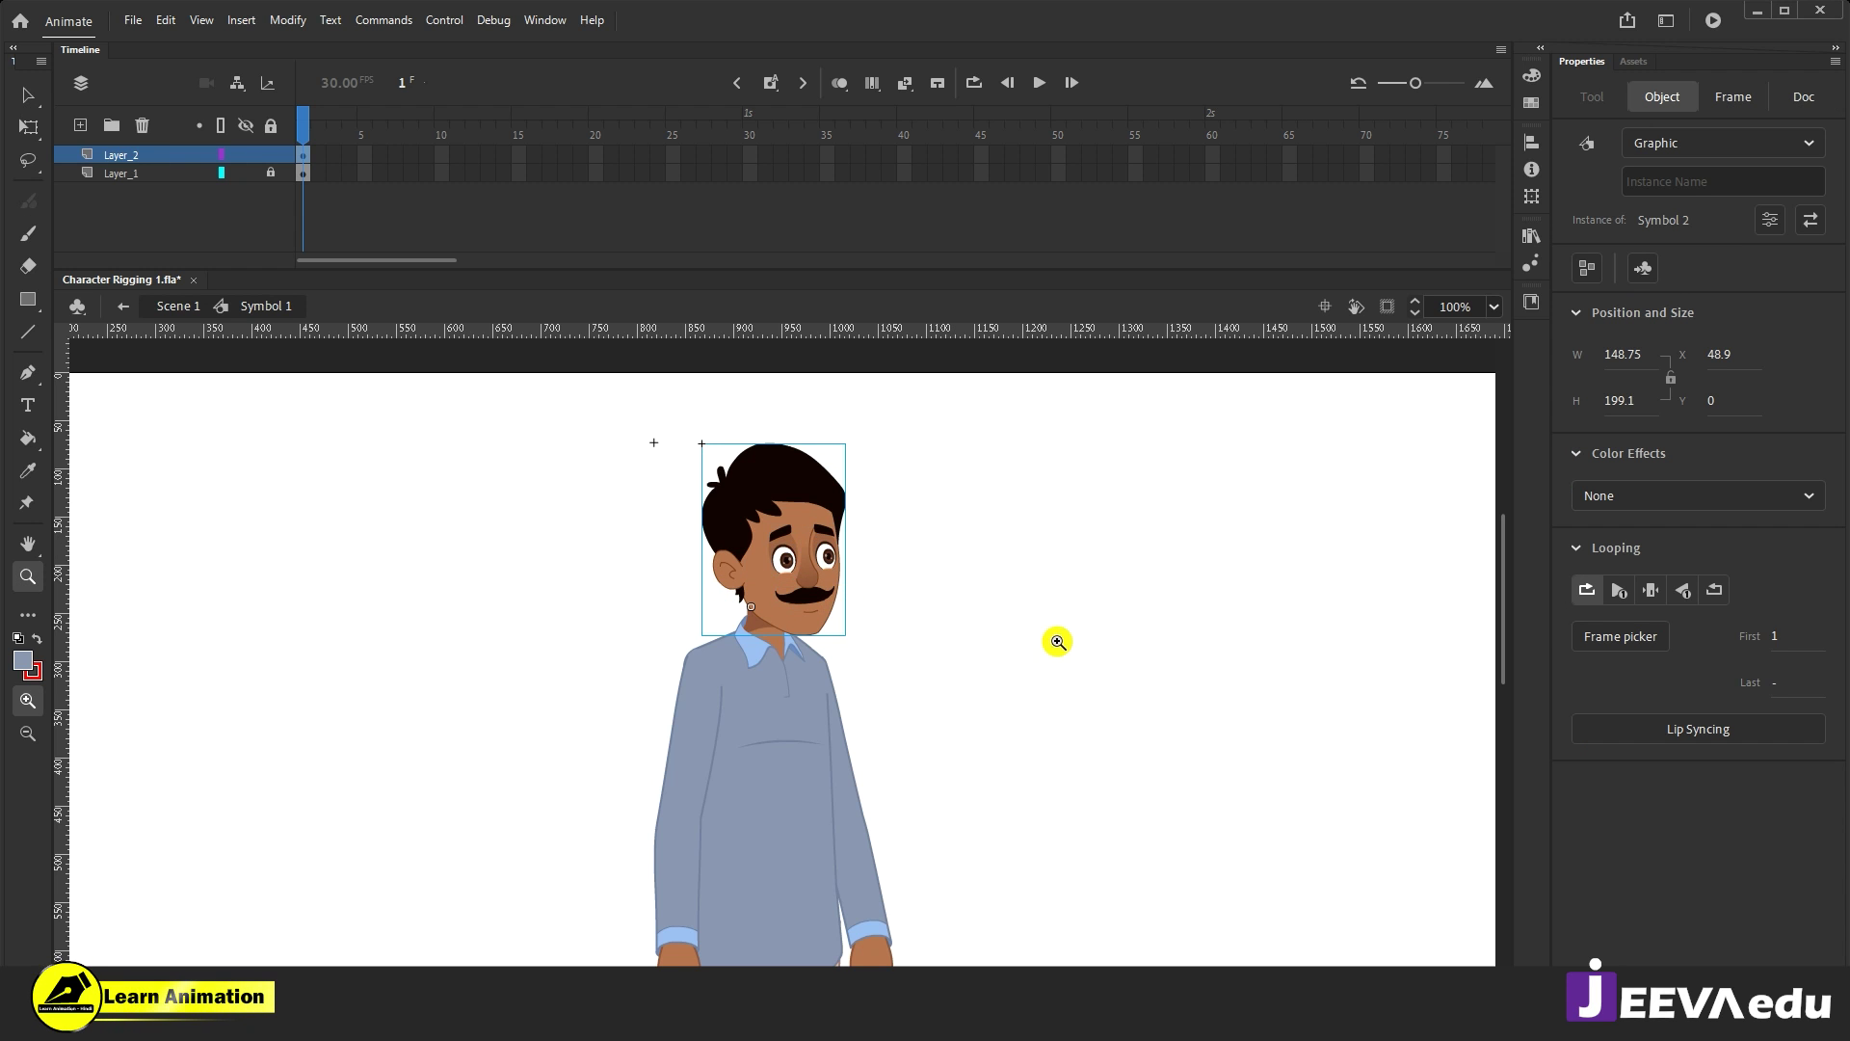
Step: Open the head symbol for editing and select all of its groups to show how the face is divided
click(818, 611)
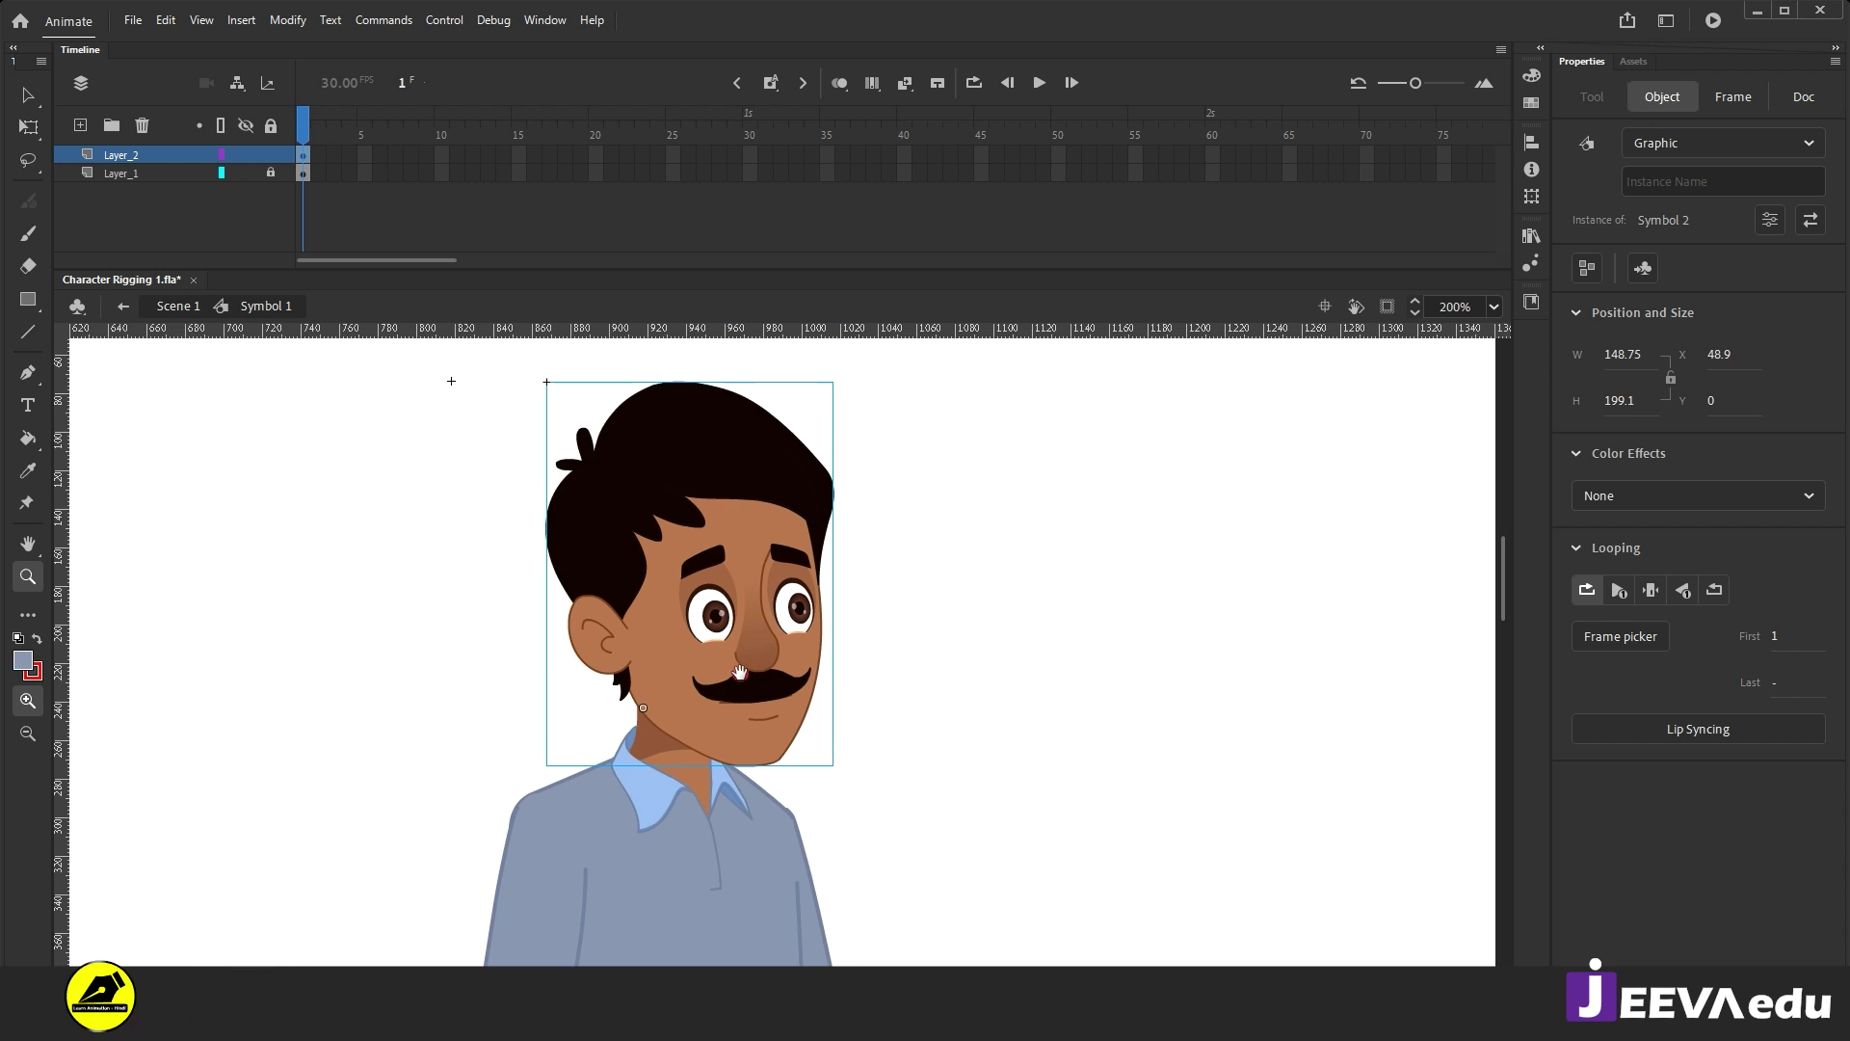
key(v)
double_click(757, 637)
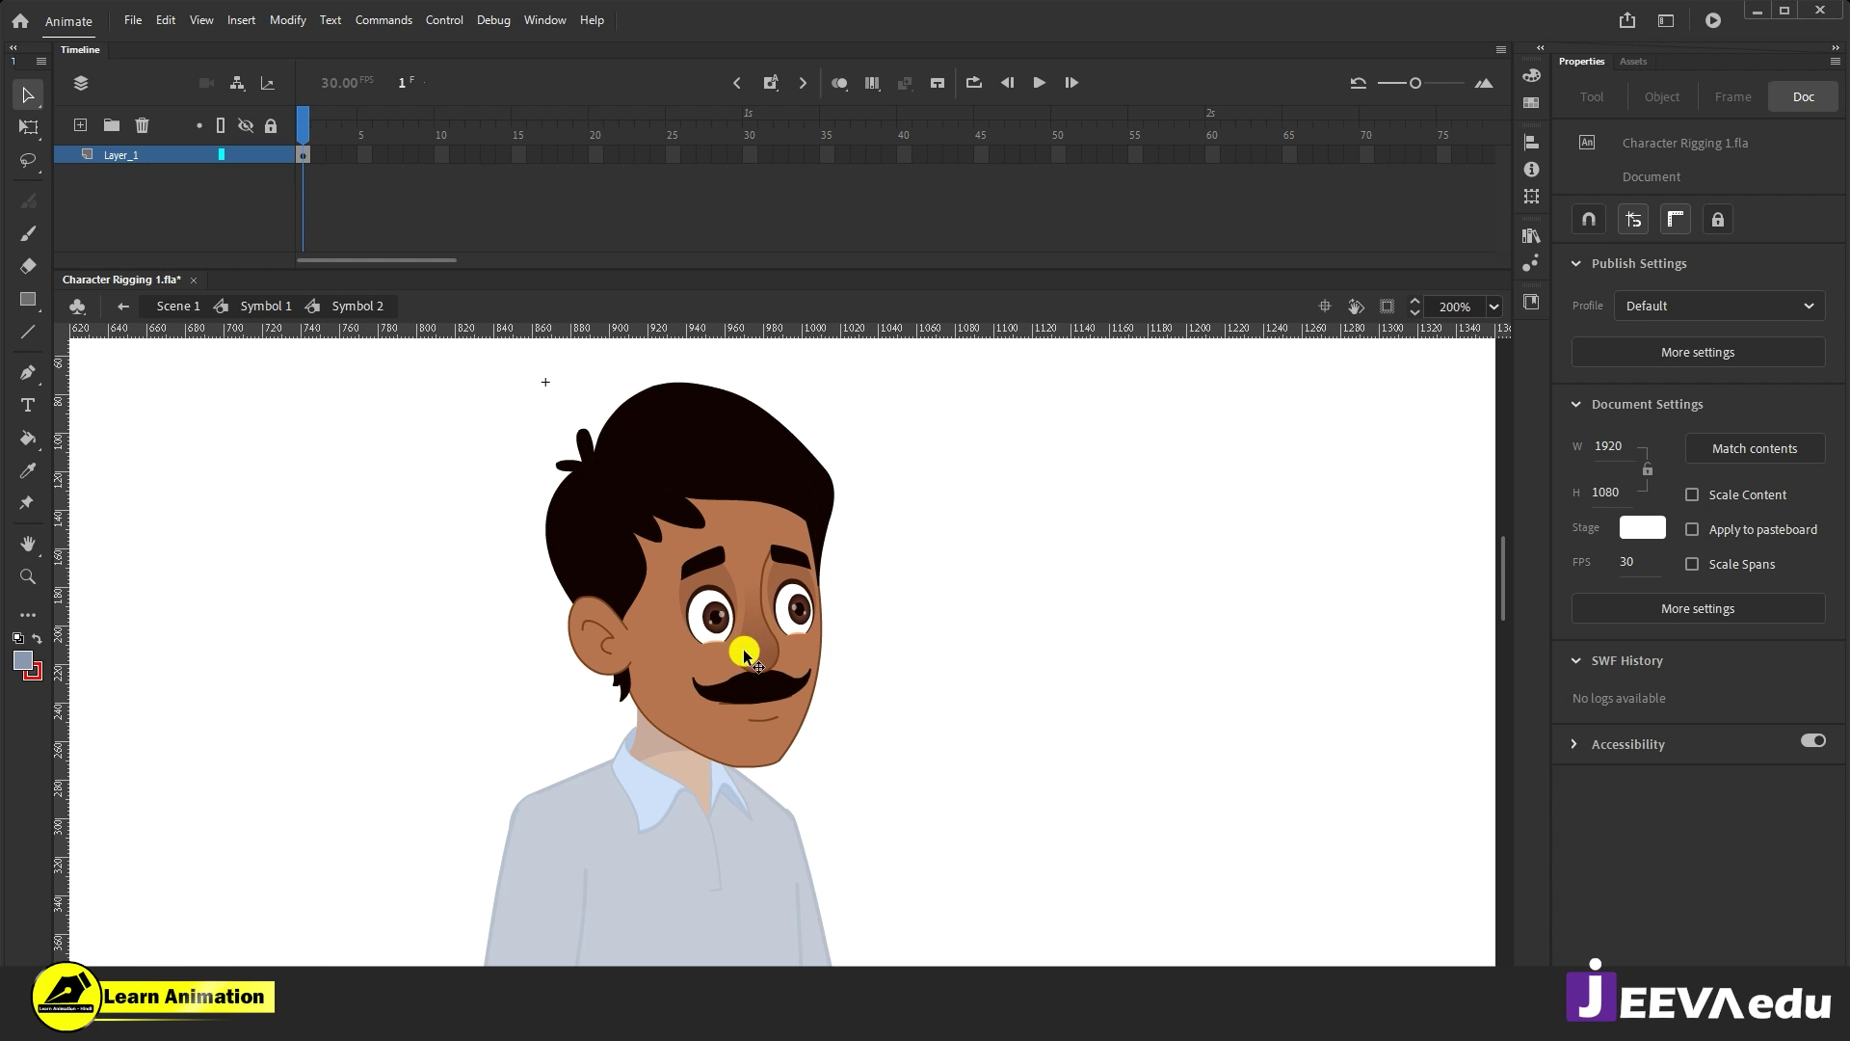
drag(438, 339, 979, 831)
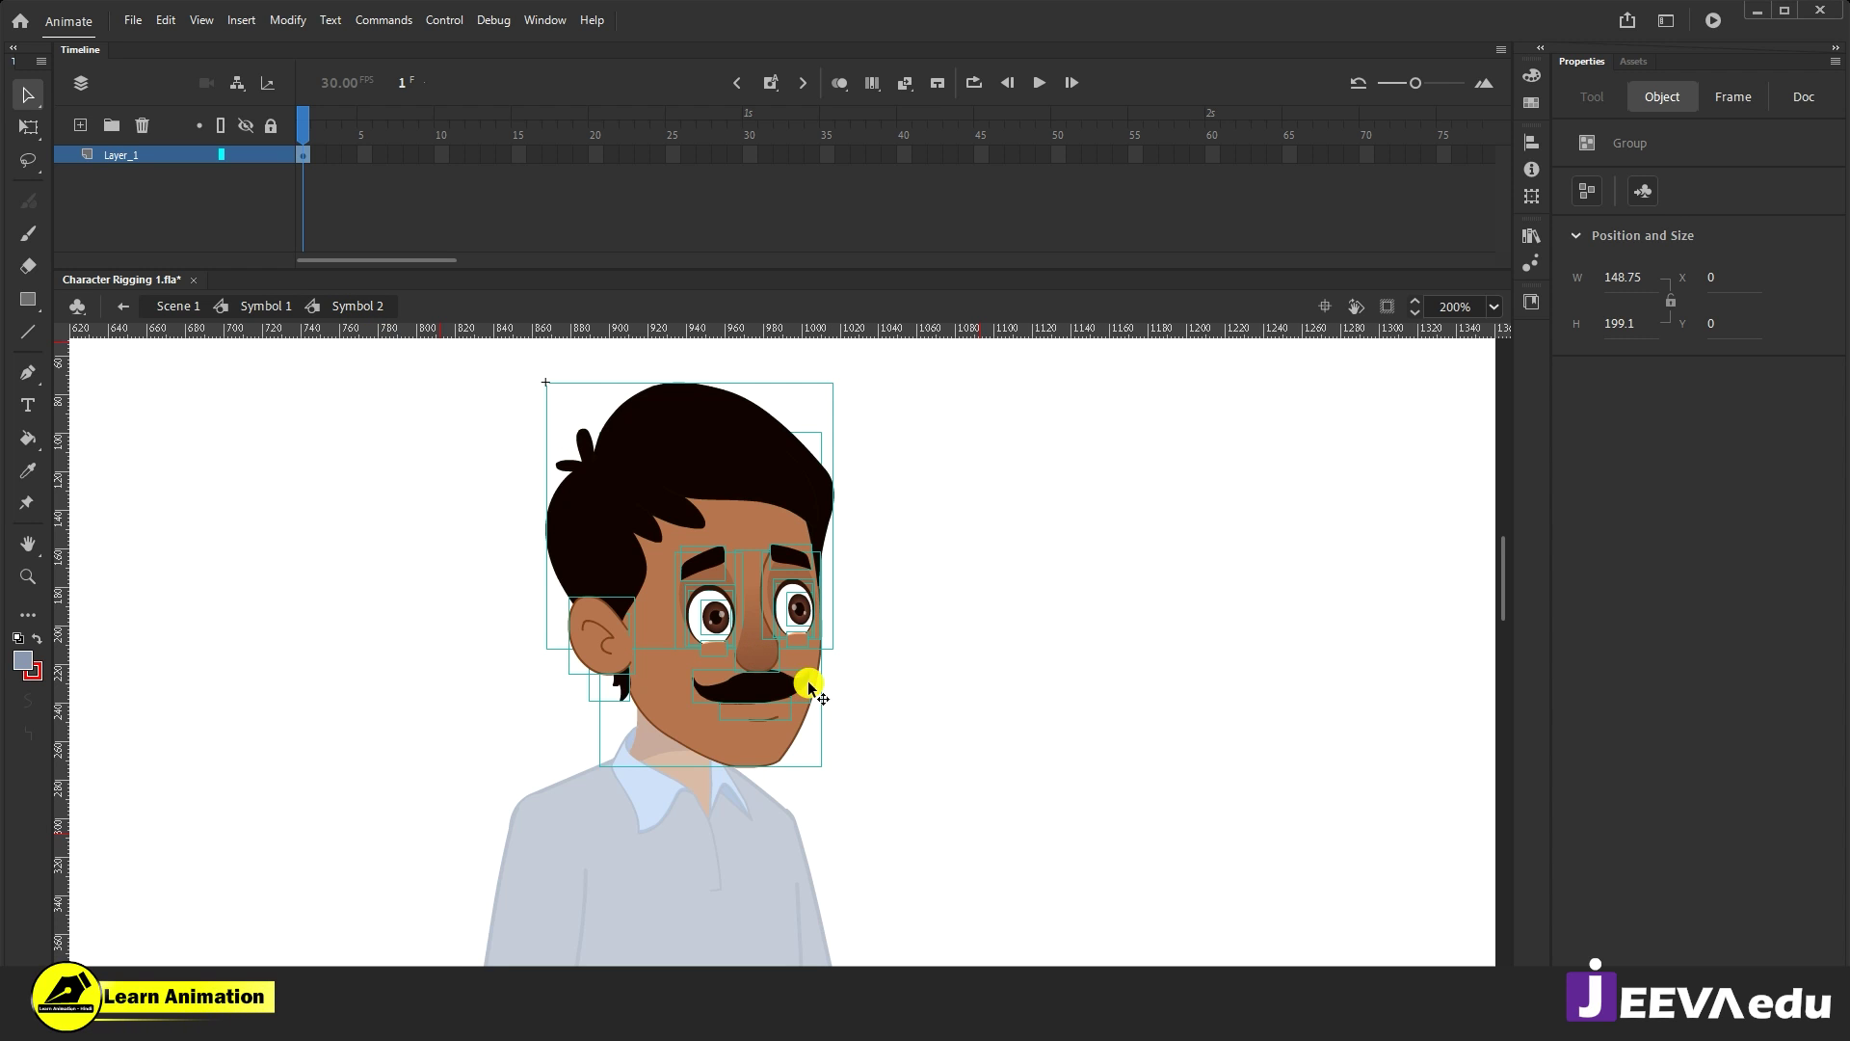
drag(946, 734, 930, 762)
click(788, 680)
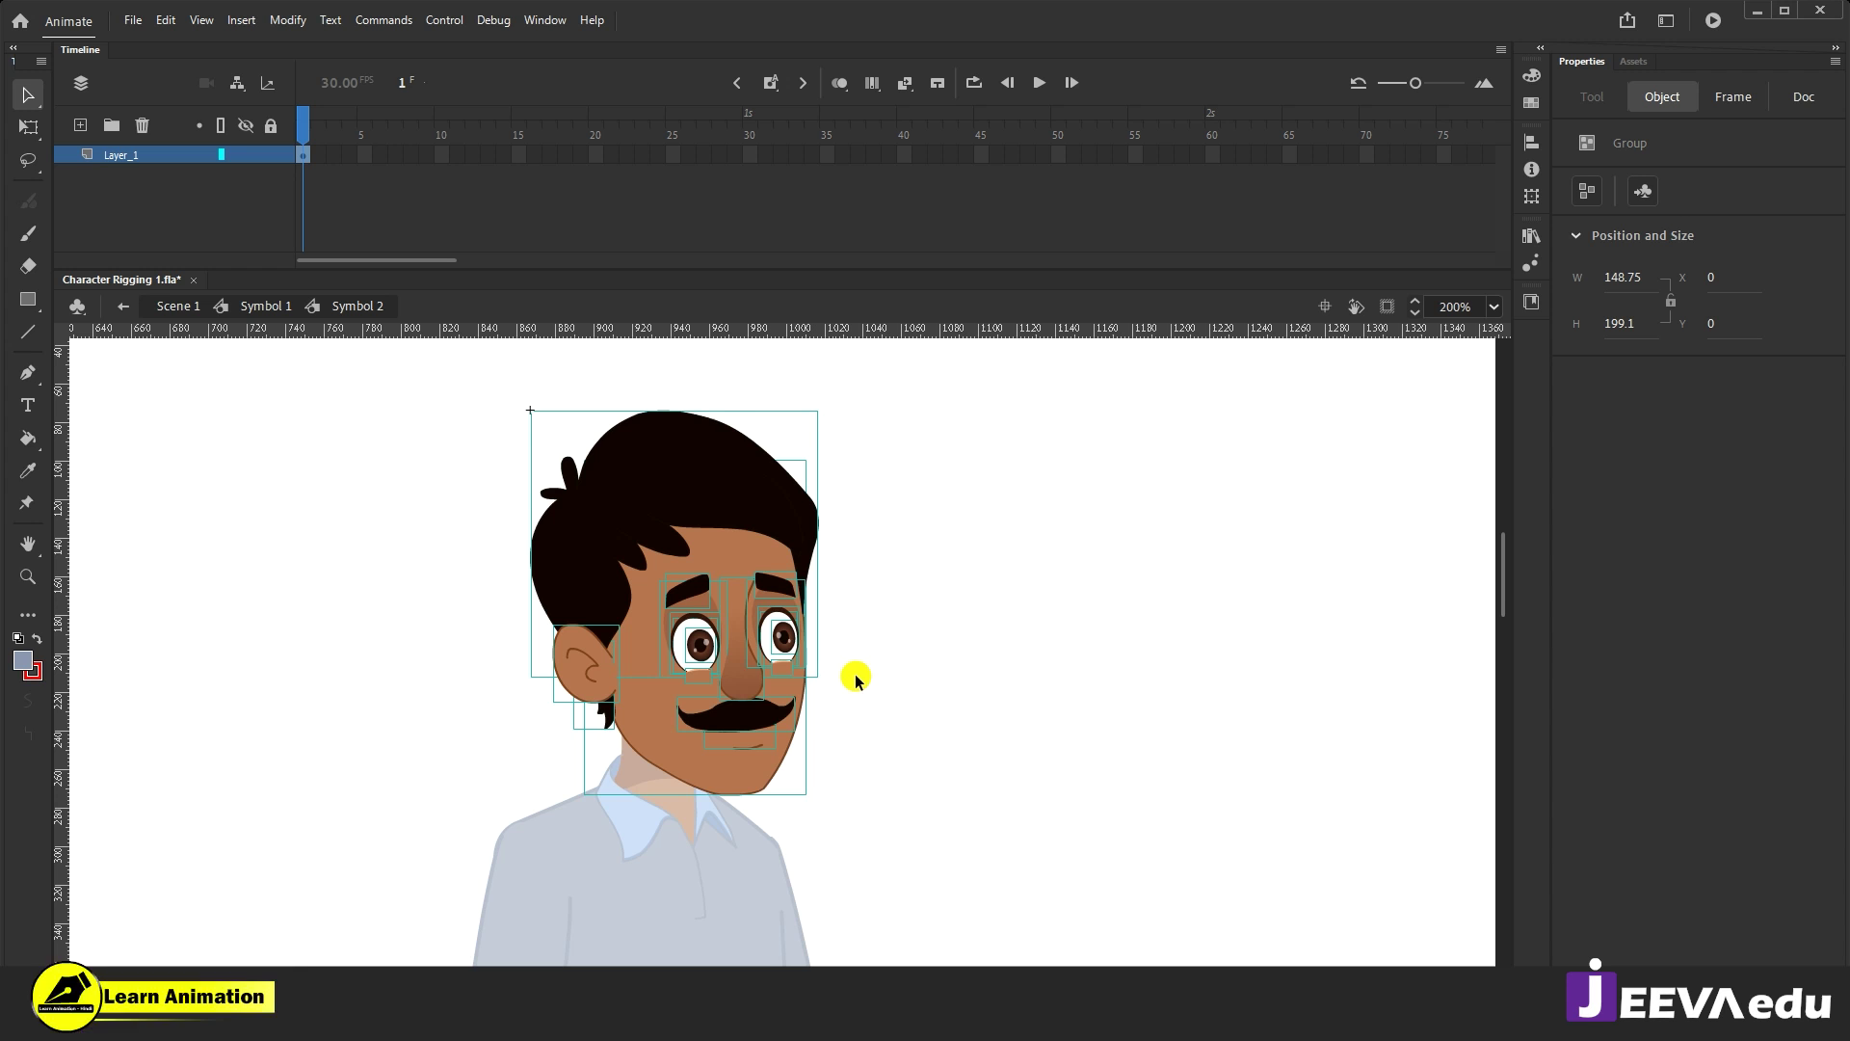
Step: Clear the selection and gather the near eyebrow with the sockets, pupils and lower lids of both eyes into one selection
key(z)
click(690, 692)
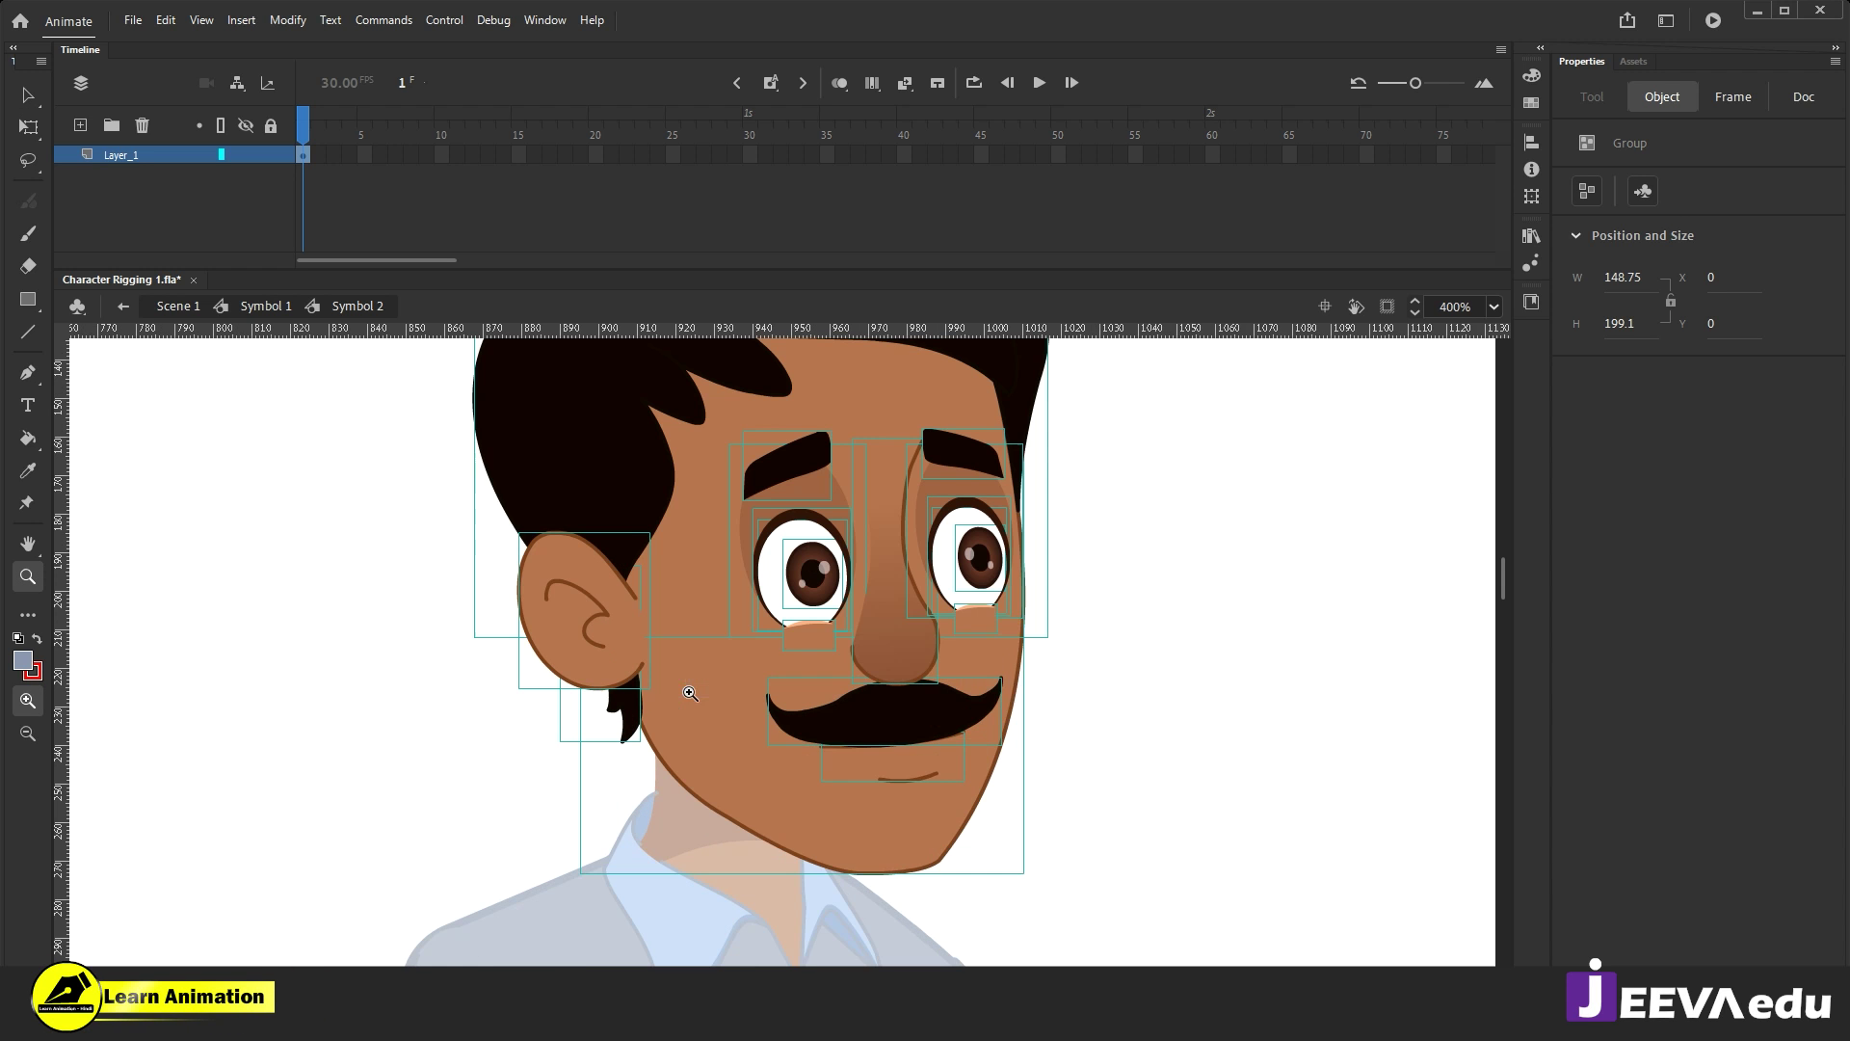
scroll(723, 713, up, 2)
scroll(723, 713, right, 2)
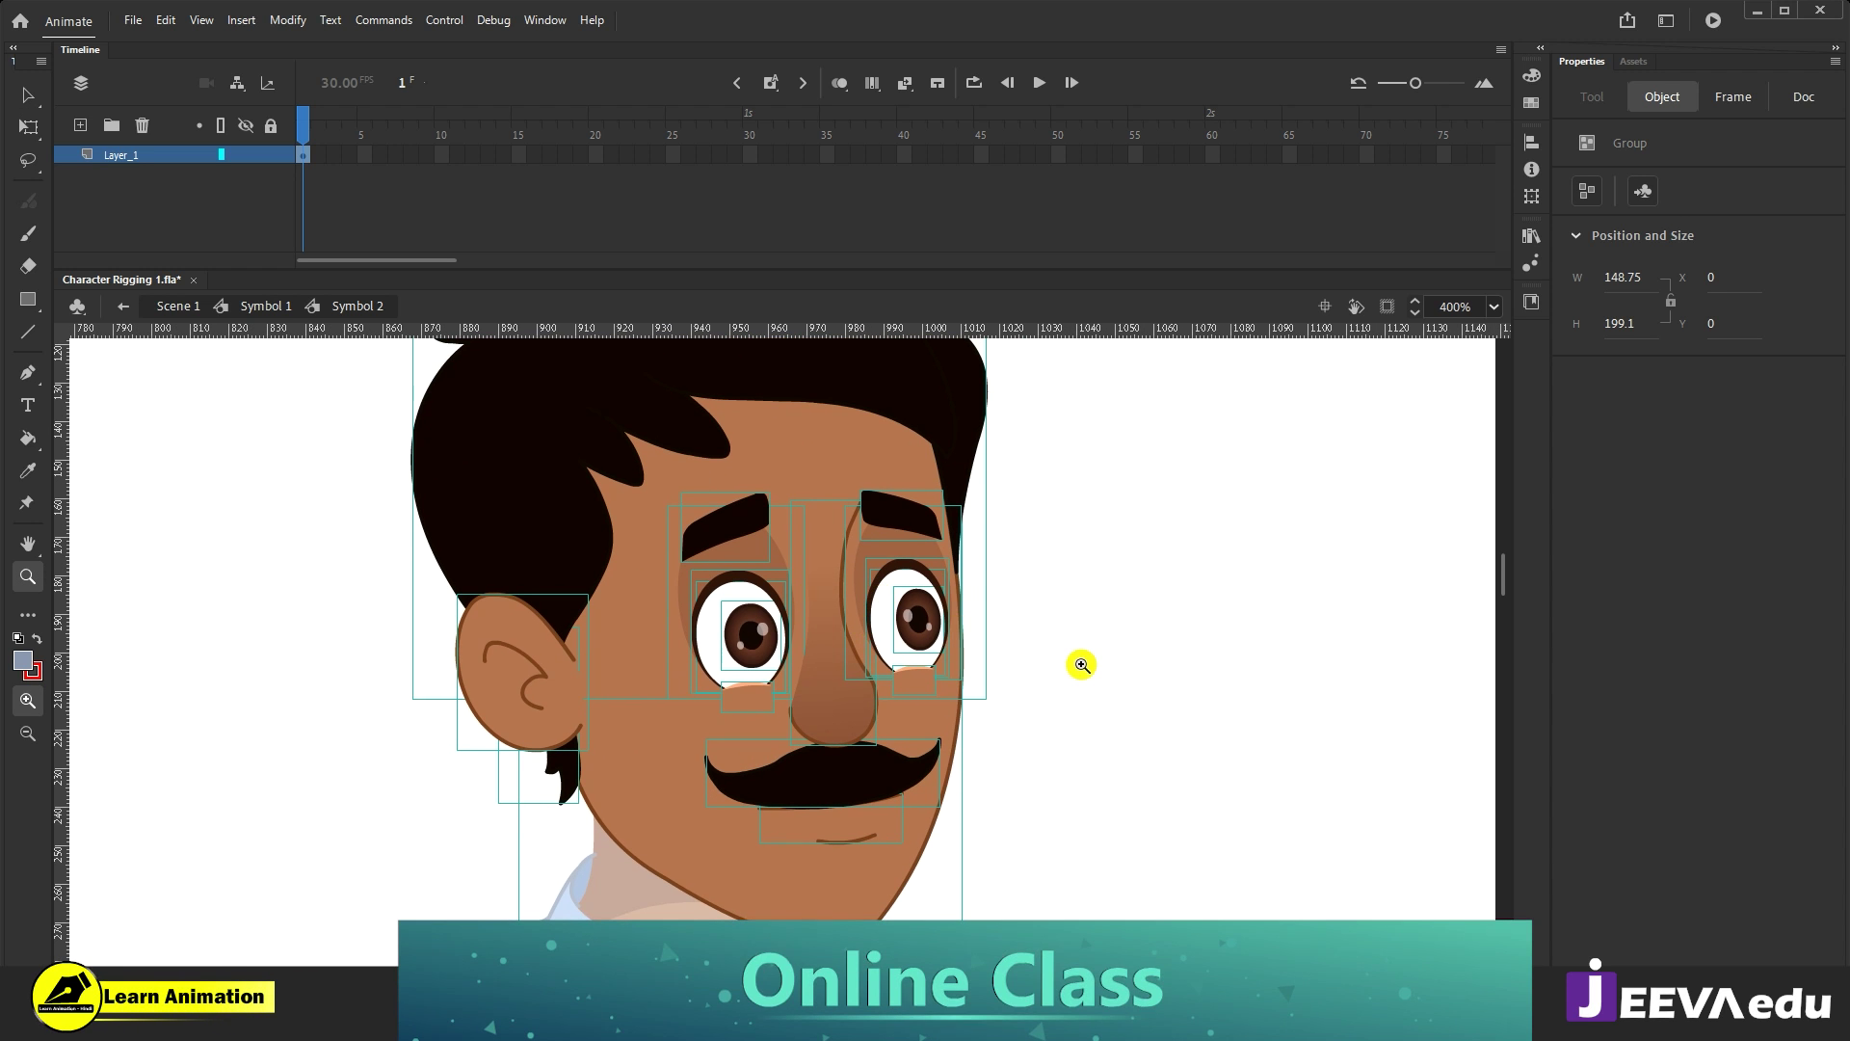
key(v)
click(1090, 665)
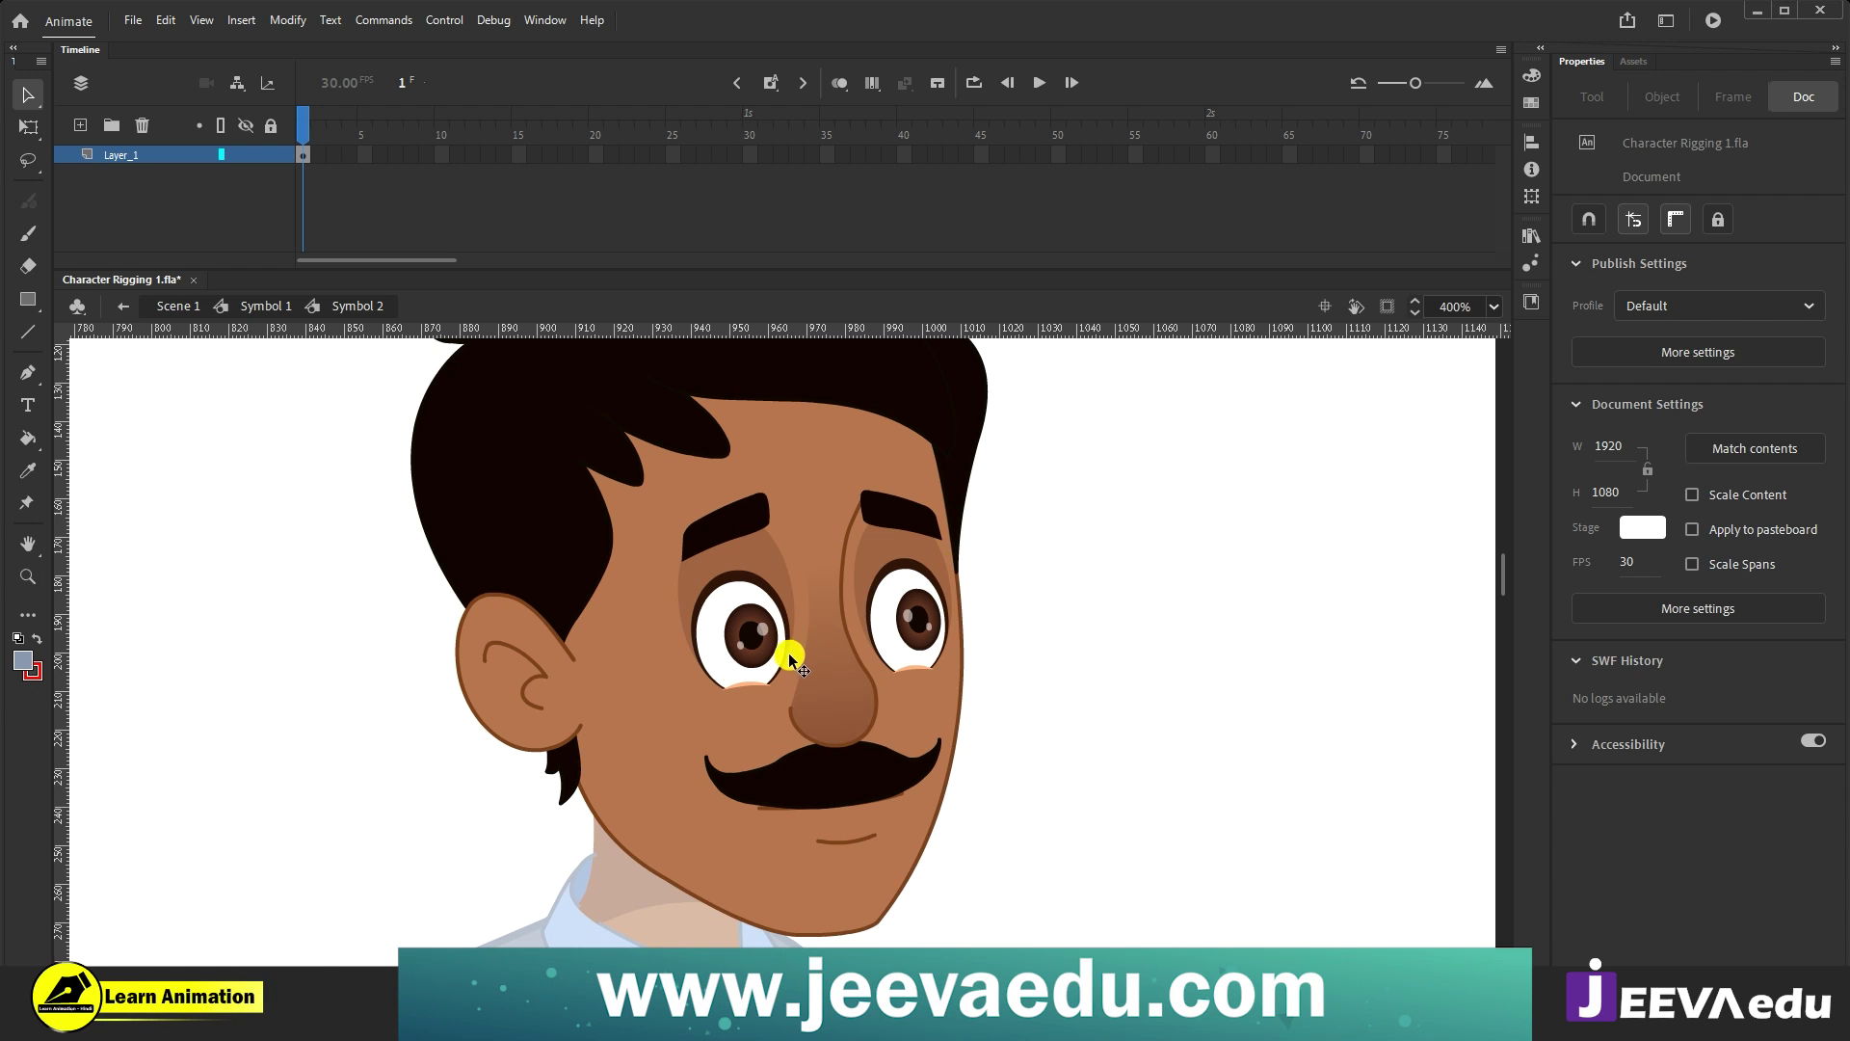
click(746, 535)
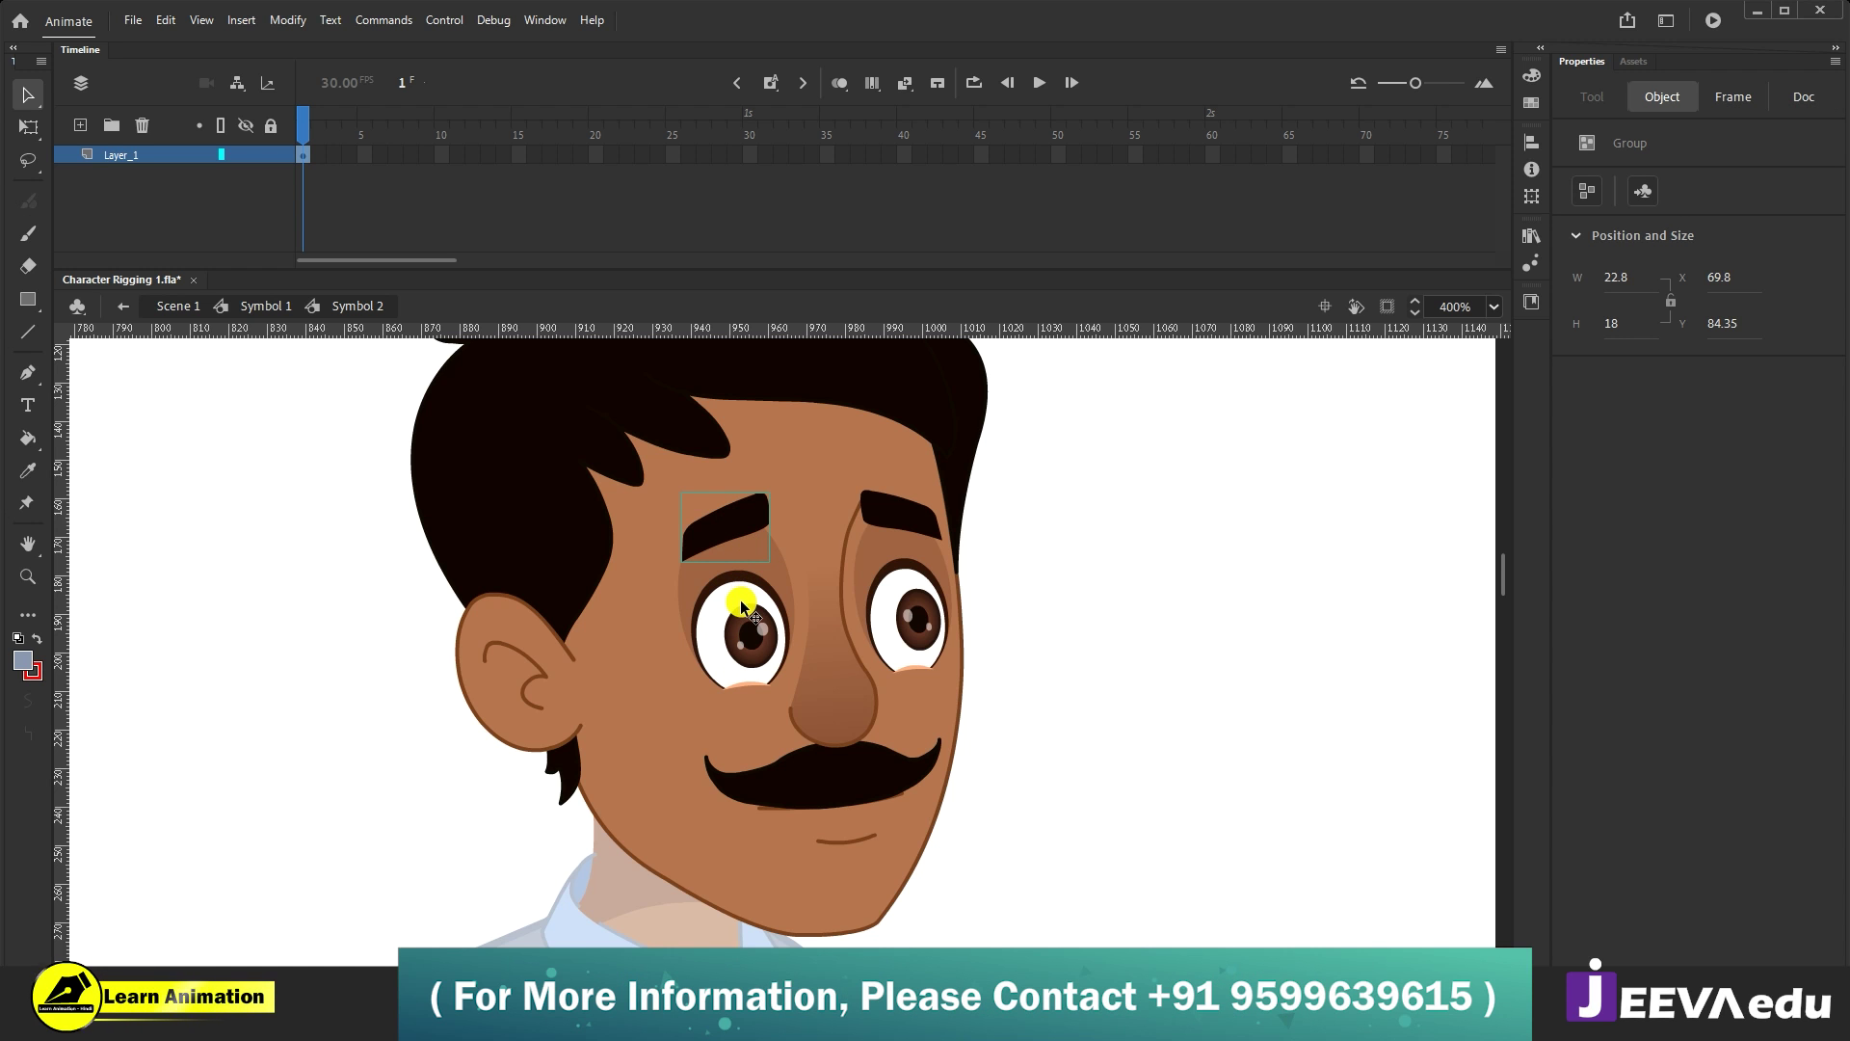
shift+click(756, 631)
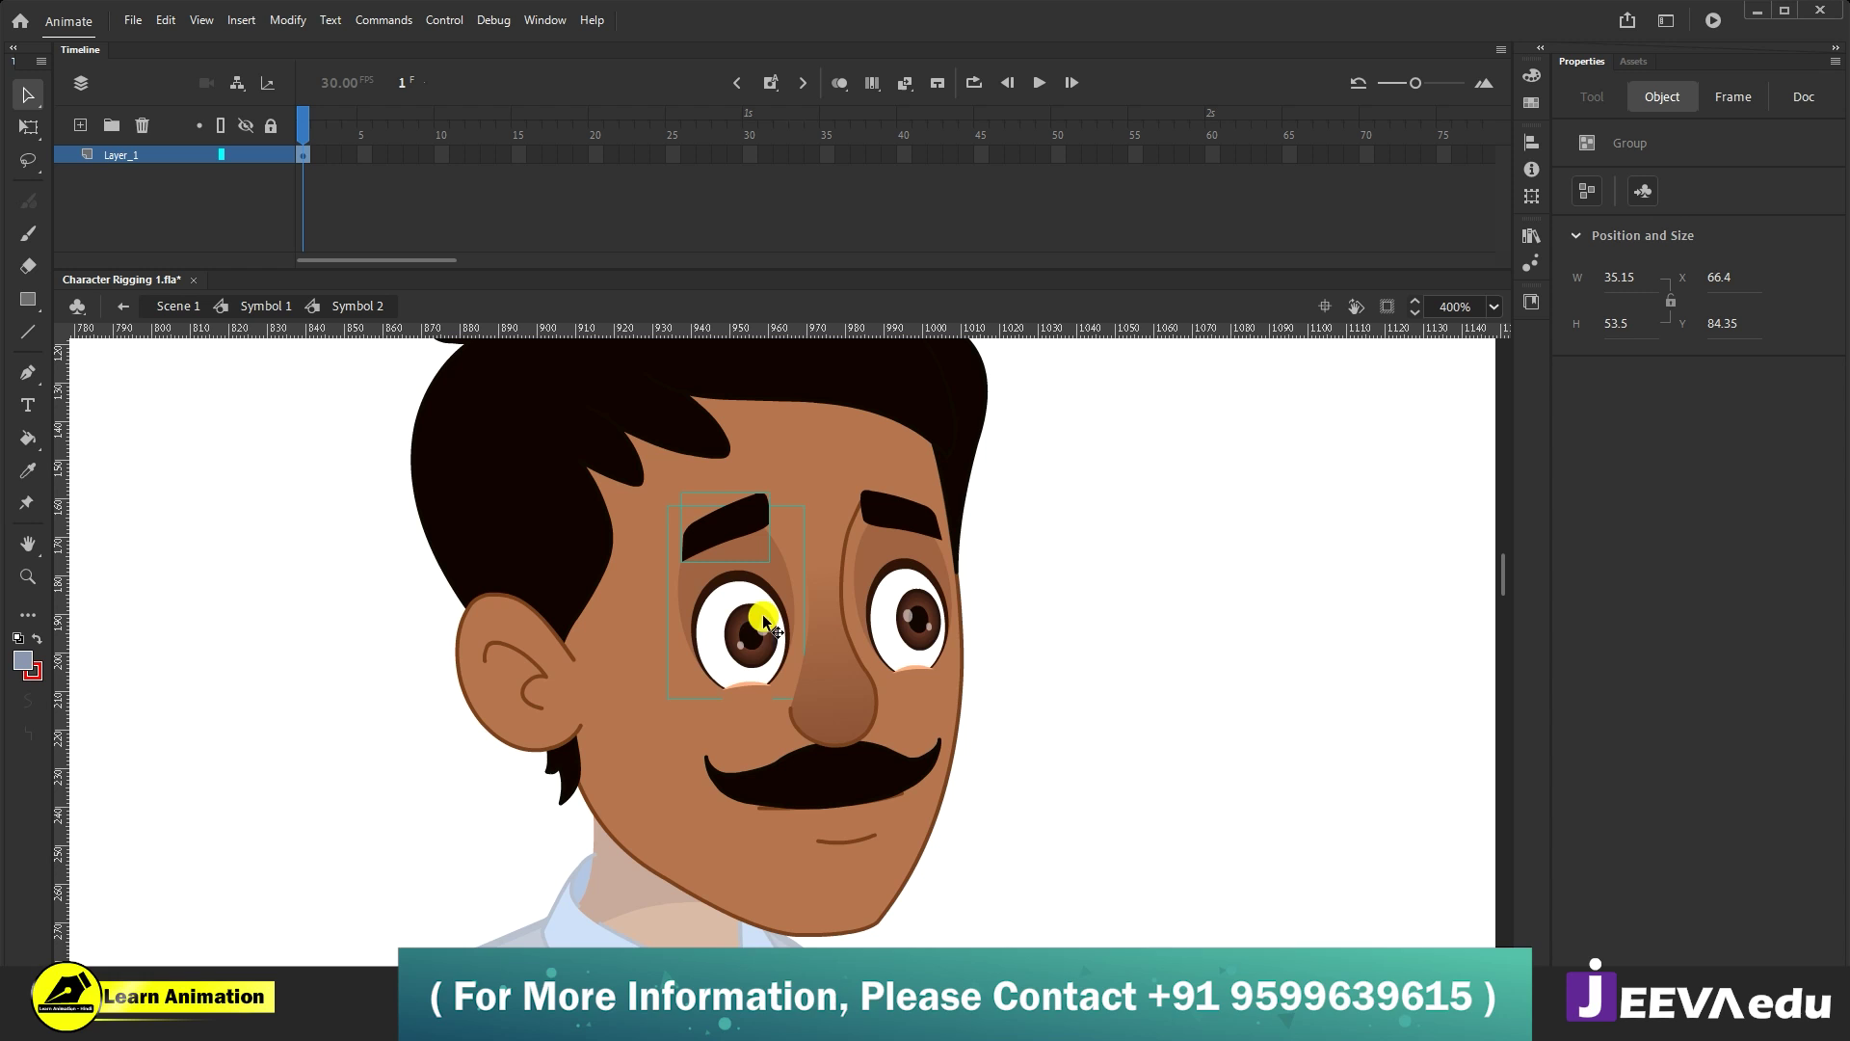
shift+click(747, 697)
shift+click(921, 690)
shift+click(925, 636)
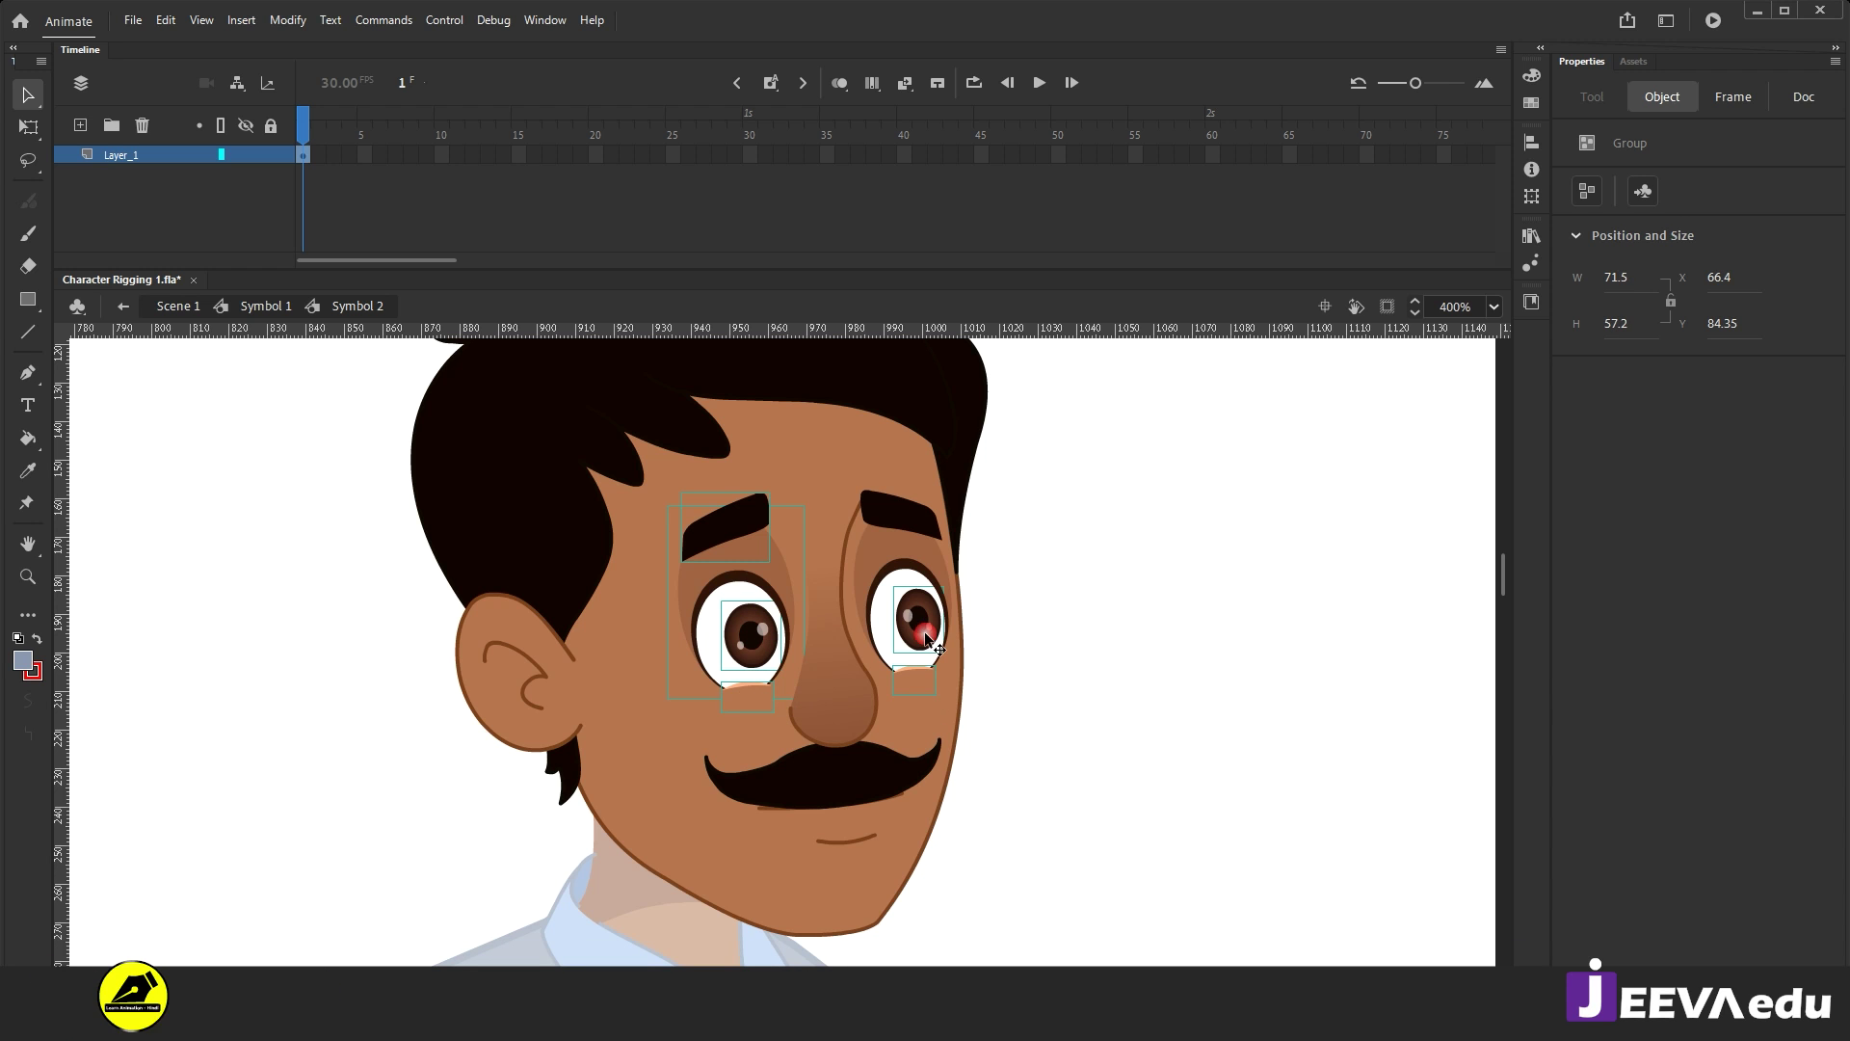
shift+click(904, 567)
shift+click(902, 540)
shift+click(770, 563)
Step: Test the eye selection by moving it beside the face, undo each move, and add the missing eye whites and far eyebrow
click(751, 639)
drag(867, 641, 1065, 643)
click(1191, 705)
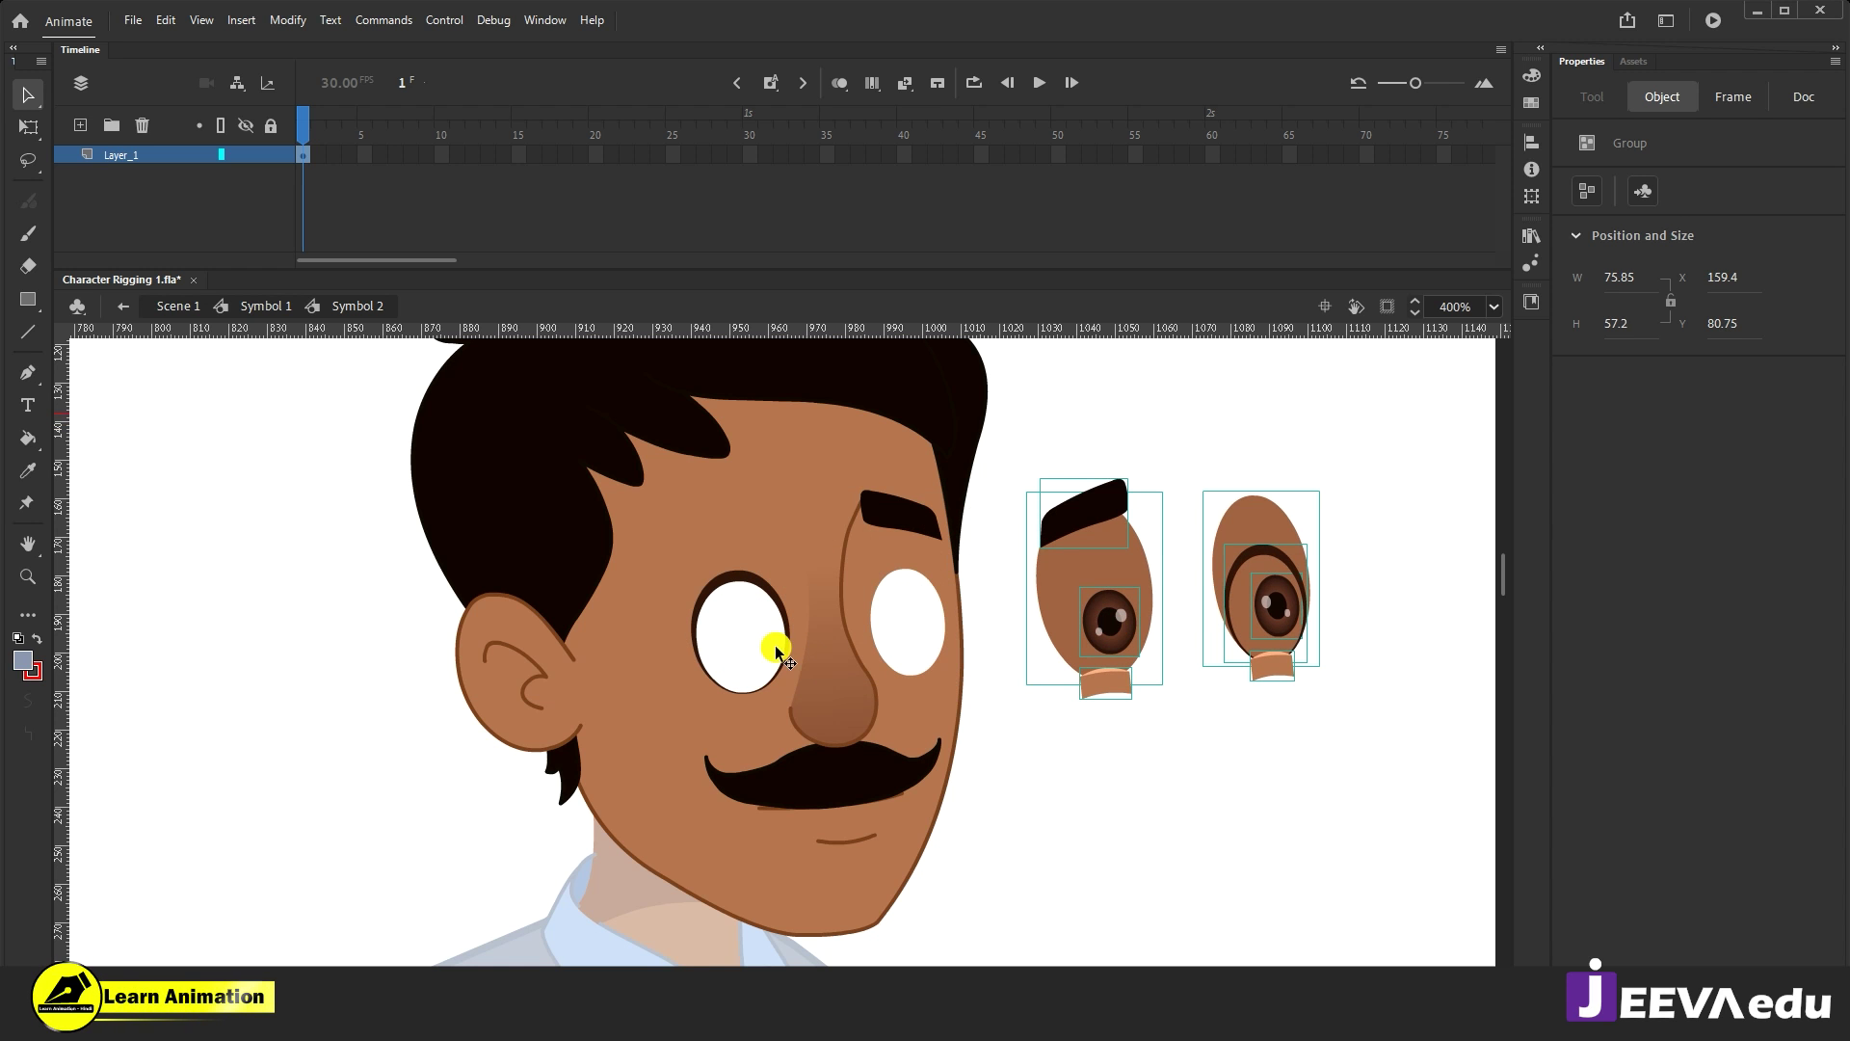
key(ctrl+z)
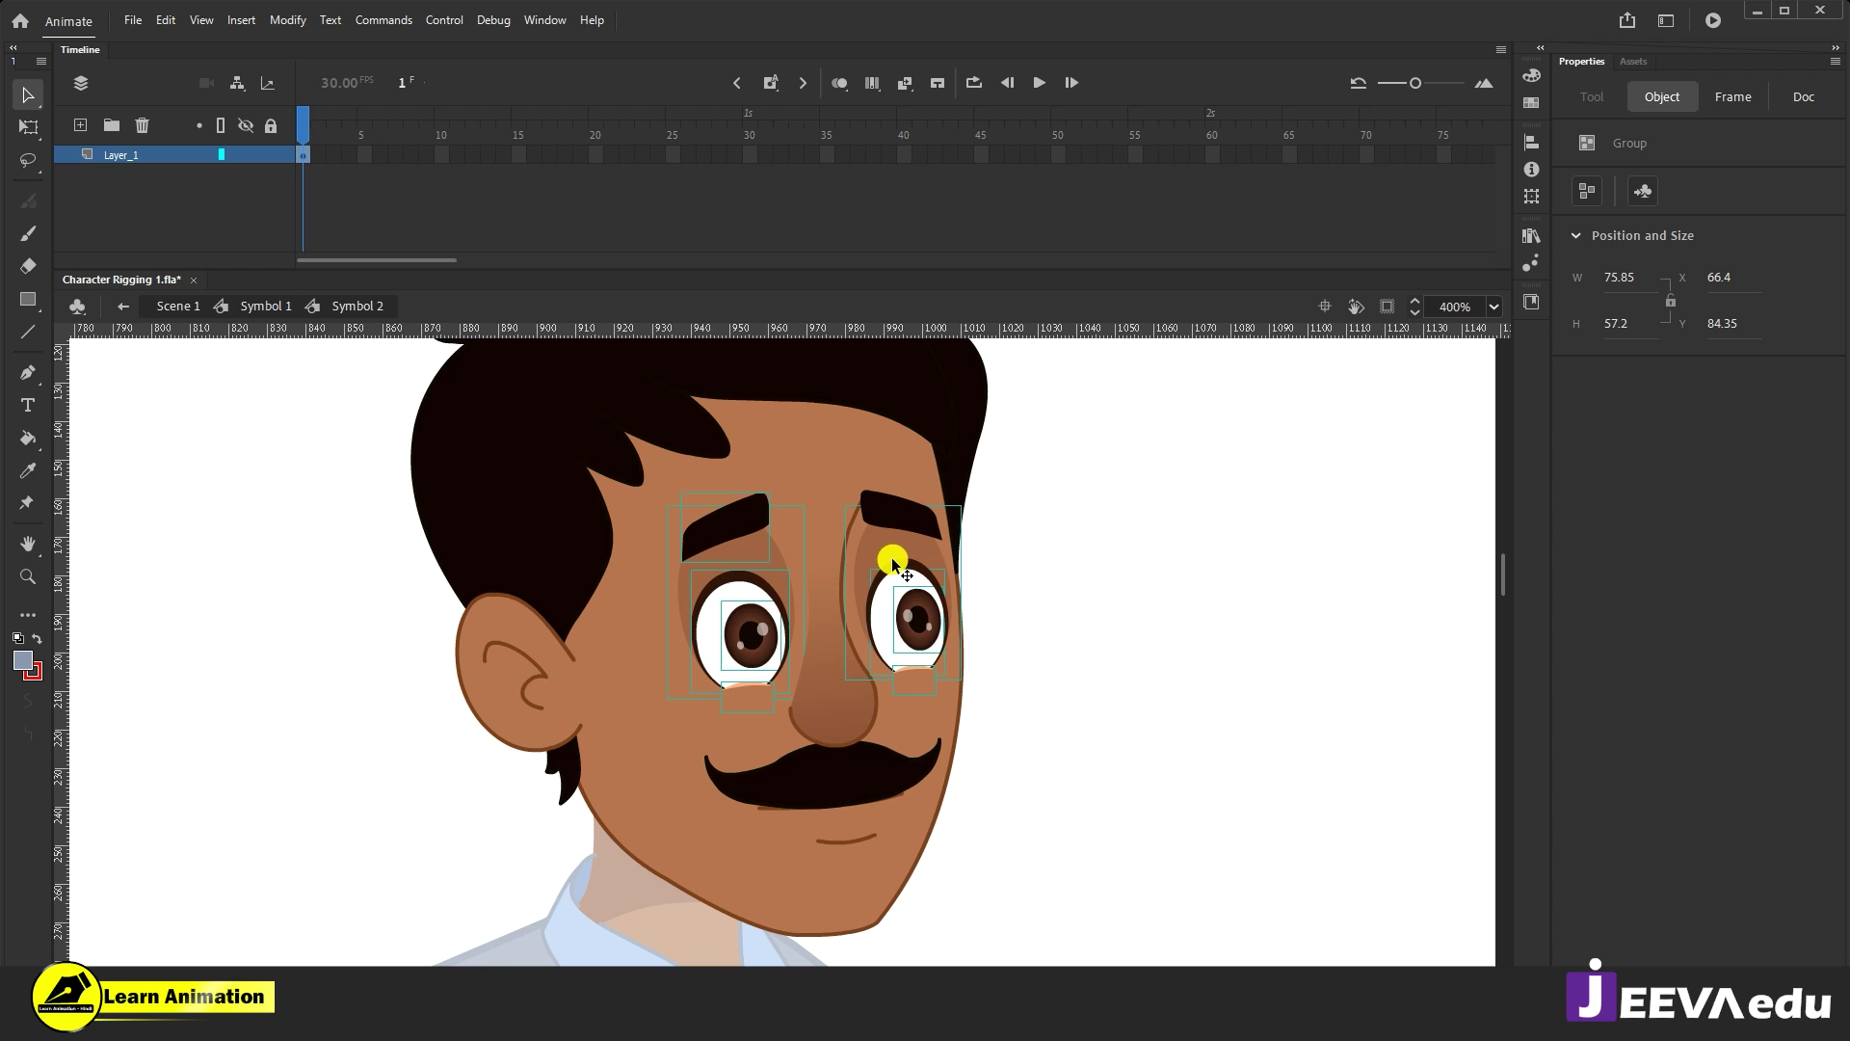
drag(900, 558, 1291, 573)
key(ctrl+z)
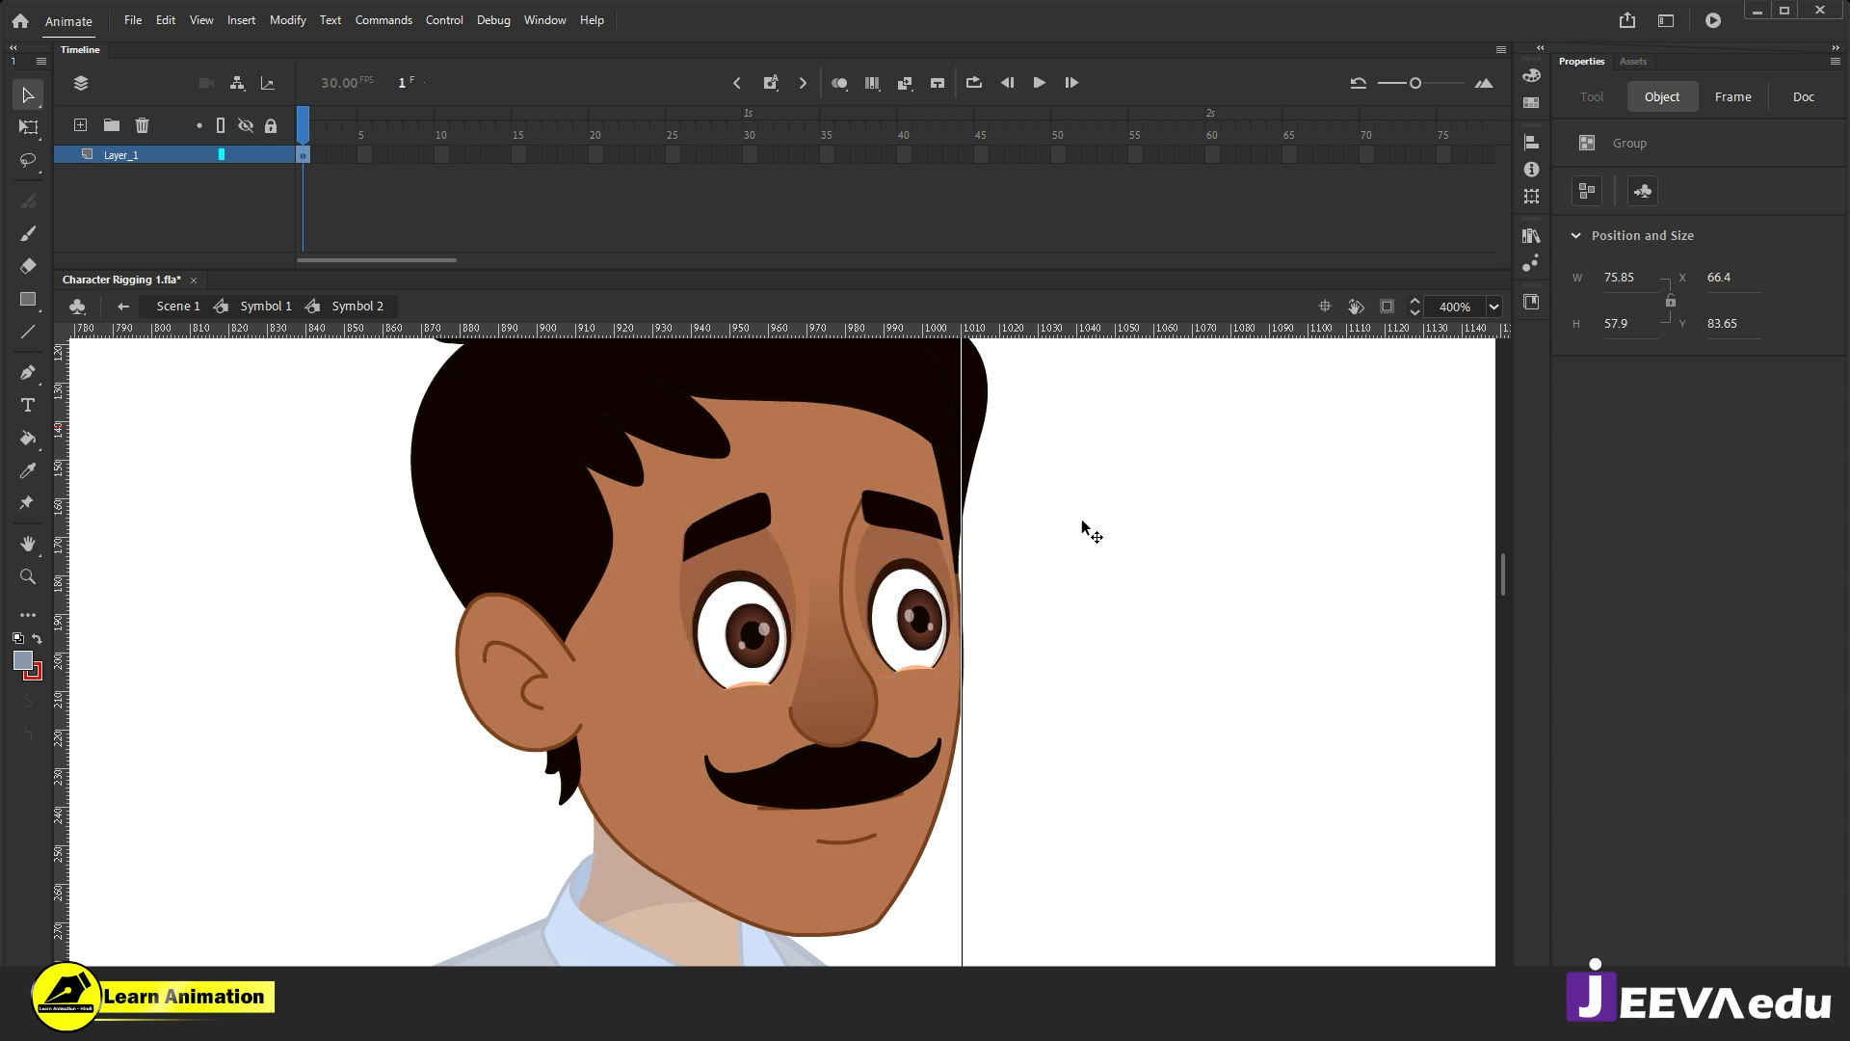
drag(896, 522, 1265, 530)
click(1258, 569)
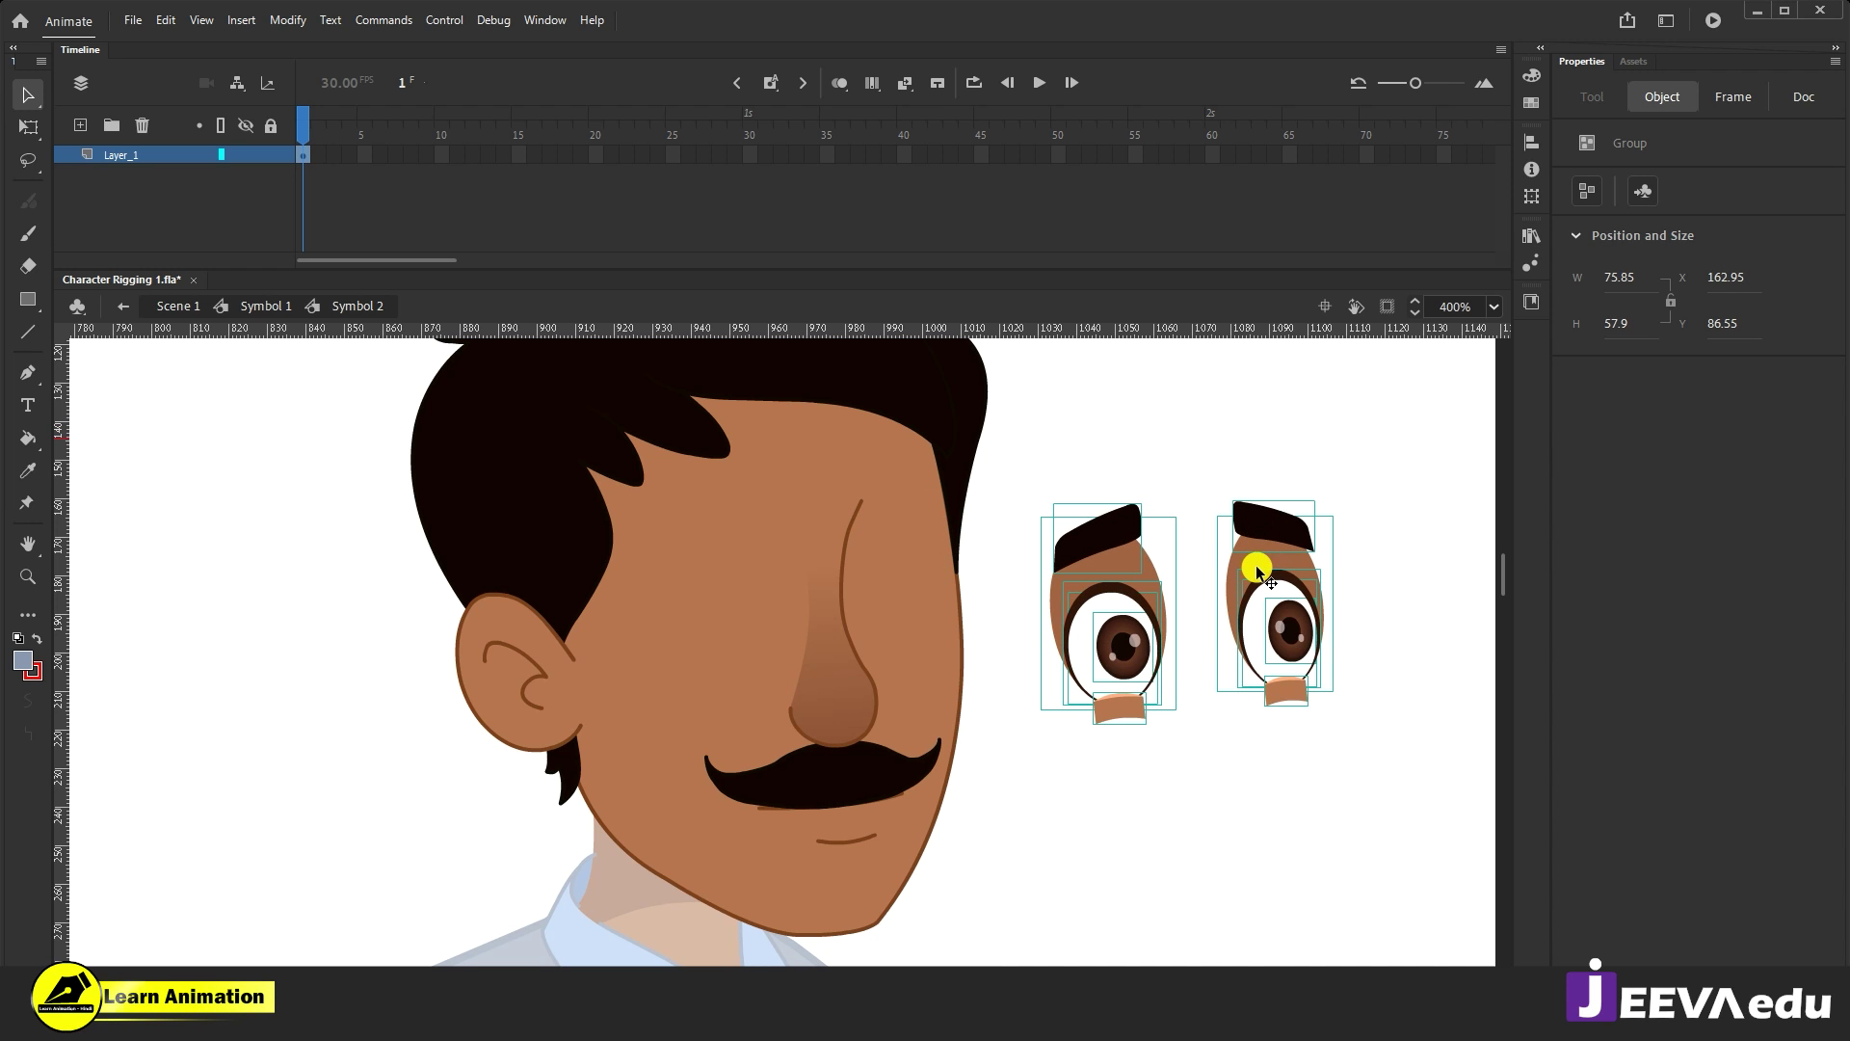
key(ctrl+z)
key(ctrl+z)
Step: Cut the complete eye and eyebrow selection and paste it in place on a new layer
click(220, 190)
click(80, 125)
right_click(186, 484)
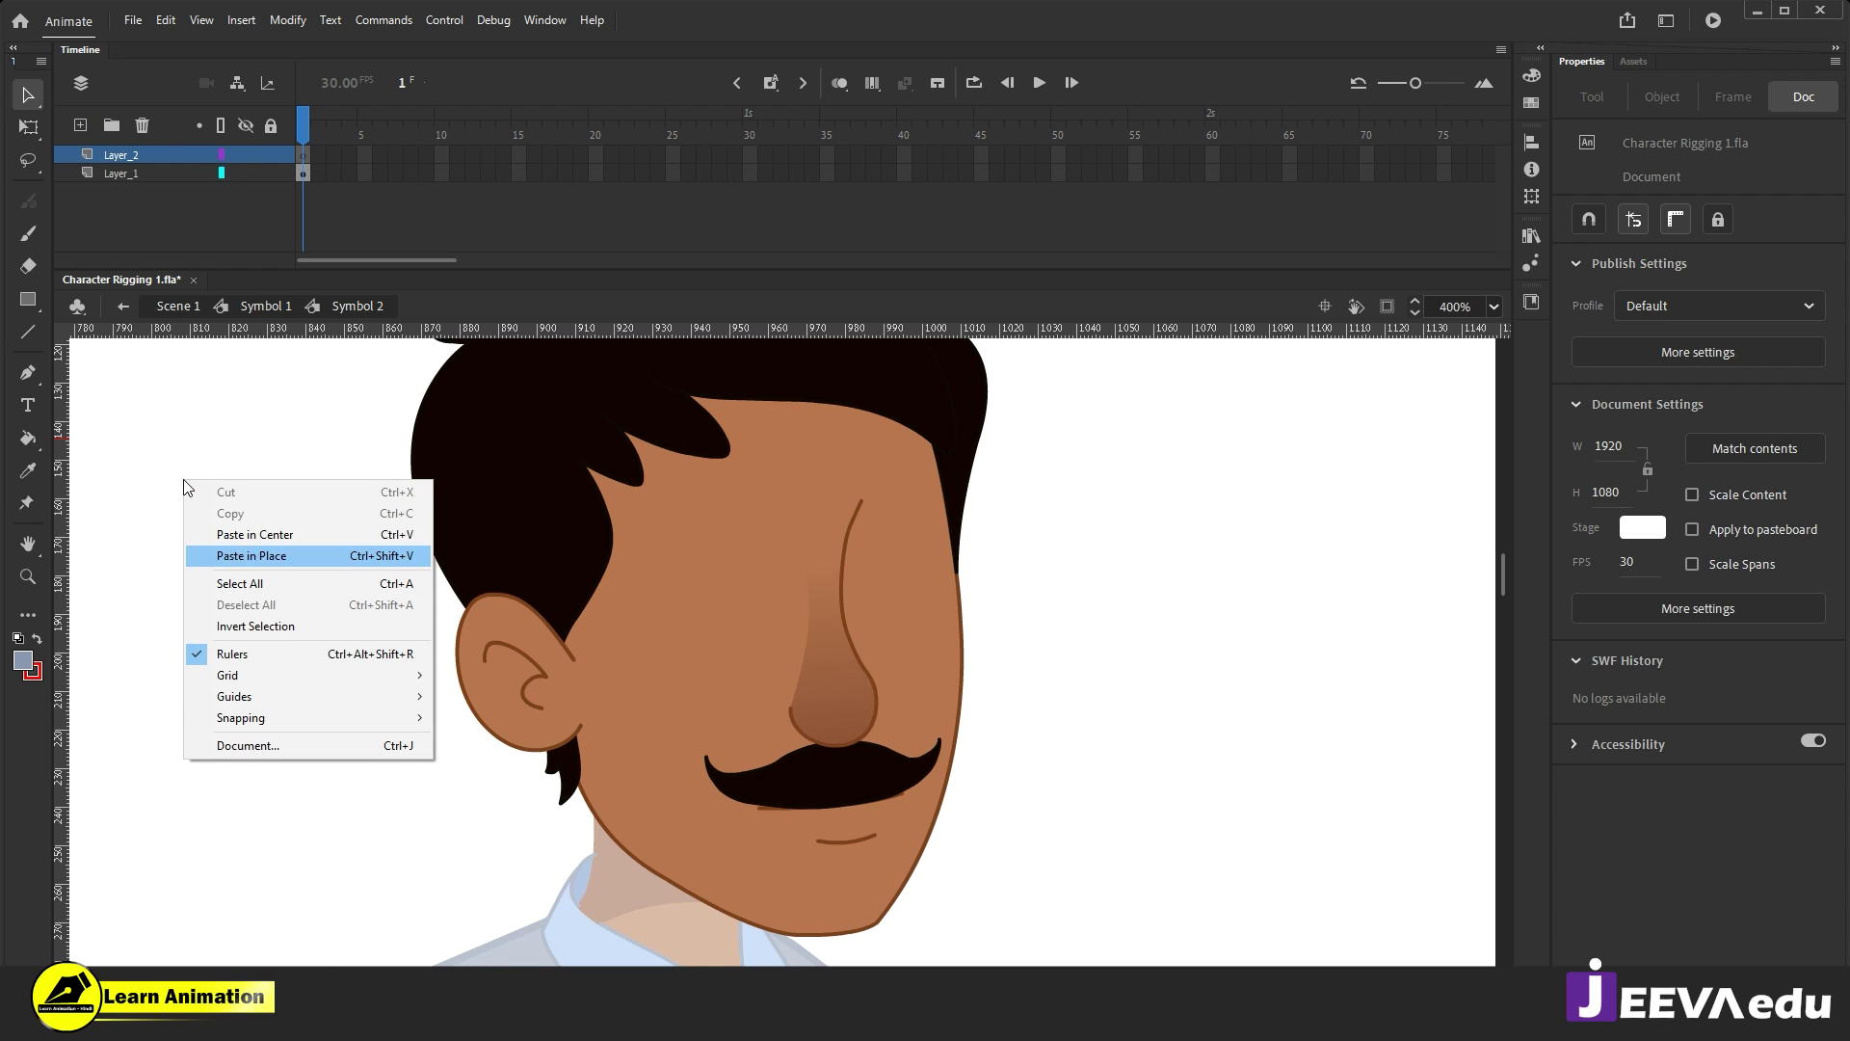
click(247, 549)
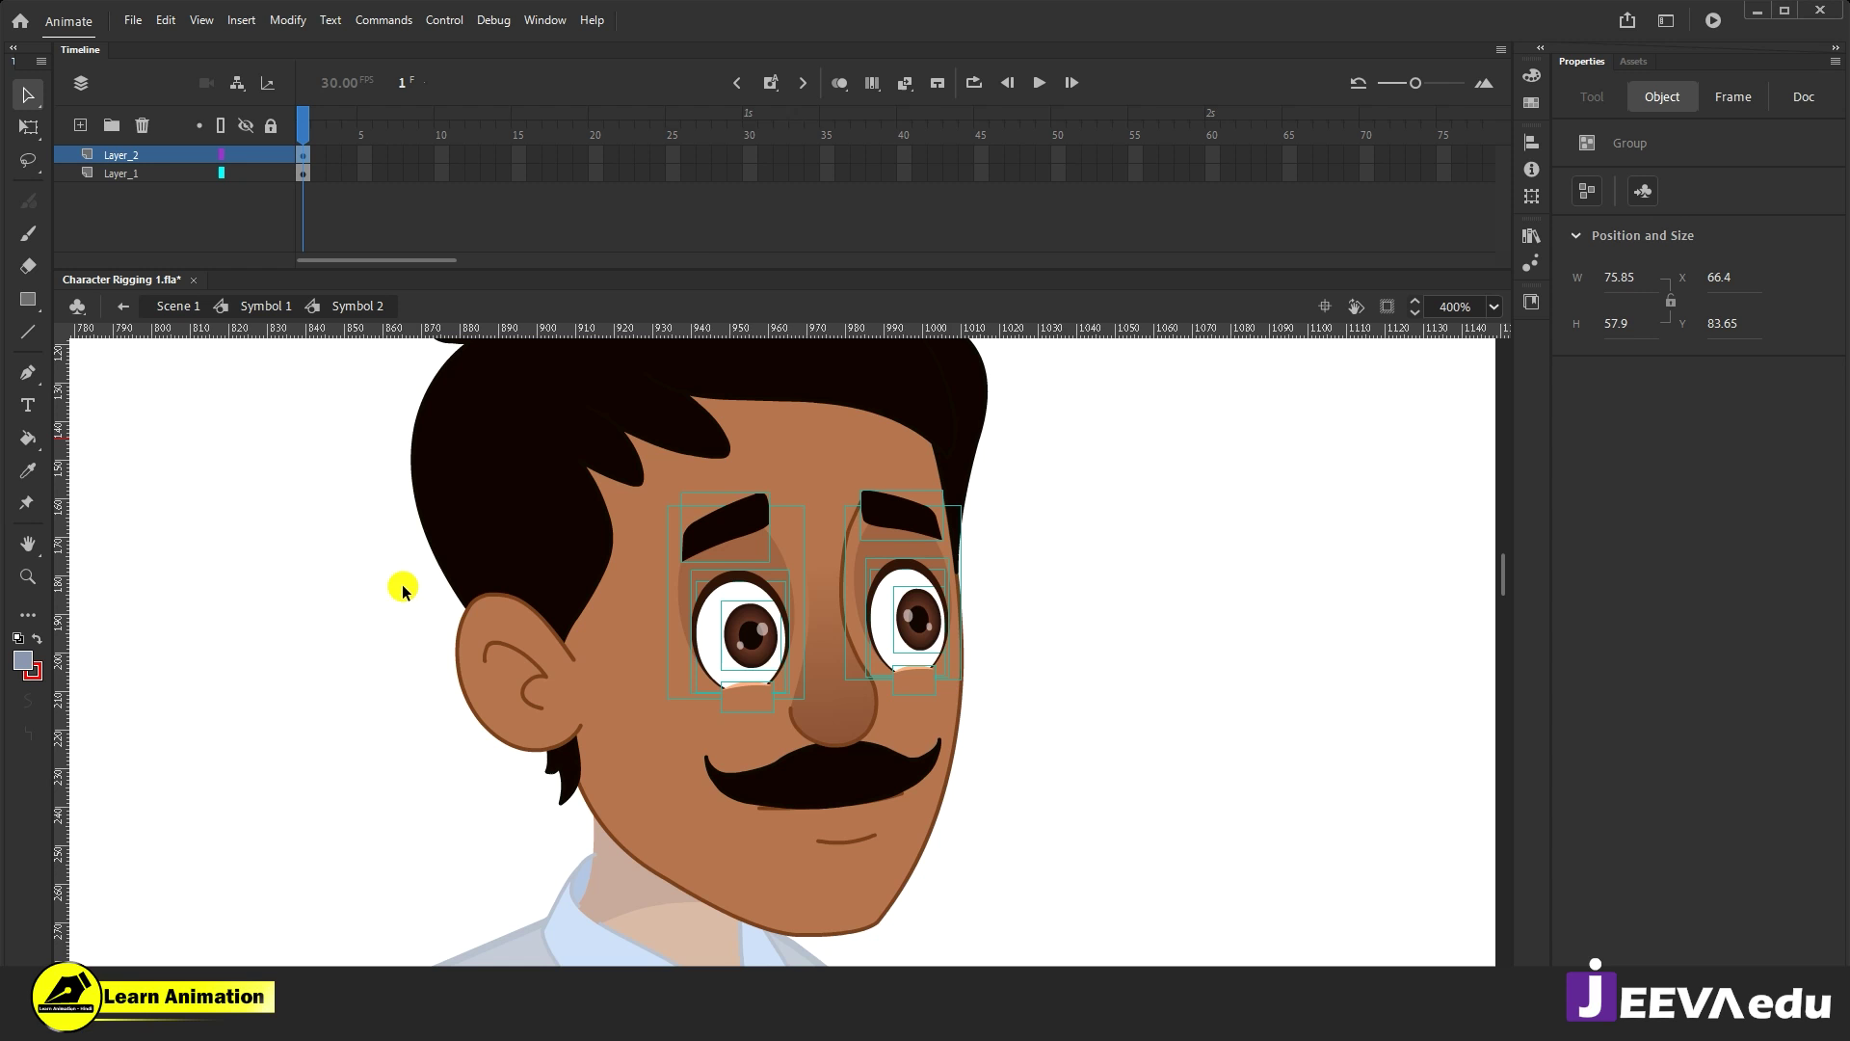
Step: Convert the pasted eye and eyebrow groups into a graphic symbol named eyes
key(F8)
text(eyes)
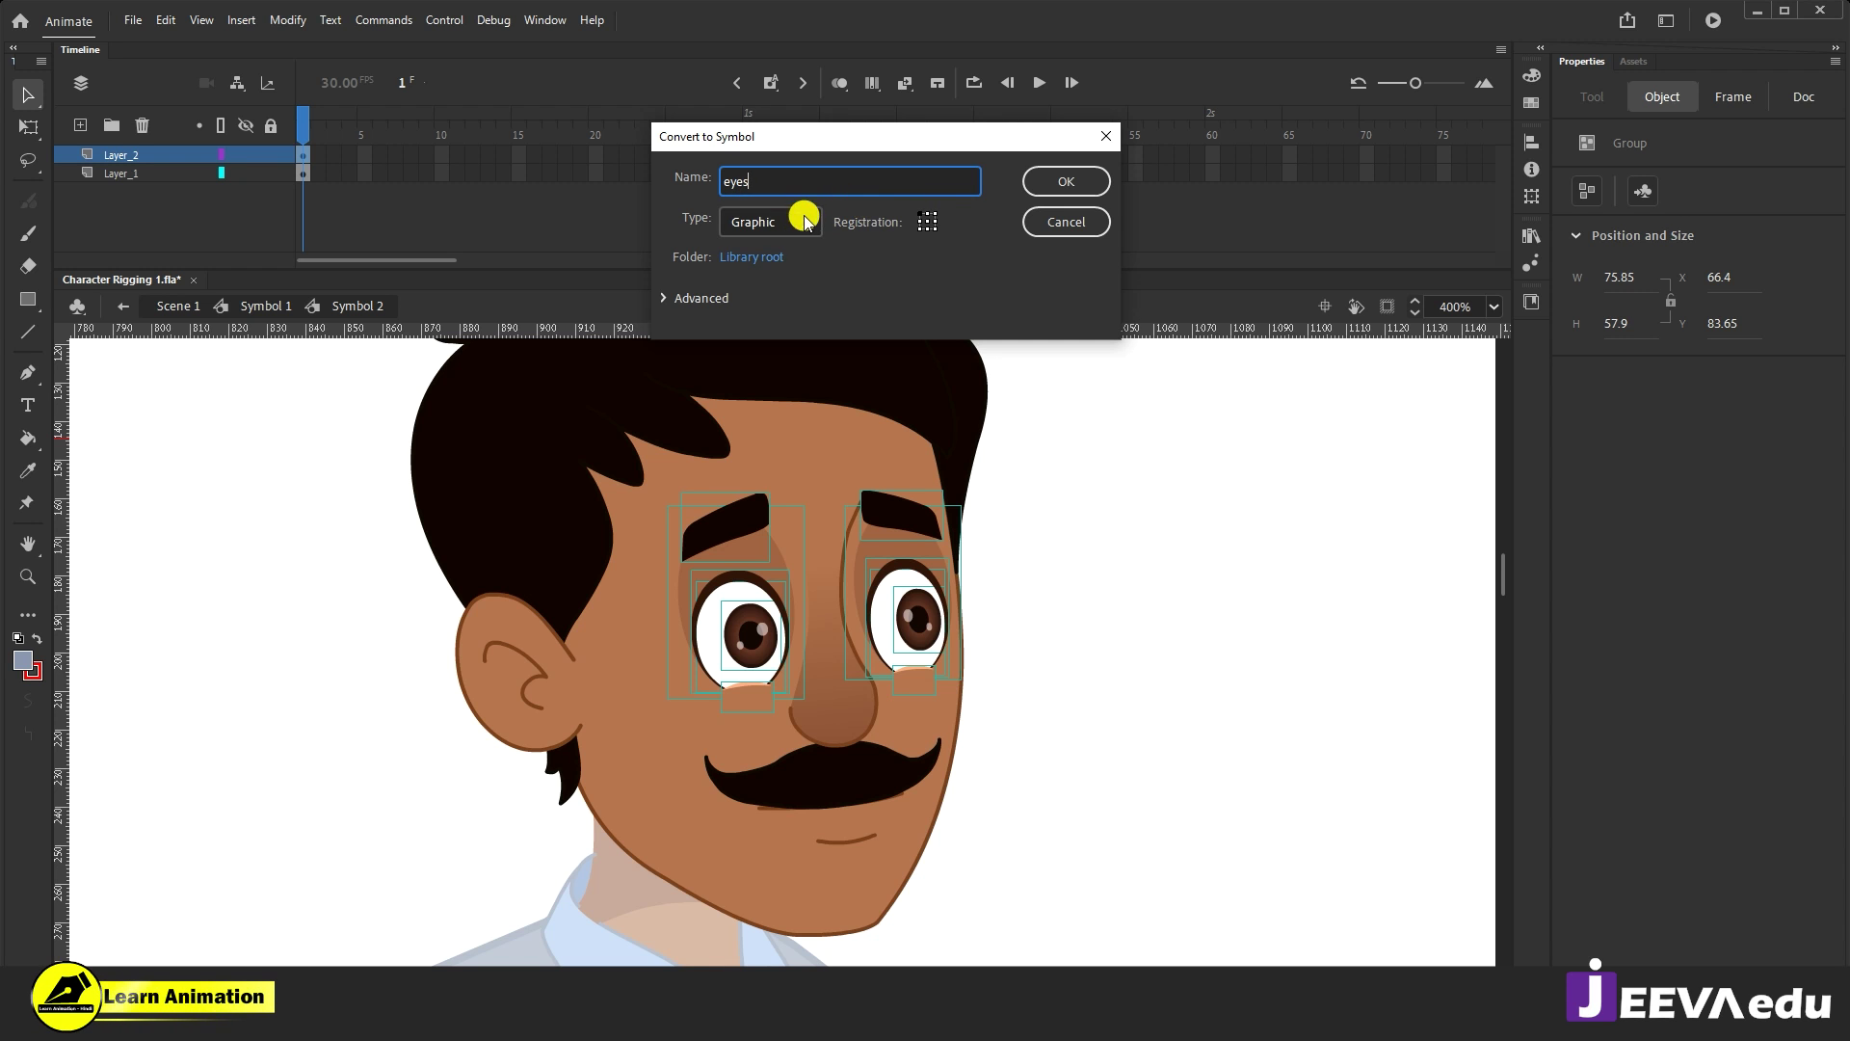
click(1086, 182)
Step: Try moving the eyes symbol off the face twice, undoing the move each time
drag(767, 636, 1156, 645)
key(ctrl+z)
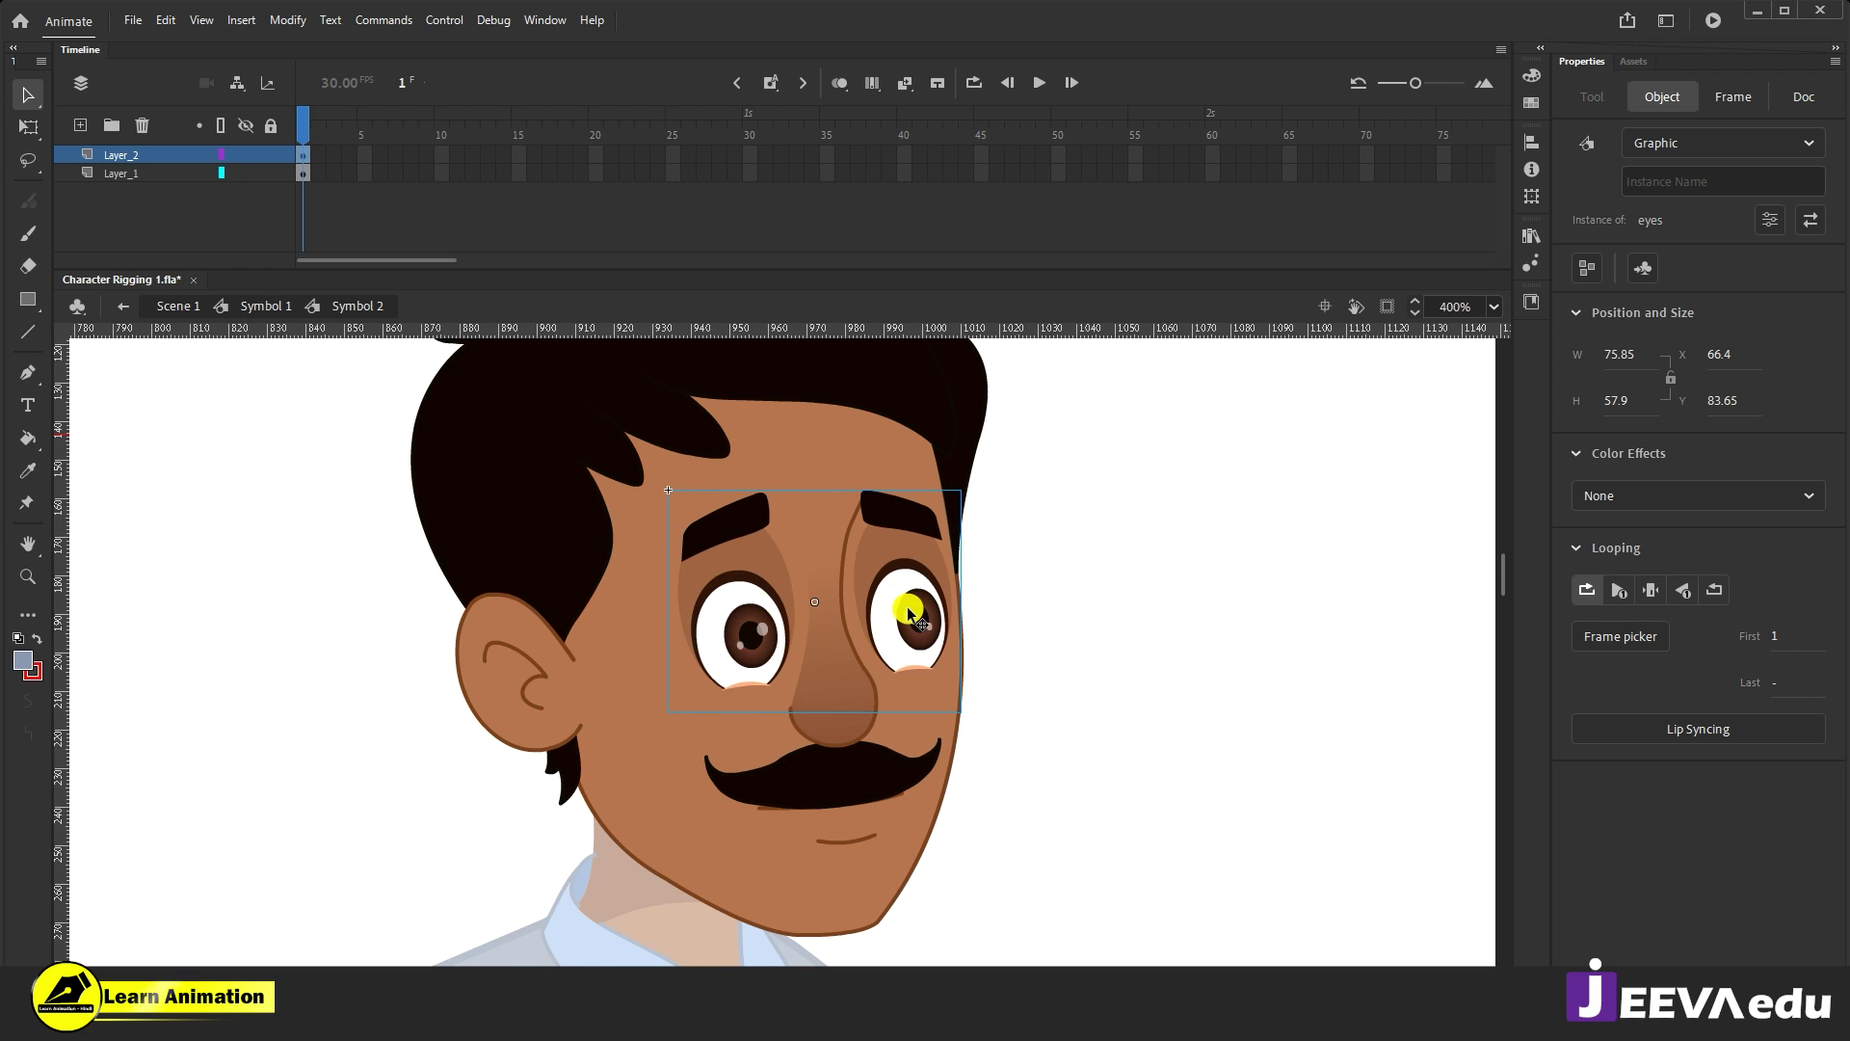
drag(906, 607, 1167, 583)
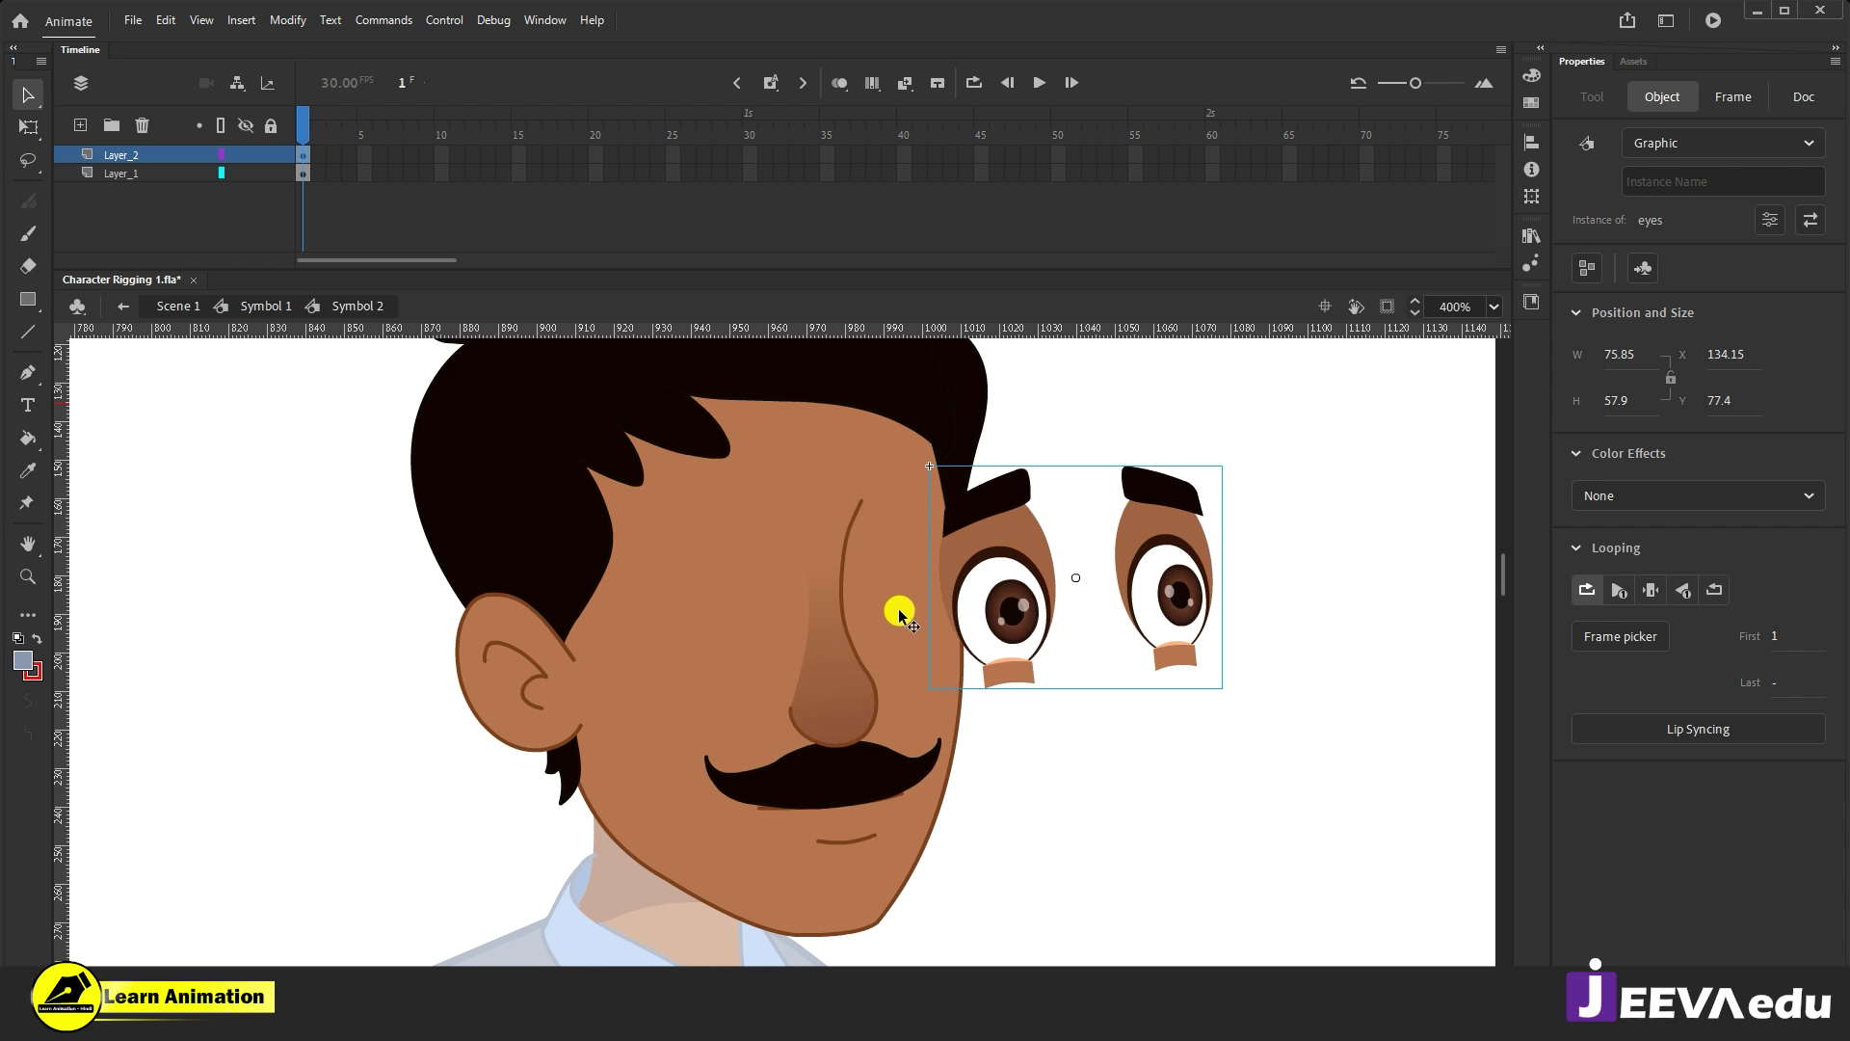
key(ctrl+z)
Step: Open the eyes symbol, select all its parts to check them, and clear the selection
double_click(908, 609)
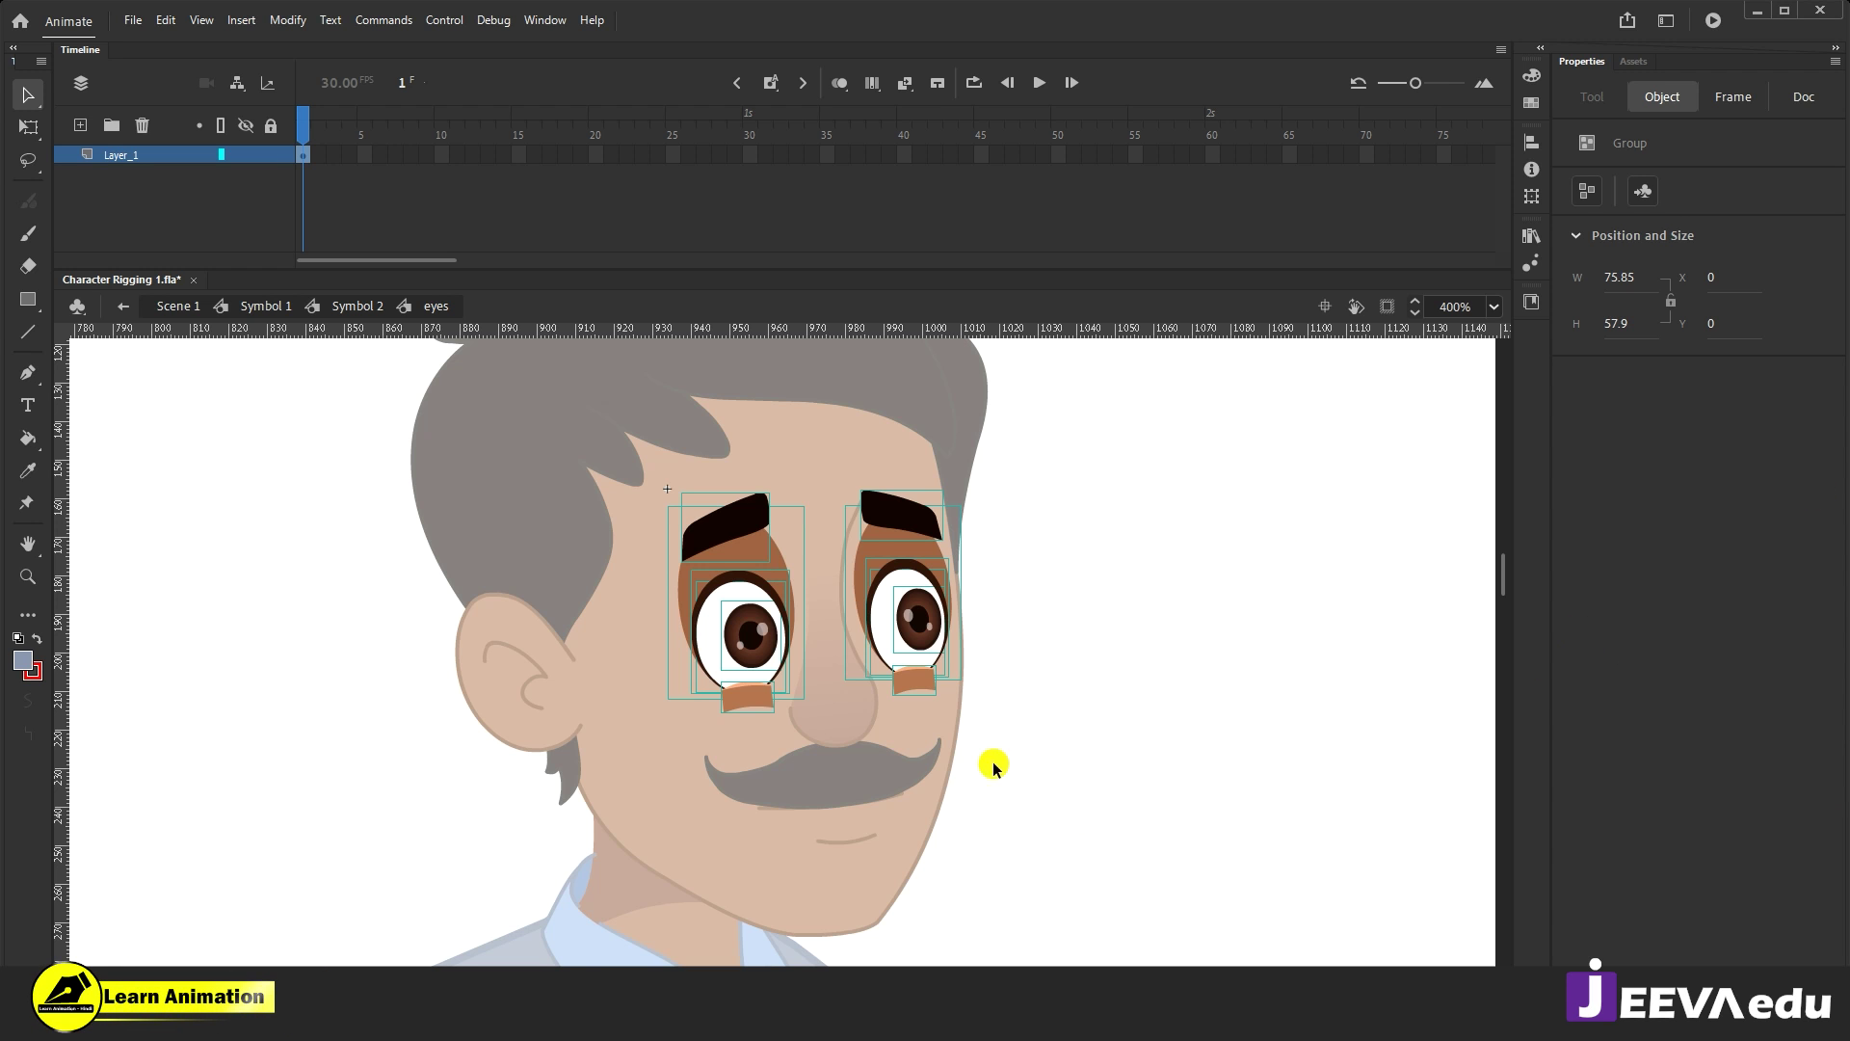
click(825, 765)
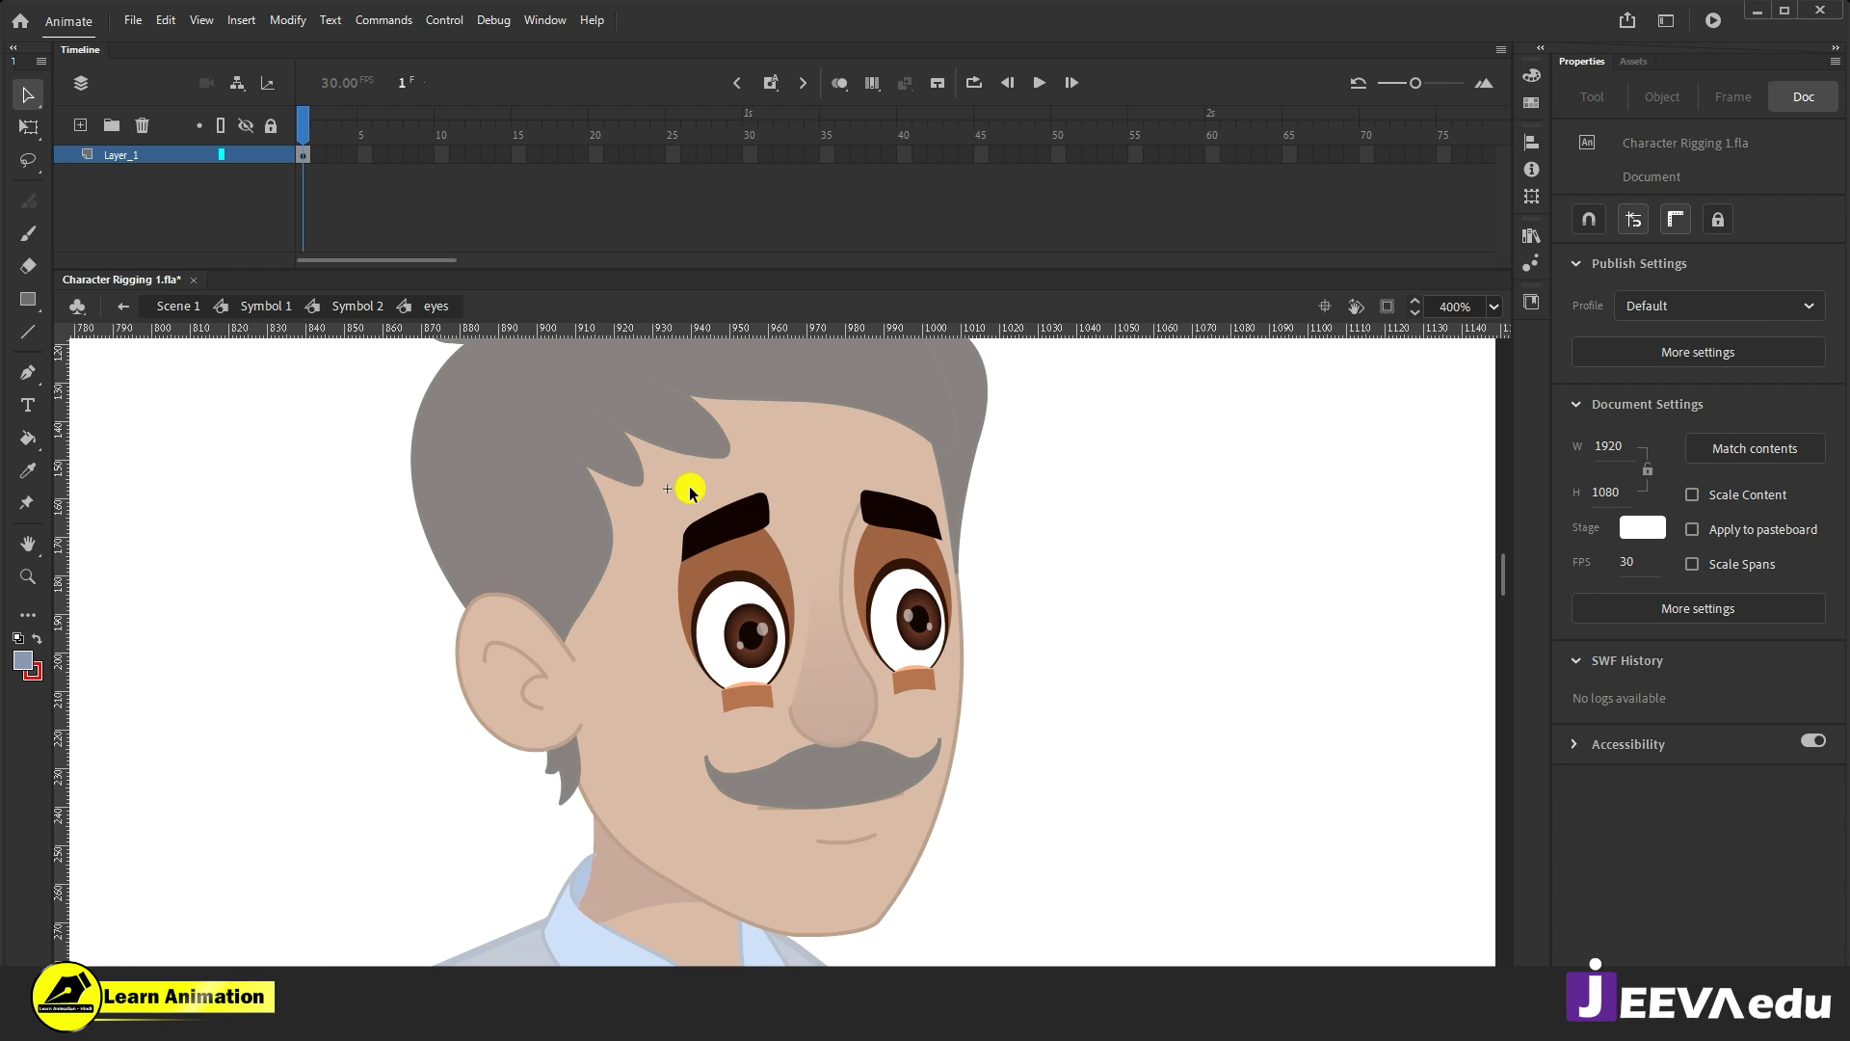
drag(667, 456, 1017, 800)
right_click(927, 610)
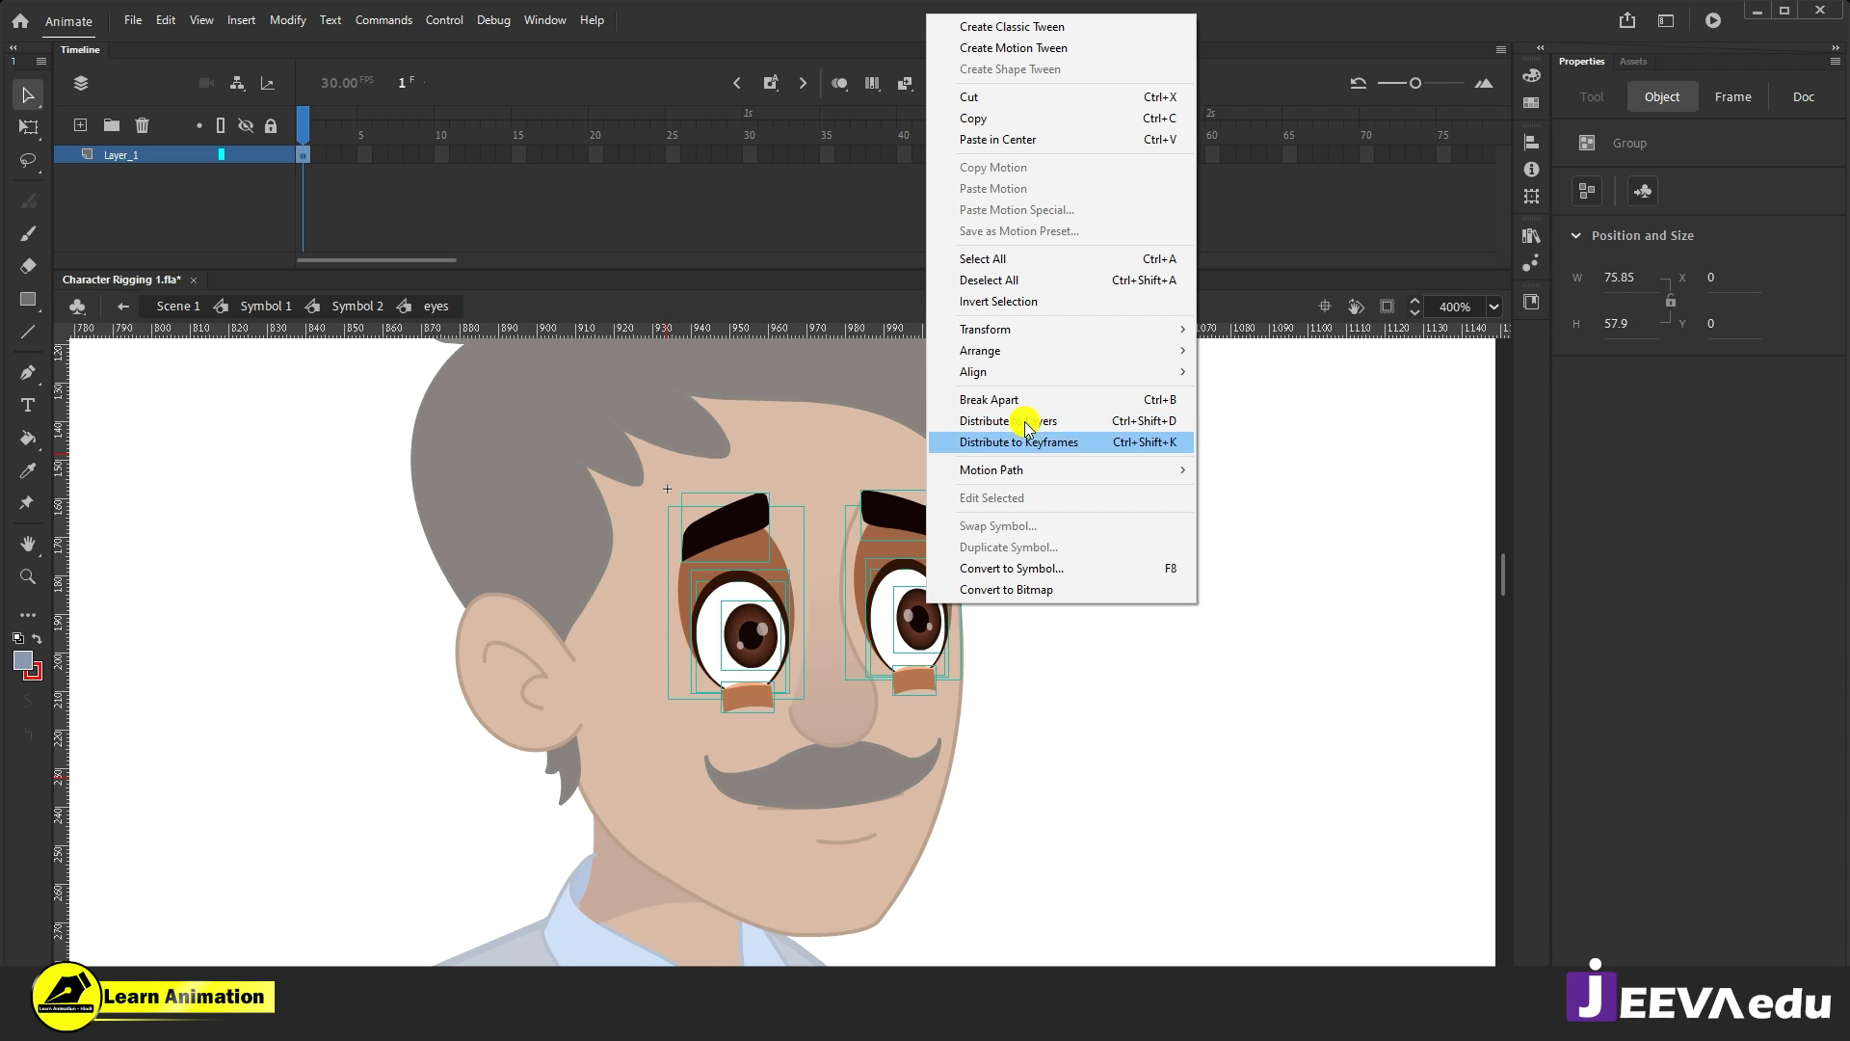
click(1032, 800)
drag(820, 632, 807, 667)
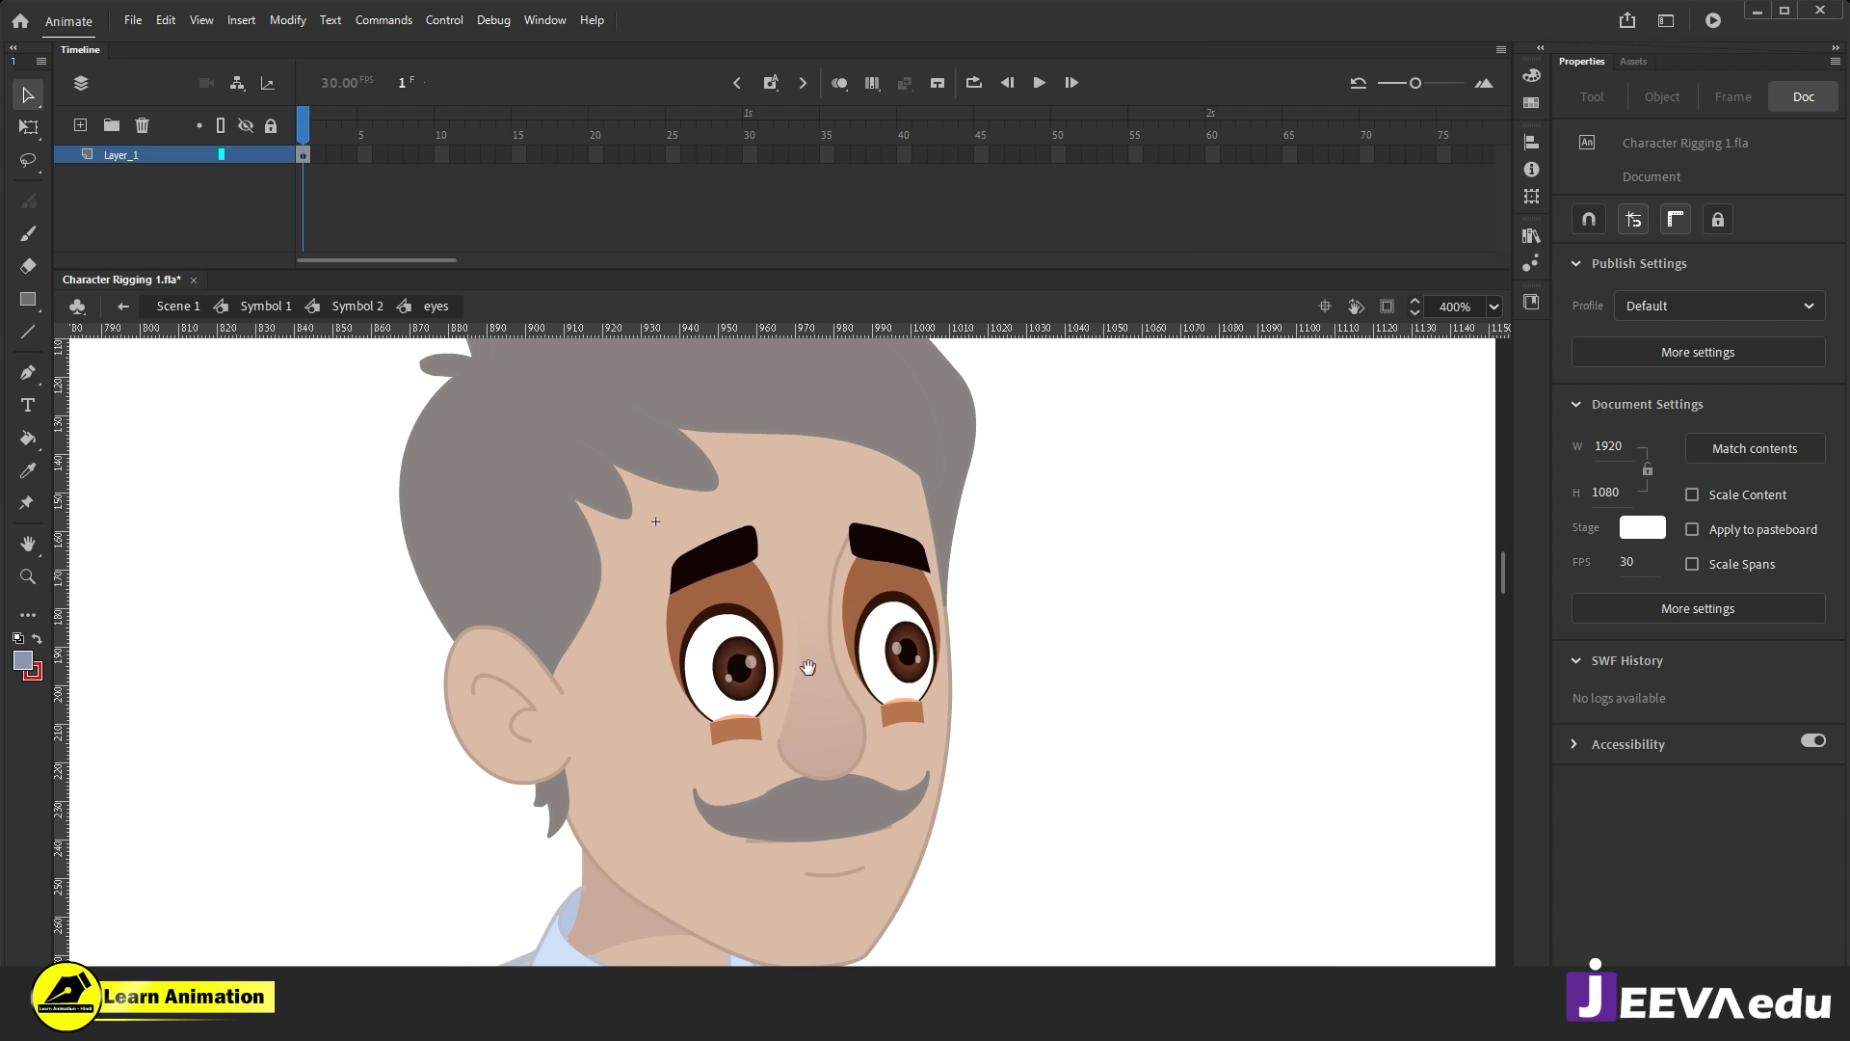
Step: Cut the near eyebrow inside the eyes symbol and paste it in place on a new layer
click(743, 550)
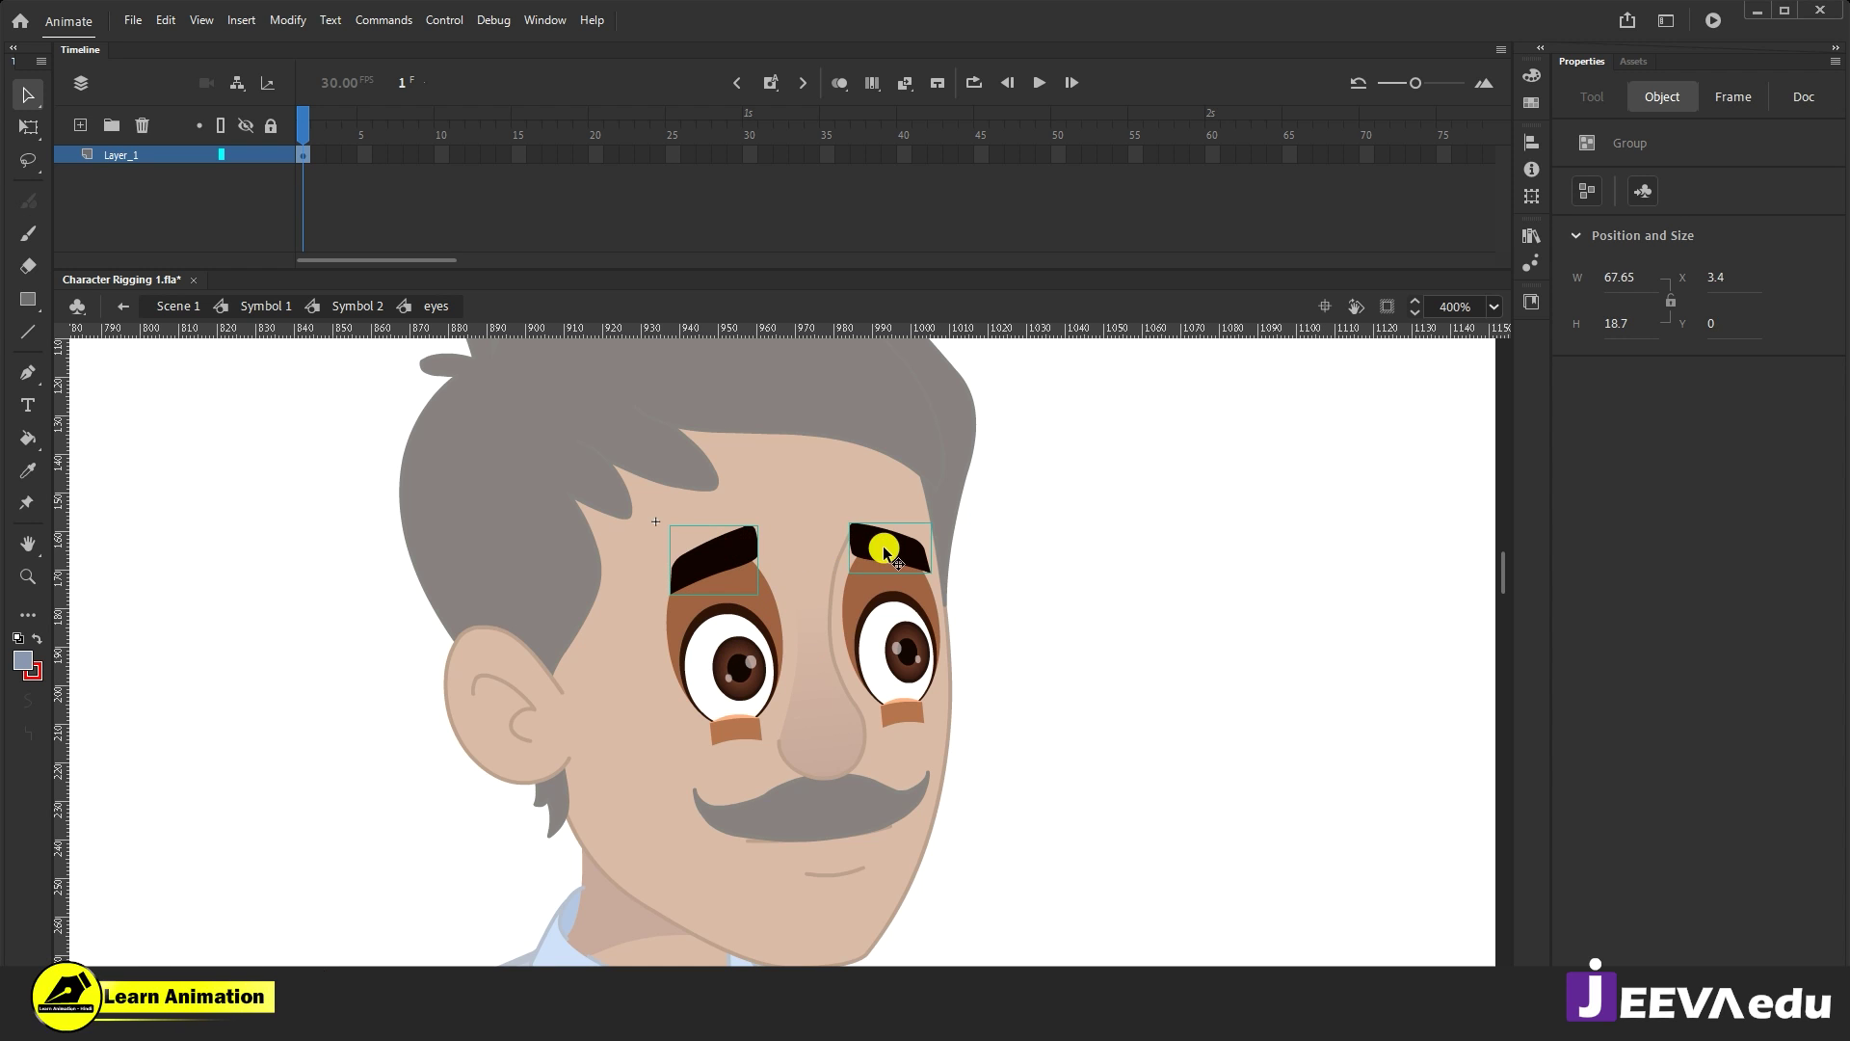
click(776, 529)
click(726, 551)
key(ctrl+x)
click(80, 125)
right_click(188, 472)
click(262, 567)
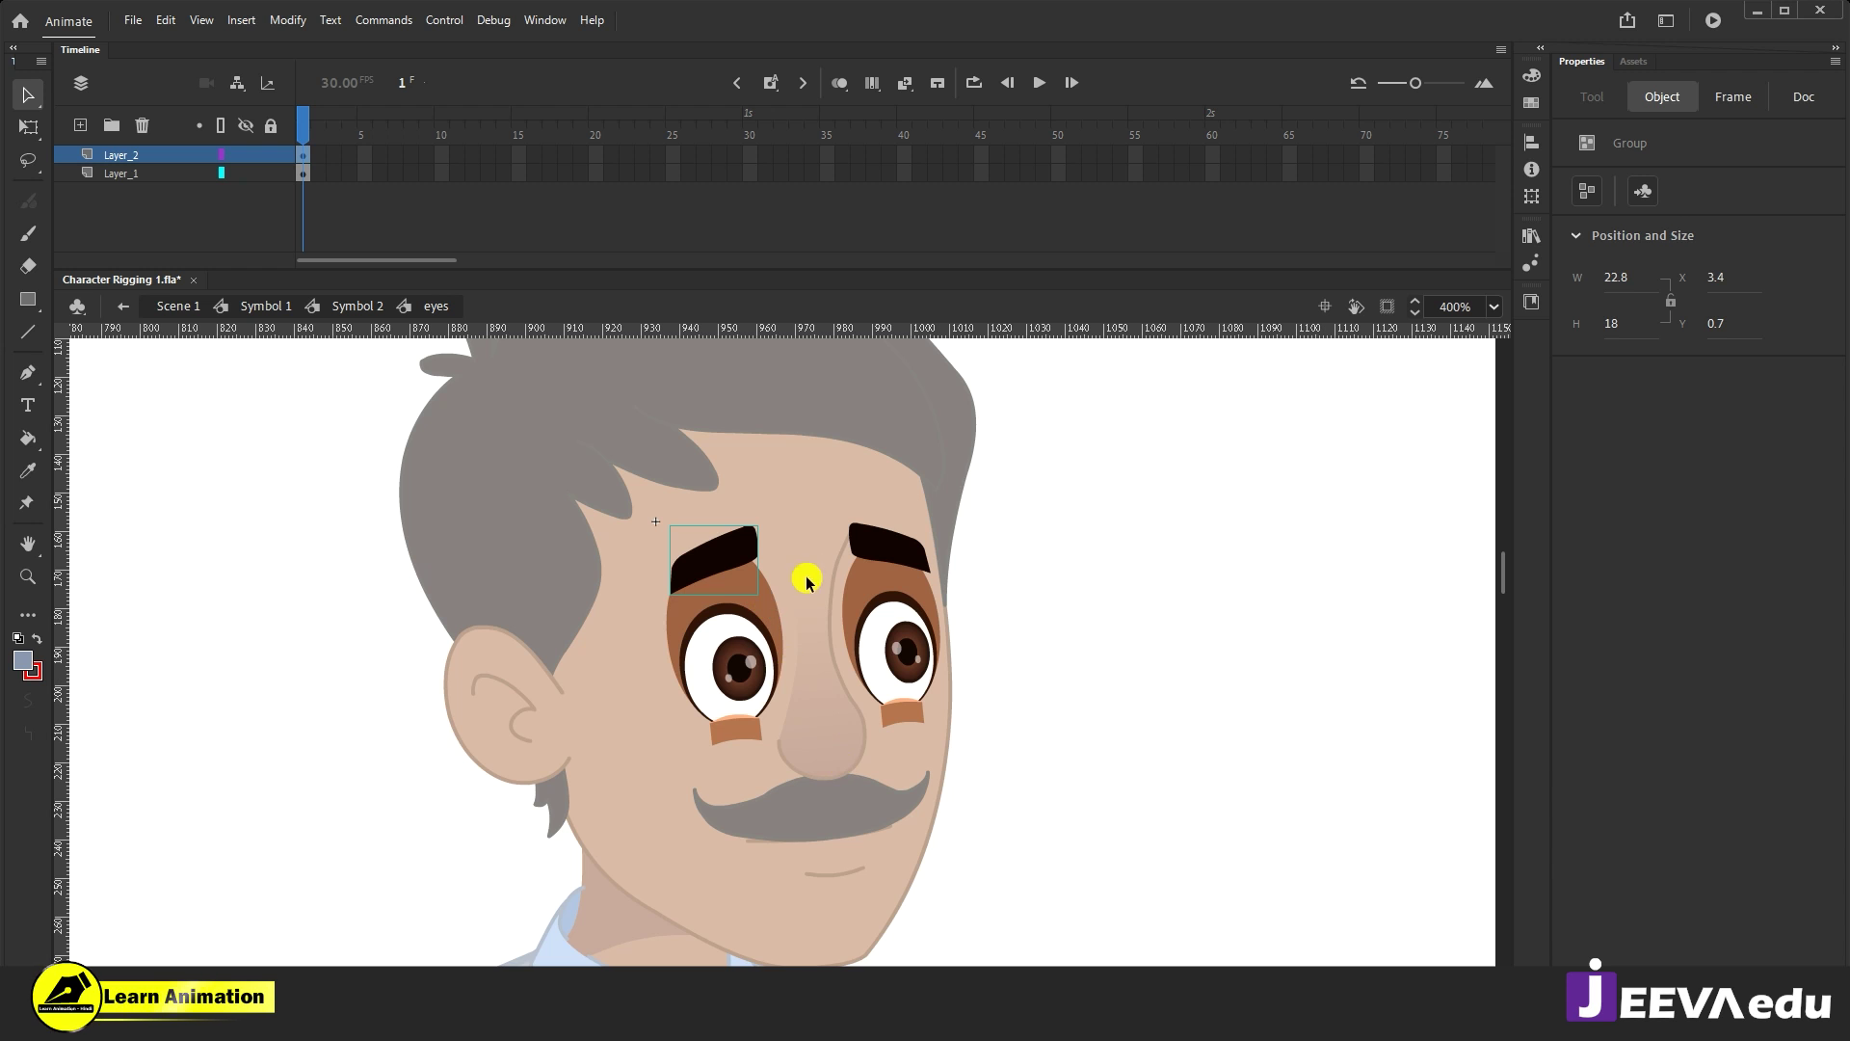
Step: Convert the near eyebrow to a graphic symbol and use Free Transform to move its transformation point to the eyebrow's lower outer corner
key(z)
click(734, 584)
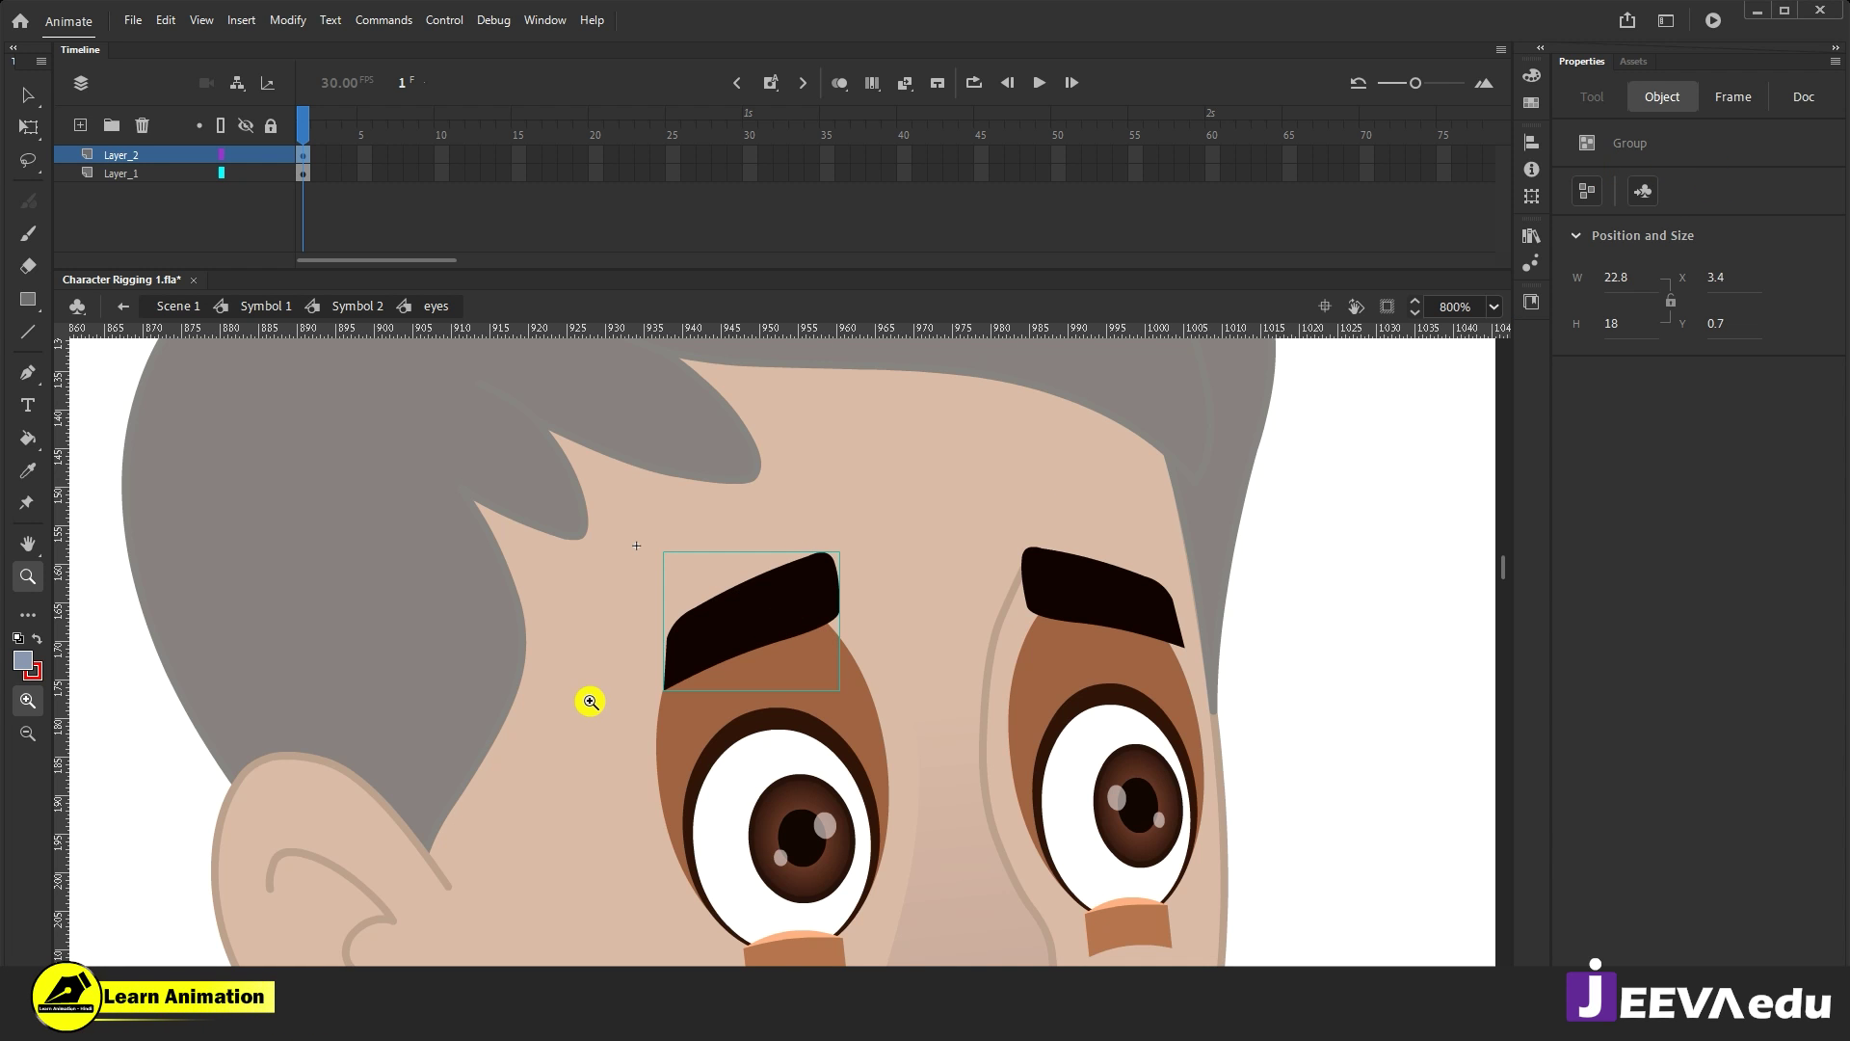
key(F8)
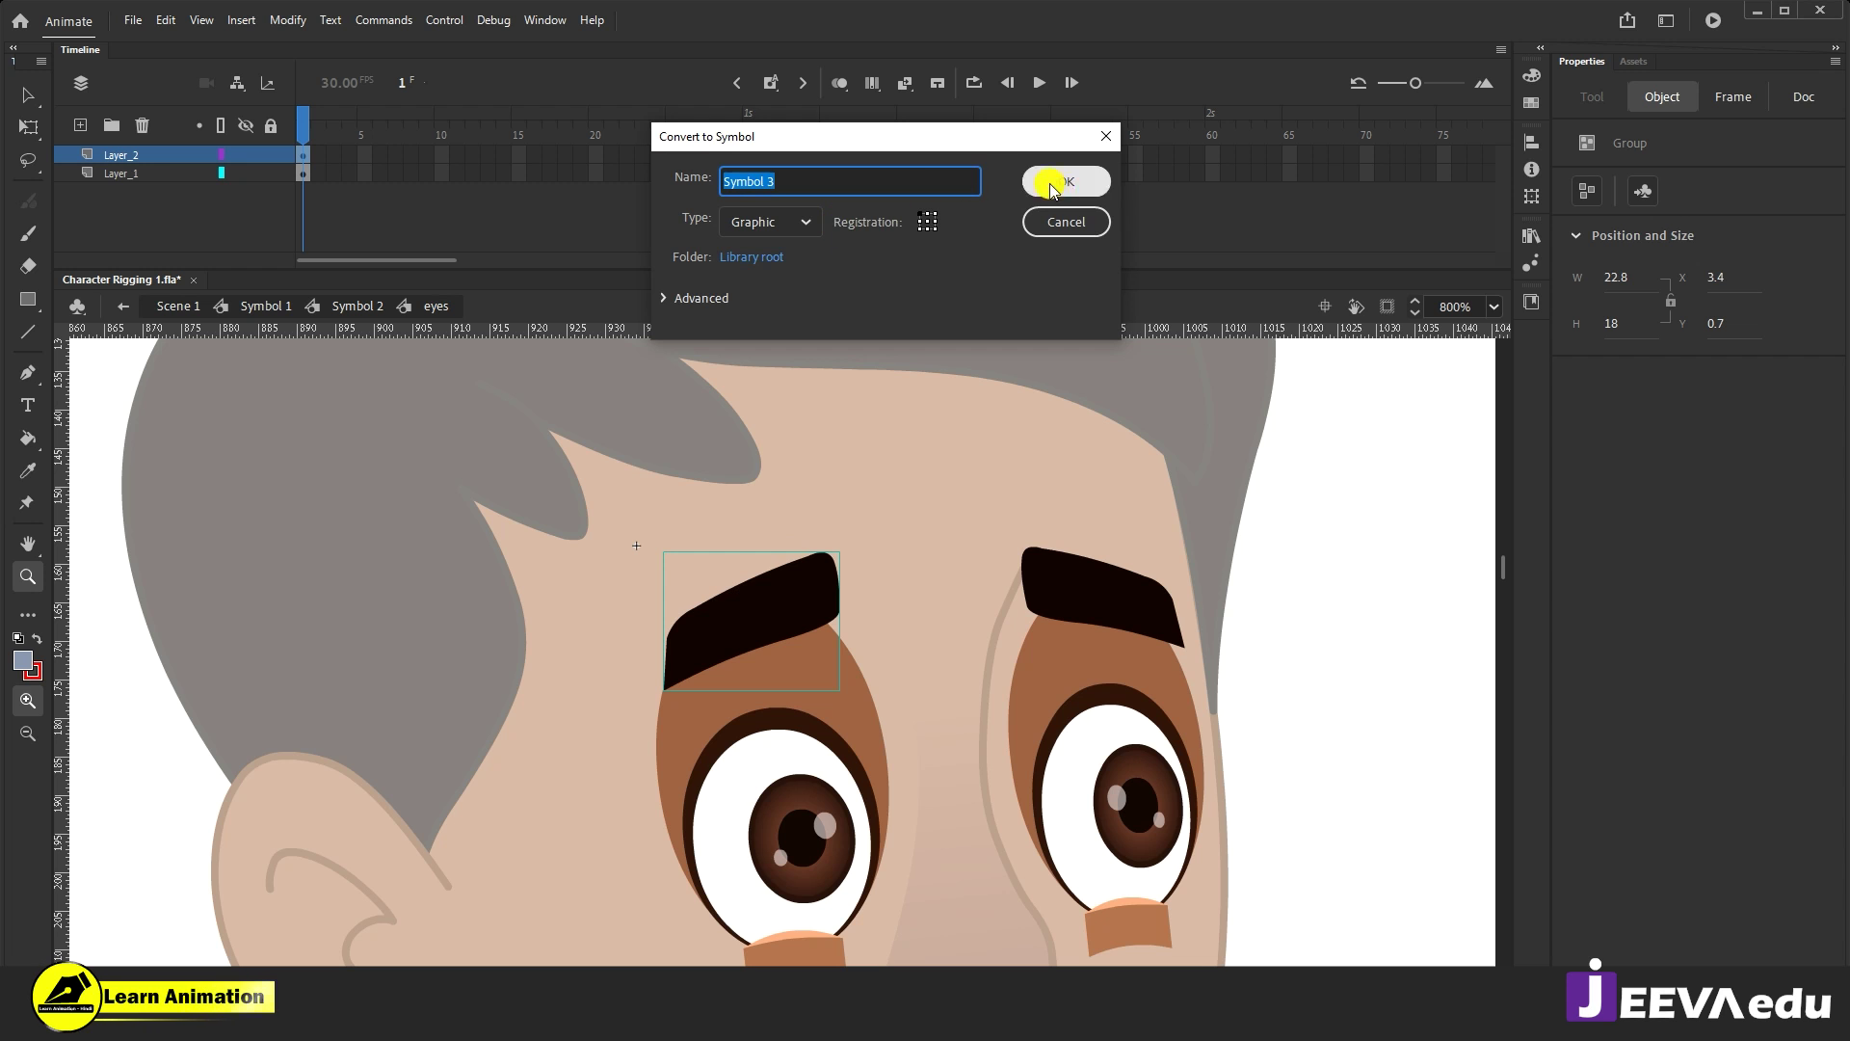
click(1066, 182)
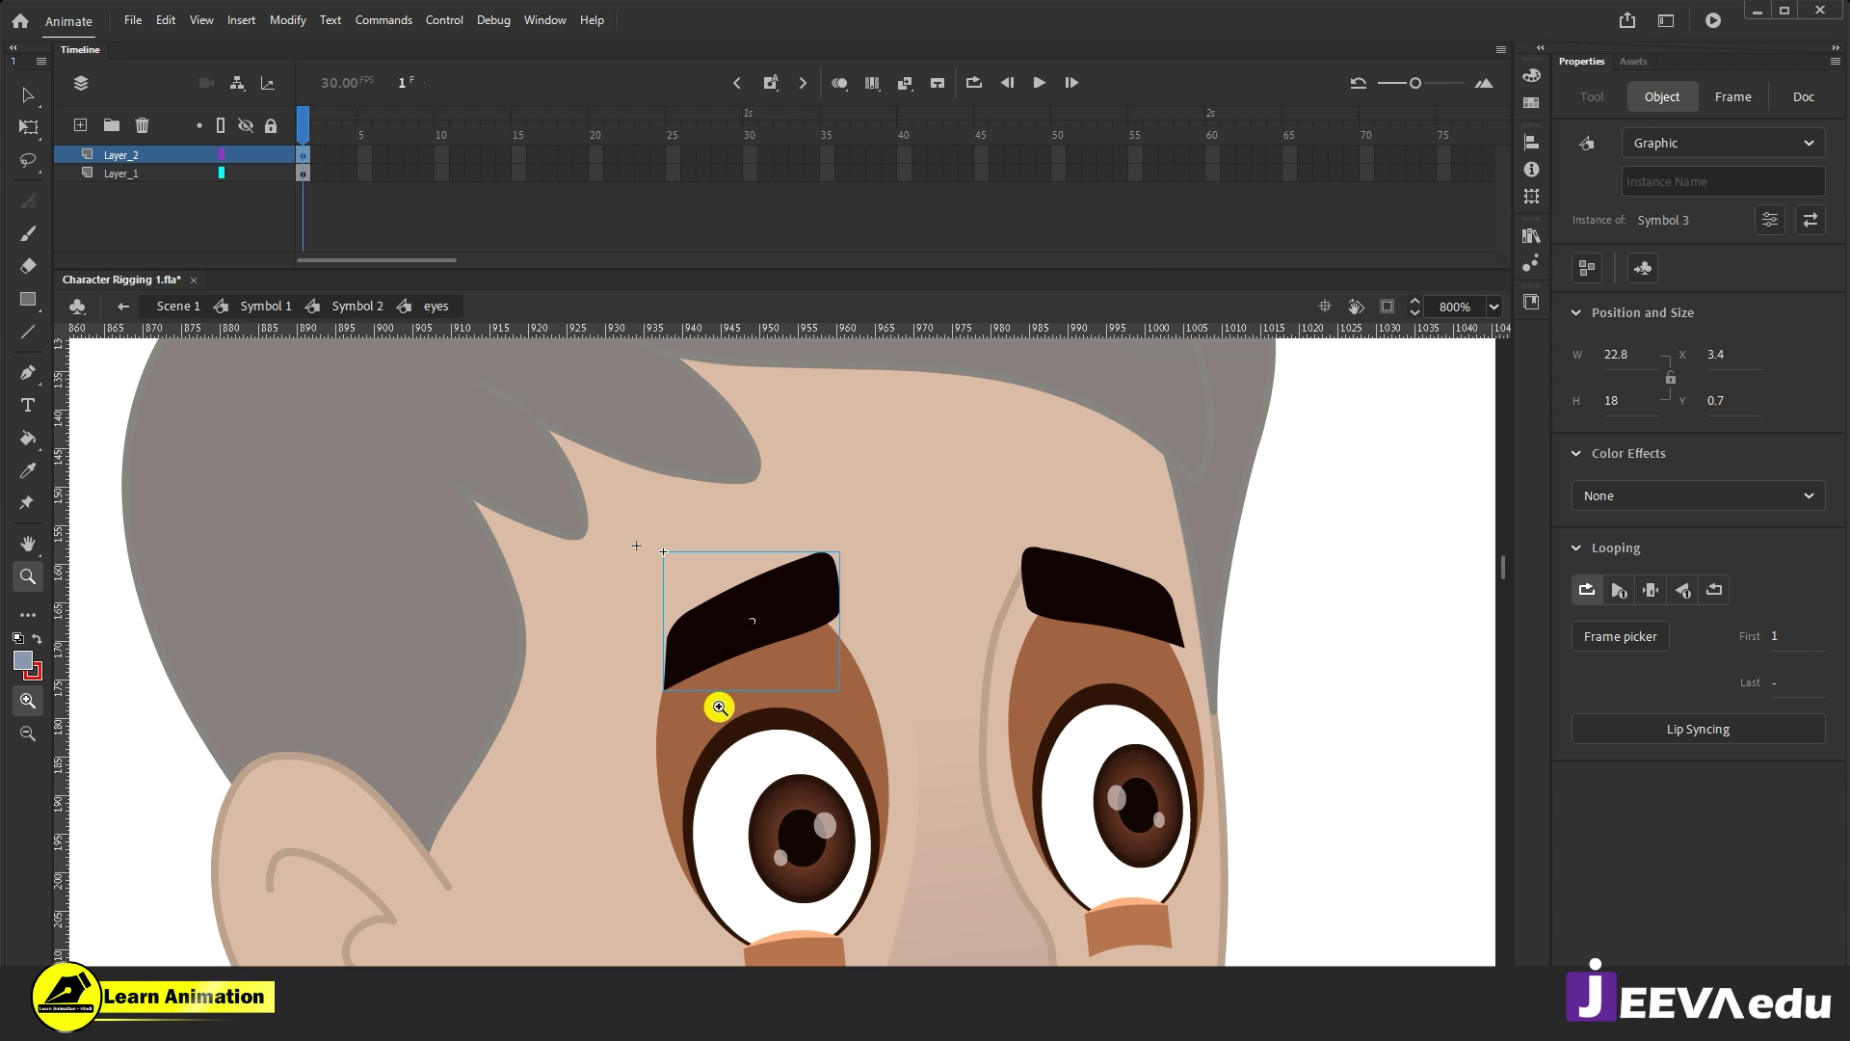
key(q)
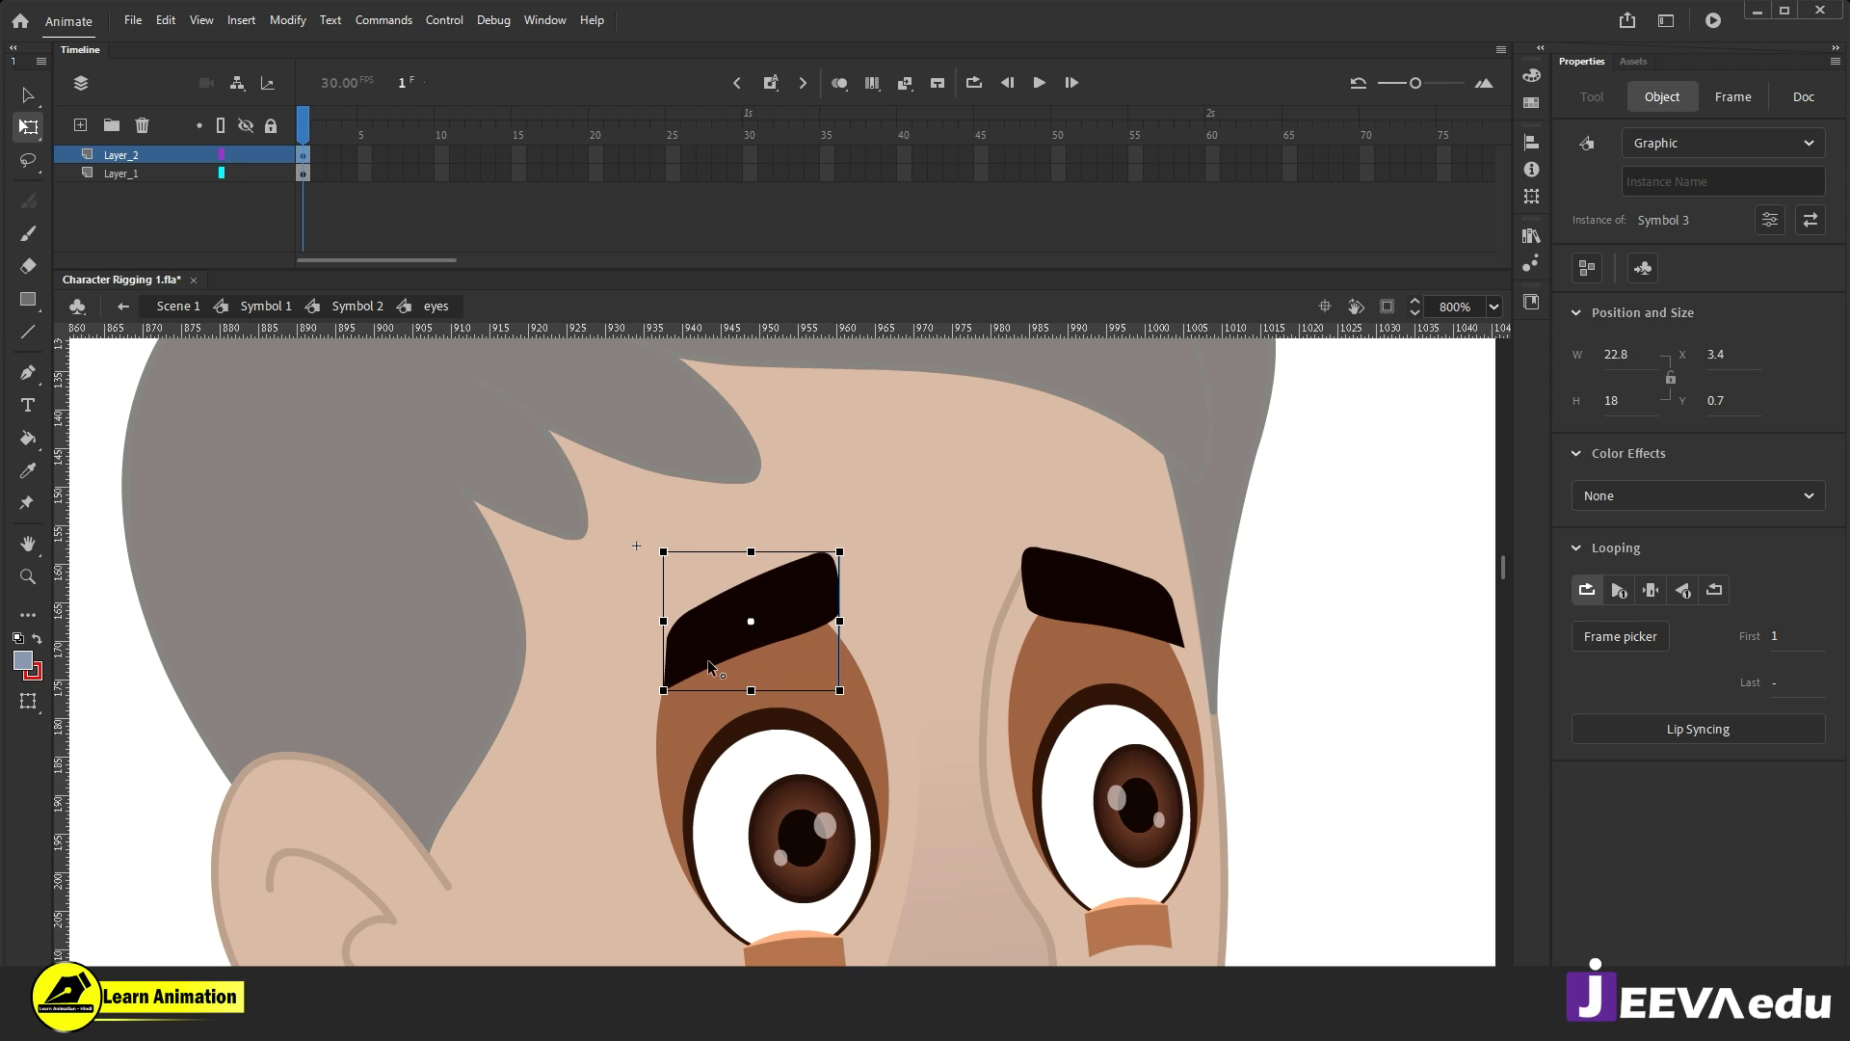
click(805, 631)
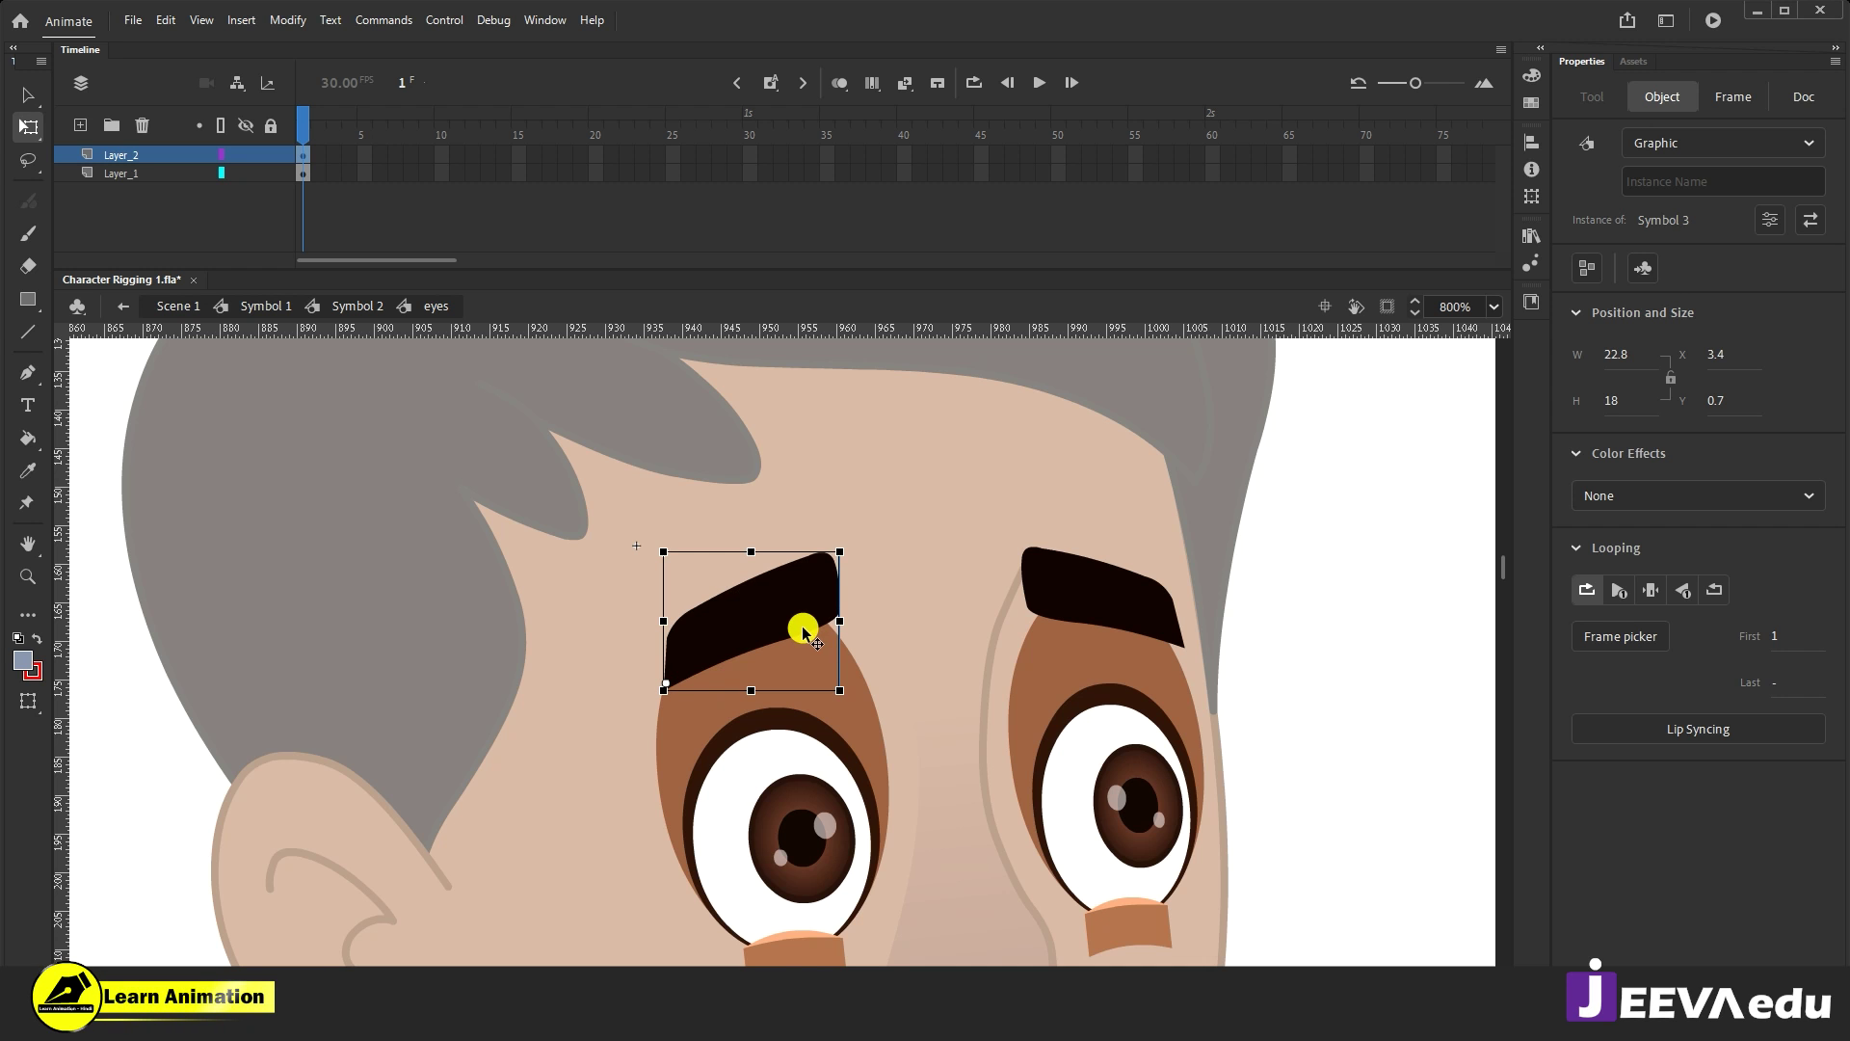
Step: Open the near eyebrow's symbol and convert the group inside it into a graphic symbol
double_click(783, 622)
click(760, 649)
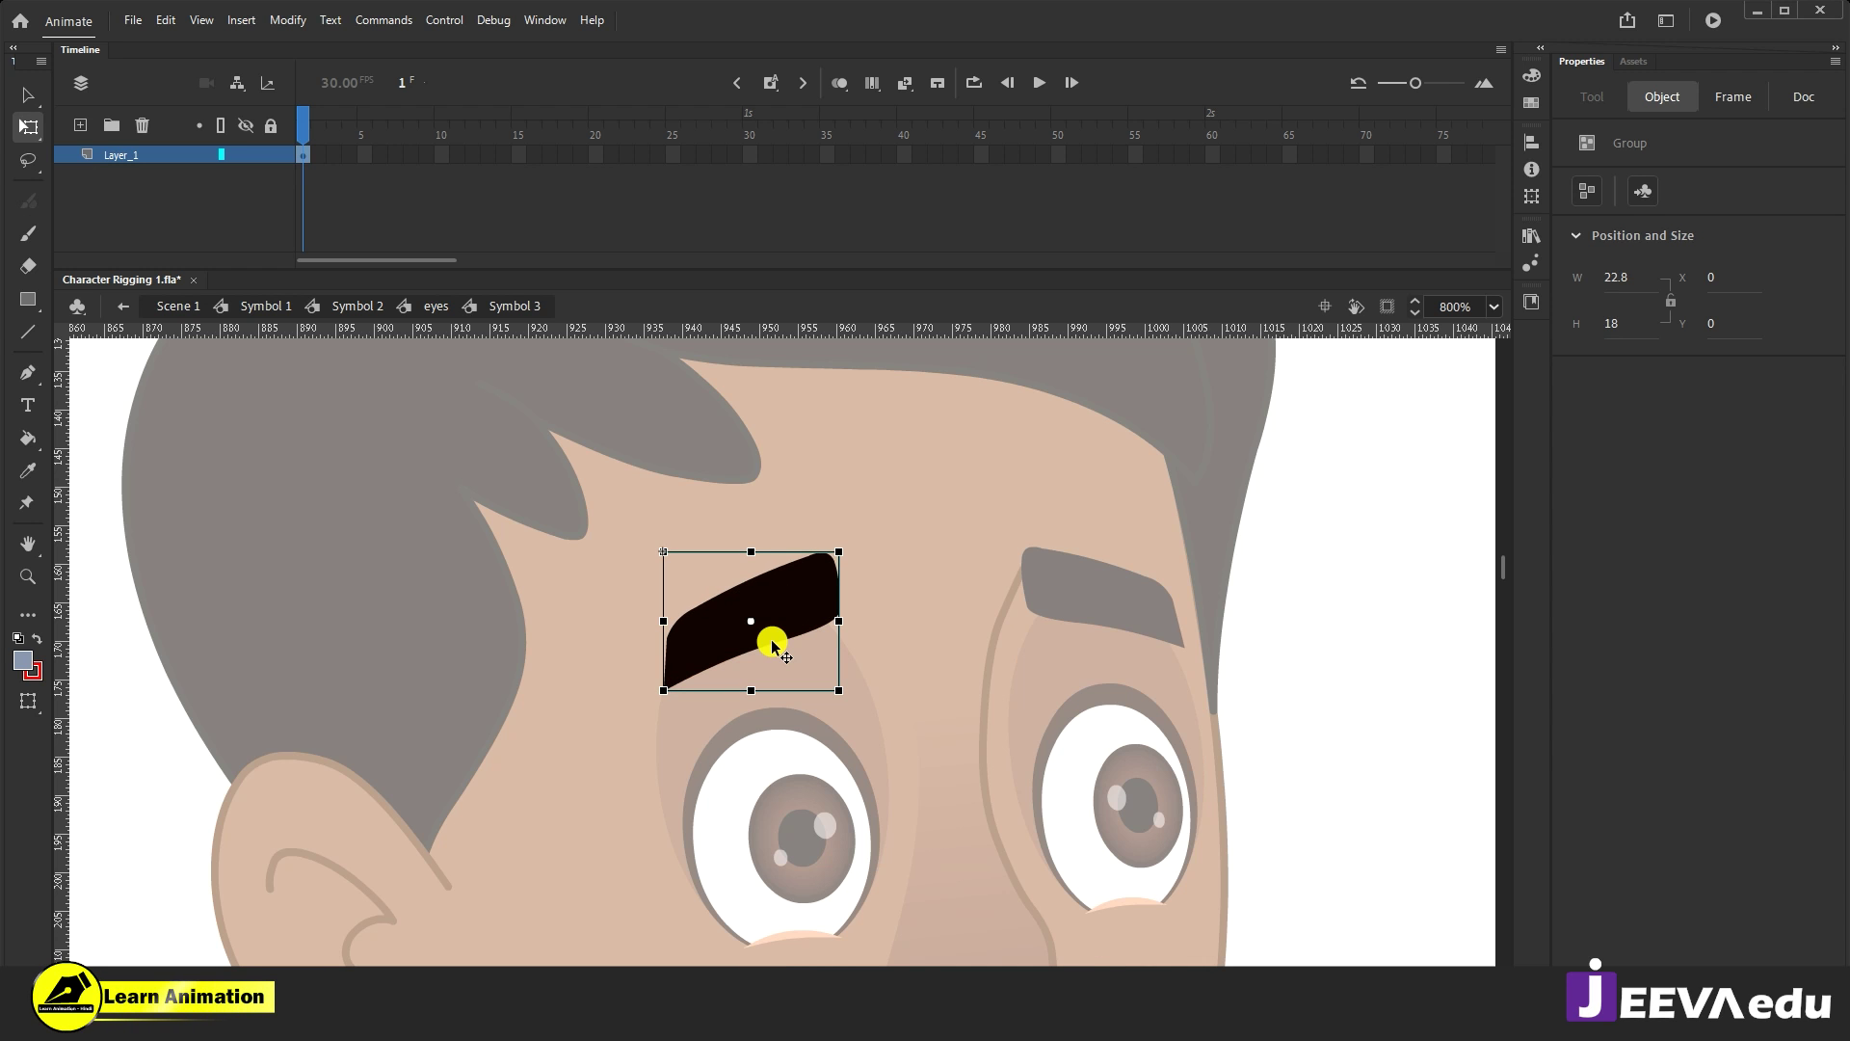
key(F8)
click(1066, 177)
click(1650, 590)
Step: Insert frames on Layer_1 of the near eyebrow's symbol to extend it past frame 75, and return to frame 1
click(559, 152)
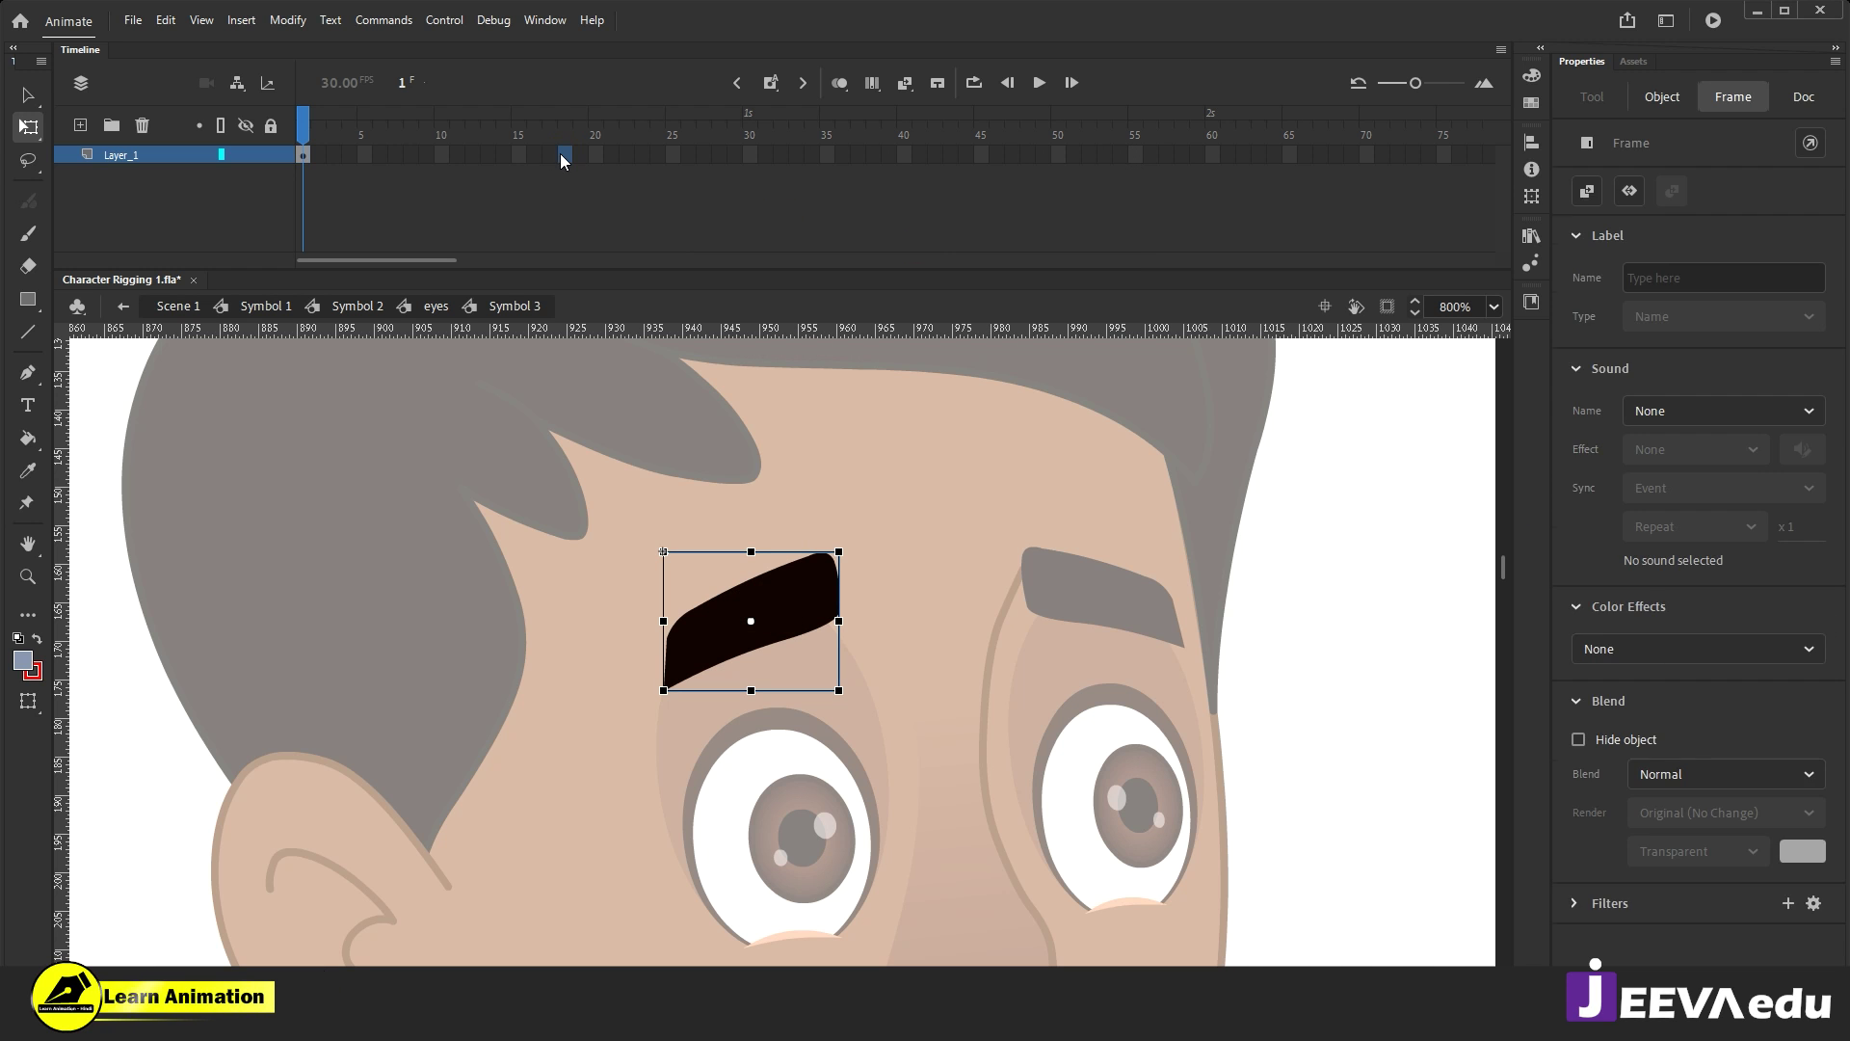
click(373, 156)
drag(373, 160, 1028, 154)
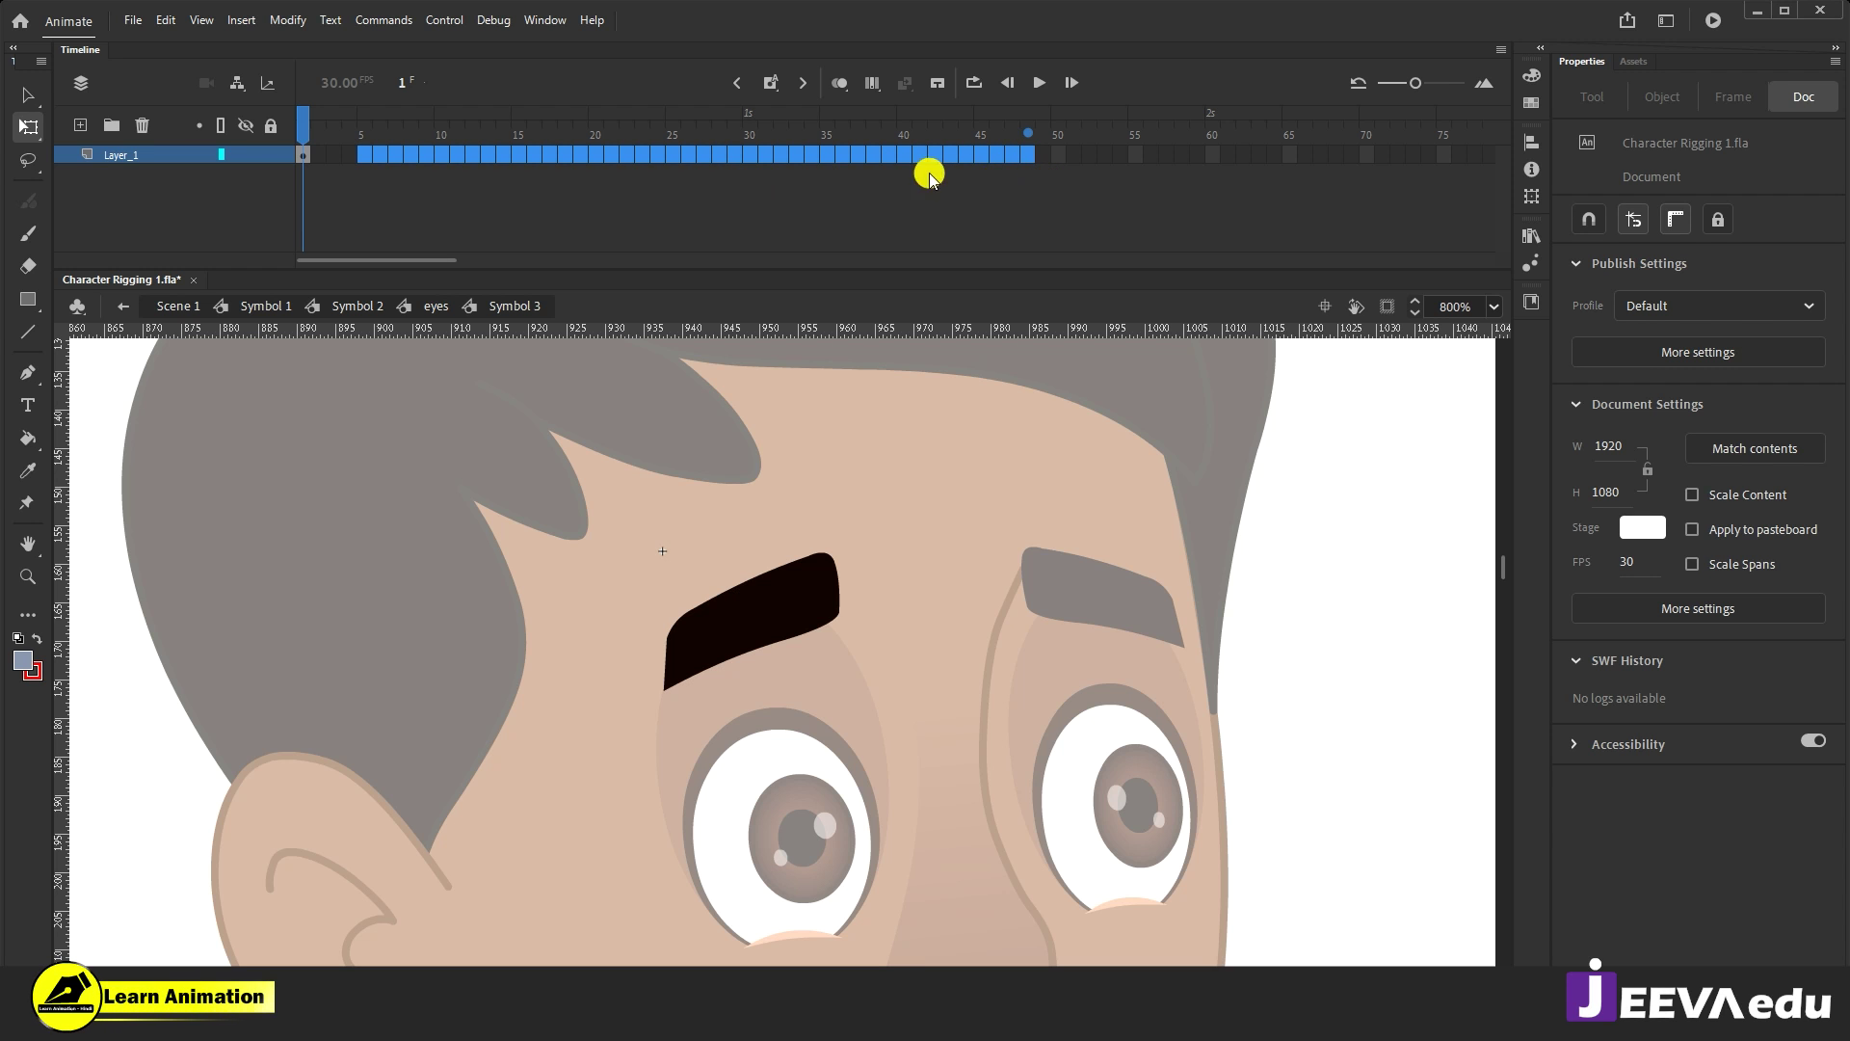
click(1029, 180)
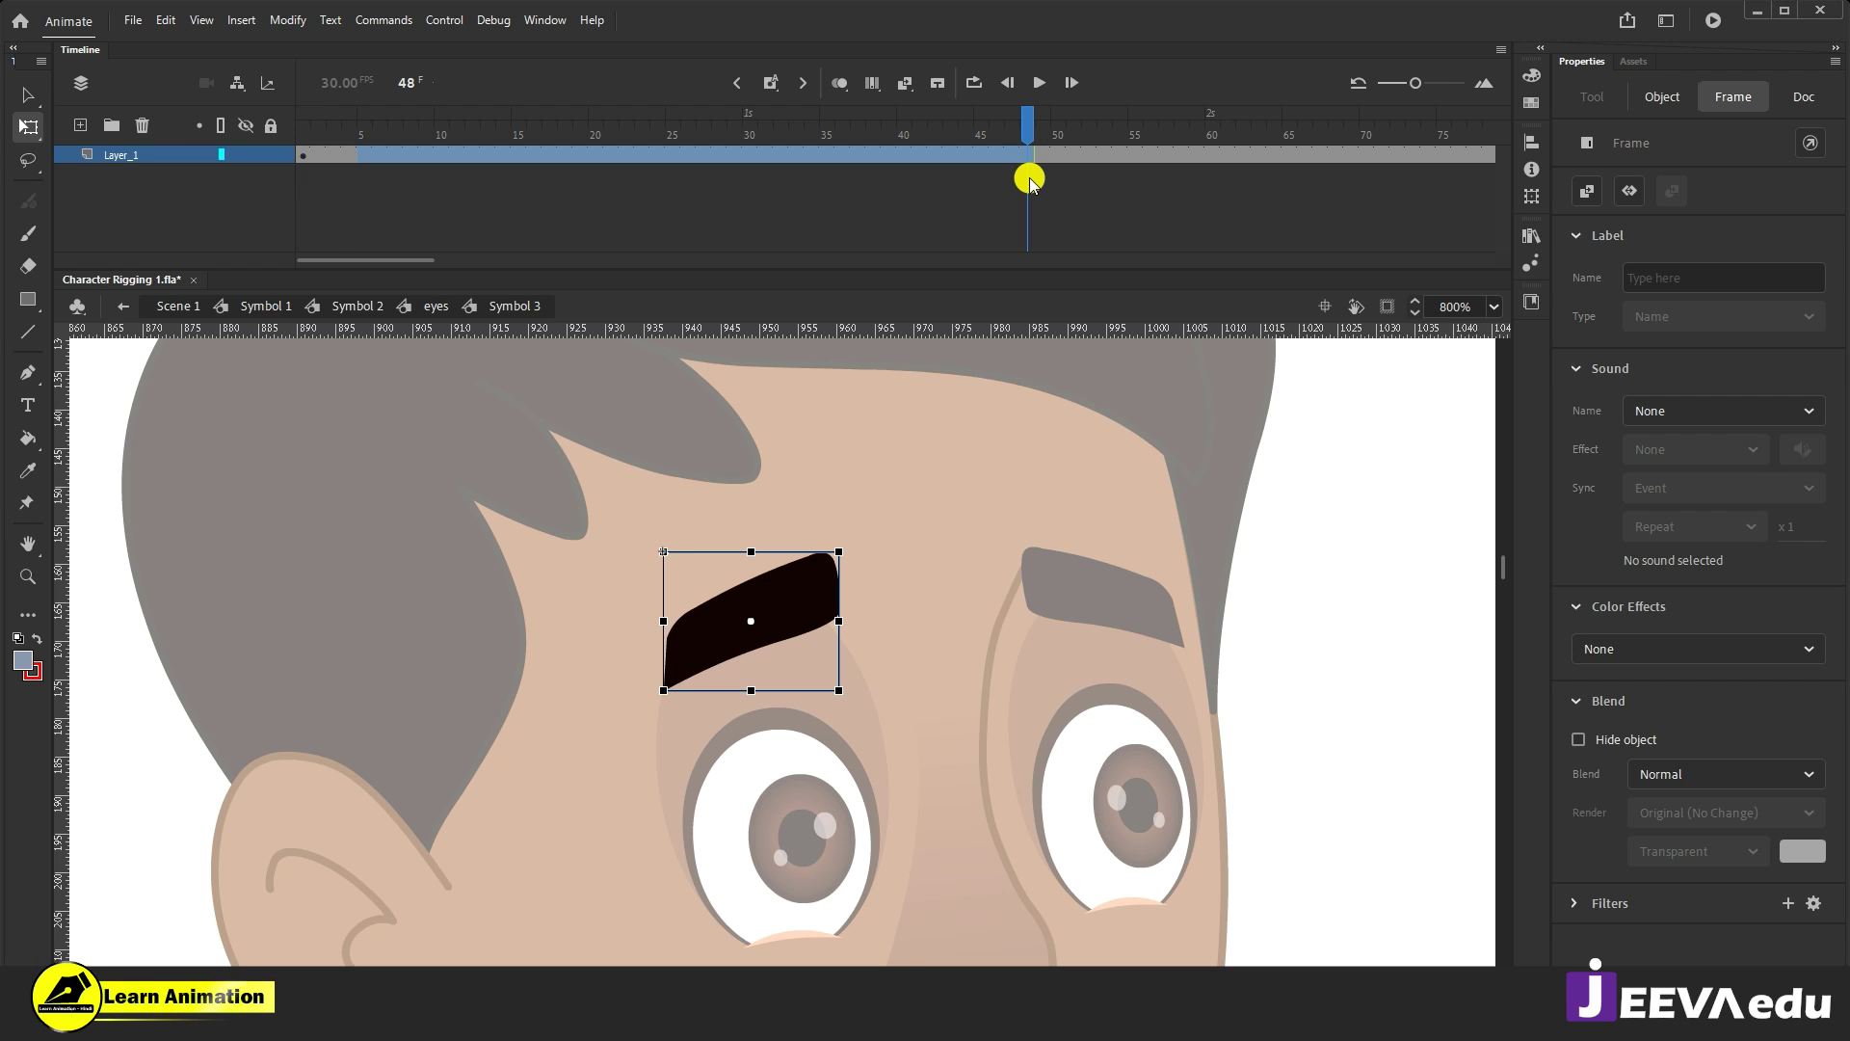
key(F6)
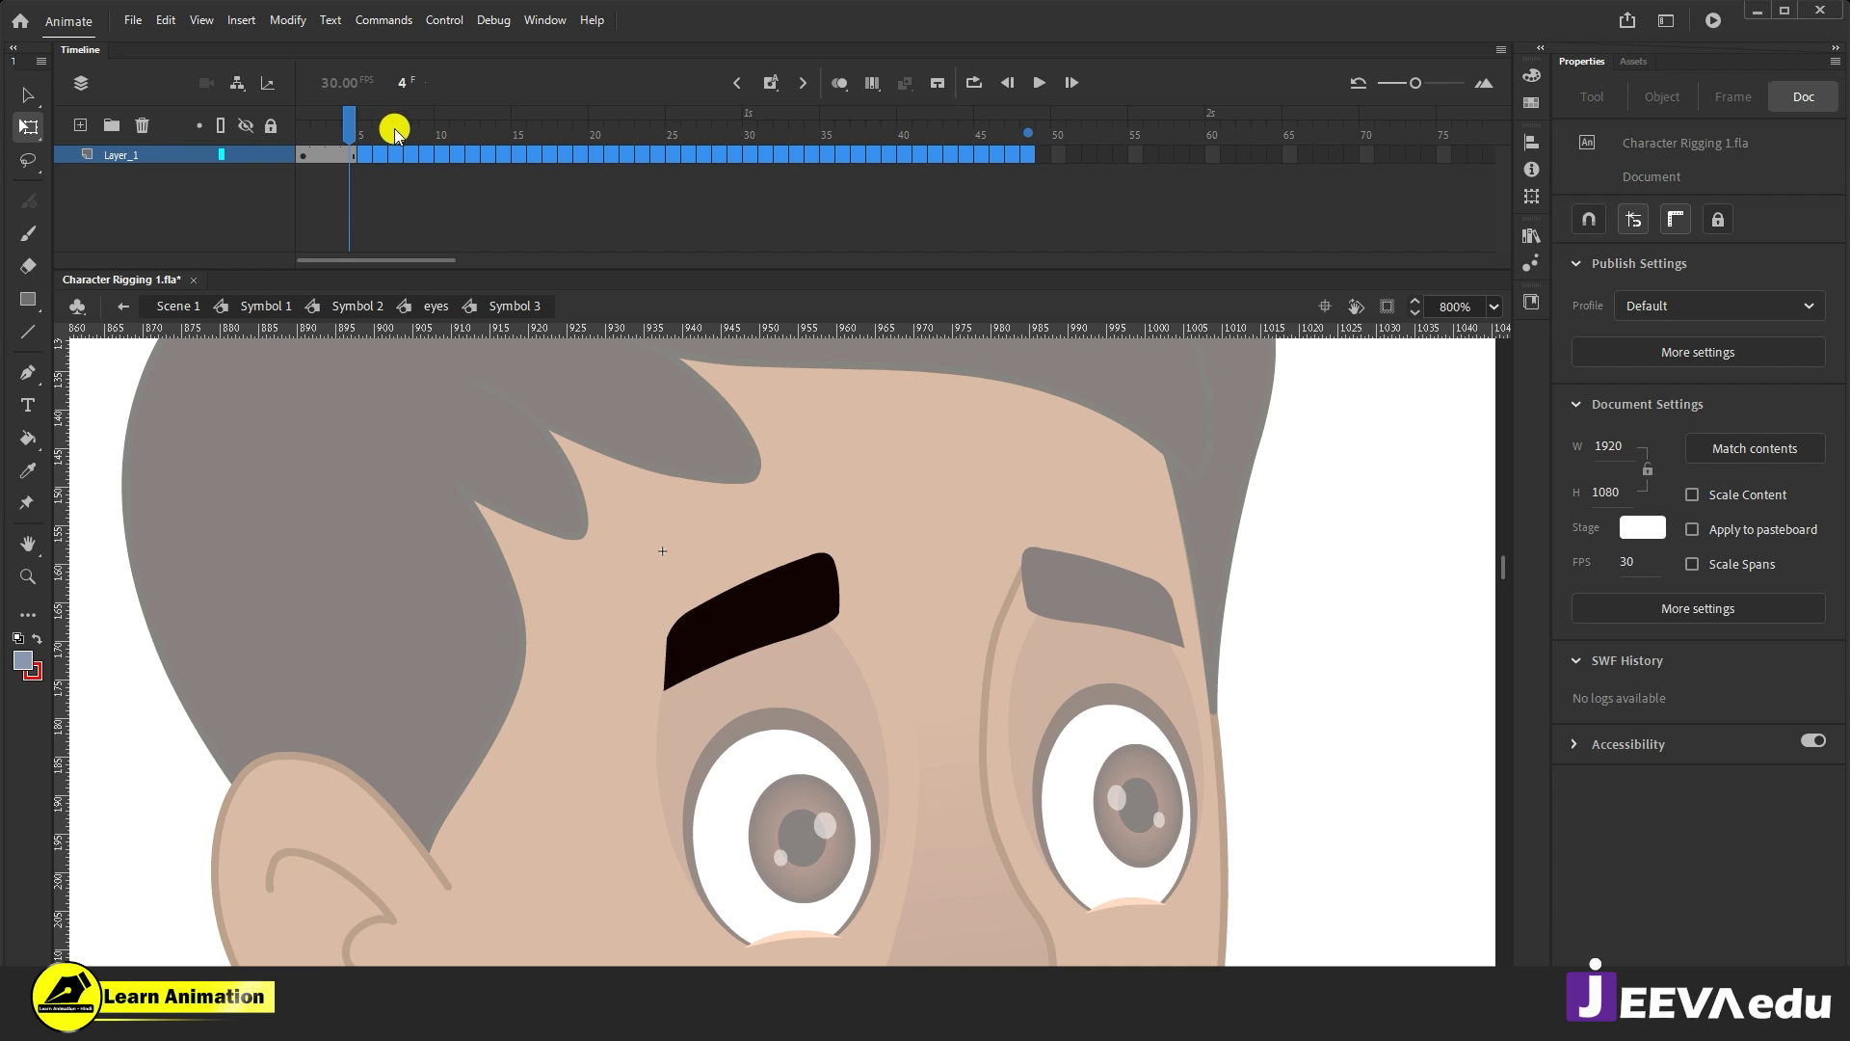
key(shift+F5)
drag(413, 155, 792, 164)
key(F5)
click(818, 164)
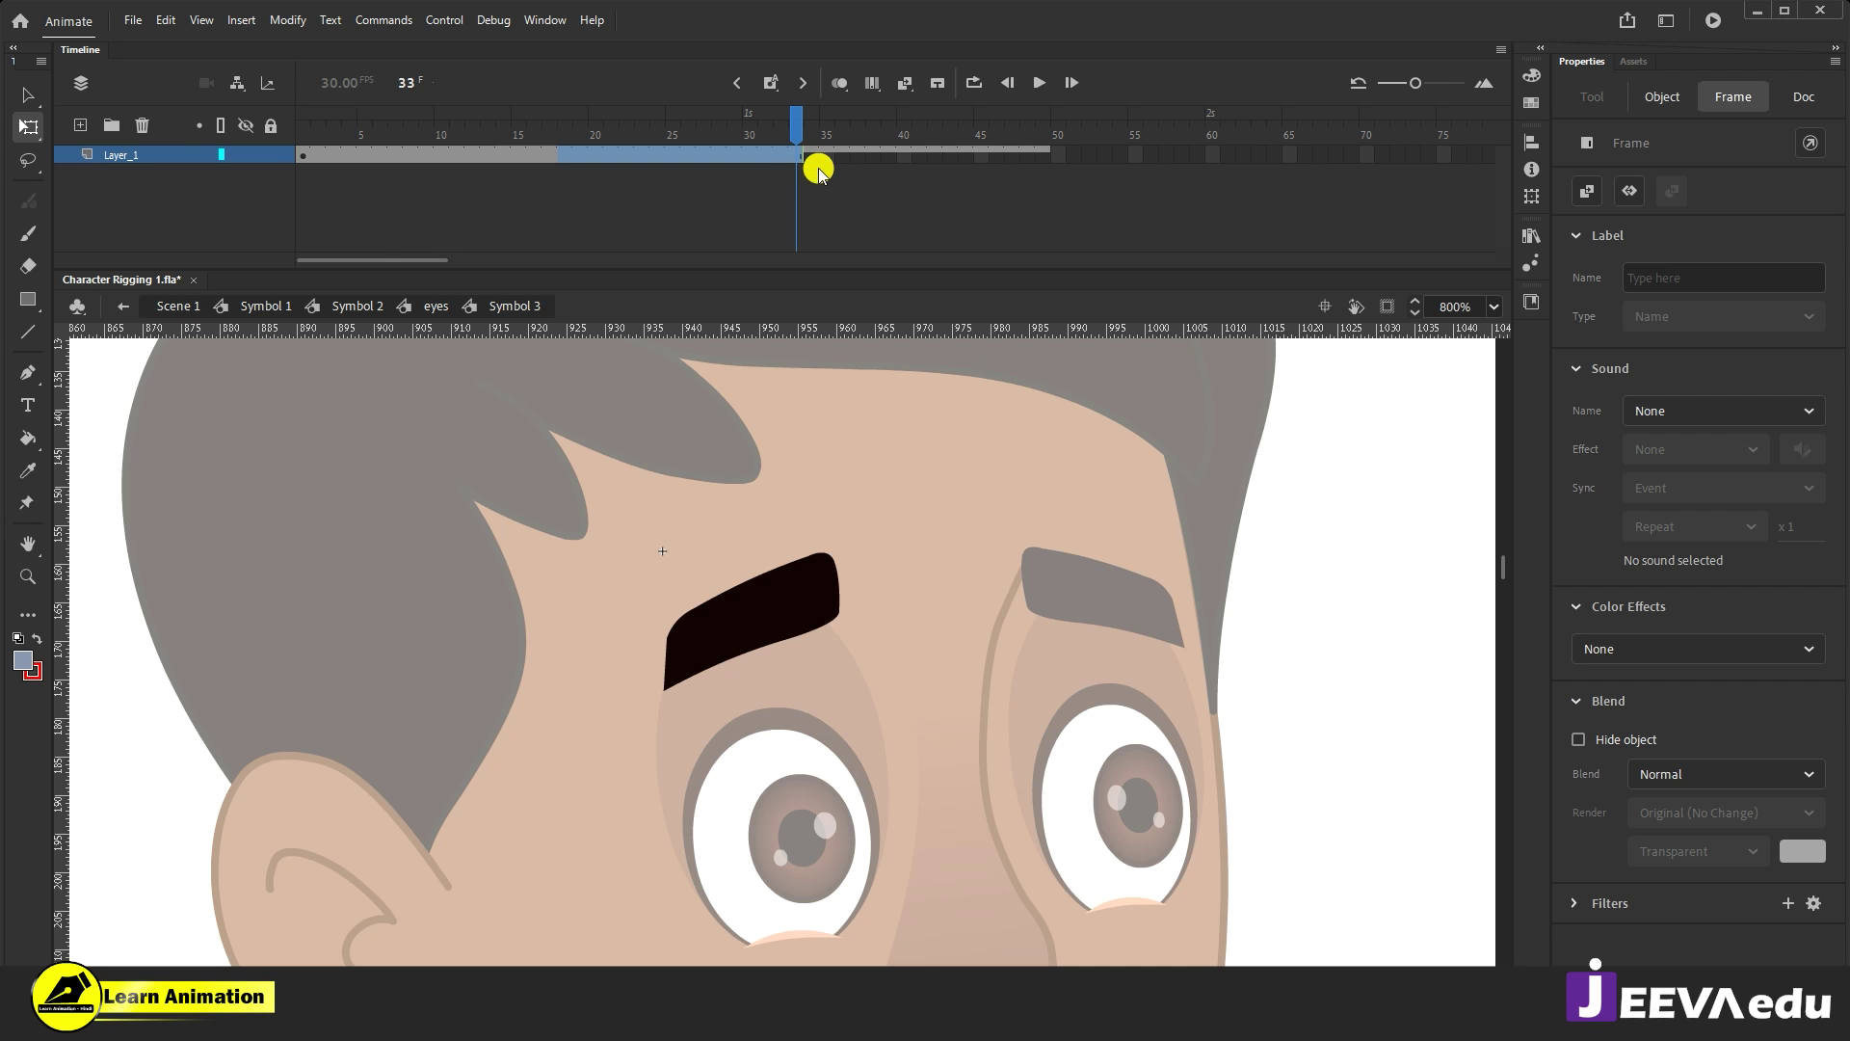
drag(805, 133, 302, 125)
Step: View the nested eyebrow instance's available frames in the Frame Picker and close it
click(795, 610)
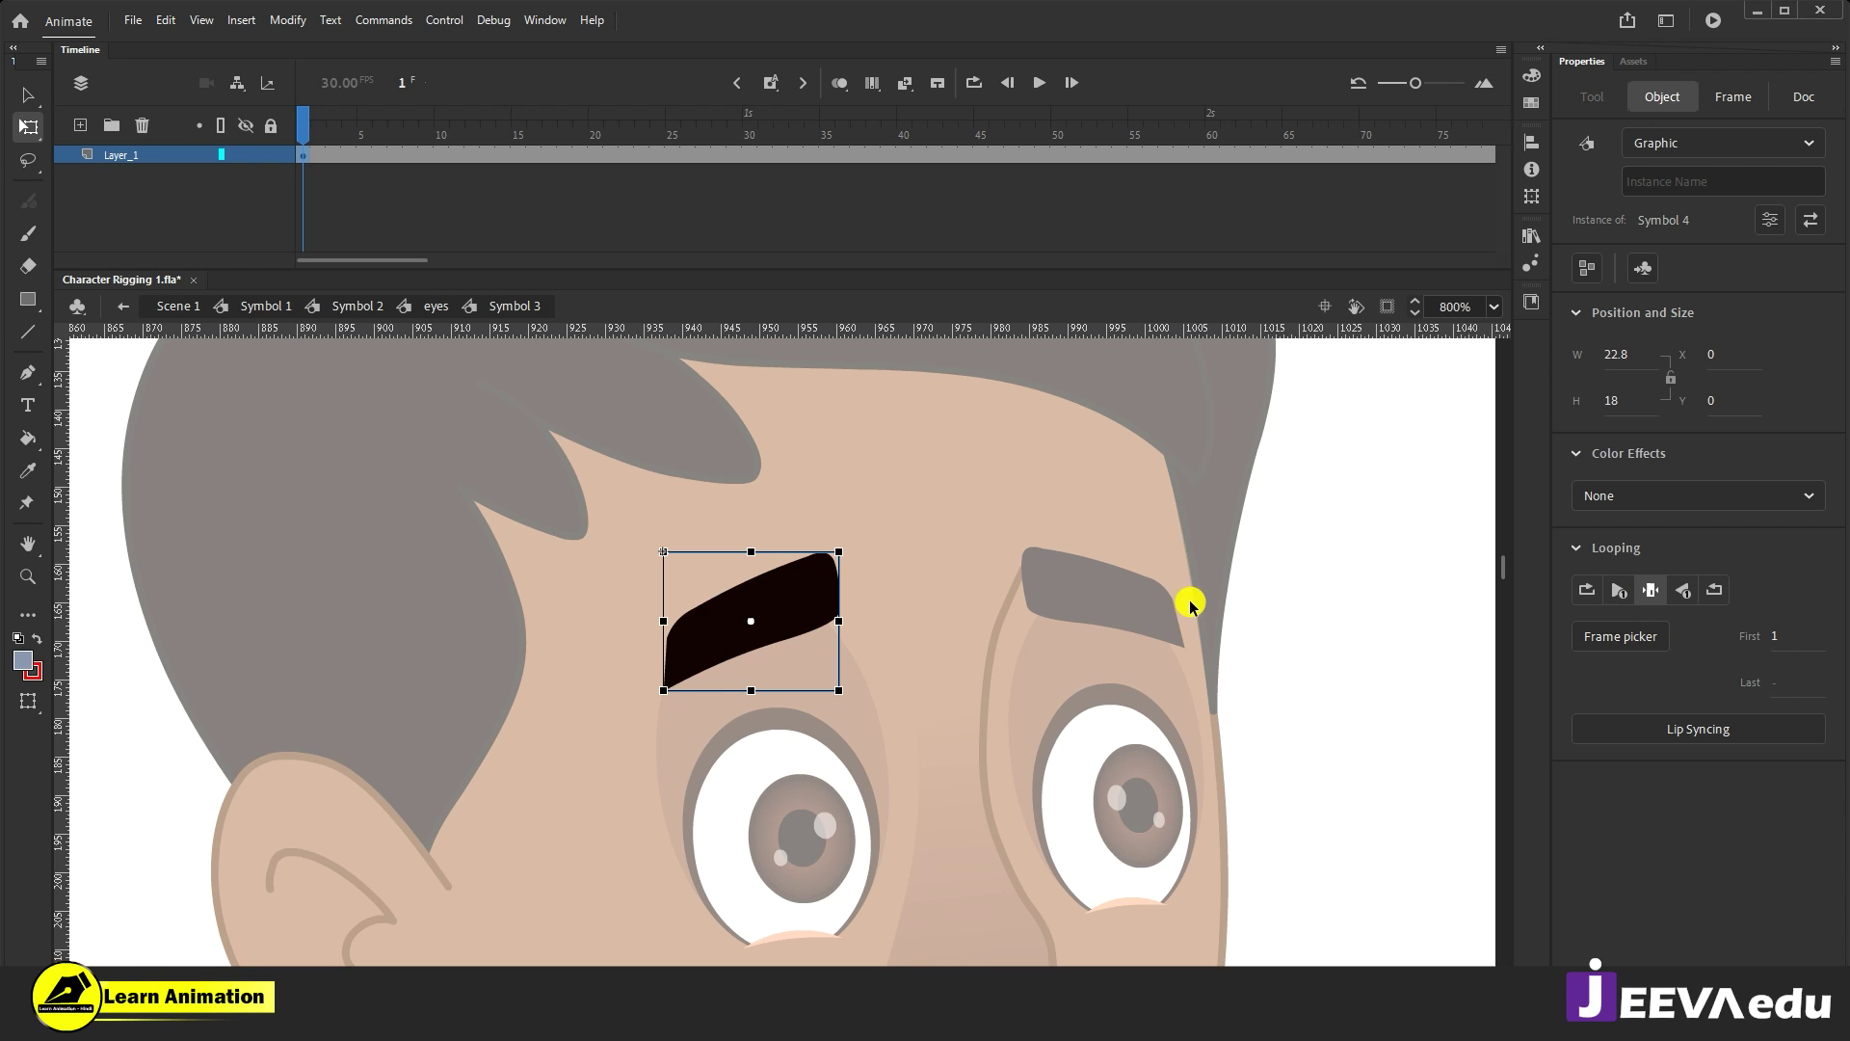
click(1630, 638)
drag(930, 356, 1242, 468)
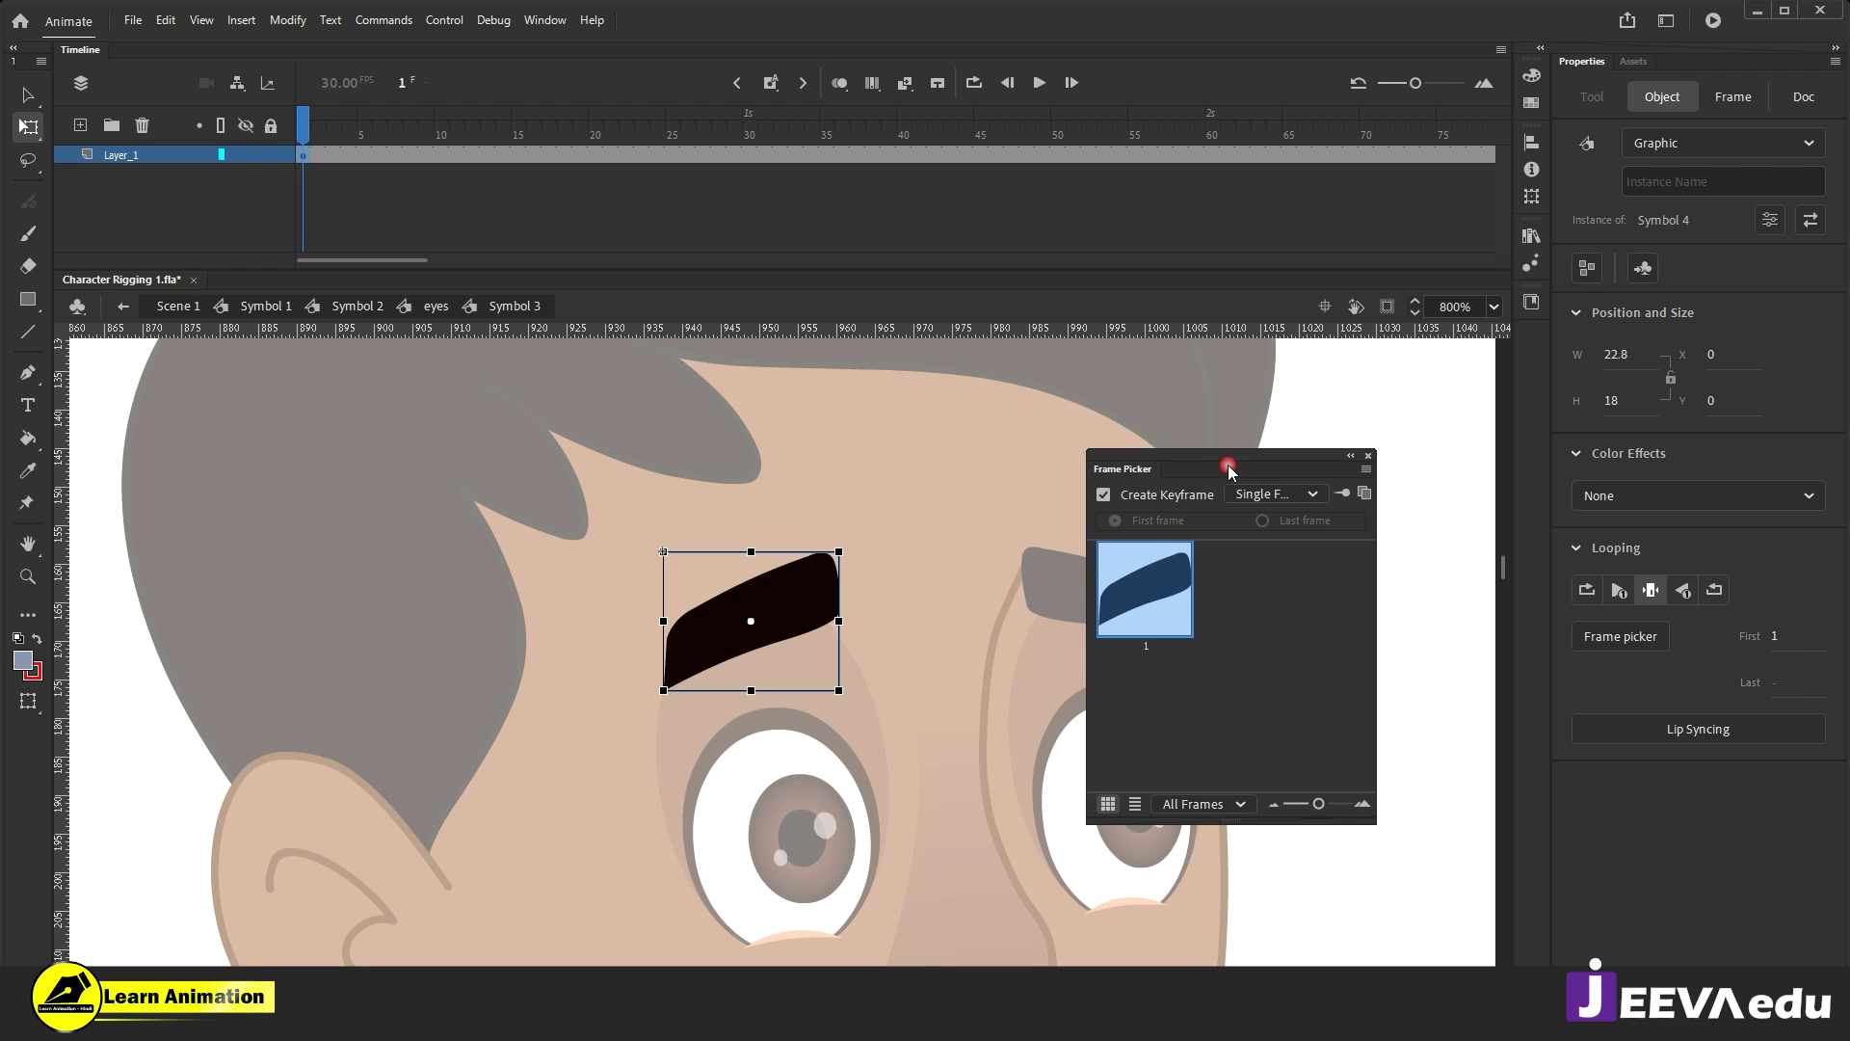
click(1370, 457)
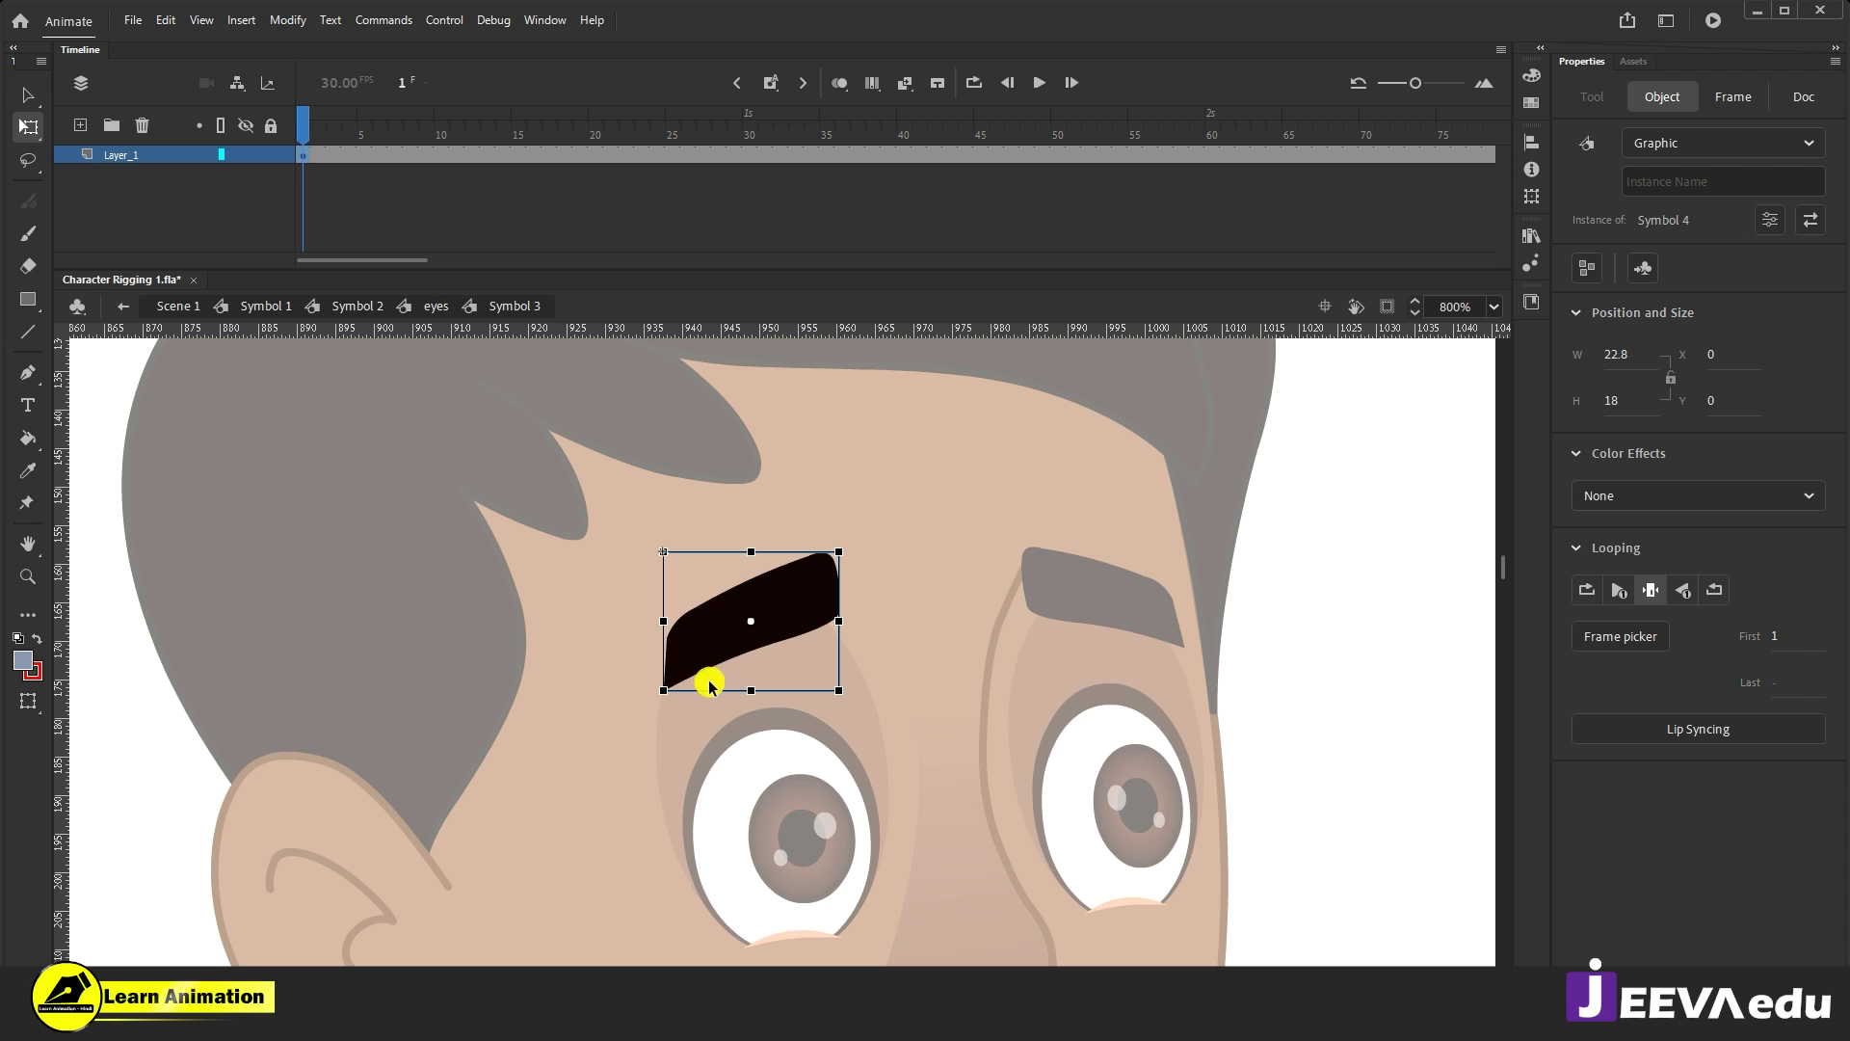
Step: Open the nested eyebrow symbol and insert a keyframe at frame 2
key(v)
click(305, 154)
key(Escape)
click(796, 597)
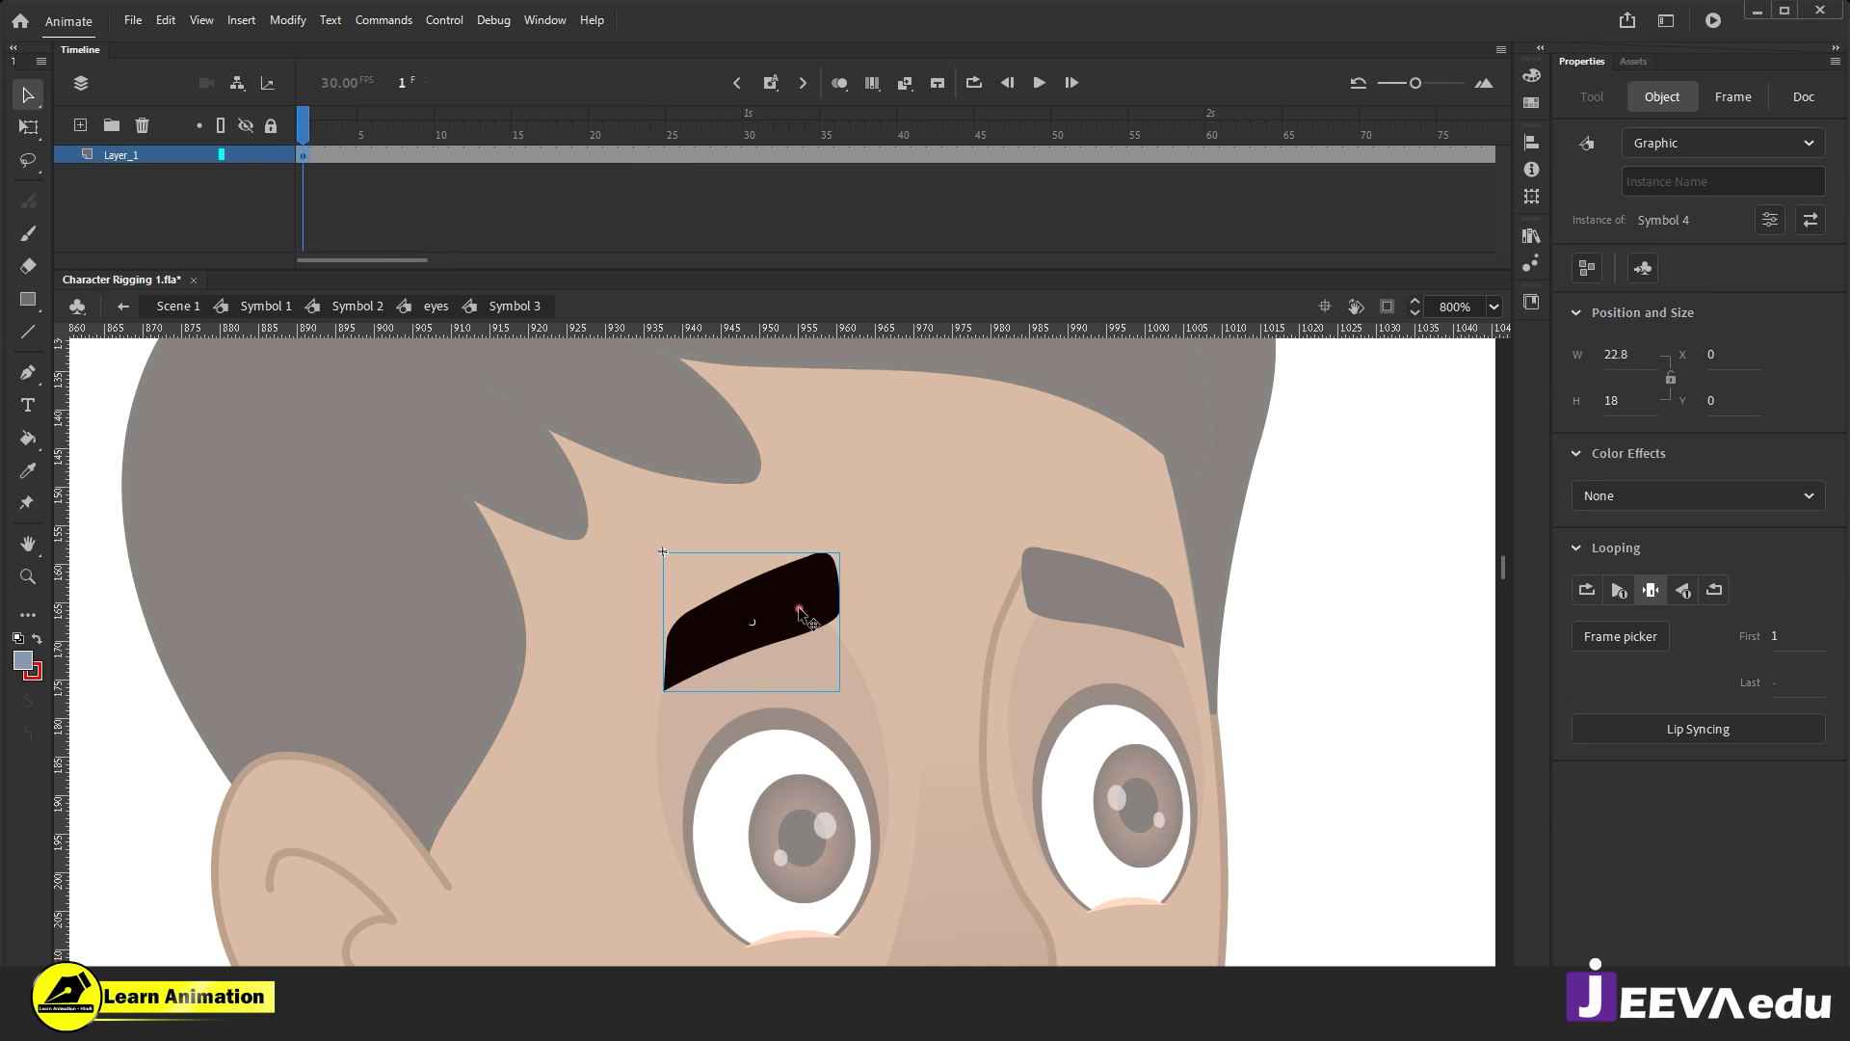
double_click(796, 597)
click(308, 154)
click(320, 154)
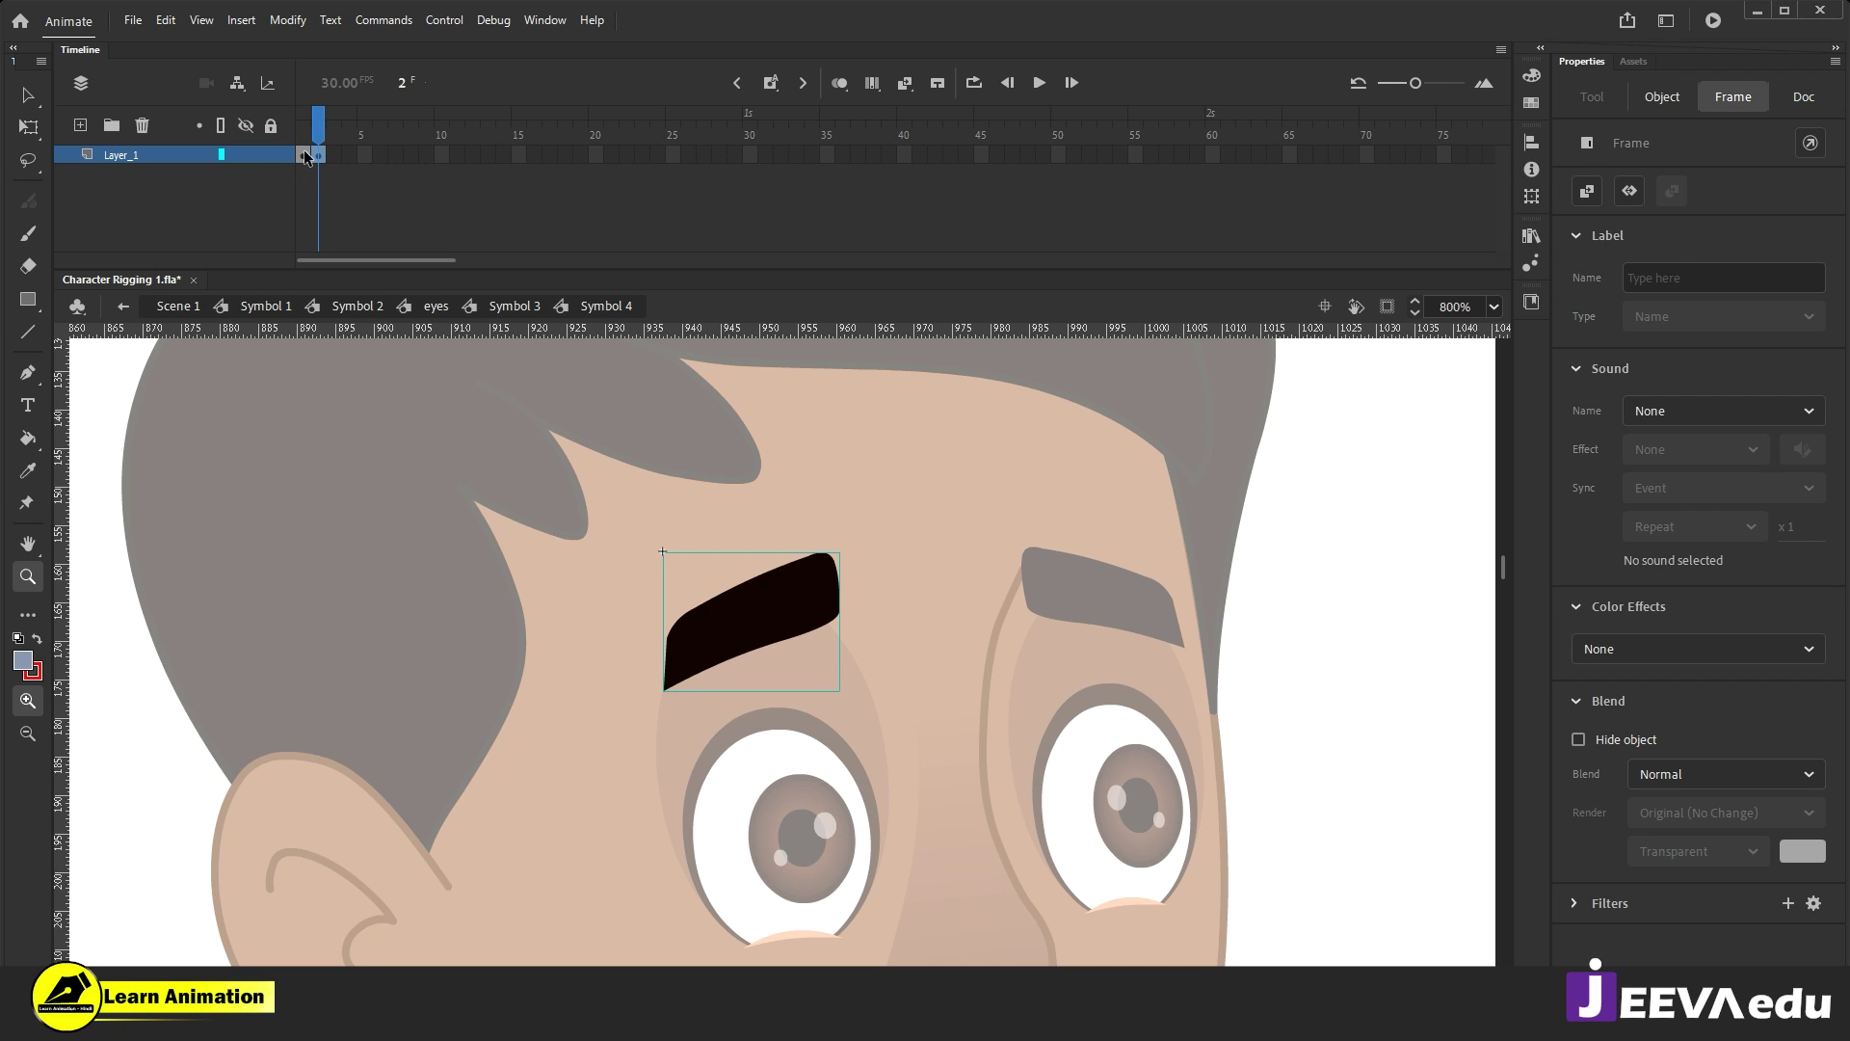
key(F6)
Step: Draw a wavy eyebrow shape about 48.8 by 15.4 px over the near eye in the eyebrow's colour, without an outline
drag(840, 793, 824, 729)
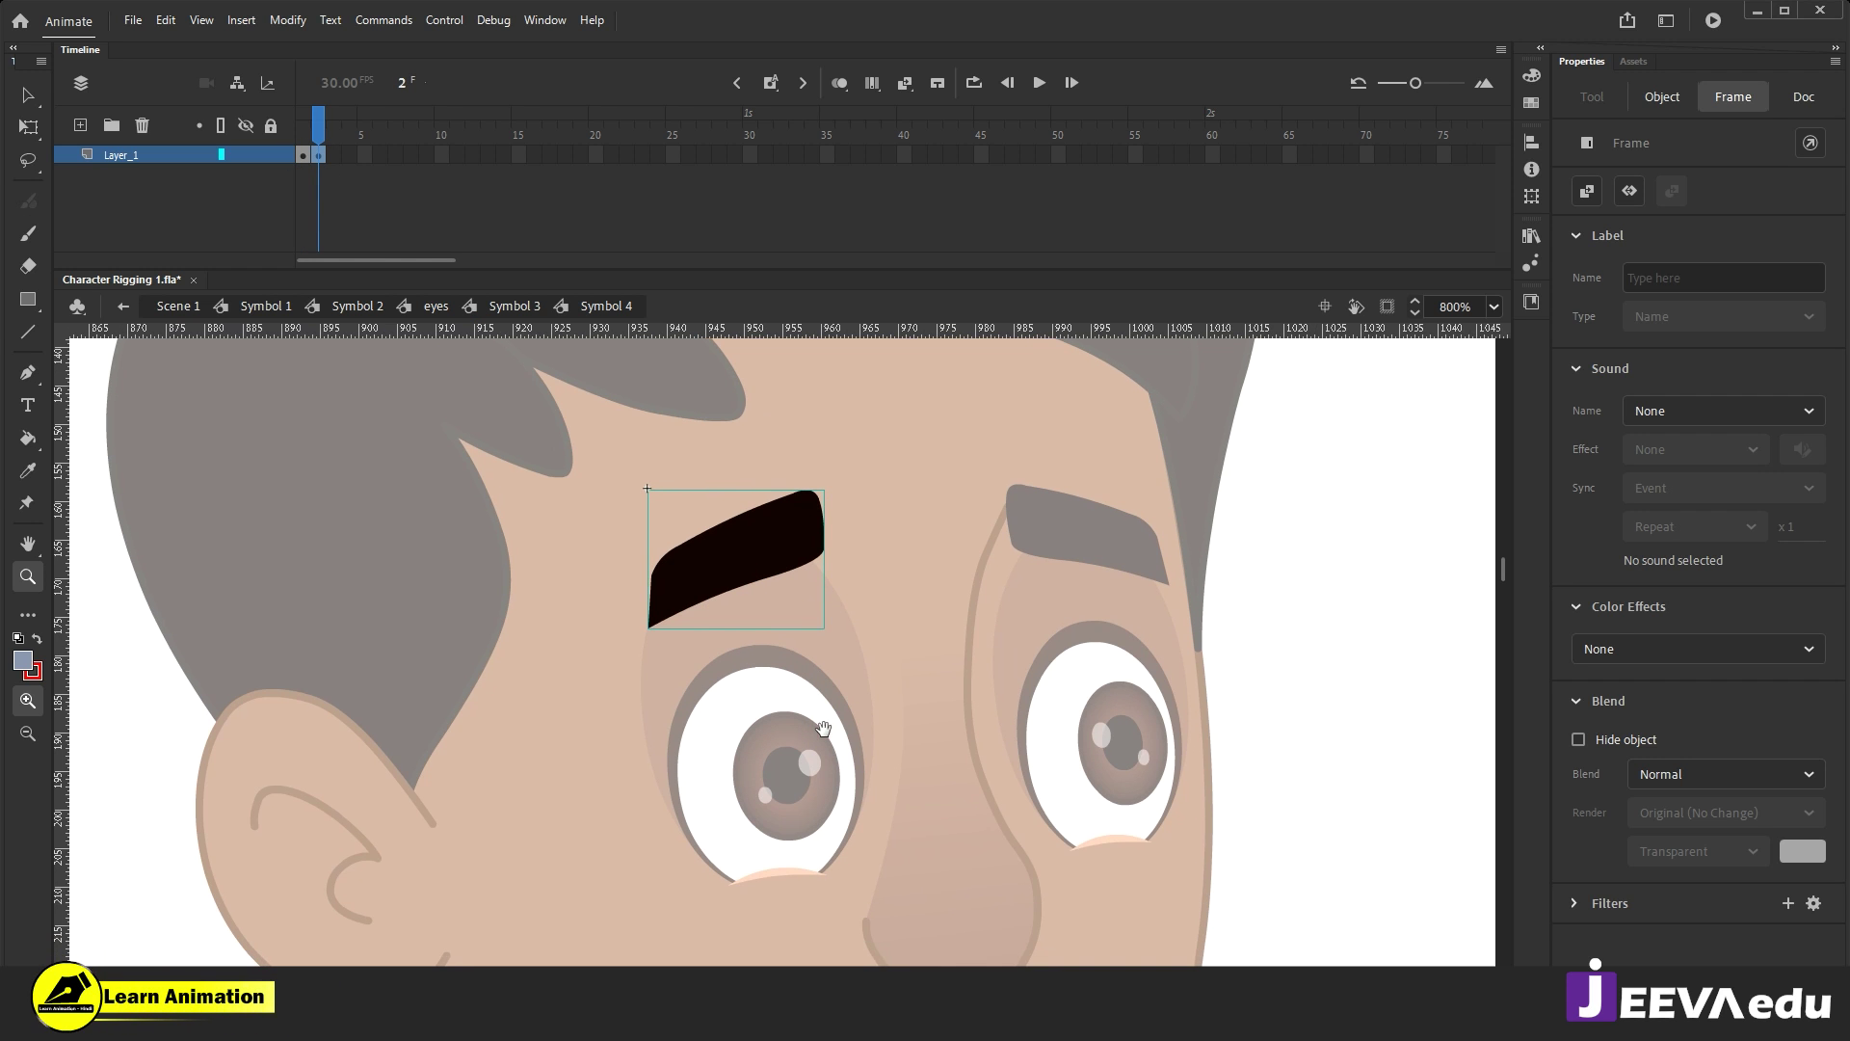
key(b)
drag(717, 729, 975, 735)
mouse_move(748, 787)
mouse_down()
mouse_move(627, 821)
mouse_move(648, 747)
mouse_move(978, 737)
mouse_up()
click(768, 528)
click(896, 770)
key(v)
click(904, 760)
key(Delete)
click(831, 792)
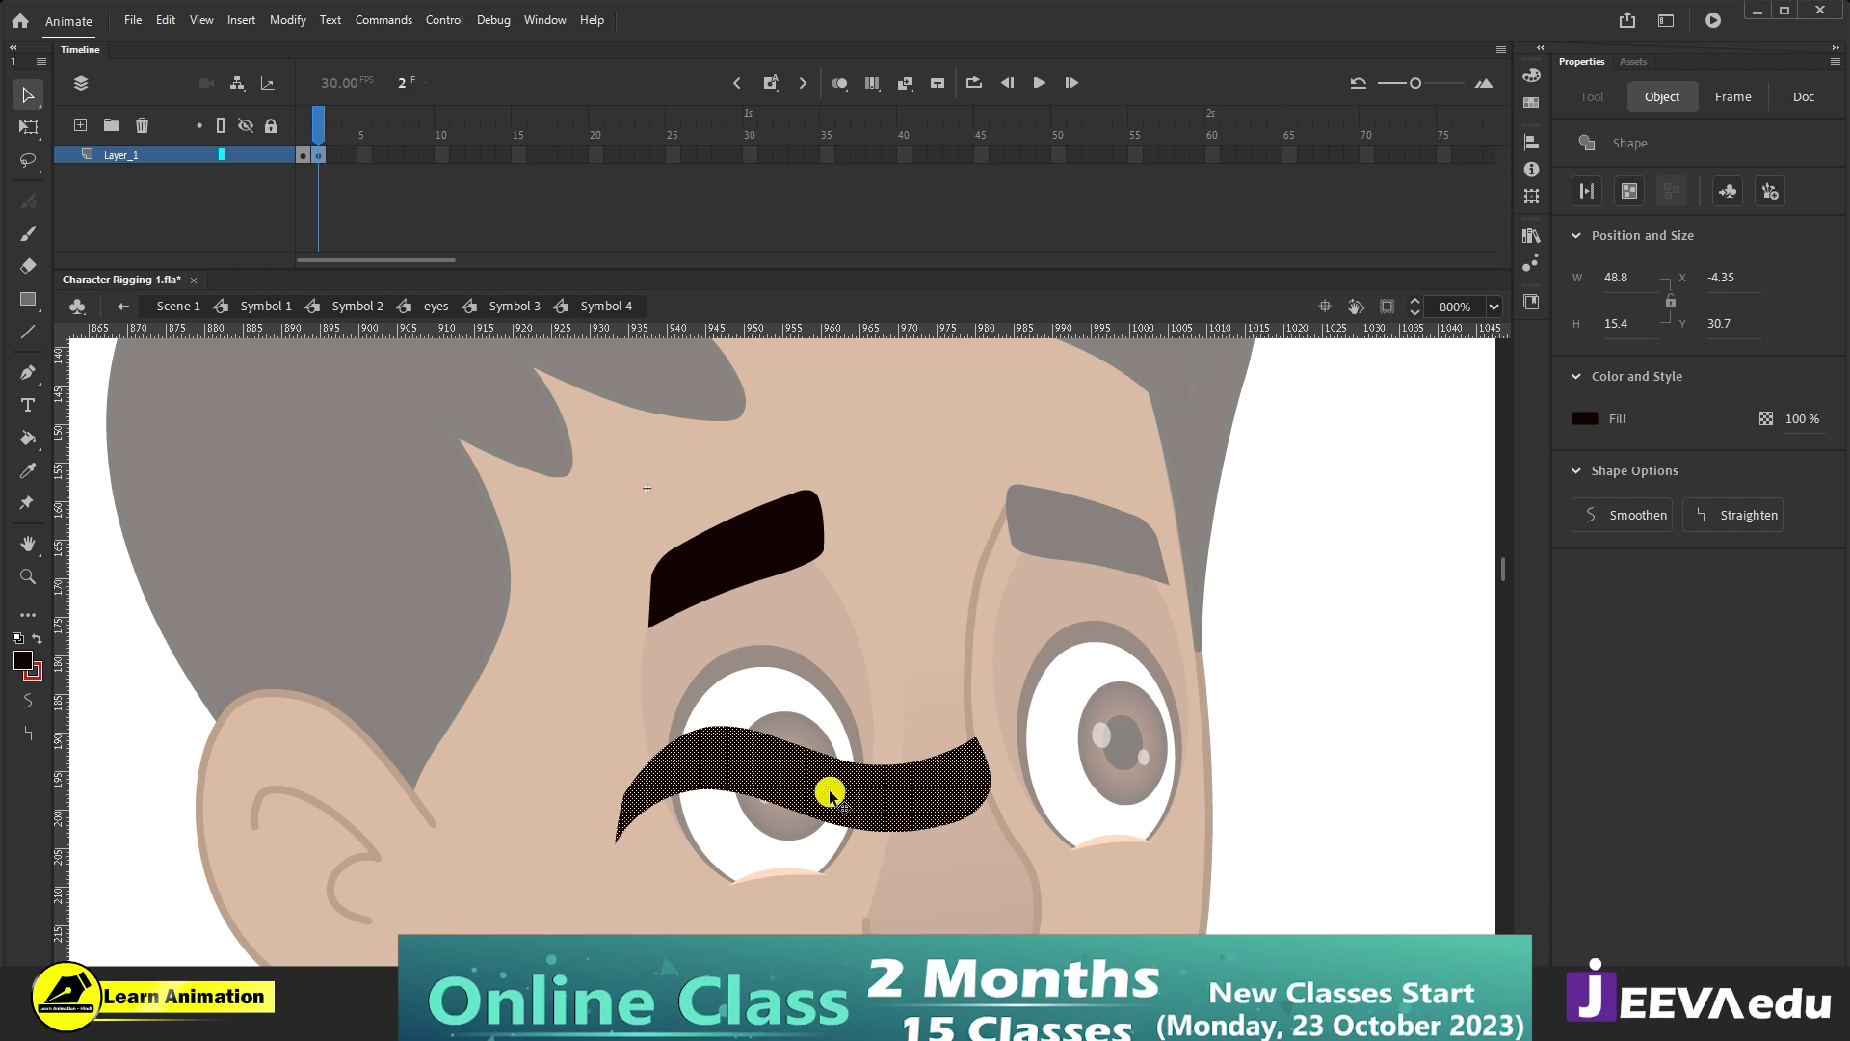
Step: Group the wavy shape, then scale, rotate and move it with Free Transform to fit over the original near eyebrow
key(ctrl+g)
drag(846, 781, 818, 724)
key(q)
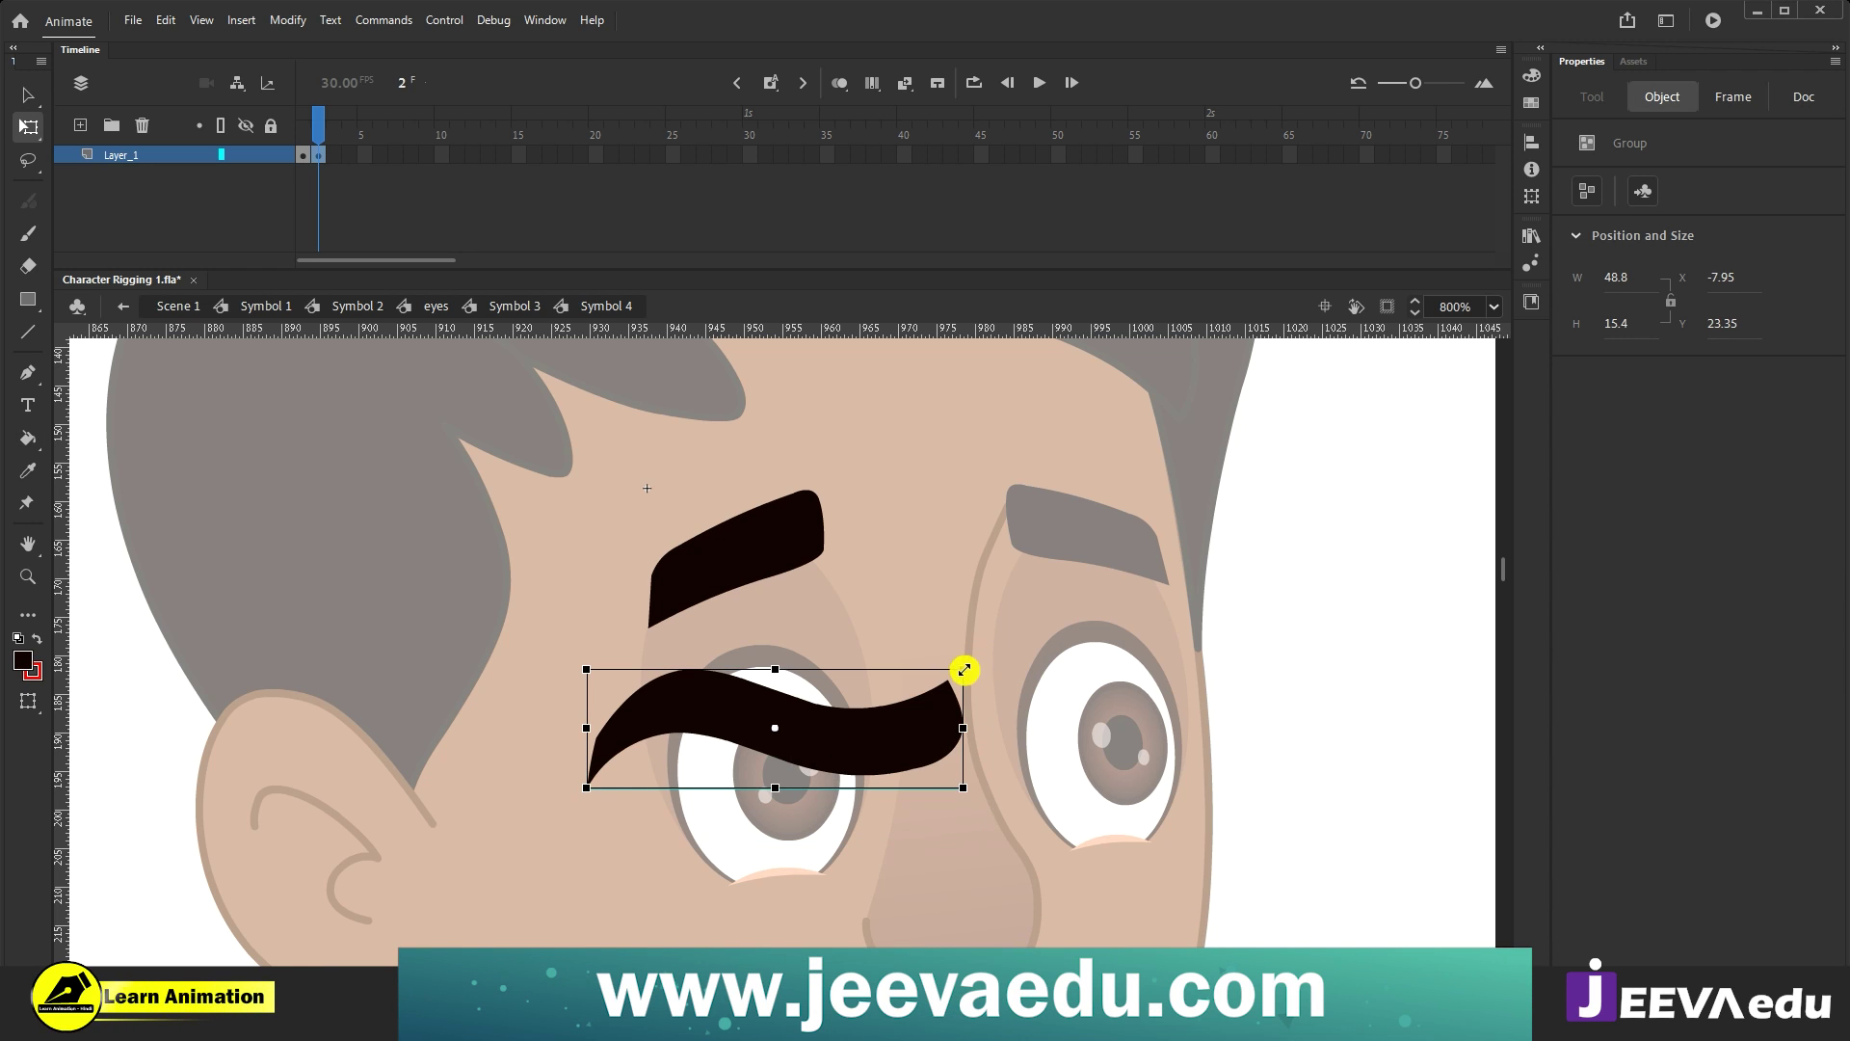
drag(964, 669, 902, 687)
drag(830, 735, 831, 583)
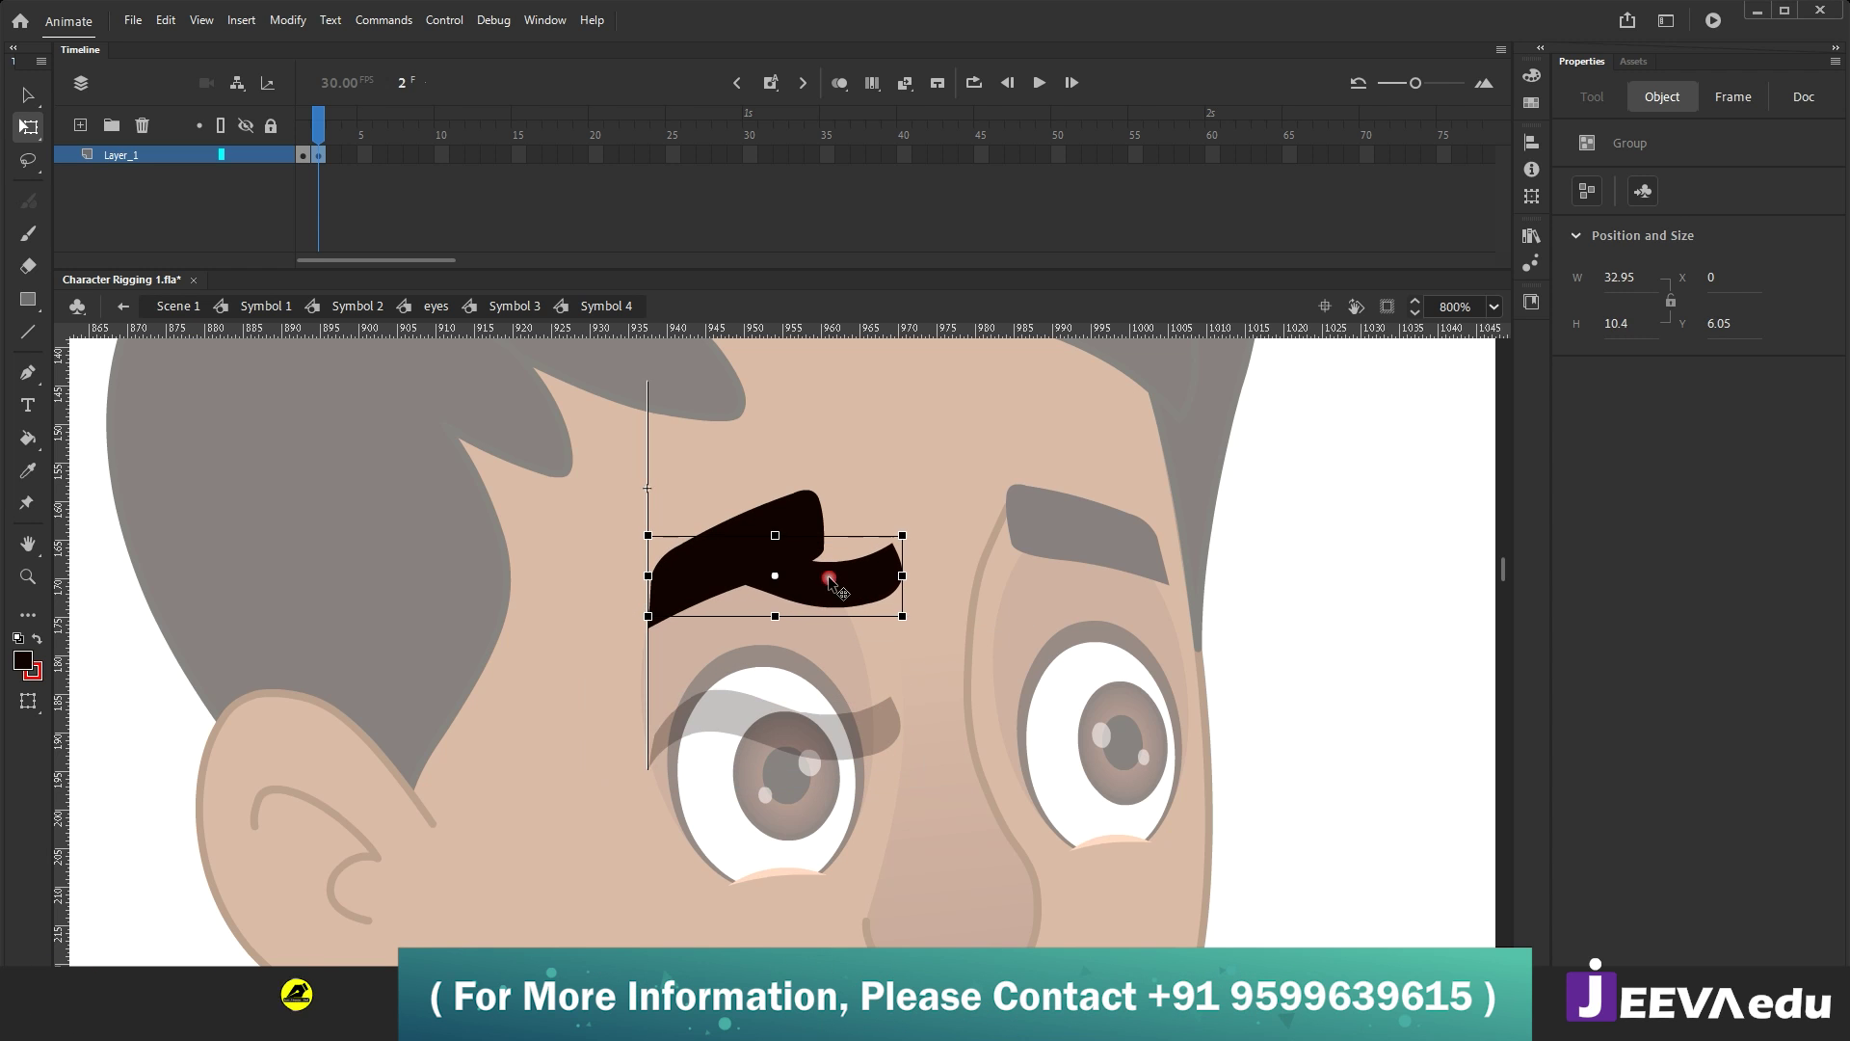
mouse_move(900, 531)
mouse_down()
mouse_move(869, 529)
mouse_move(893, 515)
mouse_up()
drag(714, 607, 632, 640)
drag(755, 541, 796, 536)
key(v)
Step: Reshape the curves and the ends of the wavy eyebrow inside its group to follow the original eyebrow's outline
scroll(765, 540, up, 1)
double_click(790, 628)
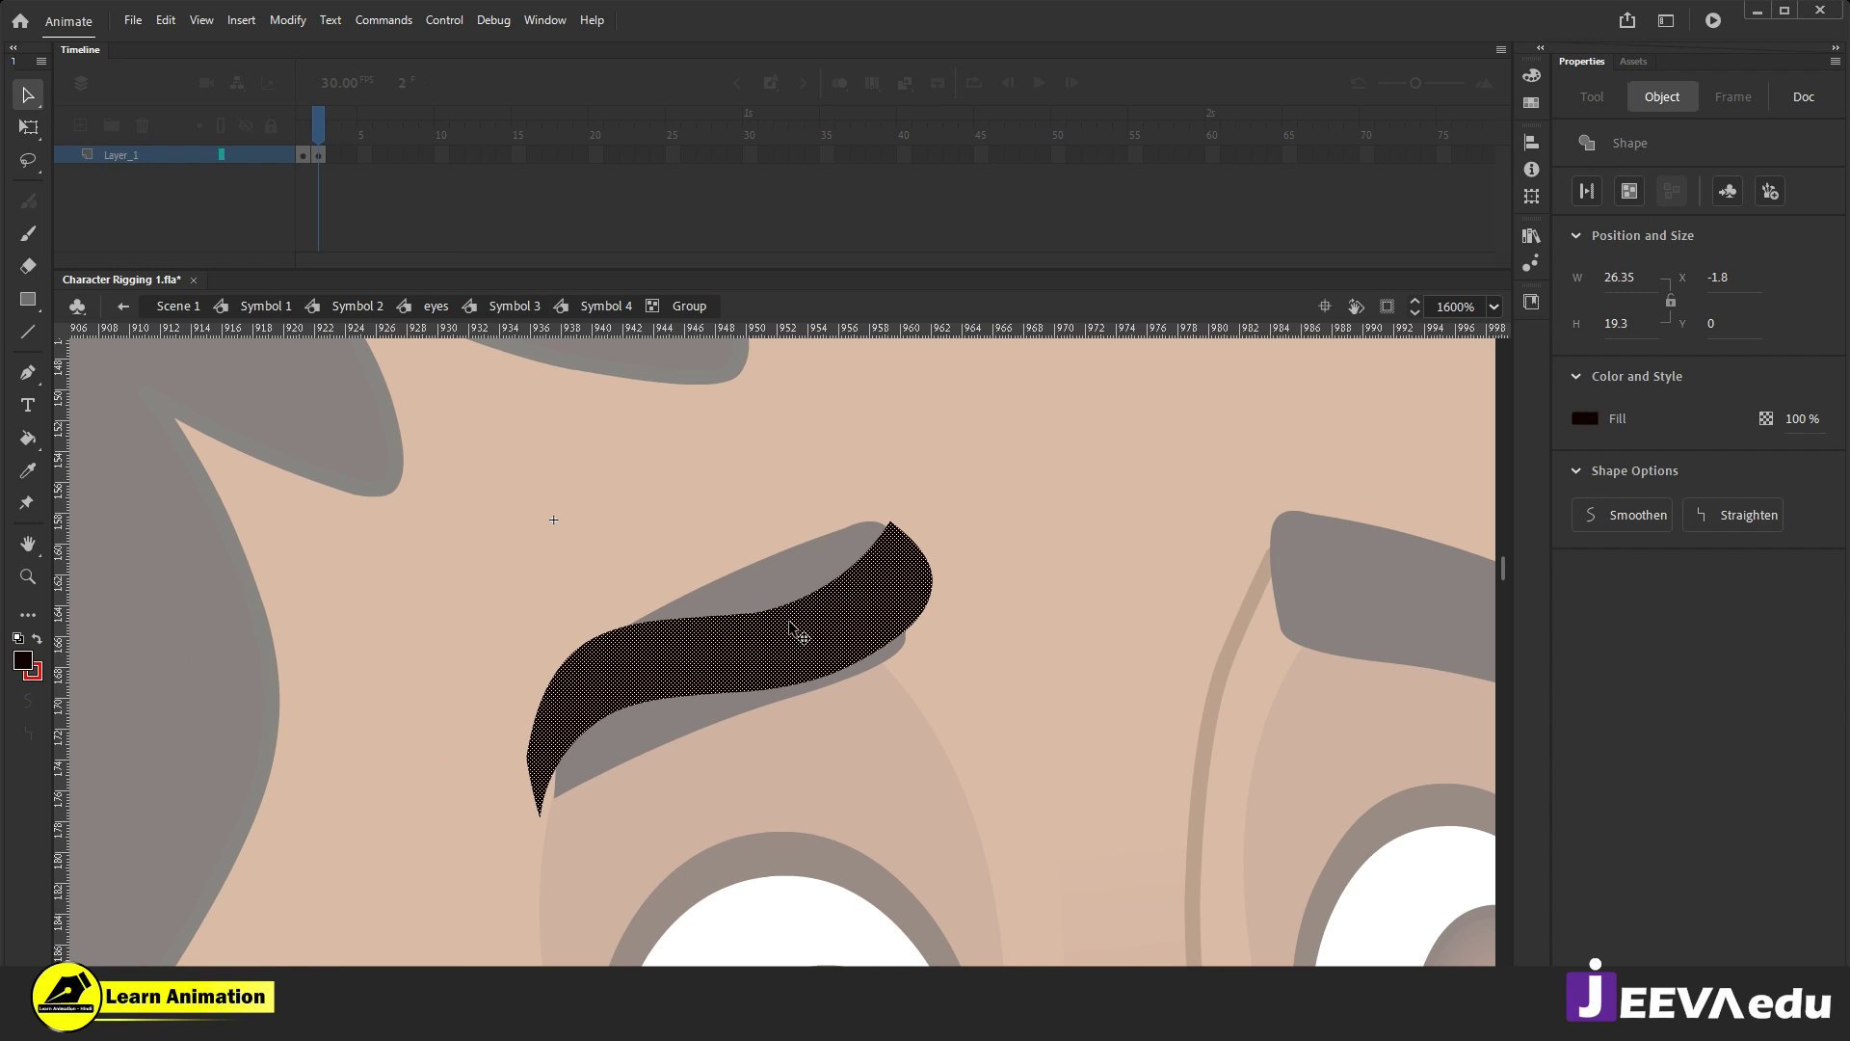
click(760, 566)
drag(772, 607, 688, 607)
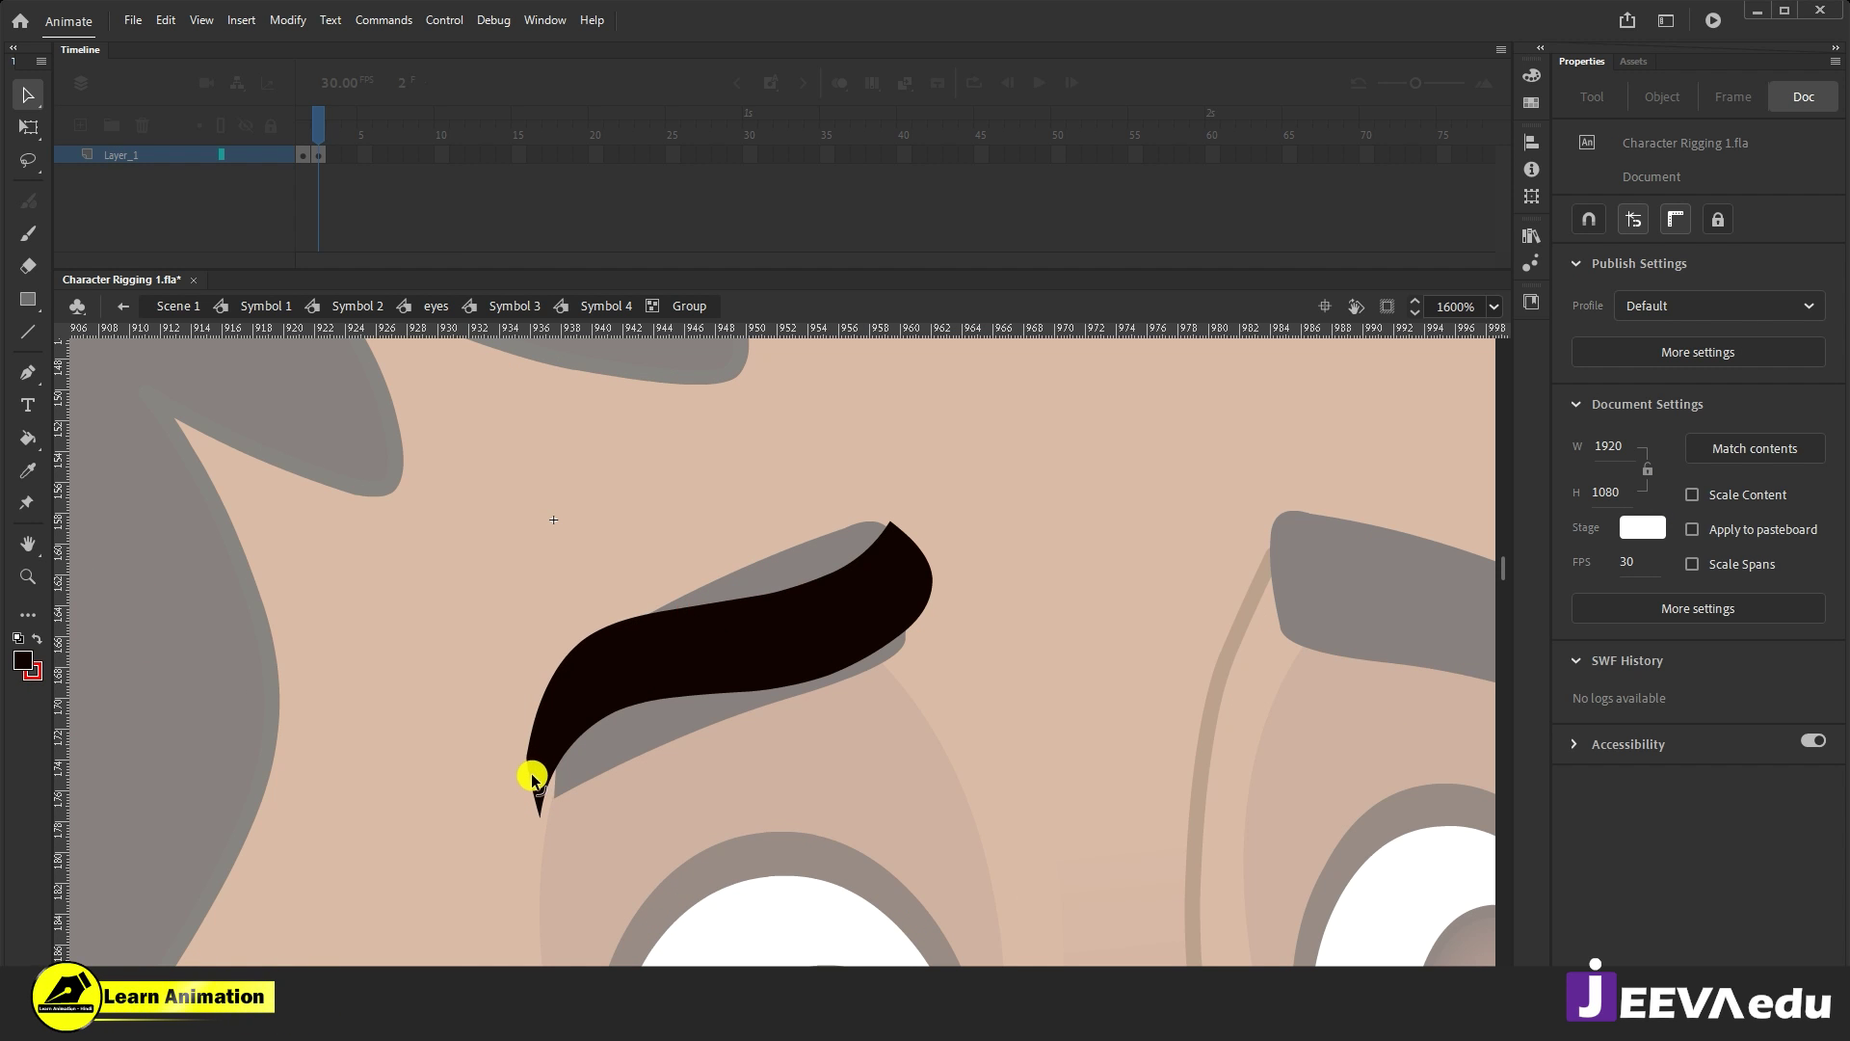
drag(527, 776, 527, 721)
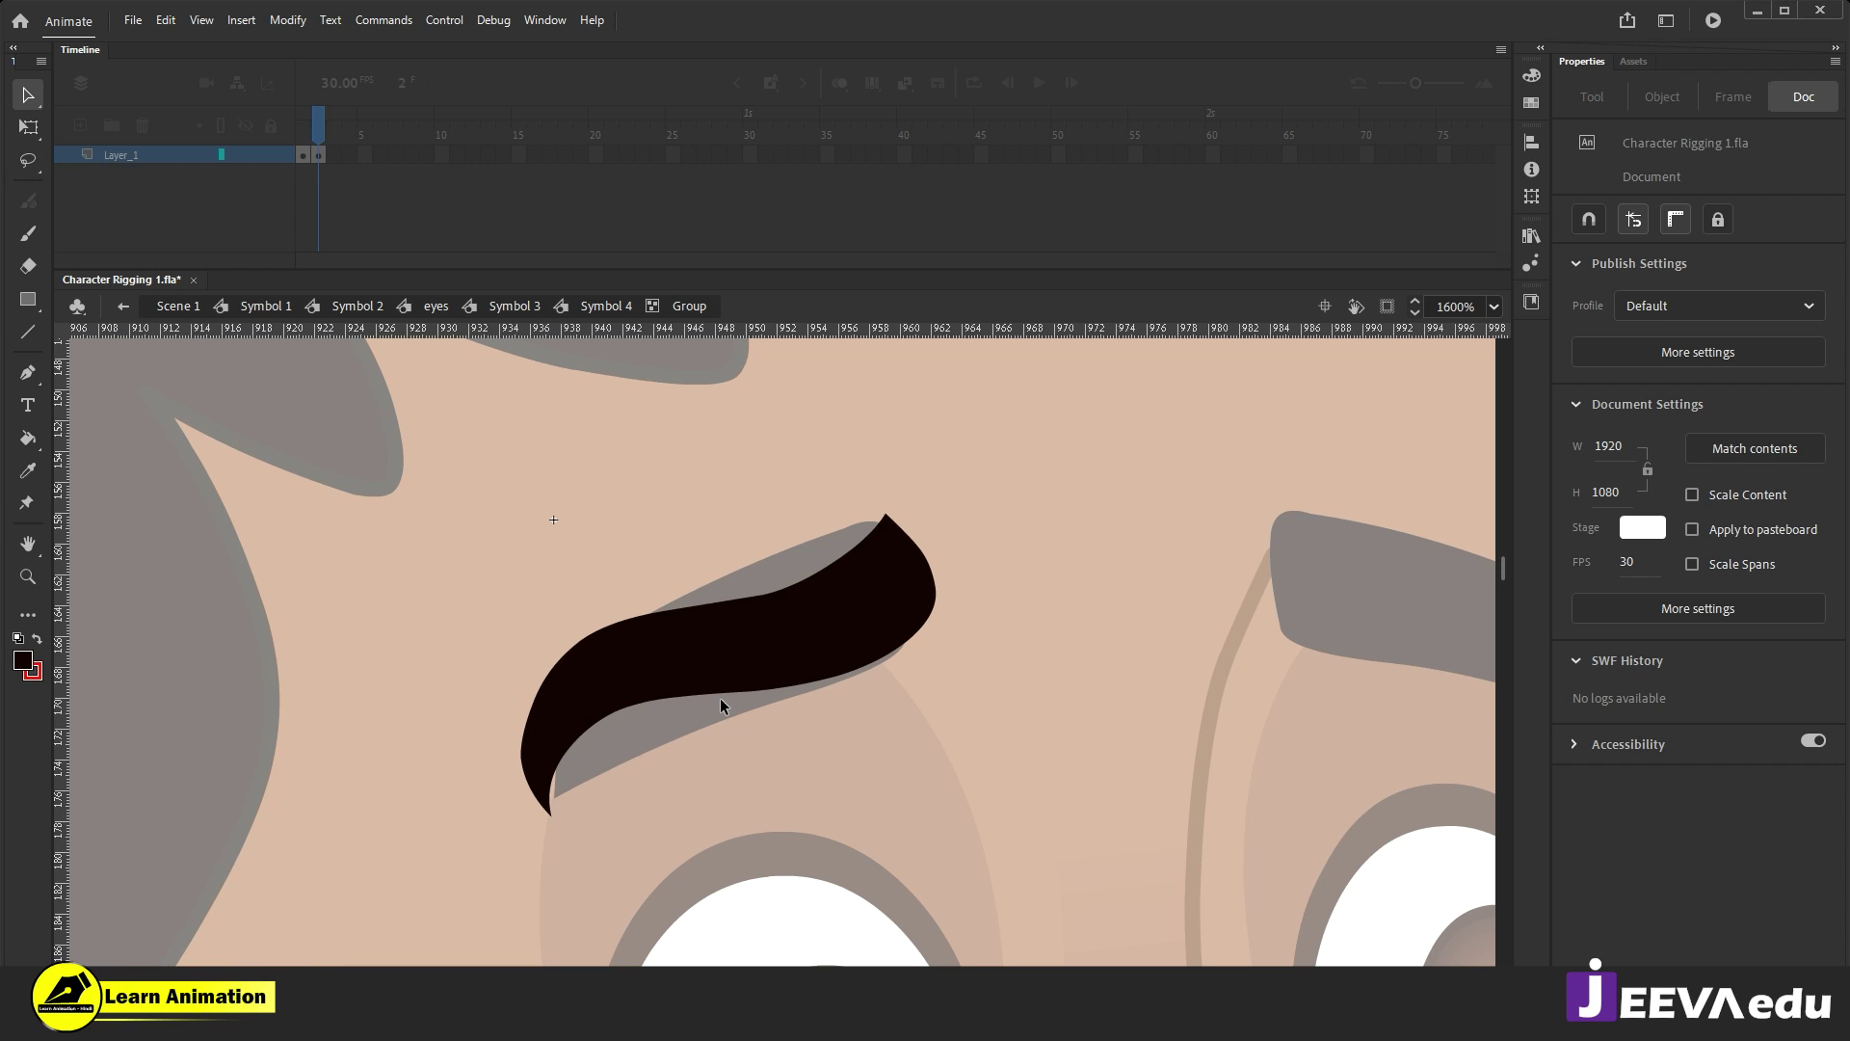
click(637, 710)
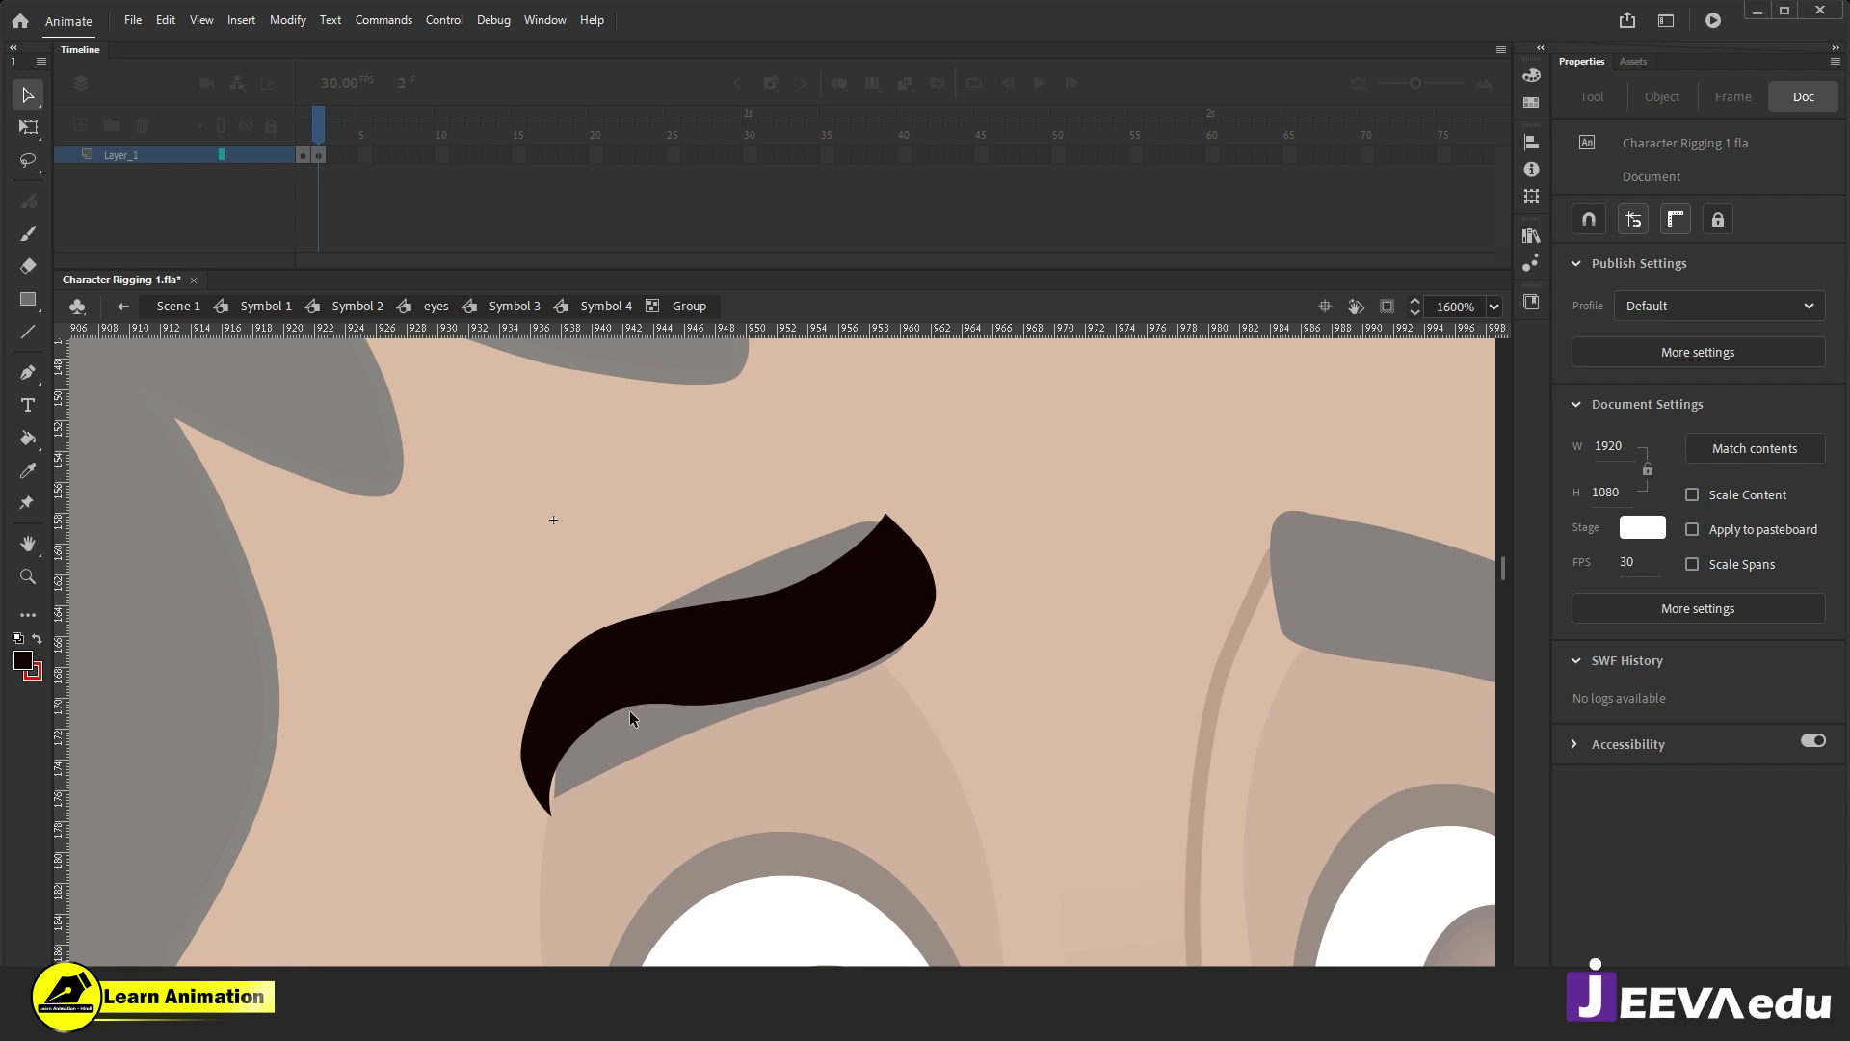
key(ctrl+minus)
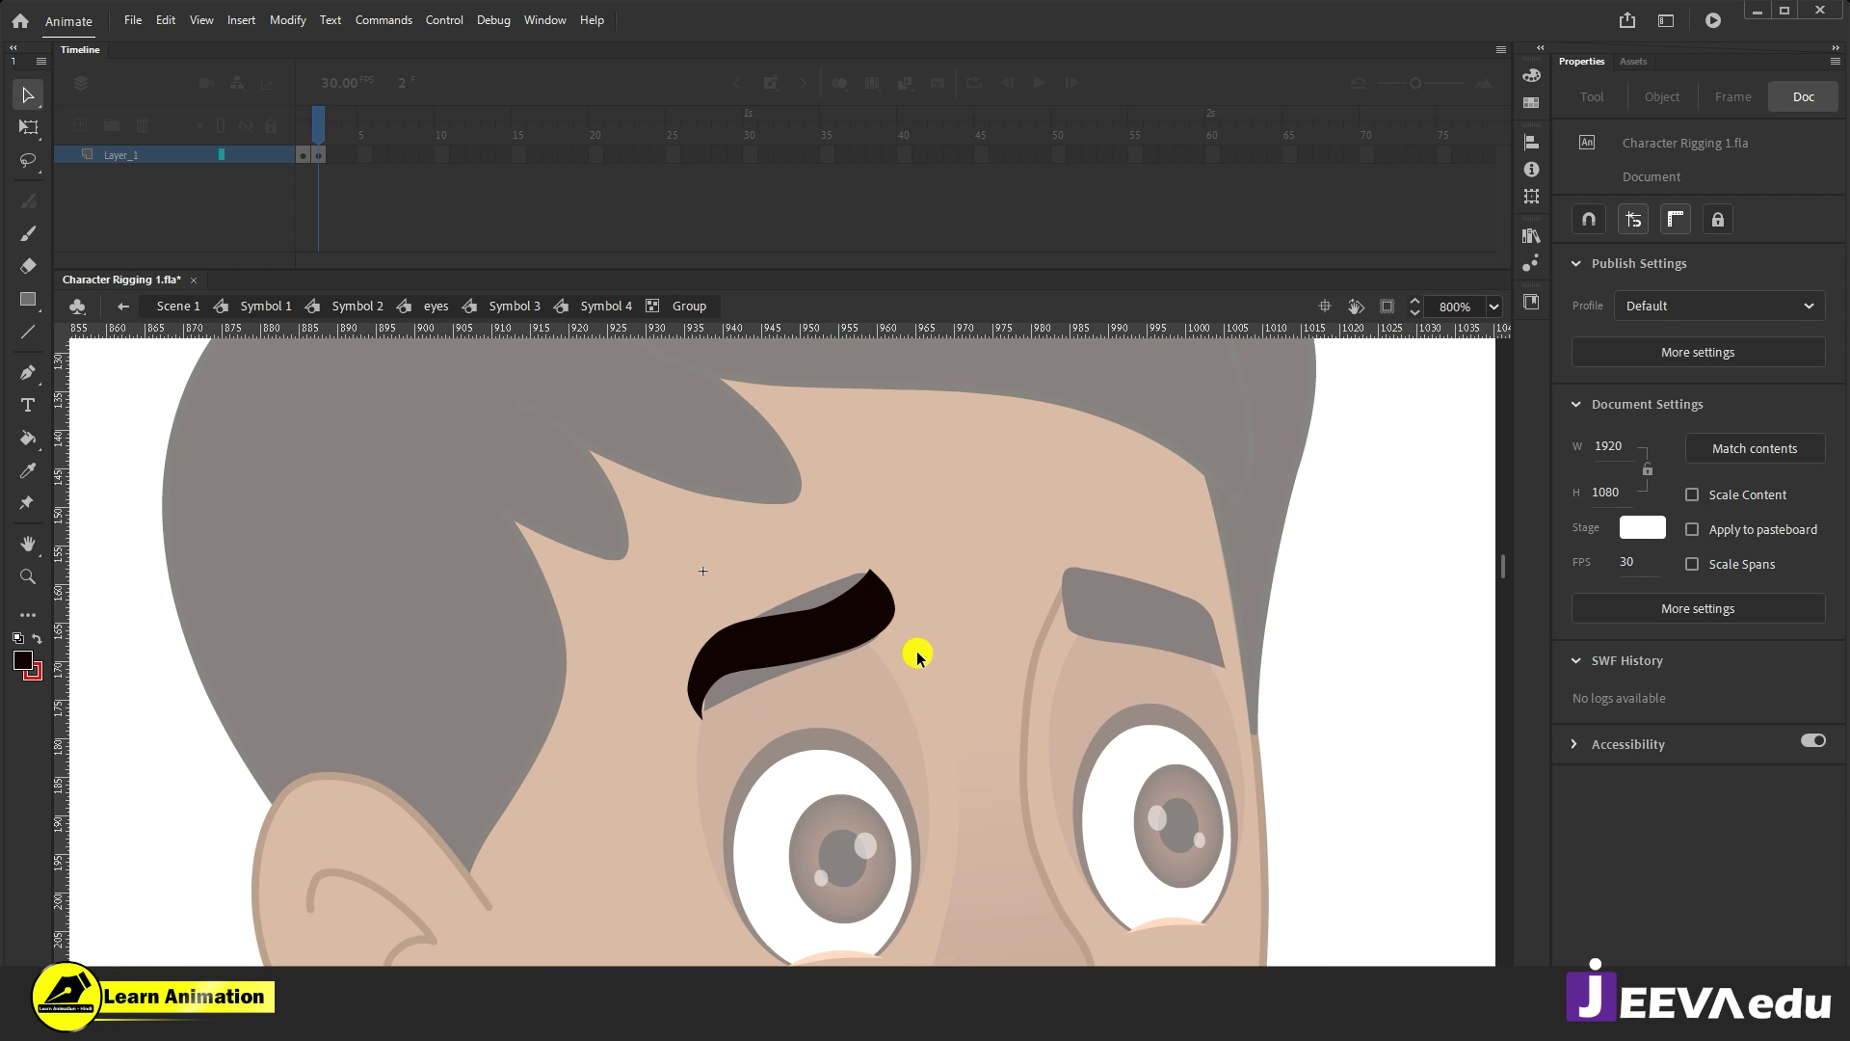
Step: Exit the group, delete the original eyebrow from frame 2, and compare frames 1 and 2
double_click(887, 601)
click(774, 662)
click(796, 634)
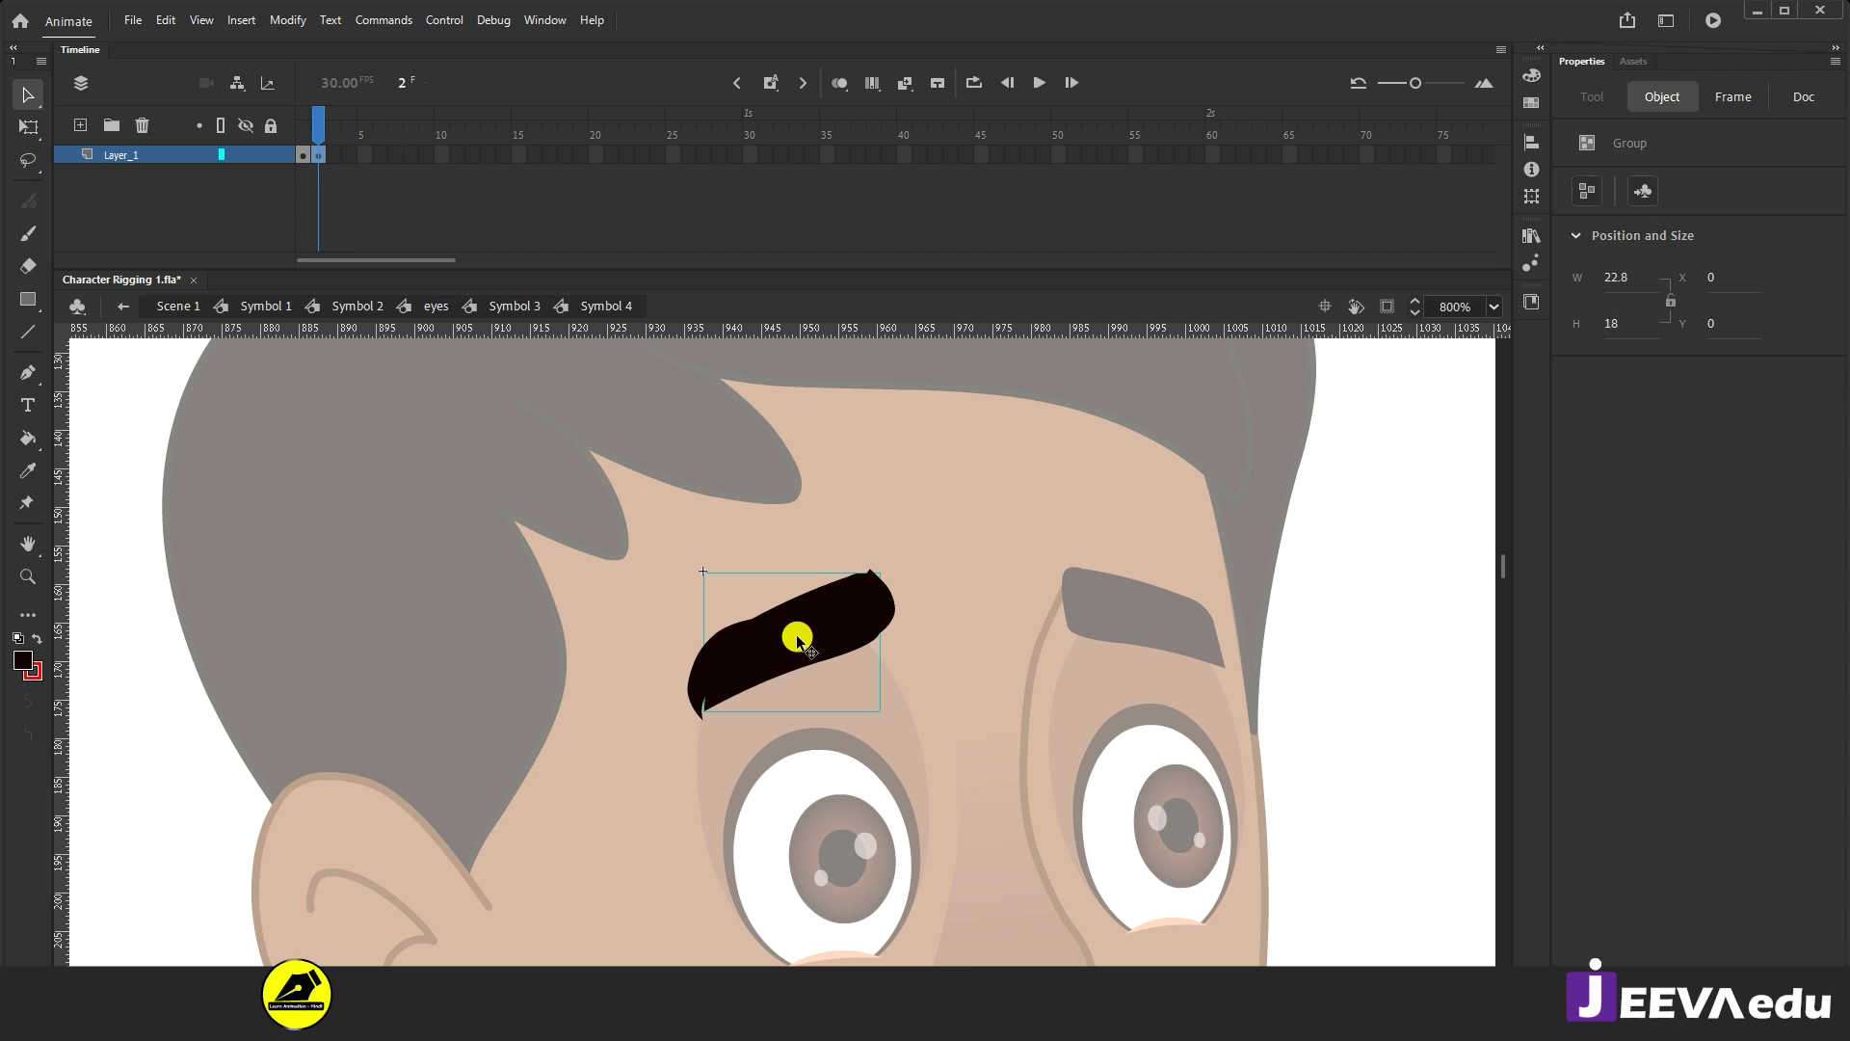
click(830, 710)
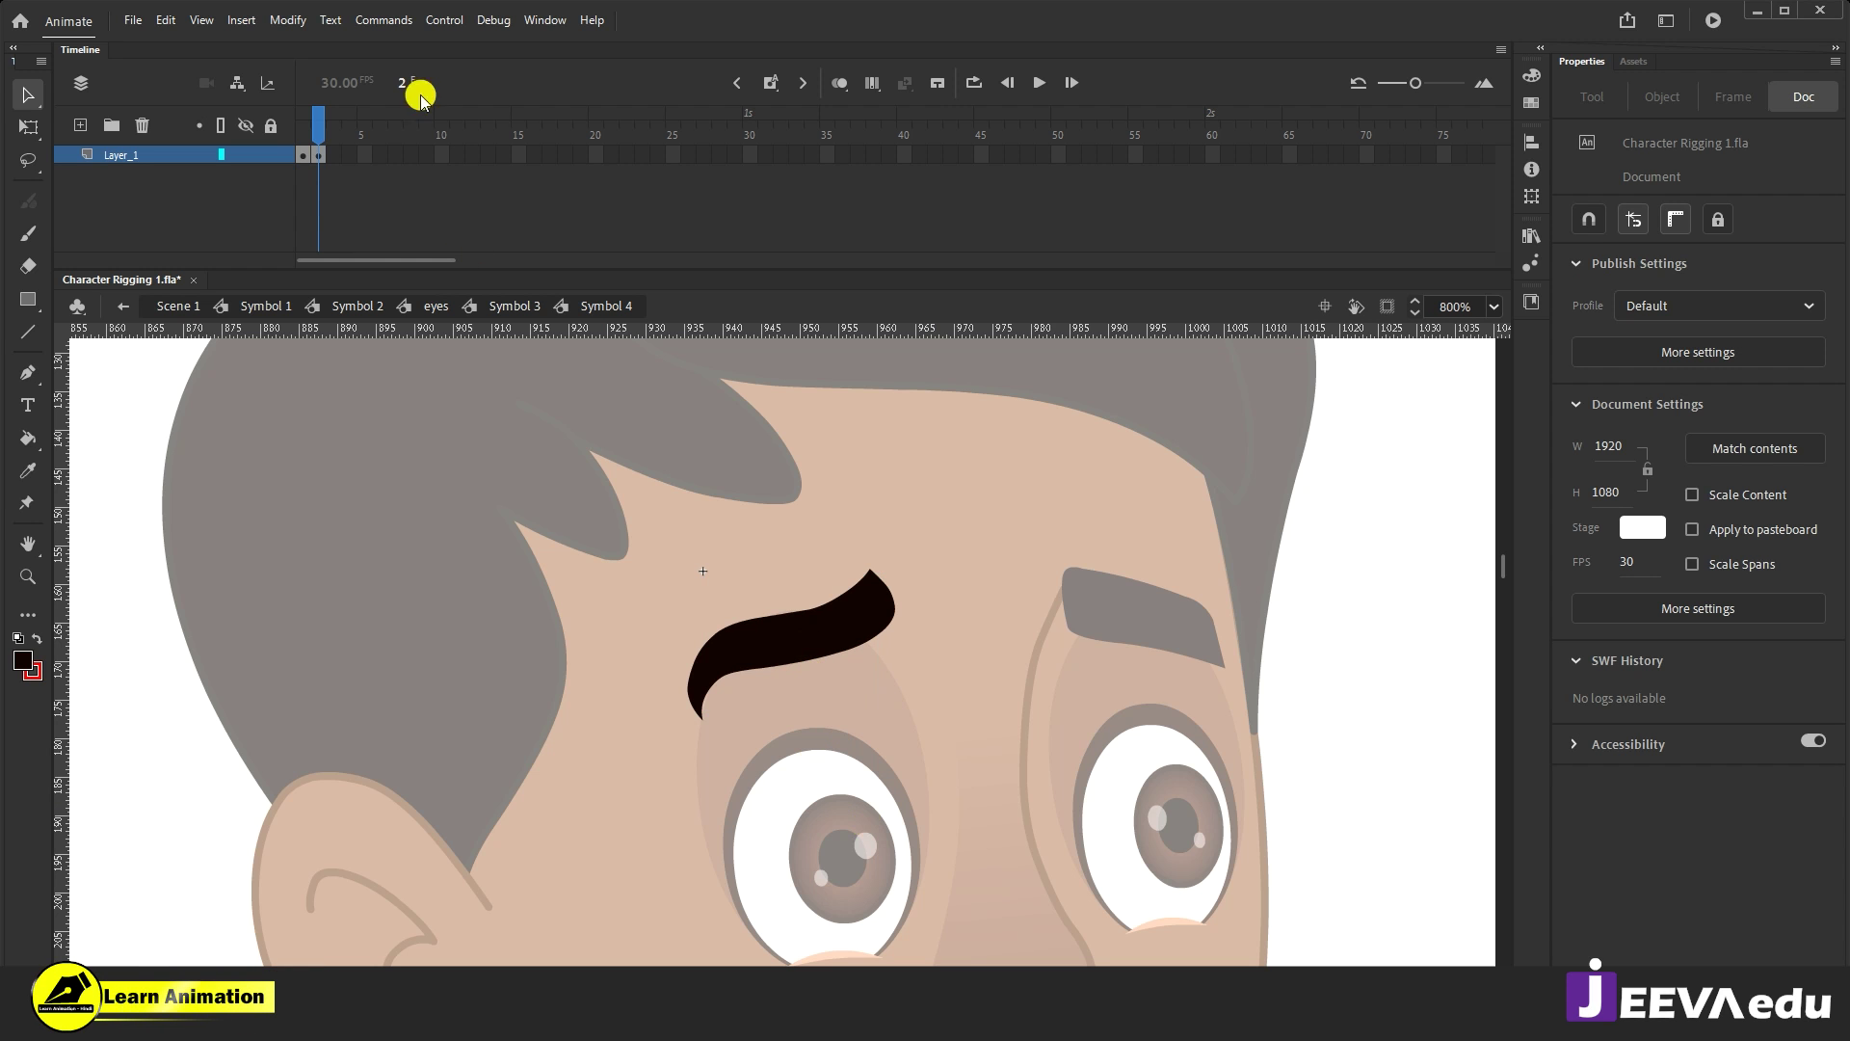
click(305, 132)
click(318, 135)
click(304, 134)
click(318, 134)
Step: Return to the parent eyebrow symbol and use the Frame Picker to switch the instance between frames 1 and 2, ending on 2
double_click(928, 691)
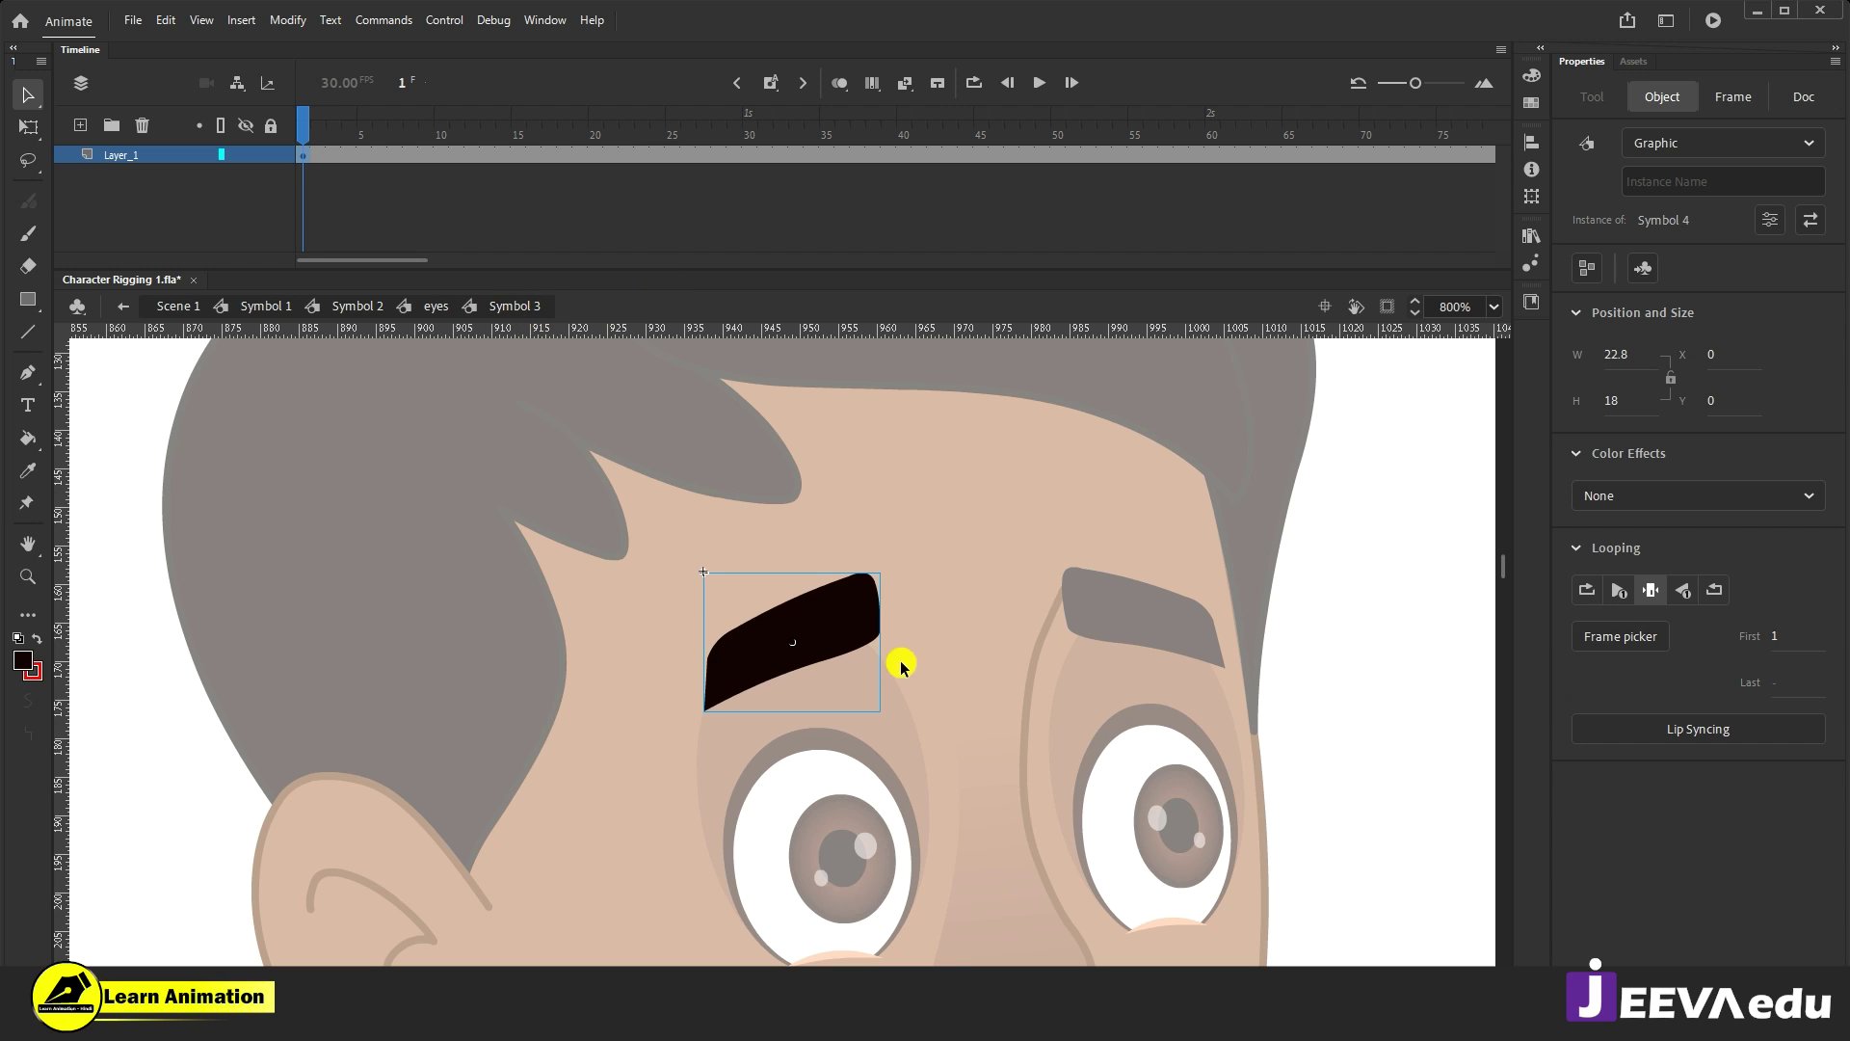
click(1635, 636)
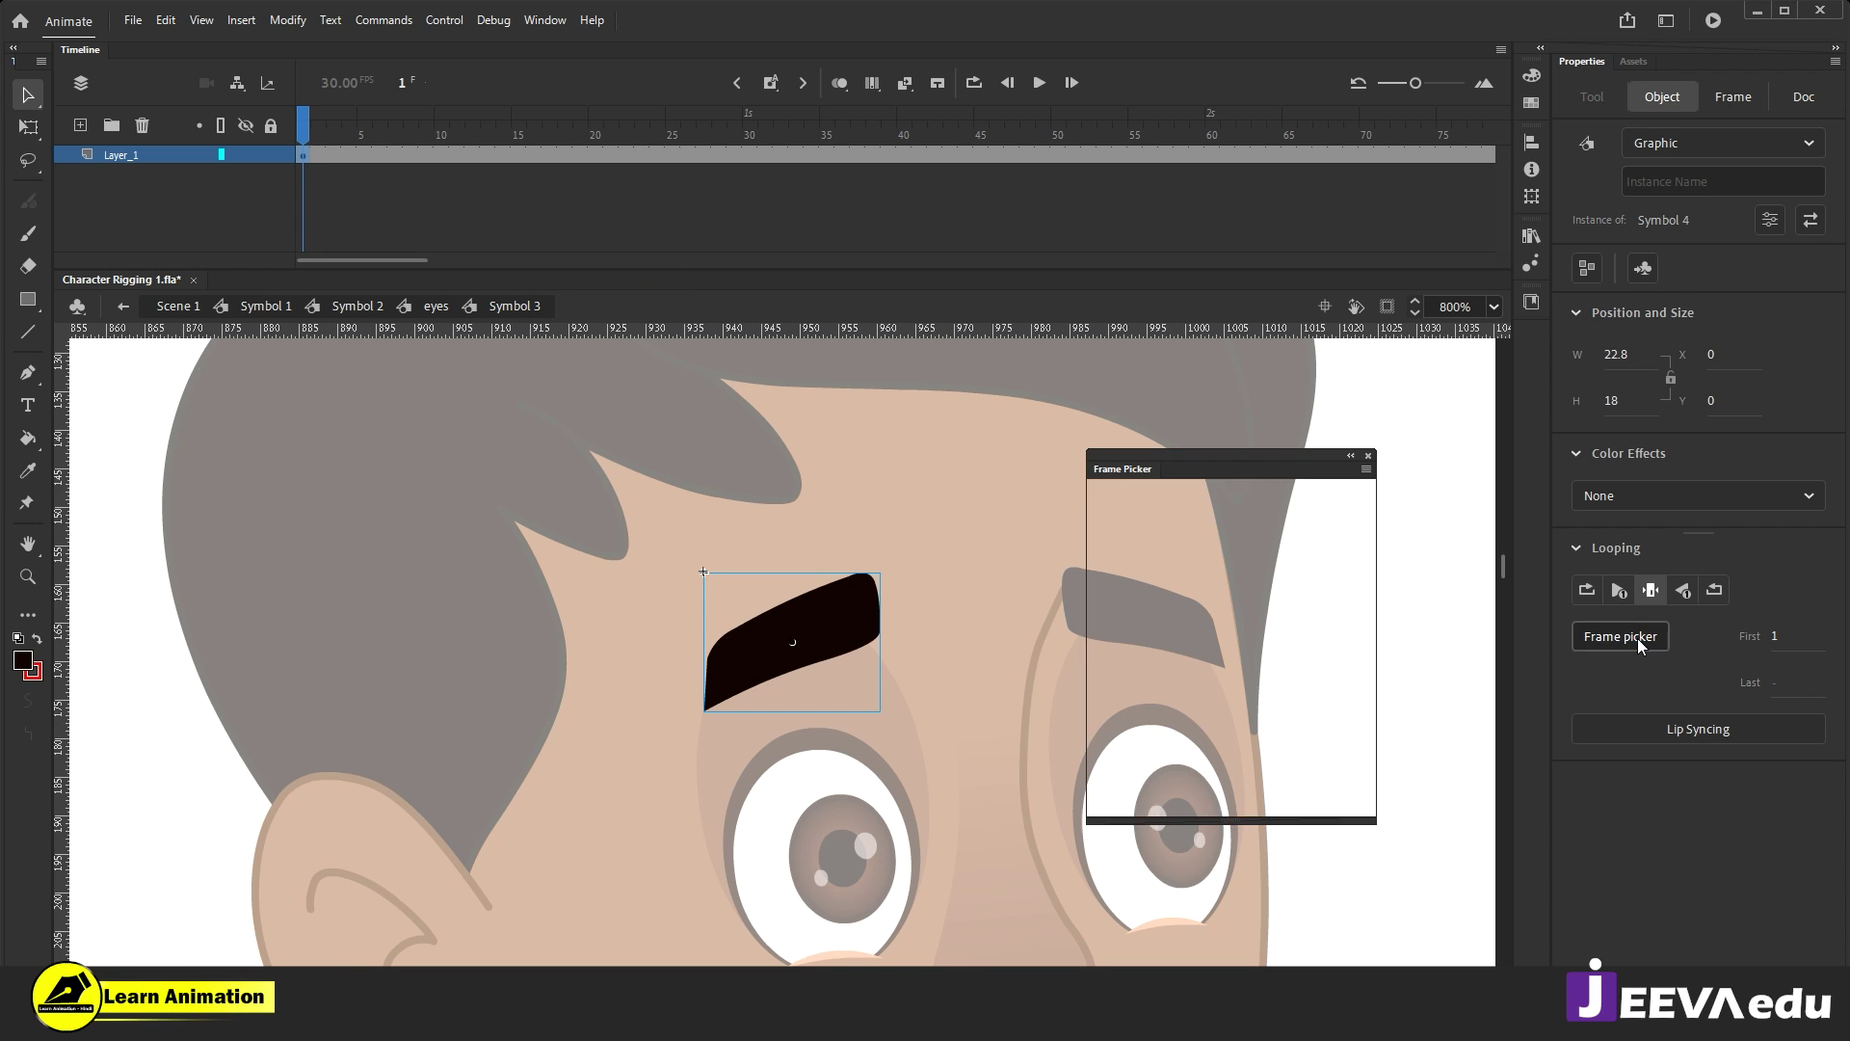
click(1259, 610)
click(1162, 609)
click(1251, 591)
click(1169, 595)
click(1234, 590)
click(1169, 589)
click(1227, 605)
click(1137, 611)
click(1204, 607)
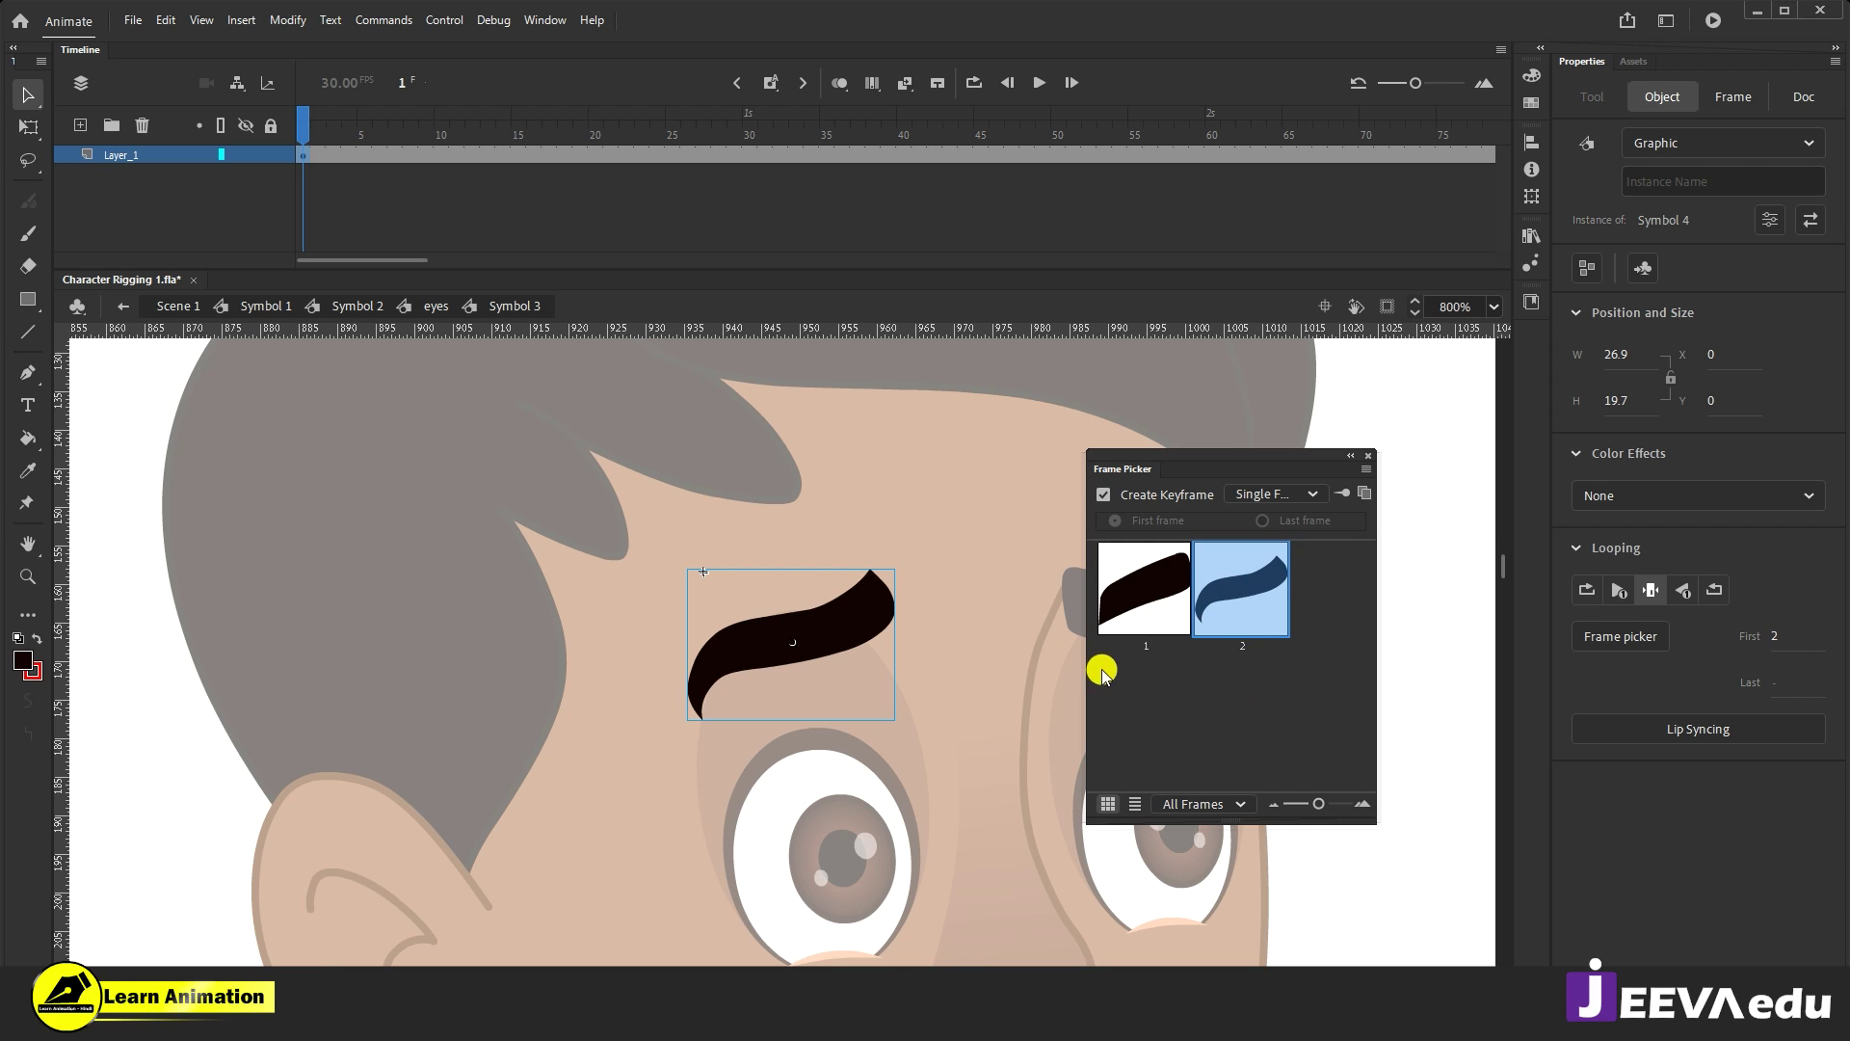
click(1368, 457)
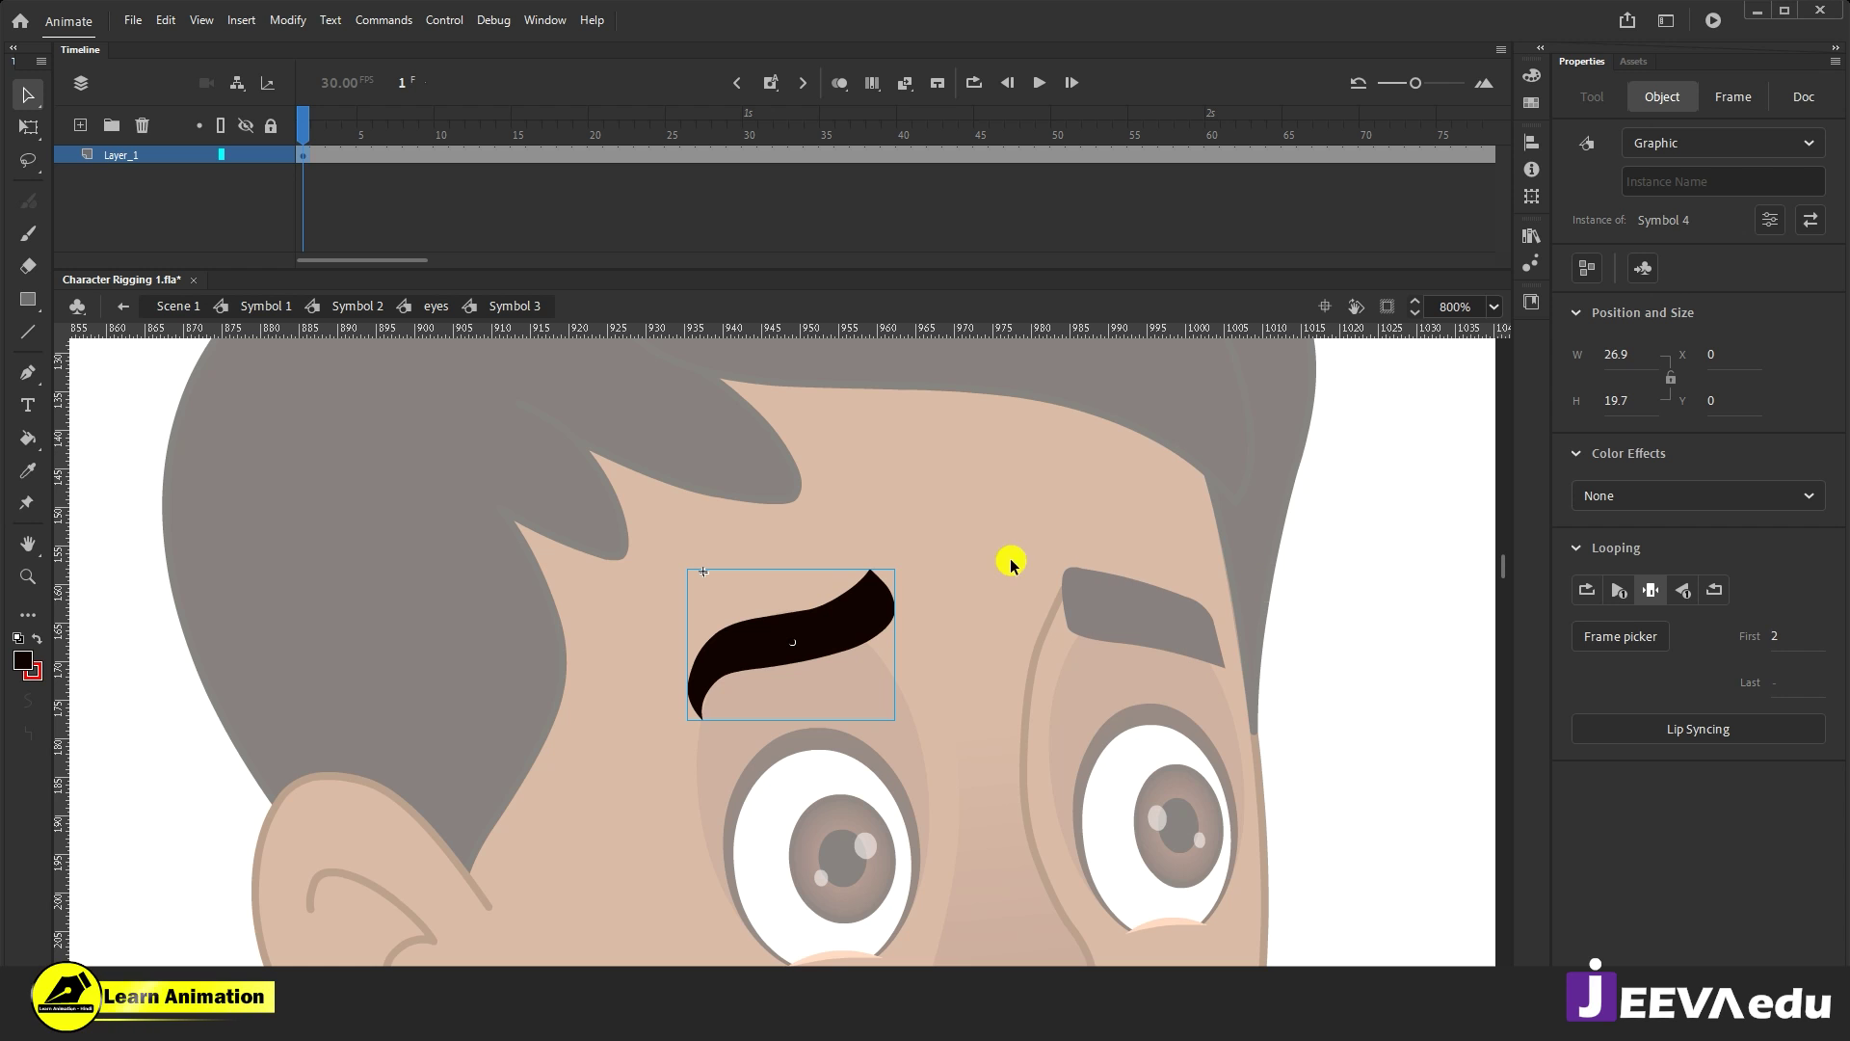
Step: Set the eyebrow instance to loop its graphic and play the timeline to test the switching shapes
click(1586, 590)
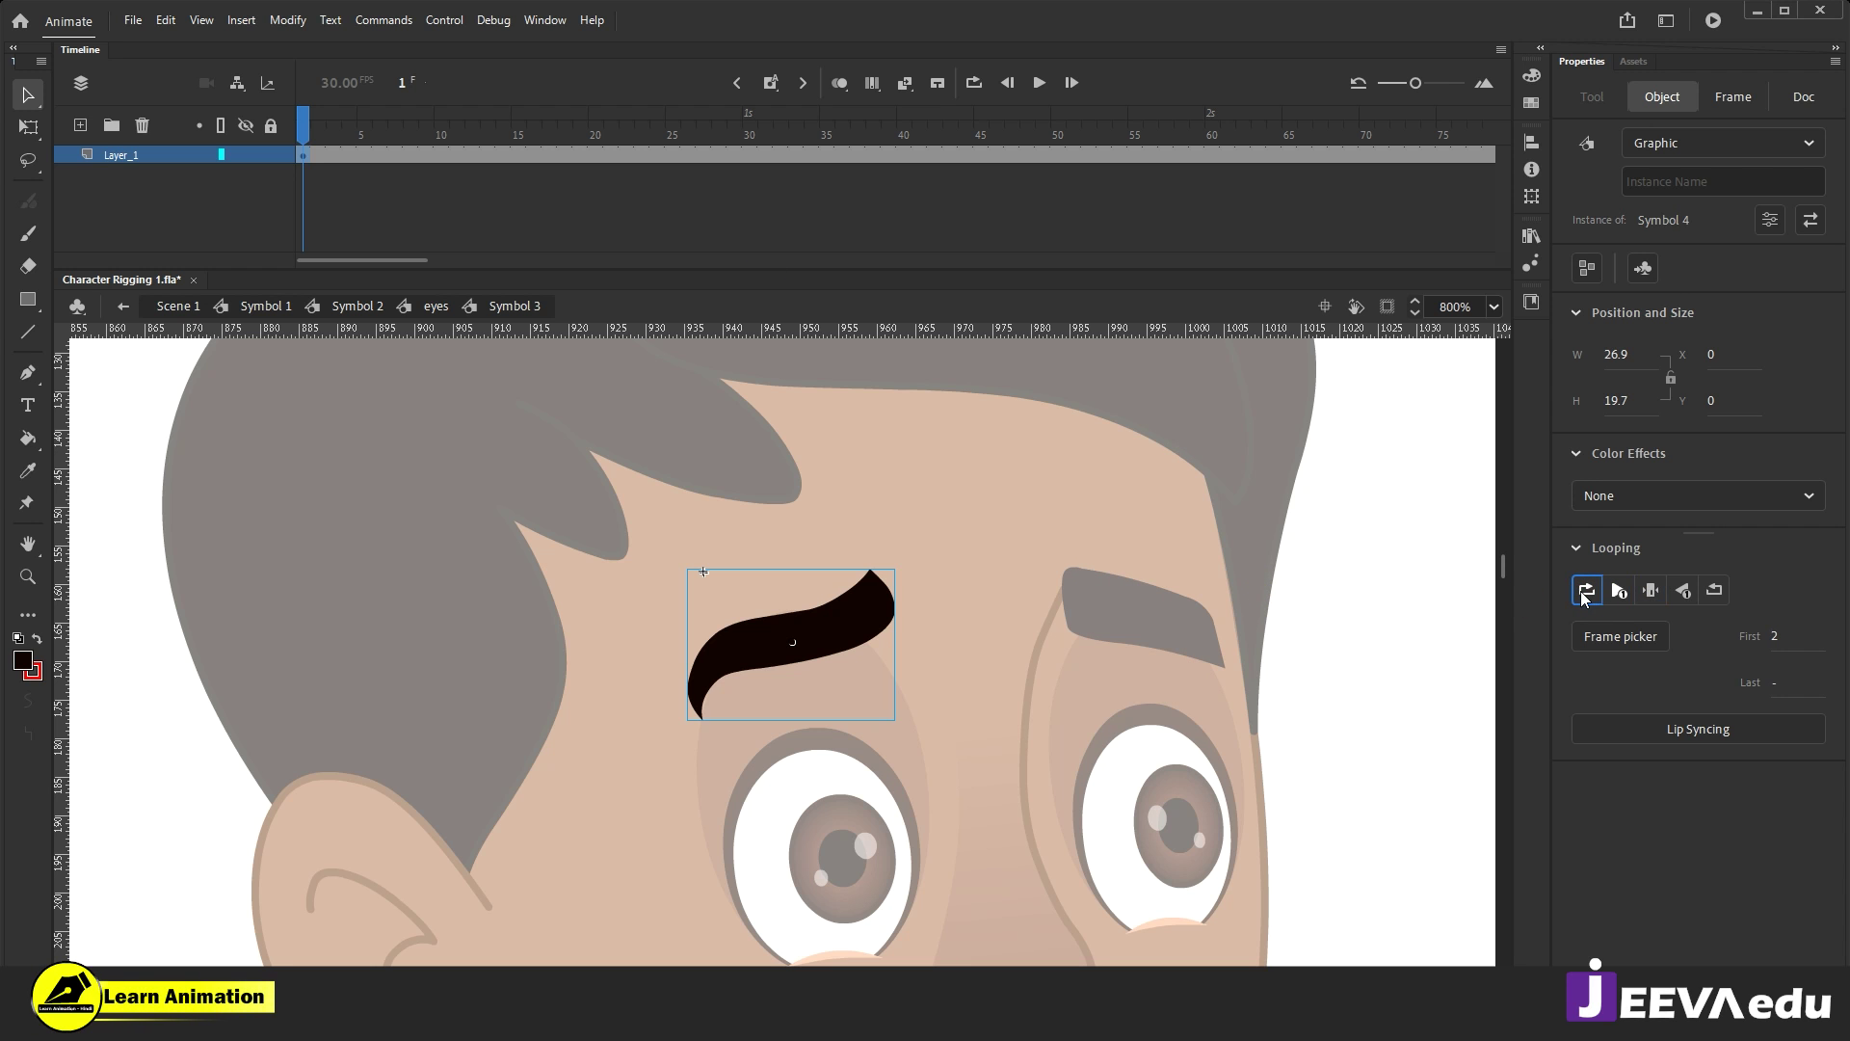
click(326, 128)
key(Return)
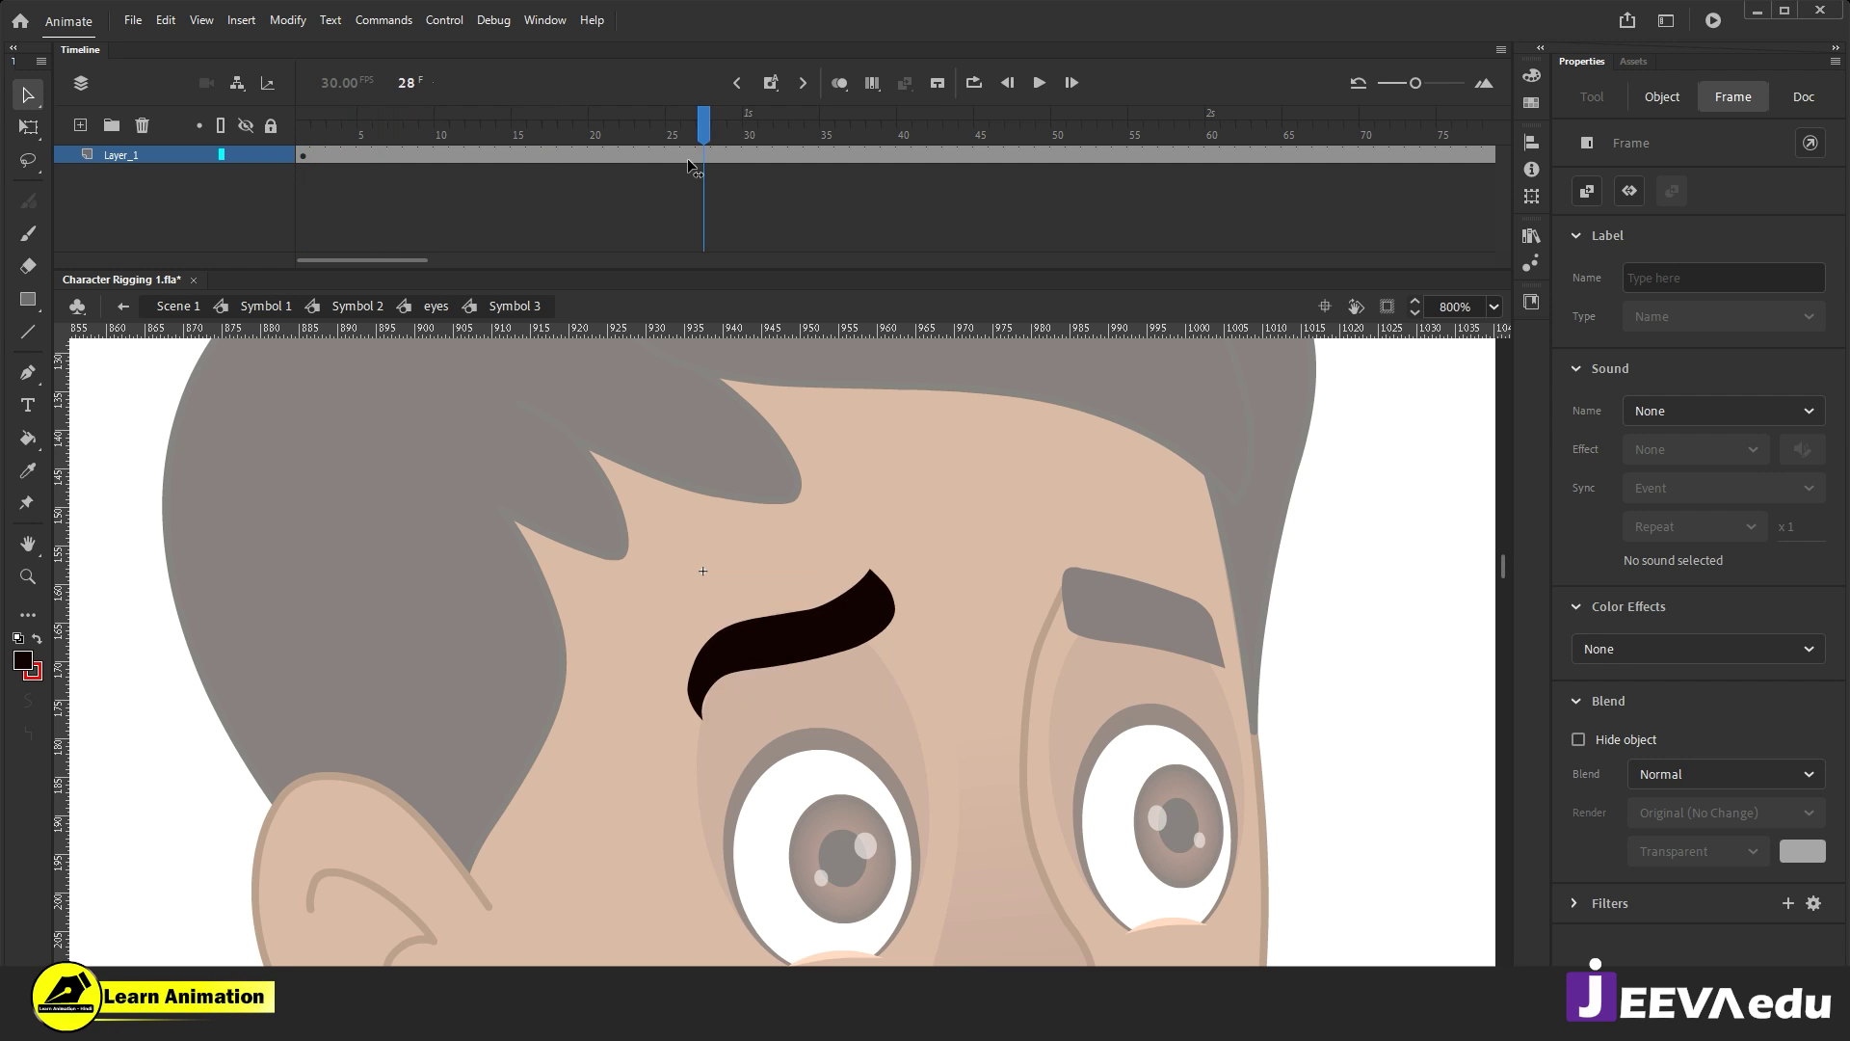
click(123, 186)
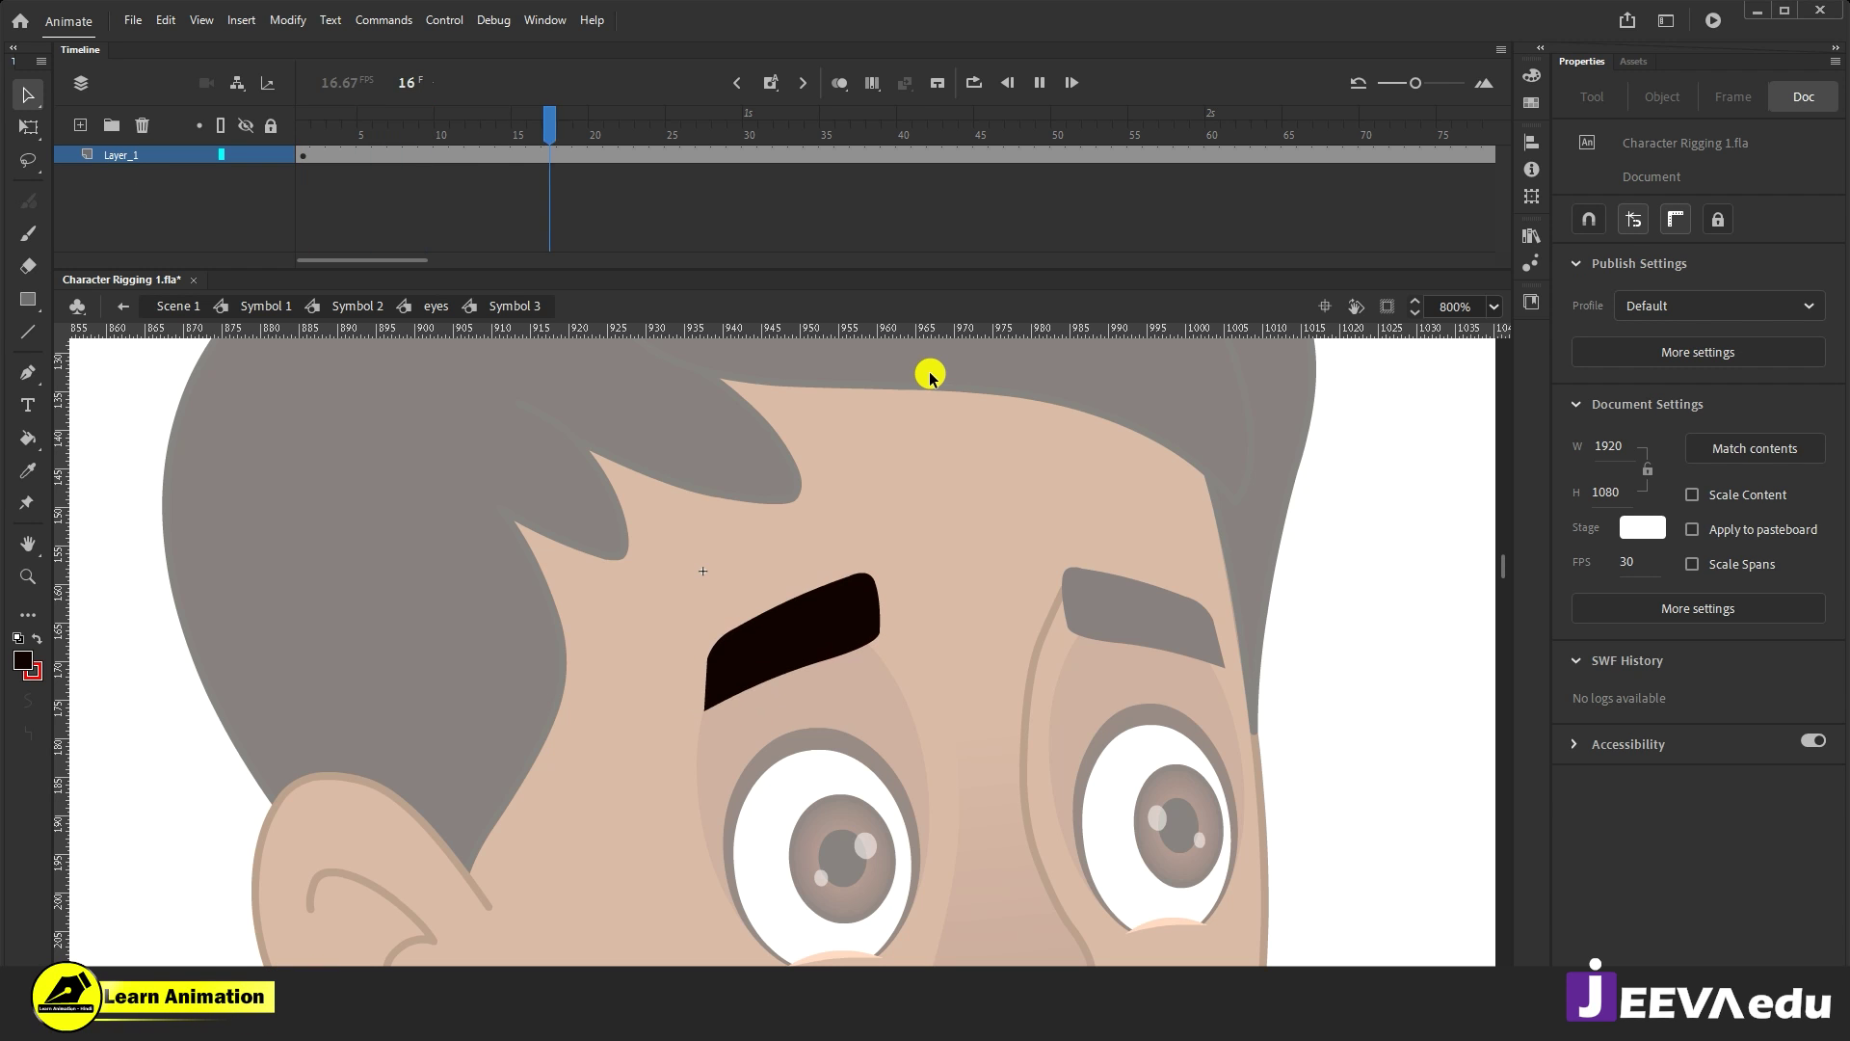
key(Return)
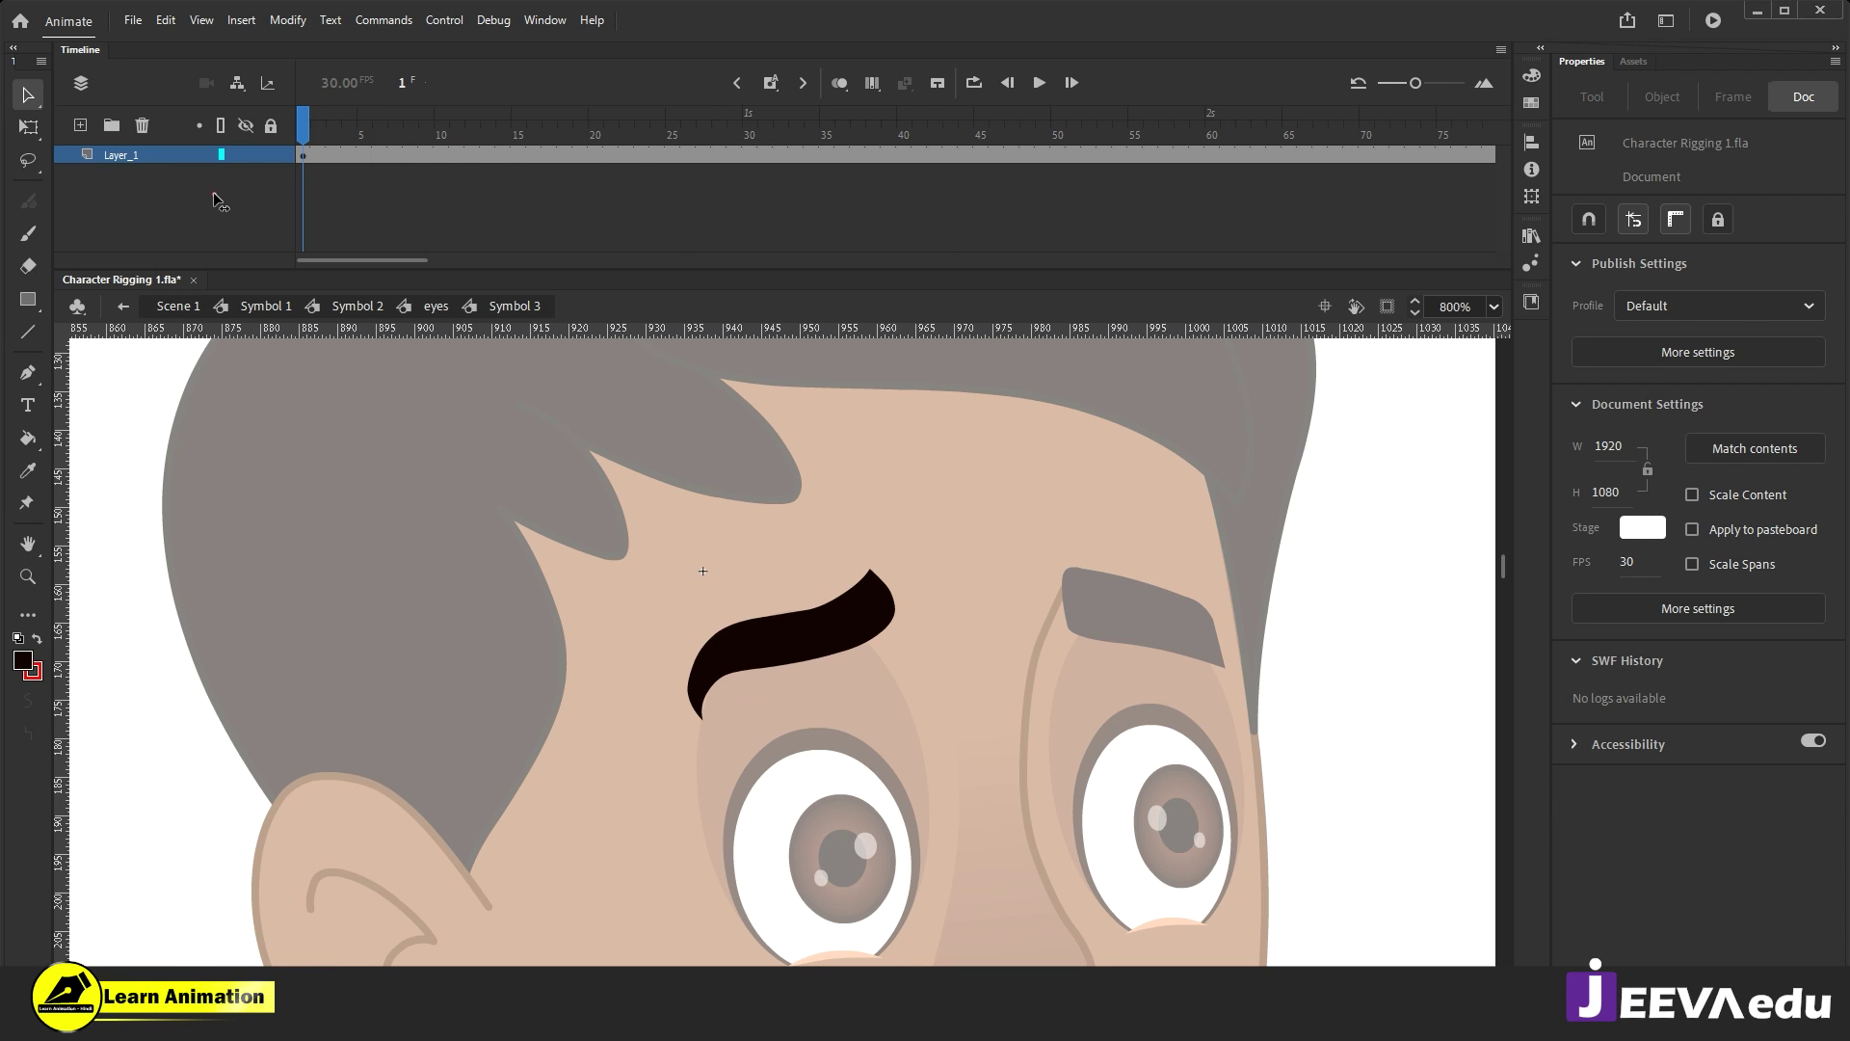
Step: Set the eyebrow instance's looping to single frame with frame 1 as its first frame
click(816, 653)
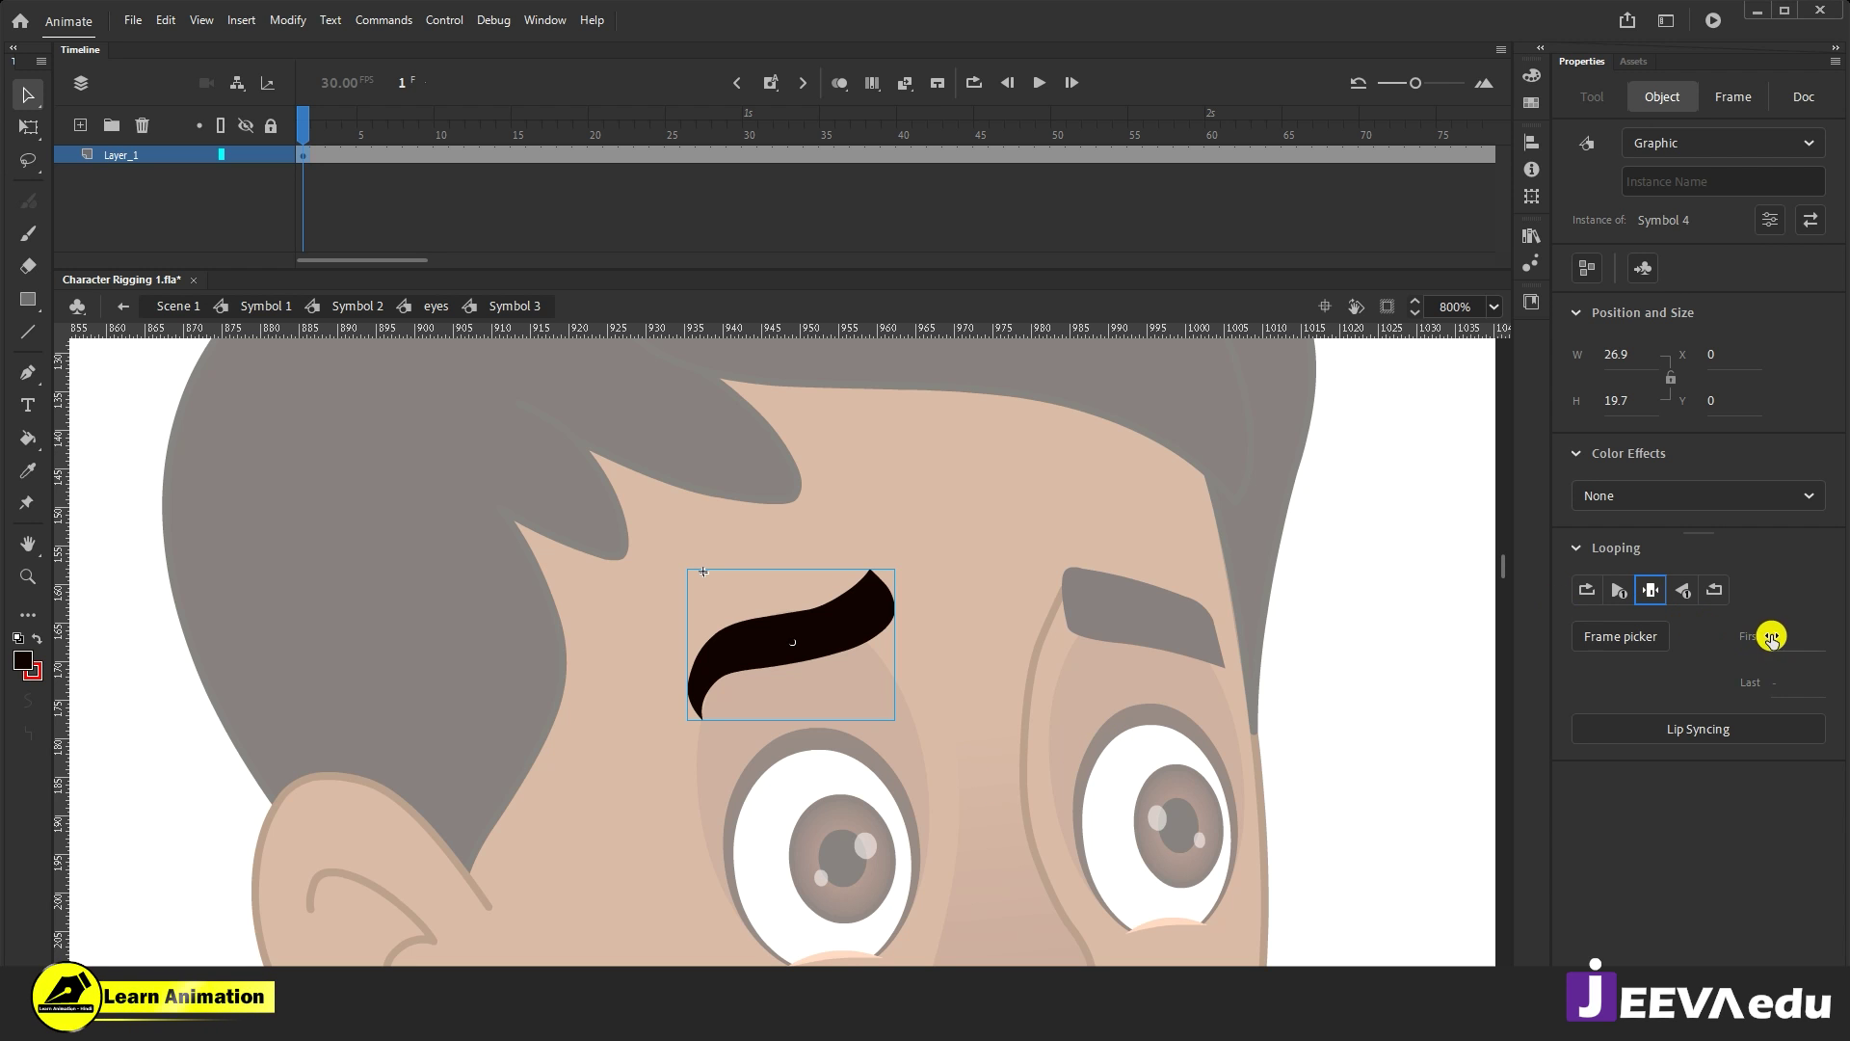
drag(1776, 641, 1693, 632)
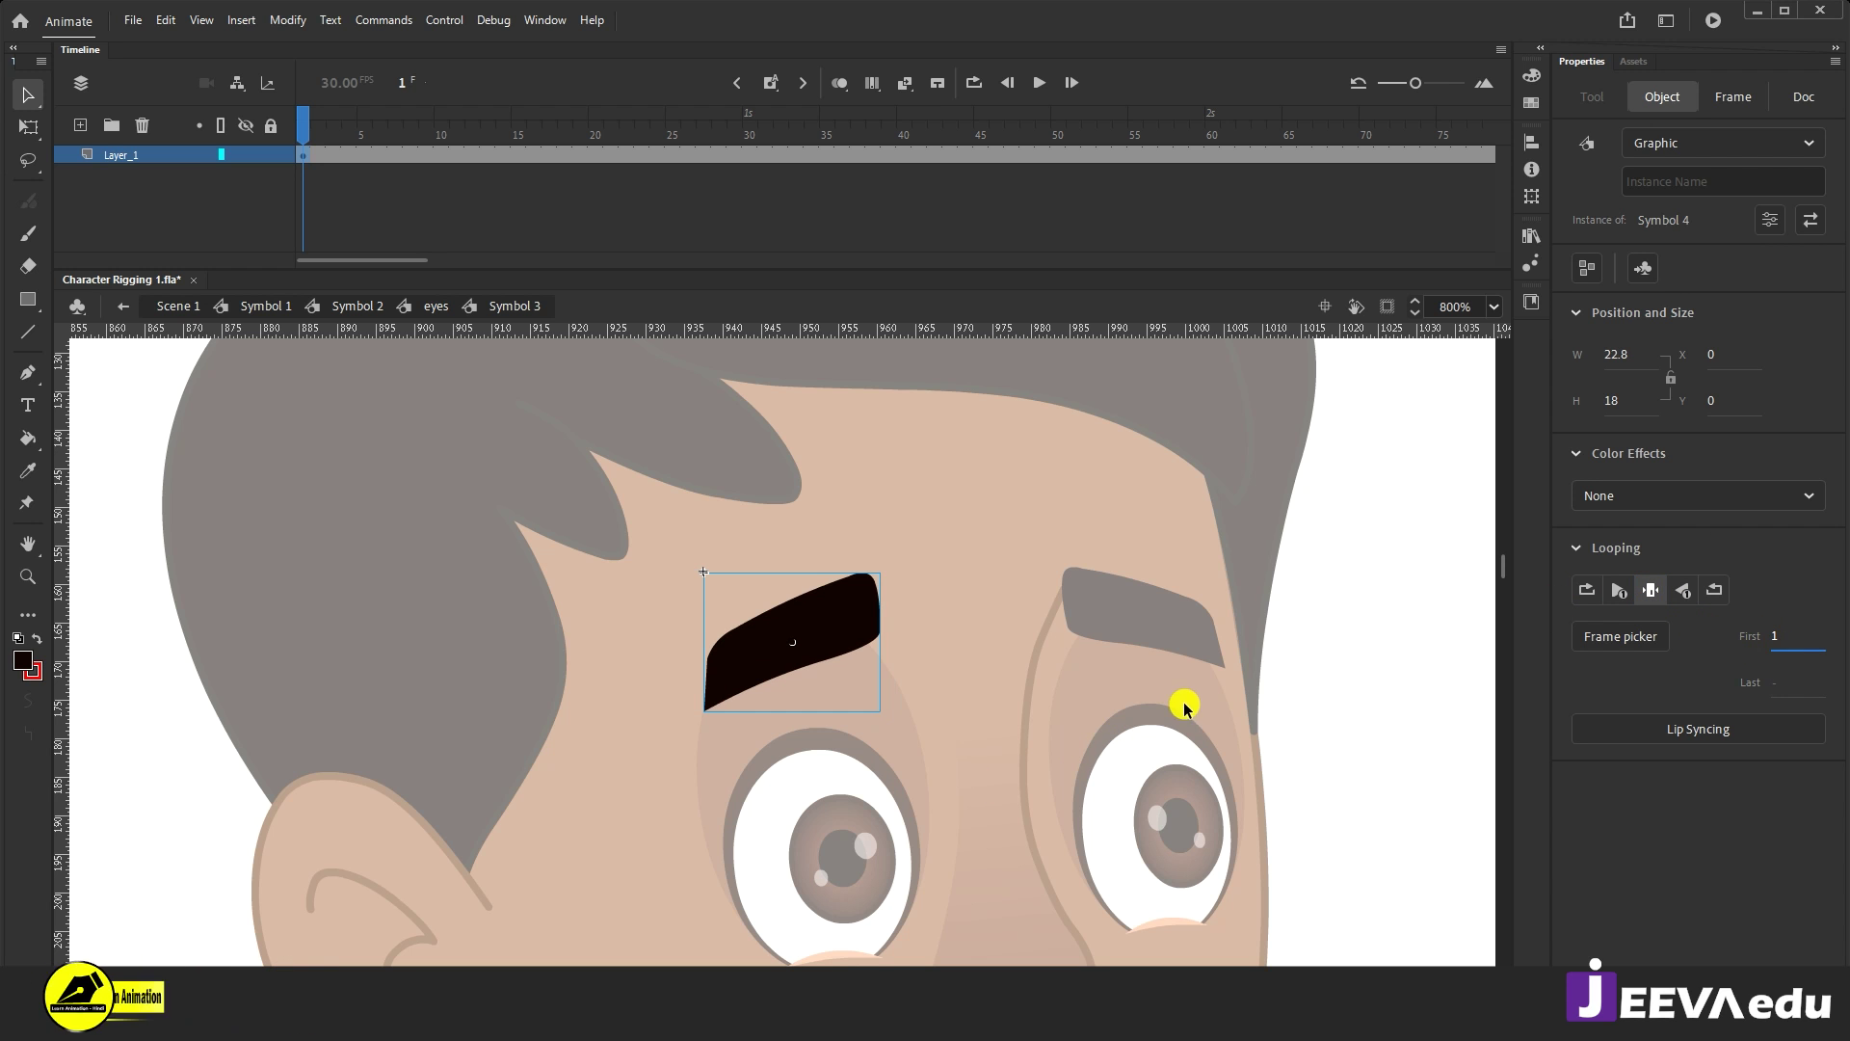
click(1082, 552)
Step: Return to the eyes symbol, extend both layers with frames past frame 75, and go back to frame 1
double_click(983, 702)
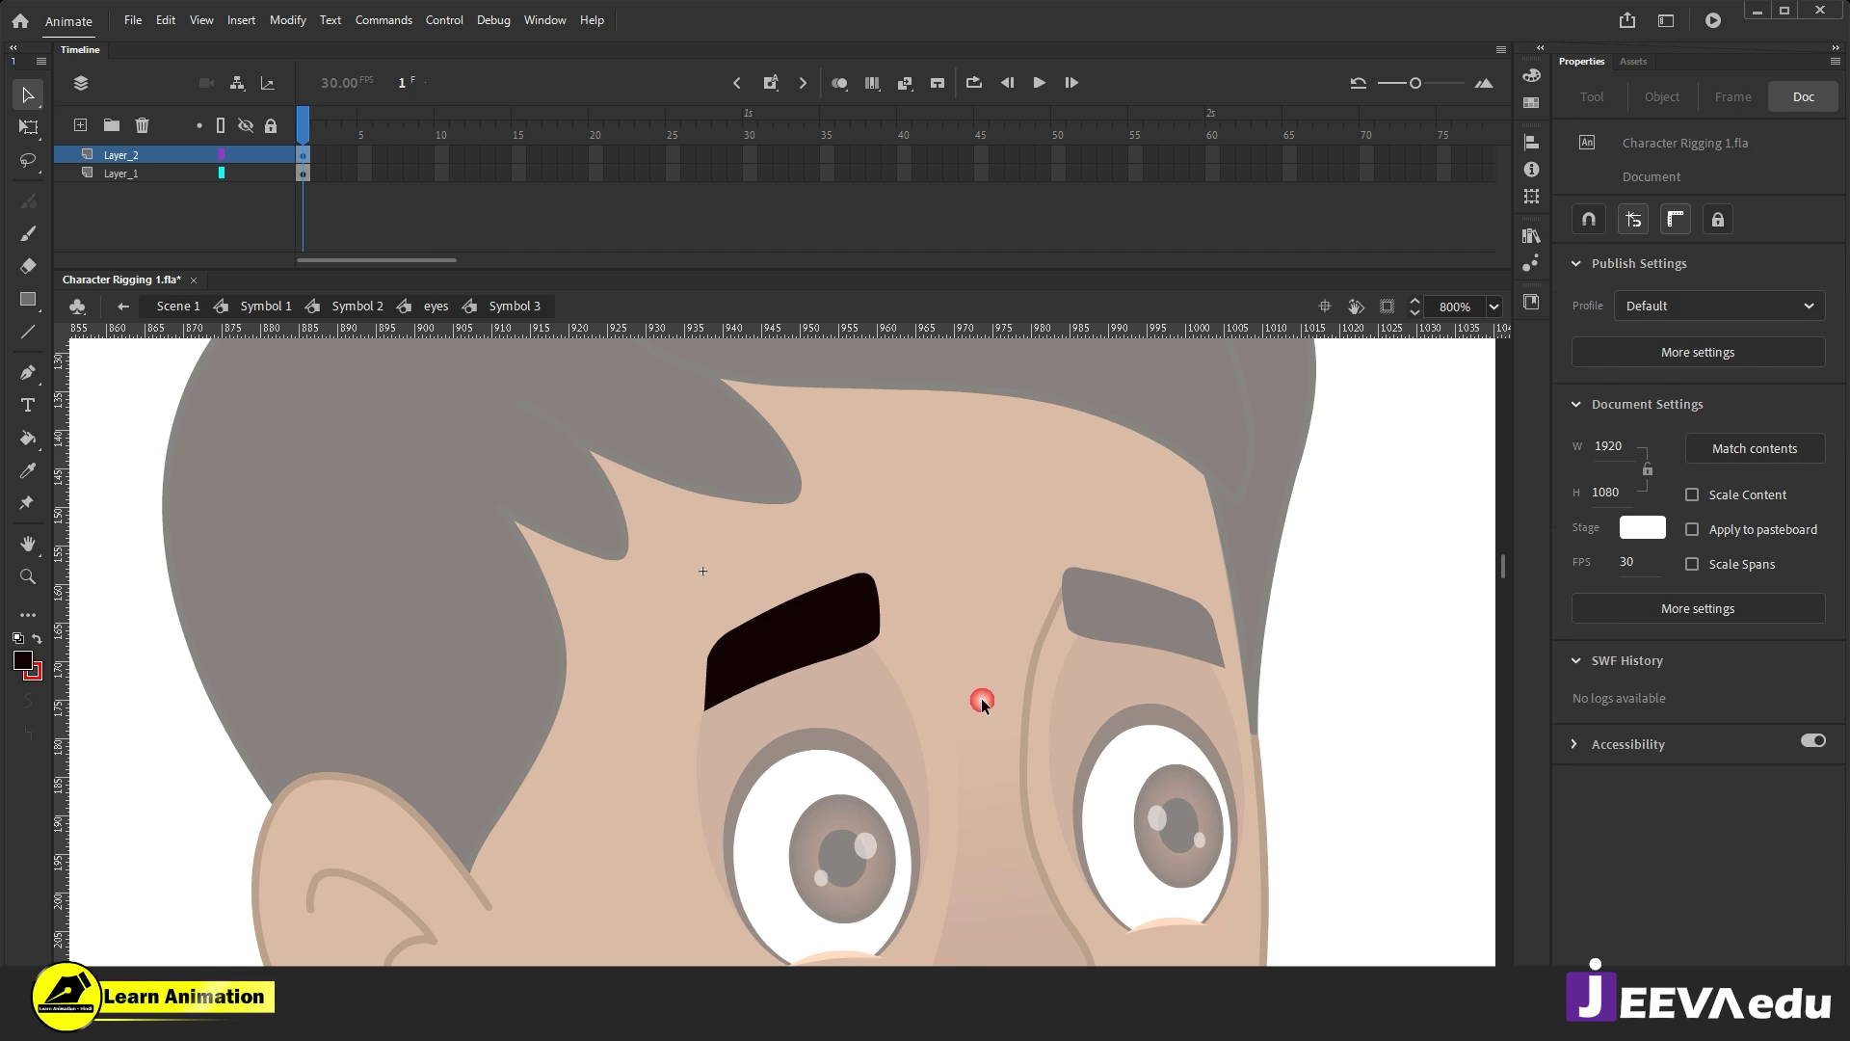
click(833, 636)
drag(547, 154, 1104, 216)
click(894, 207)
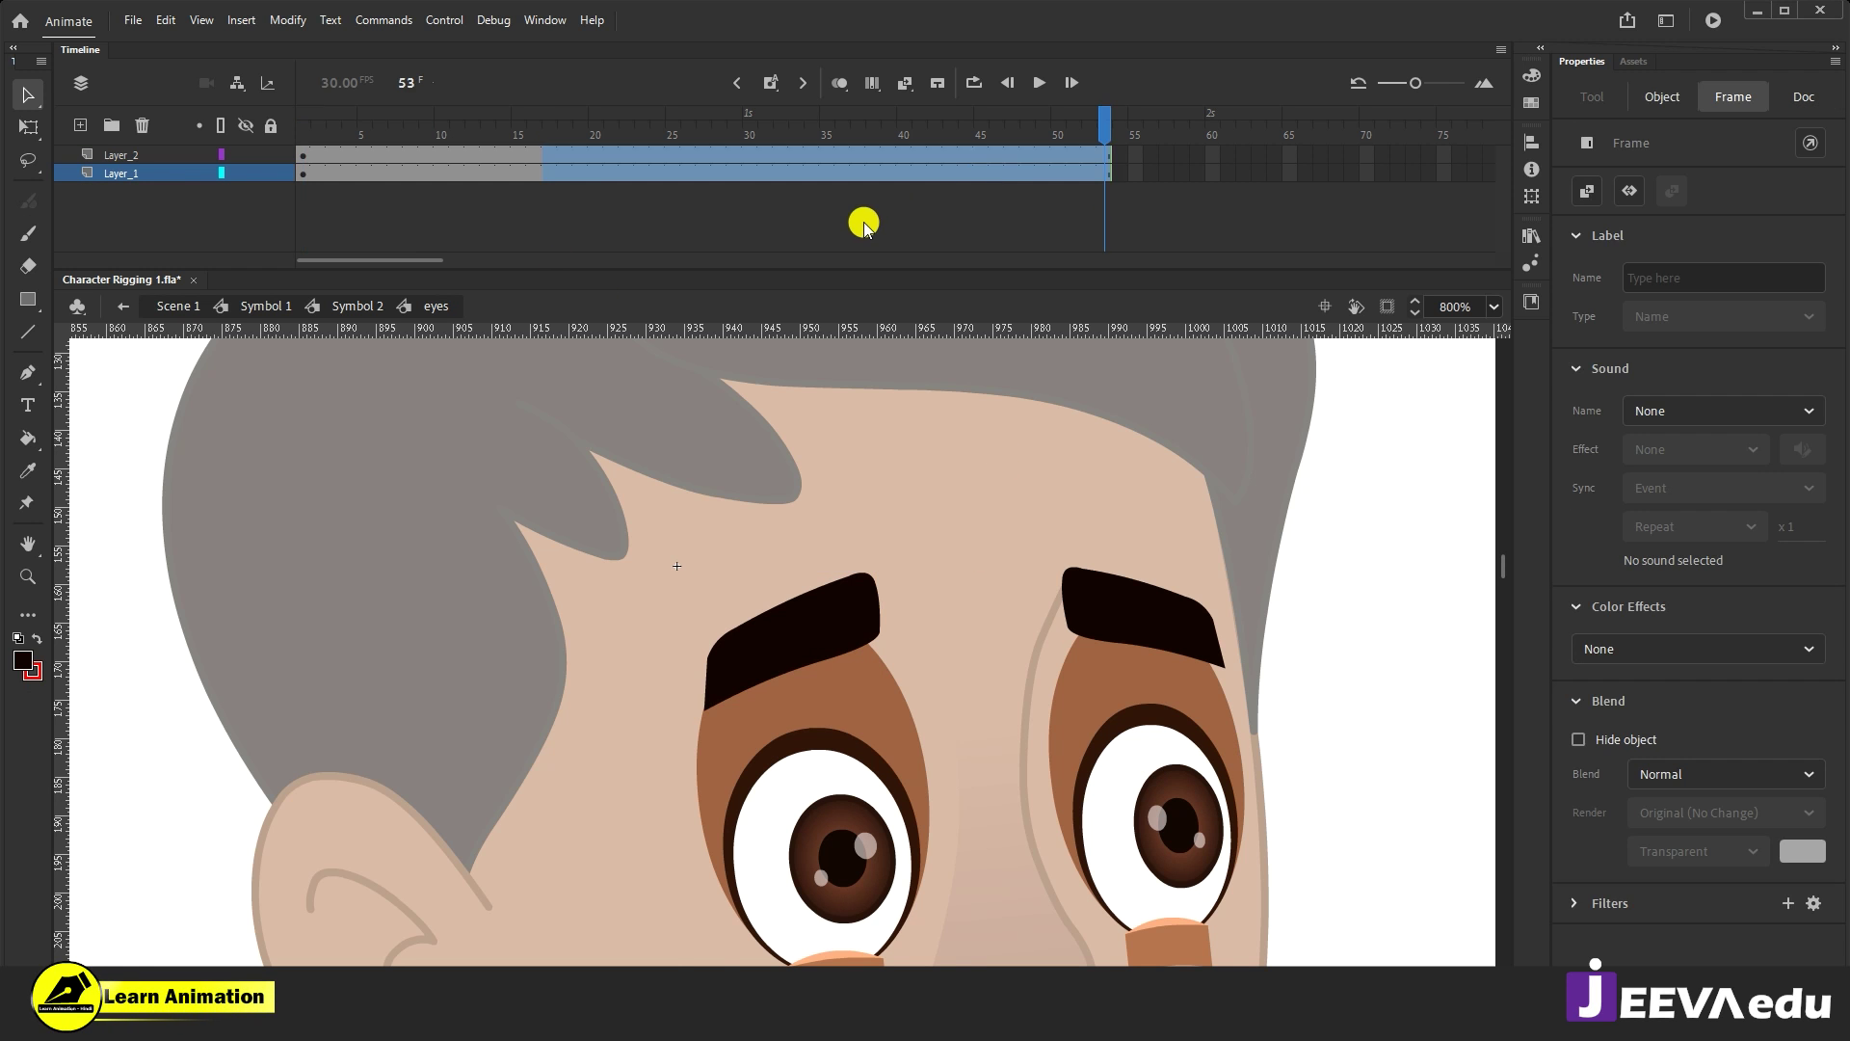
shift+click(1077, 166)
drag(1105, 123, 303, 123)
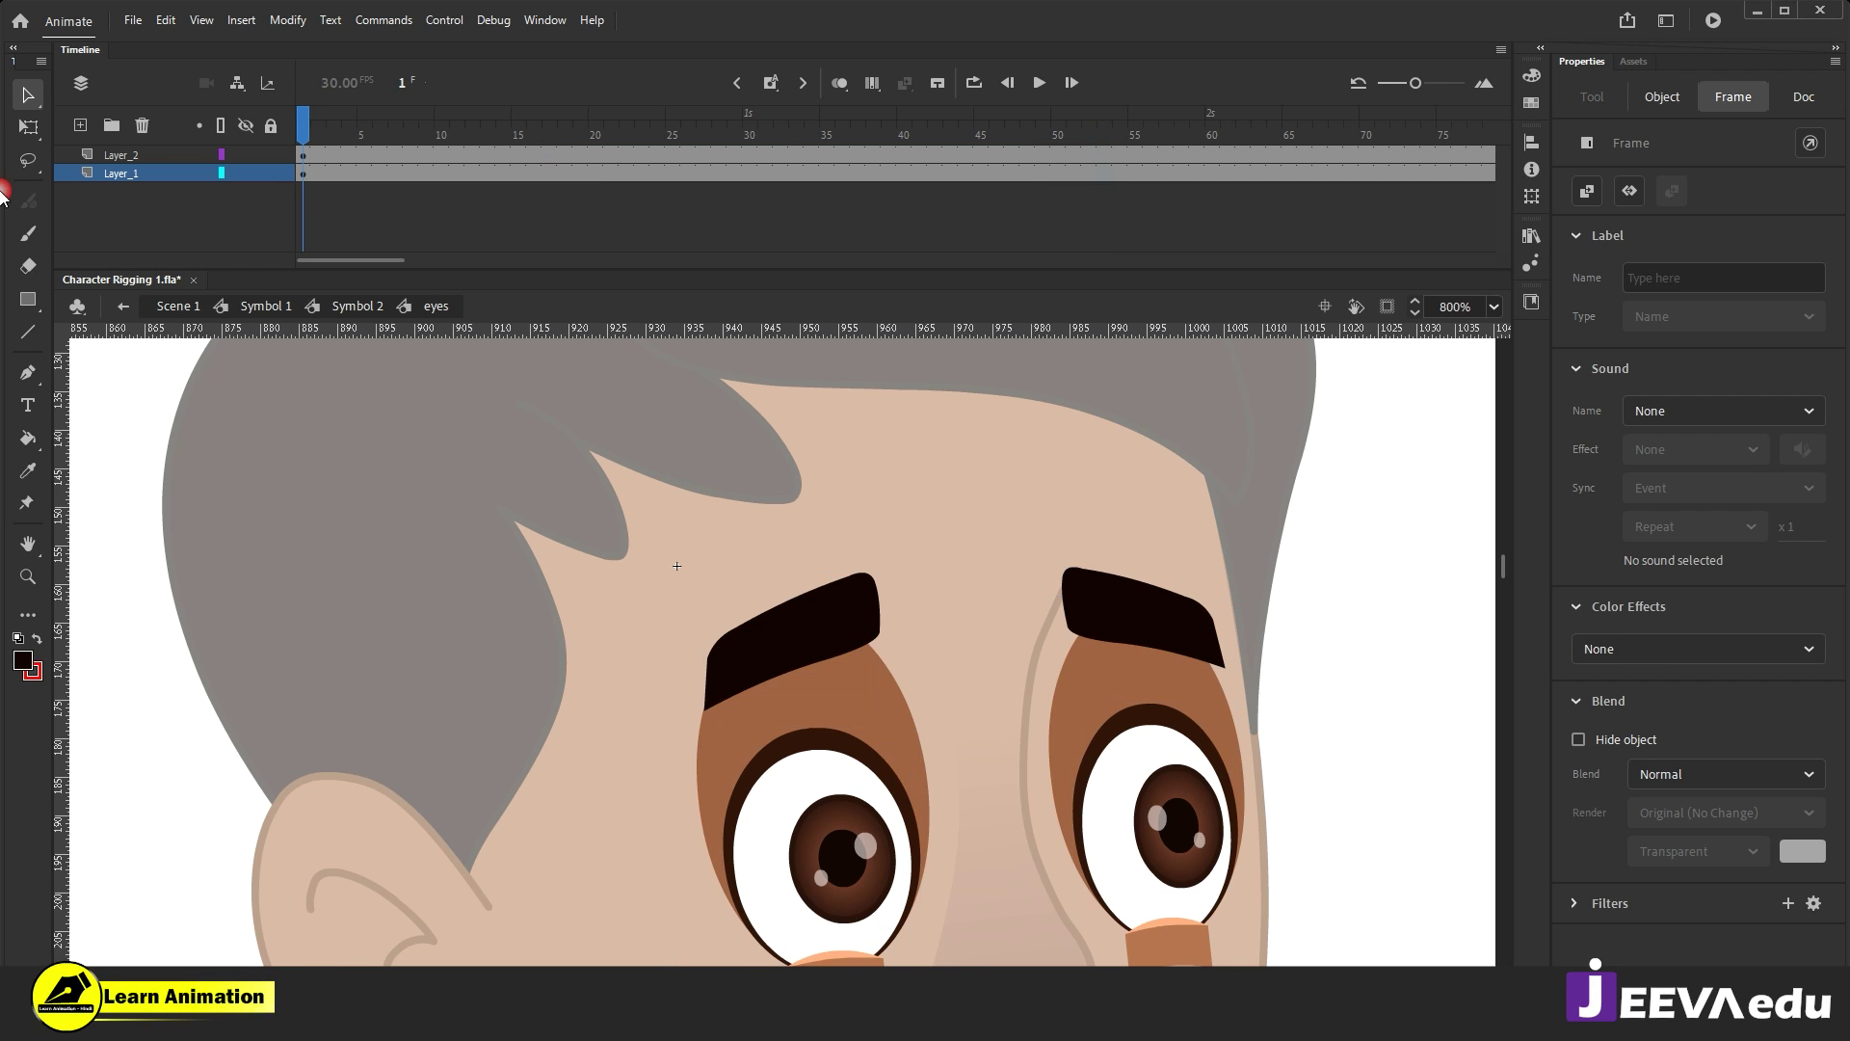
Step: Cut the right eyebrow out of Layer_1 and paste it in place on a new layer directly above Layer_1
click(832, 645)
click(1130, 618)
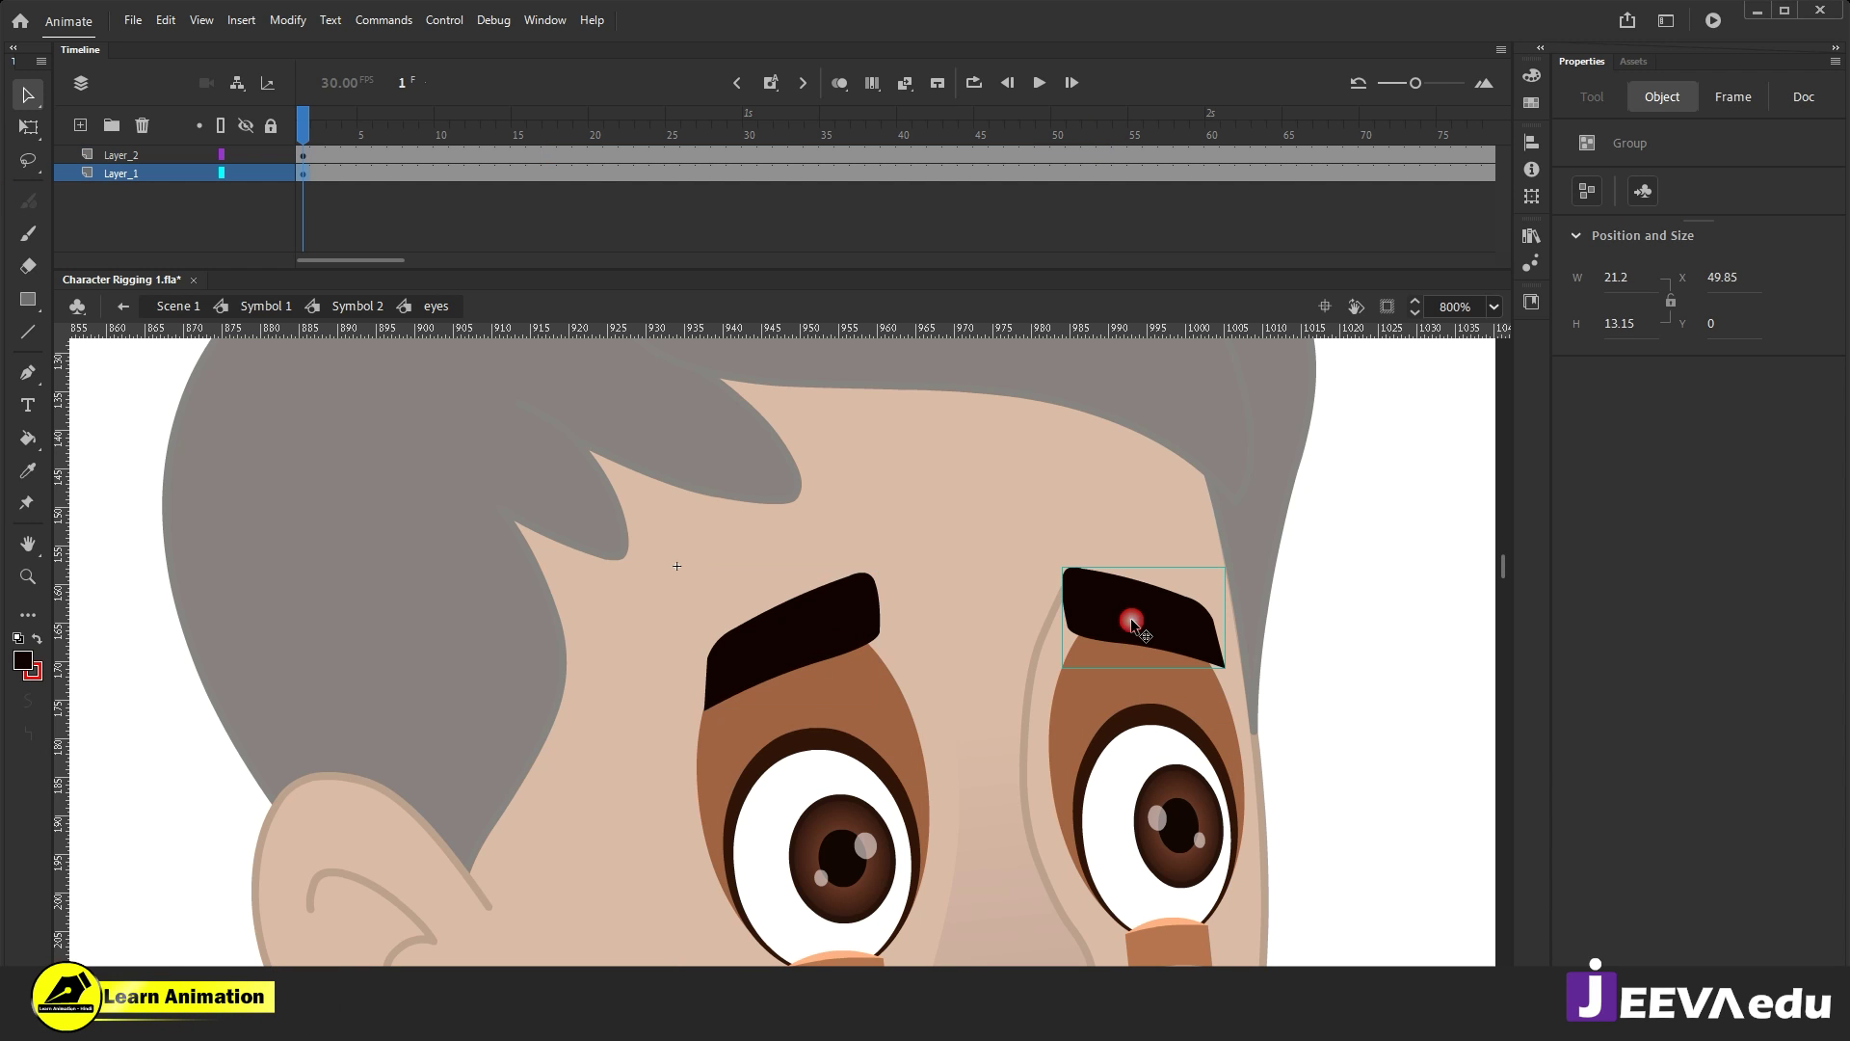
key(Delete)
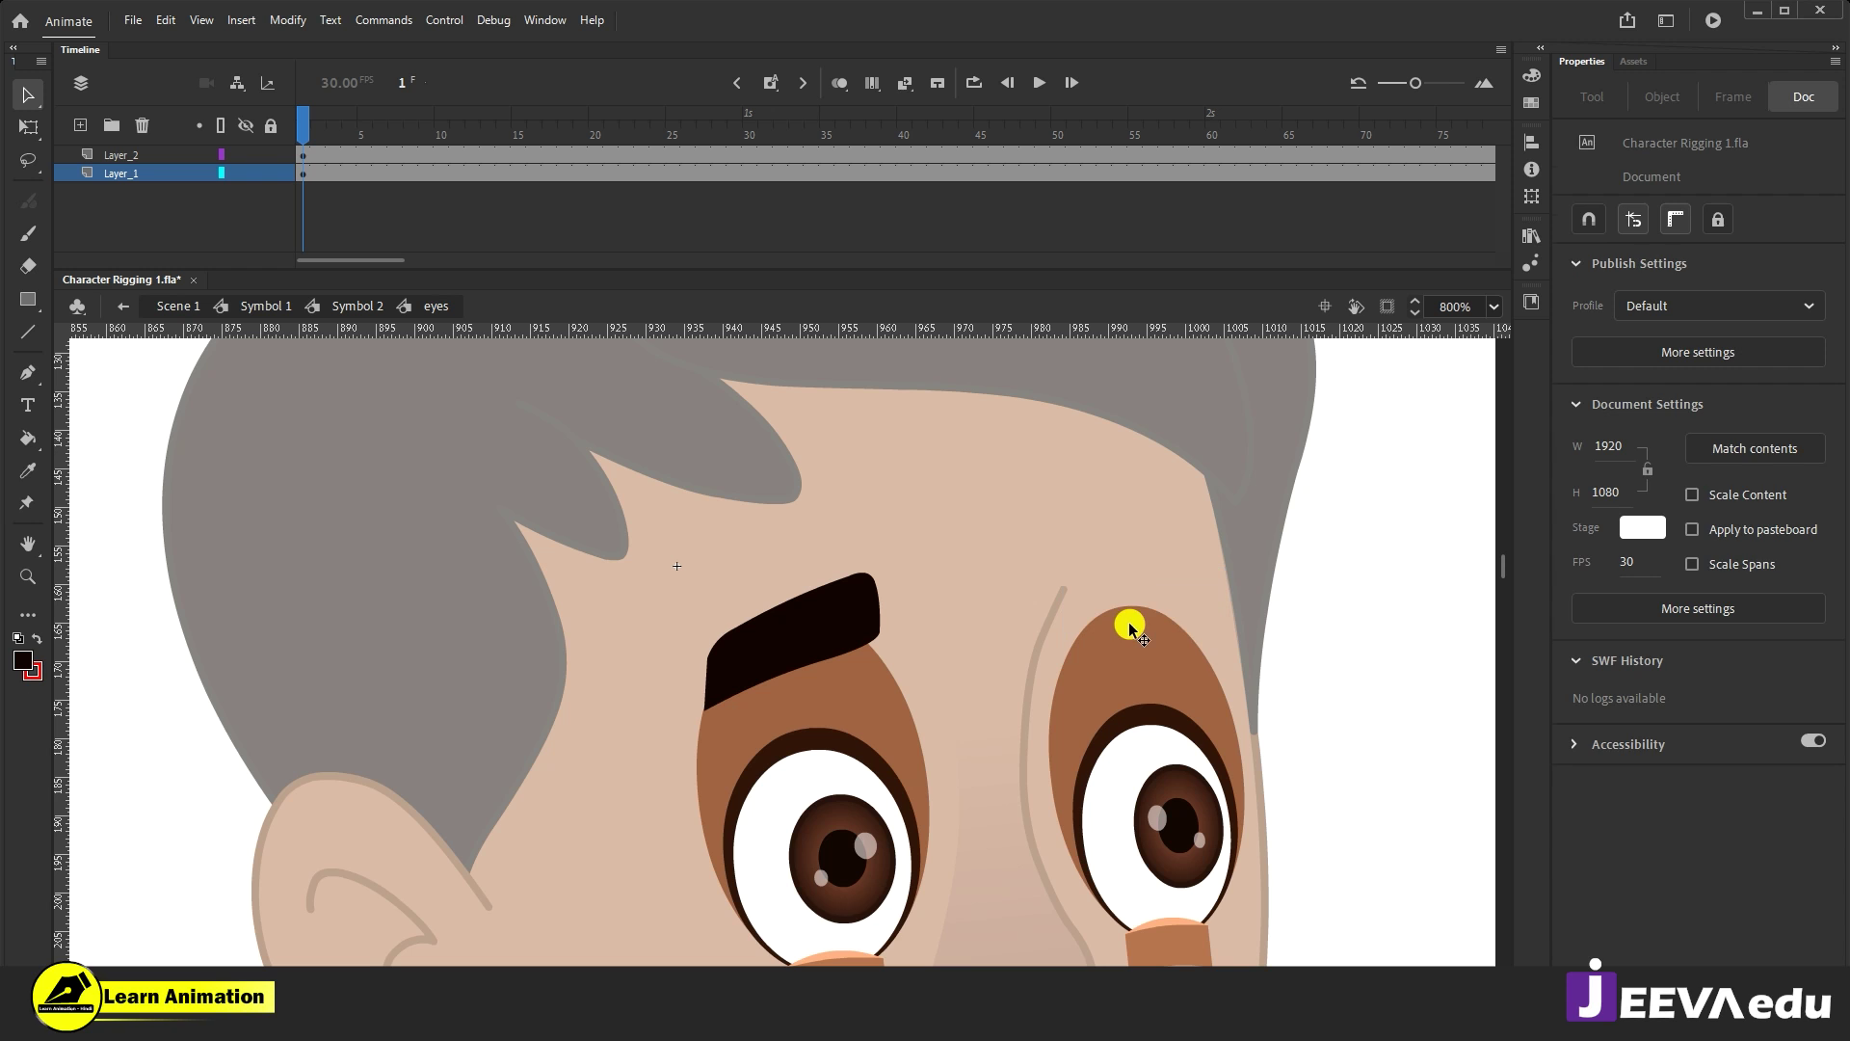
click(80, 123)
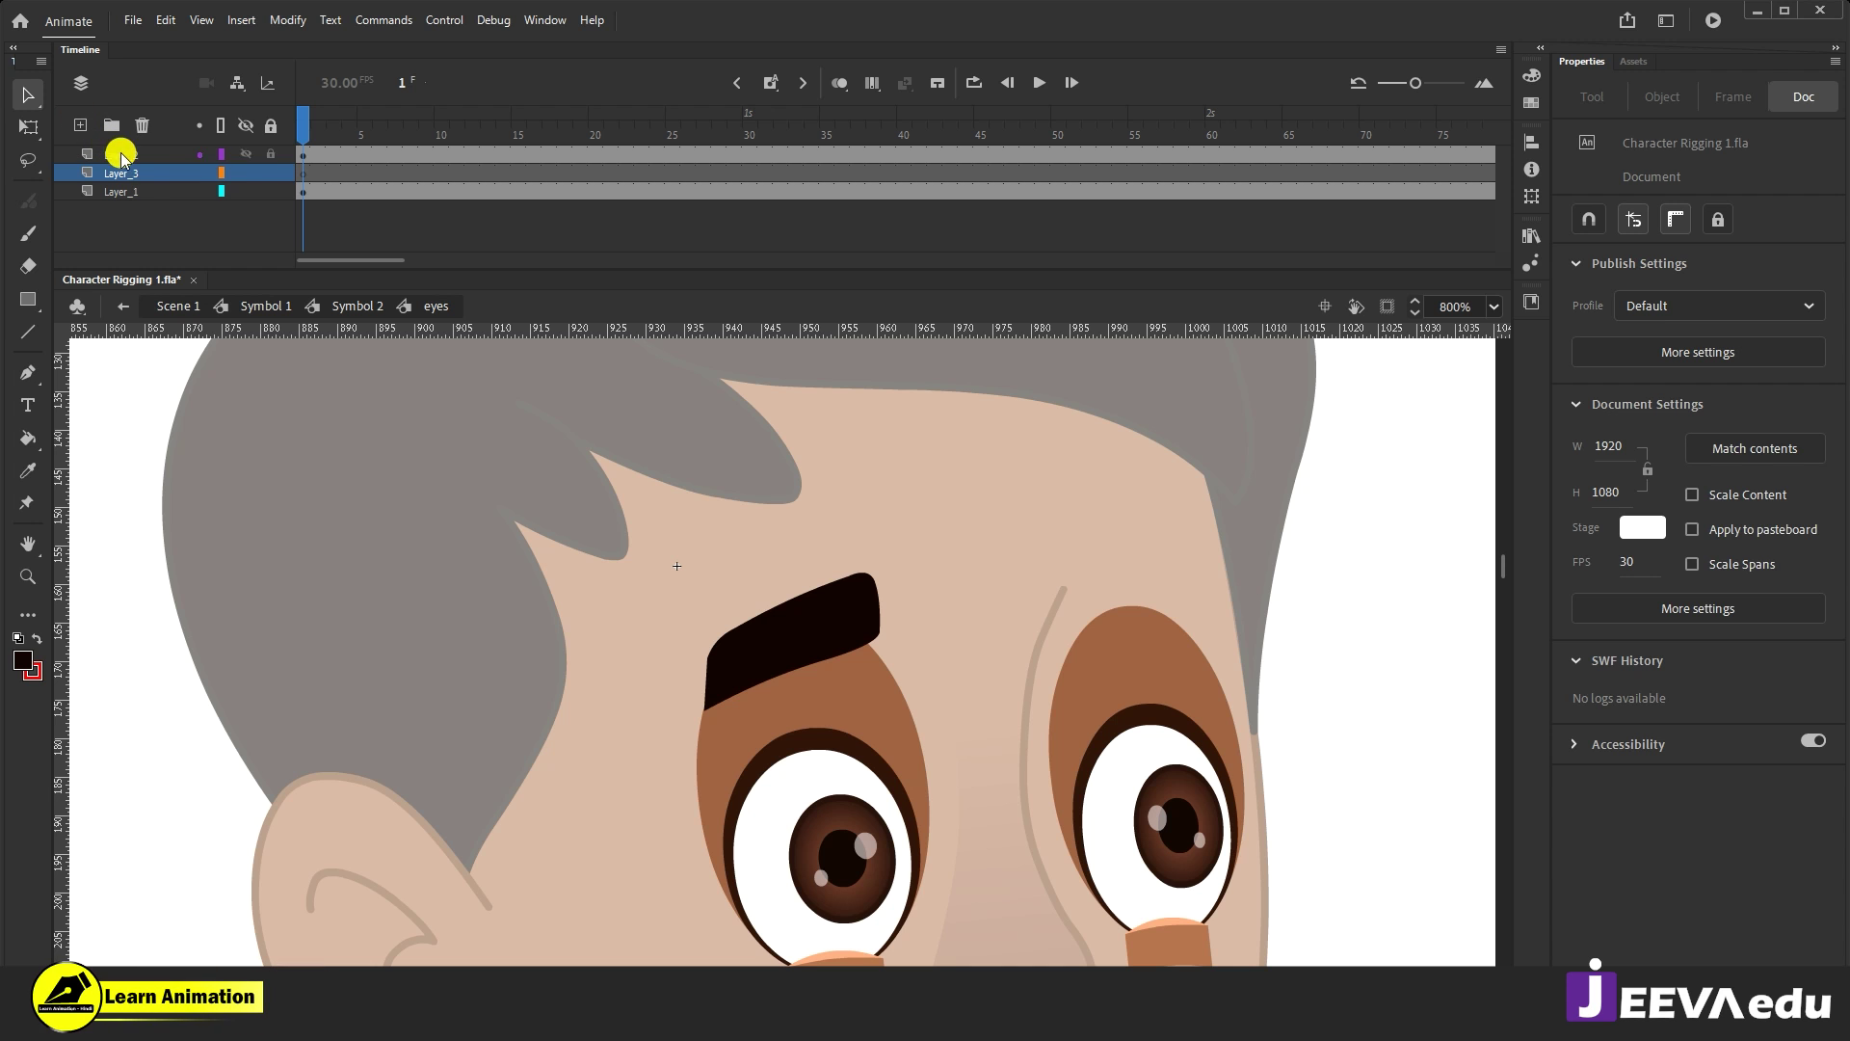
mouse_move(142, 179)
mouse_down()
mouse_move(136, 153)
mouse_move(170, 185)
mouse_up()
right_click(455, 506)
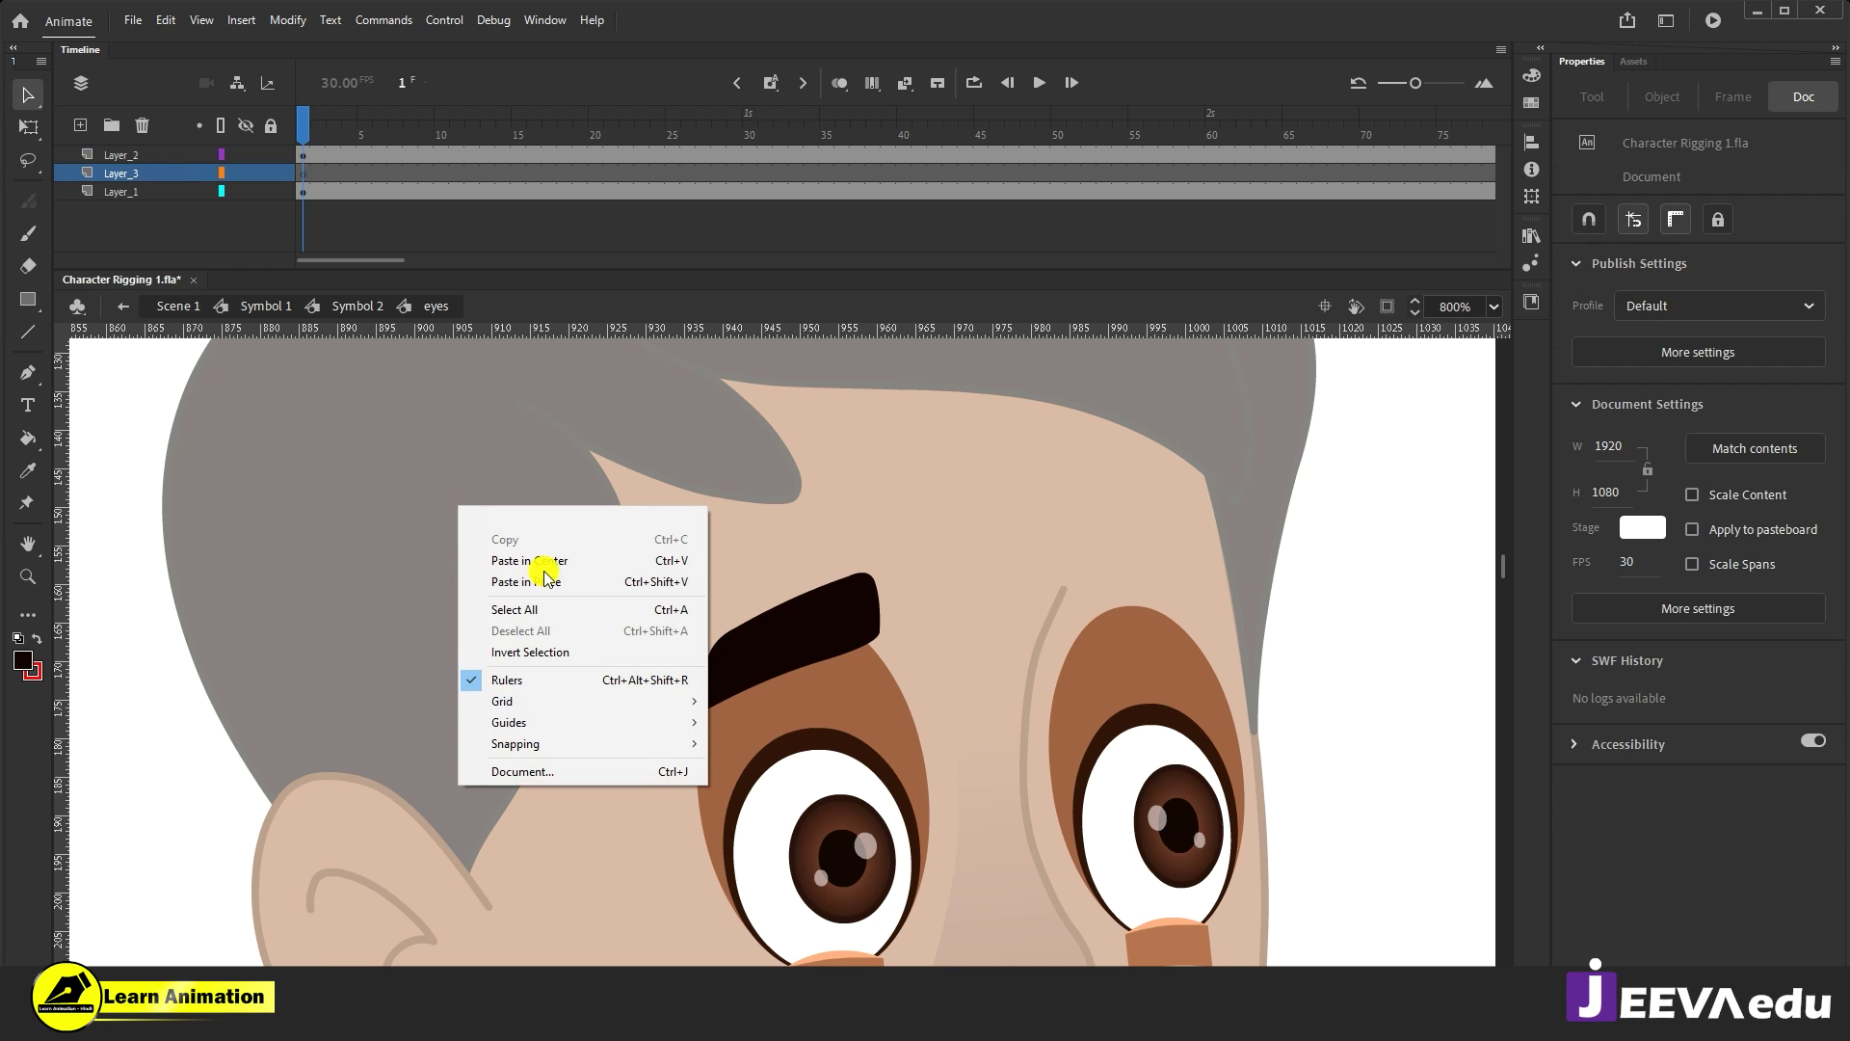
click(540, 579)
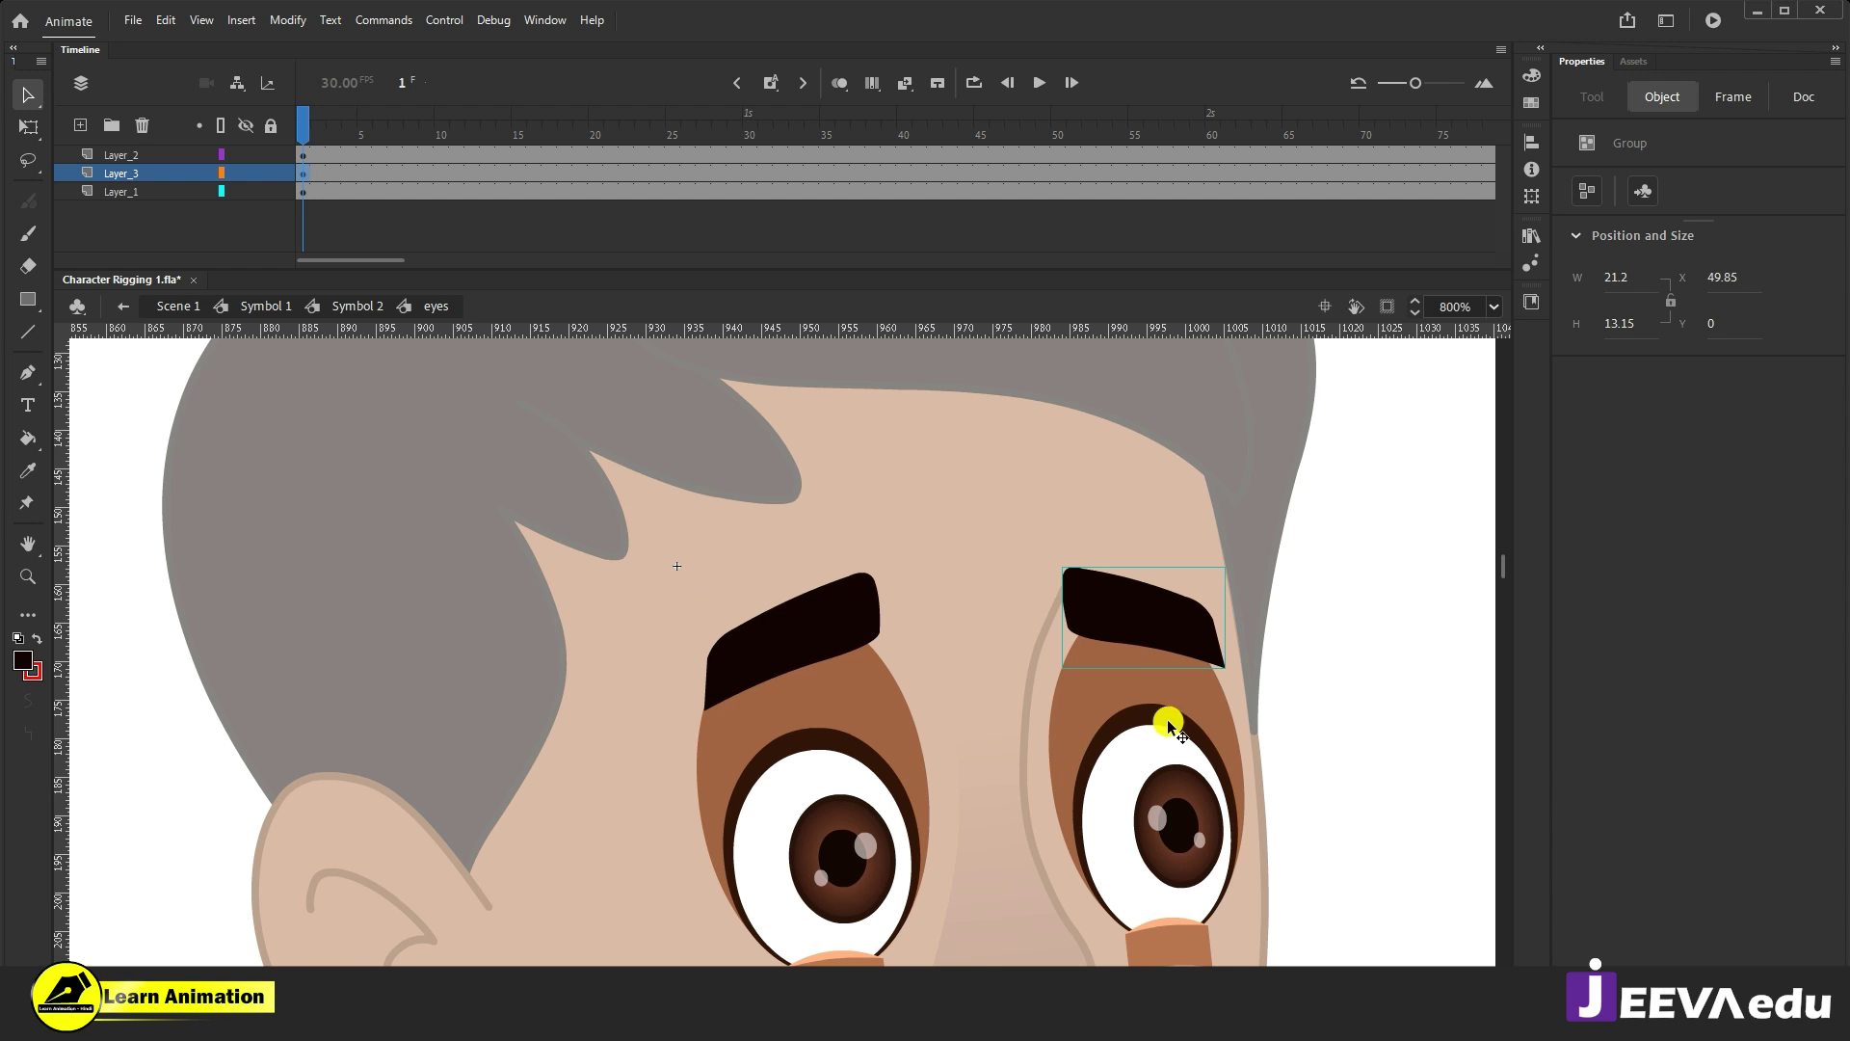
Step: Convert the right eyebrow to a graphic symbol, set its pivot at the lower outer end, and test-rotate it, undoing the rotation
key(F8)
click(1066, 177)
key(q)
click(1147, 617)
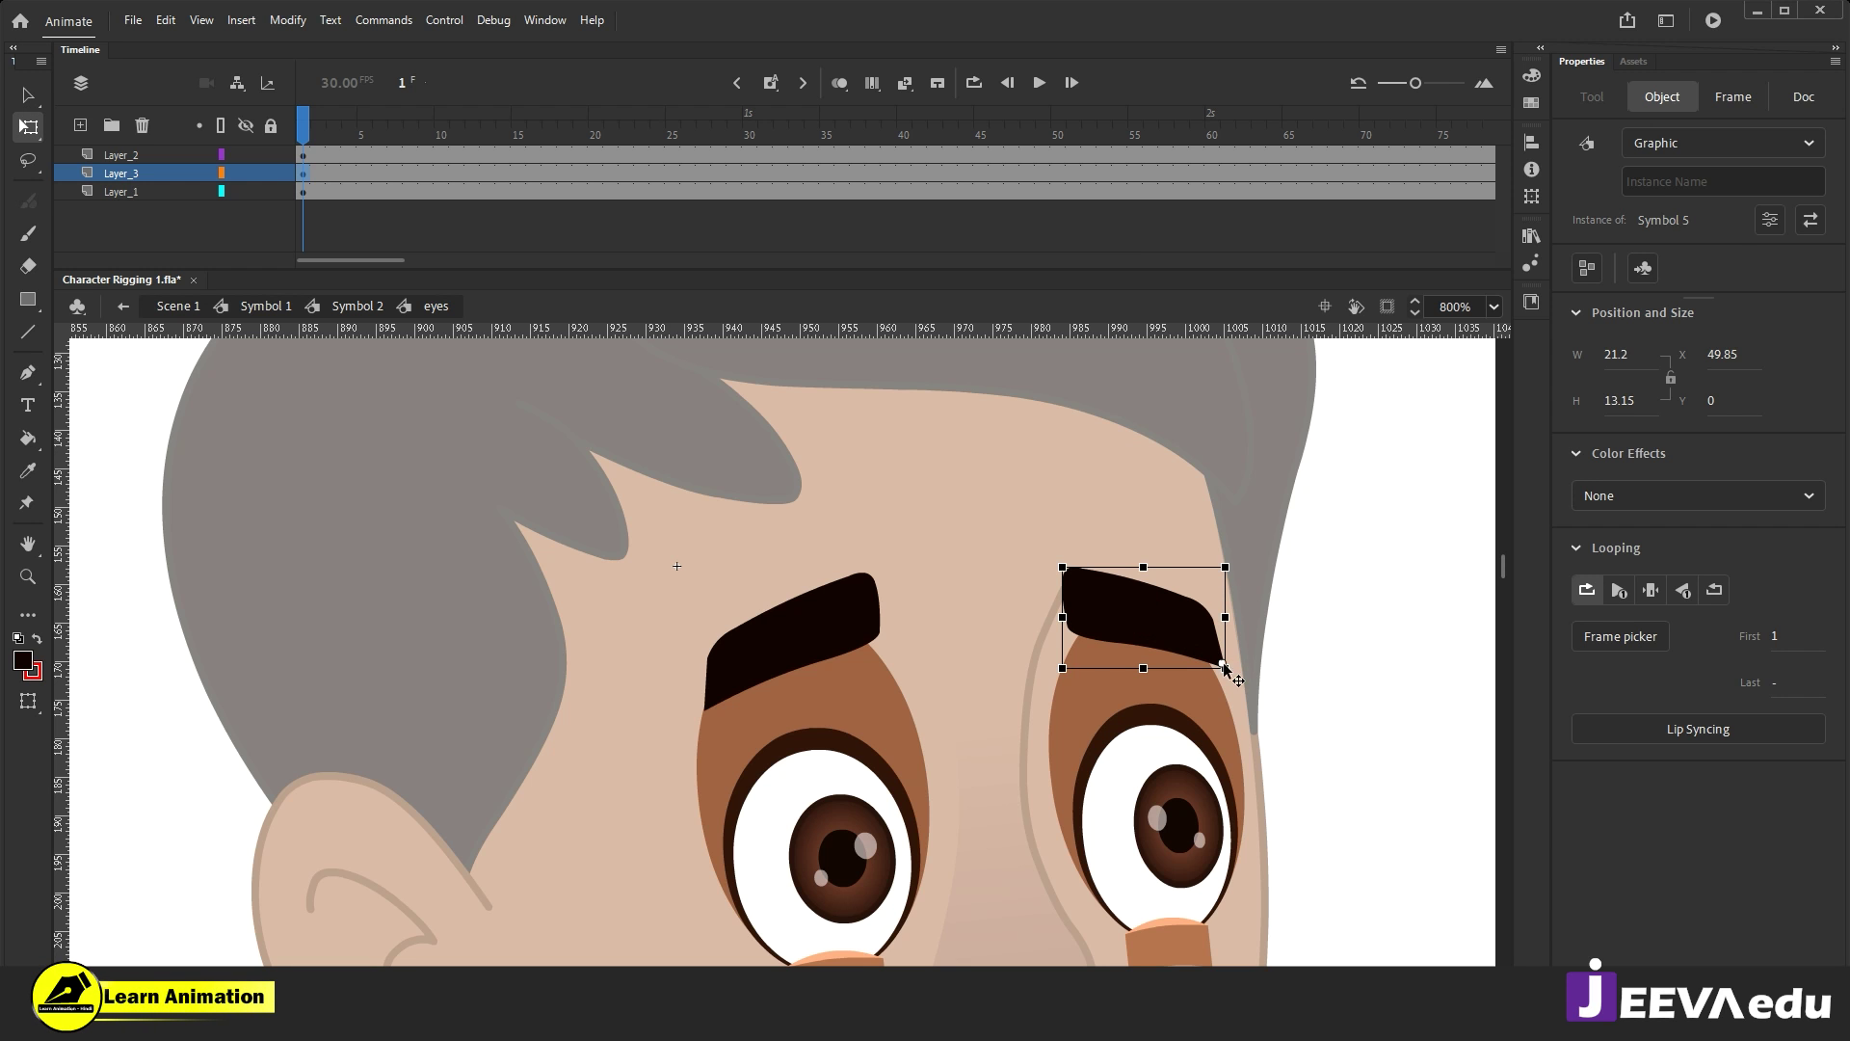
mouse_move(1057, 686)
mouse_down()
mouse_move(1055, 709)
mouse_move(1050, 694)
mouse_up()
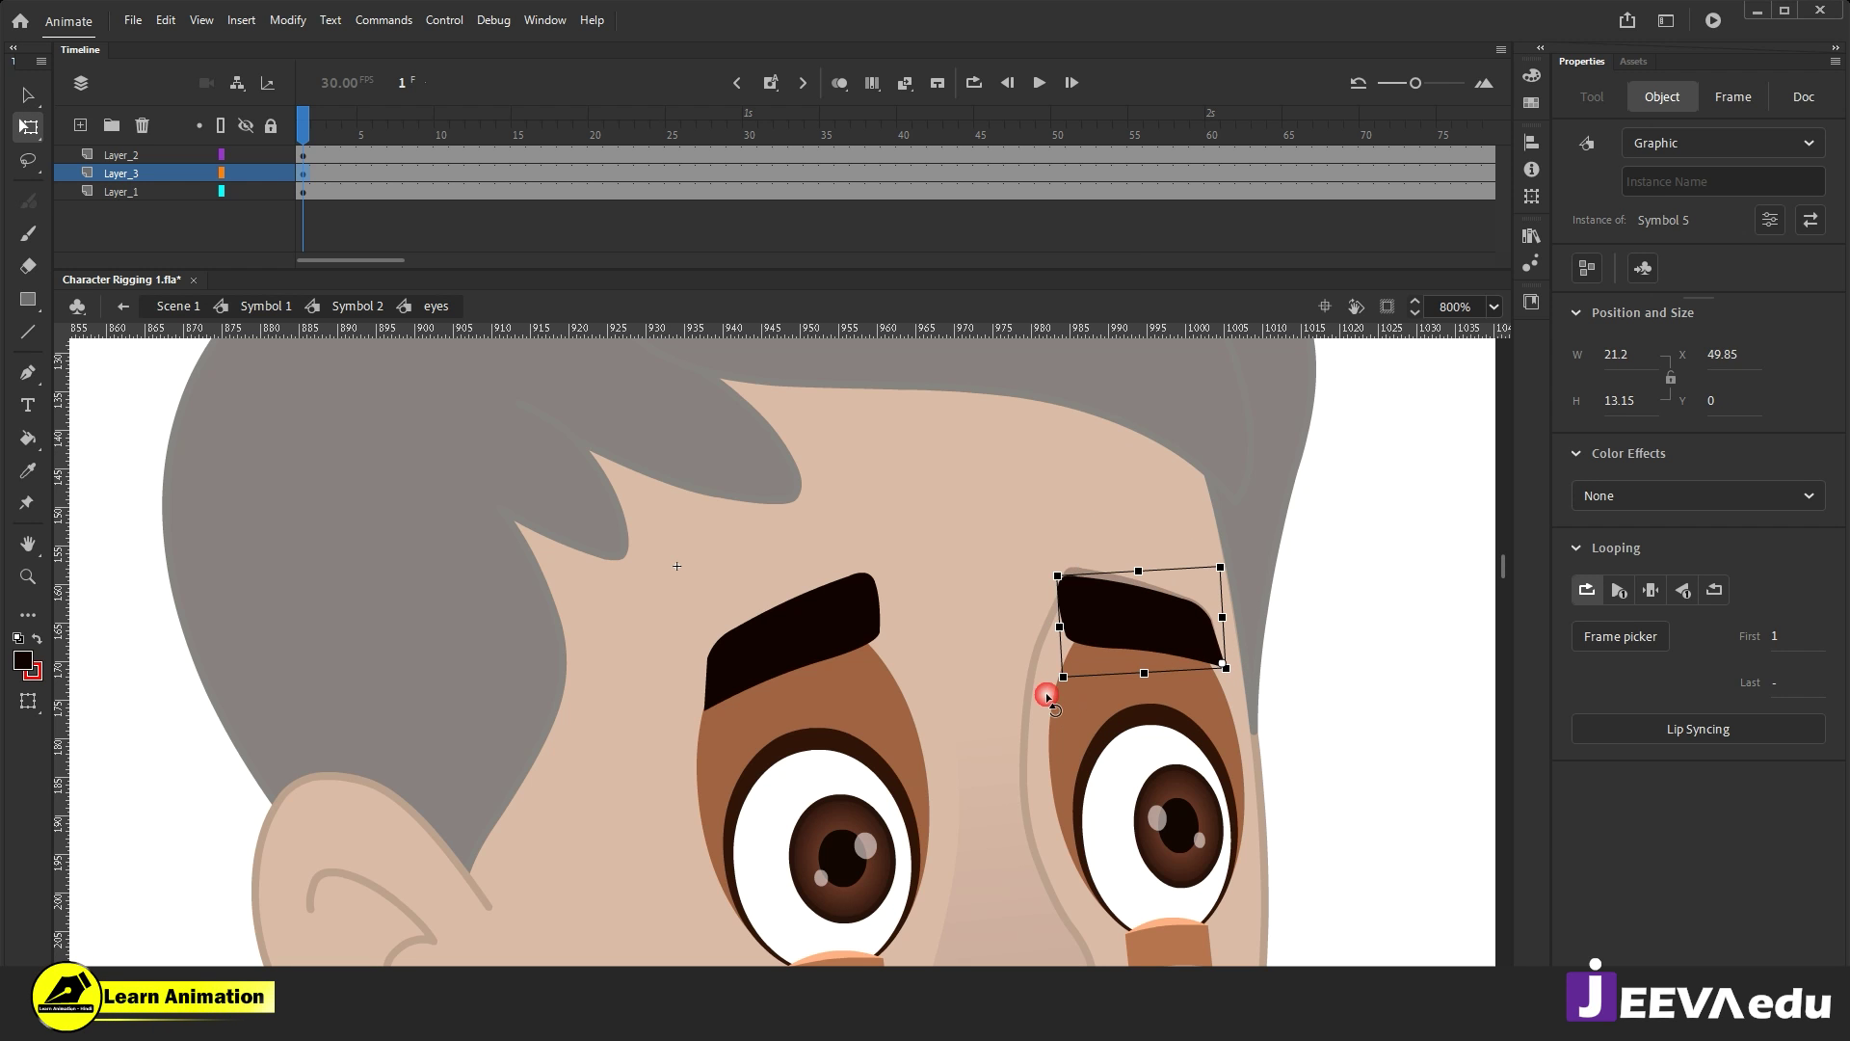
key(ctrl+z)
Step: Inside the right eyebrow symbol, convert the artwork to a nested graphic symbol, extend its frames, and return to the eyes symbol
double_click(1125, 621)
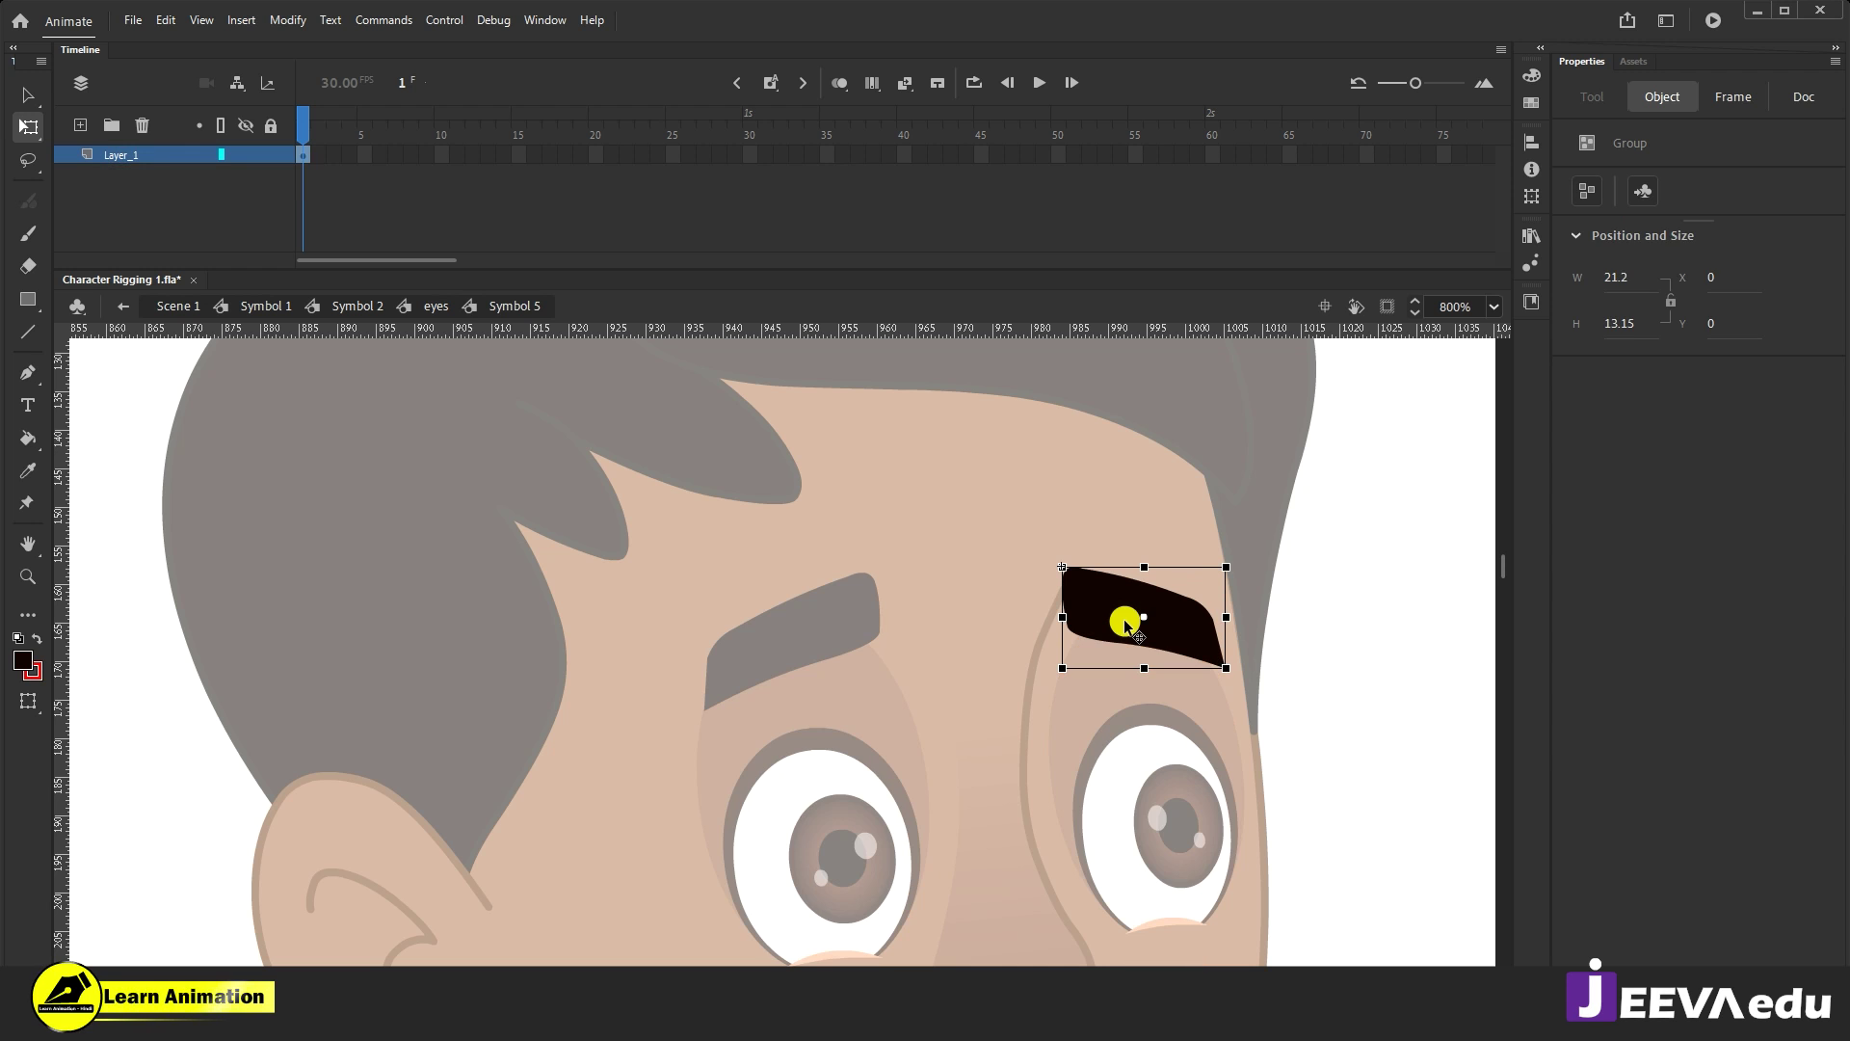
key(F8)
key(Return)
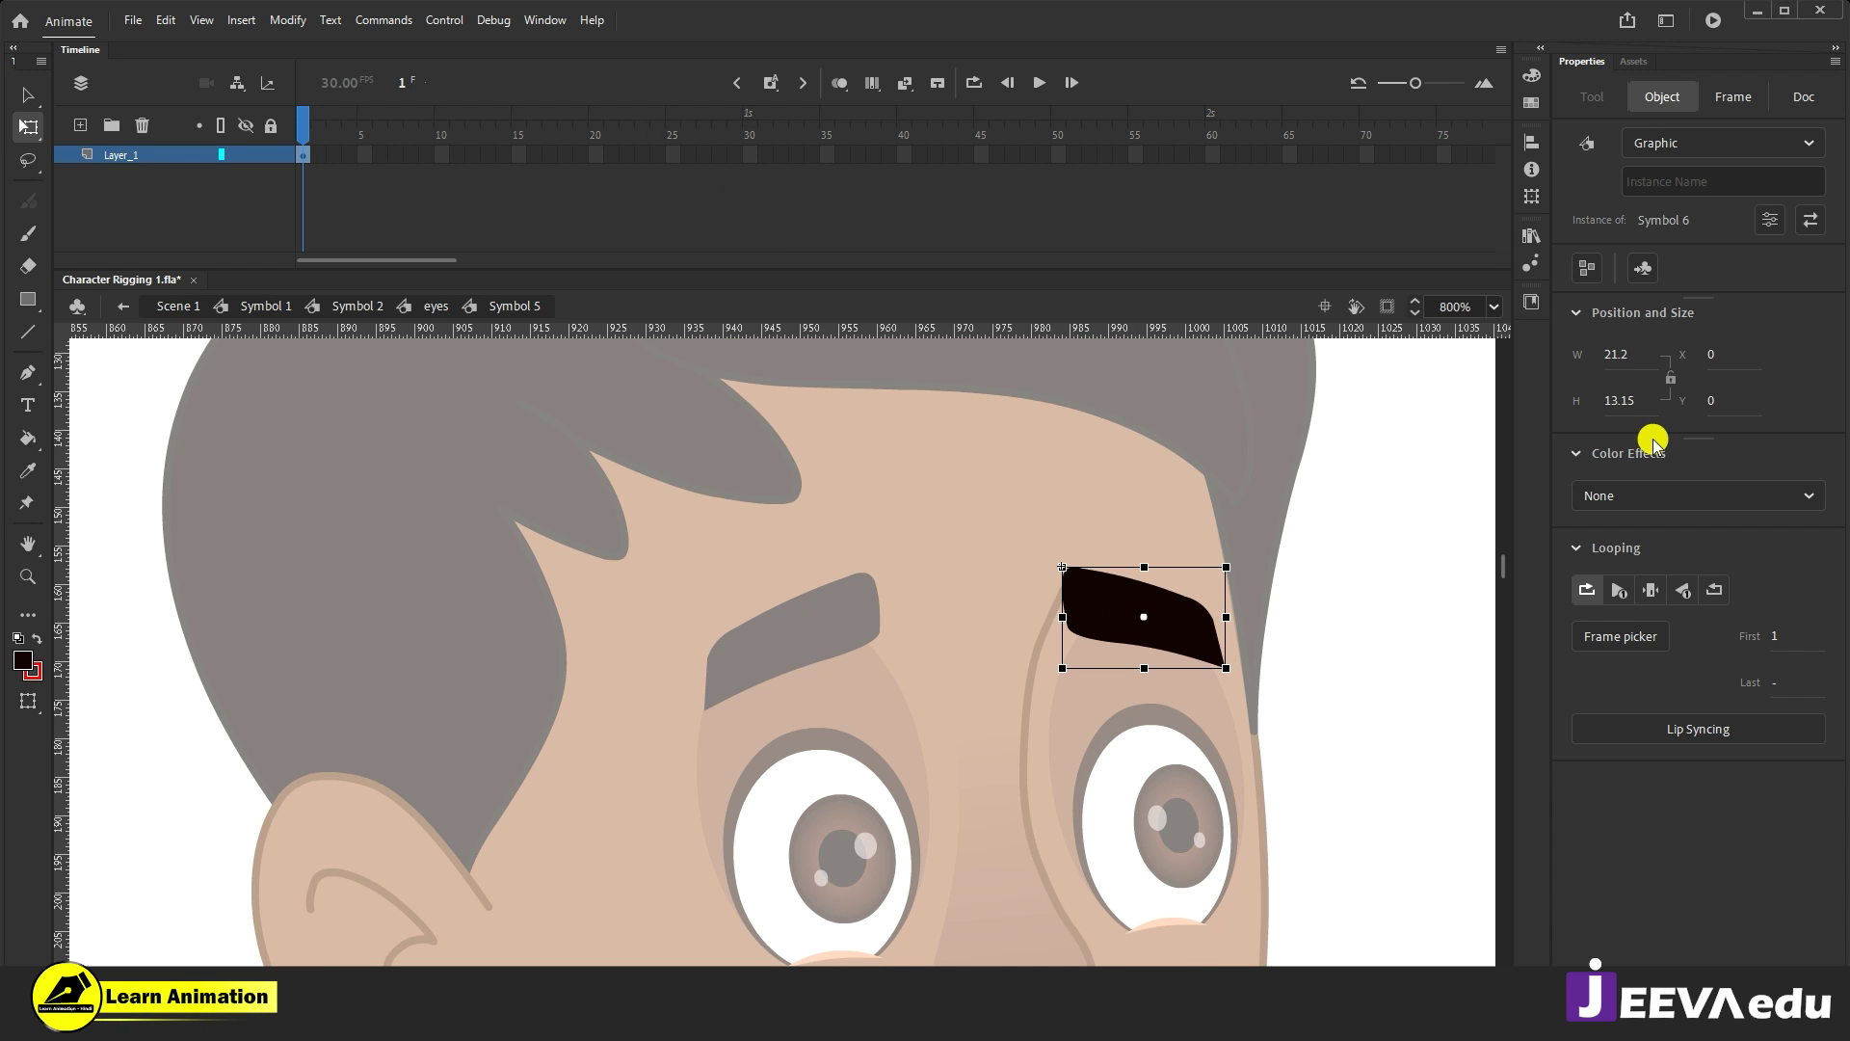
click(1689, 606)
drag(855, 159, 302, 123)
key(F5)
double_click(586, 701)
Step: Try moving the left eye's dark outline aside, undo it, and select the outline together with both eyebrows before clearing the selection
scroll(946, 693, down, 2)
click(755, 673)
drag(758, 659, 492, 693)
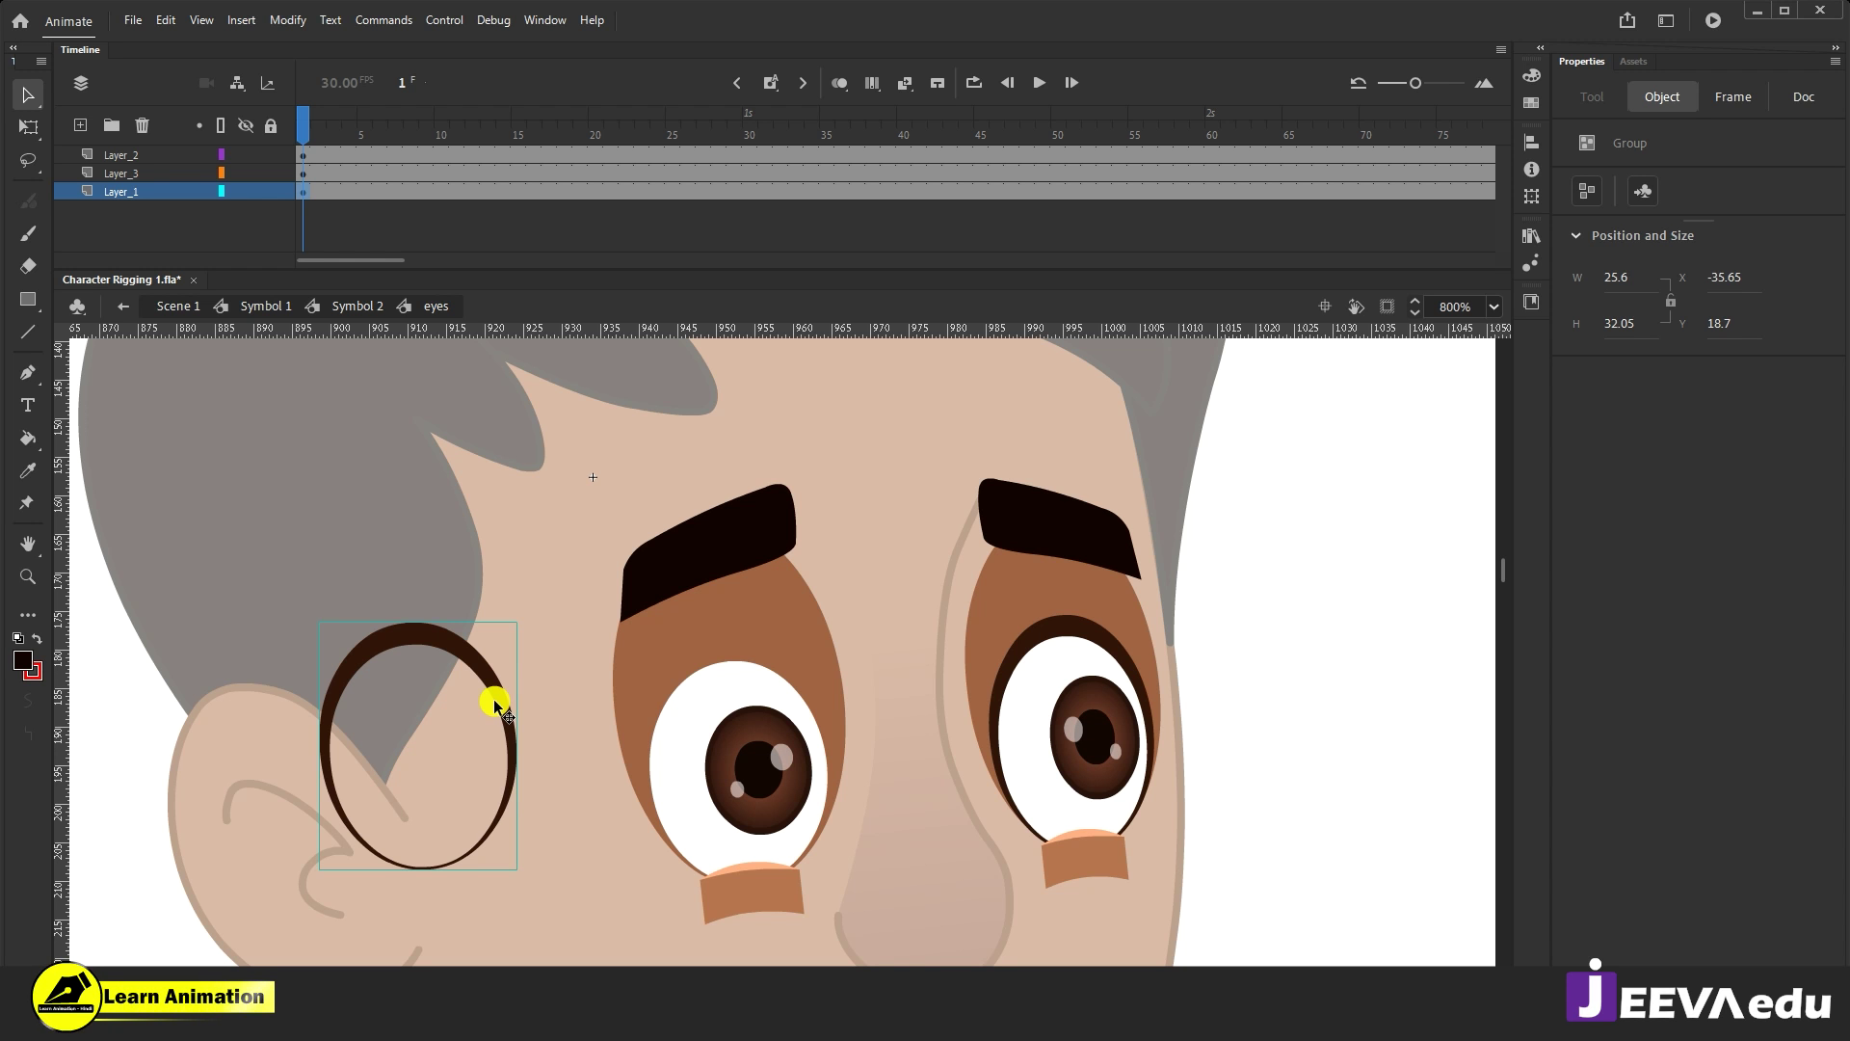
key(ctrl+z)
shift+click(757, 547)
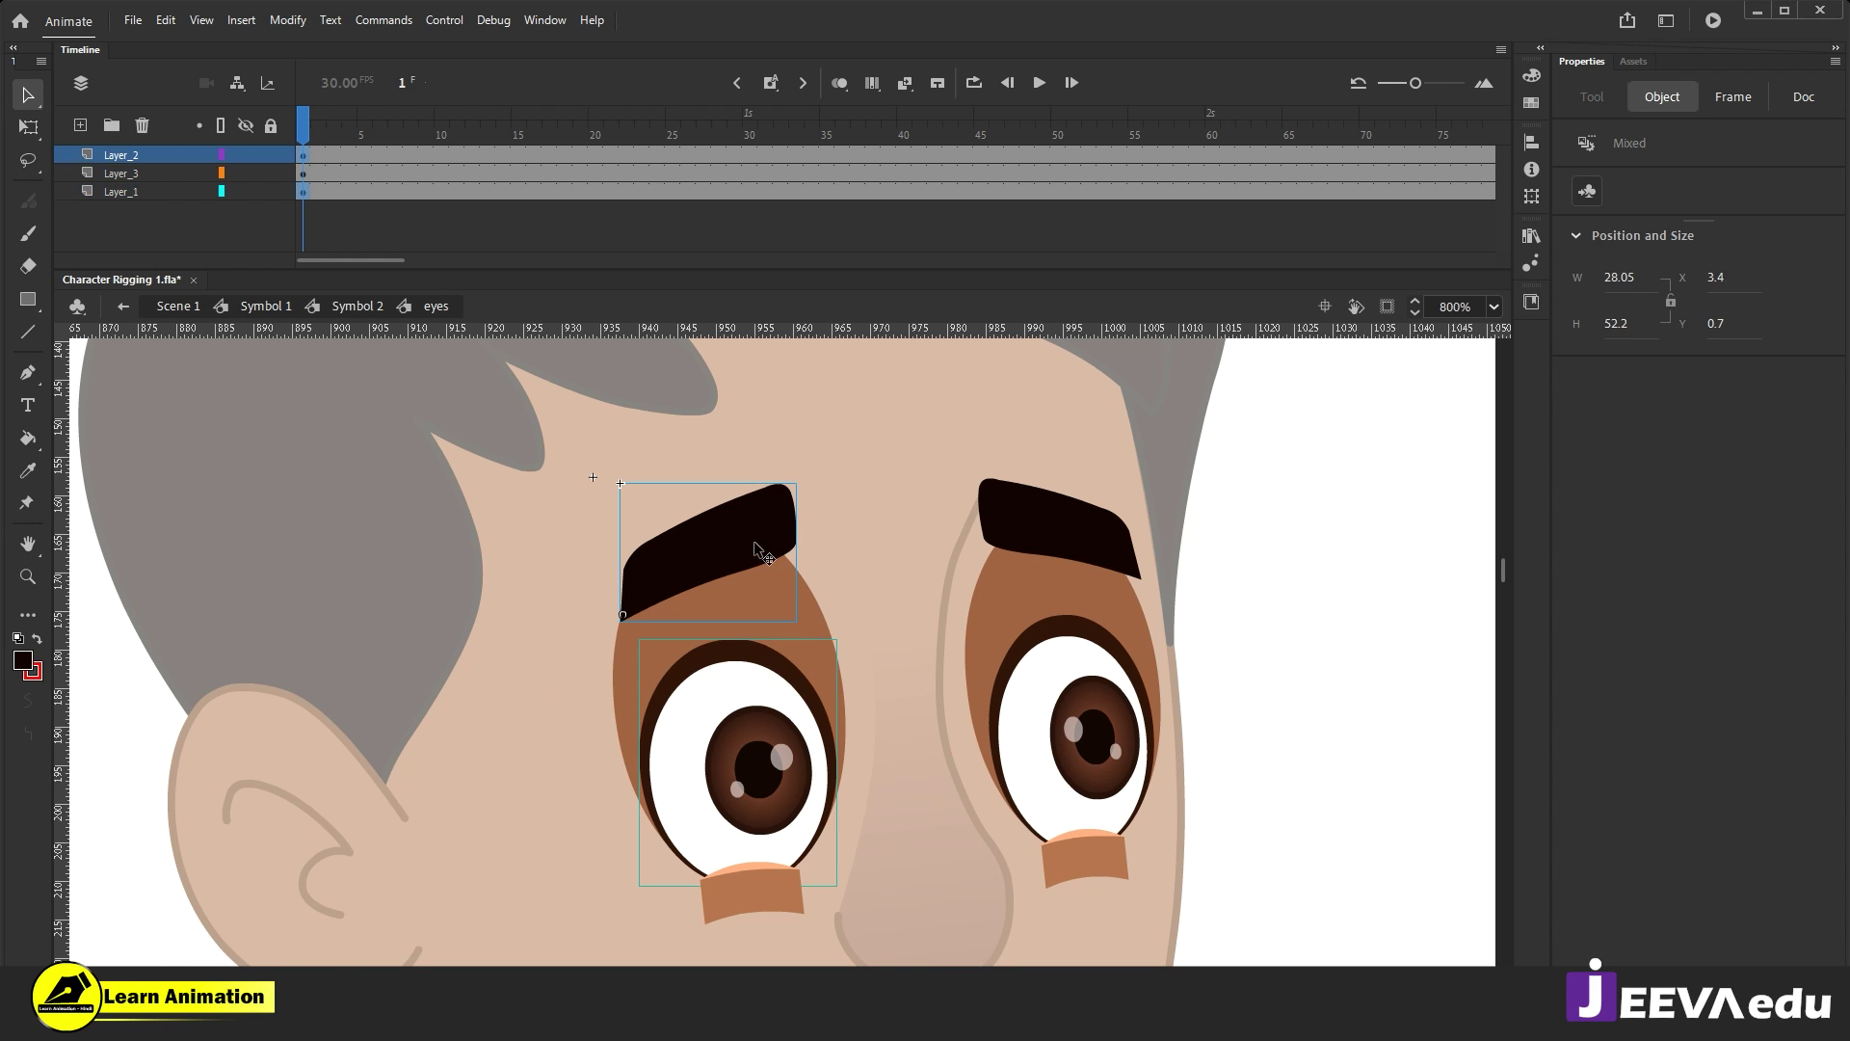
shift+click(1003, 523)
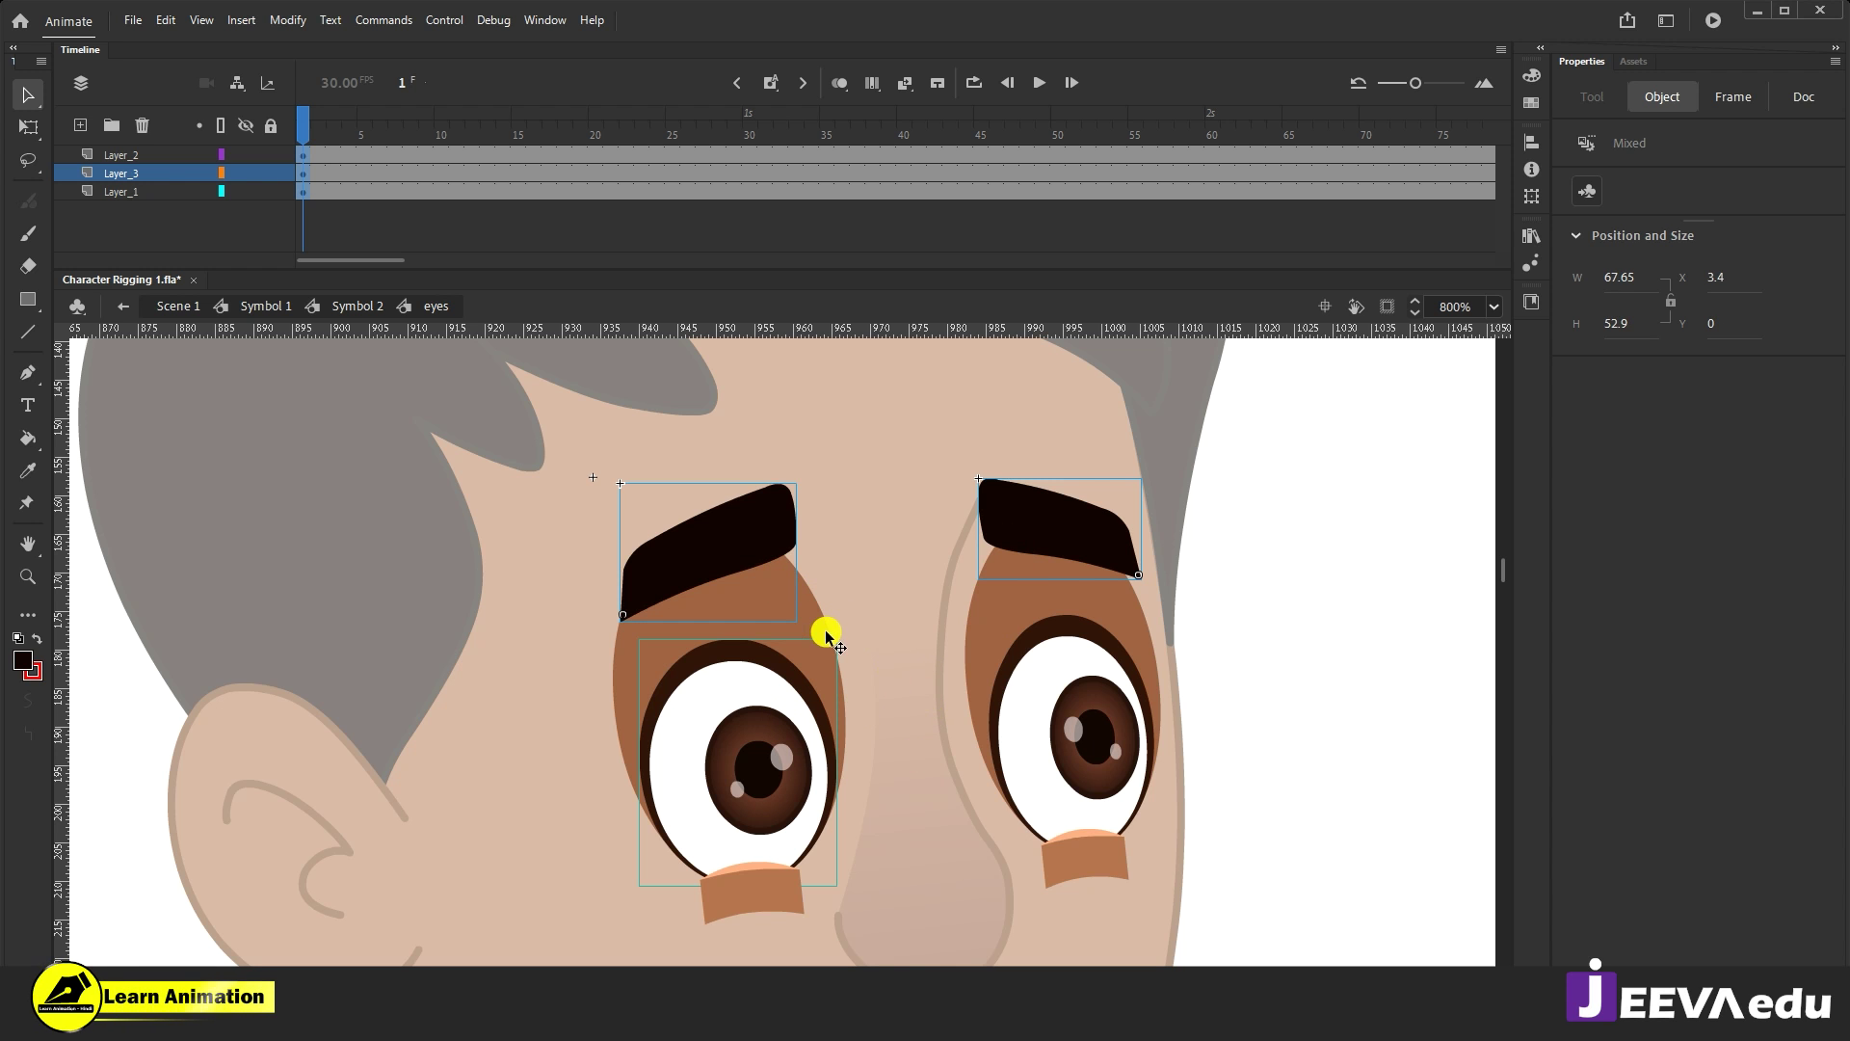
key(q)
click(952, 347)
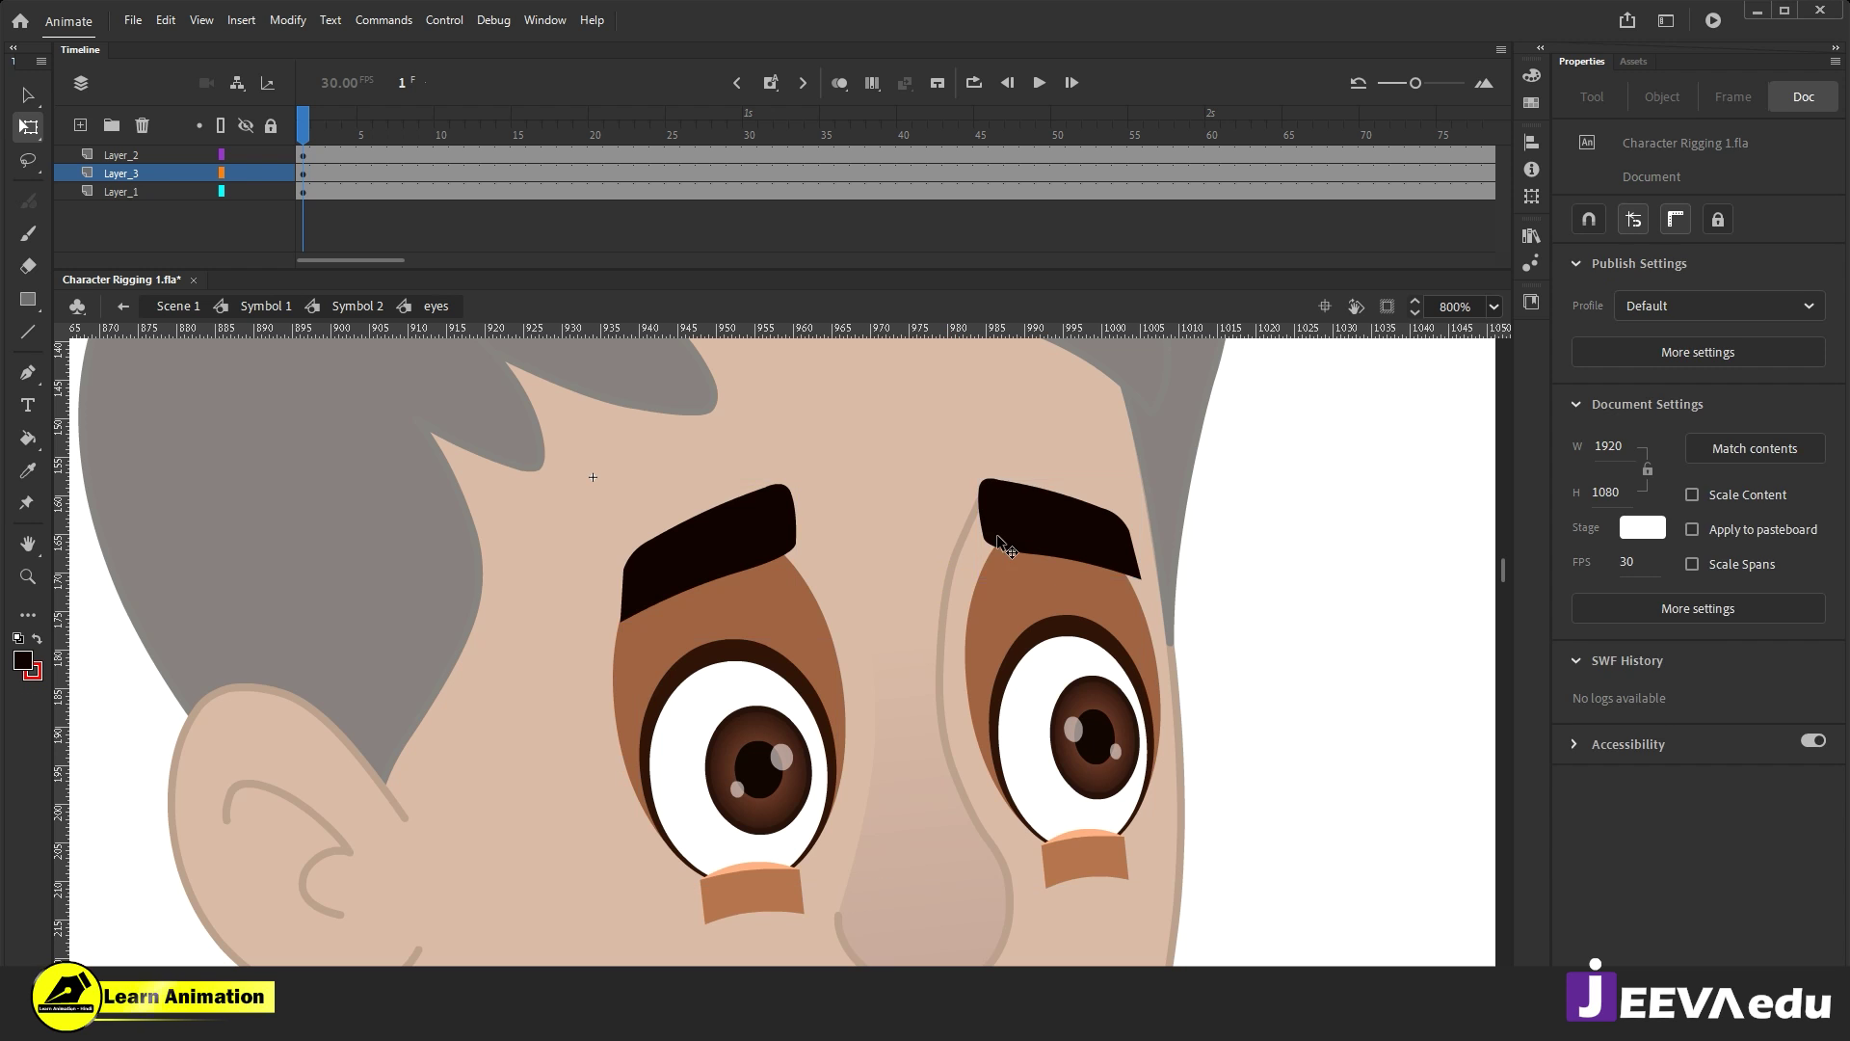
Step: Test-rotate the right eyebrow about its outer pivot and undo the rotation
click(996, 534)
drag(979, 578, 975, 631)
shift+click(751, 536)
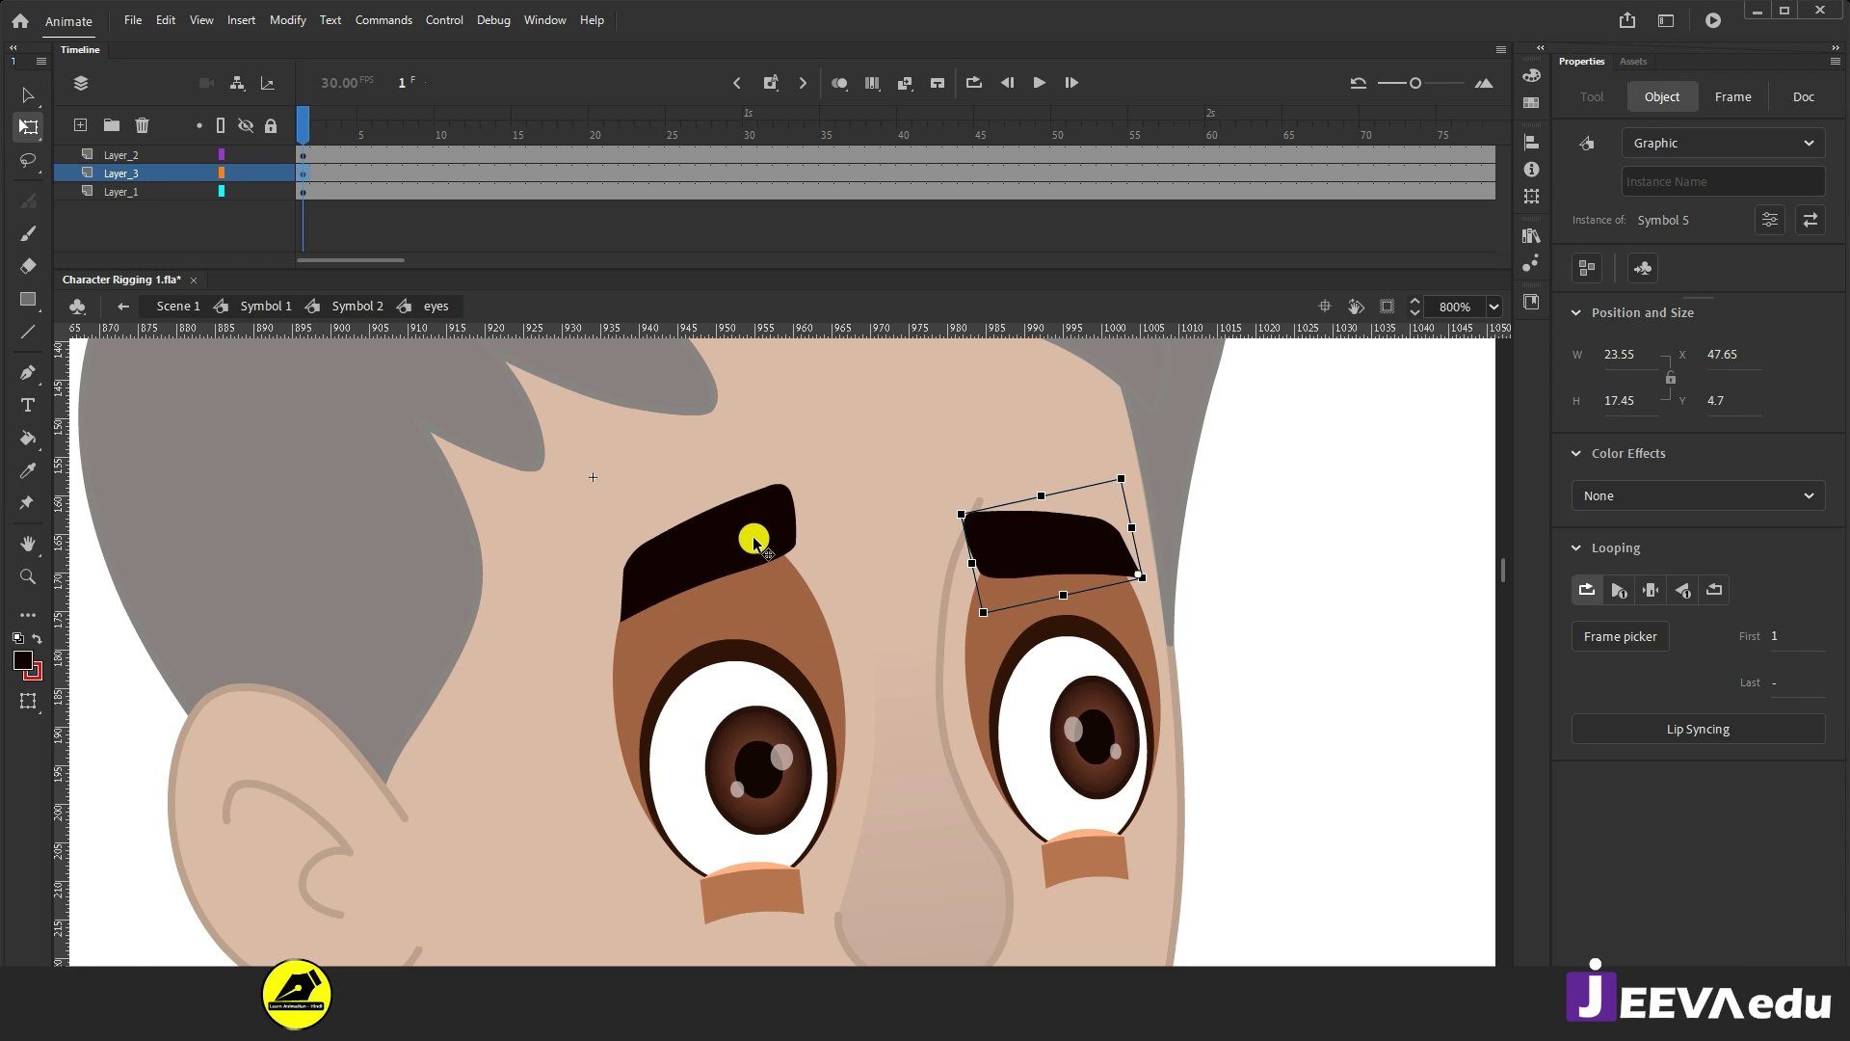
click(990, 537)
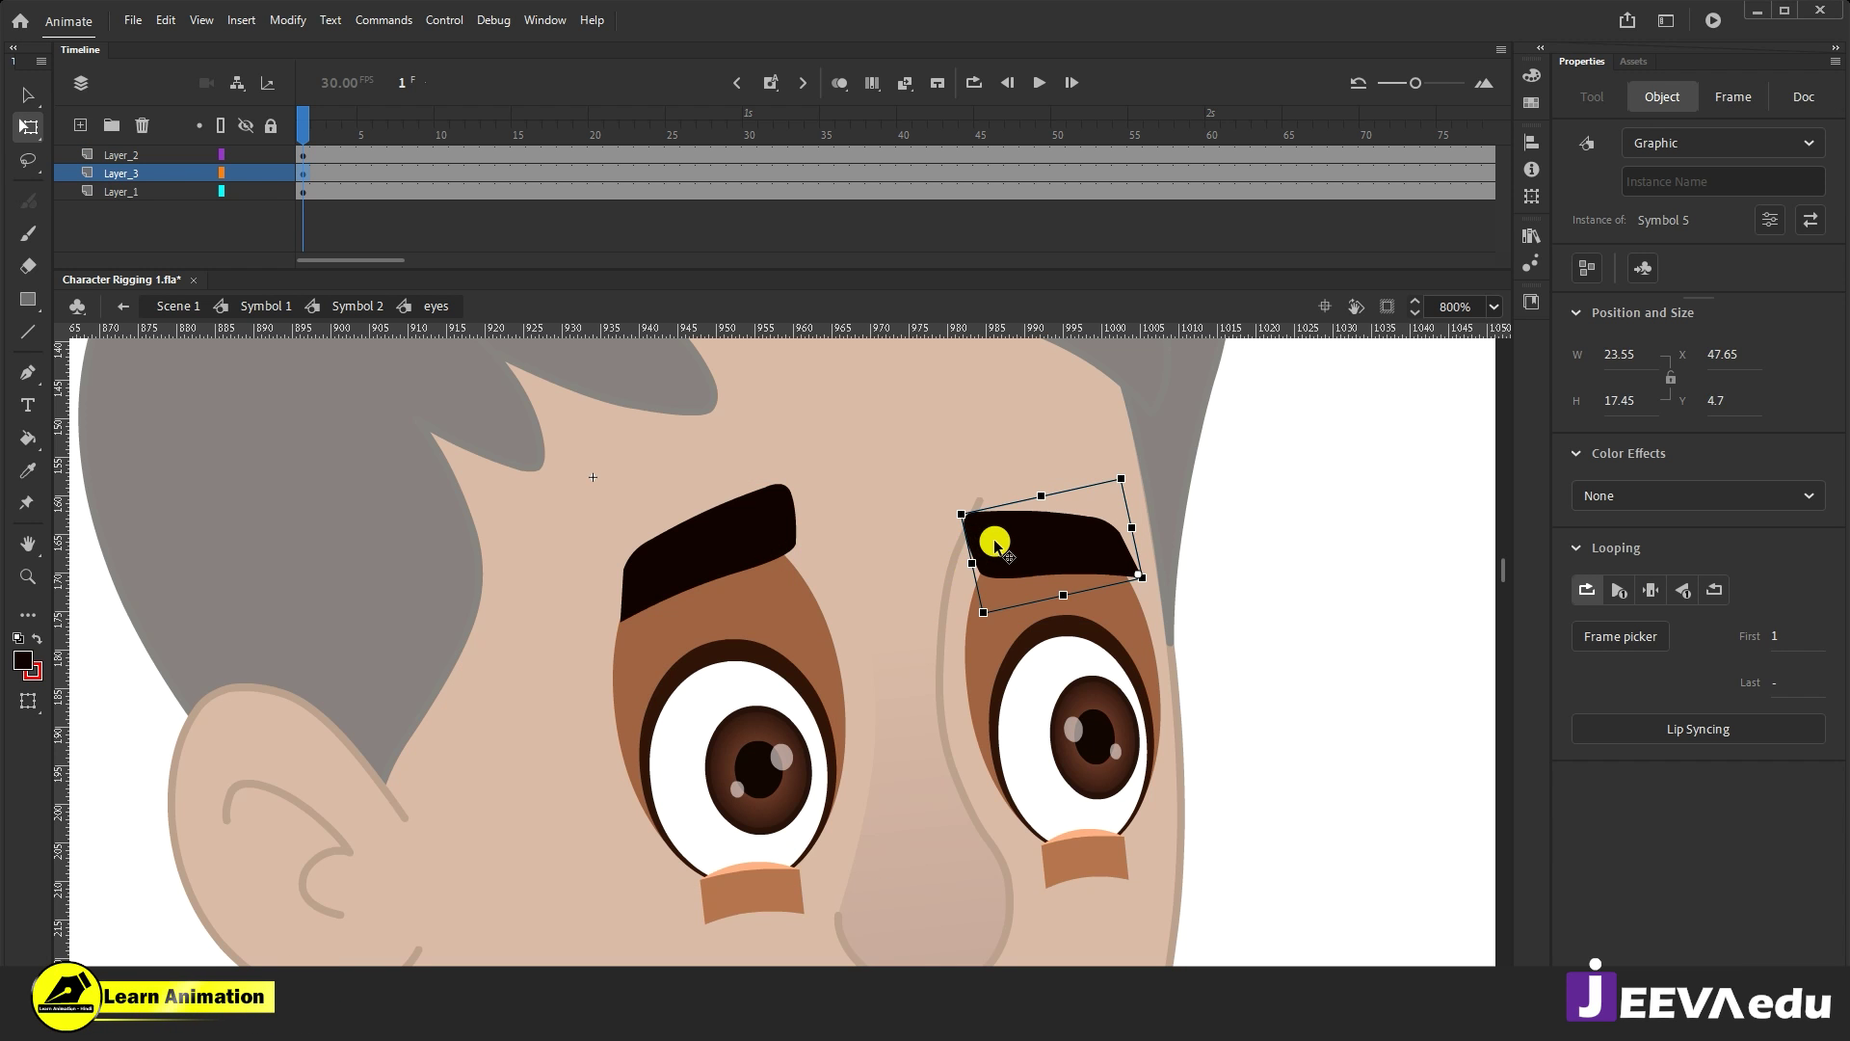
key(ctrl+shift+z)
Step: Try rotating a duplicate of both eyebrows as one combined graphic symbol beside the face, and remove the duplicate
key(ctrl+a)
drag(1010, 538, 494, 514)
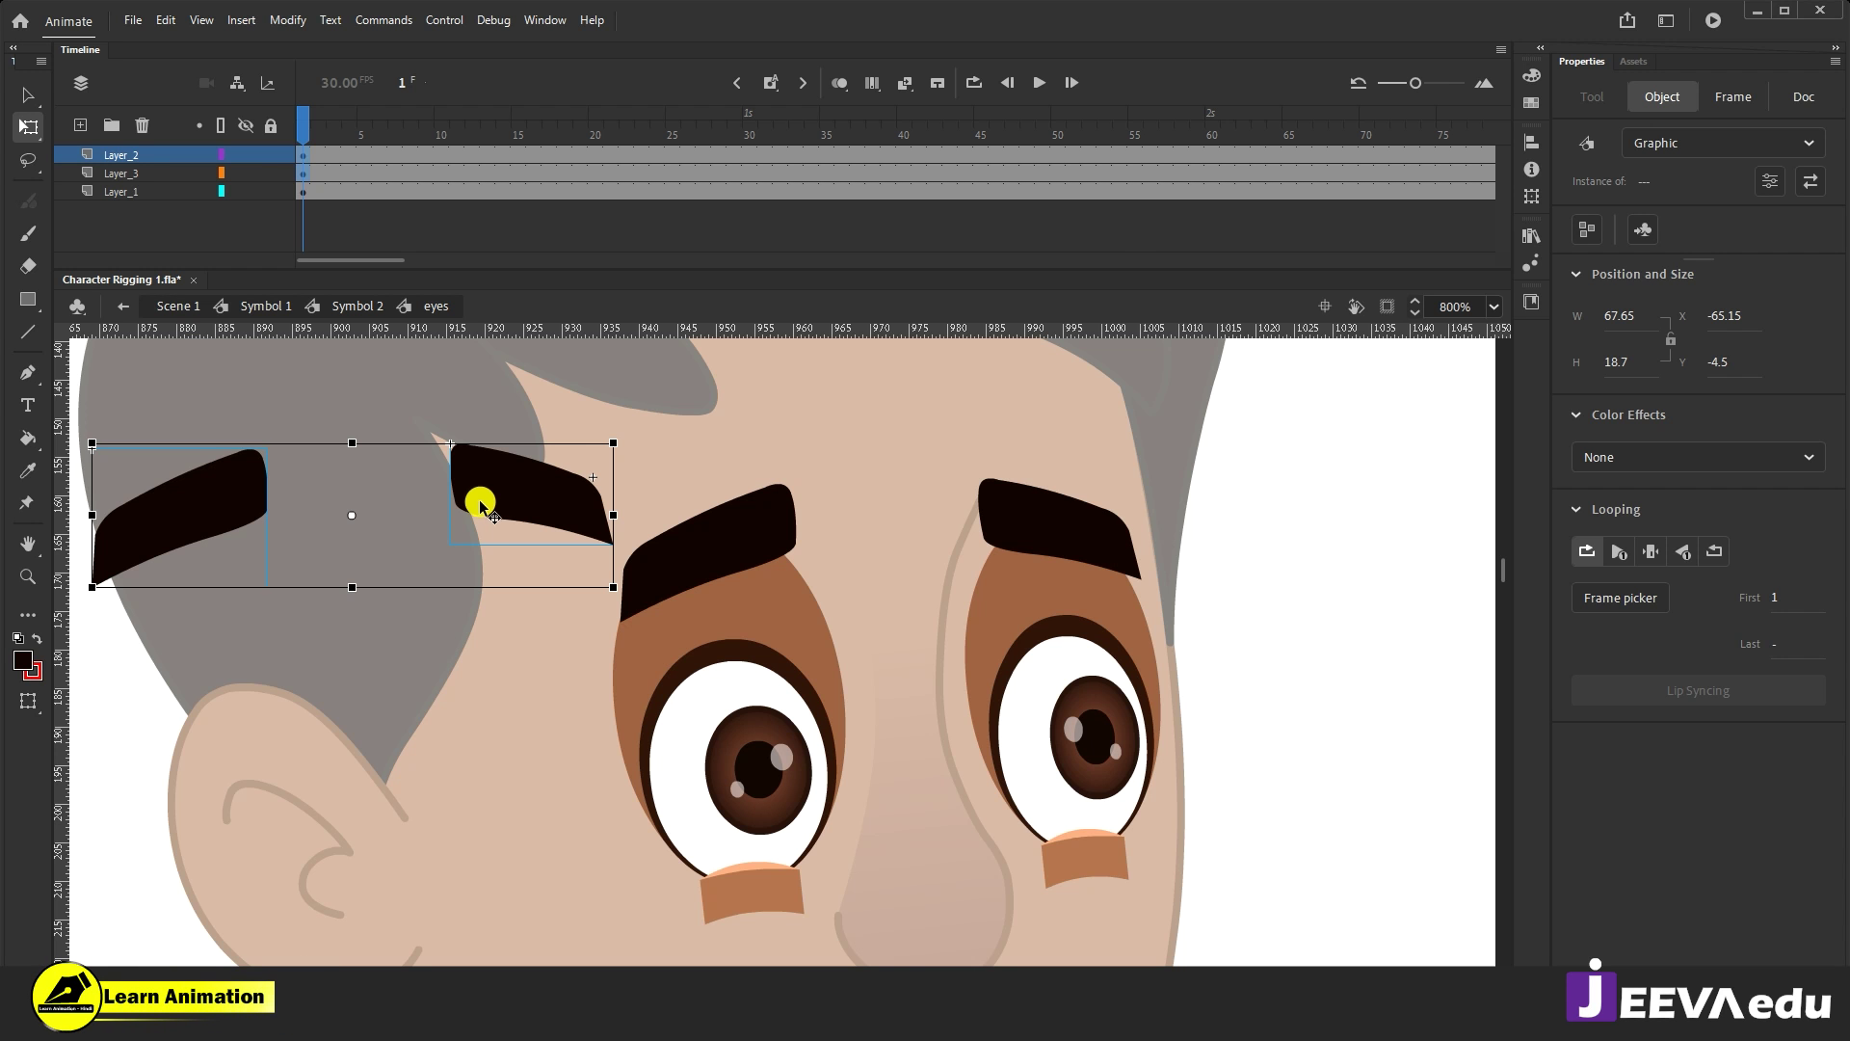
key(F8)
click(1067, 180)
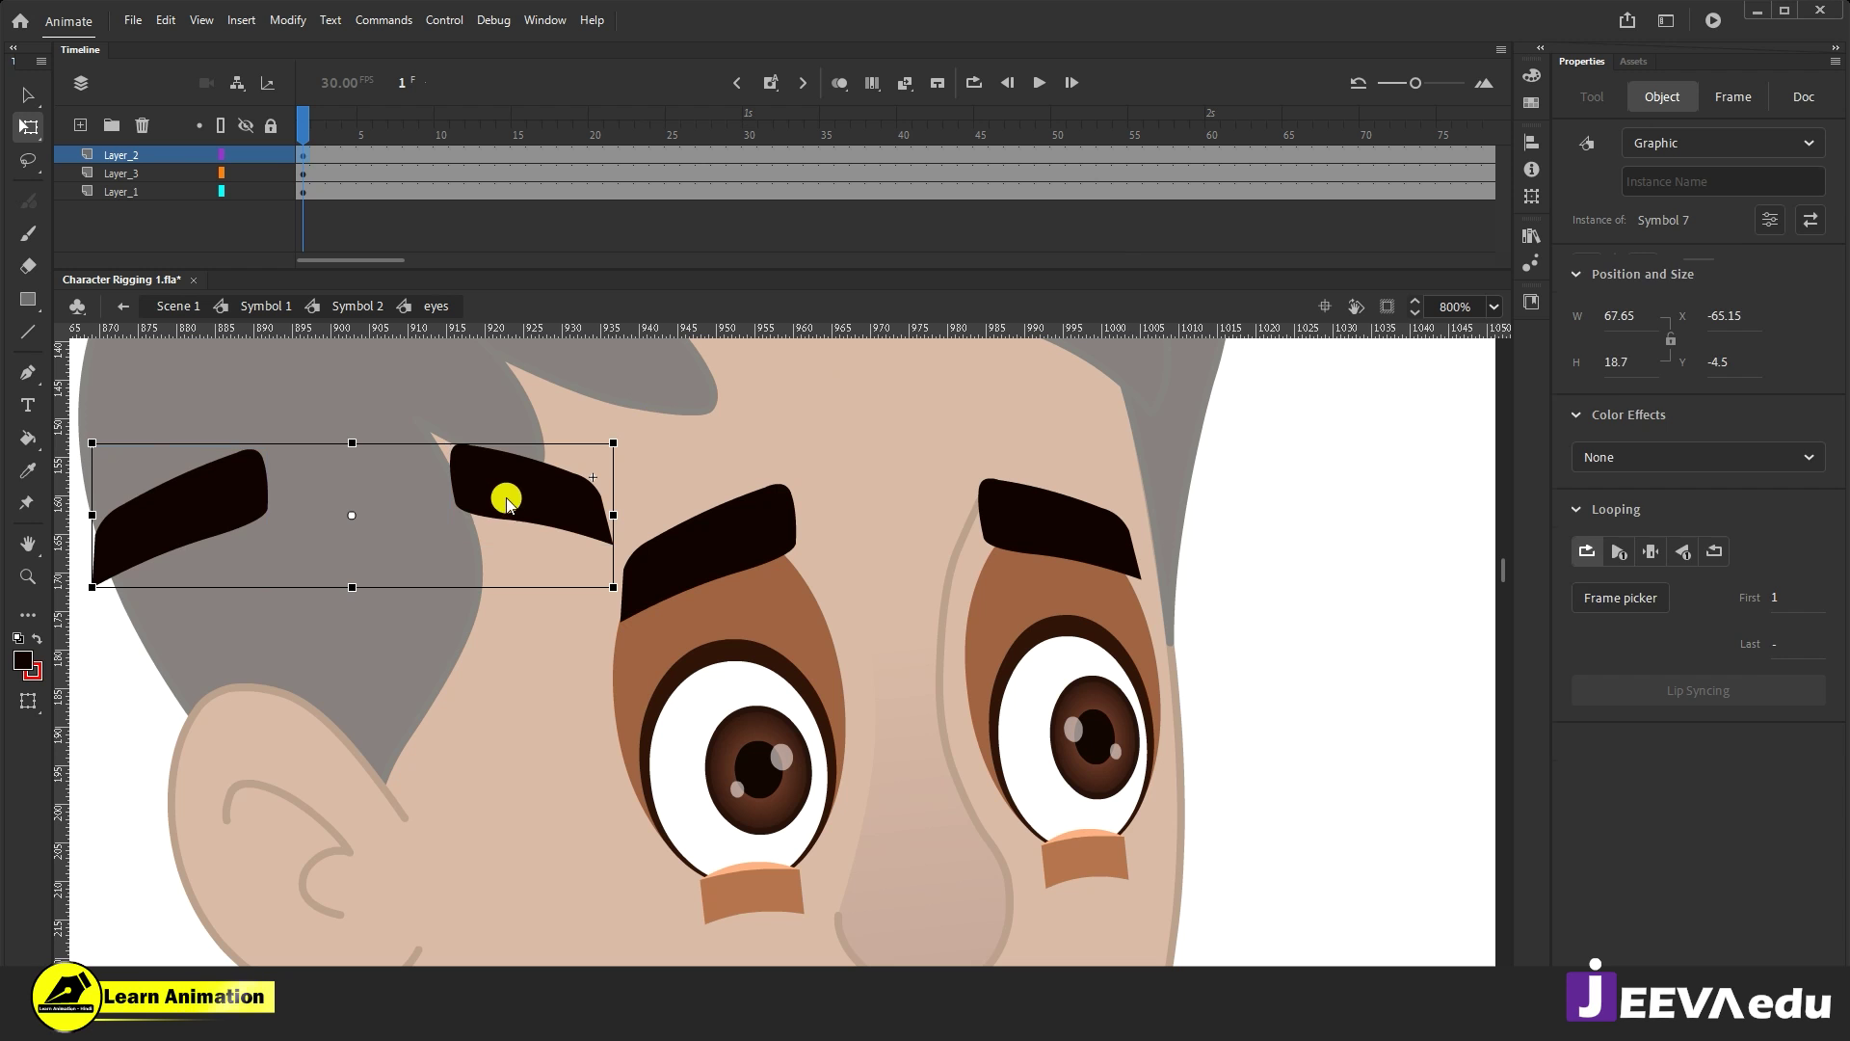
drag(487, 494, 483, 509)
drag(607, 611, 557, 631)
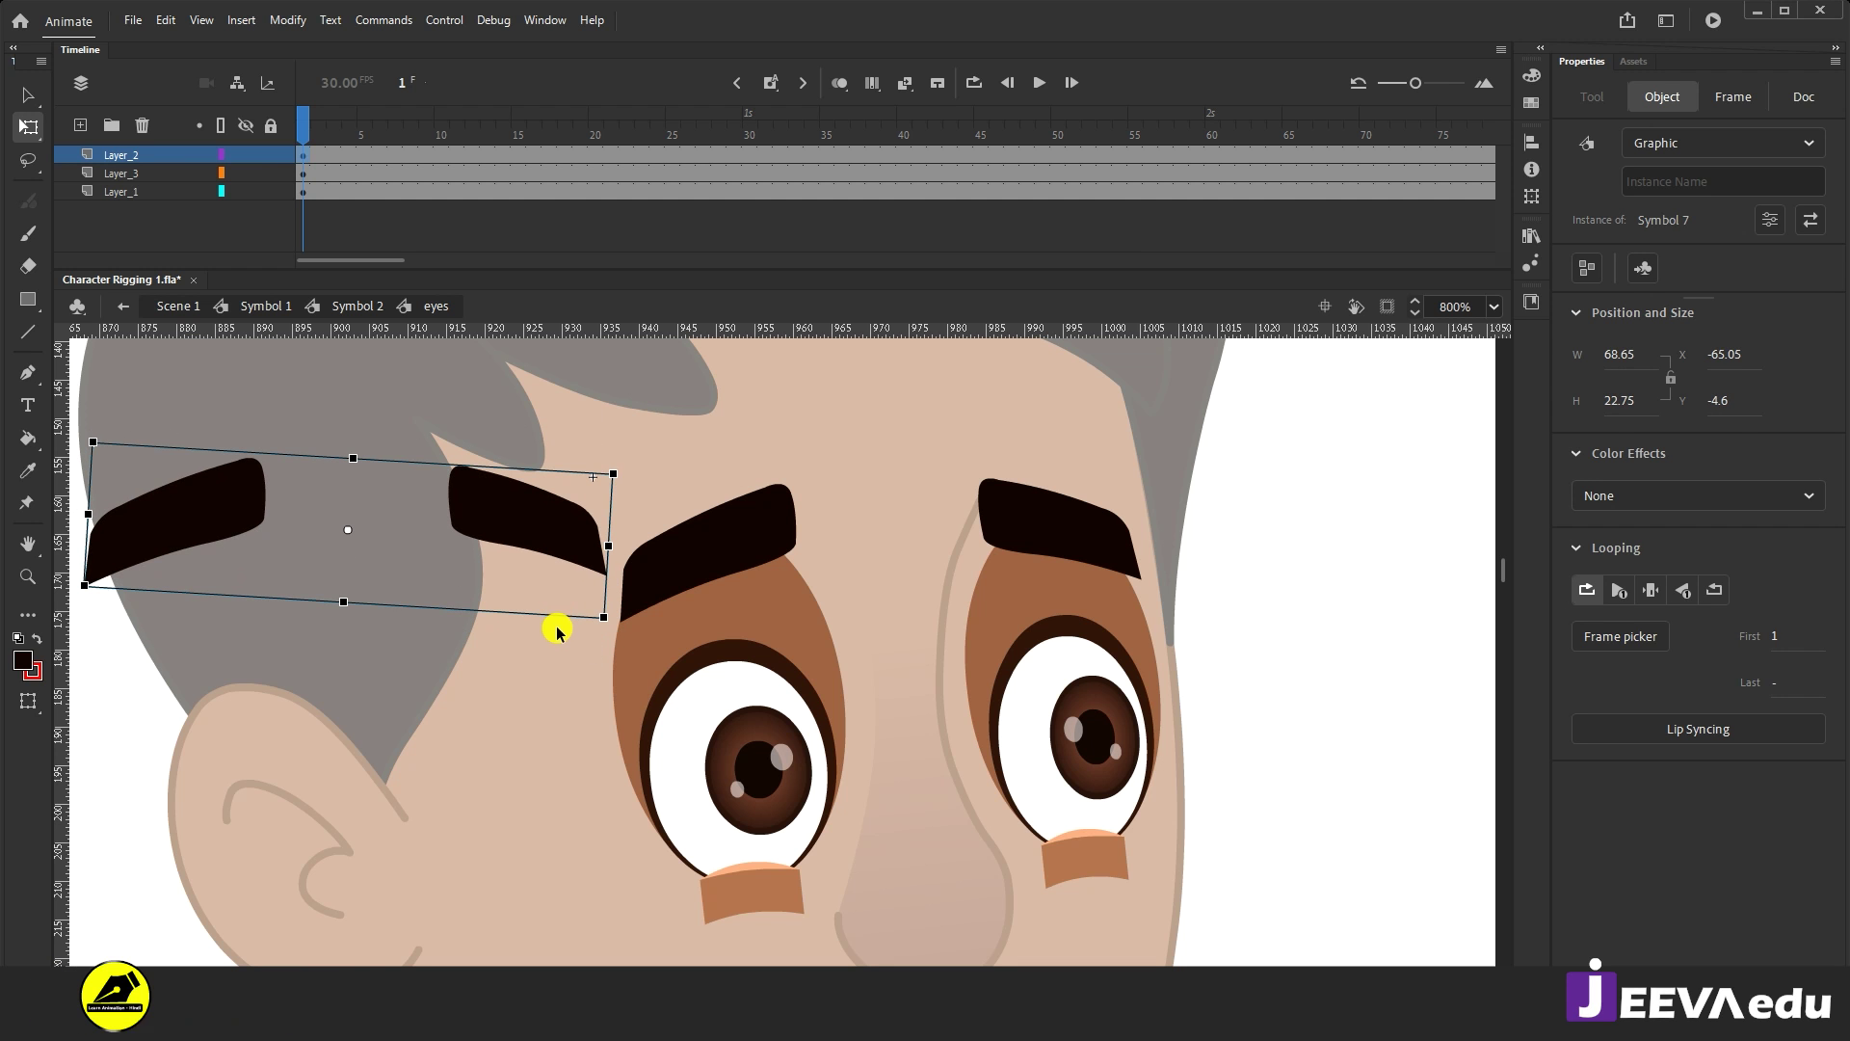
key(Delete)
Step: Check the separate eyebrow instances, and try moving the left eye's dark outline off the eye and back into place
click(769, 529)
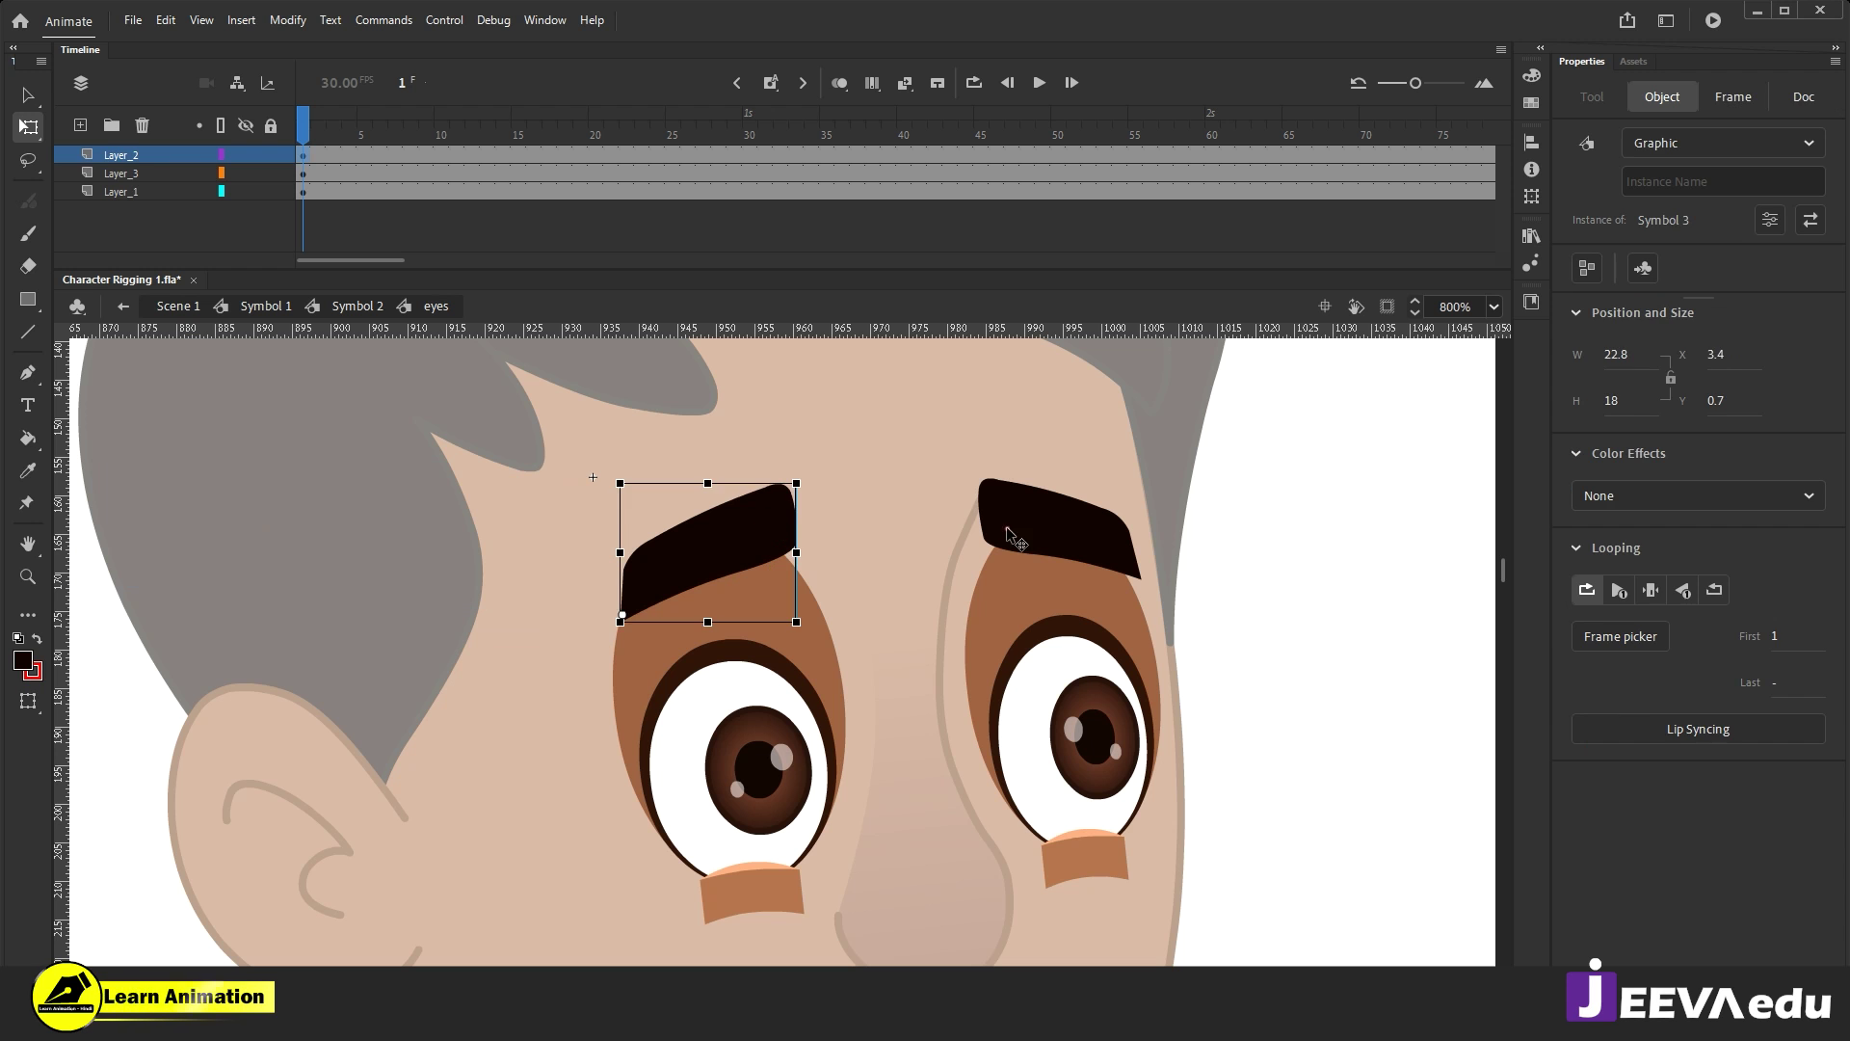
click(1006, 526)
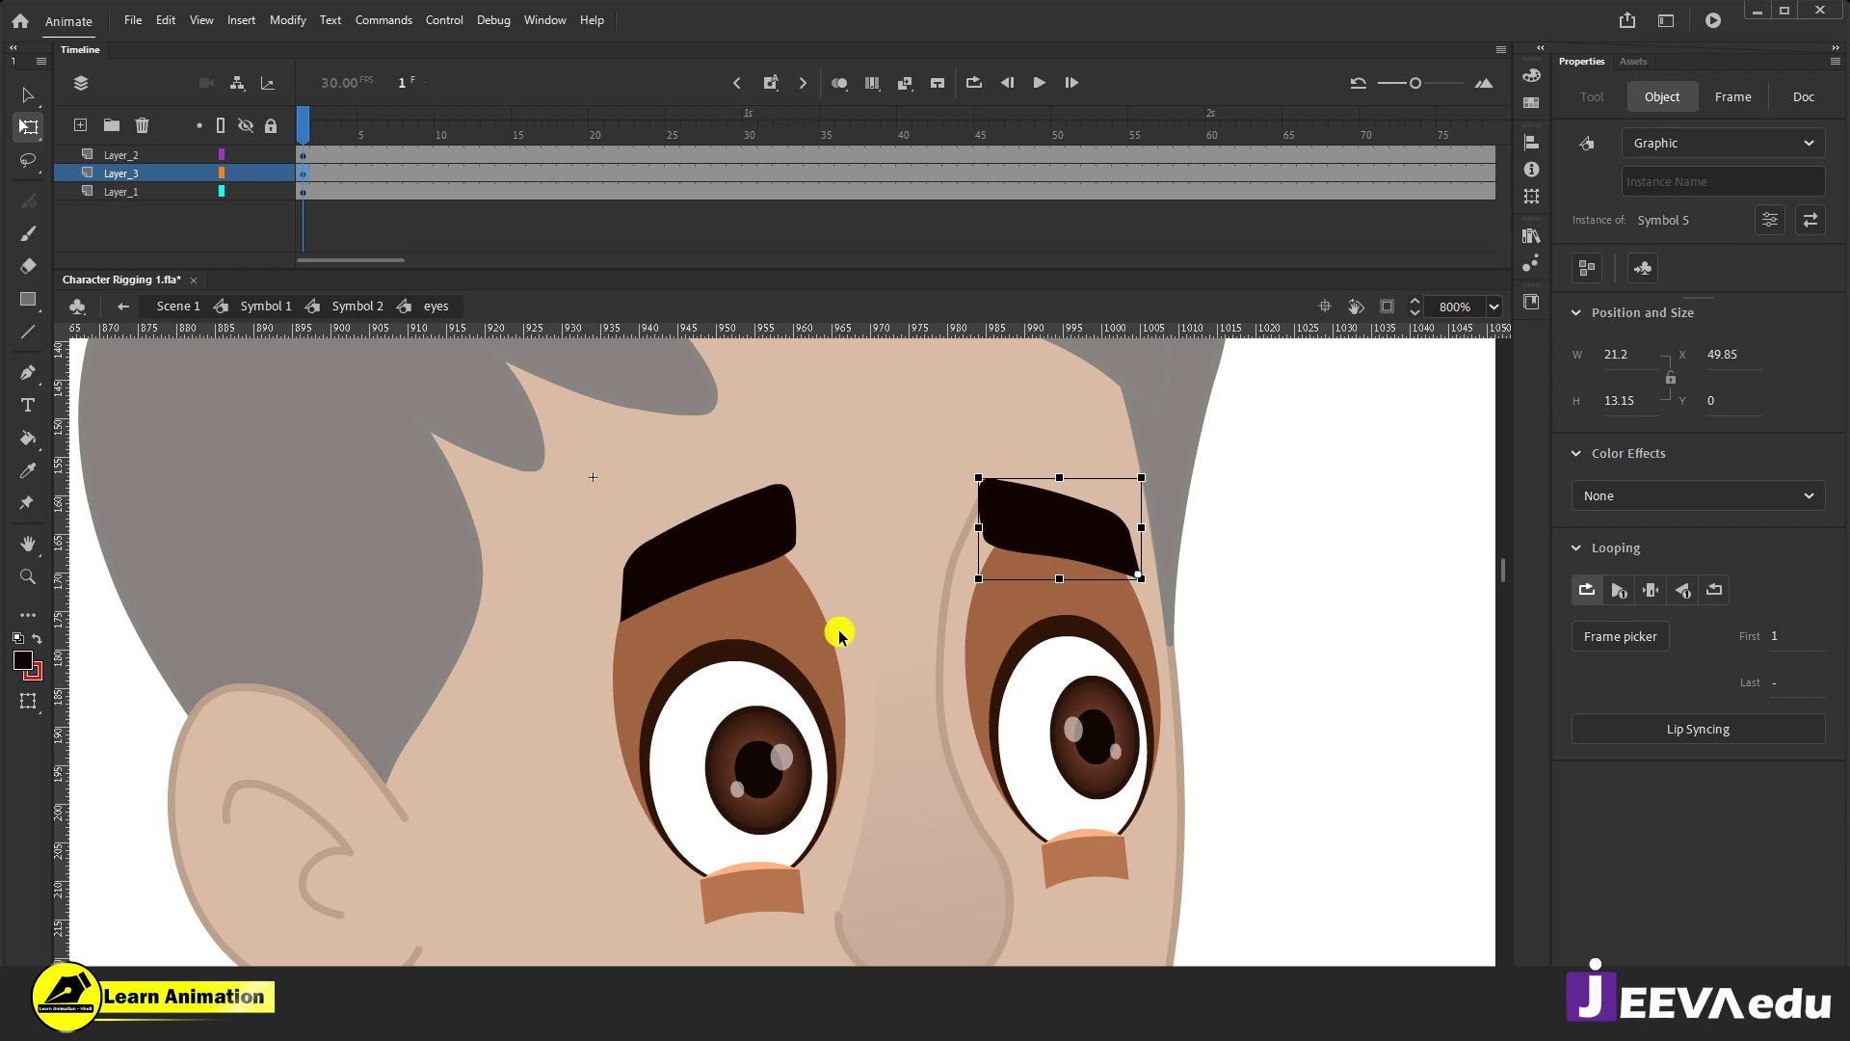
click(788, 680)
drag(766, 658, 407, 633)
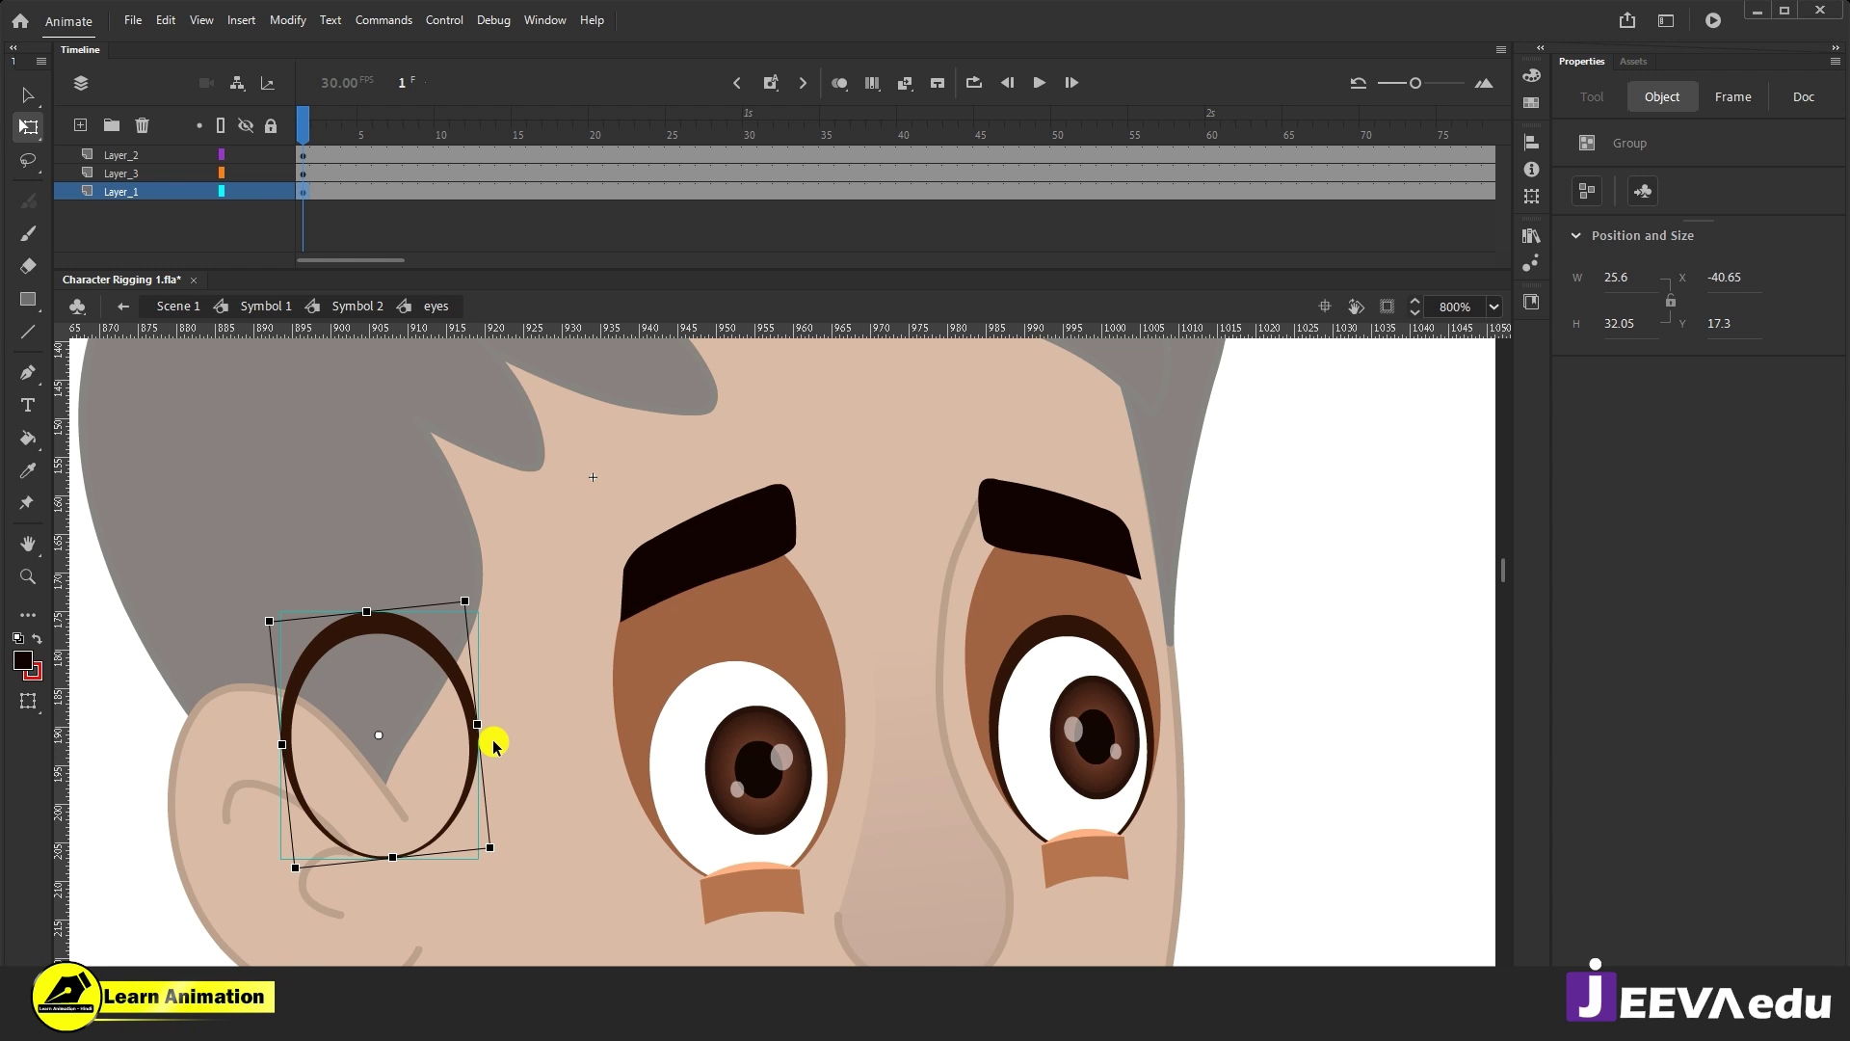
drag(501, 743, 812, 766)
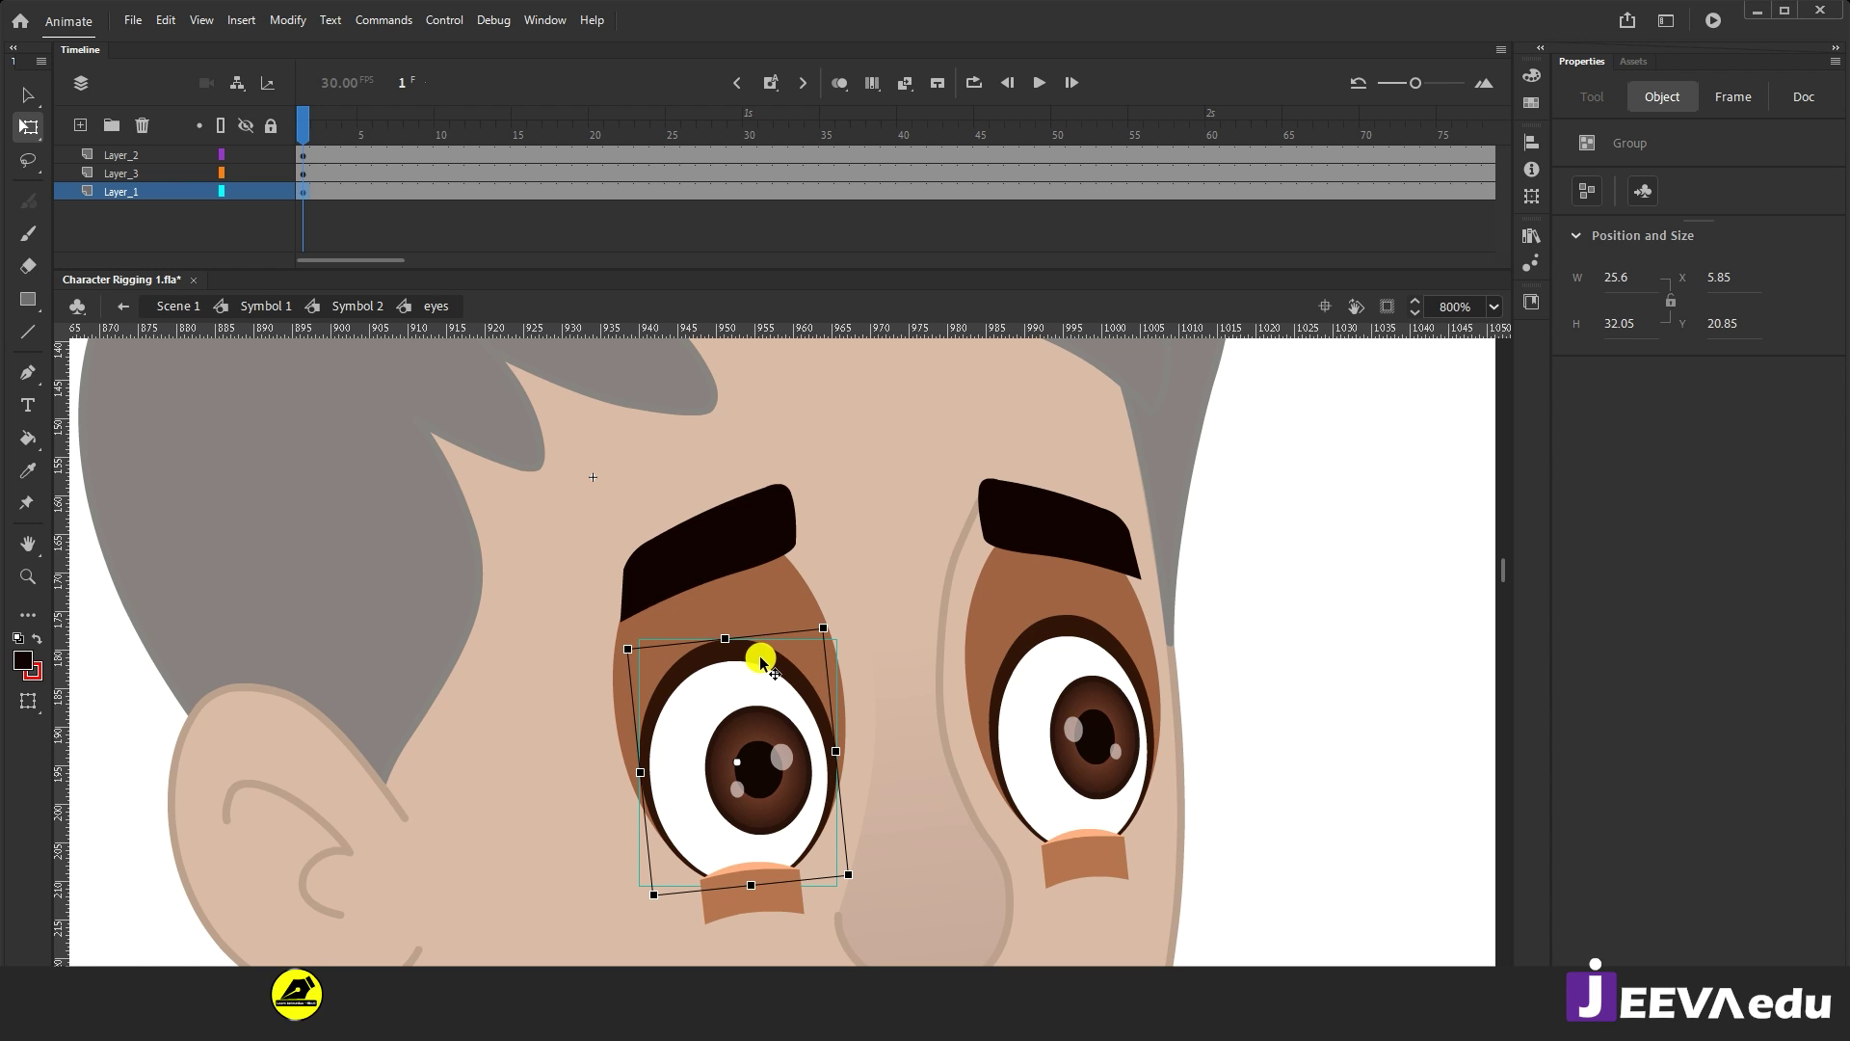
Step: Move both dark eye outlines from Layer_1 in place onto a new layer above it and break them apart into shapes
shift+click(1076, 622)
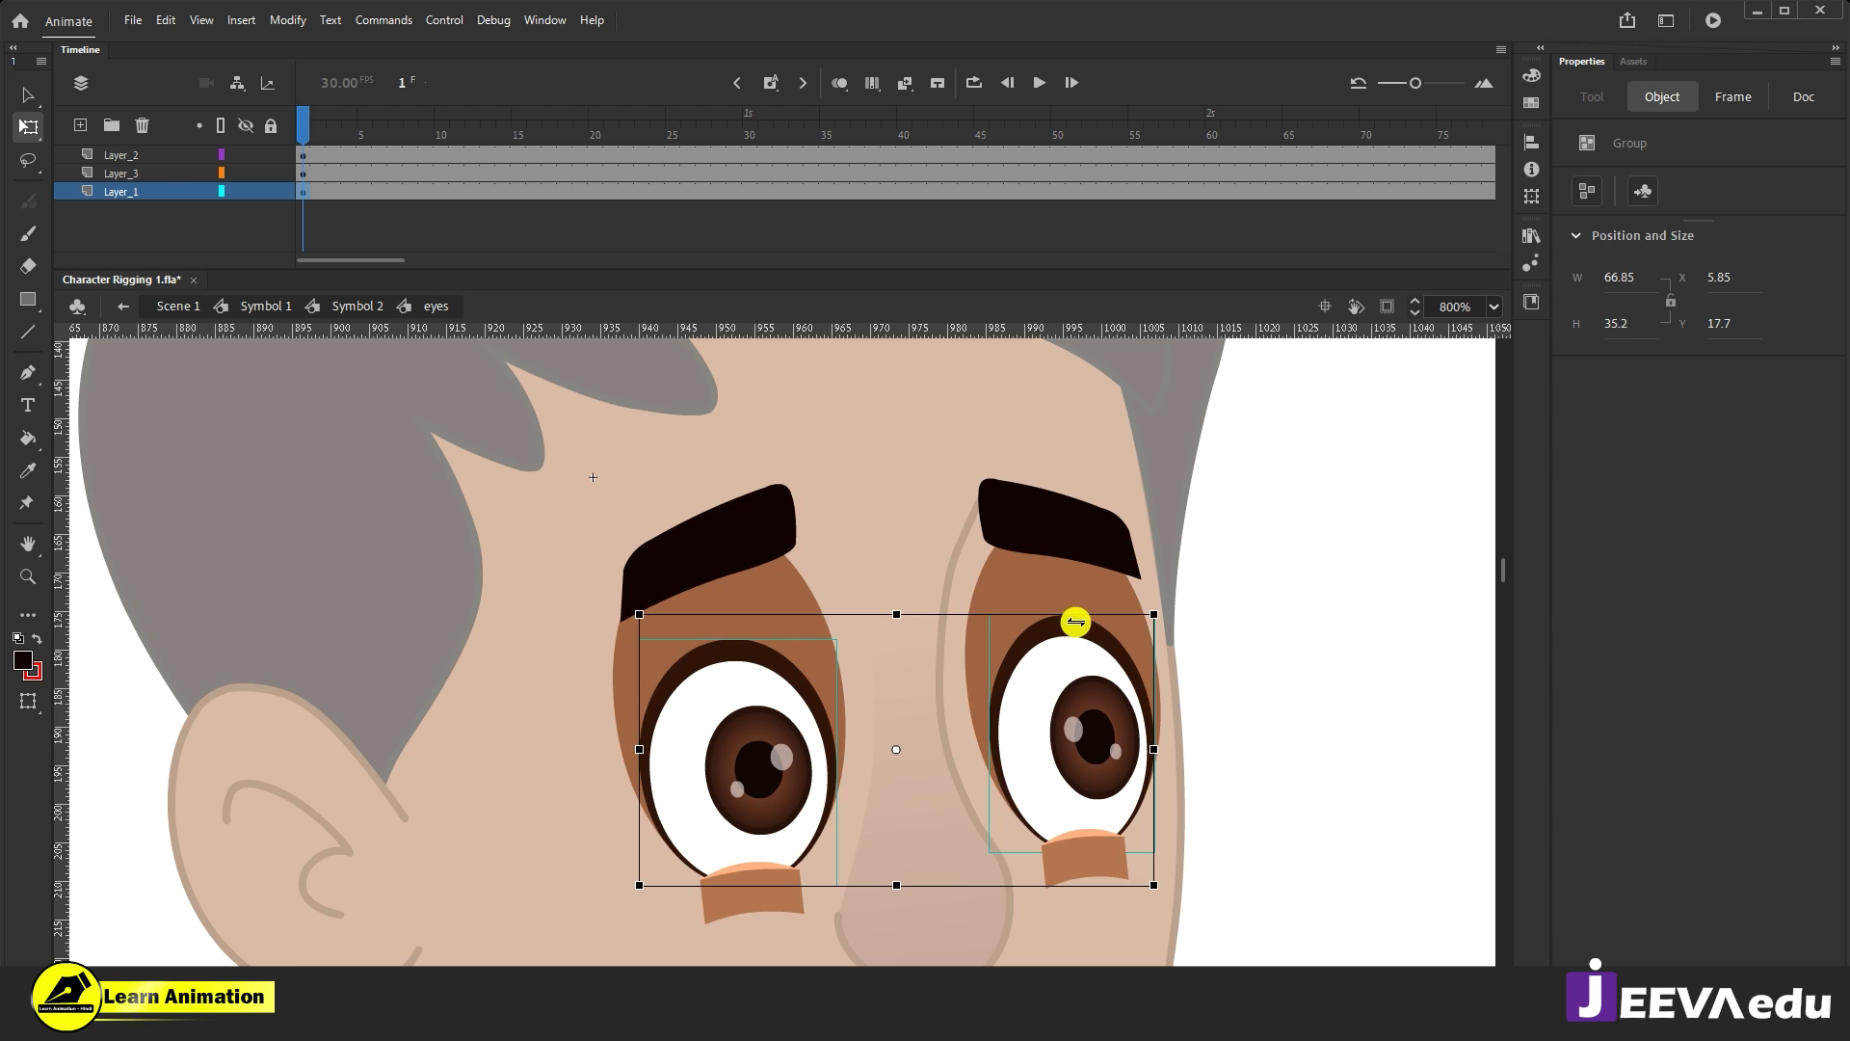
key(ctrl+x)
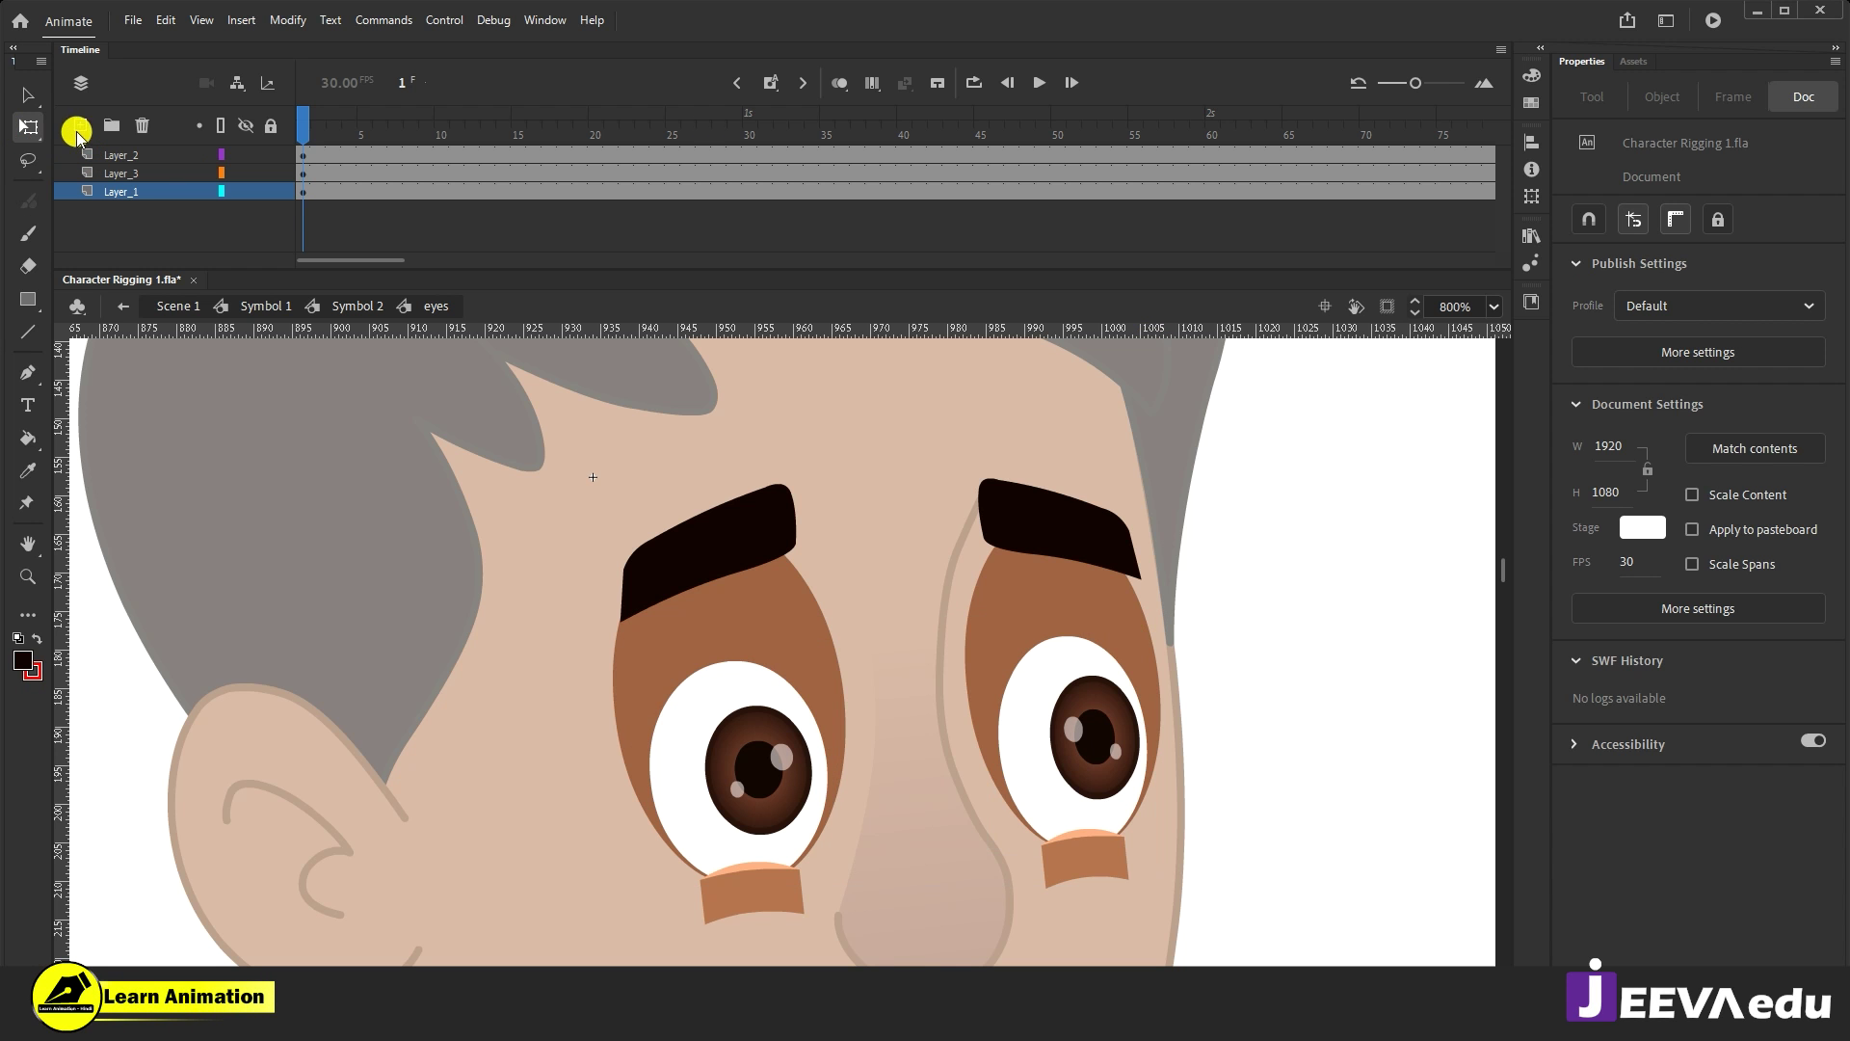
click(80, 125)
right_click(283, 490)
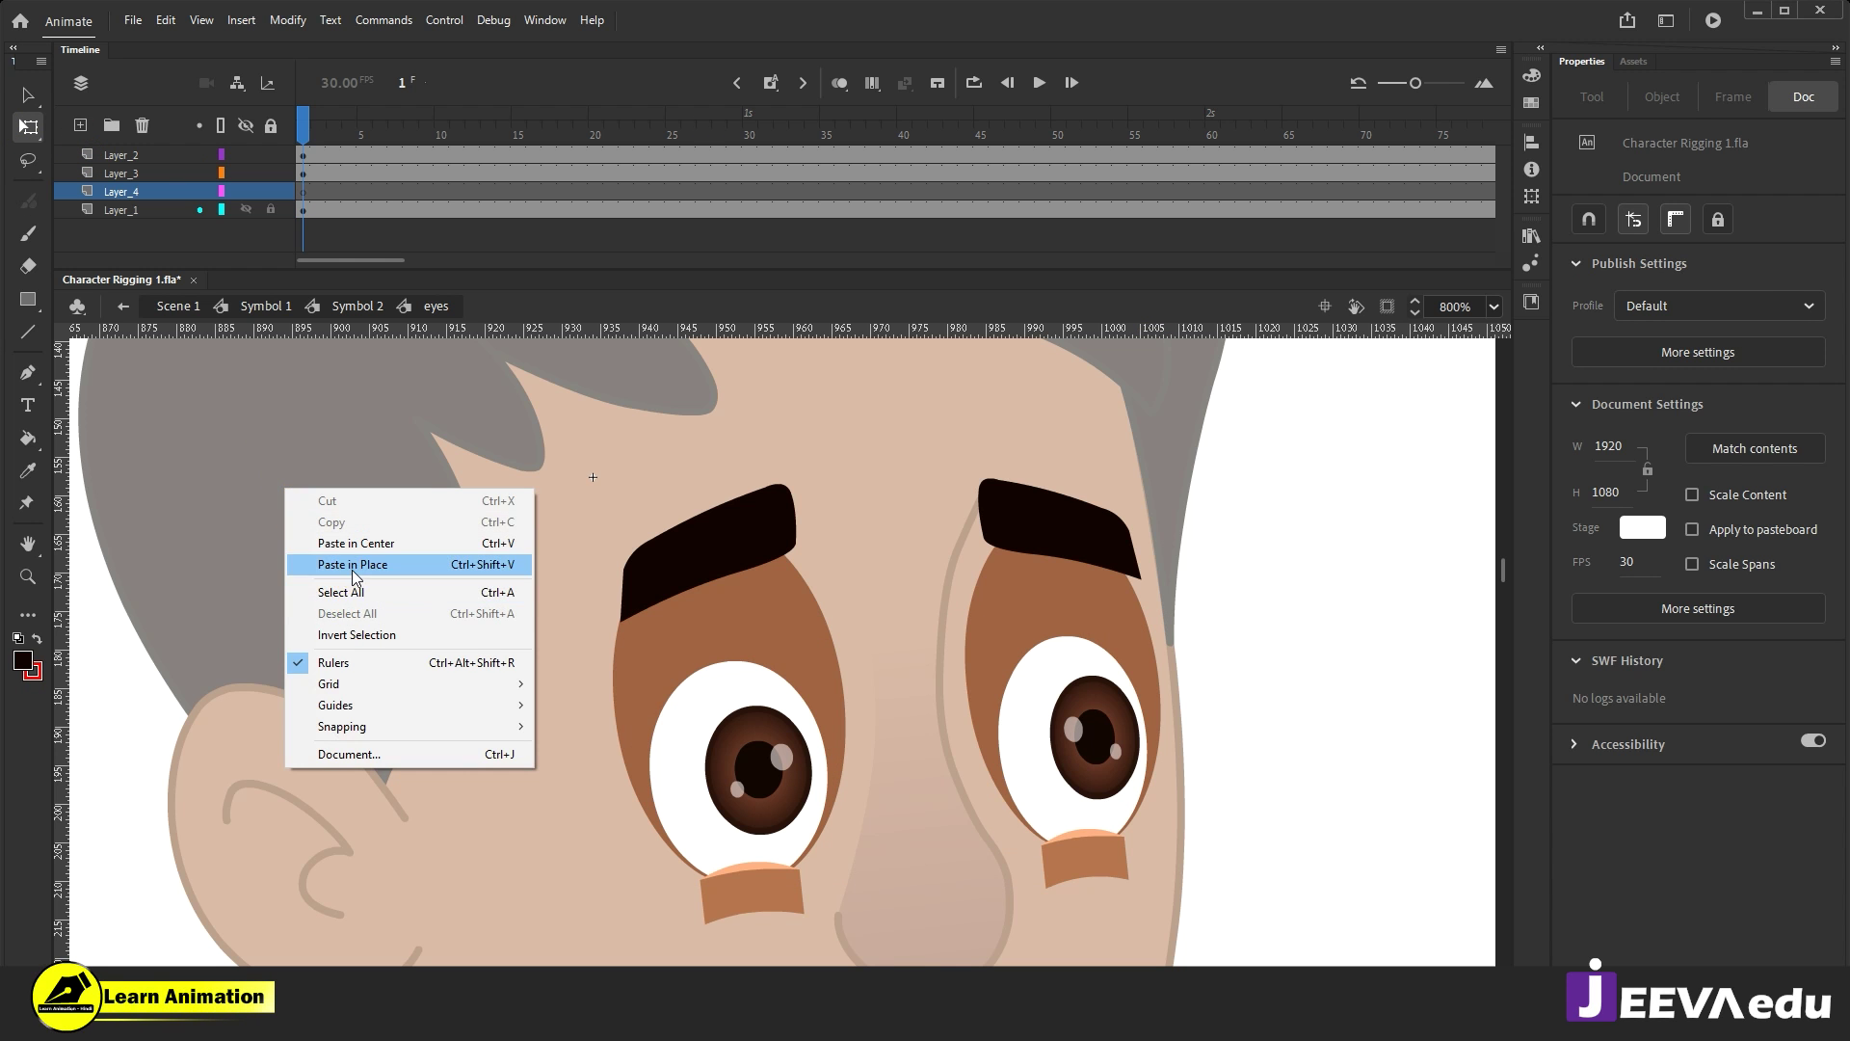
click(356, 567)
key(ctrl+b)
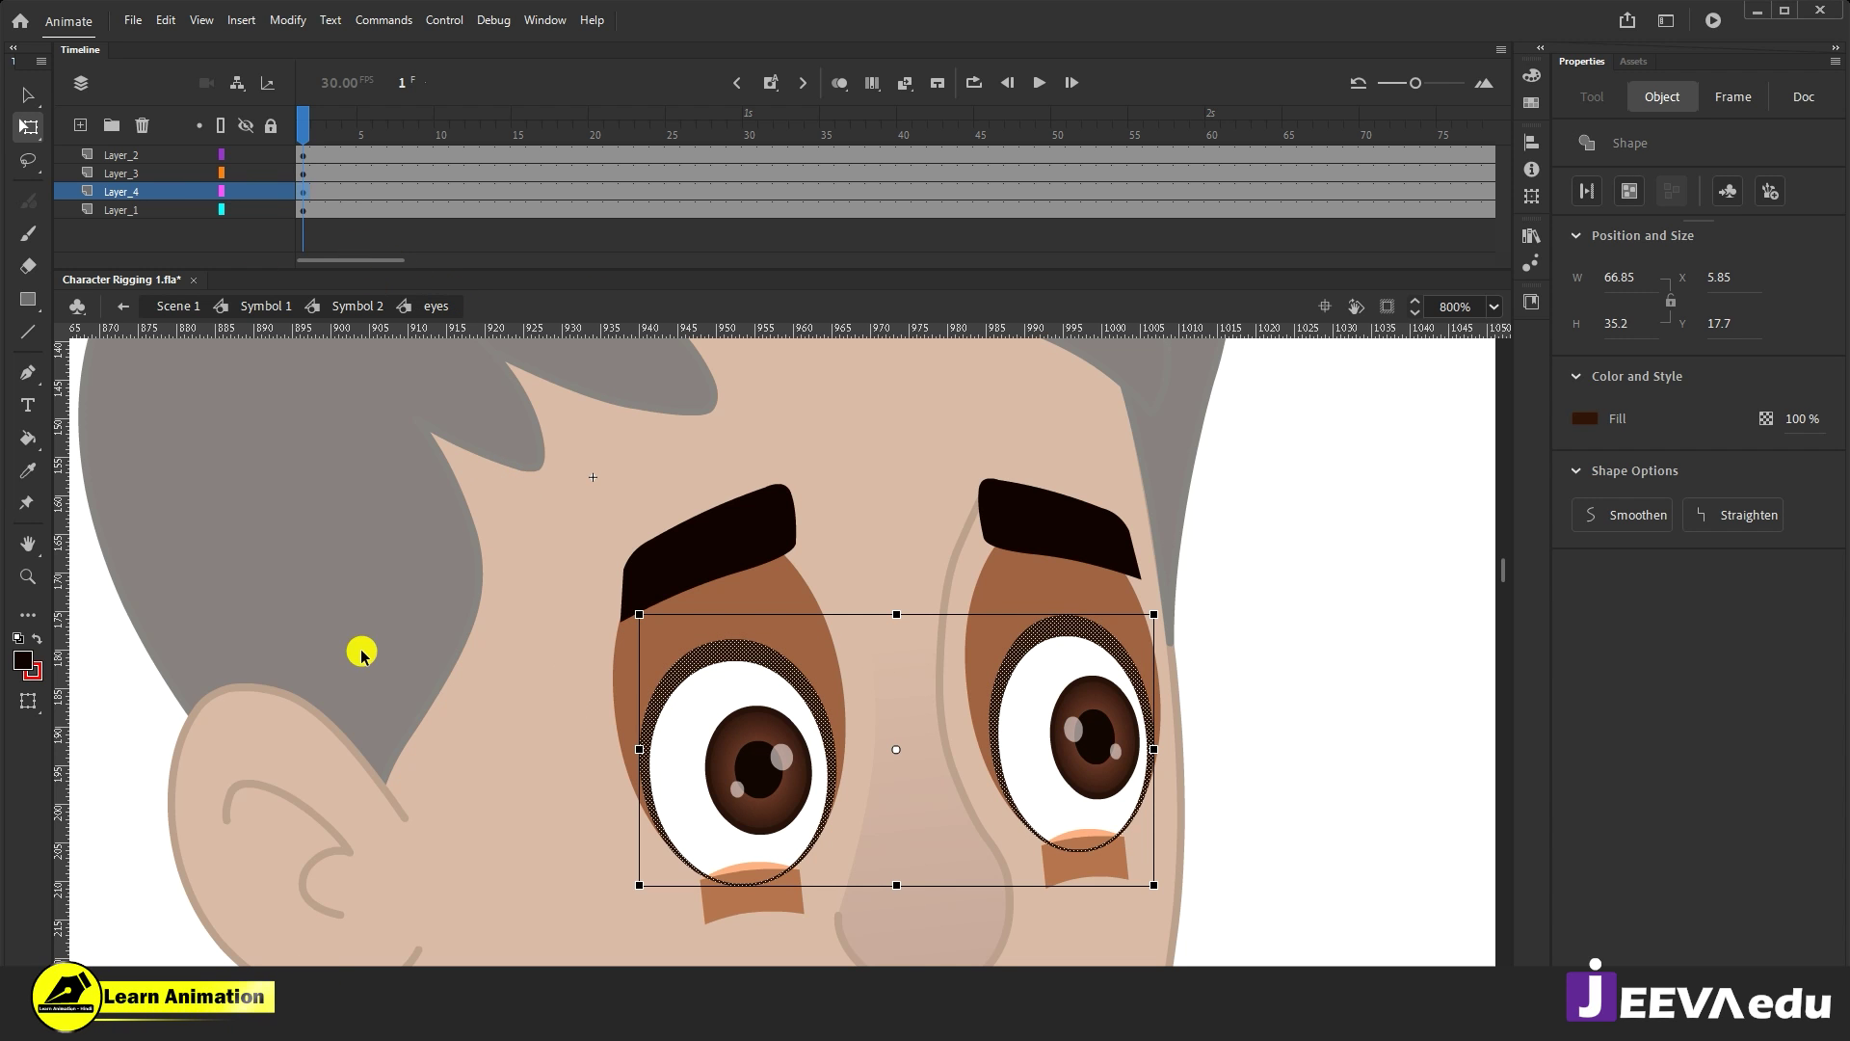
Step: Hide Layer_2, Layer_3 and Layer_4, and select the contents of Layer_1
click(245, 157)
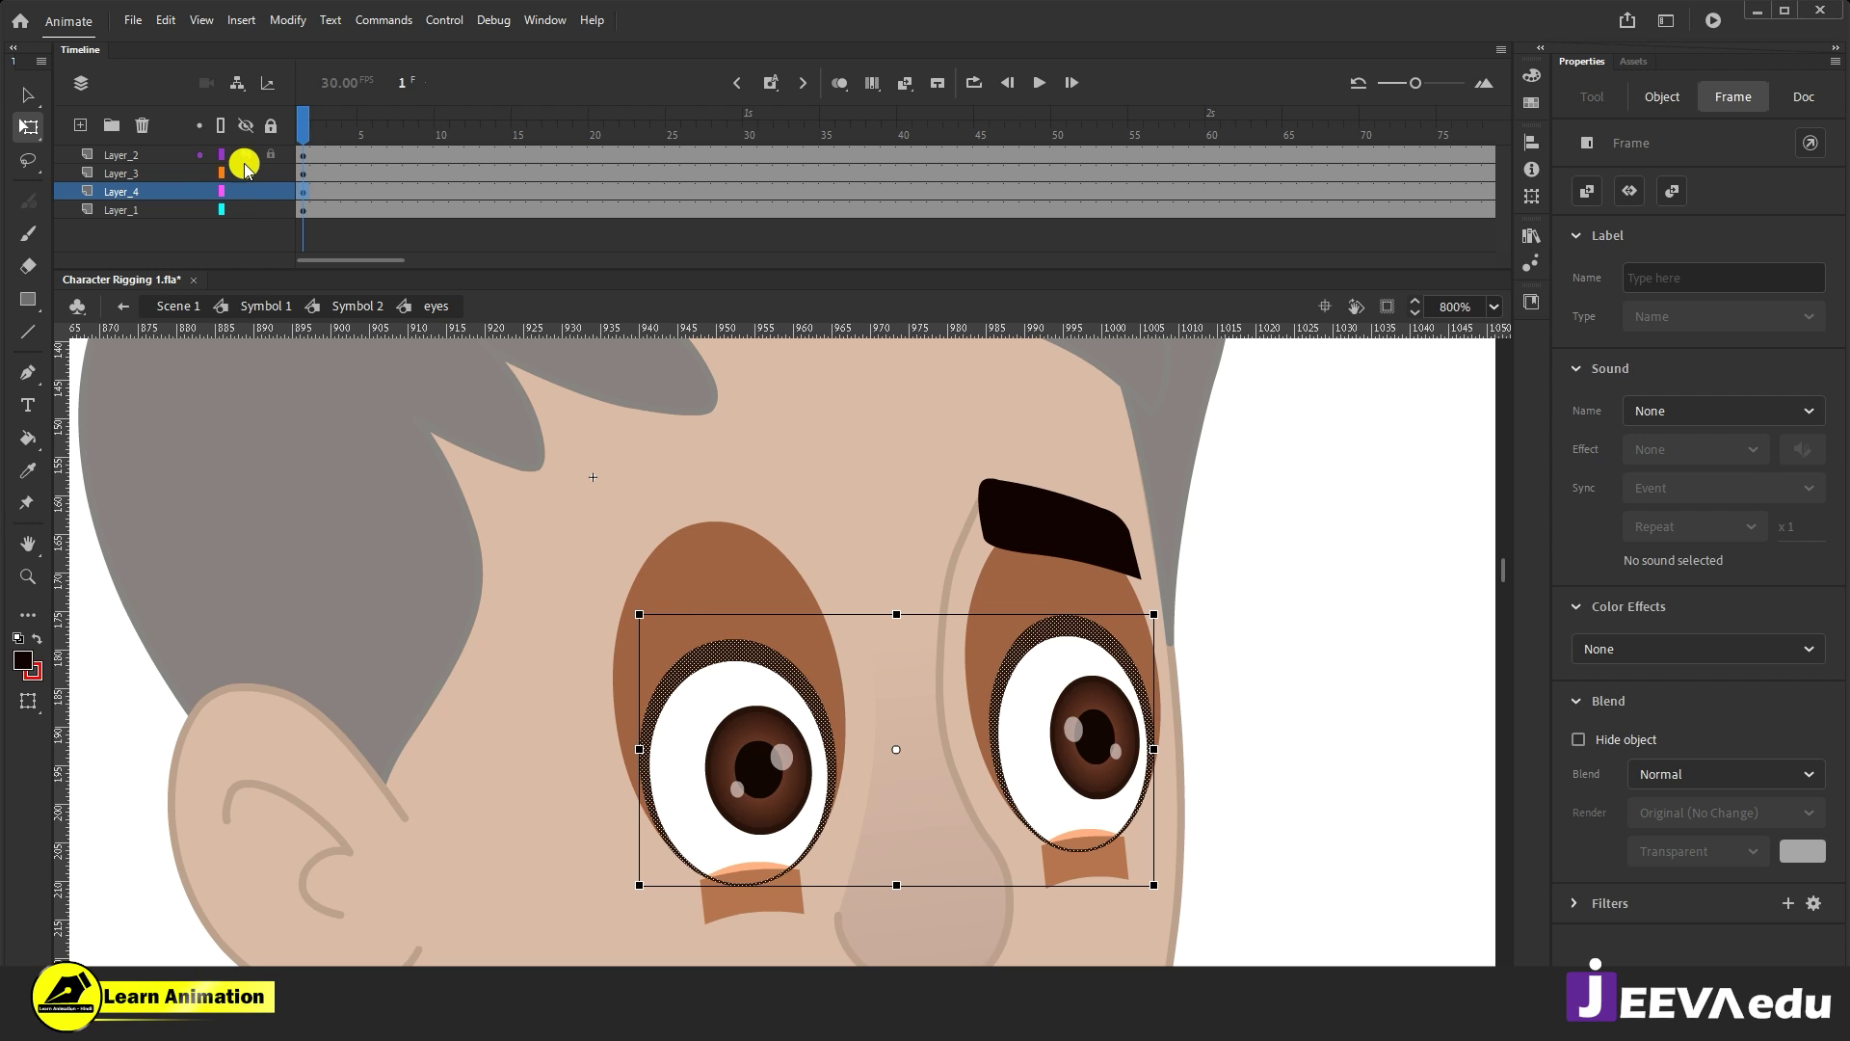
click(246, 174)
click(247, 191)
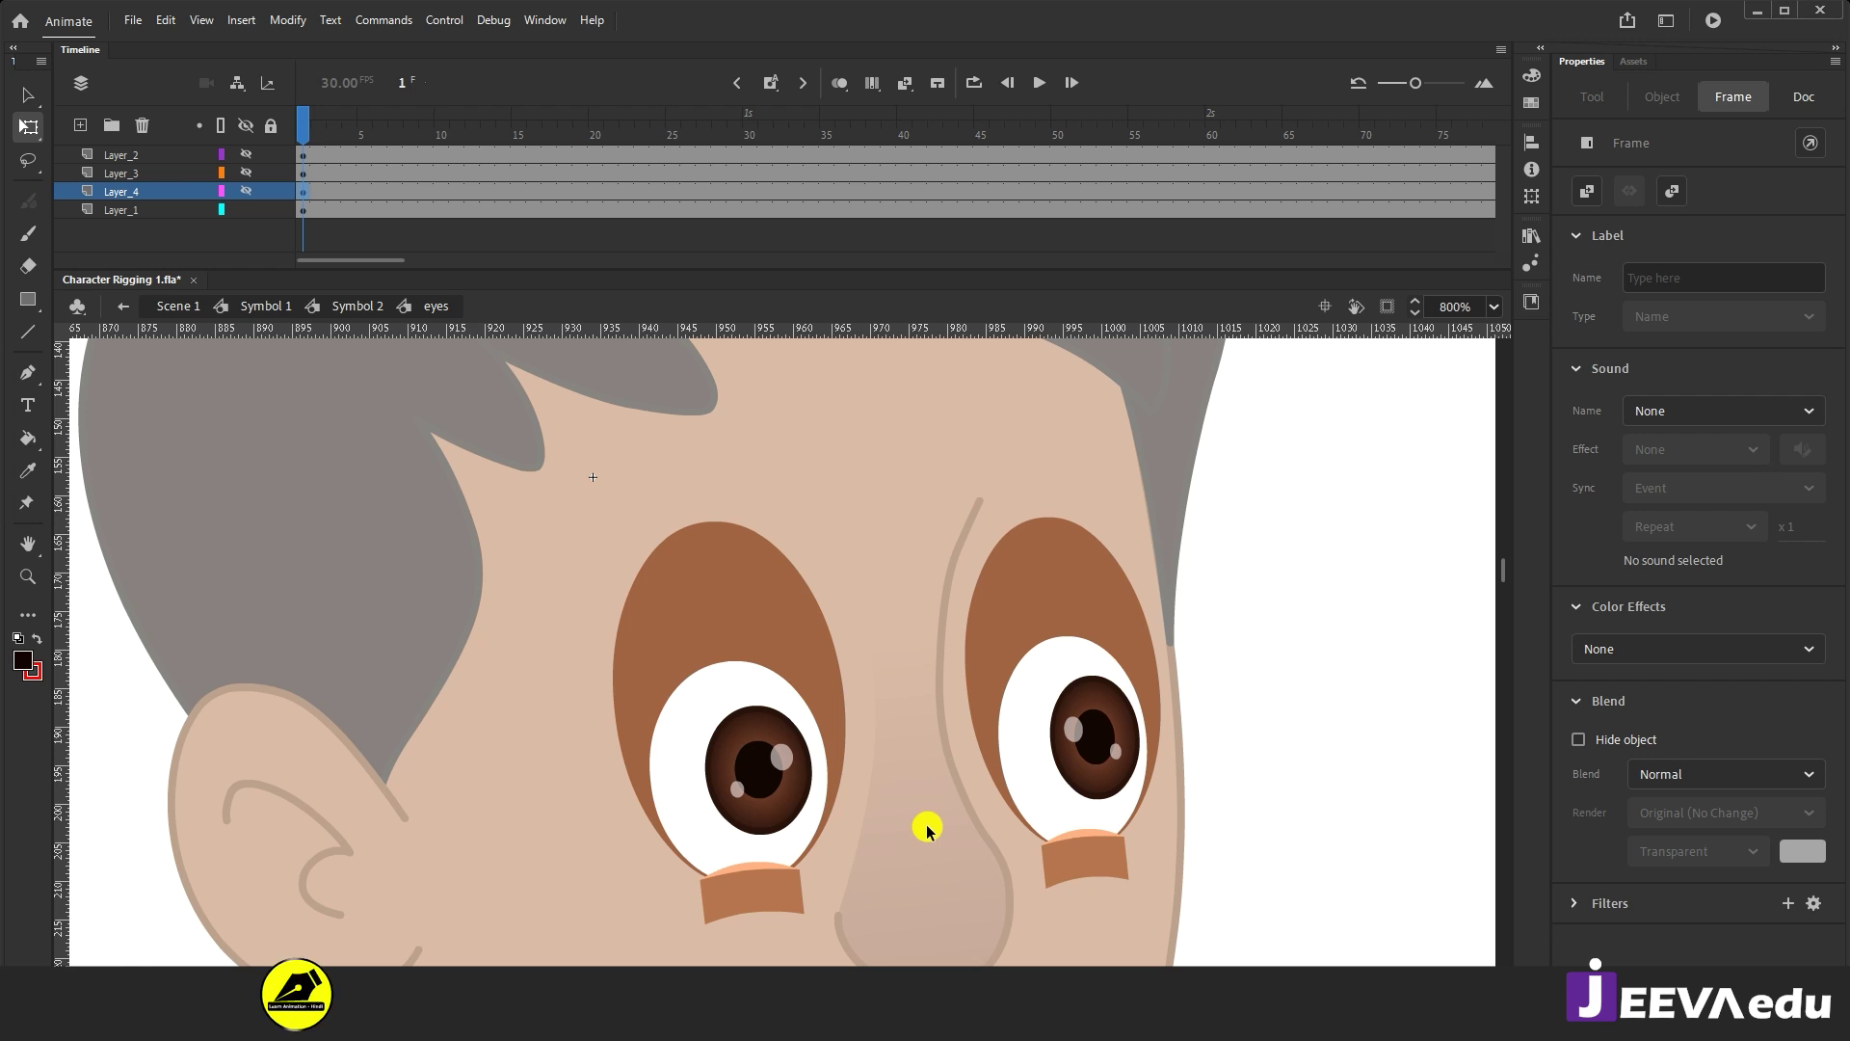
click(95, 209)
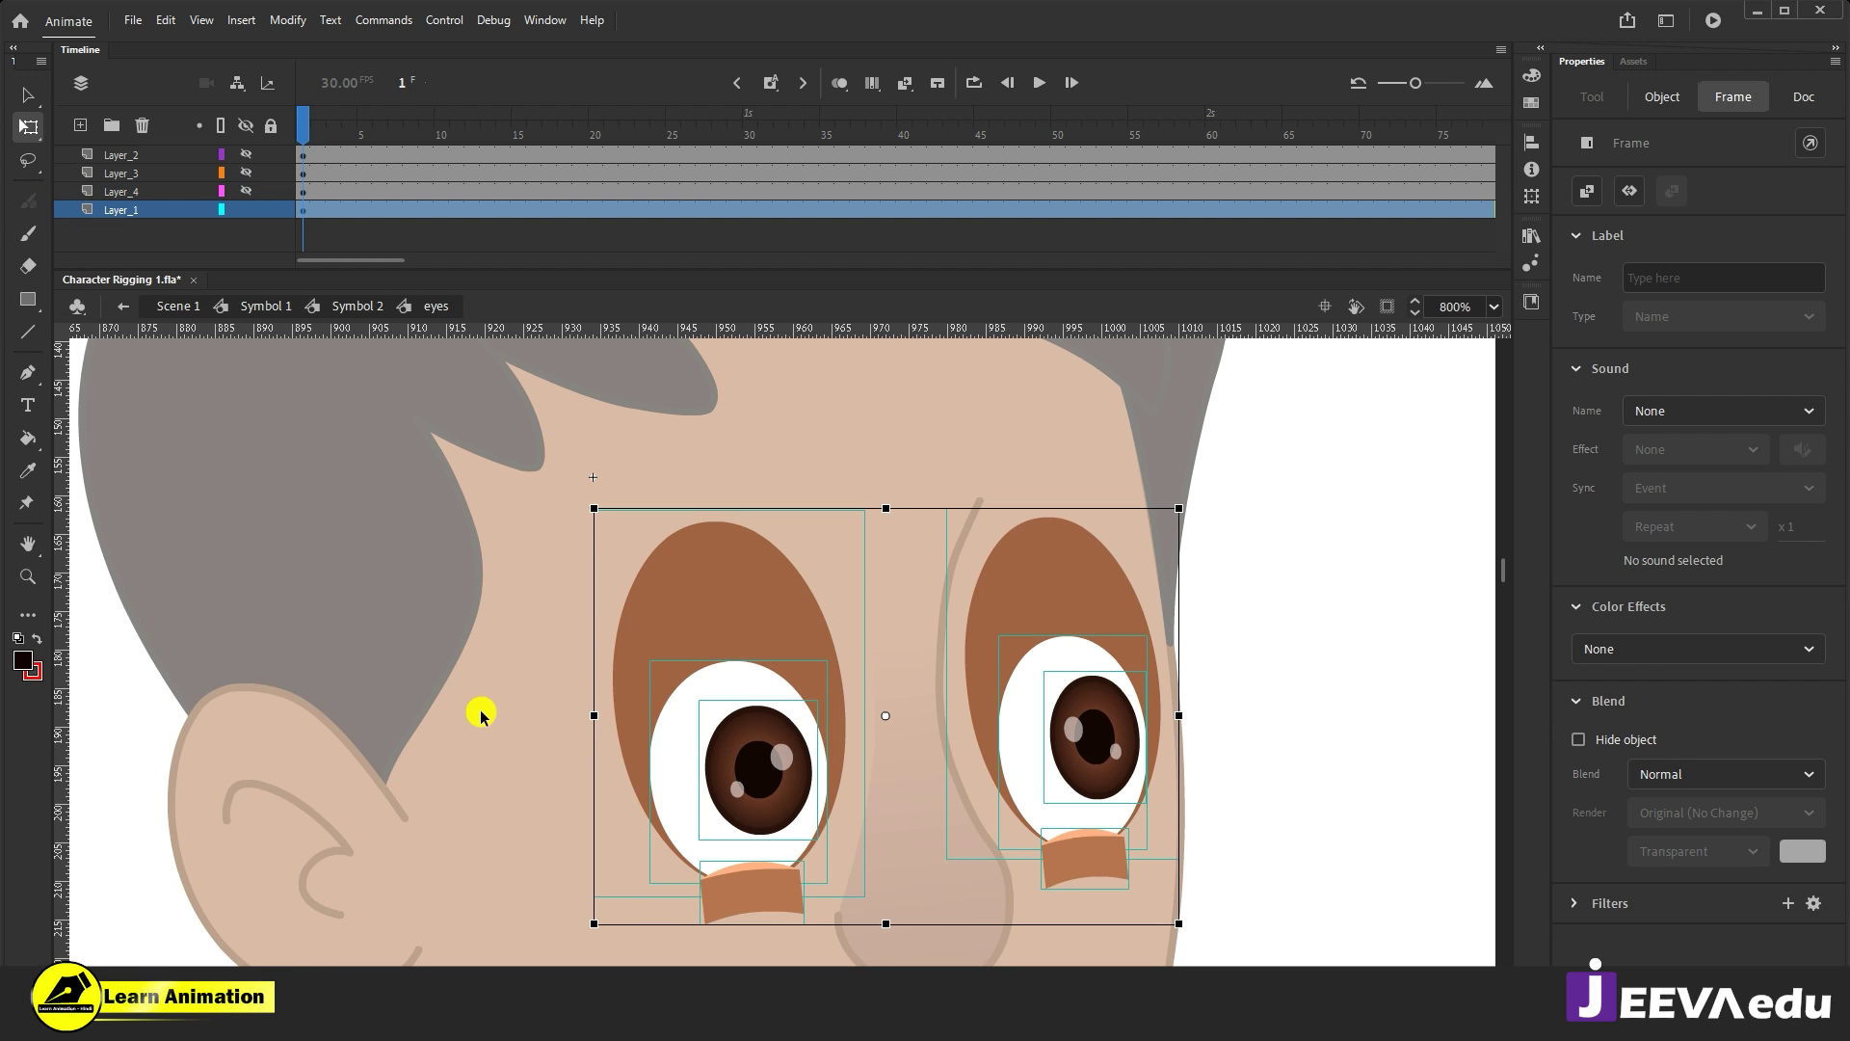
Step: Cut both irises out of Layer_1 and paste them in place on a new layer directly above it
click(777, 767)
click(777, 768)
shift+click(1079, 733)
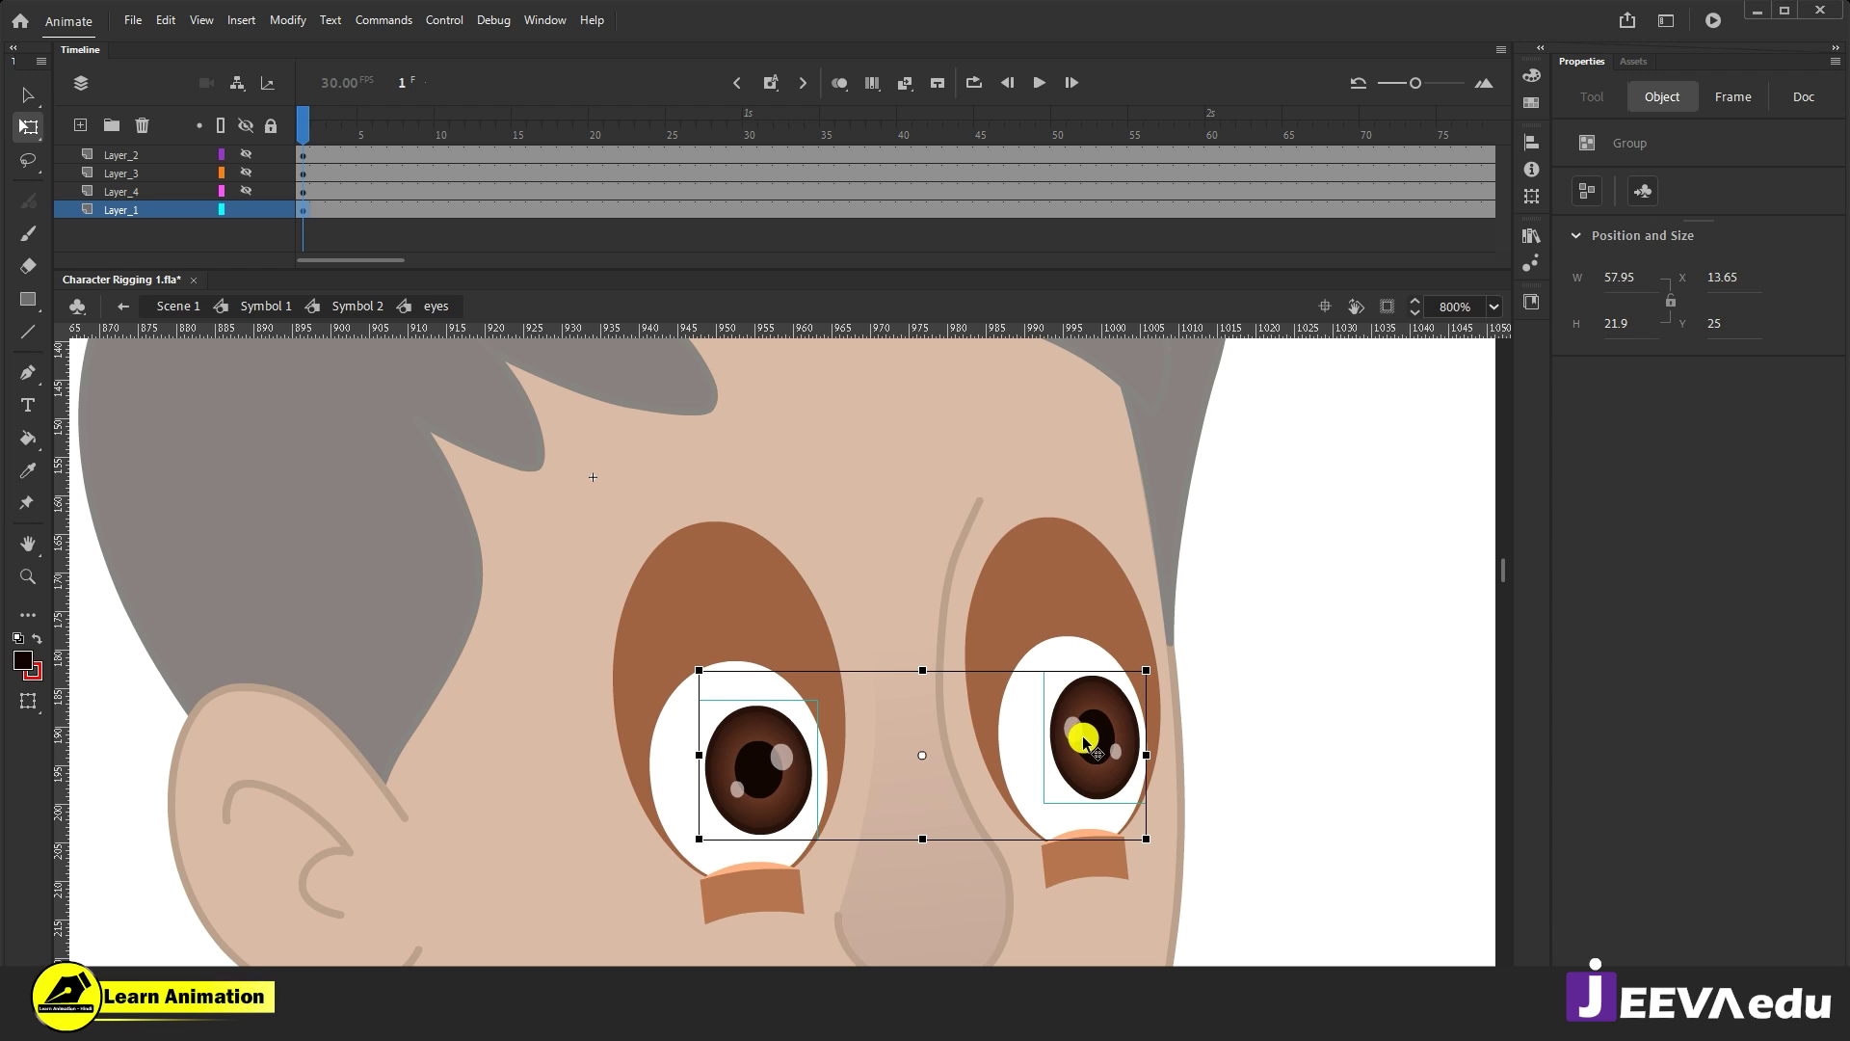
key(ctrl+x)
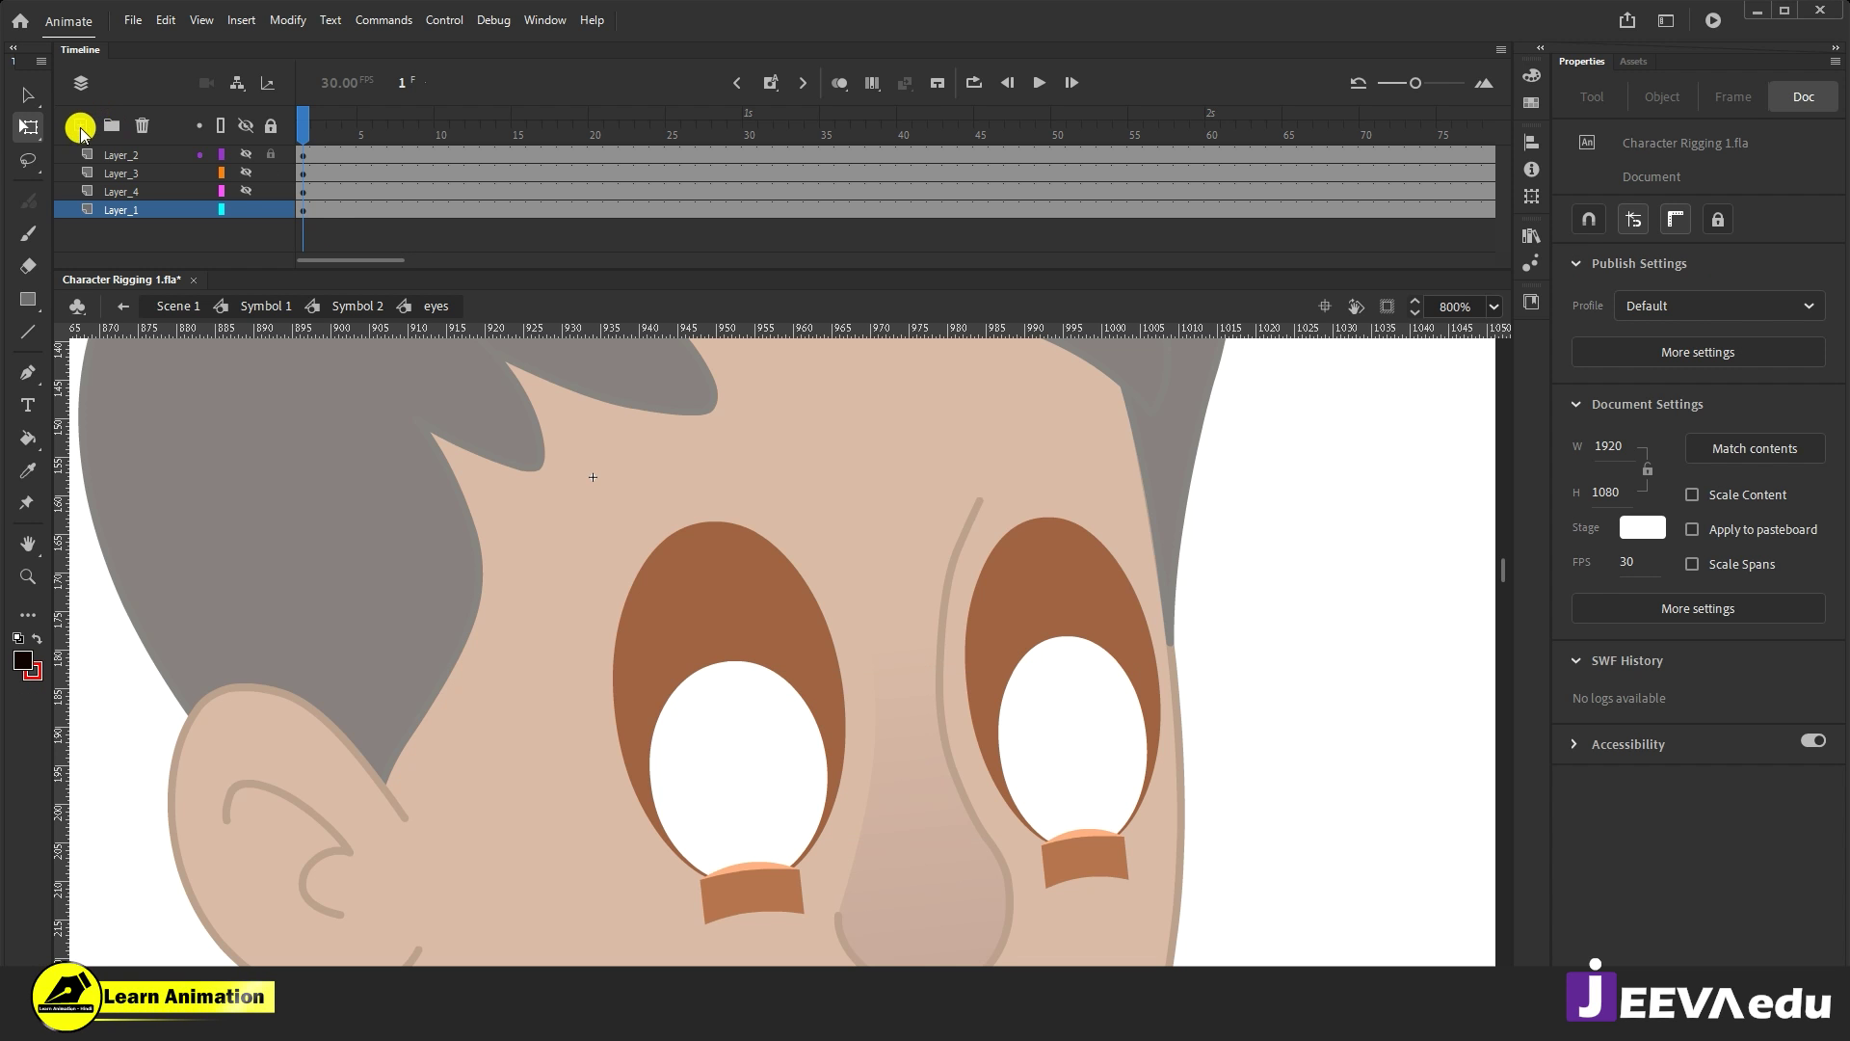
click(81, 127)
right_click(299, 485)
click(351, 562)
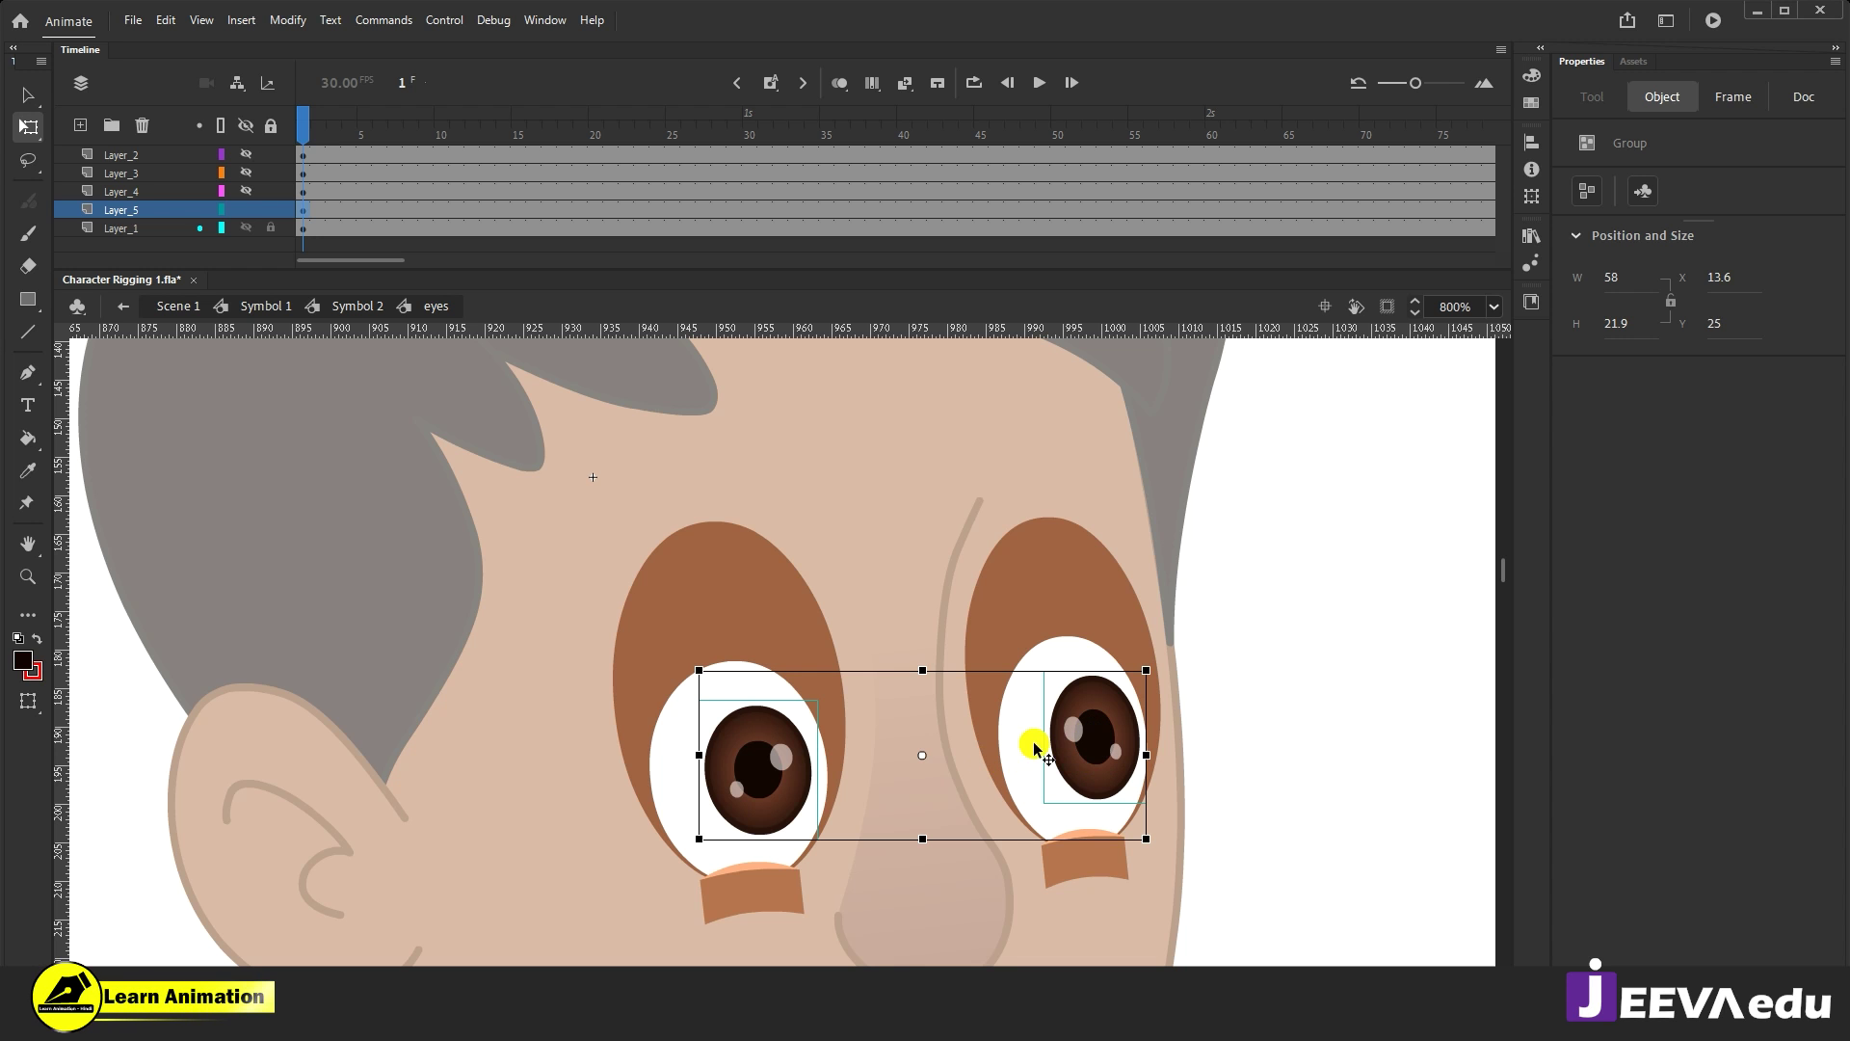
Step: Try shifting both irises together downward within the eyes and undo the move
mouse_move(1093, 759)
mouse_down()
mouse_move(1083, 707)
mouse_move(1100, 790)
mouse_up()
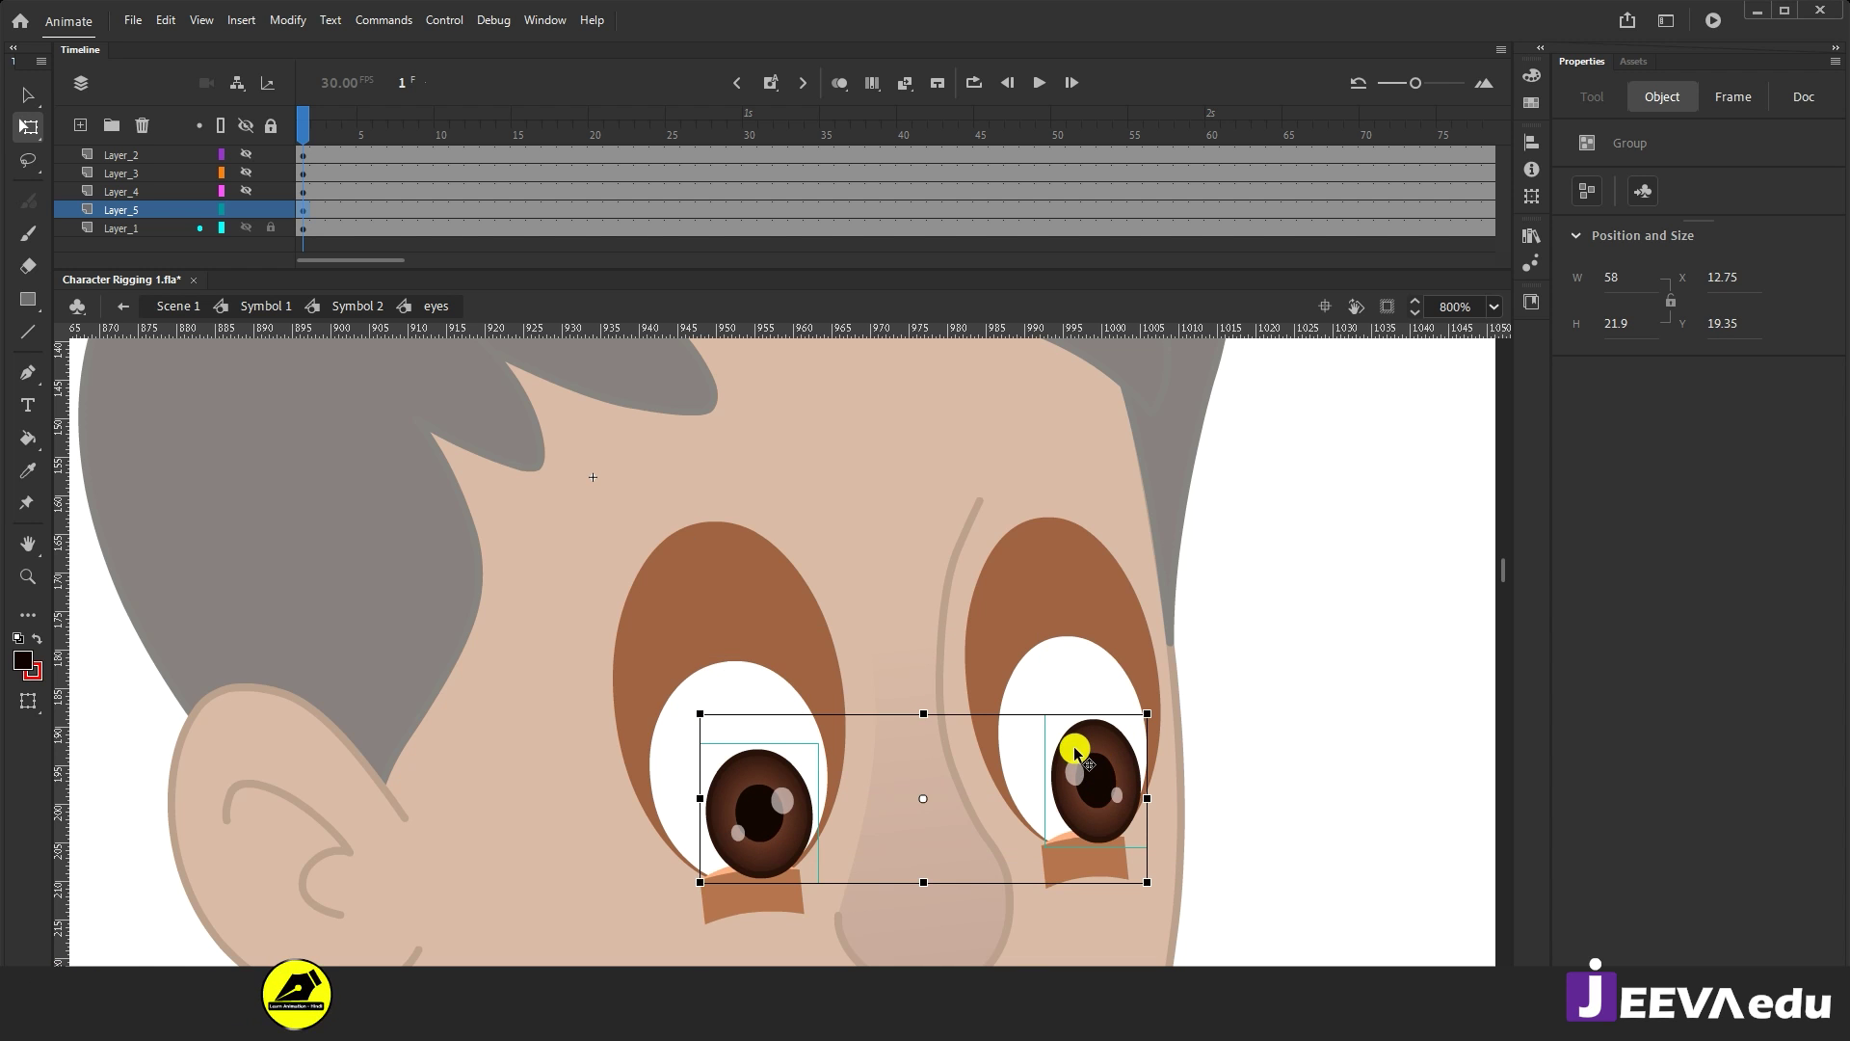
key(ctrl+z)
key(ctrl+z)
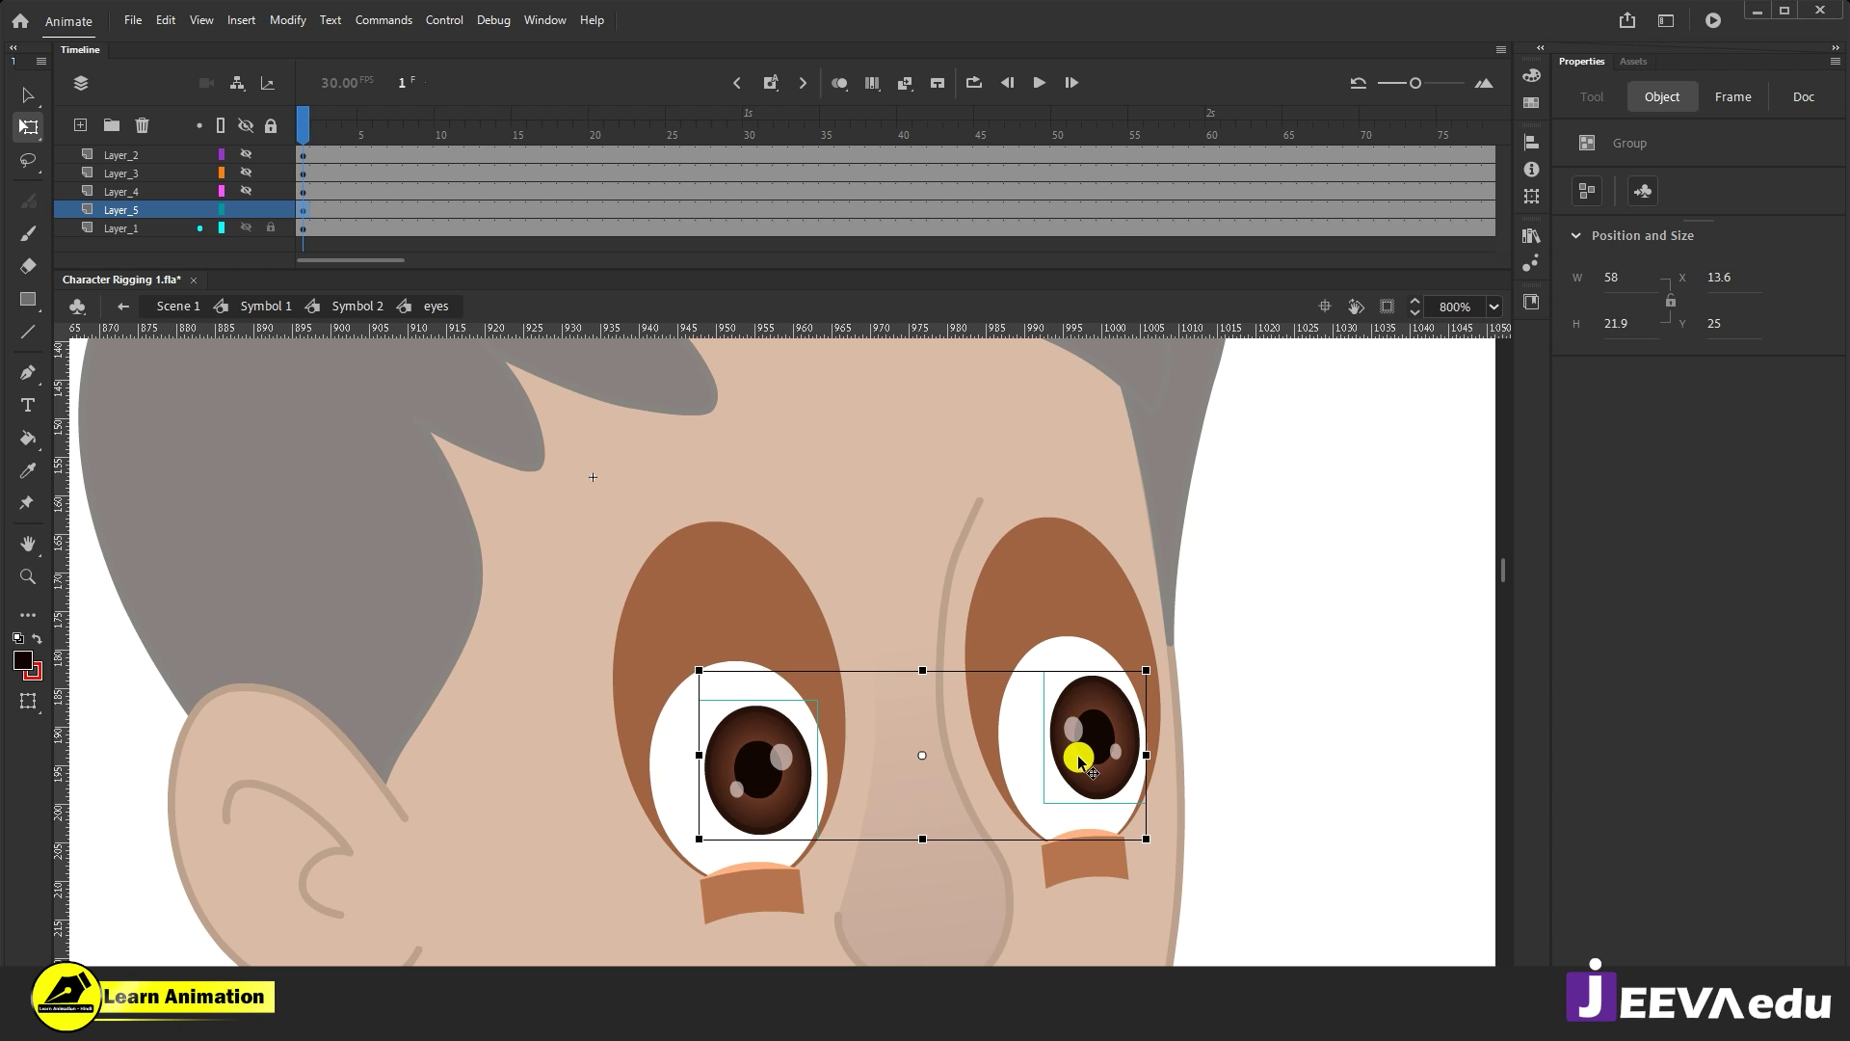
Step: Convert the two selected irises together into a single graphic symbol
key(F8)
click(1065, 182)
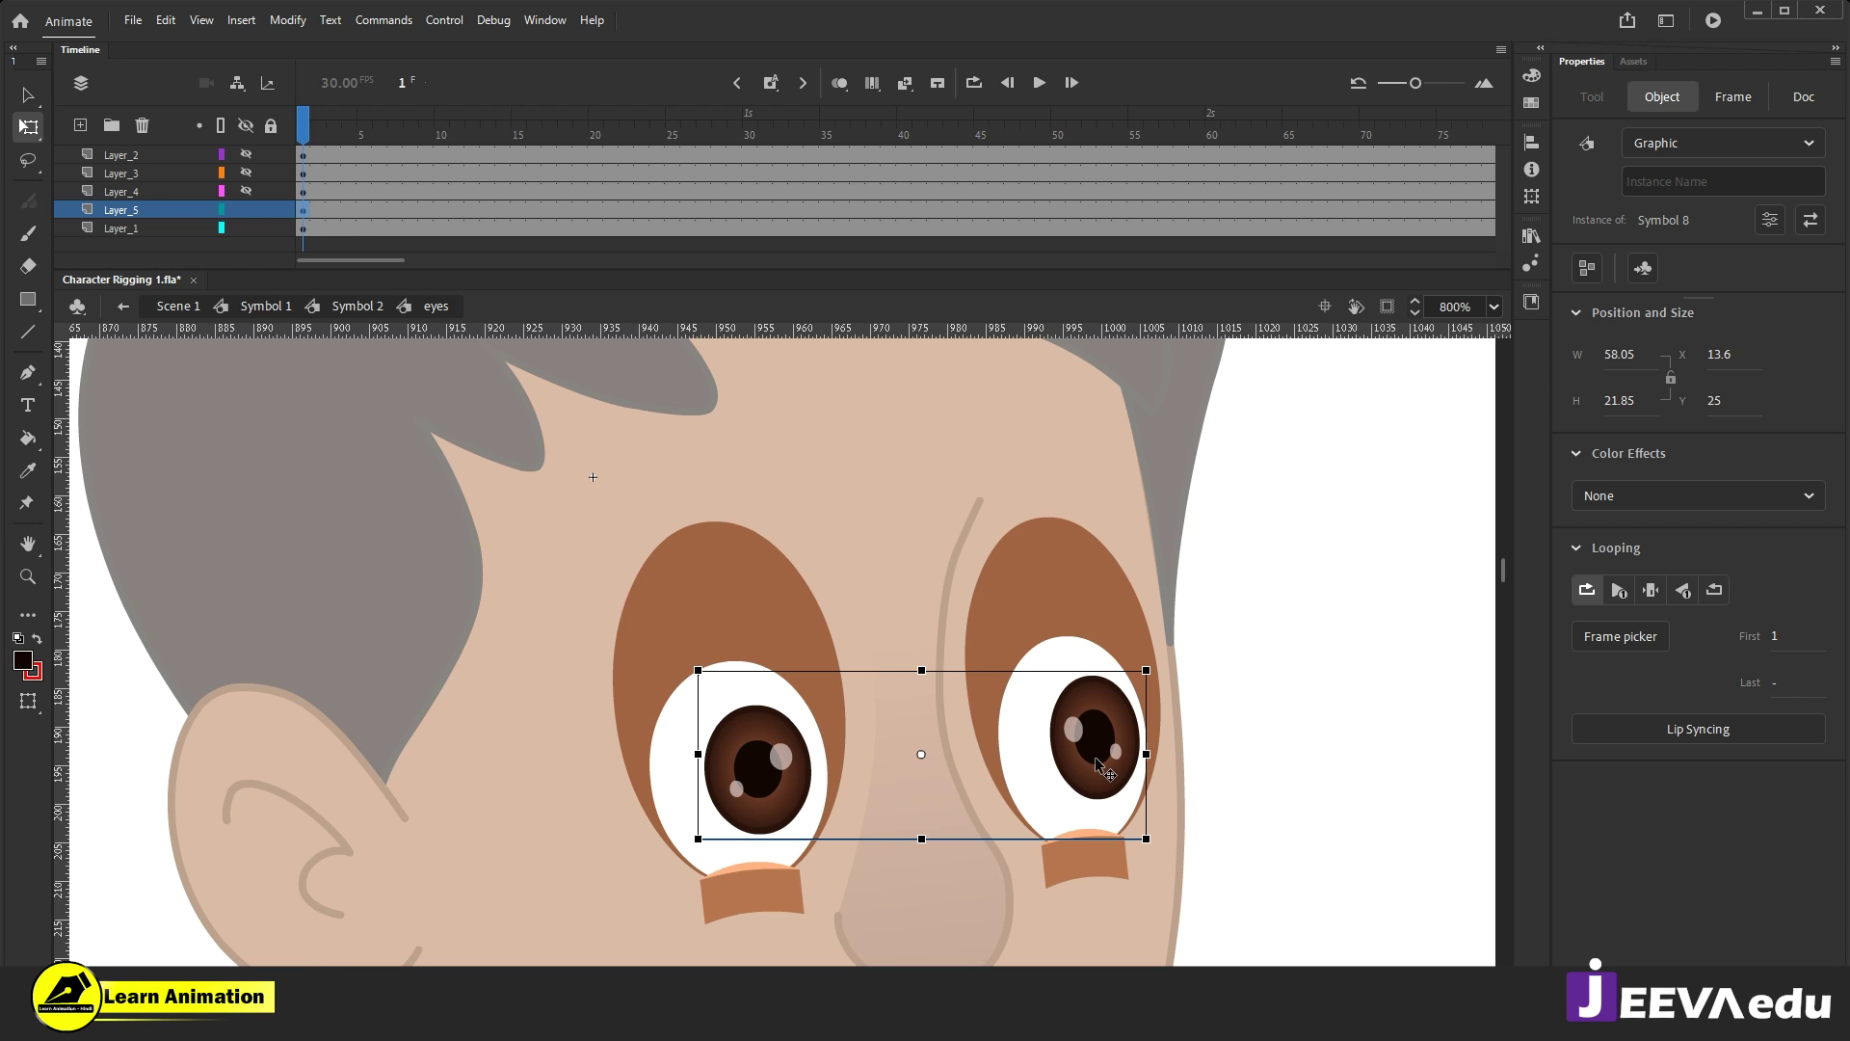
Step: Try shifting the iris symbol sideways within the eyes and restore its position
drag(1098, 768, 1044, 771)
click(1015, 726)
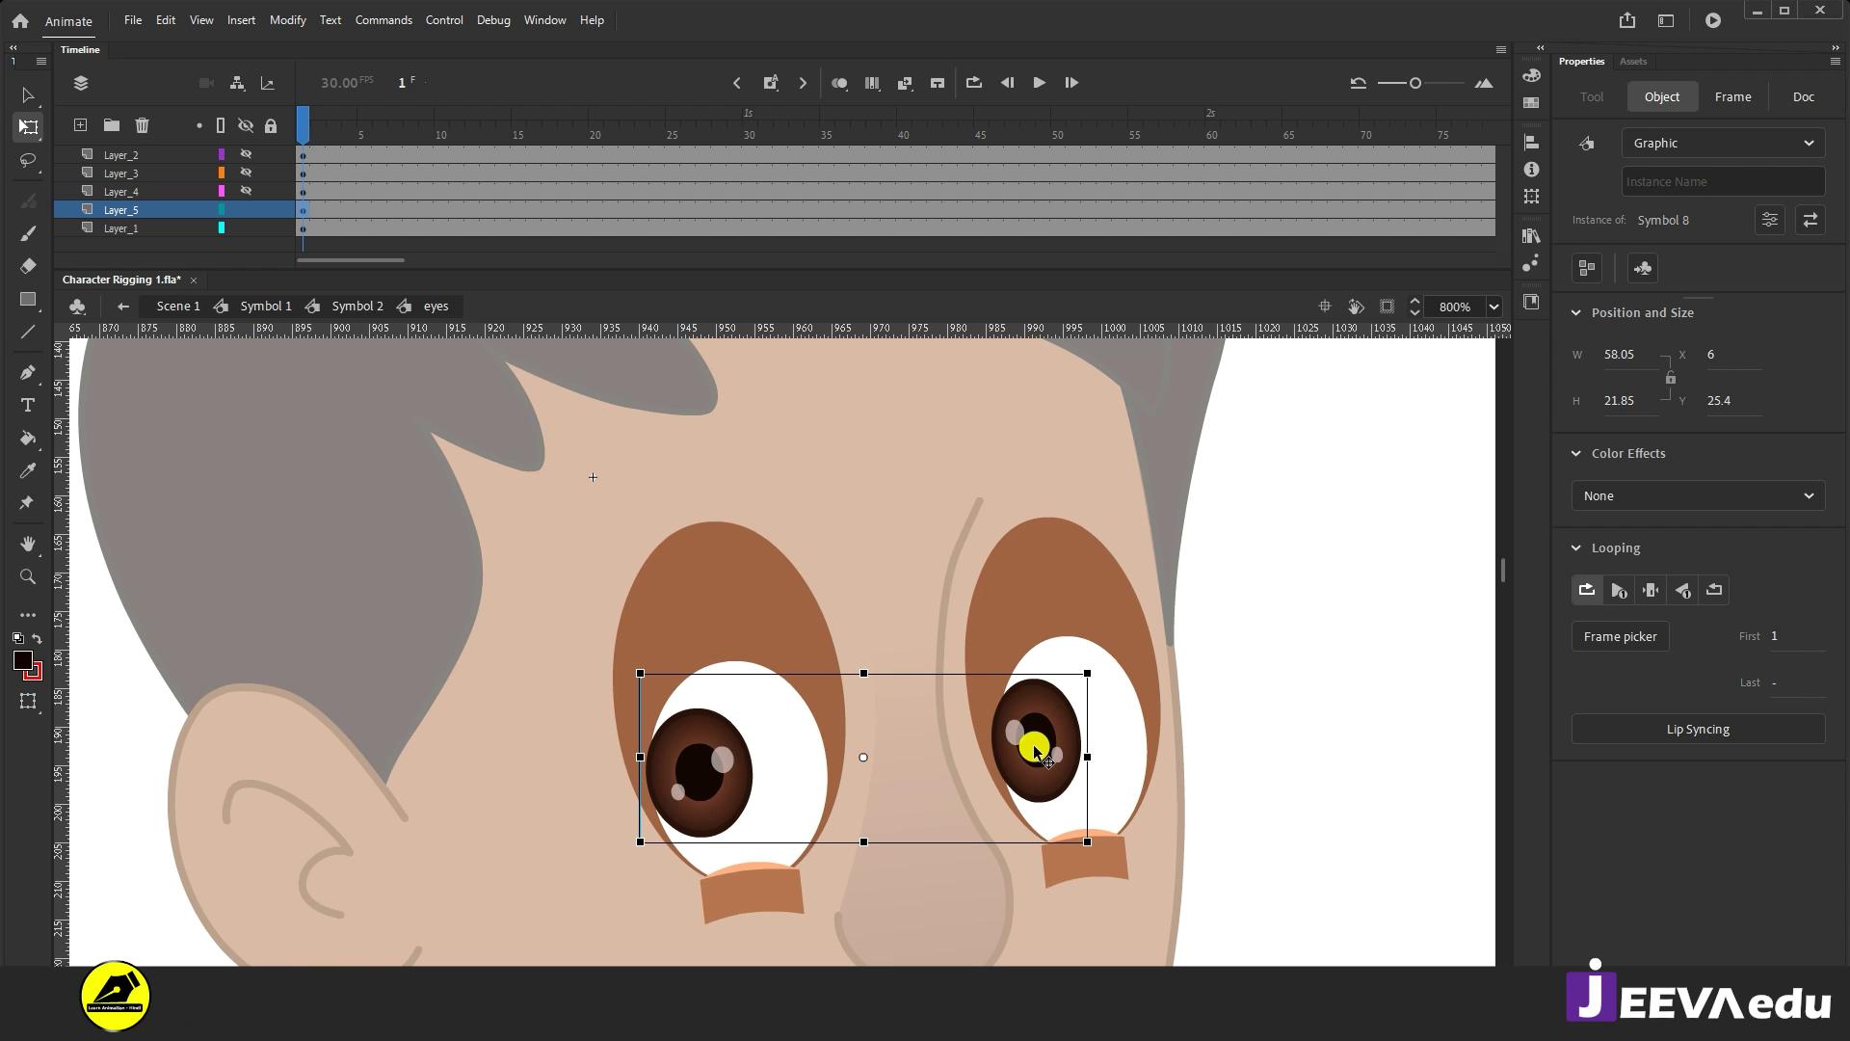
drag(1034, 748, 1096, 751)
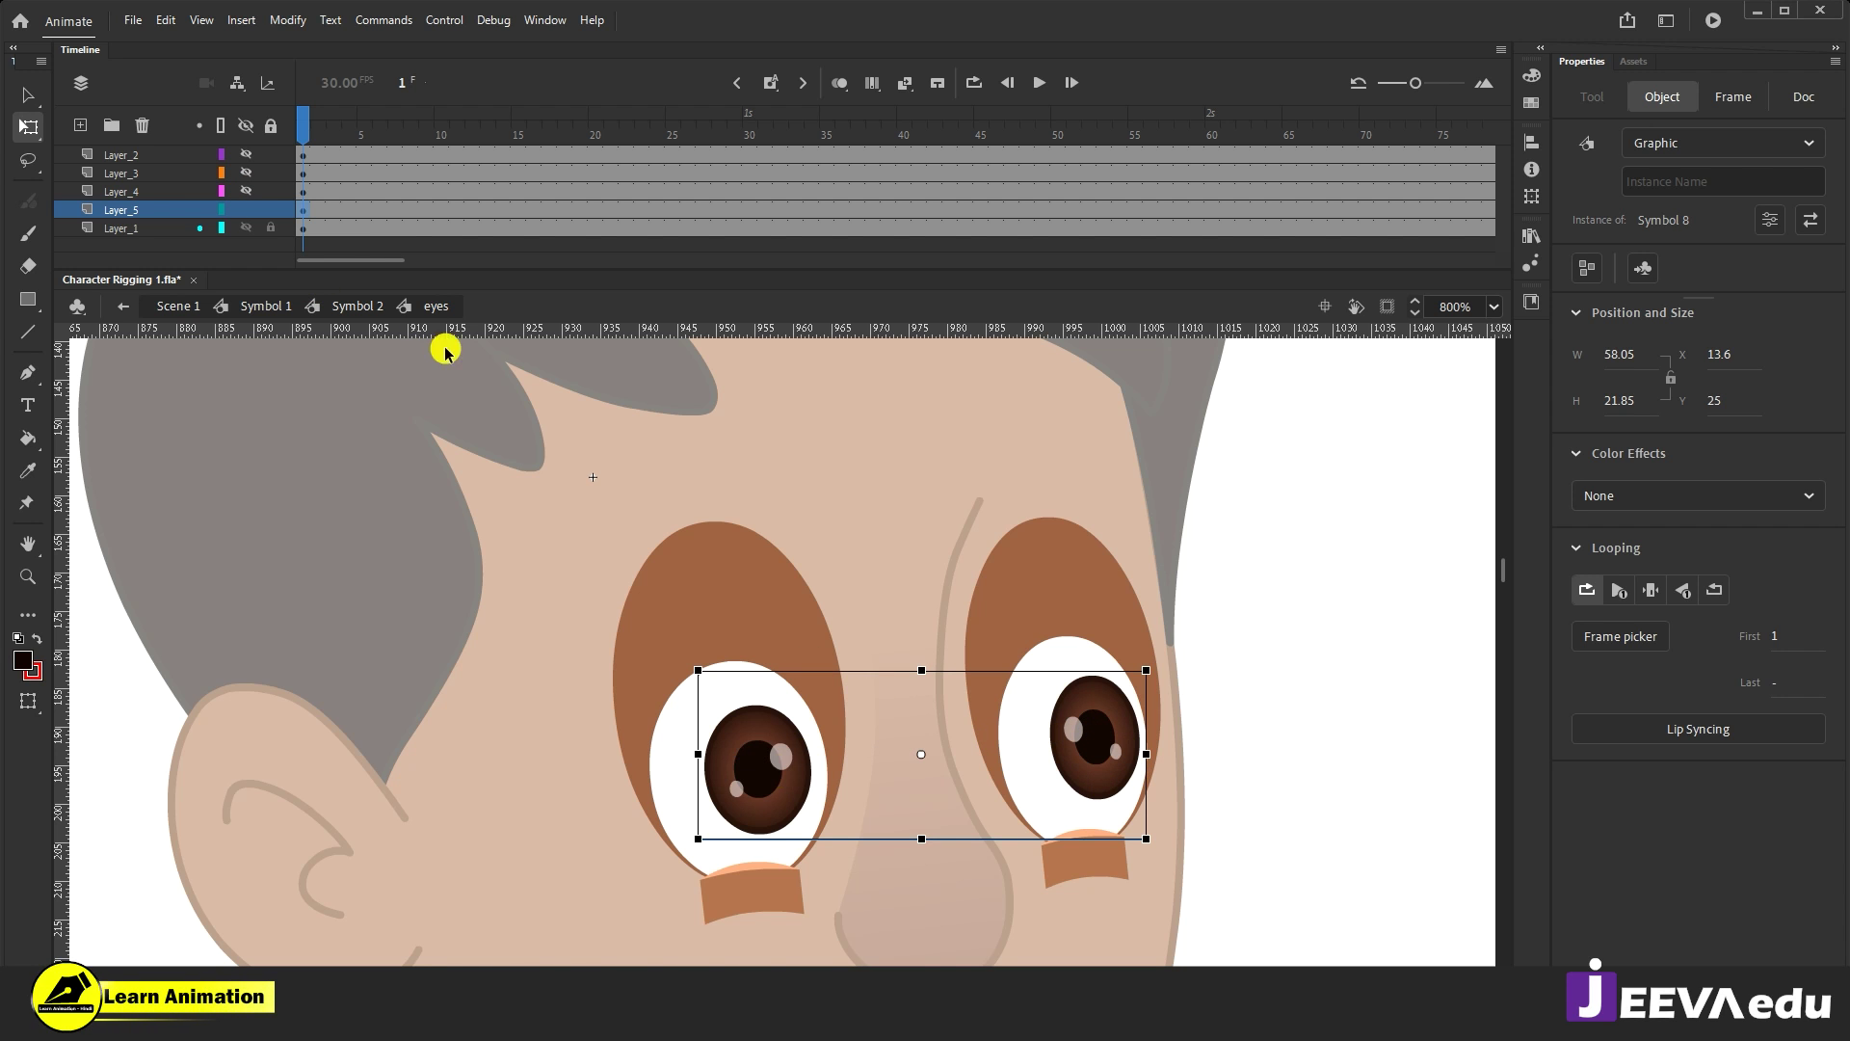
Step: Hide Layer_5 and select the two lower-eyelid patches below the eyes on Layer_1
click(247, 209)
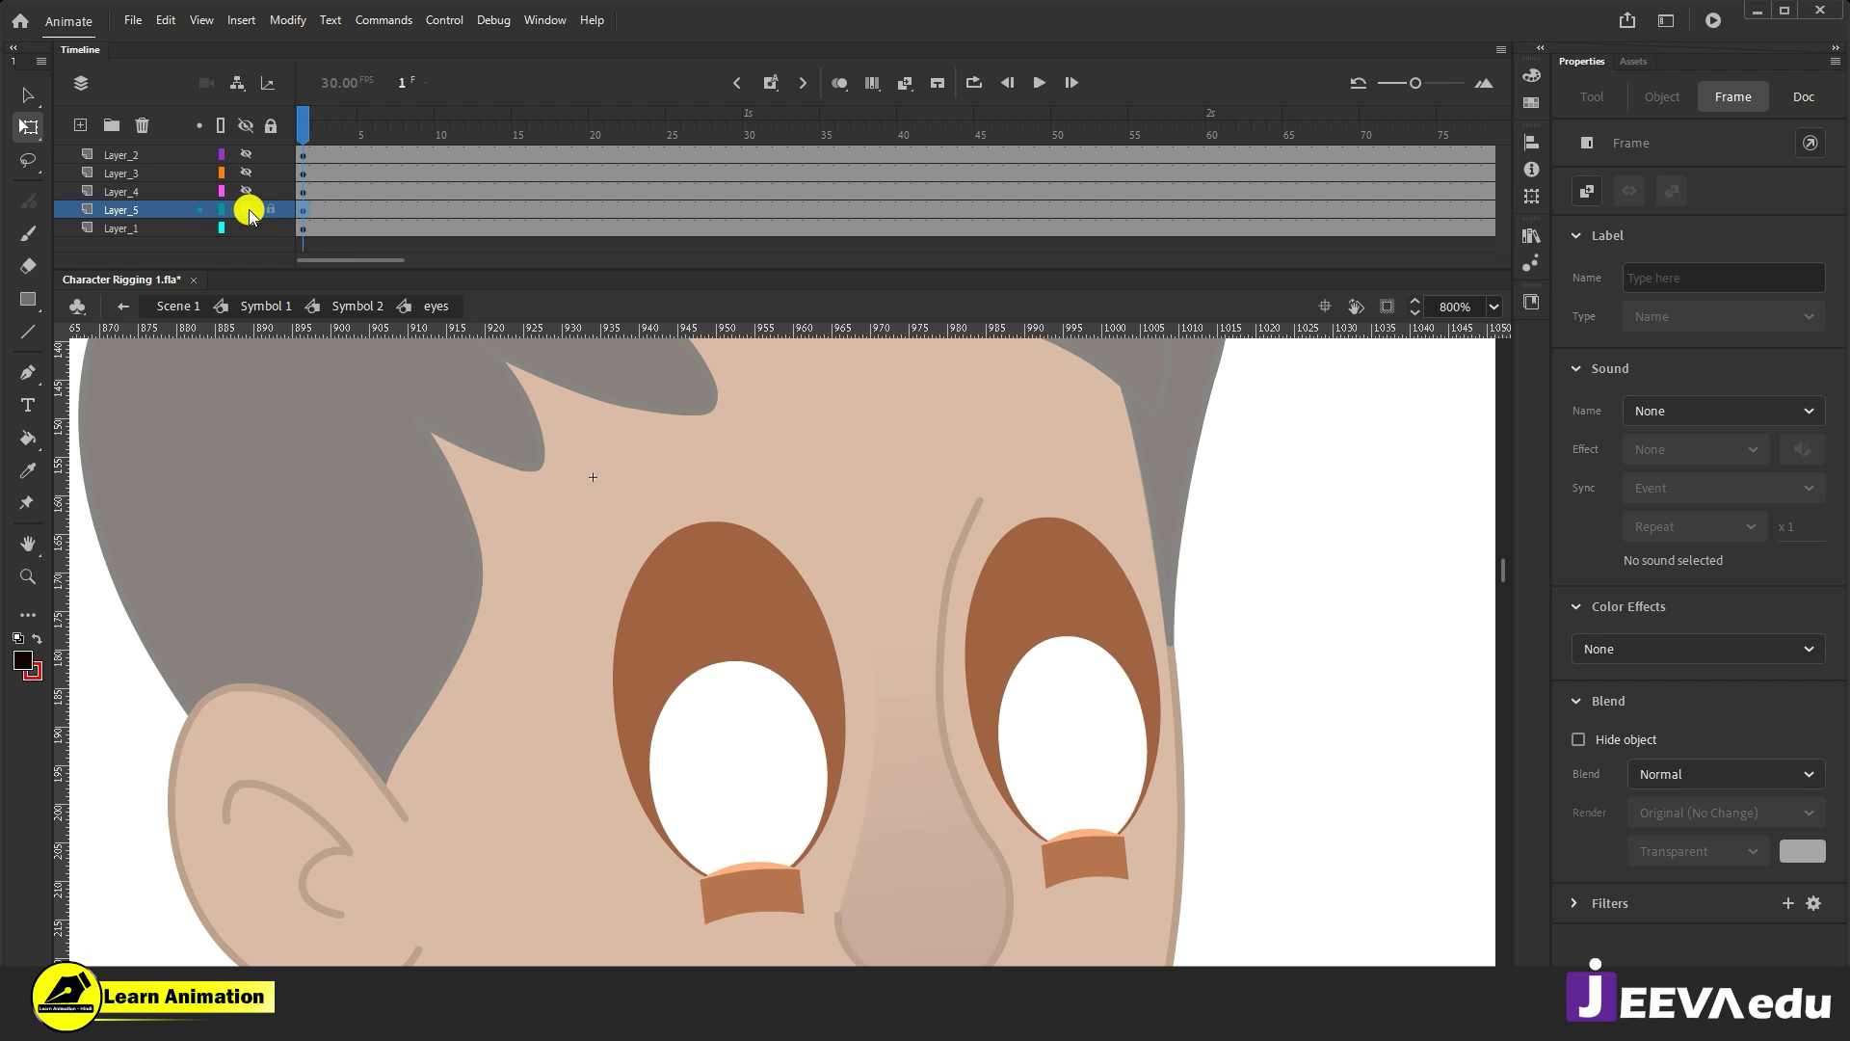
click(757, 907)
shift+click(1086, 879)
Step: Try moving the two lower-eyelid patches up over the eye whites and removing them, and undo both changes
drag(1086, 878, 1050, 739)
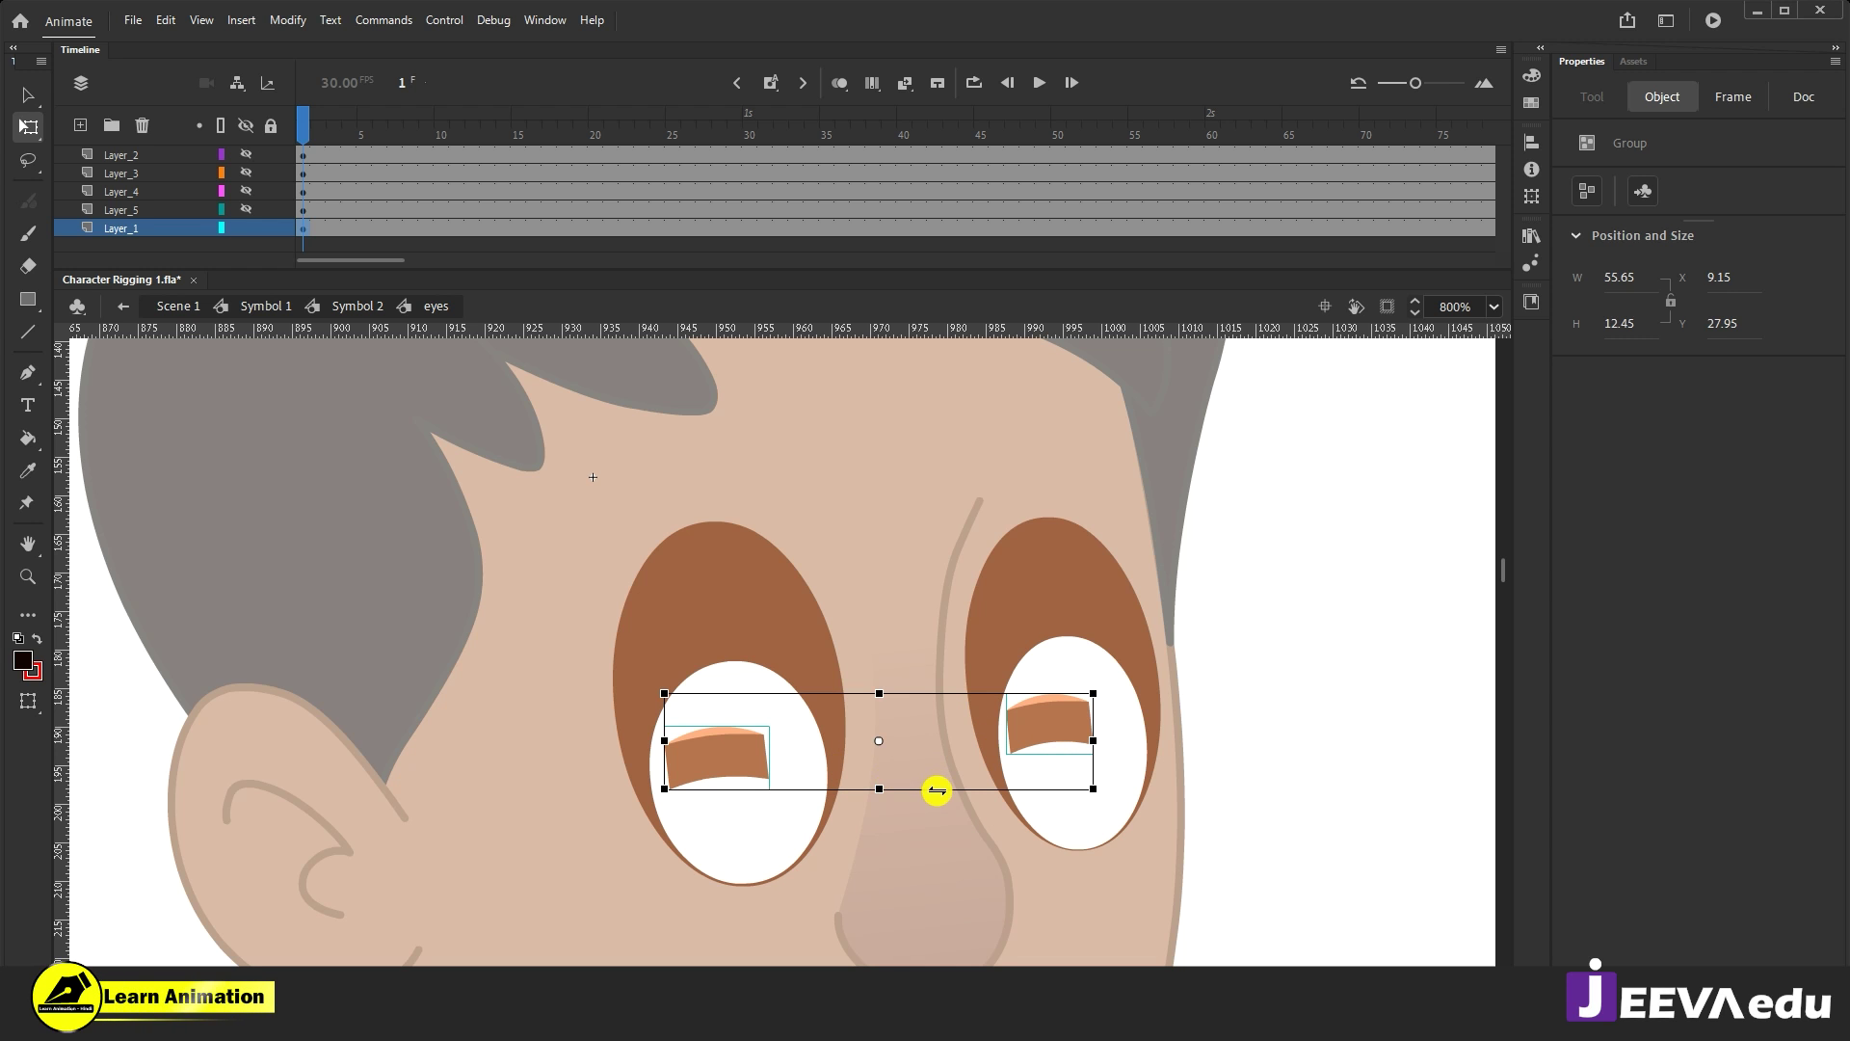
key(Delete)
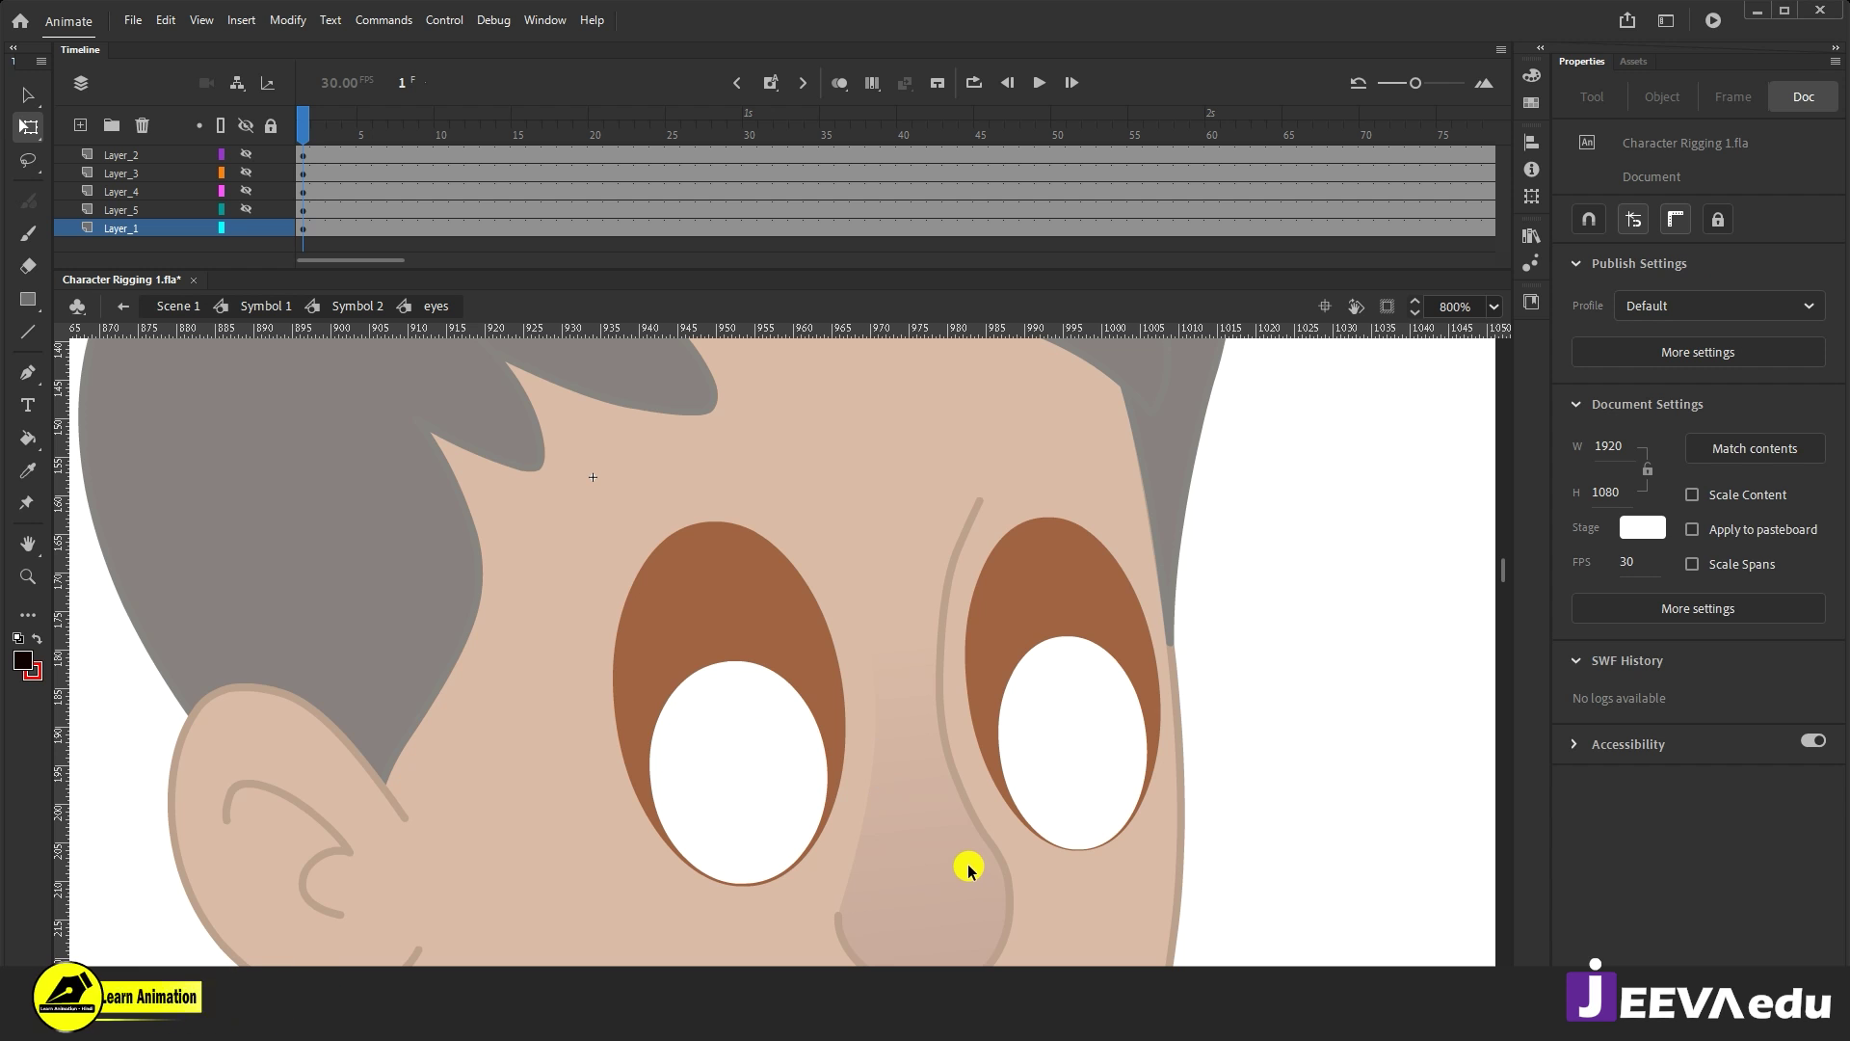
key(ctrl+z)
key(ctrl+z)
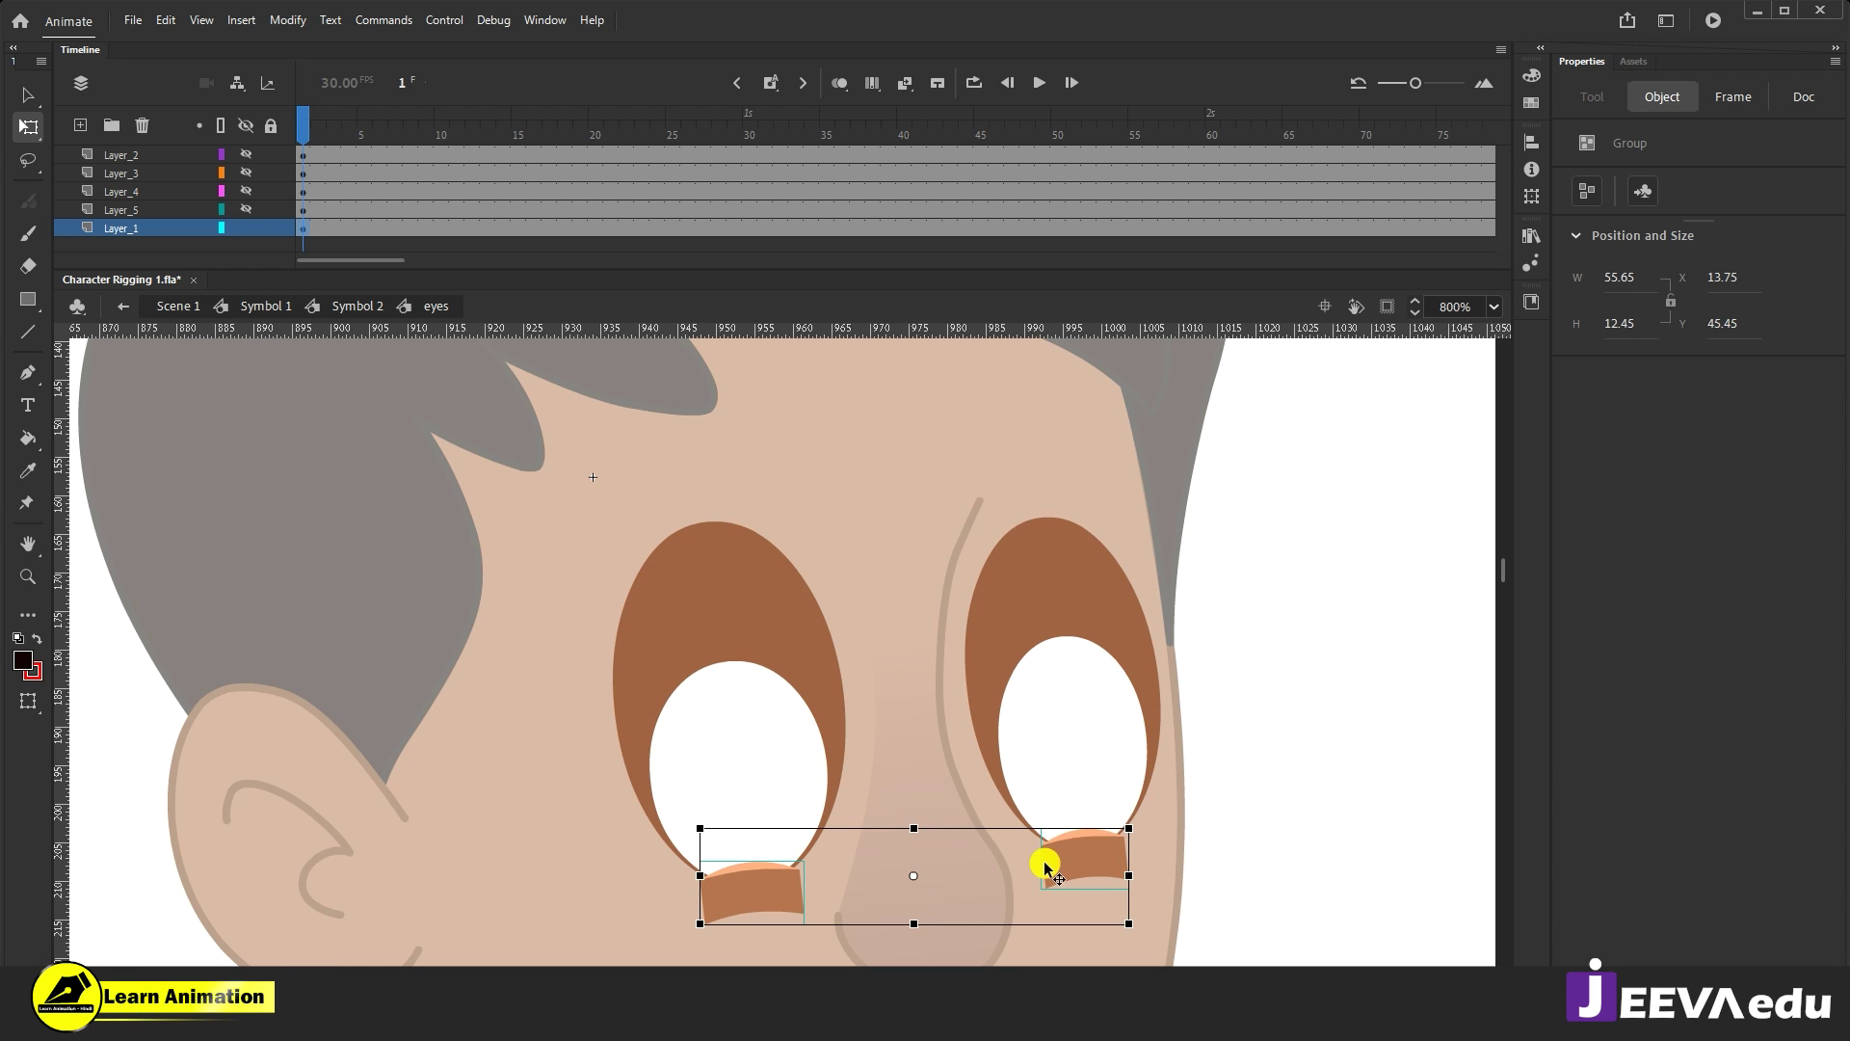
Step: Cut both lower-eyelid patches onto a new layer above Layer_1, pasted in place, and convert them together into a graphic symbol
key(Delete)
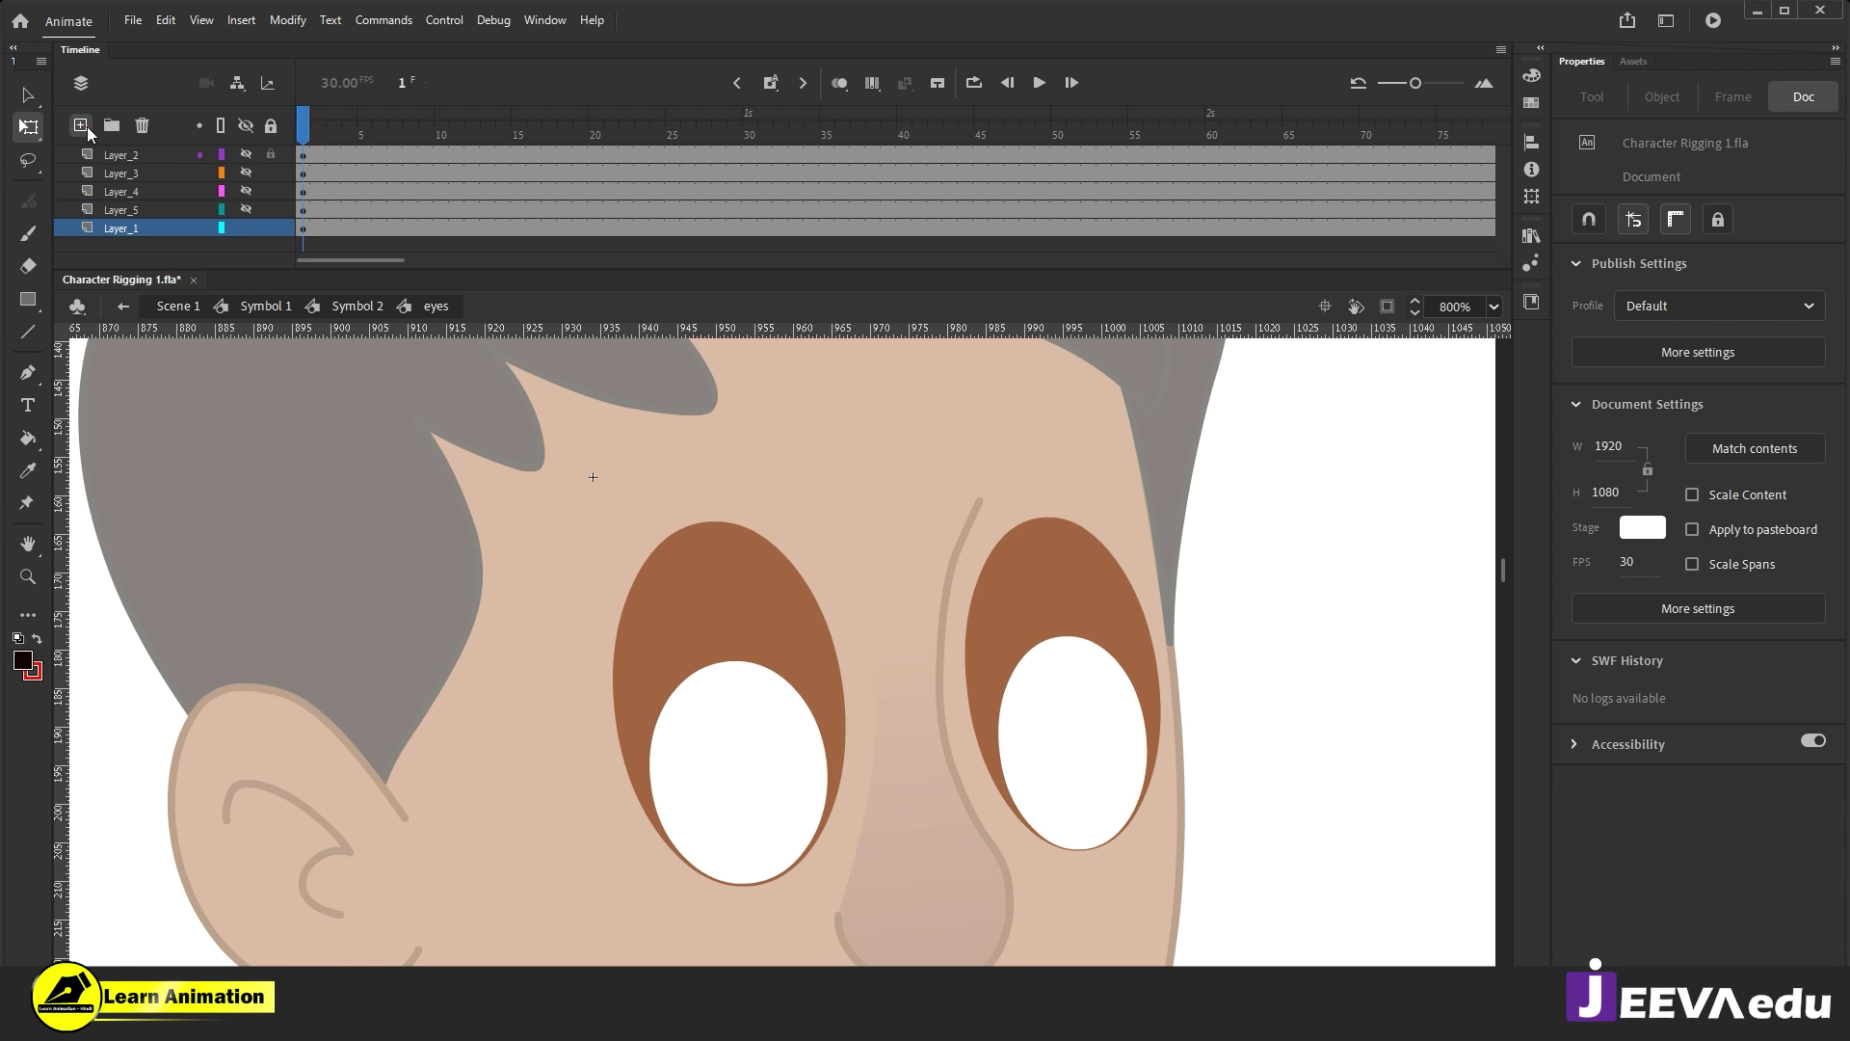
click(83, 127)
right_click(363, 578)
click(424, 648)
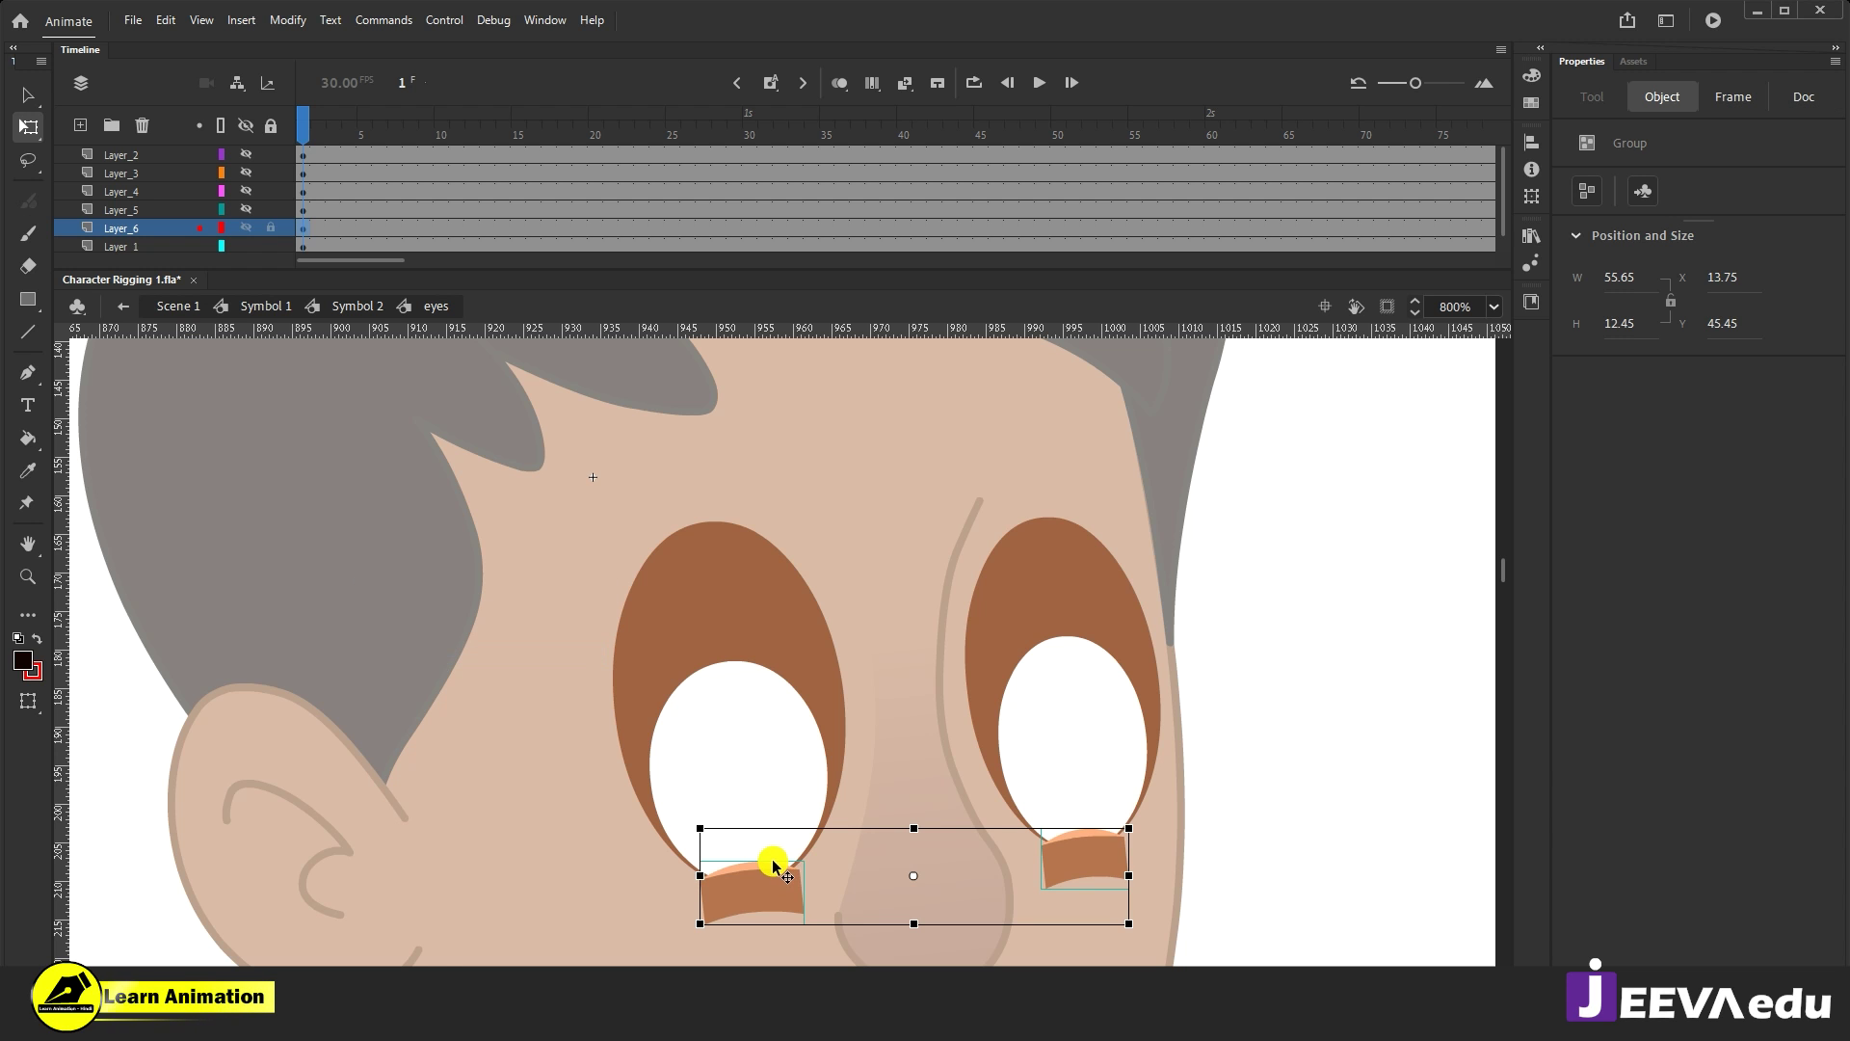
key(F8)
key(Return)
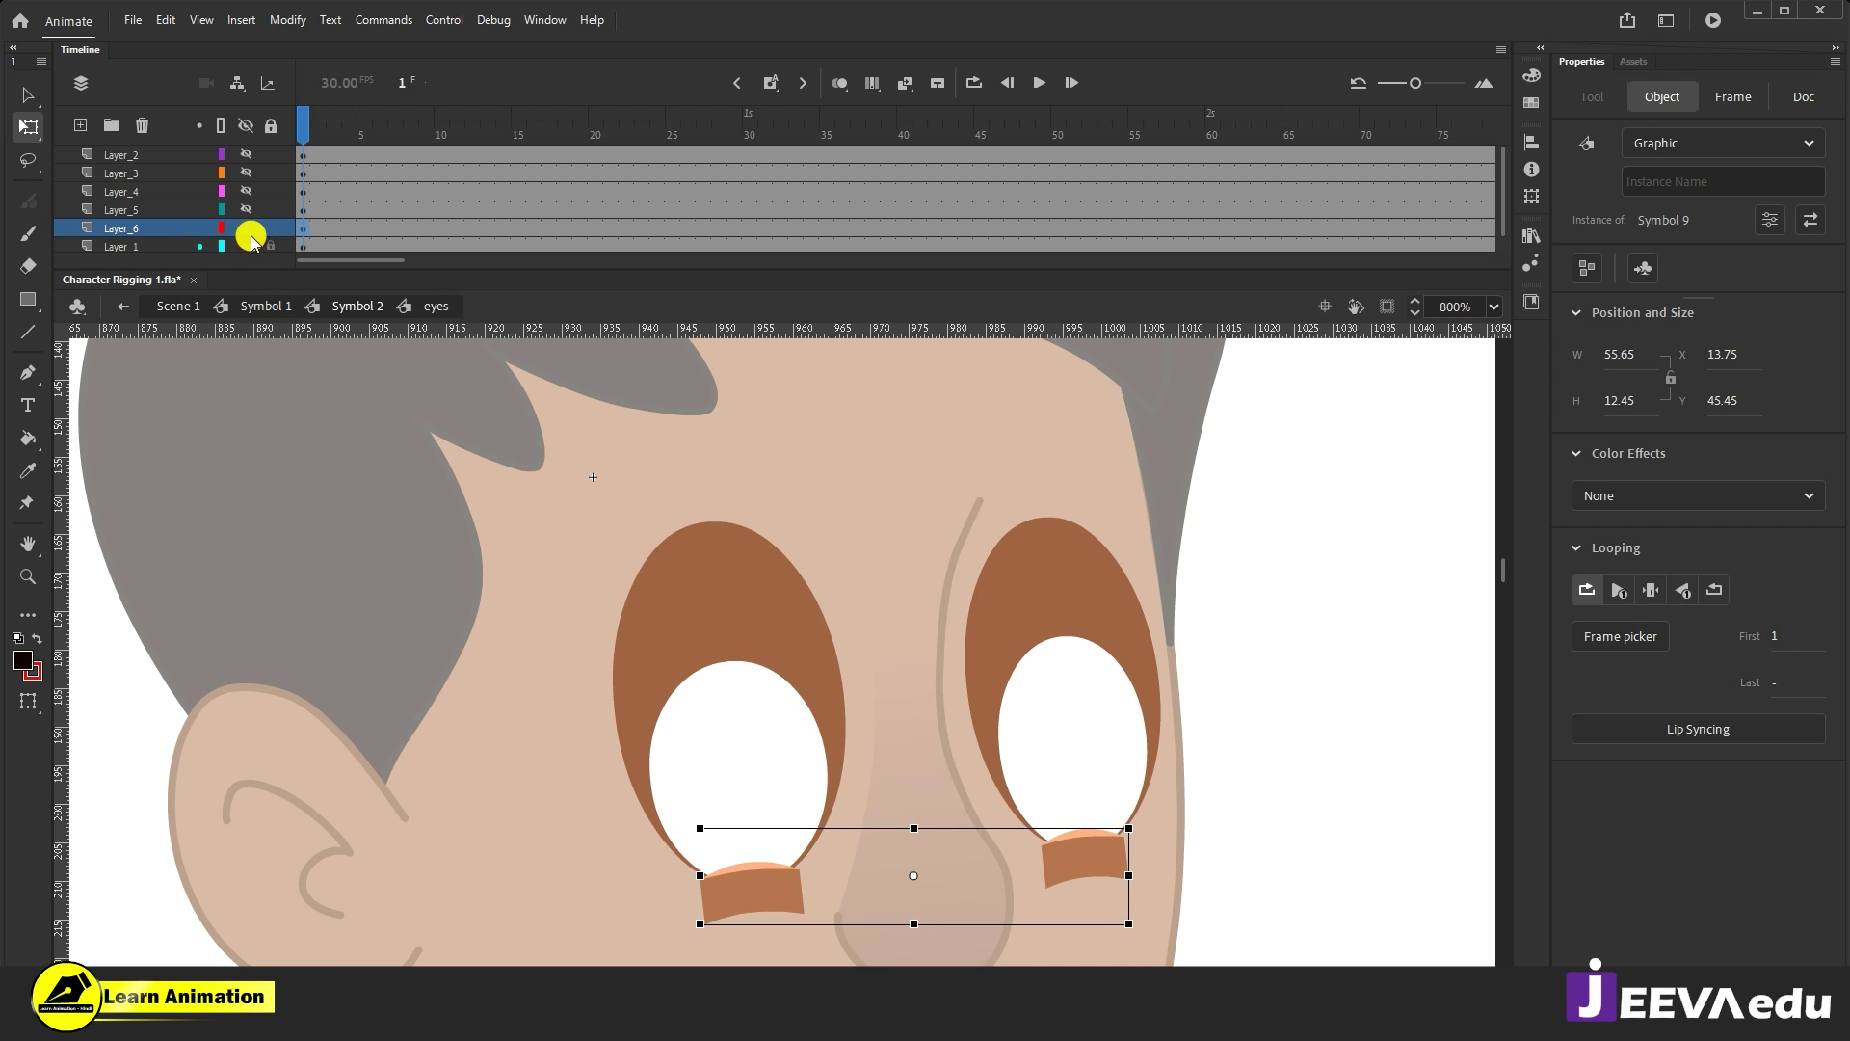
Step: Hide Layer_6 and select both eye whites on Layer_1
click(876, 808)
click(768, 771)
shift+click(1072, 750)
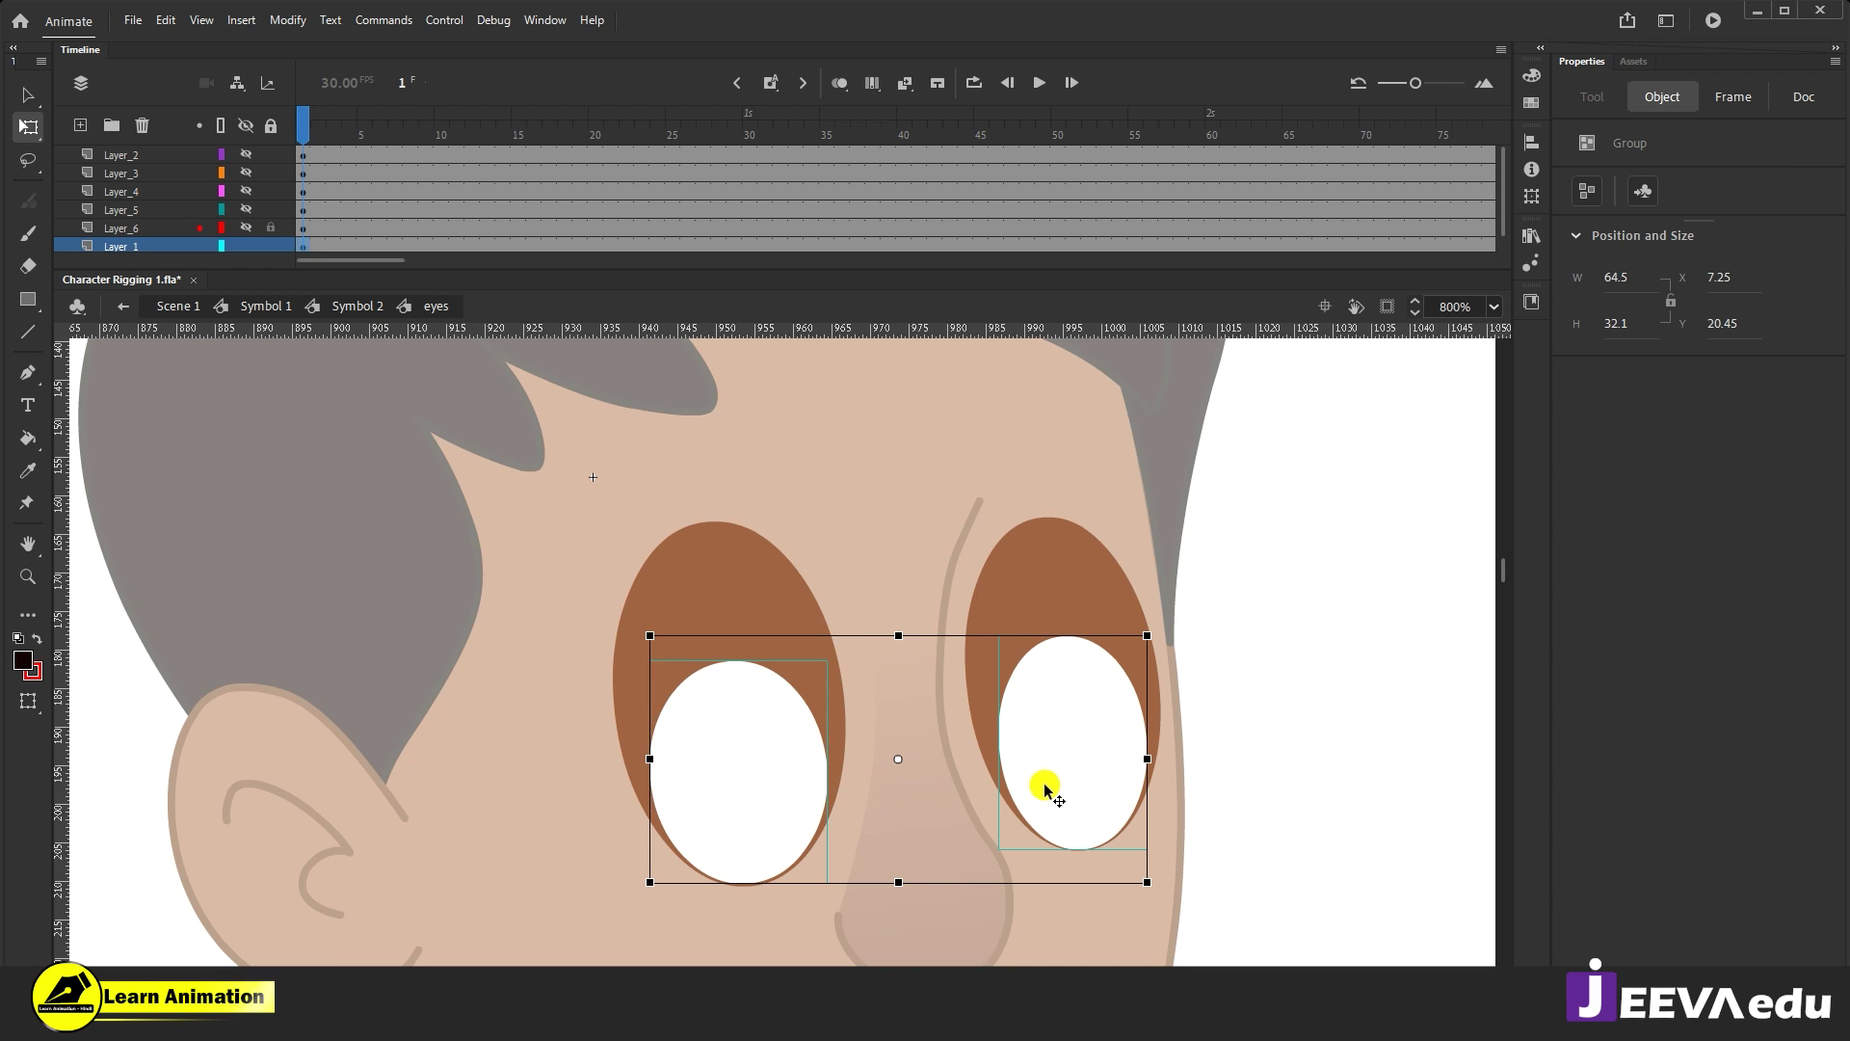
Step: Cut both eye whites onto a new layer above Layer_1, pasted in place, and convert them together into a graphic symbol
key(ctrl+x)
click(80, 126)
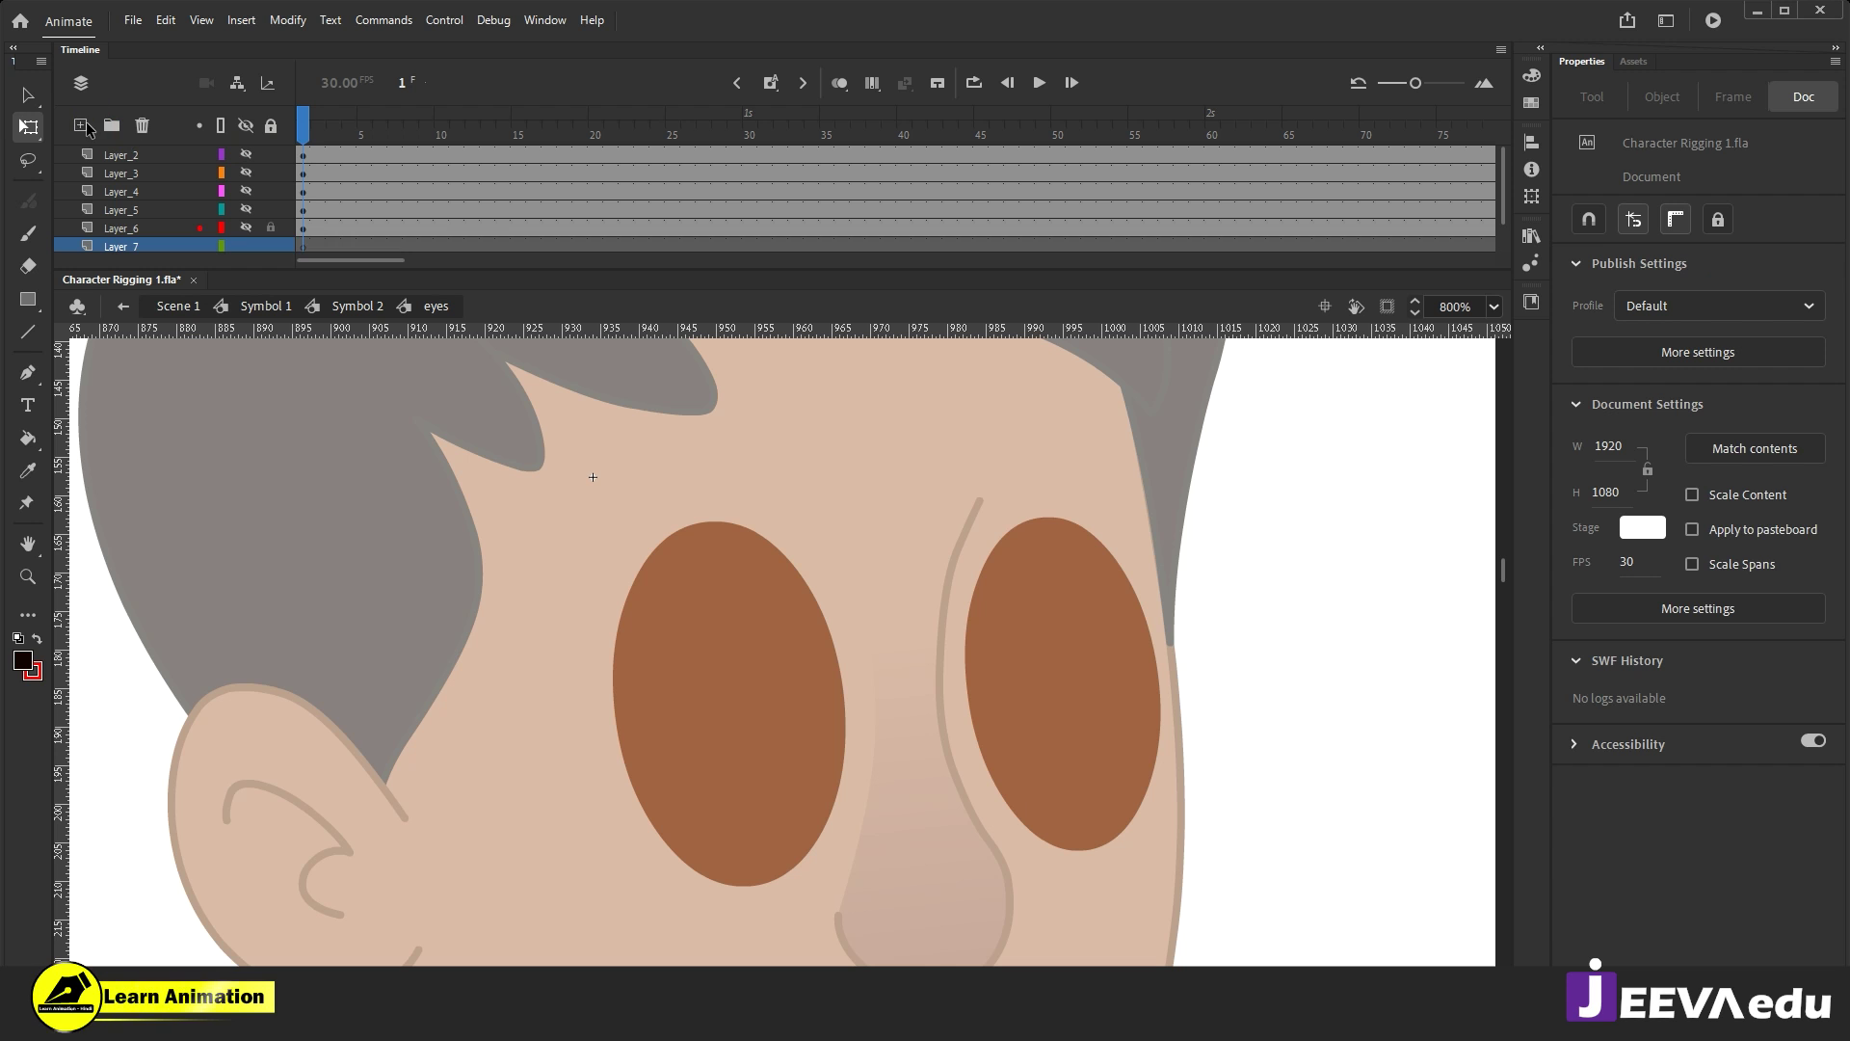
right_click(393, 556)
click(462, 627)
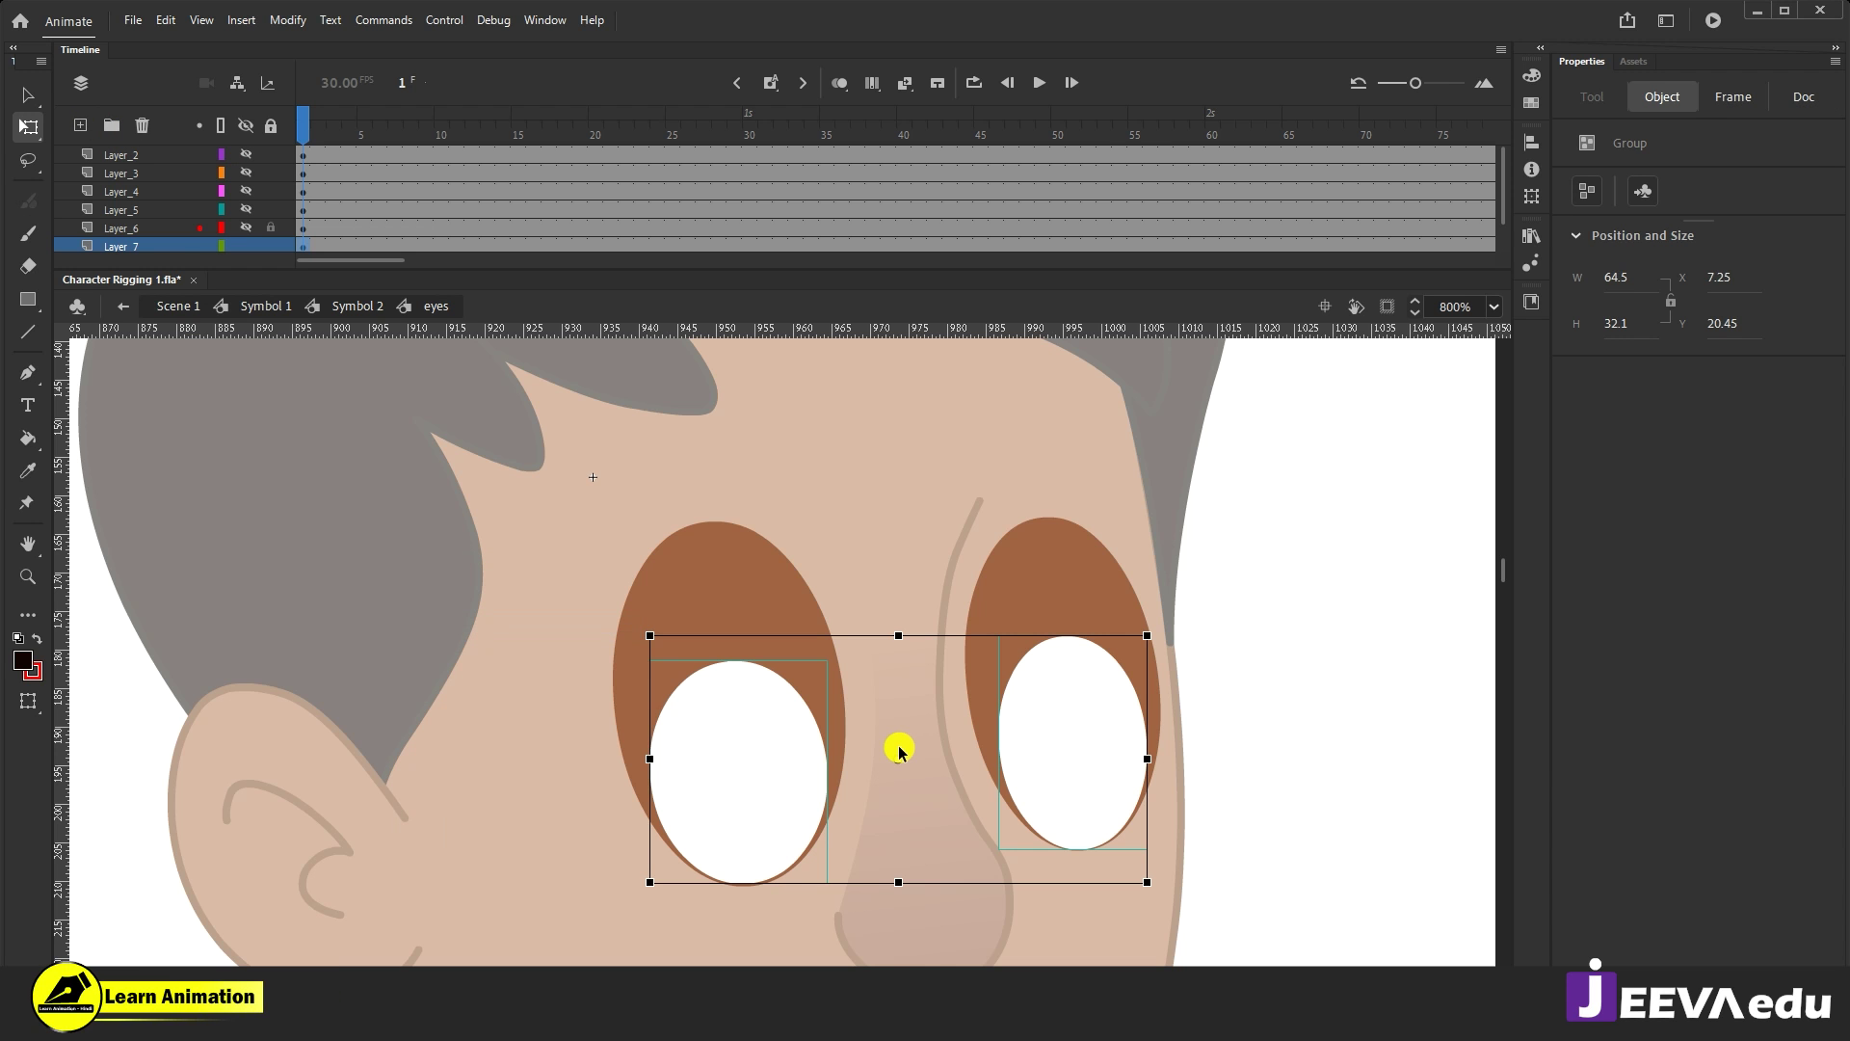
key(F8)
key(Return)
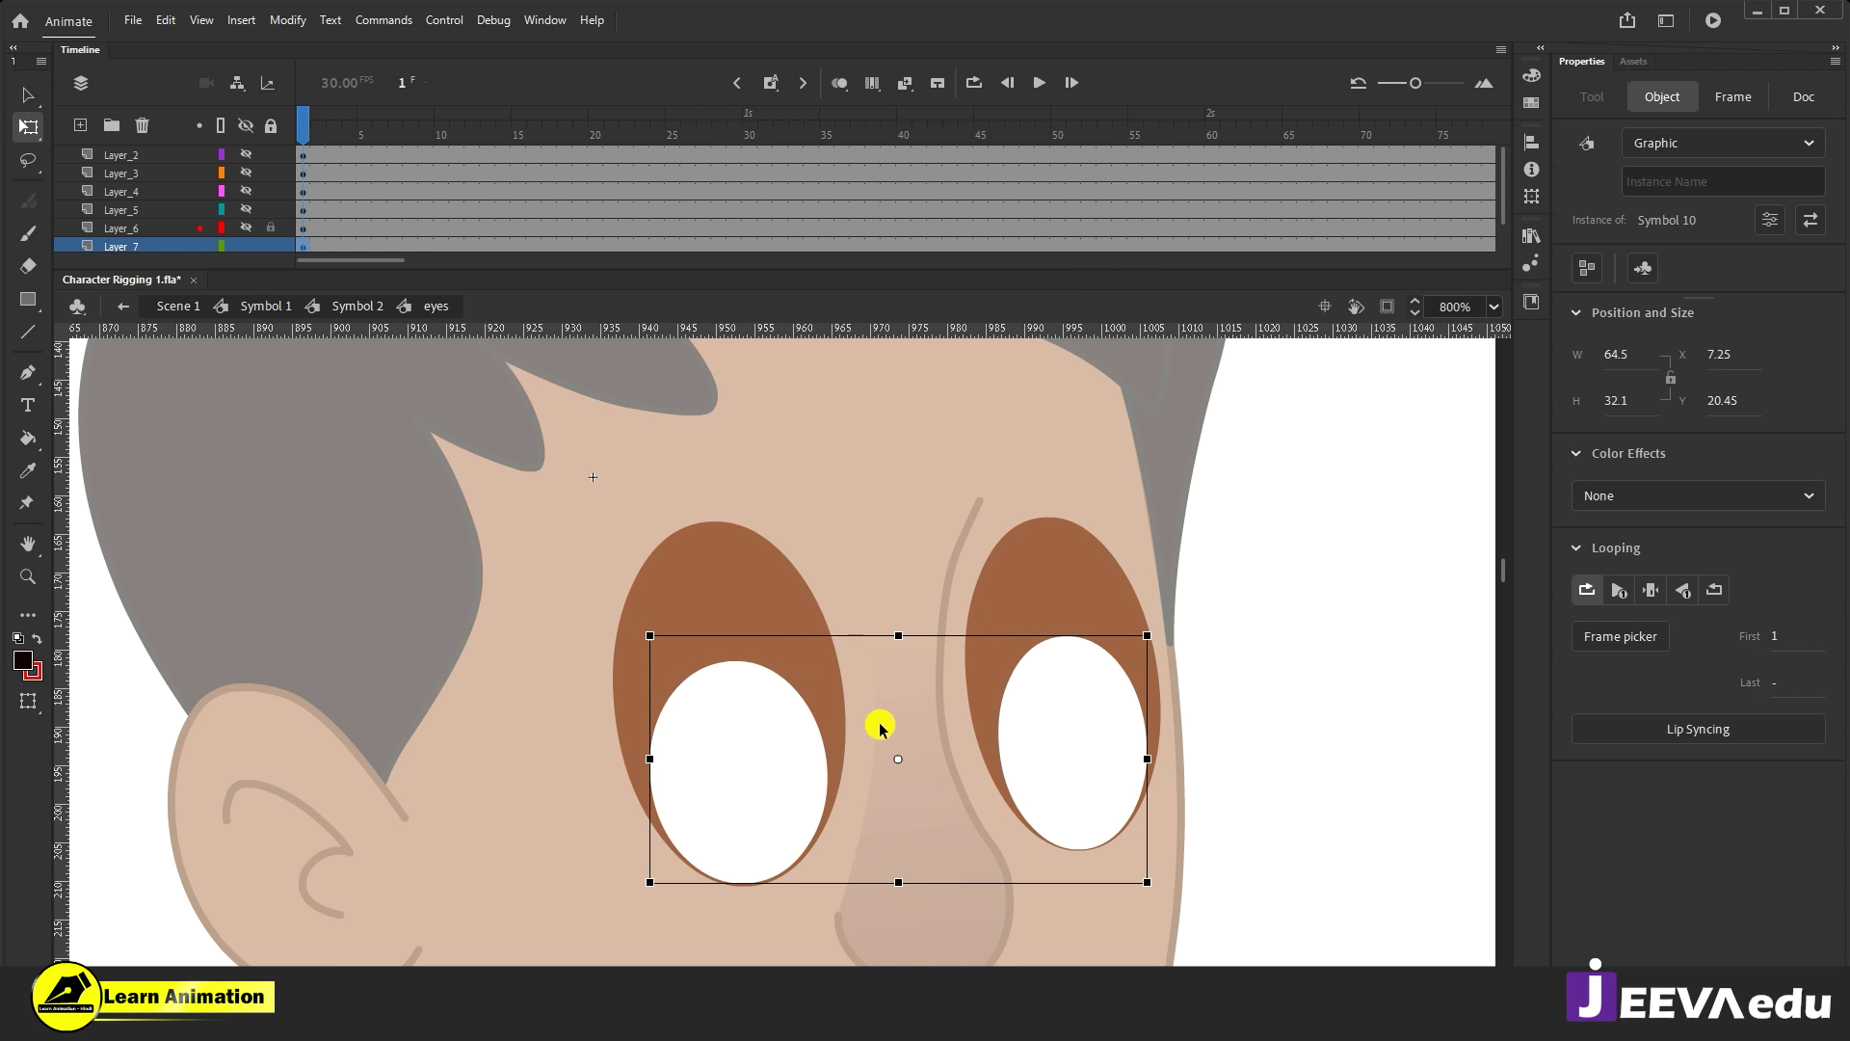
Step: Try moving both brown eye-socket shapes and reshaping the one nearer the ear, and undo the changes
click(756, 584)
shift+click(1048, 568)
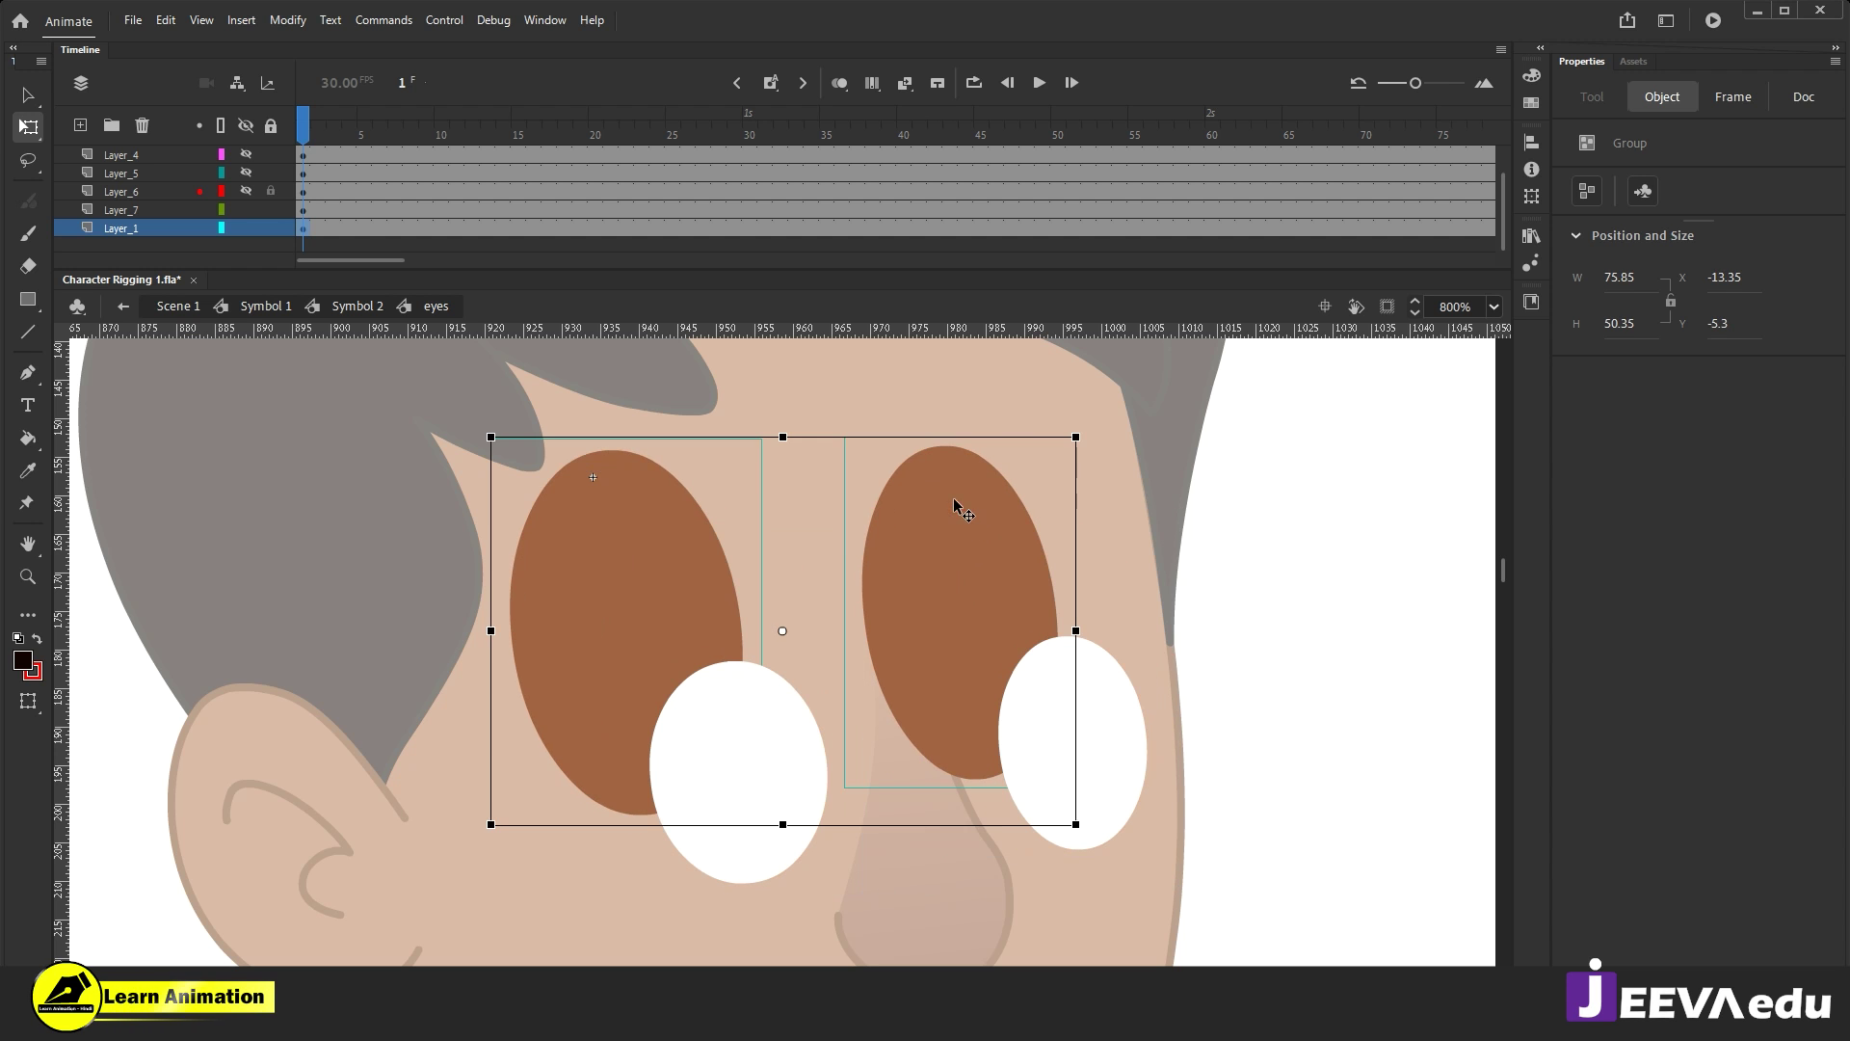
click(710, 425)
click(731, 549)
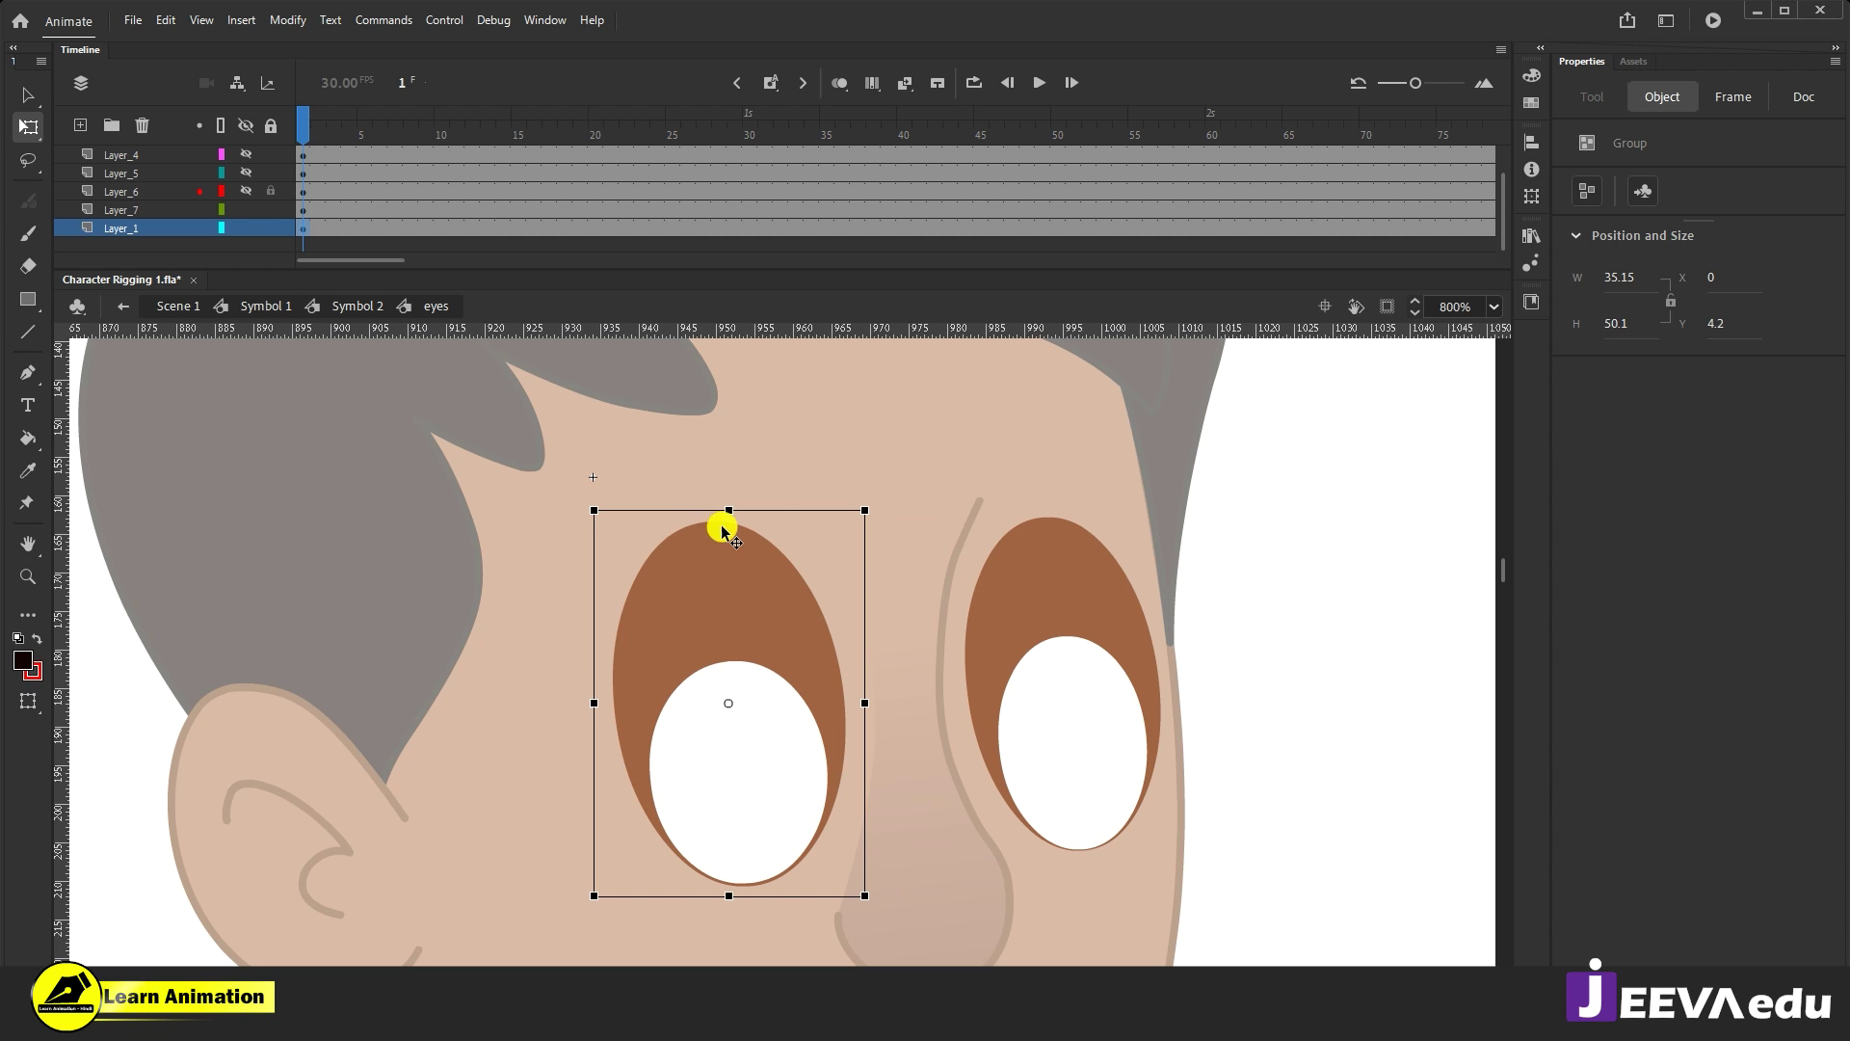
drag(722, 507, 756, 587)
key(ctrl+z)
key(ctrl+z)
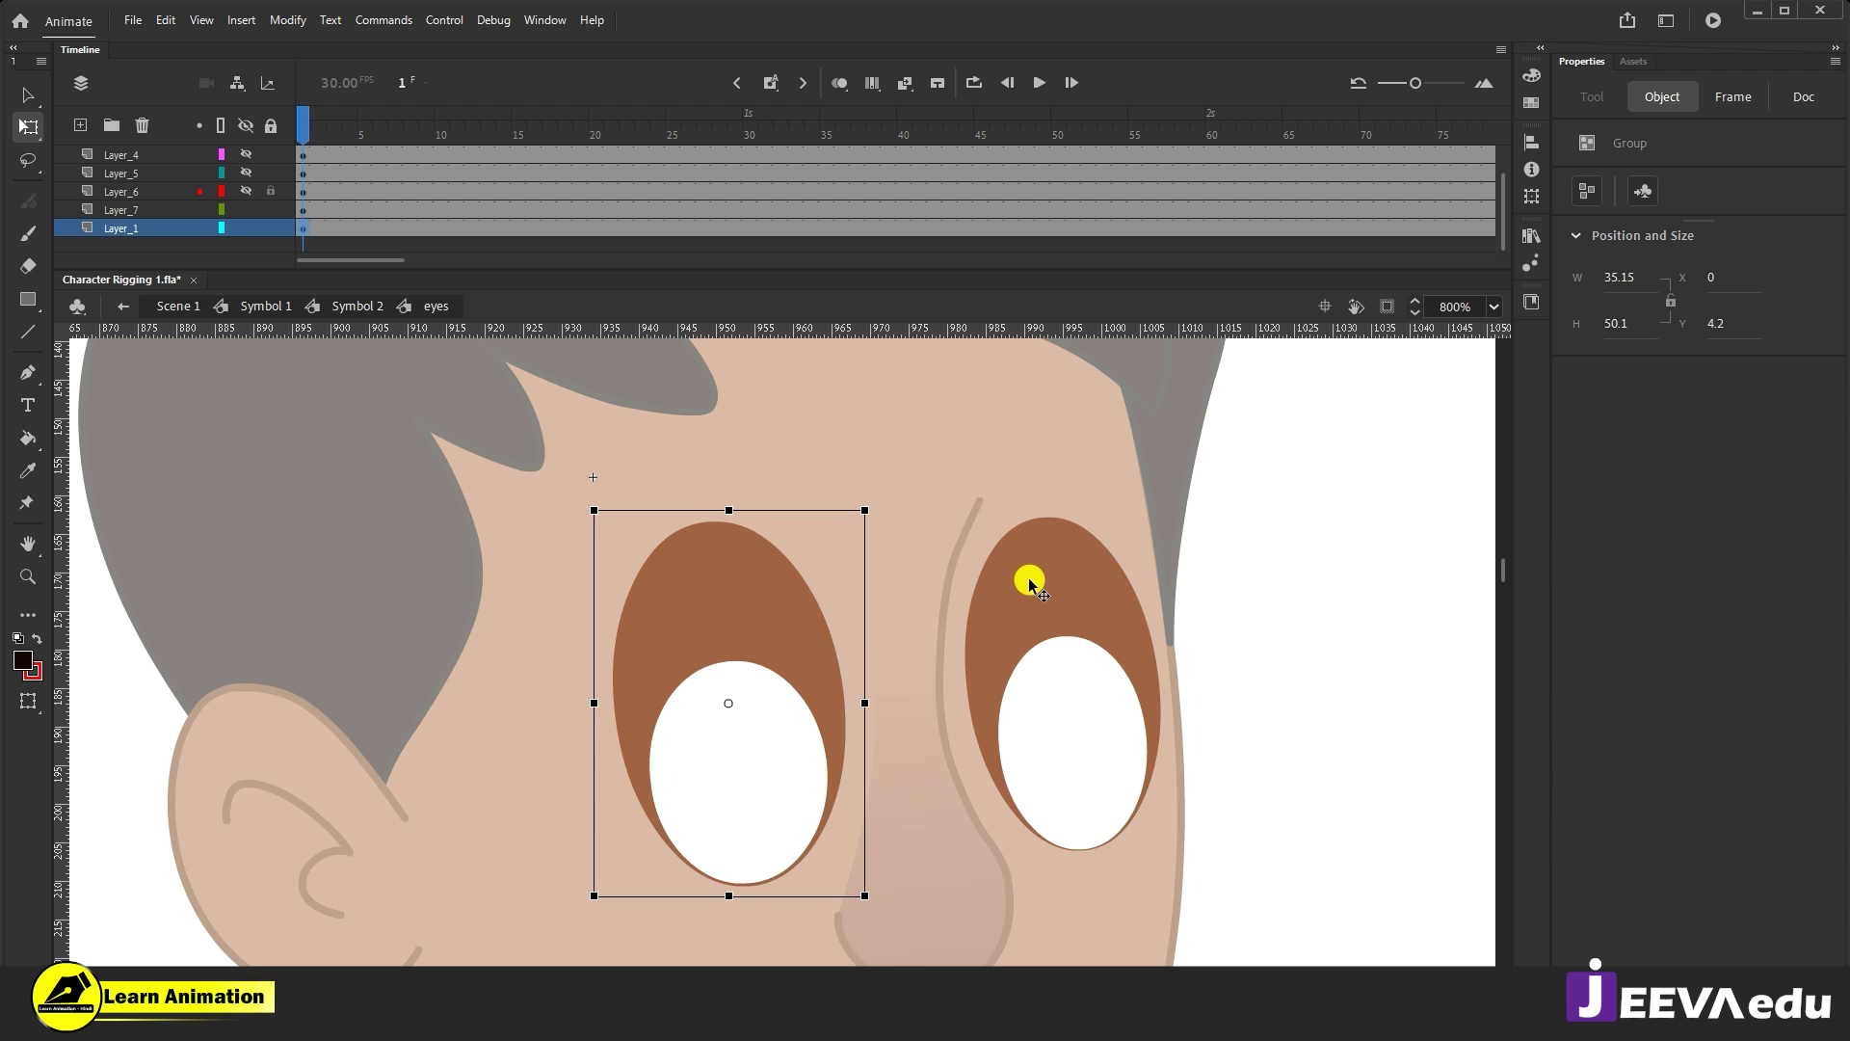
Step: Try squashing both brown eye-socket shapes together from their upper edge and undo the change
shift+click(994, 604)
drag(878, 507, 885, 544)
key(ctrl+z)
Step: Reselect both brown eye-socket shapes and try removing them from Layer_1
click(871, 464)
click(768, 591)
shift+click(1058, 582)
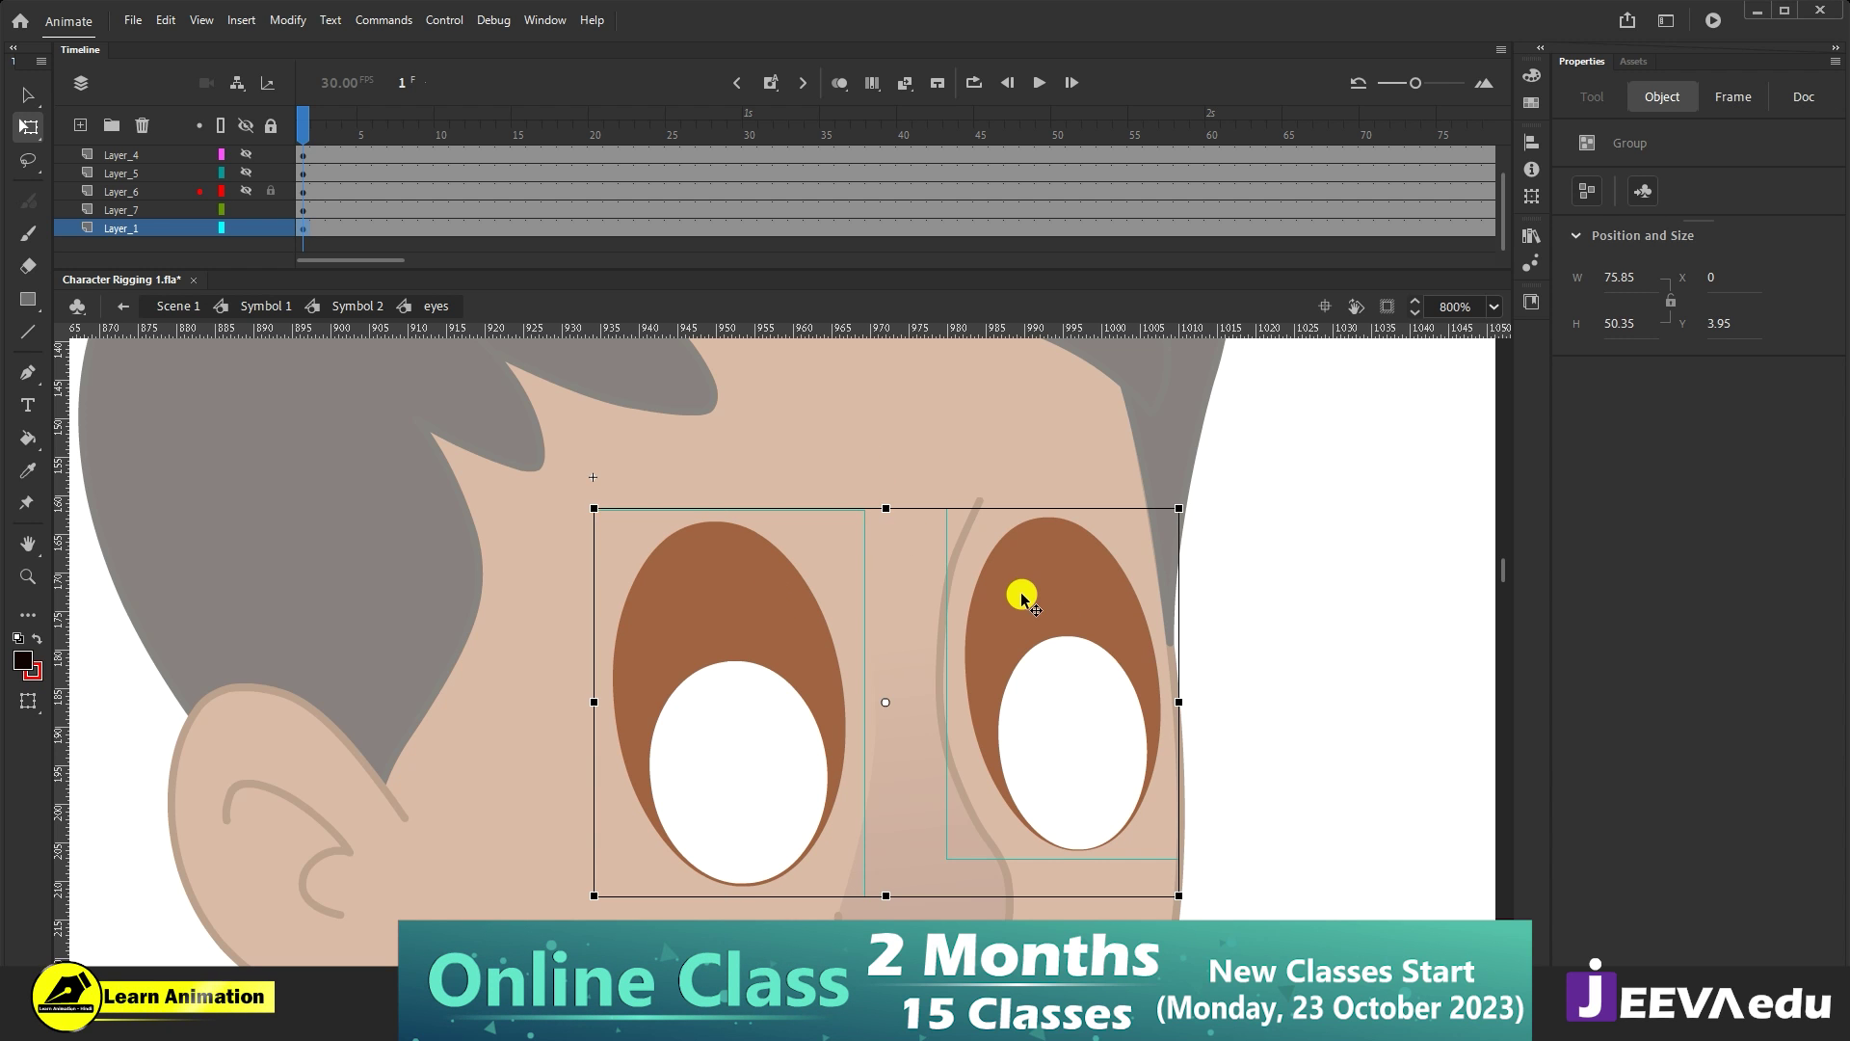
key(Delete)
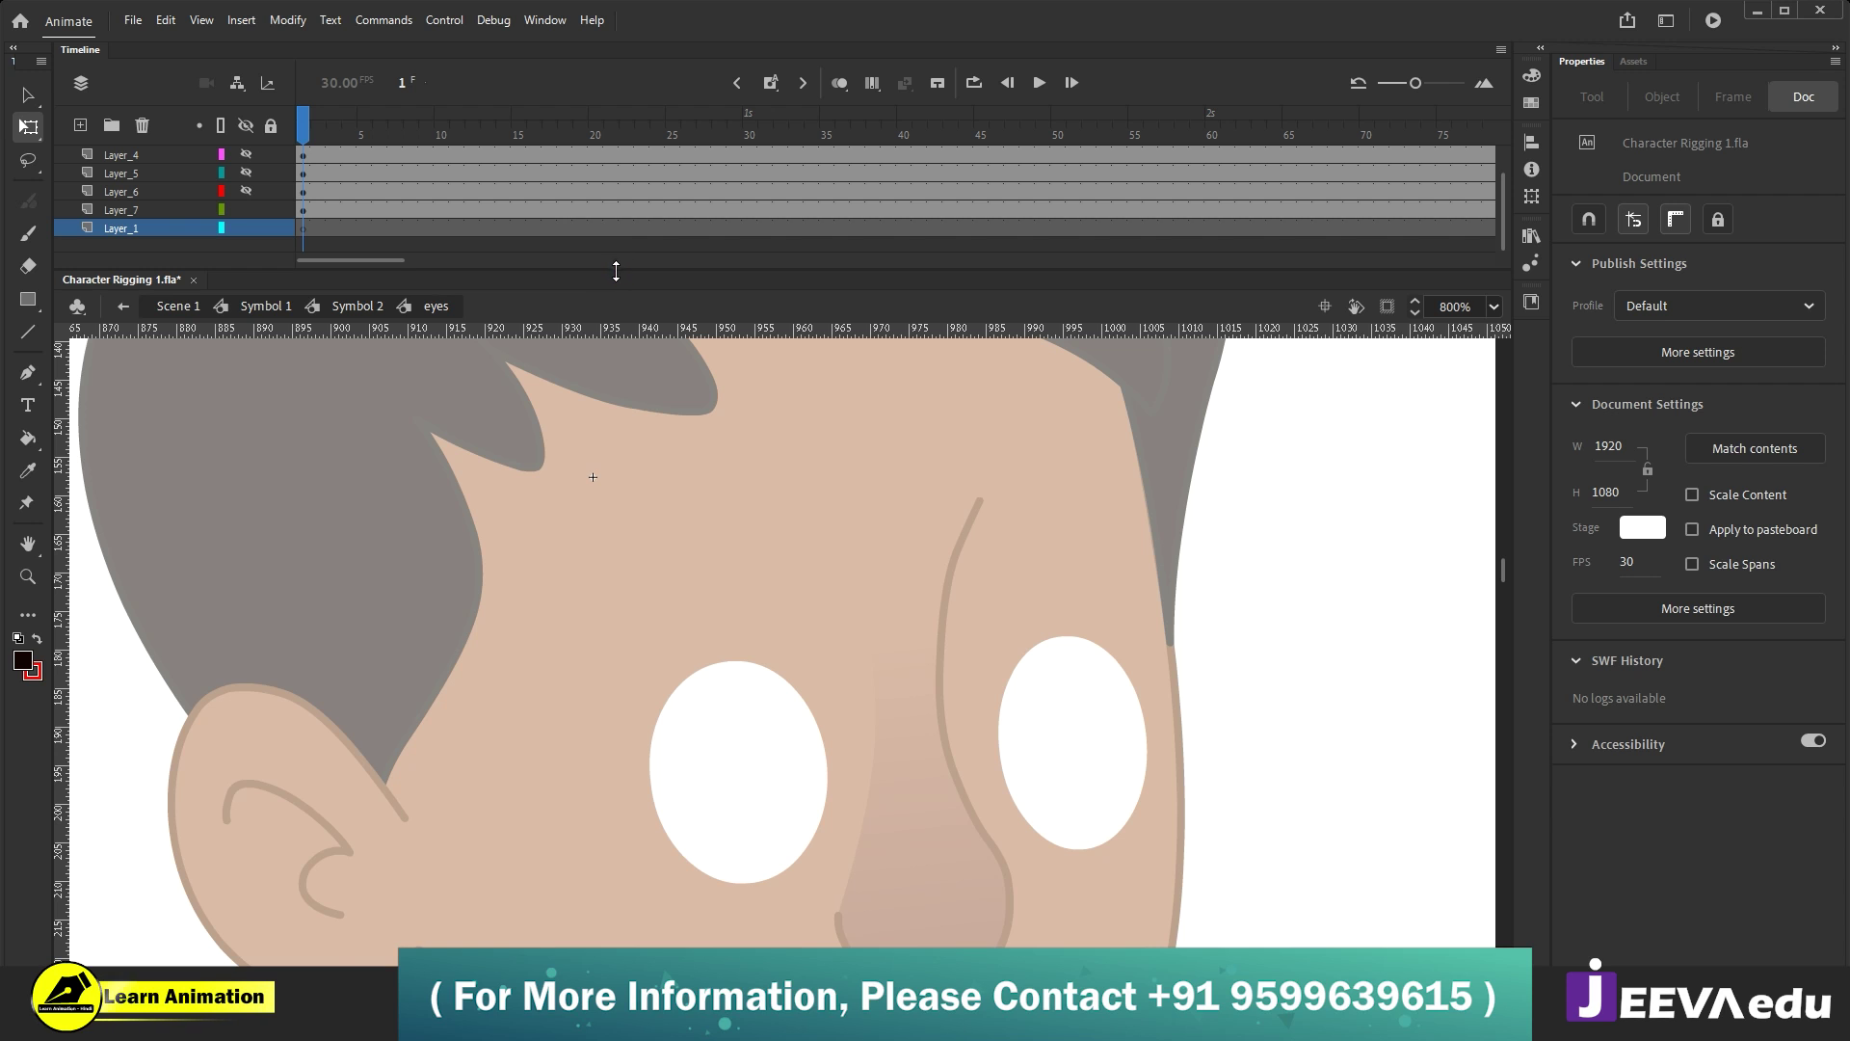
Step: Enlarge the timeline to show all layers, and convert both restored brown eye-socket shapes on Layer_1 into one graphic symbol
drag(616, 272, 616, 338)
click(582, 270)
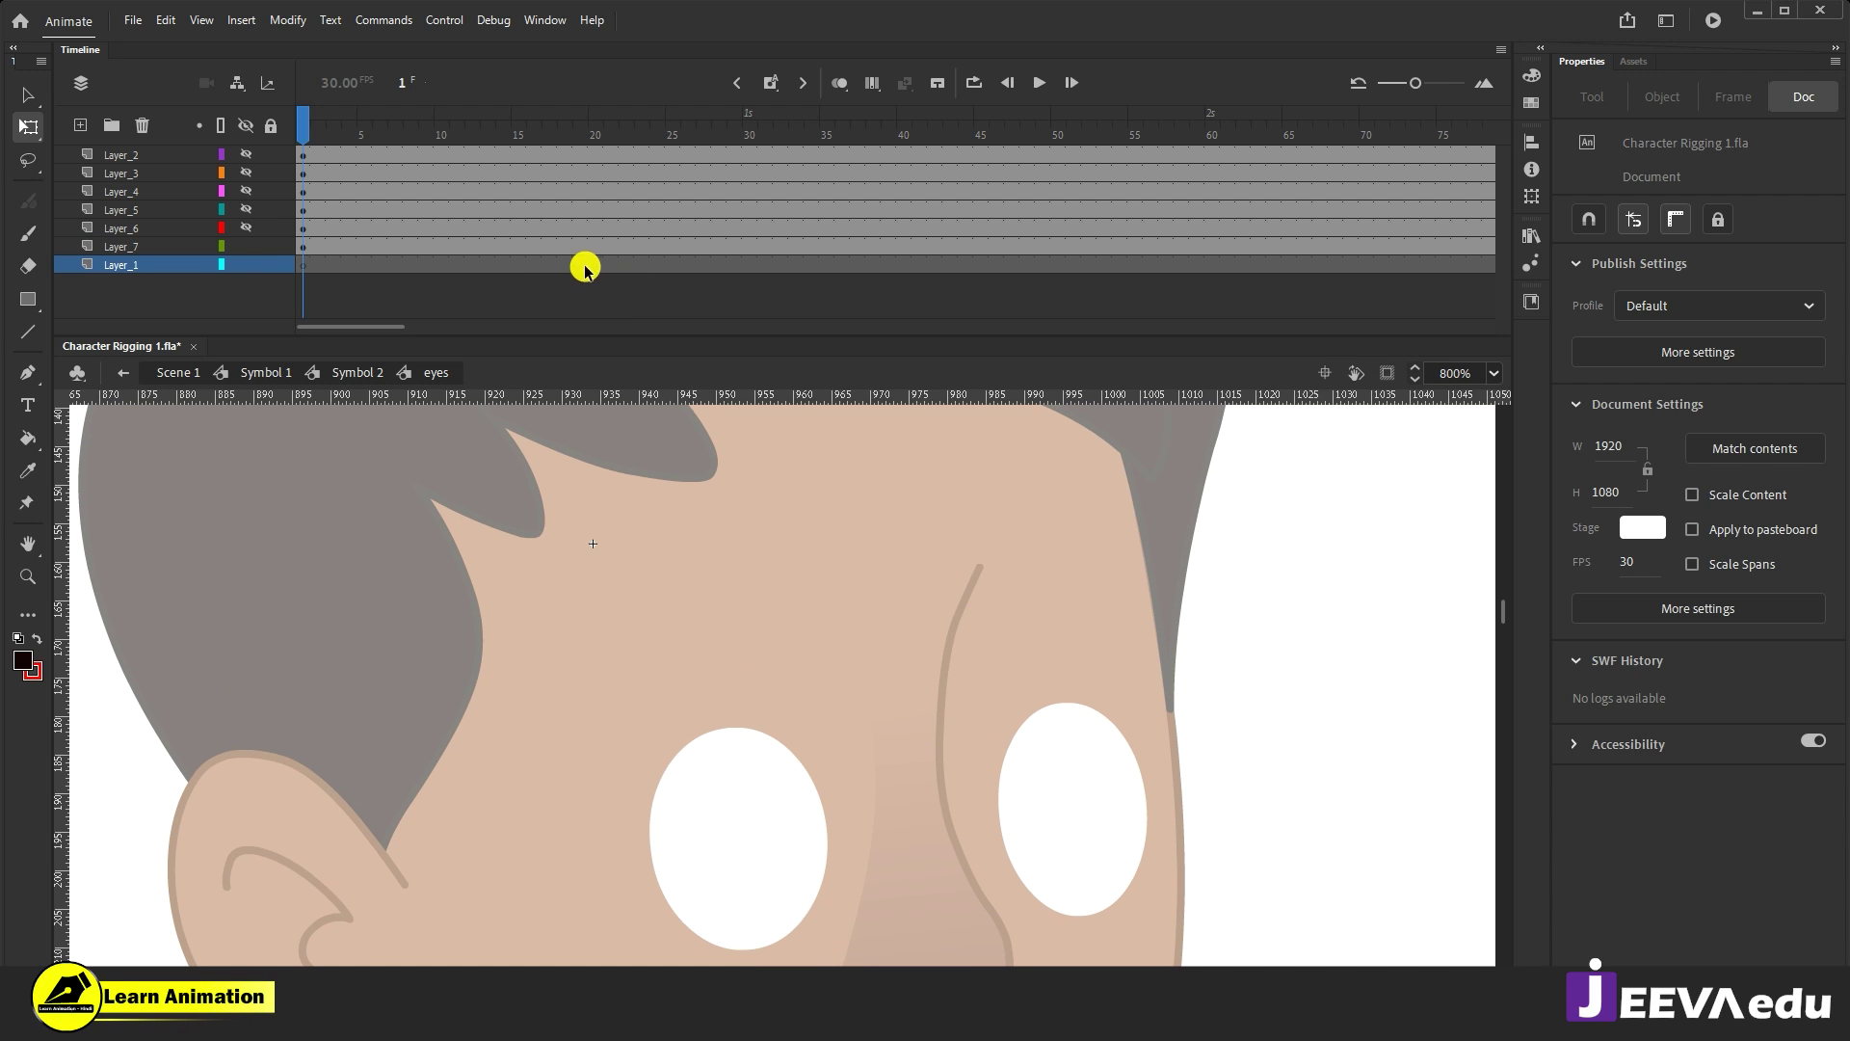
click(942, 703)
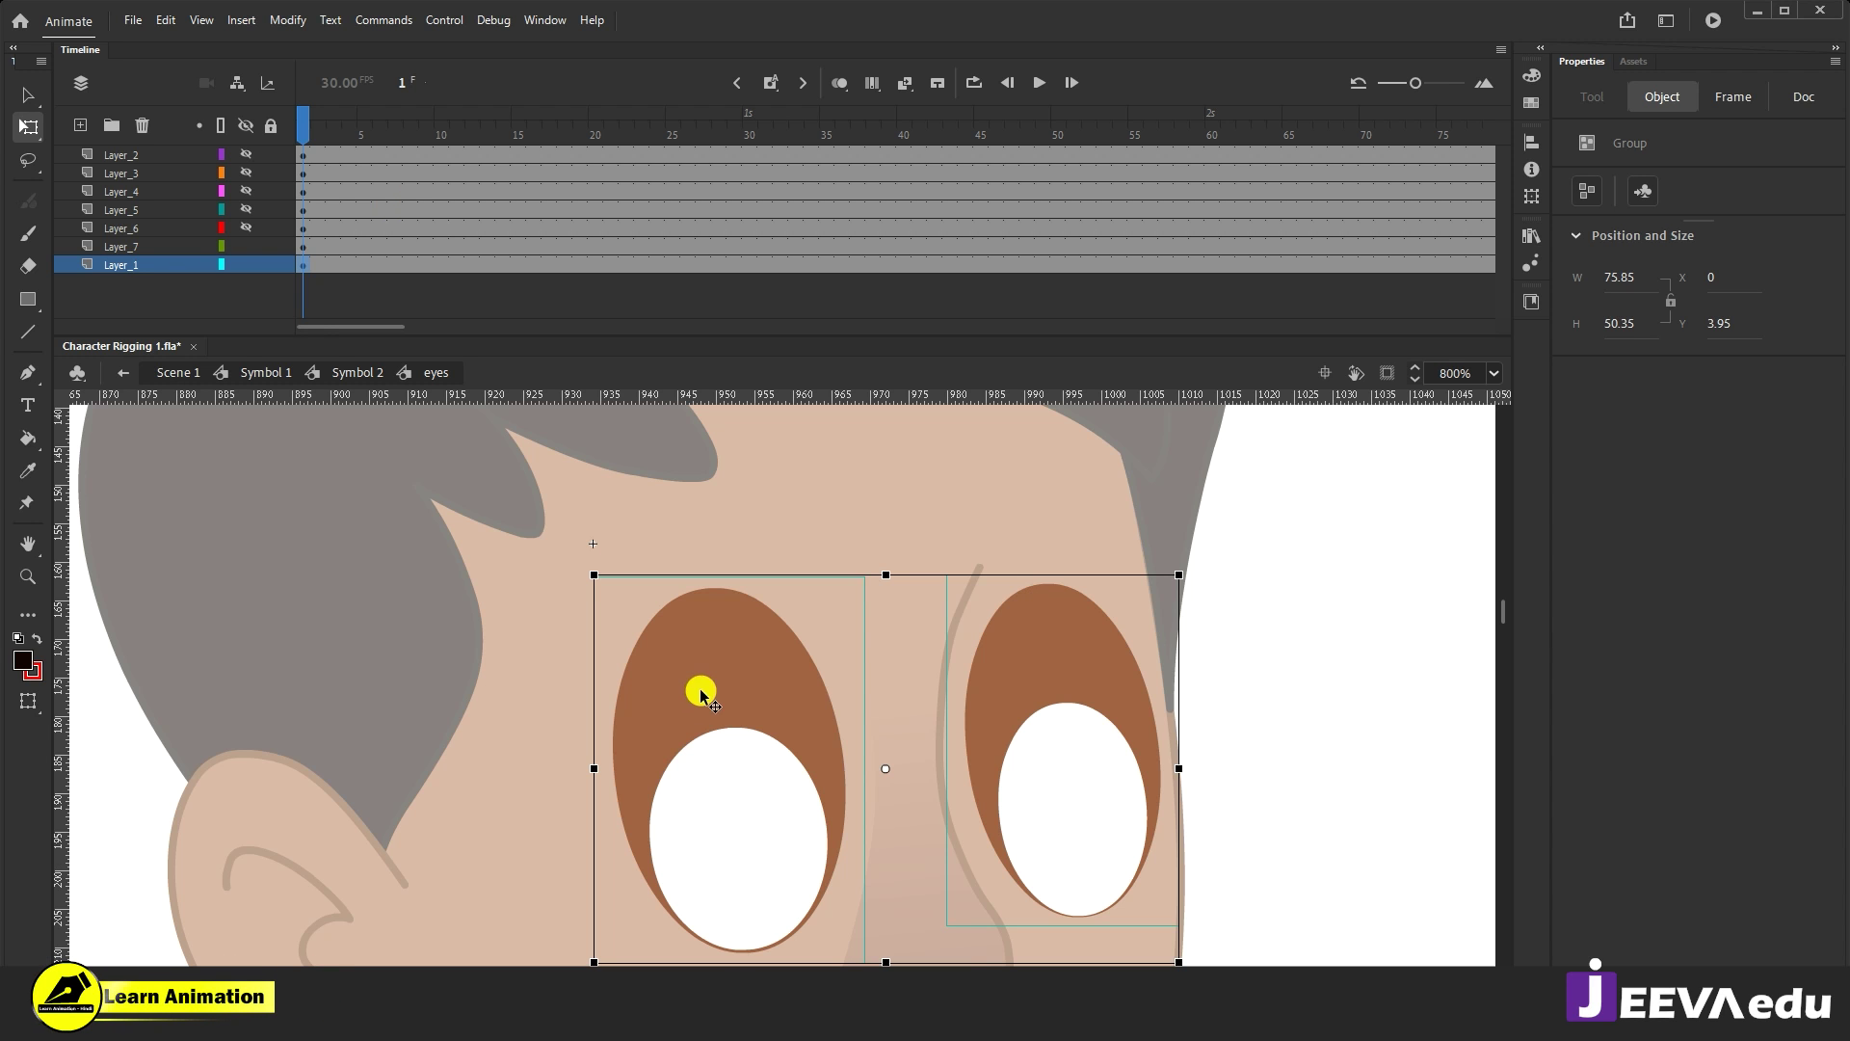
key(Delete)
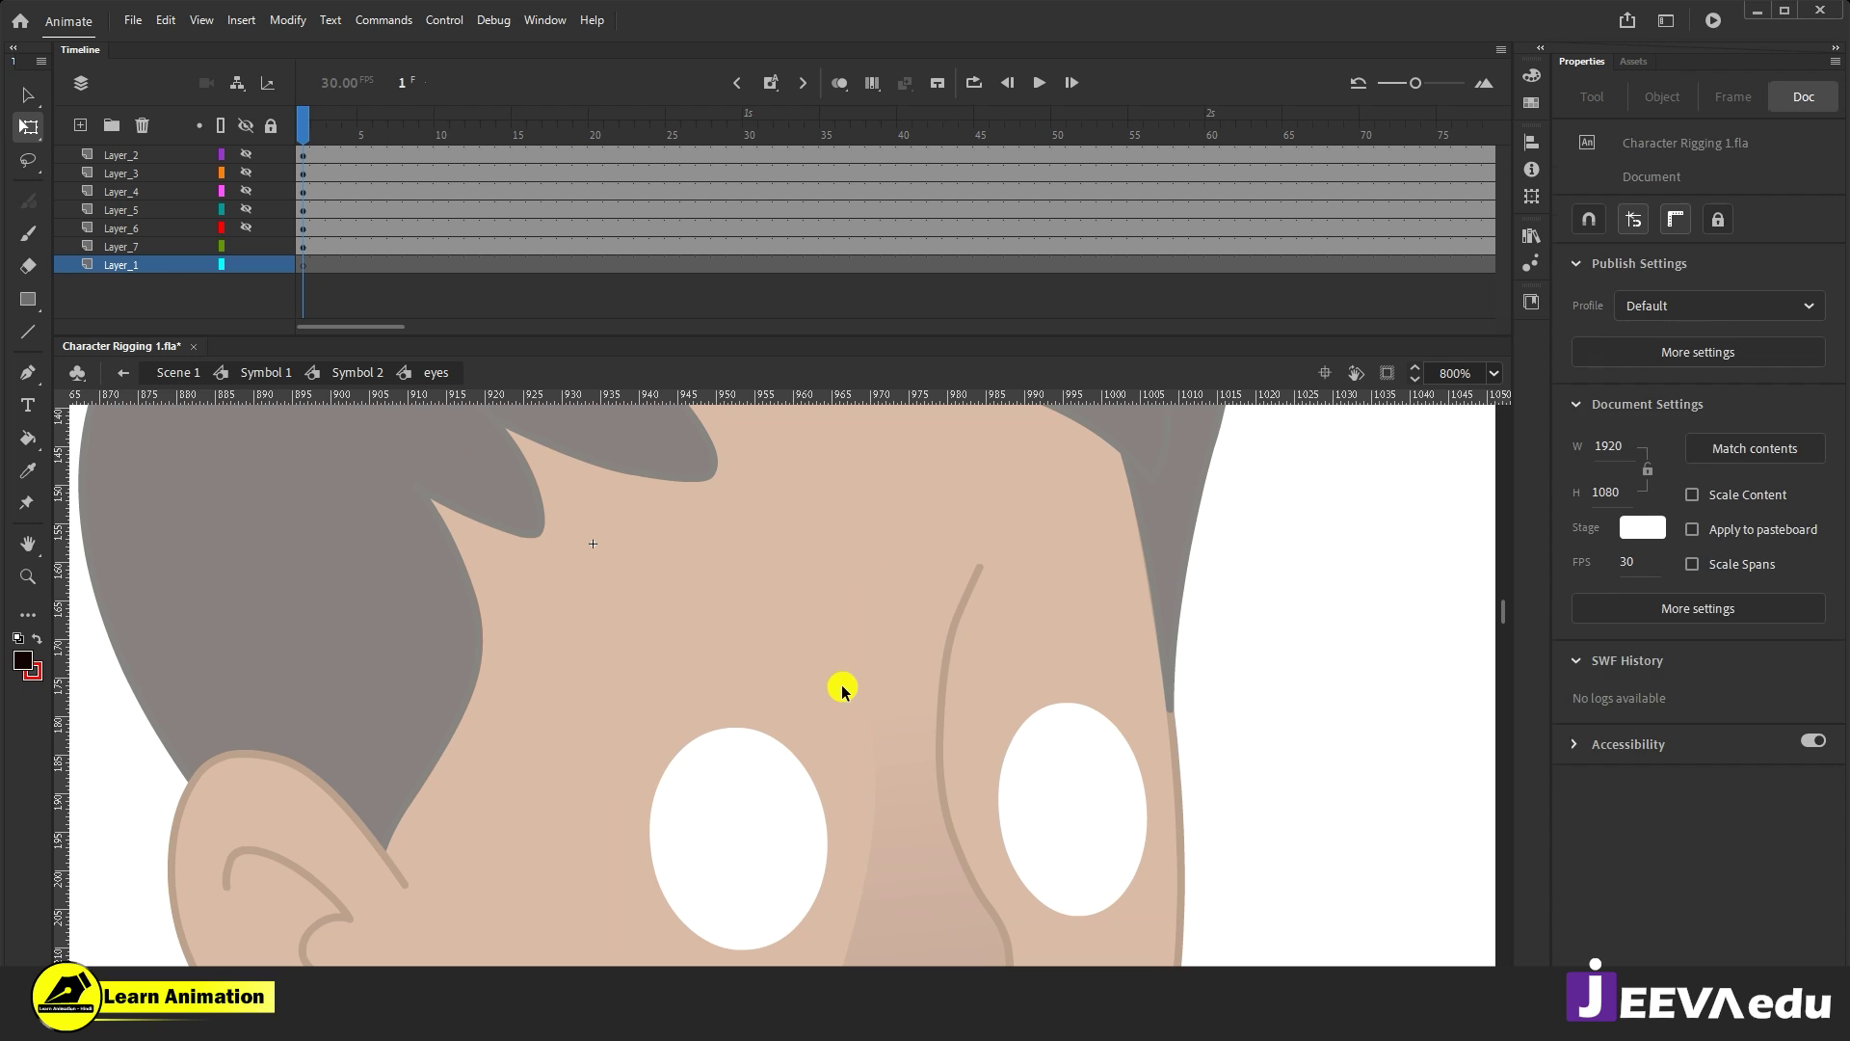
key(ctrl+z)
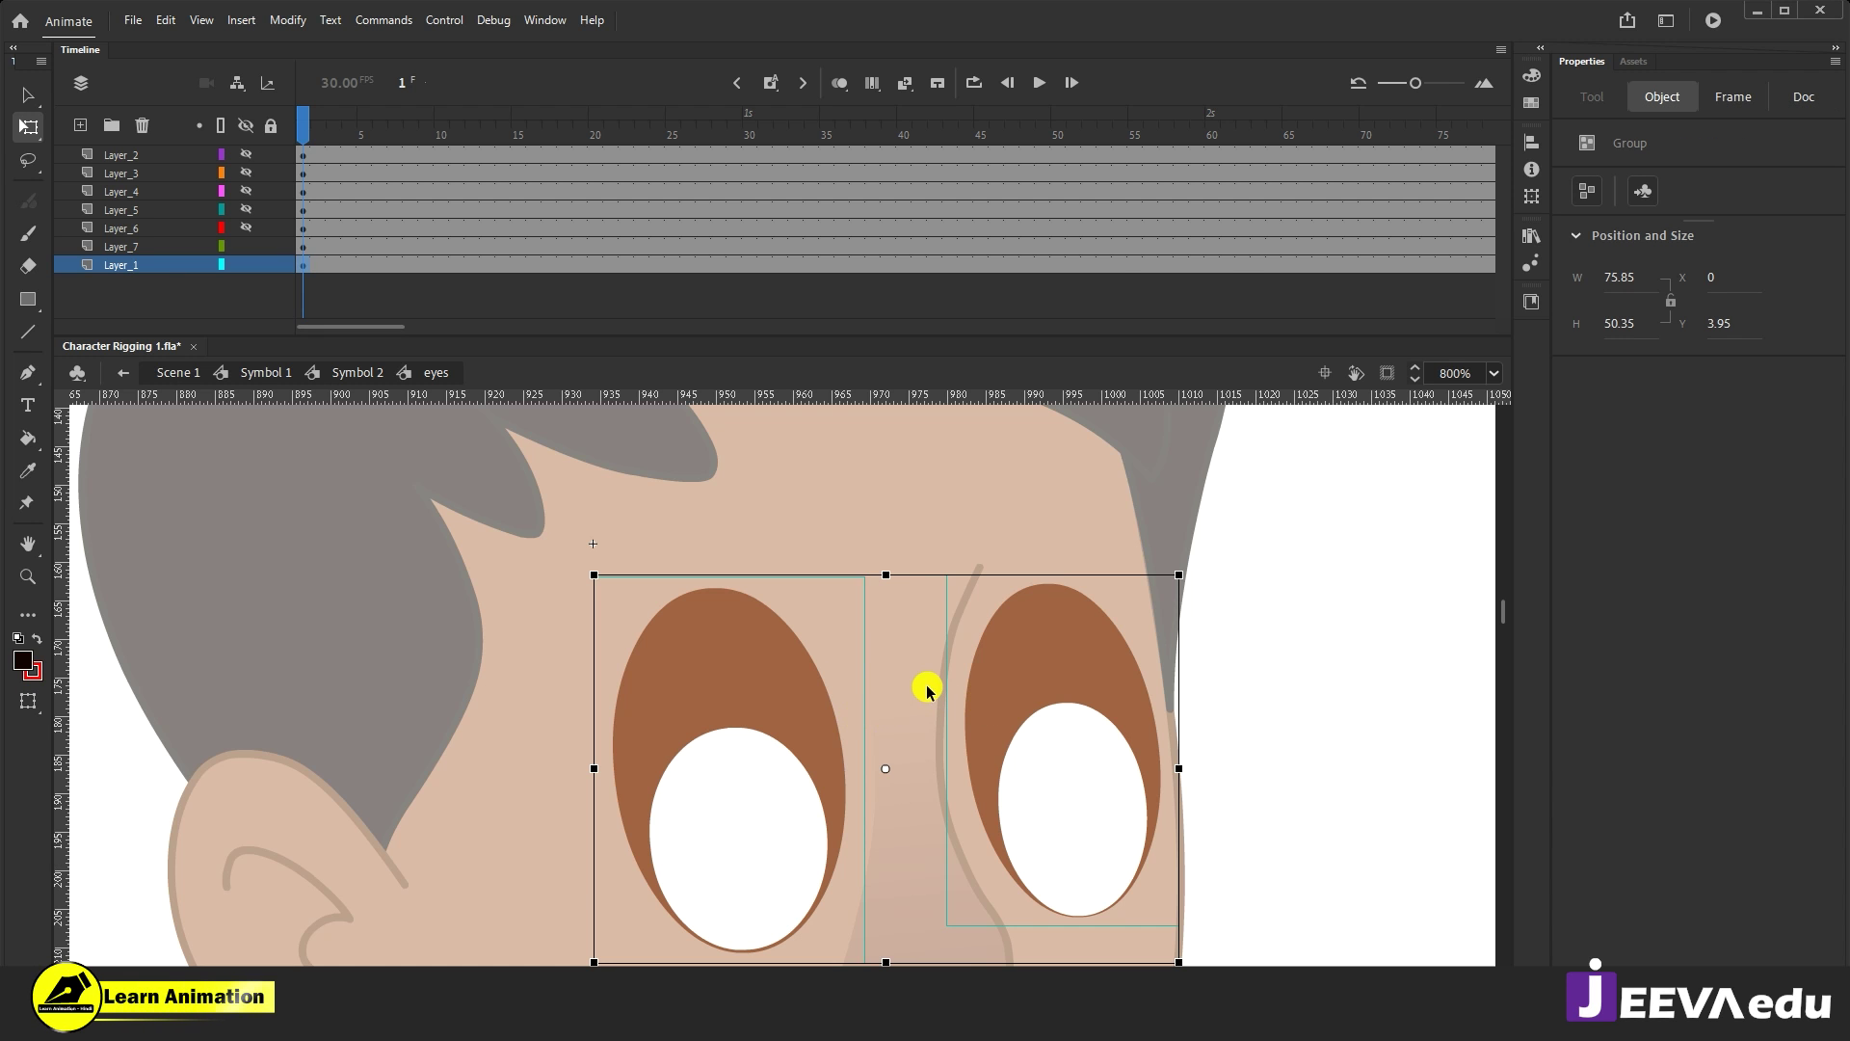
key(F8)
click(1101, 180)
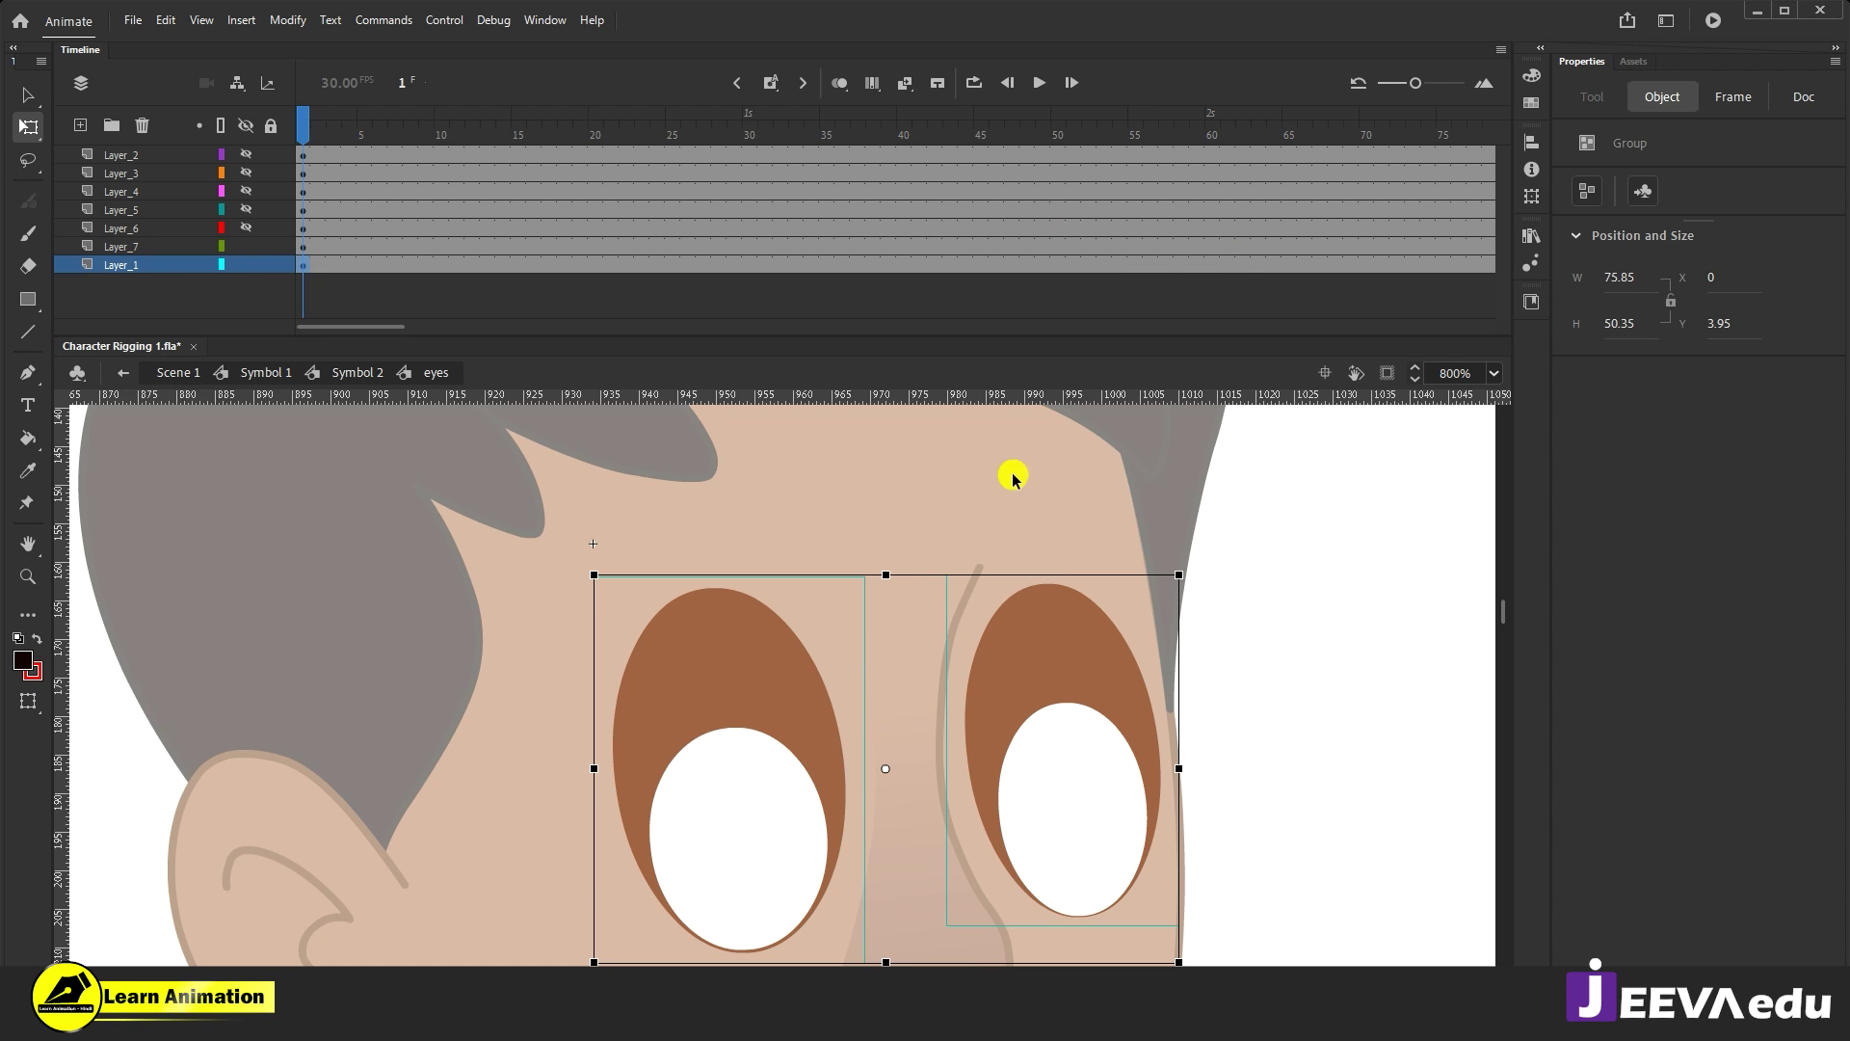
Step: Check Layer_1 by toggling its visibility and make all the hidden eye layers visible
click(235, 267)
click(244, 264)
click(244, 264)
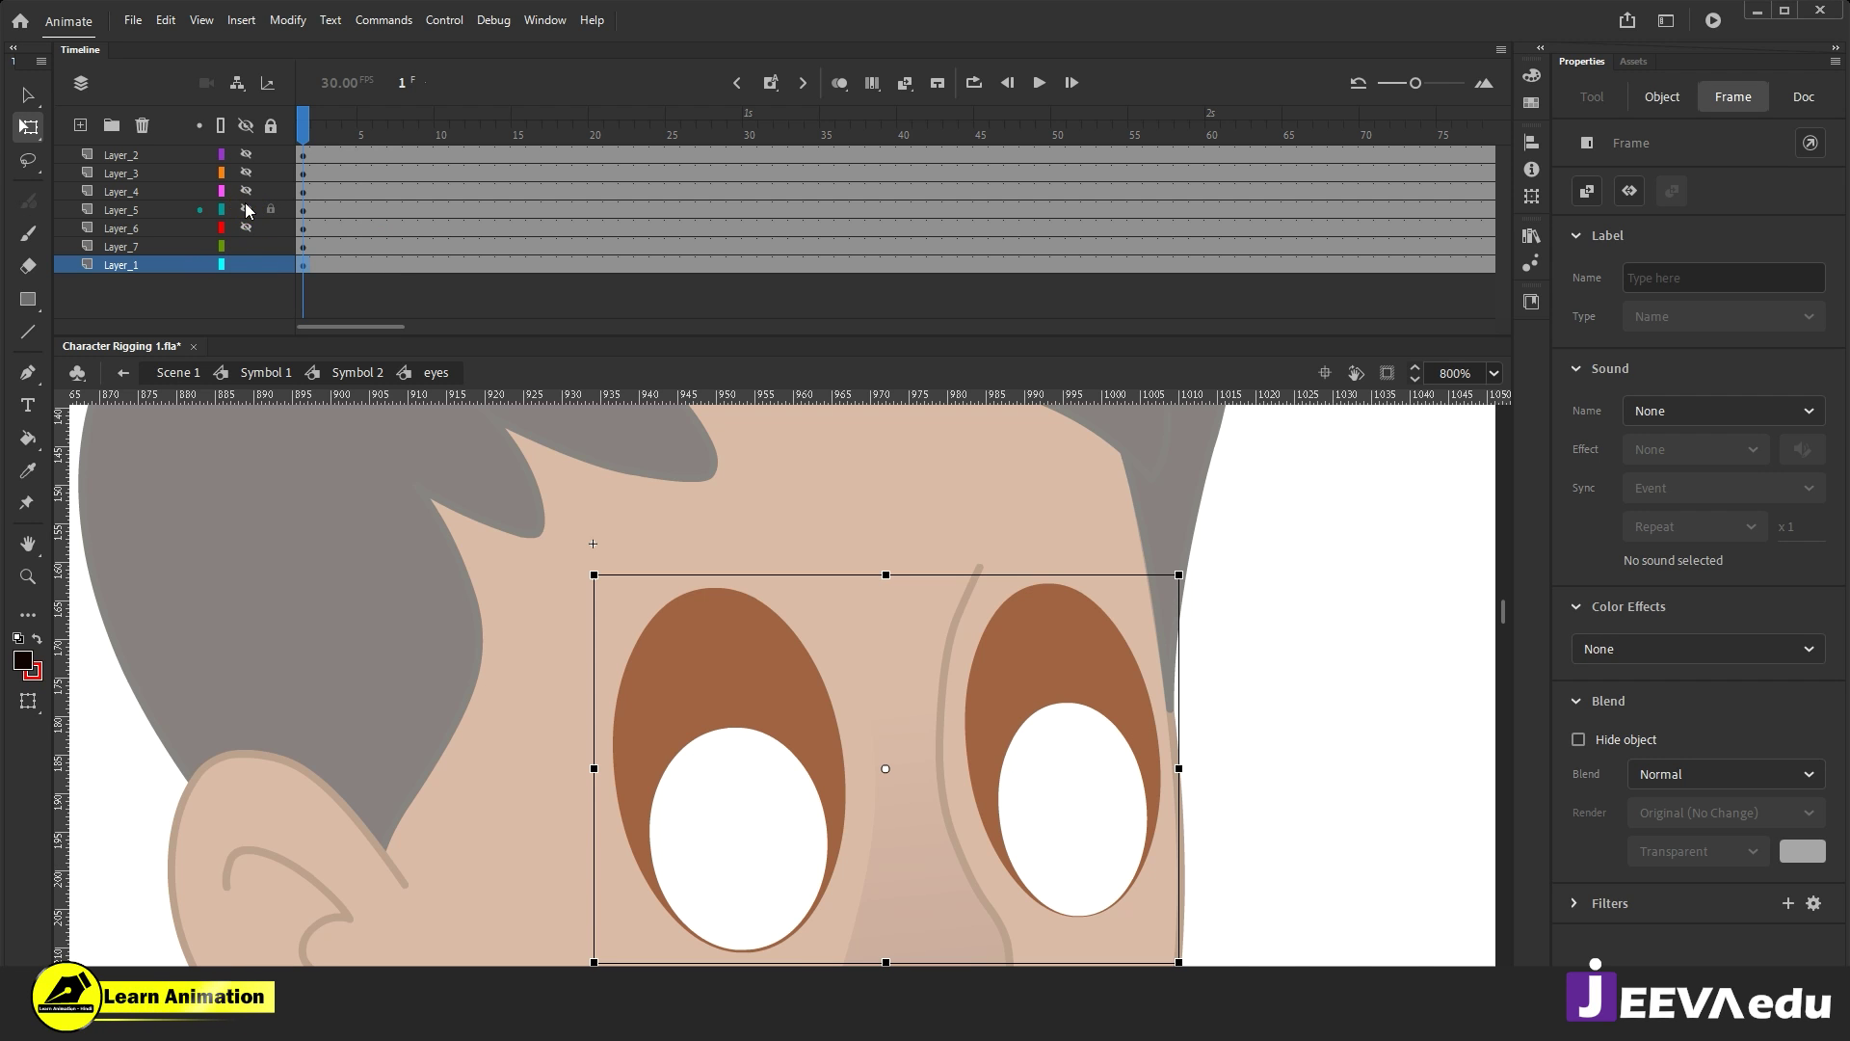
click(246, 125)
click(246, 125)
click(246, 125)
click(246, 126)
click(246, 125)
click(855, 781)
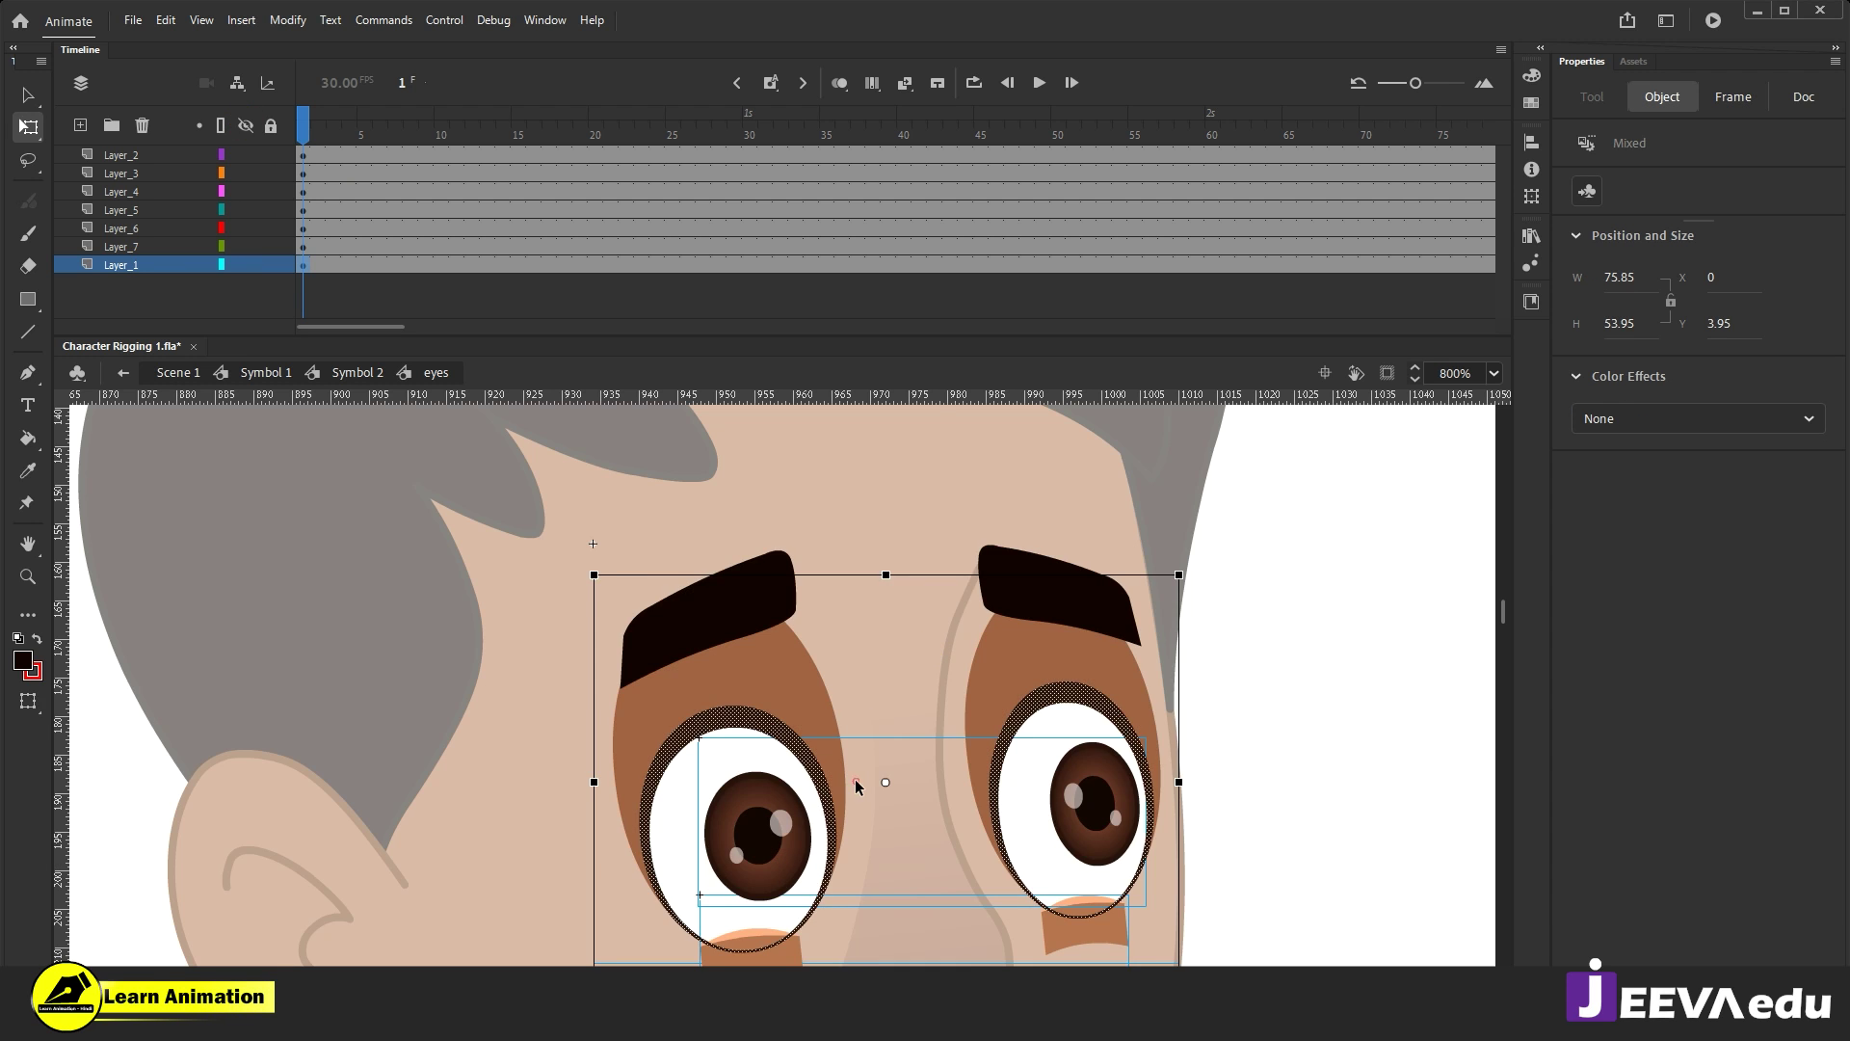
Step: Select all the eye parts on the stage and check the frame span across all seven layers at frame 14
key(ctrl+minus)
key(v)
drag(1077, 546, 529, 883)
key(z)
click(838, 714)
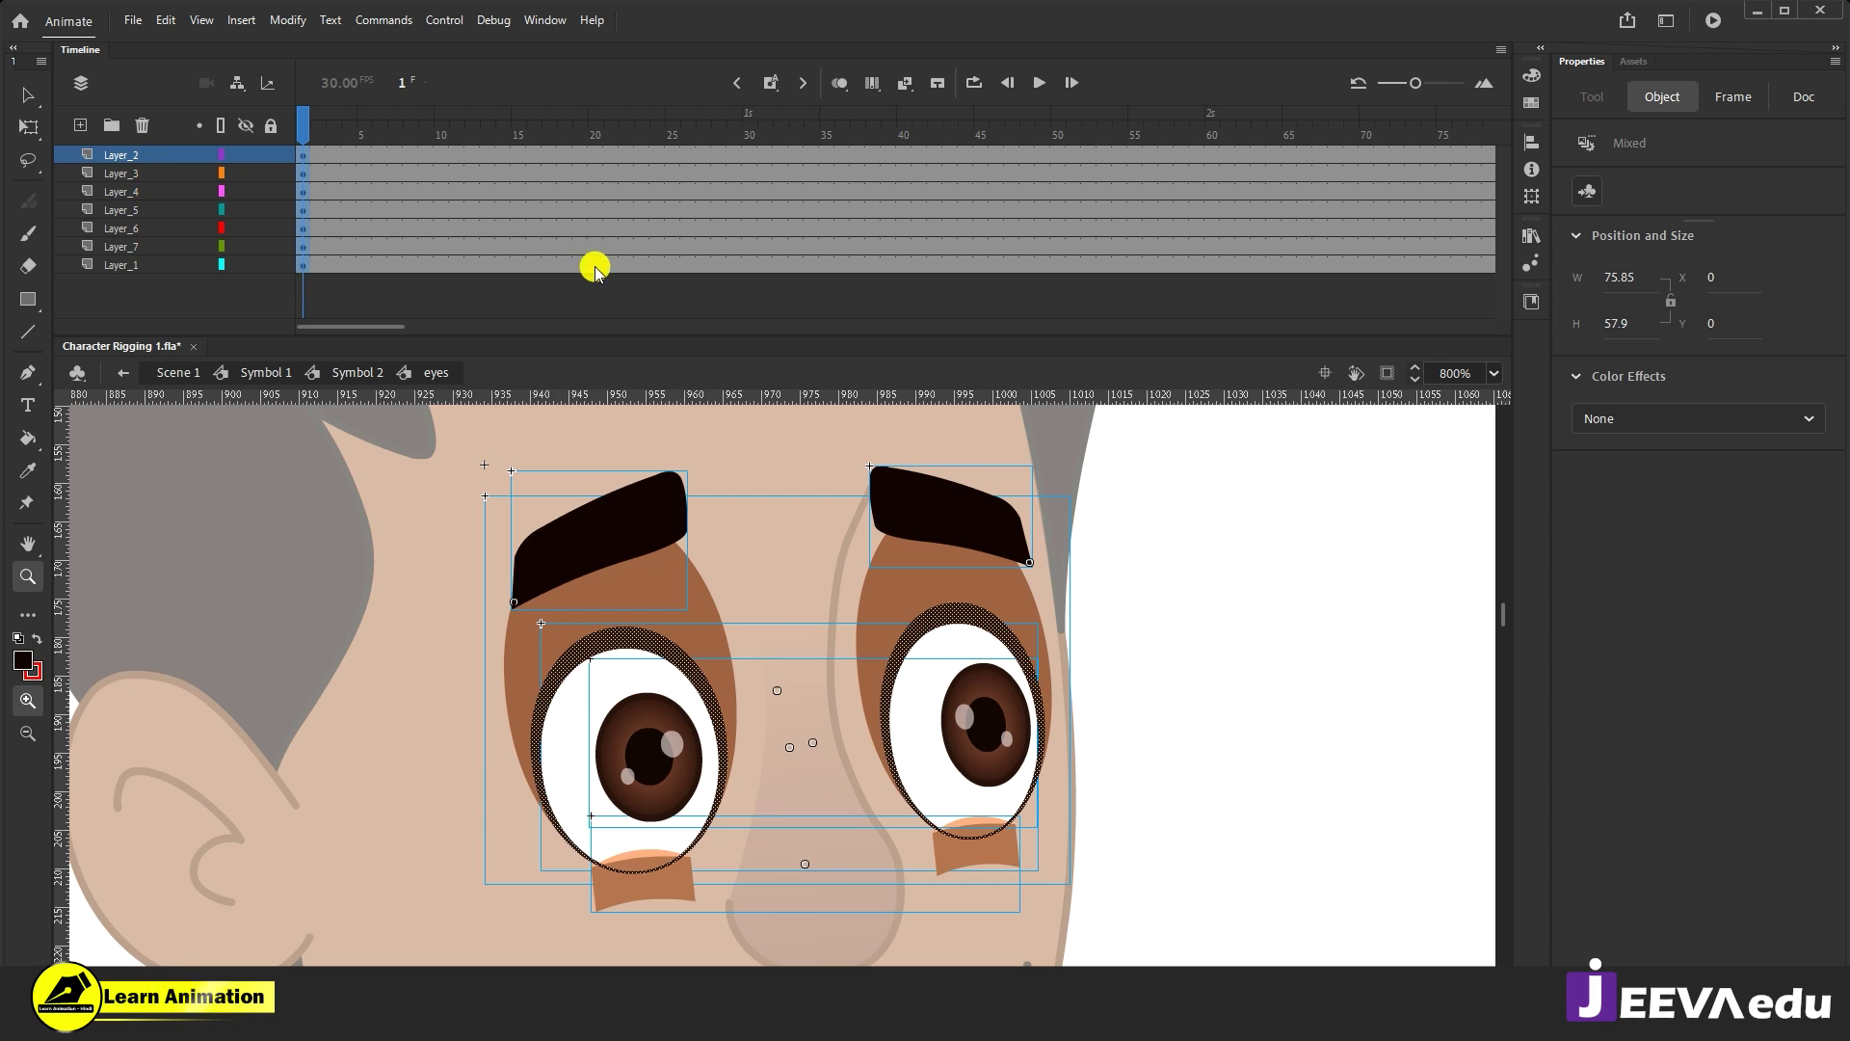
drag(564, 265, 501, 146)
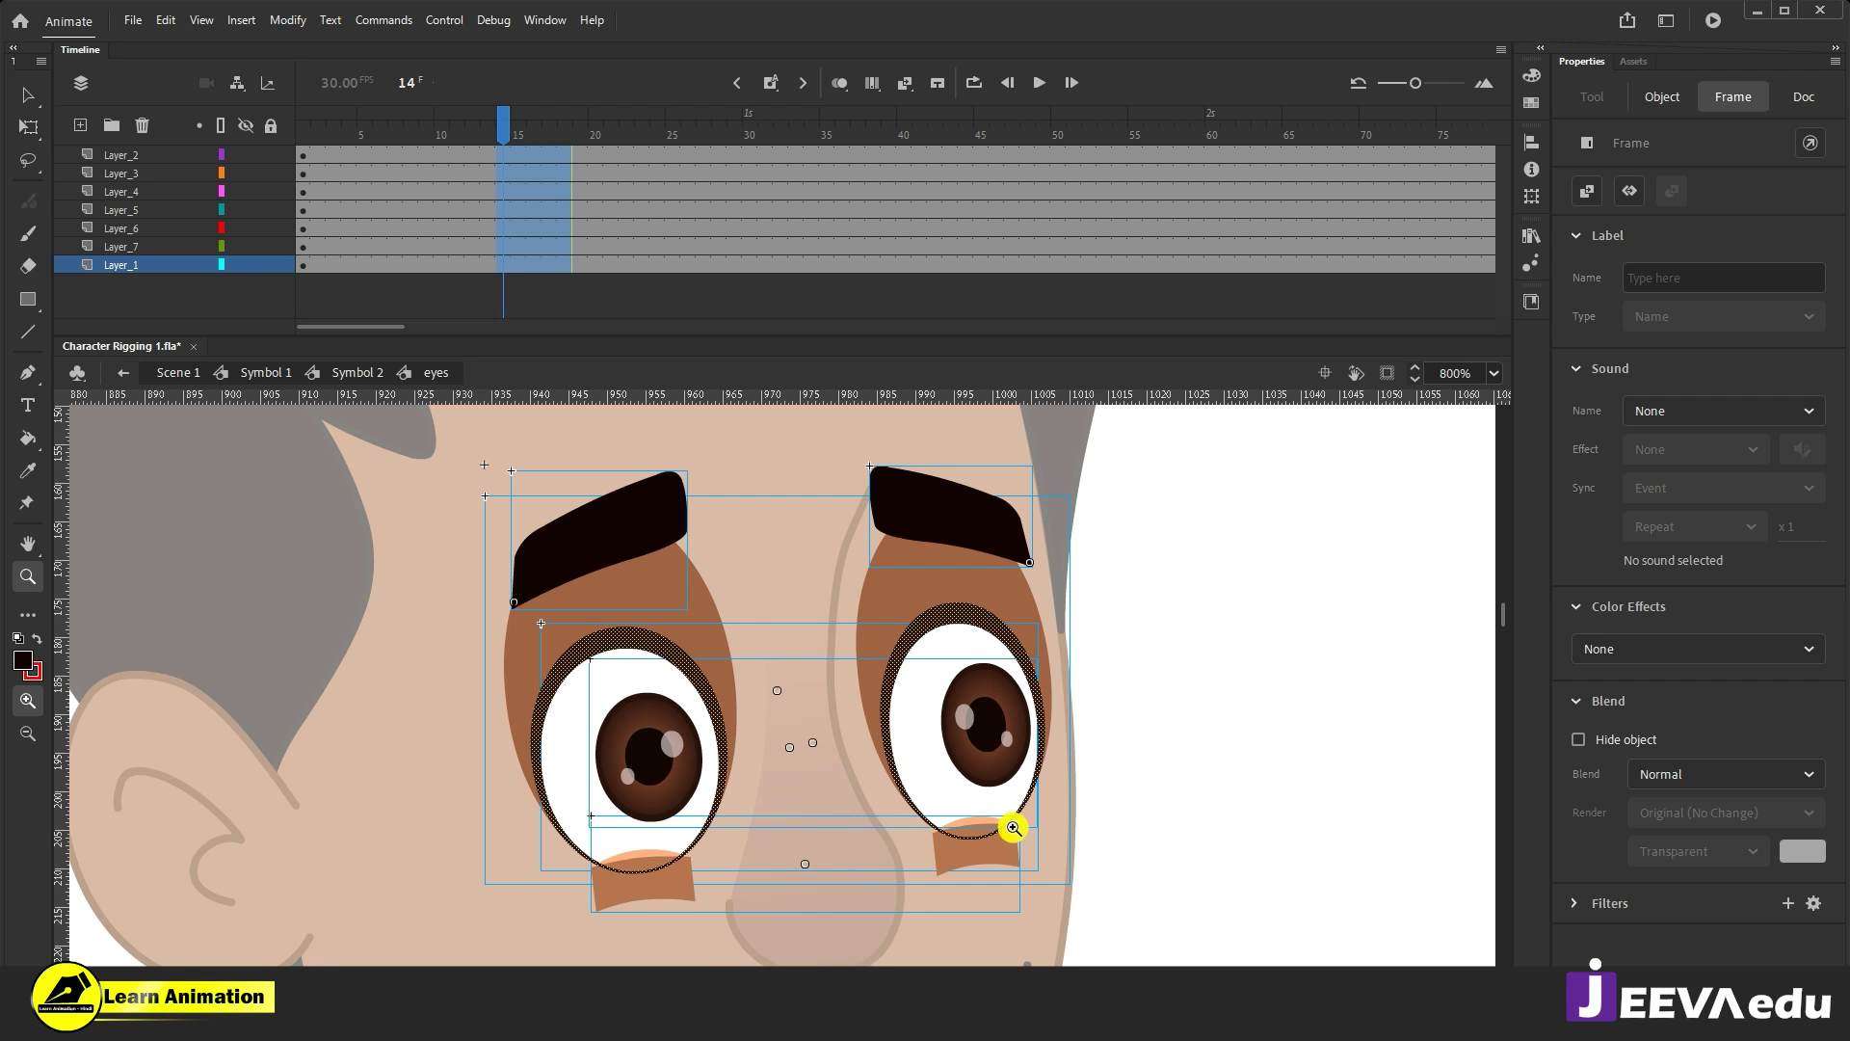
key(v)
click(1127, 846)
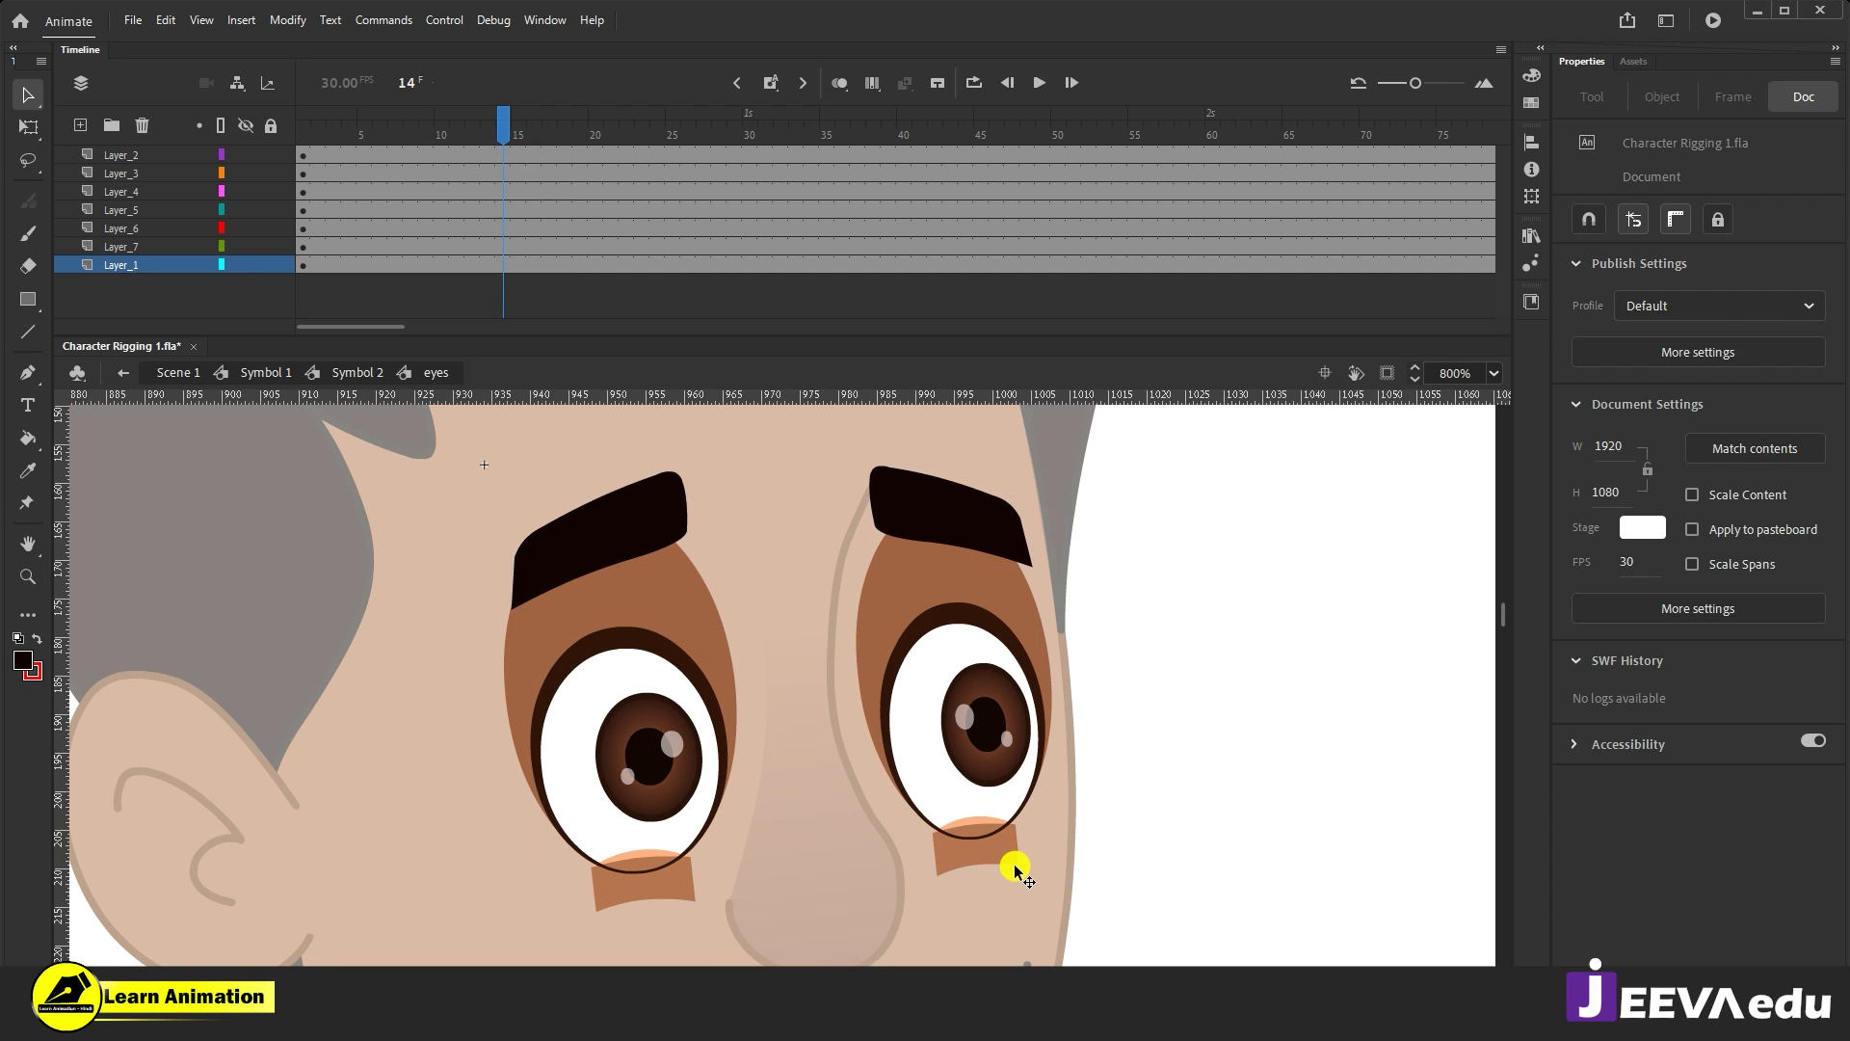
Step: Try dragging the lower-eyelid symbol away from the eyes and undo the move
click(664, 885)
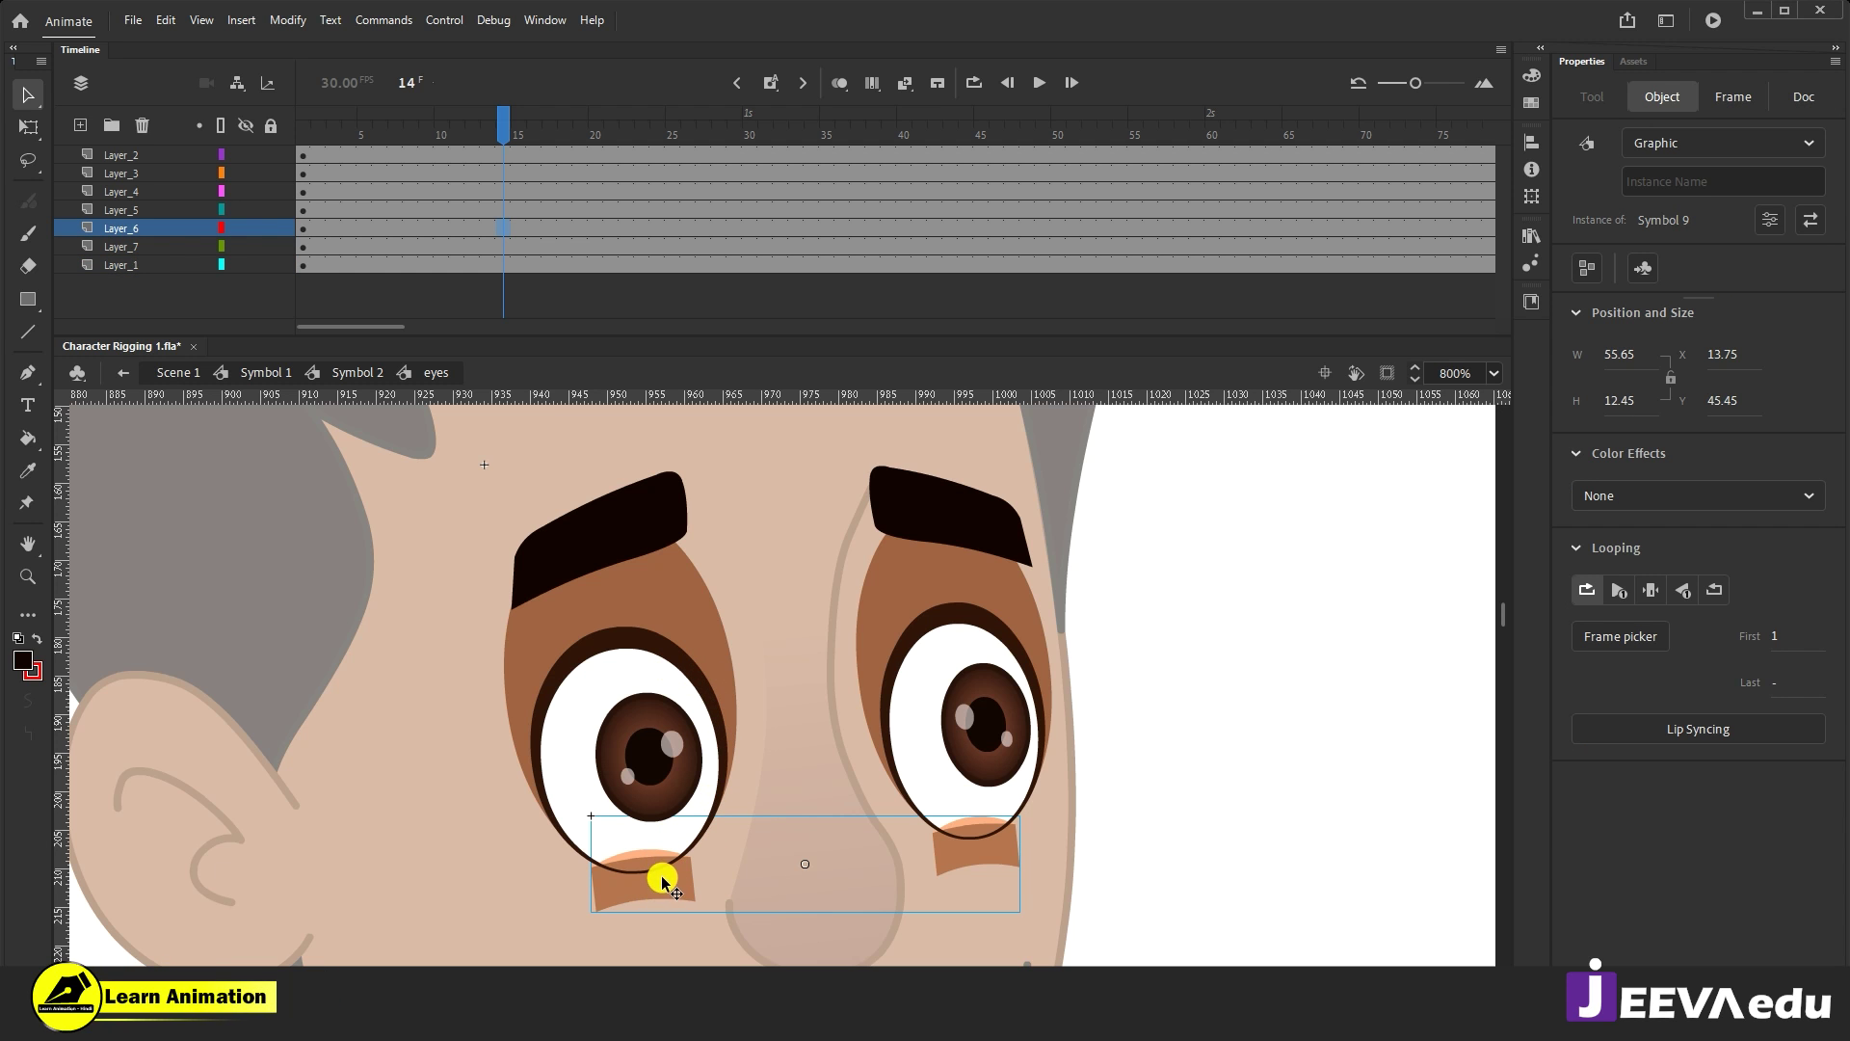
drag(665, 885, 778, 856)
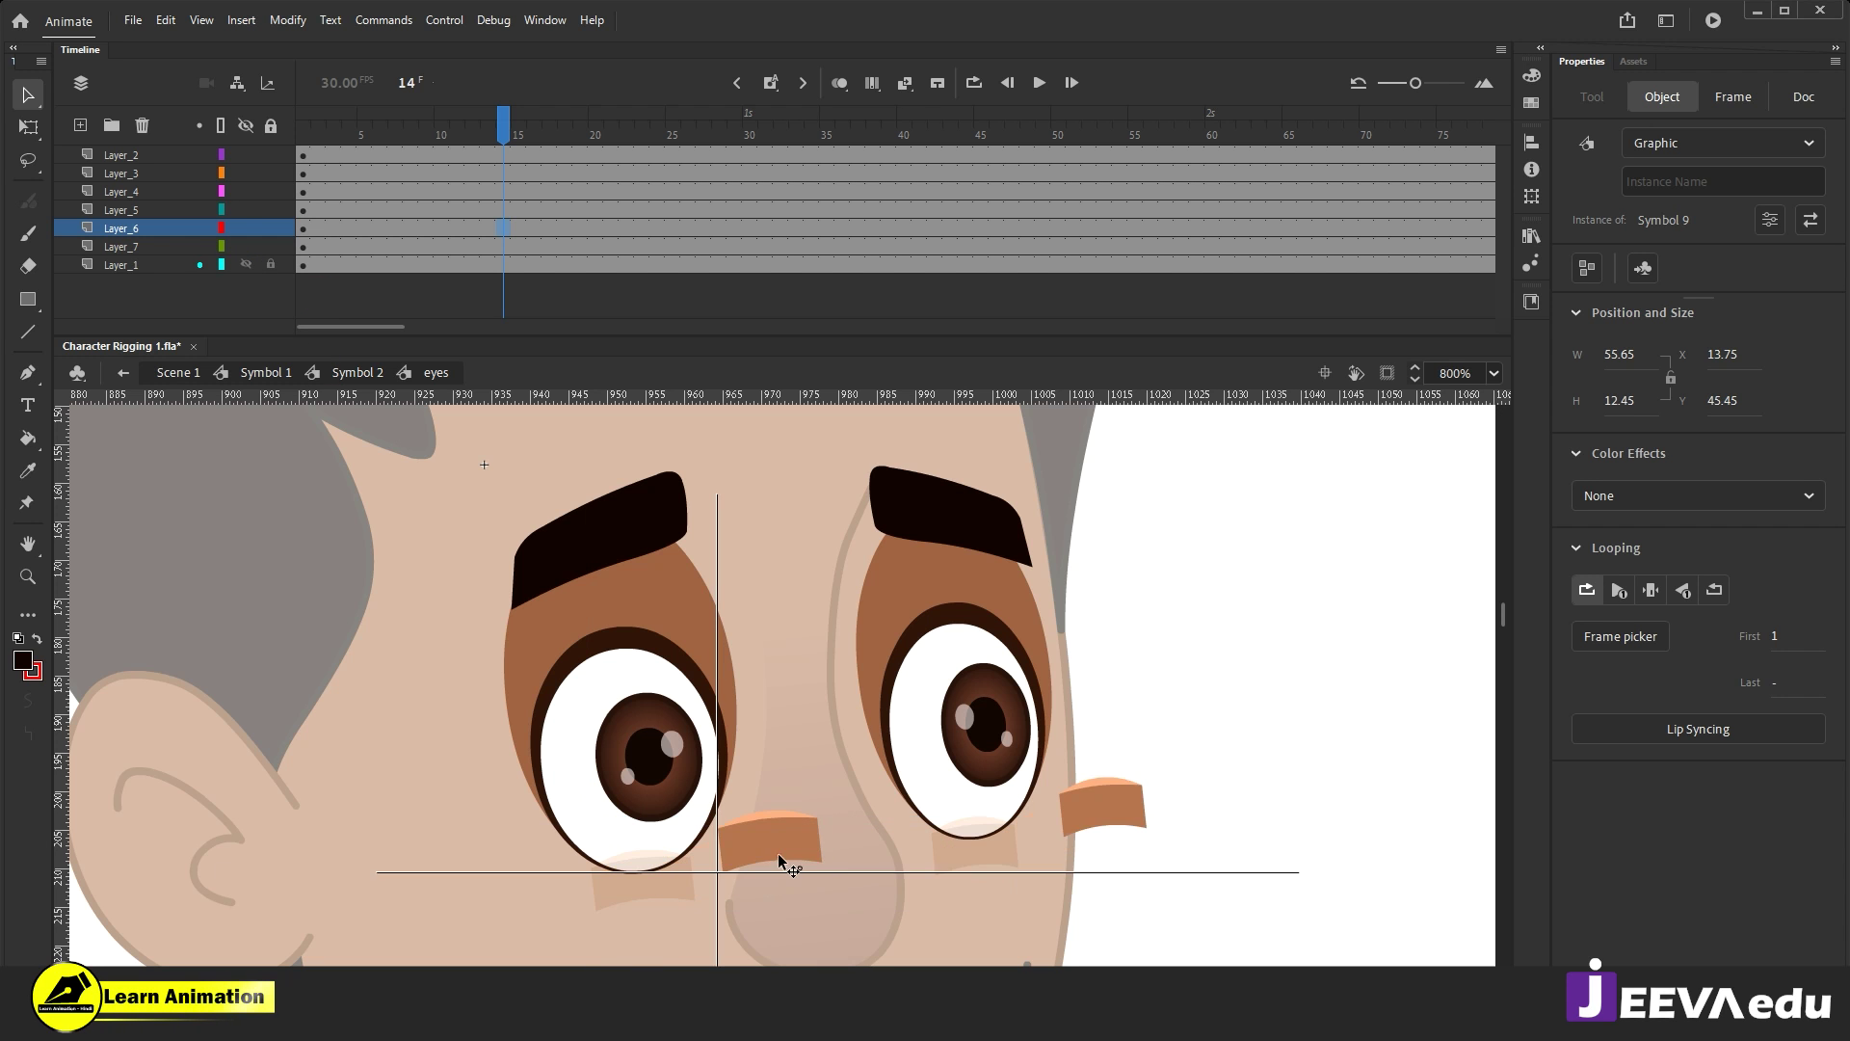
key(ctrl+z)
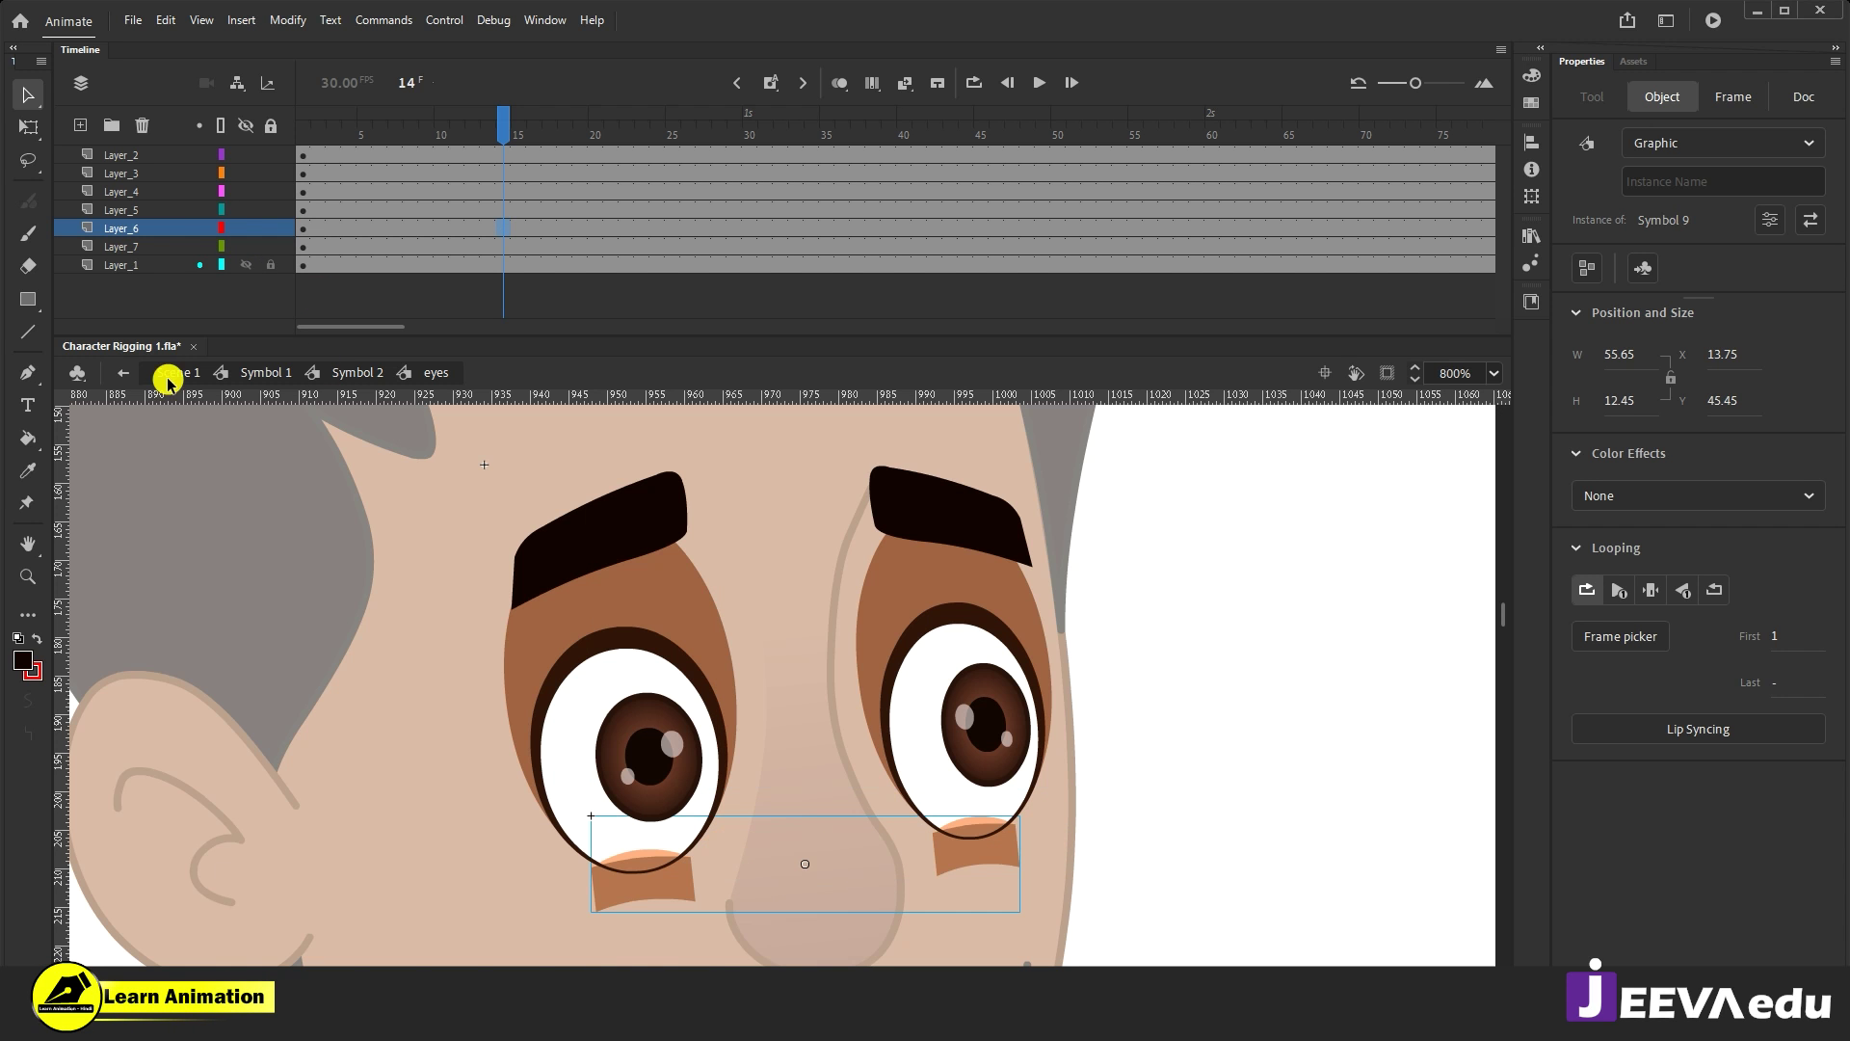
Step: Move Layer_6 with the lower eyelids to the top of the layer stack
click(160, 235)
drag(173, 149, 173, 145)
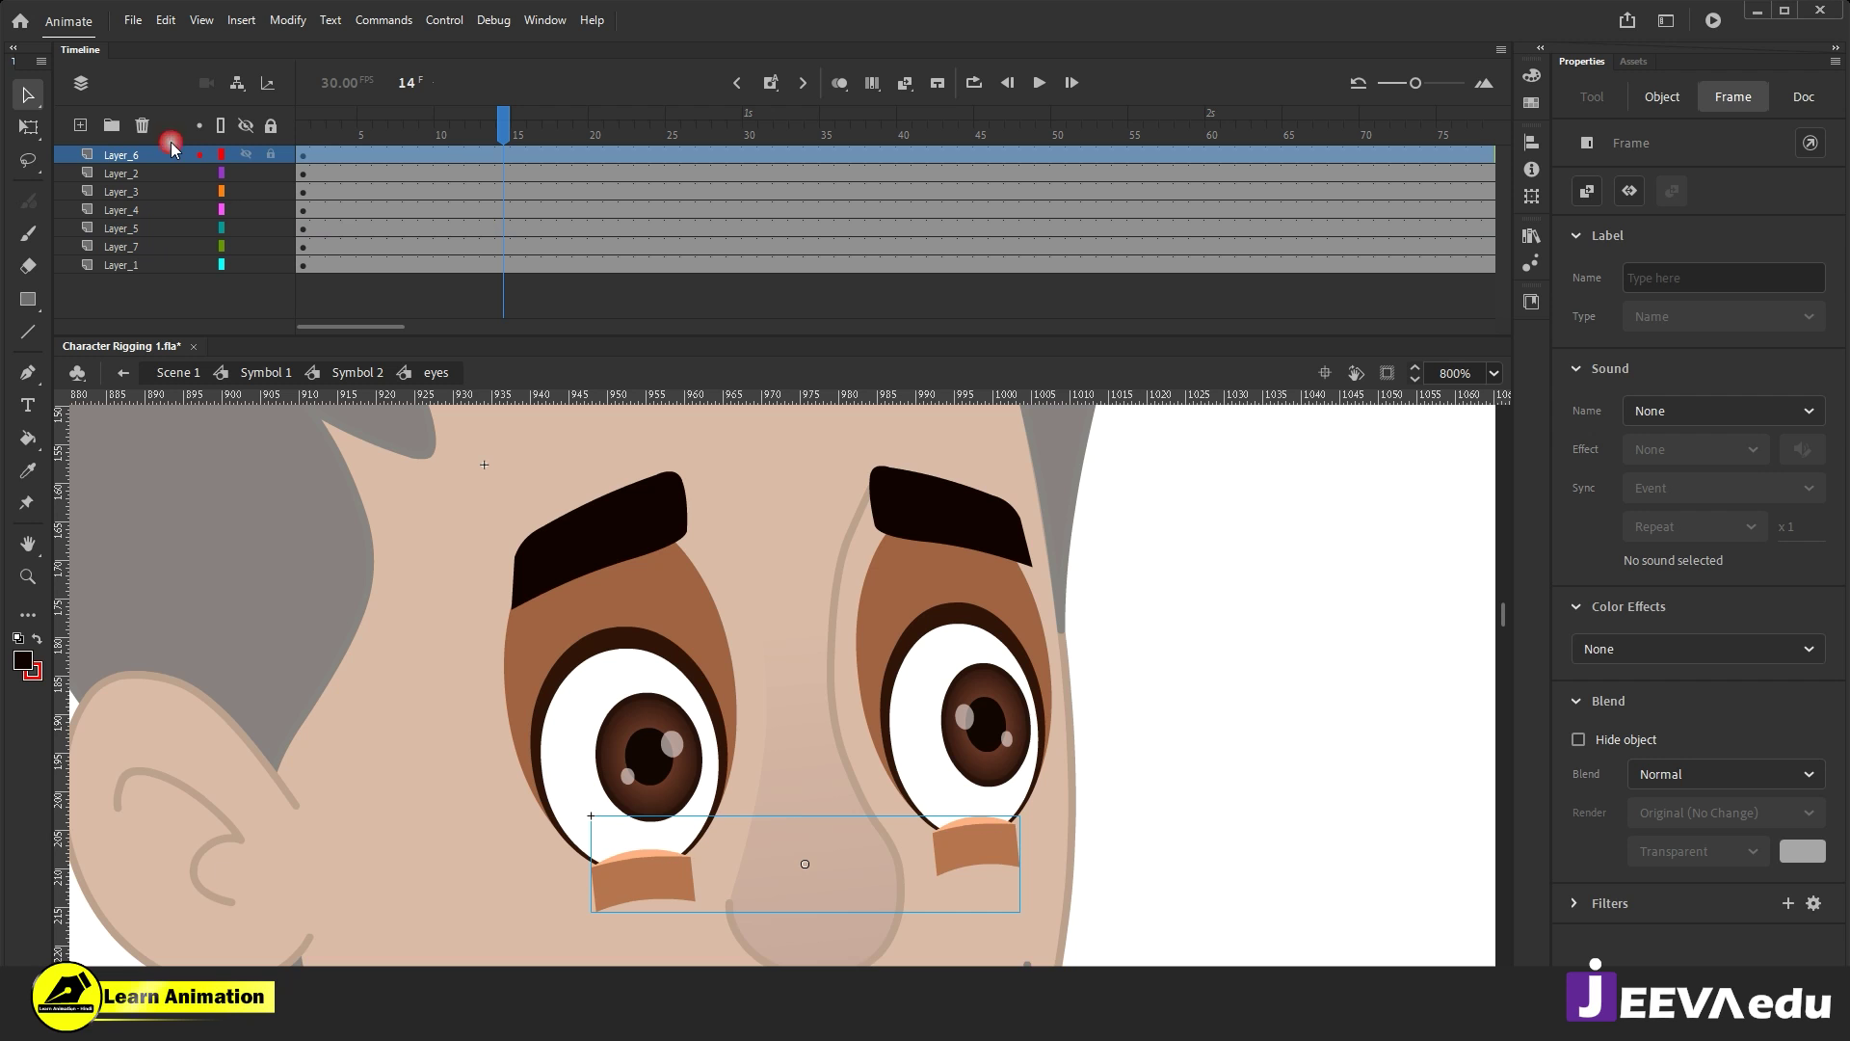
click(663, 631)
key(ctrl+minus)
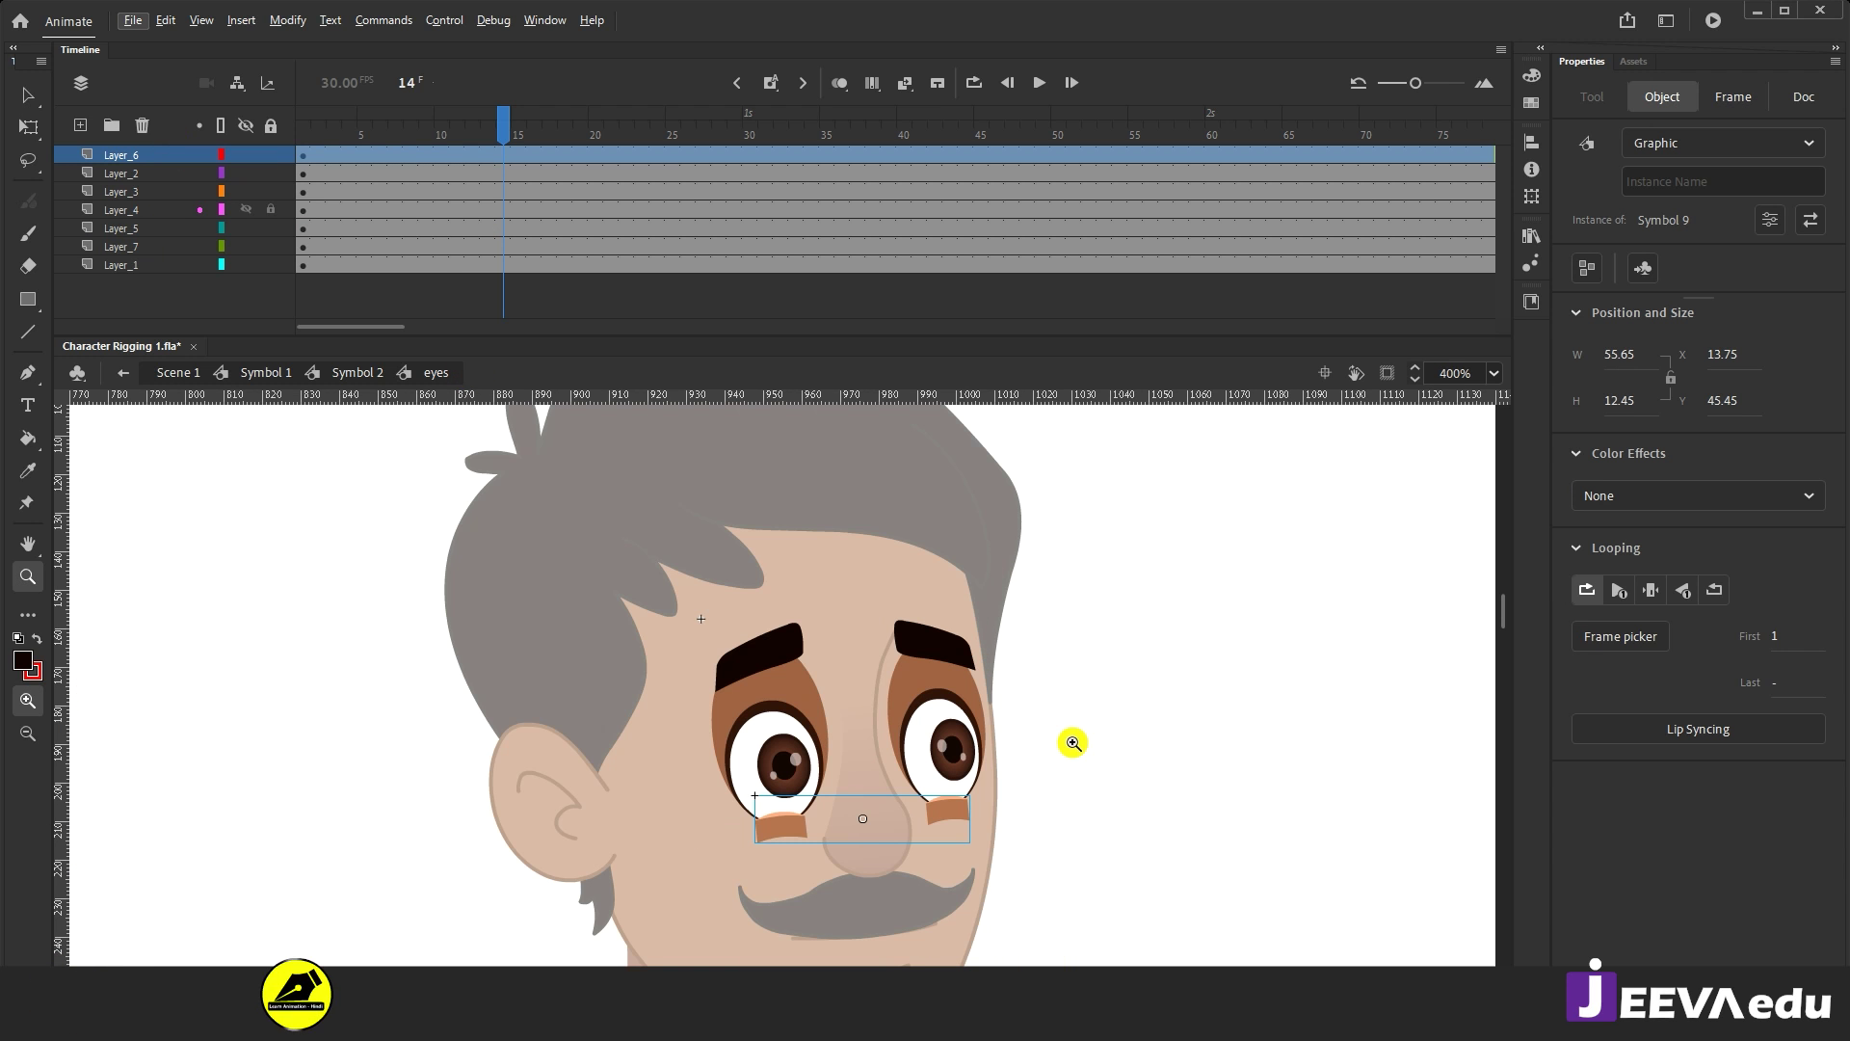
Step: Exit the eyes symbol to Symbol 2 and extend the frames of Layer_1 and Layer_2 past frame 75
double_click(1057, 793)
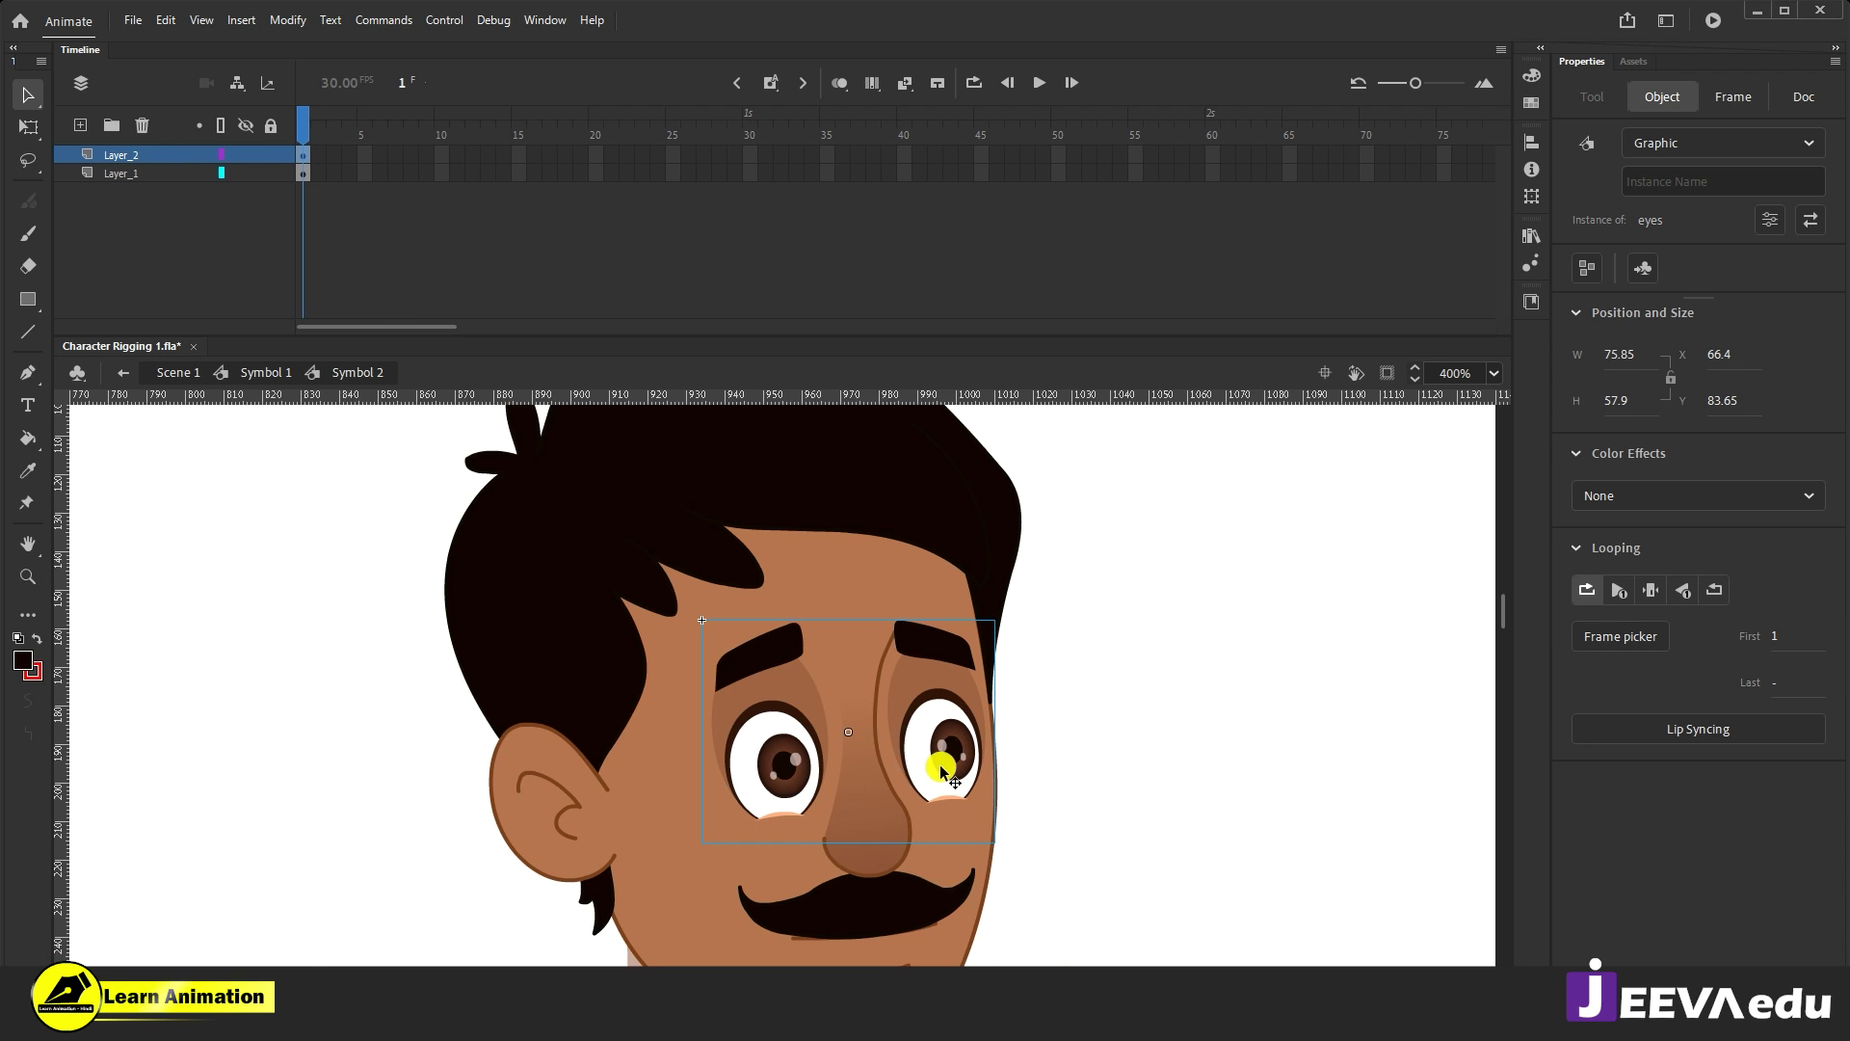
drag(619, 154, 1012, 184)
key(F5)
key(F5)
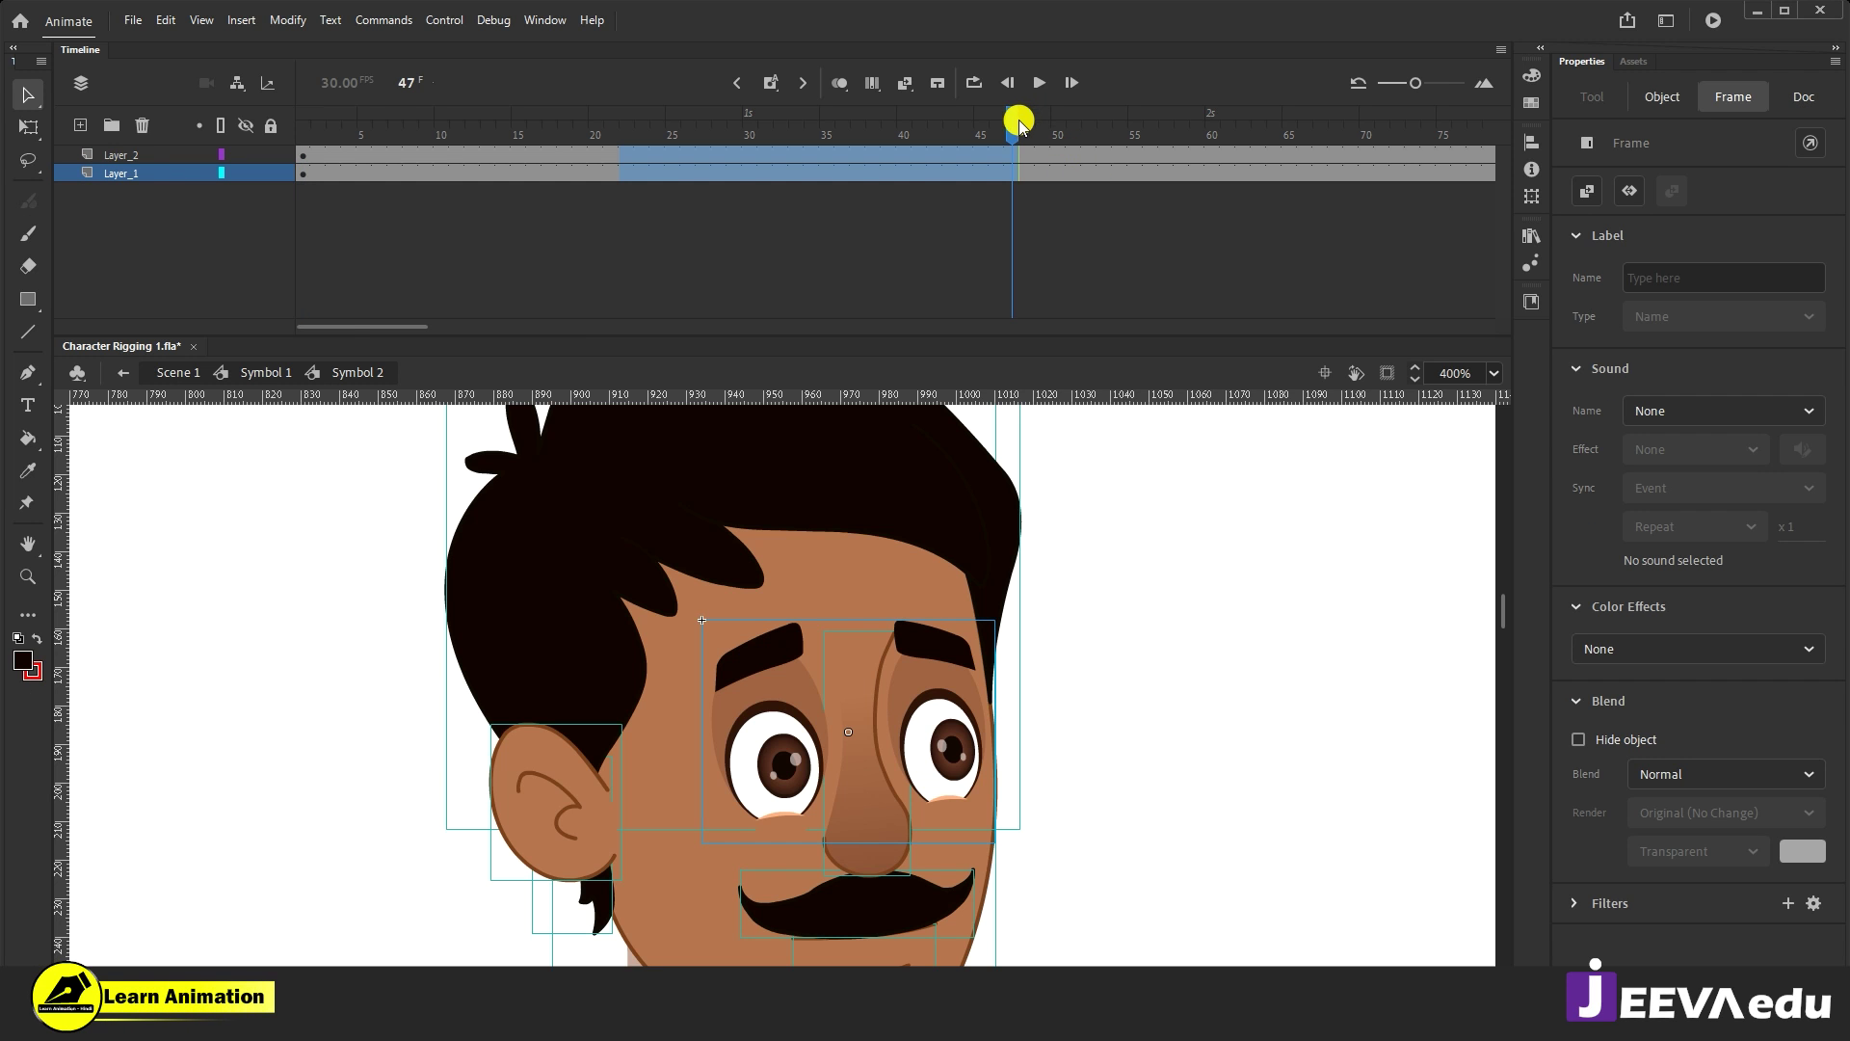
Step: Return the playhead to frame 1 in Symbol 2 and clear the frame selection
drag(1002, 137, 301, 130)
click(247, 186)
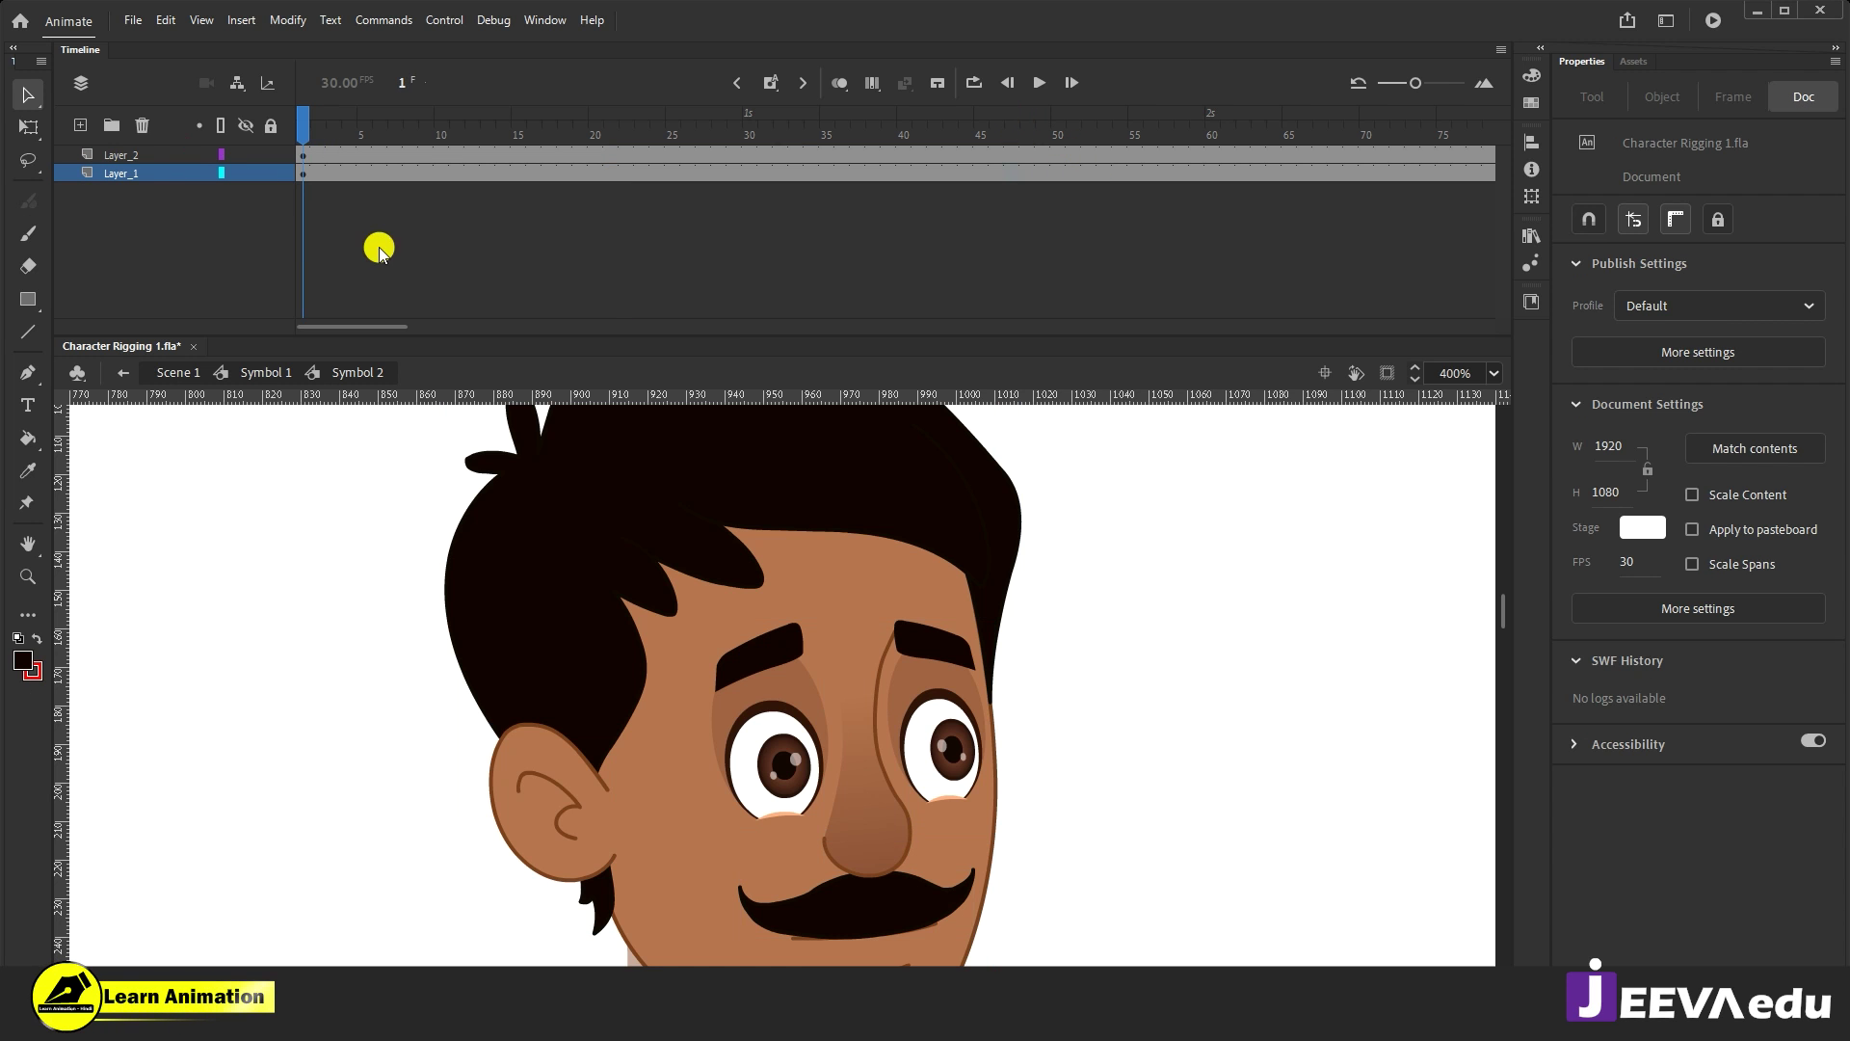
key(Return)
key(Return)
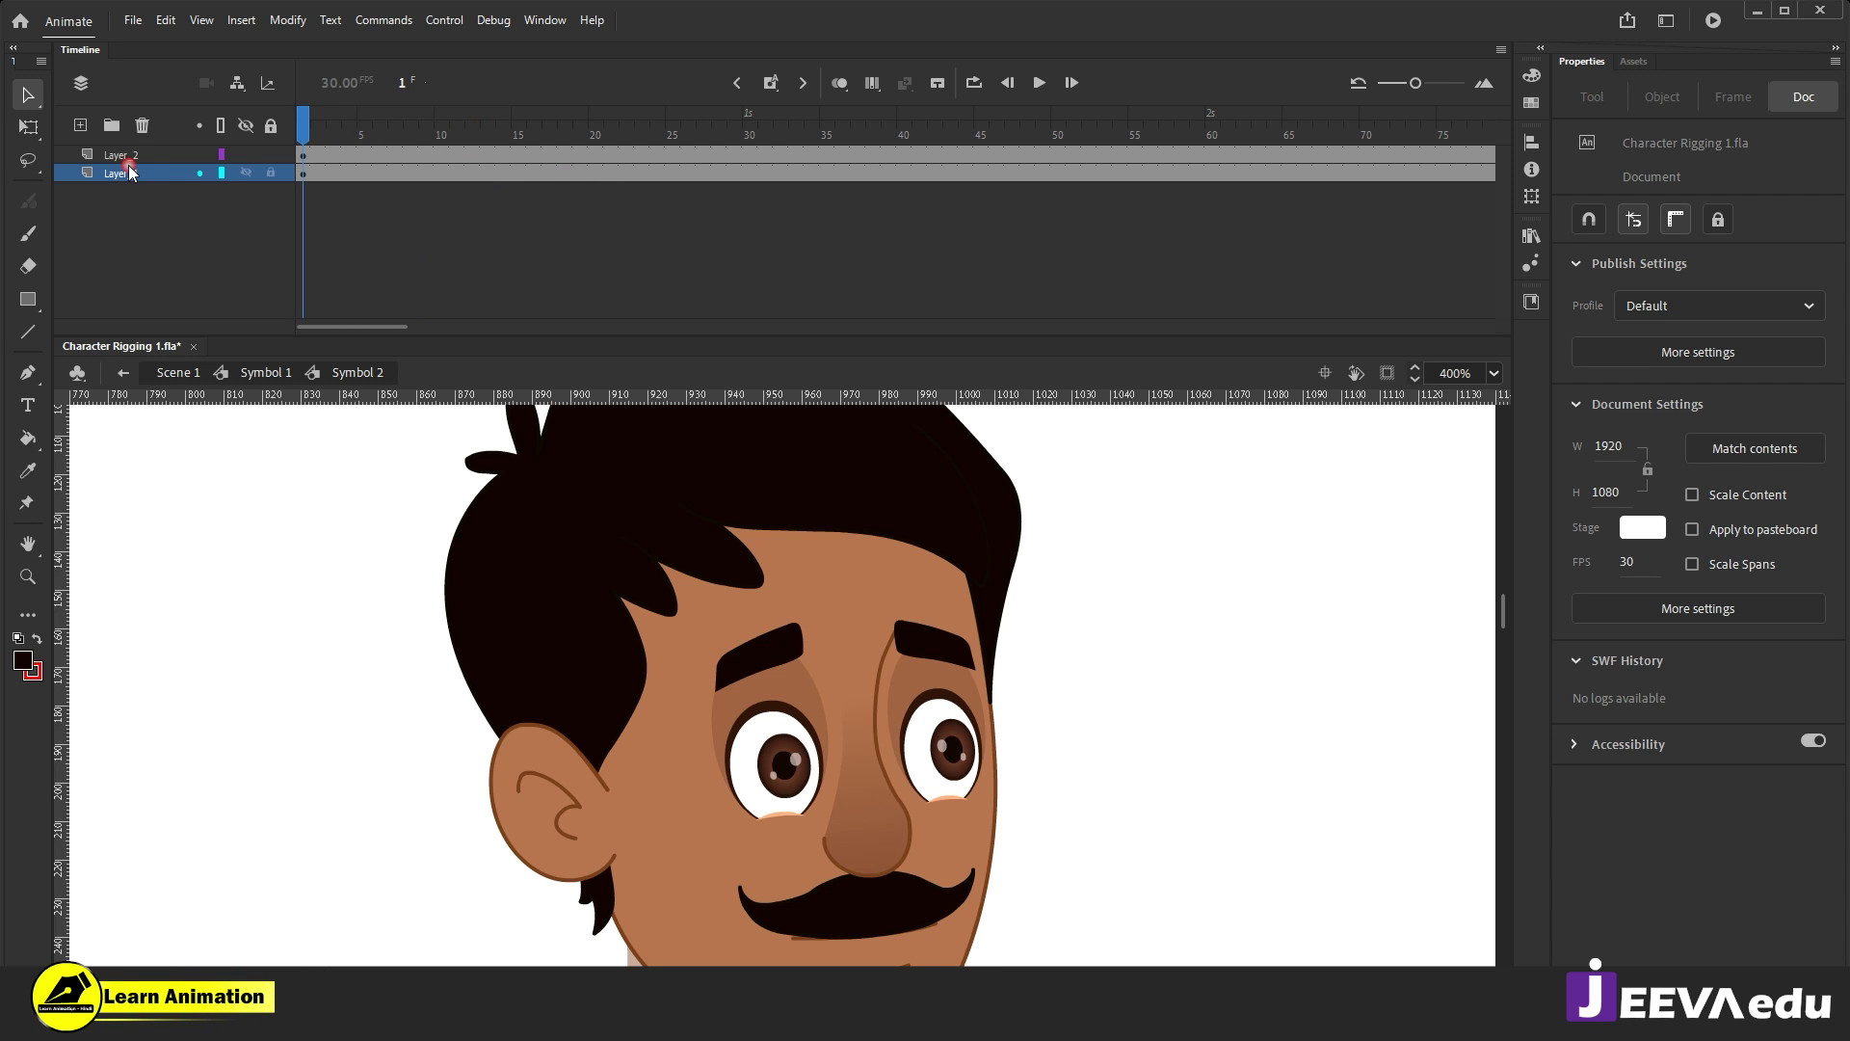
scroll(891, 808, down, 2)
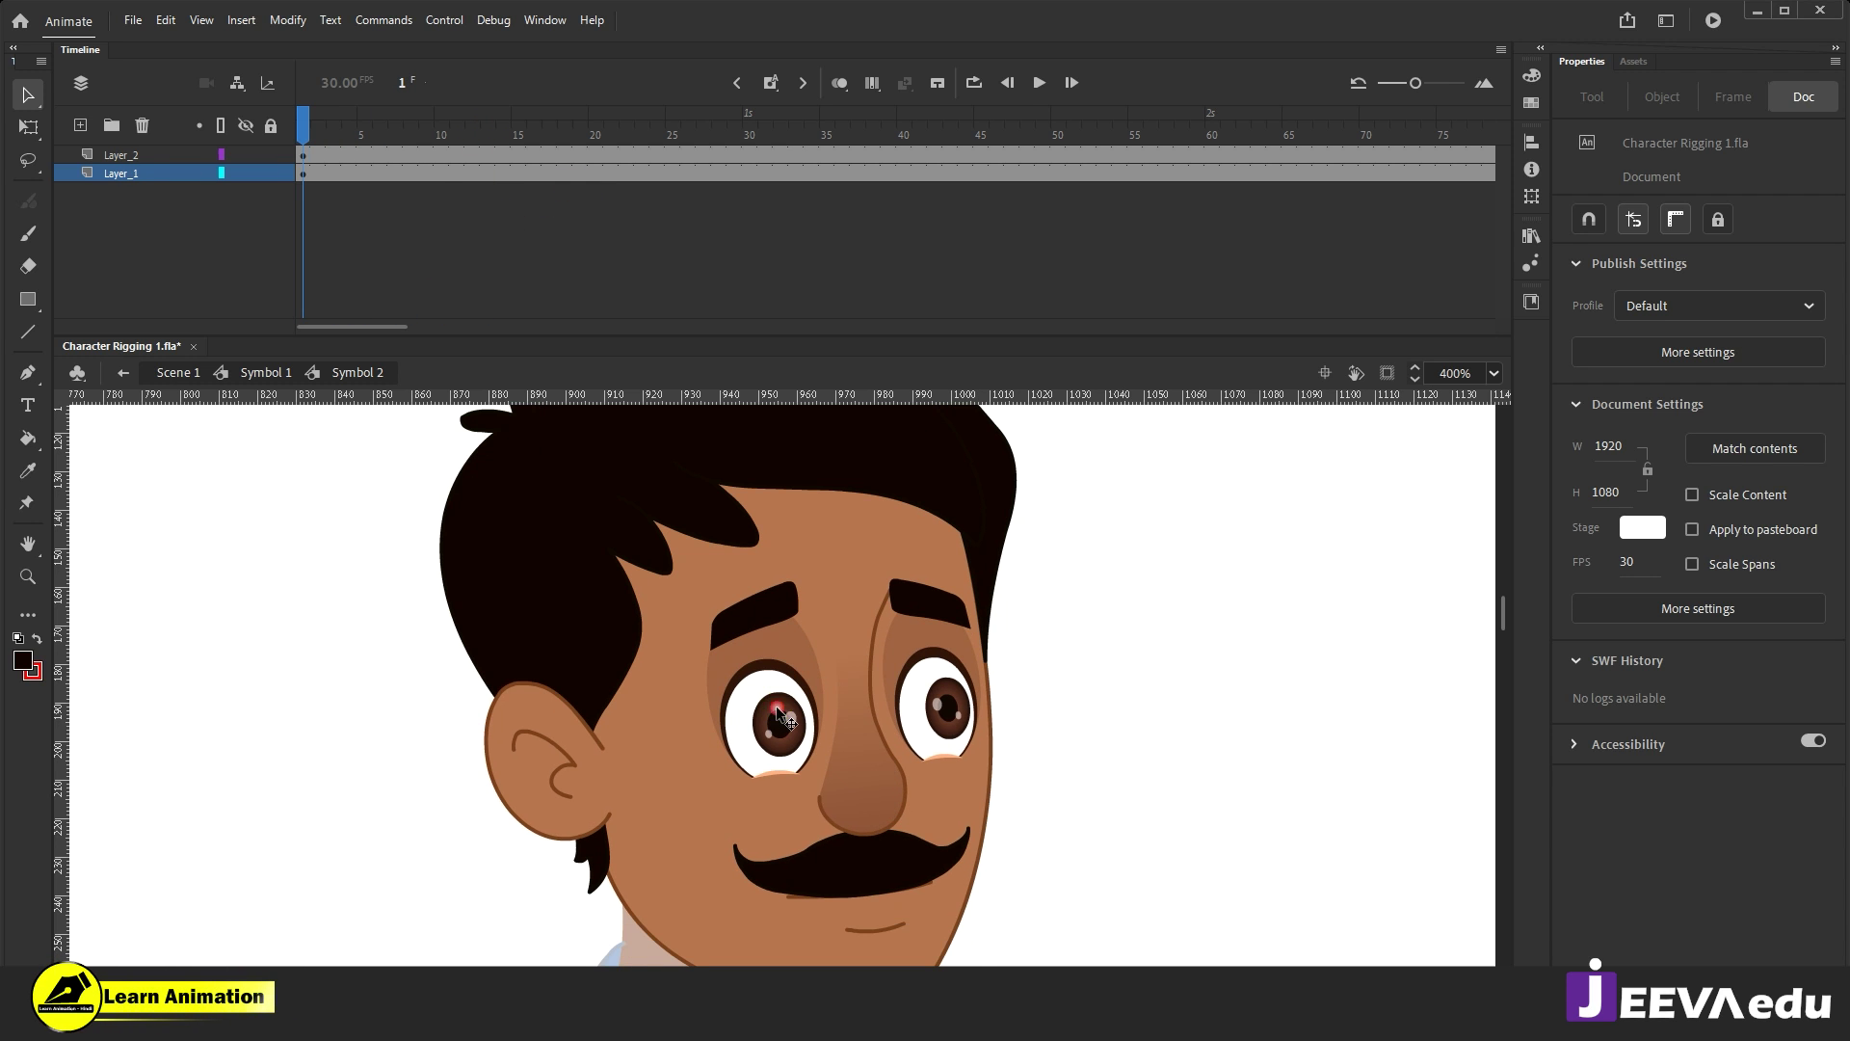
Step: Move the nose group in place onto a new layer above Layer_1 and convert it to a graphic symbol
click(778, 713)
click(881, 797)
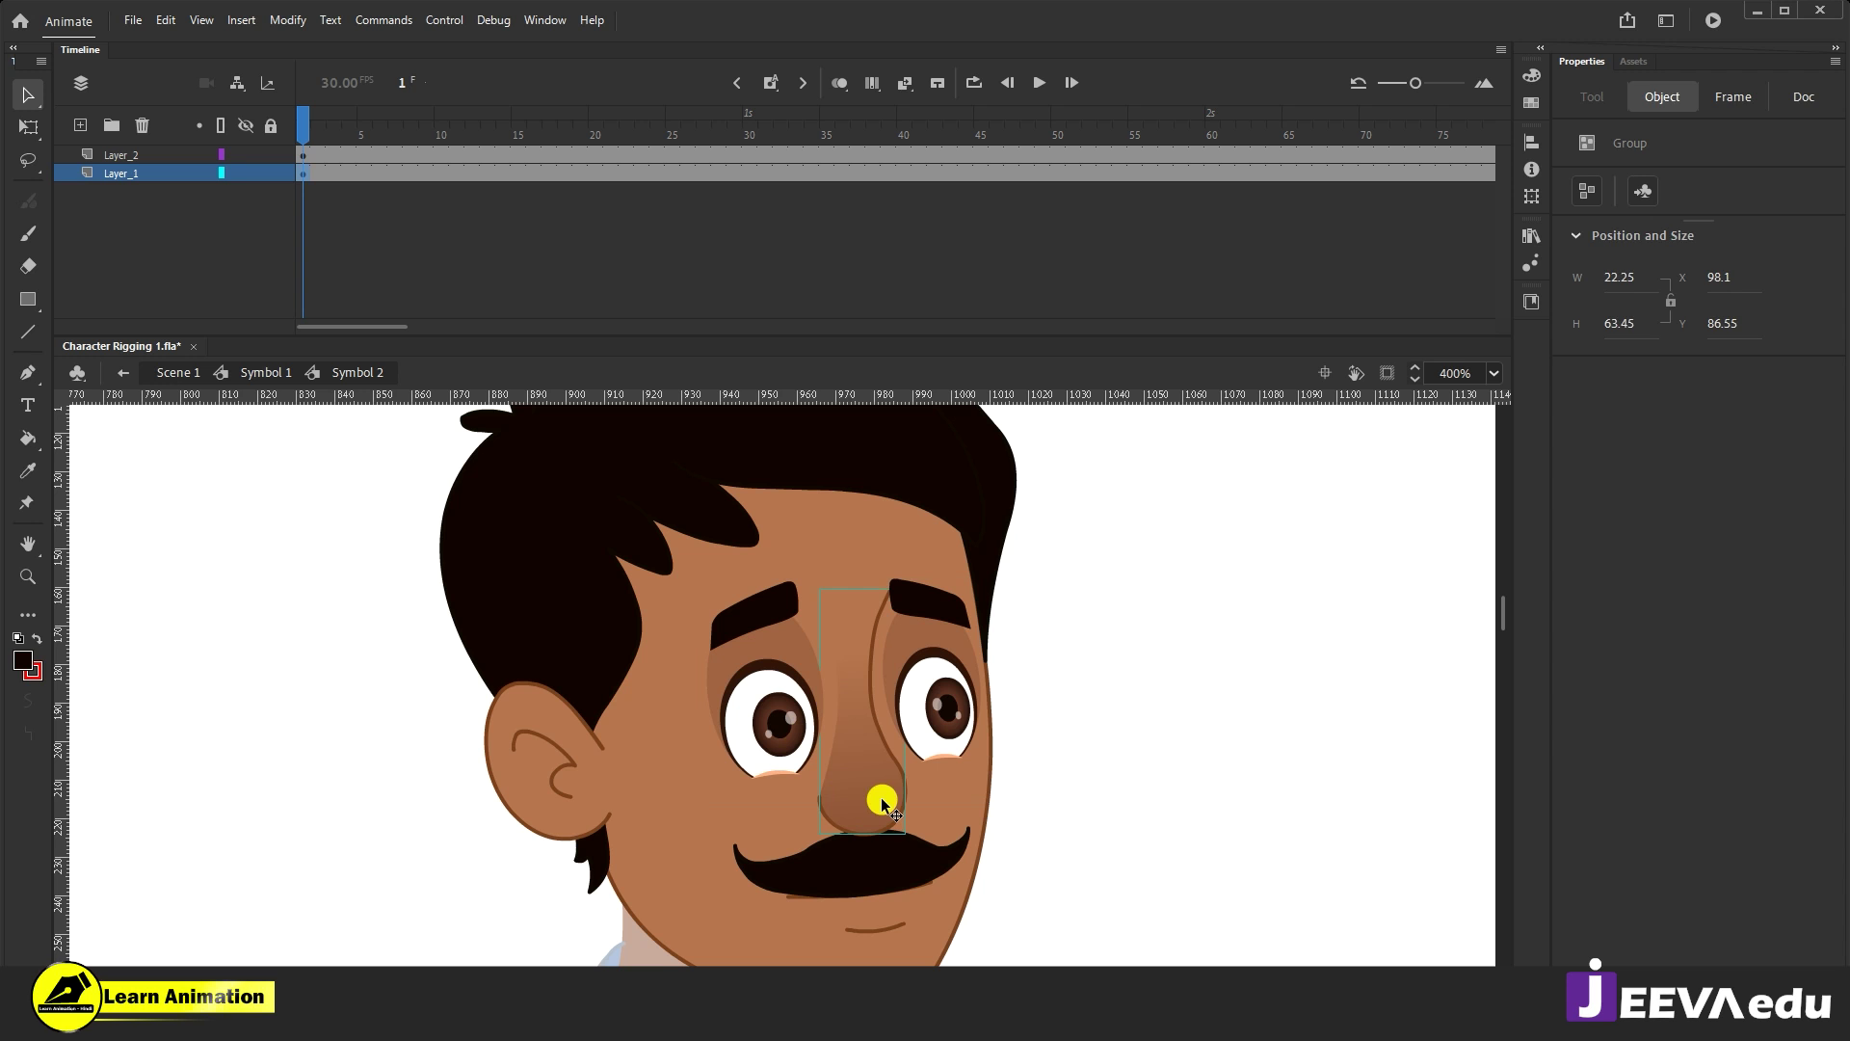
key(Delete)
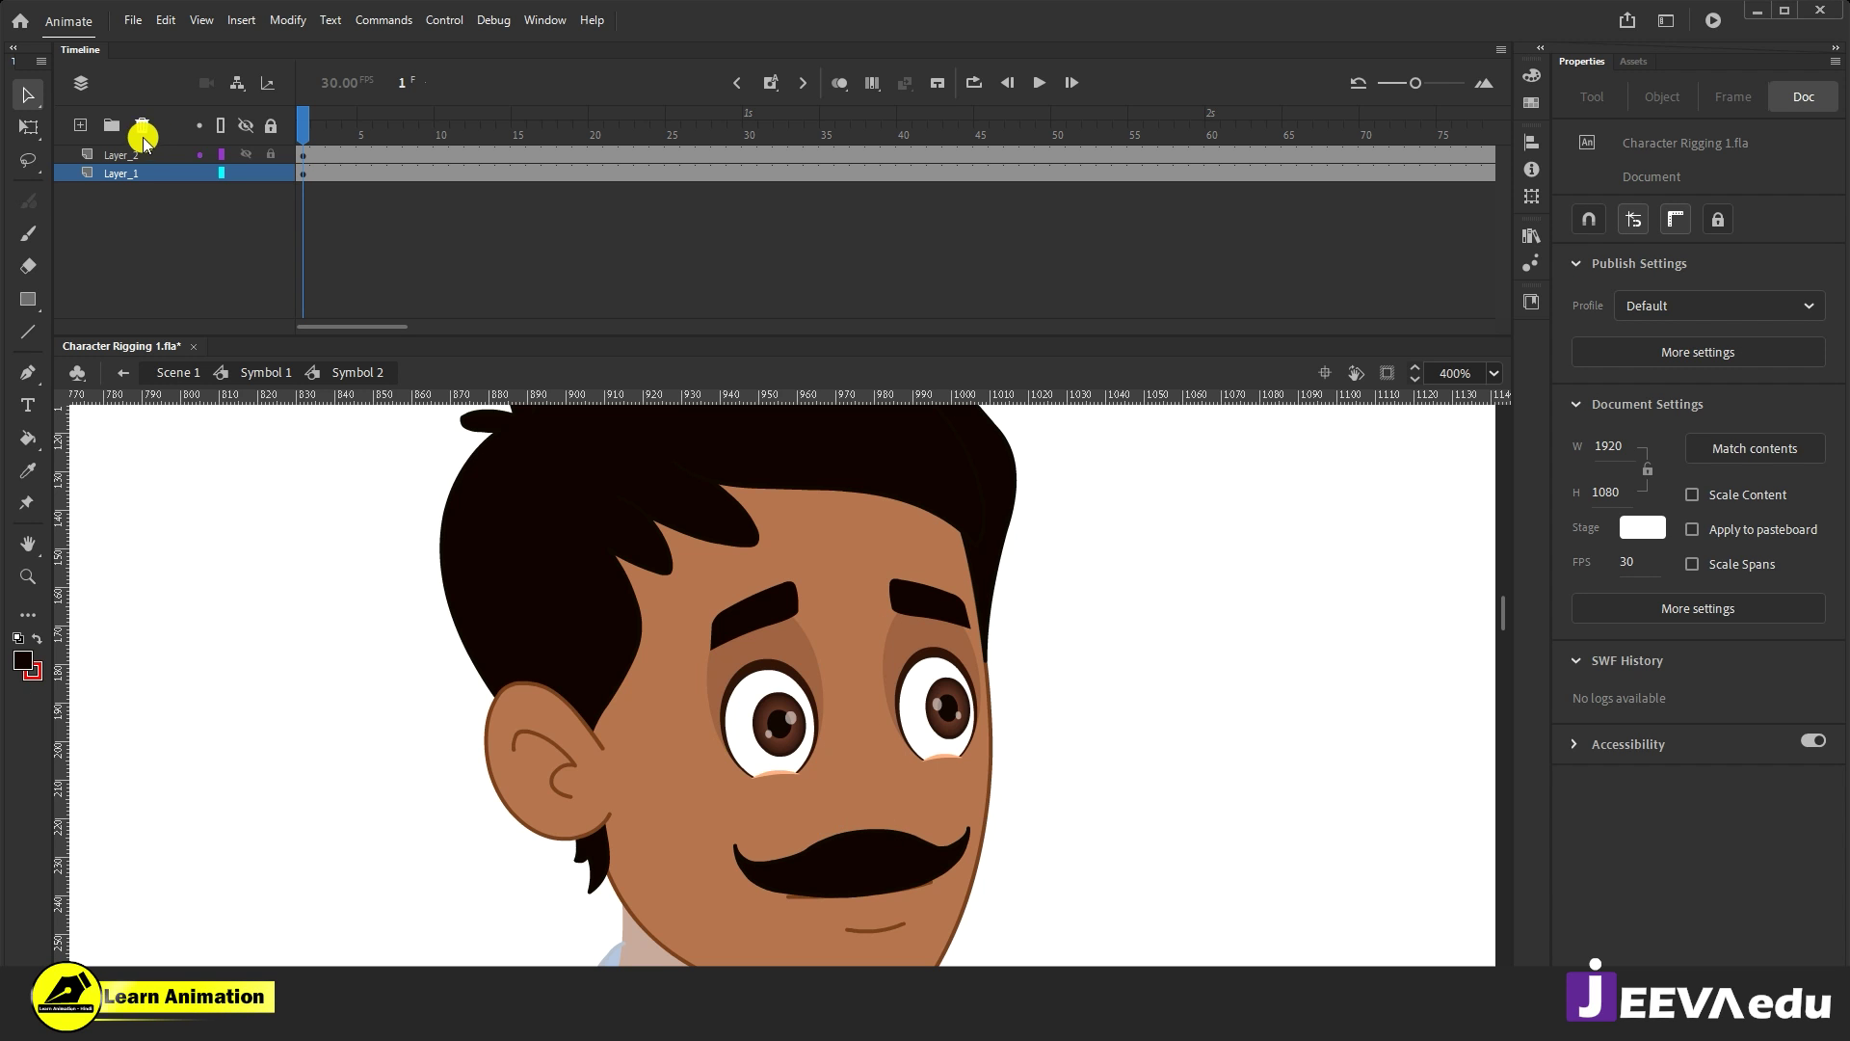
click(80, 125)
right_click(206, 487)
click(267, 568)
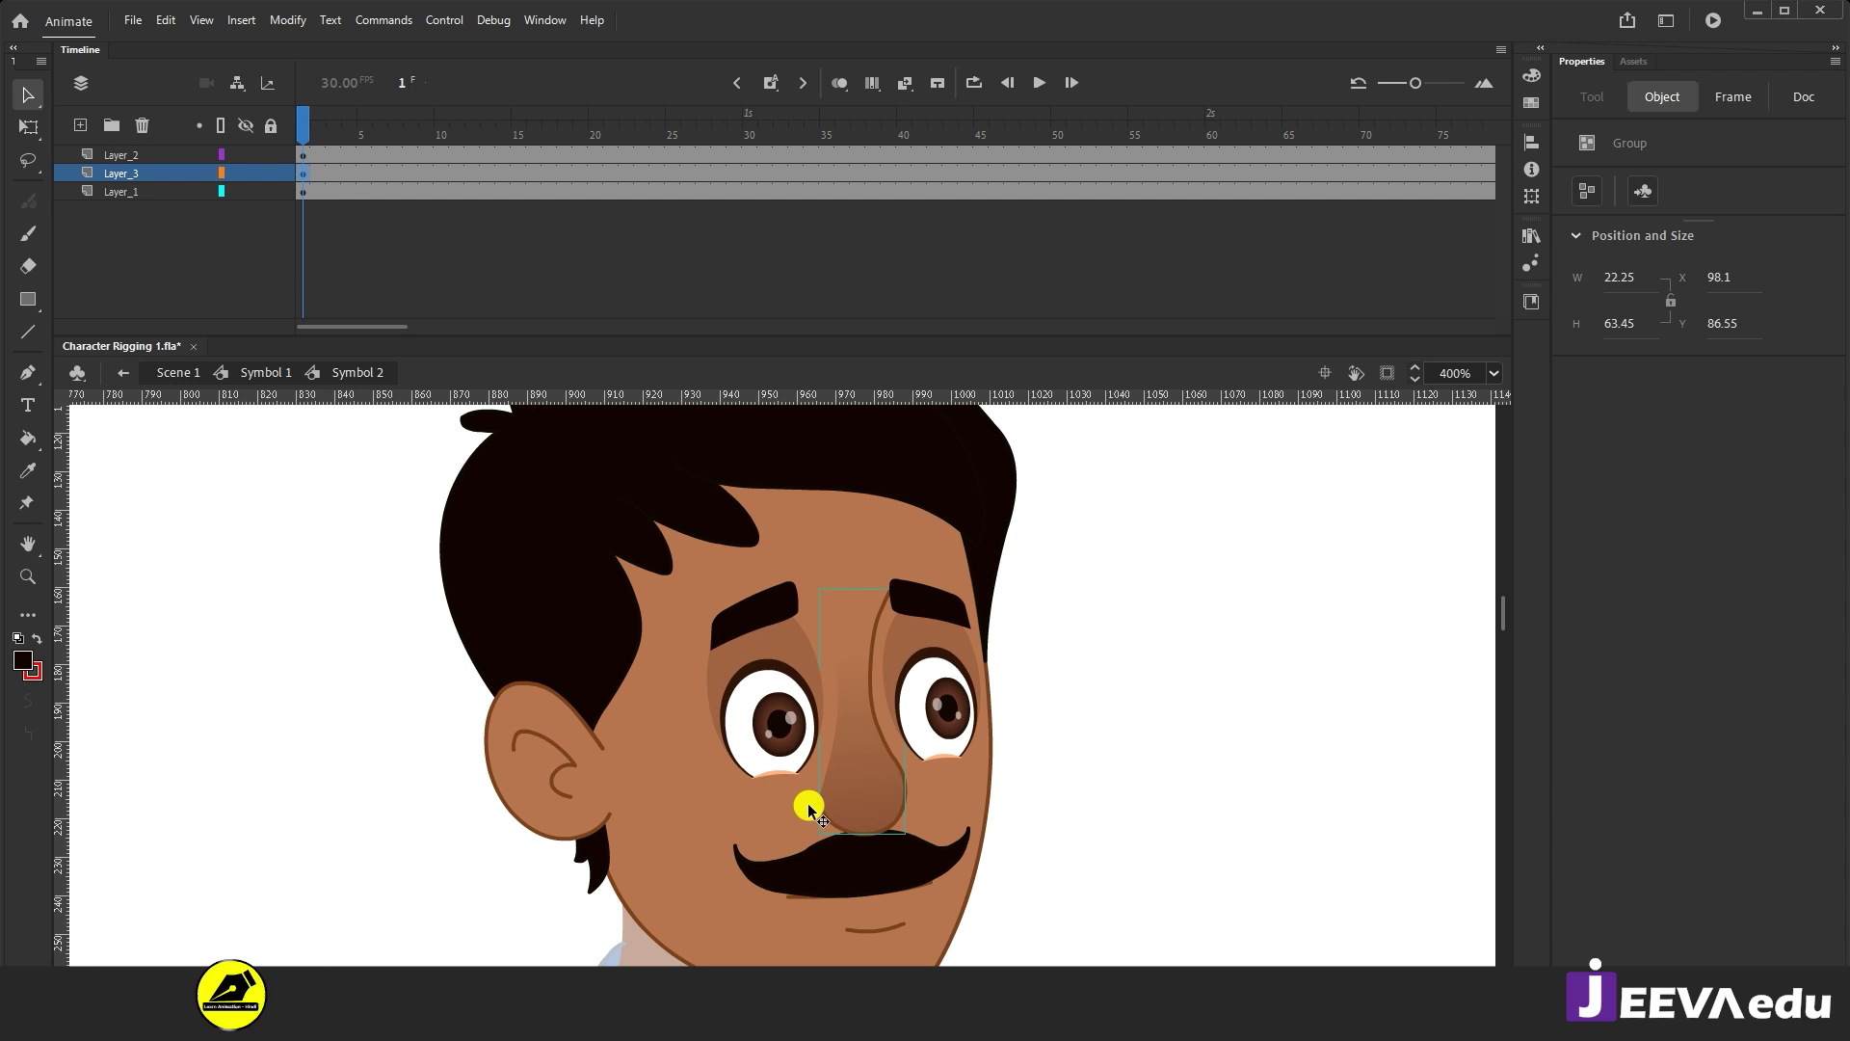
key(F8)
key(Escape)
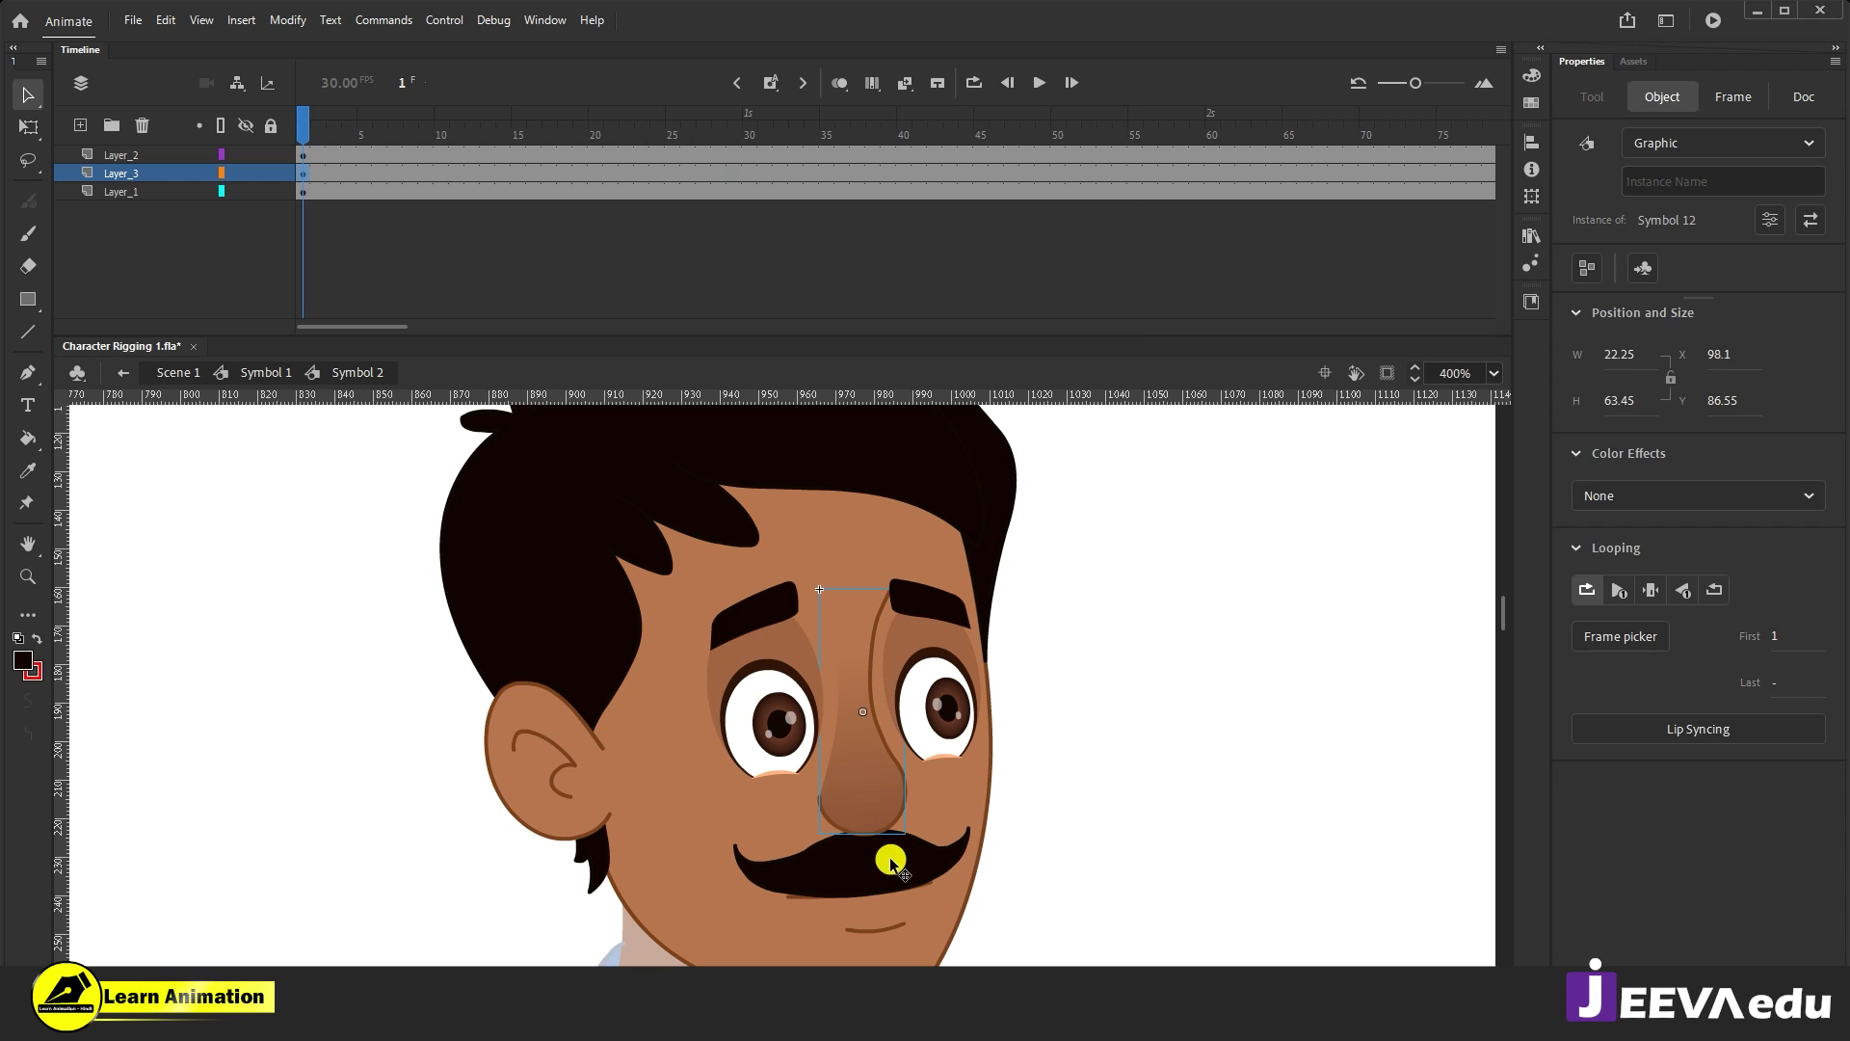
Step: Check how the moustache, the mouth lines and the face base are grouped by selecting each one
click(892, 877)
drag(896, 879, 899, 684)
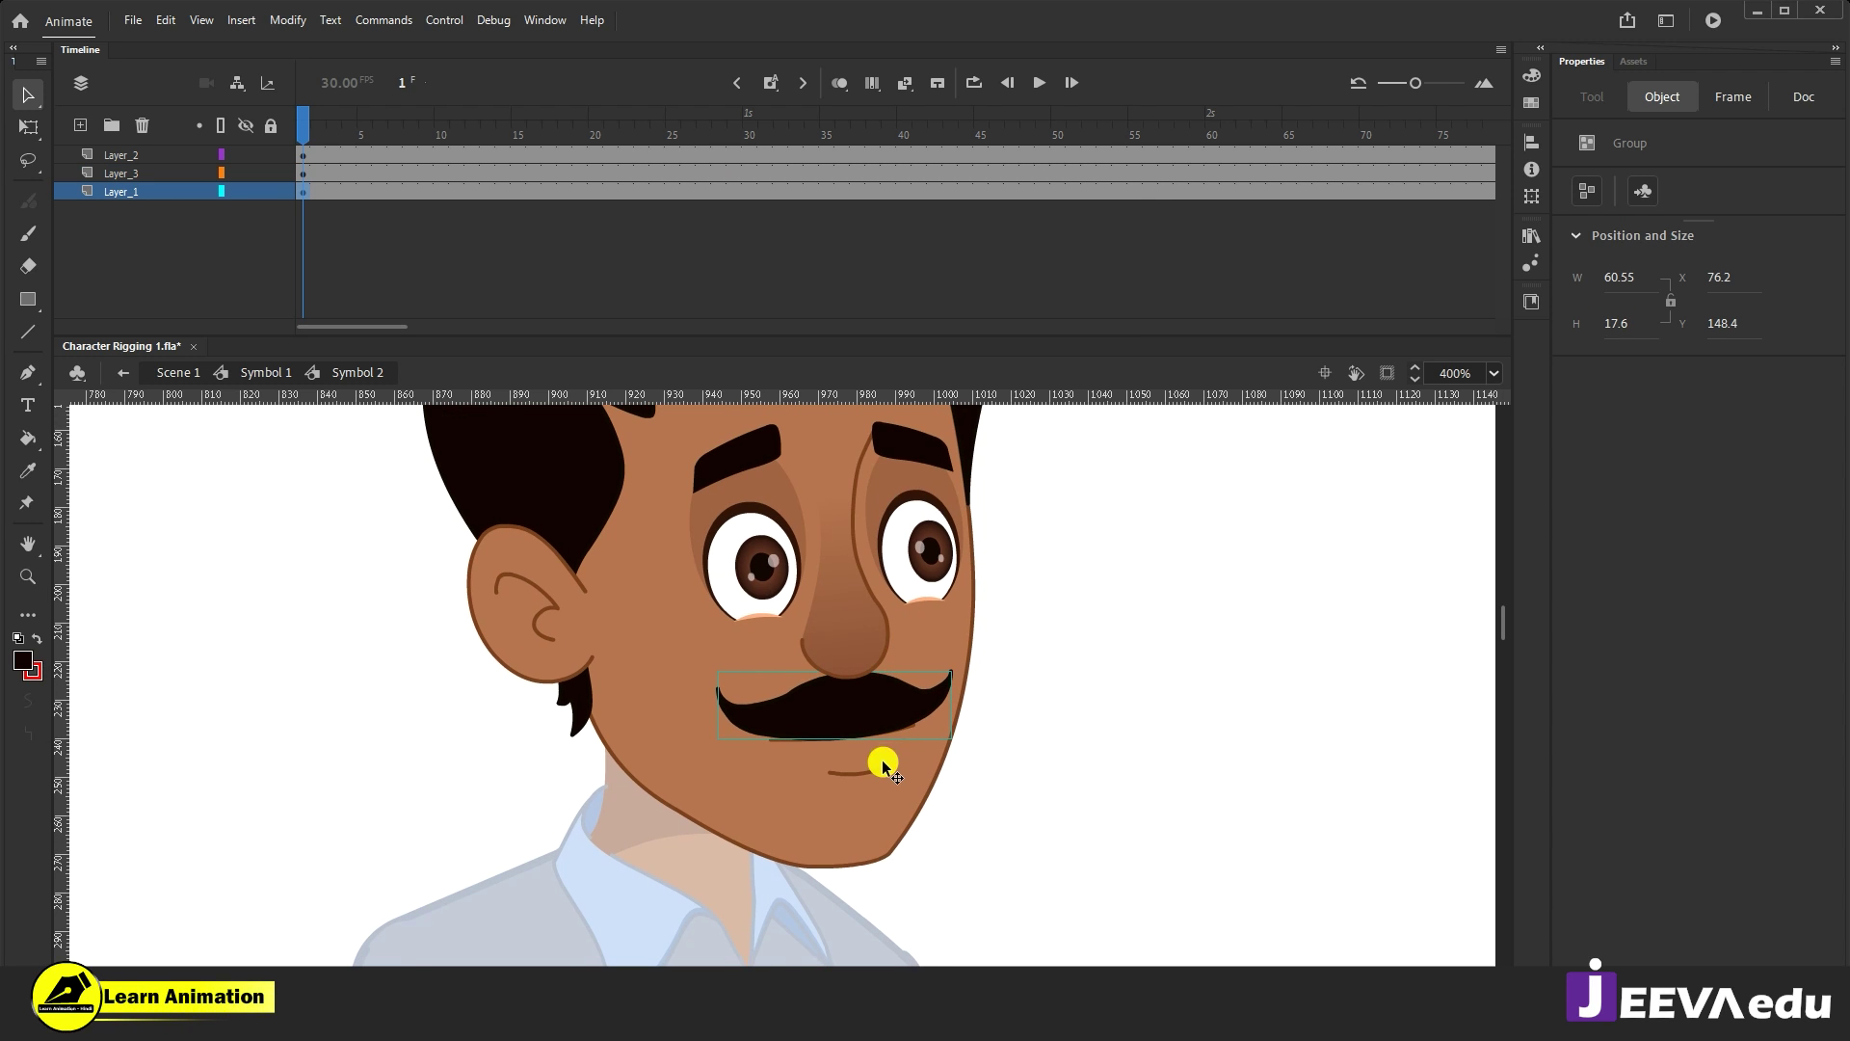
click(852, 777)
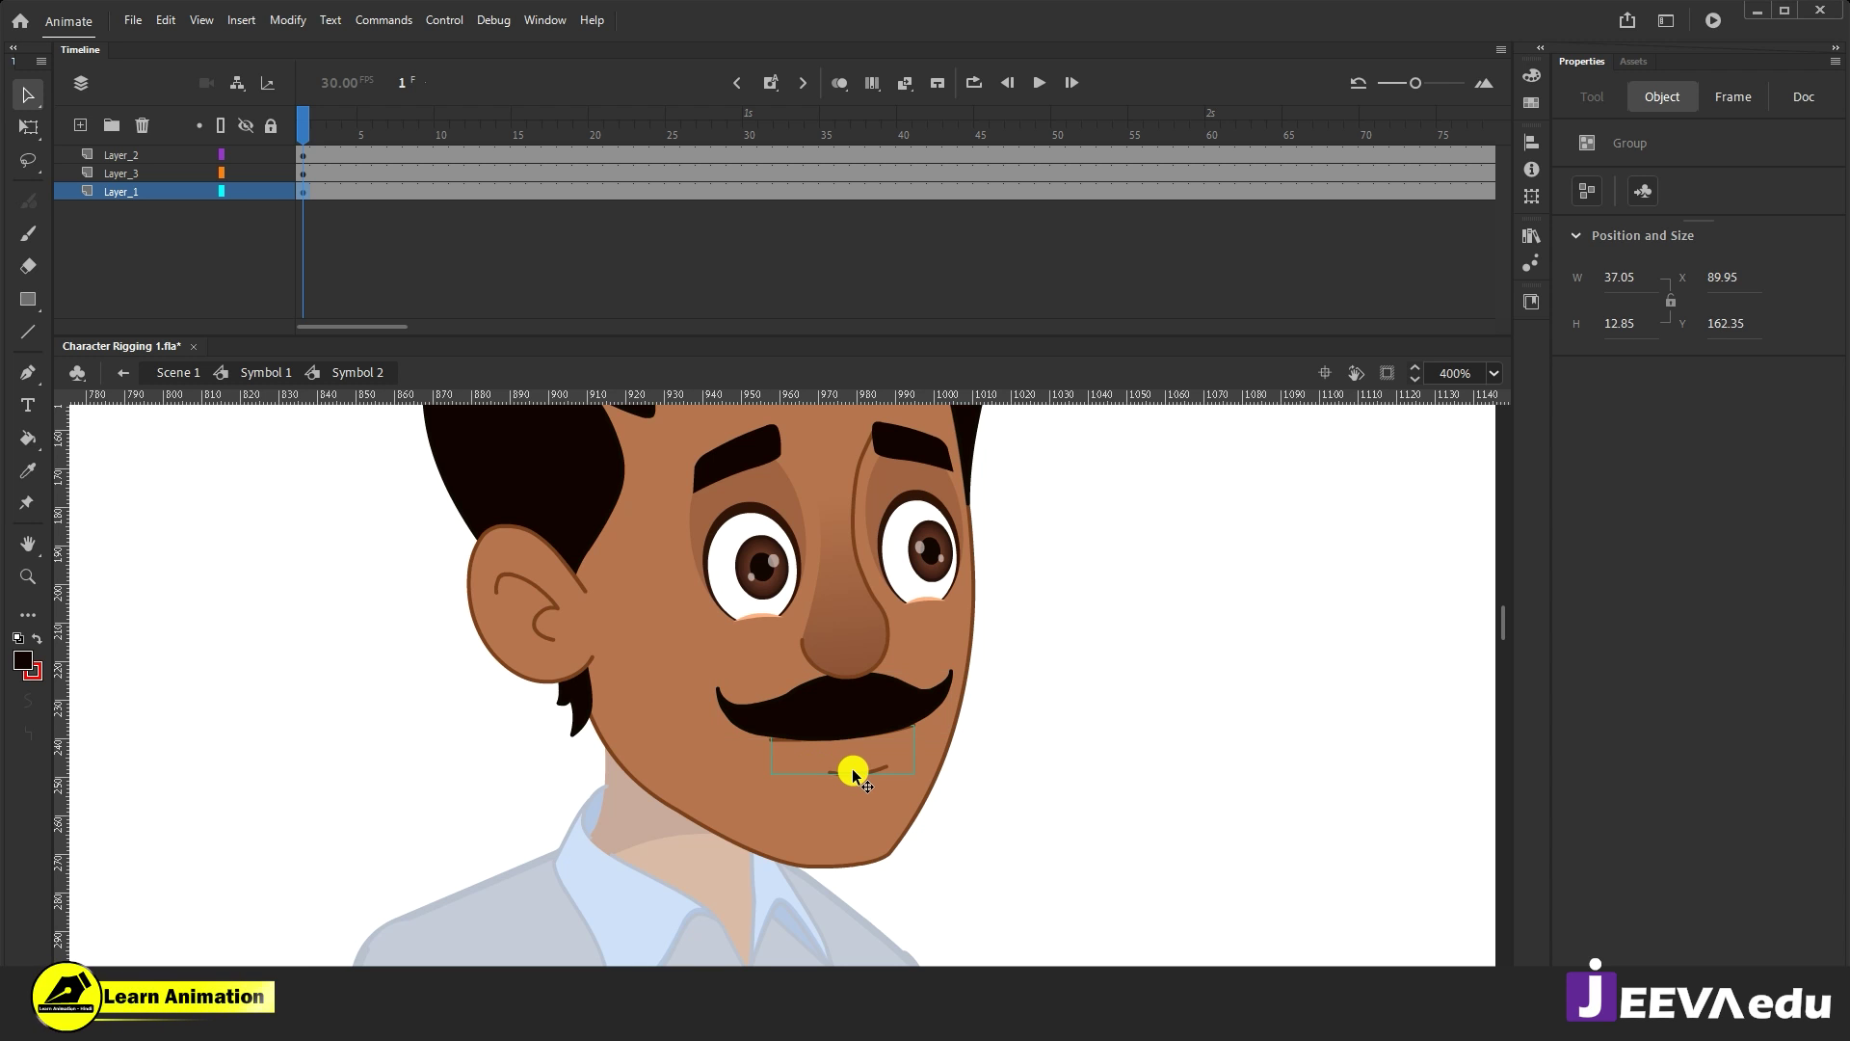
click(838, 721)
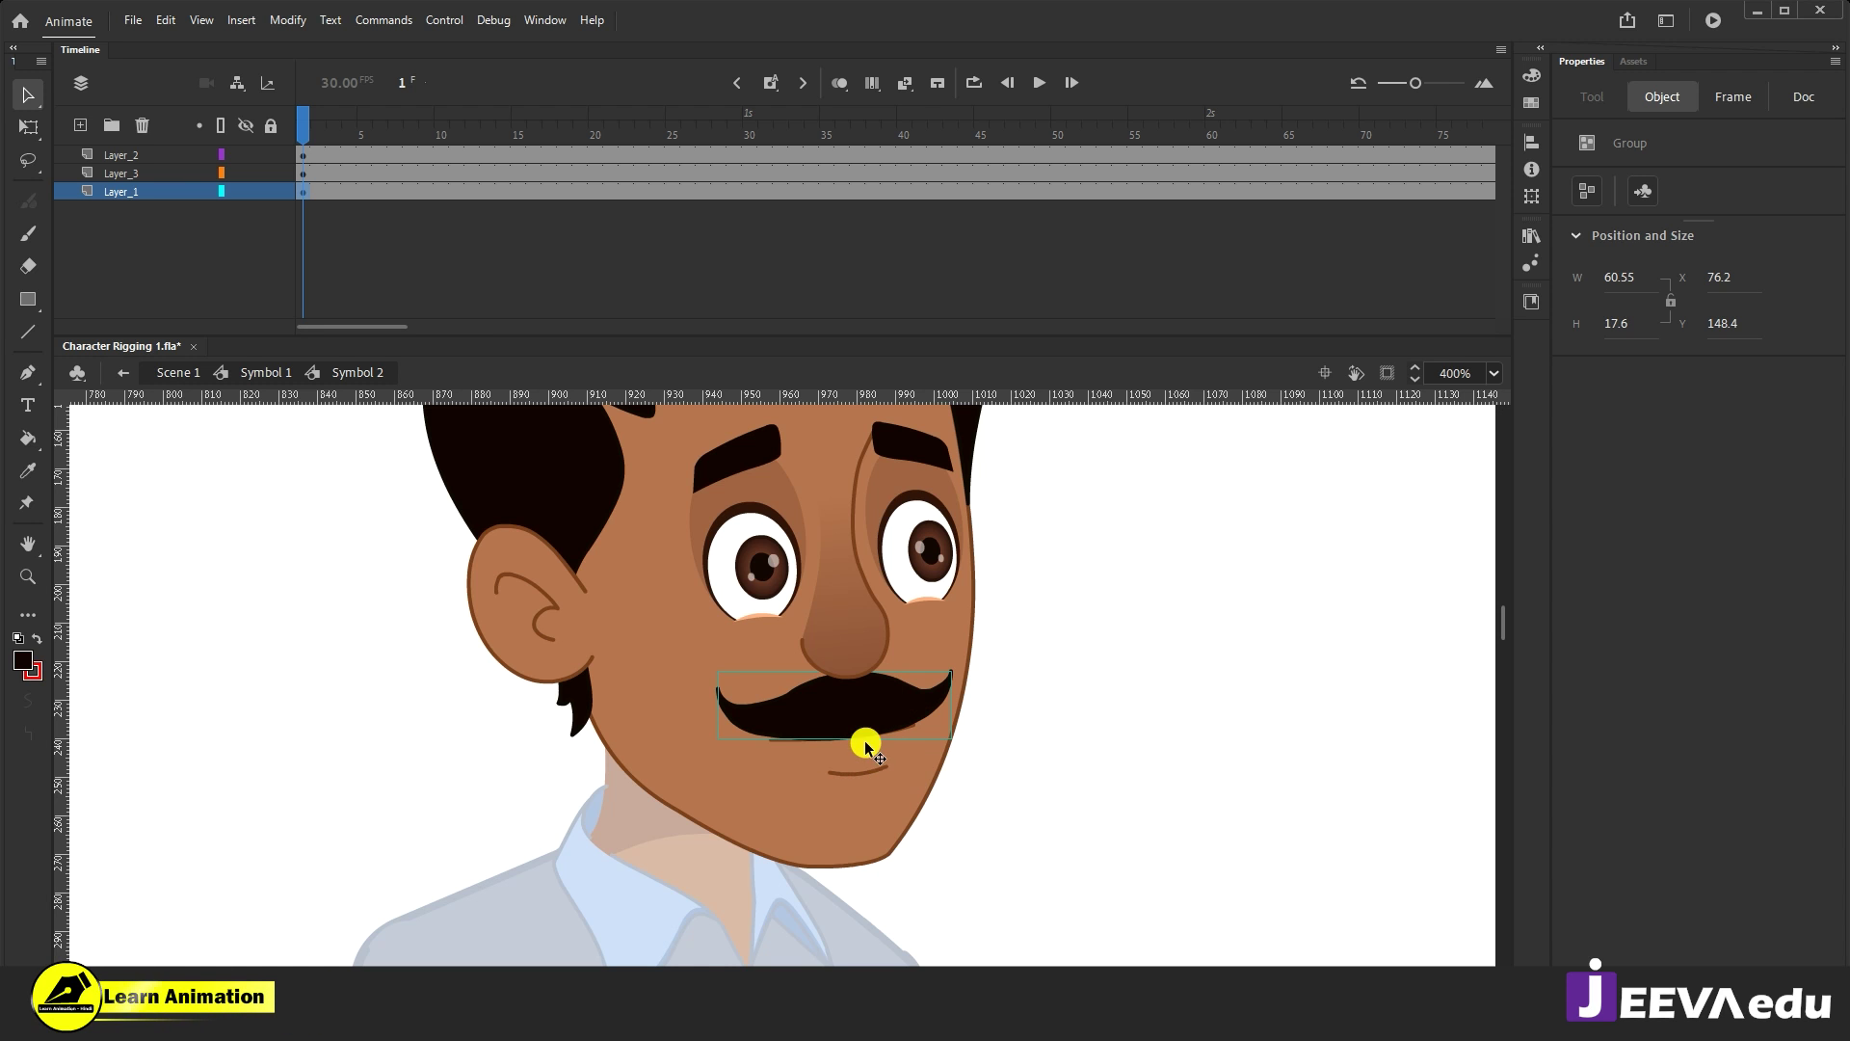
click(709, 787)
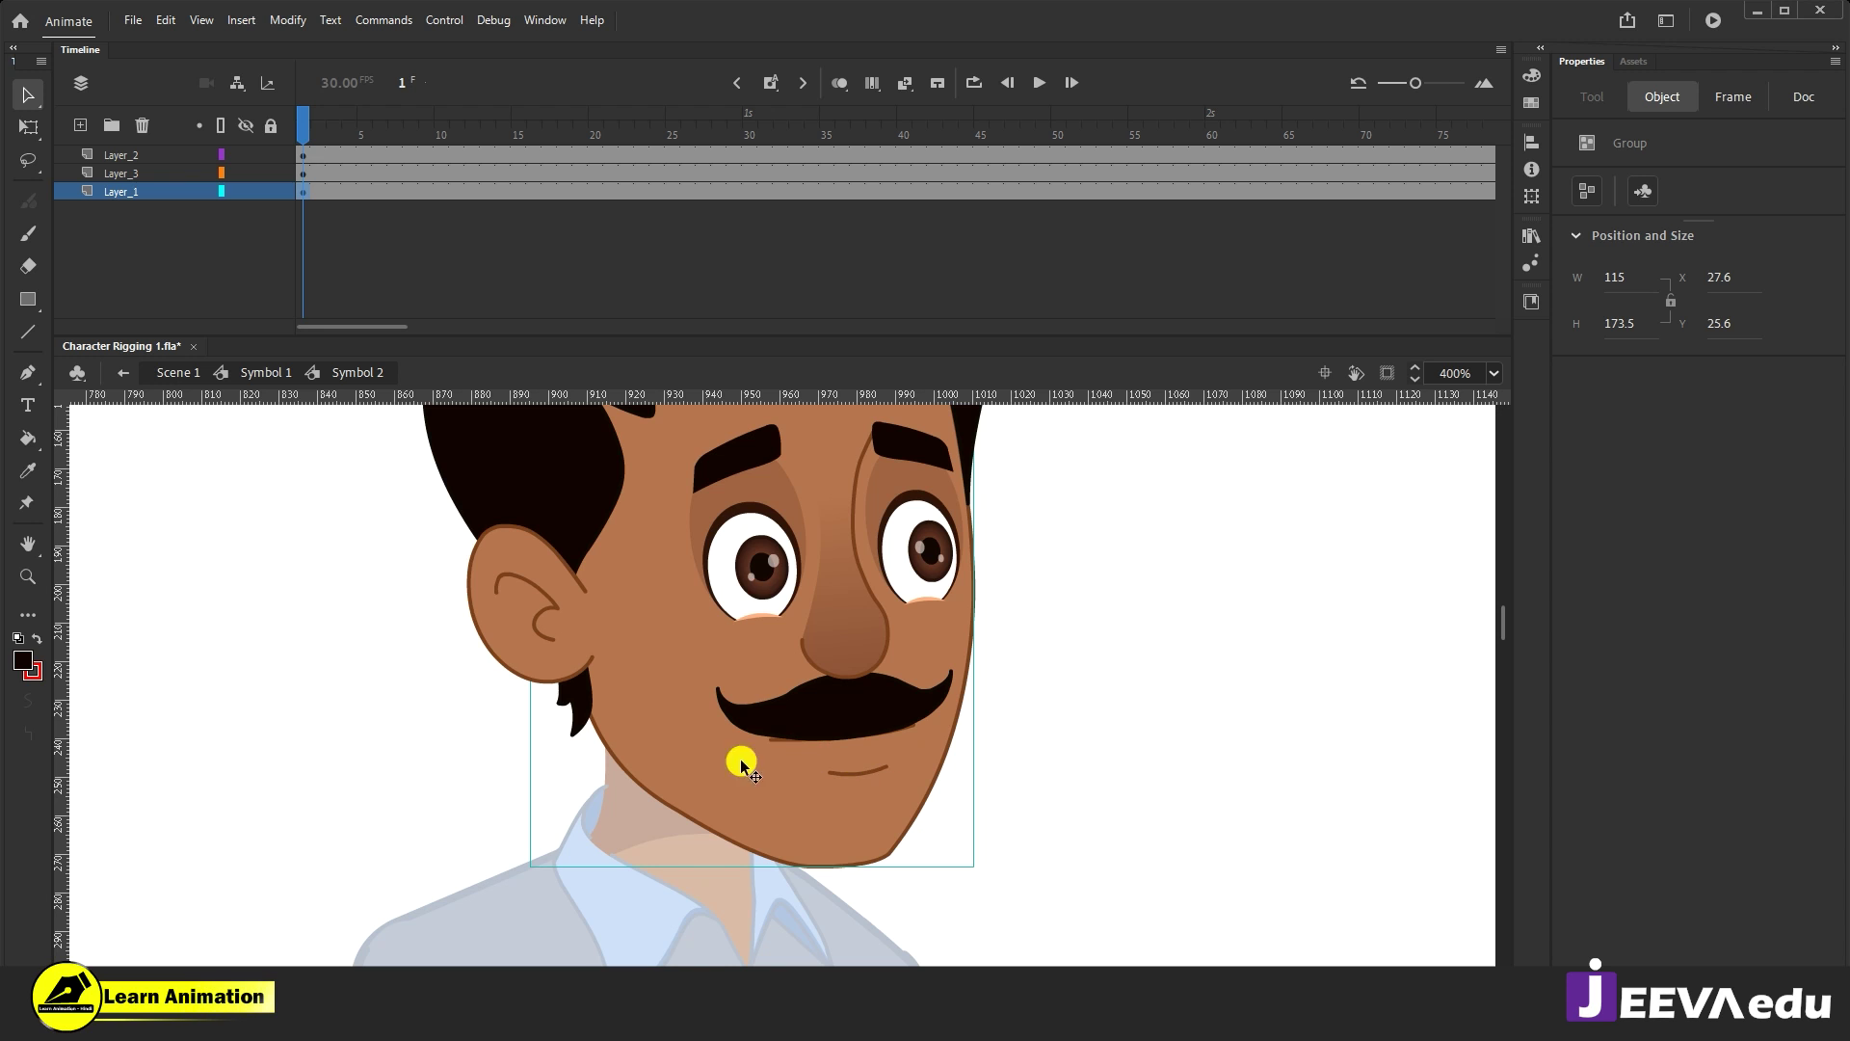
Step: Try separating the jaw by moving the lower part of the face shape down inside its group, undo it and exit the group
double_click(704, 790)
drag(1067, 693, 569, 873)
drag(760, 793, 779, 894)
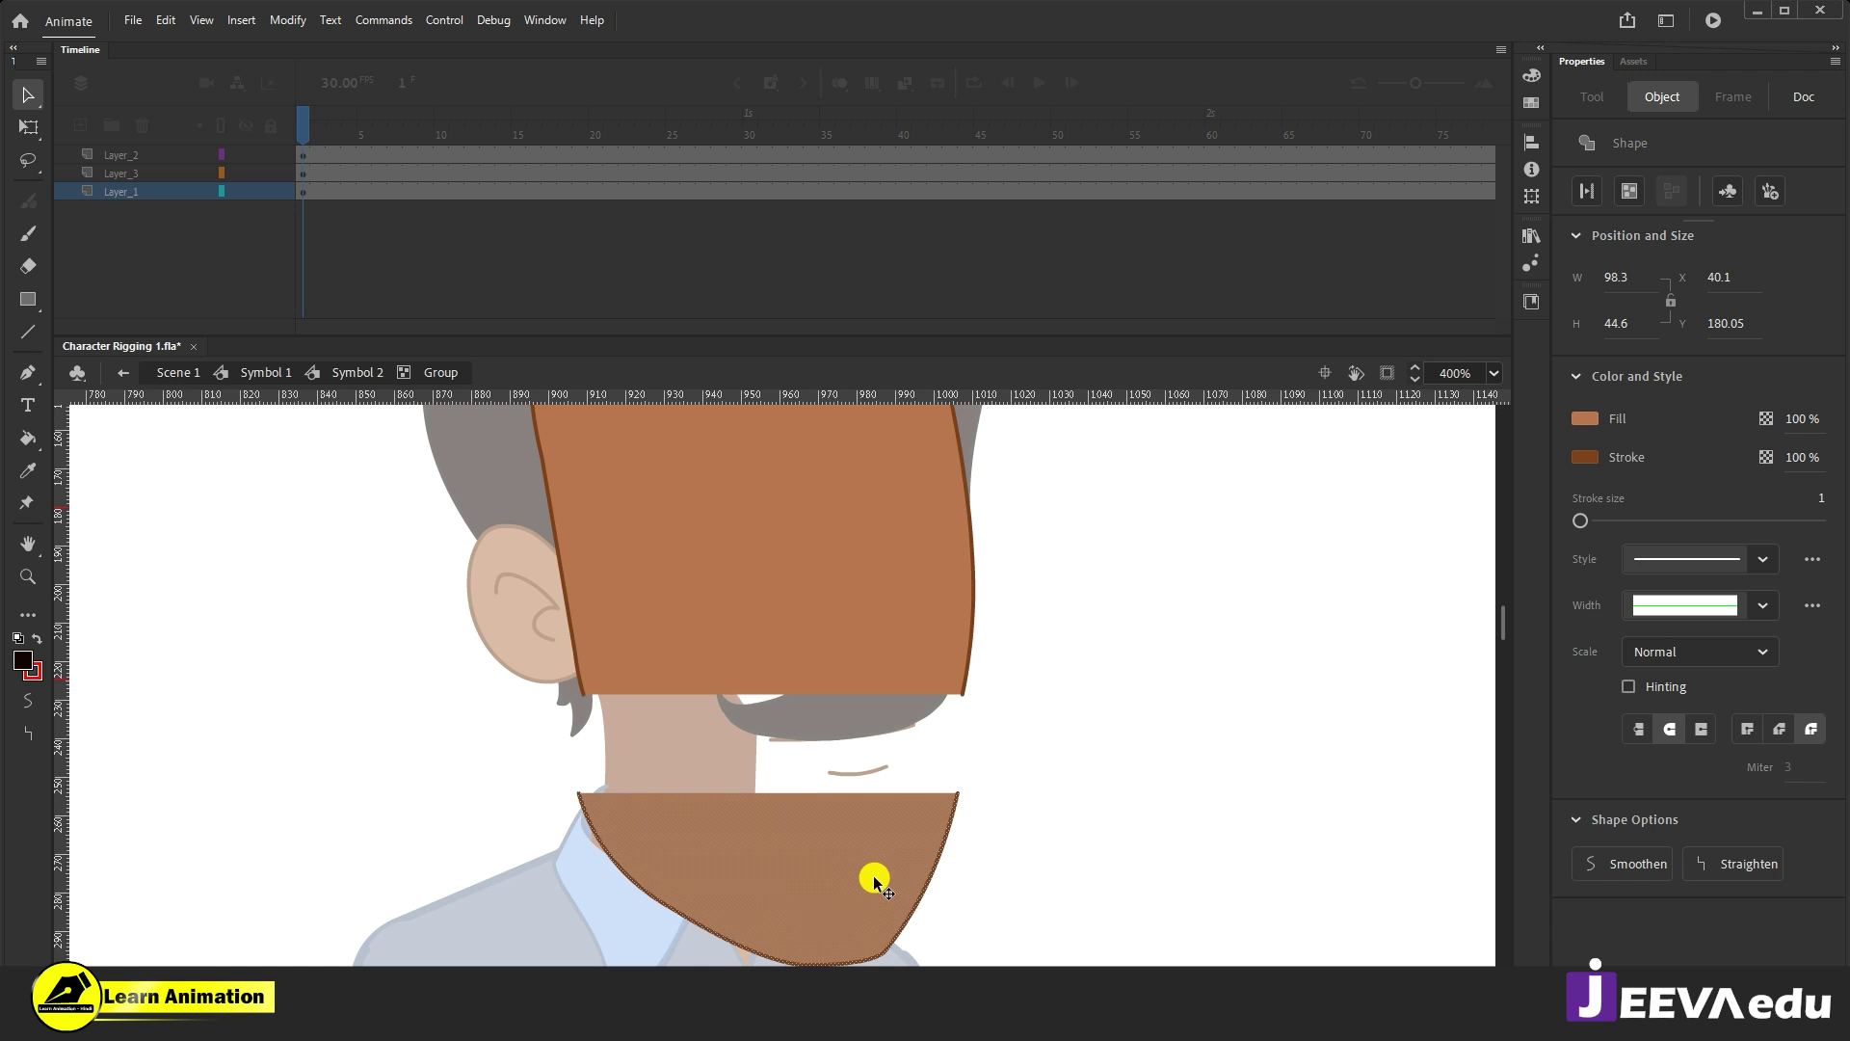
key(ctrl+z)
click(1088, 775)
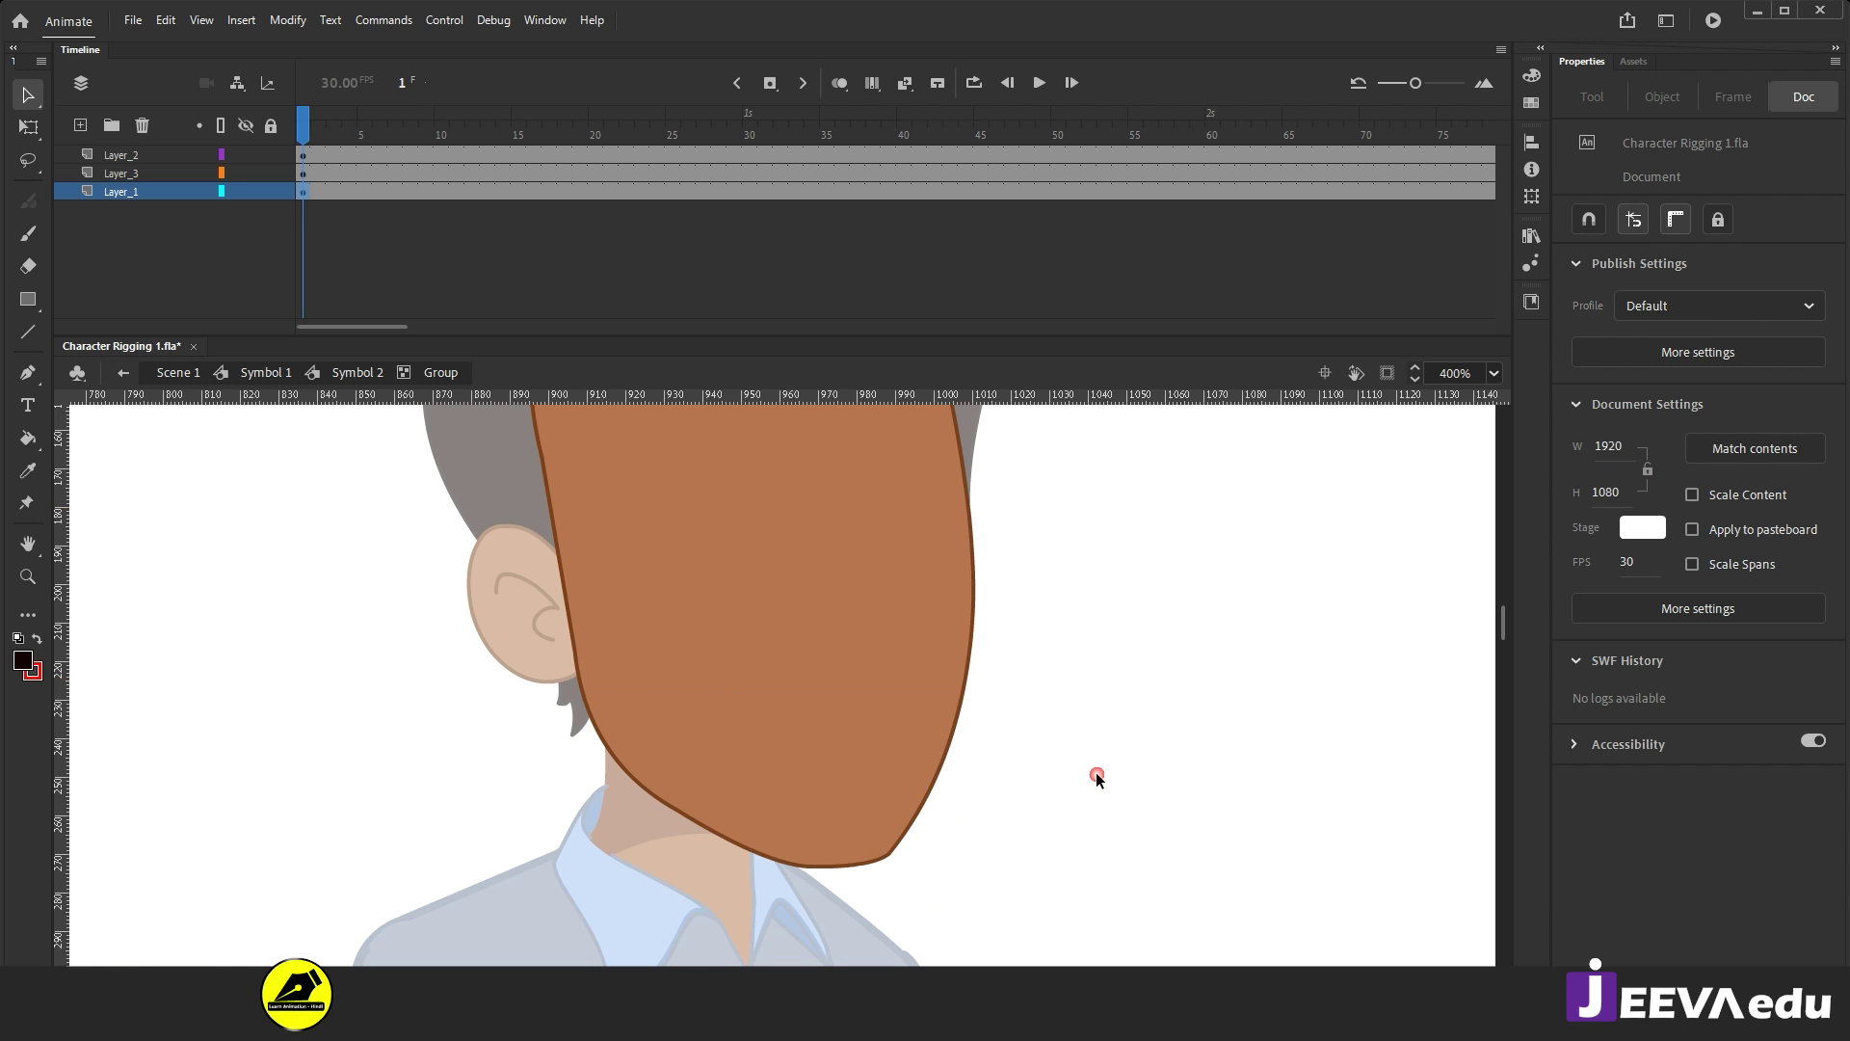
double_click(1095, 772)
Step: Move the moustache group in place onto a new layer above Layer_1 and convert it to a graphic symbol
click(868, 736)
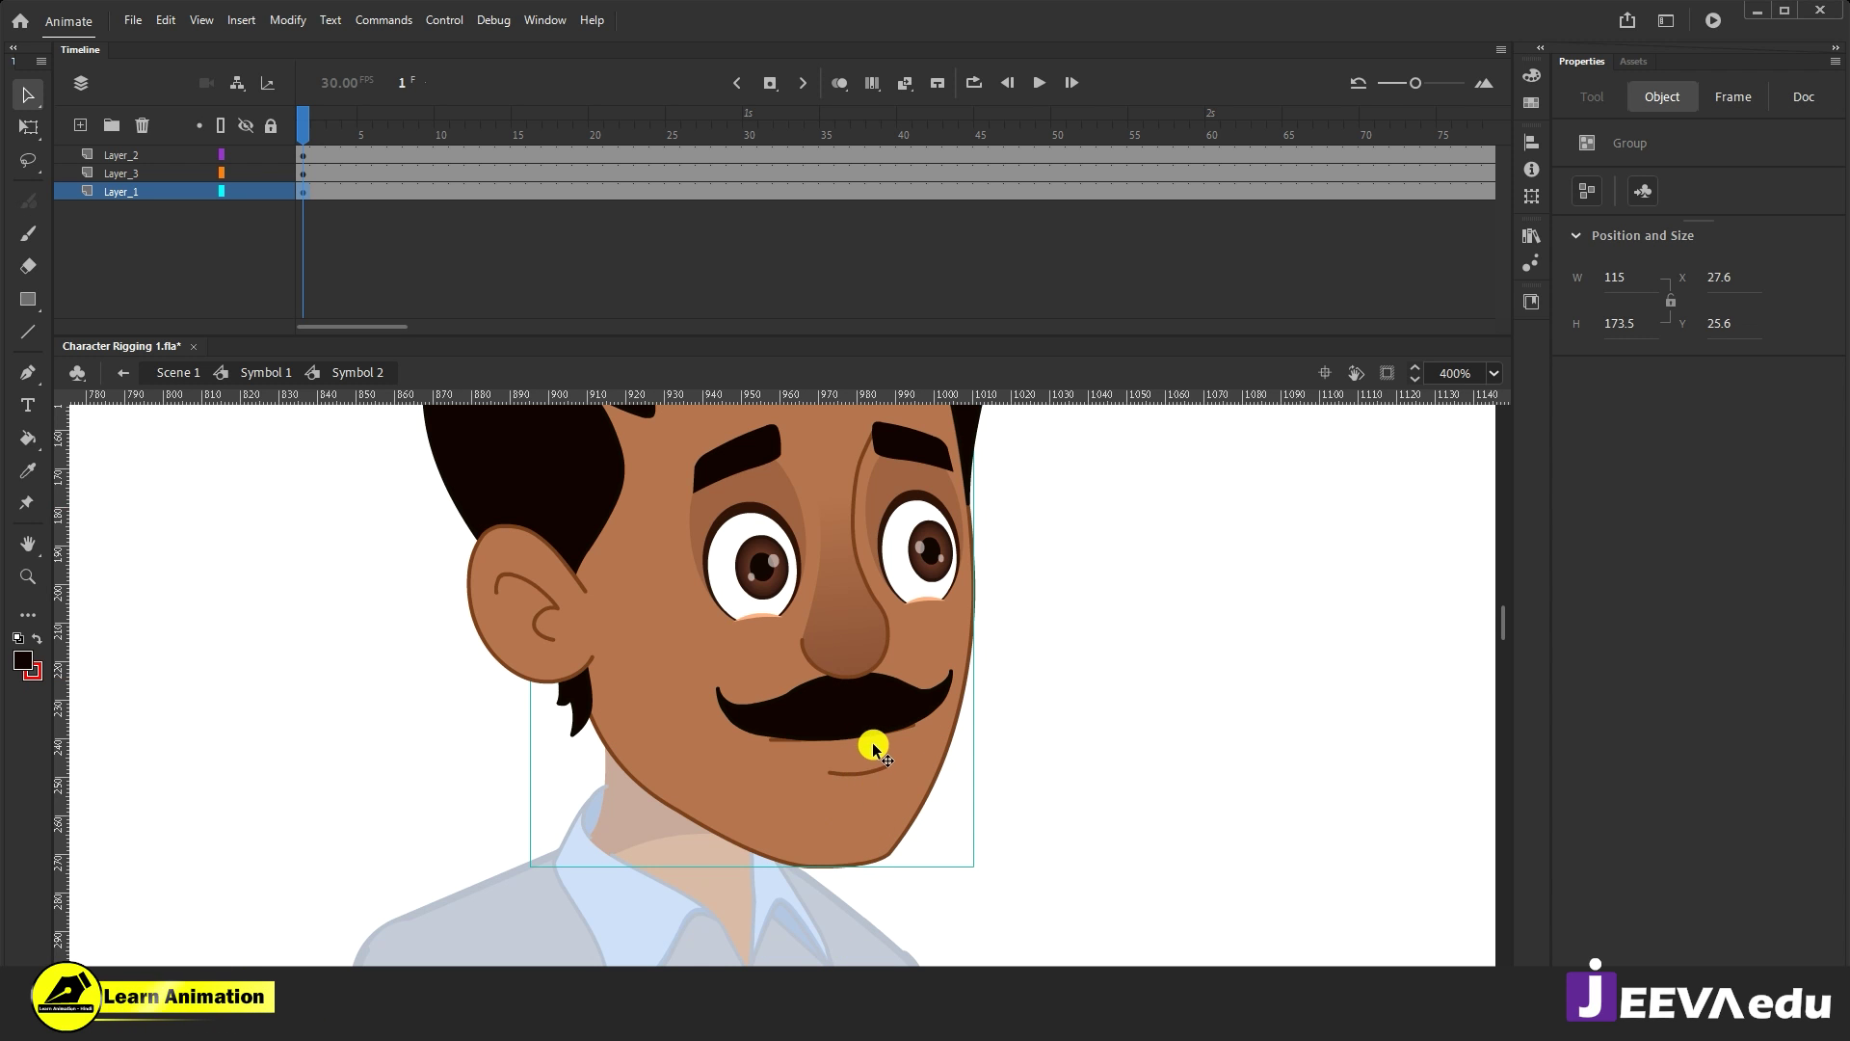
click(848, 732)
key(ctrl+x)
click(81, 125)
right_click(194, 524)
click(267, 595)
key(F8)
key(Return)
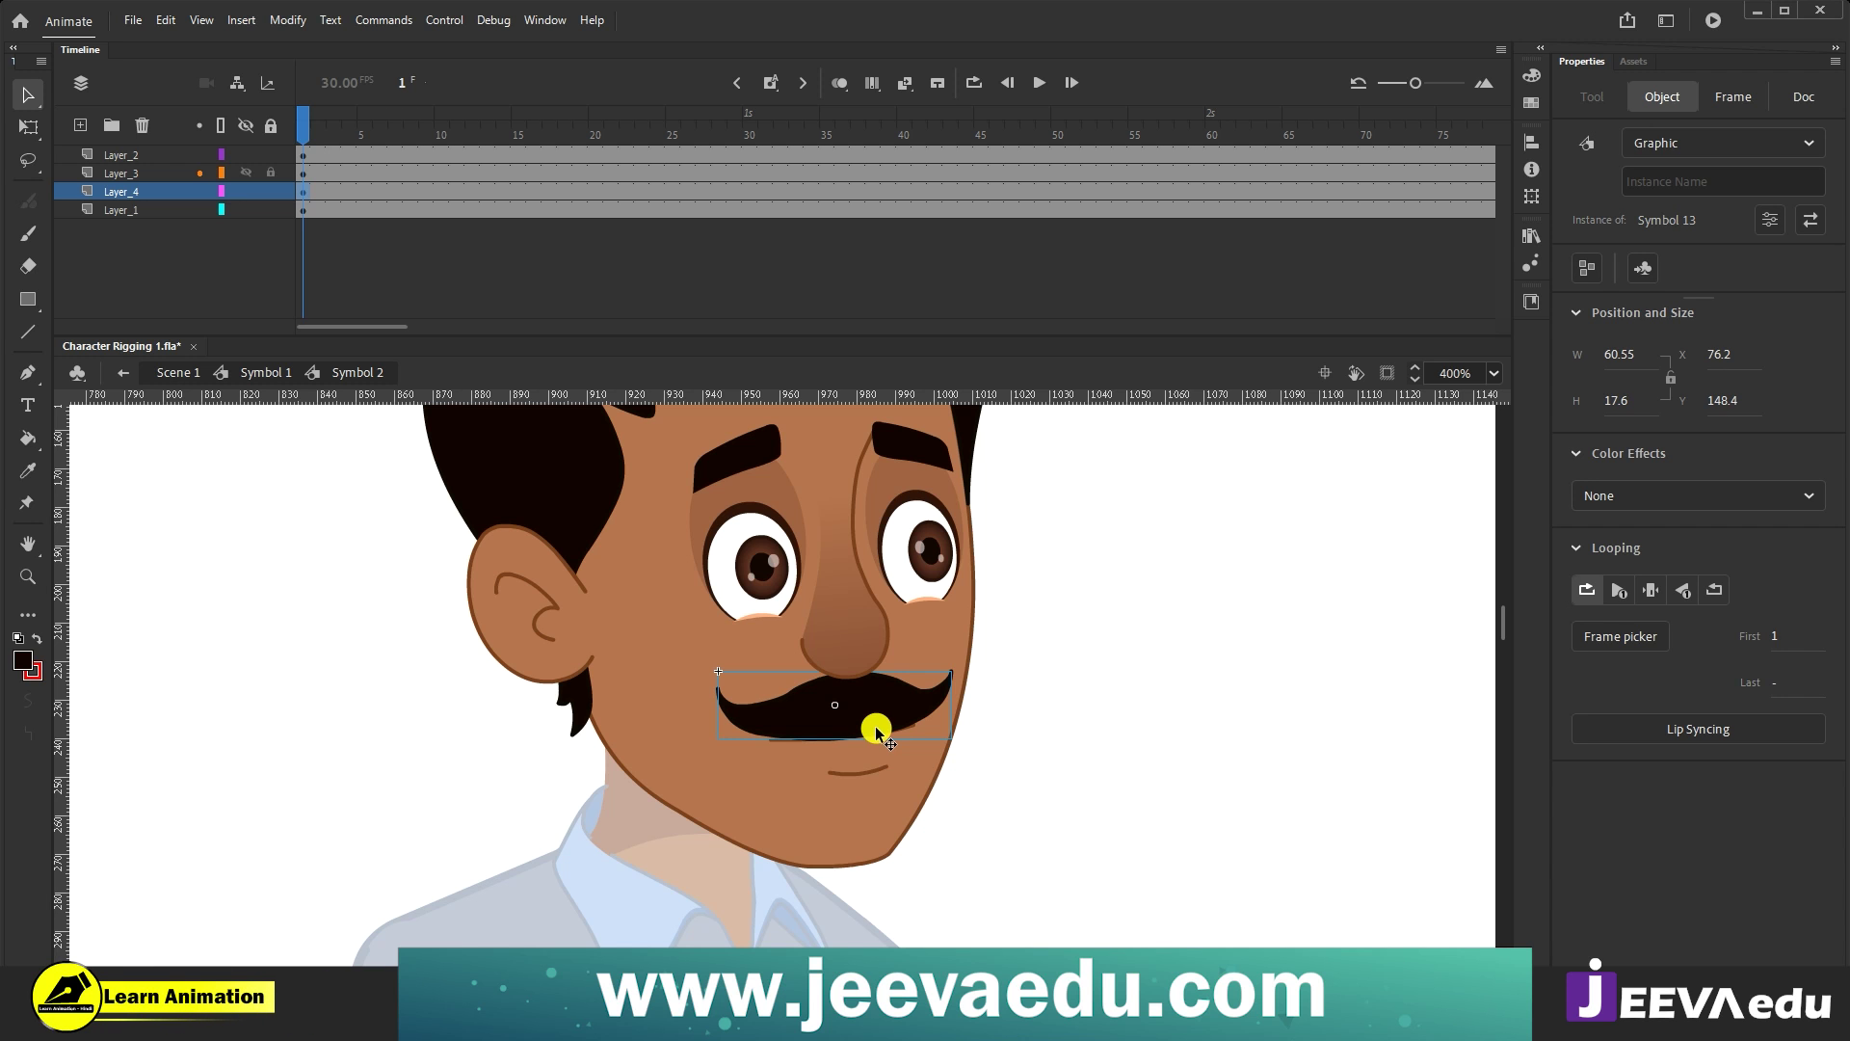
Step: Open the moustache symbol for close-up editing of its artwork
click(761, 590)
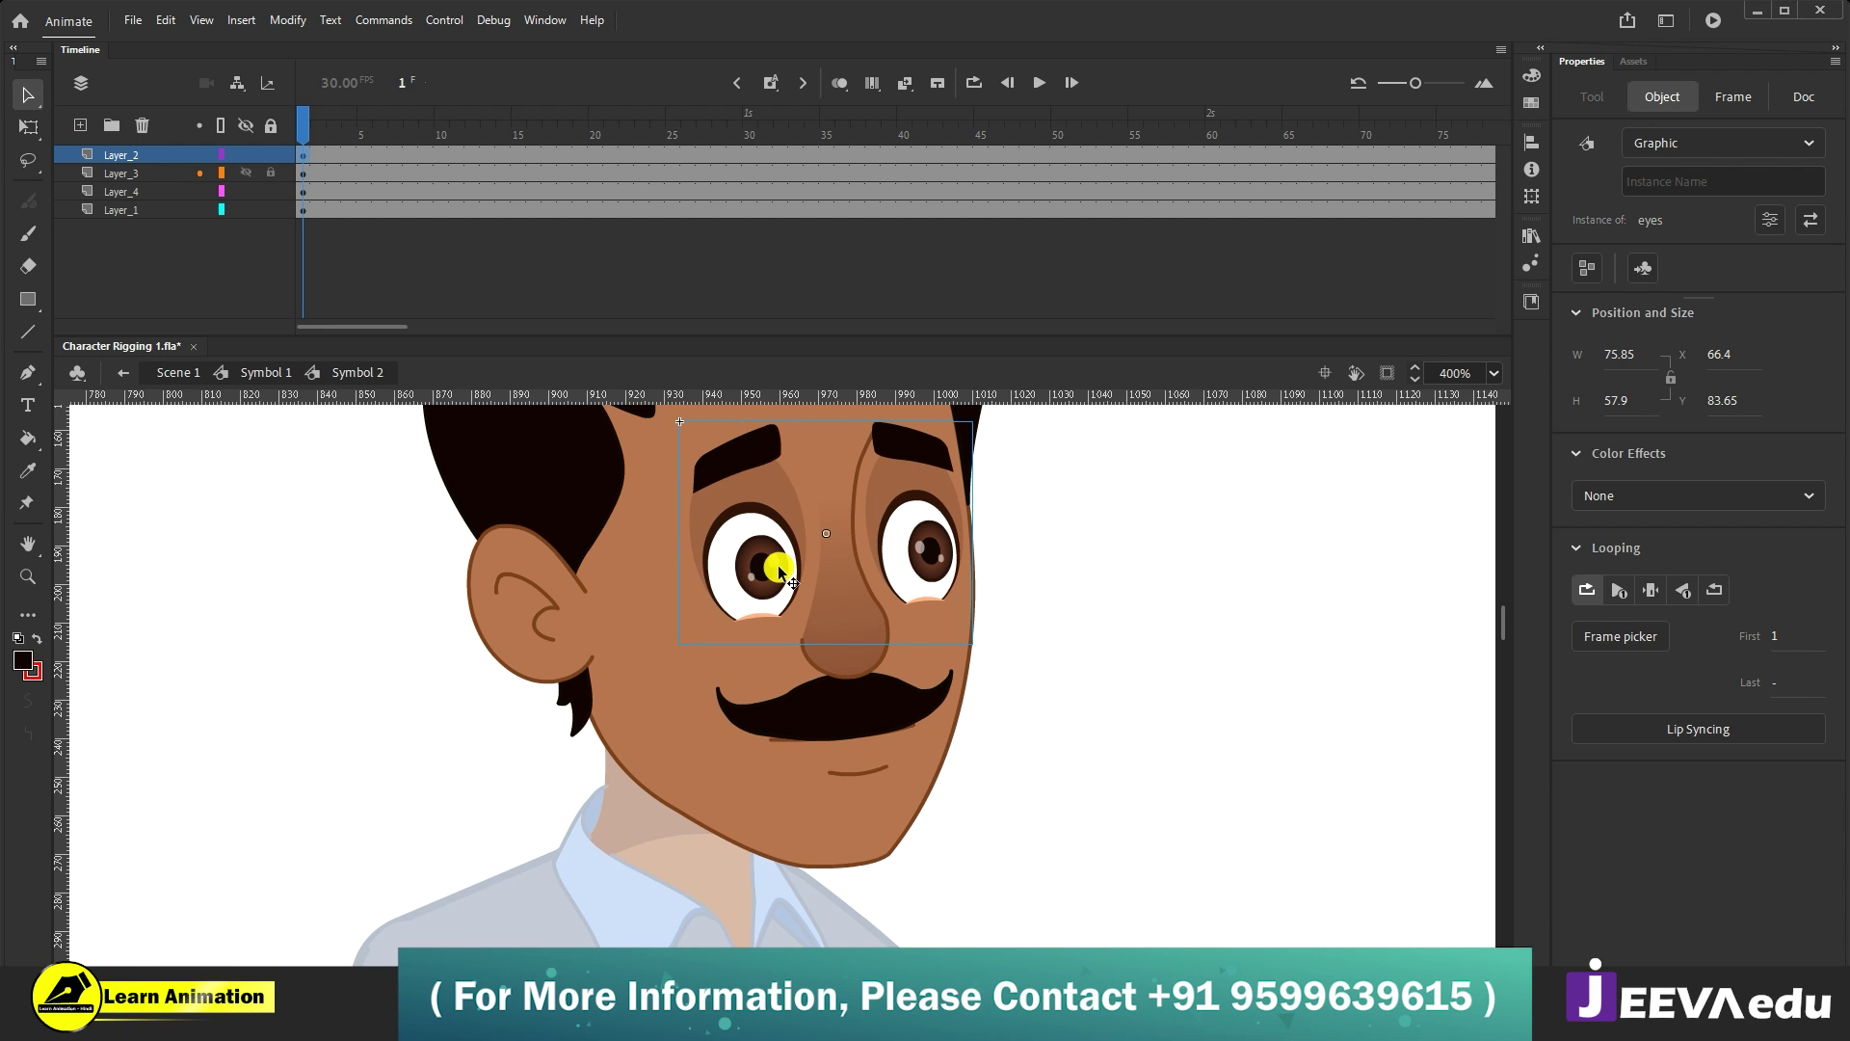
click(834, 738)
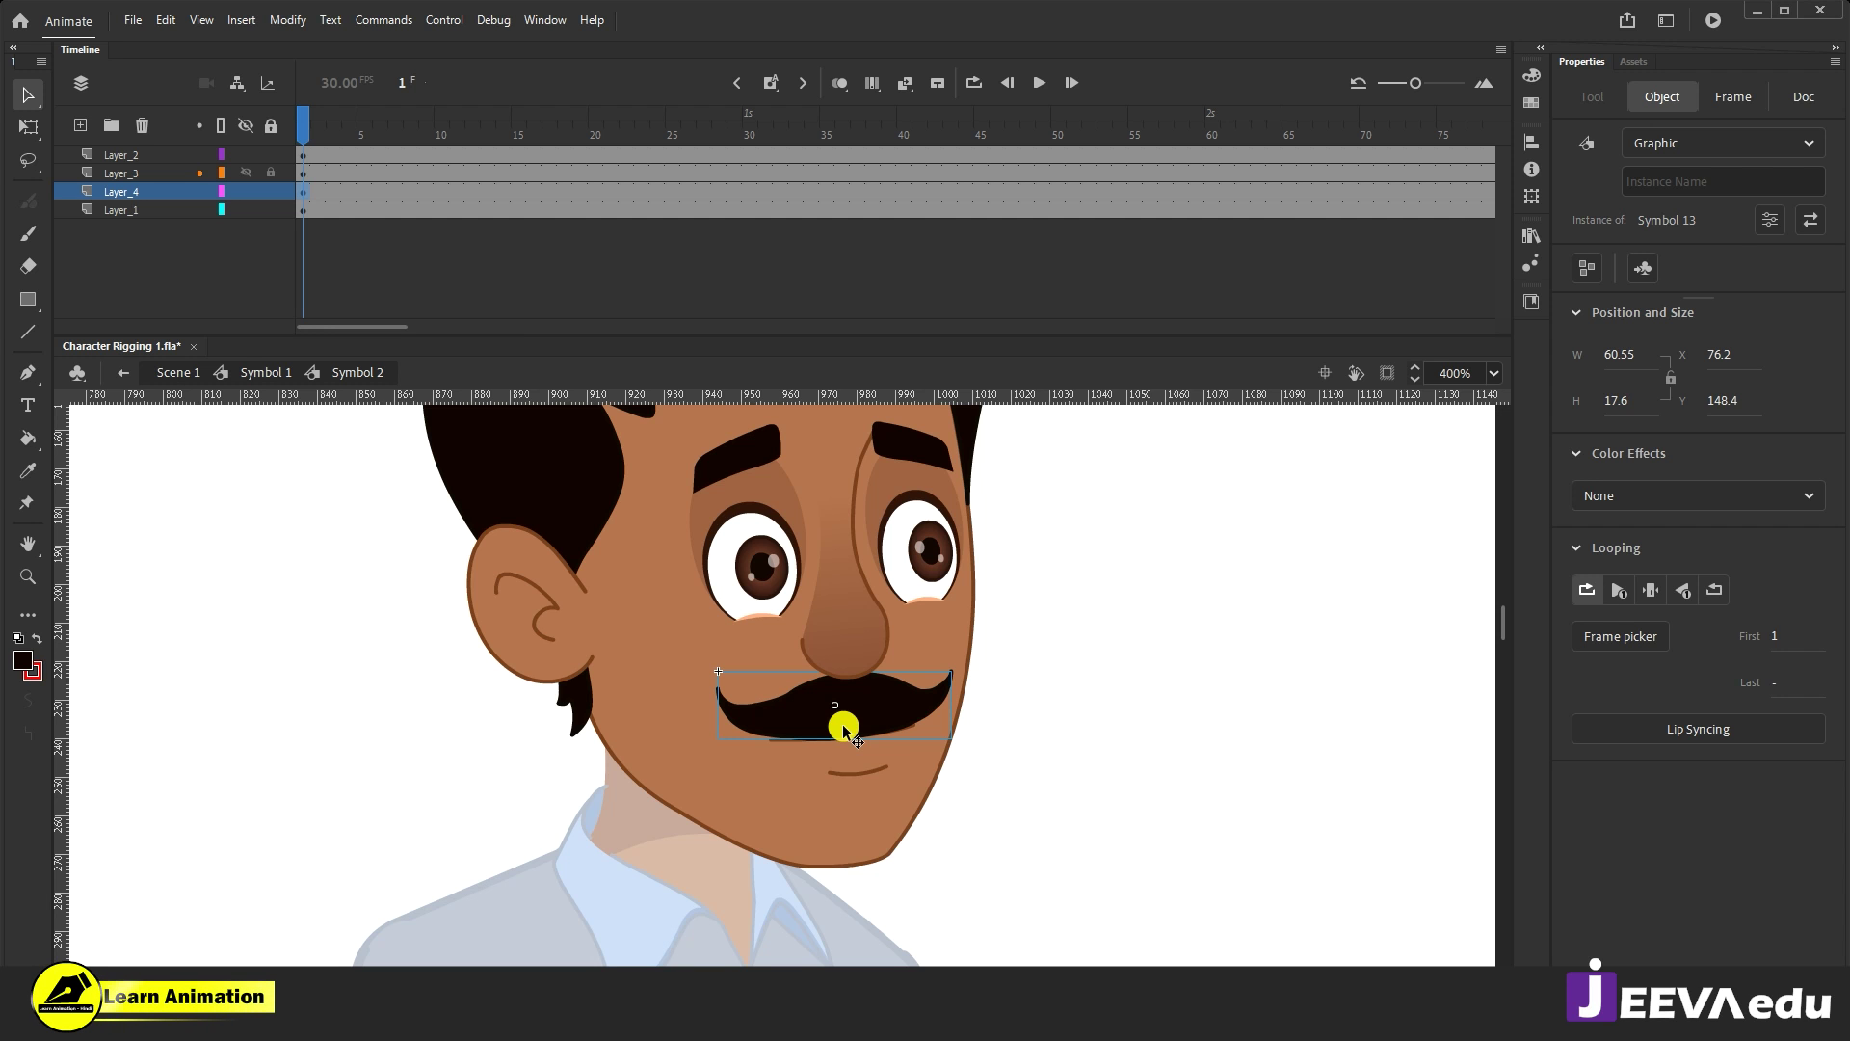
key(ctrl+=)
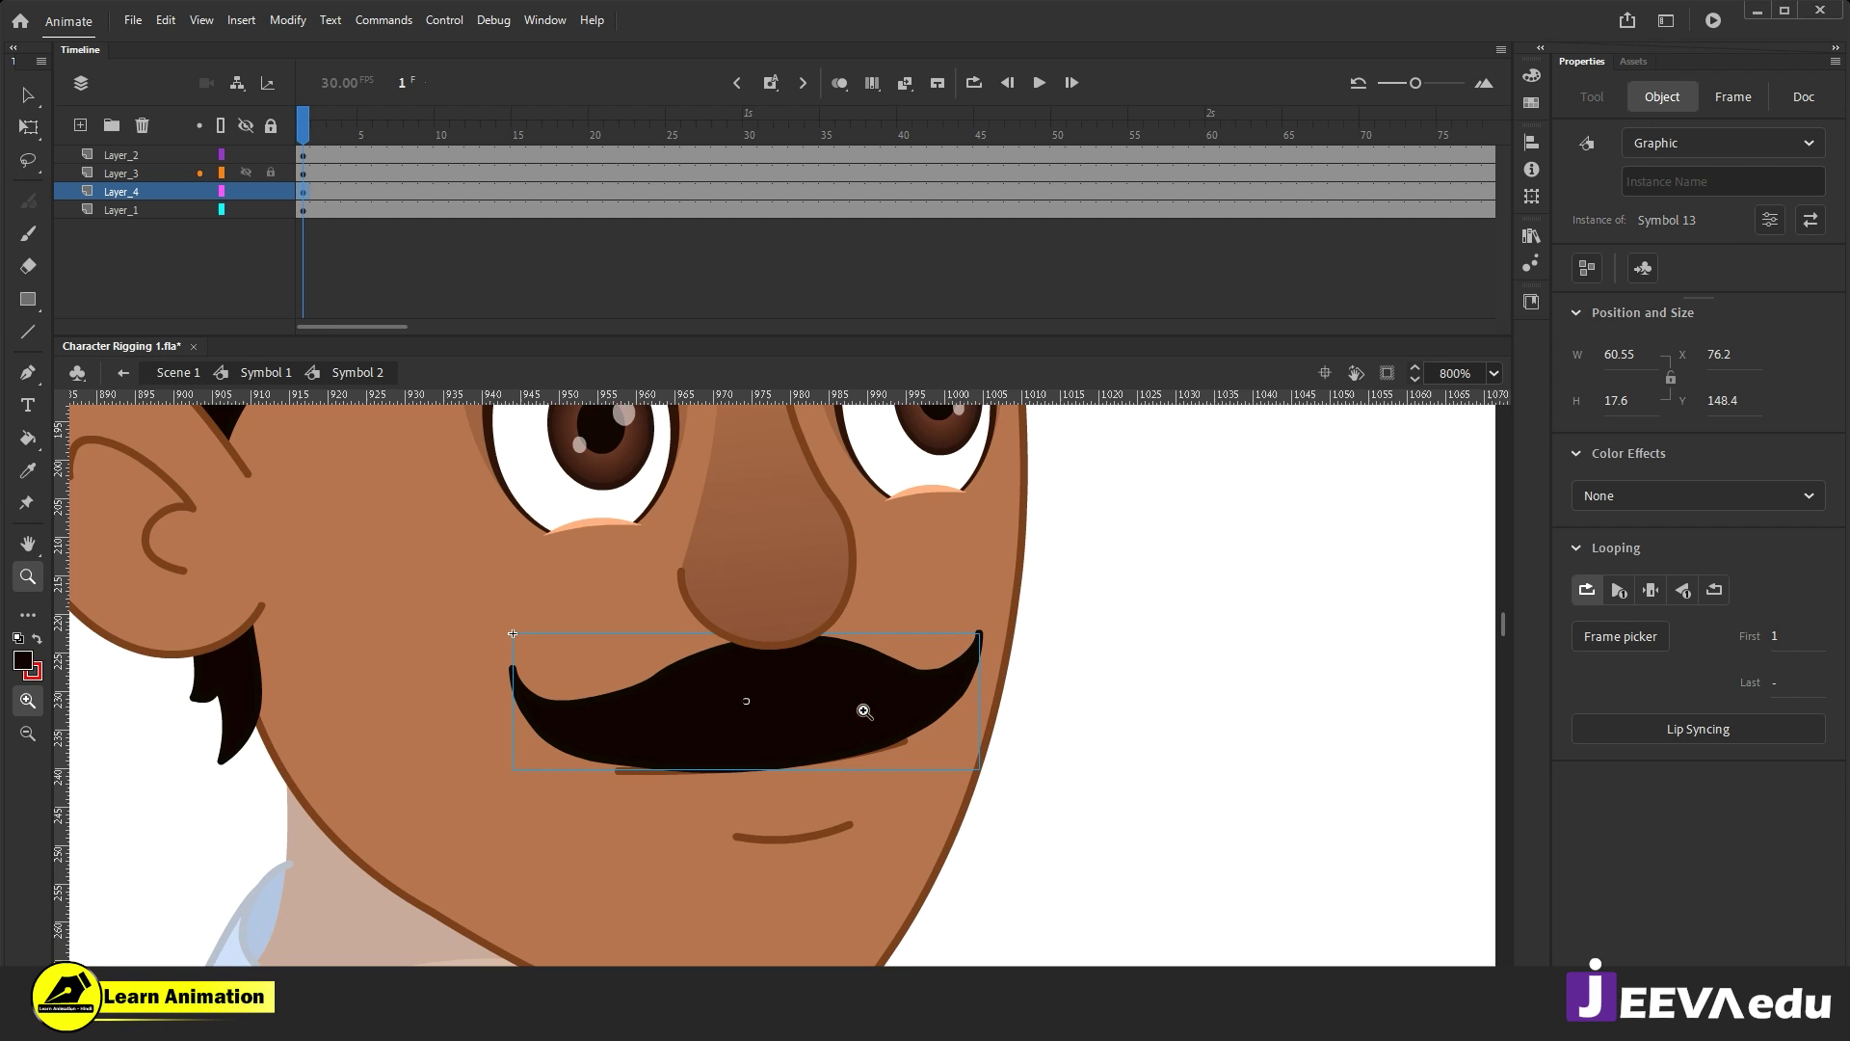
double_click(807, 733)
key(z)
click(786, 655)
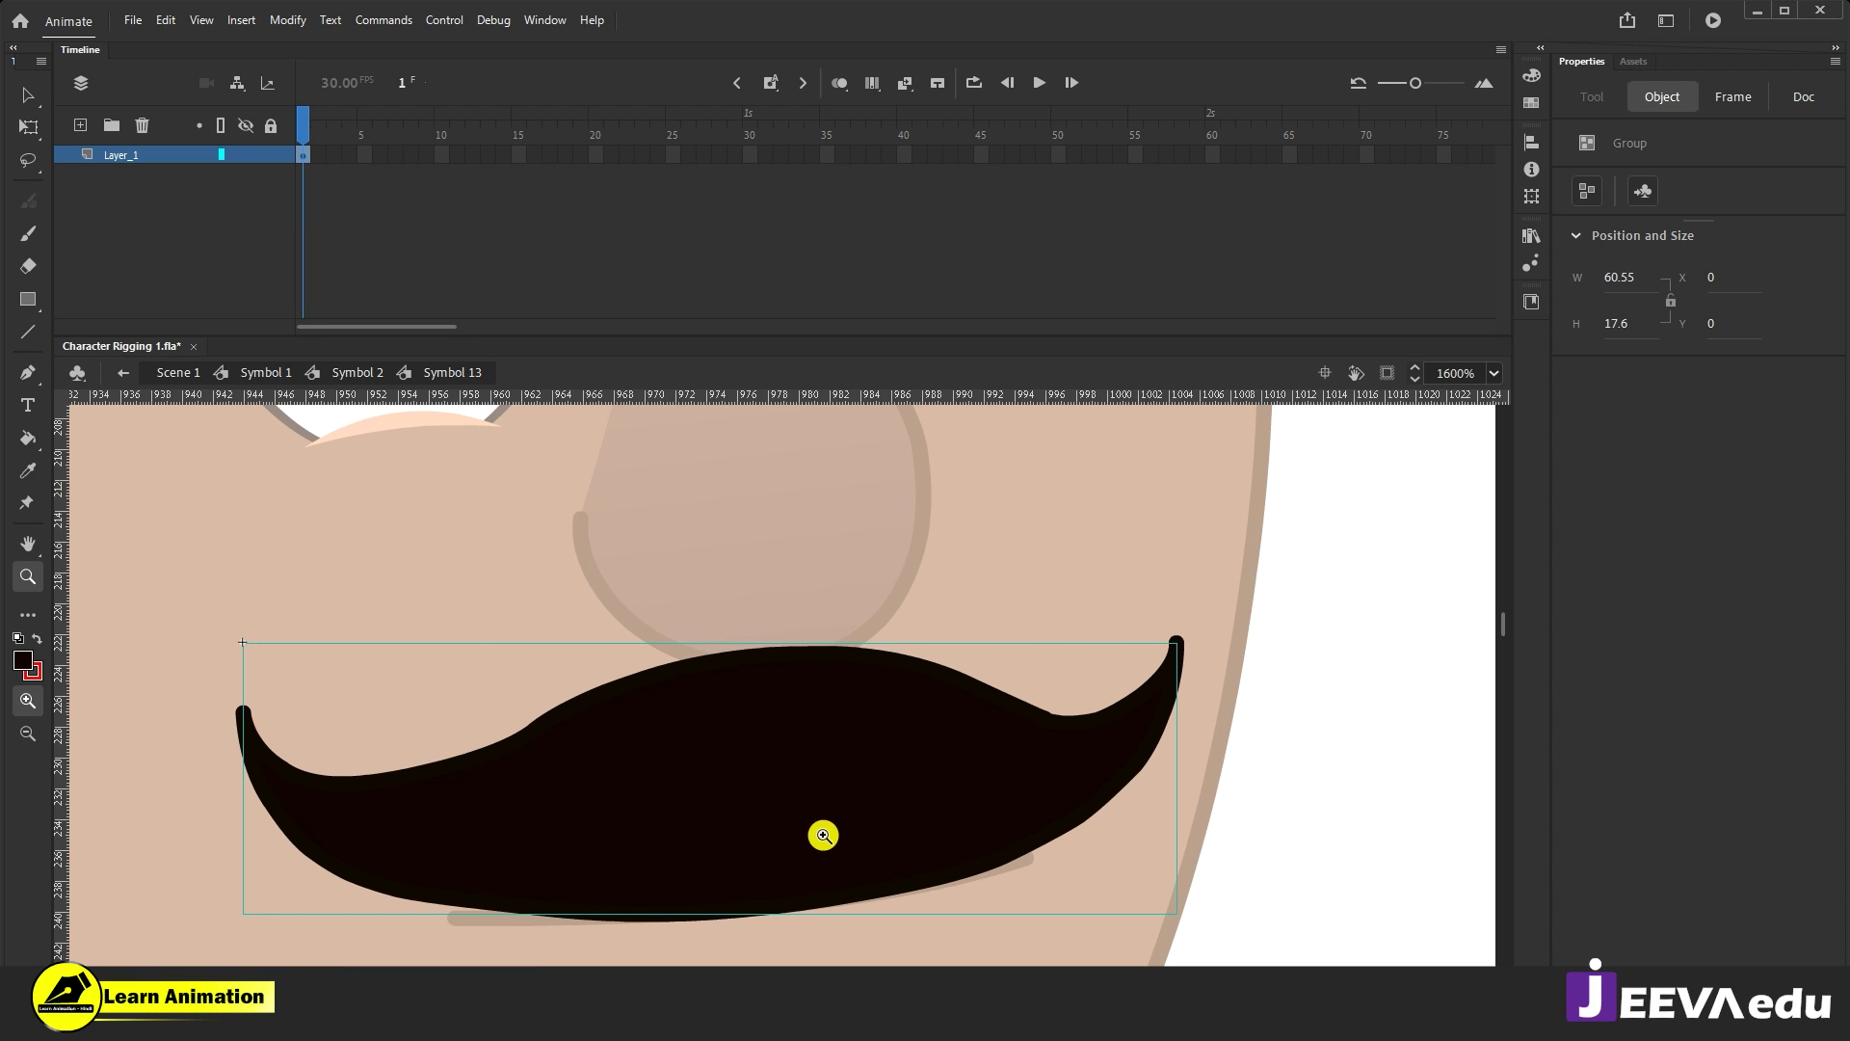
Step: Break apart the moustache group and remove the outline stroke around its black fill
key(ctrl+b)
key(v)
click(1184, 644)
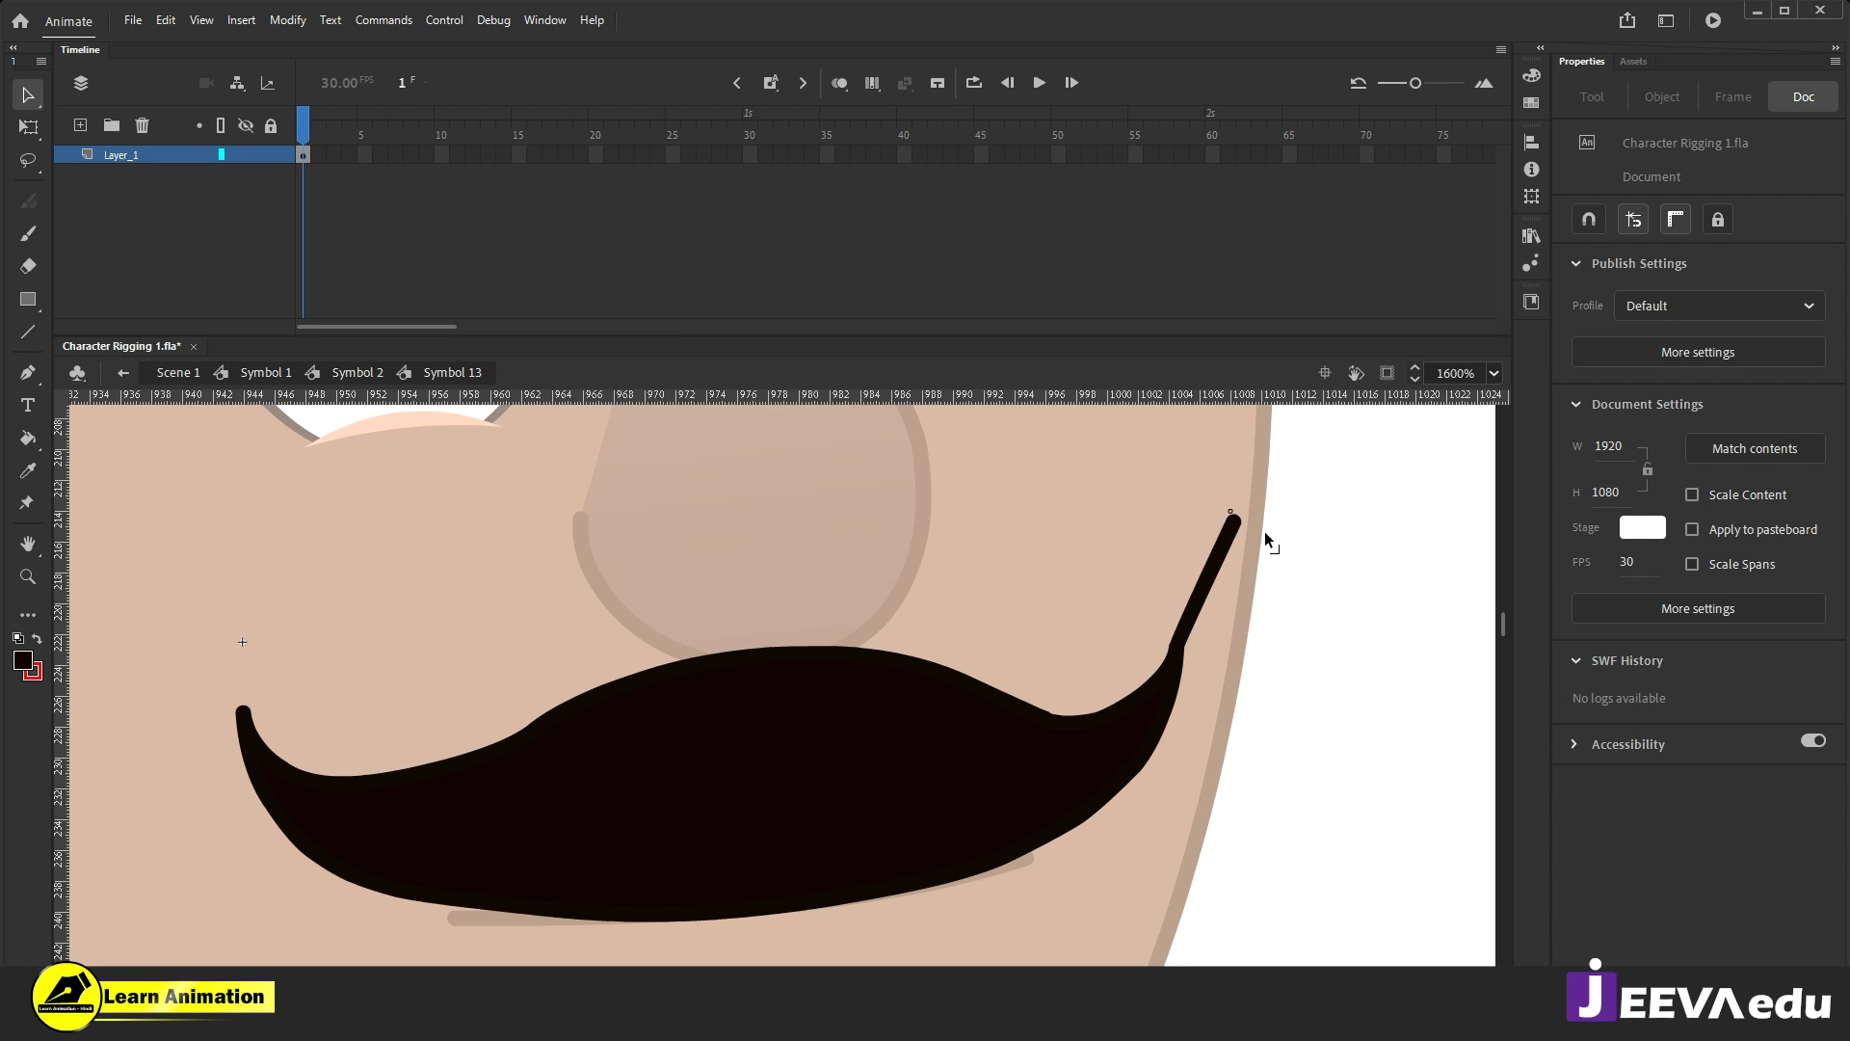
drag(1396, 632, 1185, 656)
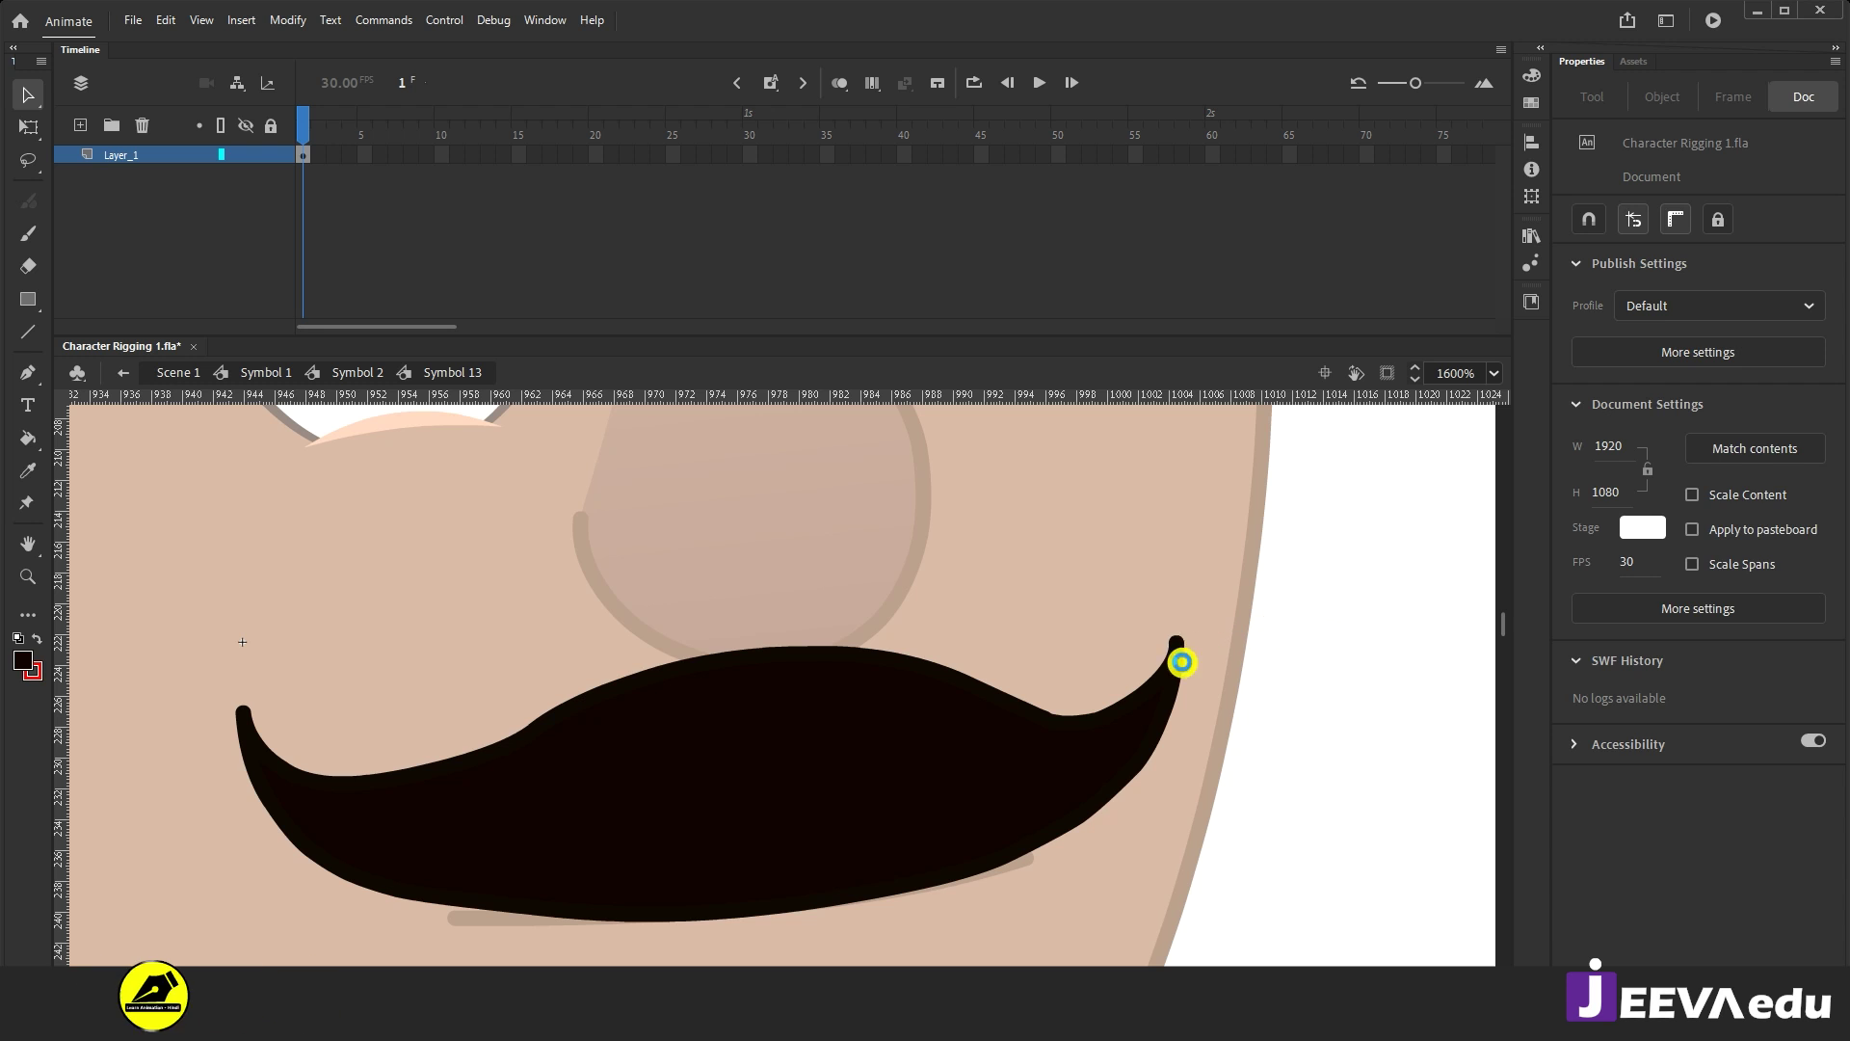
click(1184, 658)
click(1185, 668)
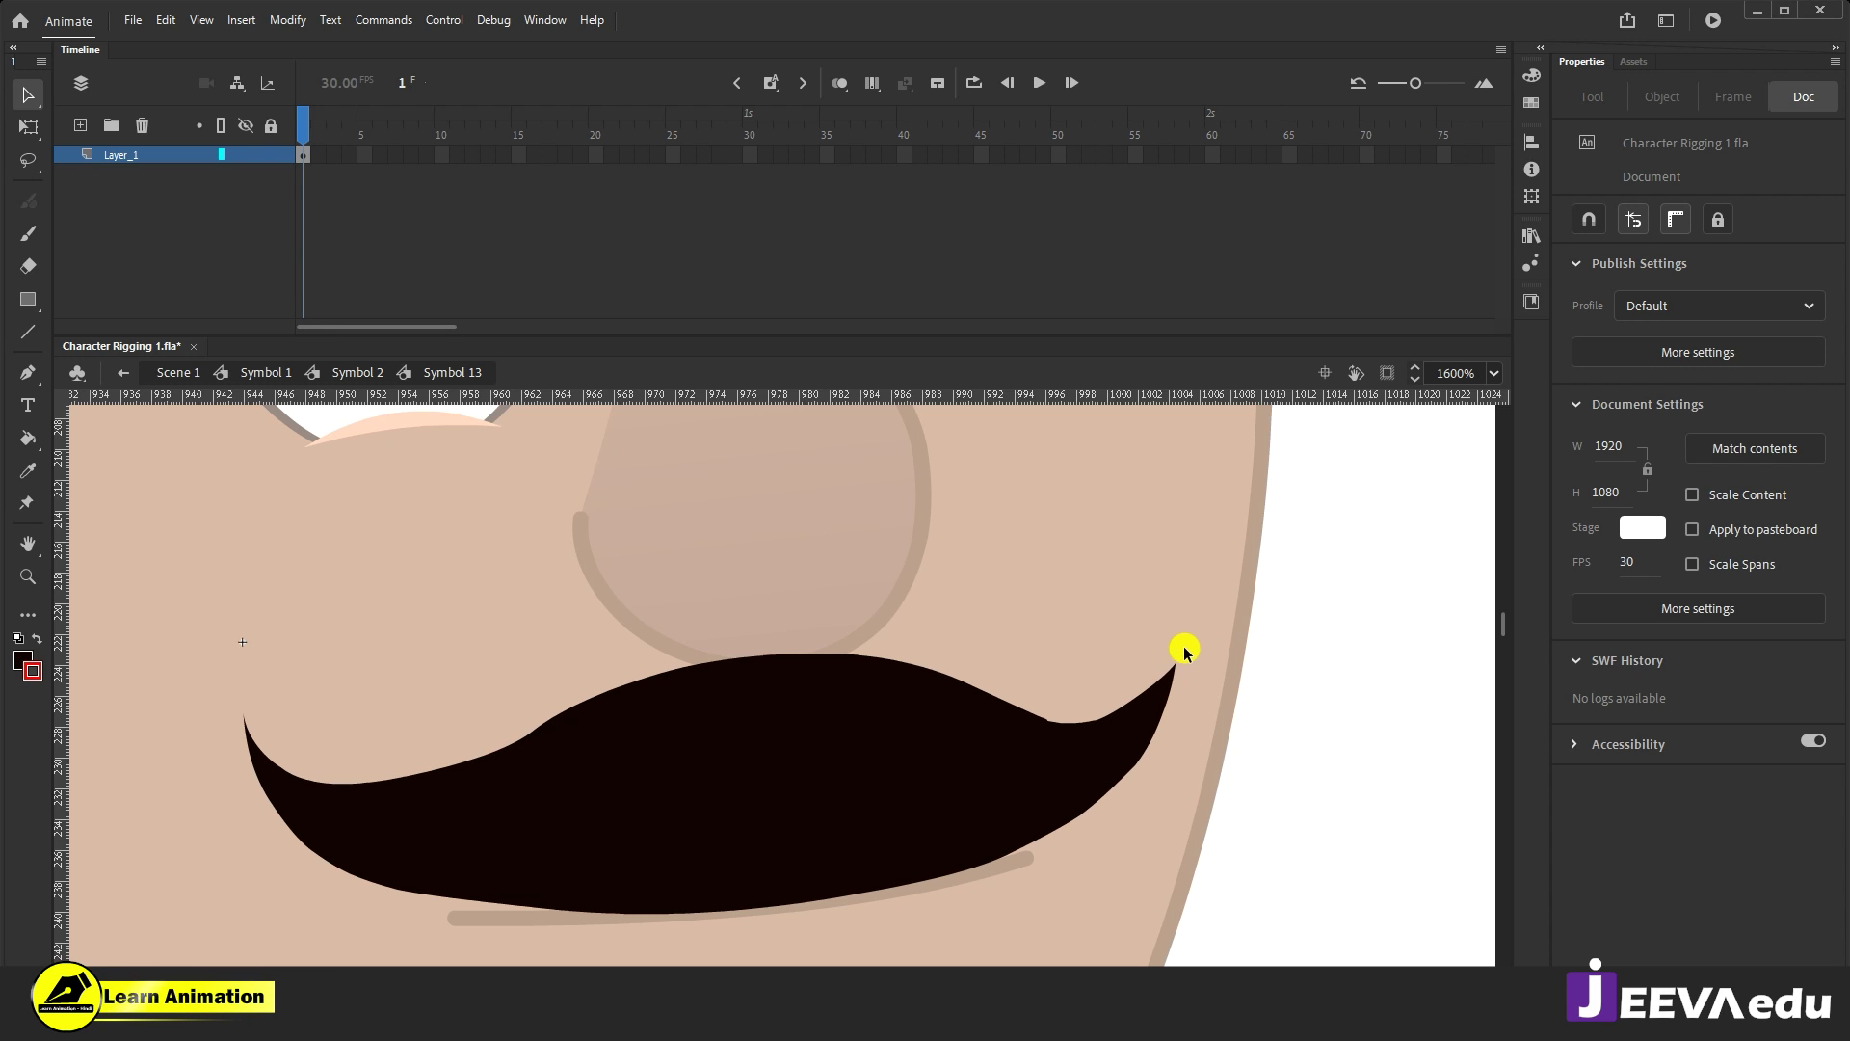
Step: Reshape the moustache's pointed tip on the side away from the ear by pulling its corner point slightly inward
click(1177, 657)
click(1178, 666)
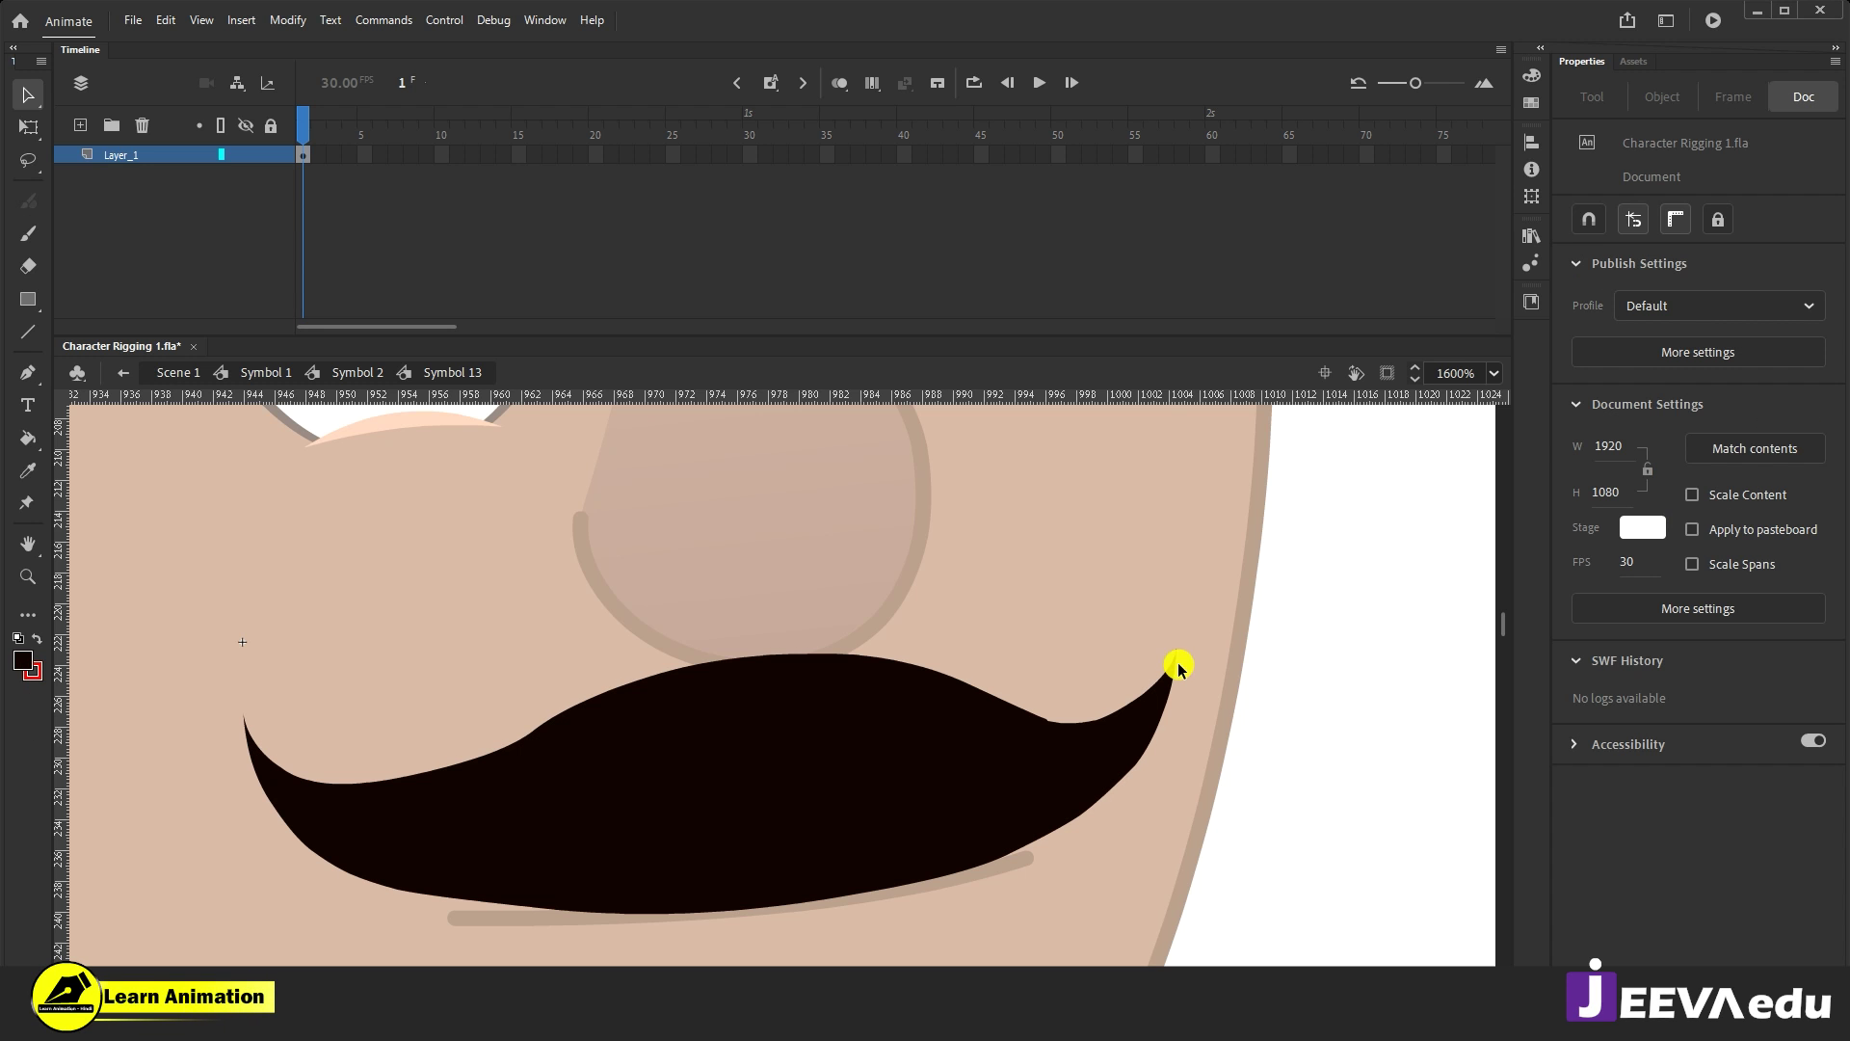
drag(1174, 671, 1168, 650)
drag(1153, 651, 1153, 652)
click(1068, 731)
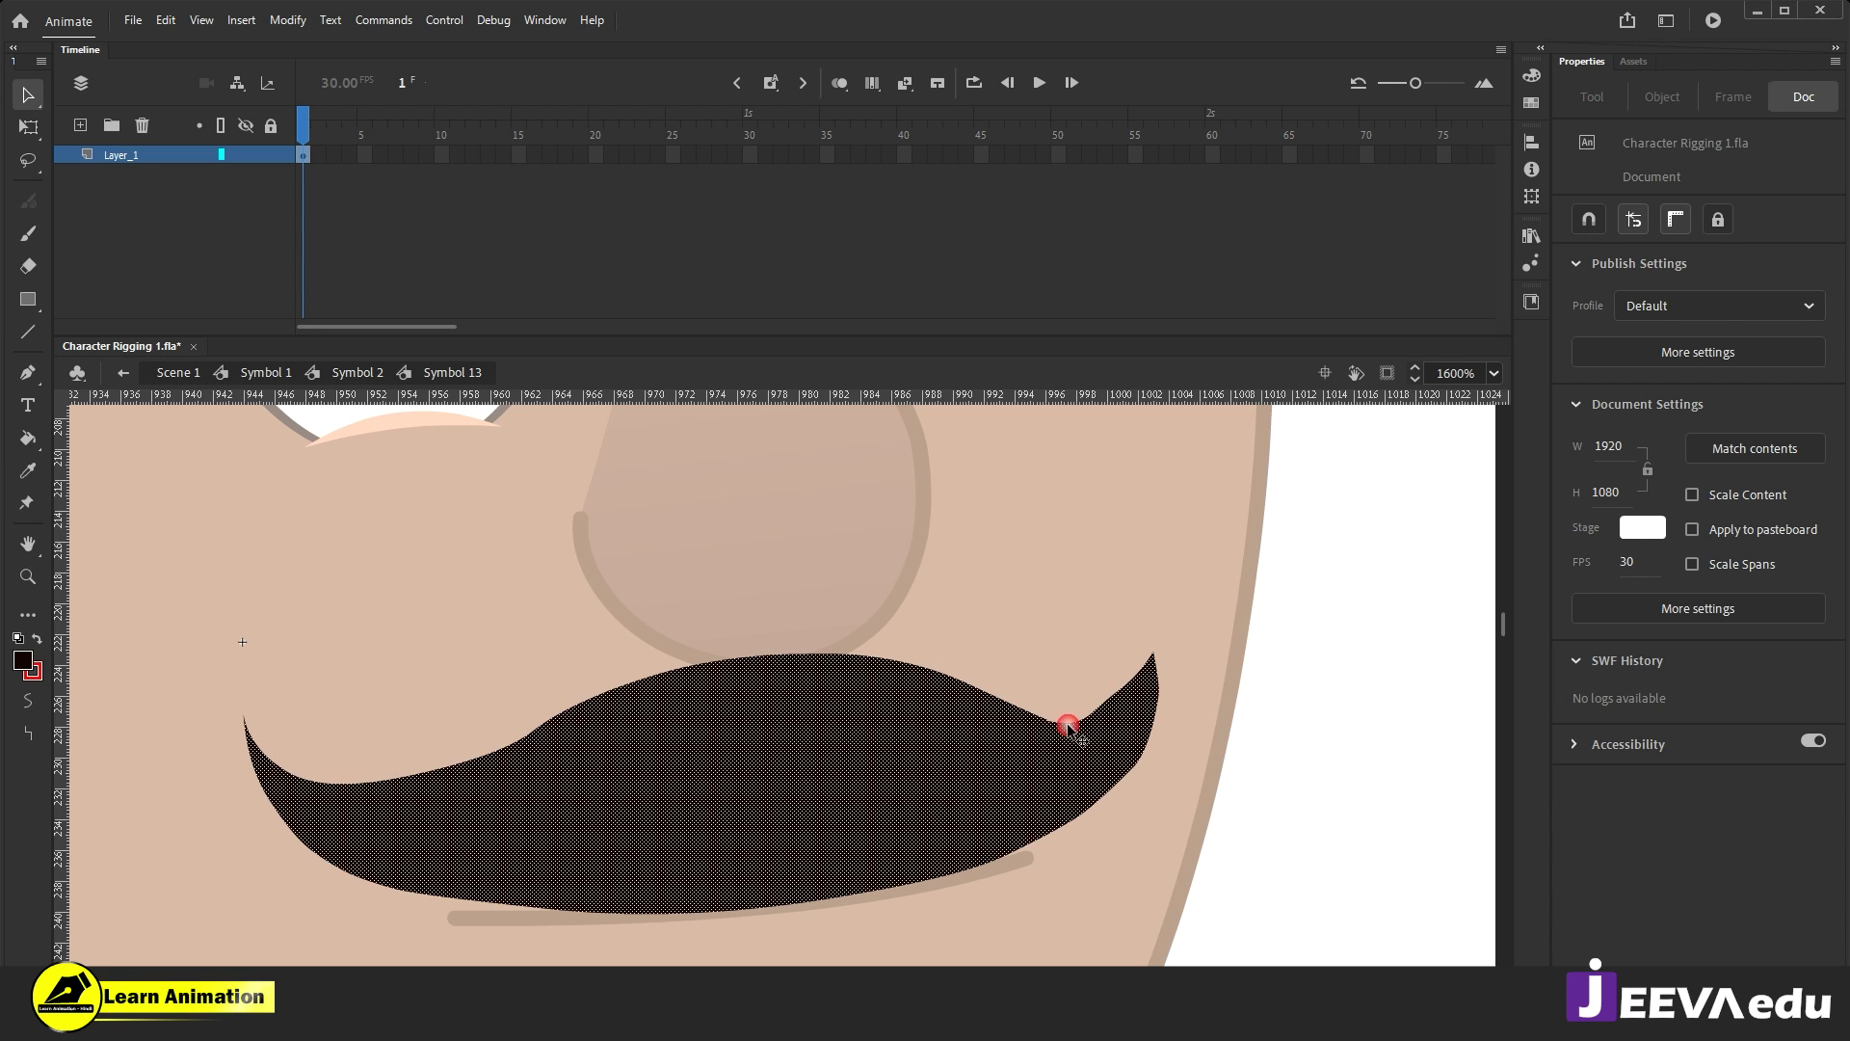
click(1124, 647)
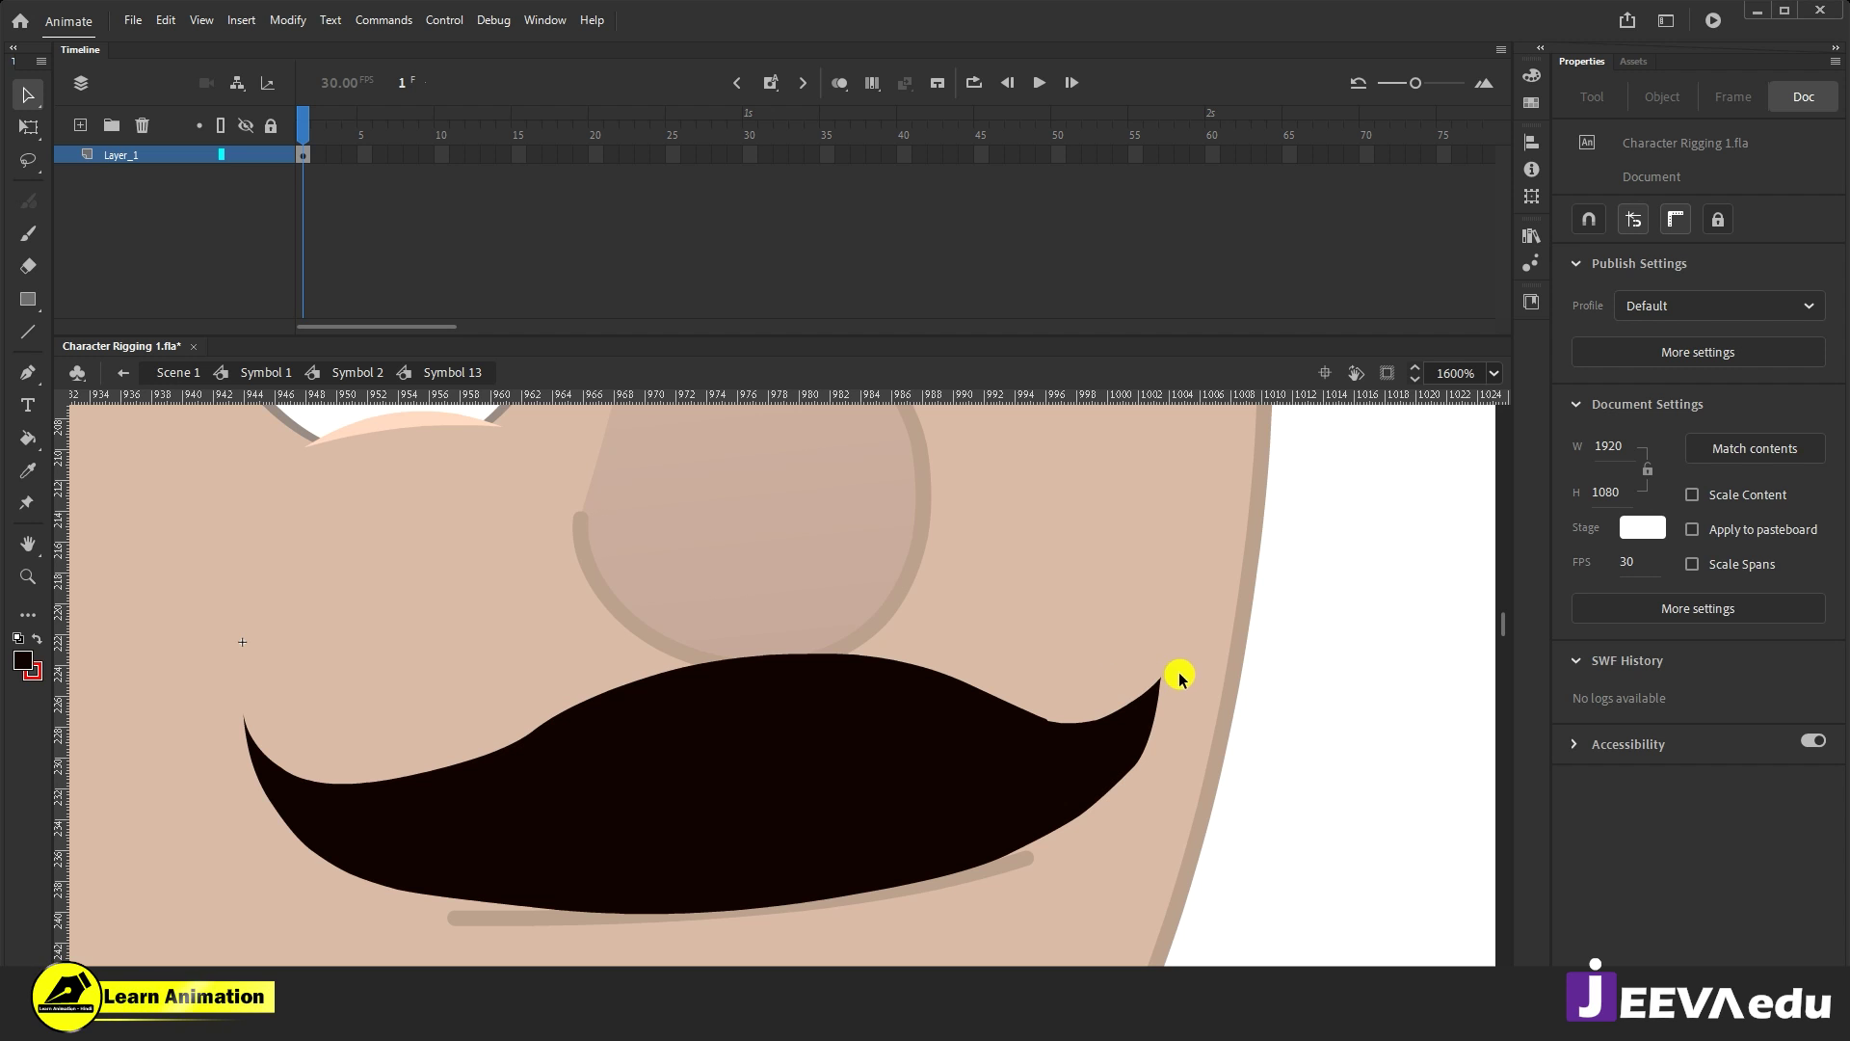
Step: Try adding keyframes to the moustache symbol's Layer_1 from about frame 4 to frame 33, and undo them
click(664, 788)
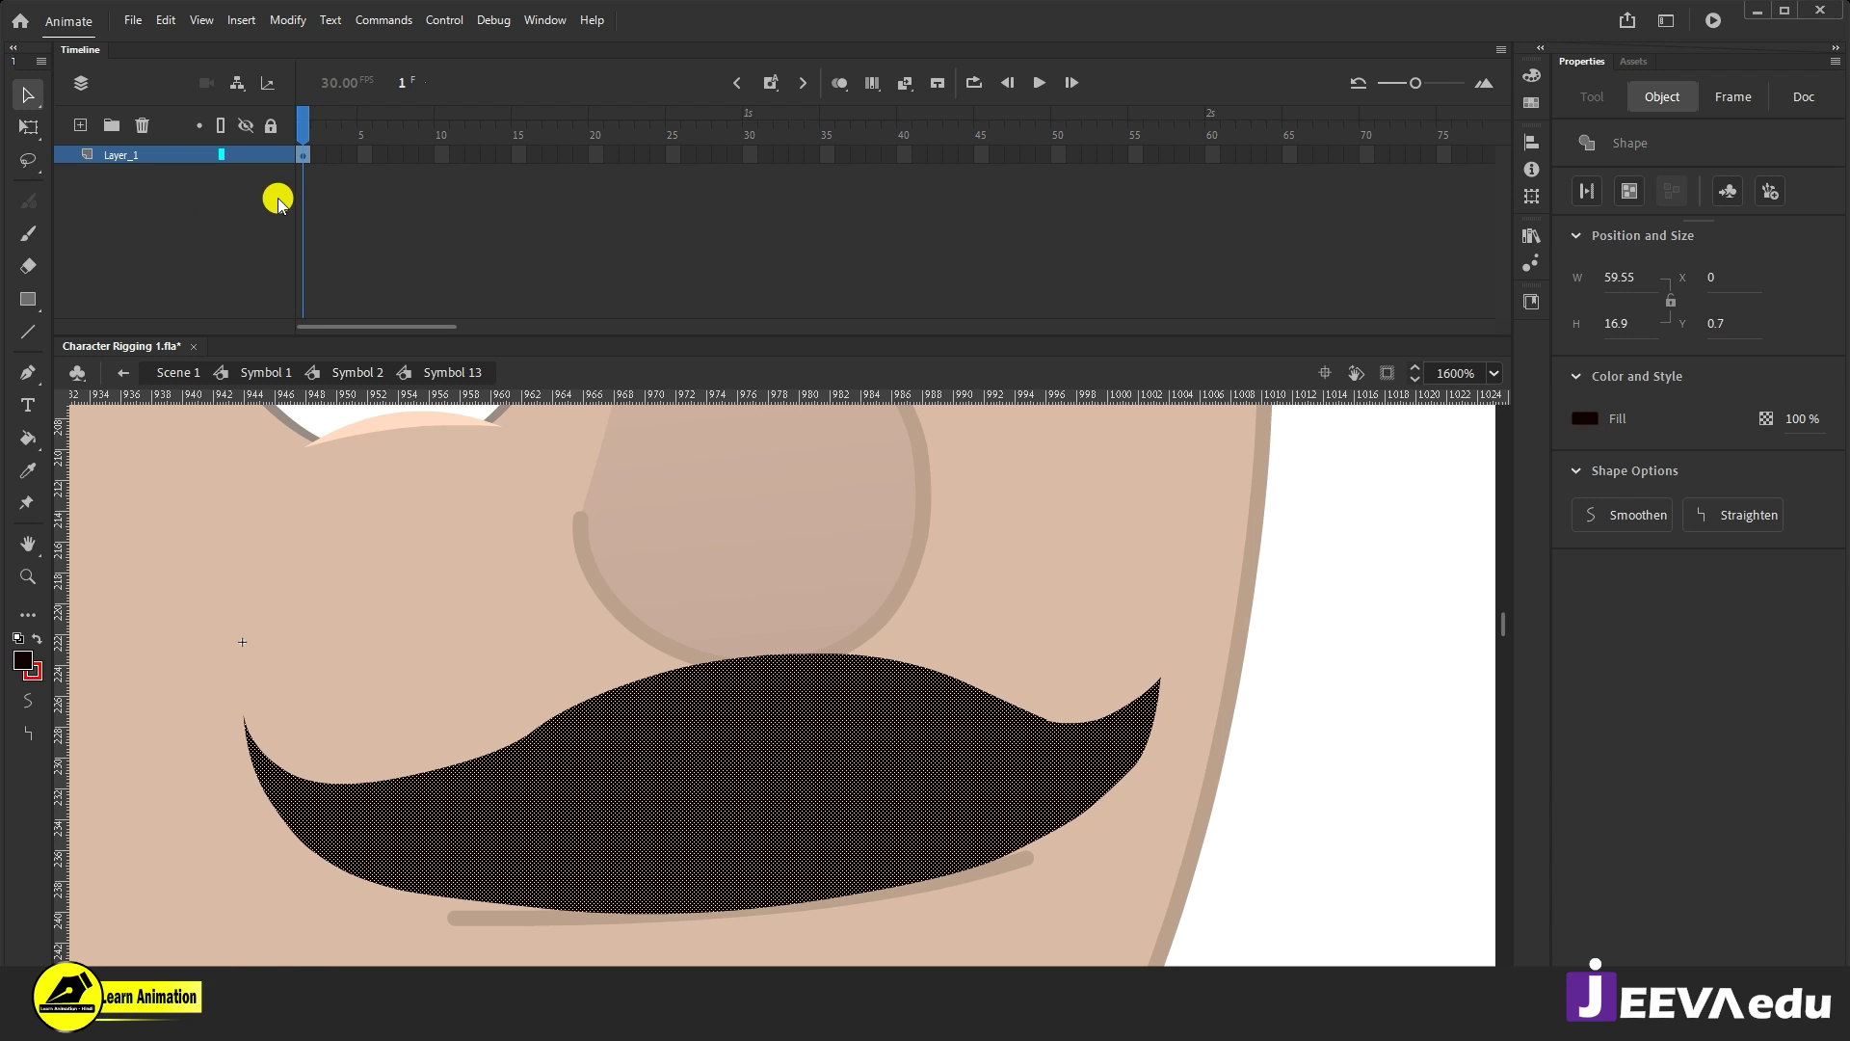
drag(343, 154, 790, 159)
key(F6)
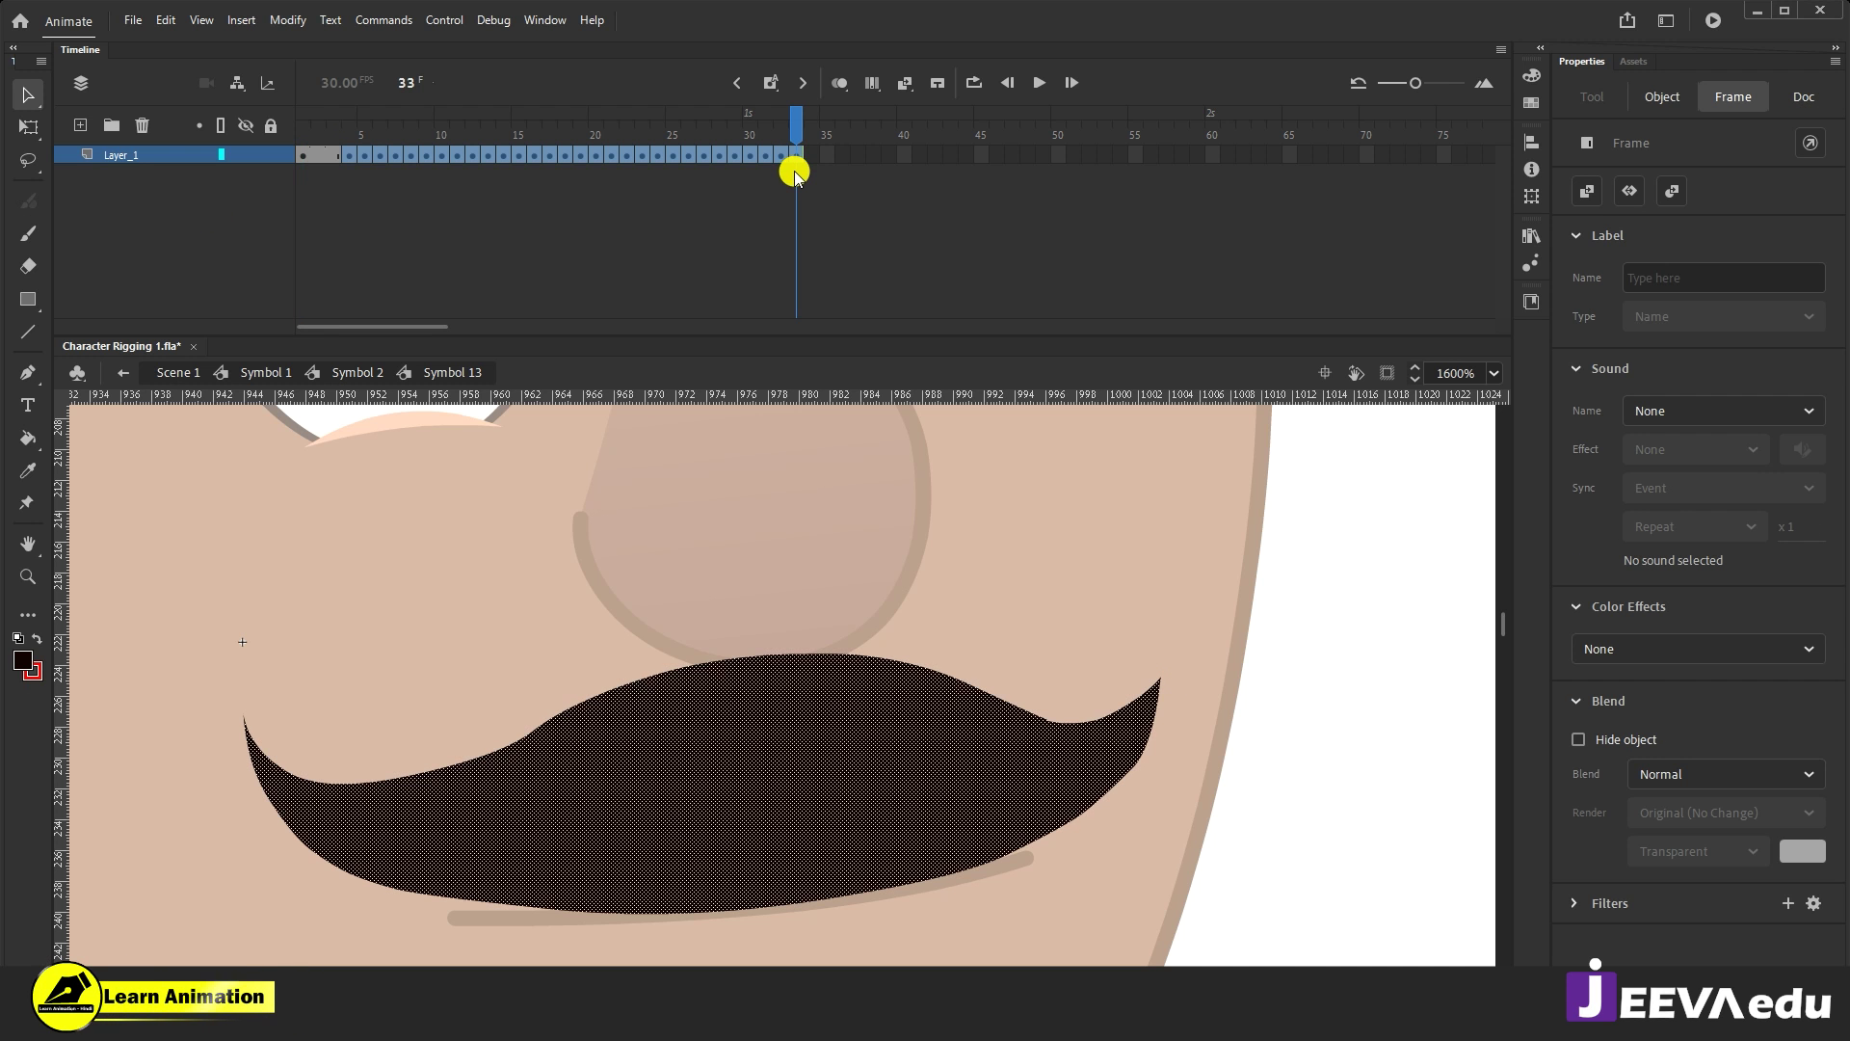
key(ctrl+z)
key(ctrl+z)
key(ctrl+z)
key(ctrl+z)
Step: Exit the moustache symbol and return to Symbol 2
click(375, 149)
click(356, 373)
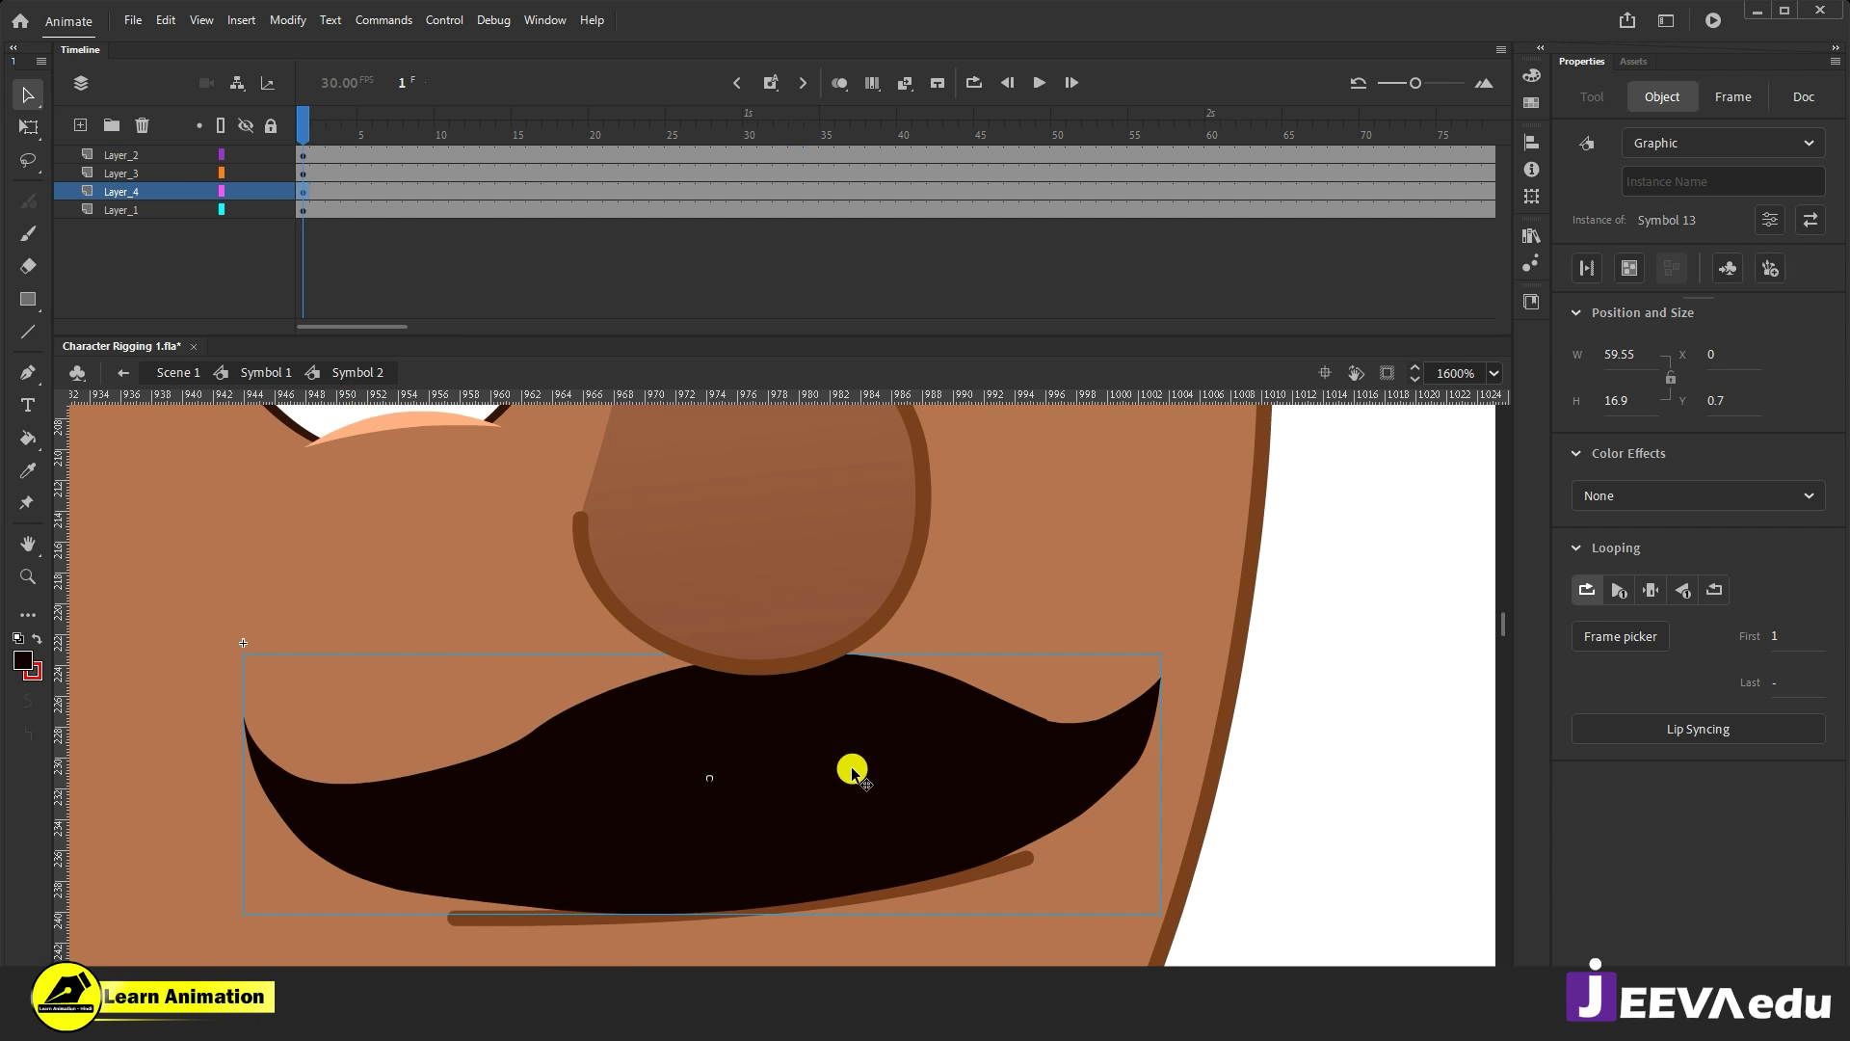
key(ctrl+minus)
key(ctrl+minus)
Step: Move the mouth-line group in place onto a new layer above Layer_1 and convert it to a graphic symbol
click(809, 718)
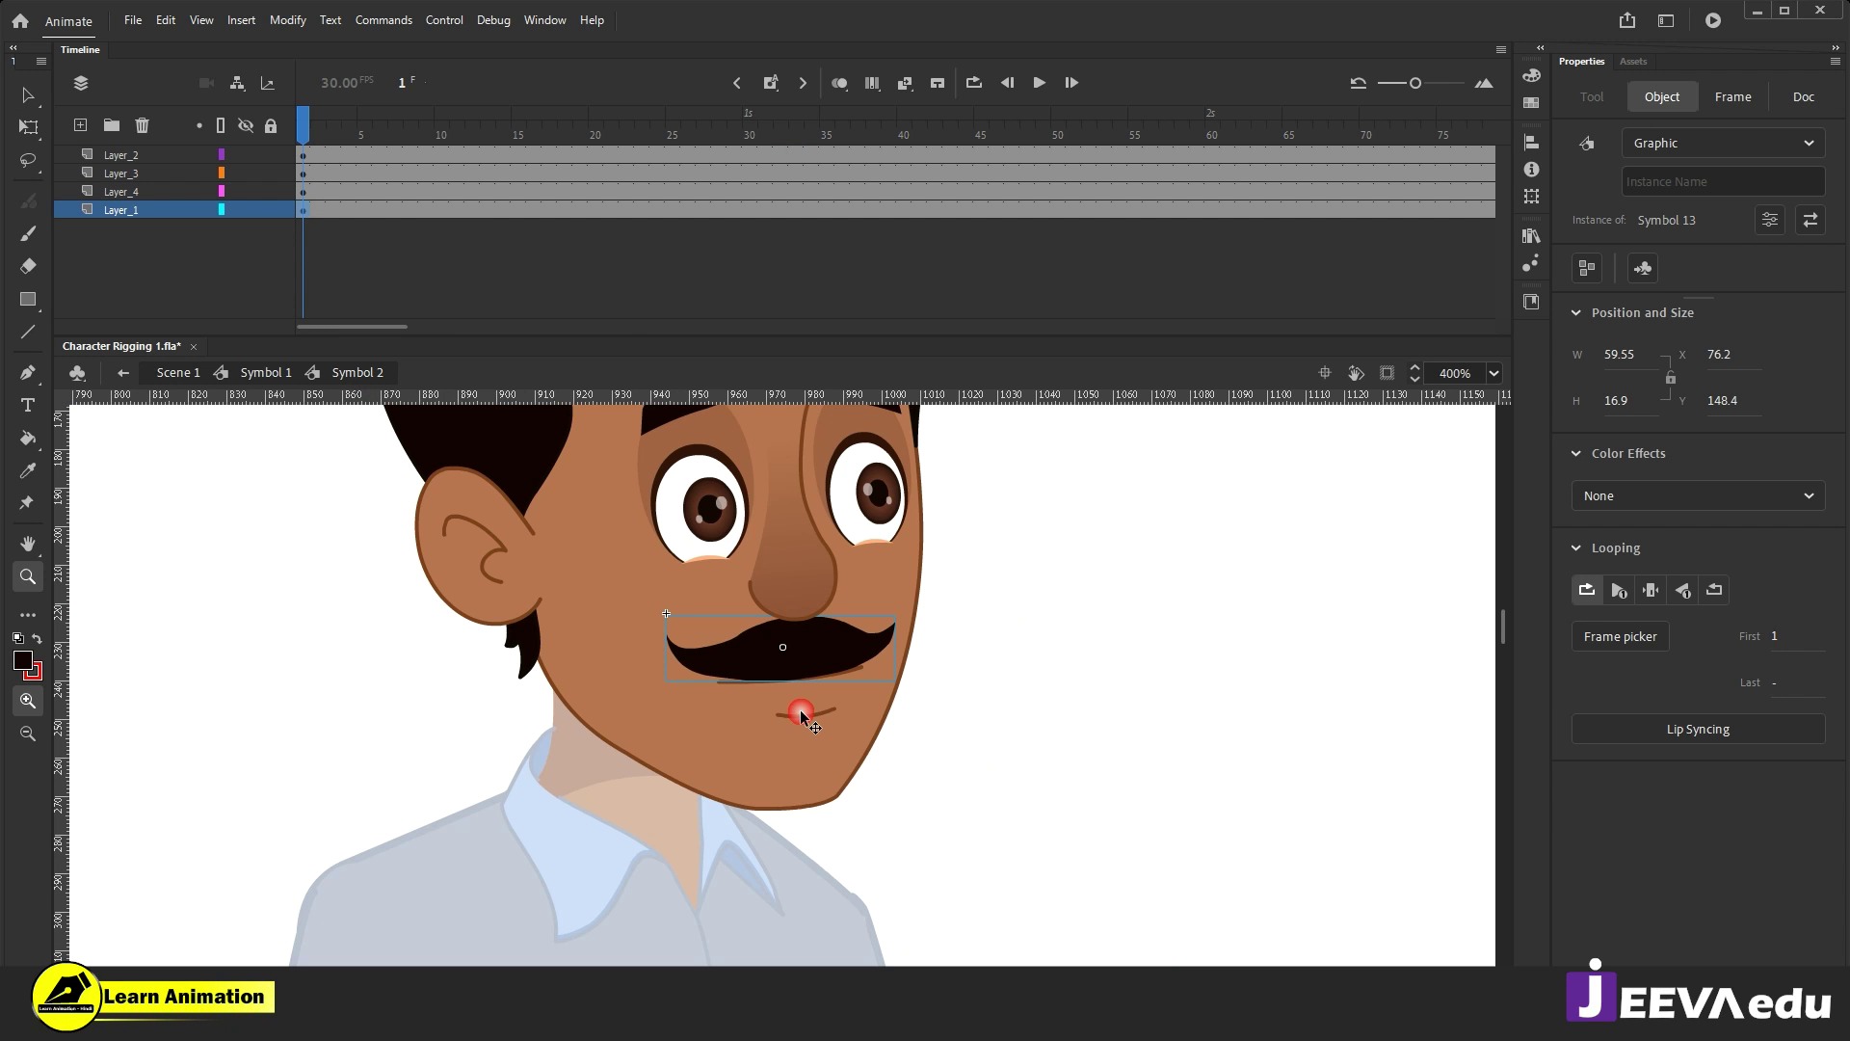
click(807, 721)
click(808, 721)
click(813, 728)
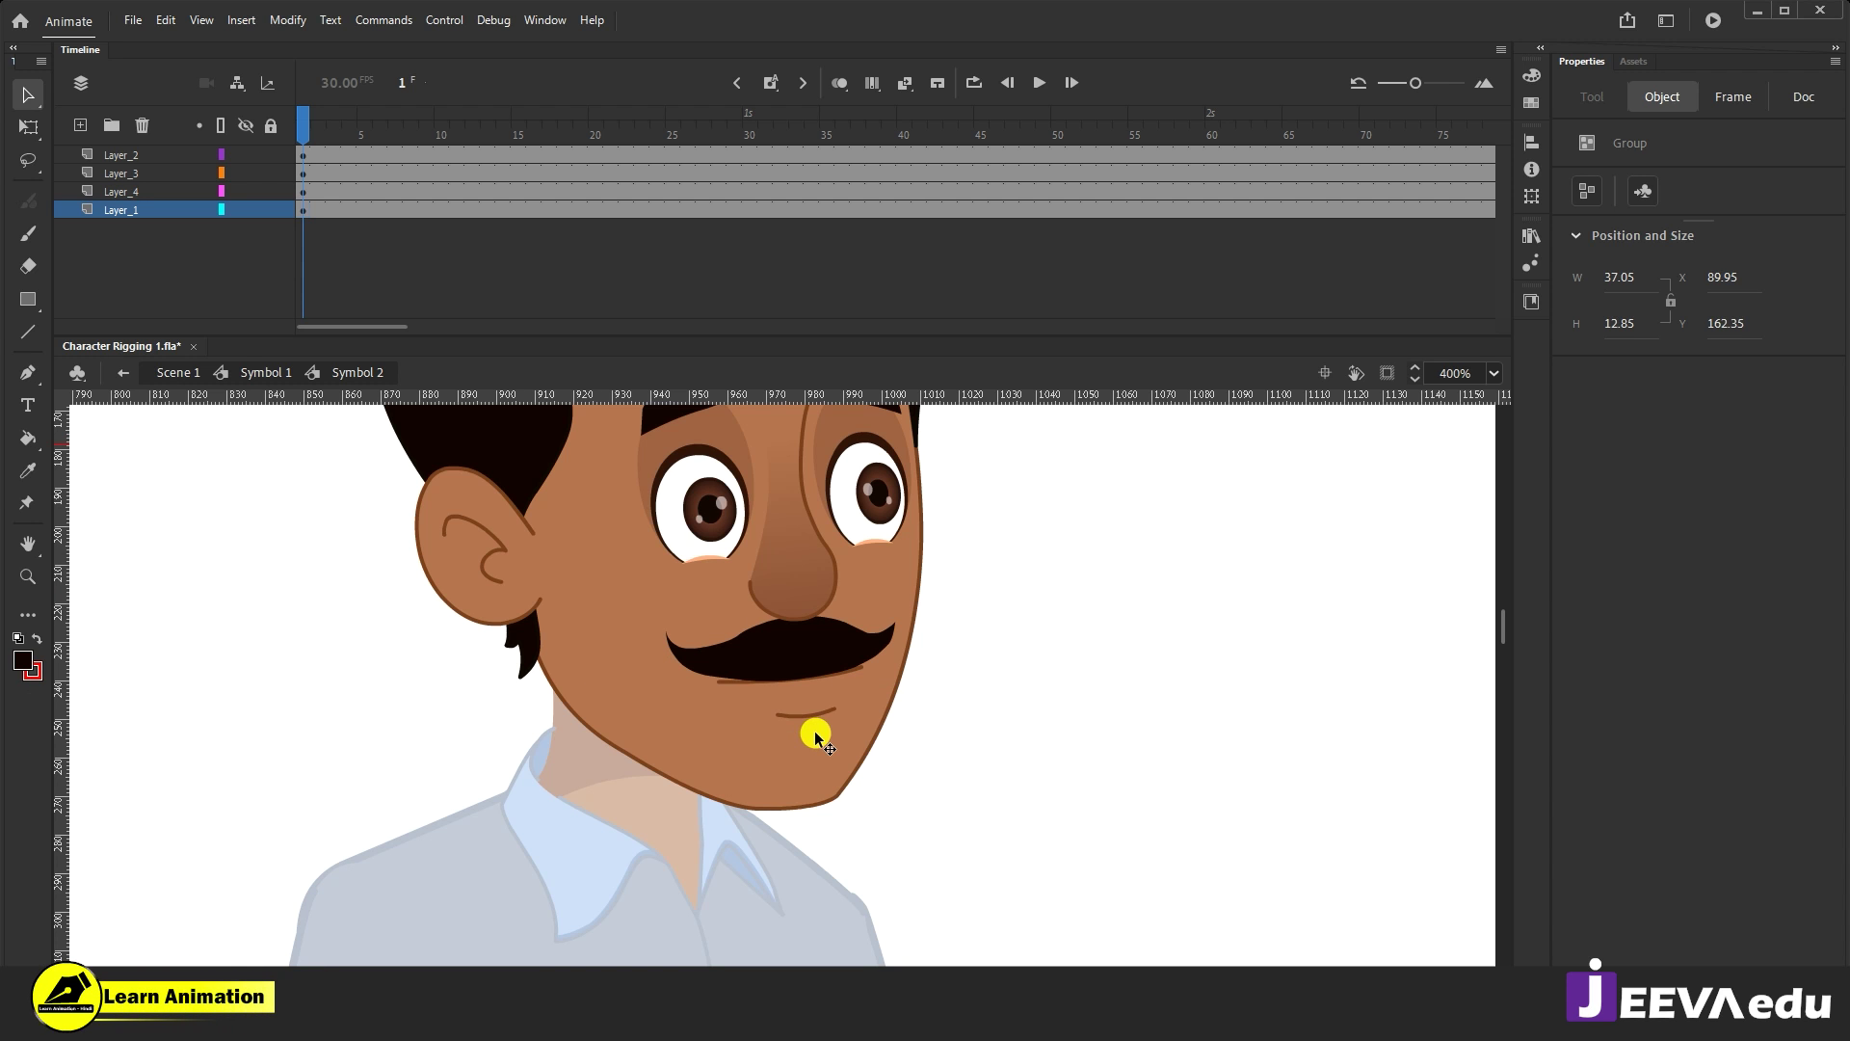
key(Delete)
click(80, 126)
right_click(179, 511)
click(289, 597)
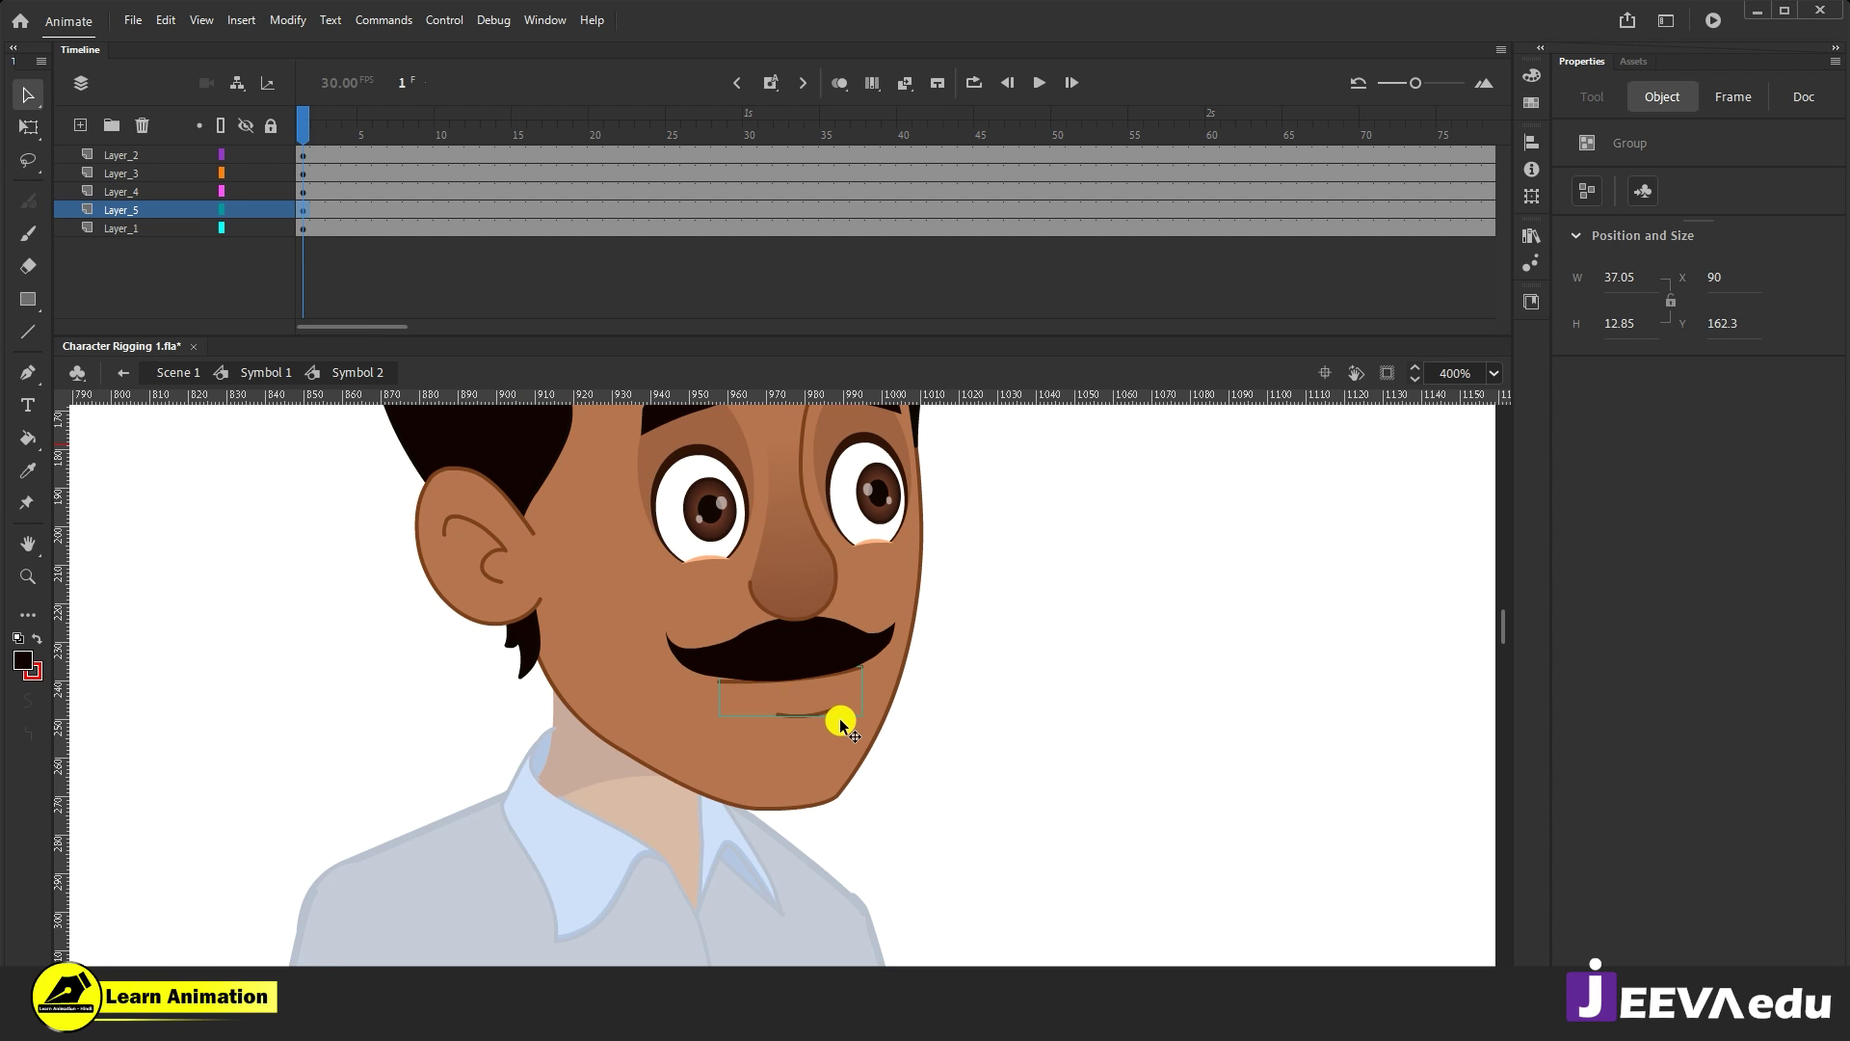
key(F8)
click(1067, 177)
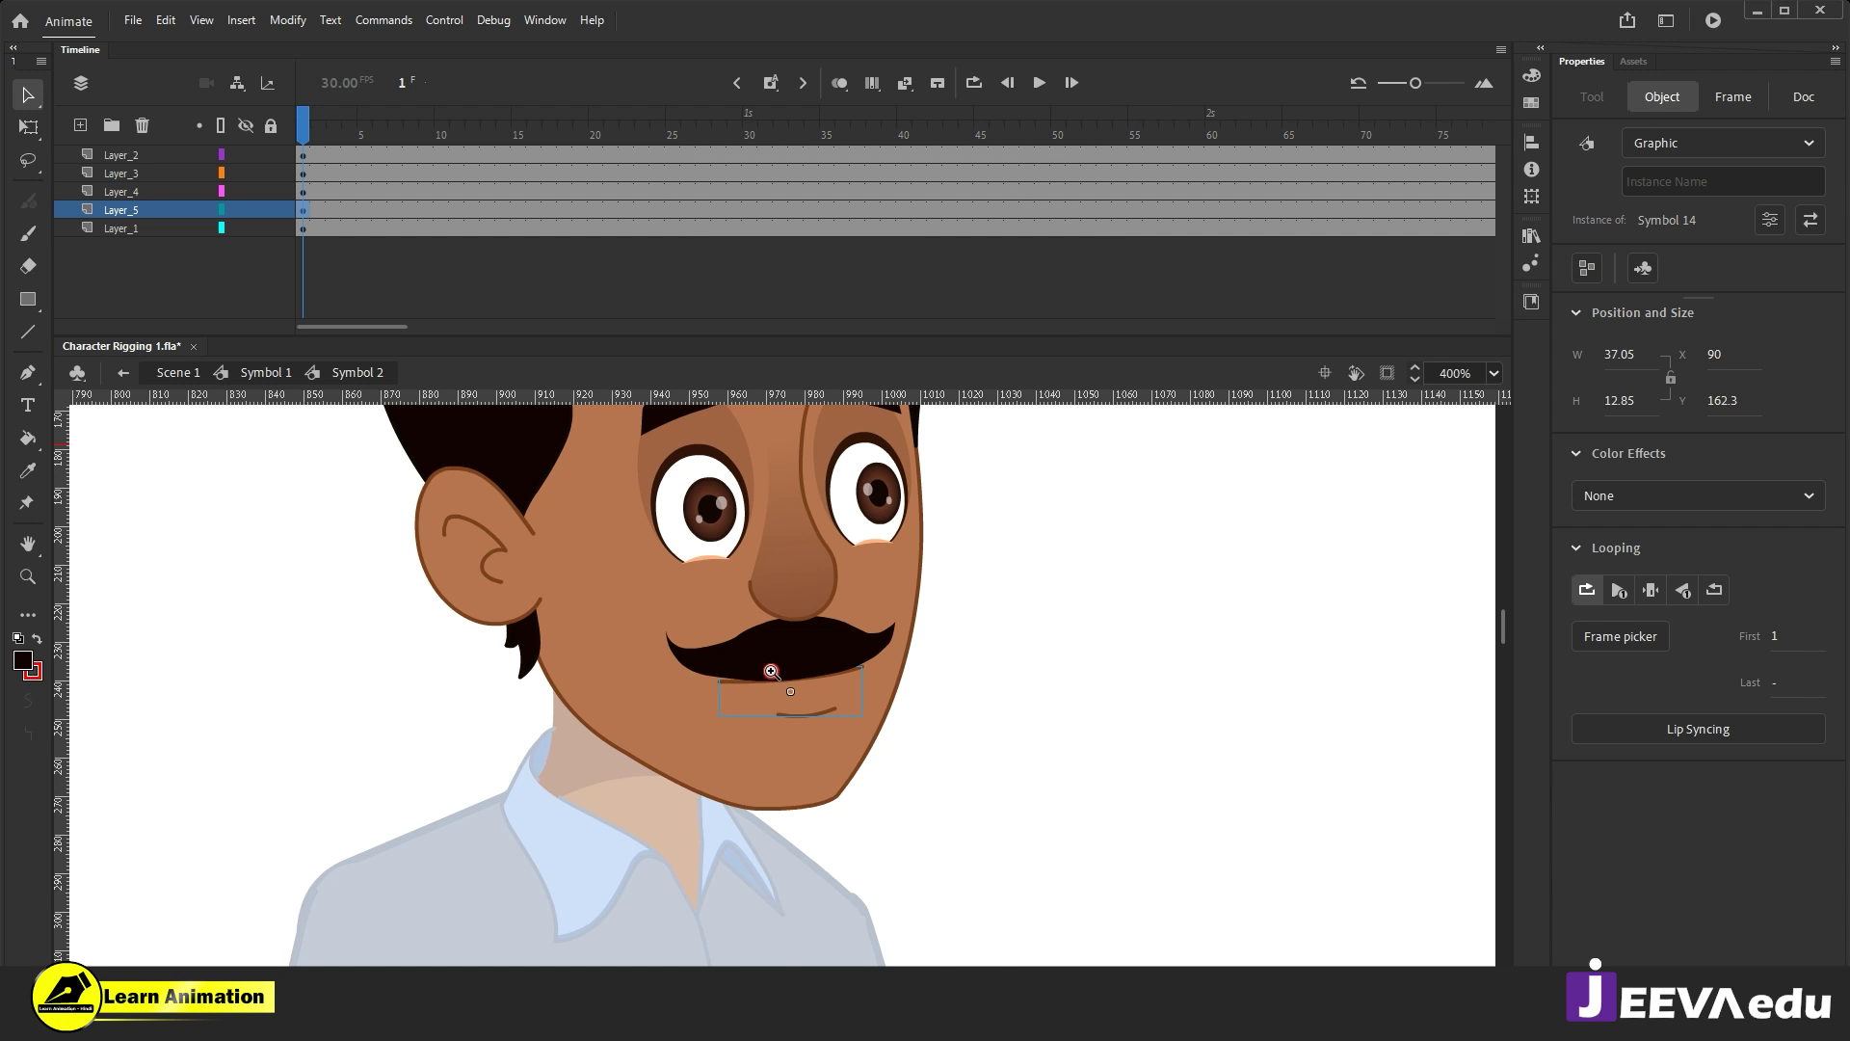
Step: Open the mouth-line symbol and extend the frames of its Layer_1 to frame 47
key(z)
click(770, 670)
key(v)
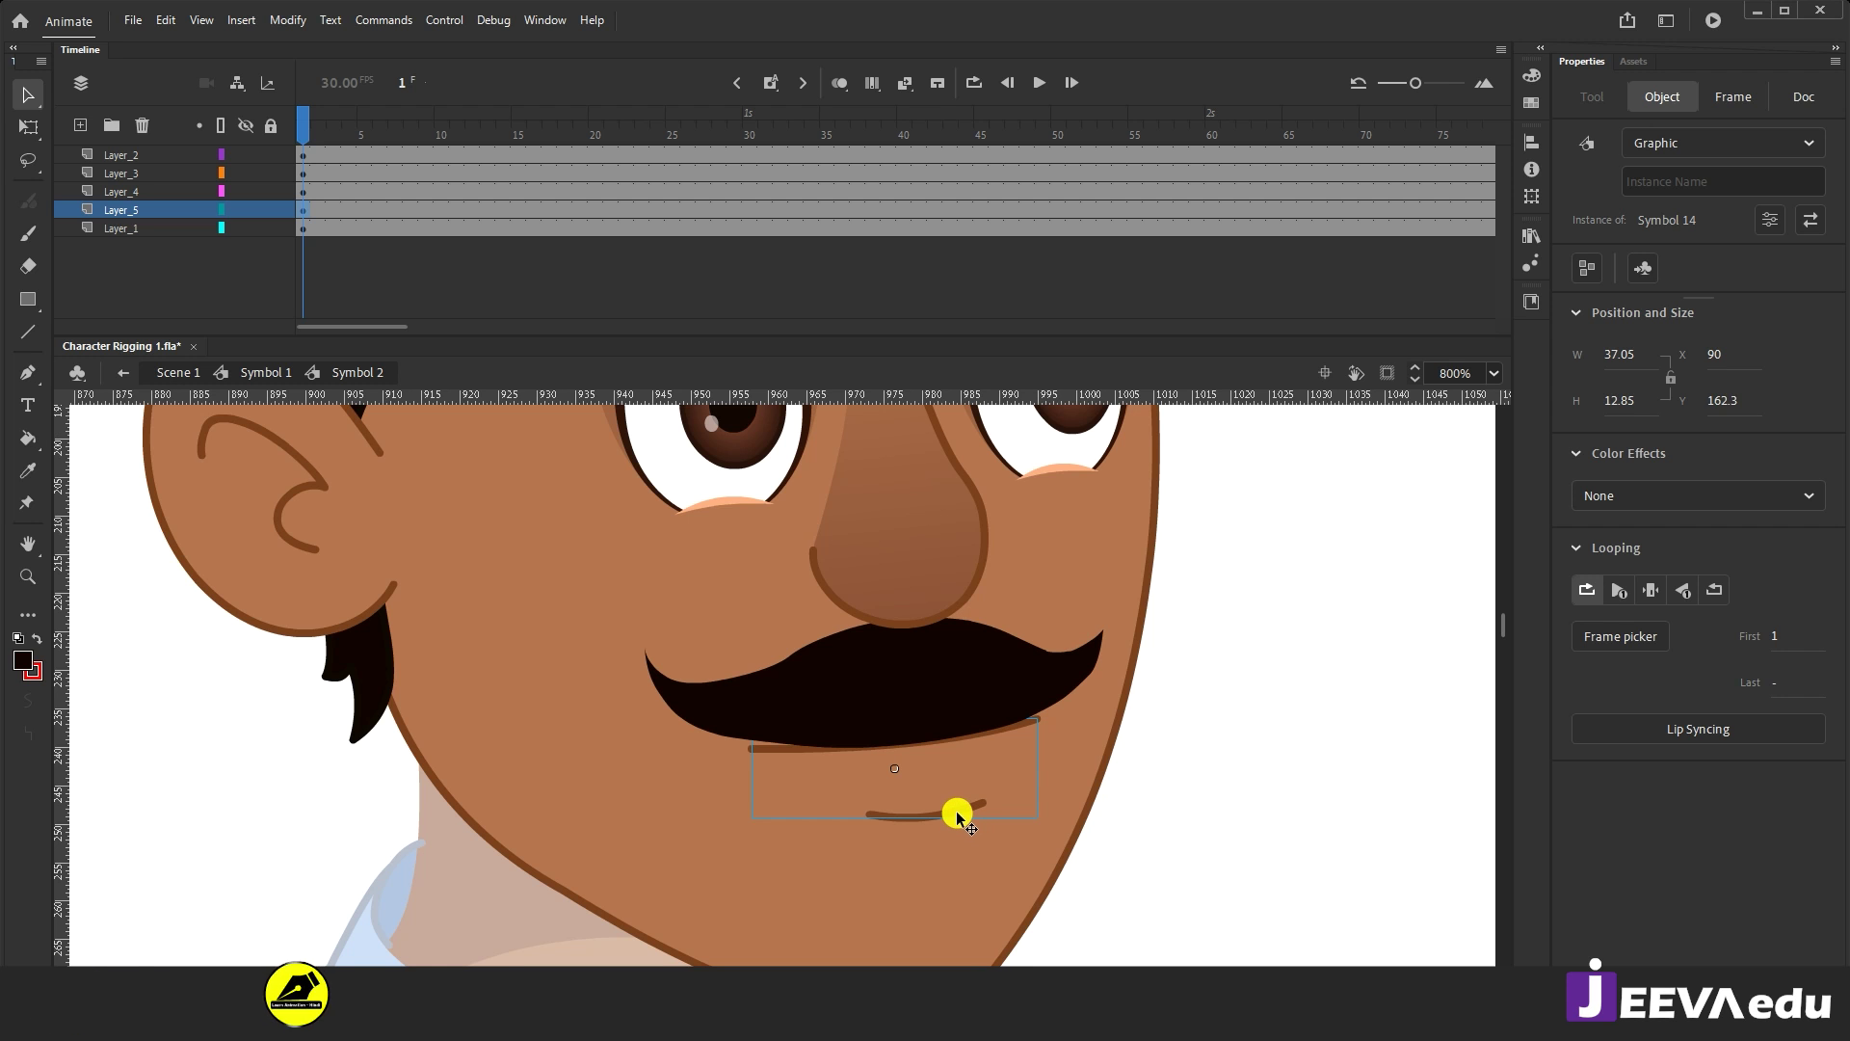
double_click(957, 817)
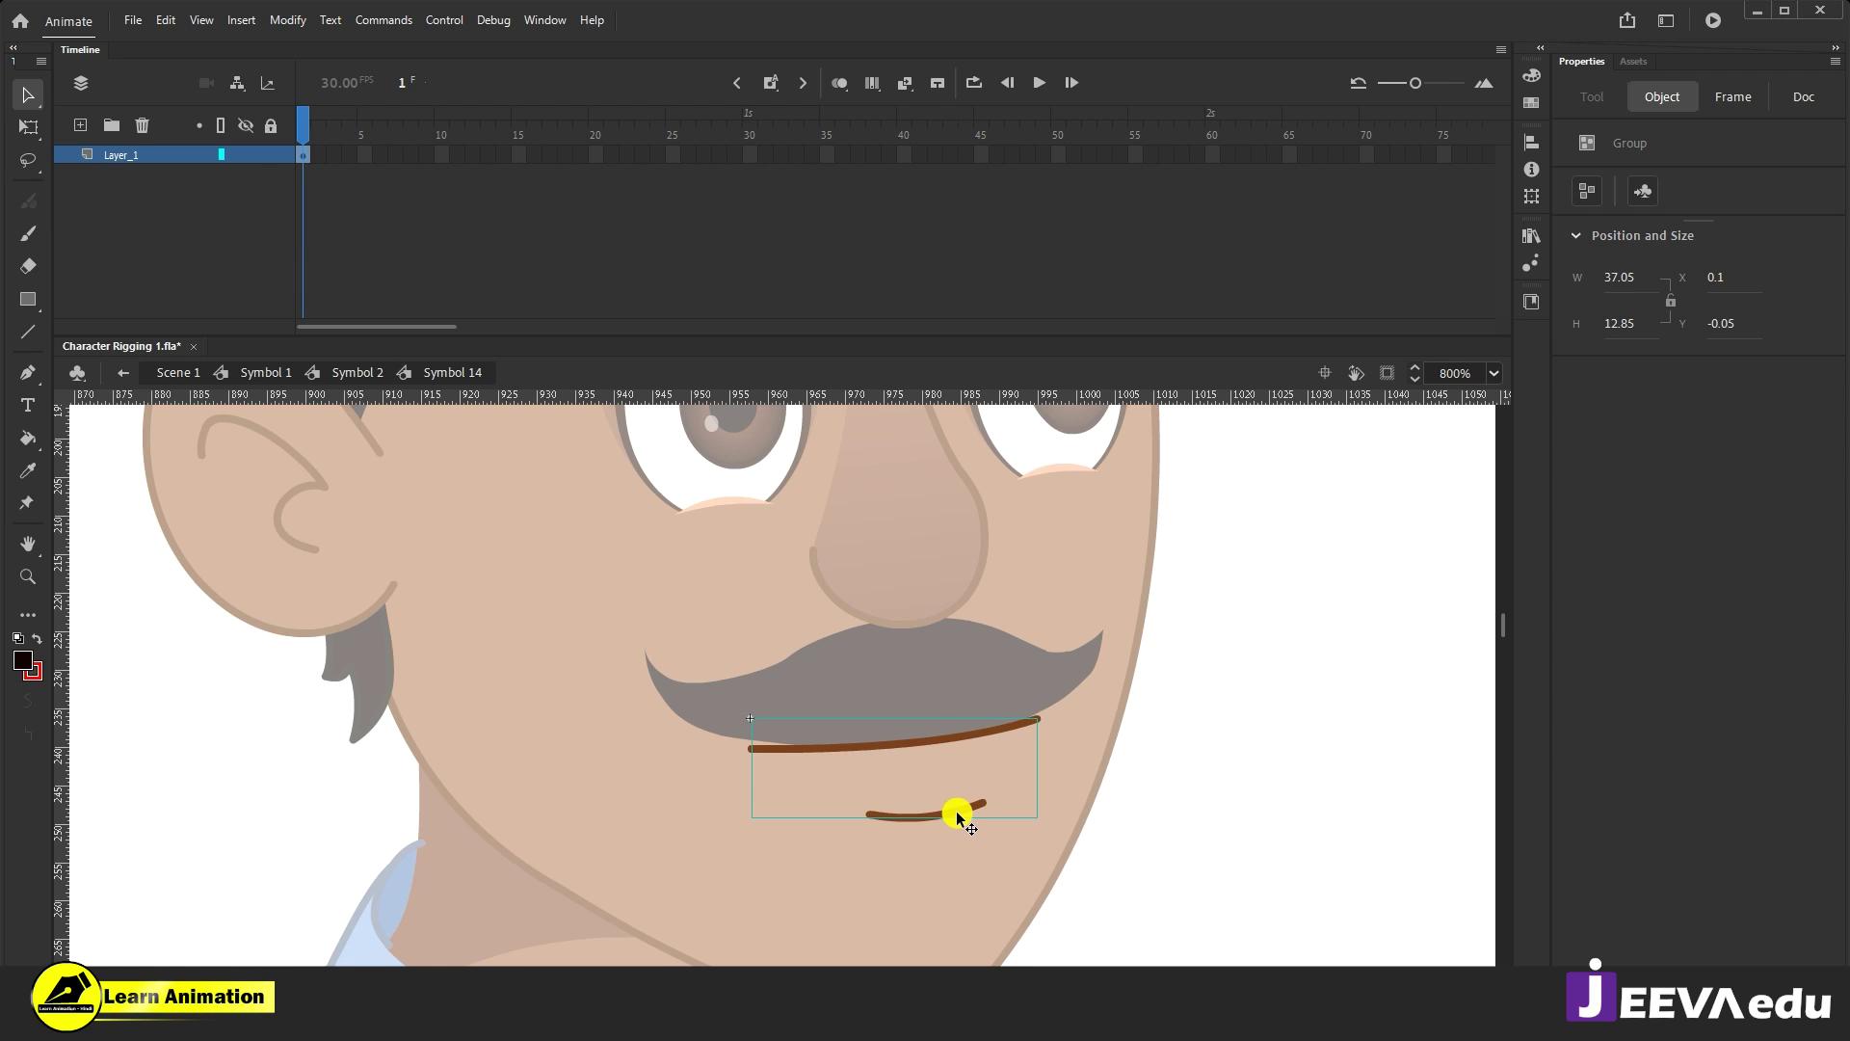
drag(653, 154, 1017, 160)
key(F5)
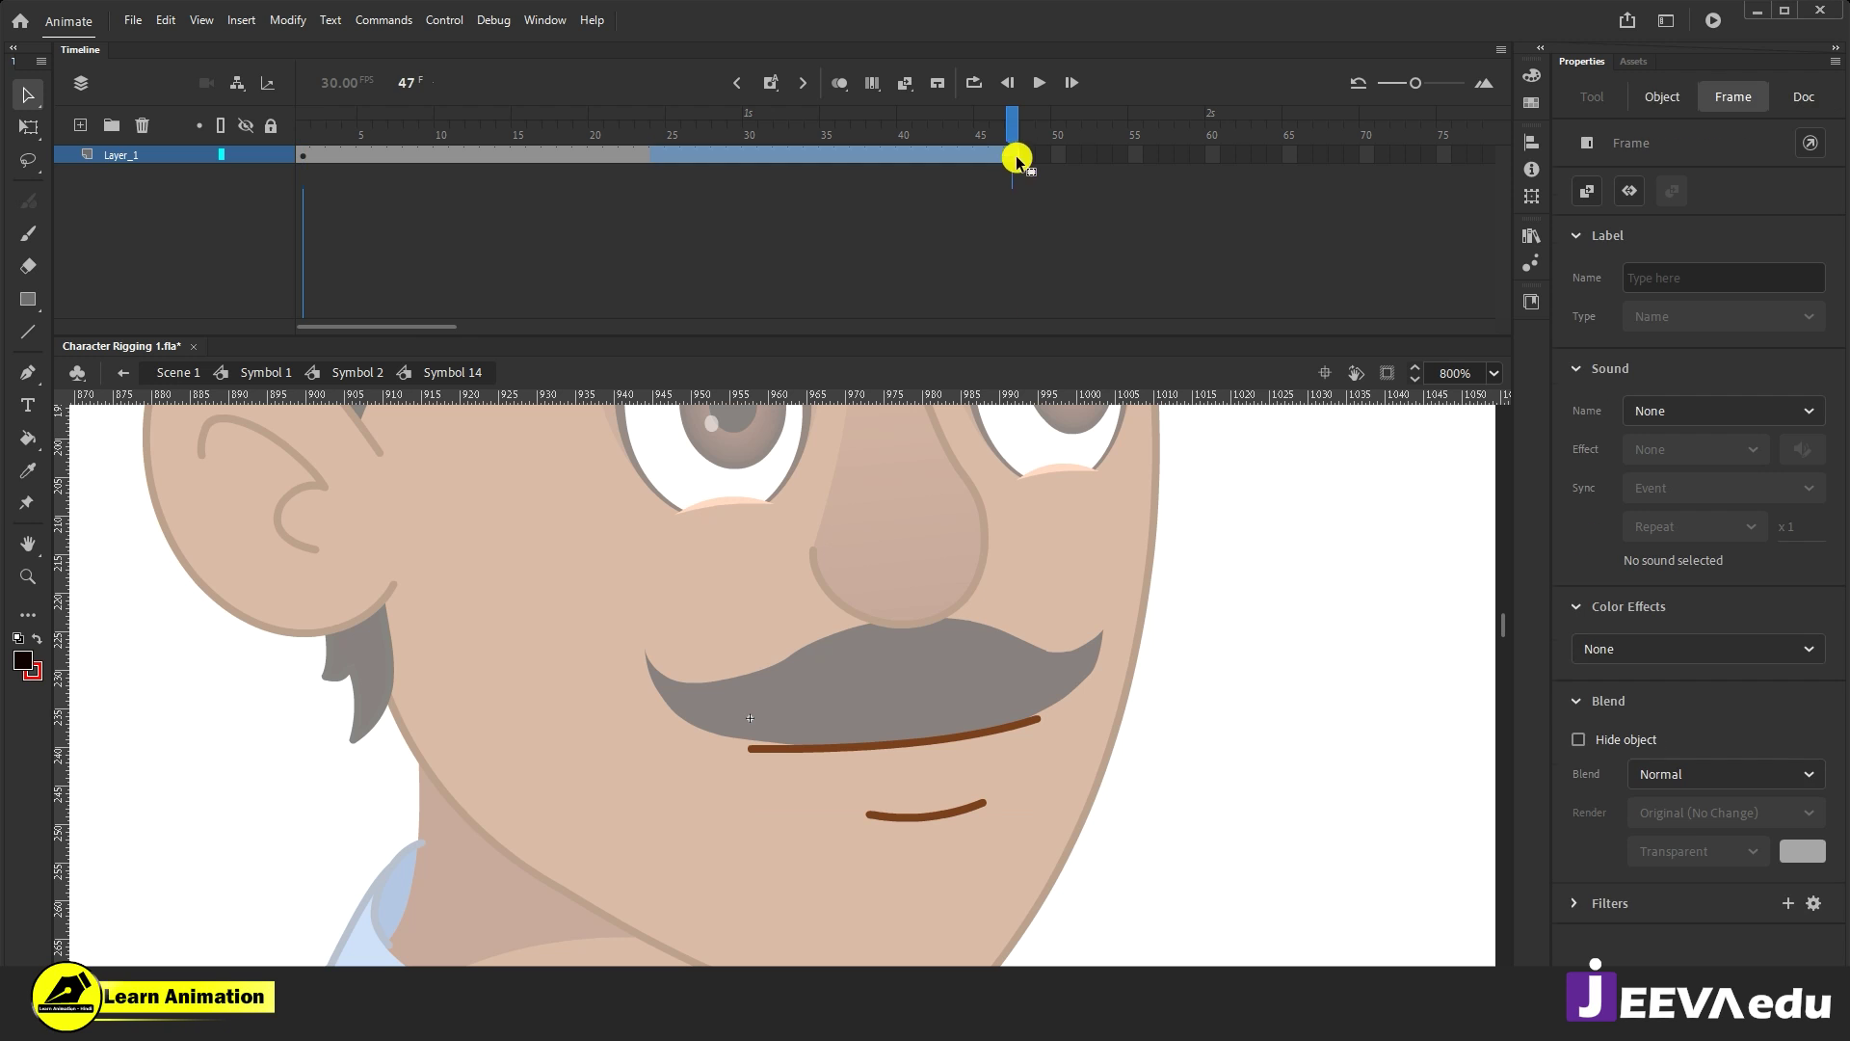
Step: Convert the mouth-line group to a nested graphic symbol and set its looping to single frame
click(969, 815)
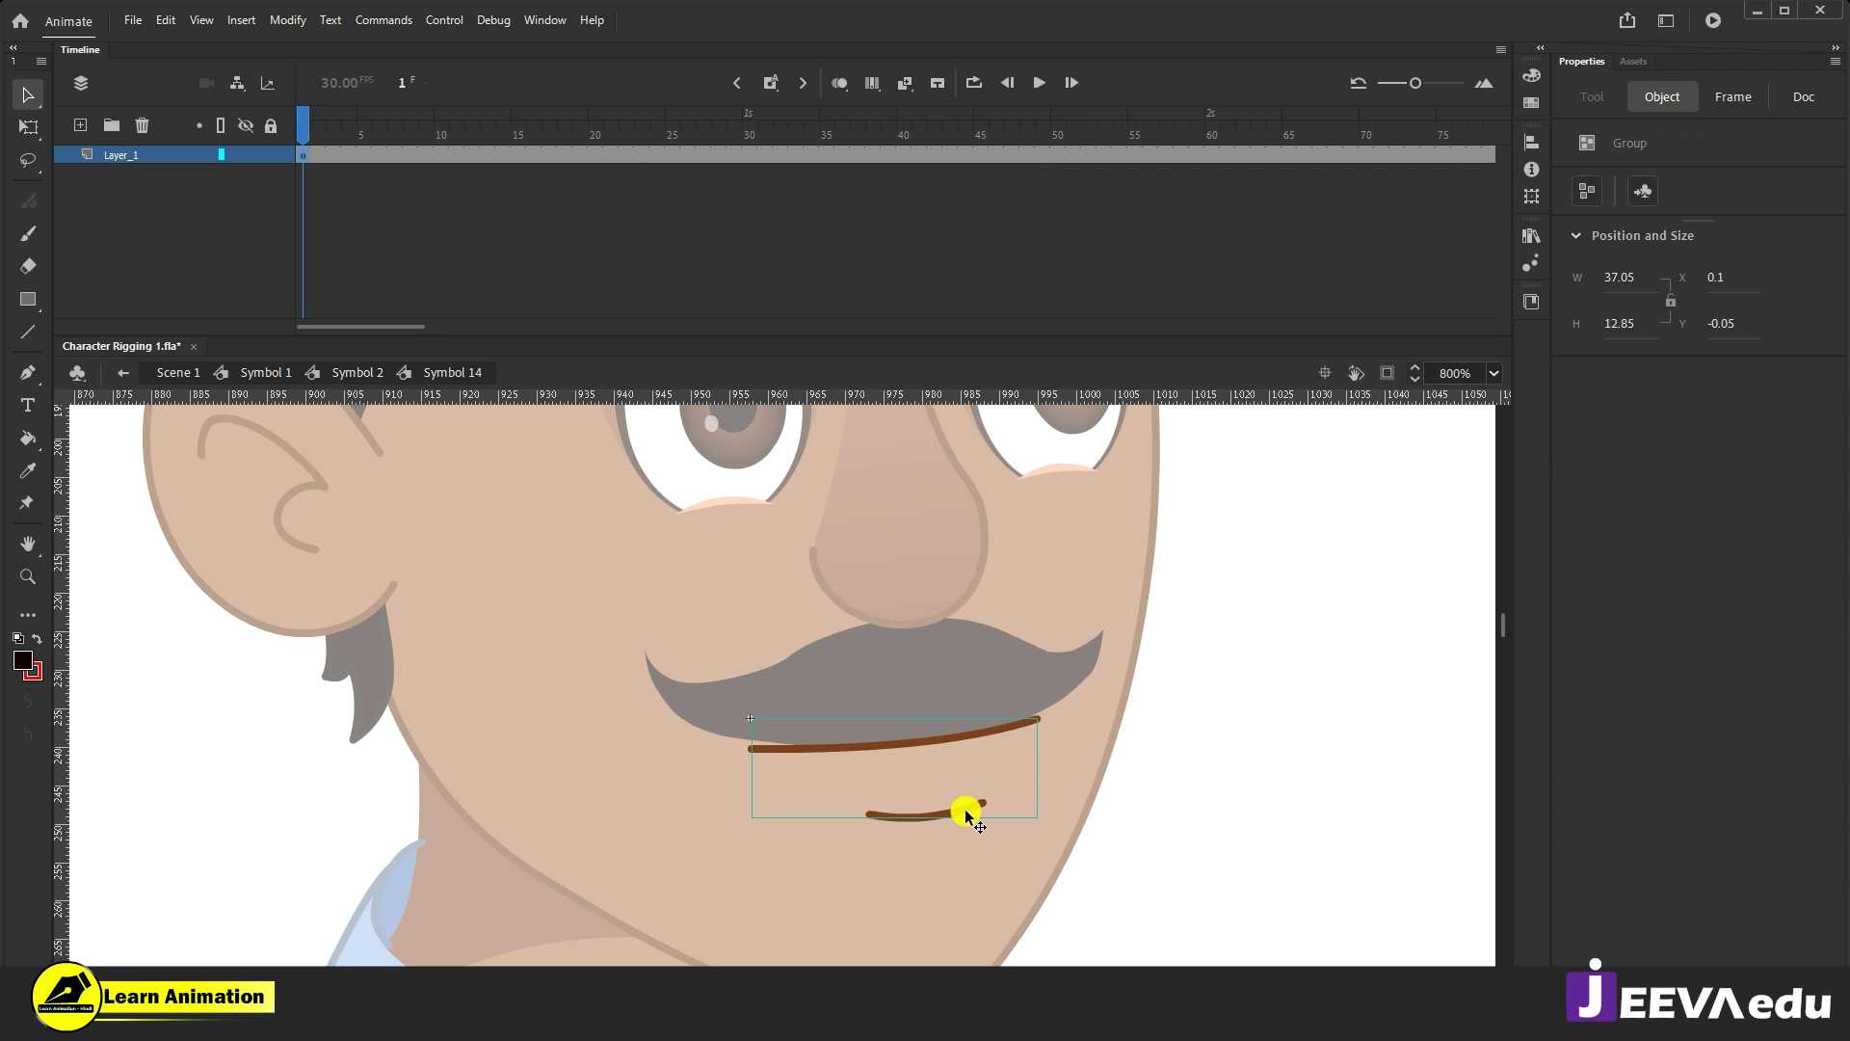
key(F8)
click(1069, 185)
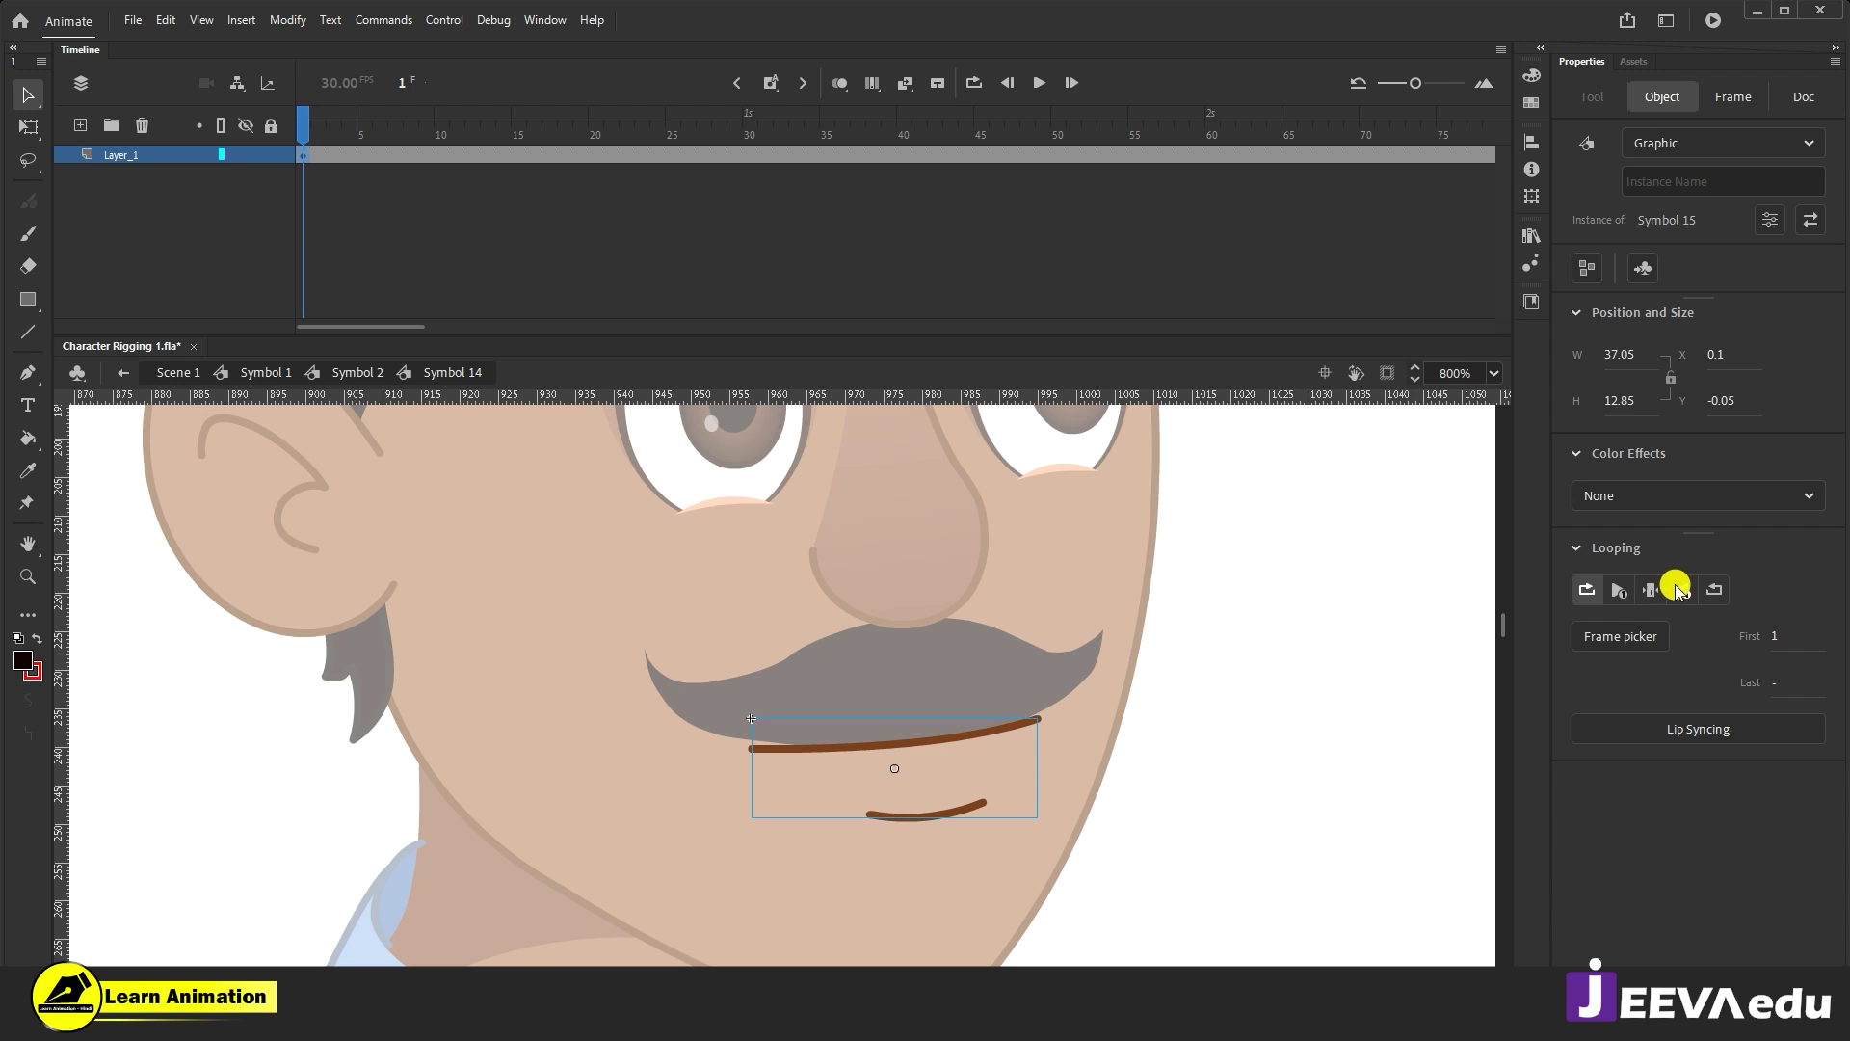
click(1651, 590)
drag(1039, 565, 989, 653)
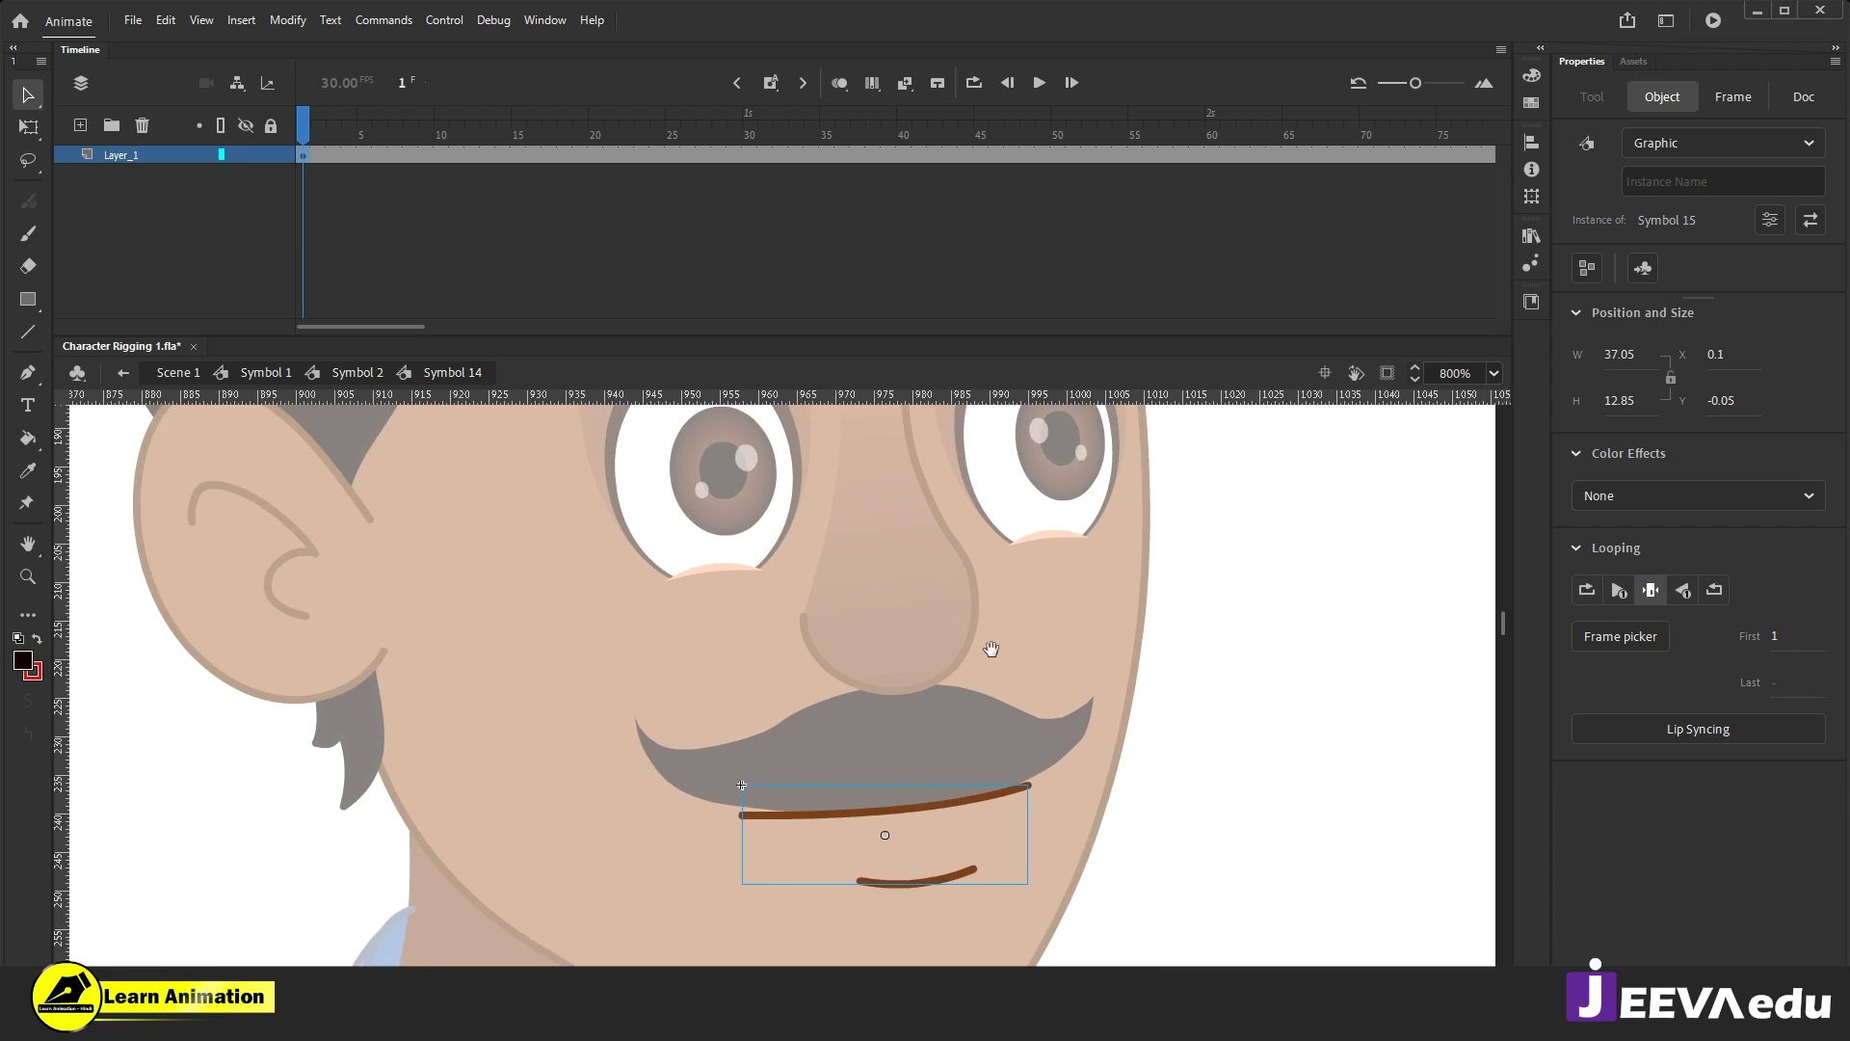
click(1574, 644)
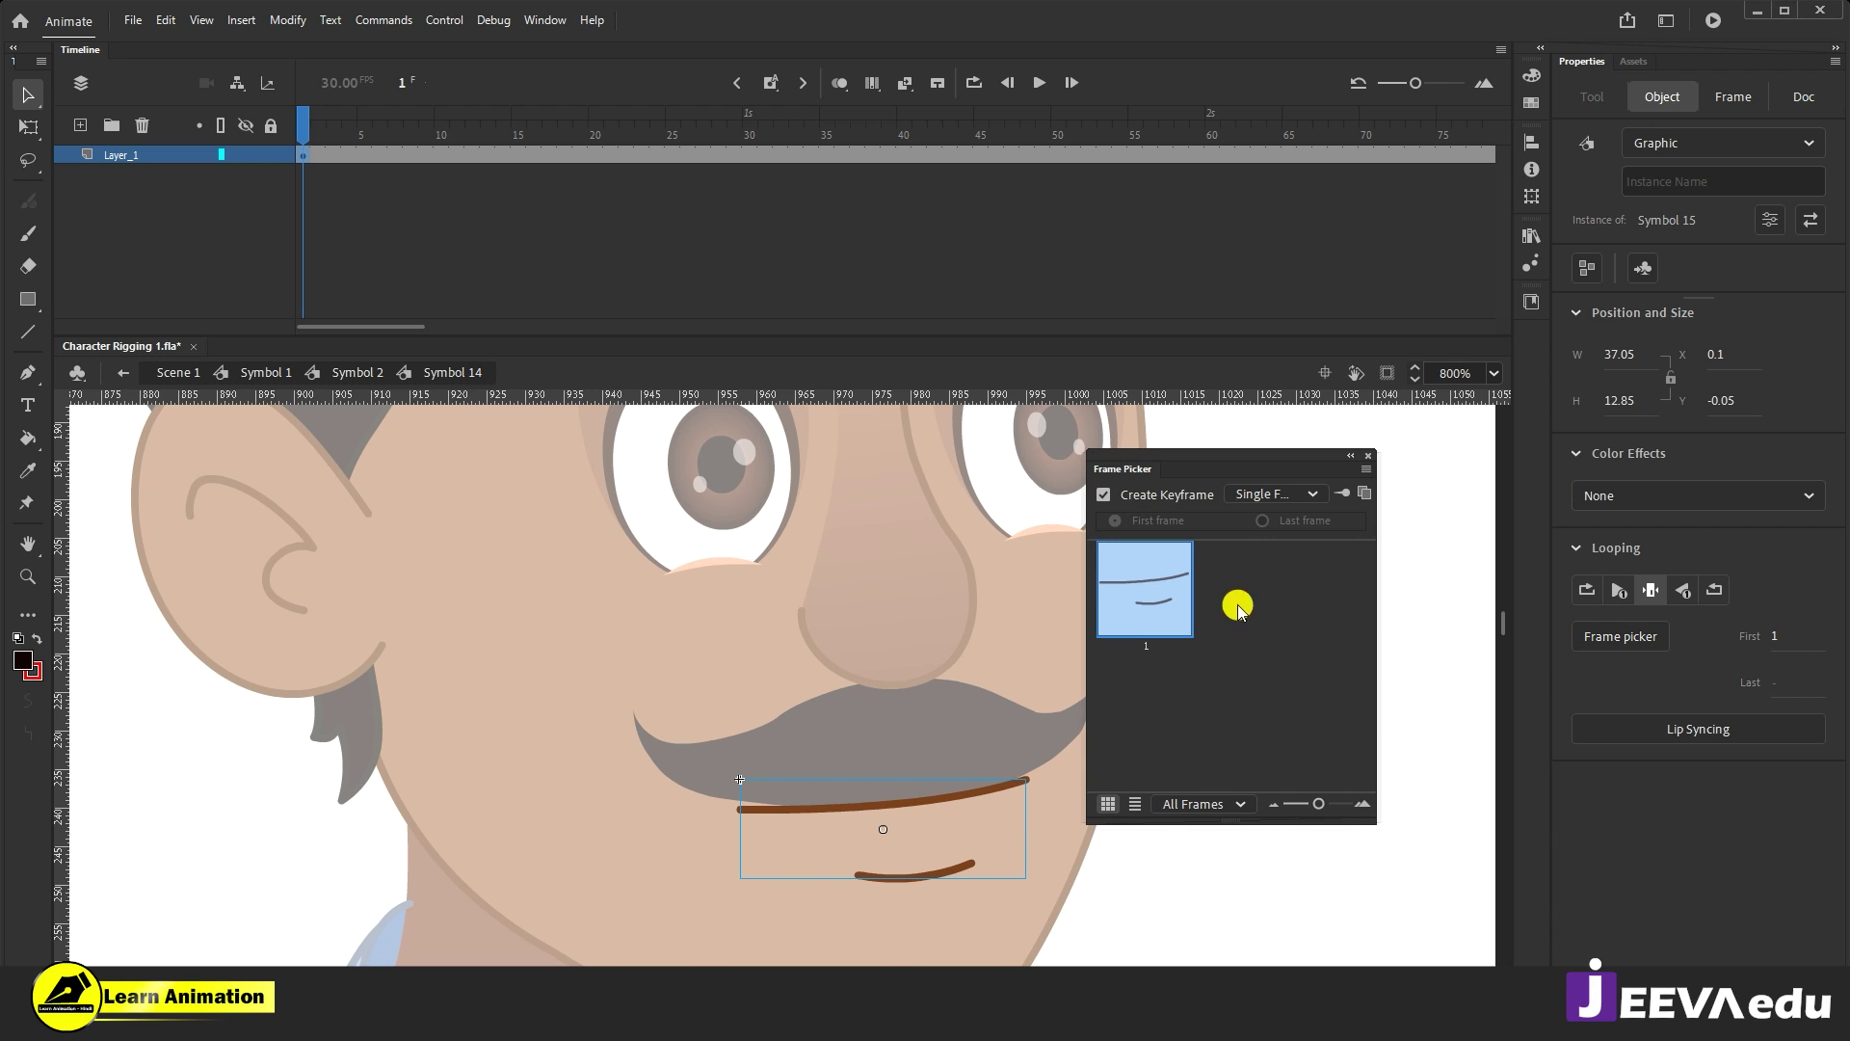
click(1364, 458)
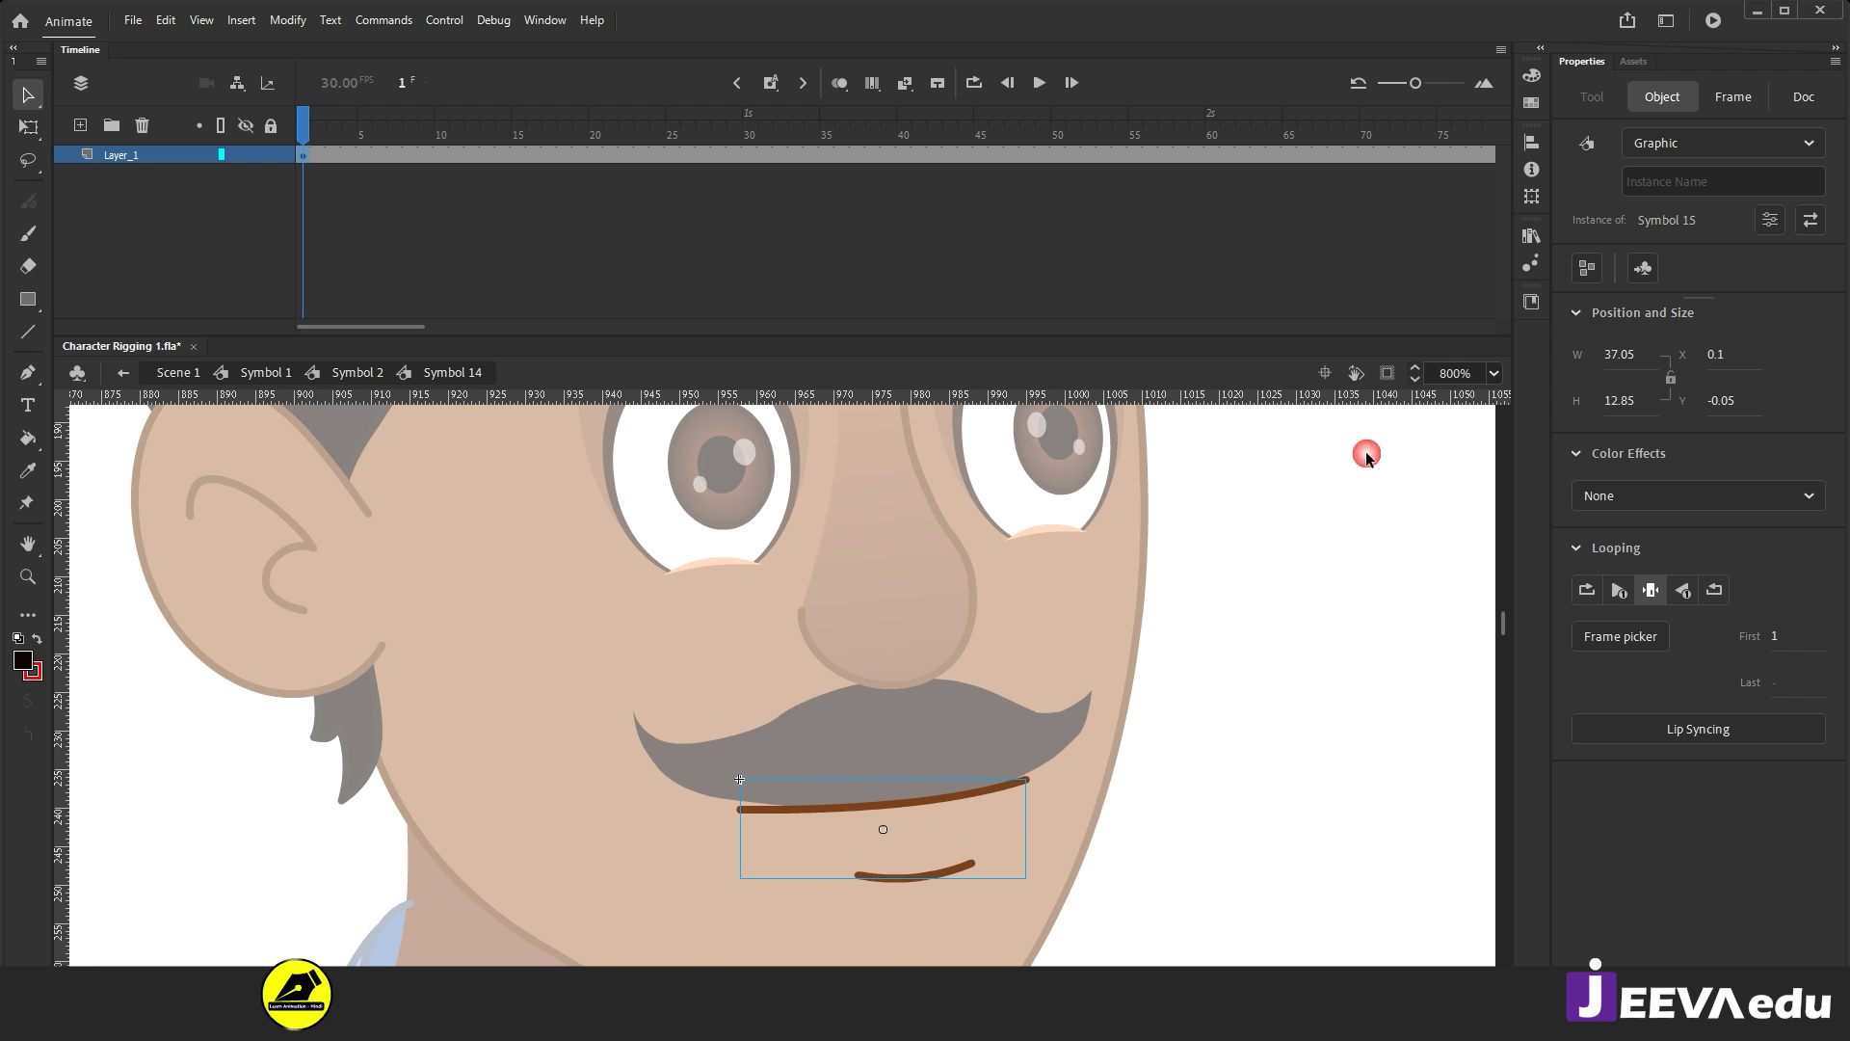
Step: Add a keyframe at frame 2 inside the nested mouth-line symbol and return to Symbol 14
double_click(893, 812)
drag(363, 152, 318, 157)
click(304, 158)
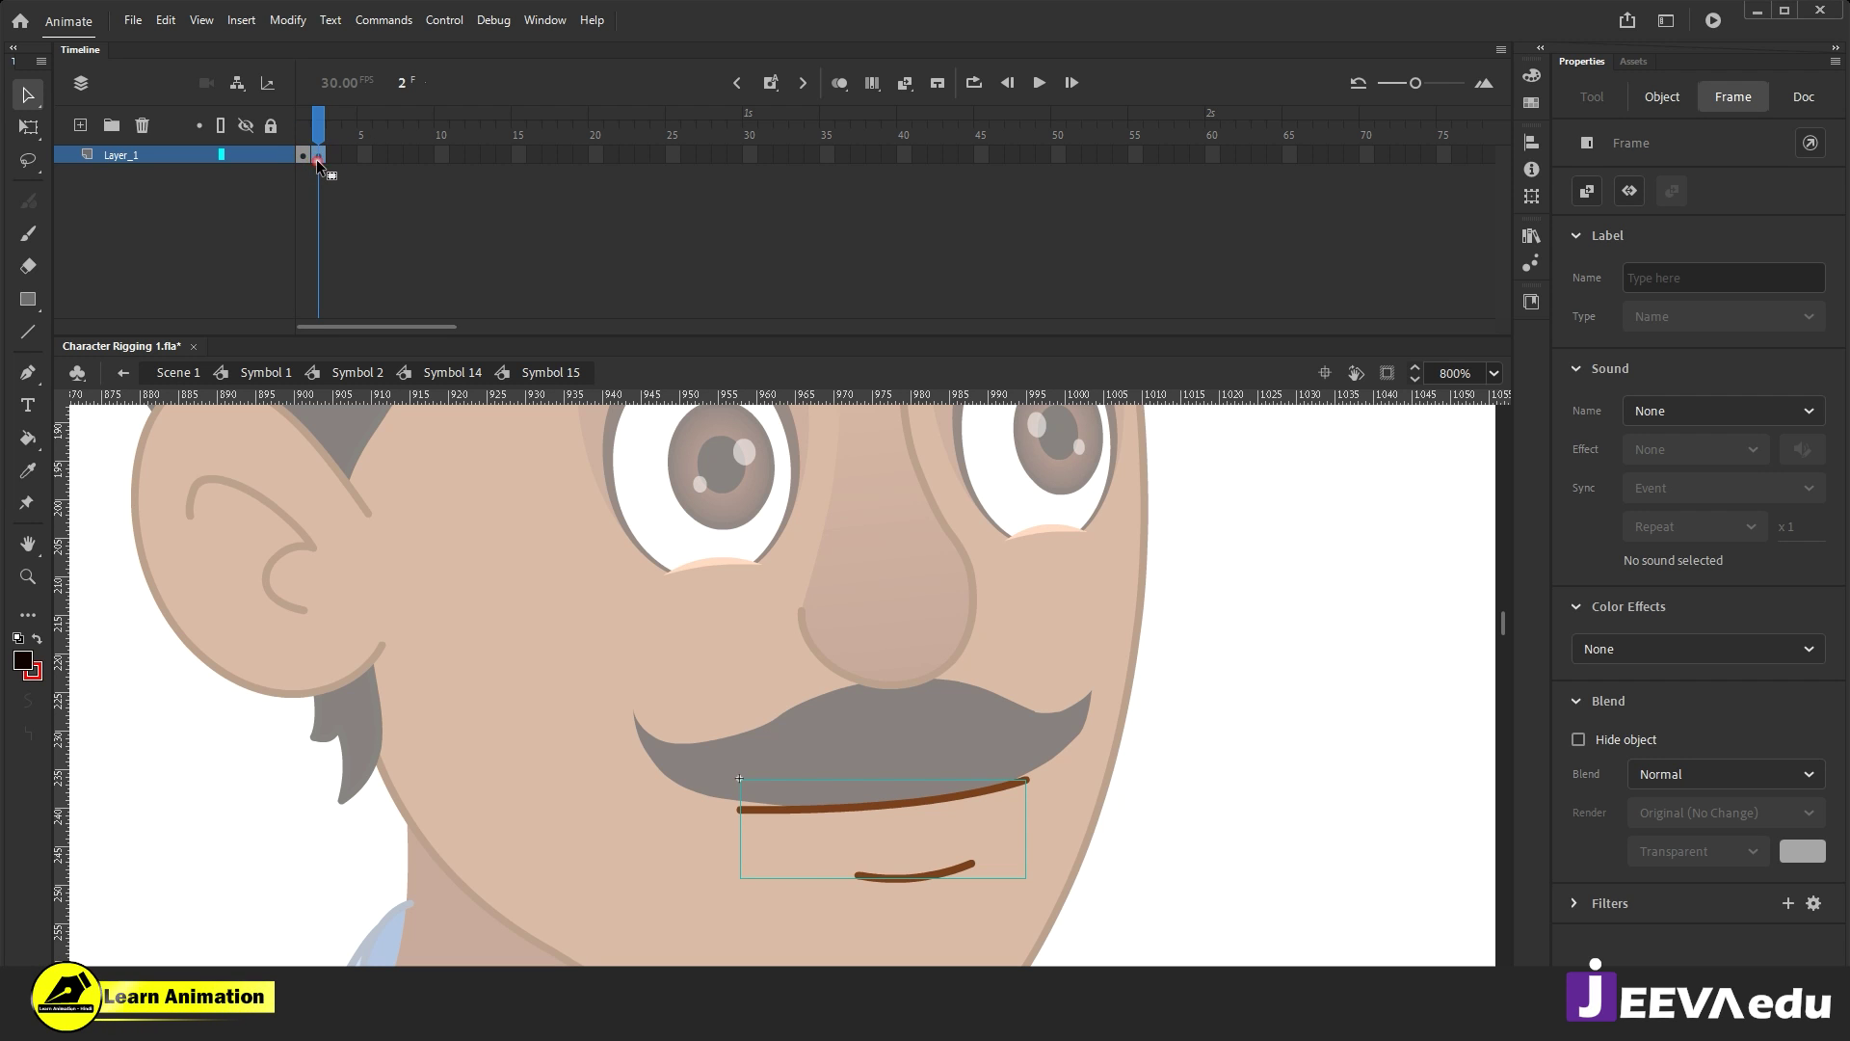
click(308, 125)
double_click(518, 633)
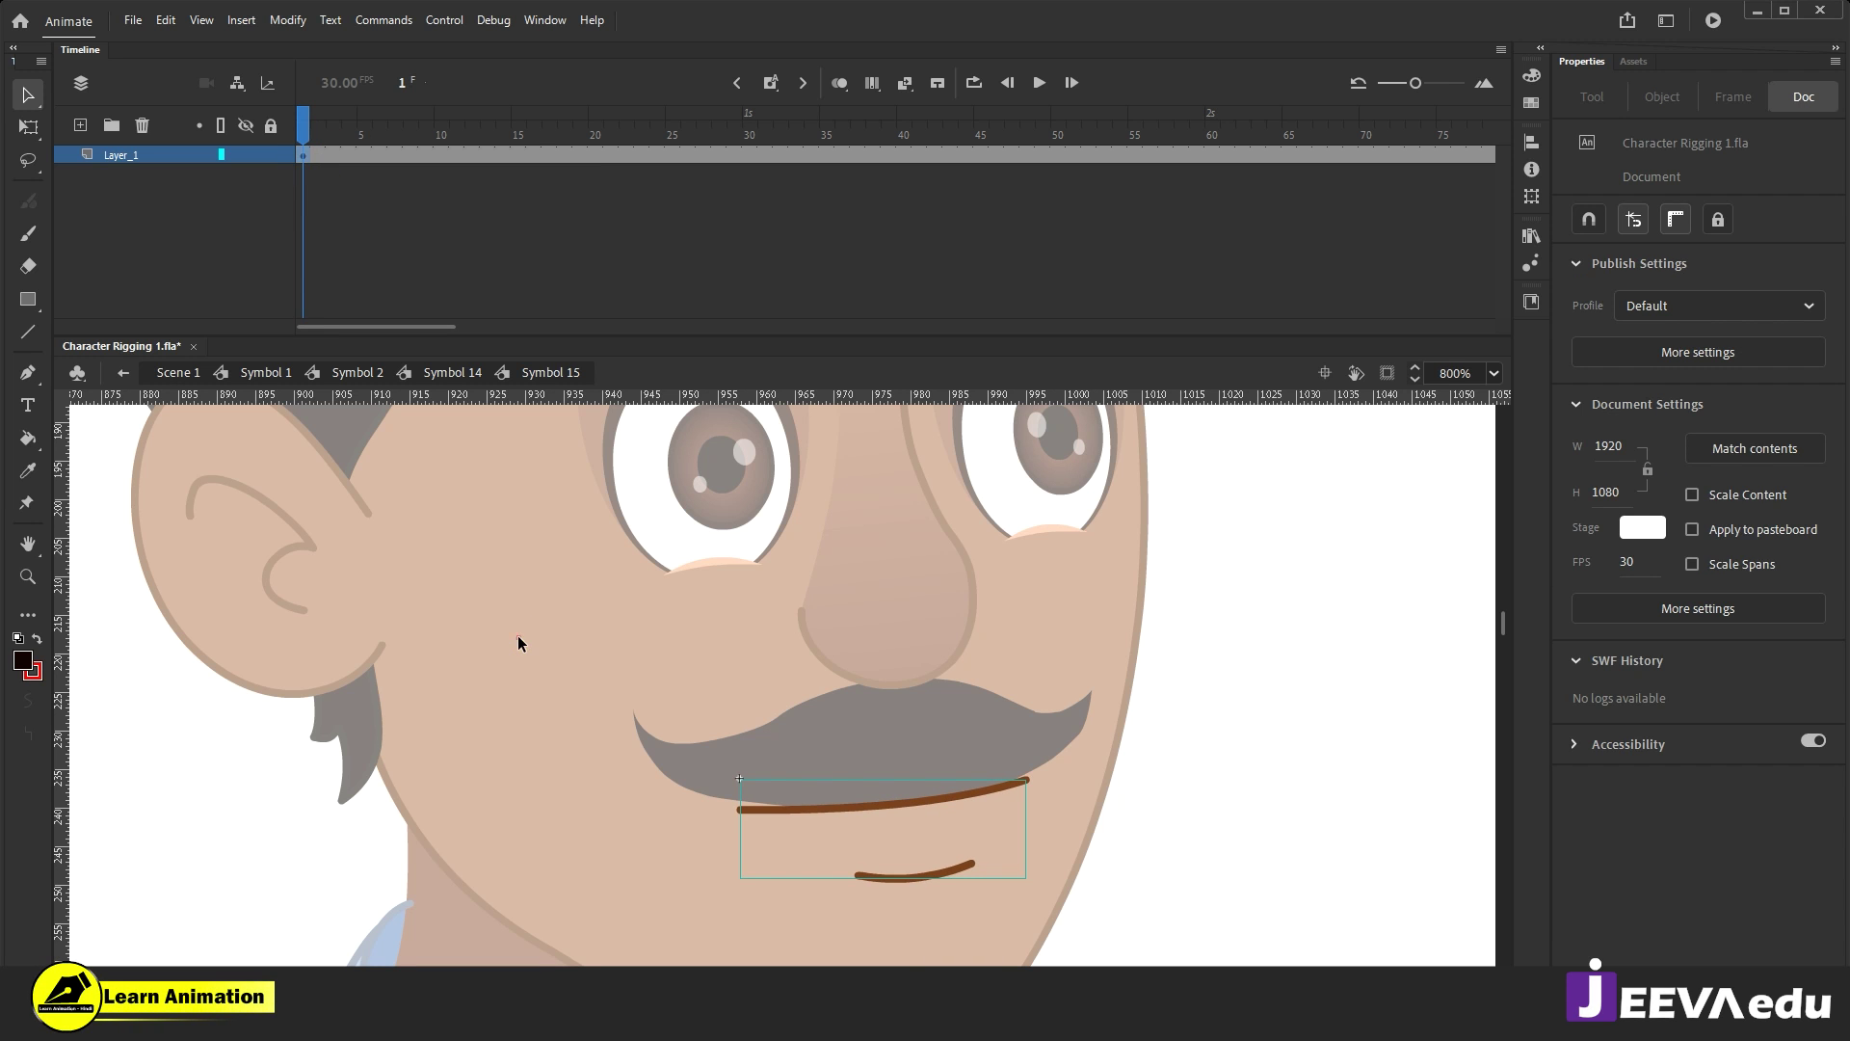
Step: Choose frame 2 for the nested mouth-line instance in the Frame Picker and close the picker
click(1626, 638)
click(1248, 628)
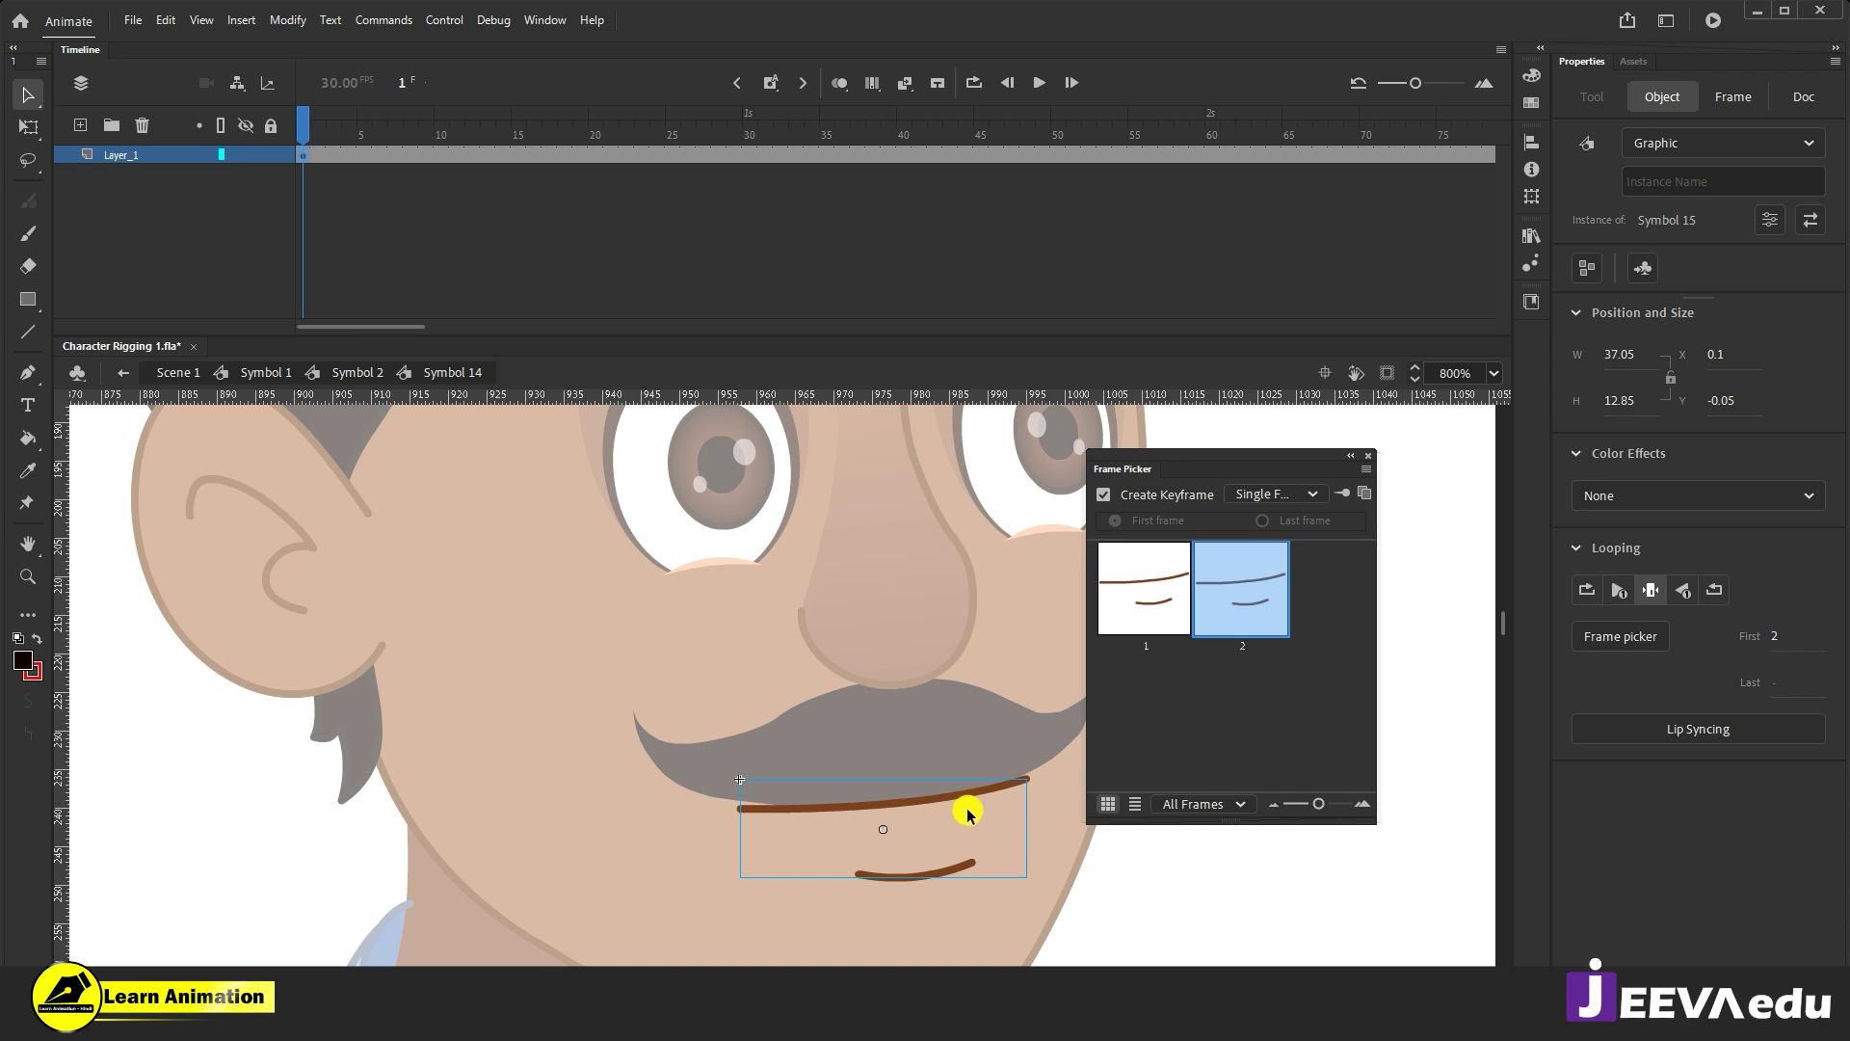
click(1368, 455)
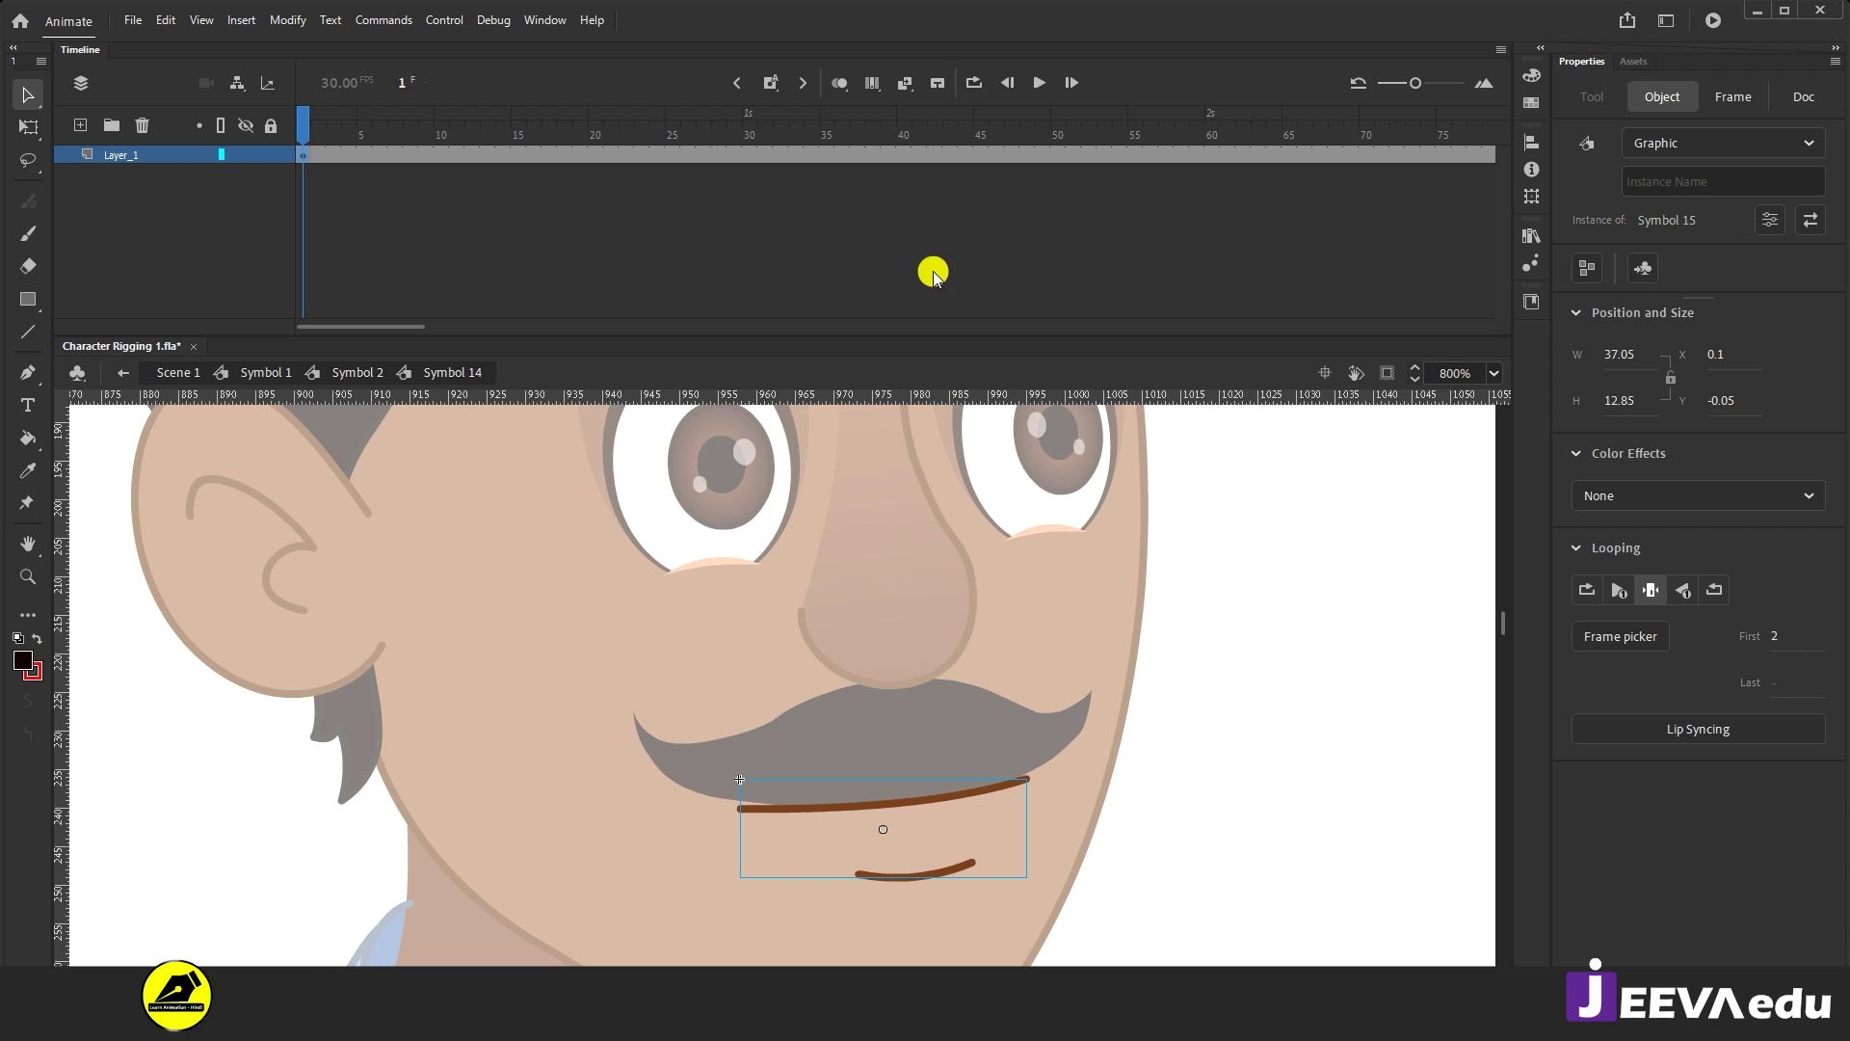
Step: Exit the mouth-line symbol and return to Symbol 2
key(z)
alt+click(863, 804)
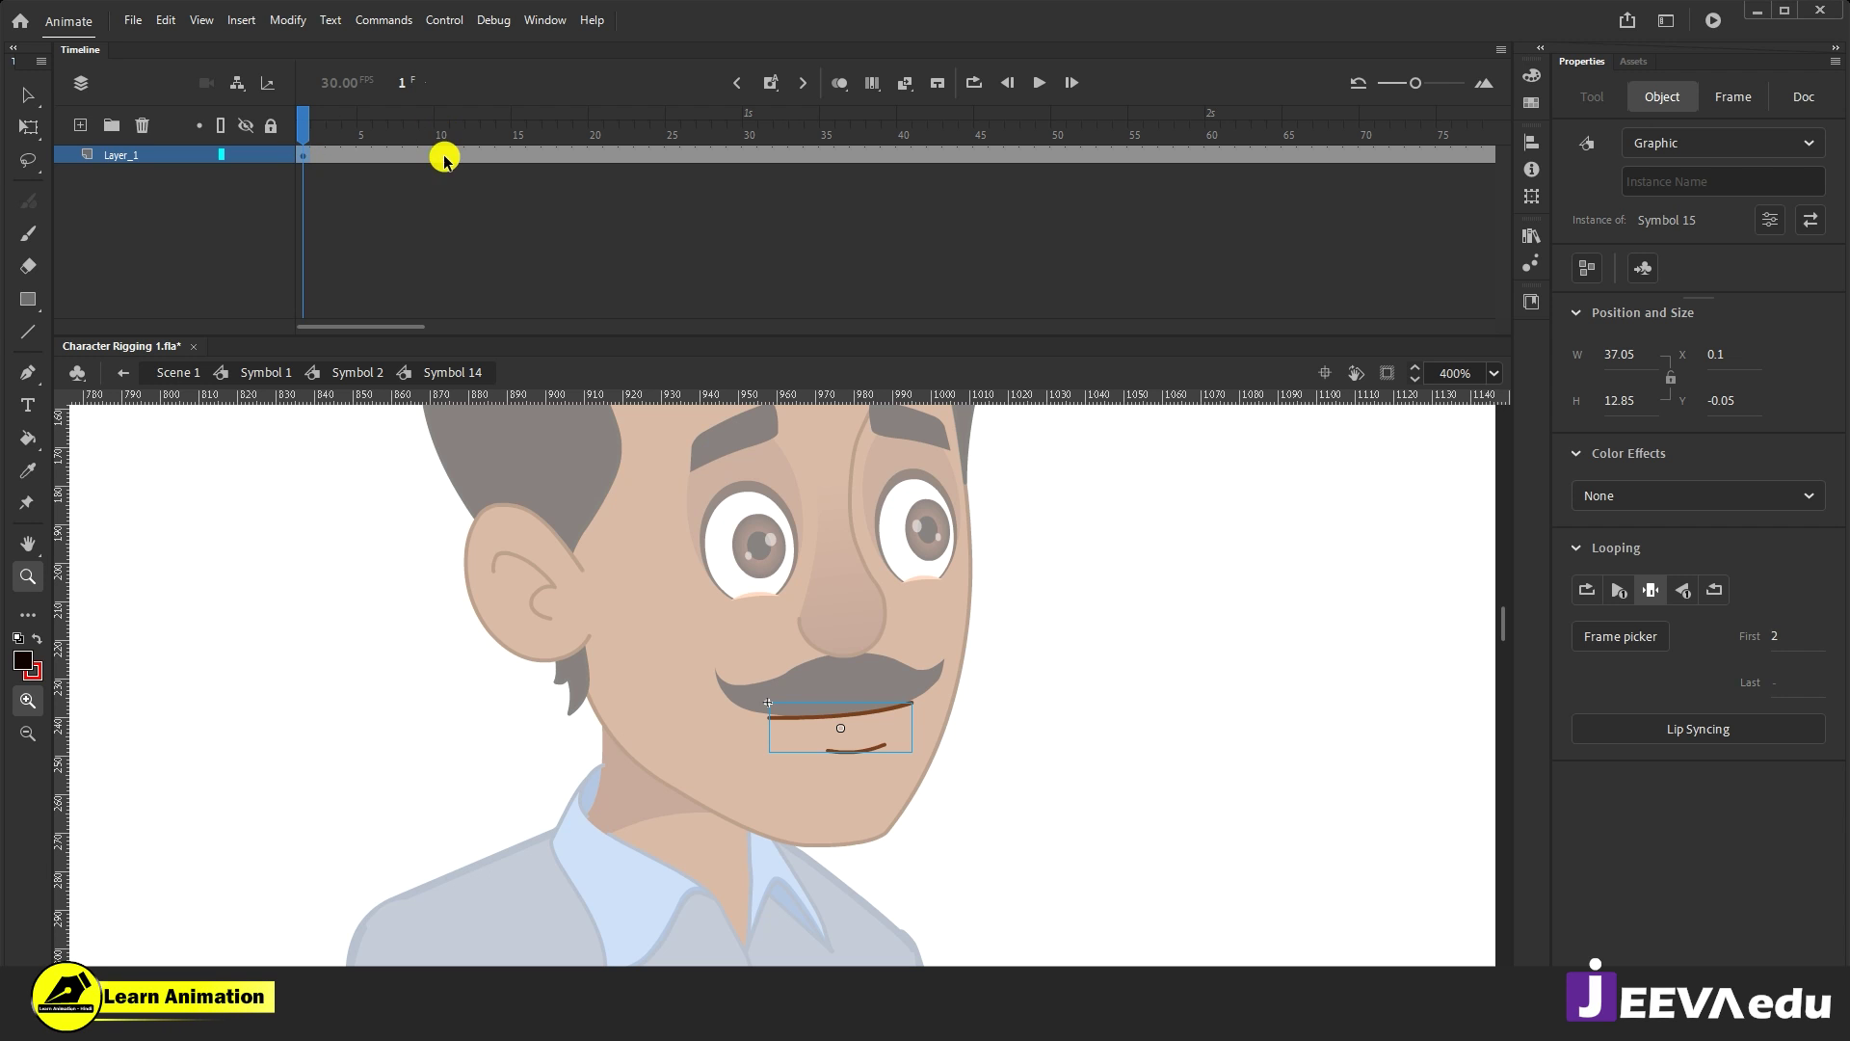
click(367, 372)
drag(859, 756, 894, 822)
alt+click(816, 675)
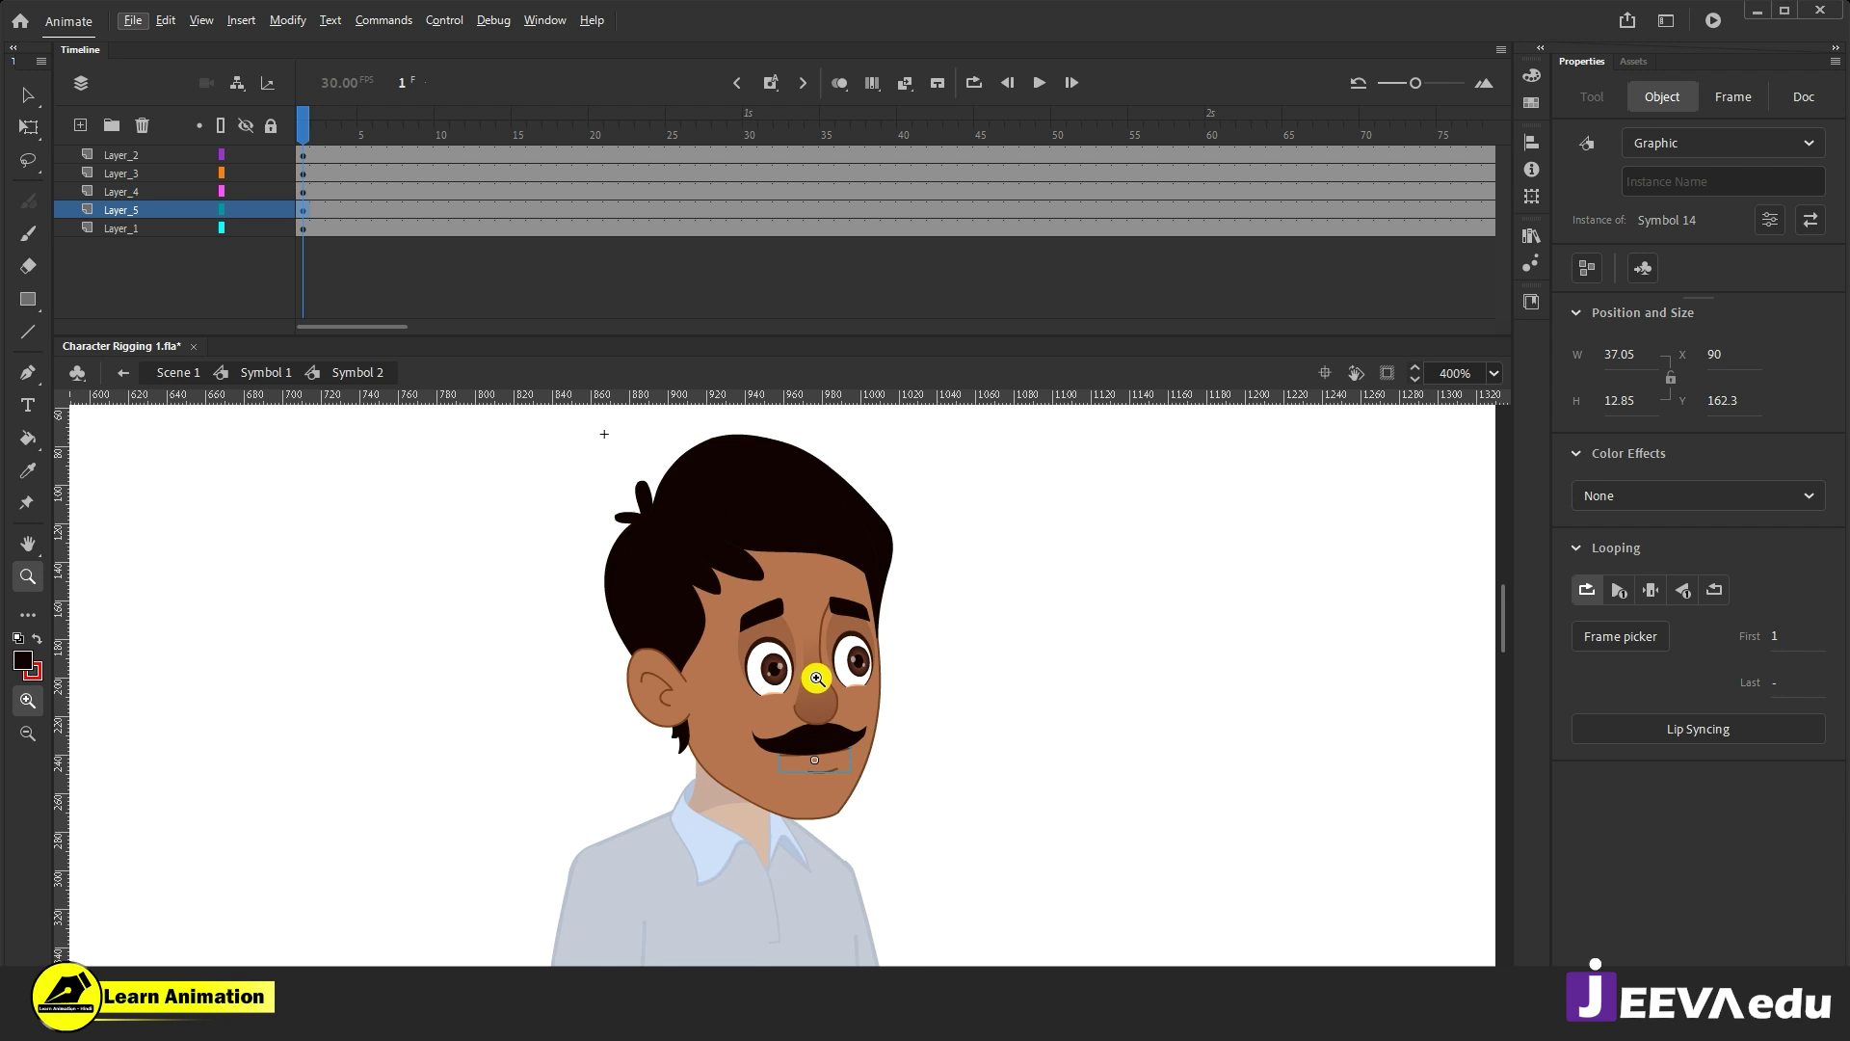
click(790, 682)
mouse_move(719, 748)
mouse_down()
mouse_move(737, 762)
mouse_move(723, 741)
mouse_up()
Step: Move the ear group in place onto a new layer above Layer_1 and convert it to a graphic symbol
key(v)
click(532, 710)
drag(535, 713, 430, 715)
key(ctrl+z)
key(ctrl+shift+Down)
key(ctrl+shift+a)
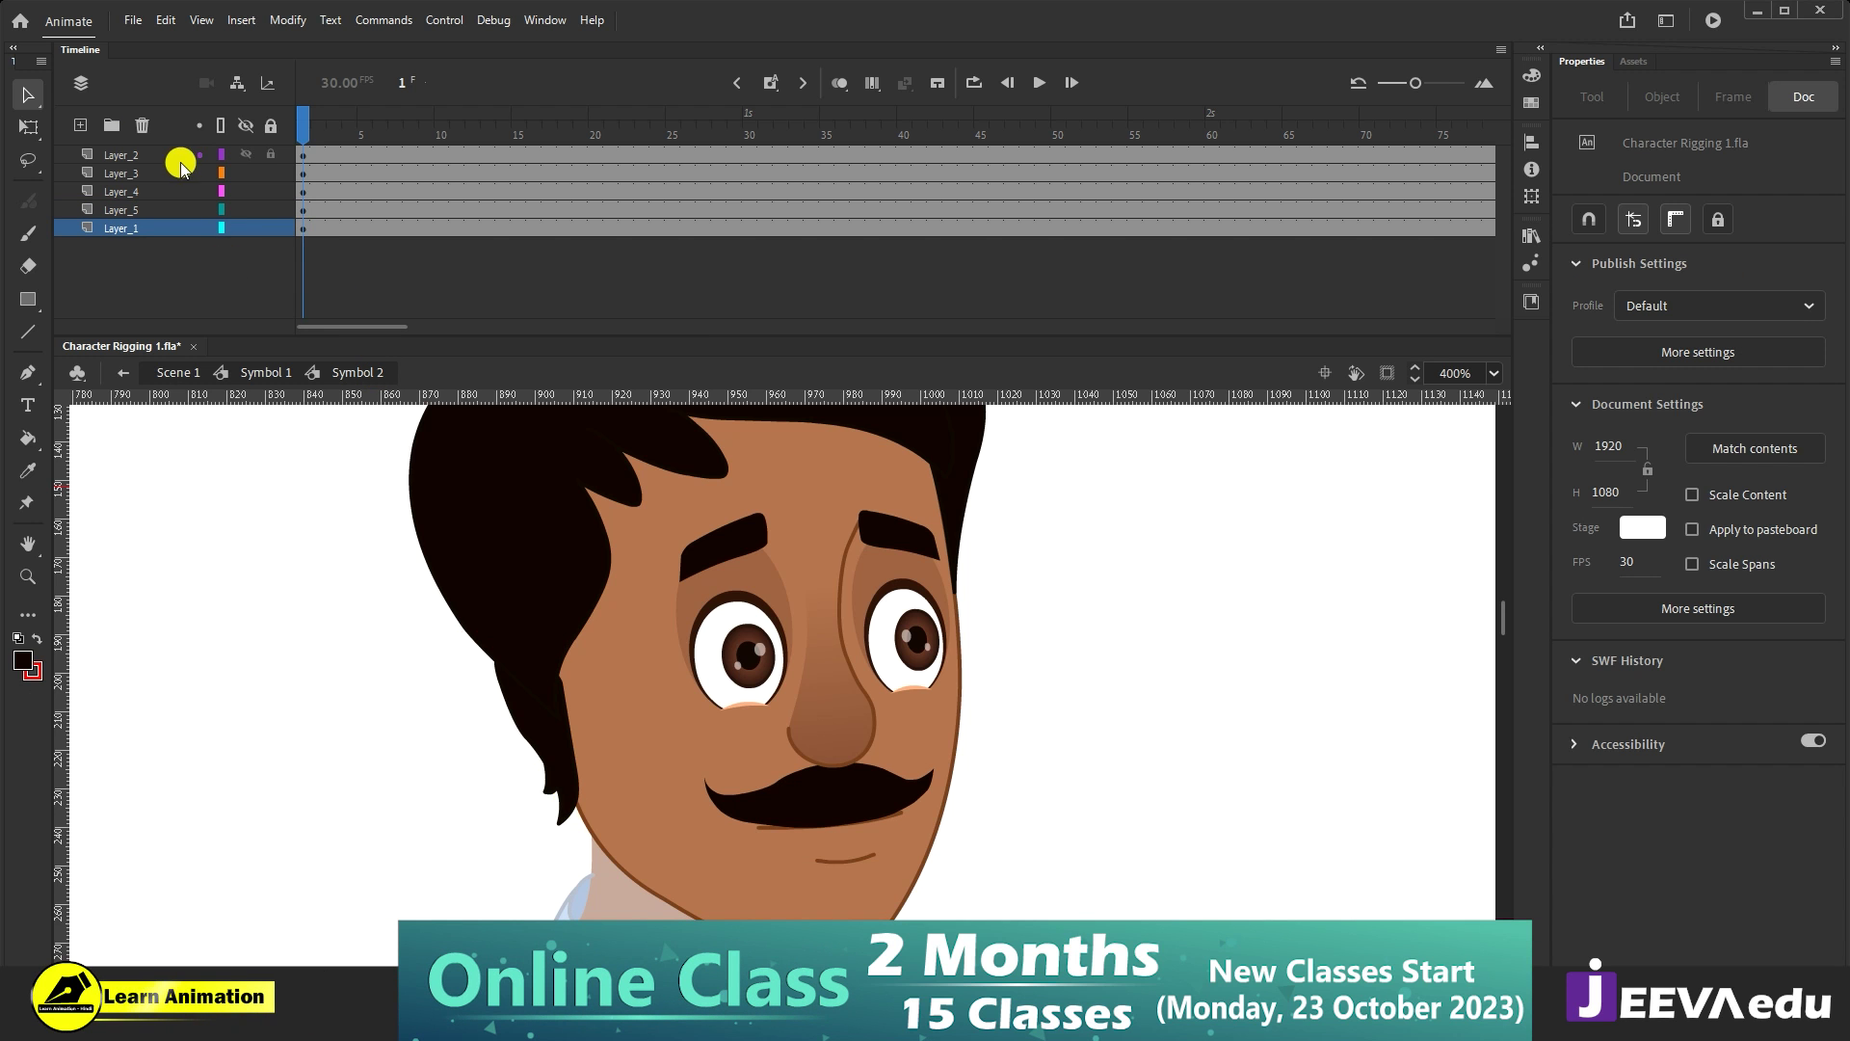
click(90, 126)
right_click(219, 502)
click(327, 577)
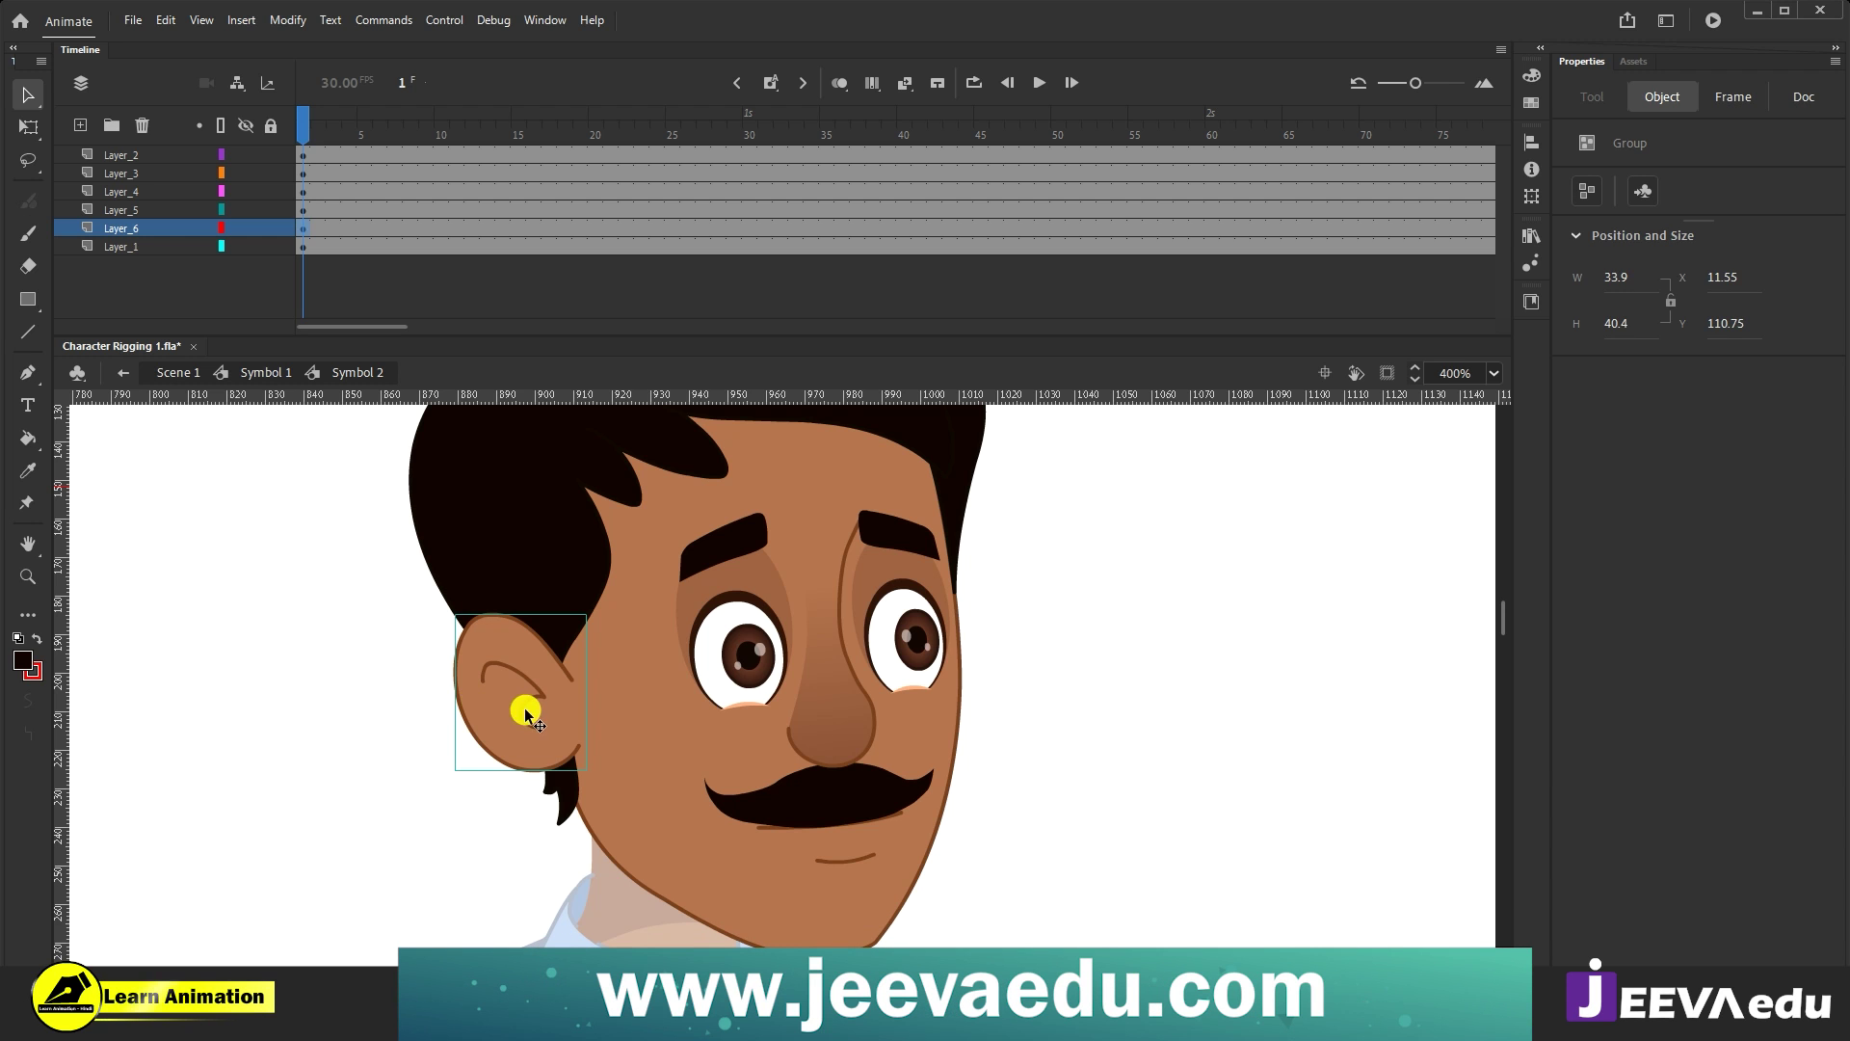
key(F8)
key(Return)
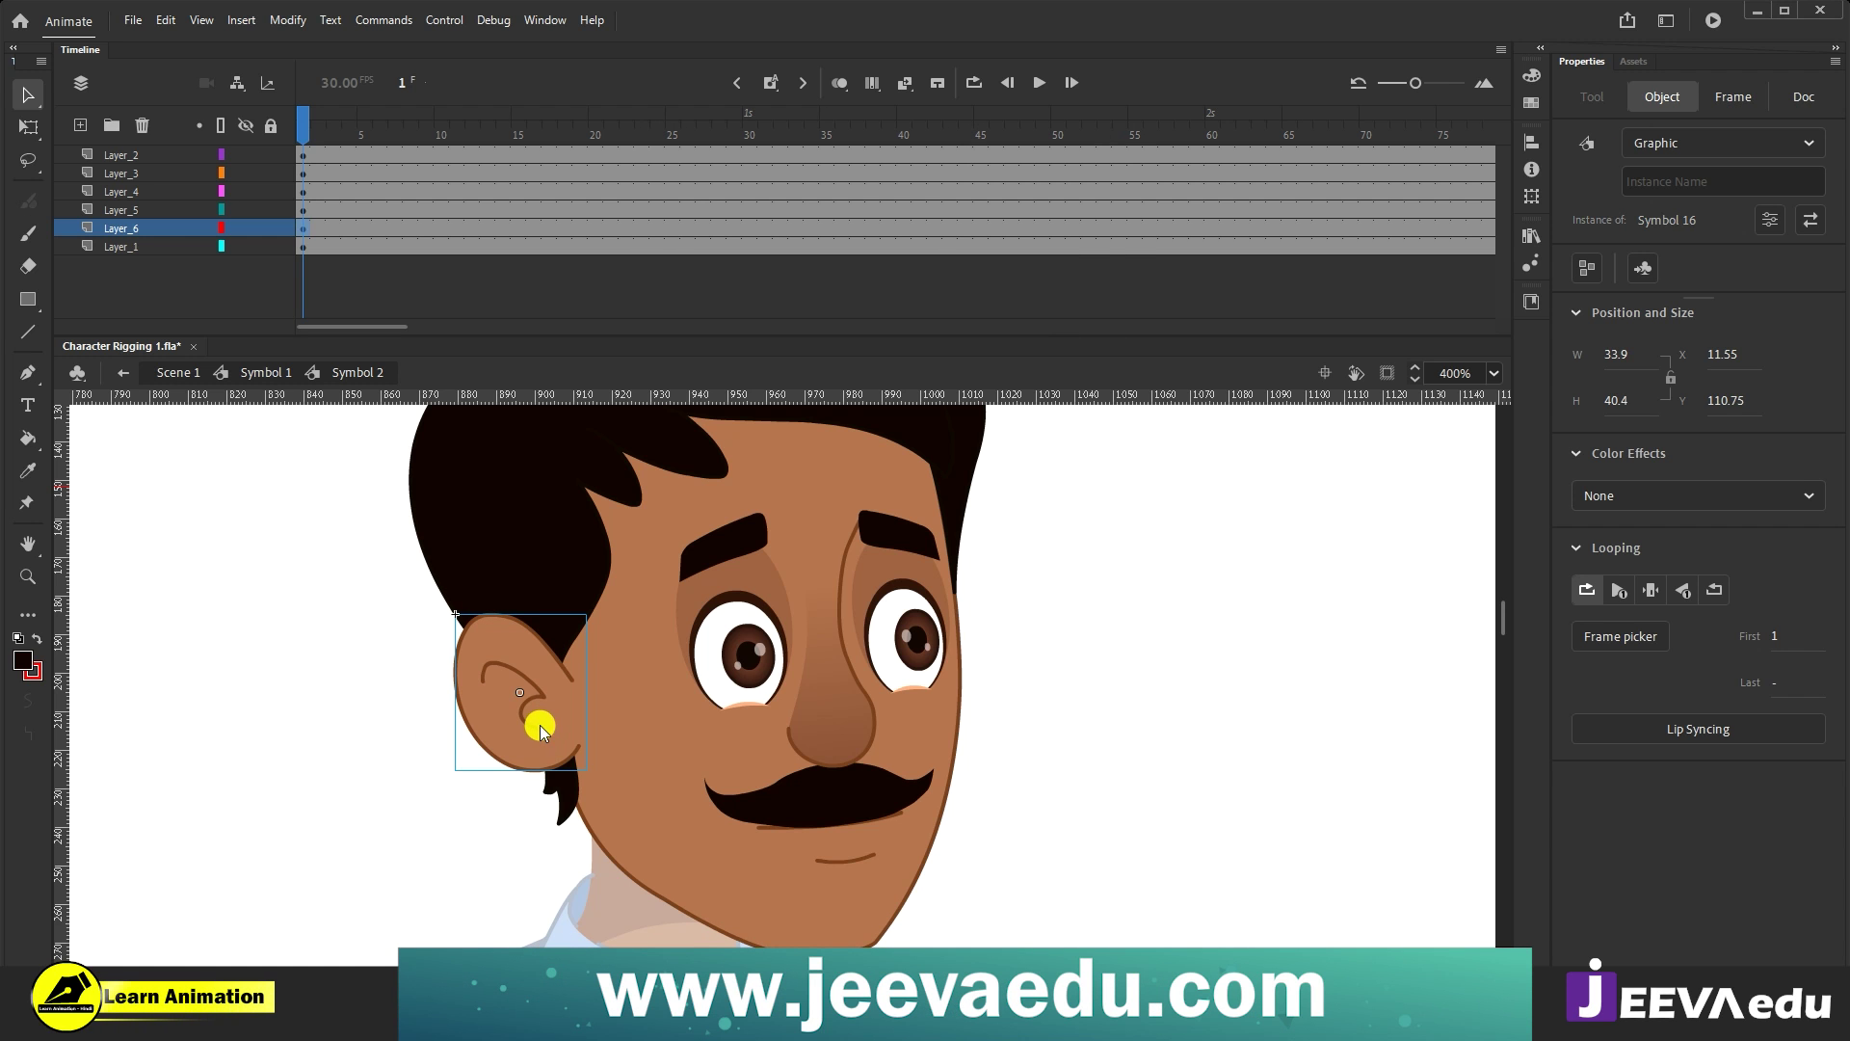
Step: Try rotating the ear about a pivot moved to its face-side edge, then restore the ear's rotation and central pivot
key(q)
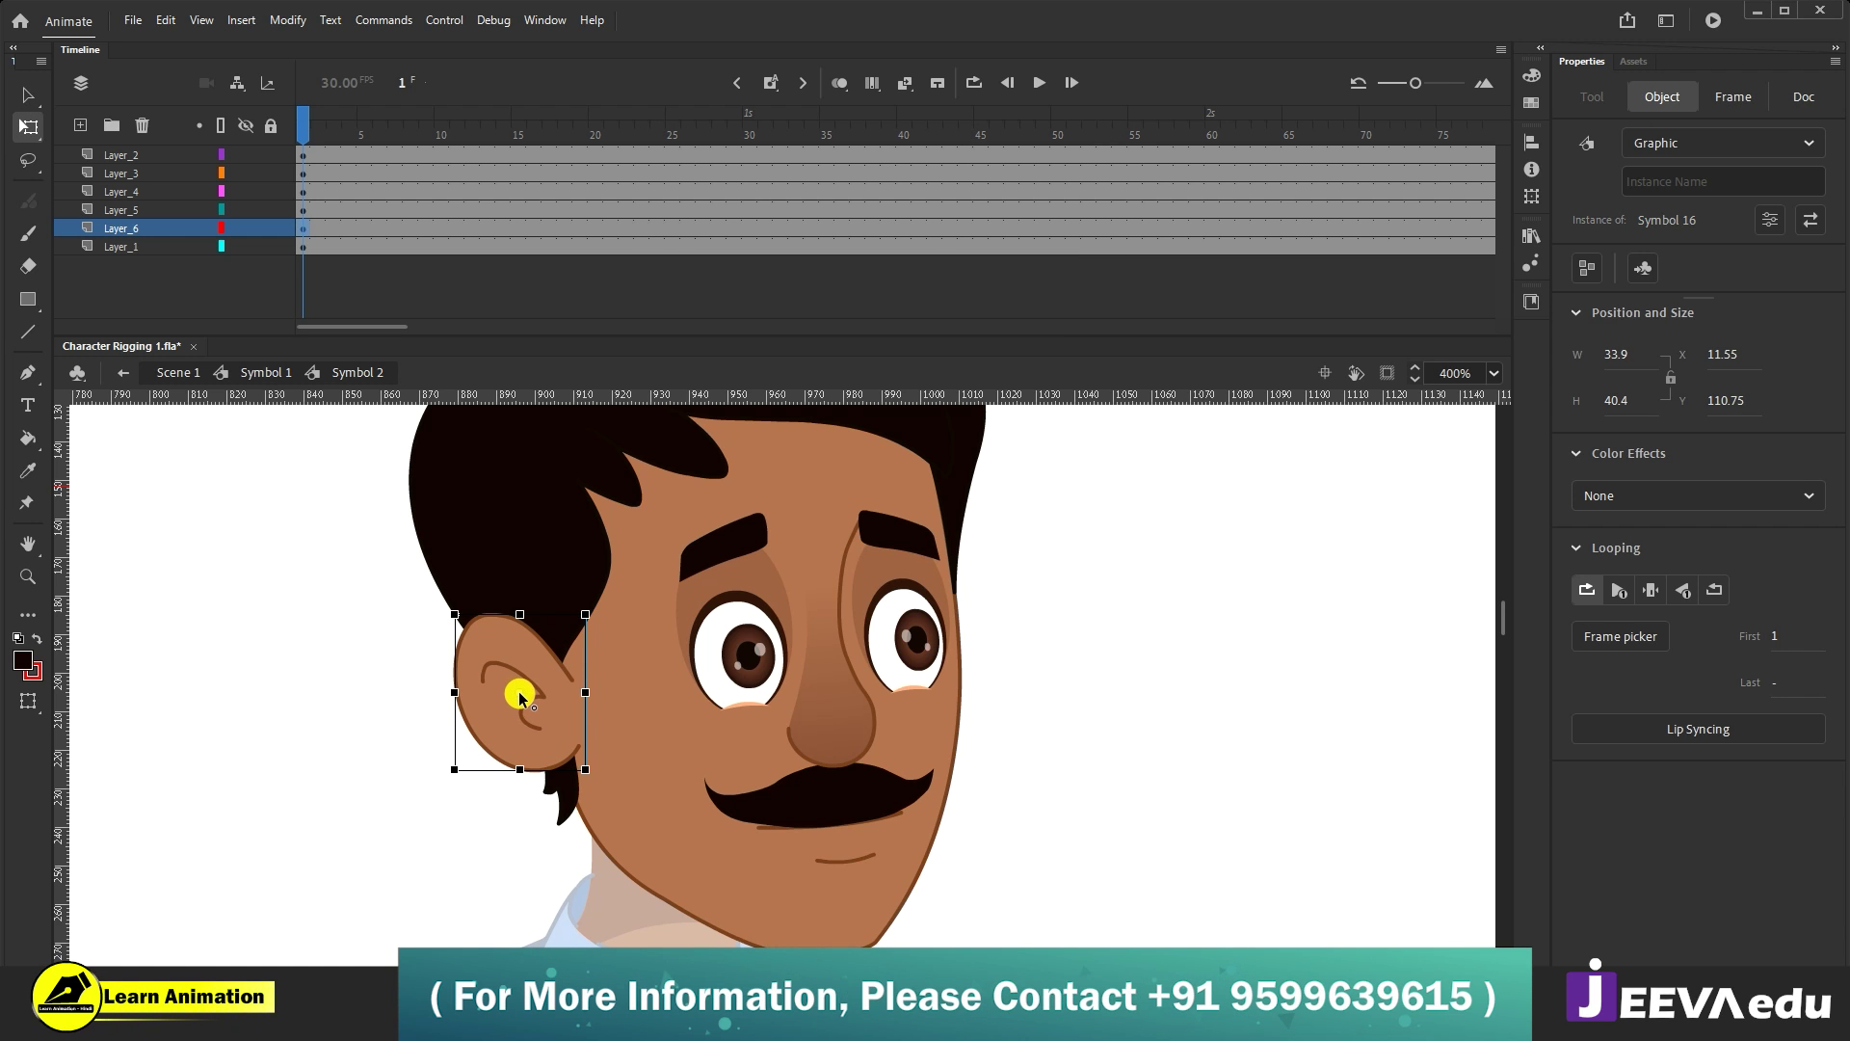
drag(534, 707, 578, 735)
drag(451, 621, 450, 639)
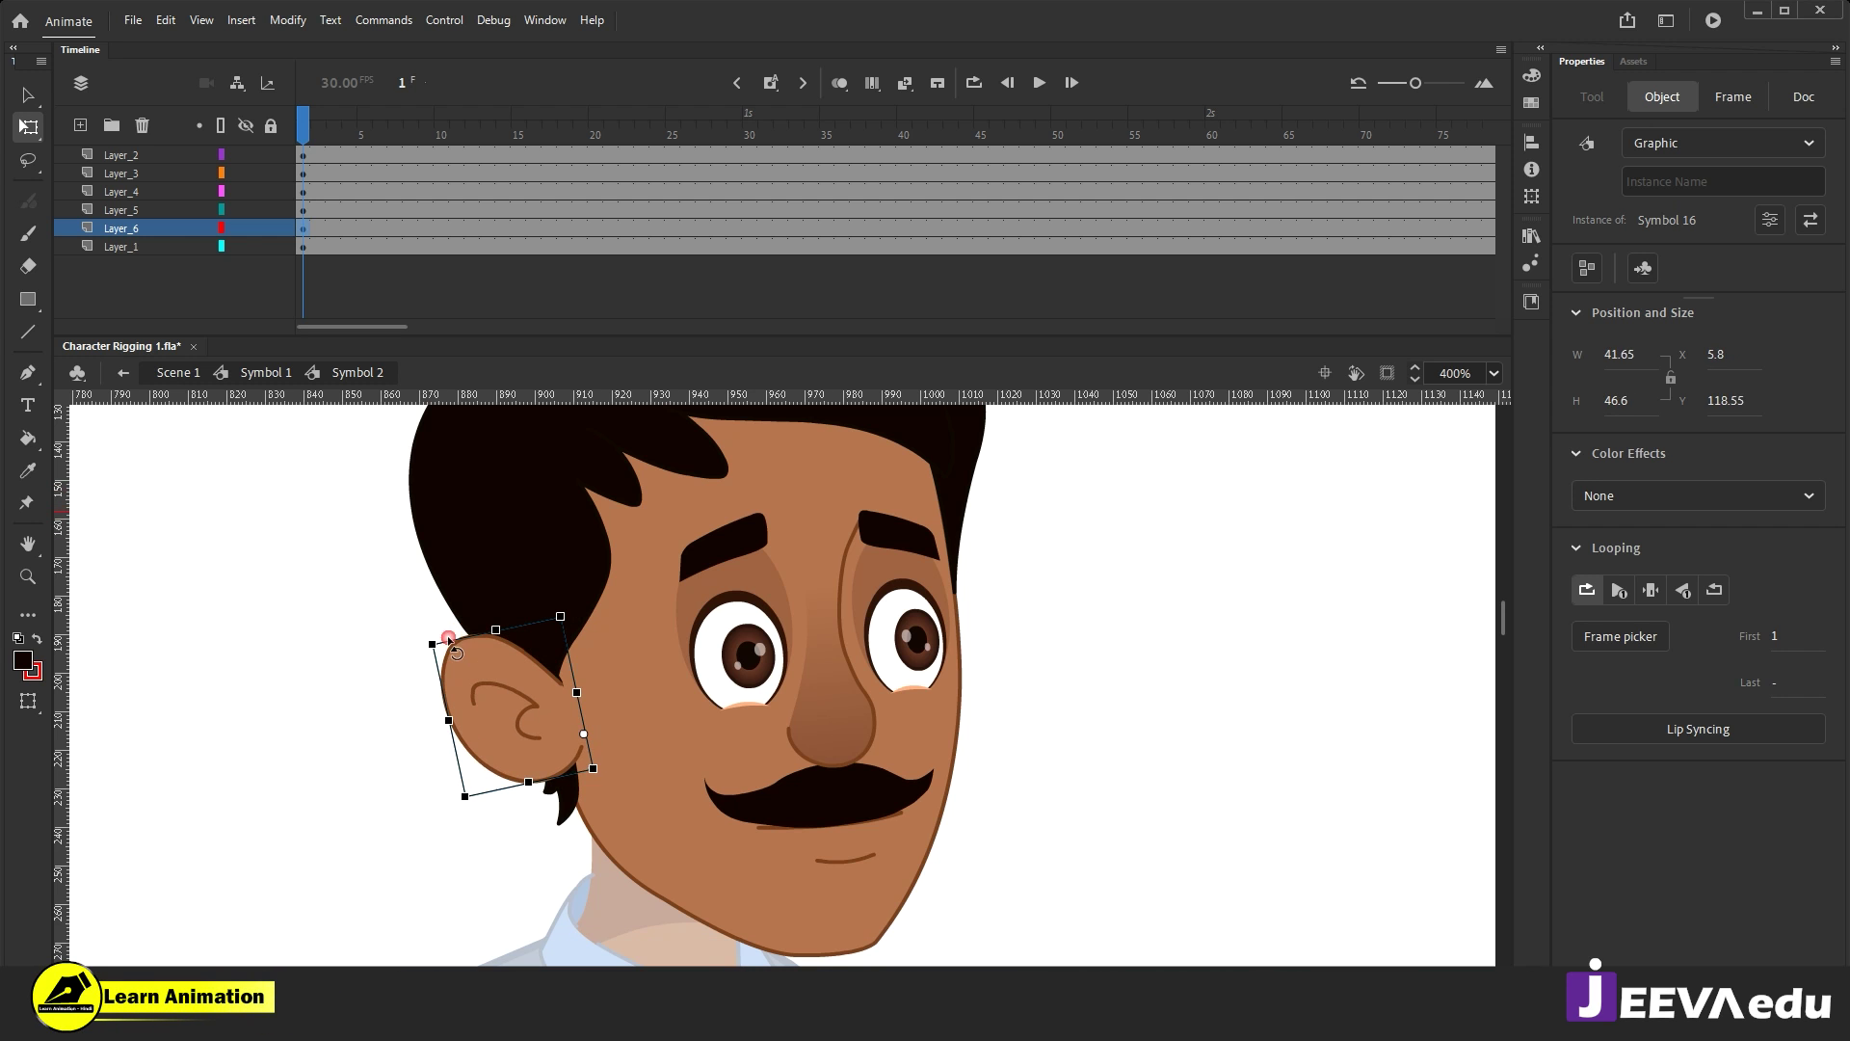
key(ctrl+z)
drag(525, 695, 520, 690)
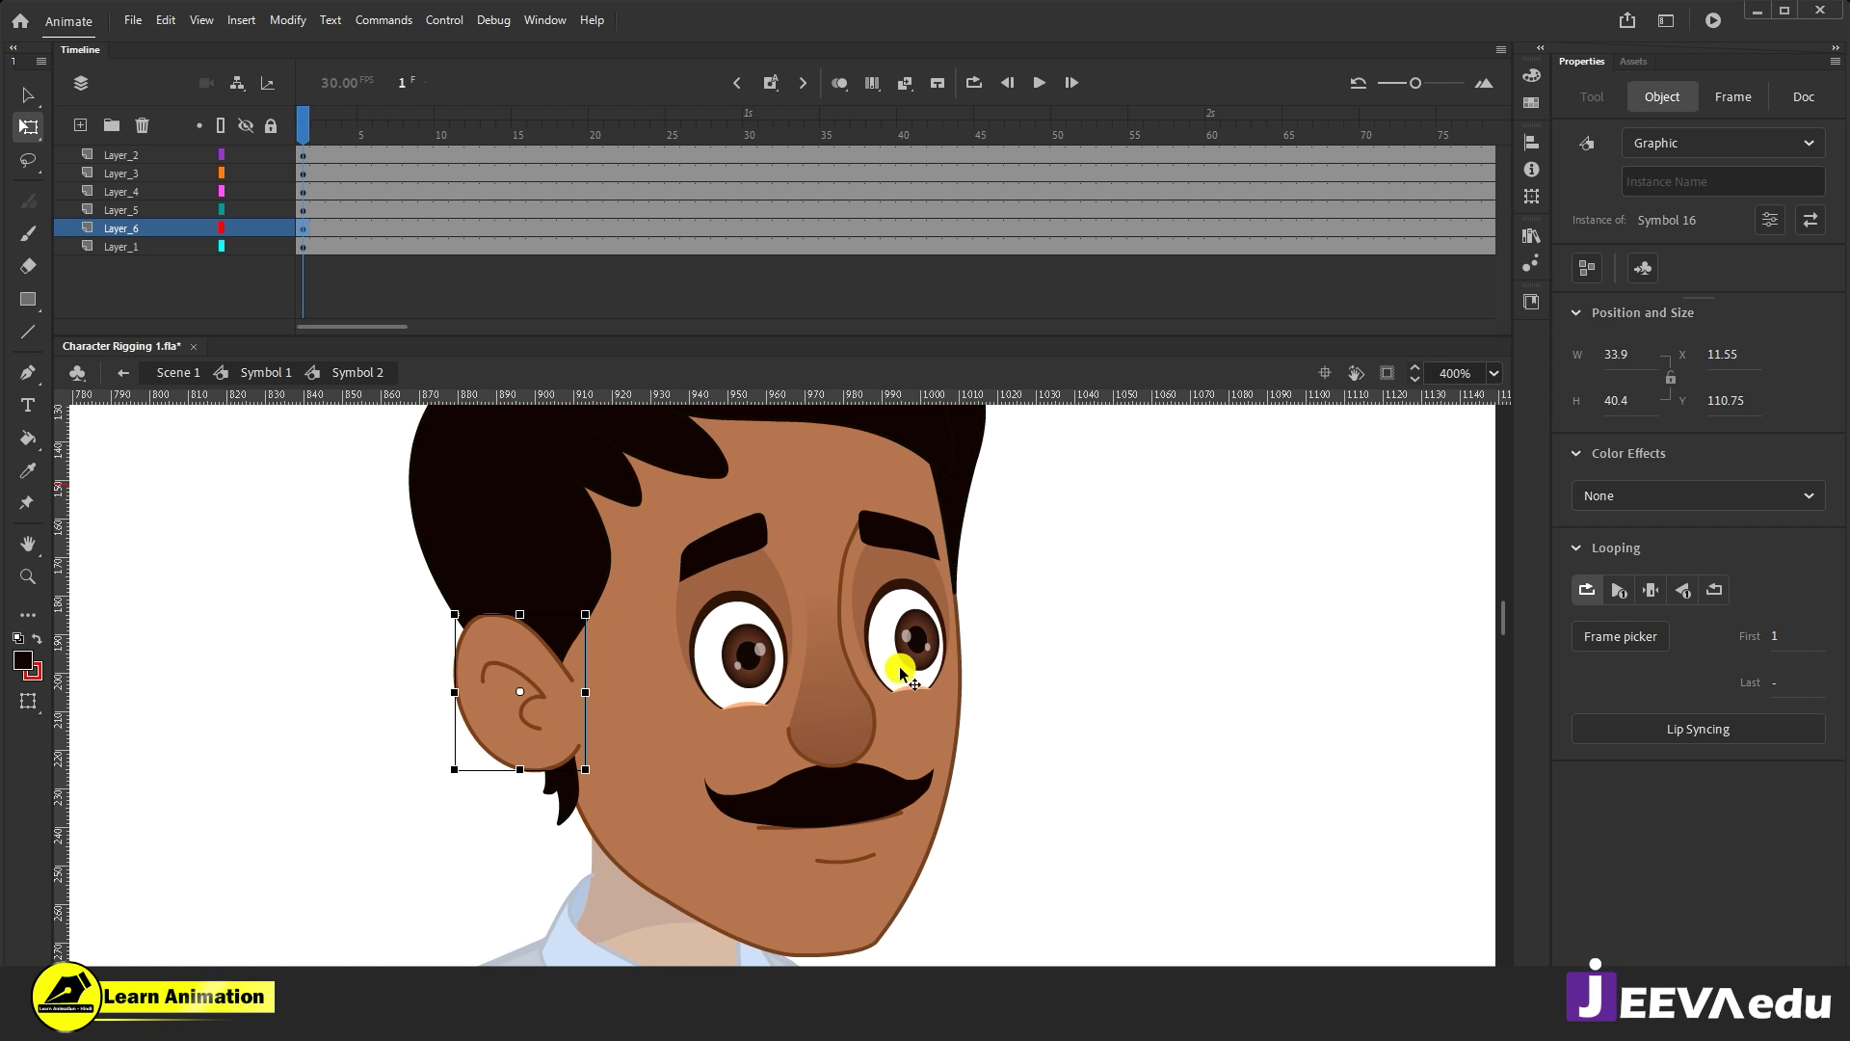
Step: Move the main hair group in place onto a new layer above Layer_1 and convert it to a graphic symbol
key(z)
alt+click(757, 686)
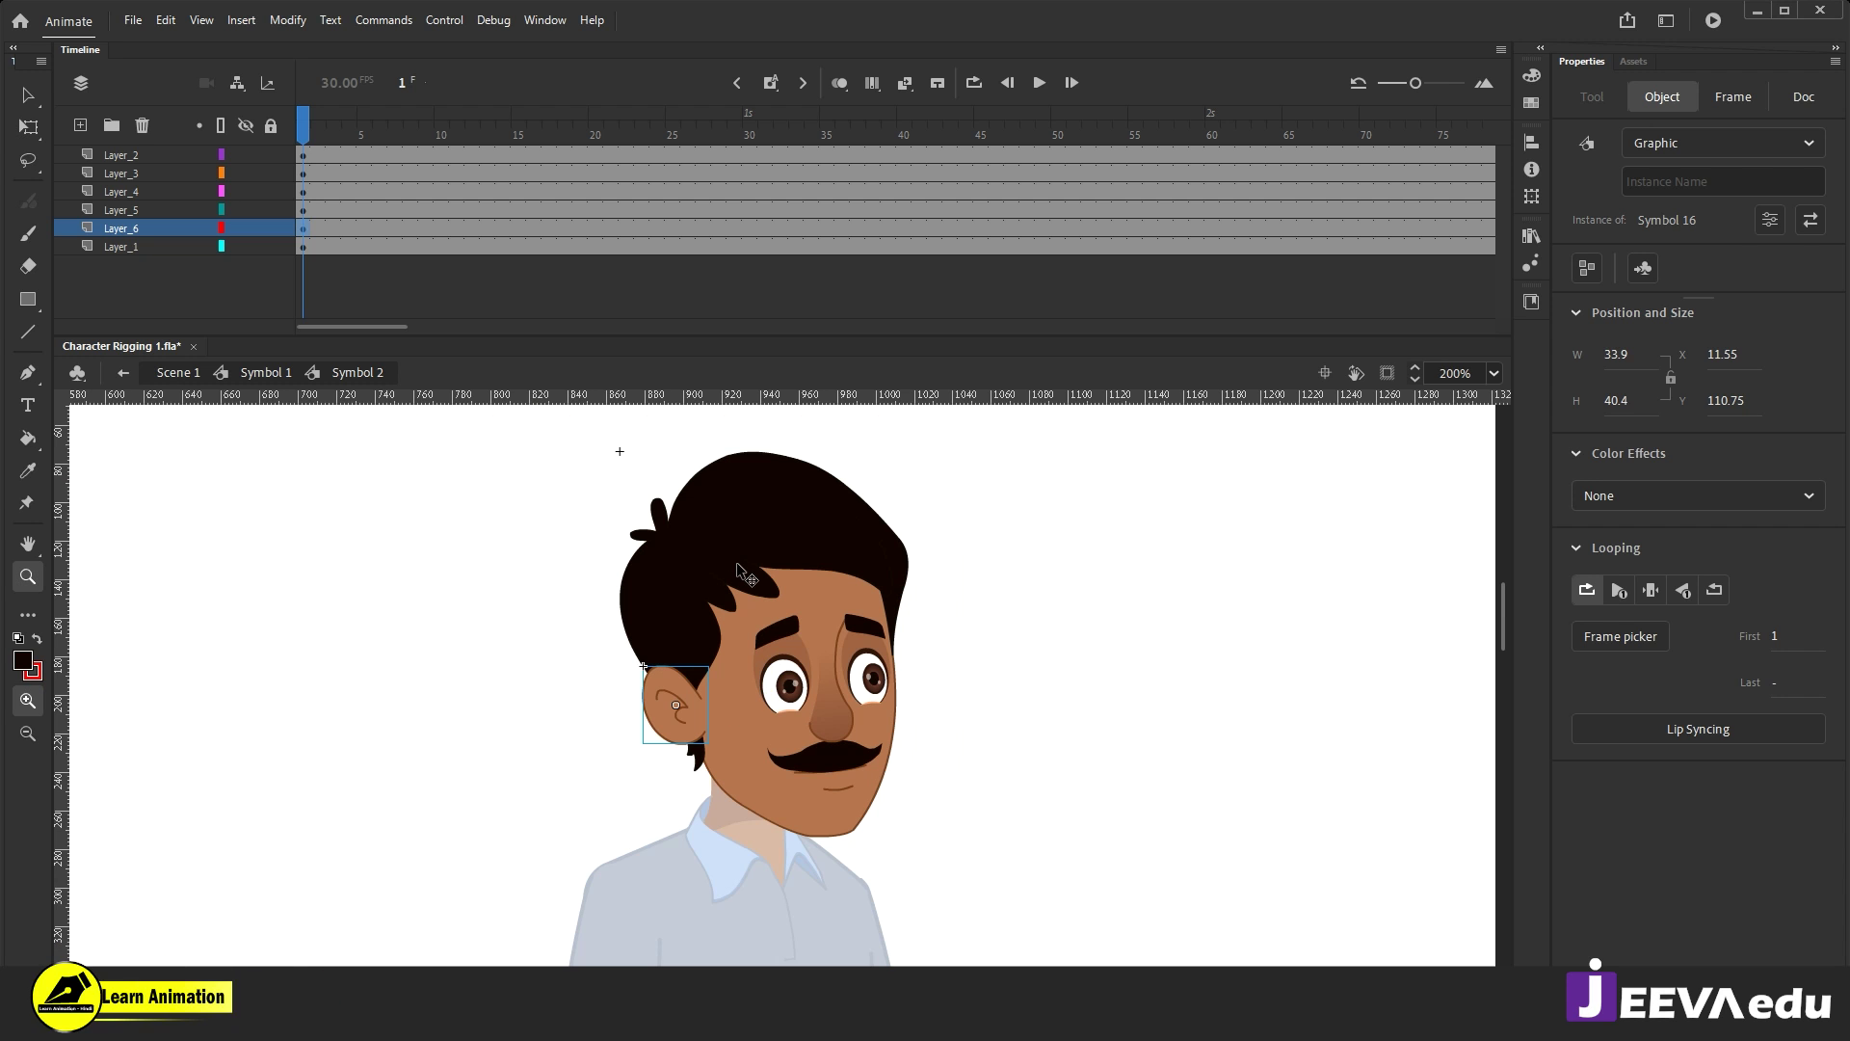
key(v)
click(736, 563)
drag(674, 505, 553, 488)
key(ctrl+z)
click(721, 550)
key(ctrl+x)
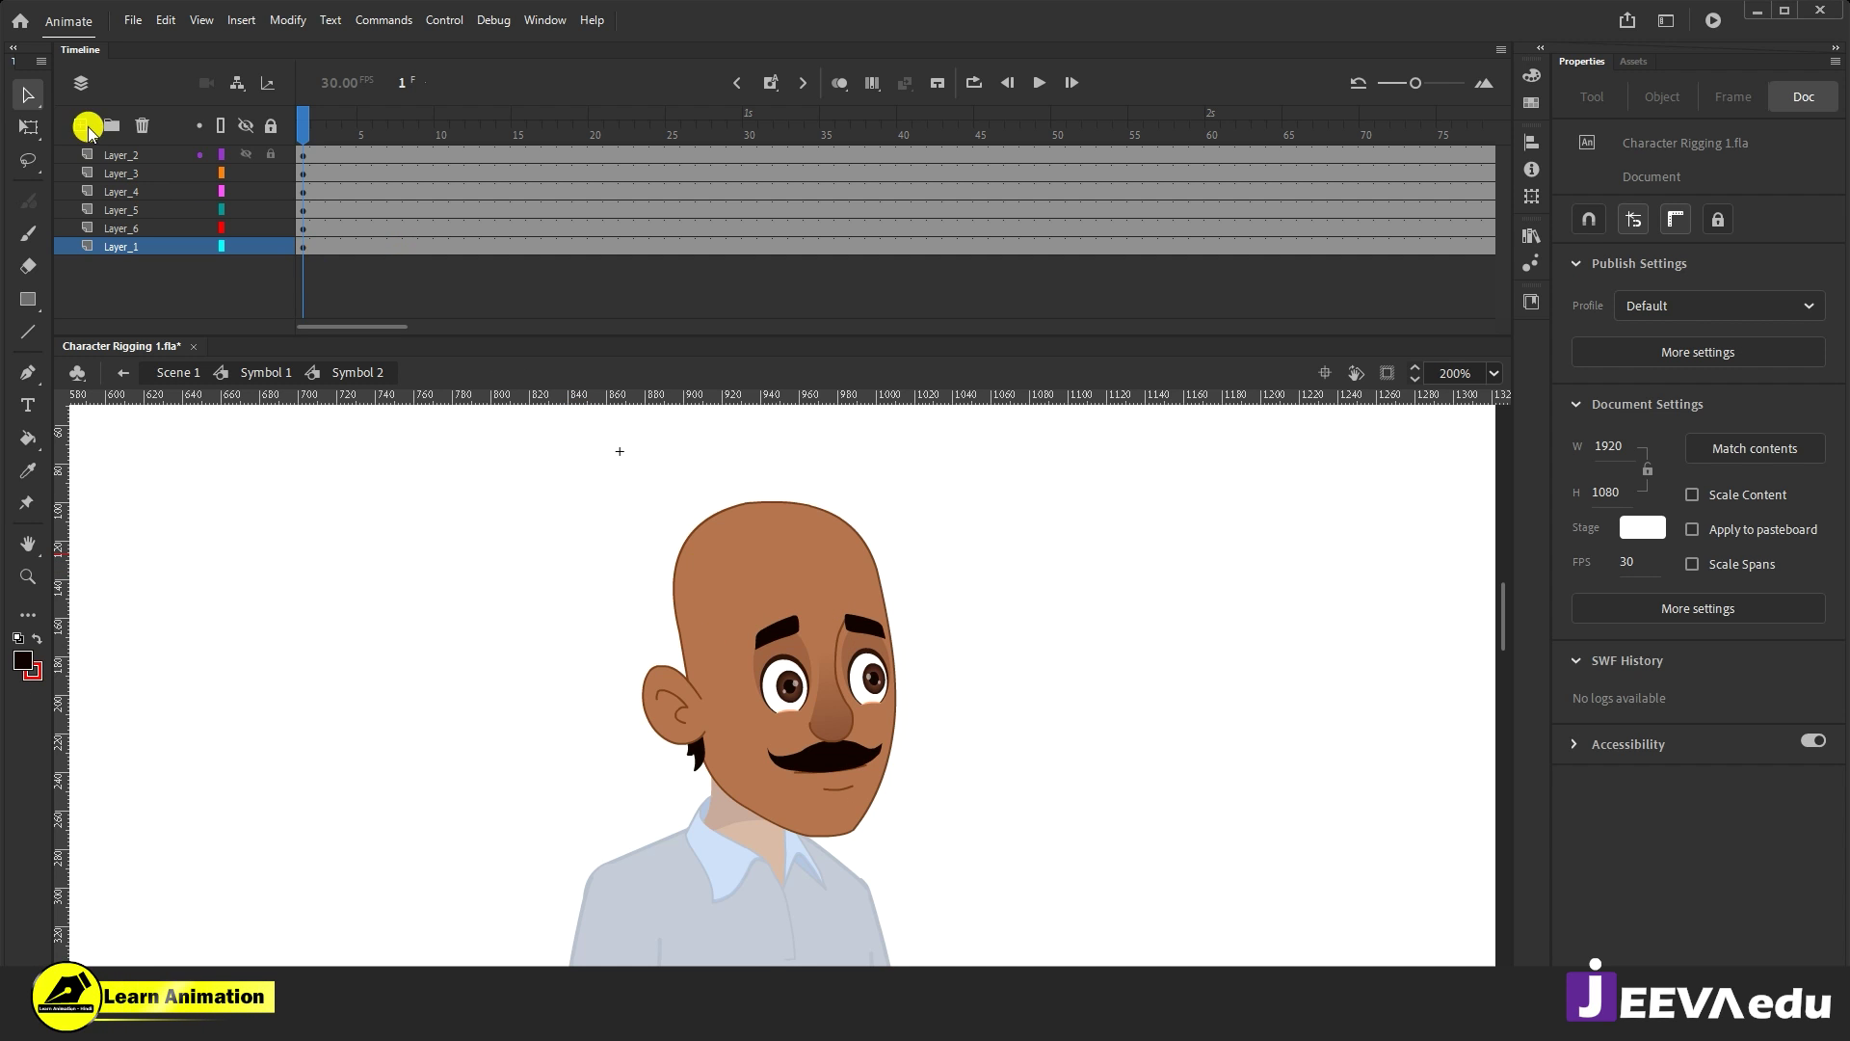
click(80, 125)
right_click(348, 578)
click(424, 662)
click(818, 605)
key(F8)
key(Return)
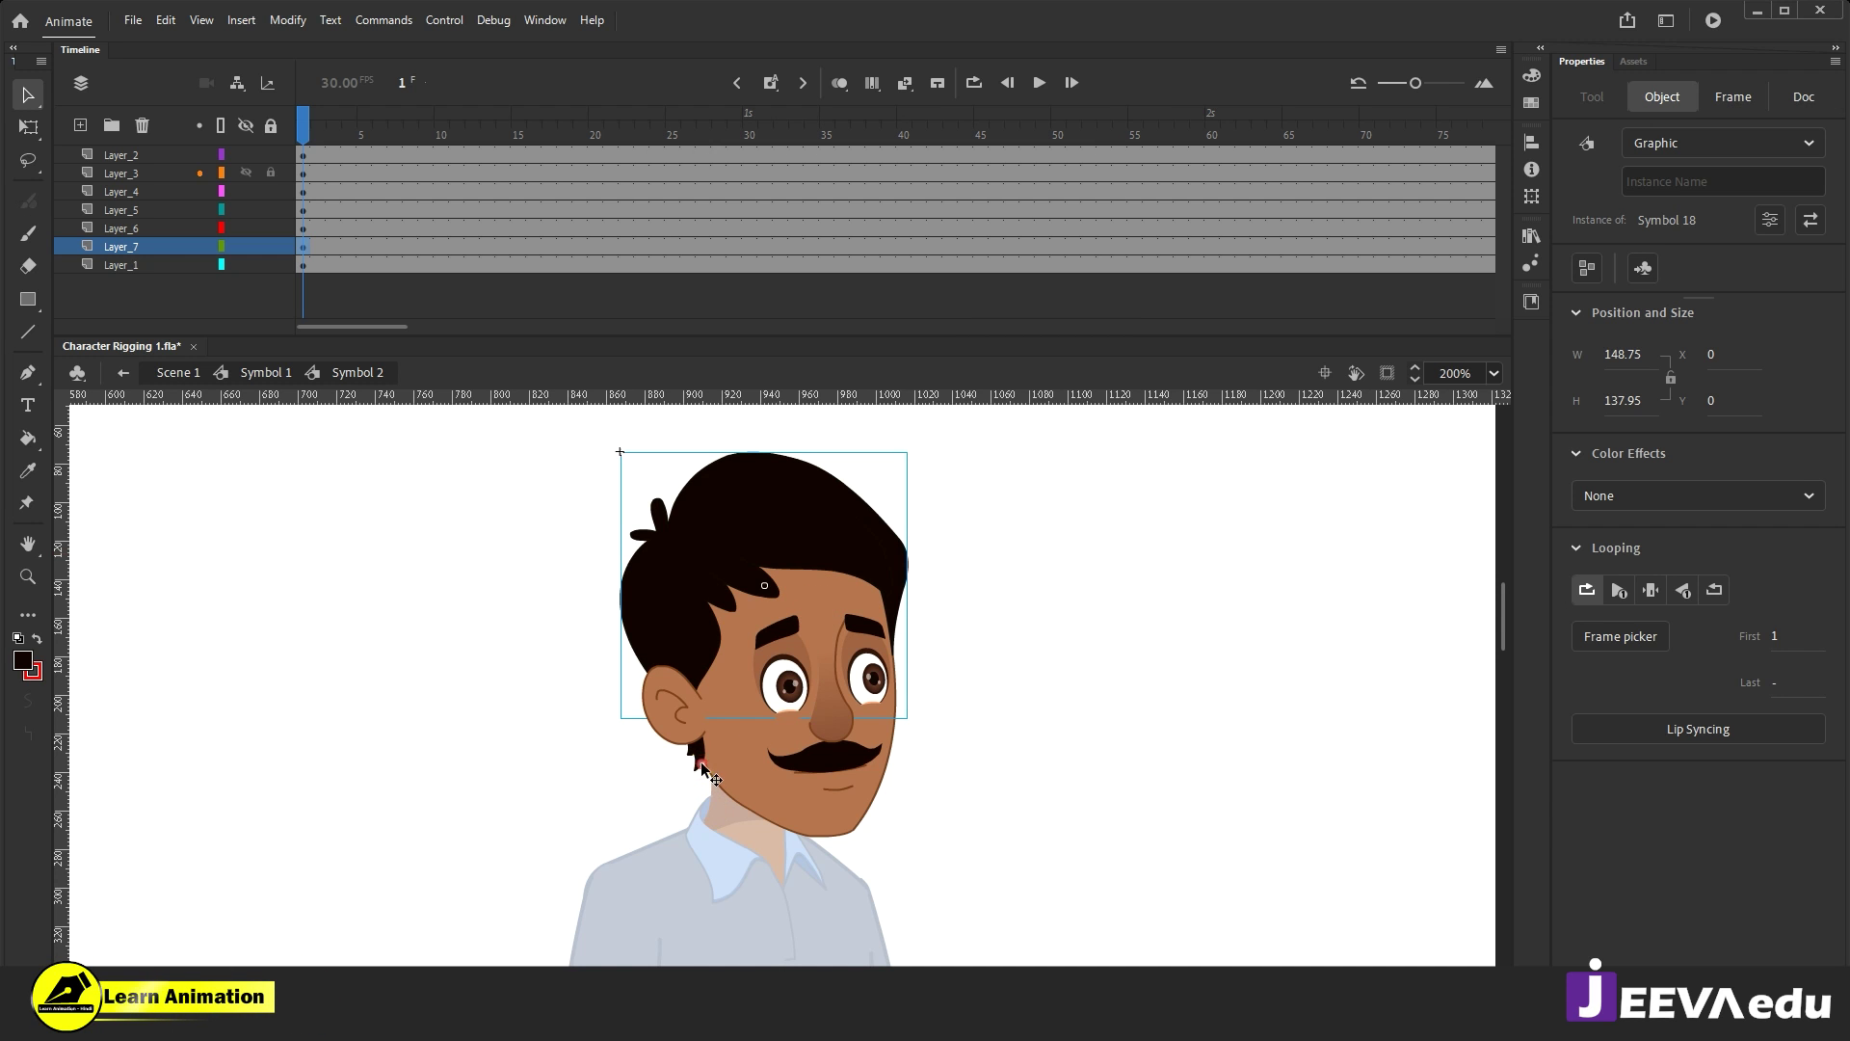
Step: Move the hair piece below the ear in place onto a new layer above Layer_1 and convert it to a graphic symbol
click(694, 755)
drag(693, 755, 521, 773)
key(ctrl+z)
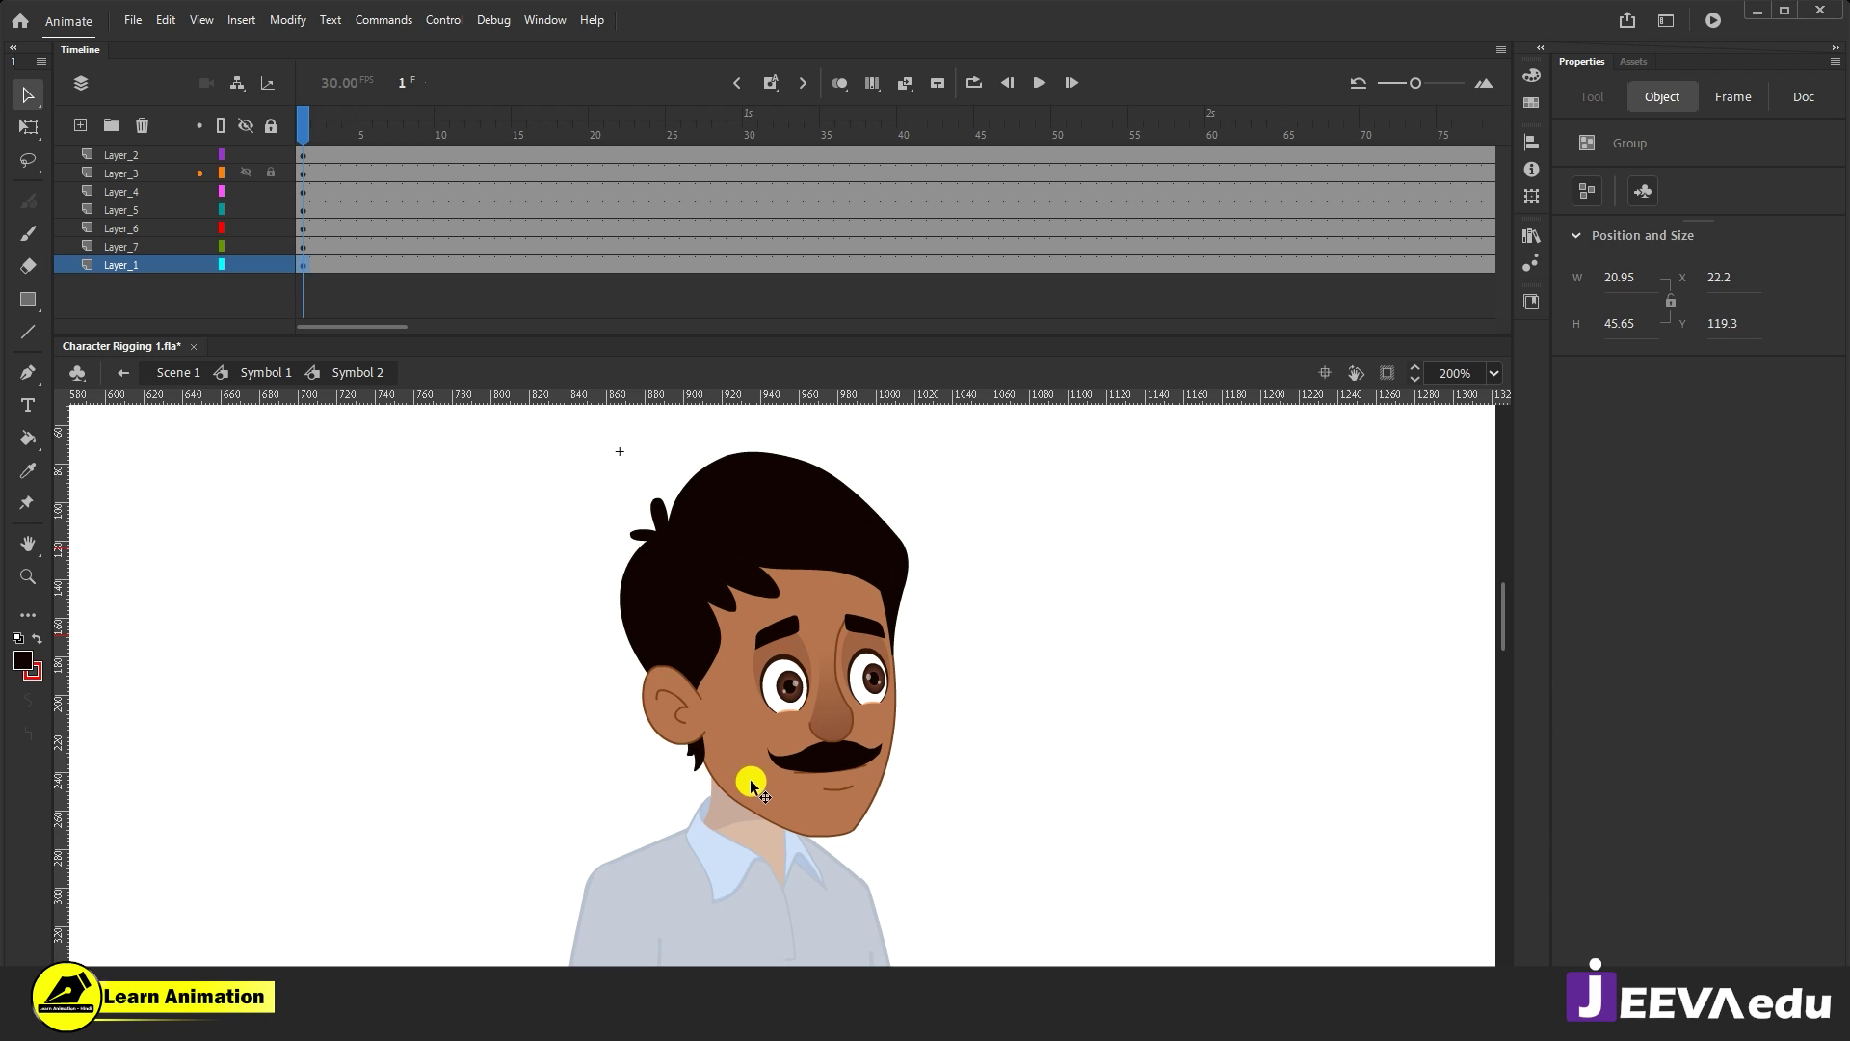
key(ctrl+x)
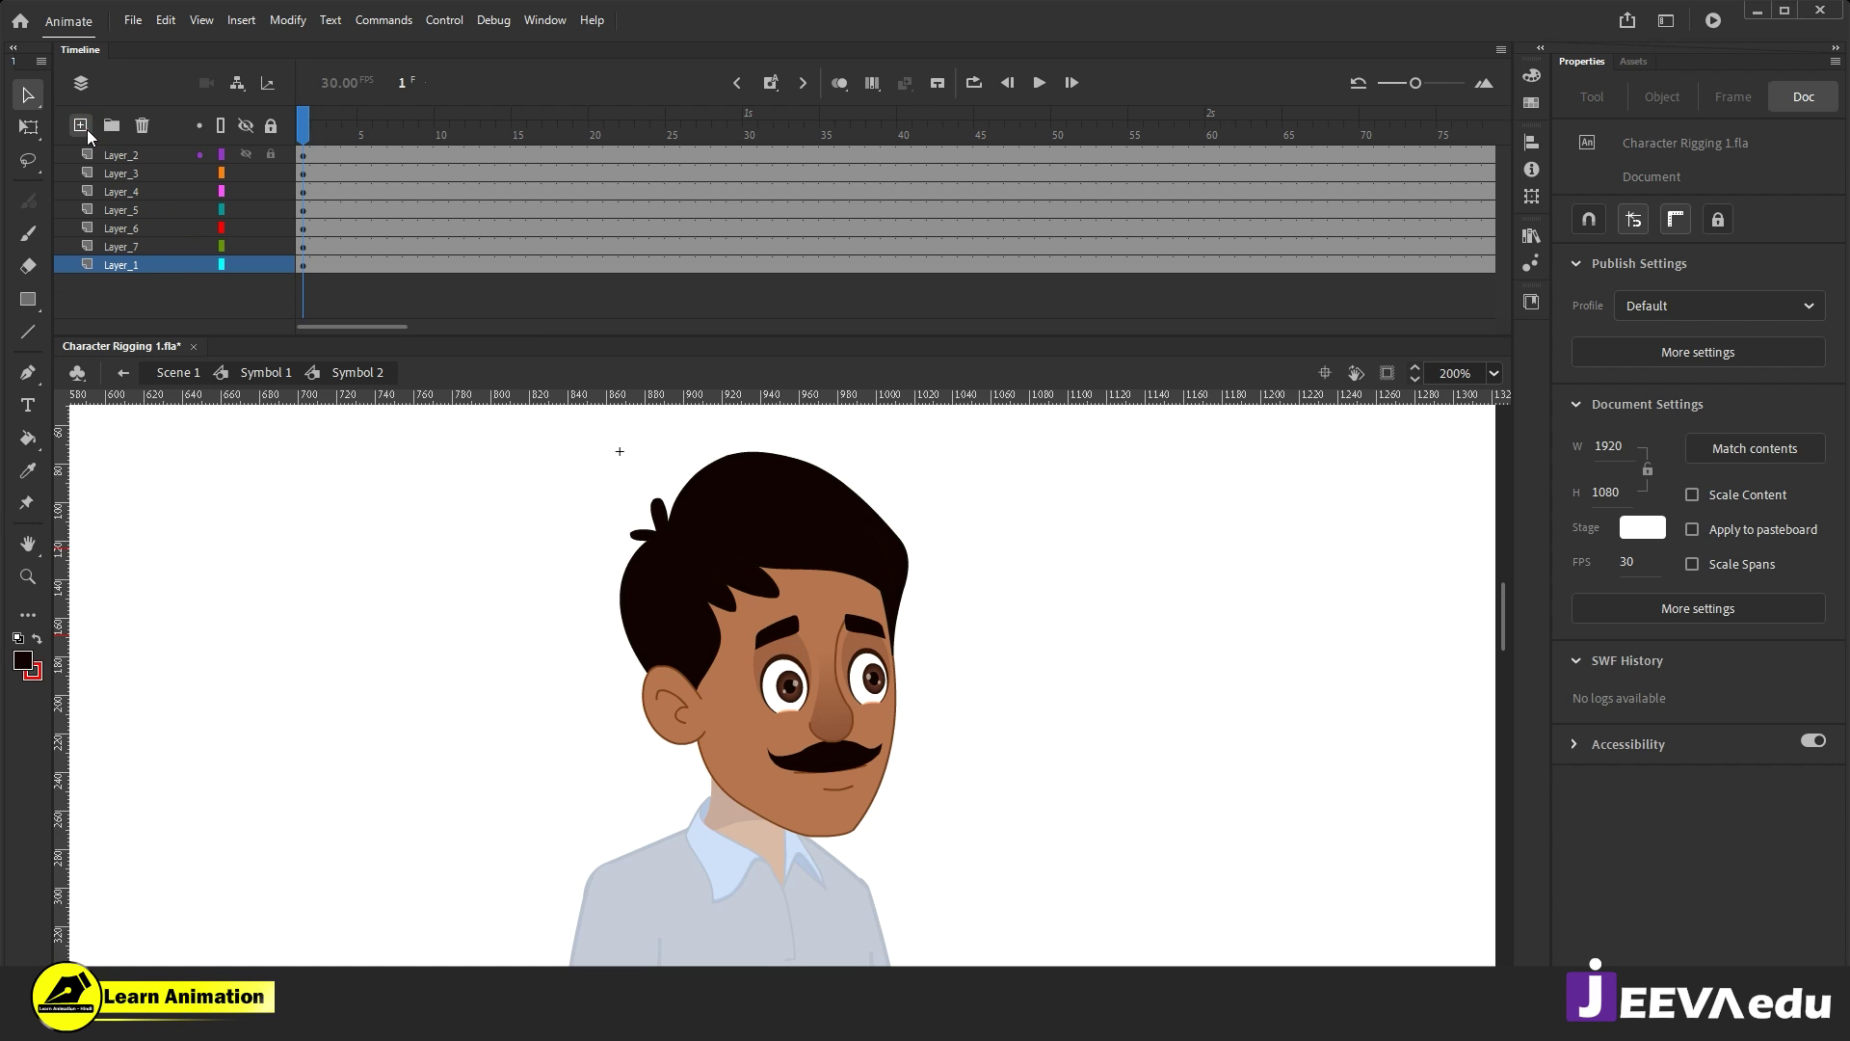
click(80, 125)
right_click(305, 578)
click(366, 647)
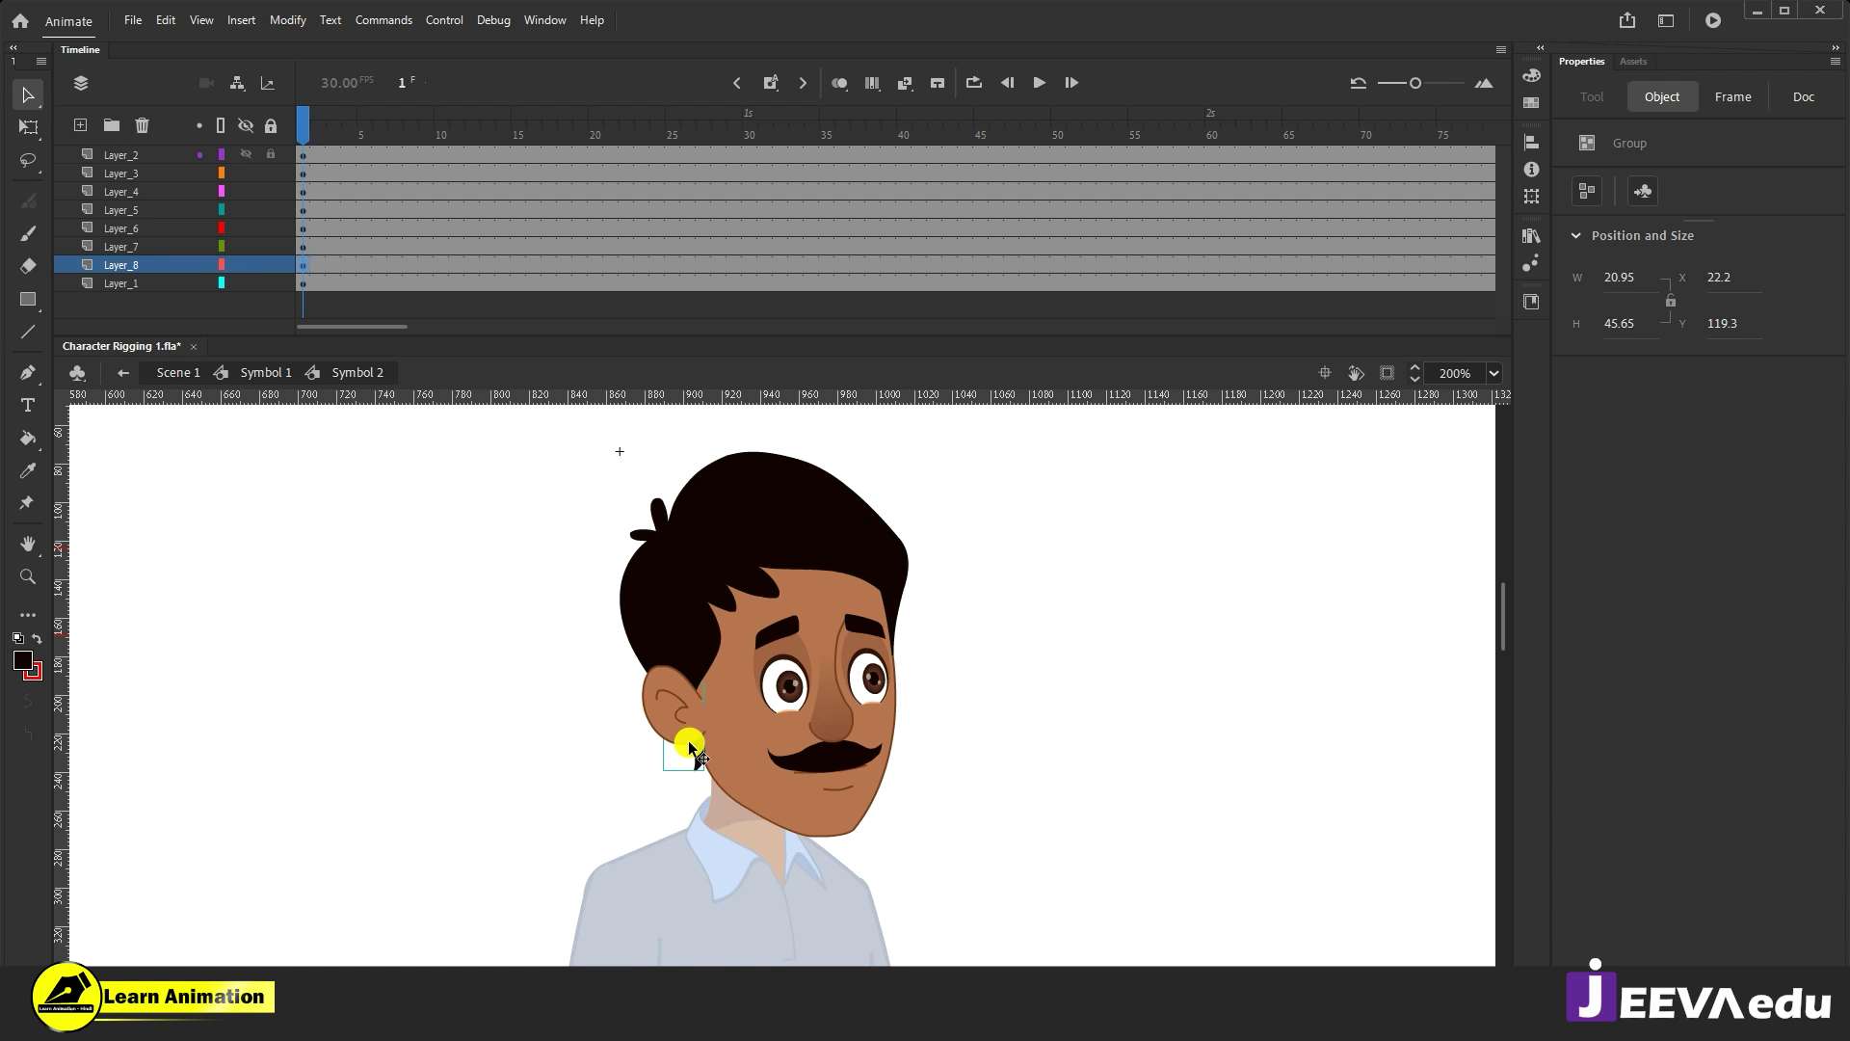
key(F8)
key(Return)
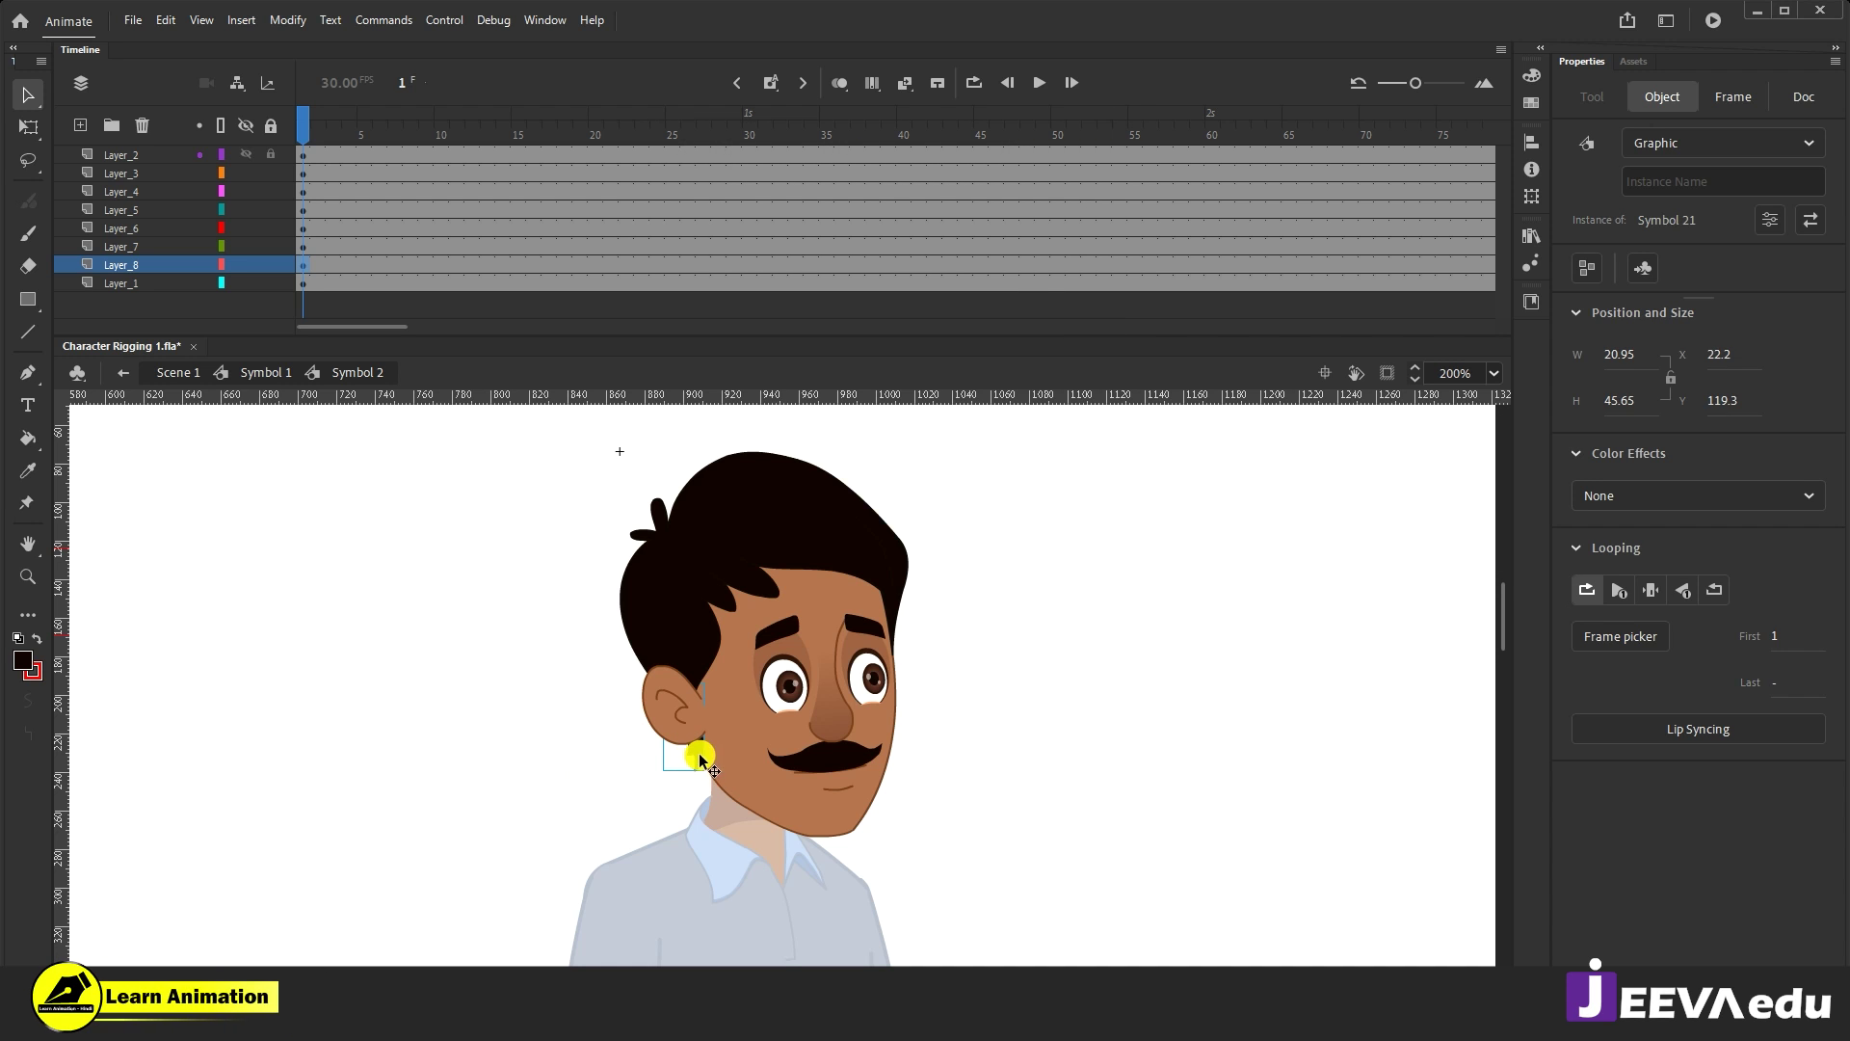
Step: Try moving the face shape aside and undo the move, then hide Layer_1 and show it again
click(759, 796)
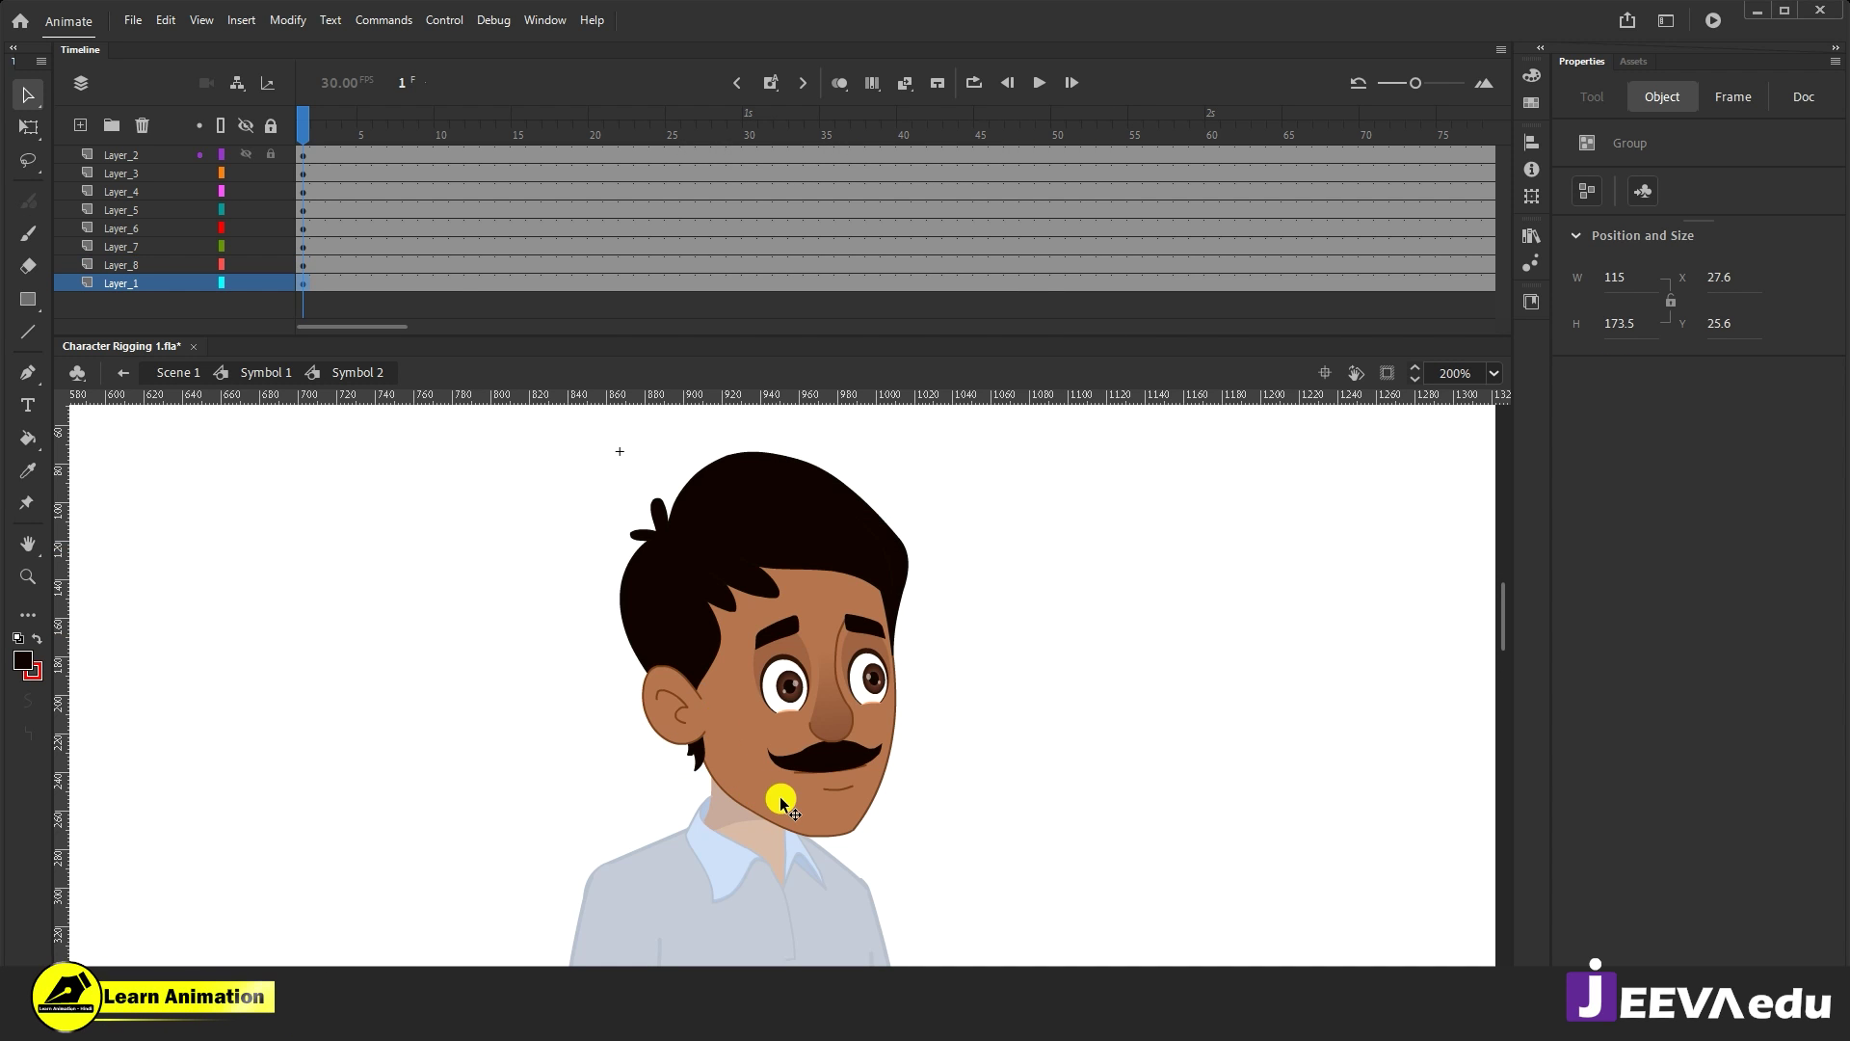
drag(777, 802, 1053, 804)
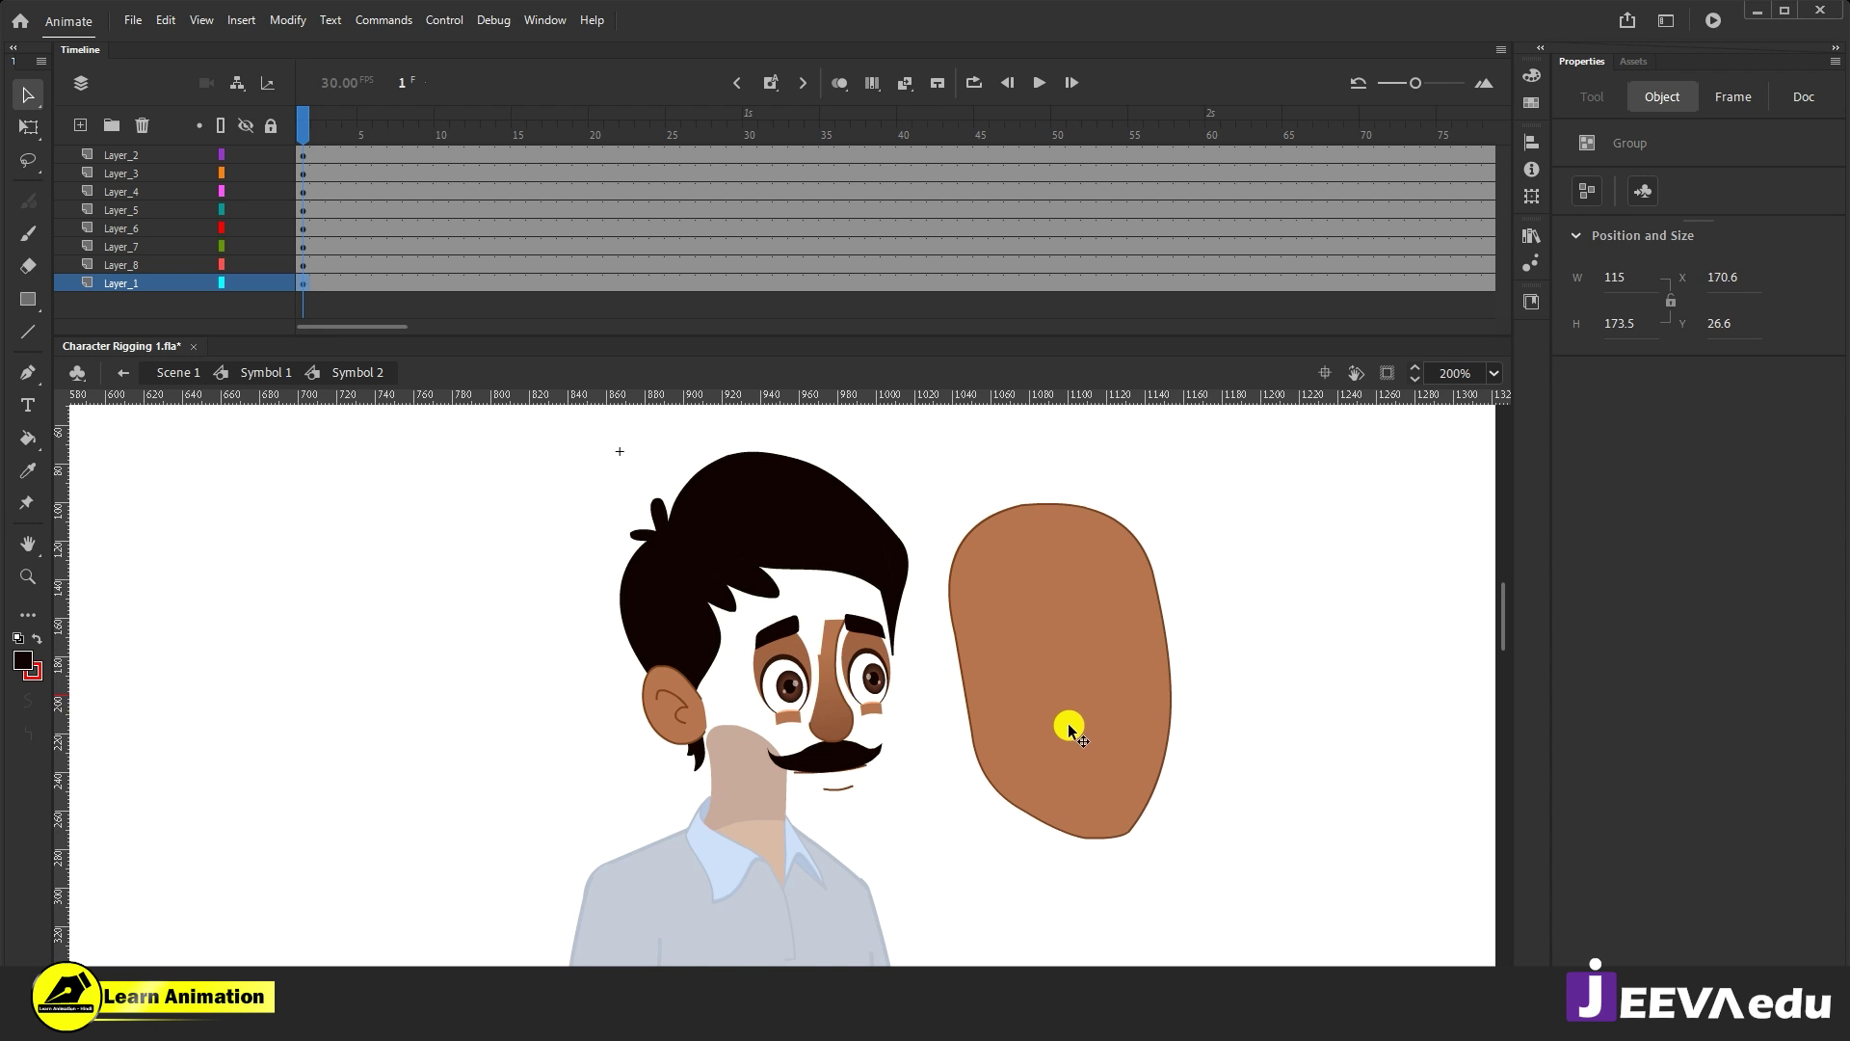
key(ctrl+z)
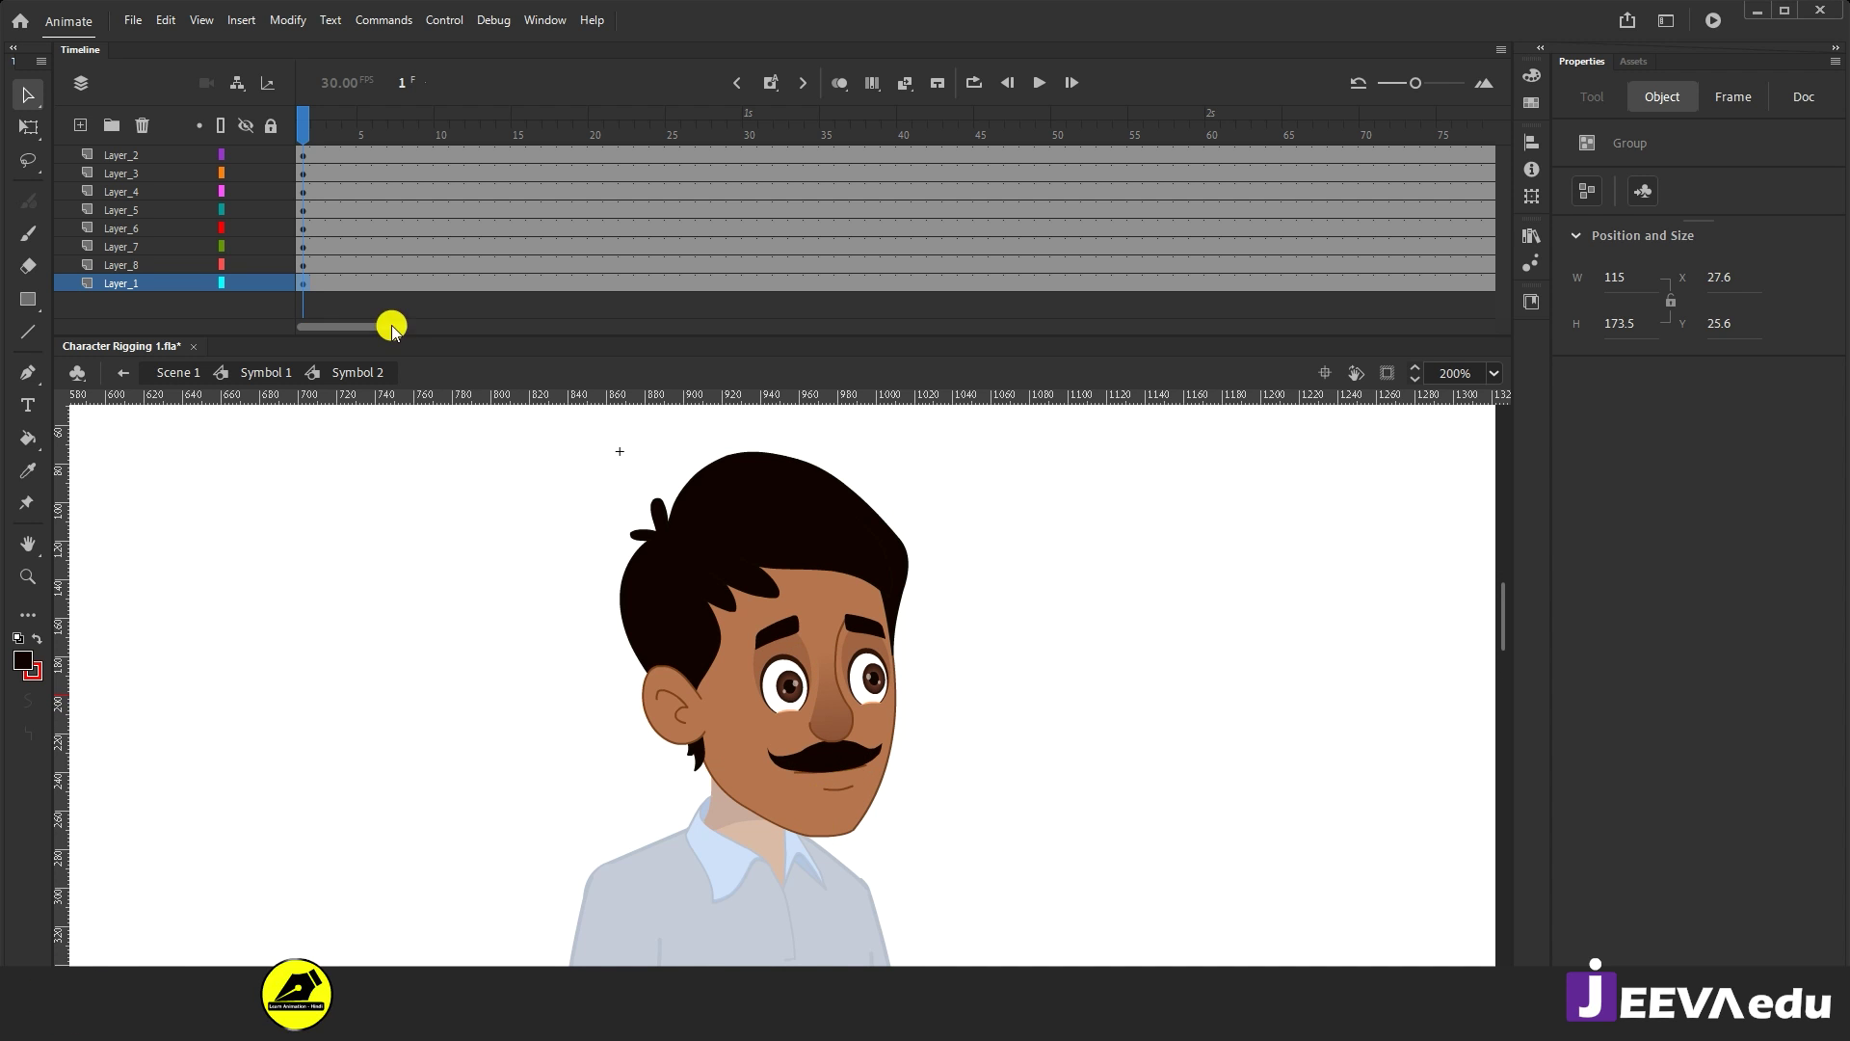
click(245, 281)
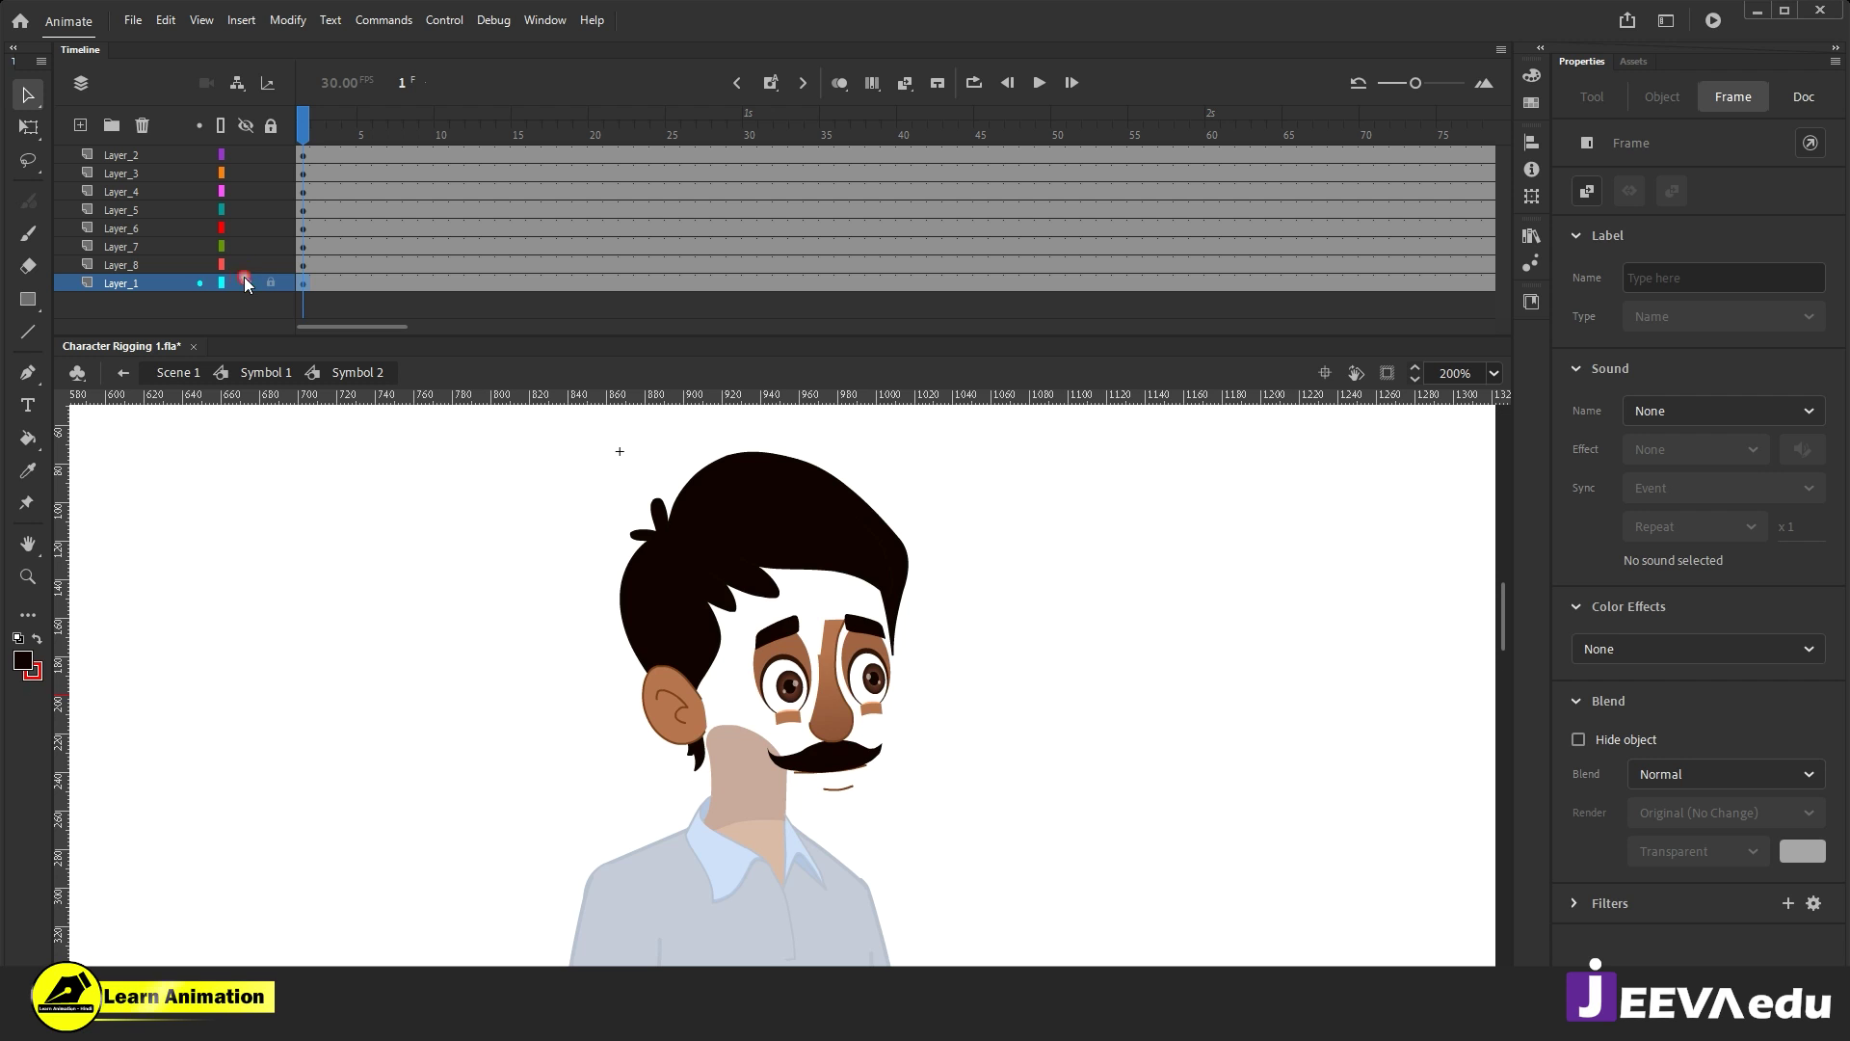
click(245, 279)
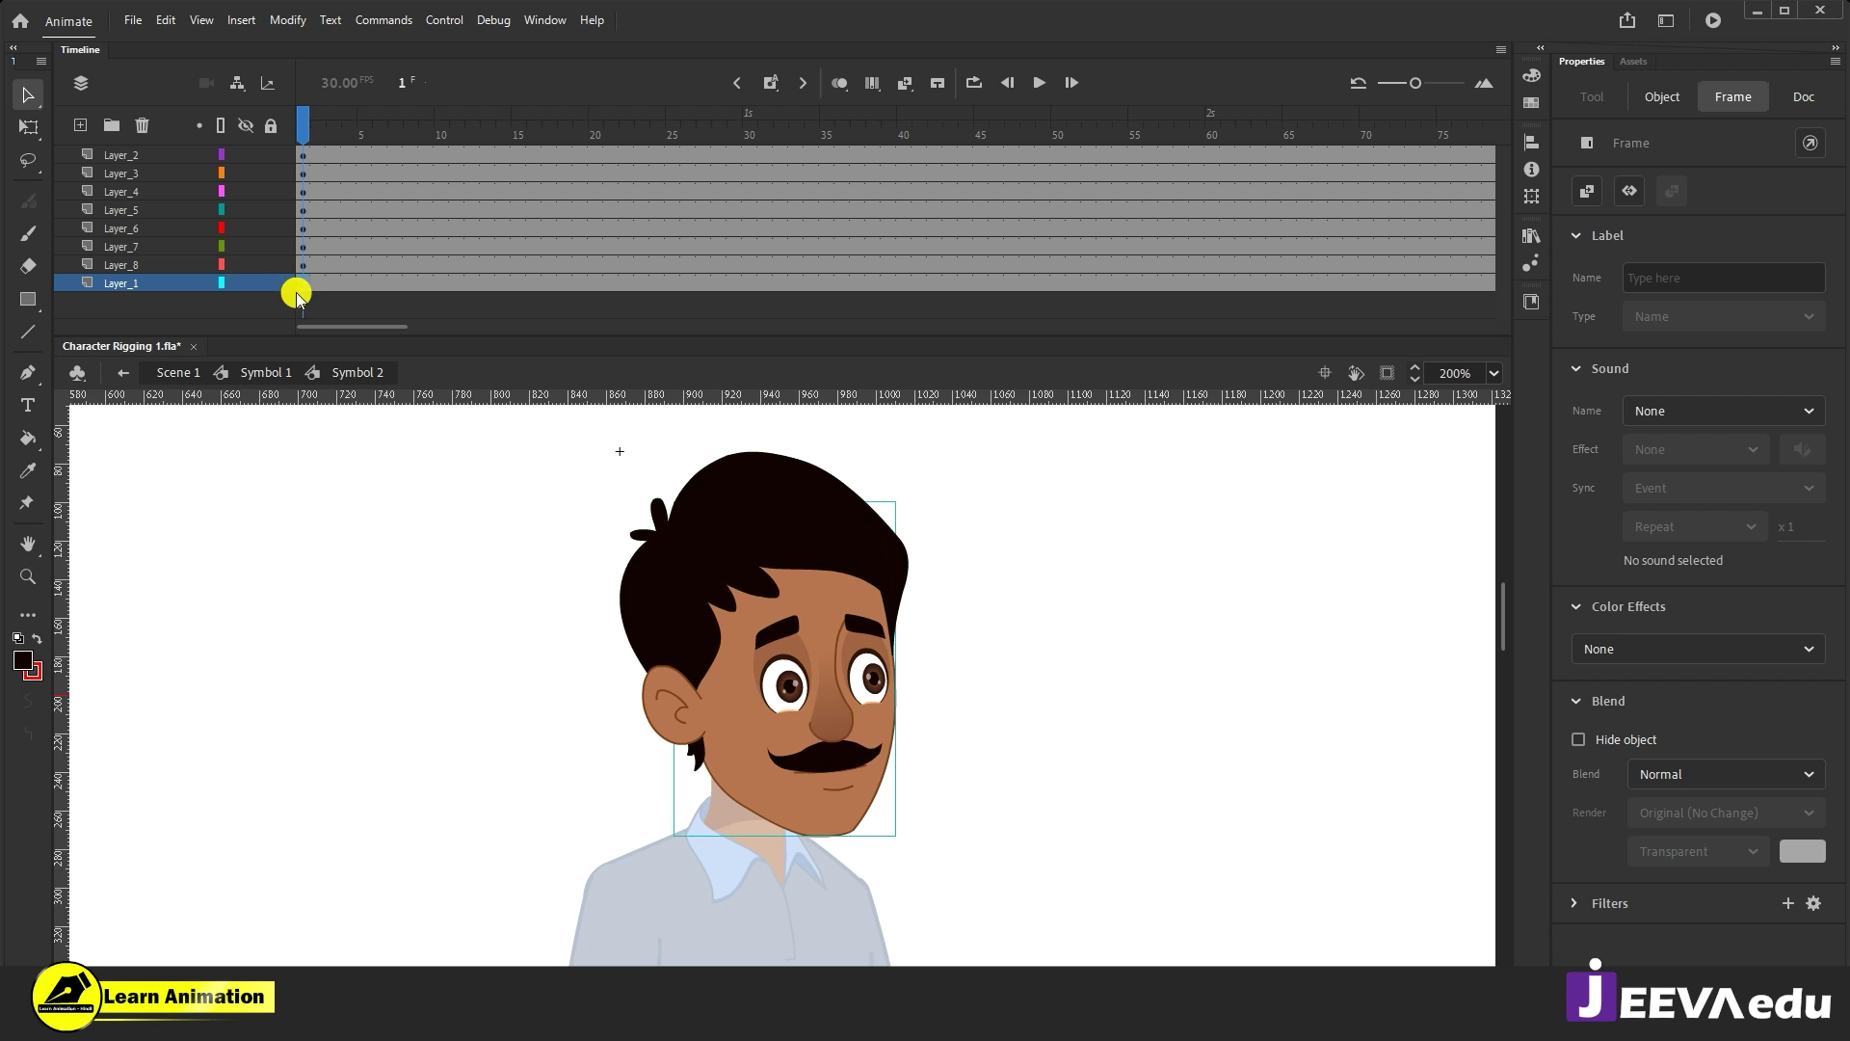
Step: Select all the parts inside the head symbol and inspect their arrangement up close
click(827, 744)
drag(1039, 454, 602, 871)
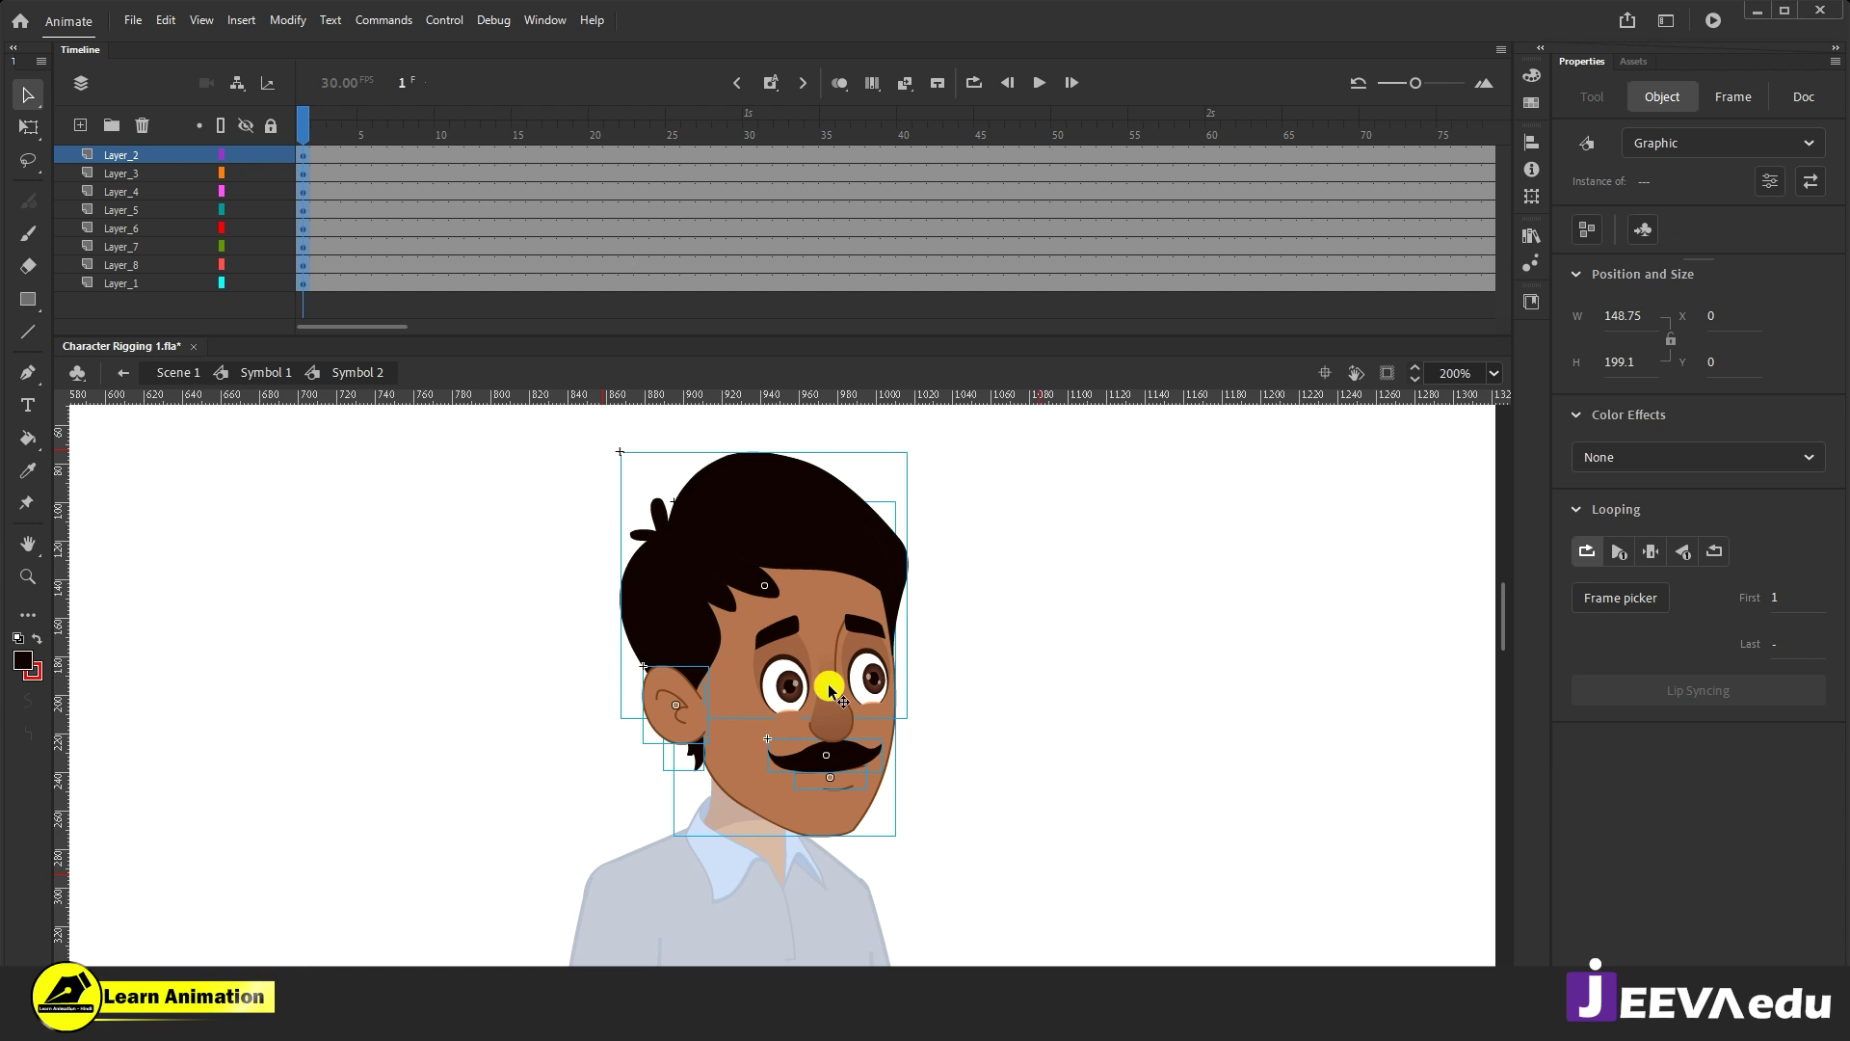
key(z)
drag(271, 155, 277, 235)
drag(578, 495, 950, 888)
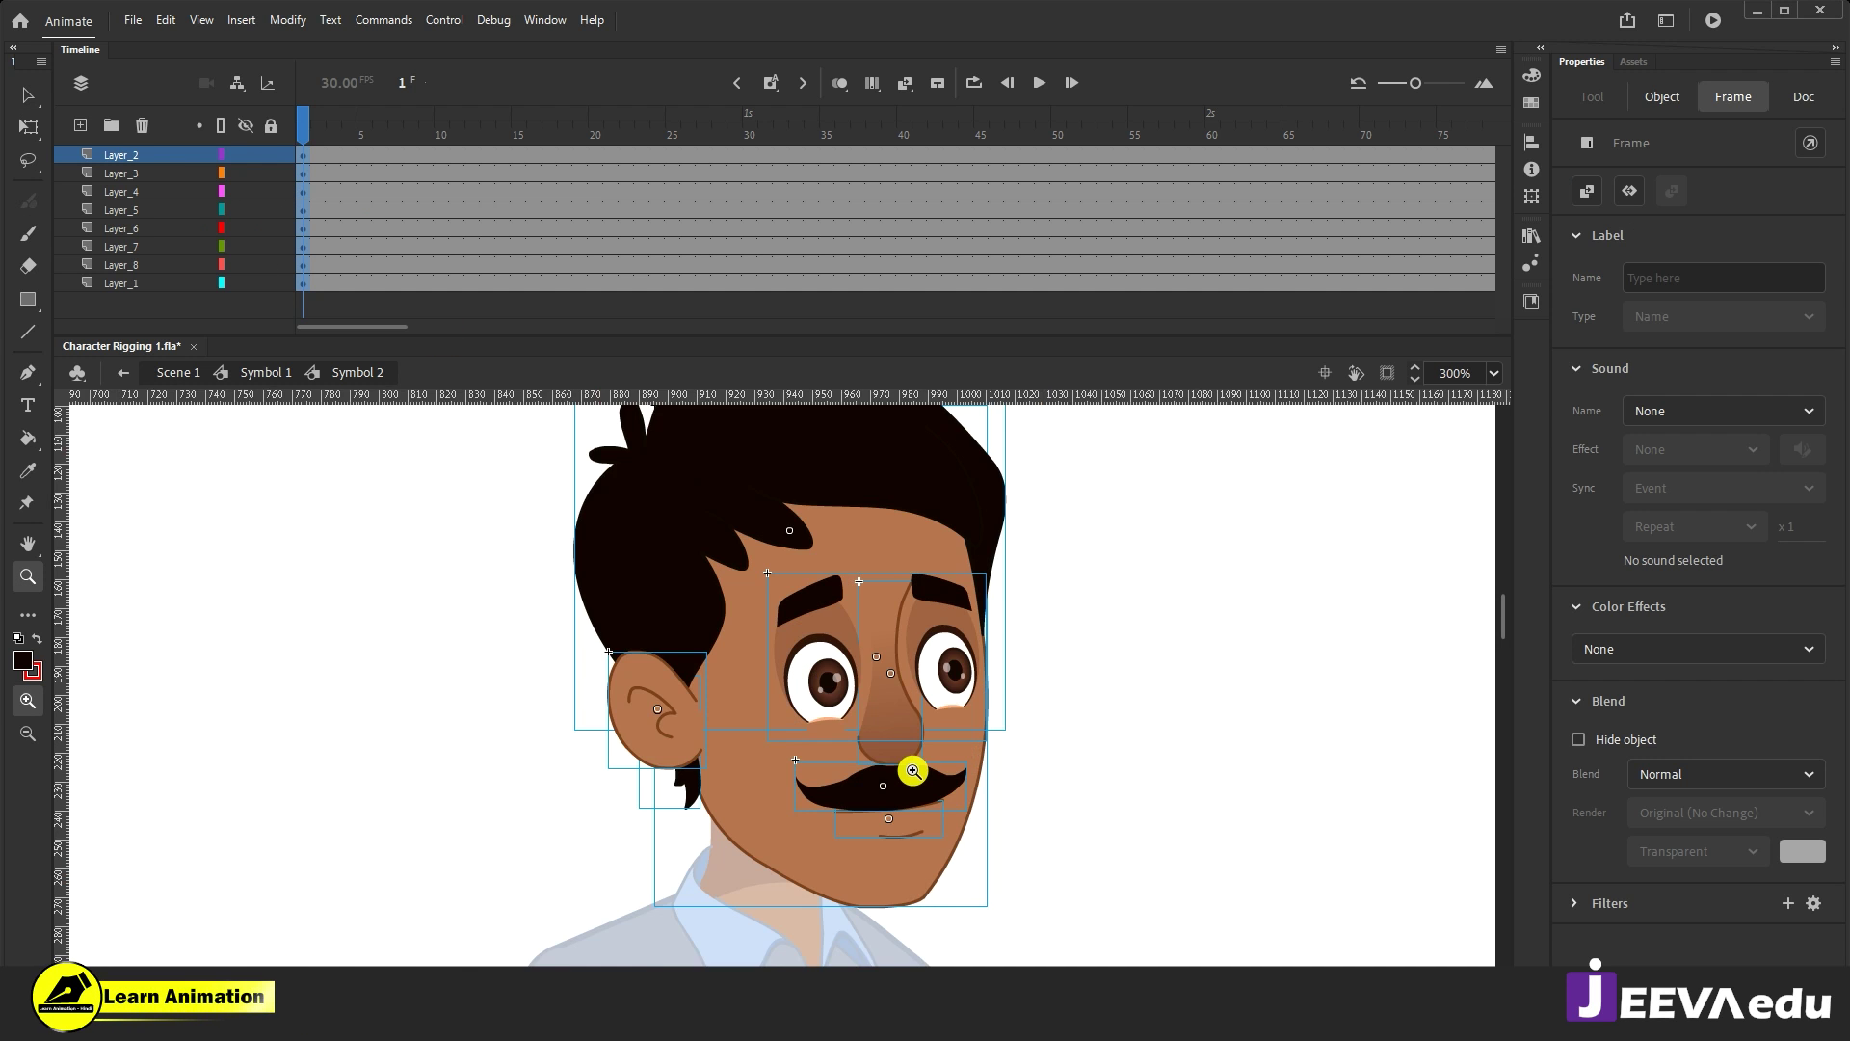
drag(960, 743, 901, 800)
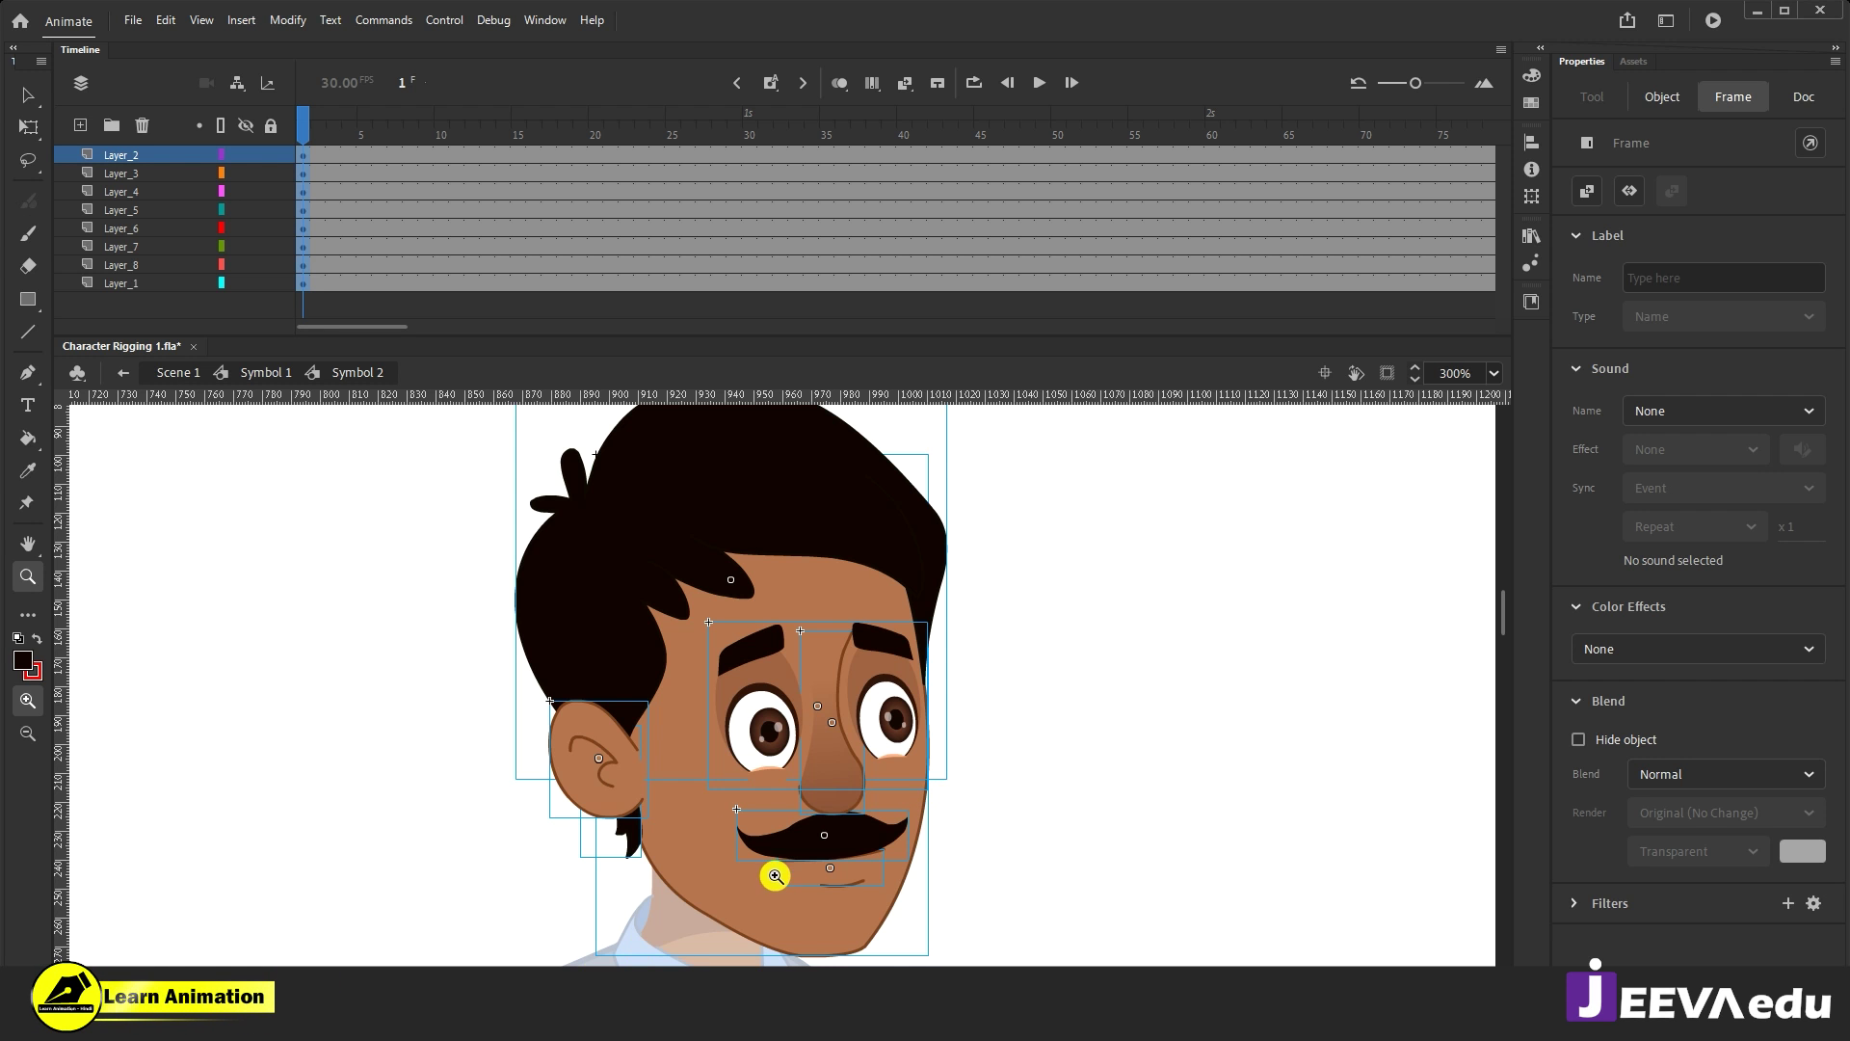
Step: Return to Symbol 1 and insert frames across frames 24 to 45 on Layer_2 and Layer_1
click(266, 372)
alt+click(826, 805)
drag(651, 152, 980, 177)
key(F5)
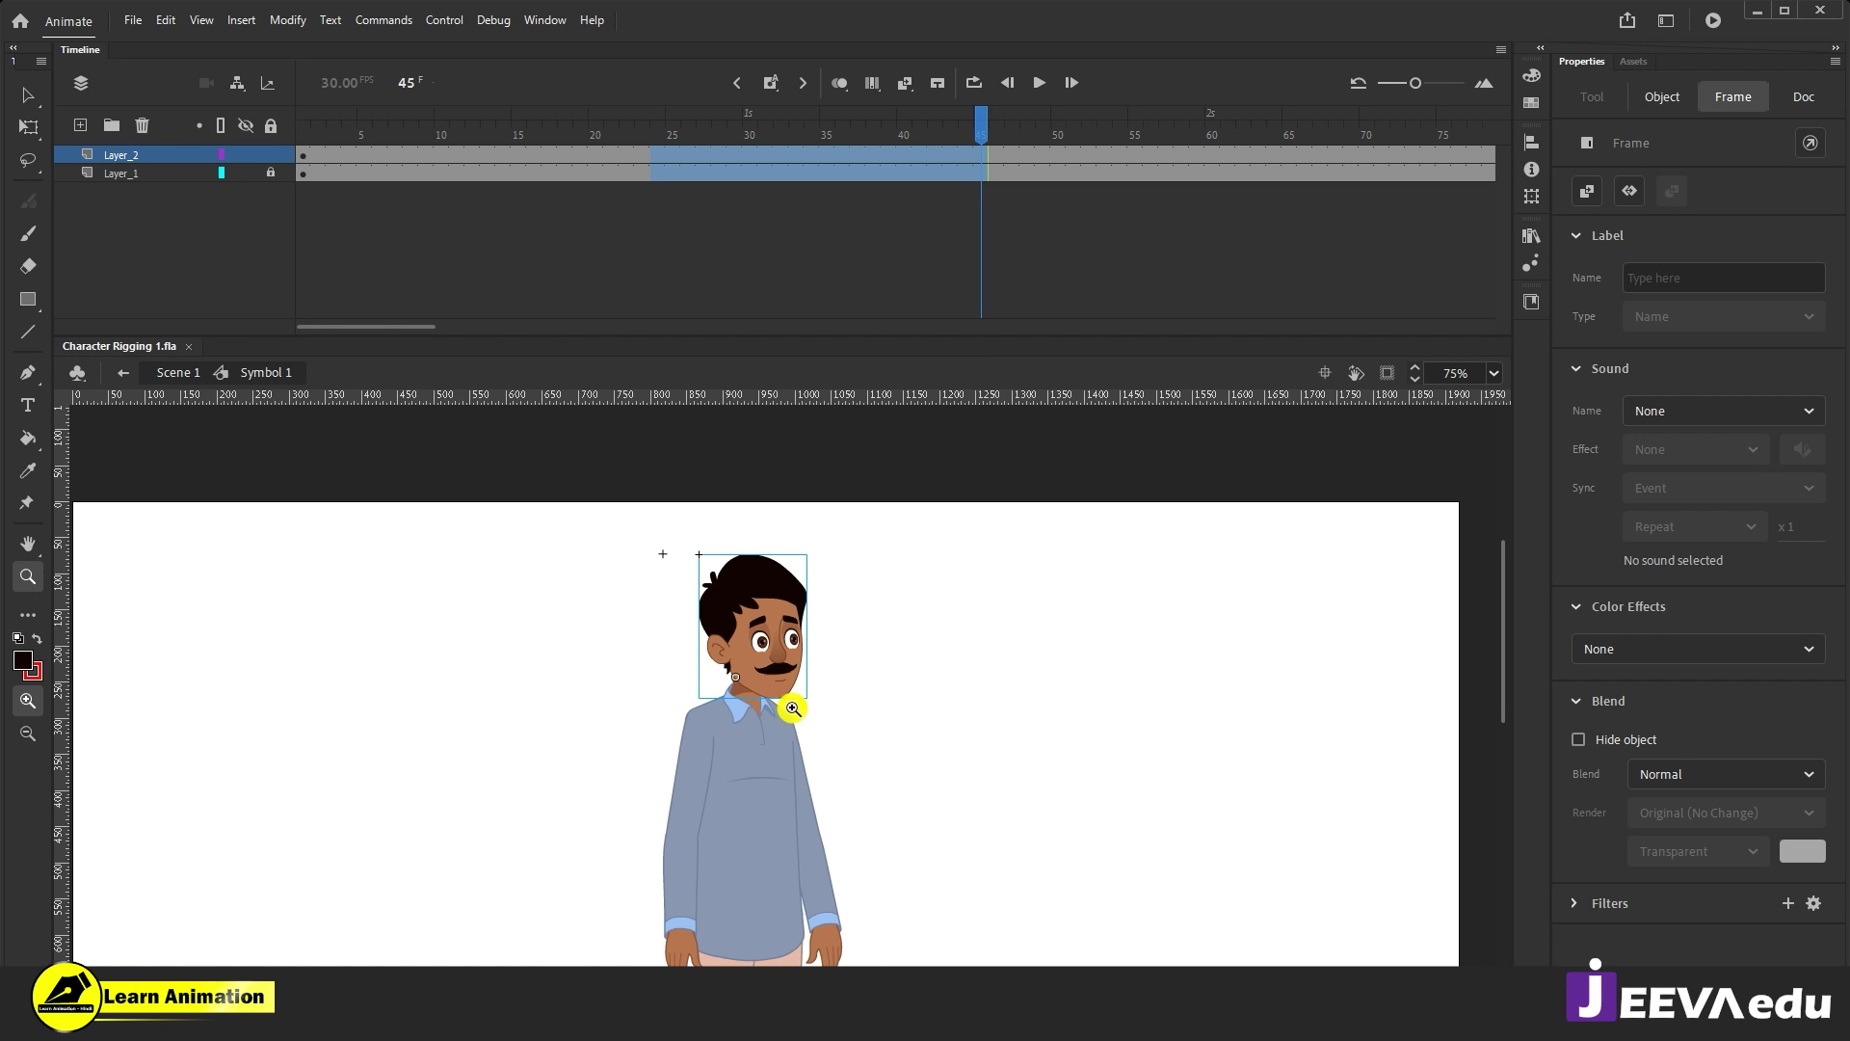
Step: Inspect the head symbol and its join with the body, up close and at full figure
click(776, 672)
click(785, 667)
click(818, 755)
alt+click(818, 755)
alt+click(818, 756)
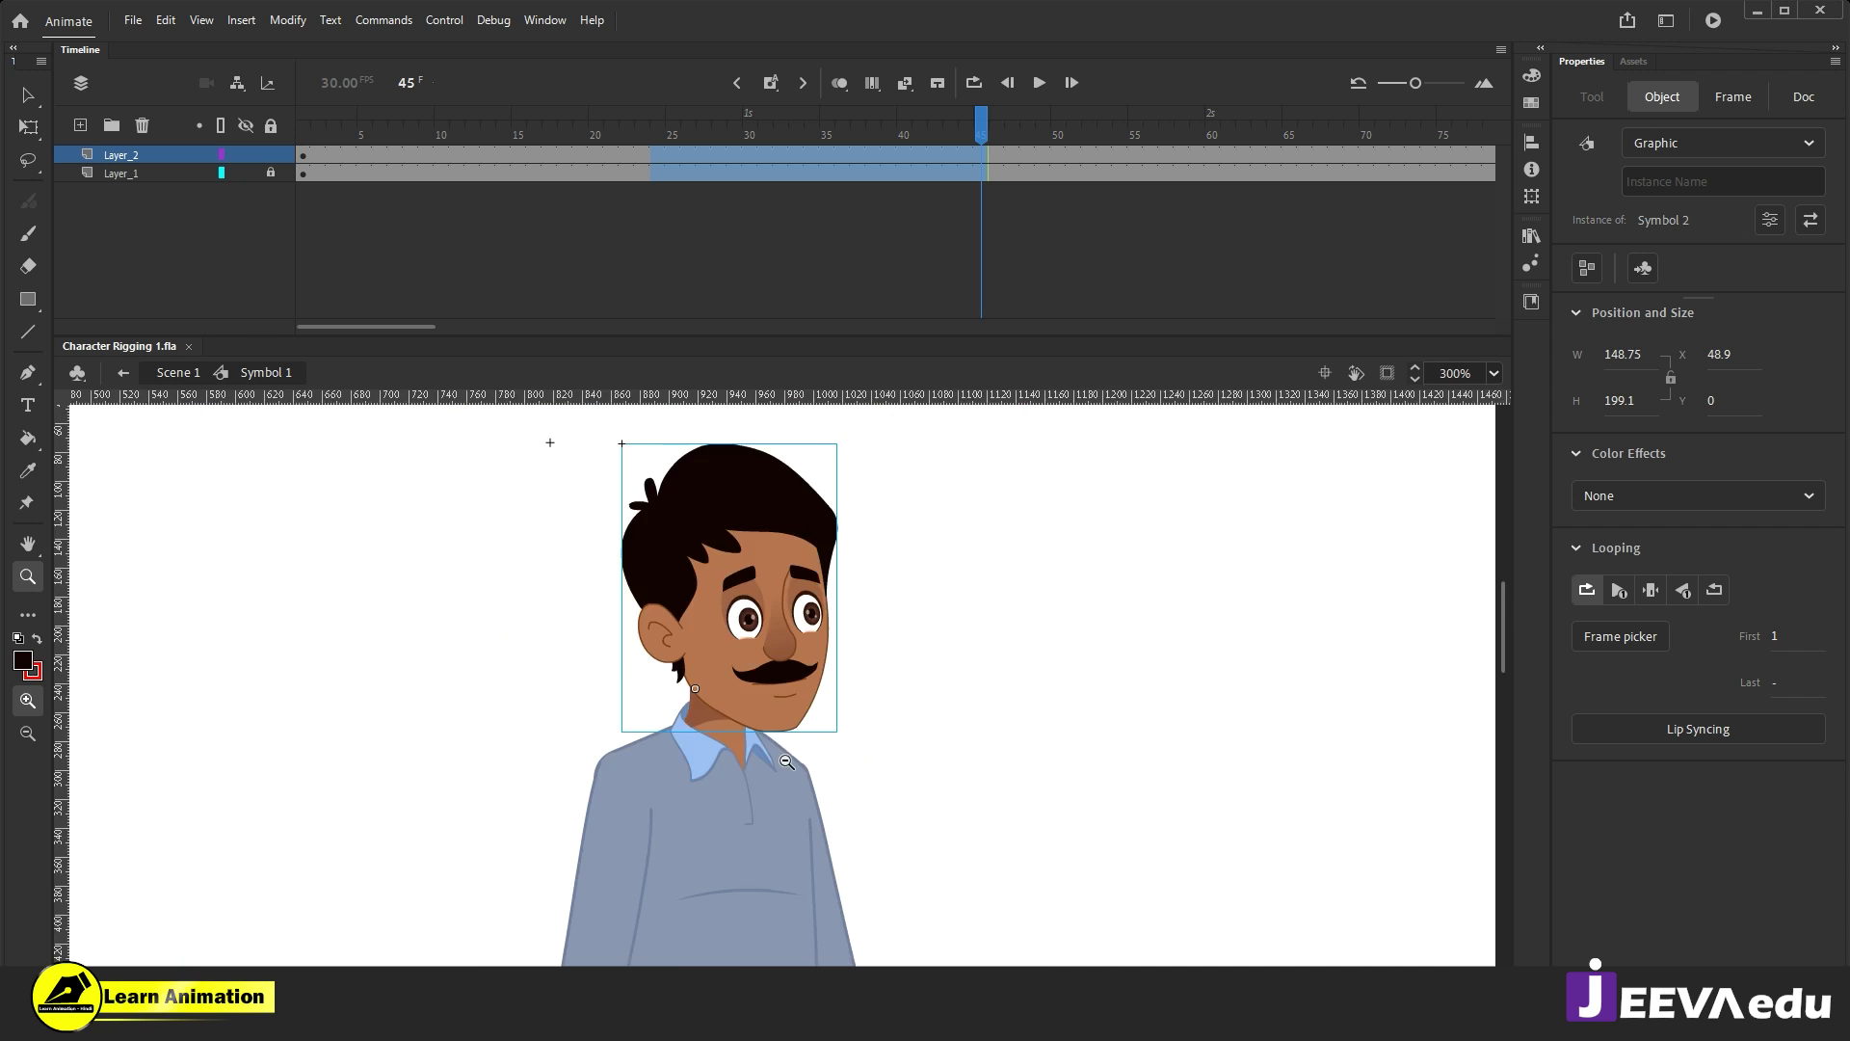
alt+click(768, 772)
drag(788, 731, 780, 672)
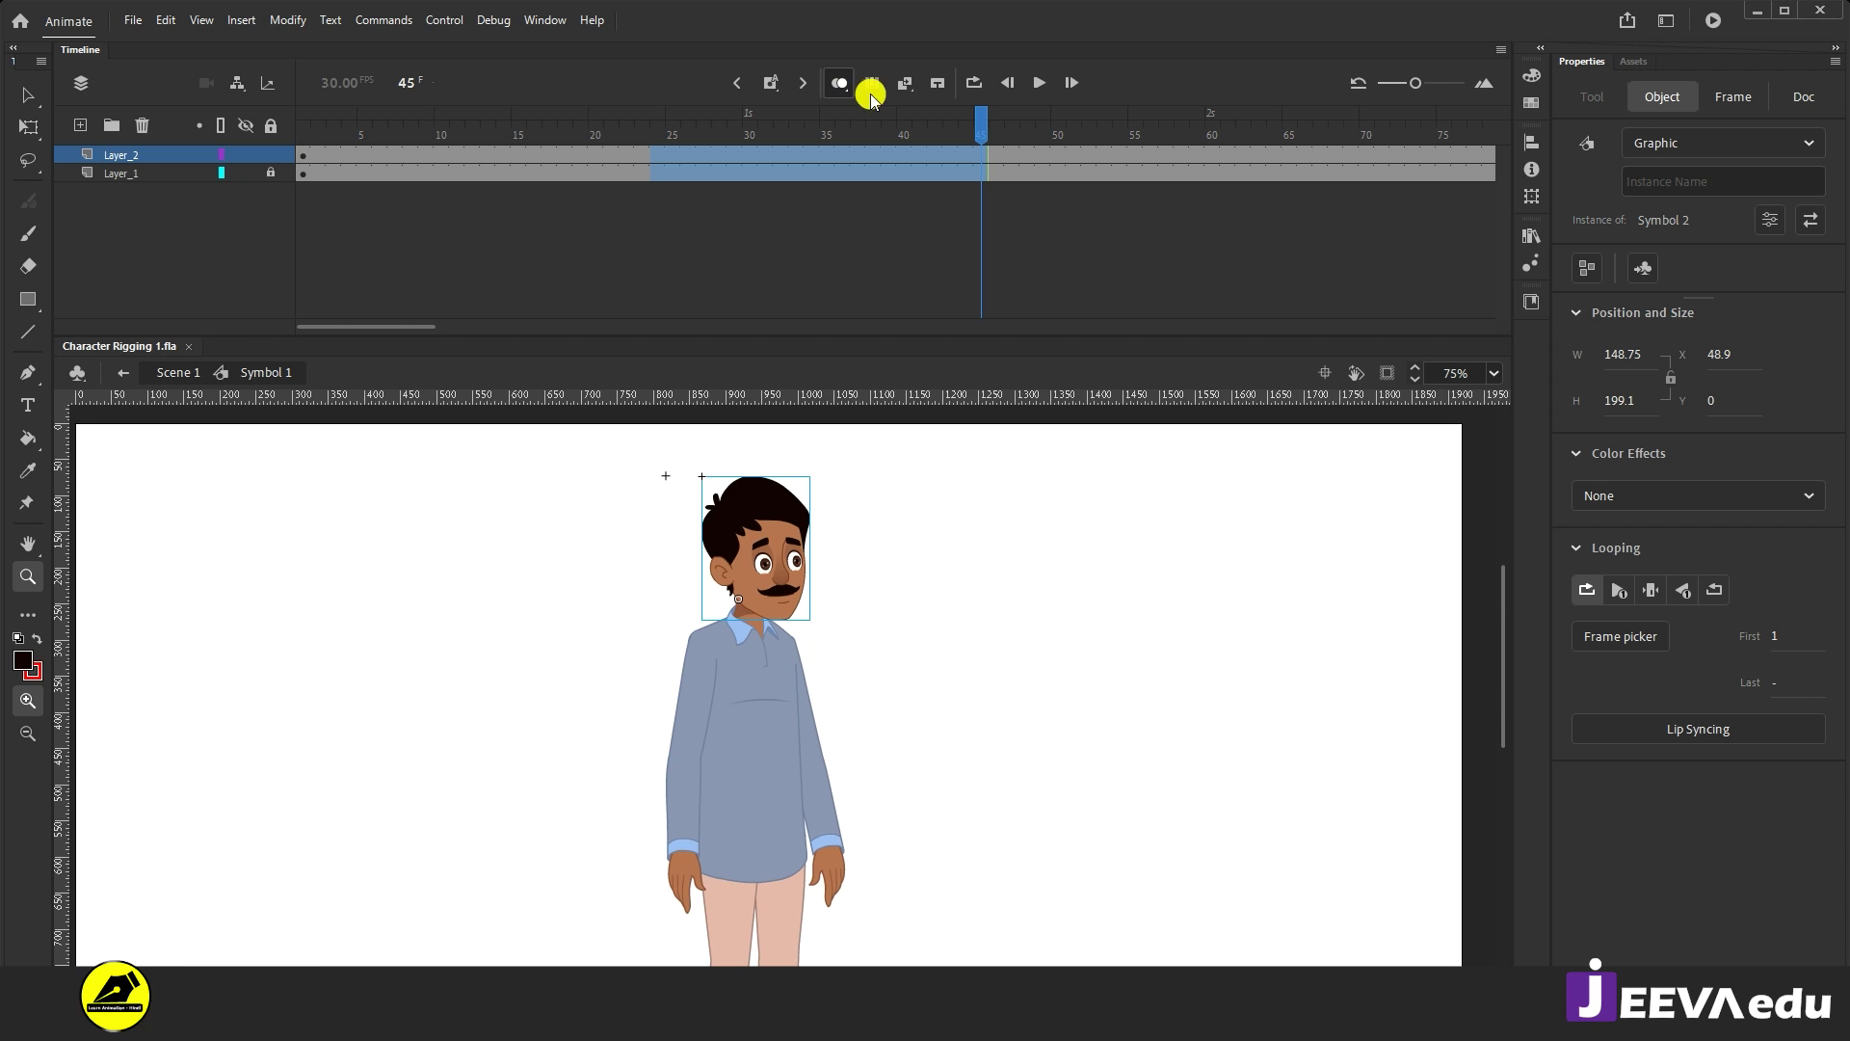
Step: Return to frame 1, unlock Layer_1 and select the head symbol
click(302, 154)
click(859, 711)
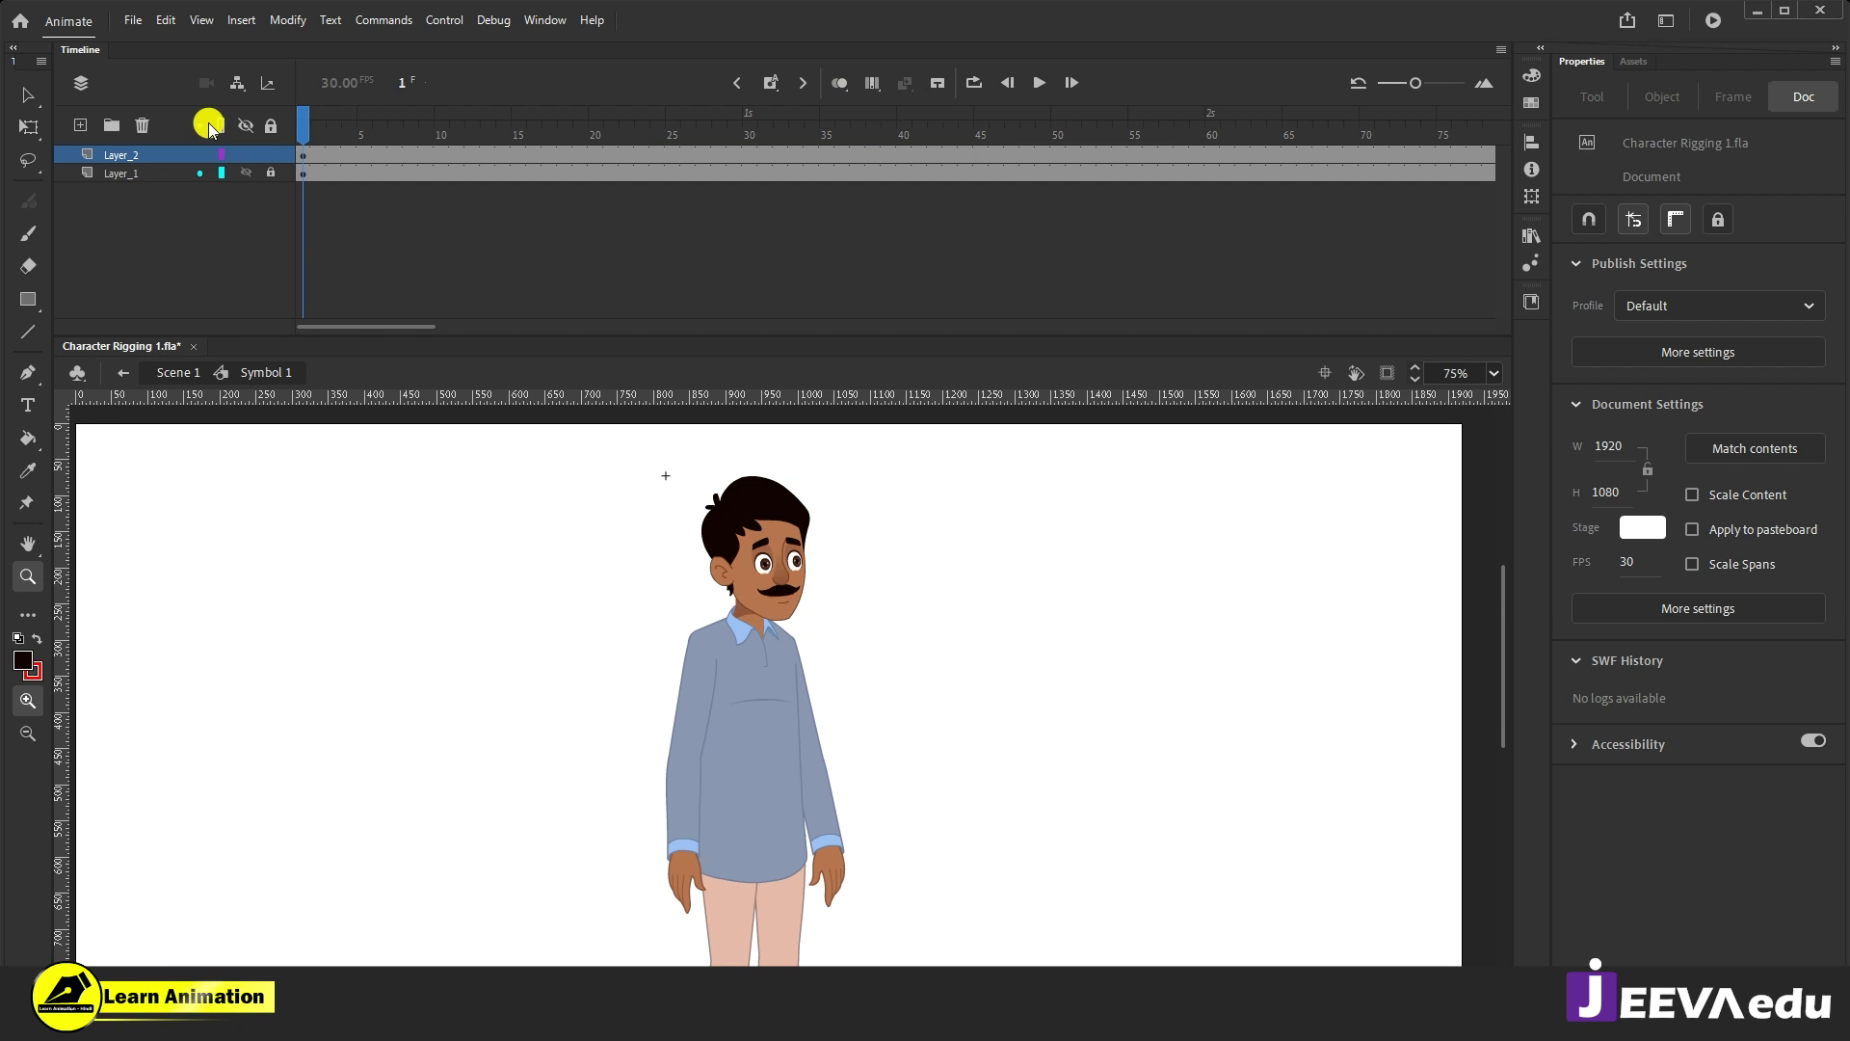
key(v)
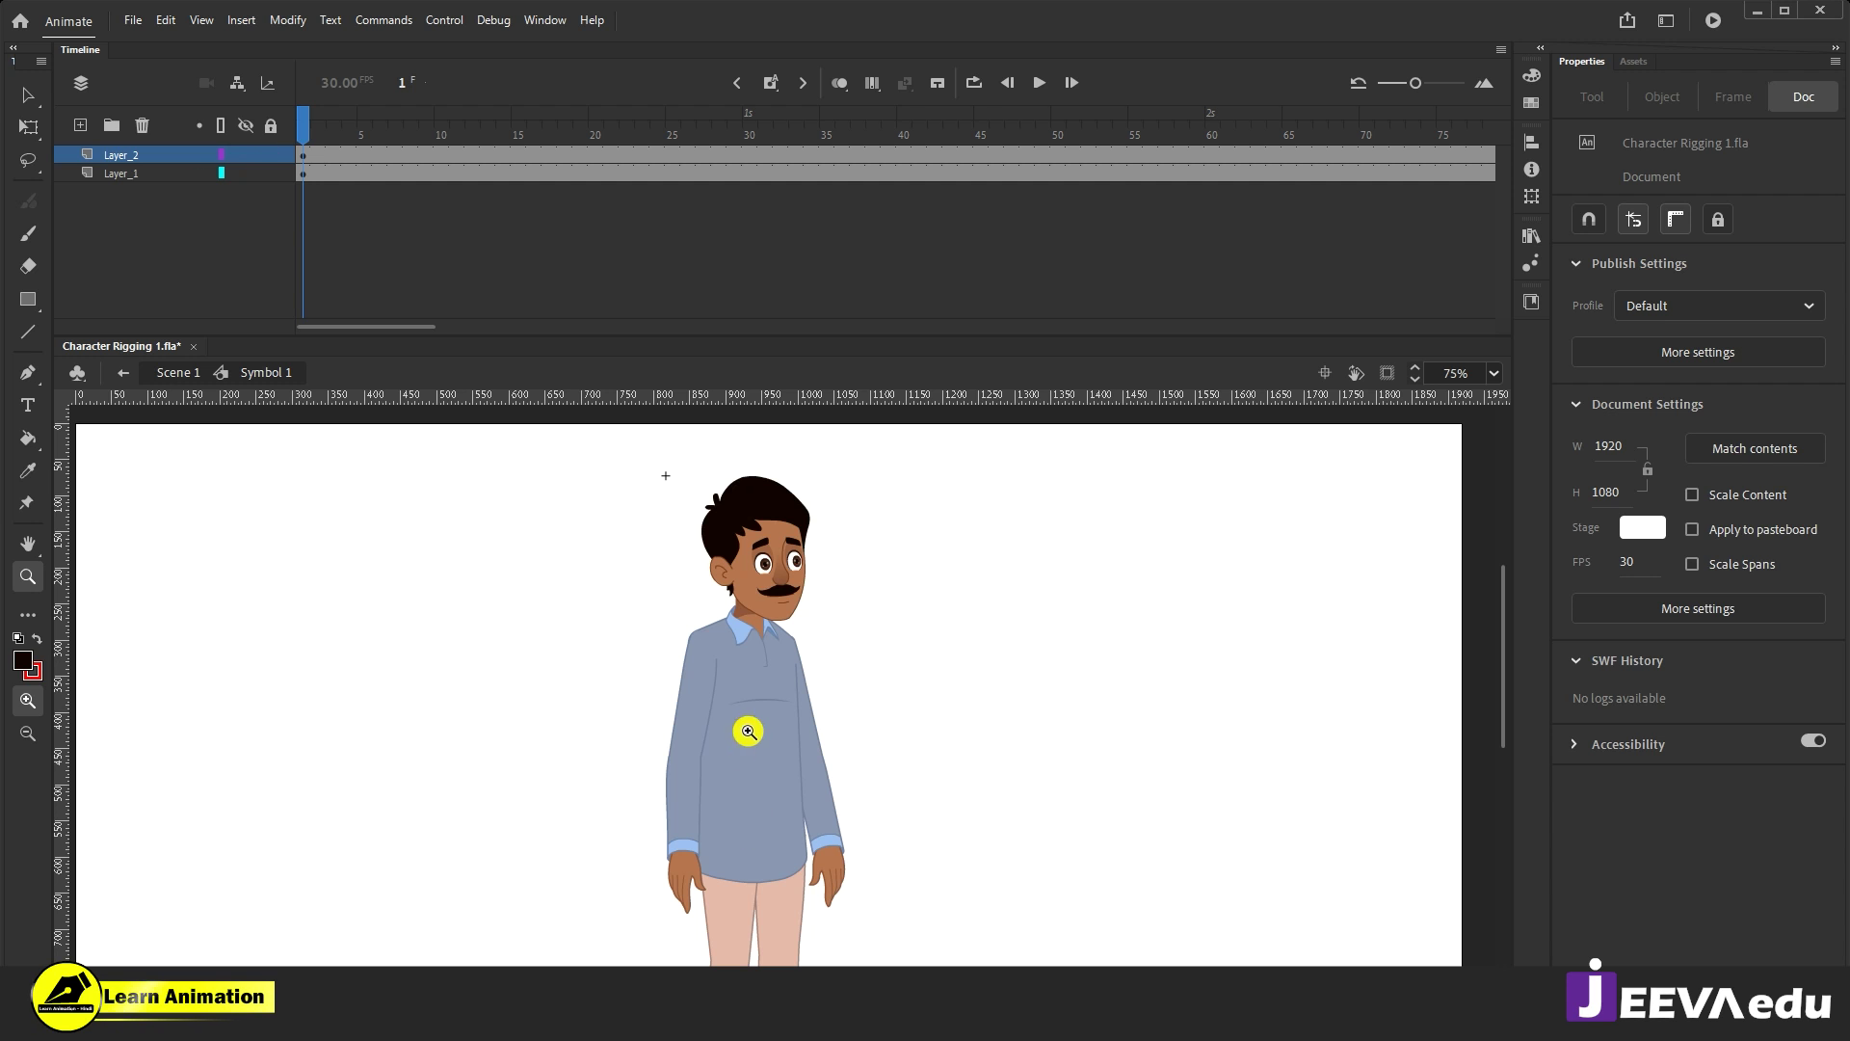
click(775, 609)
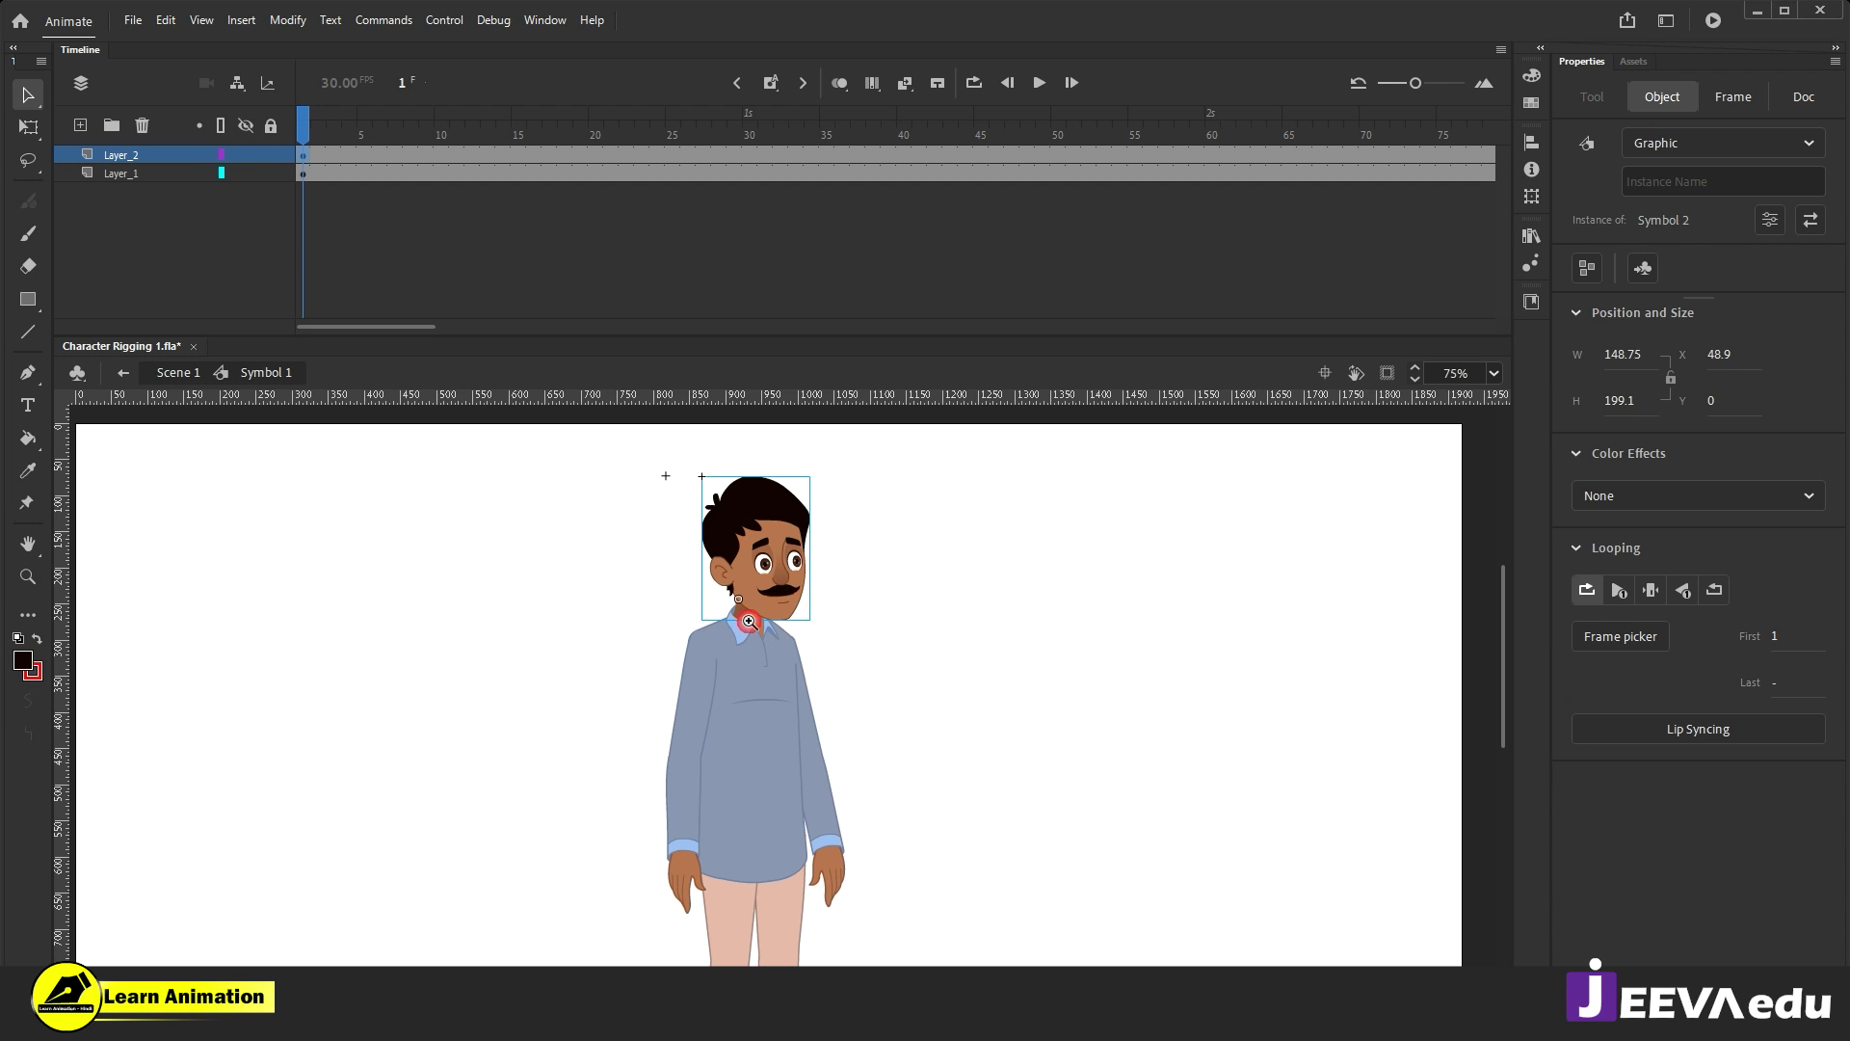
key(z)
click(771, 616)
alt+click(792, 804)
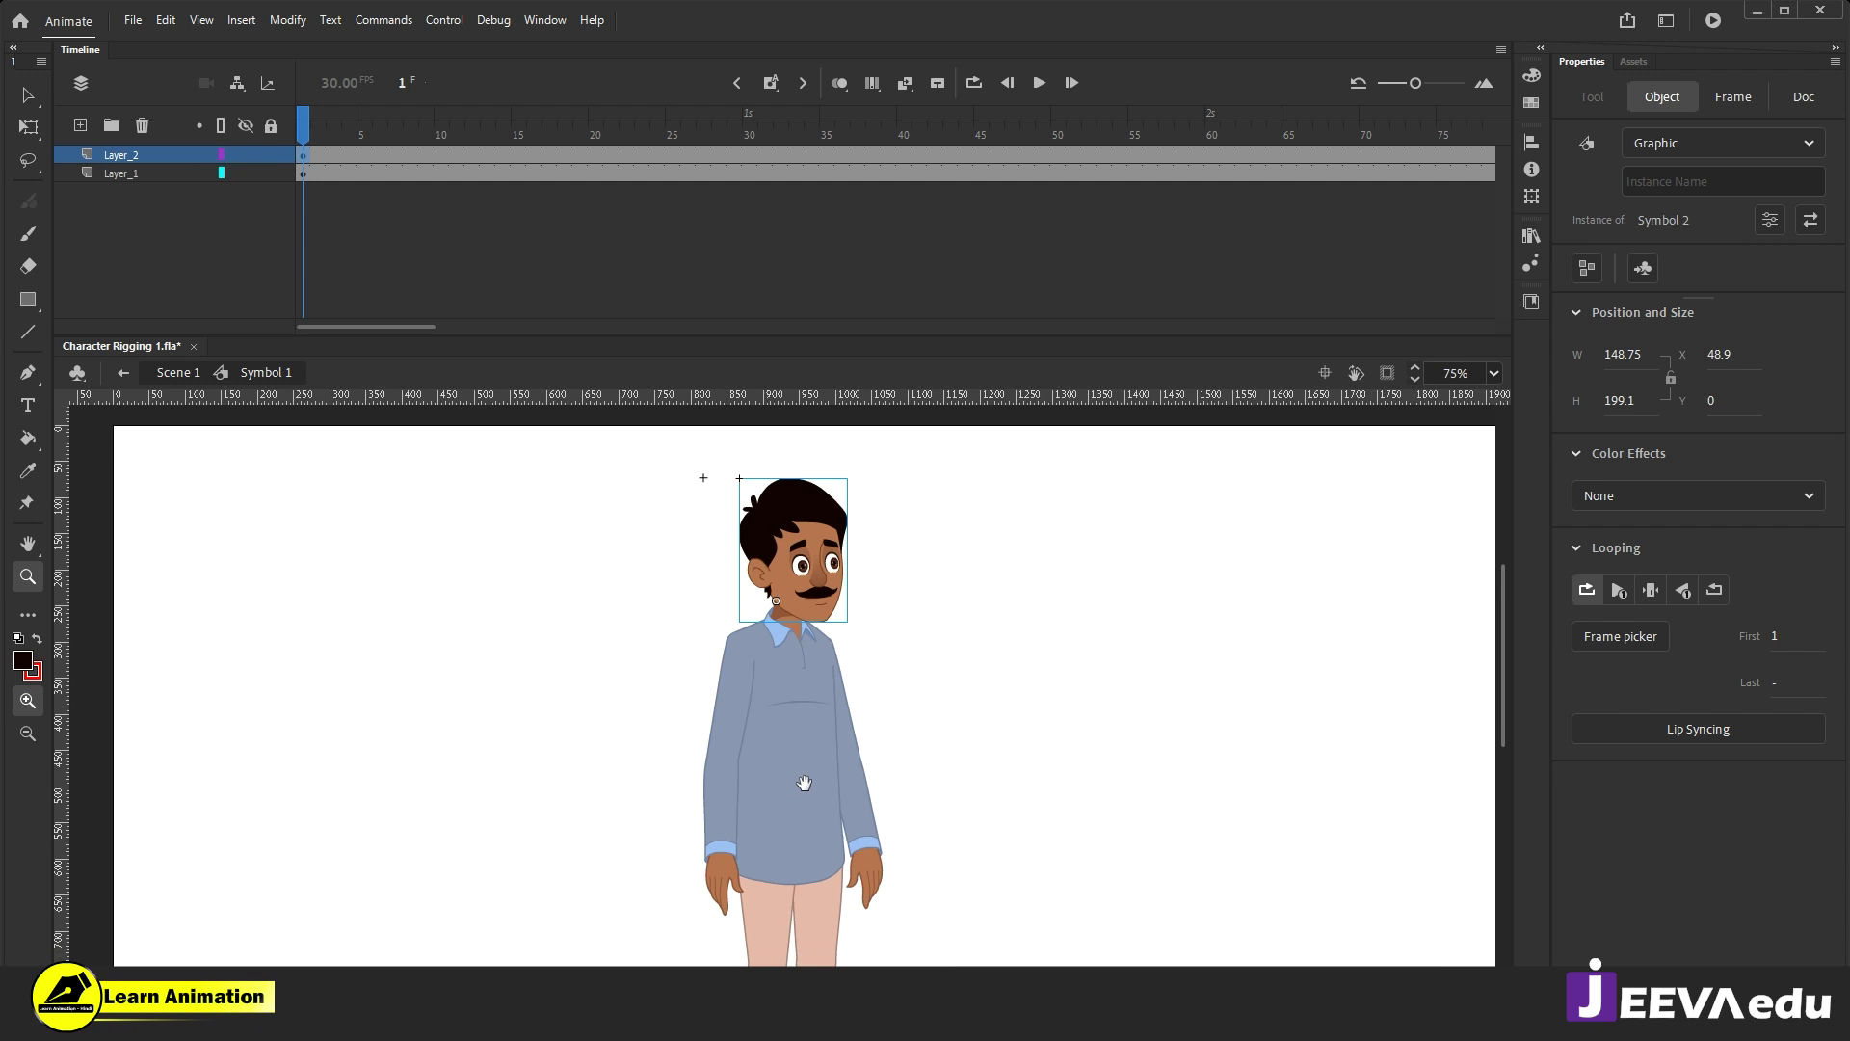
Step: Pull the back arm's sleeve, hand and inner cuff piece away from the body as separate parts
ctrl+click(740, 814)
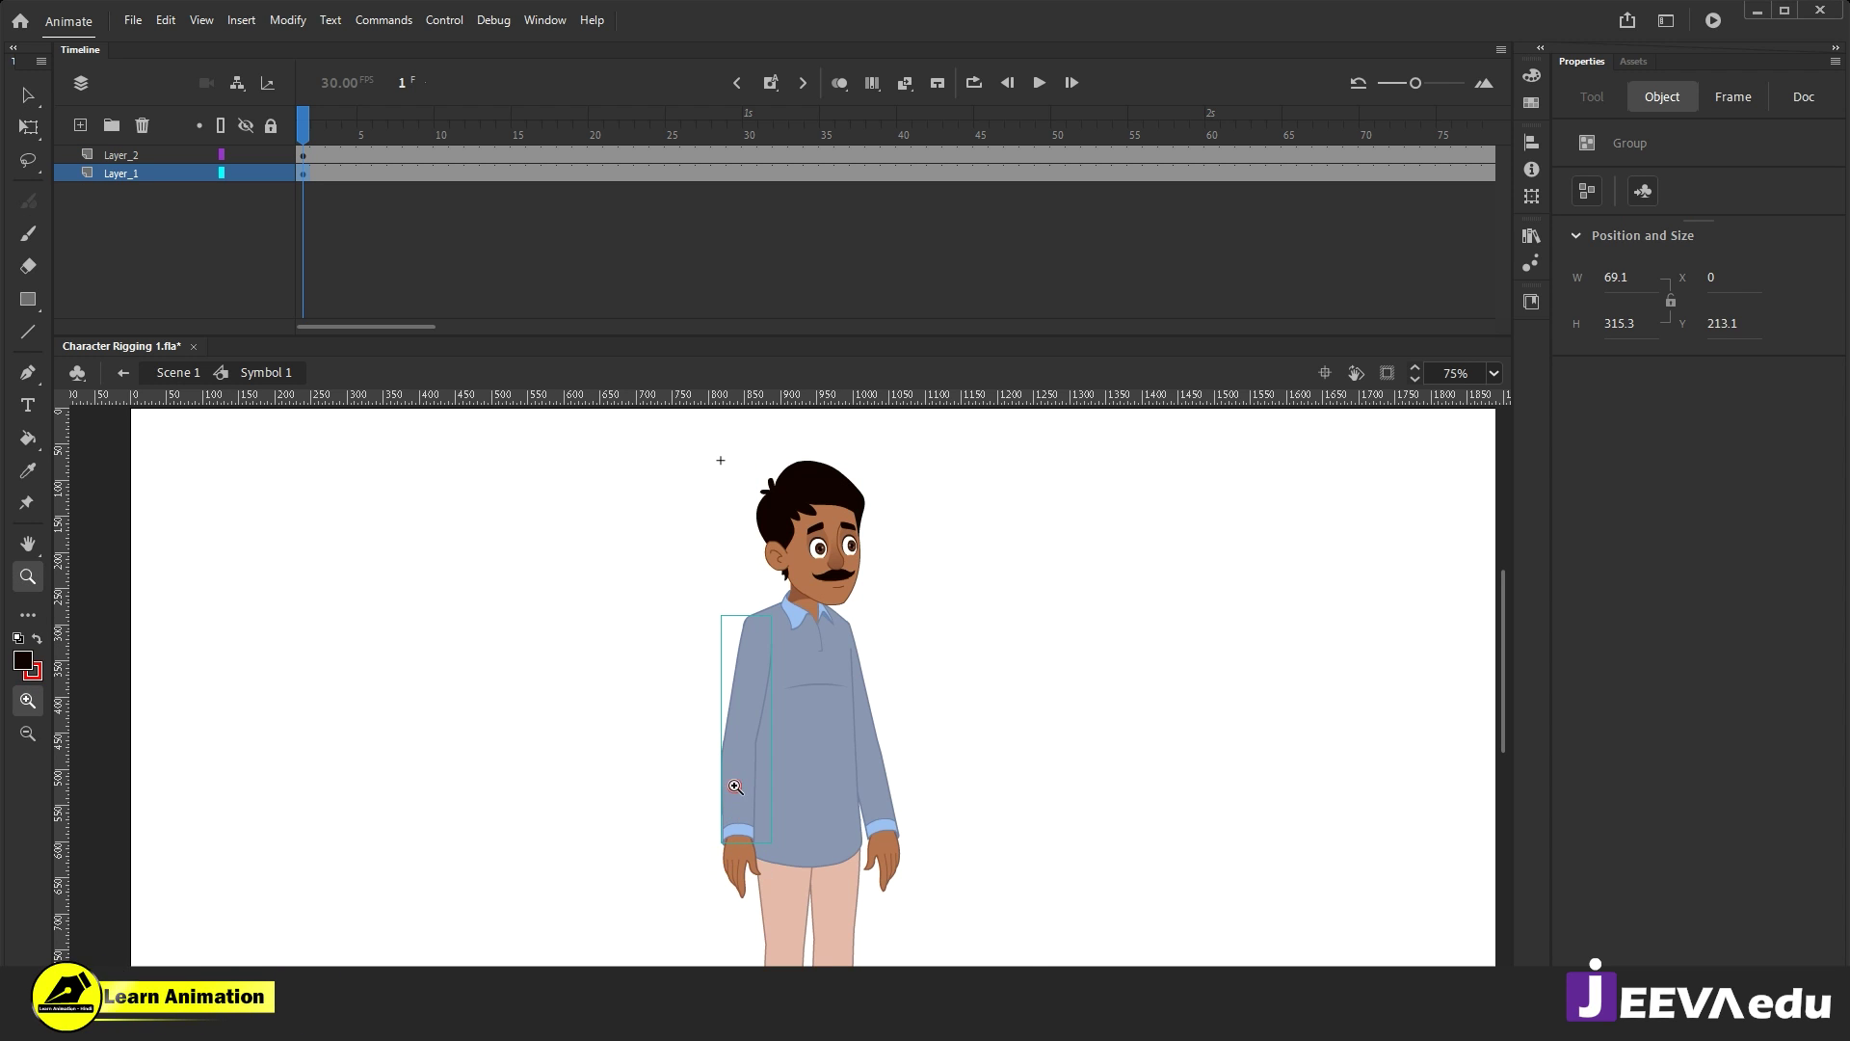
click(679, 863)
key(v)
drag(790, 759, 595, 747)
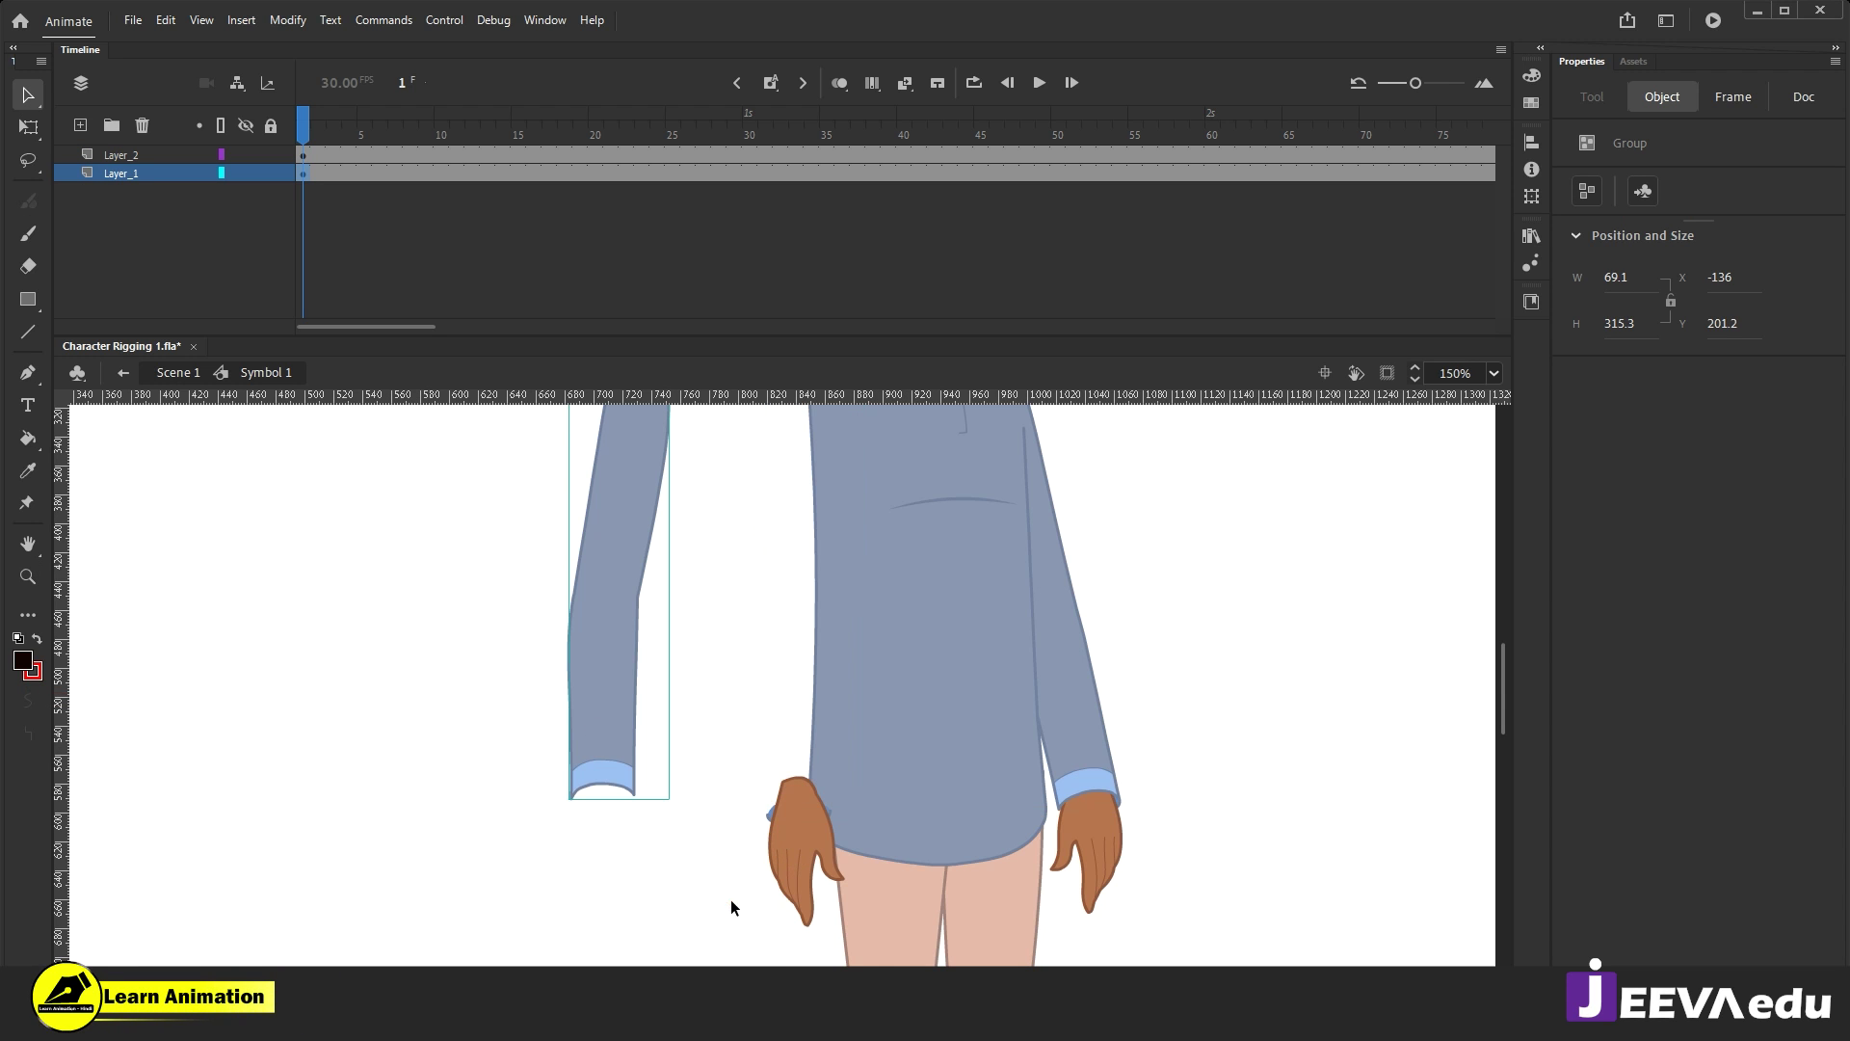
drag(803, 867, 739, 902)
drag(795, 813, 762, 783)
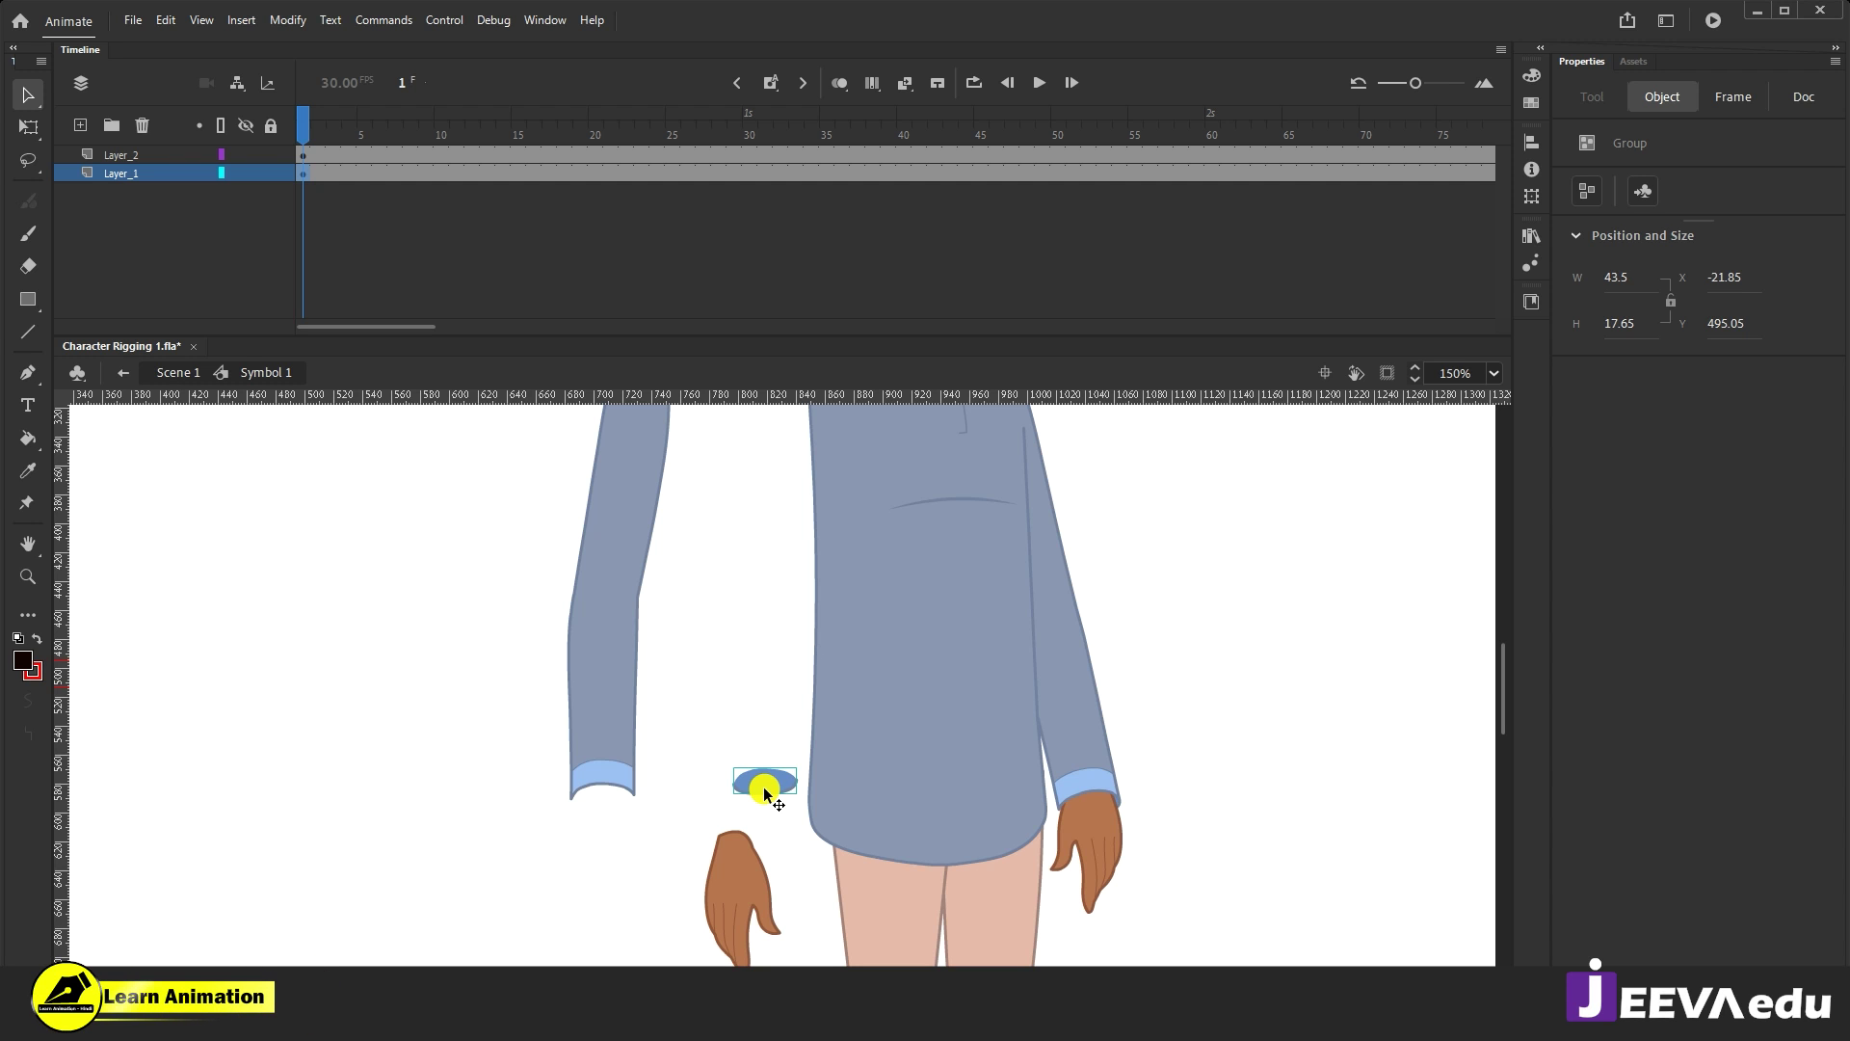
Step: Undo the moves of the inner cuff piece, the hand and the sleeve
key(ctrl+z)
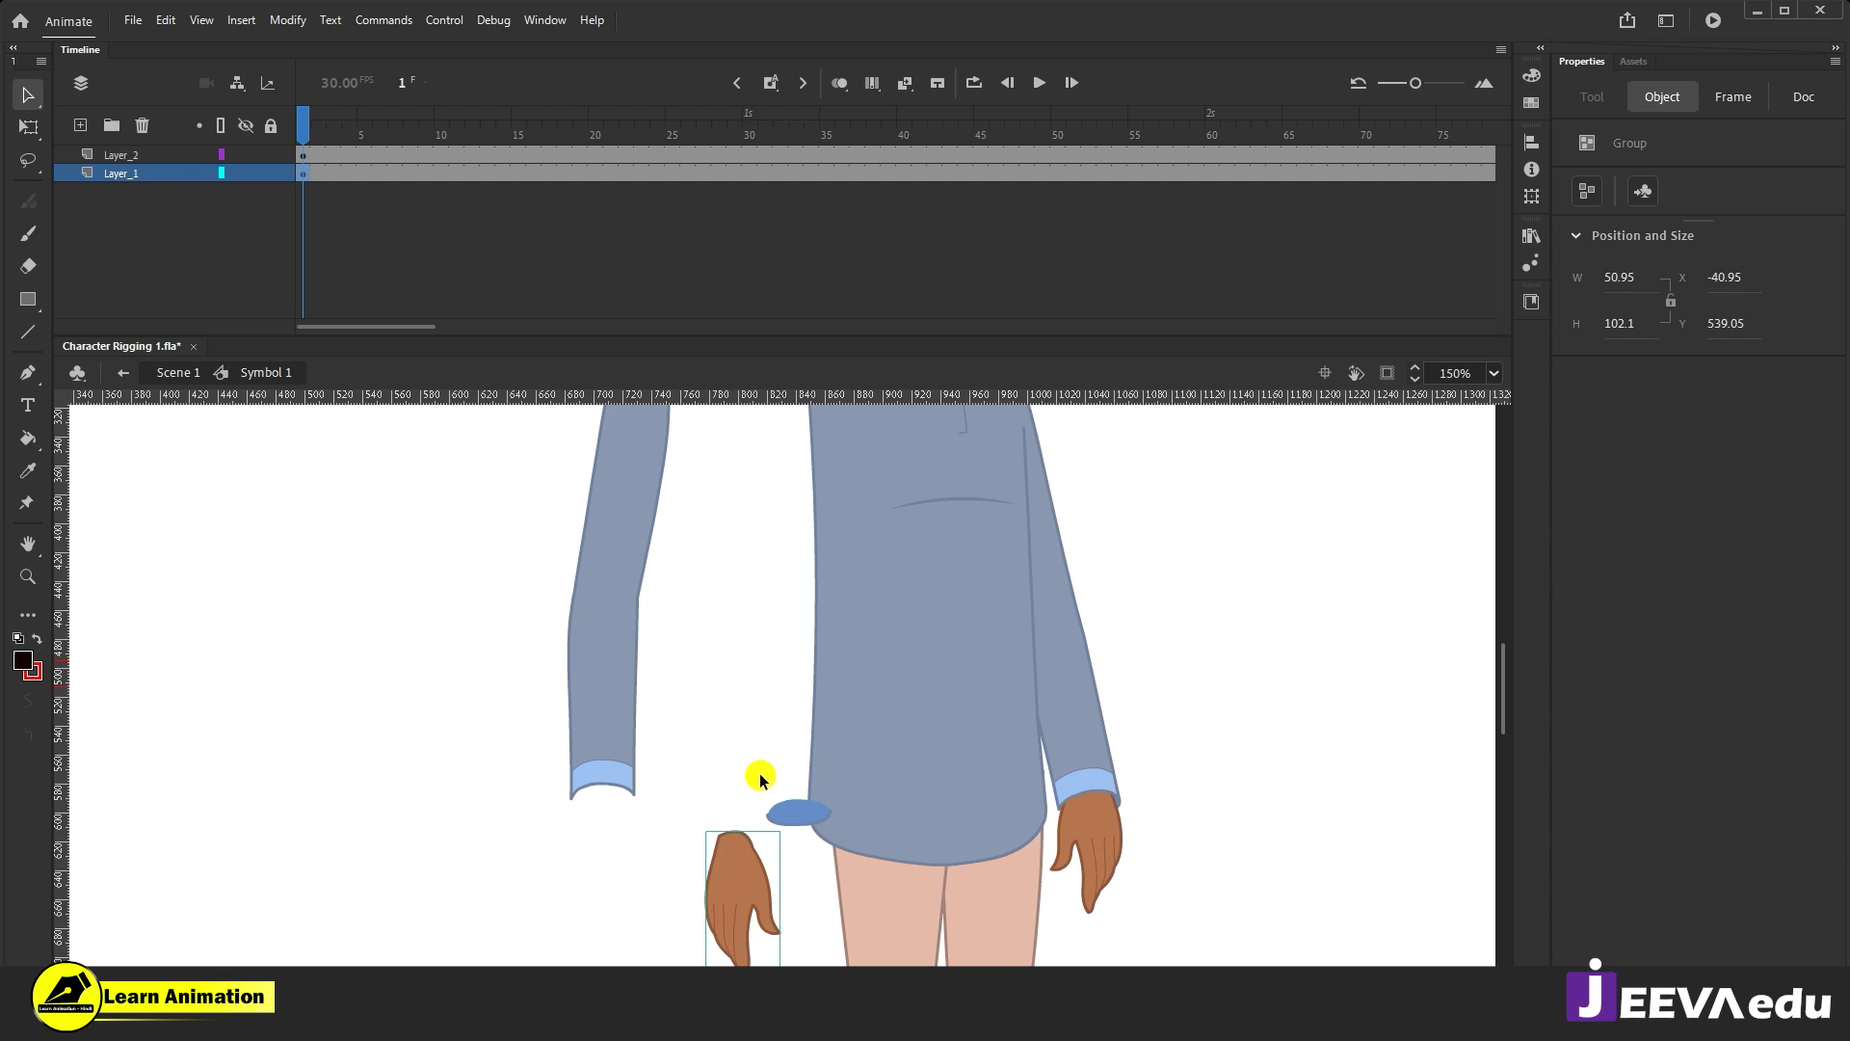
key(ctrl+z)
key(ctrl+z)
key(ctrl+z)
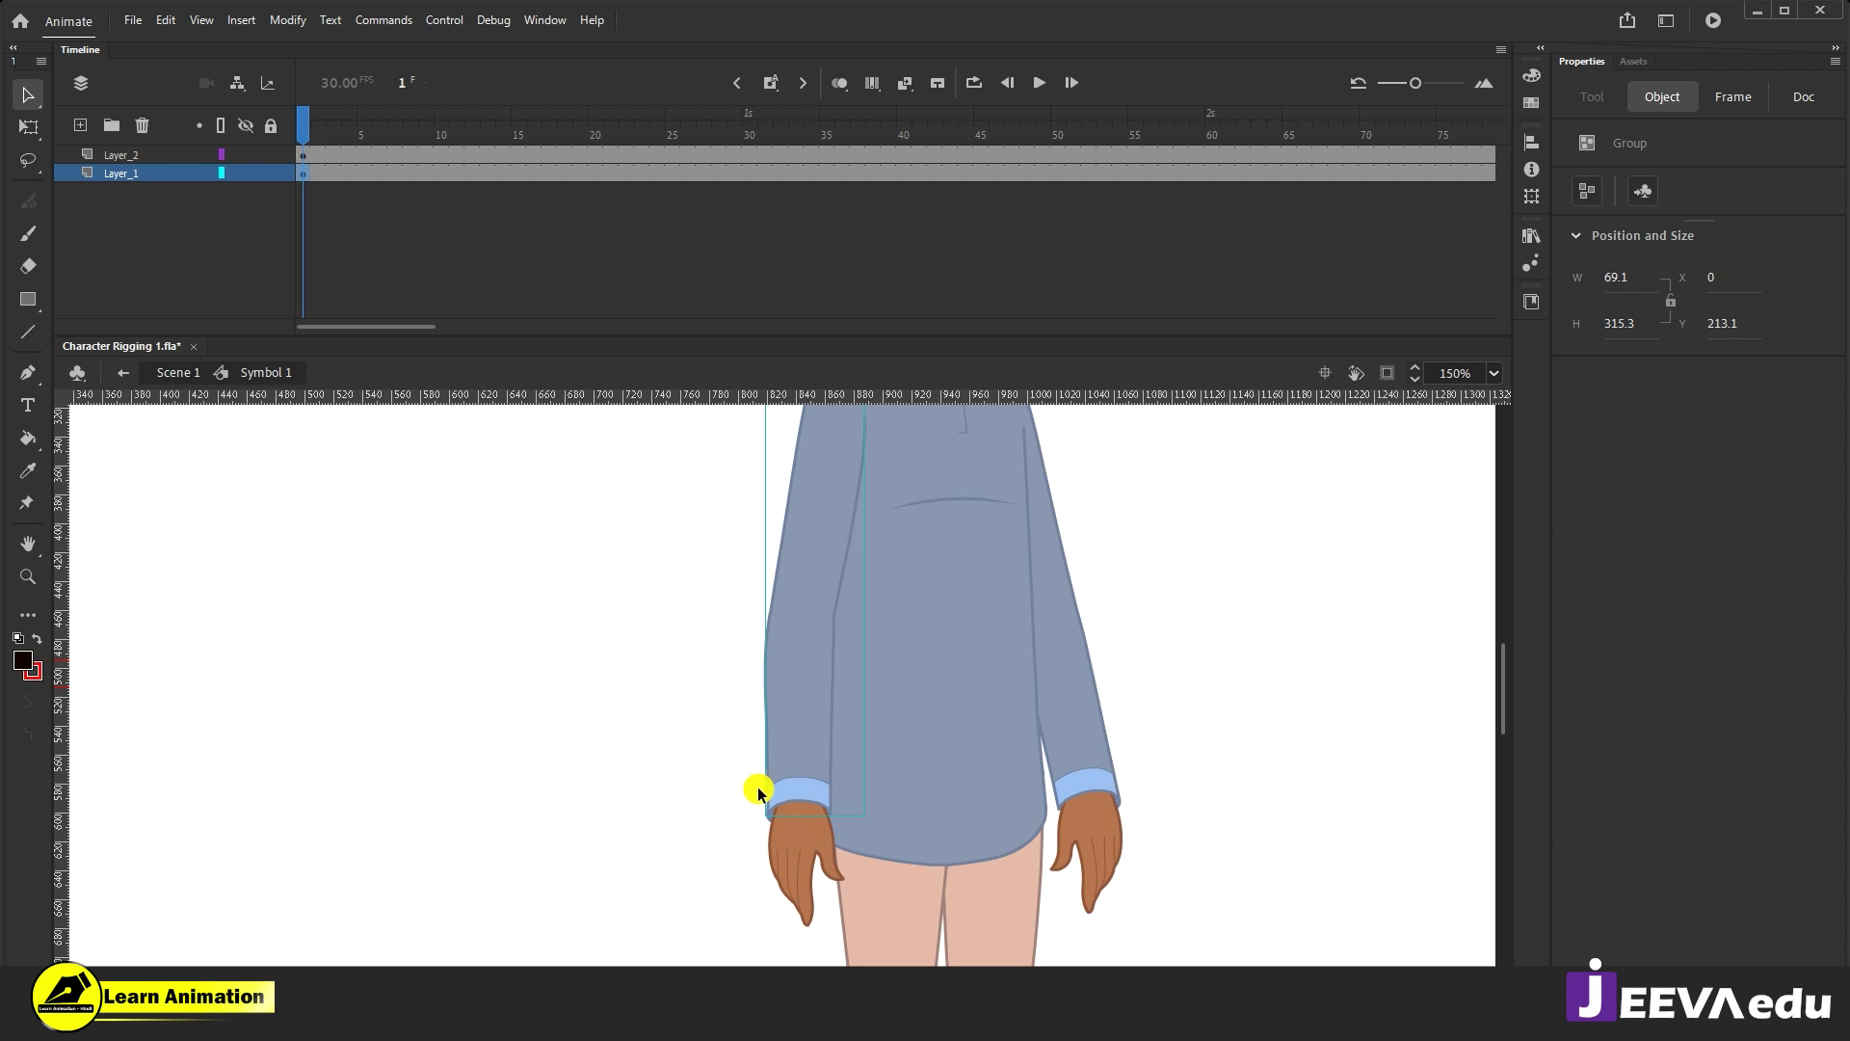
Step: Cut the back arm's sleeve, cuff and hand from Layer_1 and paste them in place on a new layer above it
shift+click(780, 822)
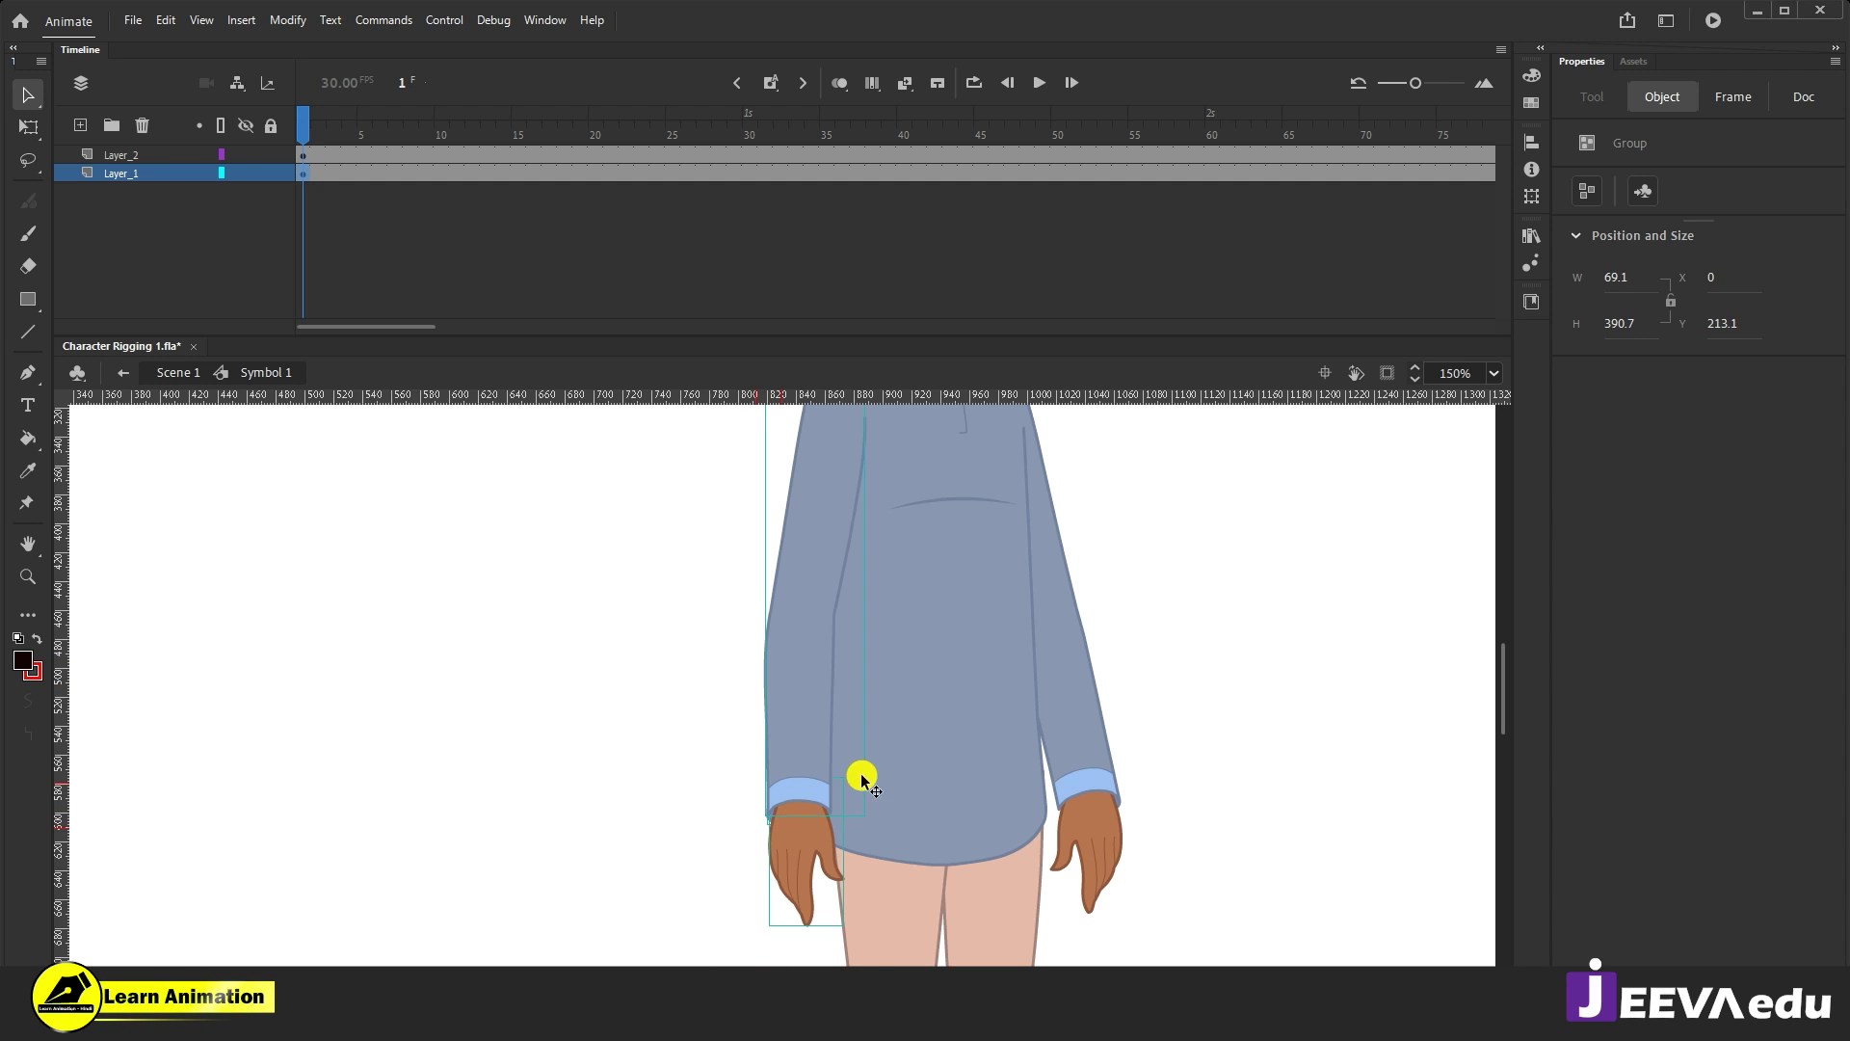
key(z)
alt+click(842, 681)
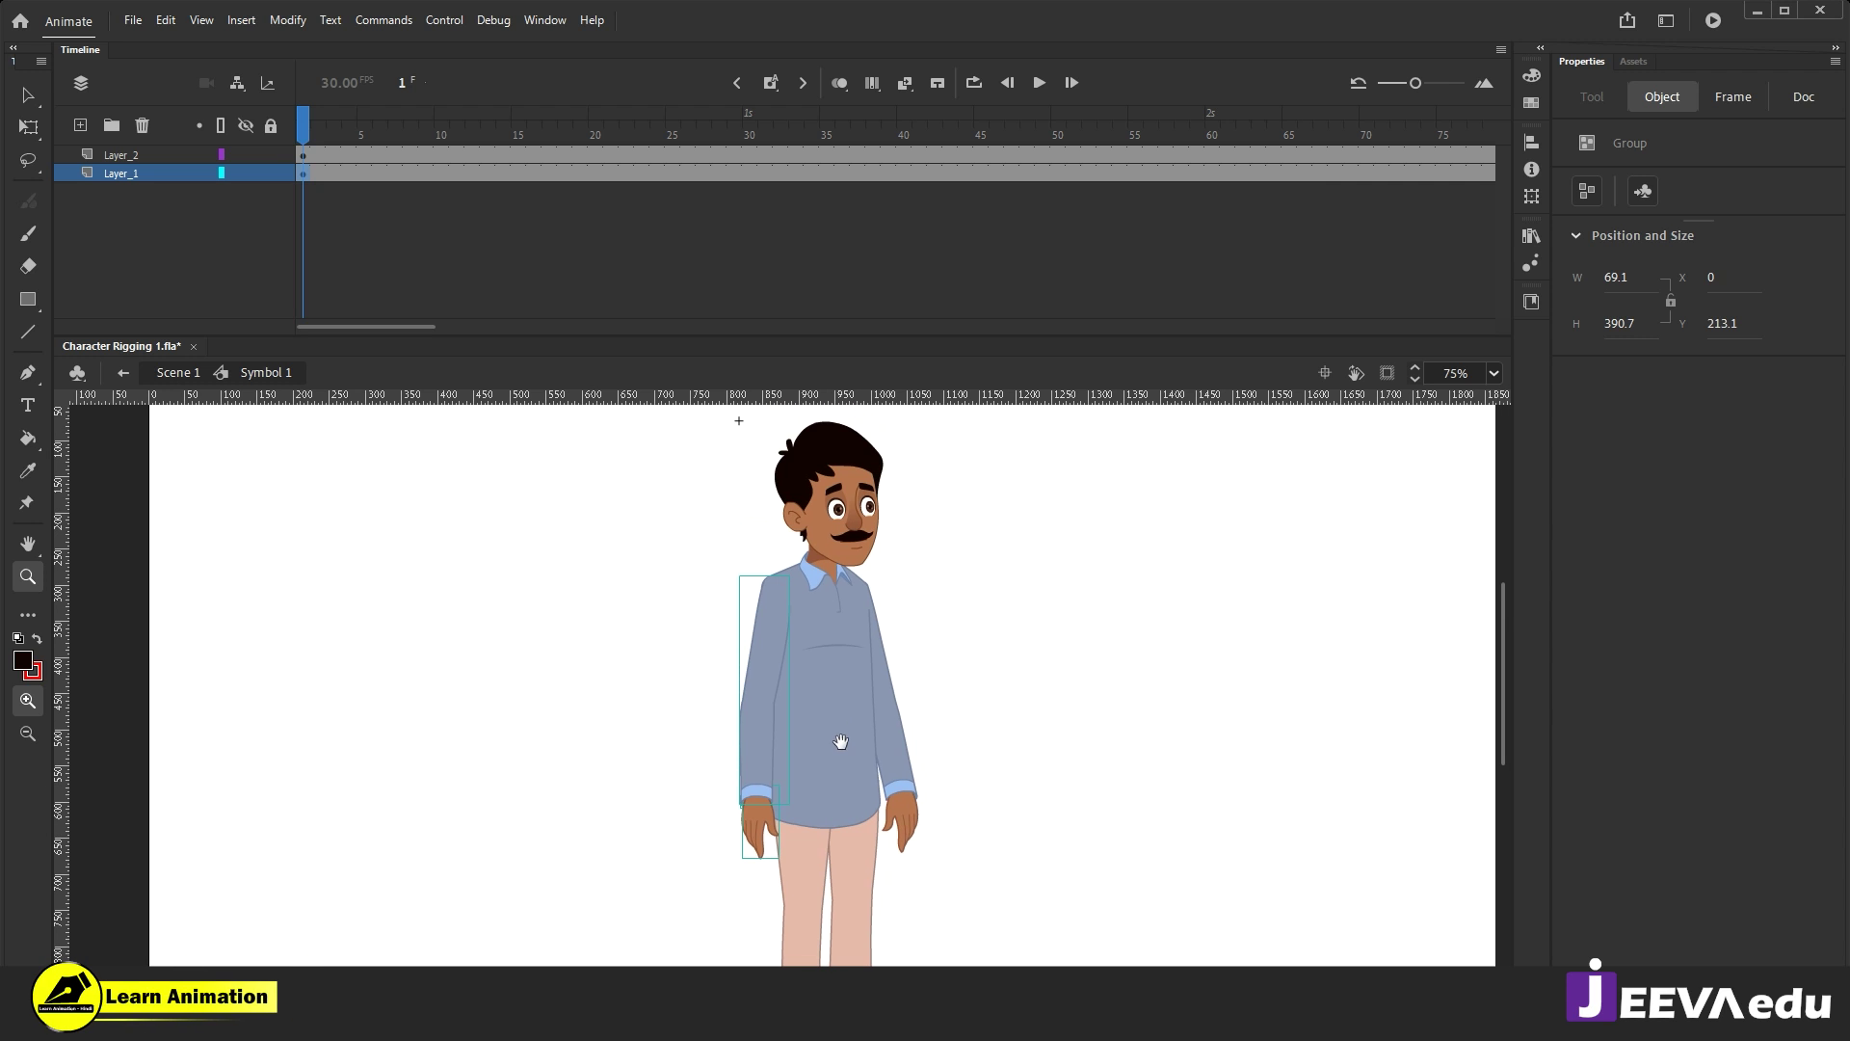
key(ctrl+x)
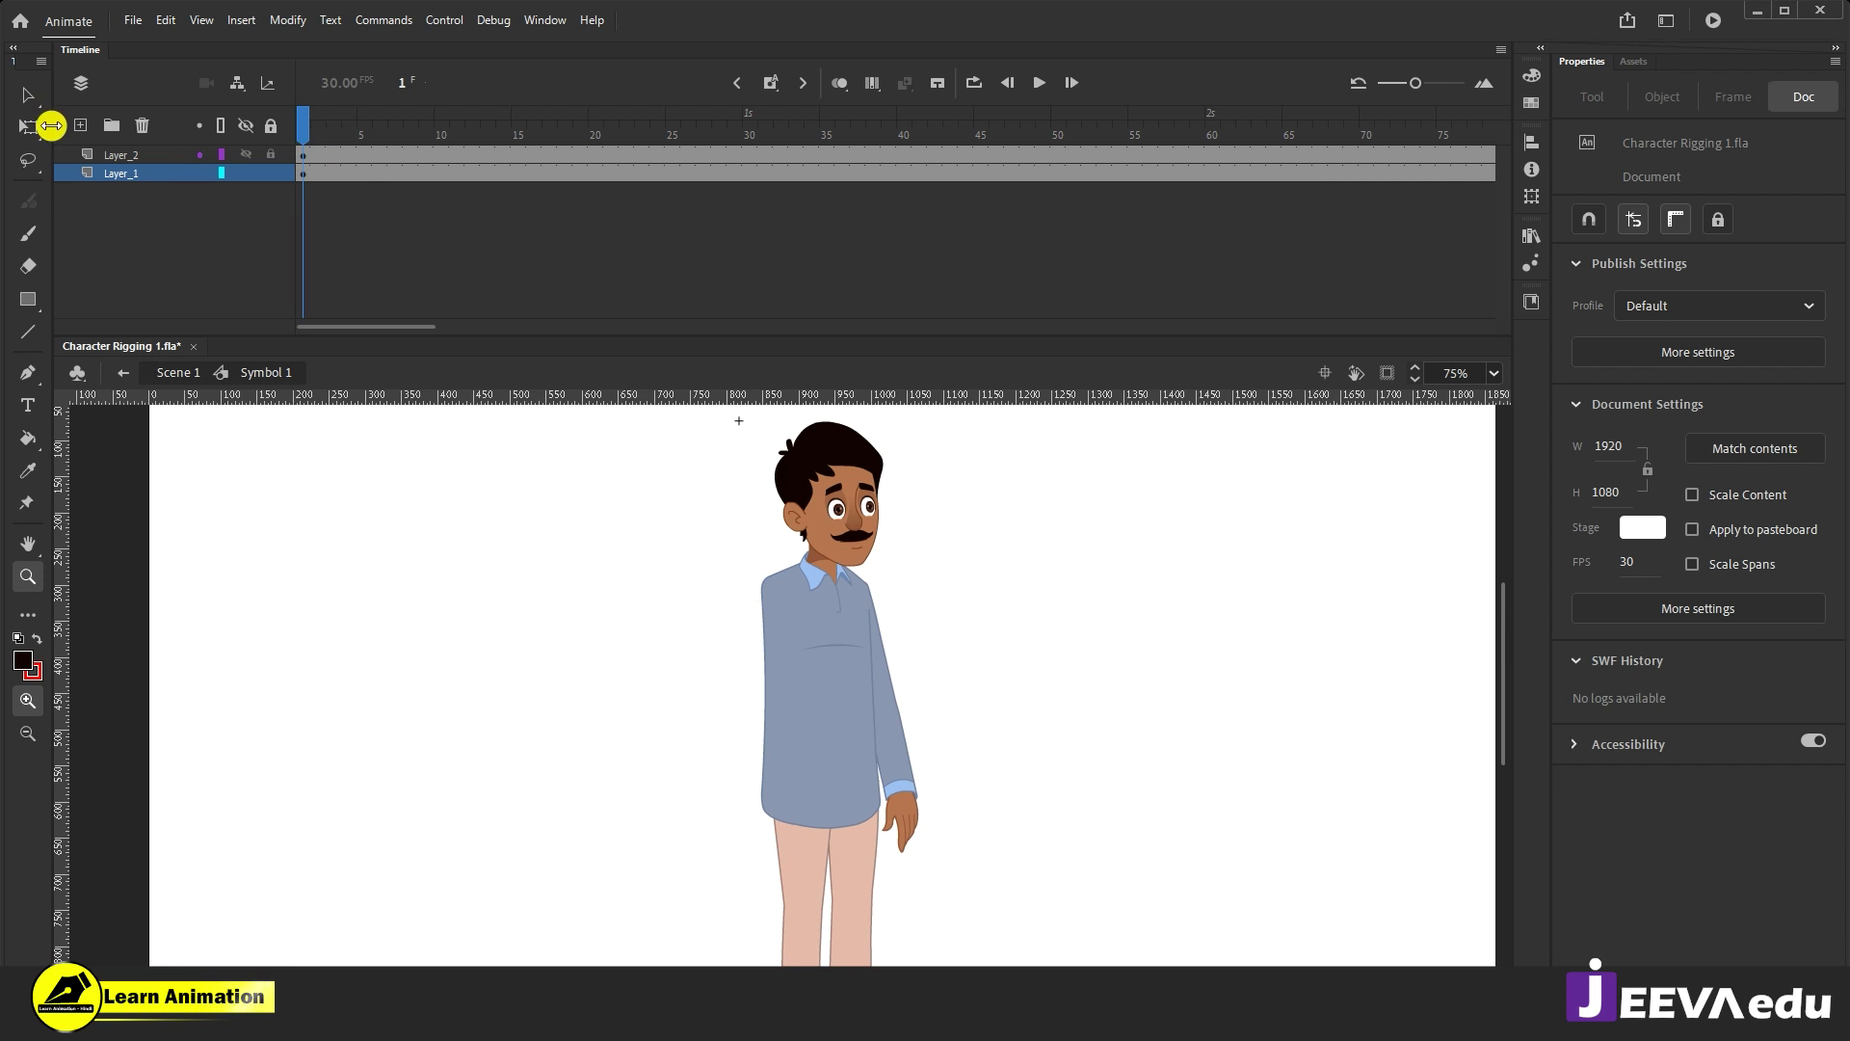
click(81, 126)
right_click(321, 453)
click(406, 537)
Step: Convert the pasted arm into a graphic symbol and move its transformation point to the shoulder
key(F8)
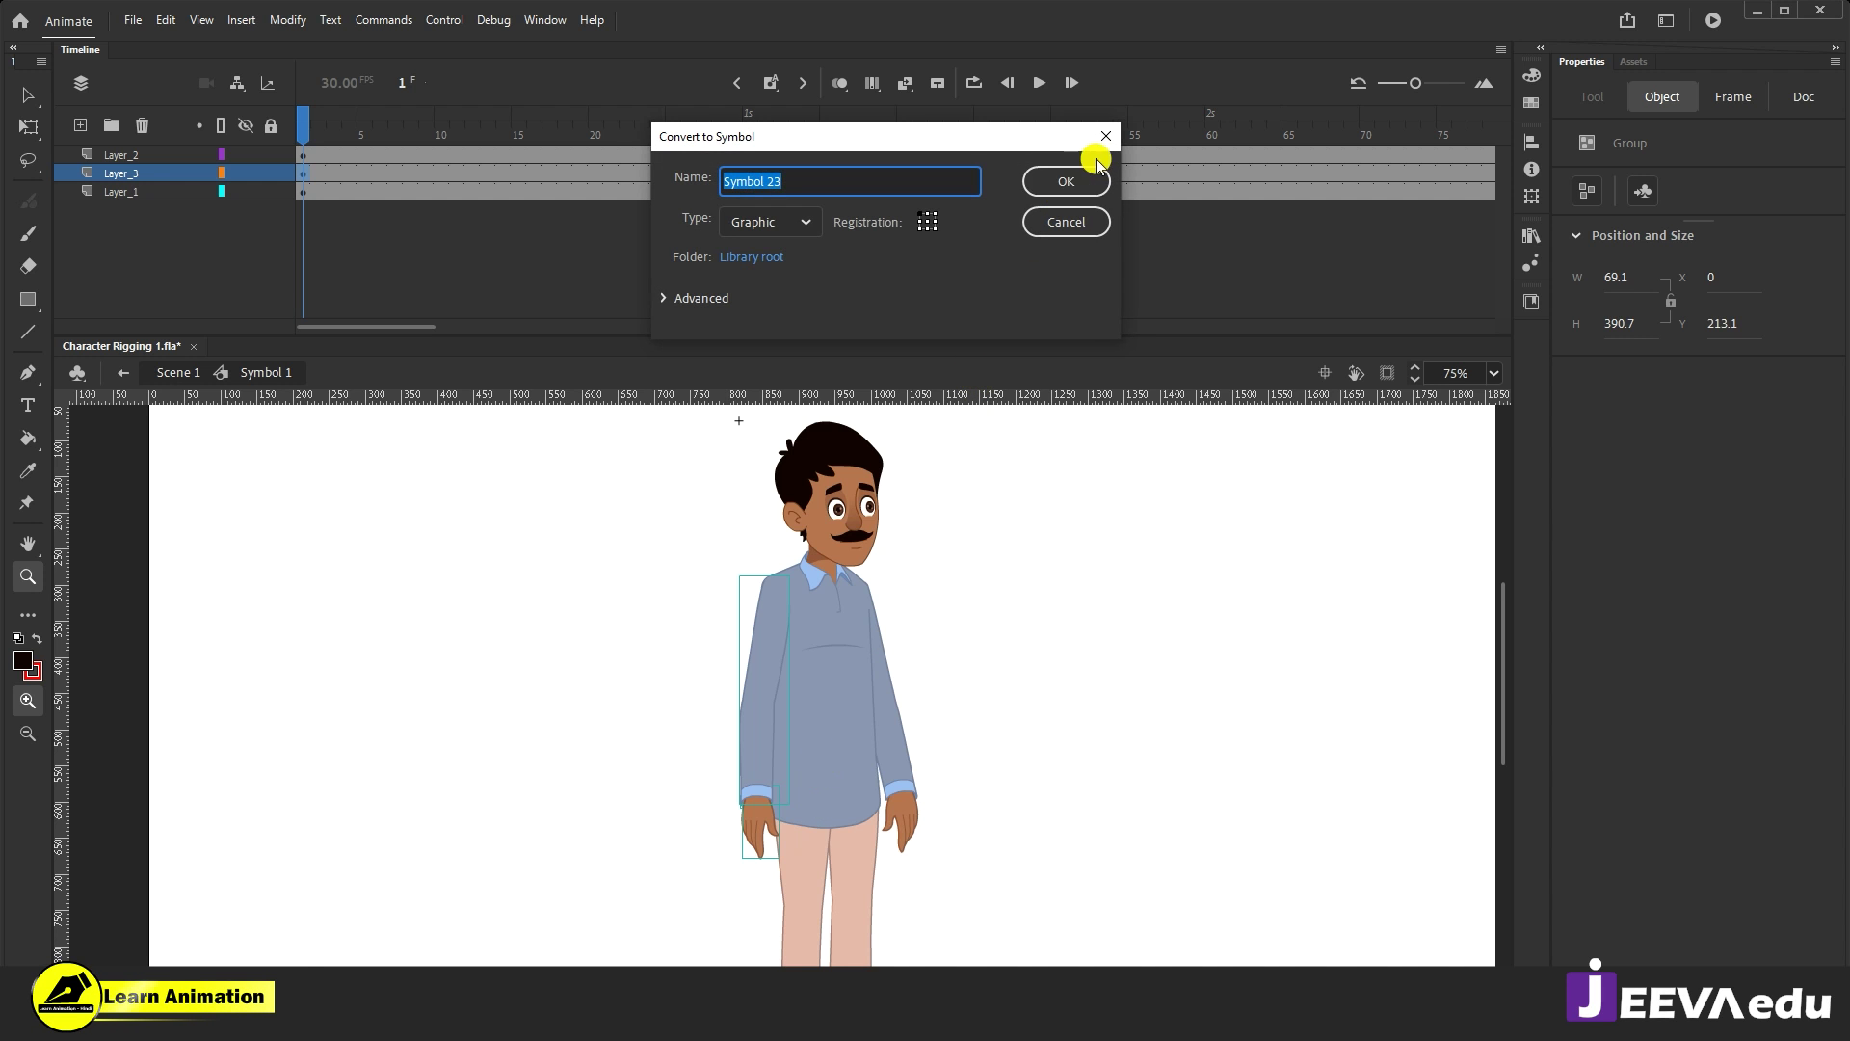
click(1075, 181)
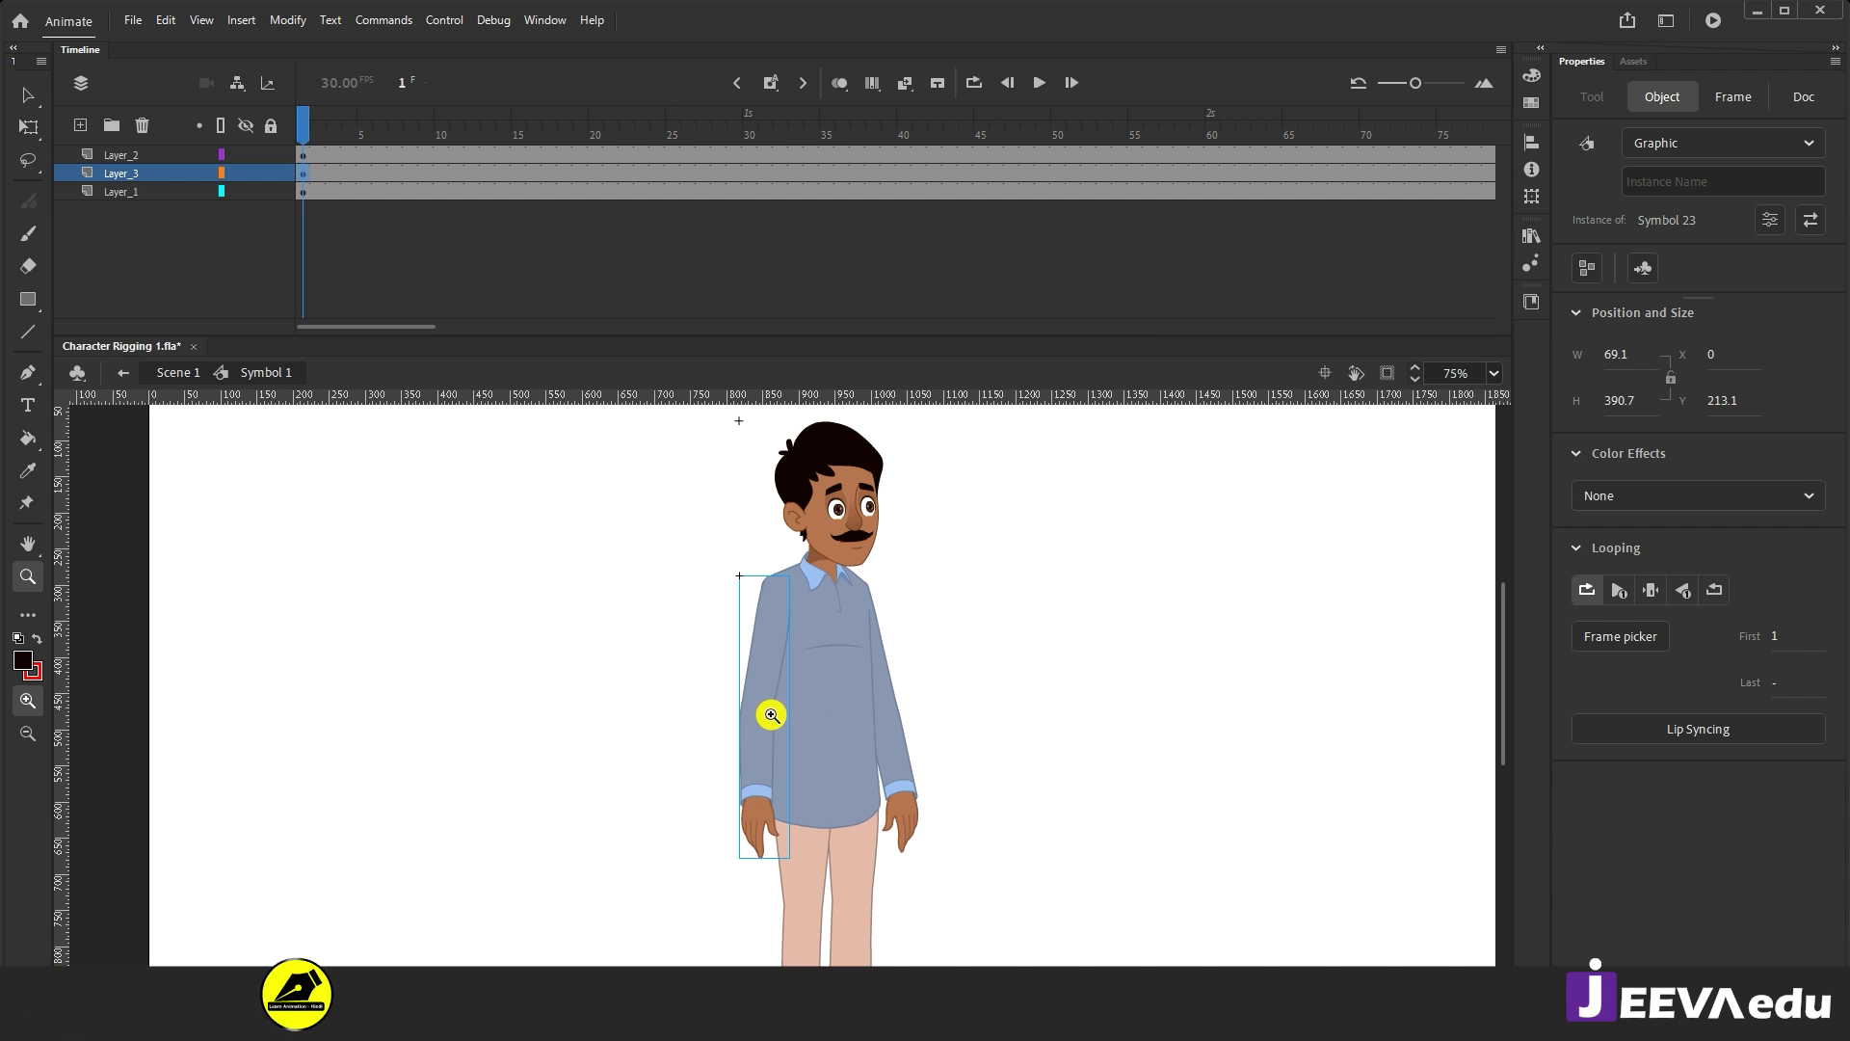
key(q)
drag(768, 719, 778, 595)
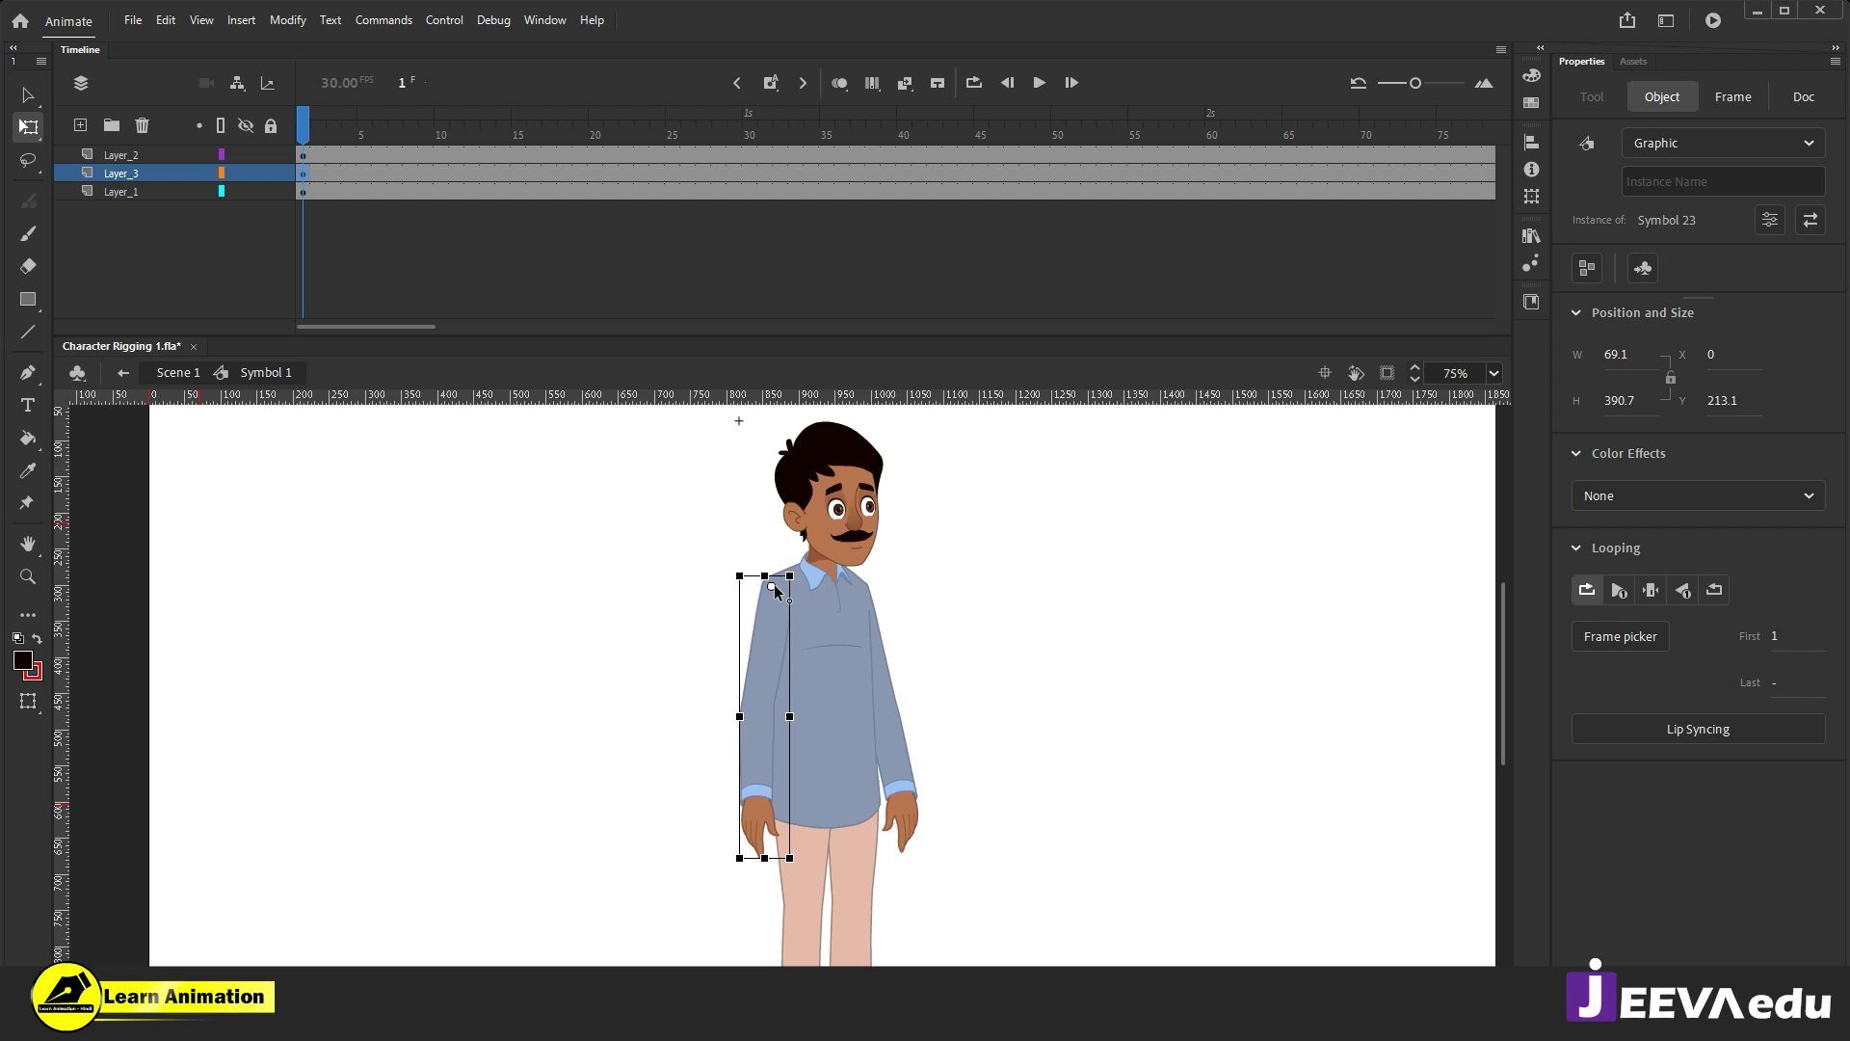
Step: Check the arm's shoulder pivot, try transforming the arm and undo the change
click(28, 576)
click(789, 680)
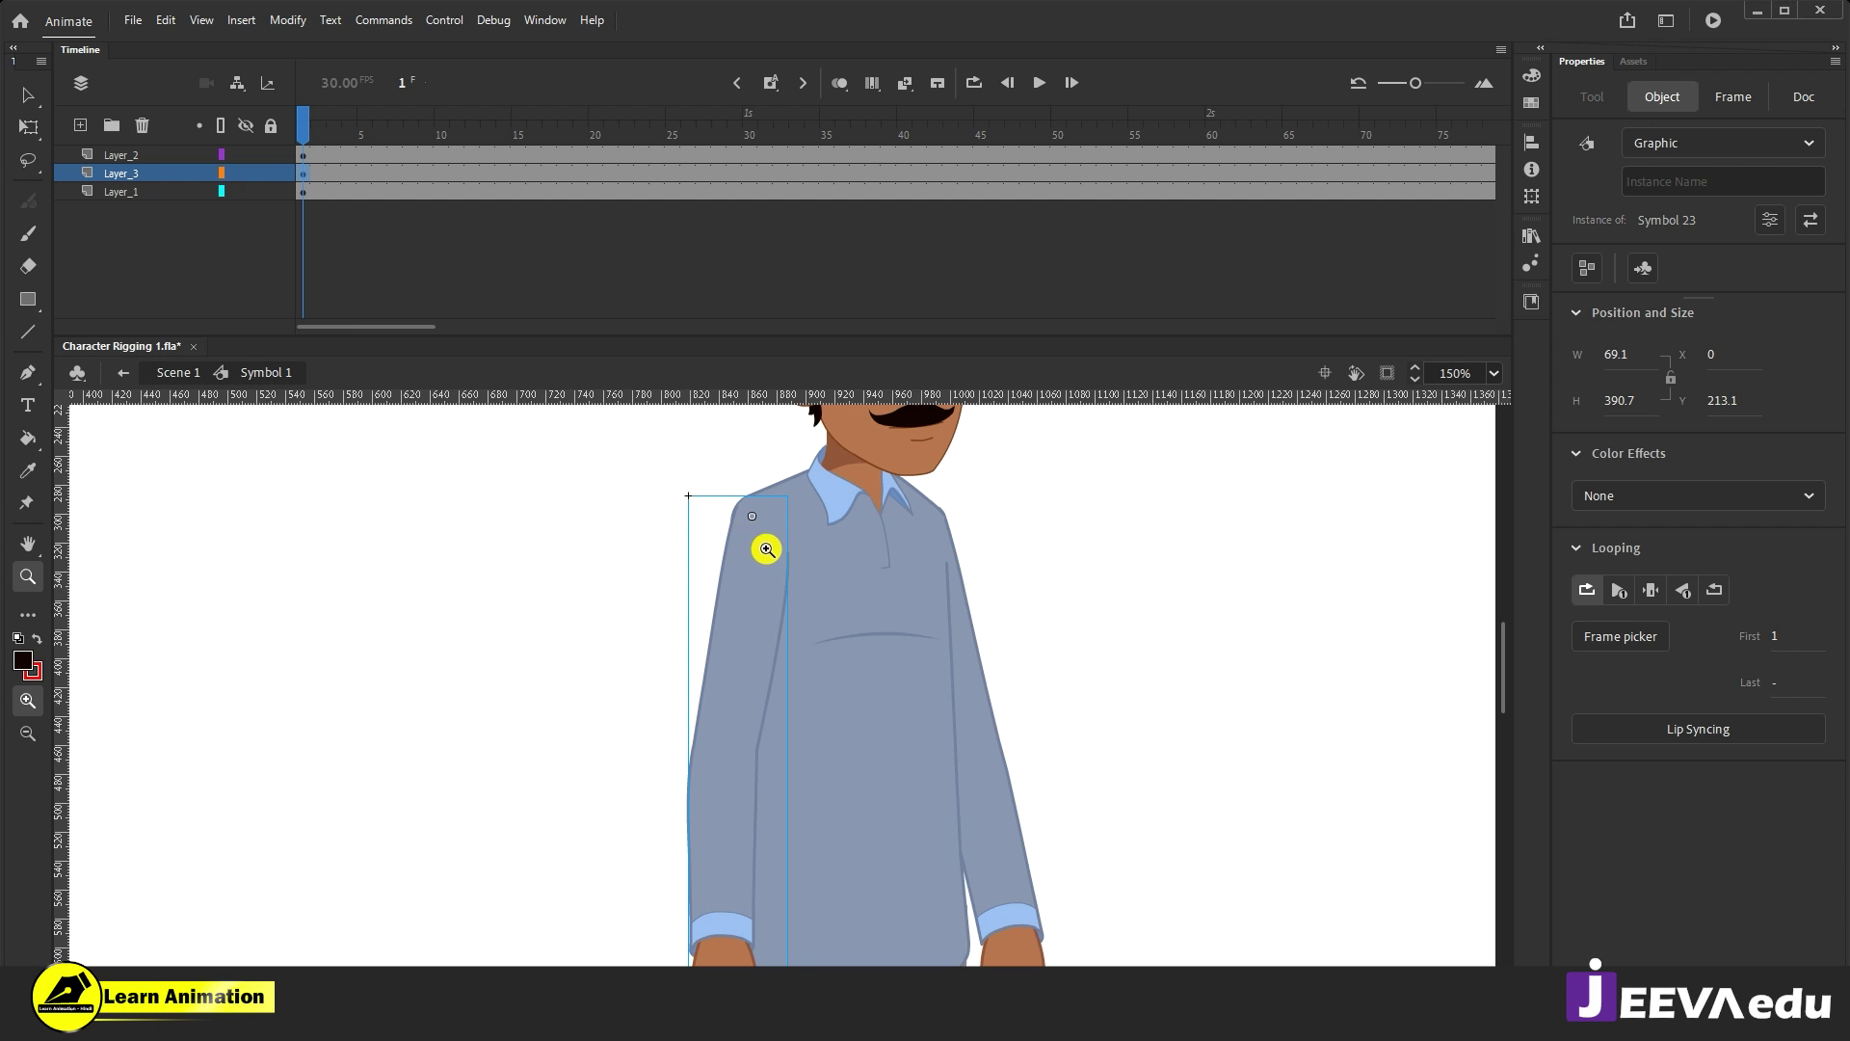
key(q)
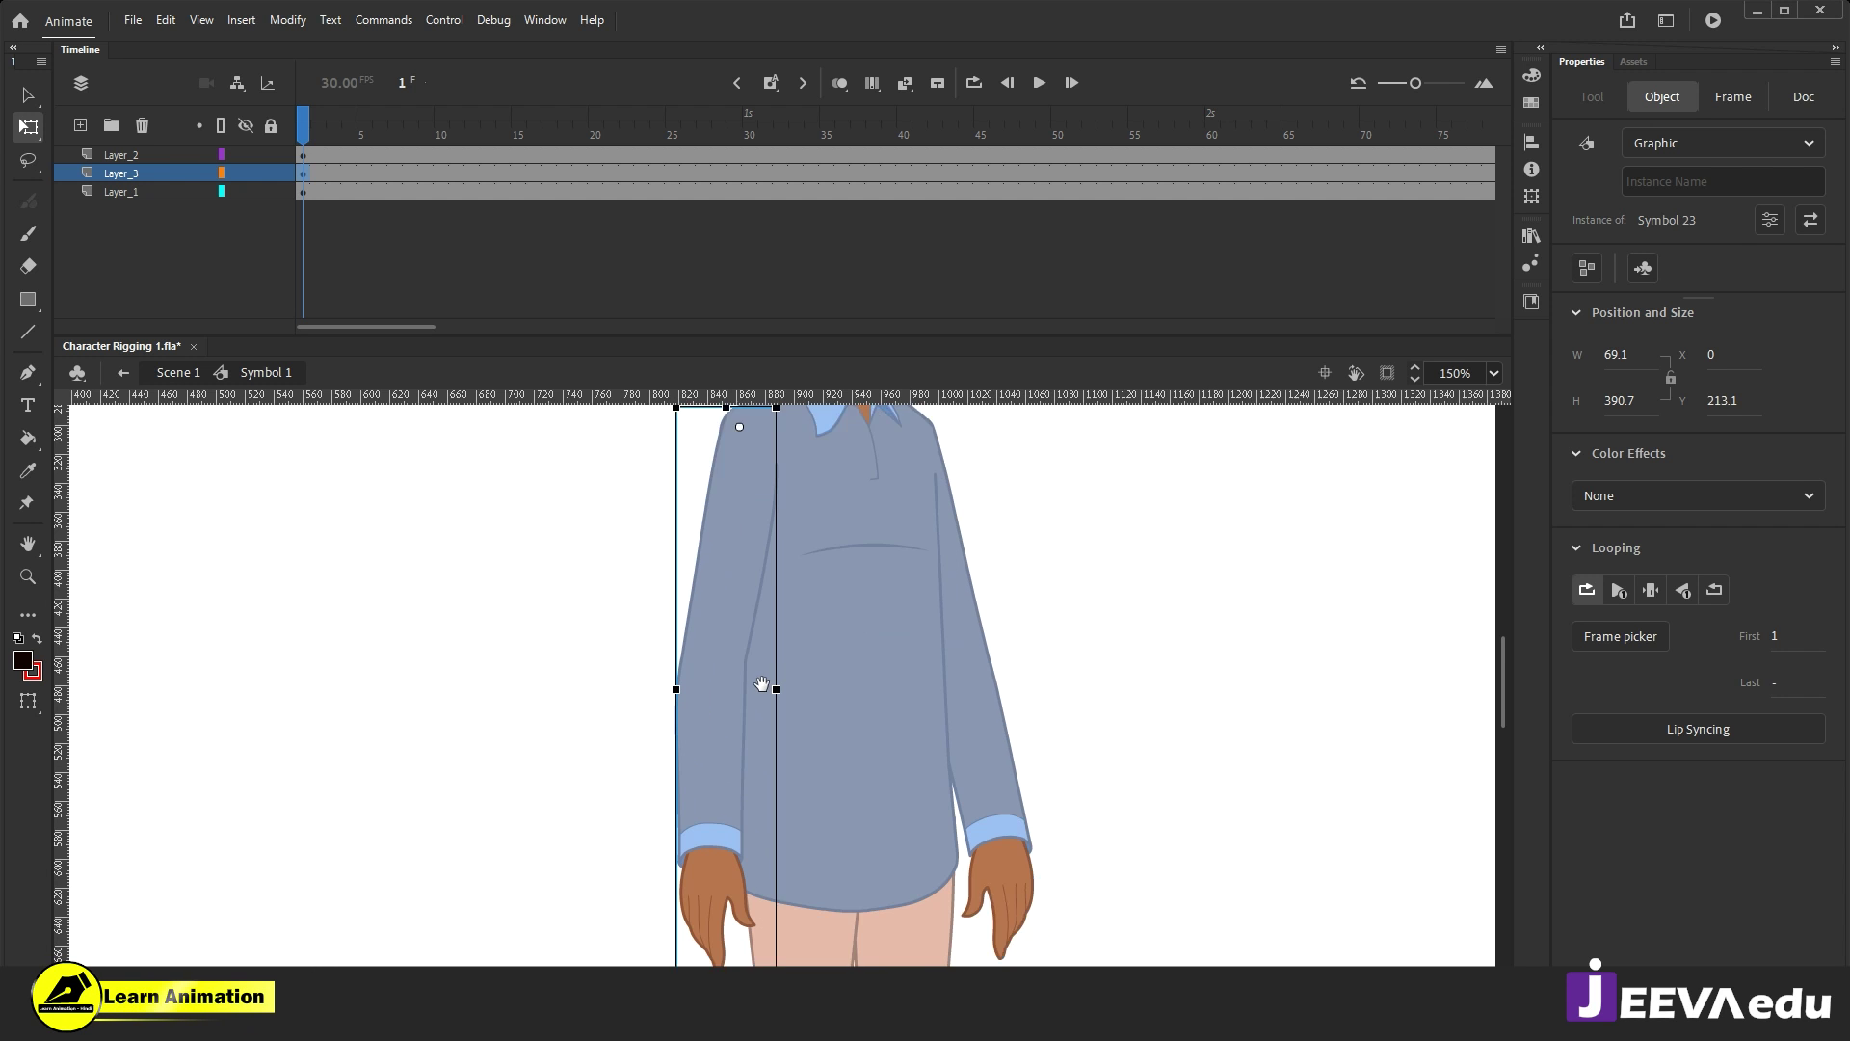
scroll(766, 834, down, 3)
scroll(852, 761, up, 2)
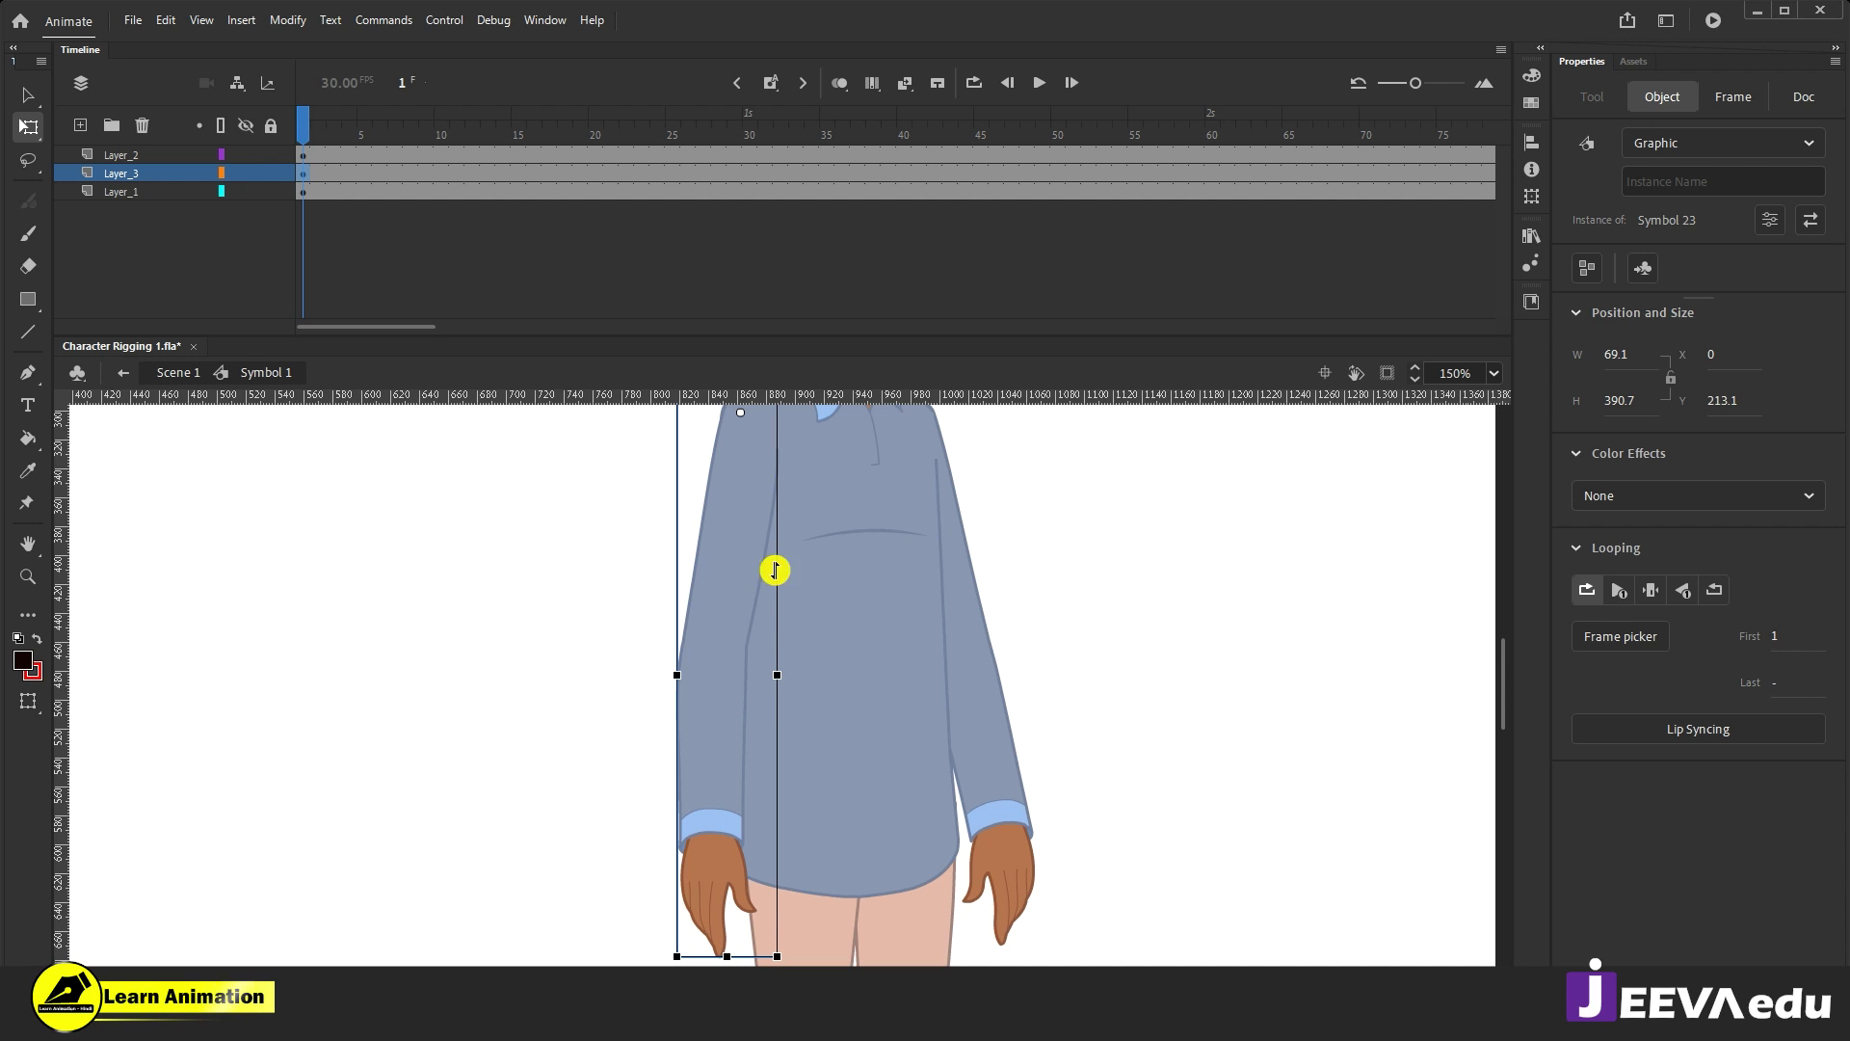
key(ctrl+minus)
drag(809, 806, 761, 808)
key(ctrl+z)
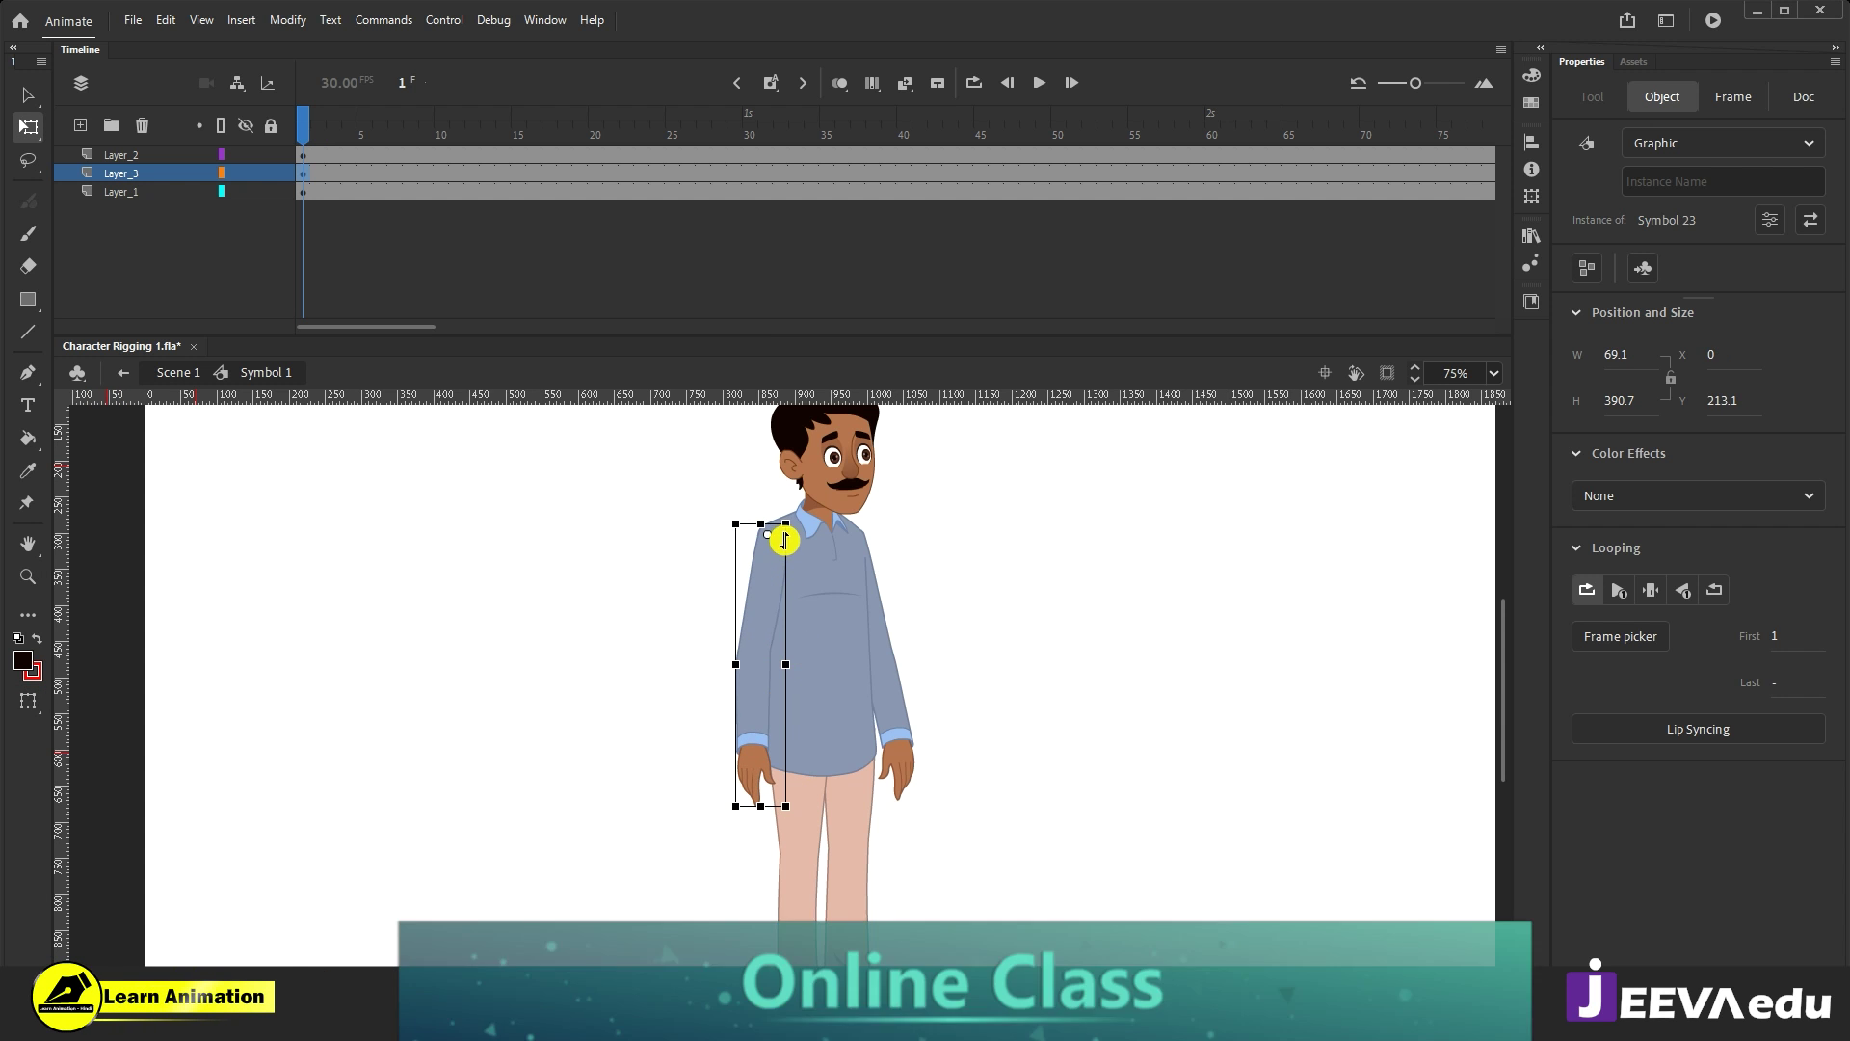
Step: Open the arm symbol for editing, break the sleeve group apart and regroup its shapes
click(806, 660)
key(v)
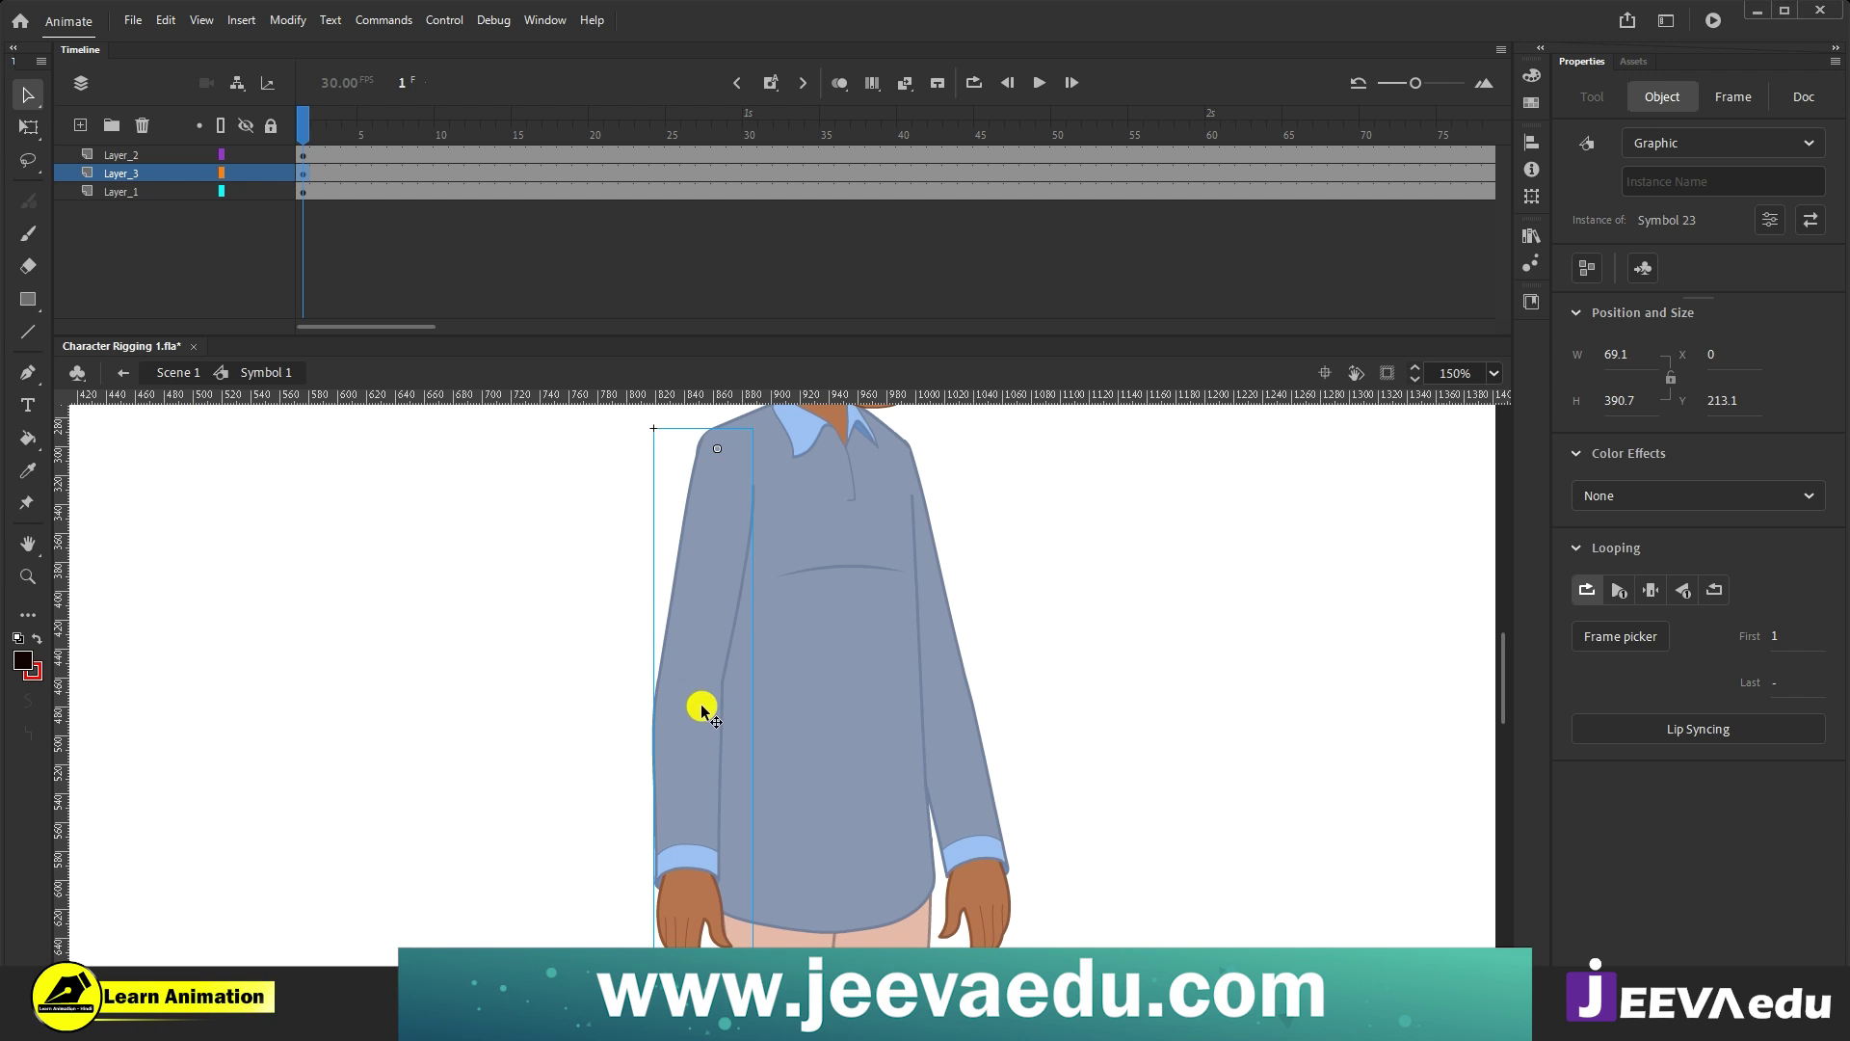
double_click(699, 771)
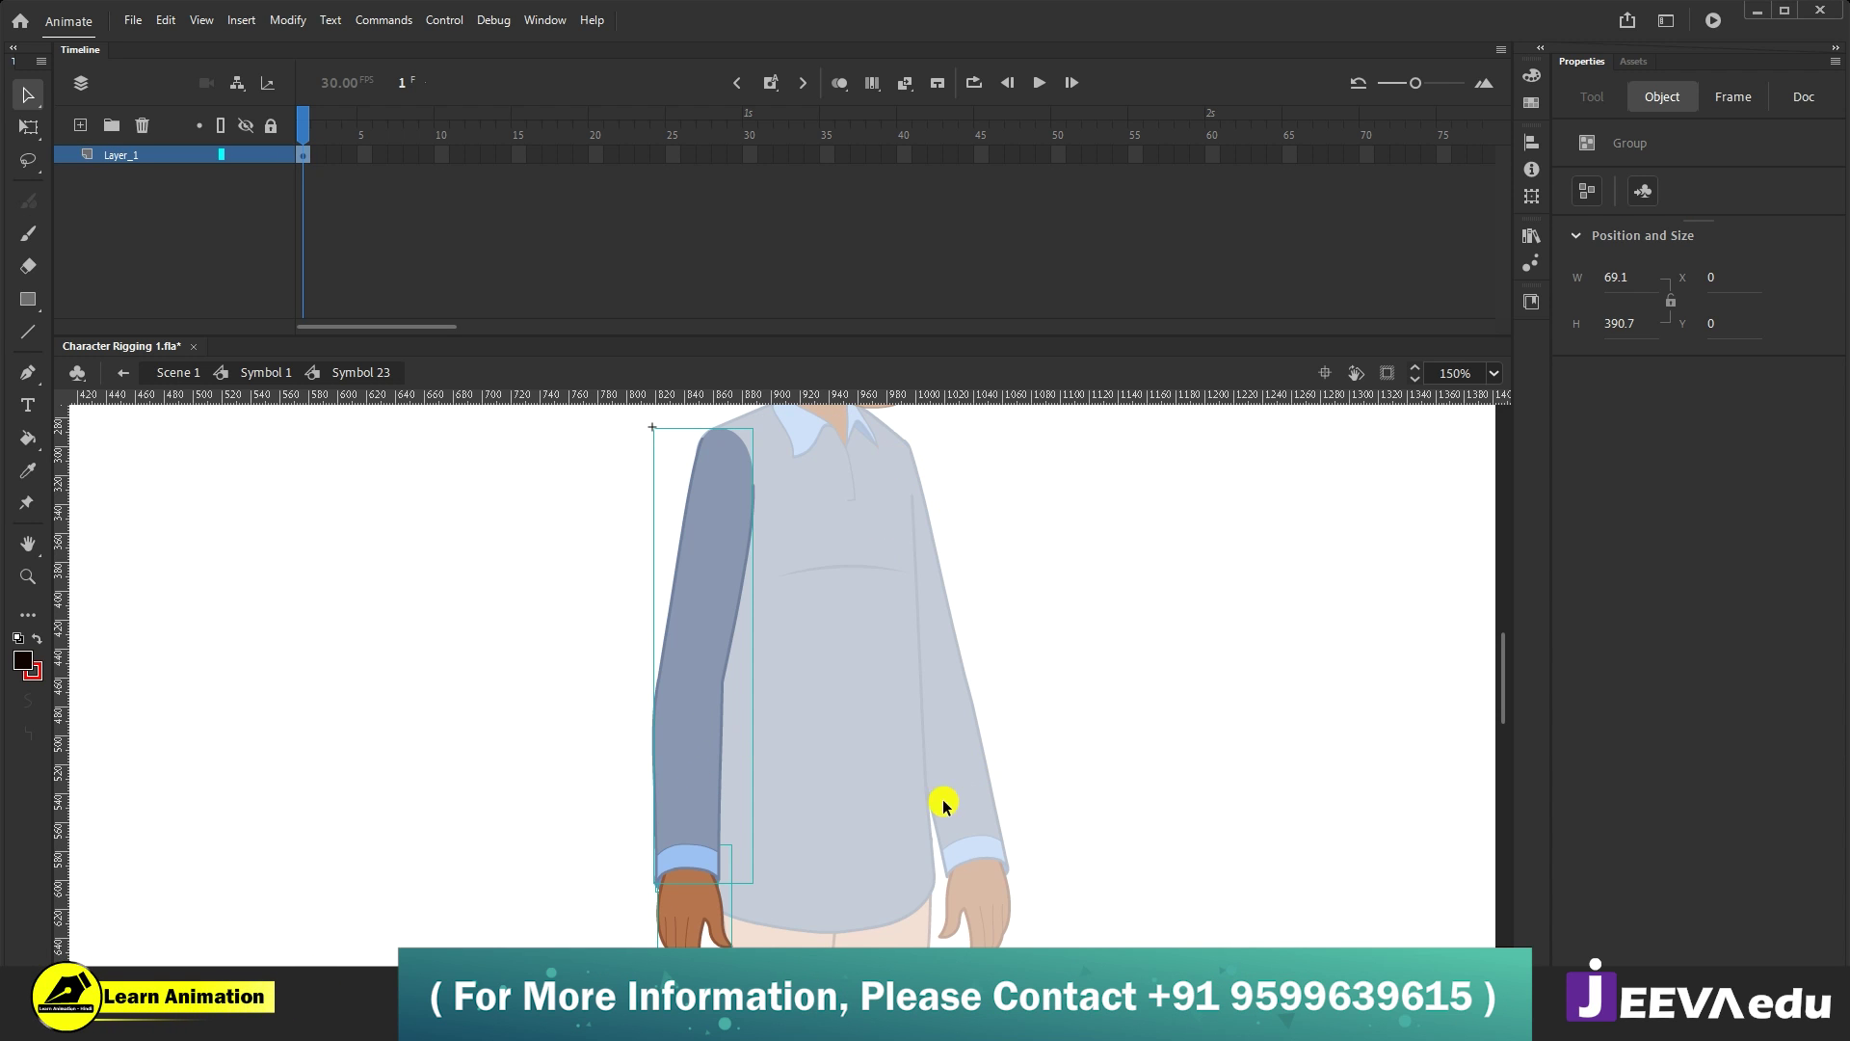
click(719, 721)
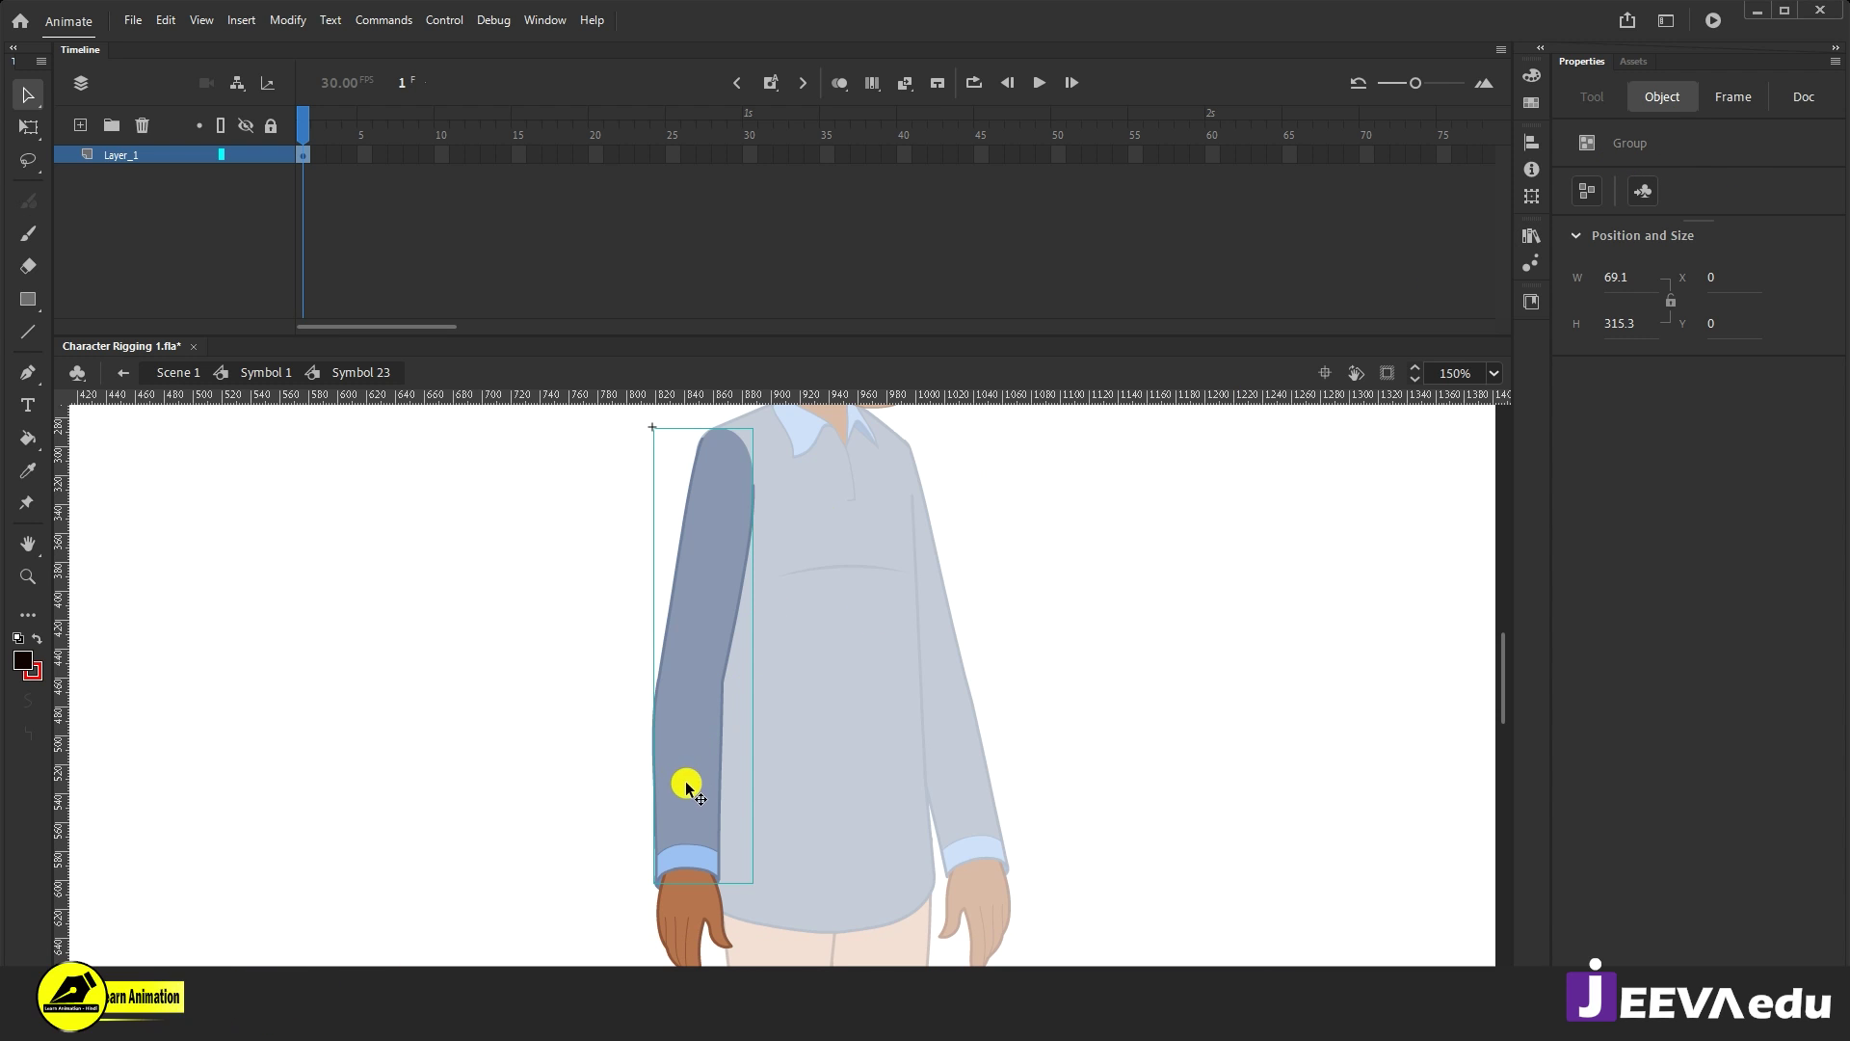
key(ctrl+b)
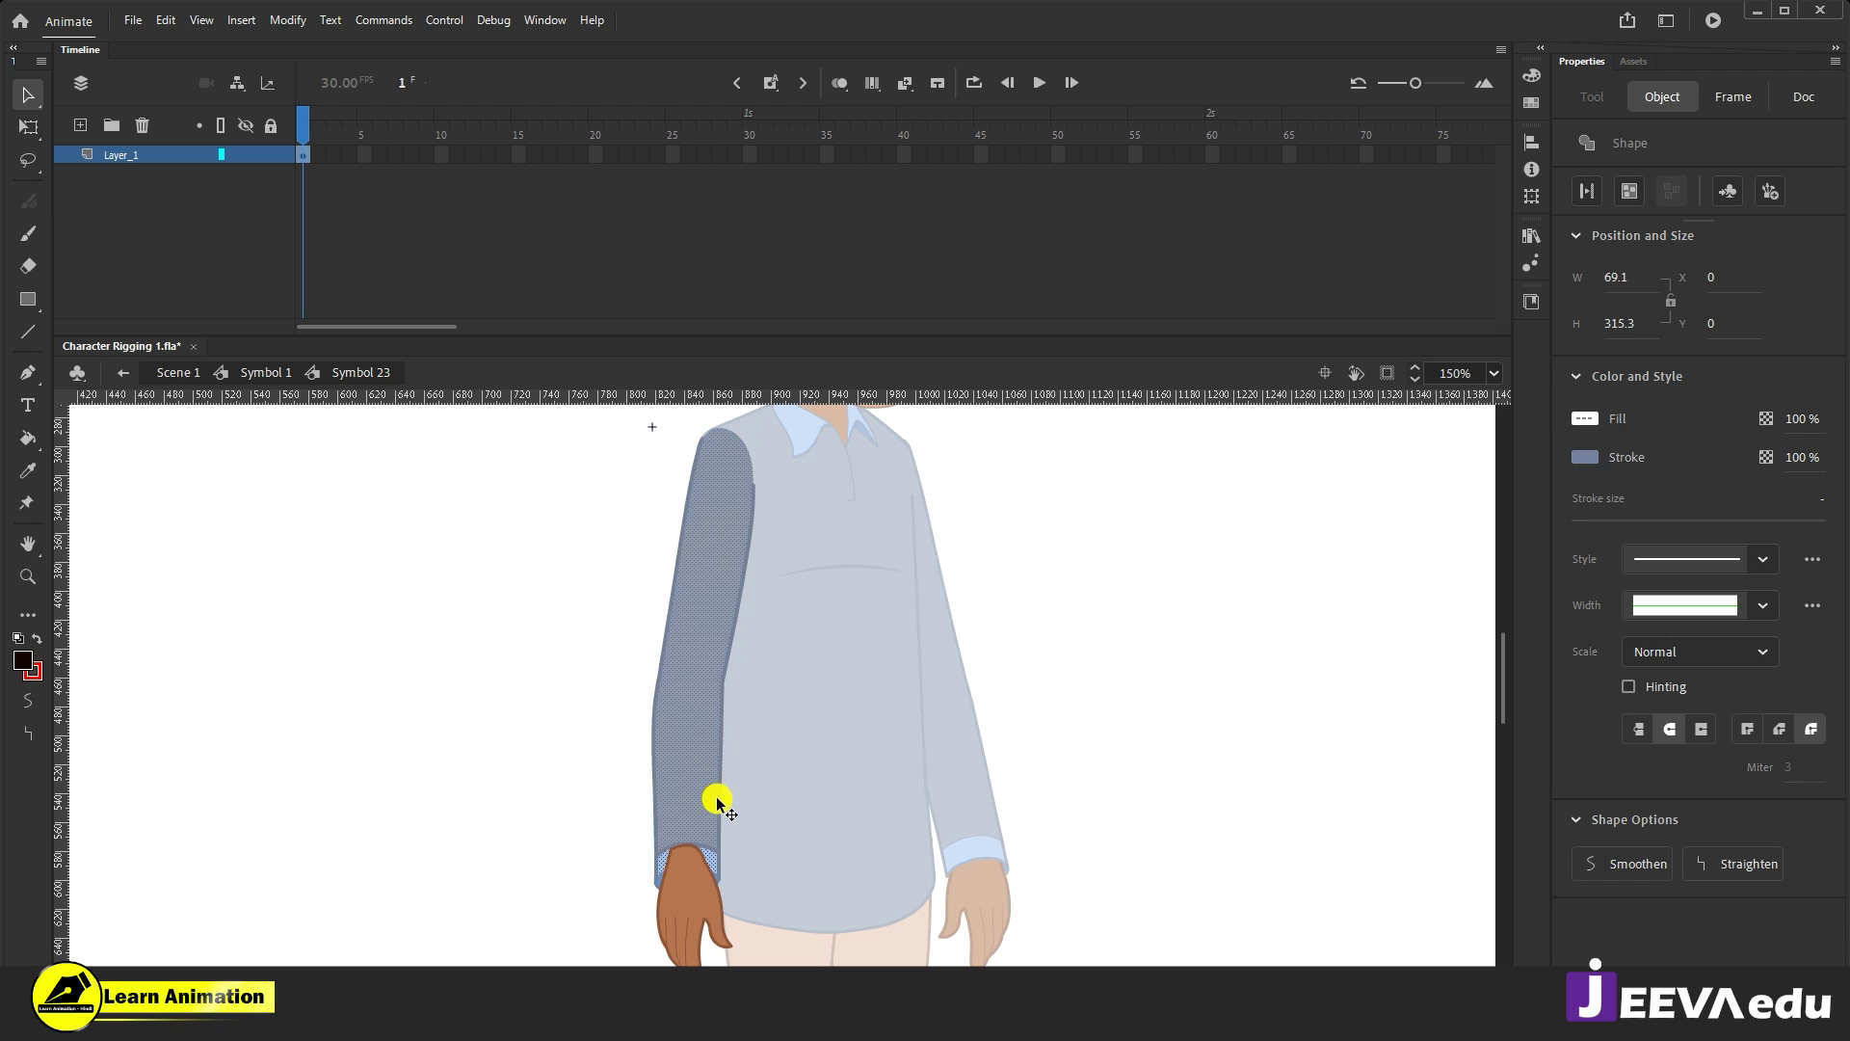
key(ctrl+g)
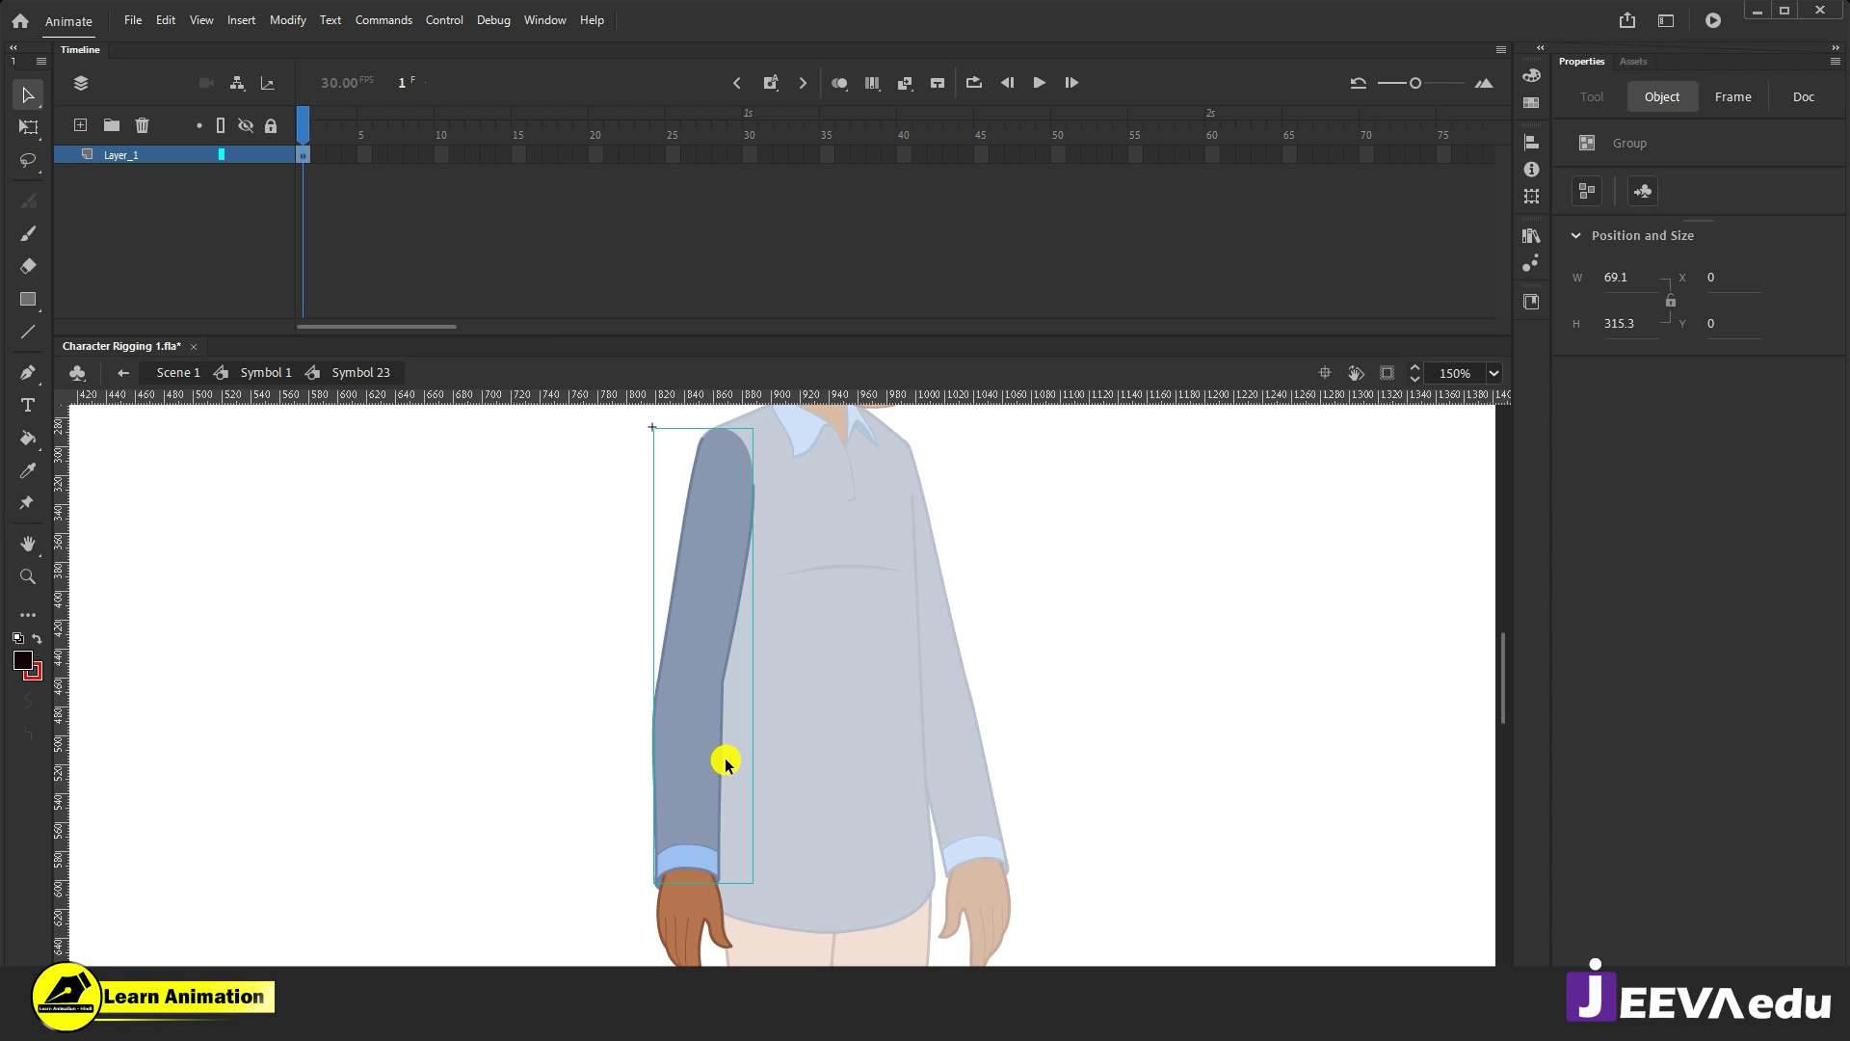
Step: Open the sleeve group for editing, around the elbow
double_click(703, 666)
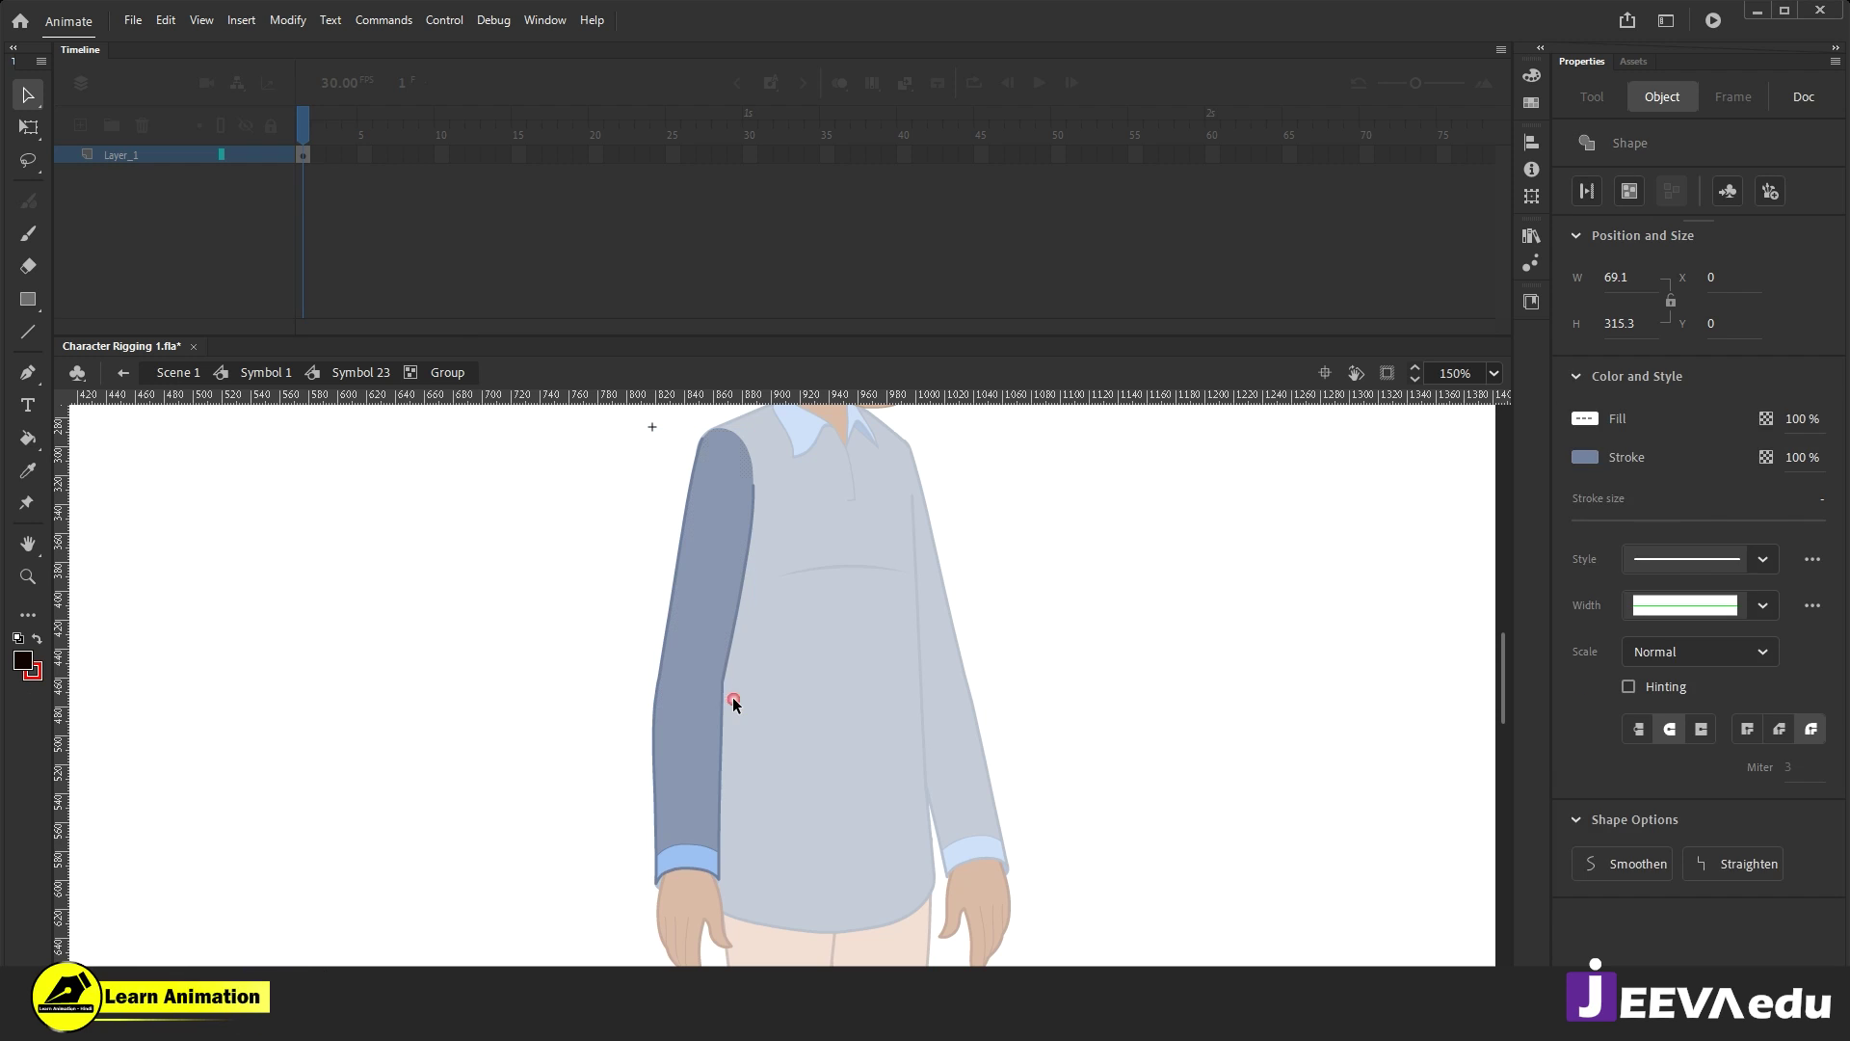
click(726, 640)
click(722, 644)
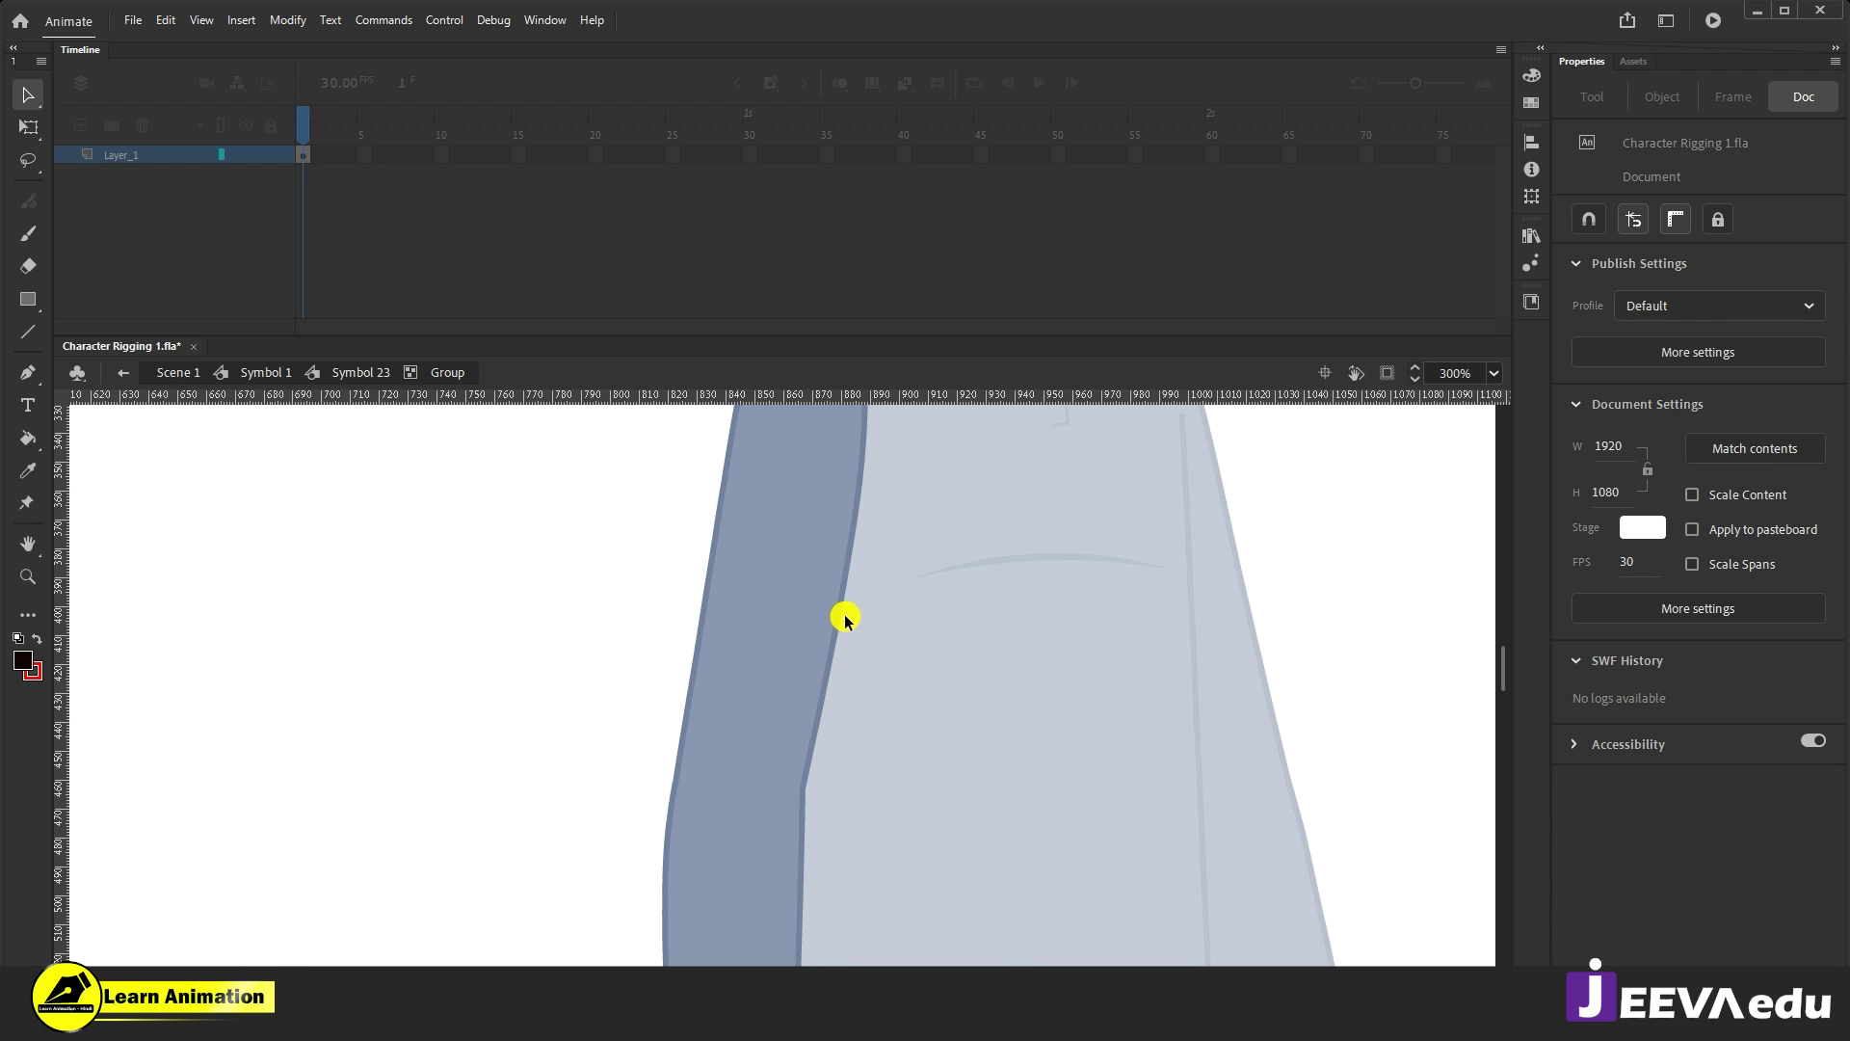
Step: Try bending the sleeve's inner edge outward above the elbow, and undo the bend
drag(856, 608, 1019, 664)
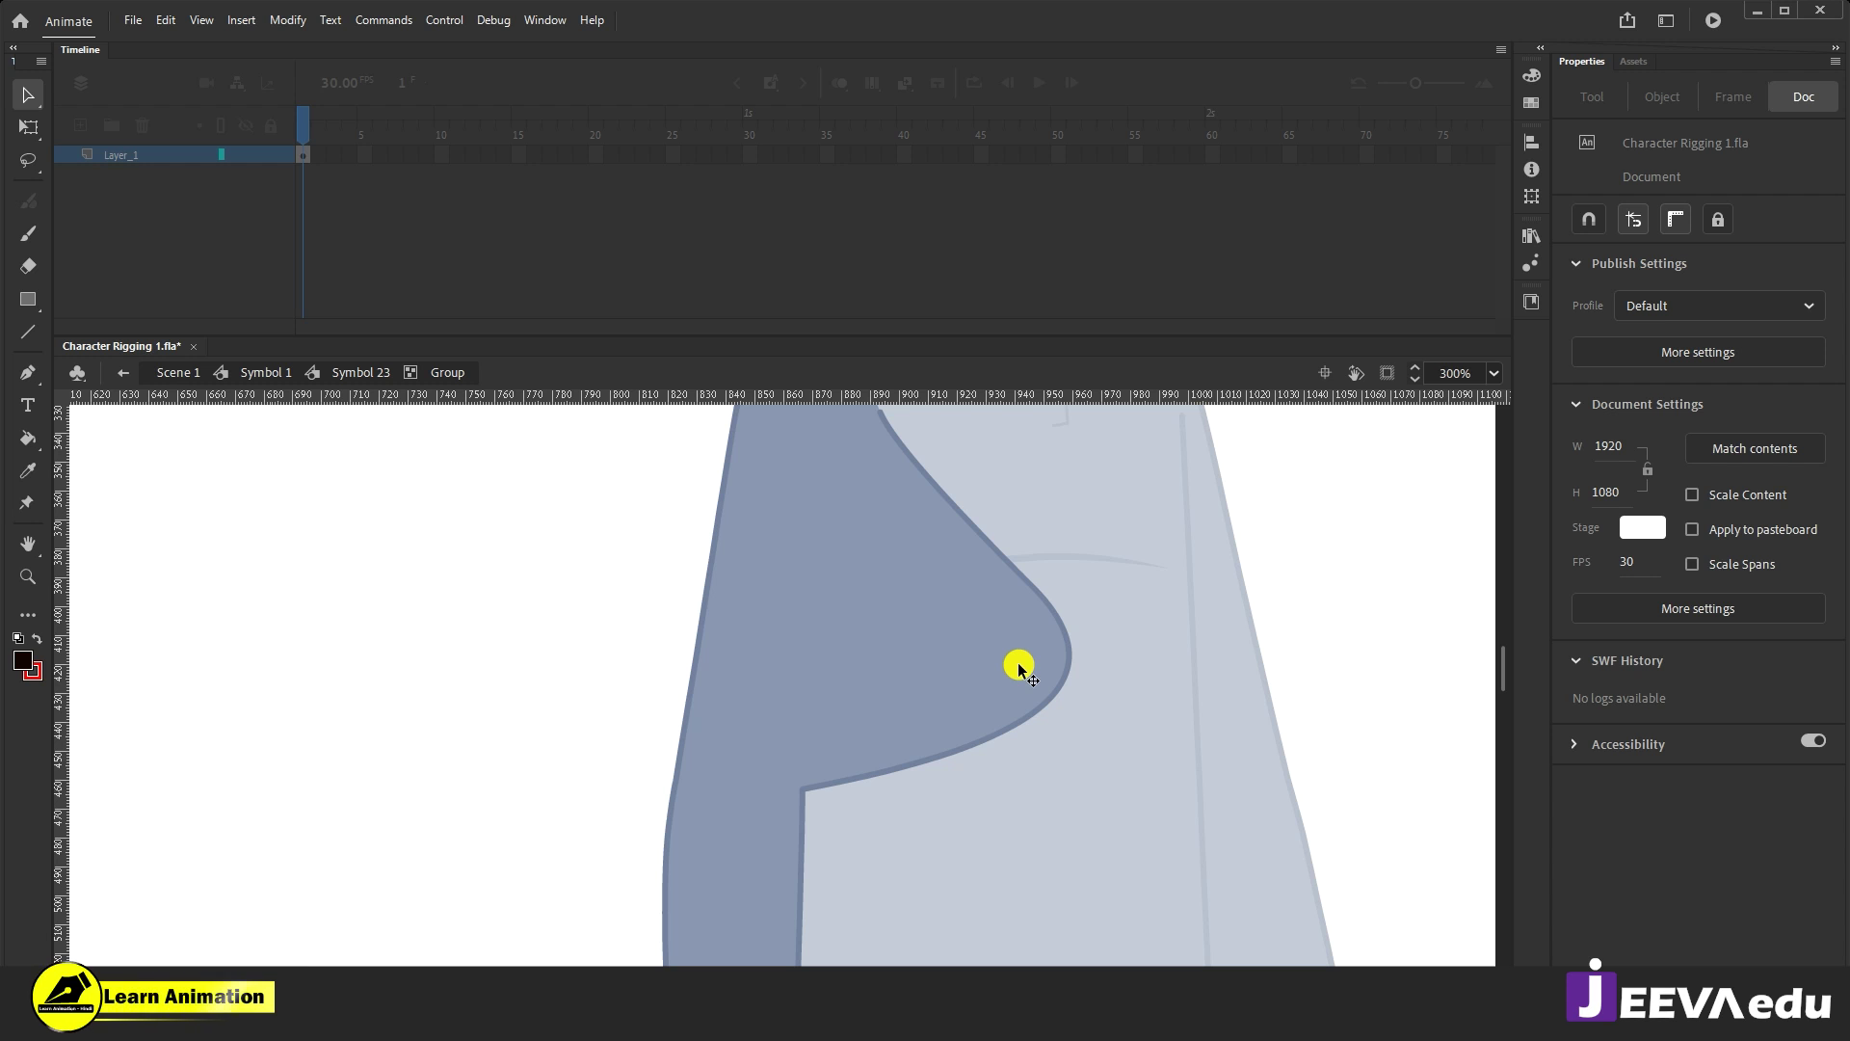
key(ctrl+z)
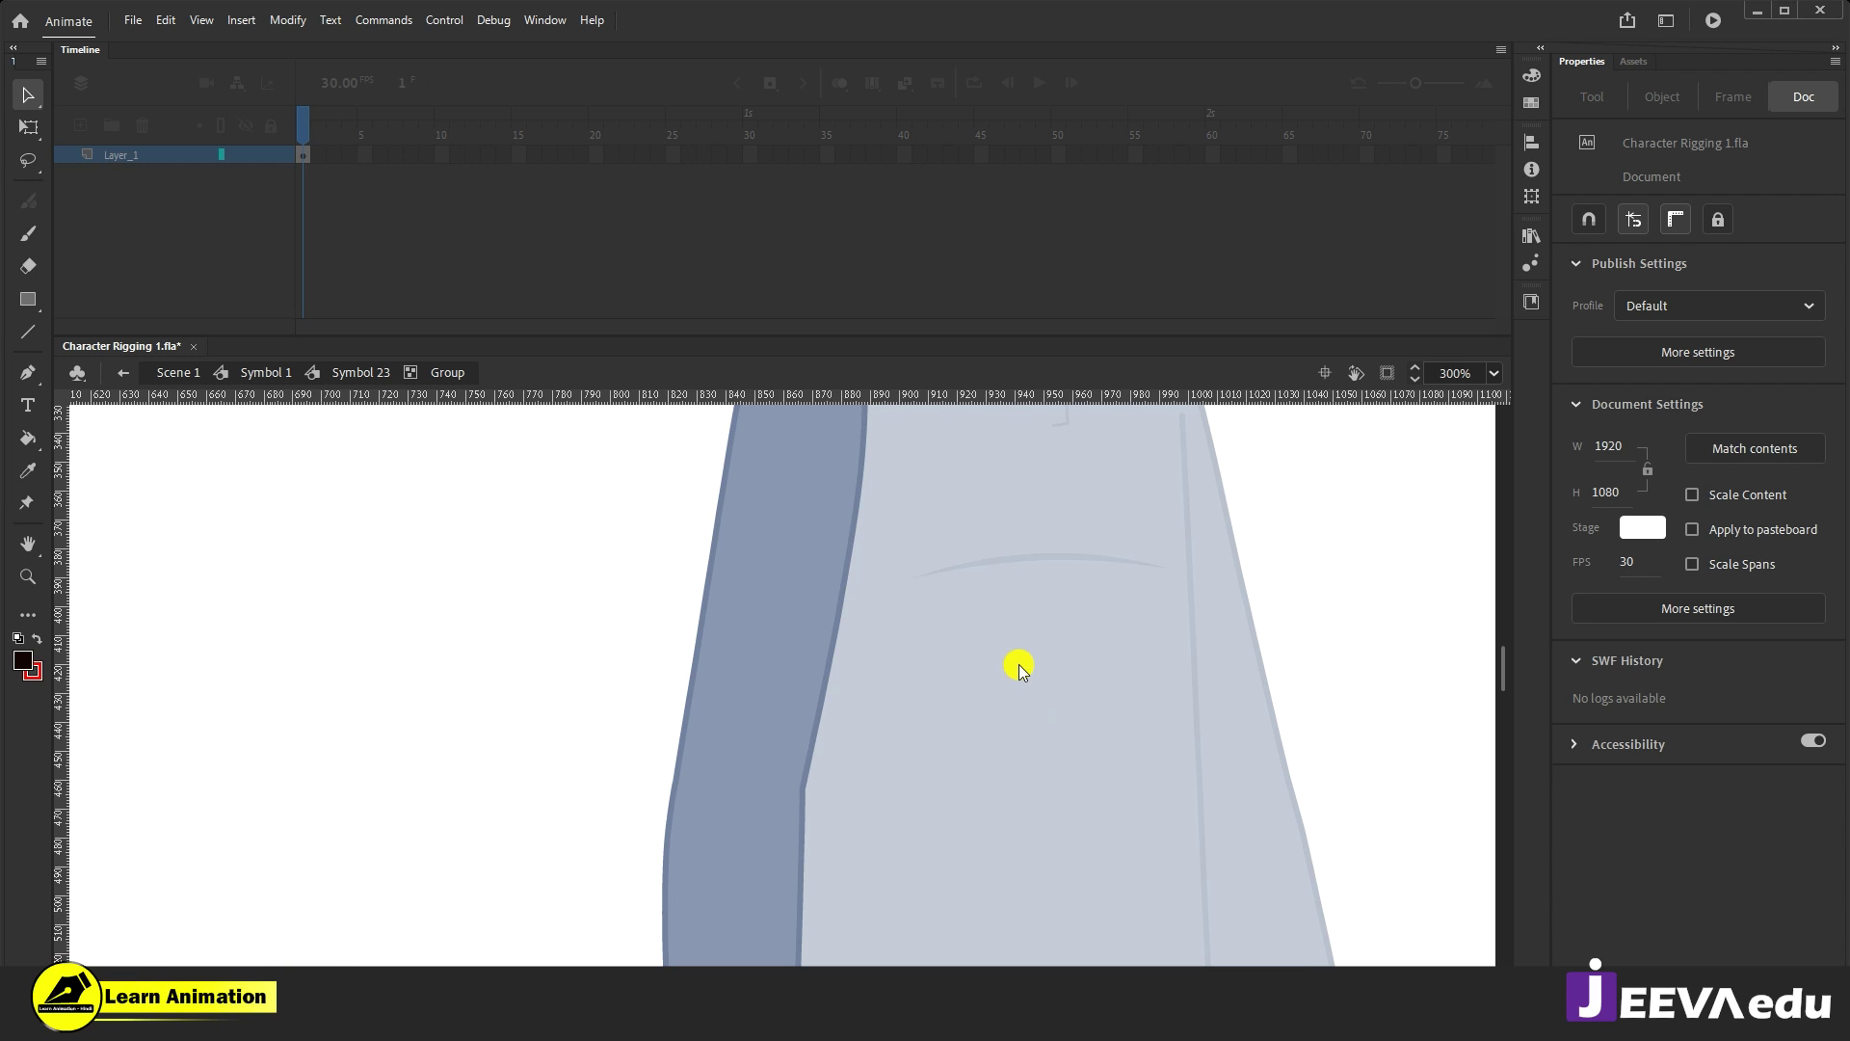
key(z)
alt+click(809, 829)
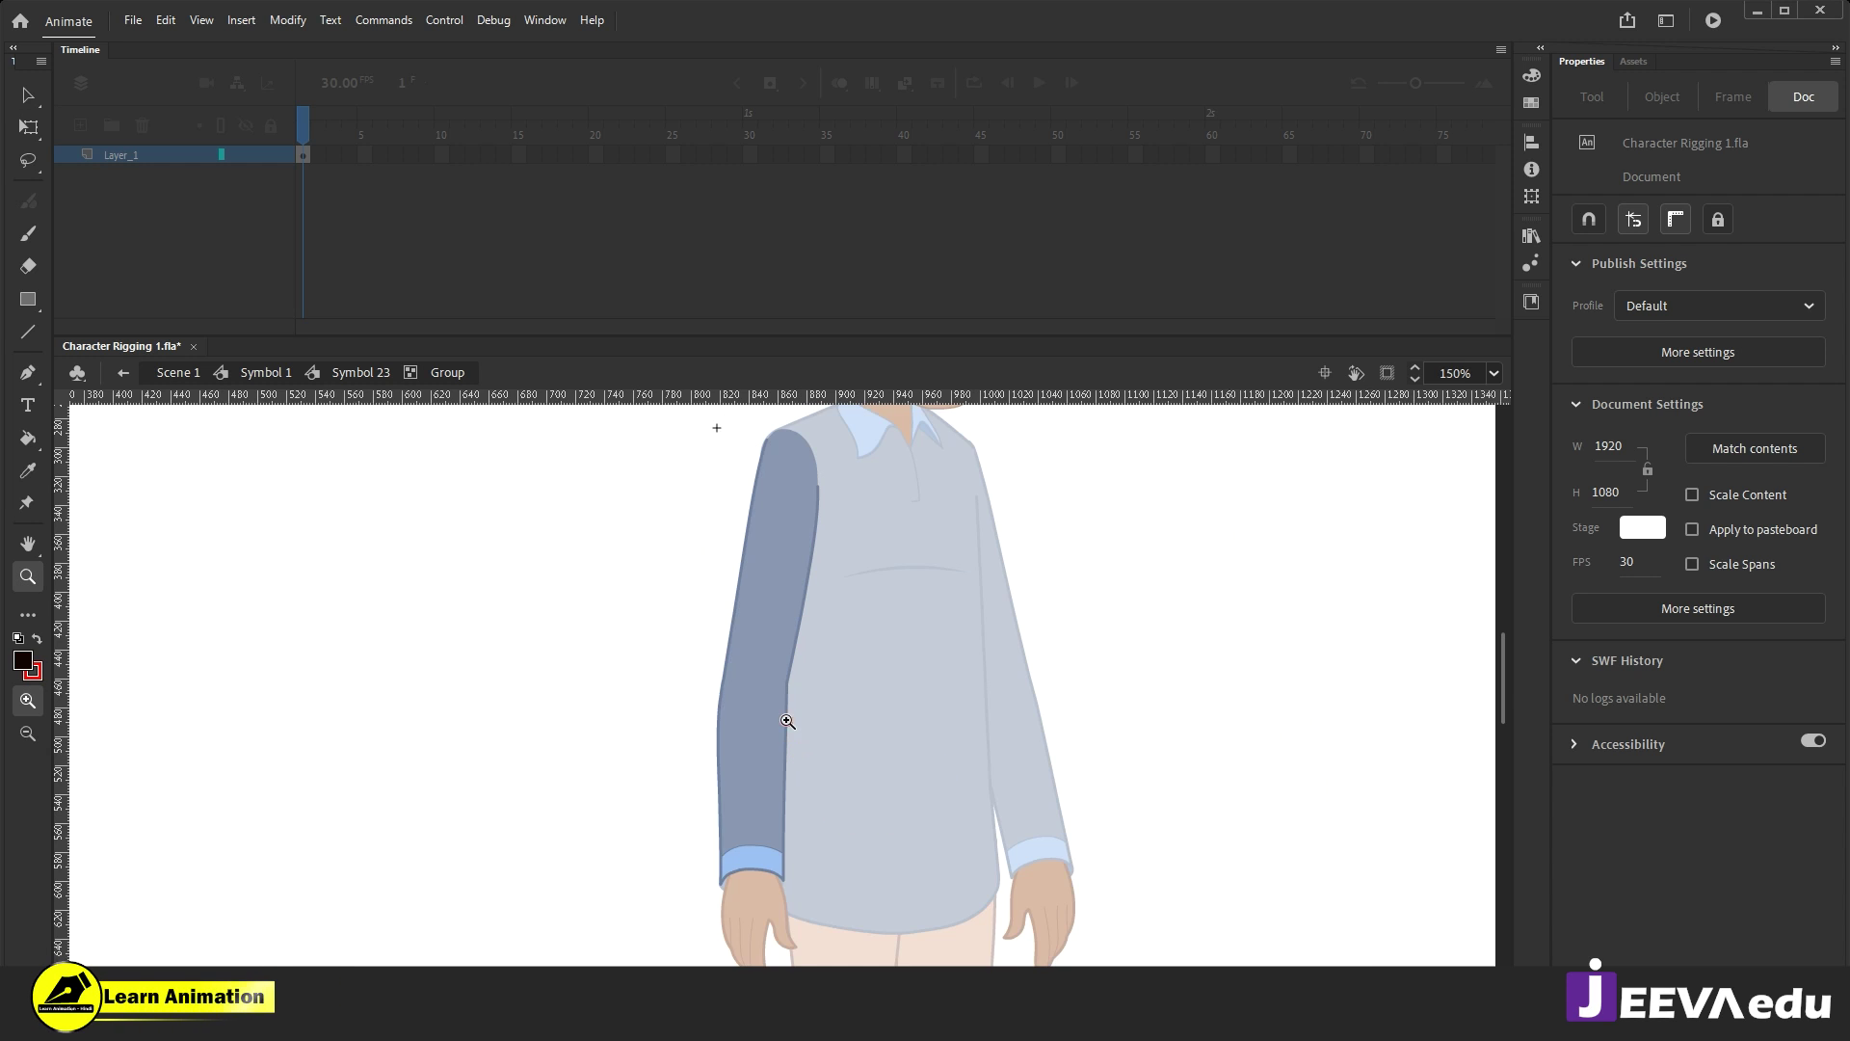
click(786, 702)
click(784, 679)
alt+click(784, 679)
alt+click(784, 679)
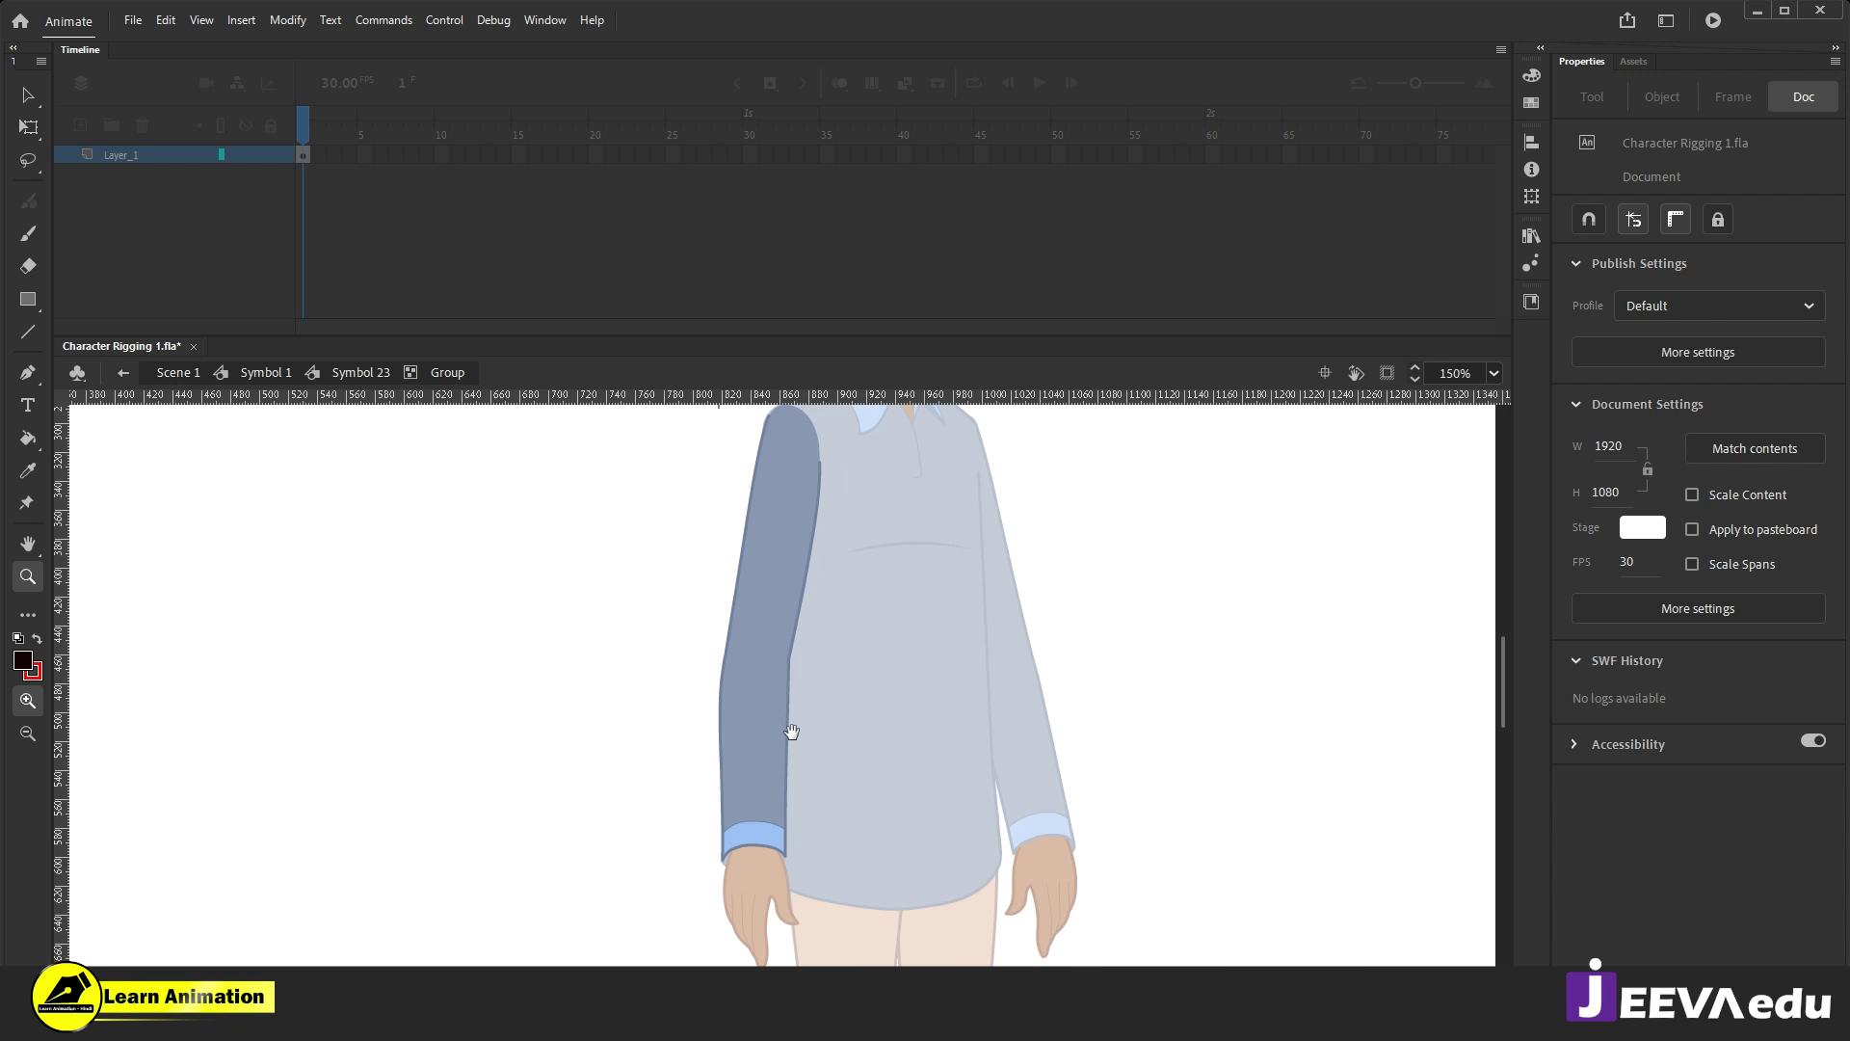
key(v)
click(743, 723)
click(550, 693)
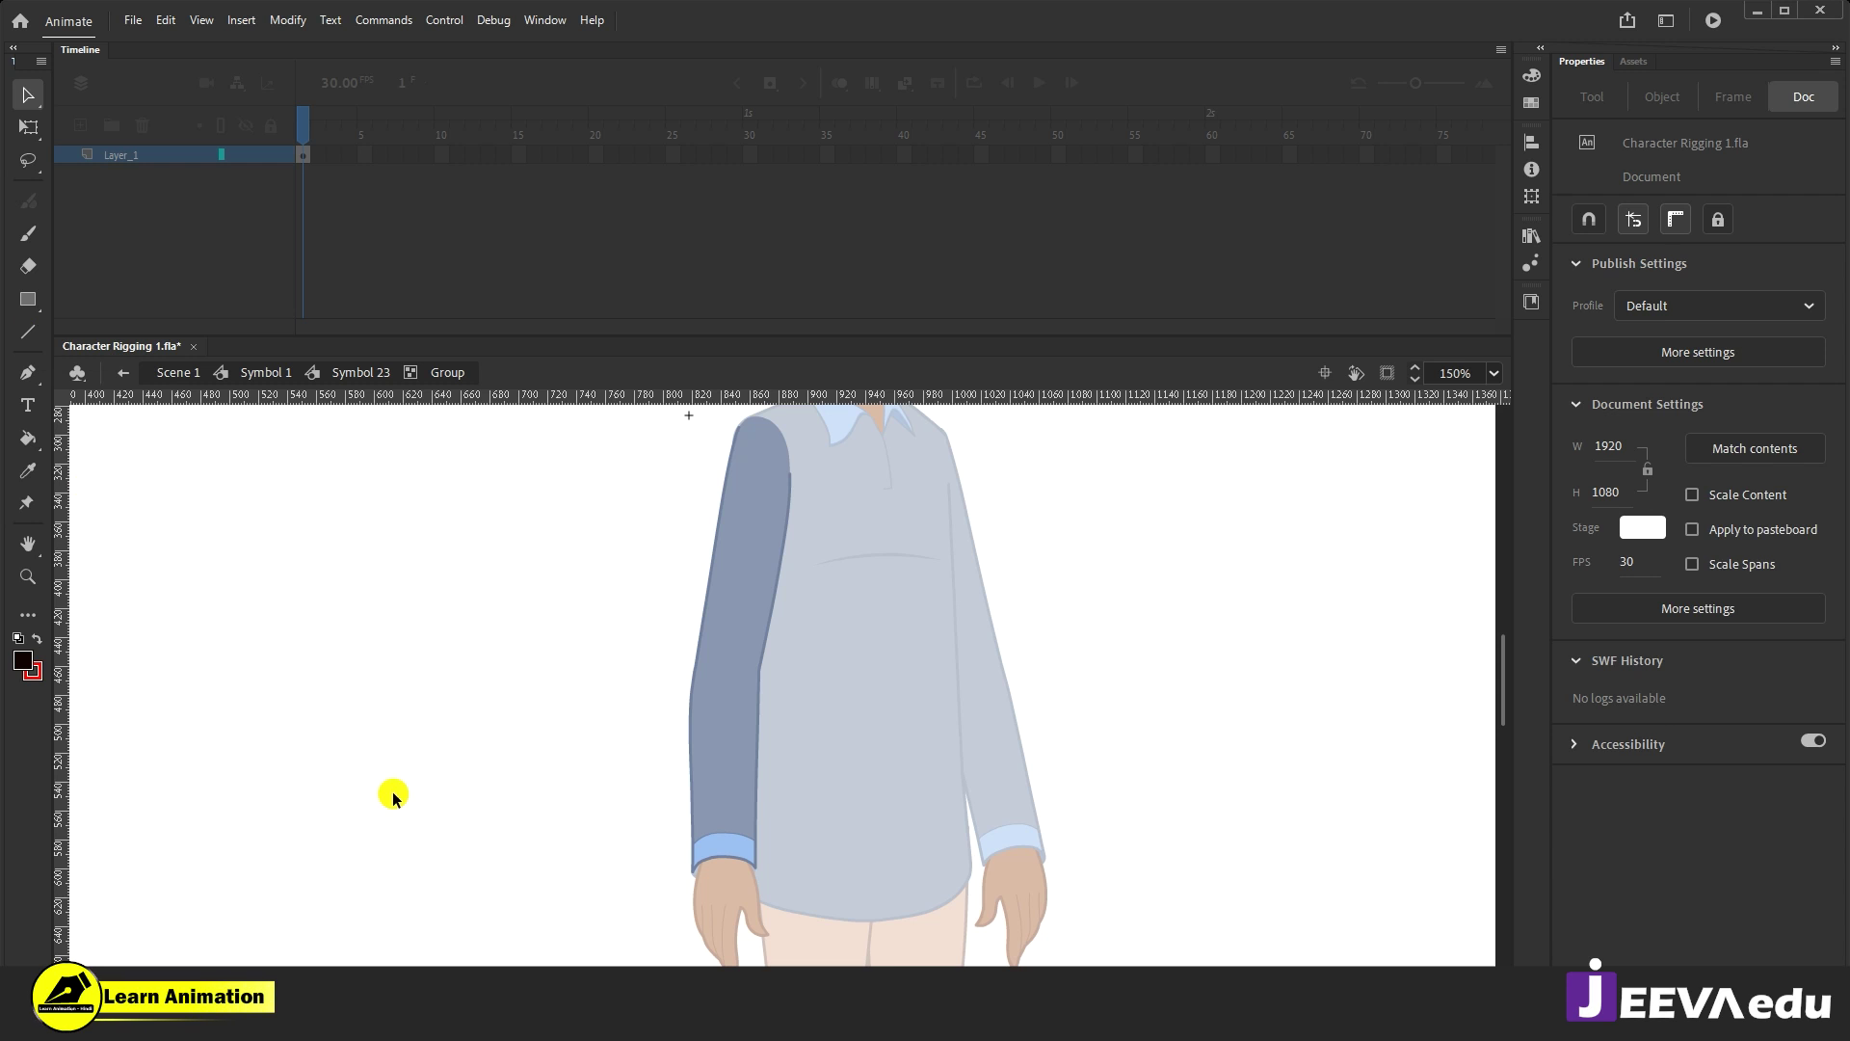
key(n)
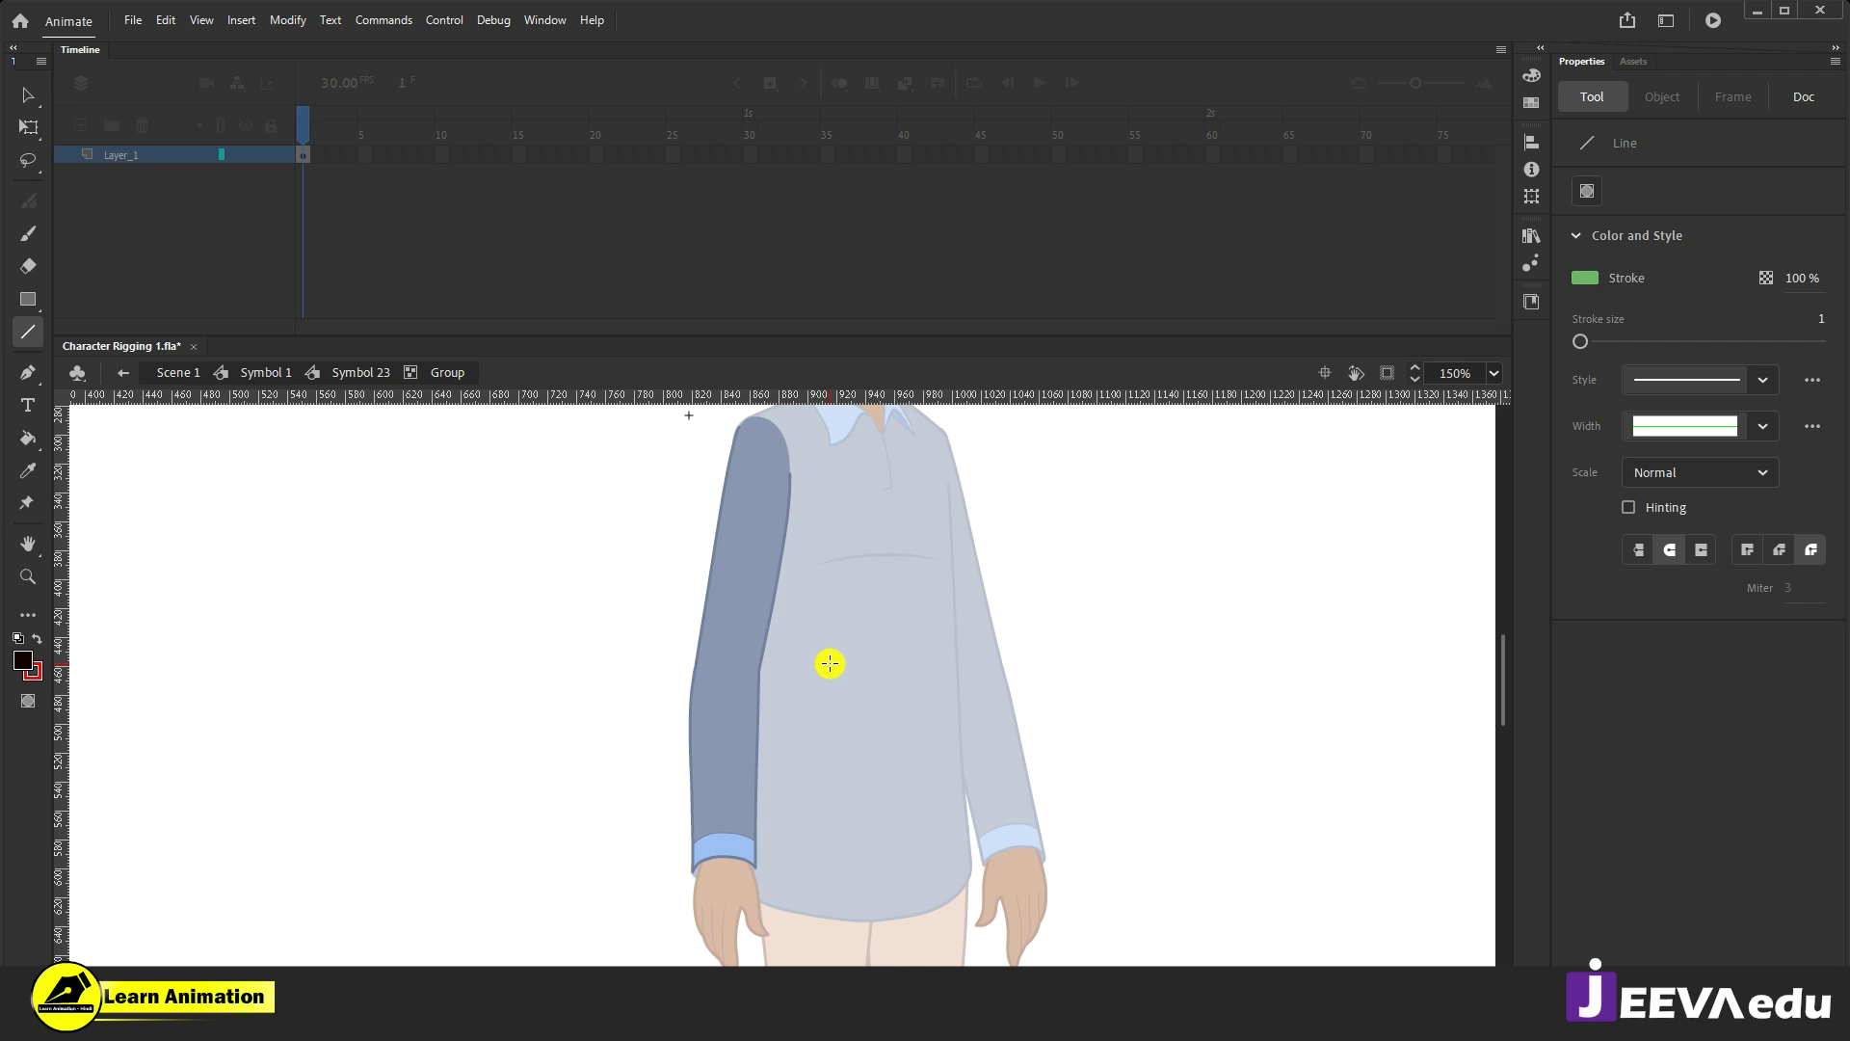
key(z)
click(770, 679)
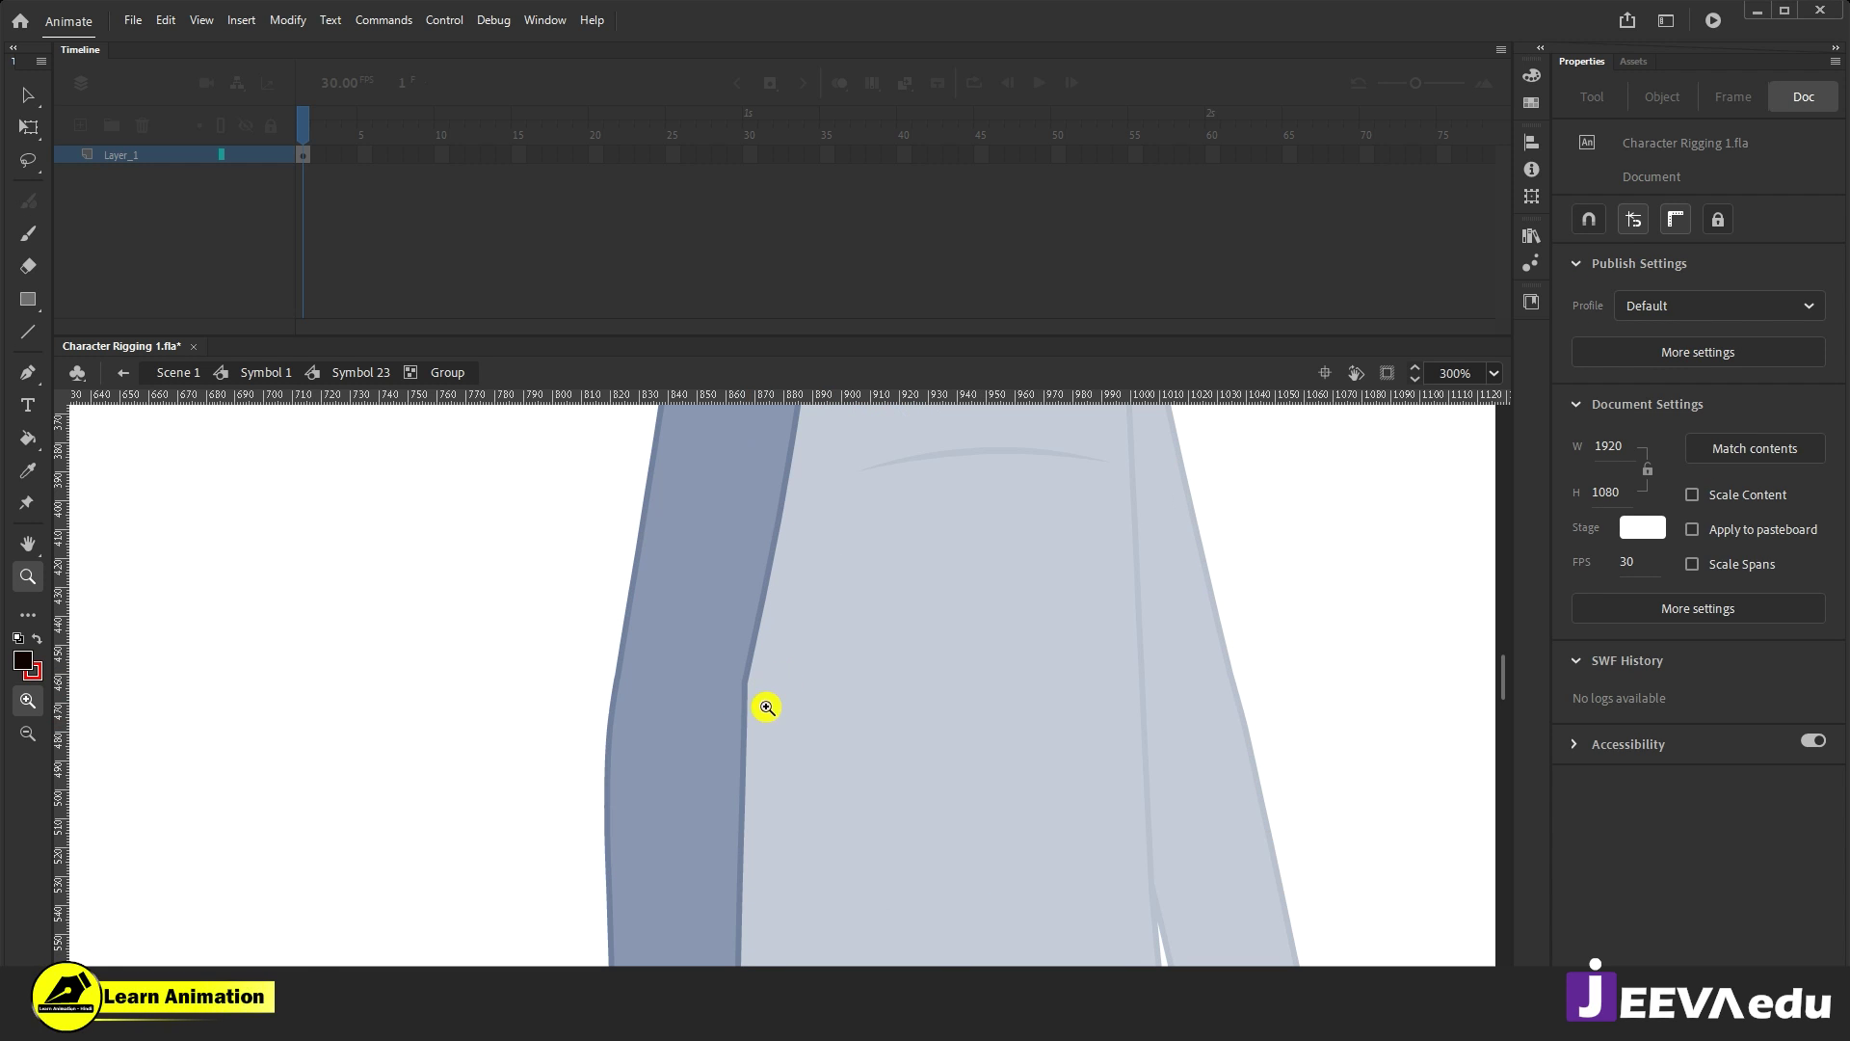
key(n)
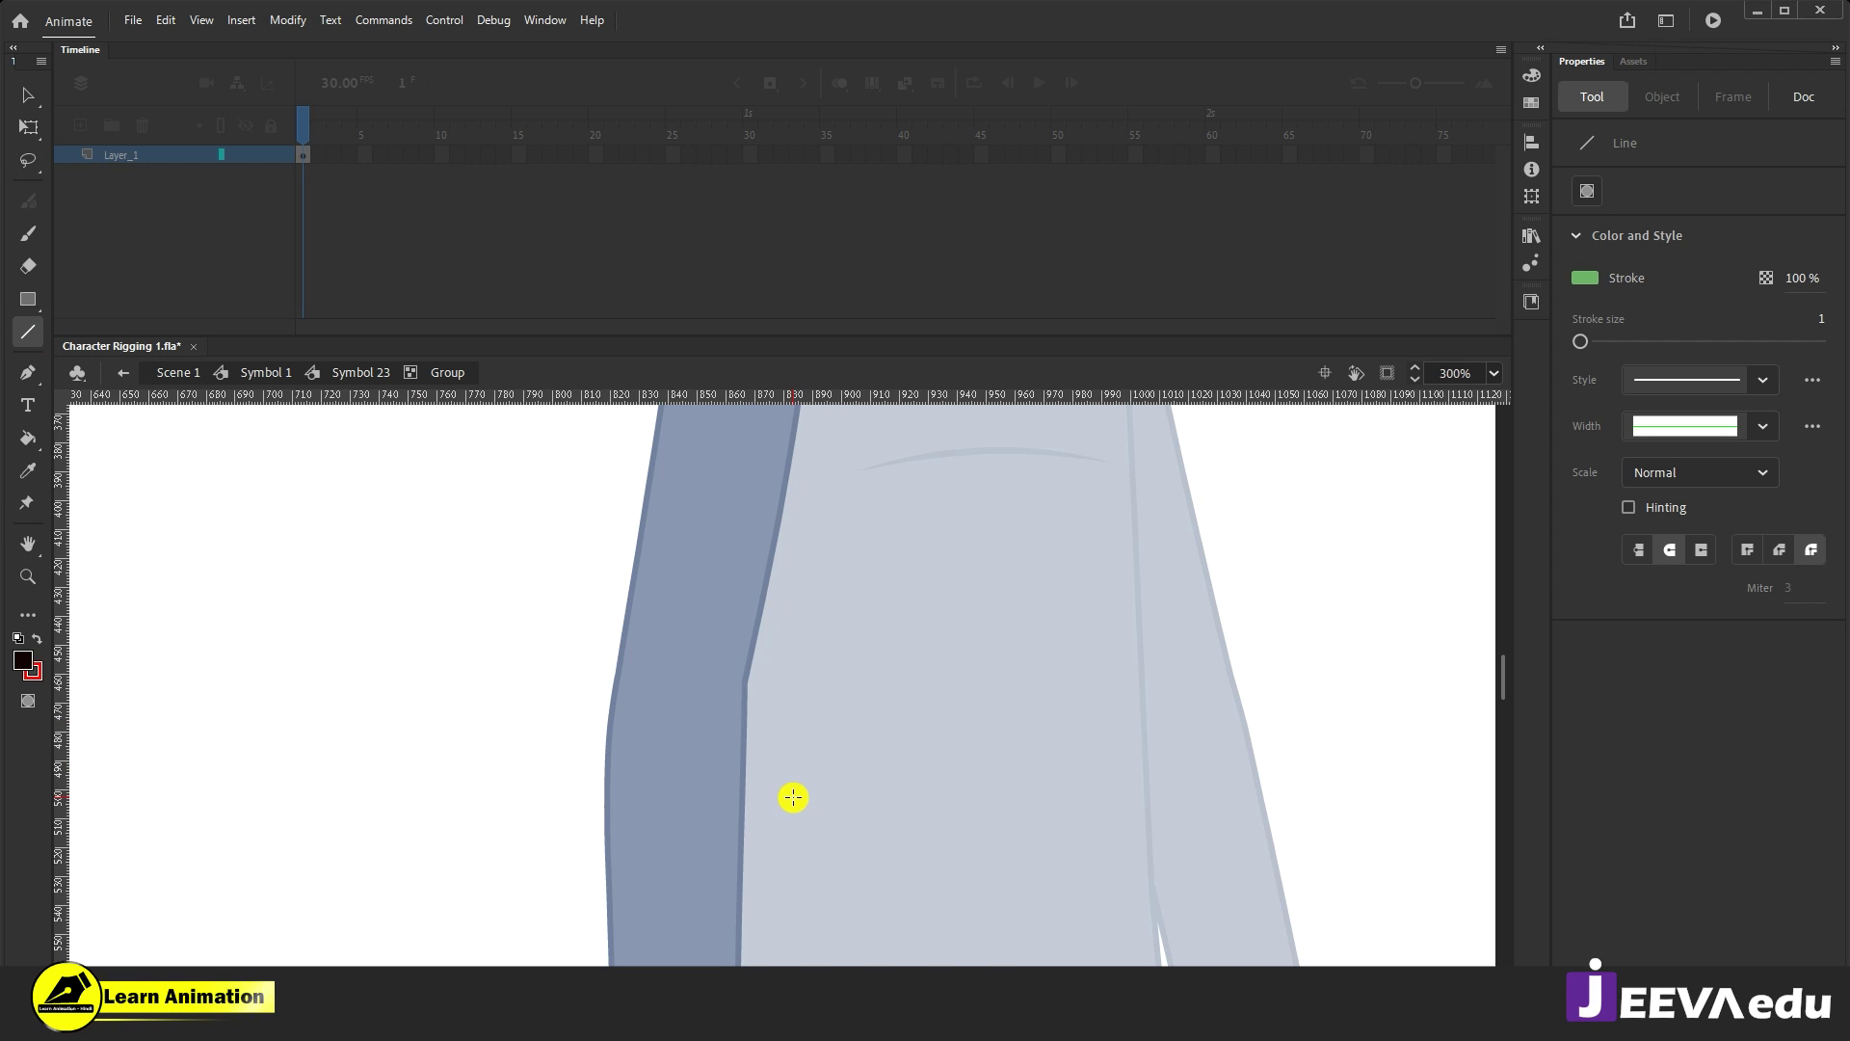
click(27, 96)
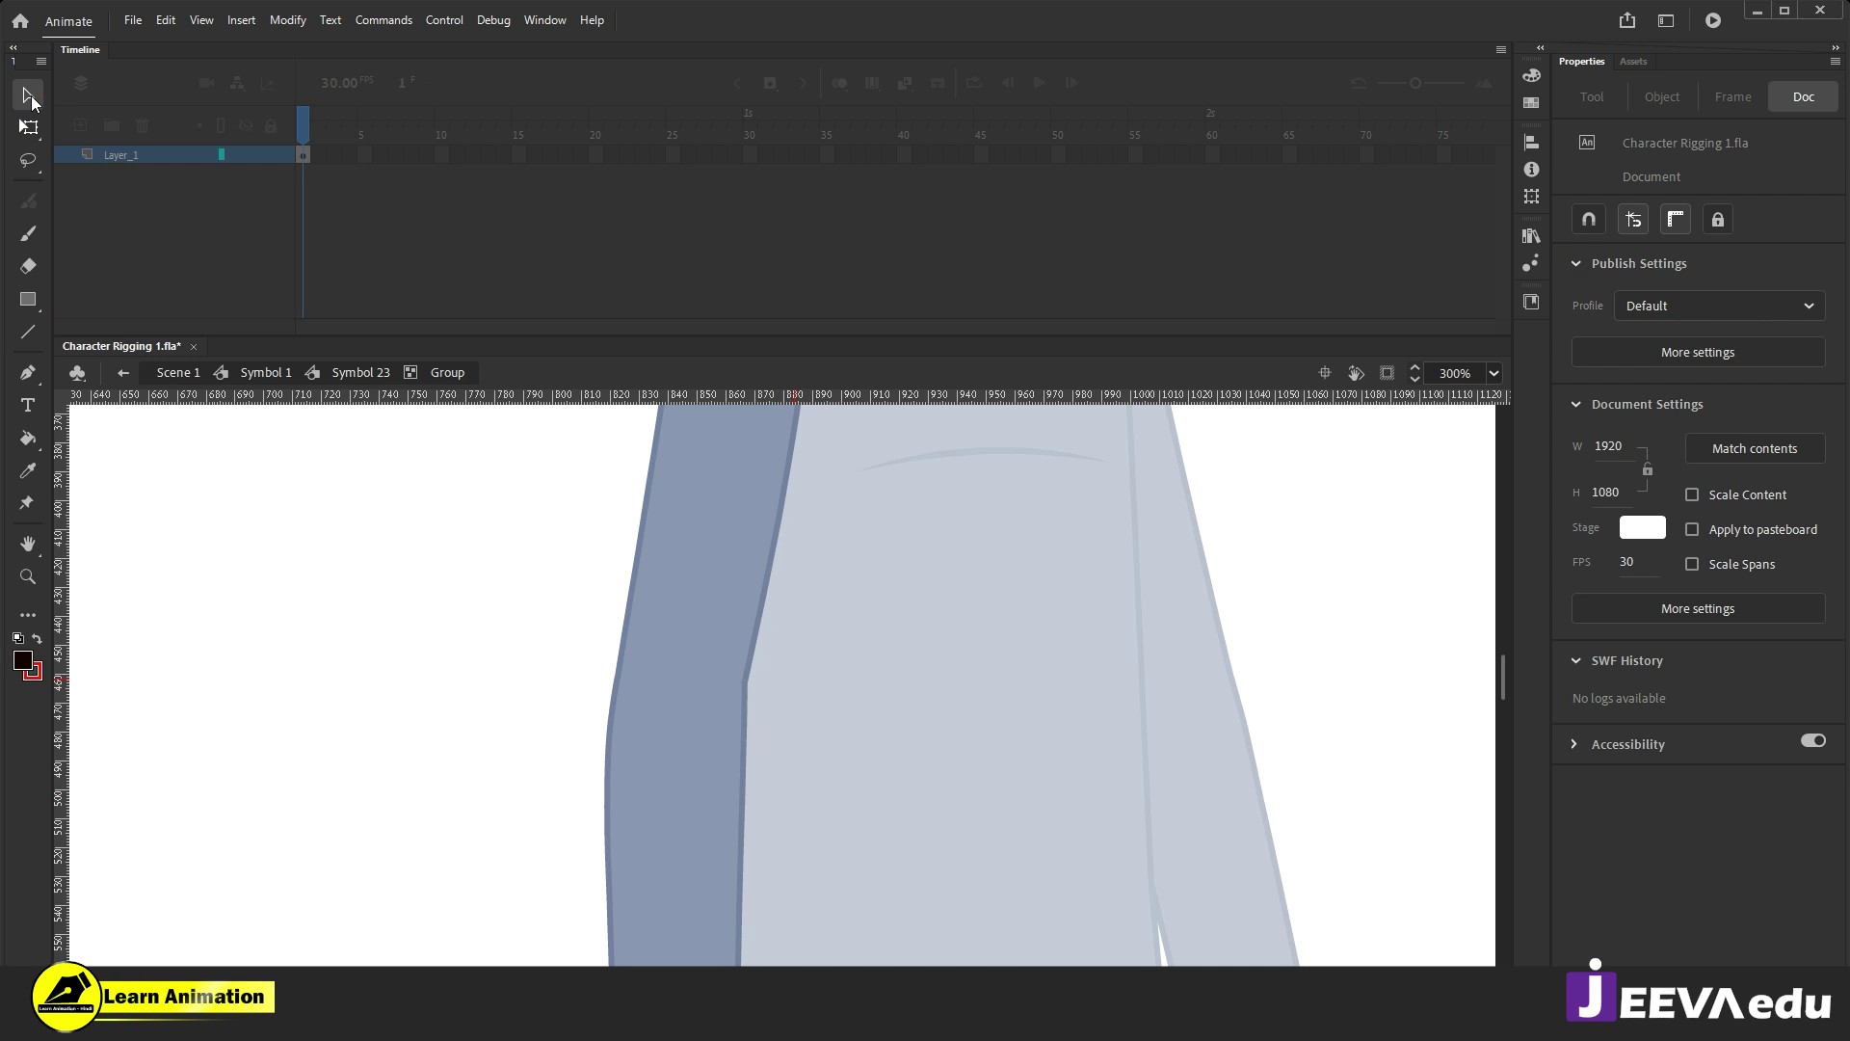
click(27, 131)
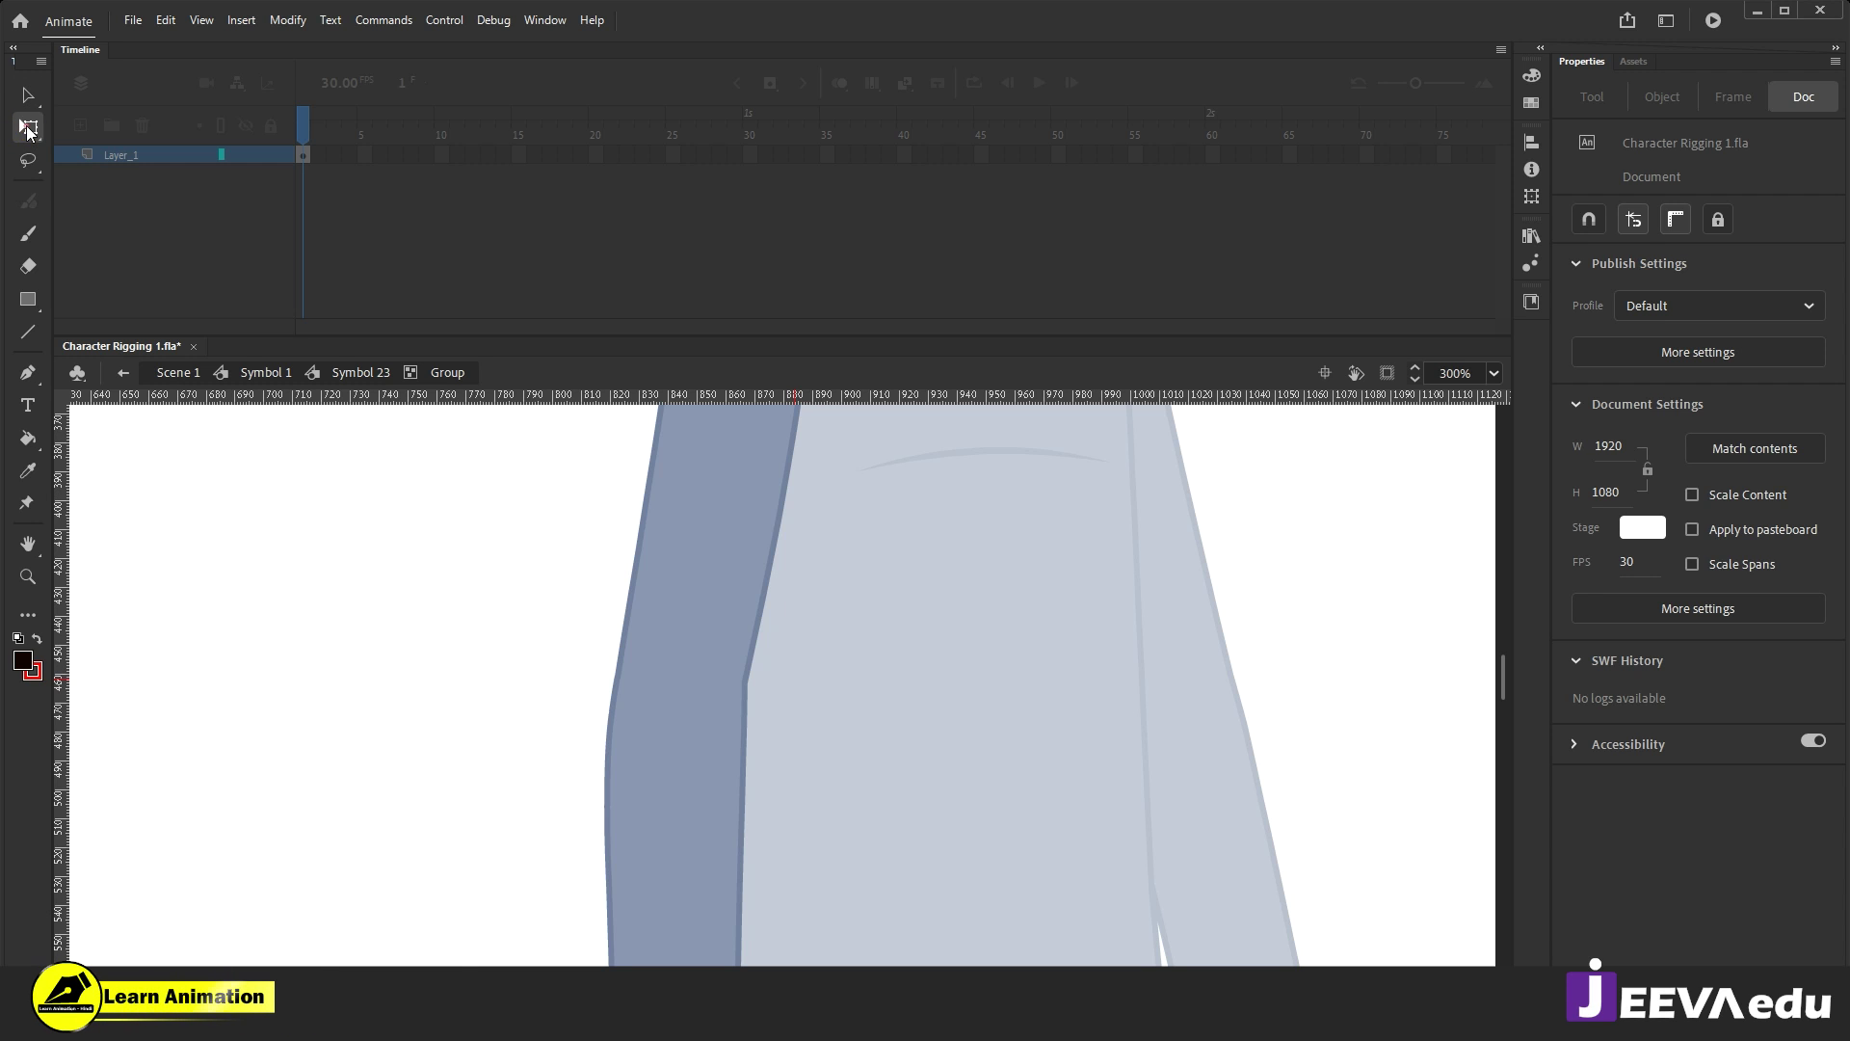
click(30, 302)
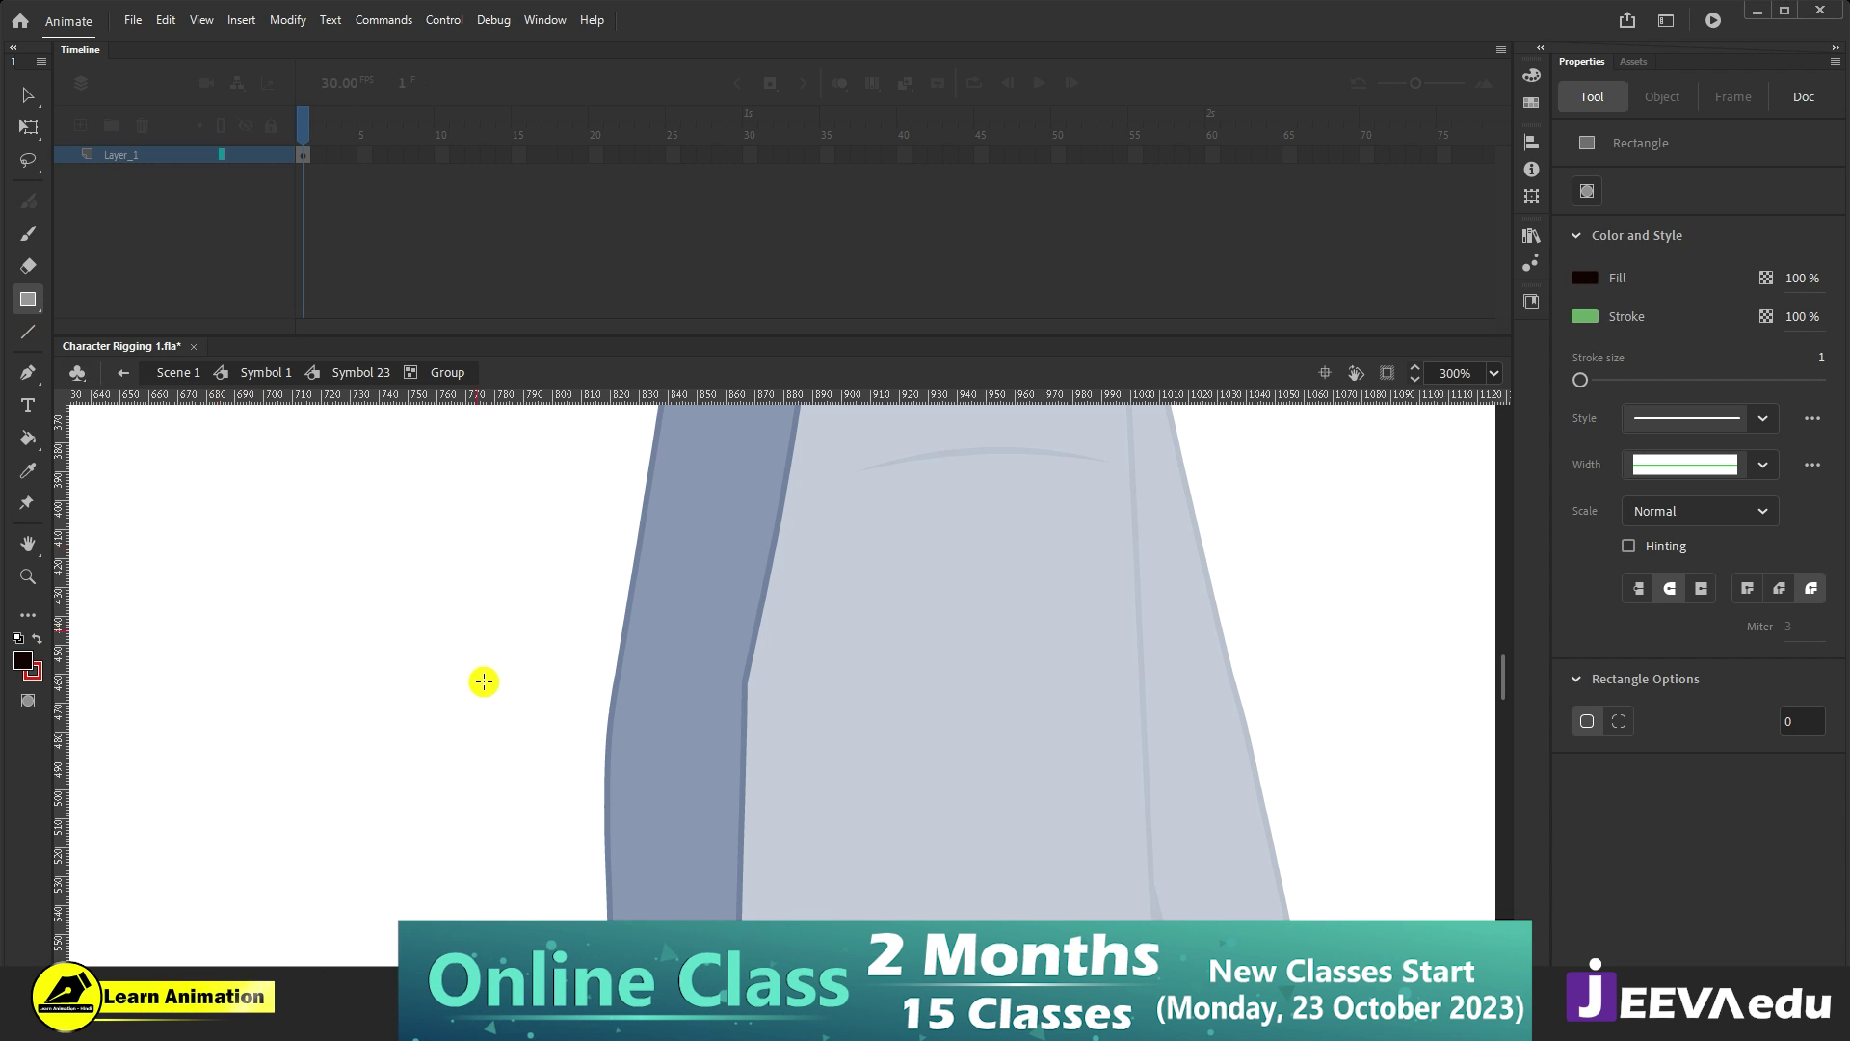
Step: Choose the Line tool, keep the solid stroke style and set the stroke colour to red #FF0000
click(27, 331)
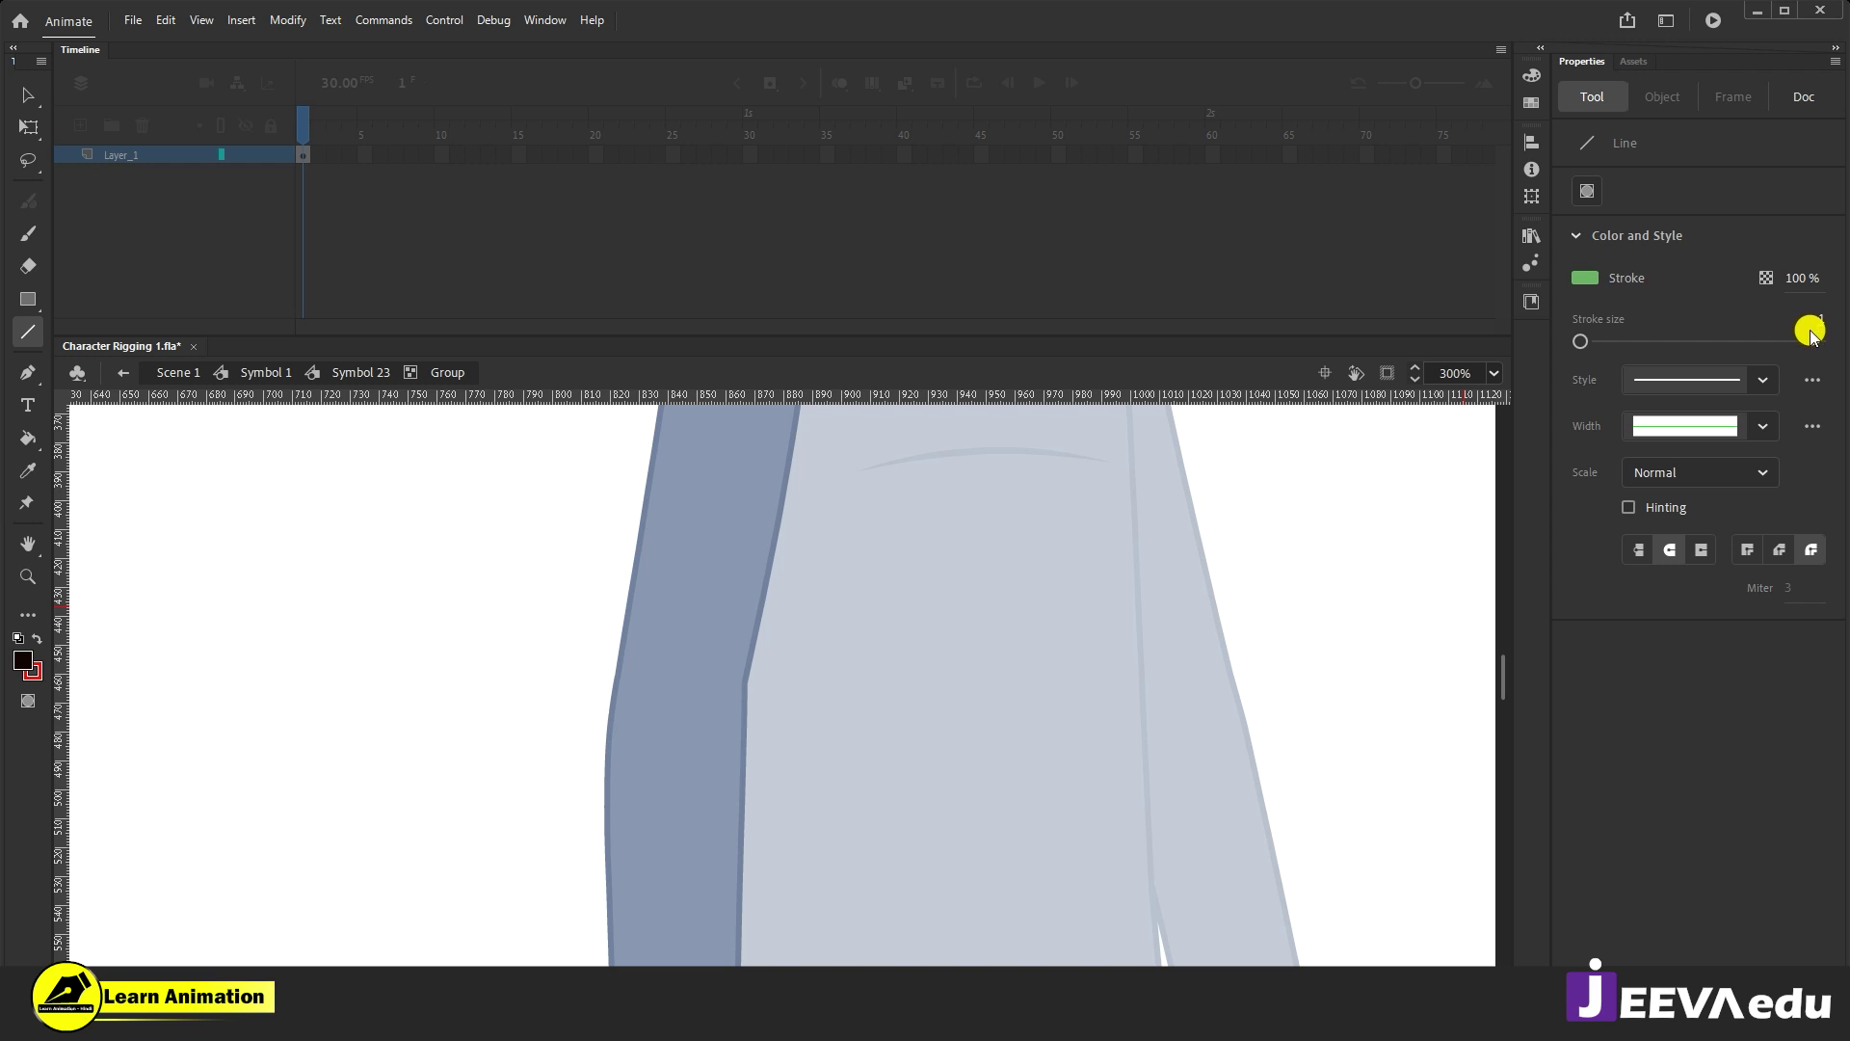
click(1764, 382)
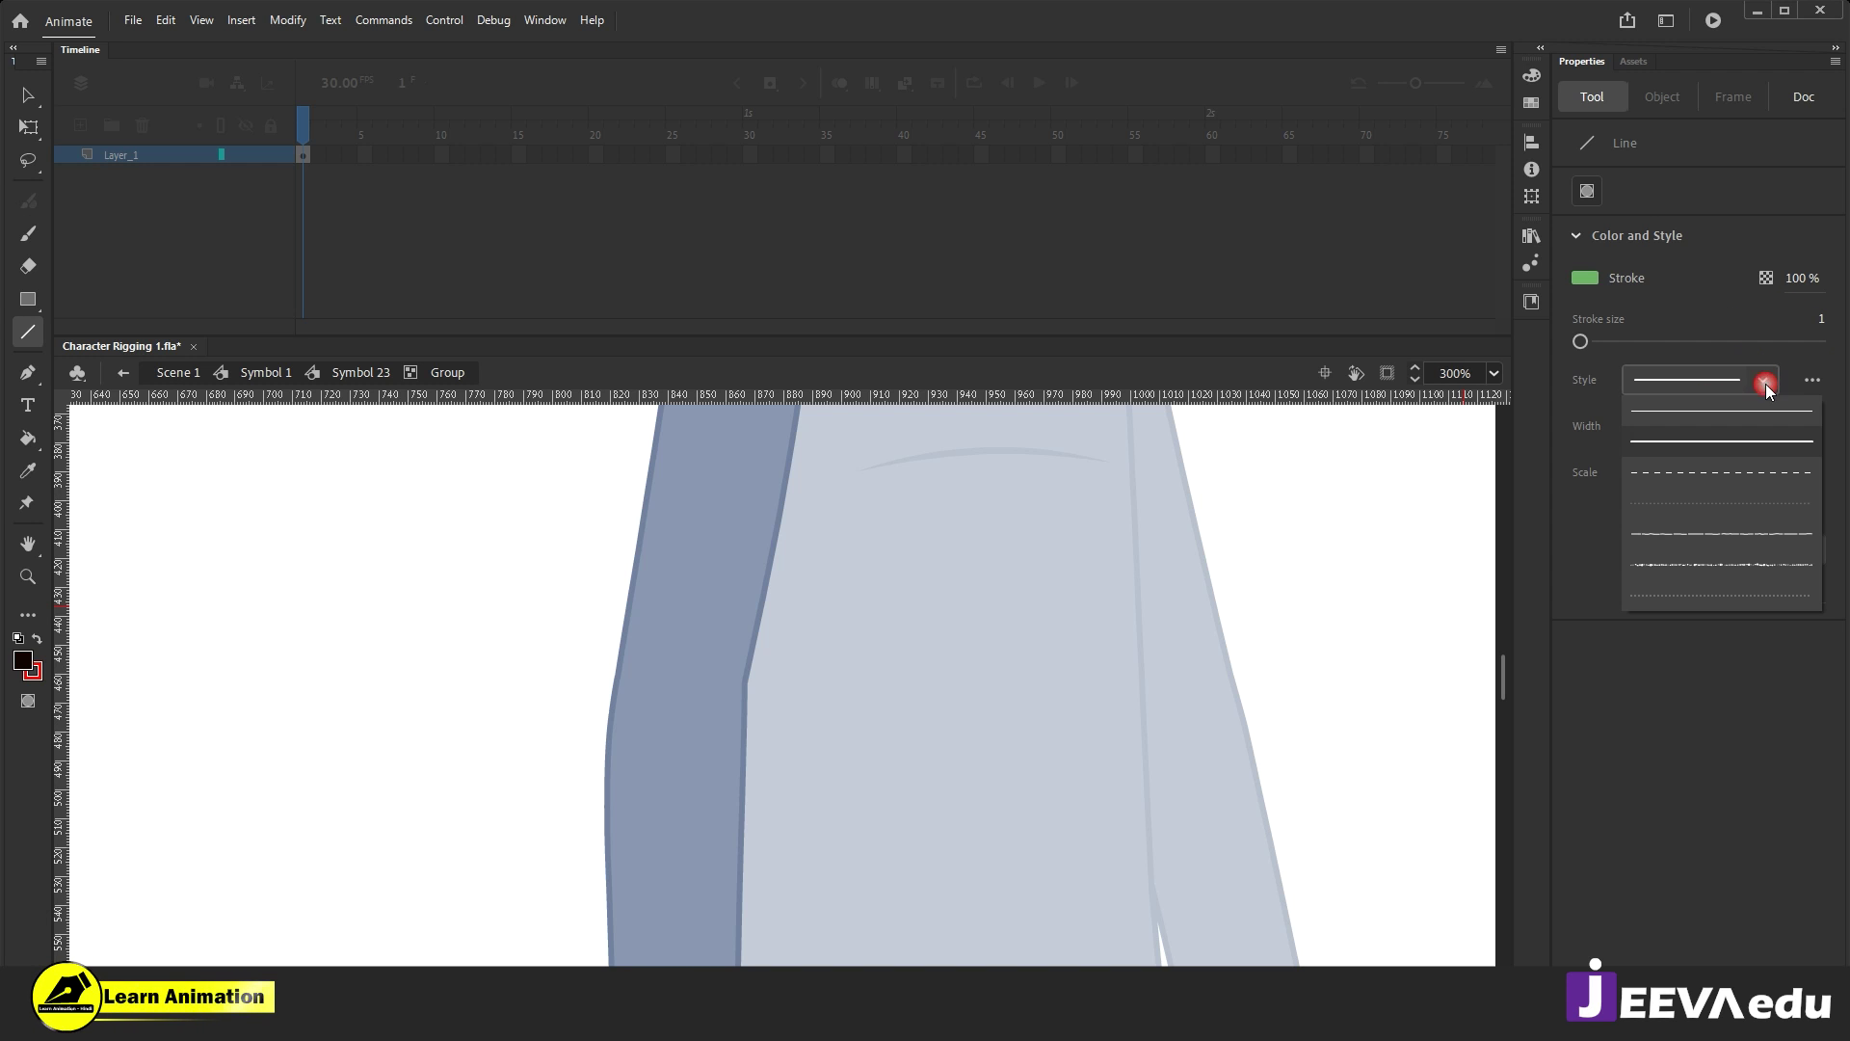
click(1764, 384)
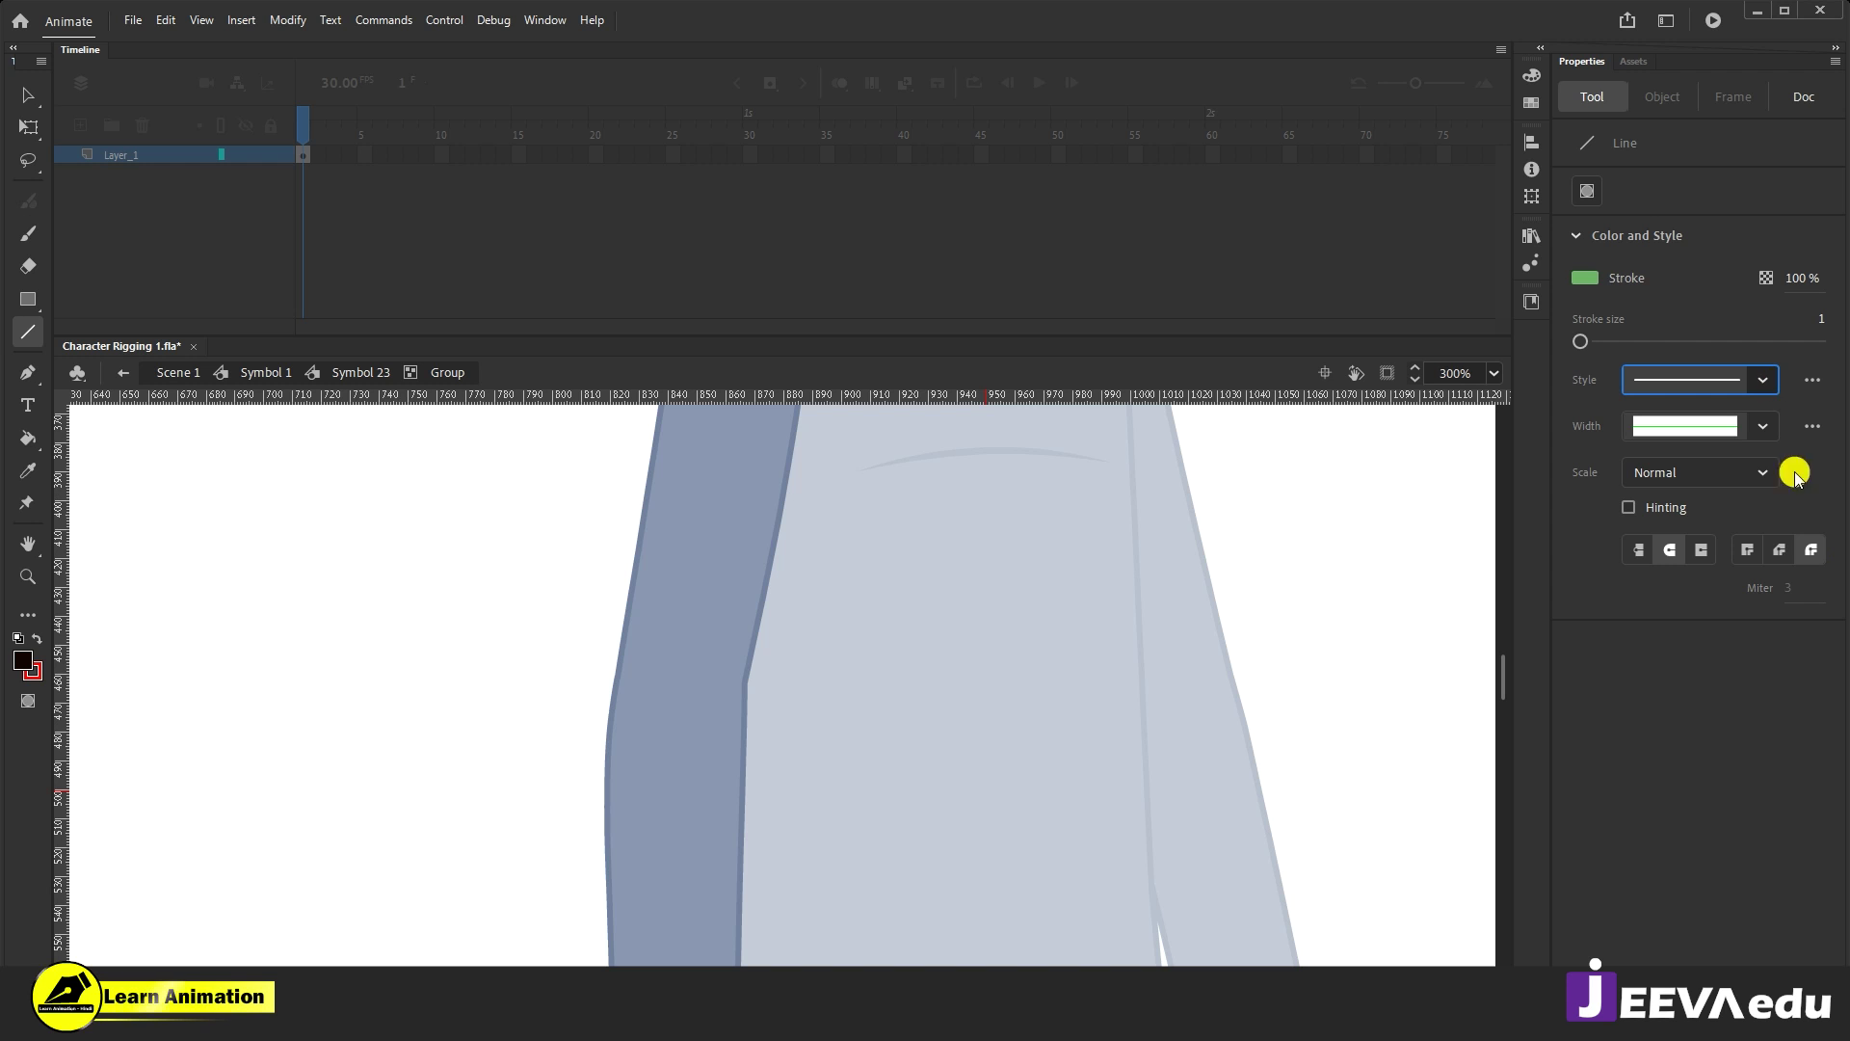
click(1762, 381)
click(1764, 380)
click(1763, 381)
click(1771, 386)
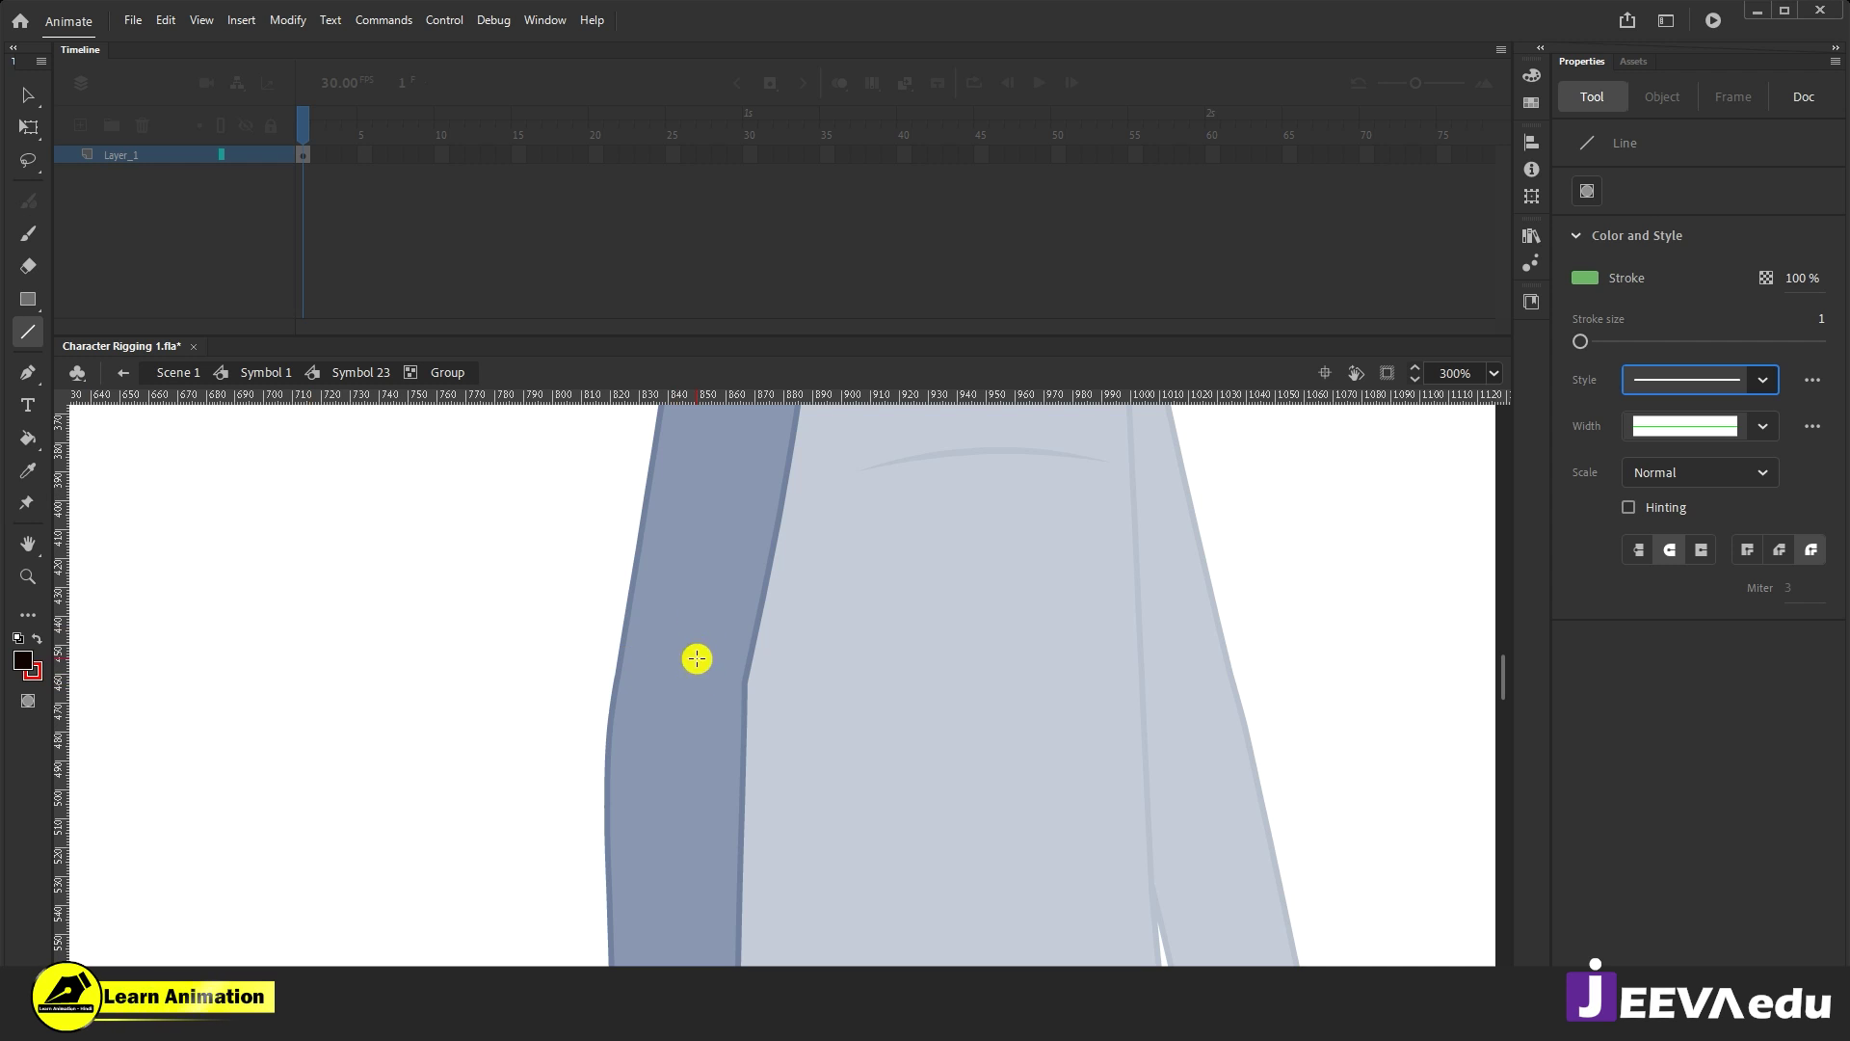
click(33, 679)
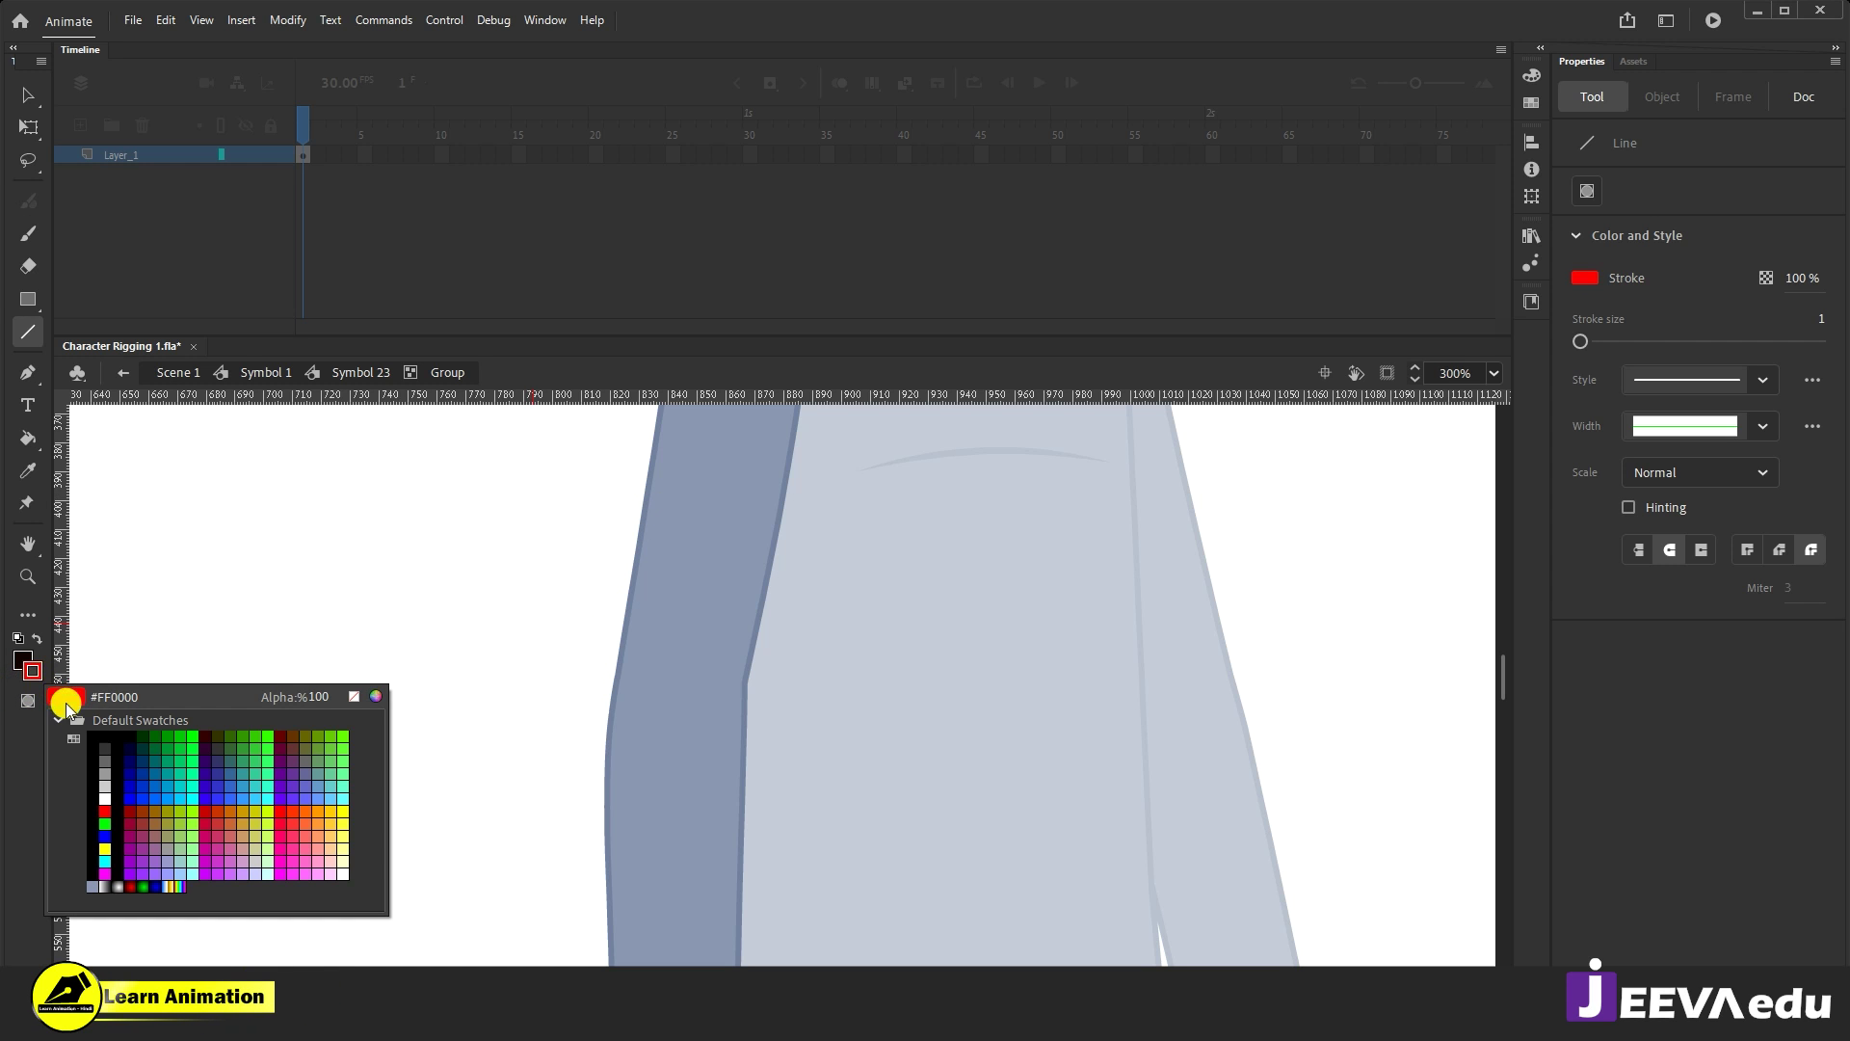
click(104, 810)
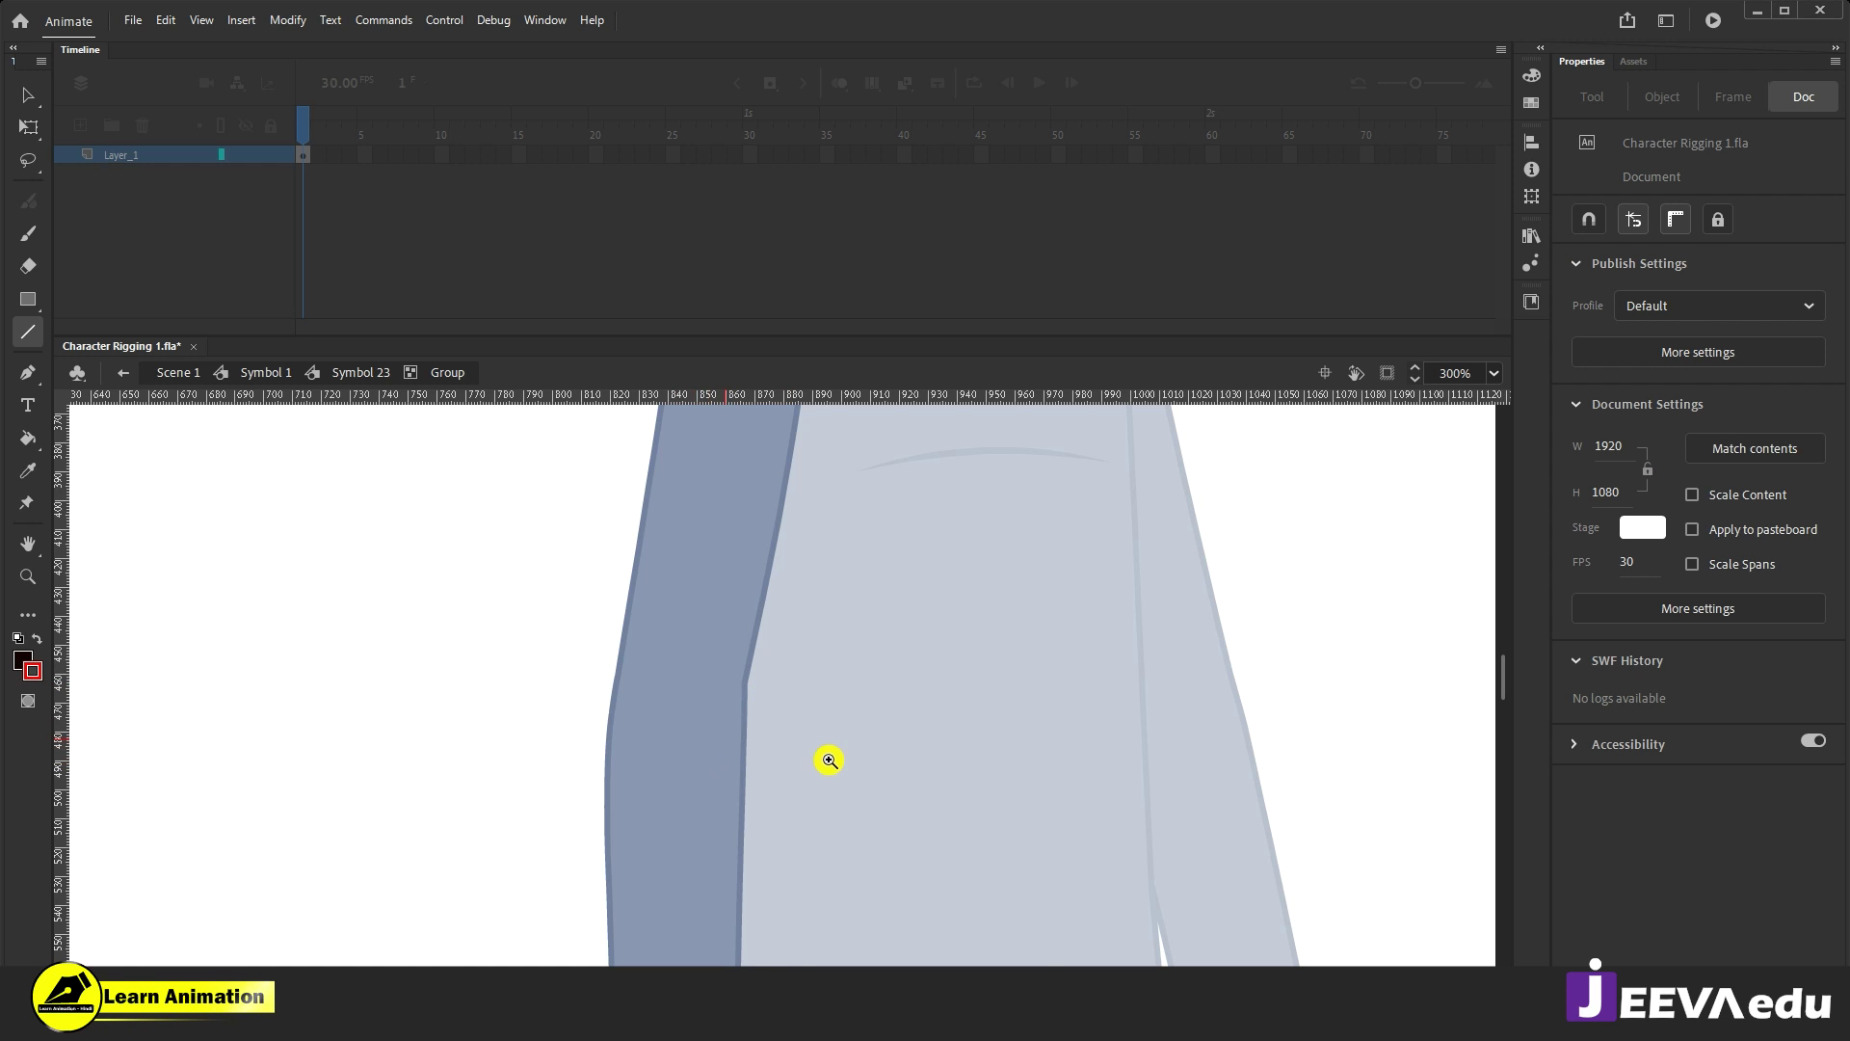
Step: Draw a nearly horizontal red line across the sleeve at the elbow, extending past both sleeve edges
alt+click(829, 761)
drag(829, 768, 783, 796)
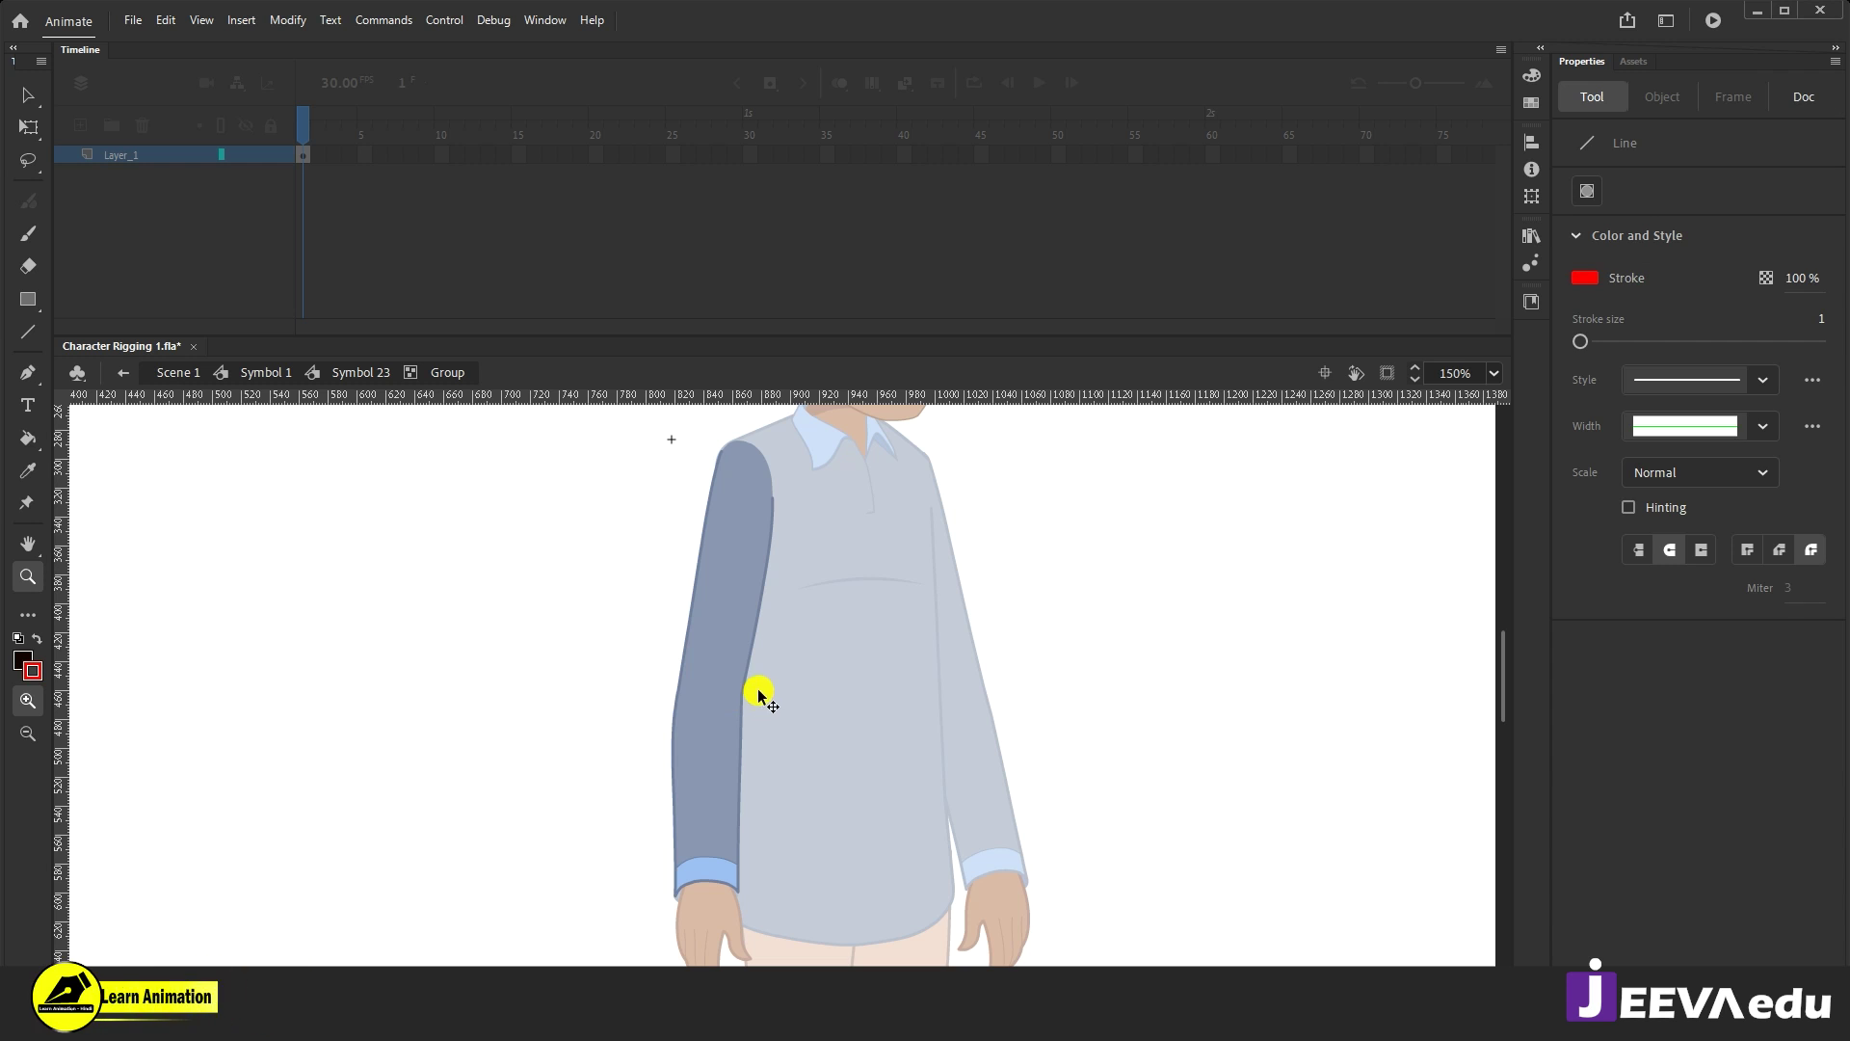
key(n)
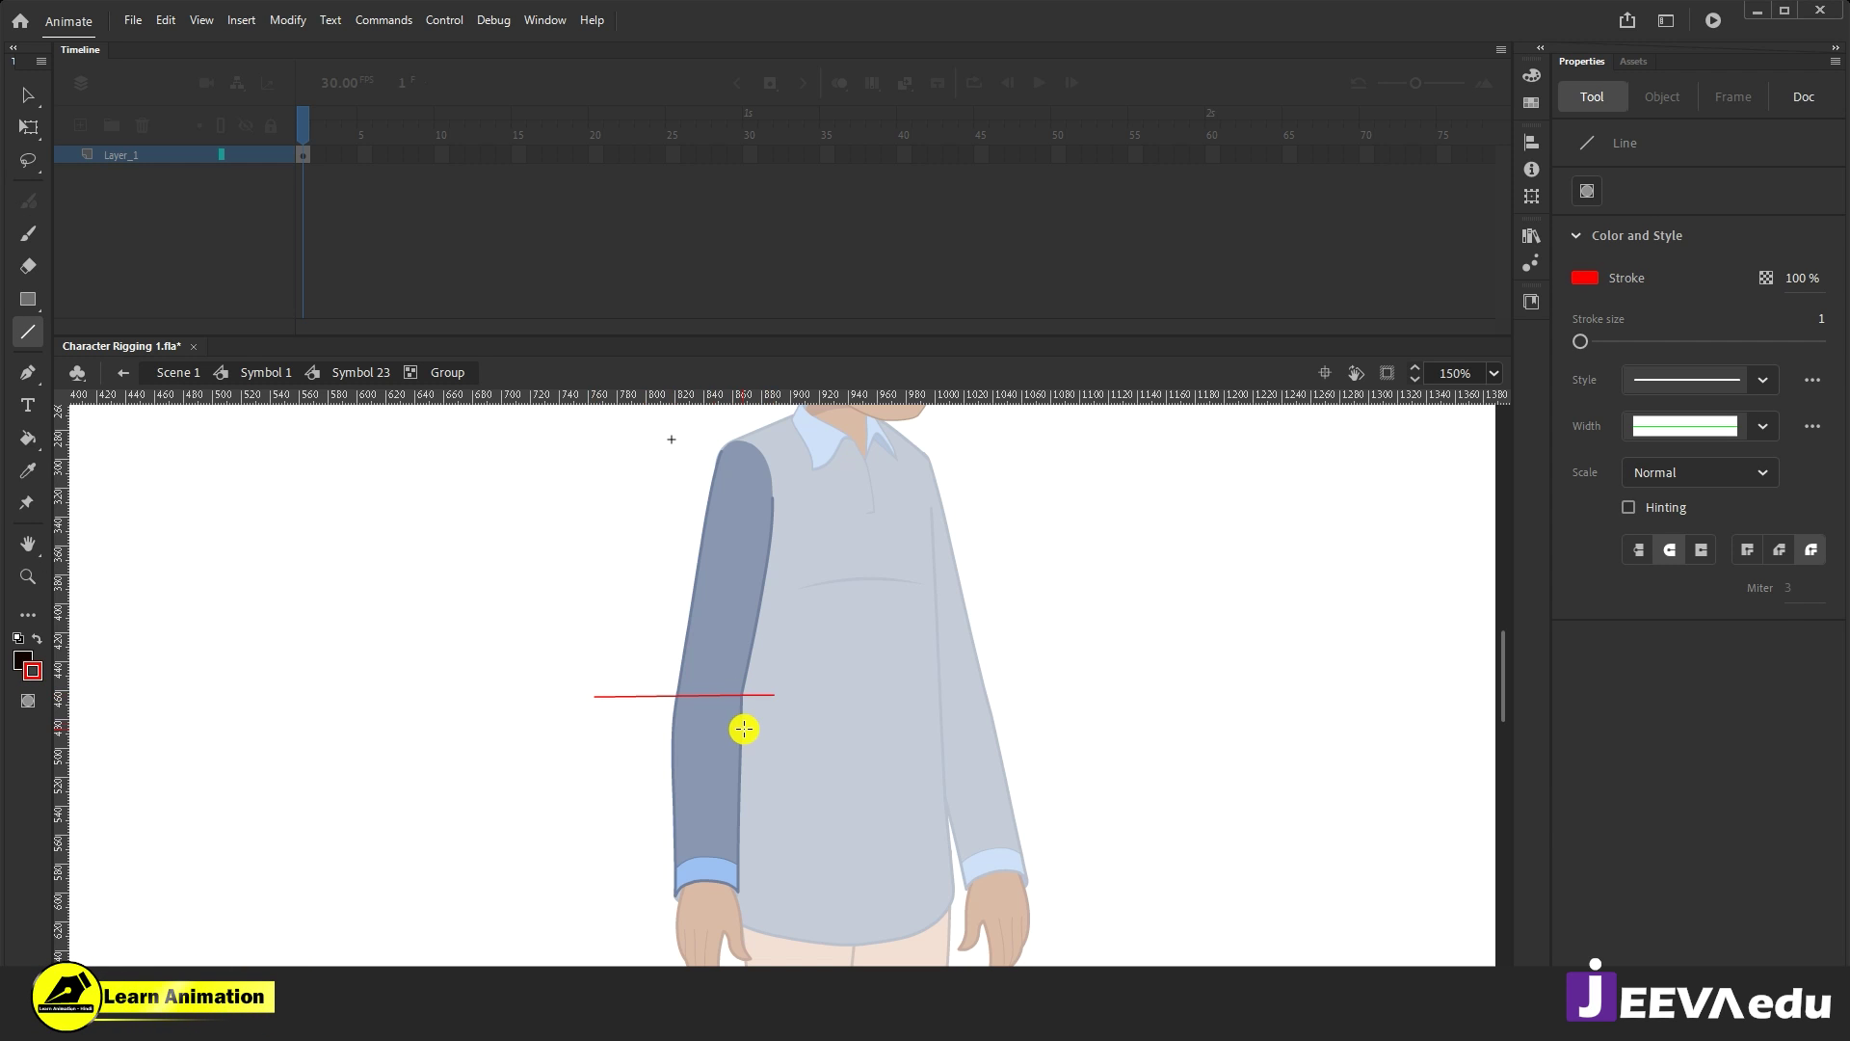
Step: Try moving the upper sleeve away from the elbow cut, with its outline and as fill only, undoing each move
key(v)
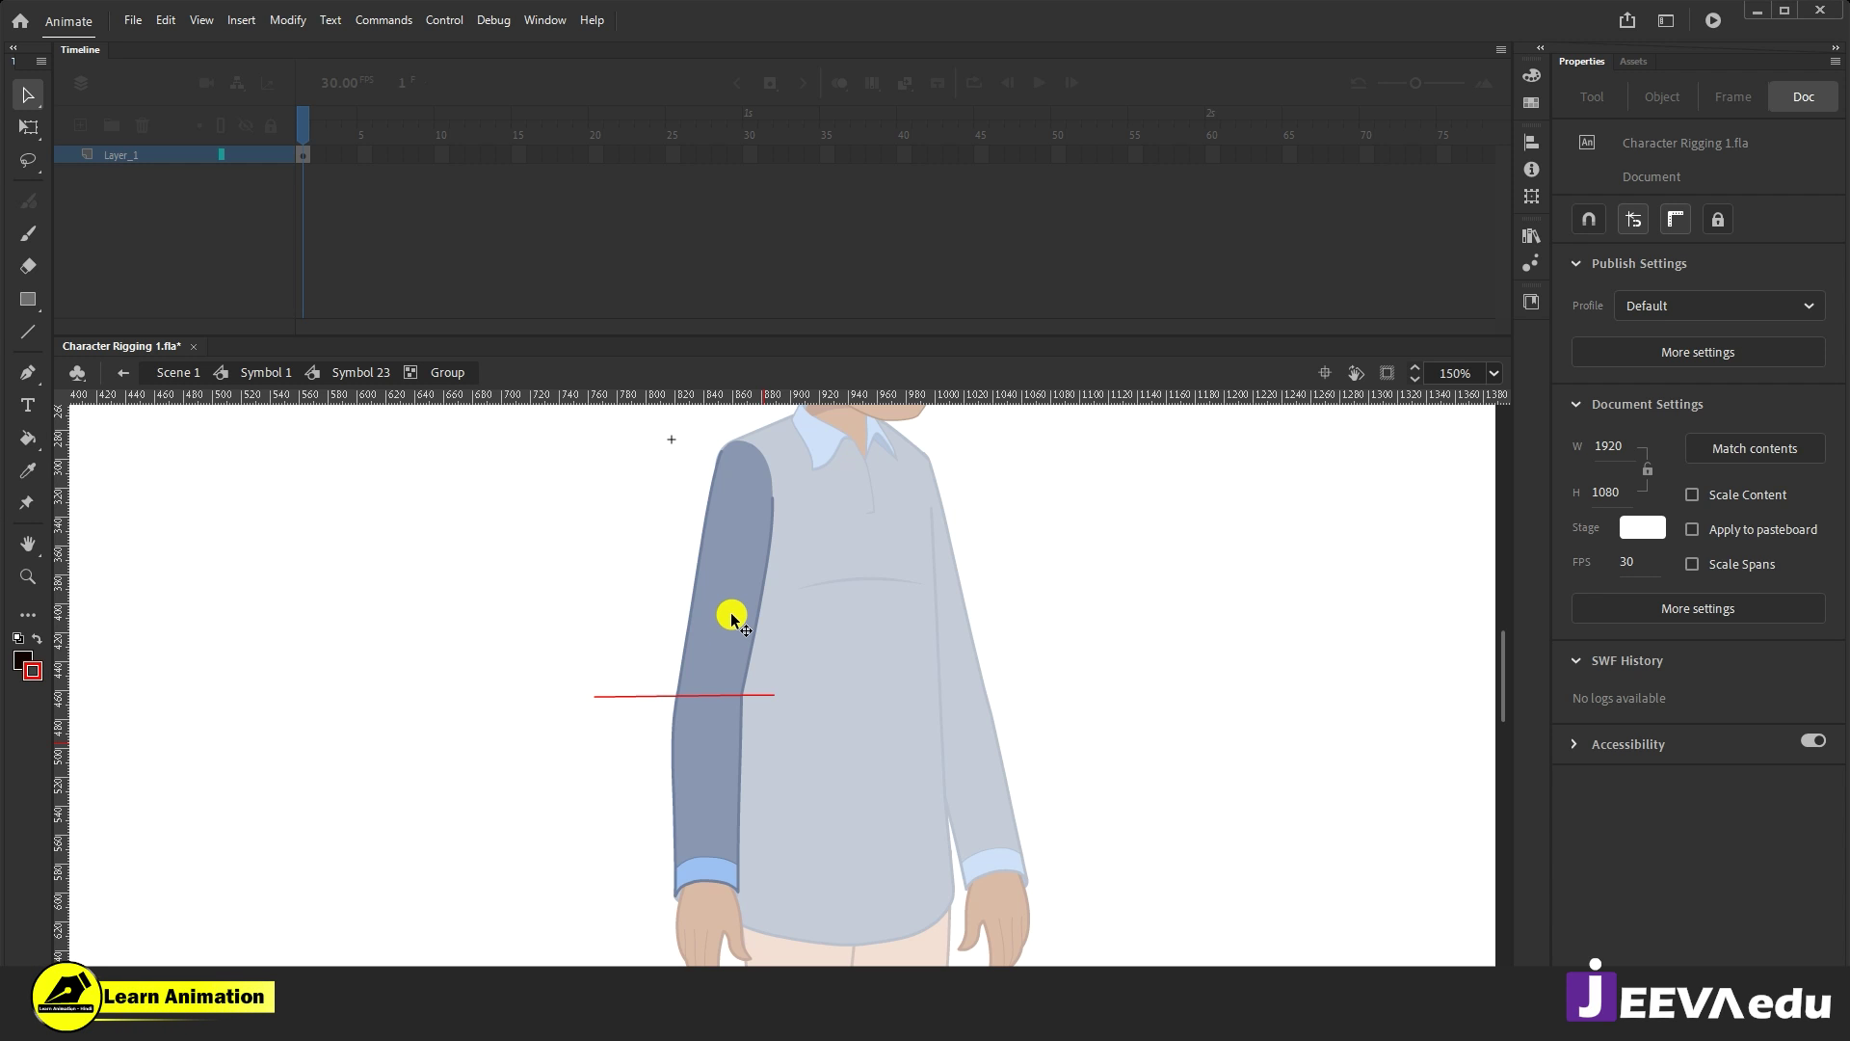
drag(731, 597, 976, 644)
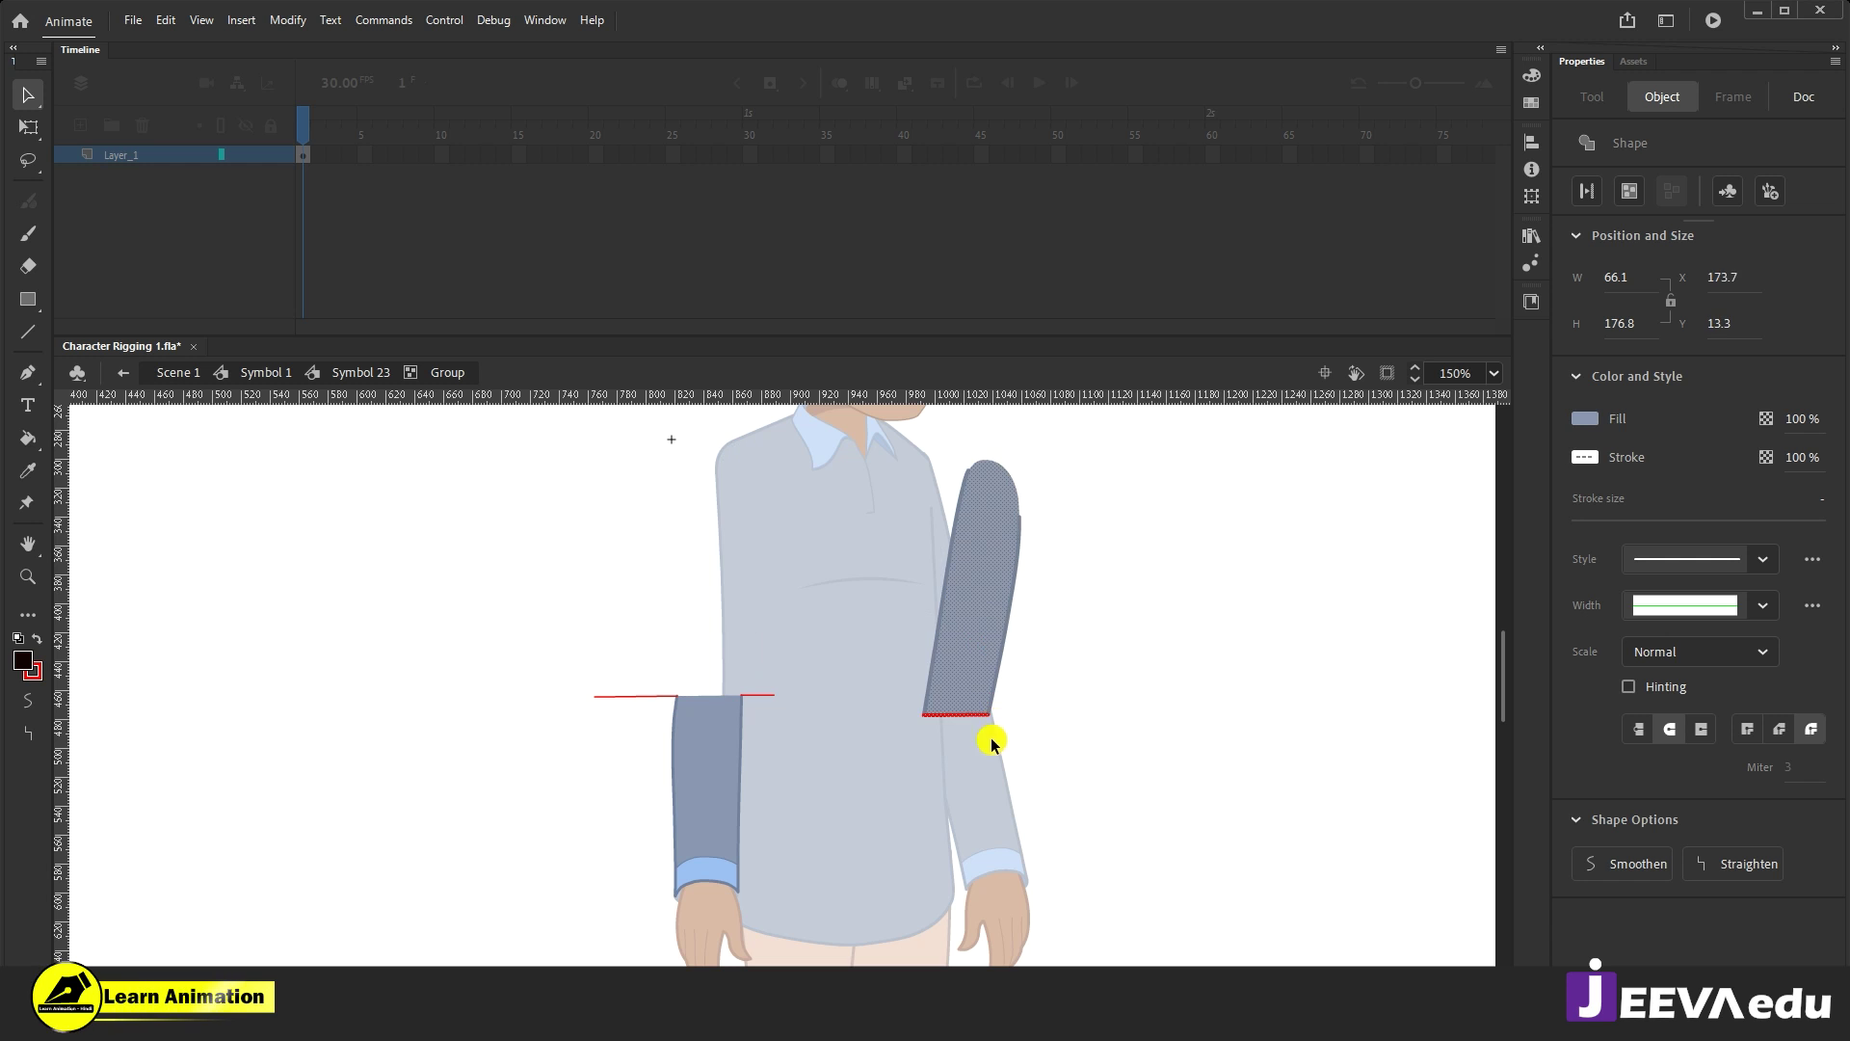
key(ctrl+z)
key(z)
click(801, 632)
drag(781, 688, 834, 734)
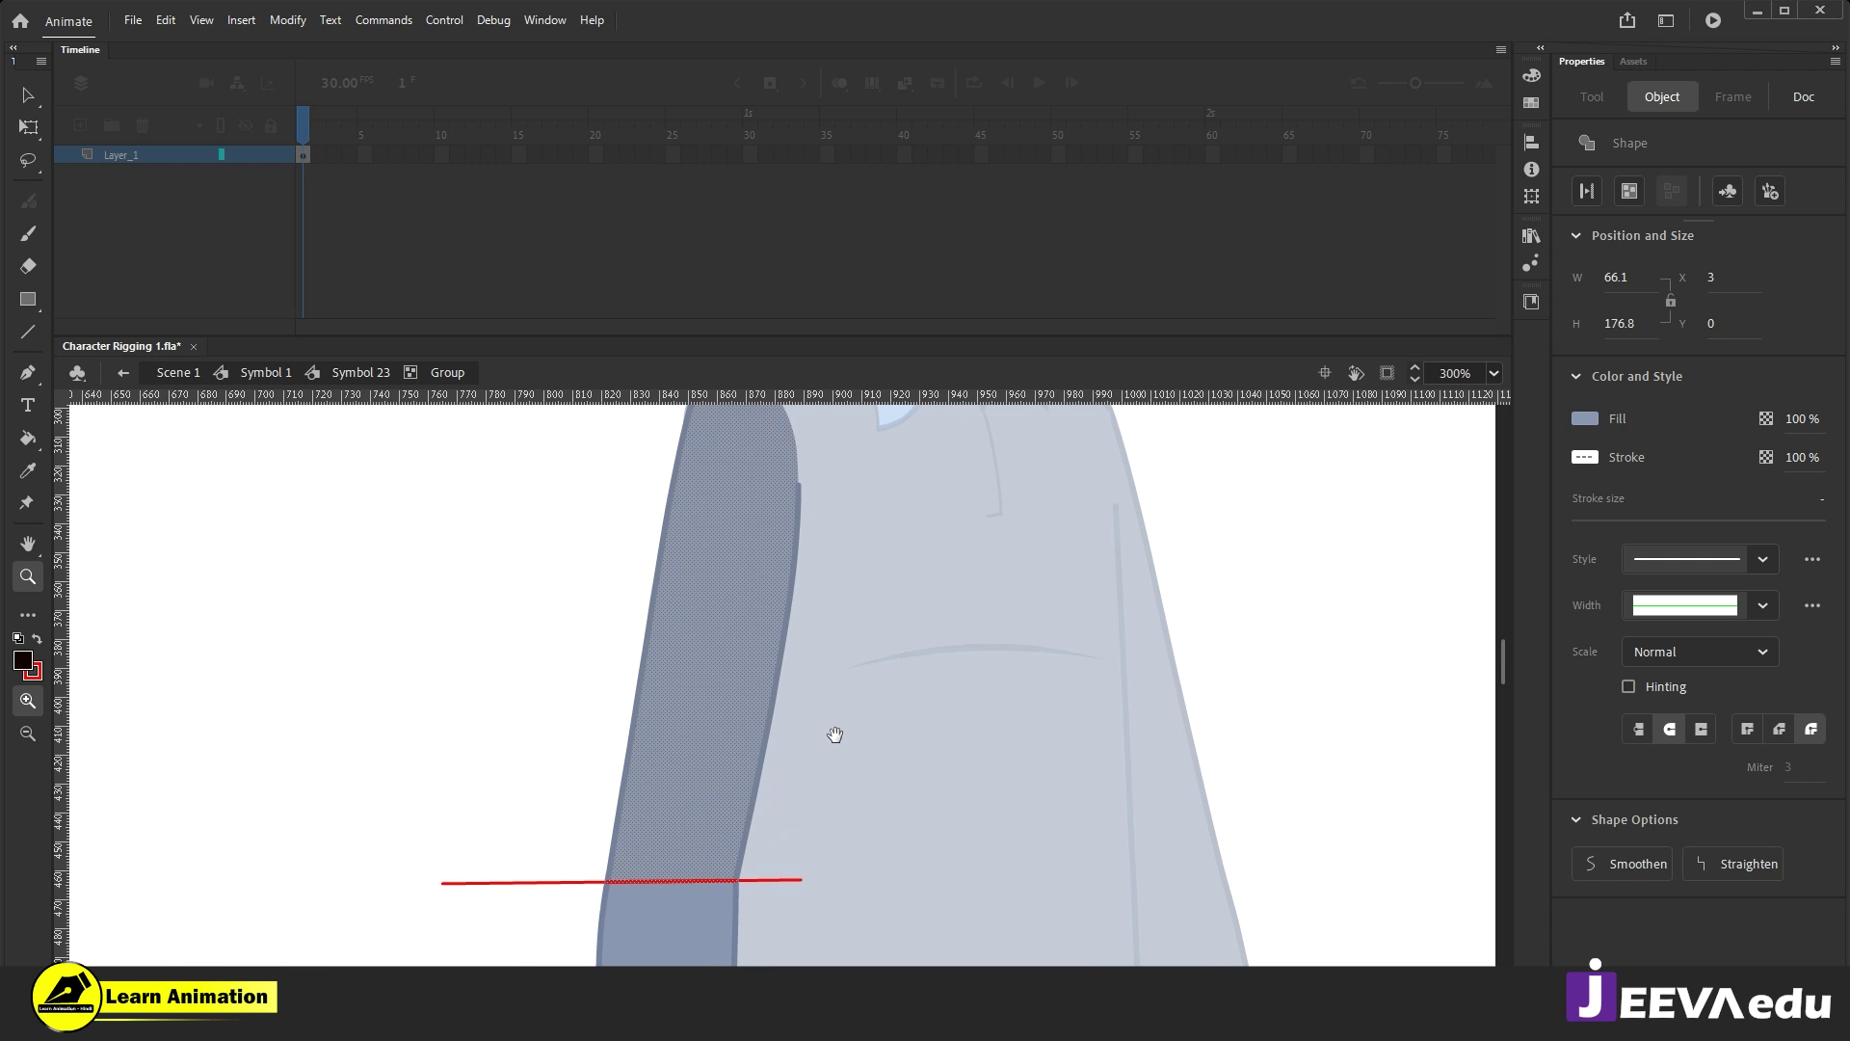
key(v)
click(723, 648)
drag(723, 648, 1048, 748)
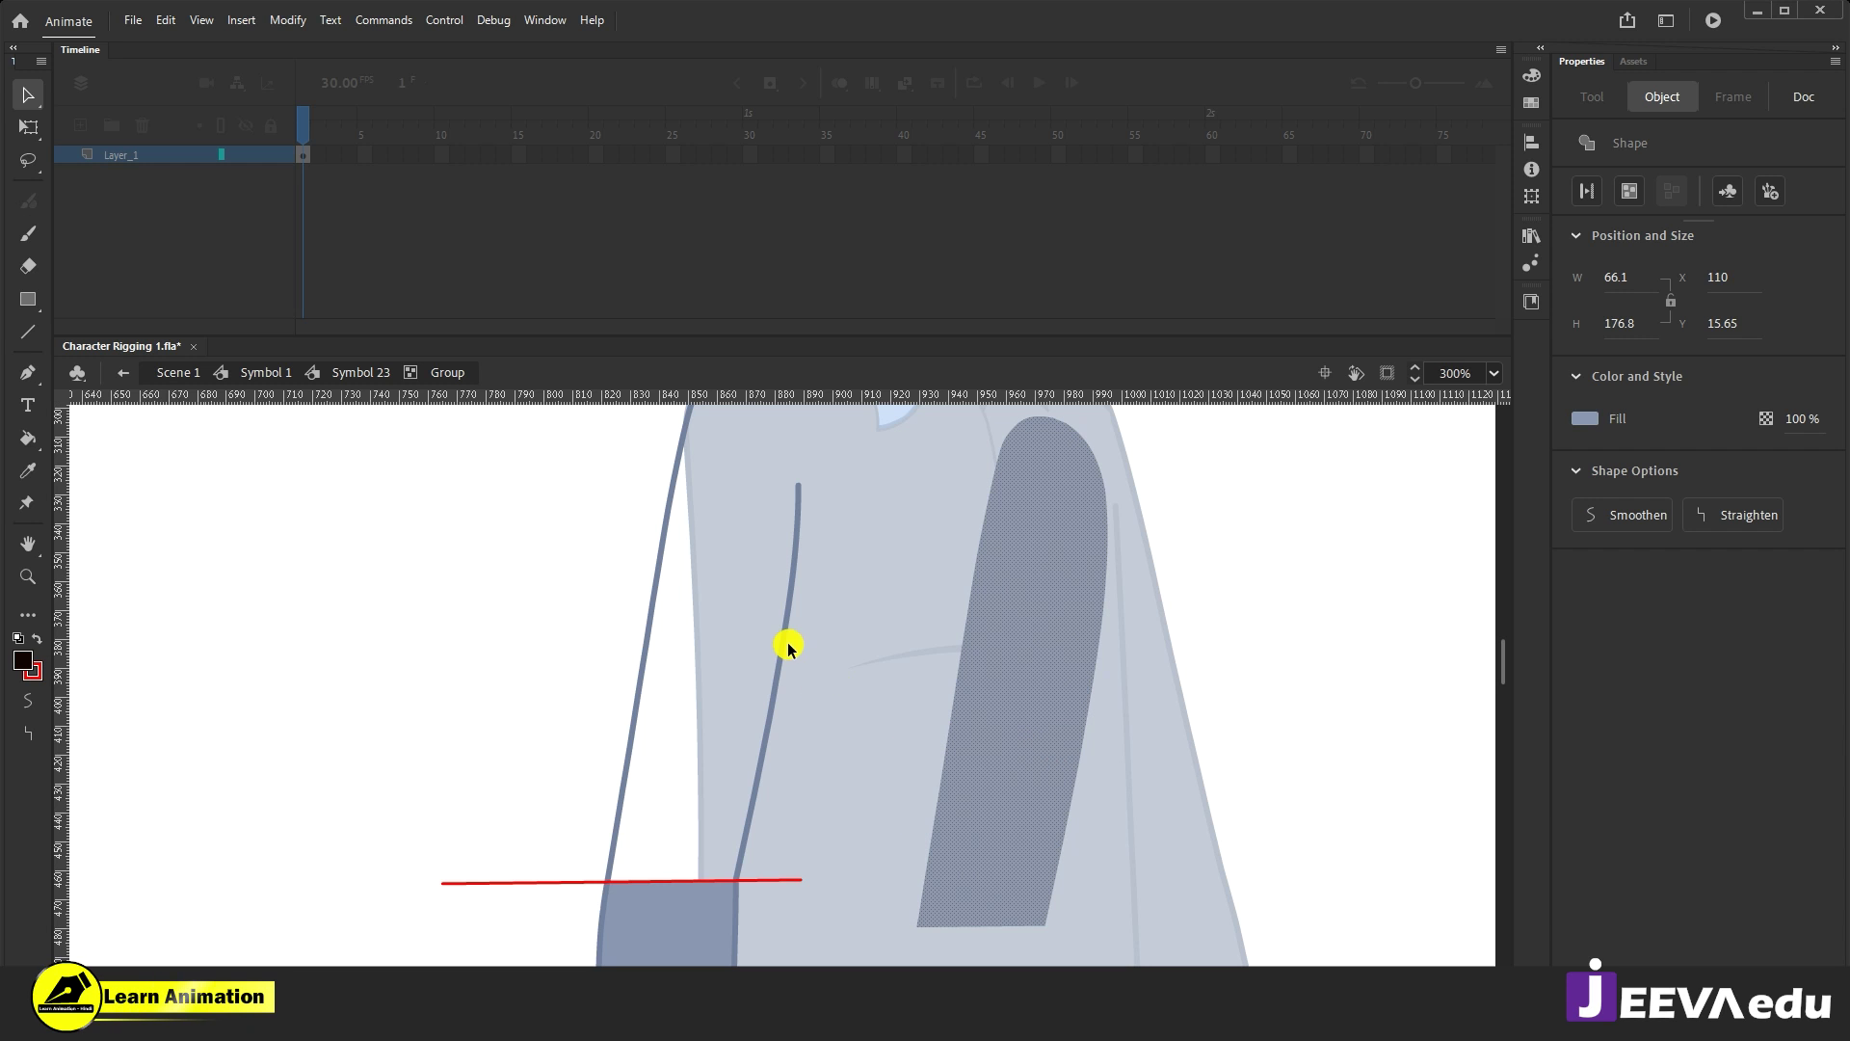
key(ctrl+z)
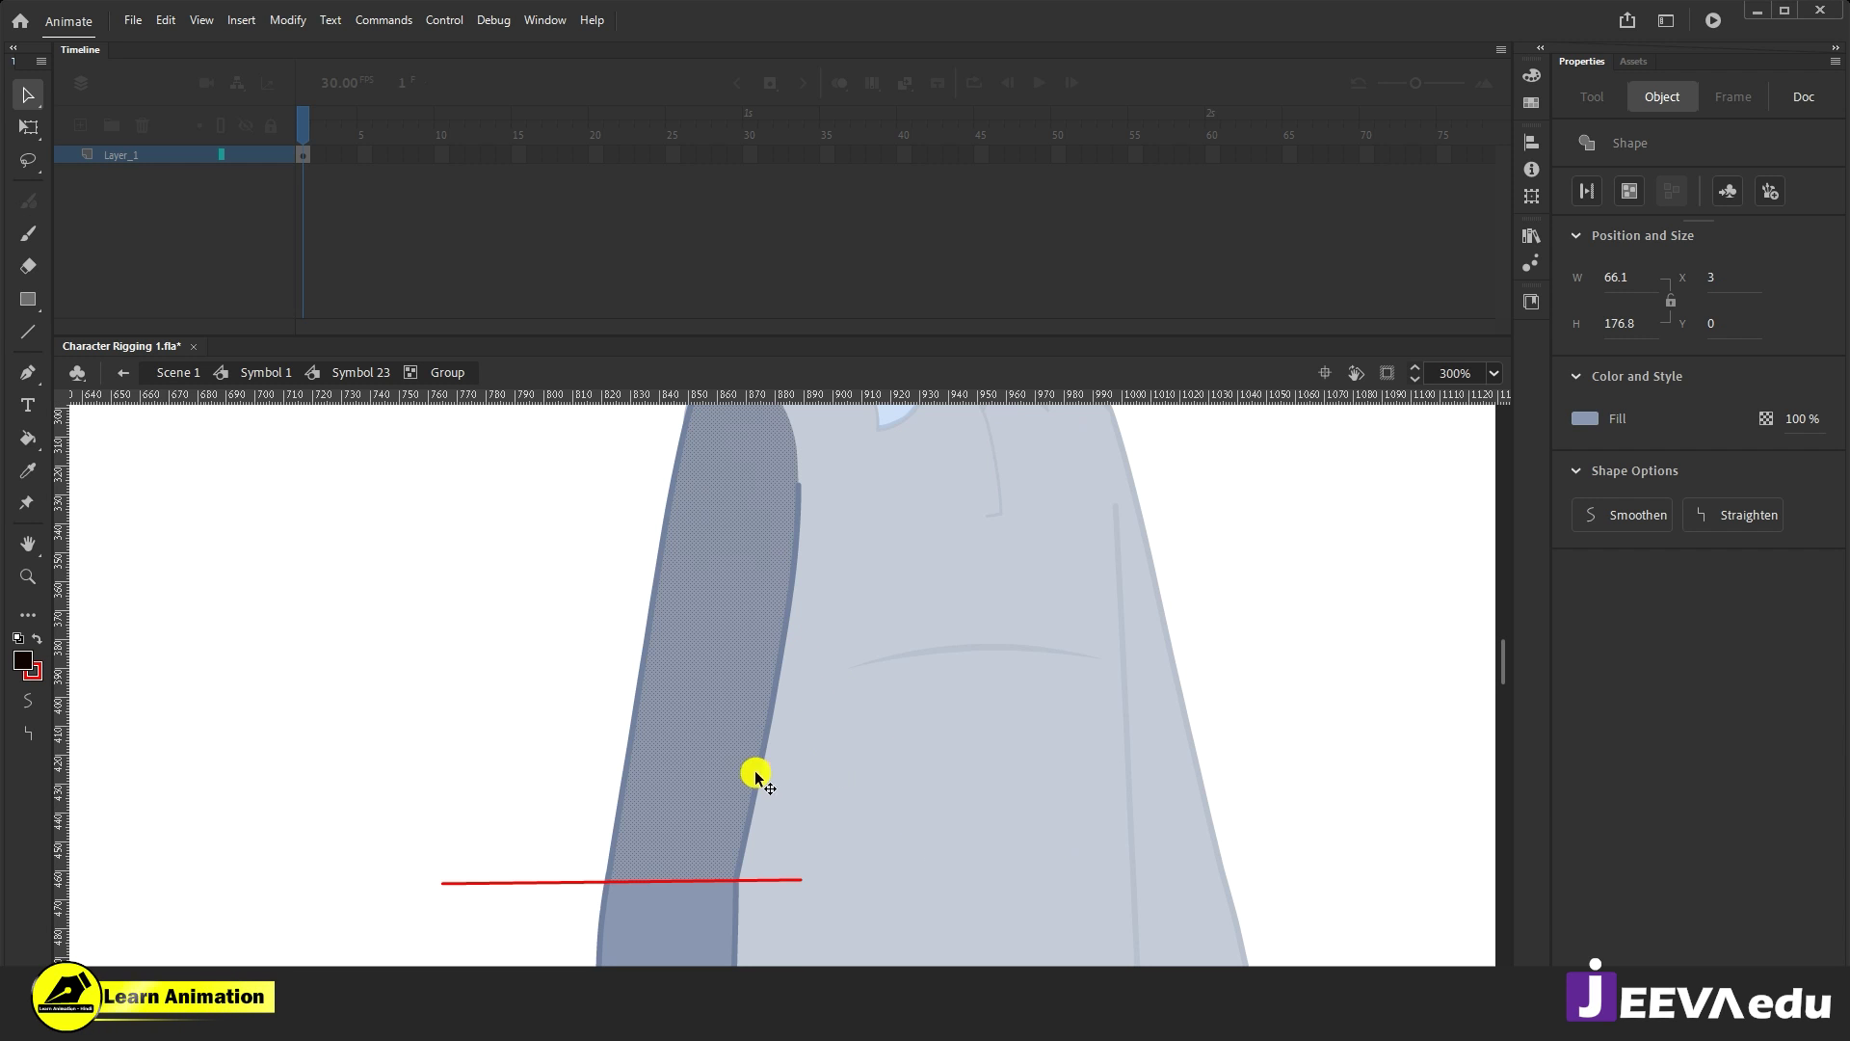
Step: Convert the upper sleeve's fill and outline above the red line into a graphic symbol, undoing any test moves
double_click(729, 715)
drag(729, 715, 1008, 764)
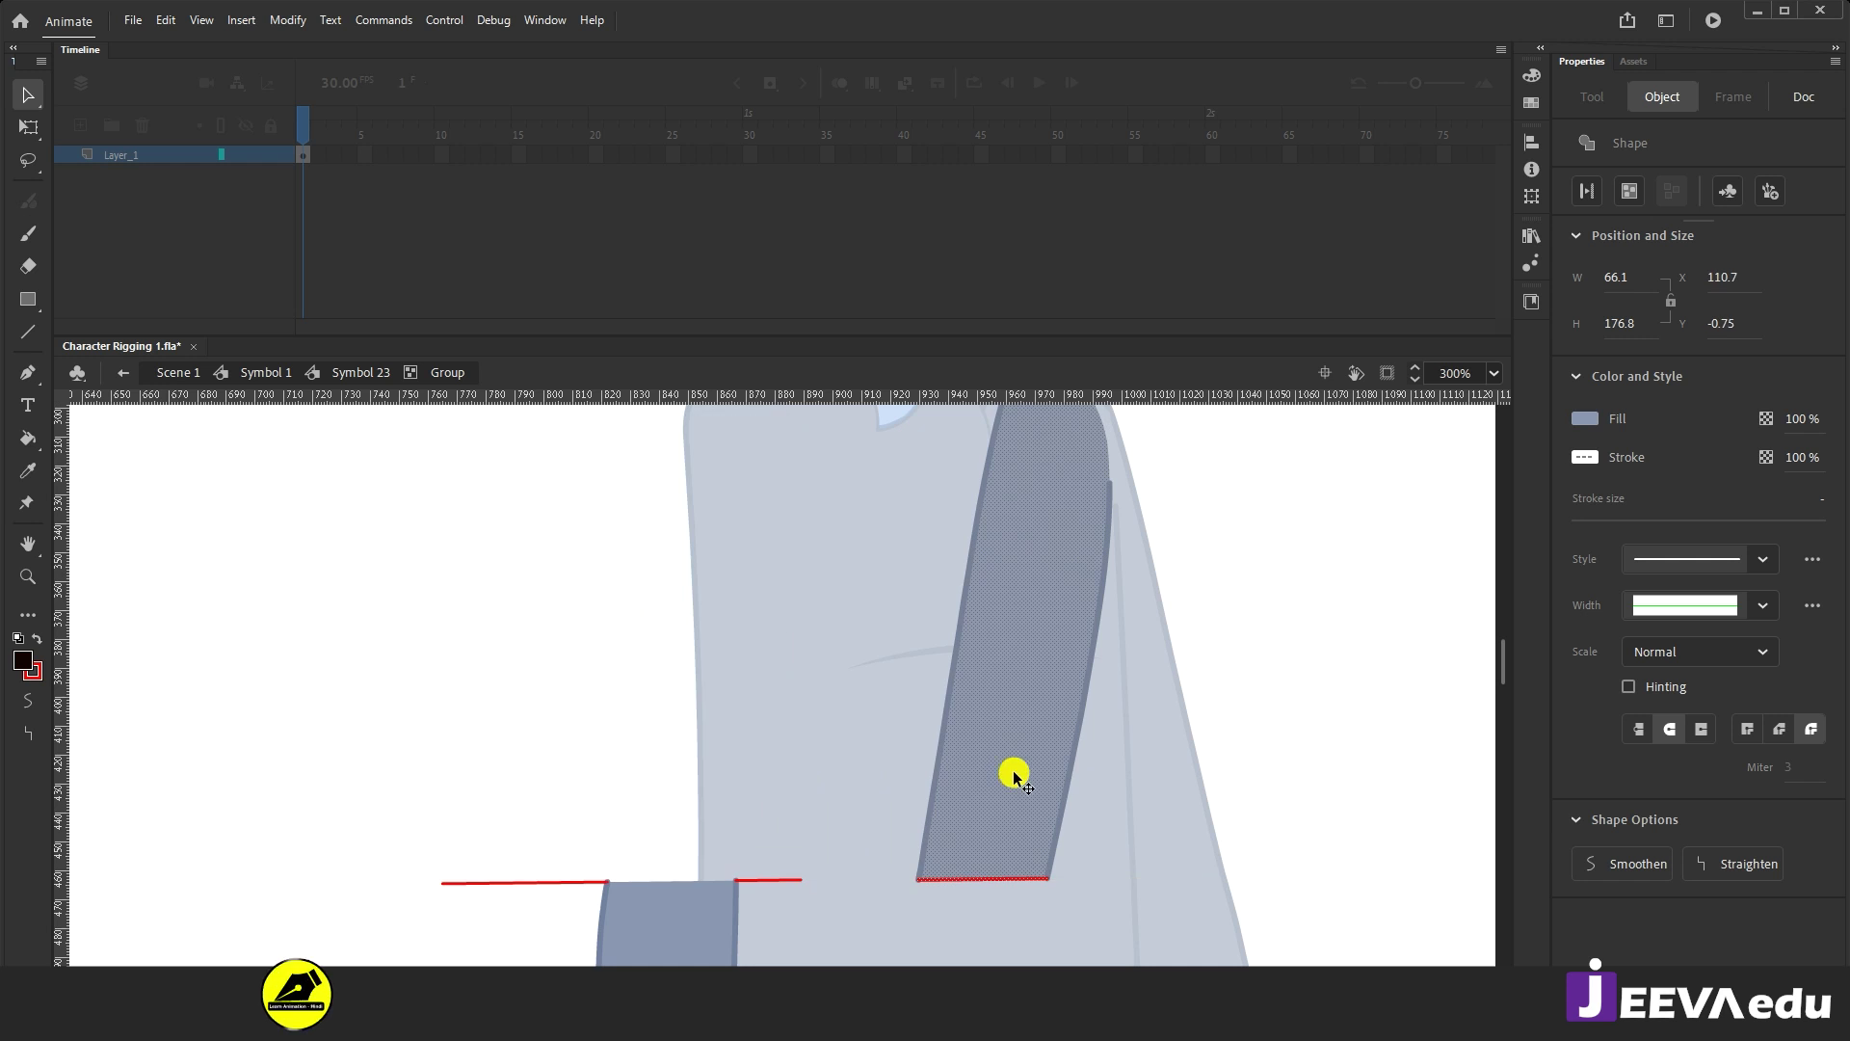
key(ctrl+z)
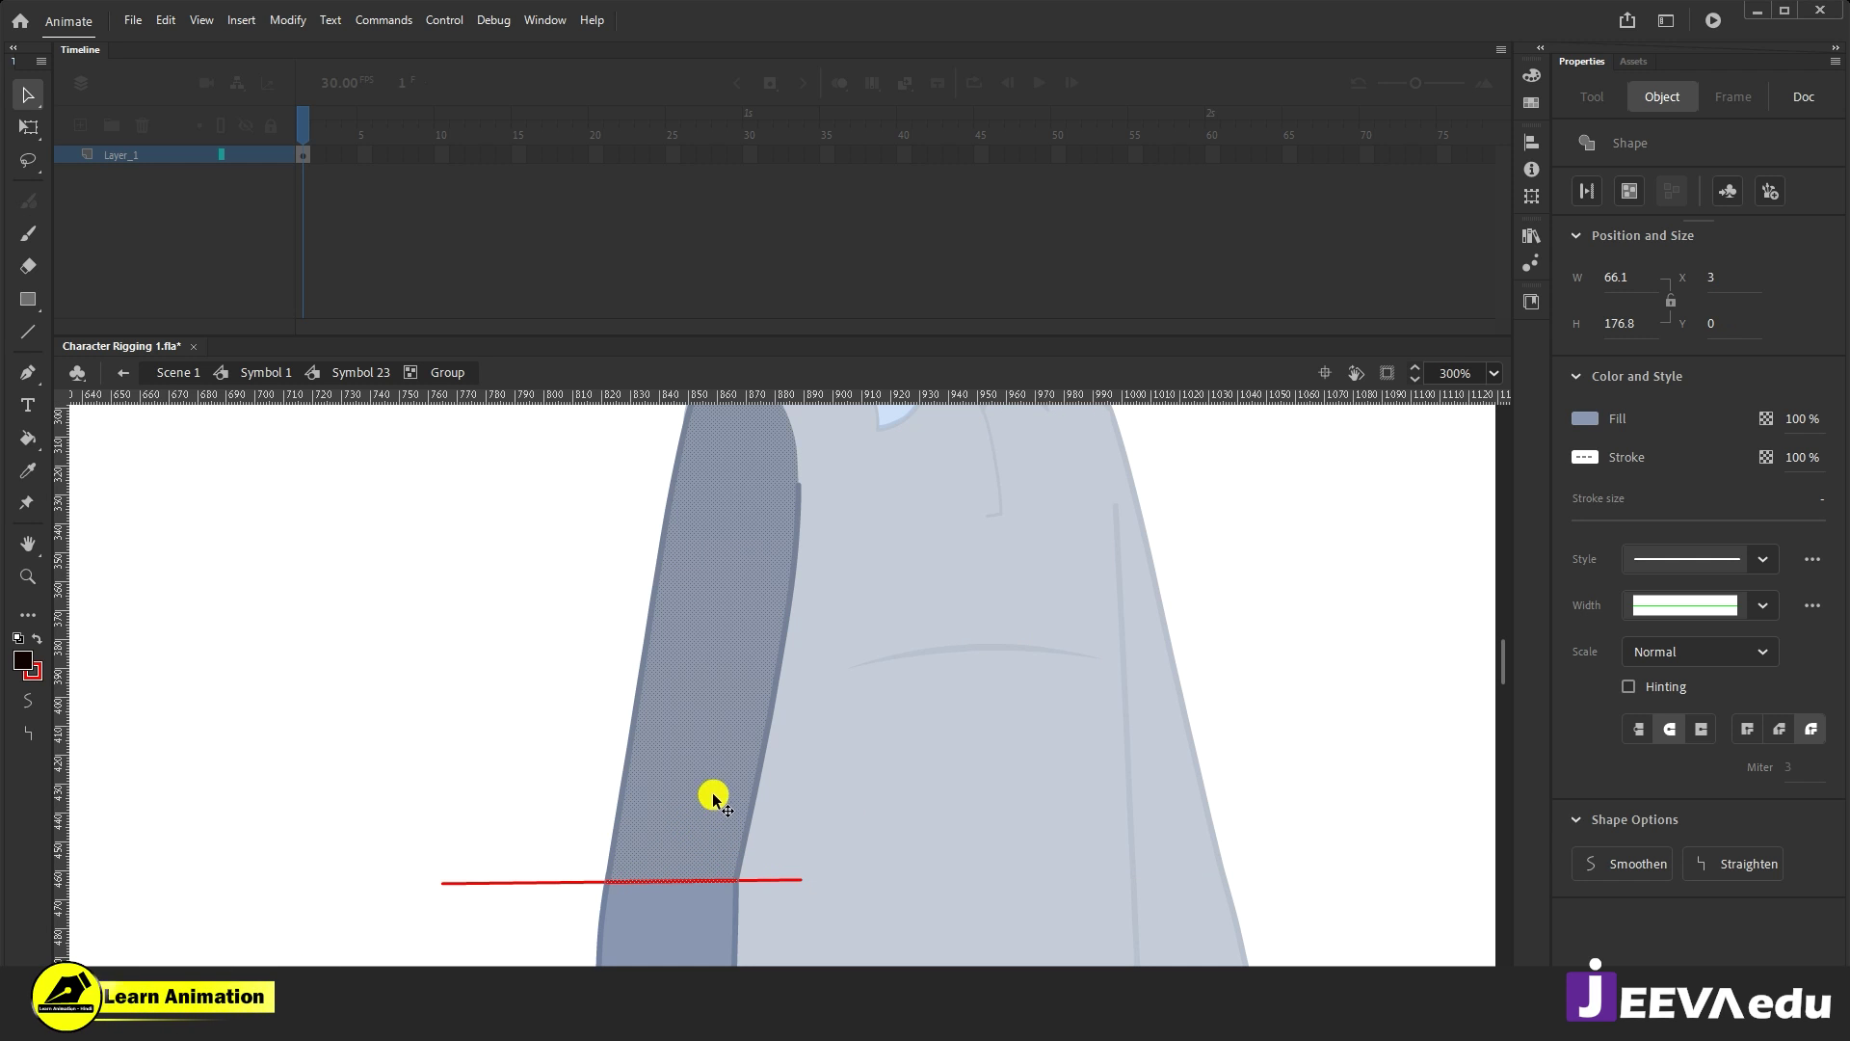
key(F8)
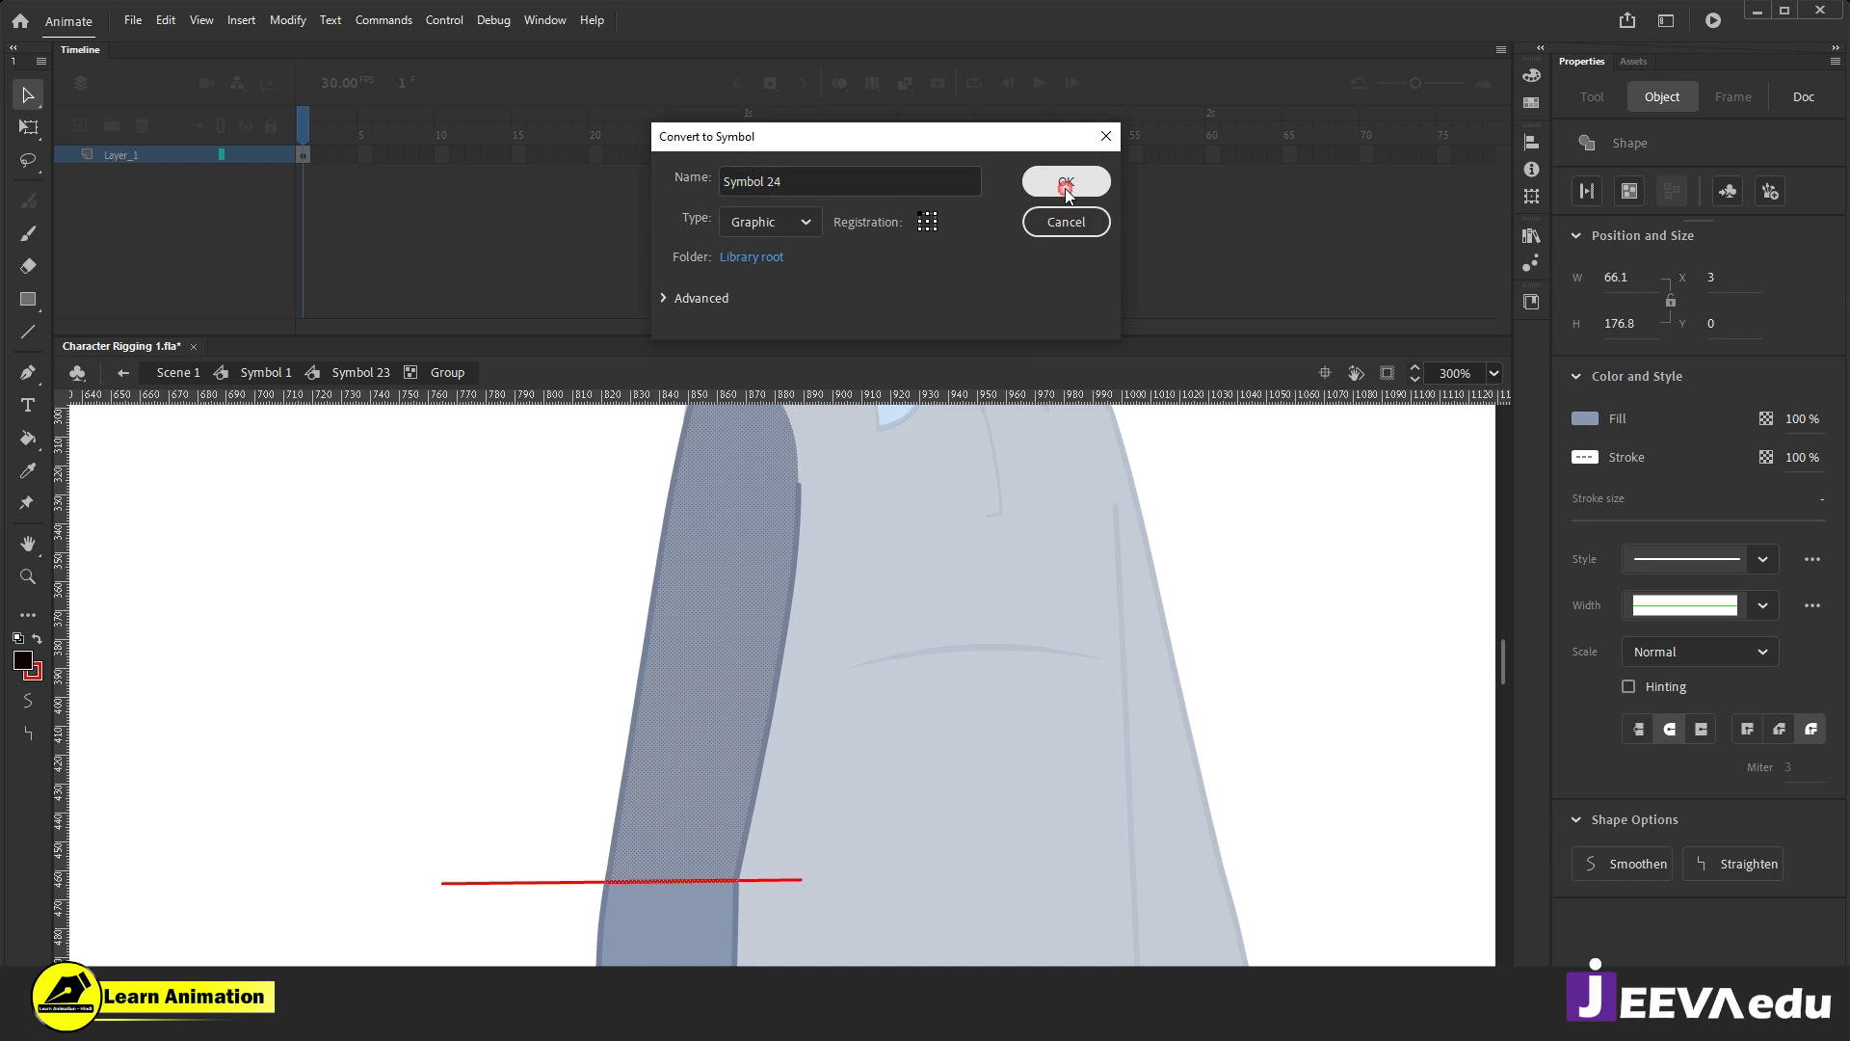
click(1065, 182)
drag(714, 764, 1032, 744)
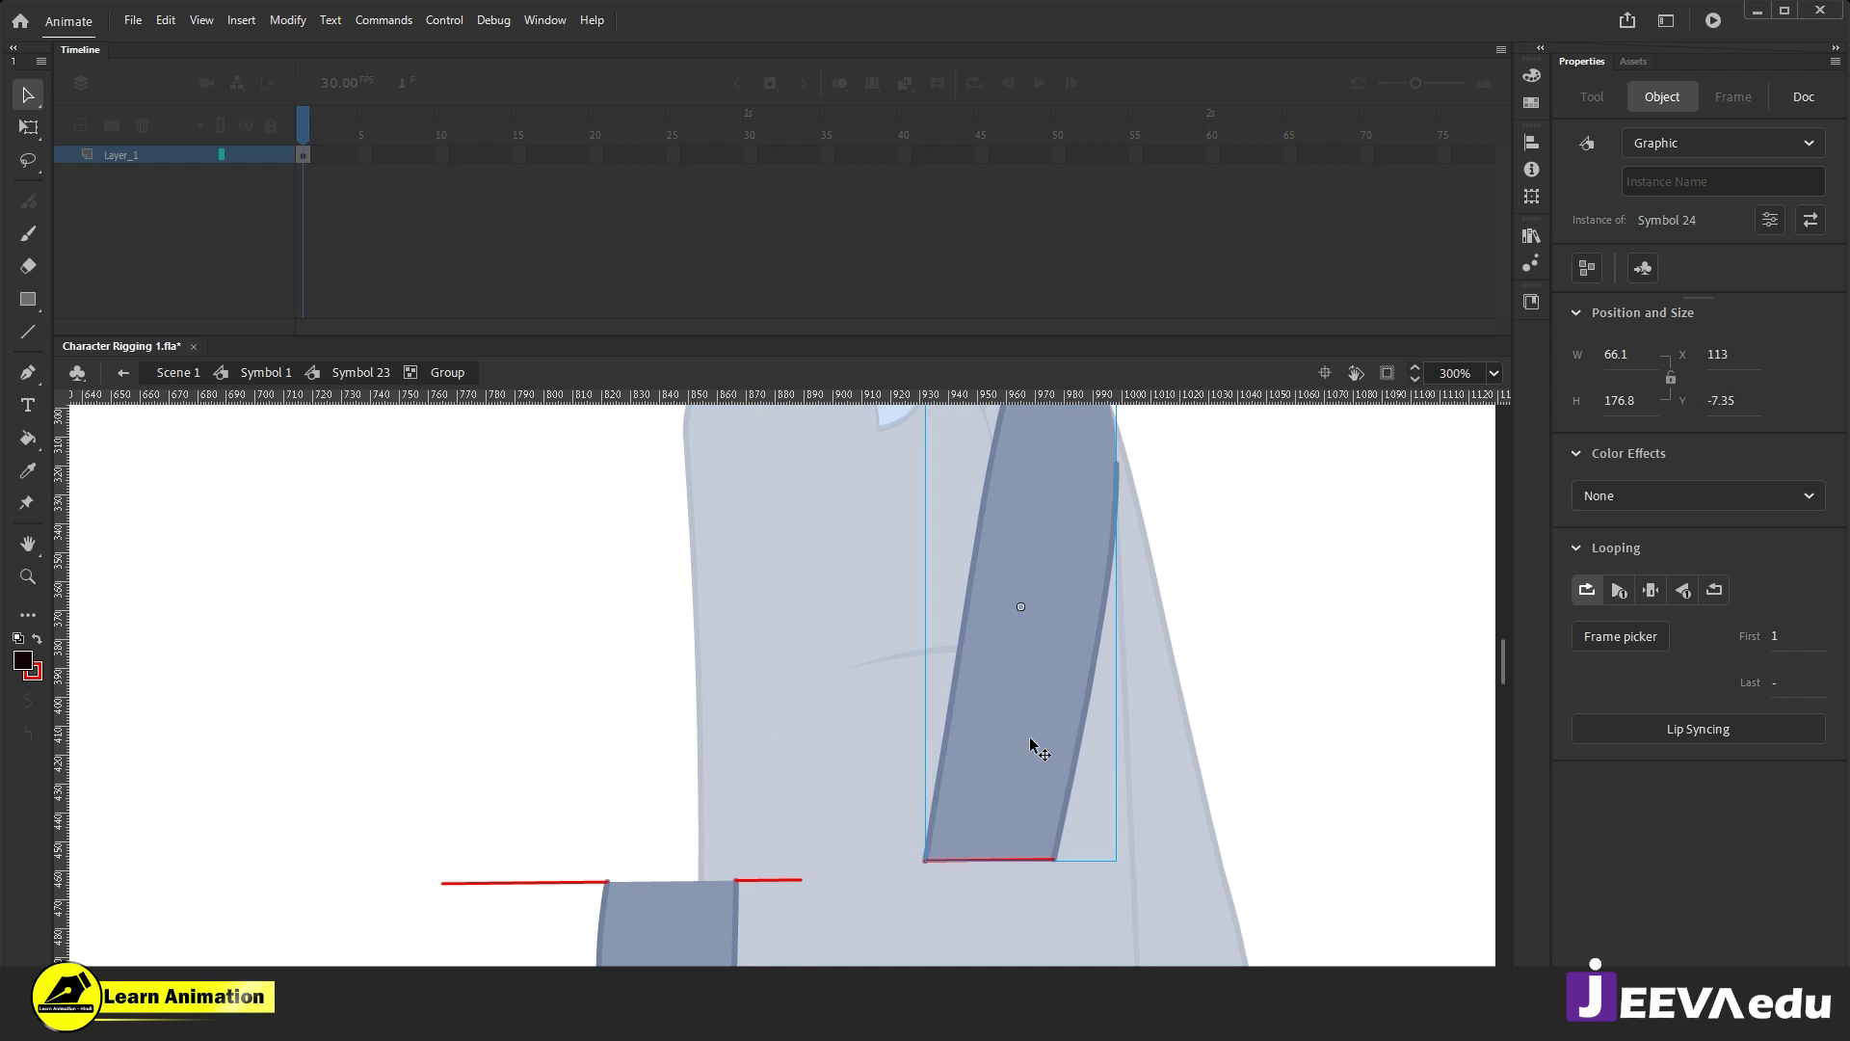
key(ctrl+z)
Step: Convert the lower sleeve below the red line together with its light blue cuff into one graphic symbol
click(688, 877)
scroll(688, 877, down, 2)
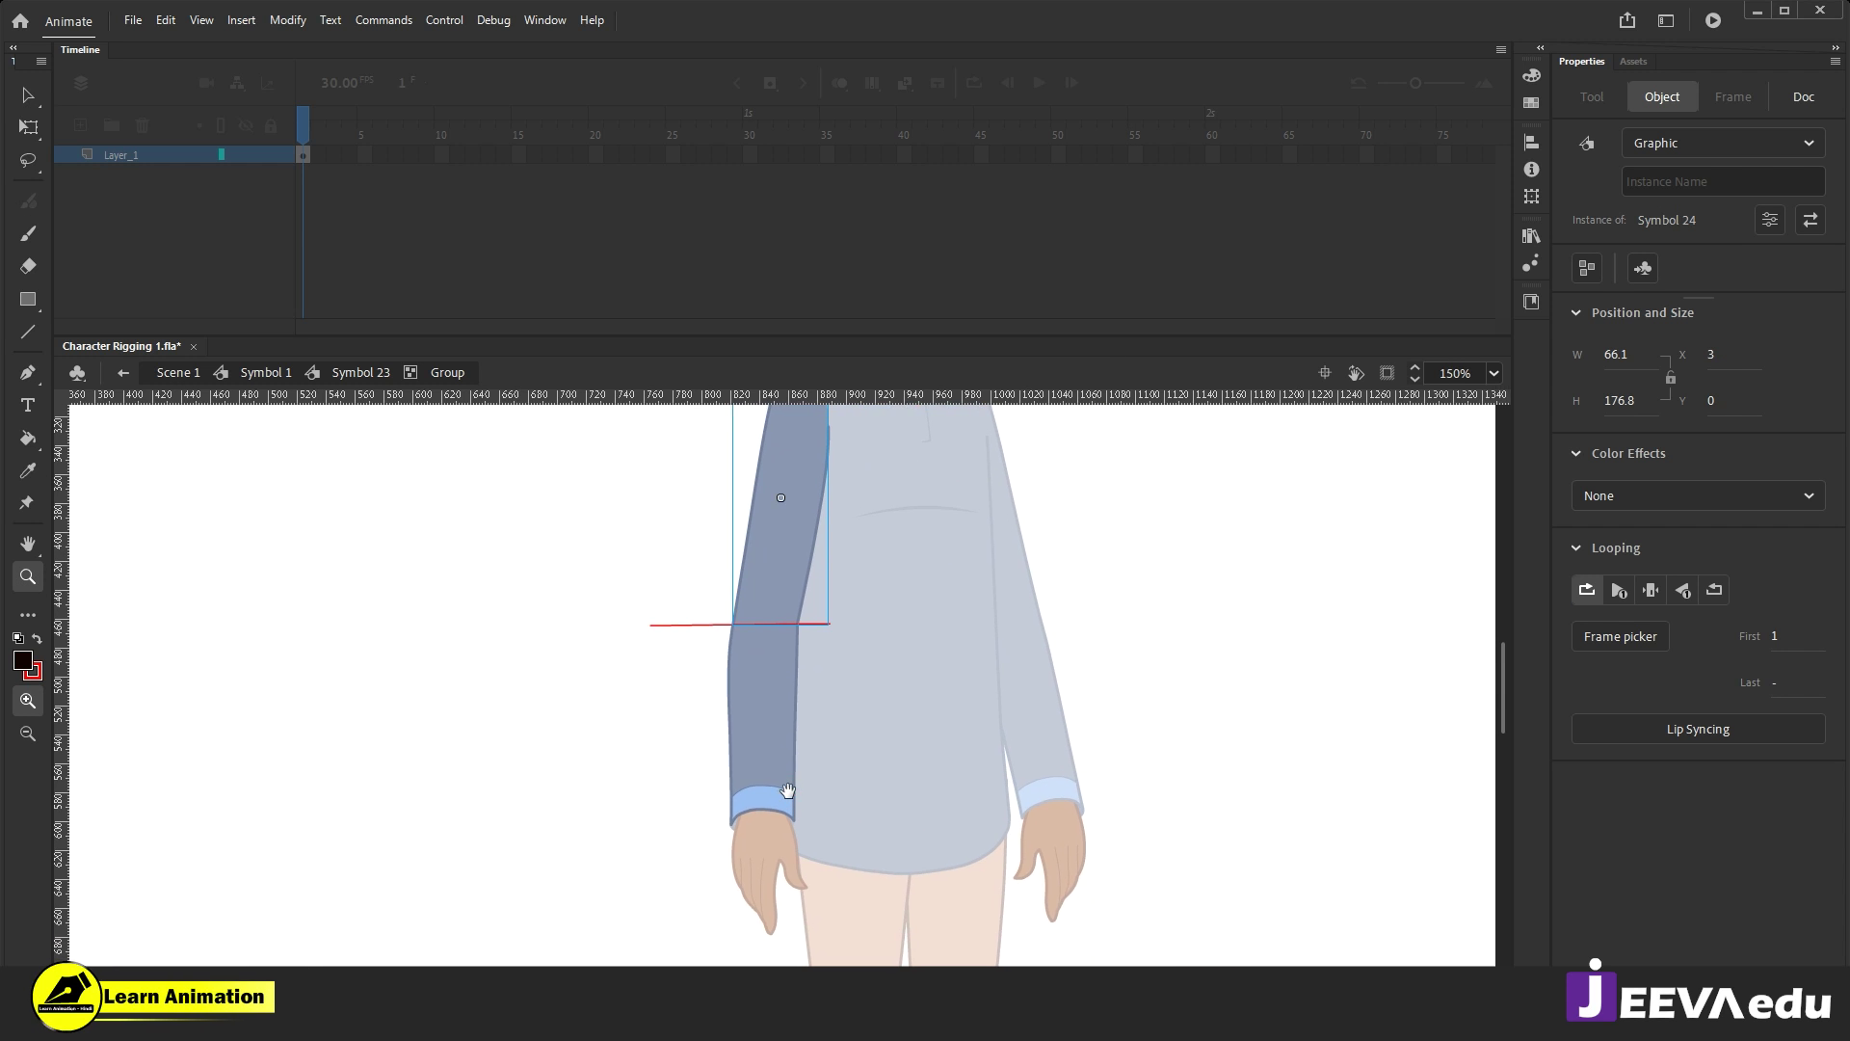
click(762, 731)
double_click(779, 761)
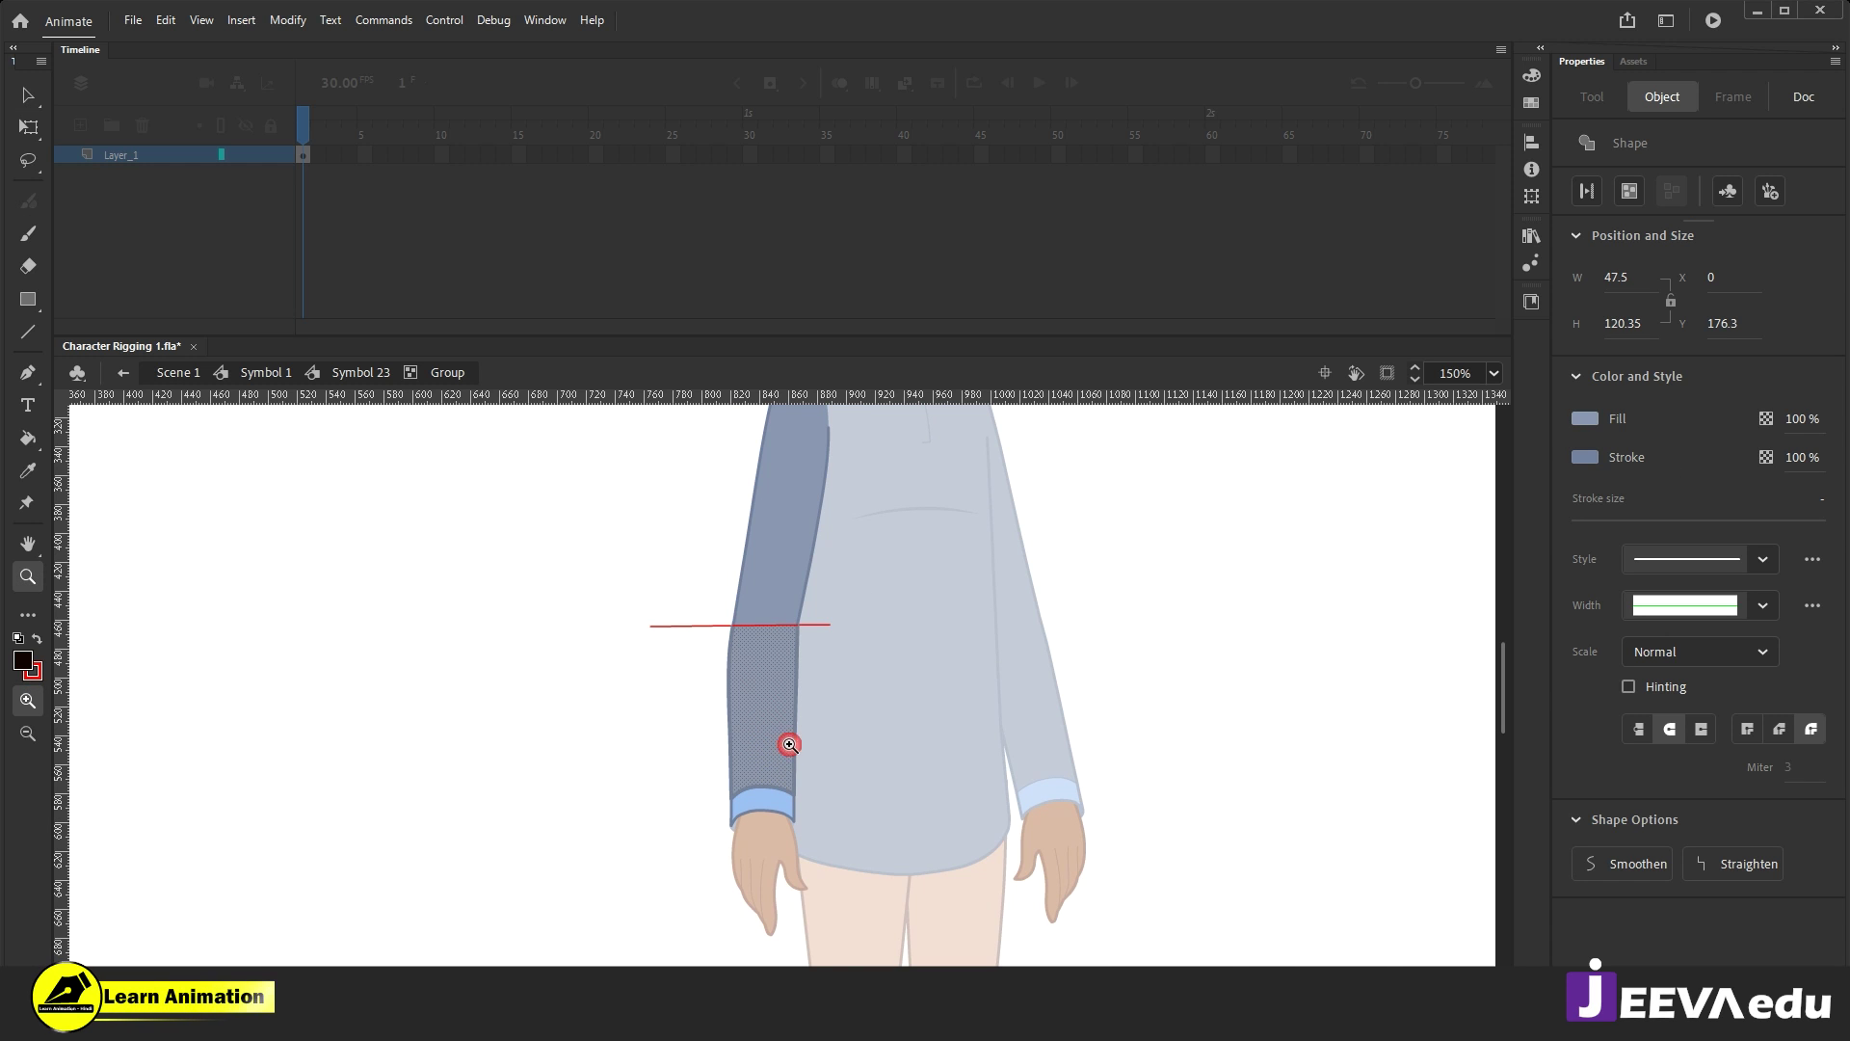
click(790, 745)
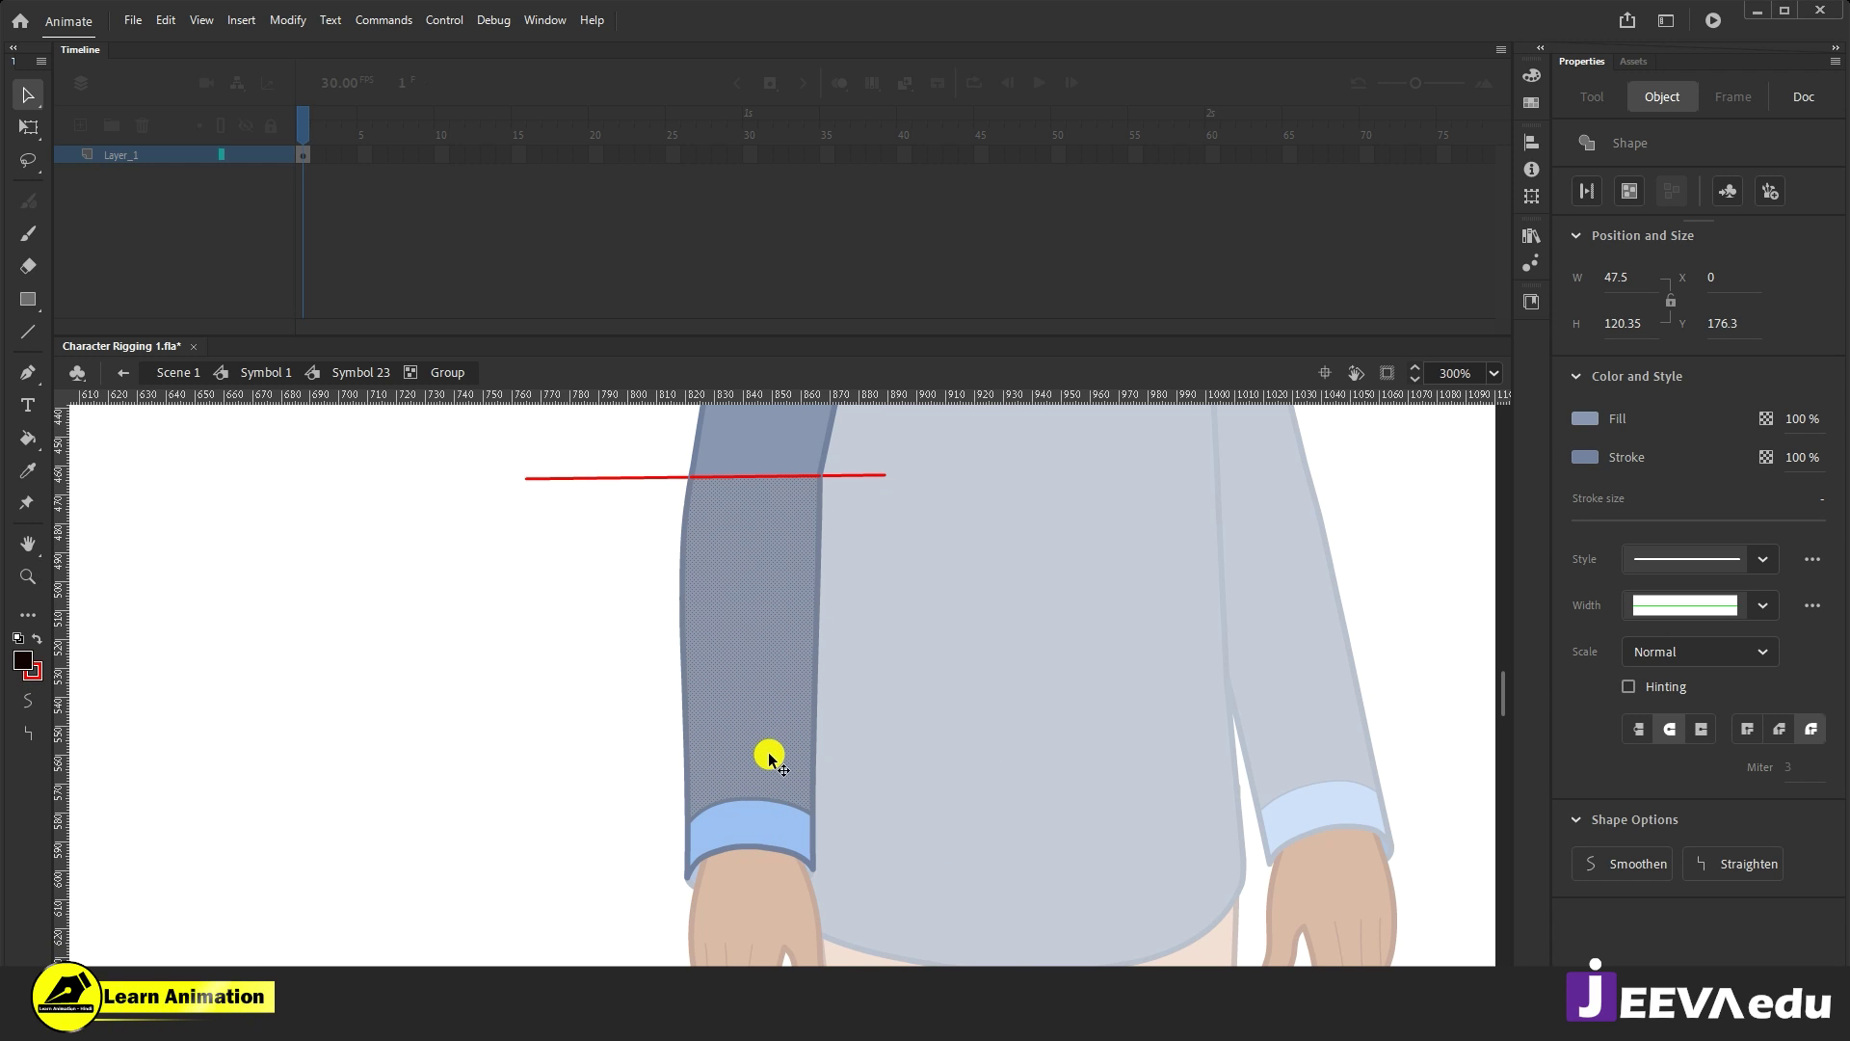
drag(768, 813, 431, 815)
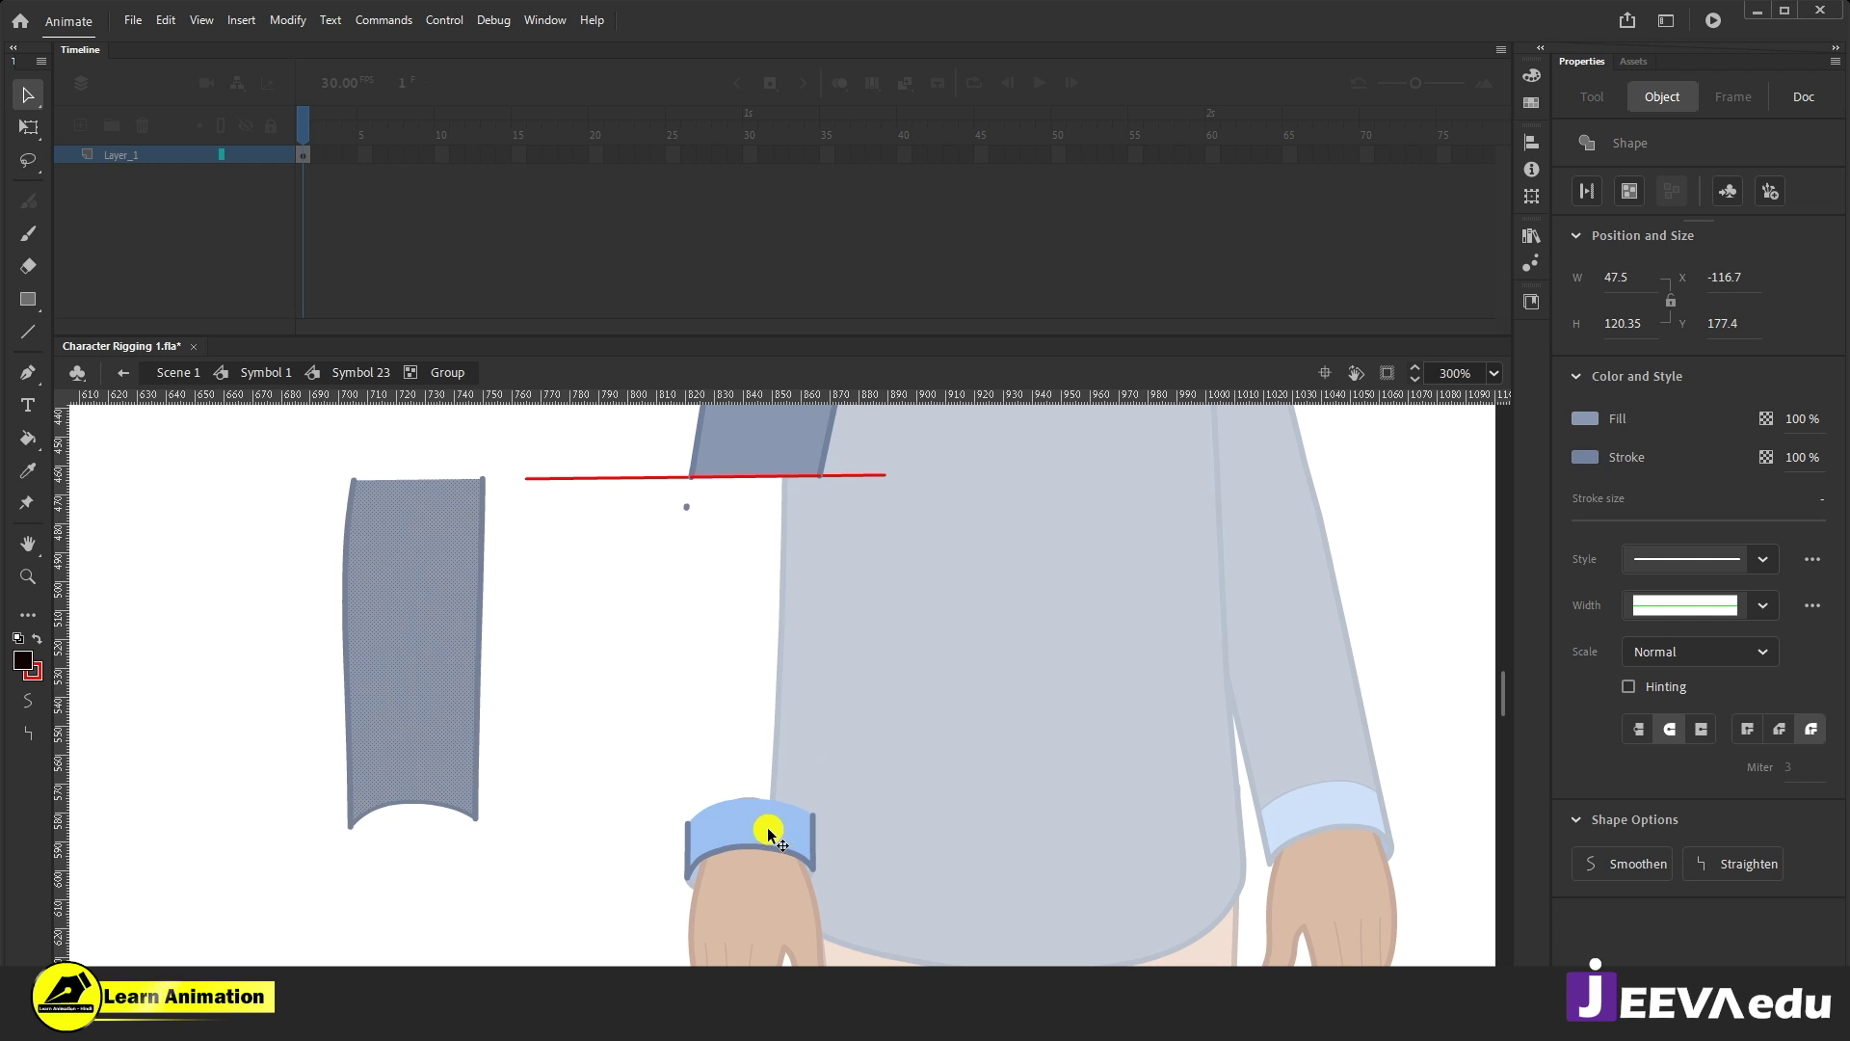
key(ctrl+z)
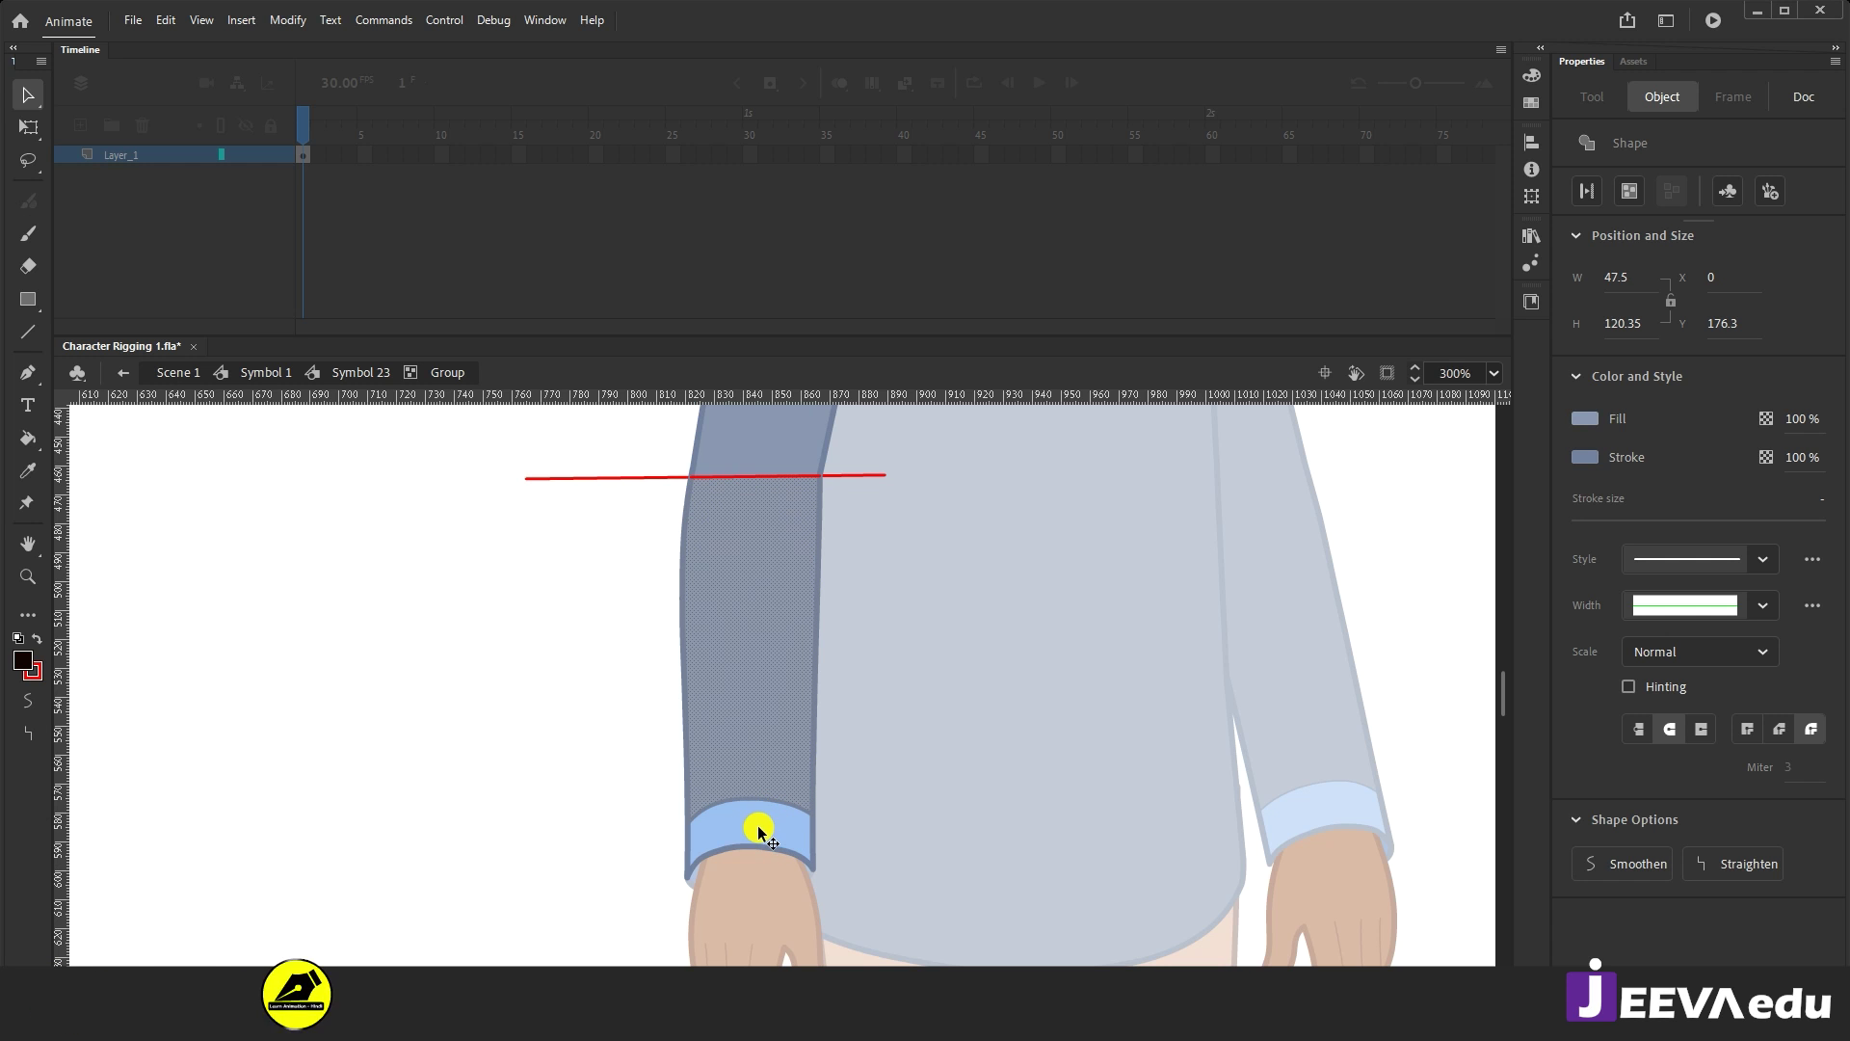
shift+click(763, 830)
drag(722, 834, 443, 880)
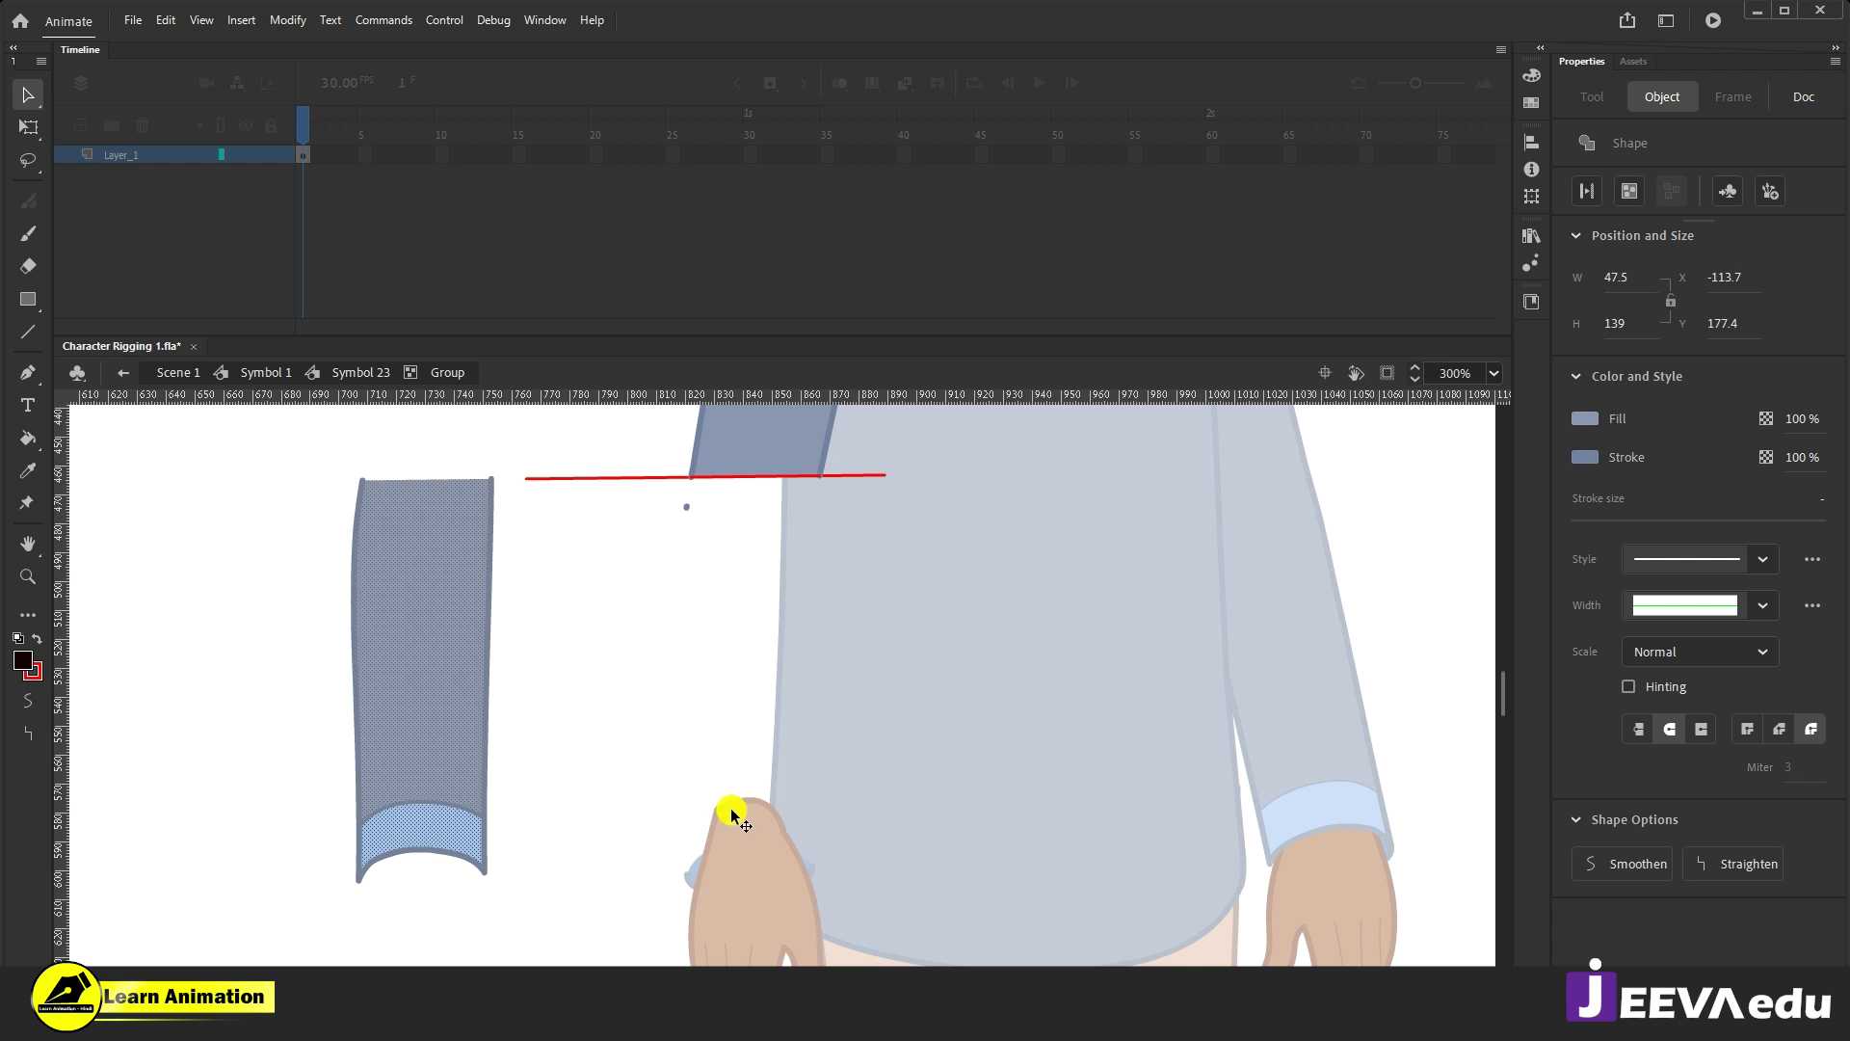
key(ctrl+z)
key(F8)
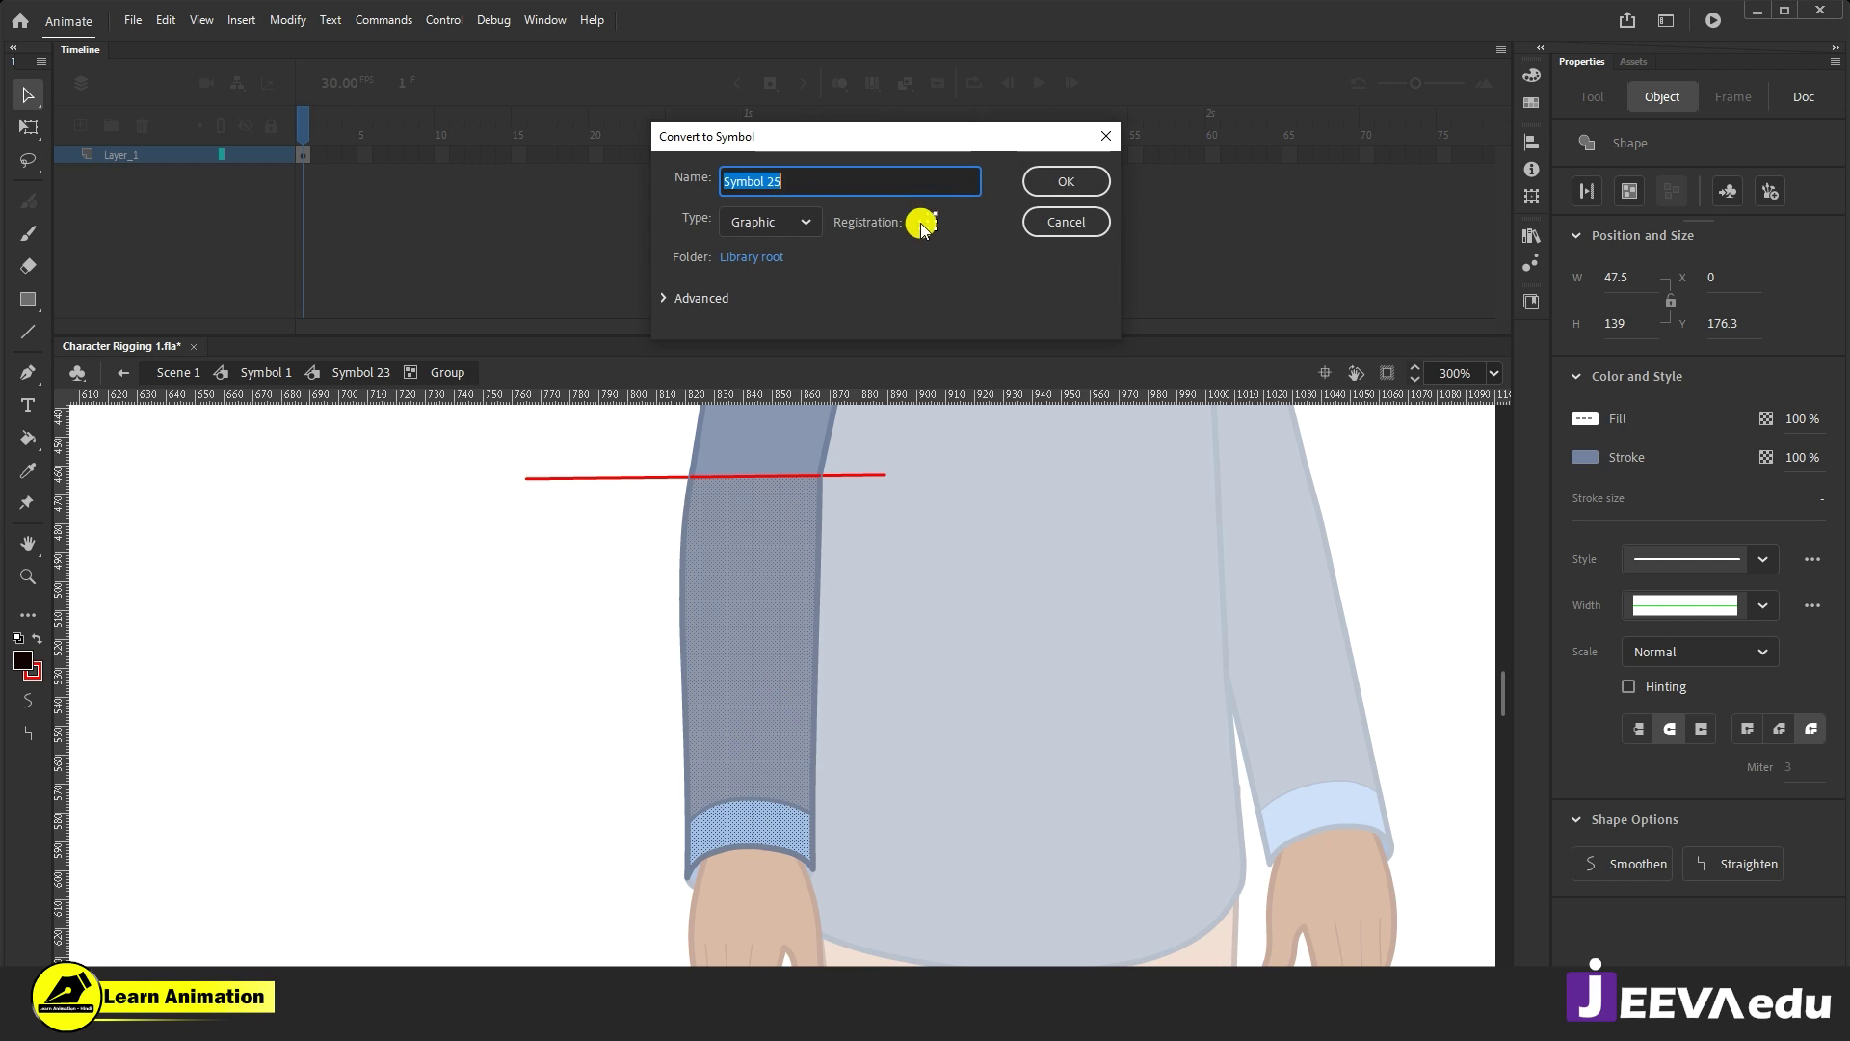
click(1065, 182)
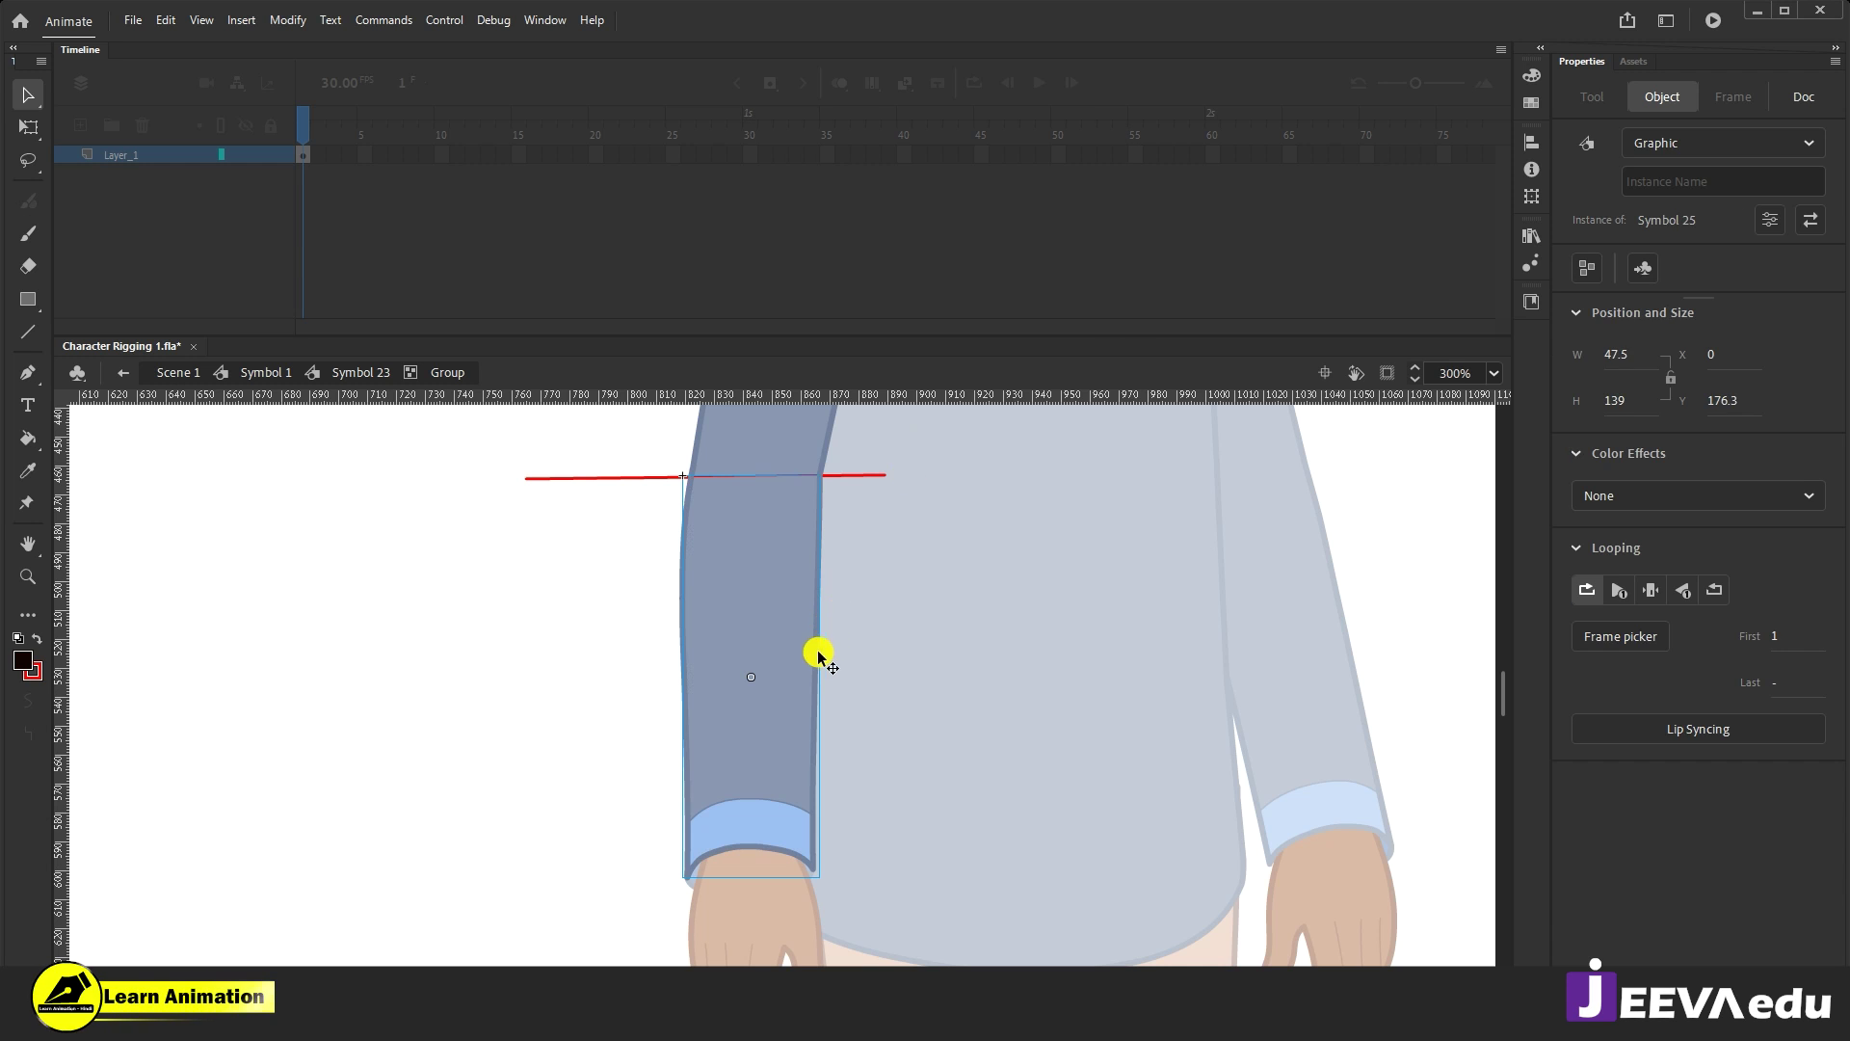
Step: Remove the lower sleeve symbol from below the red line in the sleeve group
key(z)
alt+click(778, 670)
click(777, 671)
click(777, 671)
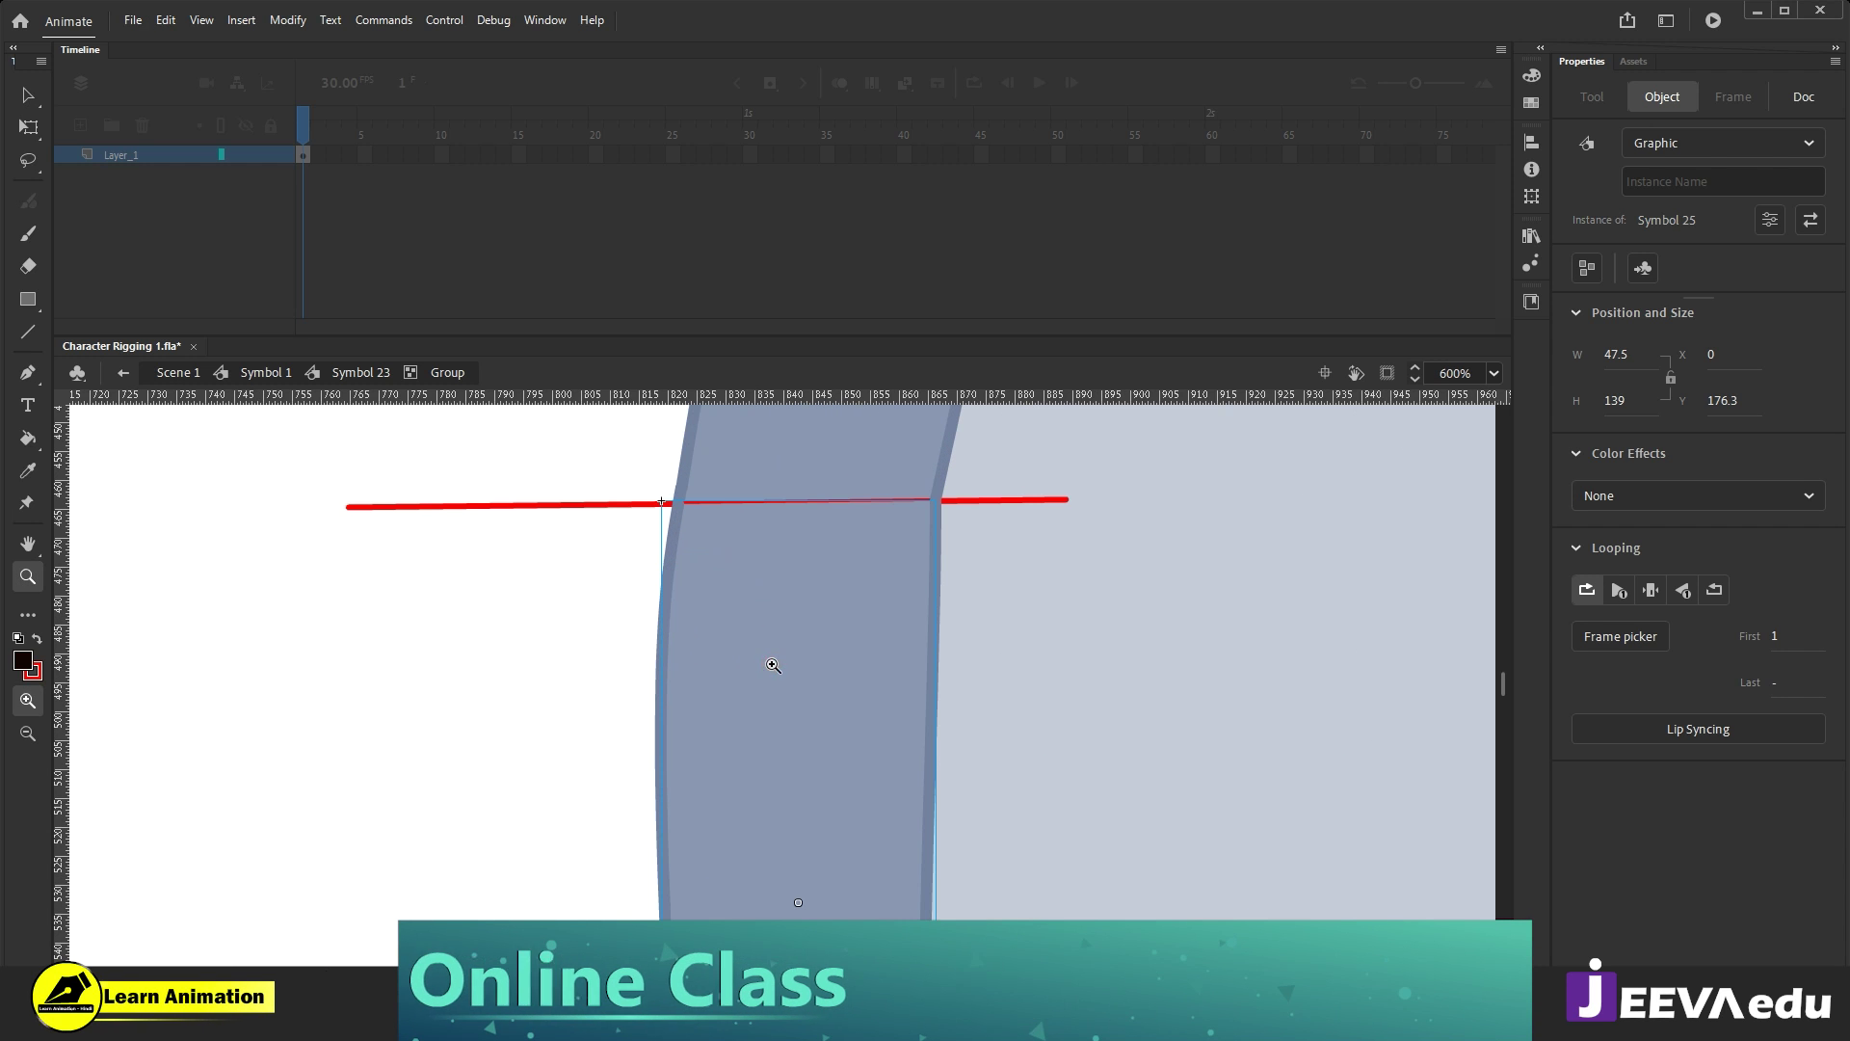
key(v)
key(Delete)
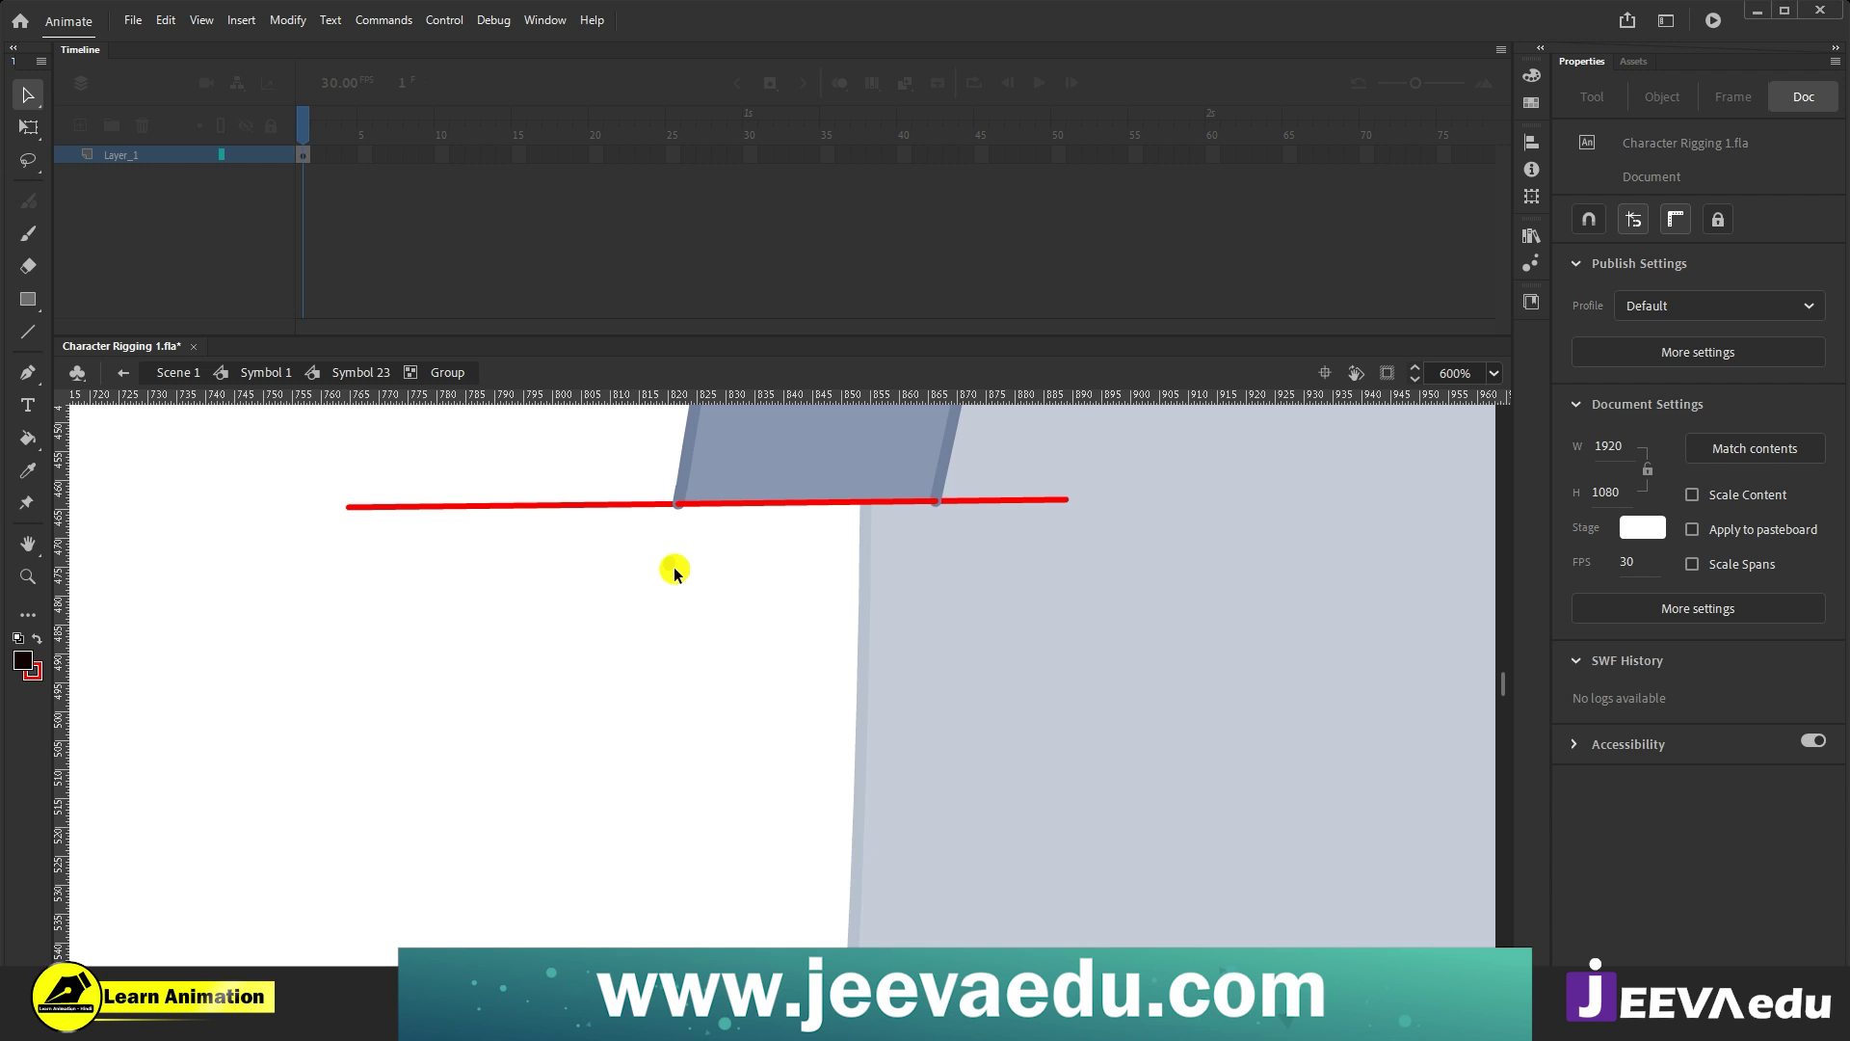
Step: Delete the small stray outline fragment left just below the elbow cut near the sleeve's outer edge
key(z)
click(713, 611)
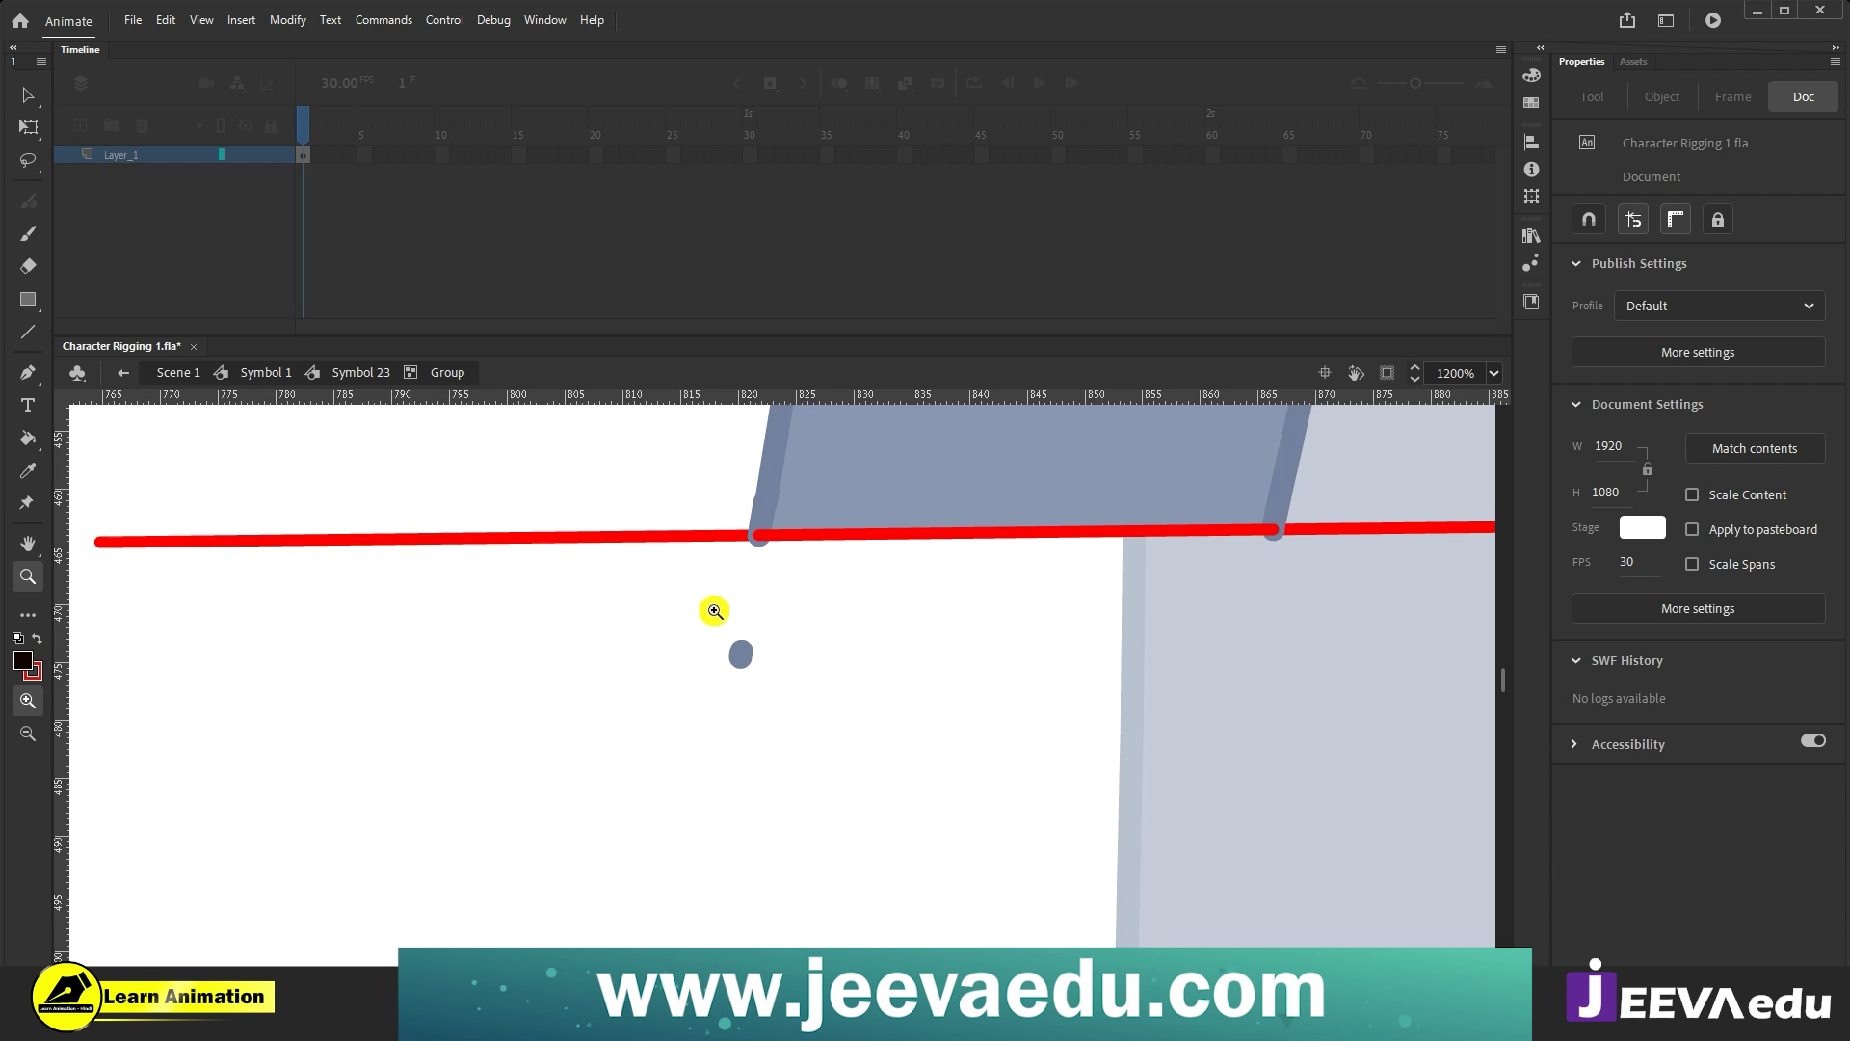
click(758, 667)
key(v)
click(765, 689)
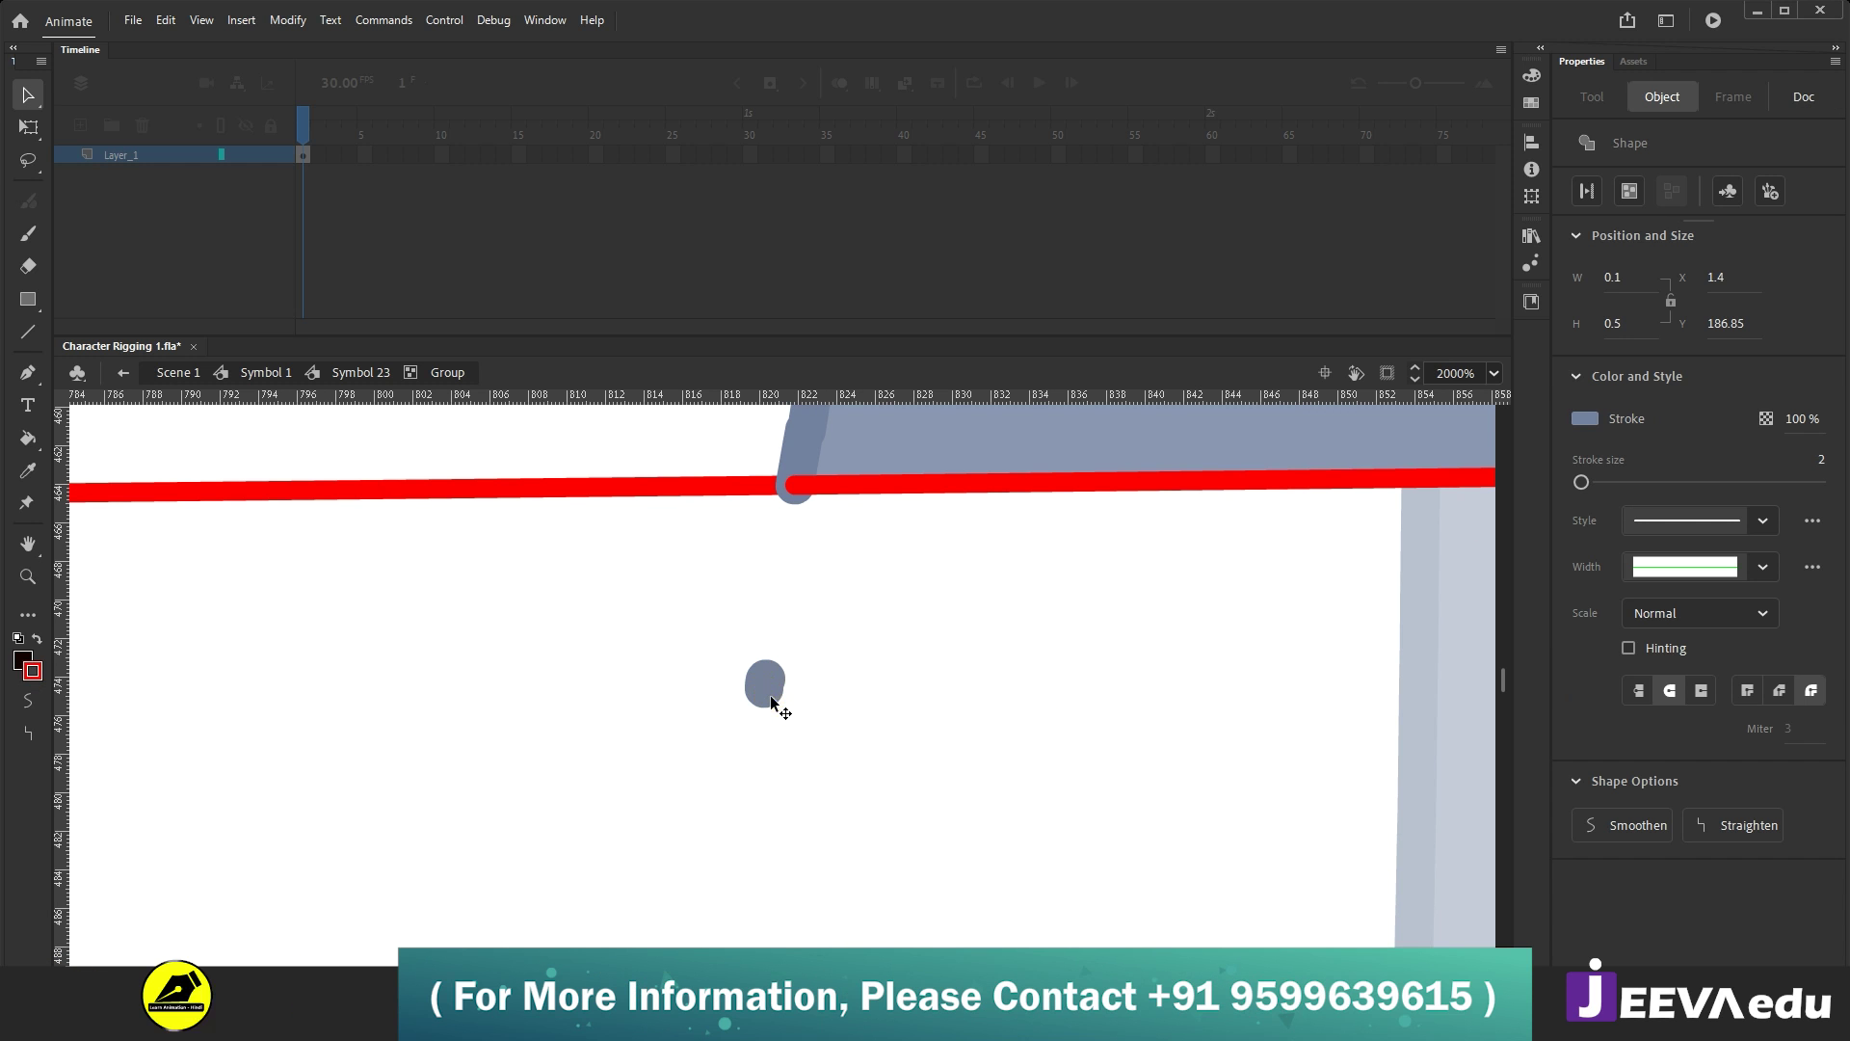
drag(771, 696, 668, 702)
click(679, 697)
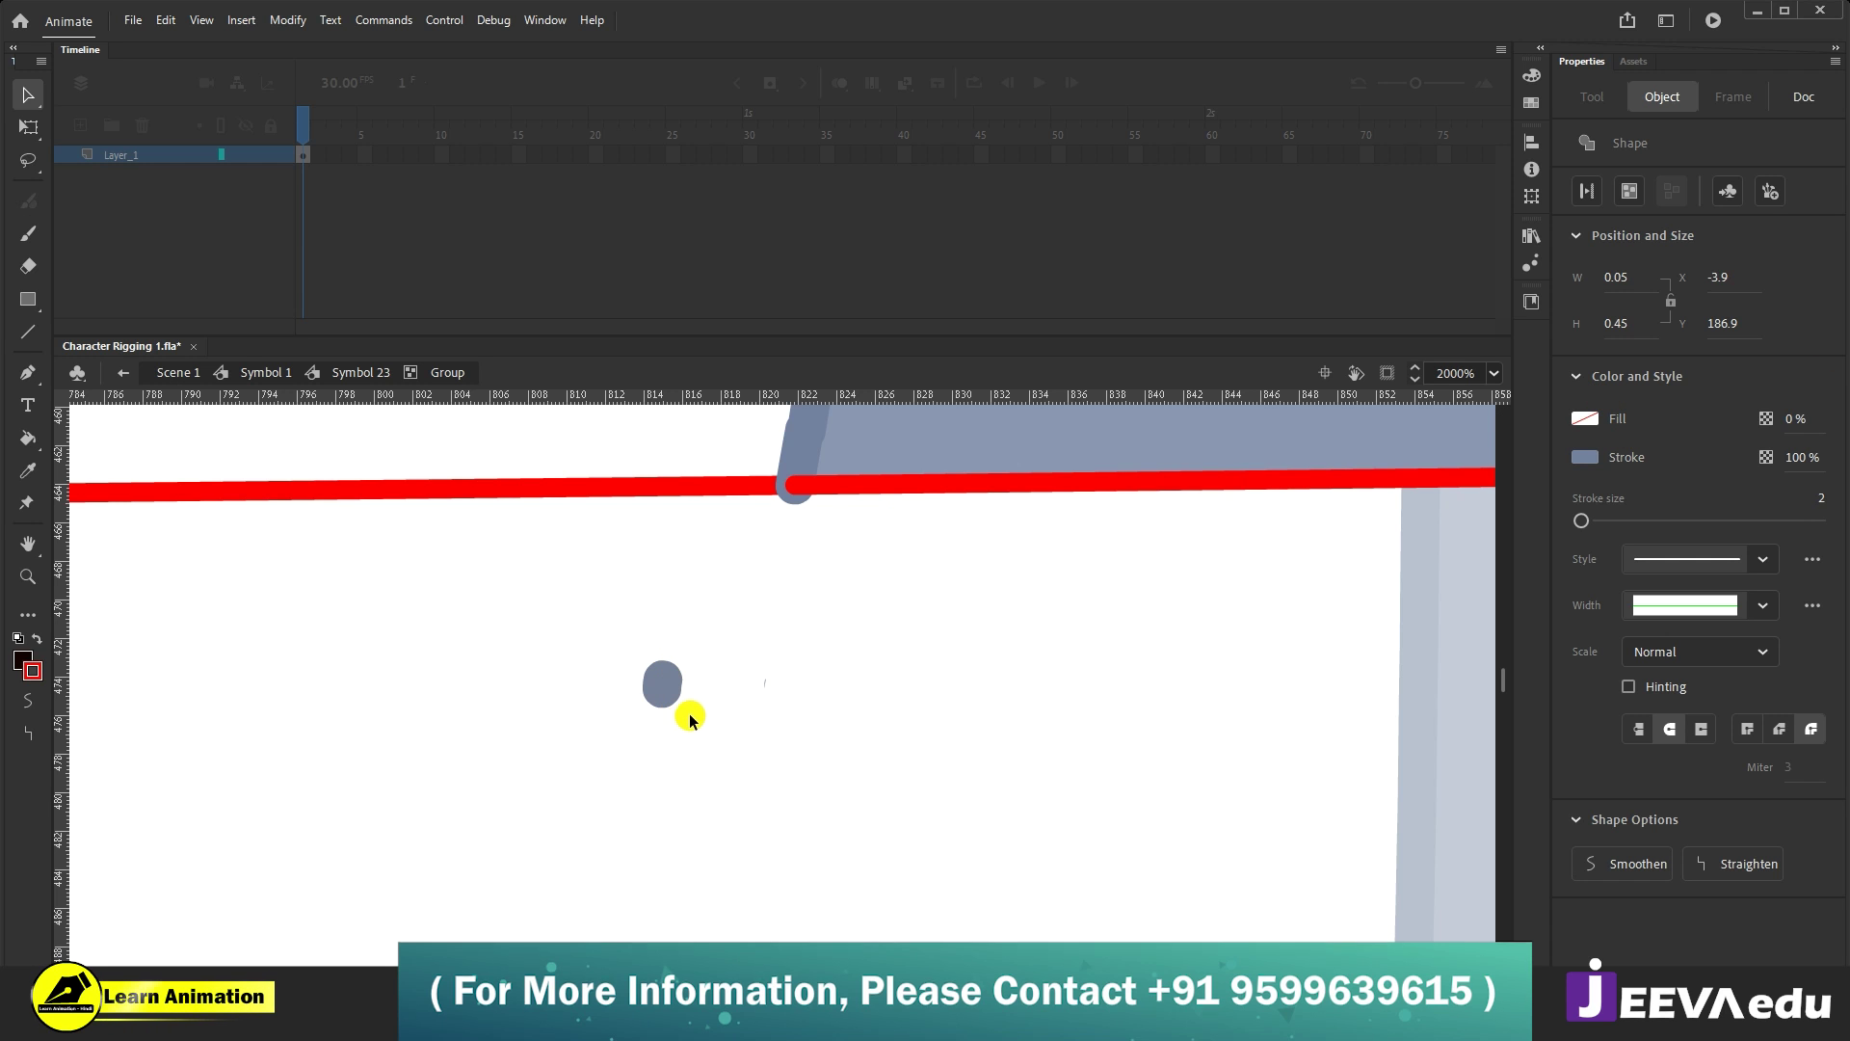
key(Delete)
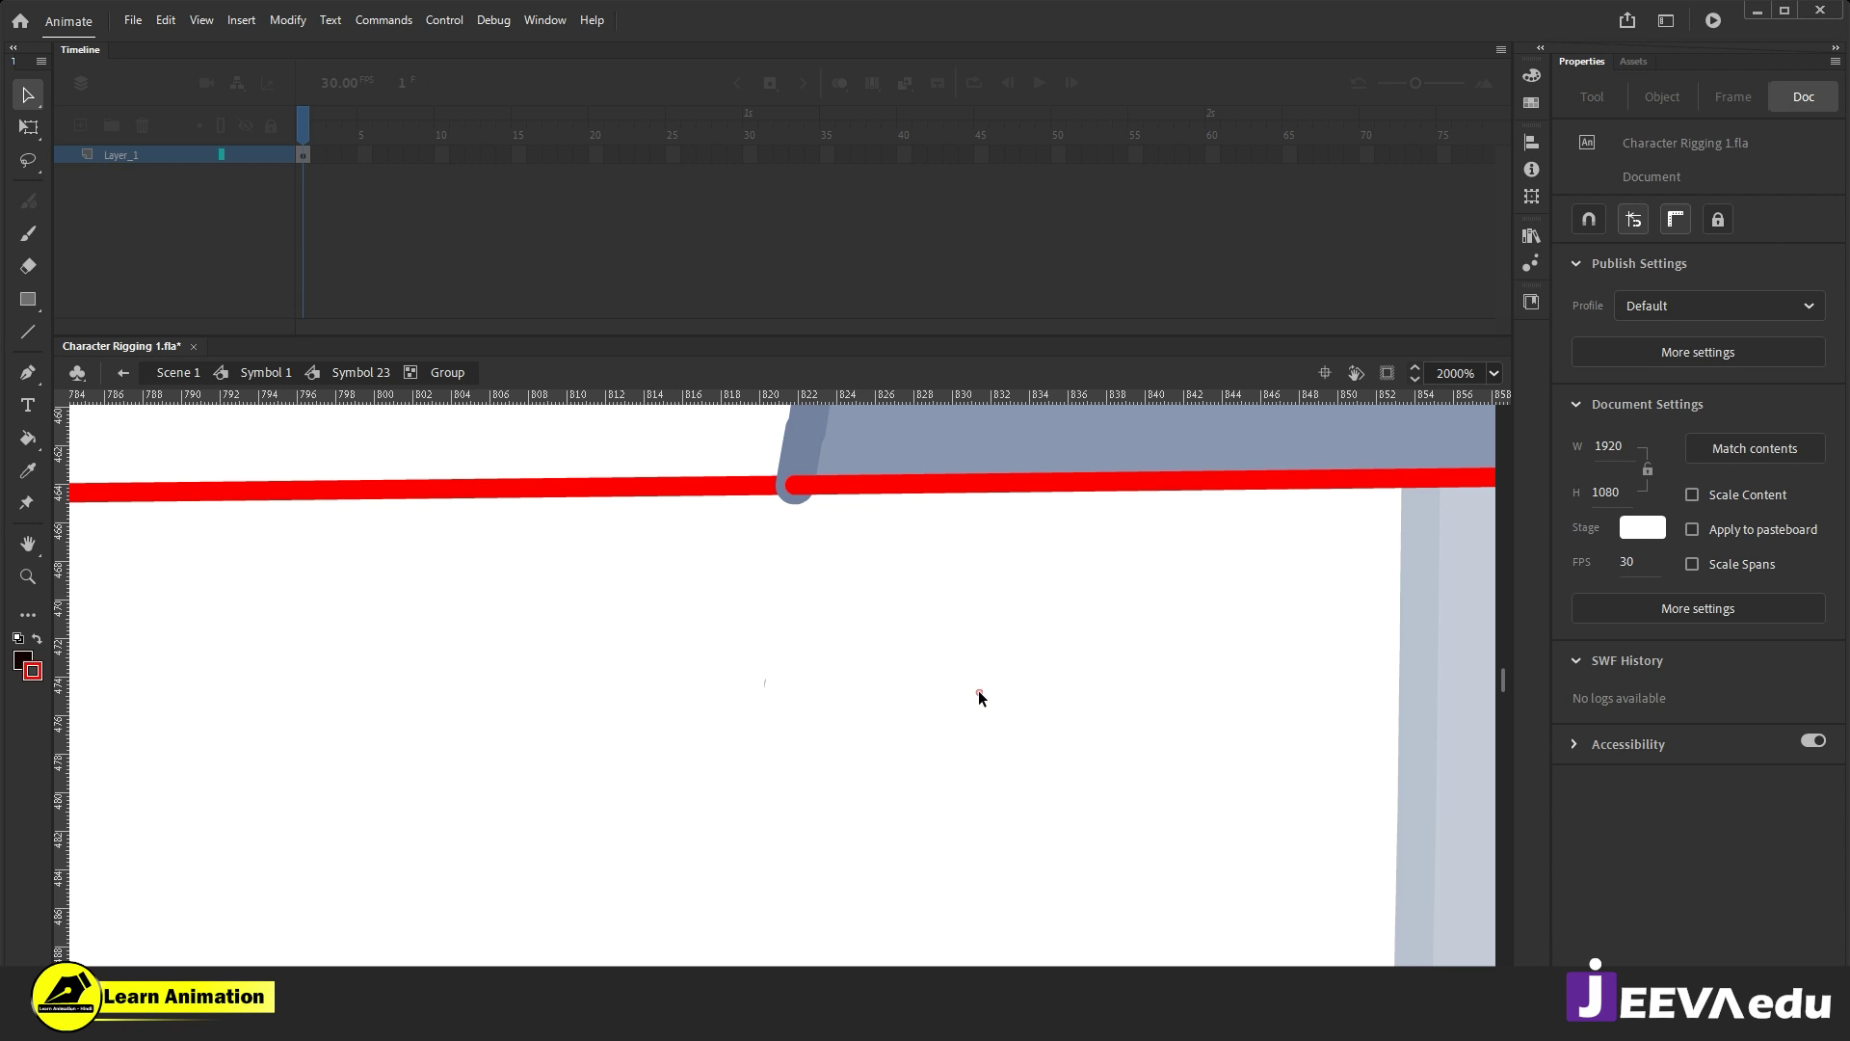
Step: Paste the cut lower sleeve symbol back in its original place in the sleeve group
key(z)
alt+click(992, 726)
alt+click(963, 708)
drag(932, 678, 940, 628)
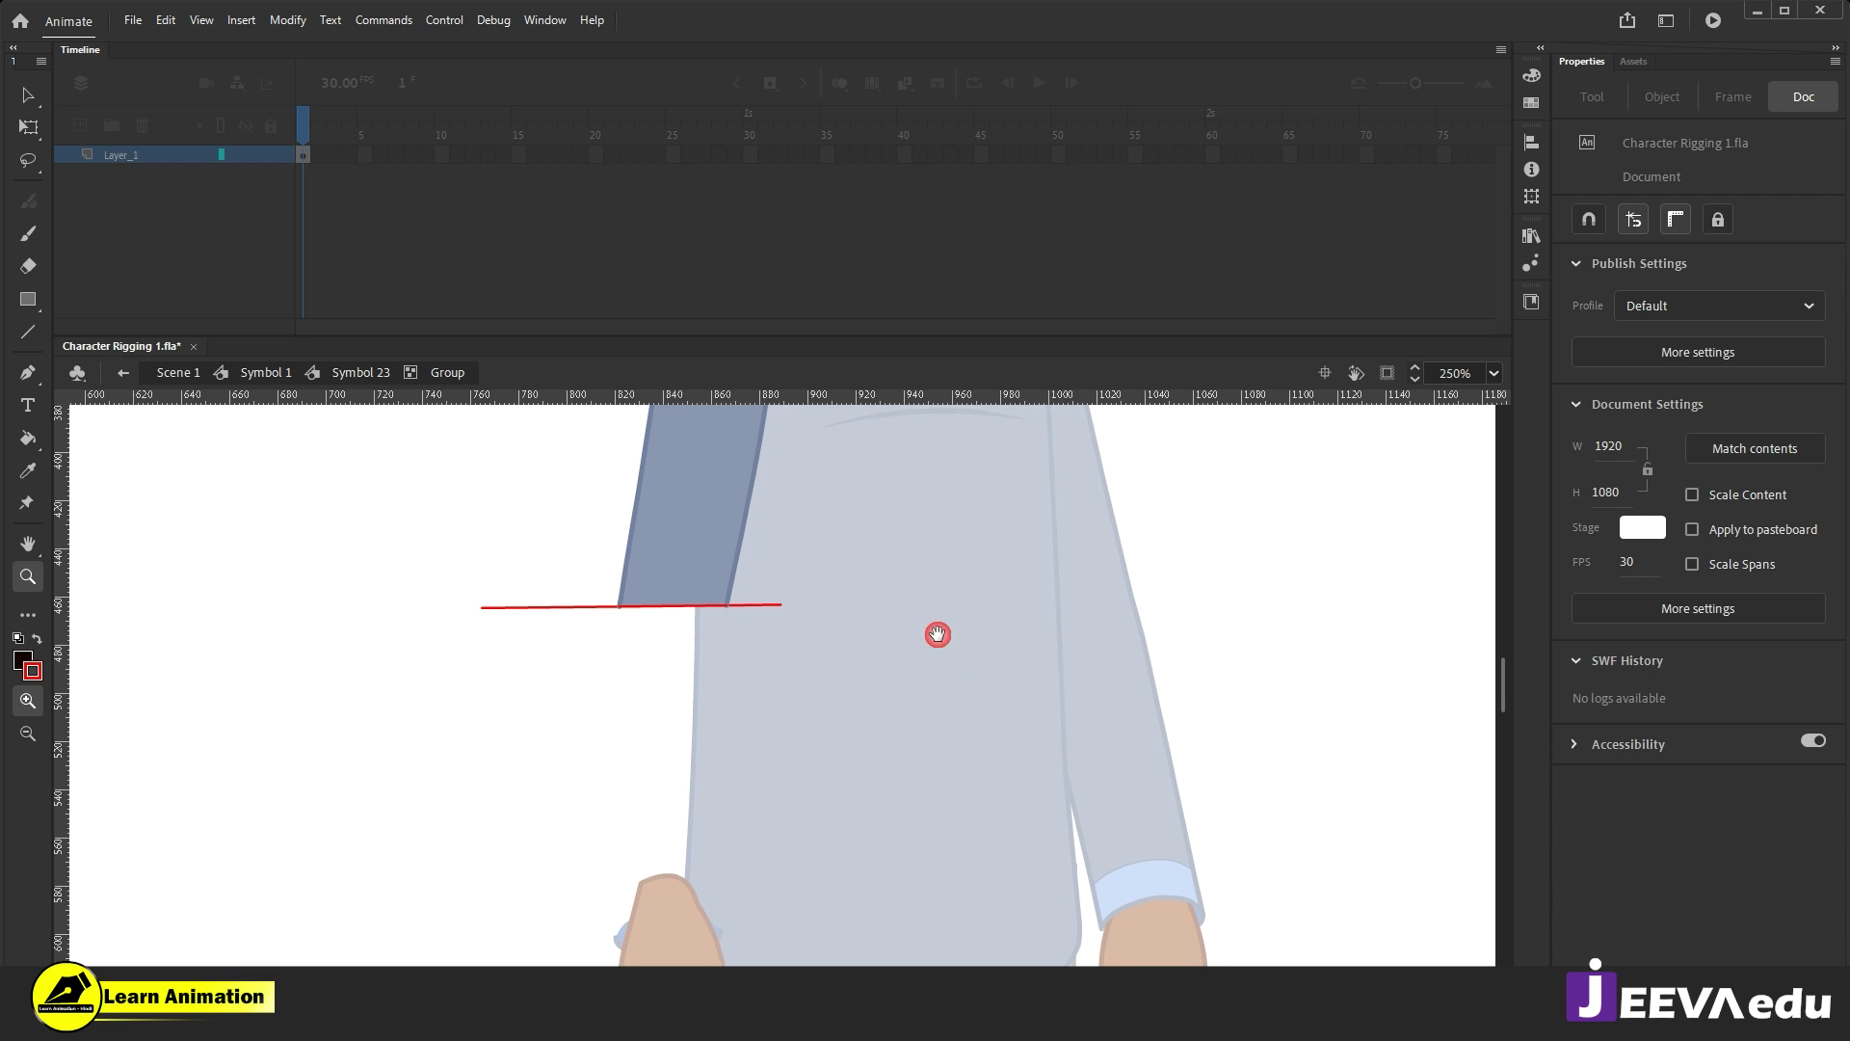
key(v)
right_click(1053, 582)
click(1102, 659)
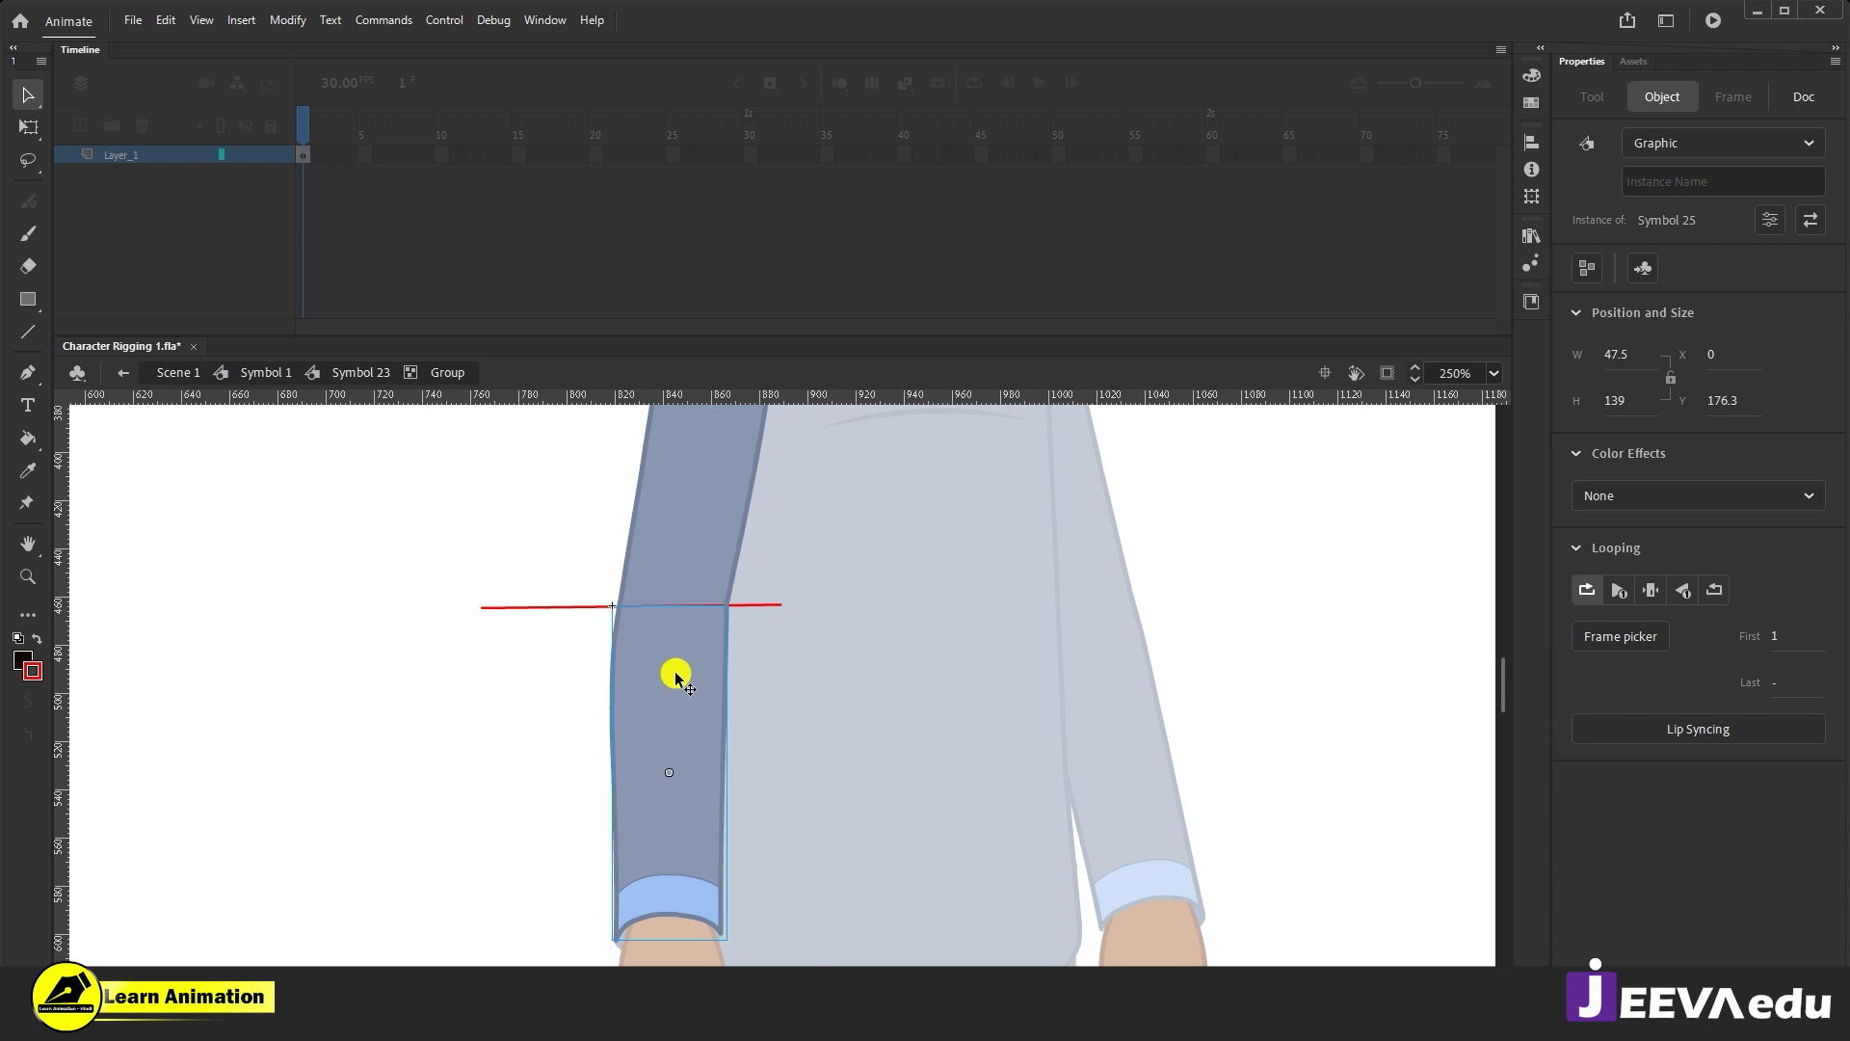
Step: Delete the parts of the red guide line that stick out on both sides of the sleeve
key(ctrl+=)
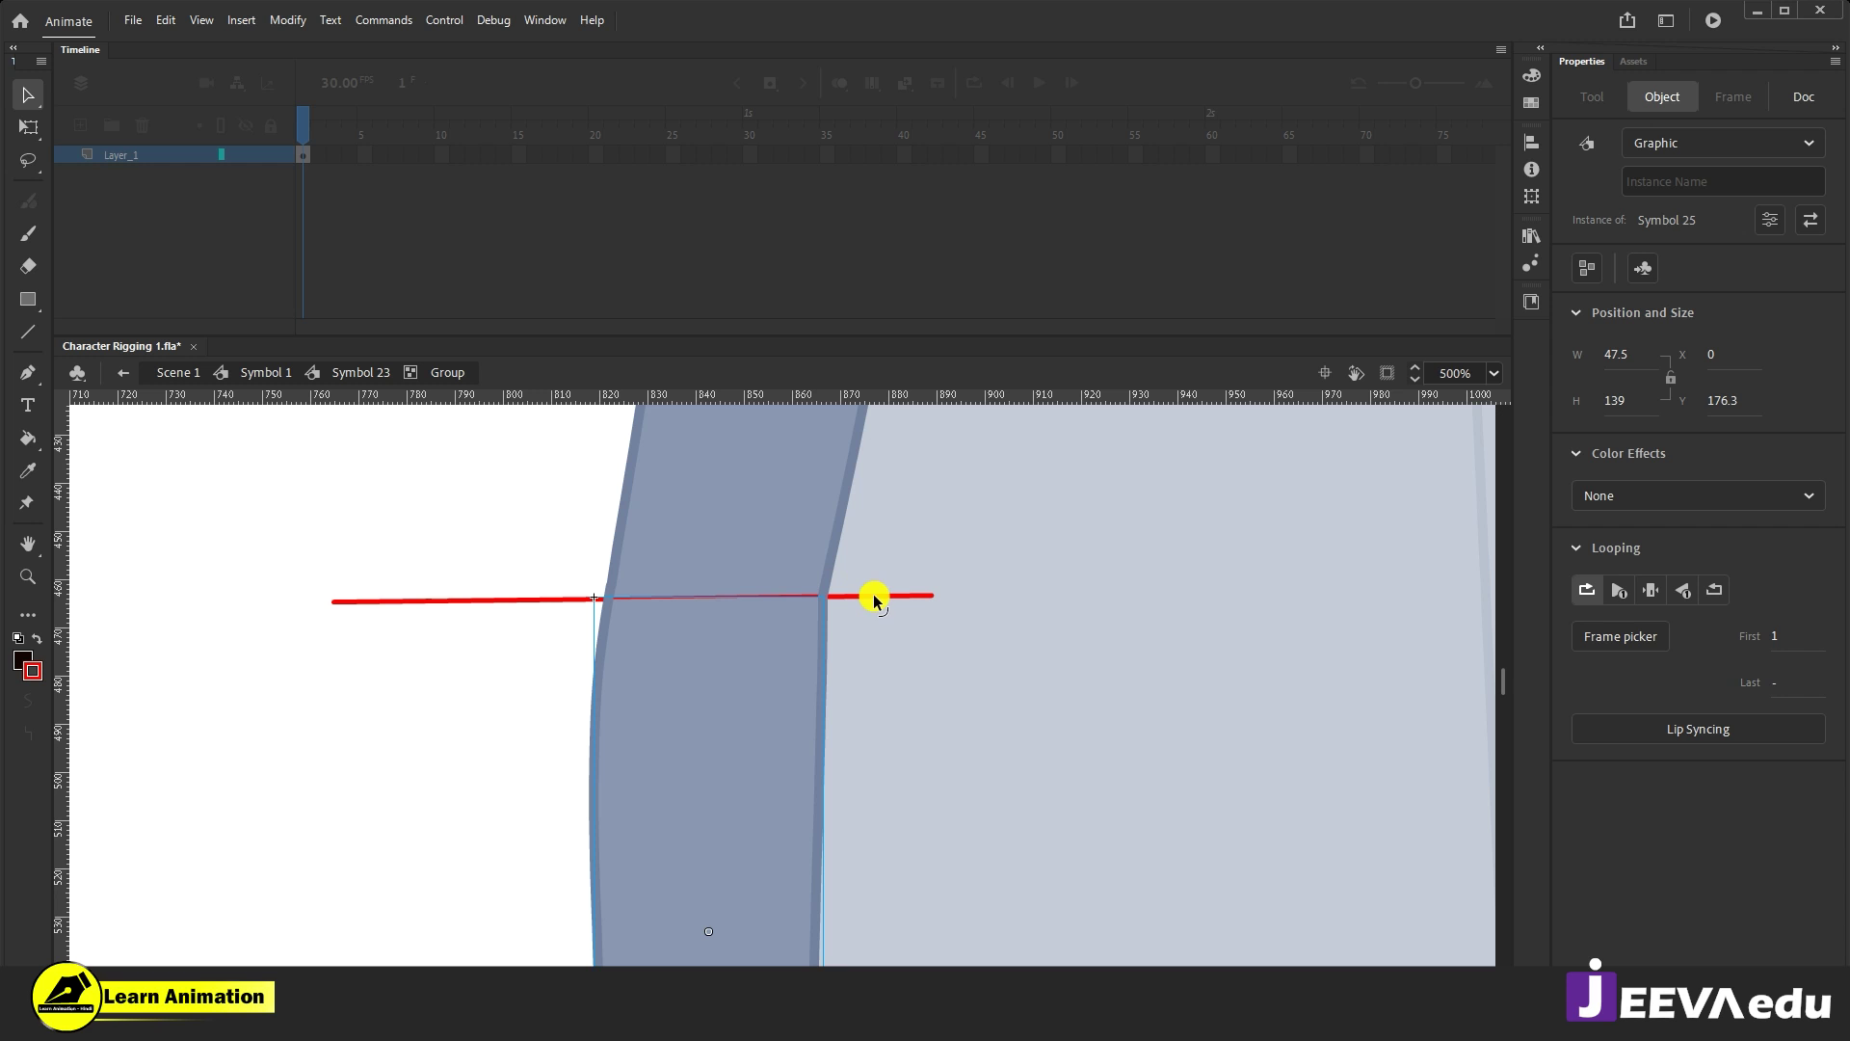
click(533, 602)
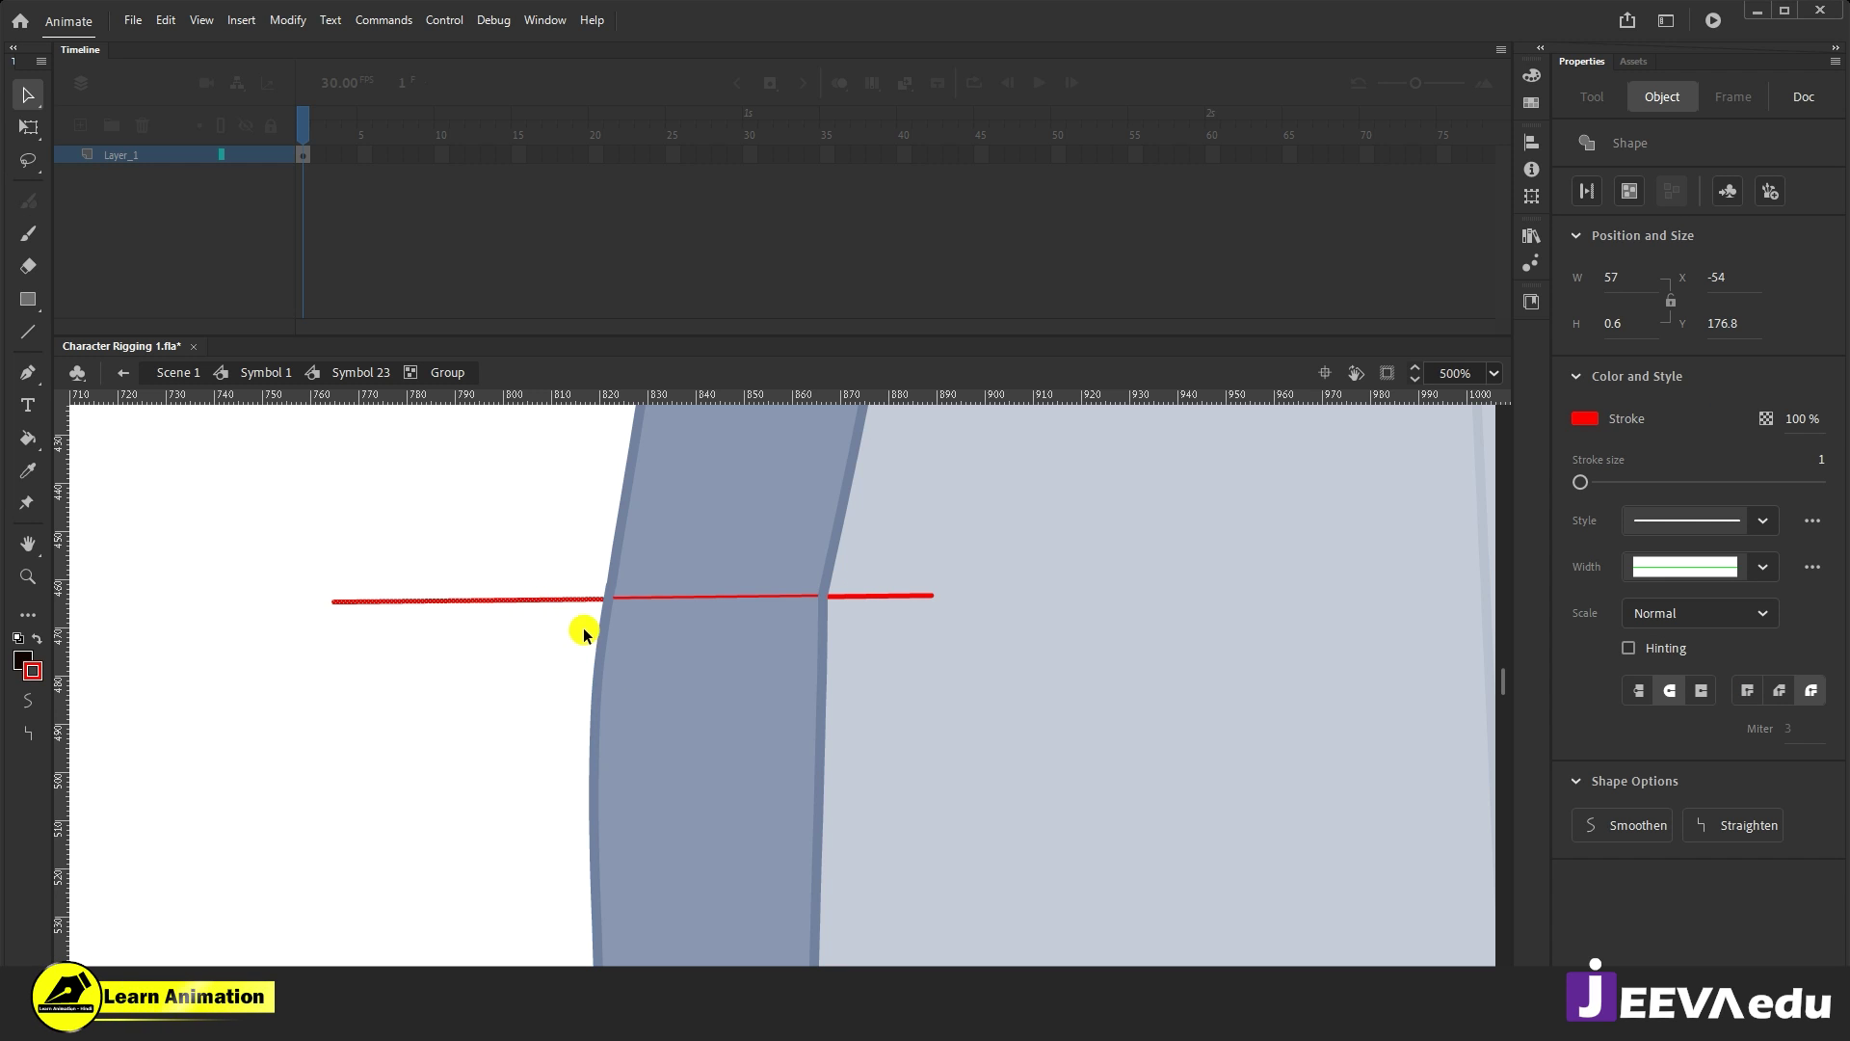
key(Delete)
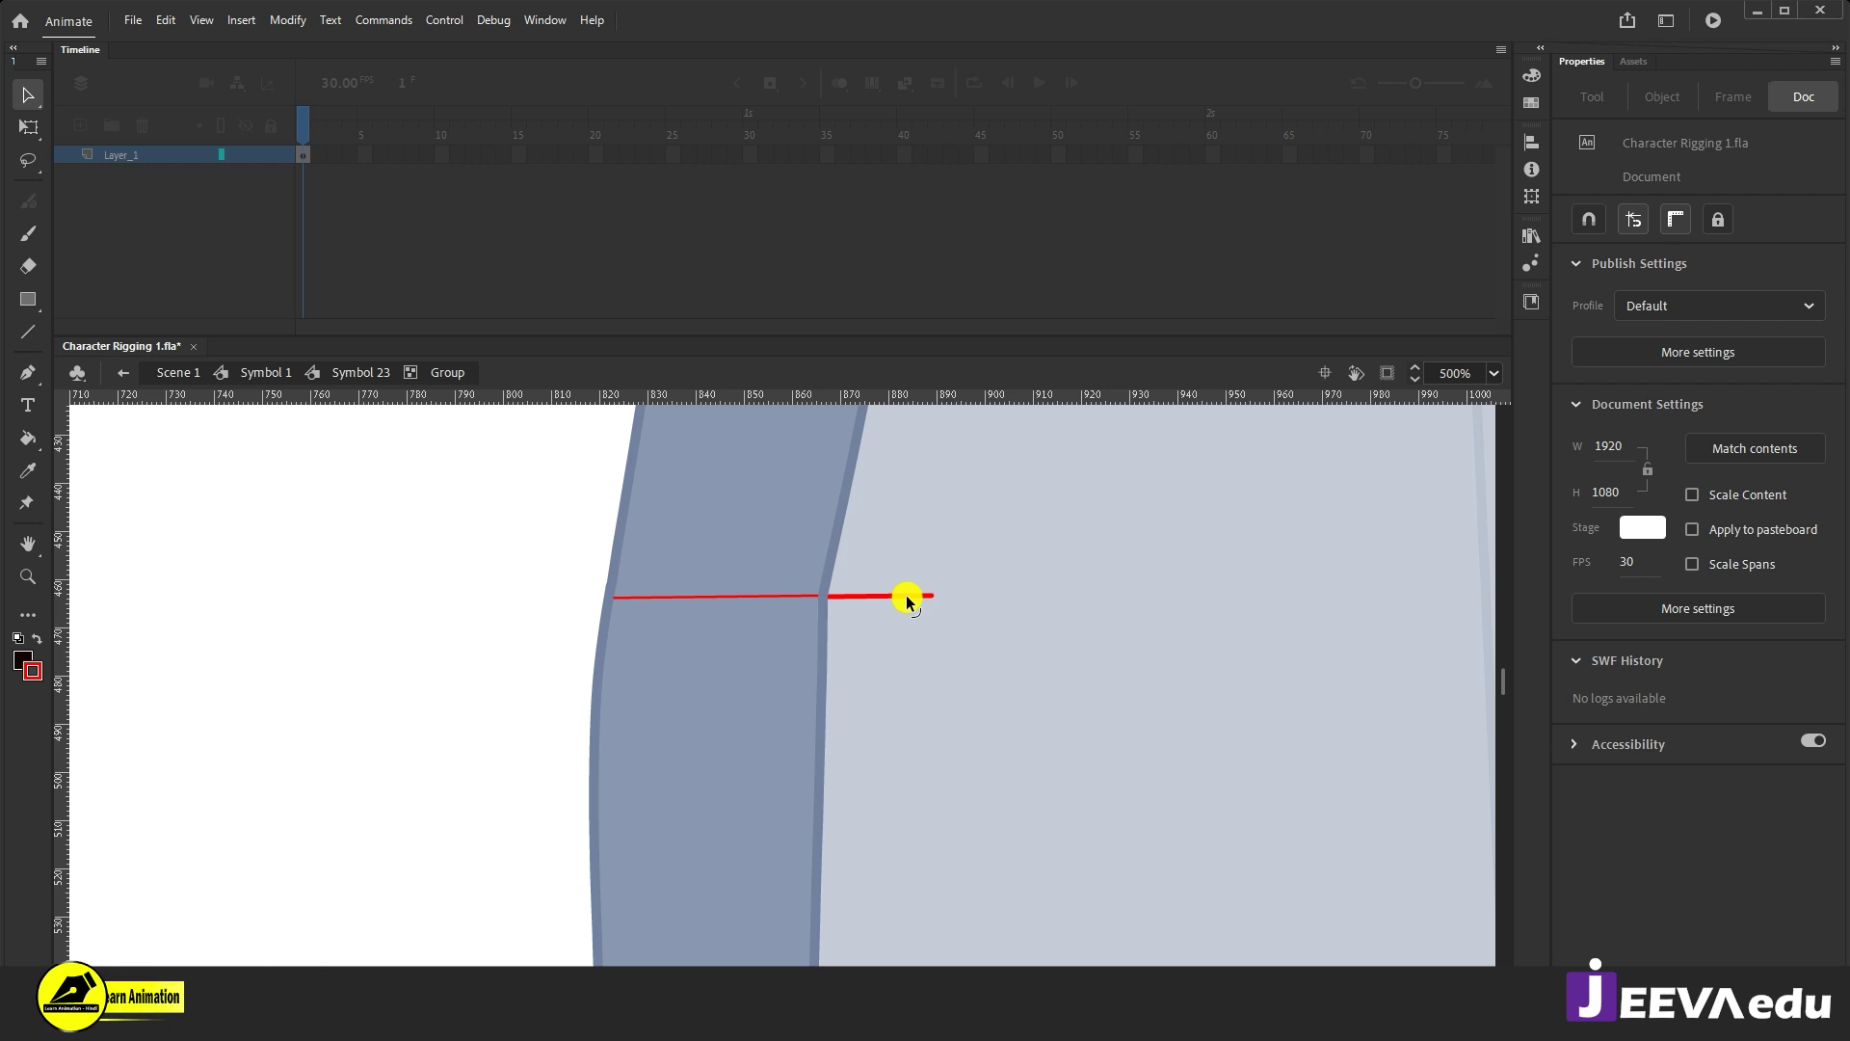
click(907, 598)
key(Delete)
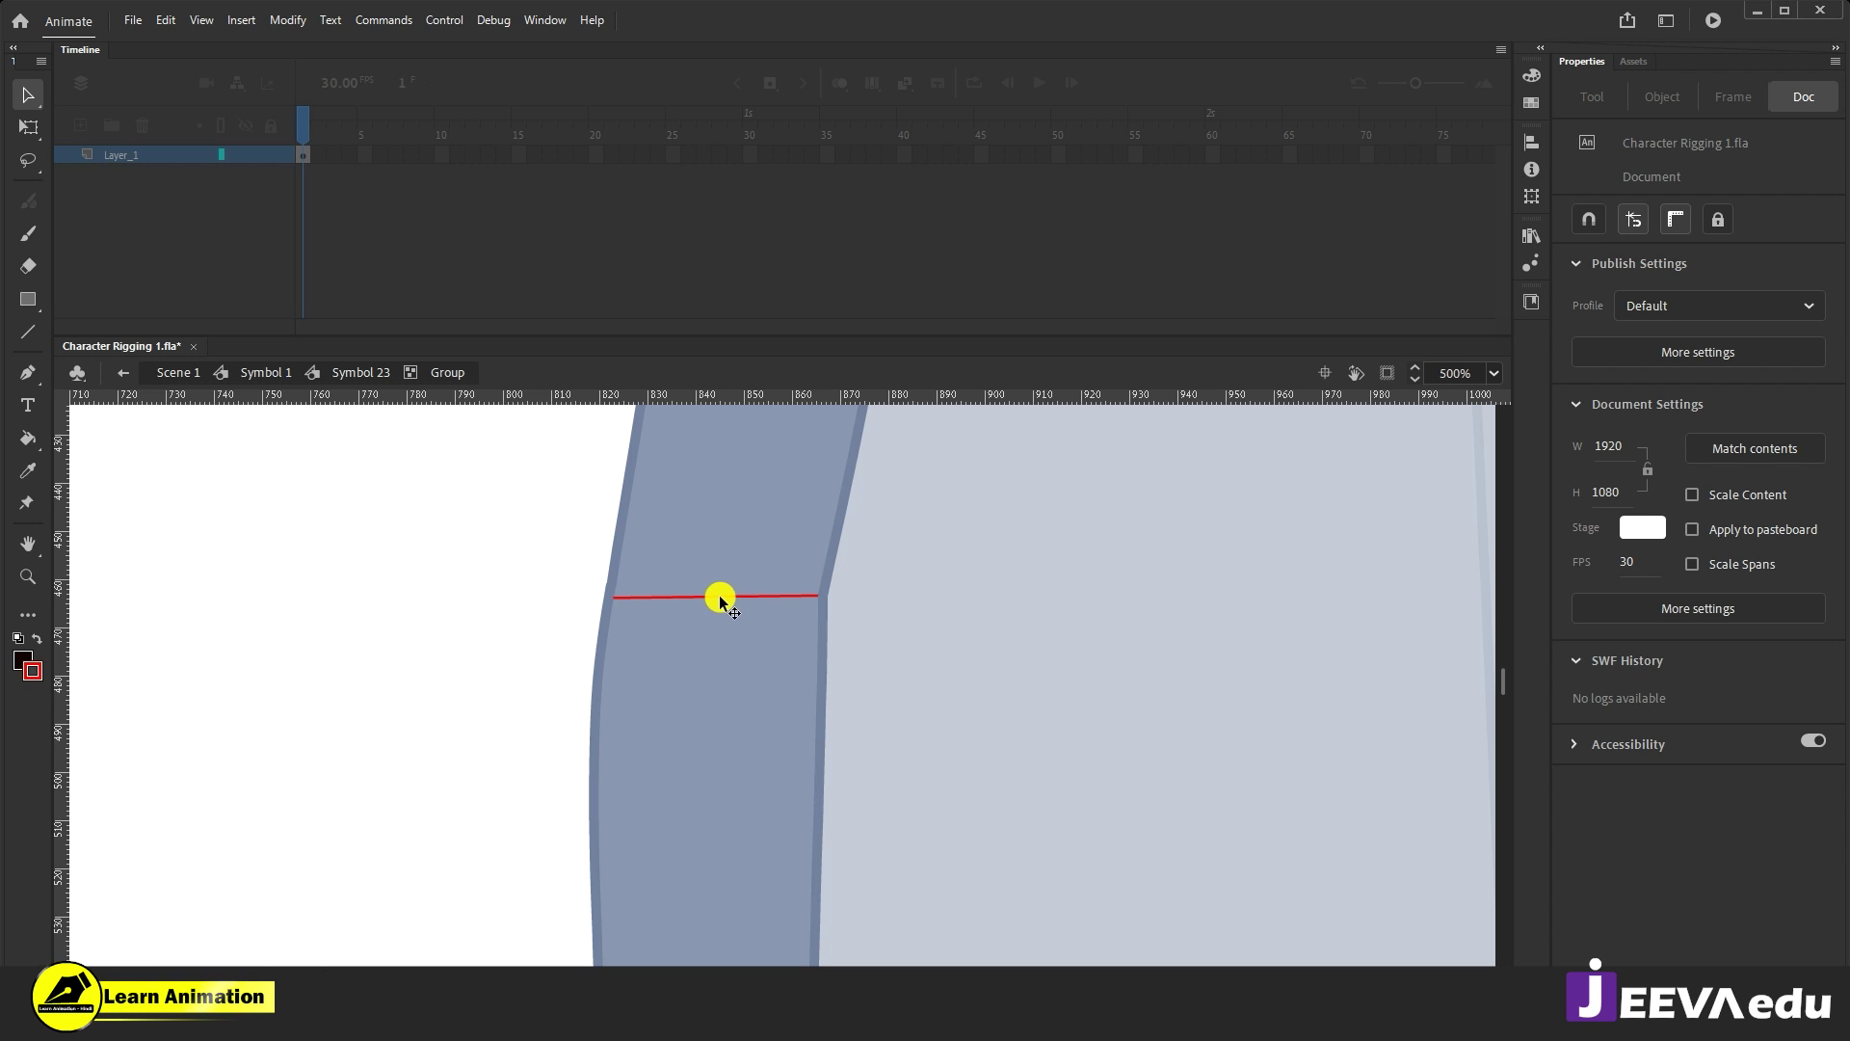
Step: Delete the remaining red line inside the upper sleeve symbol and return to the sleeve group
double_click(731, 568)
click(685, 634)
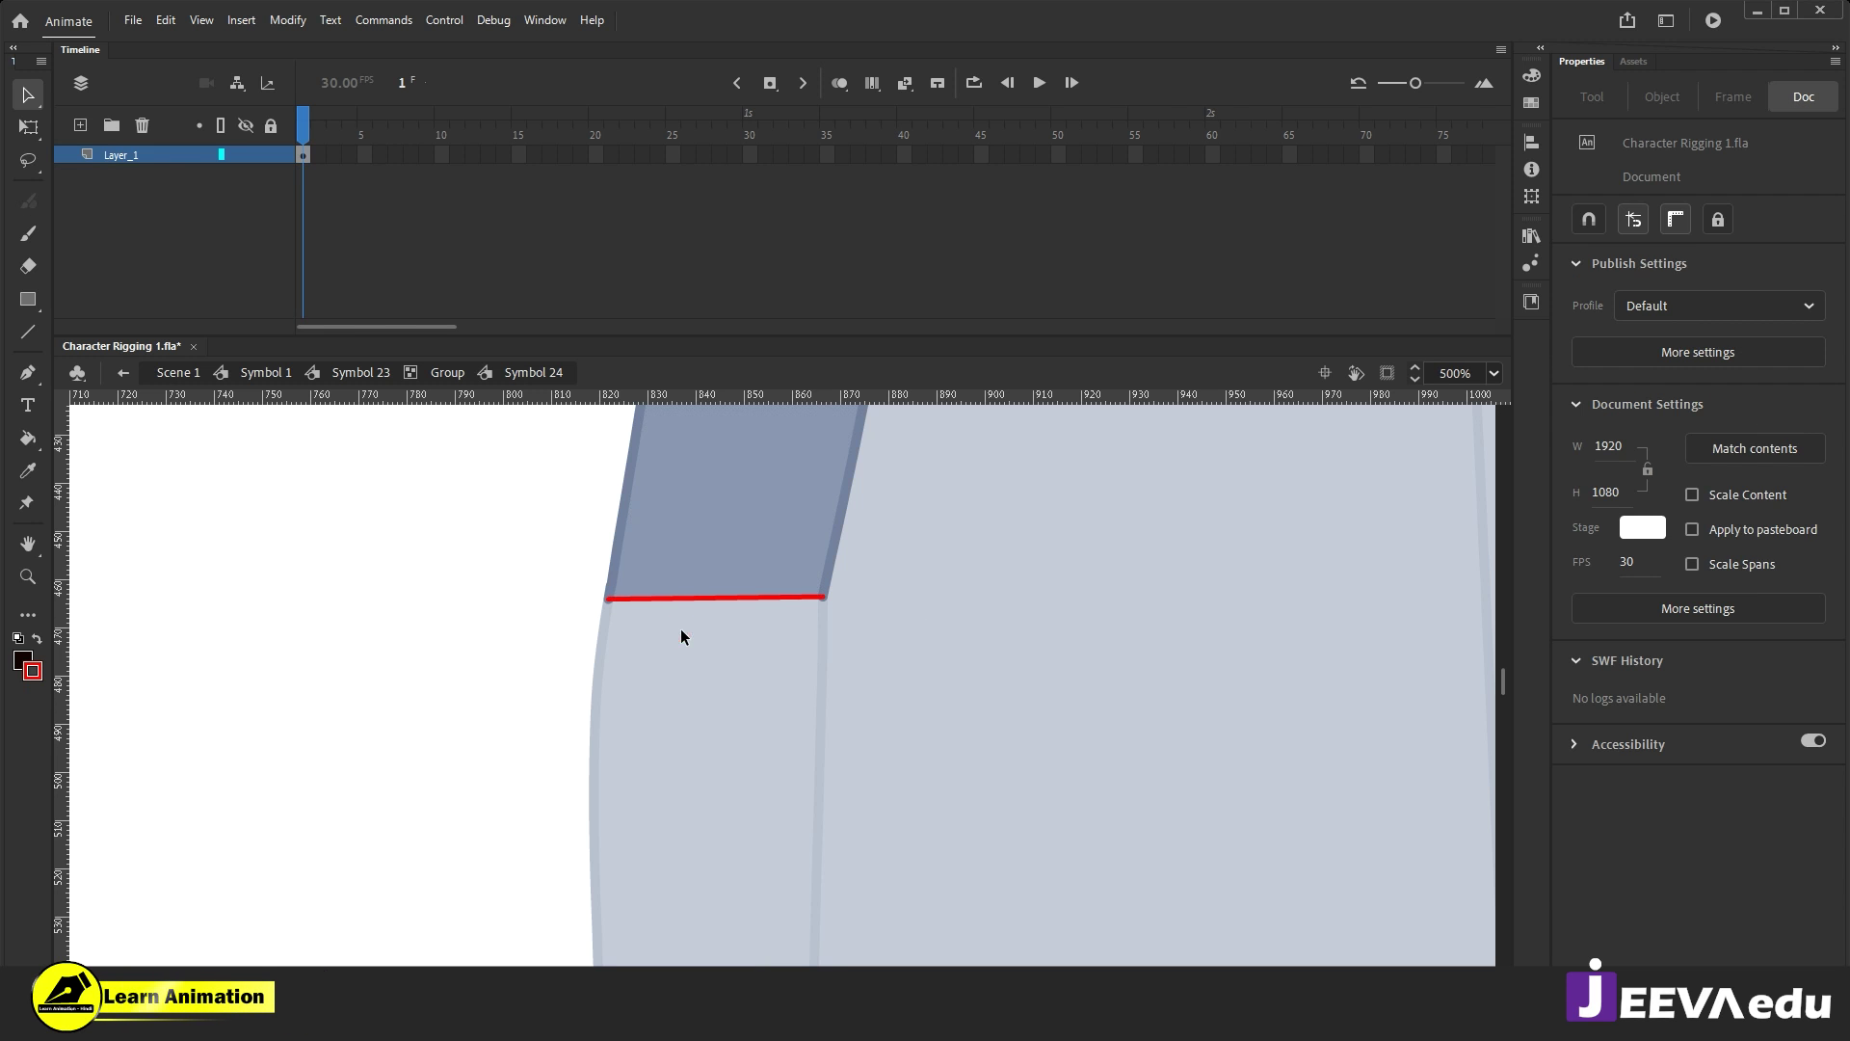
double_click(768, 694)
Step: Try moving the upper and lower sleeve symbols away from the body separately, undoing both moves
key(z)
alt+click(768, 694)
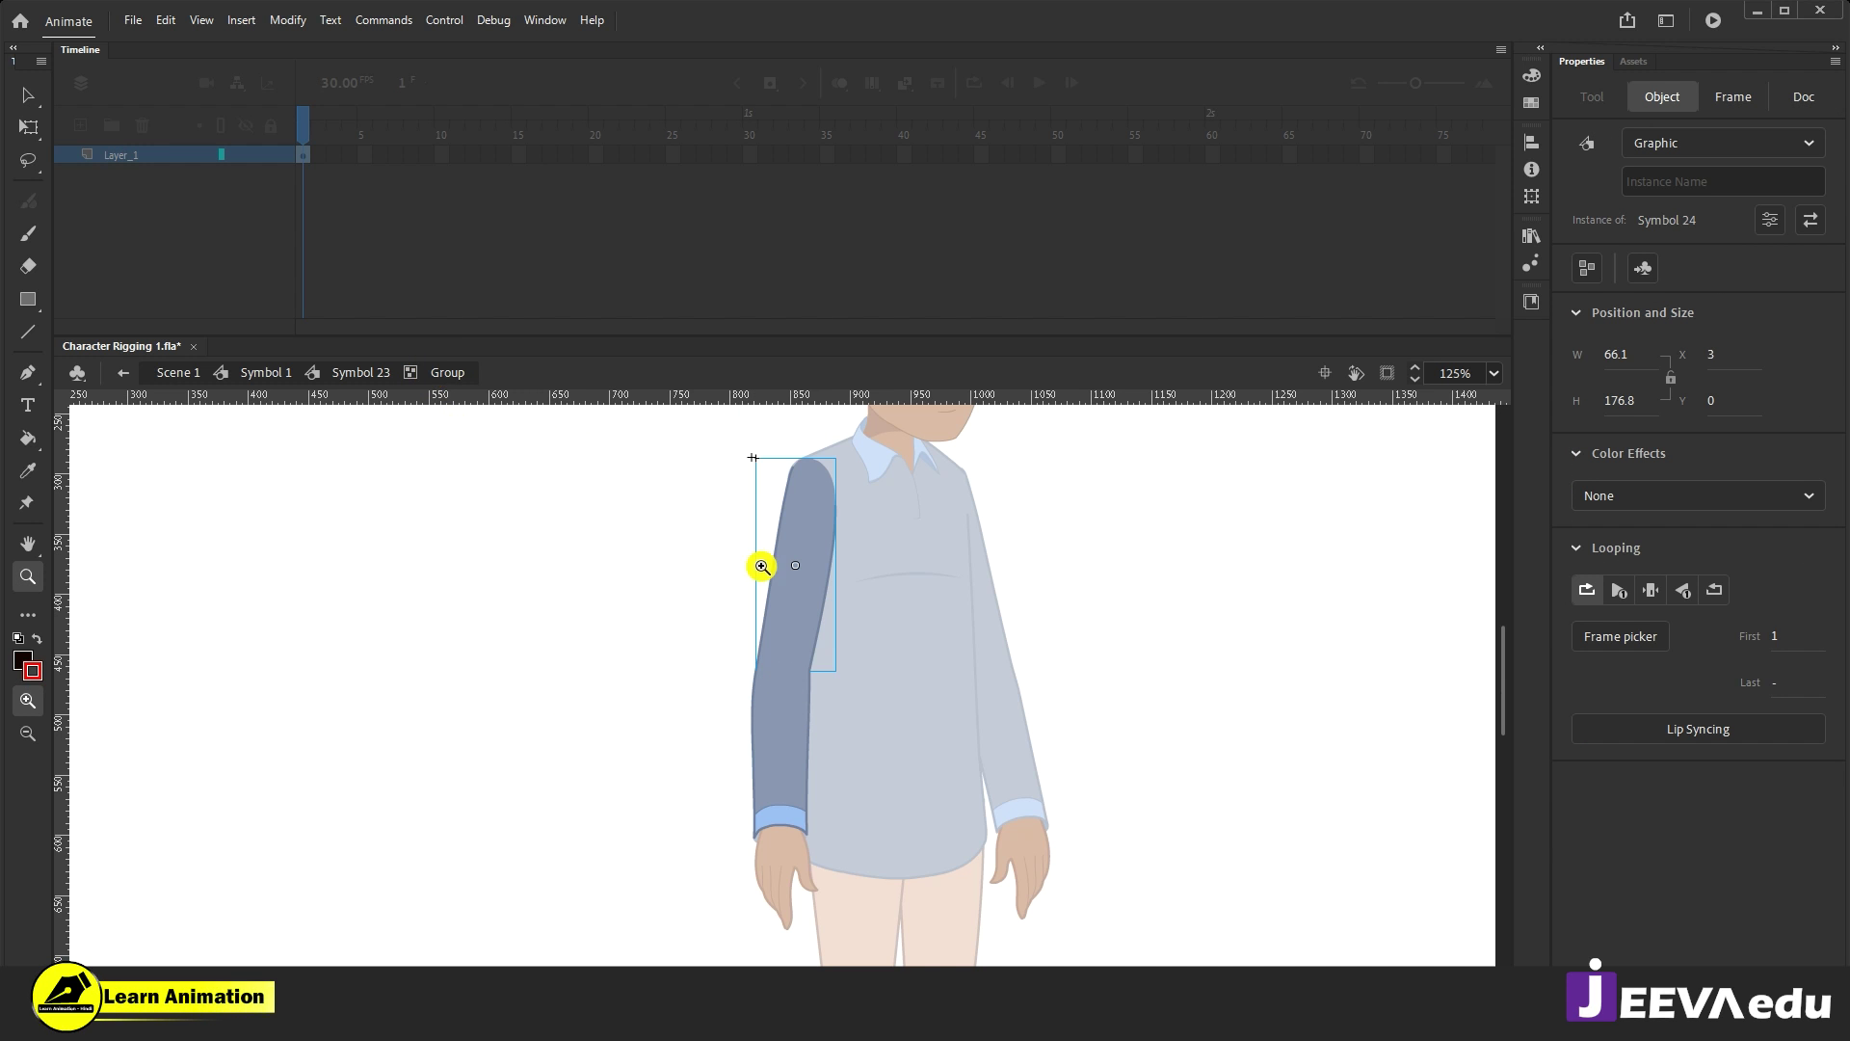
key(v)
drag(771, 585, 656, 566)
drag(777, 738, 681, 792)
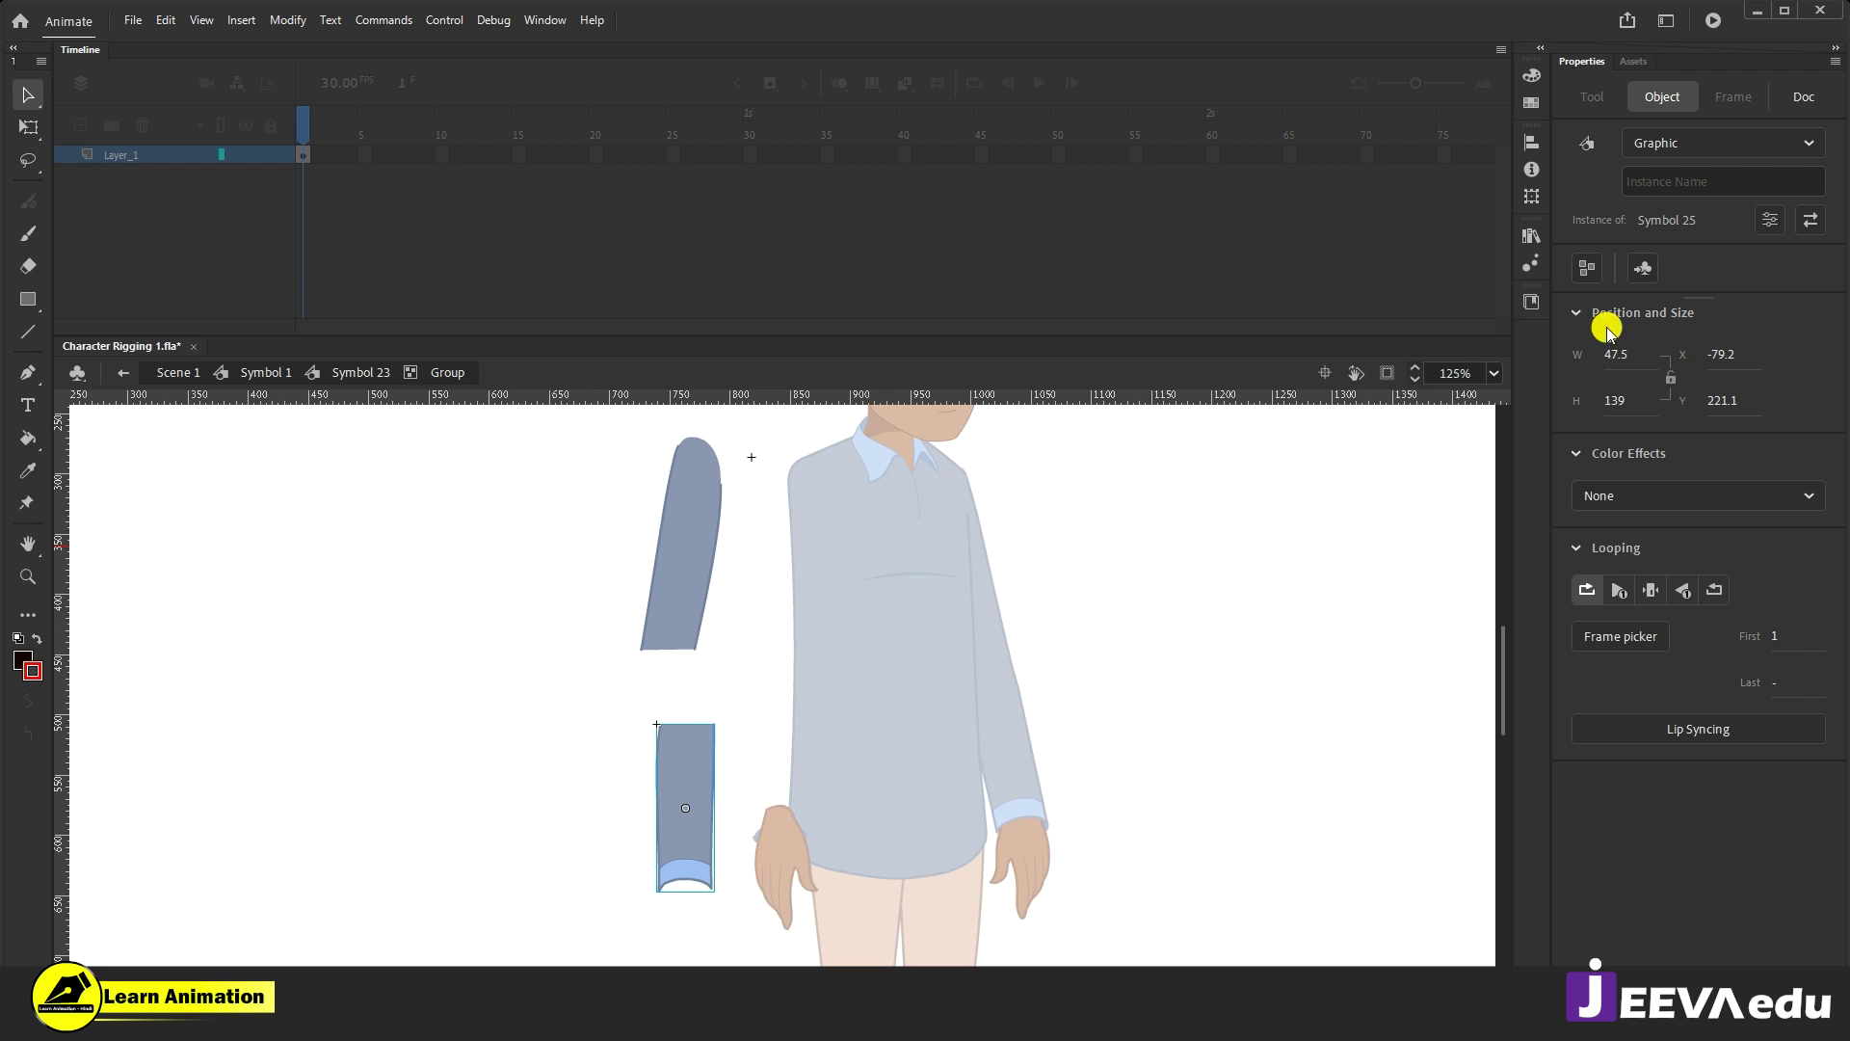
key(ctrl+z)
key(ctrl+z)
key(ctrl+z)
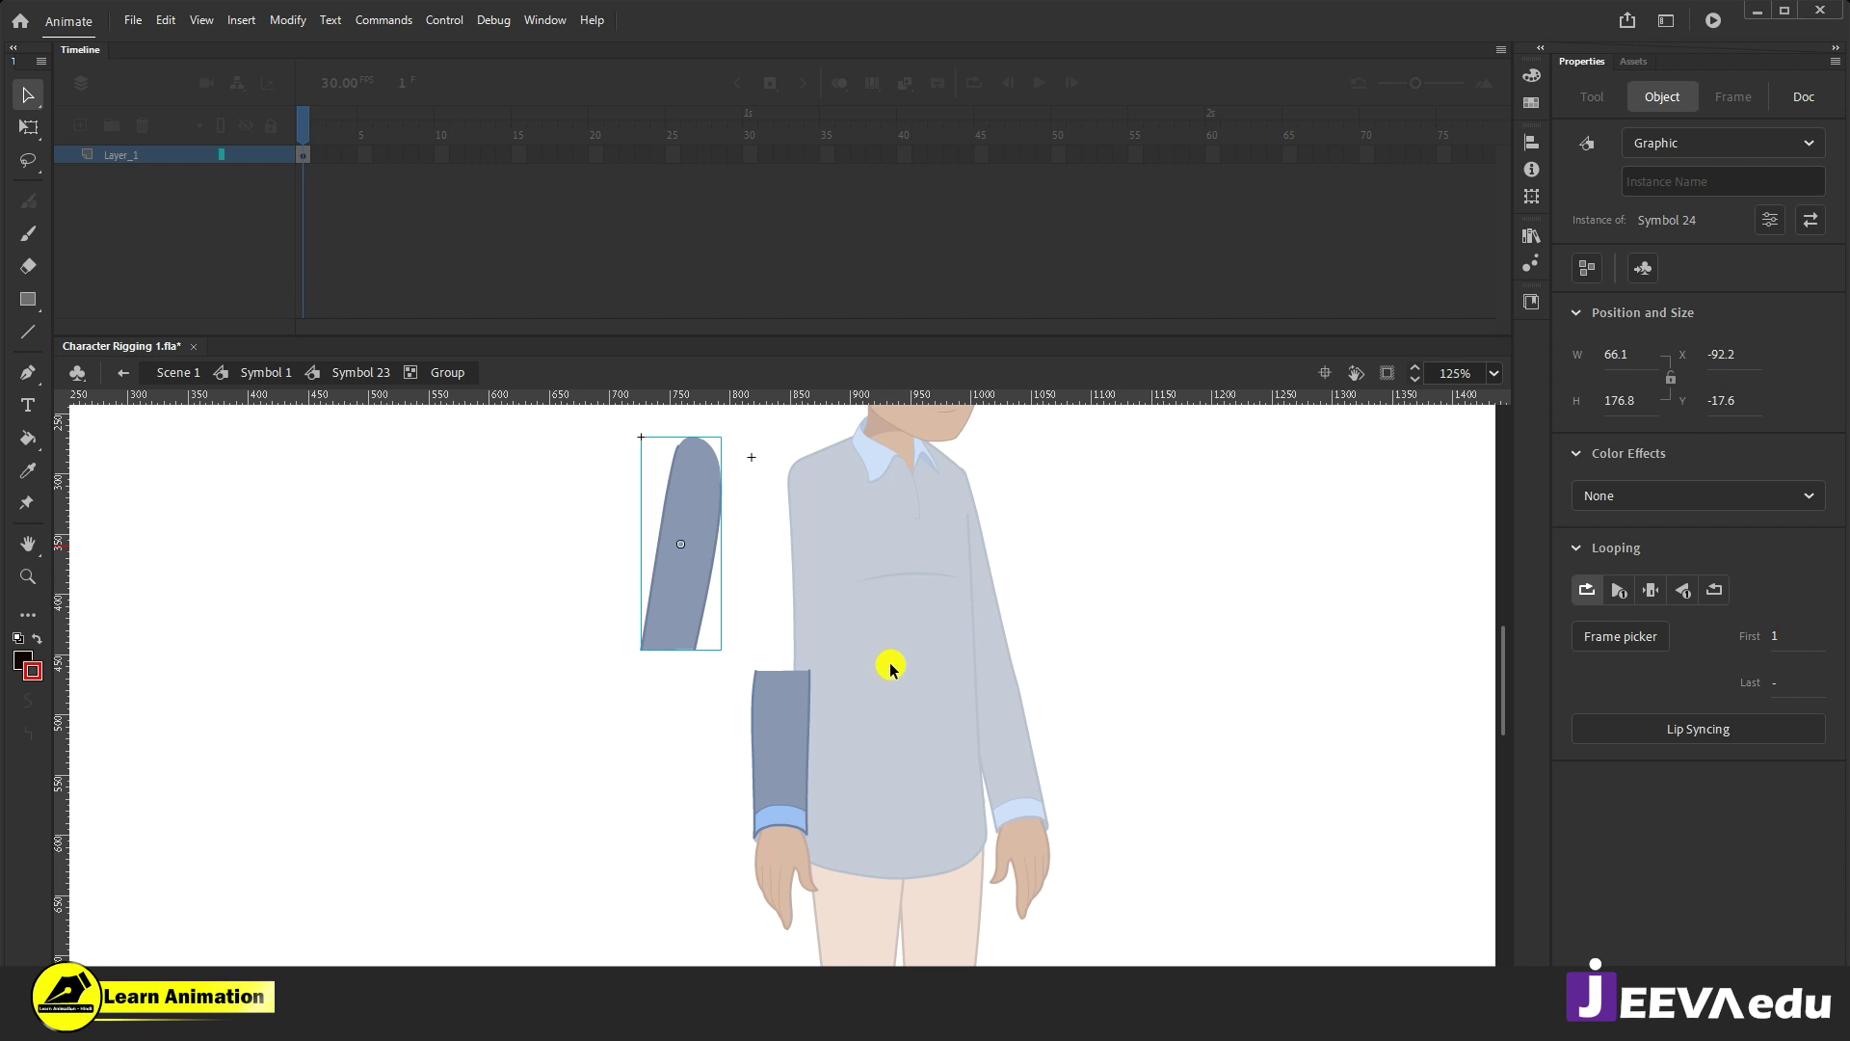
Step: Return to the arm symbol and ungroup the sleeve group into its upper and lower sleeve symbols
click(352, 372)
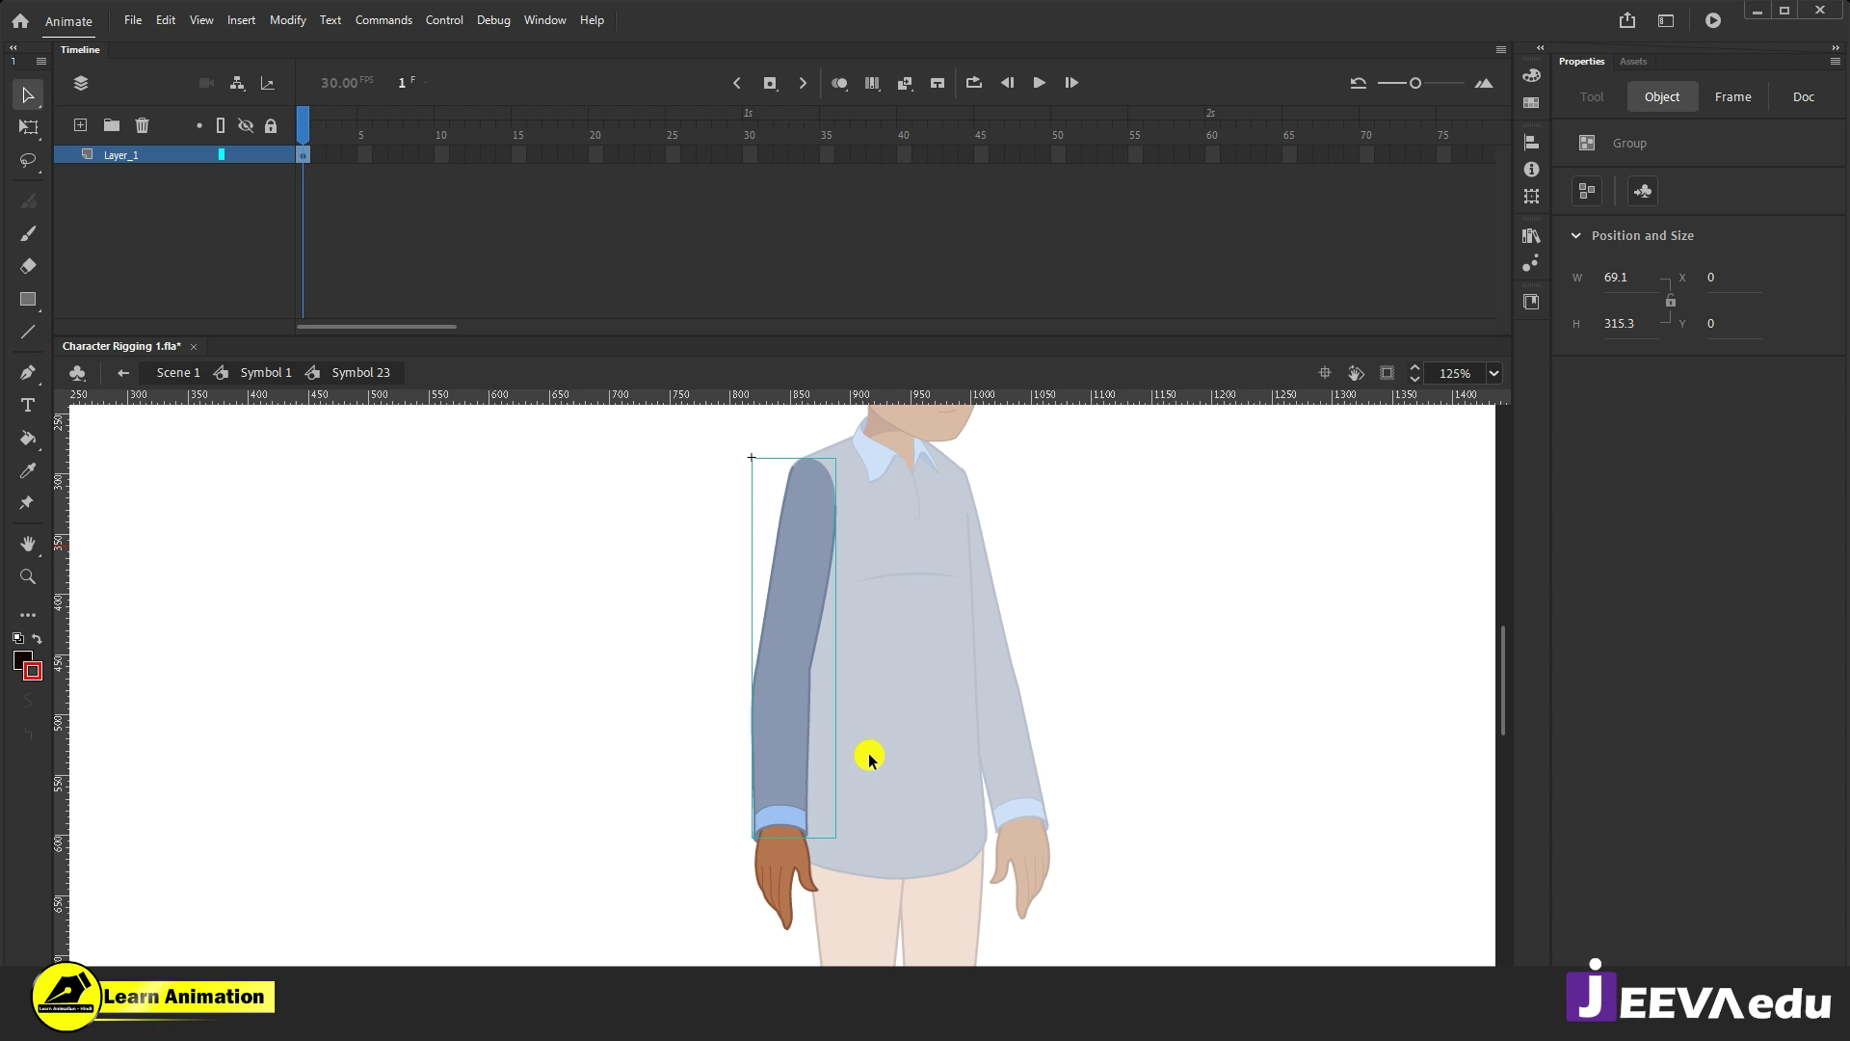
drag(869, 759, 810, 754)
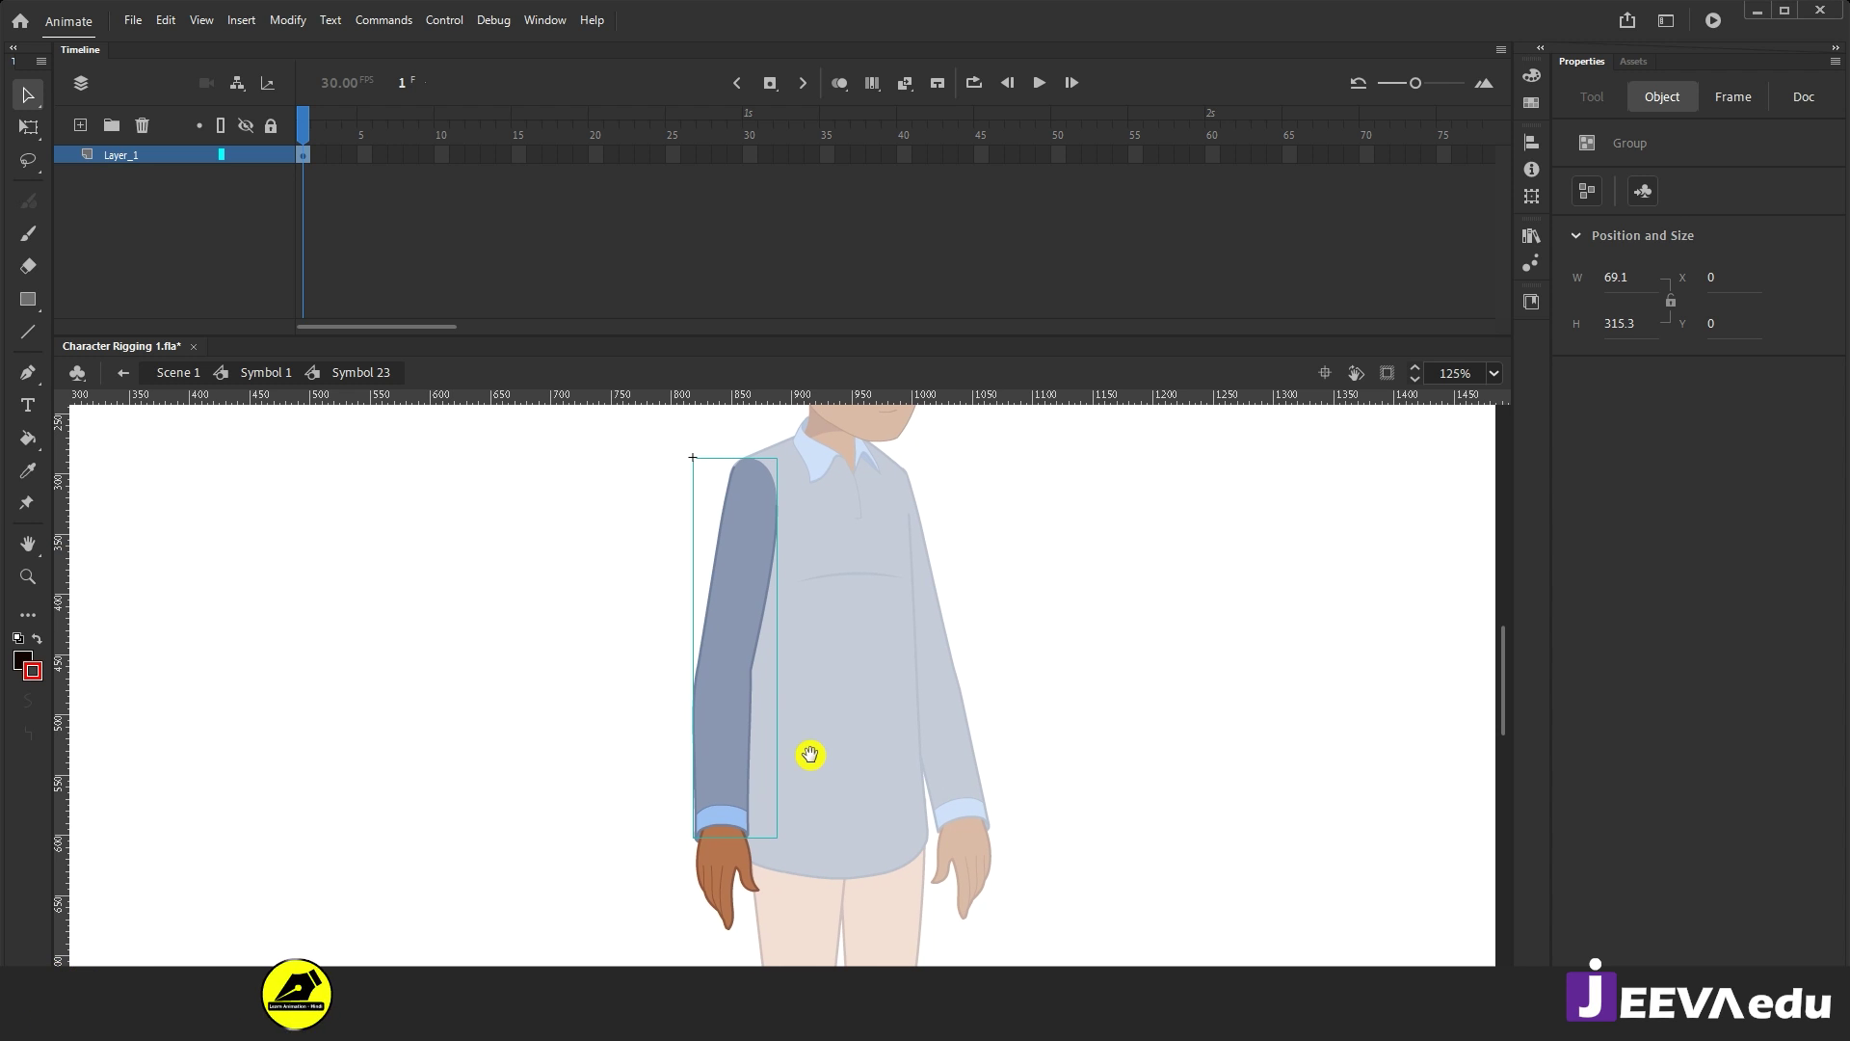
click(622, 788)
click(711, 736)
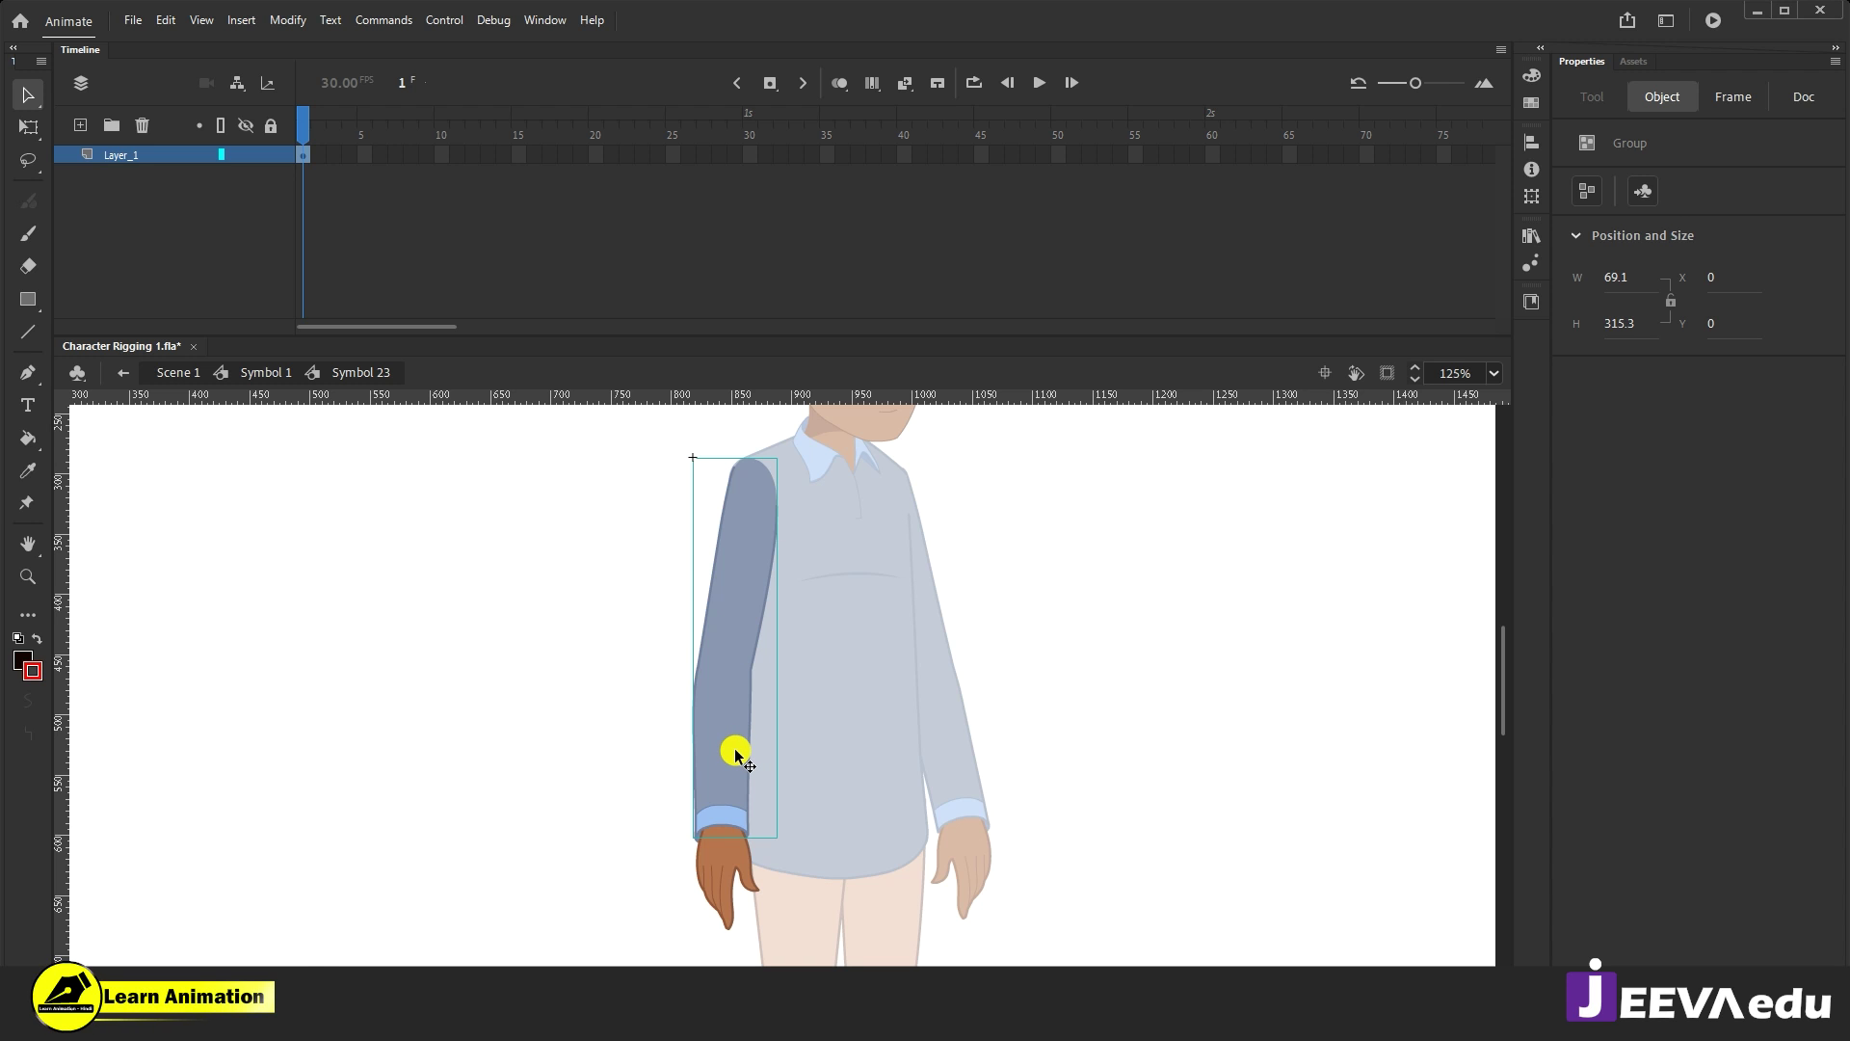
key(ctrl+shift+g)
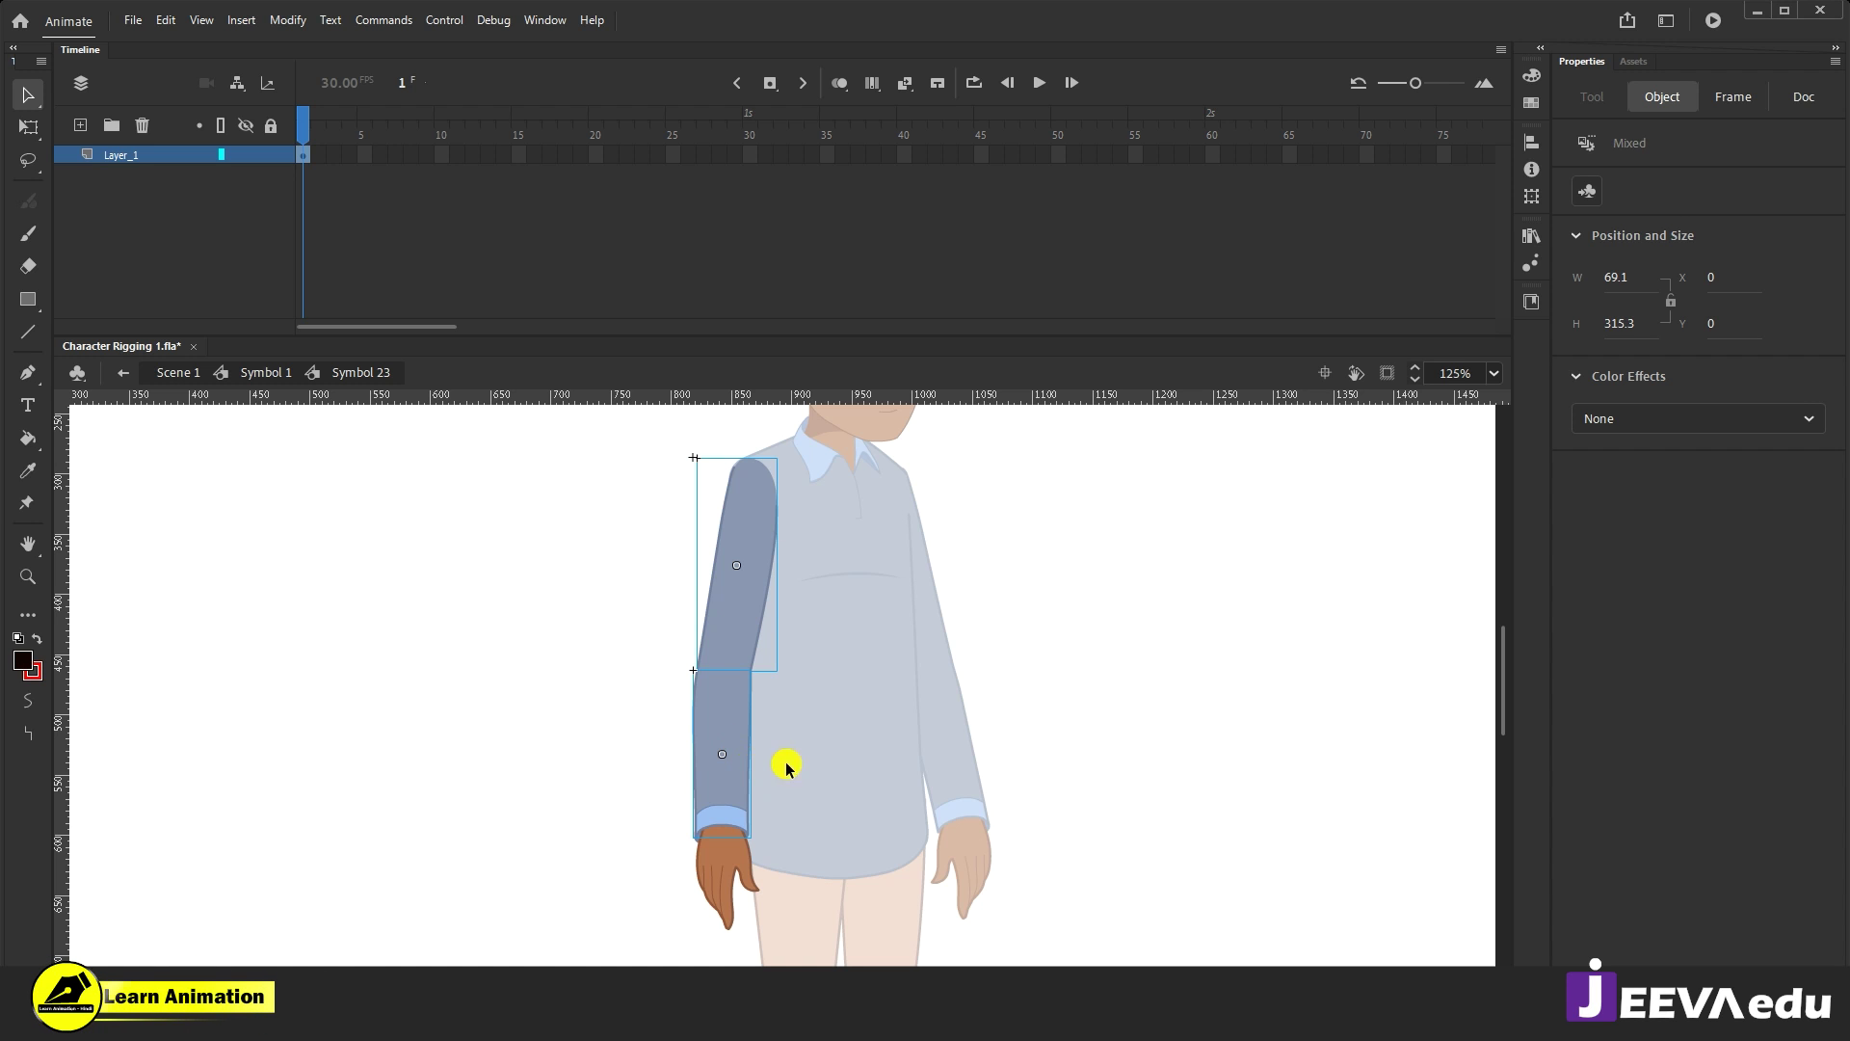
Step: Try pulling the upper and lower sleeve pieces apart twice inside the arm symbol, undoing all moves
click(787, 768)
drag(748, 624, 640, 591)
drag(690, 783, 732, 800)
key(ctrl+z)
key(ctrl+z)
drag(727, 722, 662, 740)
drag(713, 616, 613, 581)
key(ctrl+z)
key(ctrl+z)
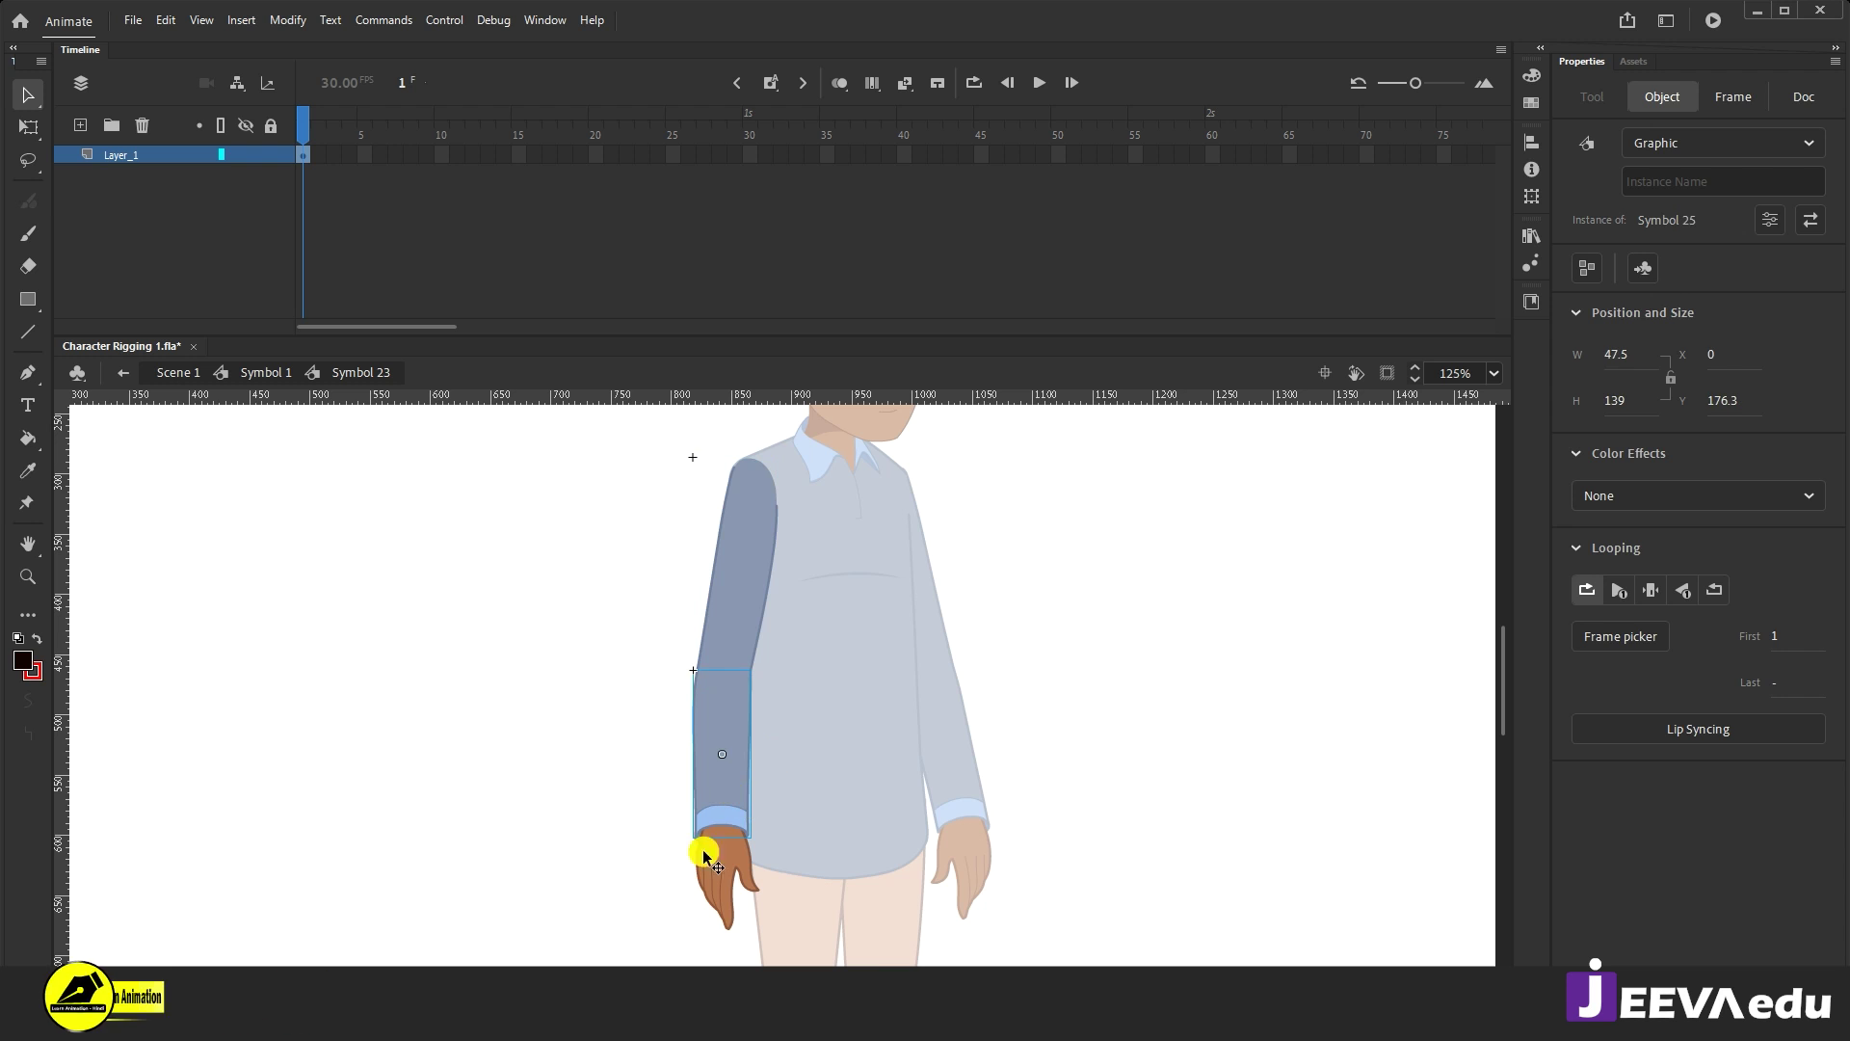
Step: Try moving the lower sleeve and the hand away from each other, undoing both moves
click(655, 837)
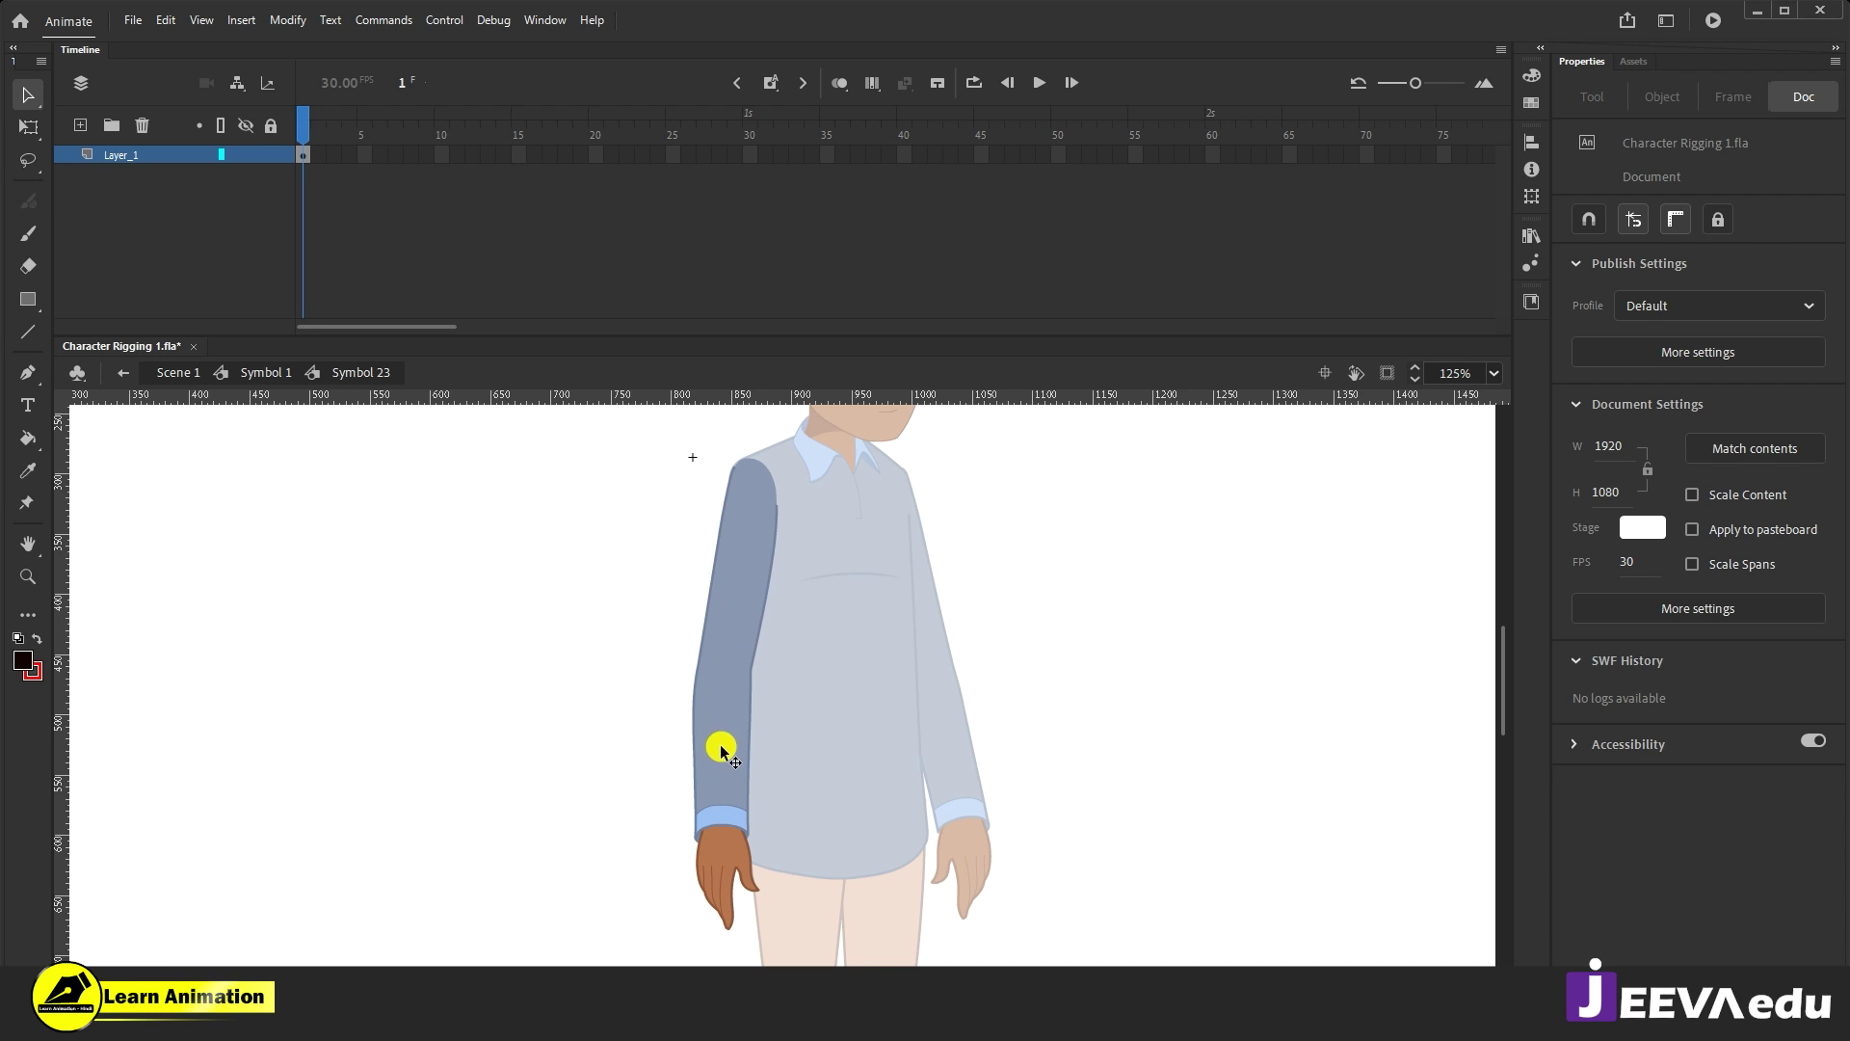
drag(739, 790, 671, 782)
drag(722, 848, 730, 884)
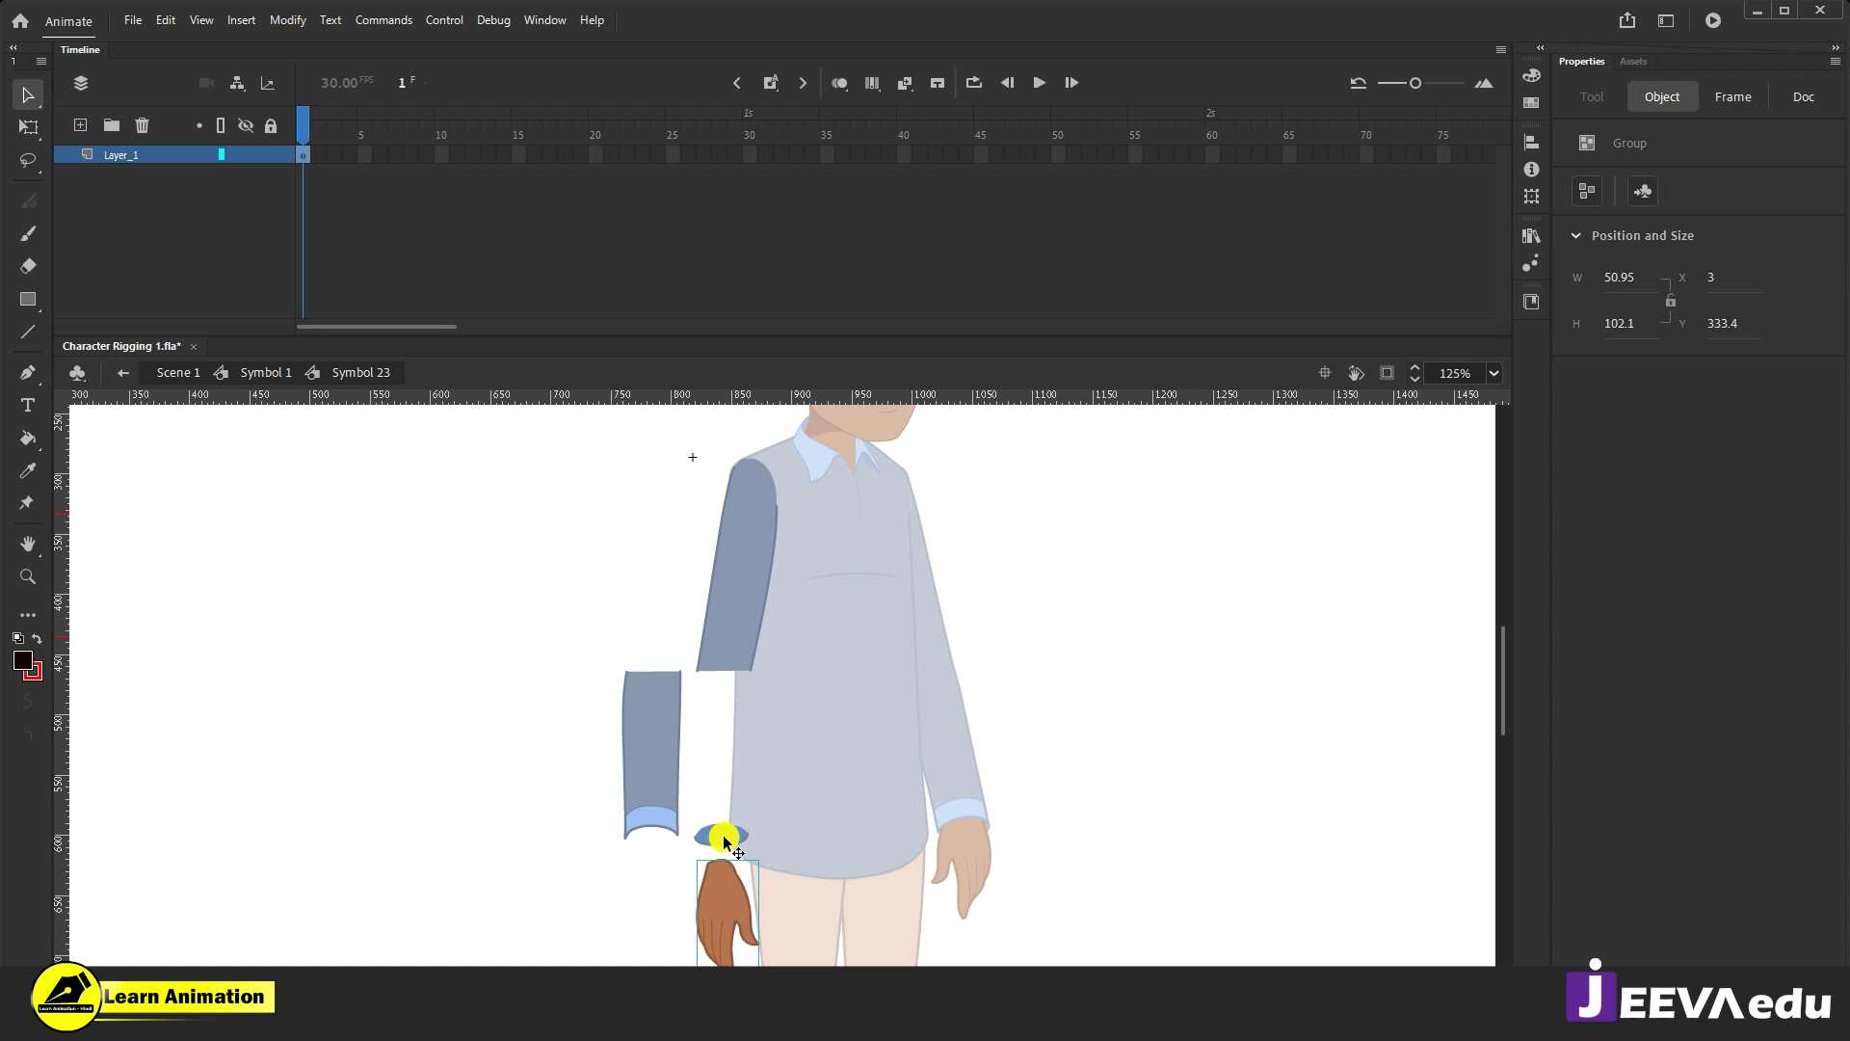
key(ctrl+z)
key(ctrl+z)
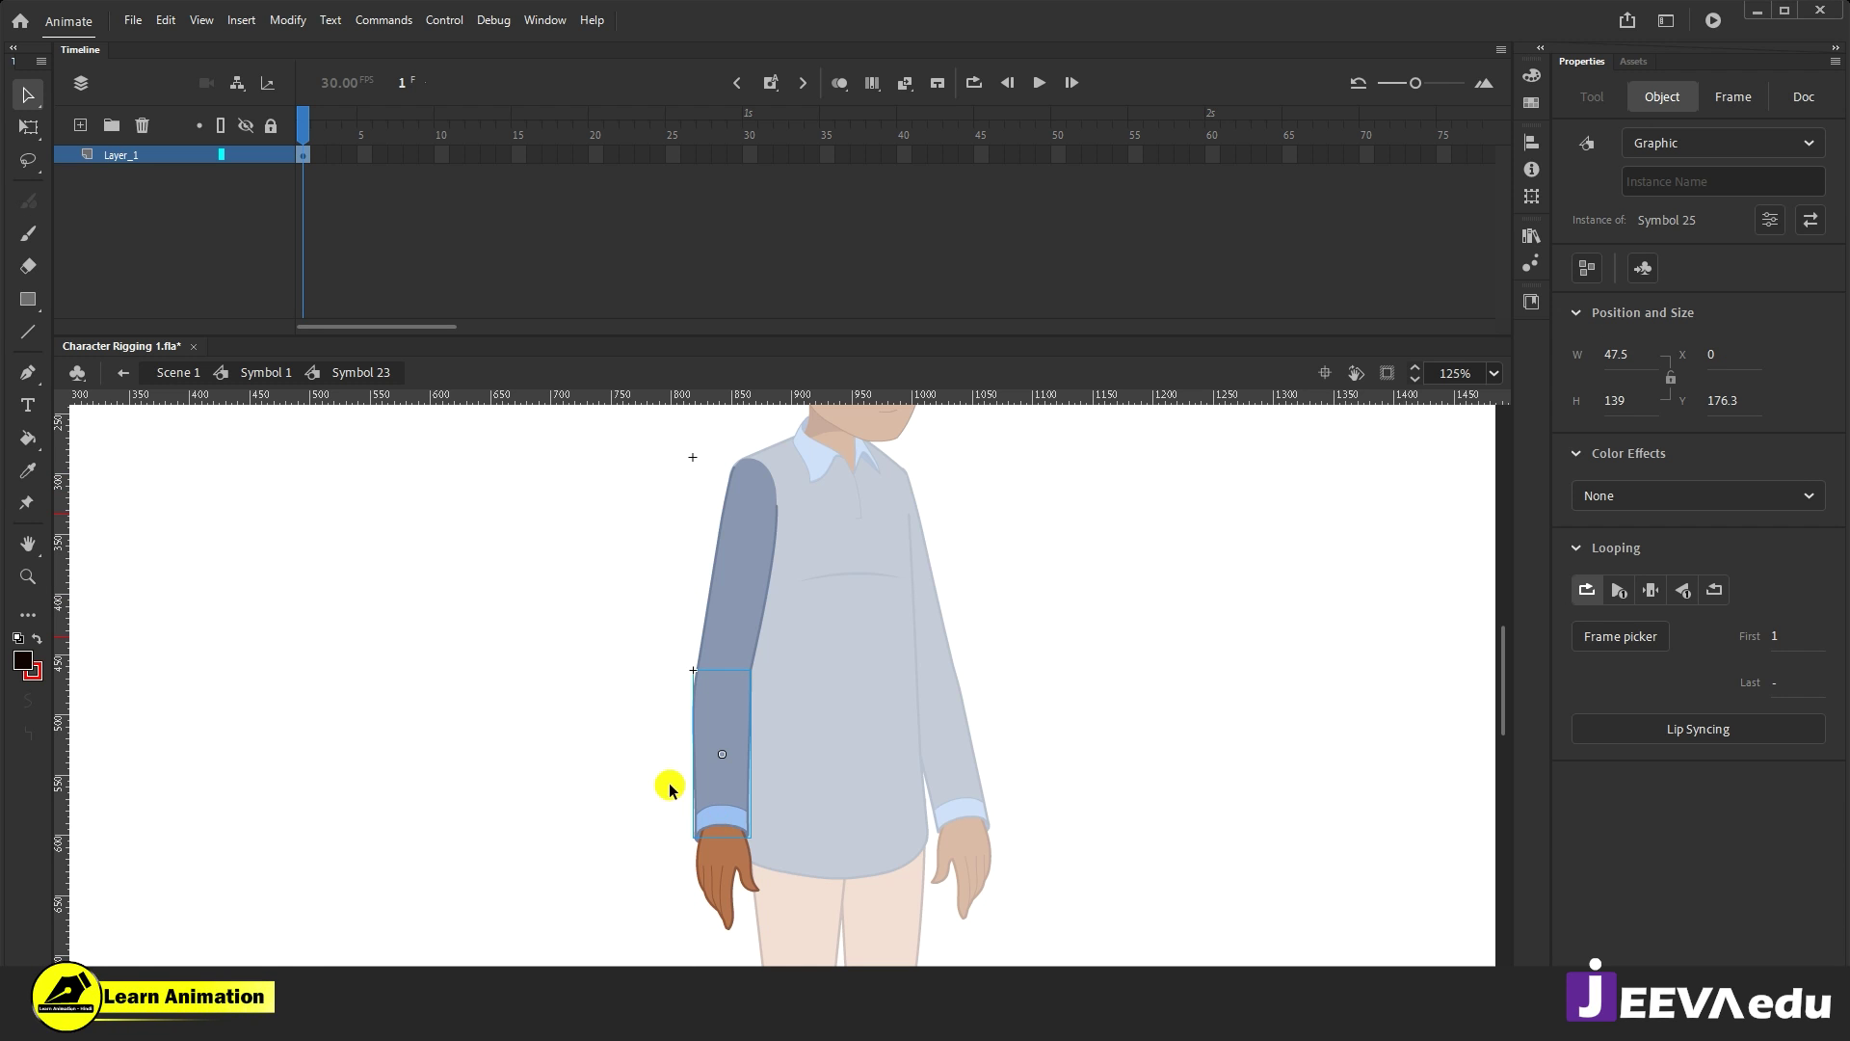
Step: Move the lower sleeve together with the hand onto a new layer above, pasted in the same place
key(ctrl+z)
key(ctrl+x)
click(85, 126)
right_click(349, 624)
click(426, 692)
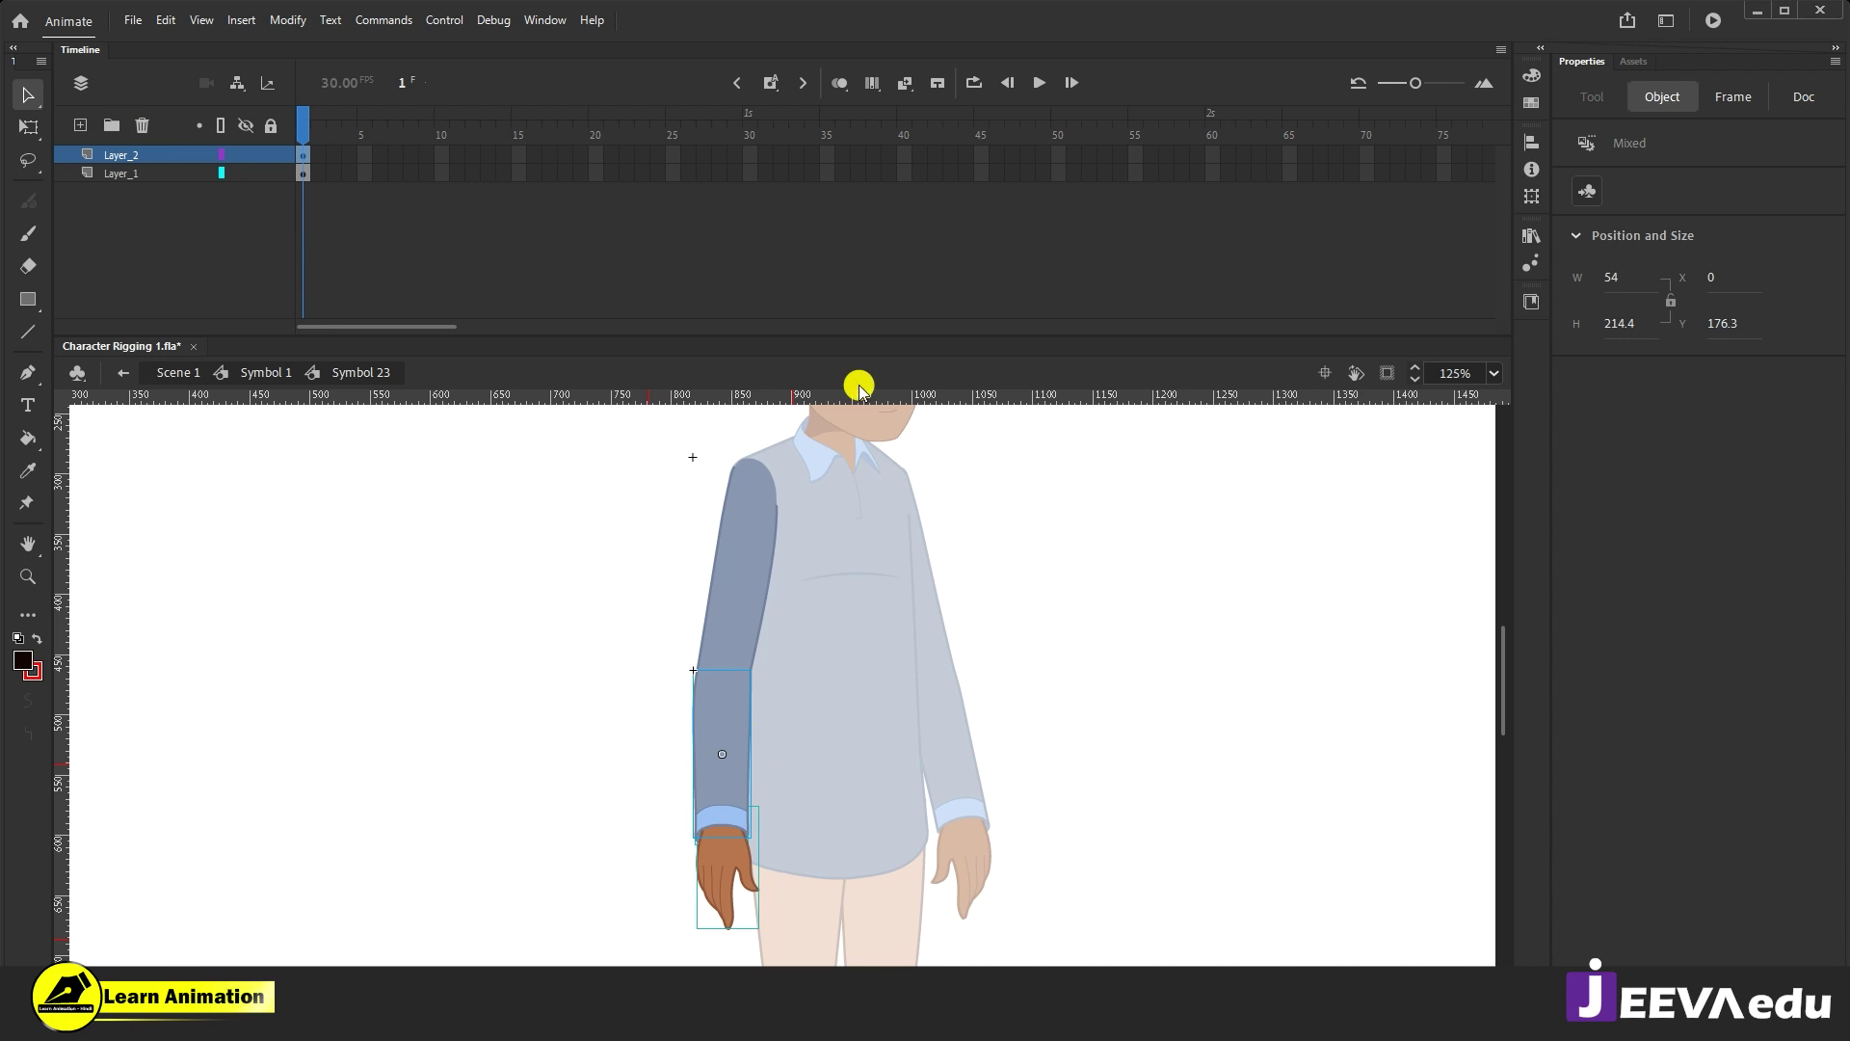
Step: Convert the lower sleeve and hand into one graphic symbol, undoing a test move
key(F8)
click(1069, 175)
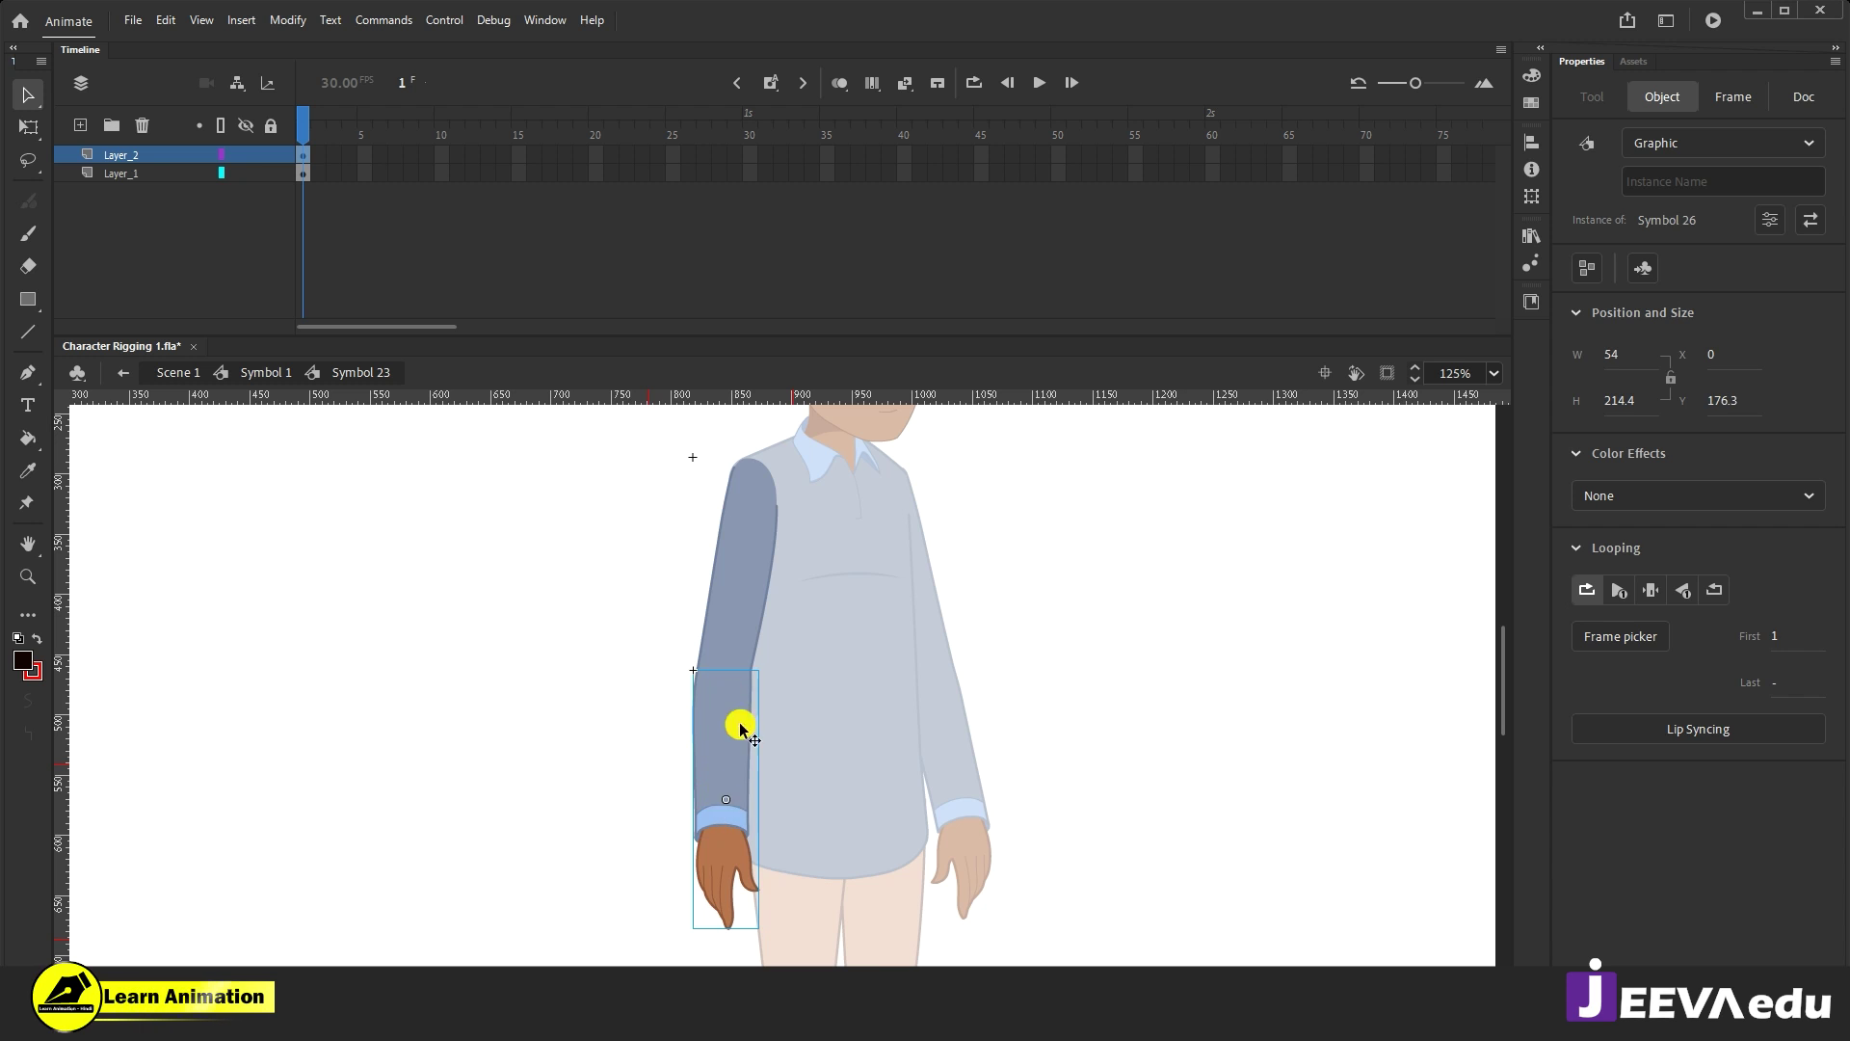
drag(719, 751, 590, 763)
key(ctrl+z)
Step: Check the lower arm layer by toggling its visibility, and extend the frames of both arm layers
click(245, 150)
click(245, 150)
click(245, 151)
drag(446, 152, 781, 210)
key(F5)
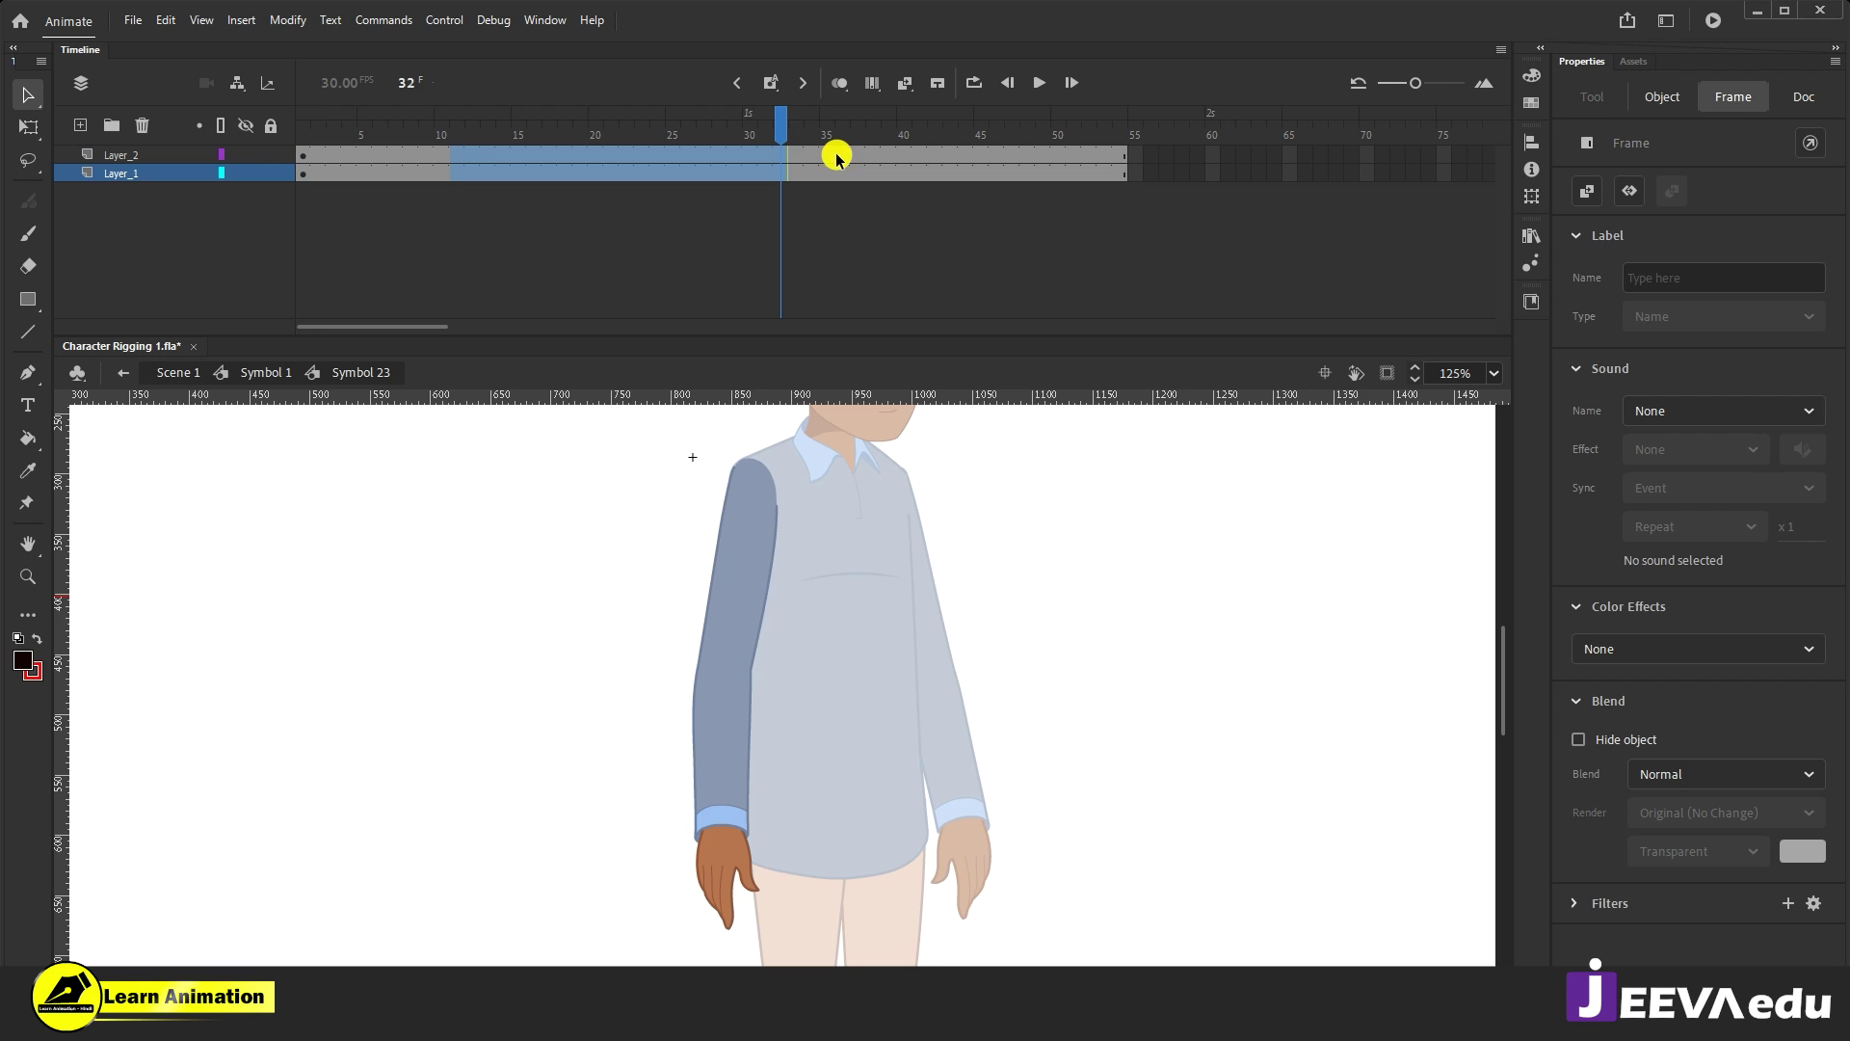
Step: Hide the lower arm layer temporarily to examine the cut end of the upper sleeve at the elbow
click(721, 784)
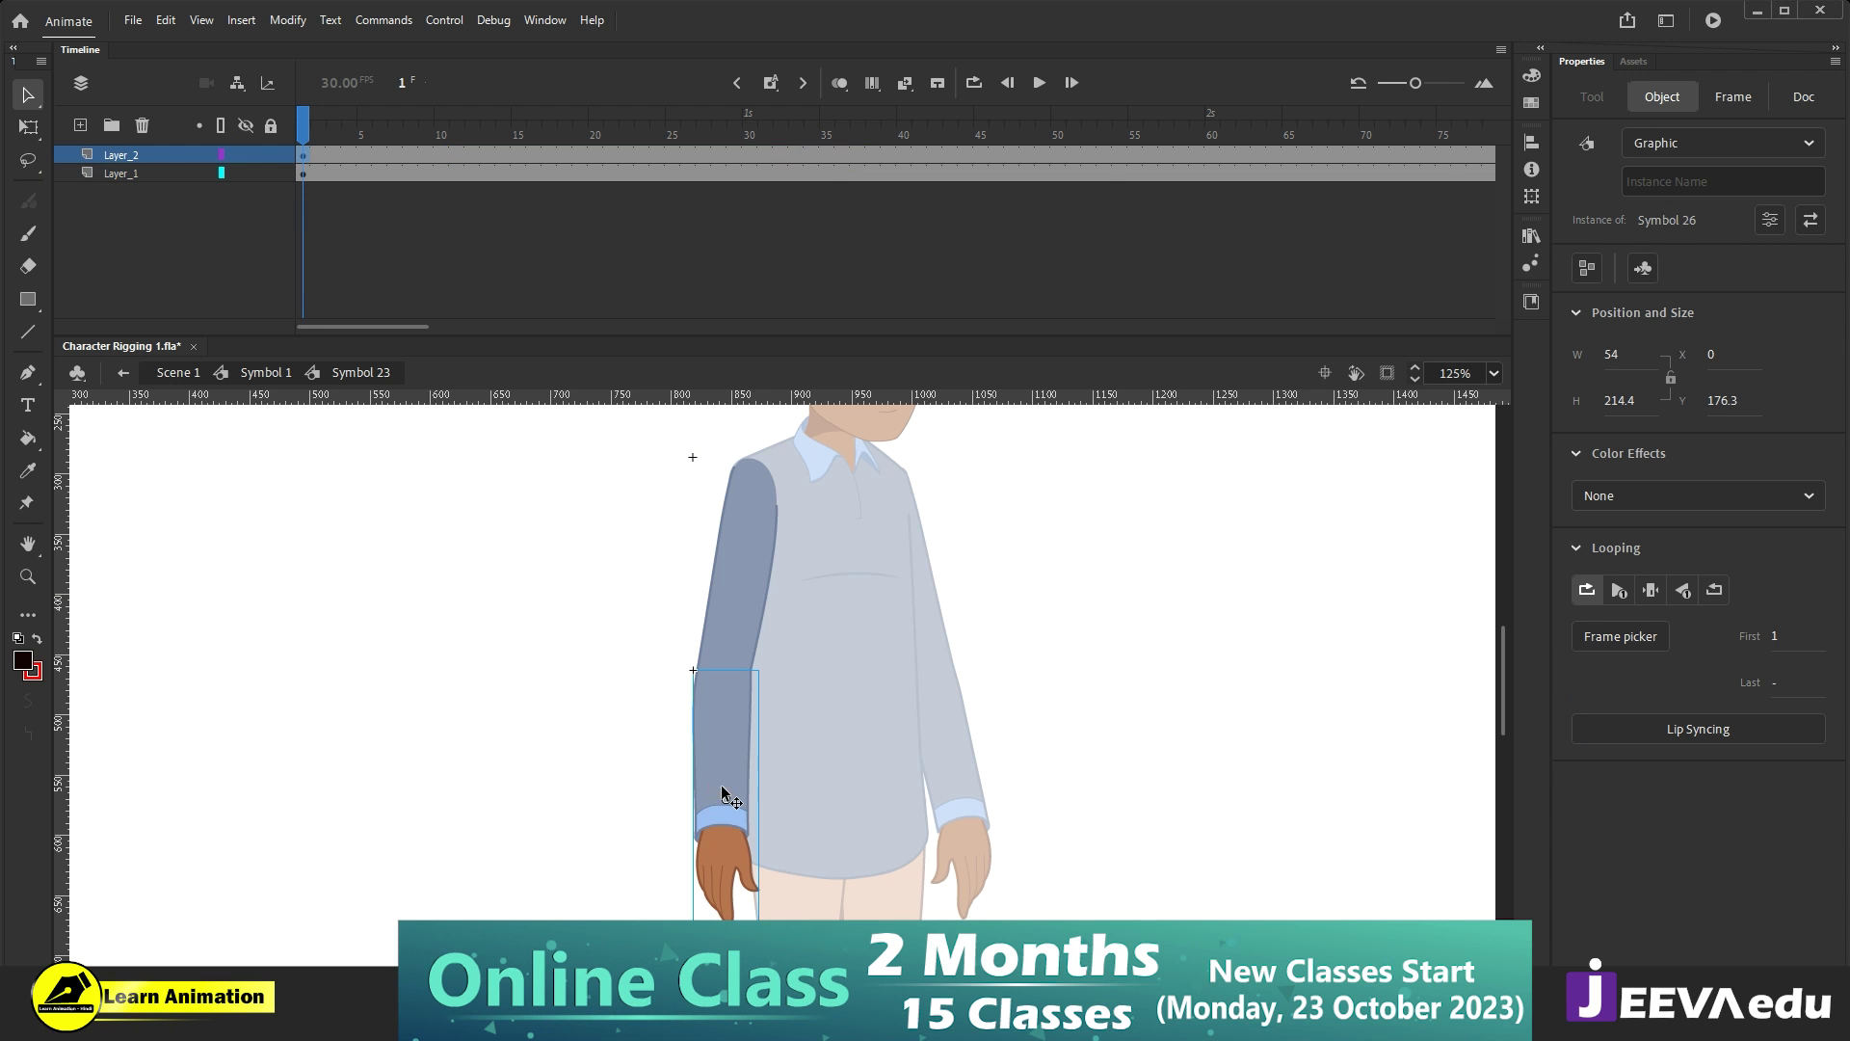
click(245, 154)
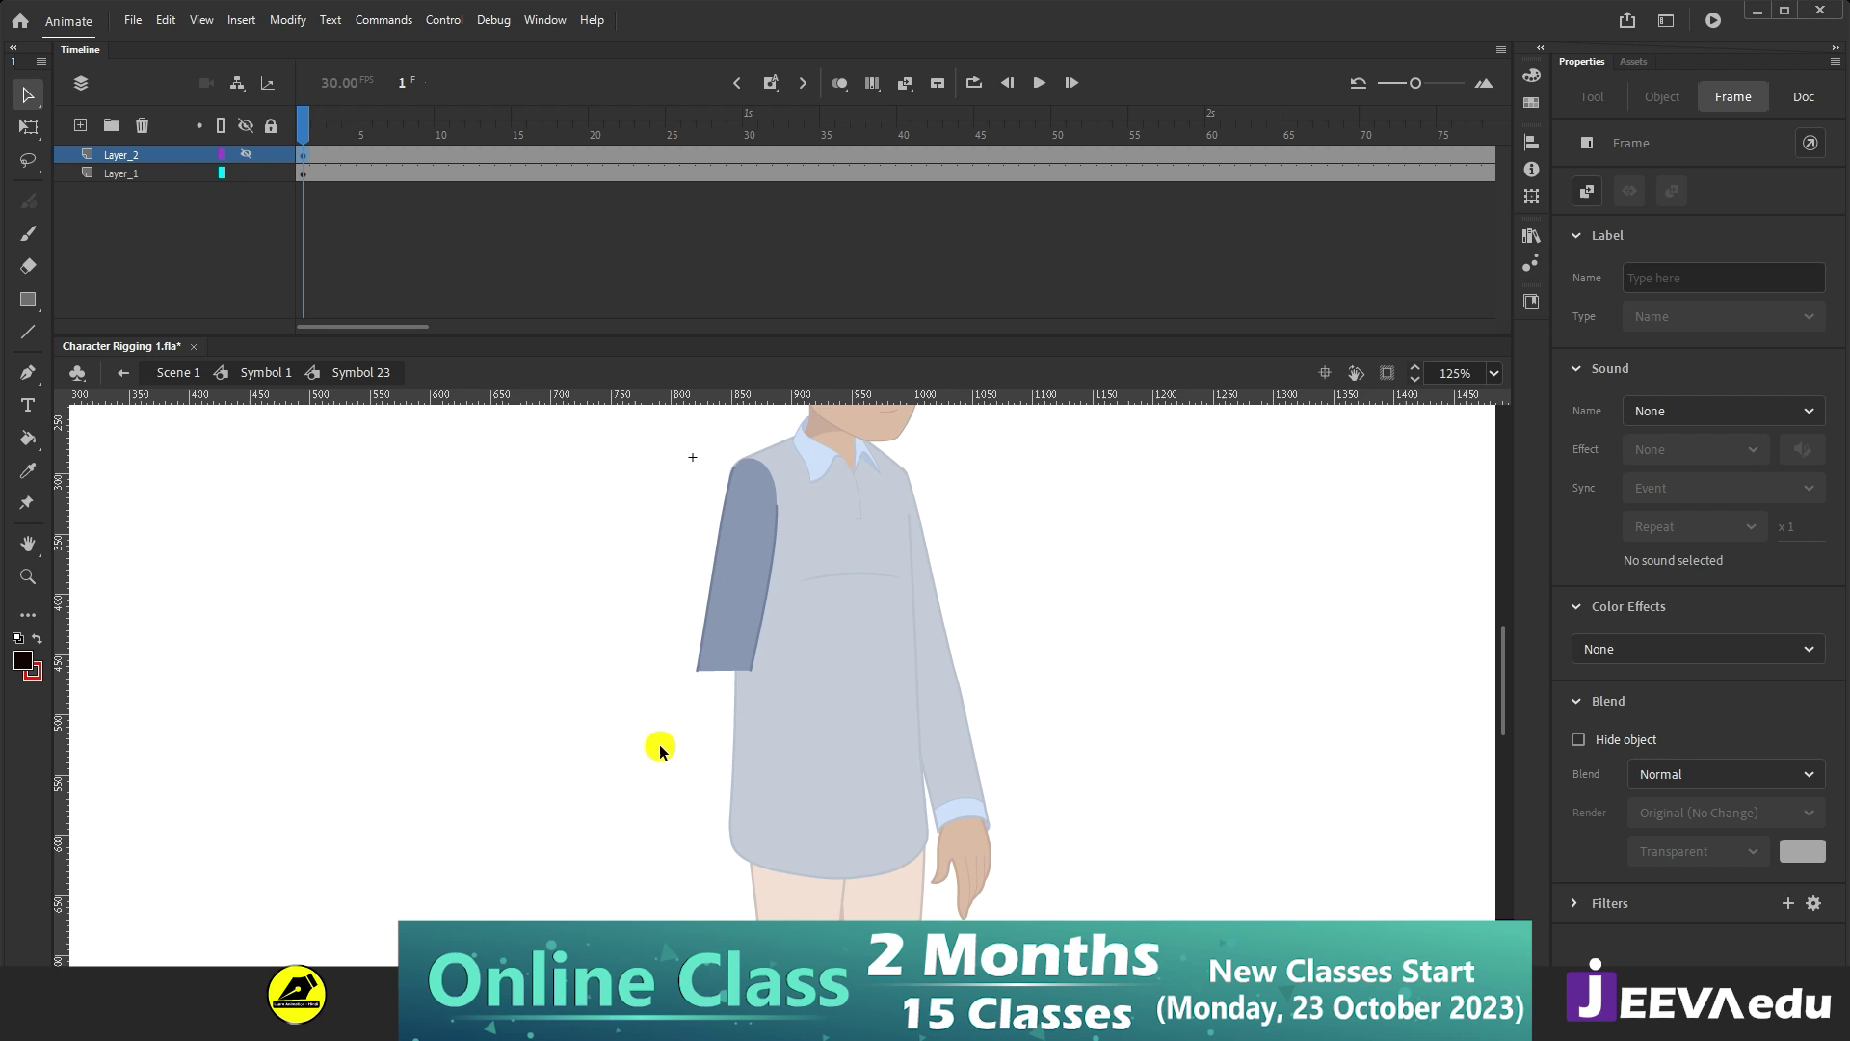
key(z)
click(751, 674)
click(751, 674)
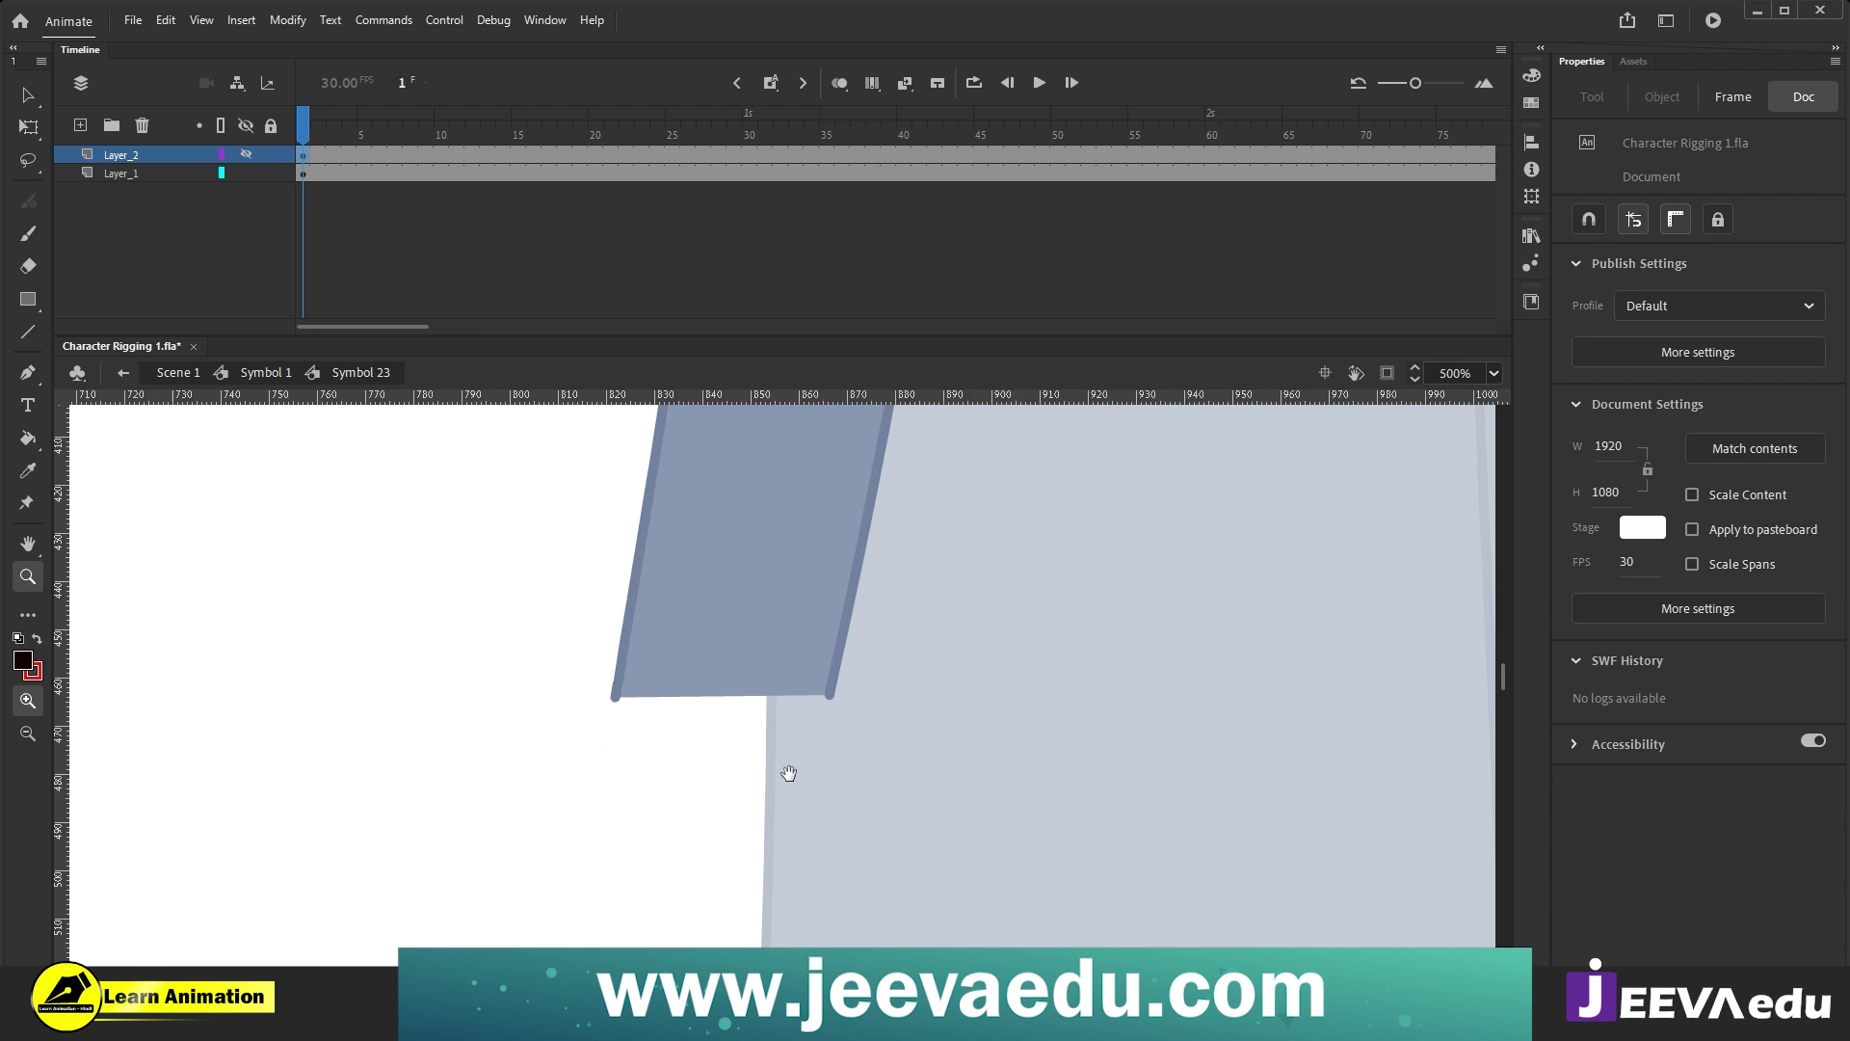
alt+click(784, 768)
click(253, 153)
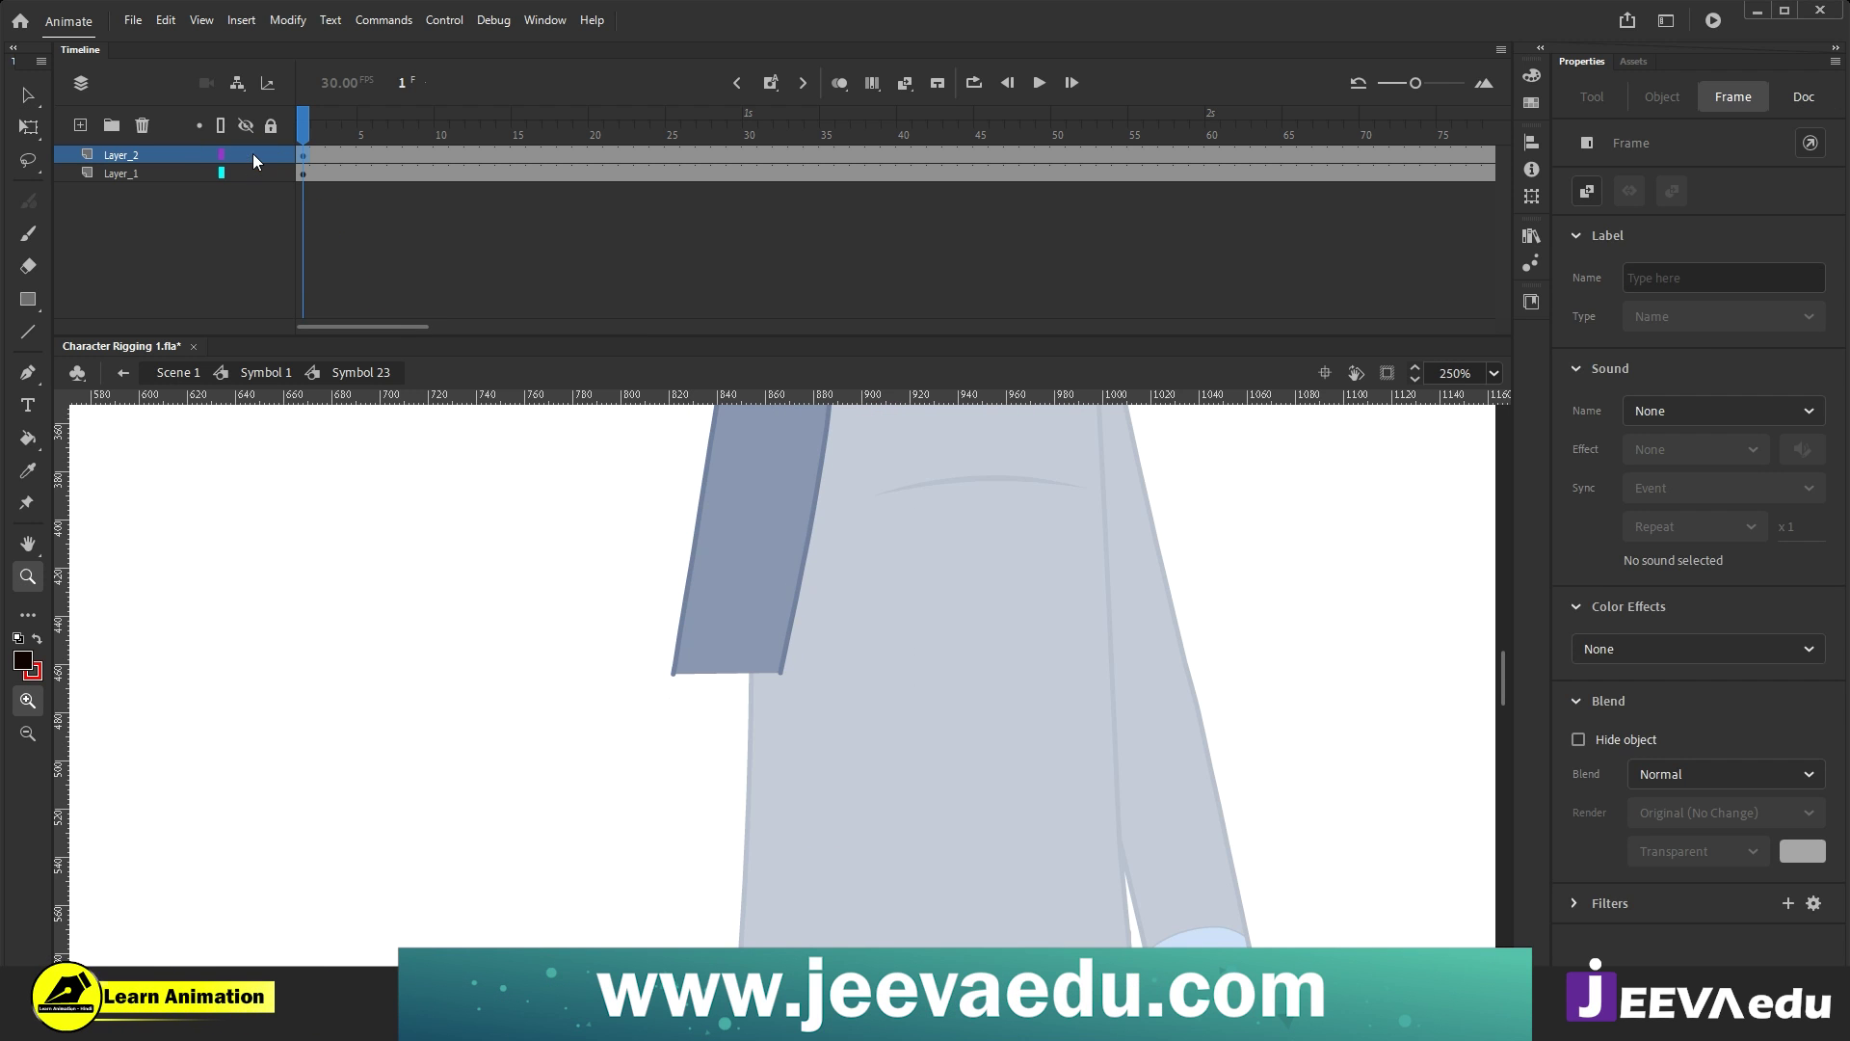
alt+click(785, 819)
Step: Try rotating the lower arm symbol about its default centre pivot with Free Transform, undoing the rotation
key(q)
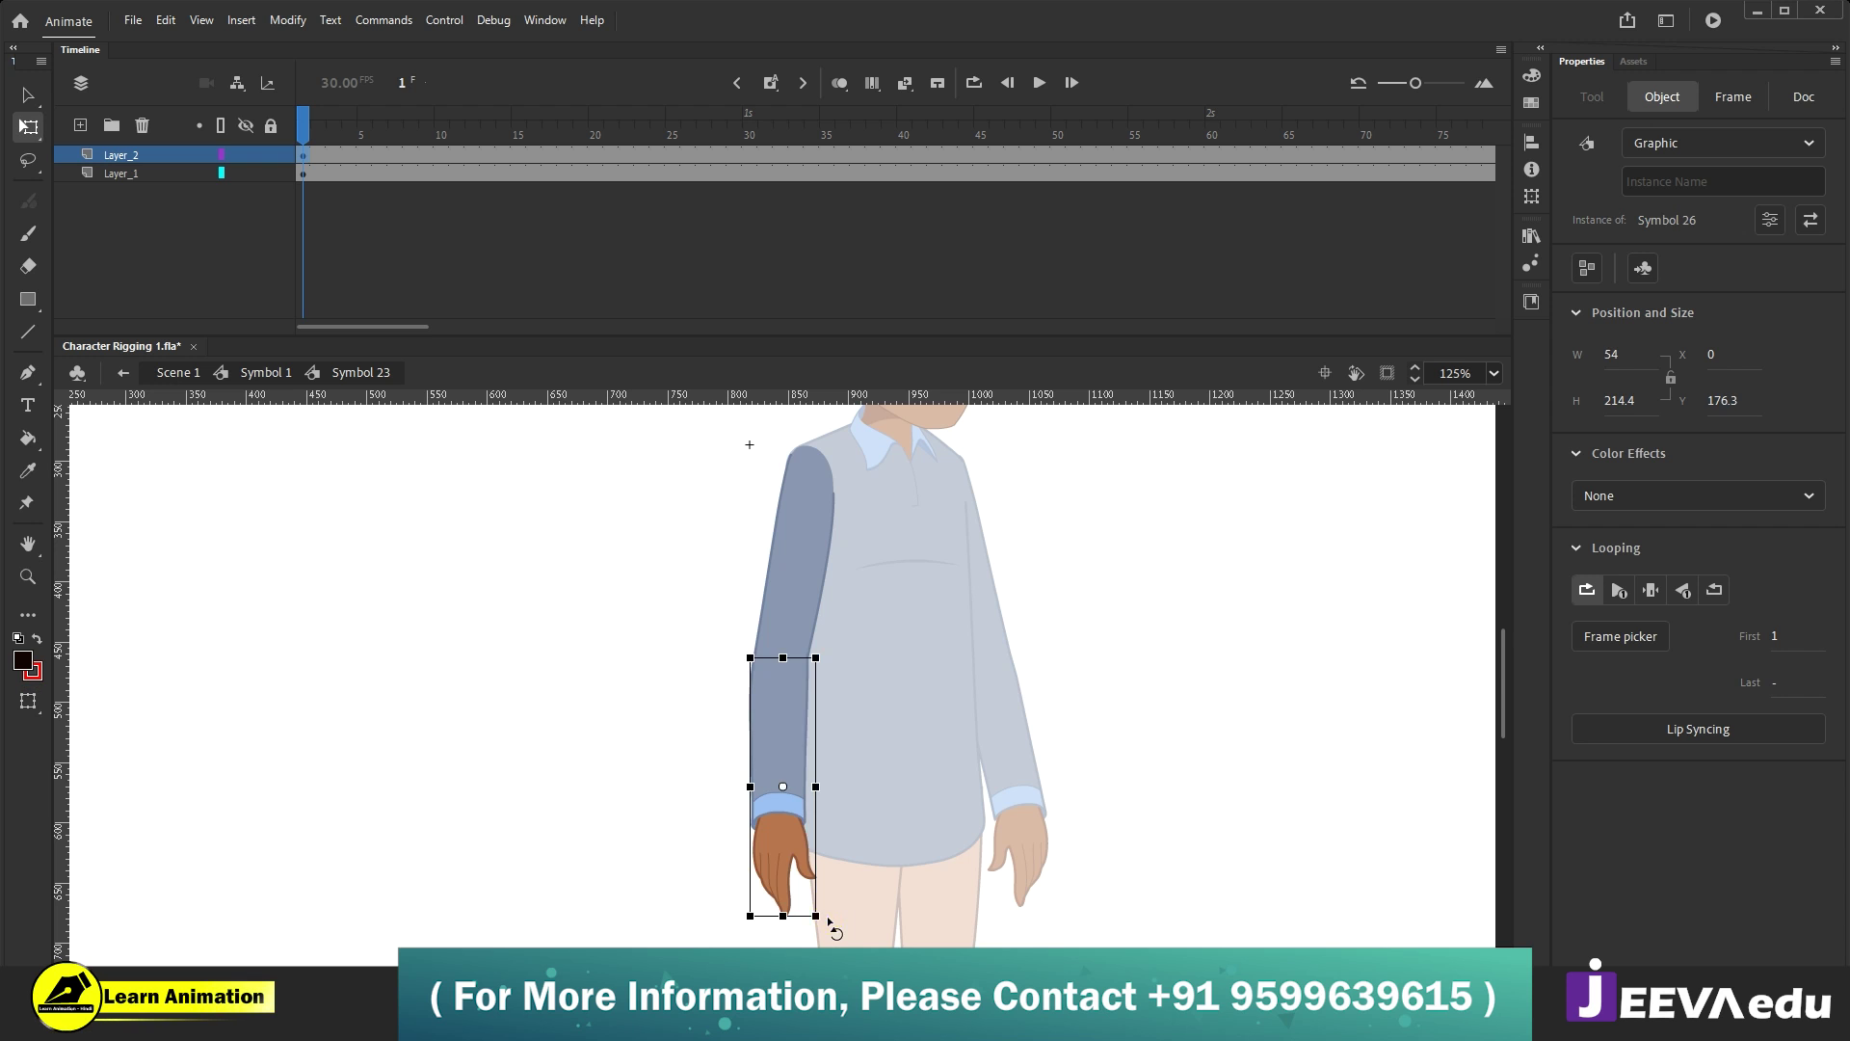
drag(830, 925, 915, 844)
key(ctrl+z)
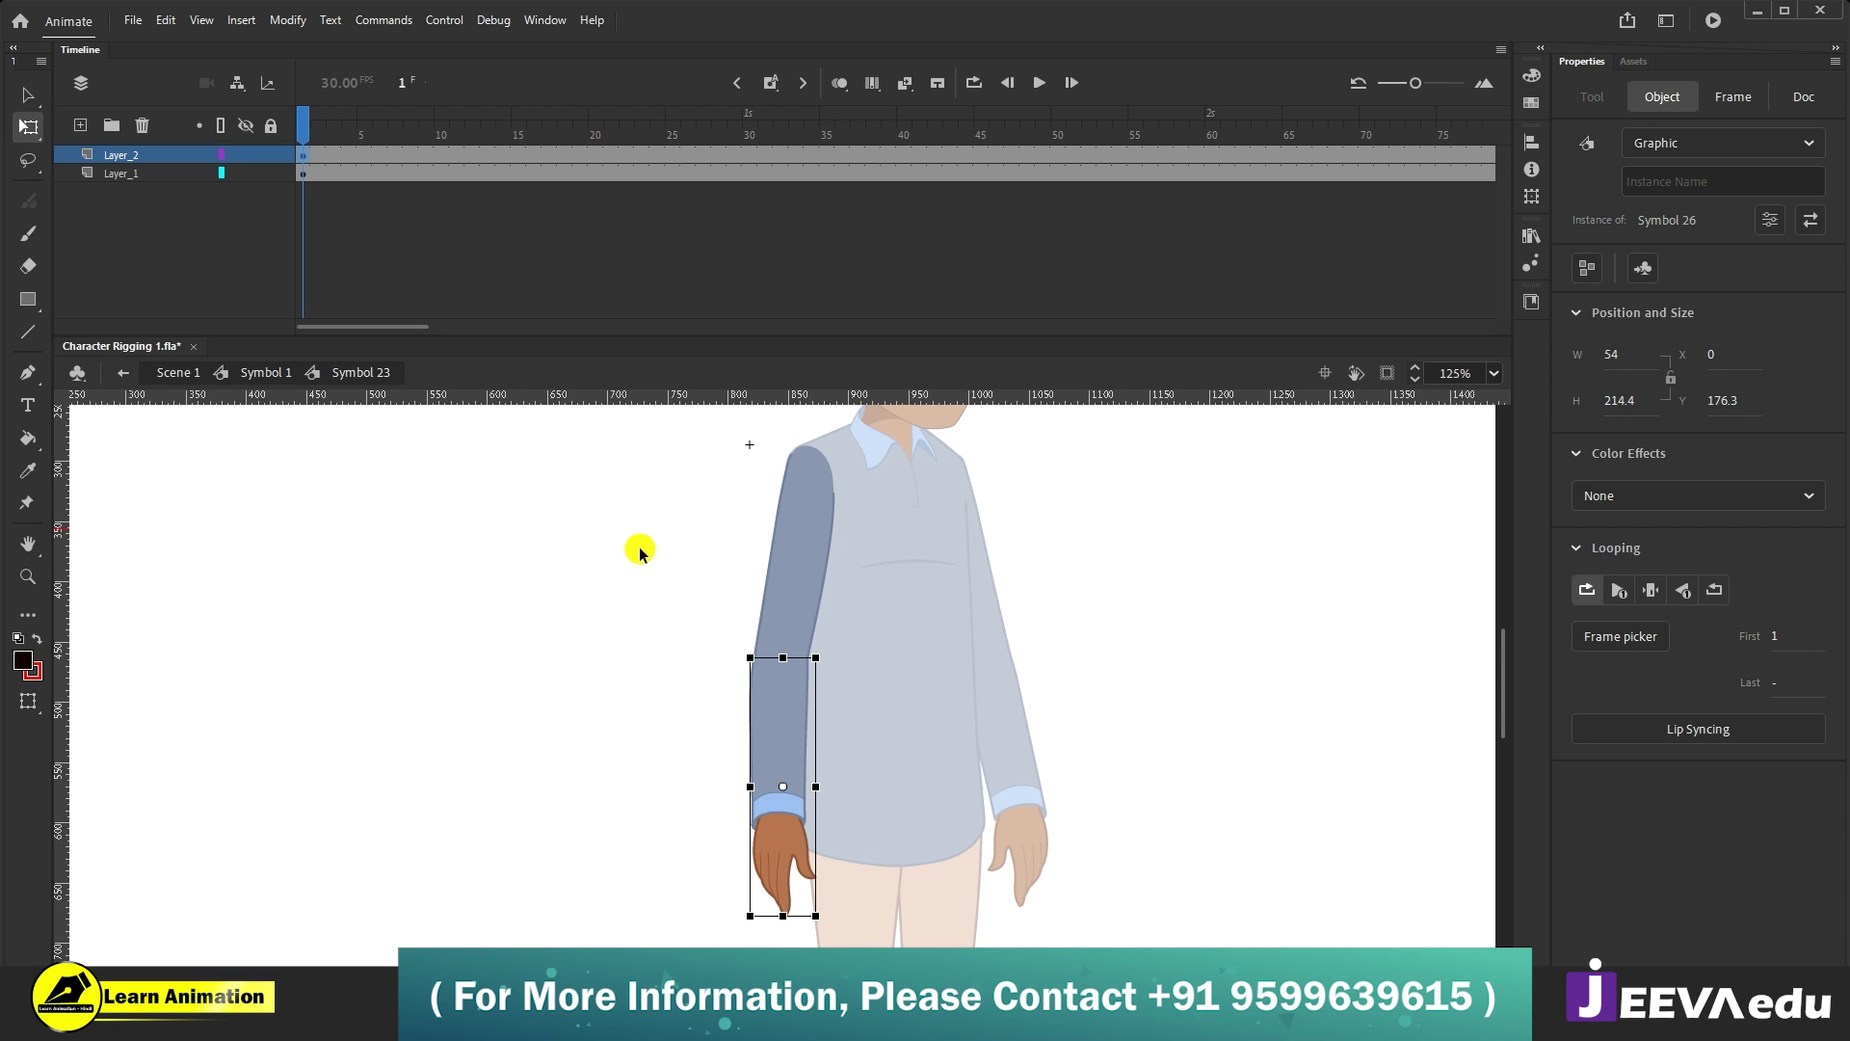
Step: Hide the lower arm layer and add a new empty layer above it
click(248, 157)
click(248, 157)
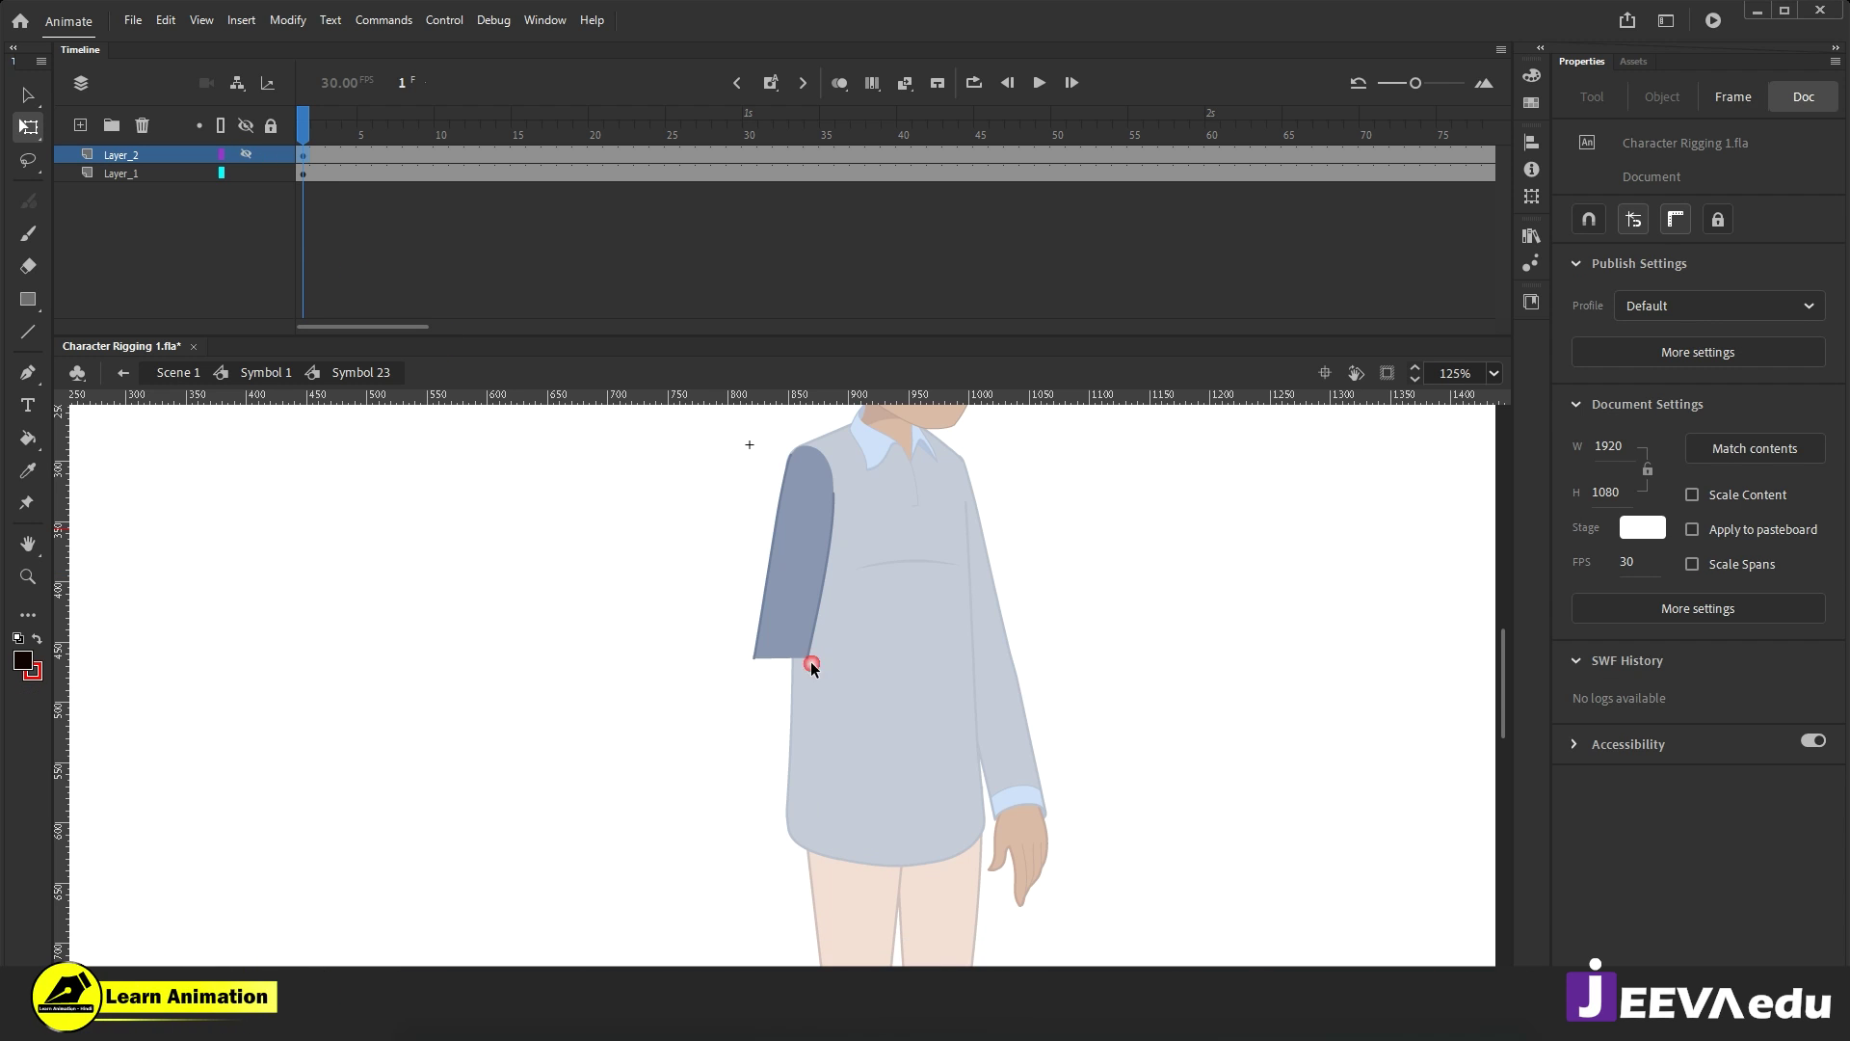
key(z)
click(822, 703)
drag(822, 703, 828, 680)
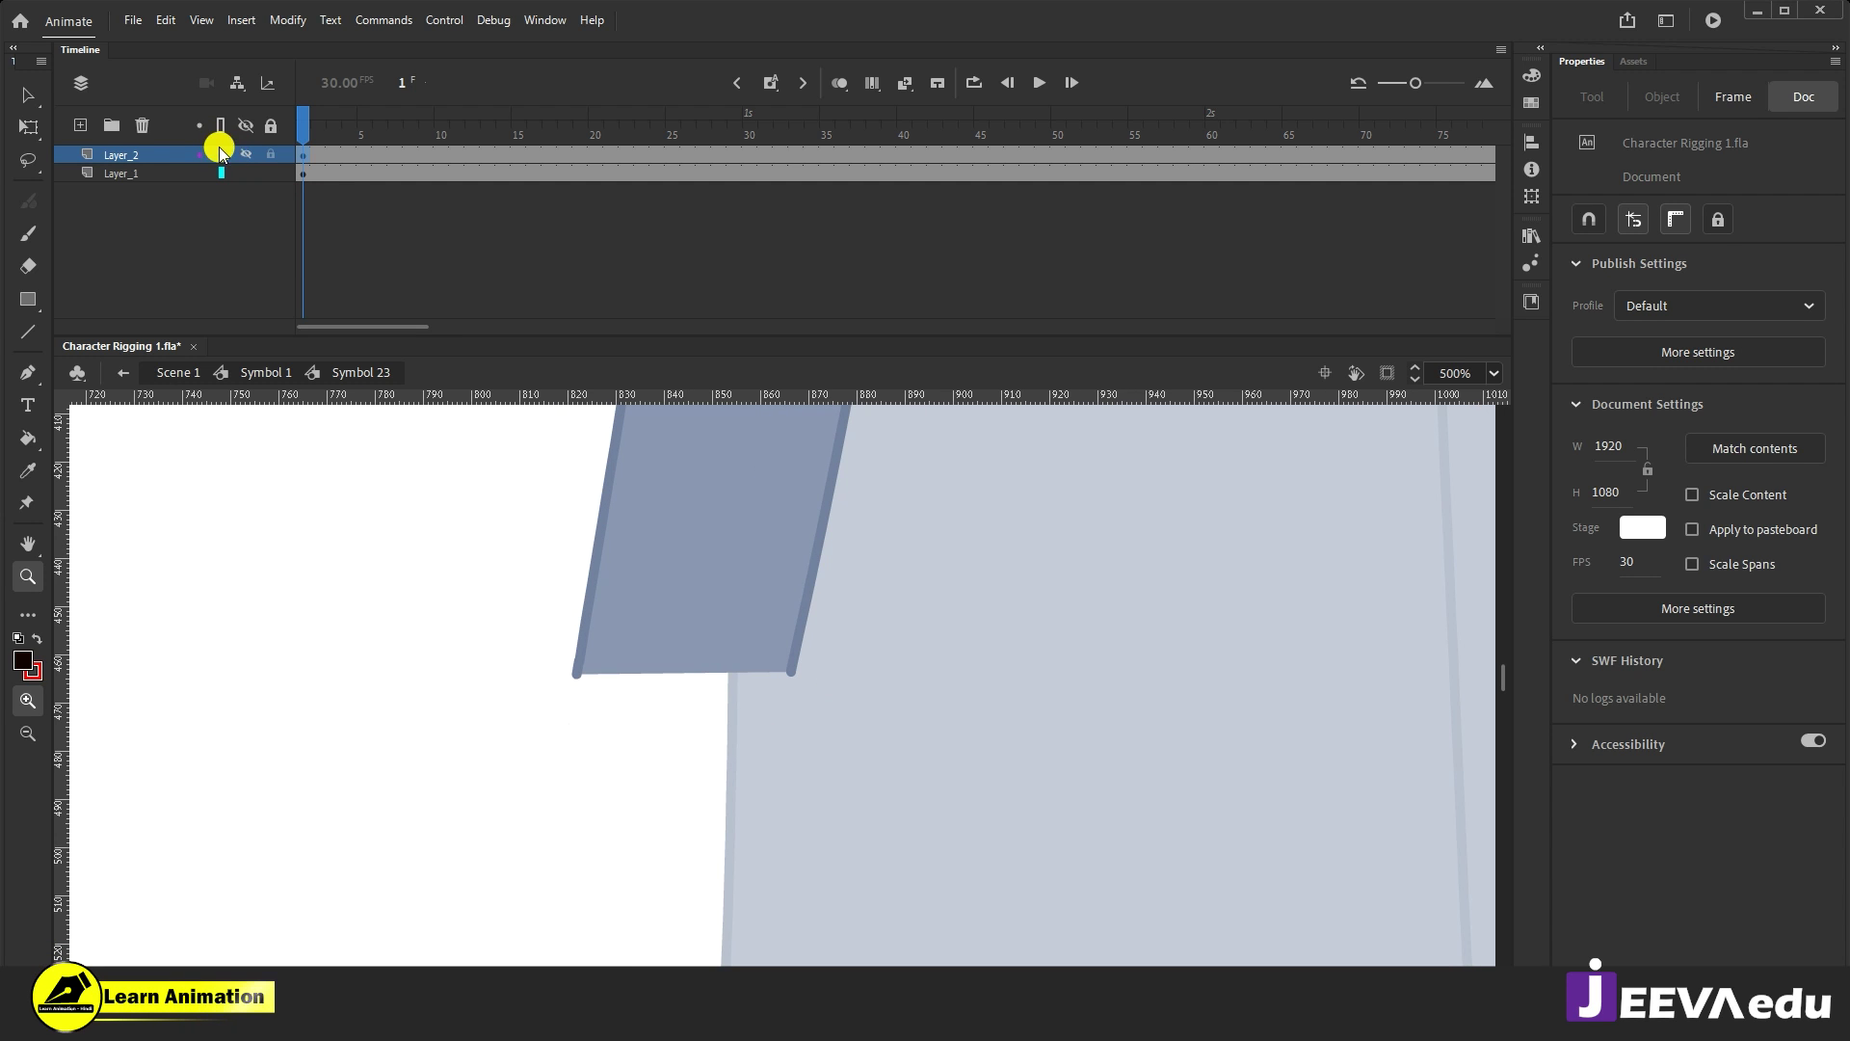
click(129, 174)
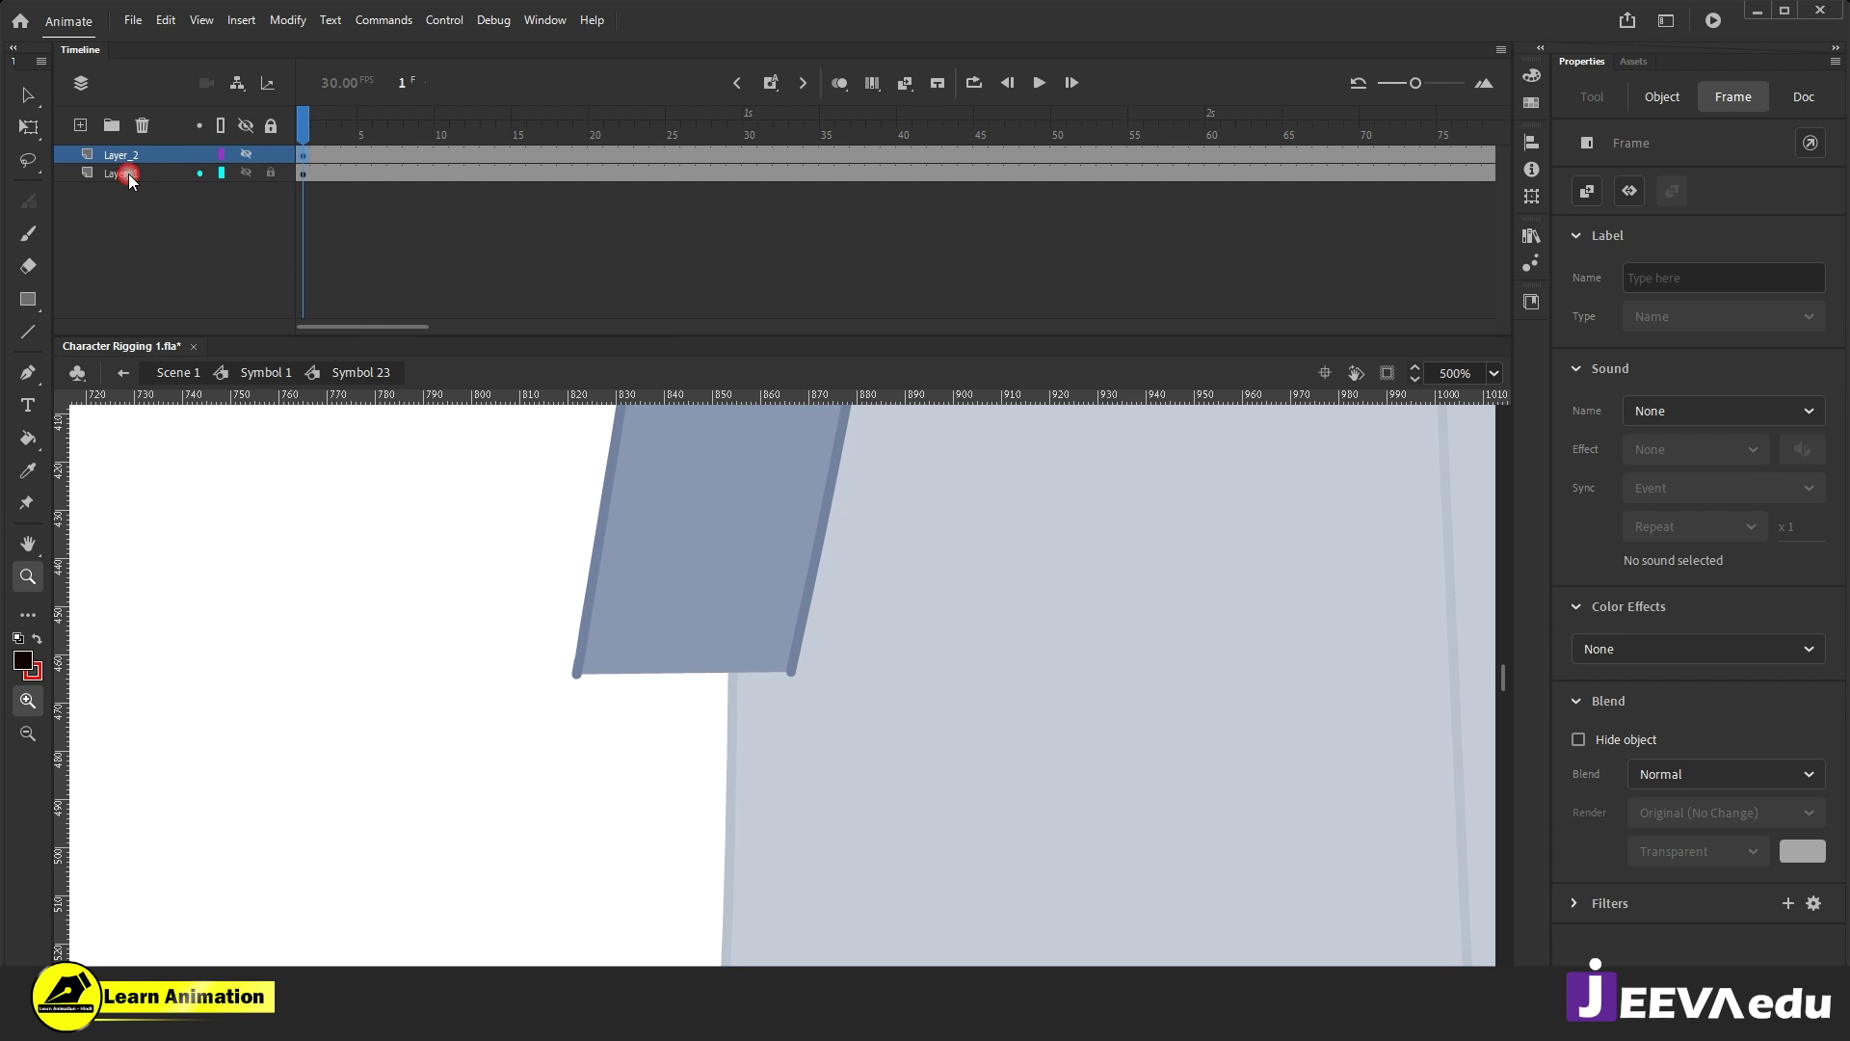
click(146, 153)
click(81, 125)
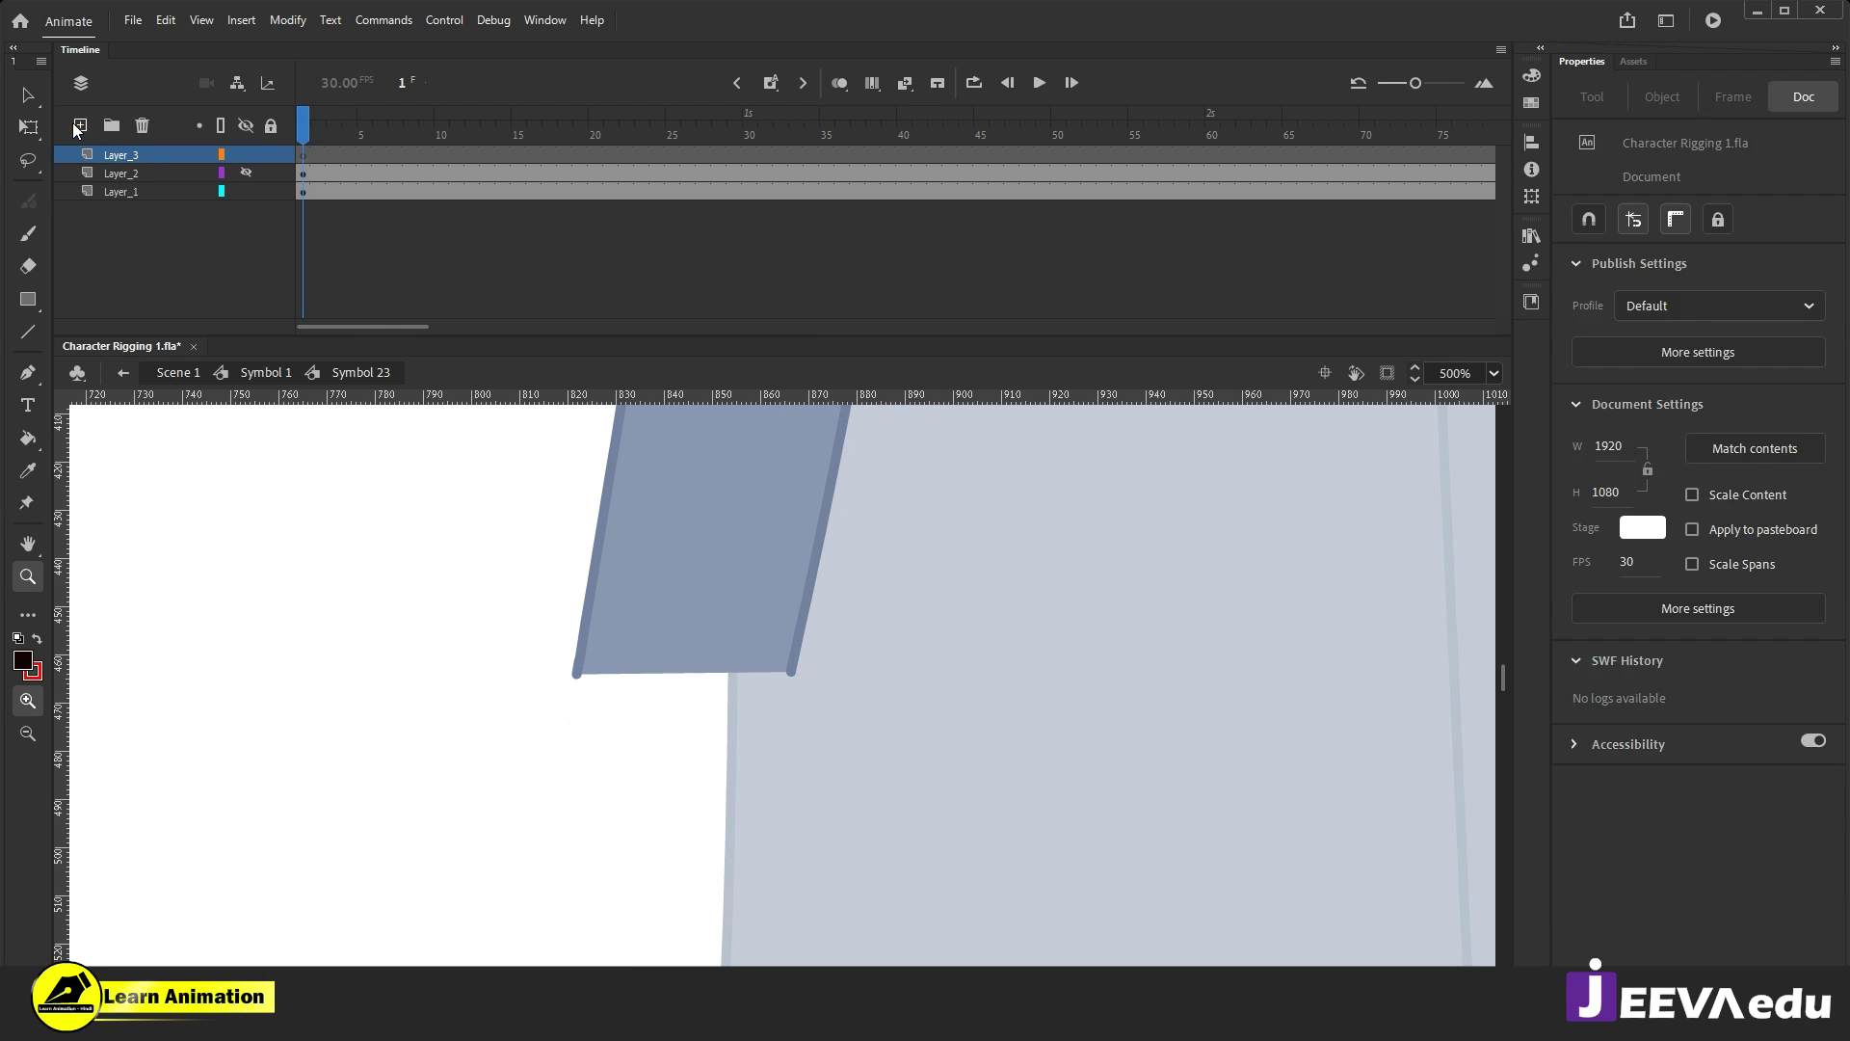
Step: Move the new empty layer to the bottom of the layer stack, below both arm layers
drag(106, 152, 104, 212)
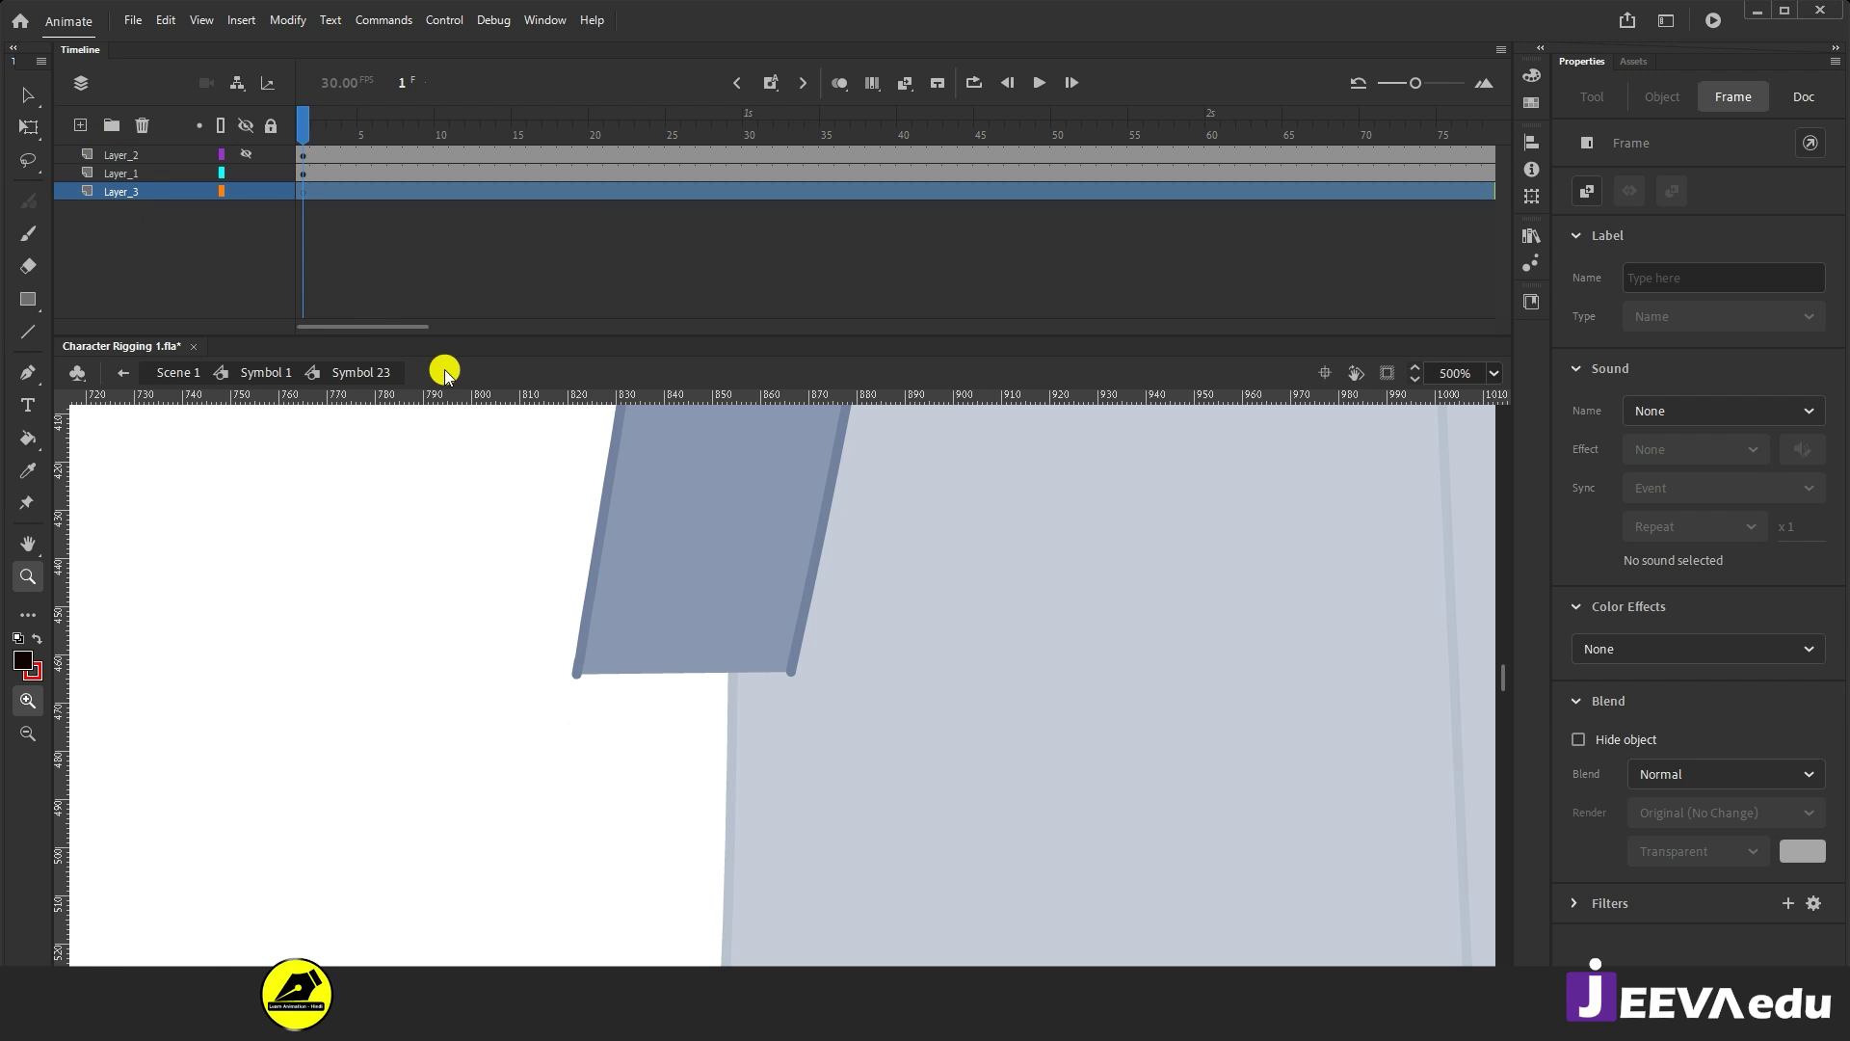
drag(714, 784, 715, 757)
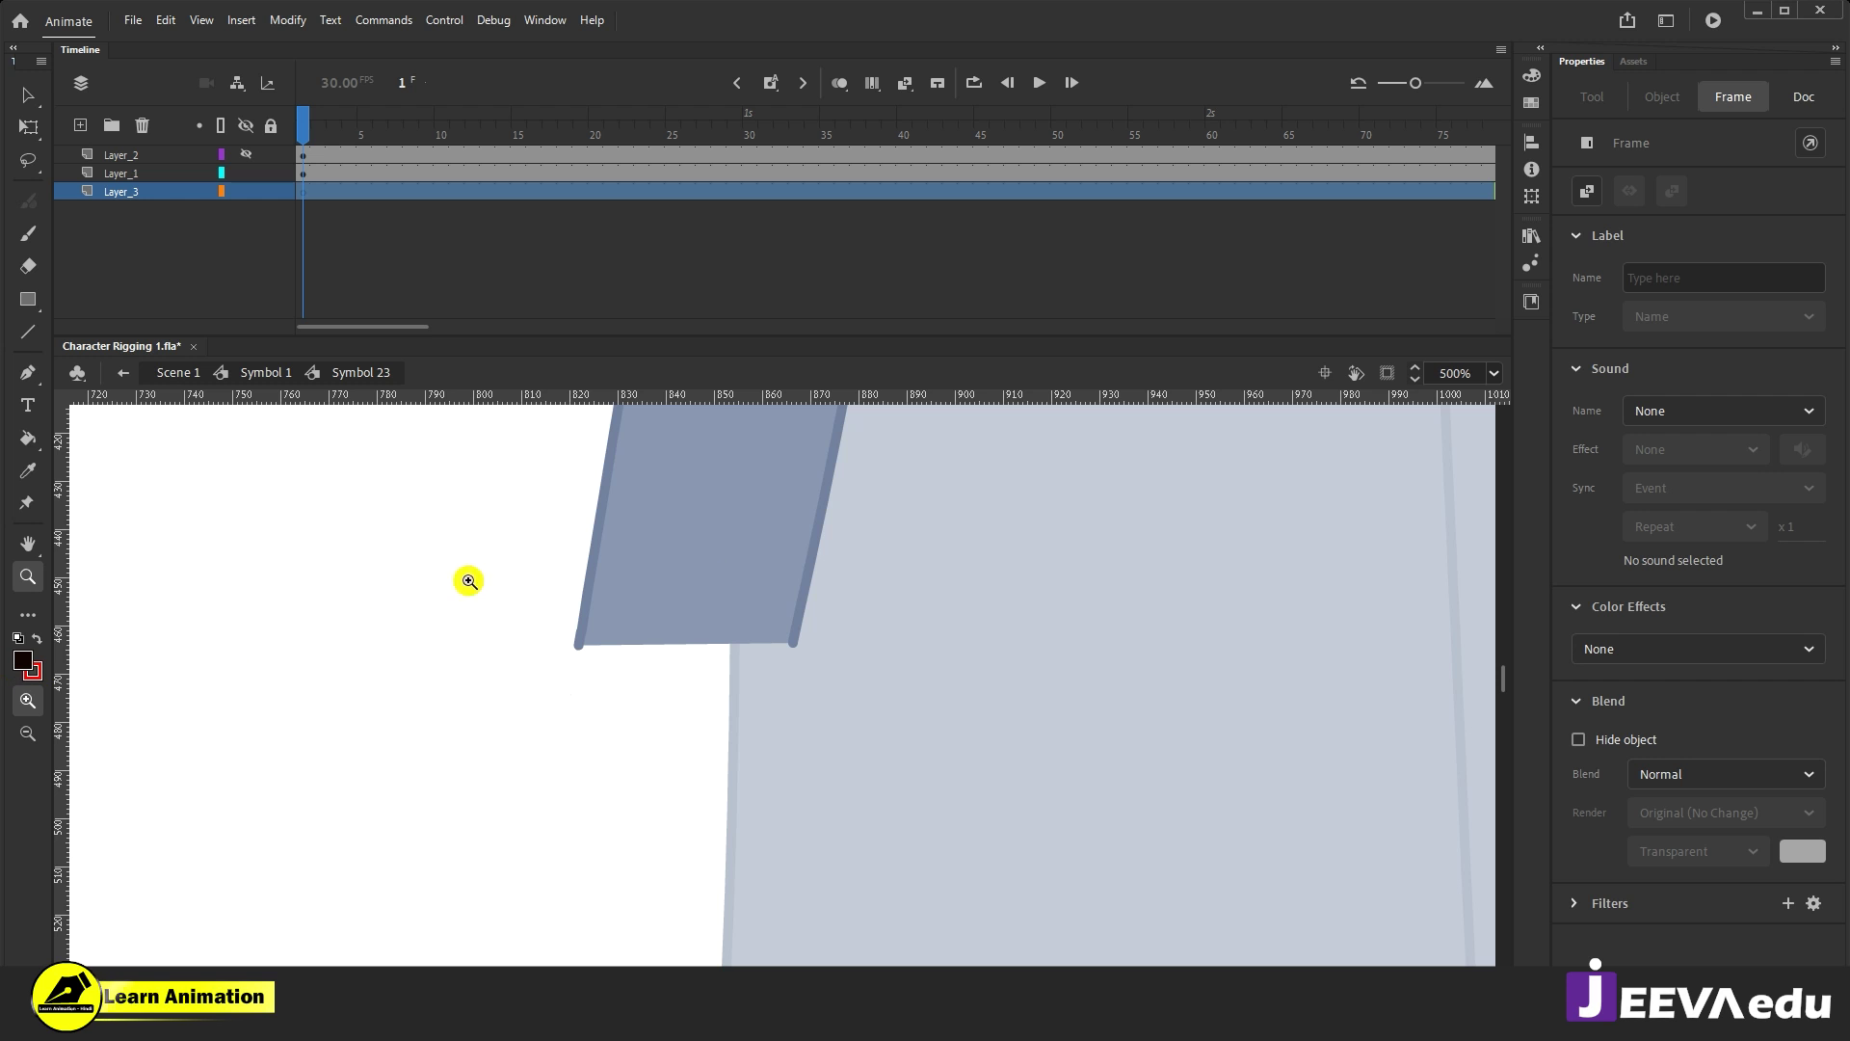
Step: Sample the sleeve's blue-grey (#8896B0) as the fill colour and the sleeve's darker outline as the stroke colour
click(23, 660)
click(698, 556)
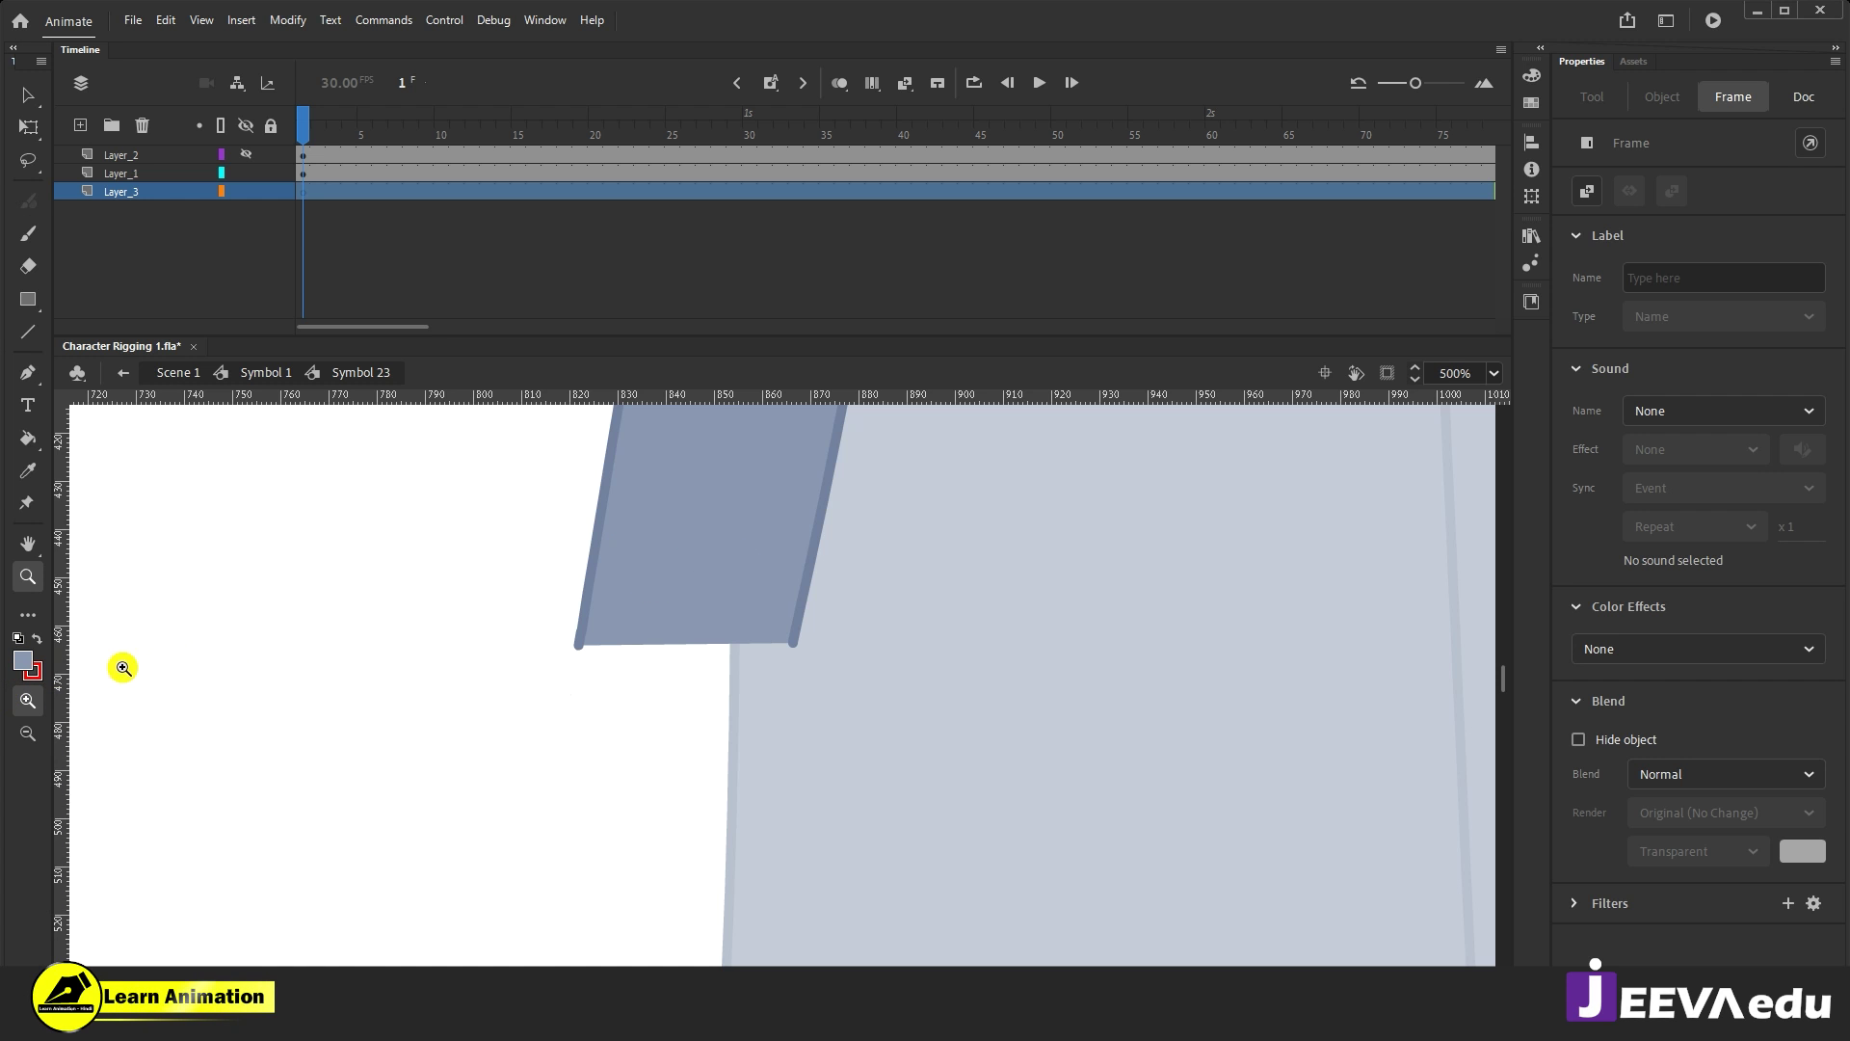
click(23, 660)
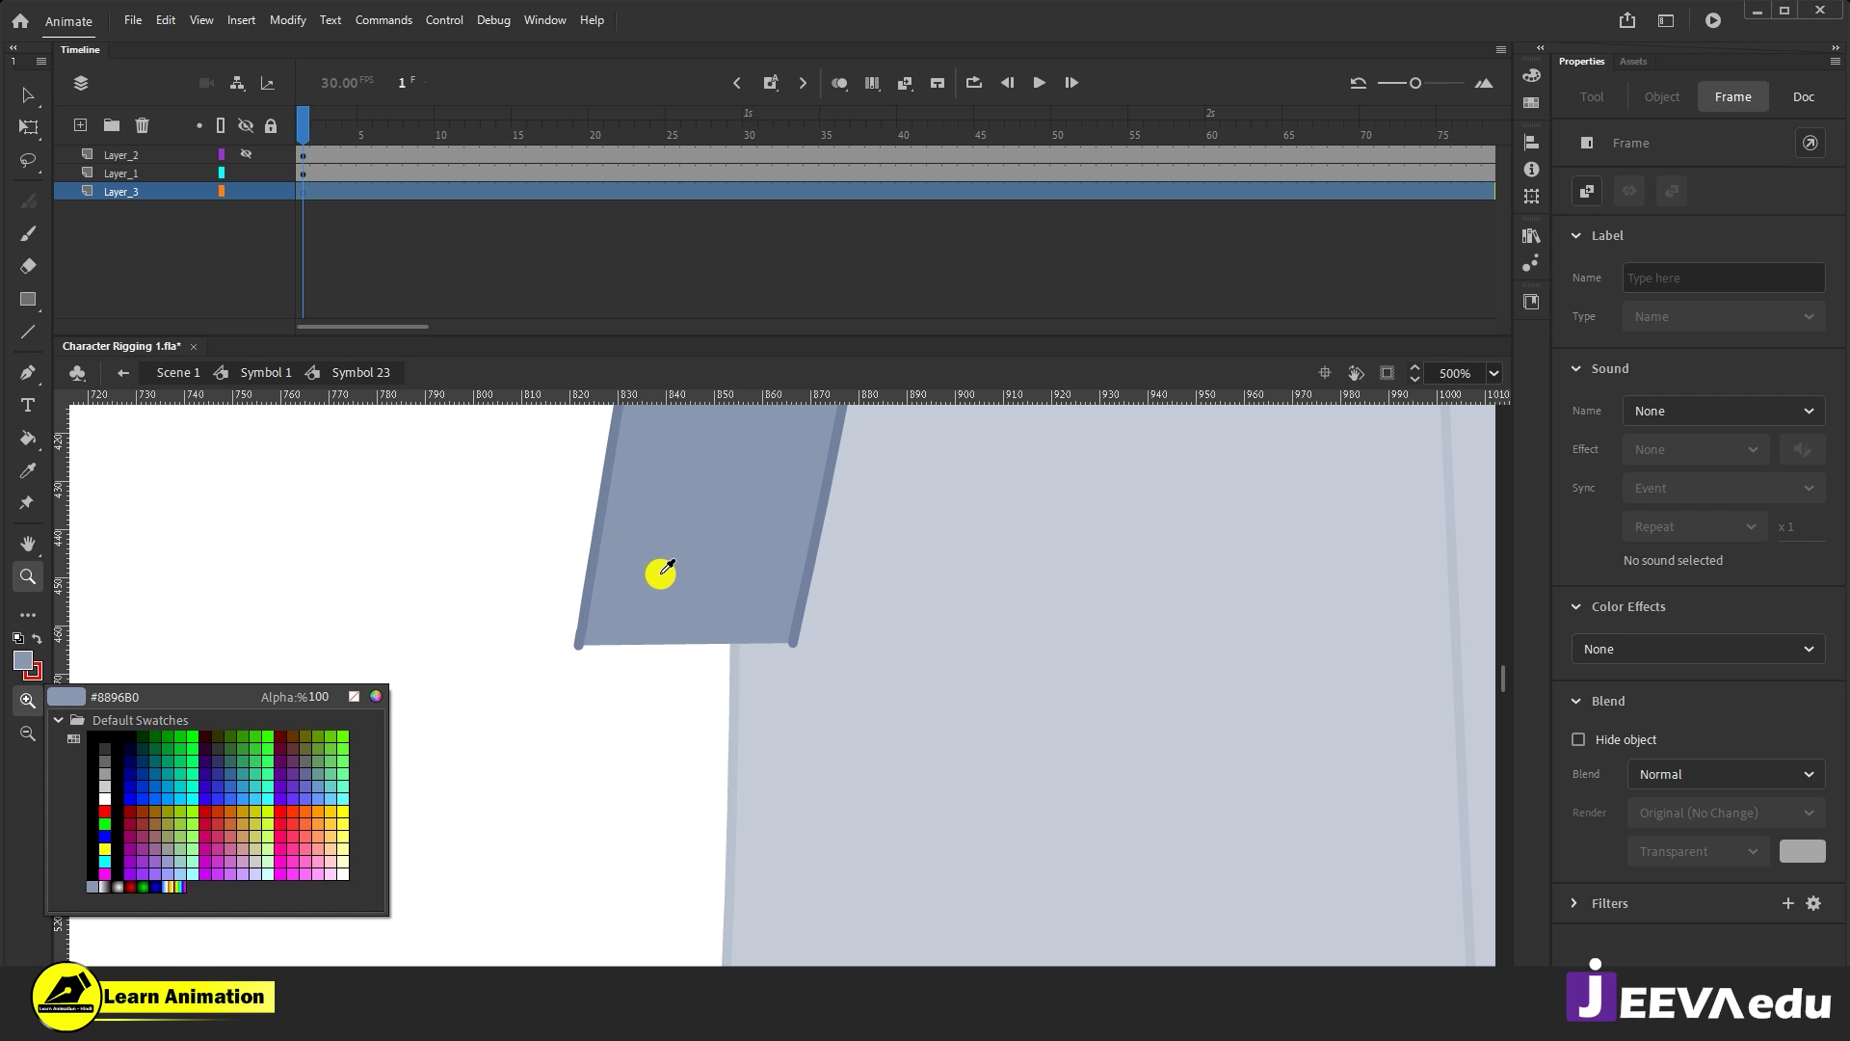
click(663, 570)
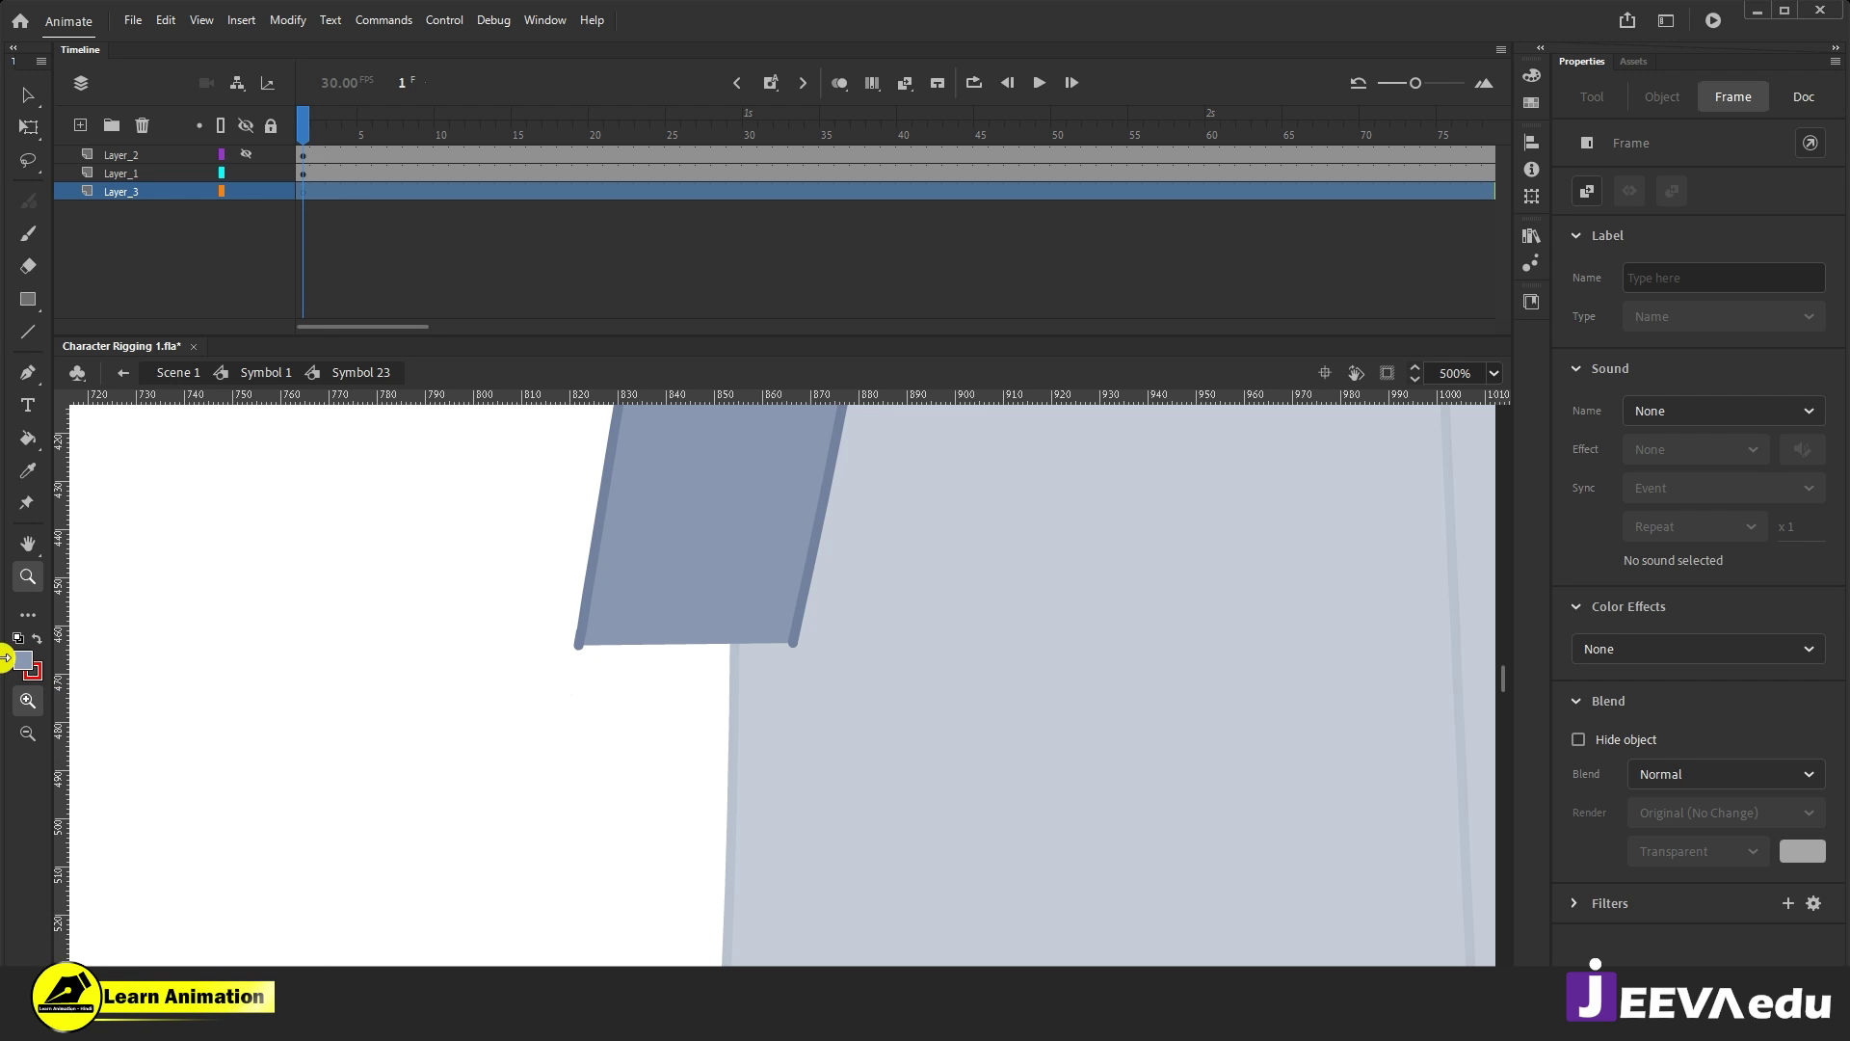
click(36, 673)
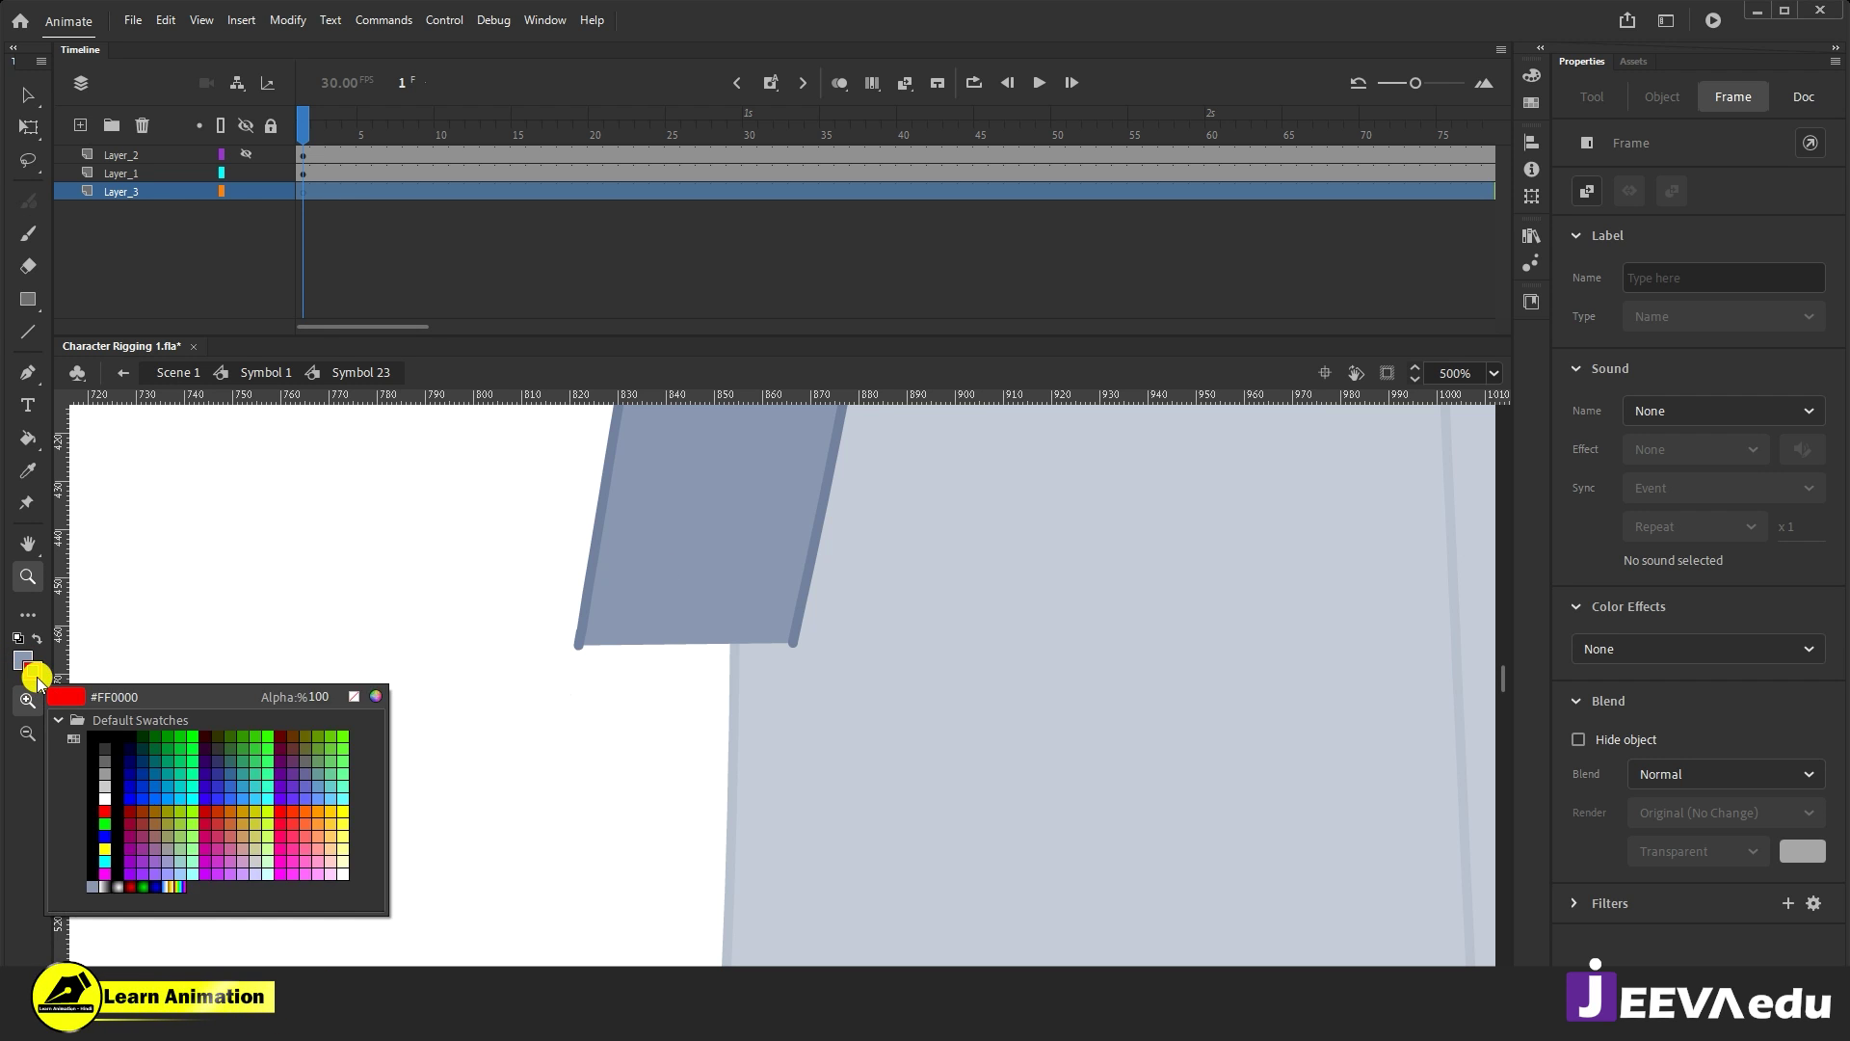
click(598, 519)
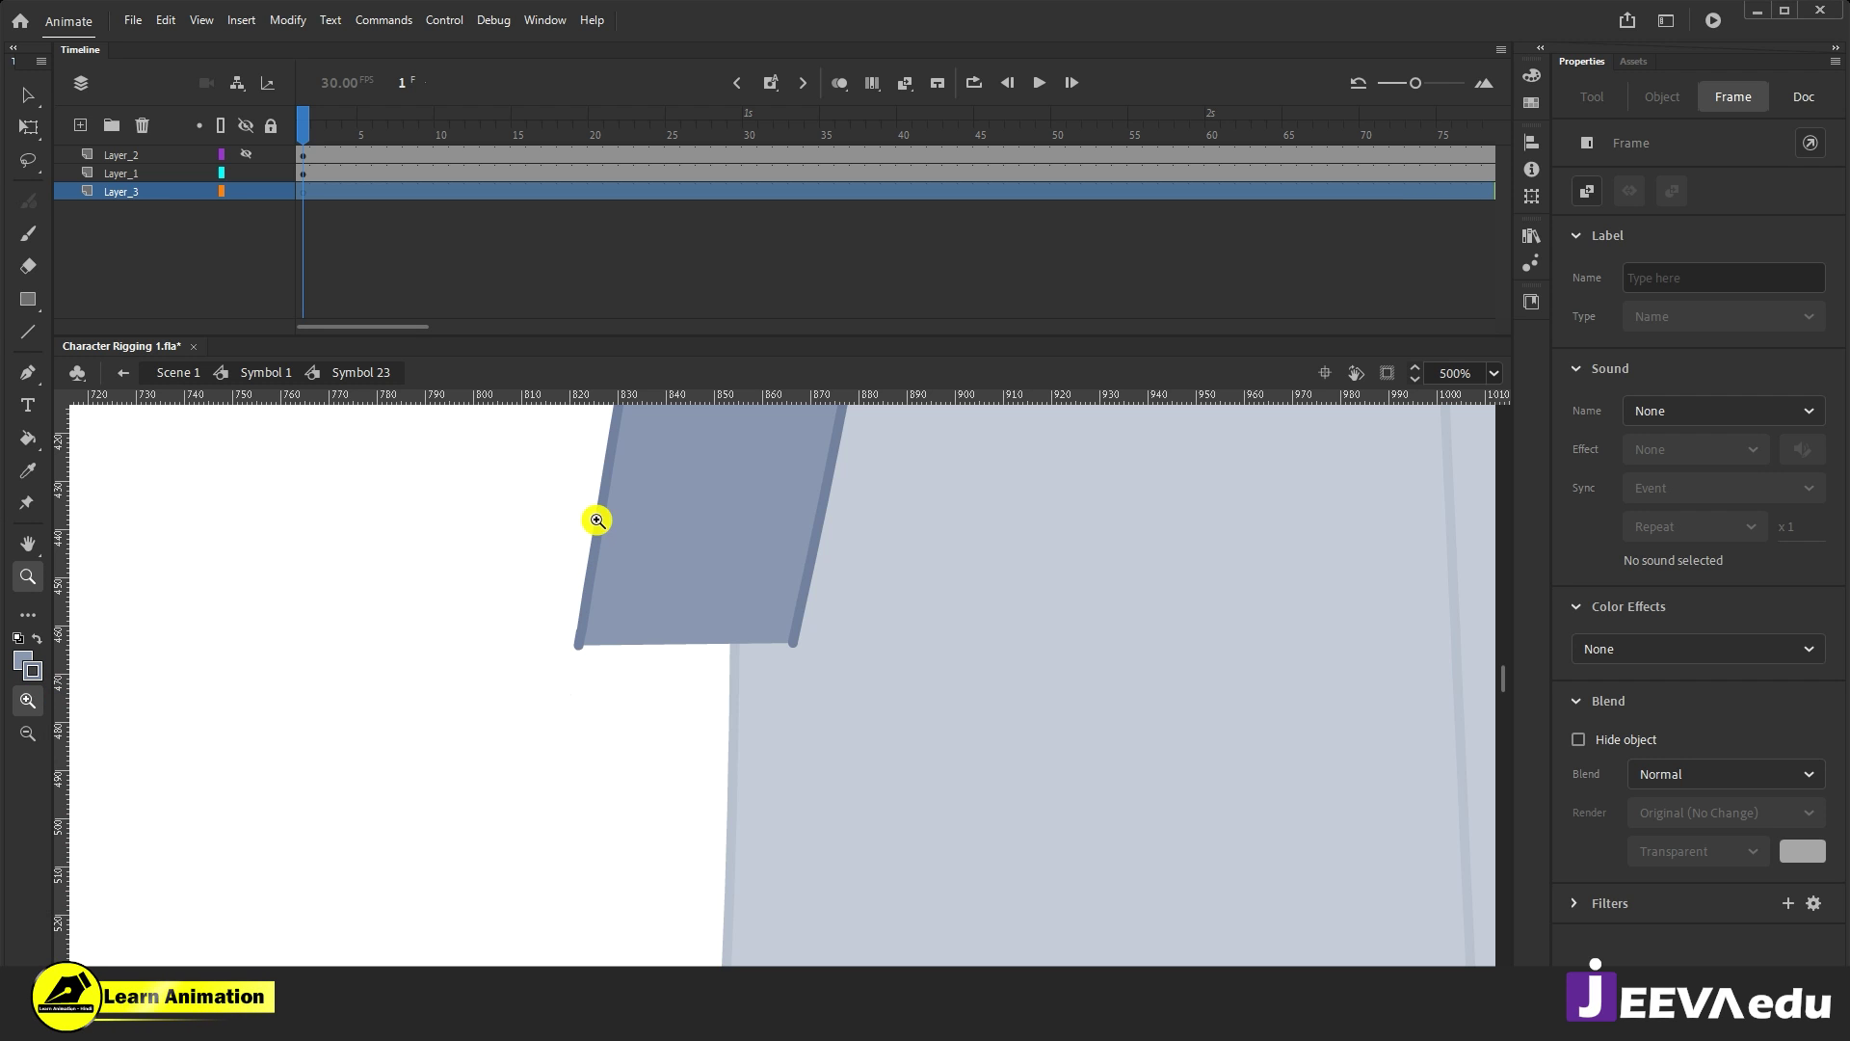
click(35, 674)
click(593, 562)
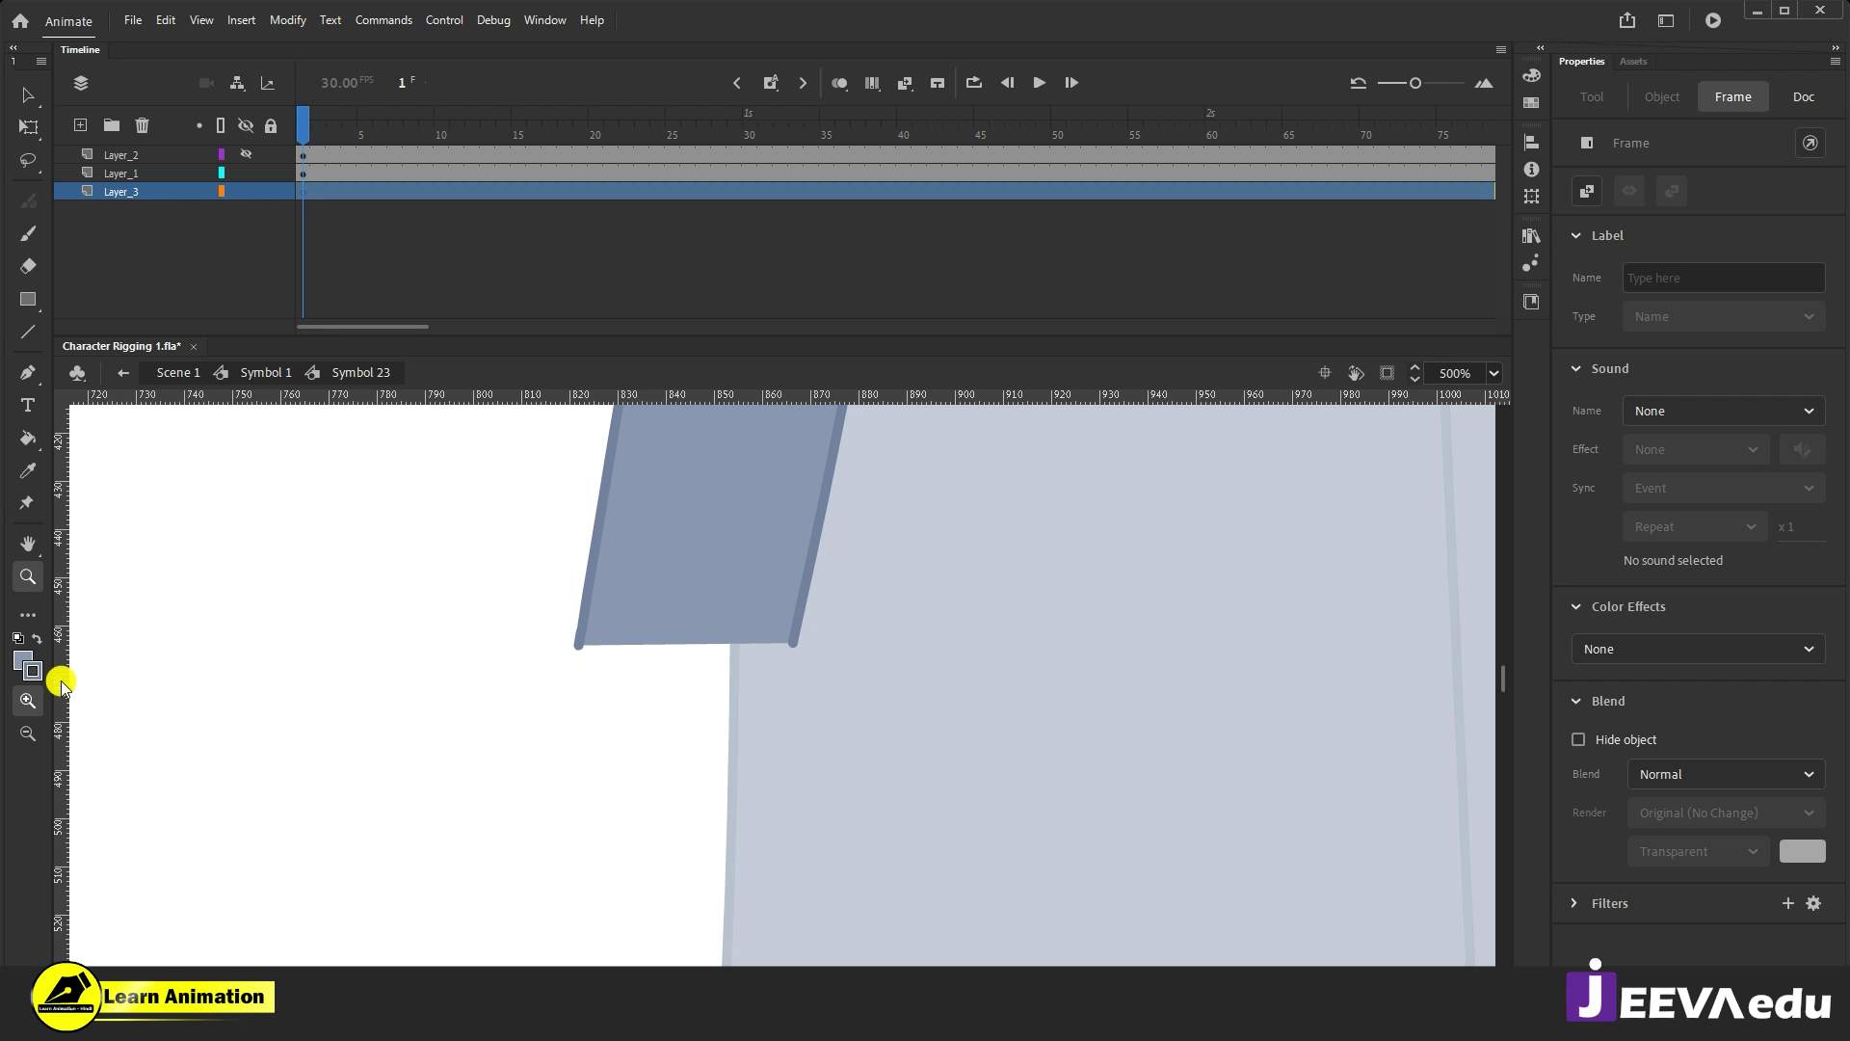
Step: Activate the Oval tool with the sampled sleeve colours on the bottom layer
drag(772, 752, 789, 732)
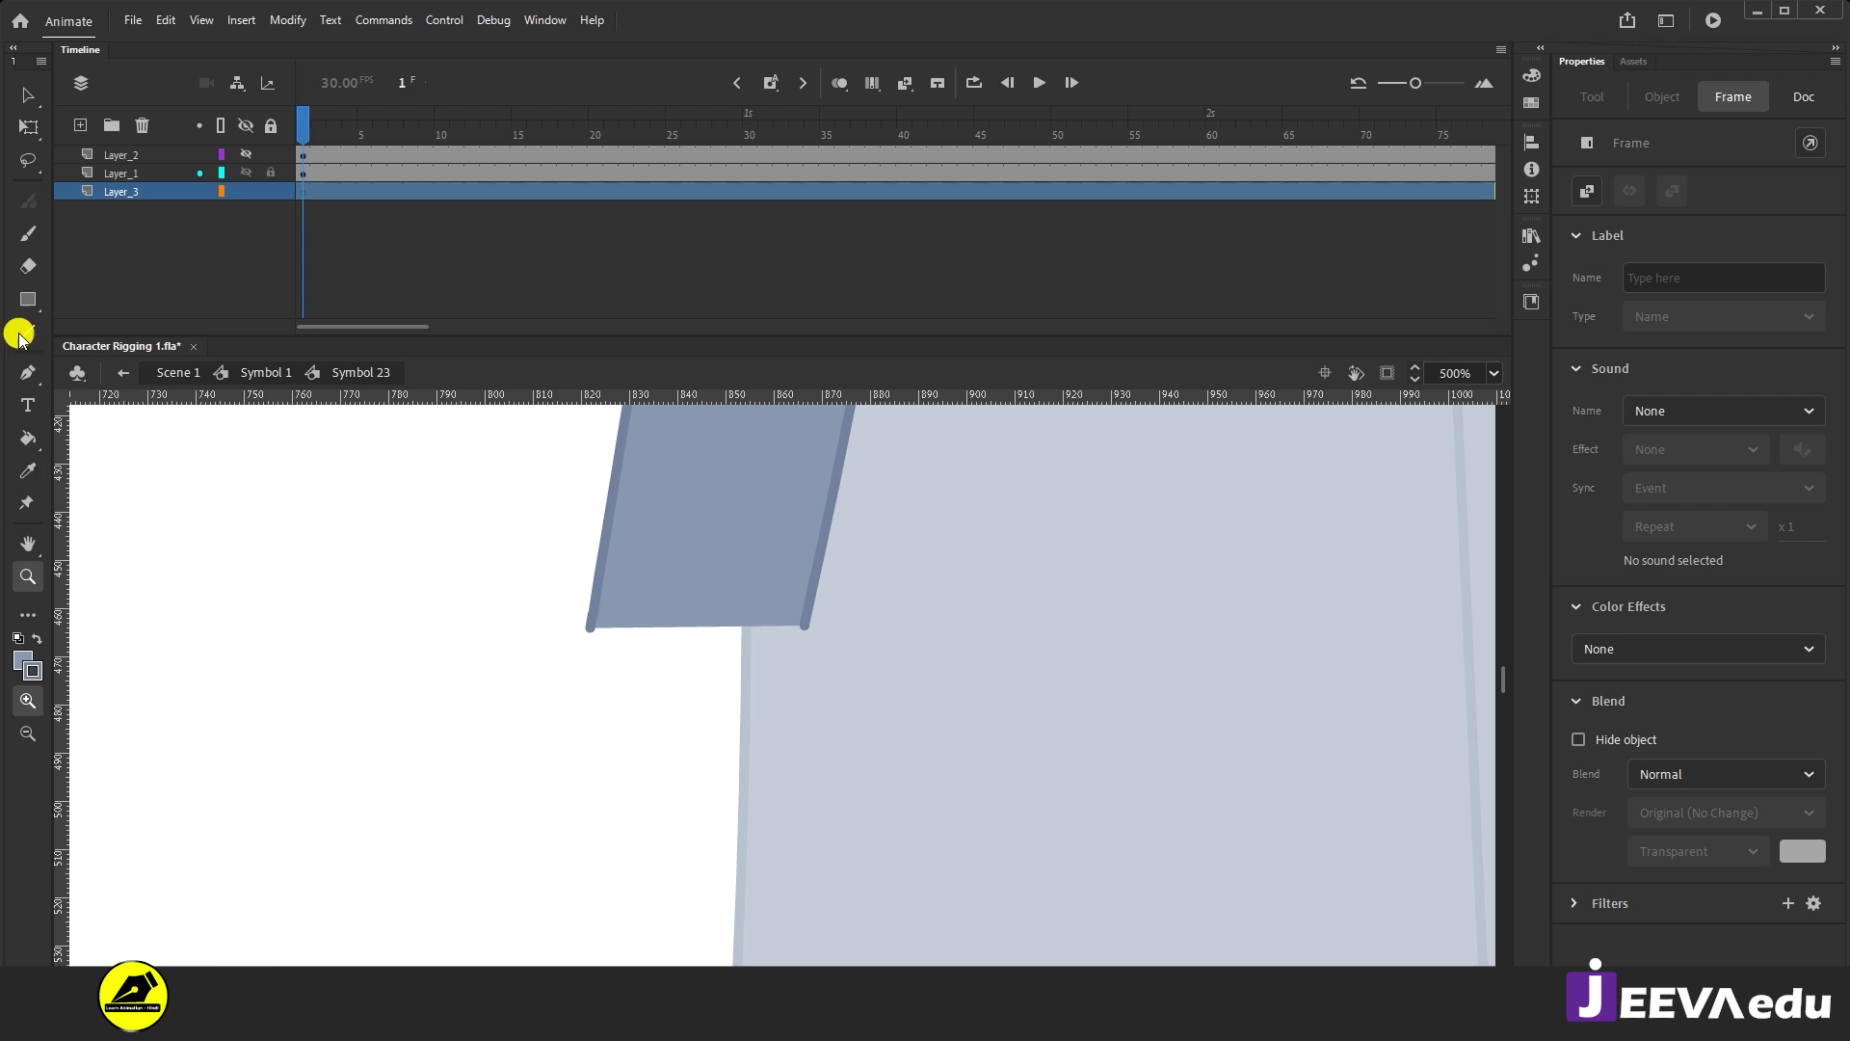
click(39, 308)
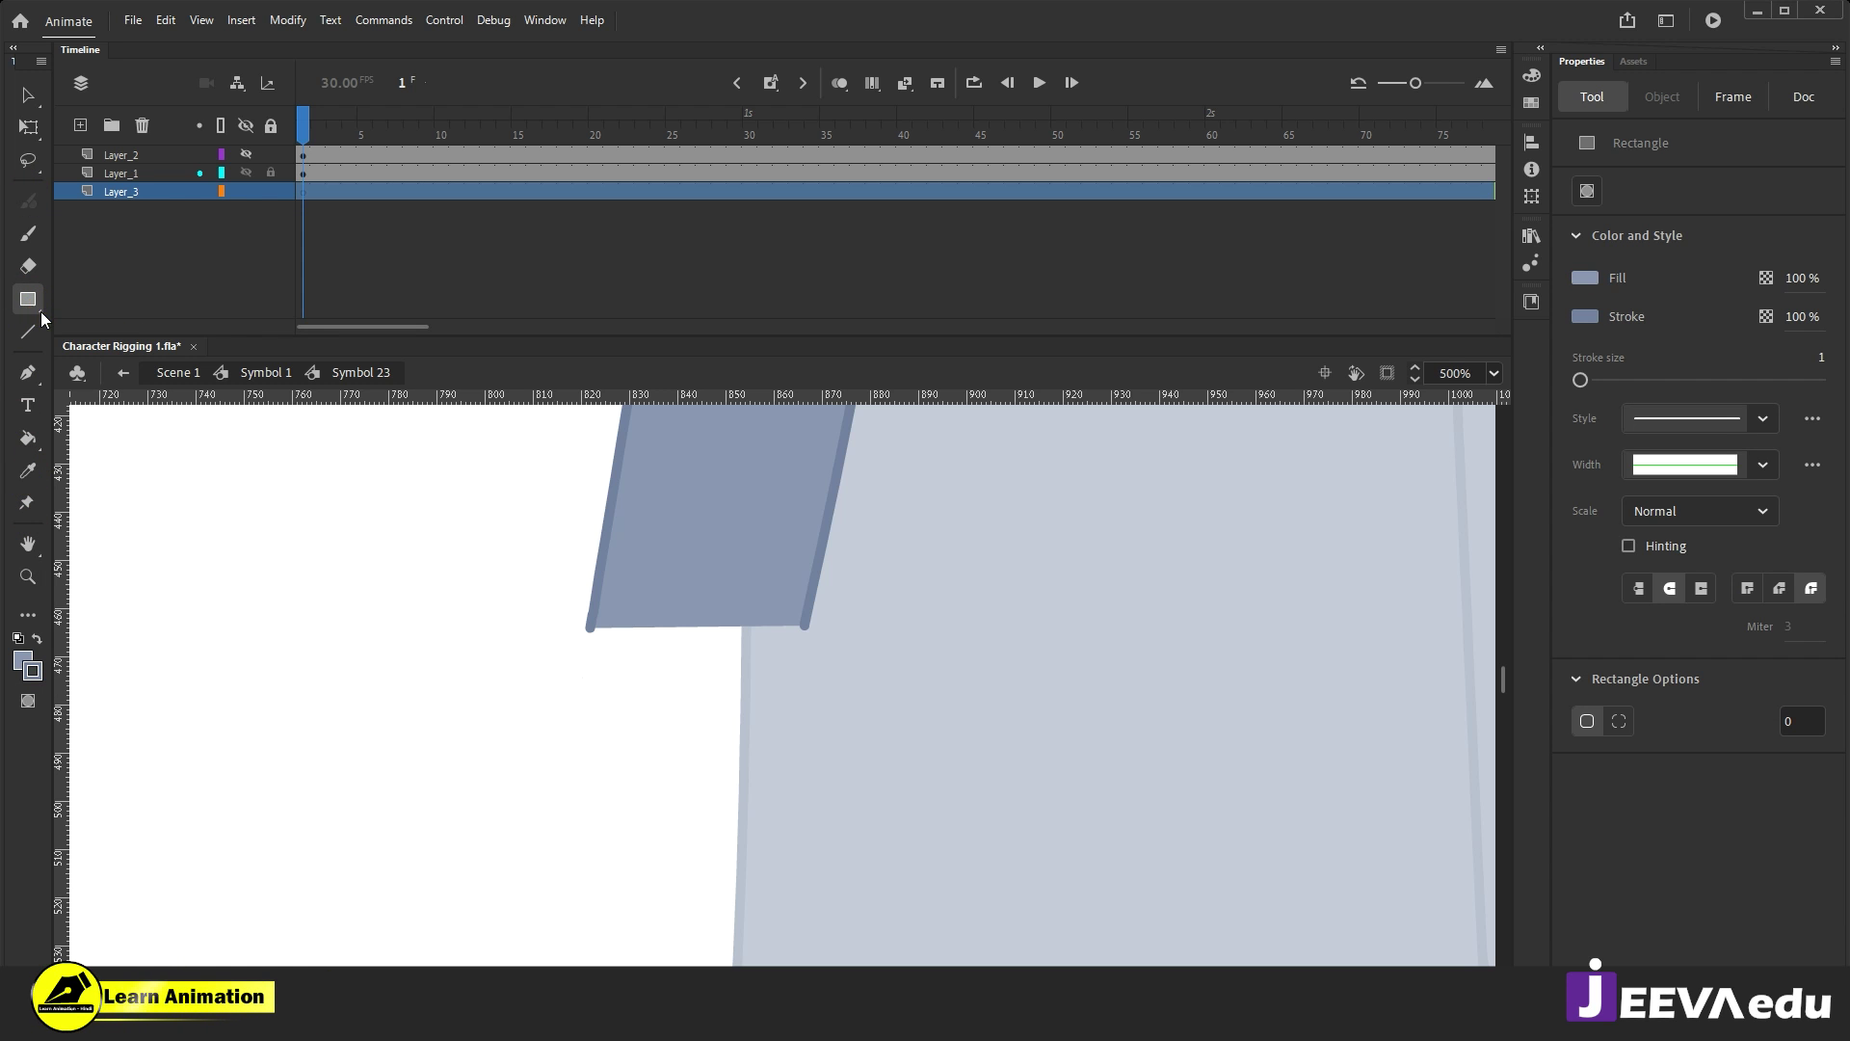
drag(39, 318, 321, 369)
drag(38, 335, 107, 369)
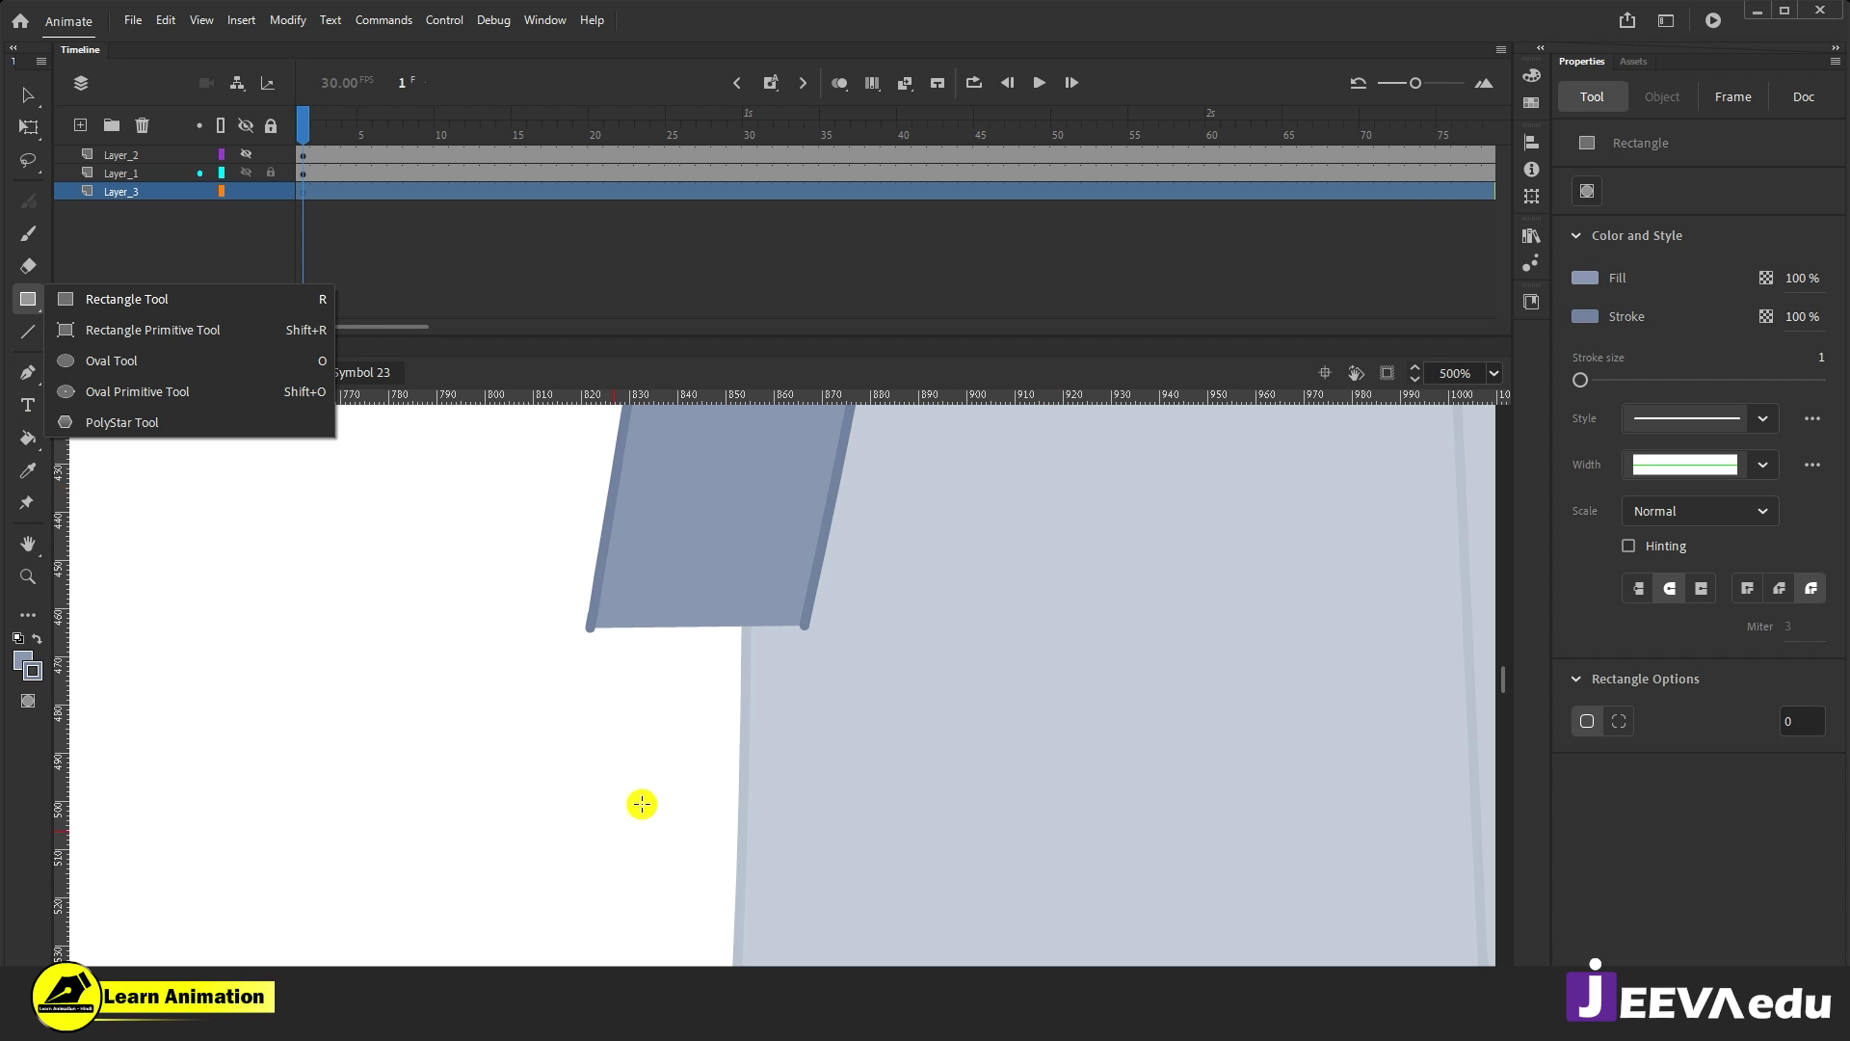
click(28, 99)
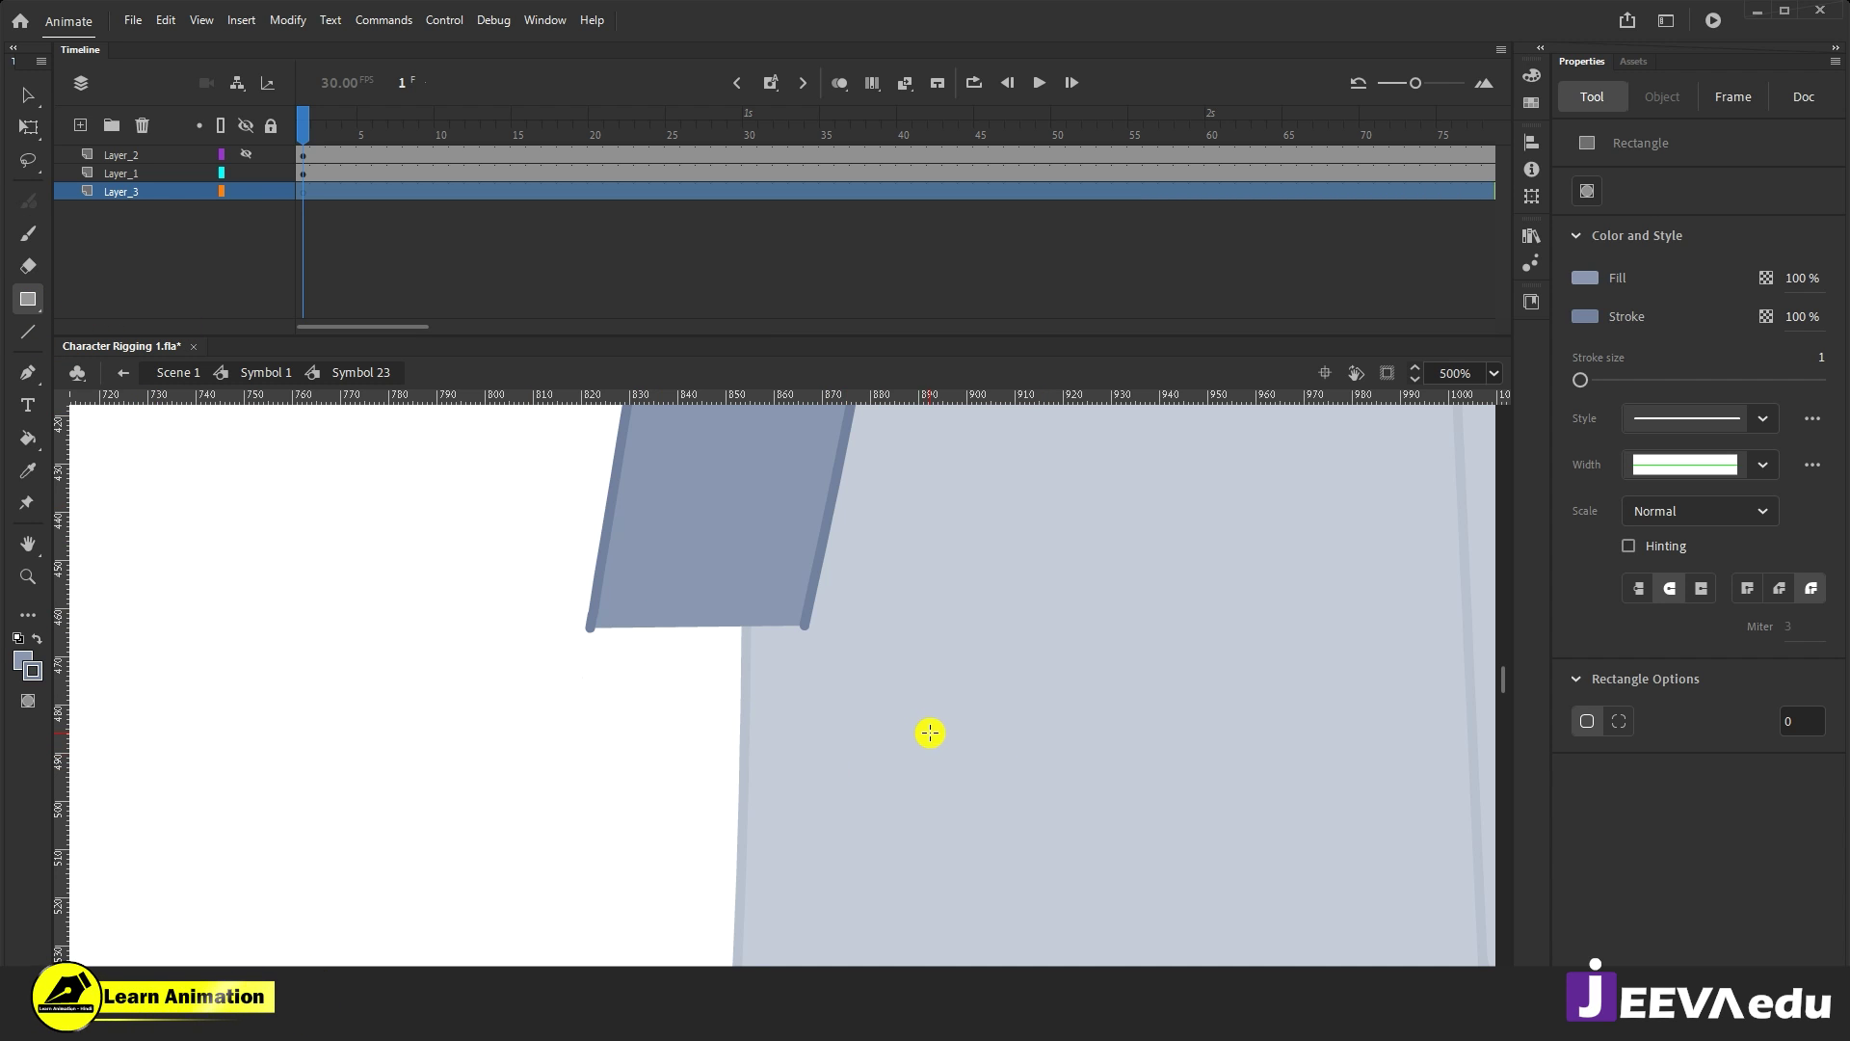
key(o)
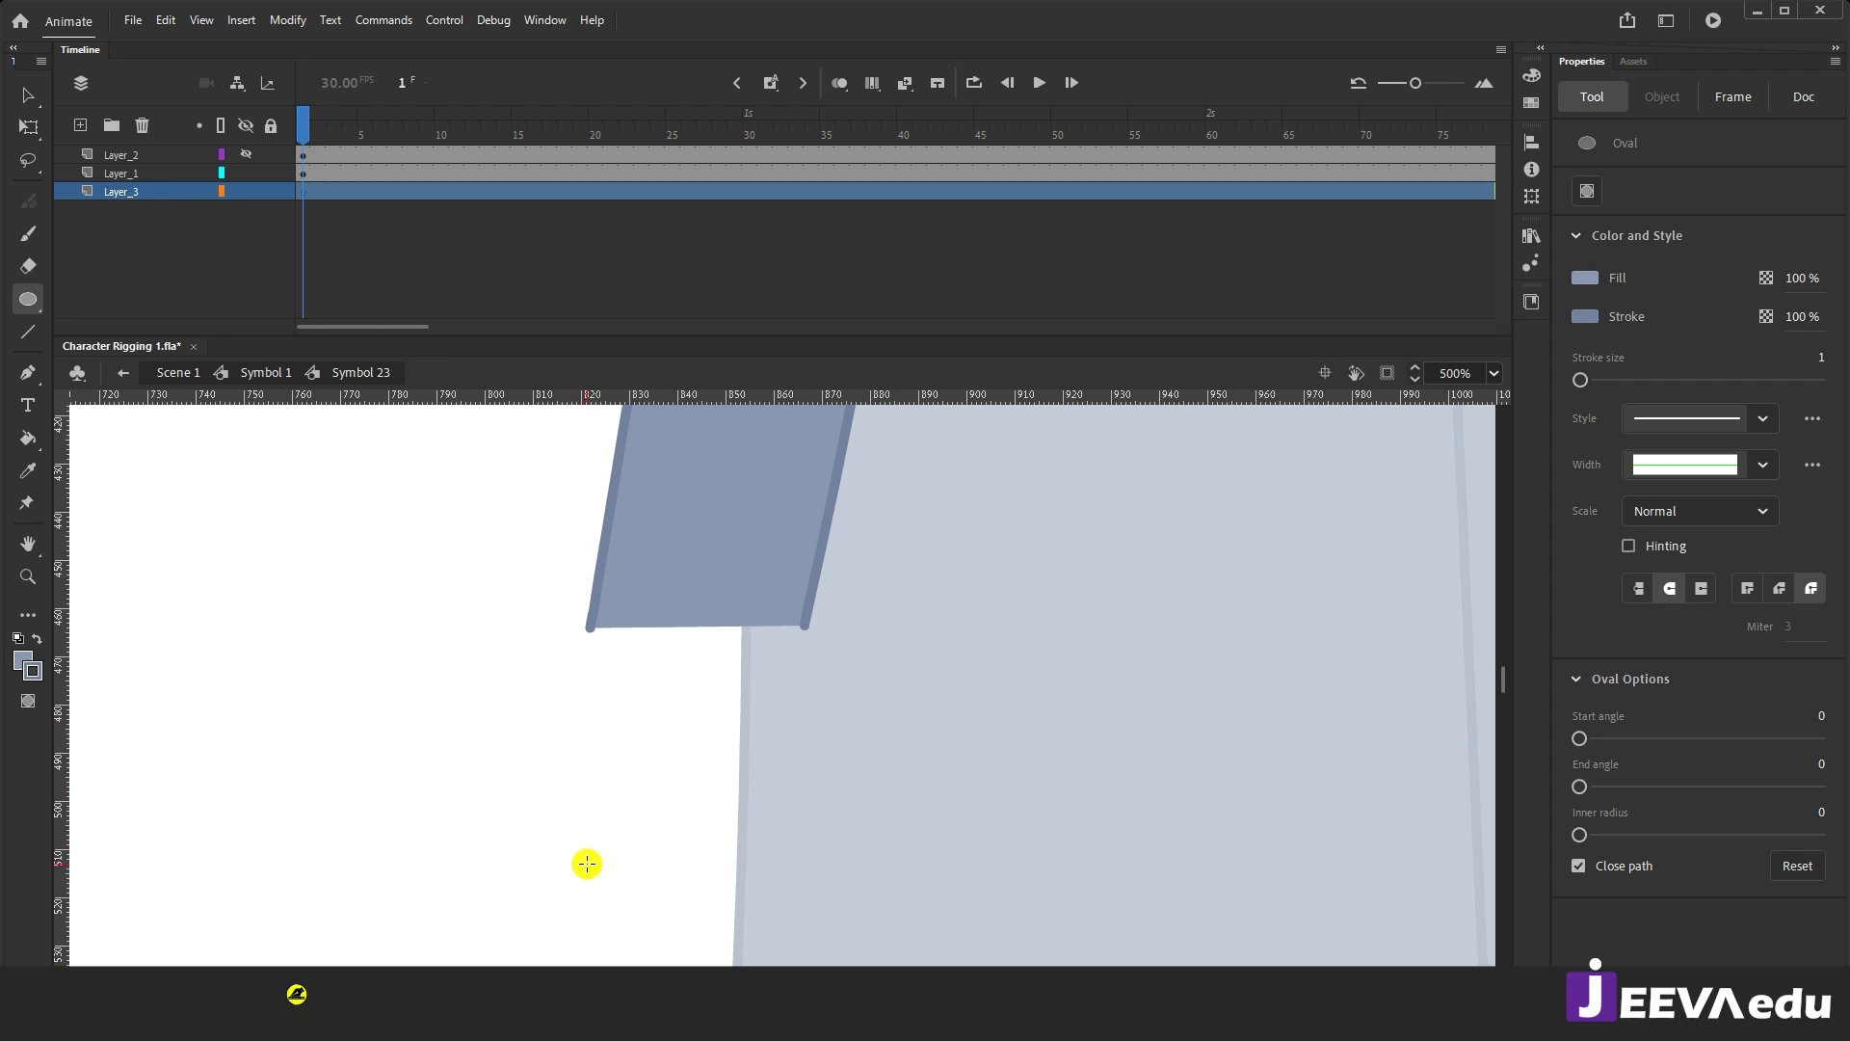
Step: Try drawing test ovals and circles beside the arm, undoing each one
drag(262, 616, 478, 795)
drag(542, 875, 542, 875)
key(ctrl+z)
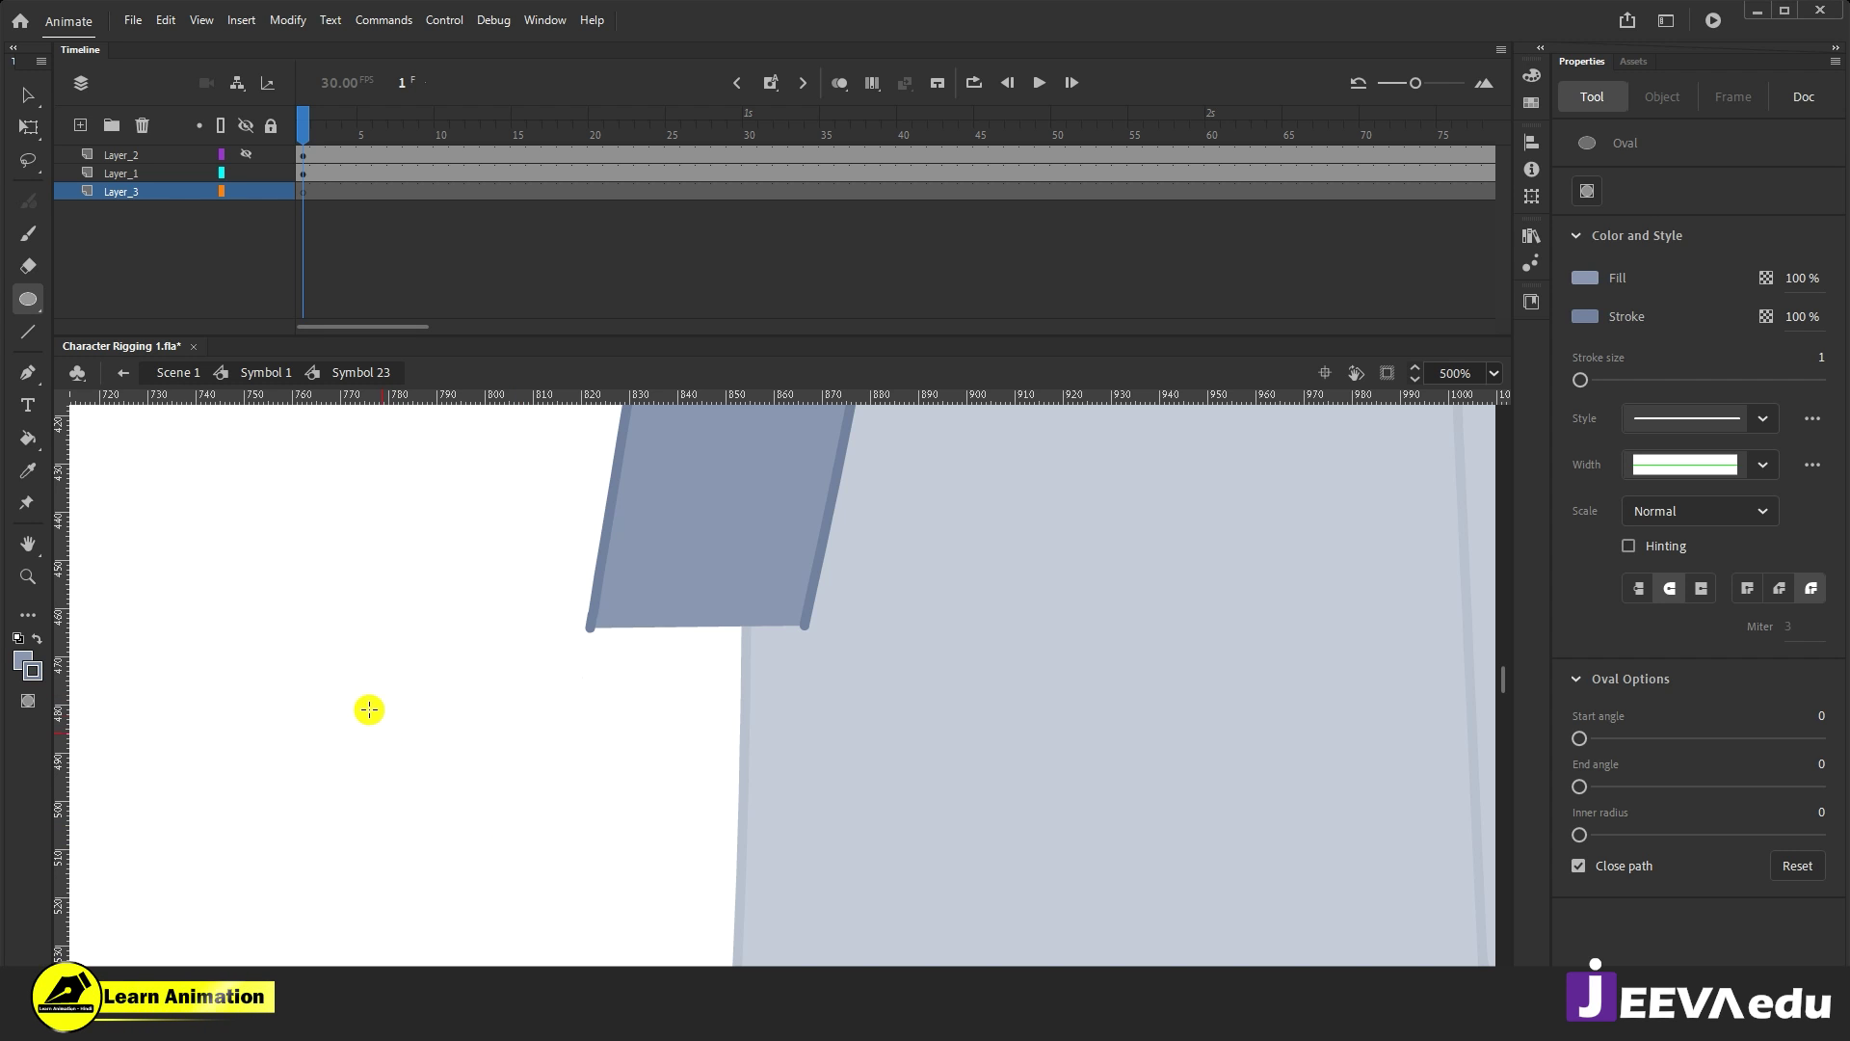
drag(304, 596, 540, 829)
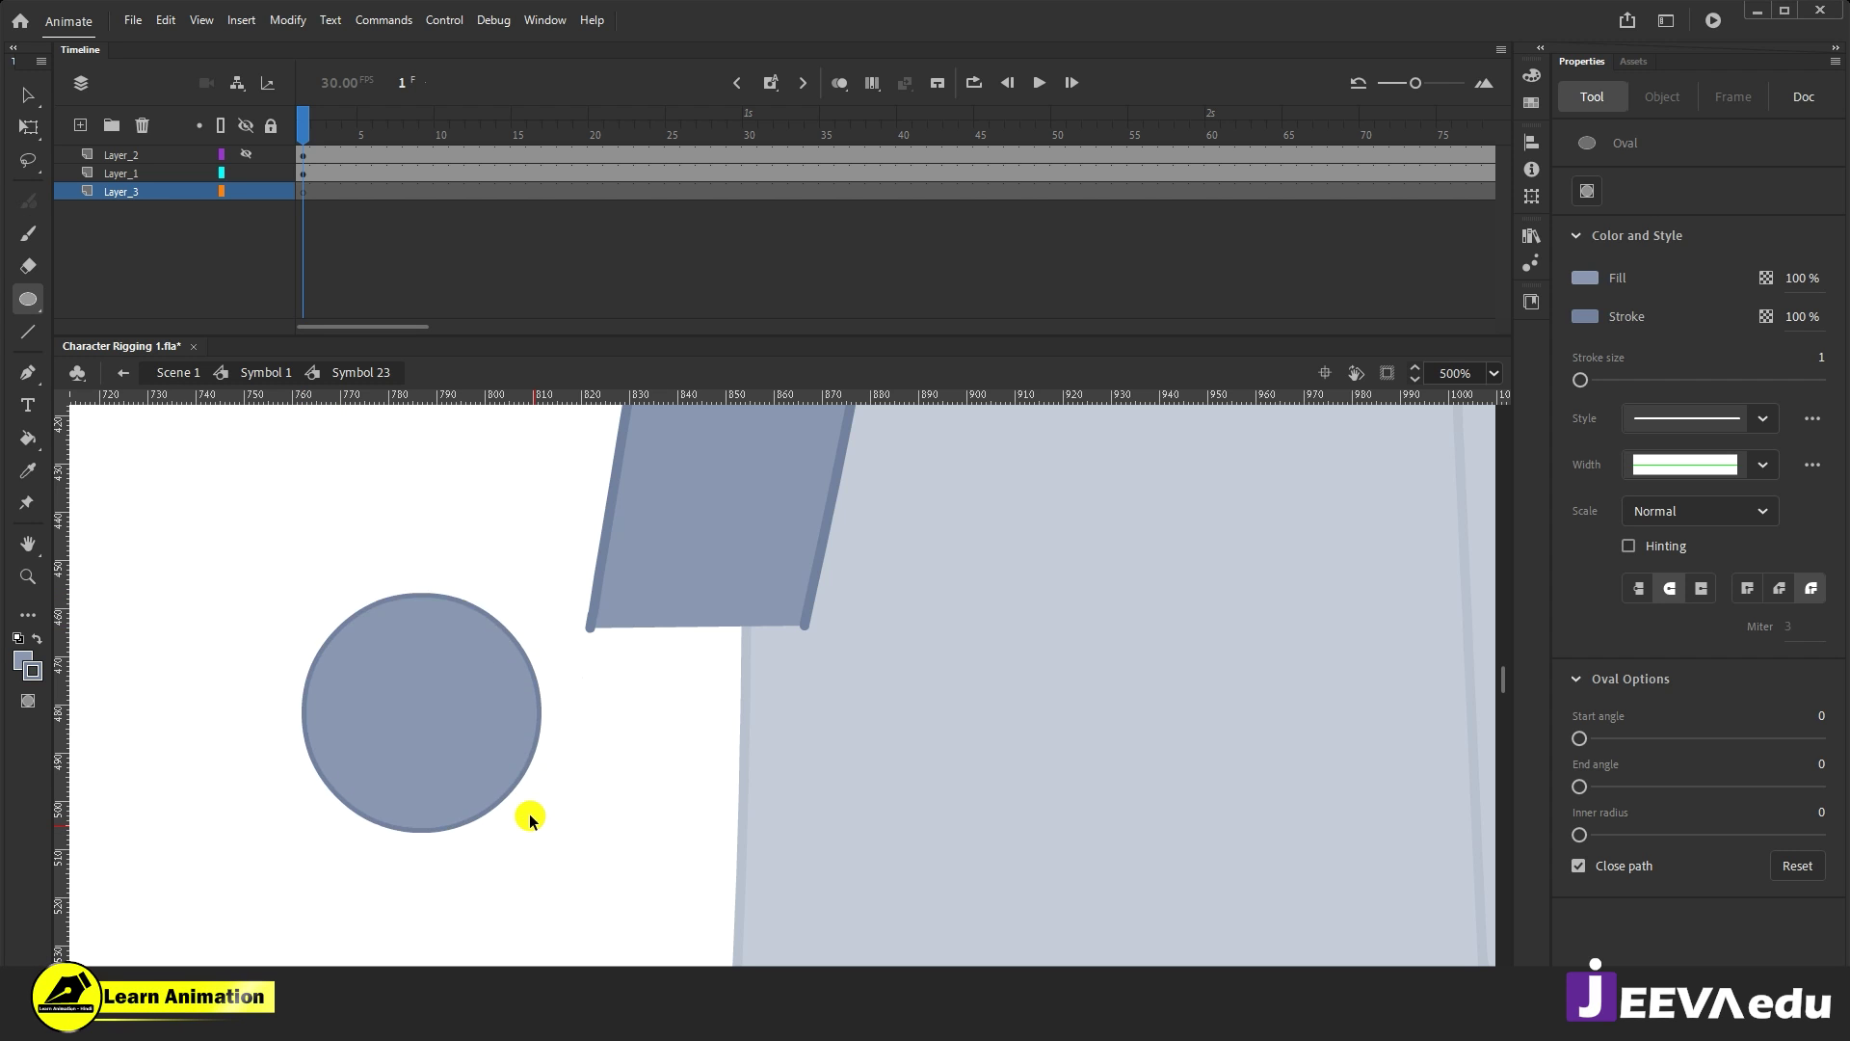
key(ctrl+z)
drag(382, 650, 517, 844)
drag(455, 740, 456, 740)
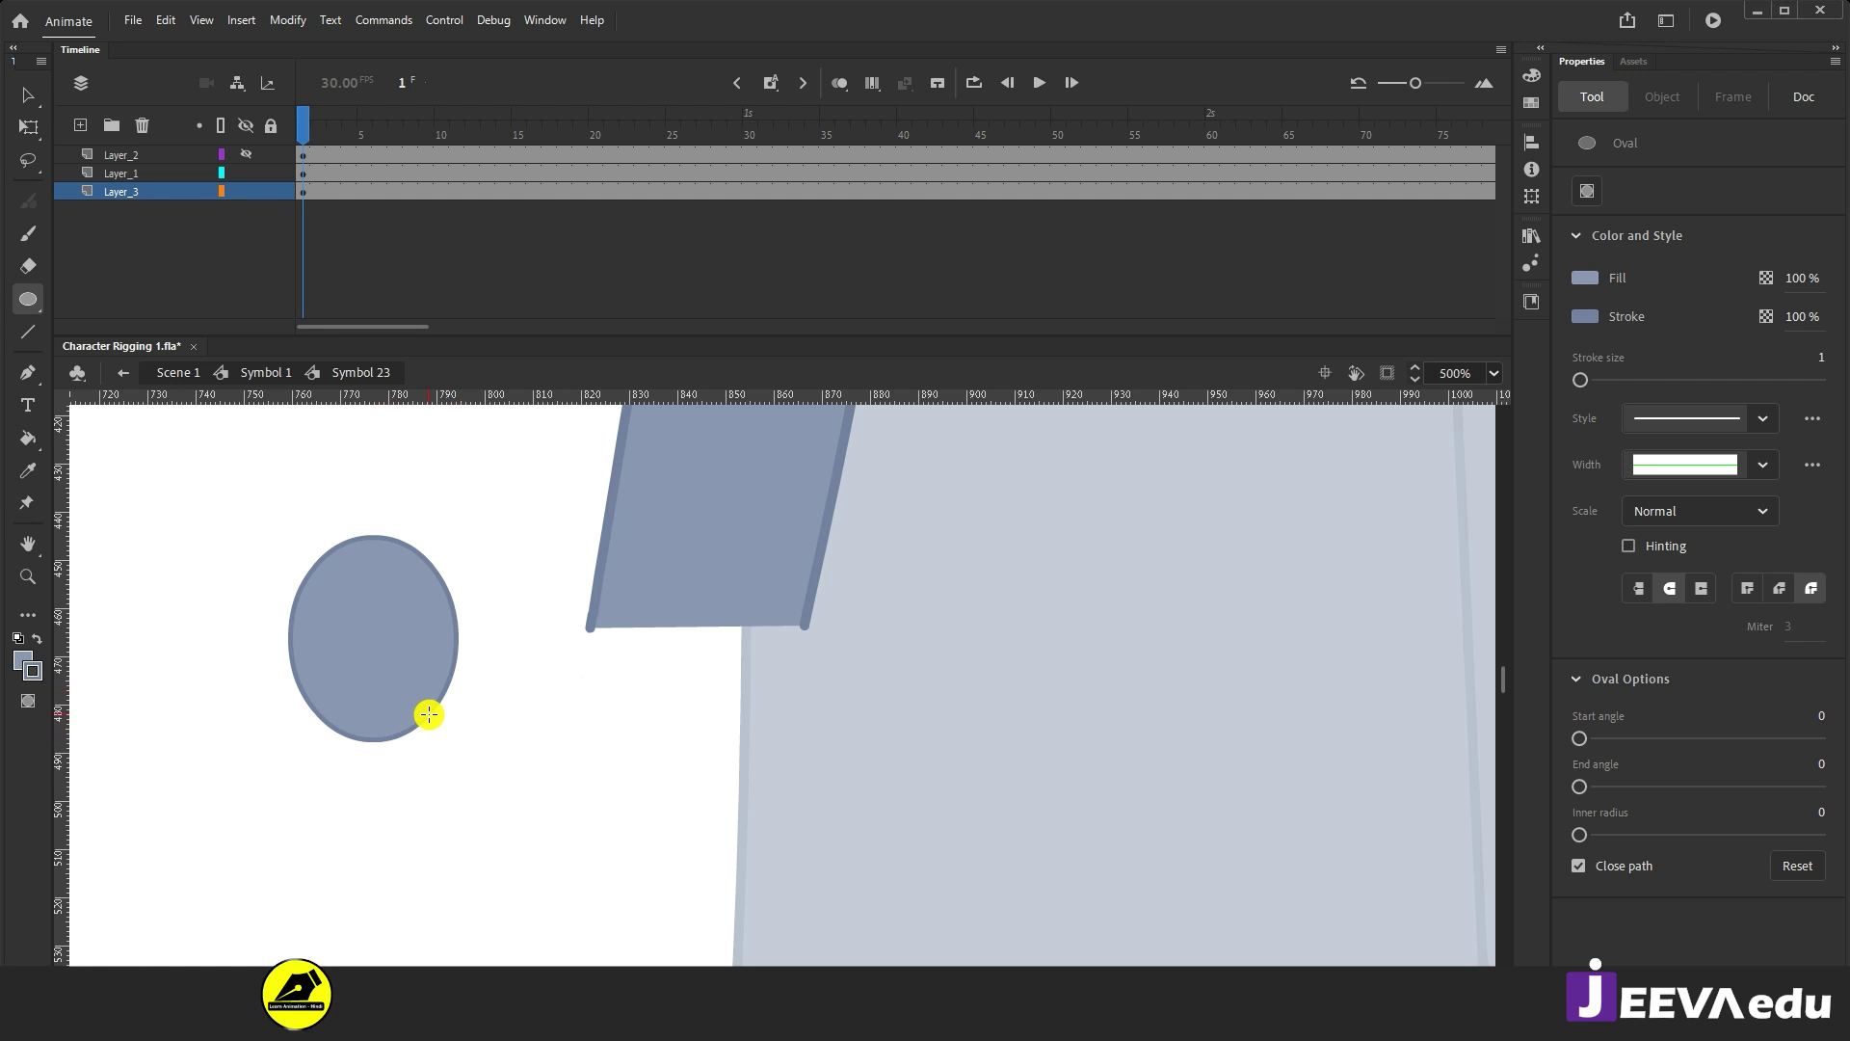
key(ctrl+z)
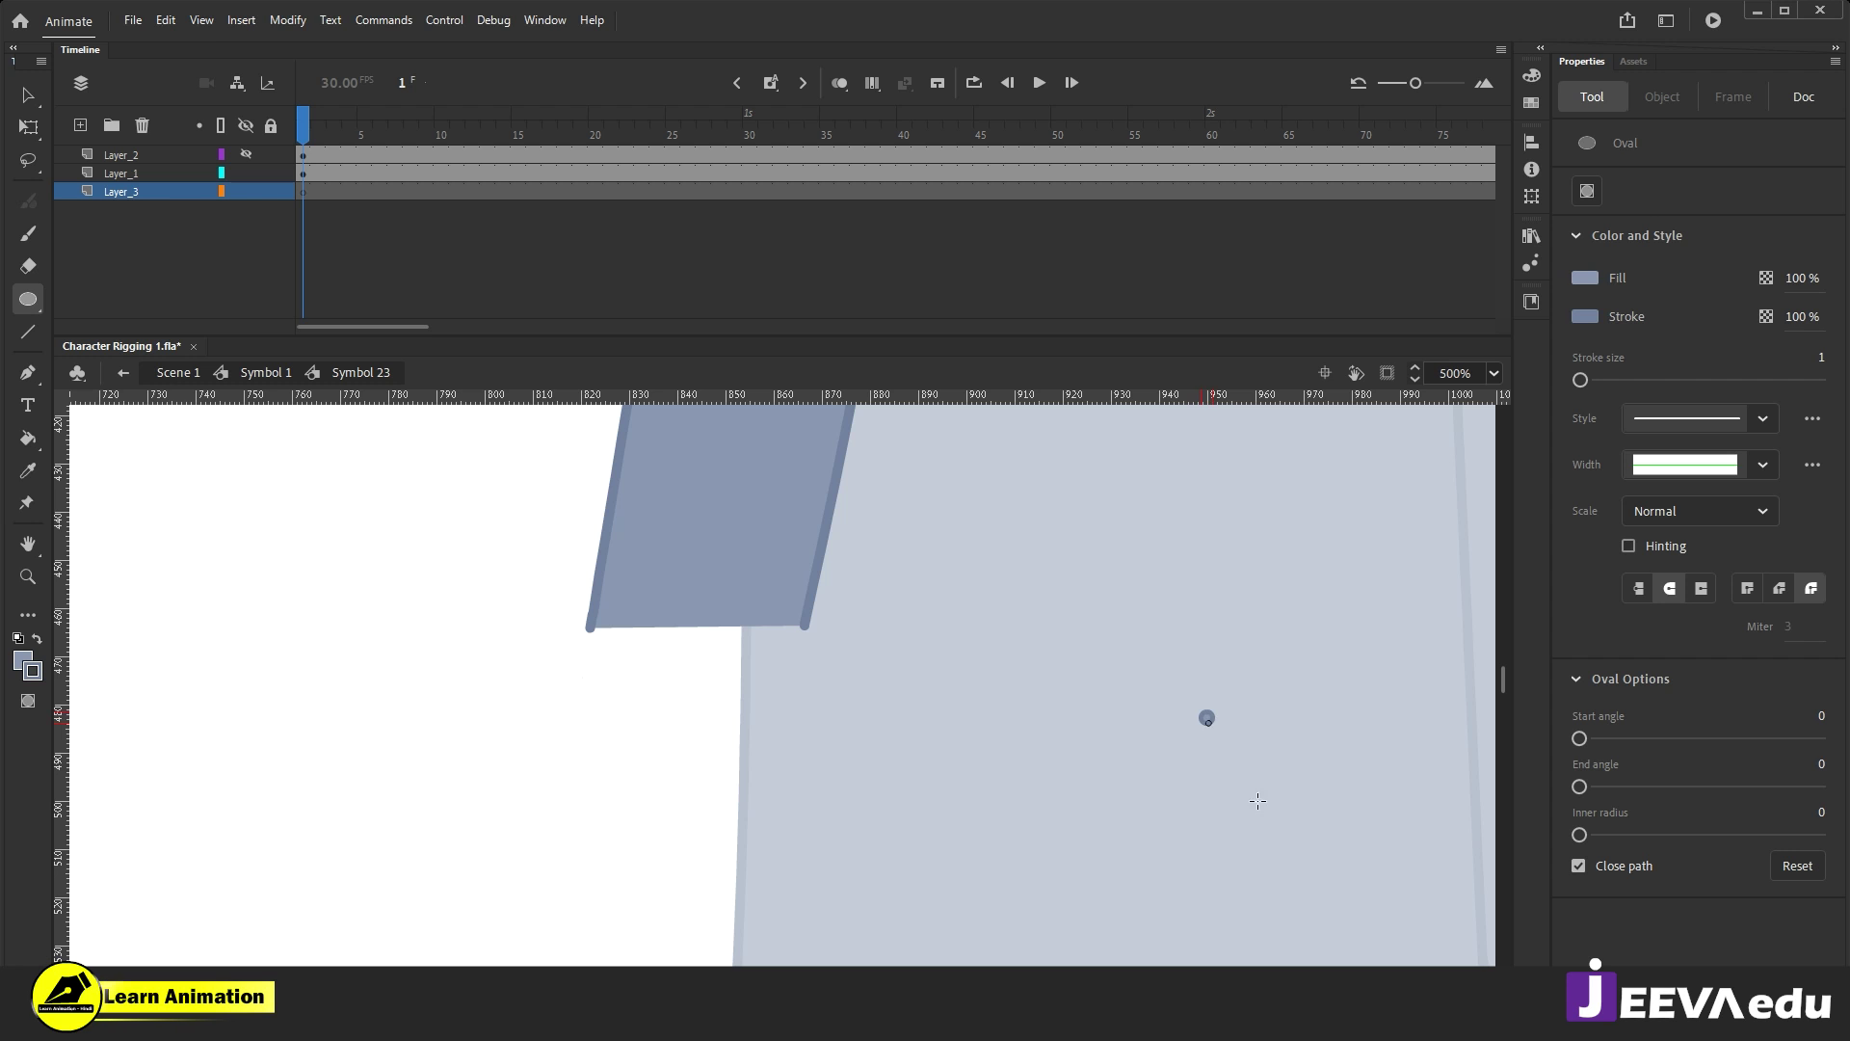
Step: Draw a circle about 42 px wide on the bottom layer and move its fill and outline just below the sleeve's cut end
mouse_move(1206, 718)
mouse_down()
mouse_move(1278, 843)
mouse_move(1252, 781)
mouse_move(1270, 820)
mouse_up()
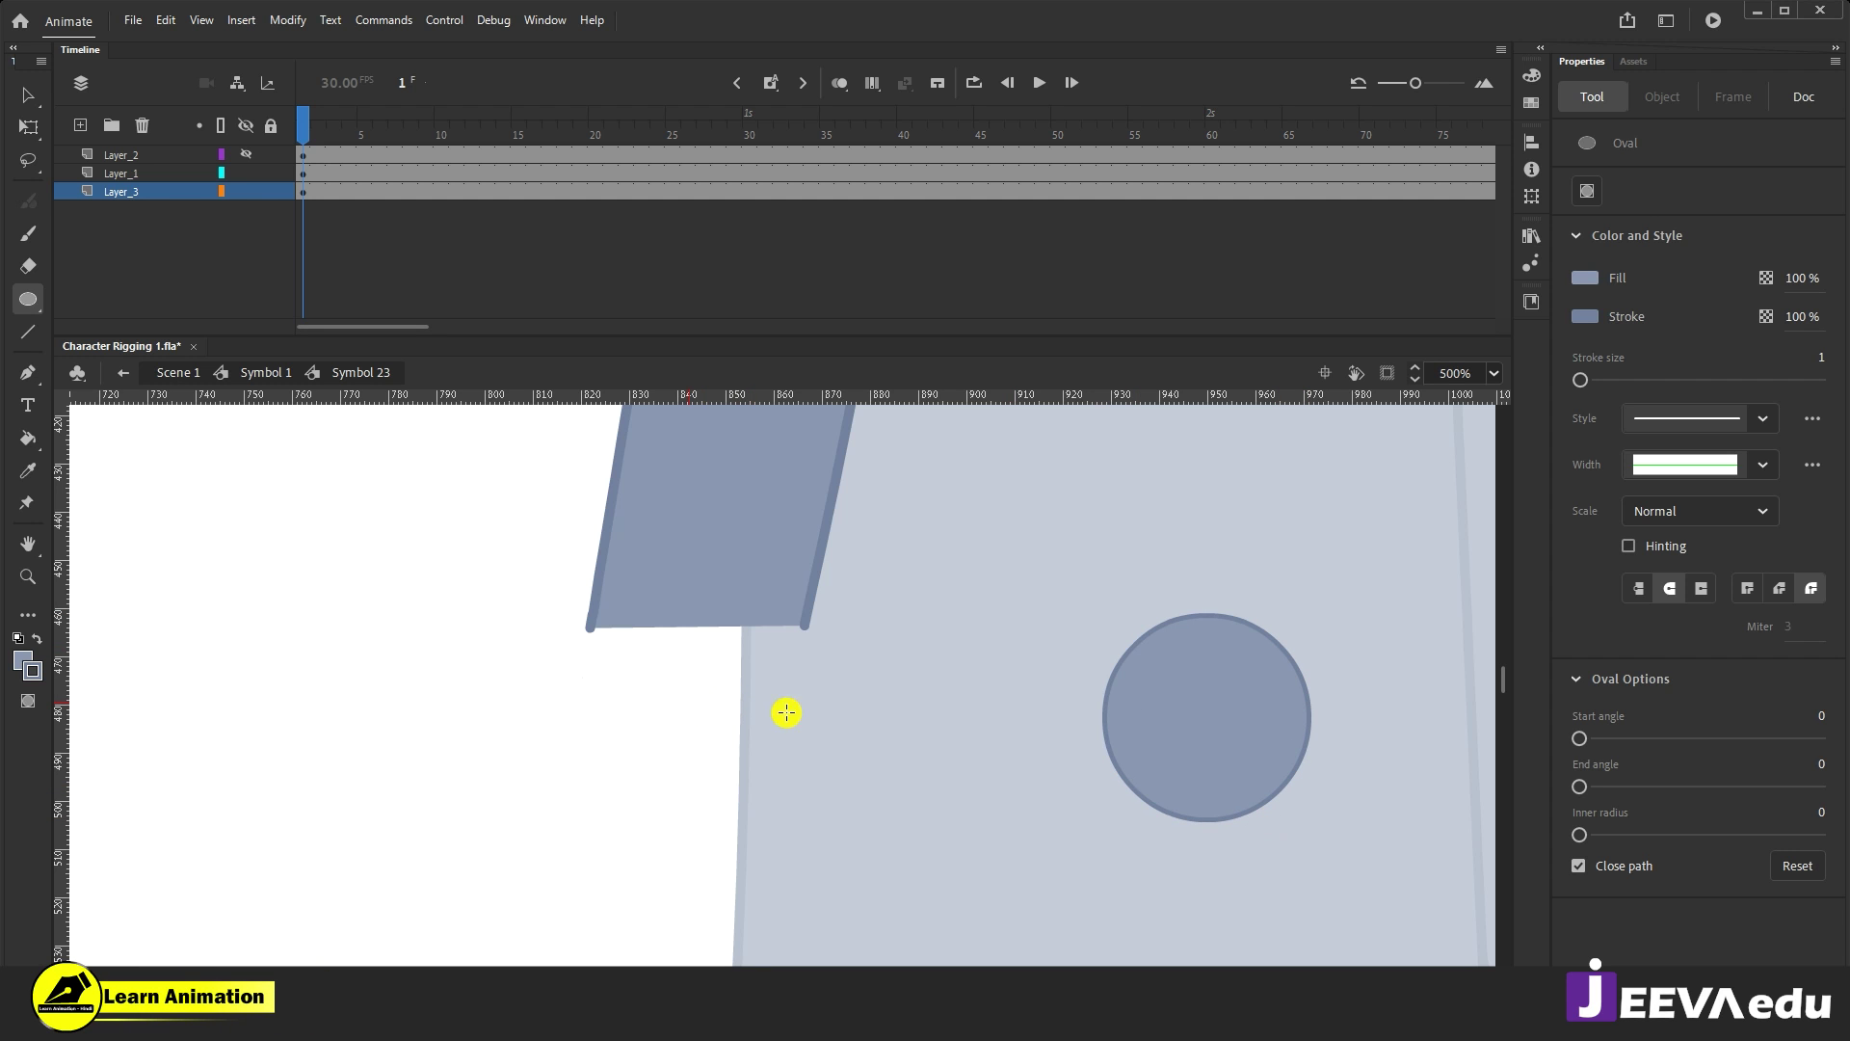
key(v)
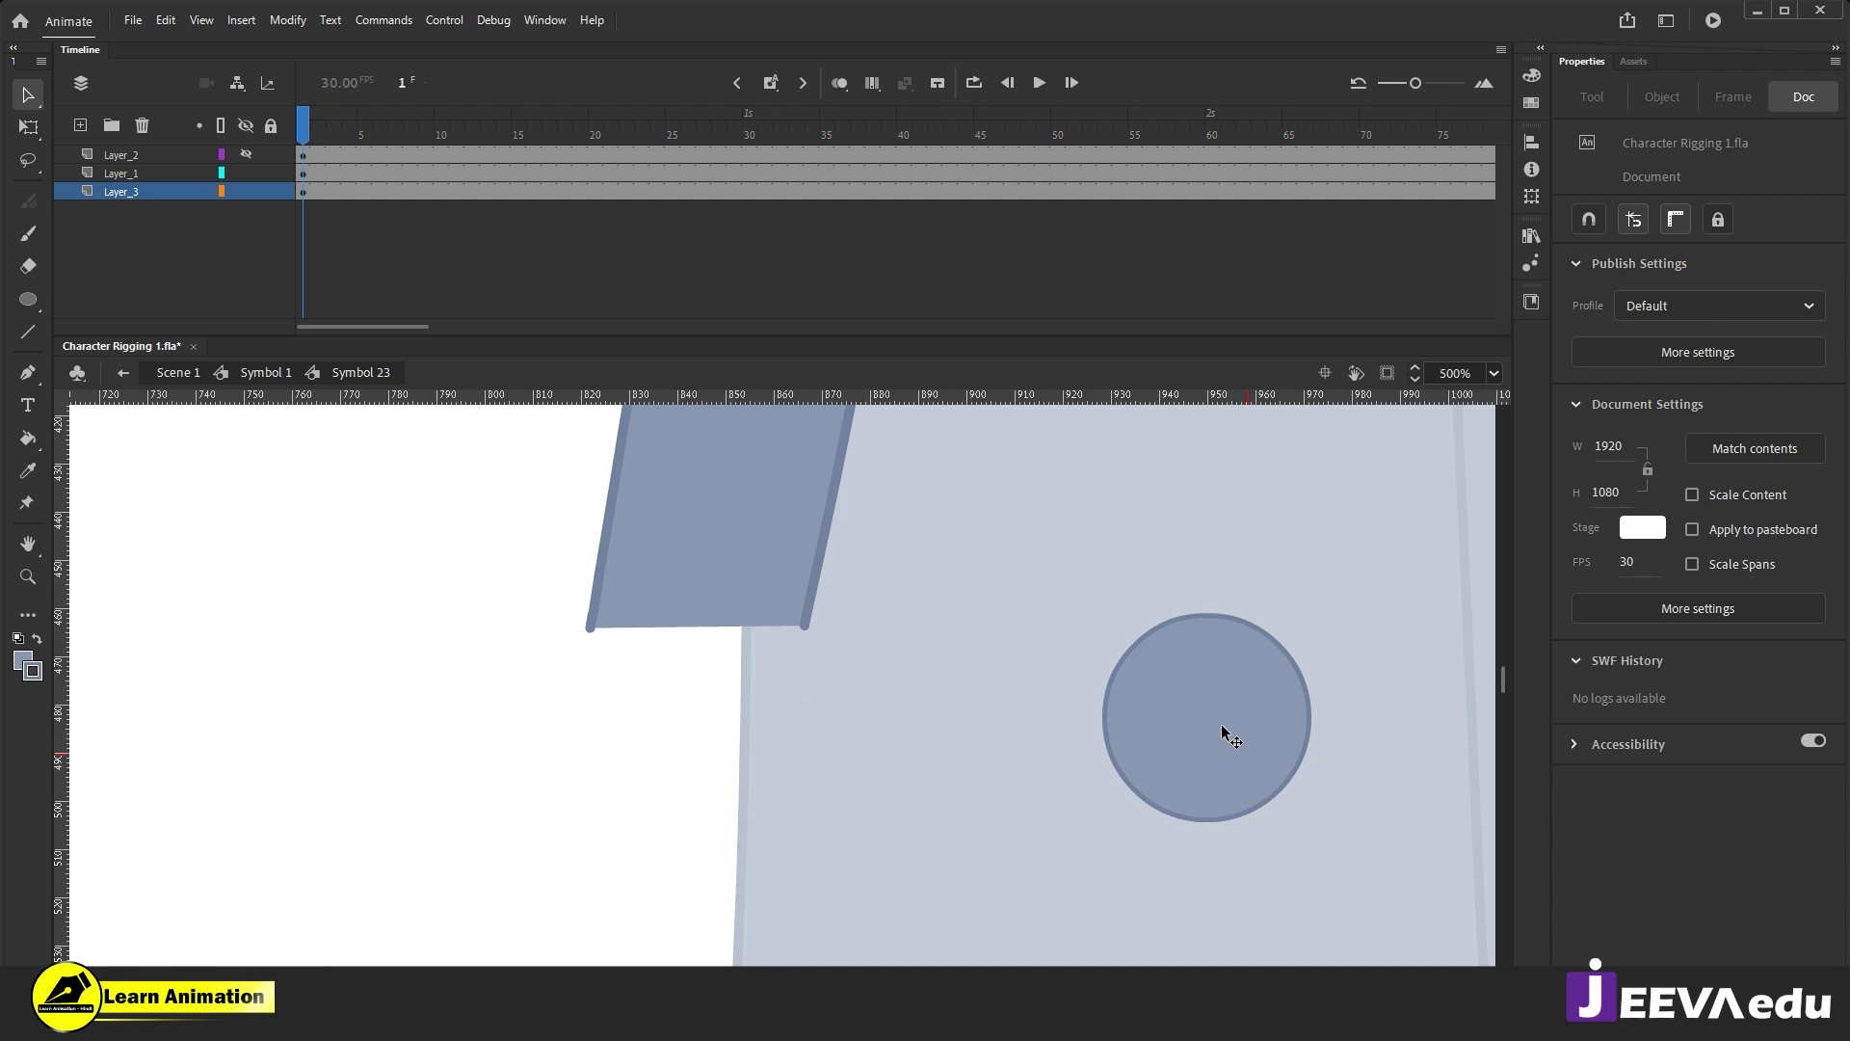
double_click(1221, 730)
drag(1222, 729, 693, 776)
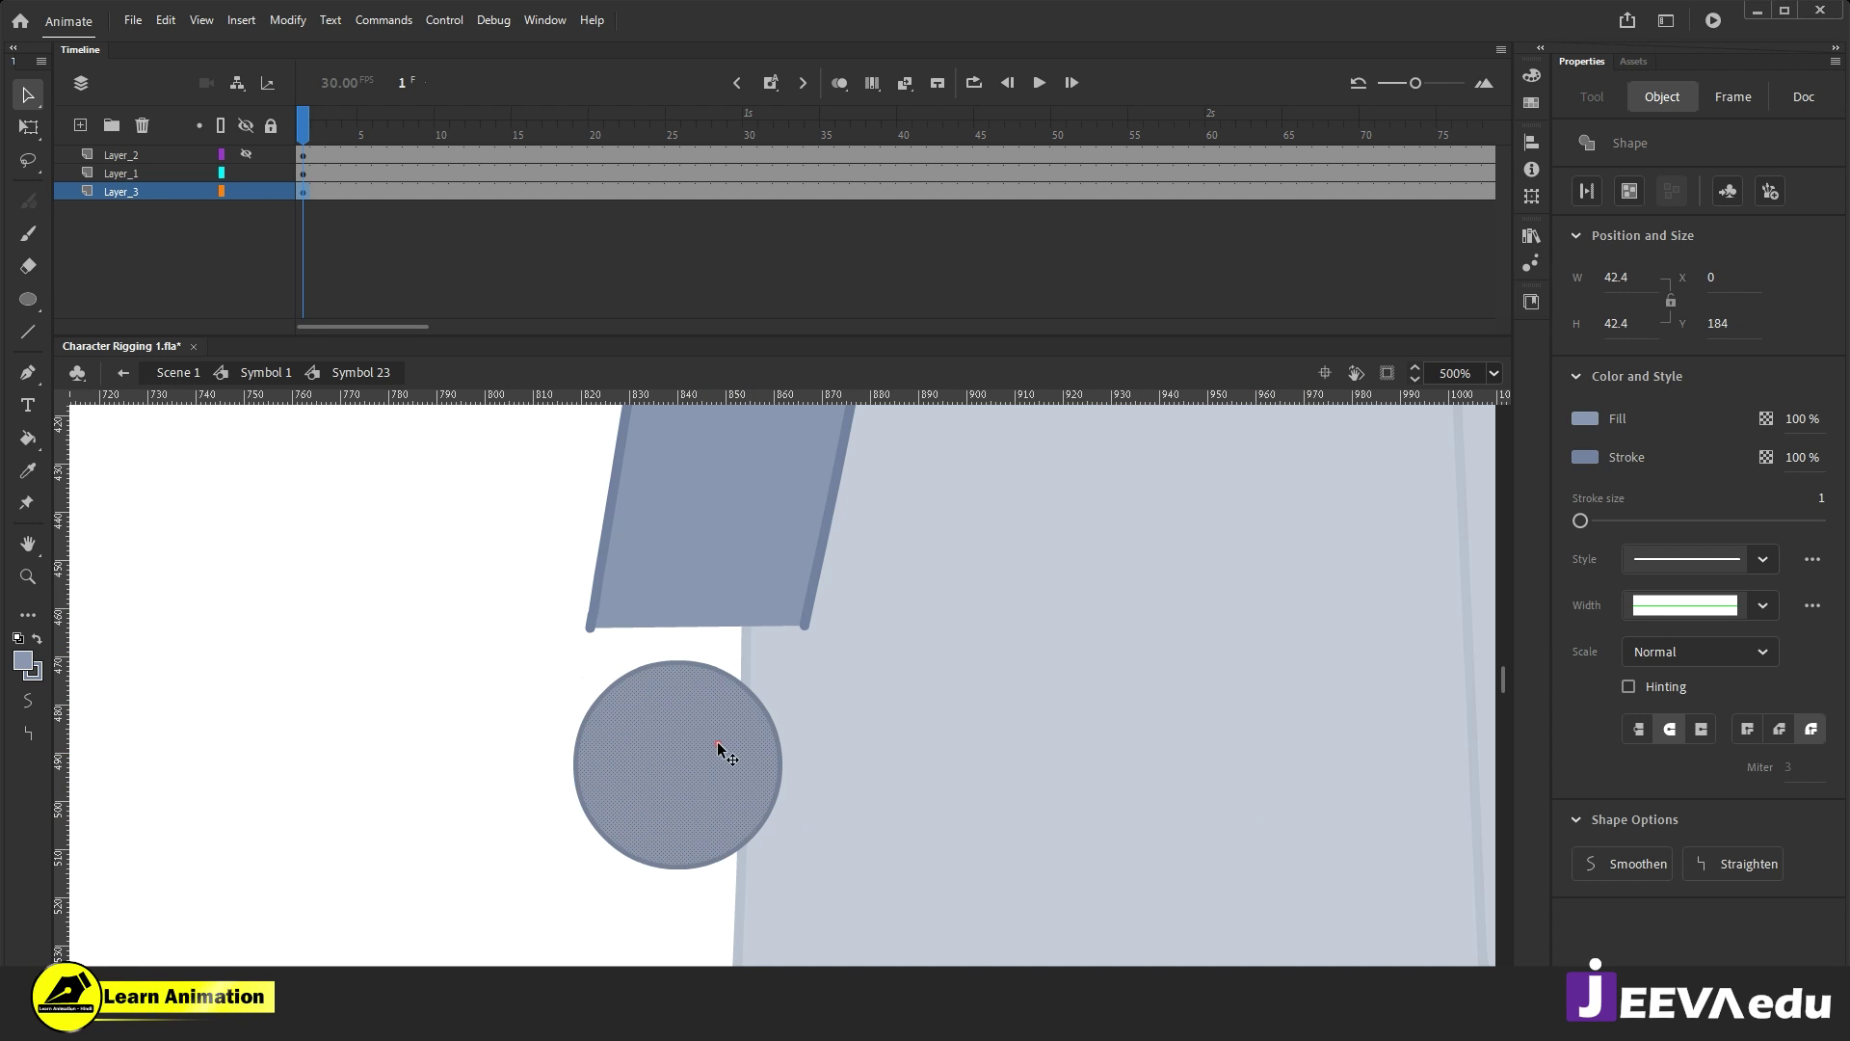
Step: Check the stroke size of the sleeve's outline inside the upper arm symbol, returning to the parent arm symbol
key(z)
click(720, 752)
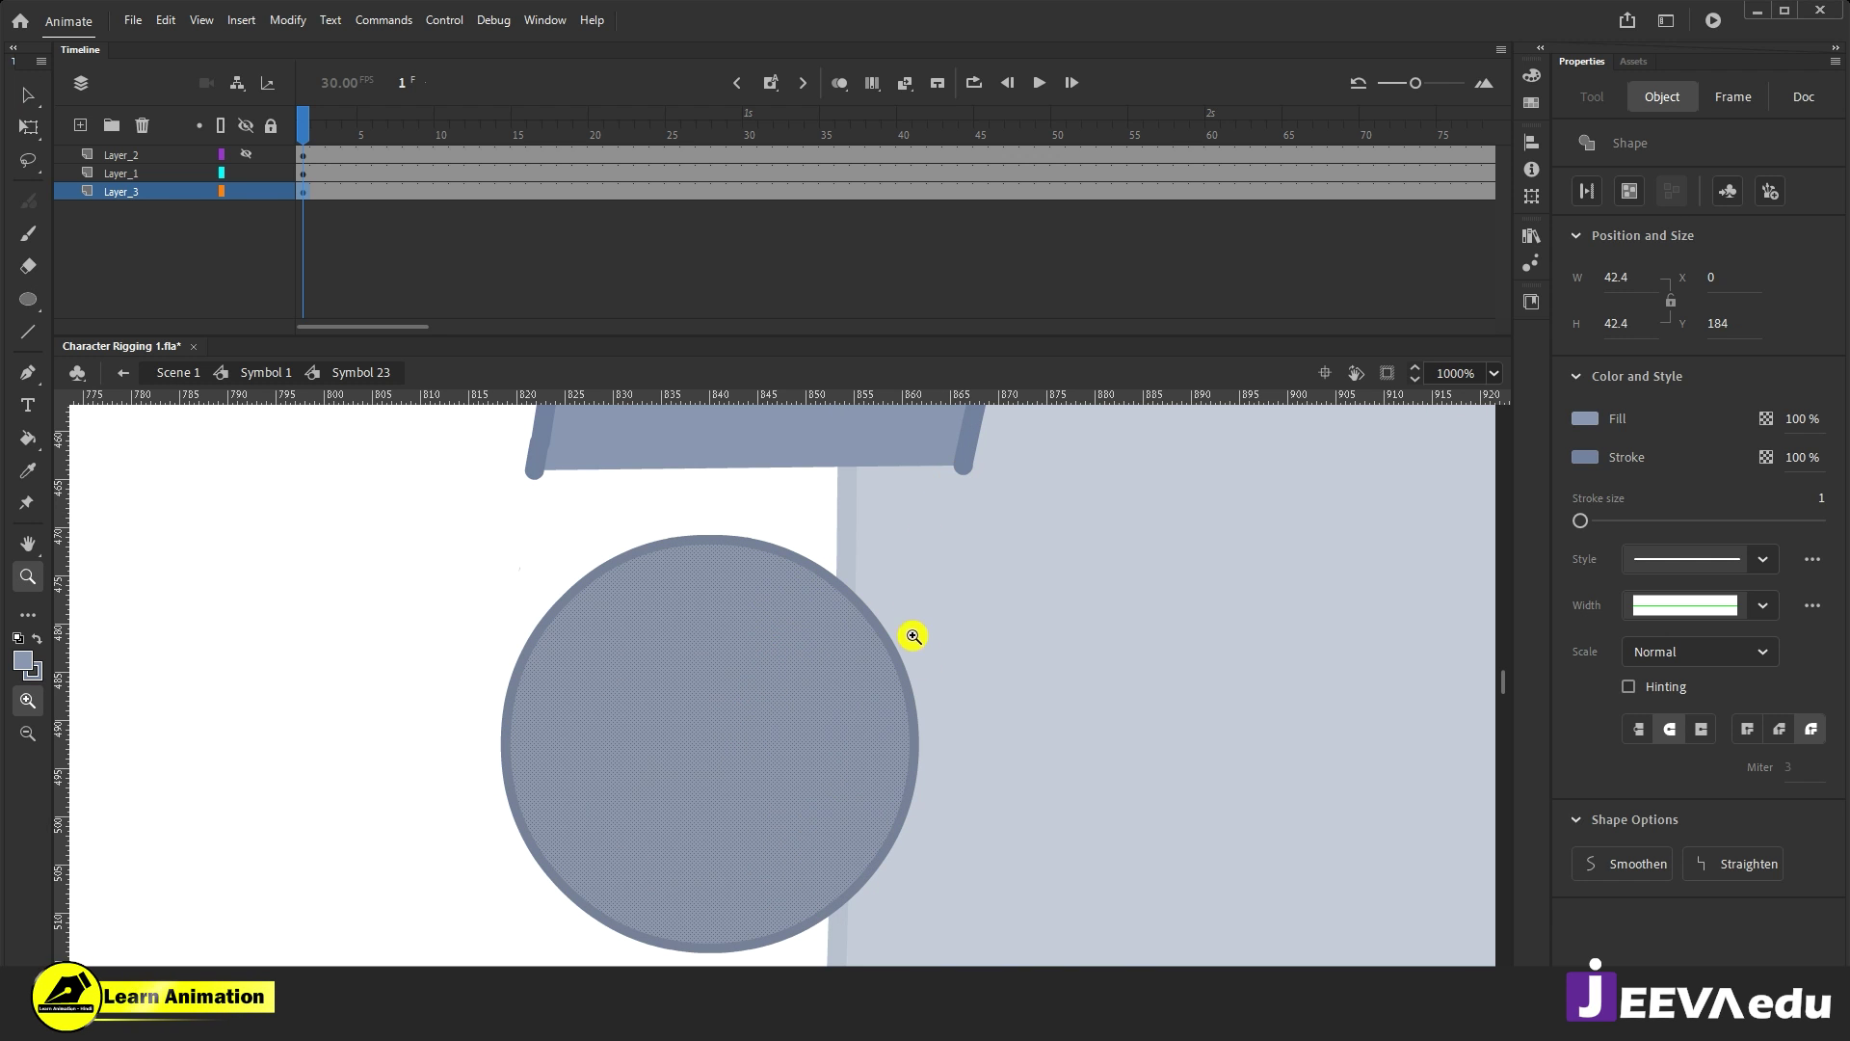
key(v)
click(962, 453)
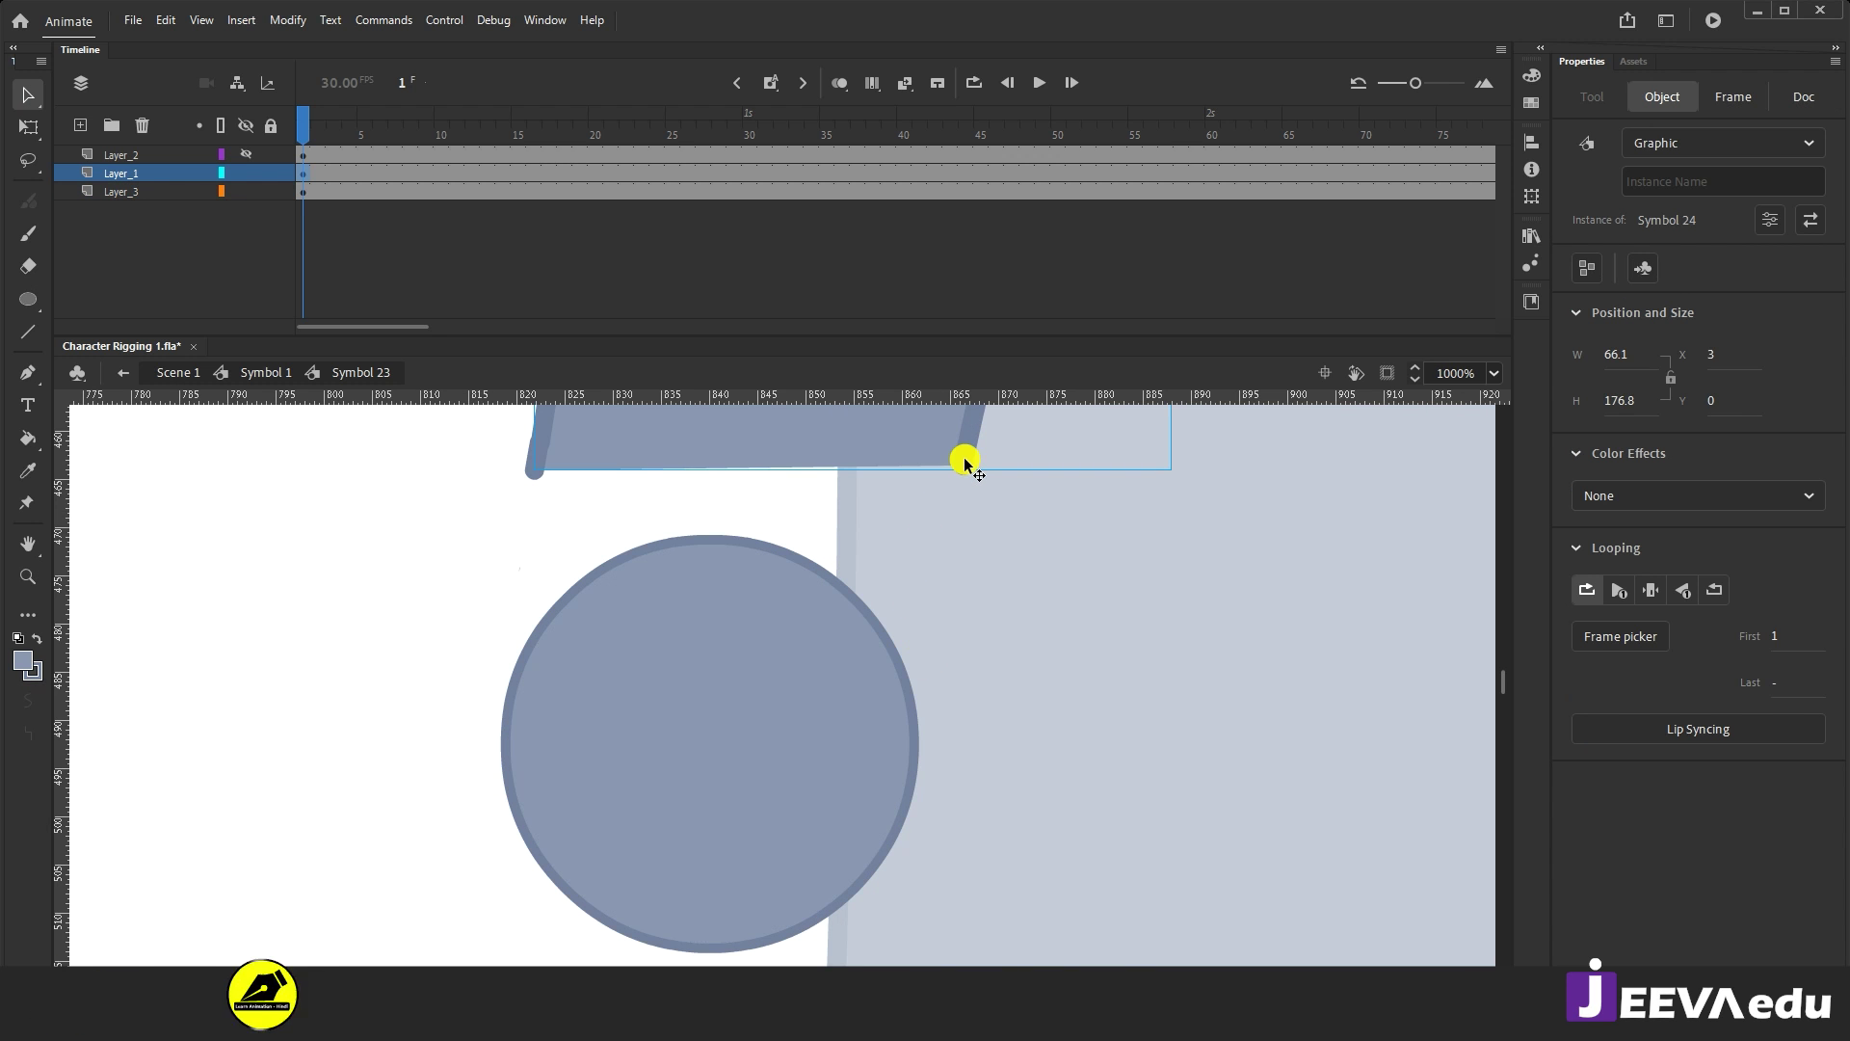
drag(965, 556, 946, 681)
double_click(952, 584)
click(949, 580)
click(953, 560)
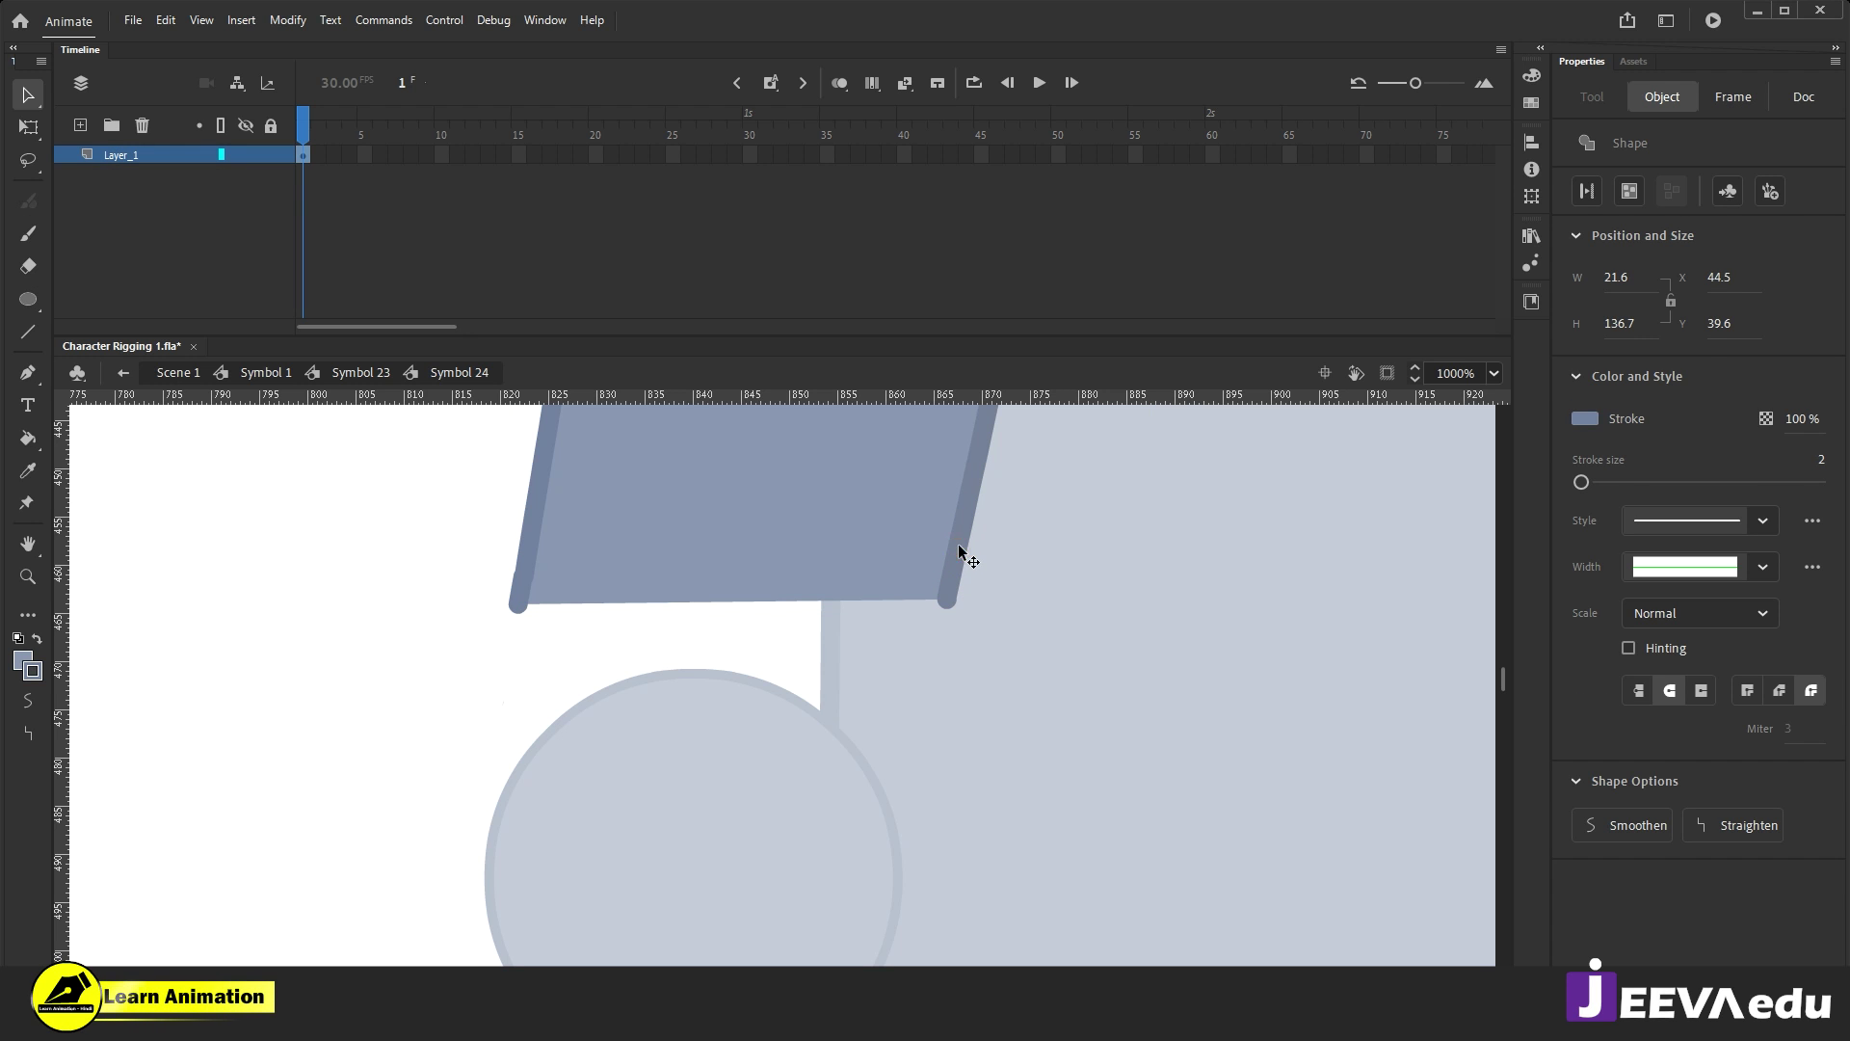
double_click(1039, 760)
Step: Set the stroke size of the circle's outline to 2
click(844, 746)
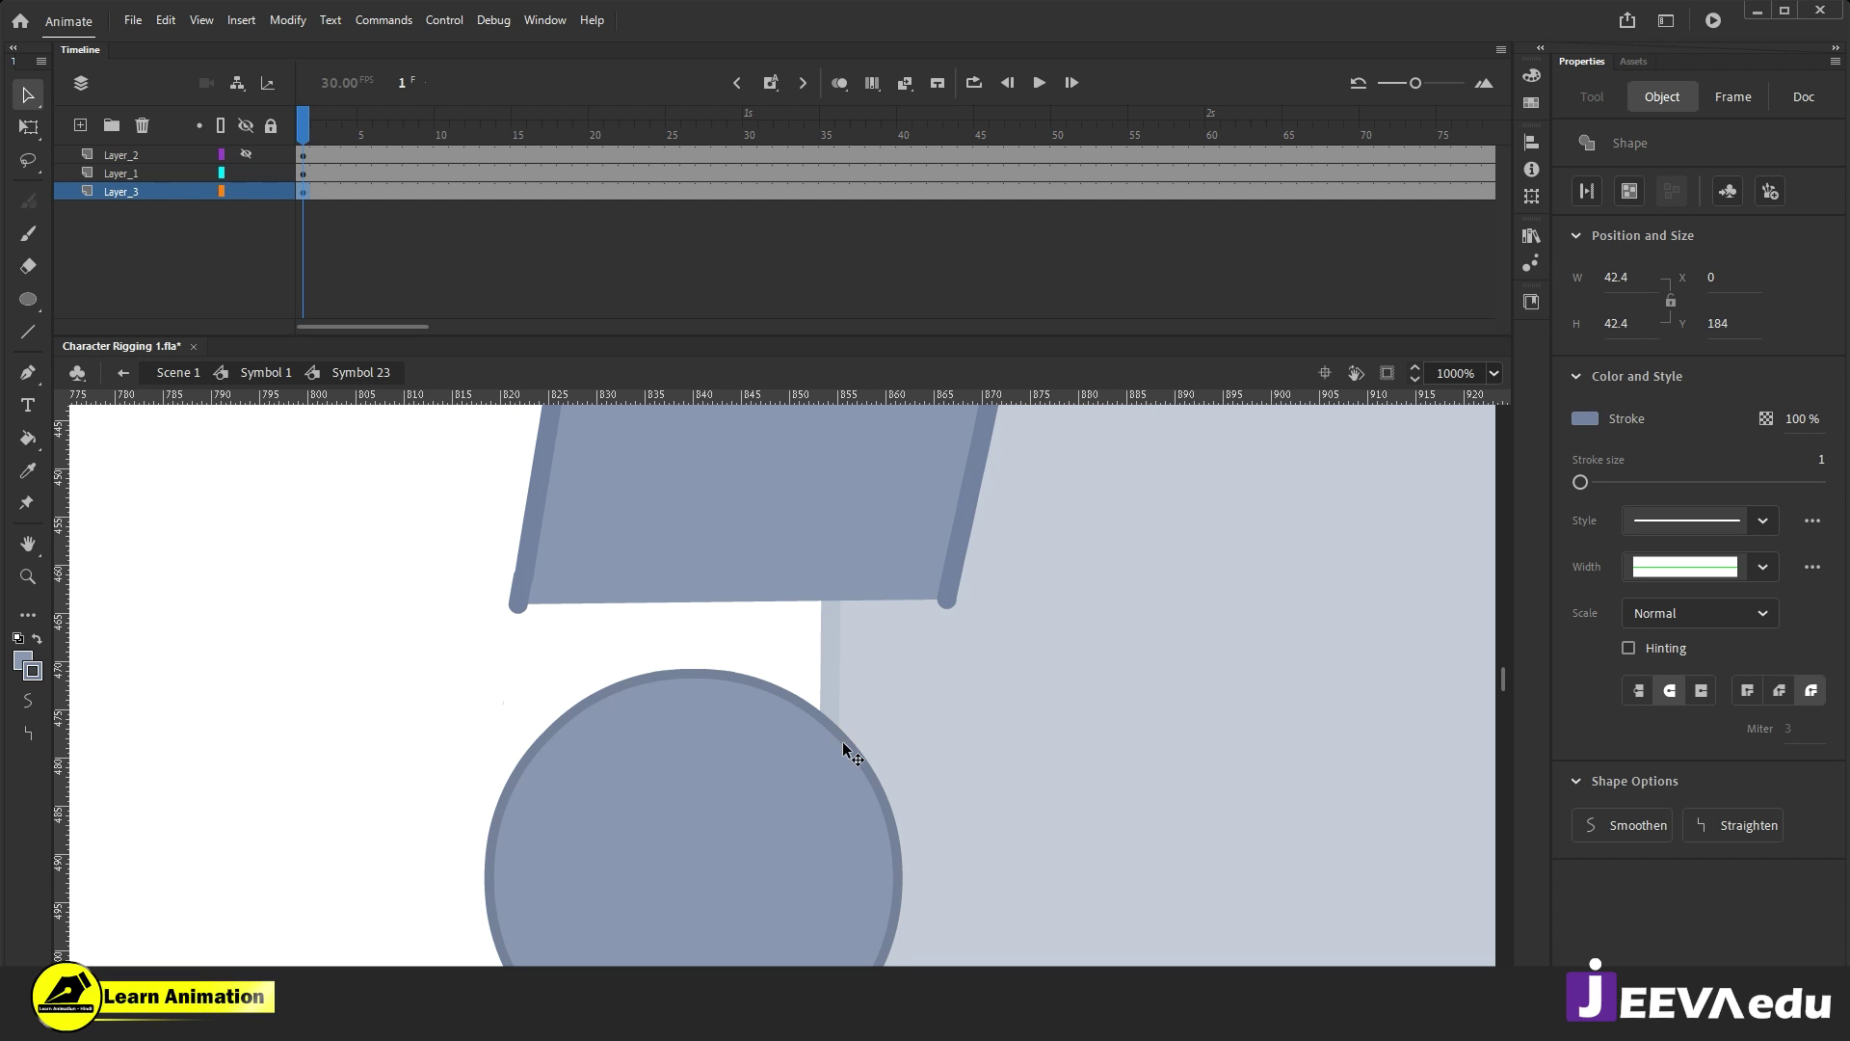
click(1824, 462)
text(2)
key(Return)
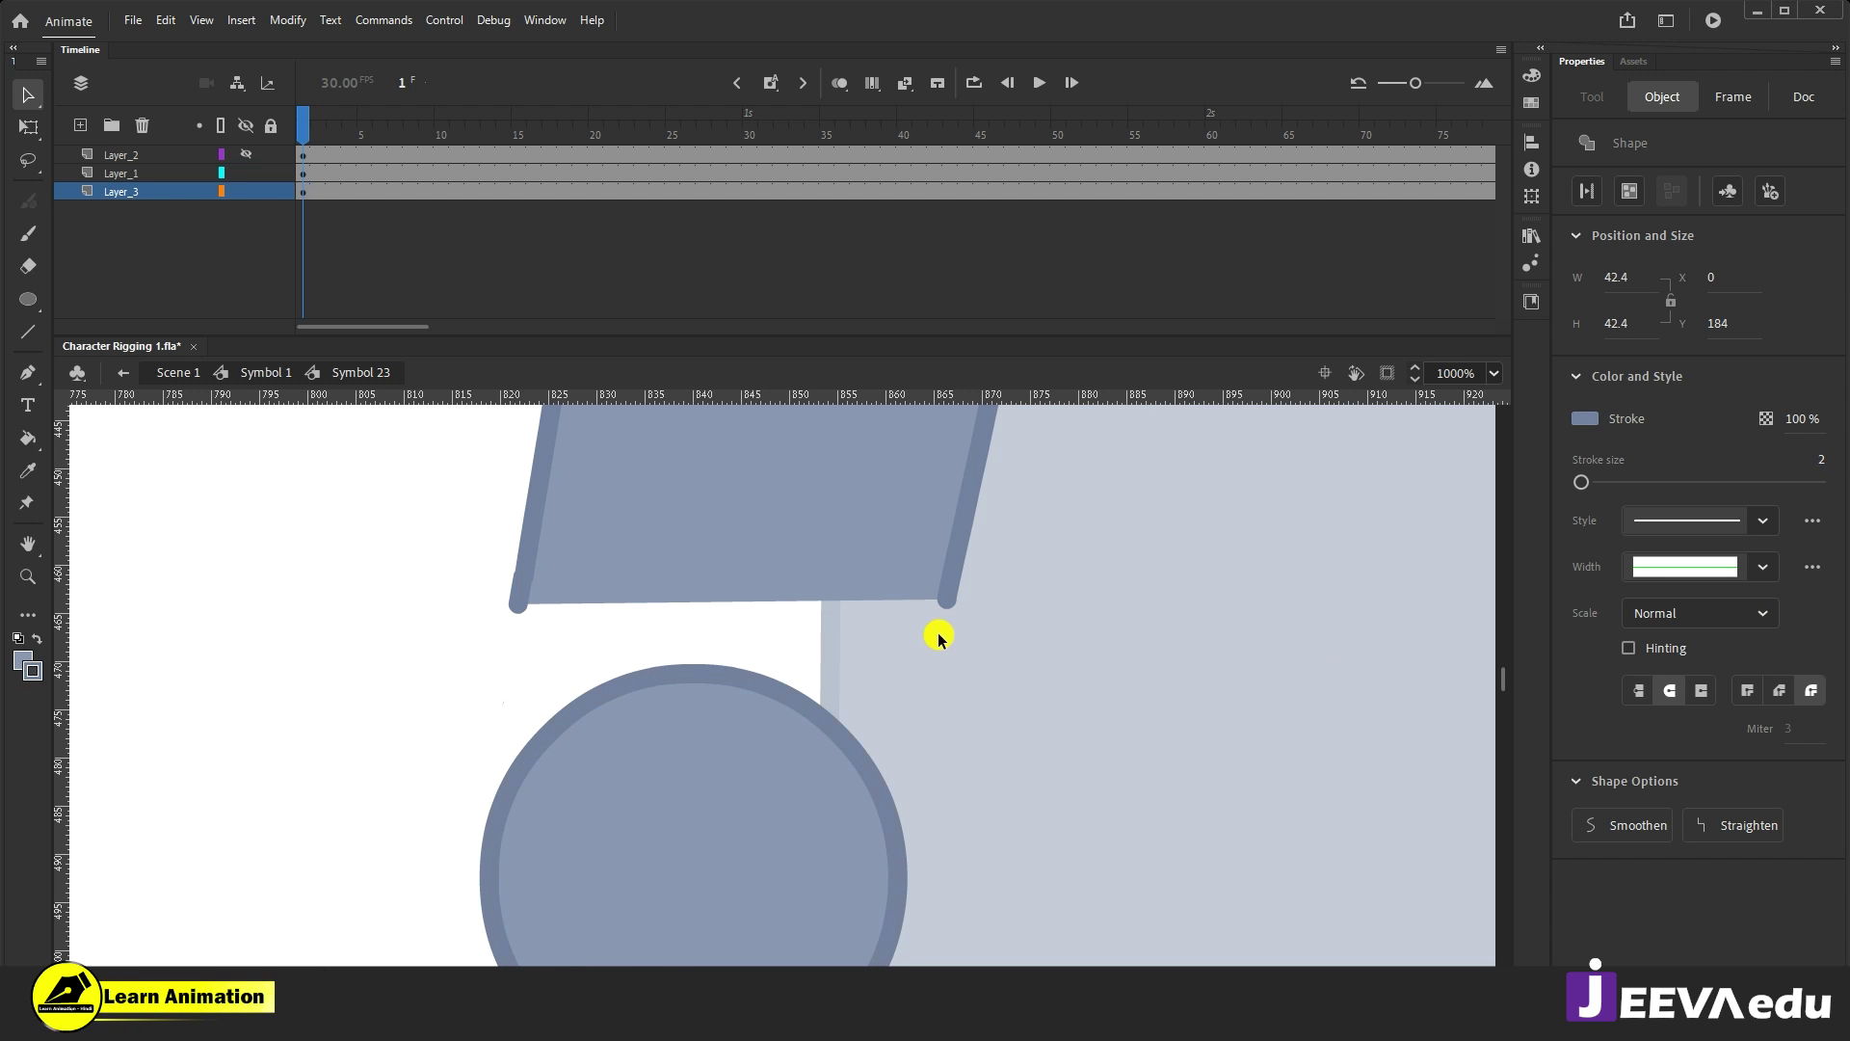
Step: Try moving only the circle's fill away from its outline, undoing the move
click(962, 650)
double_click(730, 879)
click(1049, 760)
click(659, 910)
key(ctrl+z)
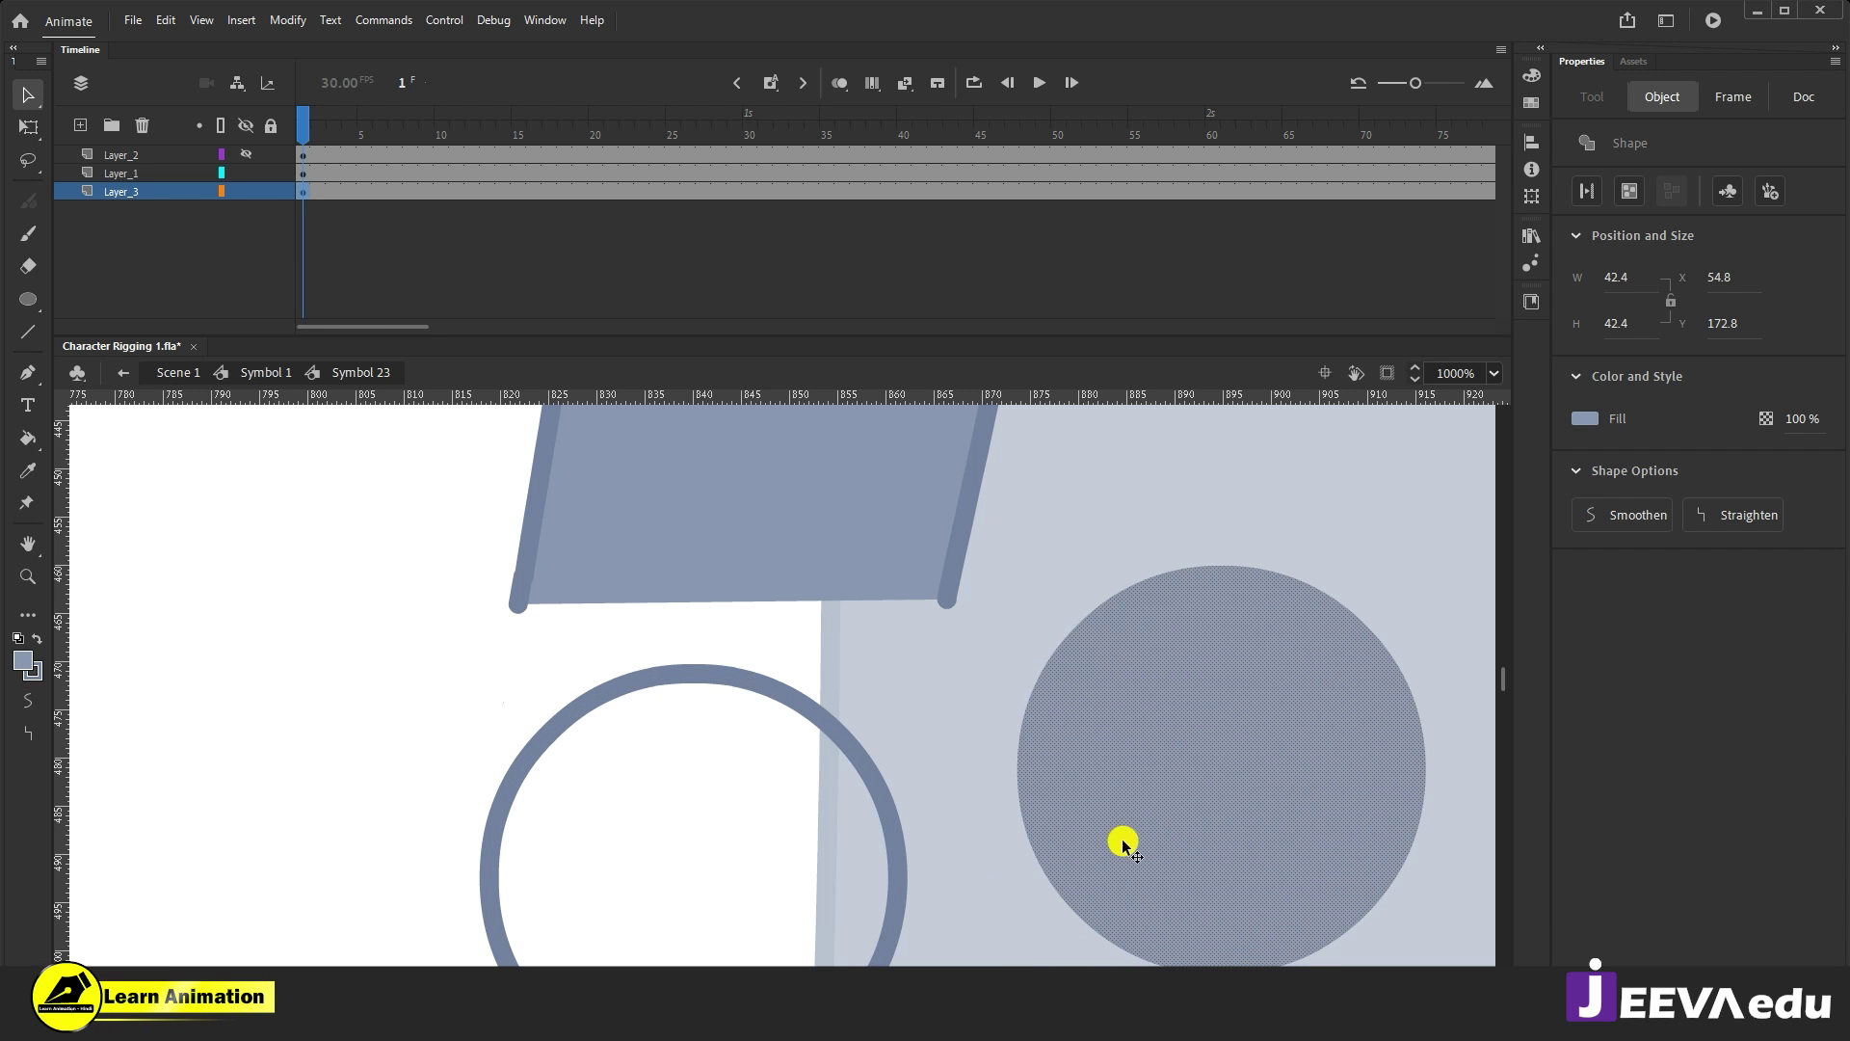
key(ctrl+y)
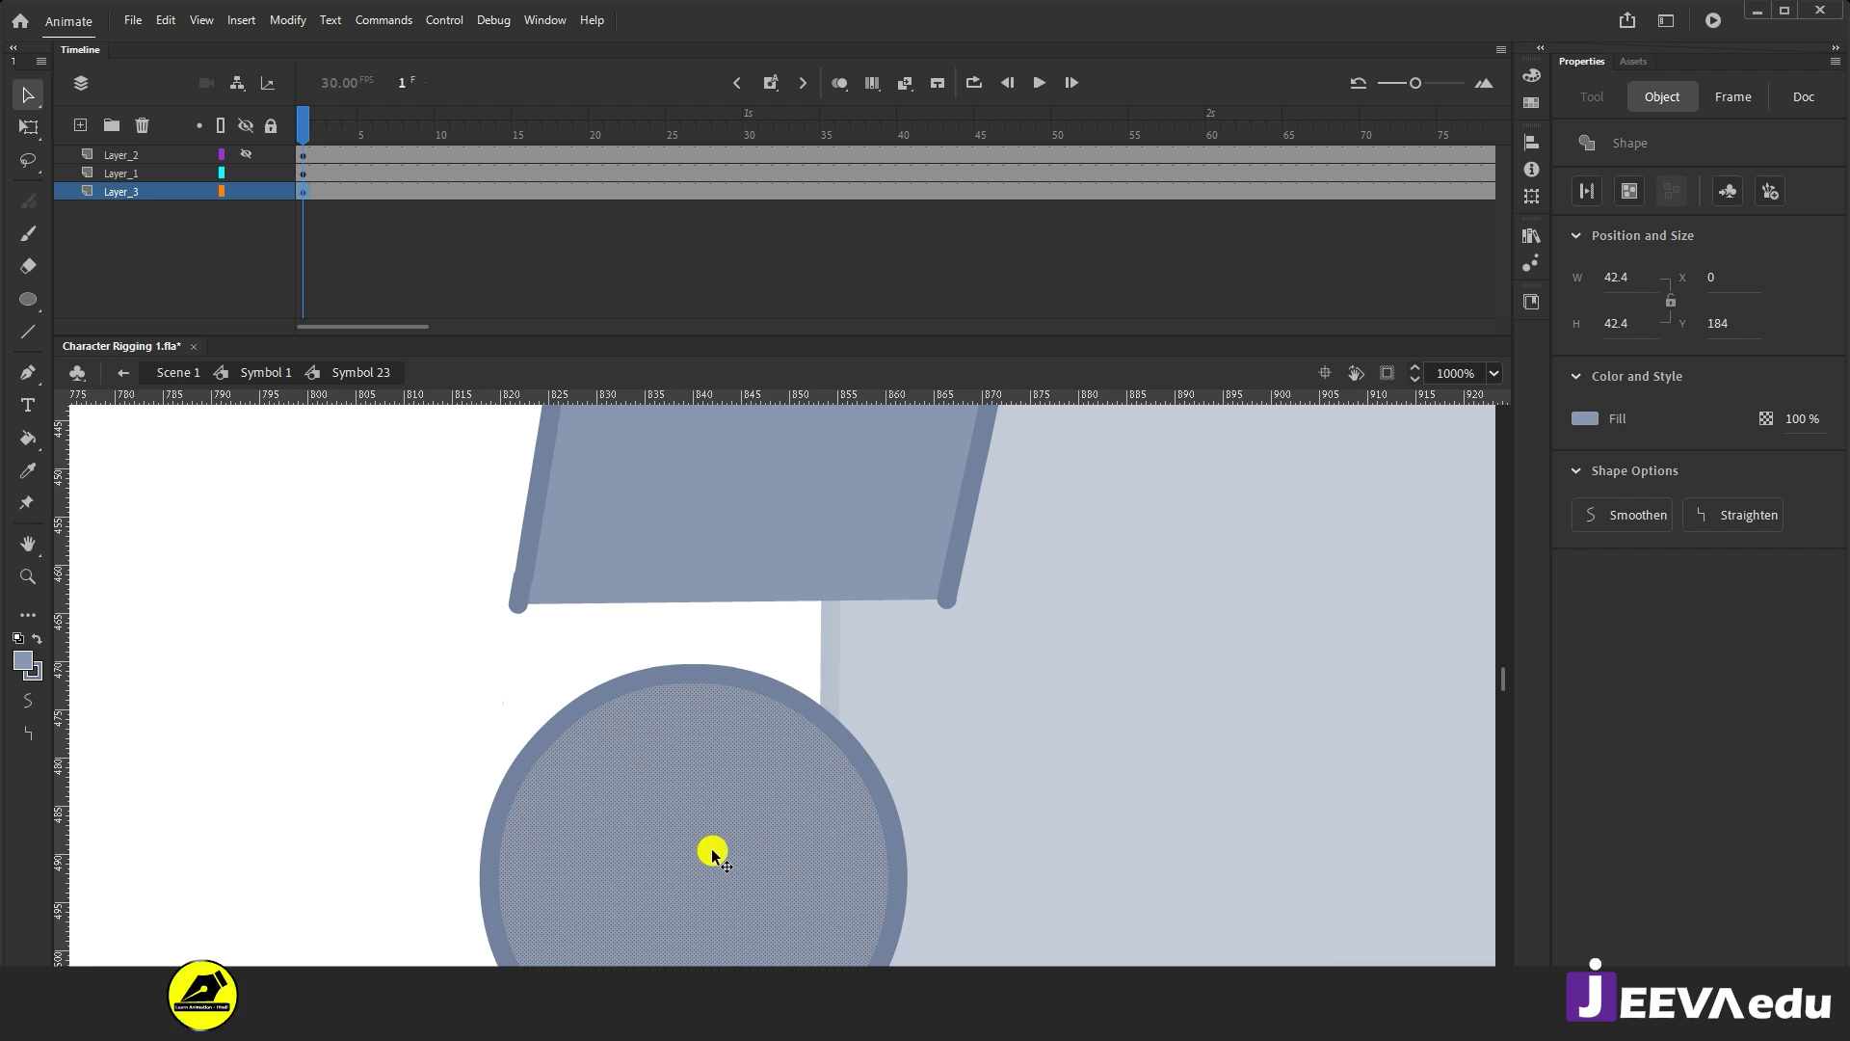
Step: Move the whole circle up behind the sleeve's cut end so its lower half rounds off the elbow, fine-tuning its horizontal alignment
double_click(760, 876)
drag(760, 876, 769, 796)
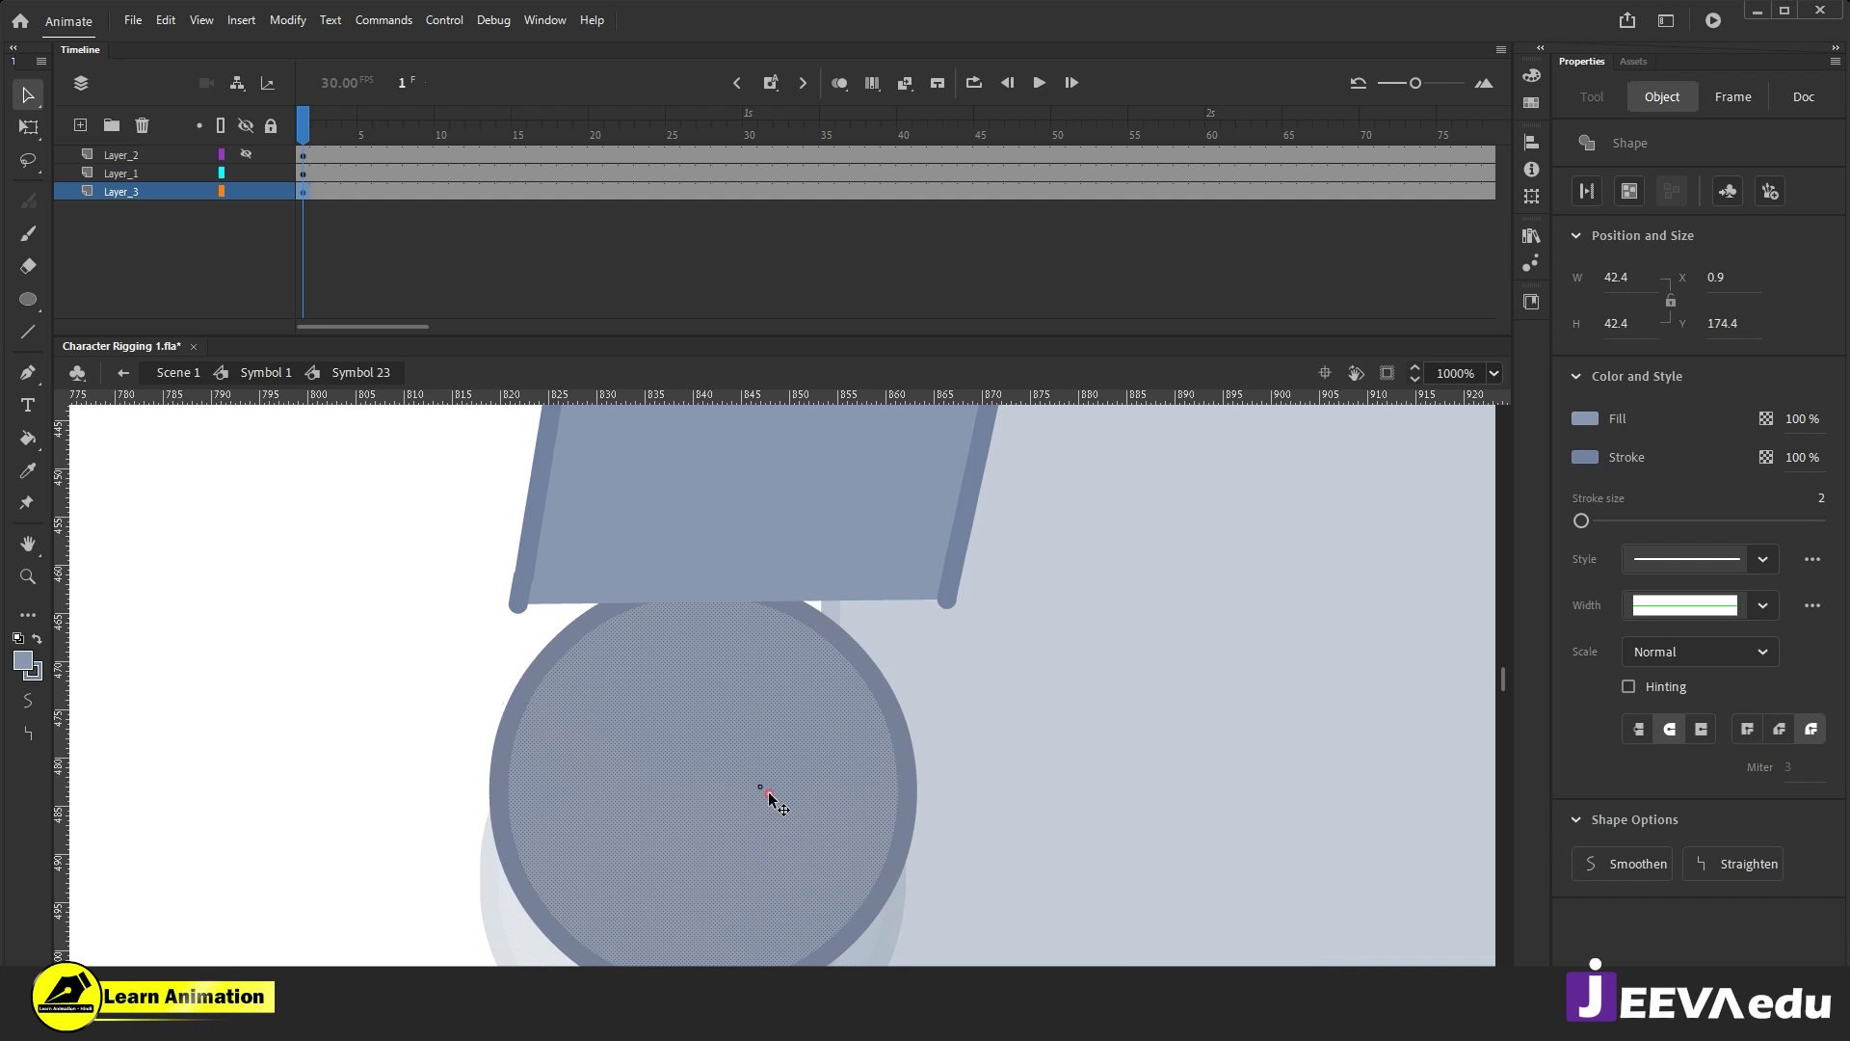
click(28, 127)
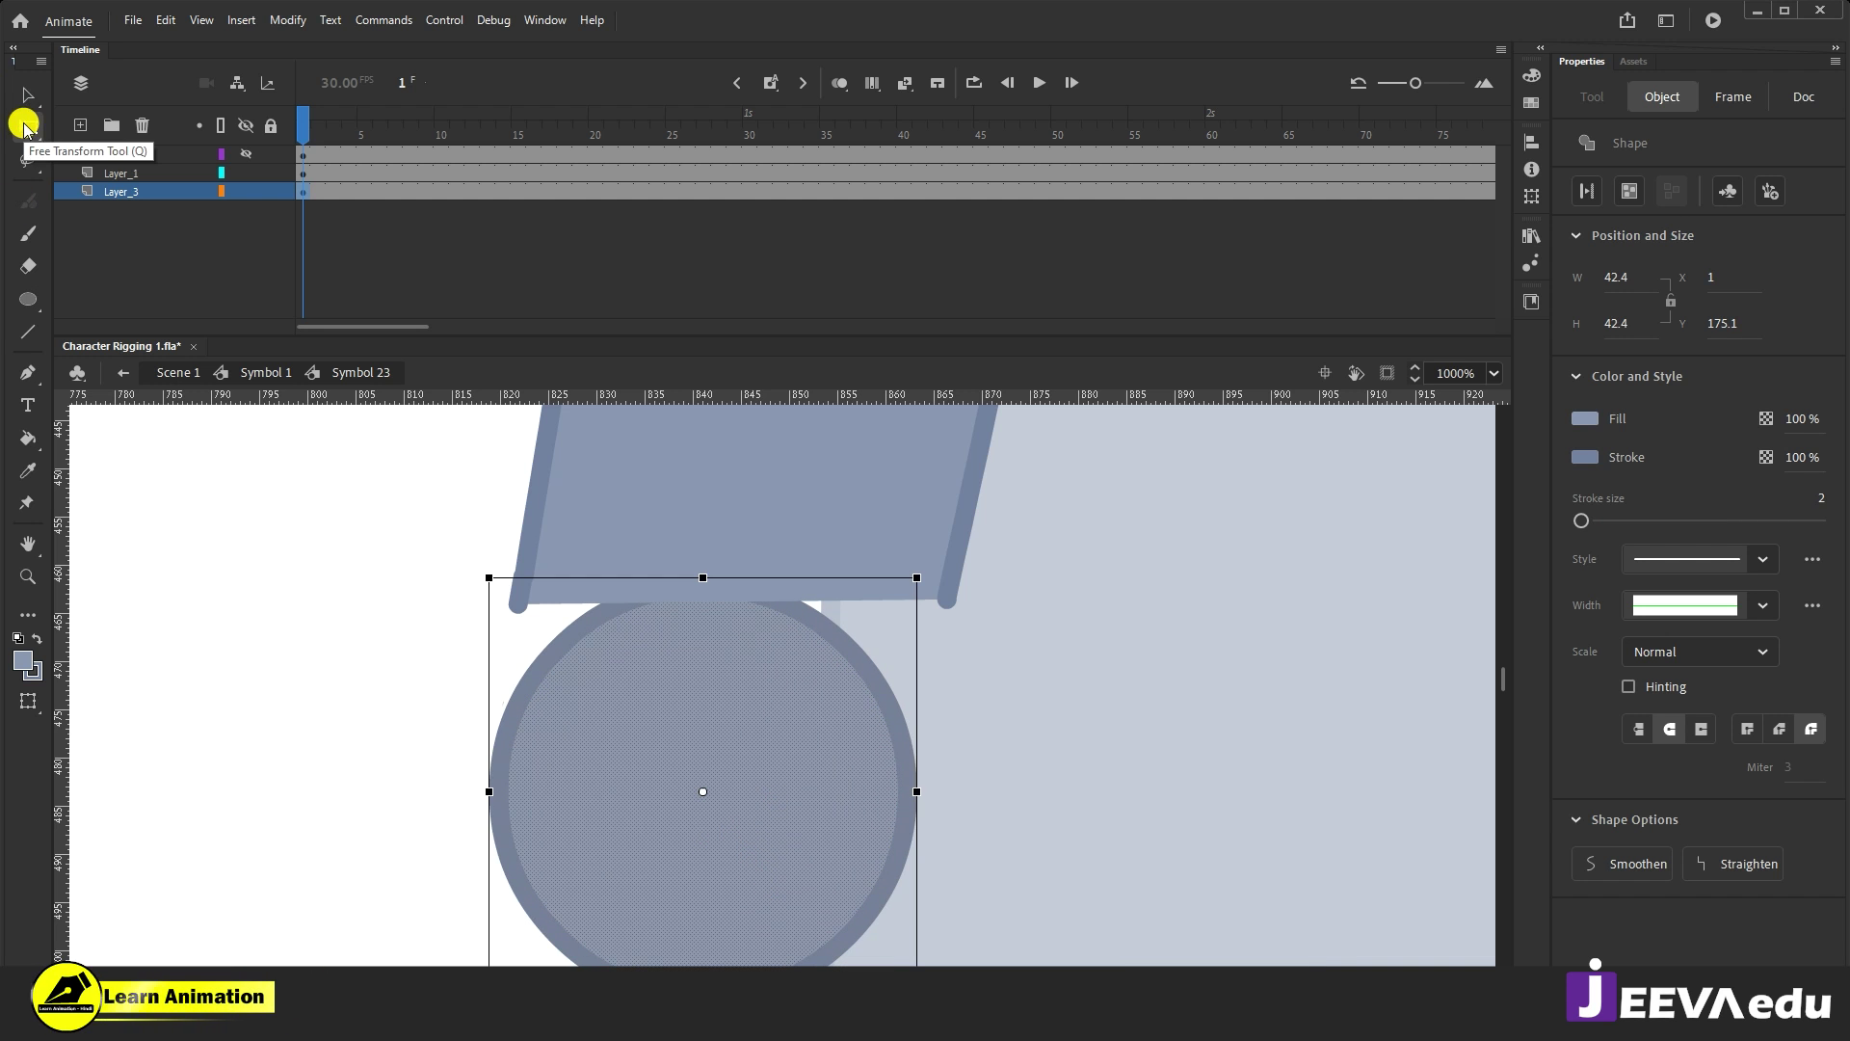
drag(740, 905, 760, 704)
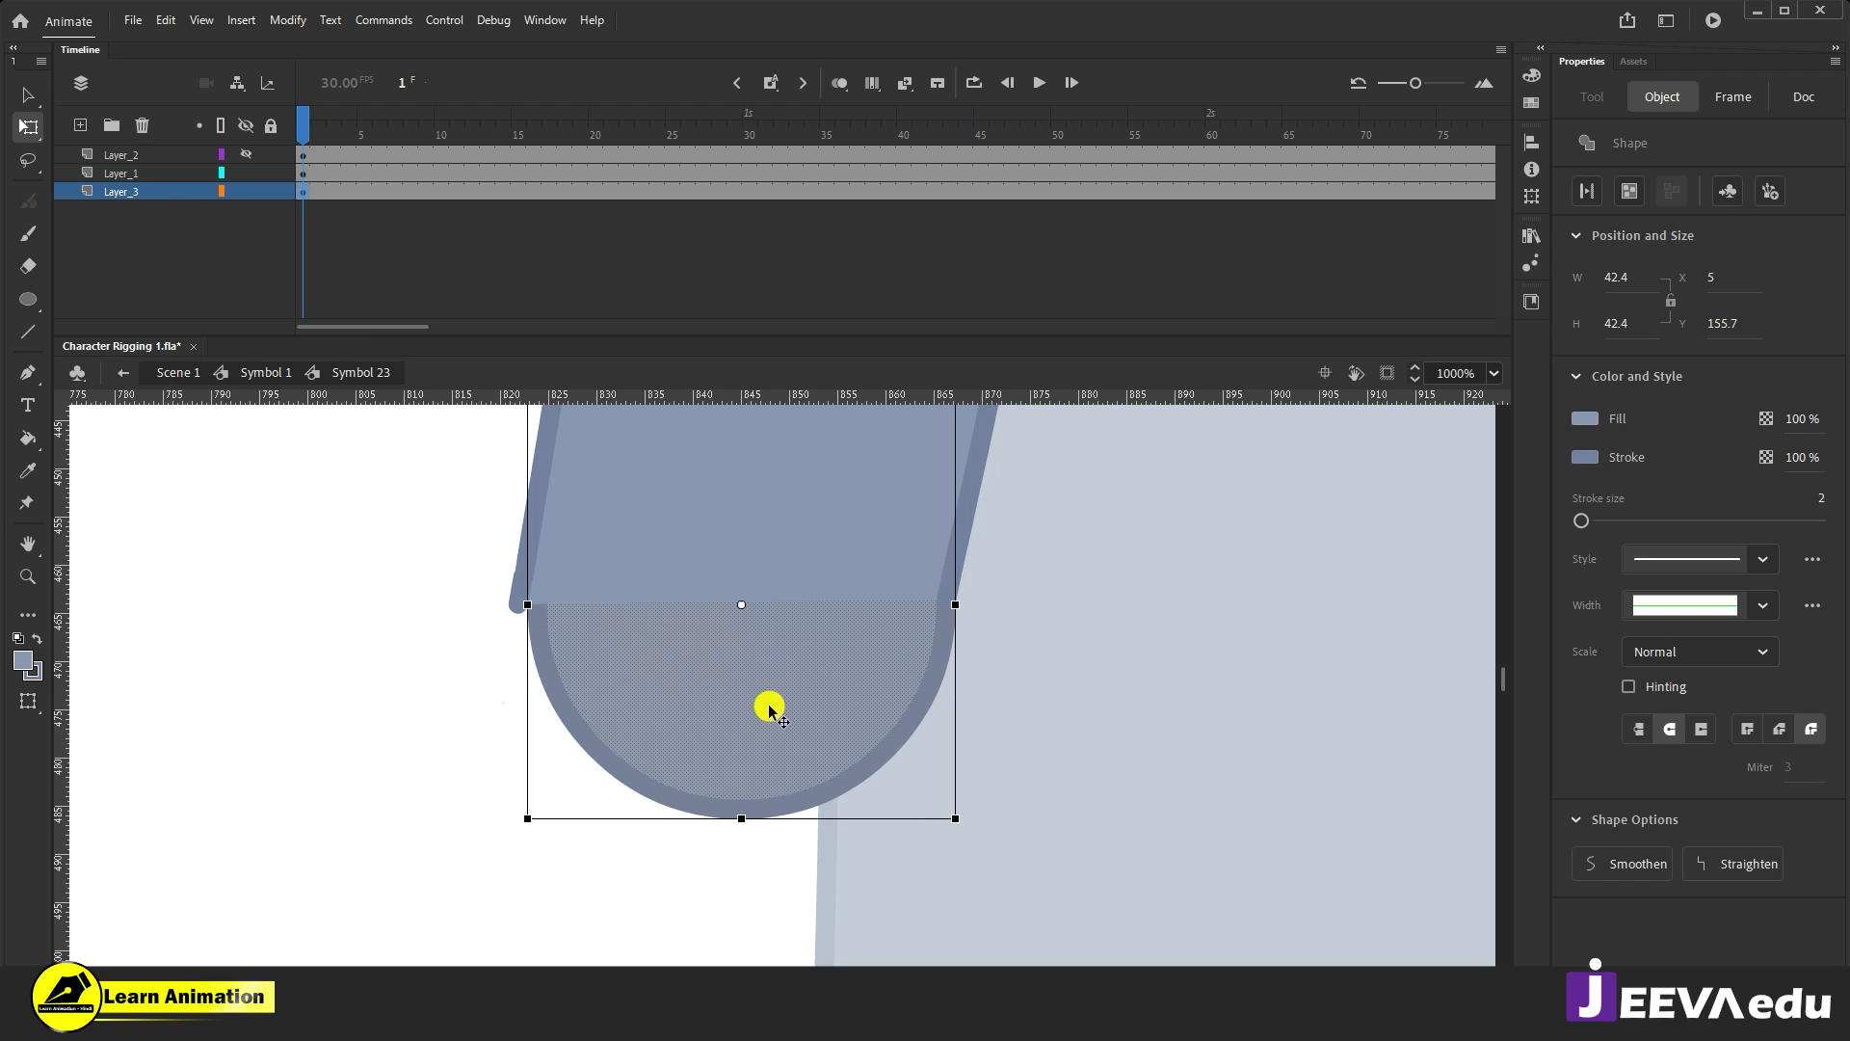
drag(799, 724, 792, 723)
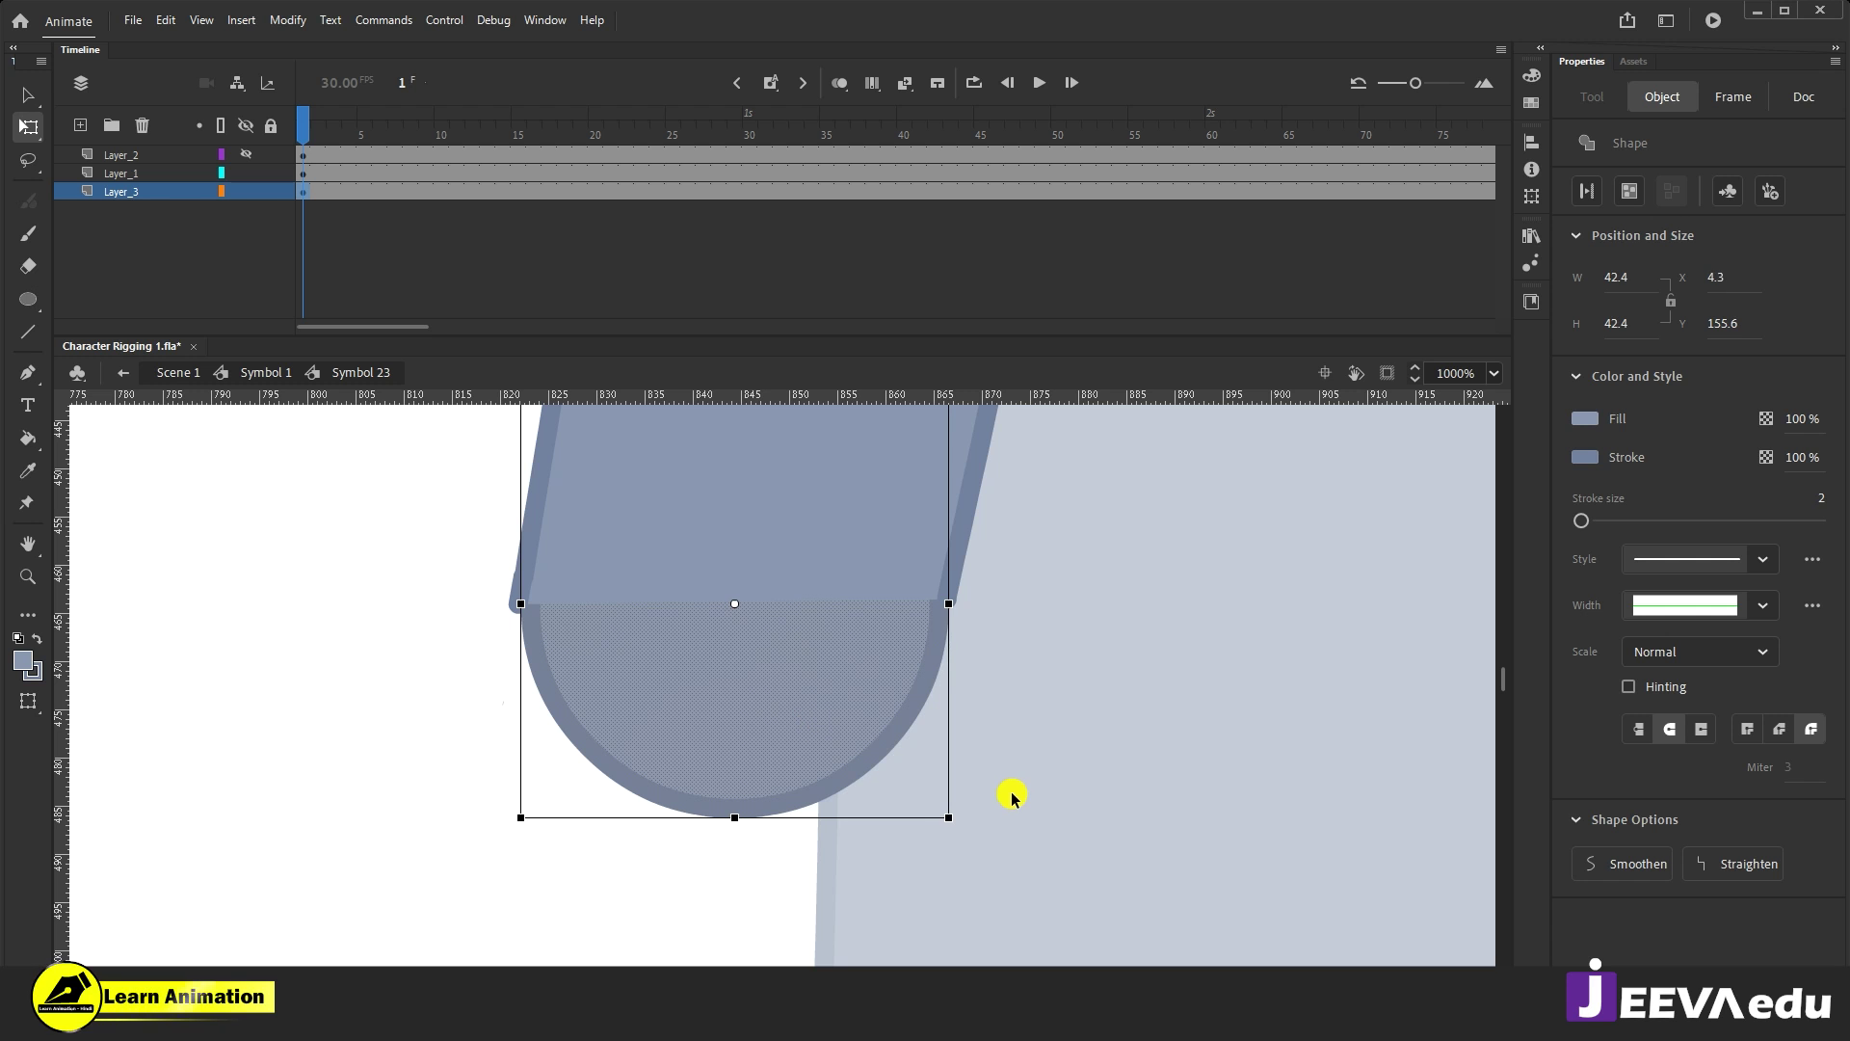
key(ctrl+z)
key(ctrl+z)
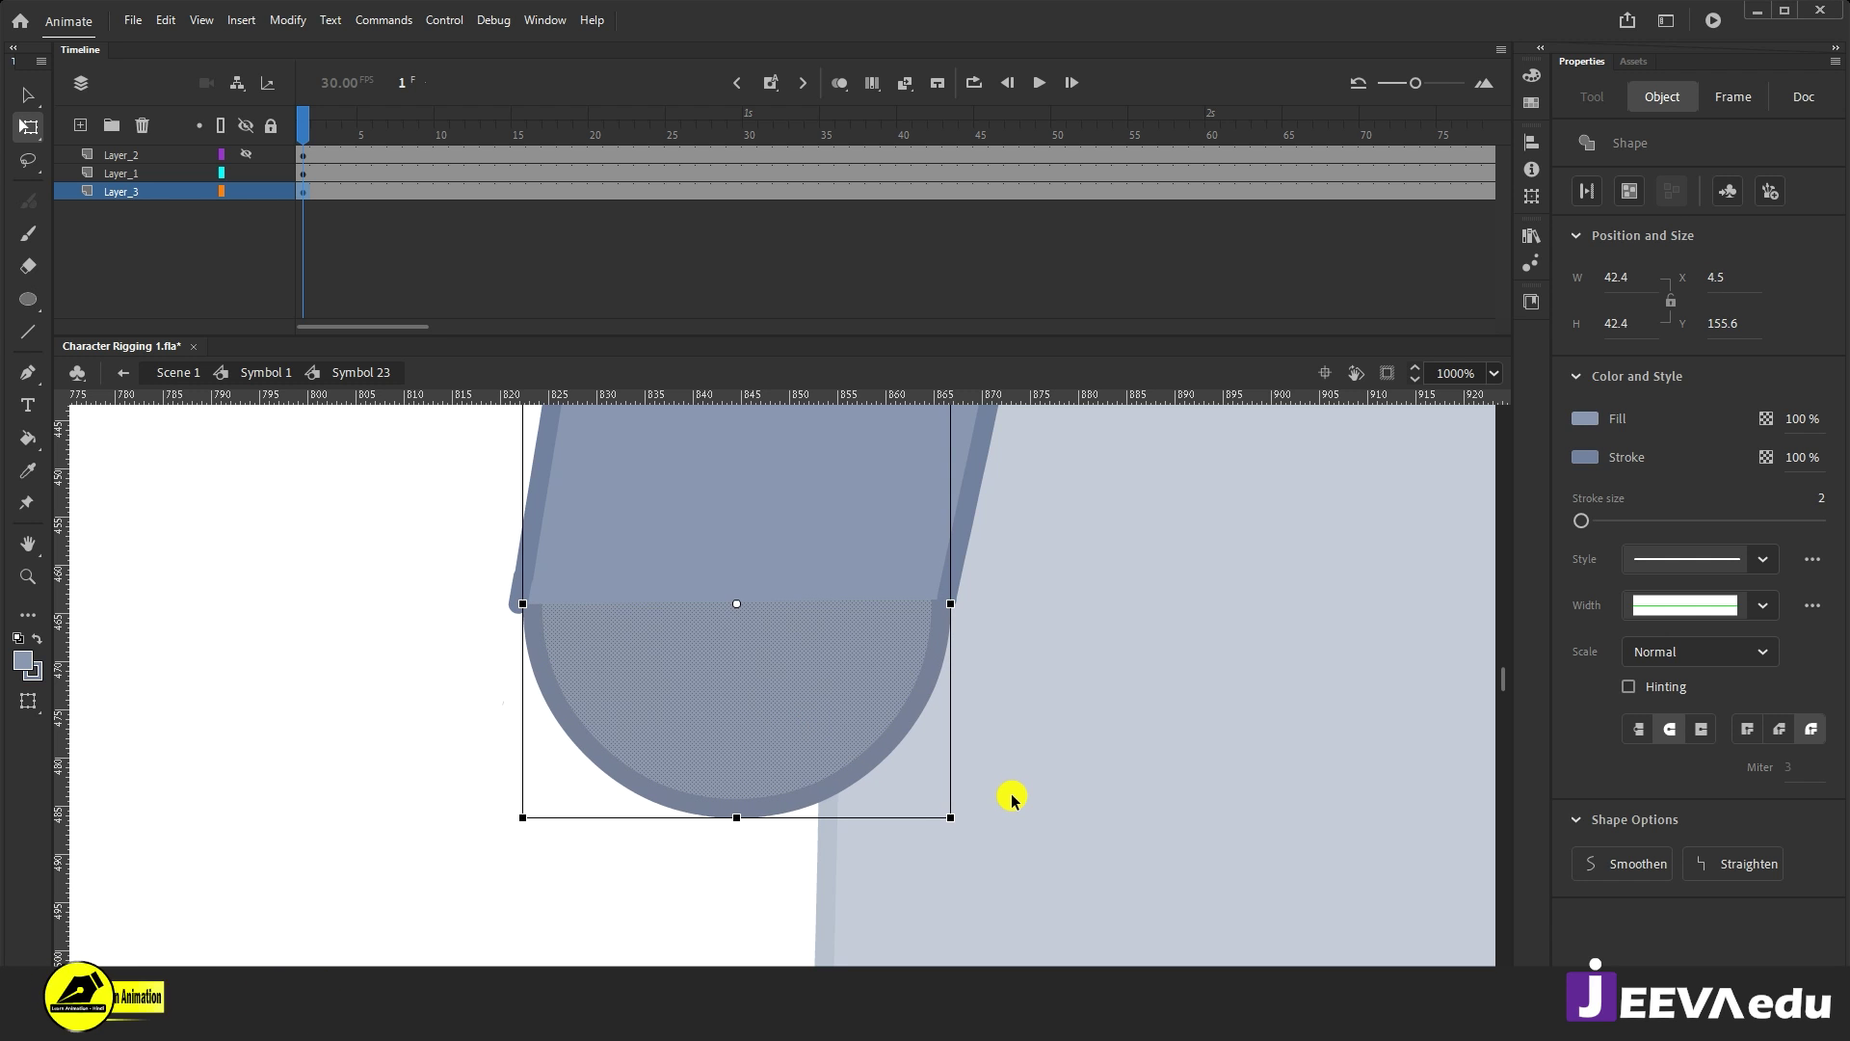
click(1031, 808)
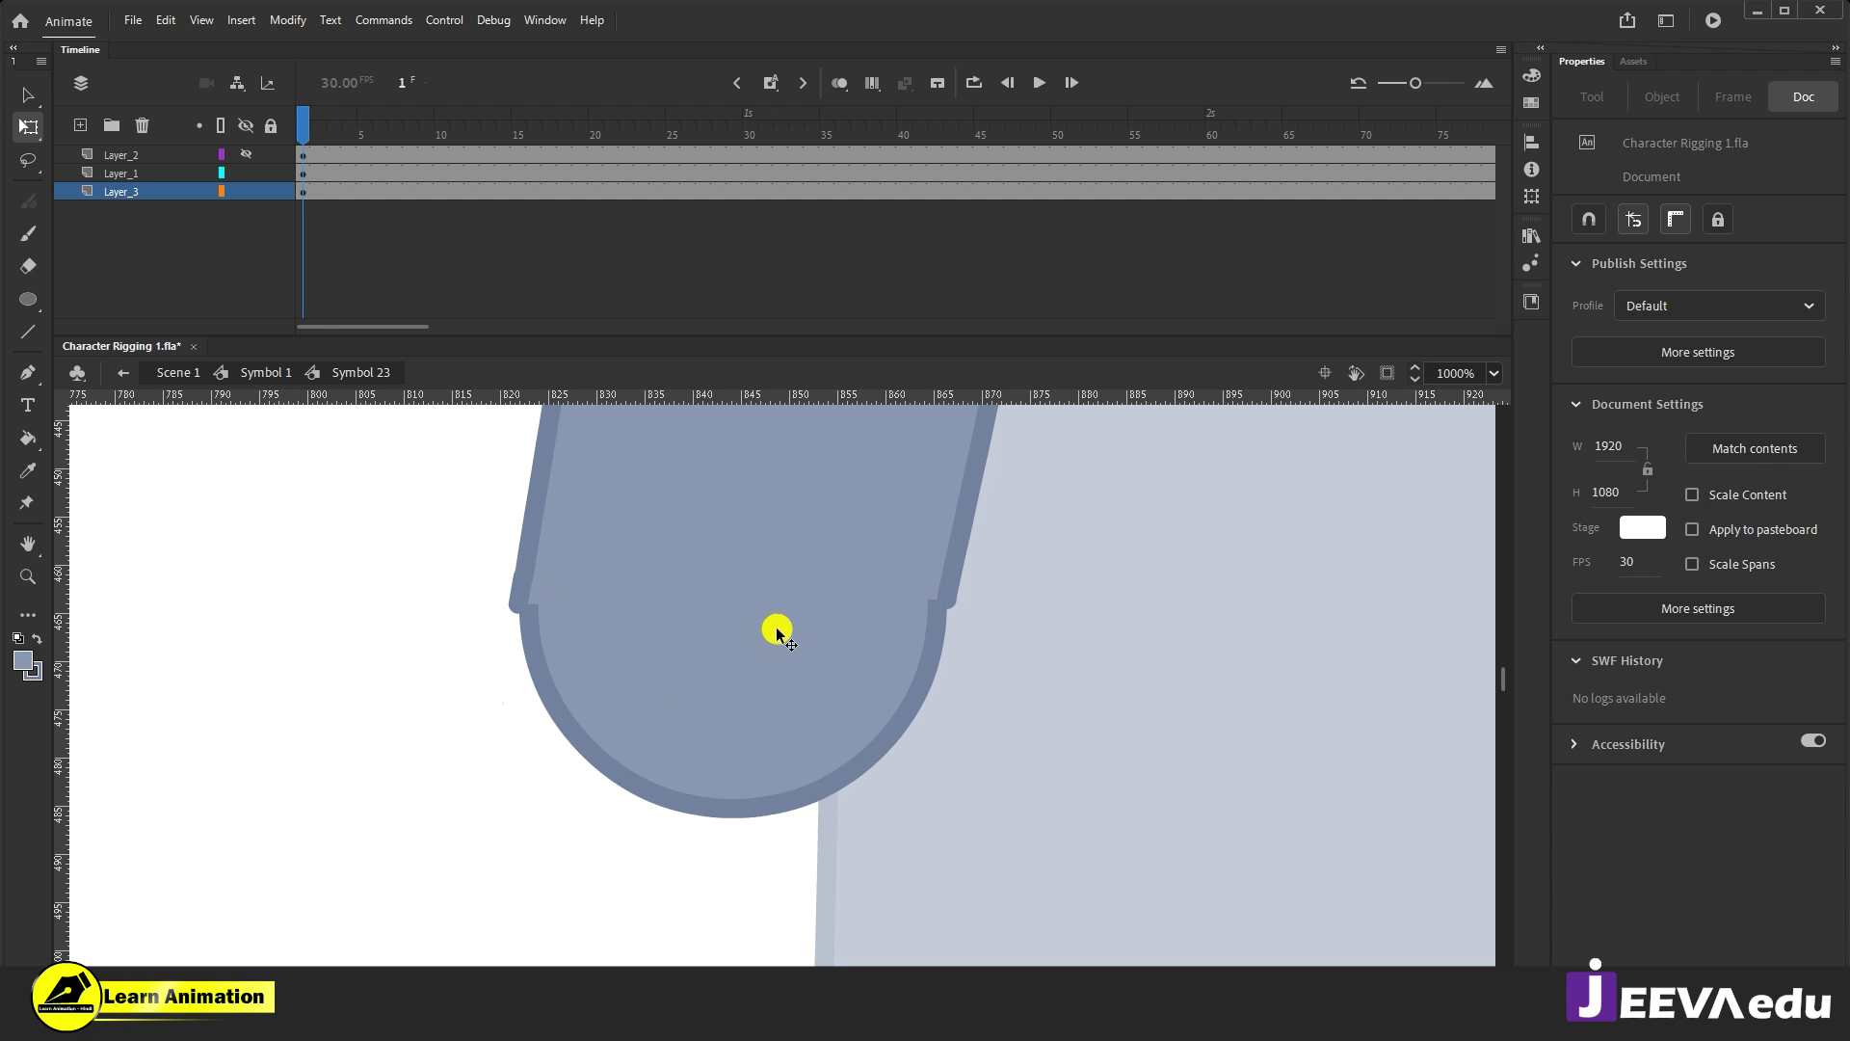
Step: Scale the circle about its centre to about 41.8 px wide with Free Transform to fit between the sleeve outlines
click(834, 713)
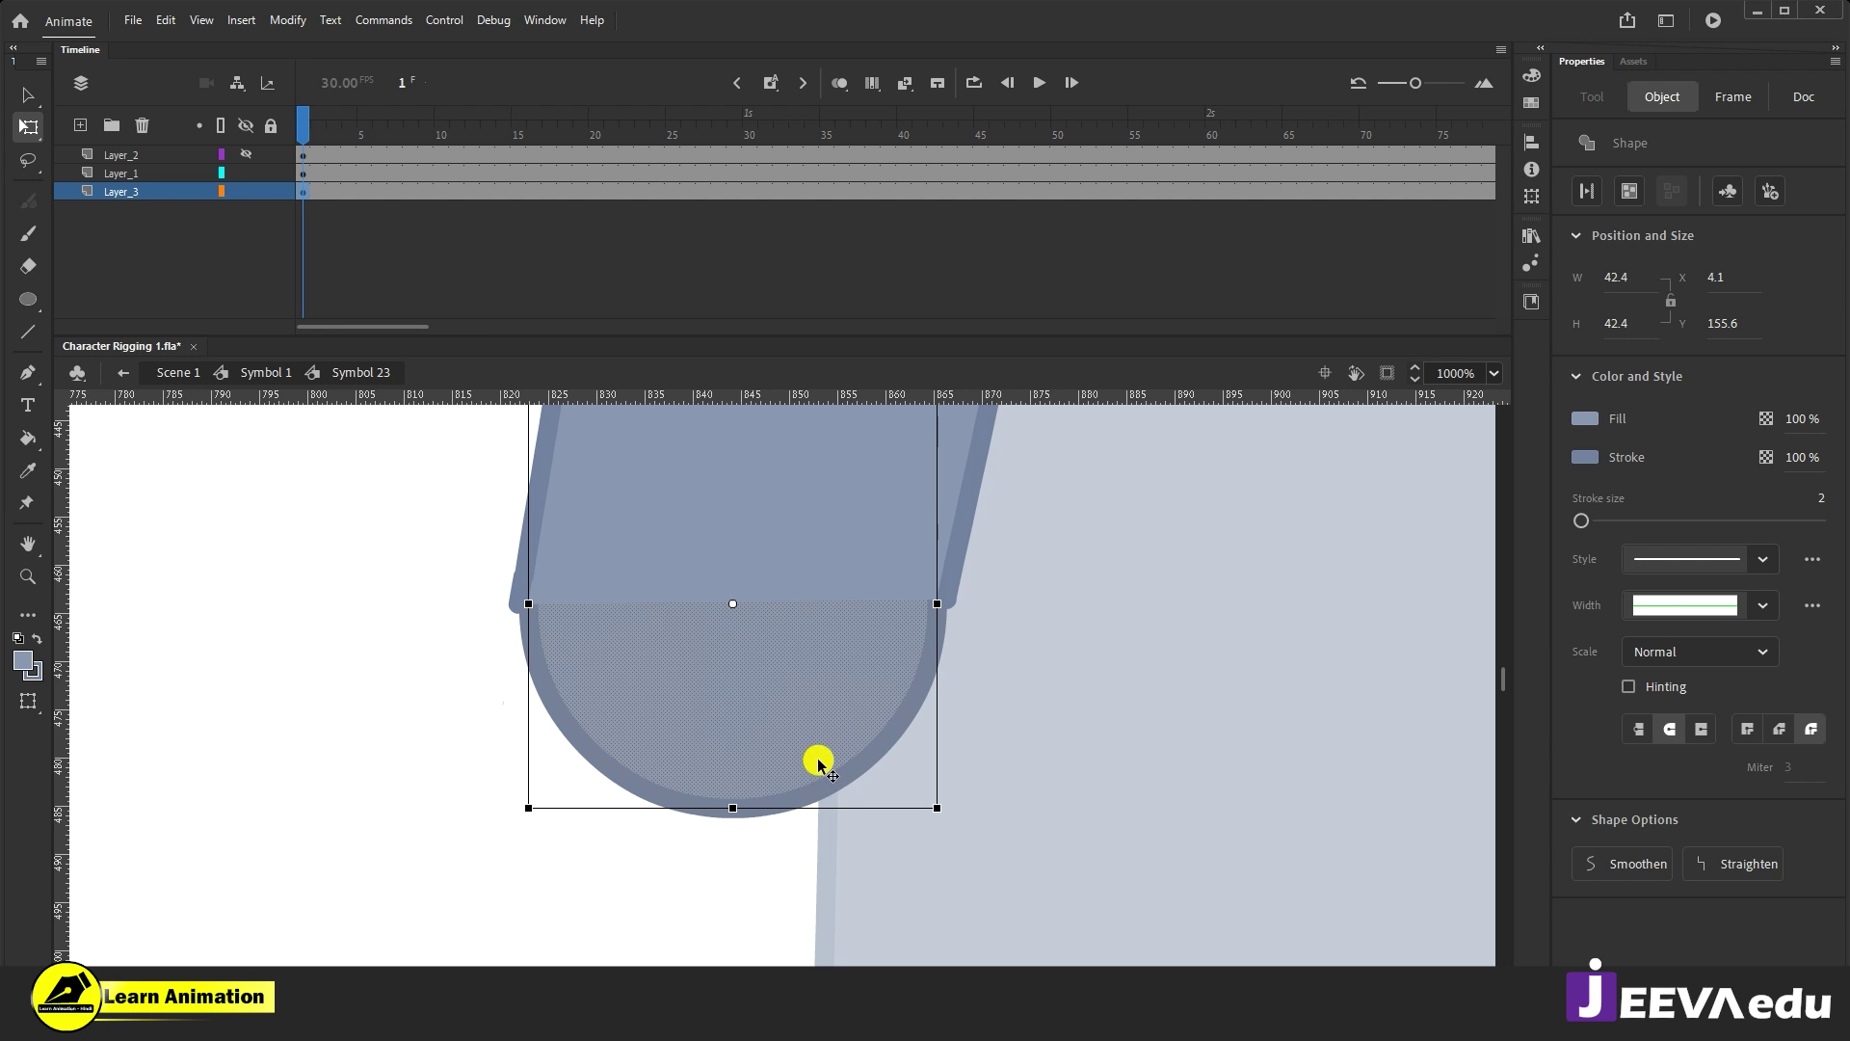
mouse_move(940, 814)
mouse_down()
mouse_move(955, 821)
mouse_move(937, 806)
mouse_up()
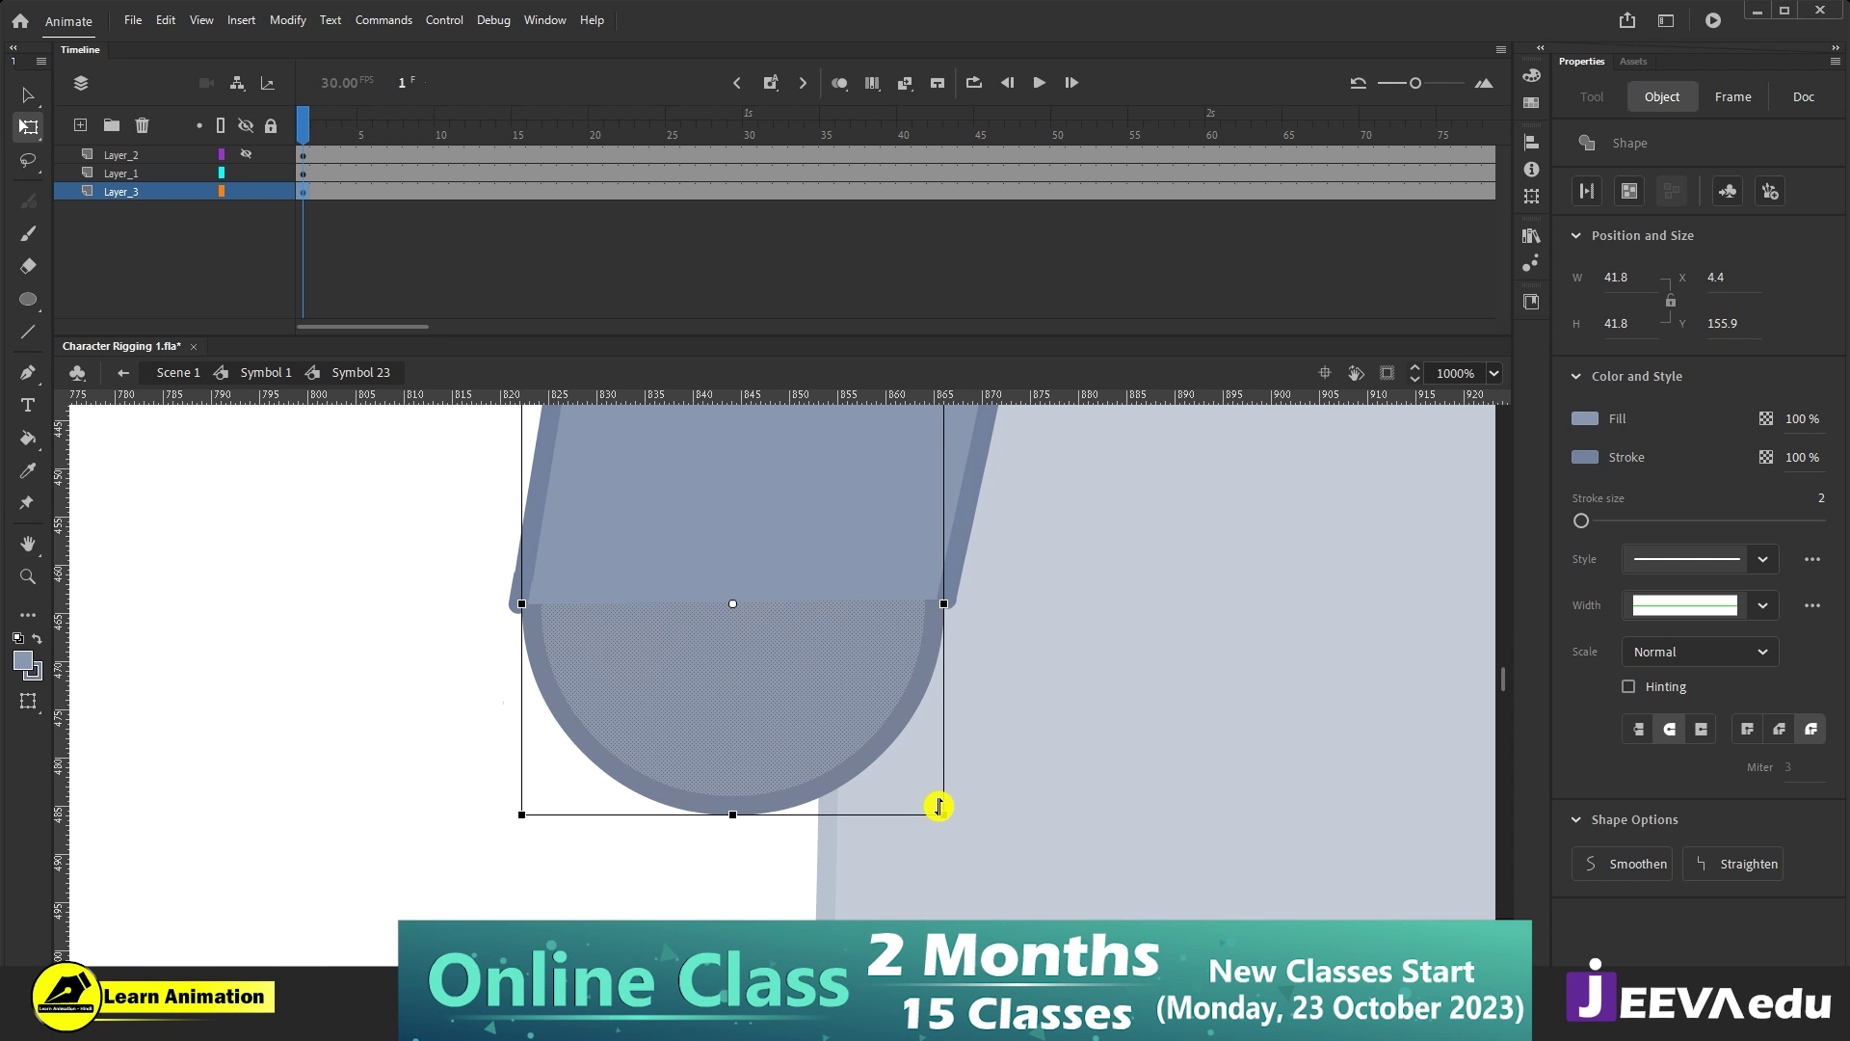
Step: Enlarge the elbow circle to 103% twice in a row with Scale and Rotate, keeping the rotation at 0 degrees
key(ctrl+alt+s)
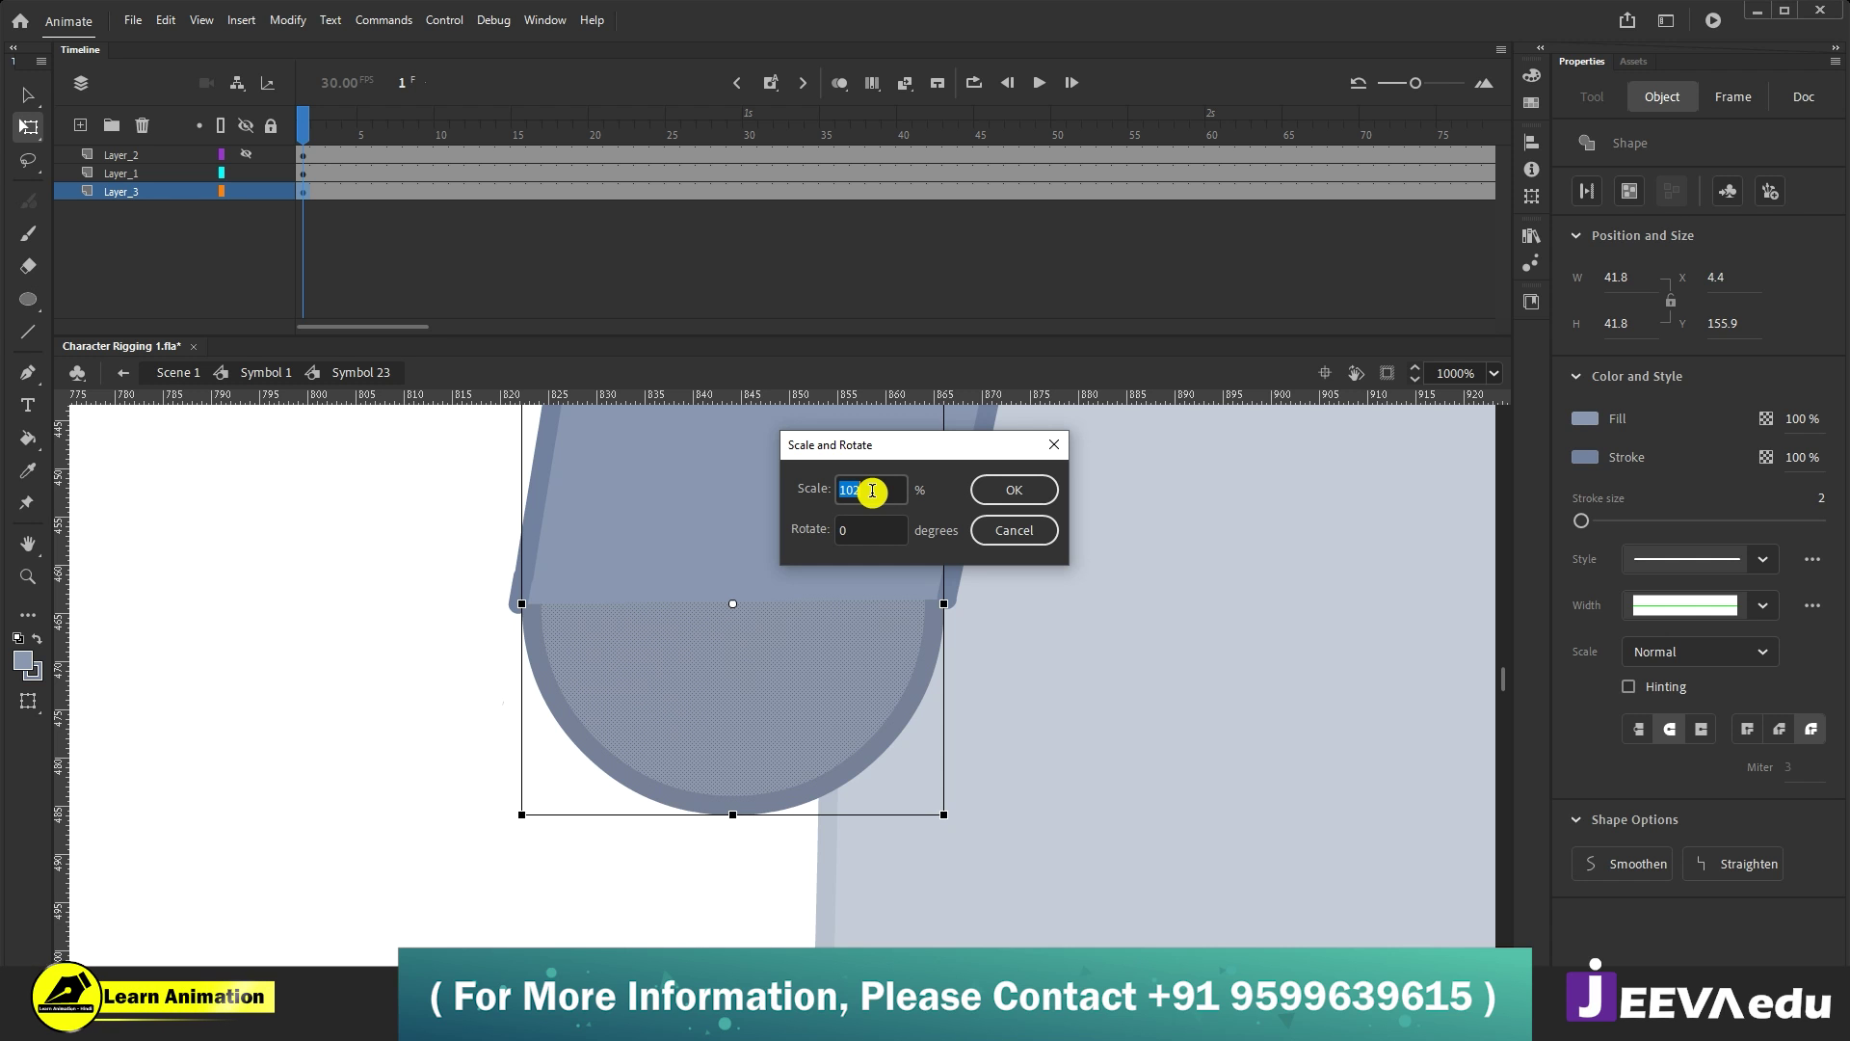
text(1)
key(Return)
key(ctrl+alt+s)
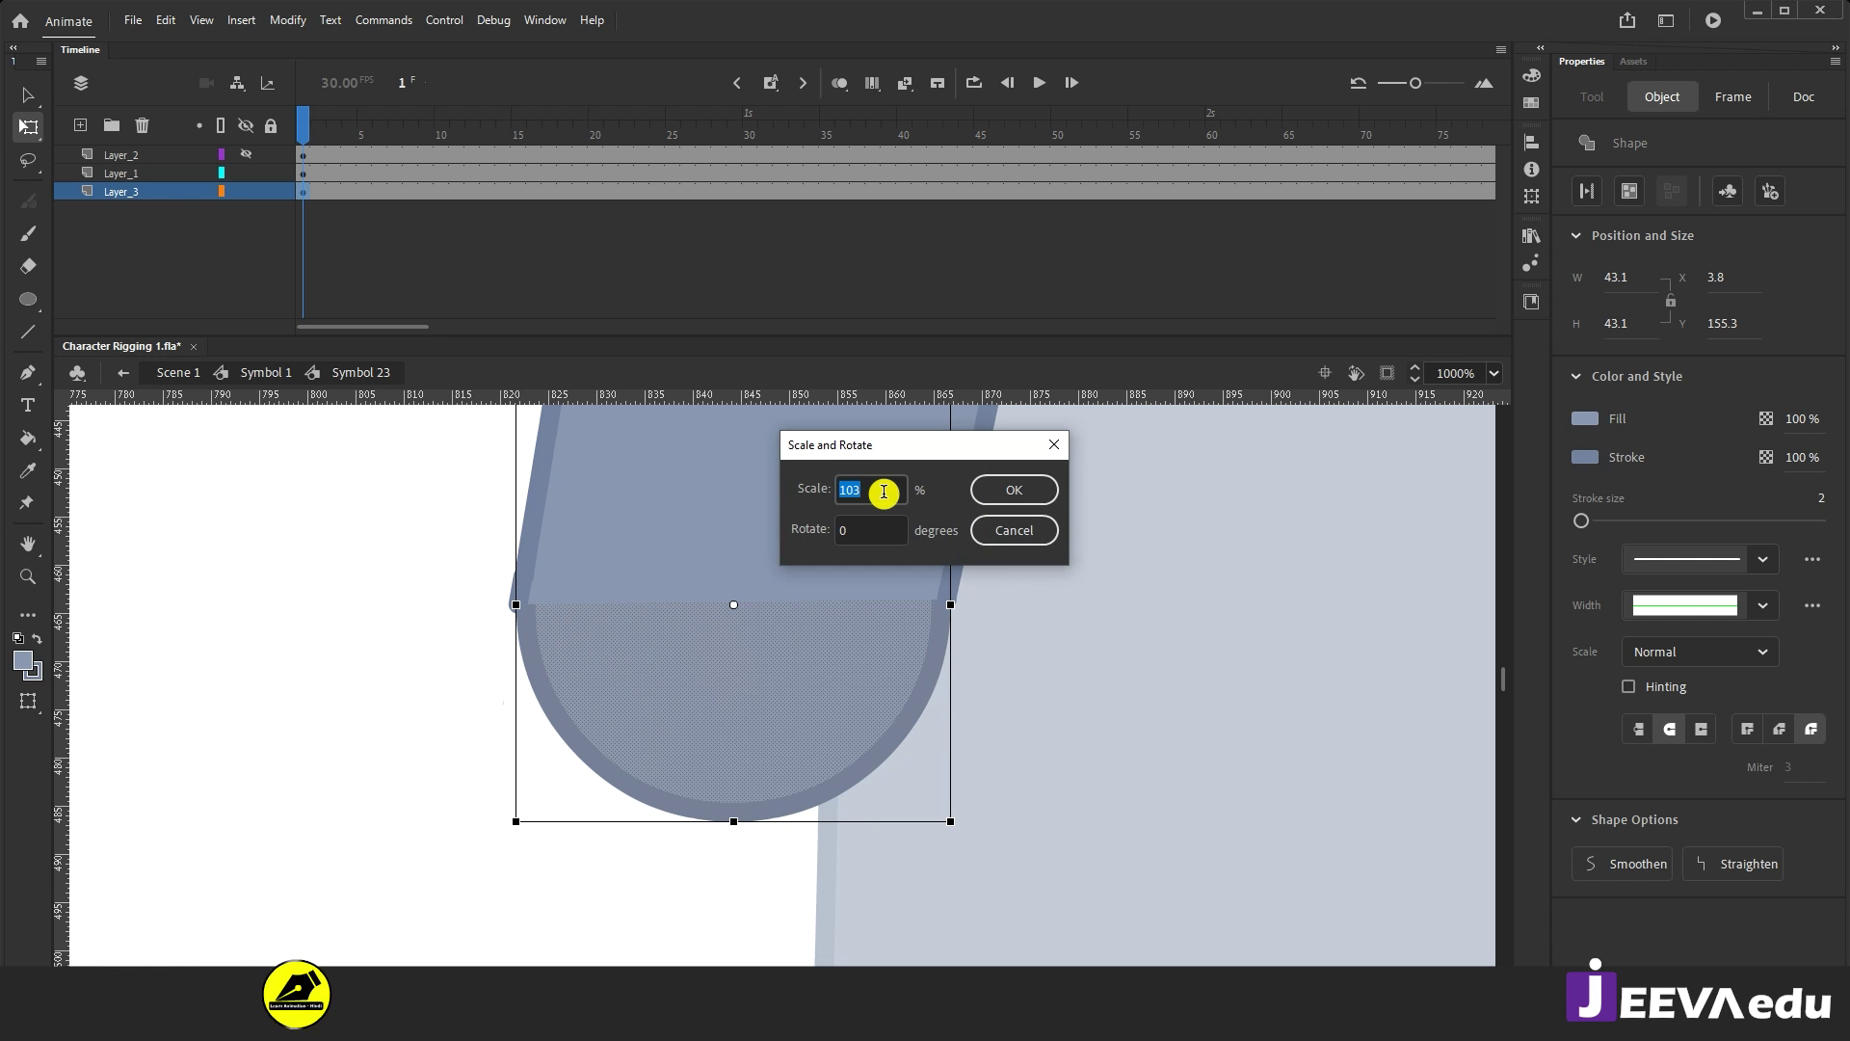
key(Return)
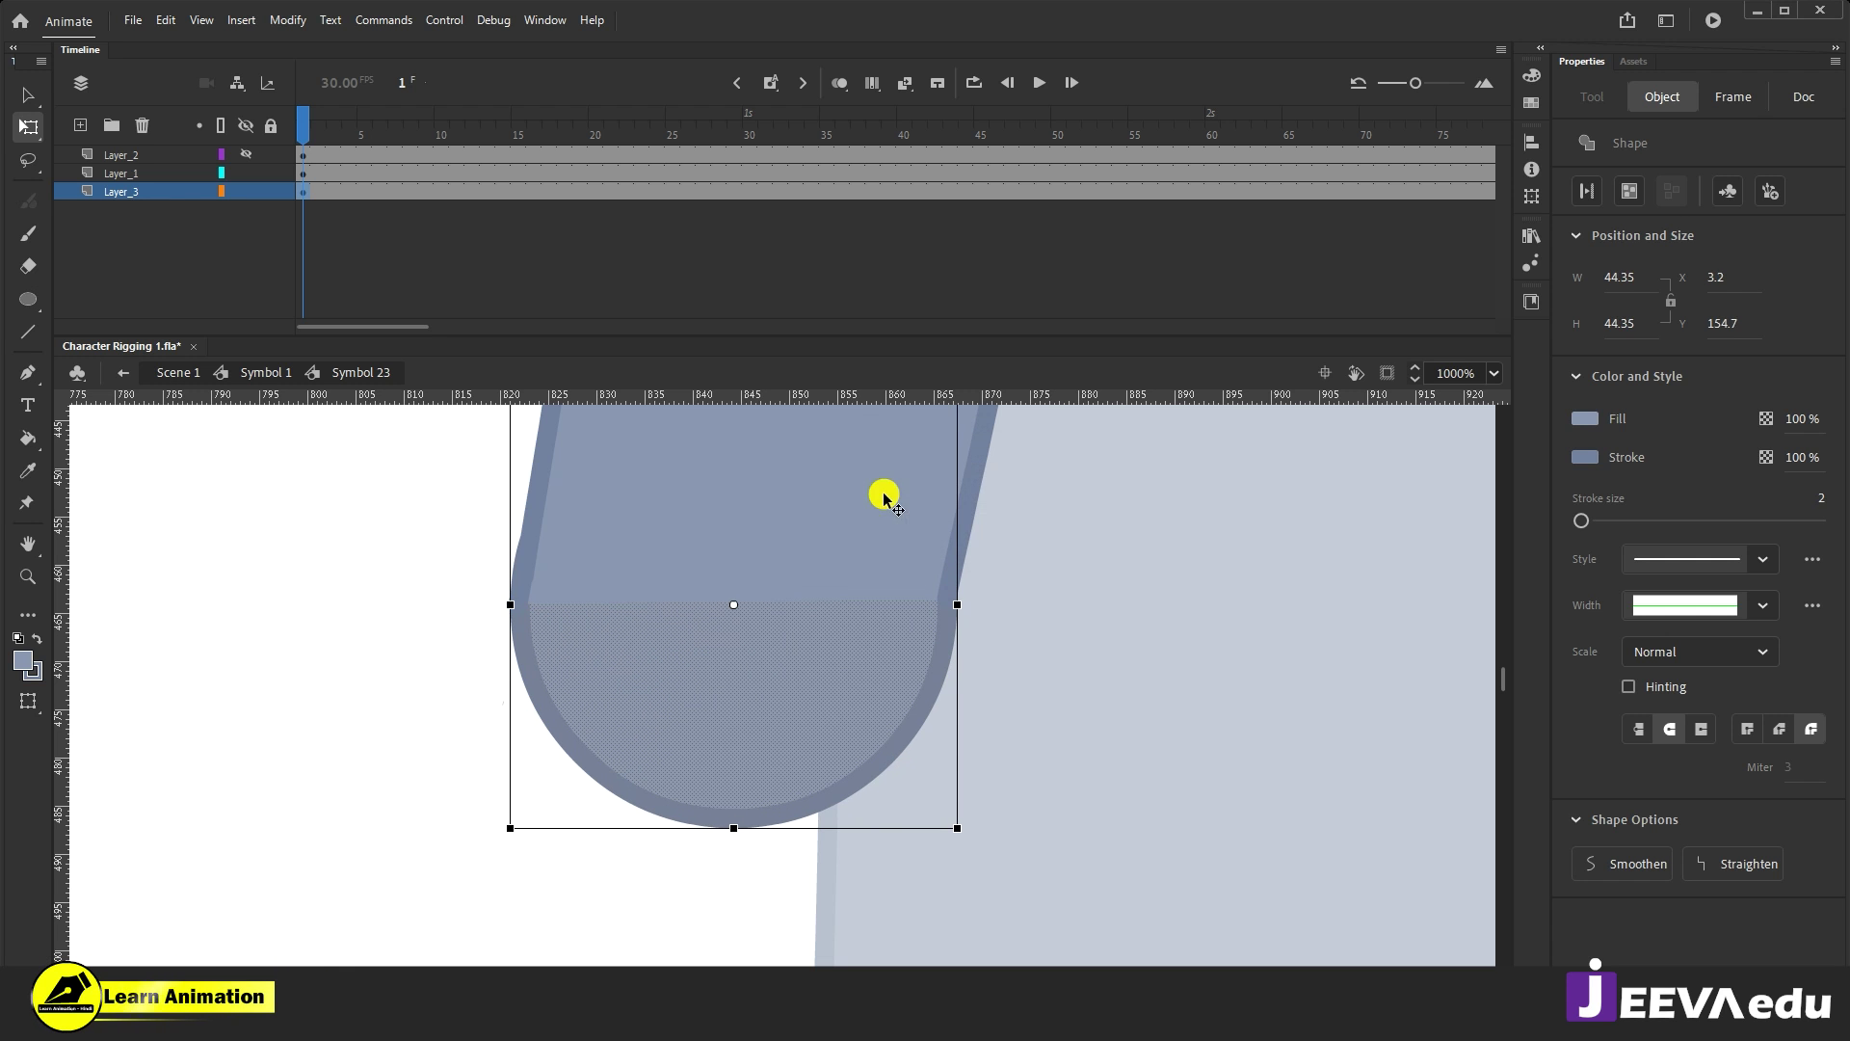
Step: Reselect the elbow circle and enlarge it to 102% with Scale and Rotate, then deselect it
click(1050, 711)
click(821, 742)
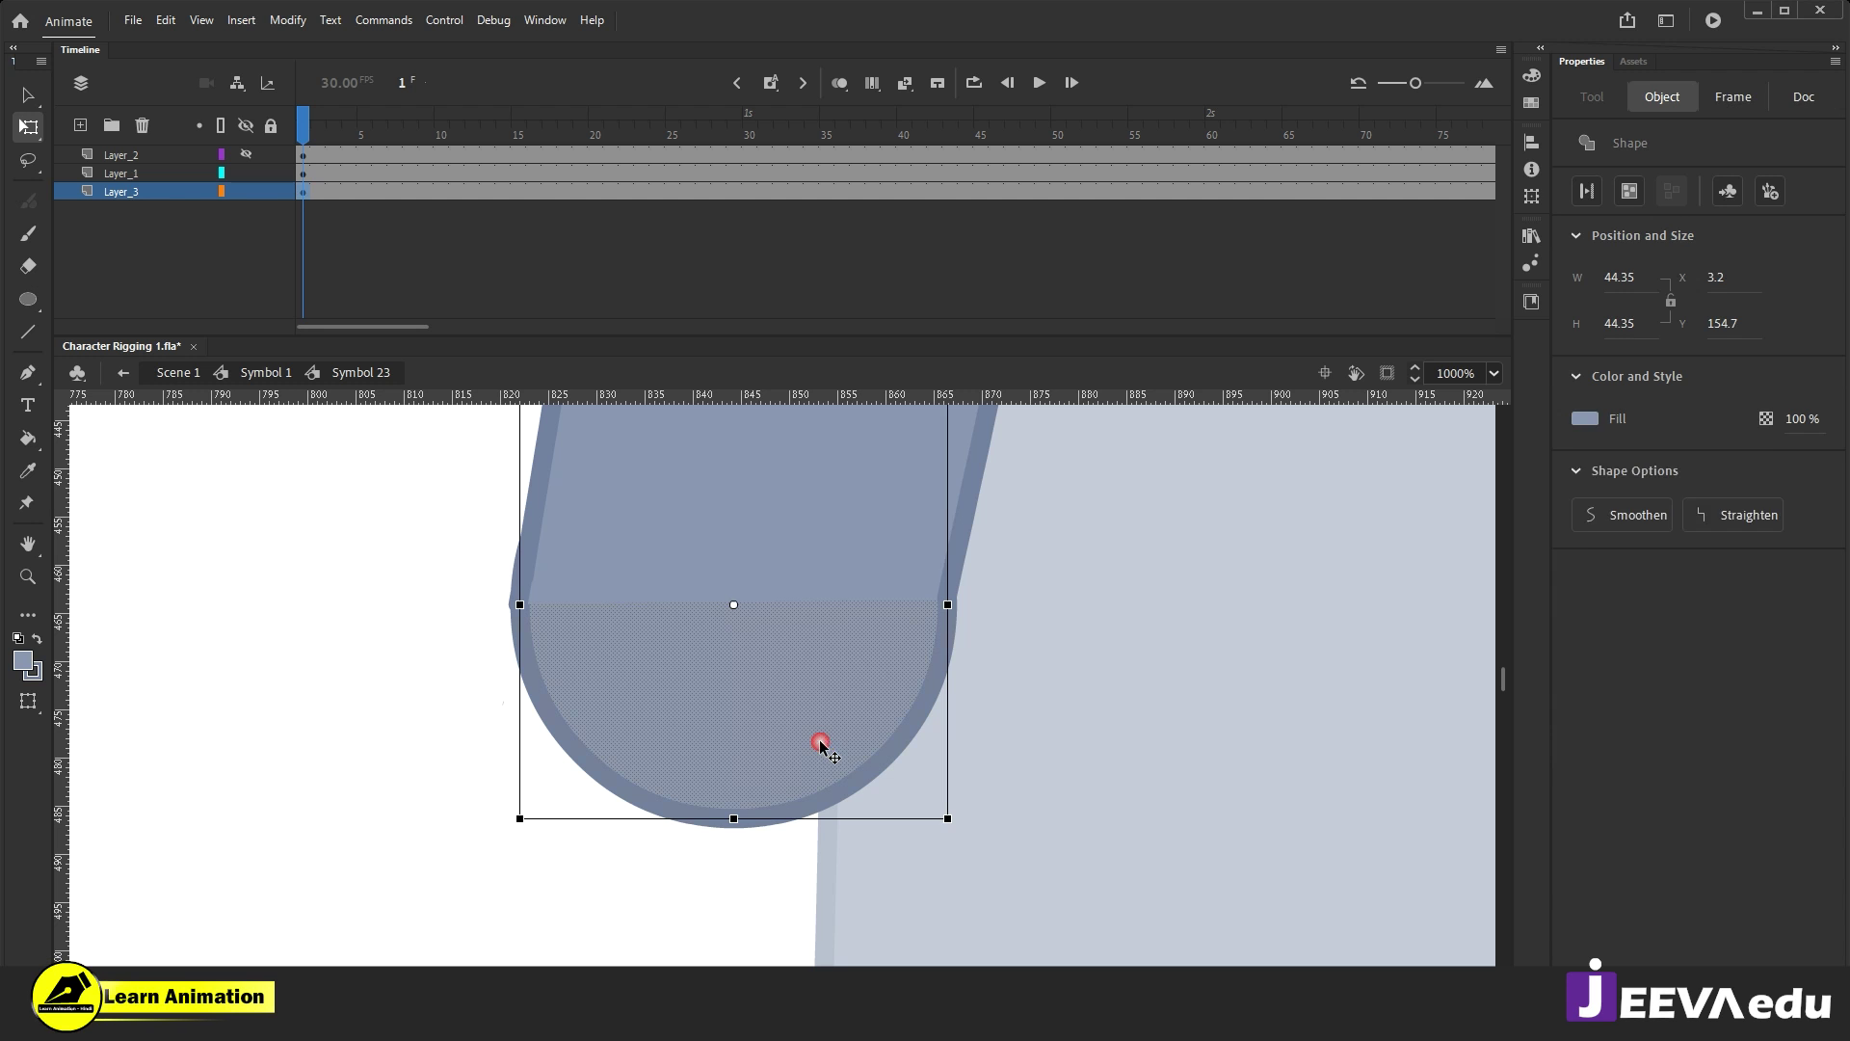
key(ctrl+alt+s)
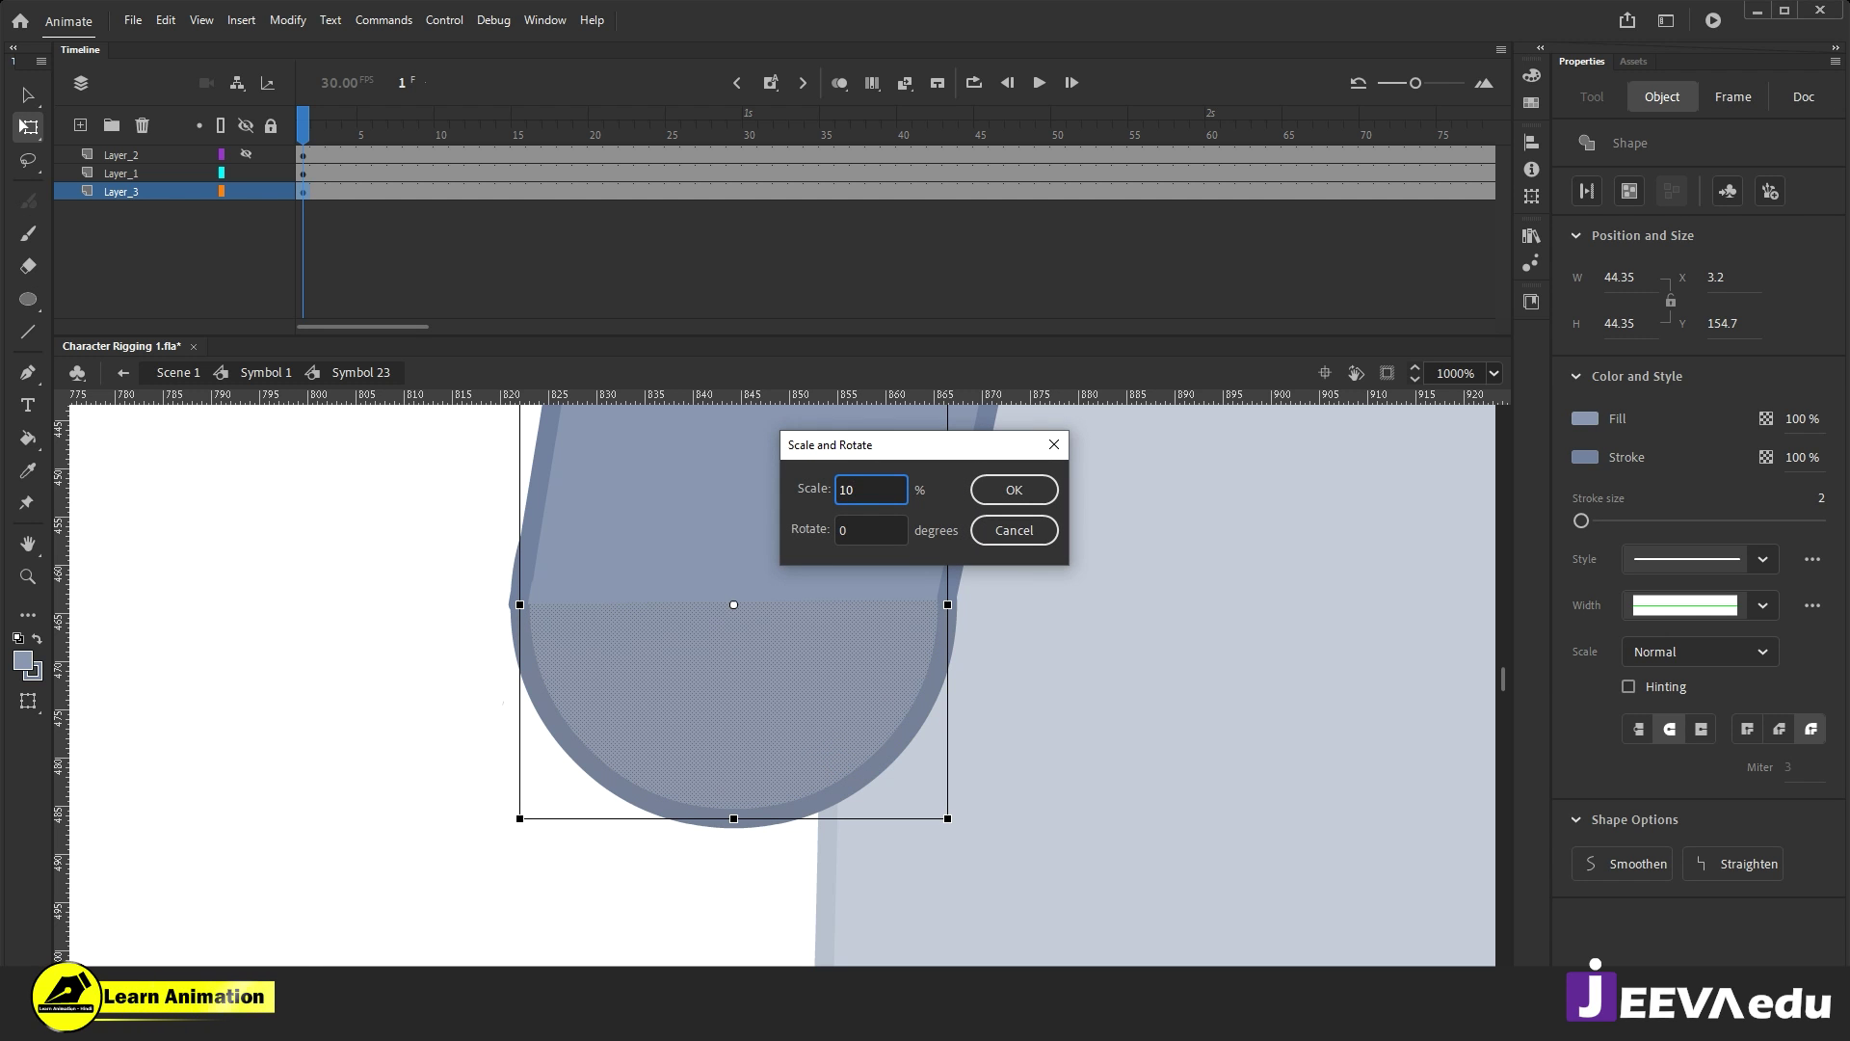
key(Return)
click(1145, 813)
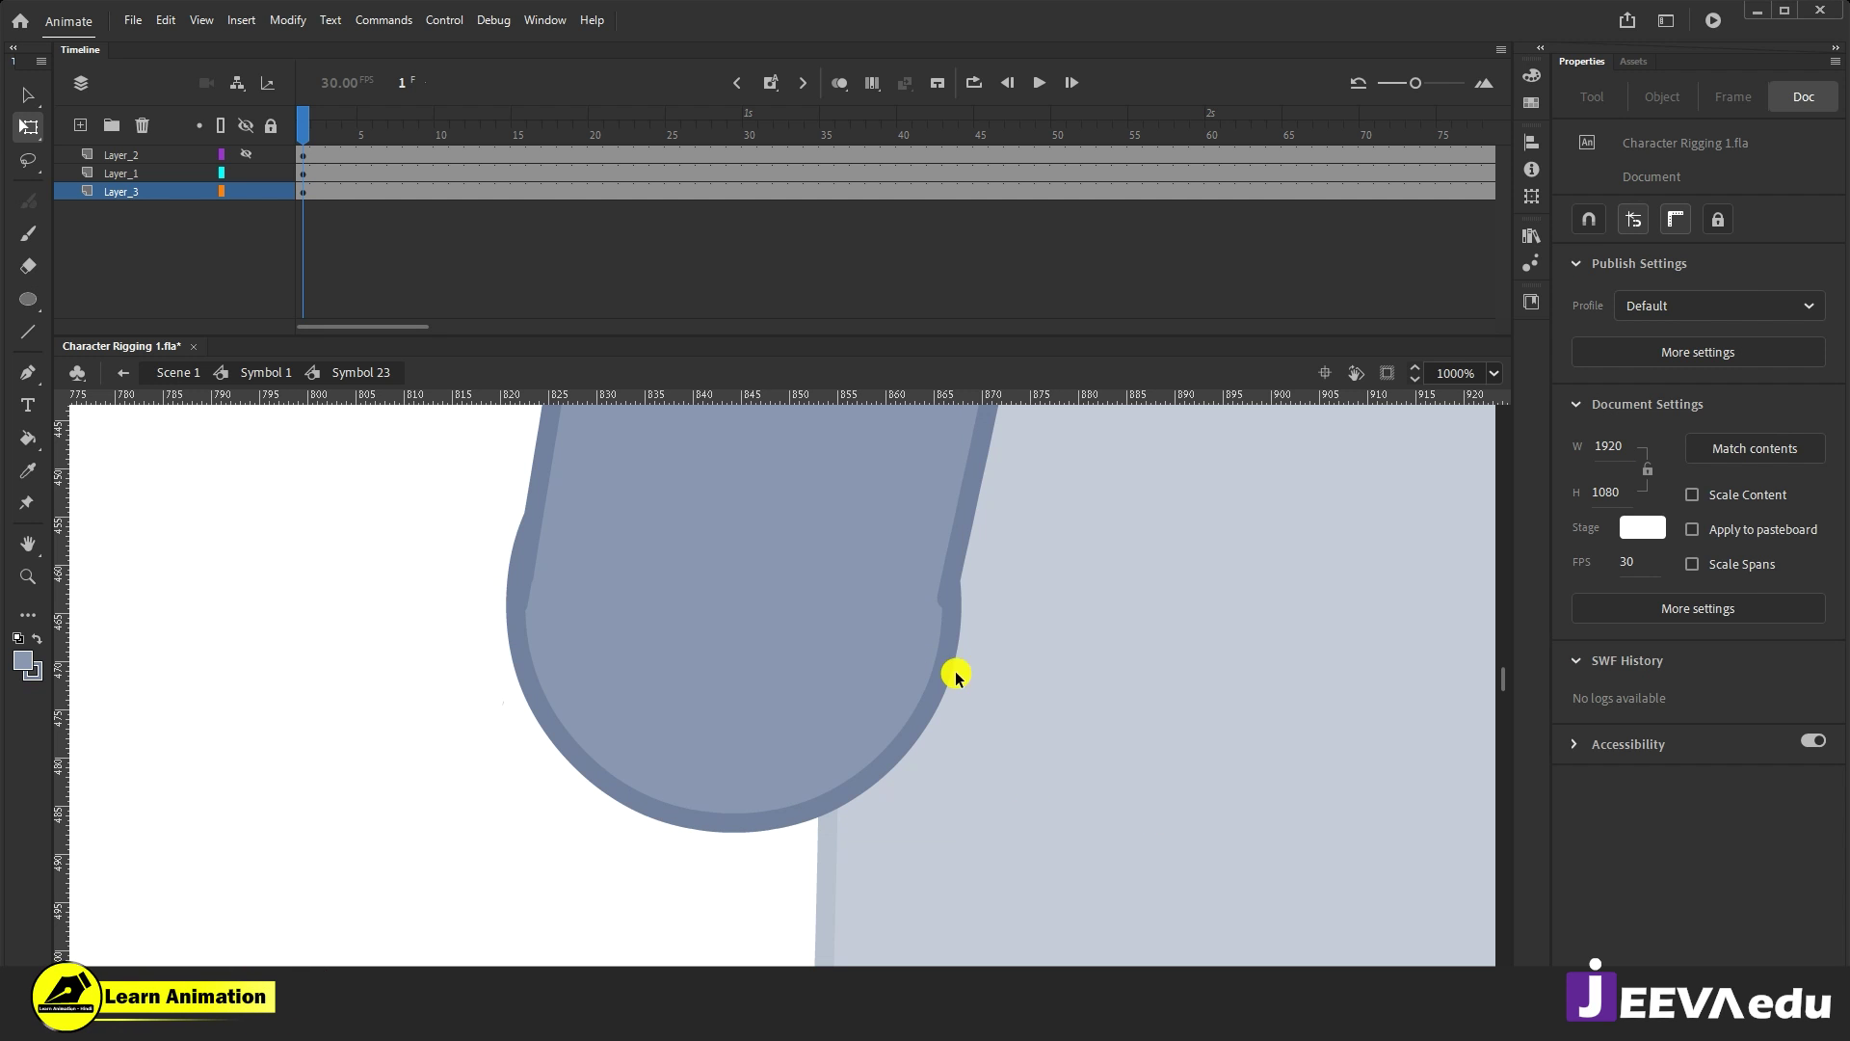
Step: Select the elbow circle and reduce it to 99% with Scale and Rotate
click(705, 753)
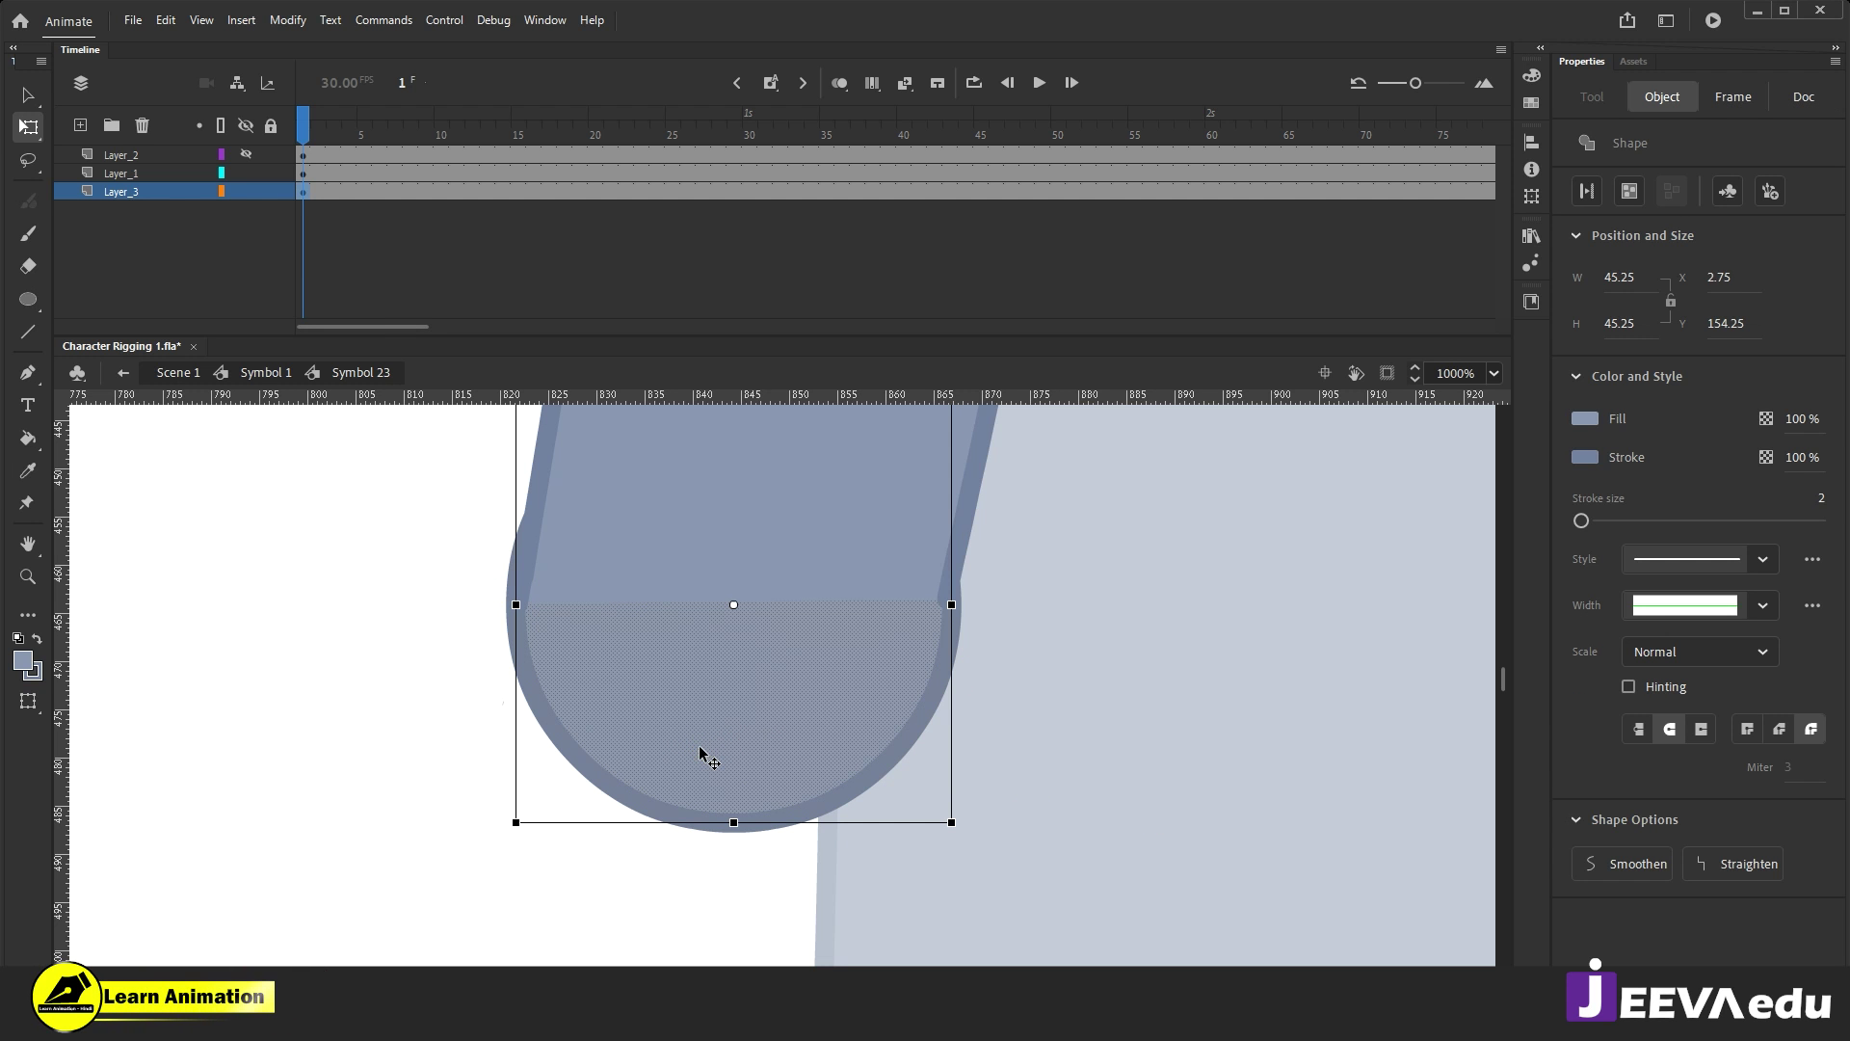
click(819, 738)
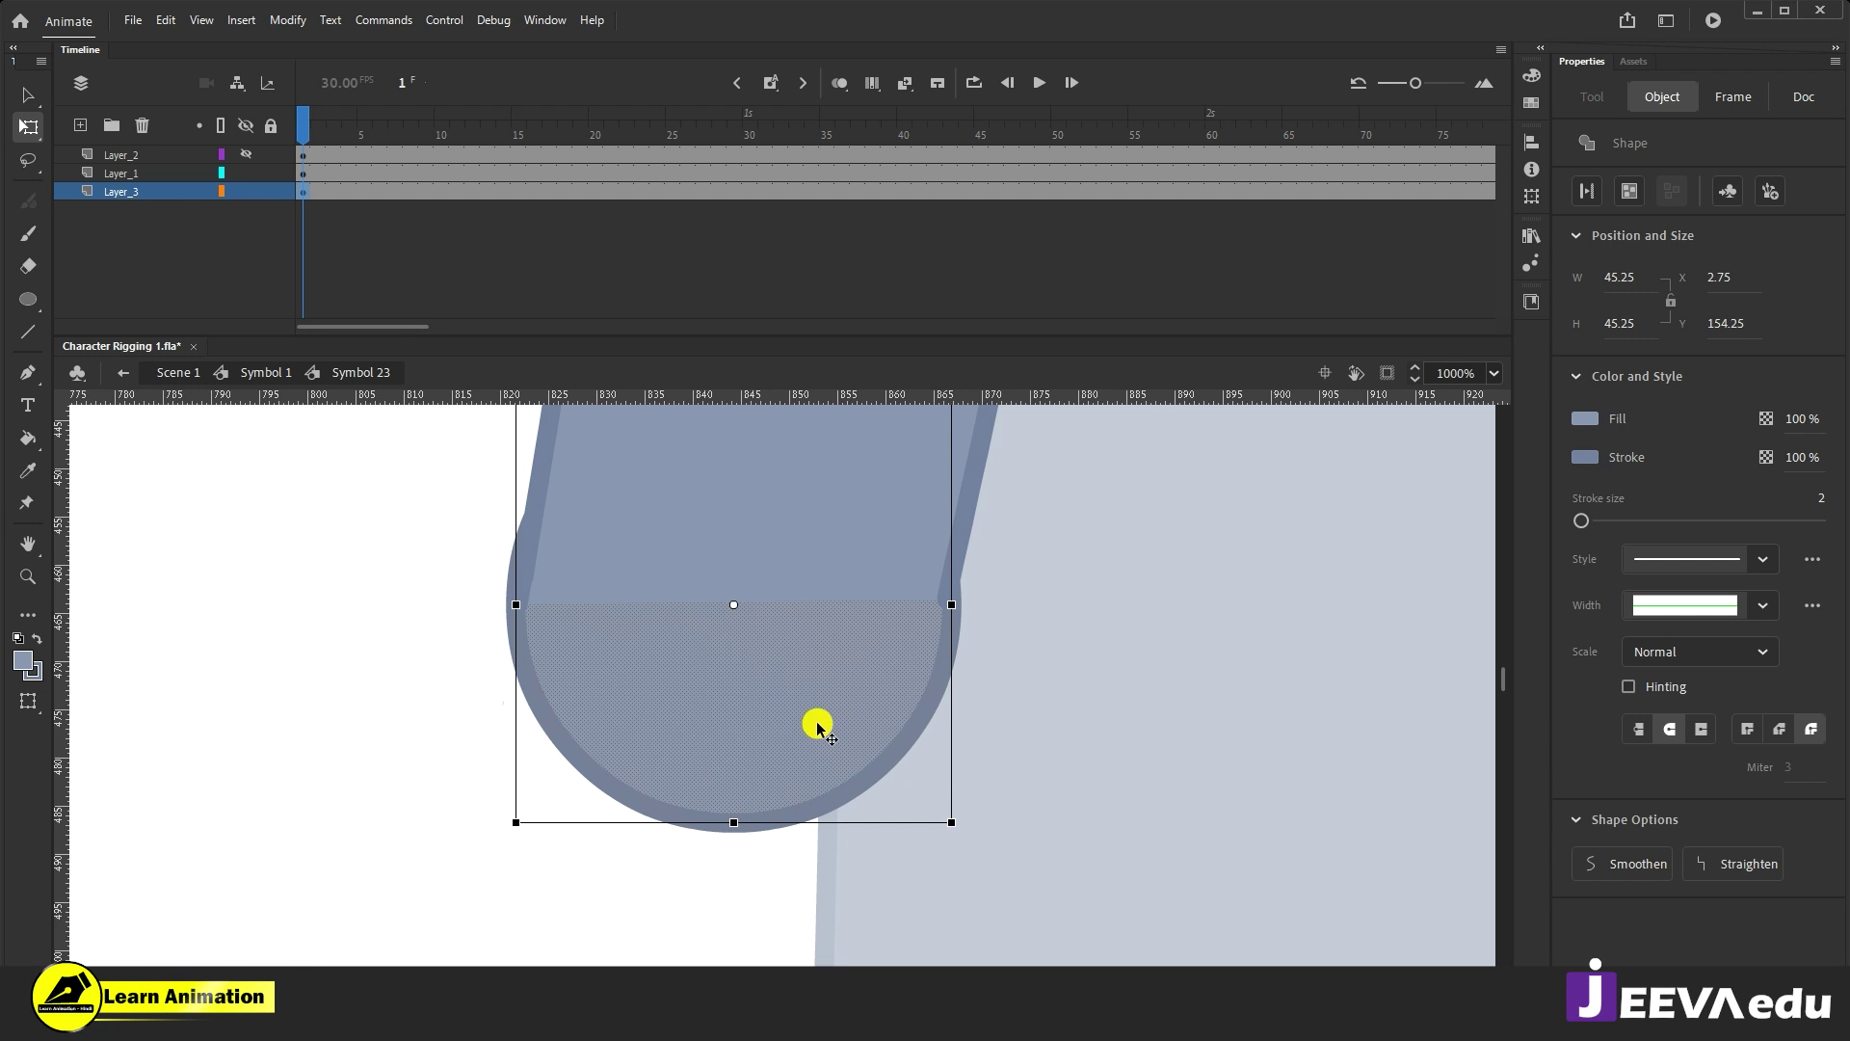
key(ctrl+alt+s)
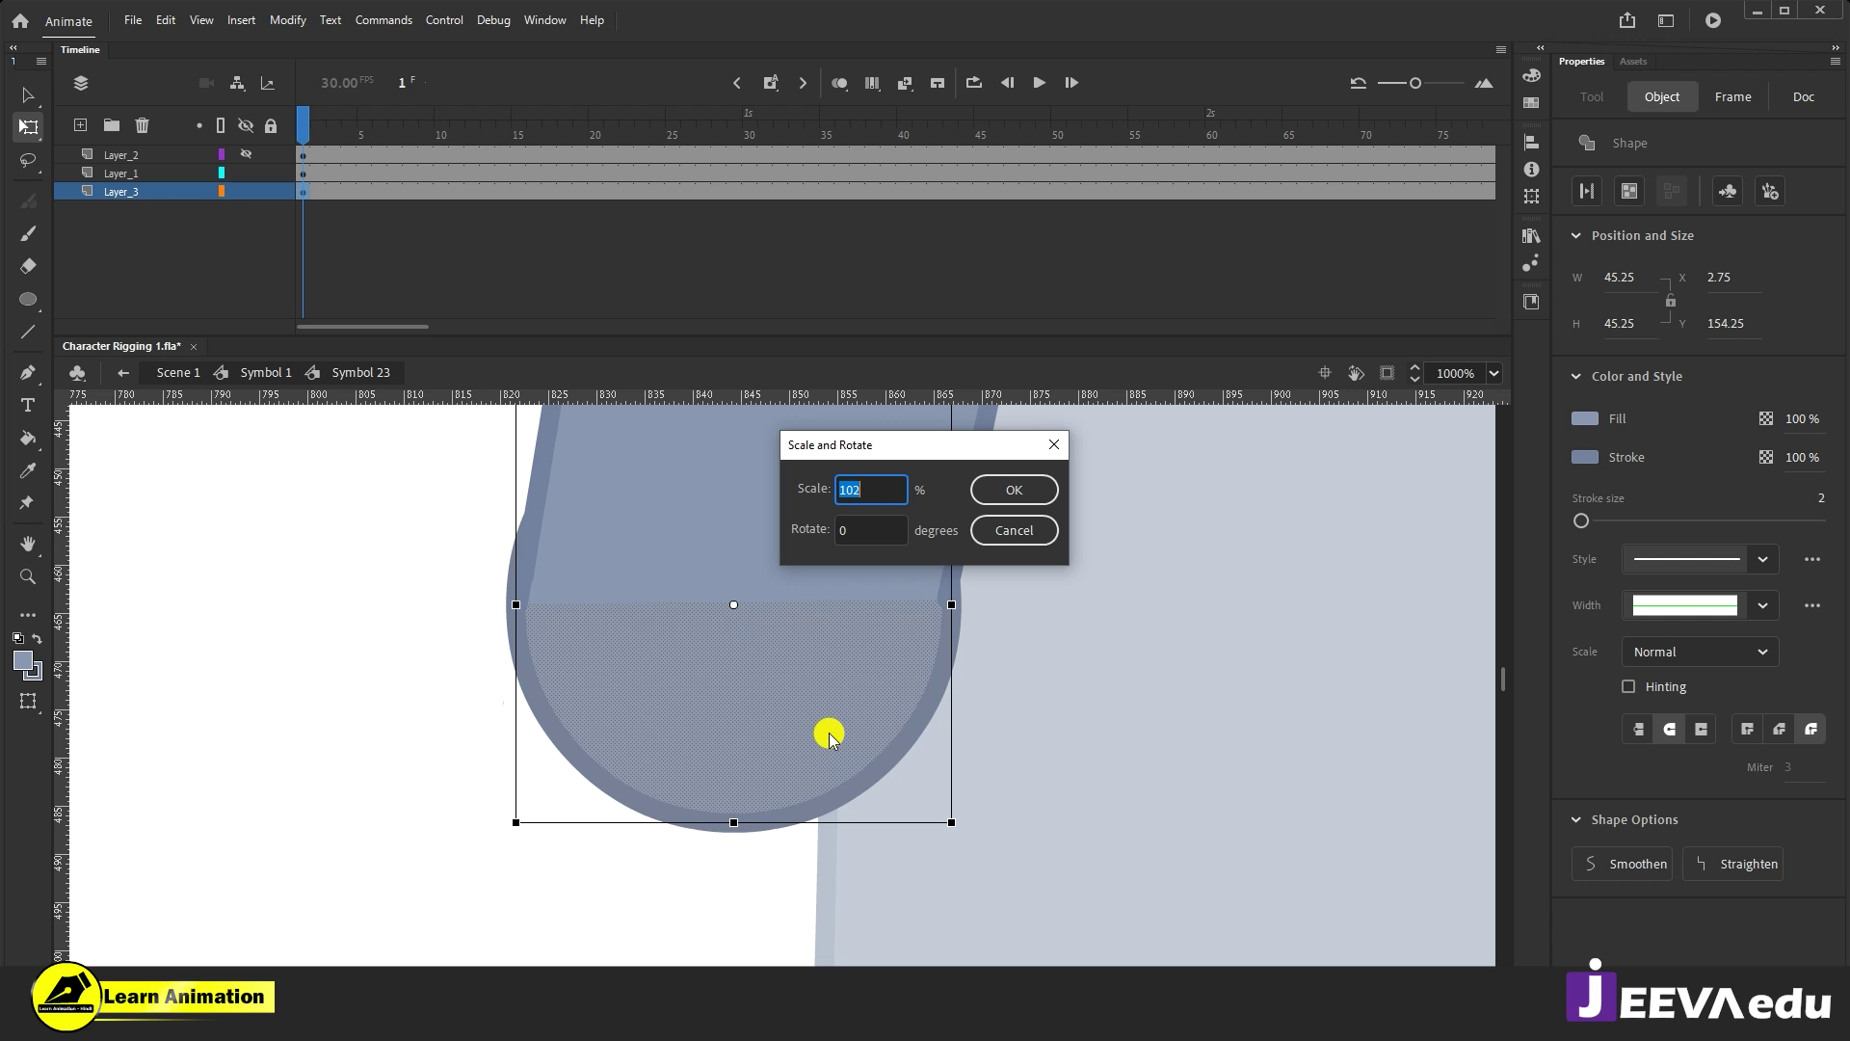
text(99)
key(Return)
click(1147, 836)
Step: Reduce the elbow circle by a further 99% so its outline meets the sleeve edges, and deselect it
click(661, 727)
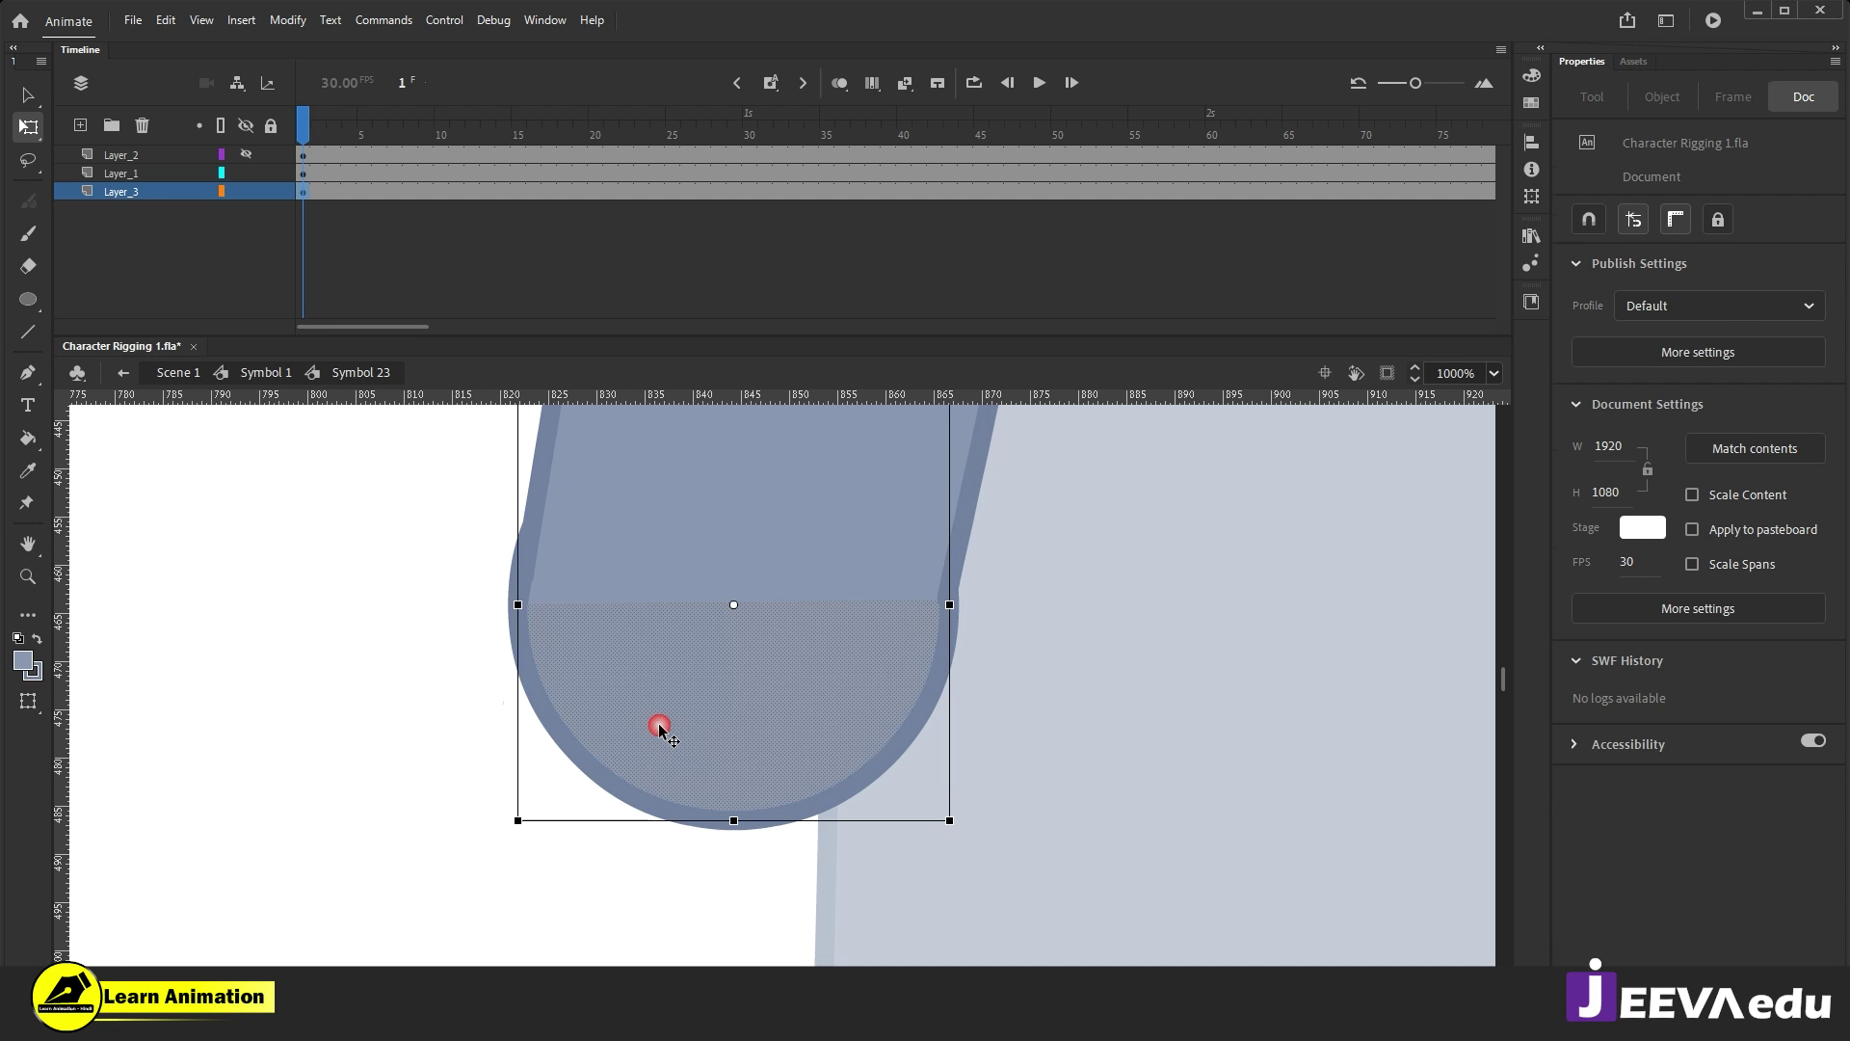
click(379, 731)
click(591, 679)
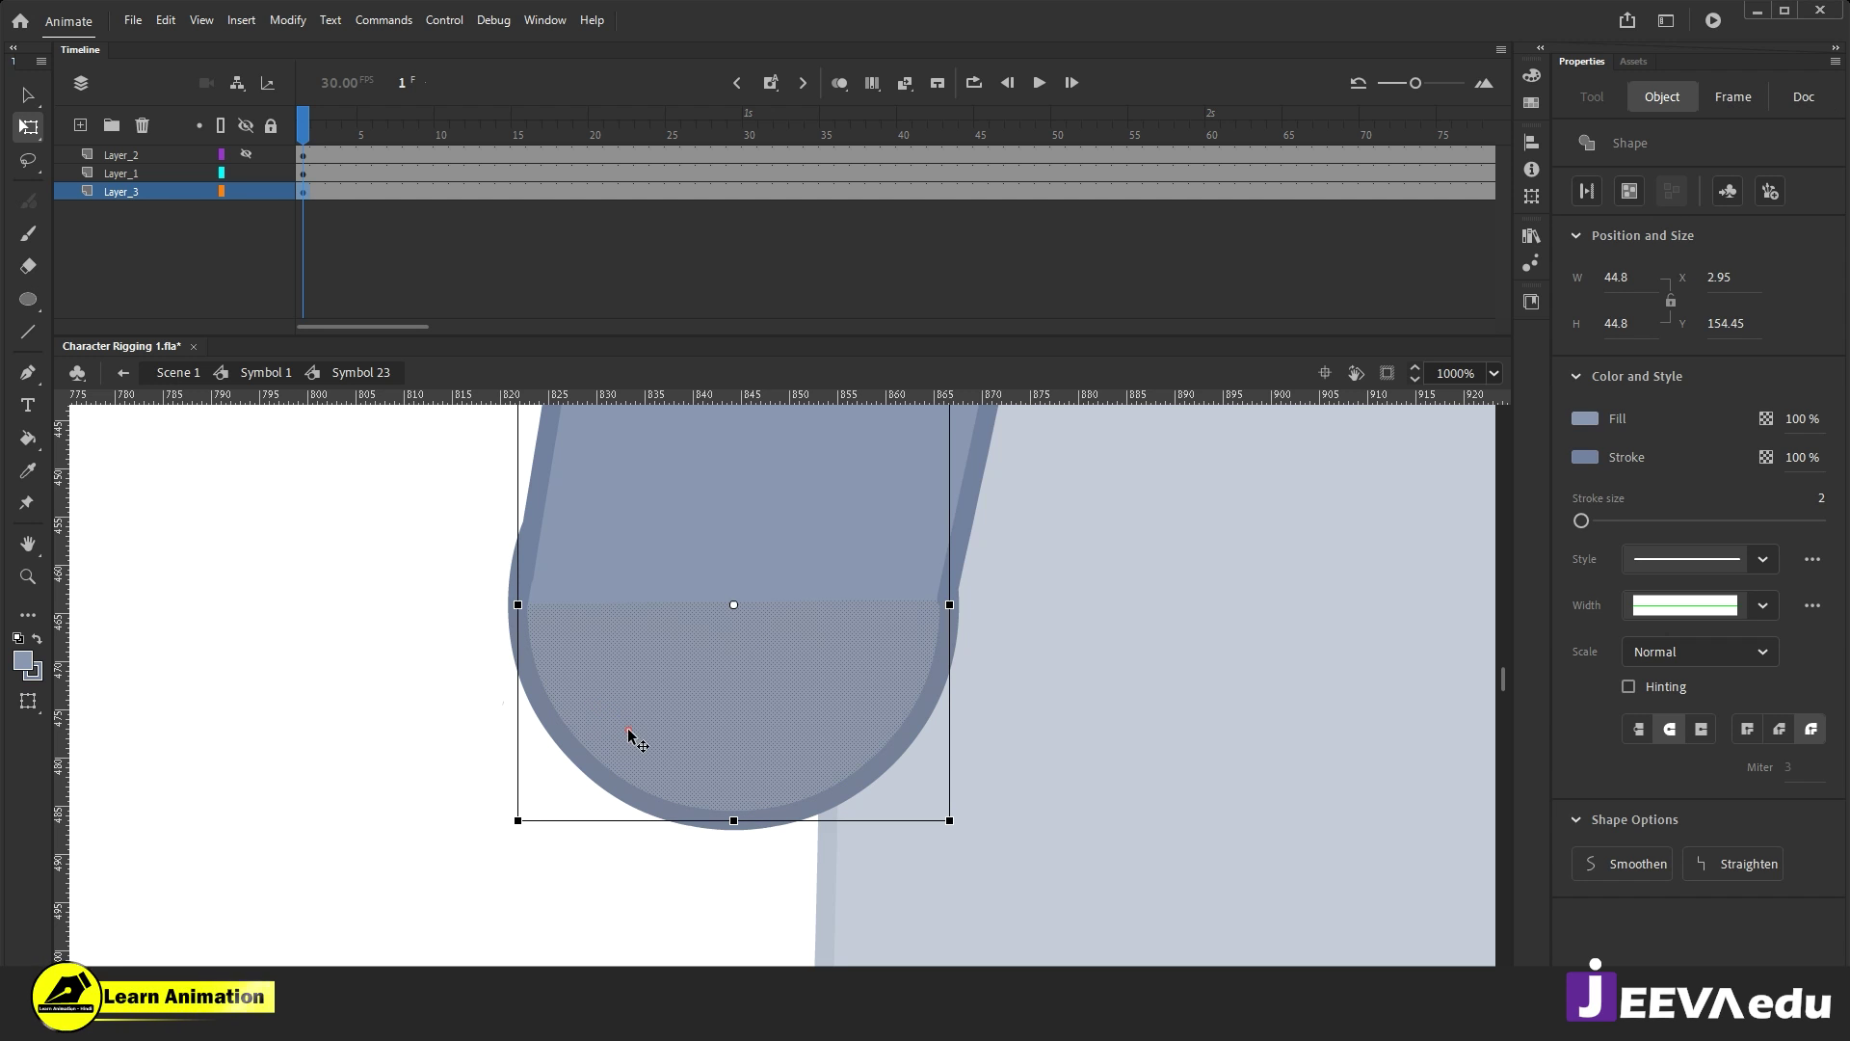
click(628, 735)
key(ctrl+alt+s)
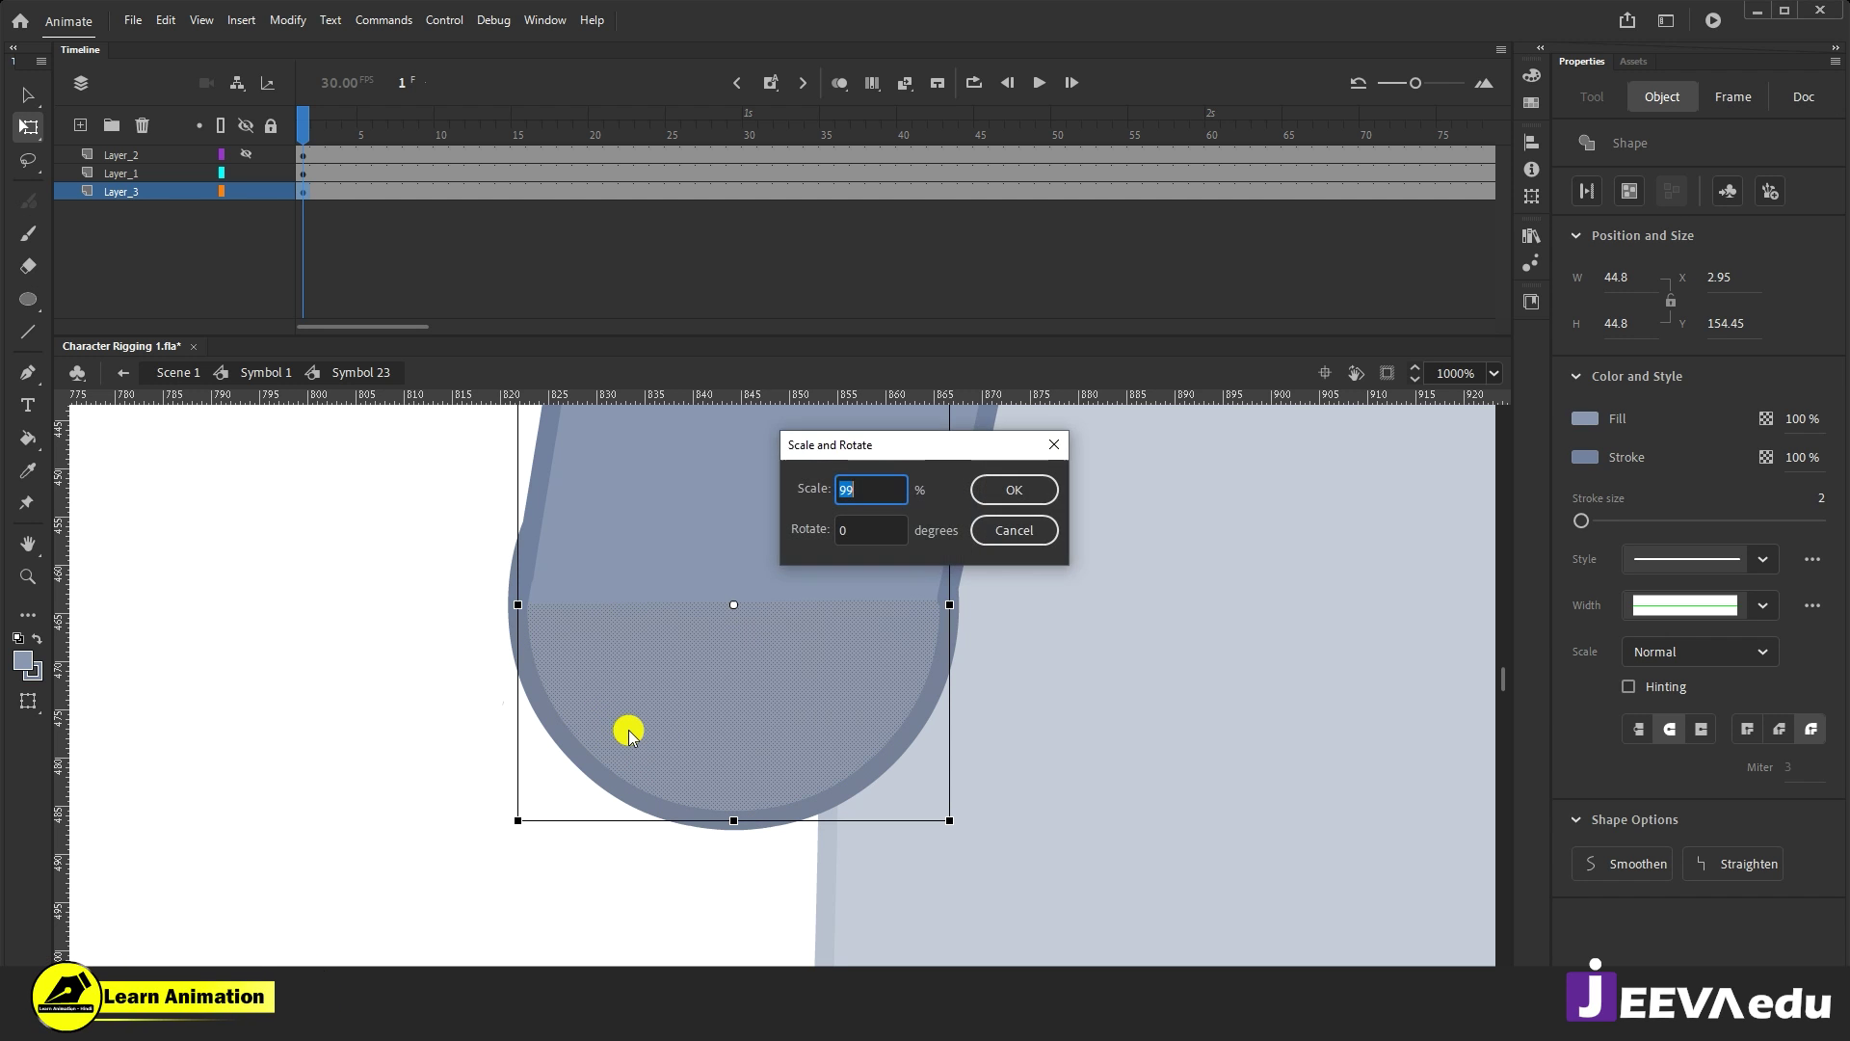
text(99)
key(Return)
click(1144, 743)
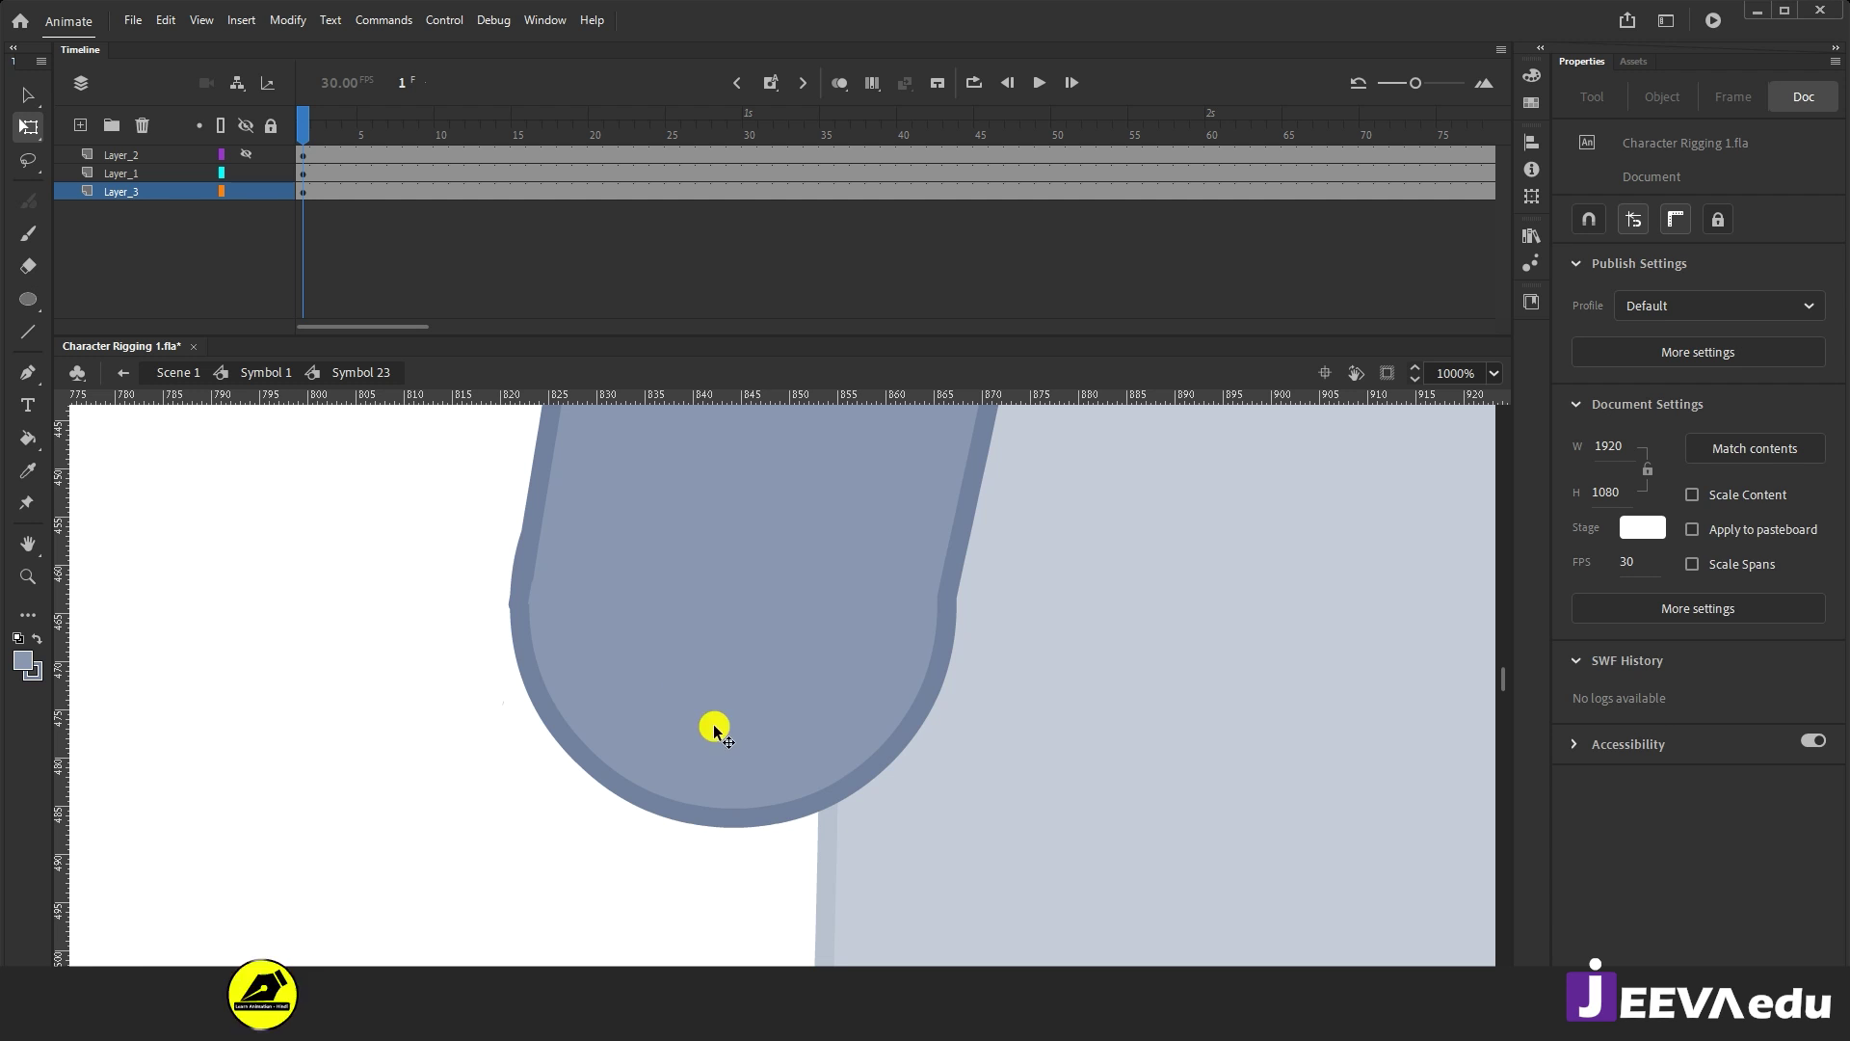
Step: Nudge the elbow circle slightly up to Y 154.35 and convert it into a graphic symbol
click(738, 750)
click(740, 606)
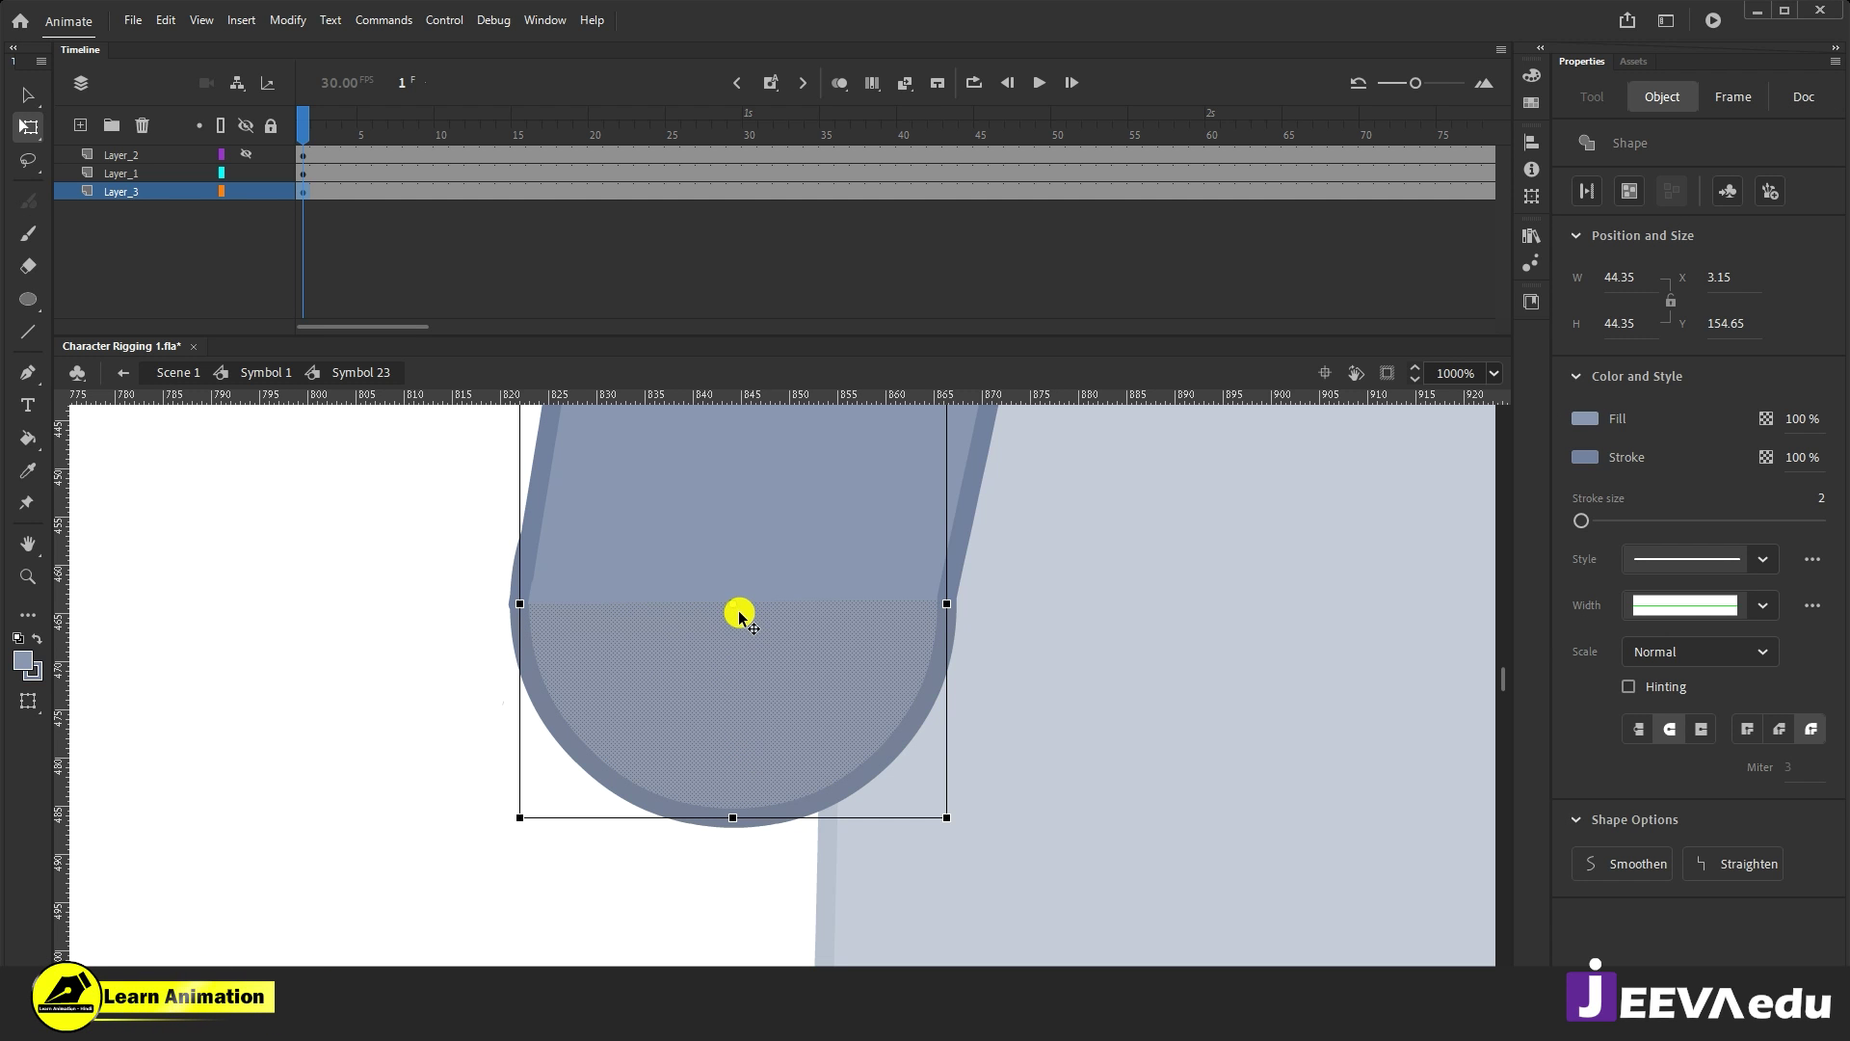
click(744, 645)
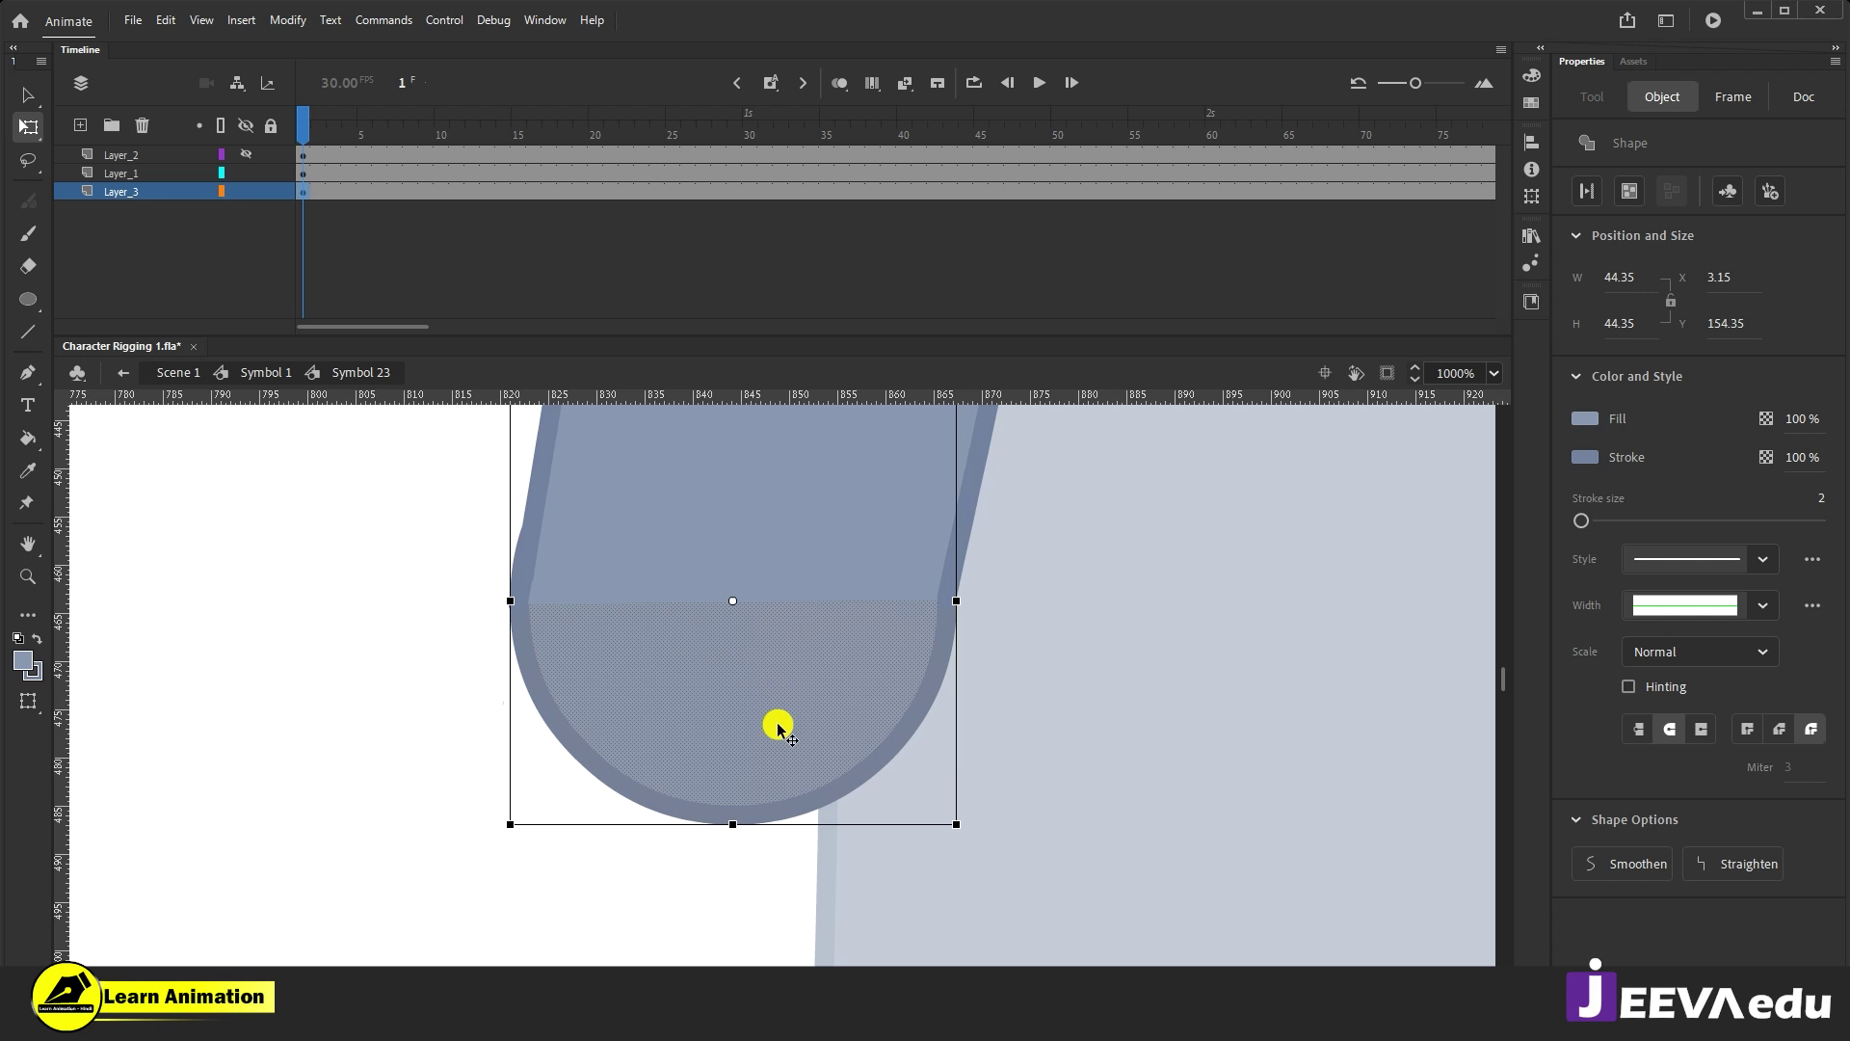
key(F8)
click(1066, 182)
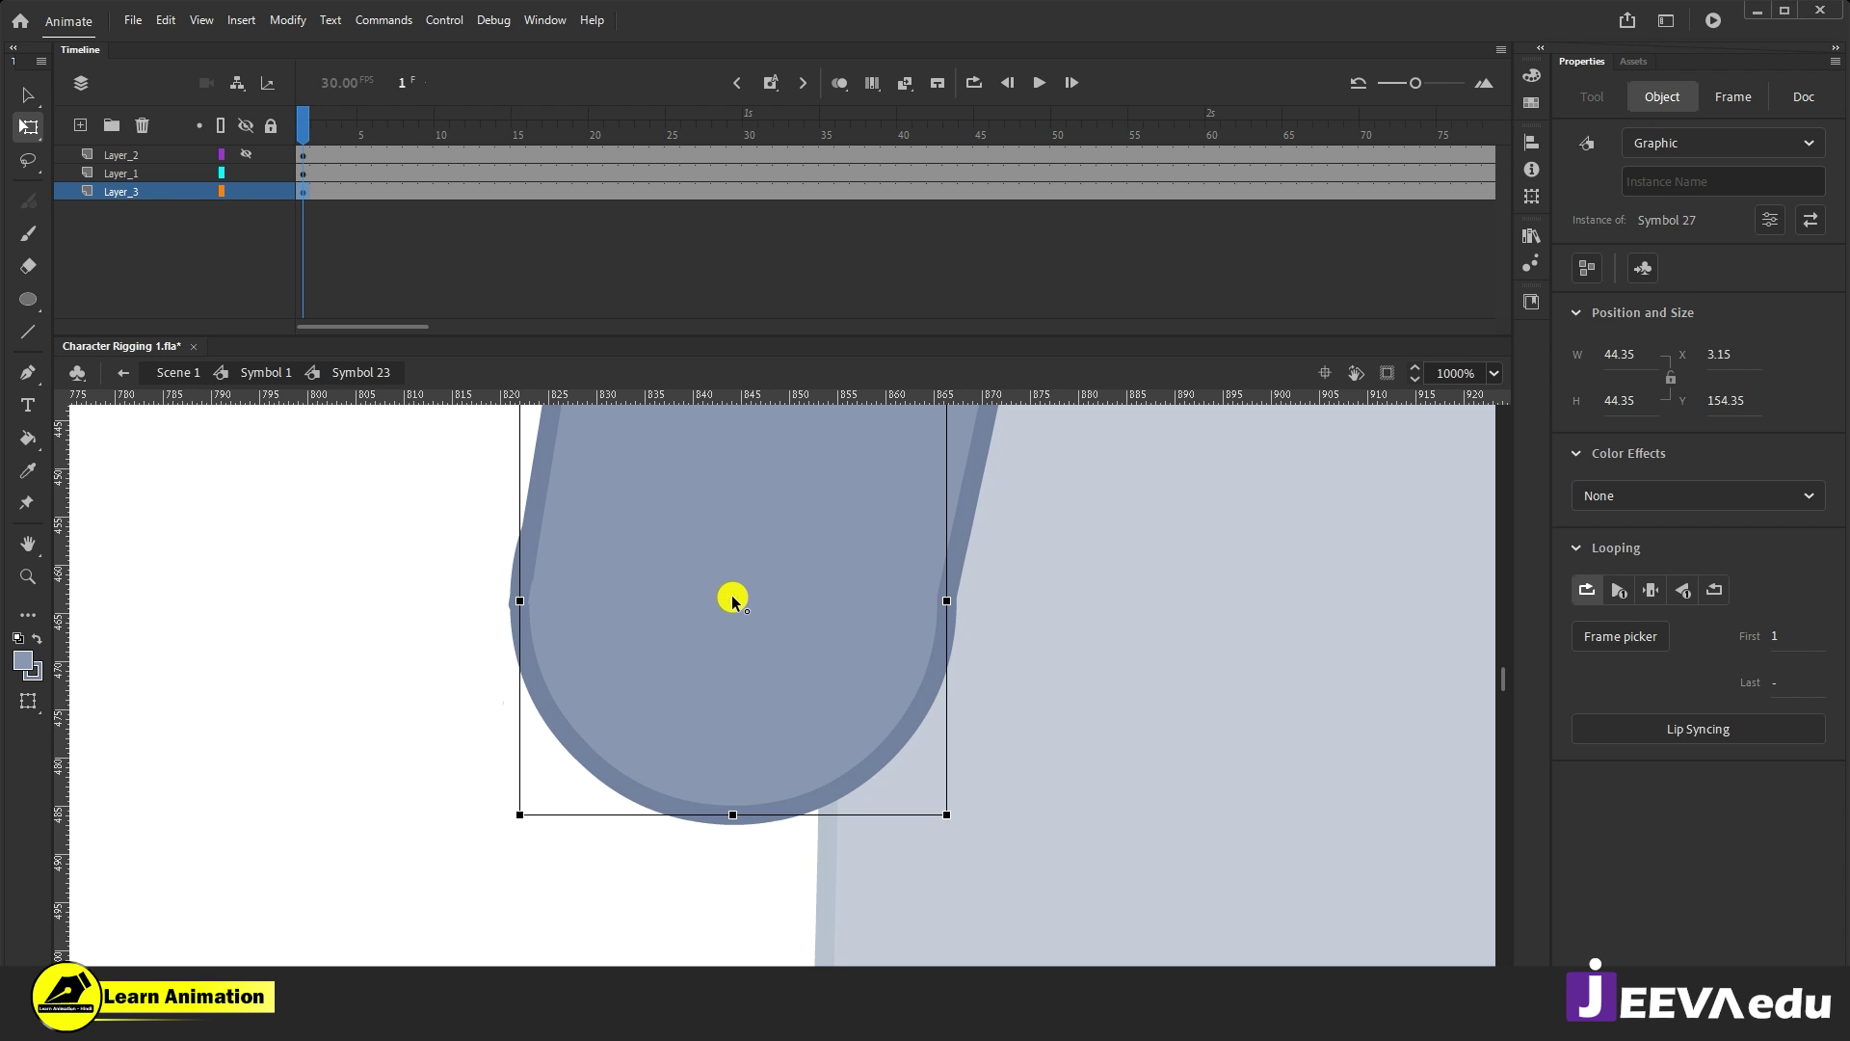
Step: Show Layer_2 again so the forearm covers the lower part of the elbow circle, and select the forearm for Free Transform
alt+click(753, 711)
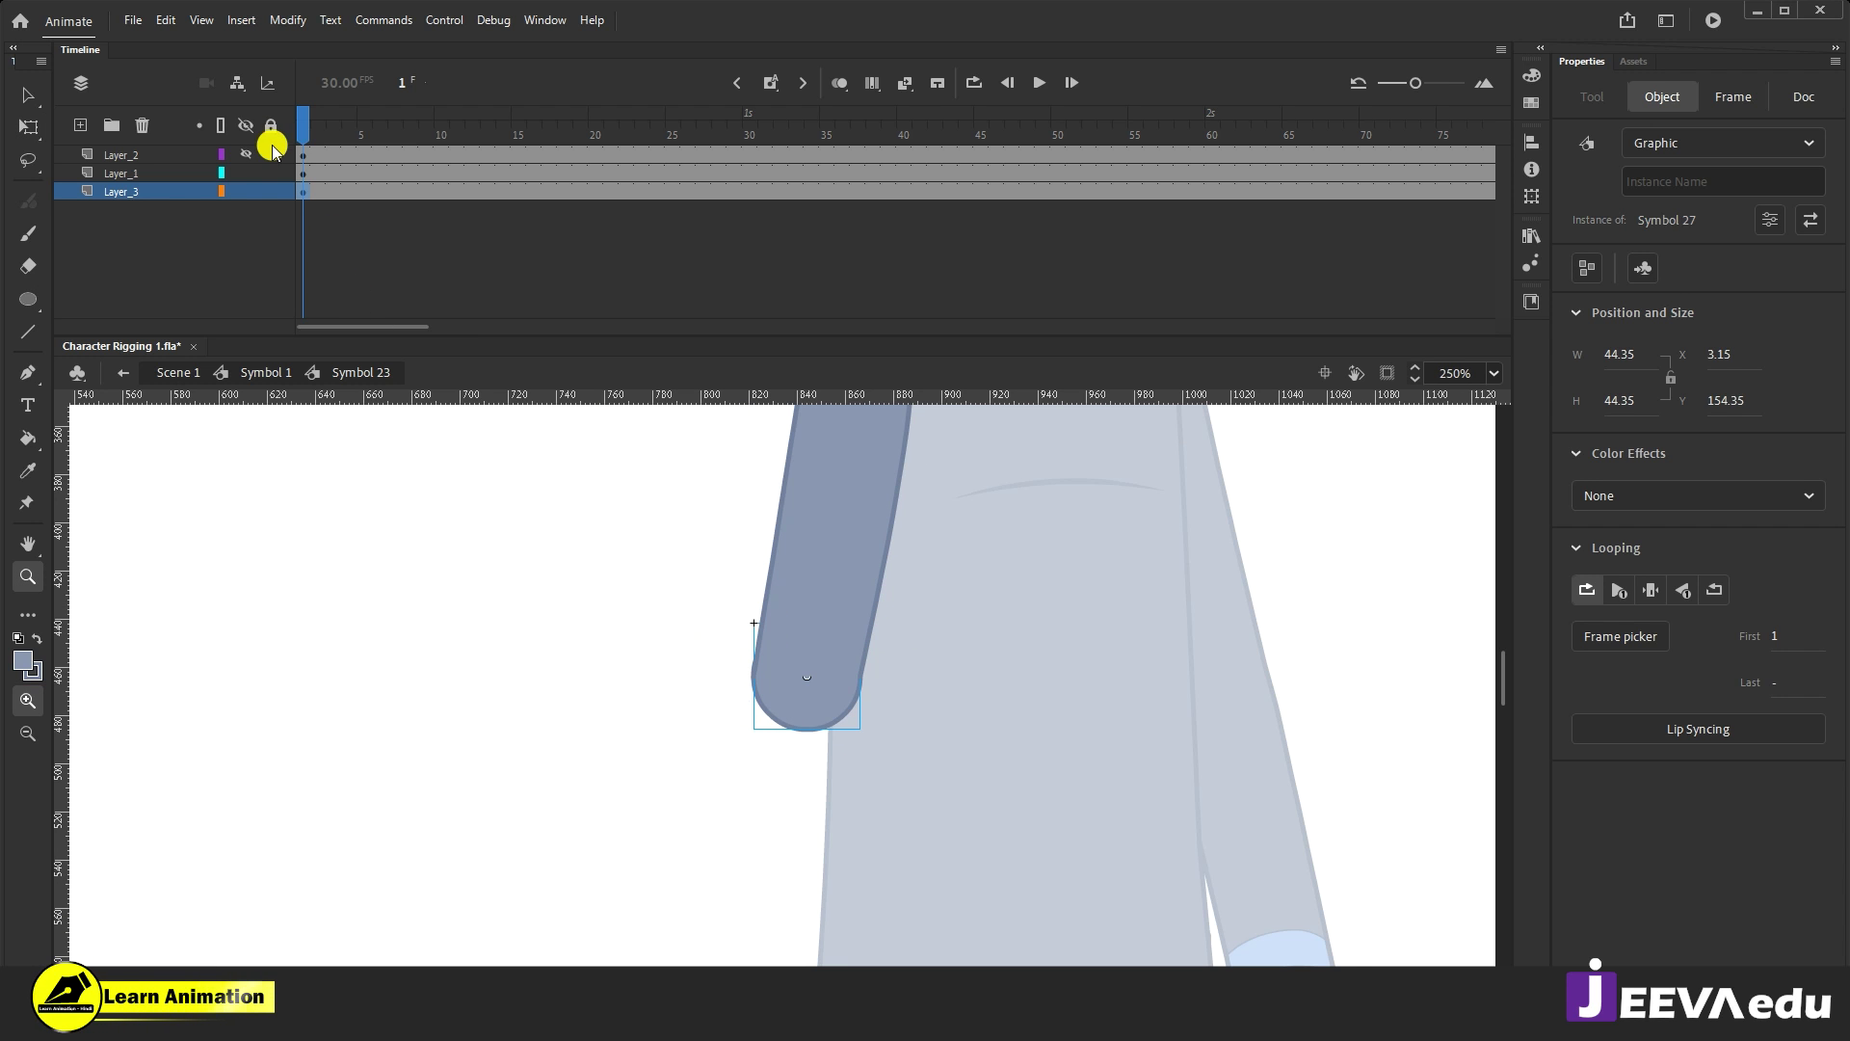
key(ctrl+shift+a)
key(v)
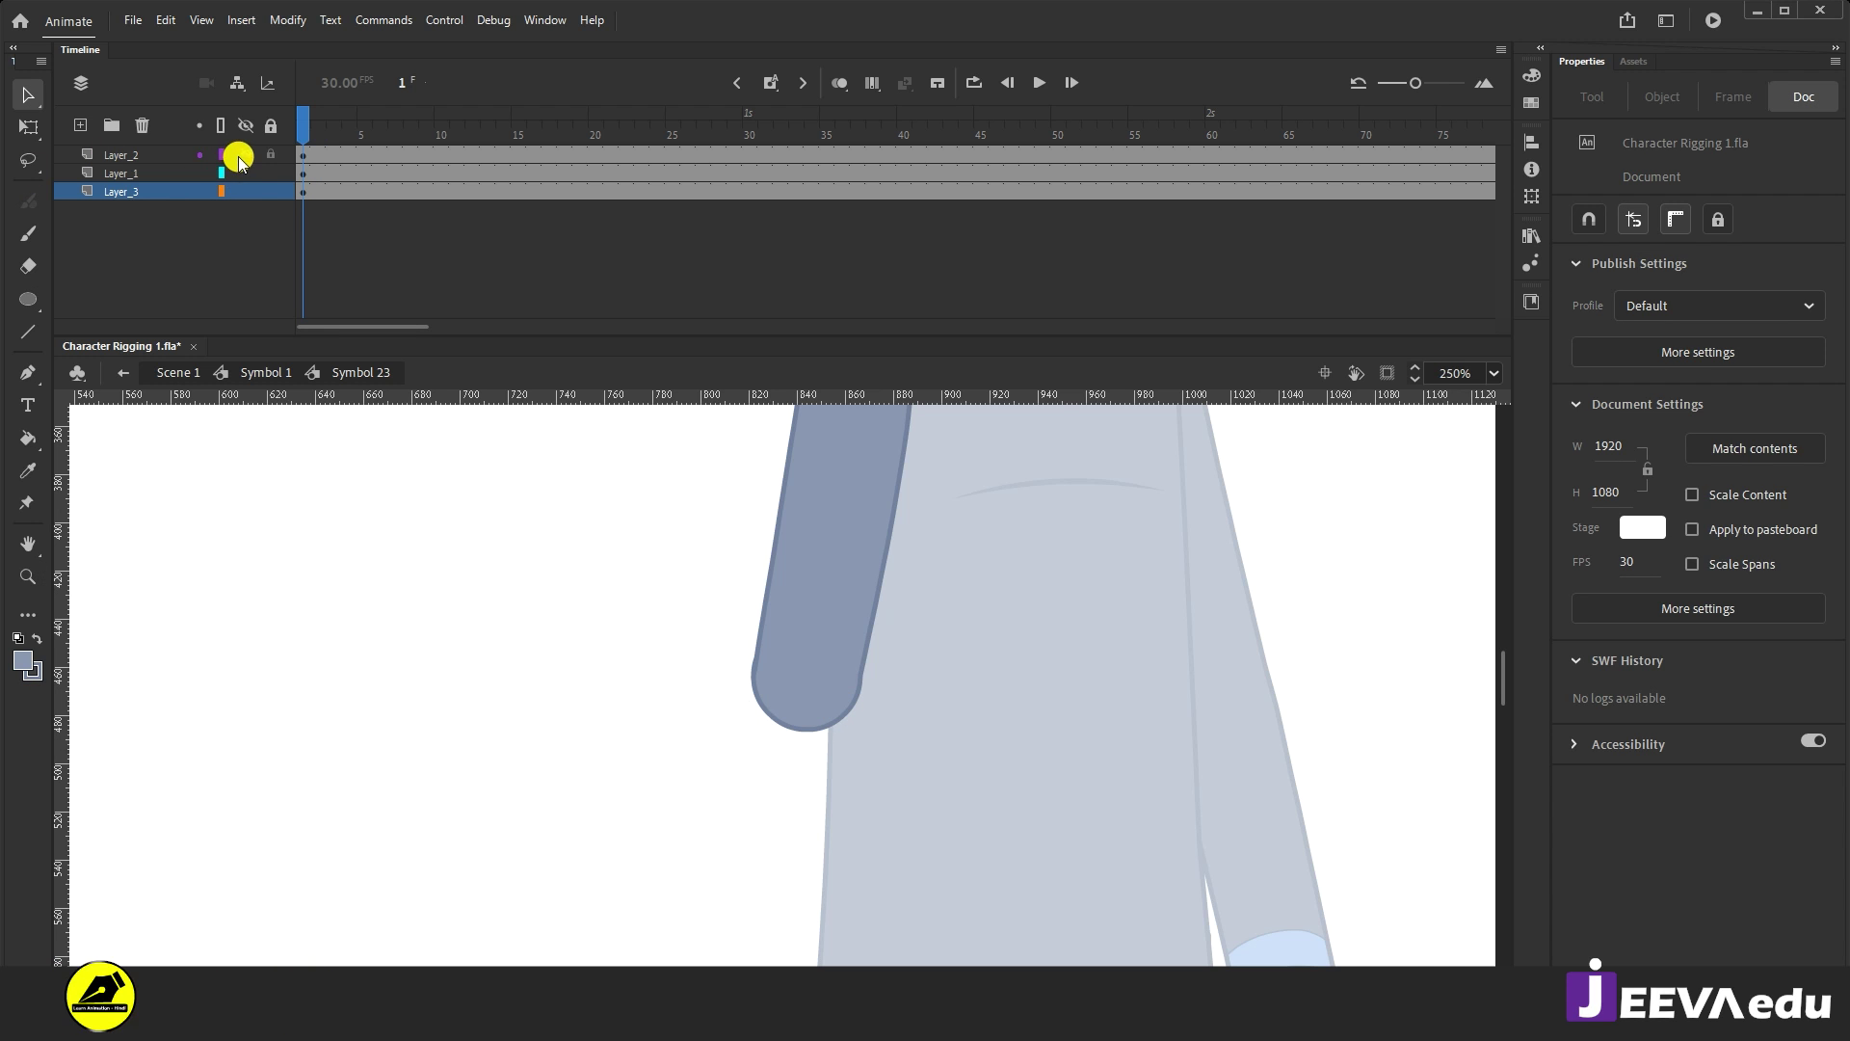
click(819, 708)
key(q)
click(811, 686)
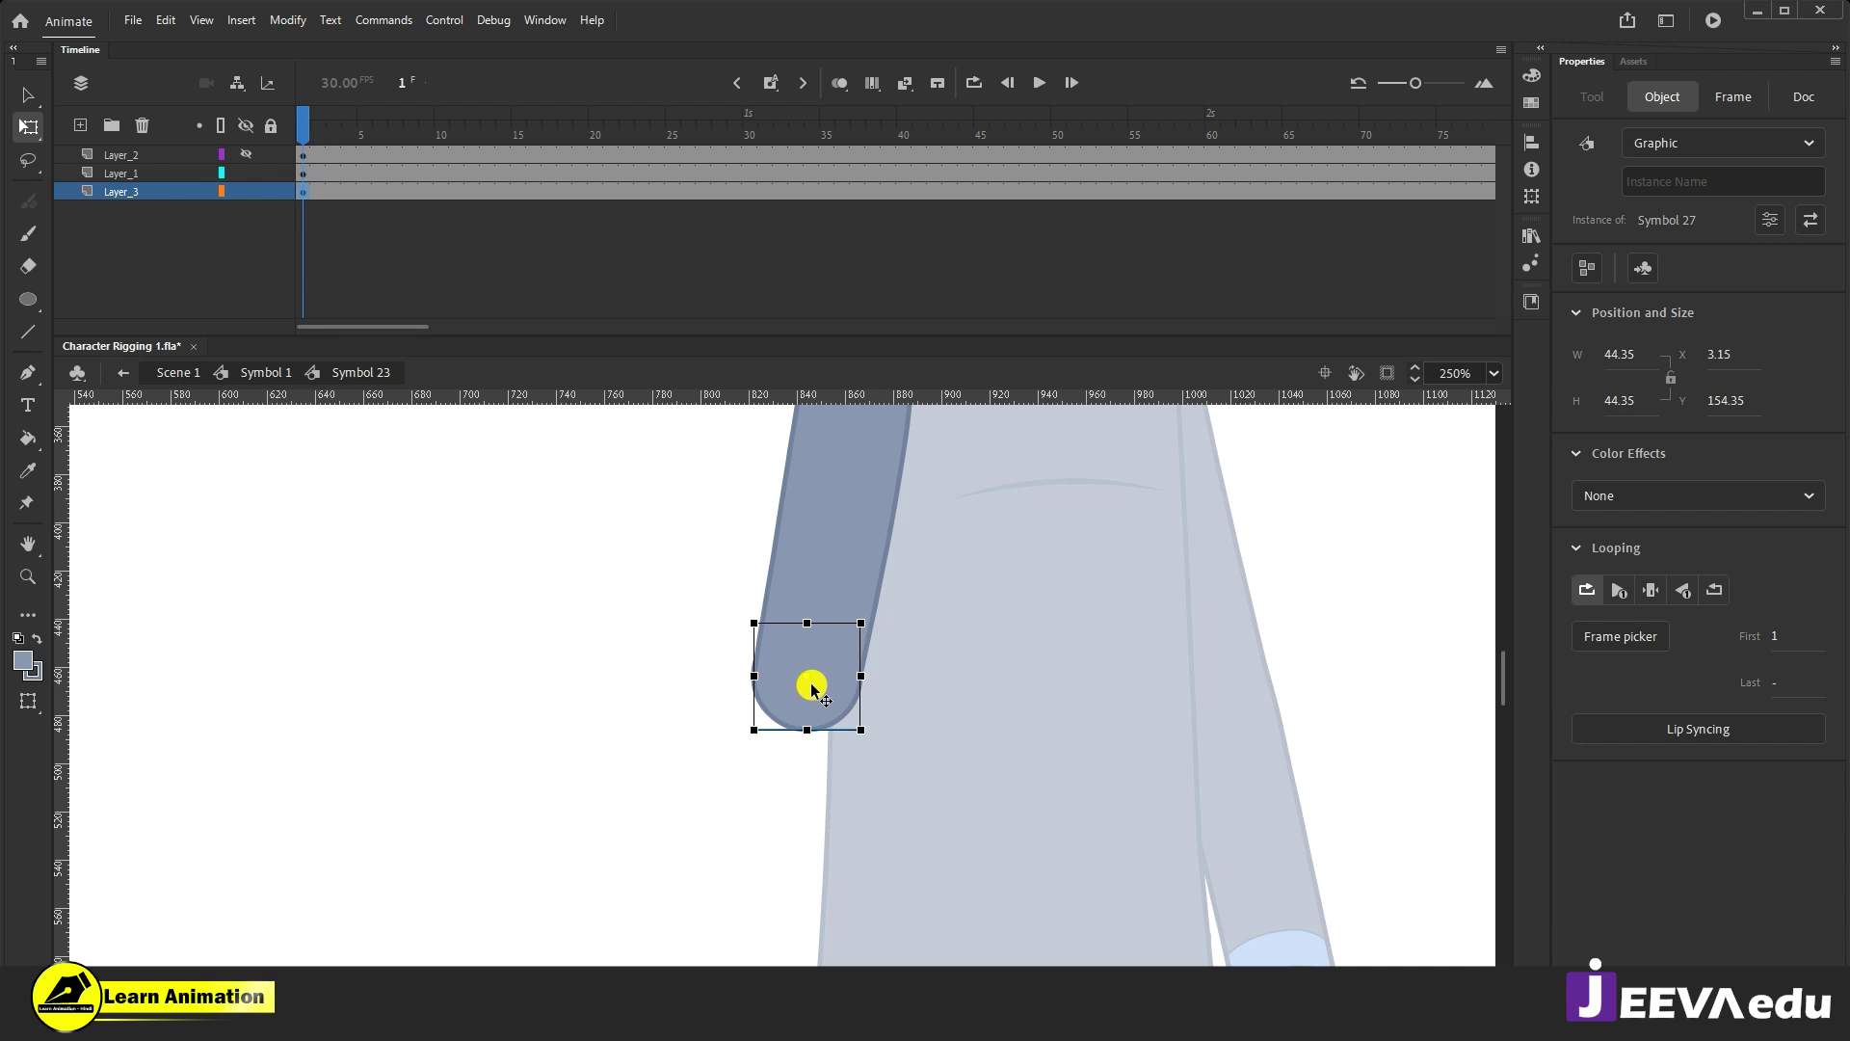
click(246, 155)
key(z)
alt+click(819, 792)
key(q)
click(789, 783)
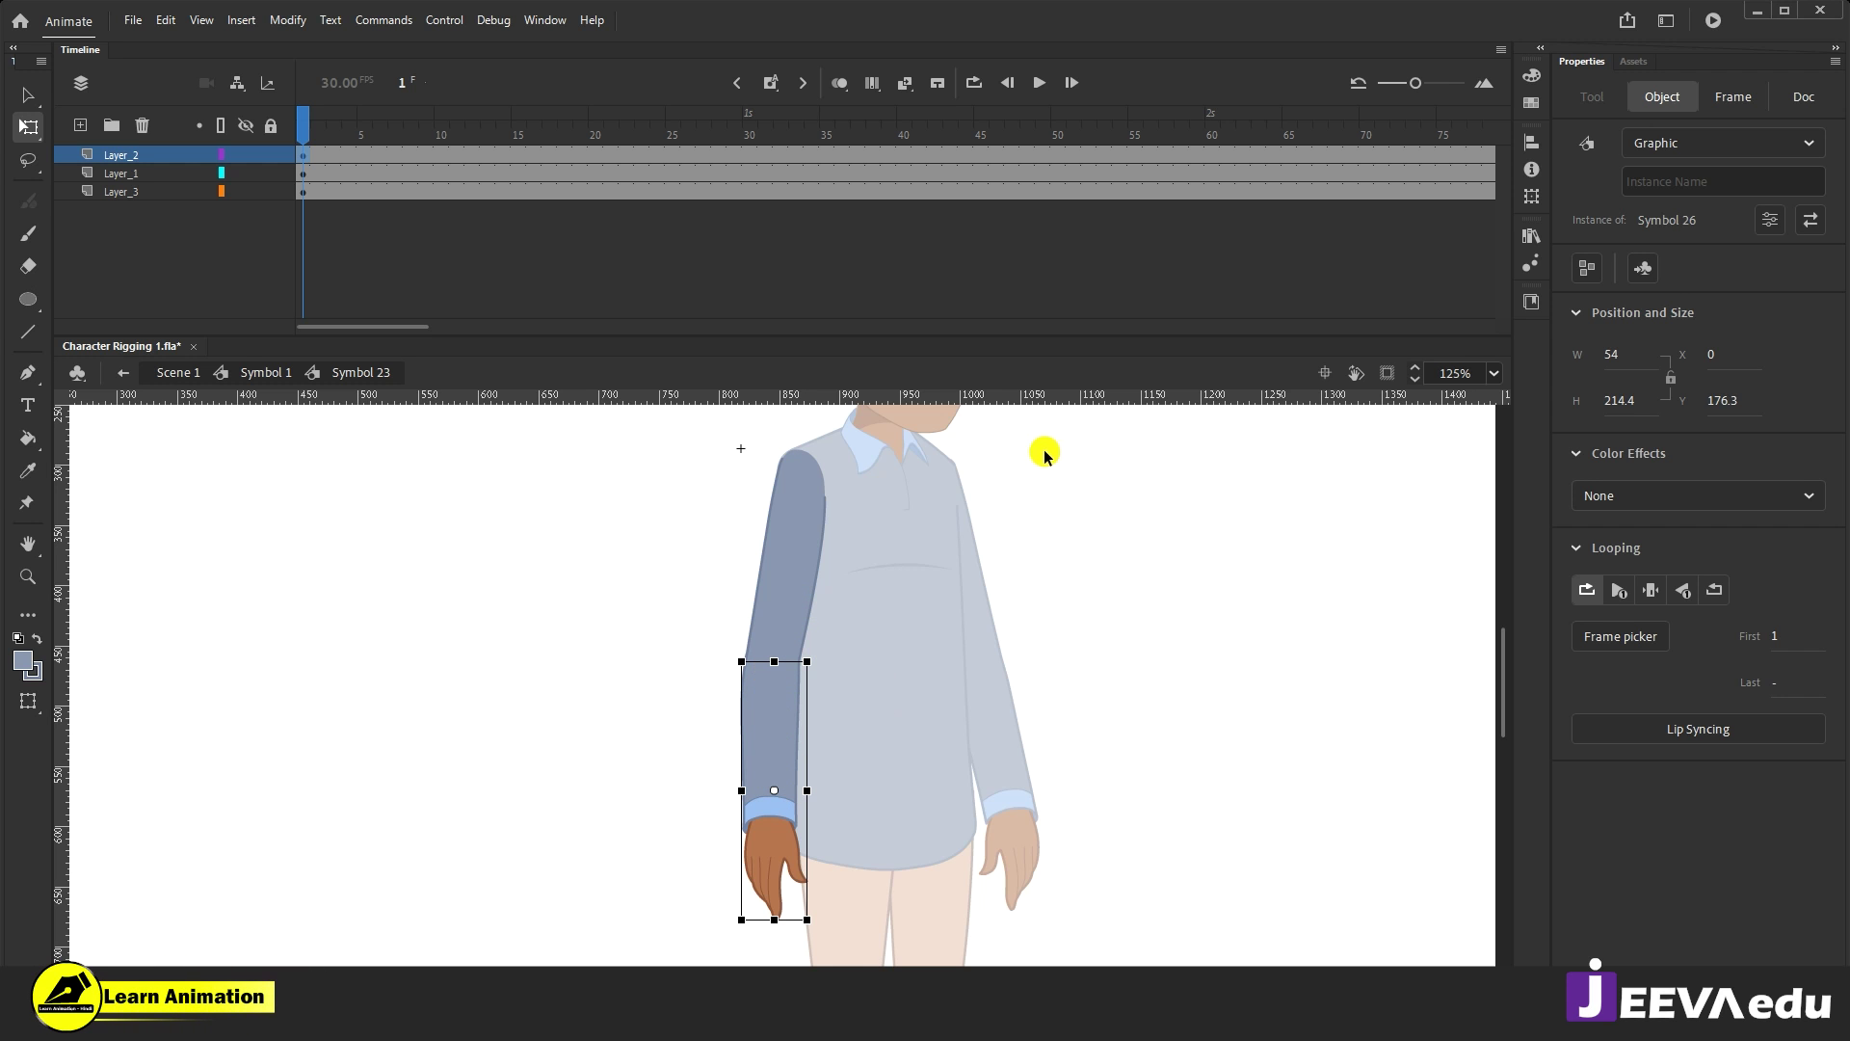
Step: Hide the upper arm on Layer_1 to expose the forearm together with the elbow circle
right_click(1156, 575)
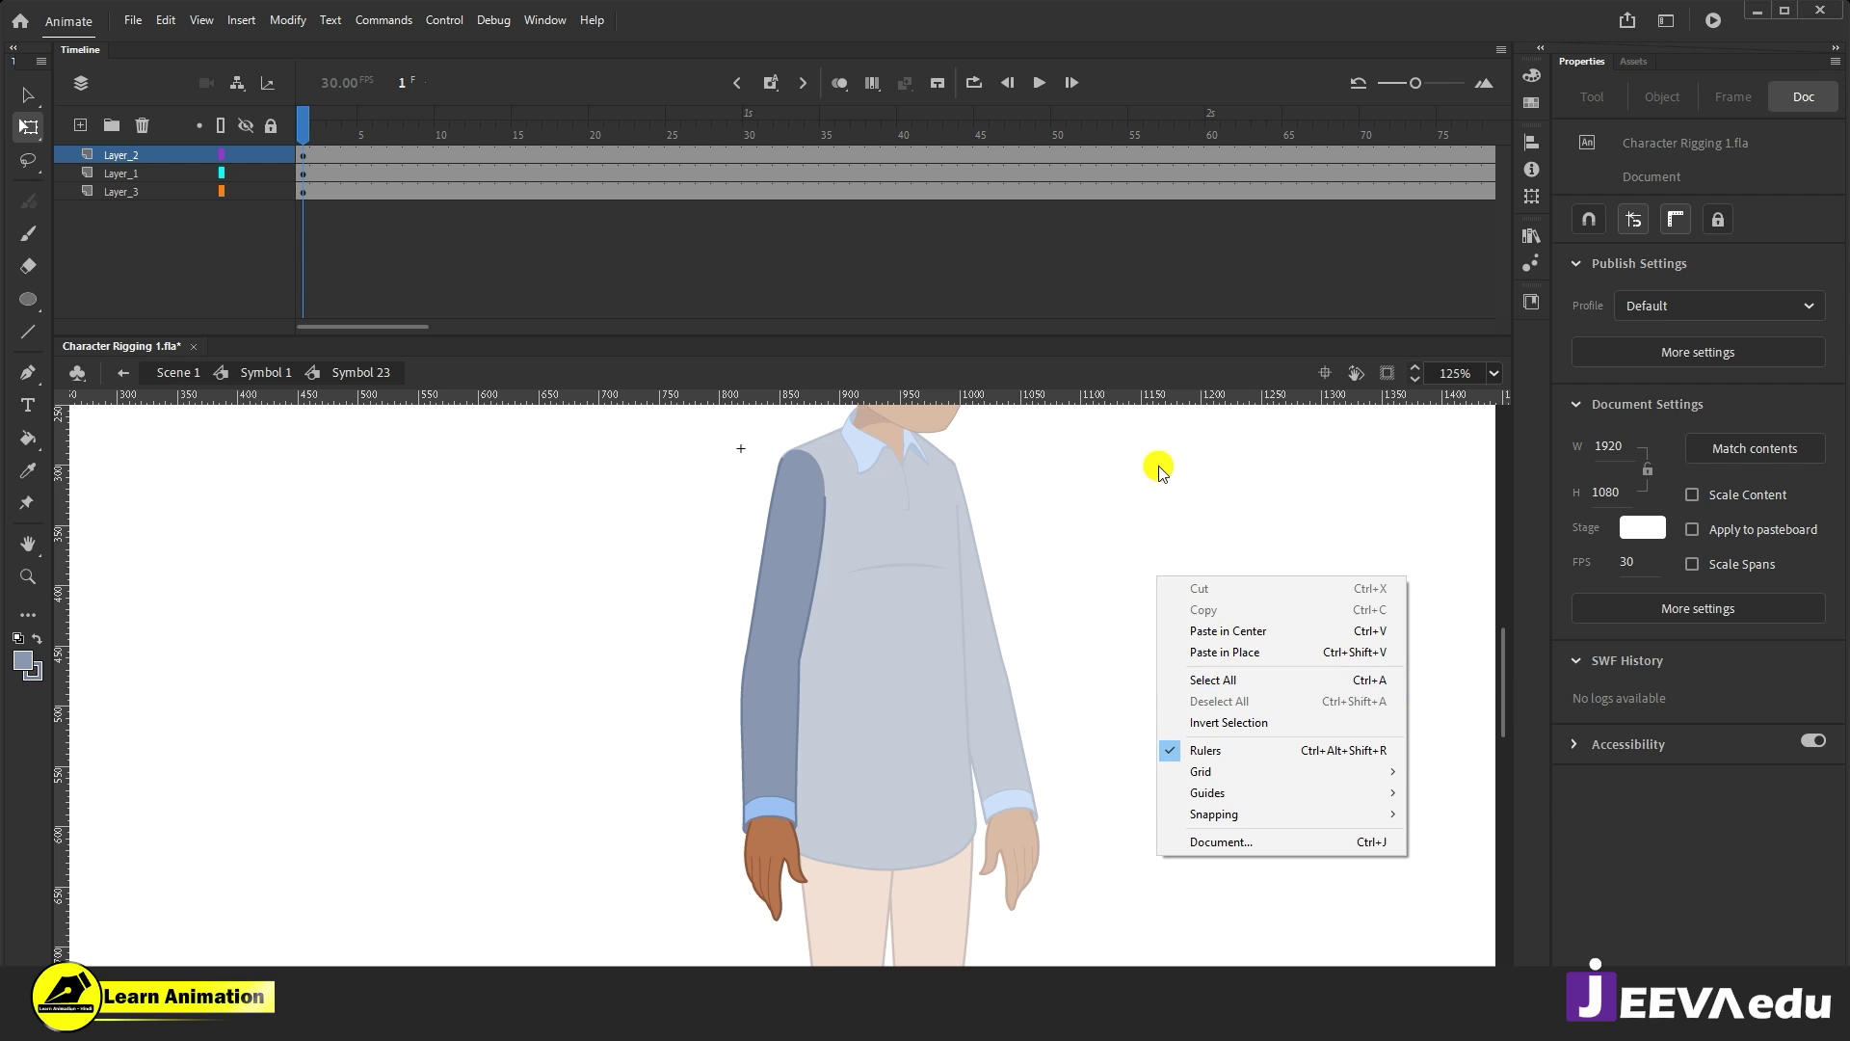
click(915, 686)
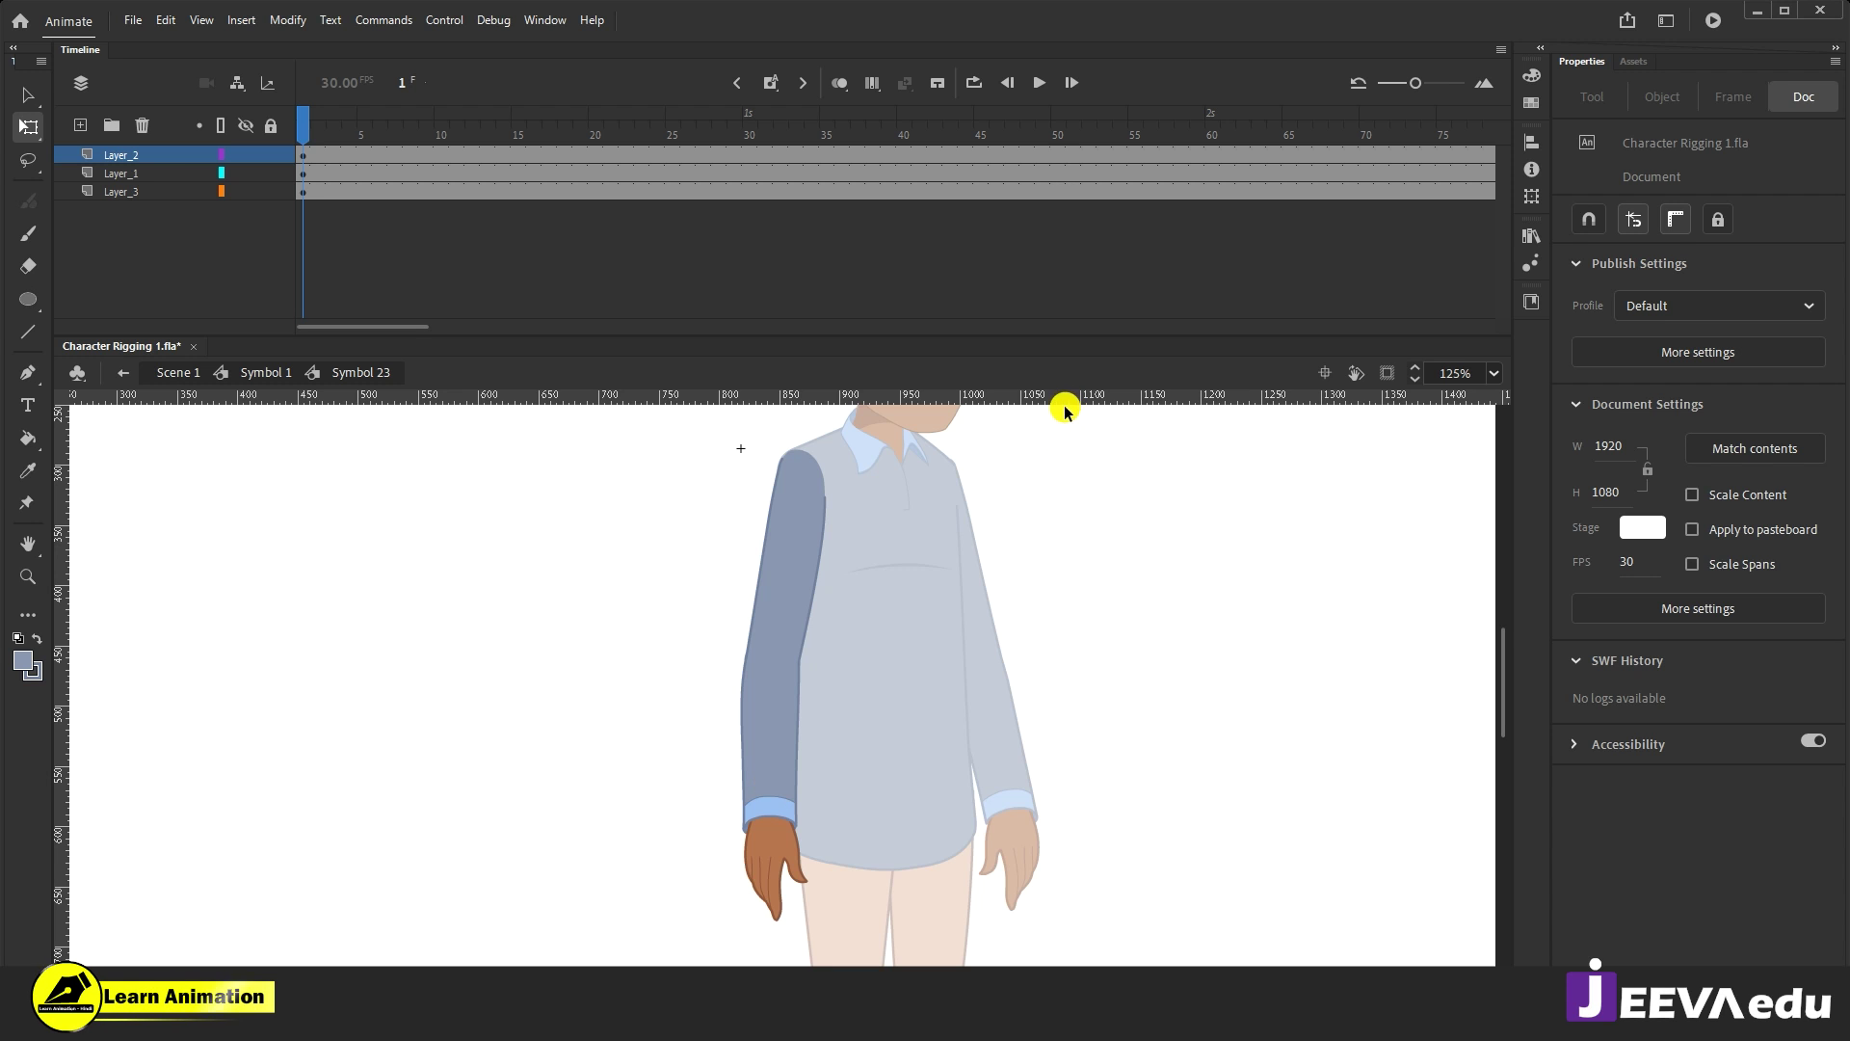
click(791, 572)
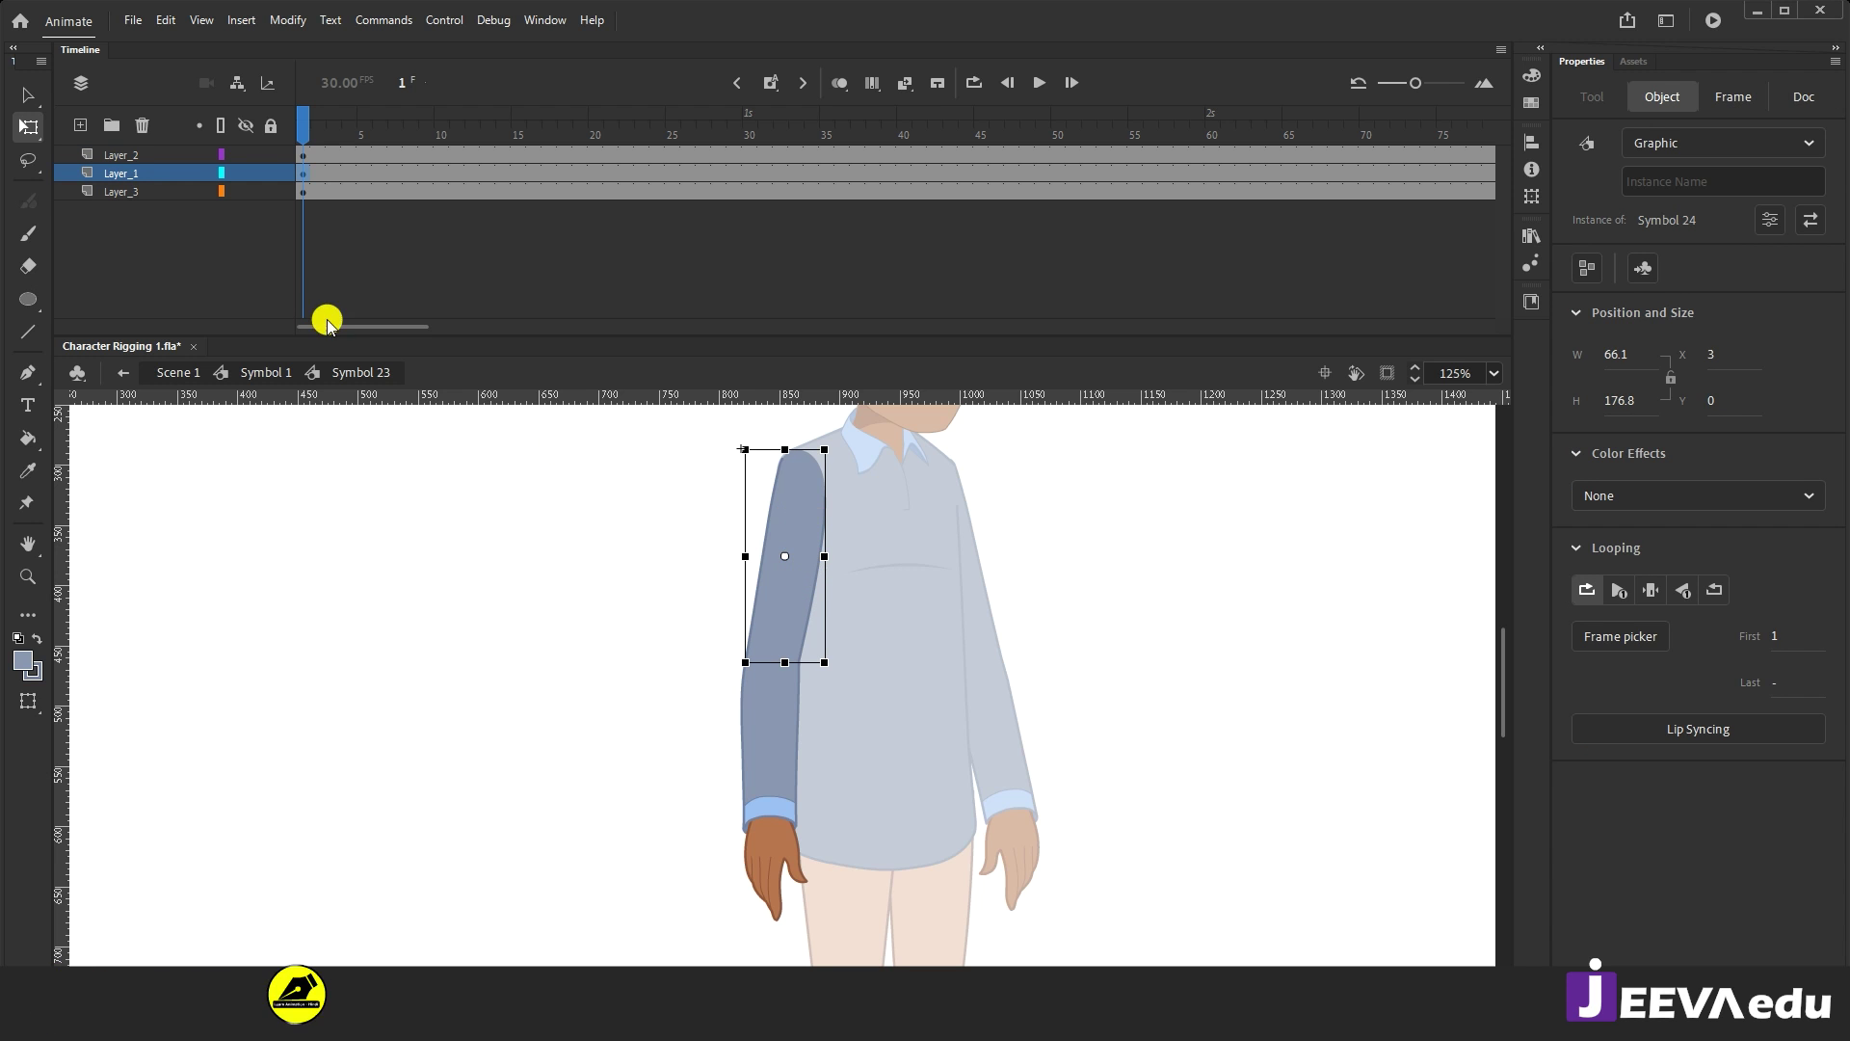
click(252, 173)
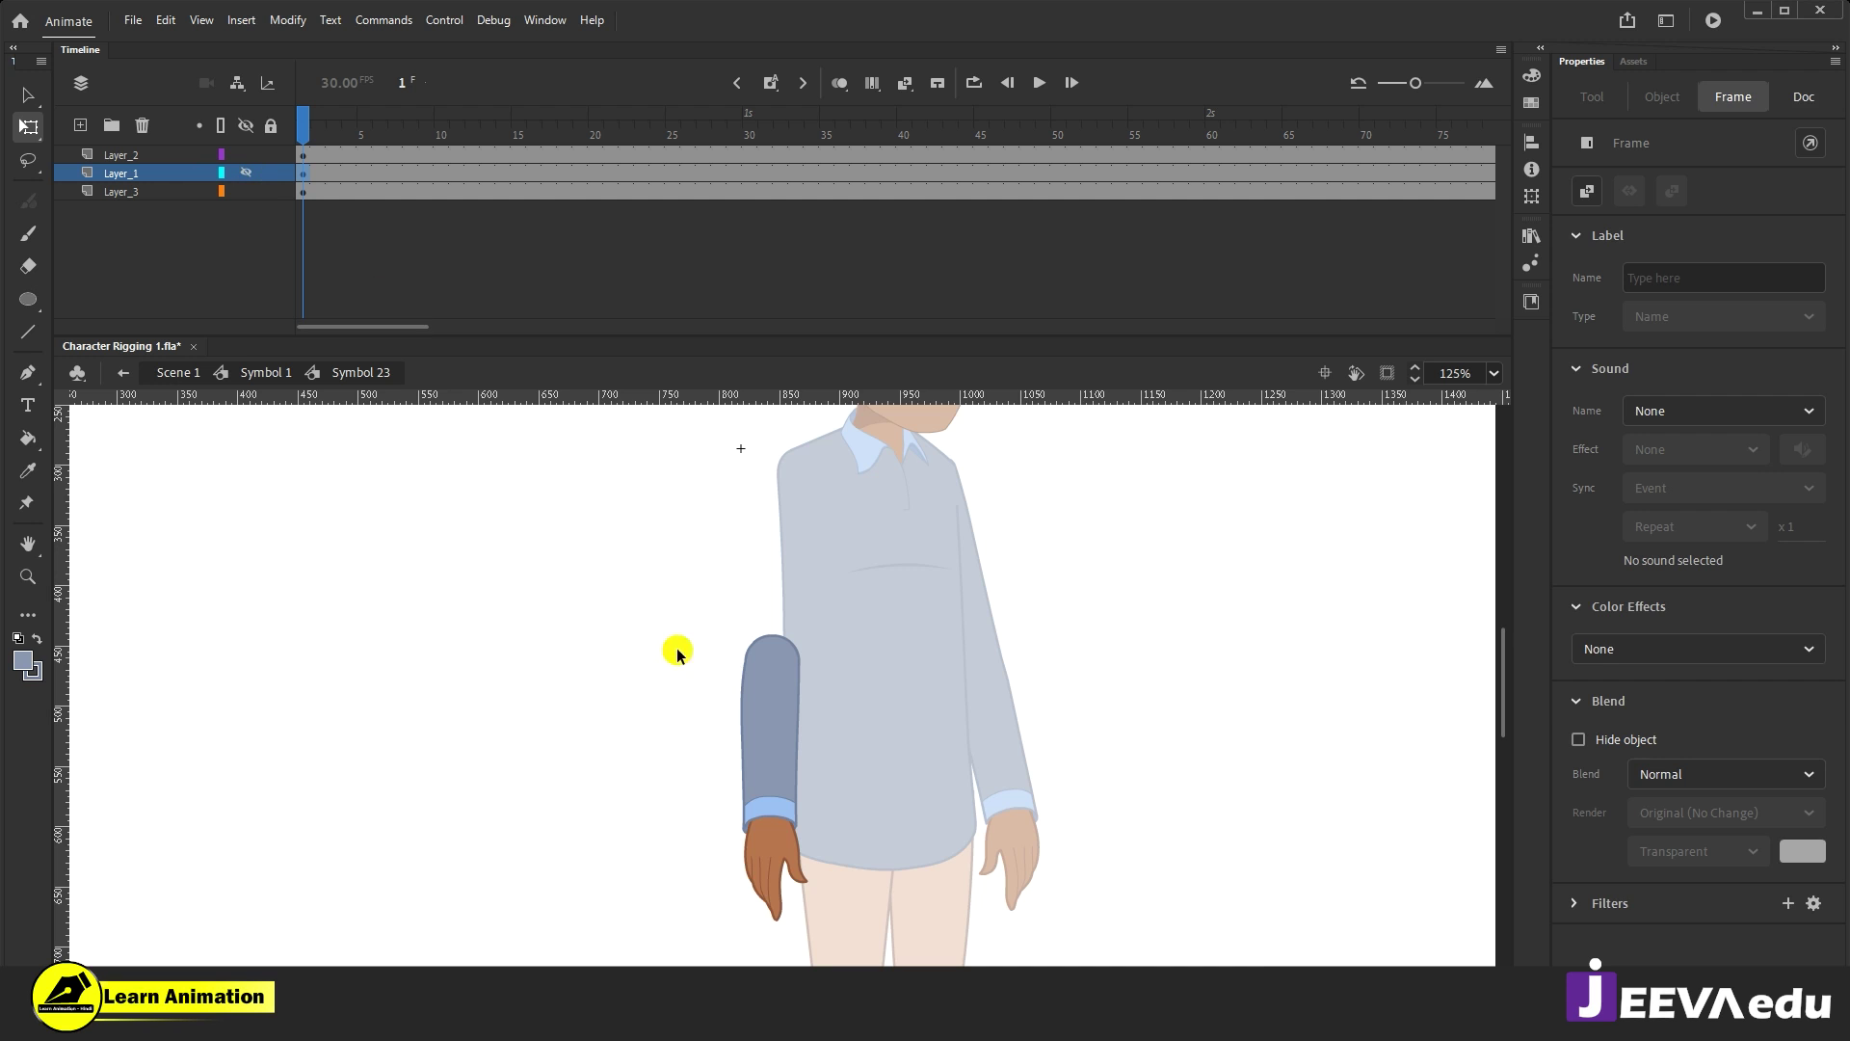
click(662, 600)
key(z)
click(805, 696)
click(734, 588)
Step: Select the forearm and the elbow circle alternately to compare the positions of their transformation points
key(v)
click(764, 768)
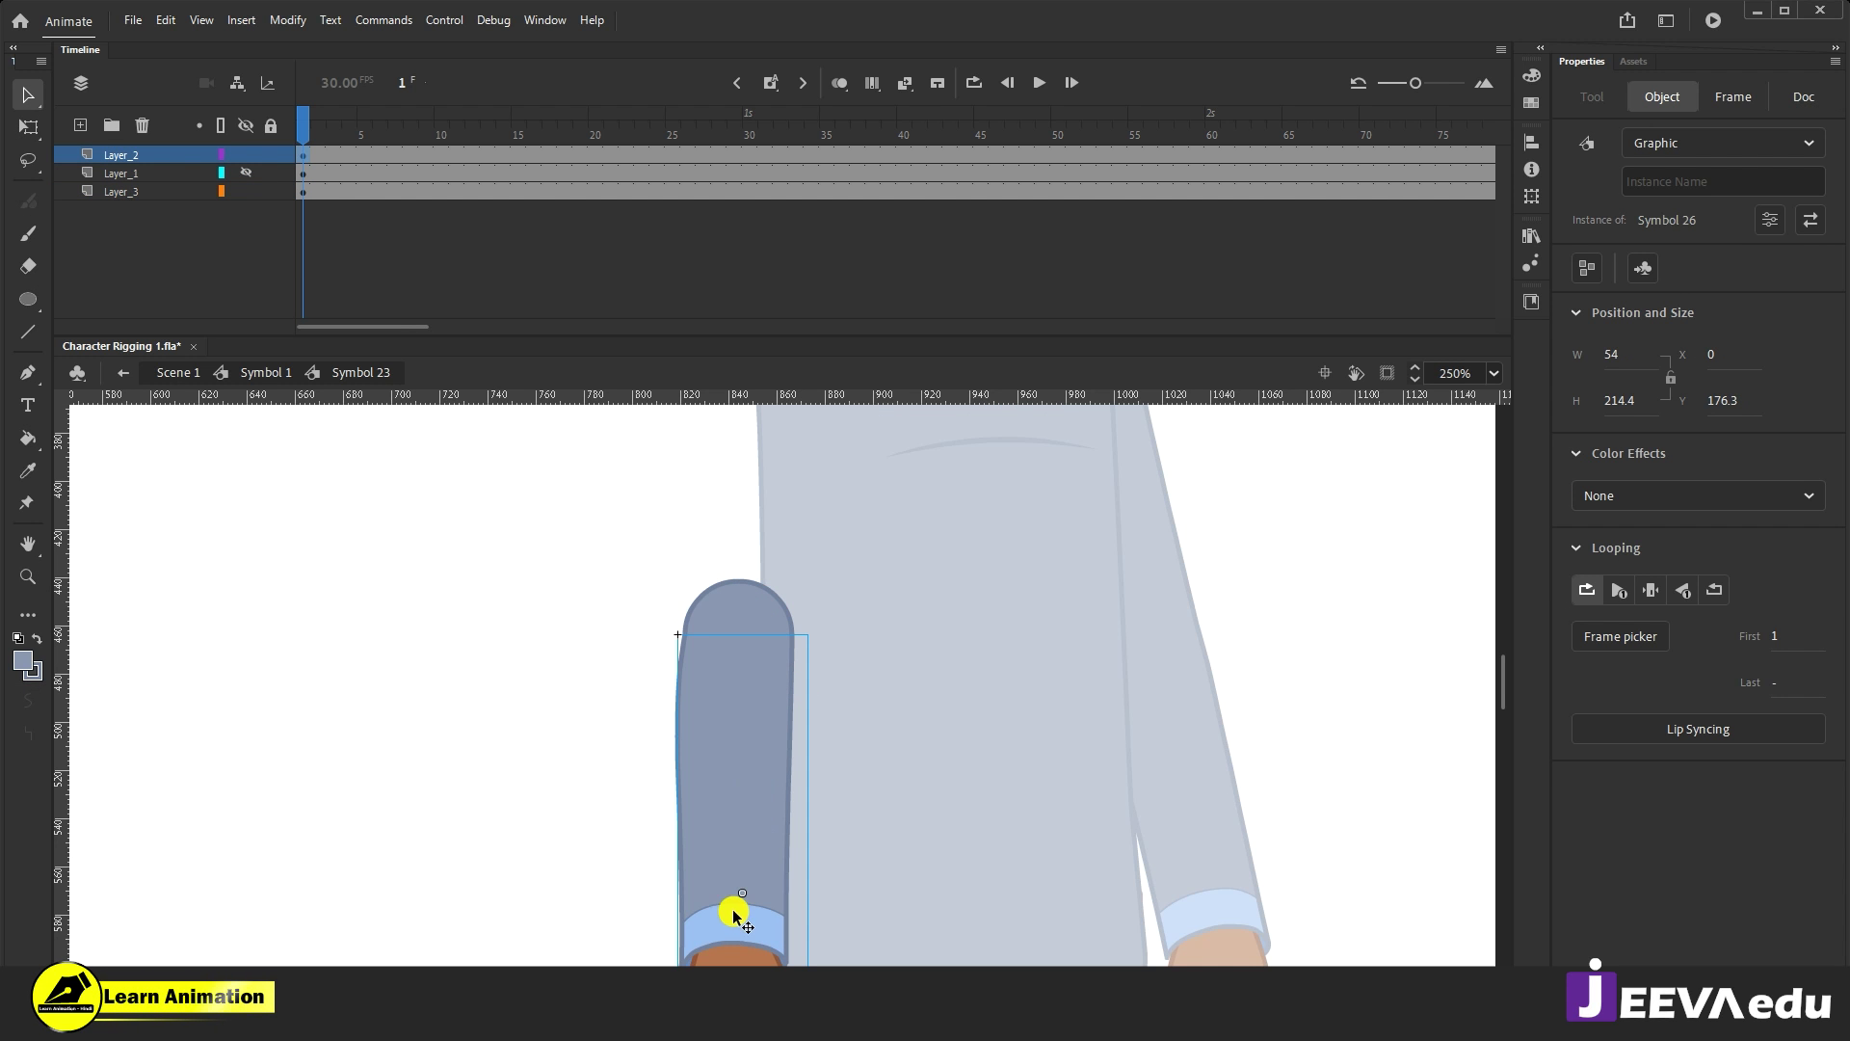
click(740, 616)
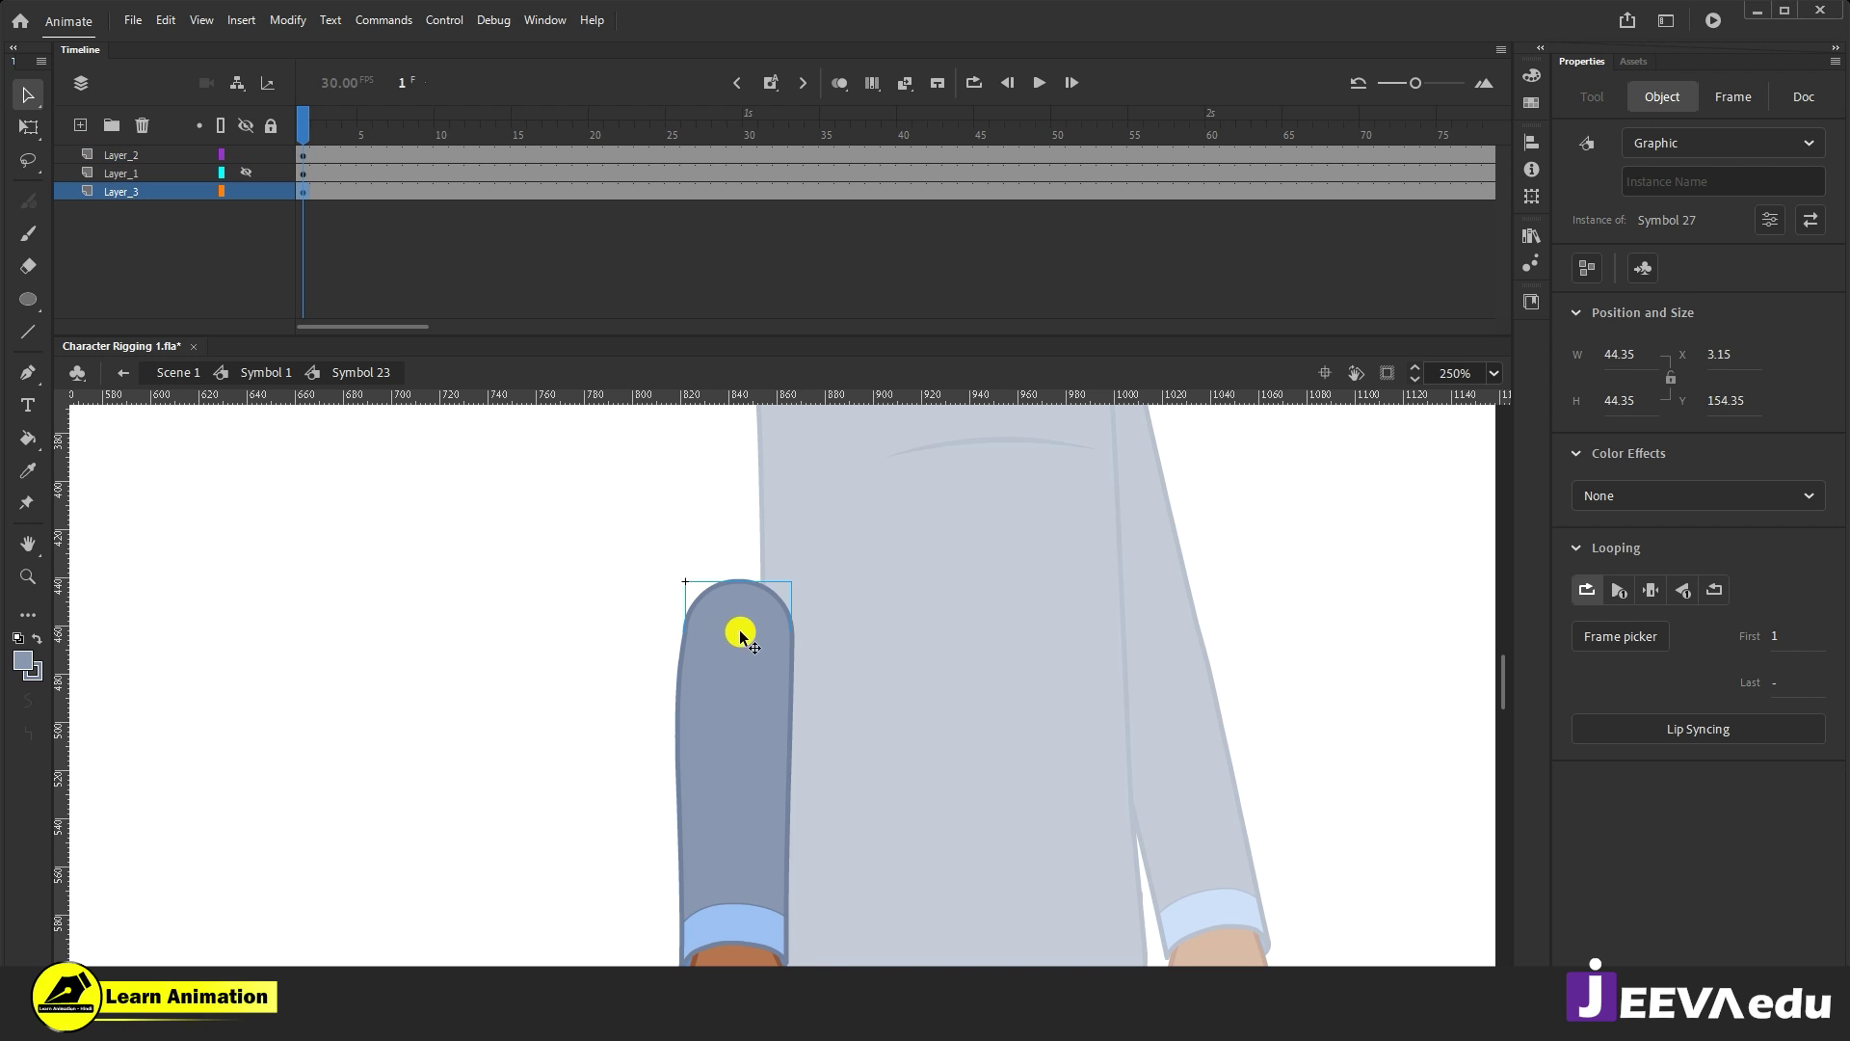
click(762, 824)
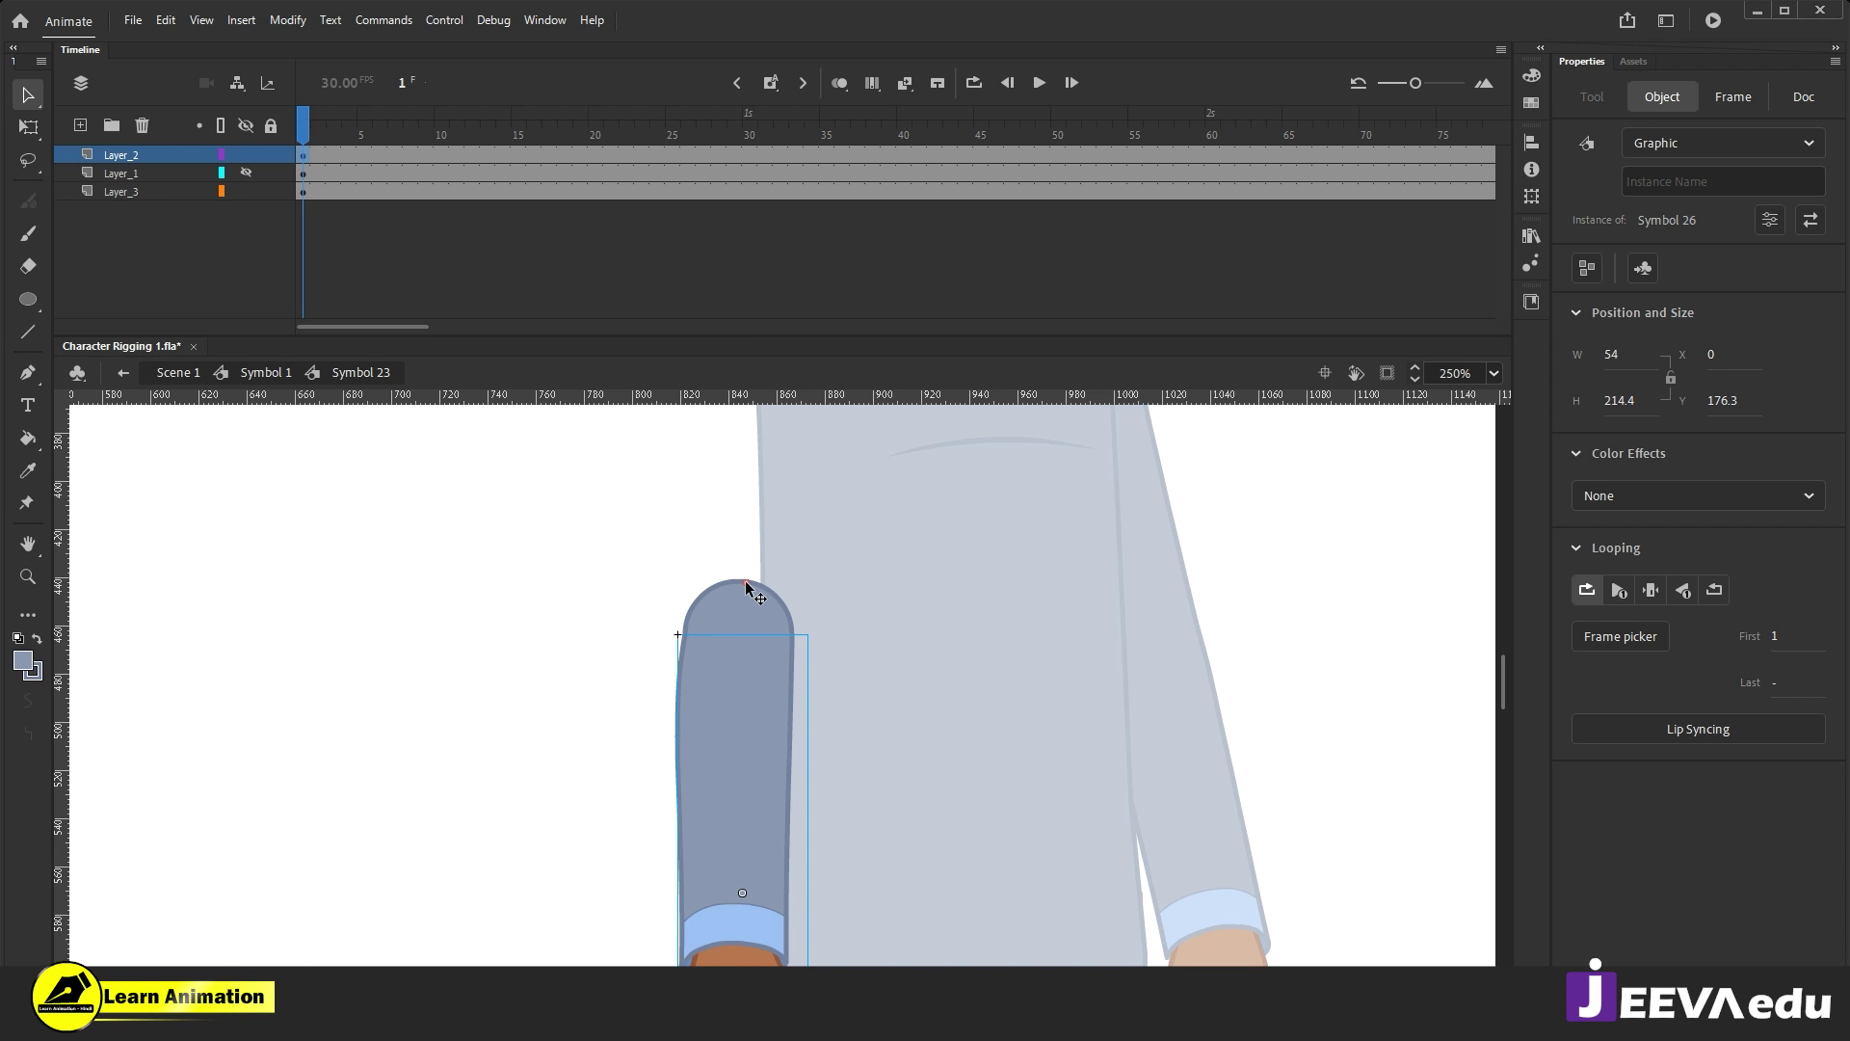
click(741, 638)
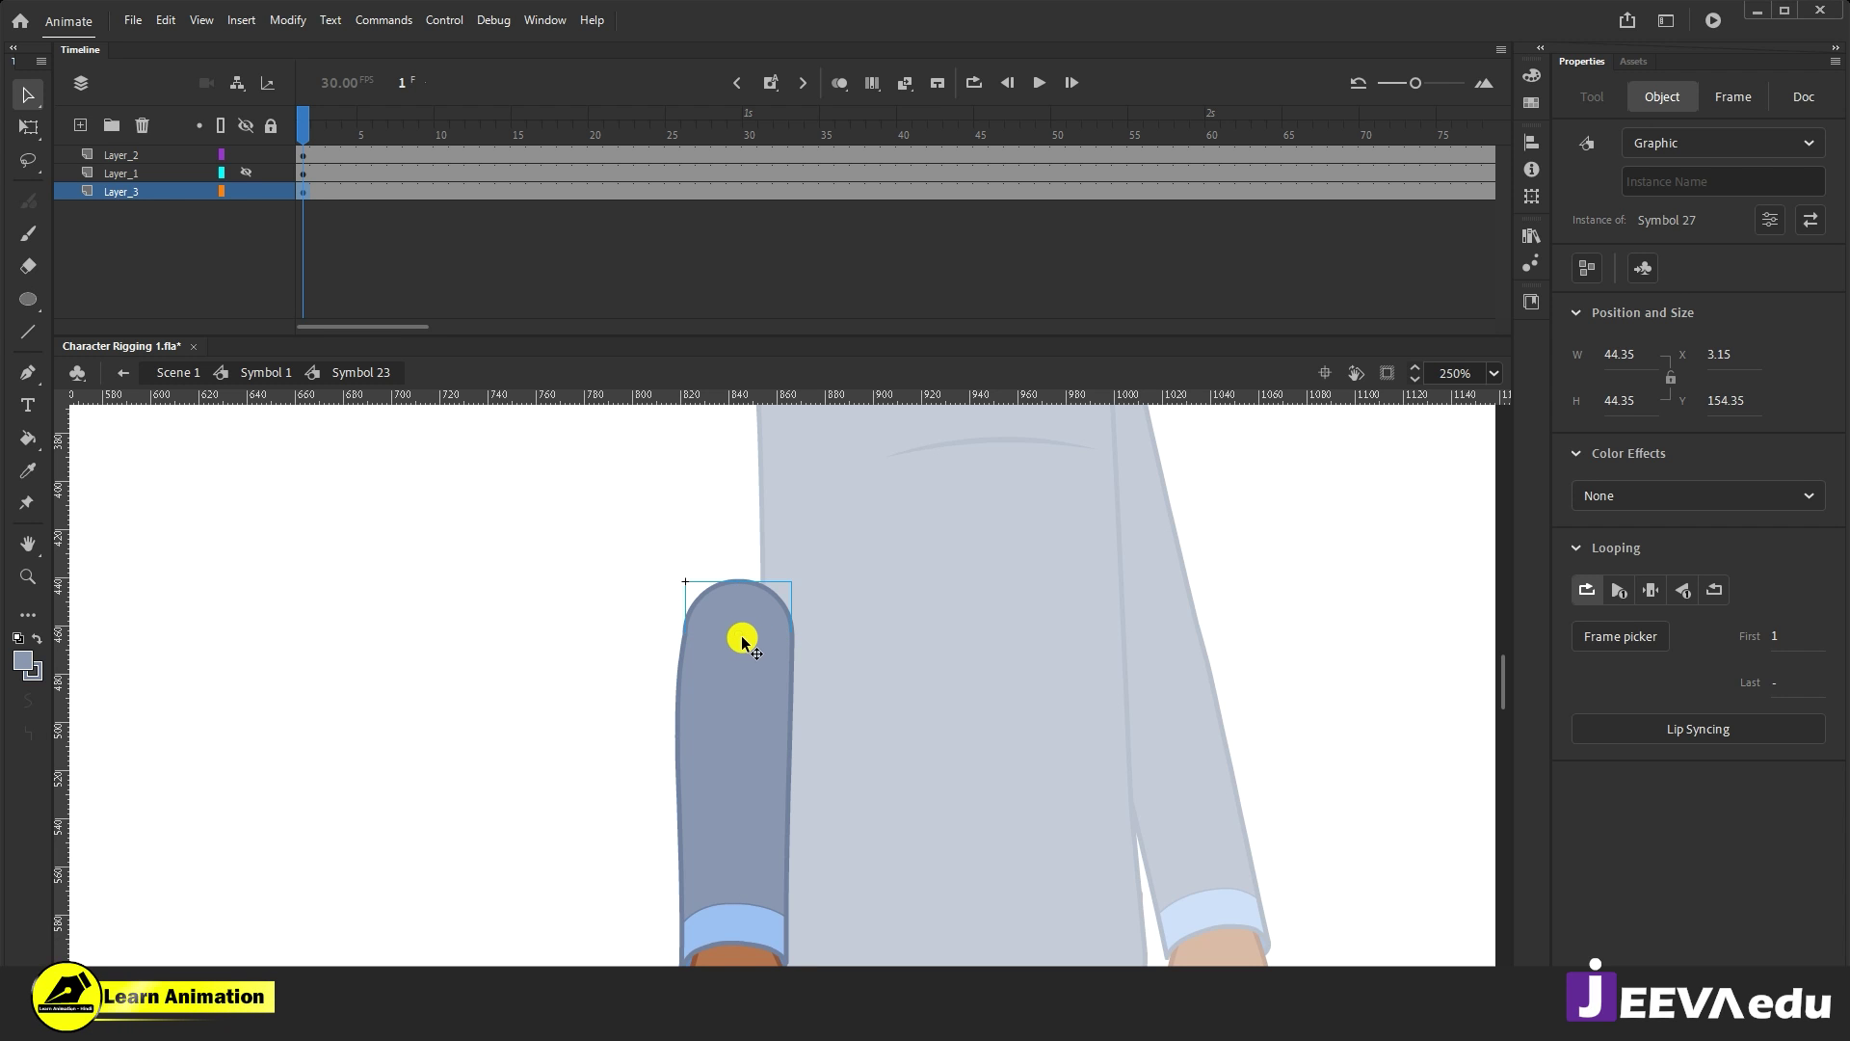
key(q)
click(763, 829)
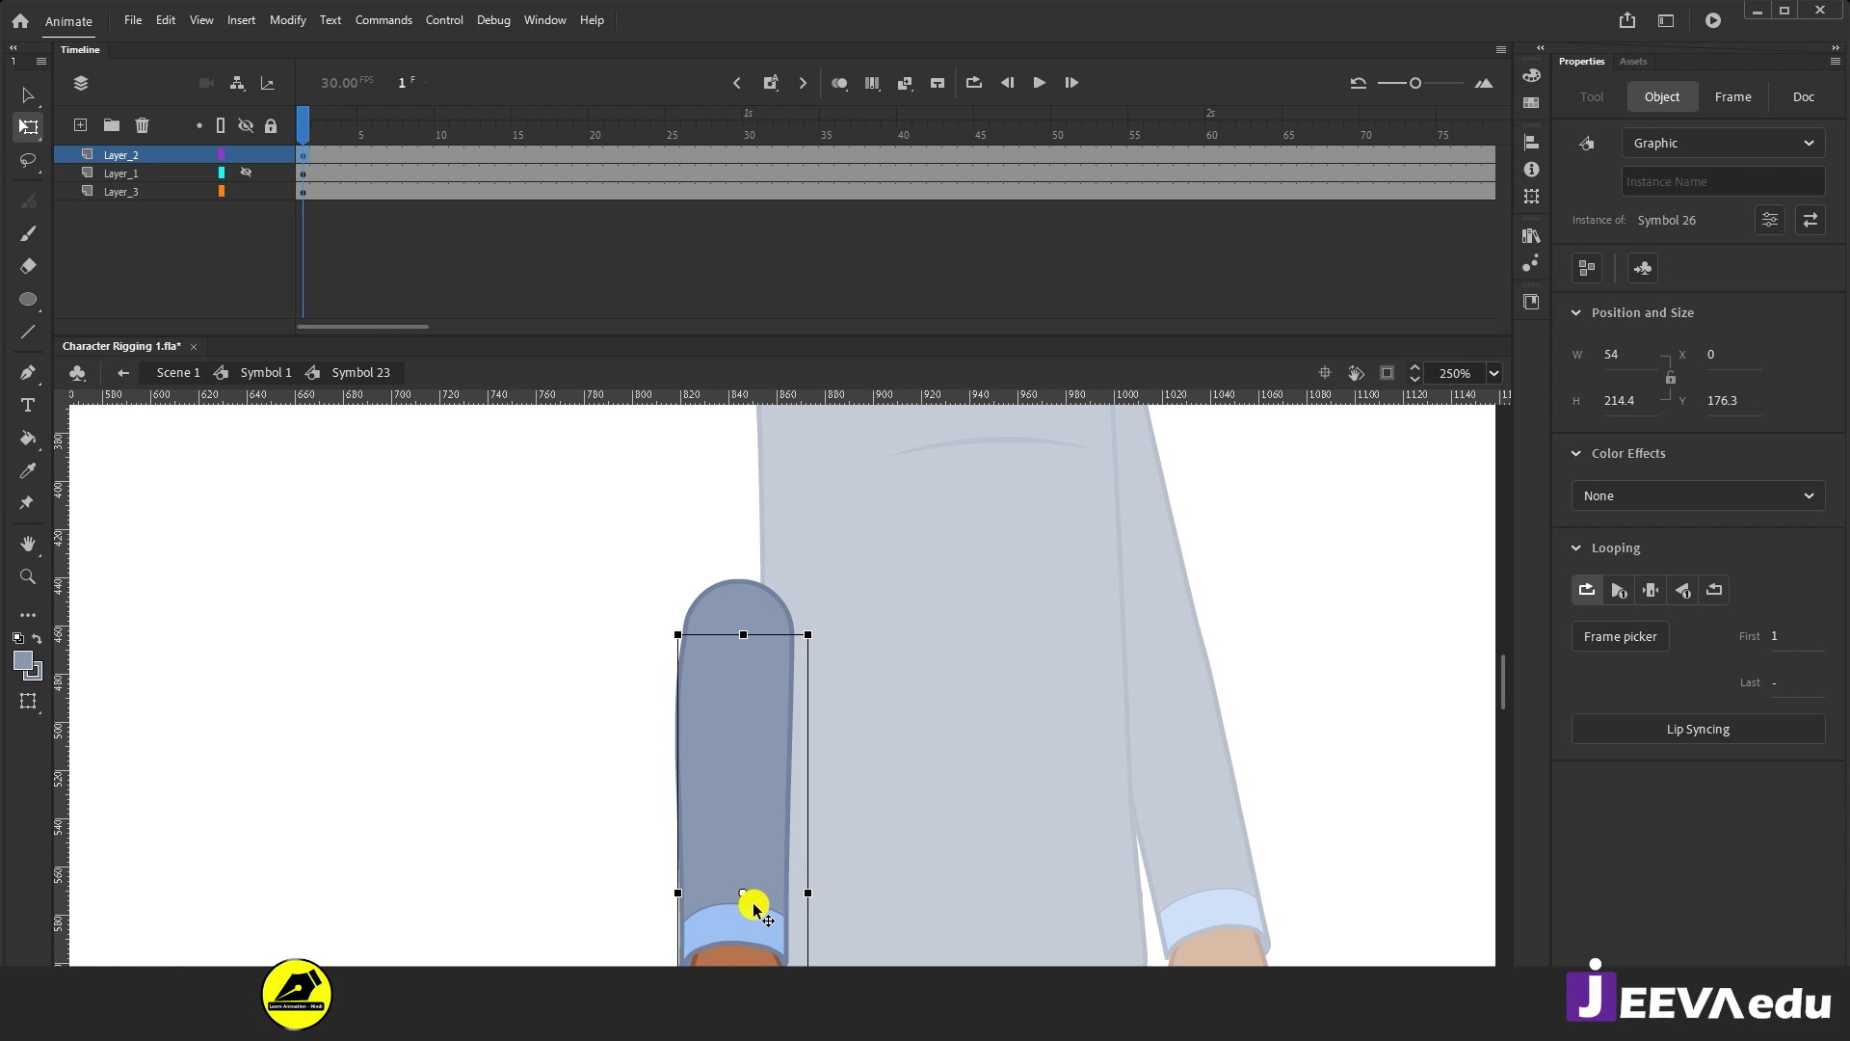
Step: Turn on Snap to Objects for the document and move the forearm's transformation point up towards the elbow circle's centre
click(1805, 98)
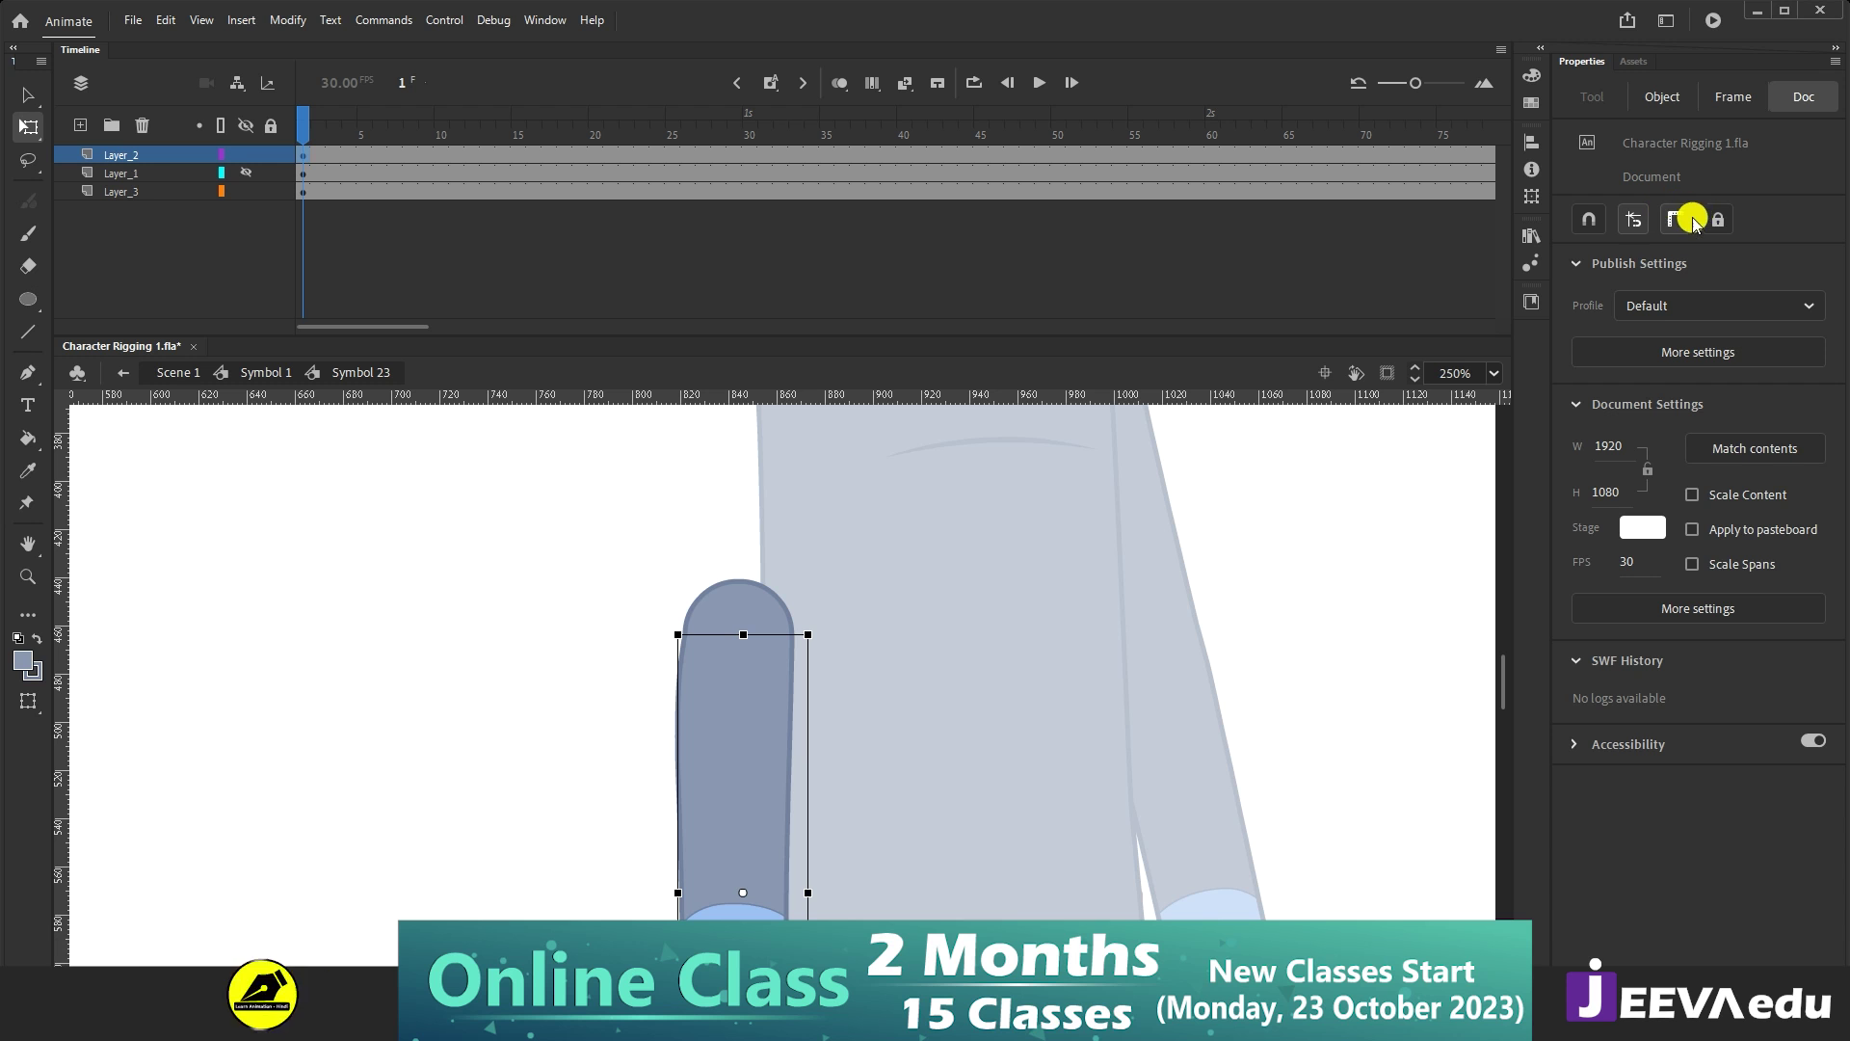
click(1589, 221)
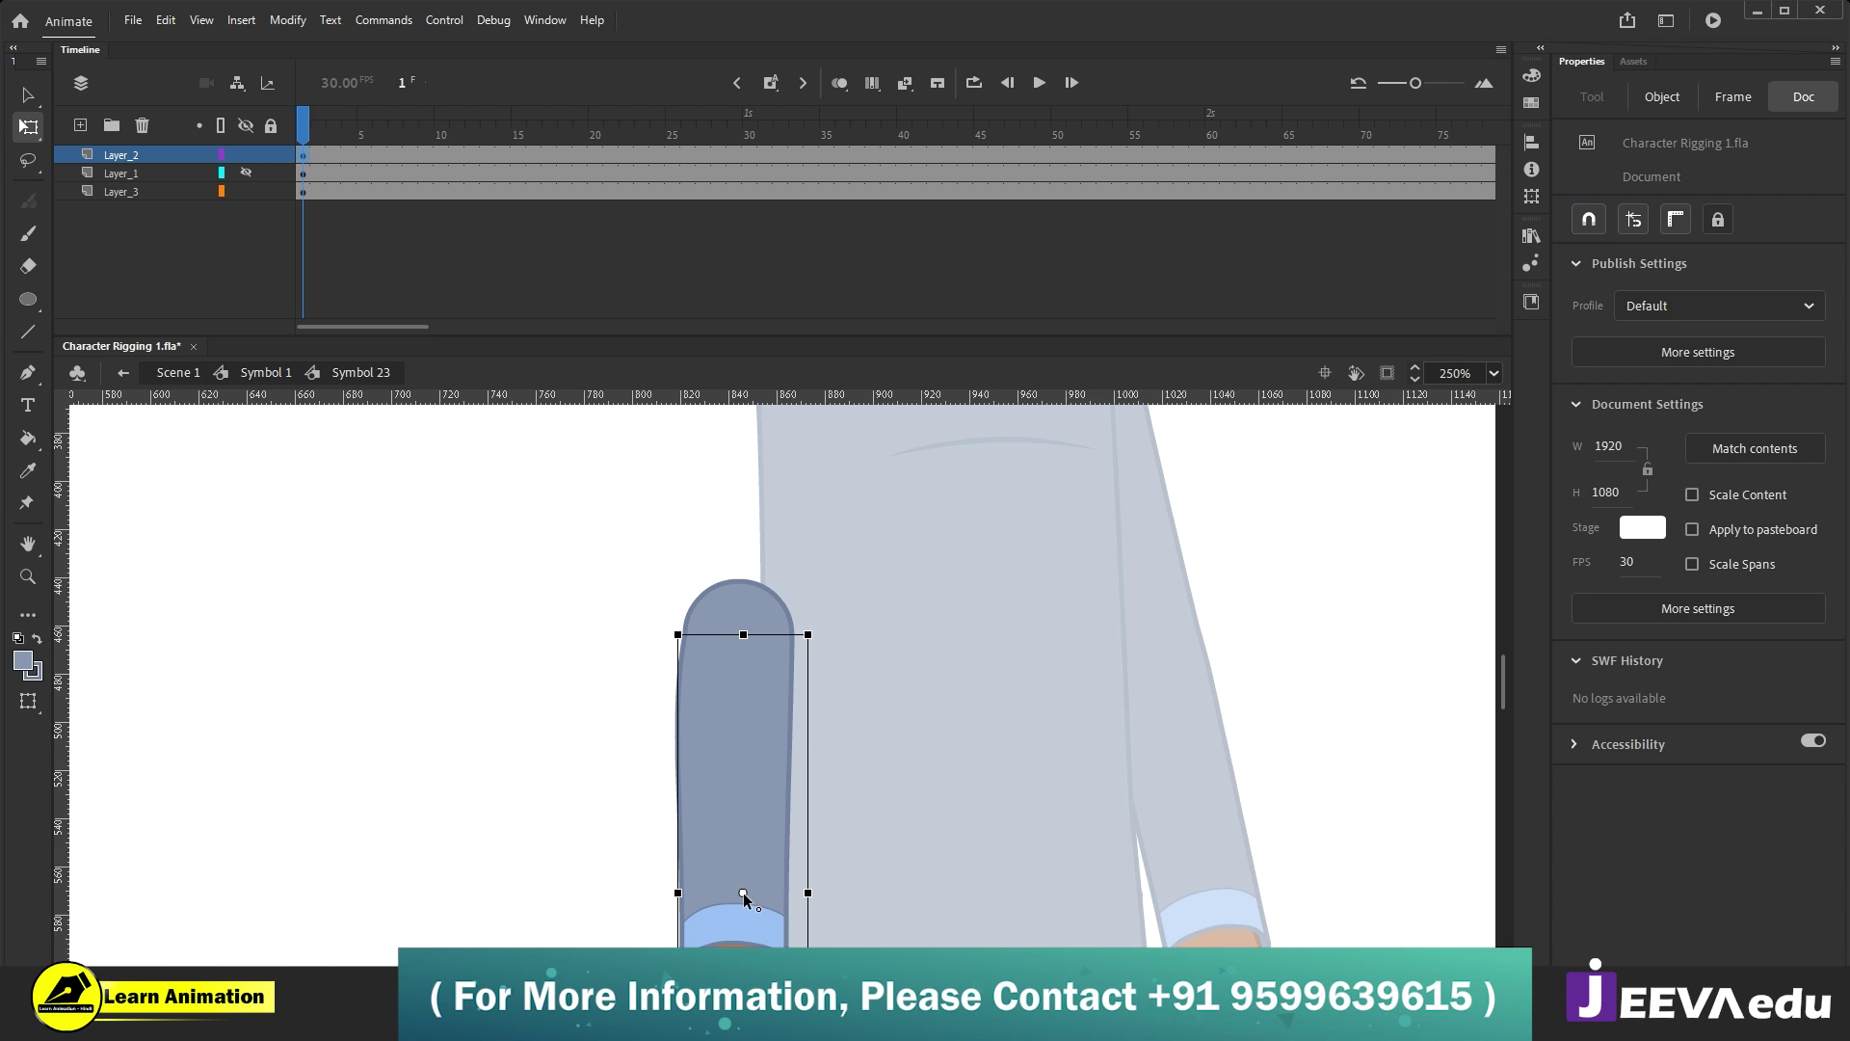
drag(743, 893, 739, 796)
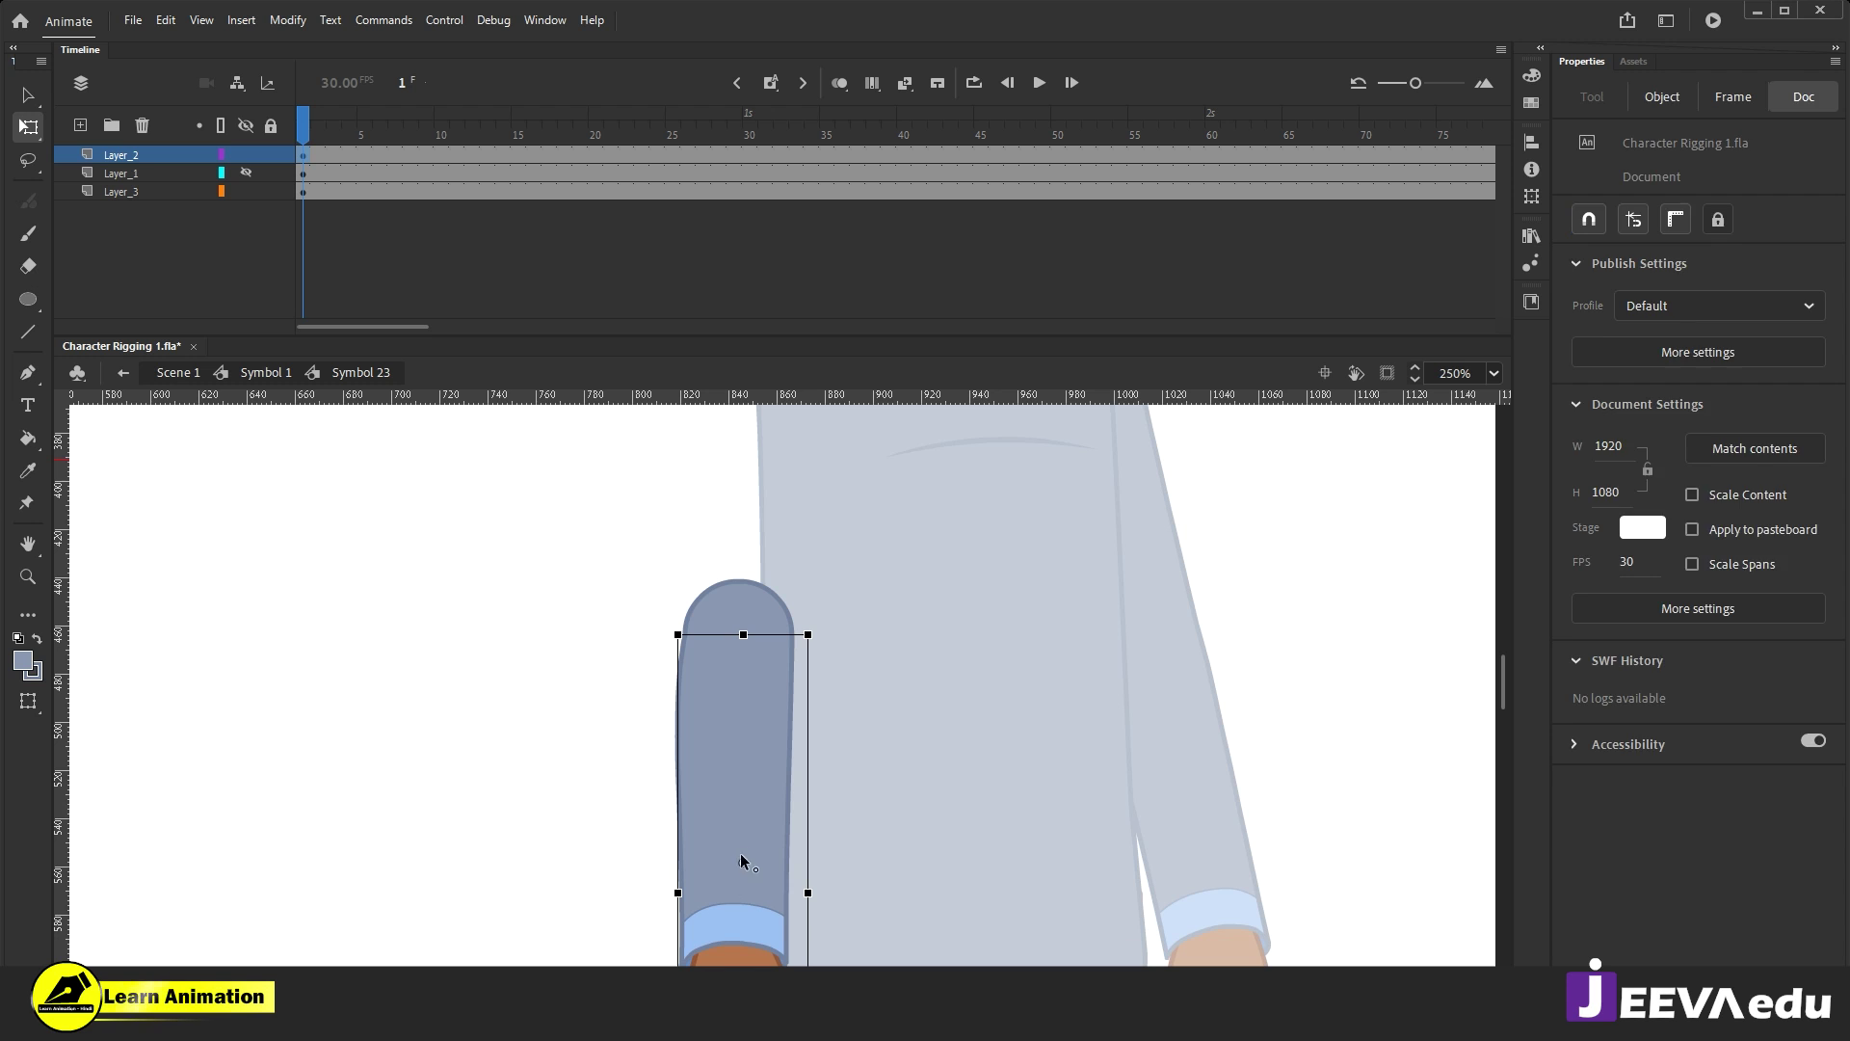
Step: Compare the elbow circle's and the forearm's transformation points at close range to check that both sit at the circle's centre
click(748, 622)
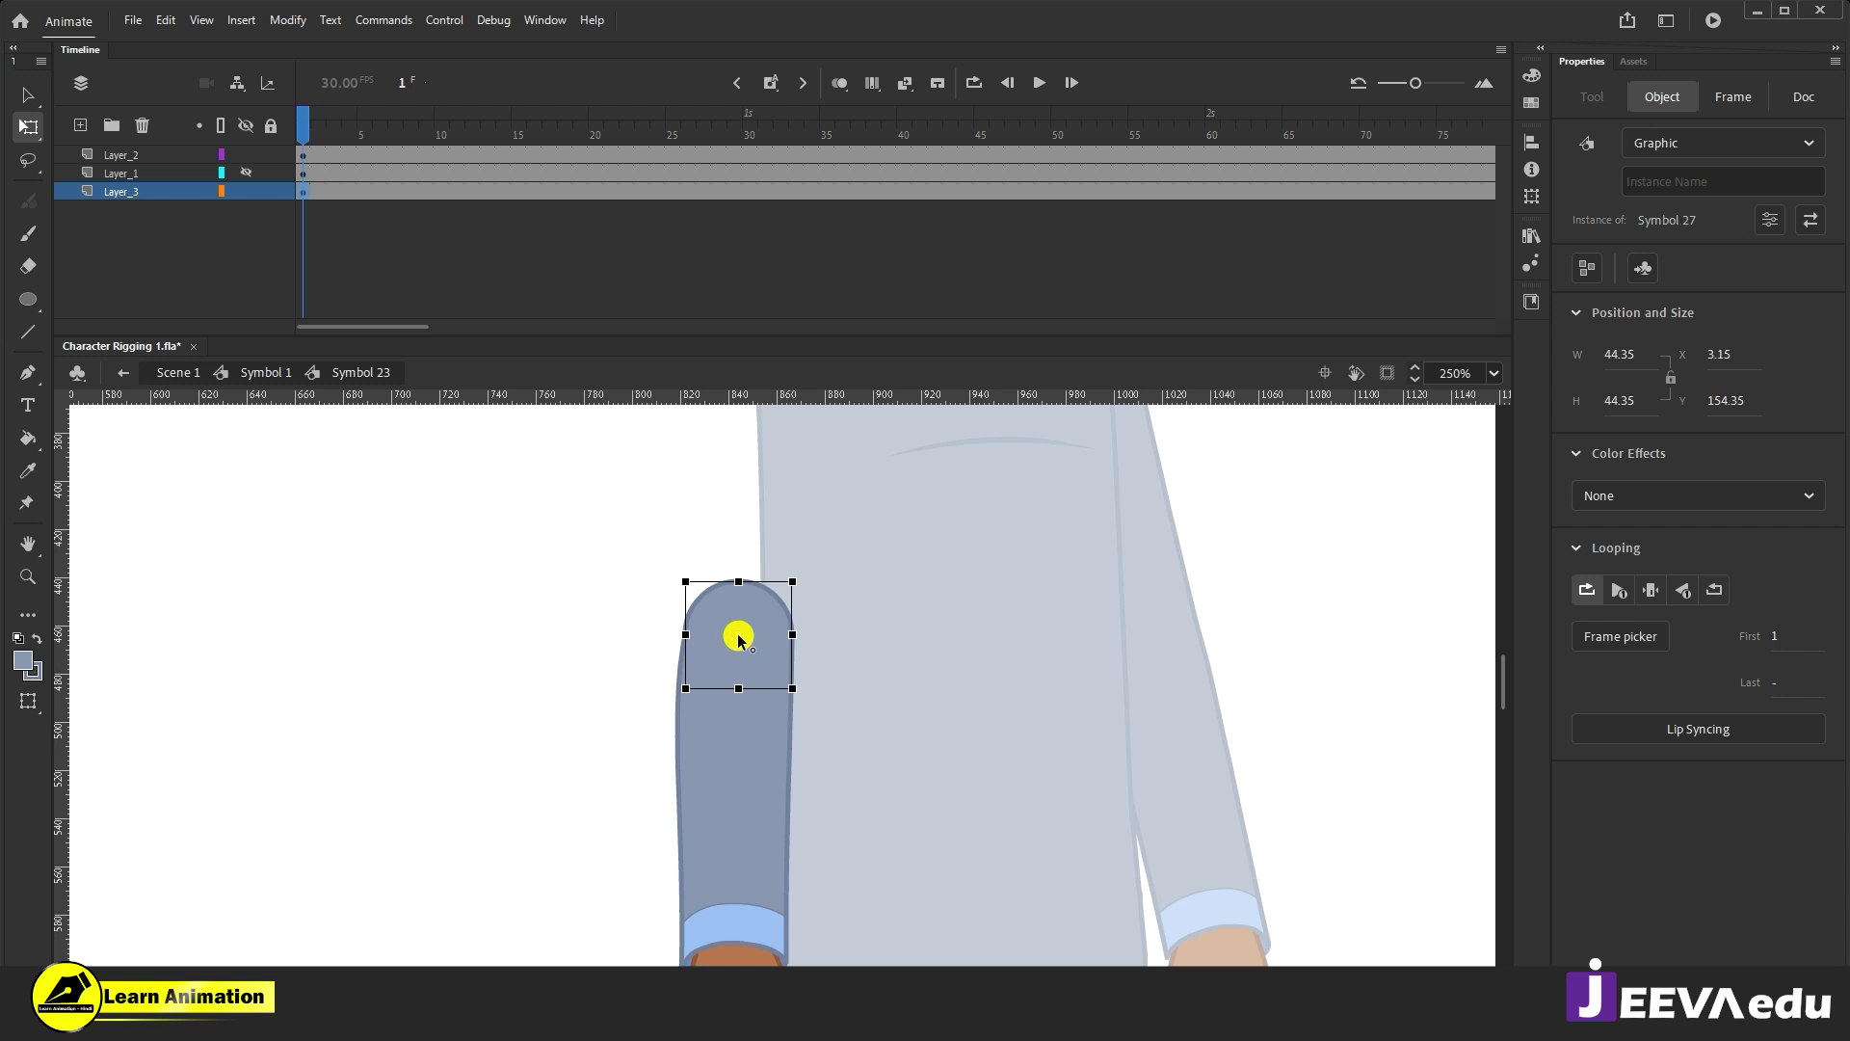
key(z)
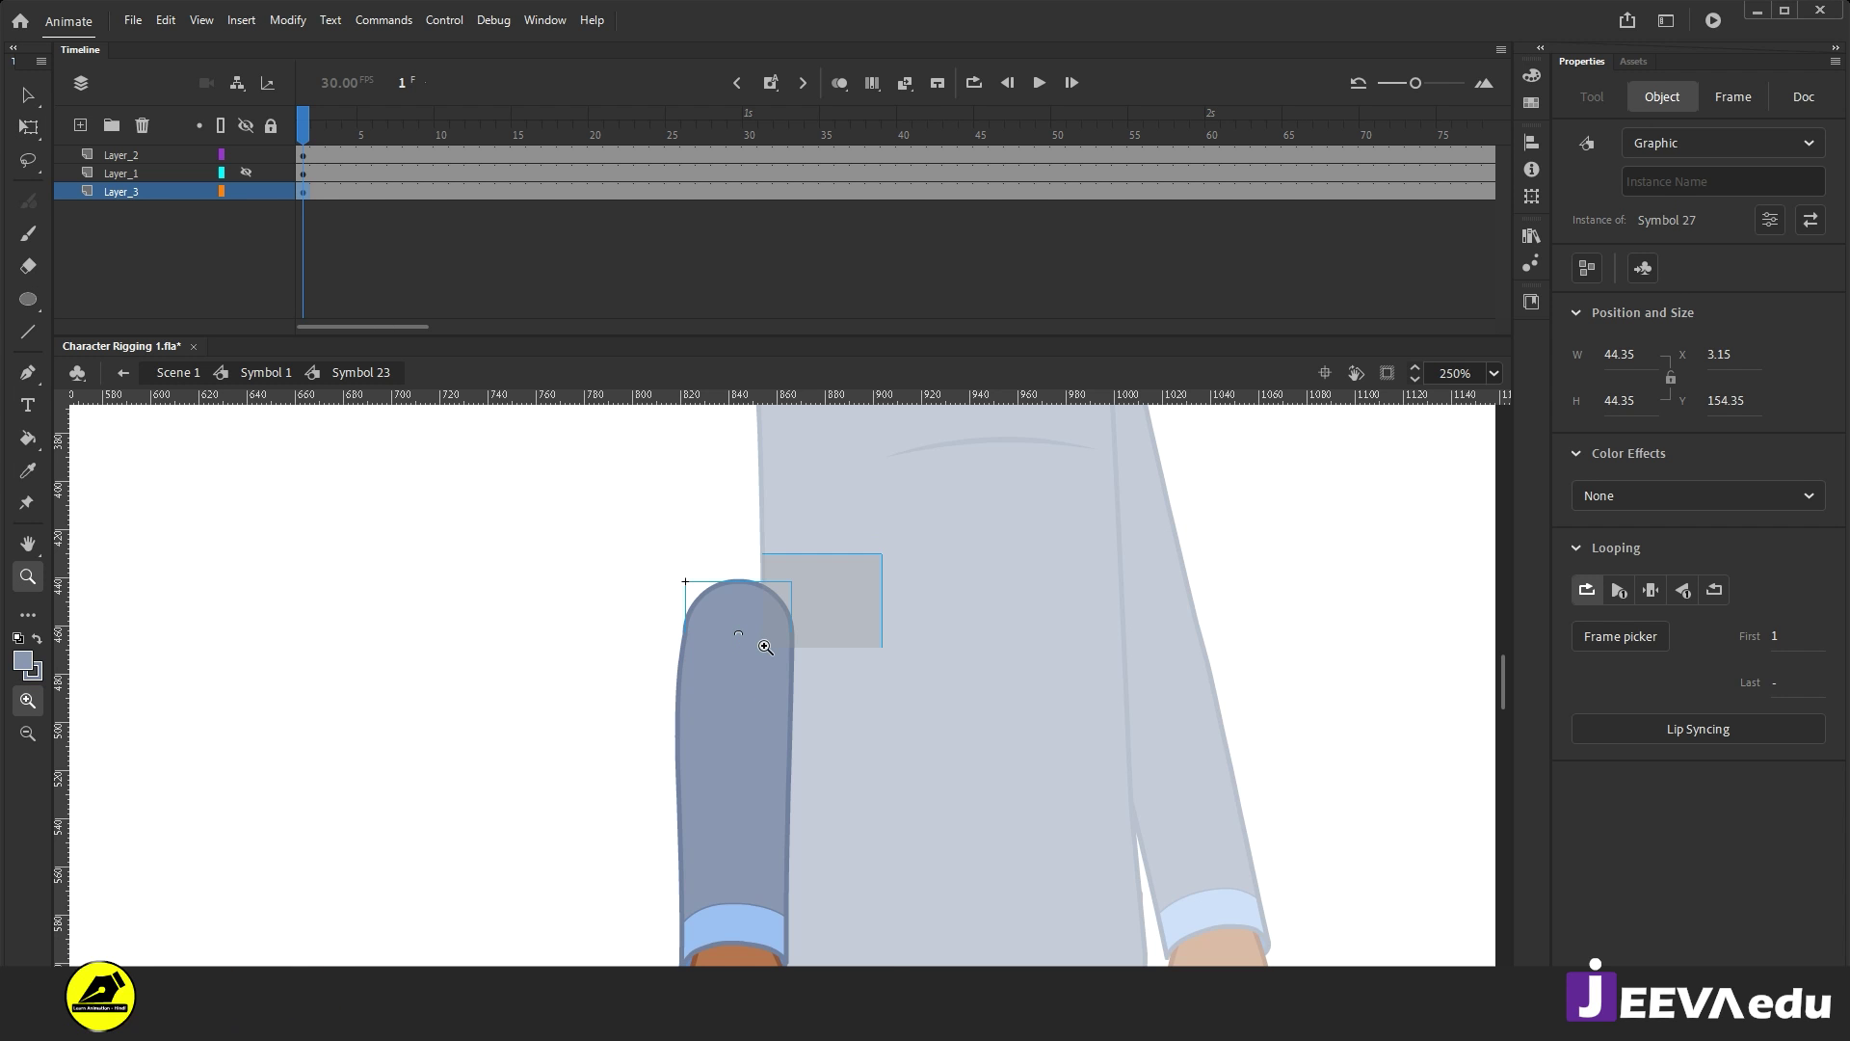
click(741, 635)
key(q)
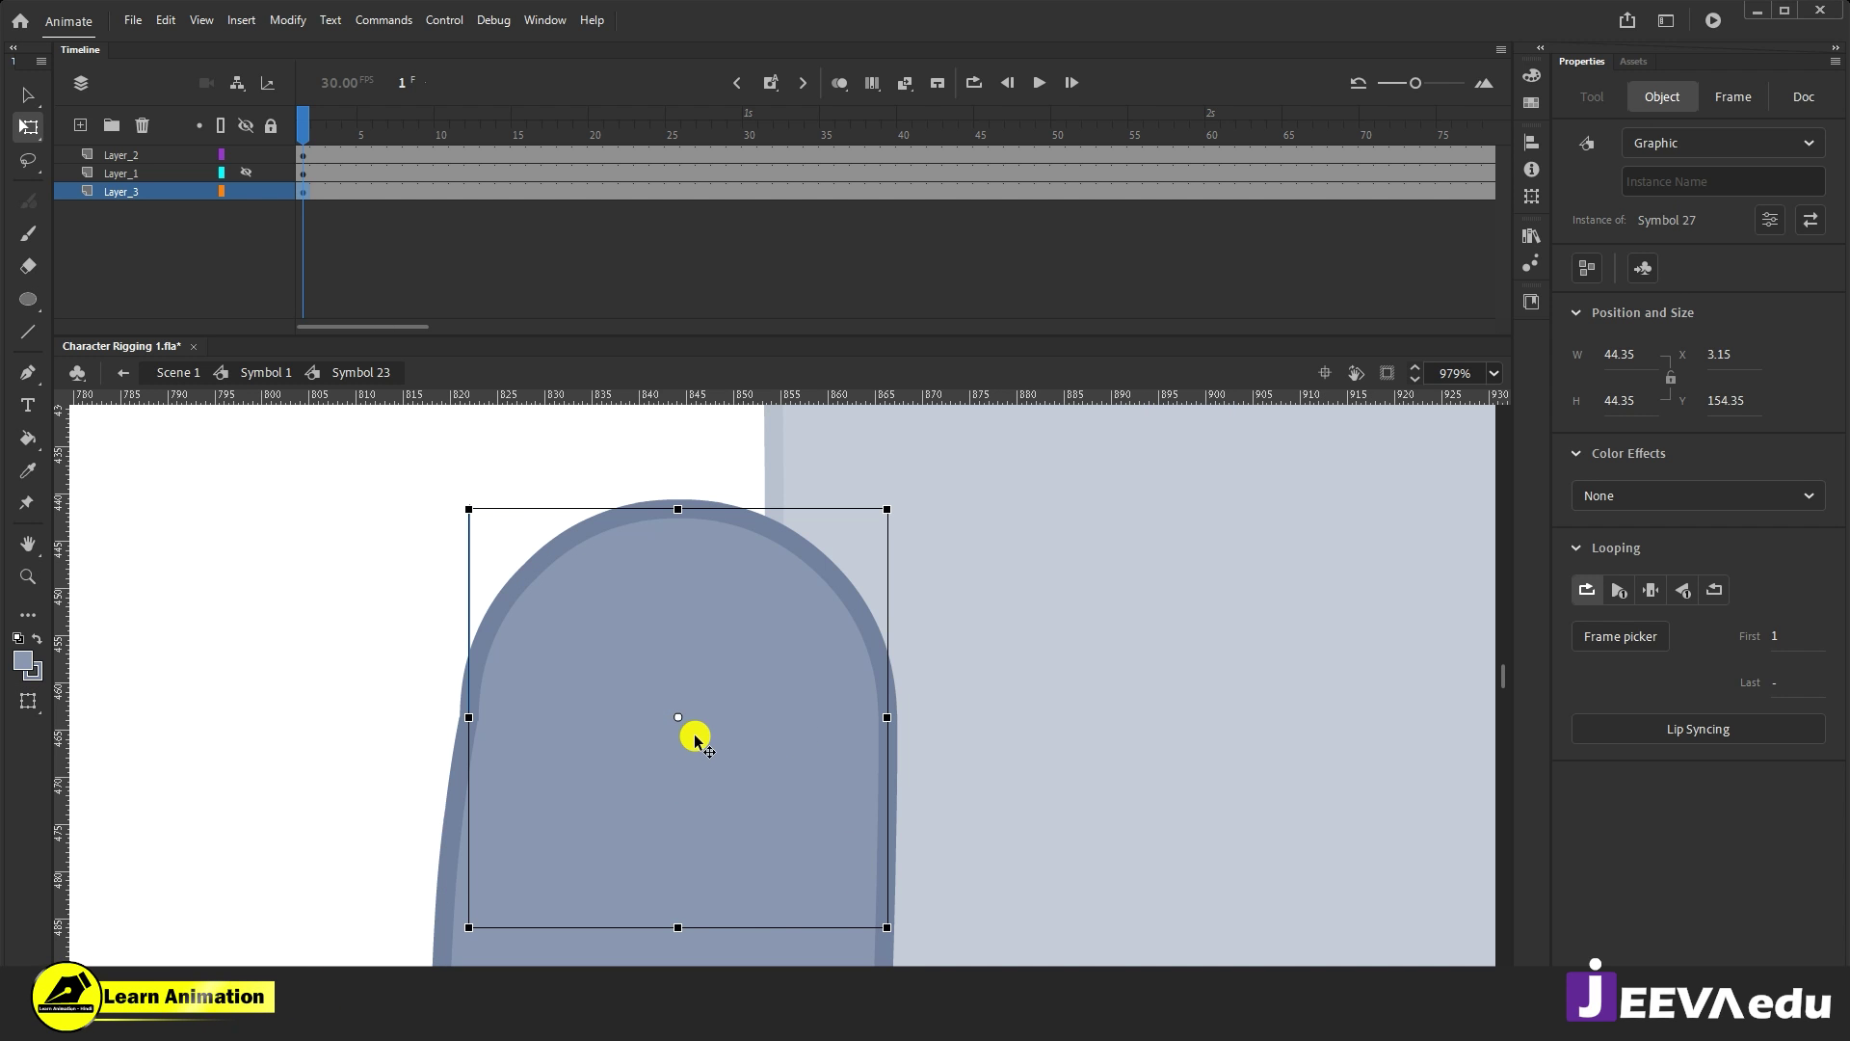
click(690, 940)
click(807, 954)
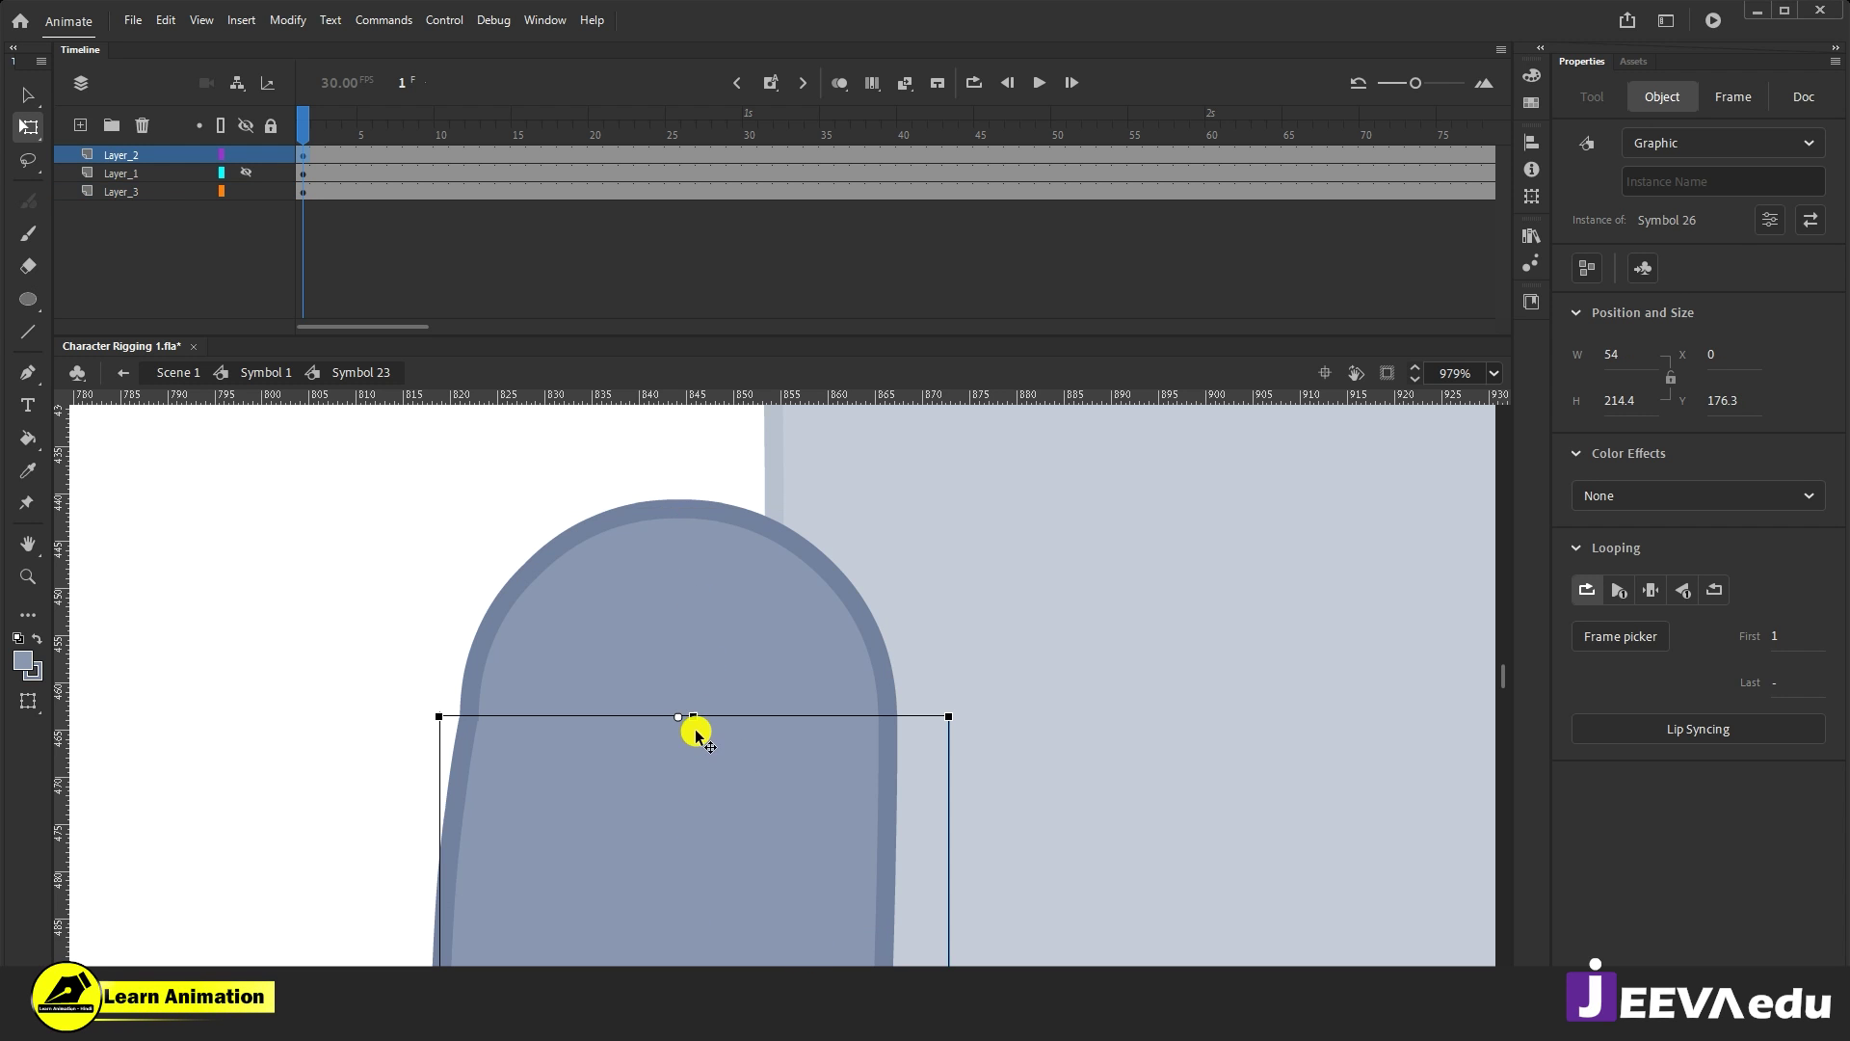
click(679, 845)
click(785, 949)
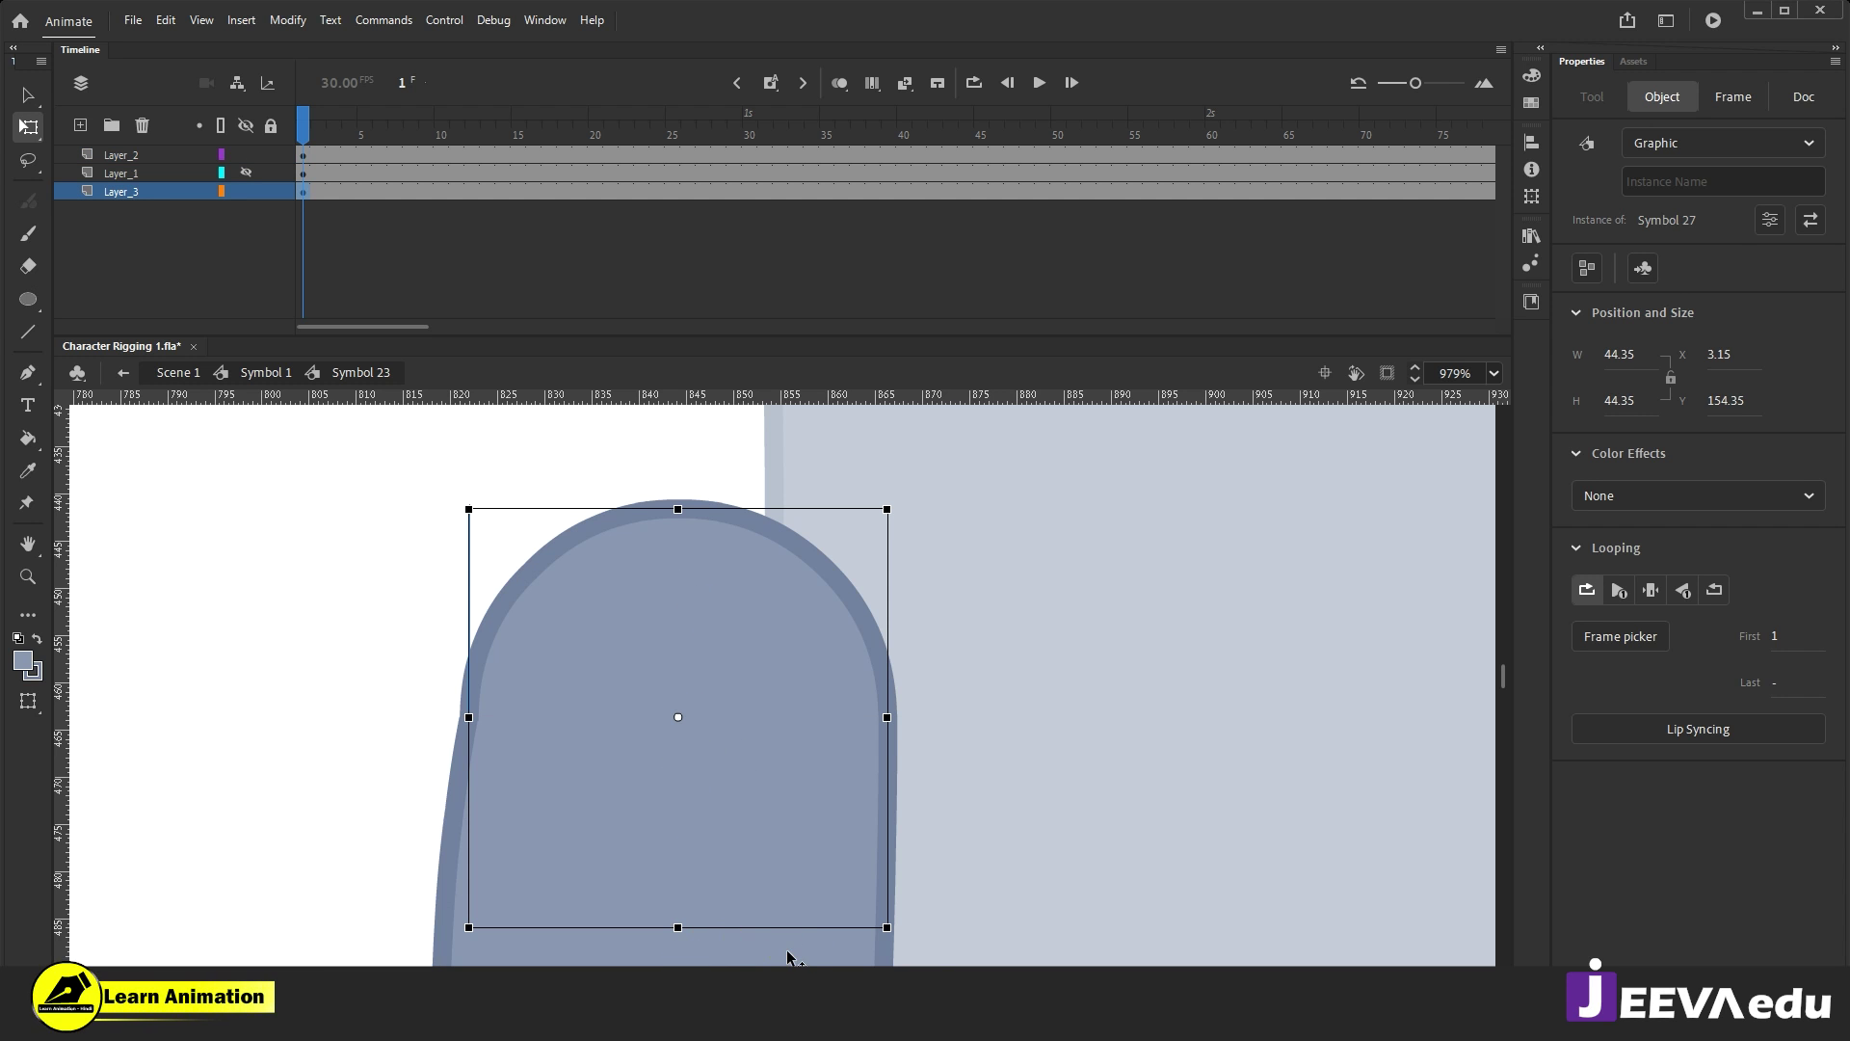
click(692, 754)
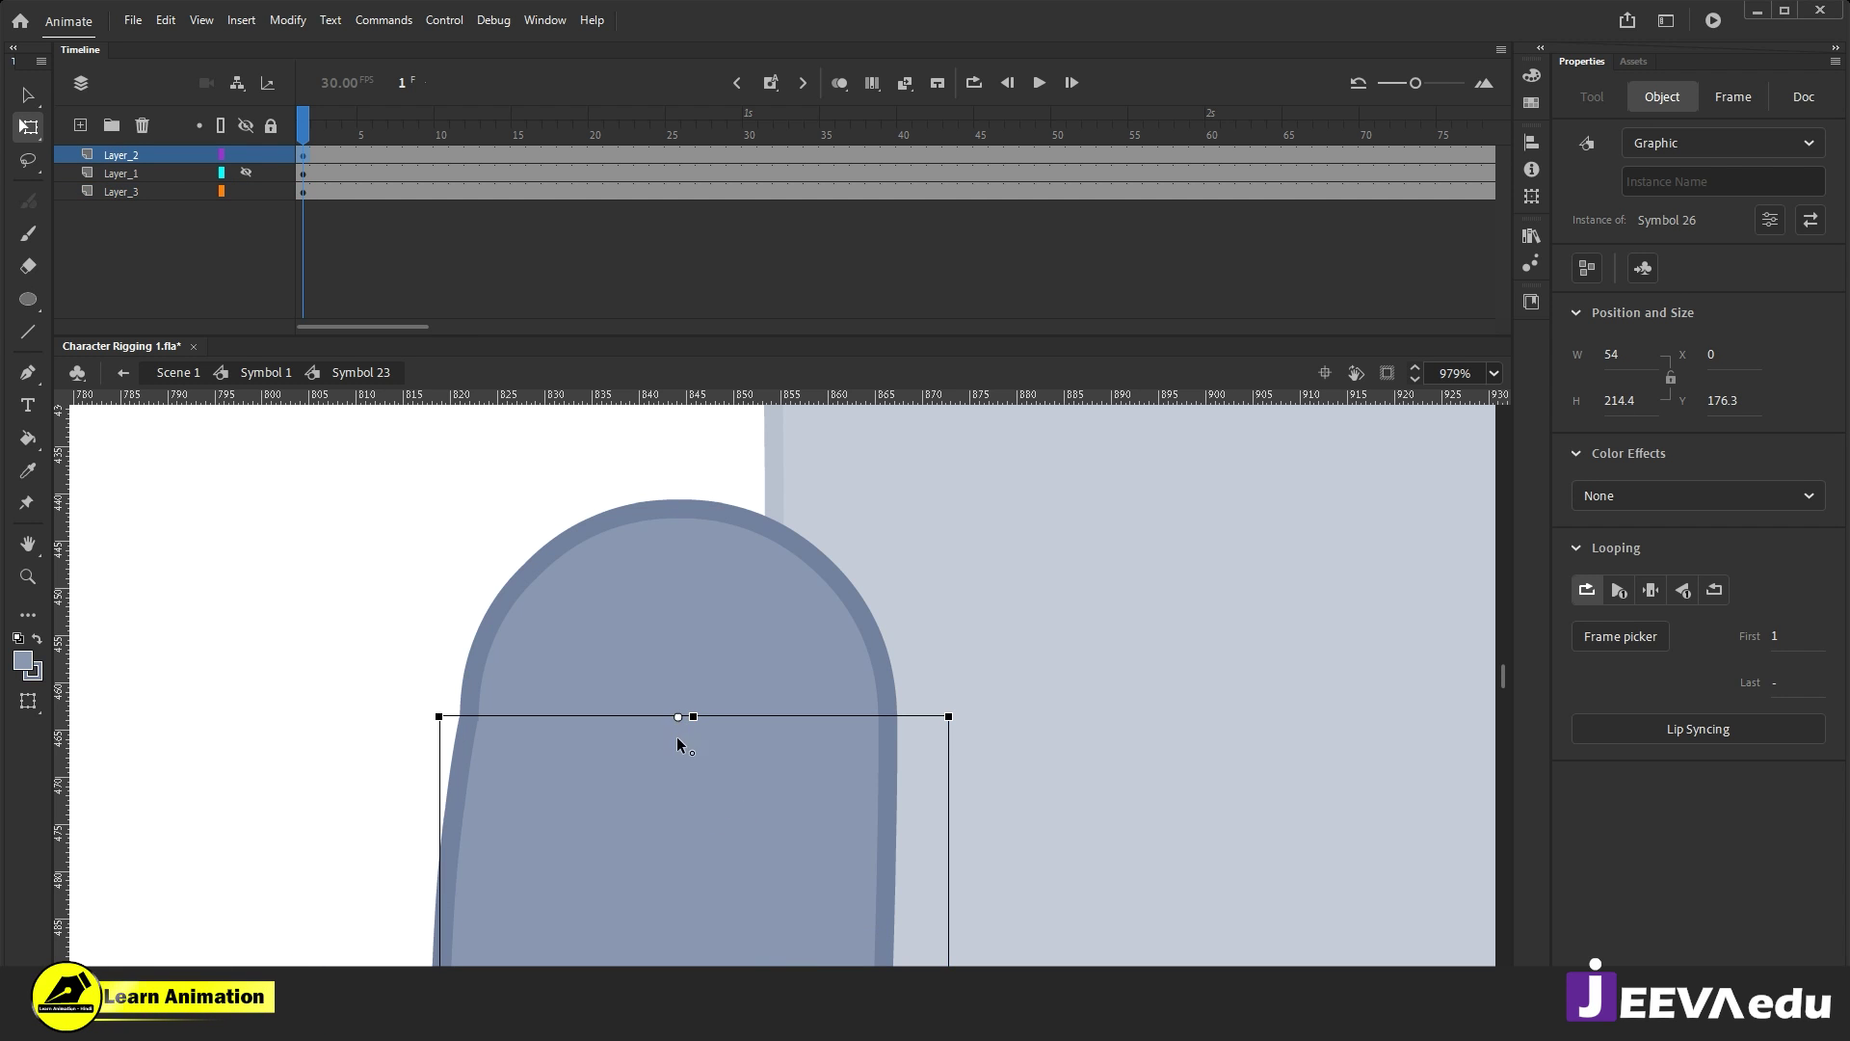
drag(677, 749, 674, 733)
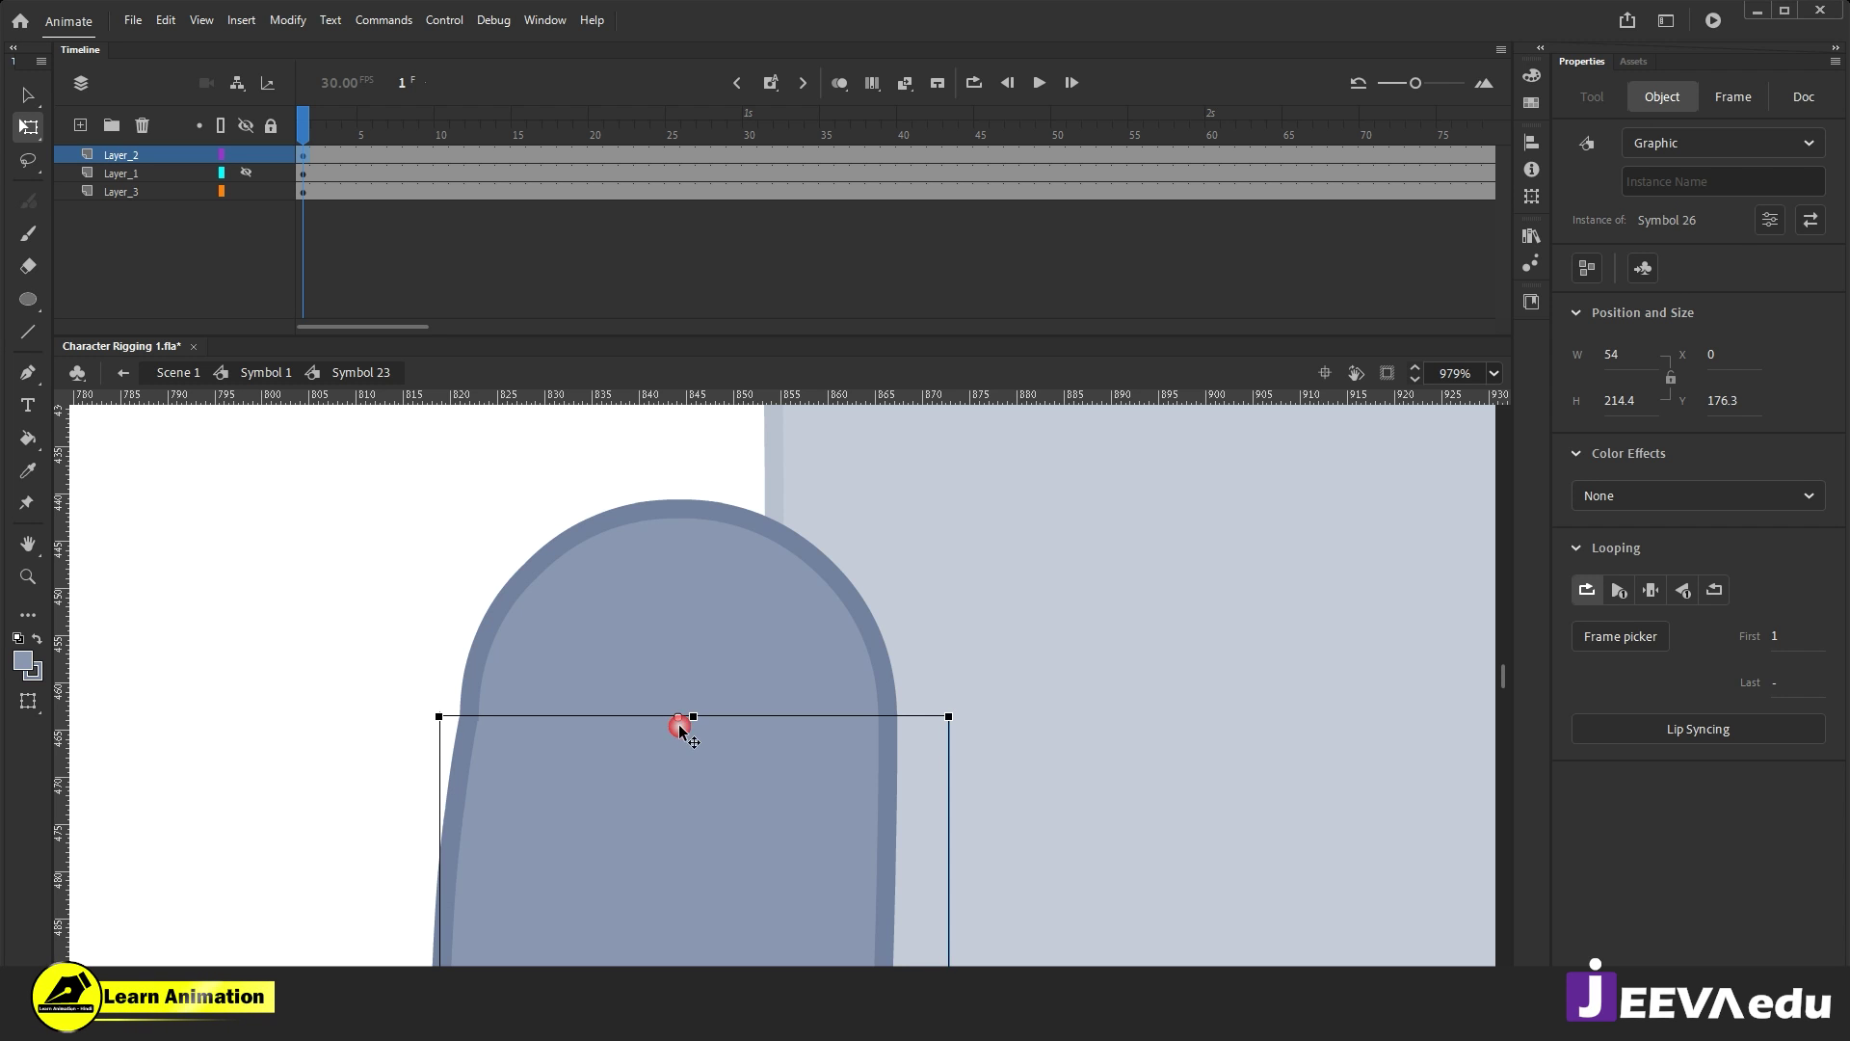
click(721, 753)
click(724, 776)
click(716, 640)
click(735, 793)
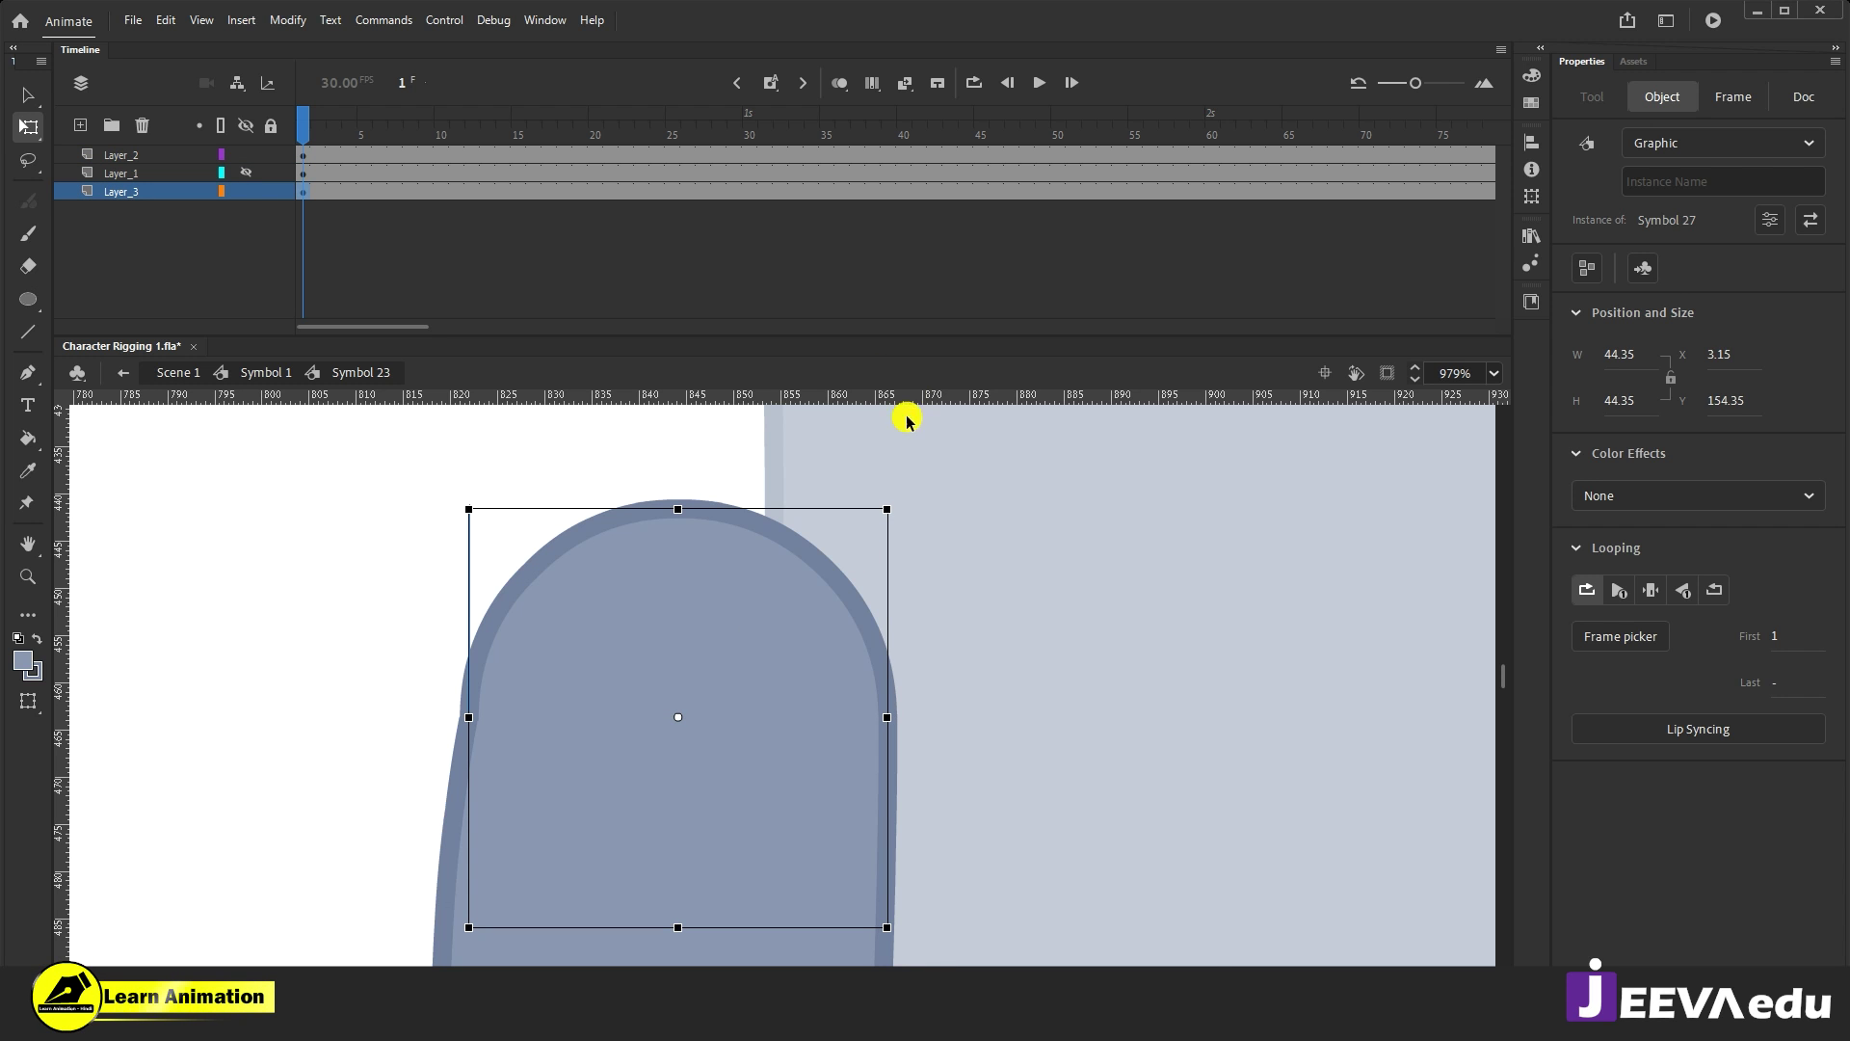
Step: Rotate the forearm about 45° inward across the body around the elbow pivot to test the joint
key(z)
alt+click(749, 841)
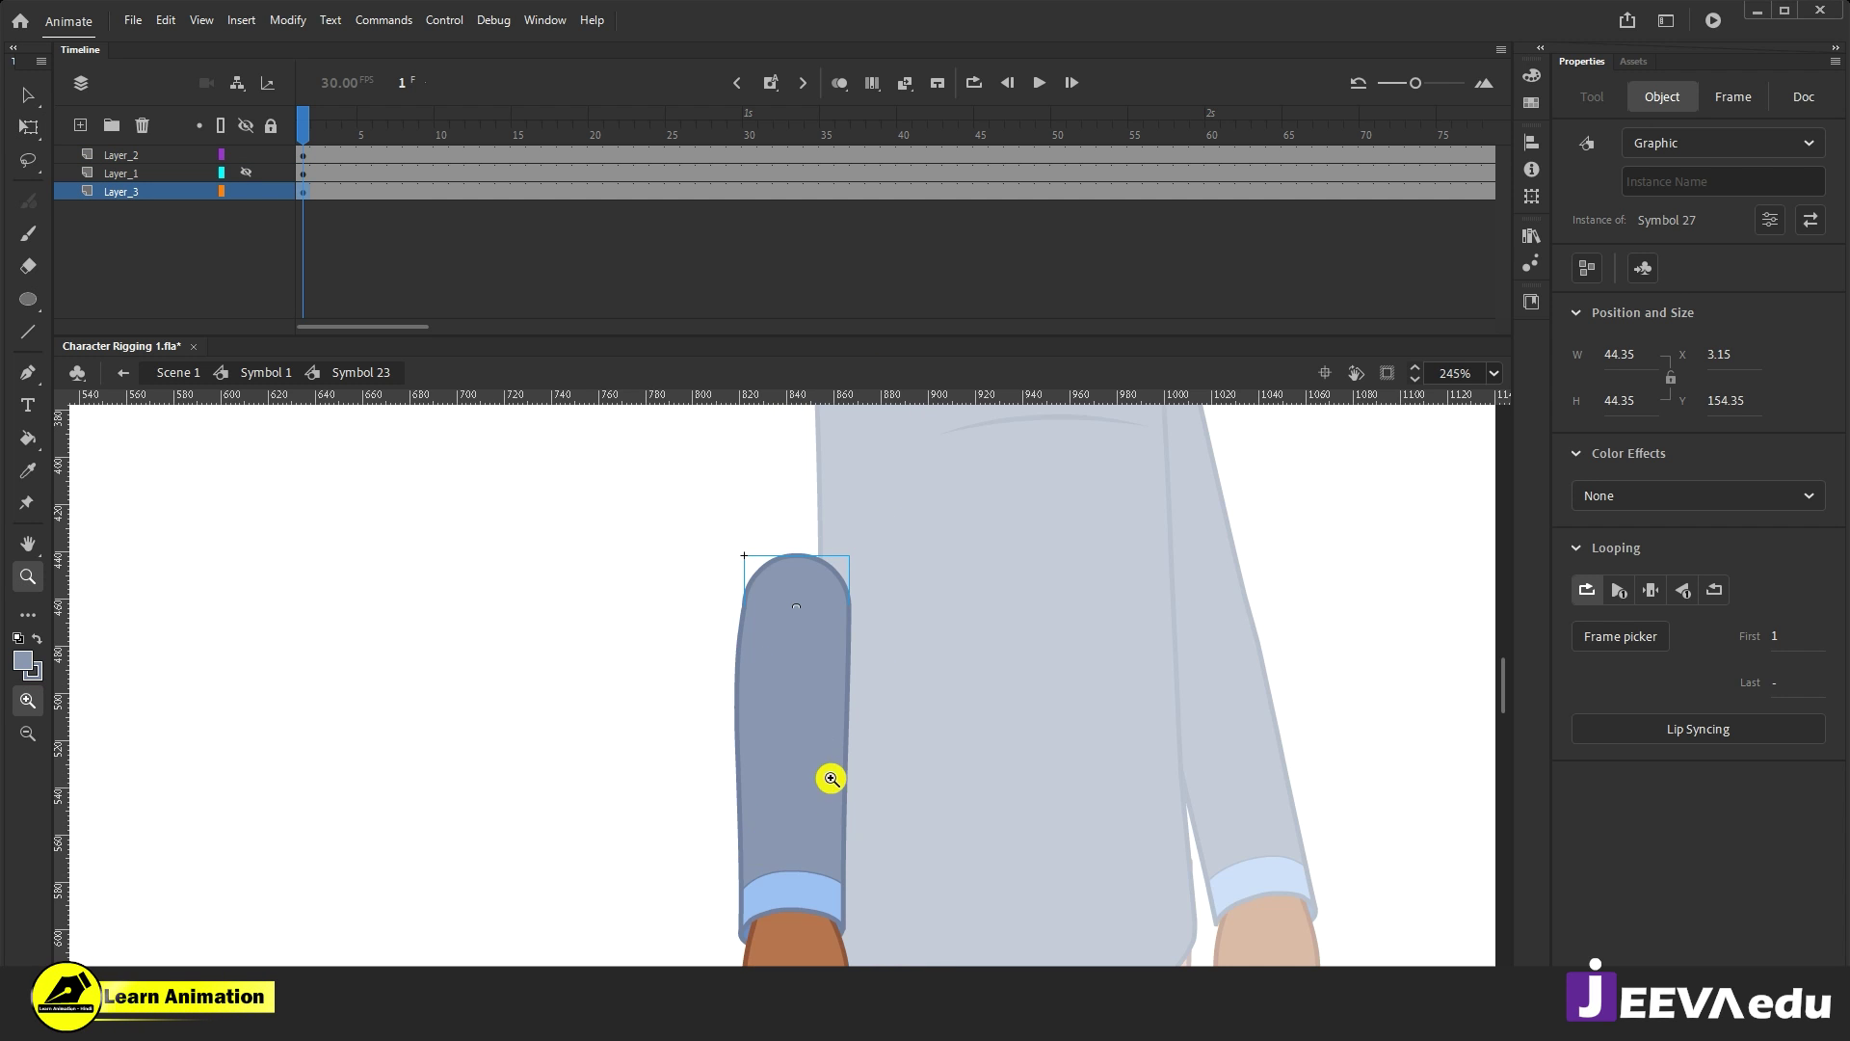
ctrl+click(814, 840)
alt+click(840, 848)
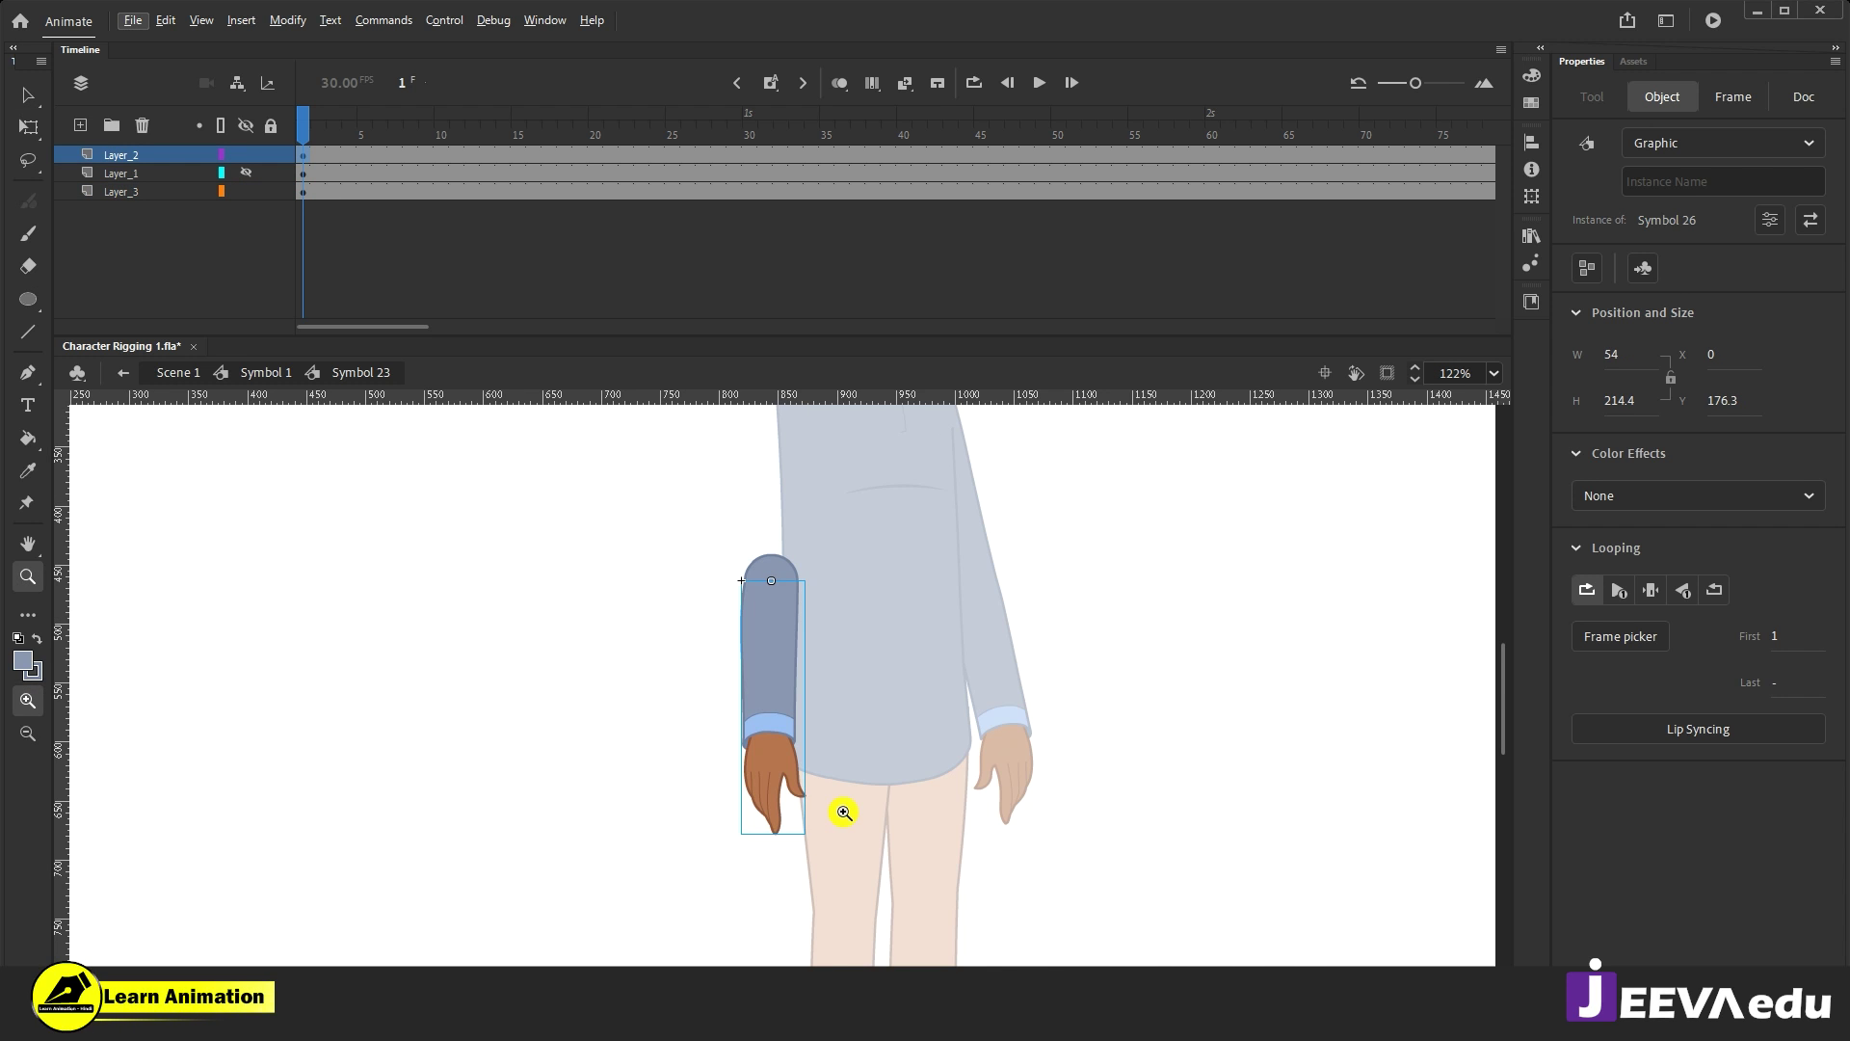
key(q)
drag(808, 834, 949, 756)
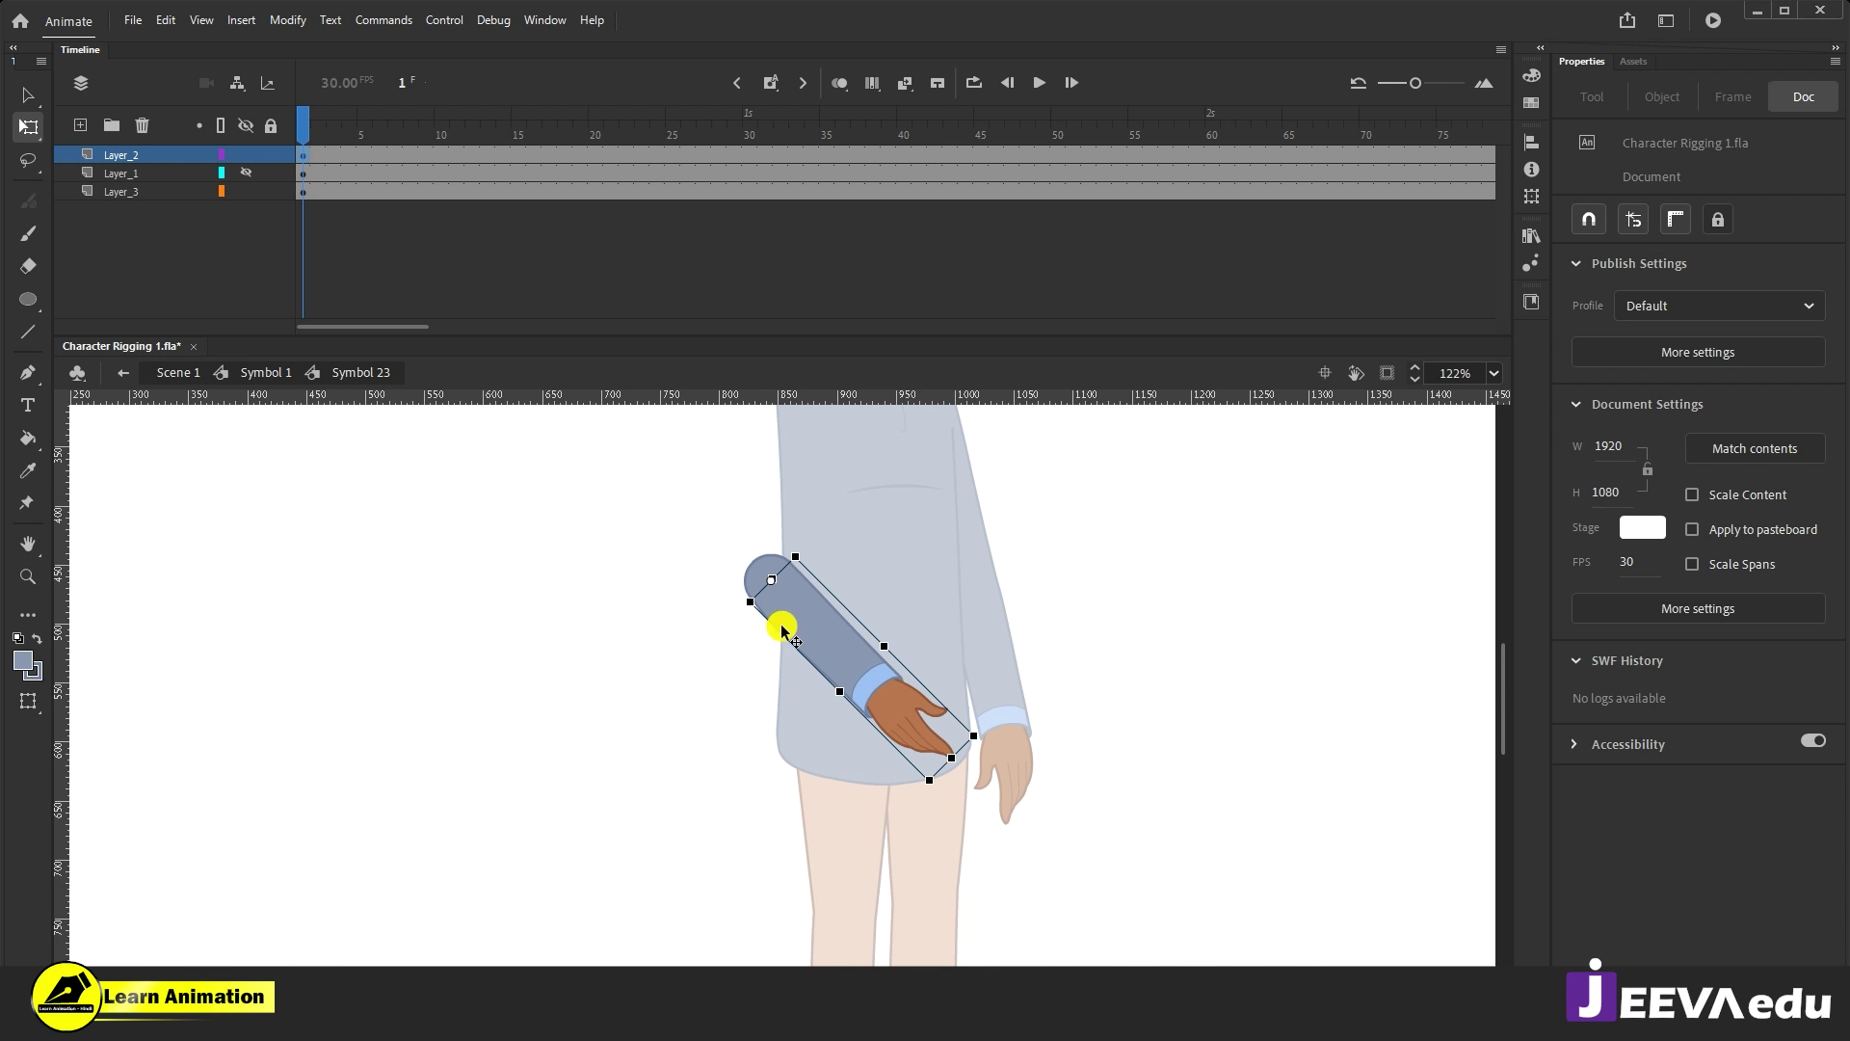
Step: Show the upper arm on Layer_1 again and inspect the bent elbow up close
key(z)
click(780, 629)
click(743, 696)
key(v)
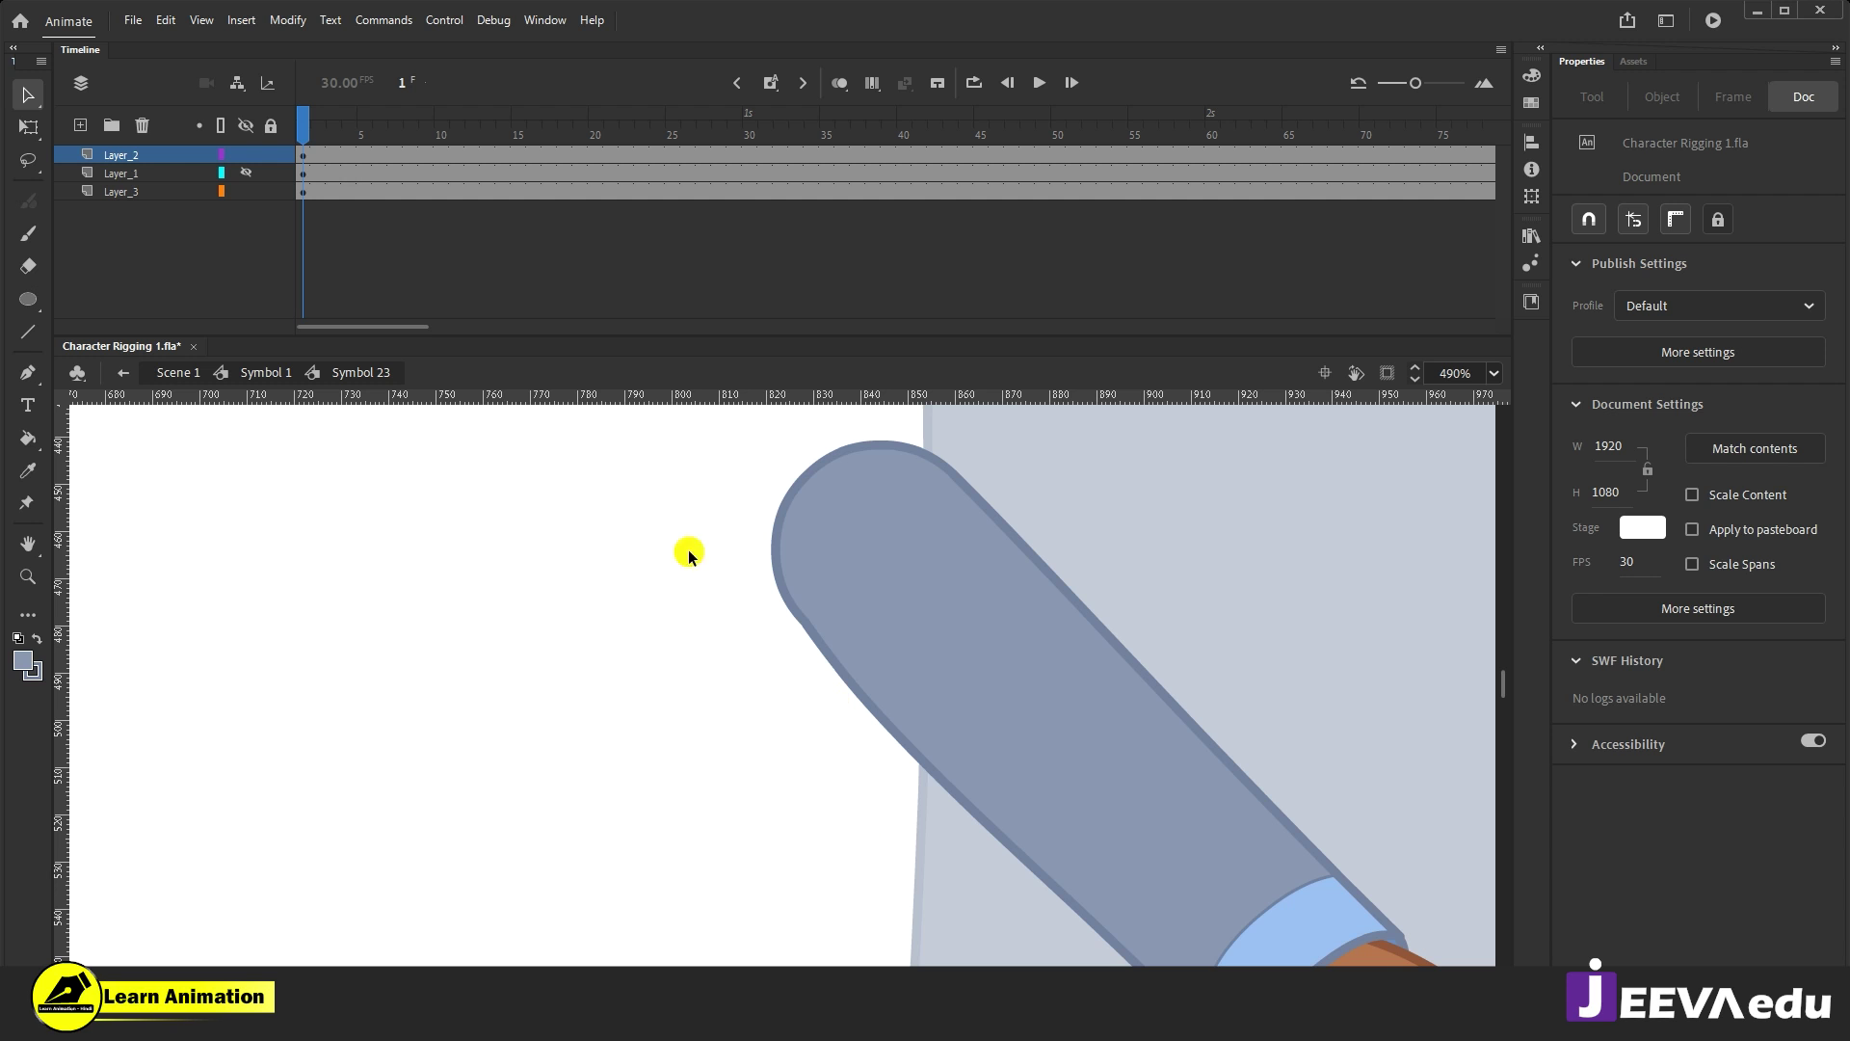
click(248, 175)
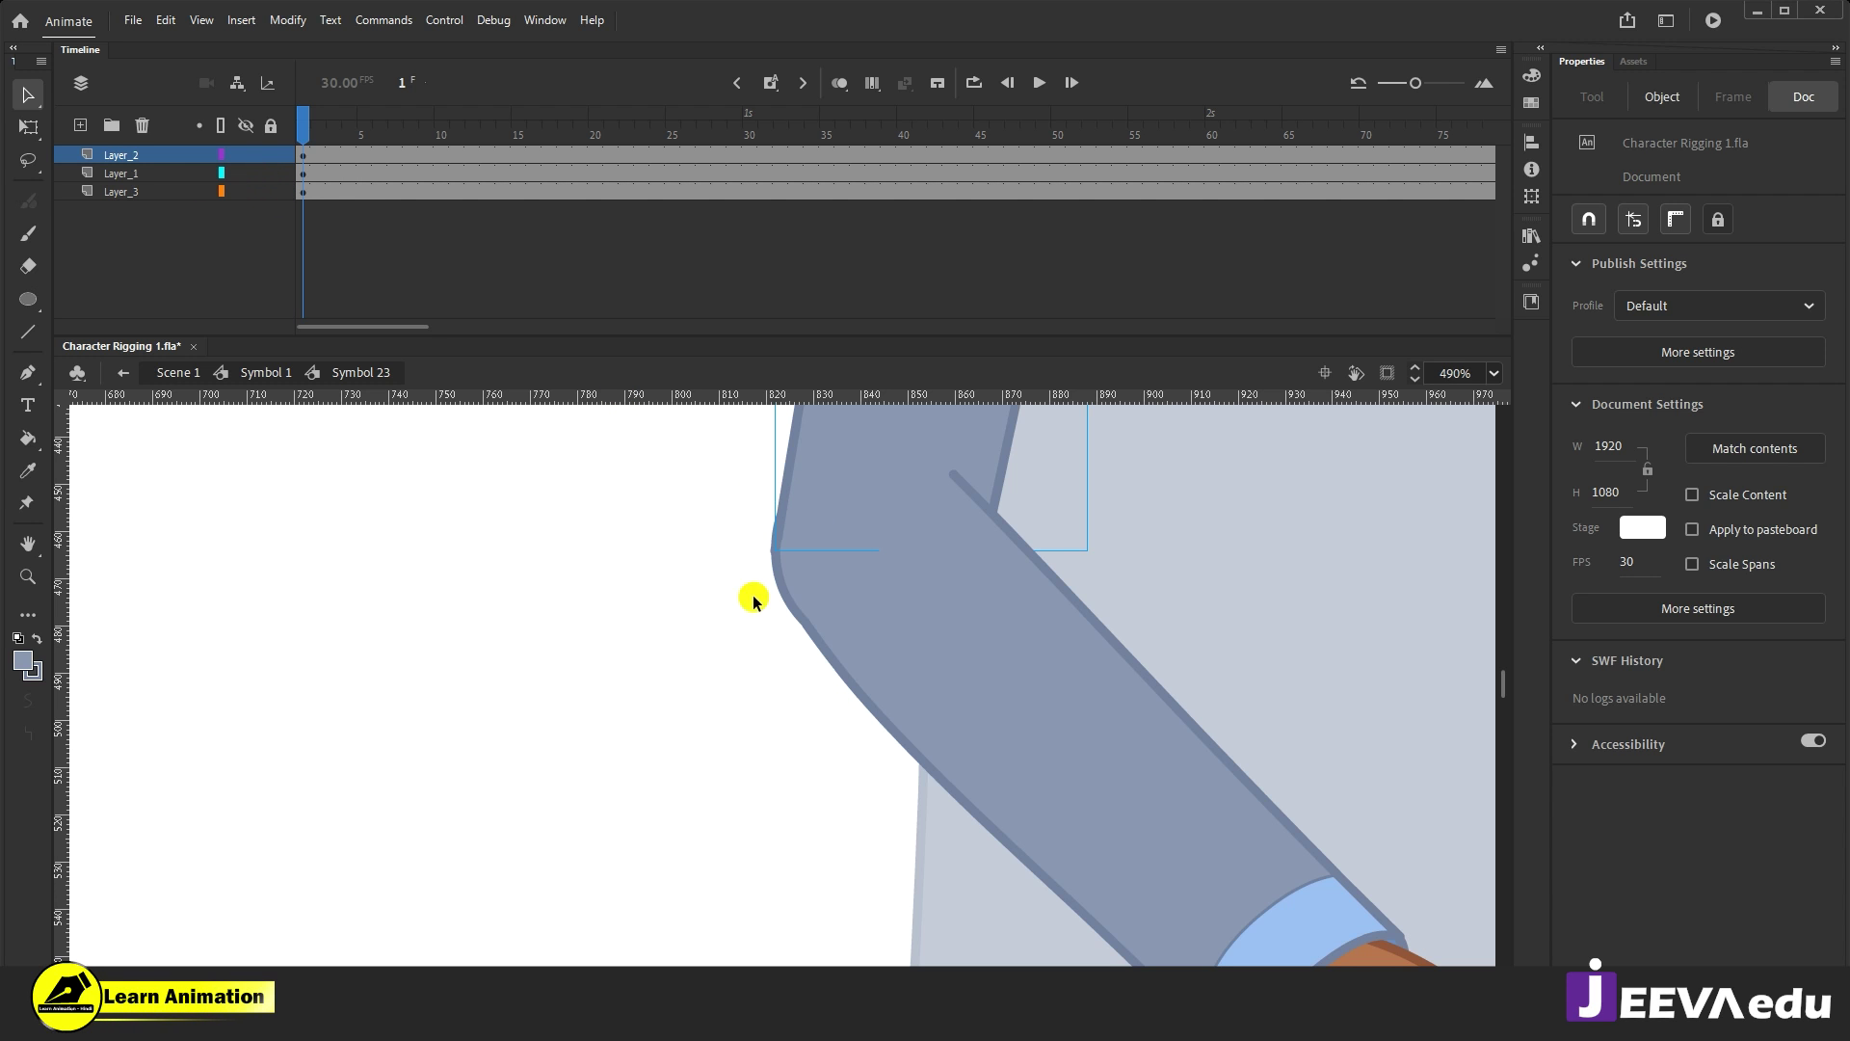
click(761, 703)
click(814, 607)
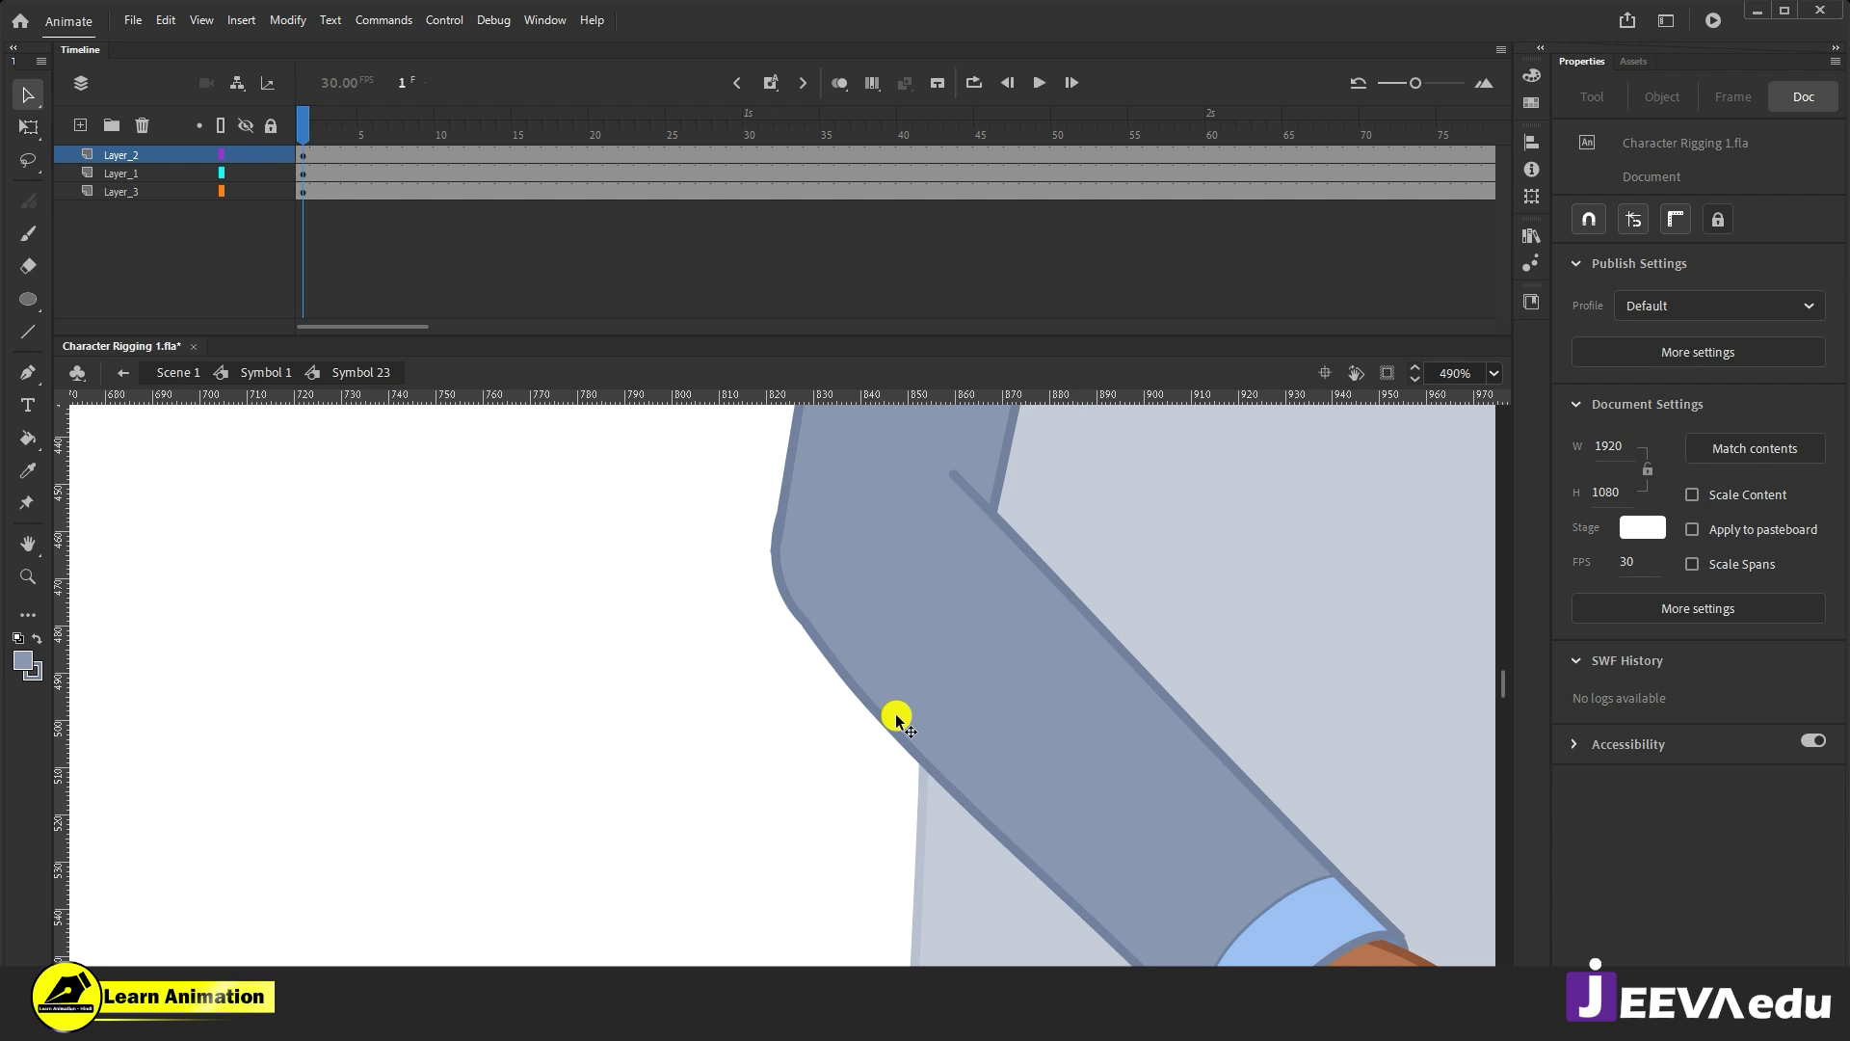
Step: Rotate the forearm outward around the elbow until it points away from the body almost horizontally
key(ctrl+minus)
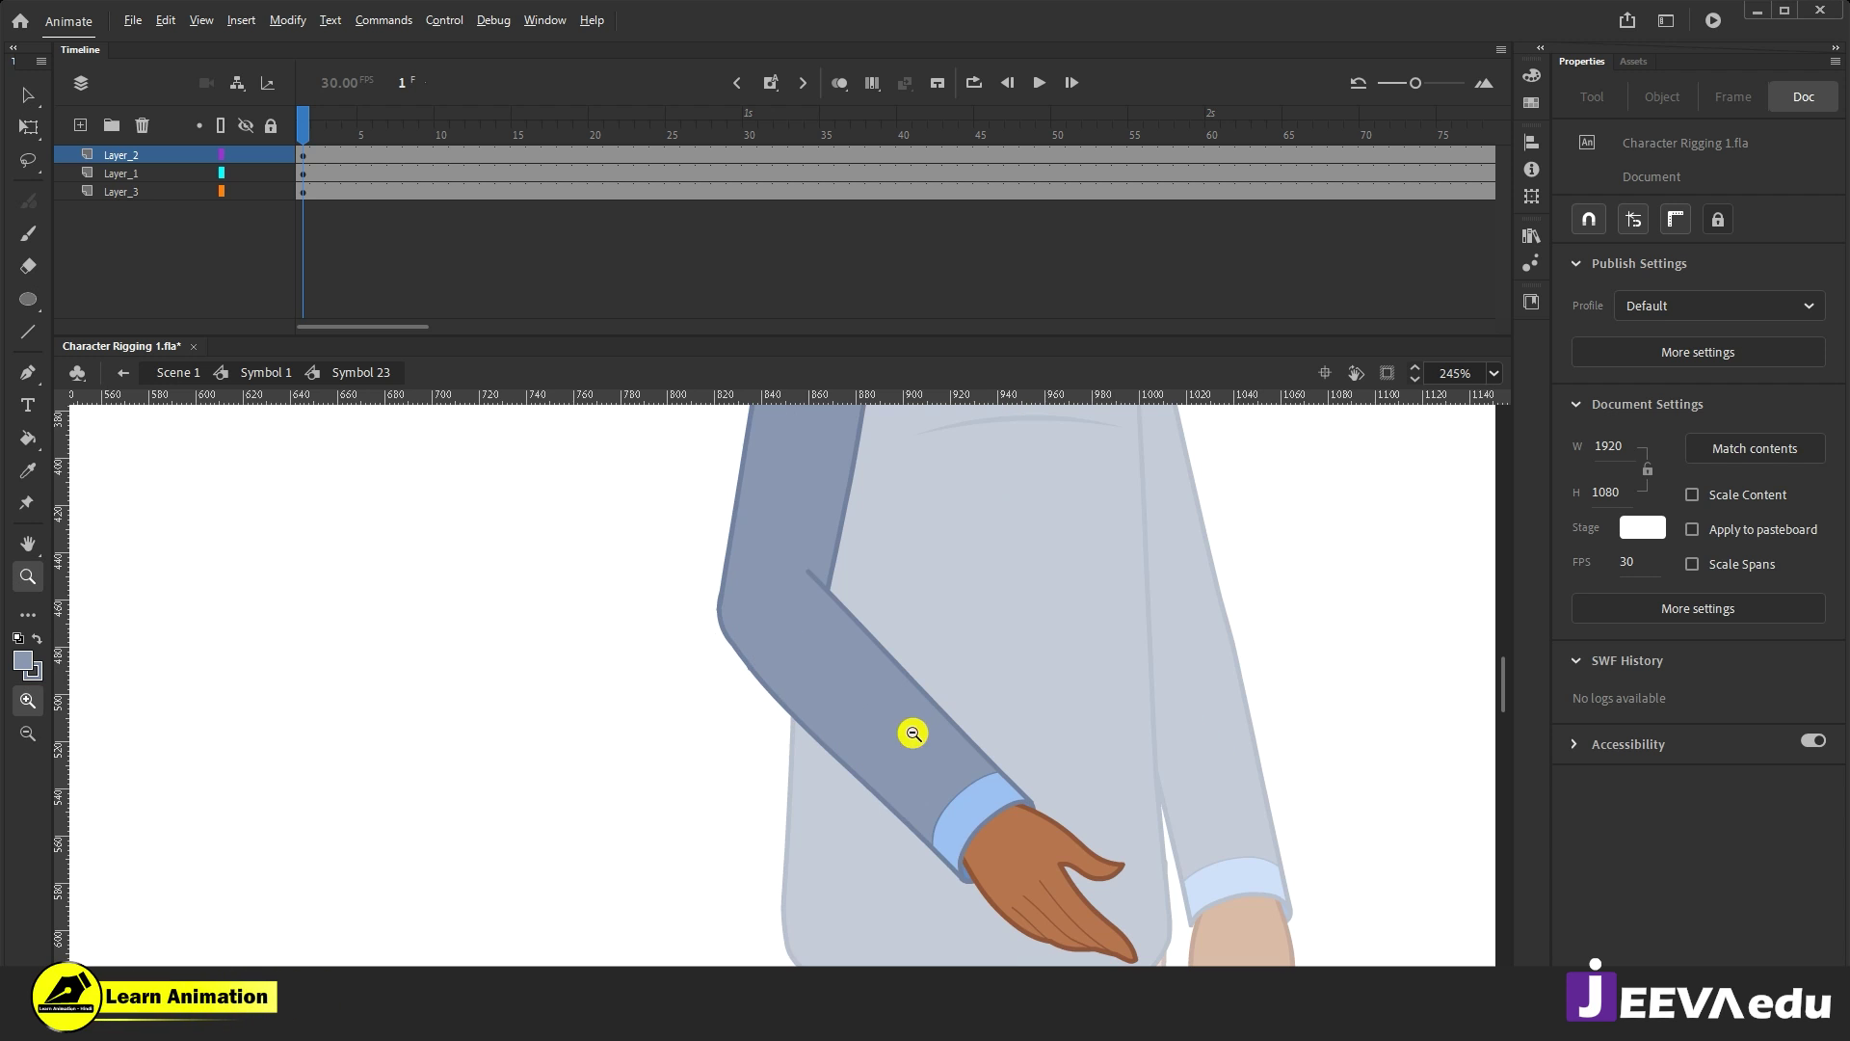
click(987, 853)
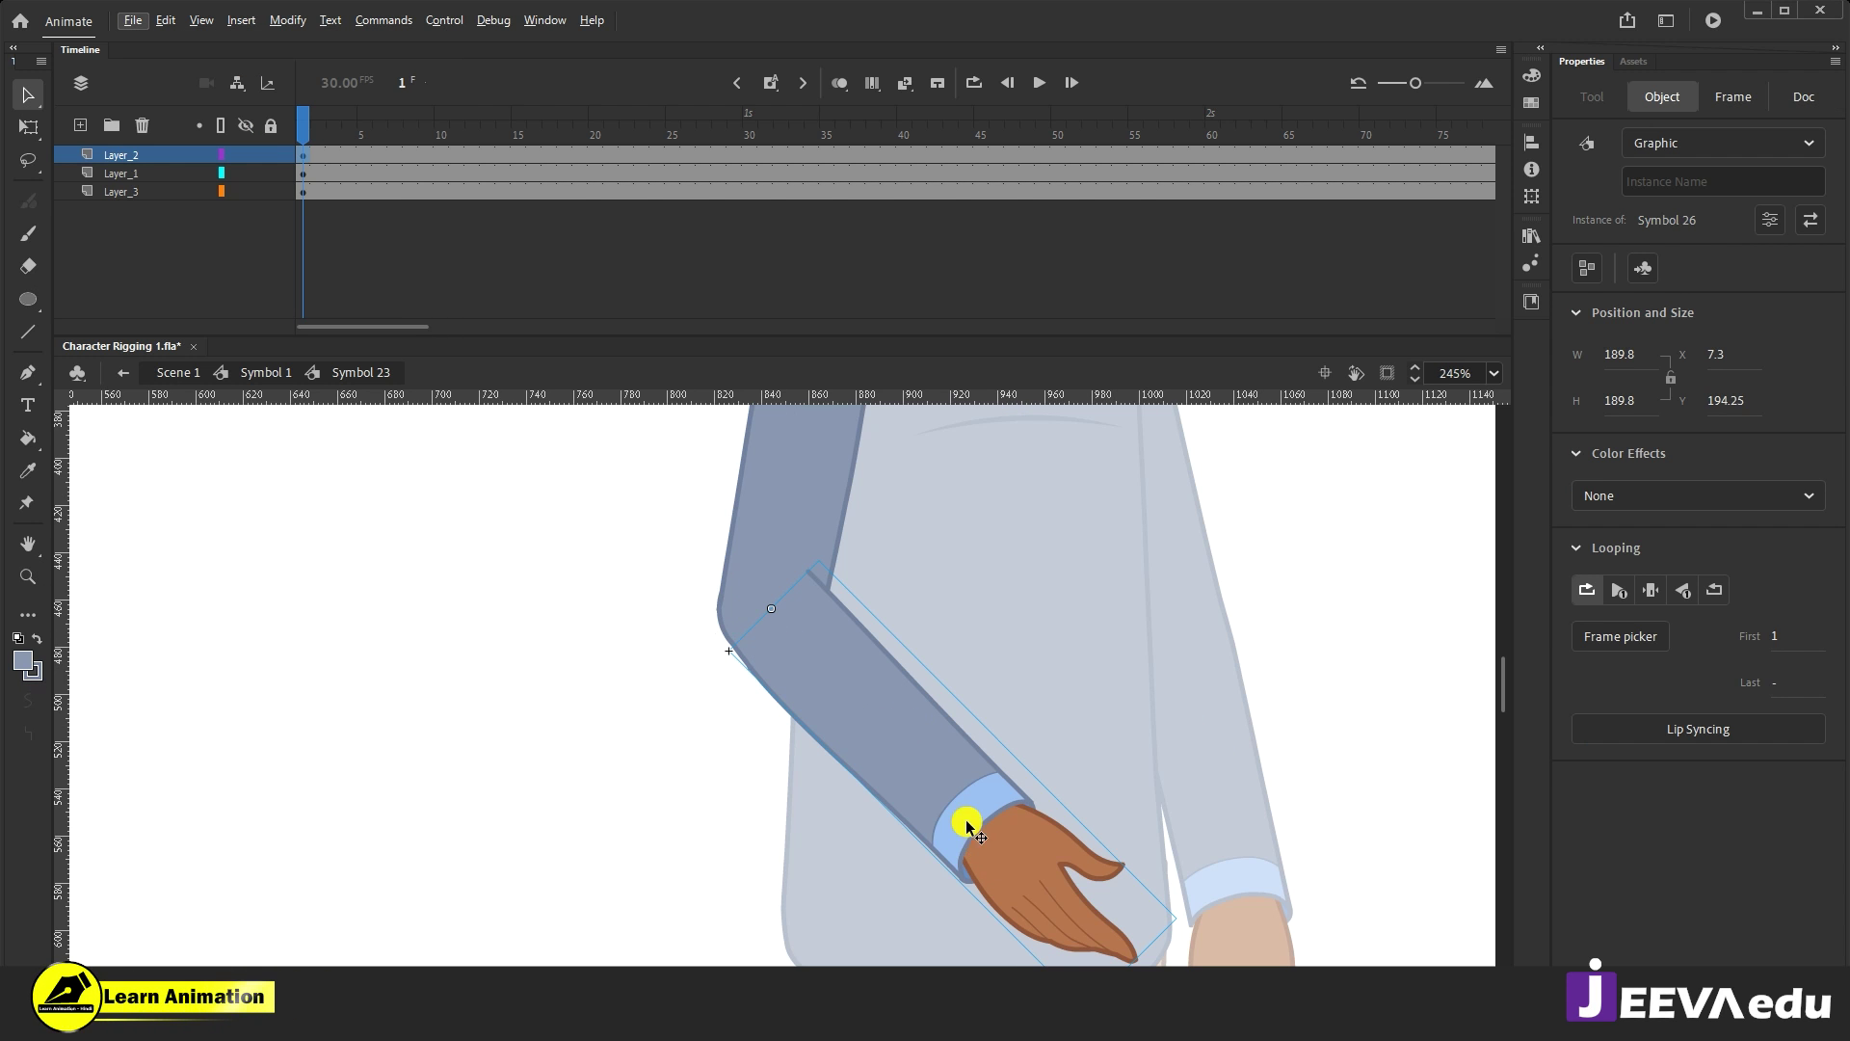
key(z)
alt+click(880, 724)
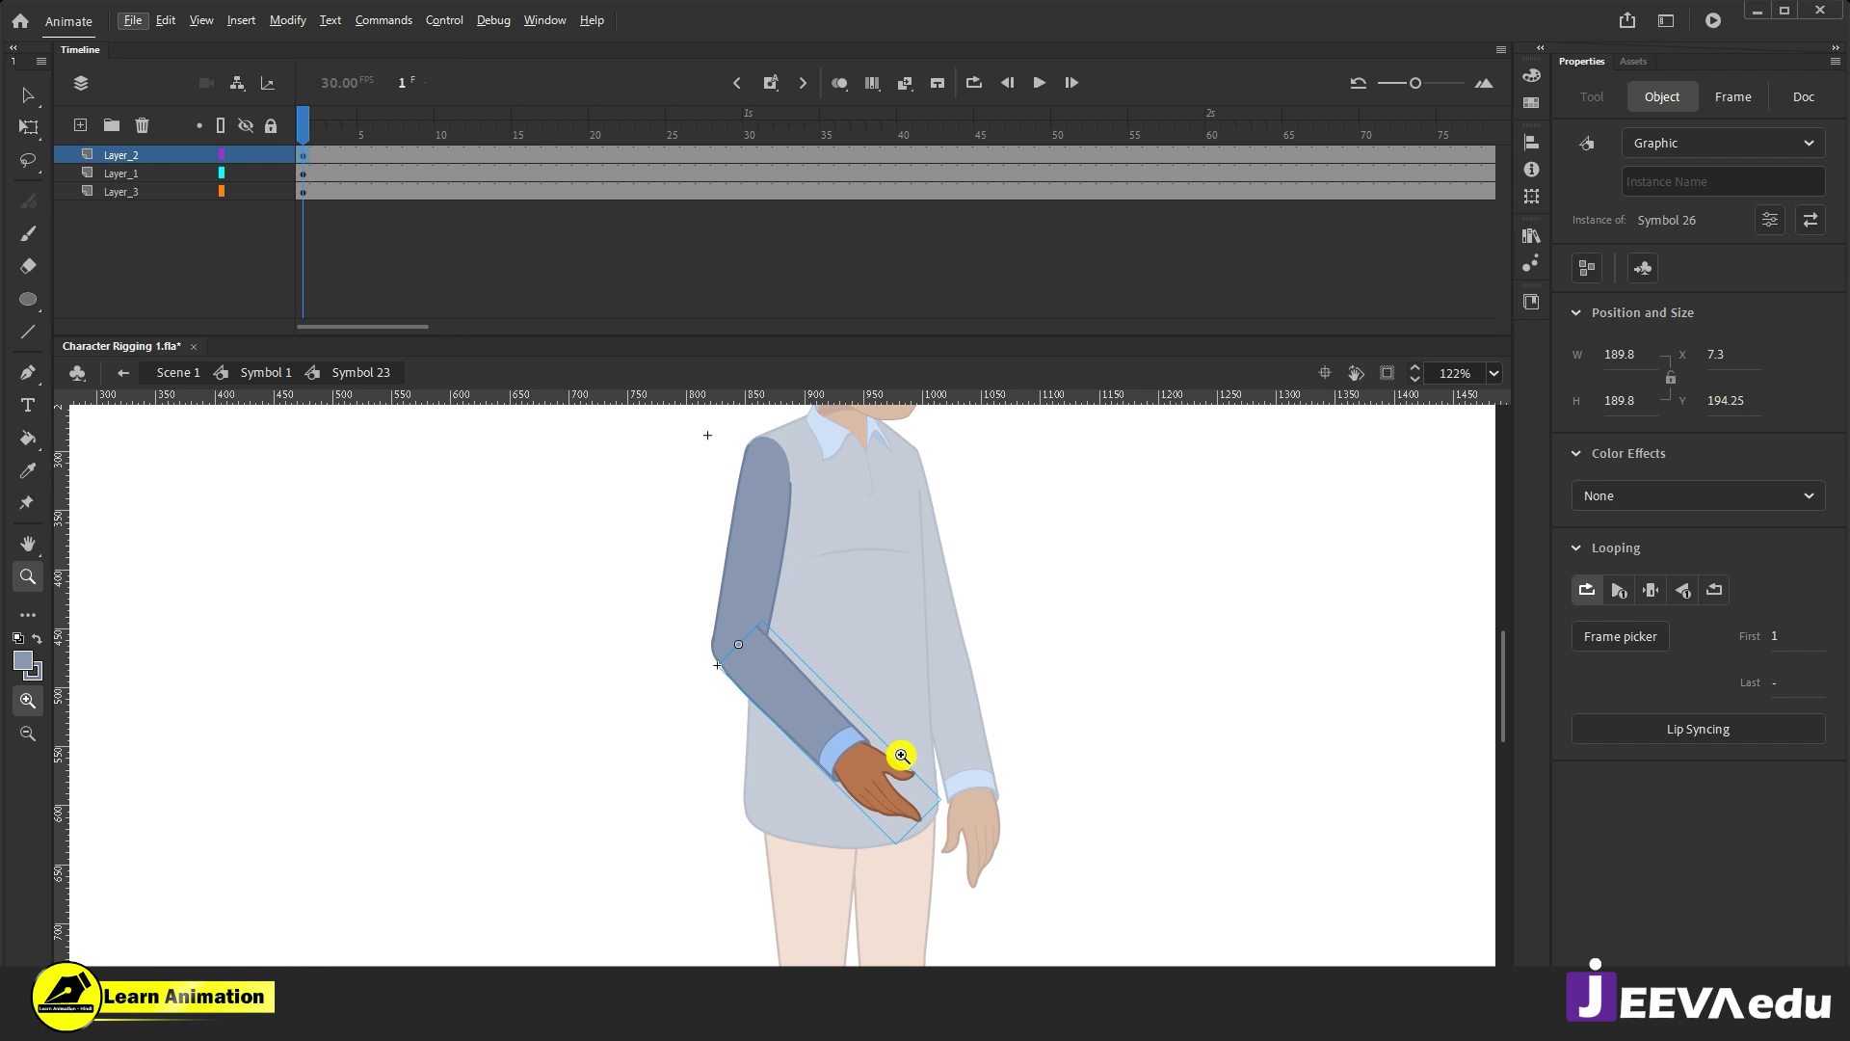
key(q)
drag(958, 812, 588, 675)
click(752, 665)
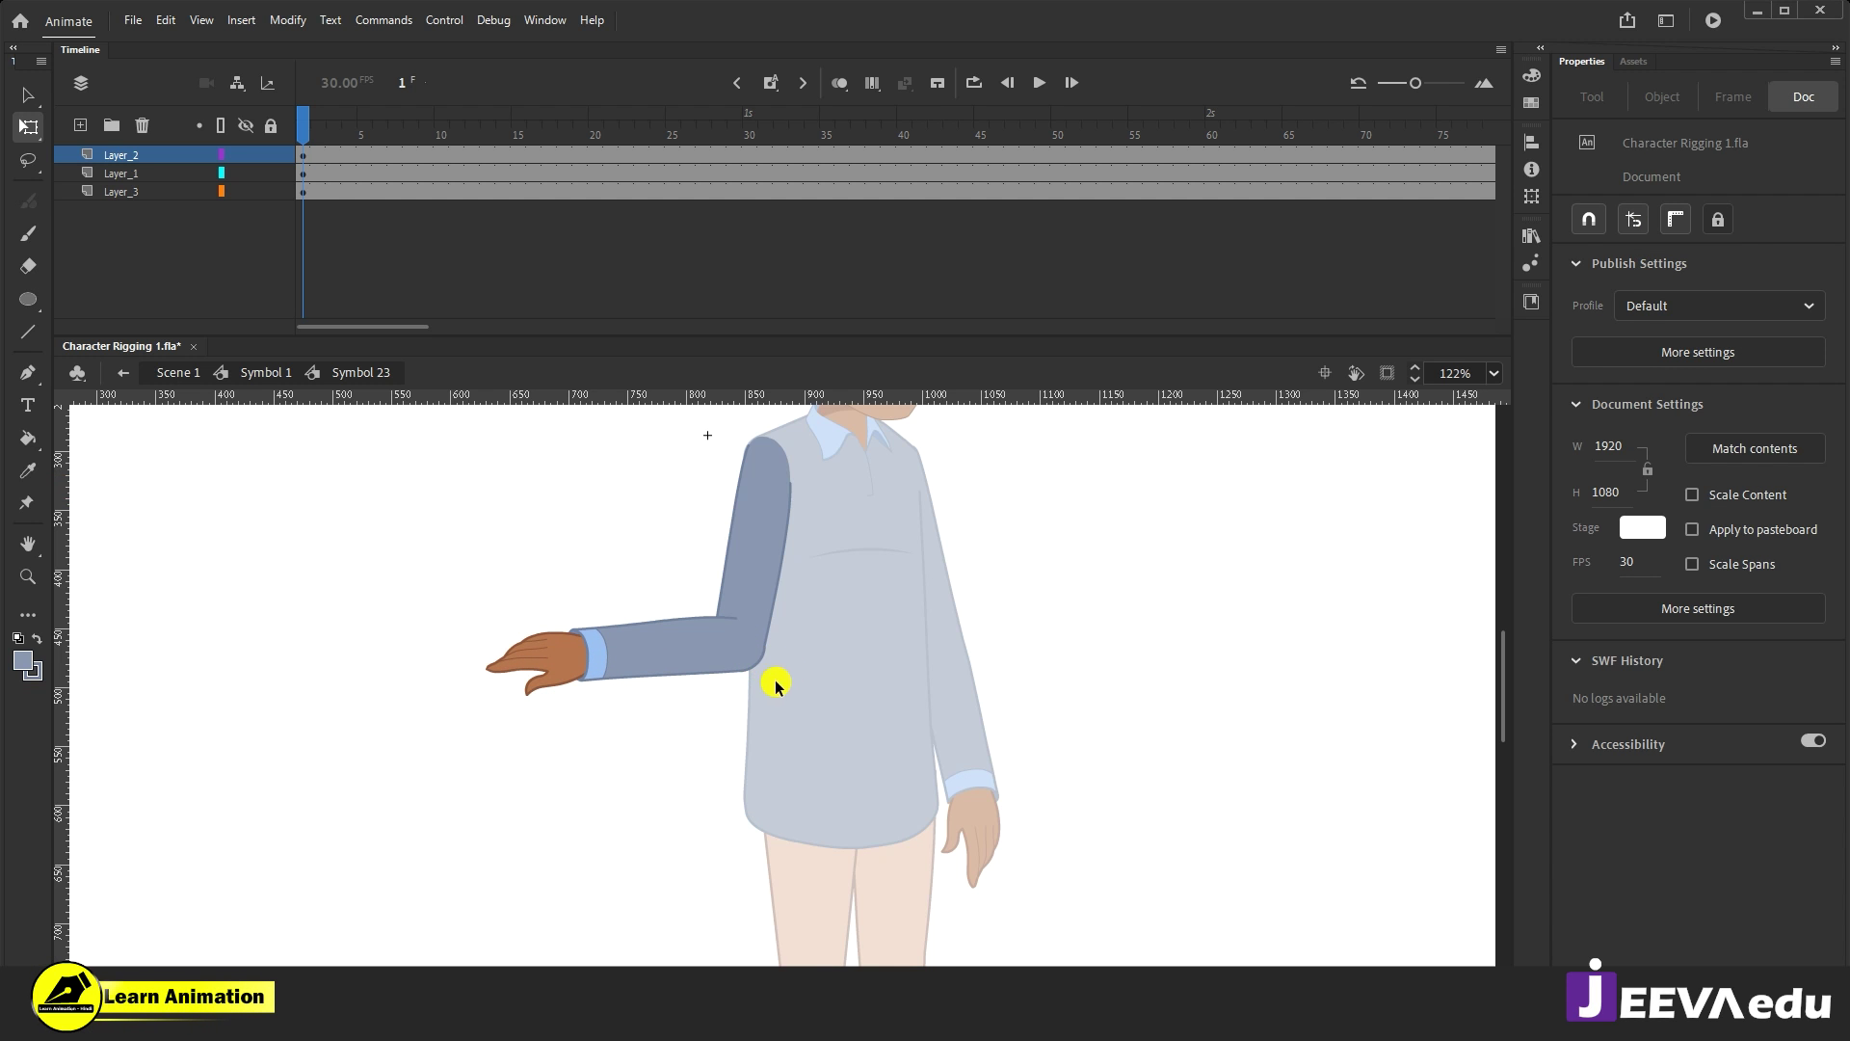
Step: Examine the outer corner of the bent elbow and the elbow circle's transformation point with Free Transform
key(z)
drag(860, 580, 679, 692)
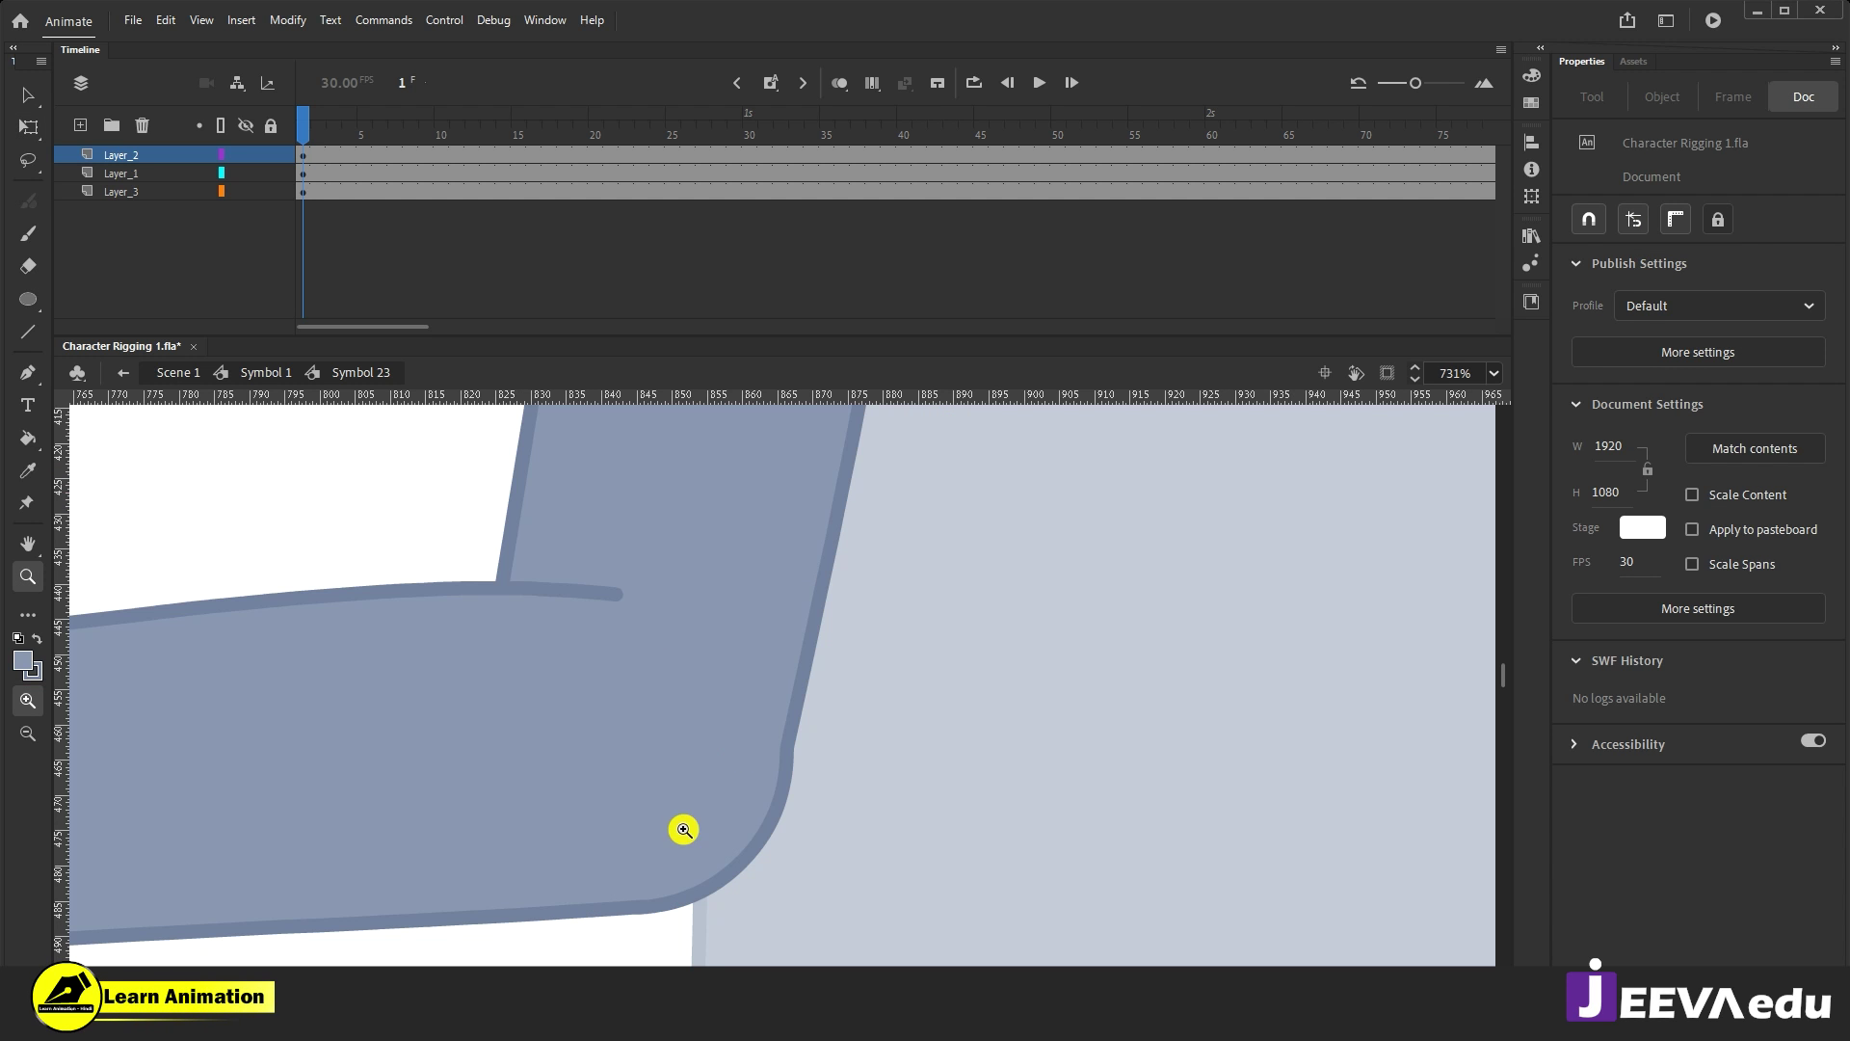
key(v)
click(727, 846)
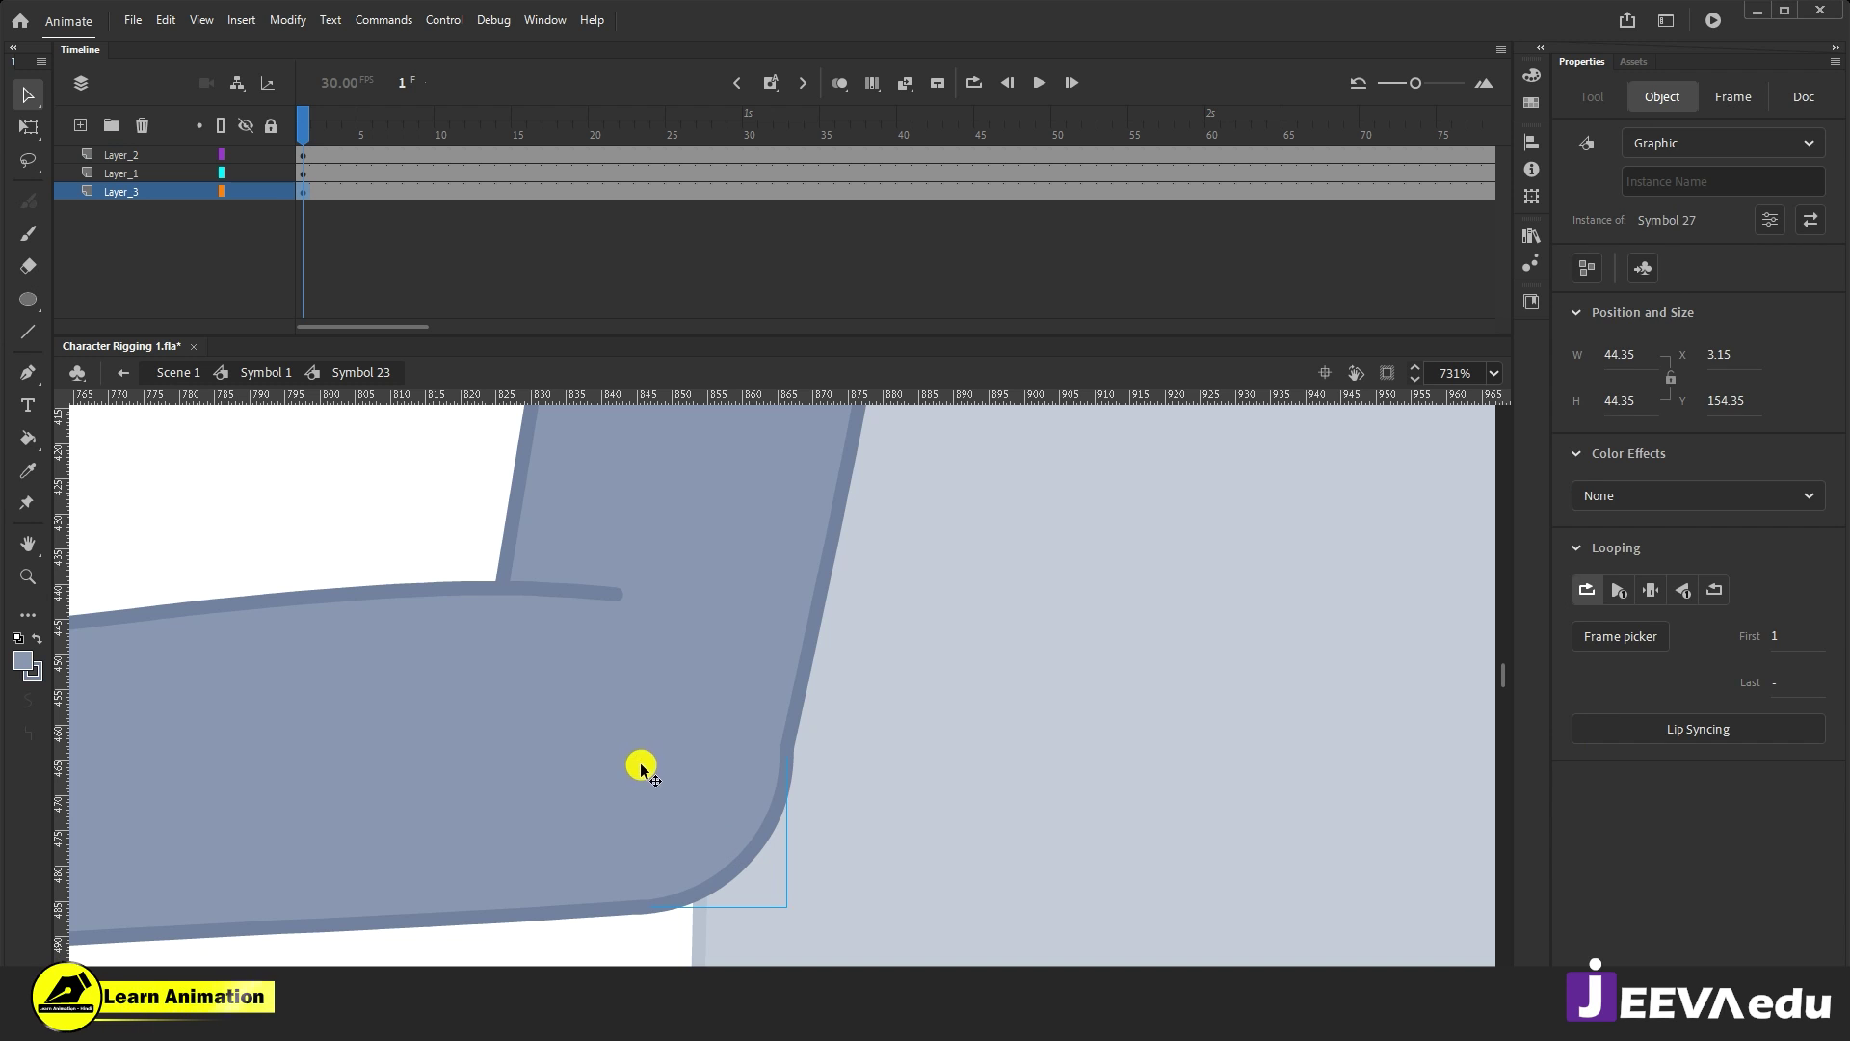
key(q)
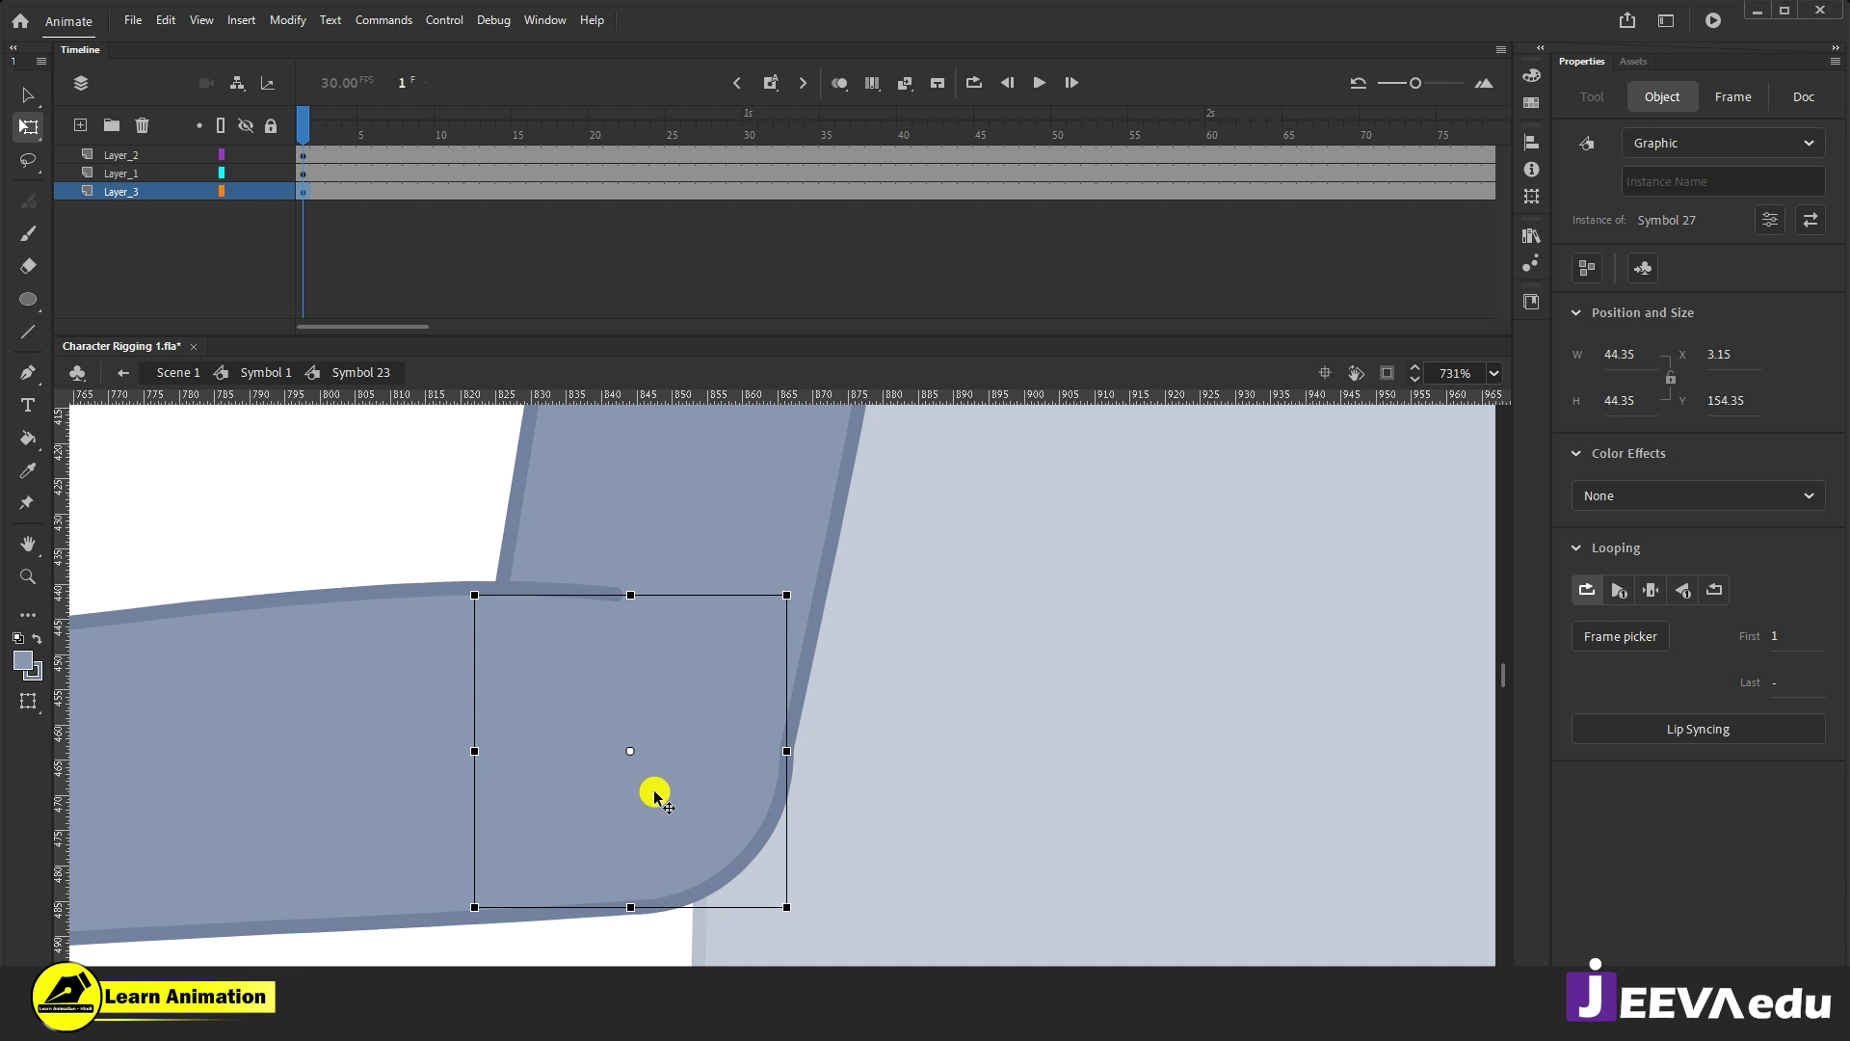
click(1805, 98)
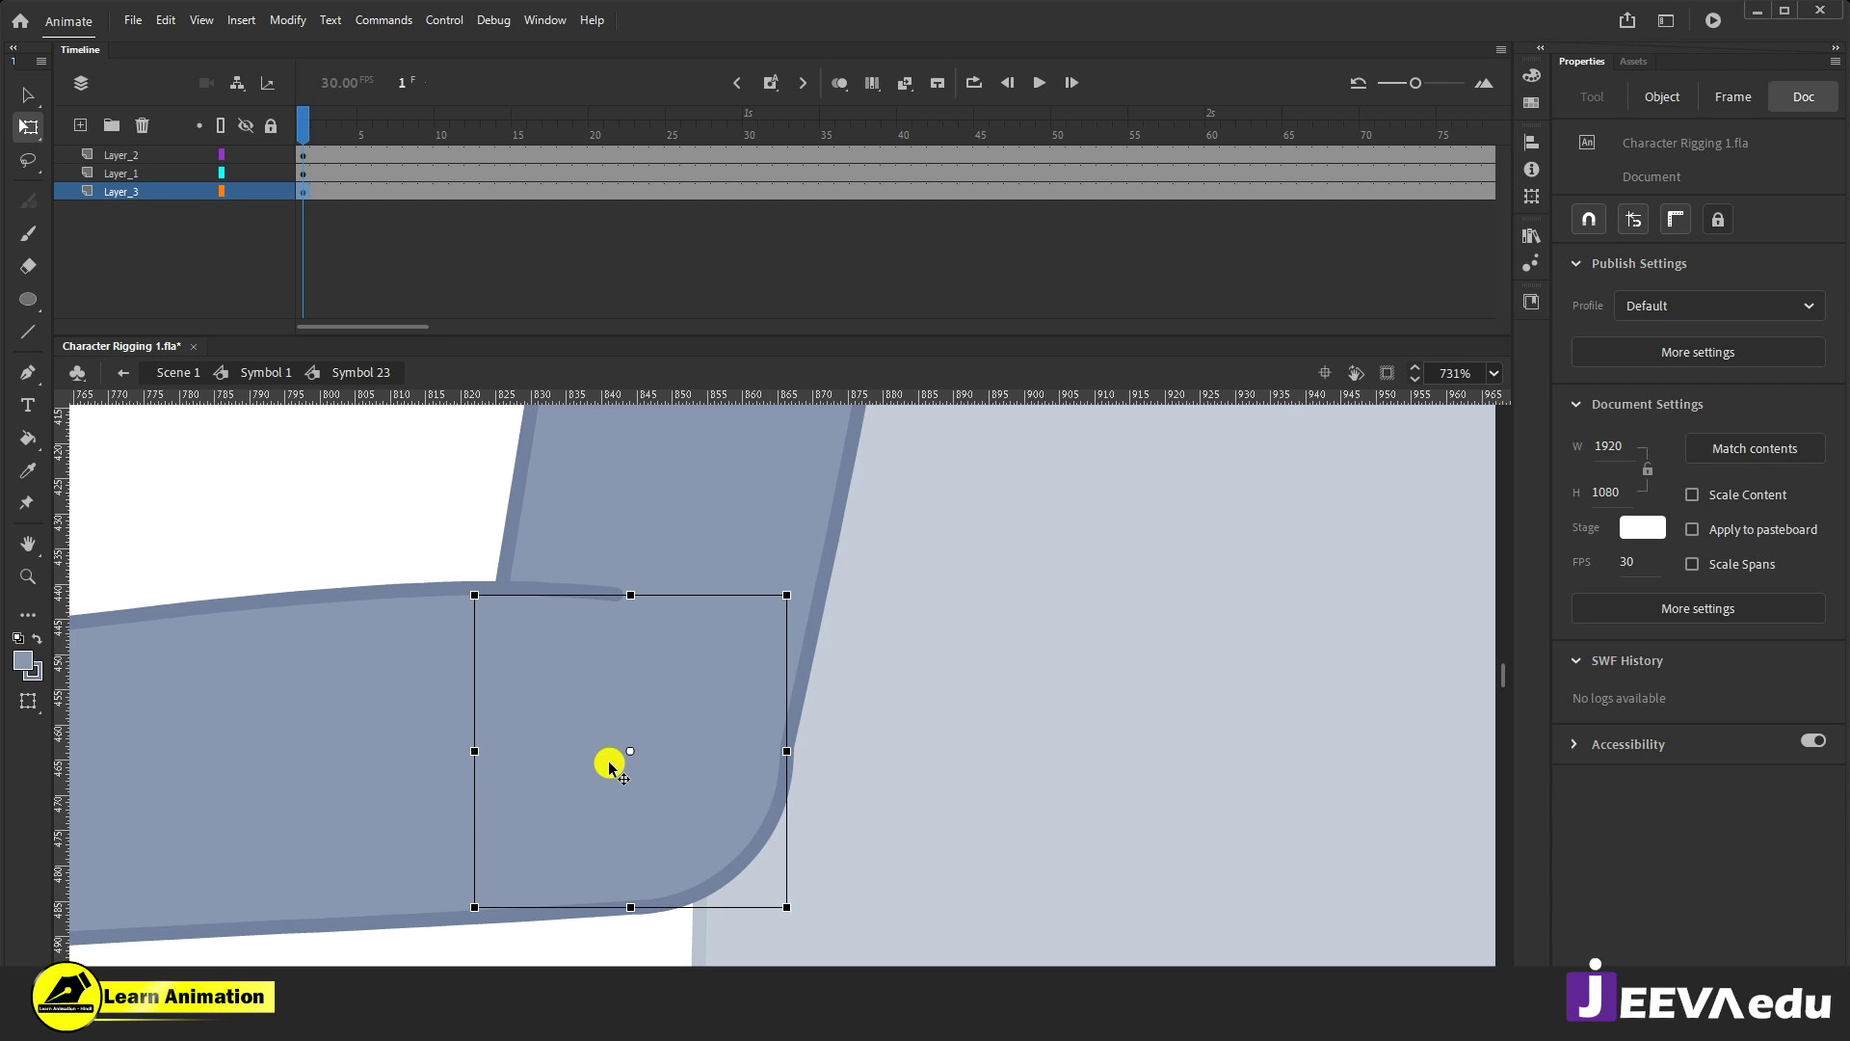
click(404, 784)
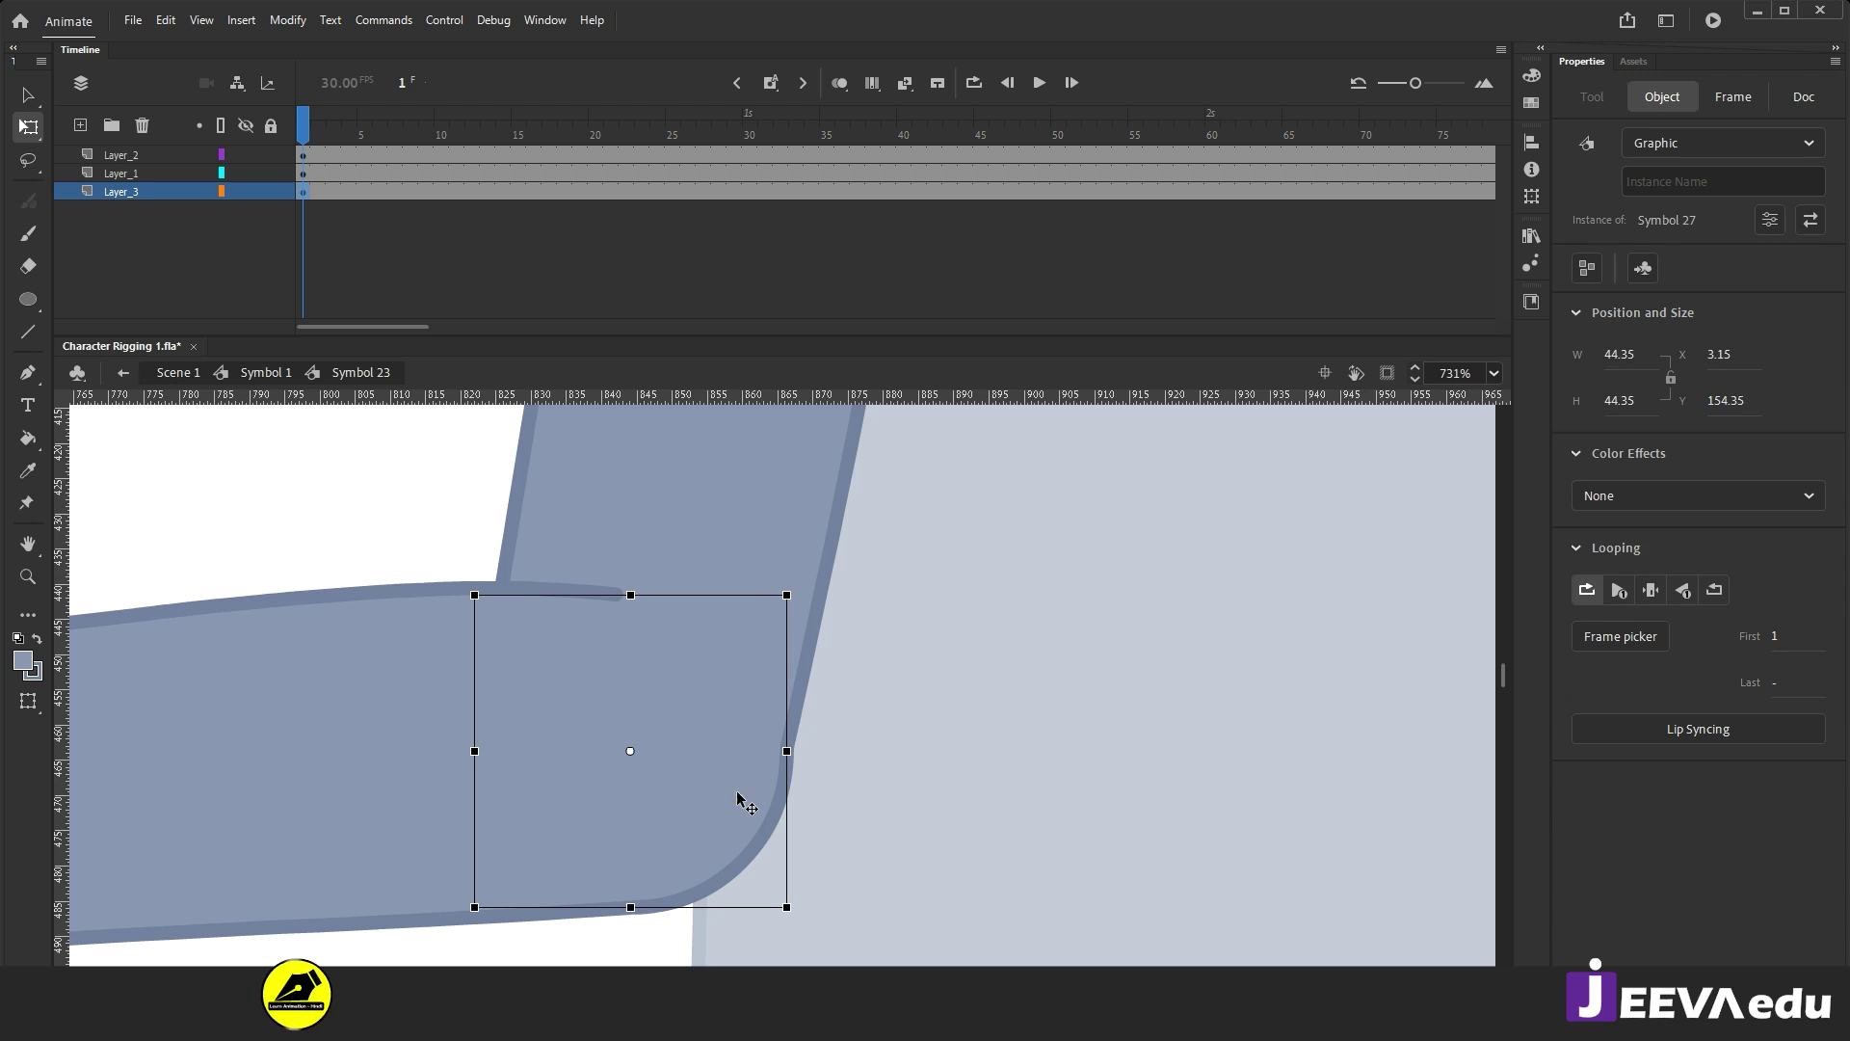
click(680, 802)
click(495, 760)
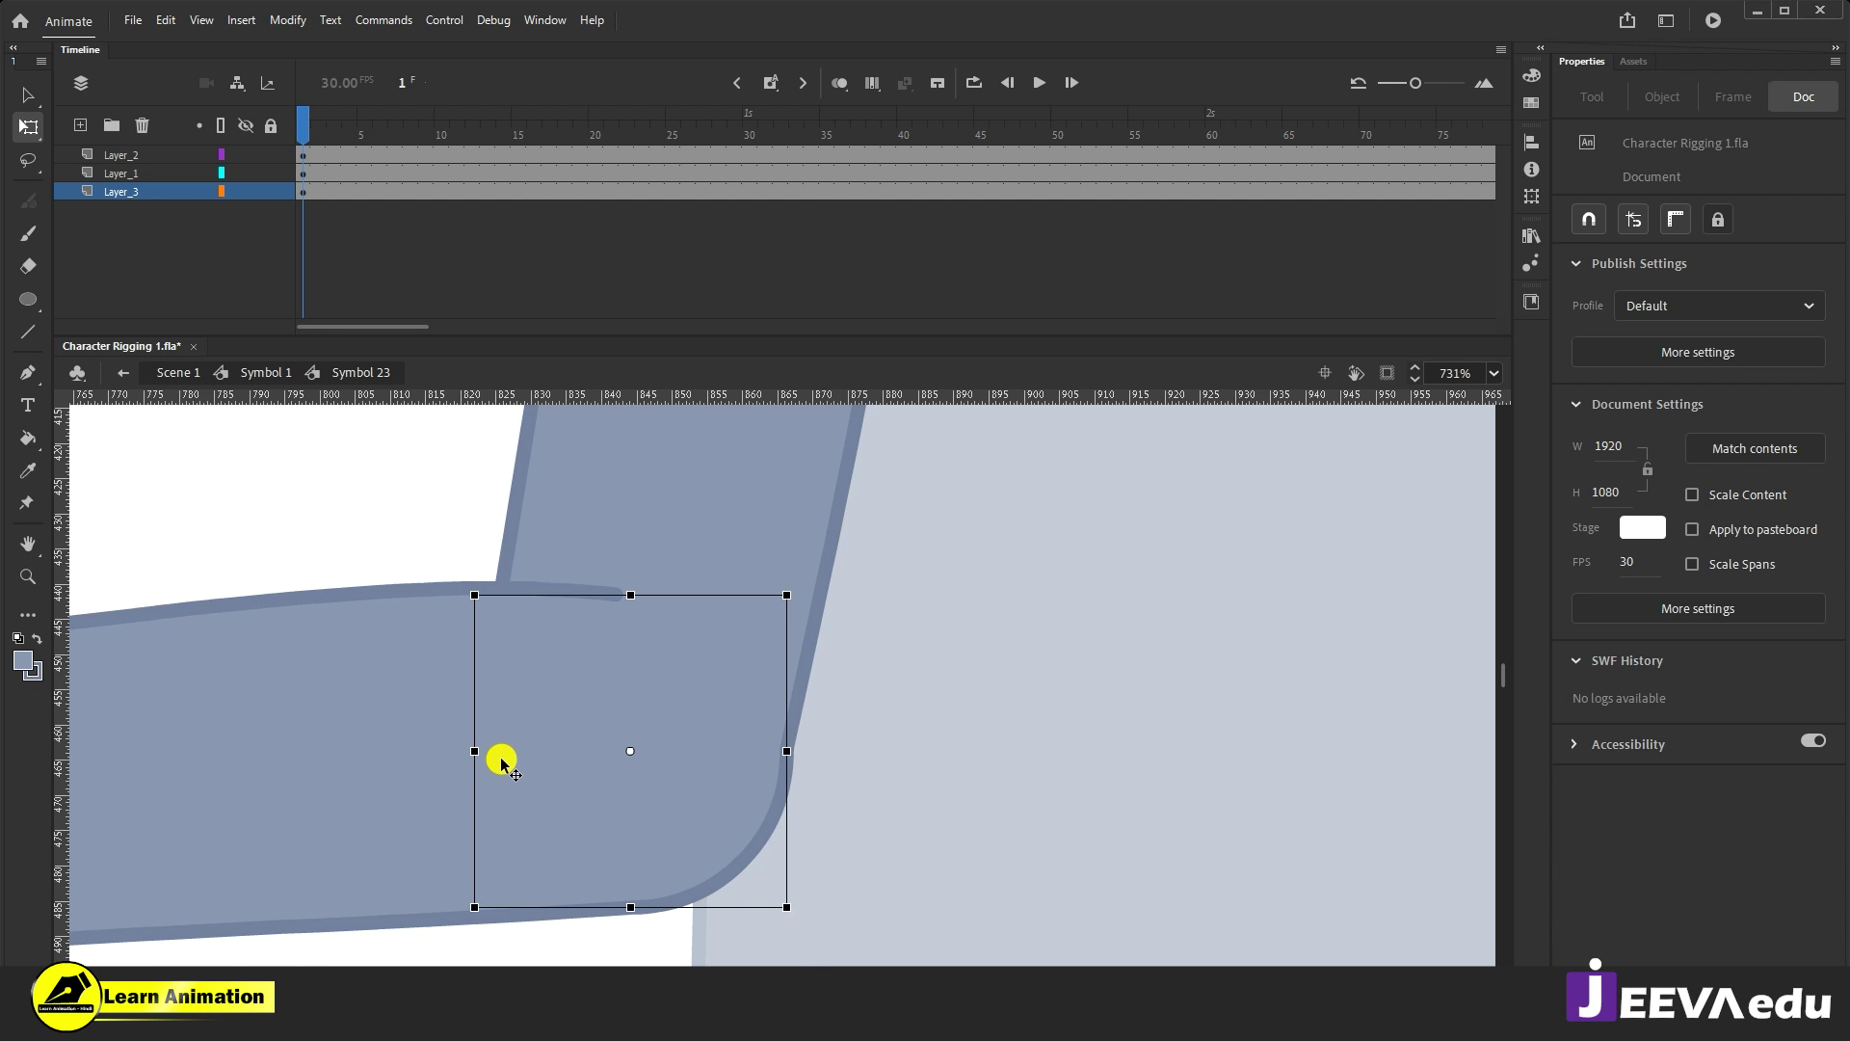
Step: Cross a horizontal and a vertical guide at the elbow circle's centre to mark the joint's pivot, and remove both guides
key(z)
alt+click(674, 768)
click(838, 706)
key(v)
click(808, 571)
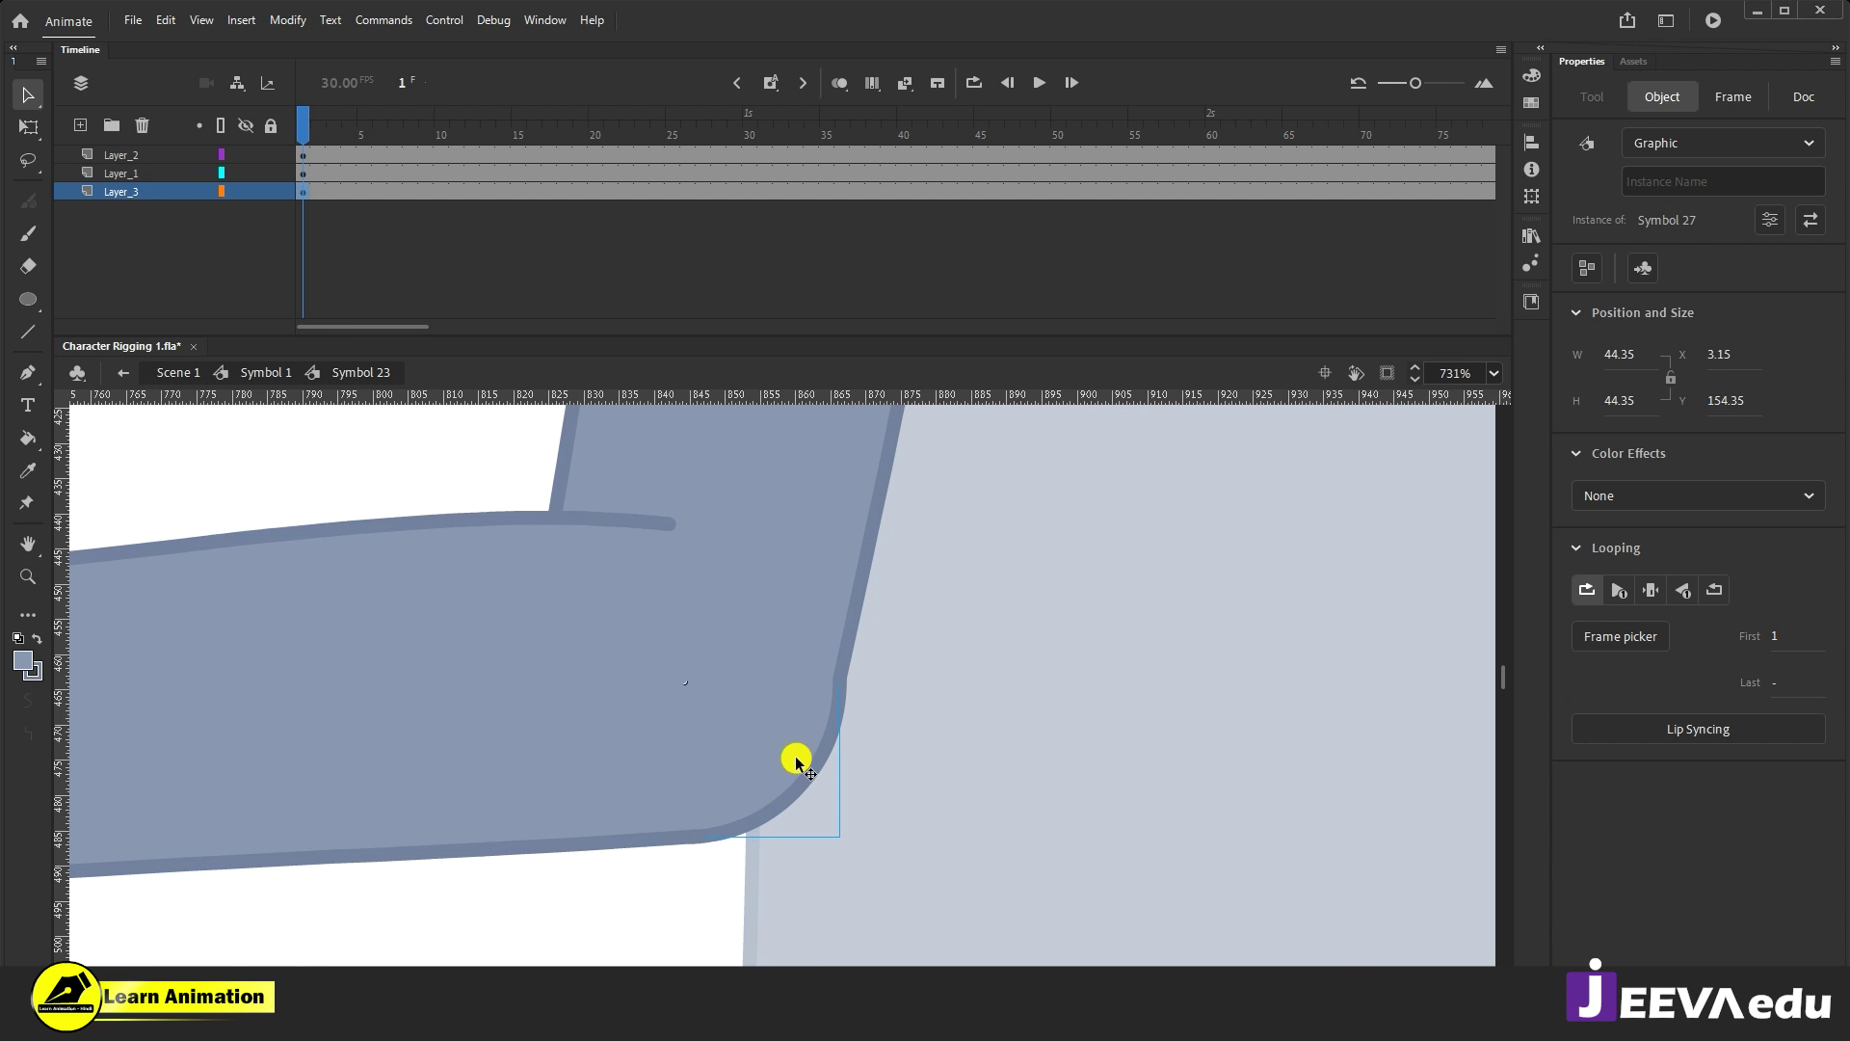
key(q)
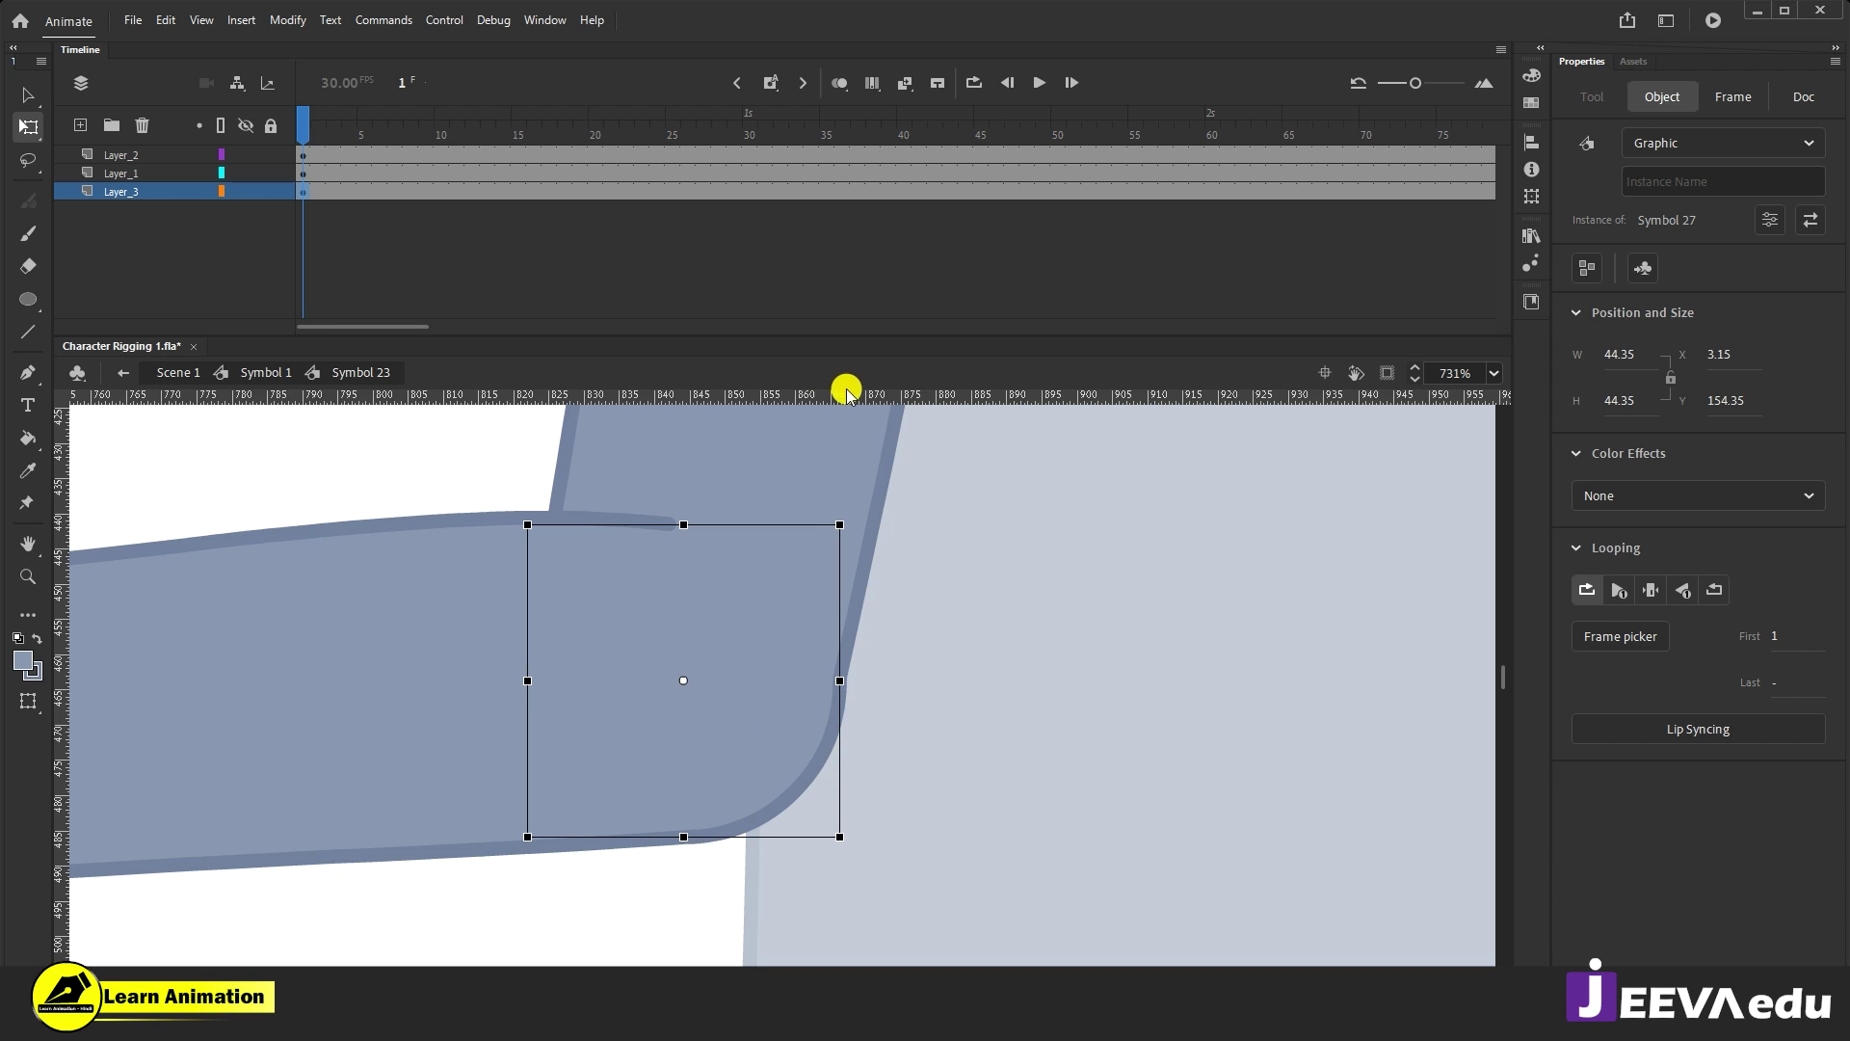
drag(977, 400, 882, 680)
drag(414, 621, 685, 709)
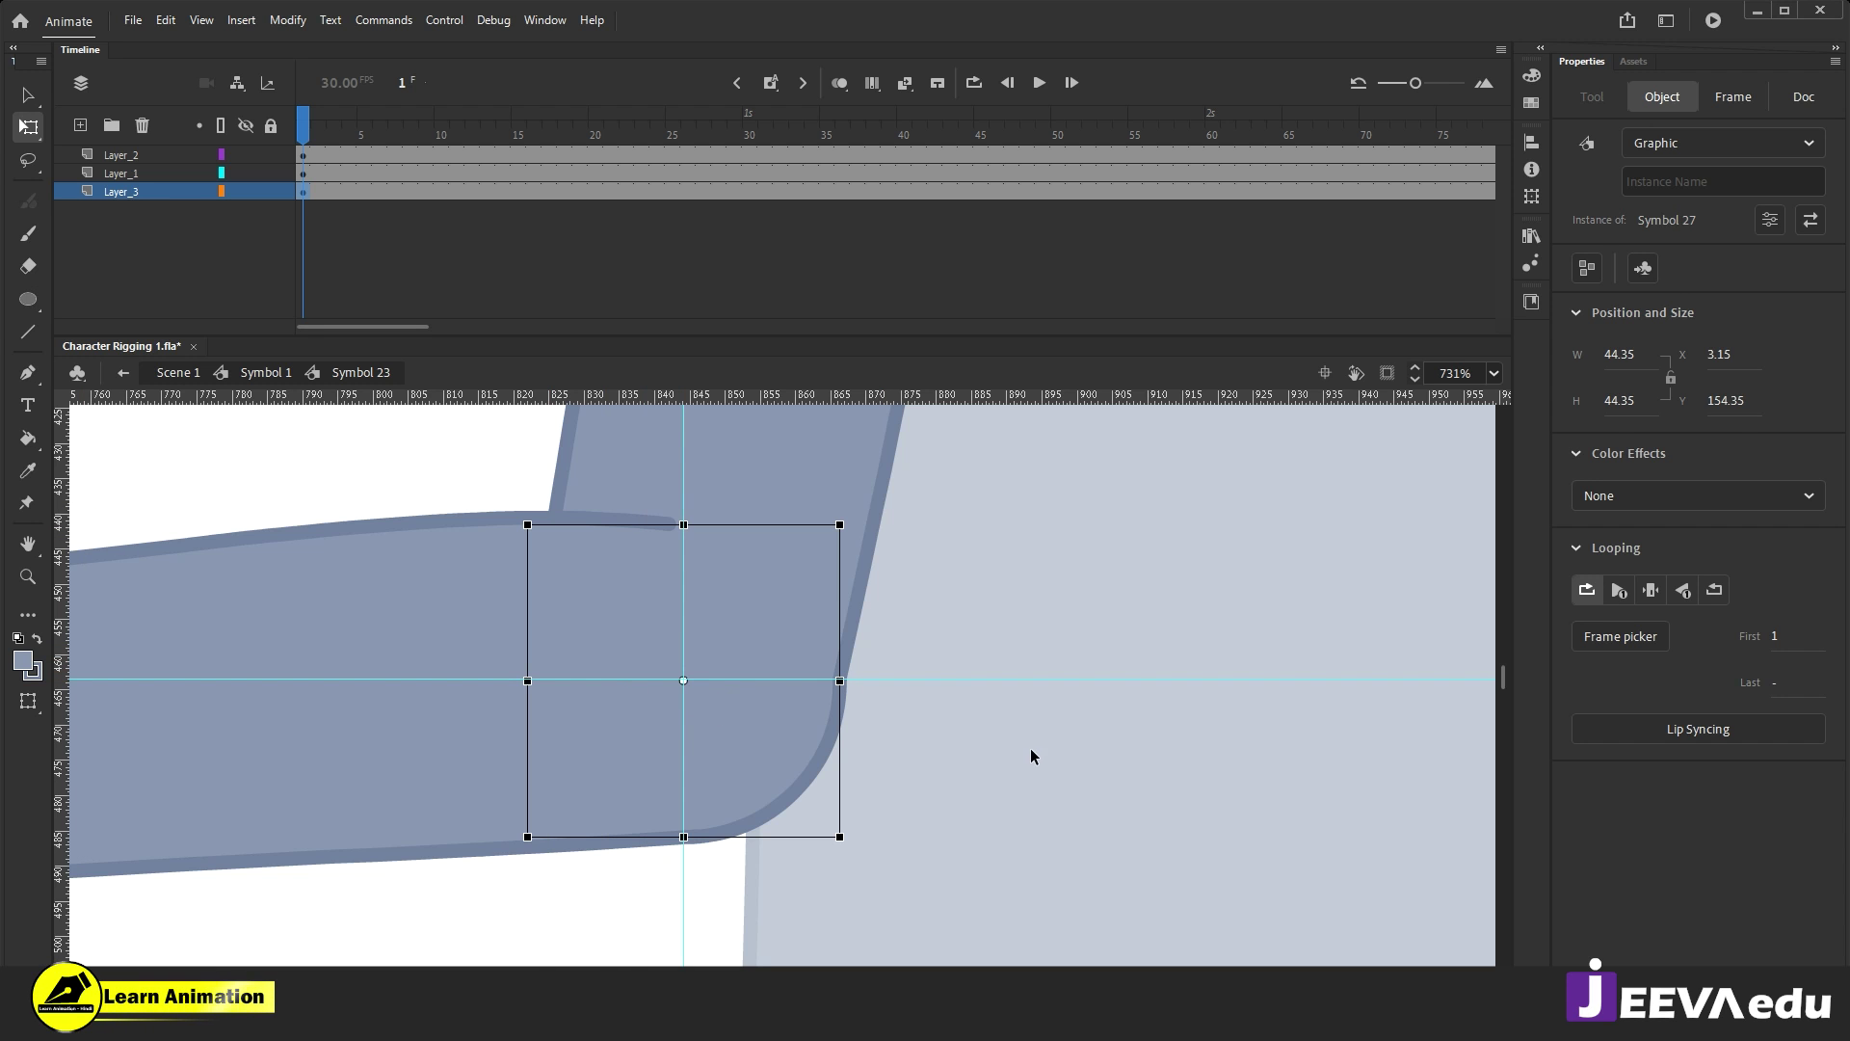
click(935, 766)
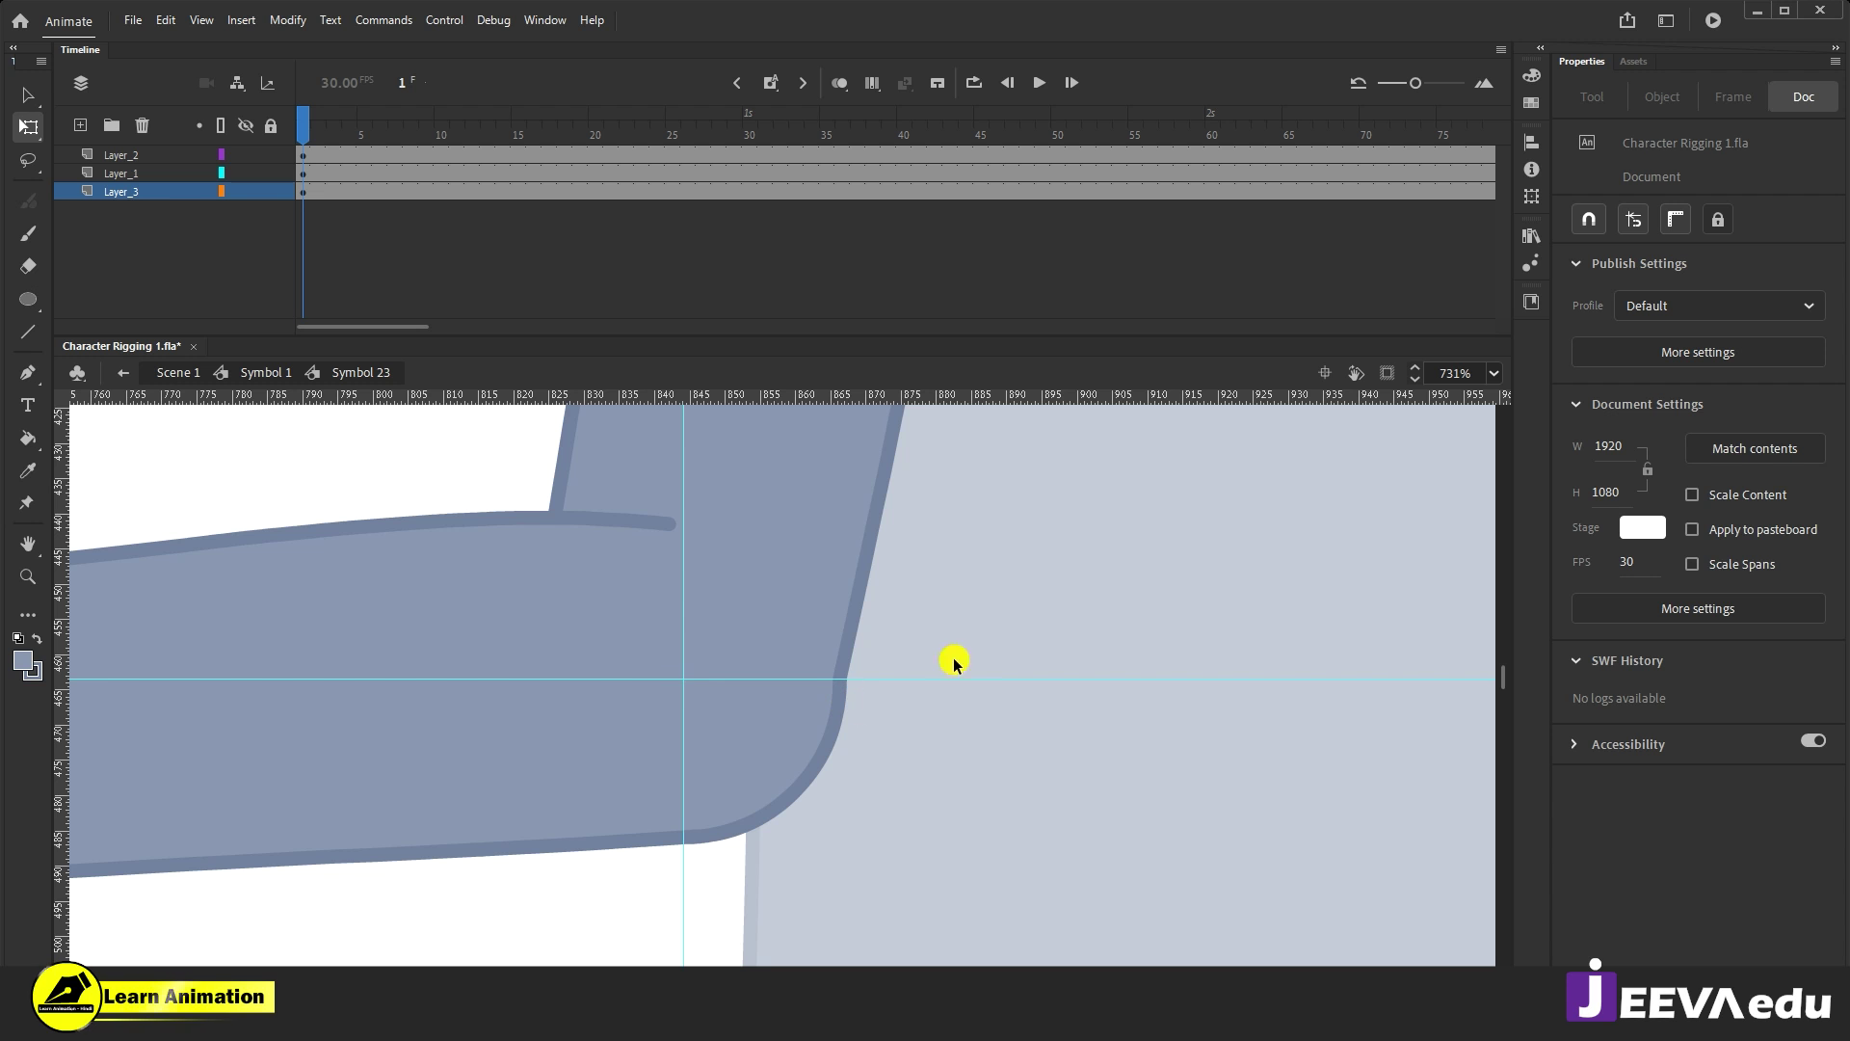
drag(1008, 679, 964, 395)
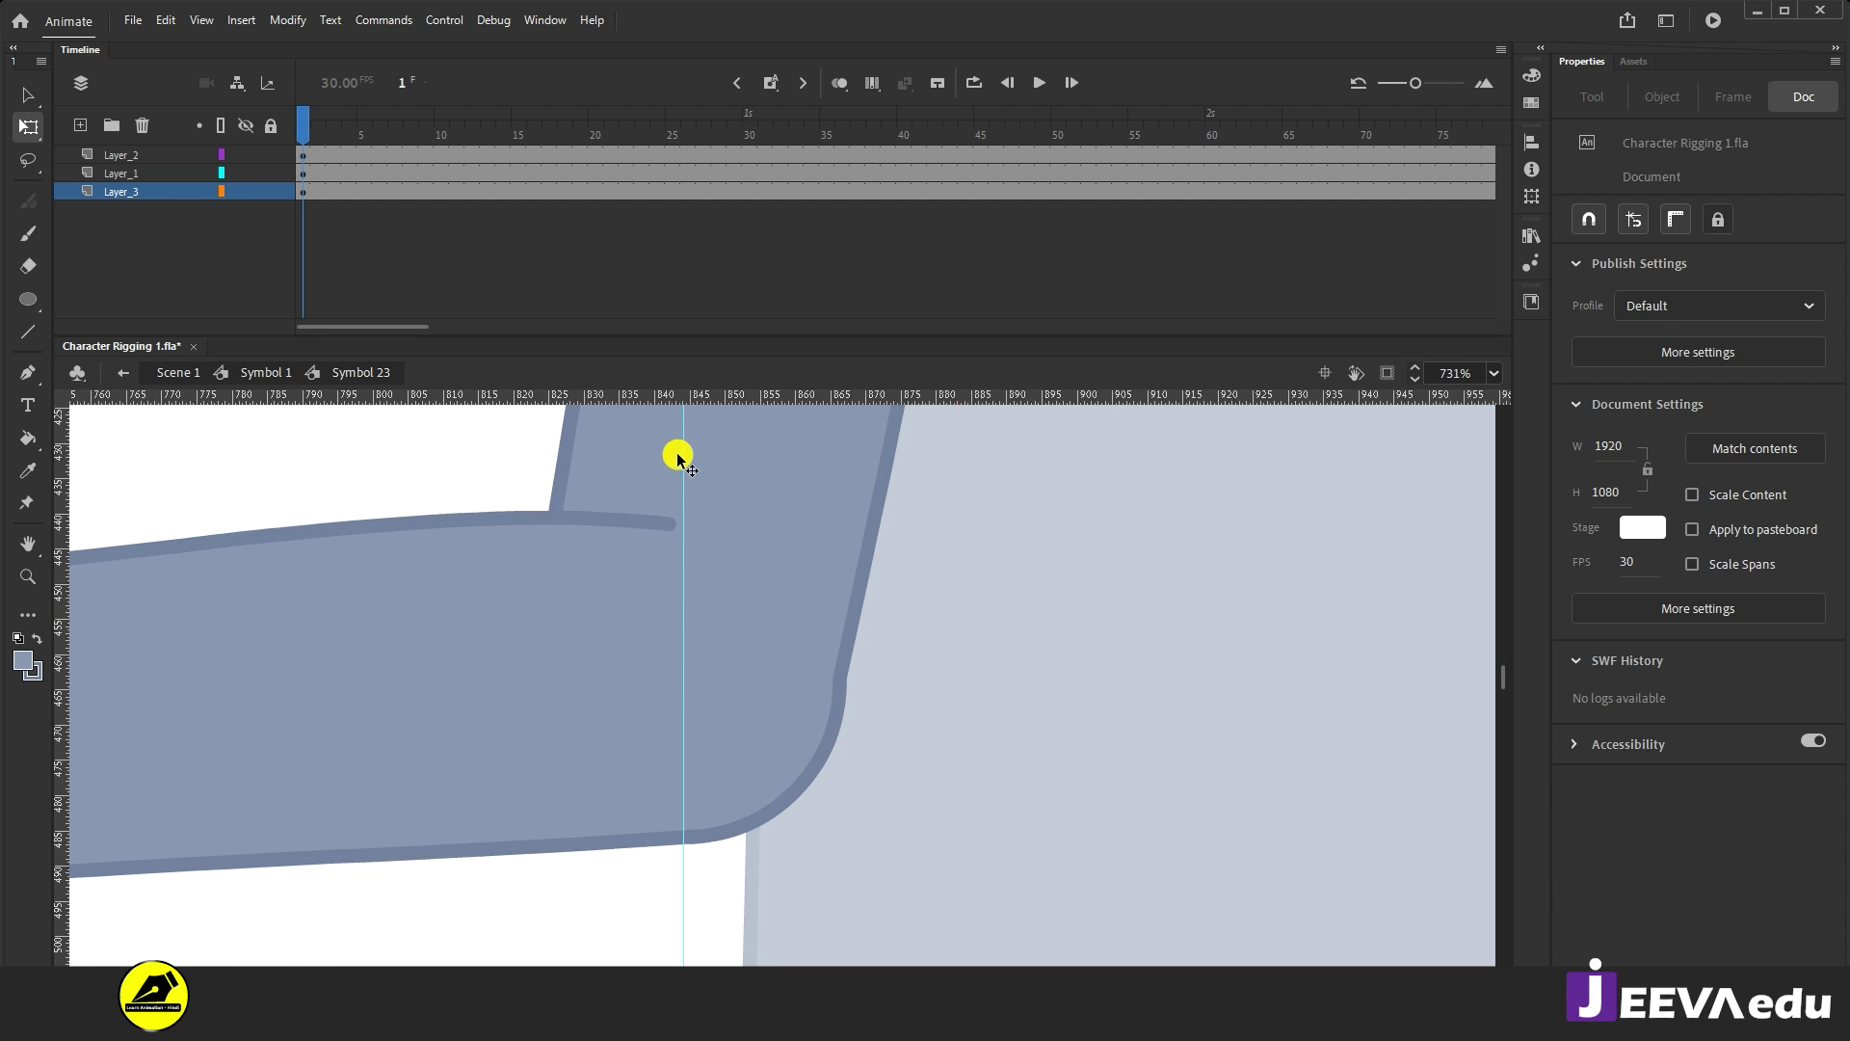
drag(682, 457, 11, 482)
Step: Rotate the forearm back down around the elbow so the arm hangs straight beside the body
key(z)
alt+click(690, 718)
click(771, 706)
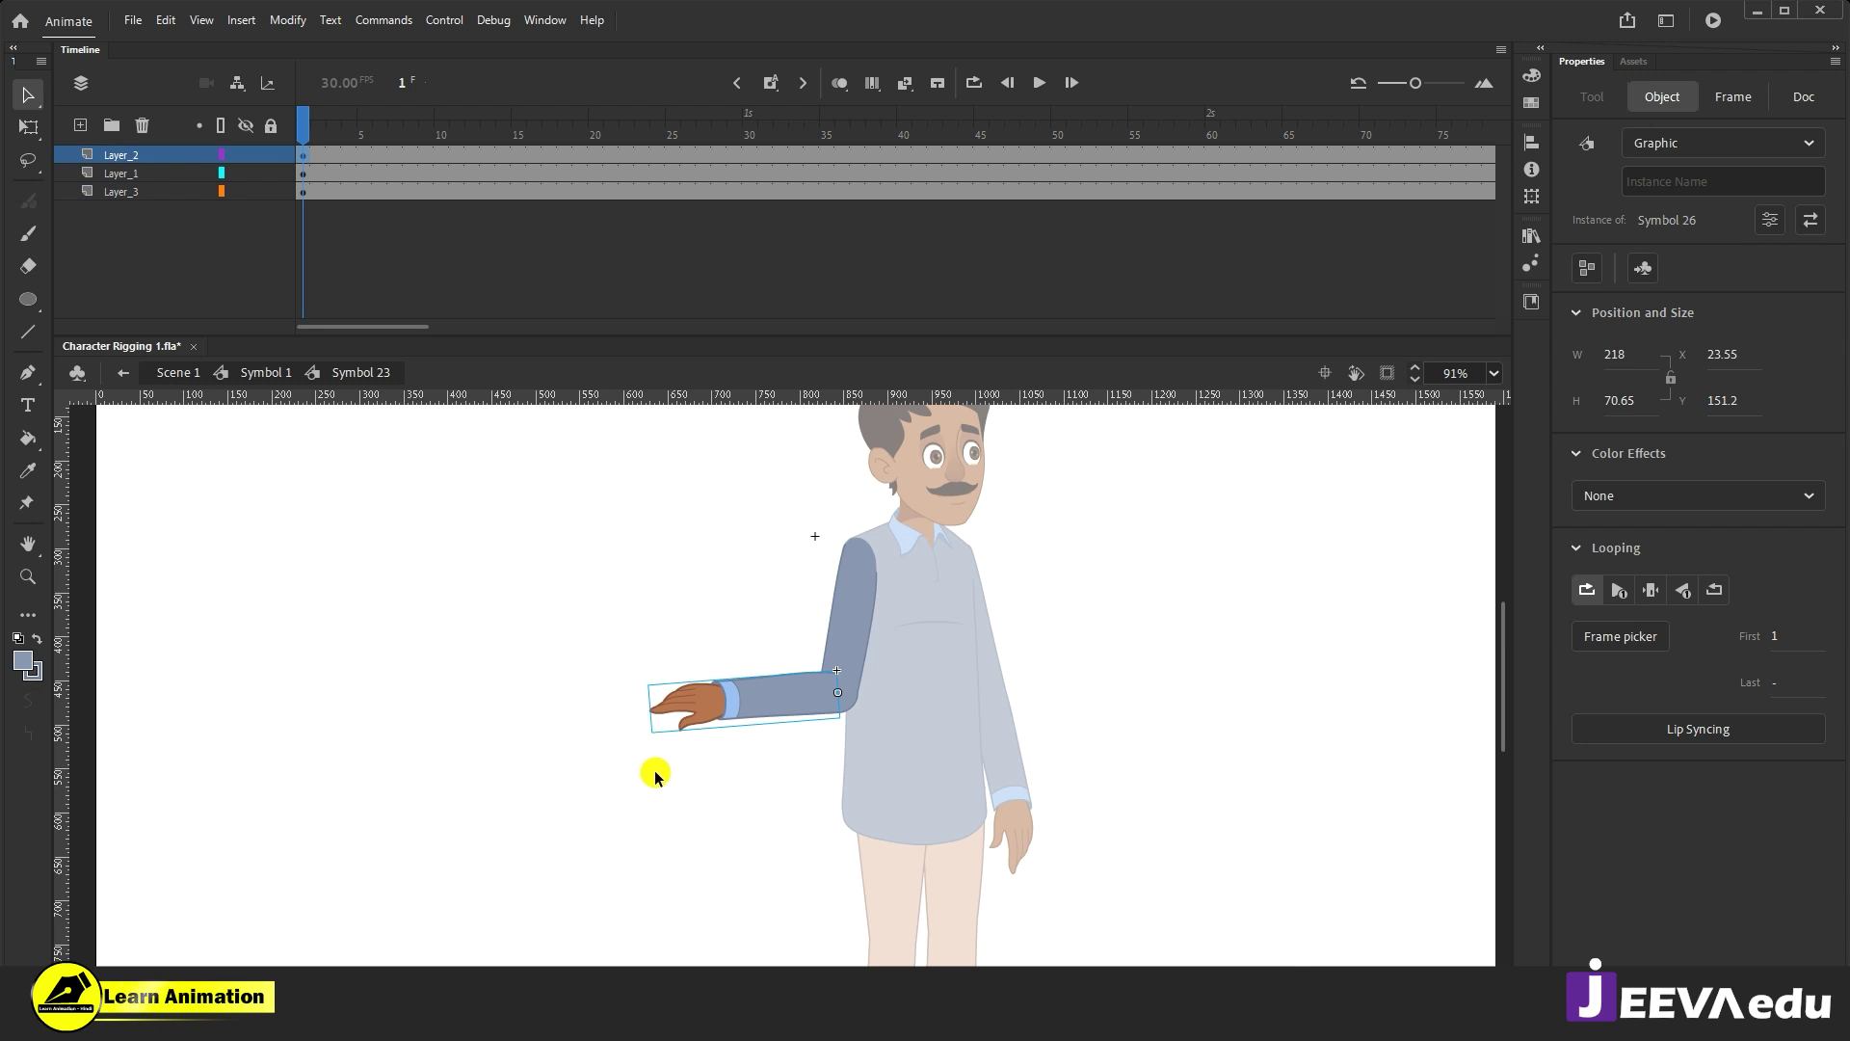
key(q)
drag(838, 875, 867, 880)
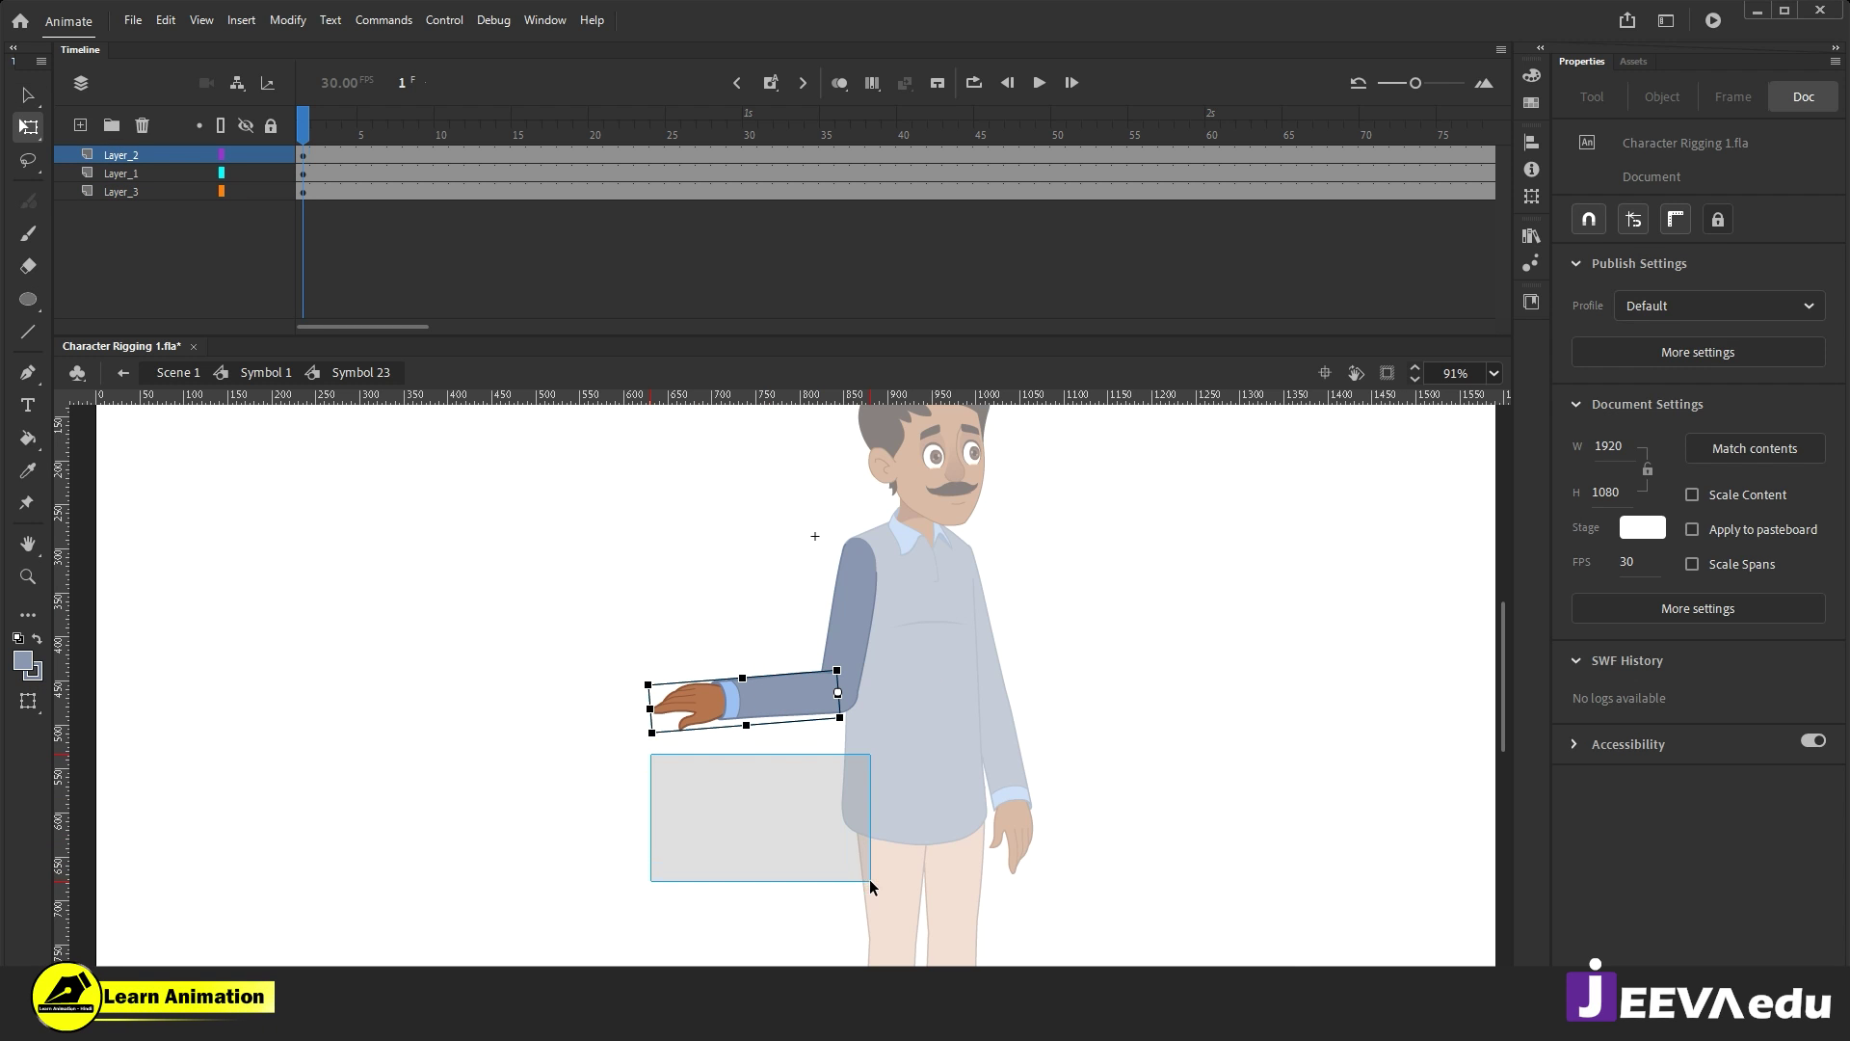
click(764, 711)
drag(653, 759, 908, 854)
key(Escape)
Step: Open the forearm symbol for editing and select the hand group inside it
key(z)
click(876, 768)
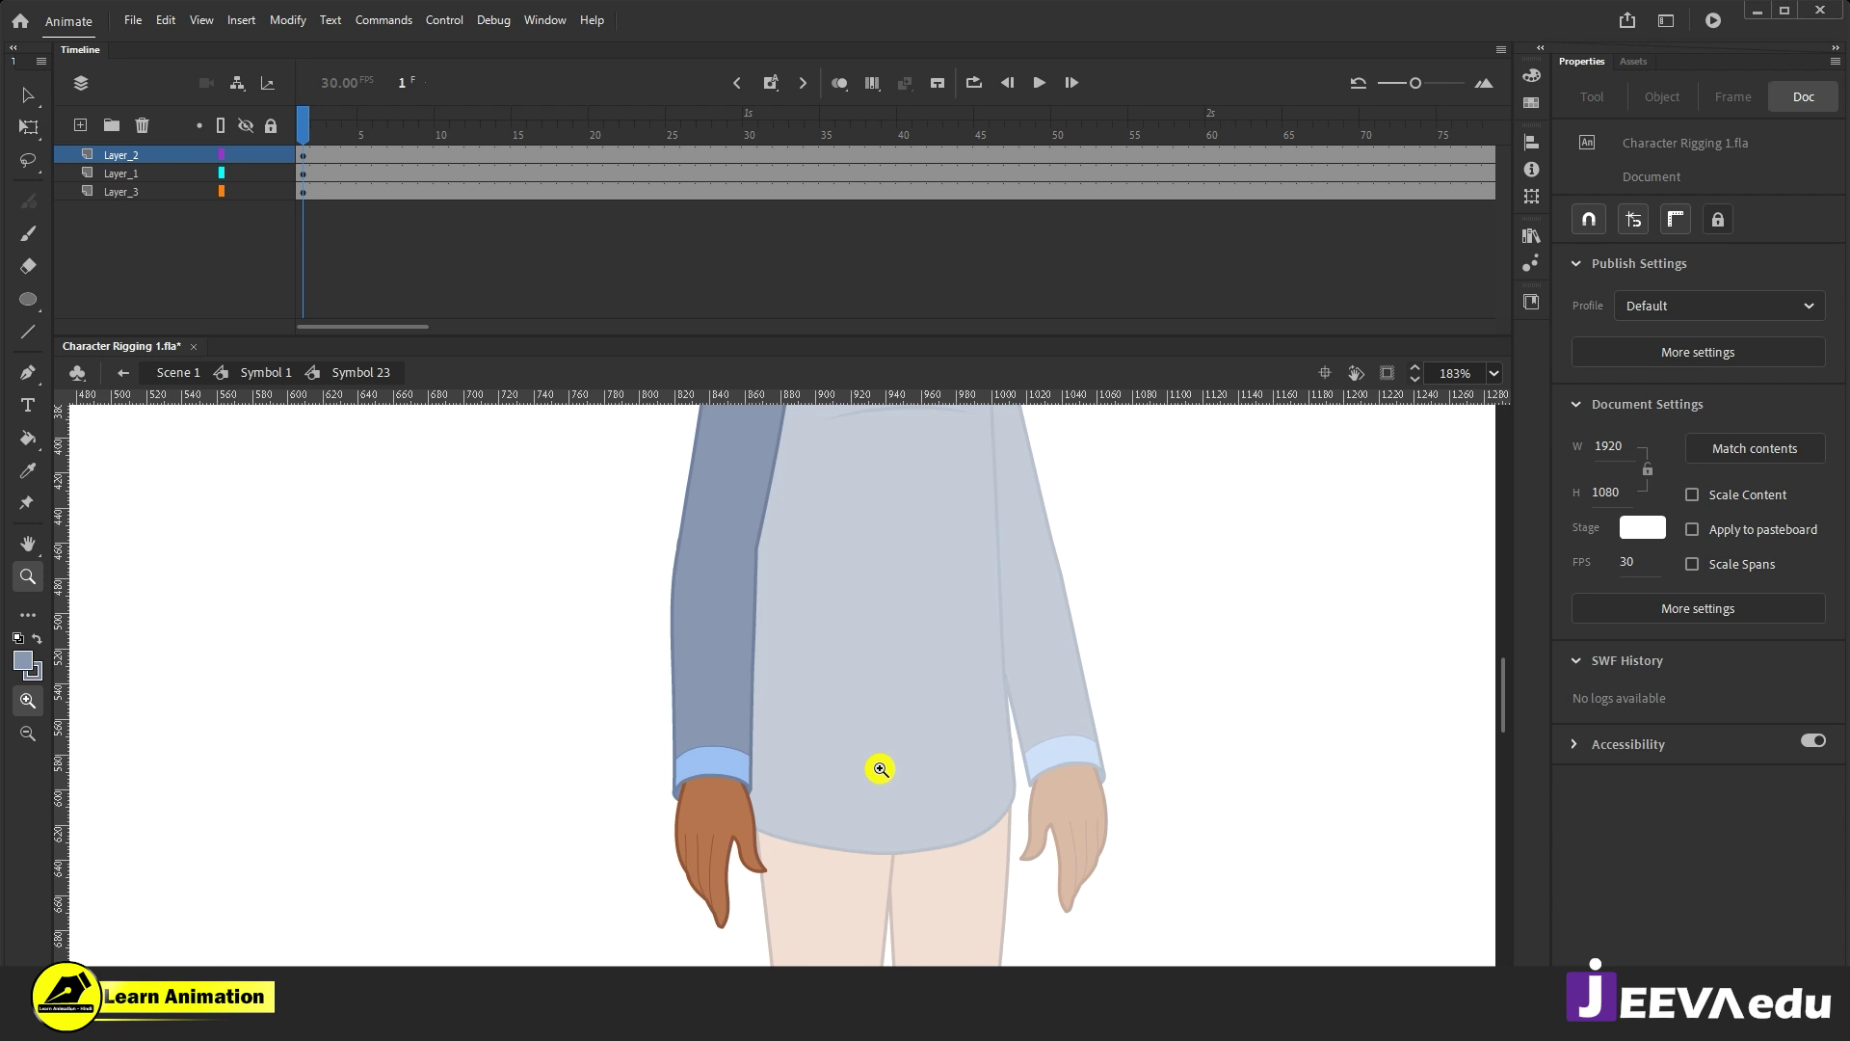
drag(876, 768, 771, 789)
key(v)
click(621, 762)
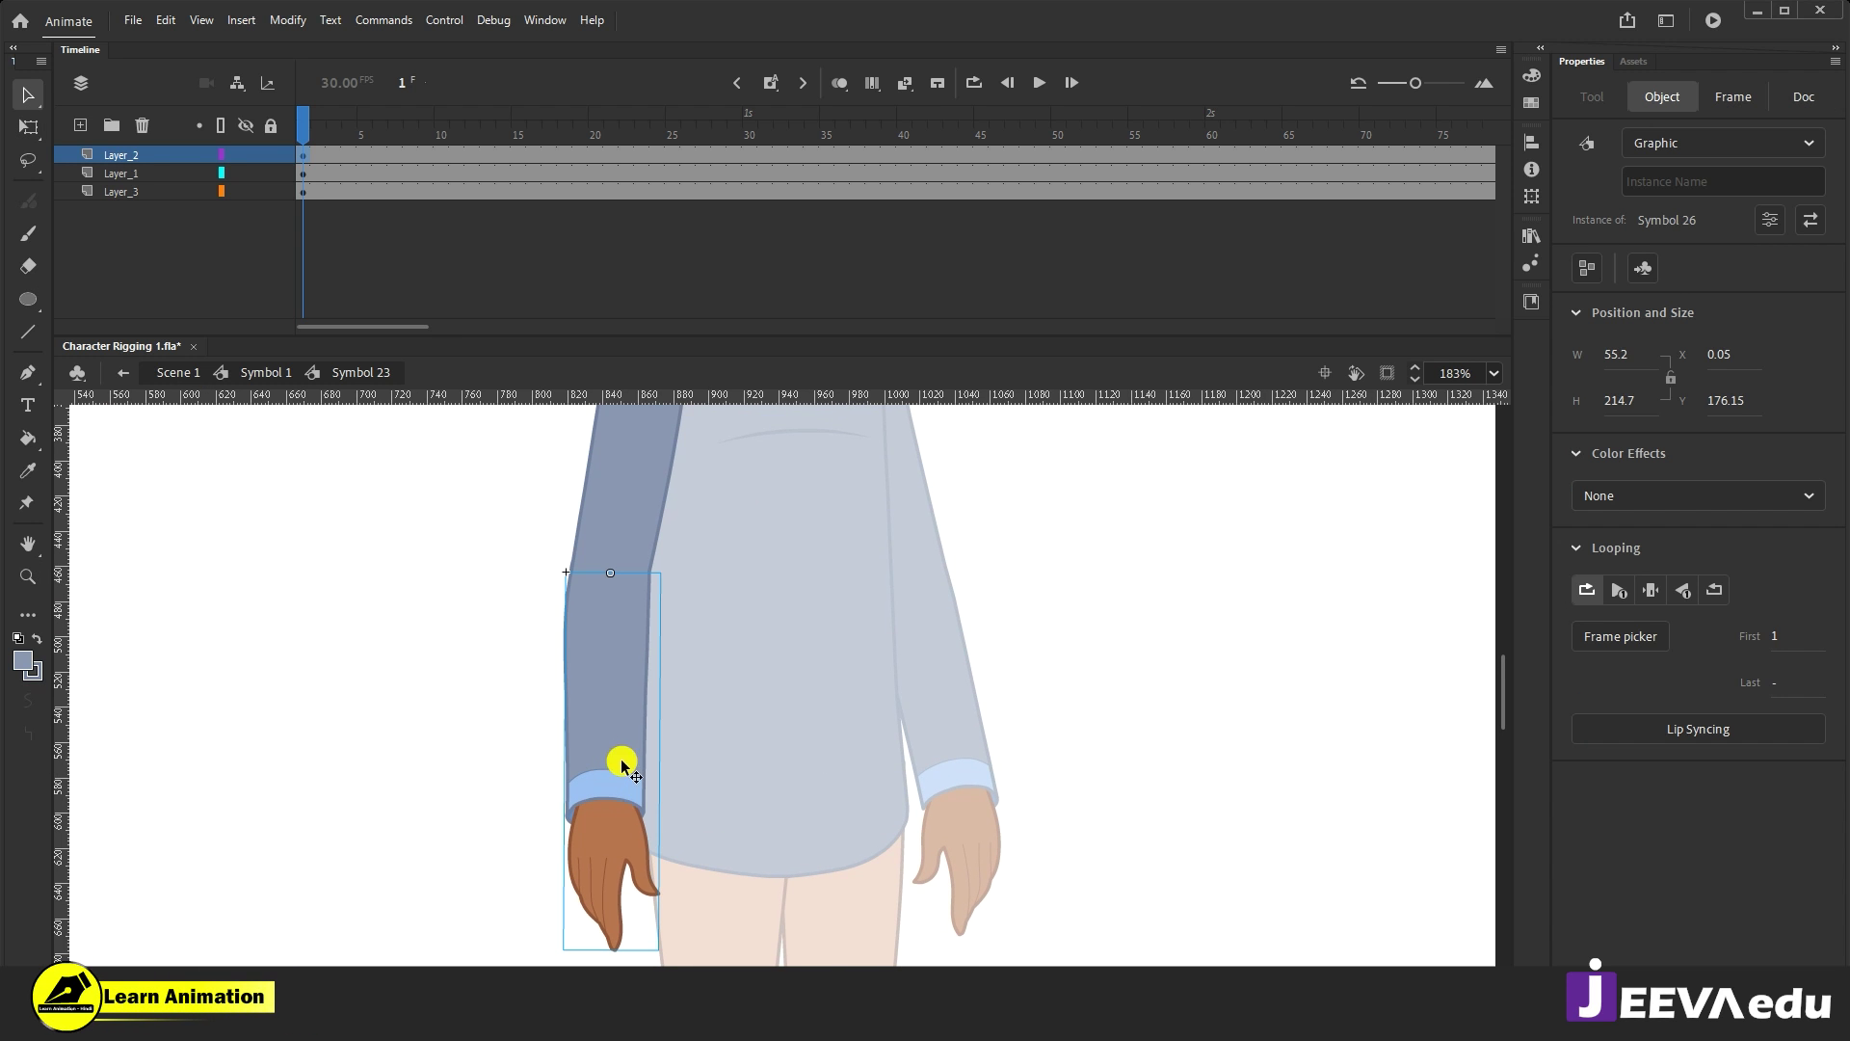
double_click(616, 854)
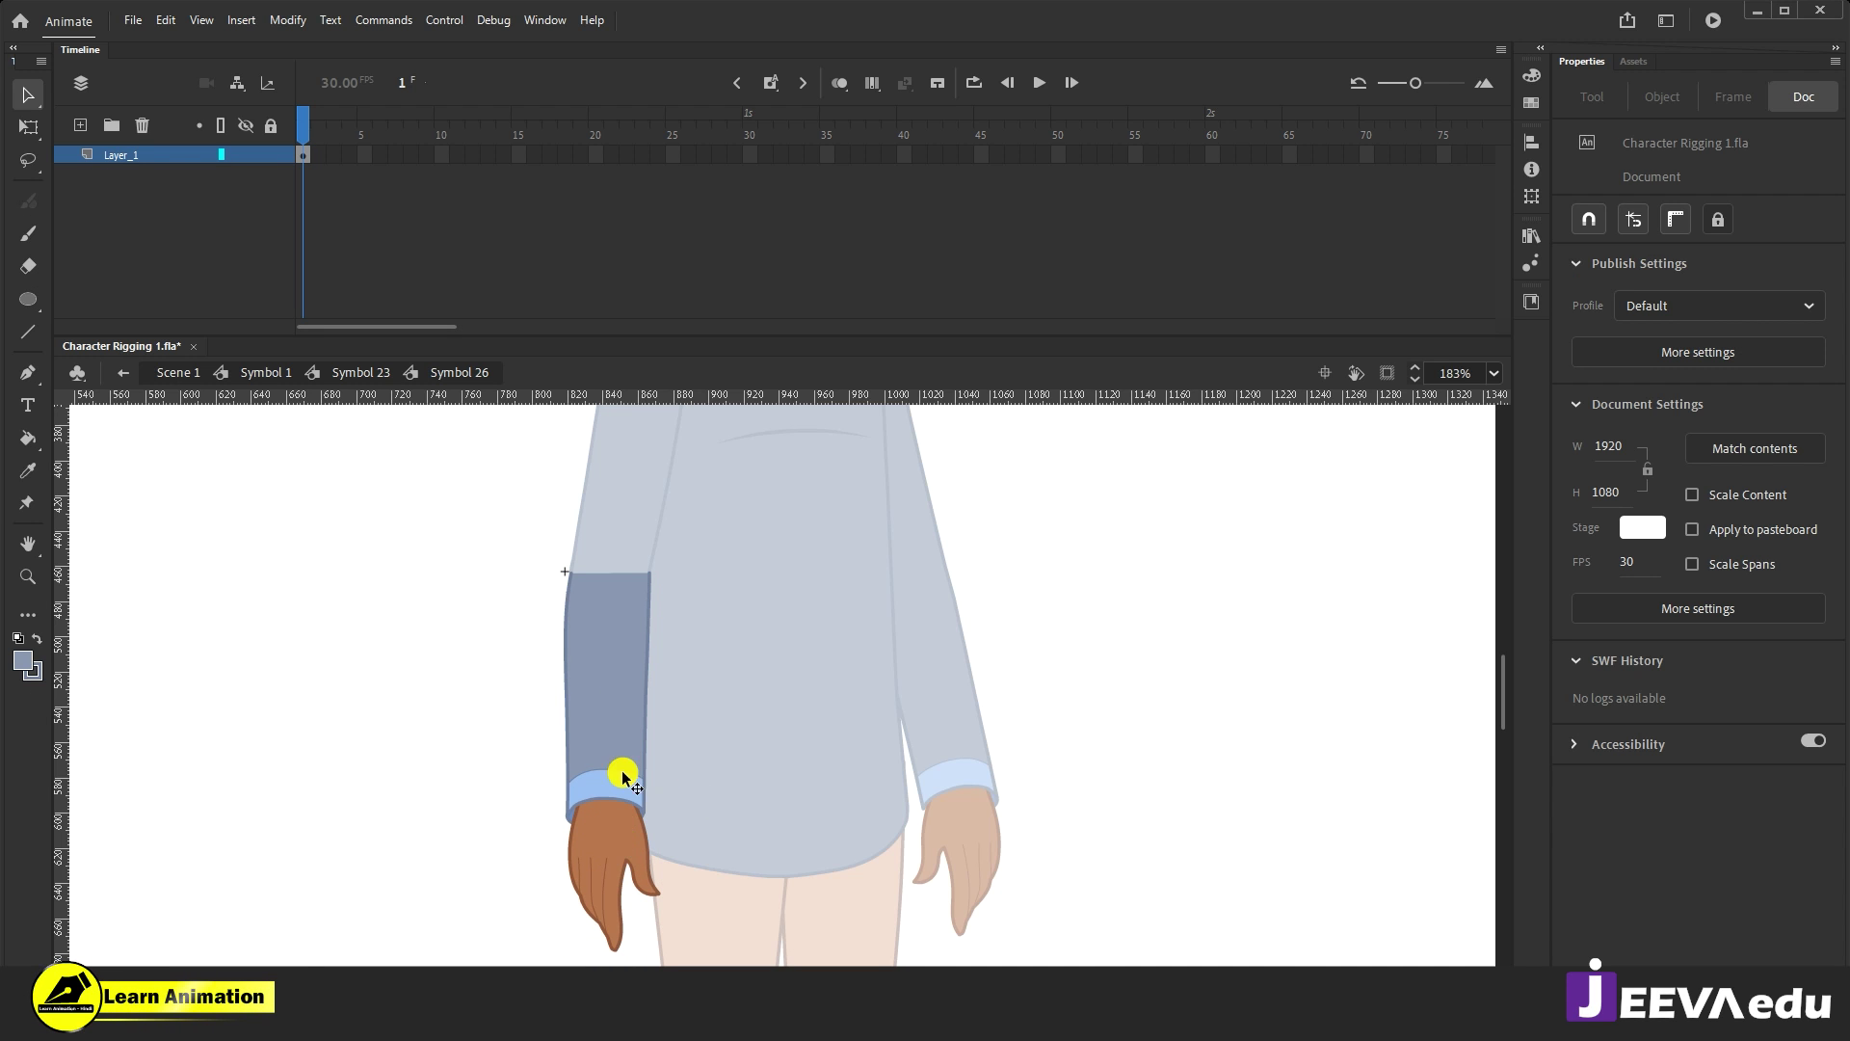
click(595, 854)
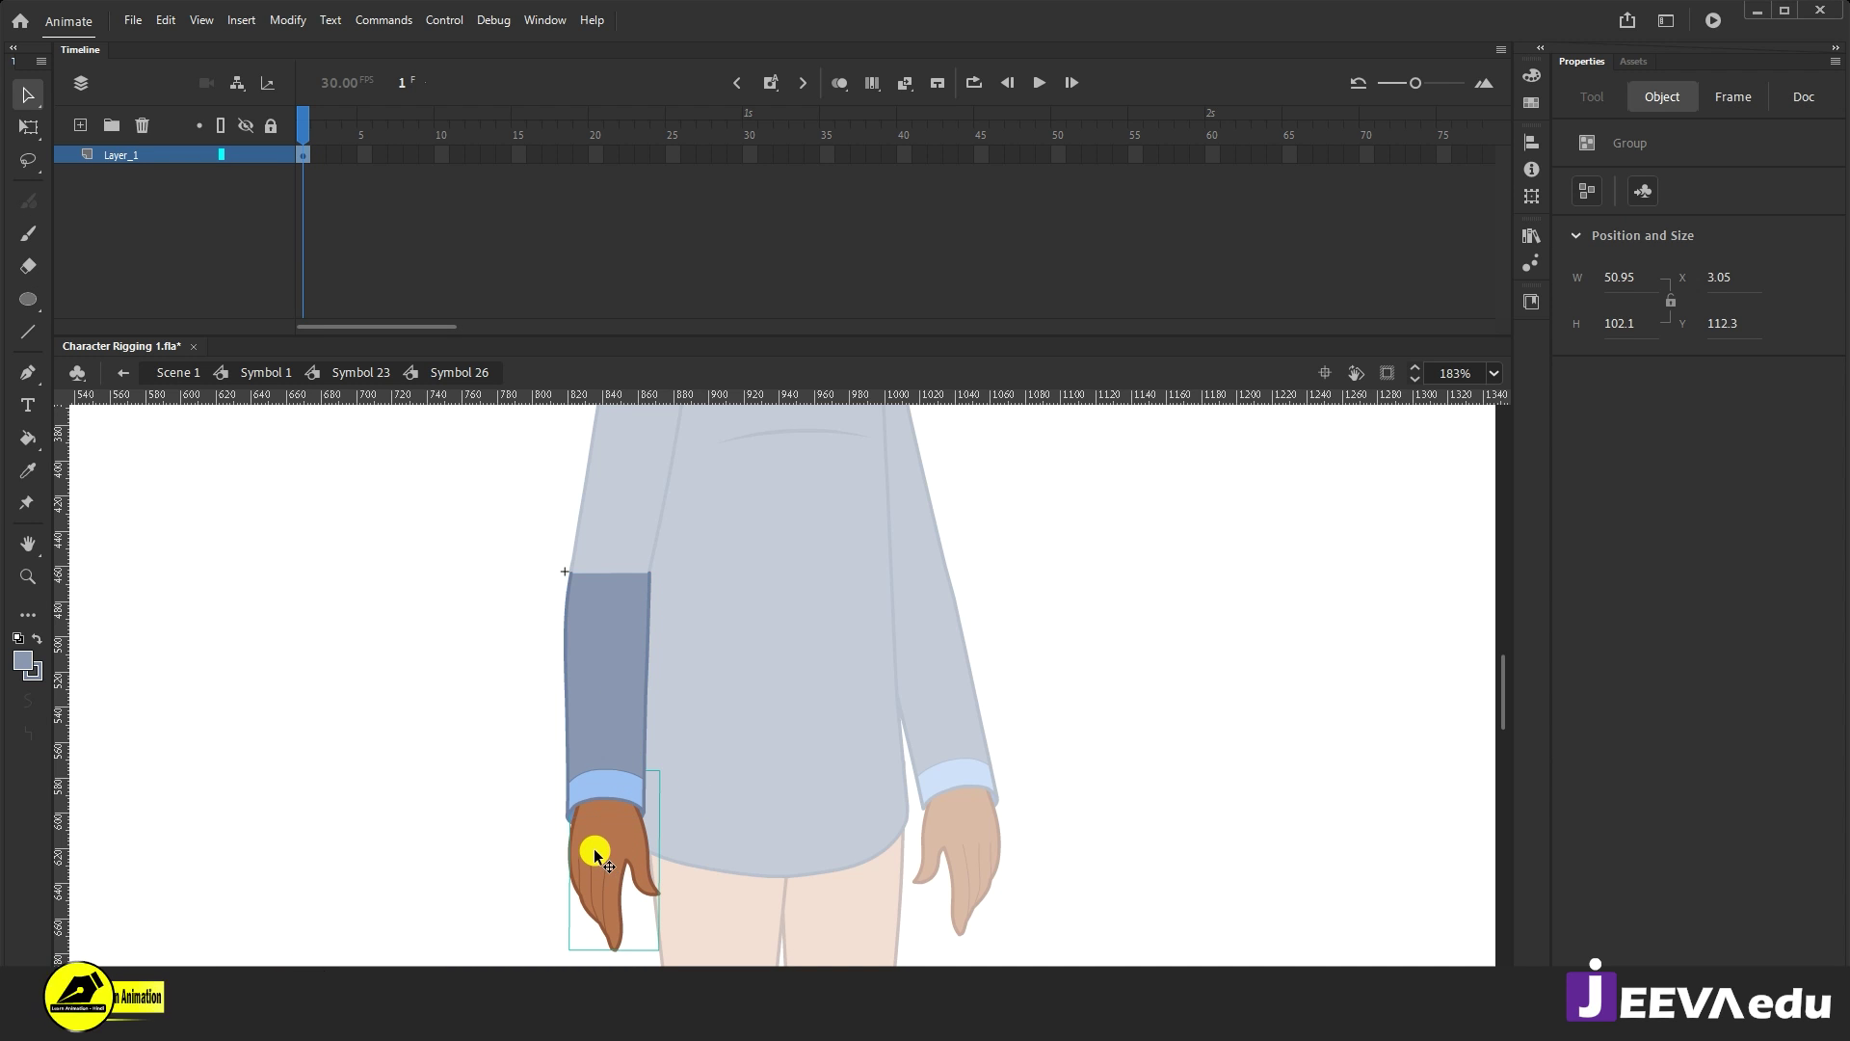
Step: Distribute the sleeve, hand and cuff pieces inside the forearm symbol to separate layers
drag(538, 767, 634, 865)
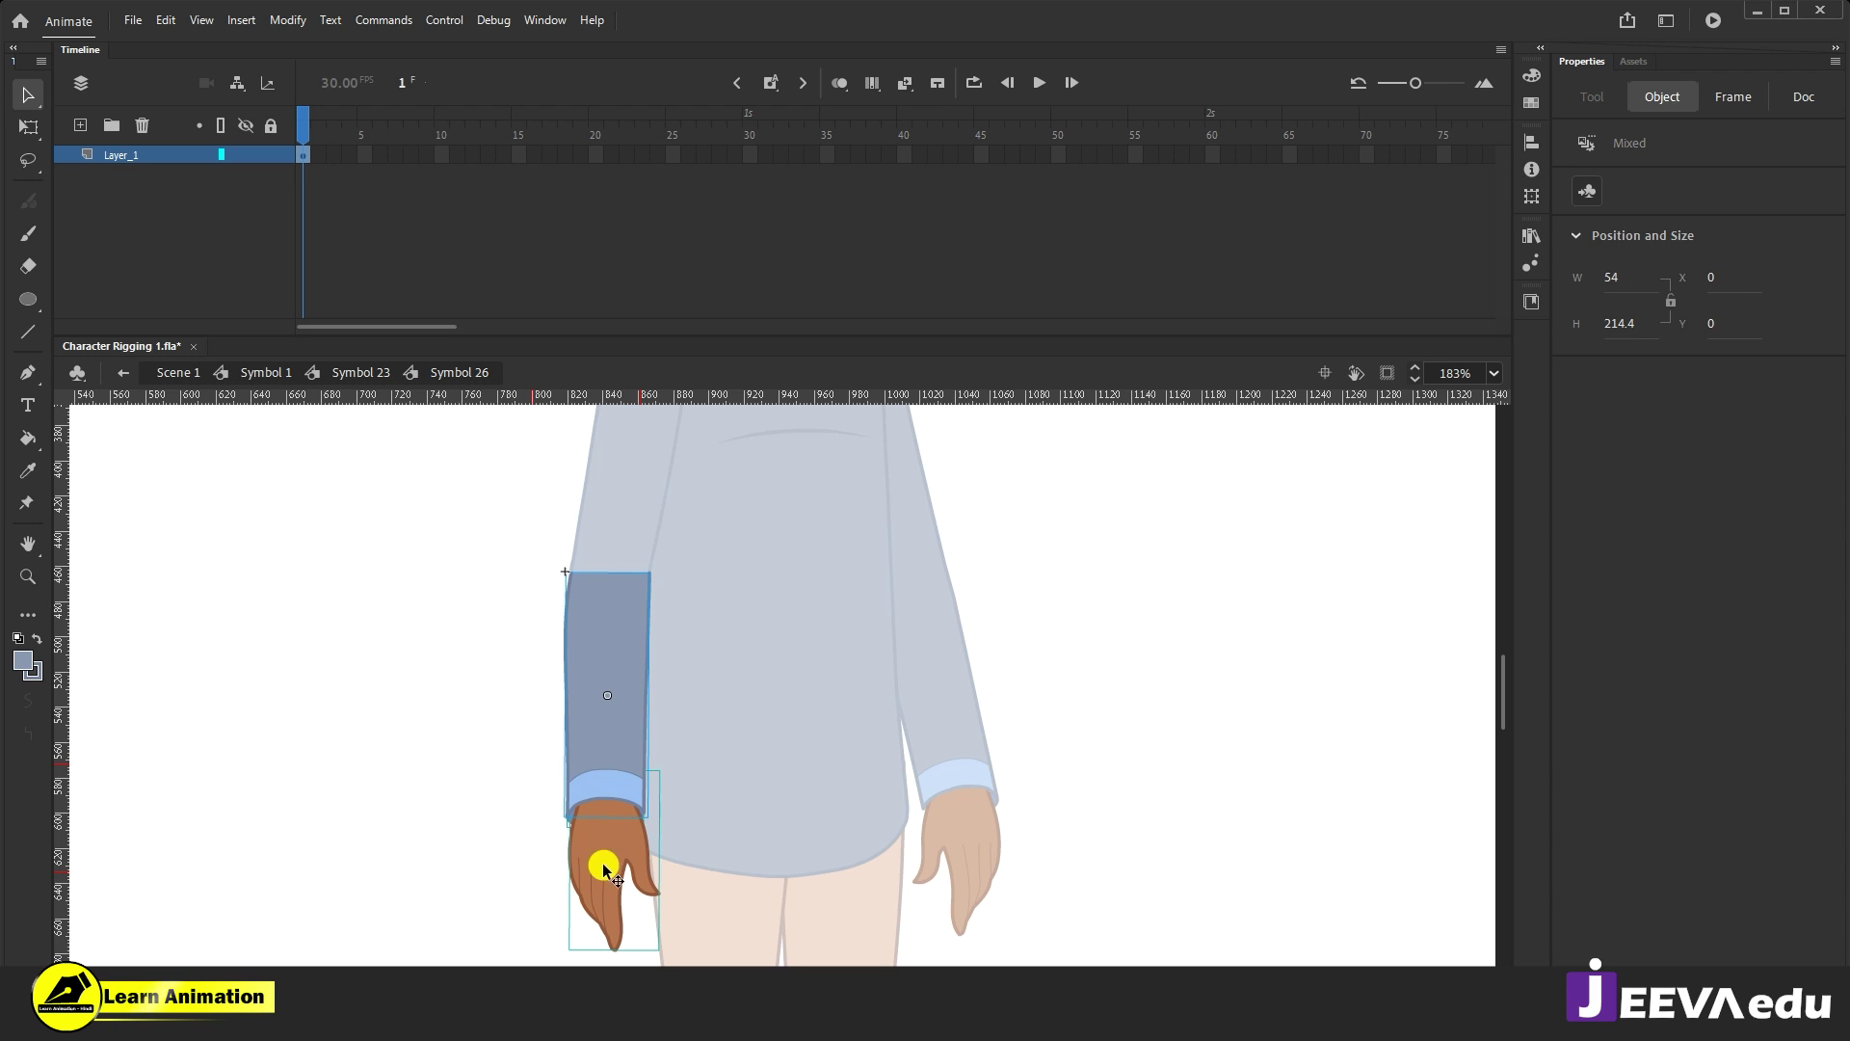
click(537, 817)
drag(492, 756, 676, 900)
right_click(595, 755)
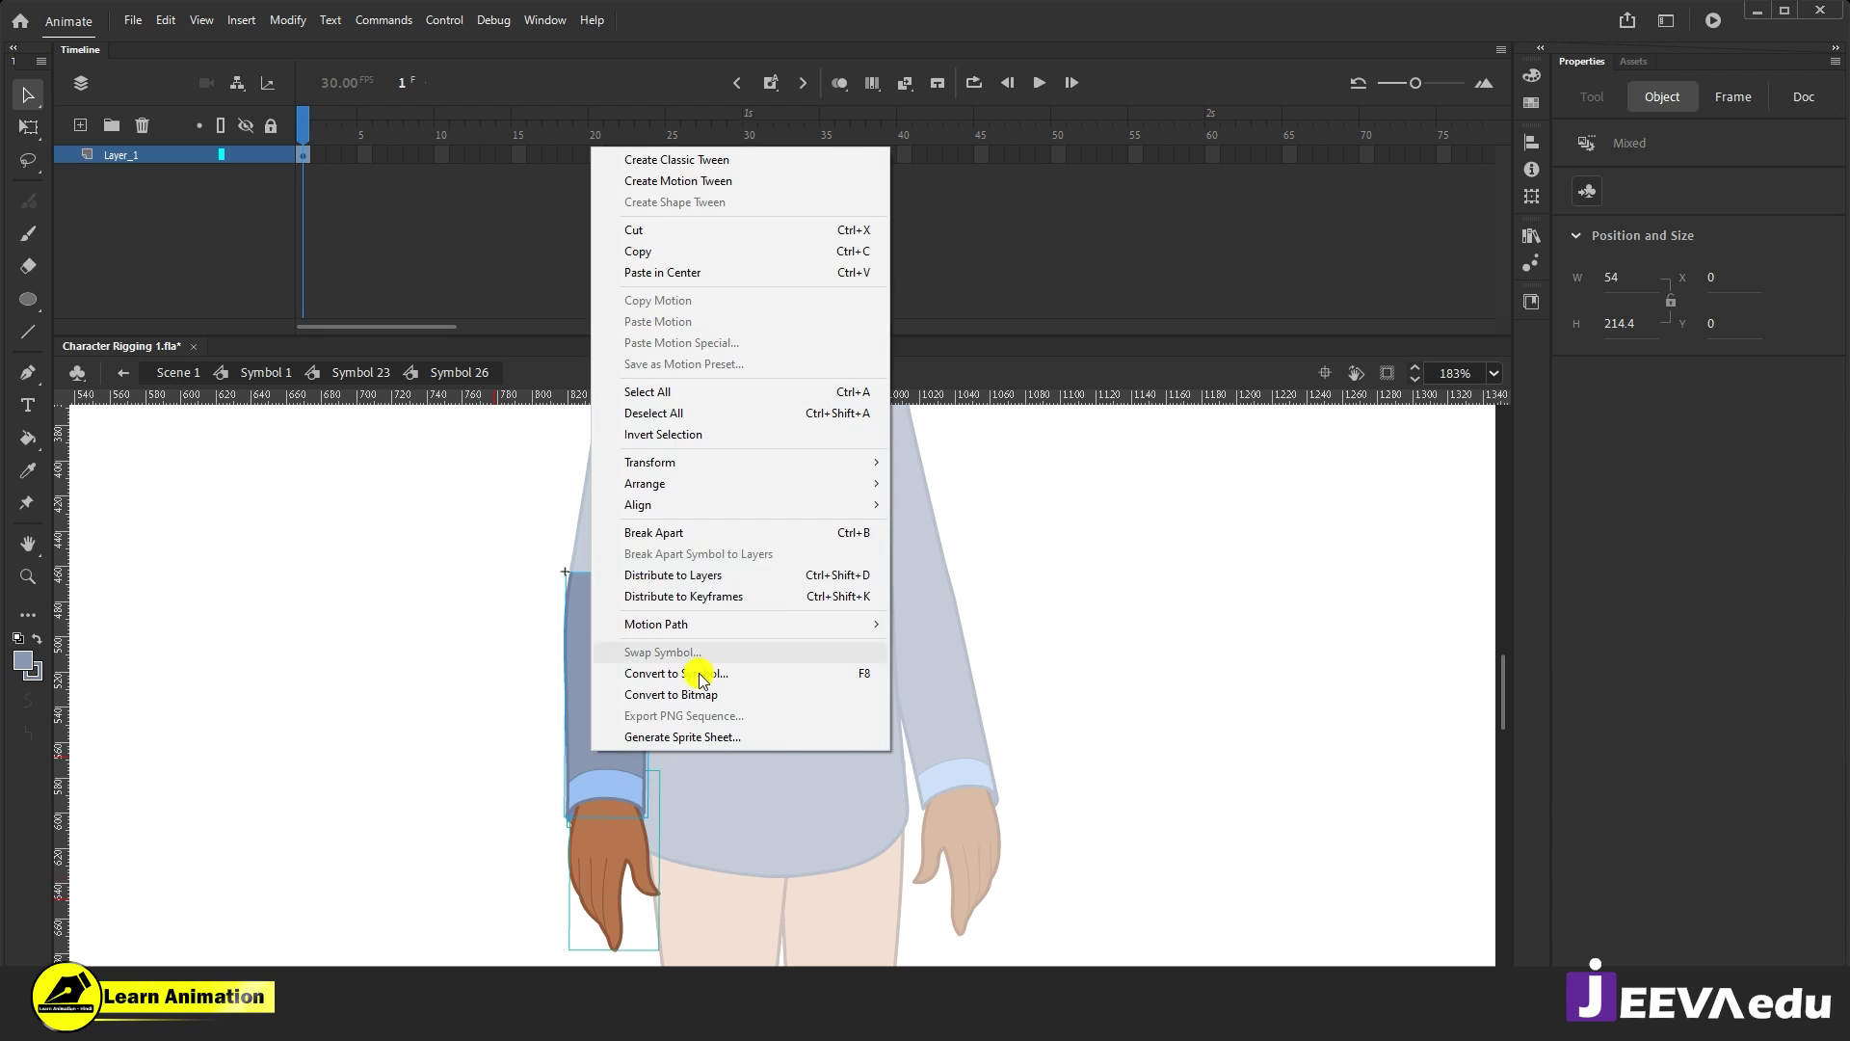
click(792, 575)
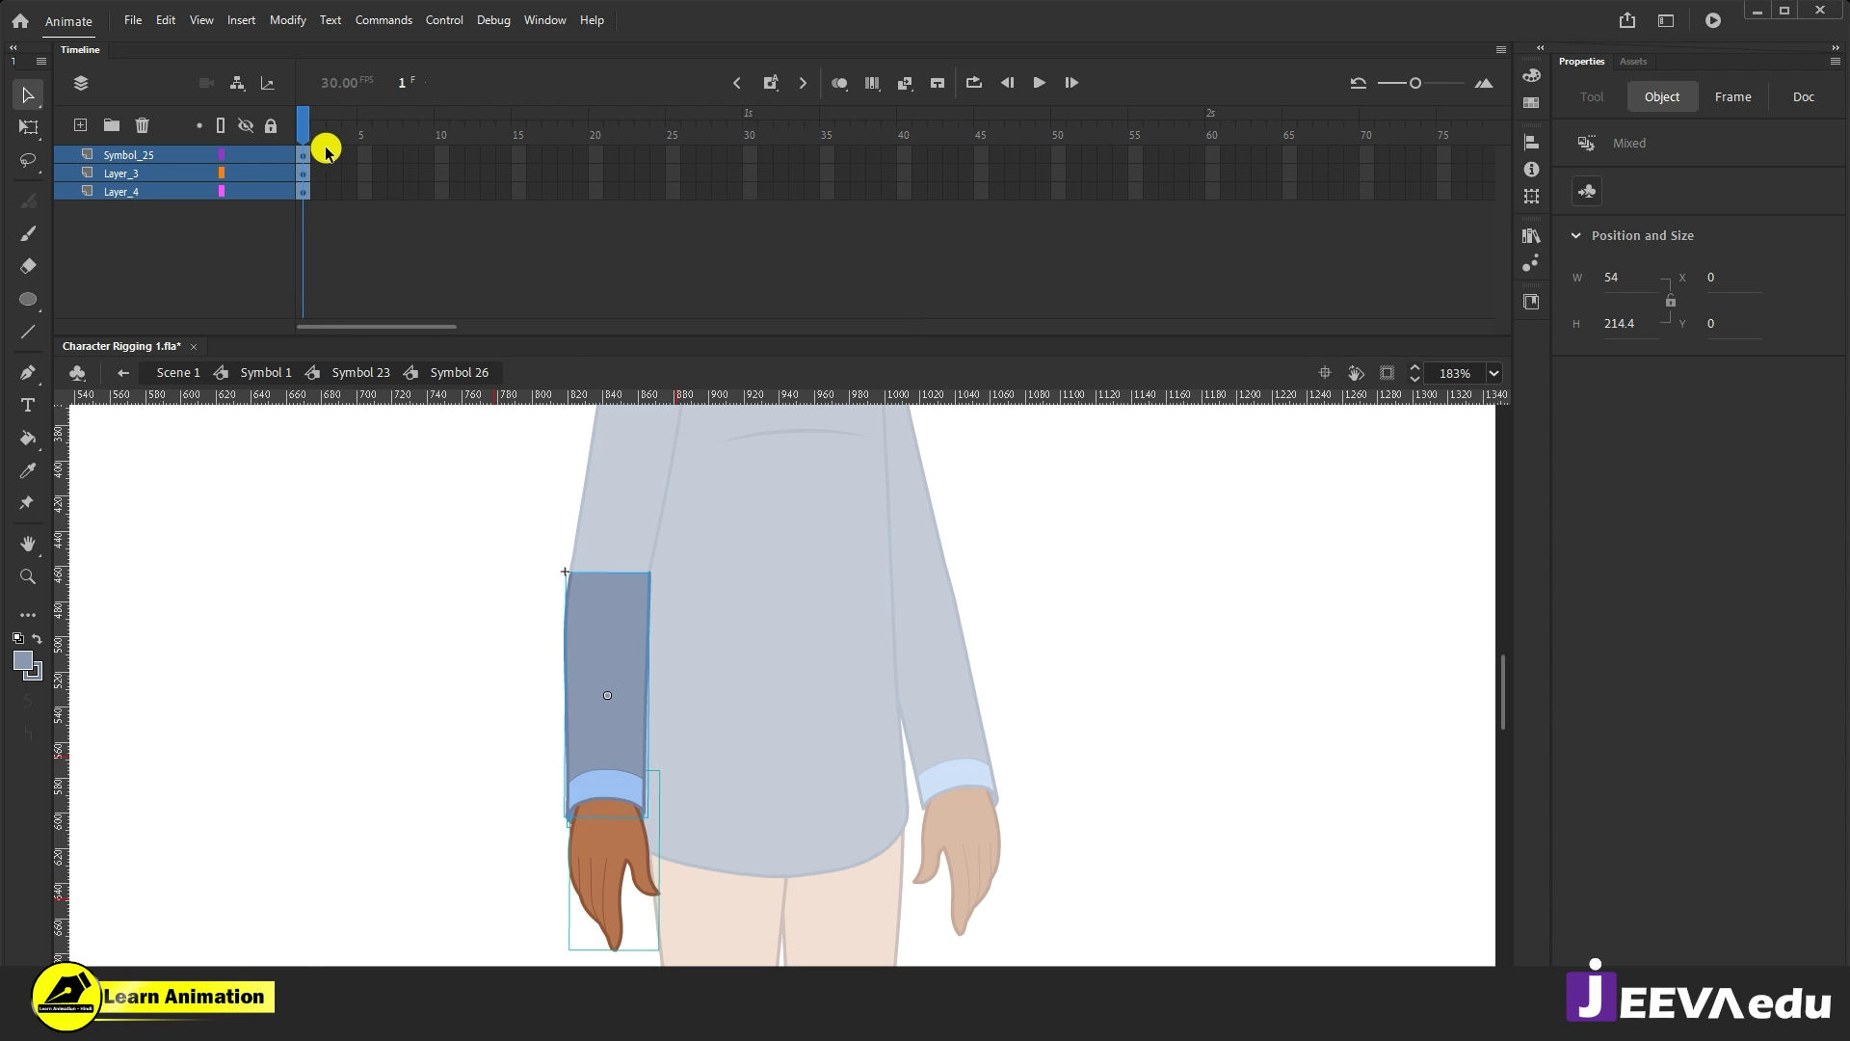
Step: Extend the frames of all three forearm layers and return the playhead to frame 1
drag(391, 158, 829, 199)
key(F5)
drag(800, 128, 302, 128)
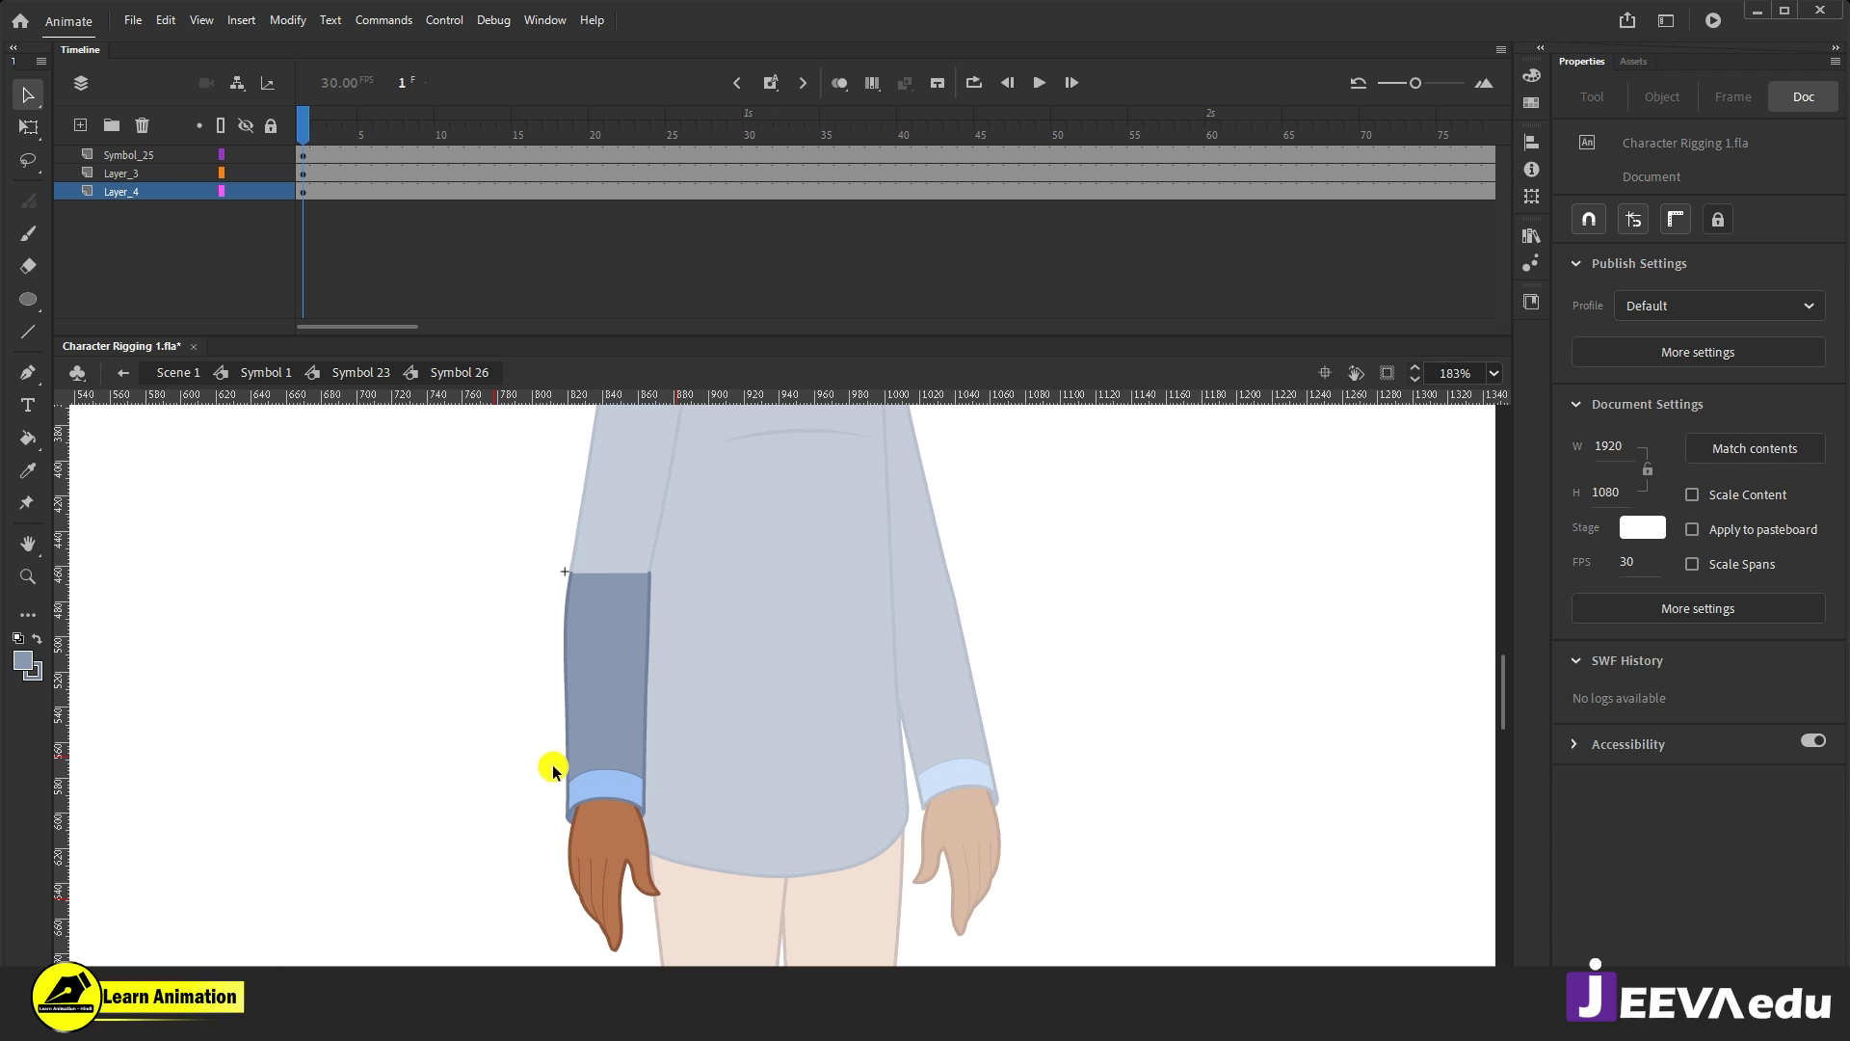
Step: Convert the hand group in the forearm symbol into a Graphic symbol
key(z)
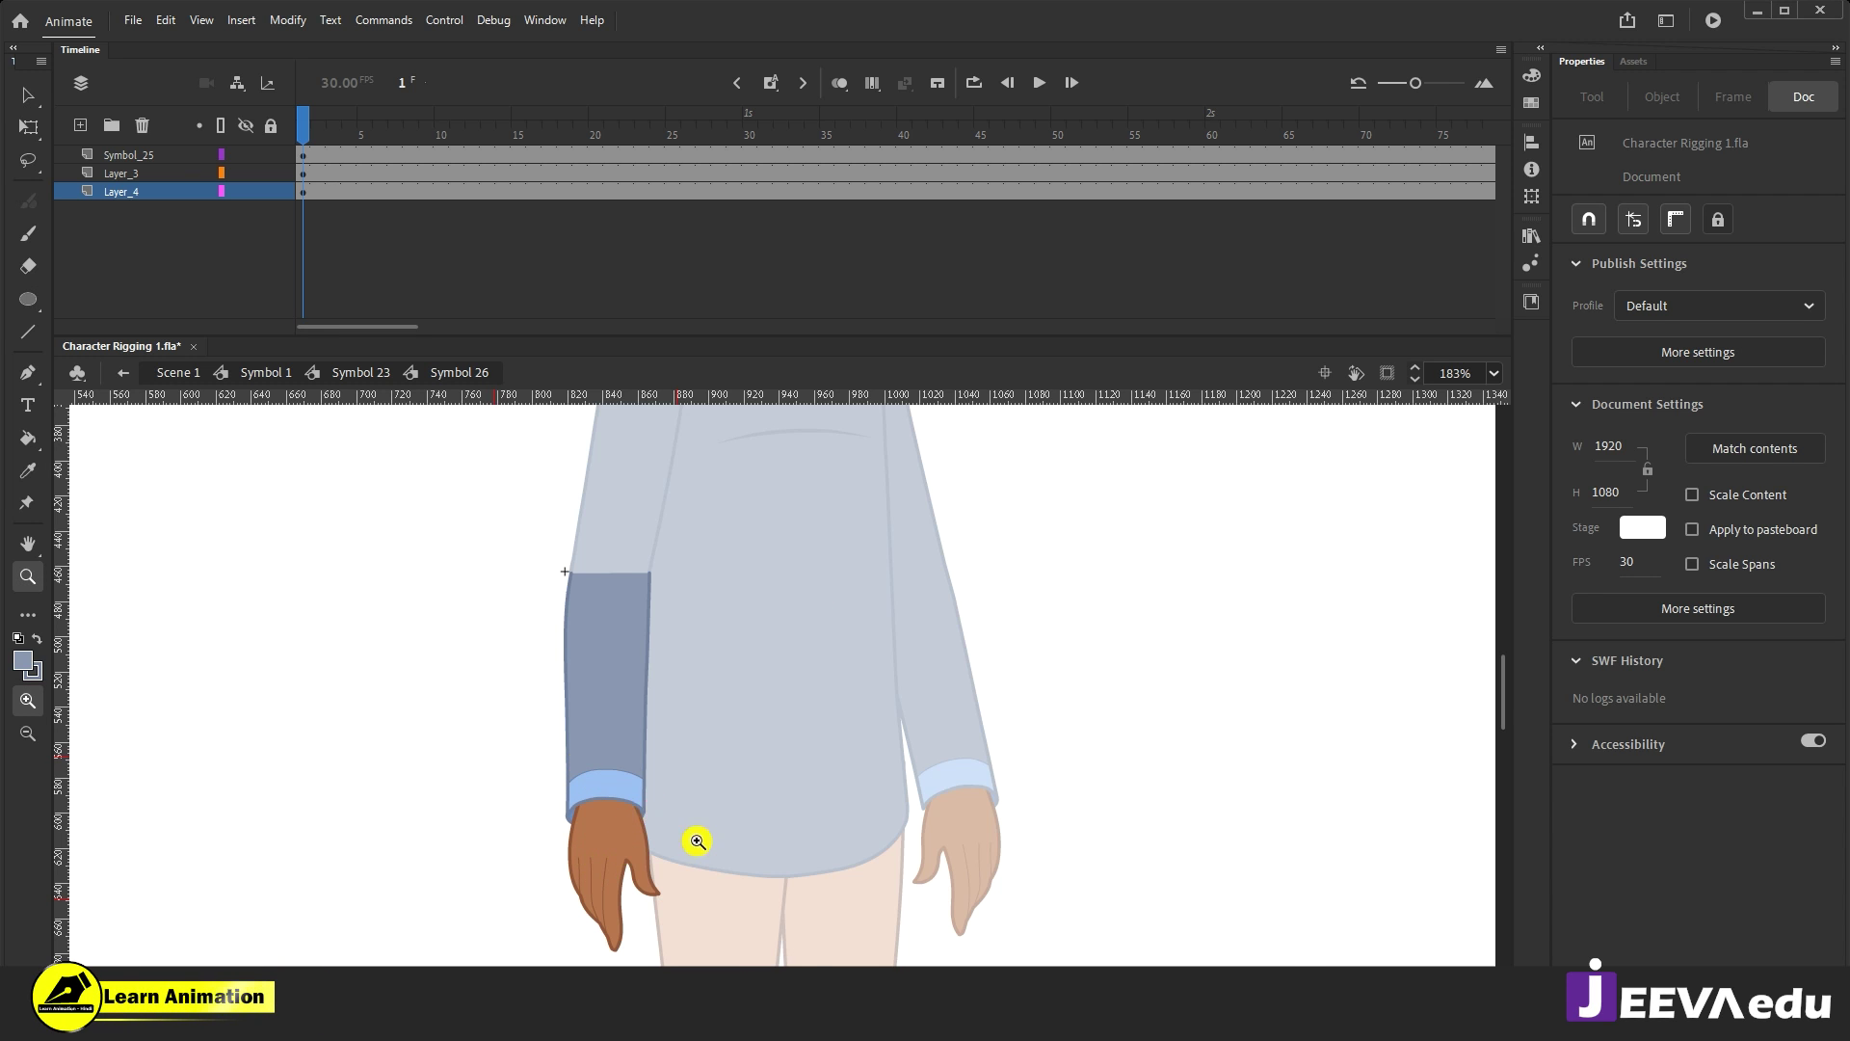
click(686, 835)
drag(702, 755, 692, 764)
click(687, 724)
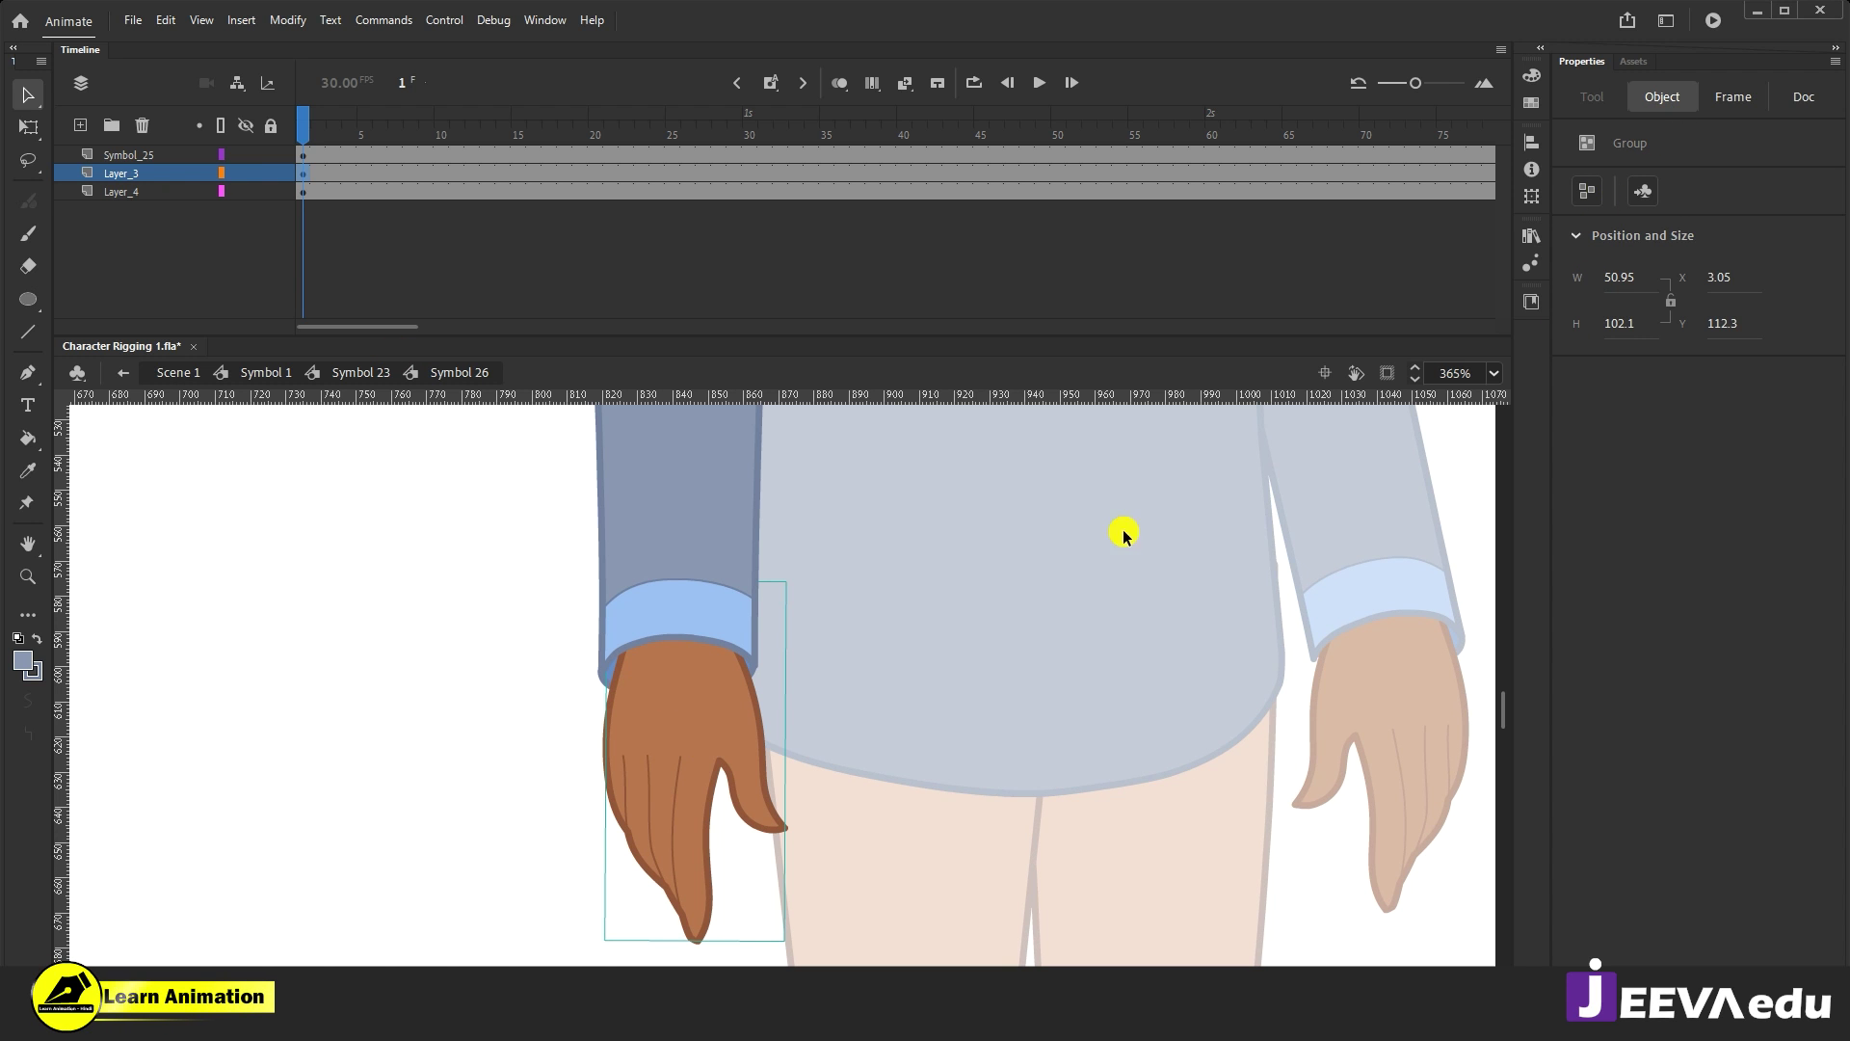
key(F8)
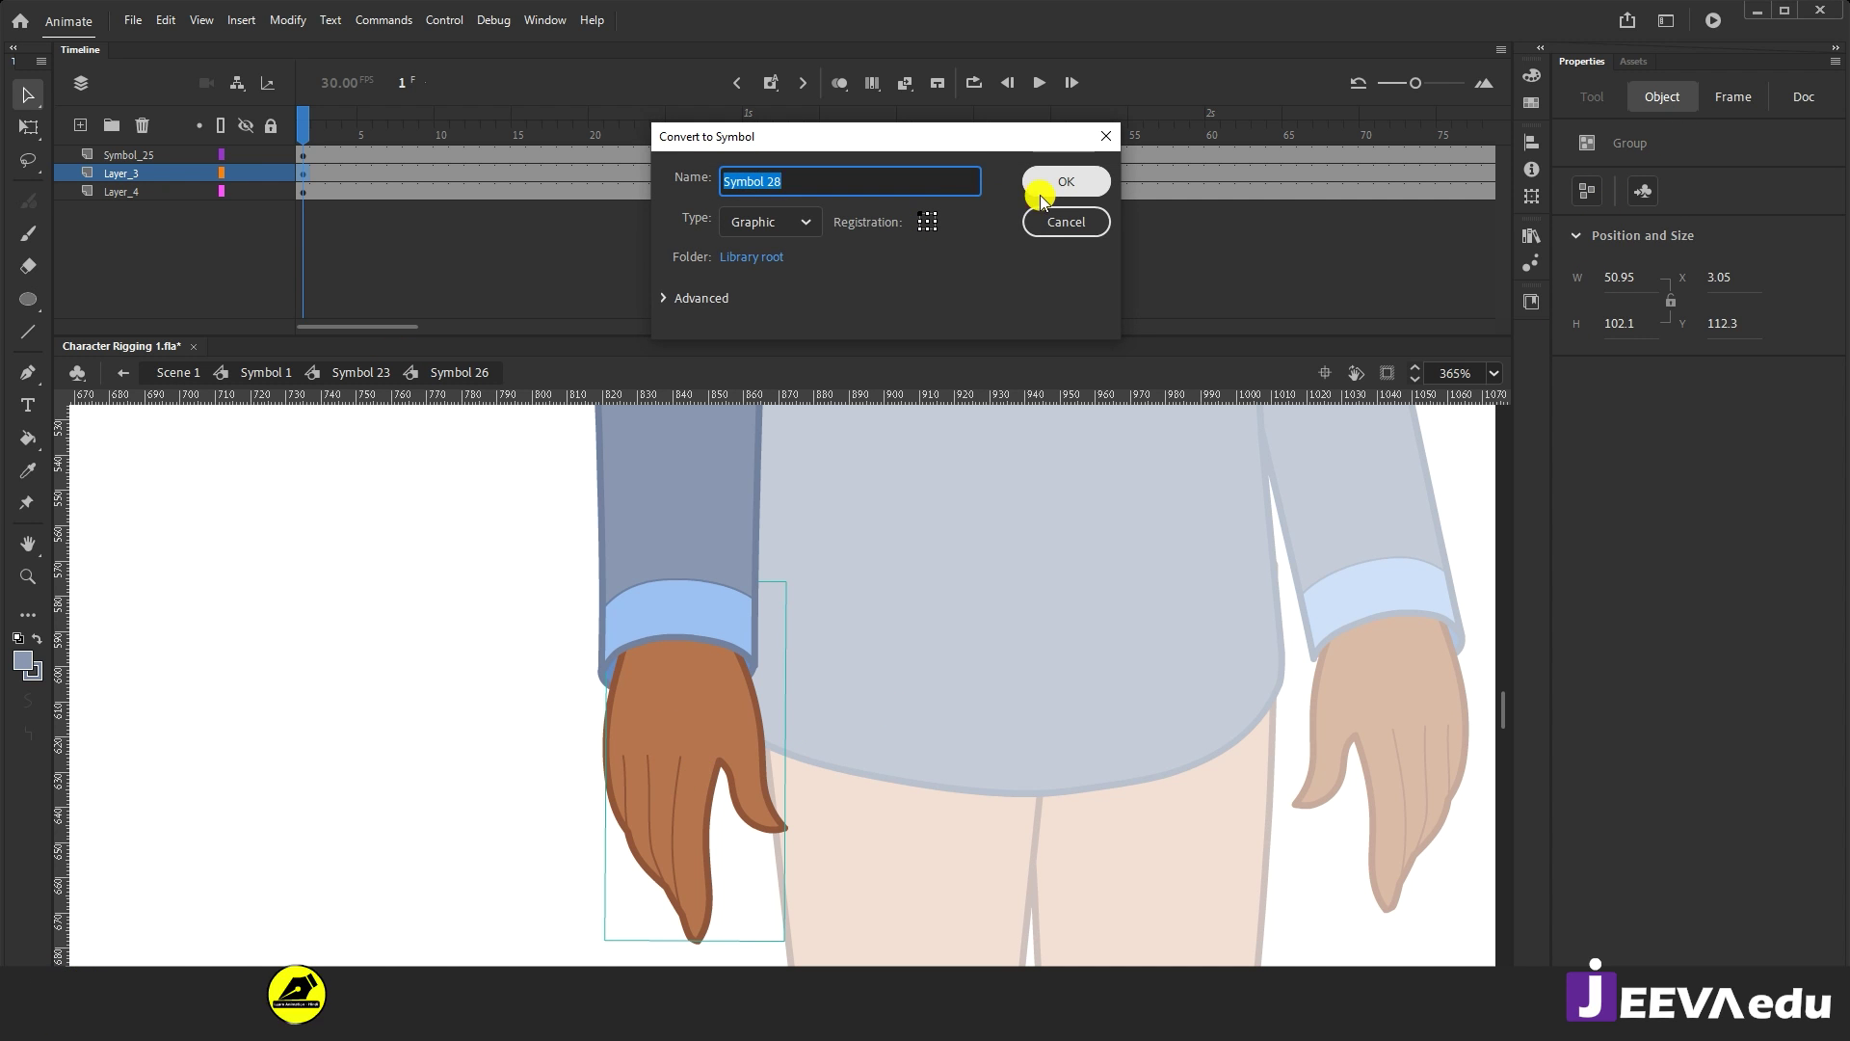
click(1039, 183)
Step: Move the hand's transformation point to the wrist at the cuff's lower edge and test the hand's rotation with Free Transform
key(q)
drag(692, 759, 680, 629)
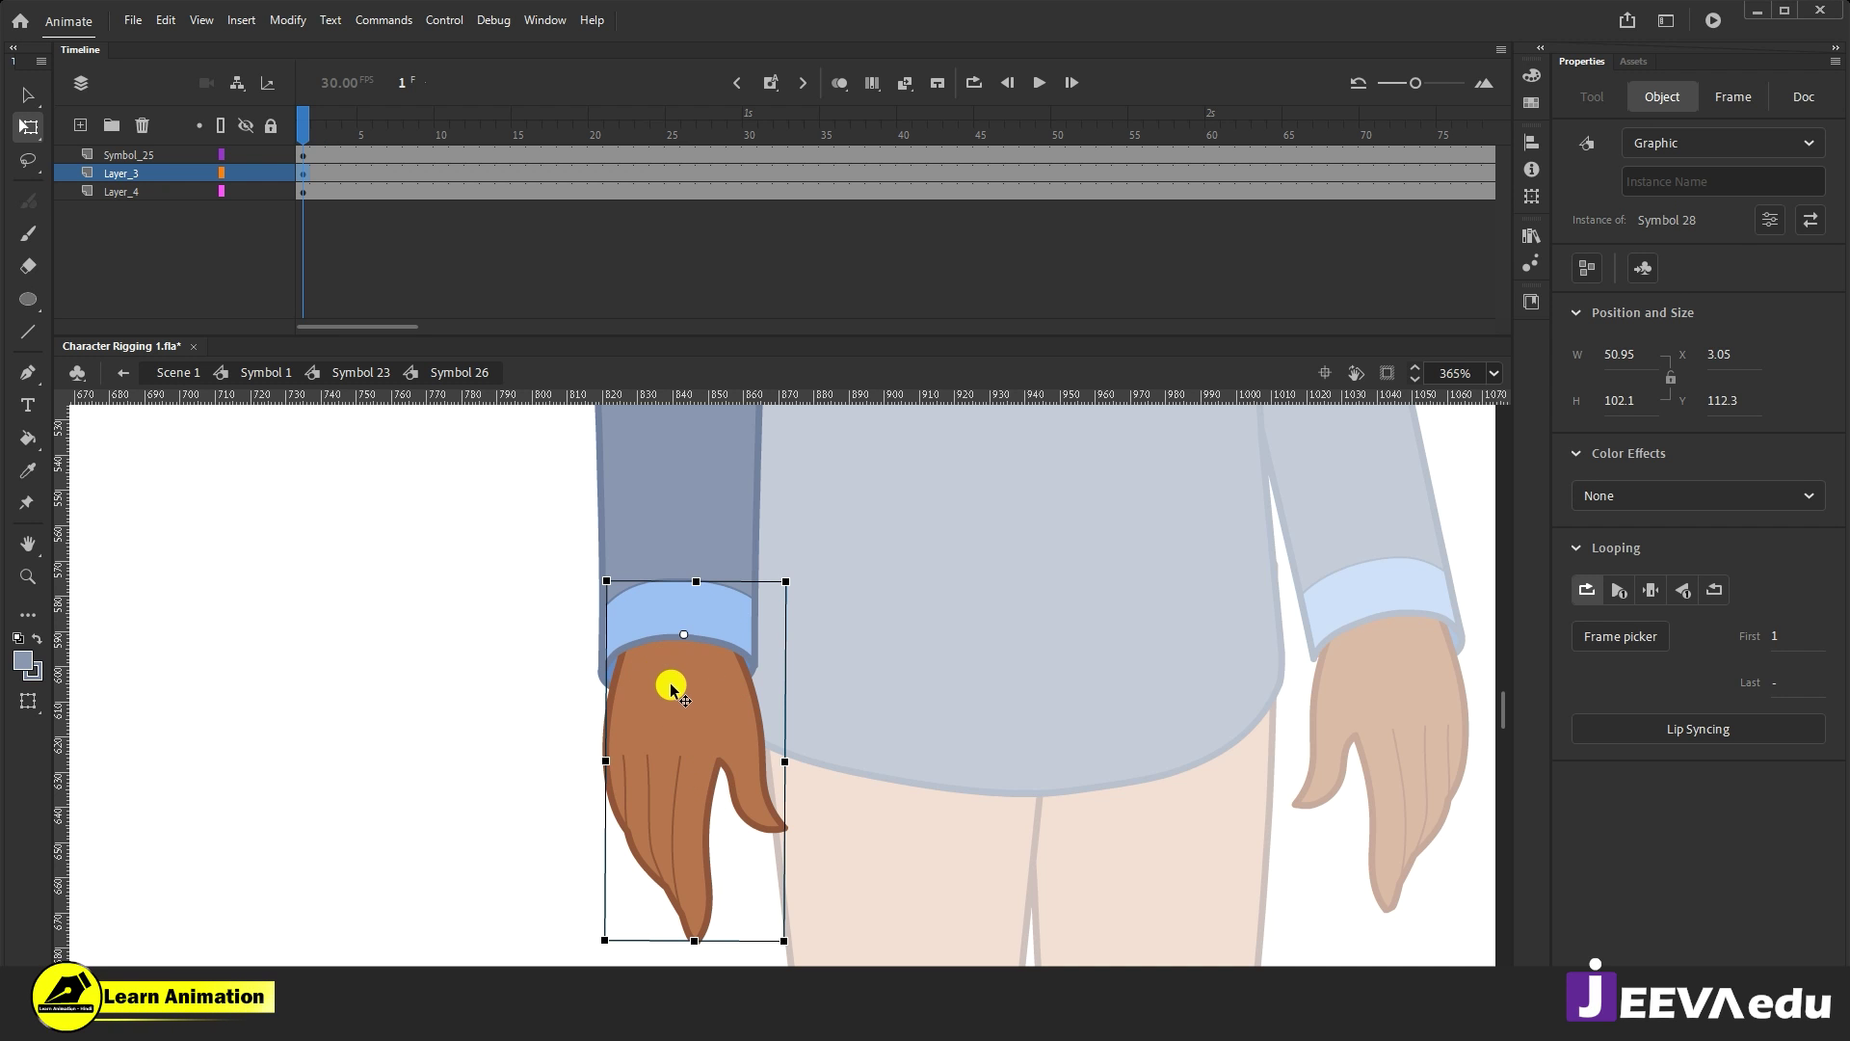
drag(798, 945, 848, 909)
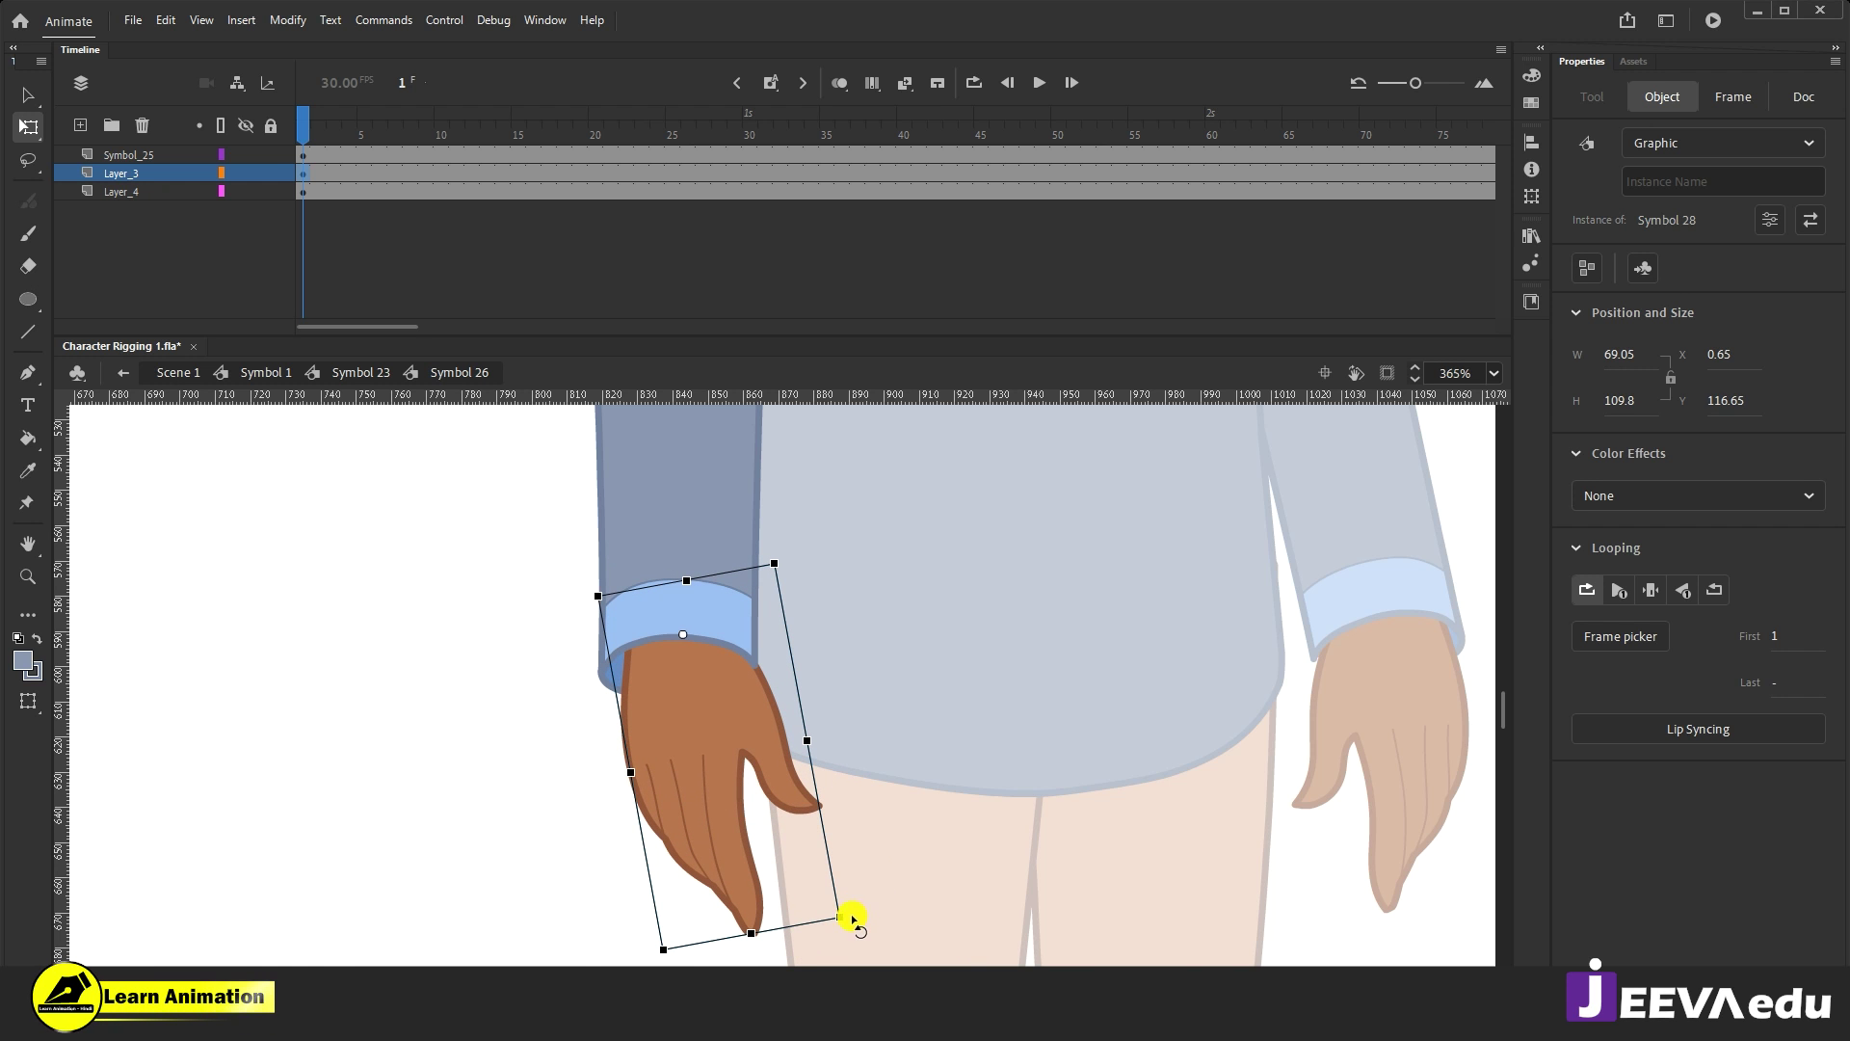
drag(720, 927, 796, 919)
Step: Place a copy of the hand beside the arm, break it apart and try extending its wrist upward
drag(692, 743, 389, 736)
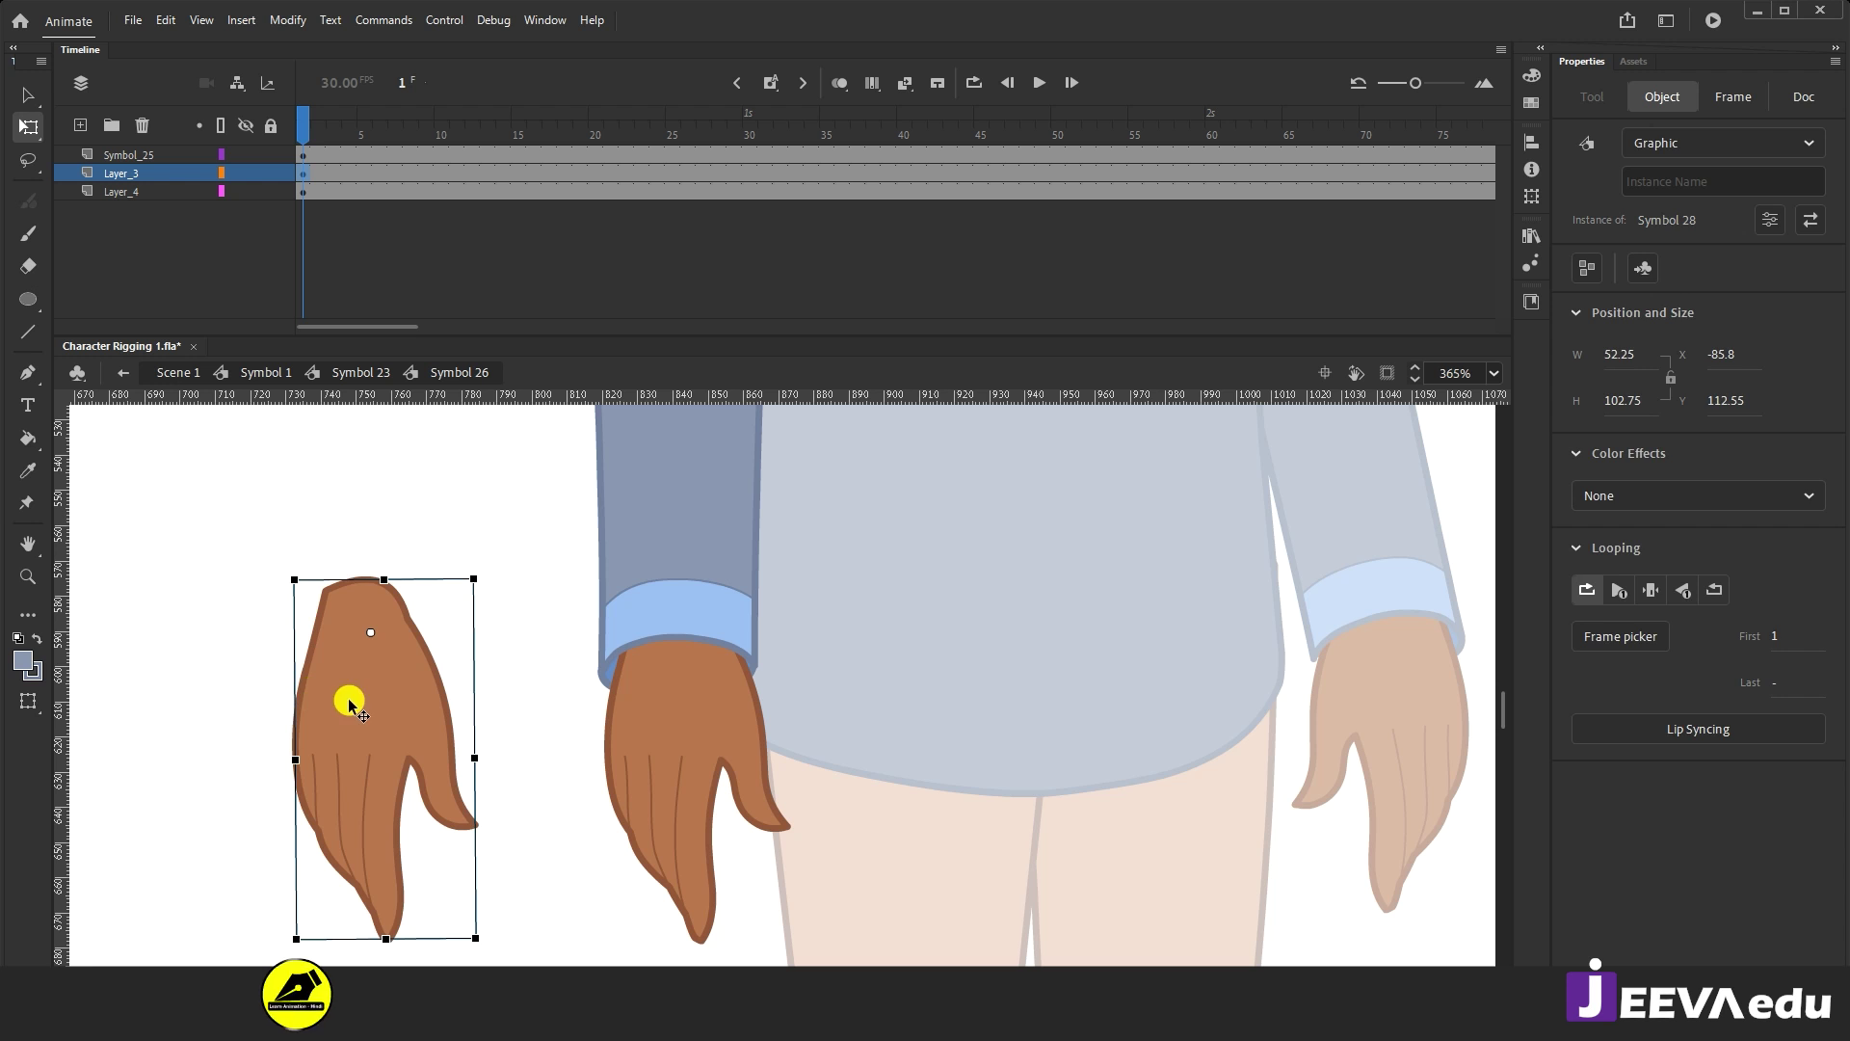
key(ctrl+b)
click(378, 523)
drag(392, 591, 405, 511)
drag(322, 587, 377, 544)
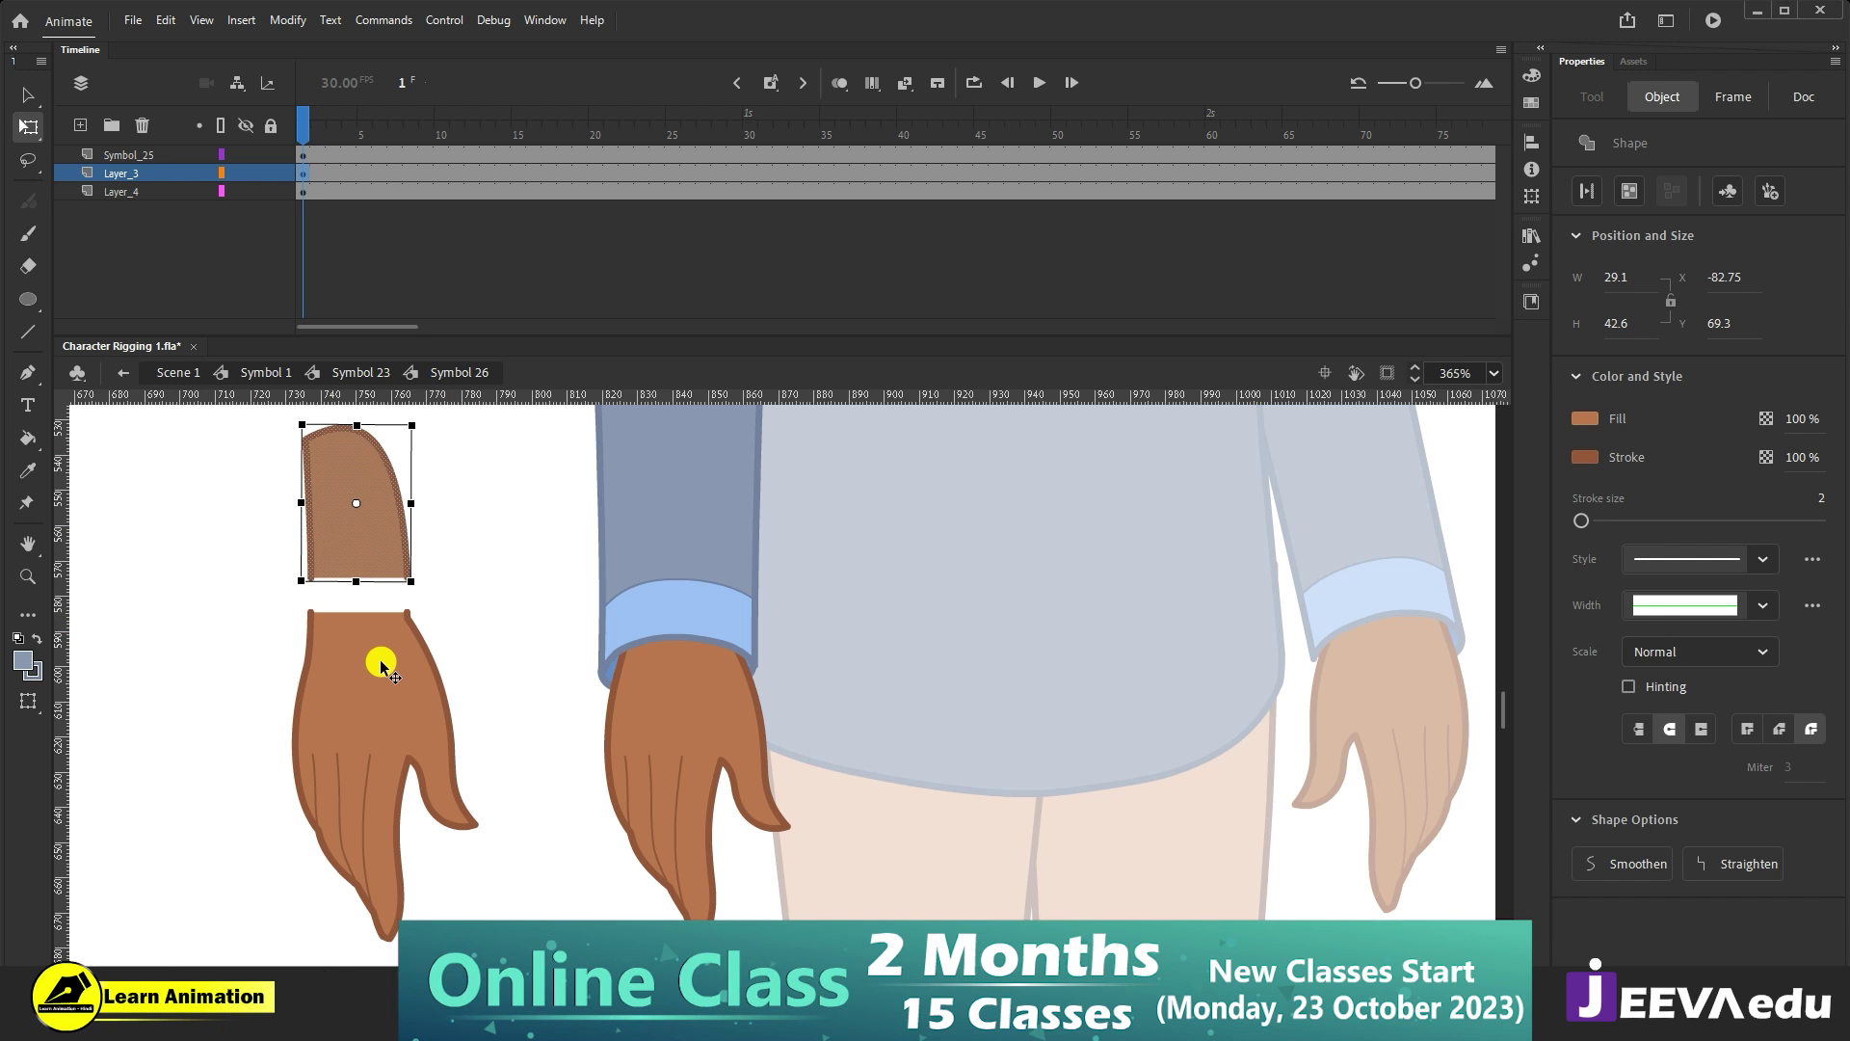
click(461, 699)
Step: Undo the last edits to the hand copy's wrist and delete the copy
key(ctrl+z)
key(ctrl+z)
key(ctrl+z)
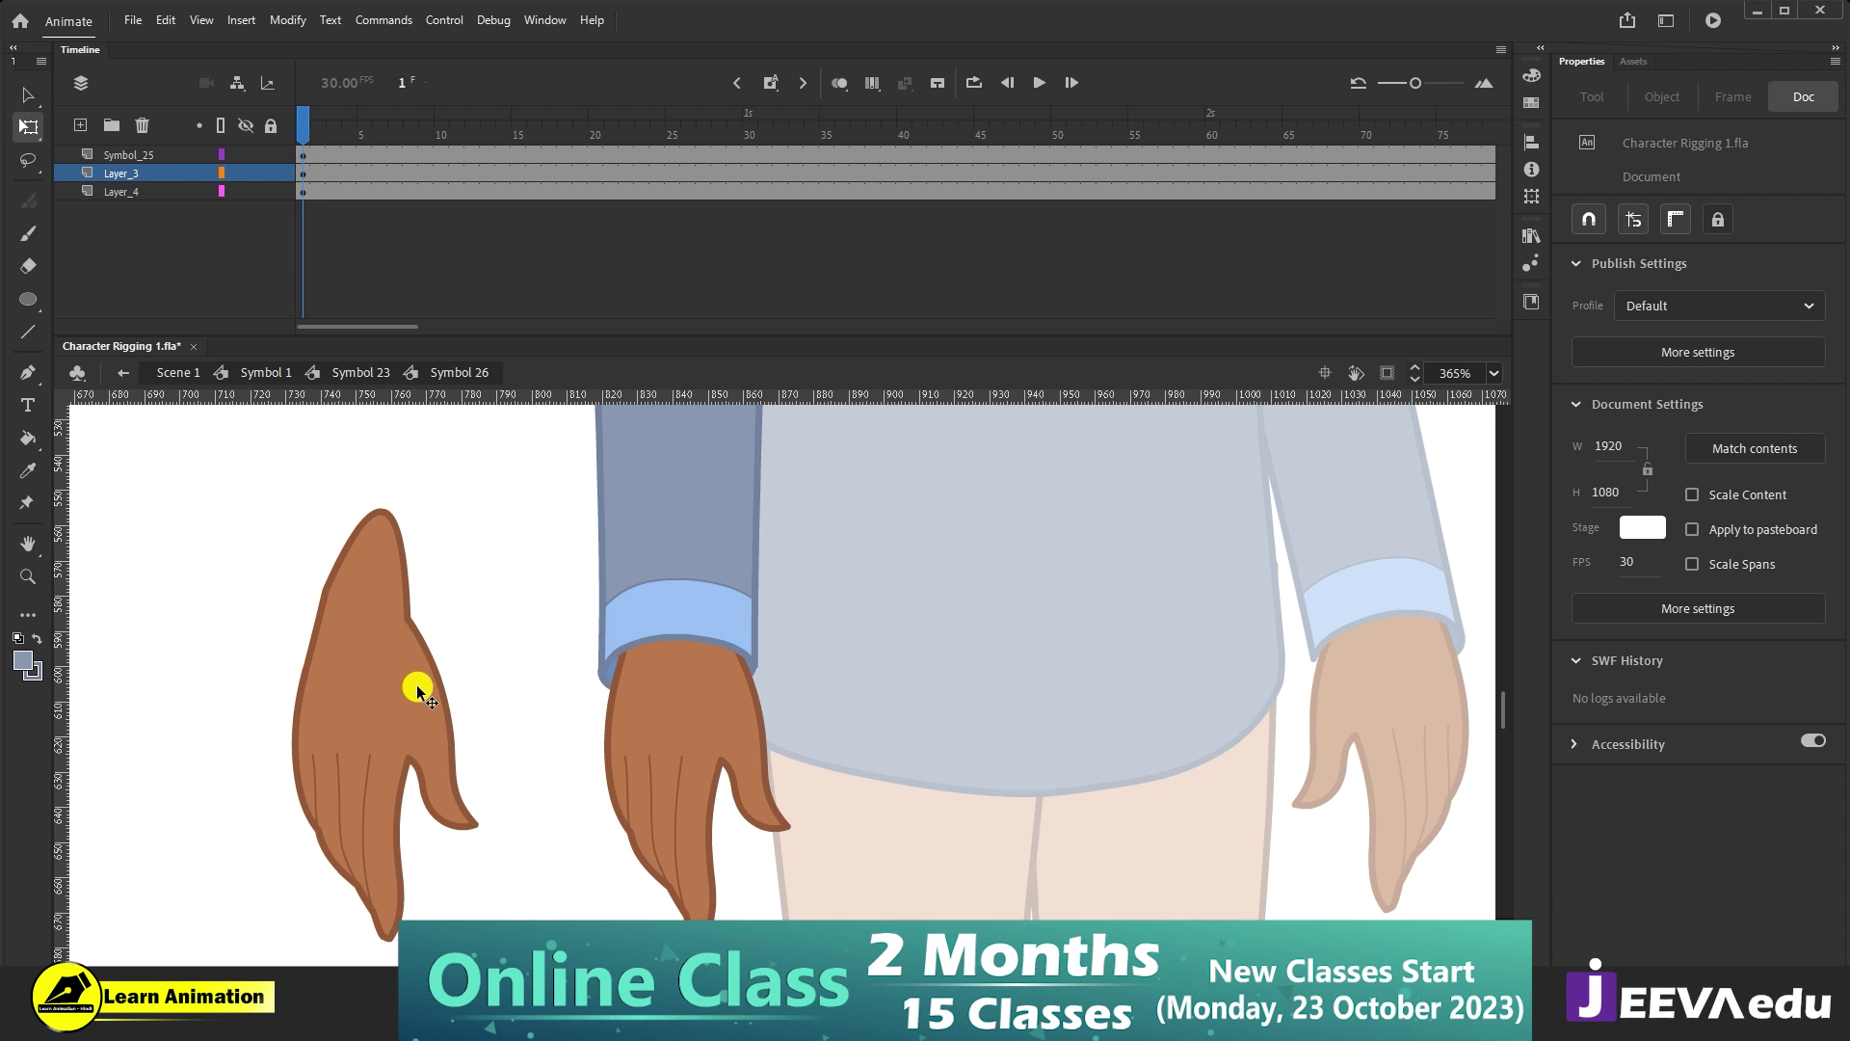
click(414, 713)
key(Delete)
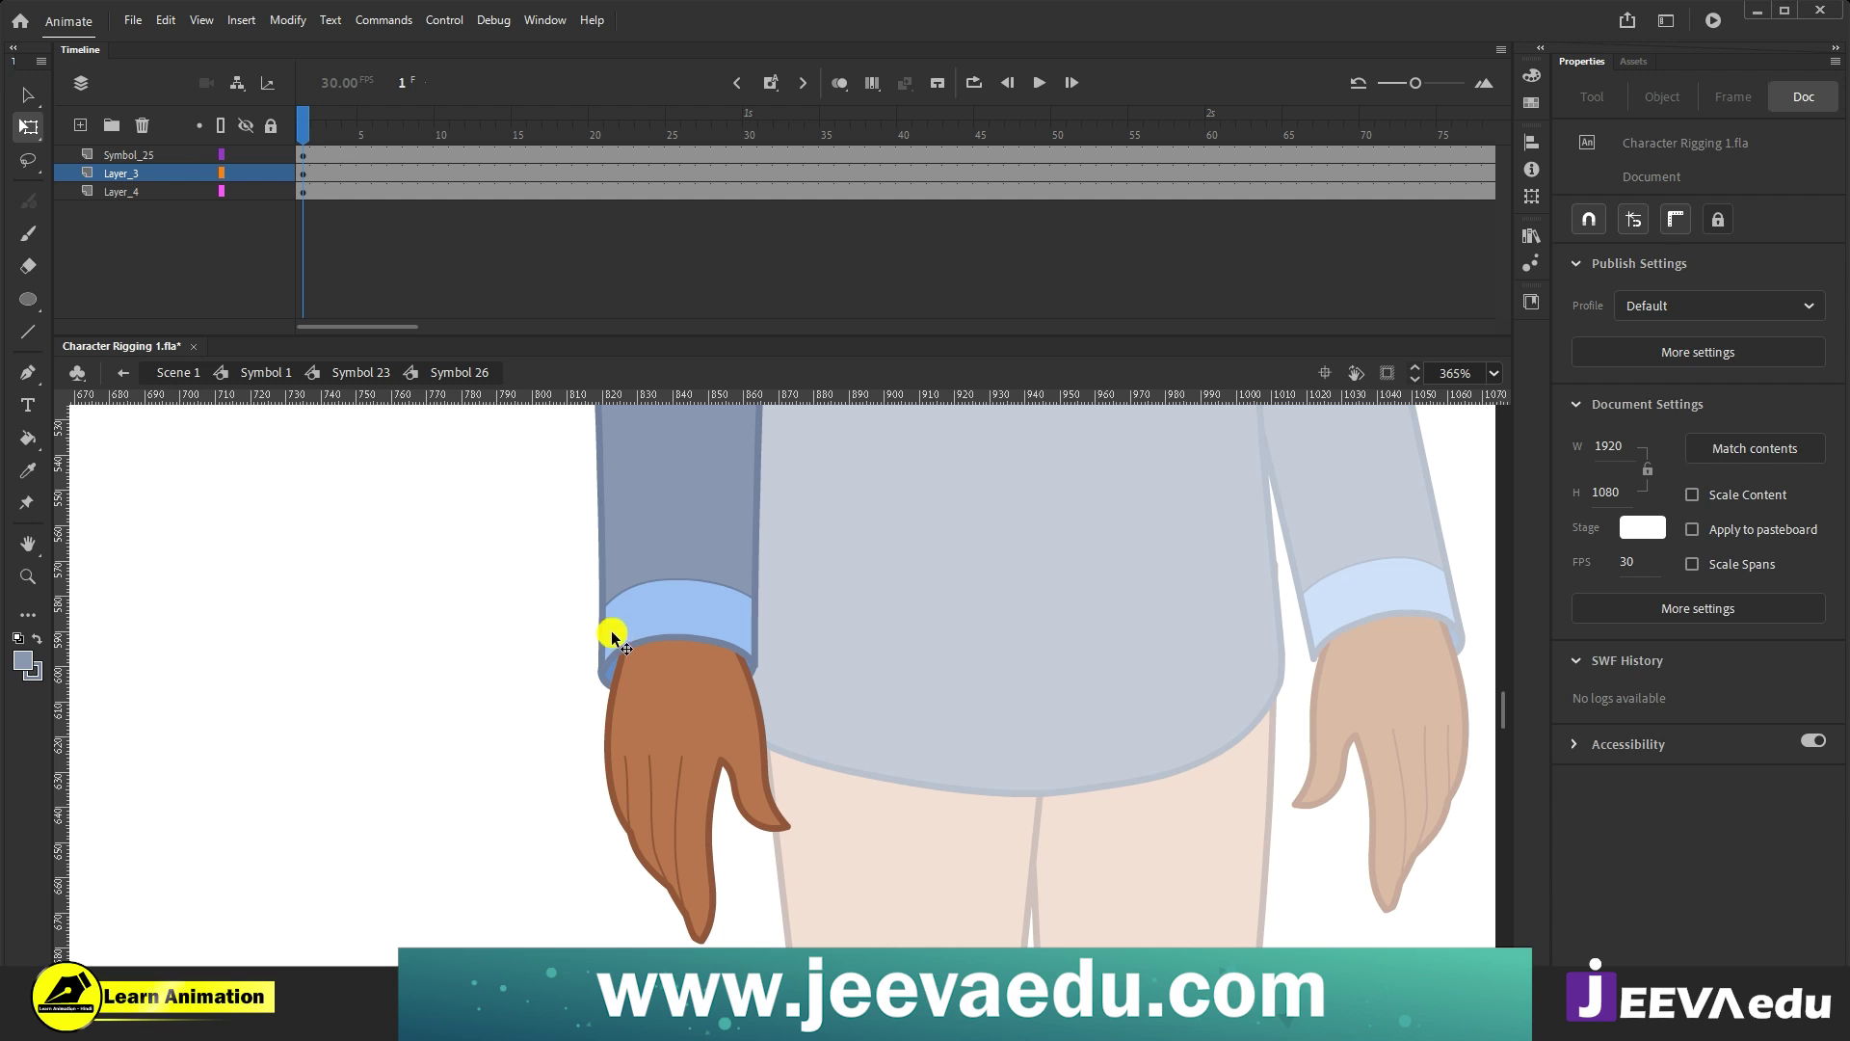
Step: Inside the hand symbol, convert the hand group into a nested Graphic symbol and set its looping to a single frame
click(710, 703)
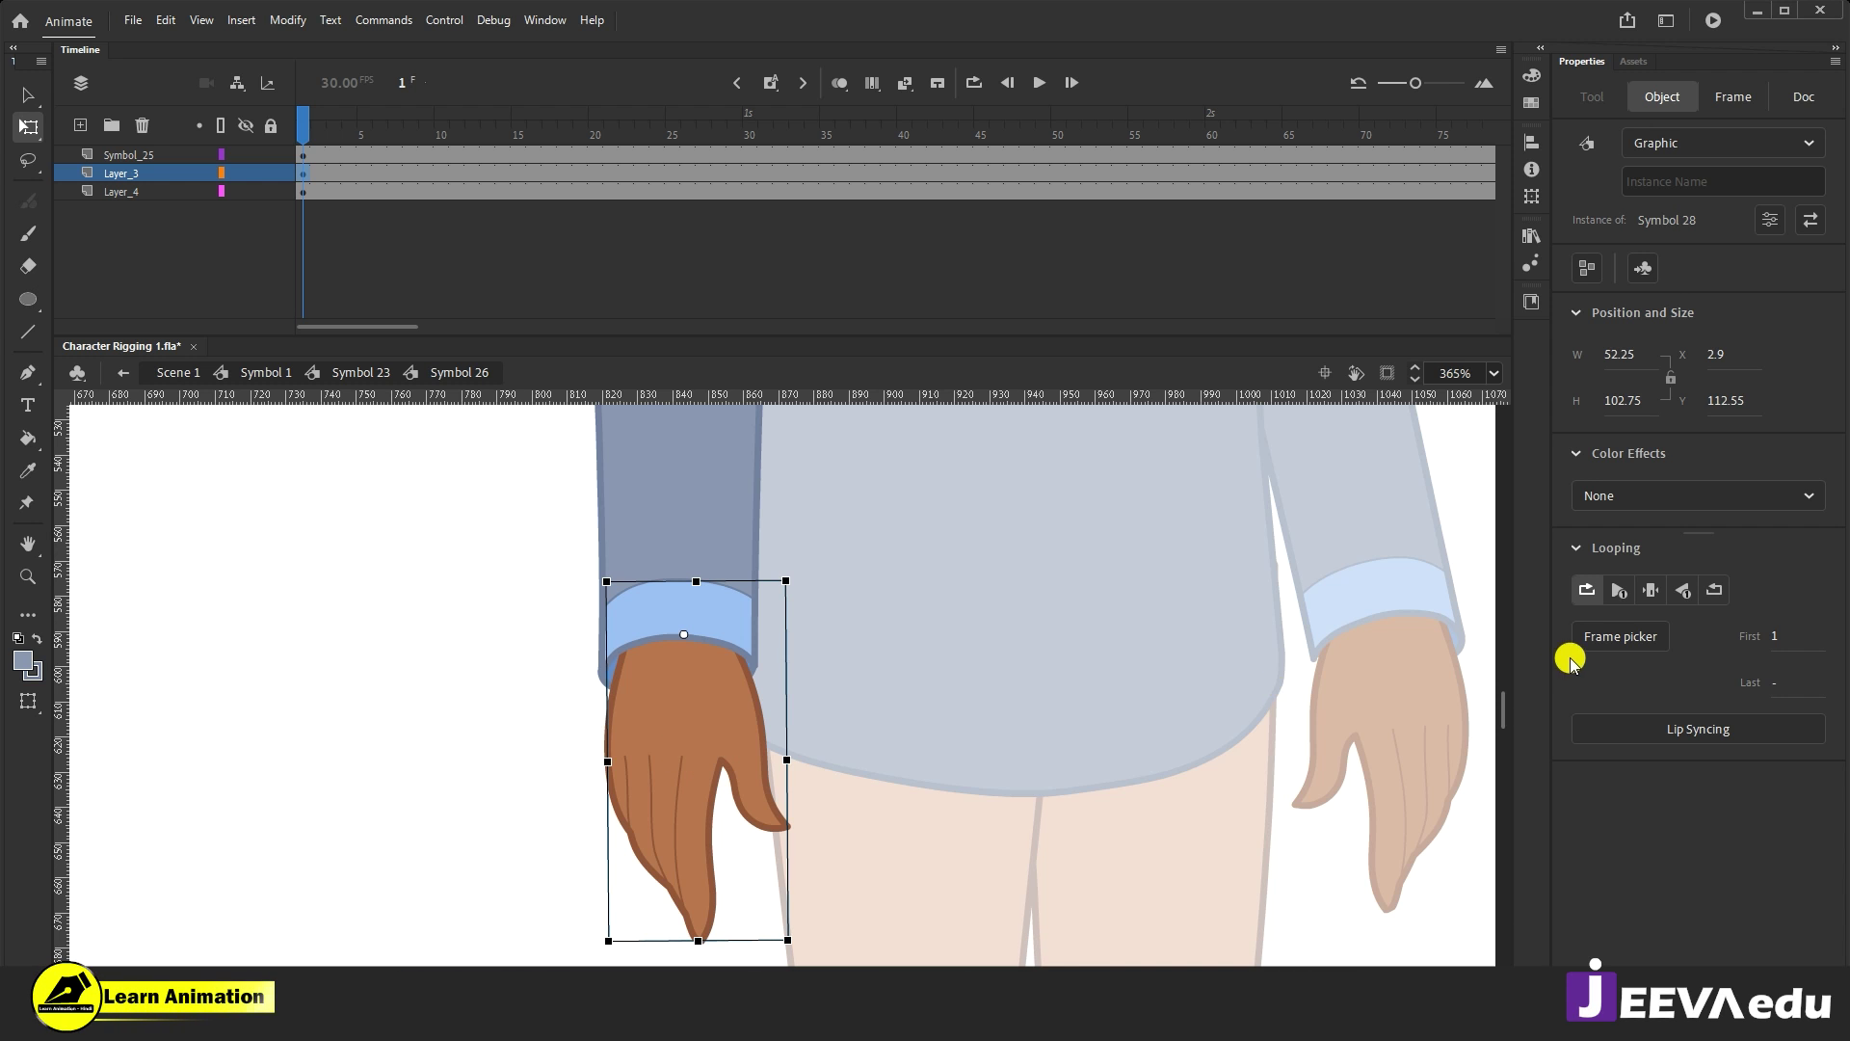
double_click(709, 711)
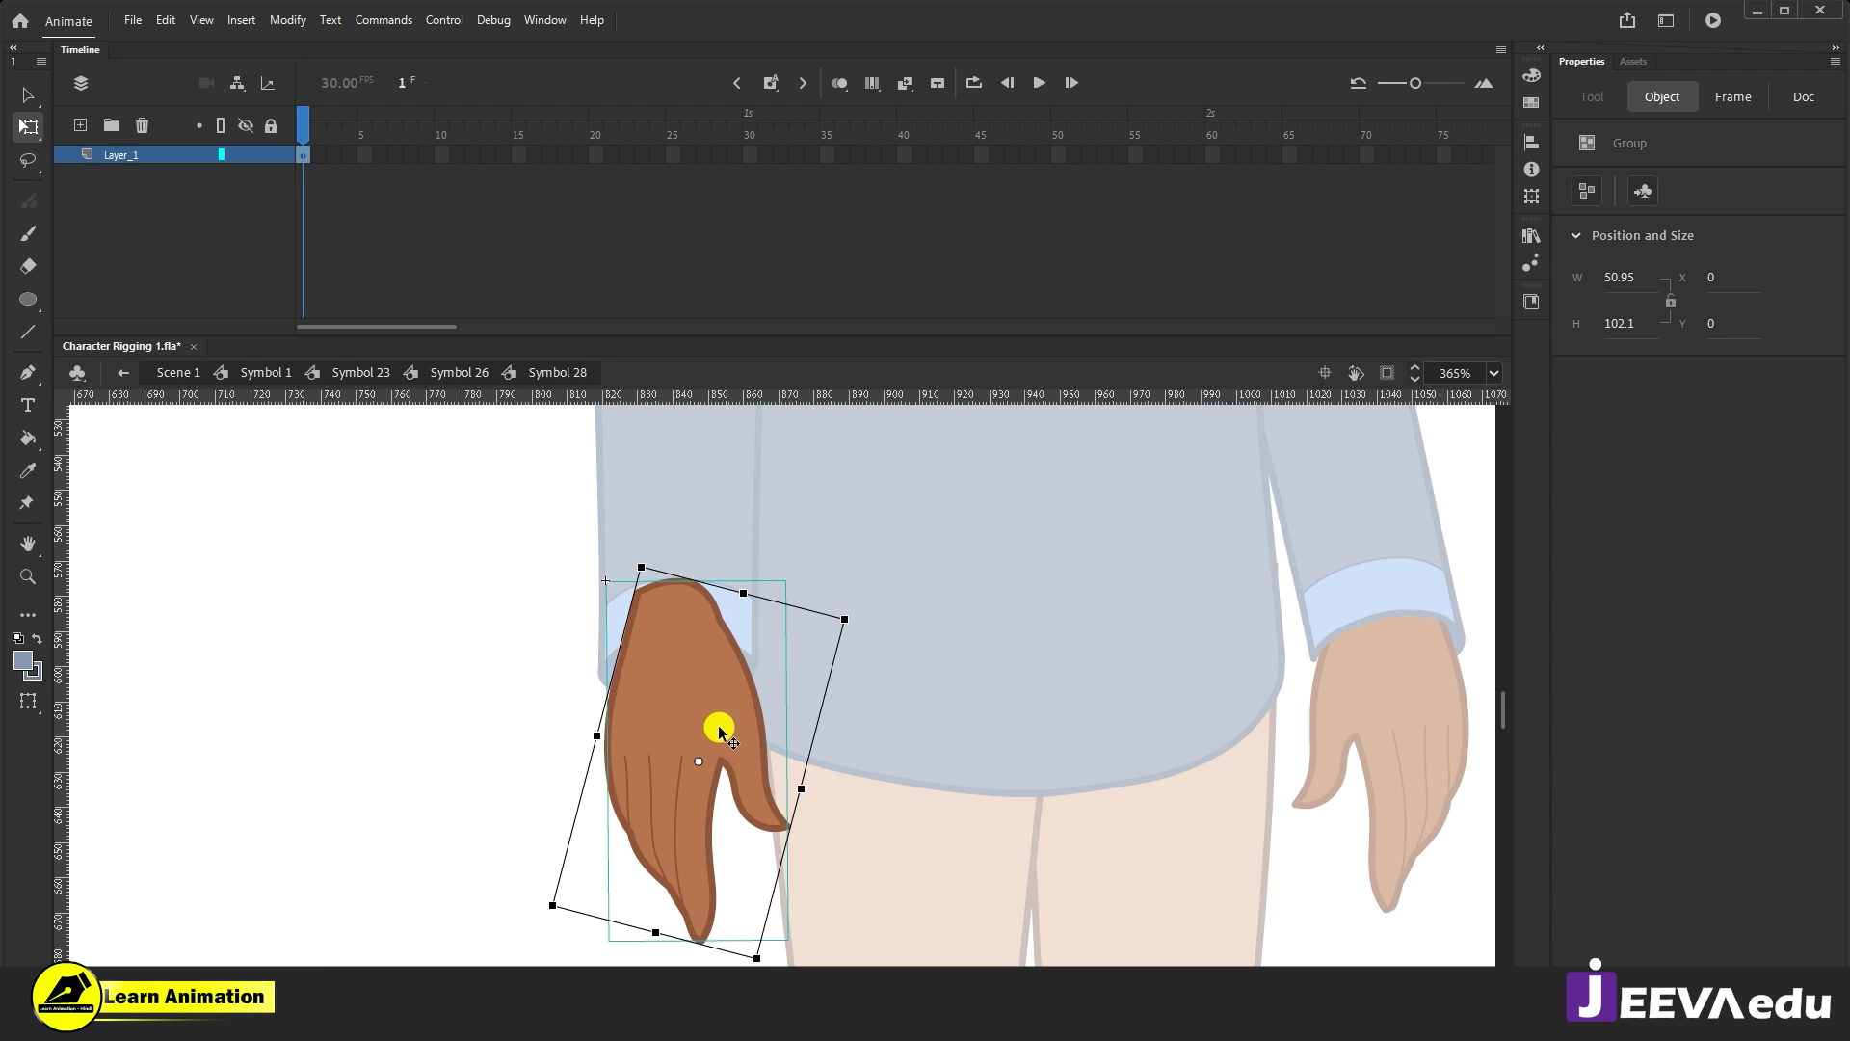
key(F8)
click(1036, 181)
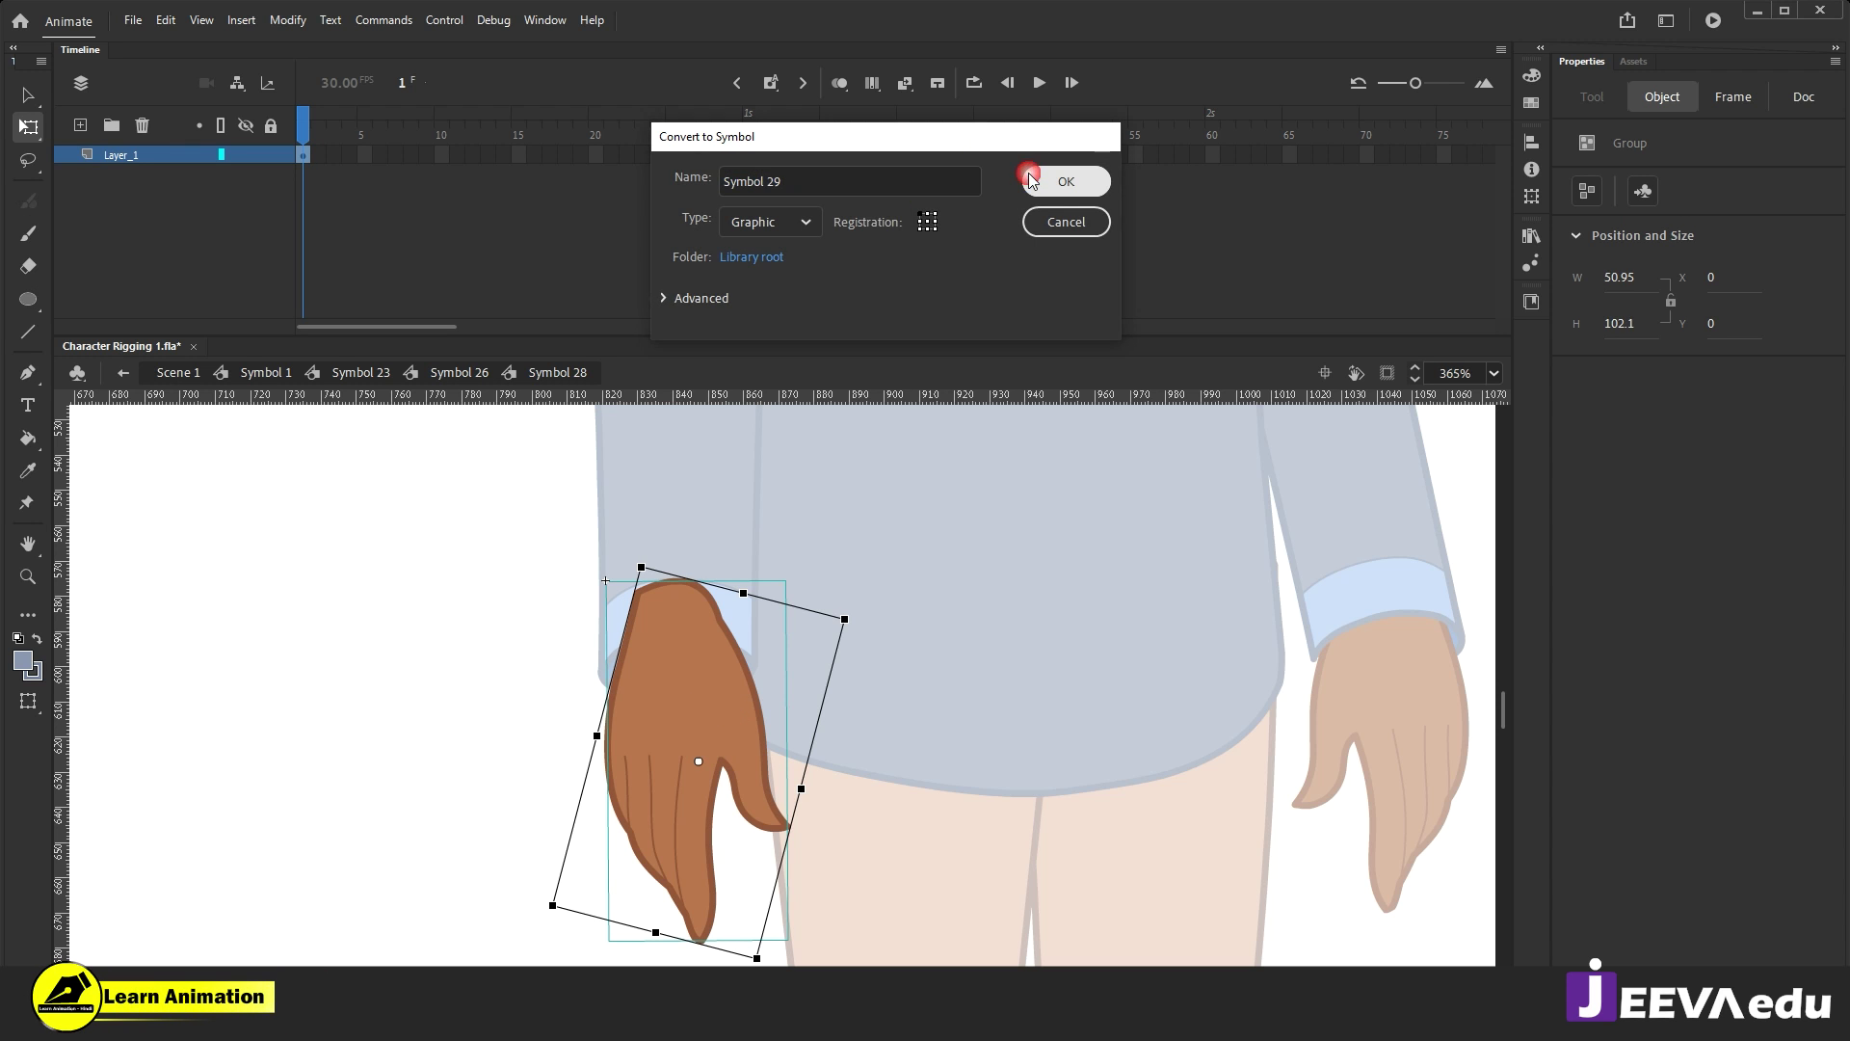
click(740, 679)
click(1650, 590)
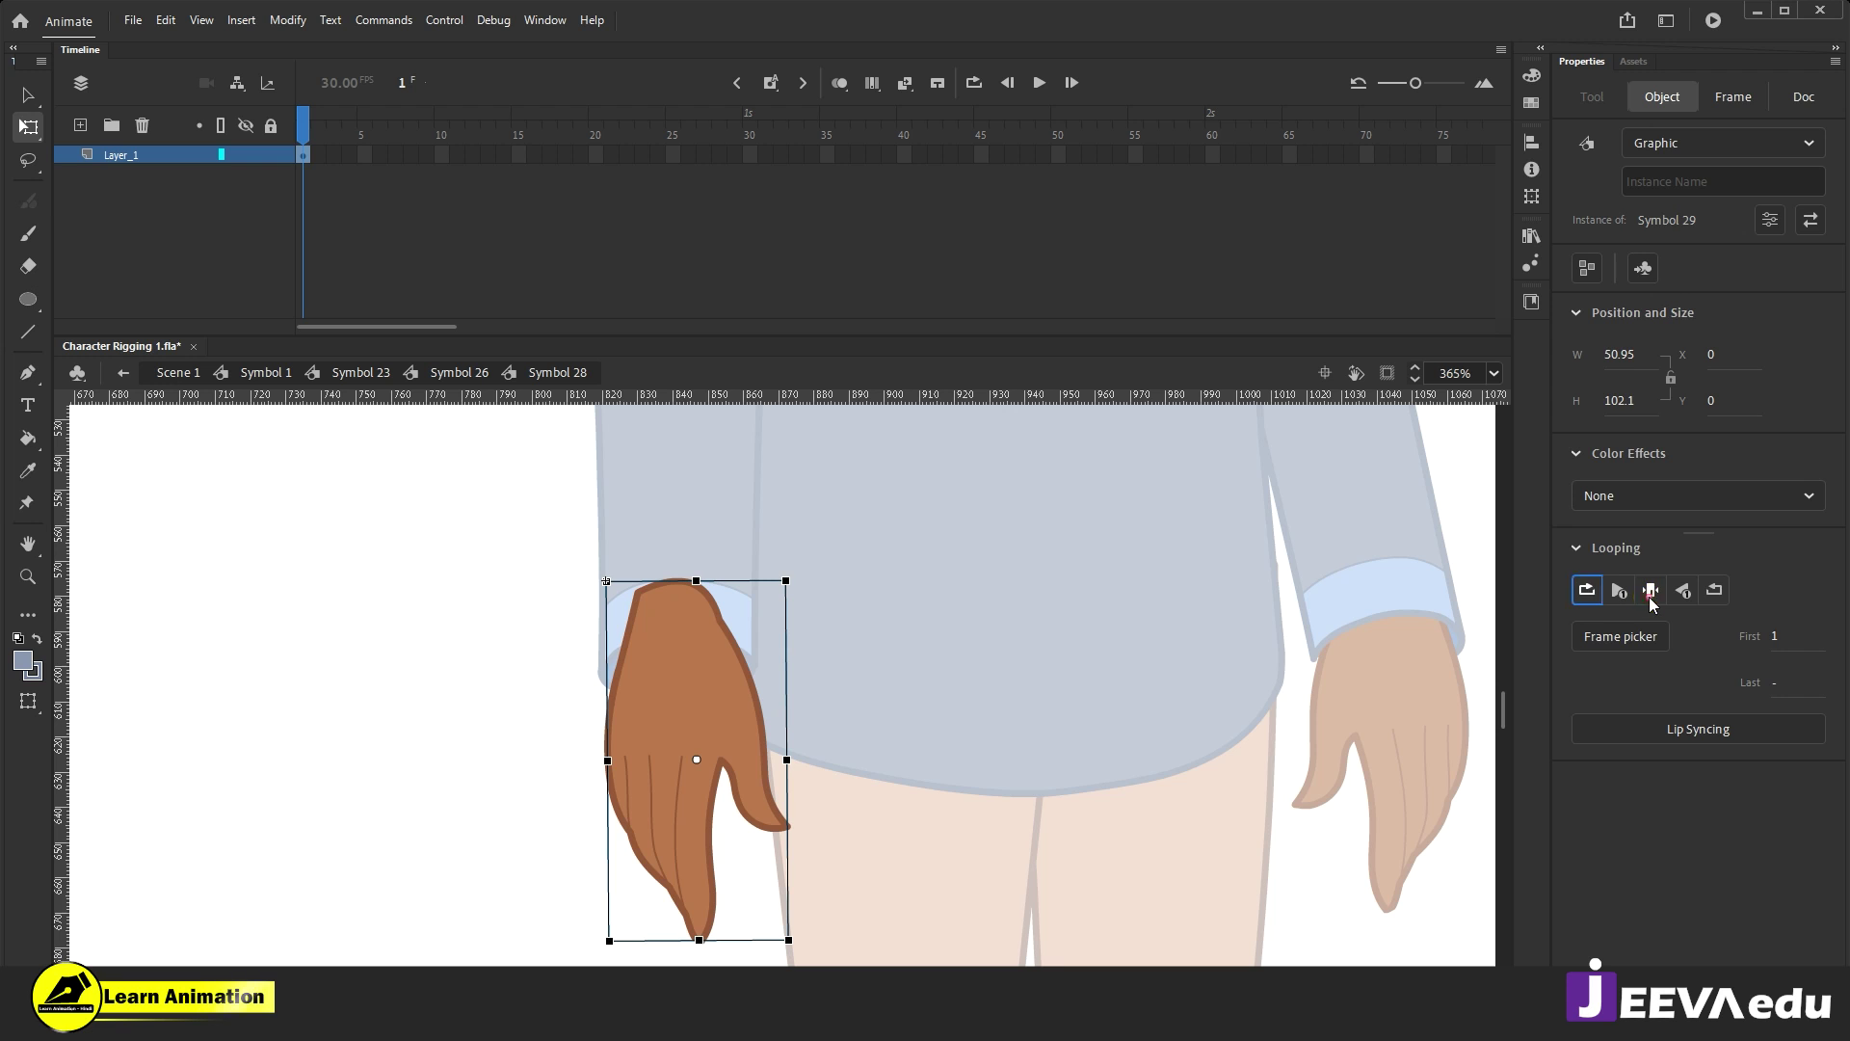
Step: Extend the frames of the hand symbol's layer along the timeline
click(979, 157)
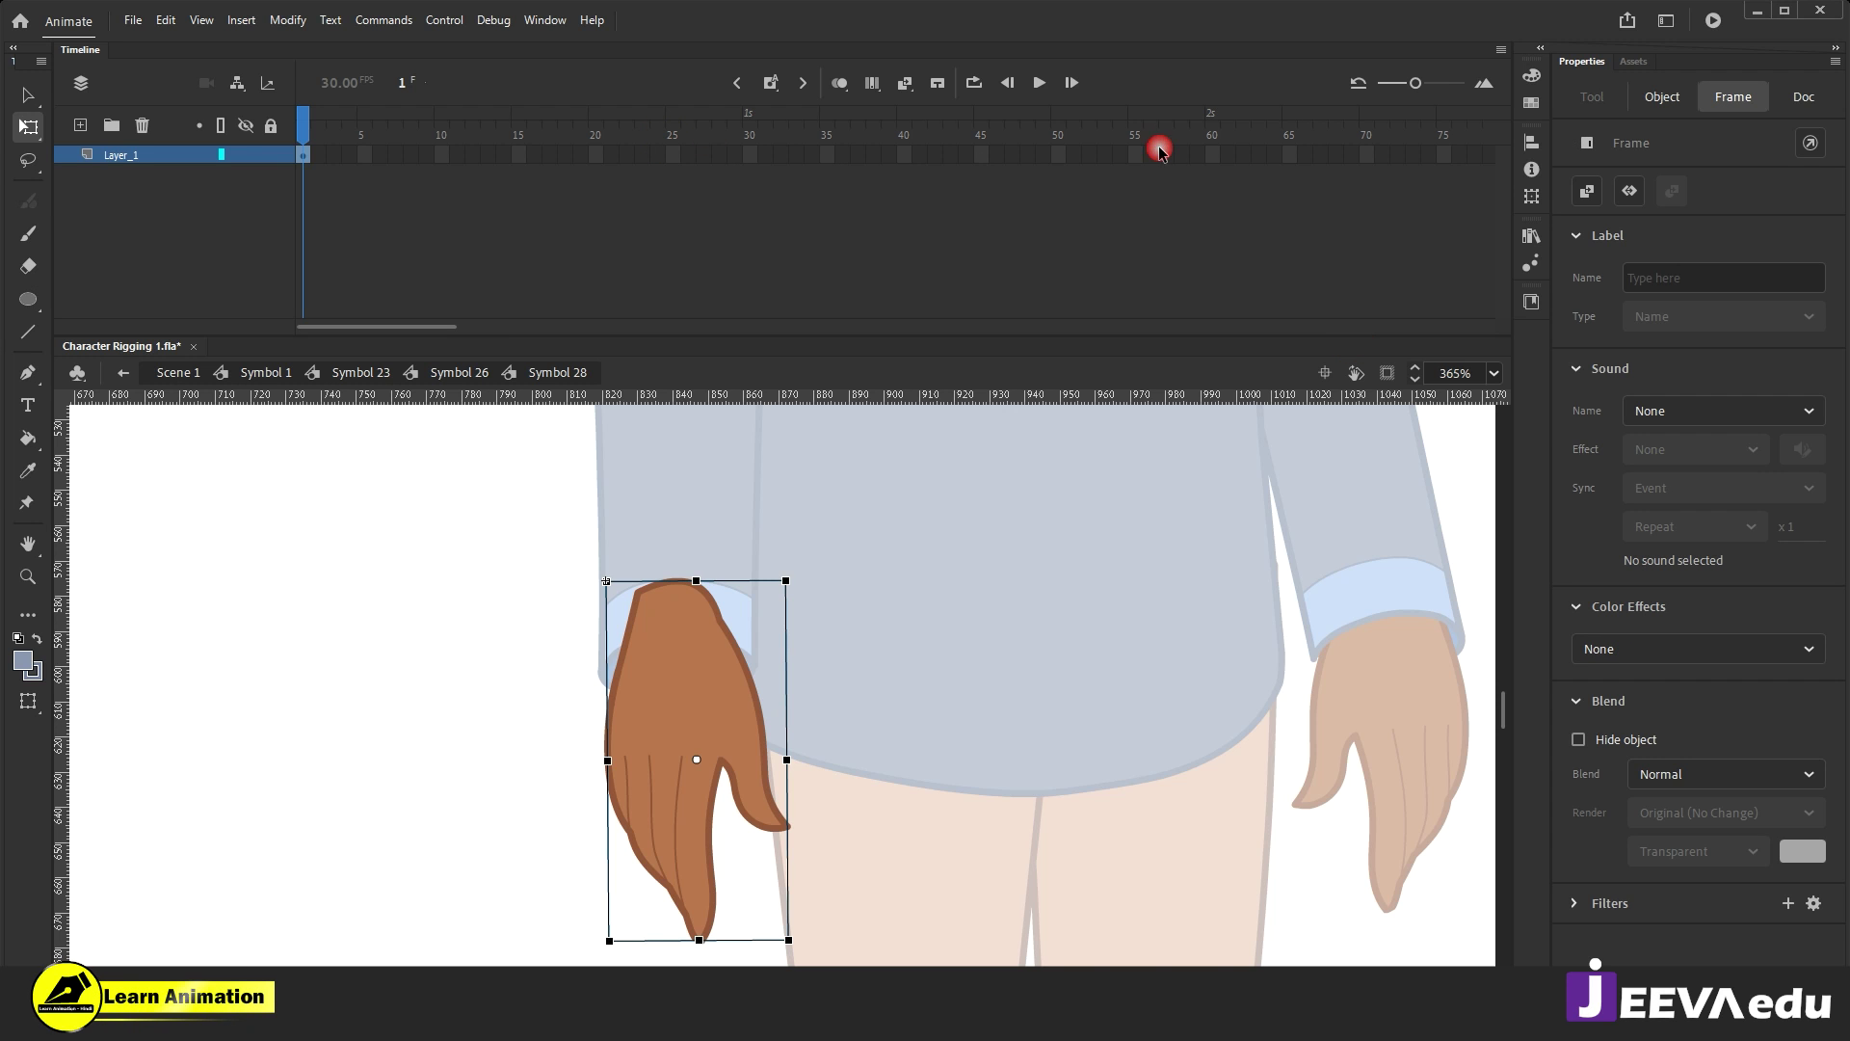
drag(990, 157, 149, 199)
key(F5)
Step: Check the nested hand's poses in the Frame Picker, close it and return to the forearm symbol
click(718, 704)
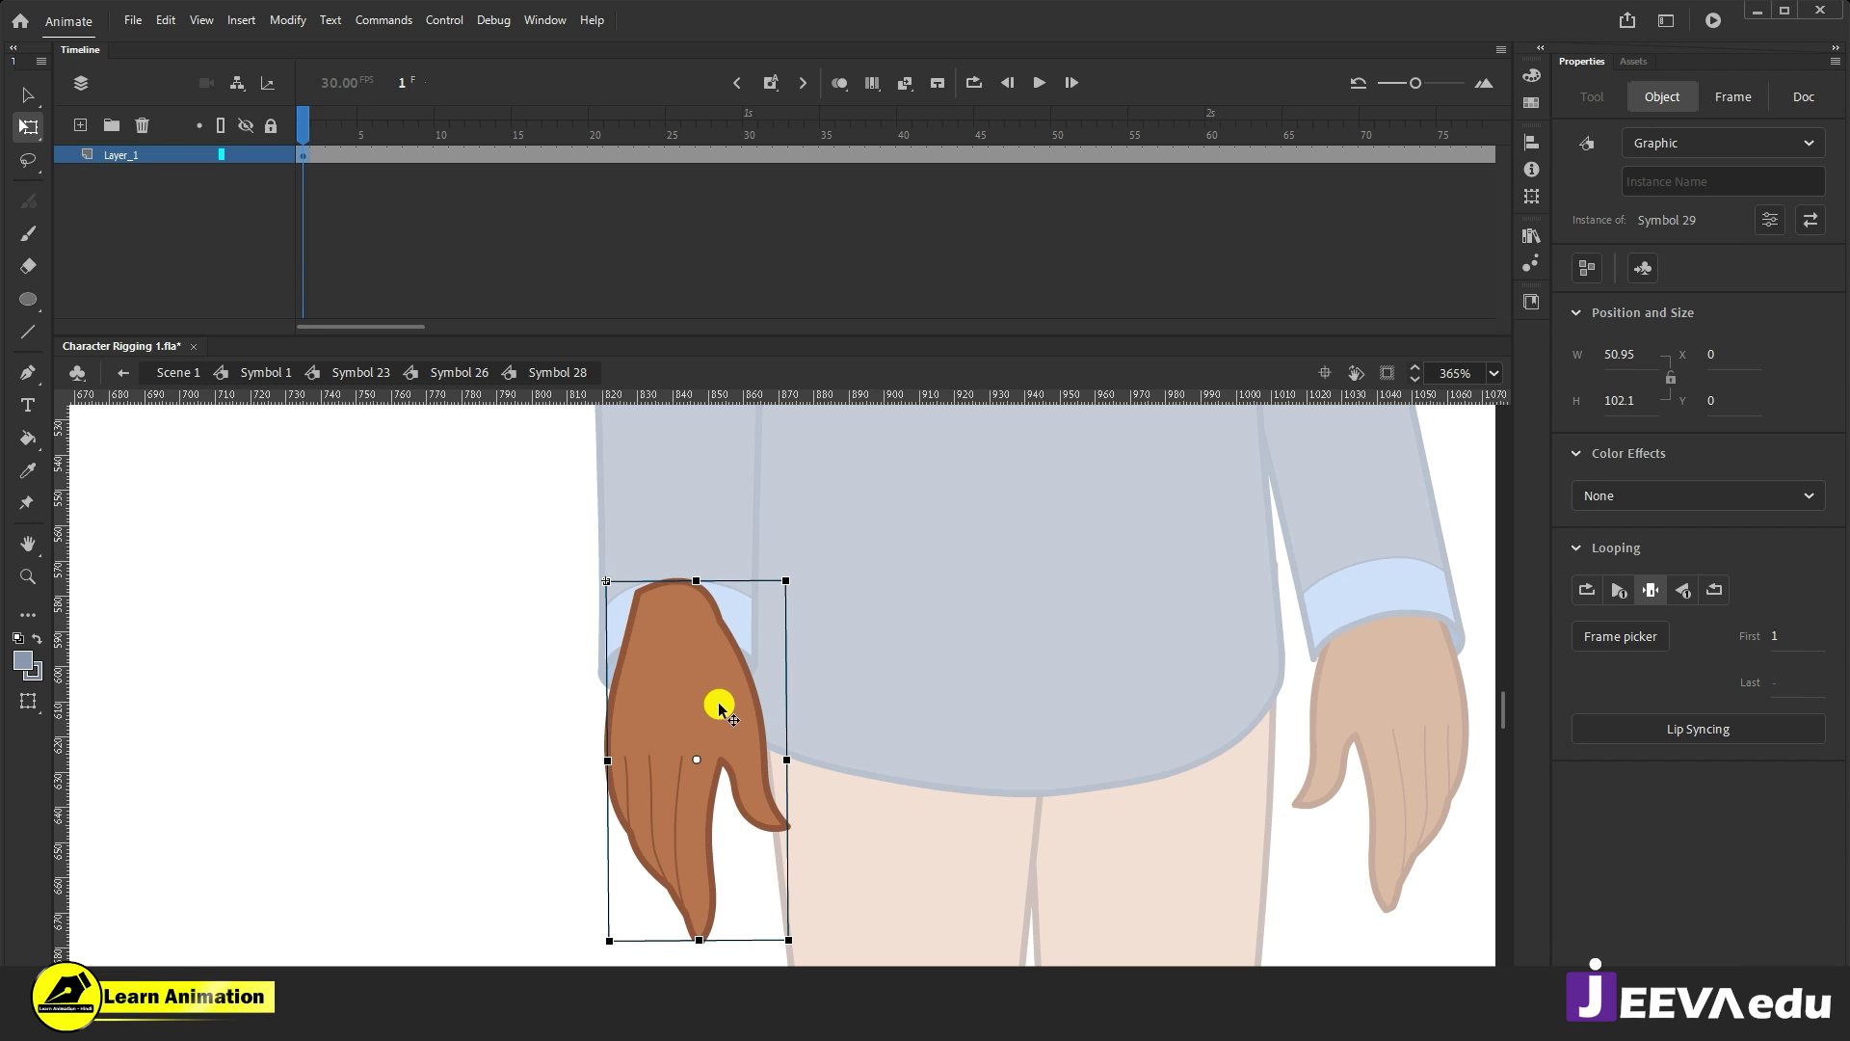
click(1629, 640)
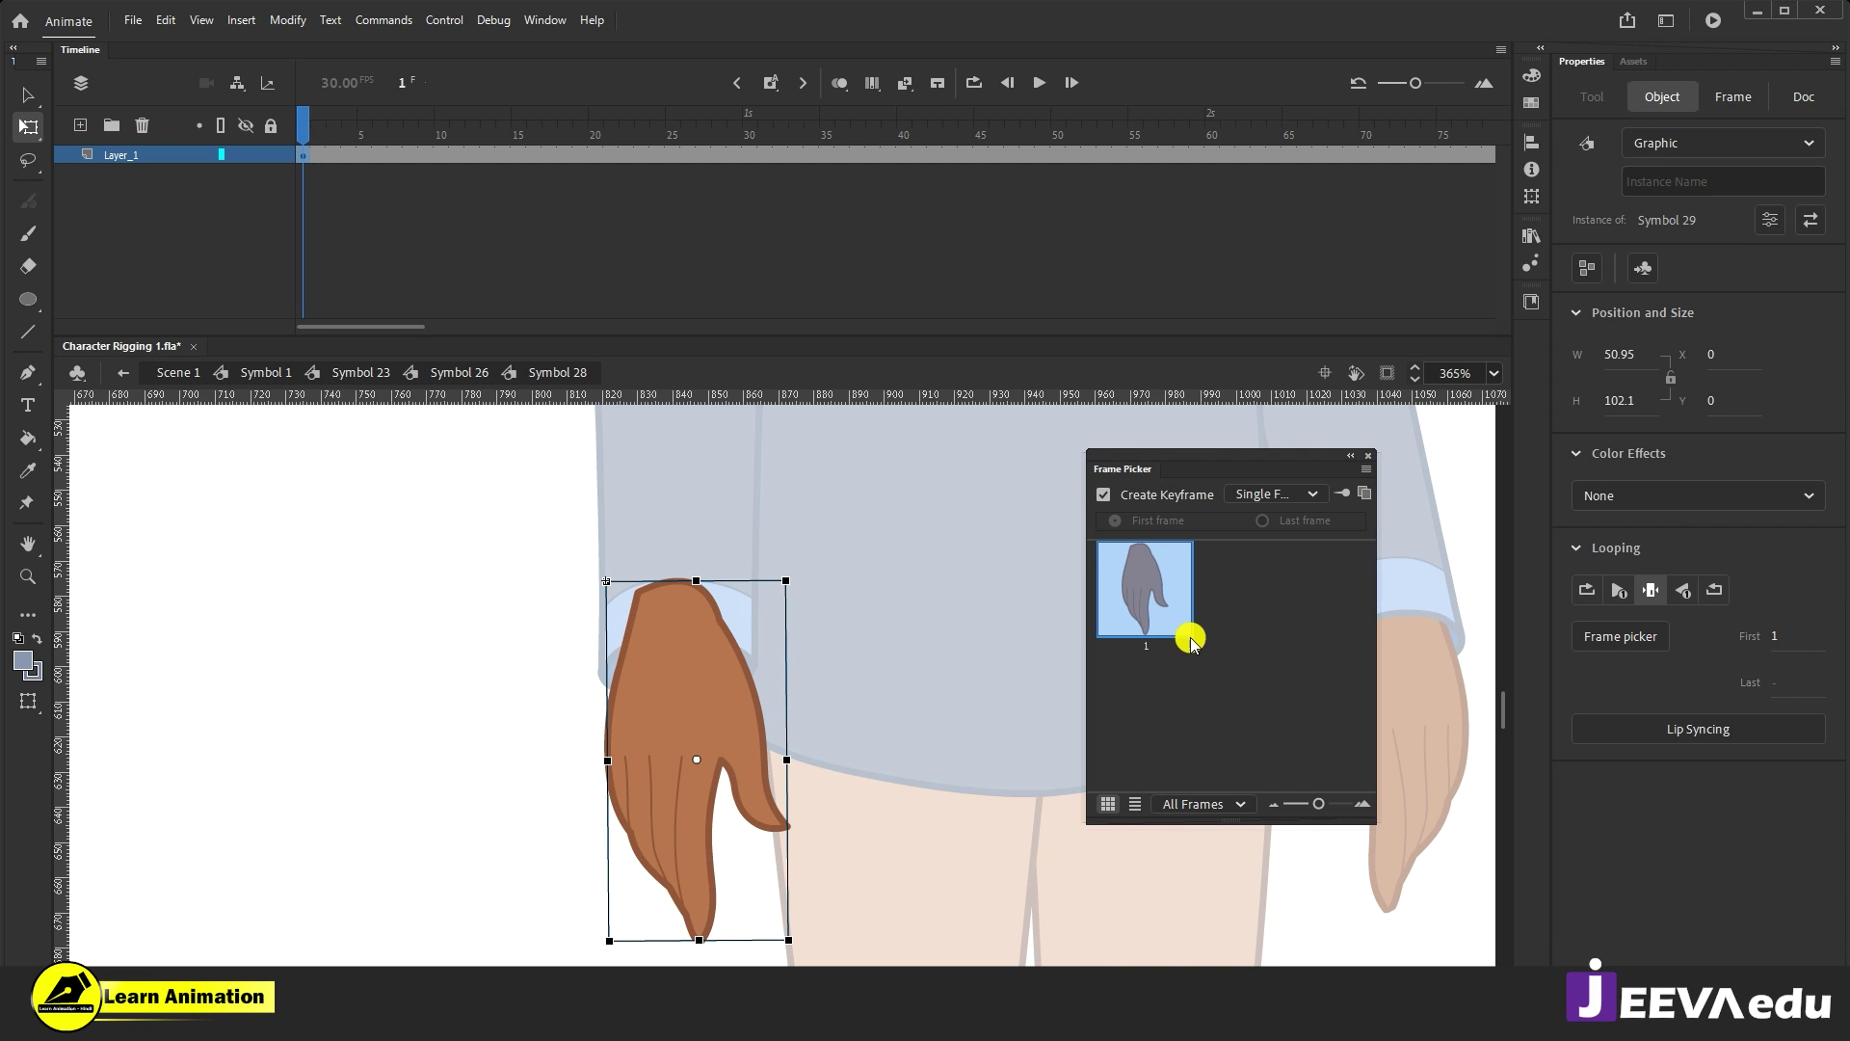
click(1368, 459)
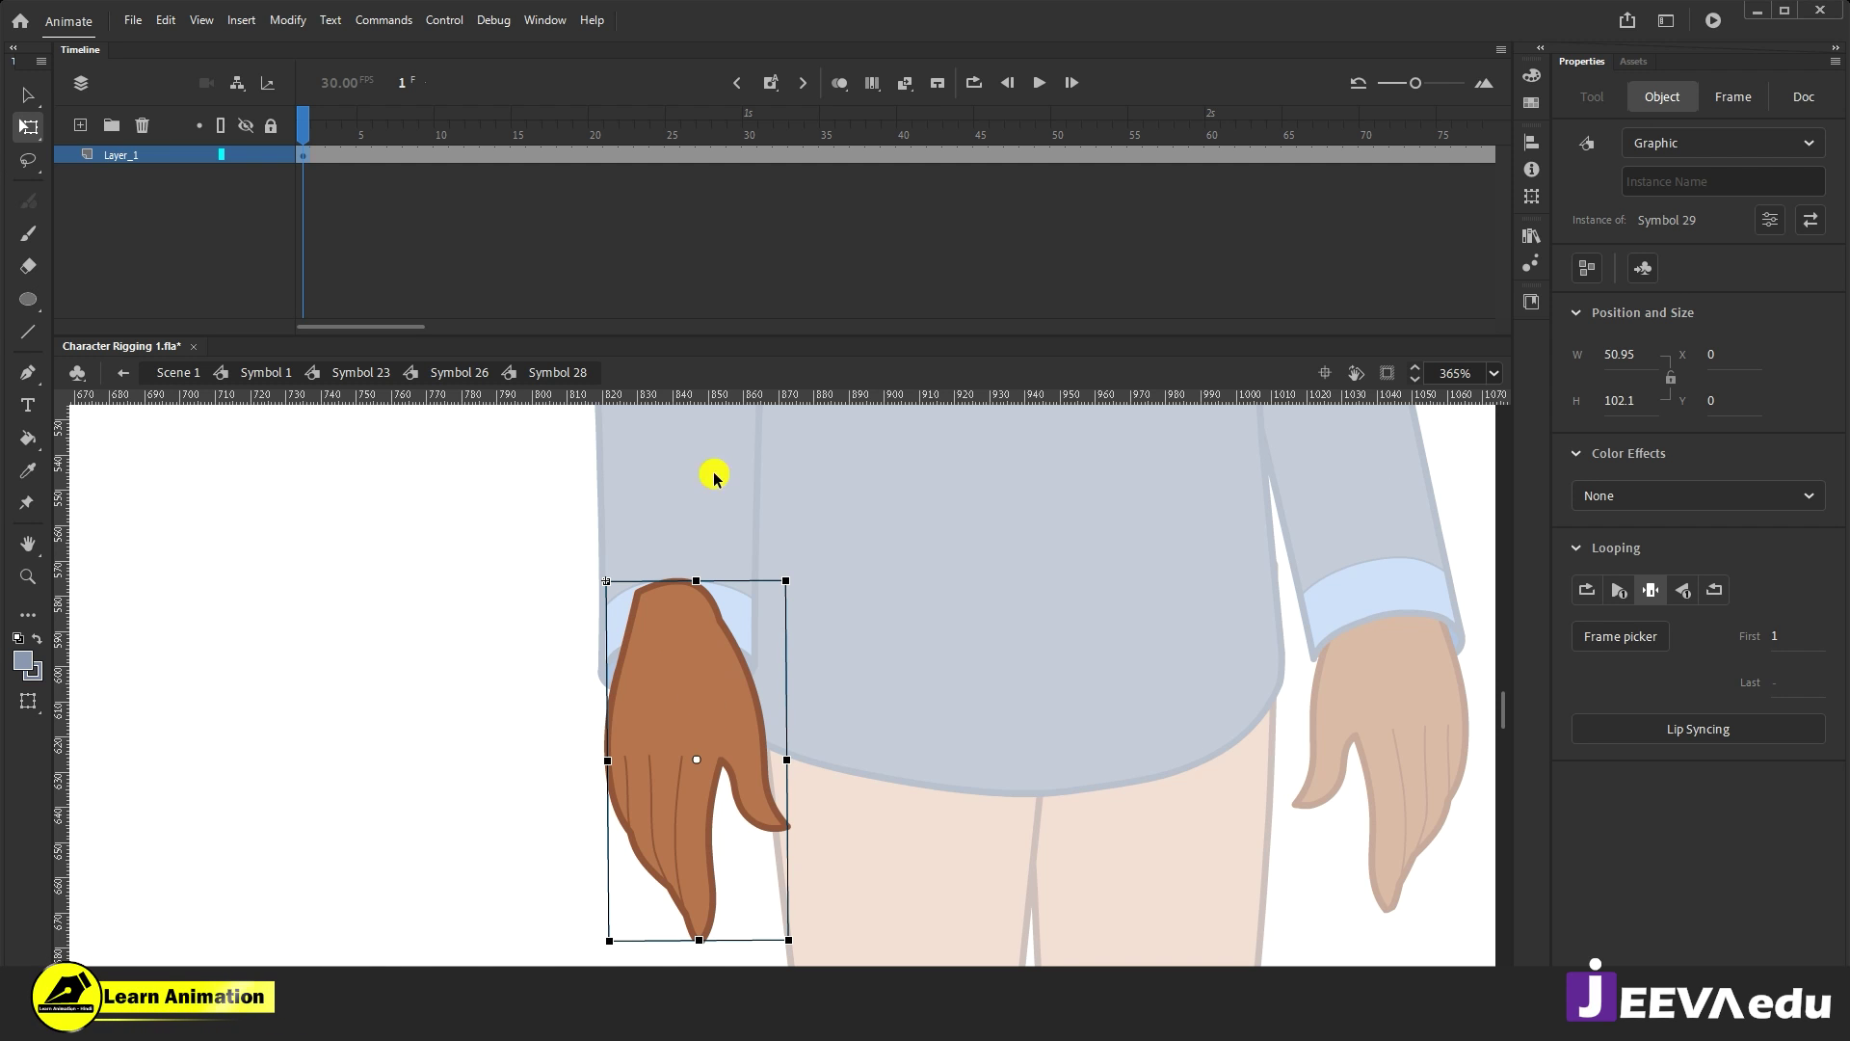
click(449, 372)
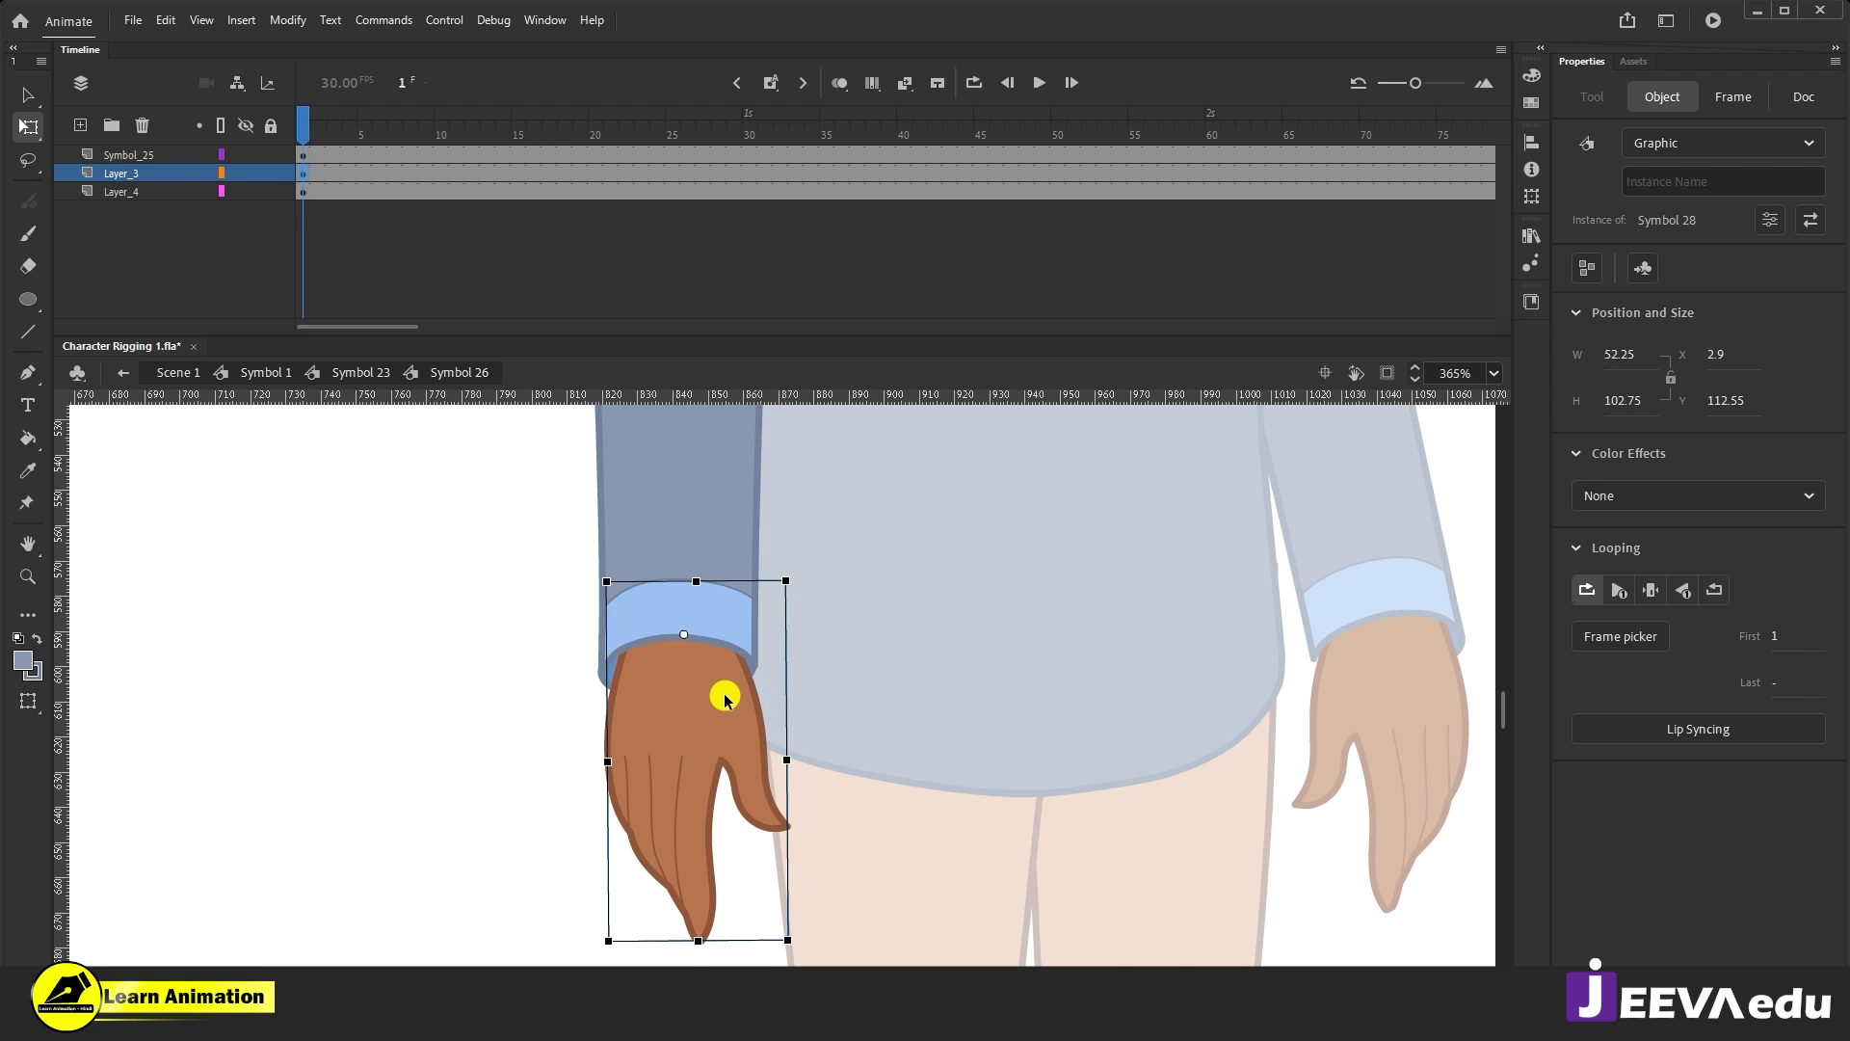
Step: Convert the cuff's inner piece behind the hand into a Graphic symbol, keeping it in its original position
key(v)
click(607, 682)
drag(607, 682, 383, 738)
key(ctrl+z)
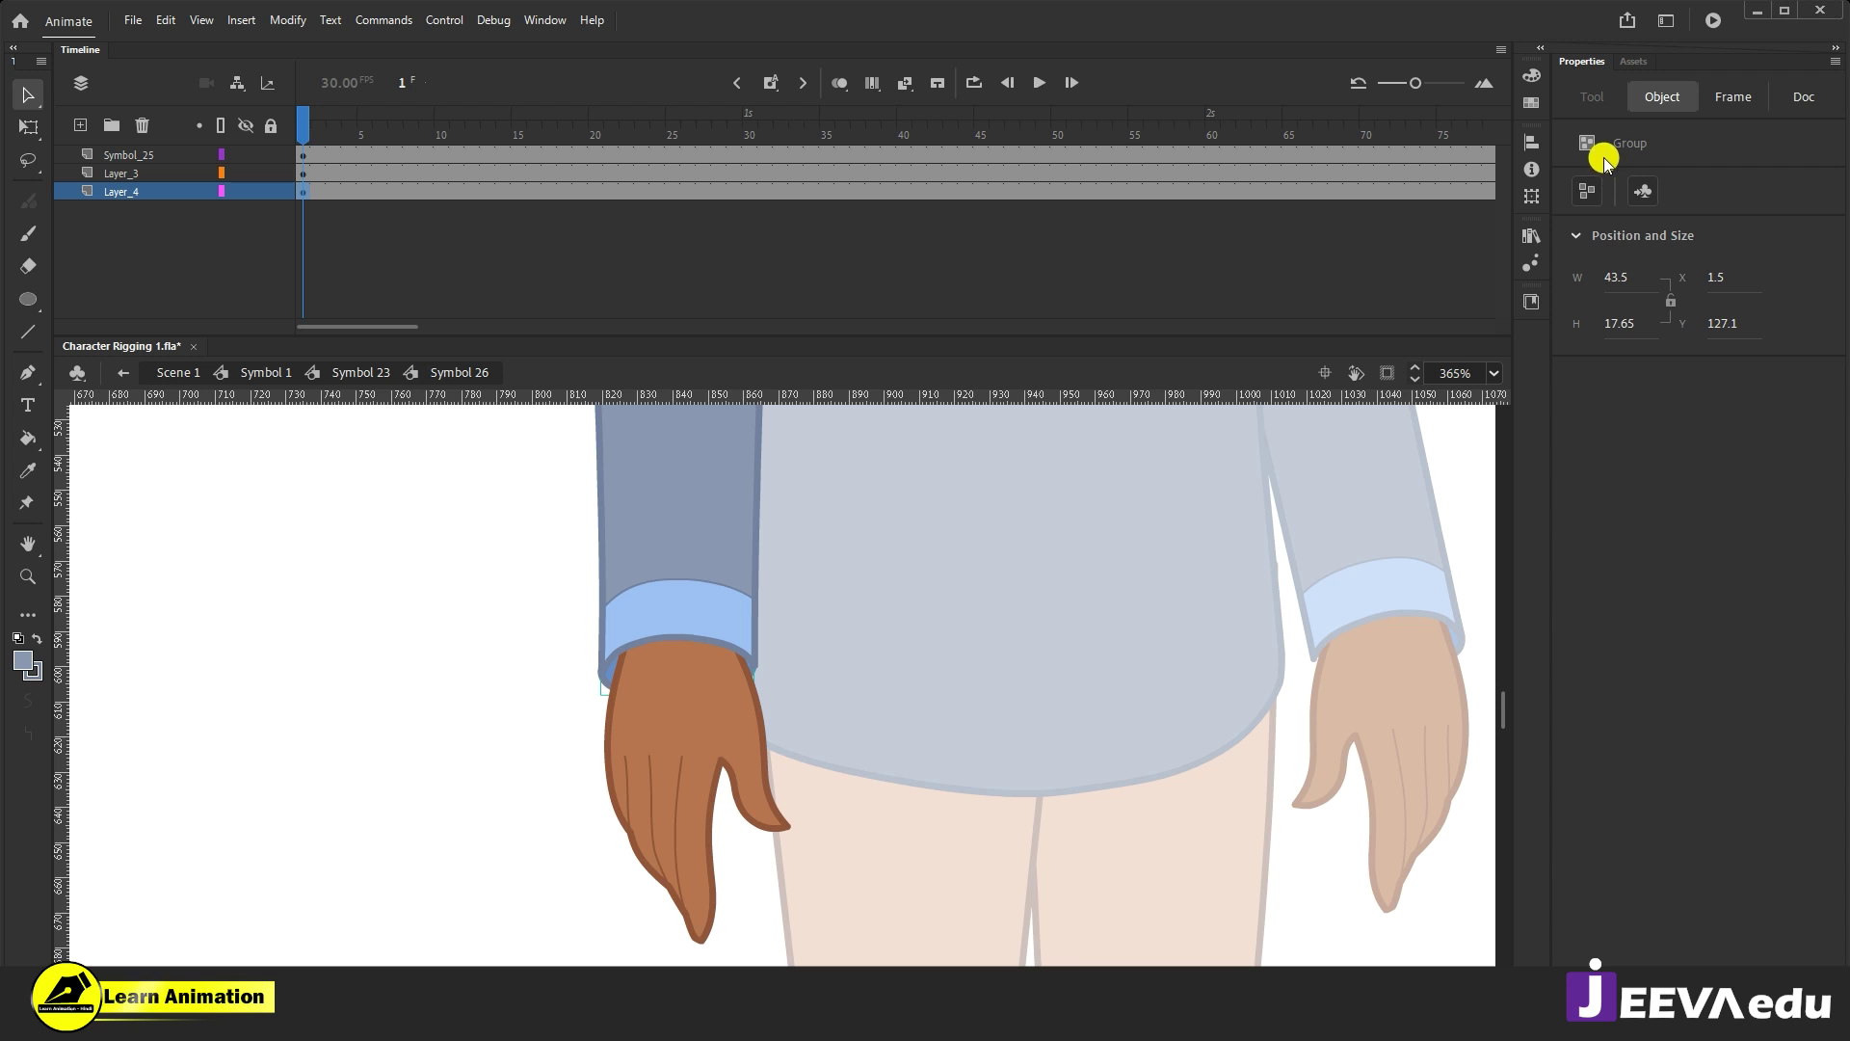
key(F8)
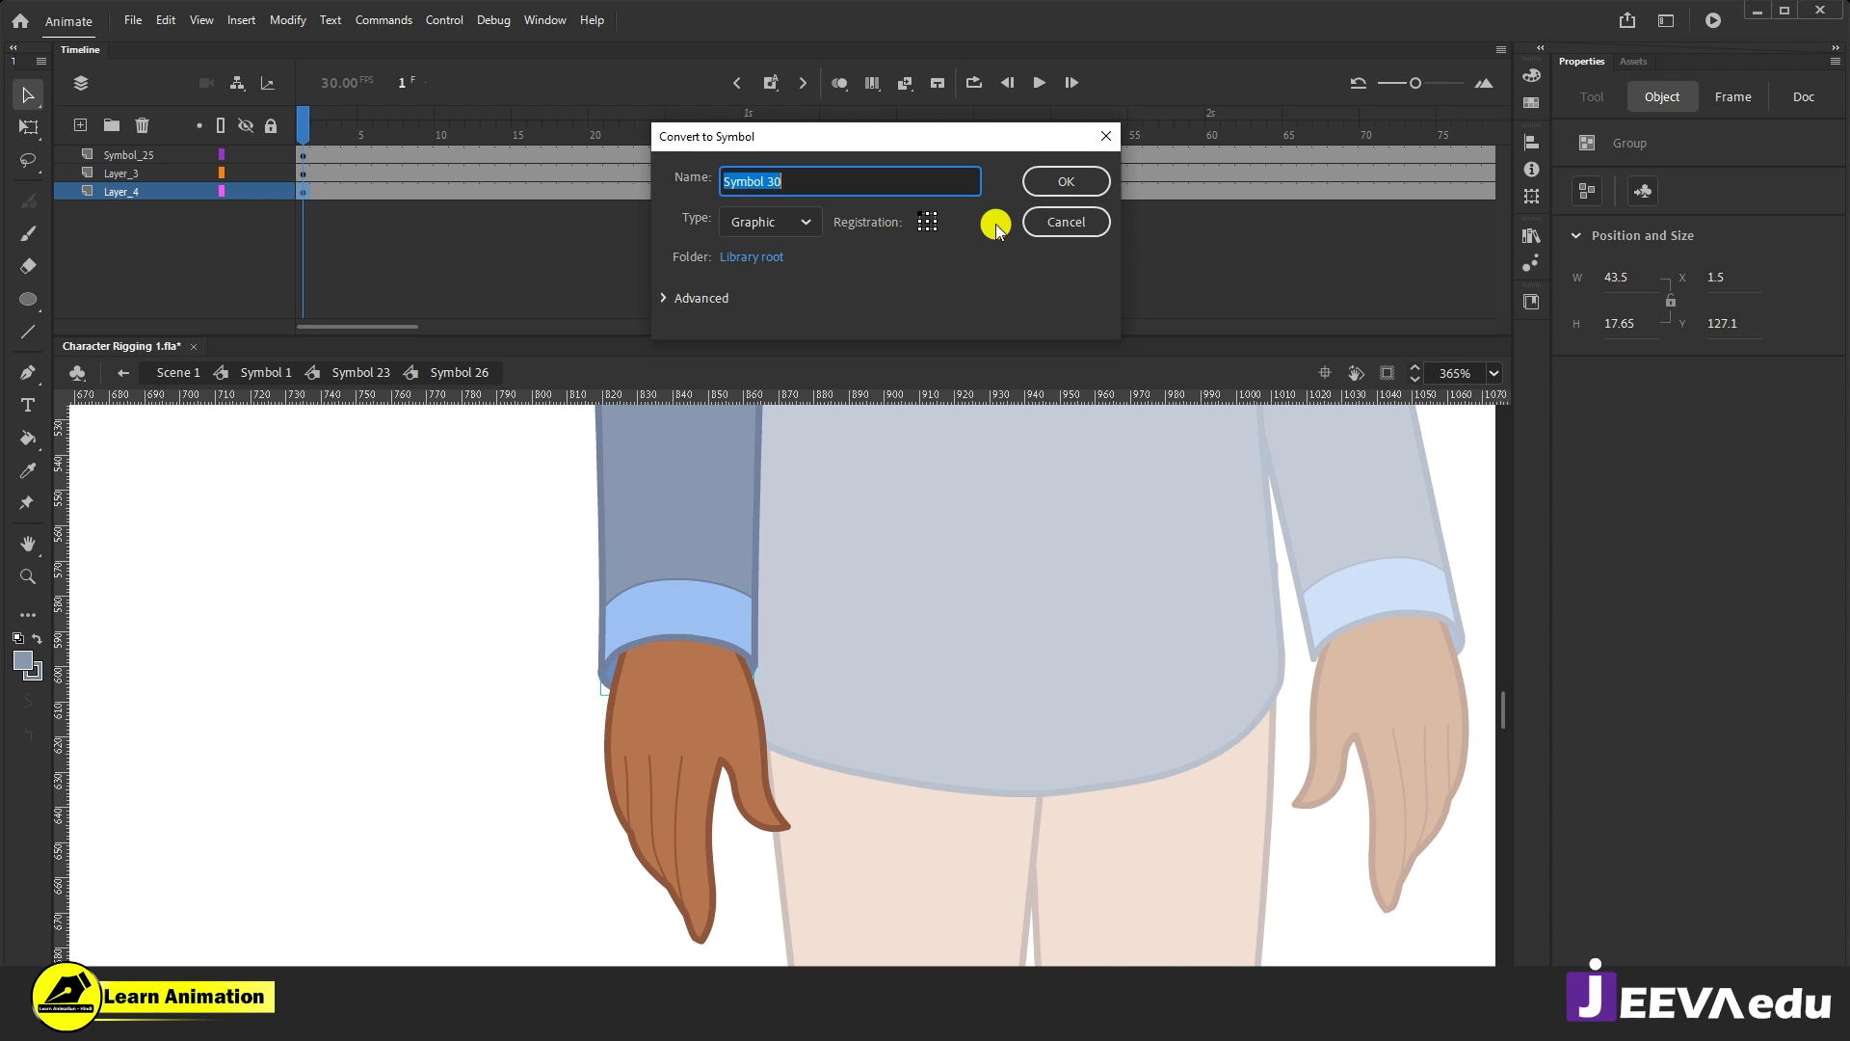
click(1037, 183)
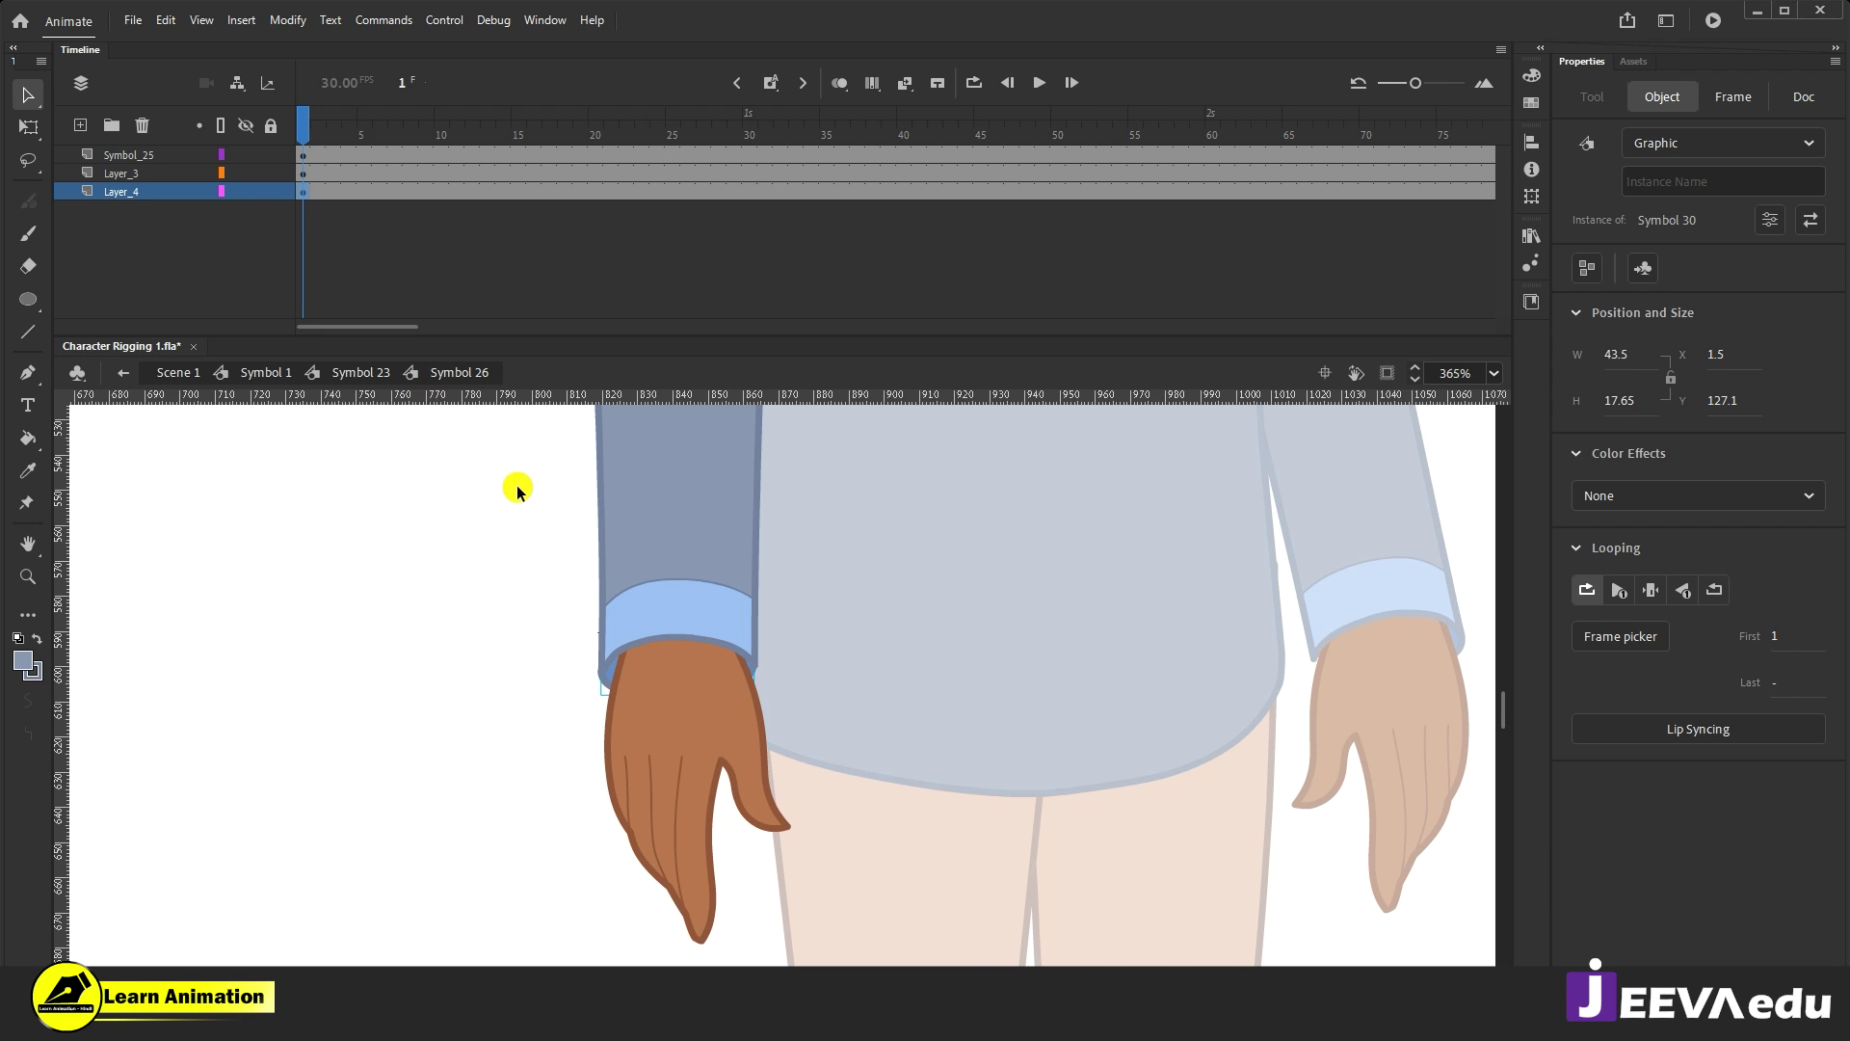
Step: Leave the forearm and arm symbols to return to the whole character symbol
alt+click(685, 688)
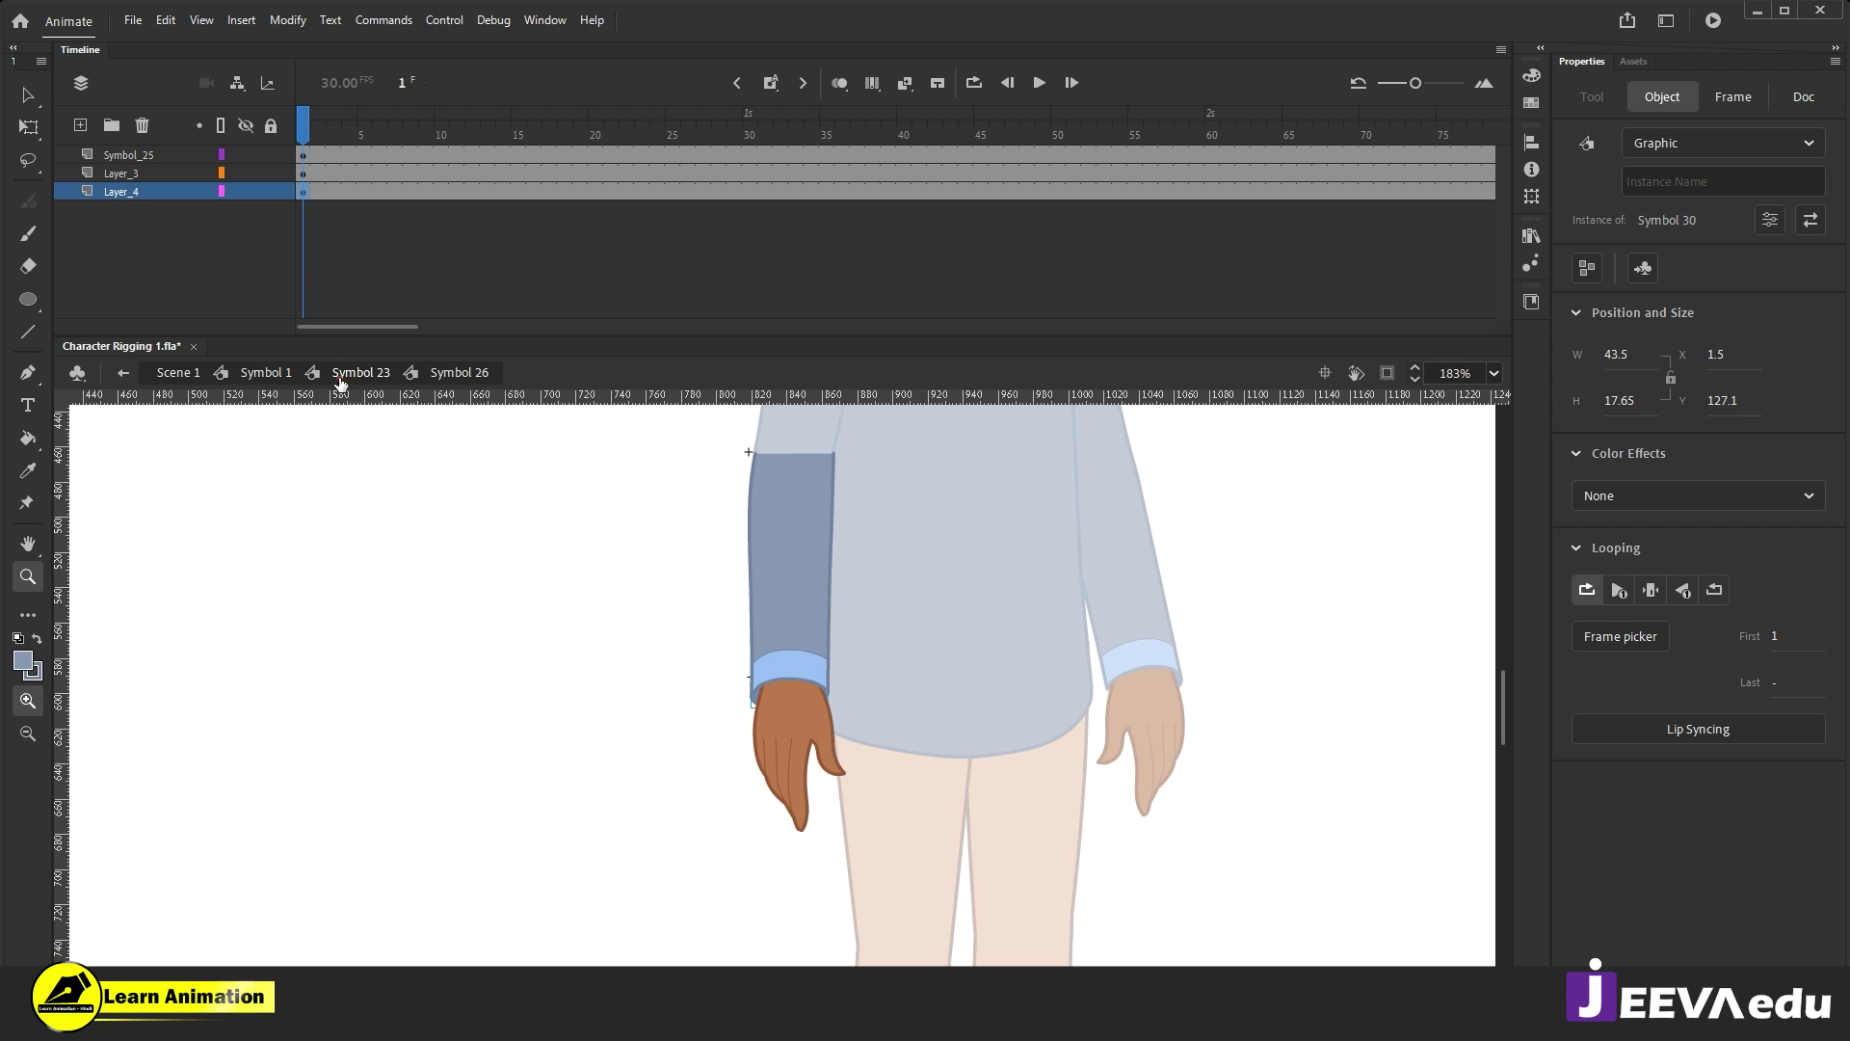
click(346, 373)
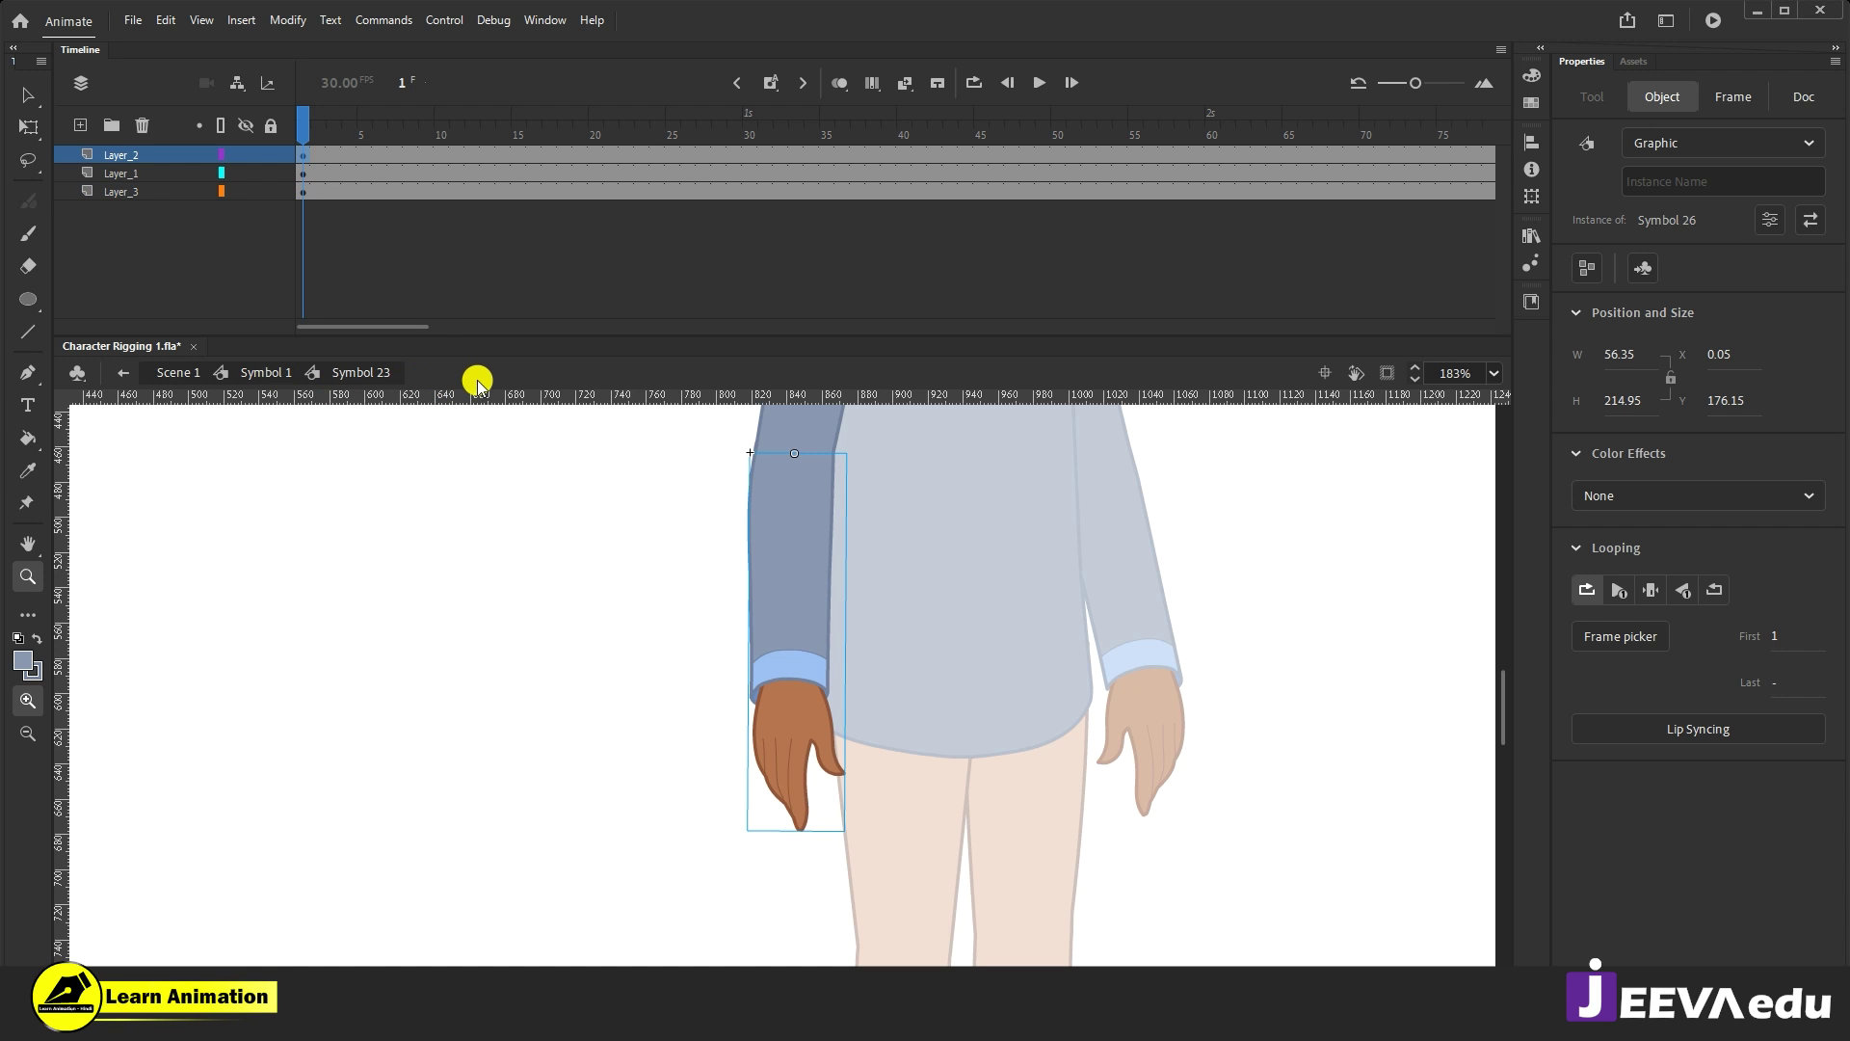
alt+click(877, 702)
drag(876, 702, 851, 771)
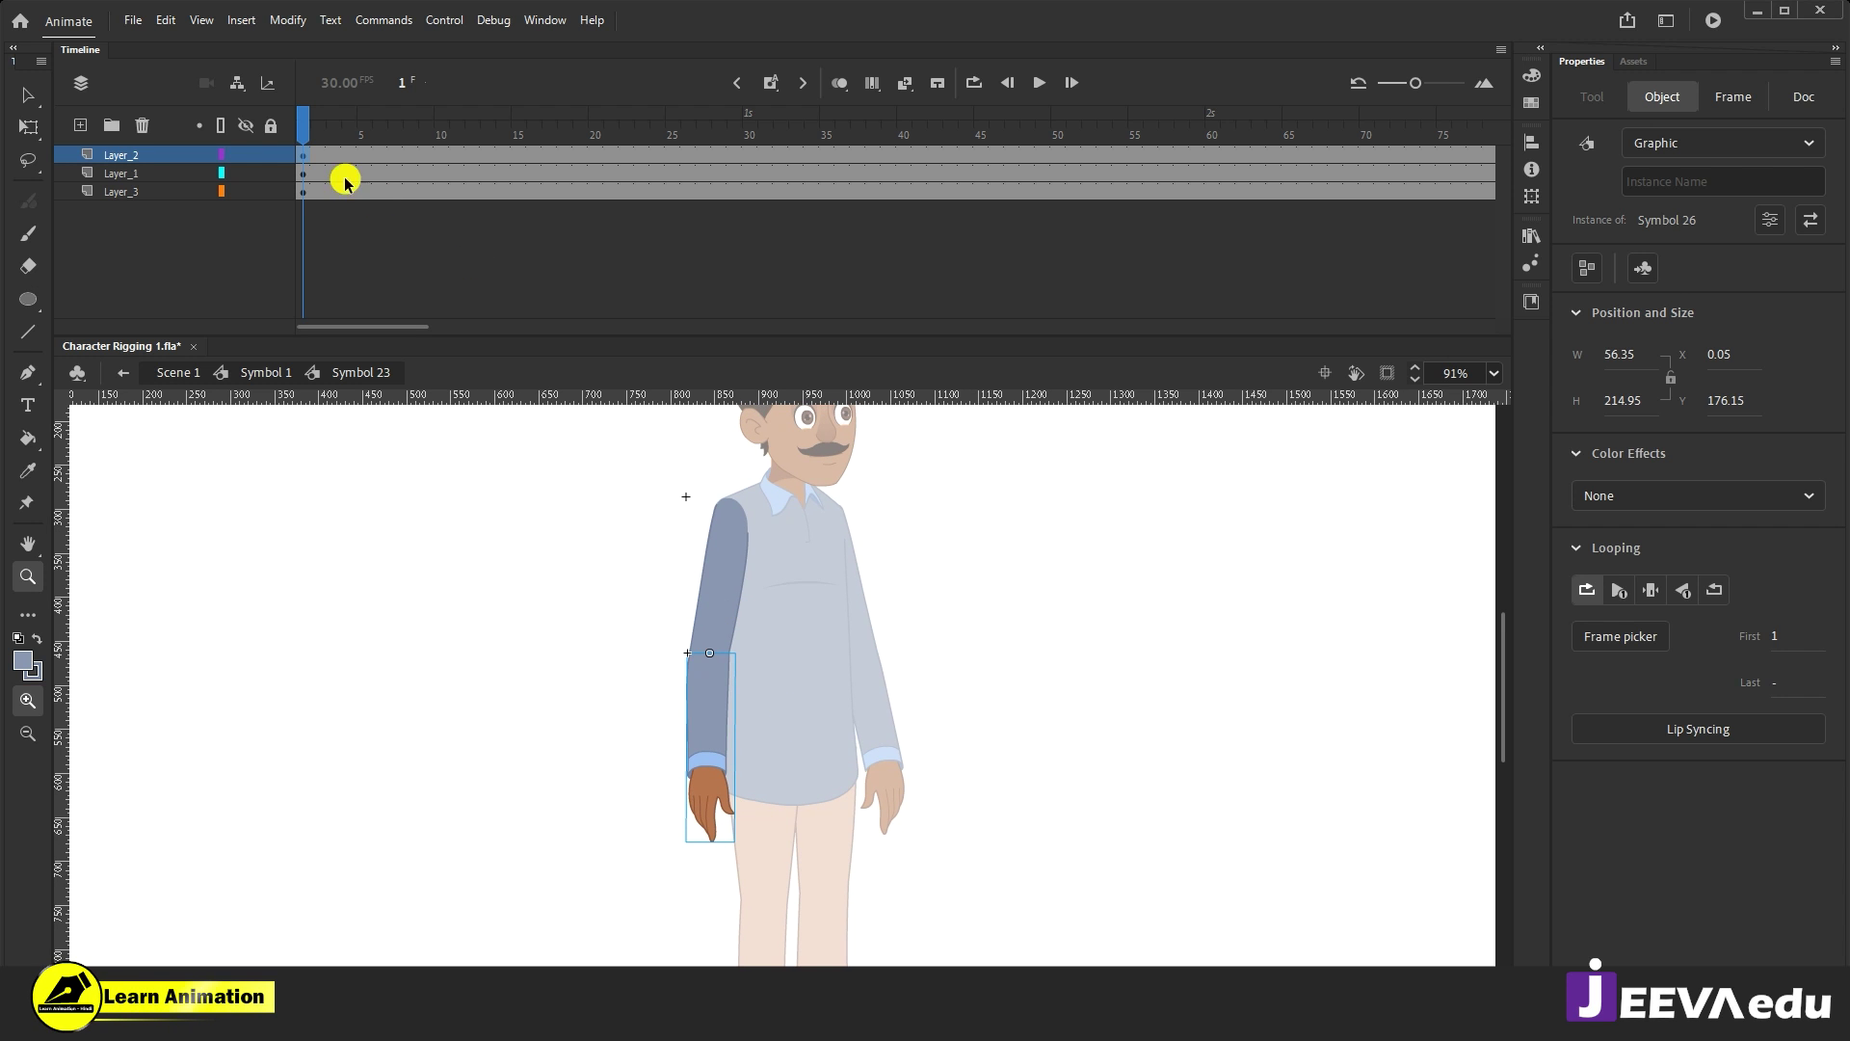
click(746, 188)
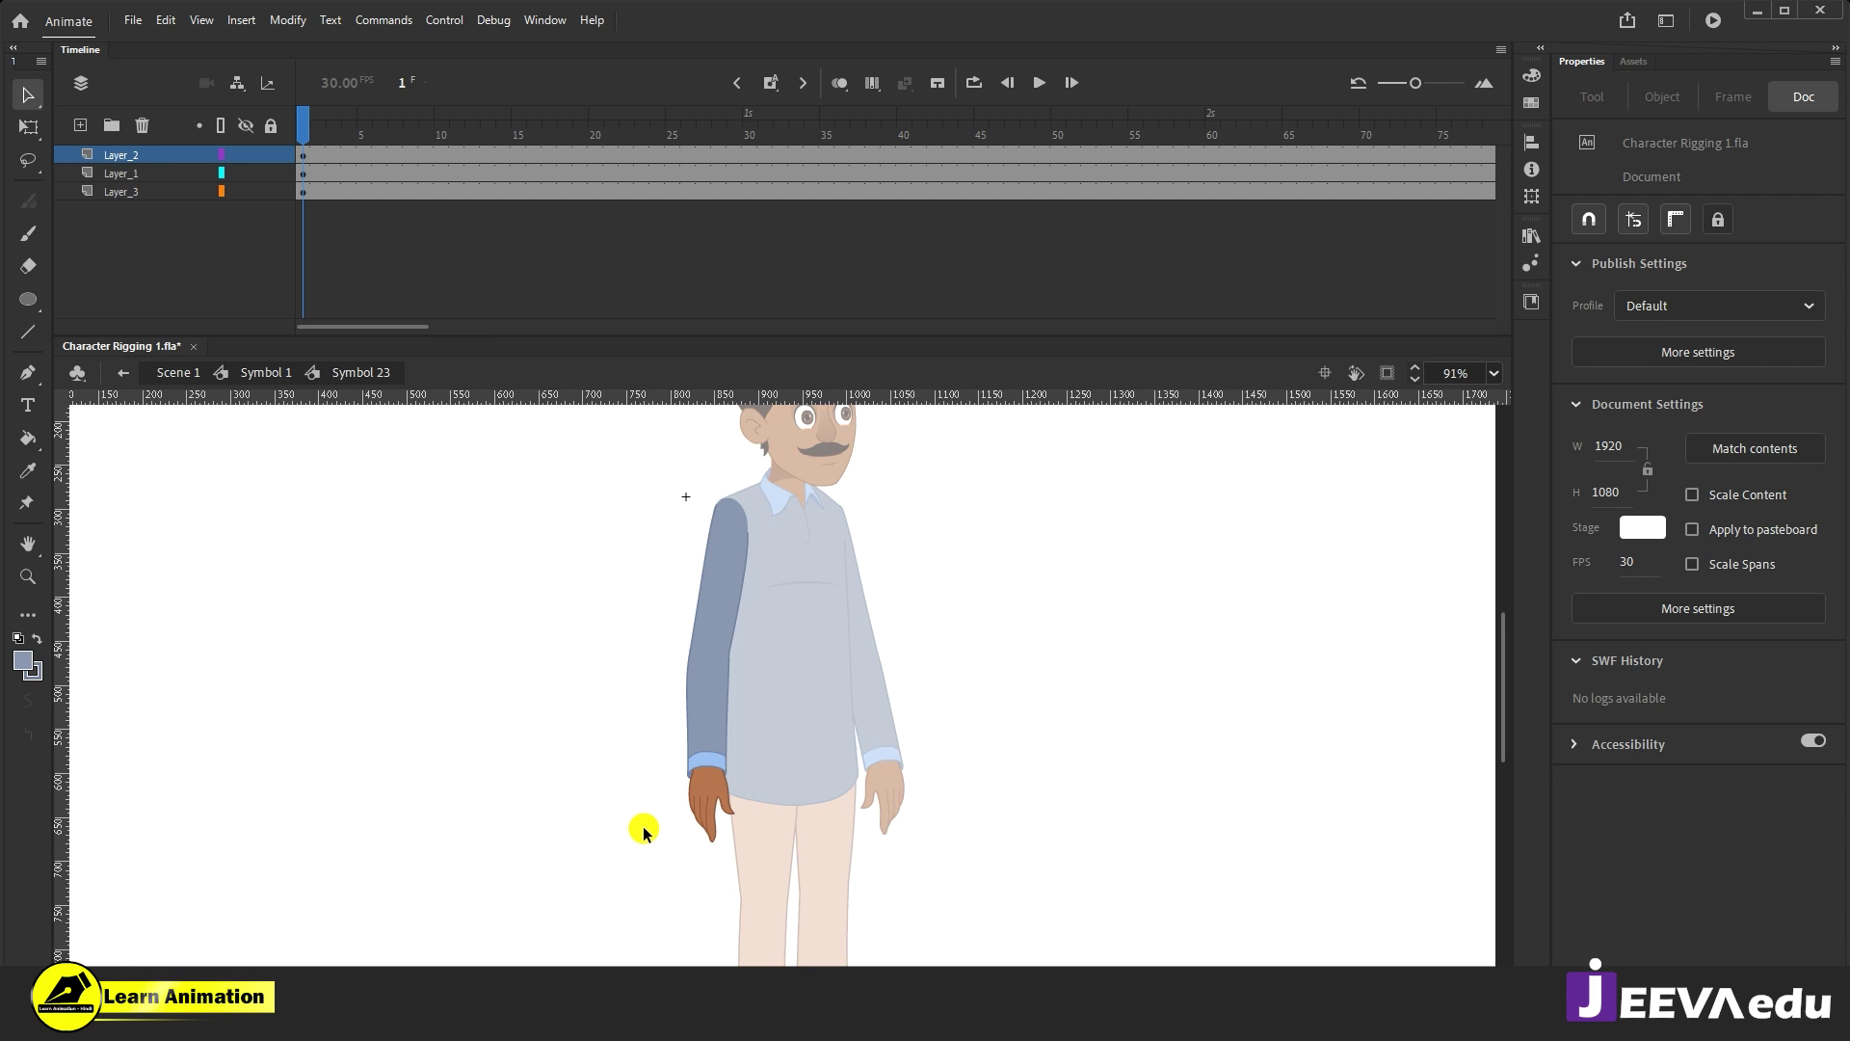
double_click(609, 813)
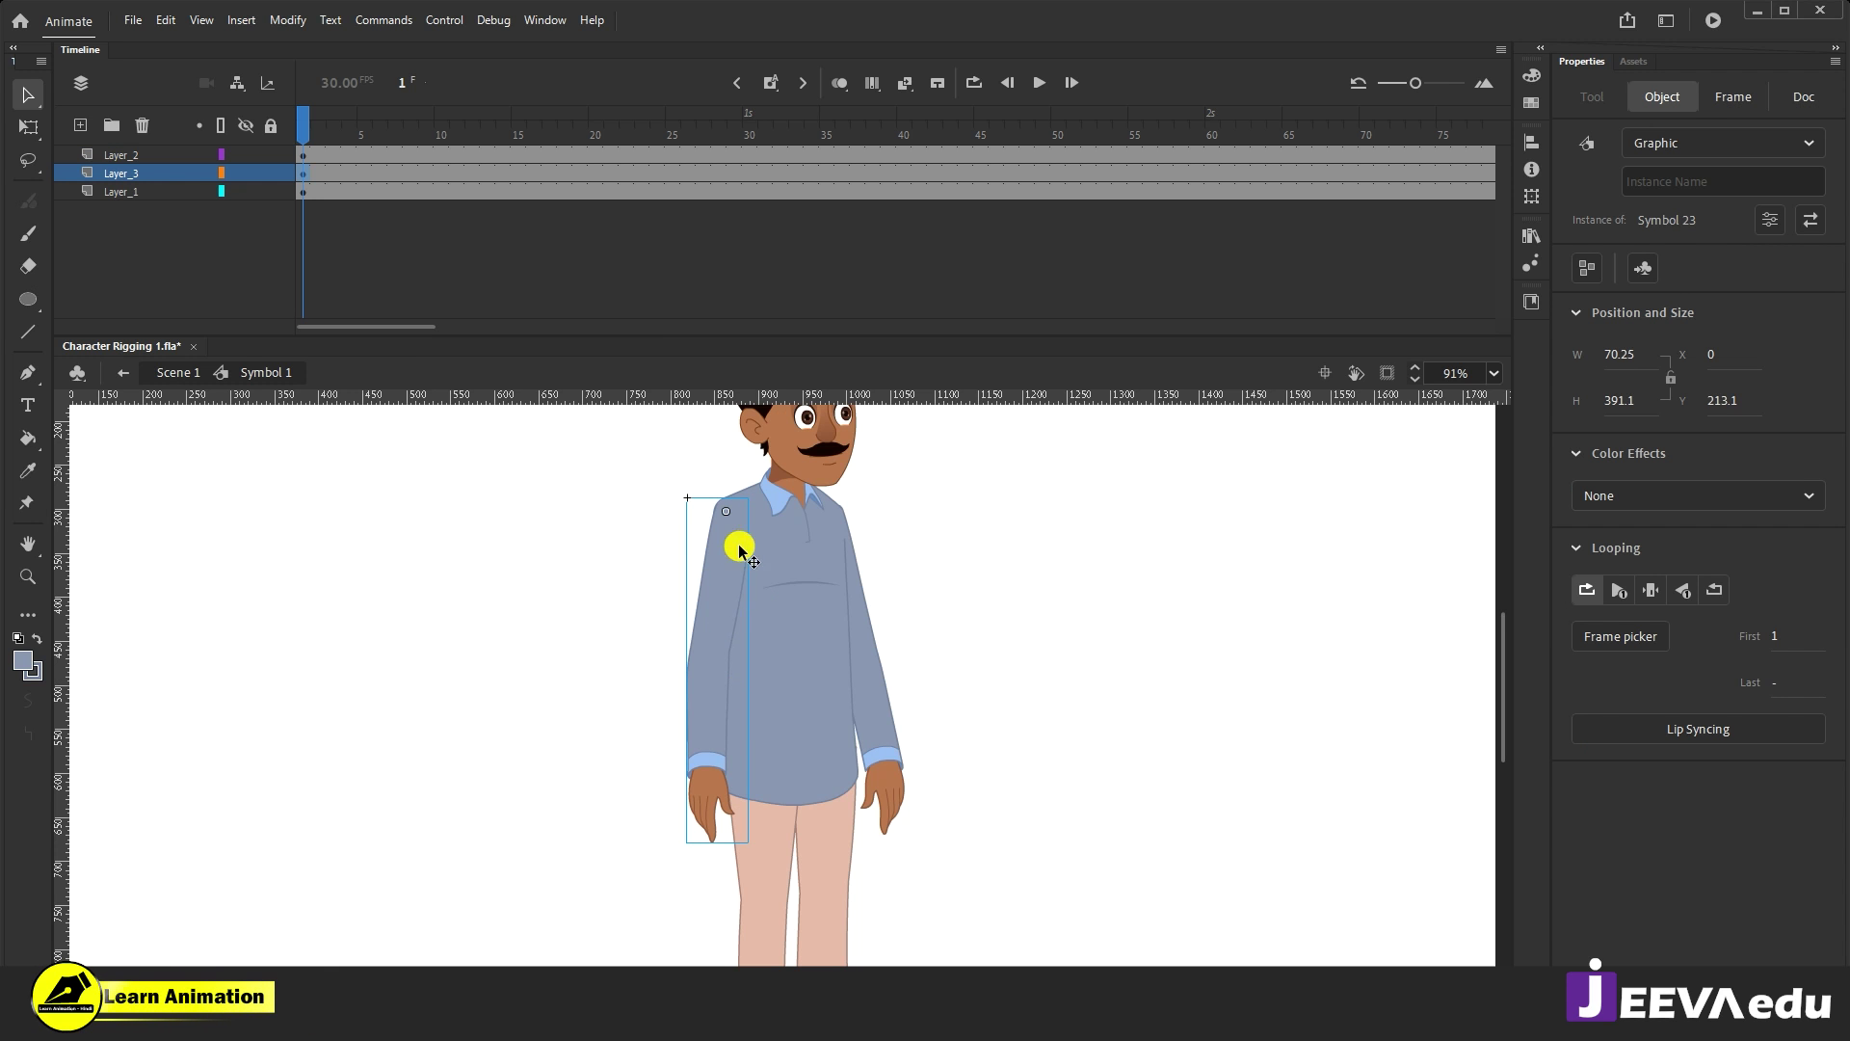
Step: Try moving the unrigged arm's sleeve and hand away from the body, and undo the move
drag(900, 771, 963, 780)
click(892, 792)
key(ctrl+z)
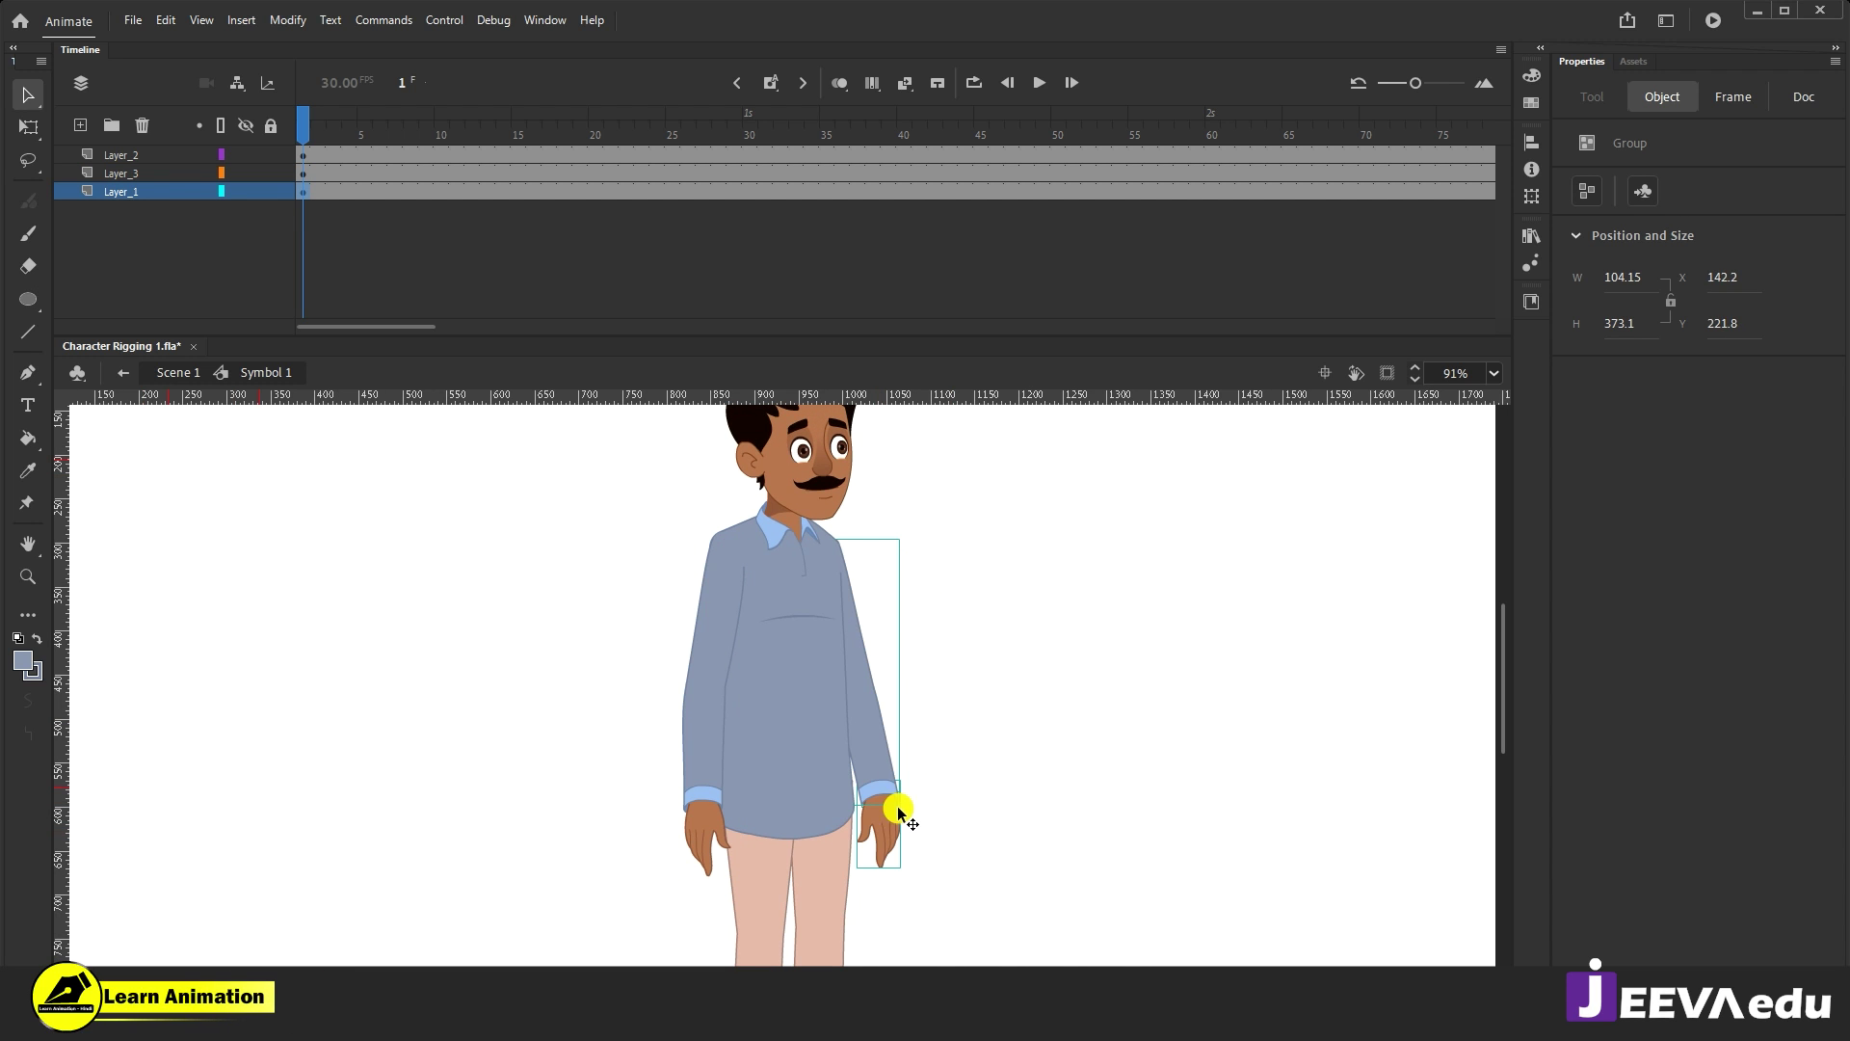
drag(904, 806, 967, 798)
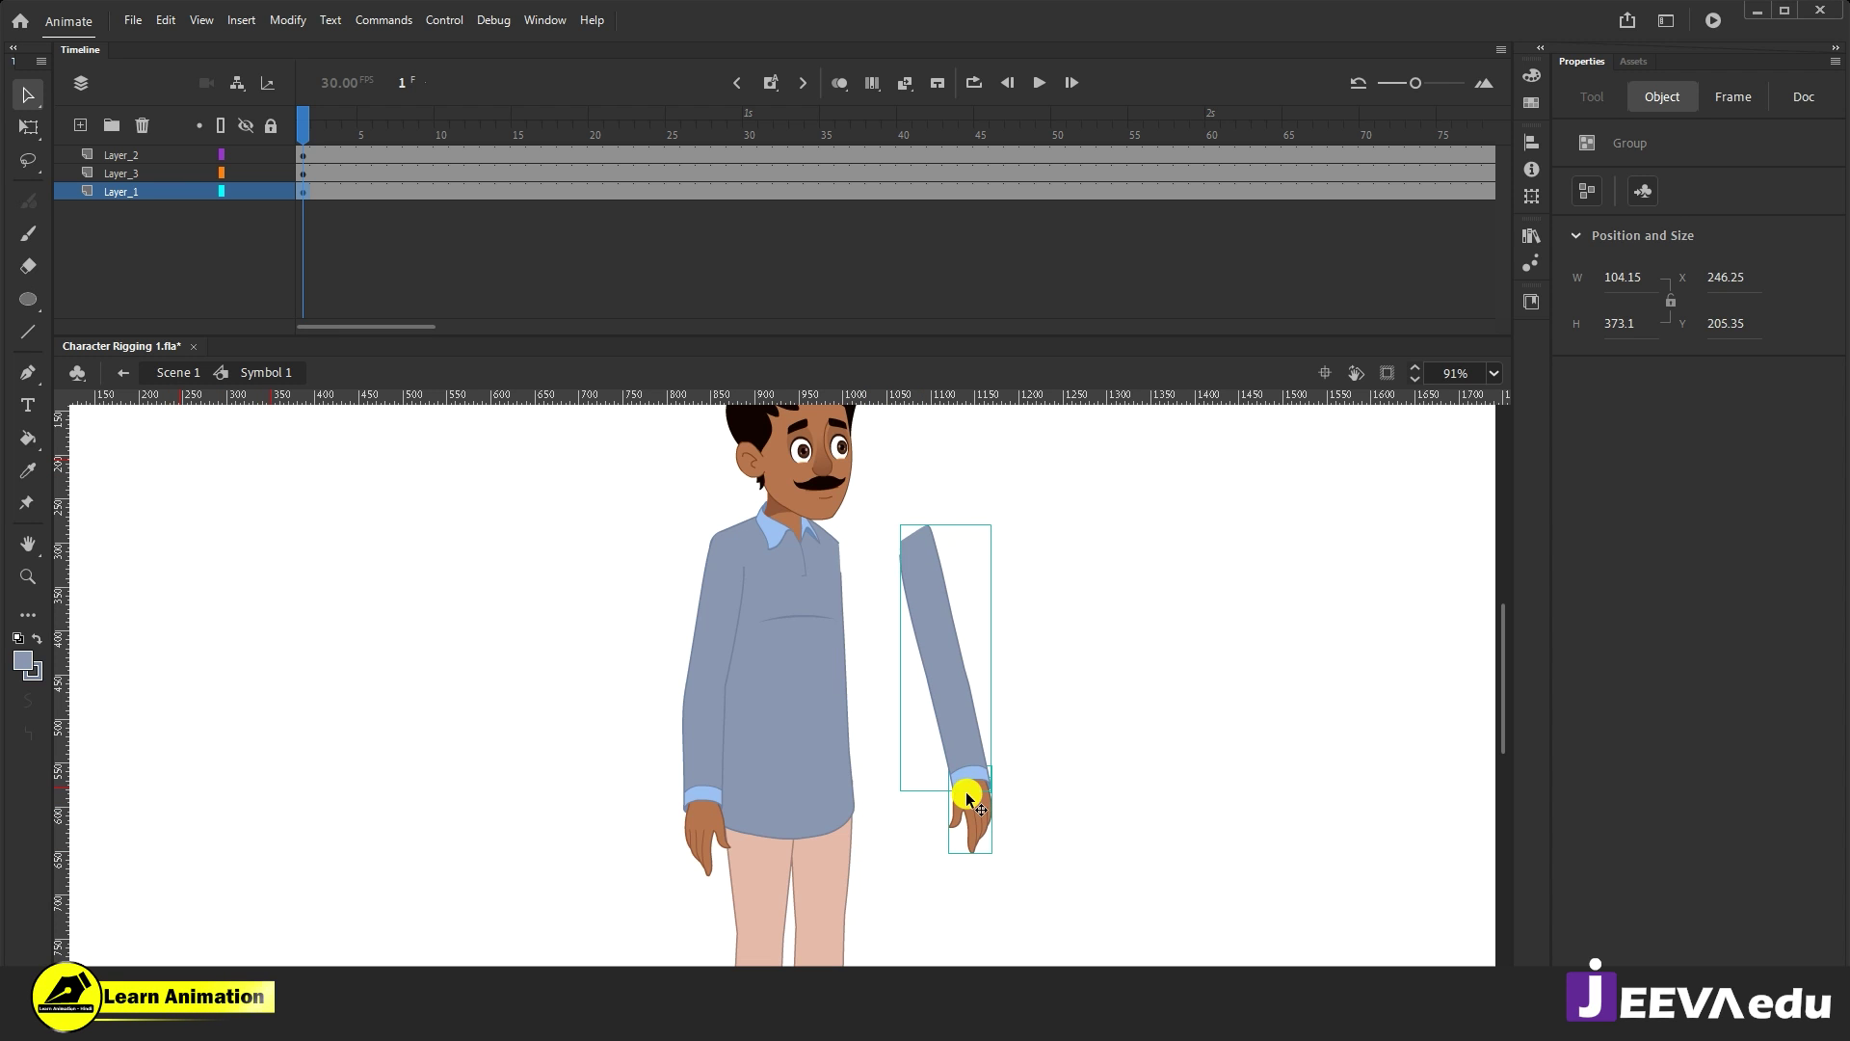
key(ctrl+z)
Step: Duplicate the rigged arm in place onto a new layer at the very back of the layer stack
click(706, 802)
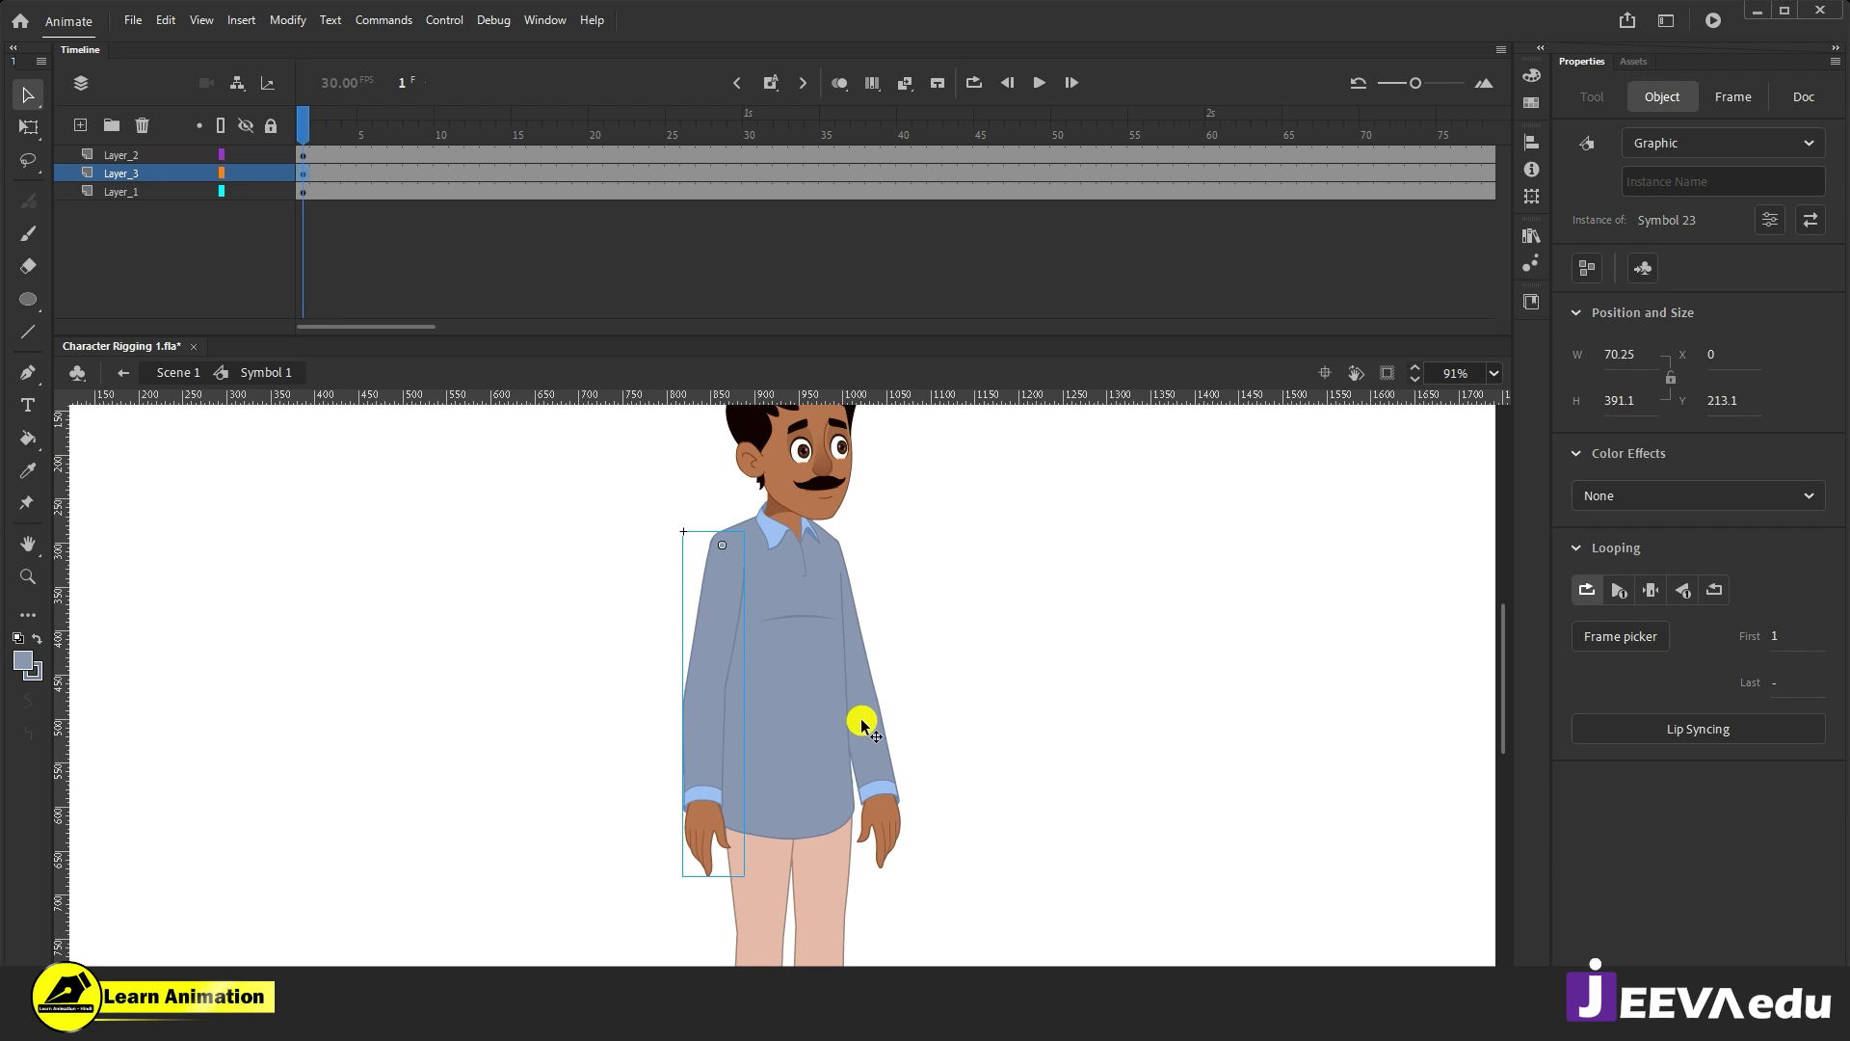
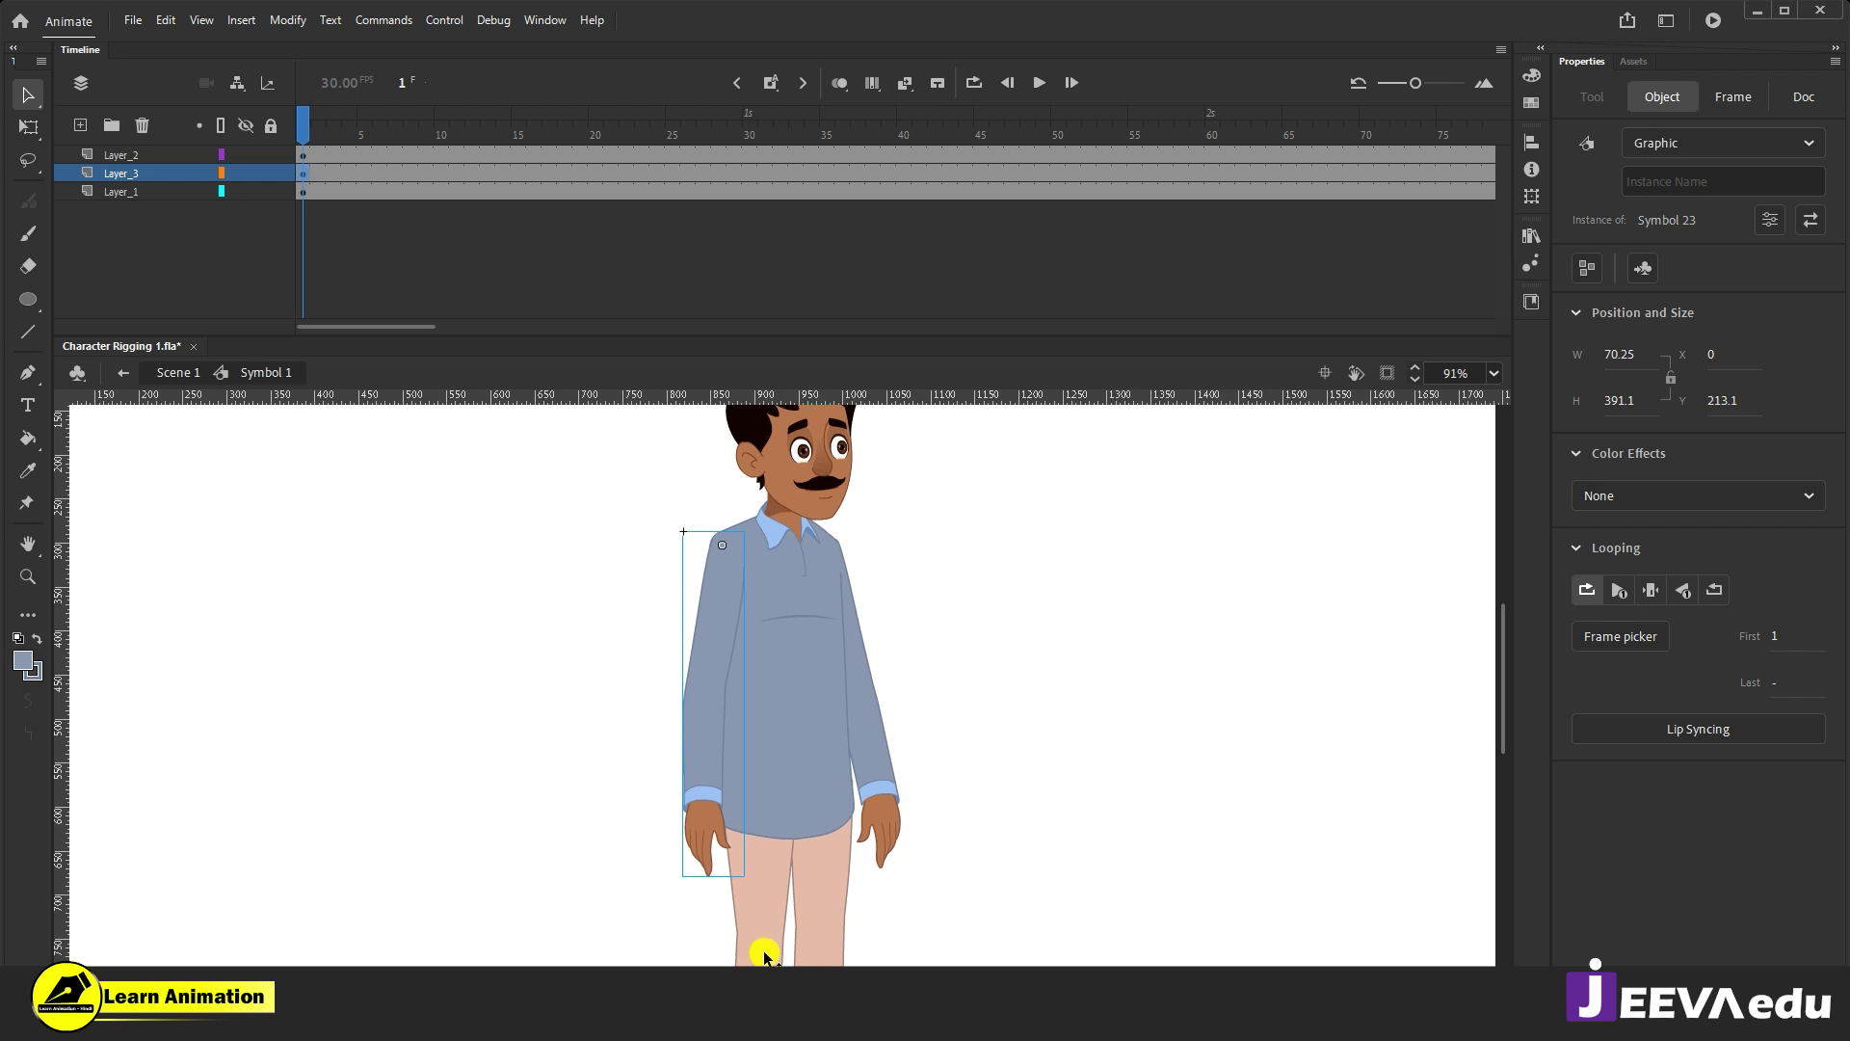
click(884, 768)
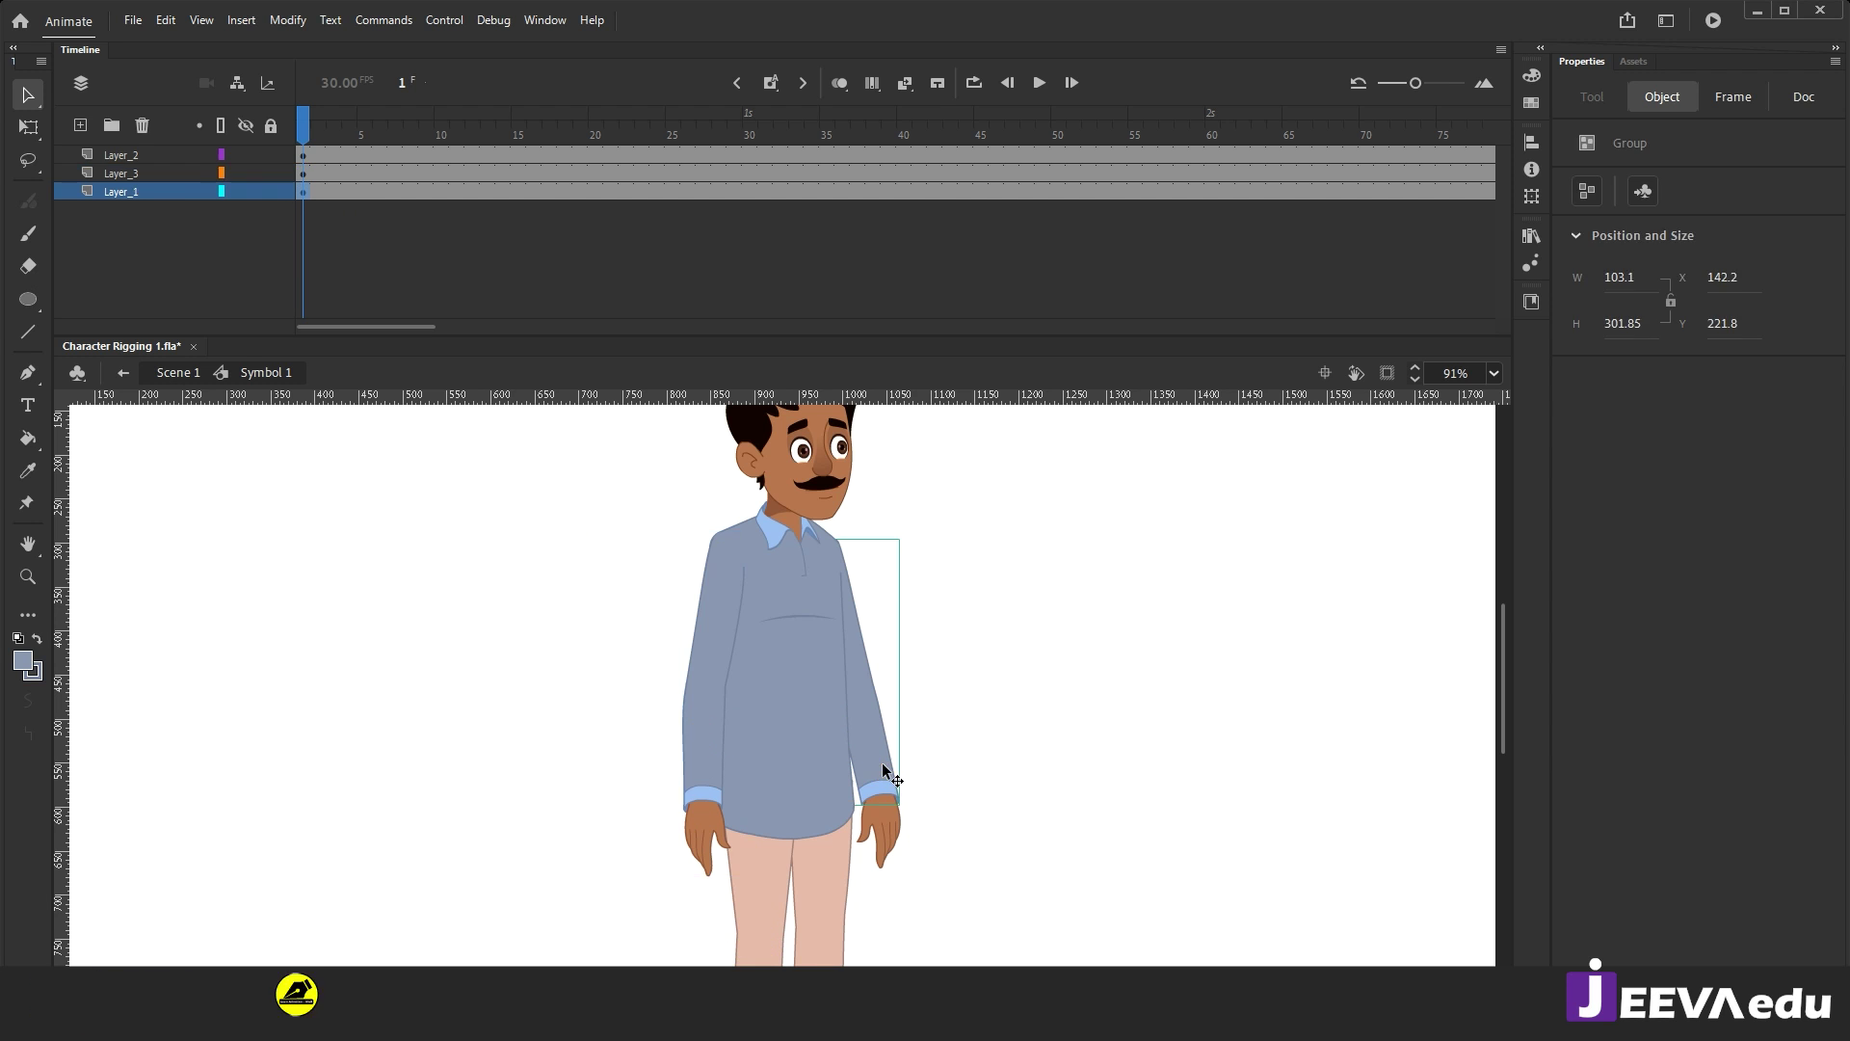
click(81, 127)
click(148, 228)
right_click(1111, 567)
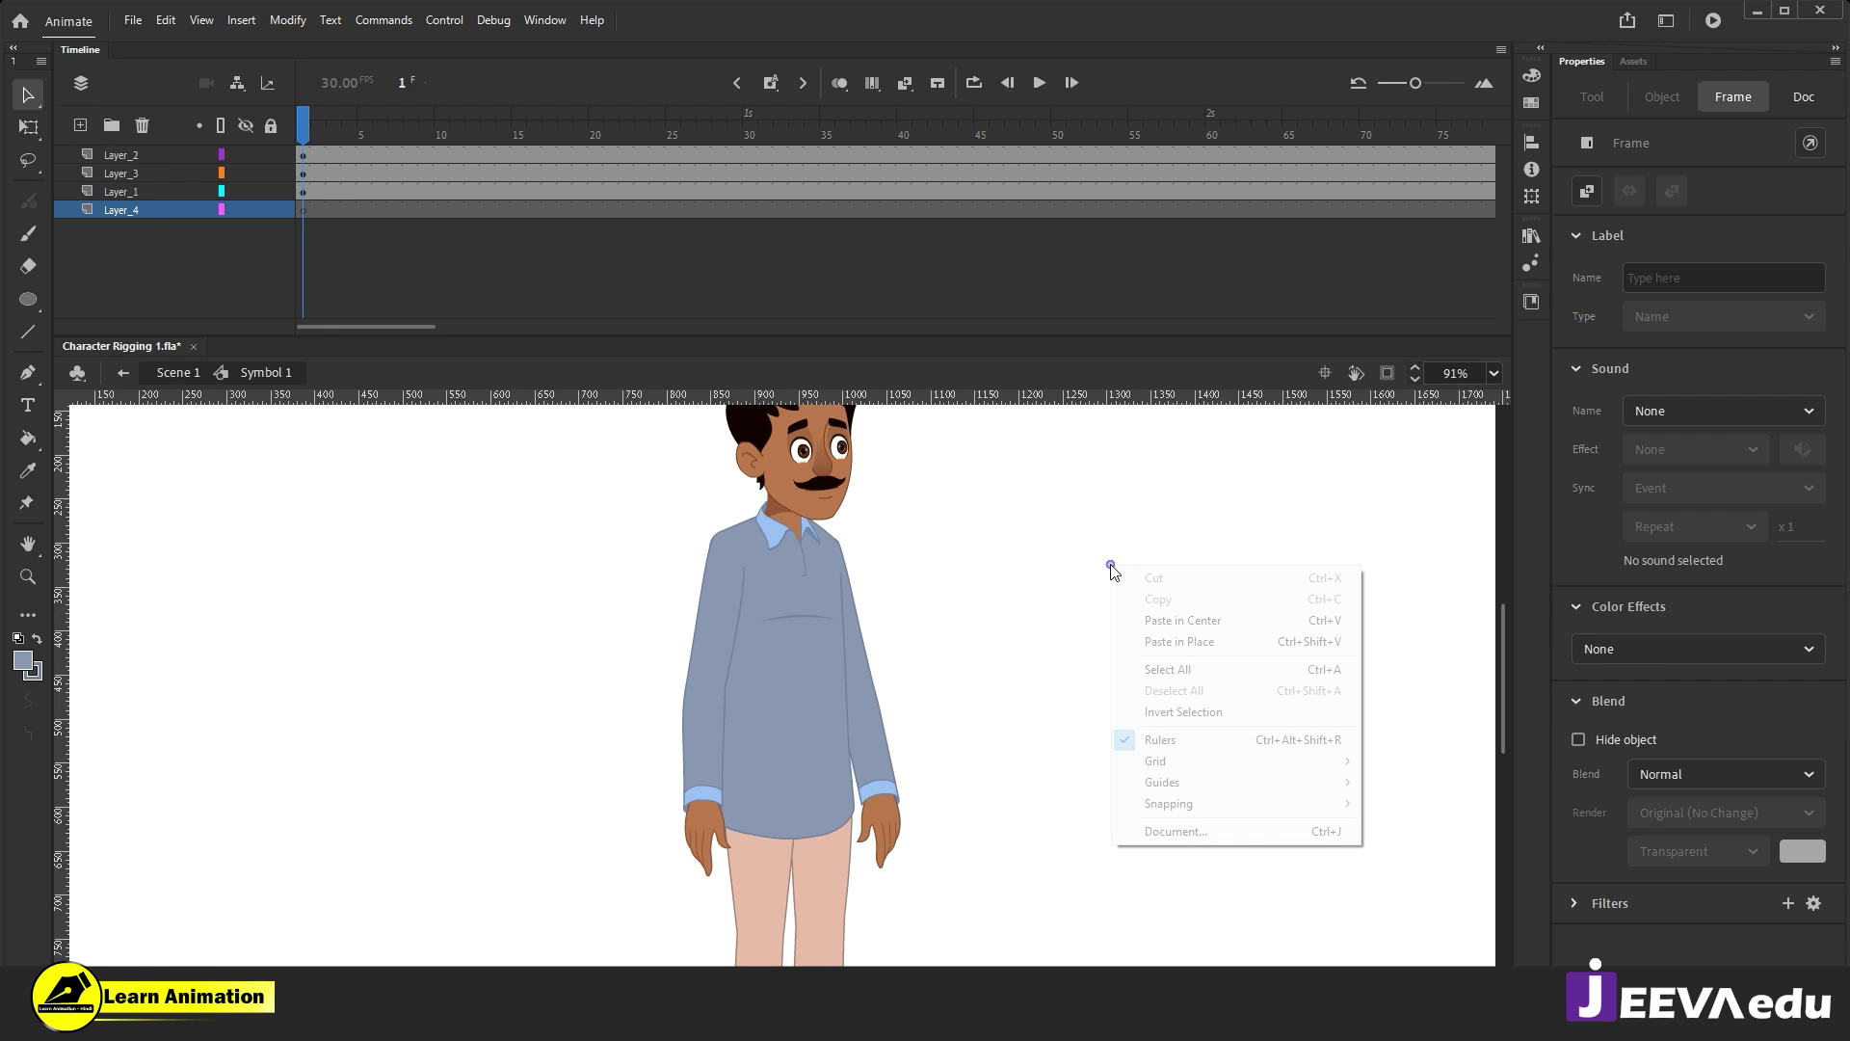
click(1169, 641)
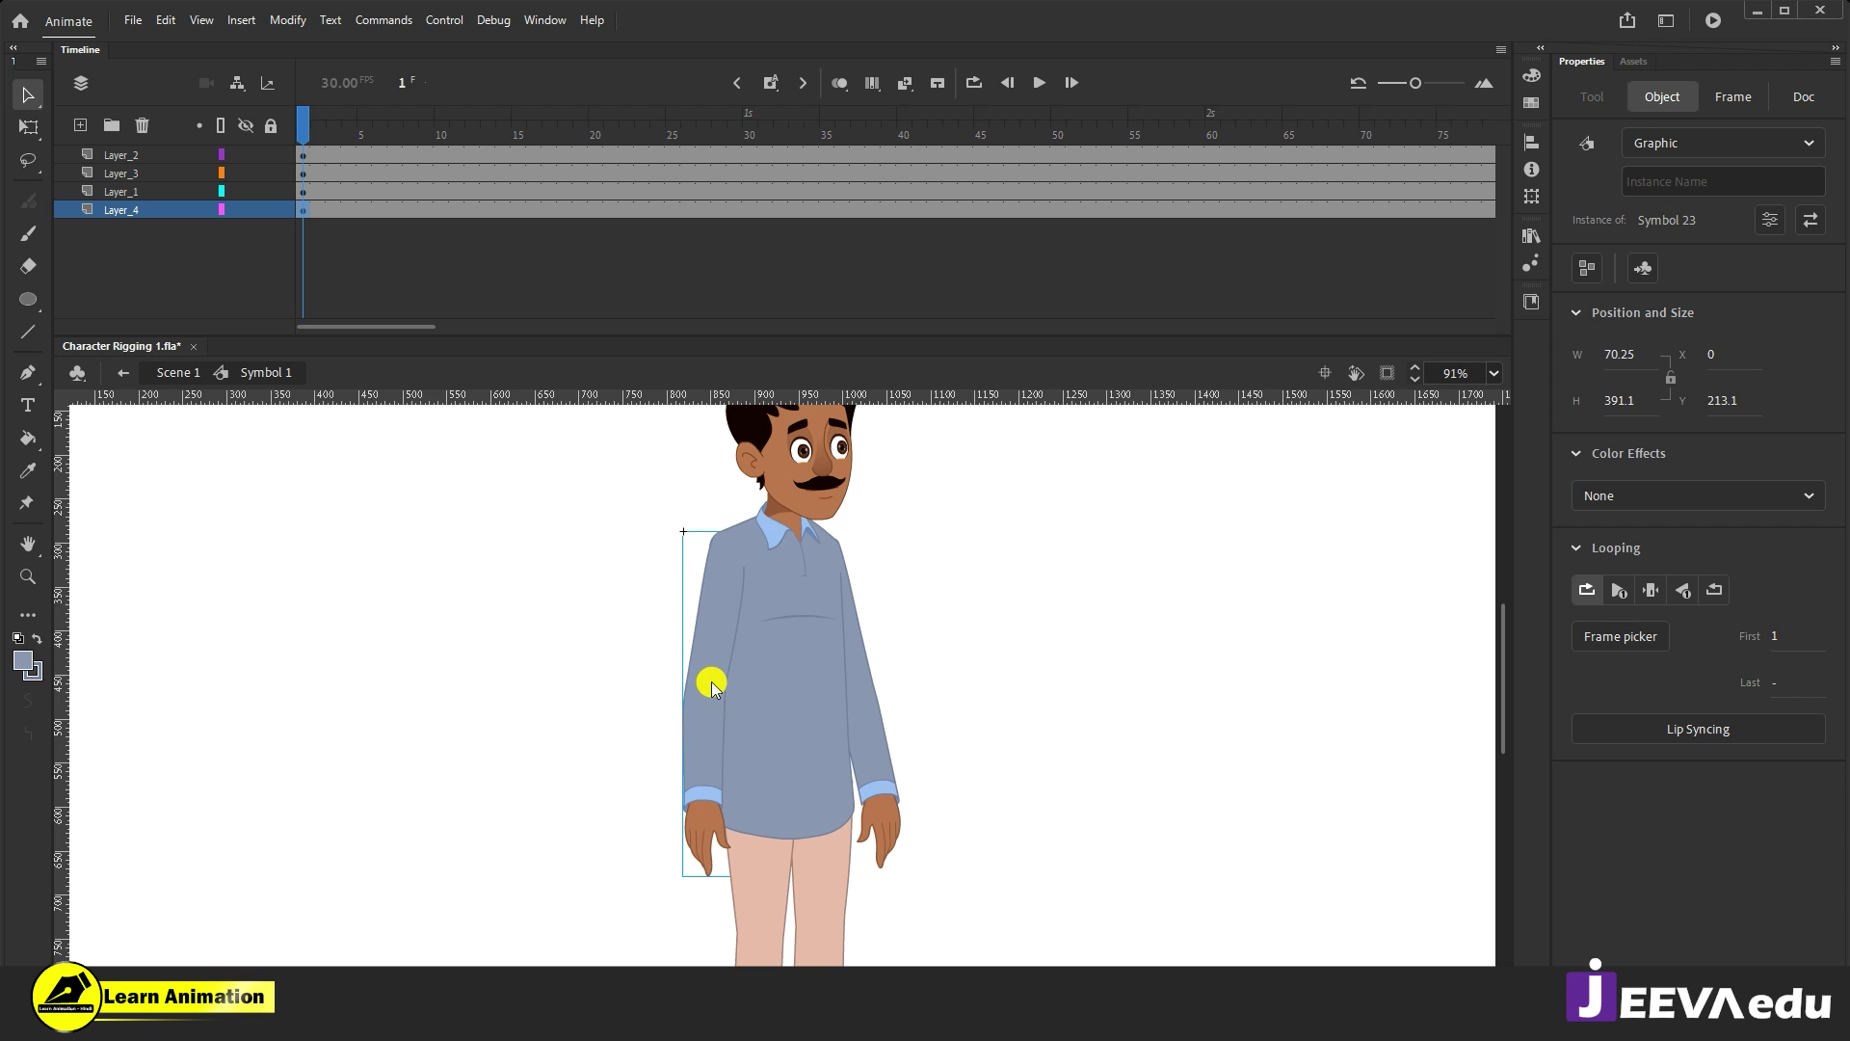
Step: Move the duplicated arm horizontally to the character's other side, at X 187
key(Left)
key(Left)
key(Left)
key(Left)
key(Left)
key(Left)
key(Left)
key(Left)
key(Left)
key(Left)
key(Left)
key(Left)
key(Left)
key(Left)
key(Left)
key(Left)
key(Left)
key(Left)
key(Left)
key(Left)
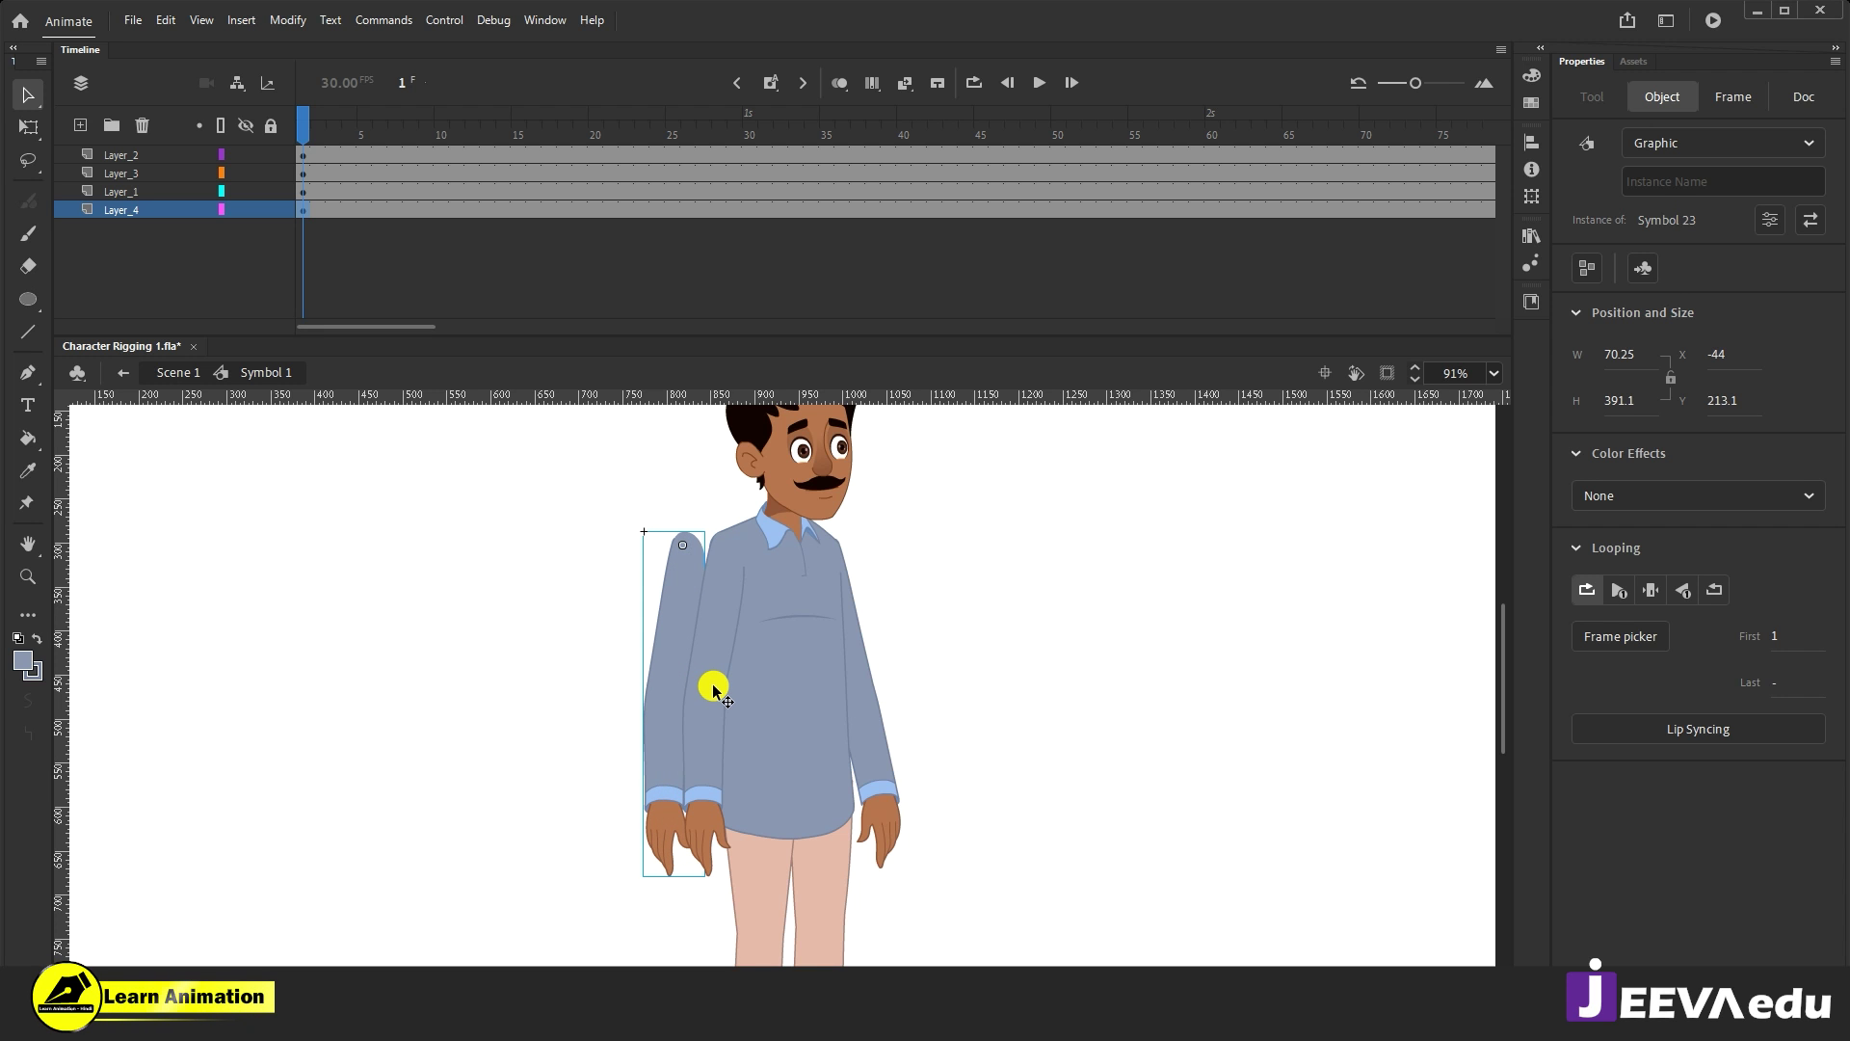
key(shift+Right)
key(shift+Right)
key(shift+Right)
key(shift+Right)
key(shift+Right)
key(shift+Right)
key(shift+Right)
key(shift+Right)
key(shift+Right)
key(shift+Right)
key(shift+Right)
key(shift+Right)
key(shift+Right)
key(shift+Right)
key(shift+Right)
key(shift+Right)
key(shift+Right)
key(shift+Right)
key(shift+Right)
key(shift+Right)
key(Right)
key(Right)
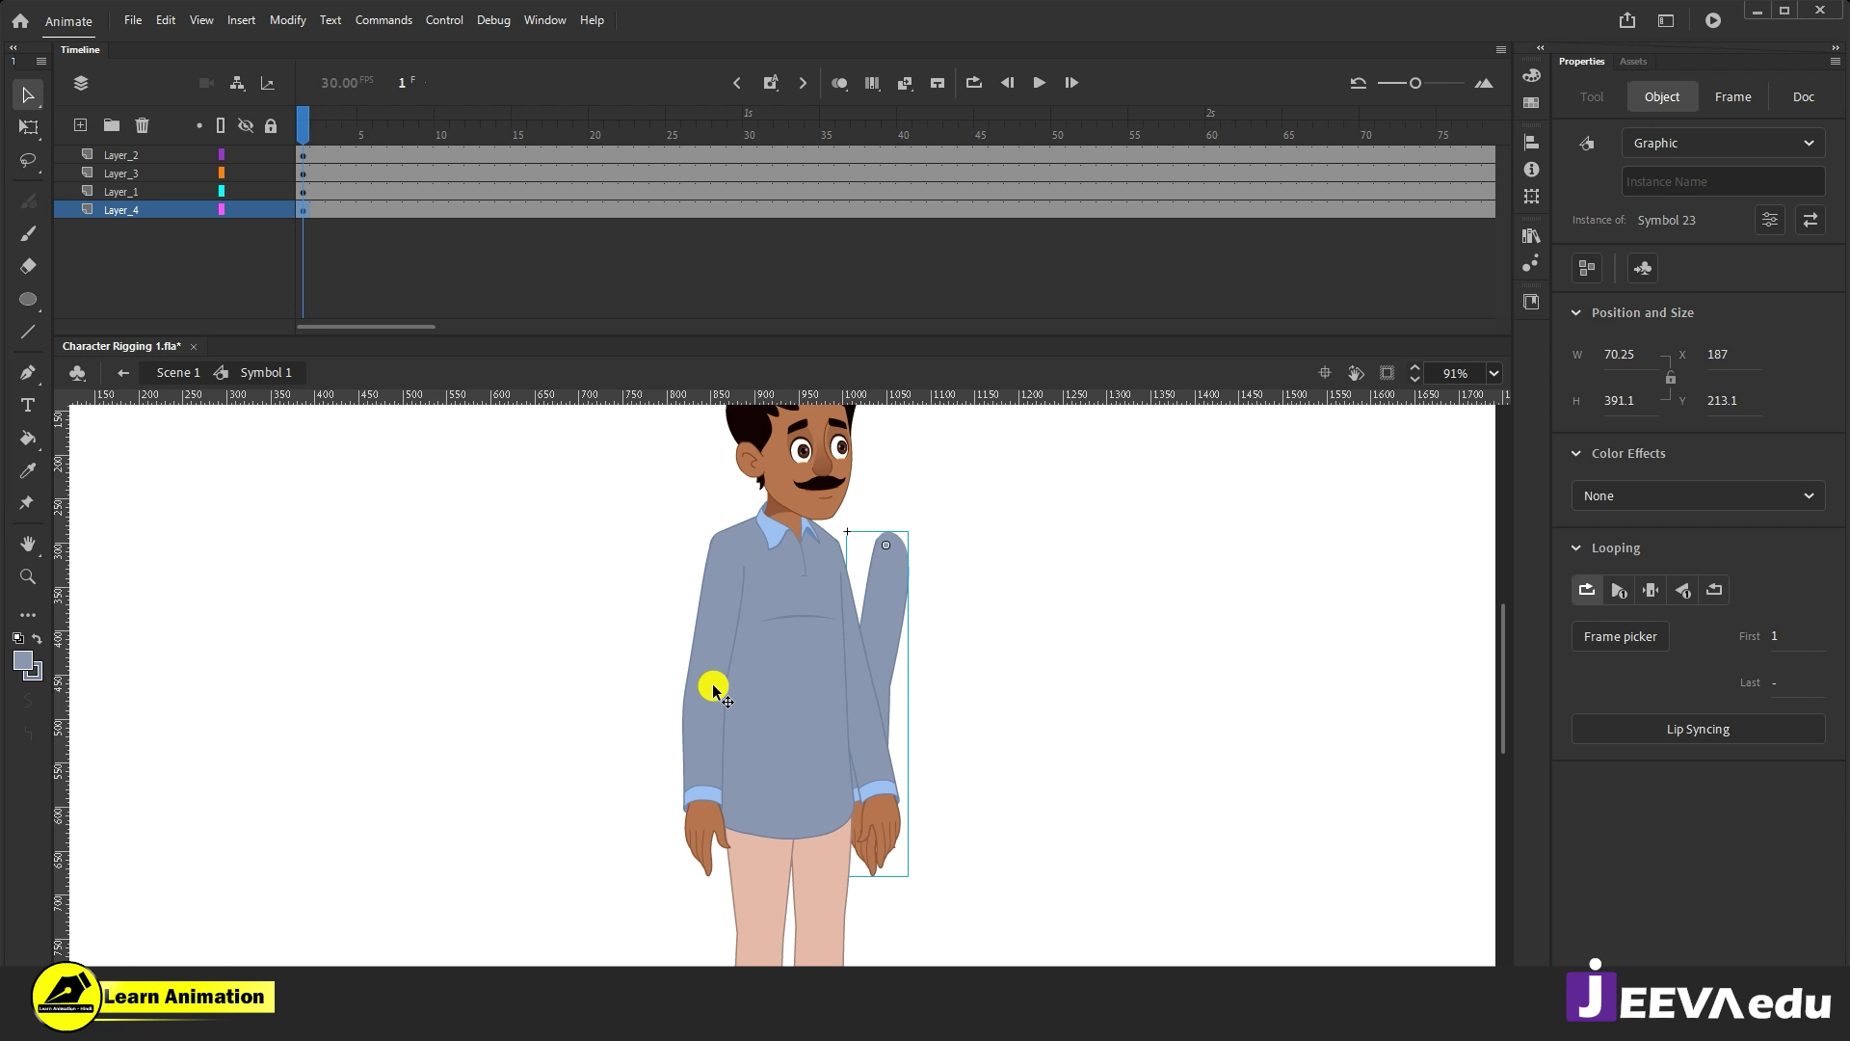
Step: Flip the duplicated arm horizontally
click(287, 20)
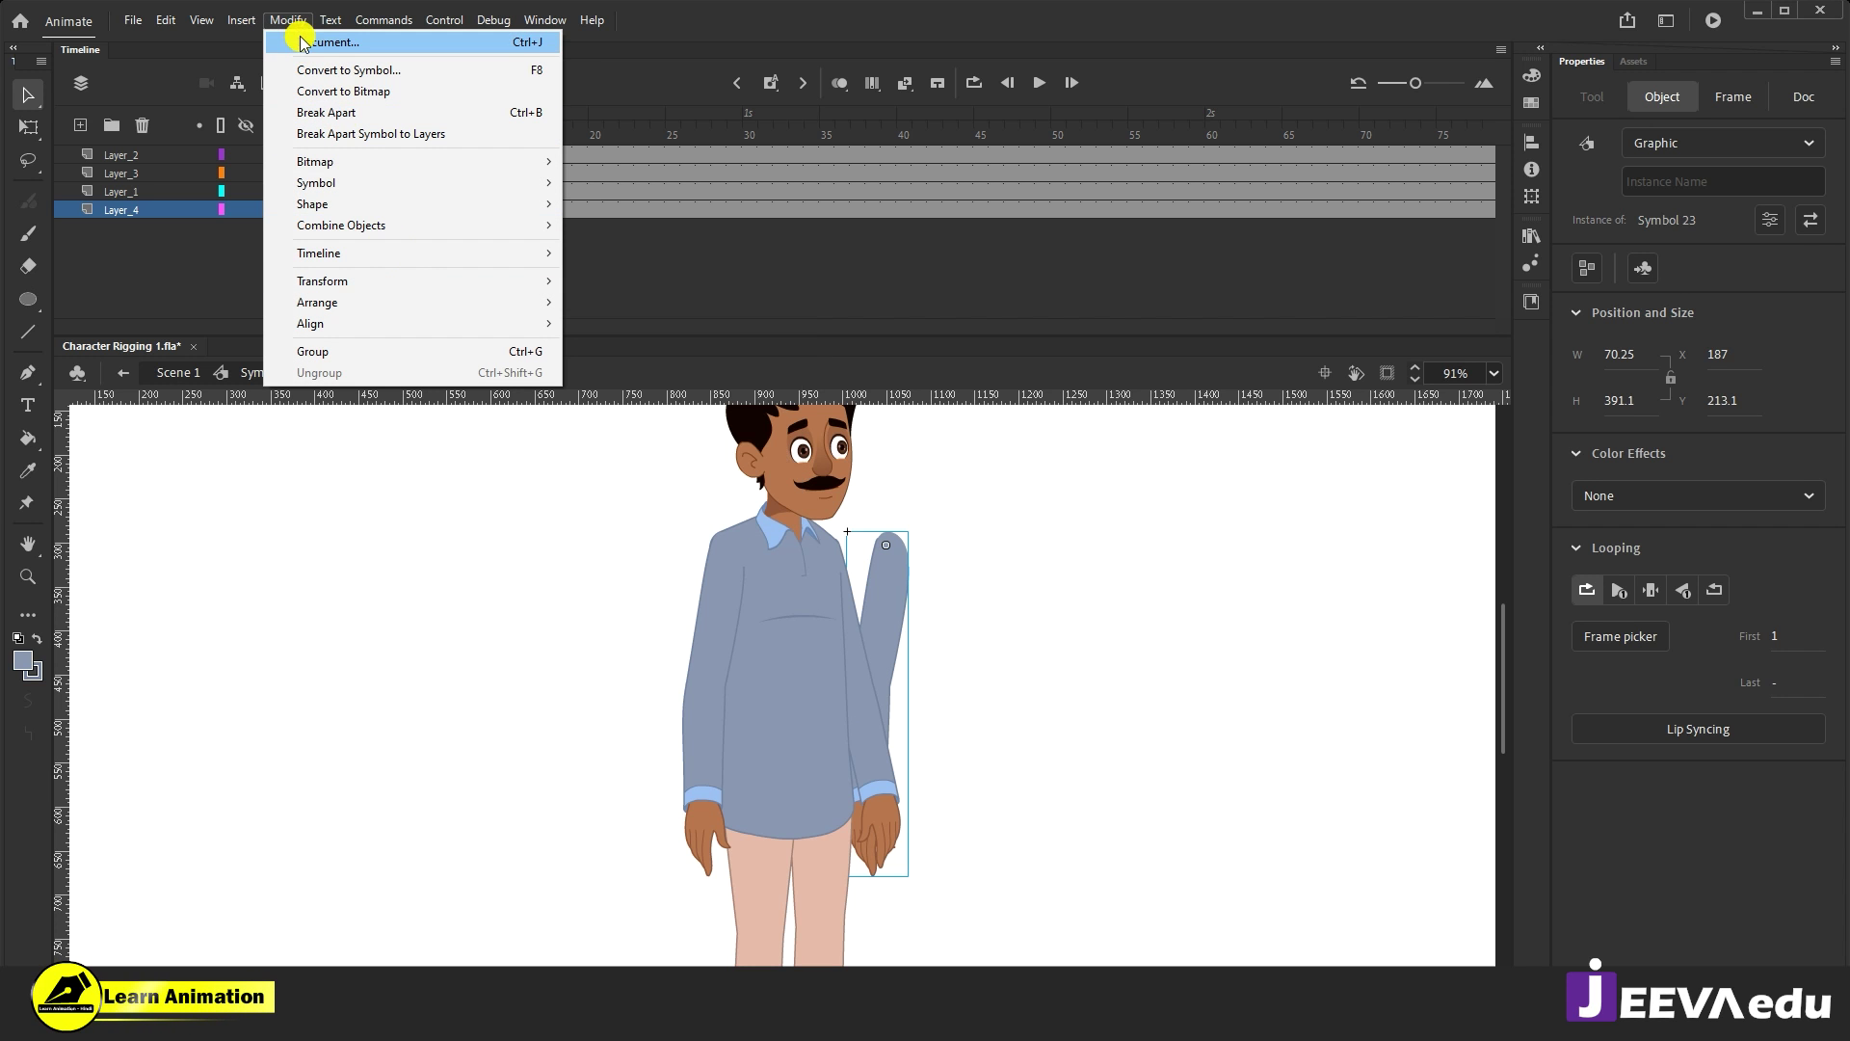
mouse_move(355, 281)
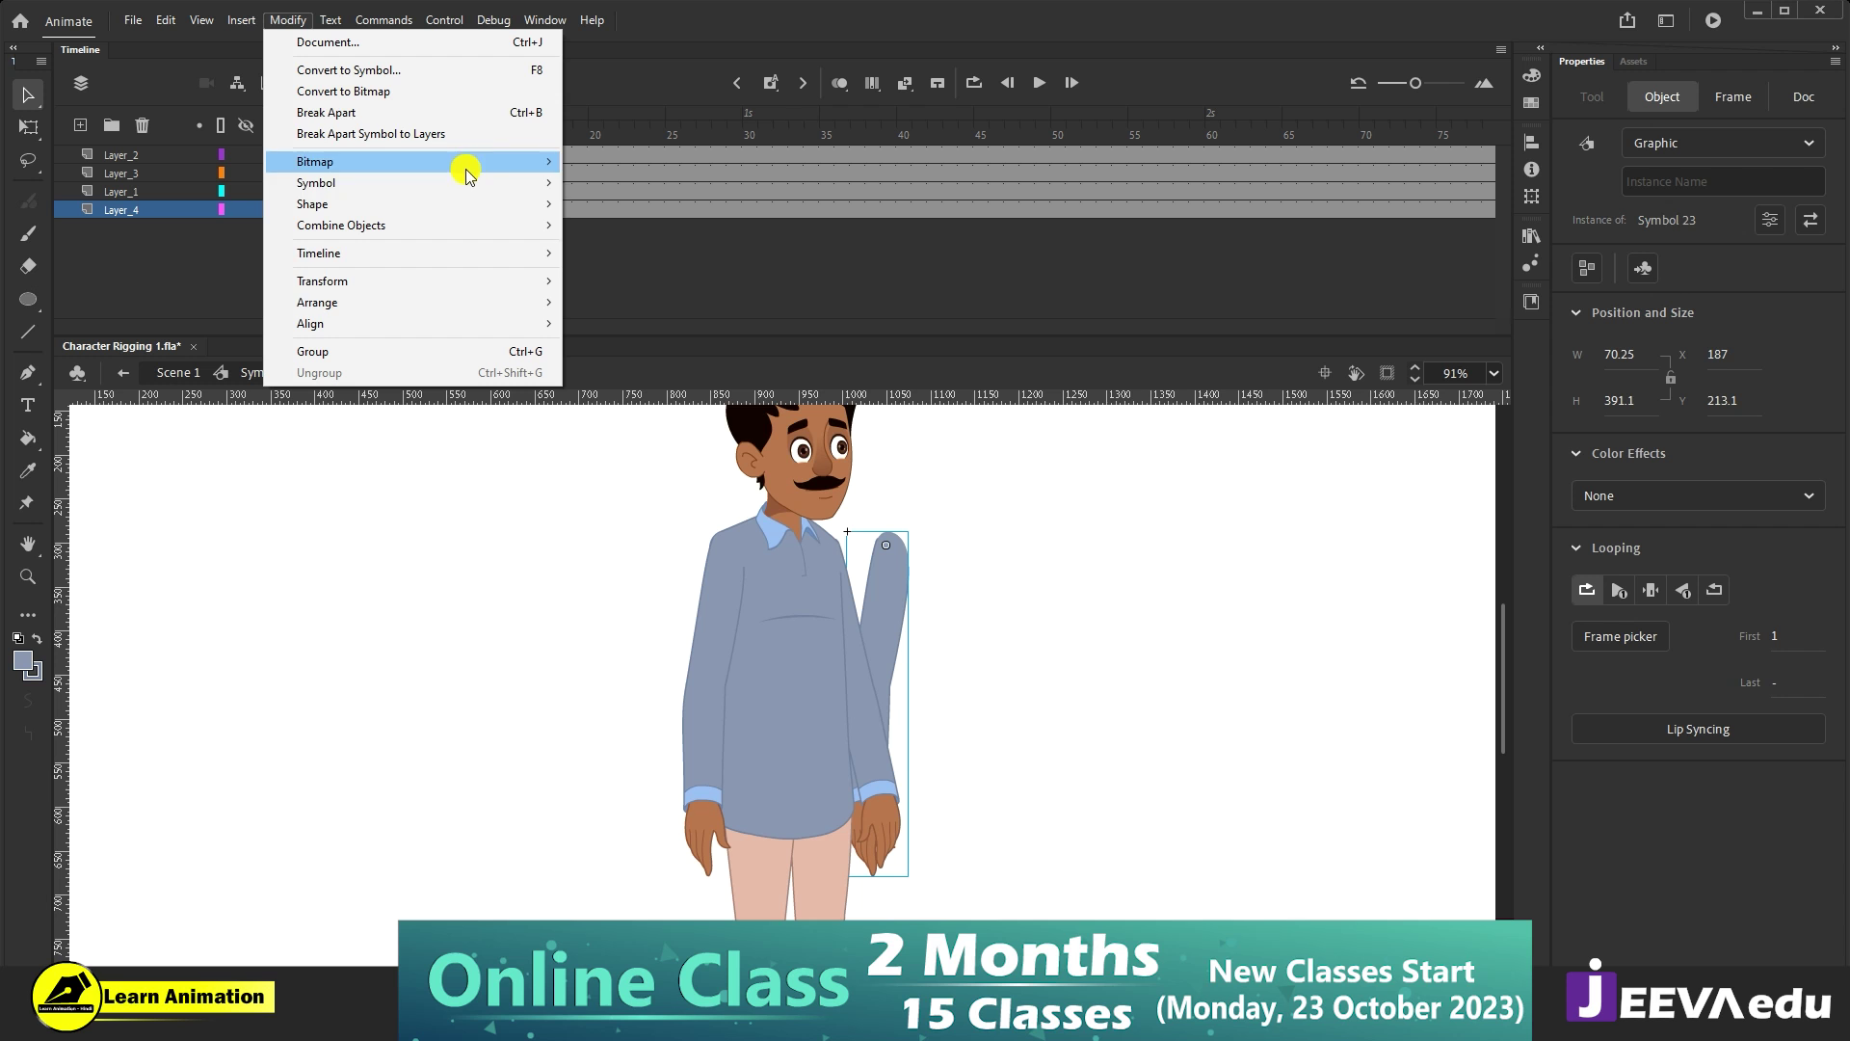
mouse_move(444, 281)
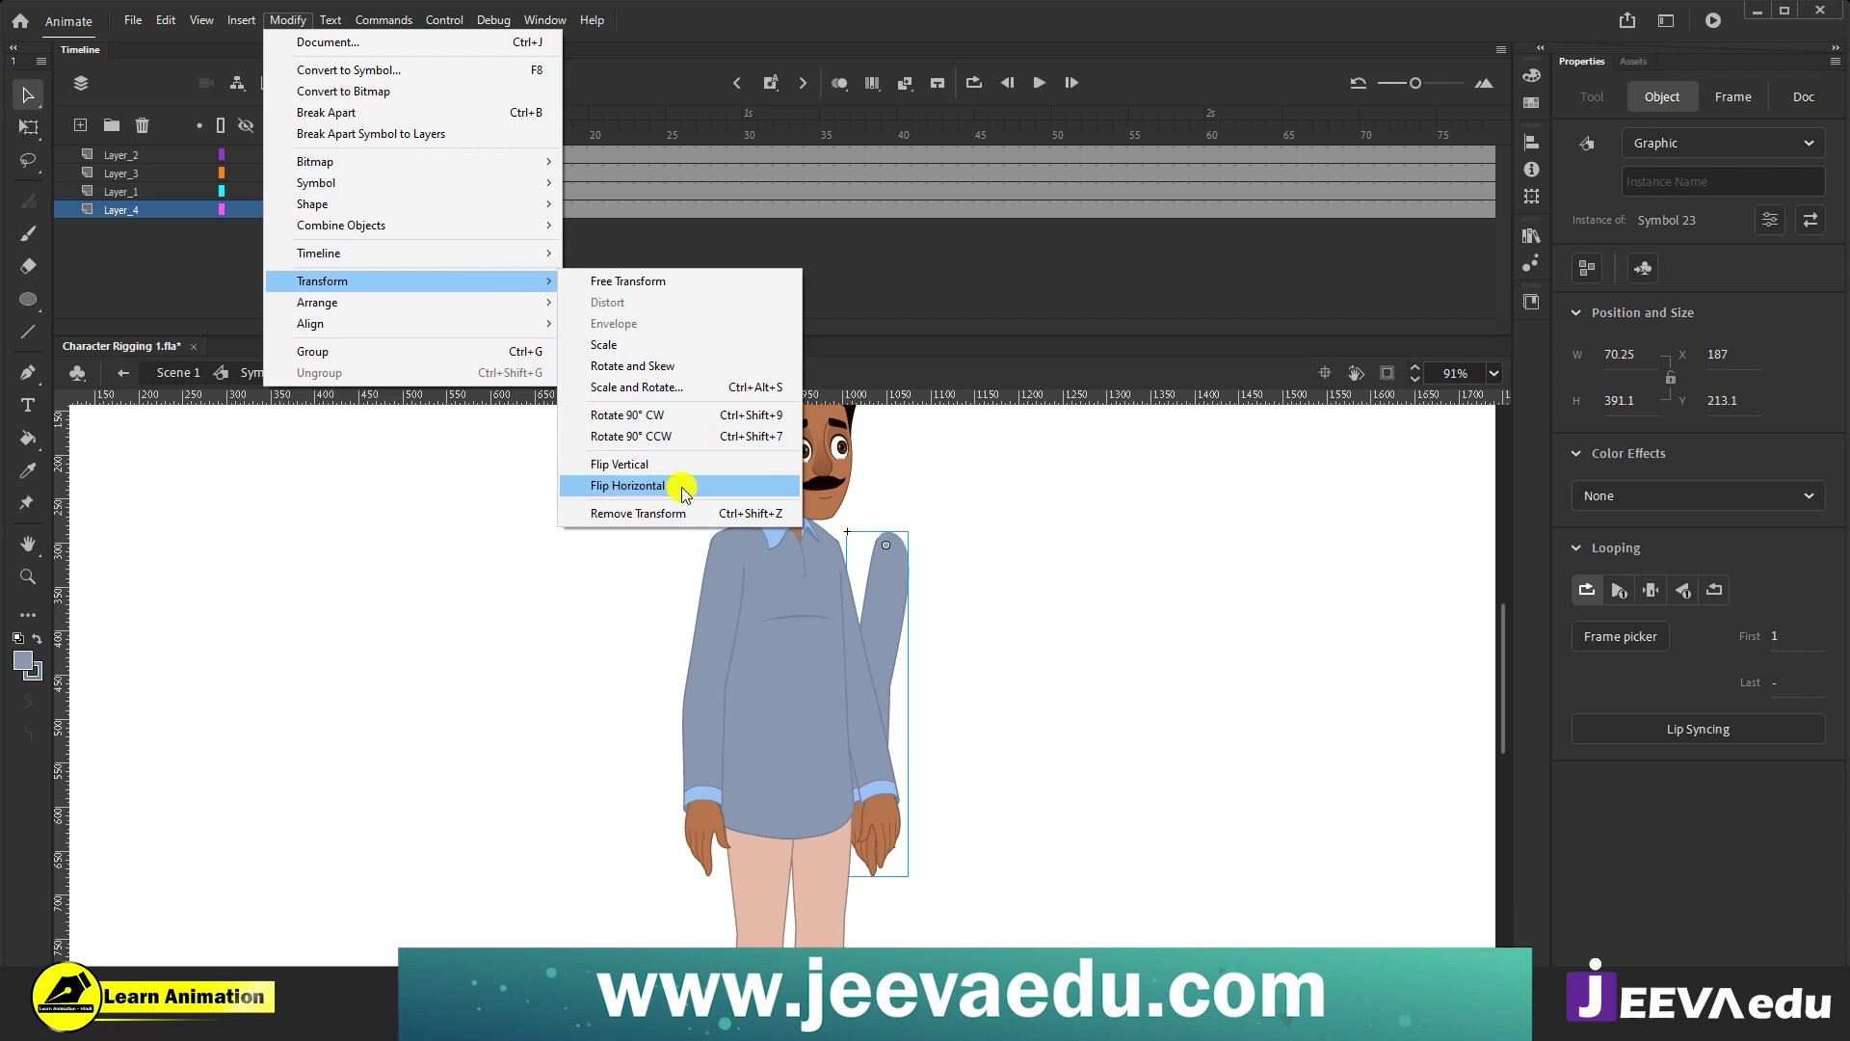
click(693, 483)
Step: Delete the original unrigged sleeve, cuff and hand beside the flipped arm
click(877, 781)
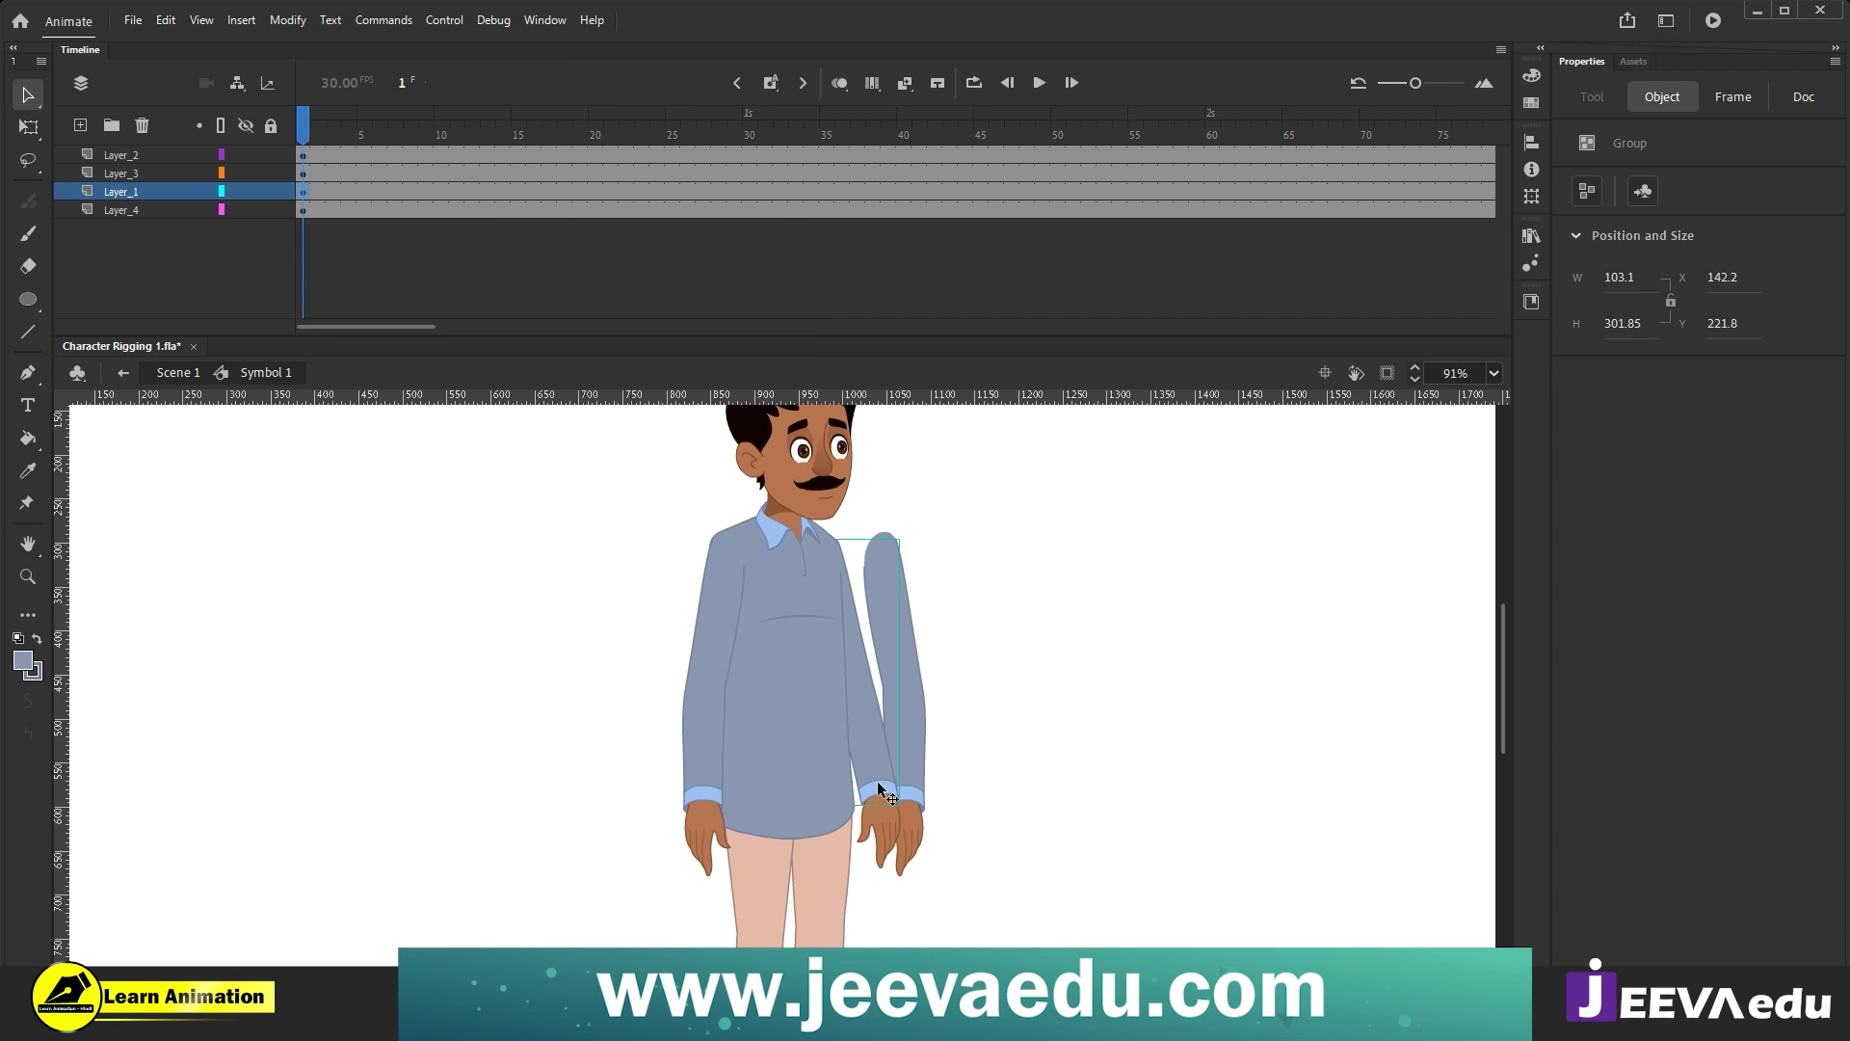
click(867, 800)
click(869, 796)
click(954, 781)
Step: Shift the flipped arm horizontally toward the torso to X 230.8, with its top at the shoulder
click(900, 834)
key(Left)
key(Left)
key(Left)
key(Left)
key(Left)
key(Left)
key(Left)
key(Left)
key(Left)
key(Left)
key(Left)
key(Left)
key(Left)
key(Left)
key(Left)
key(Left)
key(Left)
key(Left)
key(Left)
key(Left)
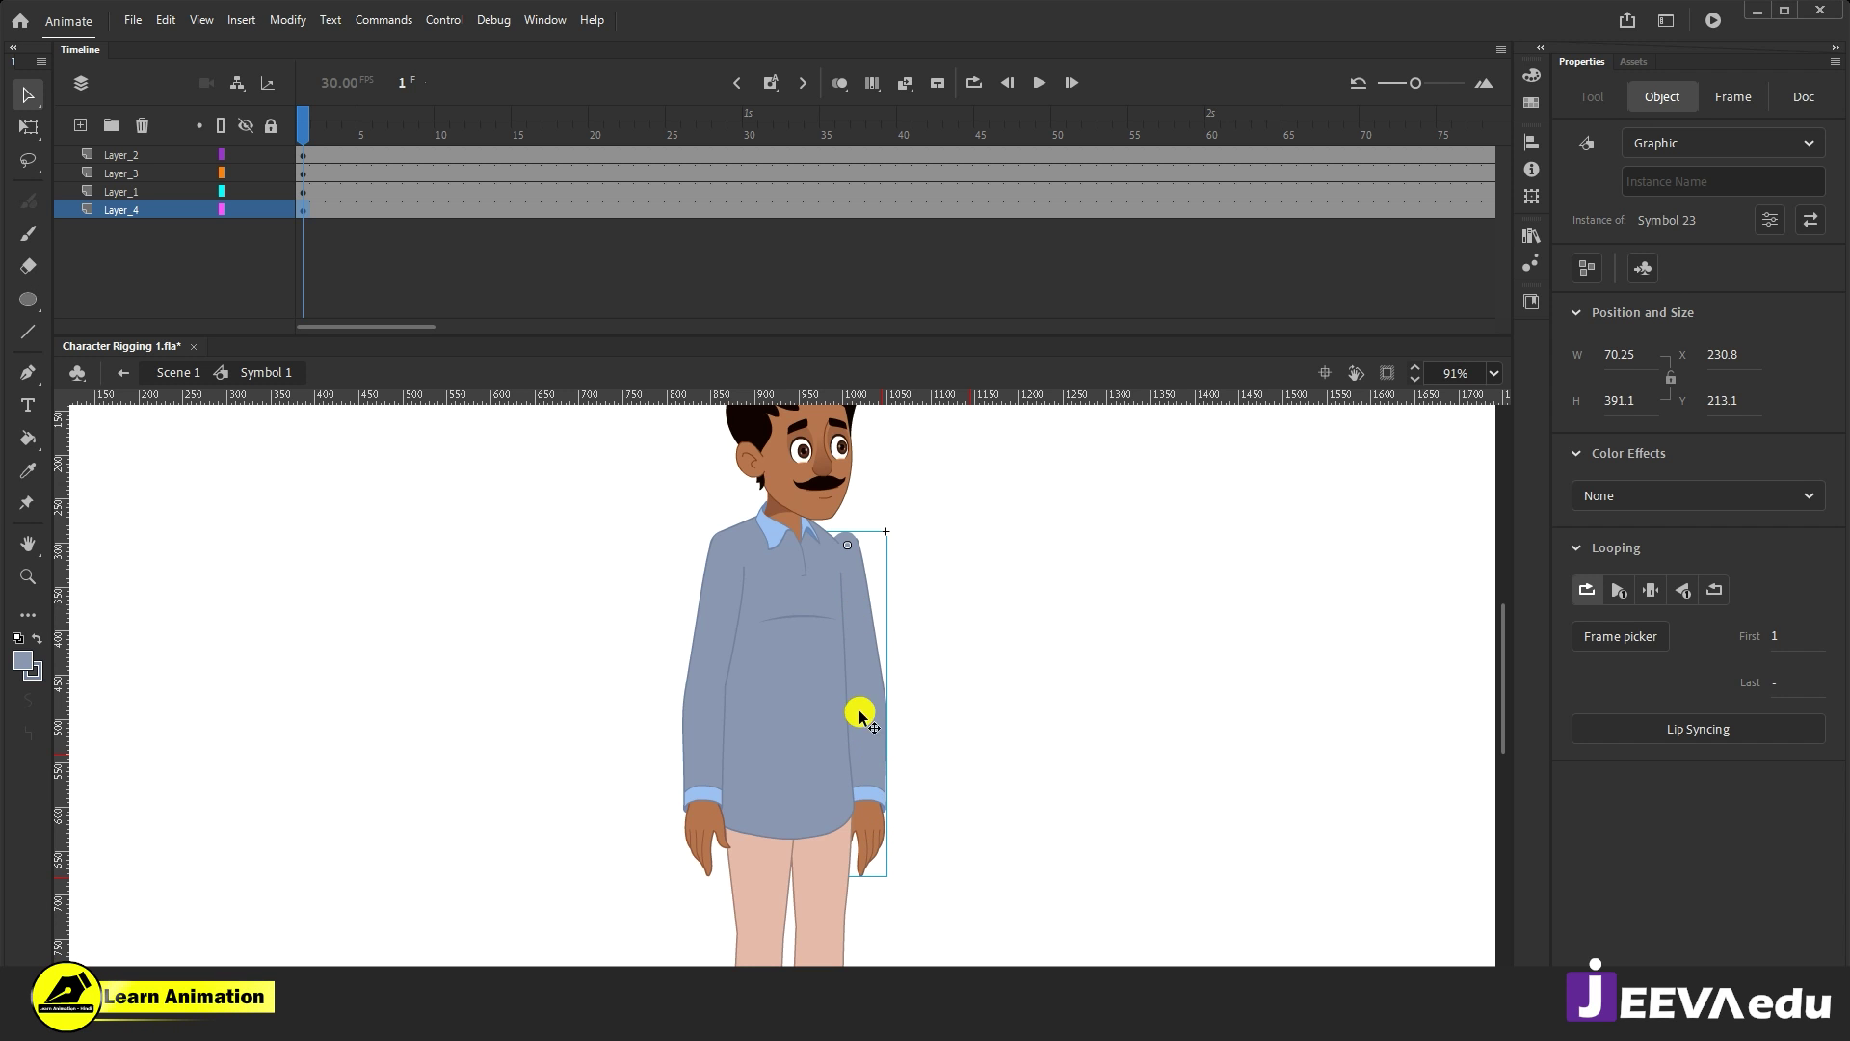
Step: Scale the flipped arm to 95% and move it further behind the torso to about X 213, Y 220
drag(946, 681, 935, 757)
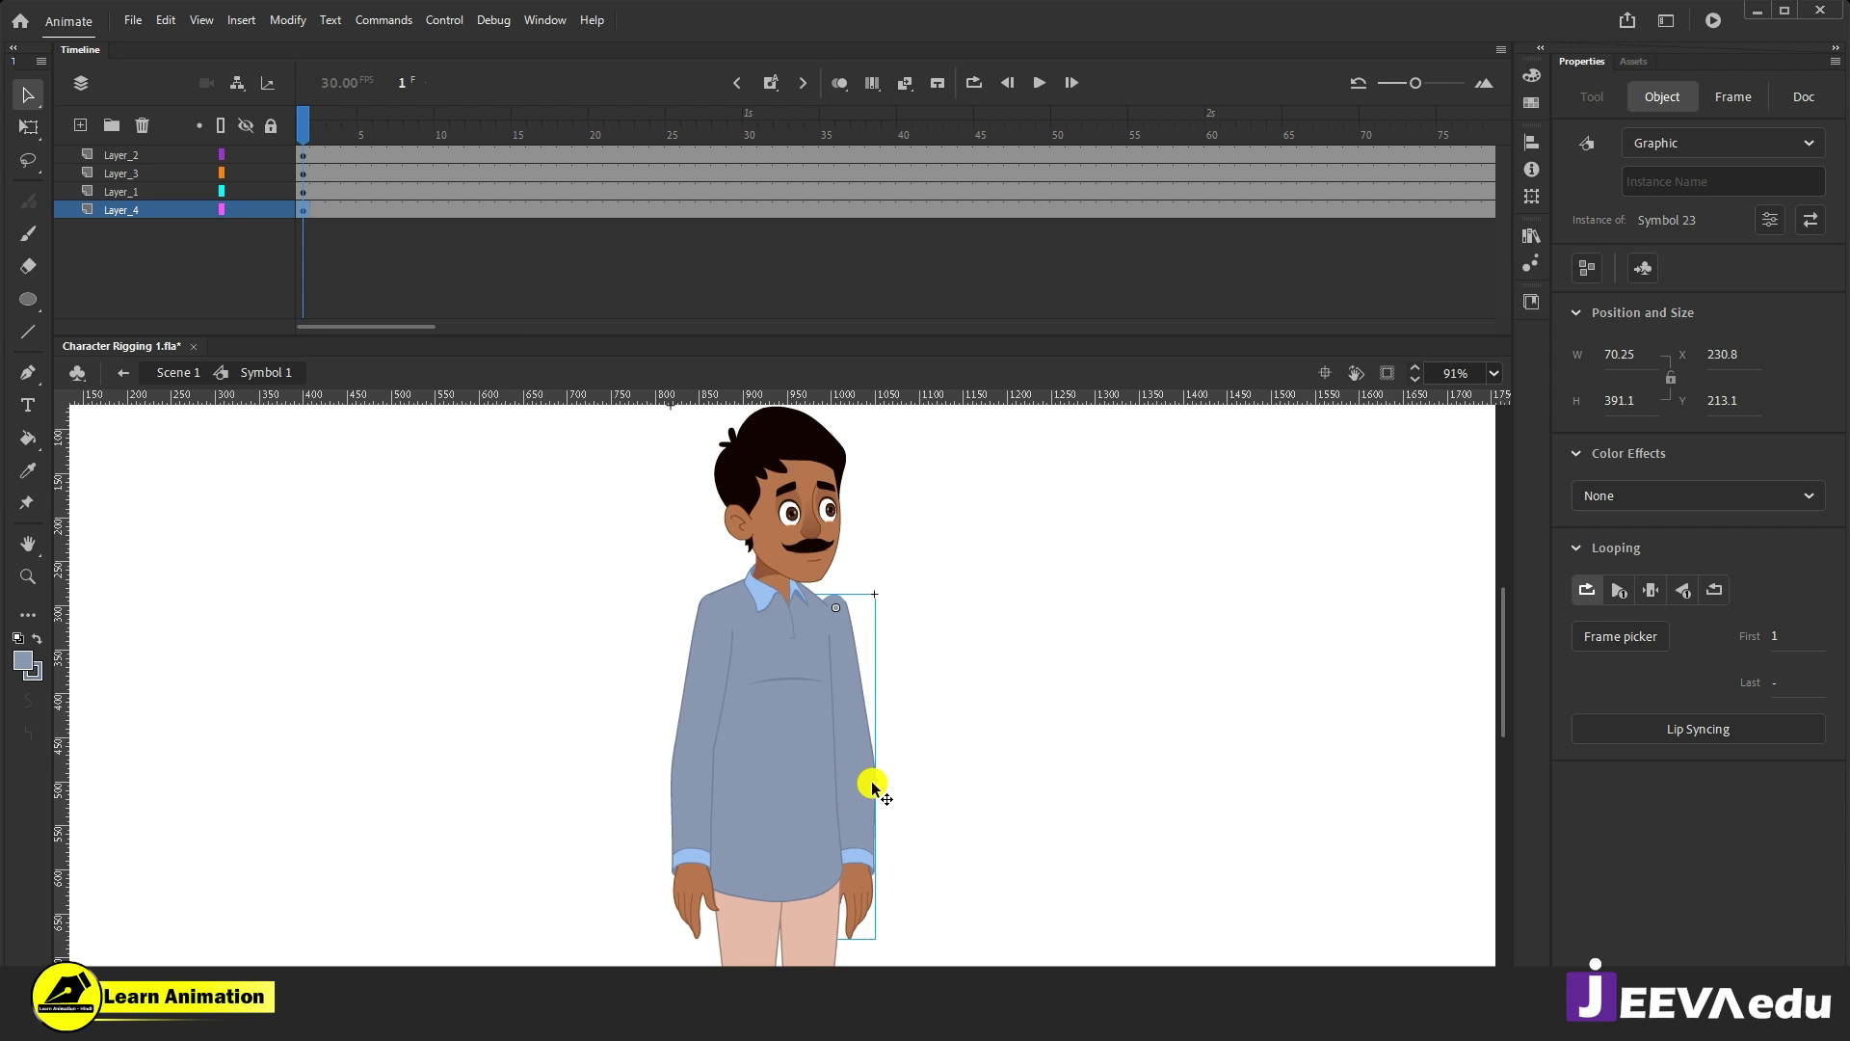
key(ctrl+alt+s)
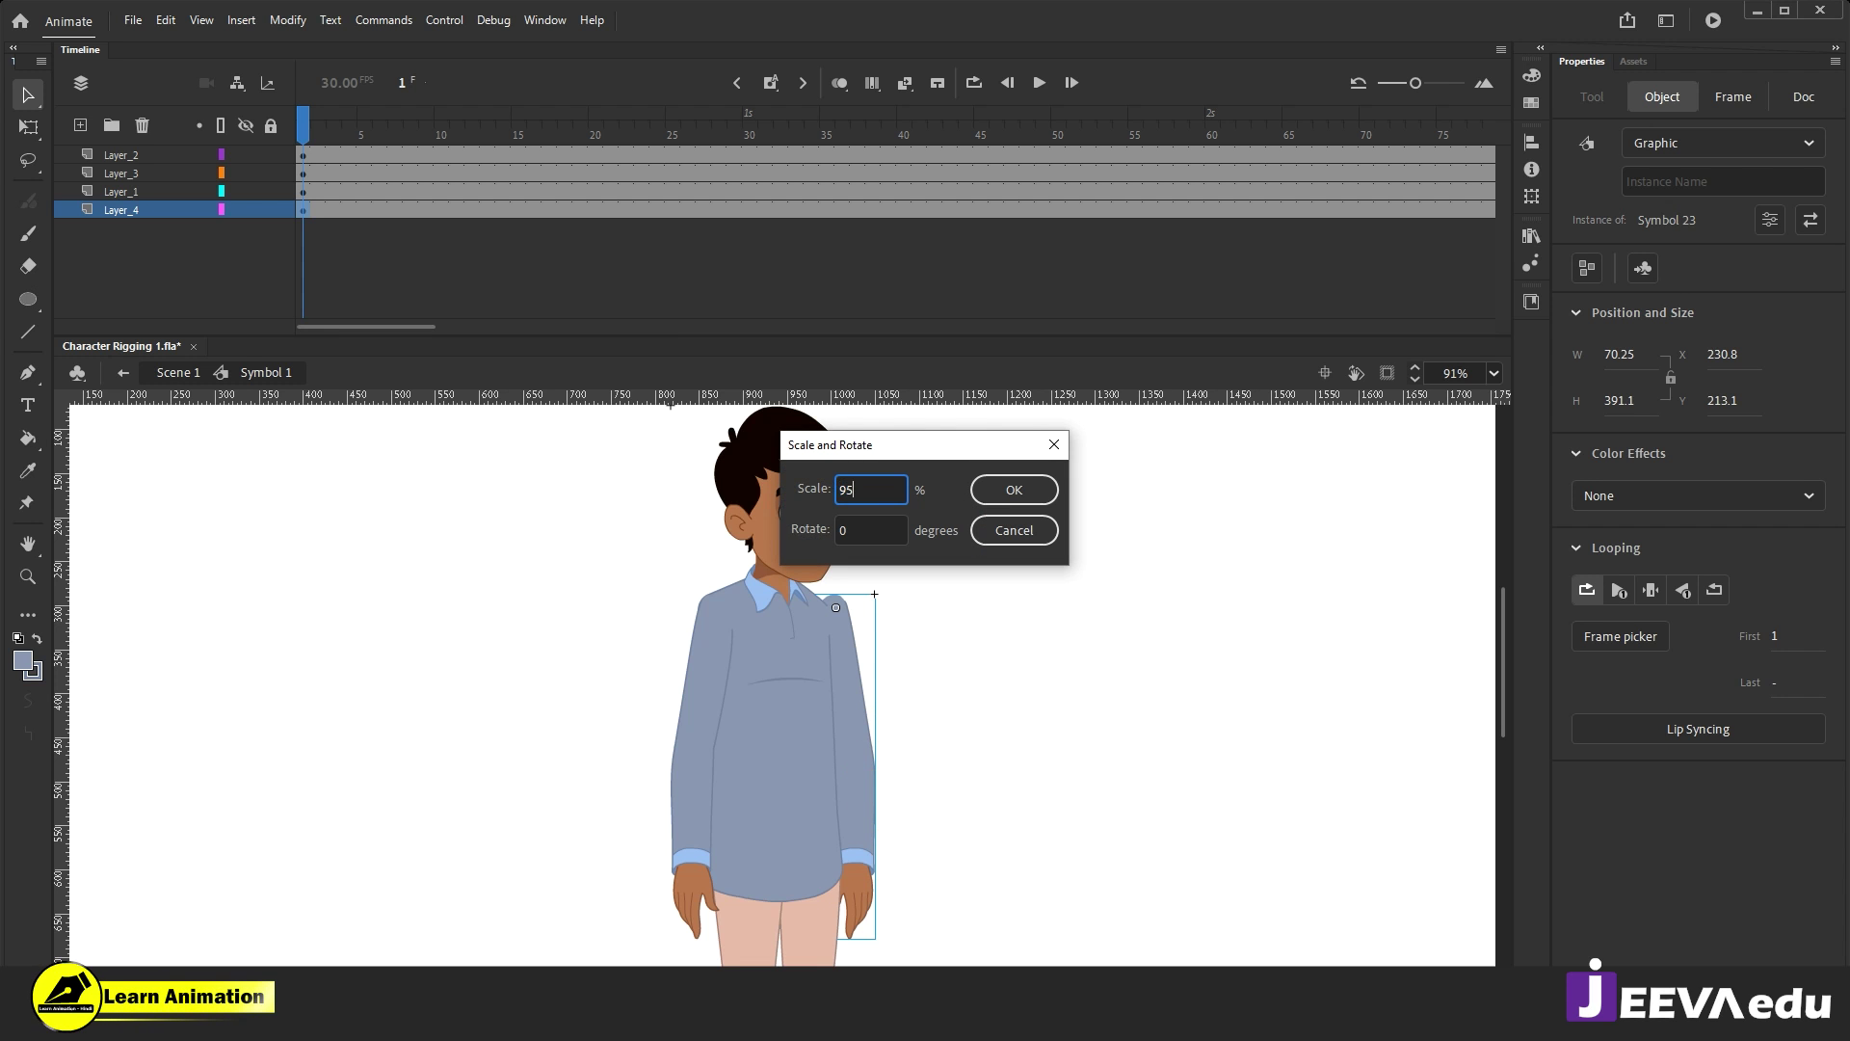
key(Return)
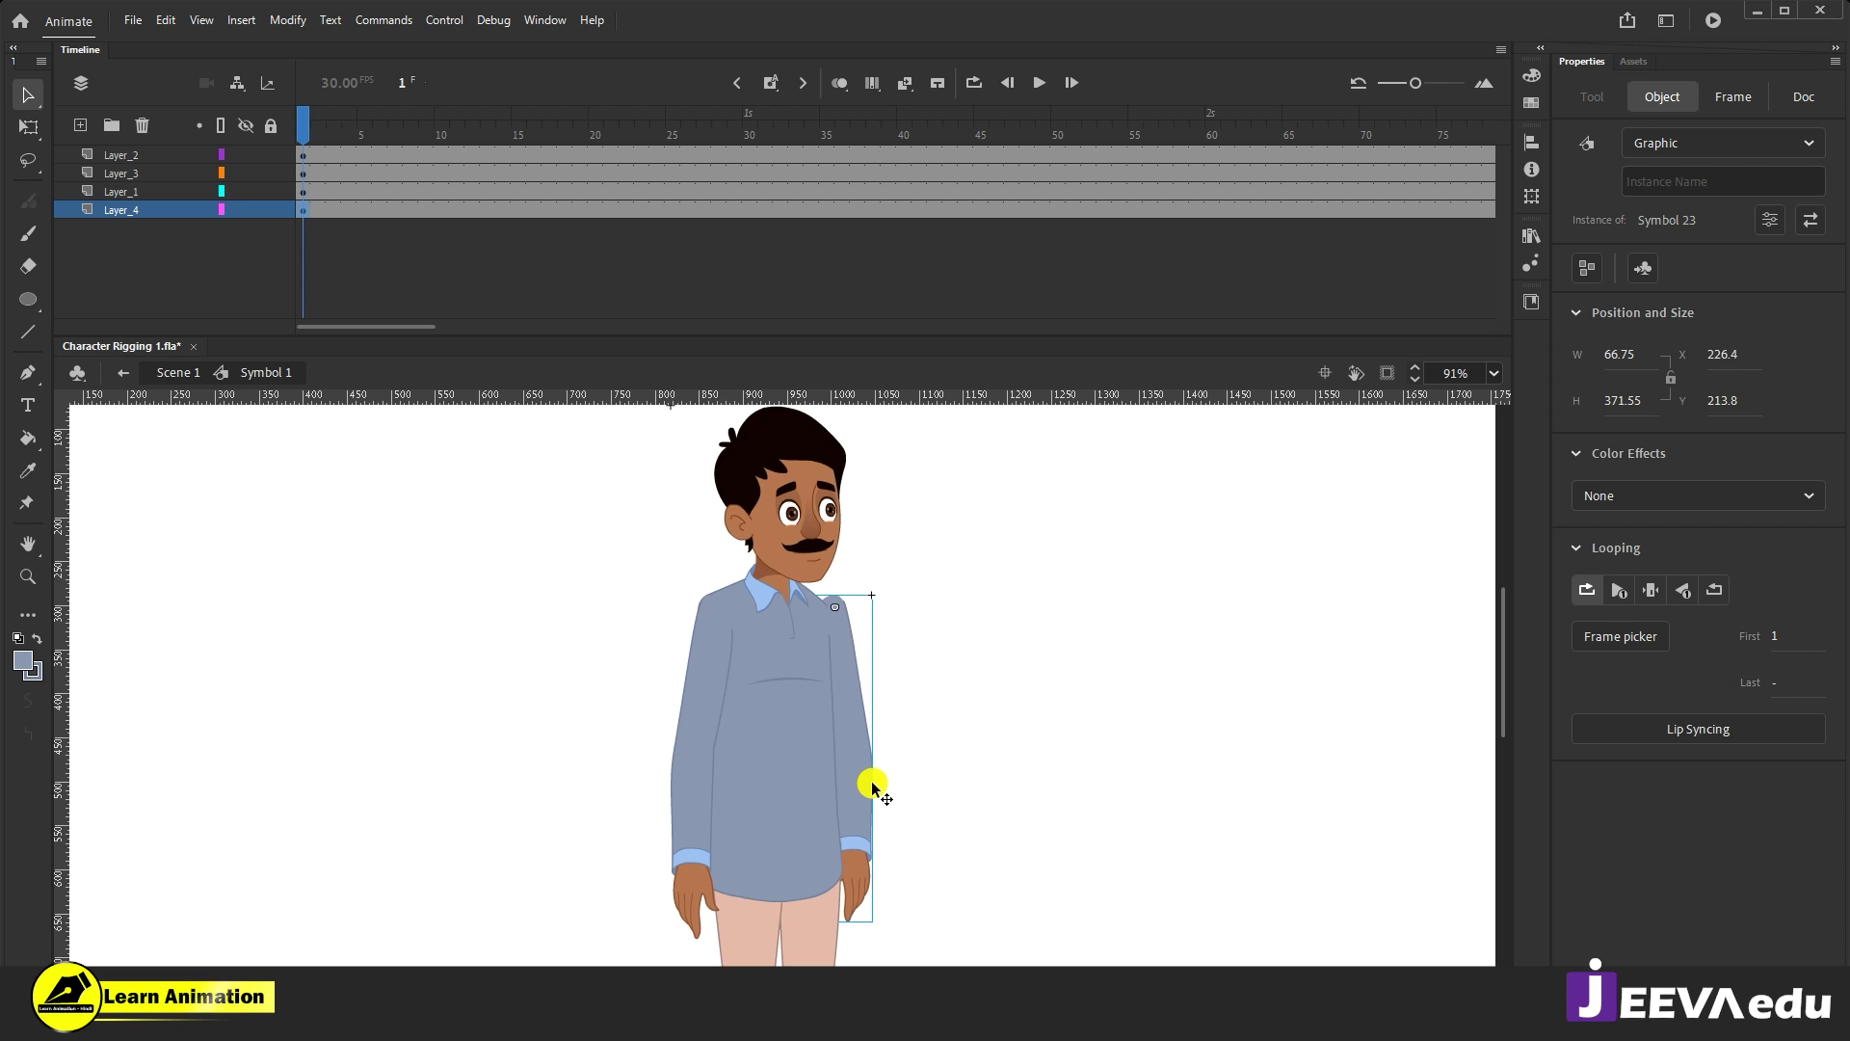
drag(872, 788, 873, 790)
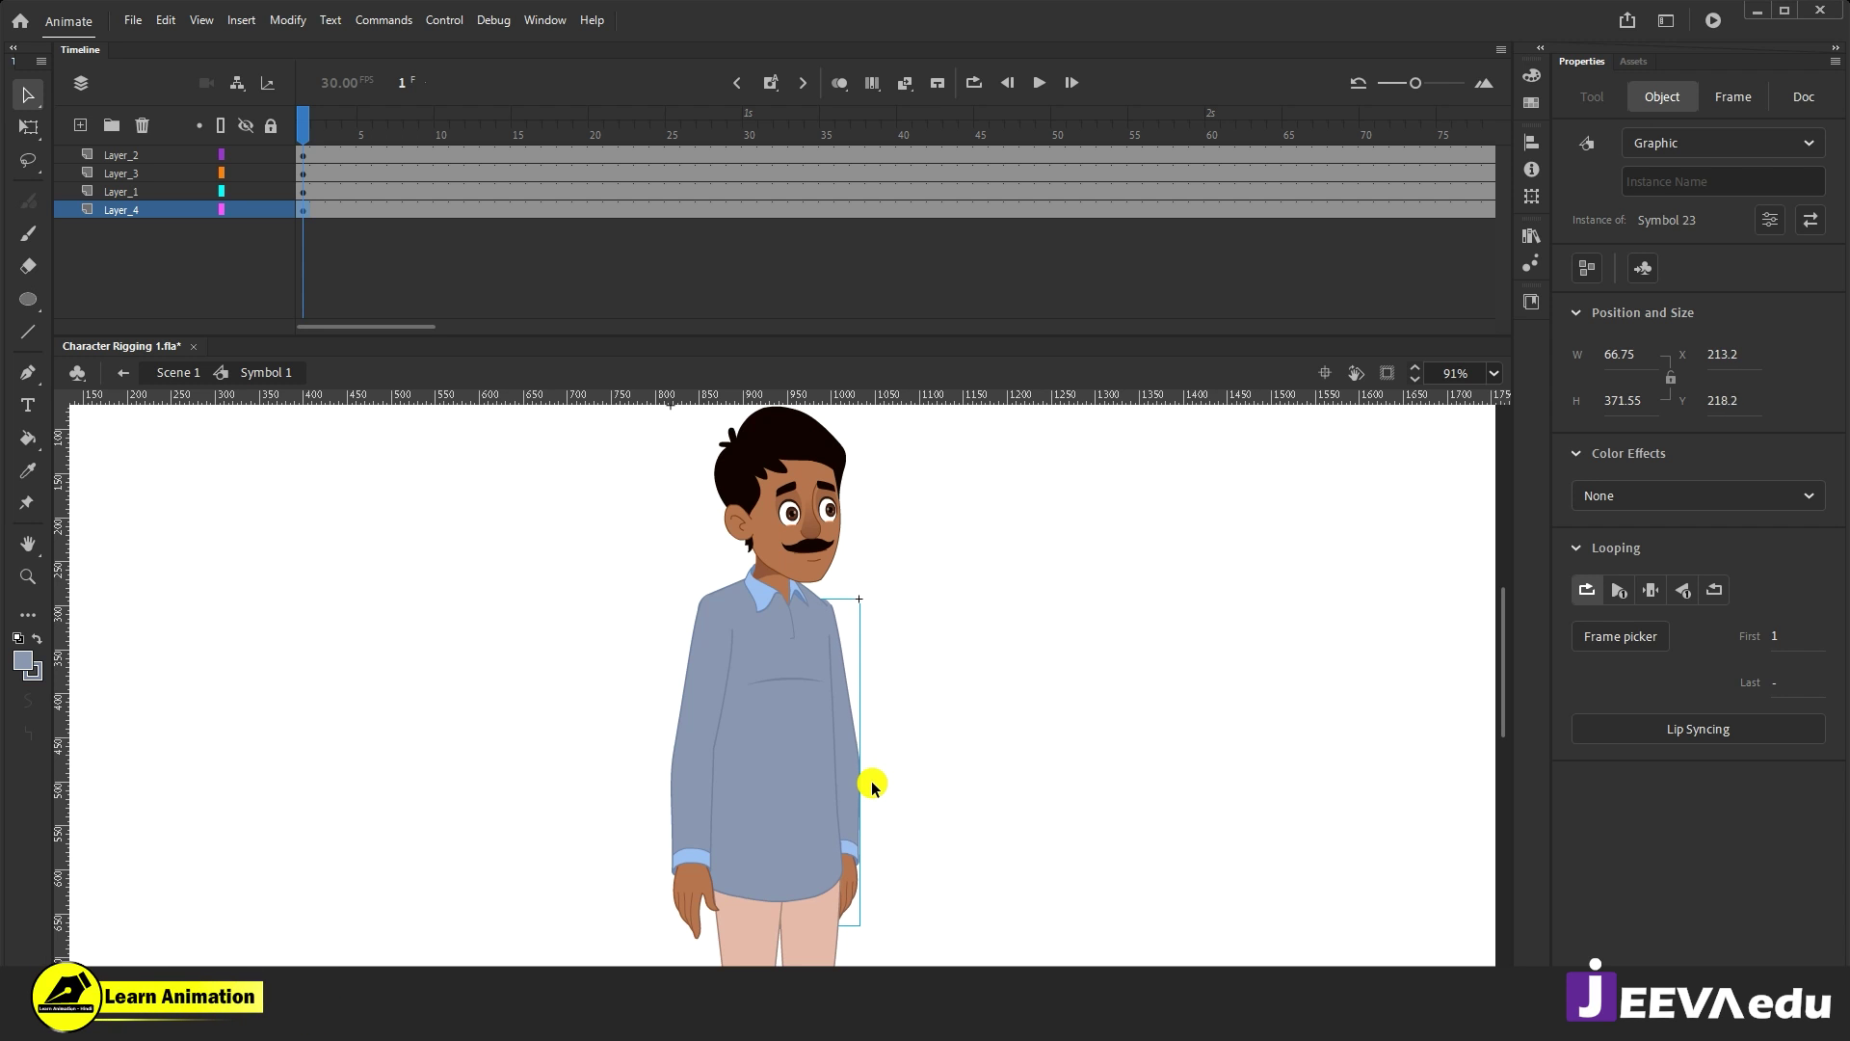
Step: Scale the flipped arm by a further 98%
key(ctrl+alt+s)
text(9)
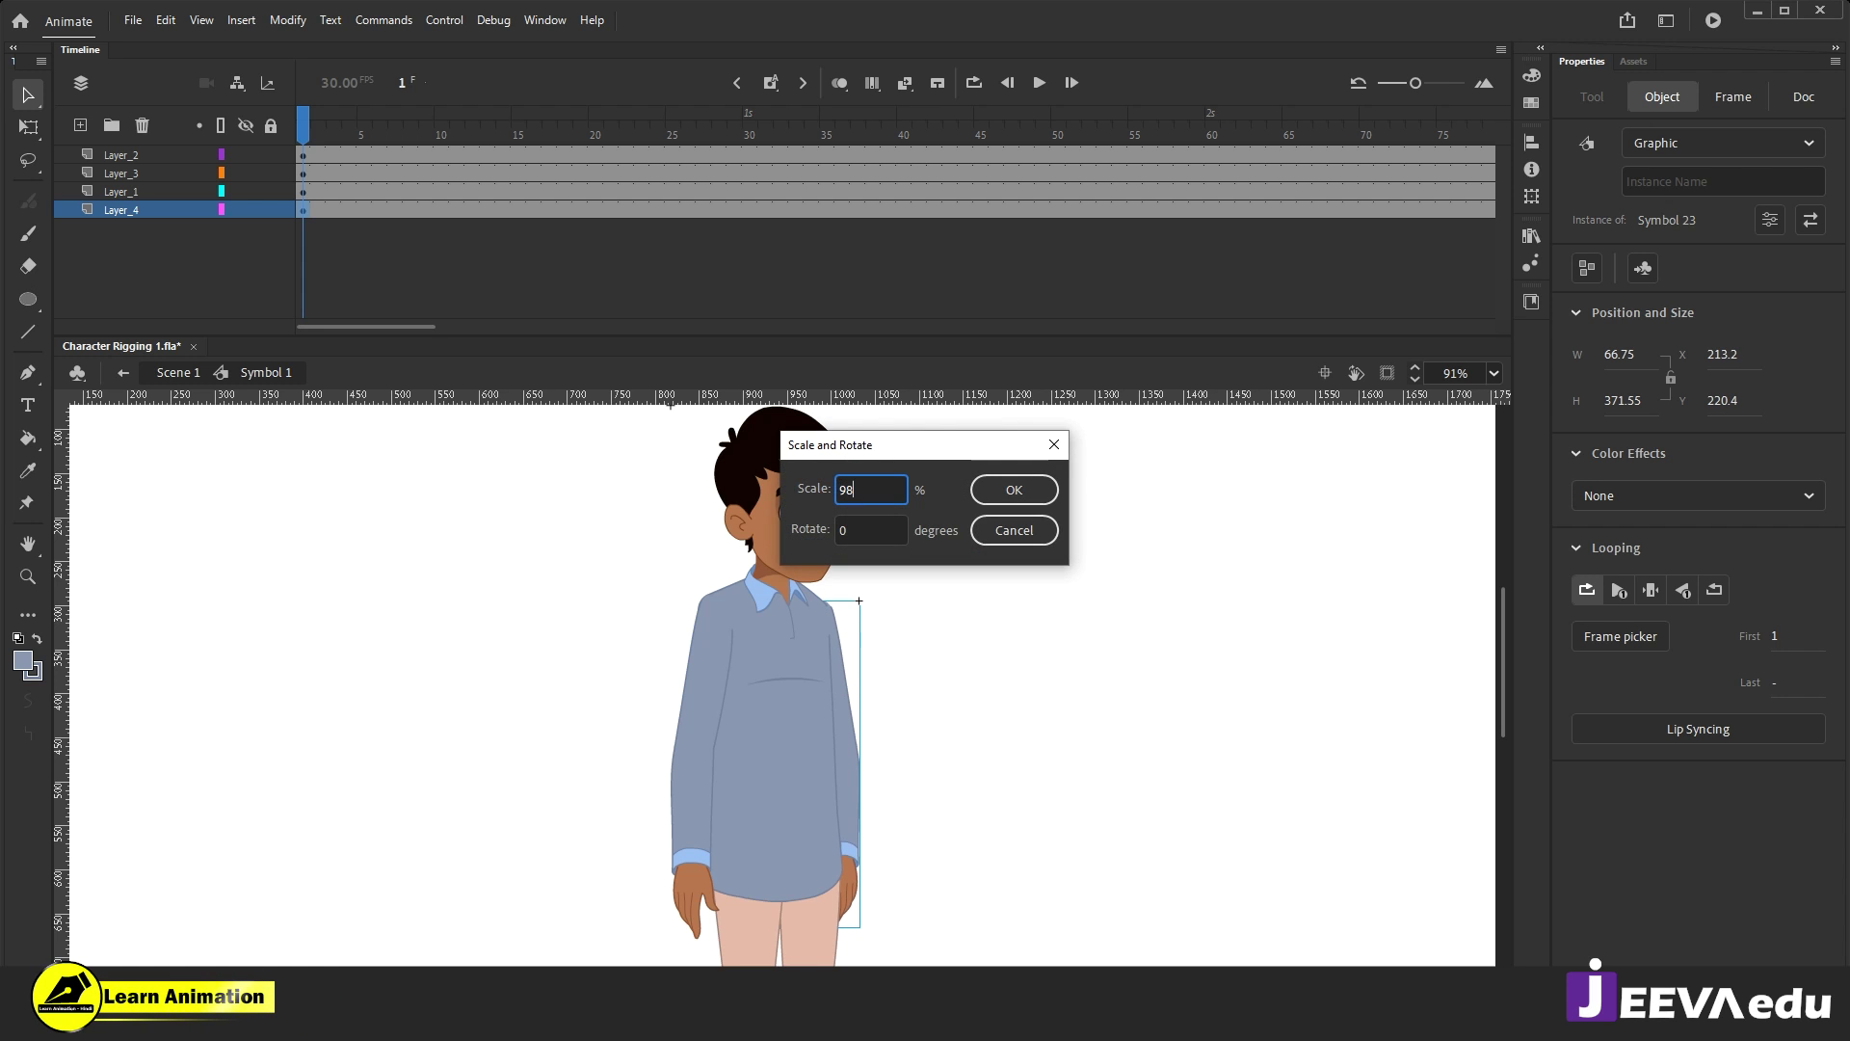
text(8)
key(Return)
Step: Nudge the flipped arm to X 208.1, Y 218.9 so its top lines up with the shirt's shoulder outline
key(z)
click(845, 667)
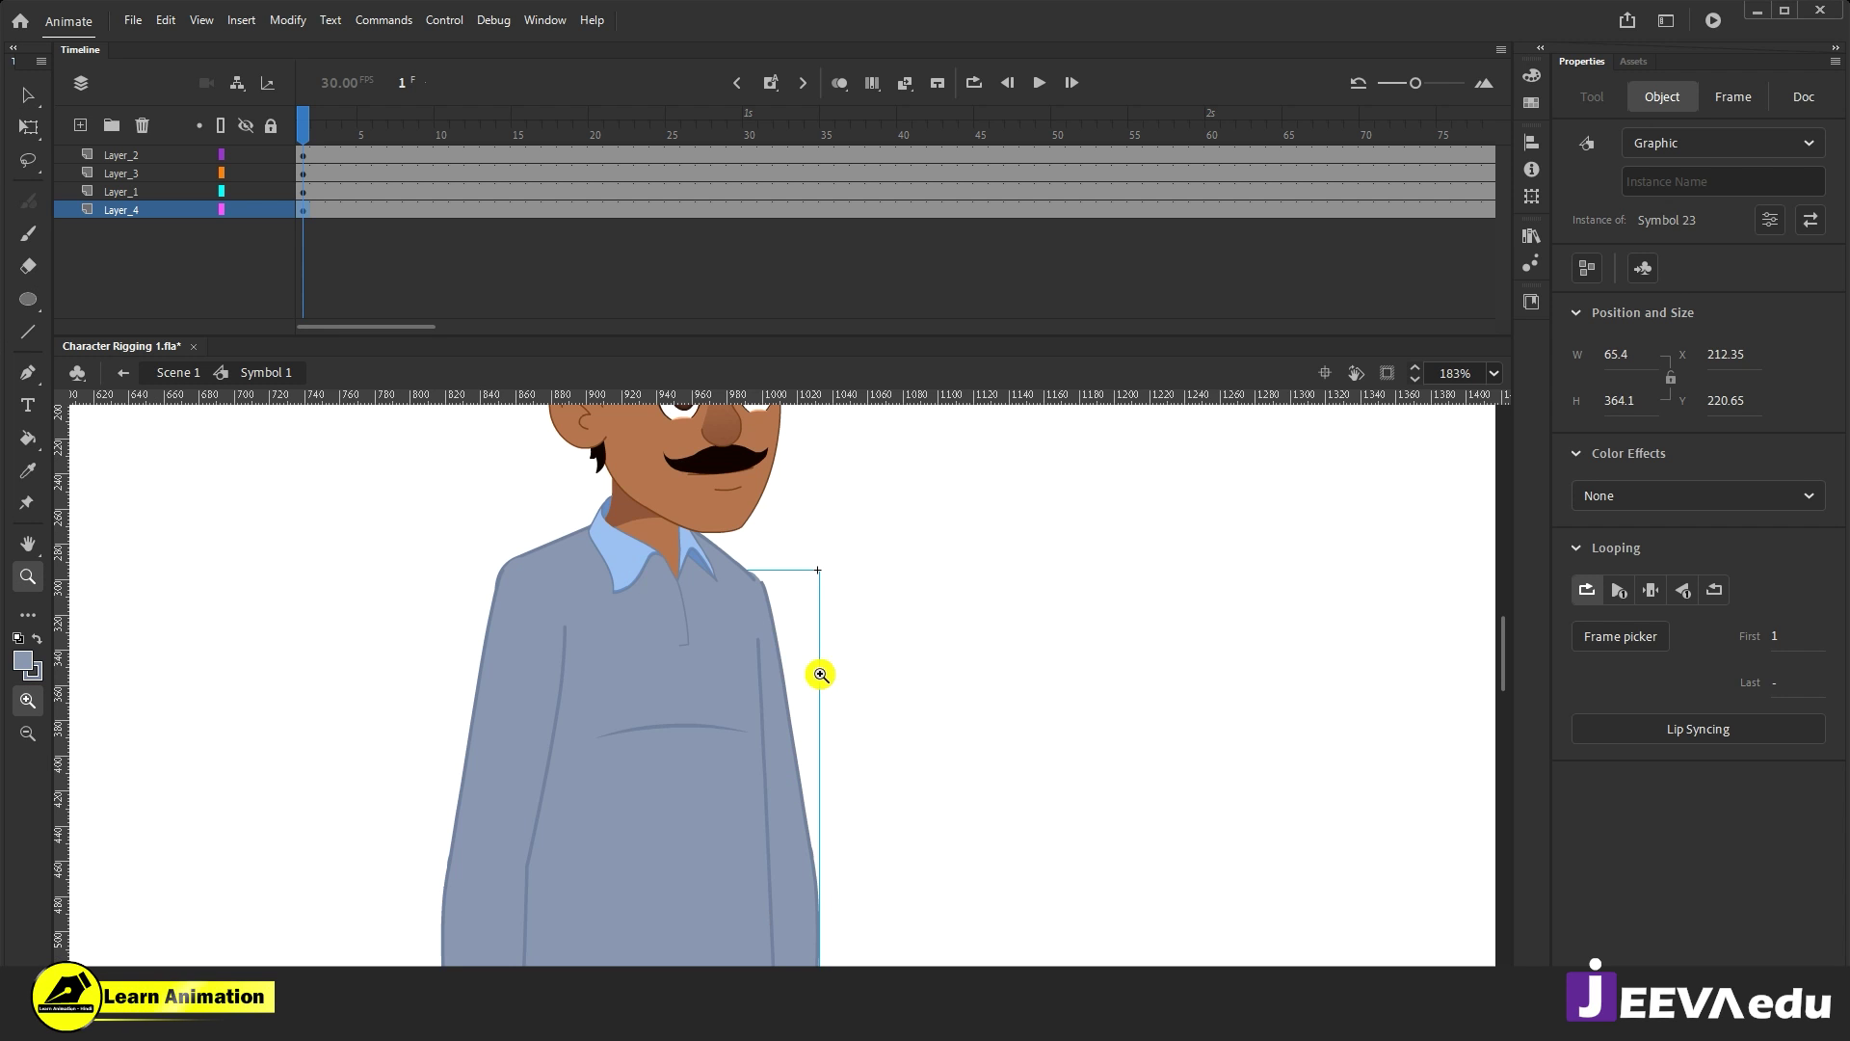
click(746, 663)
key(Left)
key(Left)
key(Left)
key(Up)
key(Up)
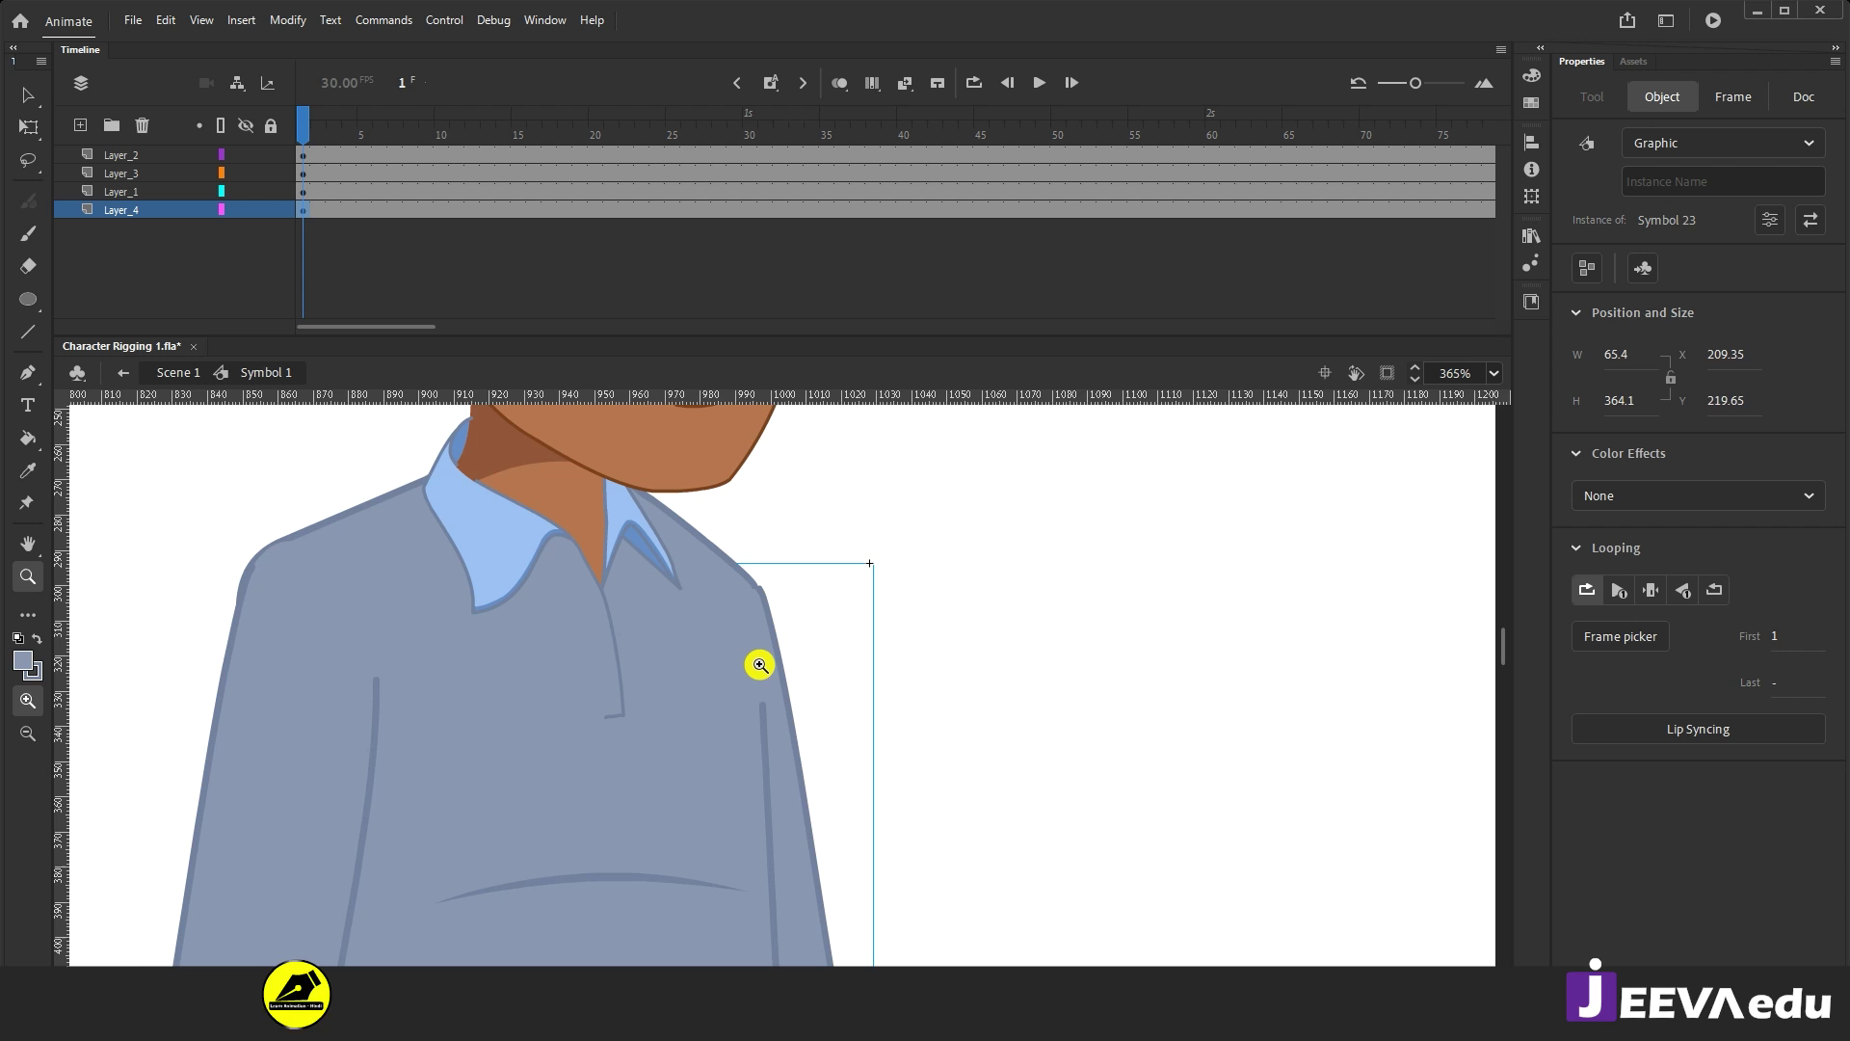
key(Left)
key(Left)
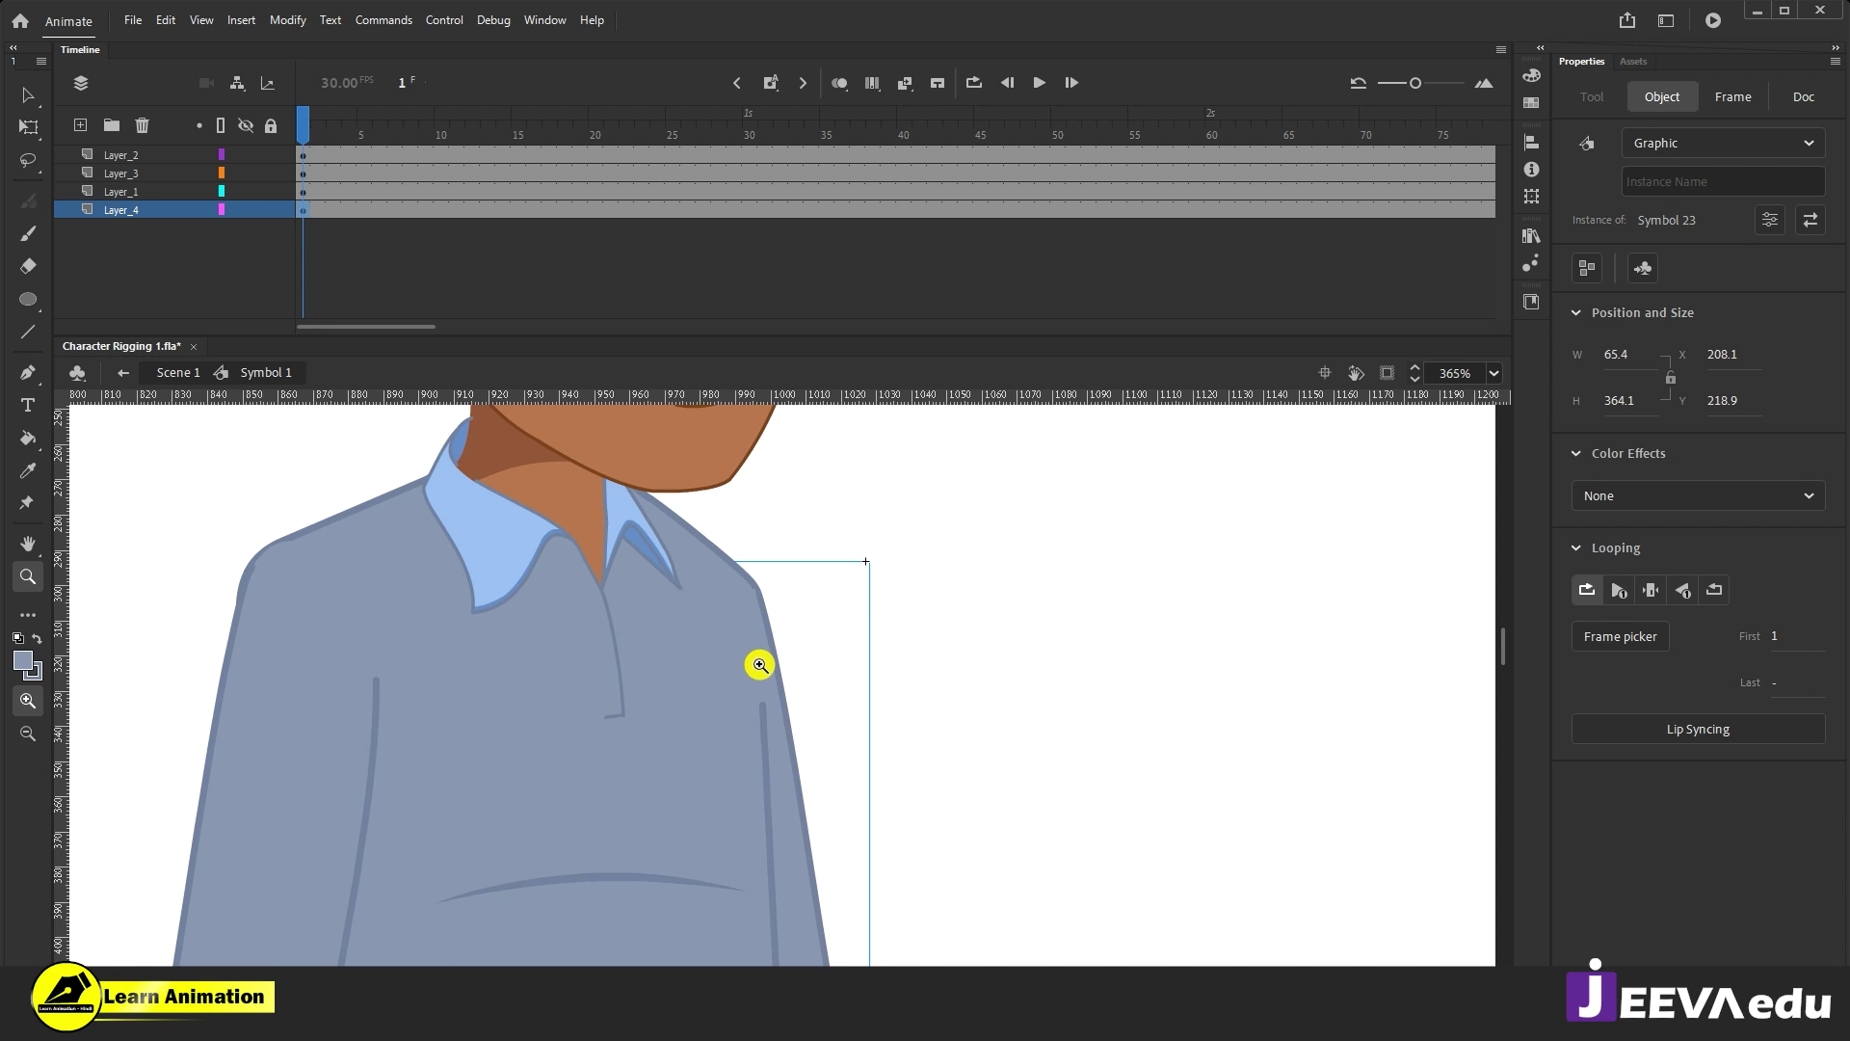
Step: Rotate the flipped arm slightly outward from the body with Free Transform
alt+click(816, 844)
alt+click(785, 848)
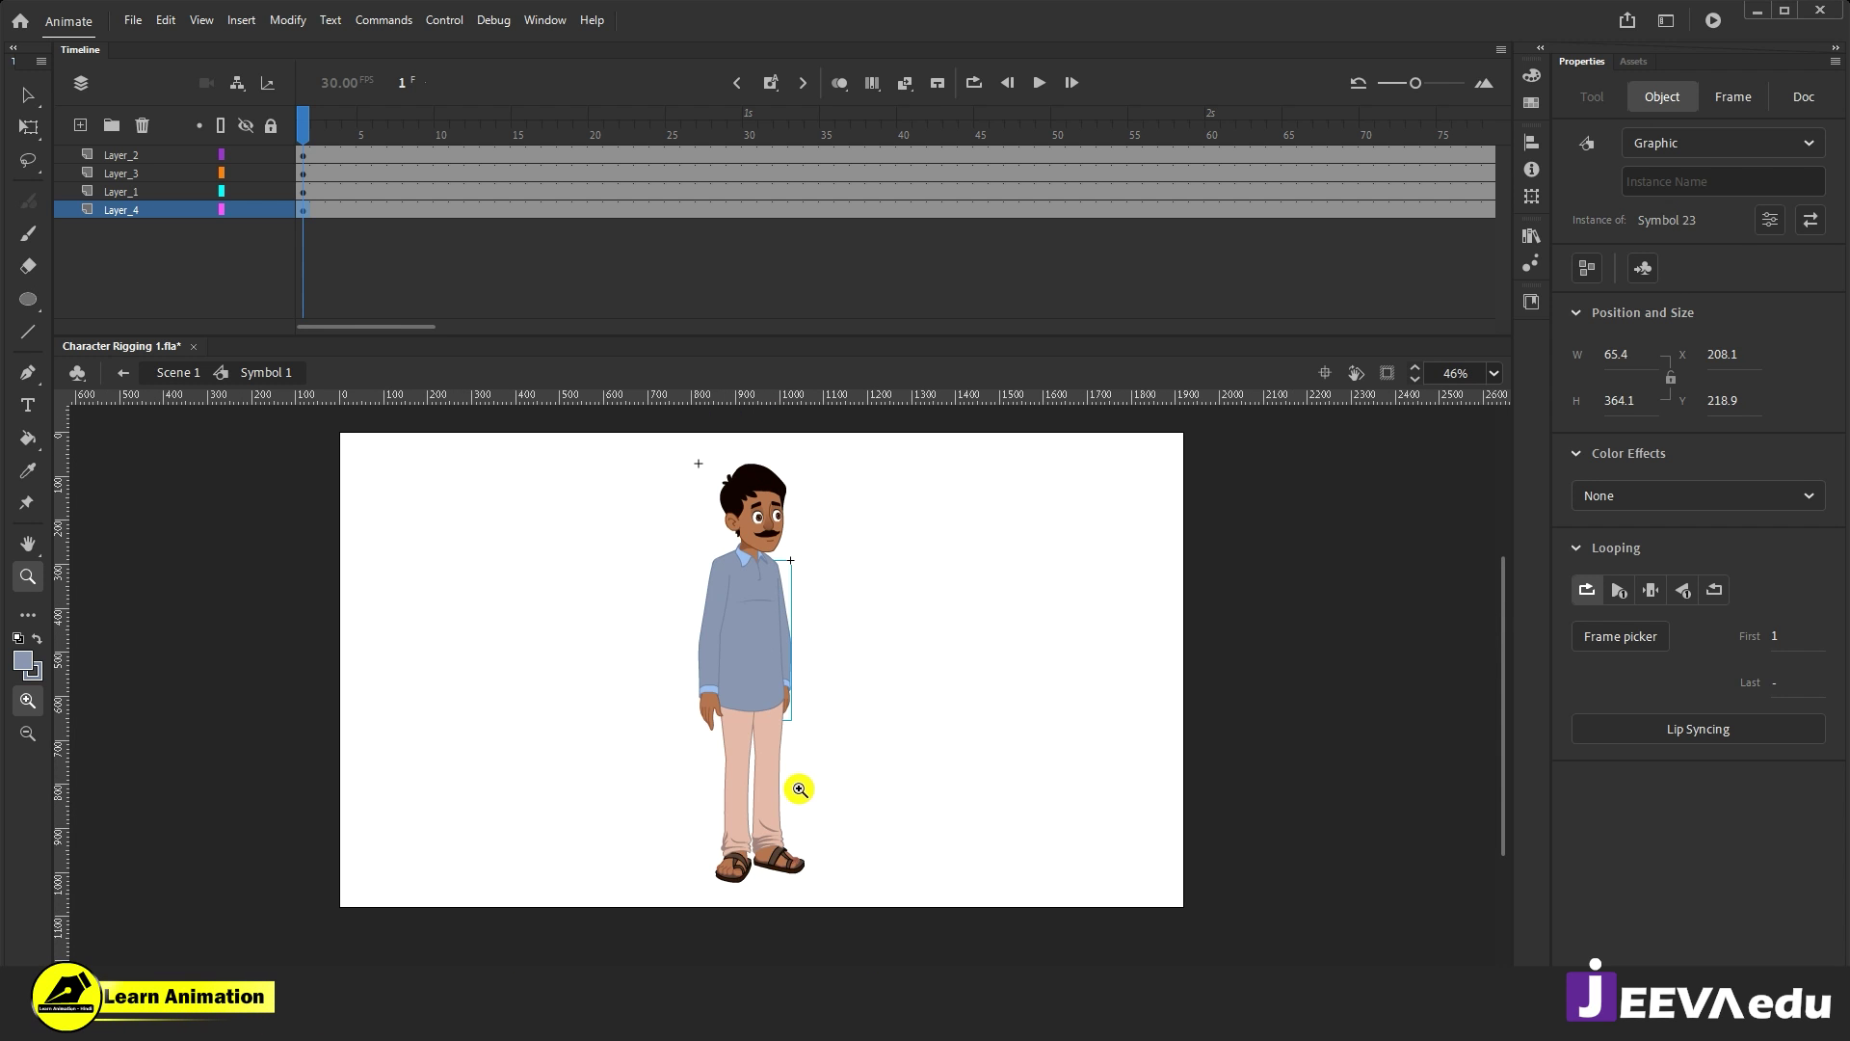
key(q)
drag(802, 726, 834, 826)
key(z)
click(797, 685)
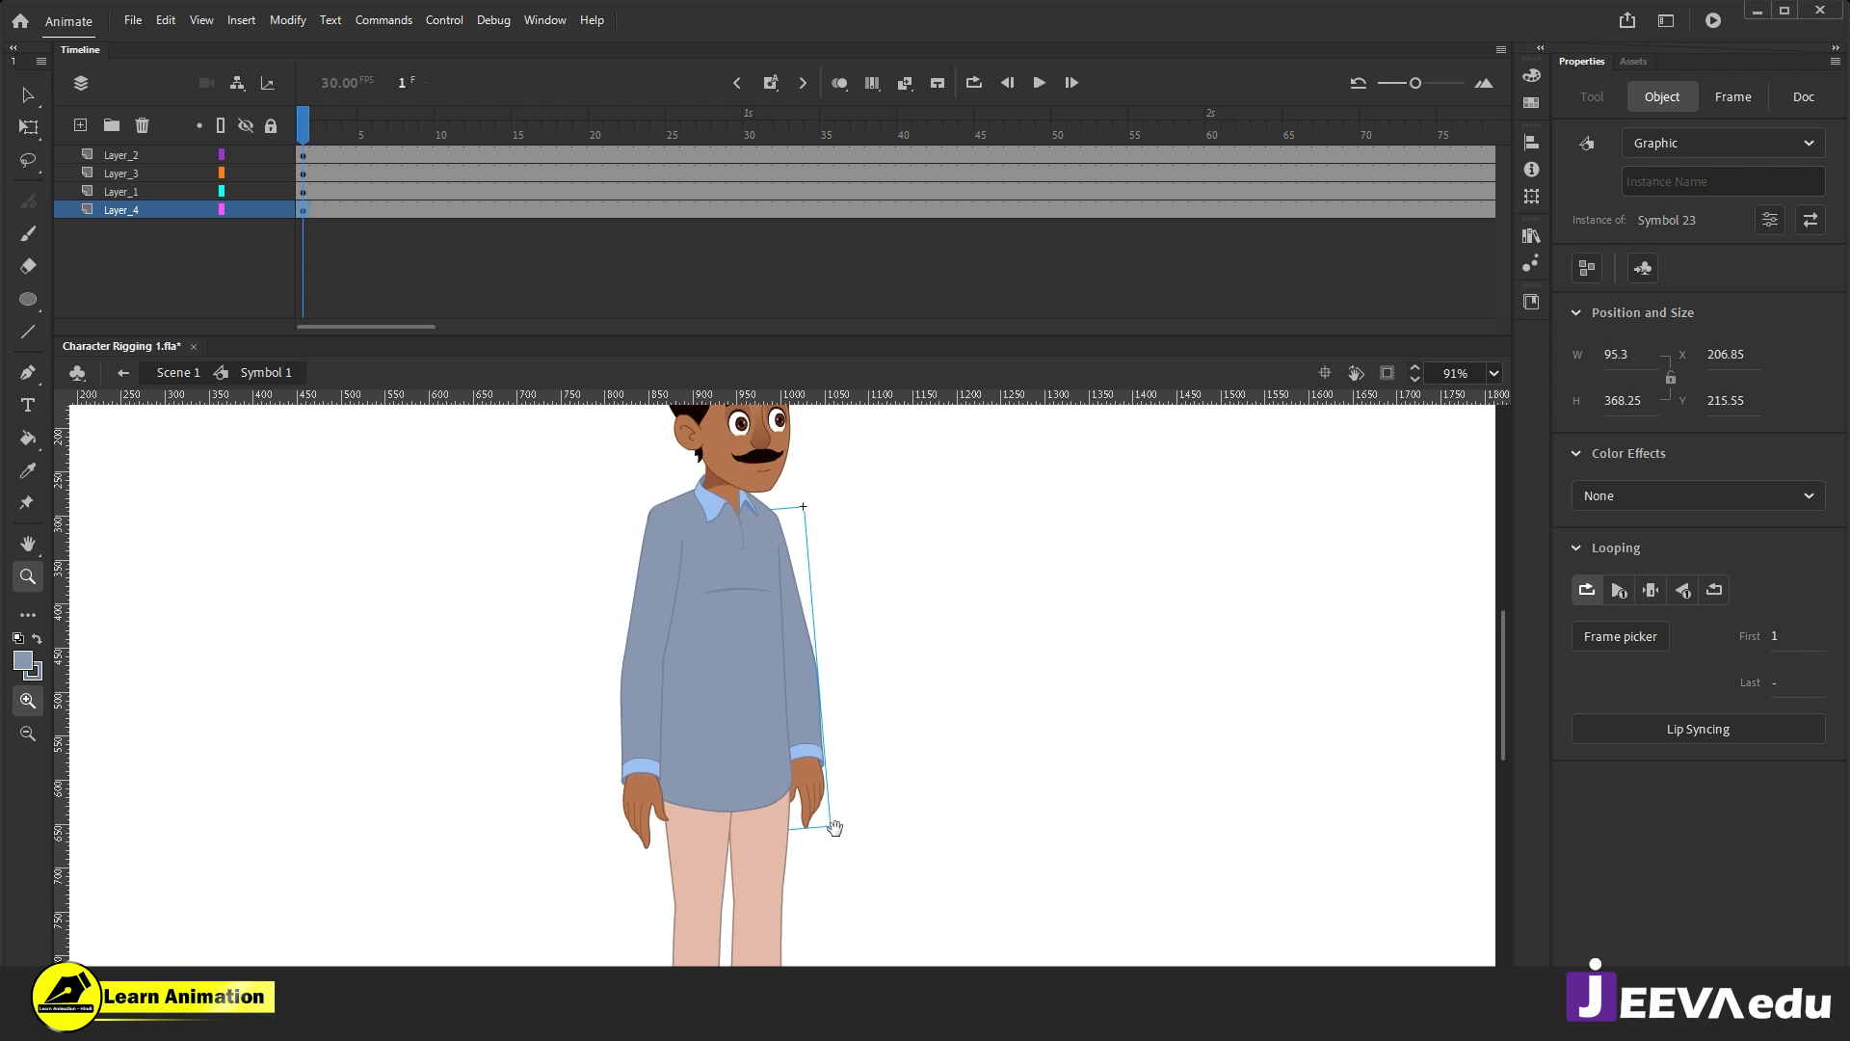
key(v)
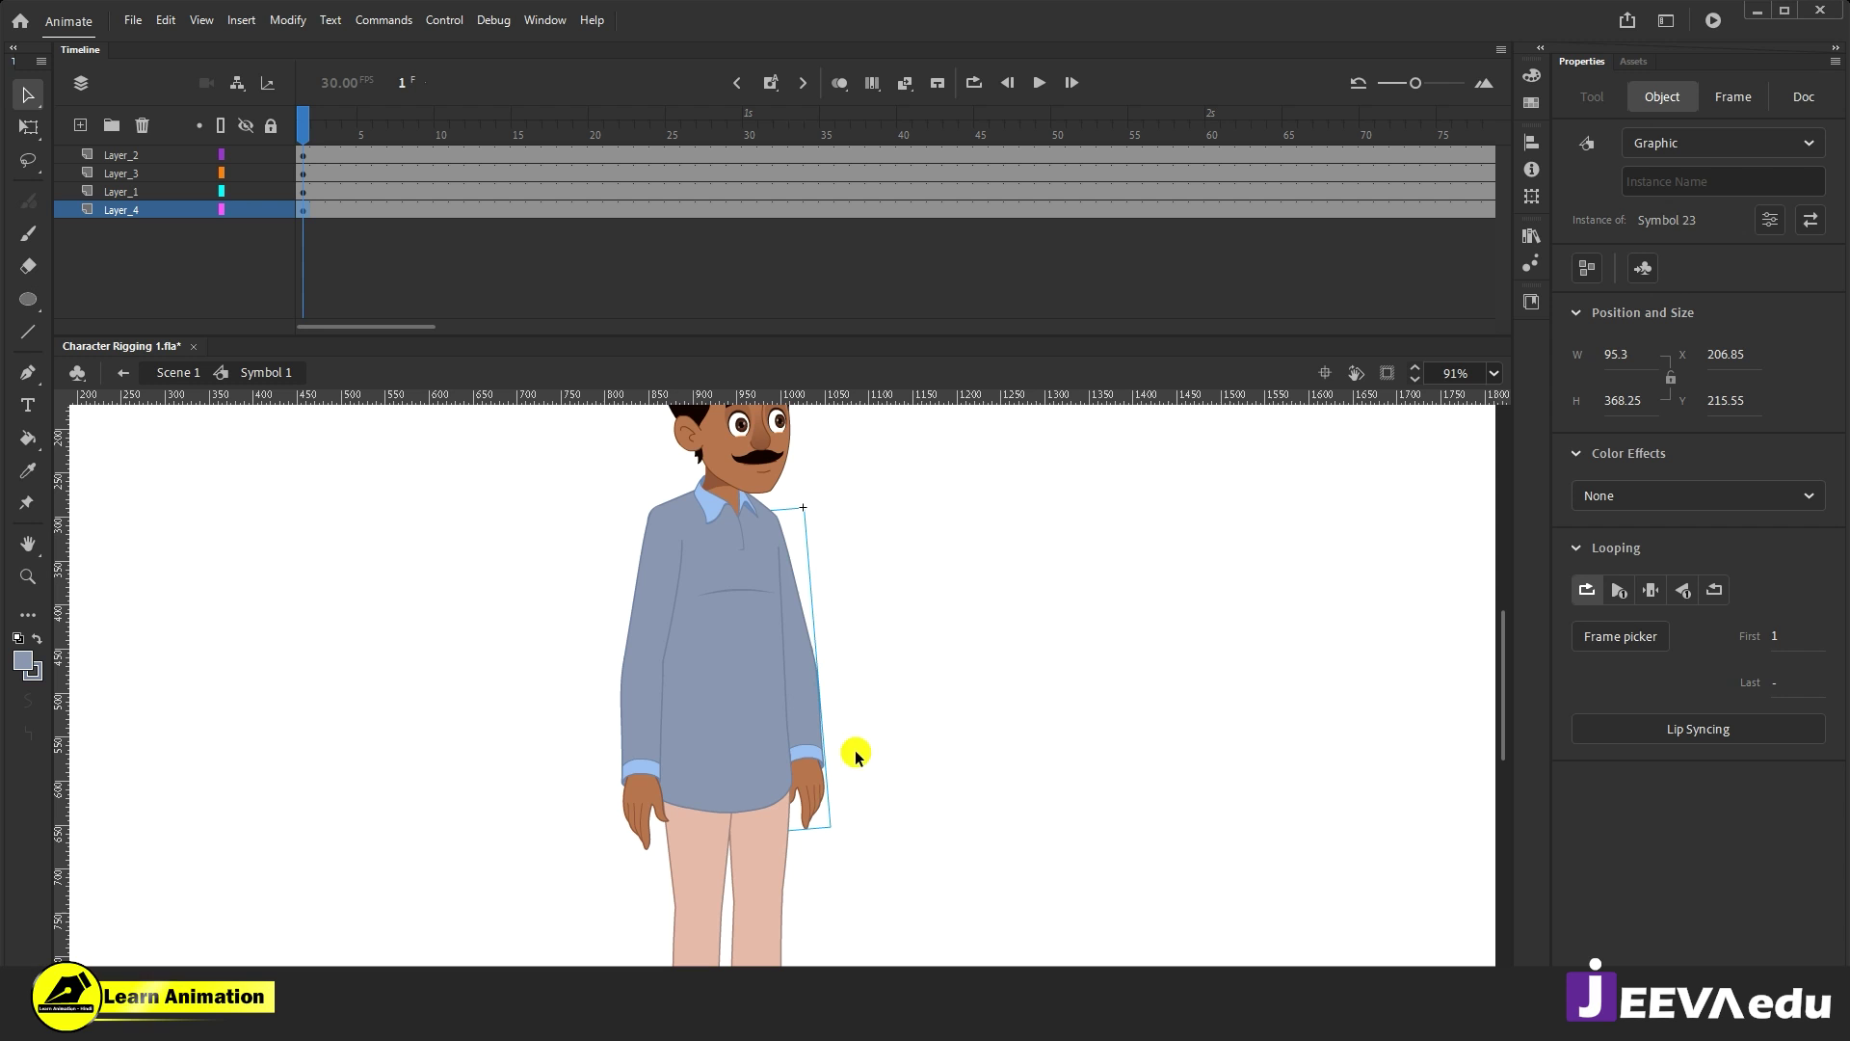
Step: Select the original rigged arm and its flipped copy alternately to compare the two instances
click(656, 616)
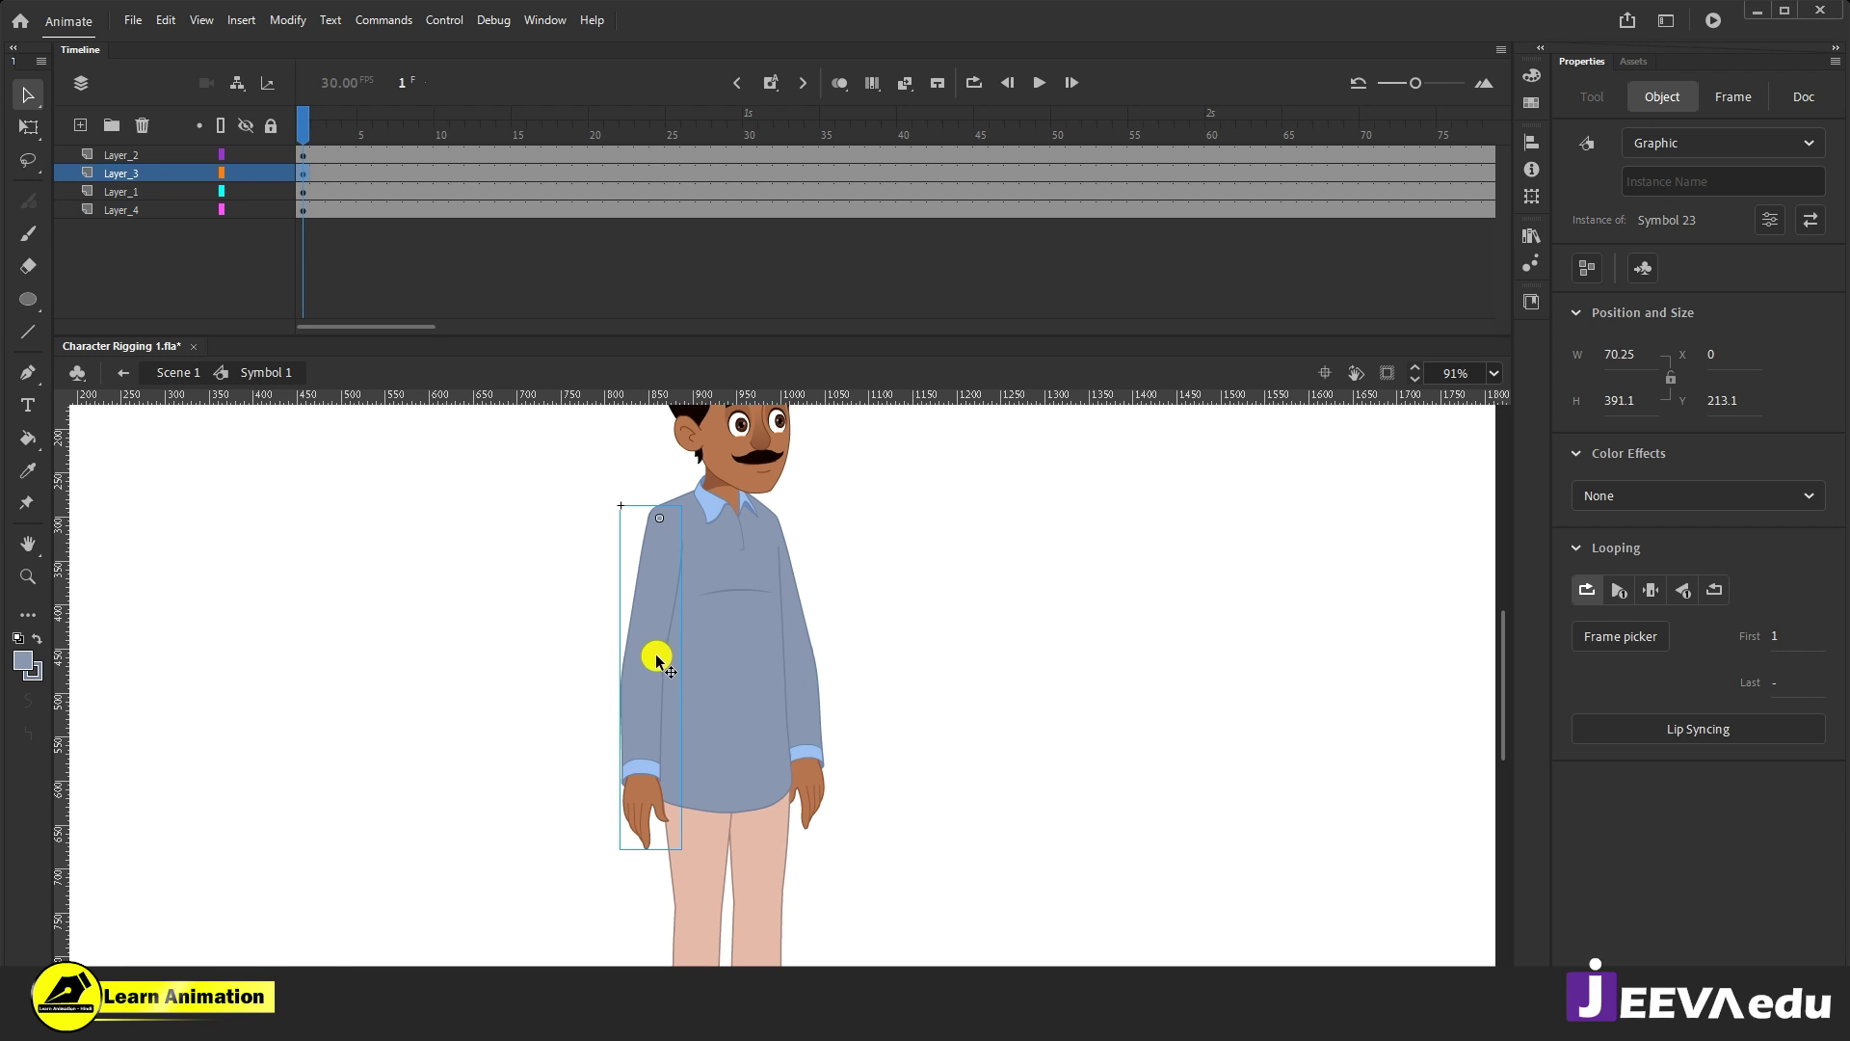
click(803, 636)
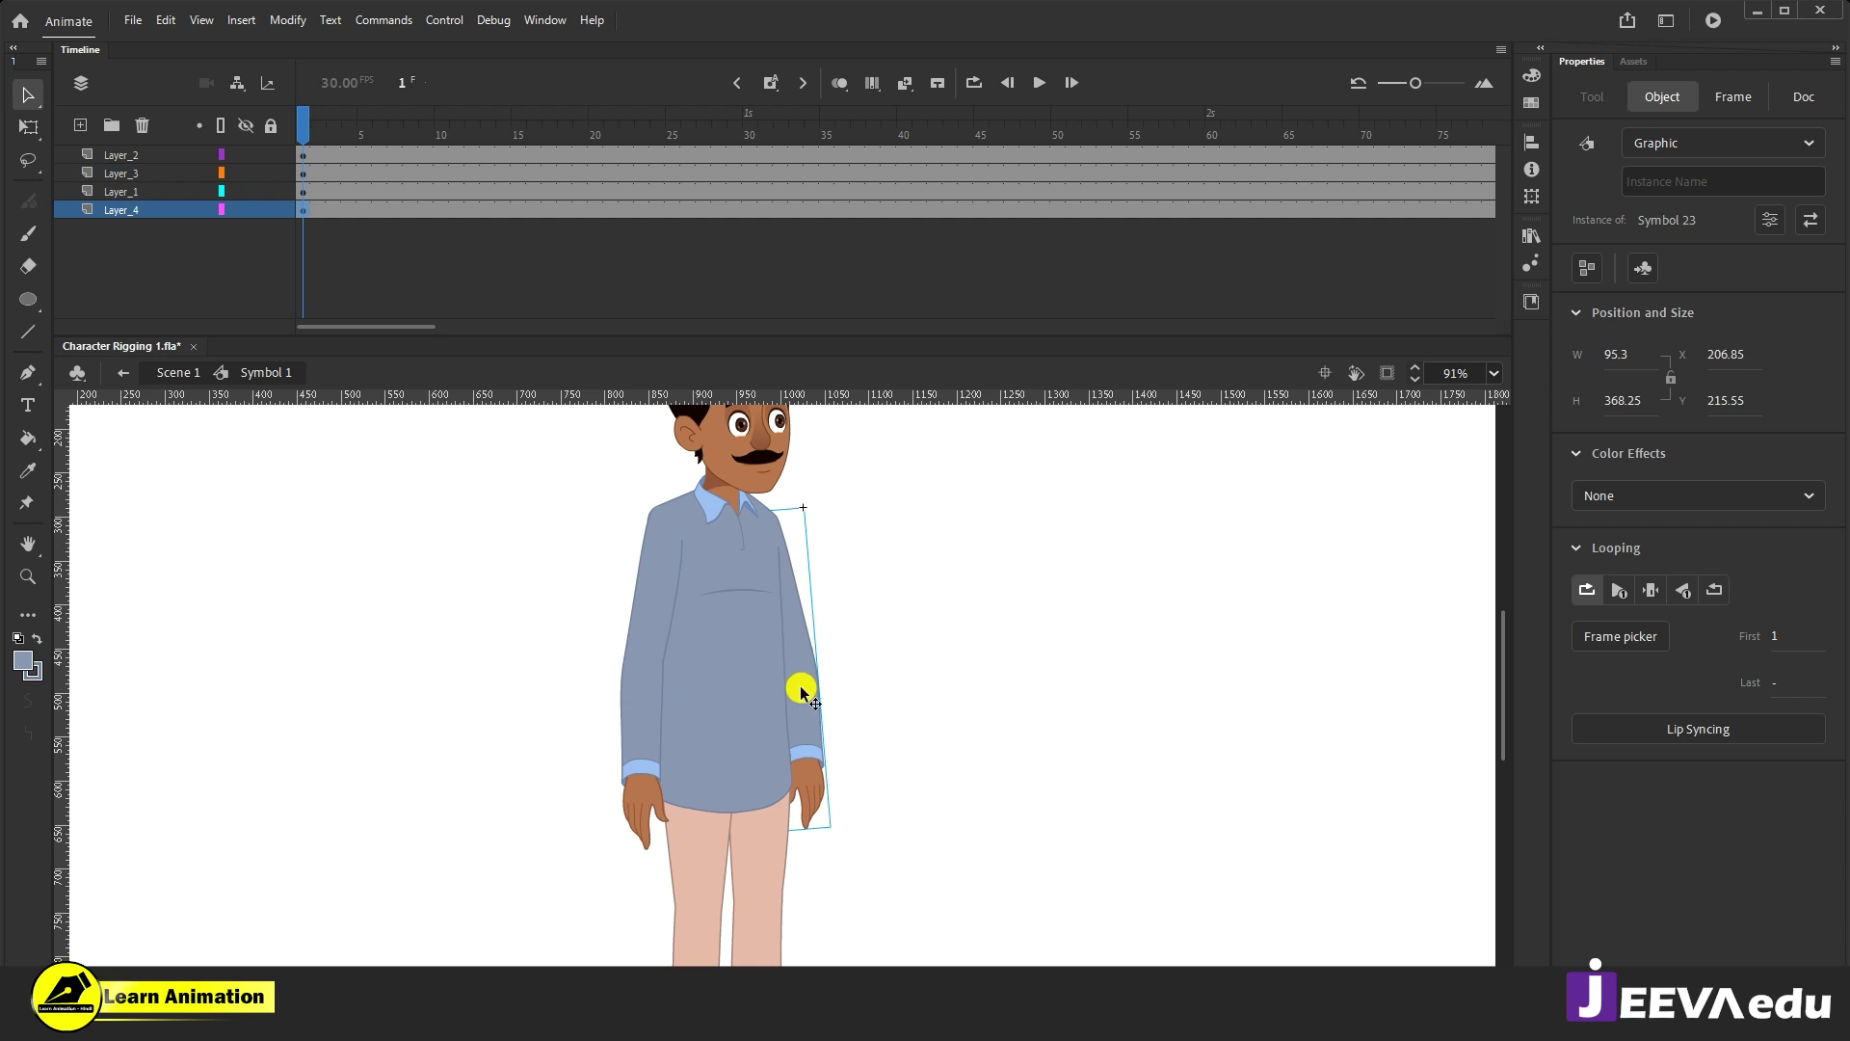
click(641, 634)
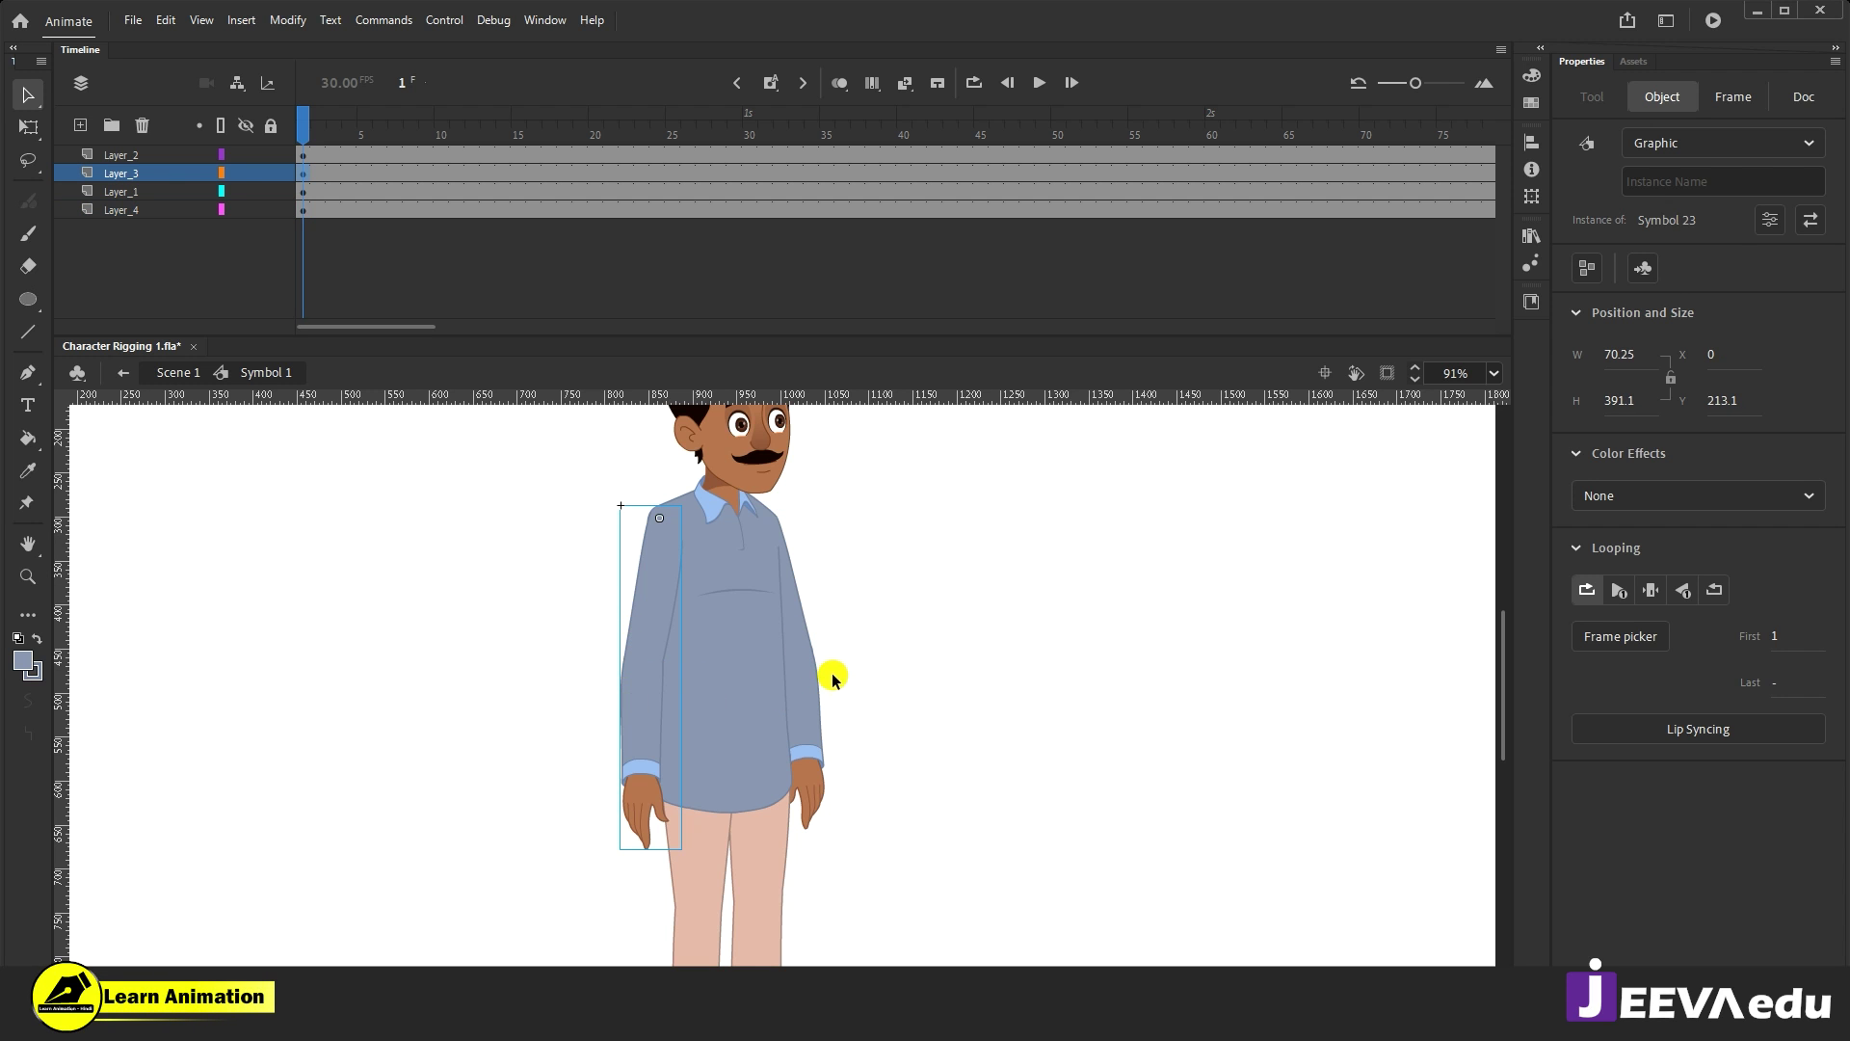
click(814, 688)
click(648, 645)
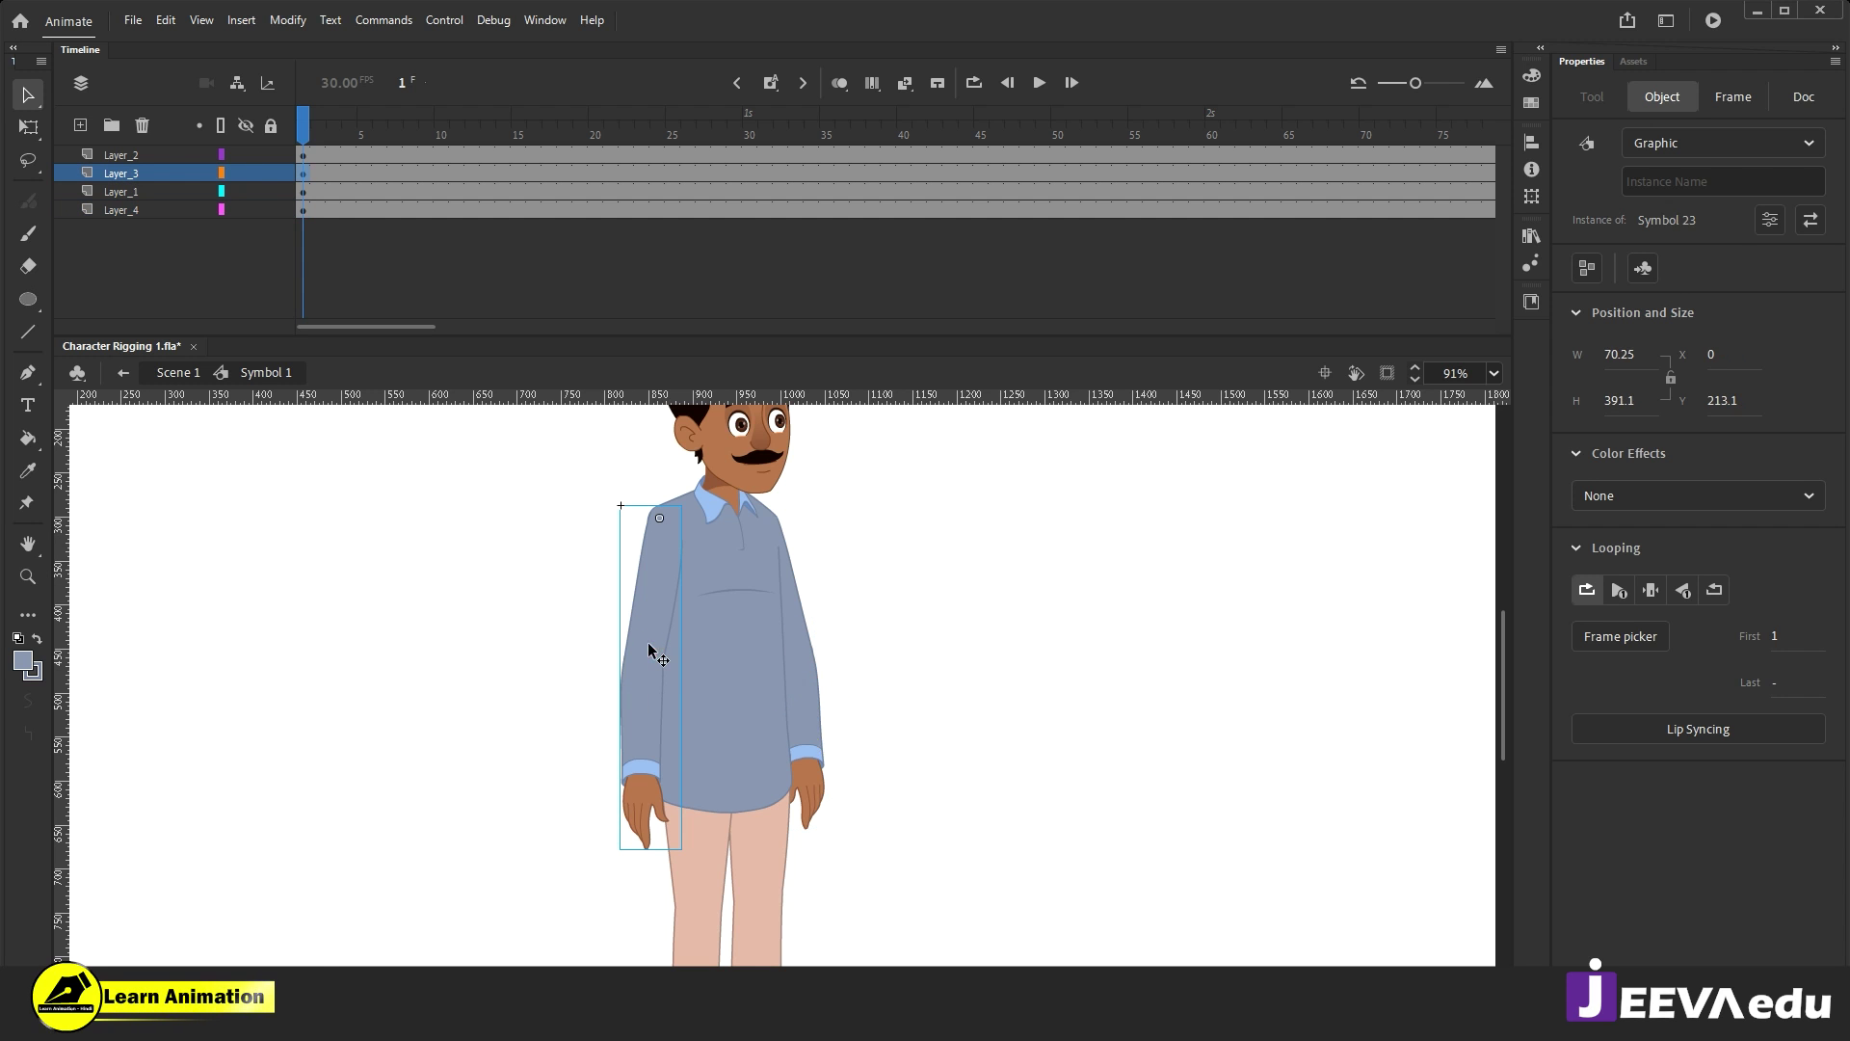
click(806, 730)
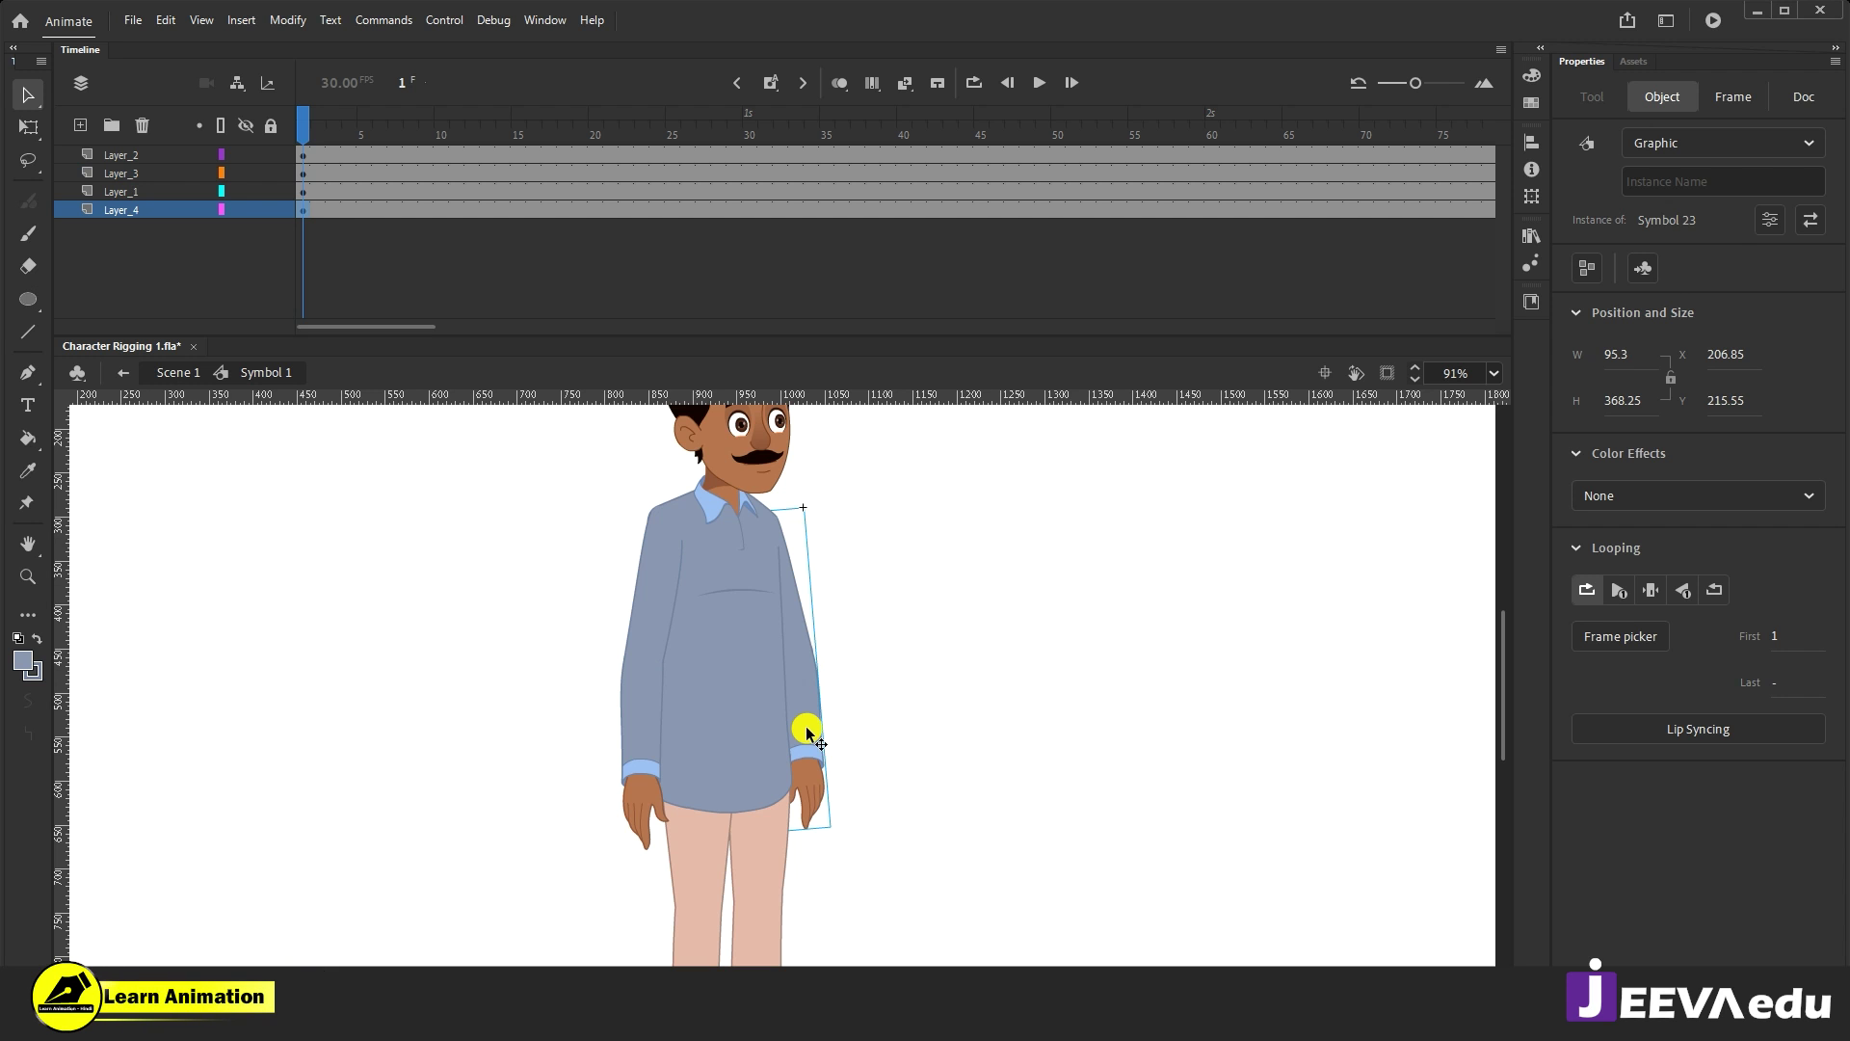
key(z)
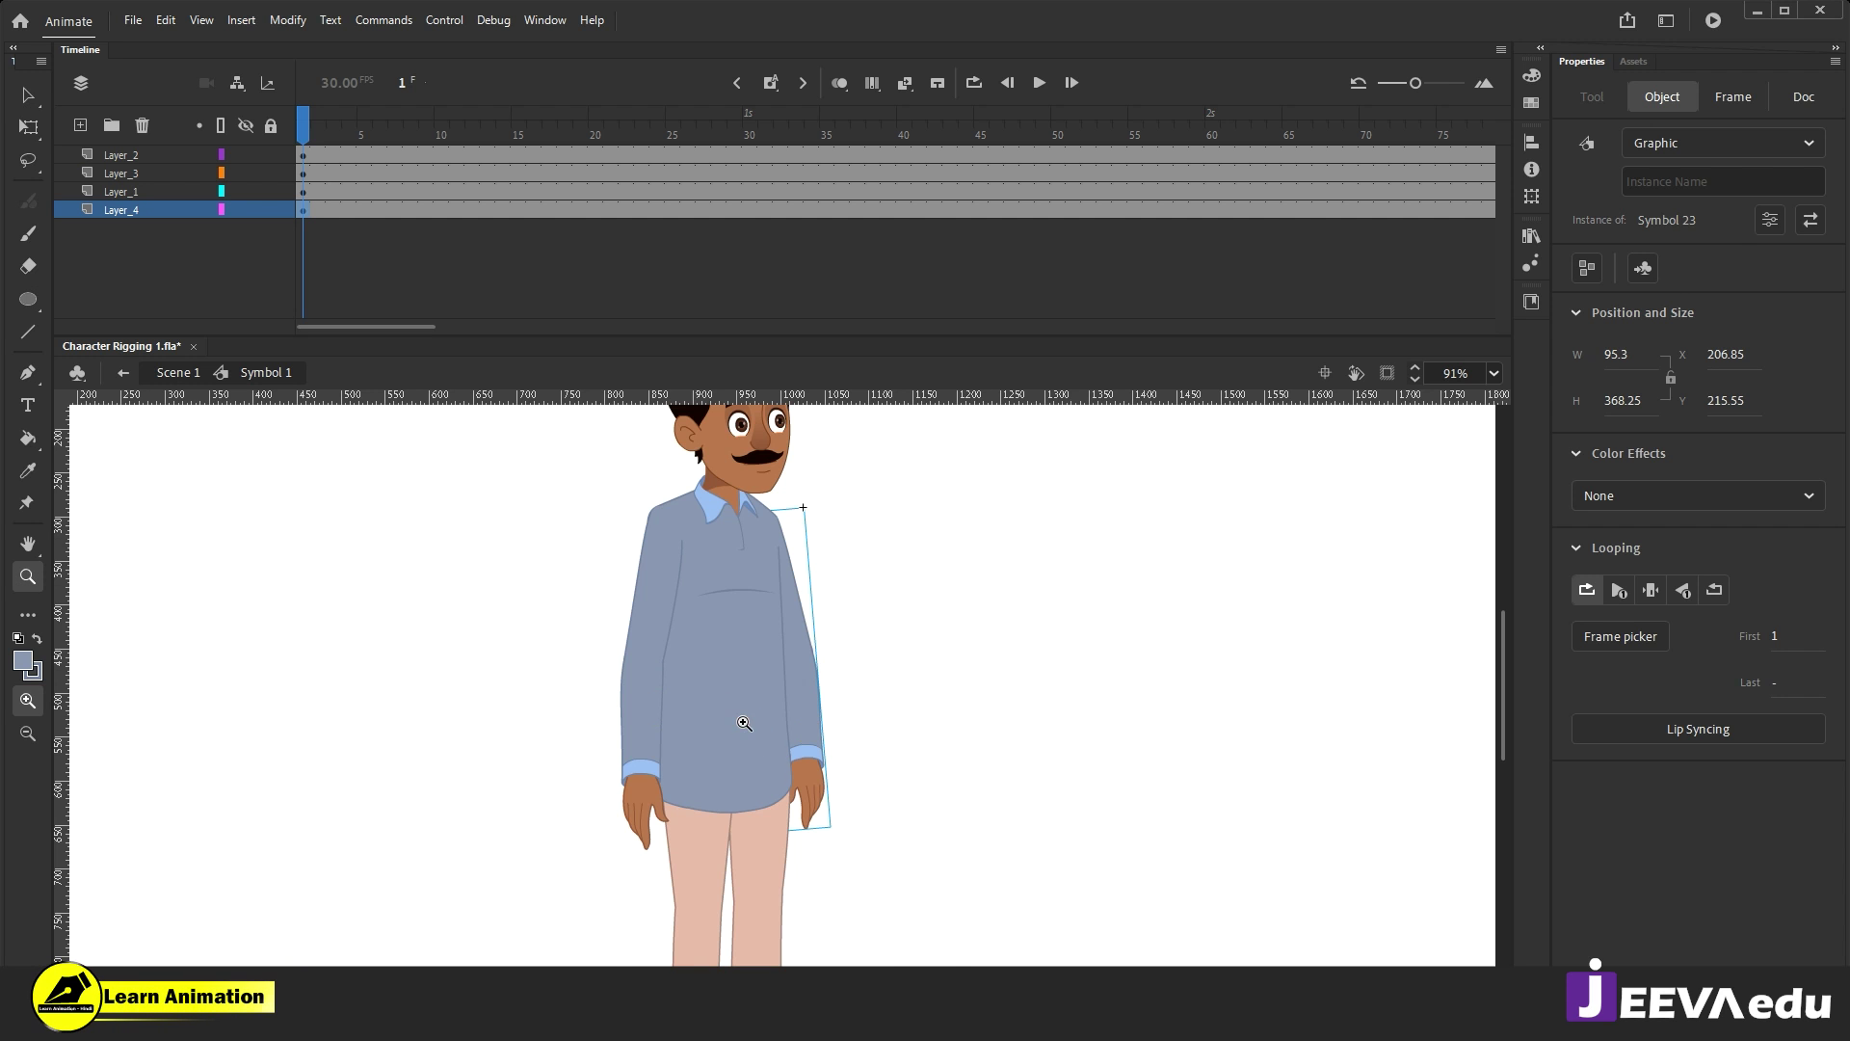
Step: Try moving the forearm inside the far arm's symbol, undo the move, and return to Symbol 1
click(742, 723)
key(v)
click(613, 634)
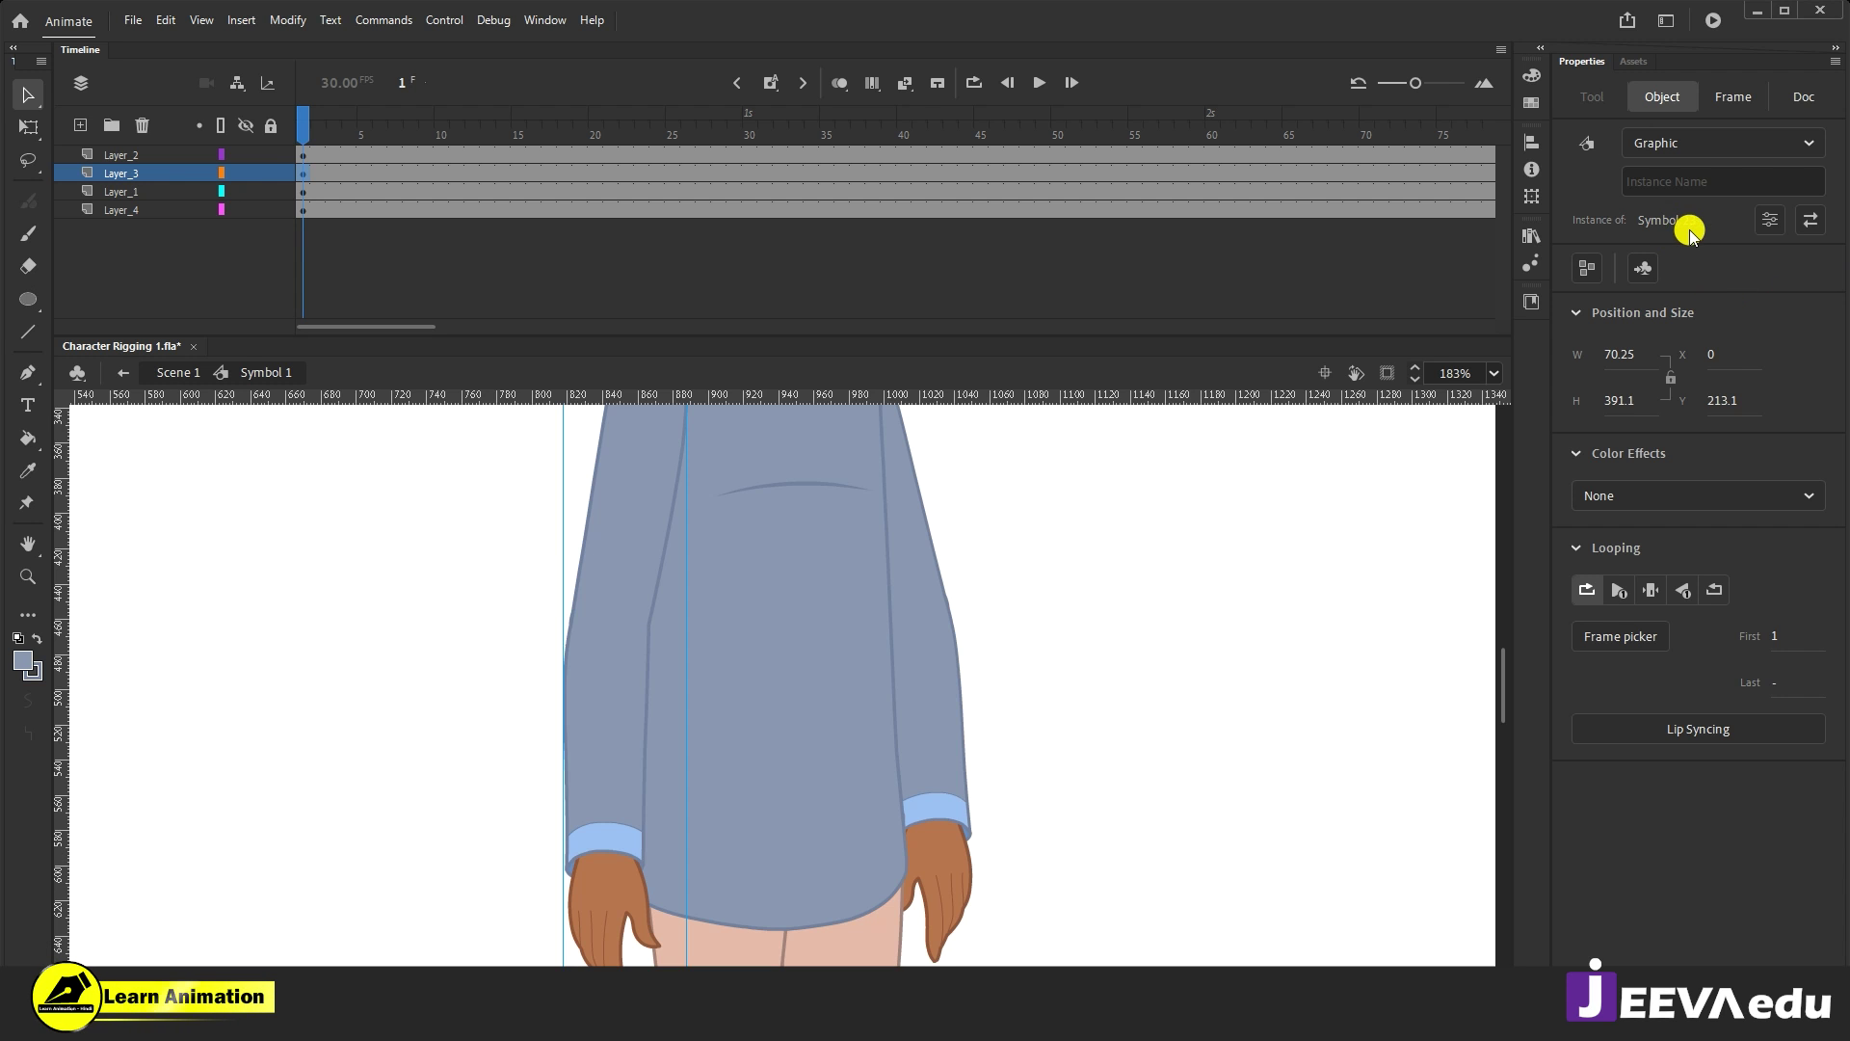
click(949, 740)
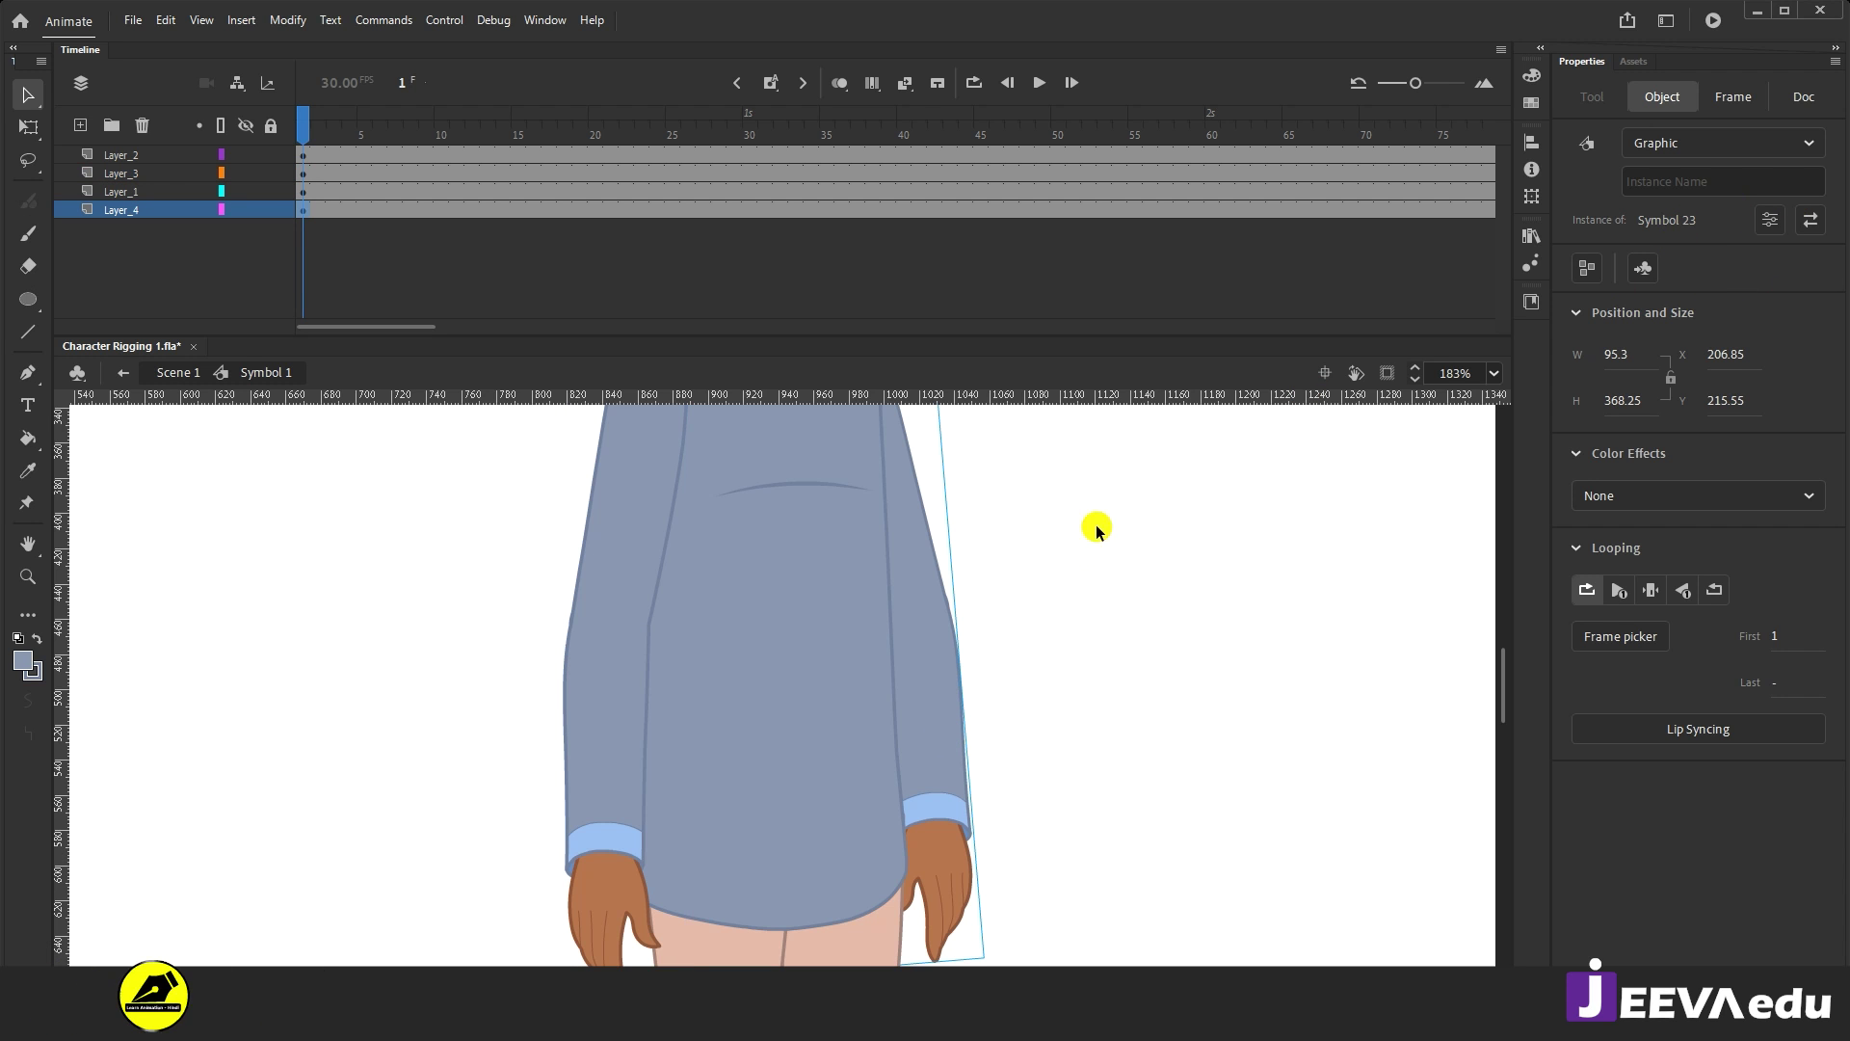
double_click(944, 719)
drag(948, 798, 1245, 778)
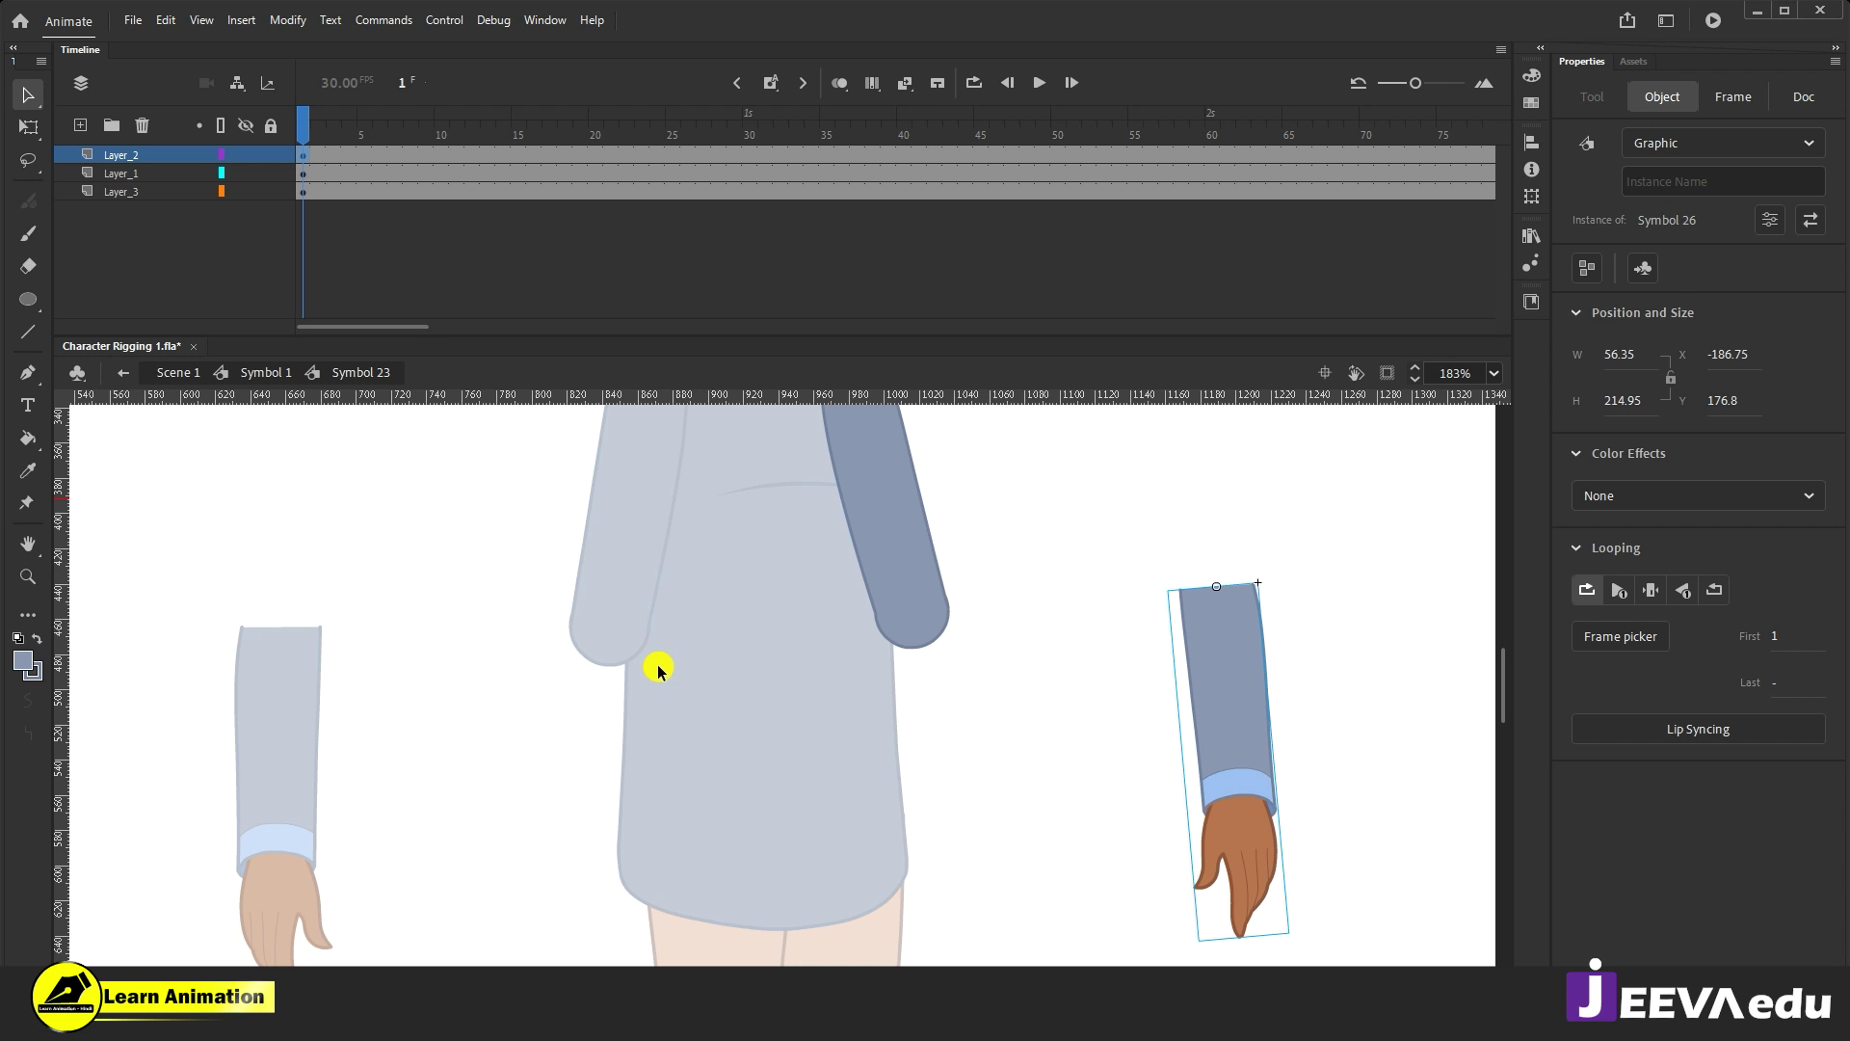
key(ctrl+z)
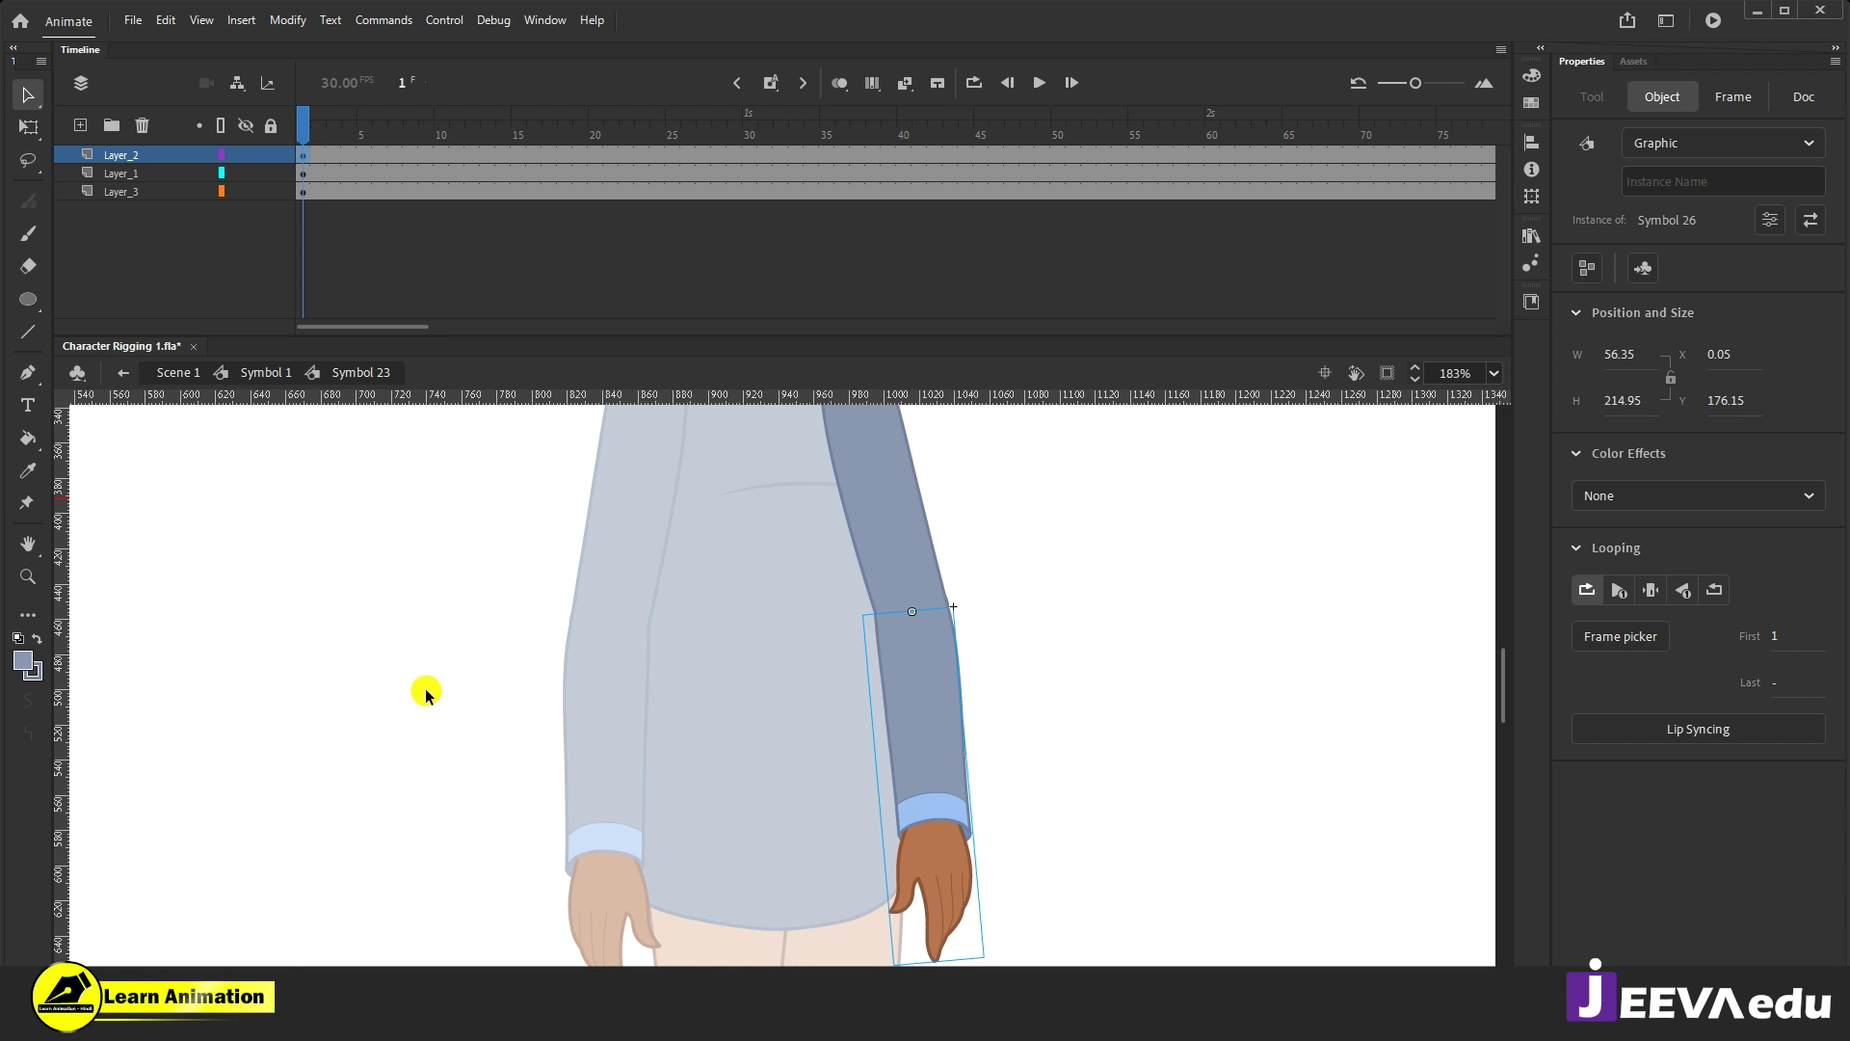
click(425, 688)
double_click(443, 705)
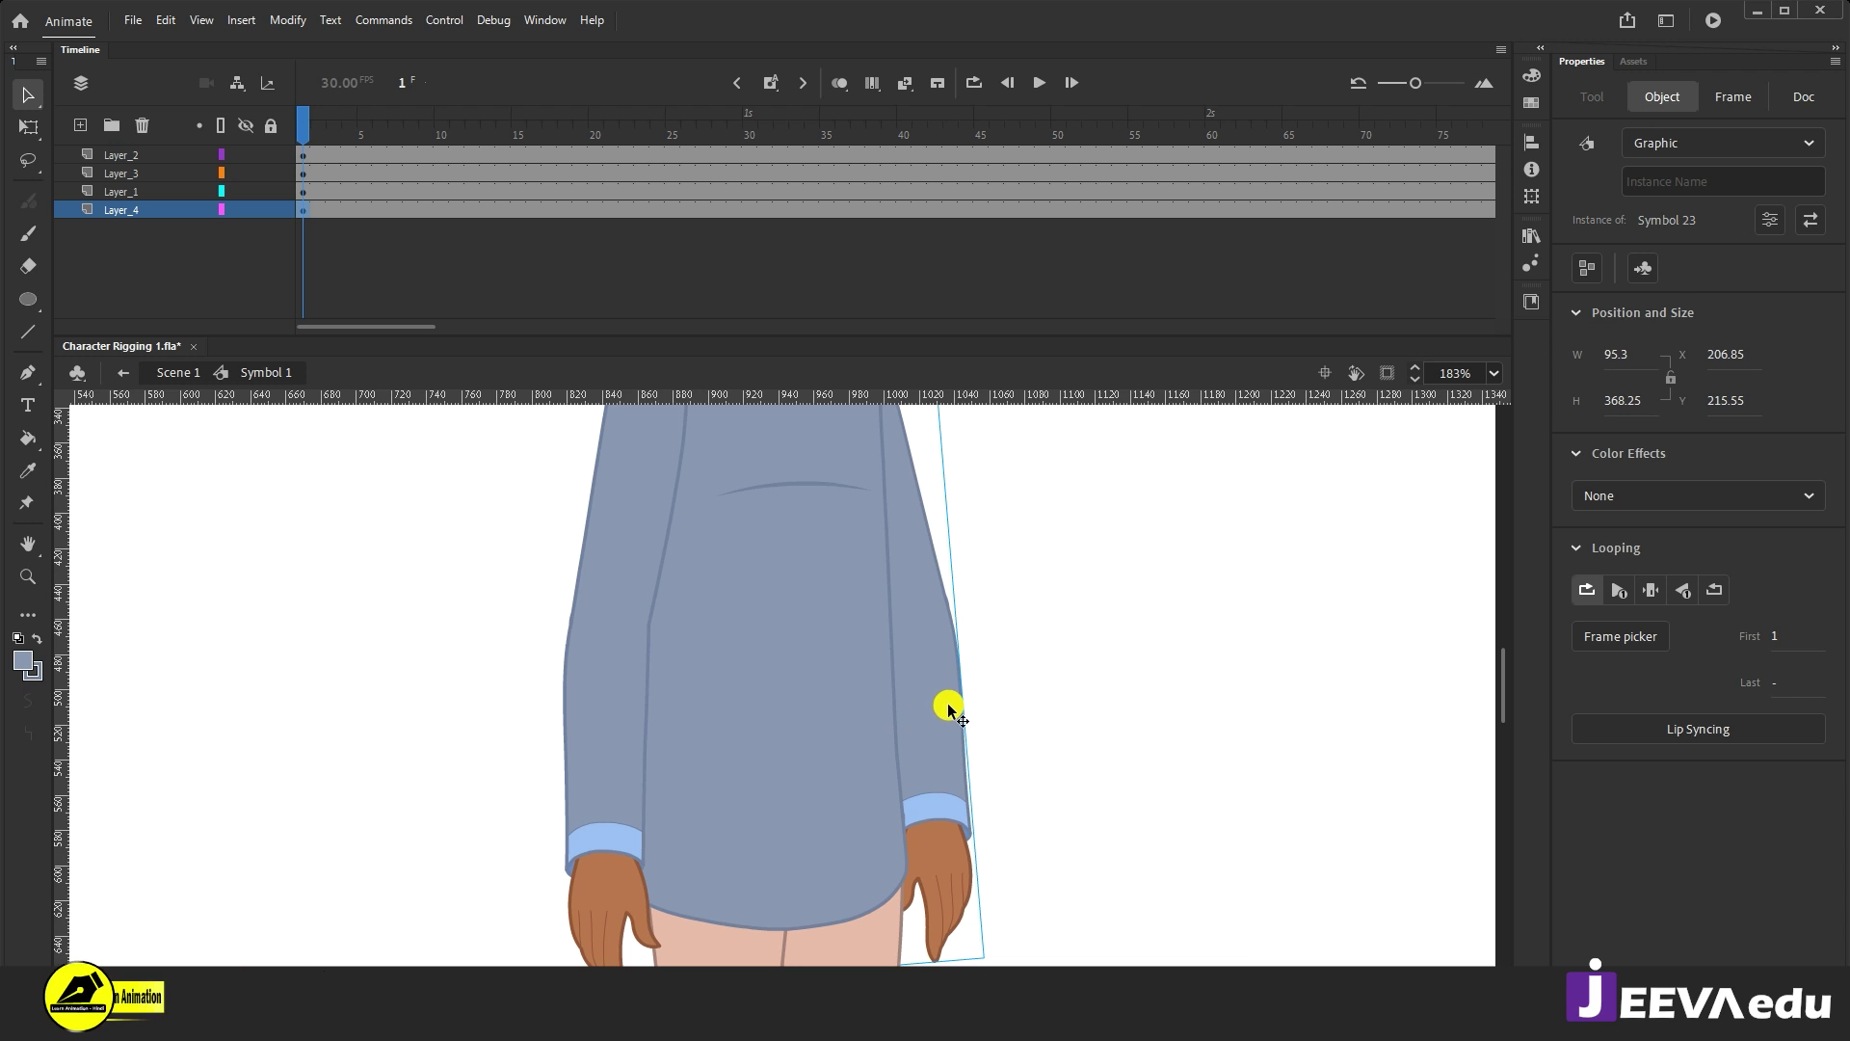
Step: Duplicate the far arm's symbol as a separate symbol named abc
right_click(947, 709)
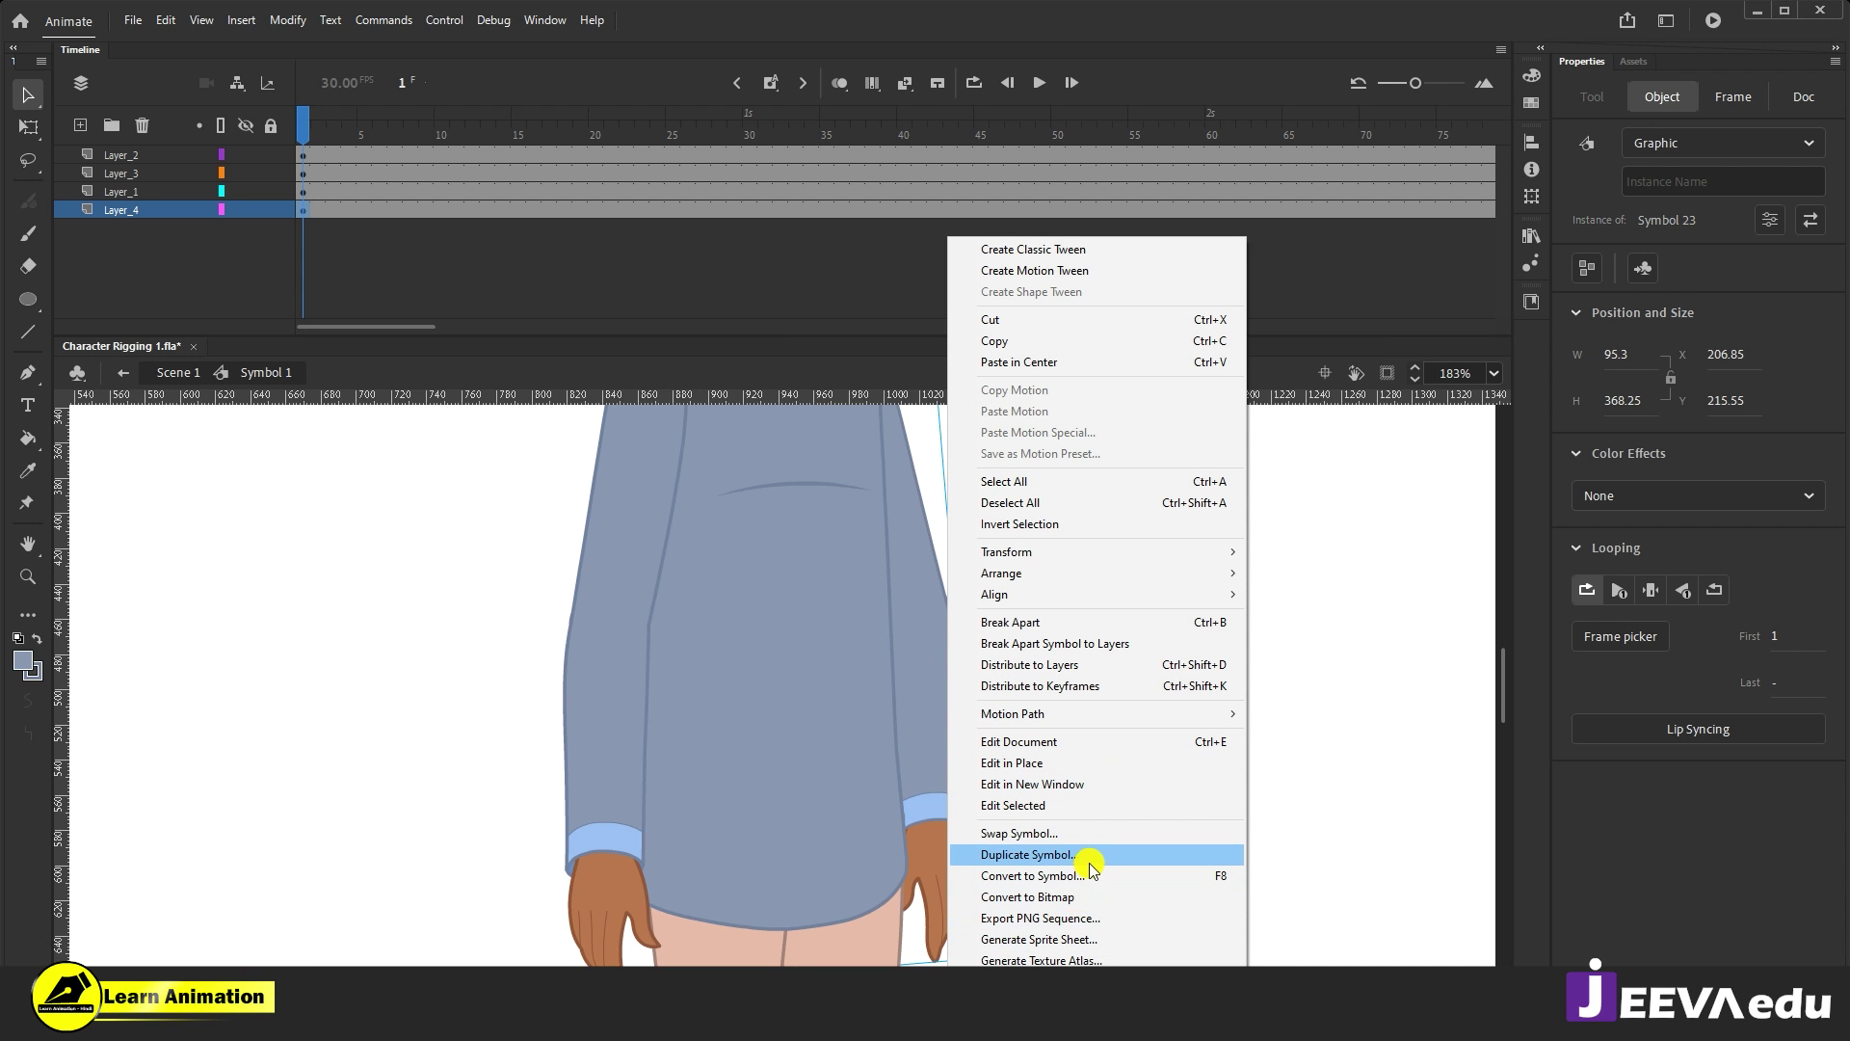
click(1029, 855)
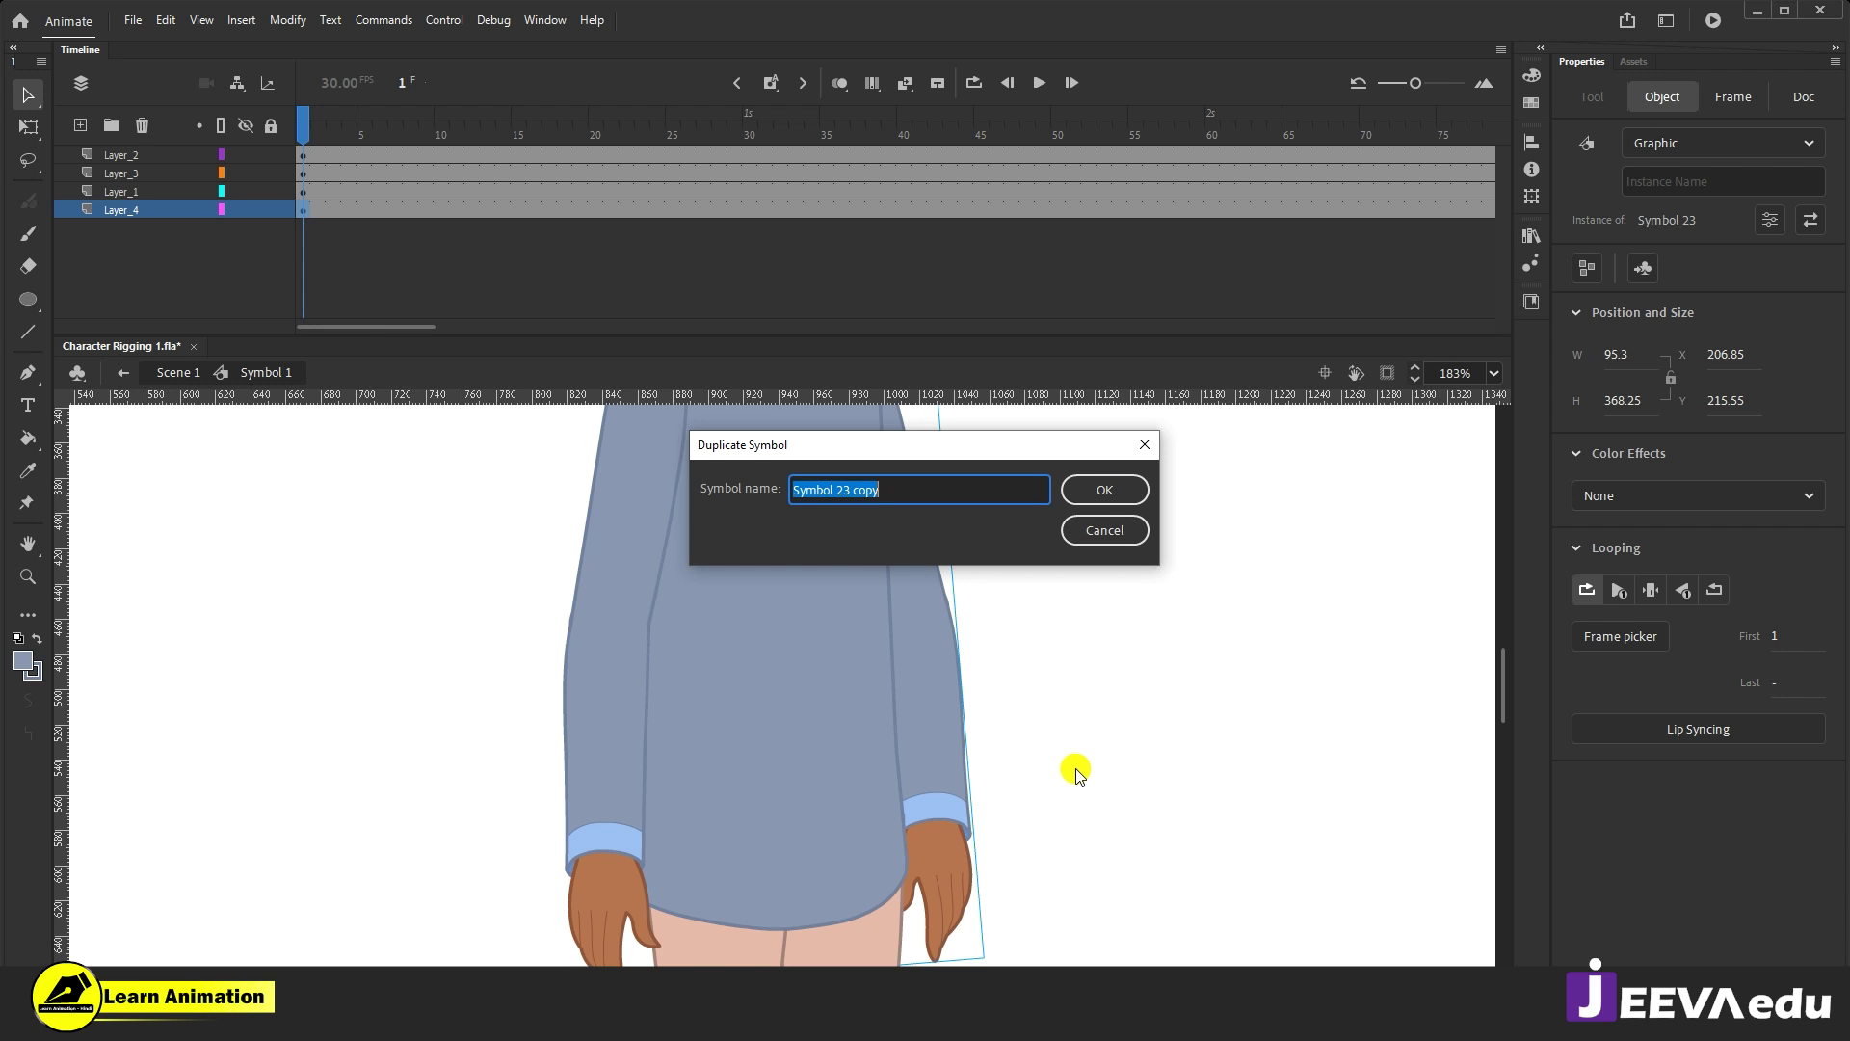
click(897, 489)
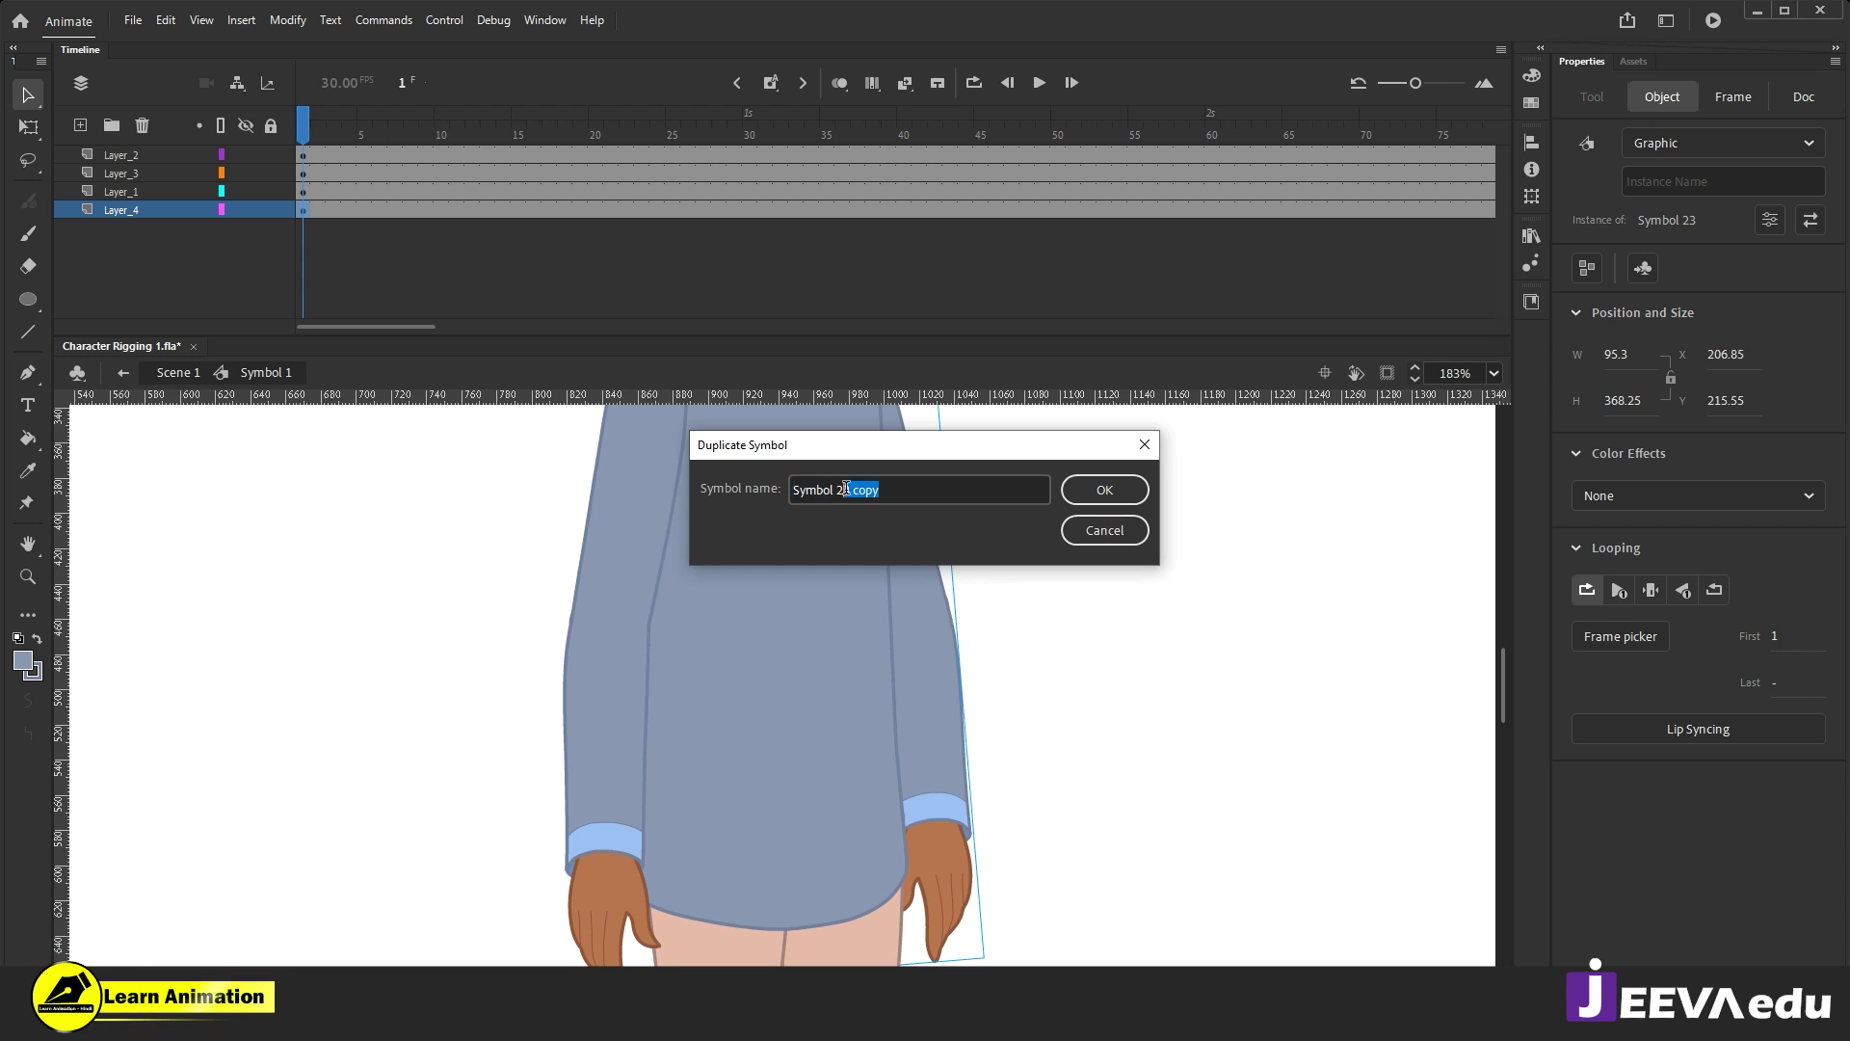
text(24)
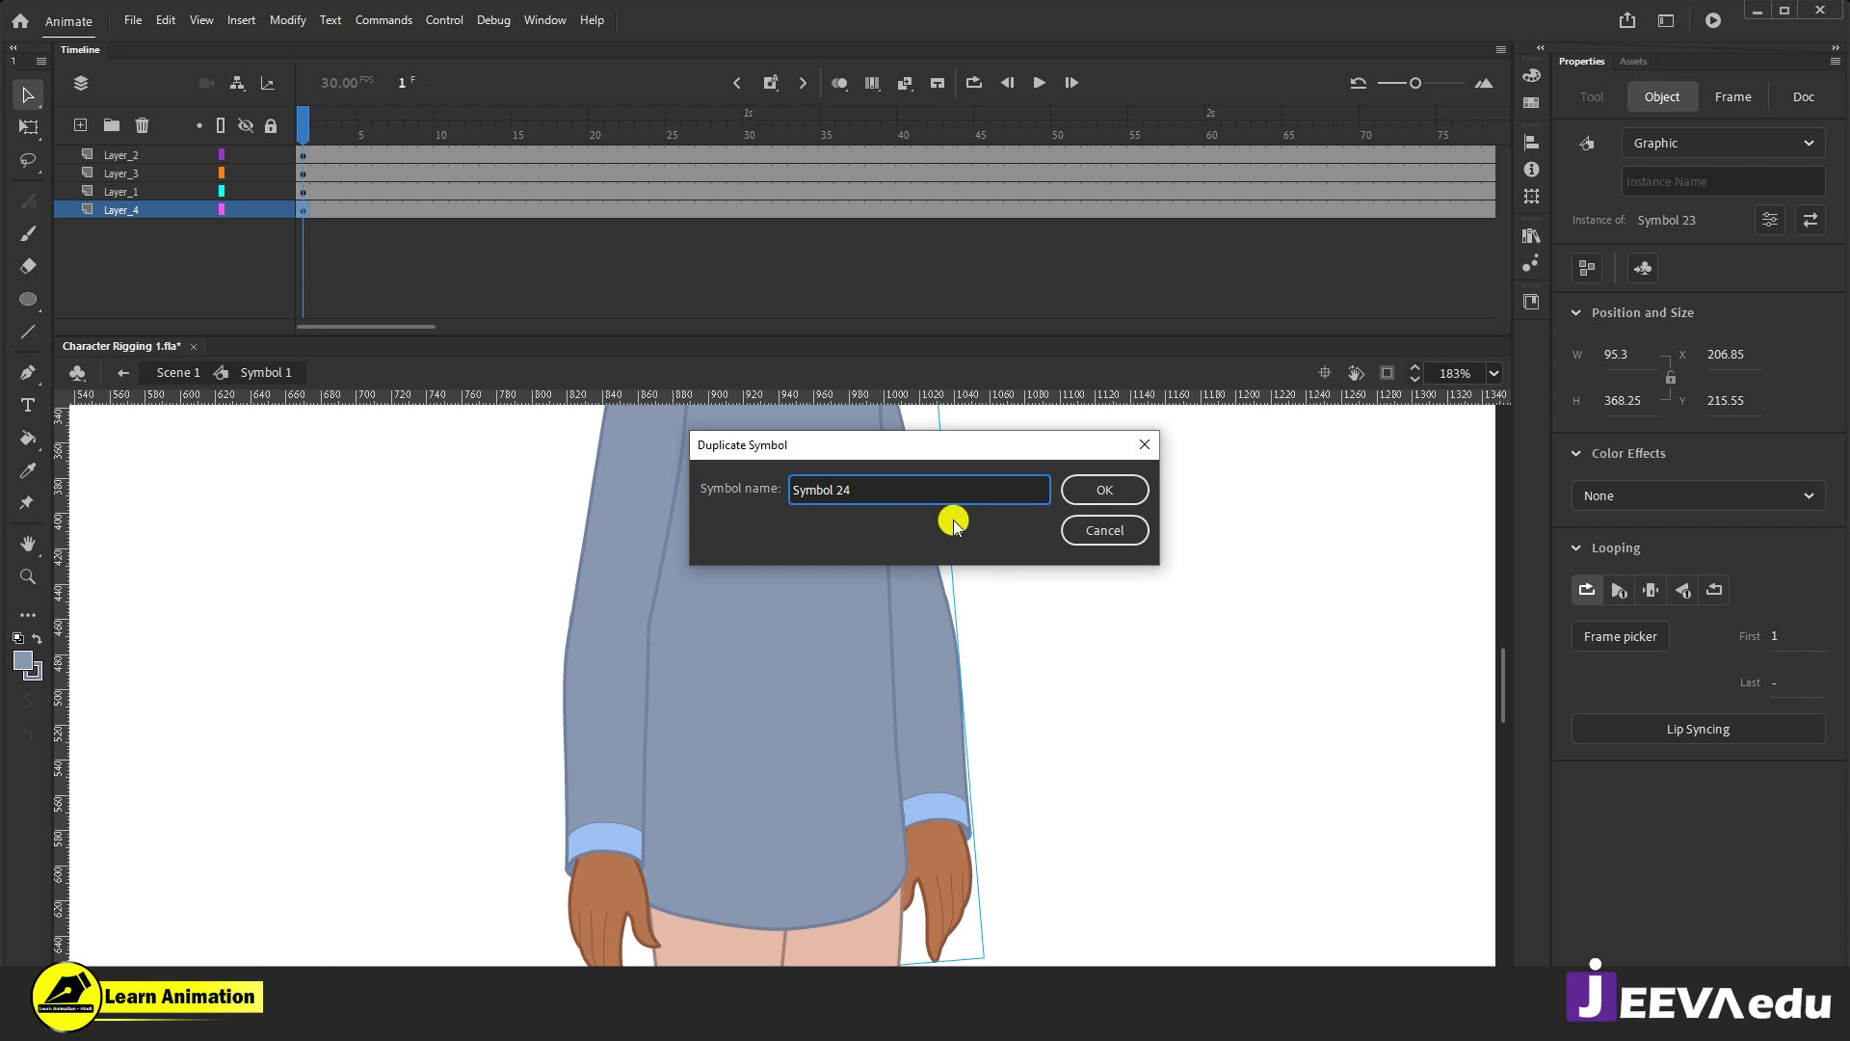
click(1140, 495)
click(1094, 537)
click(878, 485)
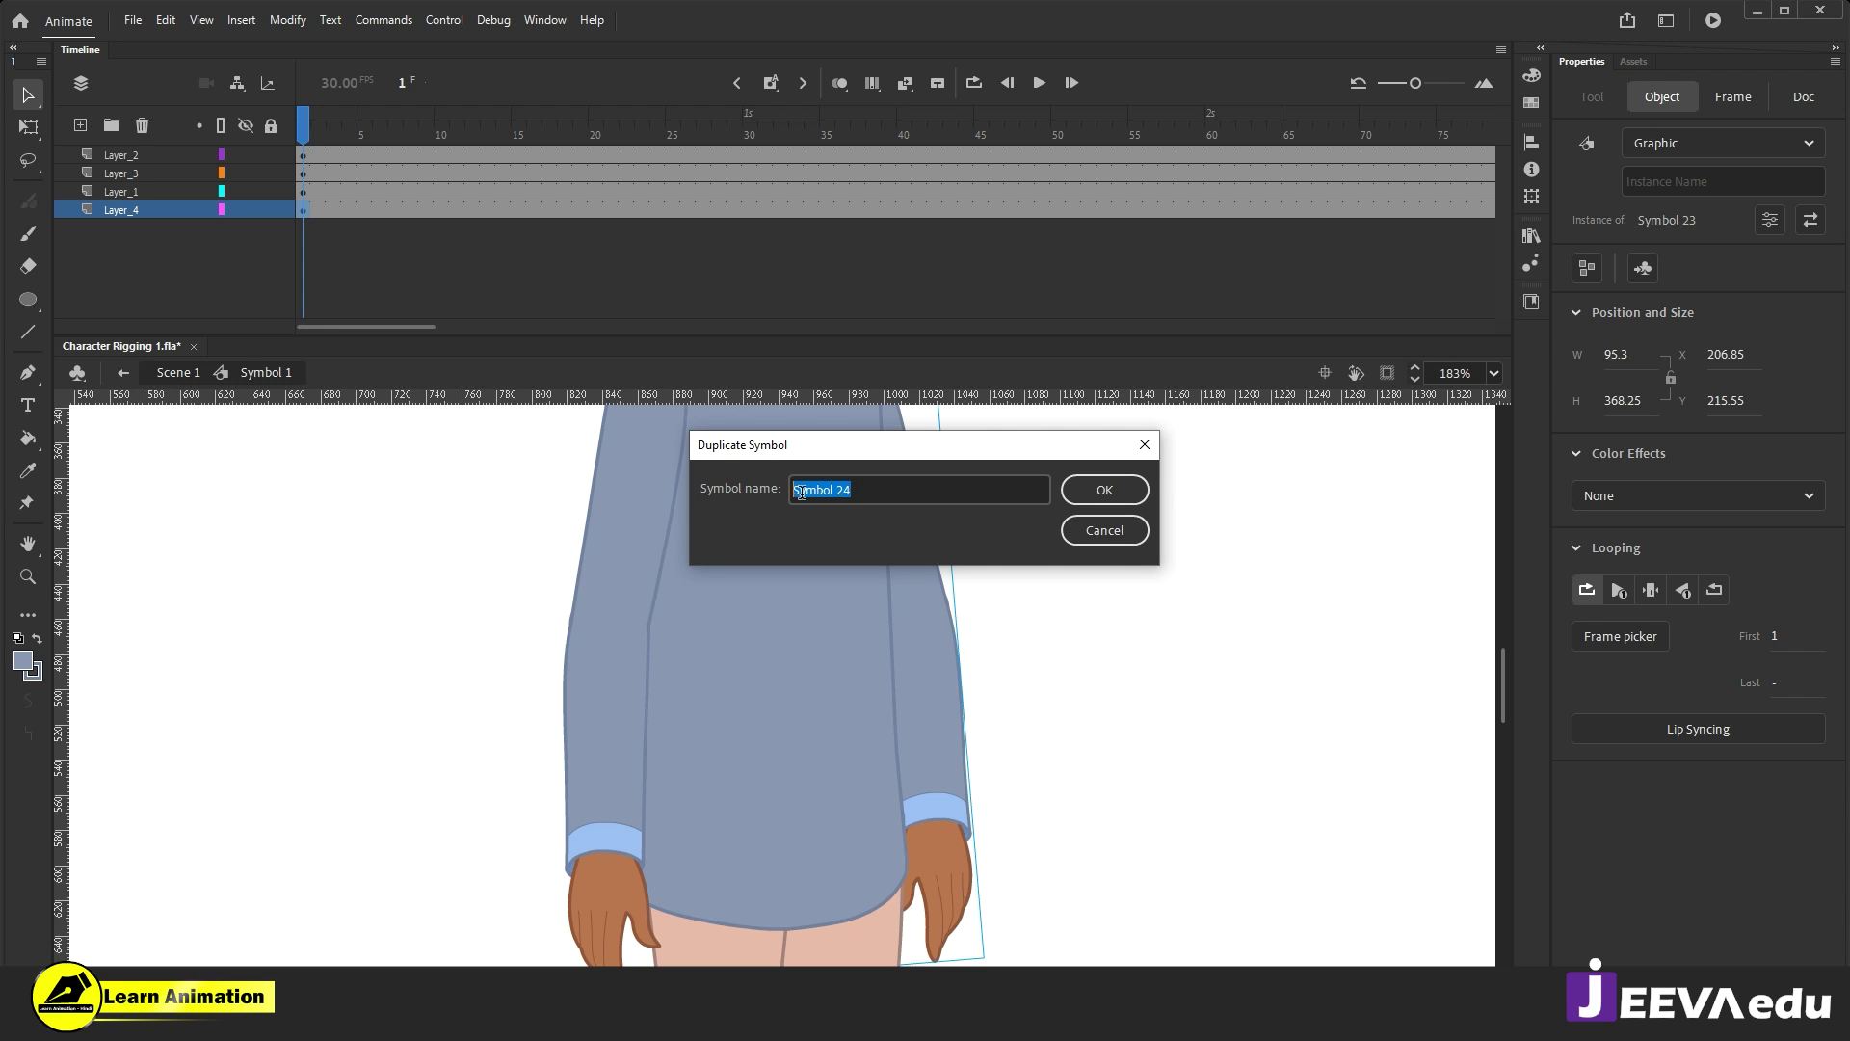
text(a)
click(1100, 490)
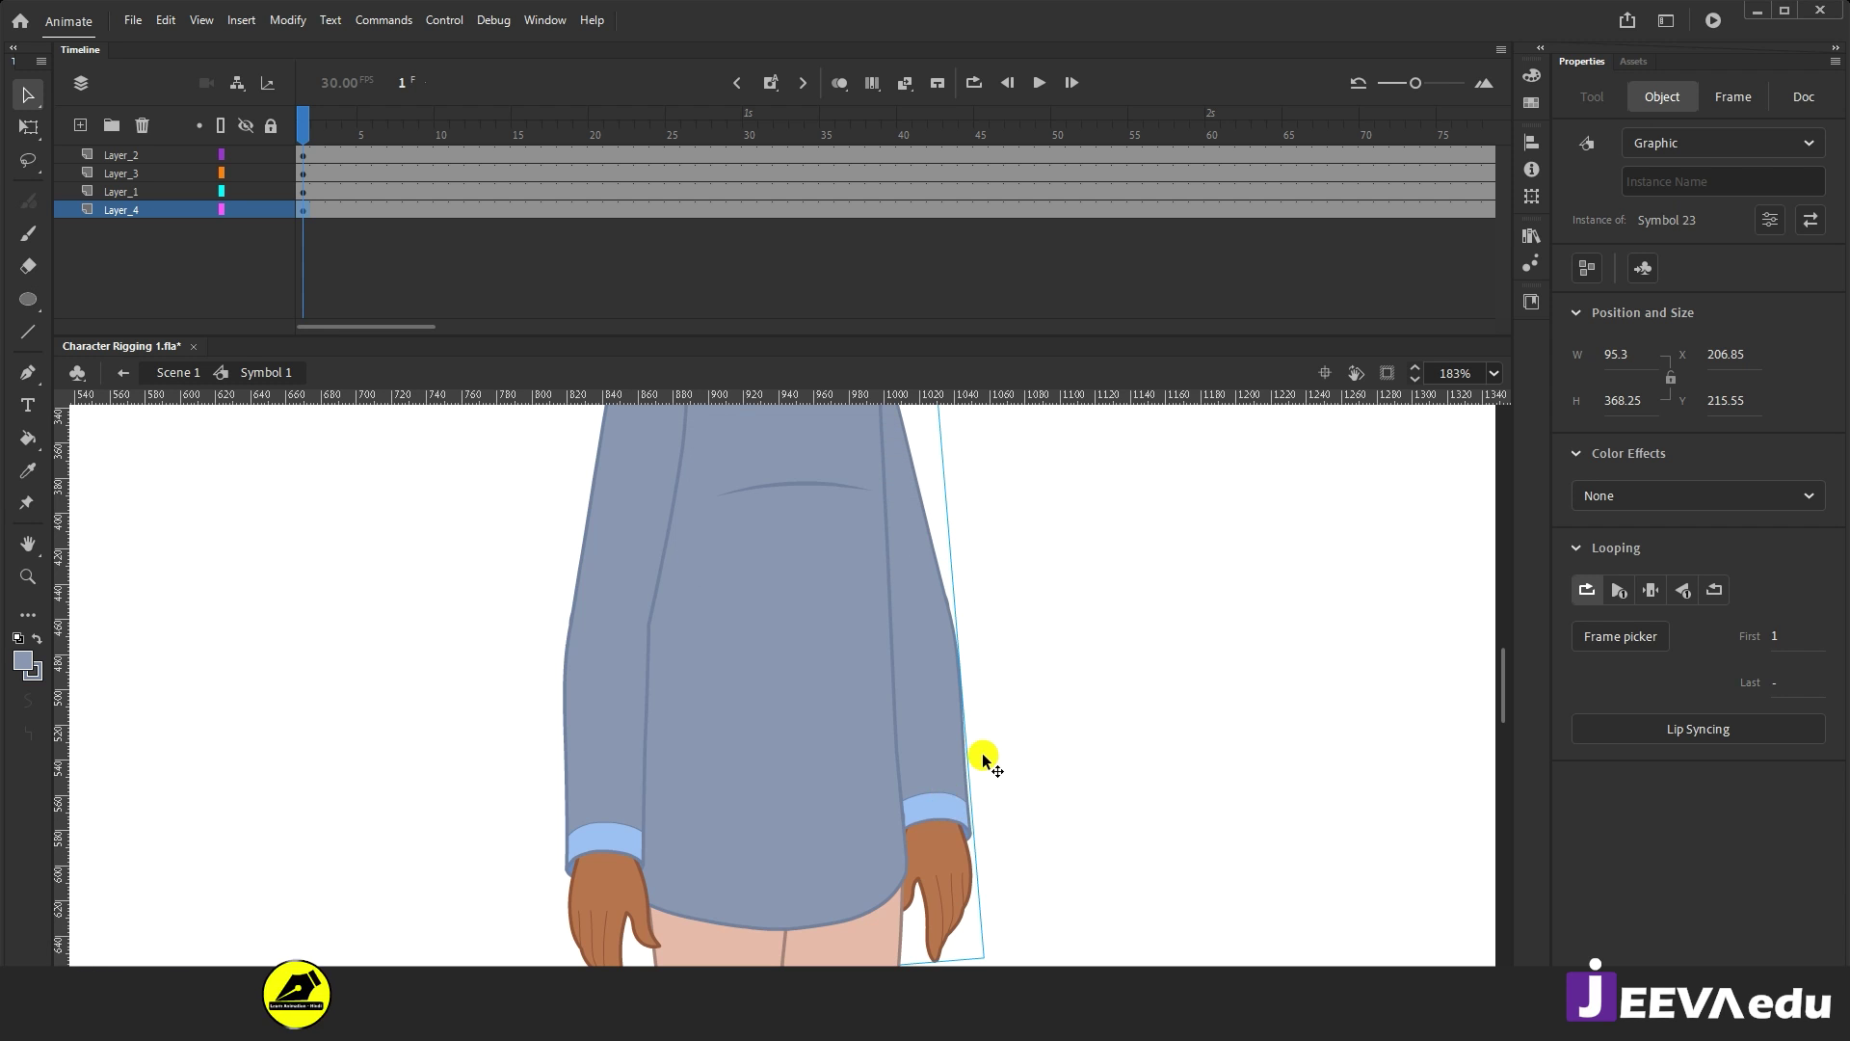
Step: Open the far arm's symbol abc for editing in place
key(z)
alt+click(933, 788)
drag(871, 681, 945, 732)
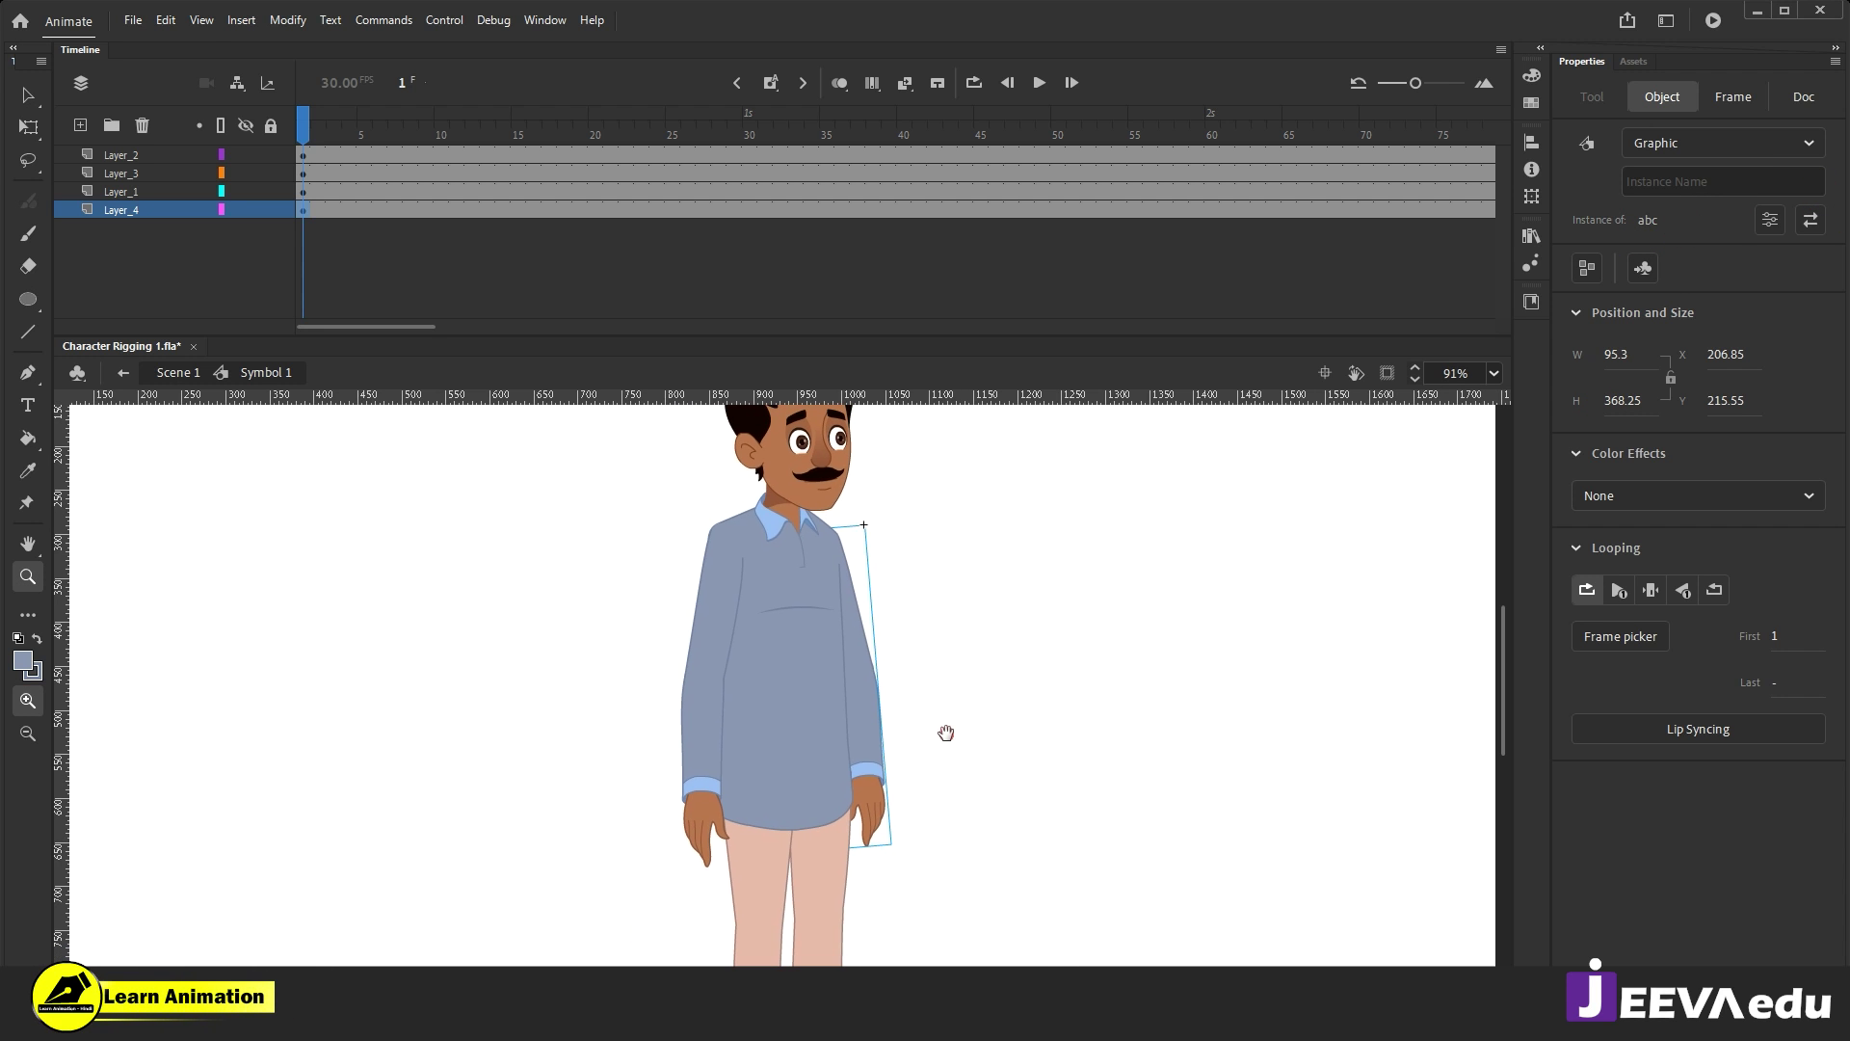
key(v)
double_click(869, 747)
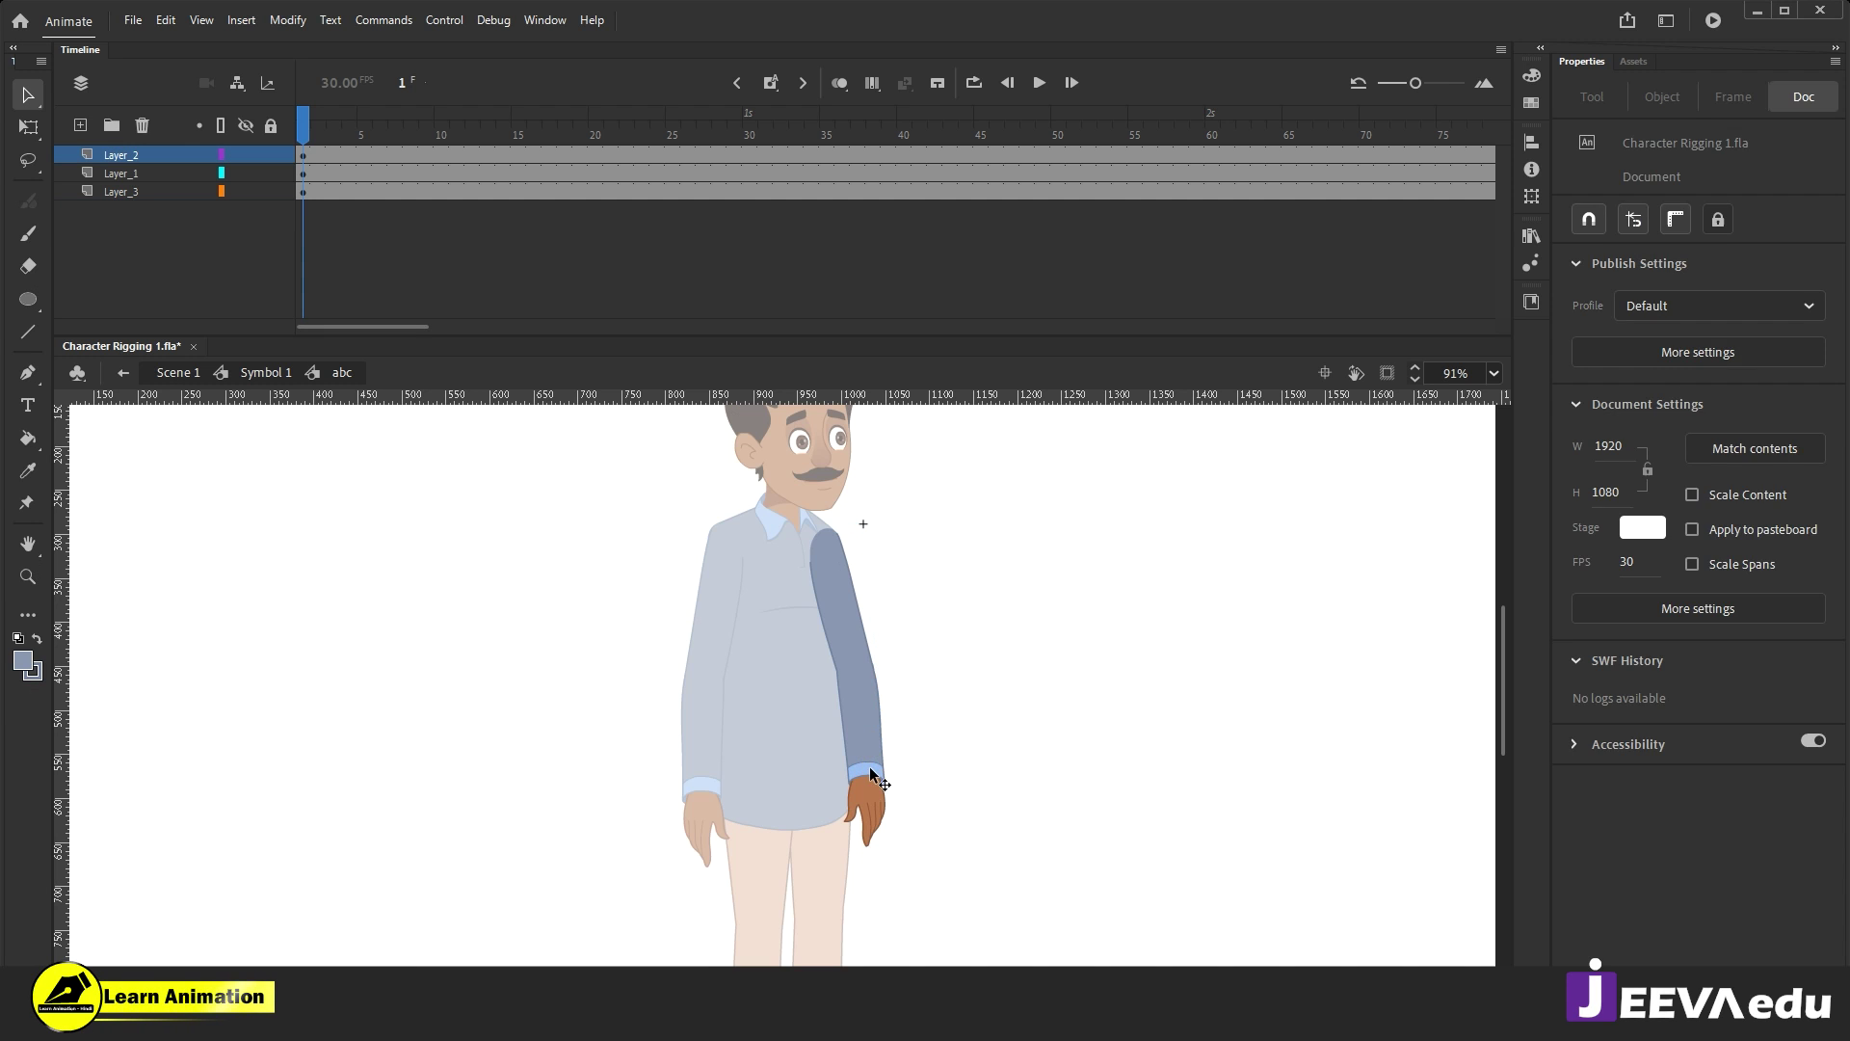
Step: Try moving the forearm away from the upper arm inside abc, and undo the move
drag(868, 783, 998, 781)
click(693, 766)
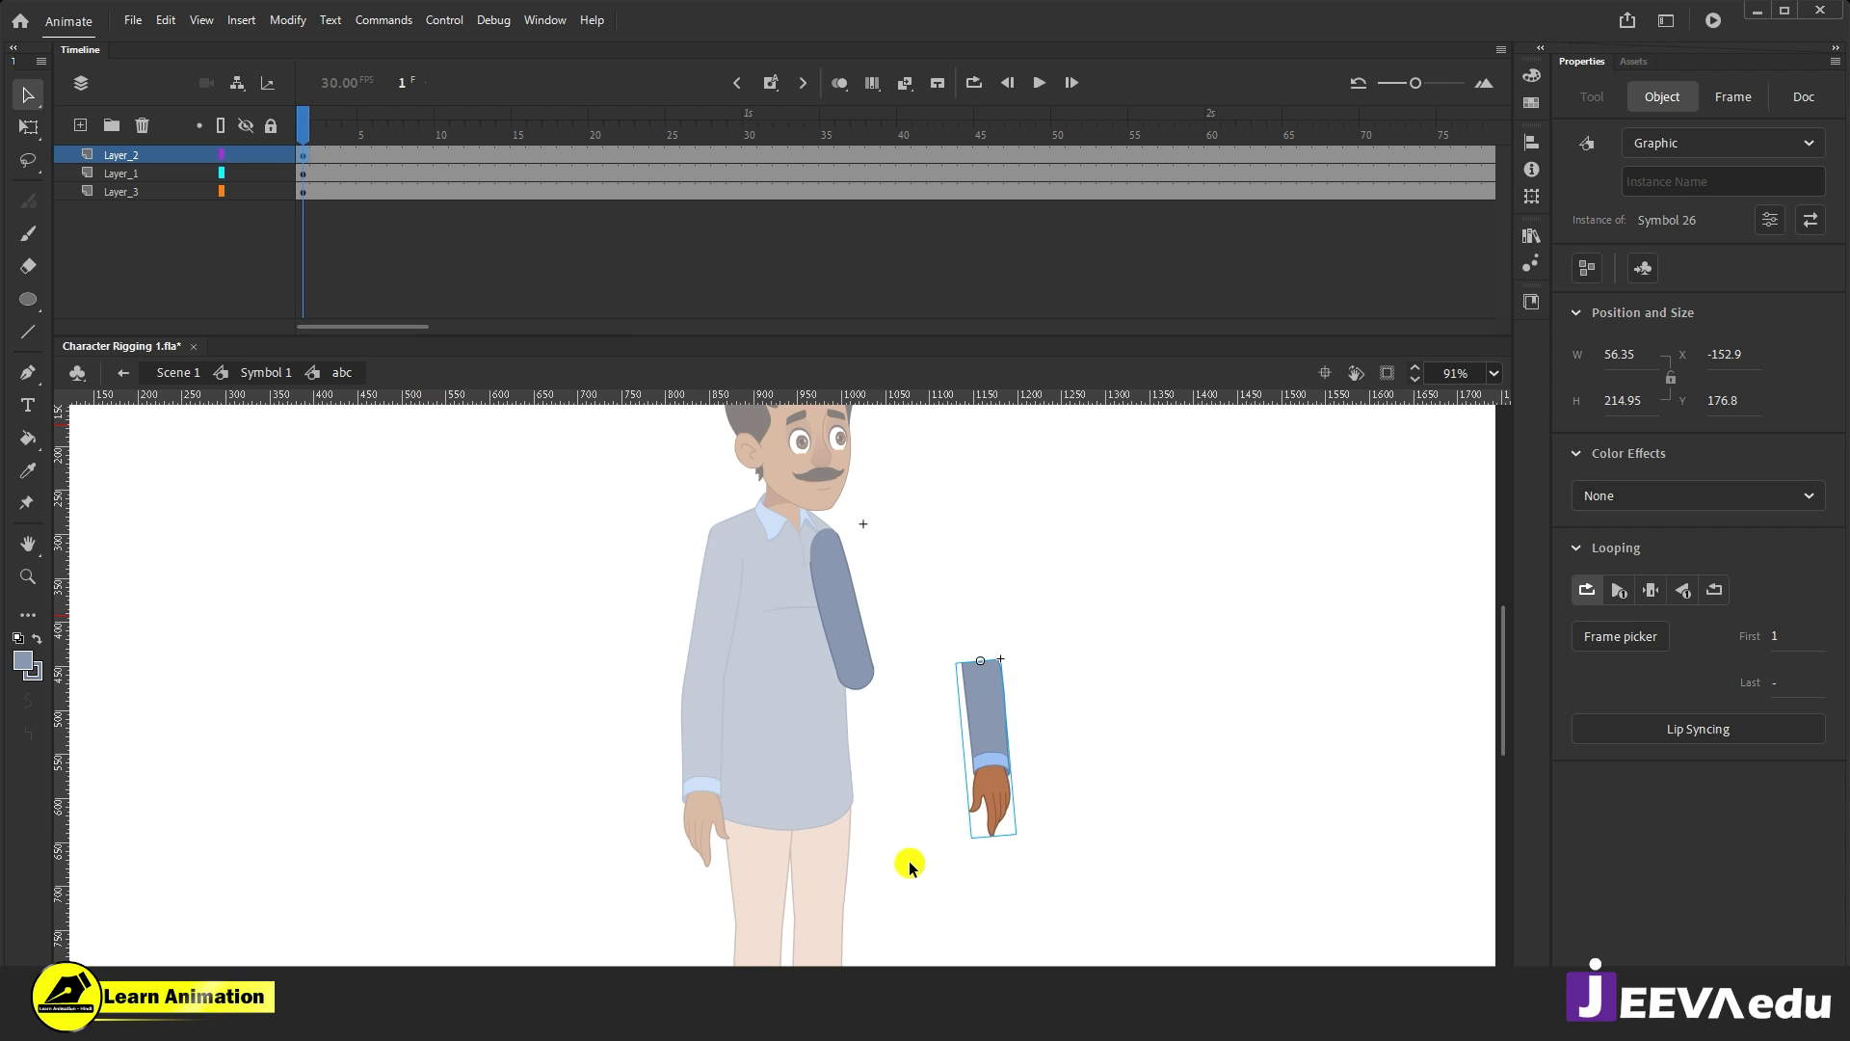
key(ctrl+z)
Step: Duplicate the forearm's symbol inside abc as a separate symbol named sdbvdfb
key(z)
click(836, 742)
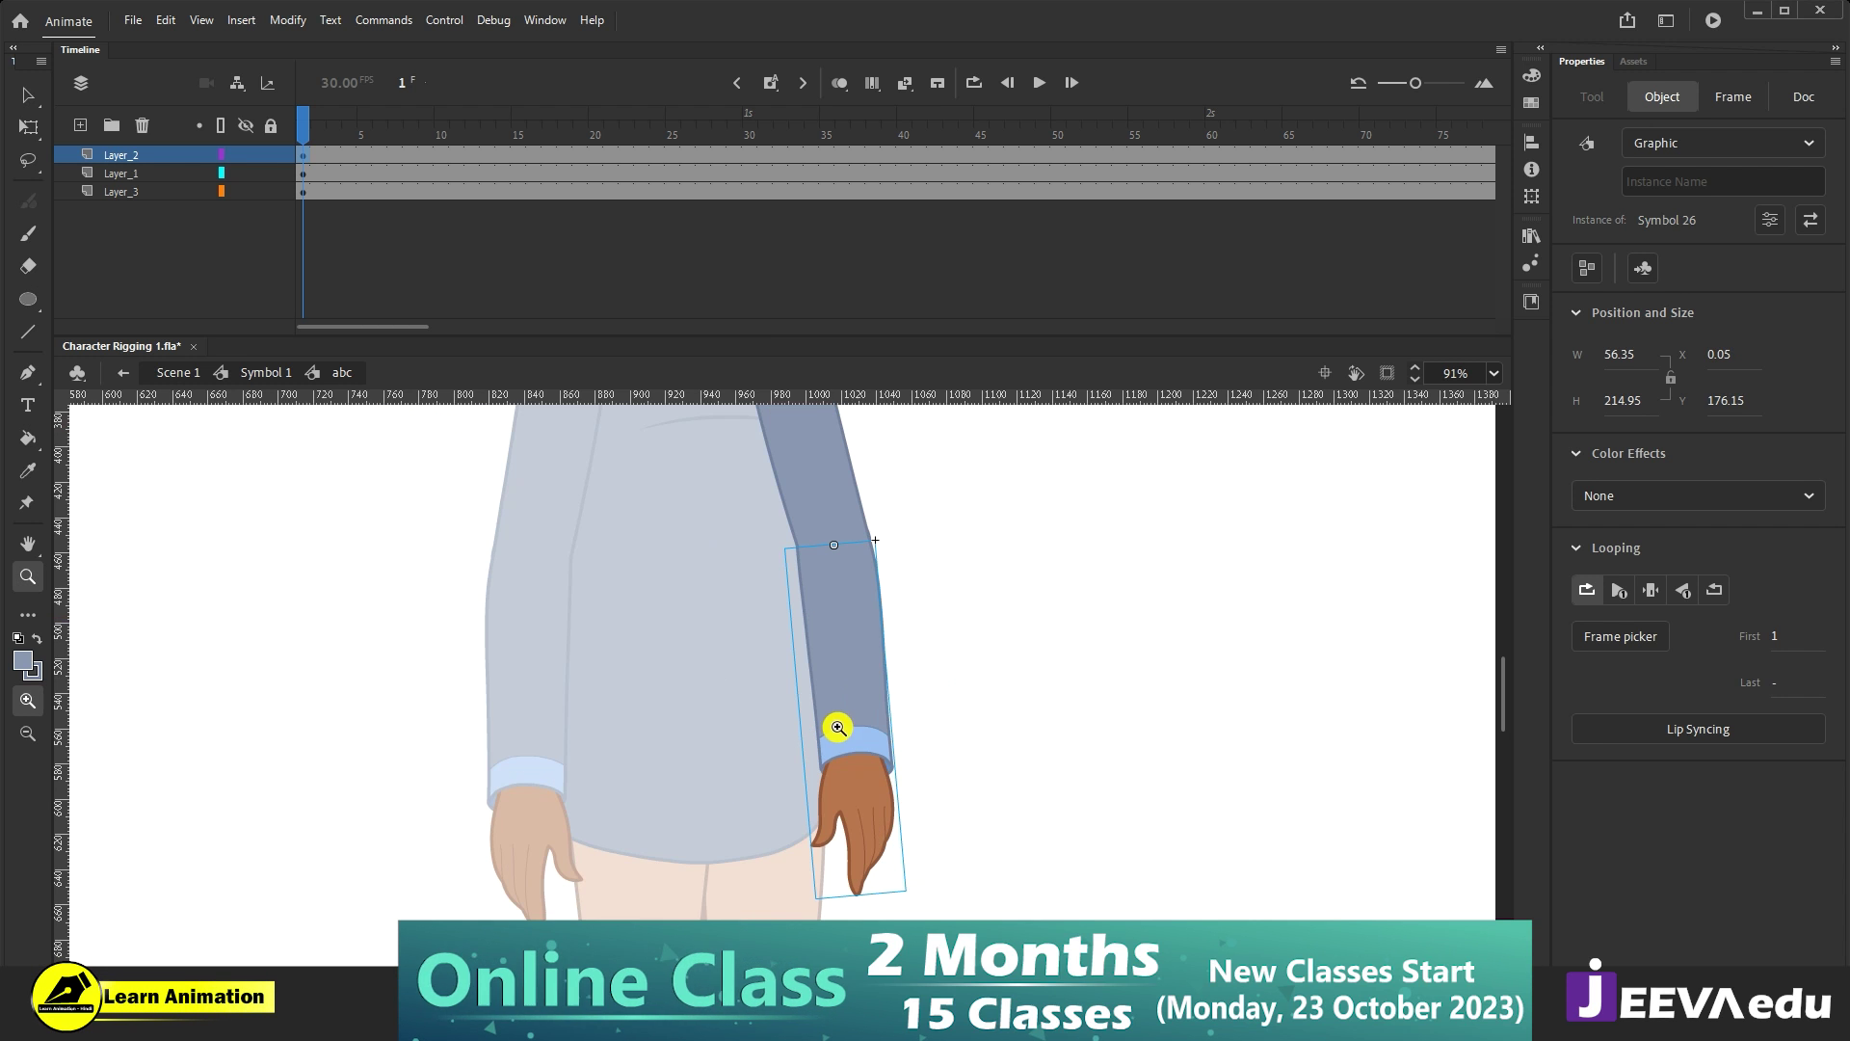
click(890, 757)
key(v)
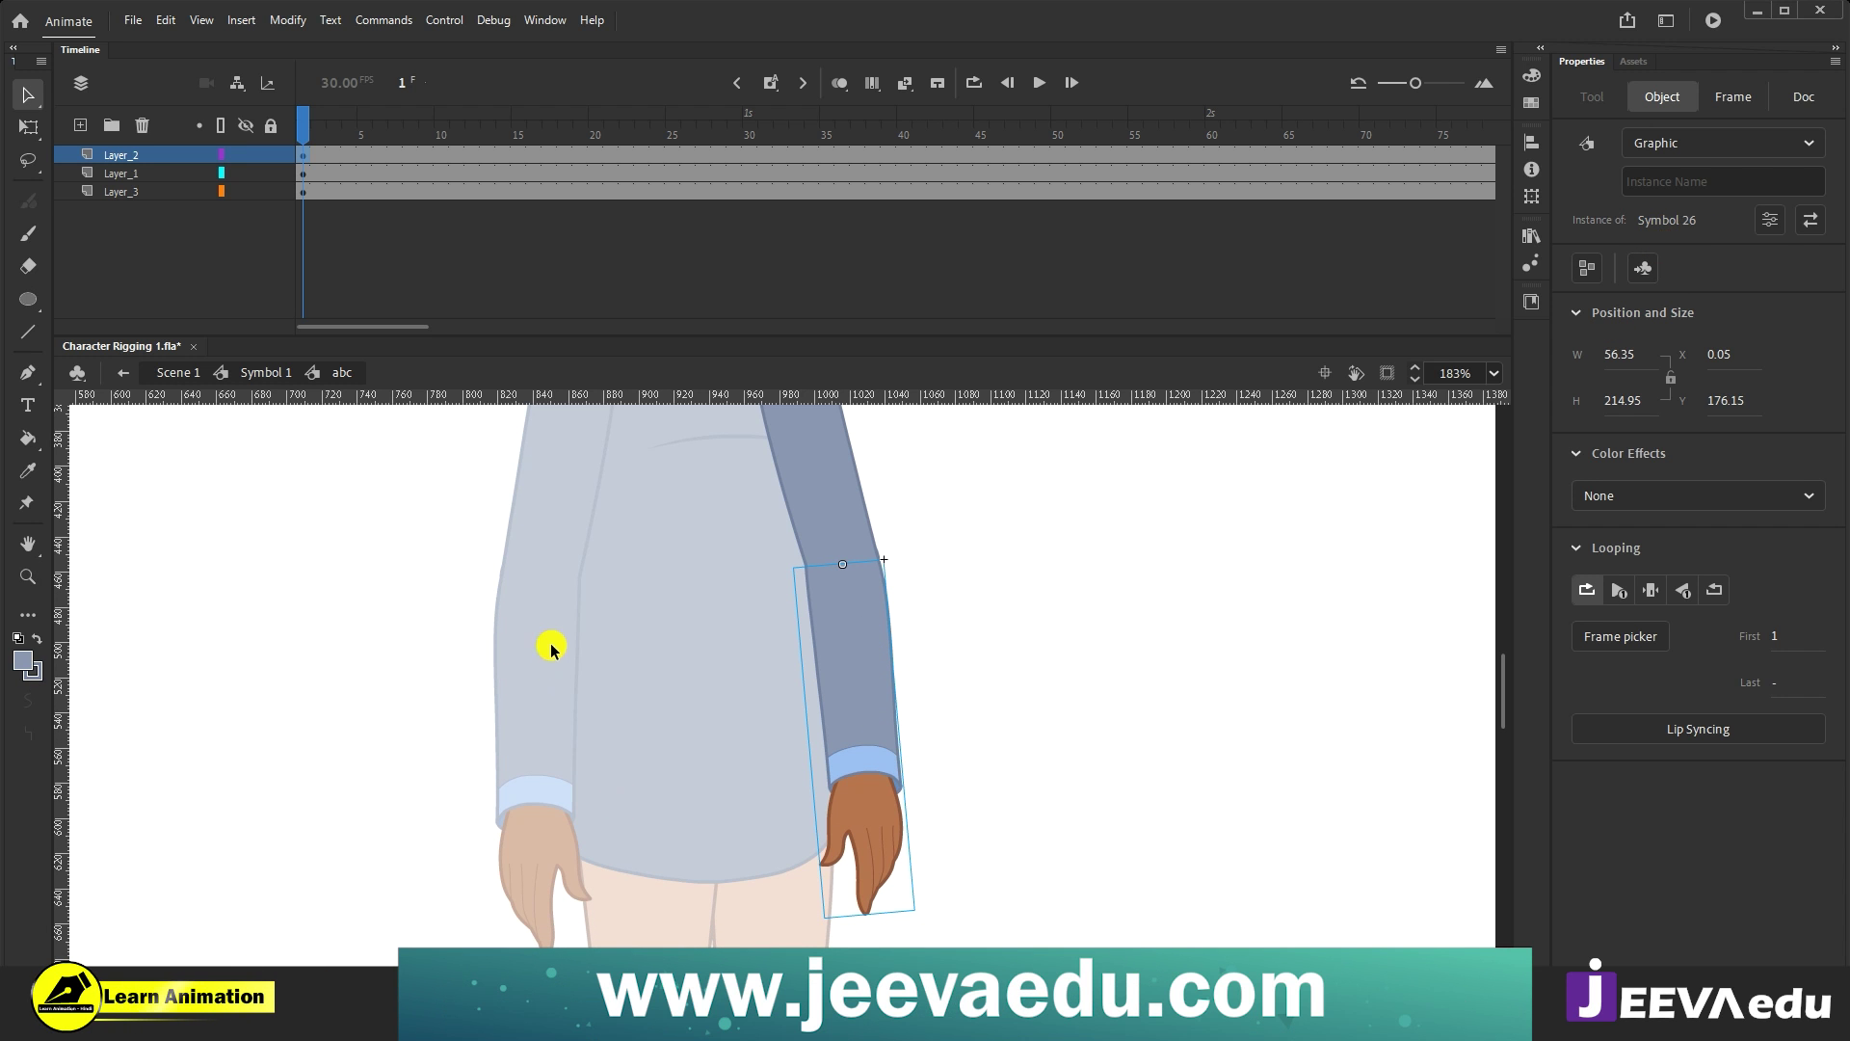
double_click(875, 826)
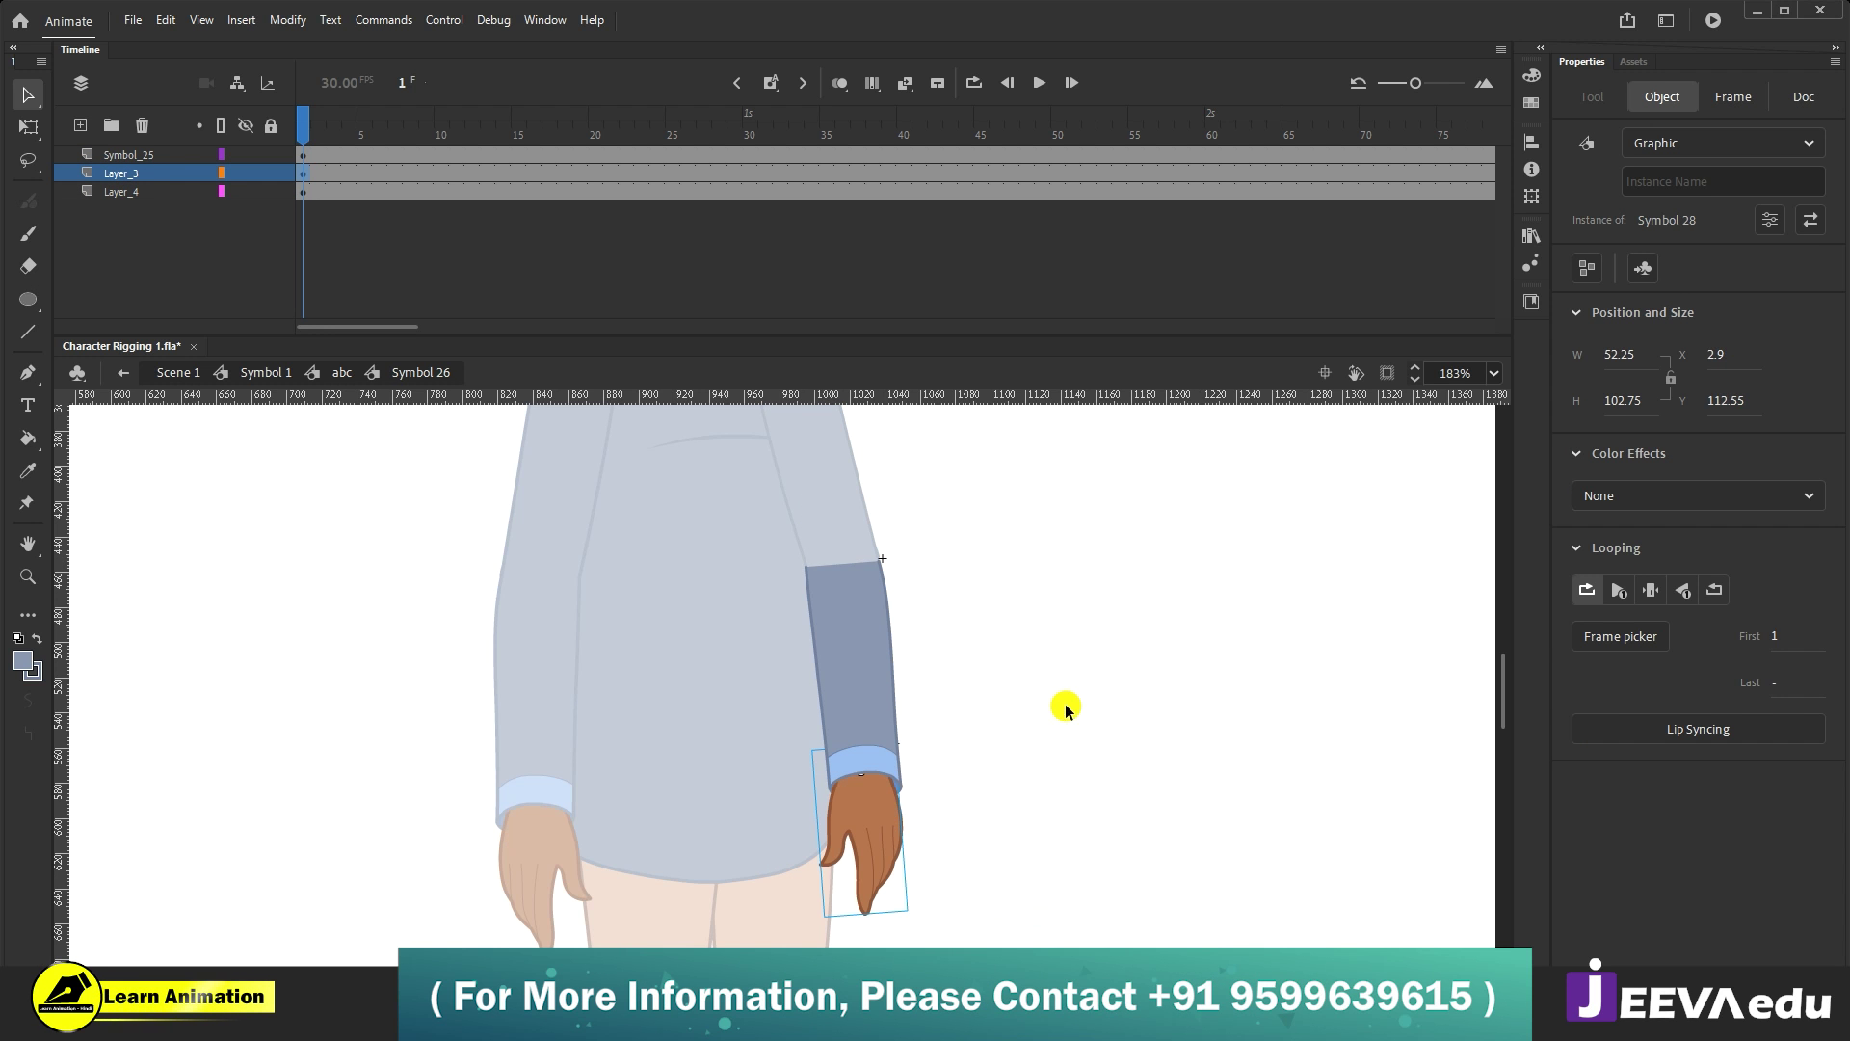
double_click(1071, 679)
click(872, 672)
right_click(880, 682)
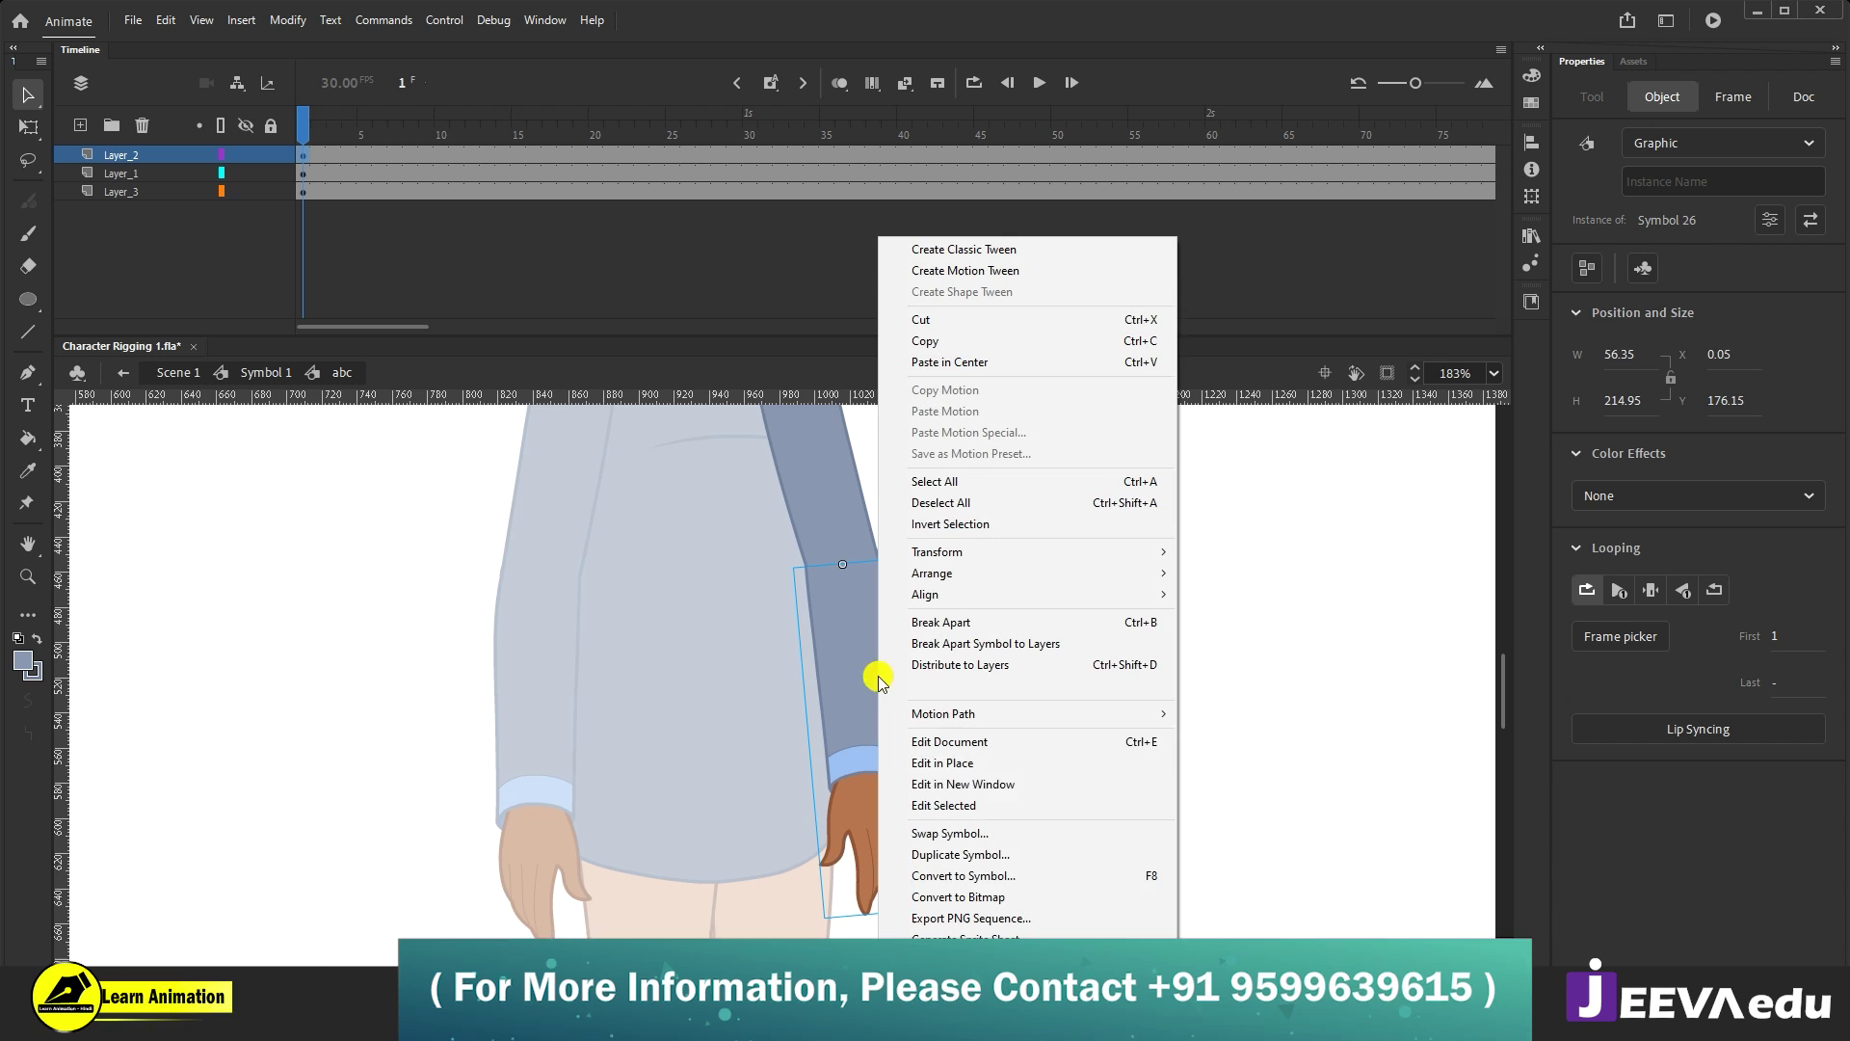
click(989, 860)
text(arm01)
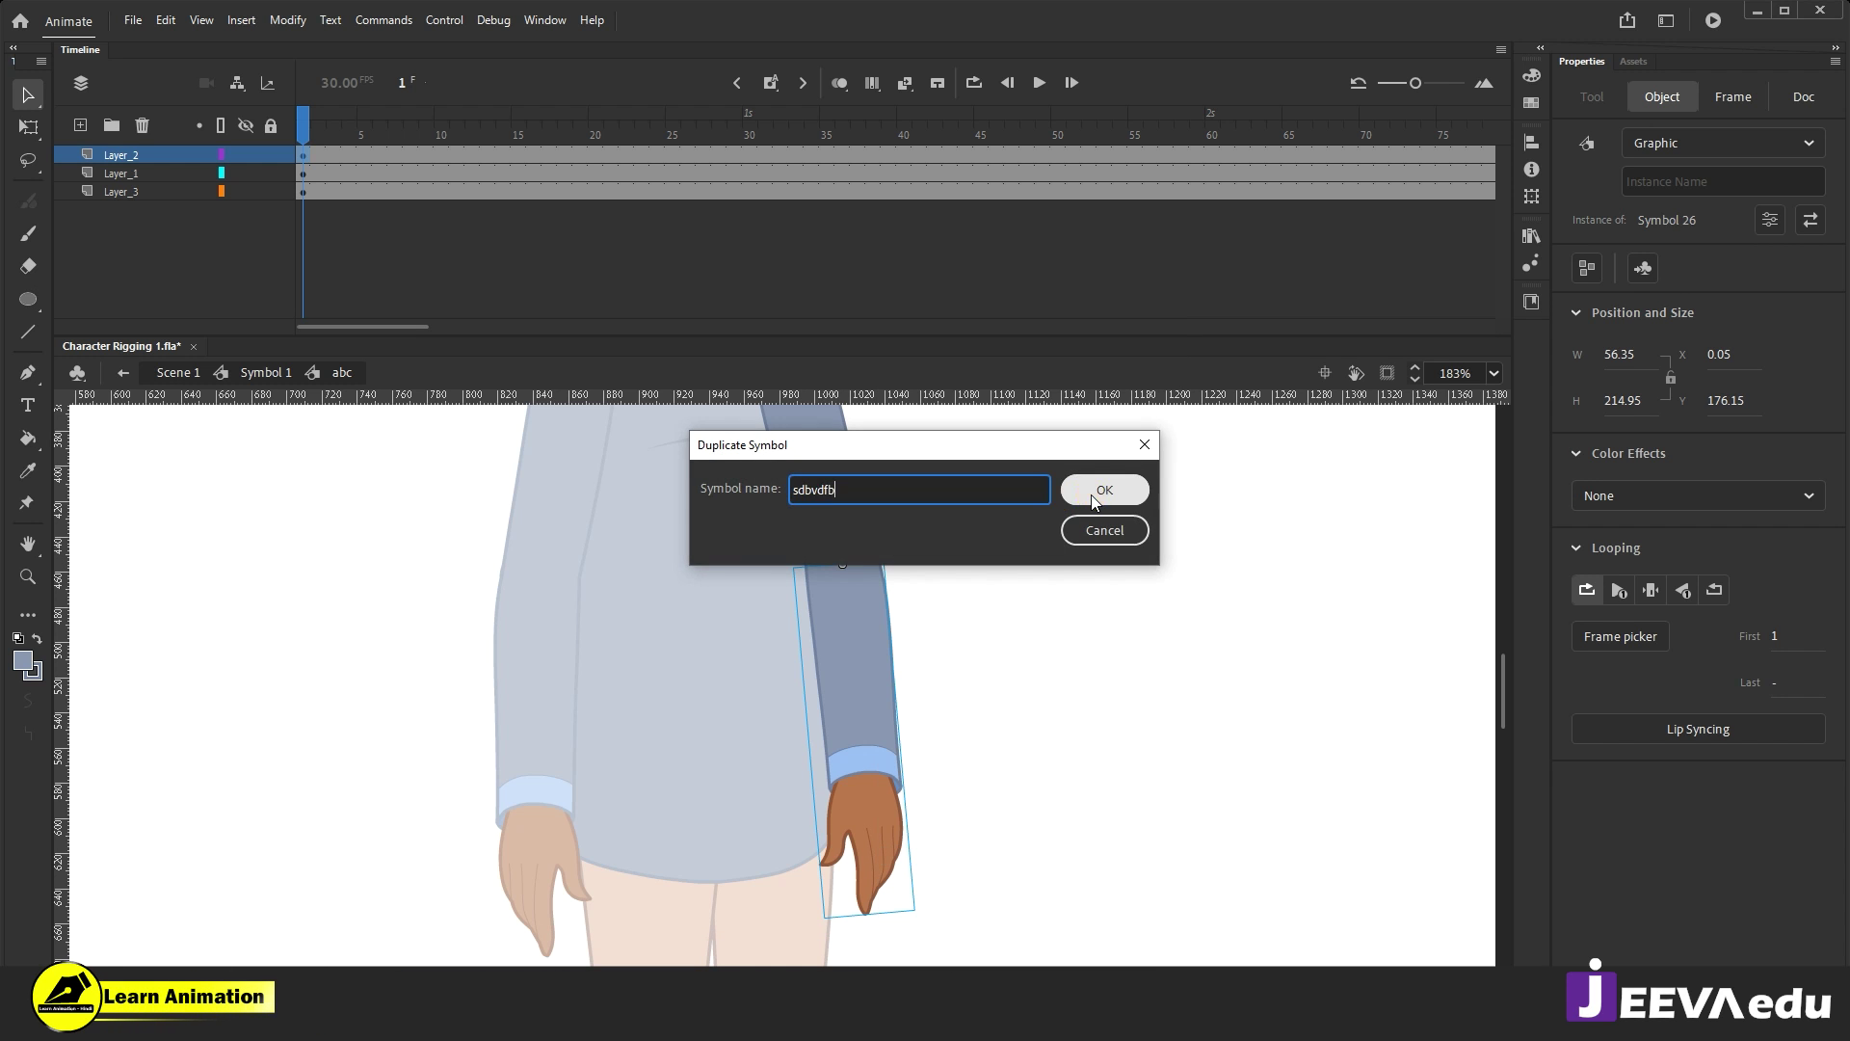
click(1103, 488)
Step: Open the forearm symbol sdbvdfb and duplicate its hand symbol under the name dsfbdfb
double_click(875, 819)
click(876, 847)
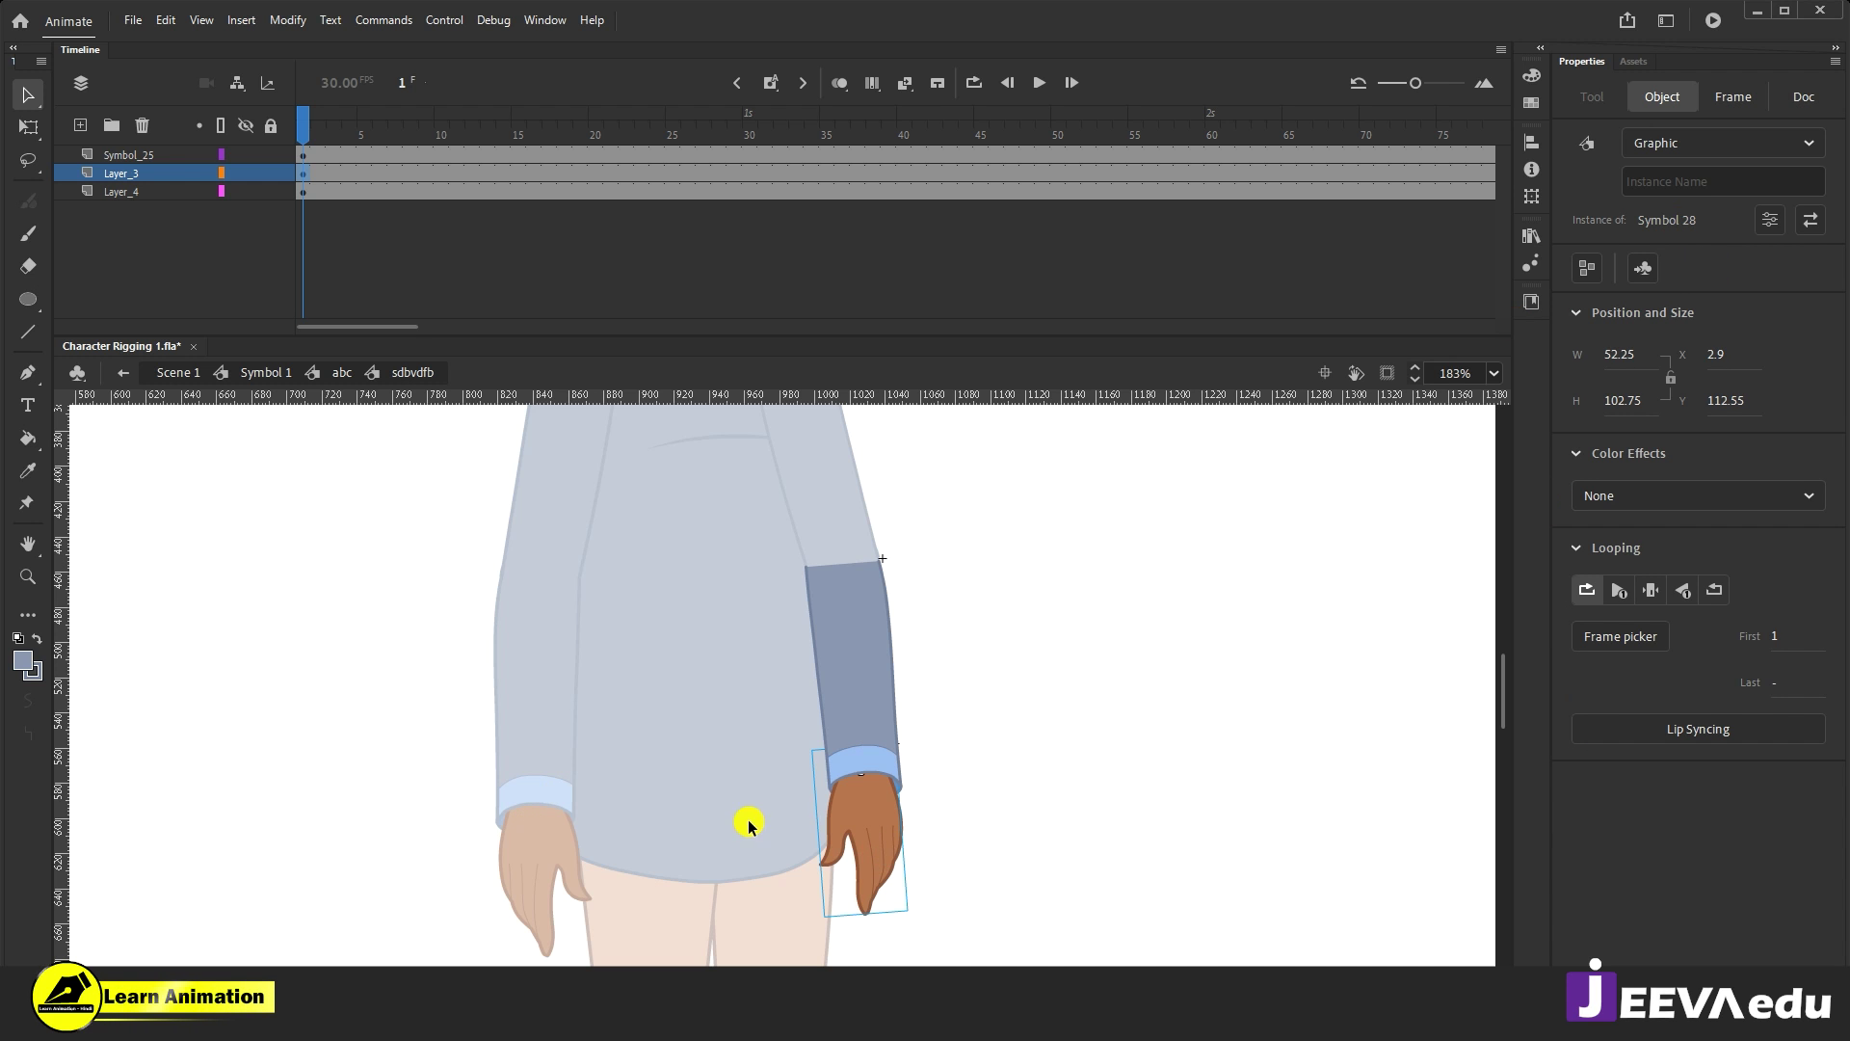
right_click(835, 846)
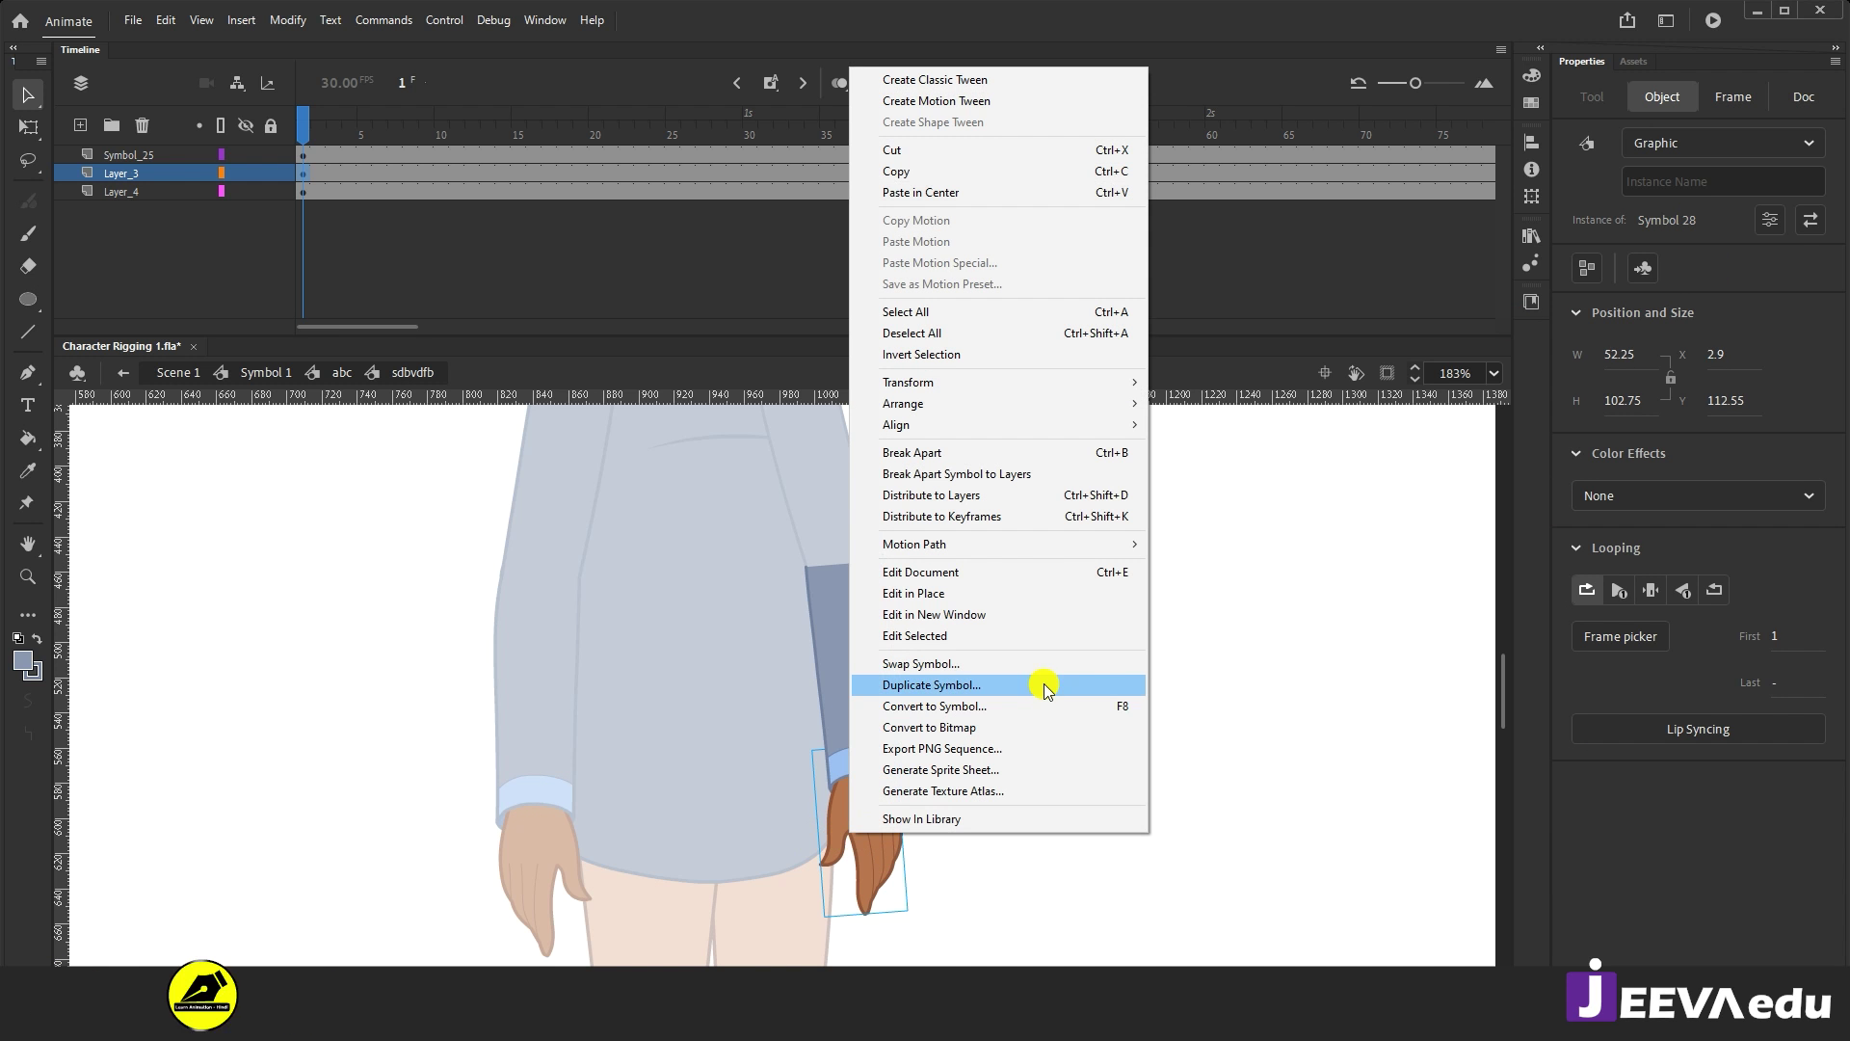
click(990, 686)
click(1096, 493)
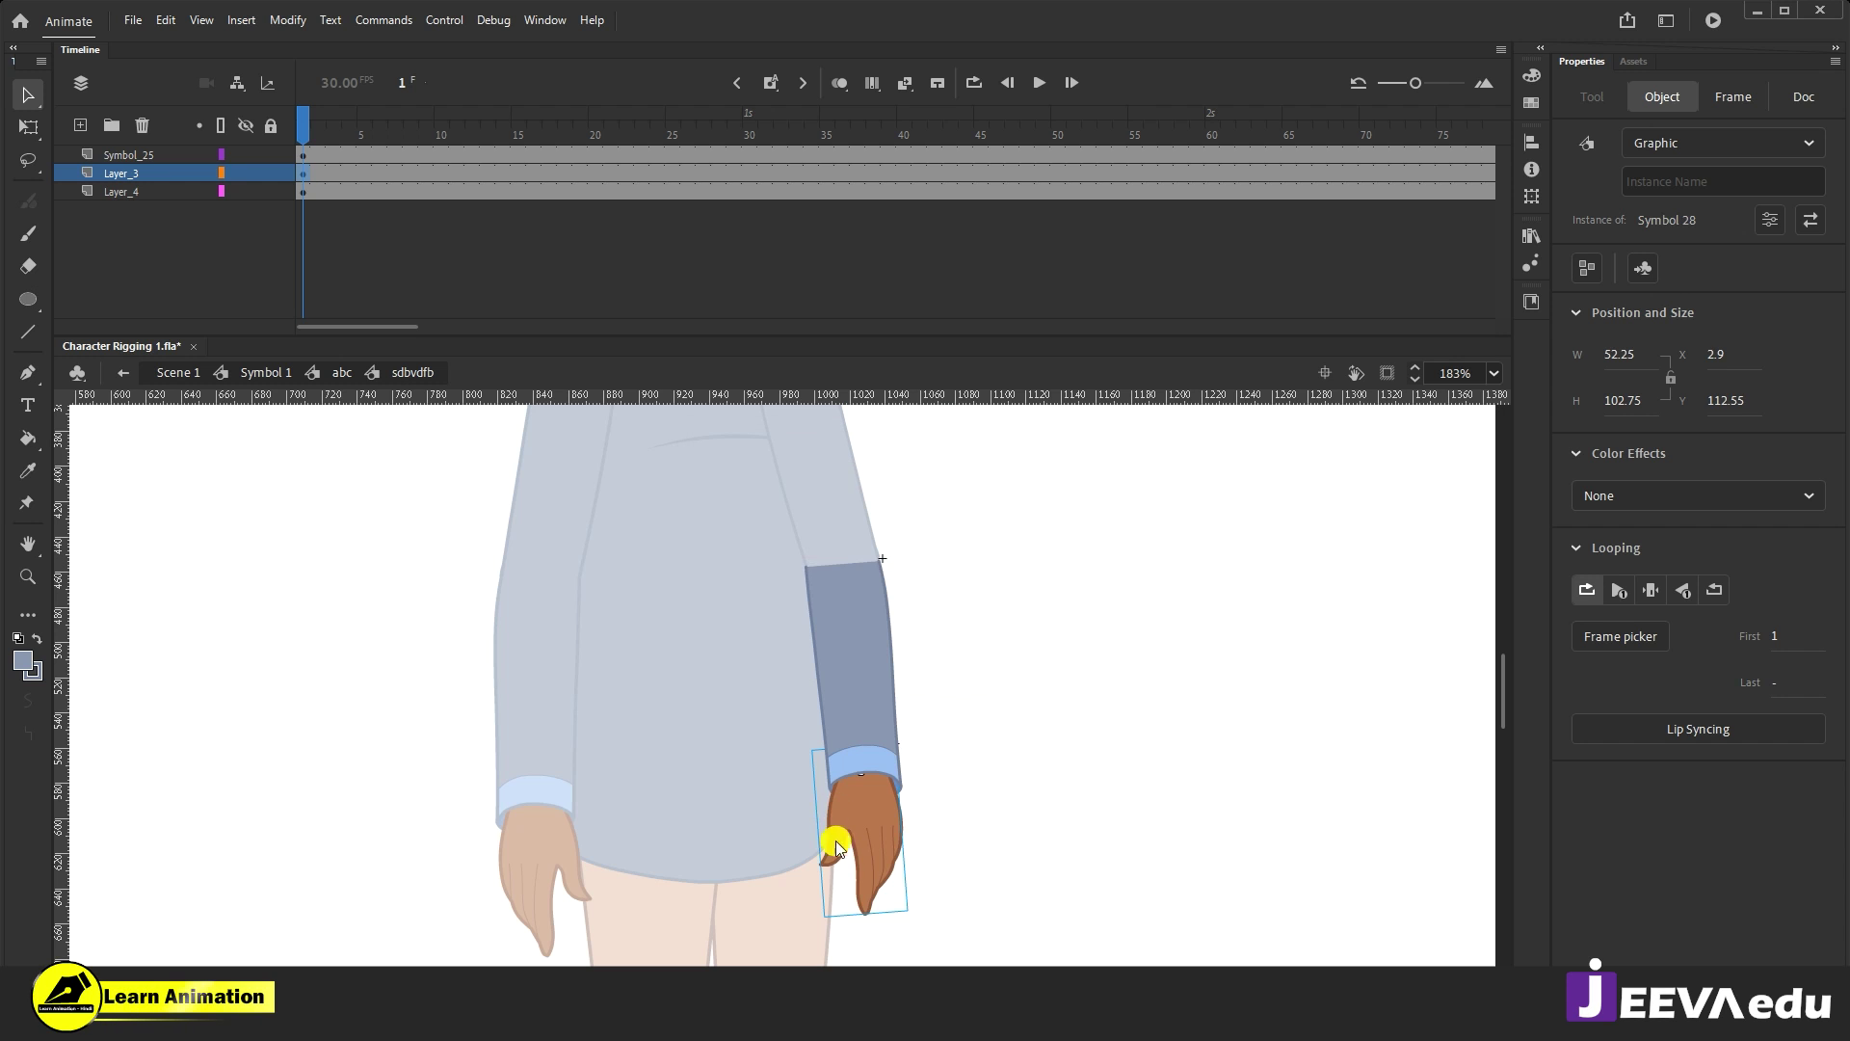
Step: Try moving the hand artwork inside dsfbdfb, and undo the move
double_click(871, 835)
drag(883, 846, 1107, 847)
key(ctrl+z)
click(863, 798)
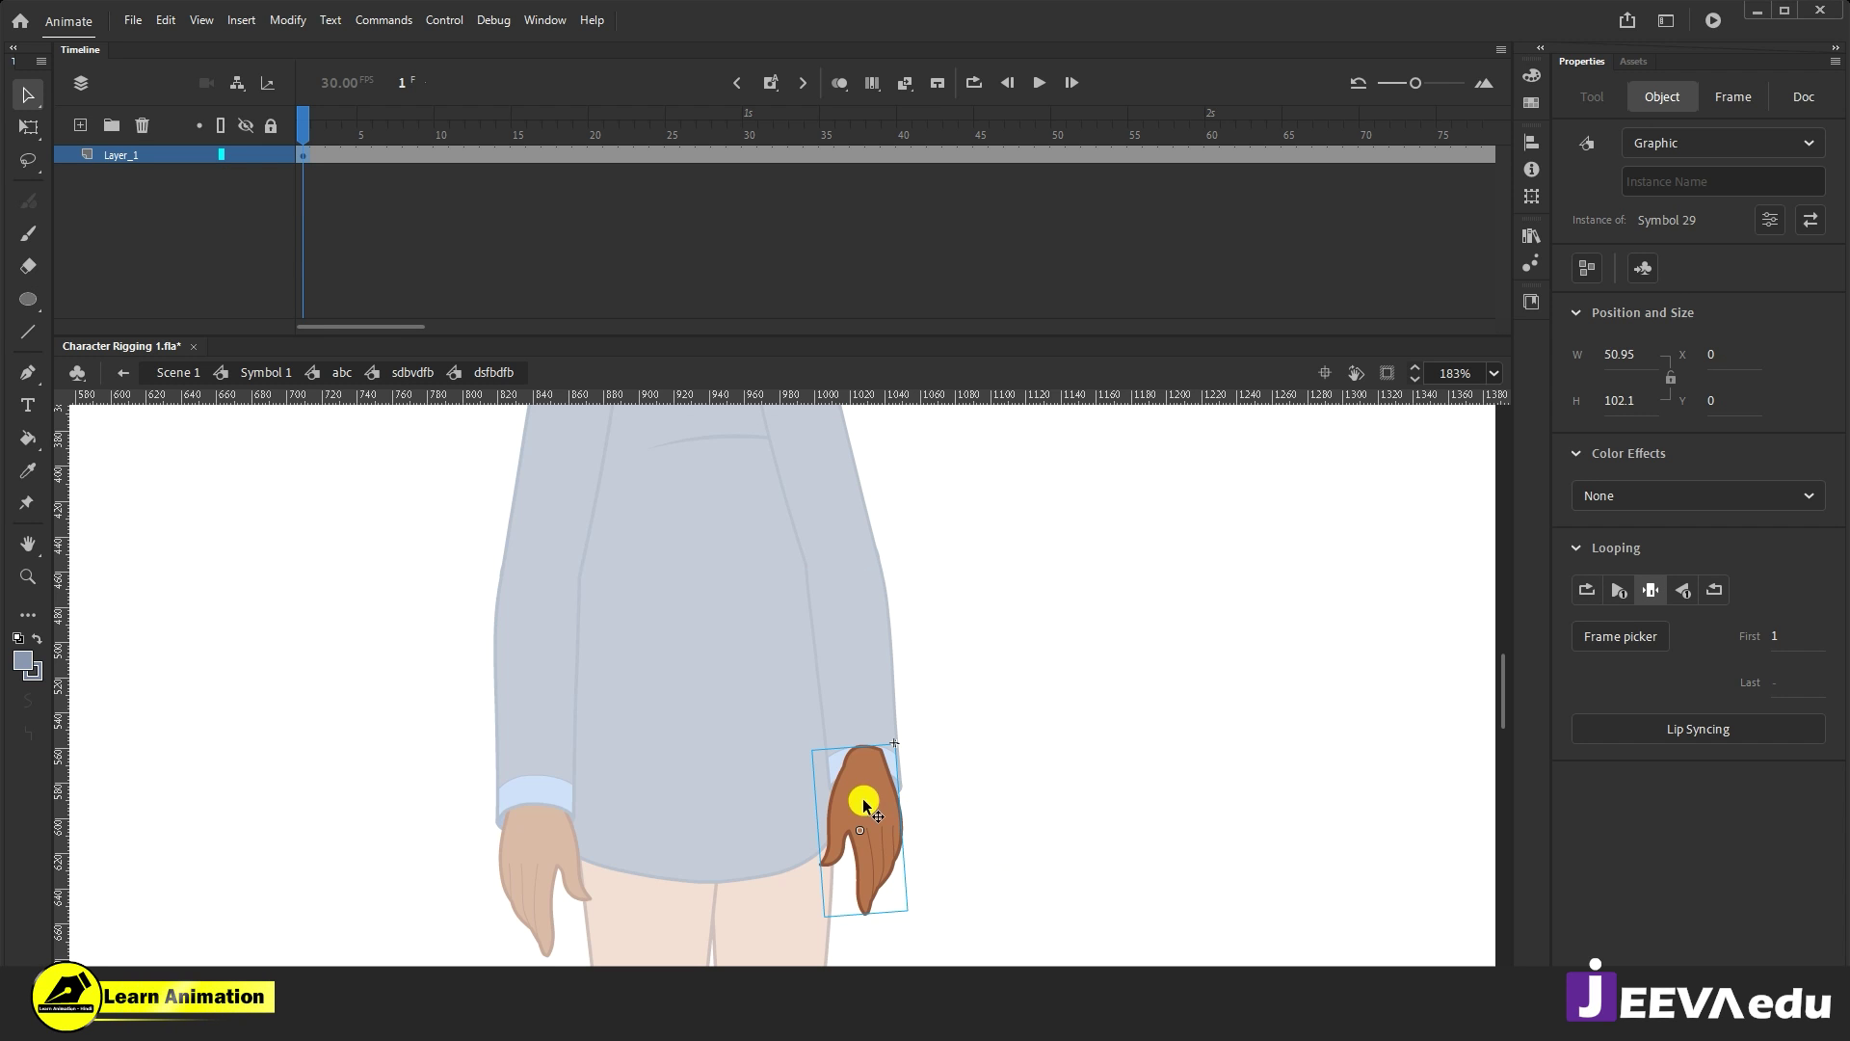
Step: Go back to abc, rotate the forearm slightly outward about the elbow, and return to Symbol 1
click(342, 374)
drag(843, 726, 1025, 735)
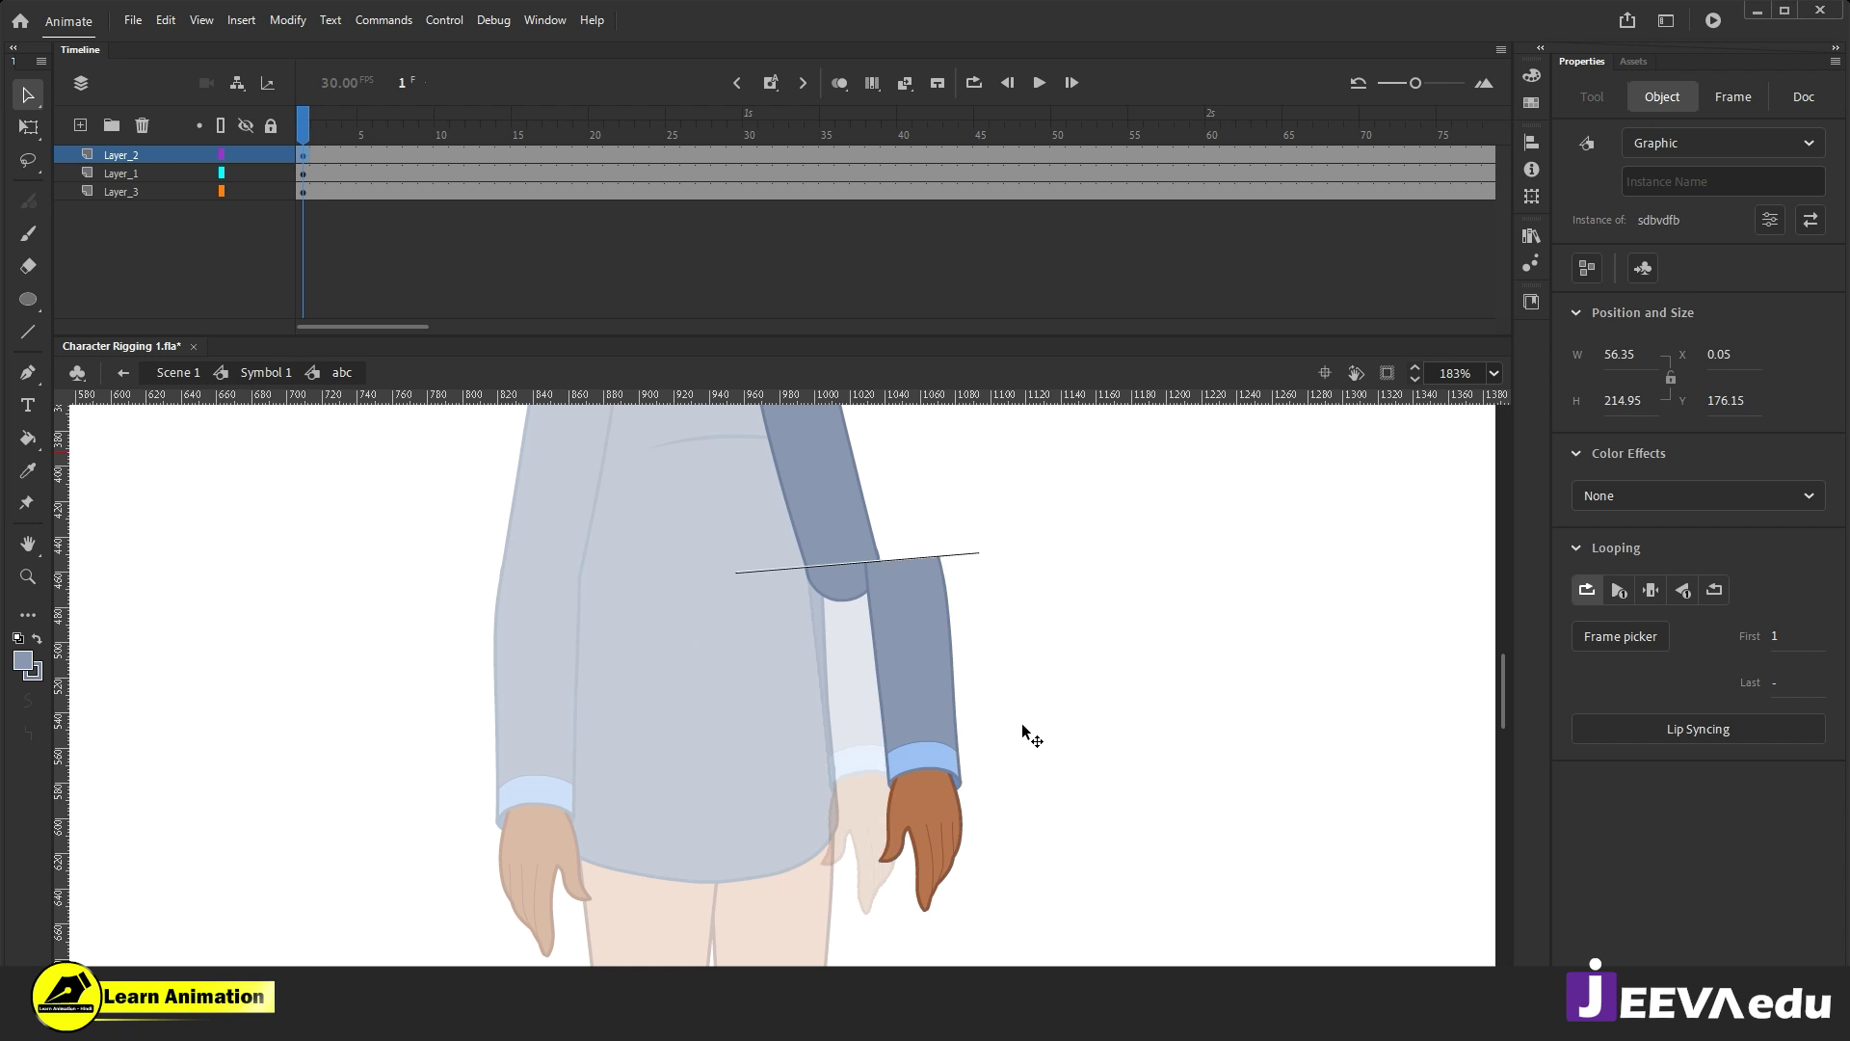
key(ctrl+z)
key(q)
drag(970, 881, 1003, 871)
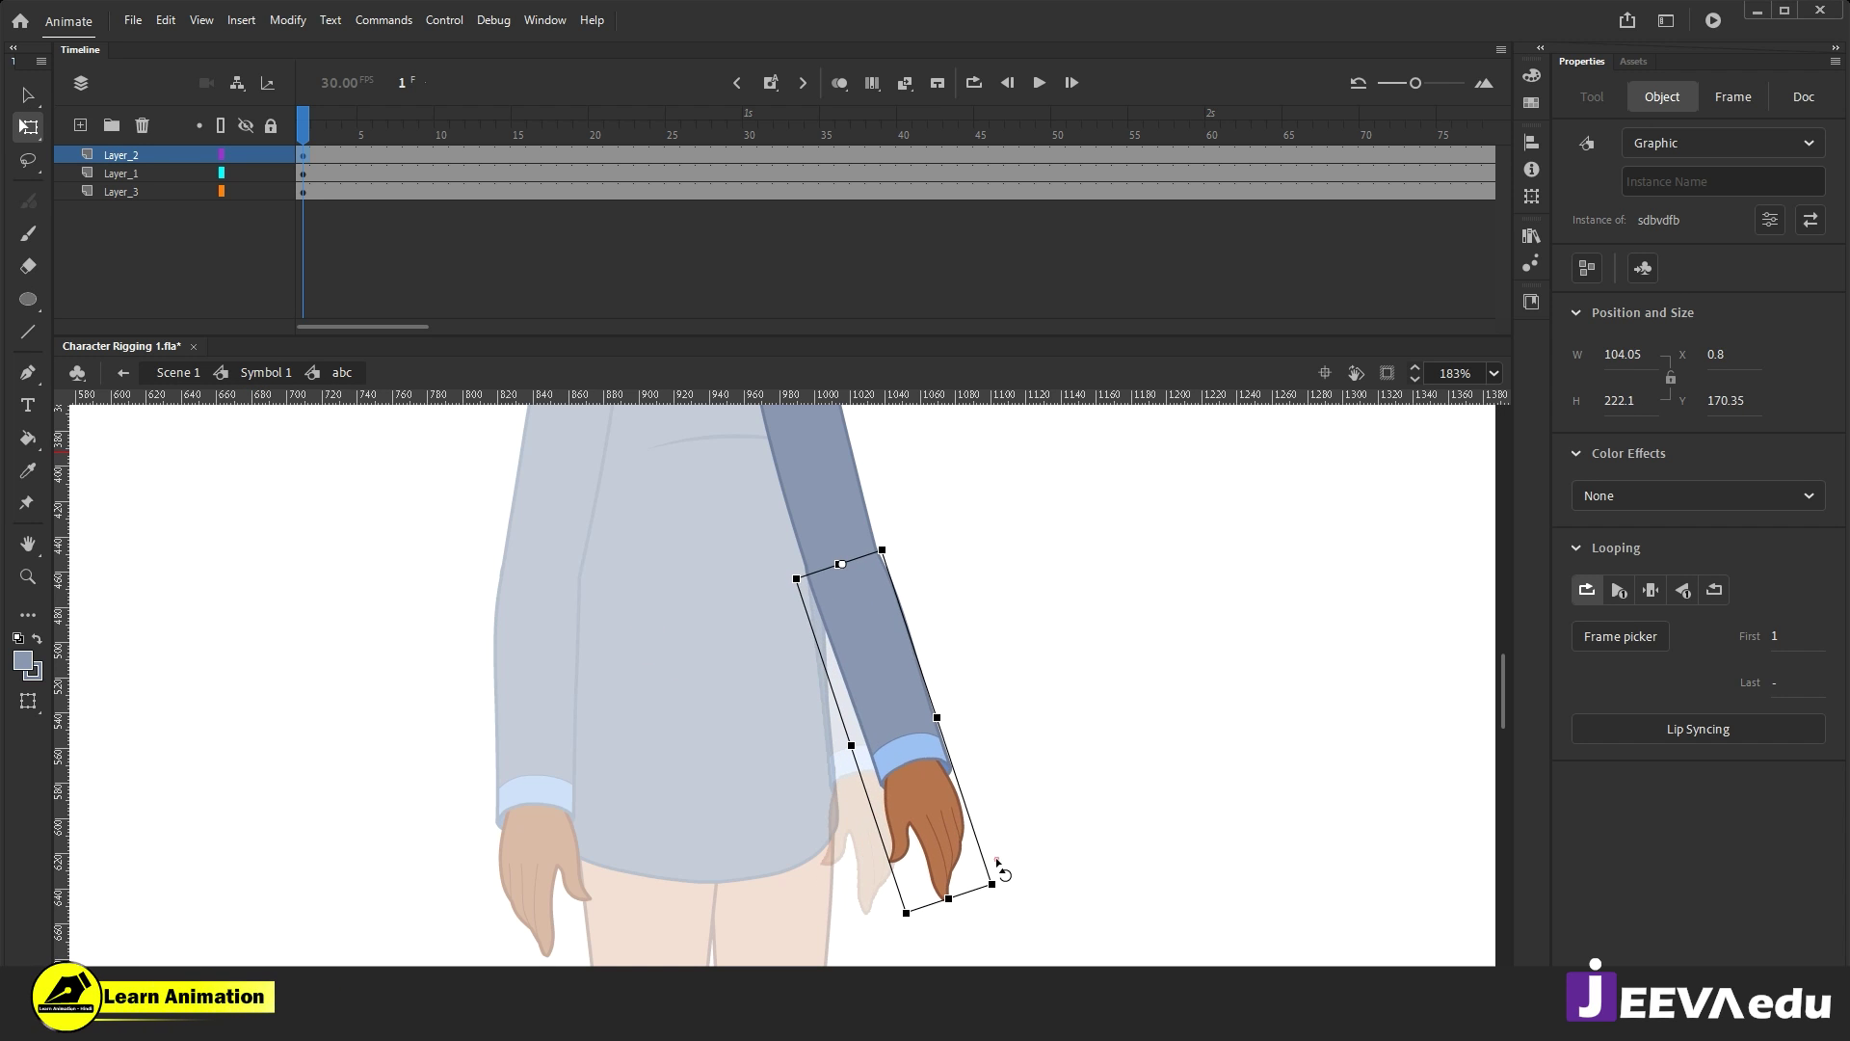
key(ctrl+z)
double_click(1041, 806)
Step: Turn off object snapping for the document and shift the far arm's transformation point slightly at the shoulder
key(z)
key(ctrl+minus)
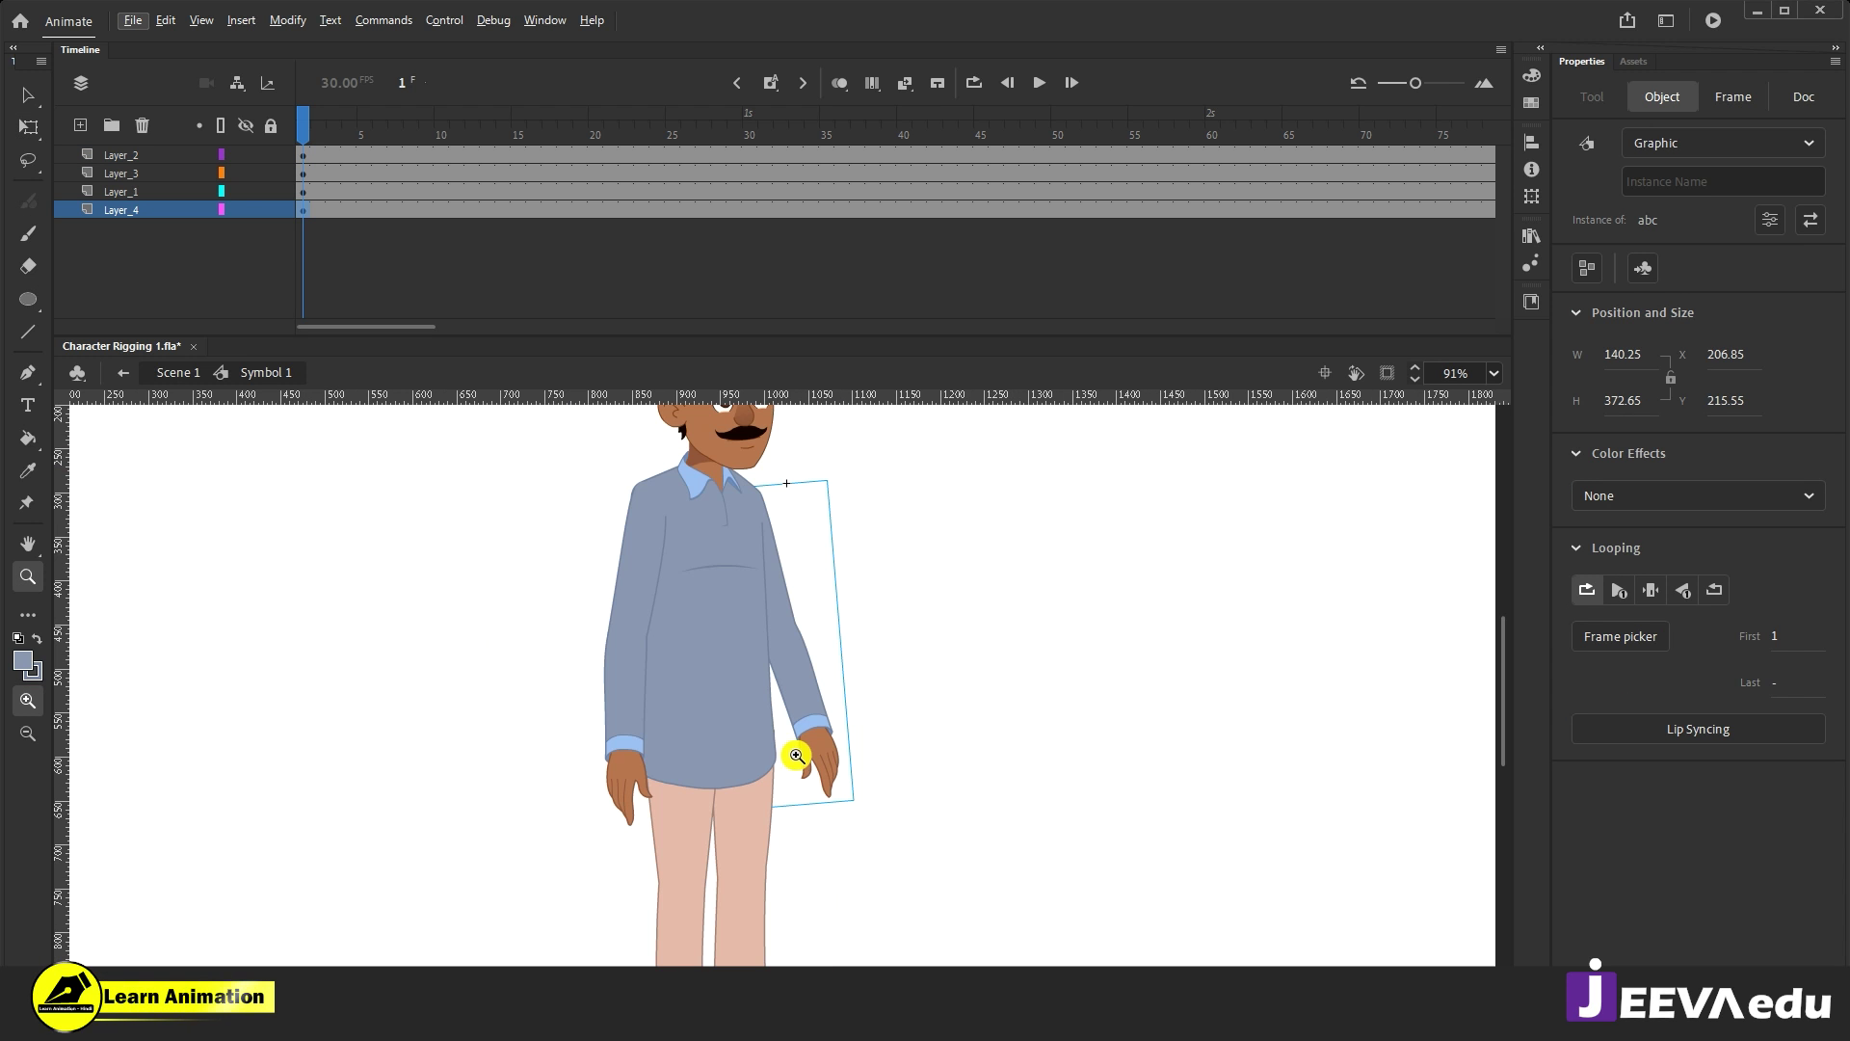
key(q)
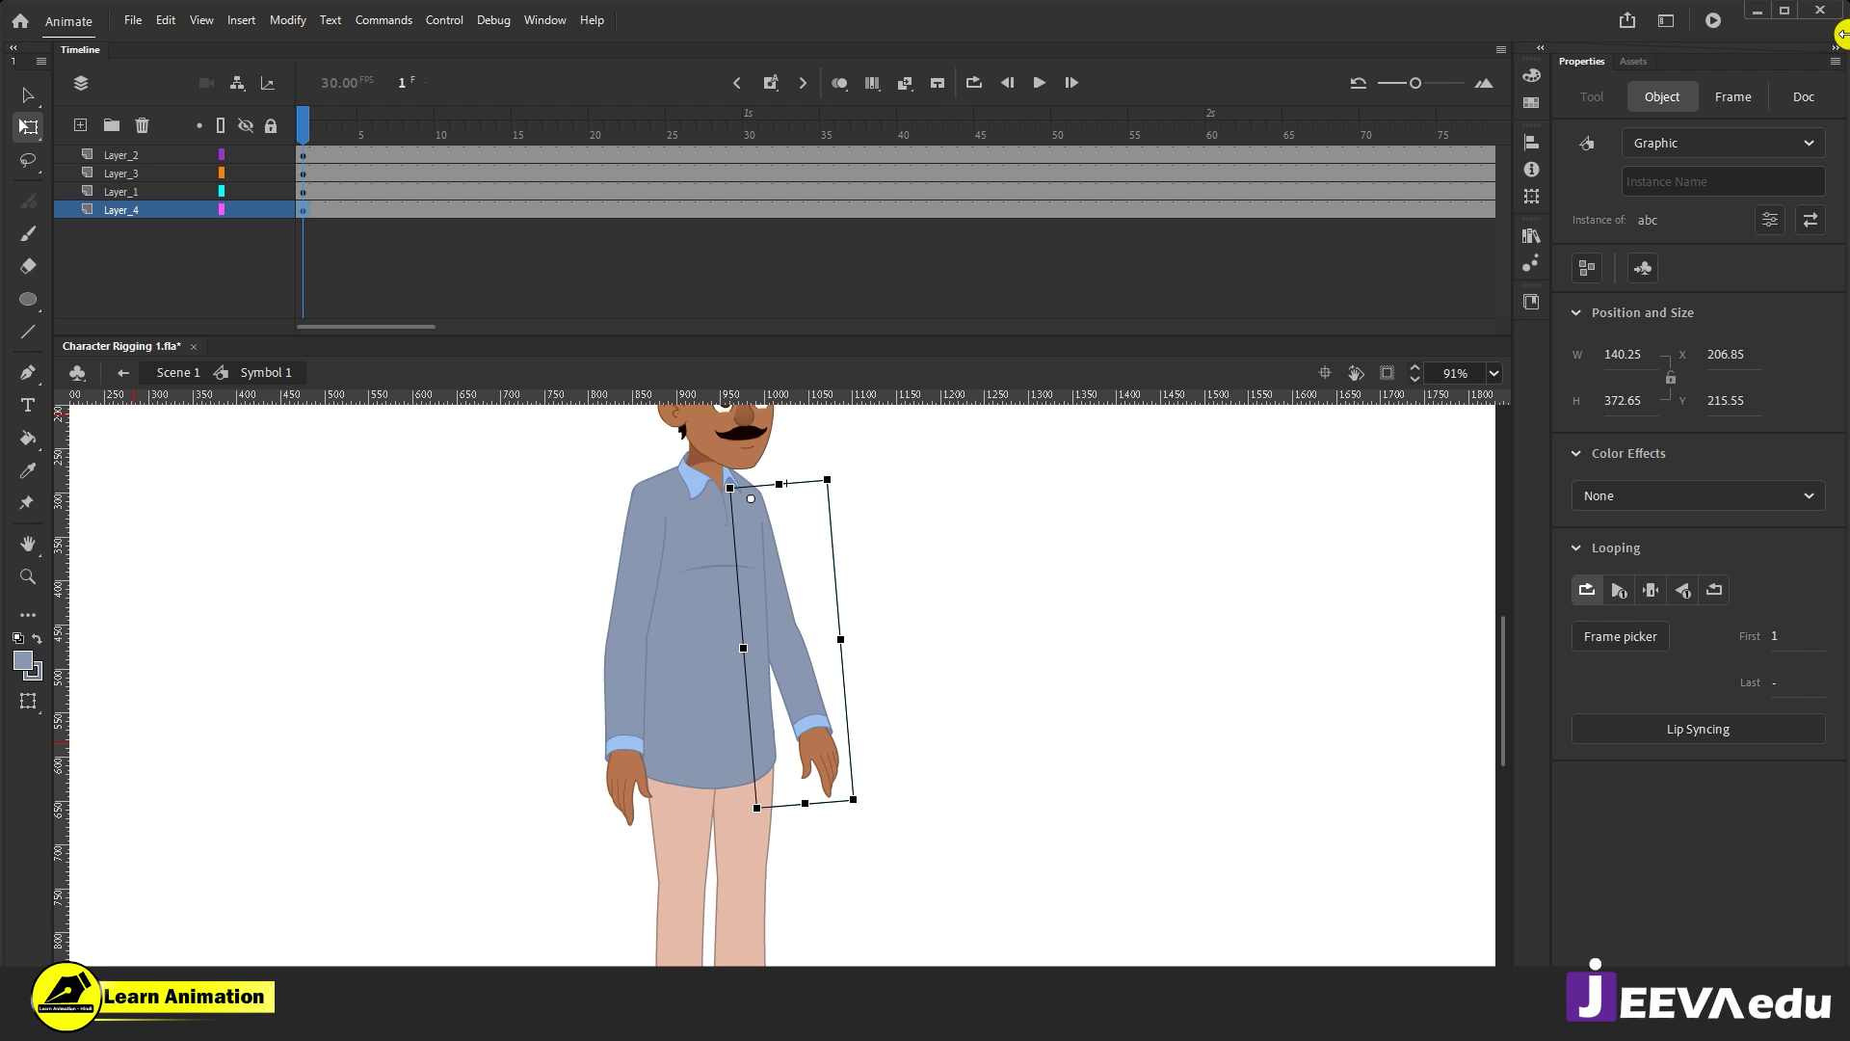
click(1804, 97)
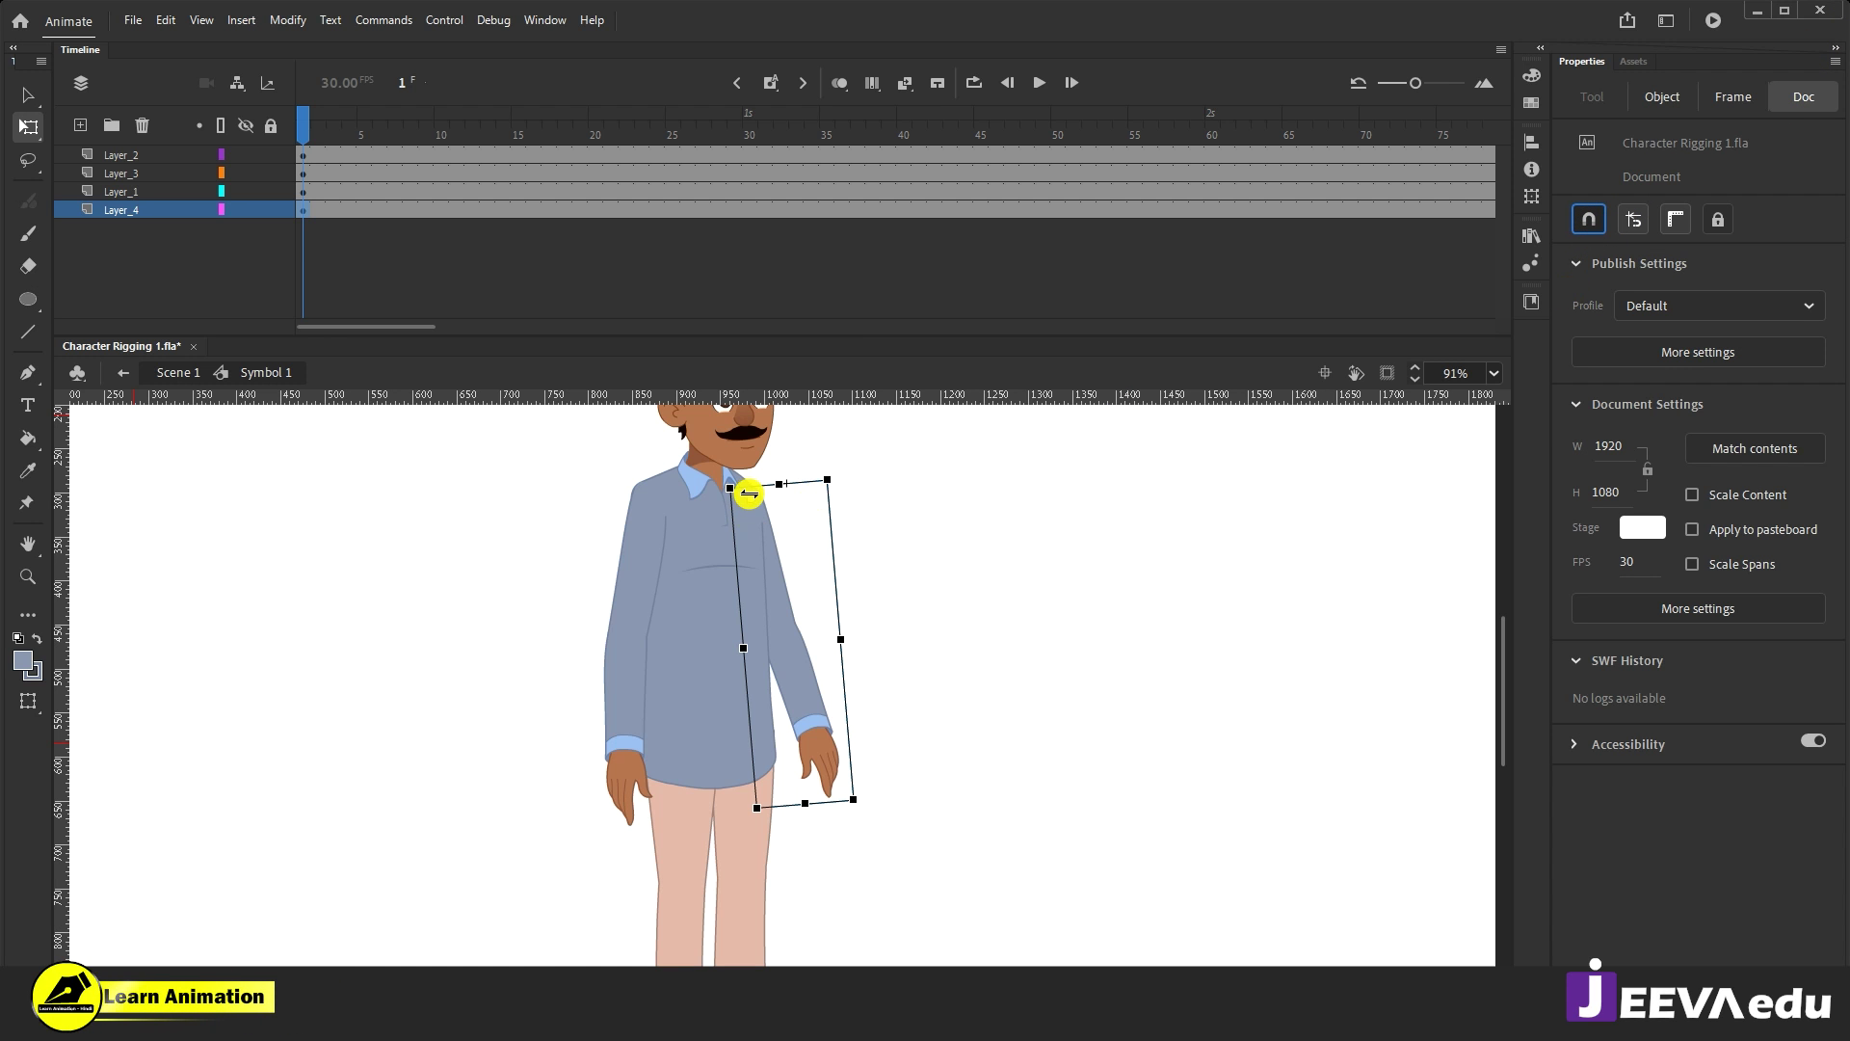
click(756, 502)
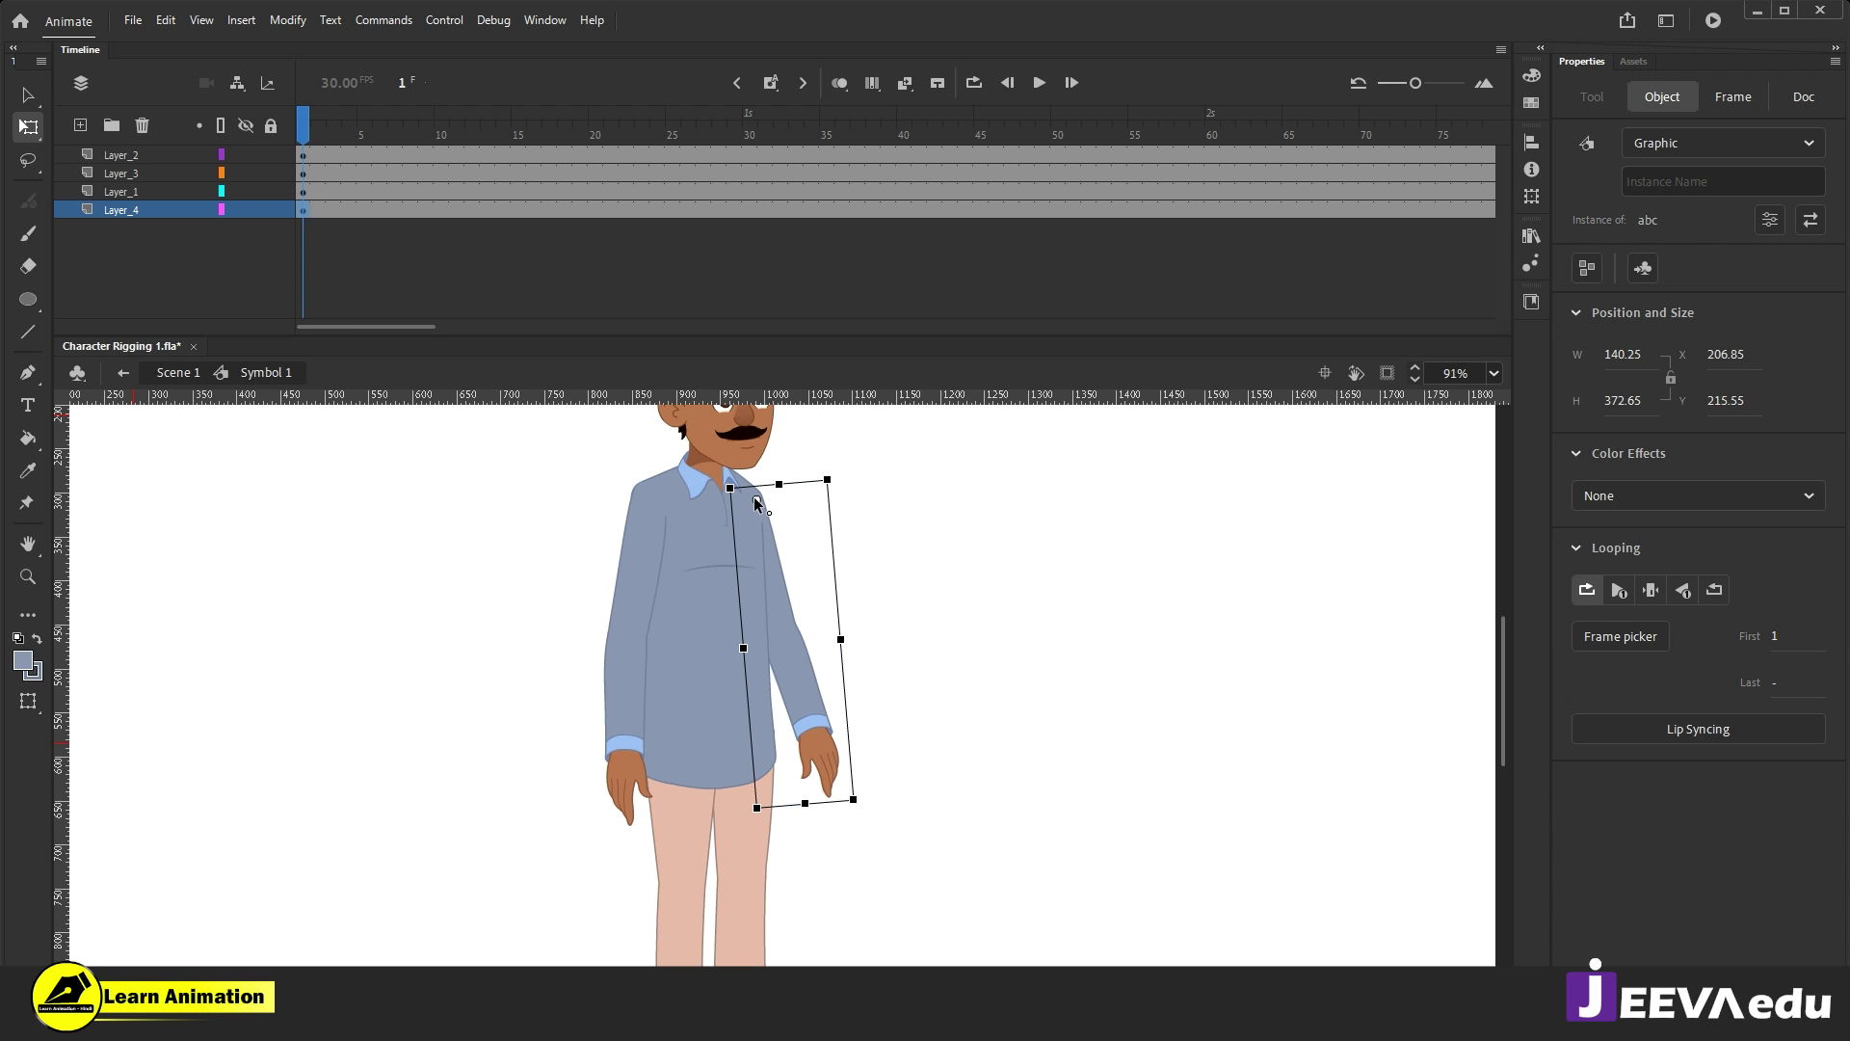
Step: Rotate the whole far arm slightly inward about its shoulder pivot, and deselect it
click(861, 827)
click(820, 764)
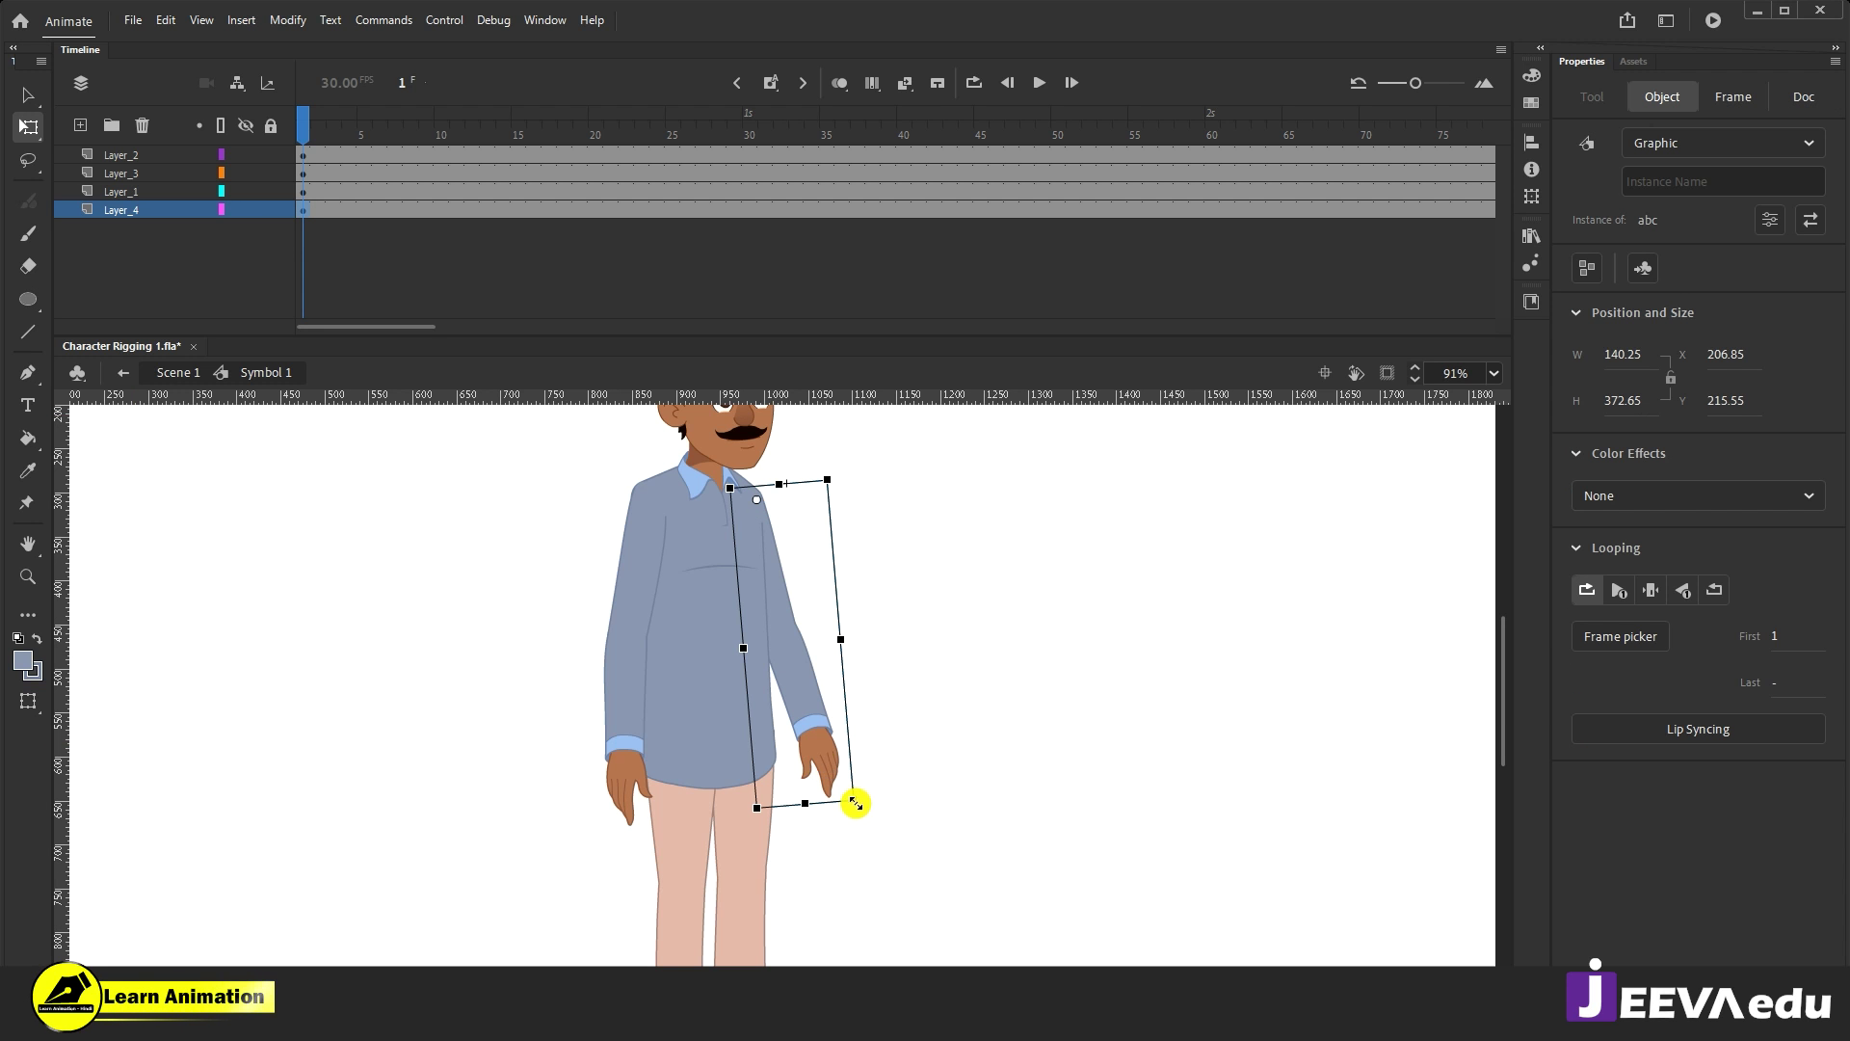
drag(864, 814, 851, 818)
click(851, 818)
Step: Try moving the torso group away from the body, and undo the move
key(z)
click(777, 574)
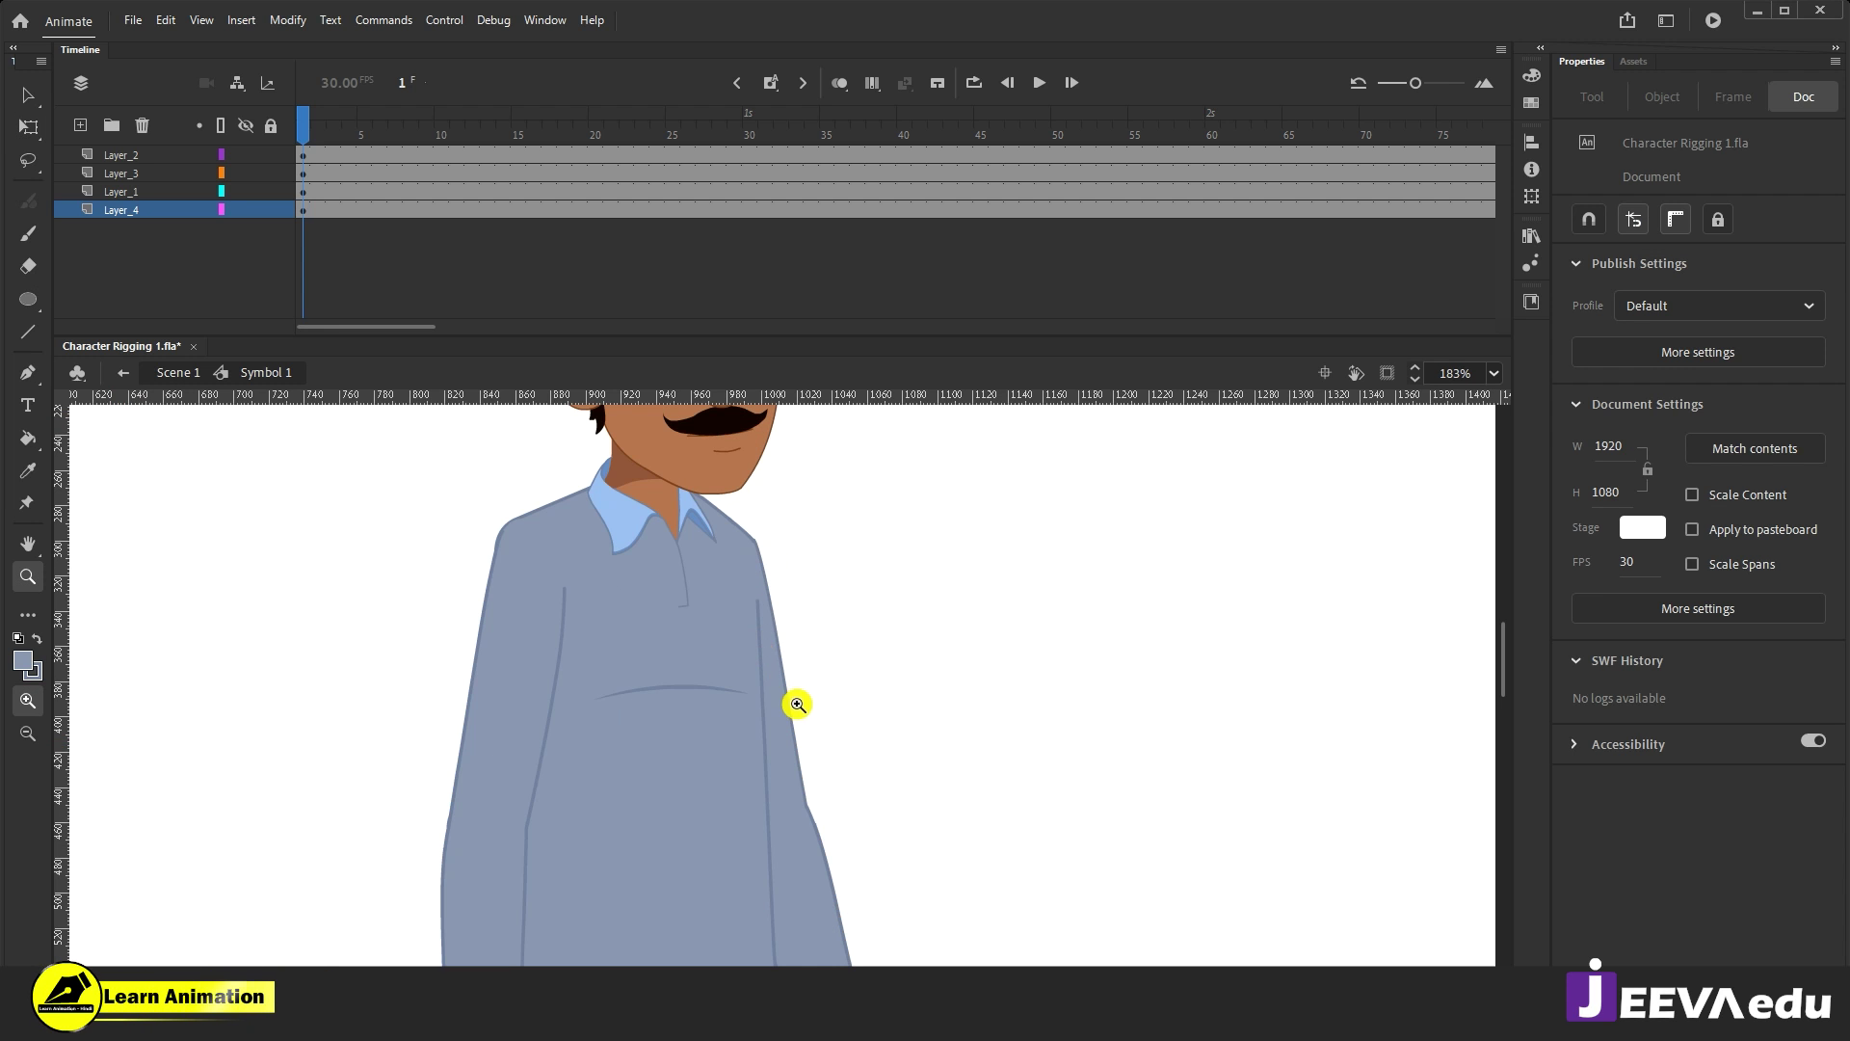
alt+click(801, 815)
alt+click(801, 814)
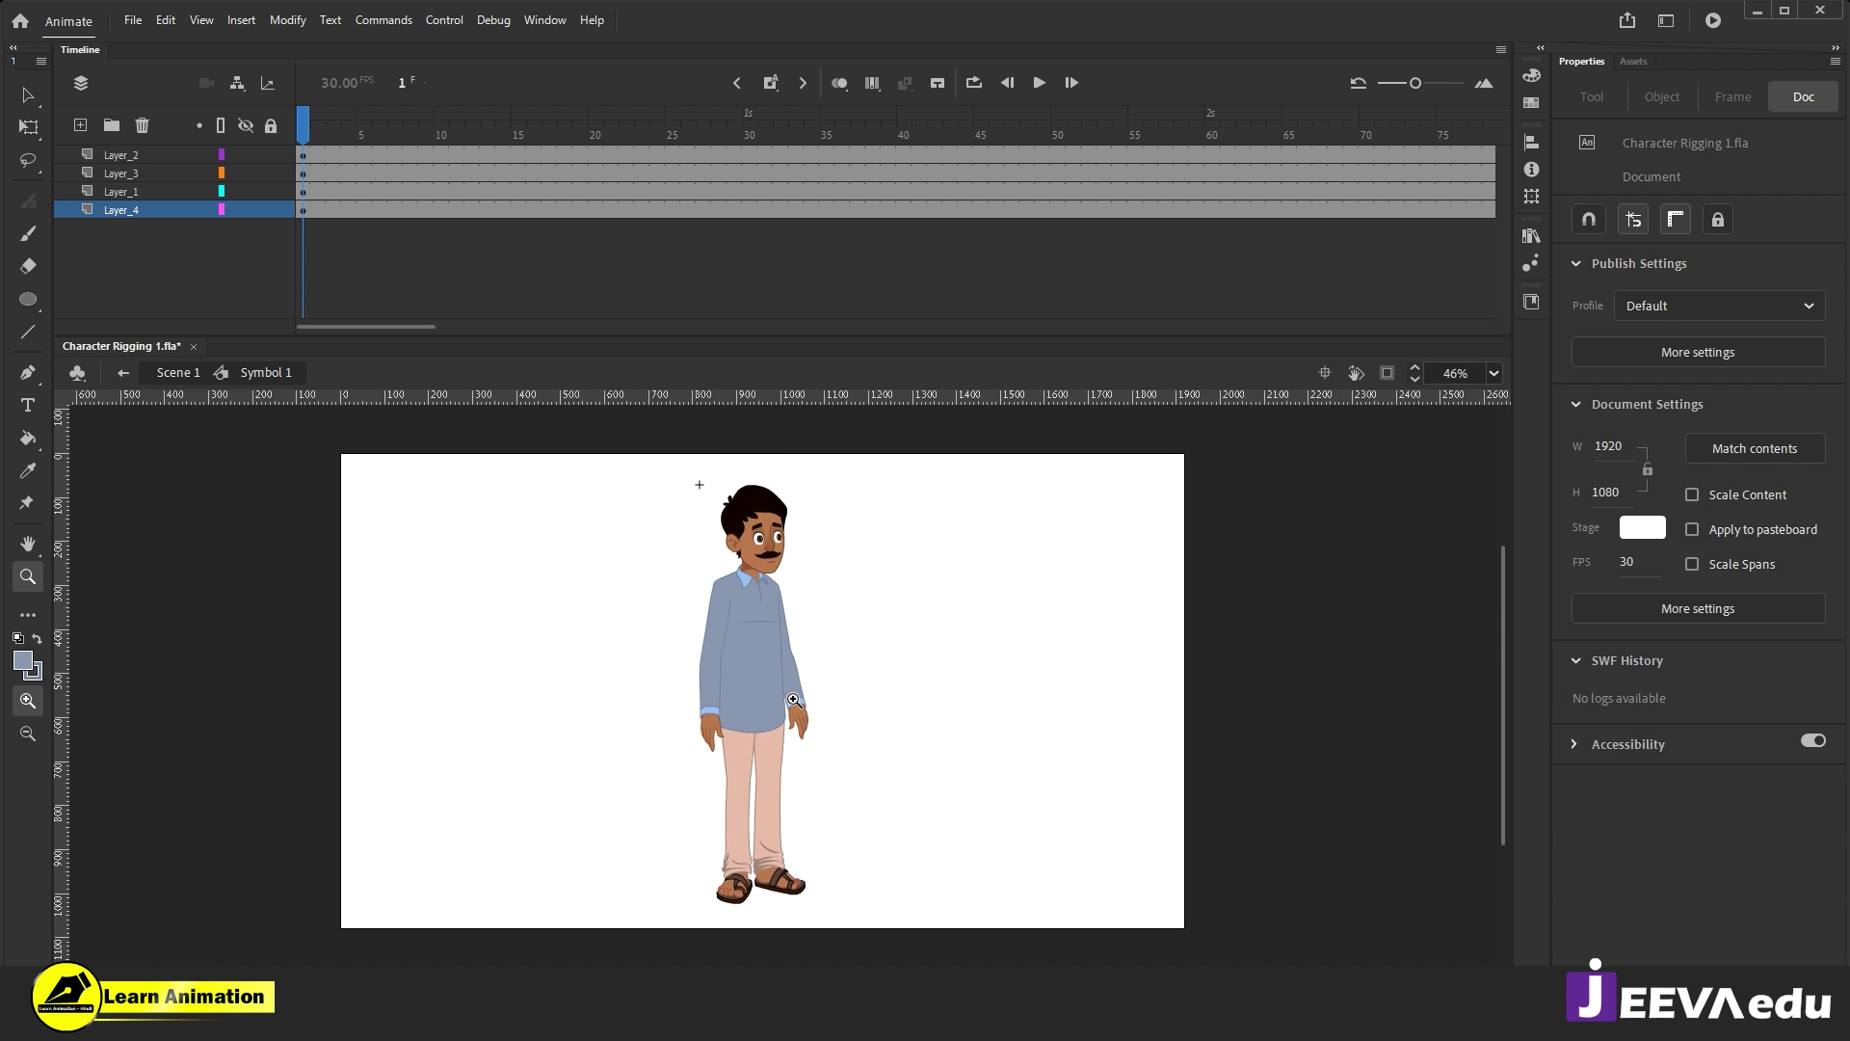
click(793, 700)
drag(806, 670, 872, 781)
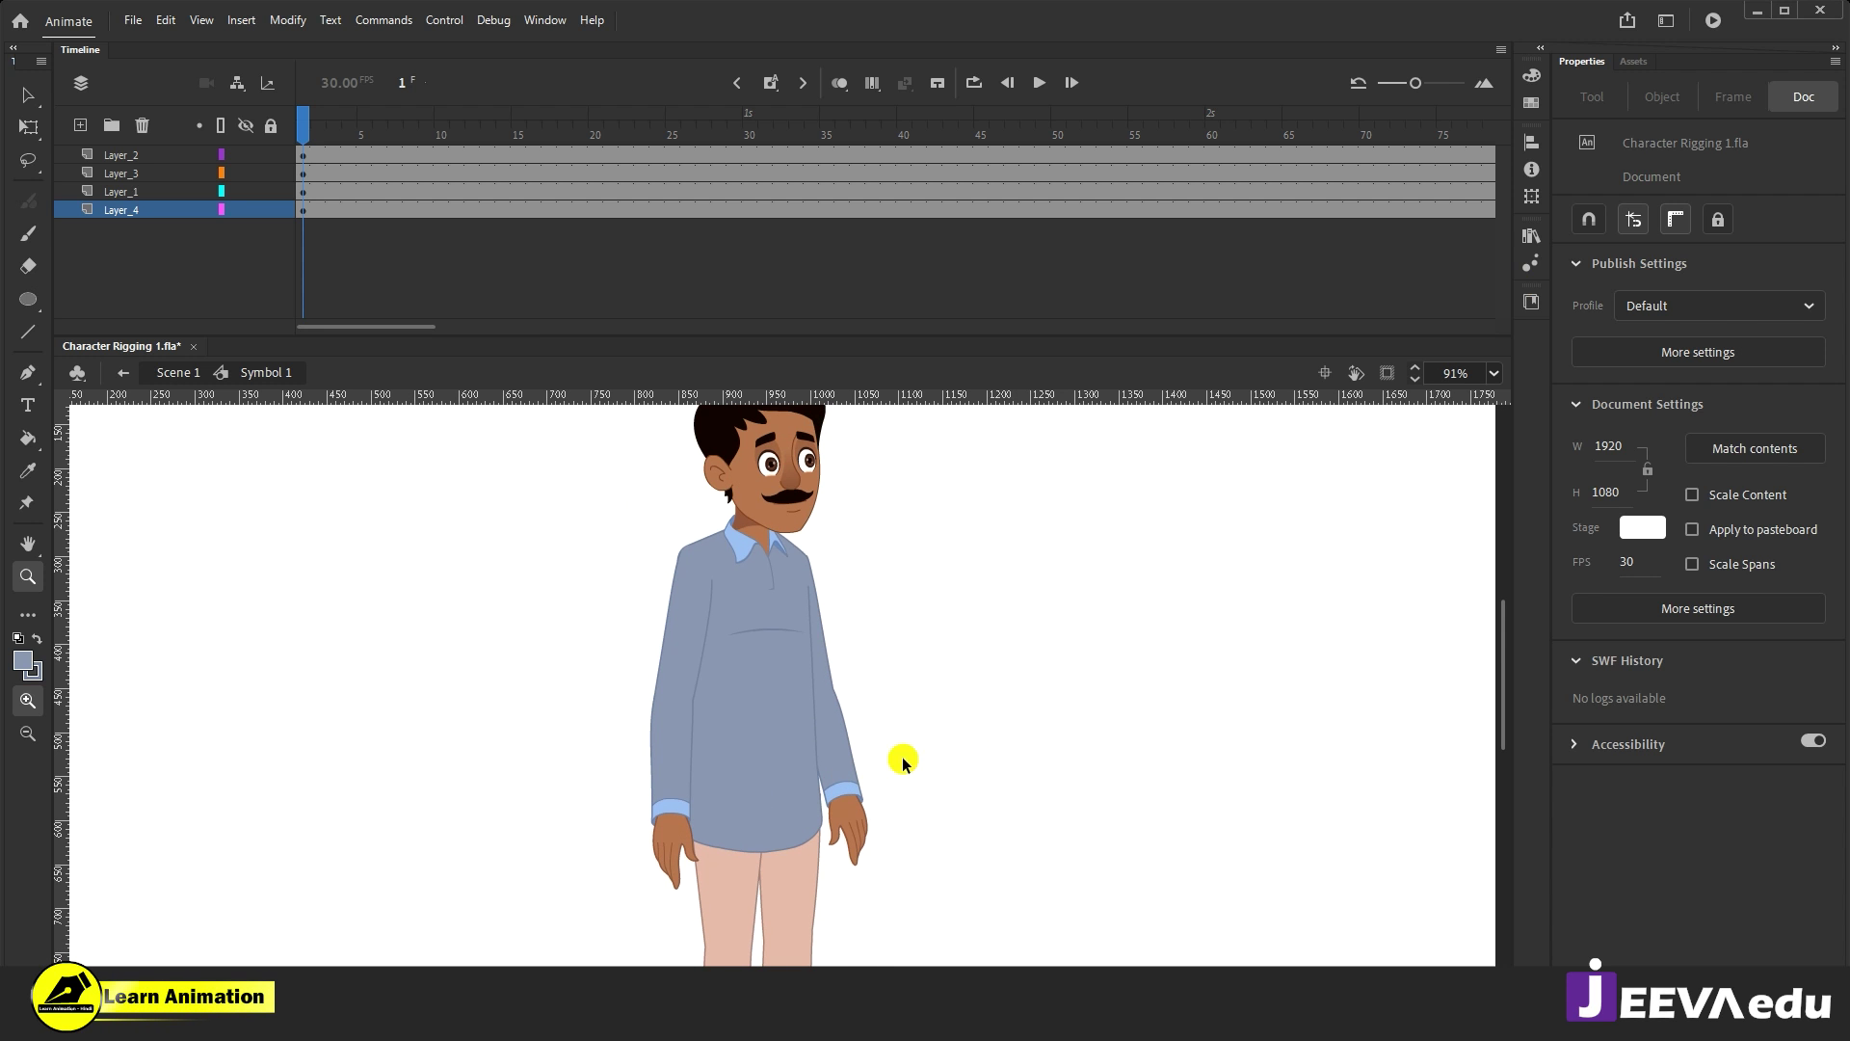
key(v)
click(777, 760)
drag(952, 723, 1102, 748)
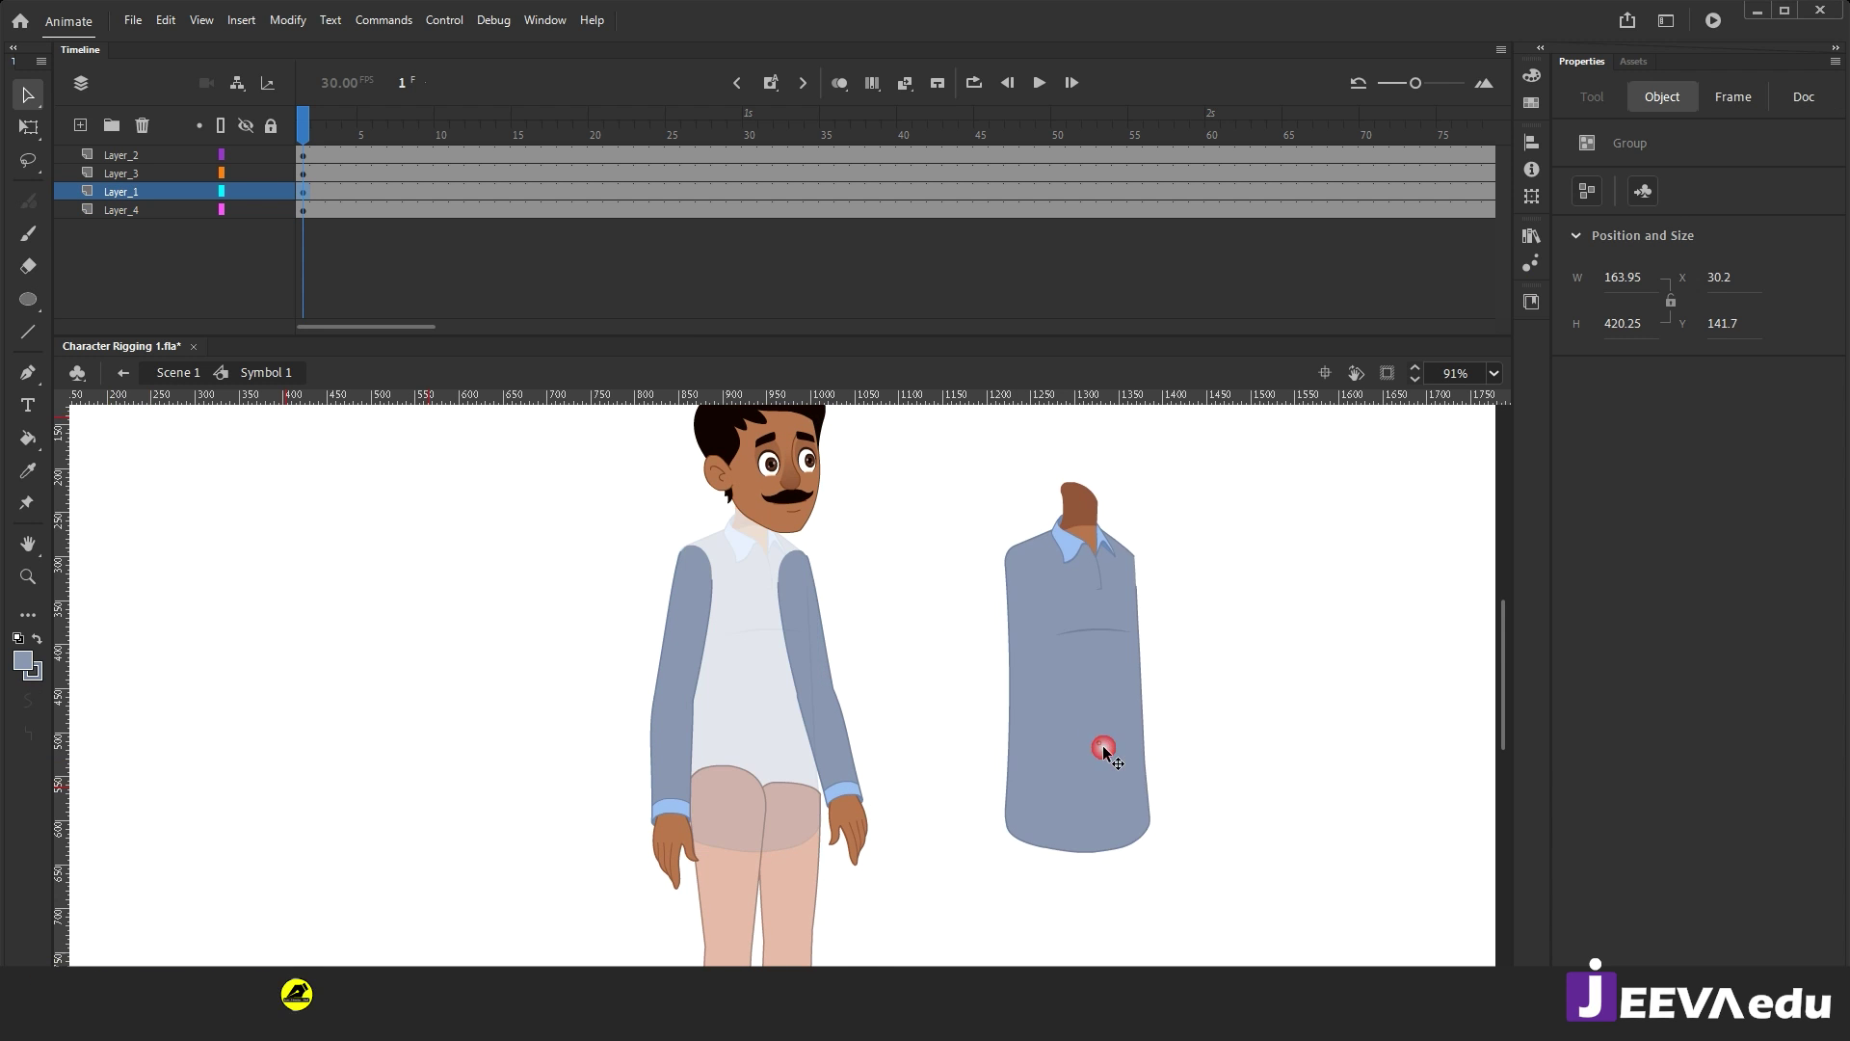
key(ctrl+z)
Step: Place a copy of the torso group on the empty stage area beside the character
drag(768, 628, 922, 620)
drag(927, 695, 590, 682)
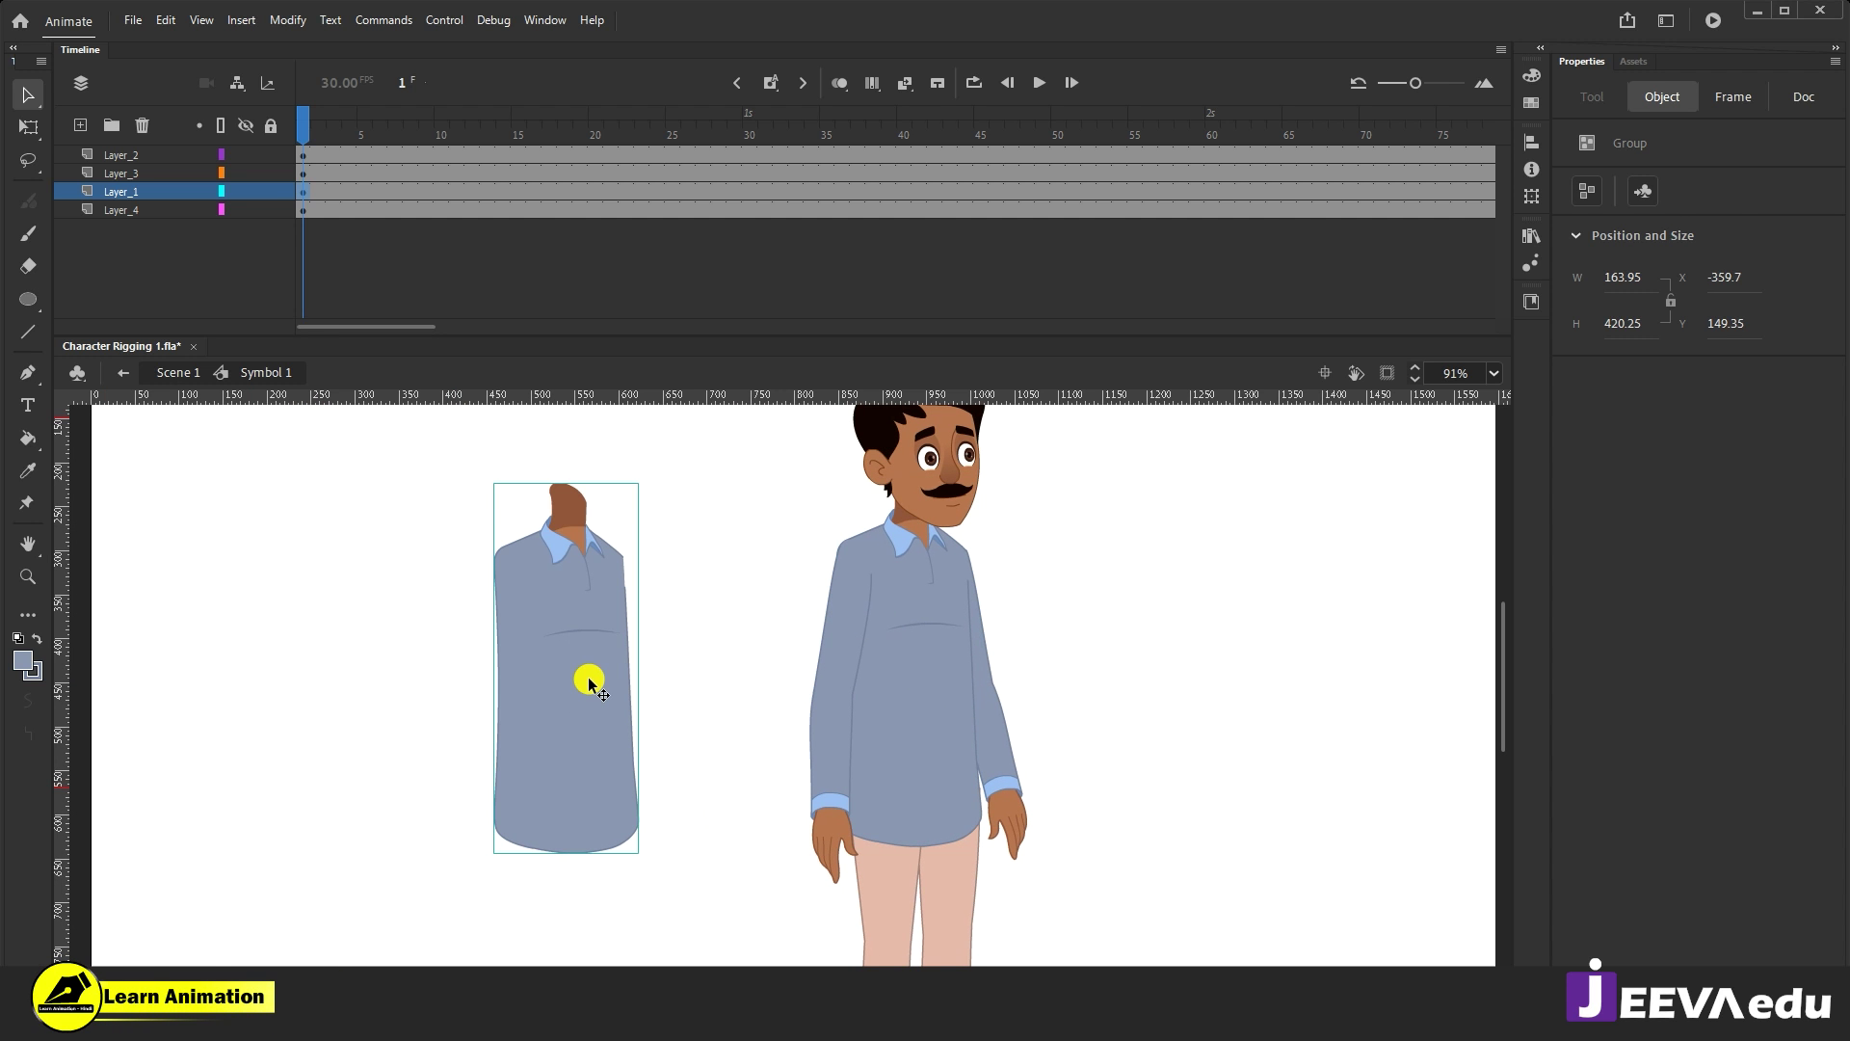
Step: Break the torso copy apart and group the shirt body pieces separately from the neck and collar
key(ctrl+b)
key(z)
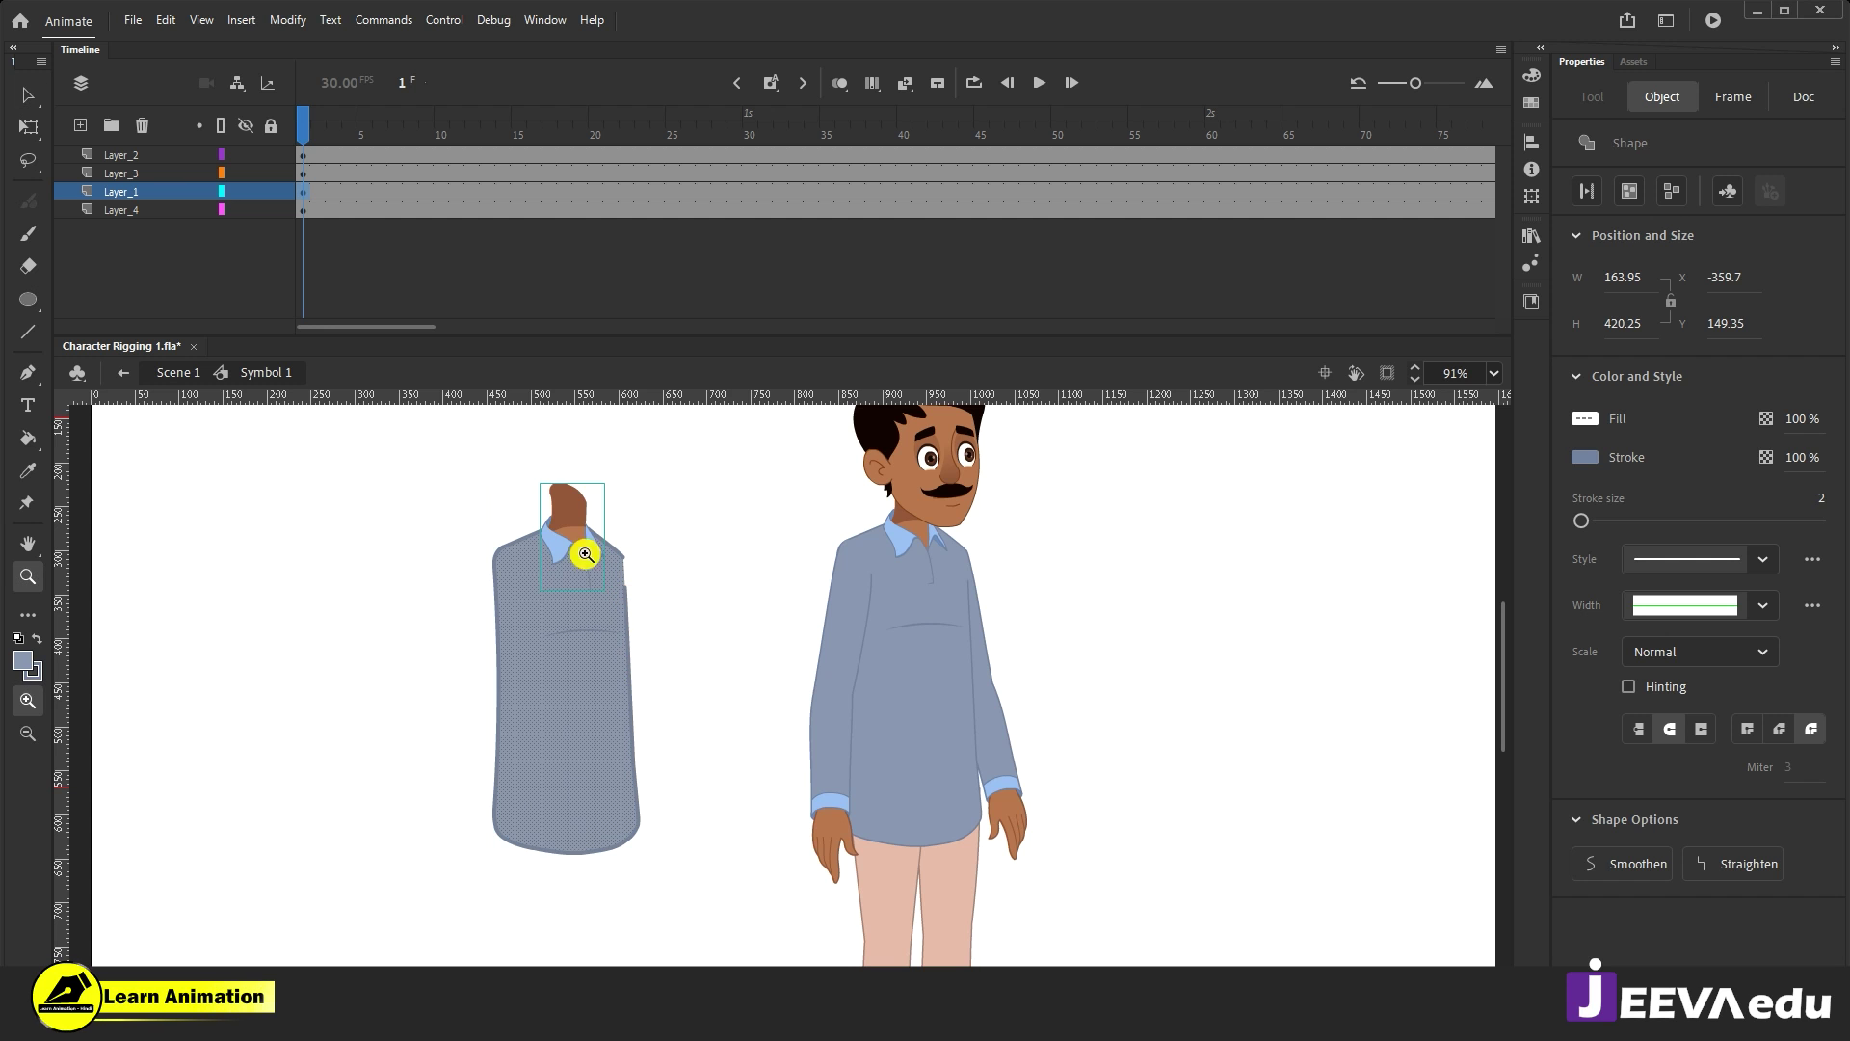
key(v)
shift+click(567, 521)
key(ctrl+g)
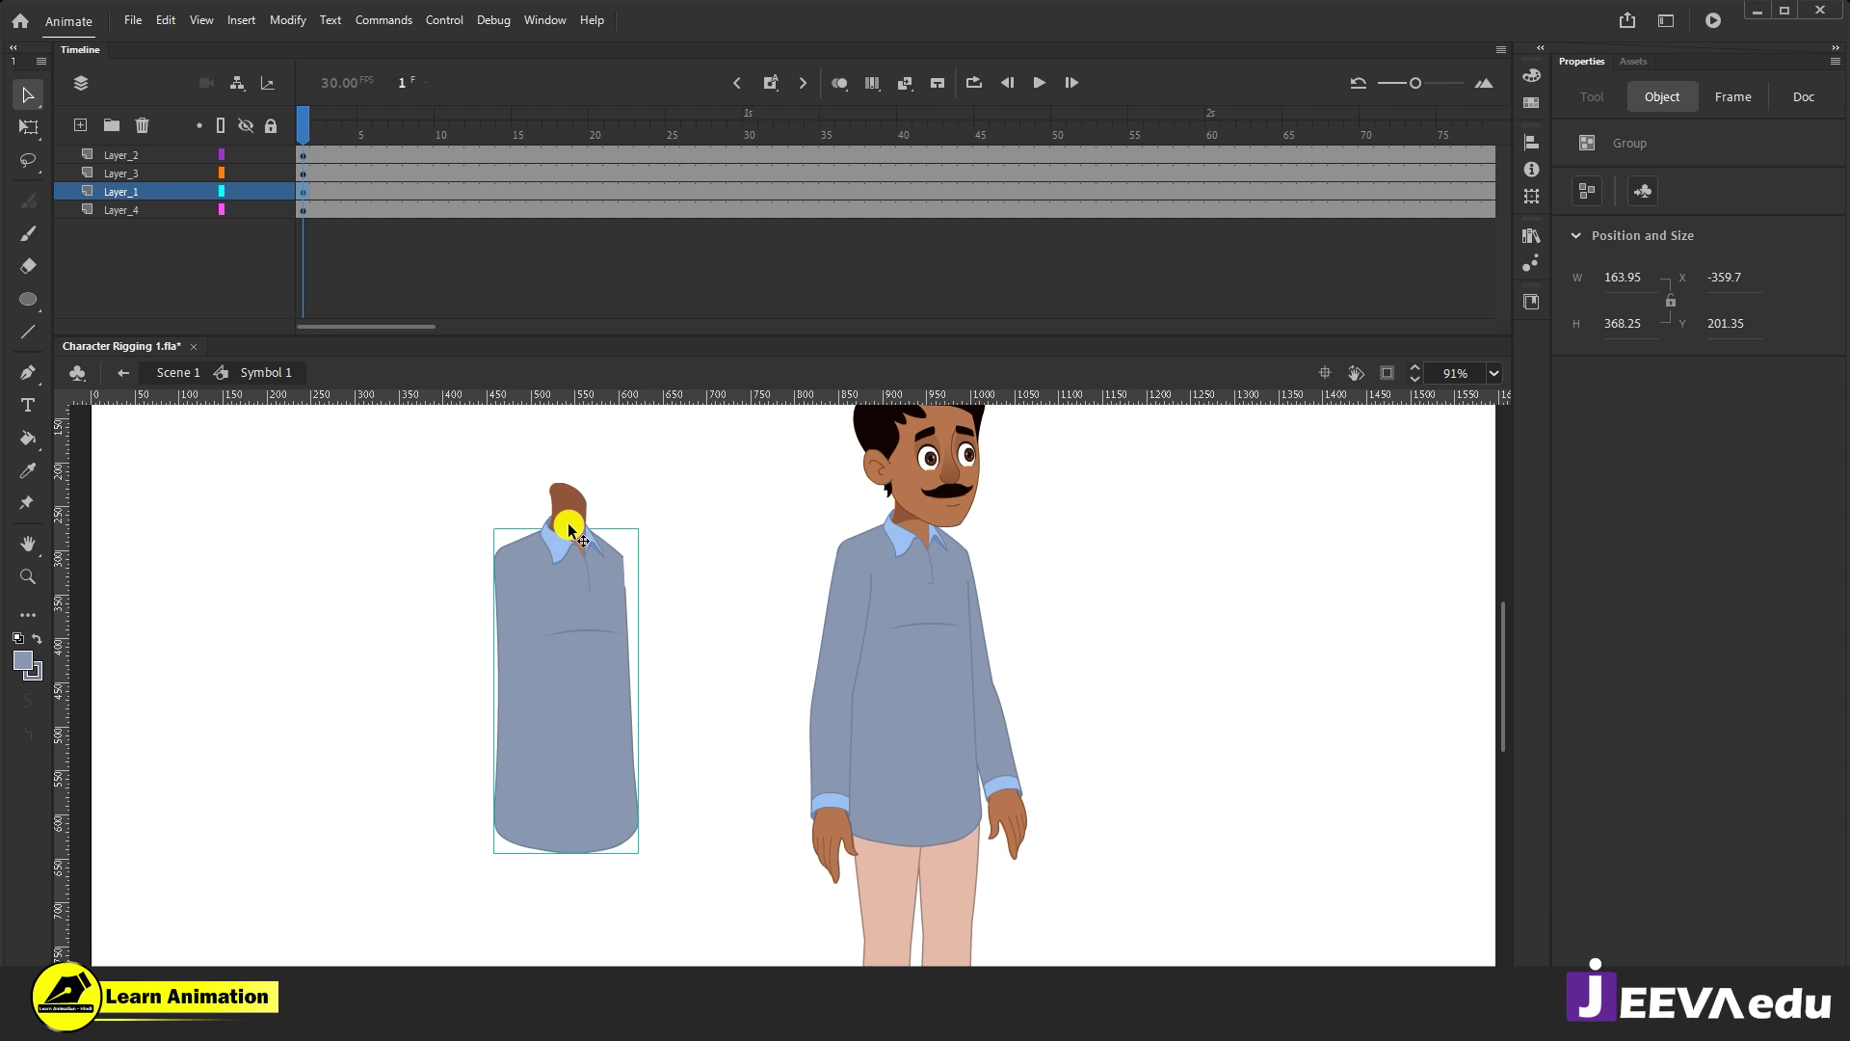
Step: Try pulling the neck and collar group of the torso copy apart from its shirt body
key(z)
click(576, 567)
key(v)
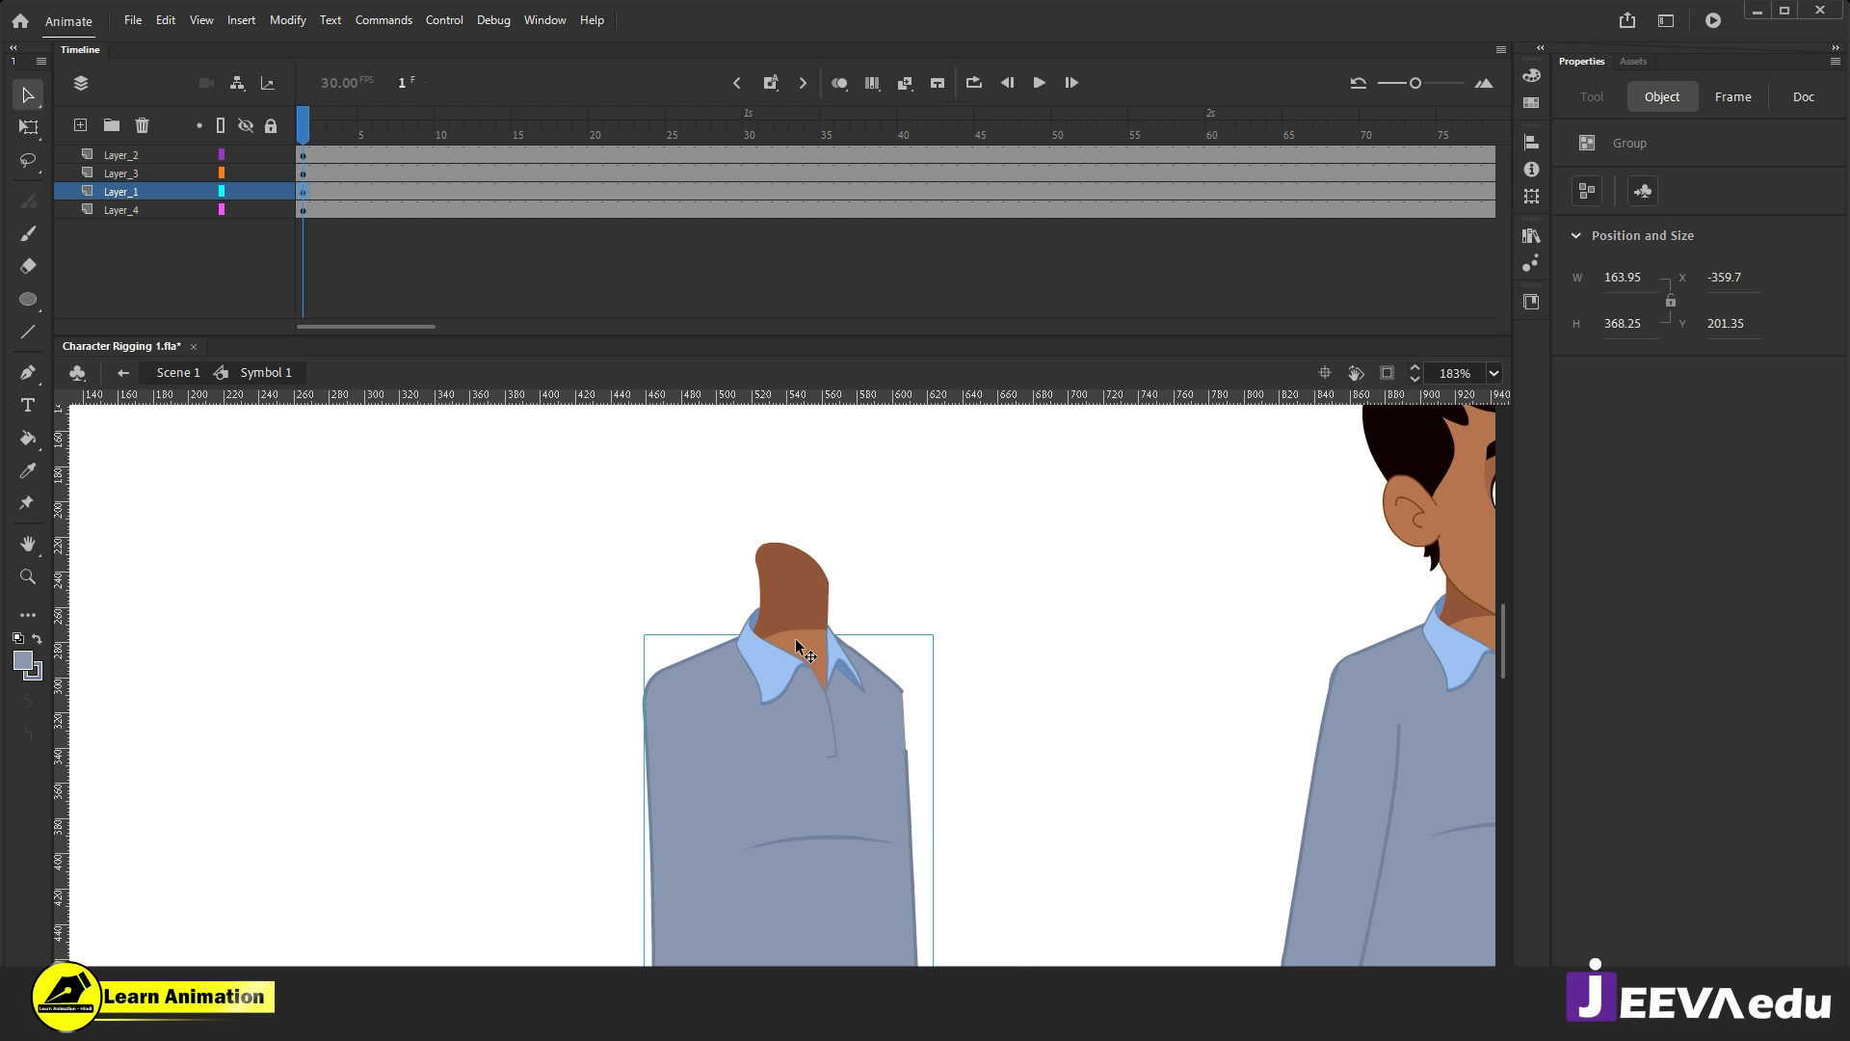
drag(800, 645, 710, 583)
drag(821, 827, 735, 854)
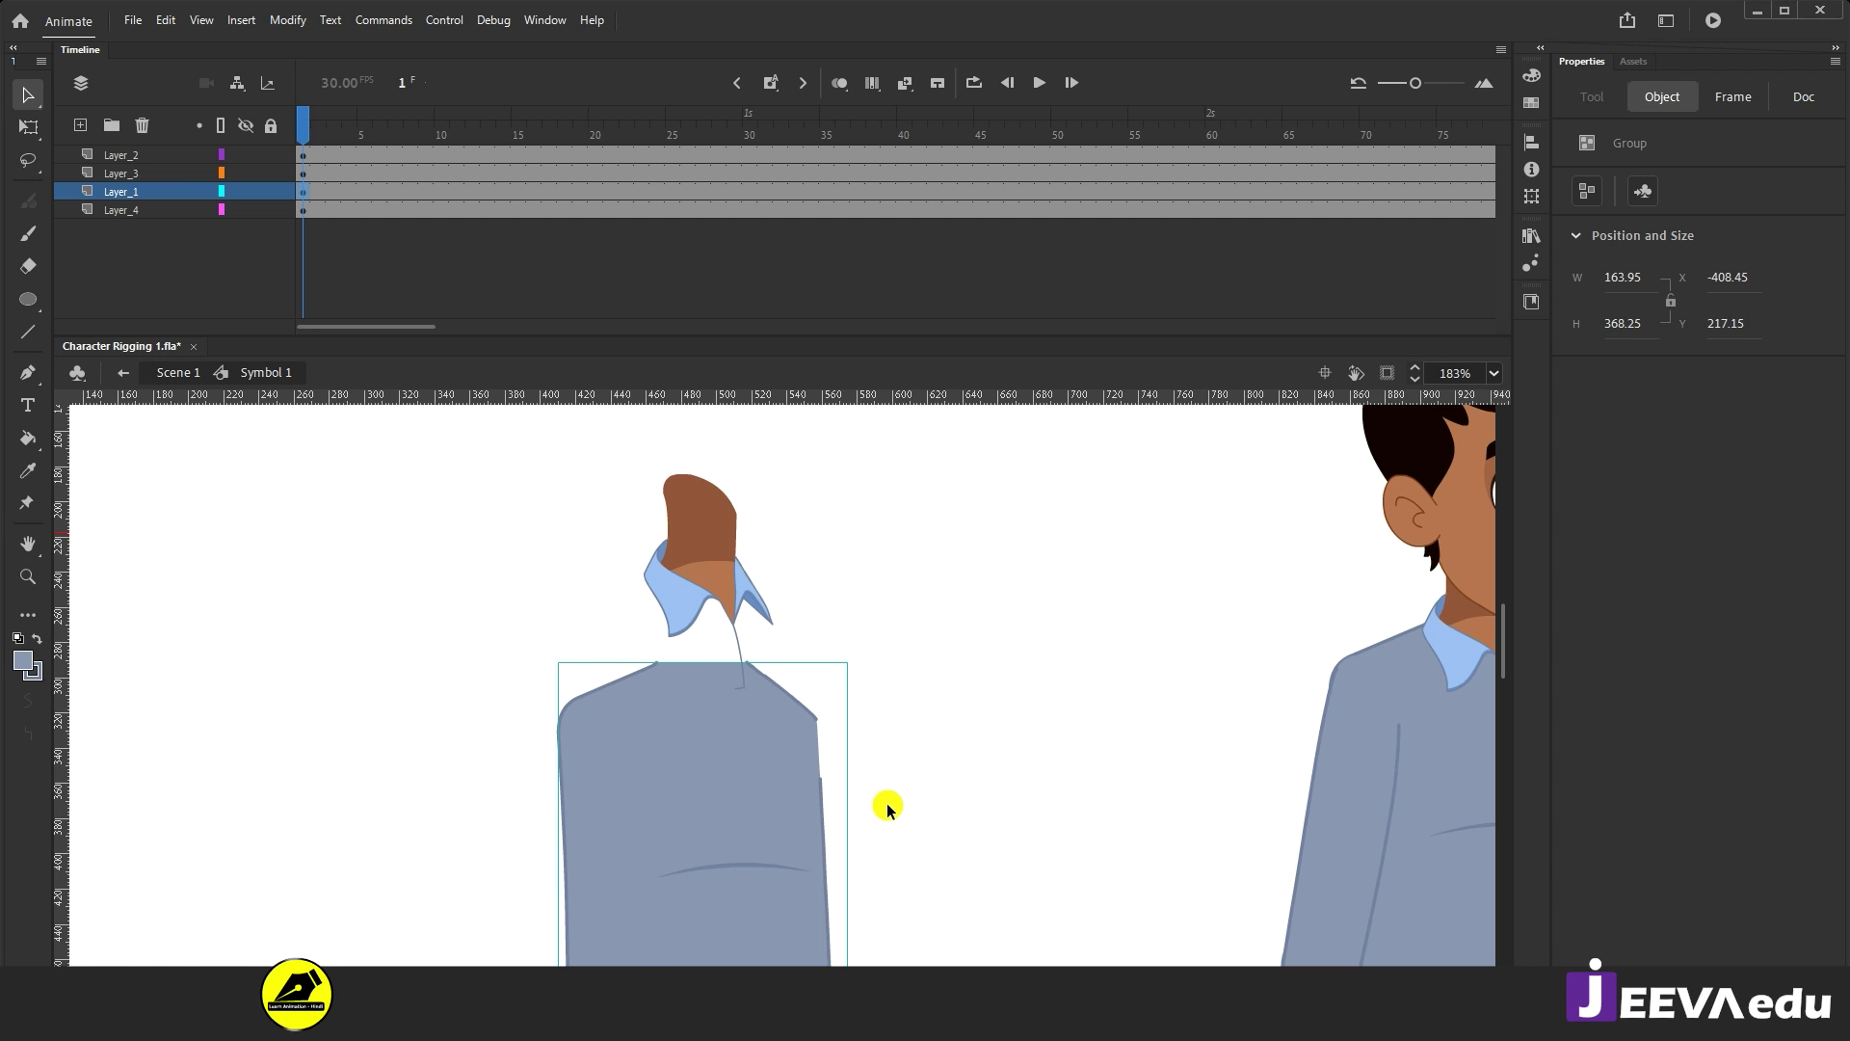
Step: Undo the separation of the neck and shirt pieces, and clear the torso copy from the empty stage area
key(ctrl+z)
key(ctrl+z)
key(ctrl+z)
key(ctrl+minus)
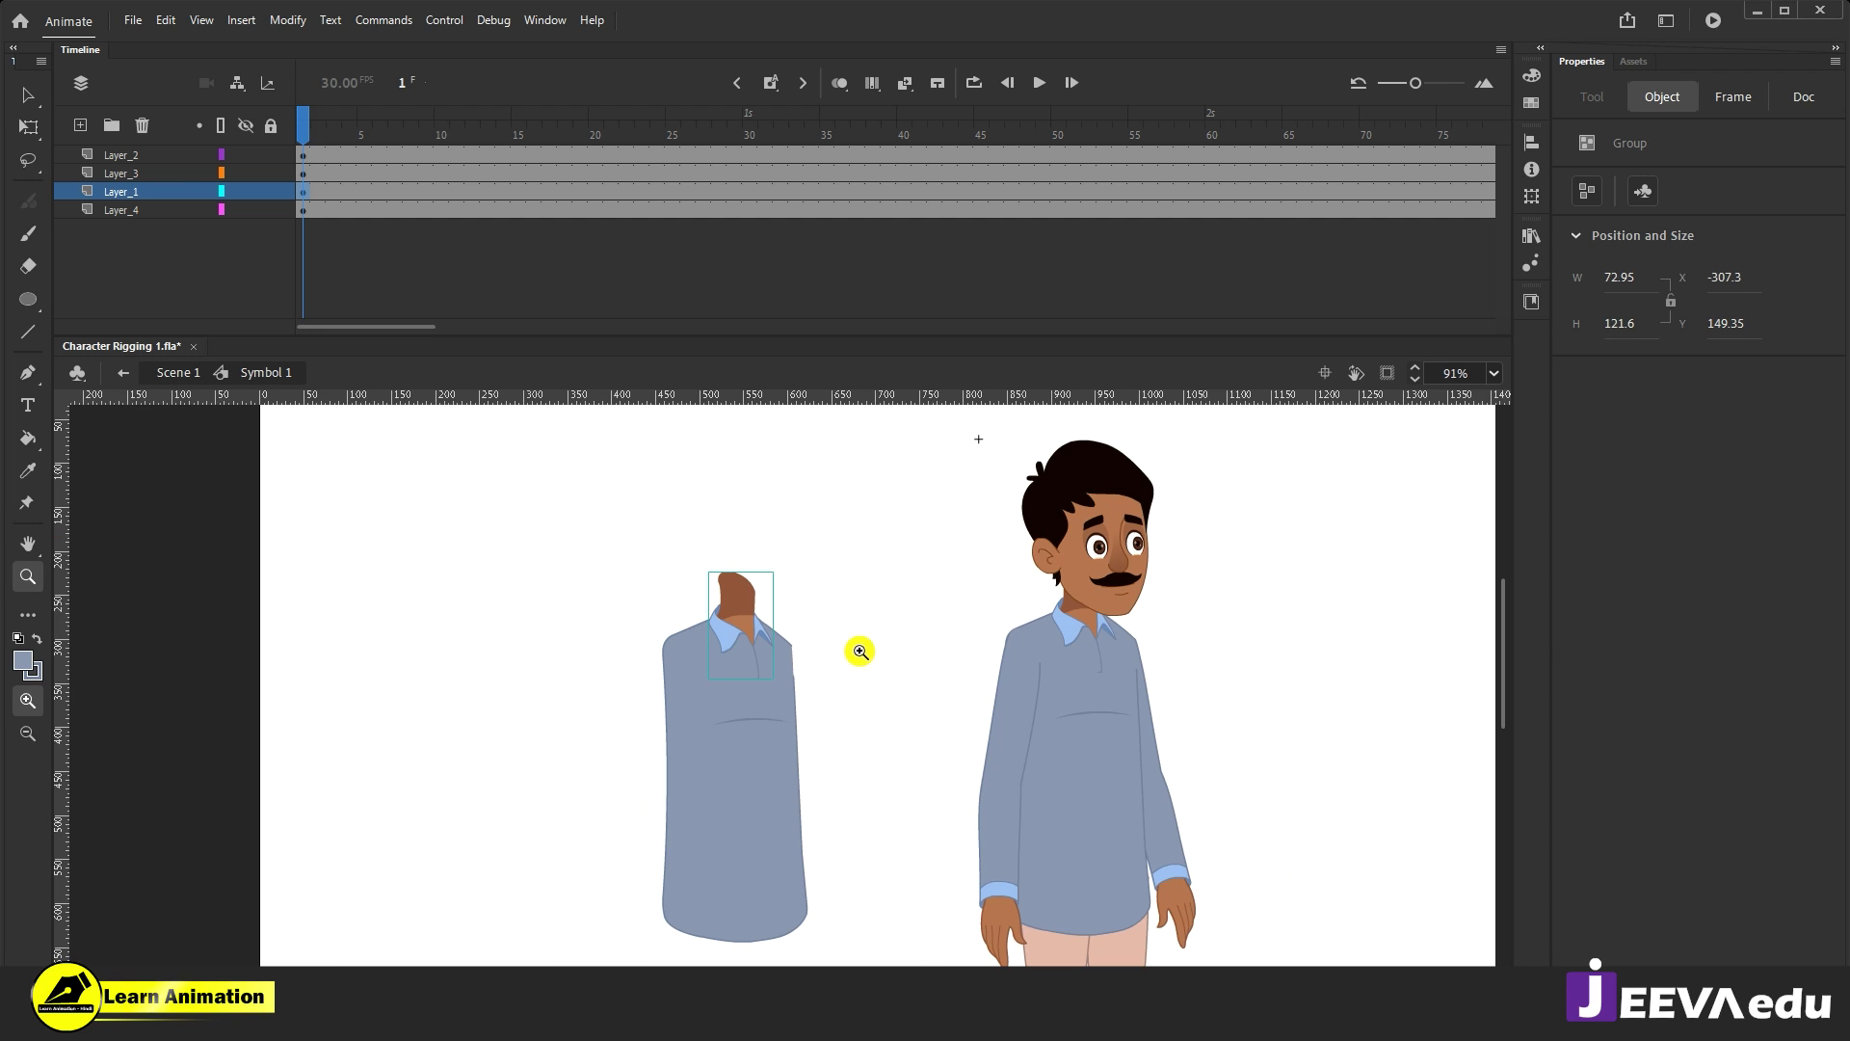
shift+click(708, 830)
drag(710, 819, 1003, 755)
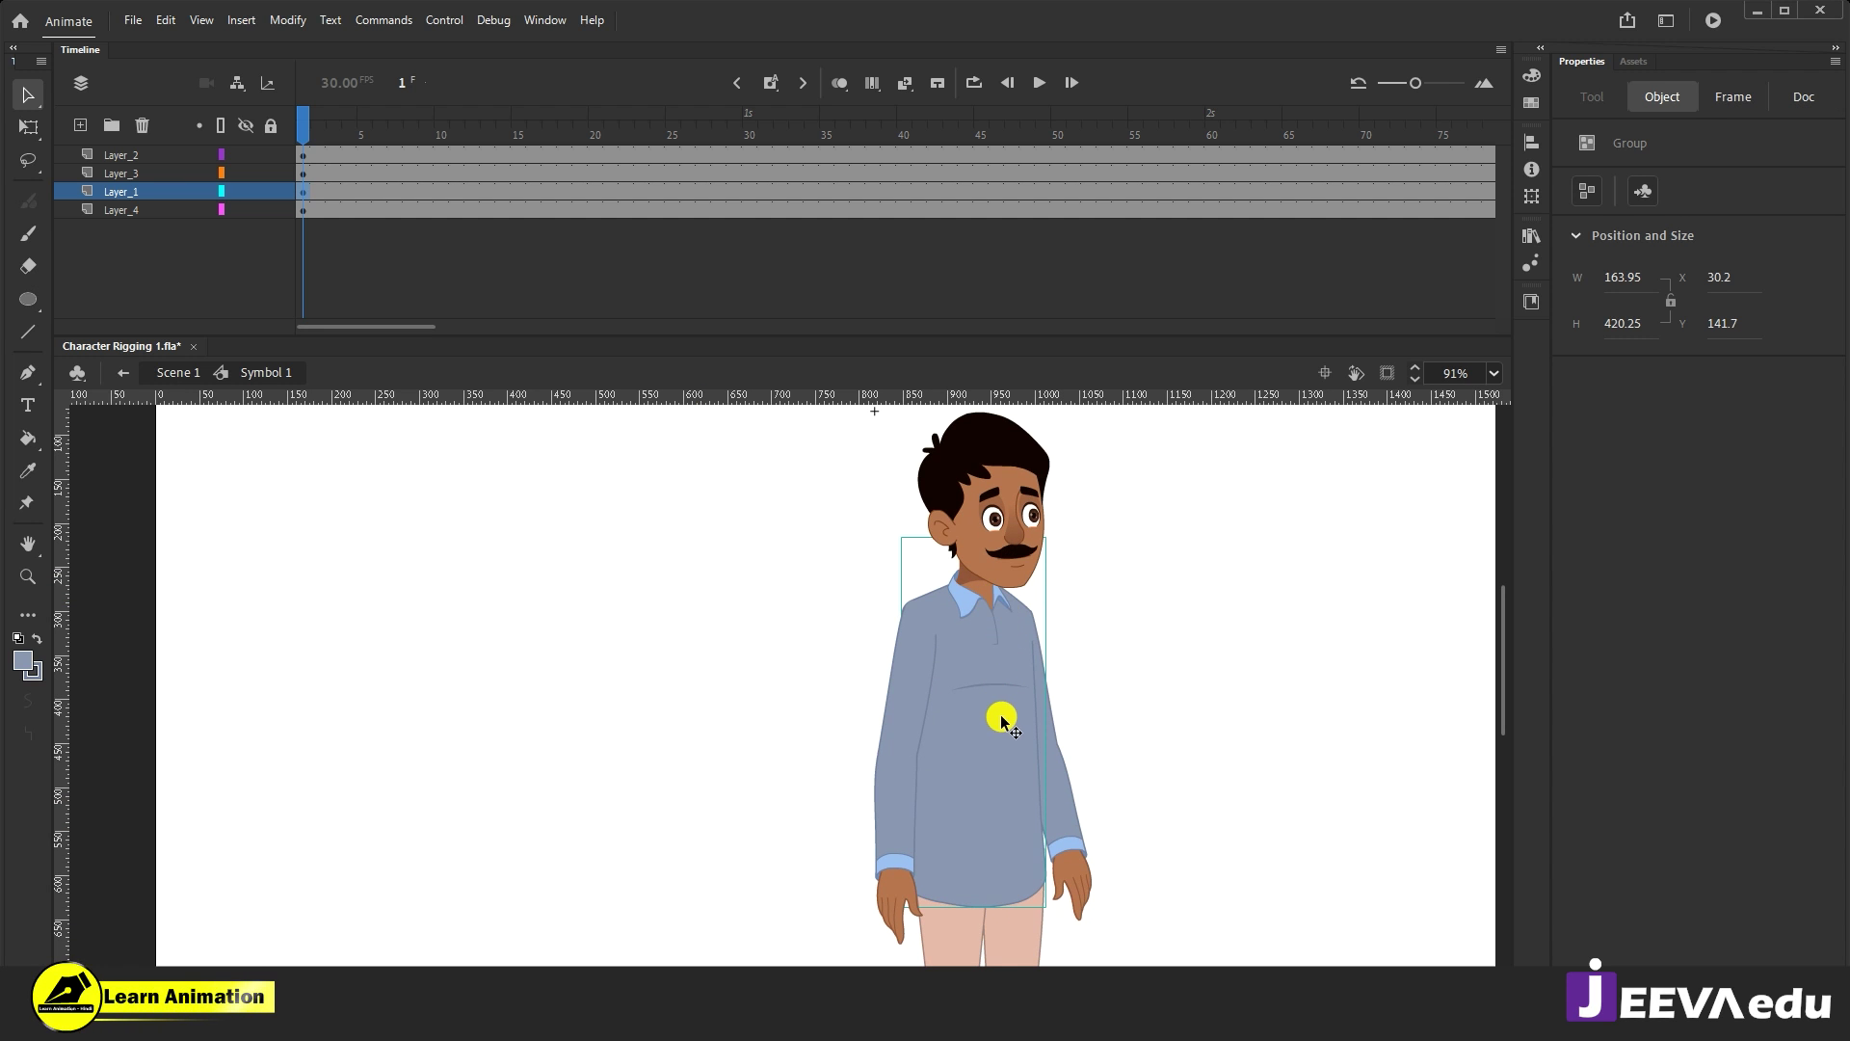
Step: Move the character's torso in place onto a new layer above Layer_1, and convert it to a graphic symbol
key(ctrl+x)
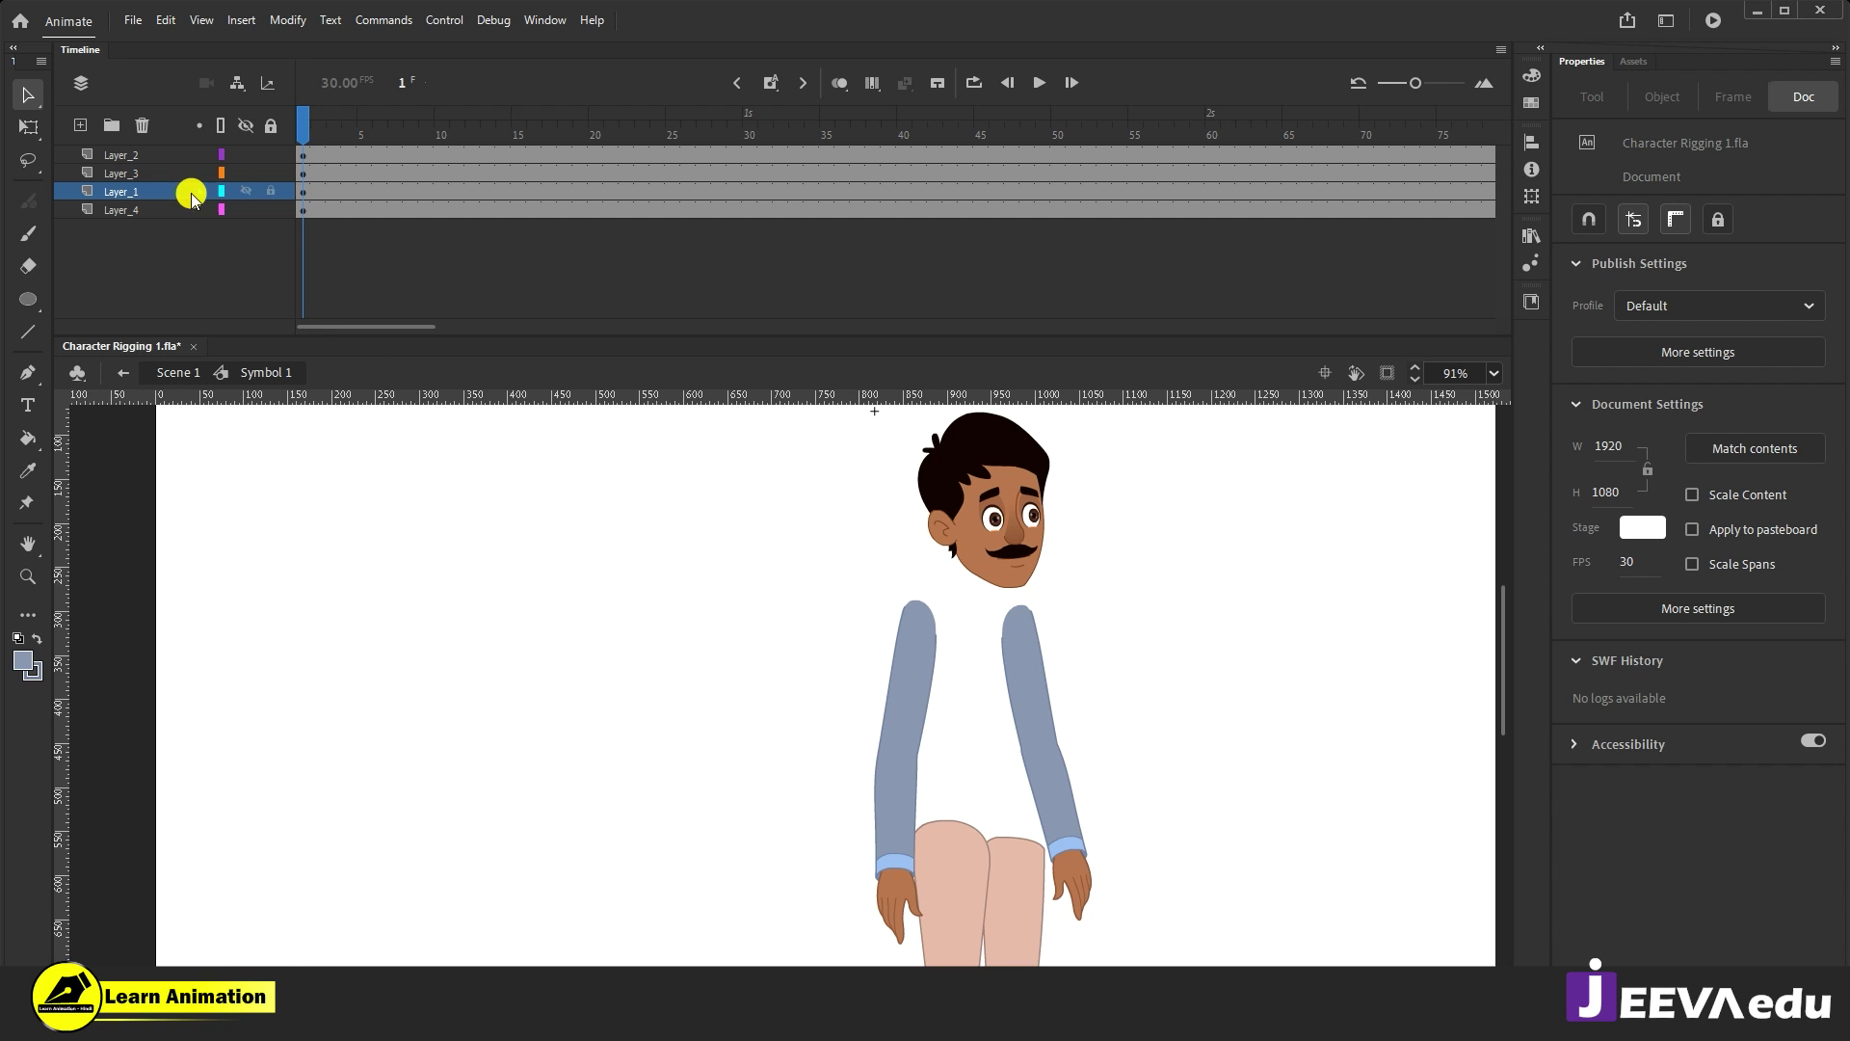
click(81, 125)
right_click(446, 647)
click(513, 720)
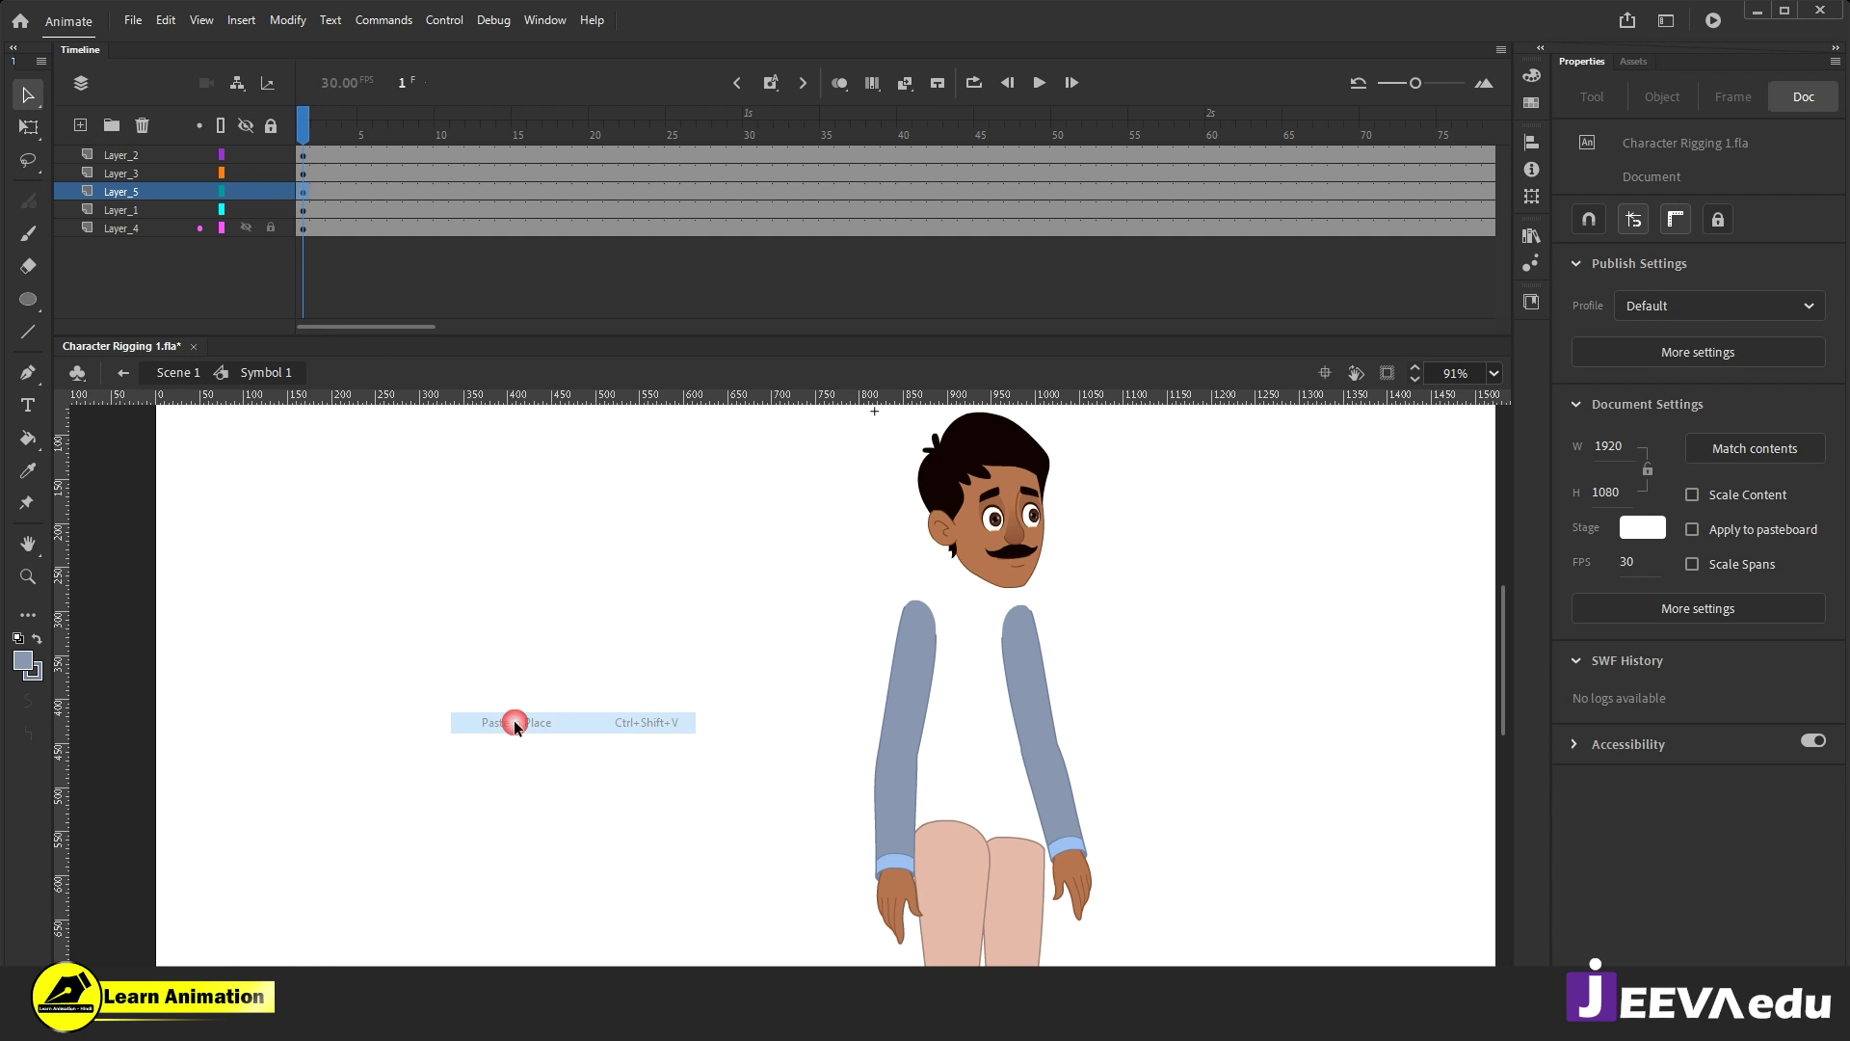
key(F8)
key(Return)
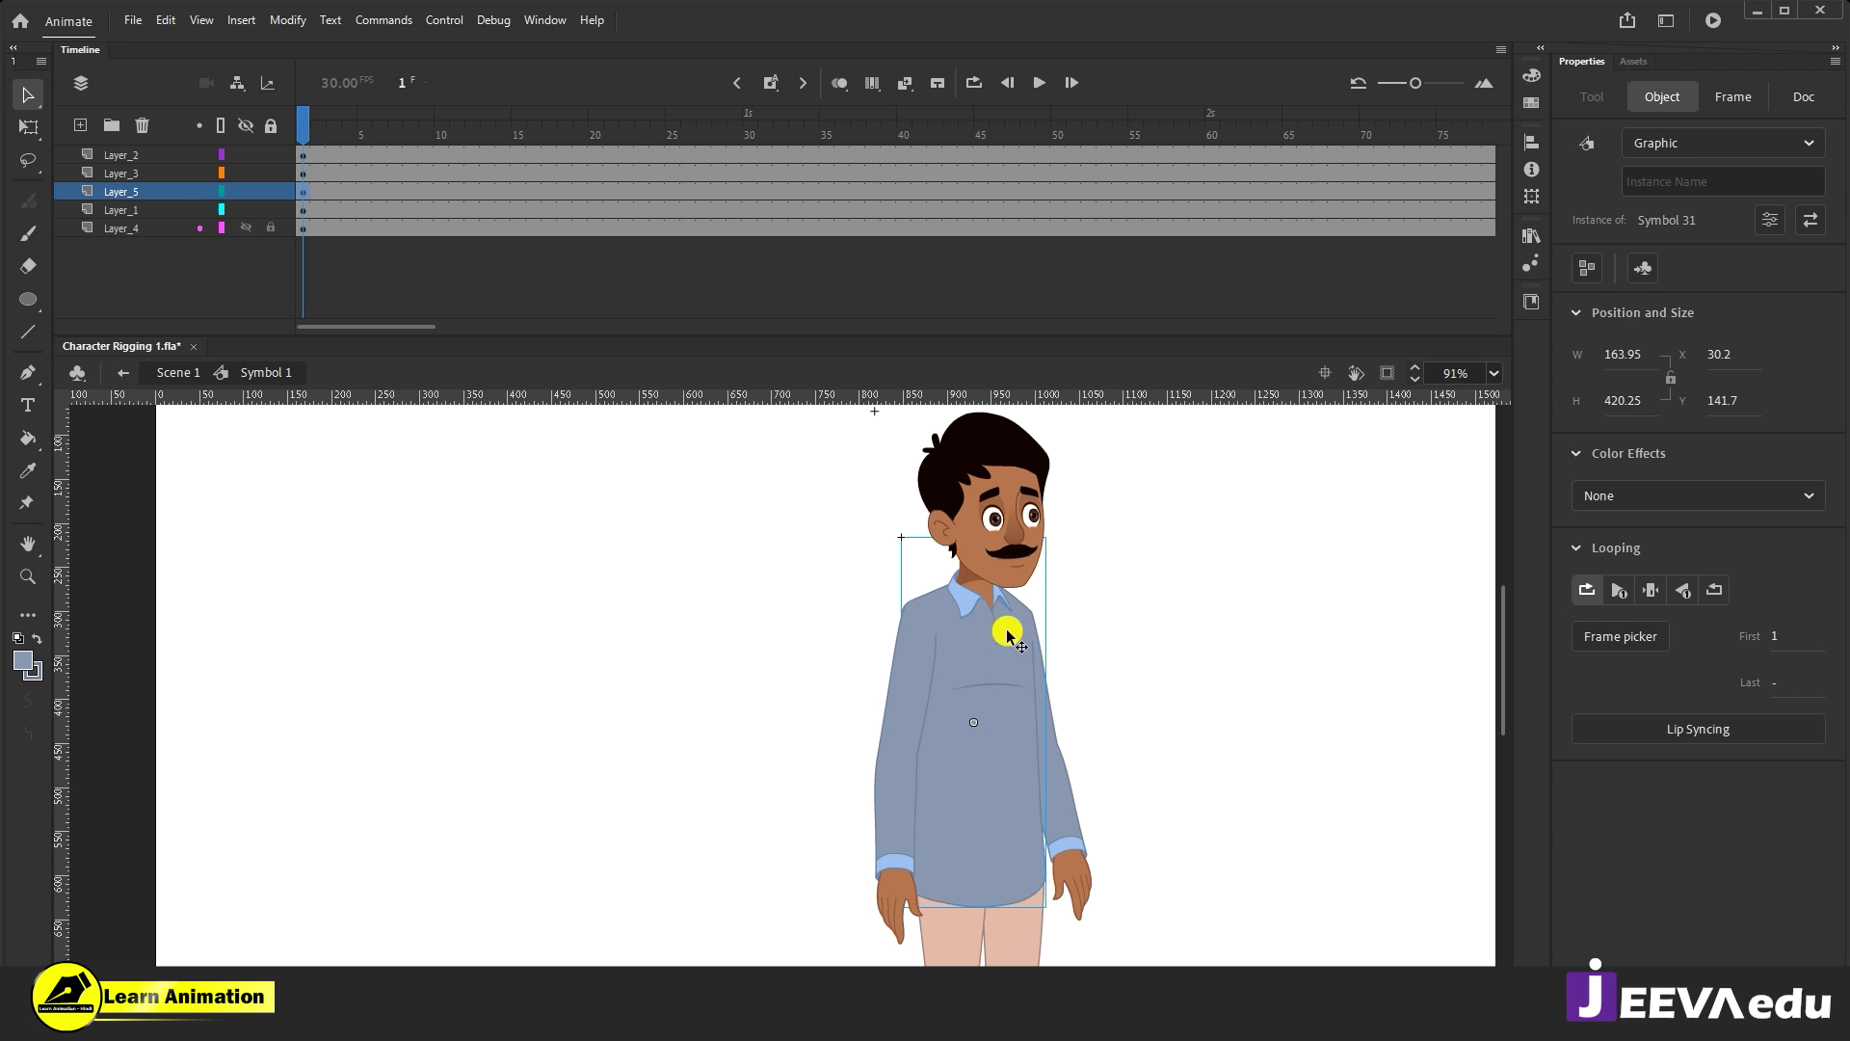
Step: Open the torso symbol for editing and break its group apart
key(z)
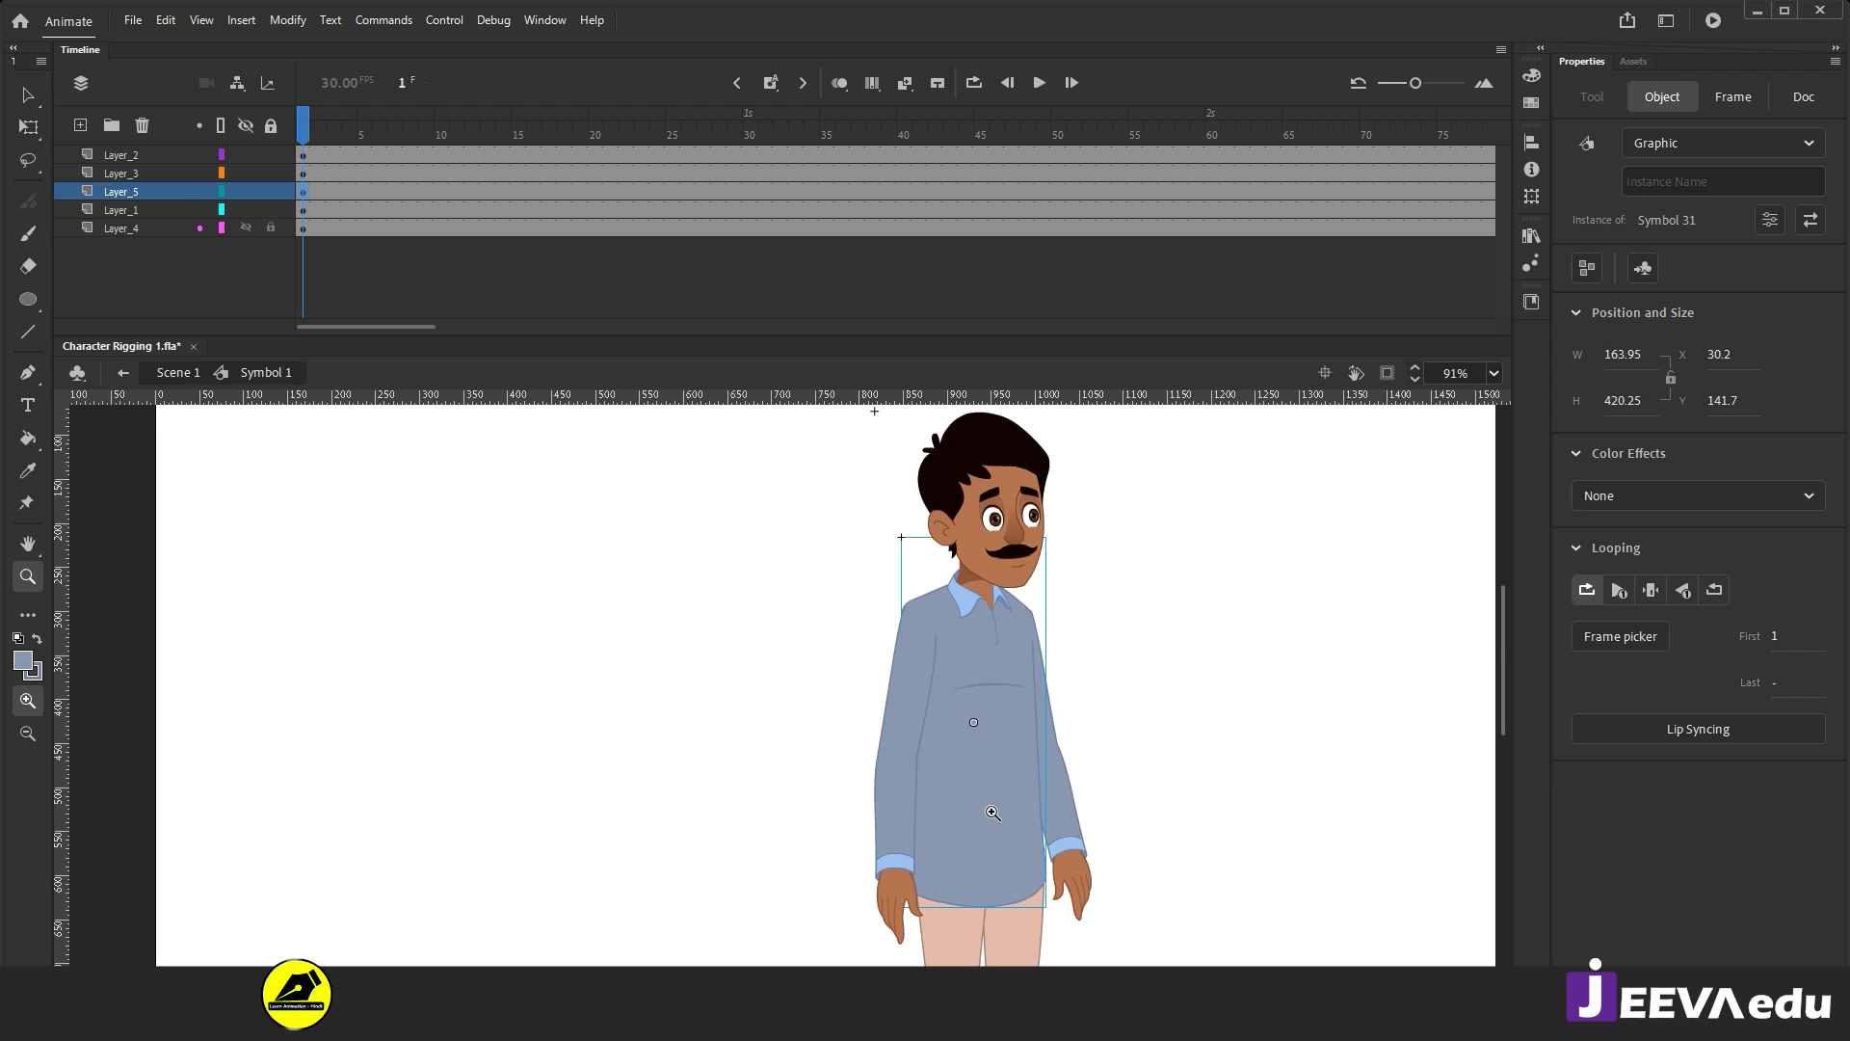
click(993, 812)
key(v)
drag(765, 838, 806, 888)
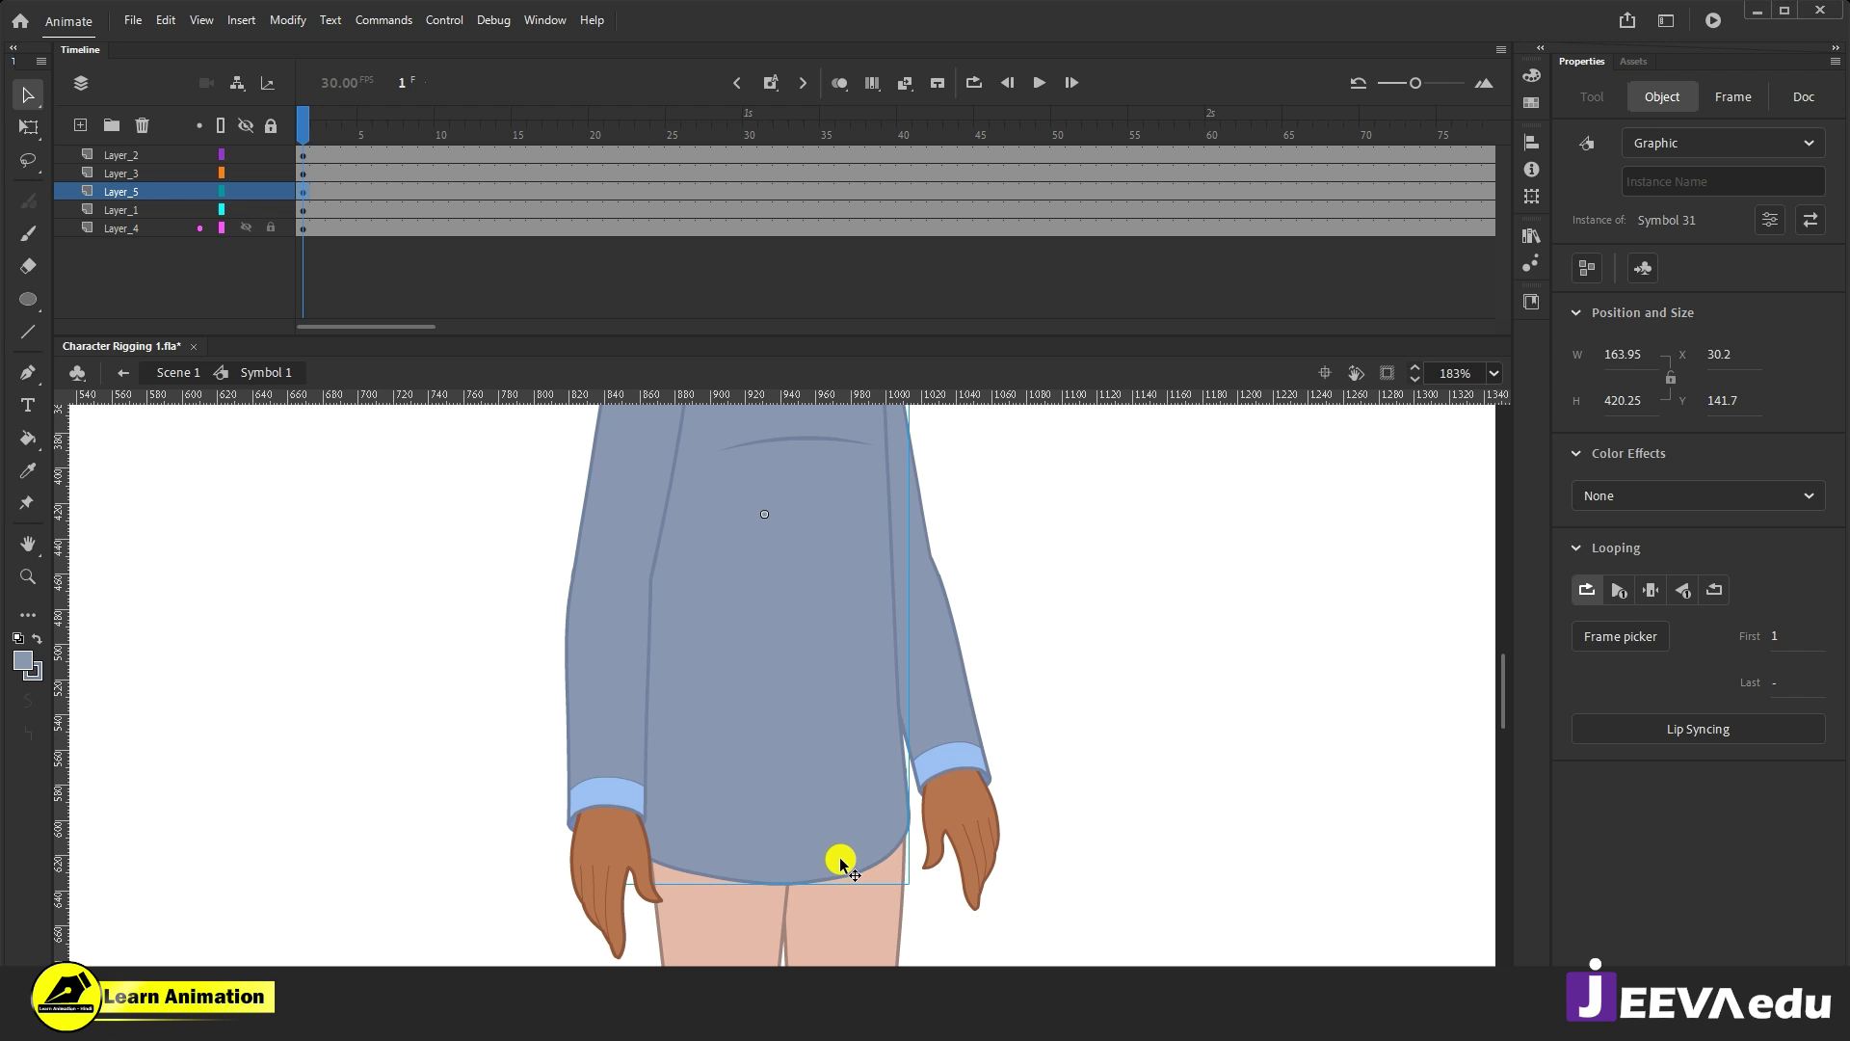
double_click(846, 859)
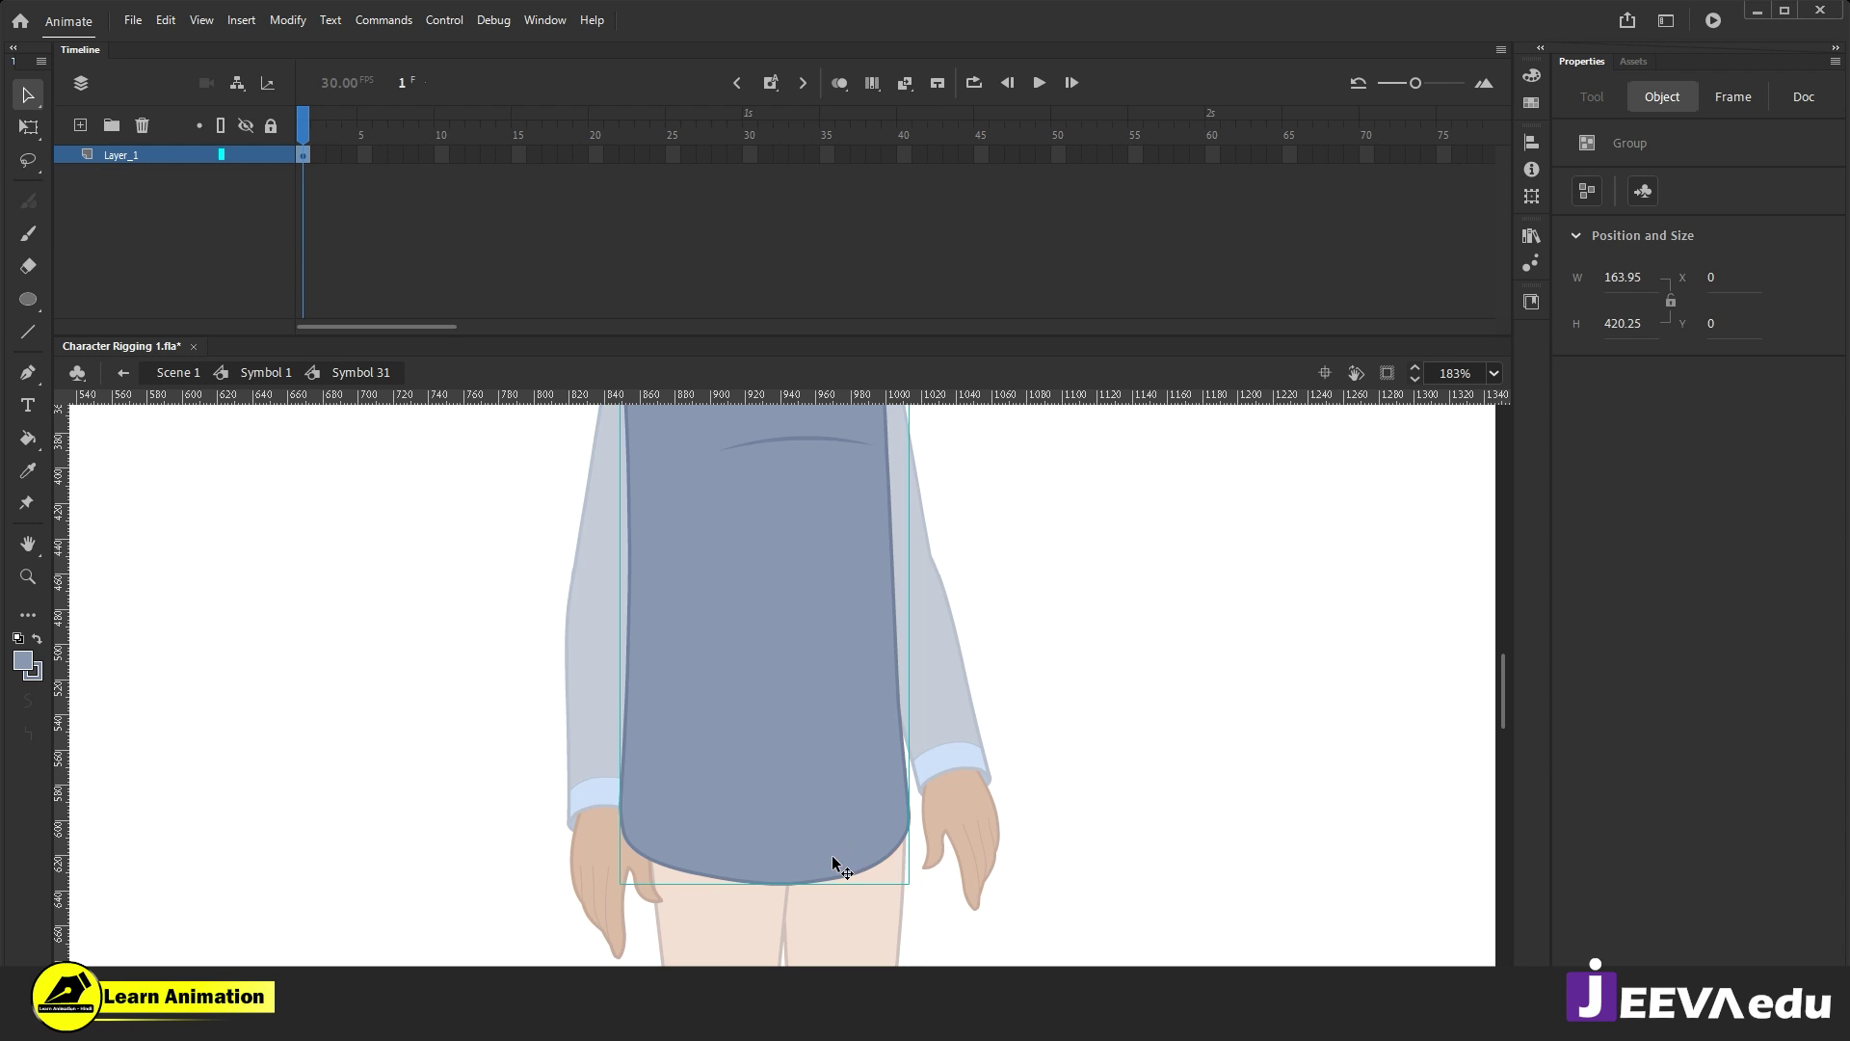
alt+click(810, 724)
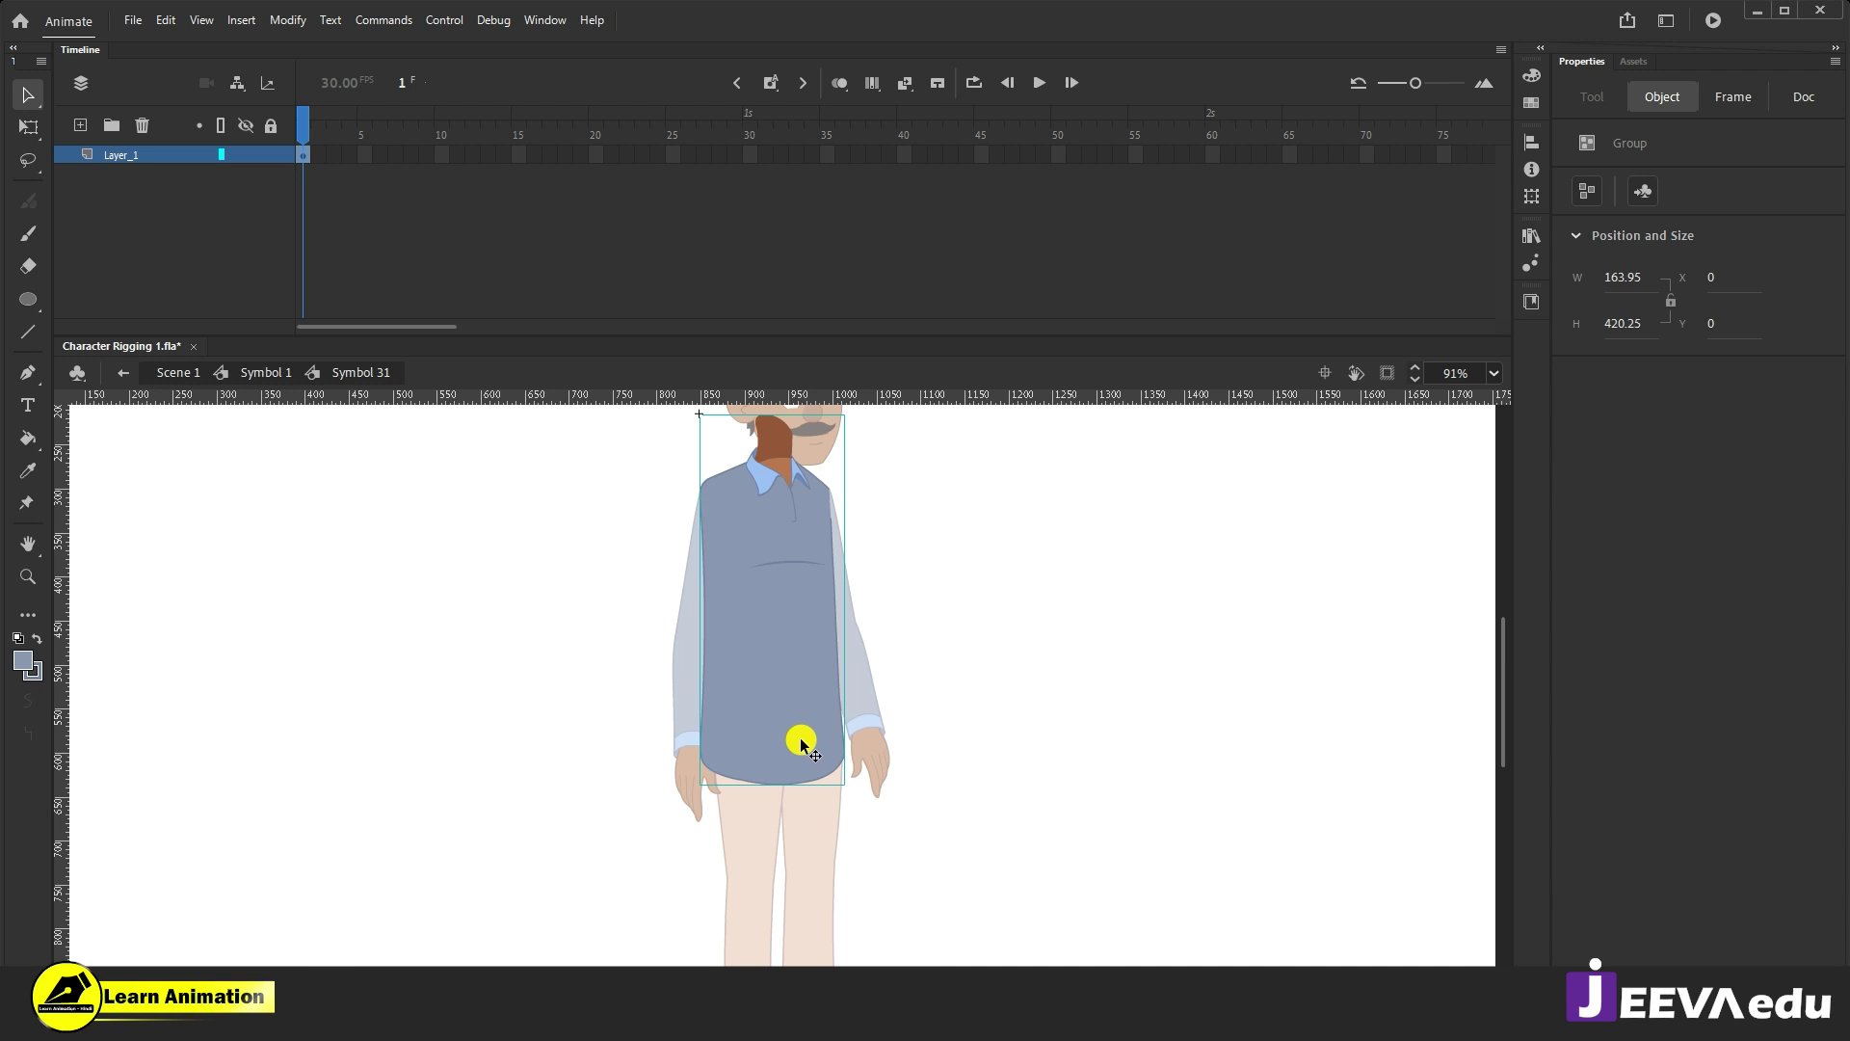
key(ctrl+b)
Step: Move the shirt body in place onto a new layer beneath the neck and collar layer
click(805, 727)
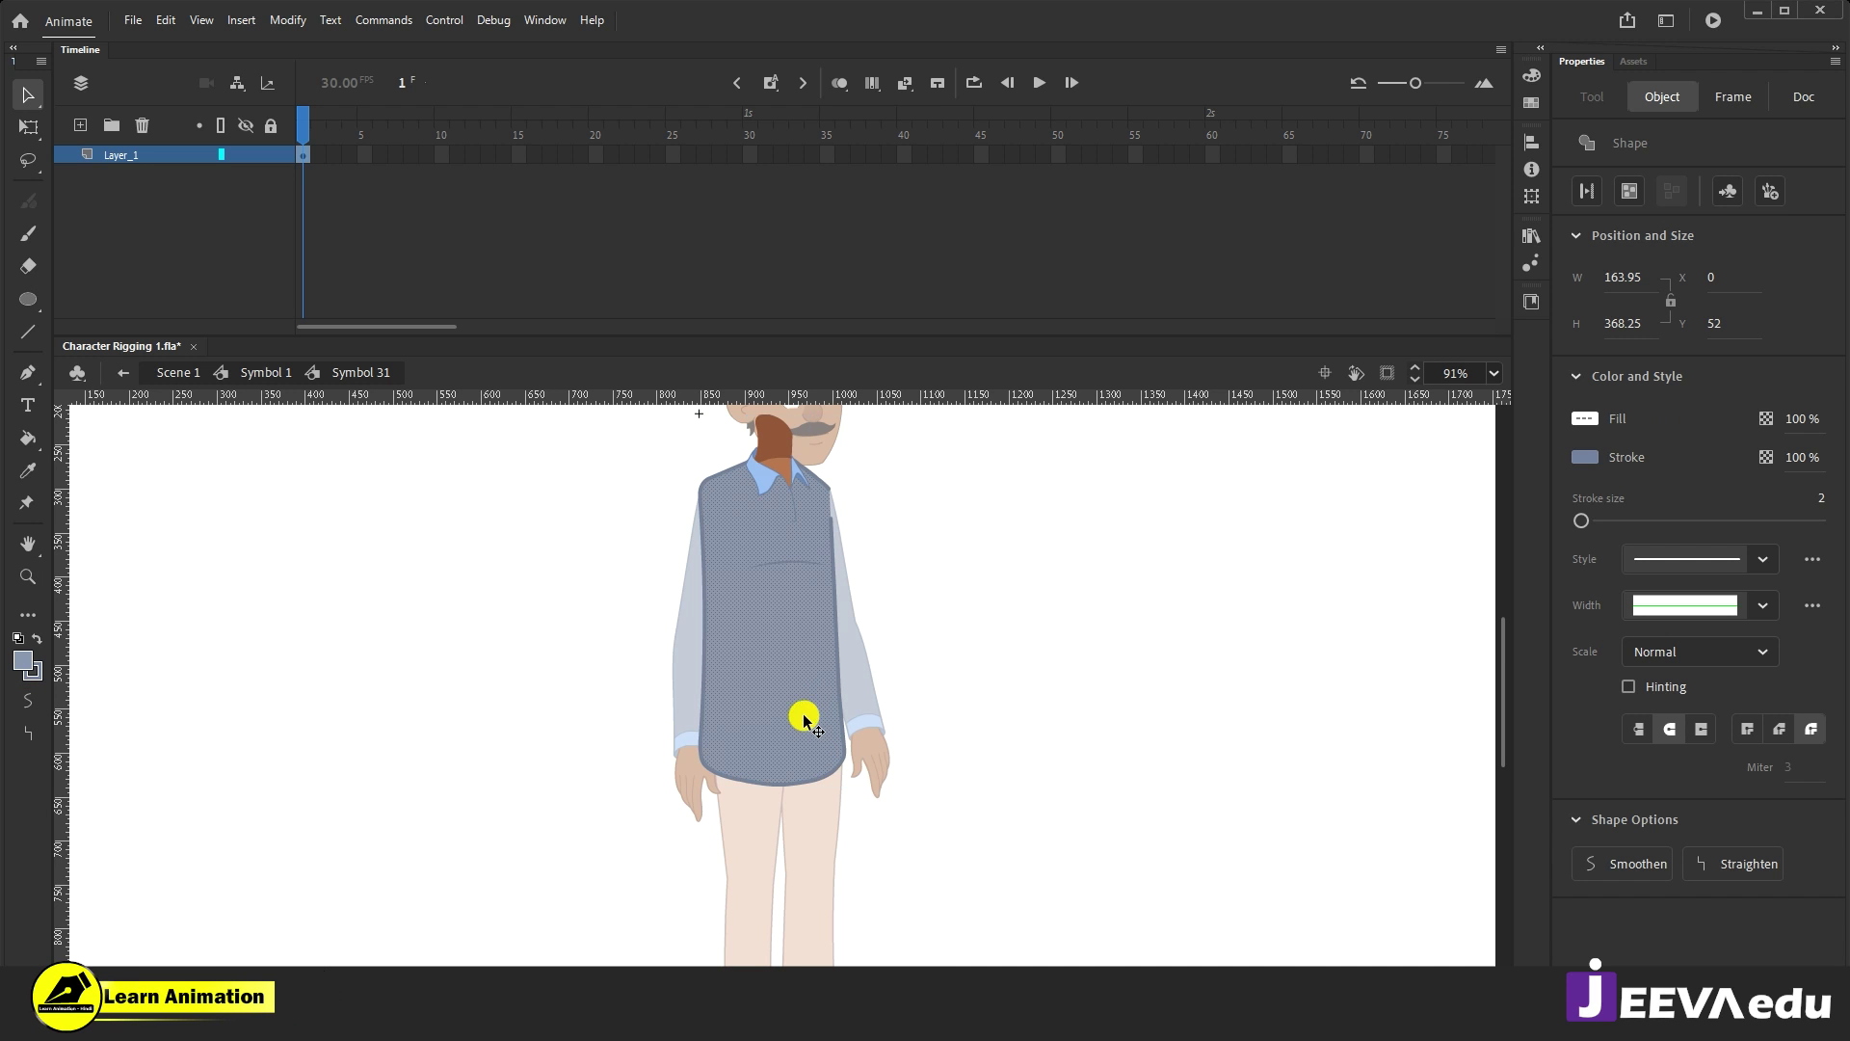
key(Delete)
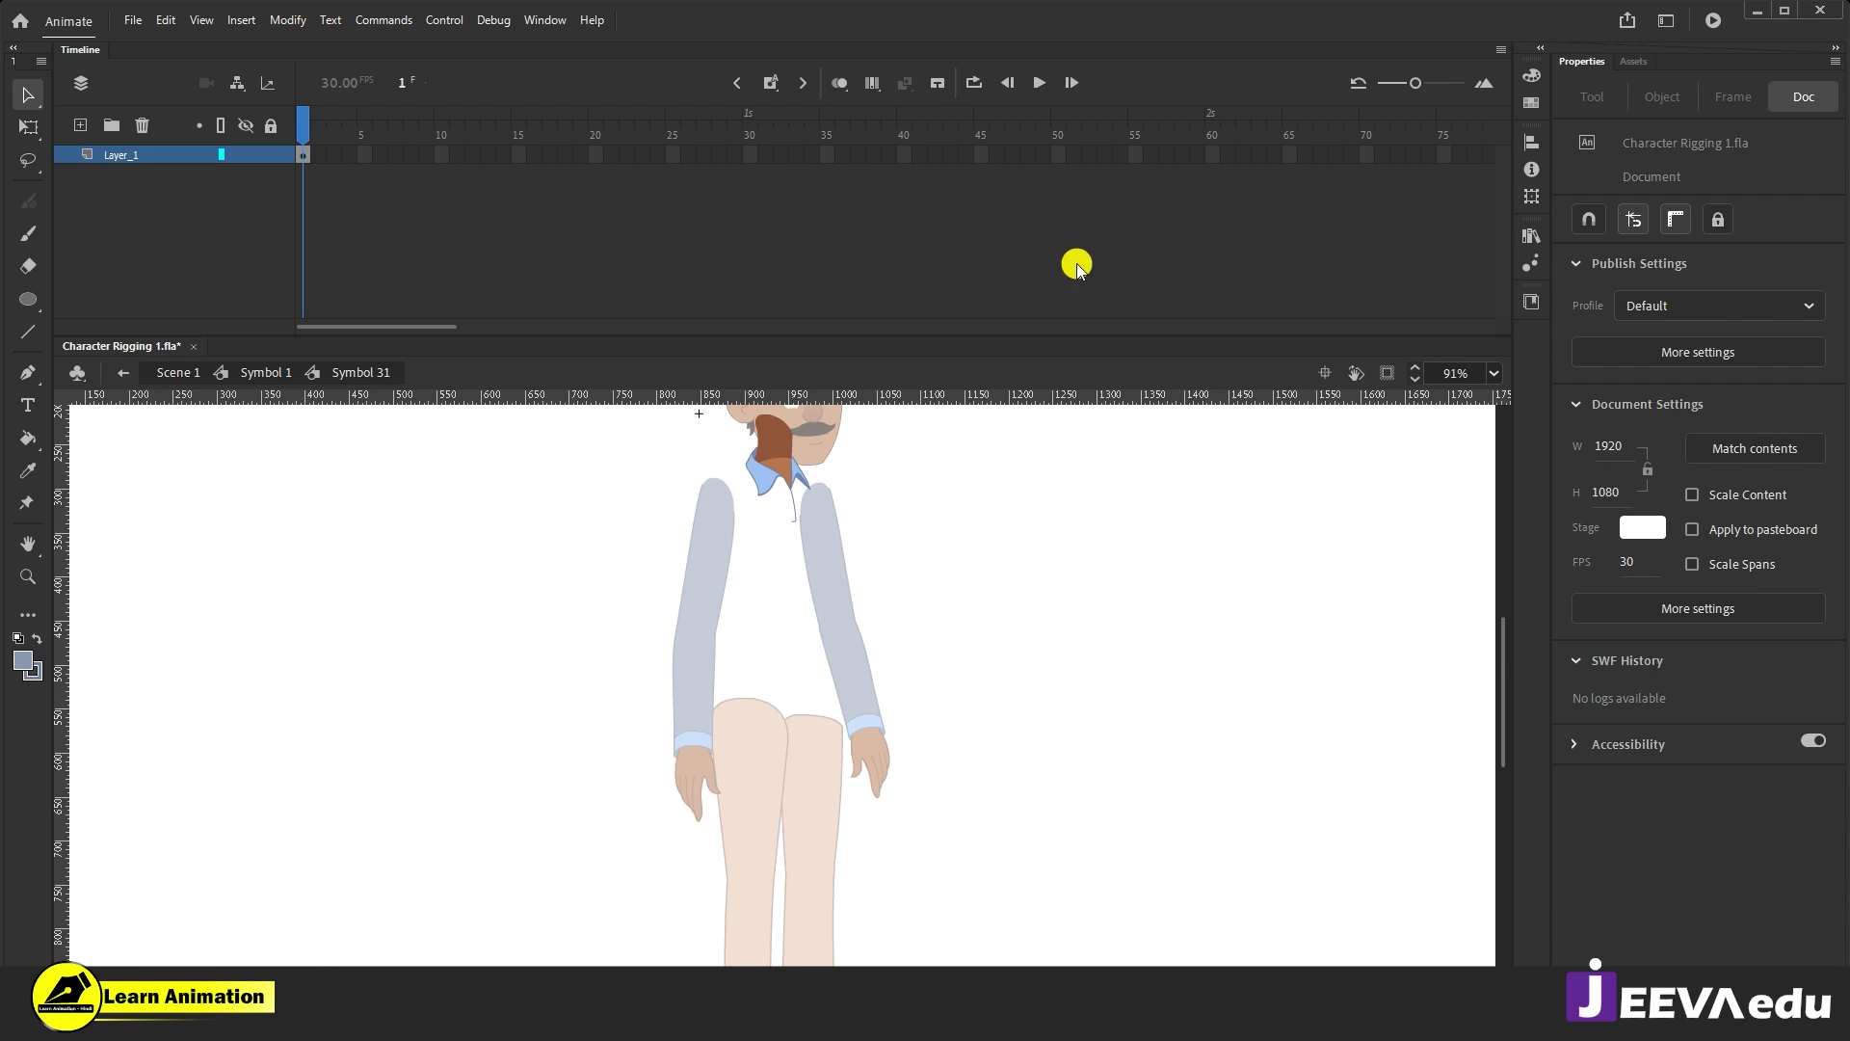
click(80, 125)
drag(142, 155, 151, 197)
right_click(298, 475)
click(368, 545)
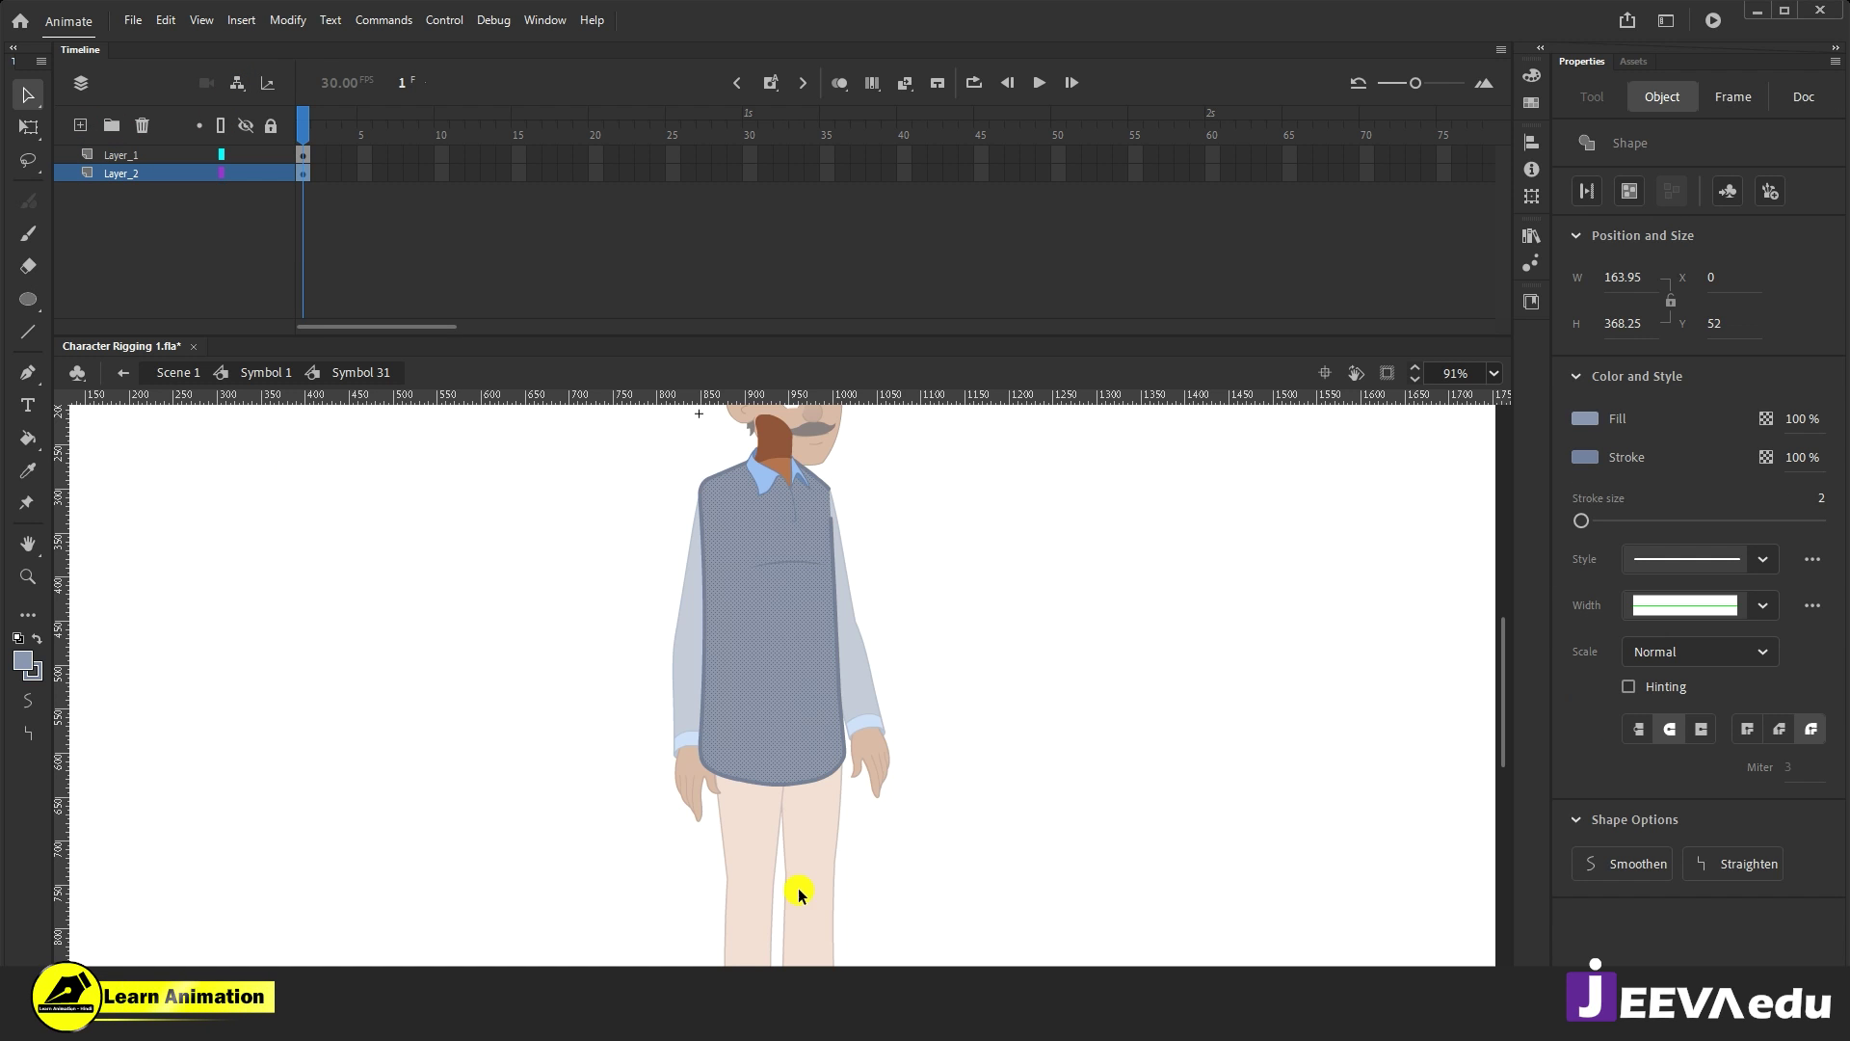
click(709, 434)
Step: Extend the frames of both torso layers along the timeline, and return to frame 1
drag(726, 177, 1152, 154)
key(F5)
click(302, 127)
Step: Try reshaping the lower hem of the shirt, undo the change, and leave the shirt body deselected
key(z)
click(784, 729)
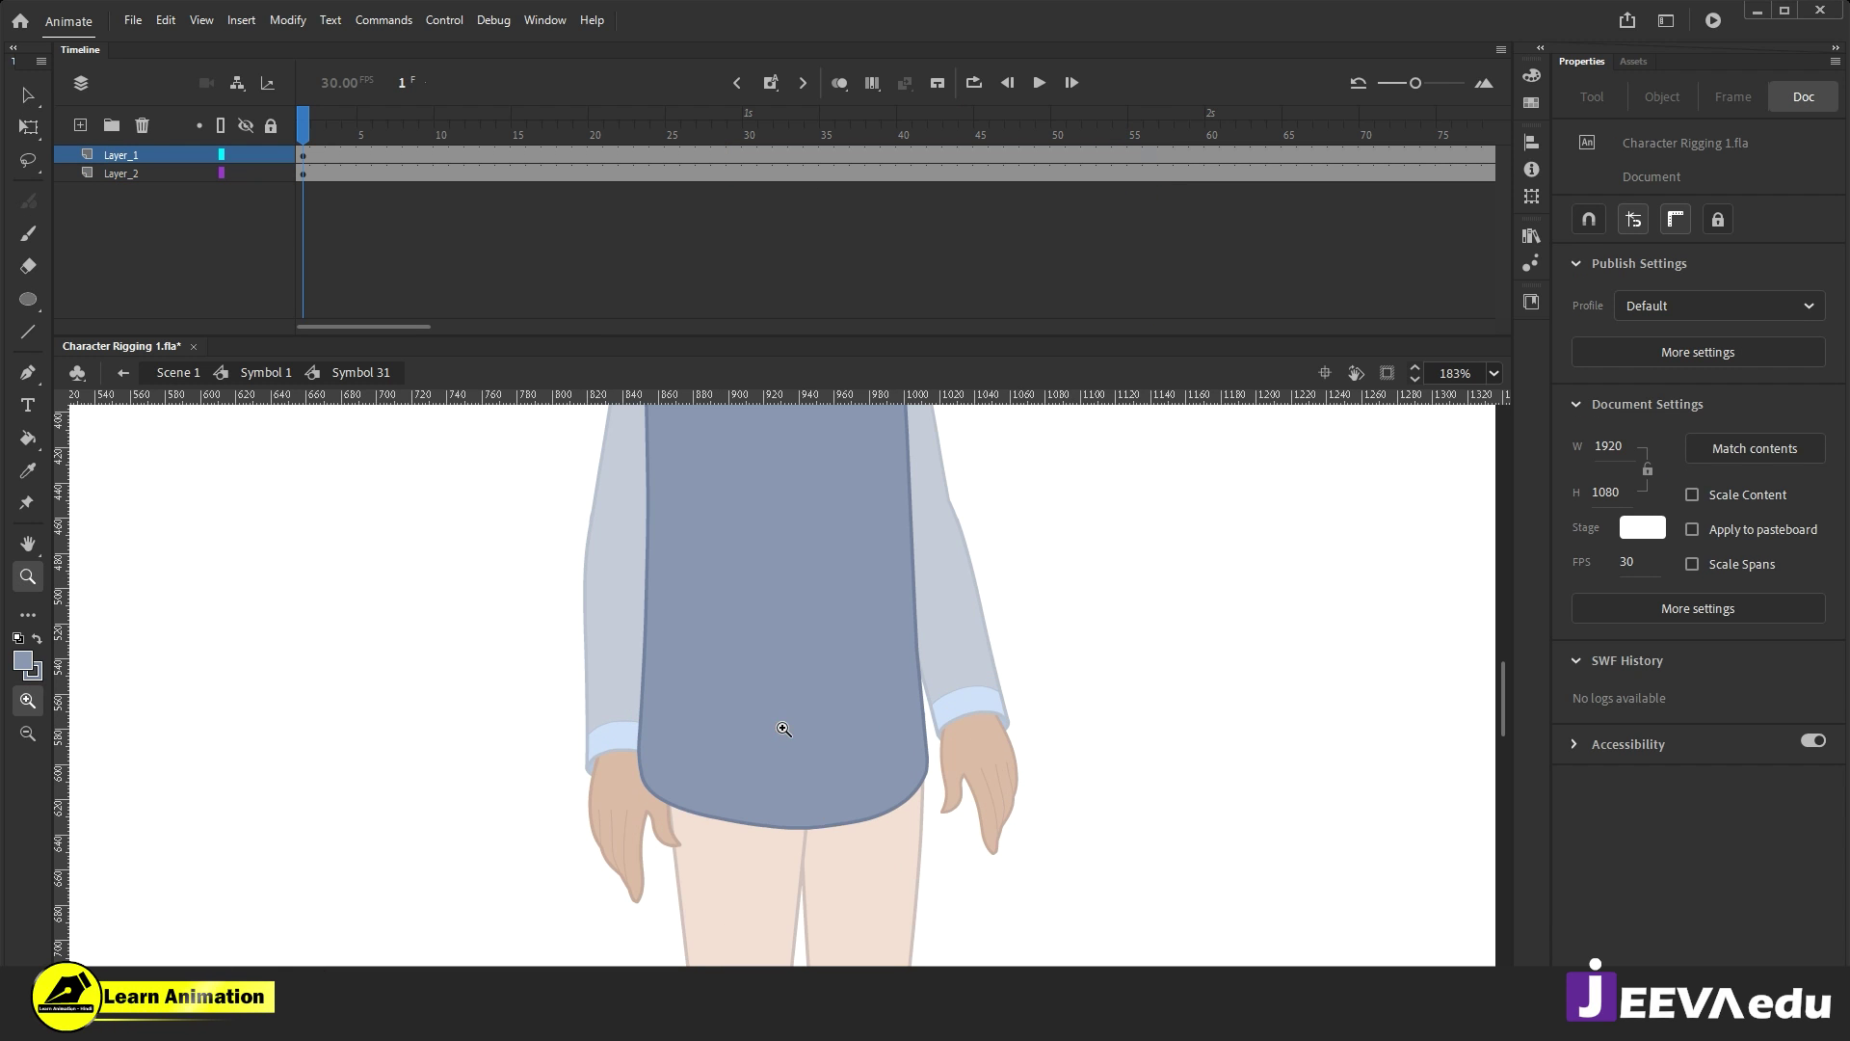
key(v)
mouse_move(844, 823)
mouse_down()
mouse_move(835, 852)
mouse_move(836, 794)
mouse_move(858, 790)
mouse_up()
key(ctrl+z)
click(992, 793)
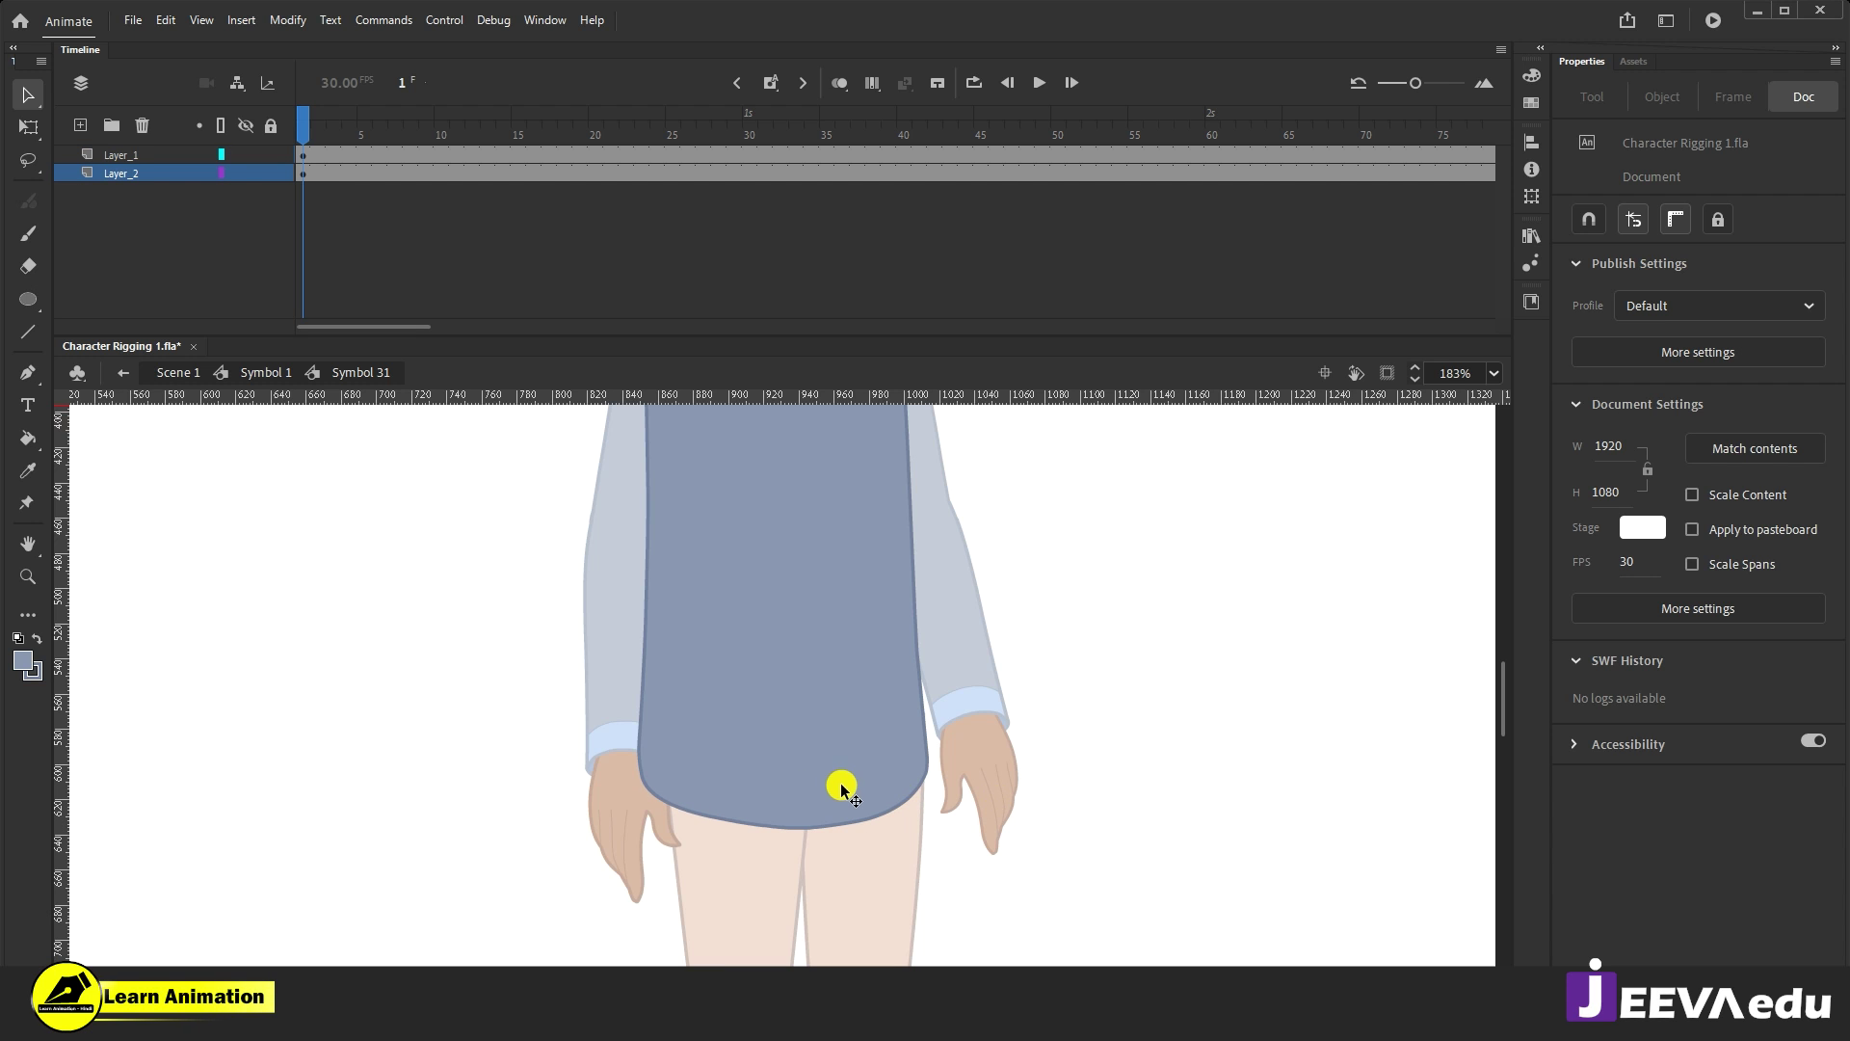
click(791, 706)
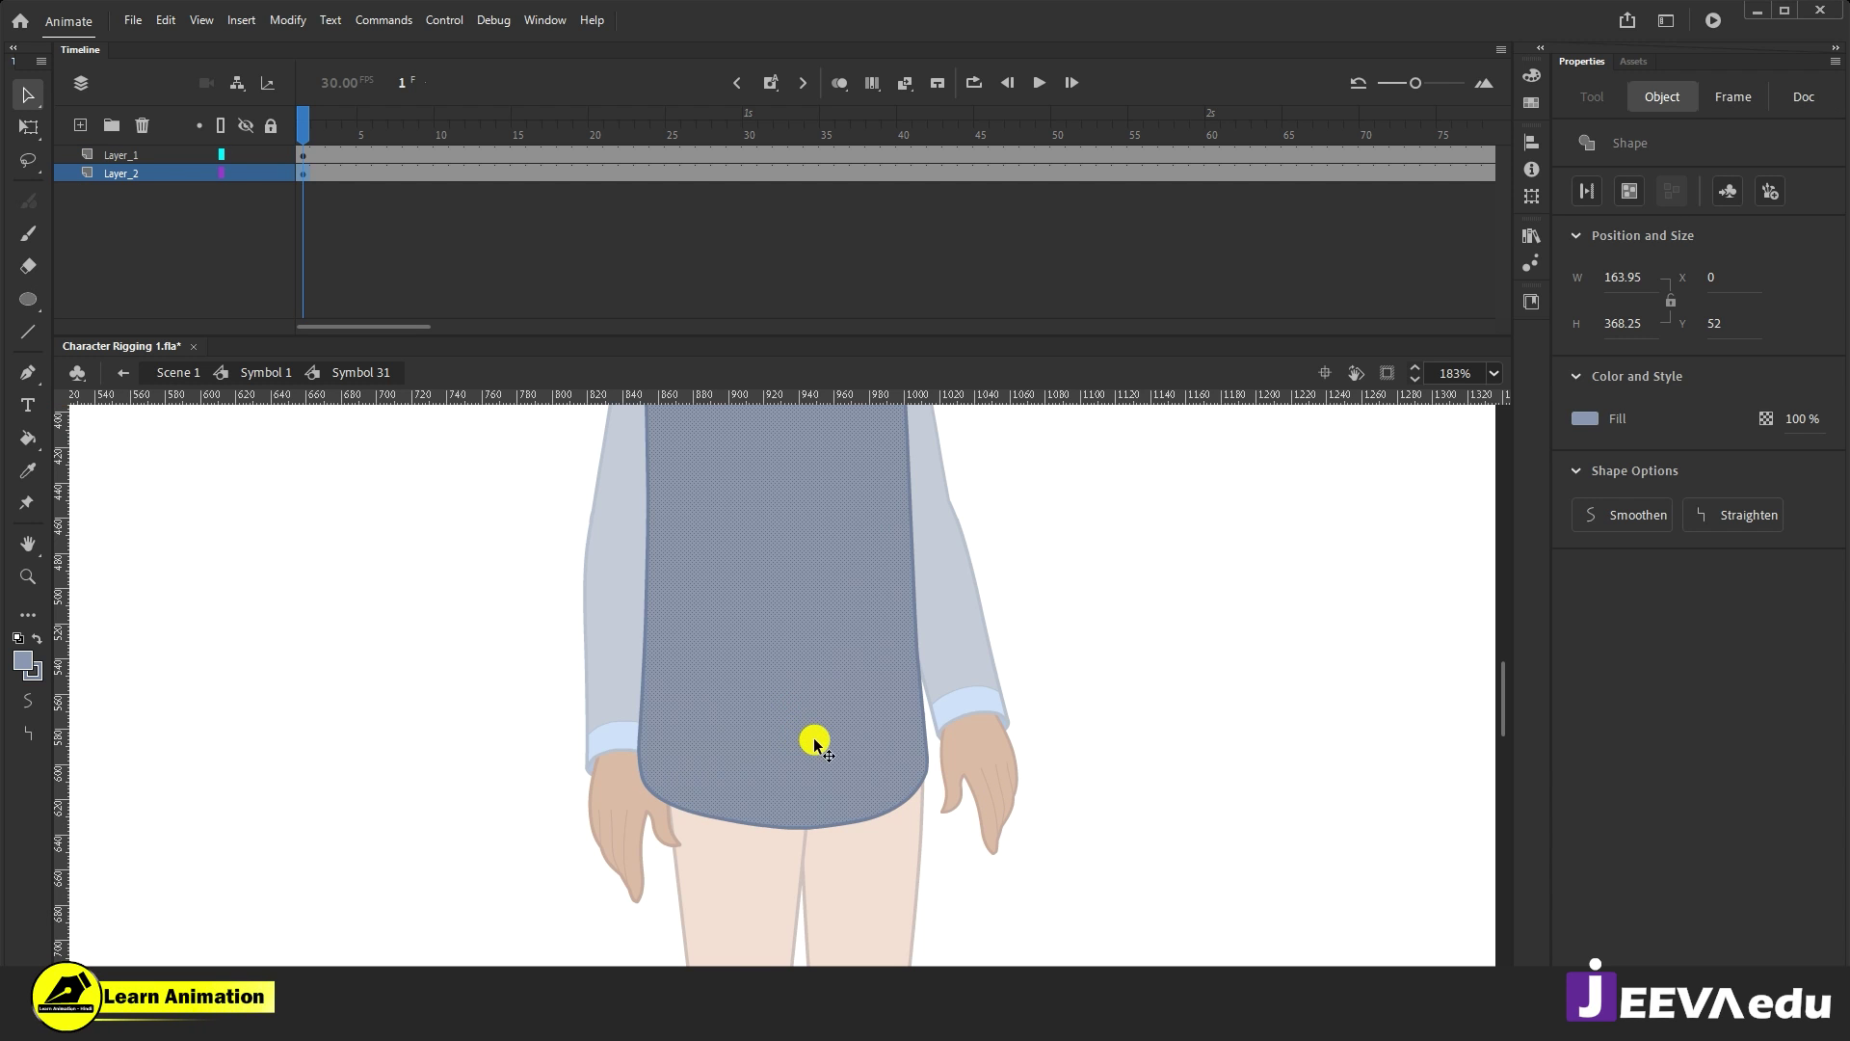
click(357, 724)
key(z)
alt+click(762, 663)
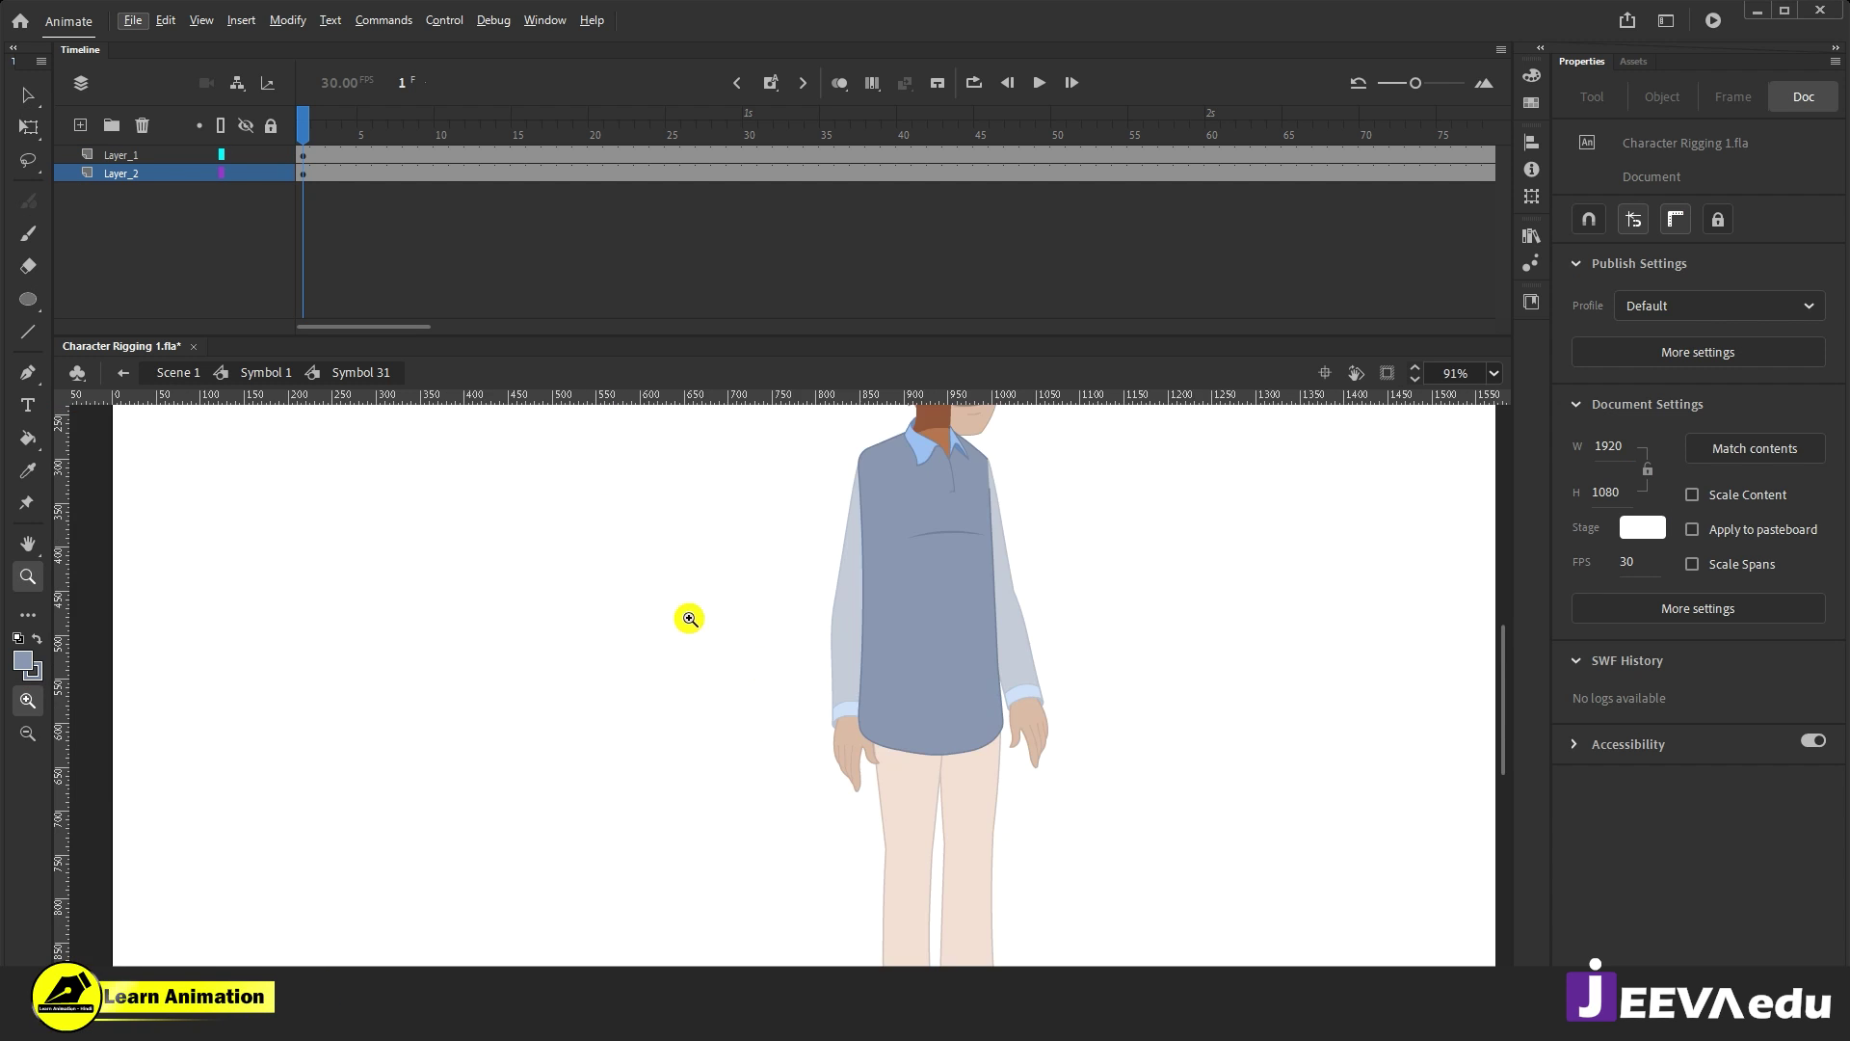
Step: Return to the character symbol and shift the shared transformation point of the torso and both arms to the waist
click(248, 372)
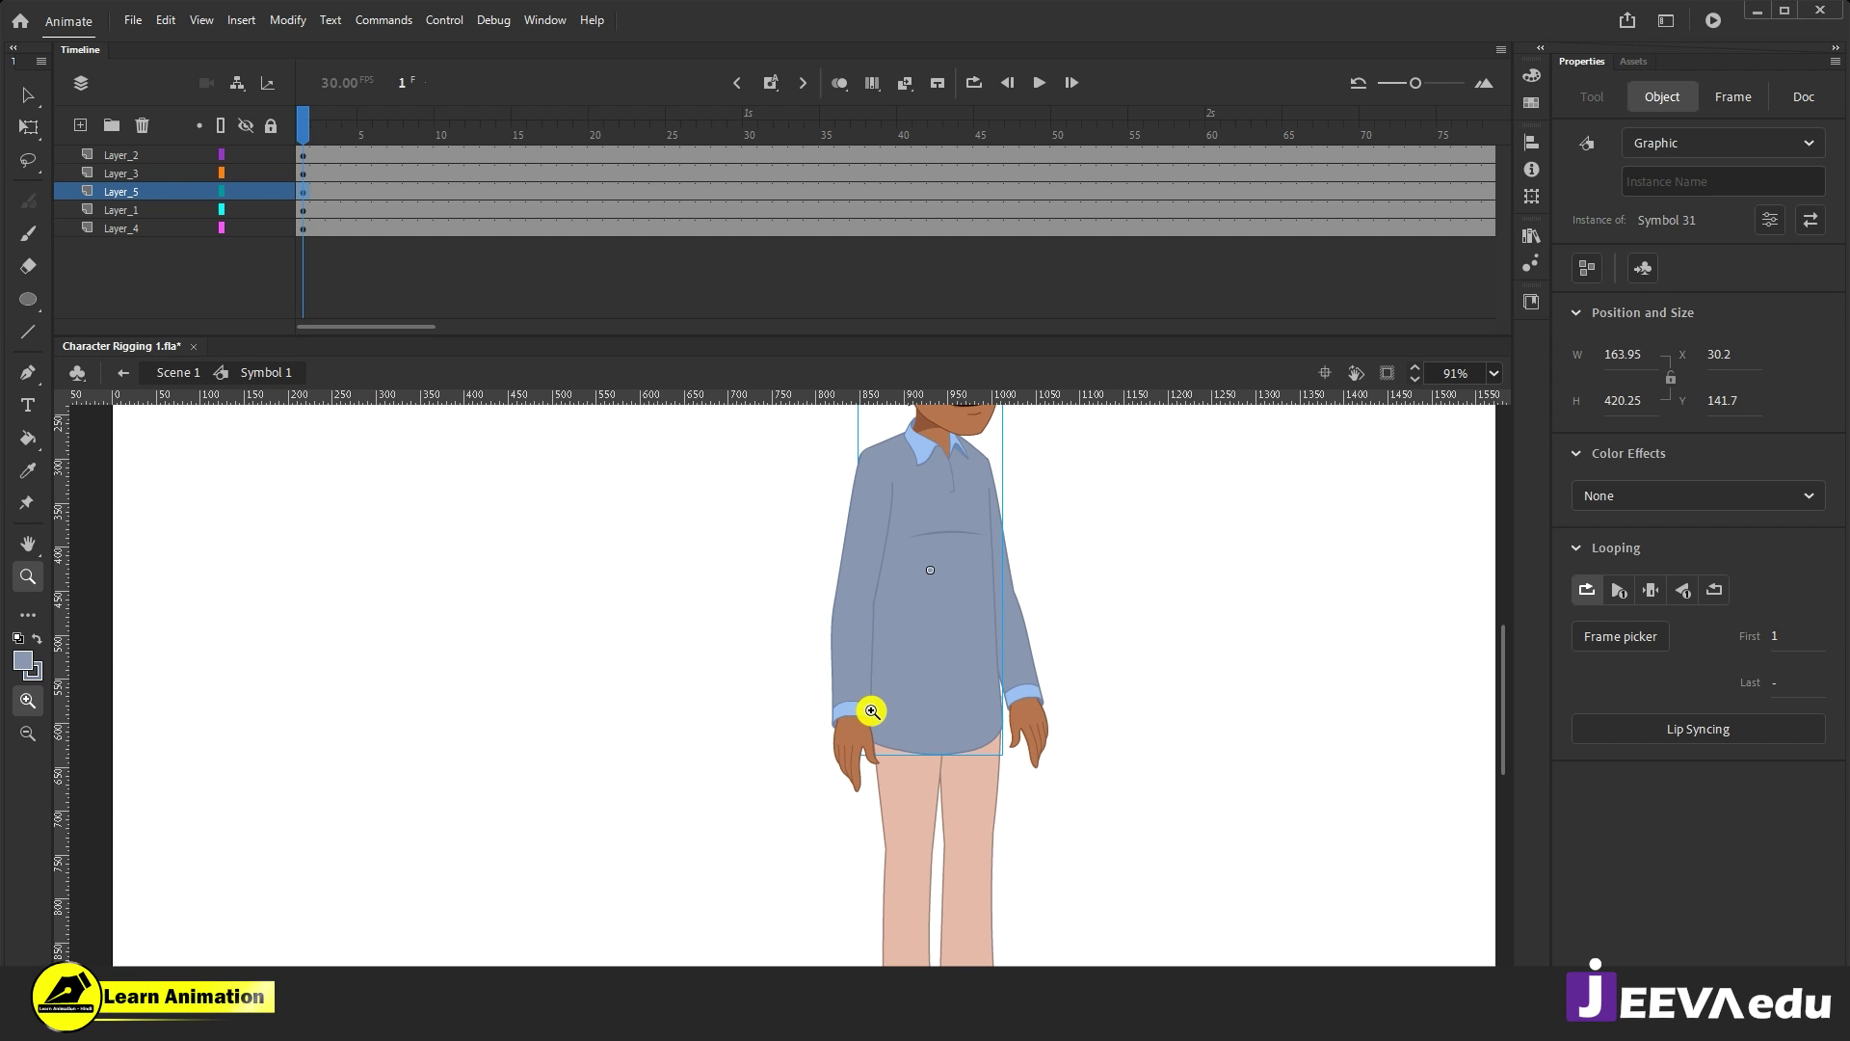
alt+click(878, 715)
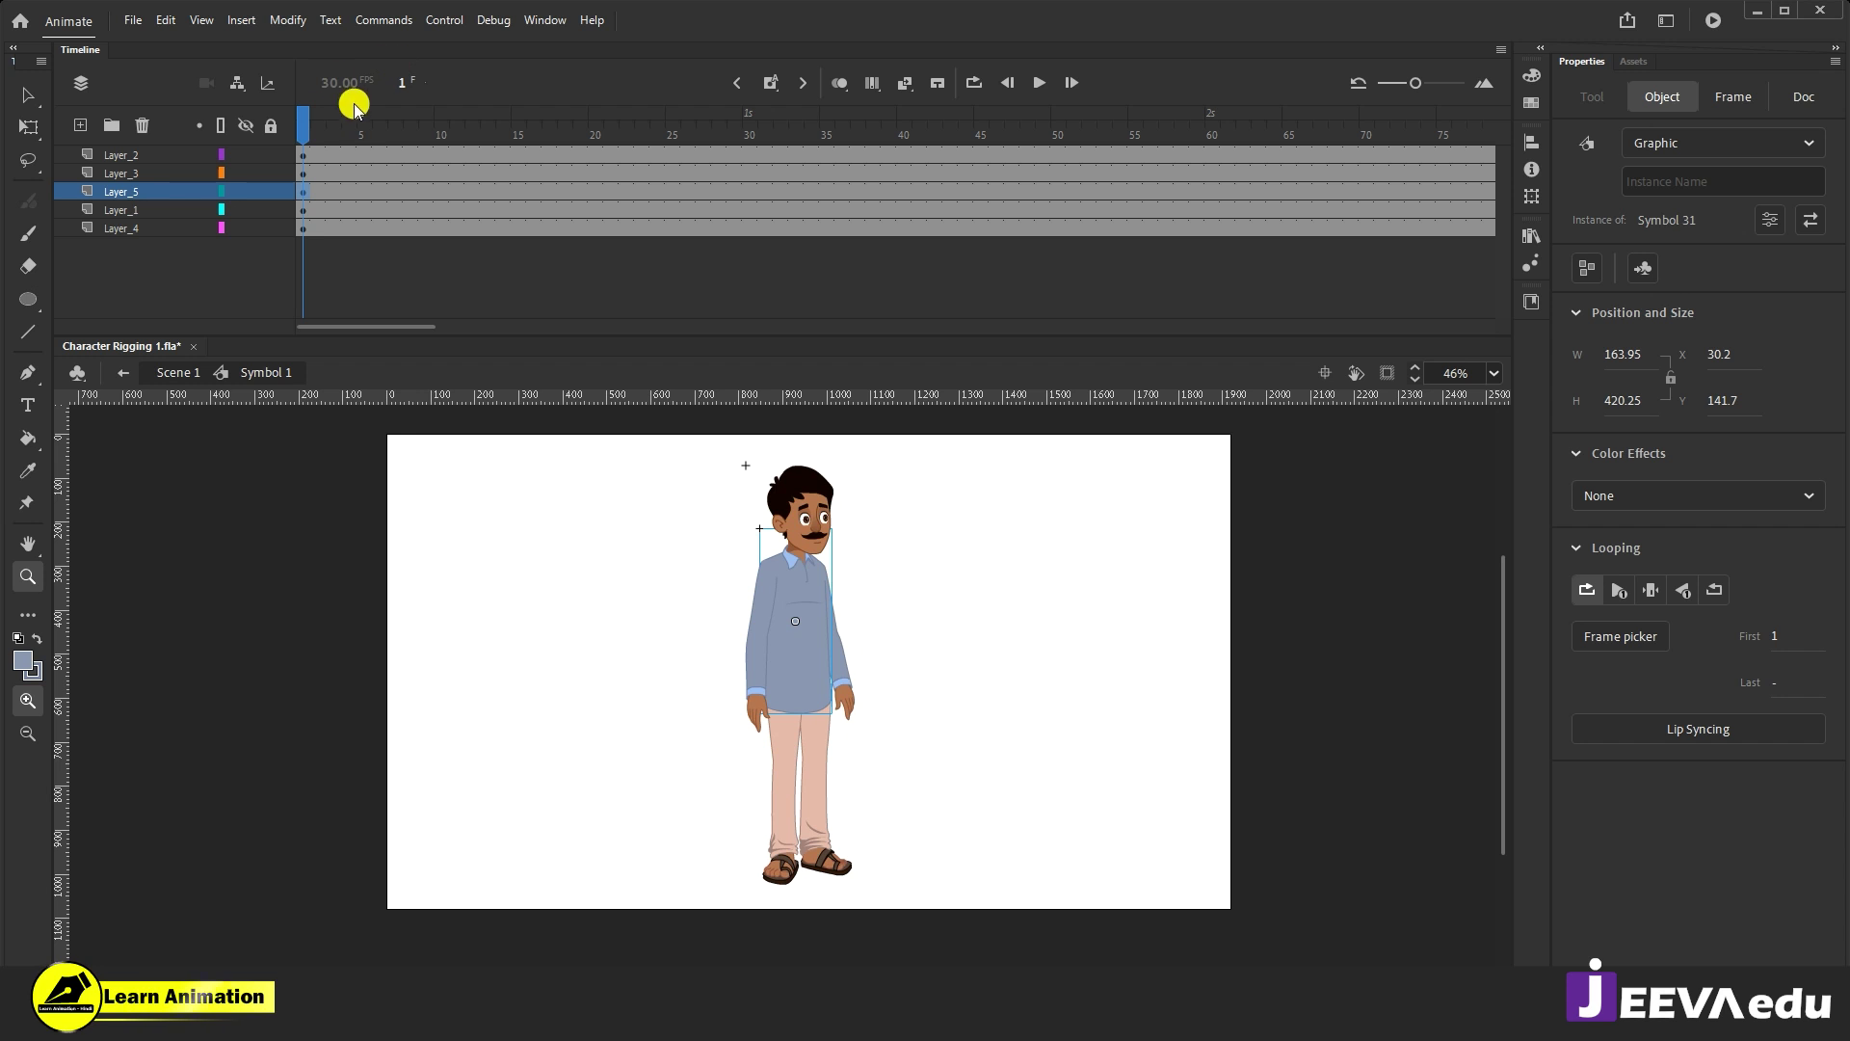
click(801, 641)
key(q)
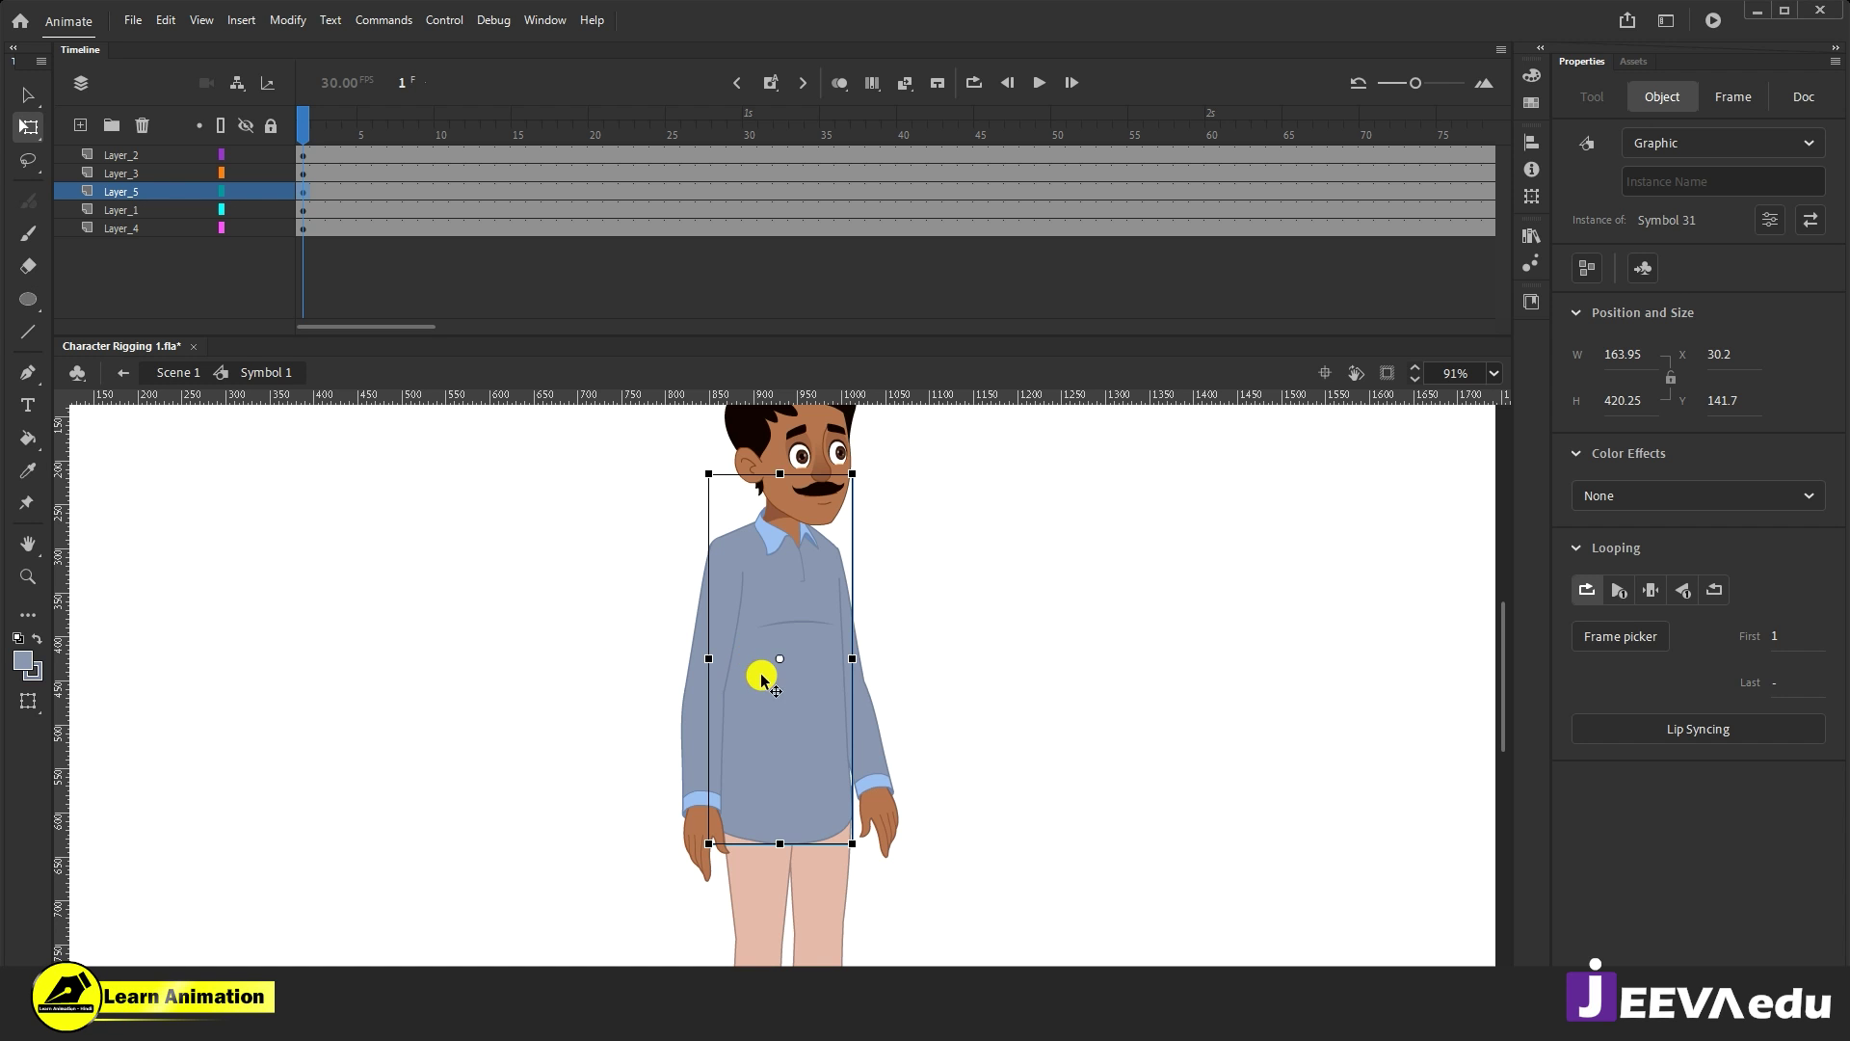
drag(569, 592, 945, 688)
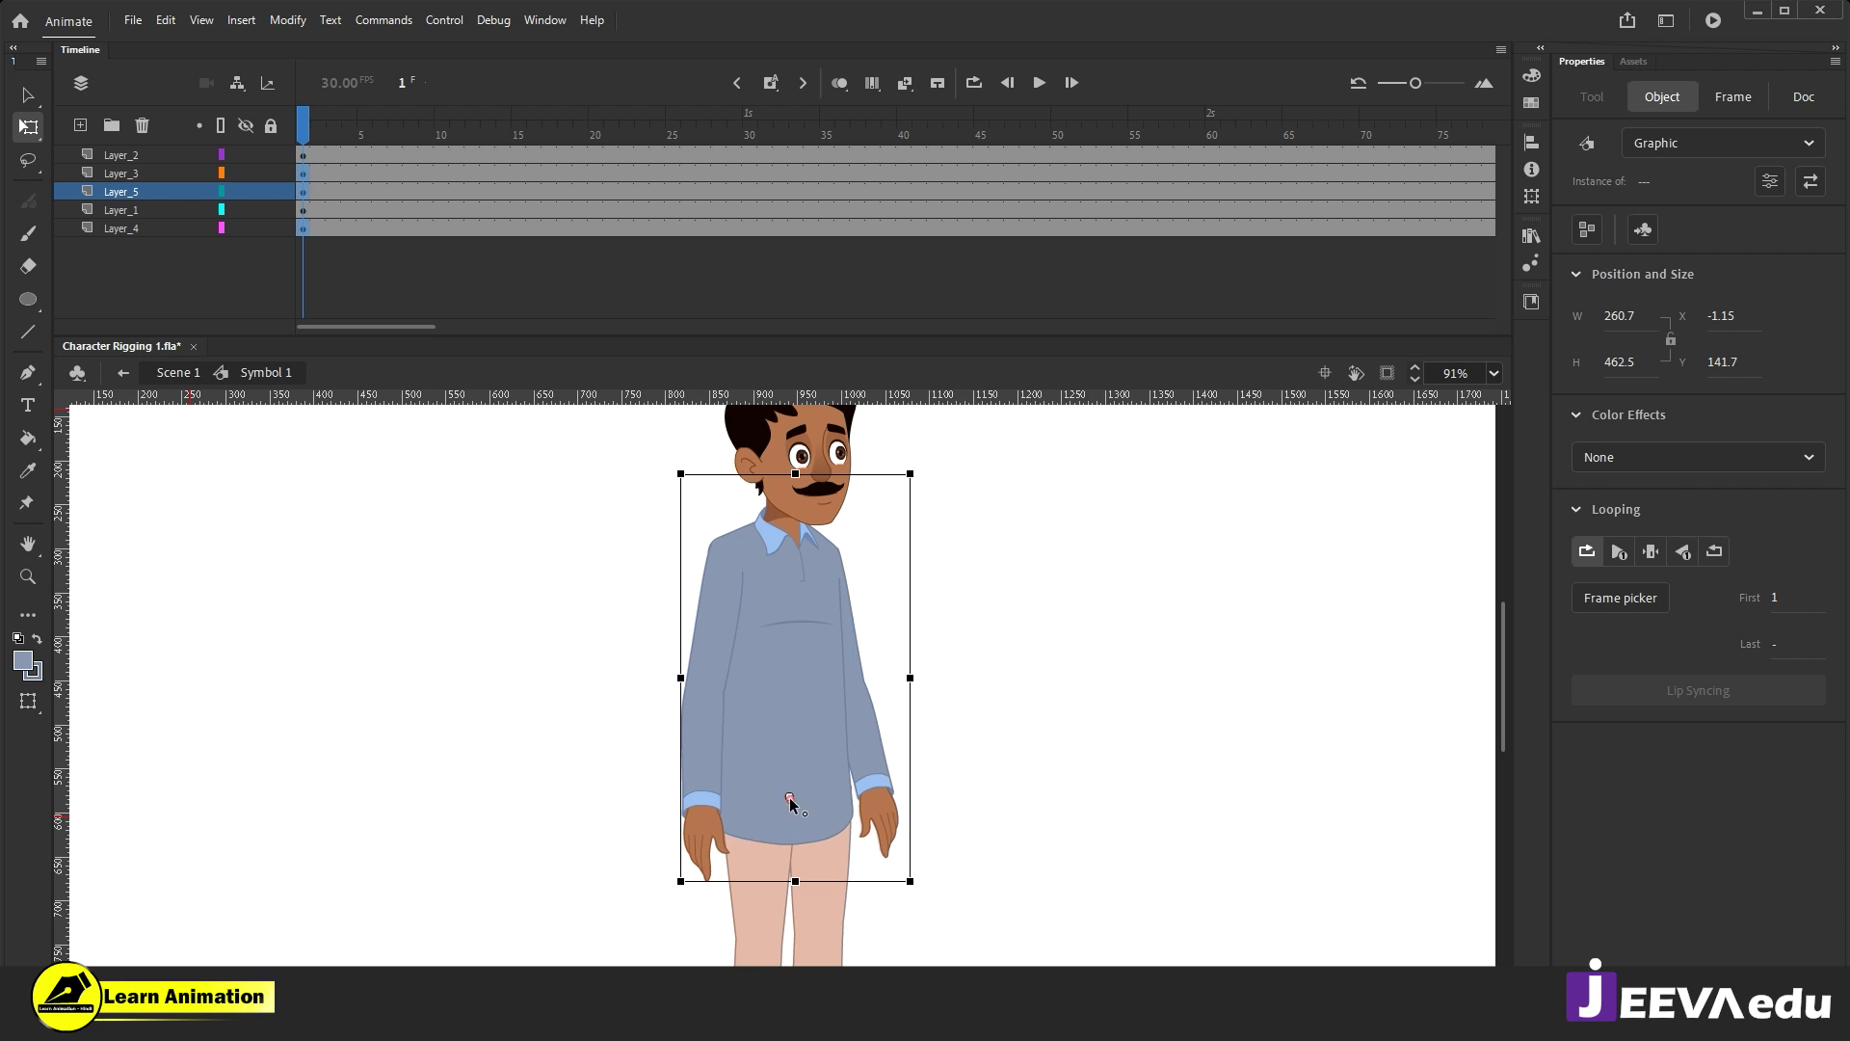
click(1183, 640)
Step: Try moving the near leg downward, and undo the move
click(818, 672)
drag(862, 786, 881, 558)
click(788, 896)
drag(788, 895, 777, 963)
key(ctrl+z)
Step: Select all pieces of the near leg together with its foot and sandal
key(z)
click(760, 933)
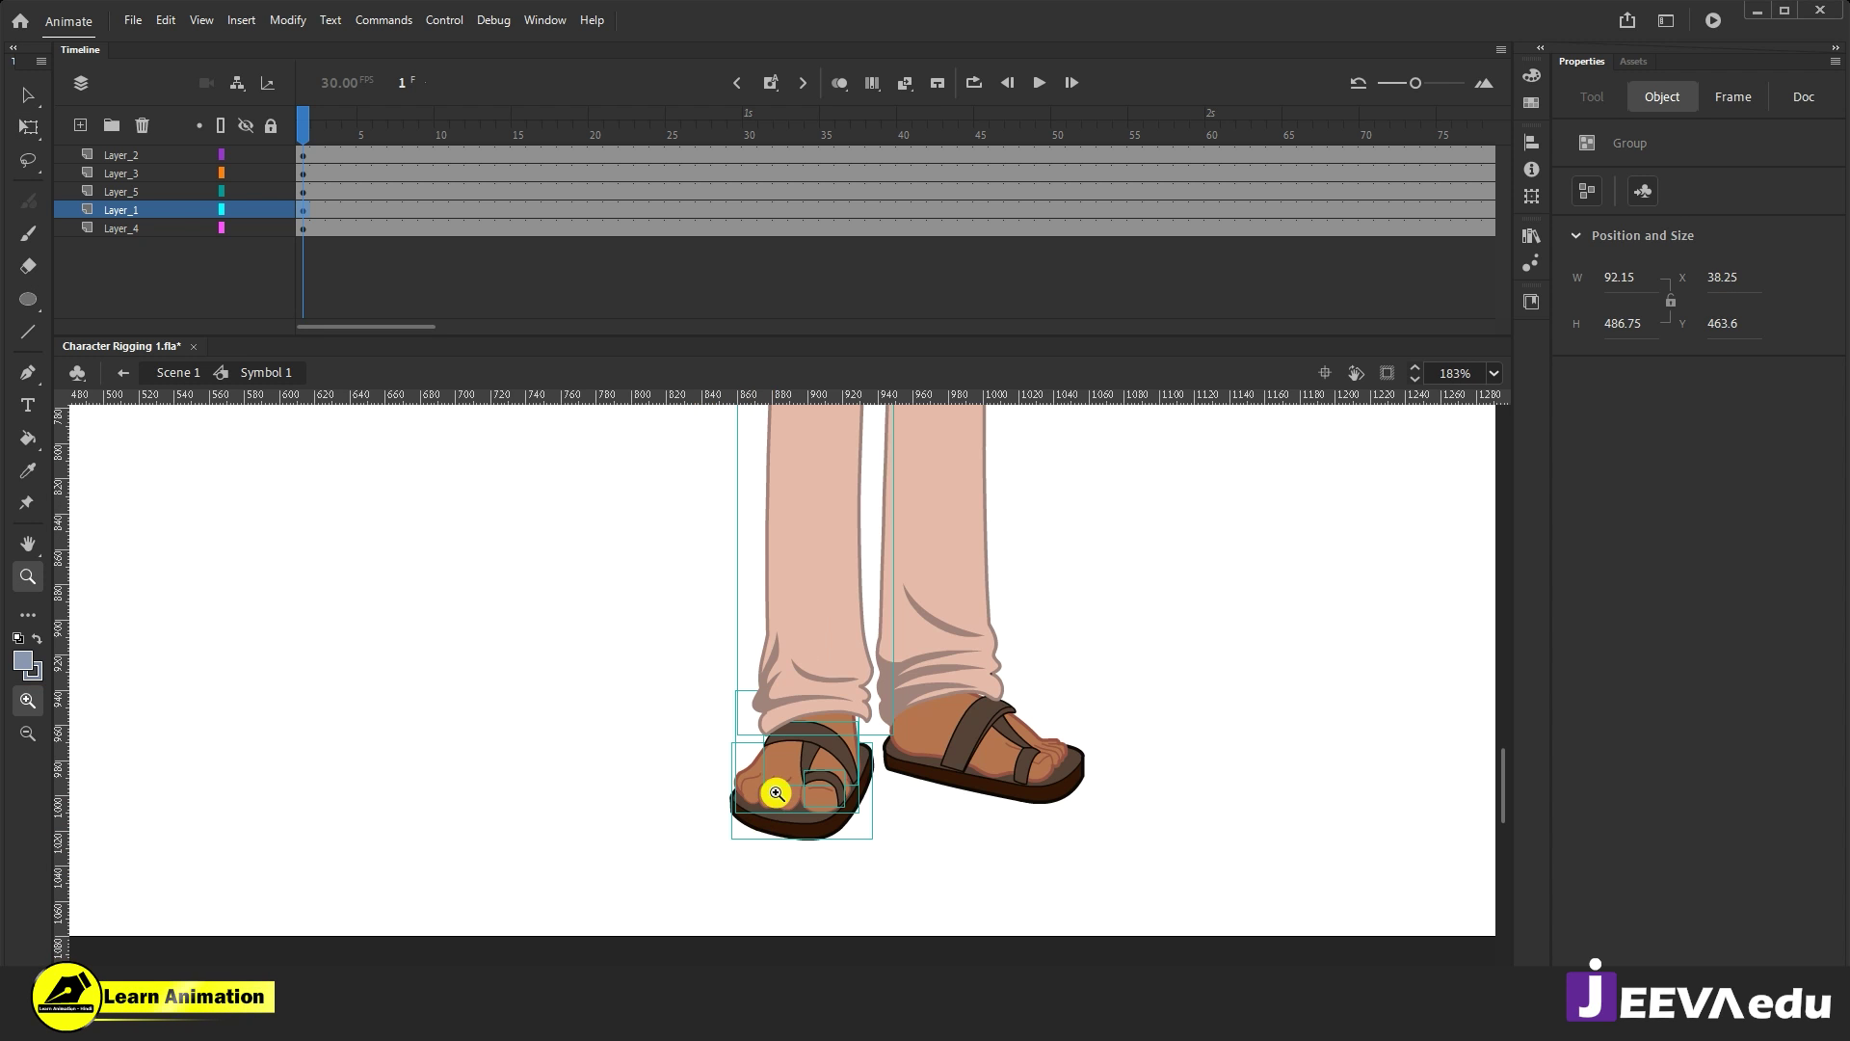
click(777, 792)
key(v)
click(619, 806)
click(873, 771)
drag(873, 766, 530, 723)
click(786, 817)
key(Escape)
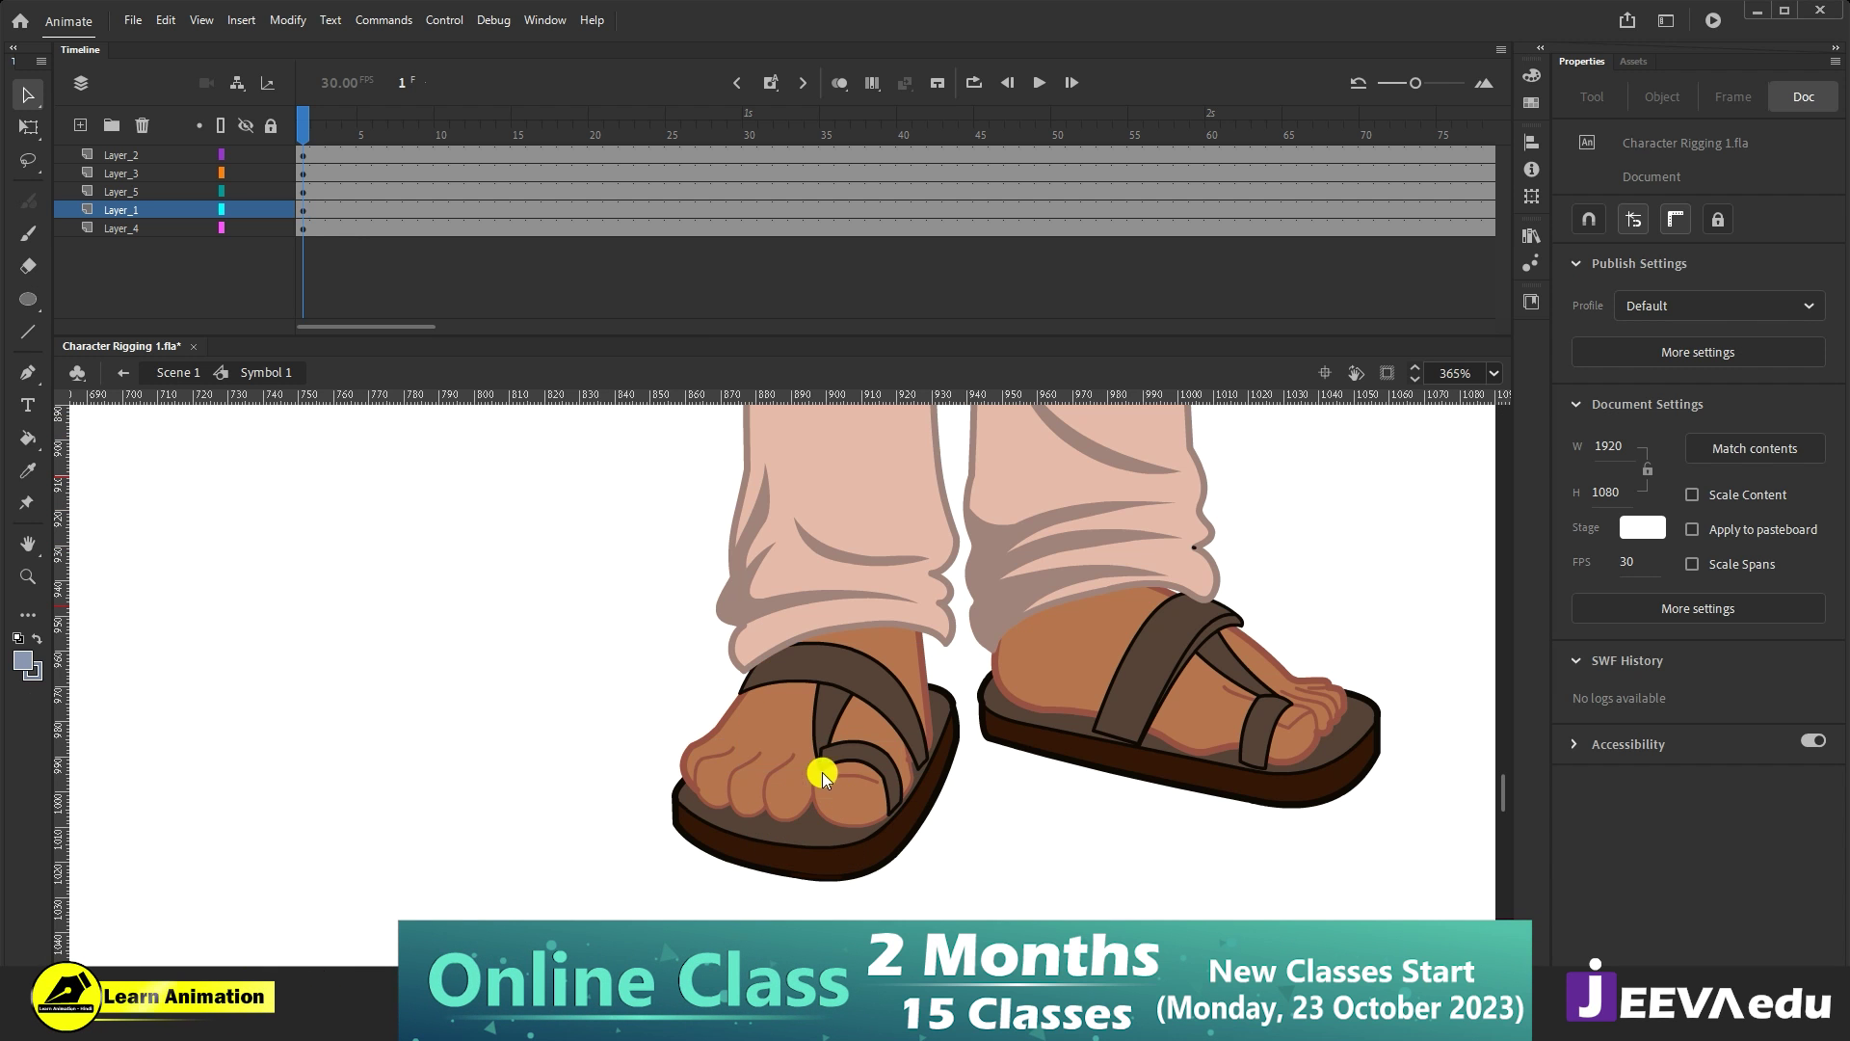
drag(674, 531, 834, 854)
key(z)
alt+click(834, 854)
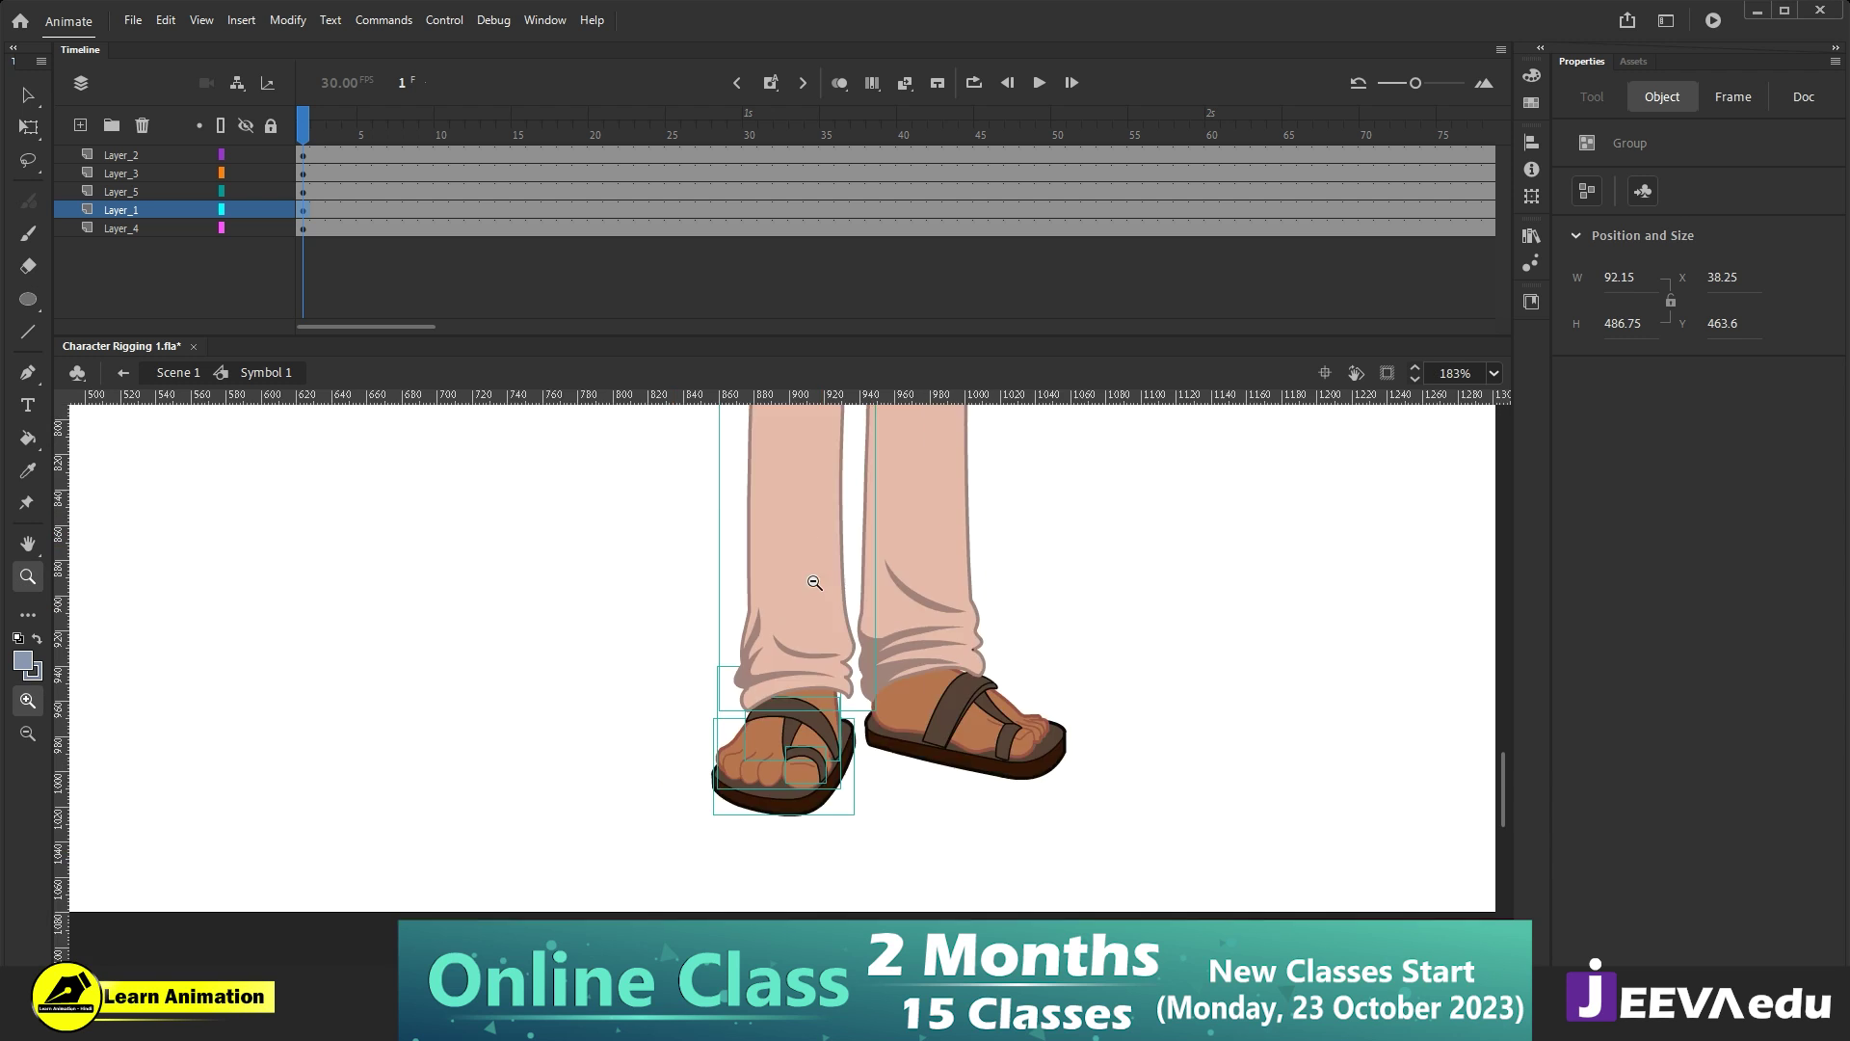
alt+click(818, 598)
scroll(824, 693, up, 3)
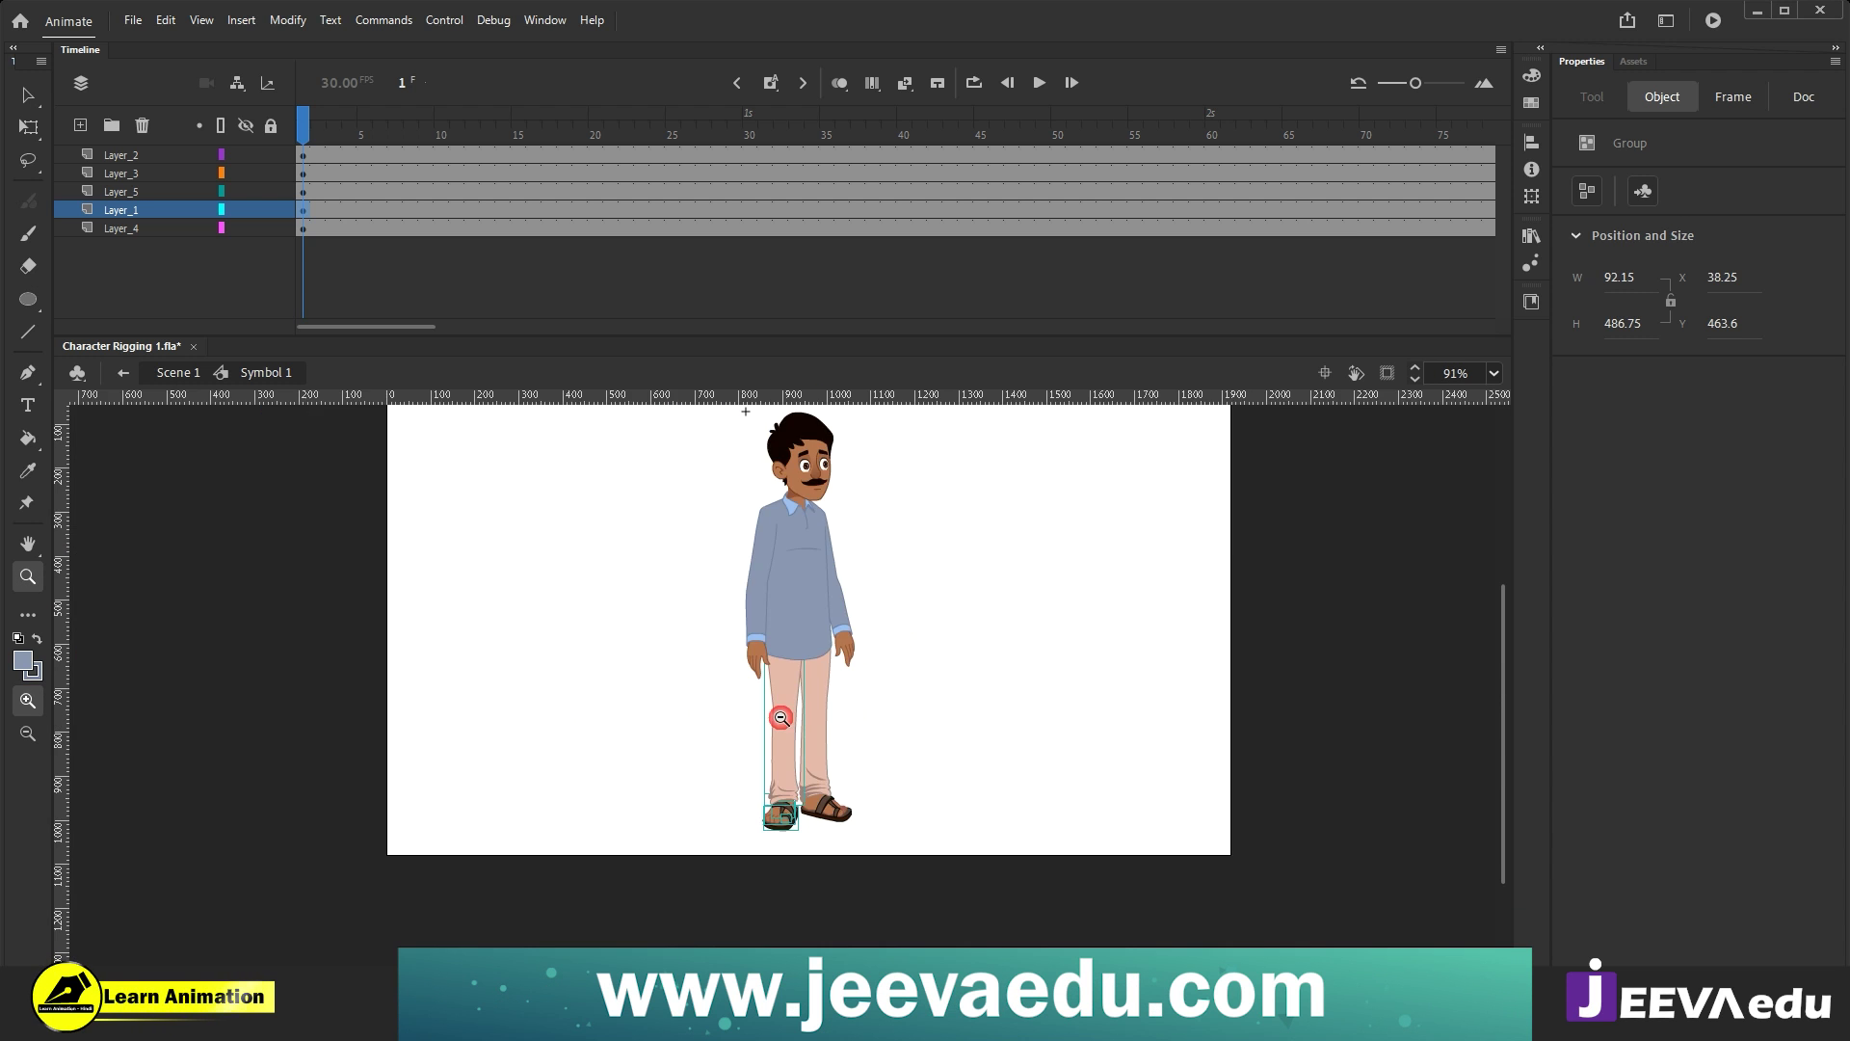
alt+click(793, 662)
click(791, 662)
click(789, 661)
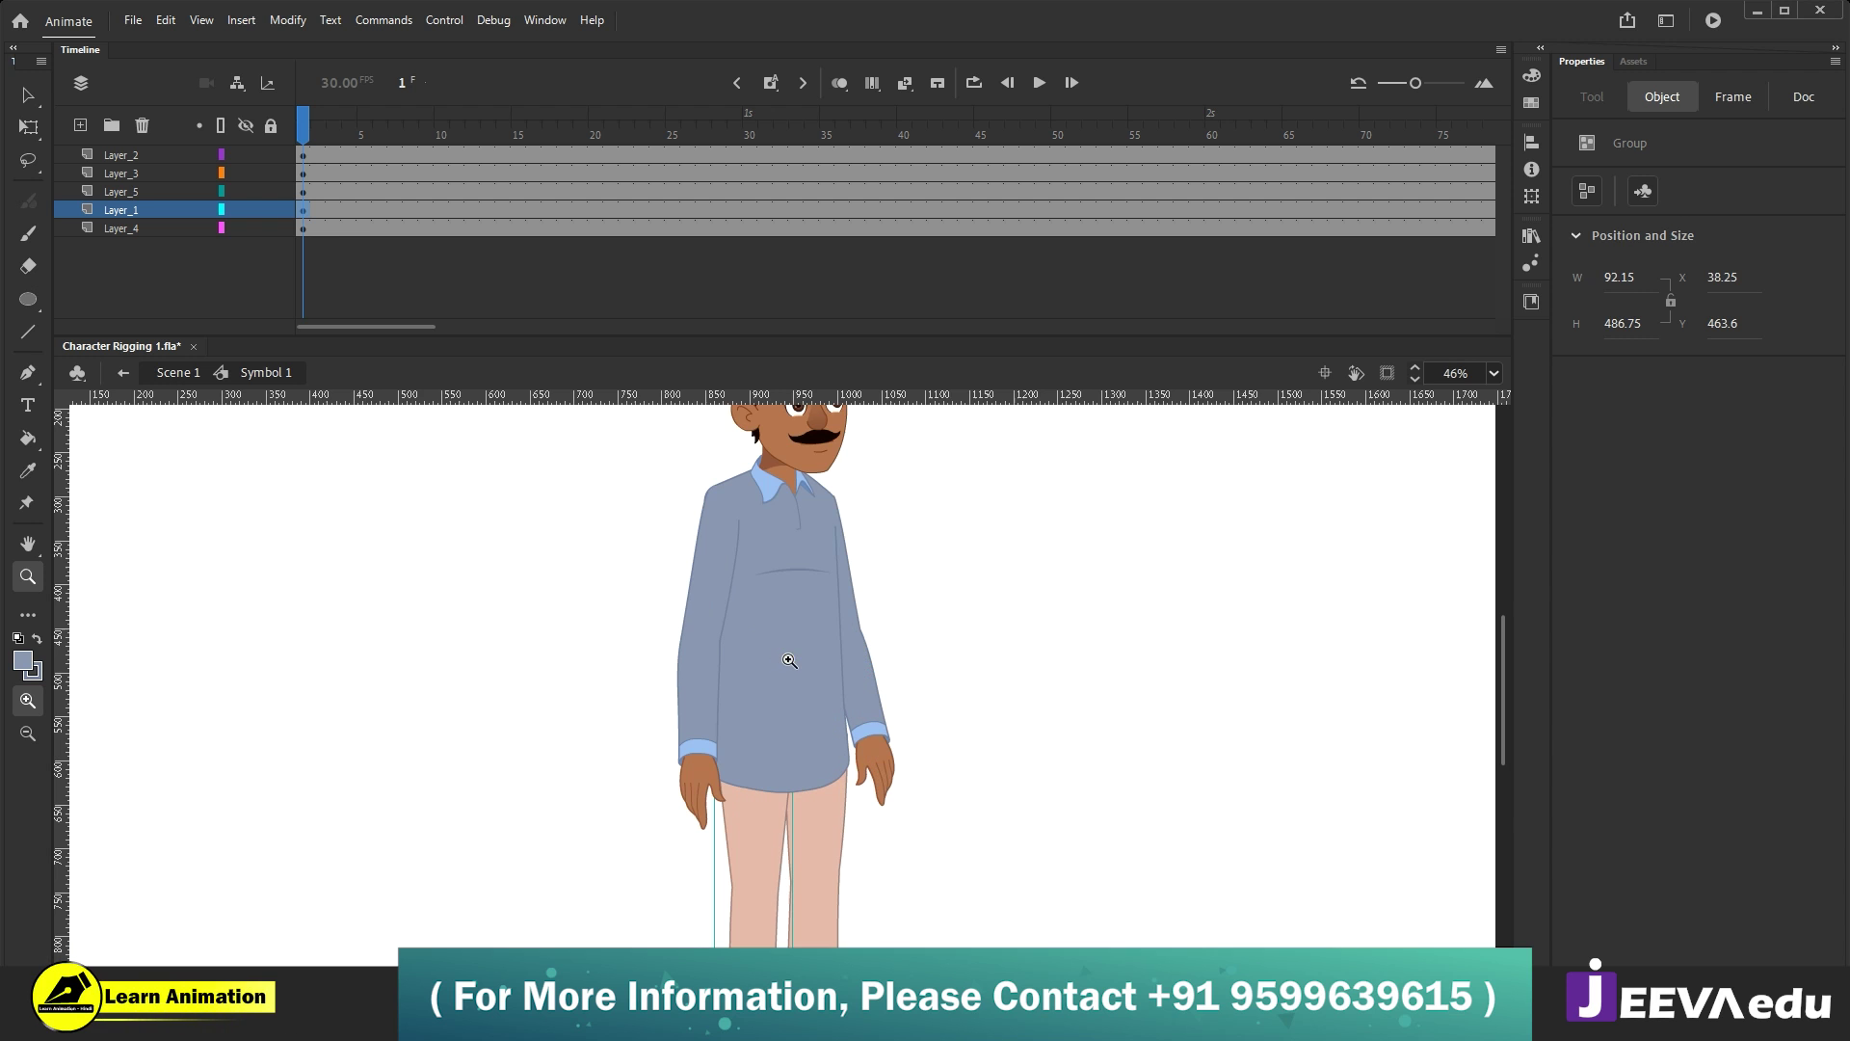
alt+click(787, 715)
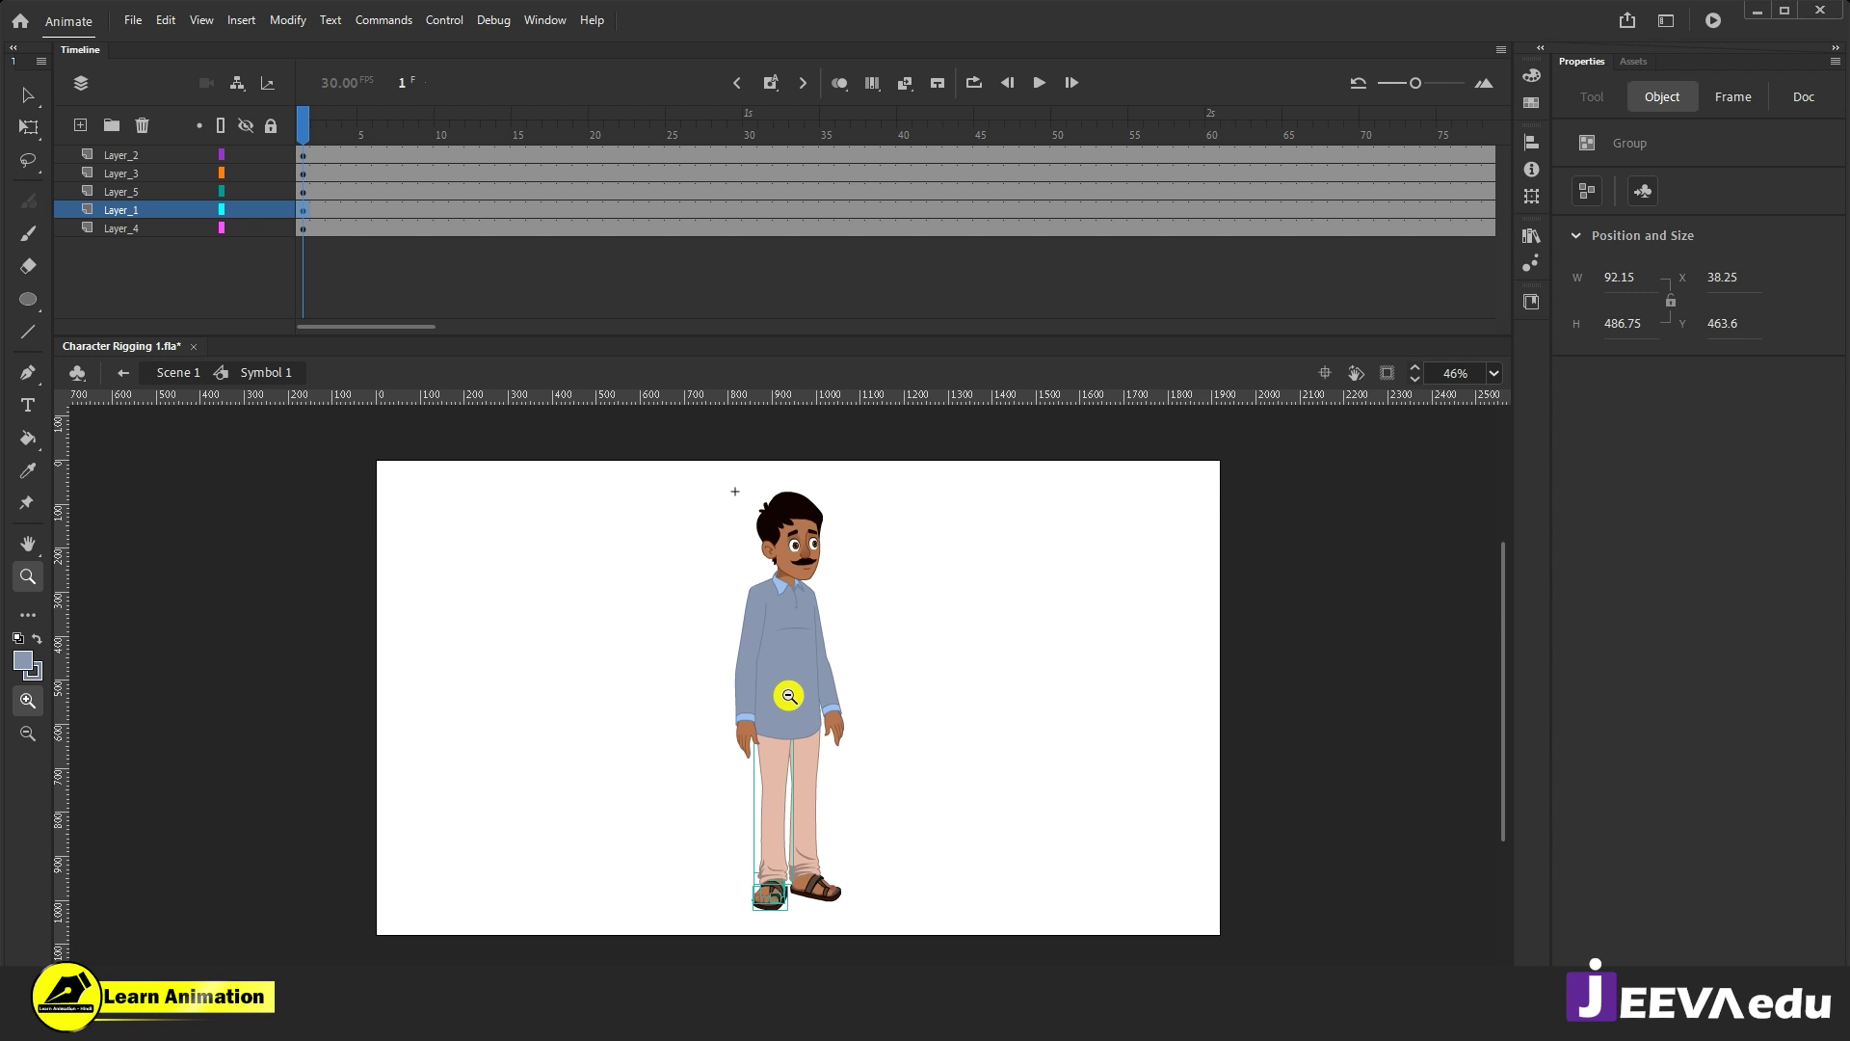
Step: Move the selected near leg pieces in place onto a new layer above Layer_1, and convert them to a graphic symbol
click(788, 855)
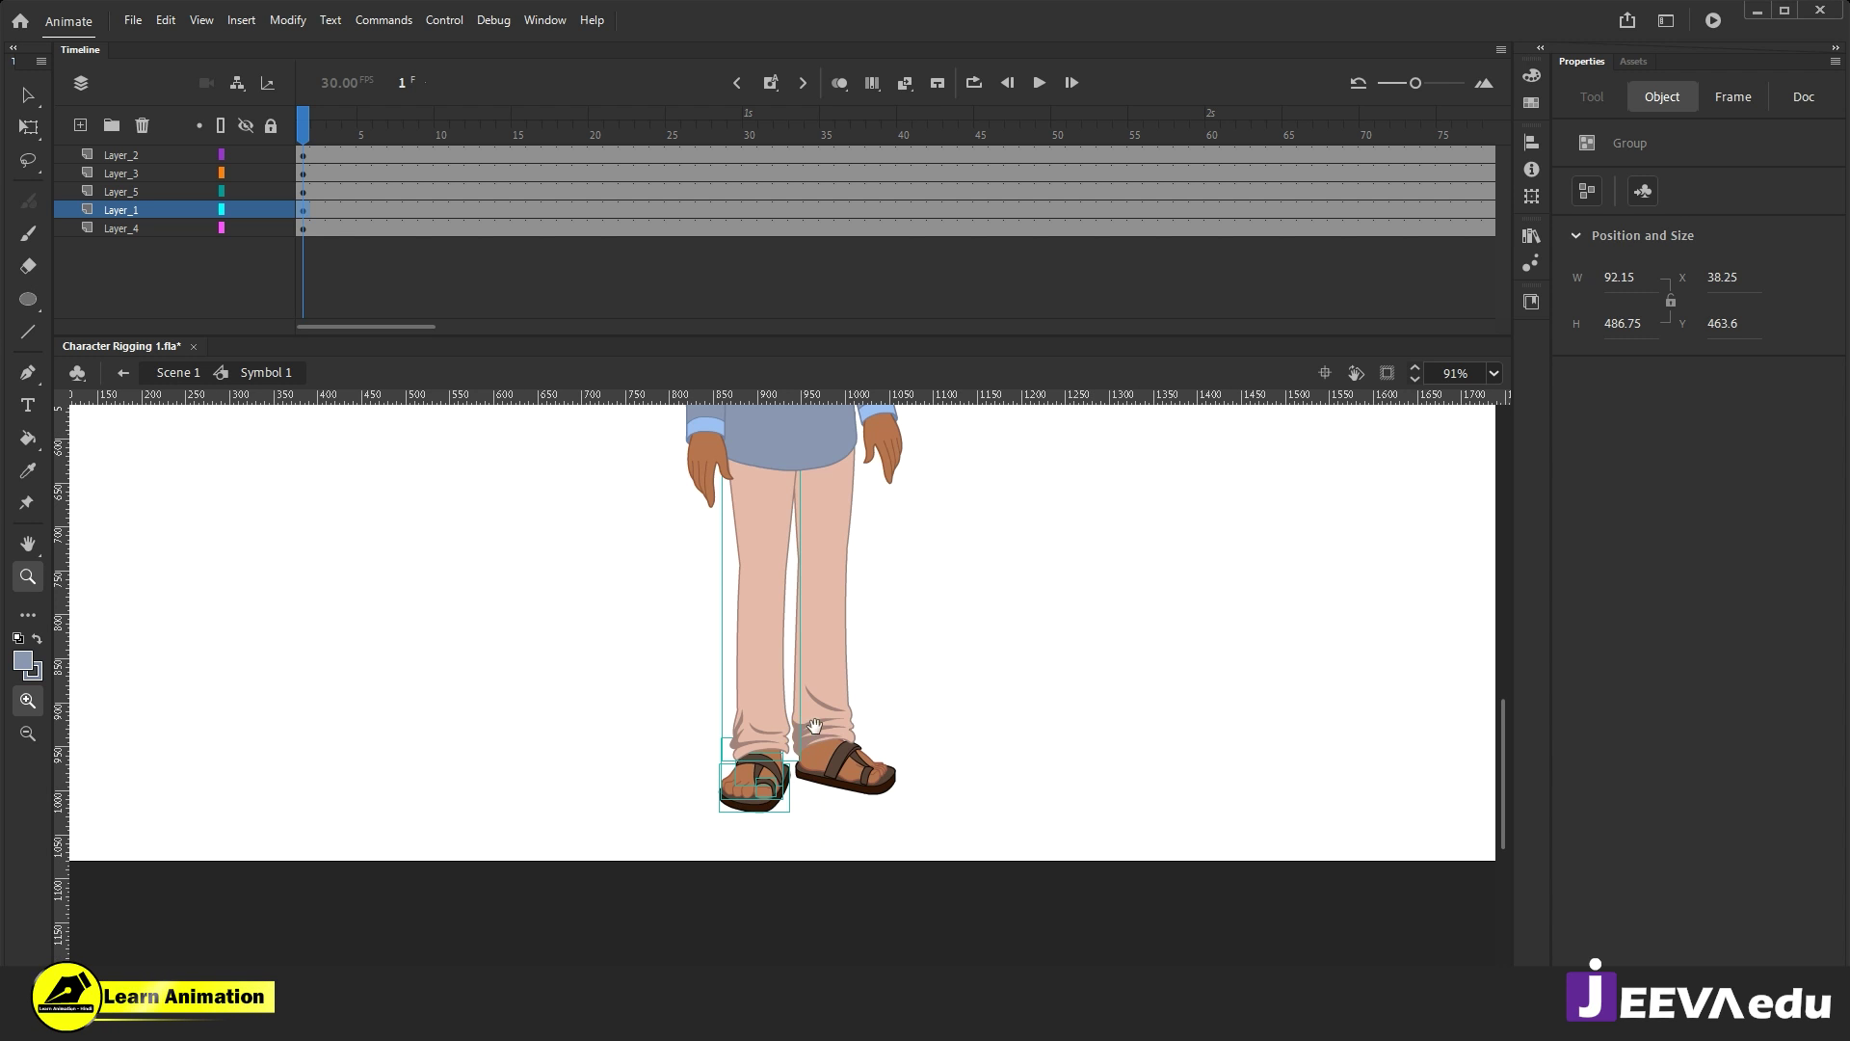
drag(814, 726, 806, 796)
key(v)
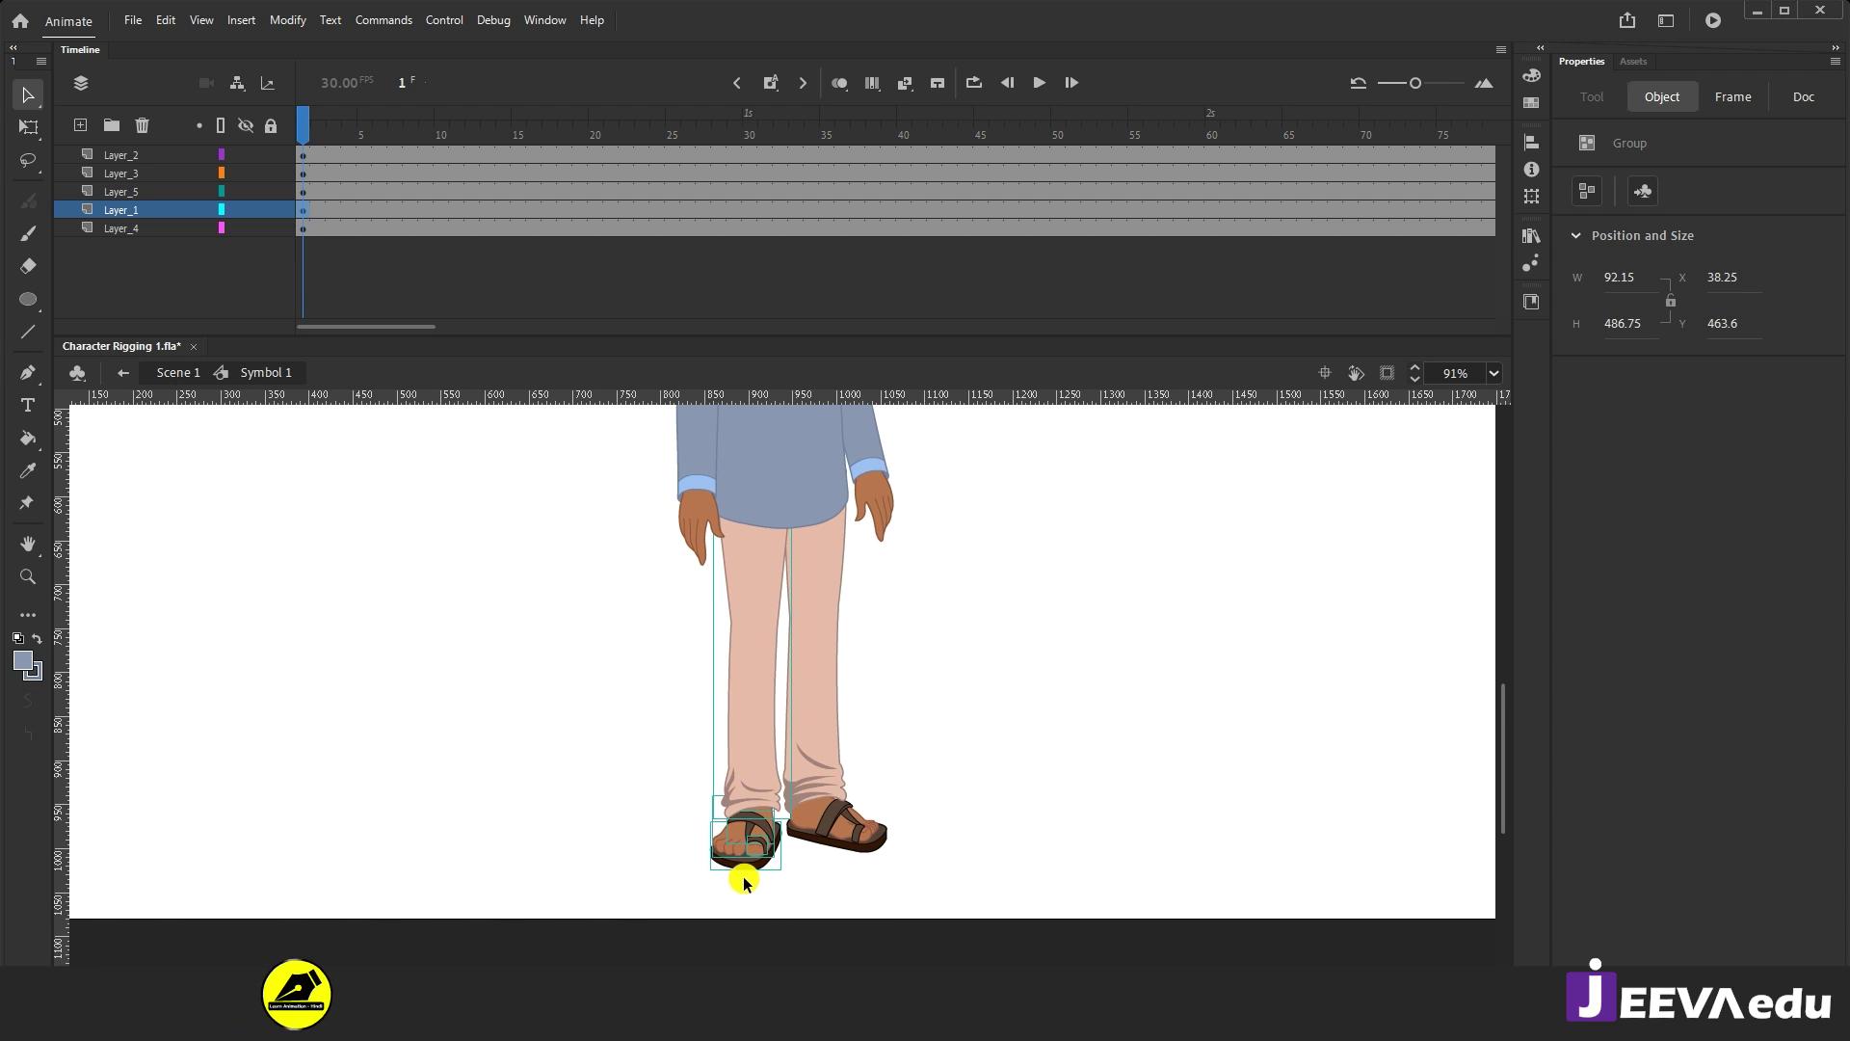
key(Delete)
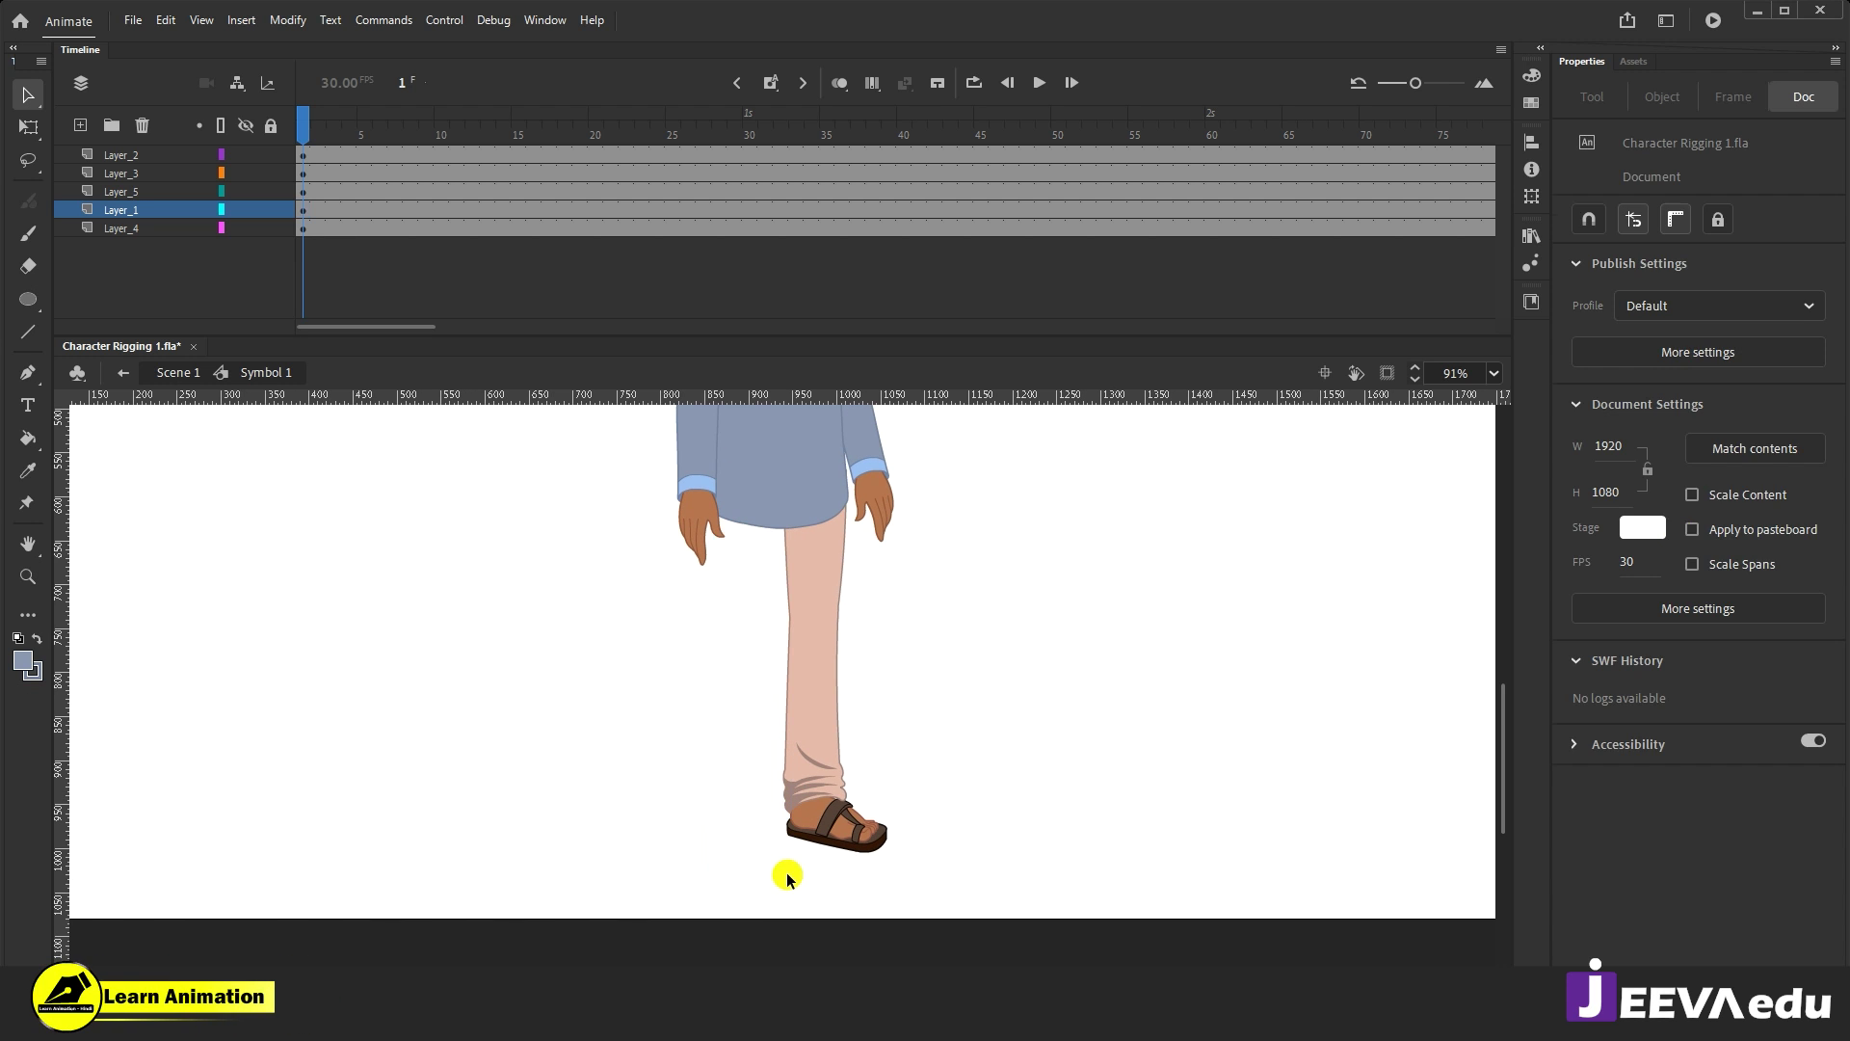
click(81, 128)
right_click(338, 569)
click(402, 641)
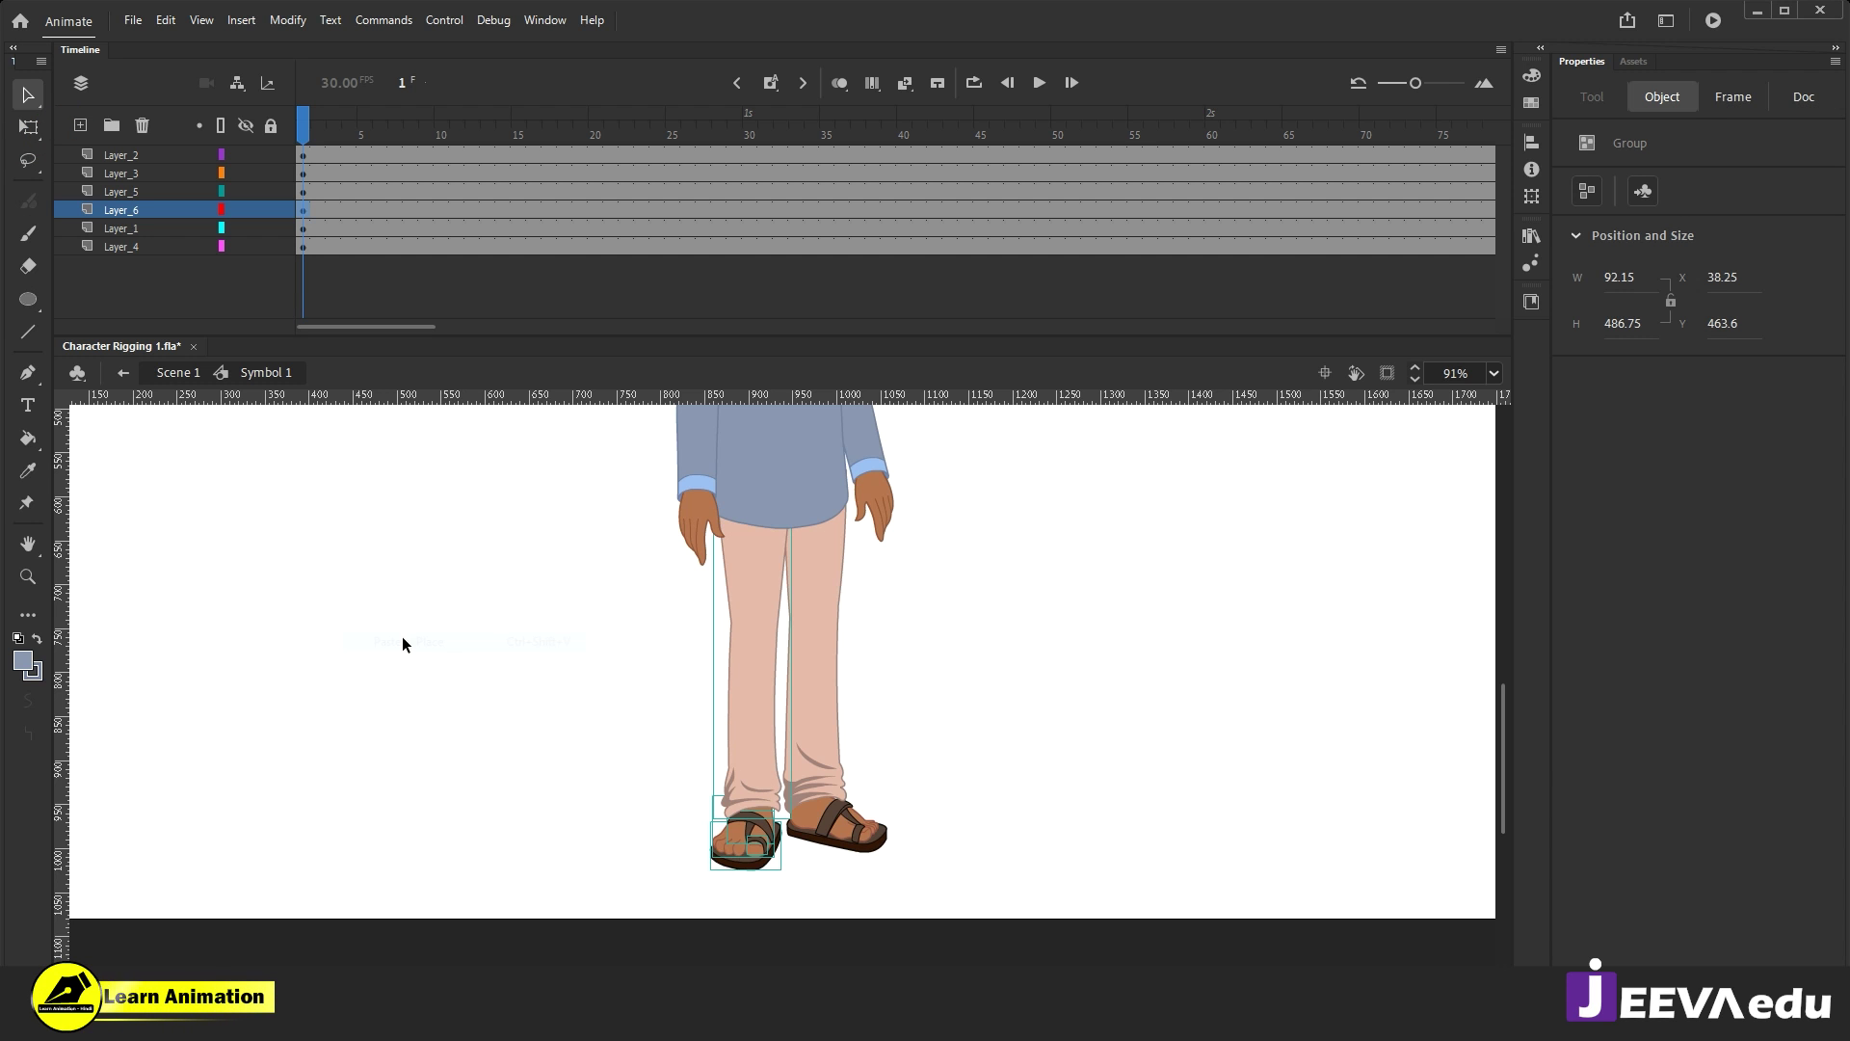
key(F8)
key(Return)
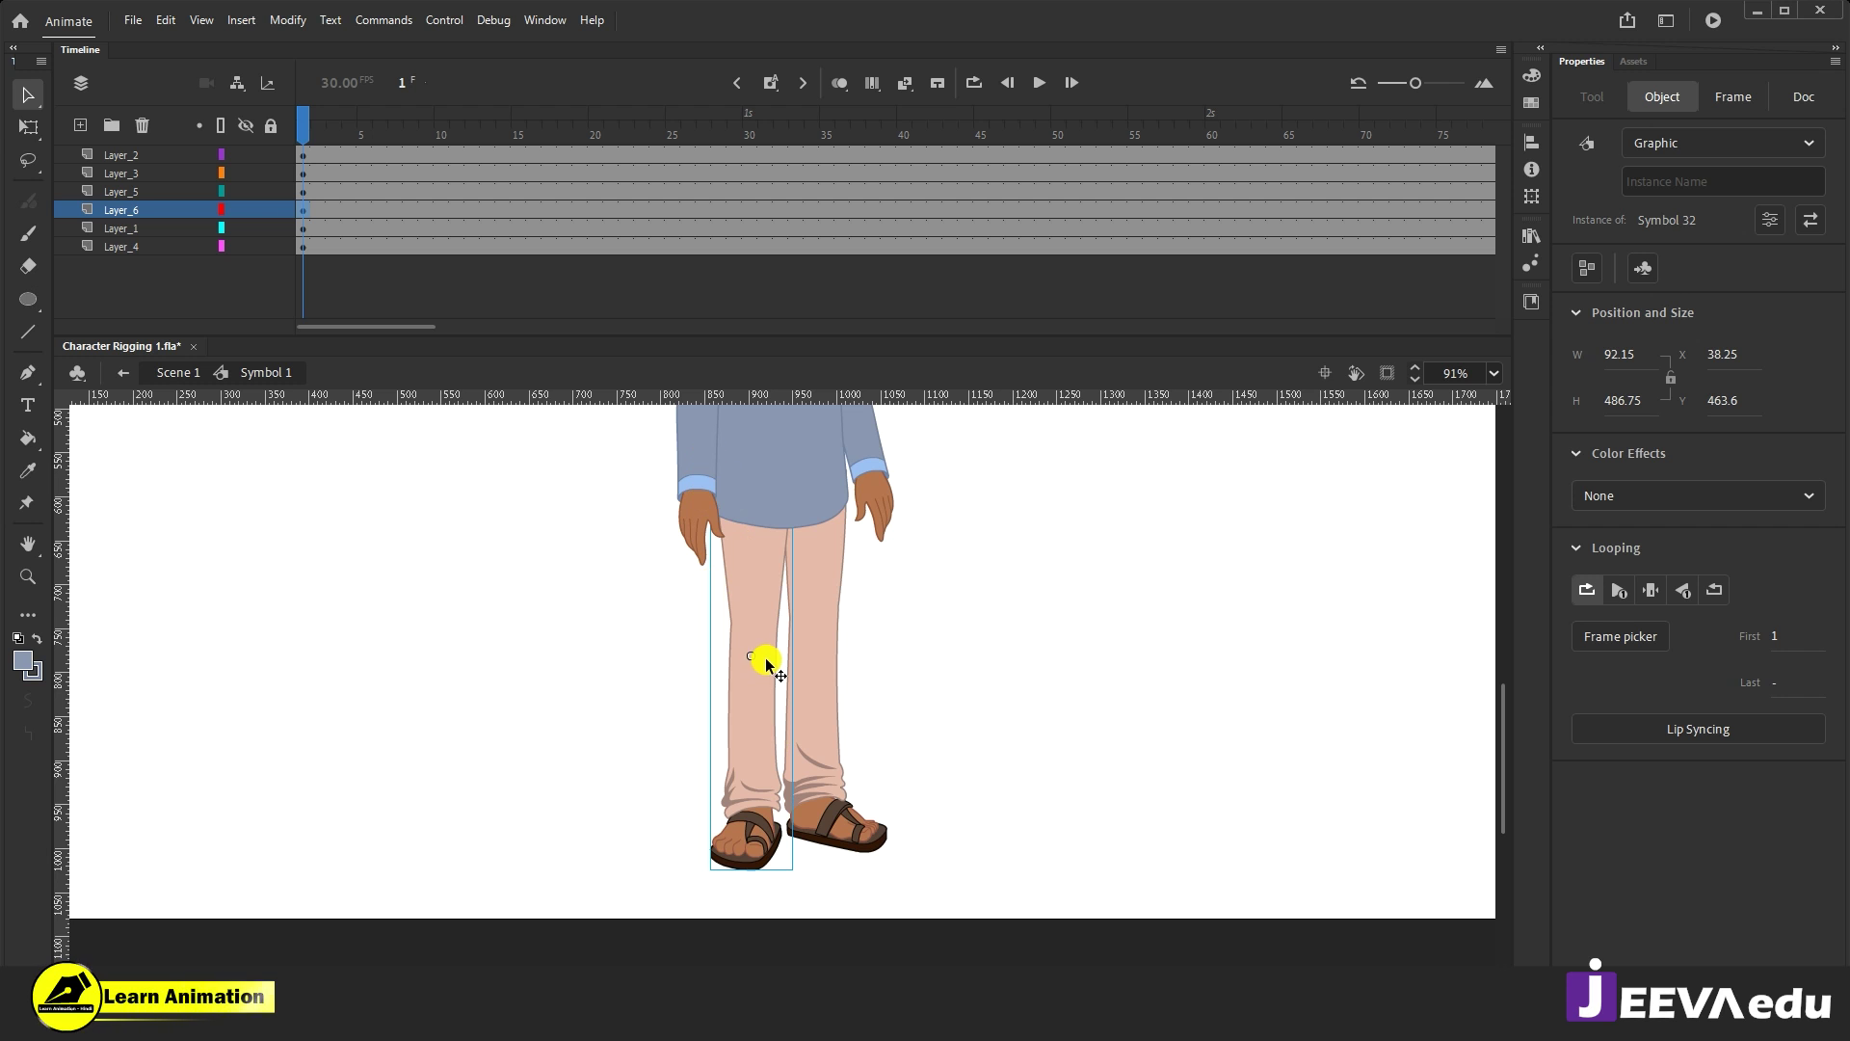
Step: Move the near leg symbol's transformation point up to the hip
key(q)
drag(756, 656, 759, 479)
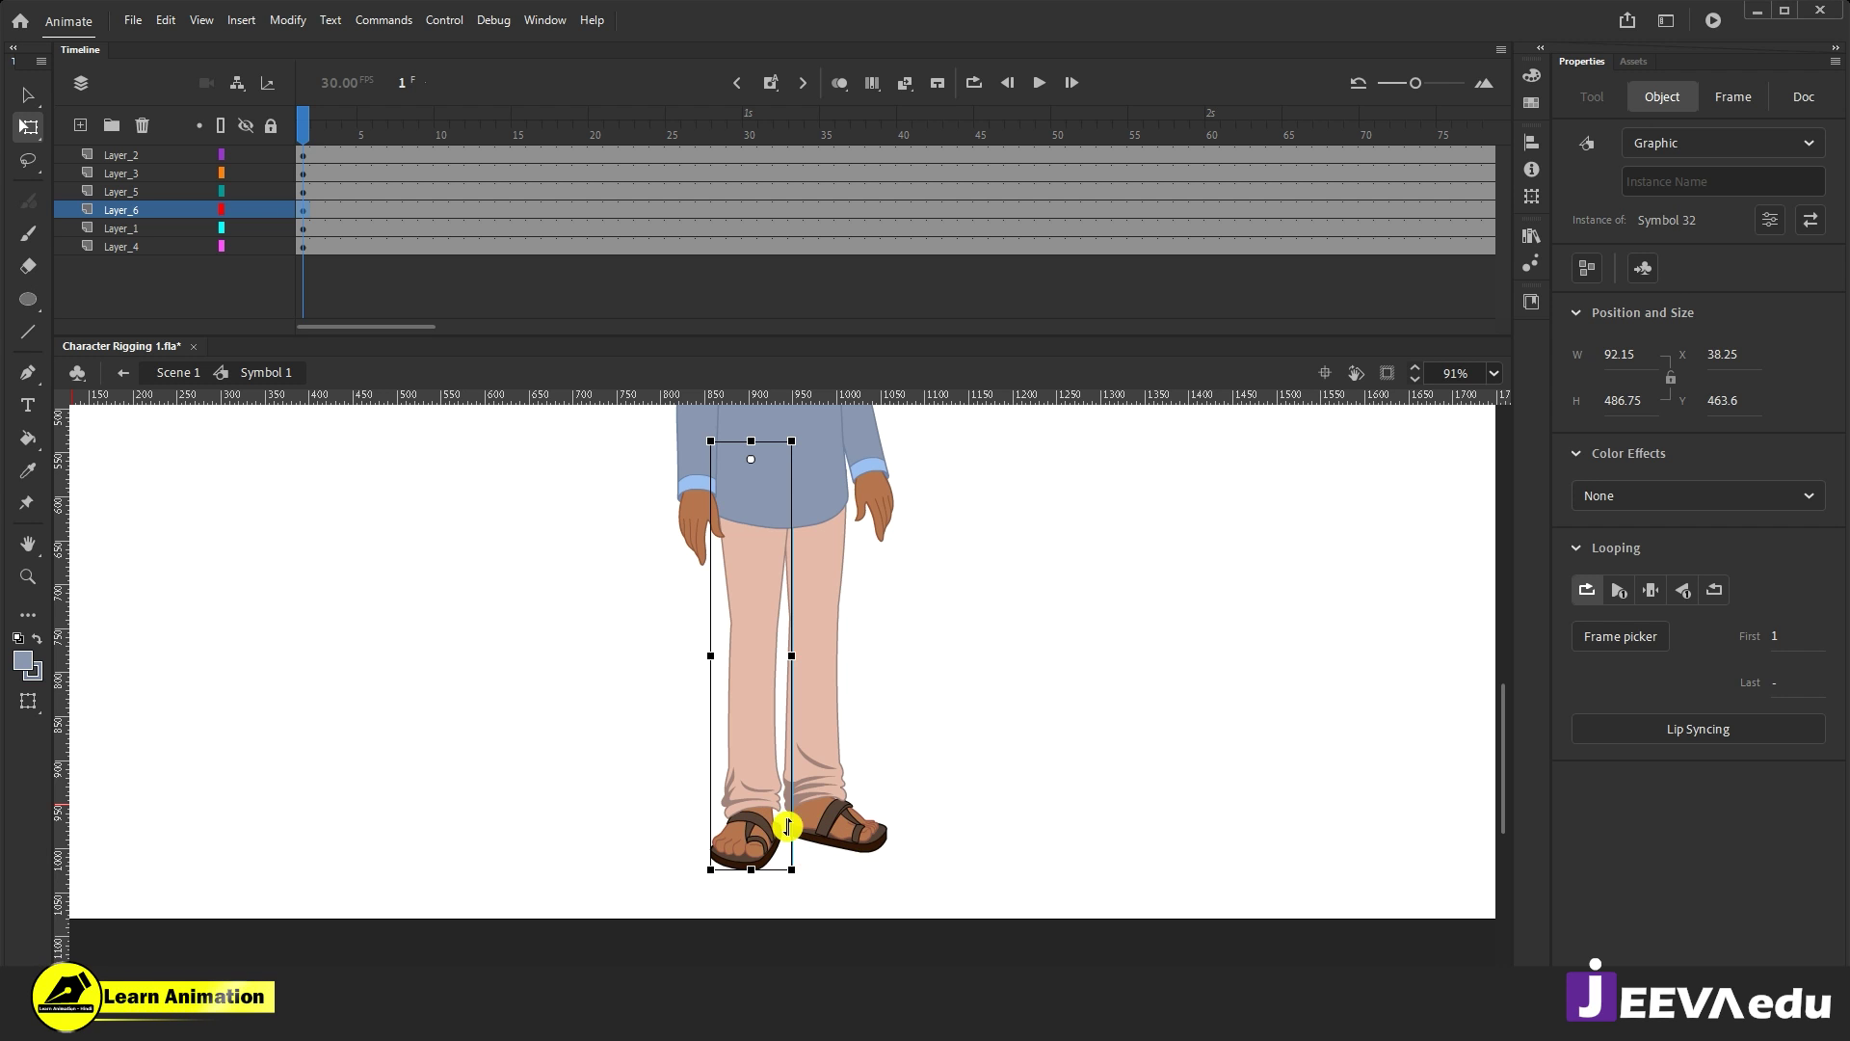
drag(771, 884, 778, 660)
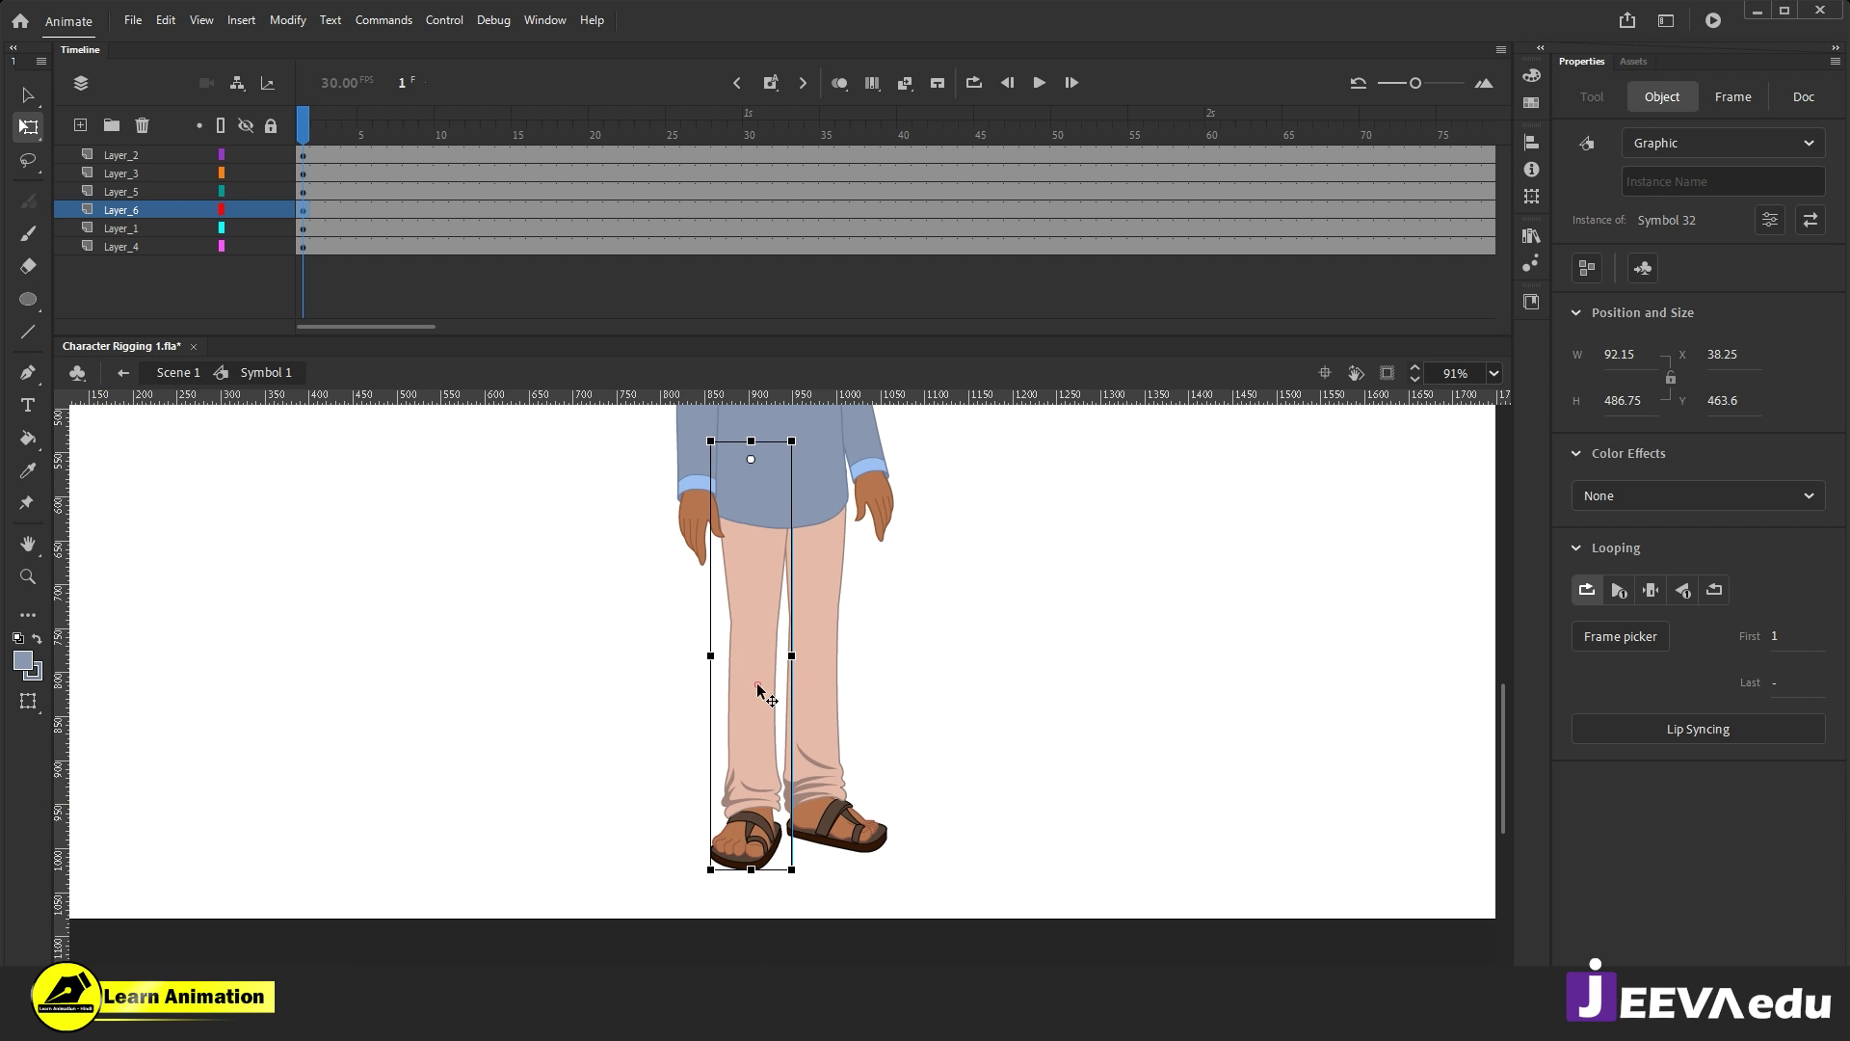
Step: Open the near leg symbol for editing and extend its Layer_1 frames along the timeline
double_click(763, 691)
click(768, 710)
key(z)
click(775, 674)
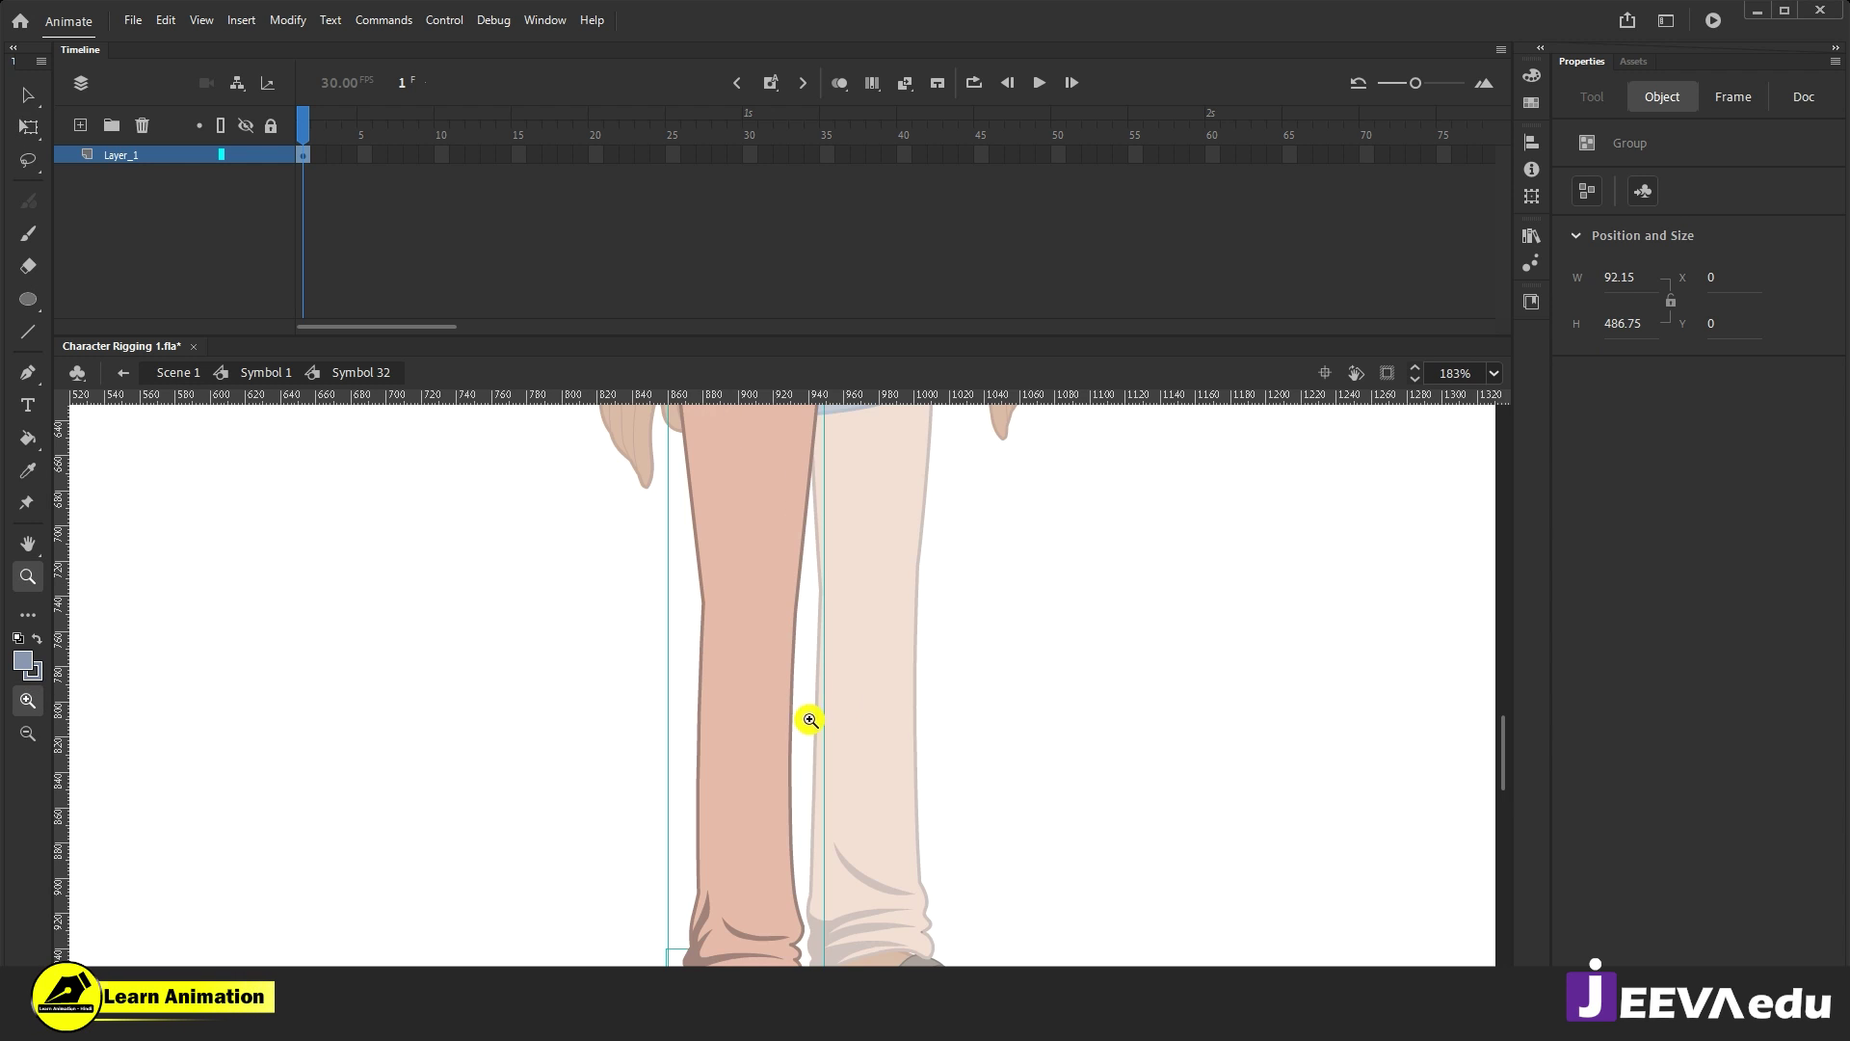
key(v)
click(876, 711)
key(ctrl+minus)
key(ctrl+minus)
key(z)
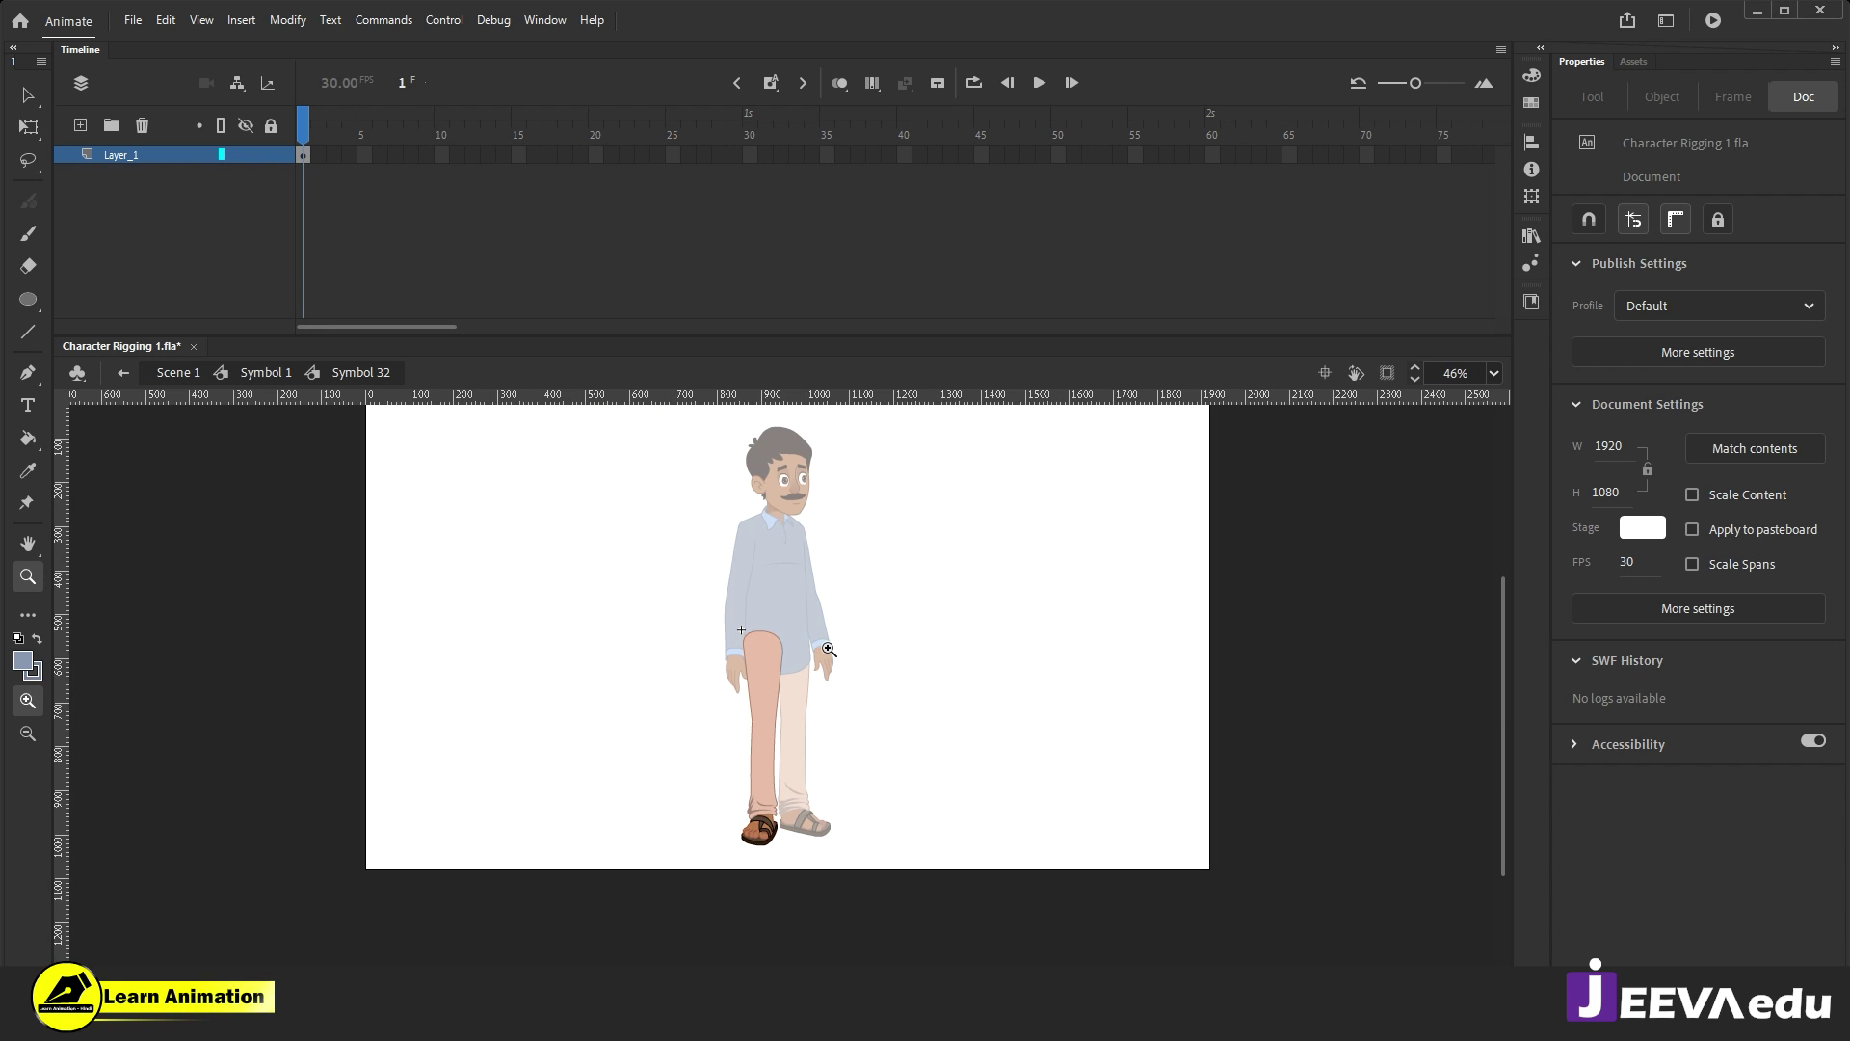
scroll(829, 649, up, 2)
click(742, 617)
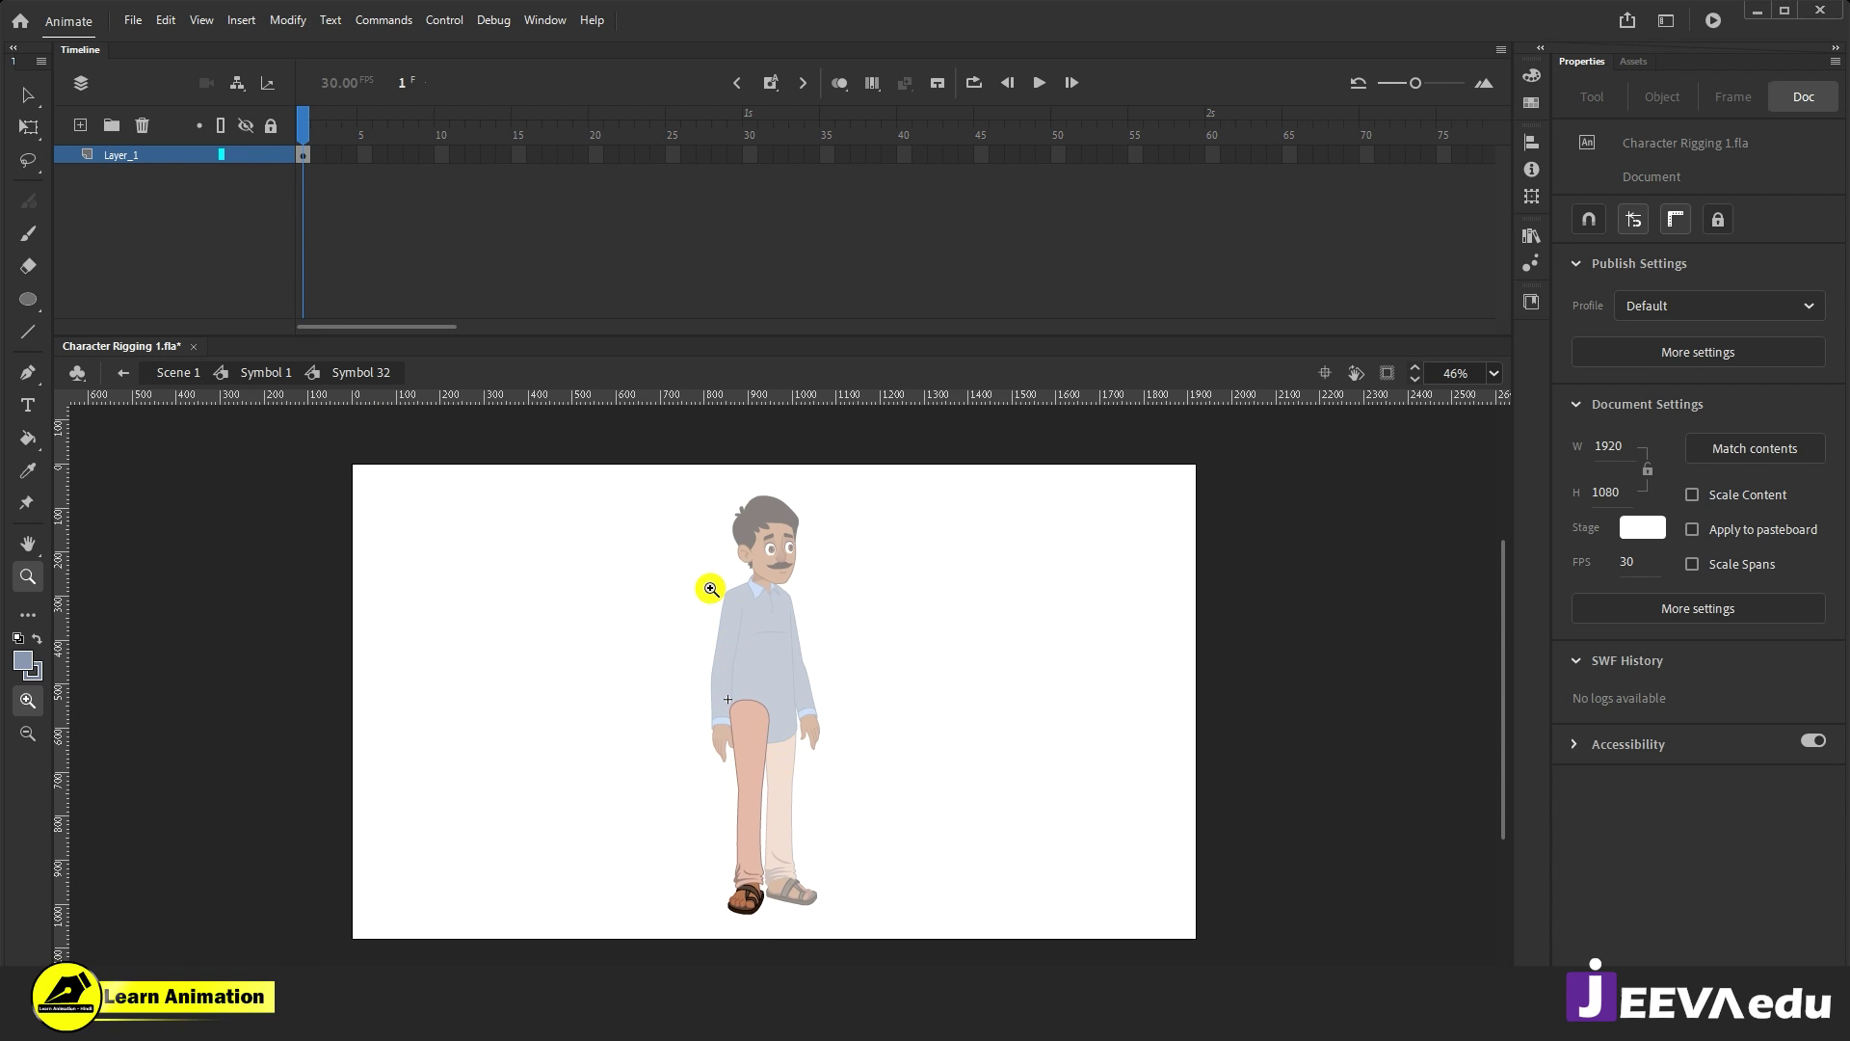
drag(517, 154, 12, 156)
key(F5)
Step: Open the trouser group of the near leg for editing
click(790, 818)
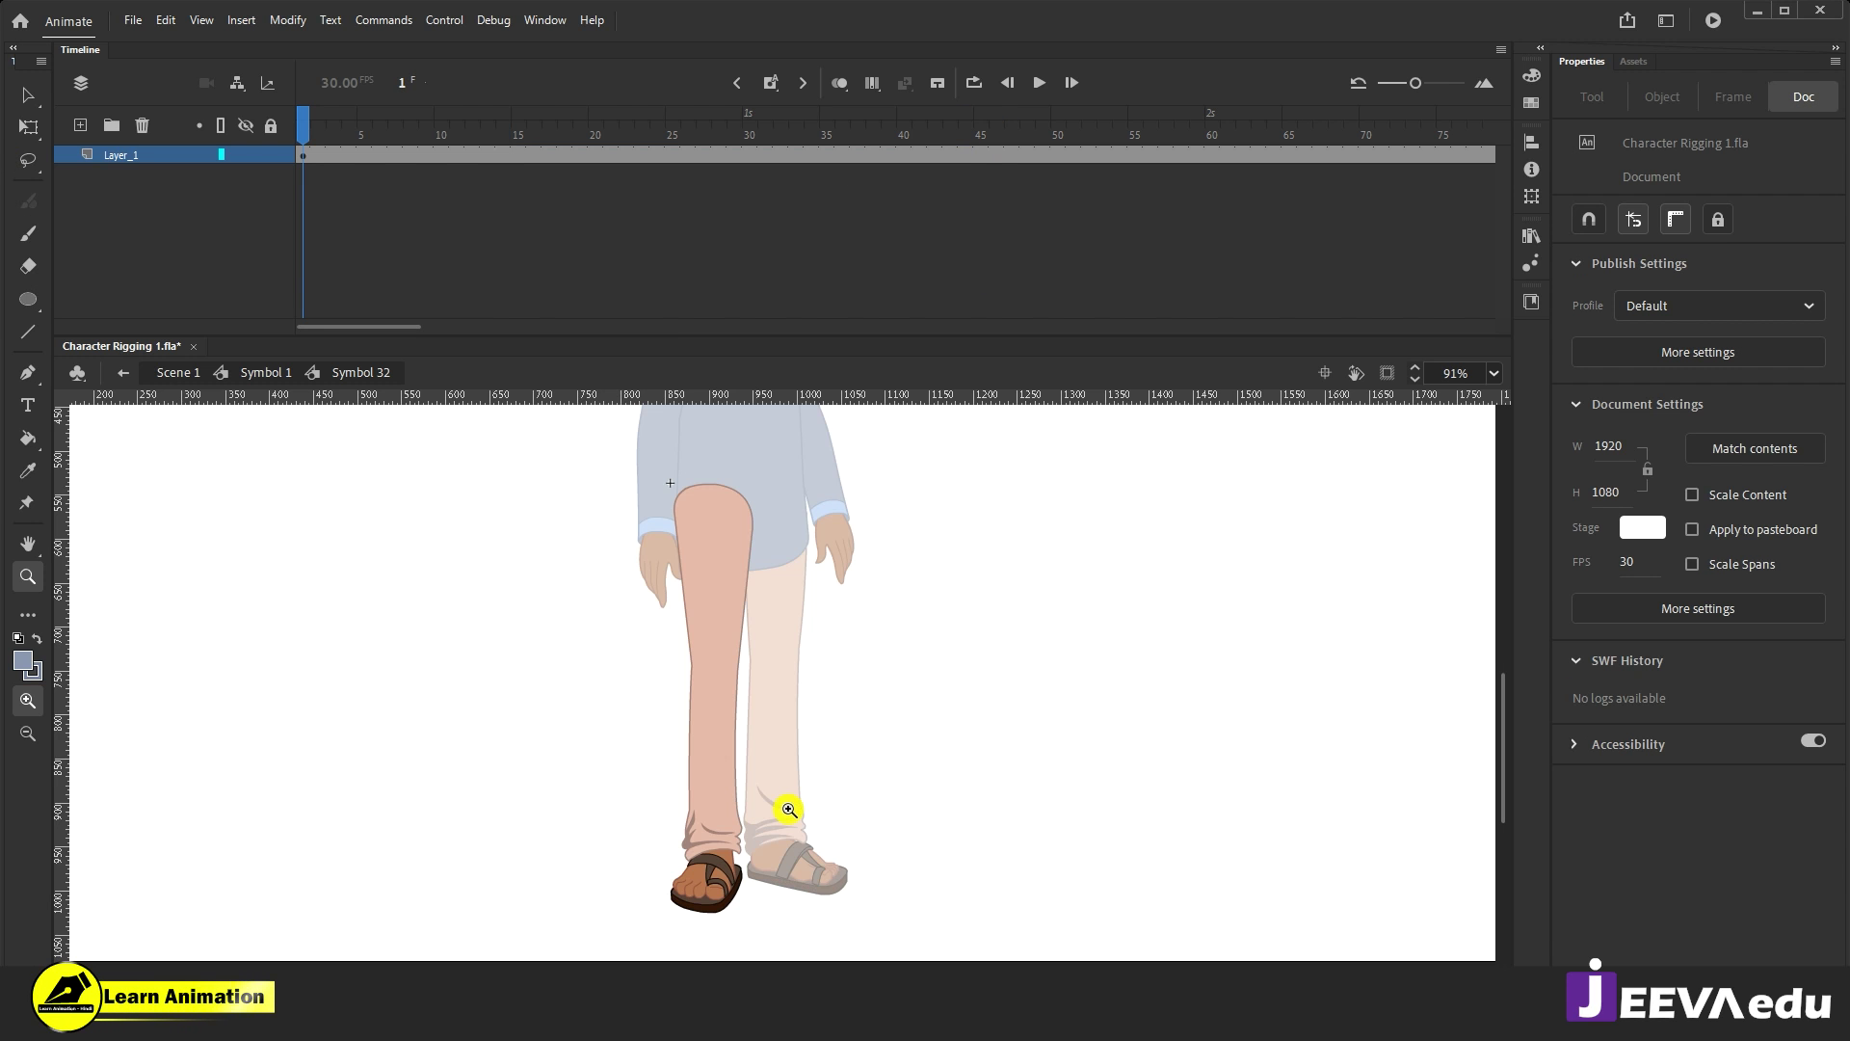
key(v)
click(713, 667)
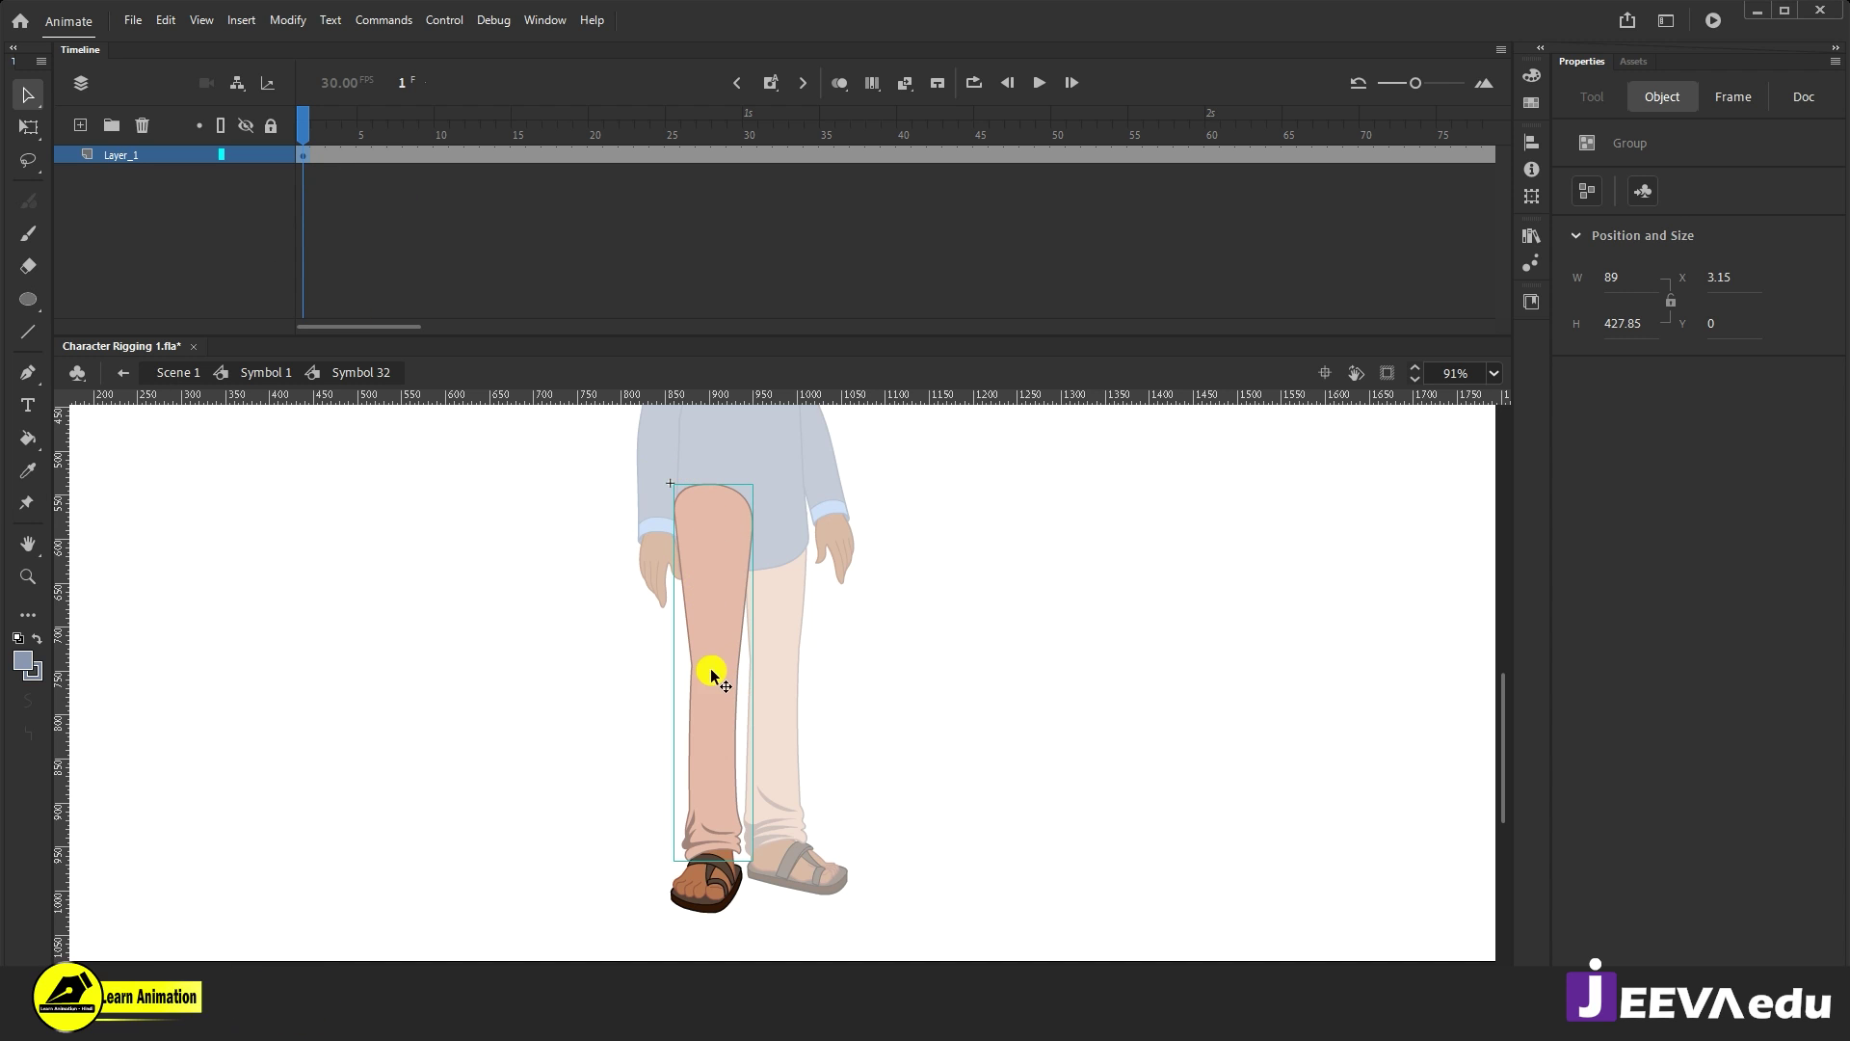
double_click(727, 727)
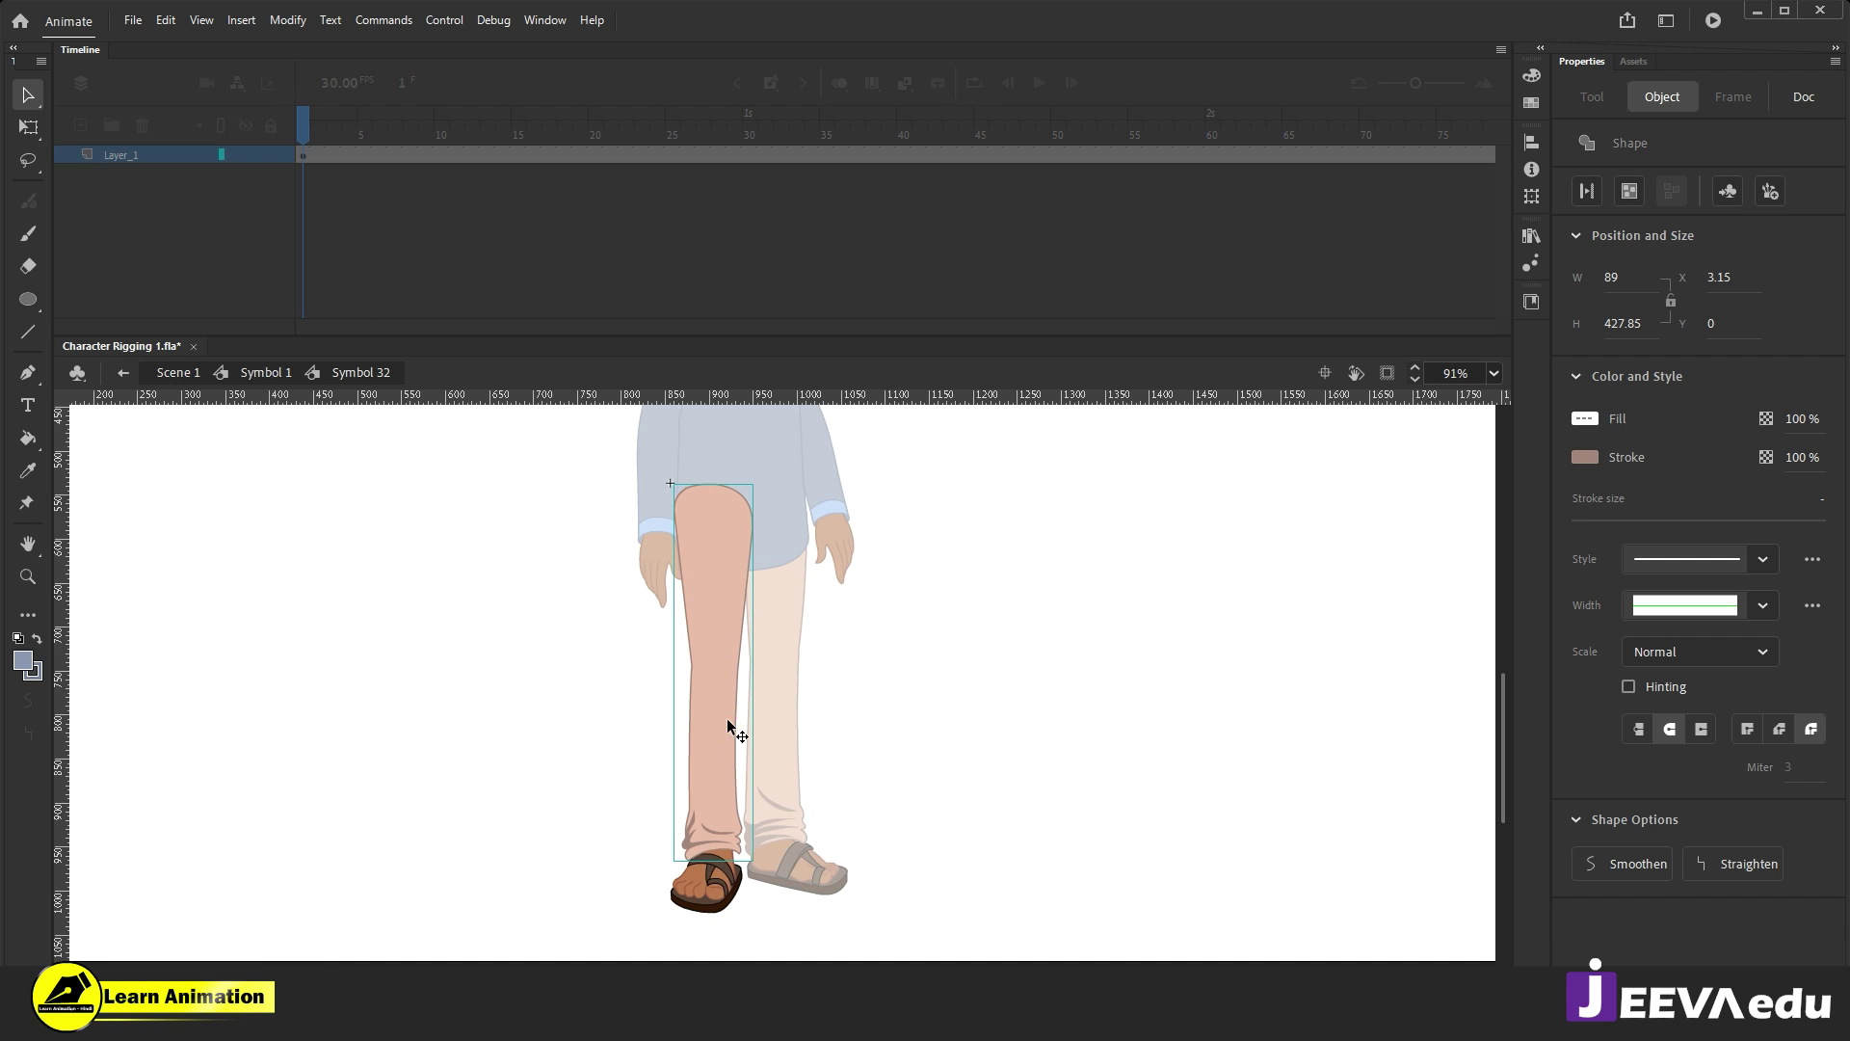
click(723, 731)
key(z)
click(760, 686)
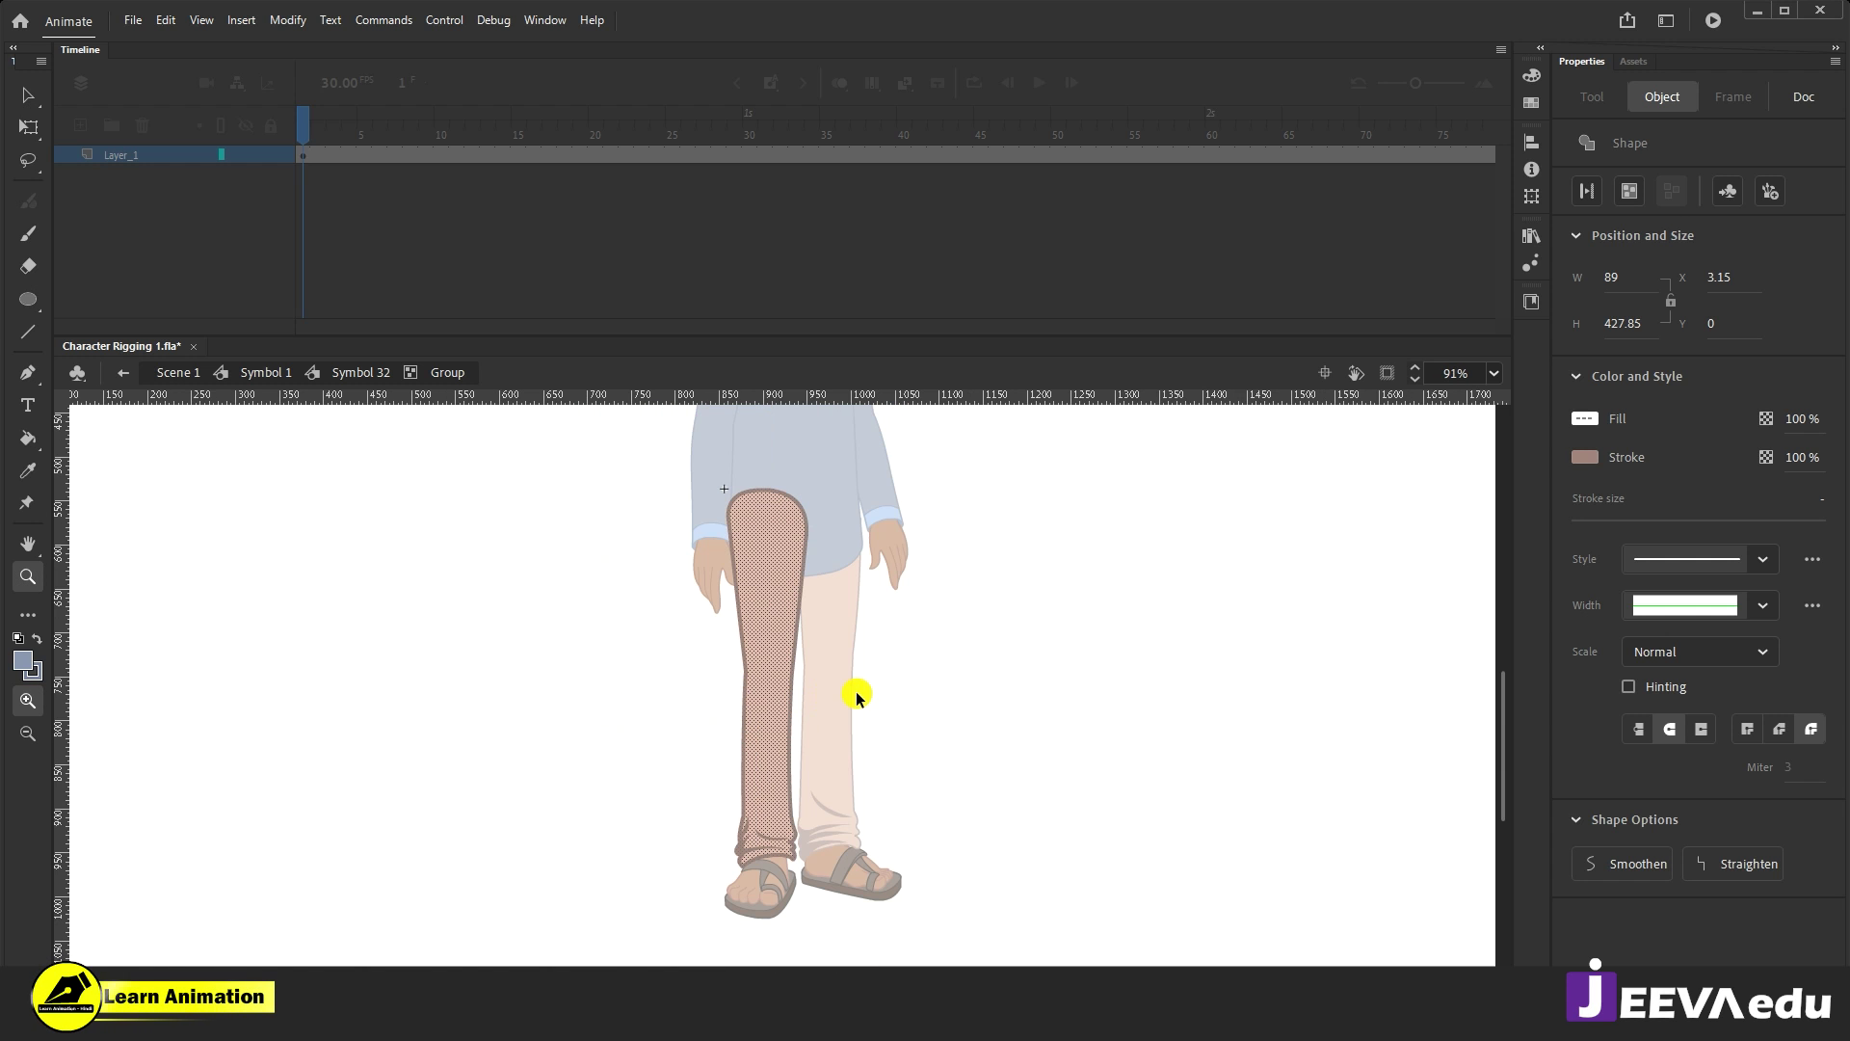
key(v)
drag(658, 433, 846, 675)
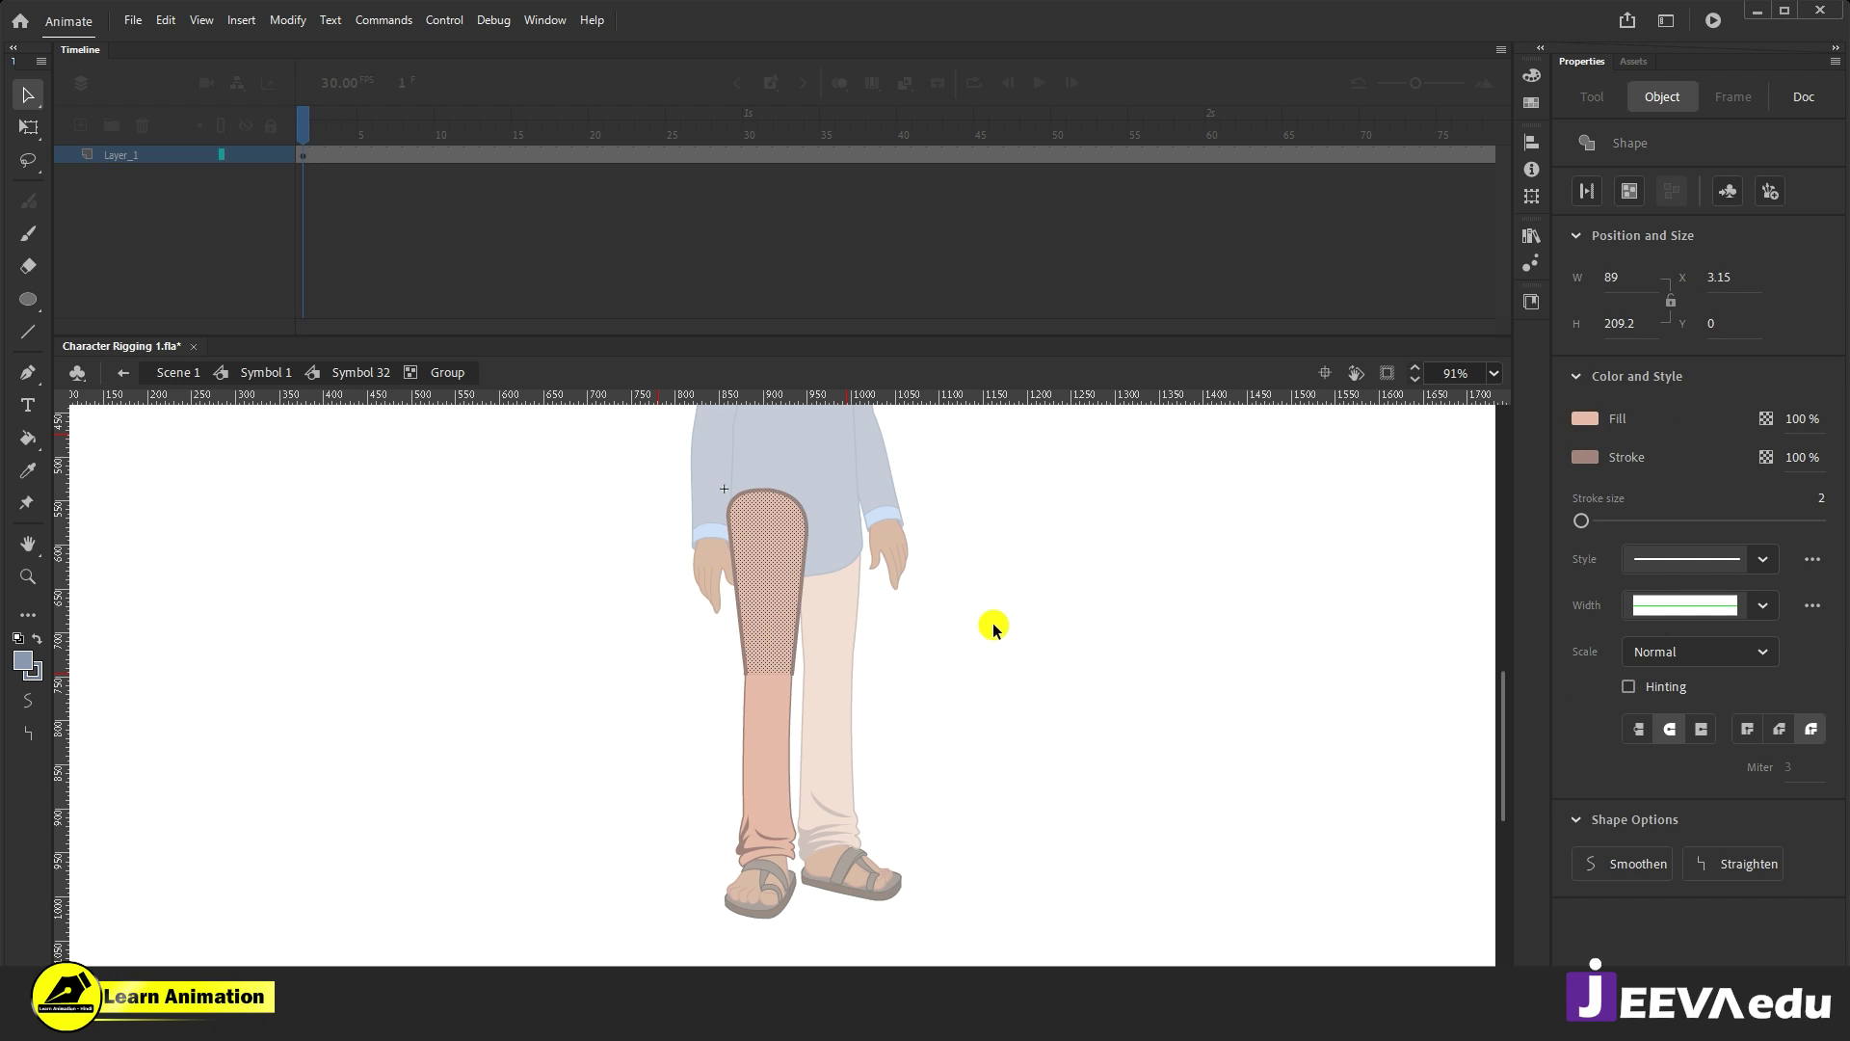
click(954, 683)
Step: Draw a straight, nearly horizontal line across the near trouser leg at the knee, extending past both outlines
key(z)
click(807, 697)
drag(805, 719, 781, 710)
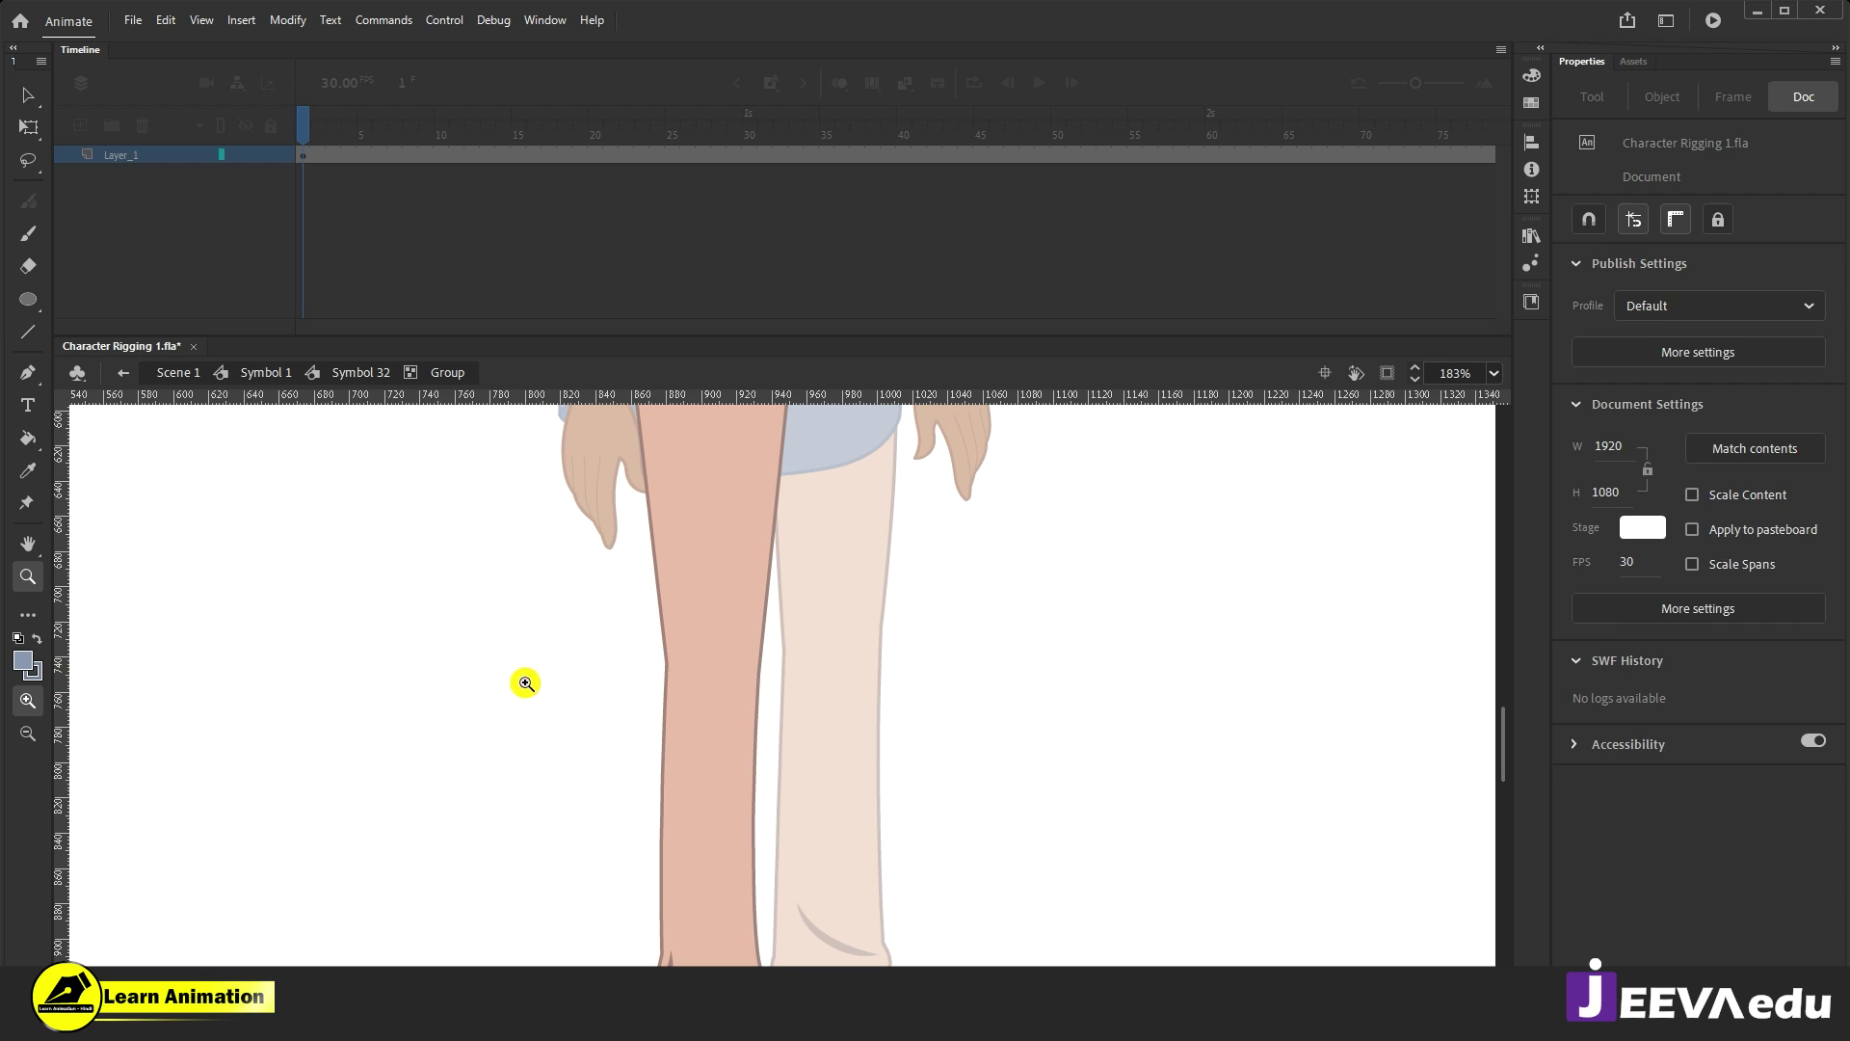
key(n)
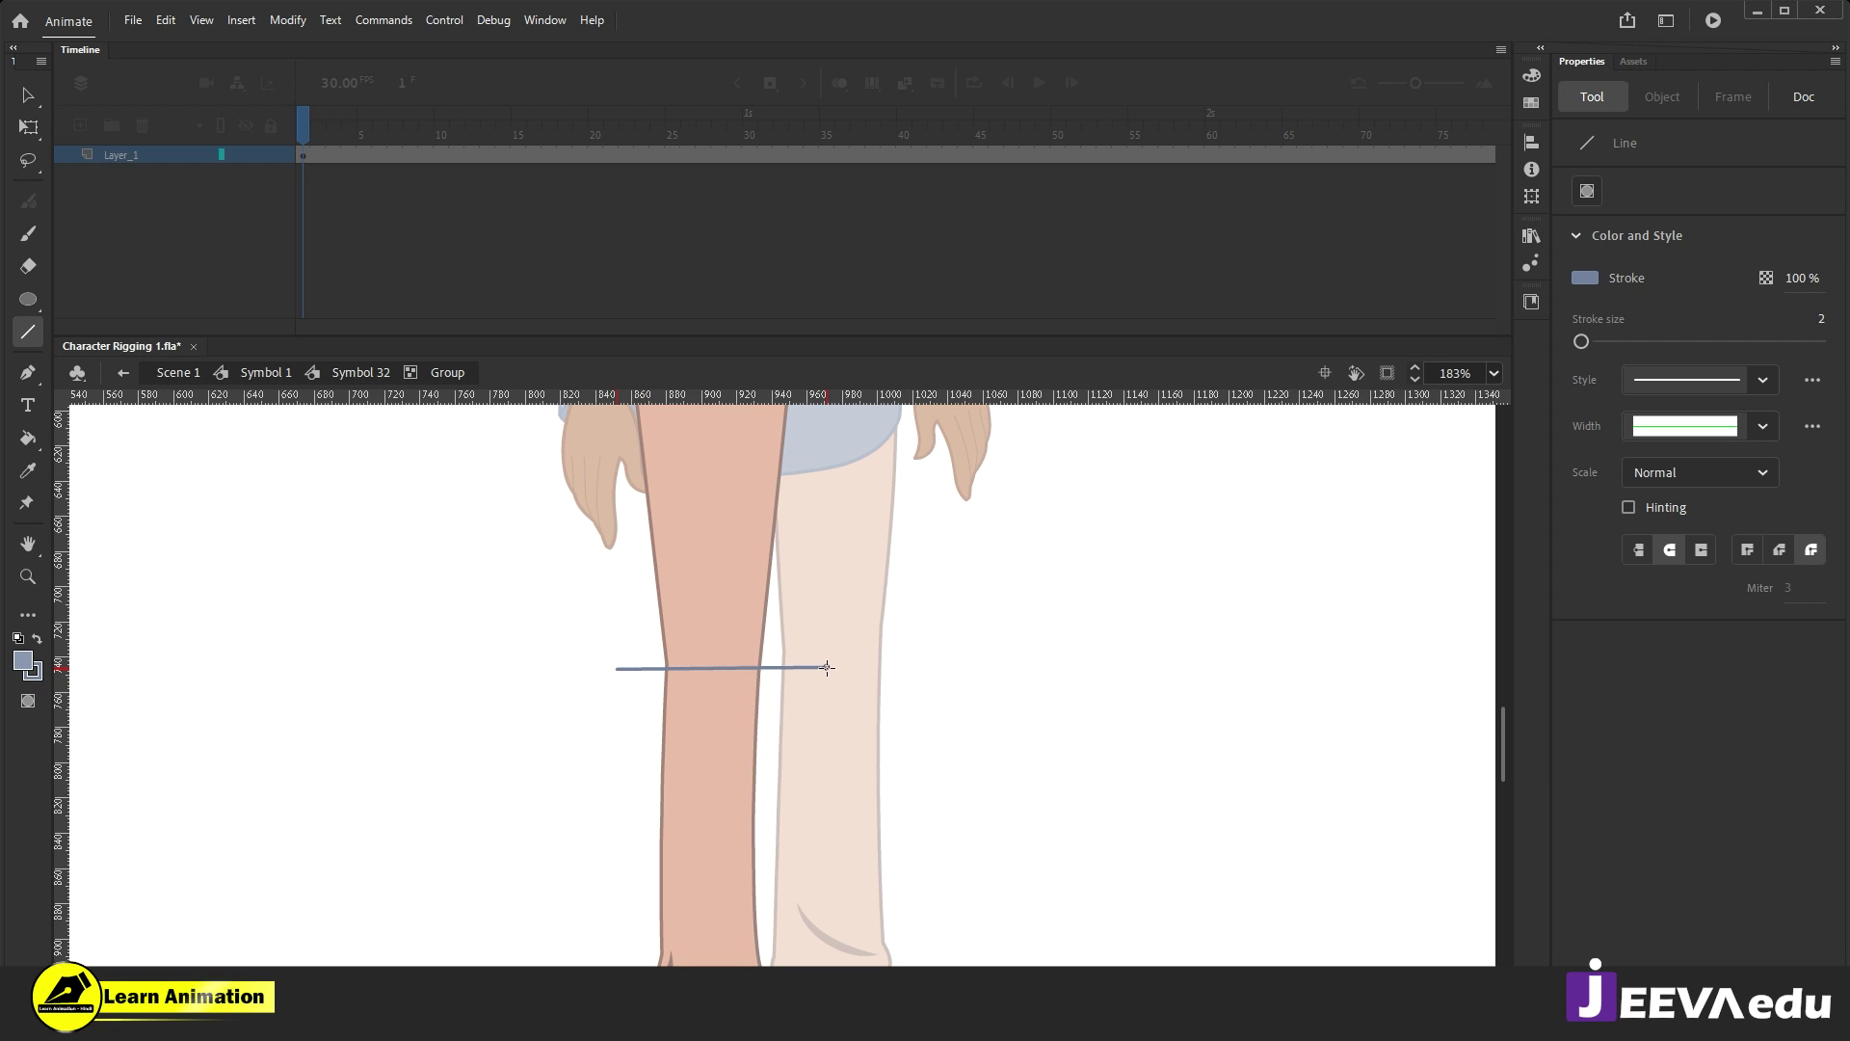
key(z)
alt+click(800, 673)
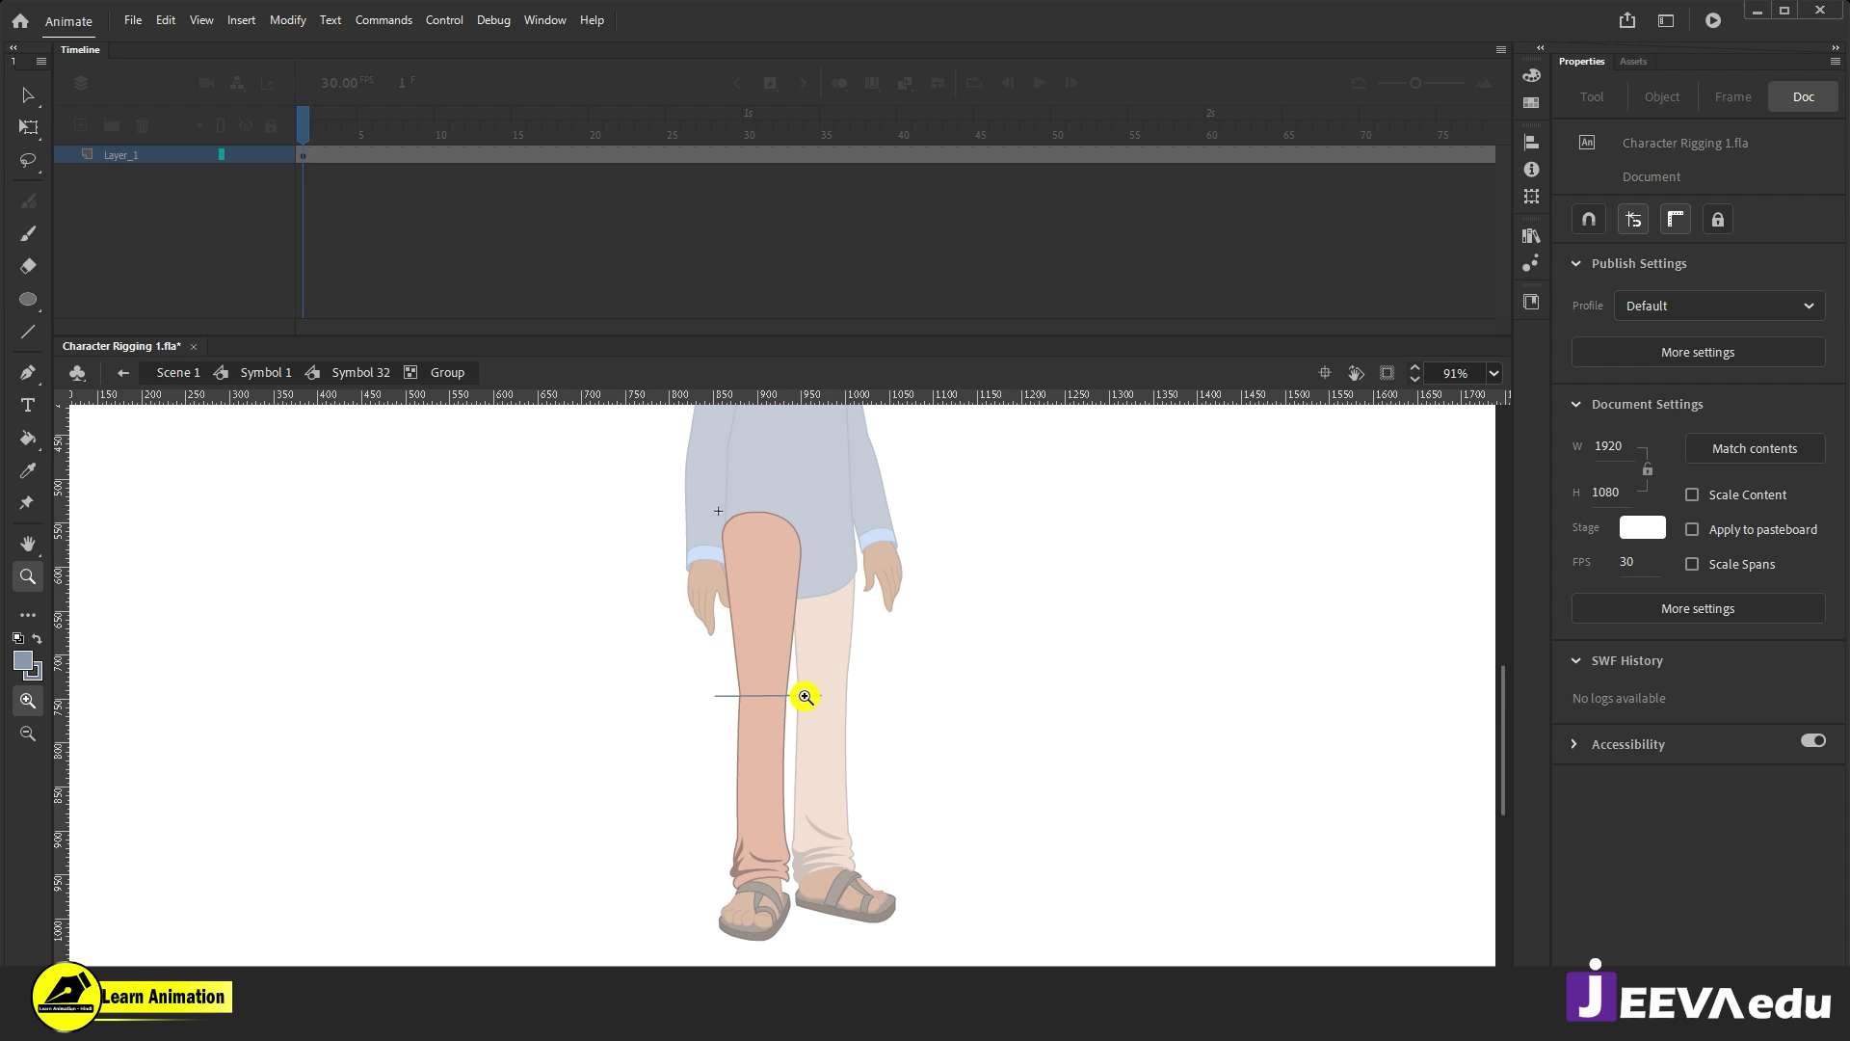
Step: Convert the trouser section above the knee line to a graphic symbol
key(v)
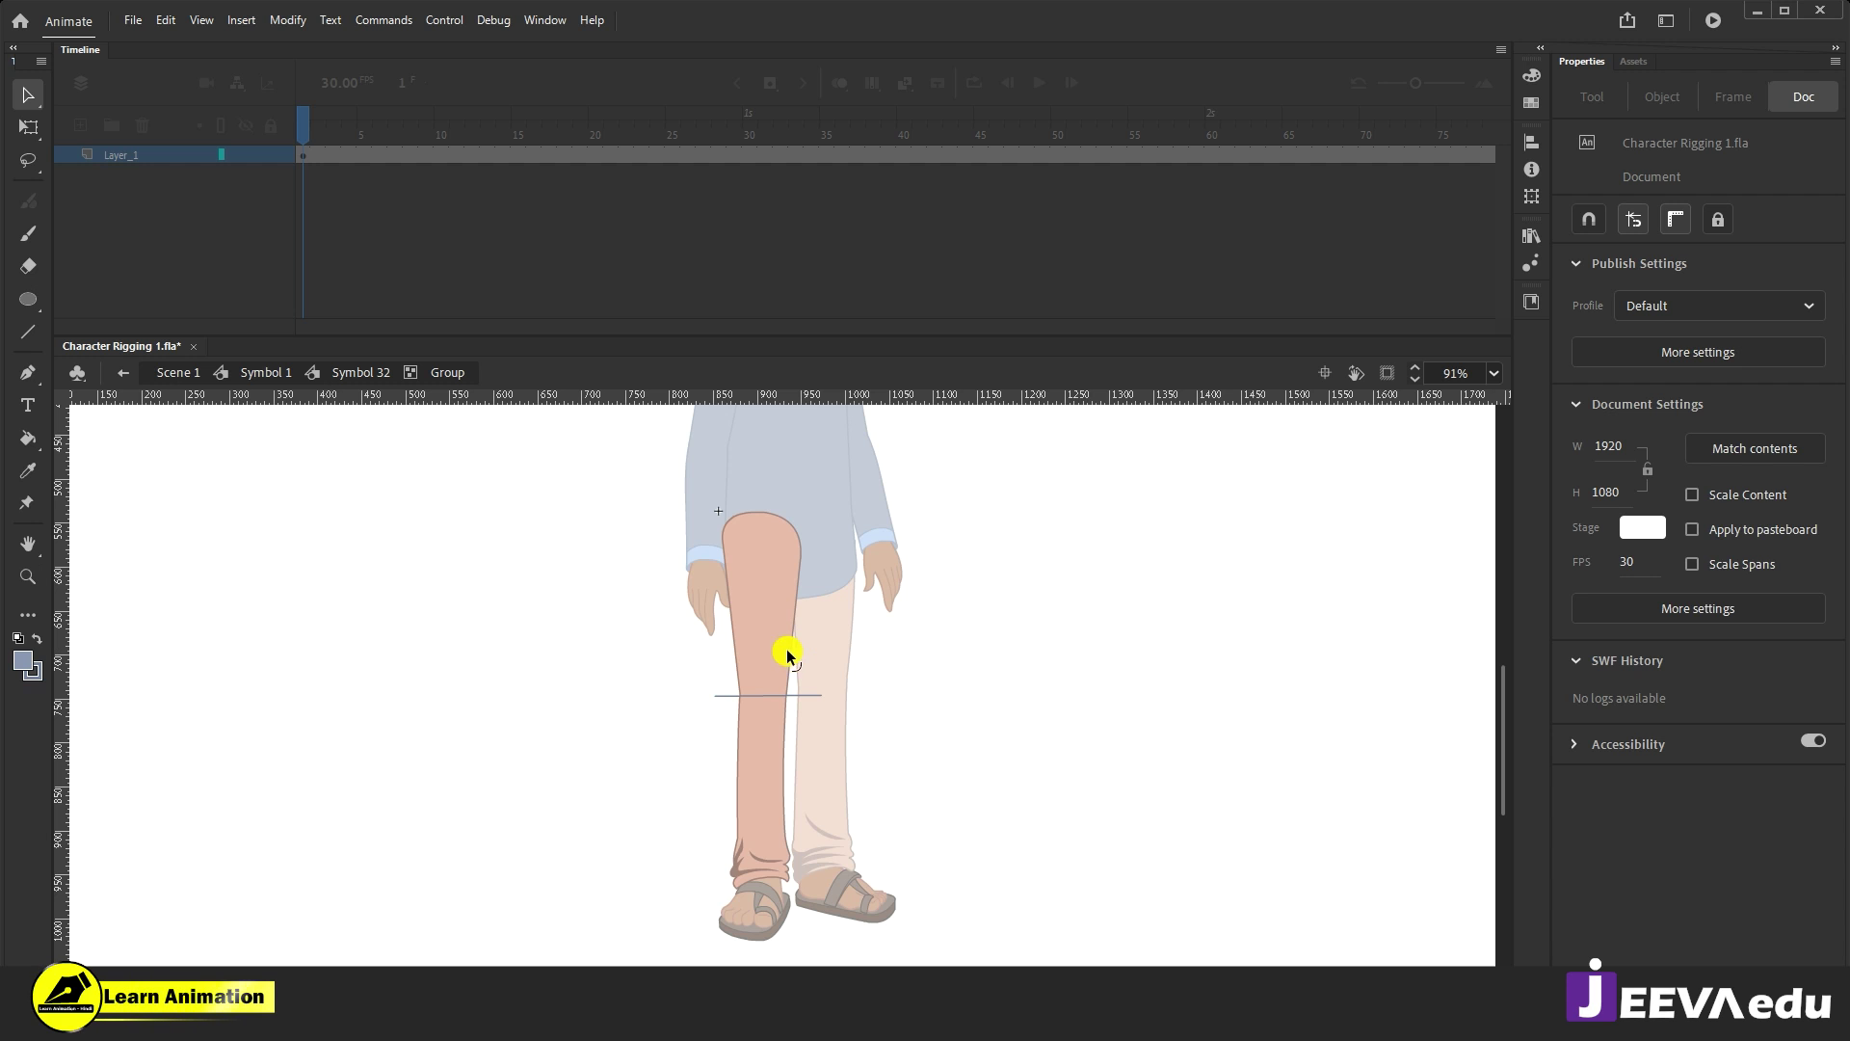
click(772, 634)
key(F8)
key(Return)
Step: Select the trouser section below the knee line with all its ankle folds, testing the selection with trial moves and undoing them
click(777, 828)
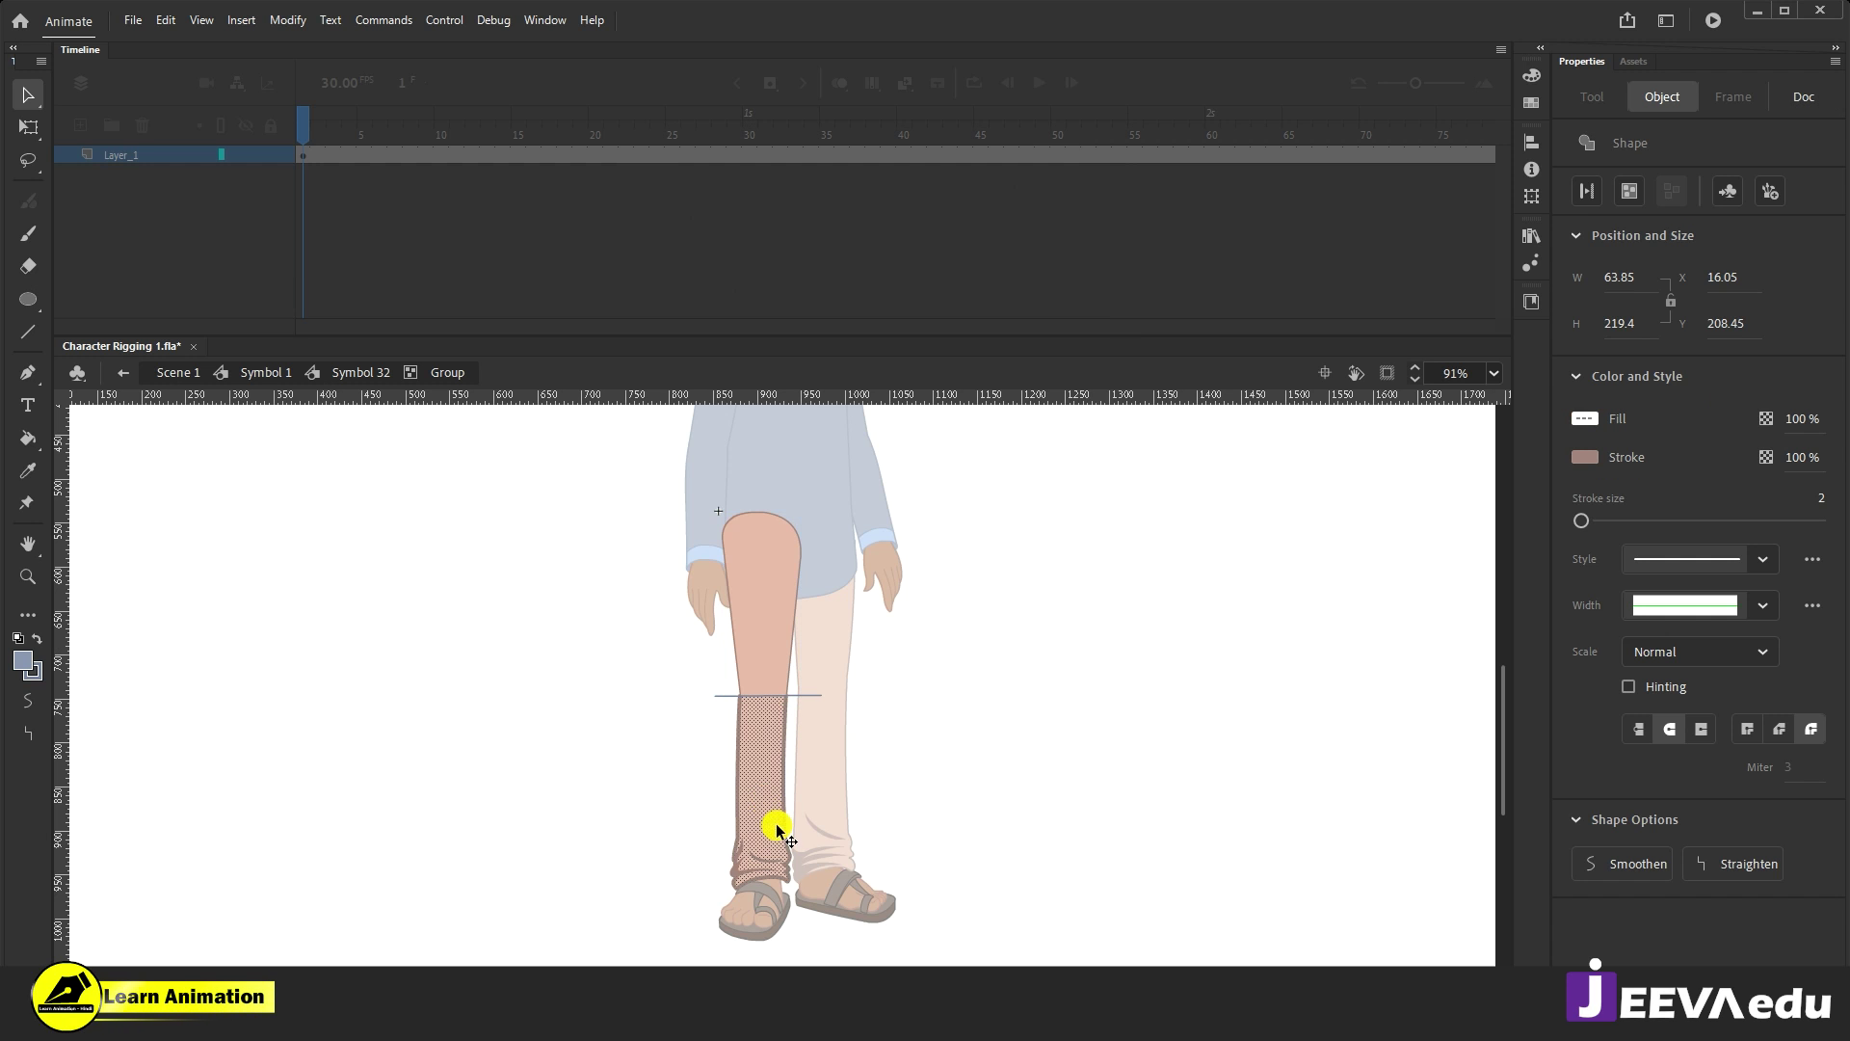
key(z)
click(770, 845)
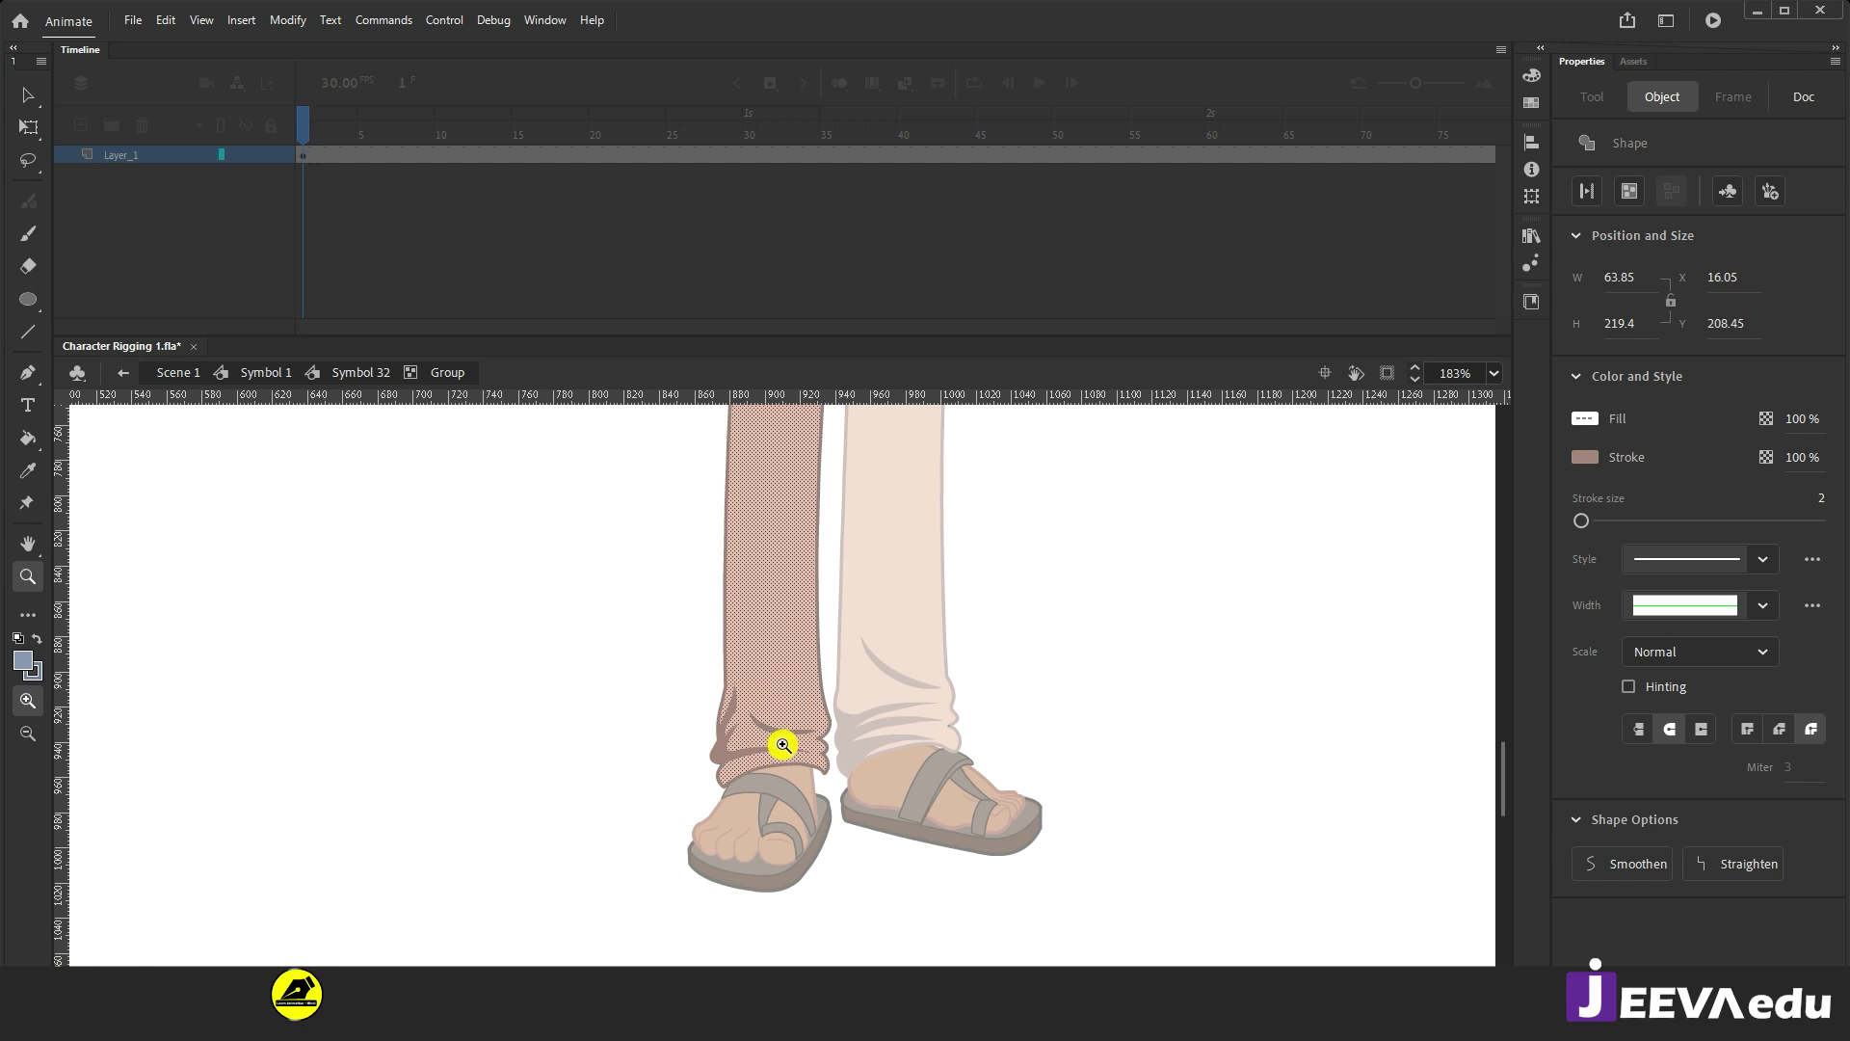
key(v)
click(757, 692)
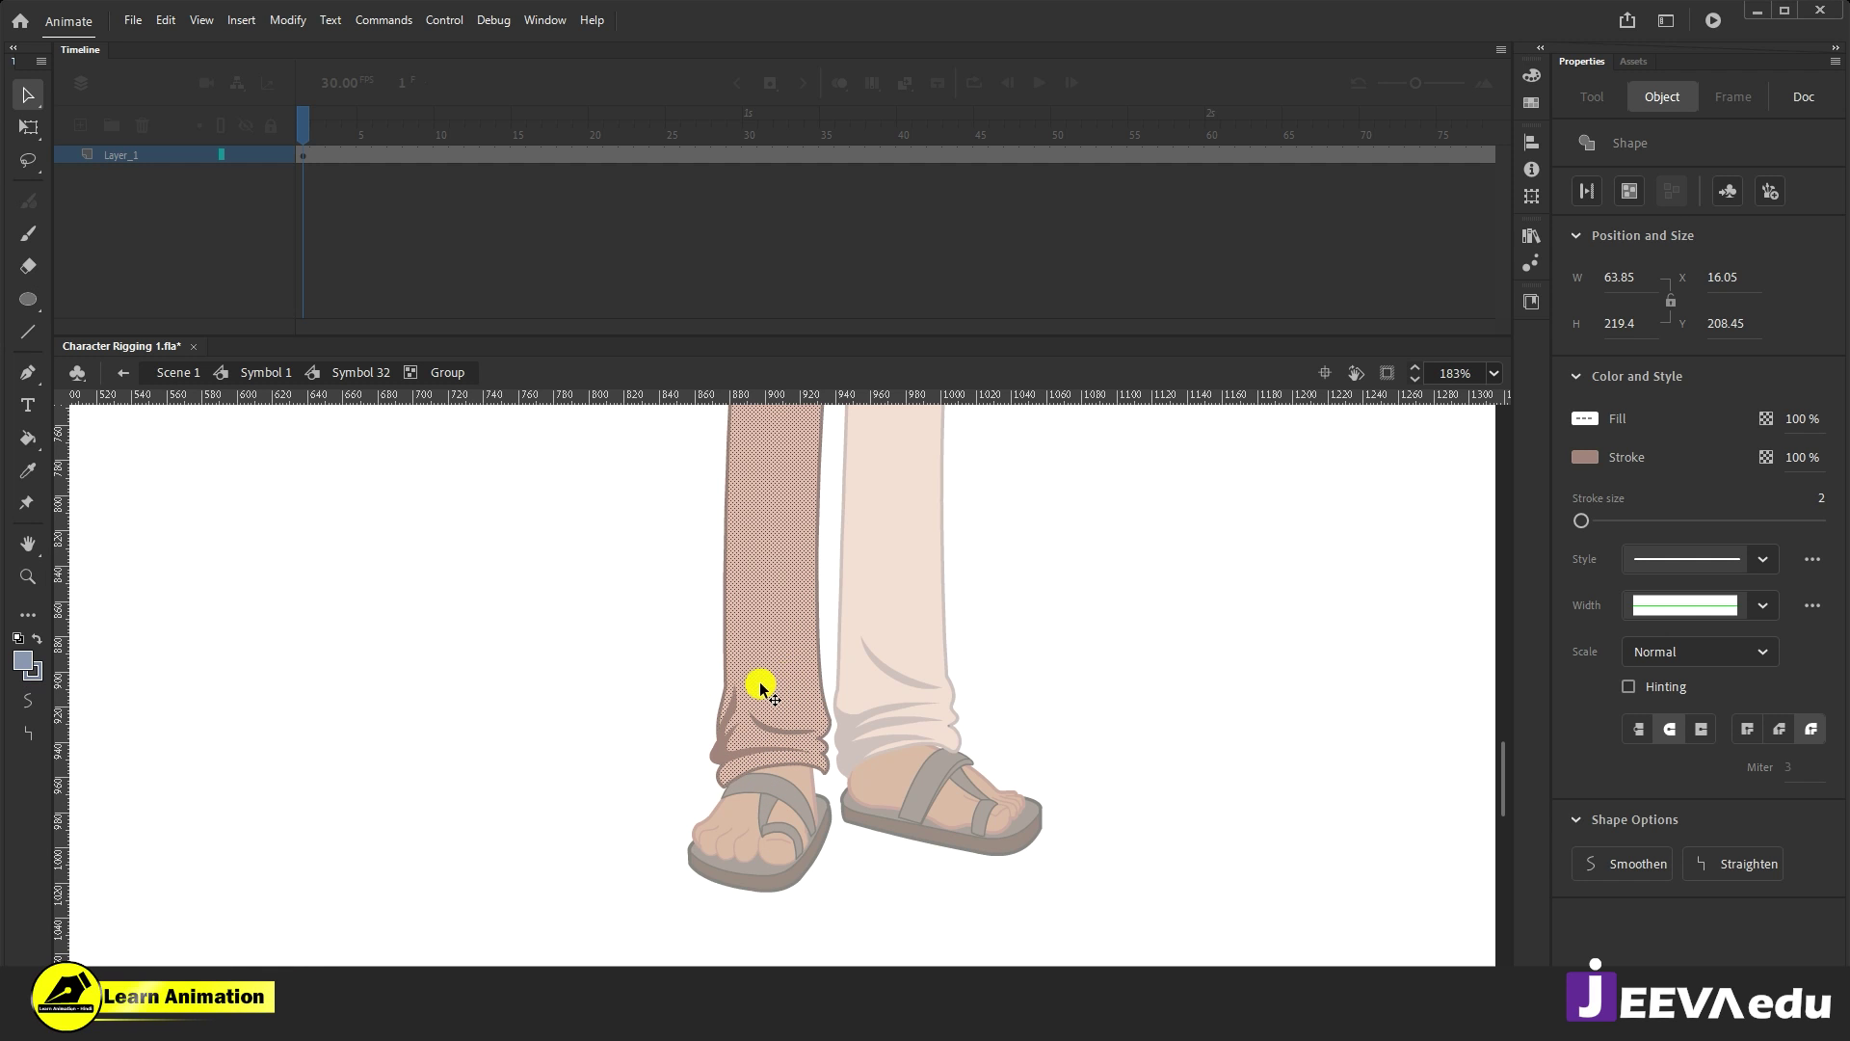
drag(729, 680, 611, 674)
click(730, 742)
key(ctrl+z)
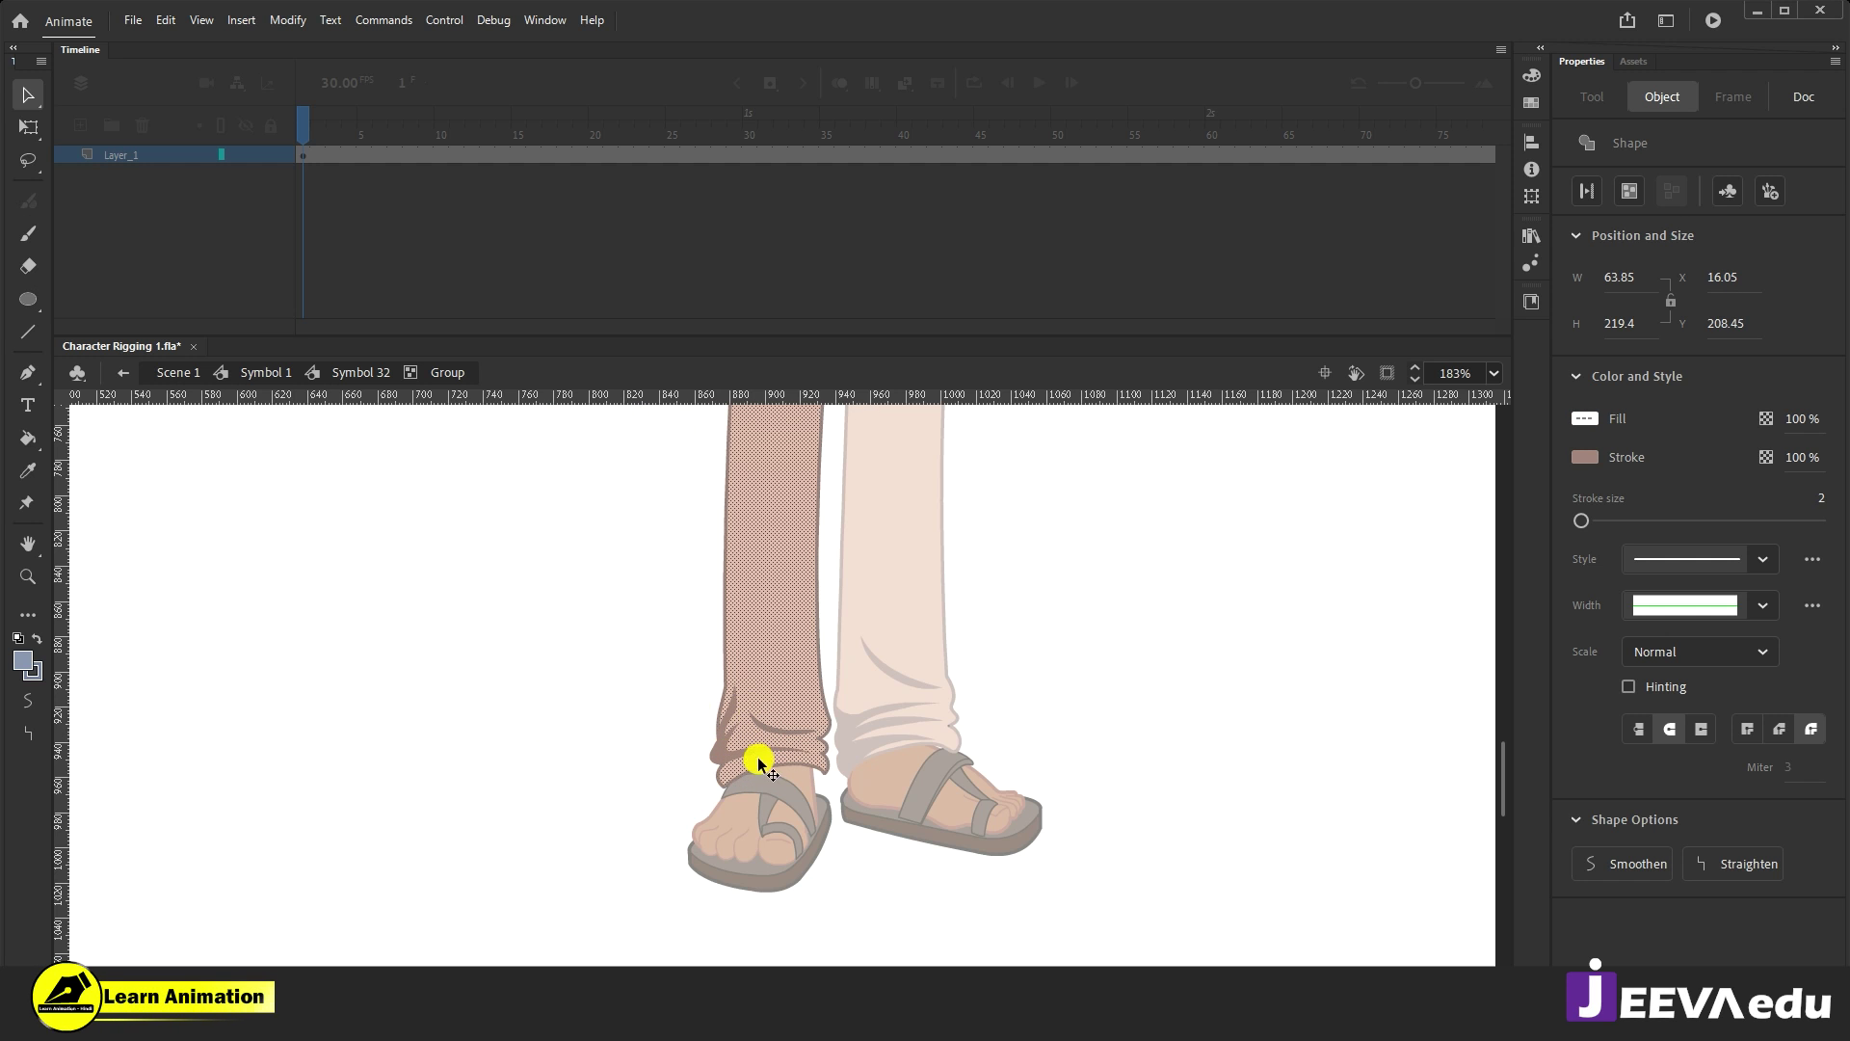
drag(630, 623, 927, 840)
drag(755, 656, 536, 677)
key(ctrl+z)
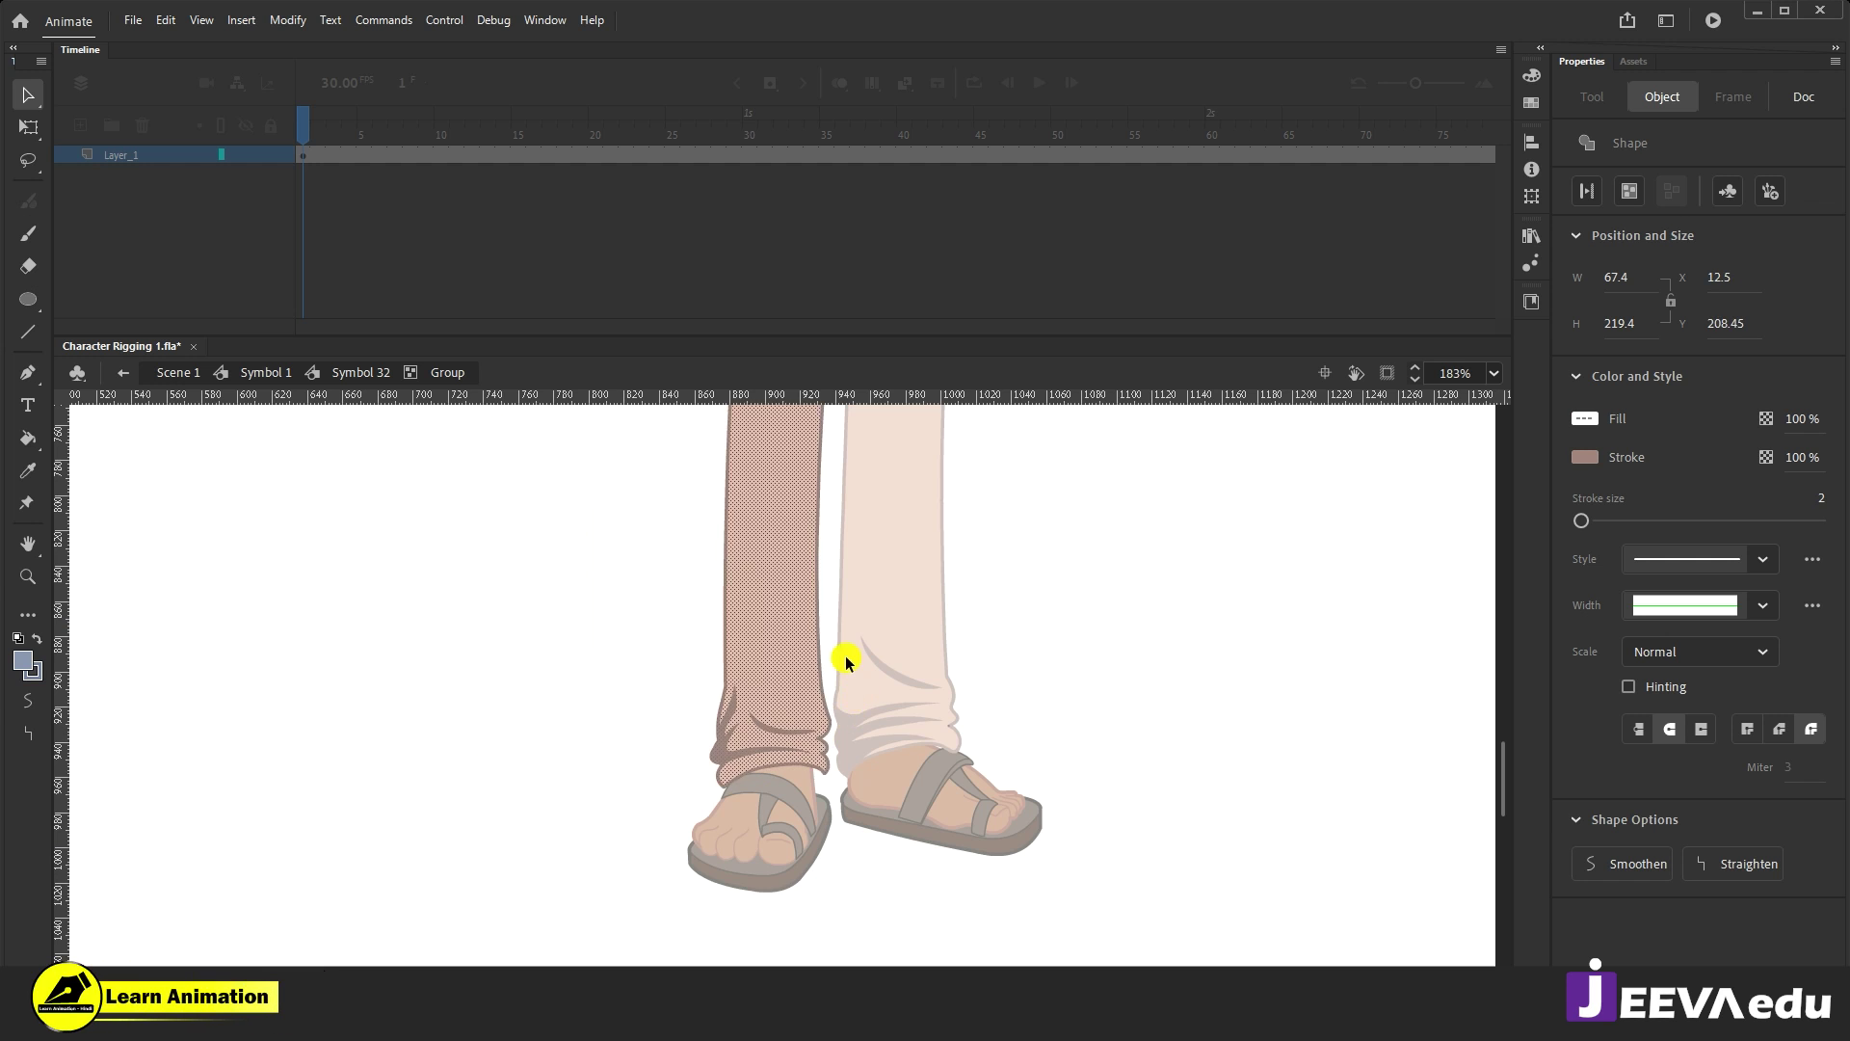
Step: Convert the selected lower trouser section to a graphic symbol
alt+click(877, 663)
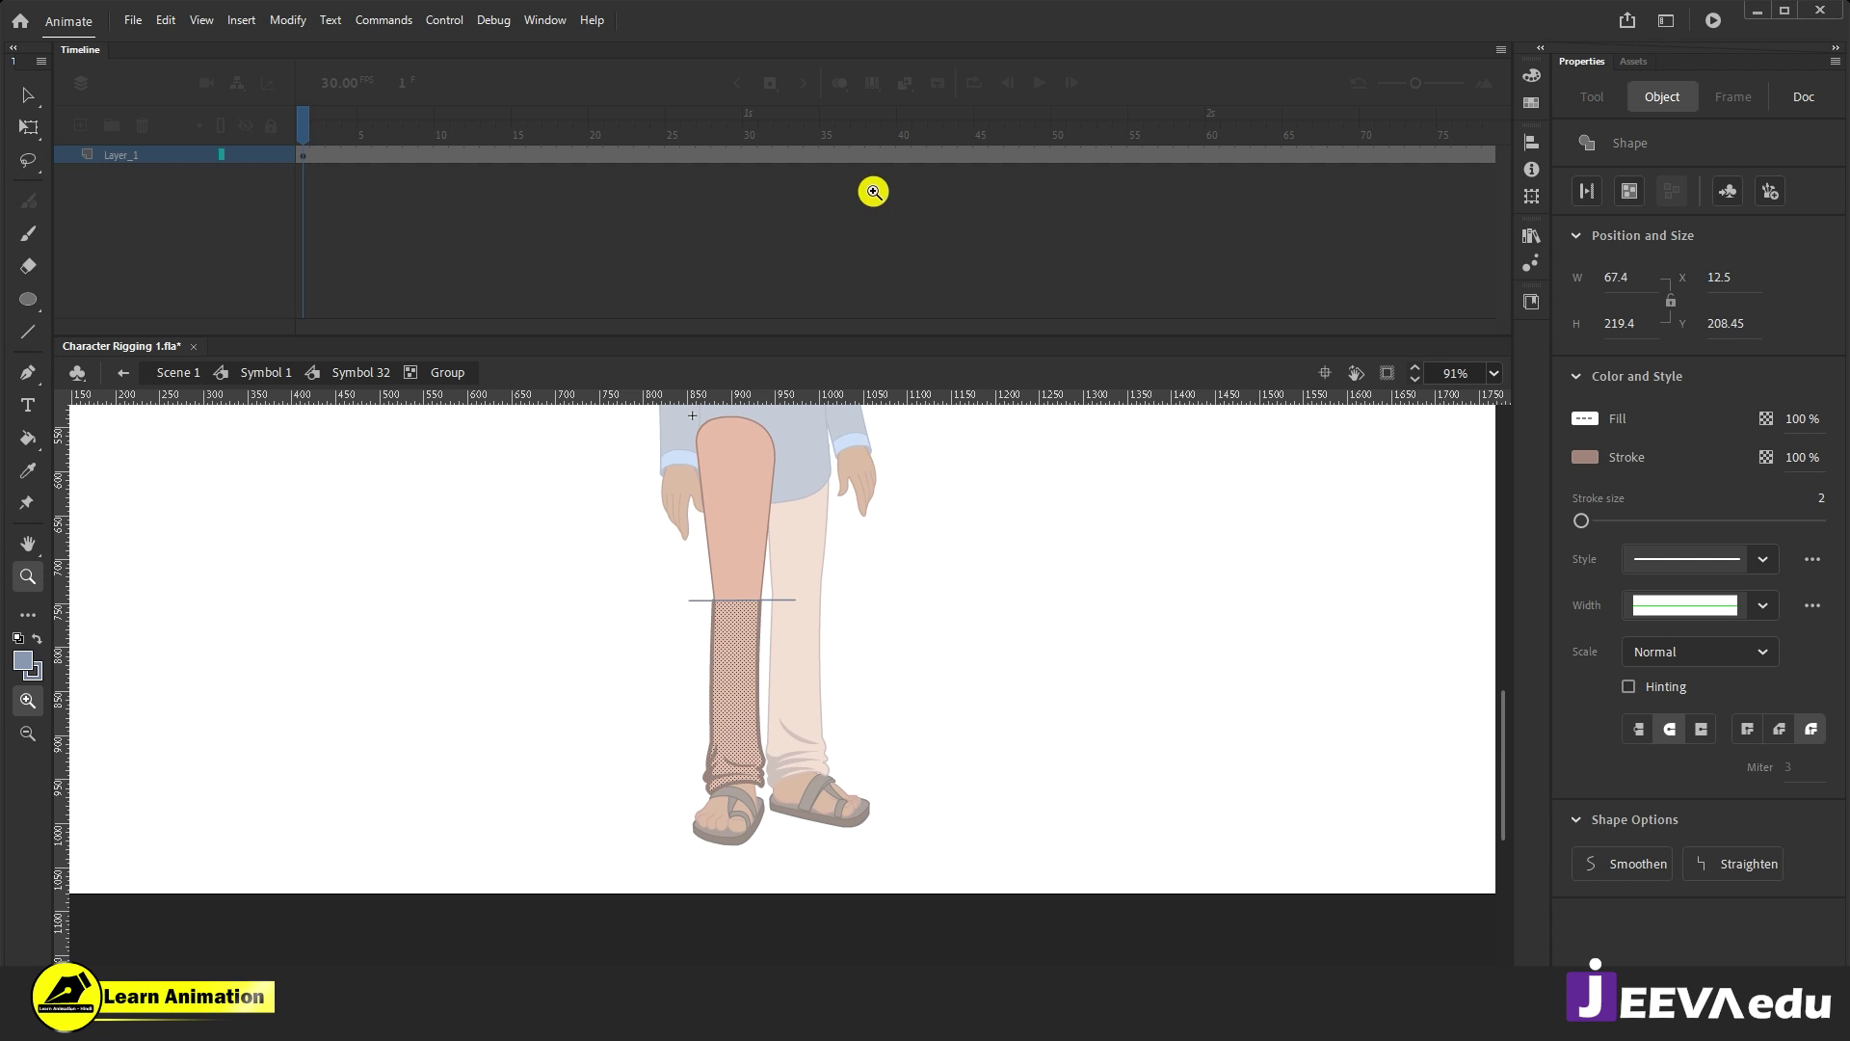
key(F8)
click(1064, 181)
Step: Delete the ends of the cut line that protrude on both sides of the knee
click(752, 619)
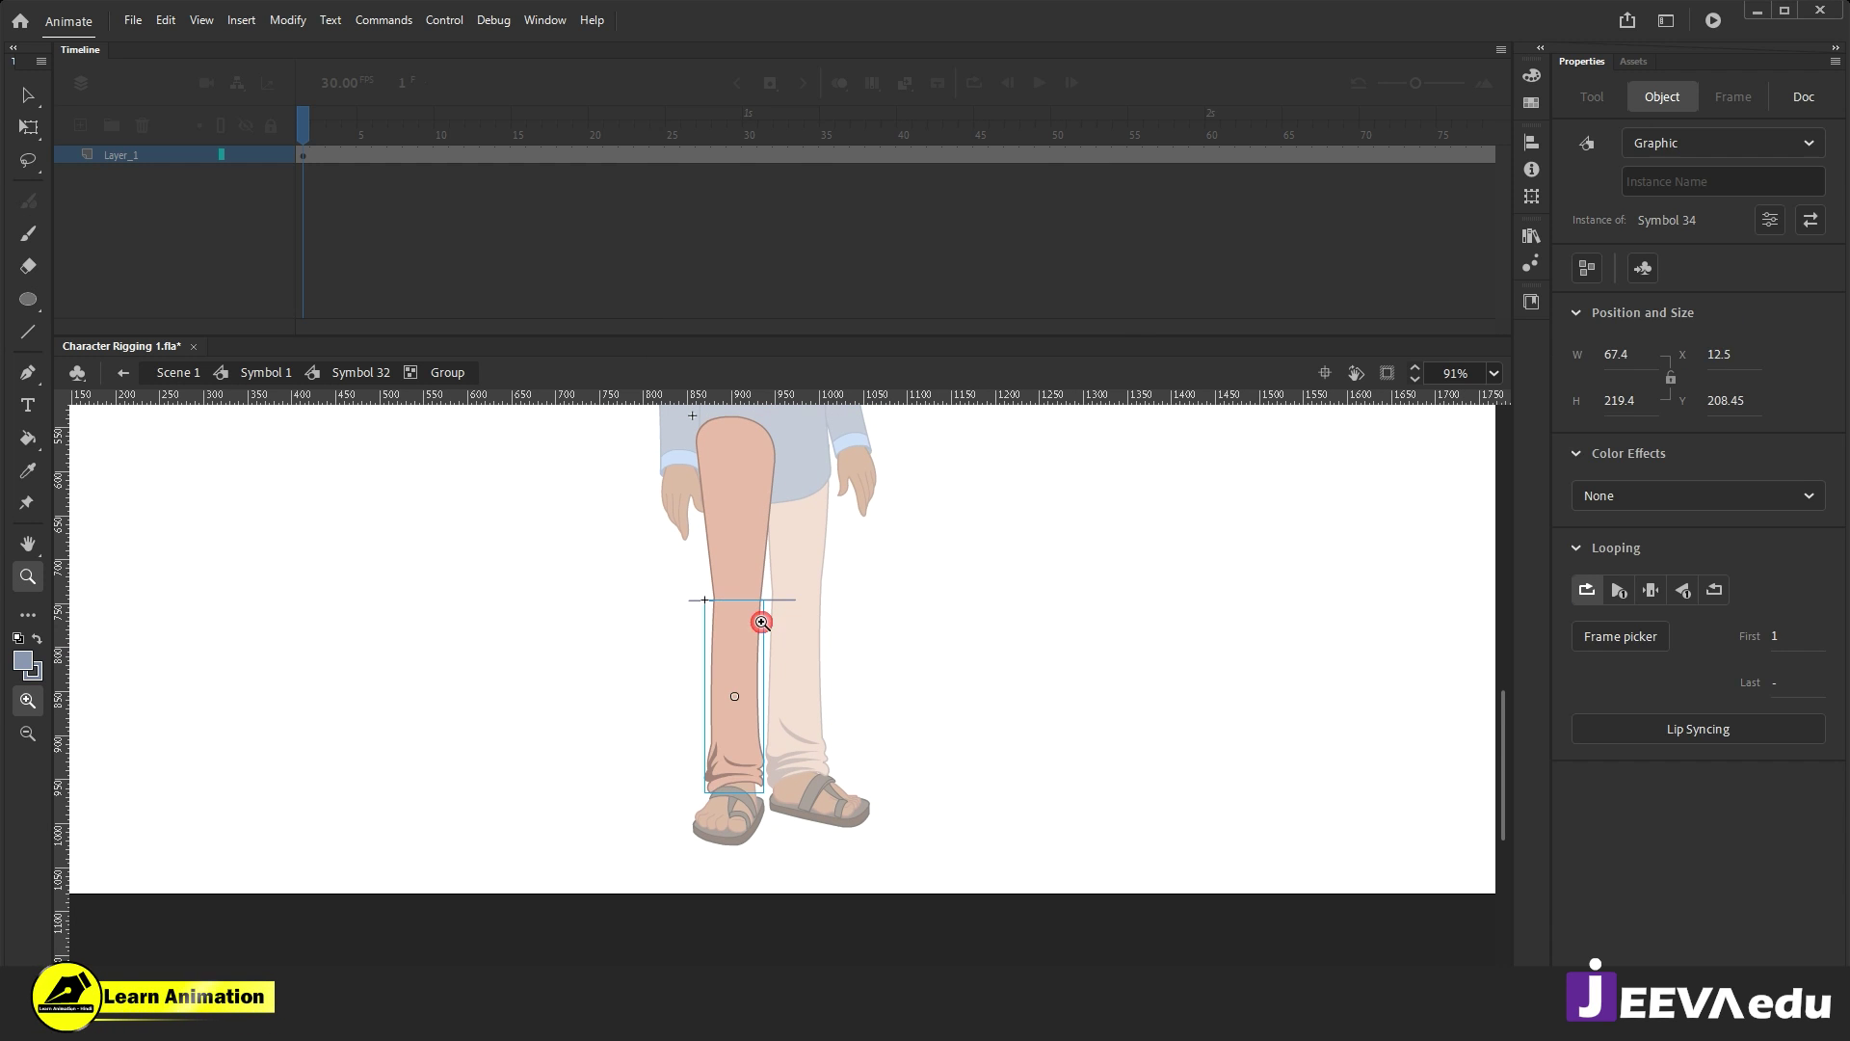
click(781, 645)
key(v)
click(894, 727)
click(898, 722)
key(Delete)
click(552, 726)
key(Delete)
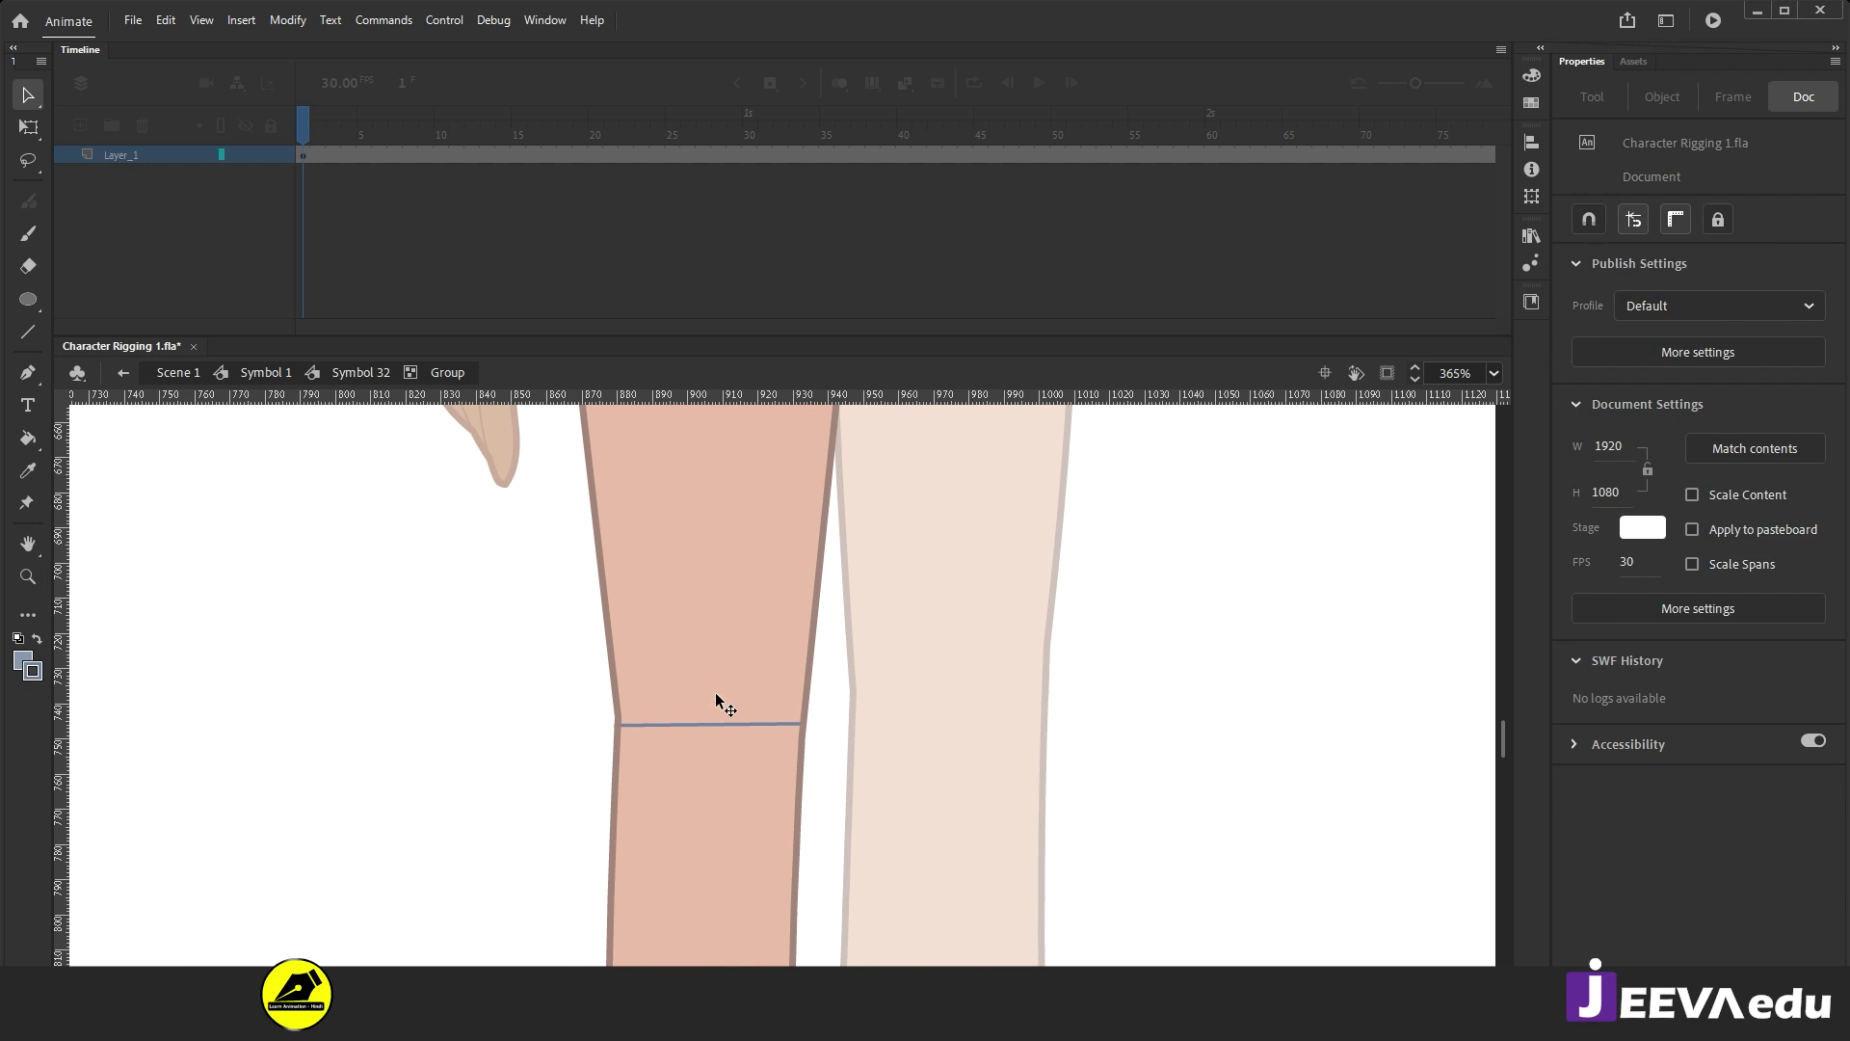
Step: Open the upper trouser symbol, delete the knee line along its lower edge, and return to the trouser group
double_click(715, 692)
click(729, 728)
click(729, 728)
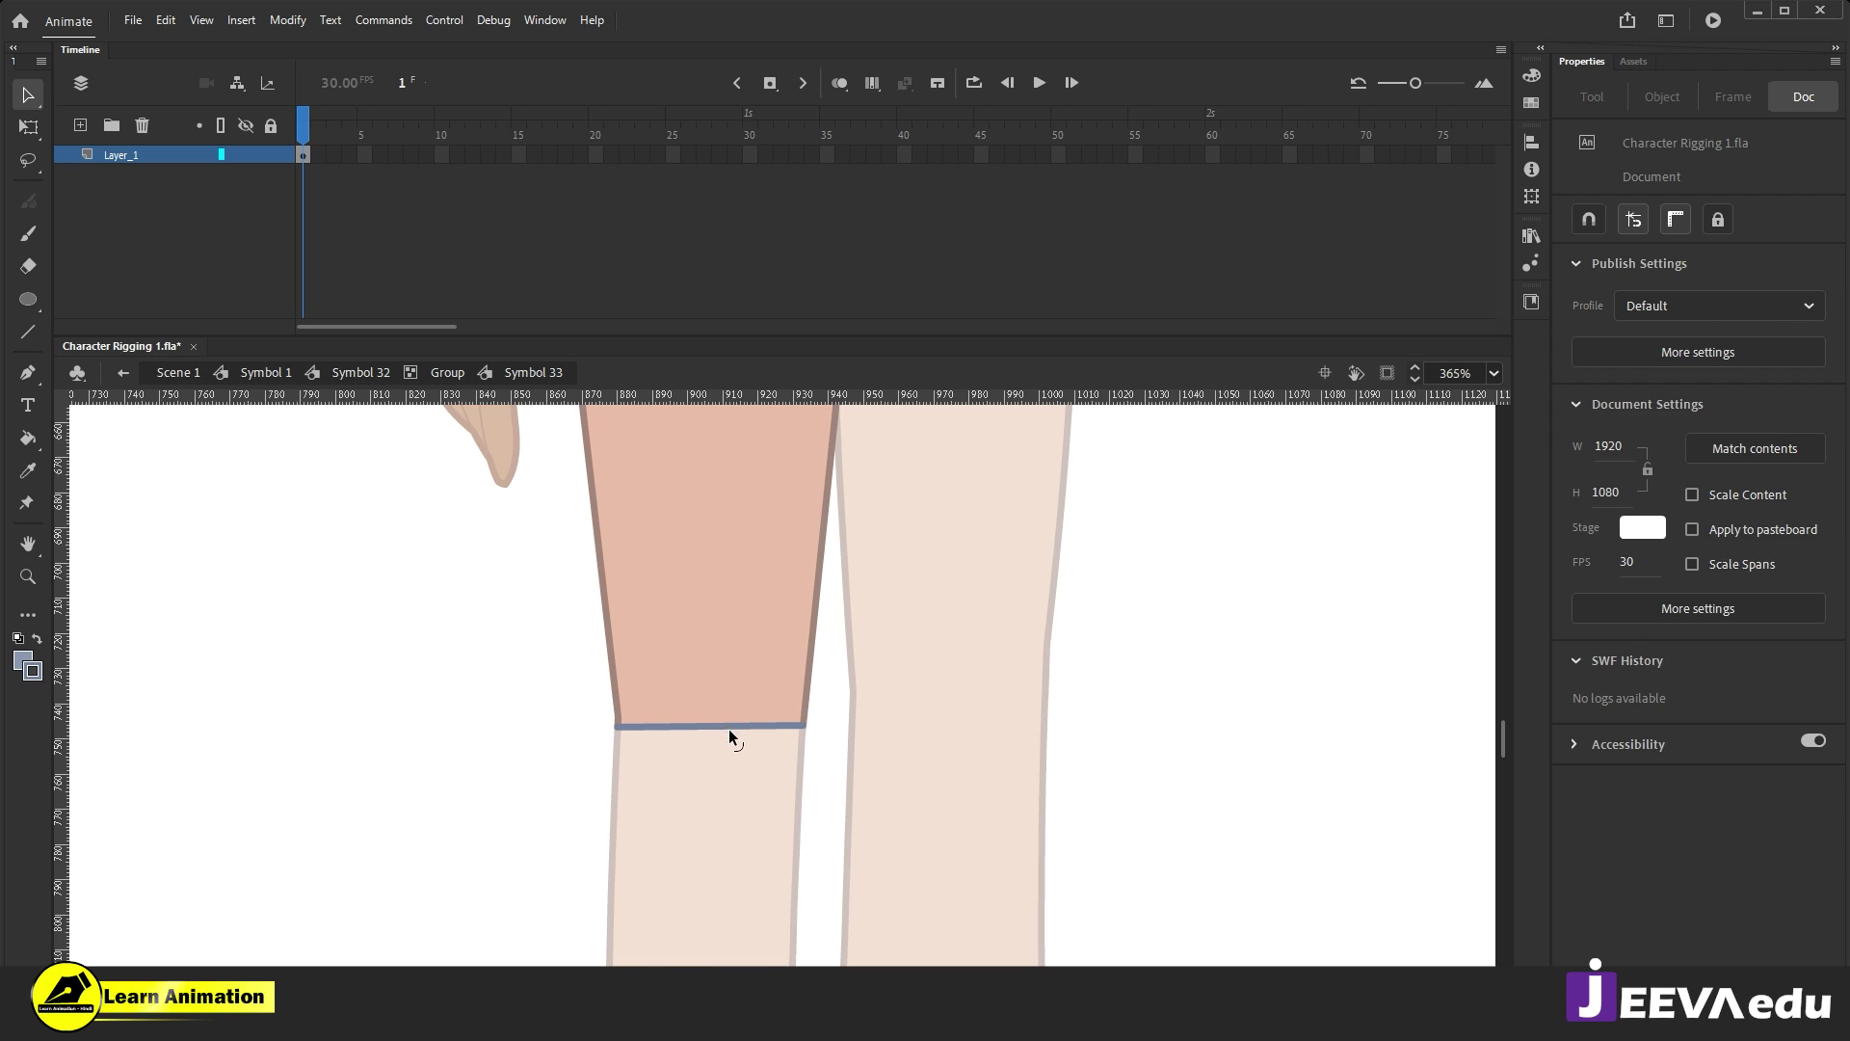
key(Delete)
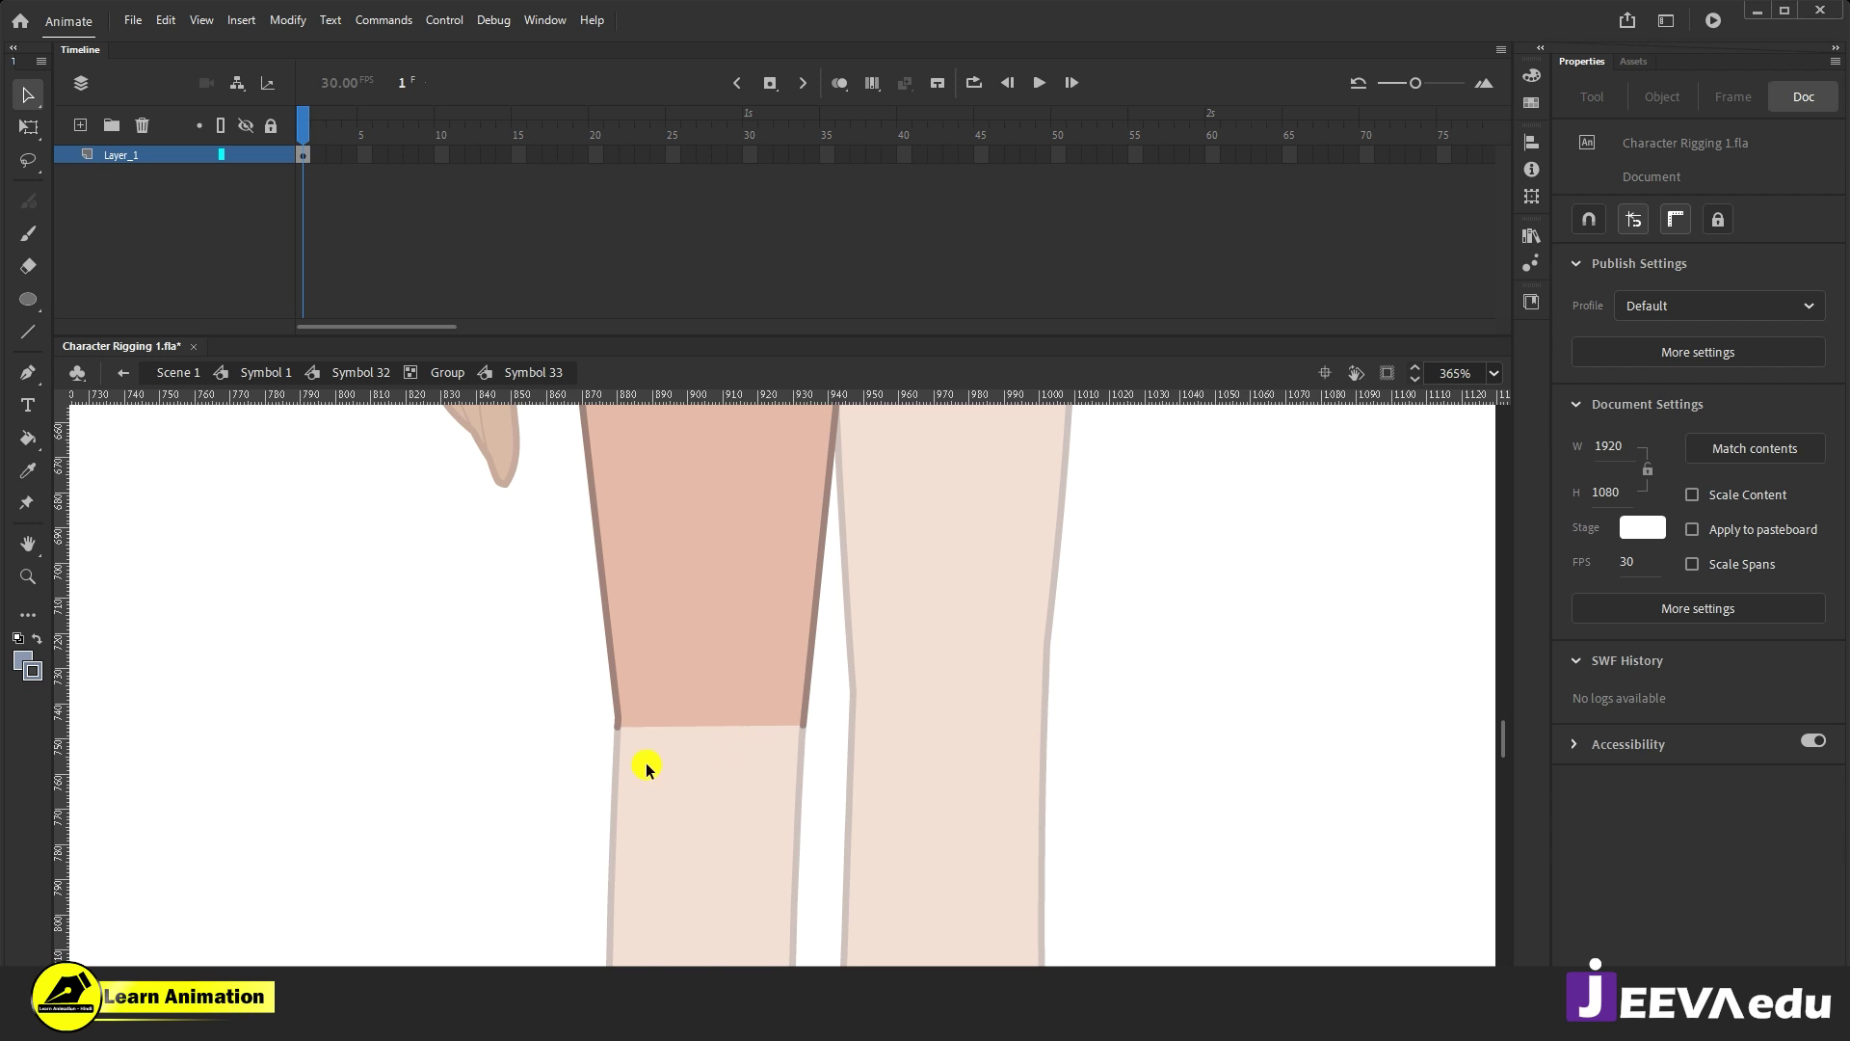
click(447, 372)
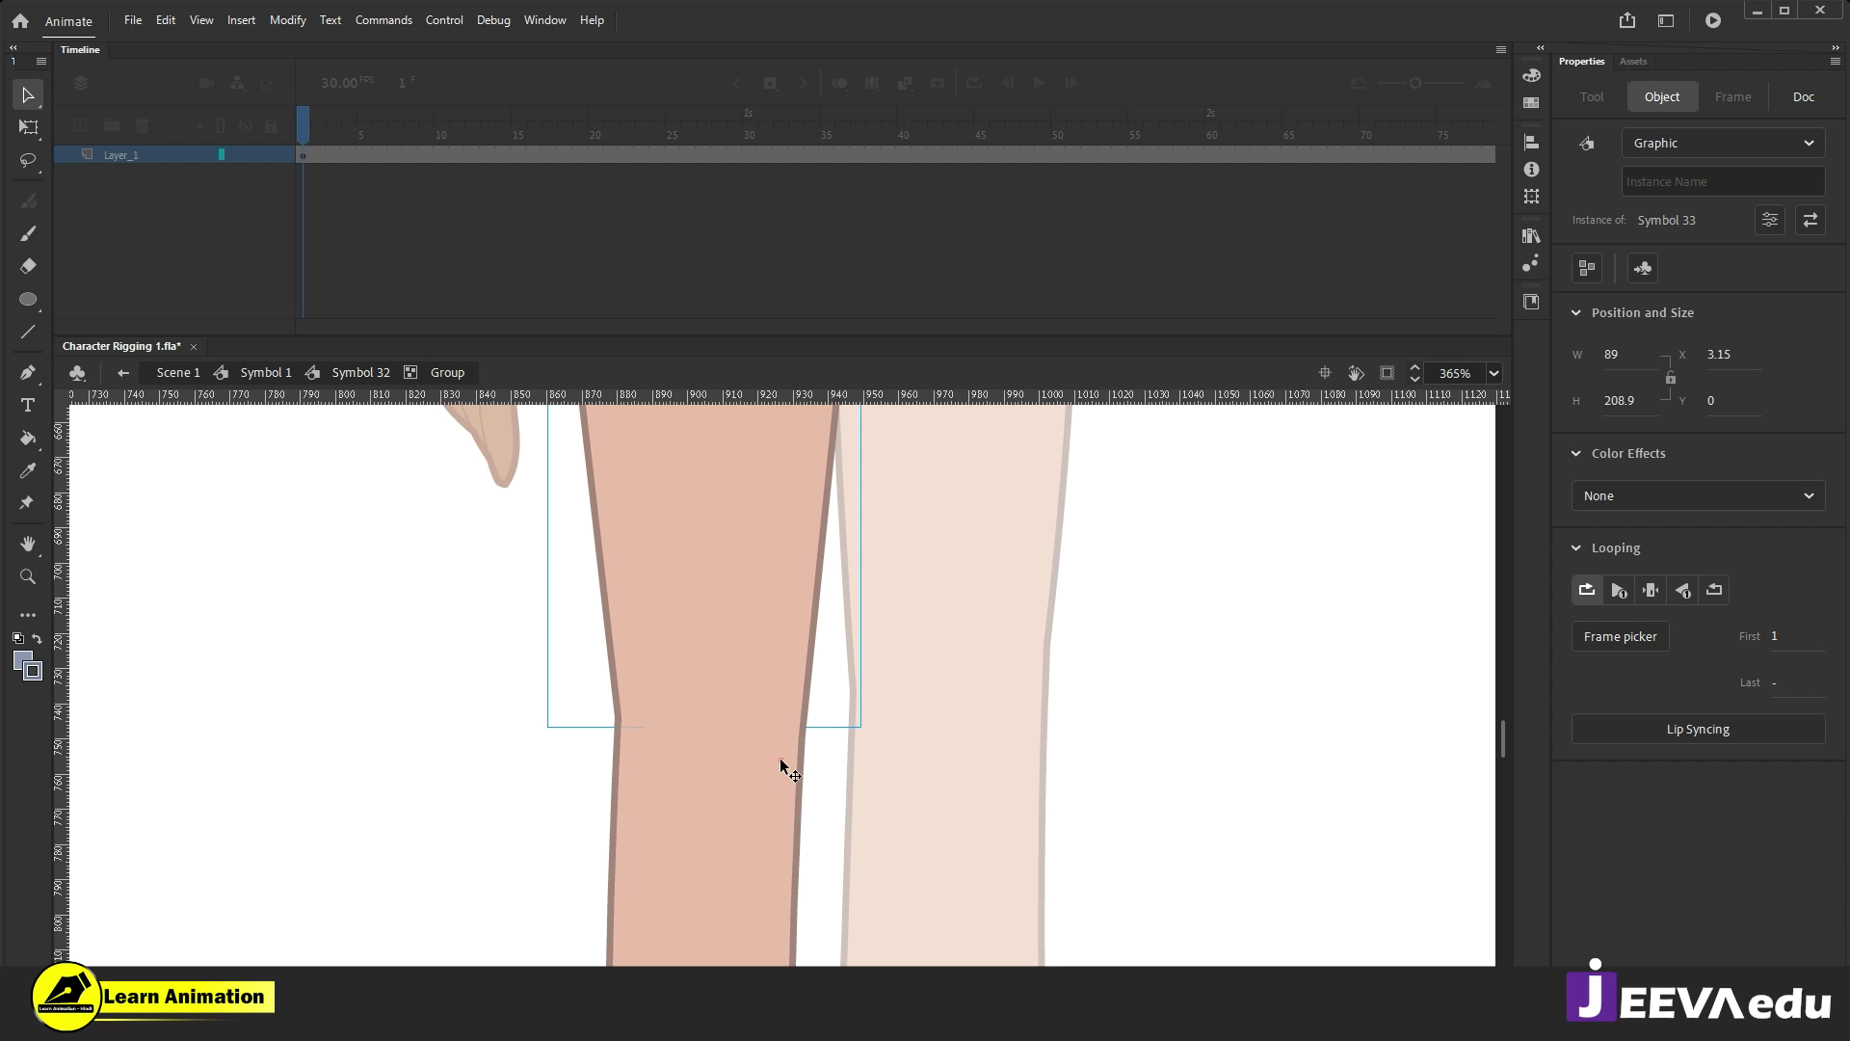
Step: Return to the near leg symbol and ungroup the upper and lower trouser symbols
key(ctrl+minus)
key(ctrl+minus)
key(z)
key(v)
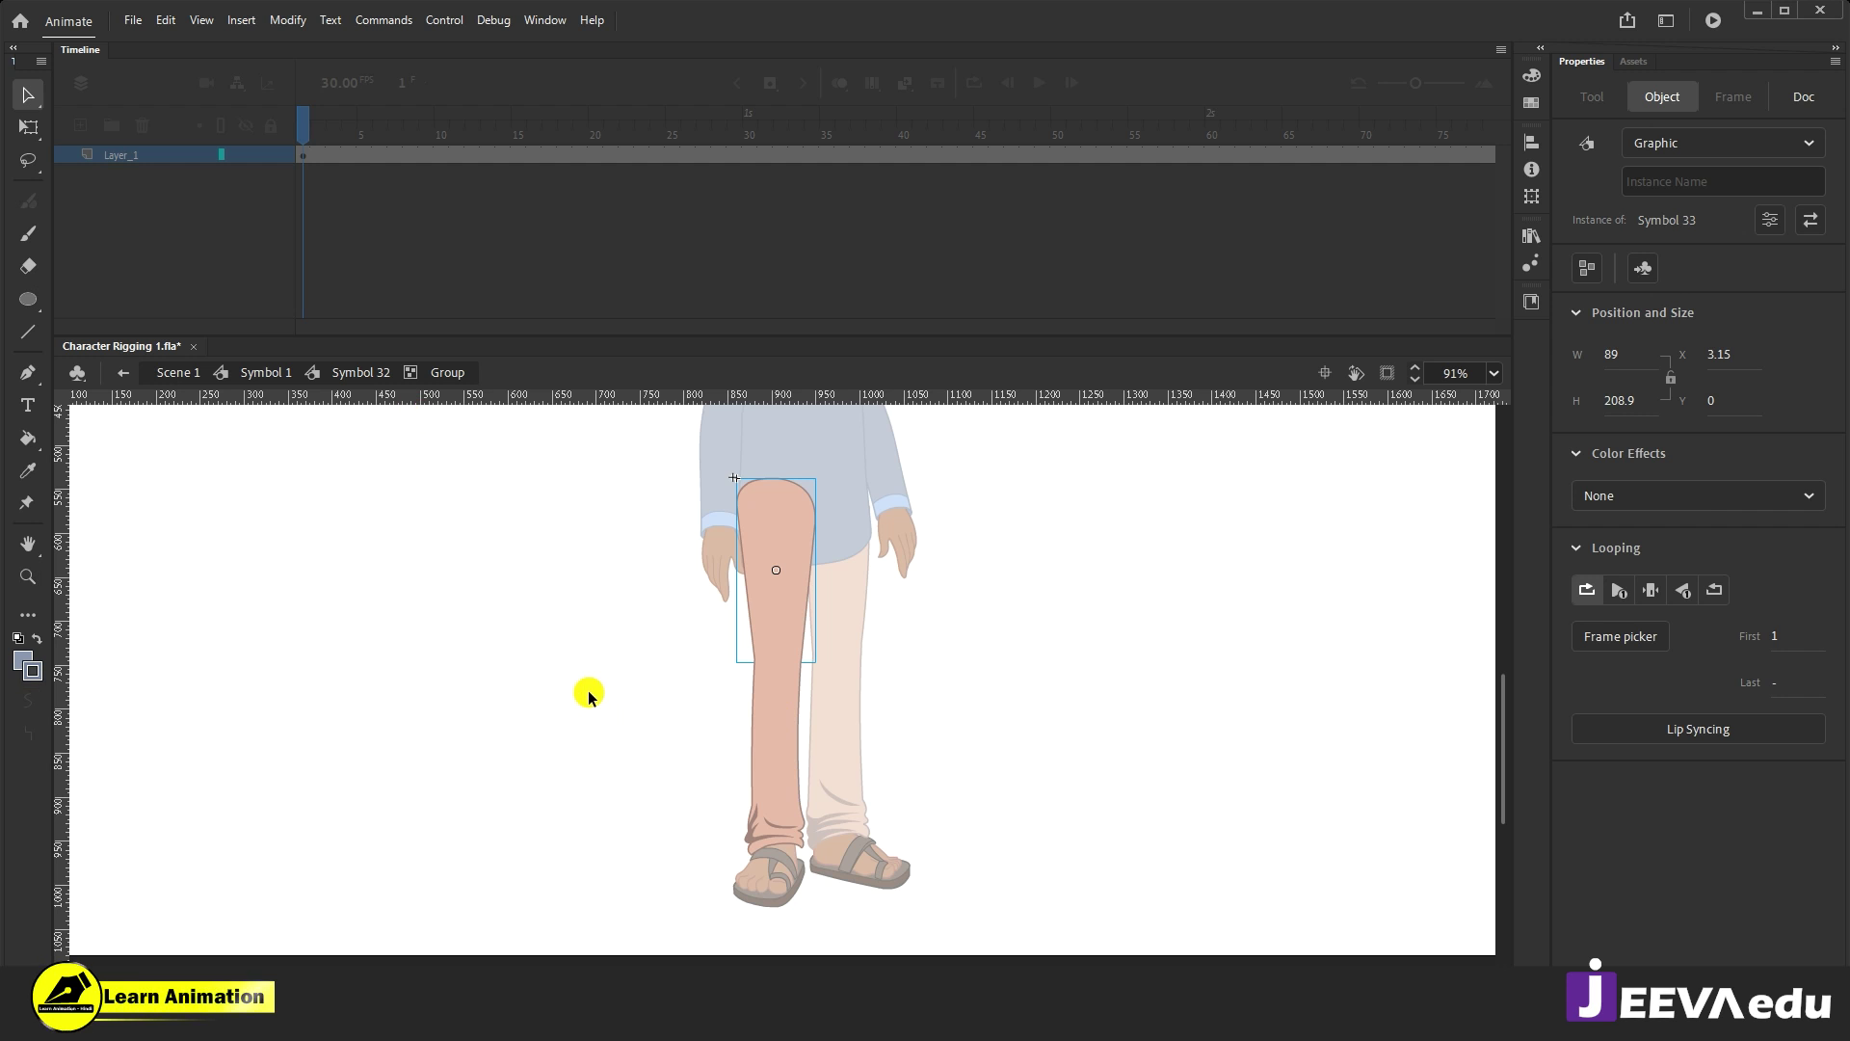
double_click(588, 698)
click(786, 785)
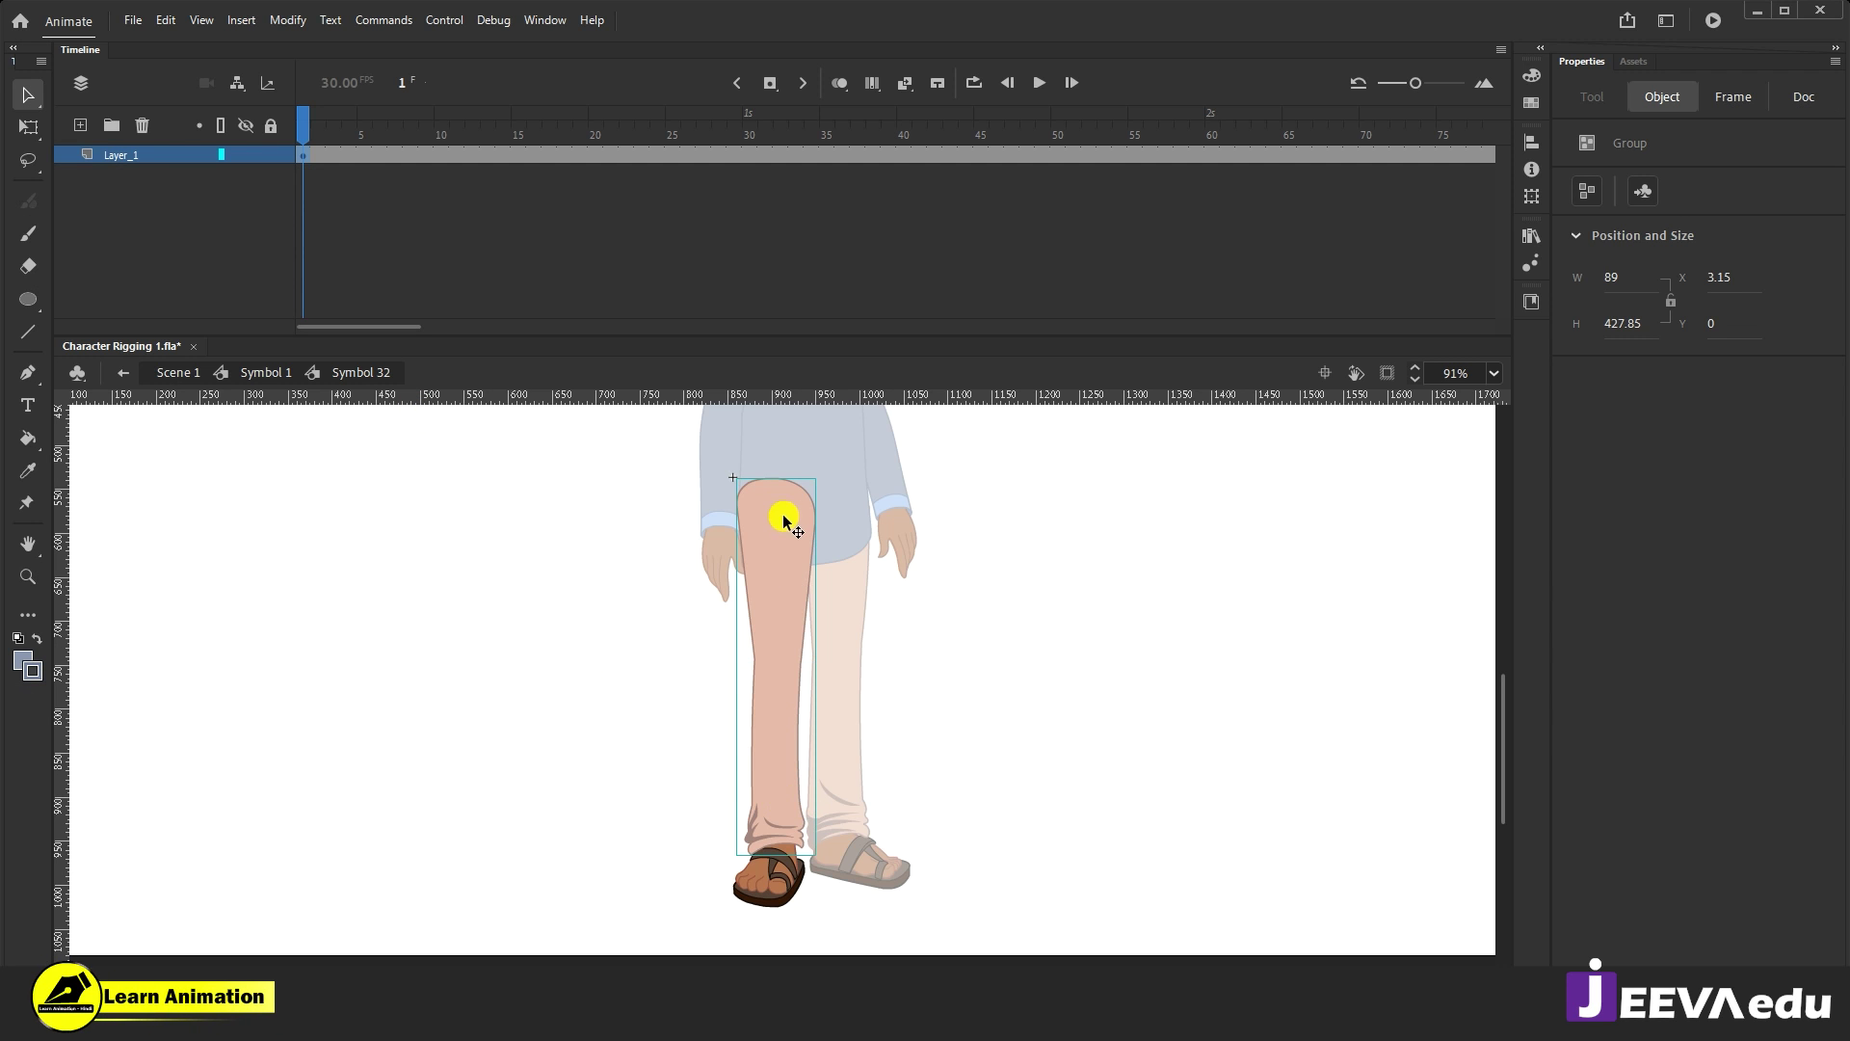
key(ctrl+shift+g)
click(666, 752)
Step: Move the lower trouser symbol together with the foot and sandal in place onto a new layer above Layer_1
click(788, 711)
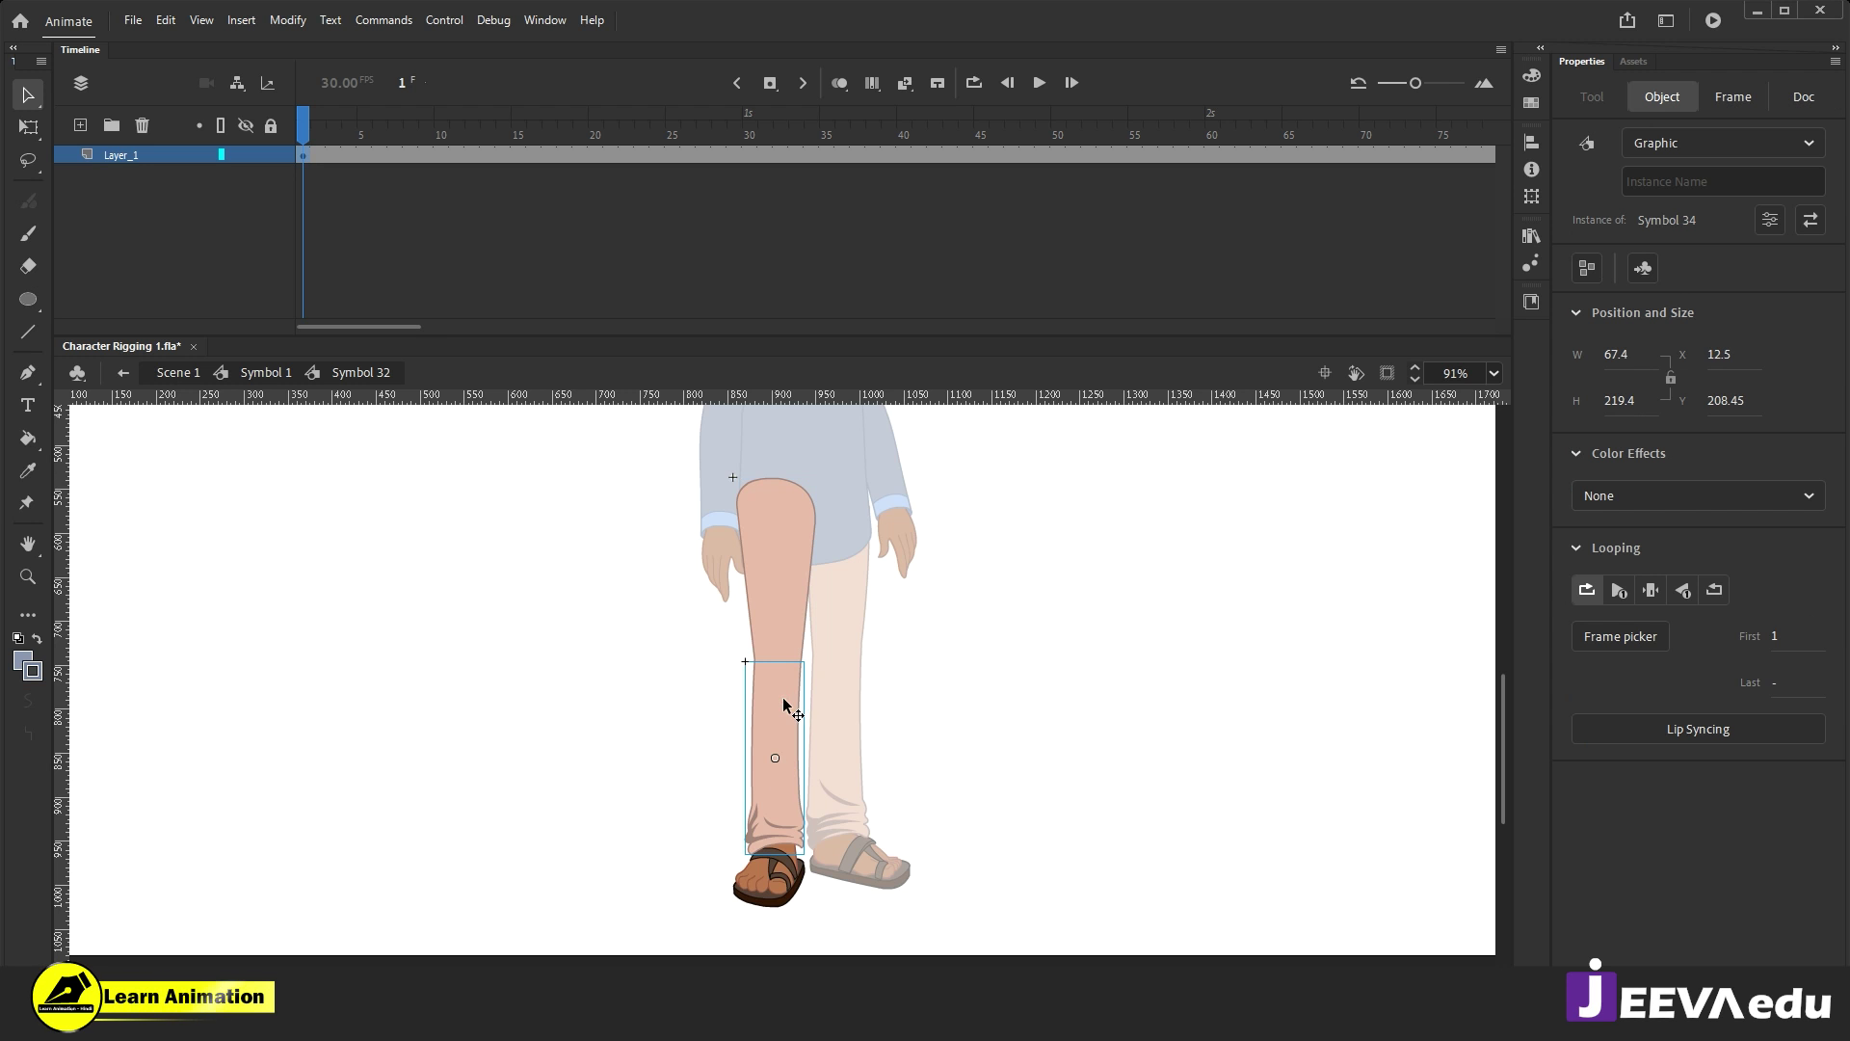
drag(659, 794, 794, 898)
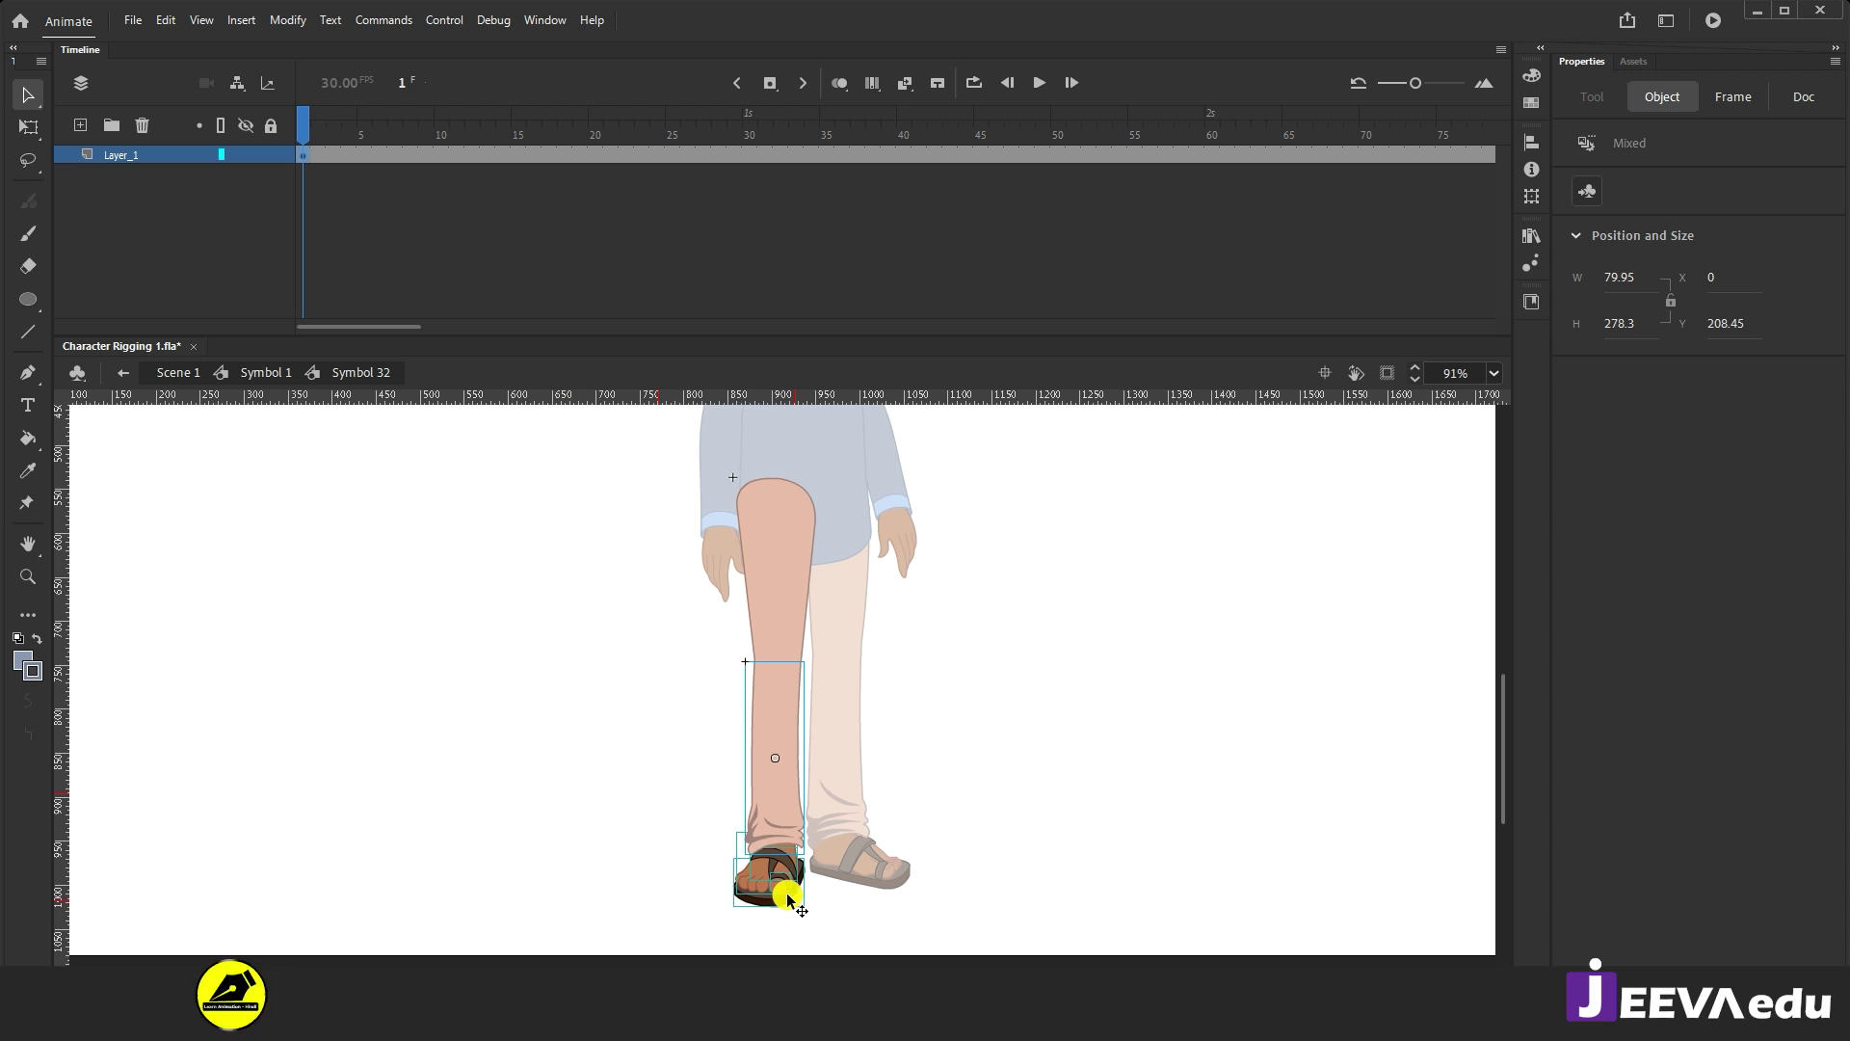
key(ctrl+x)
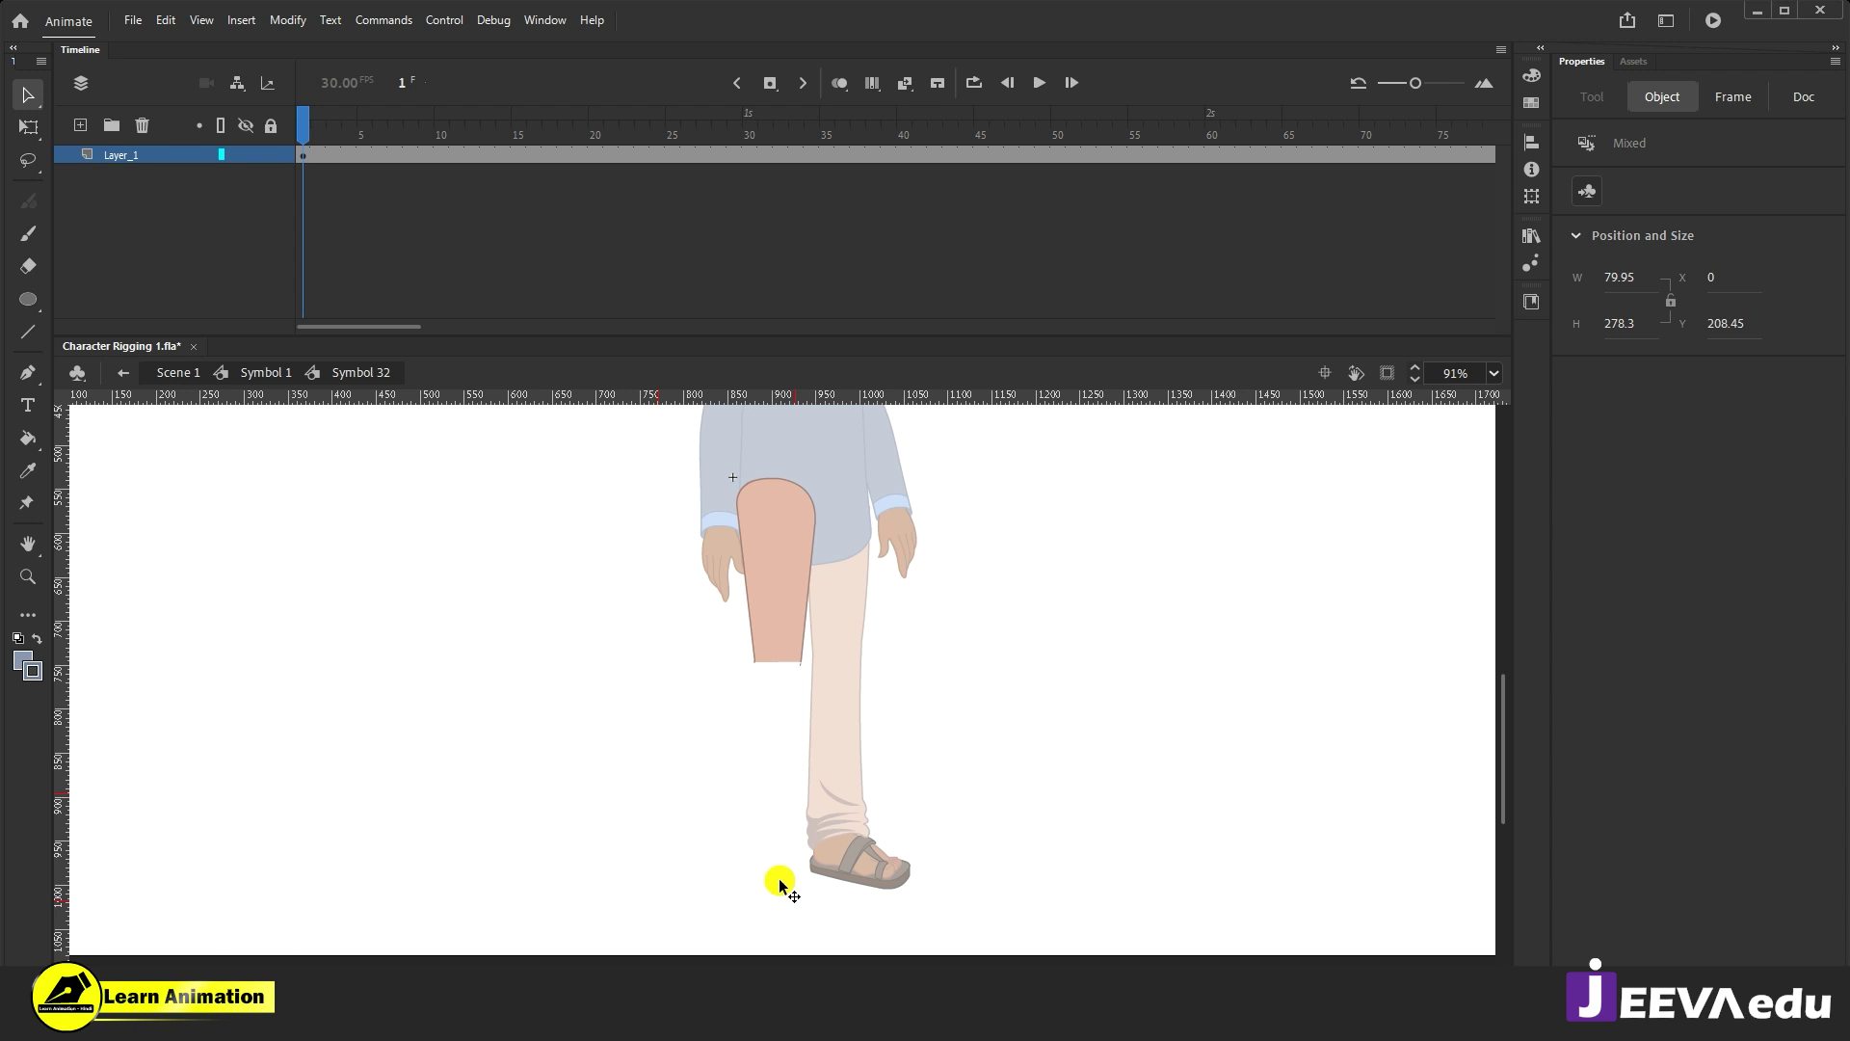
click(110, 127)
right_click(357, 523)
click(428, 598)
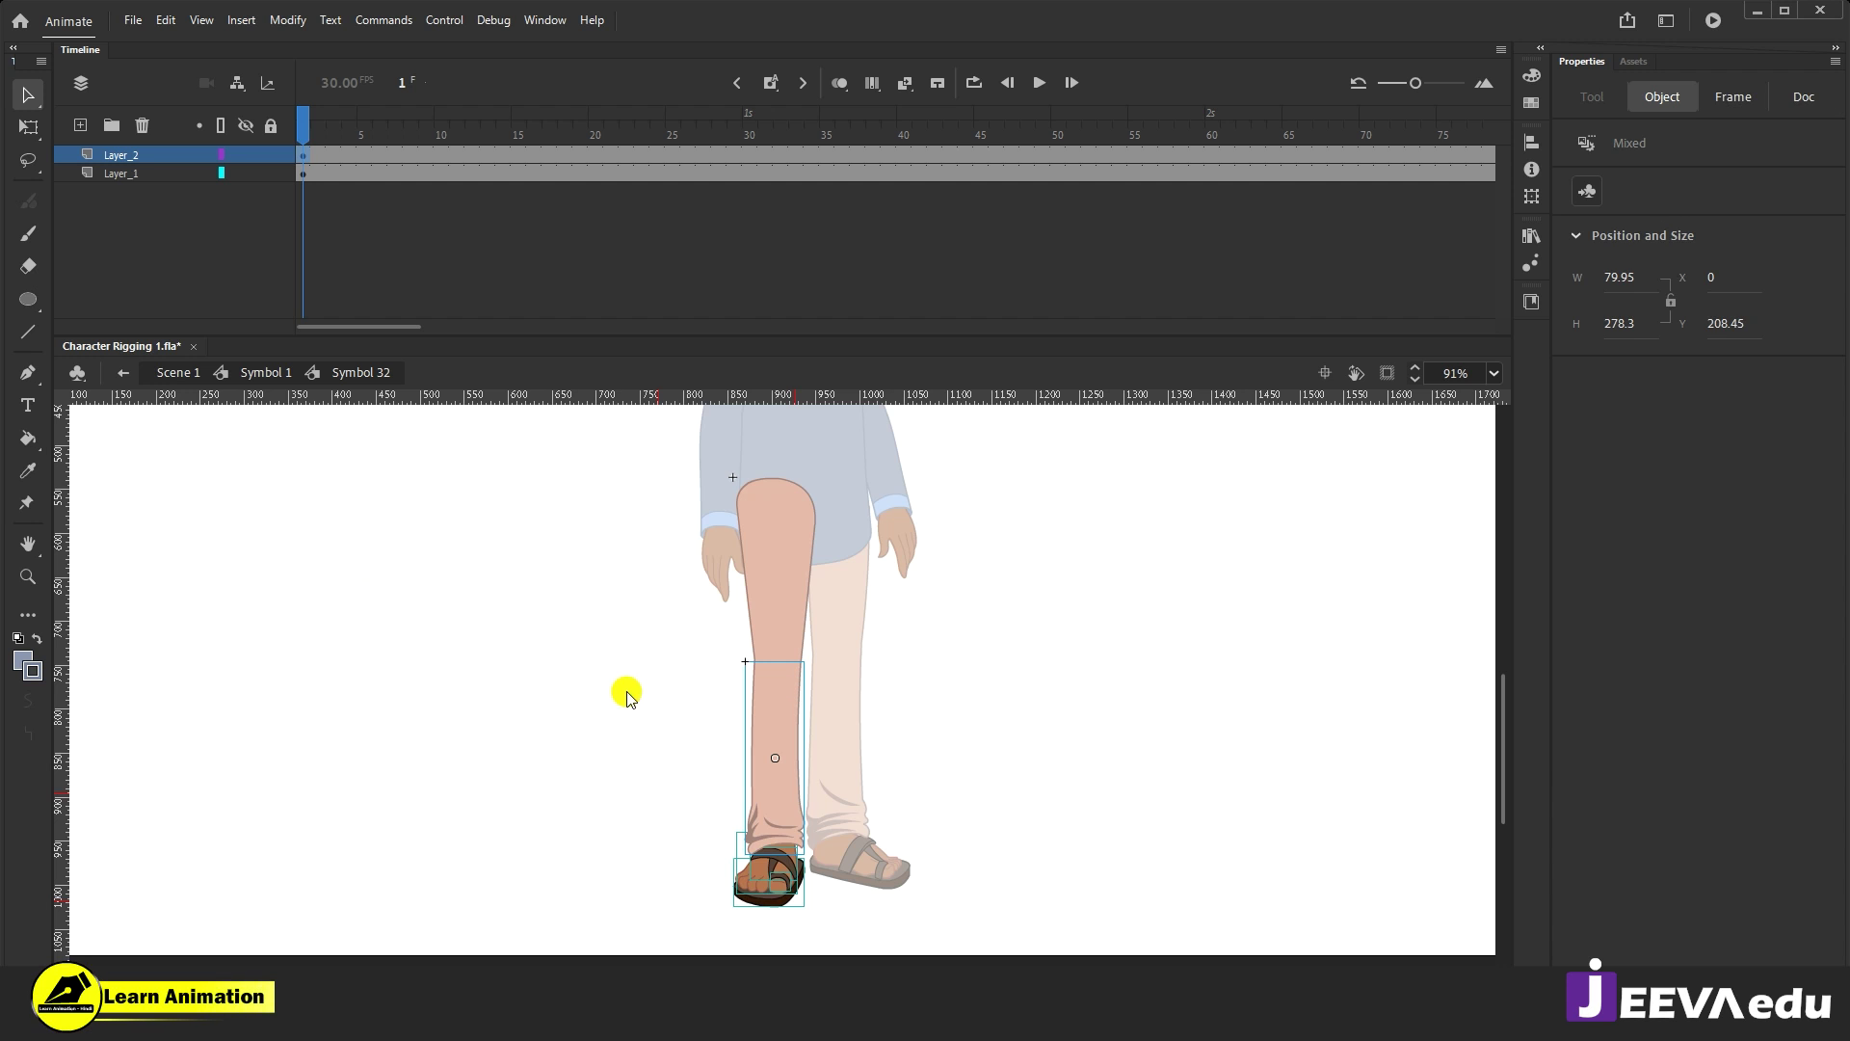
Step: Convert the lower trouser, foot and sandal pieces on Layer_2 to one graphic symbol
key(F8)
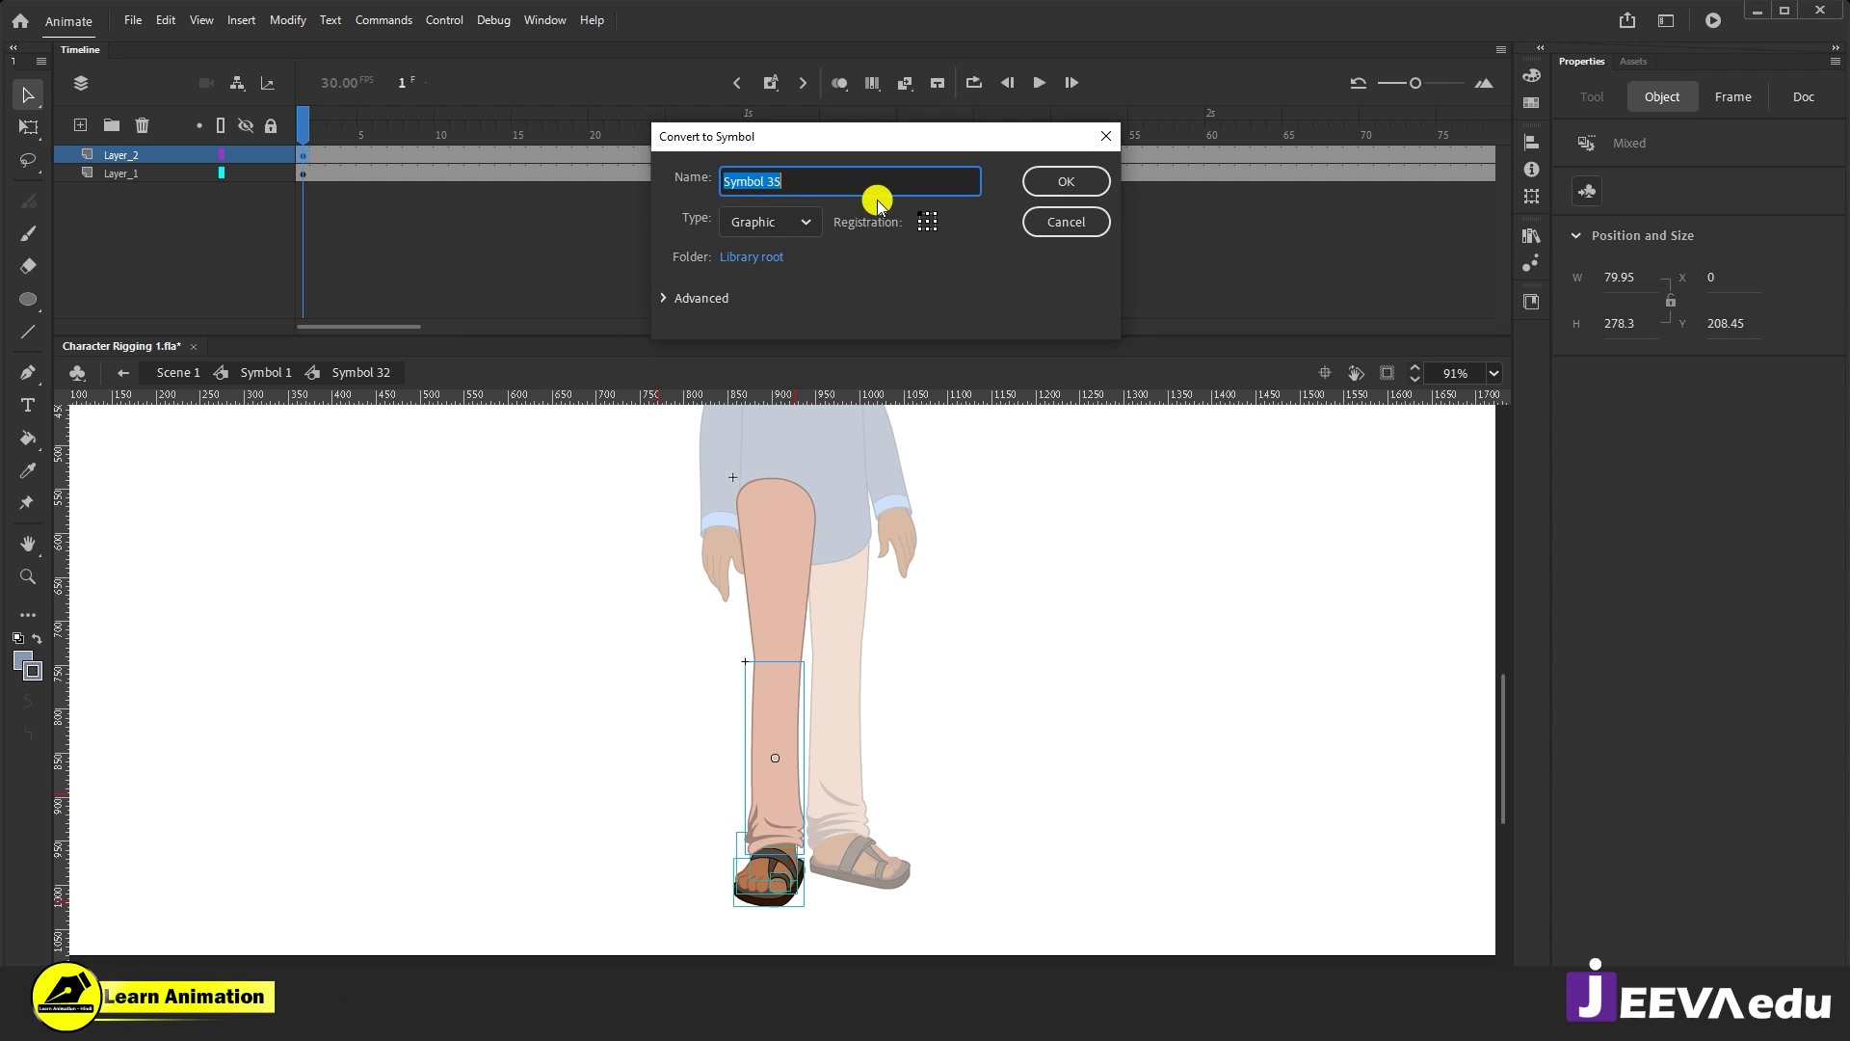
click(1064, 193)
click(1064, 183)
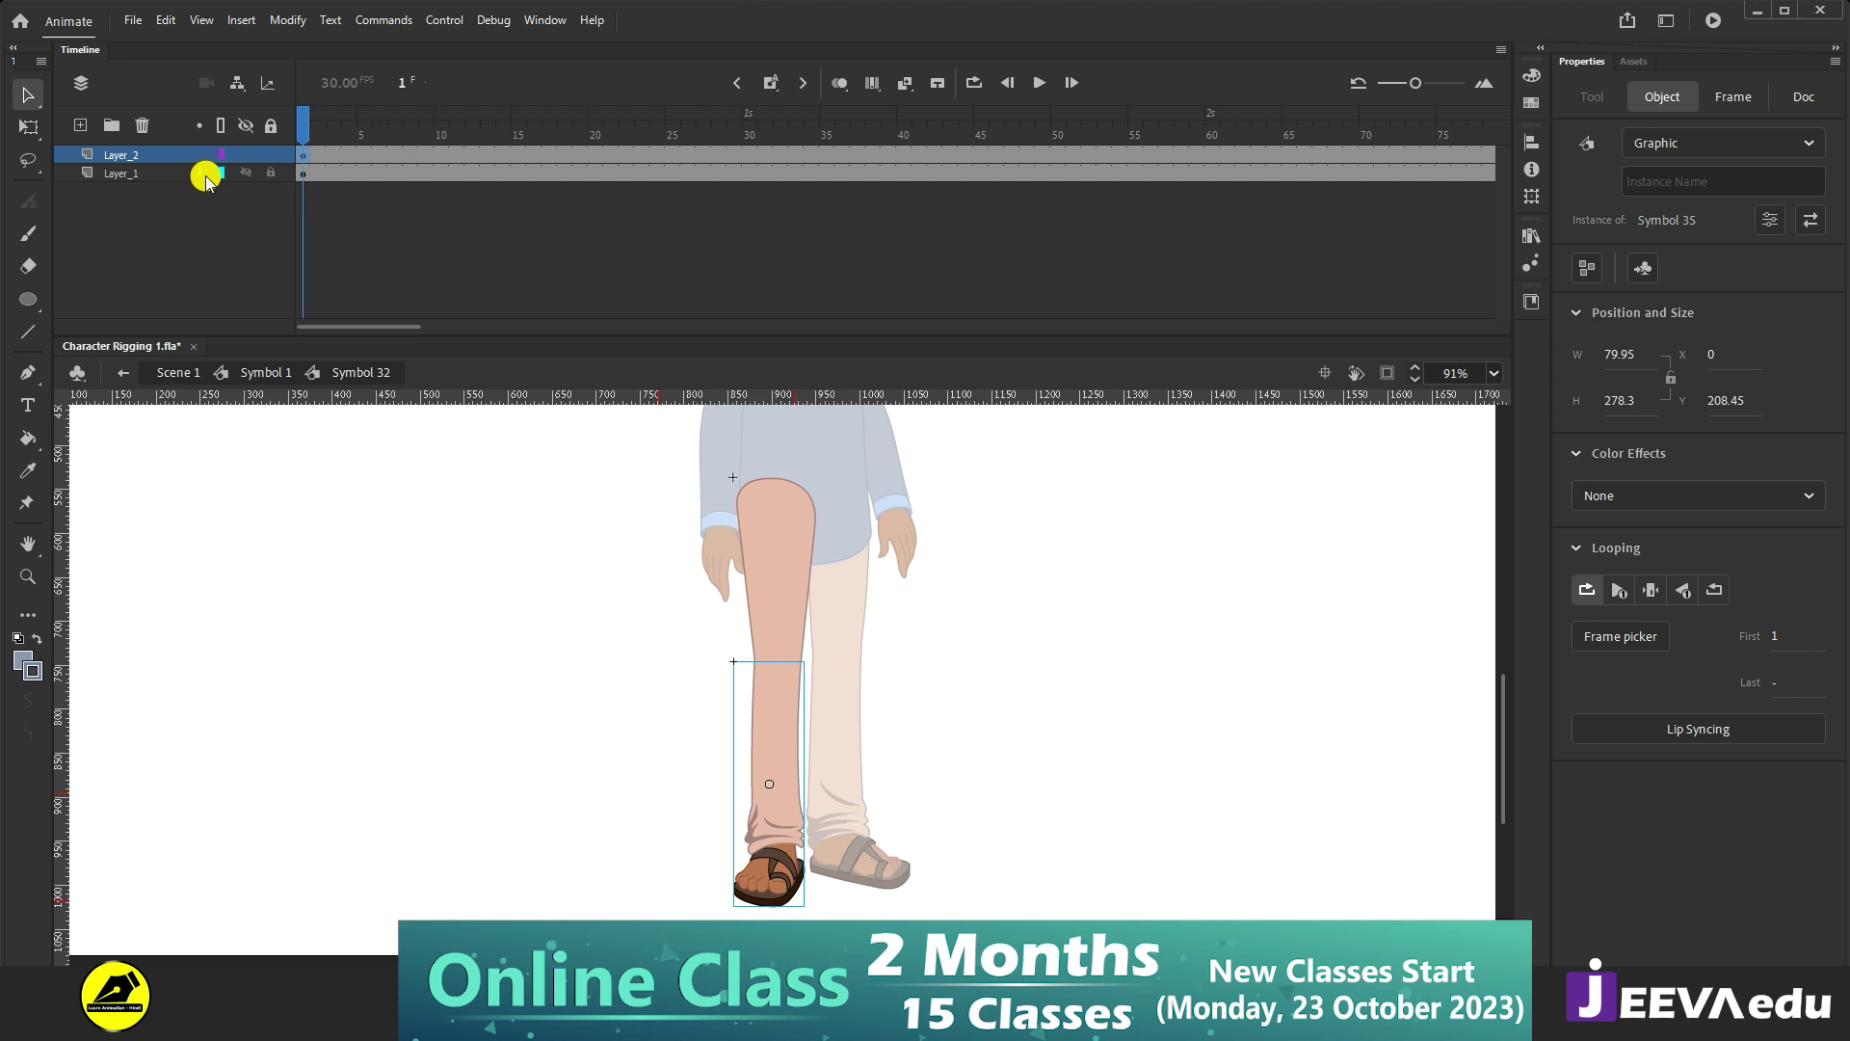
Step: Hide the lower leg layer and add a new layer beneath the upper trouser's layer
click(241, 159)
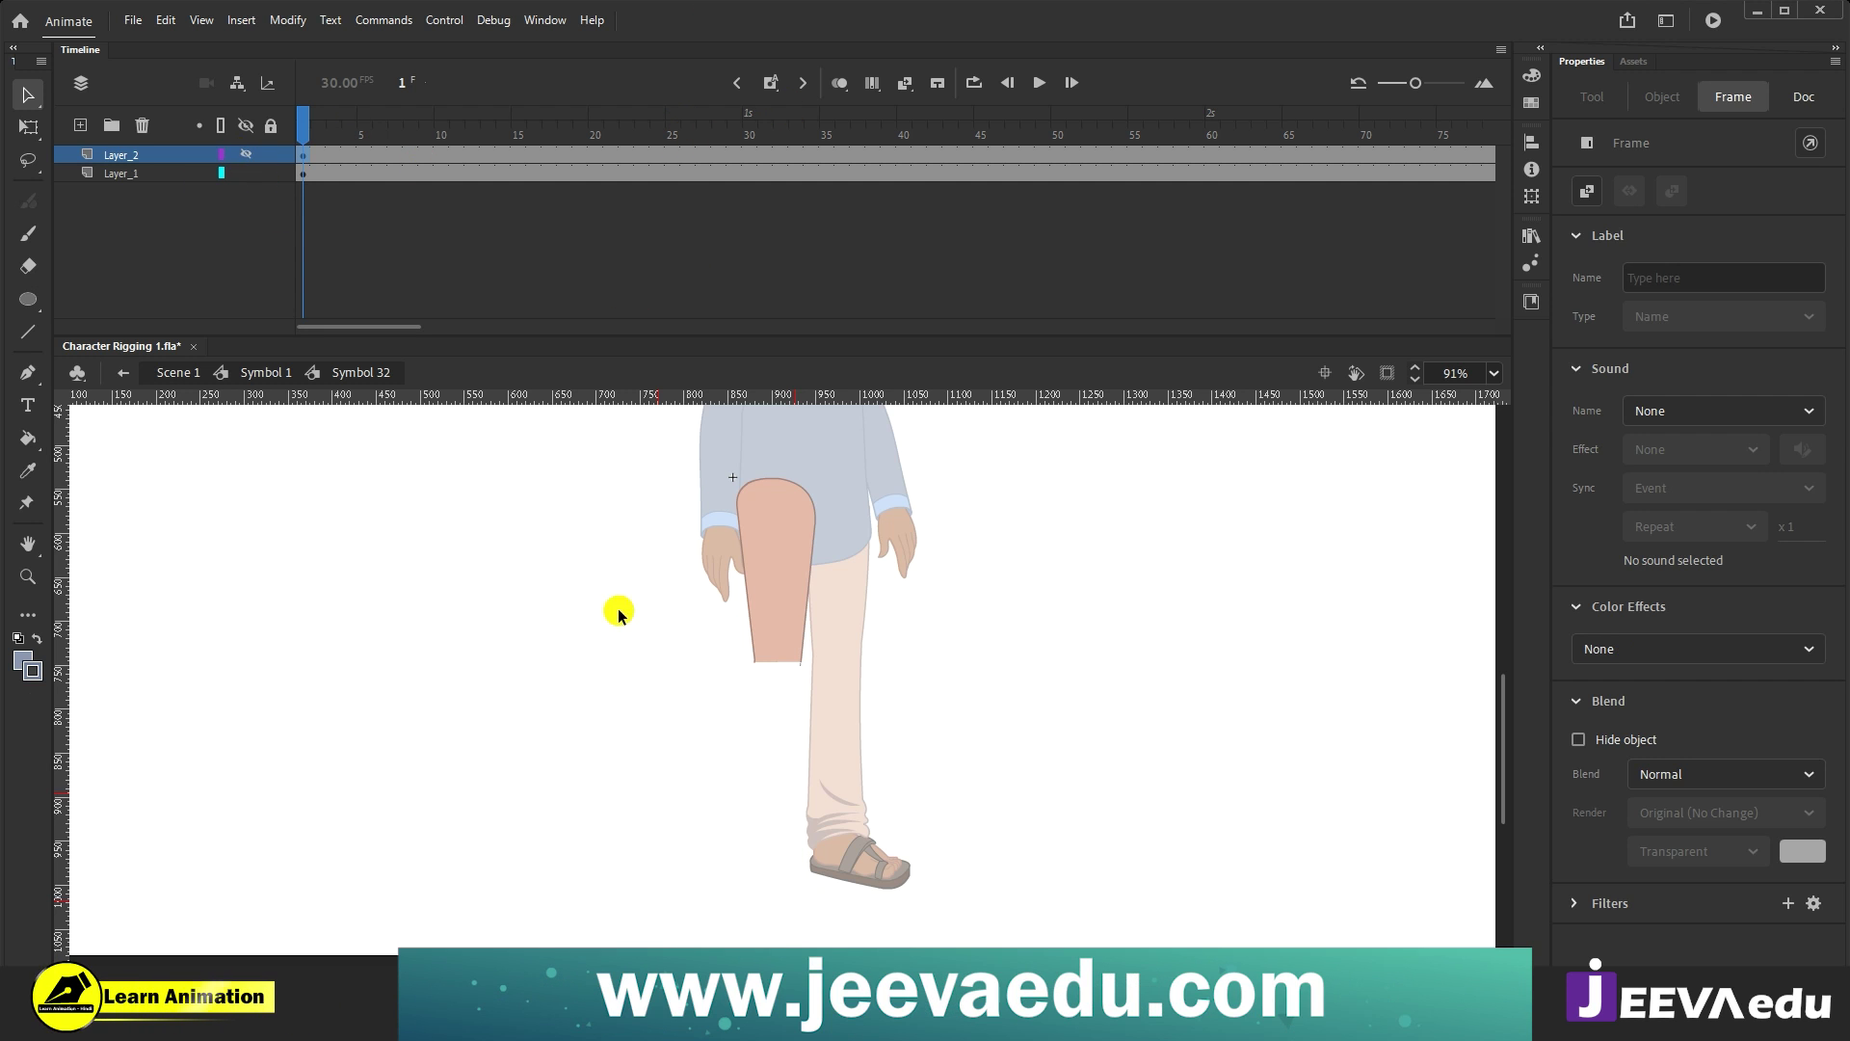
click(793, 703)
key(z)
click(791, 655)
click(775, 621)
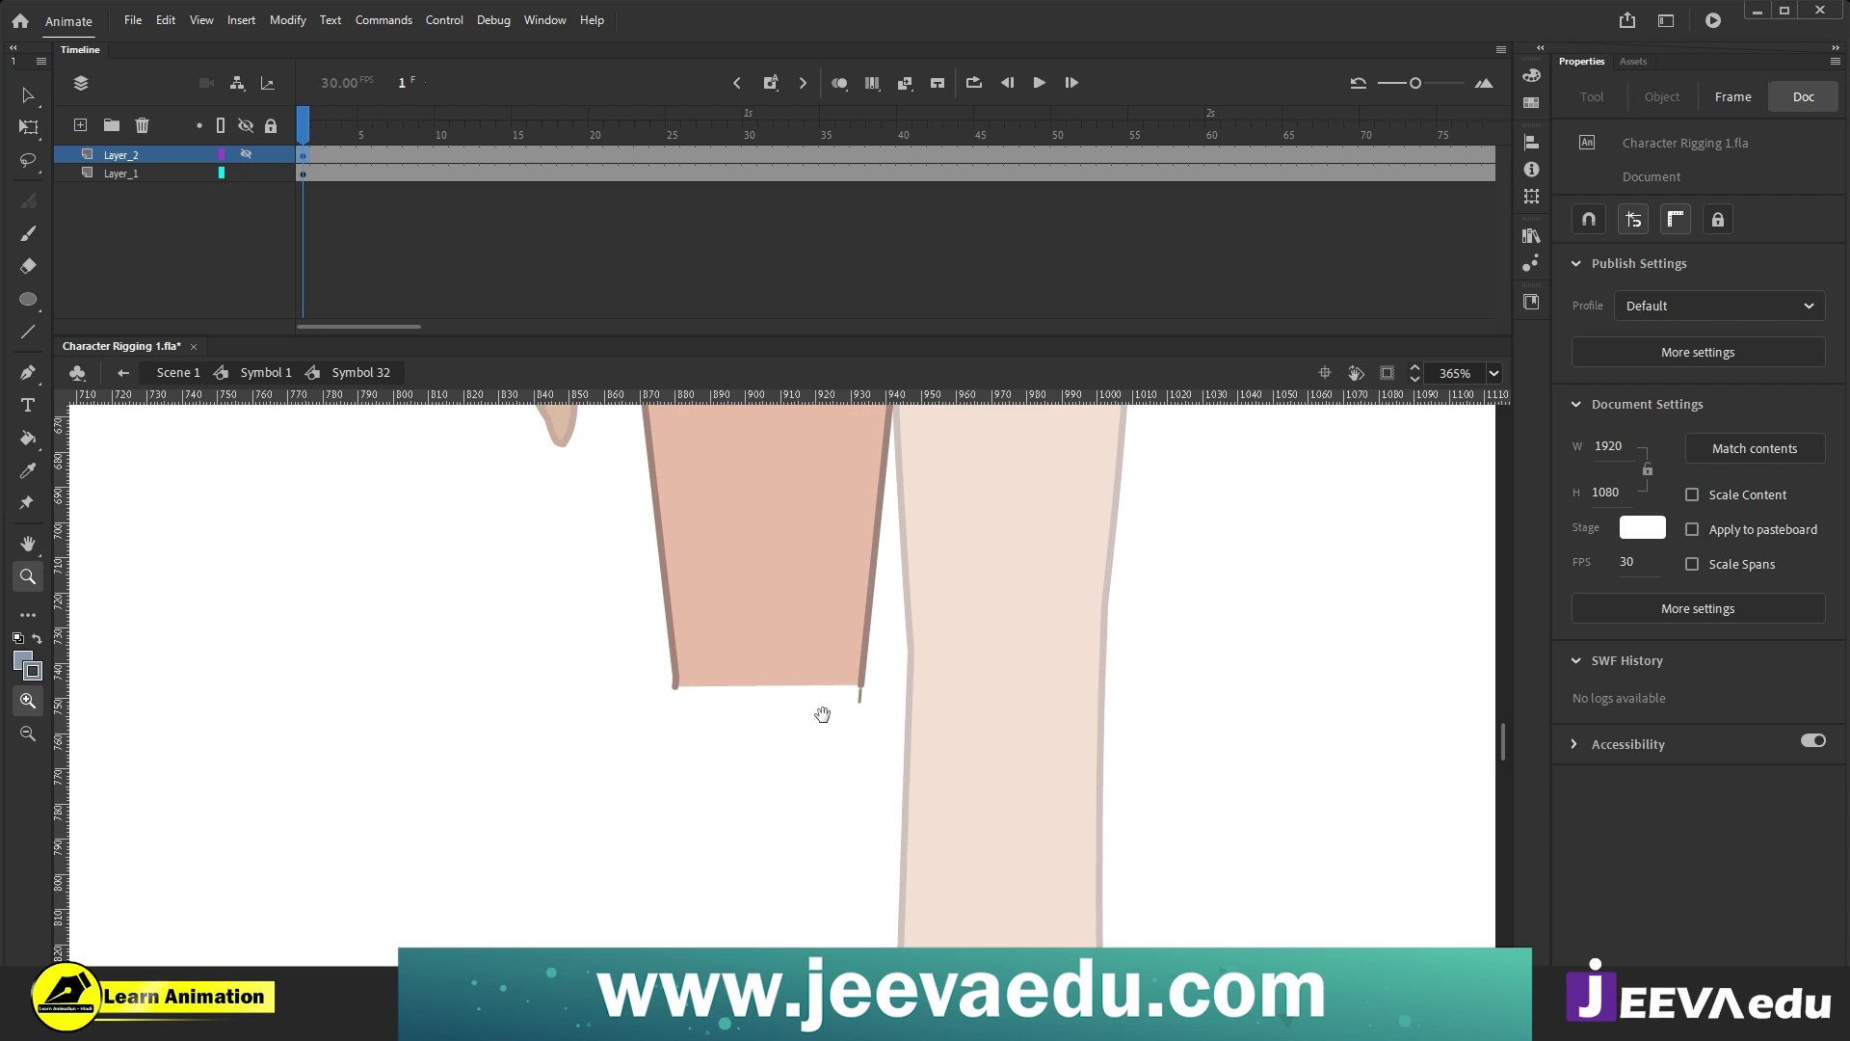
drag(822, 710, 796, 721)
click(799, 702)
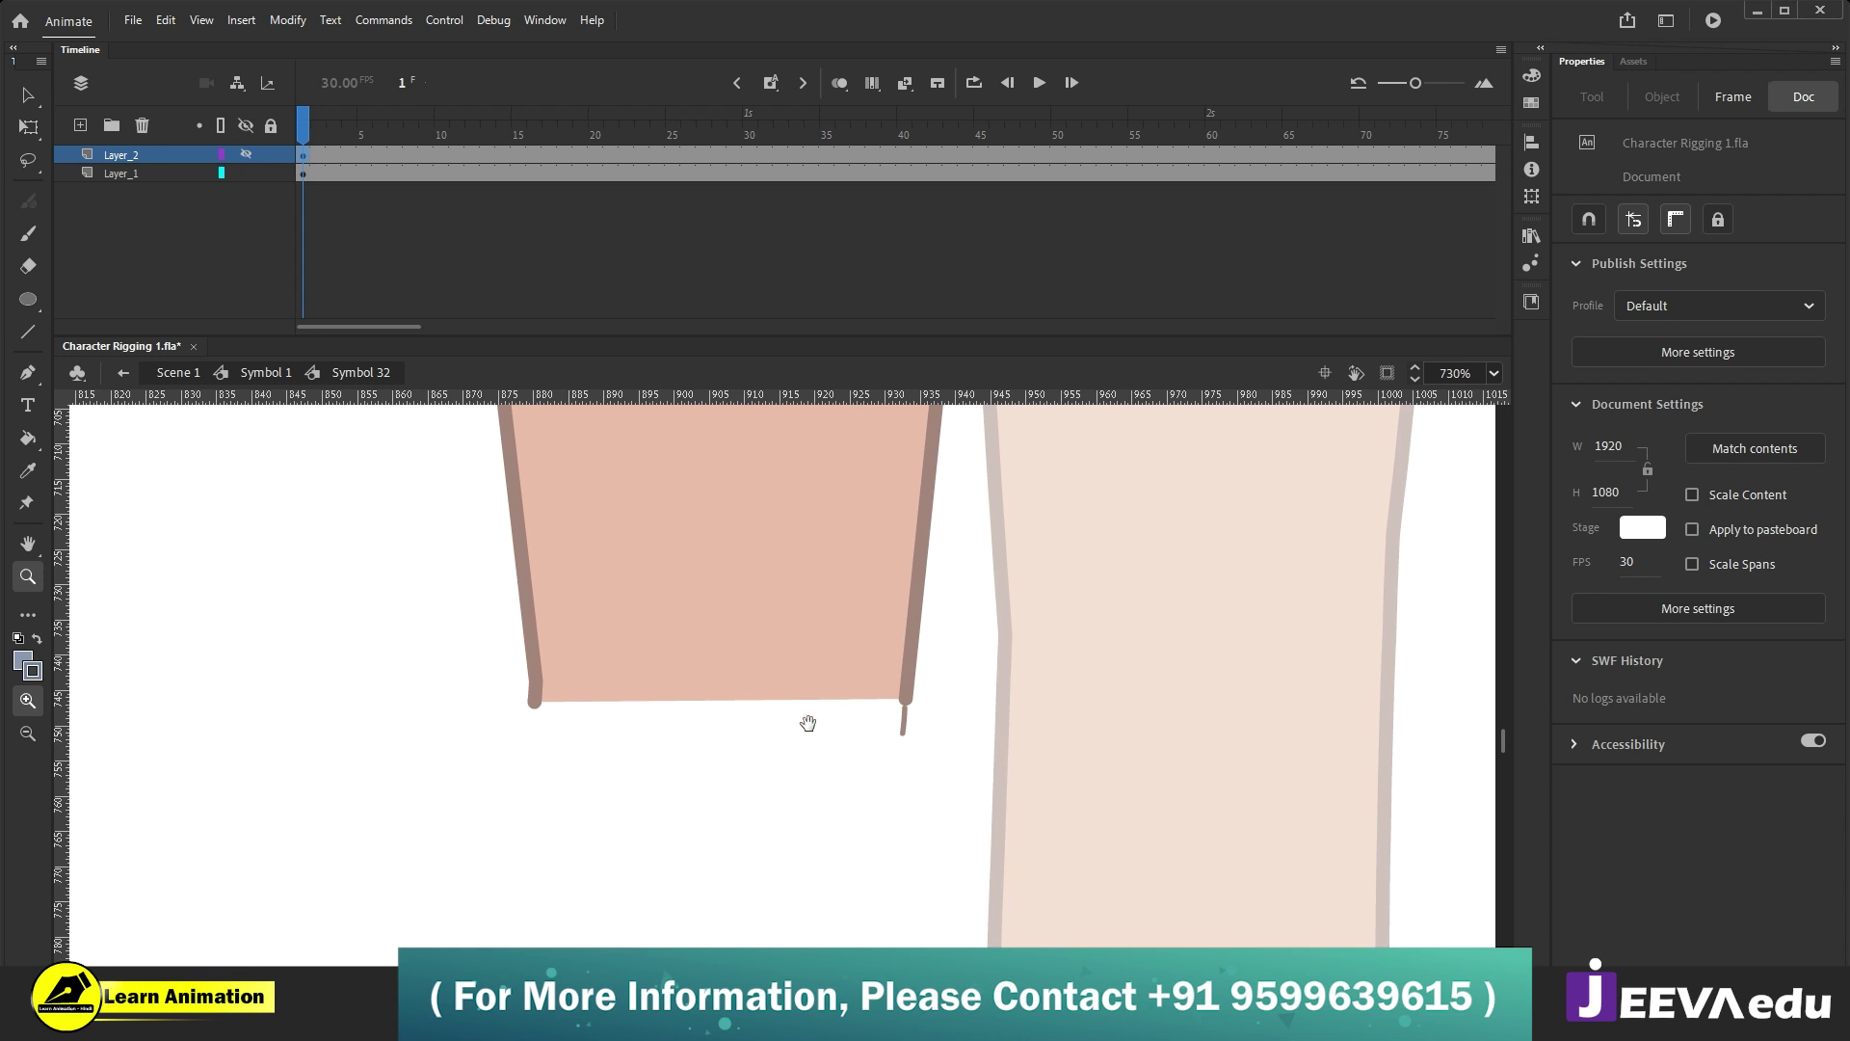
click(85, 124)
drag(121, 154, 165, 196)
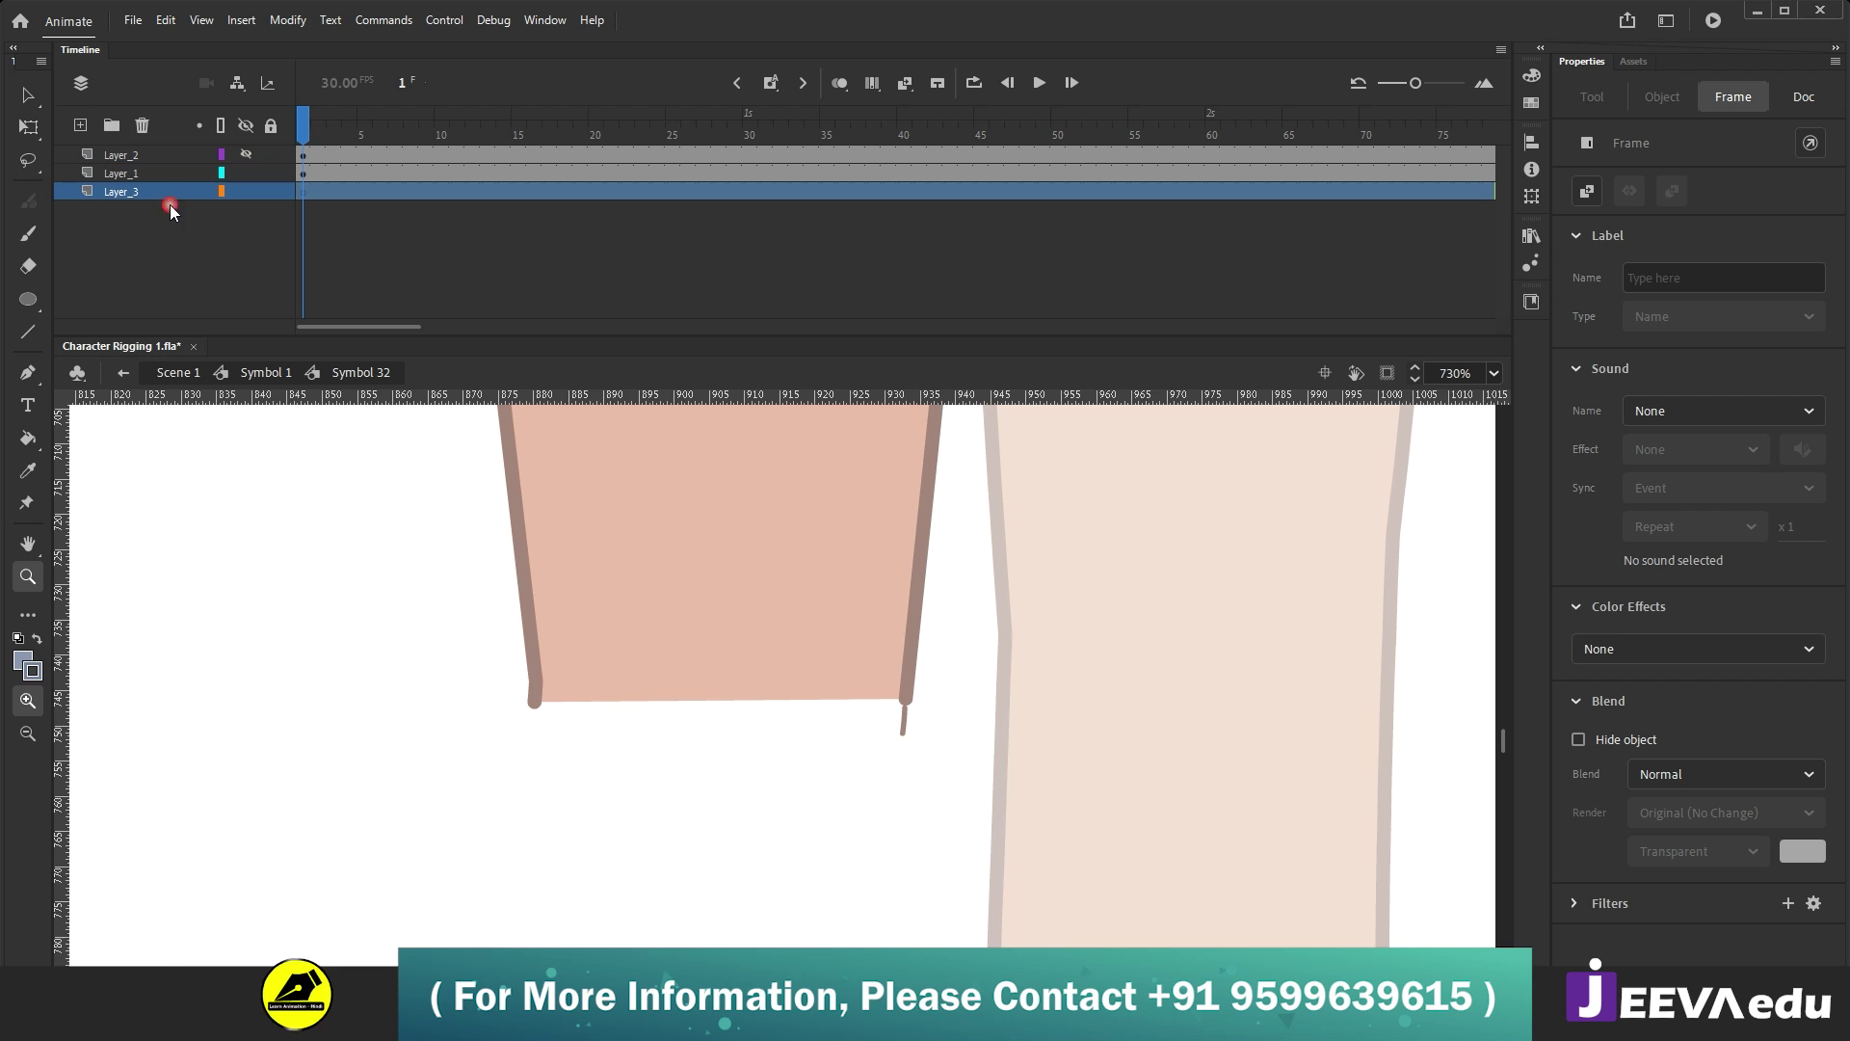
Step: Delete the stray outline segment below the upper trouser's cut edge and make the empty bottom layer active
click(29, 302)
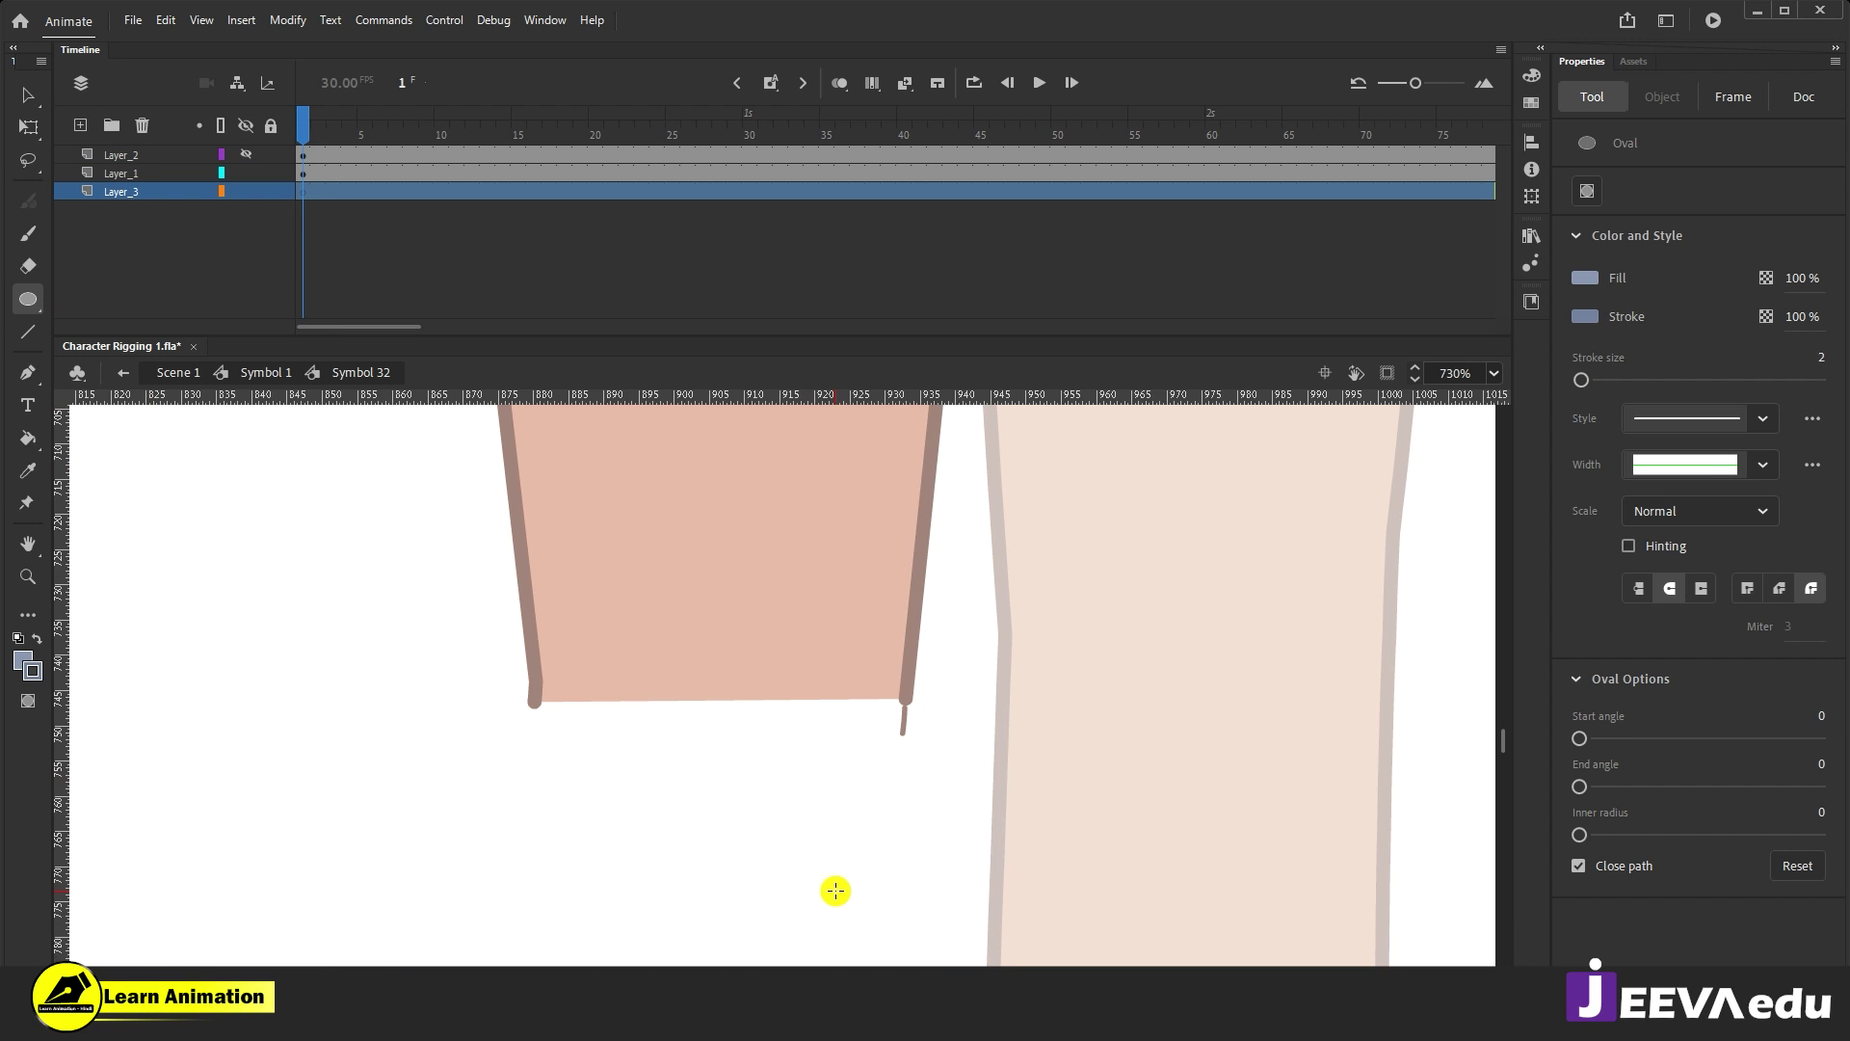
key(v)
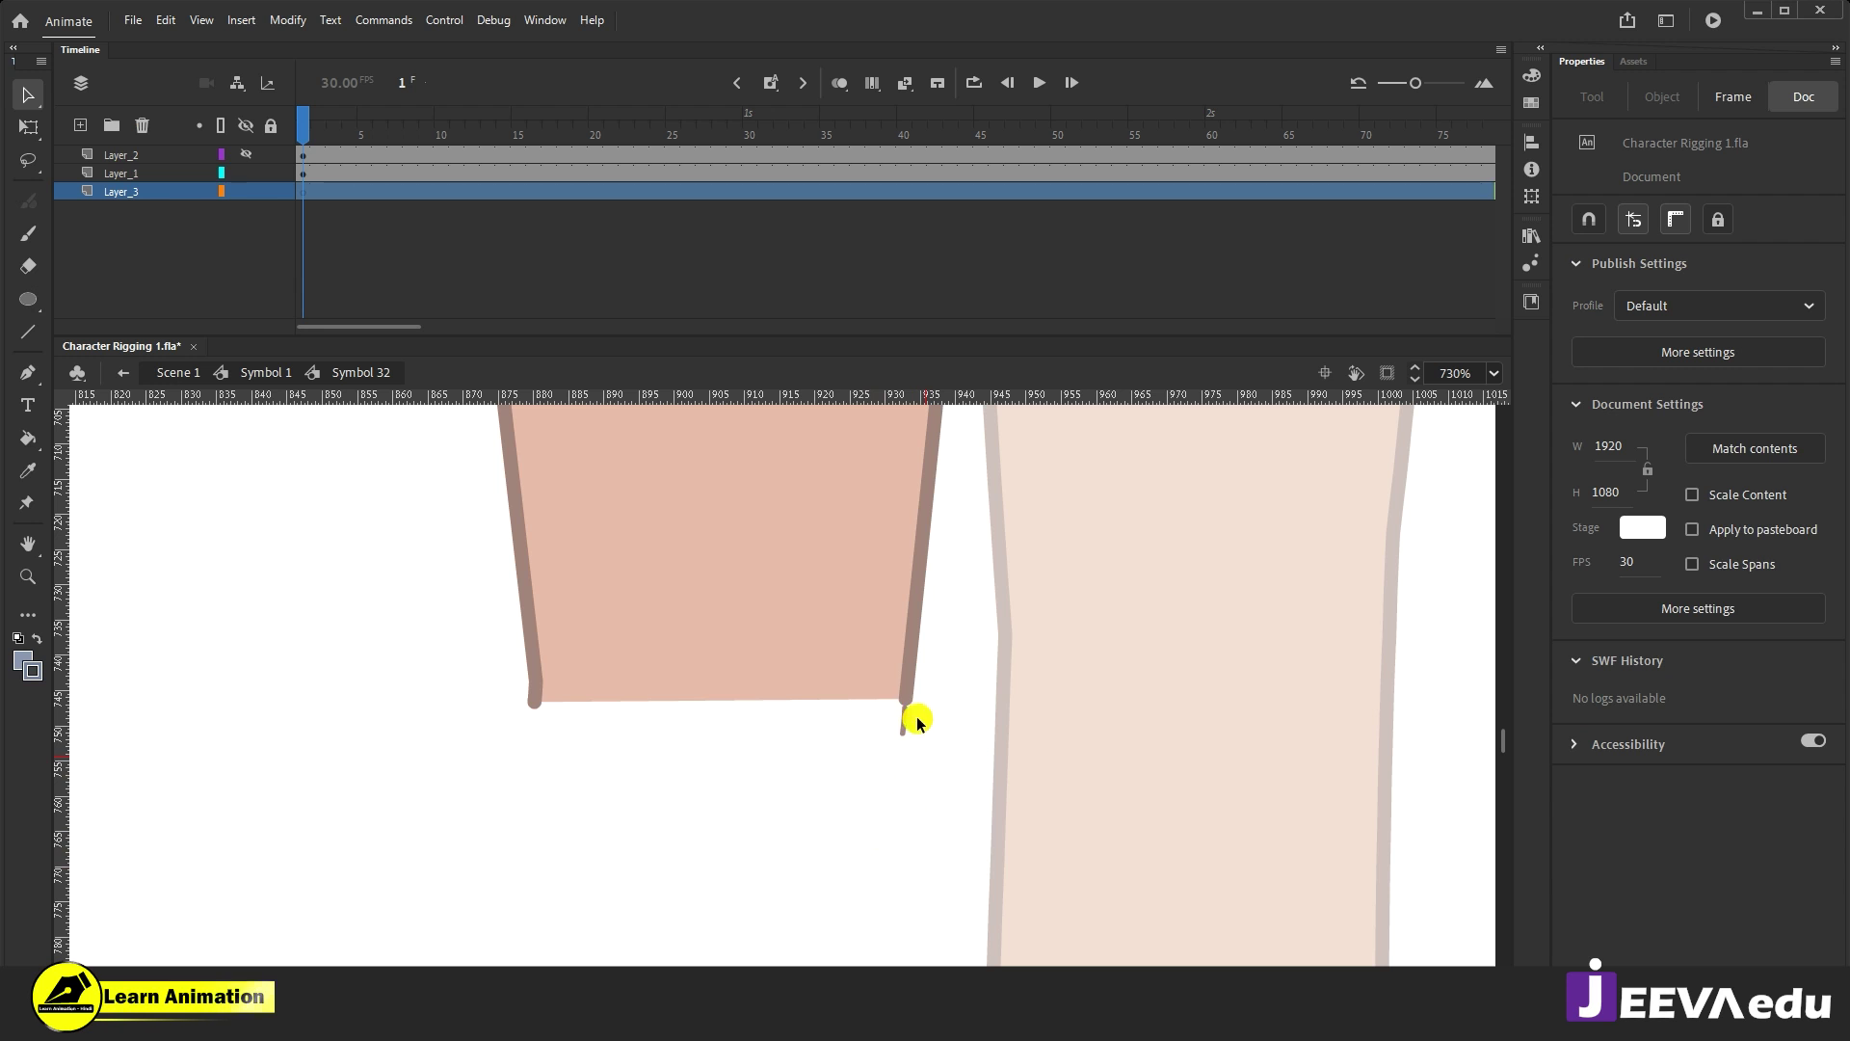
click(906, 729)
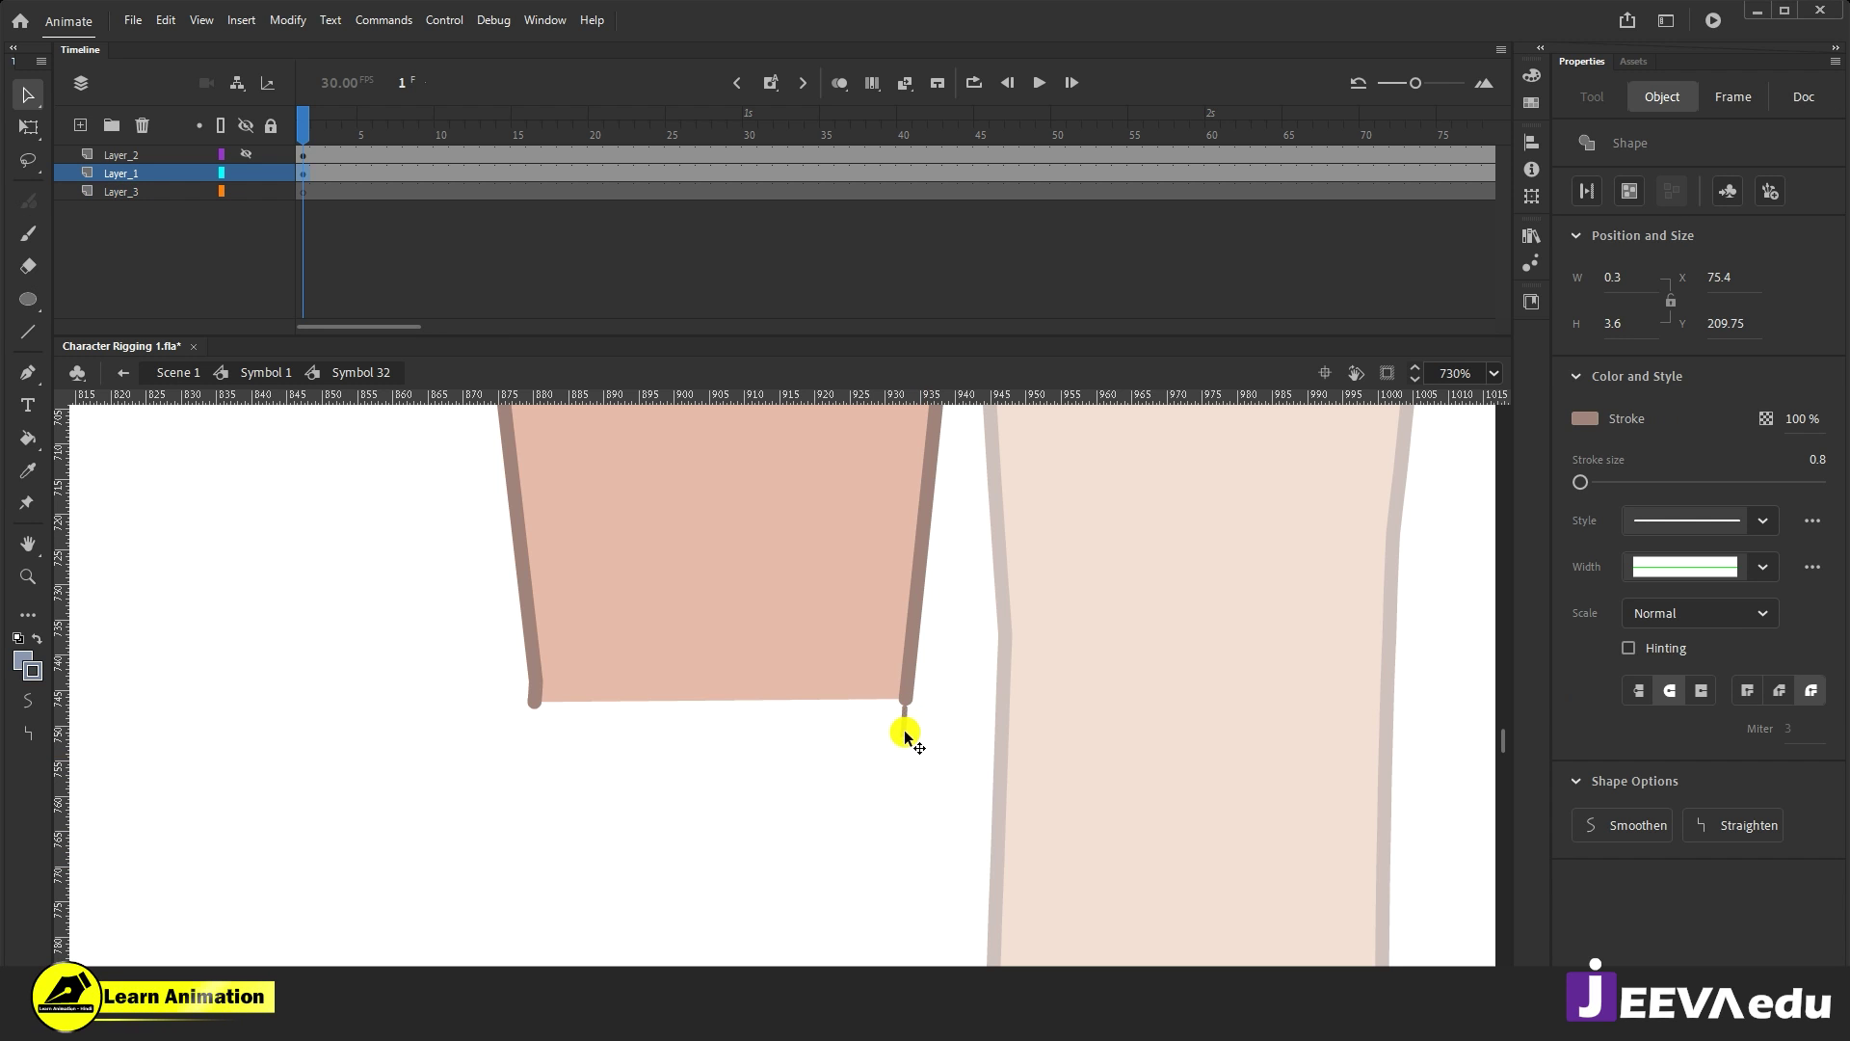
click(908, 745)
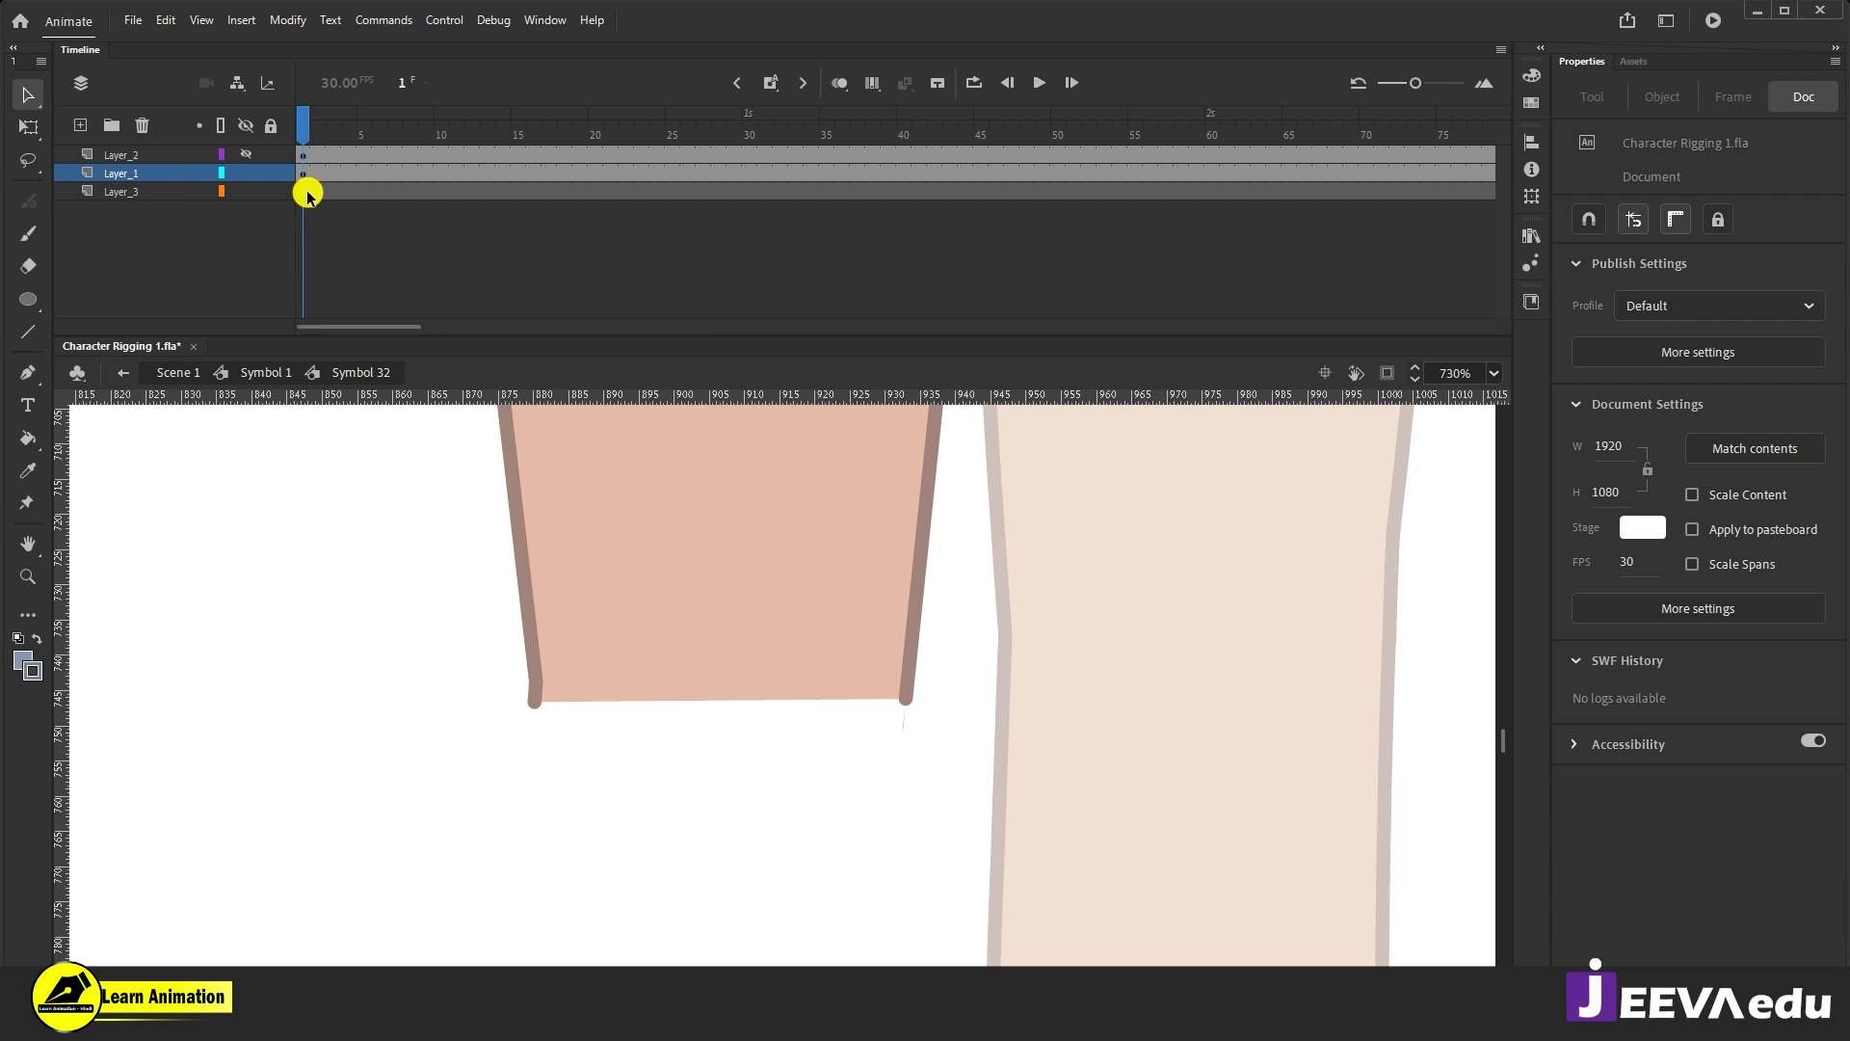
click(135, 192)
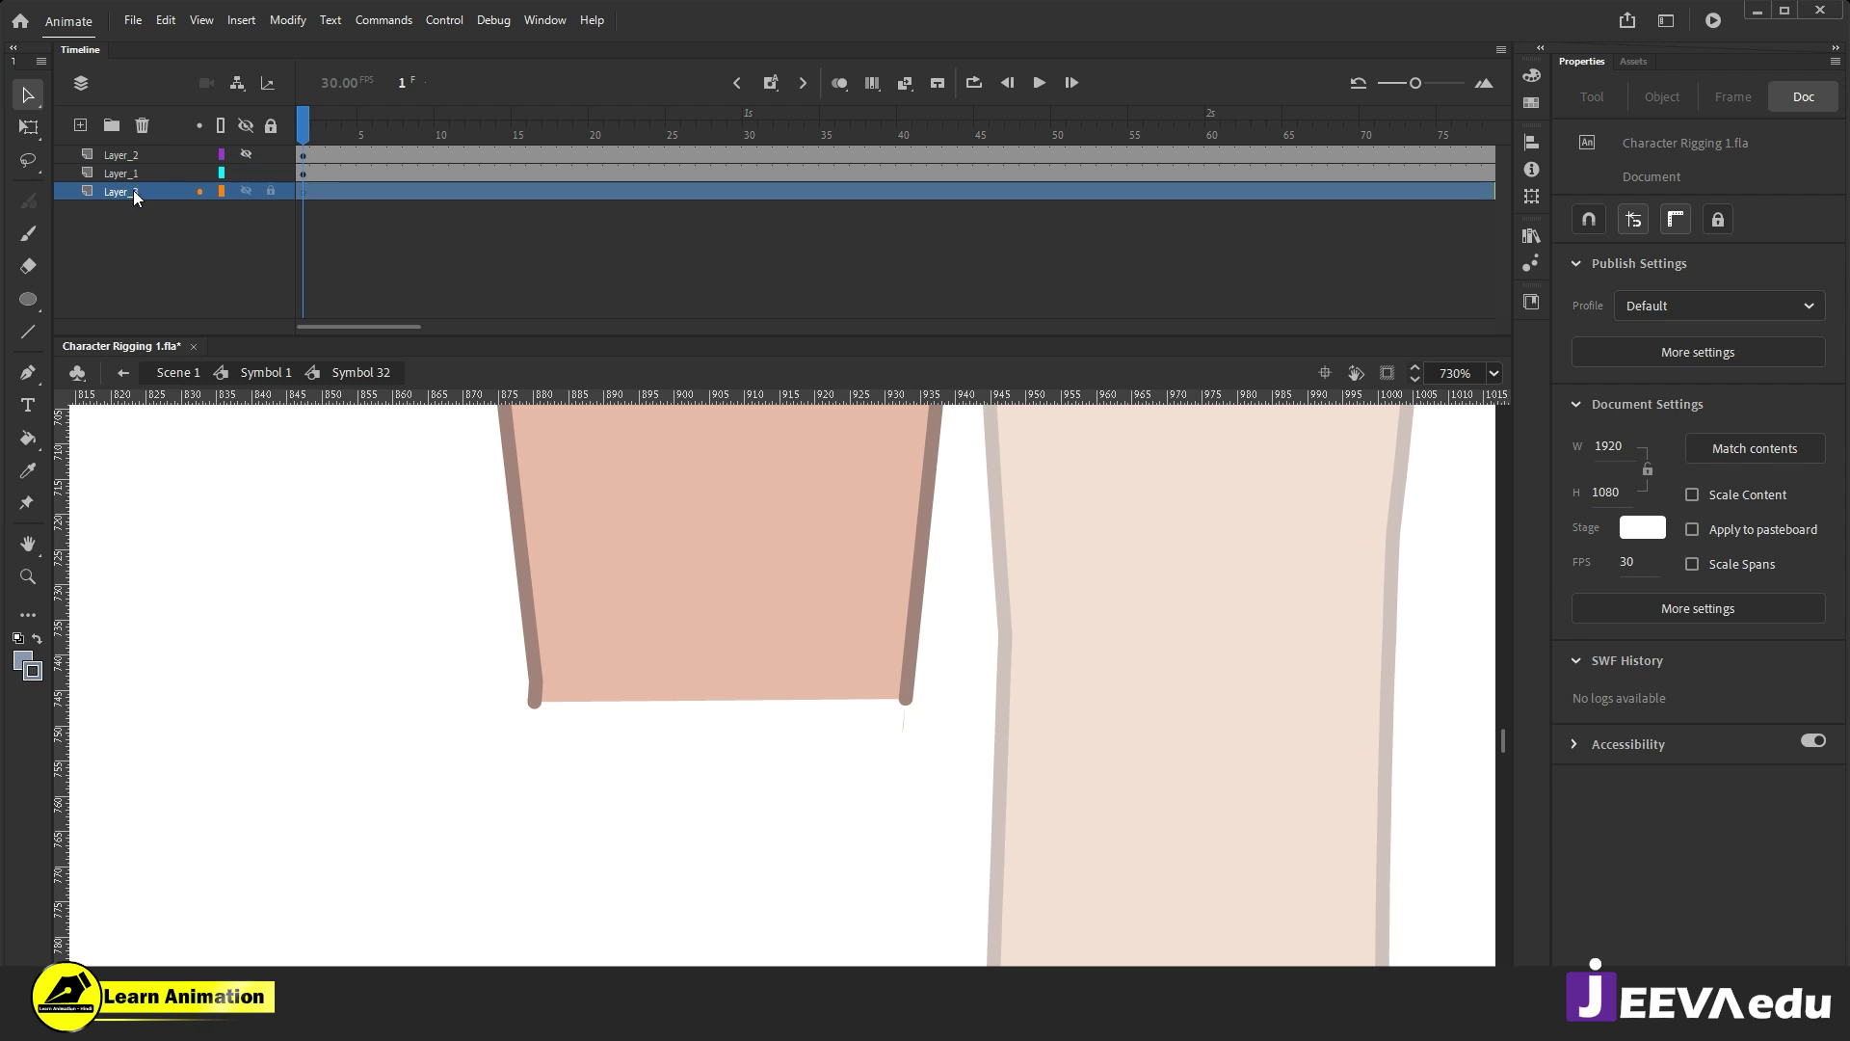
click(145, 193)
click(304, 195)
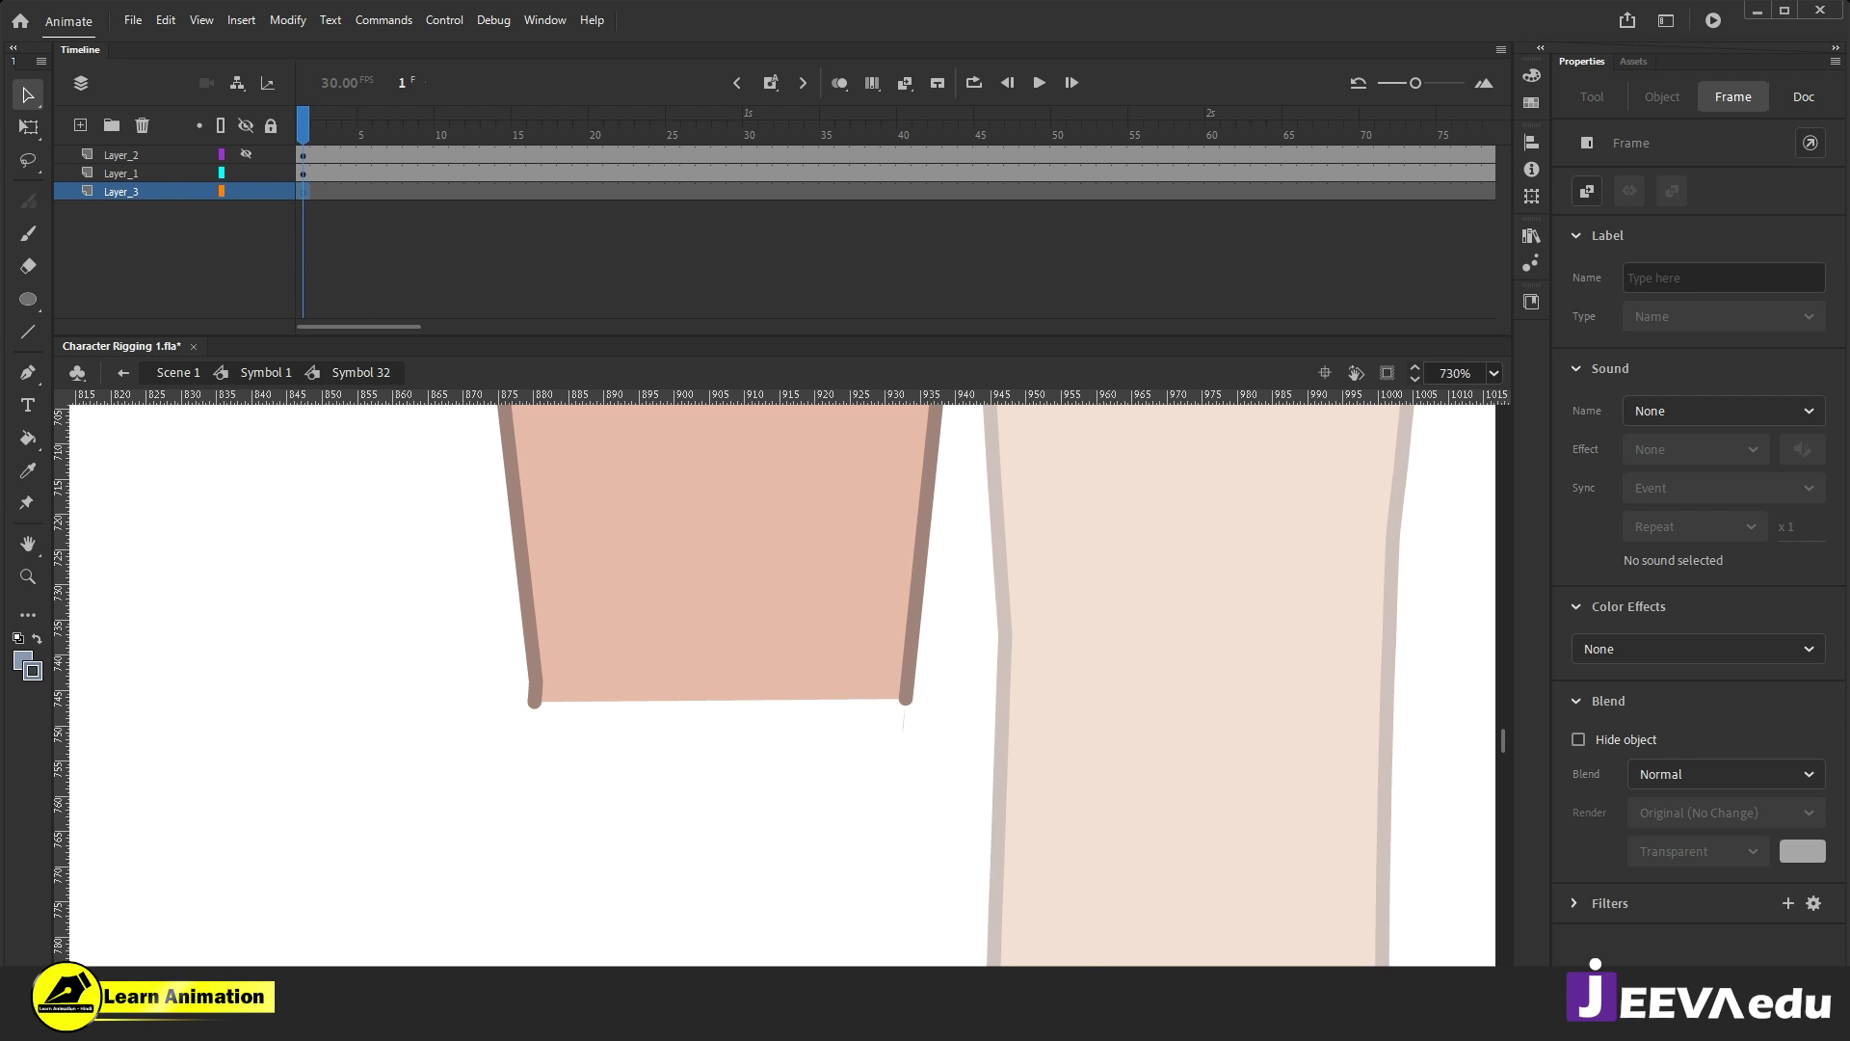
Step: Draw a circle about 38 px wide on the bottom layer and move it over the other leg
scroll(1081, 907, down, 2)
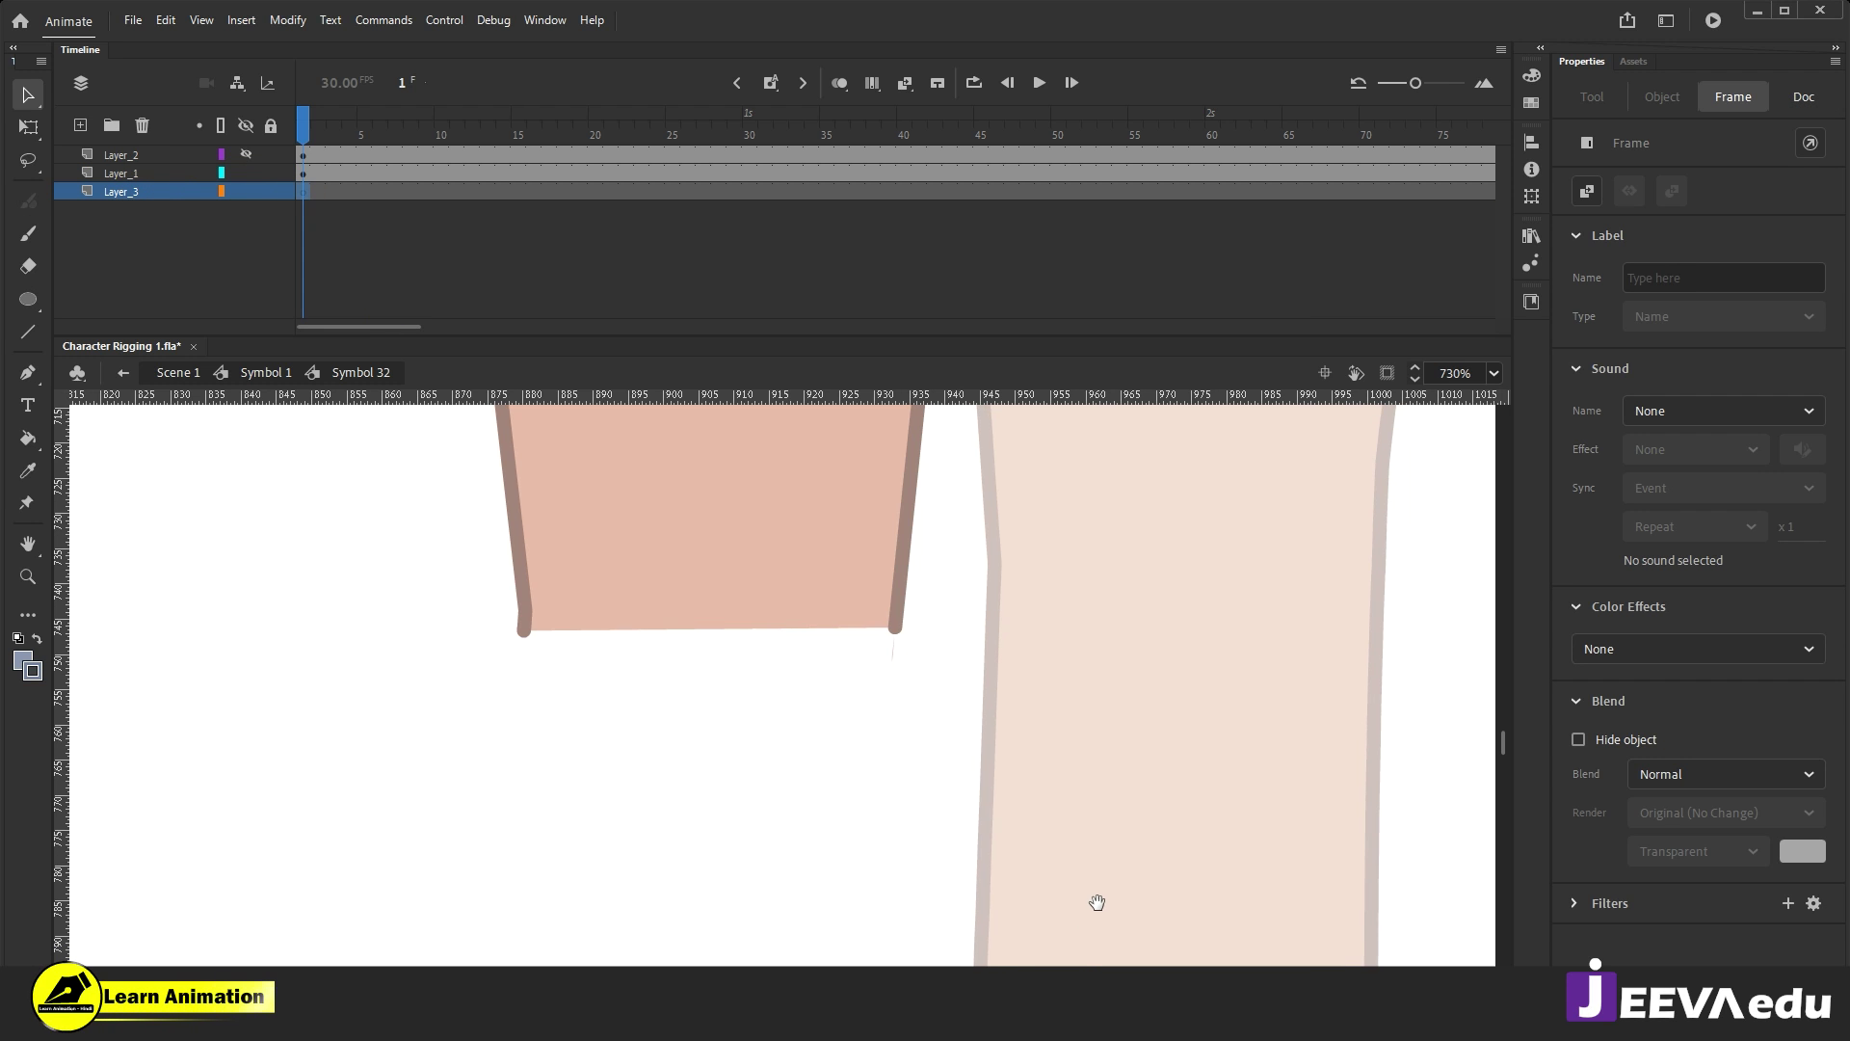
click(28, 303)
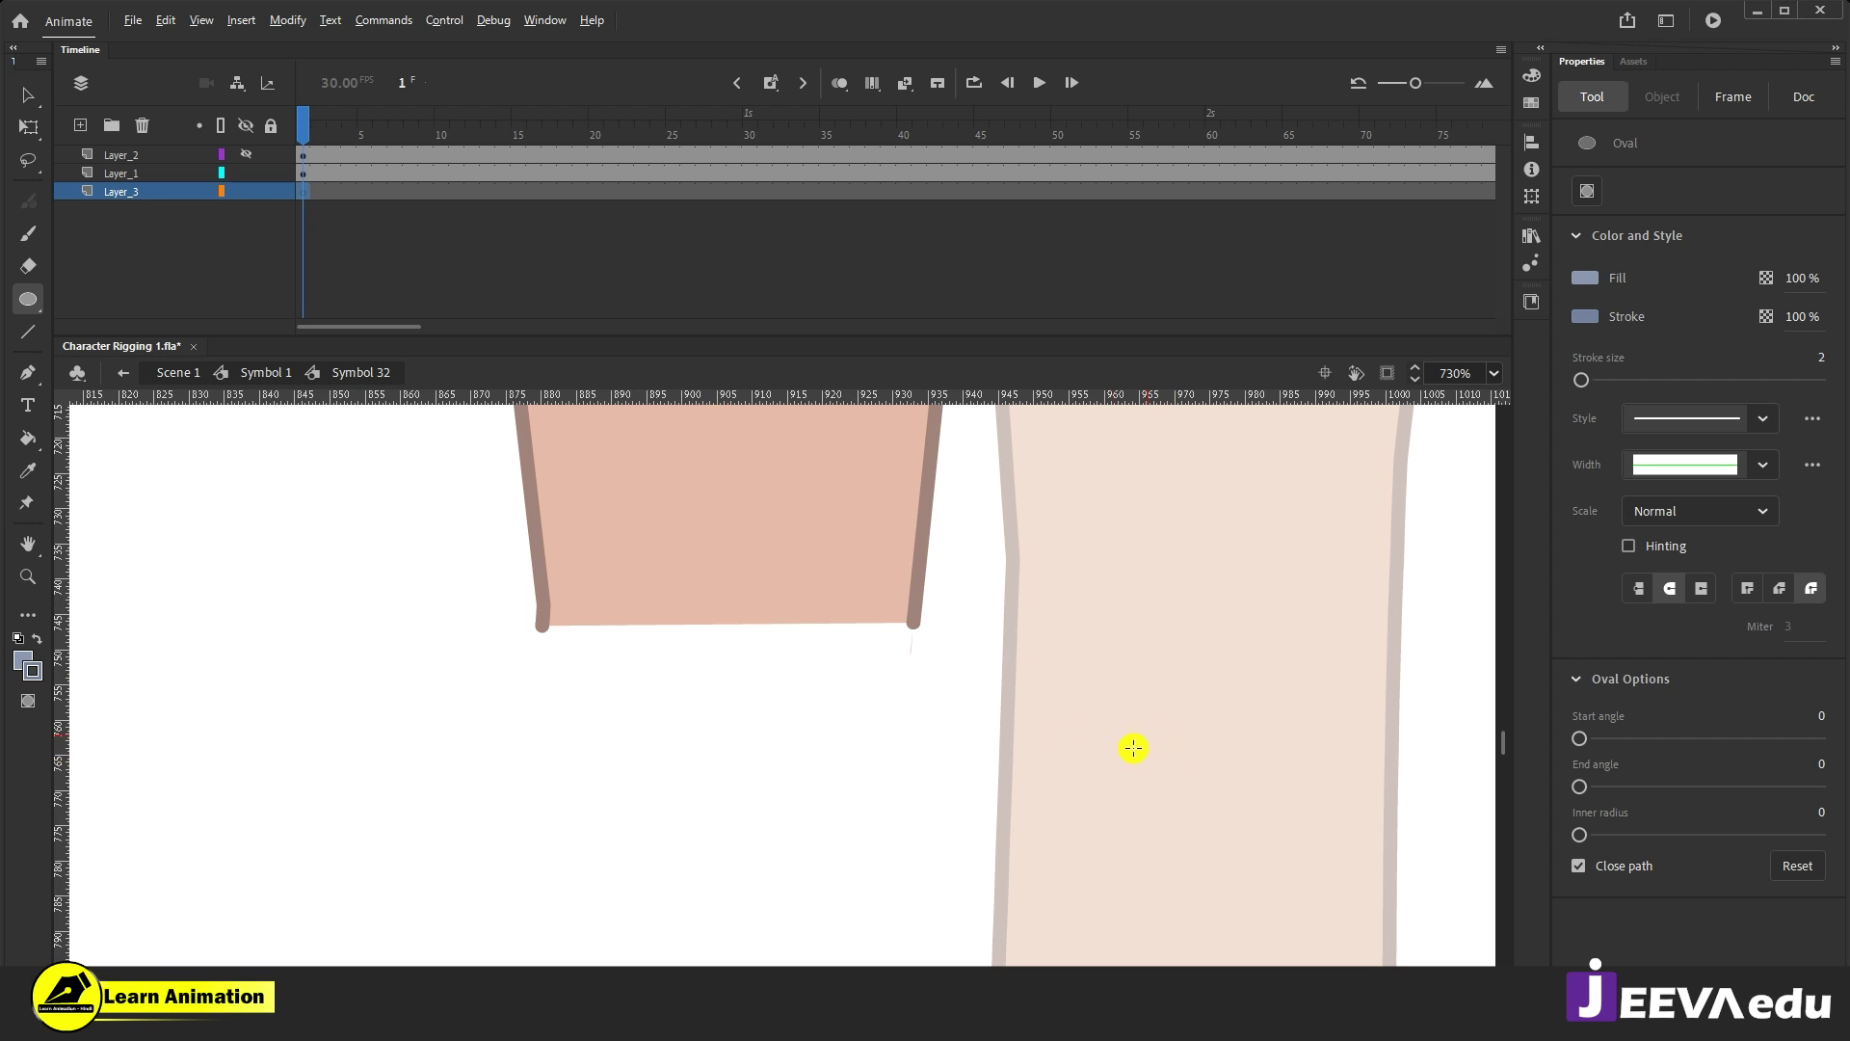
drag(1061, 768, 1132, 859)
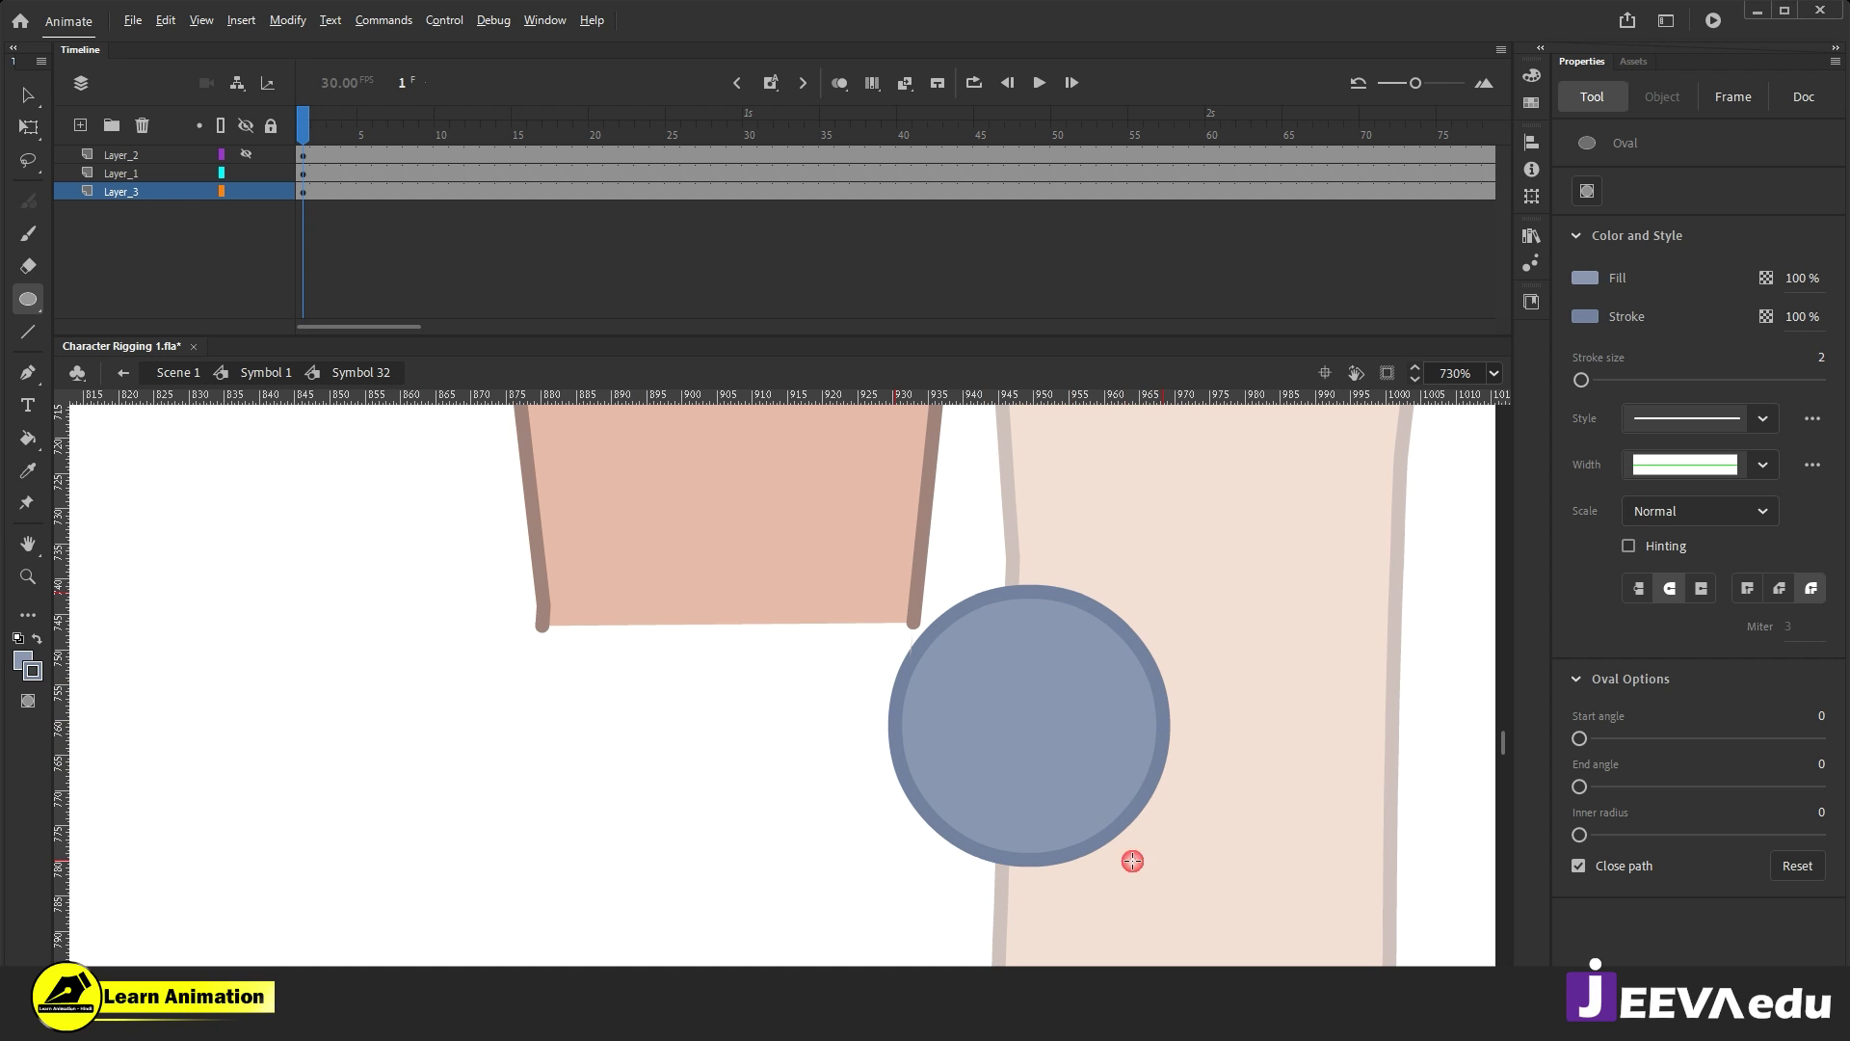
key(v)
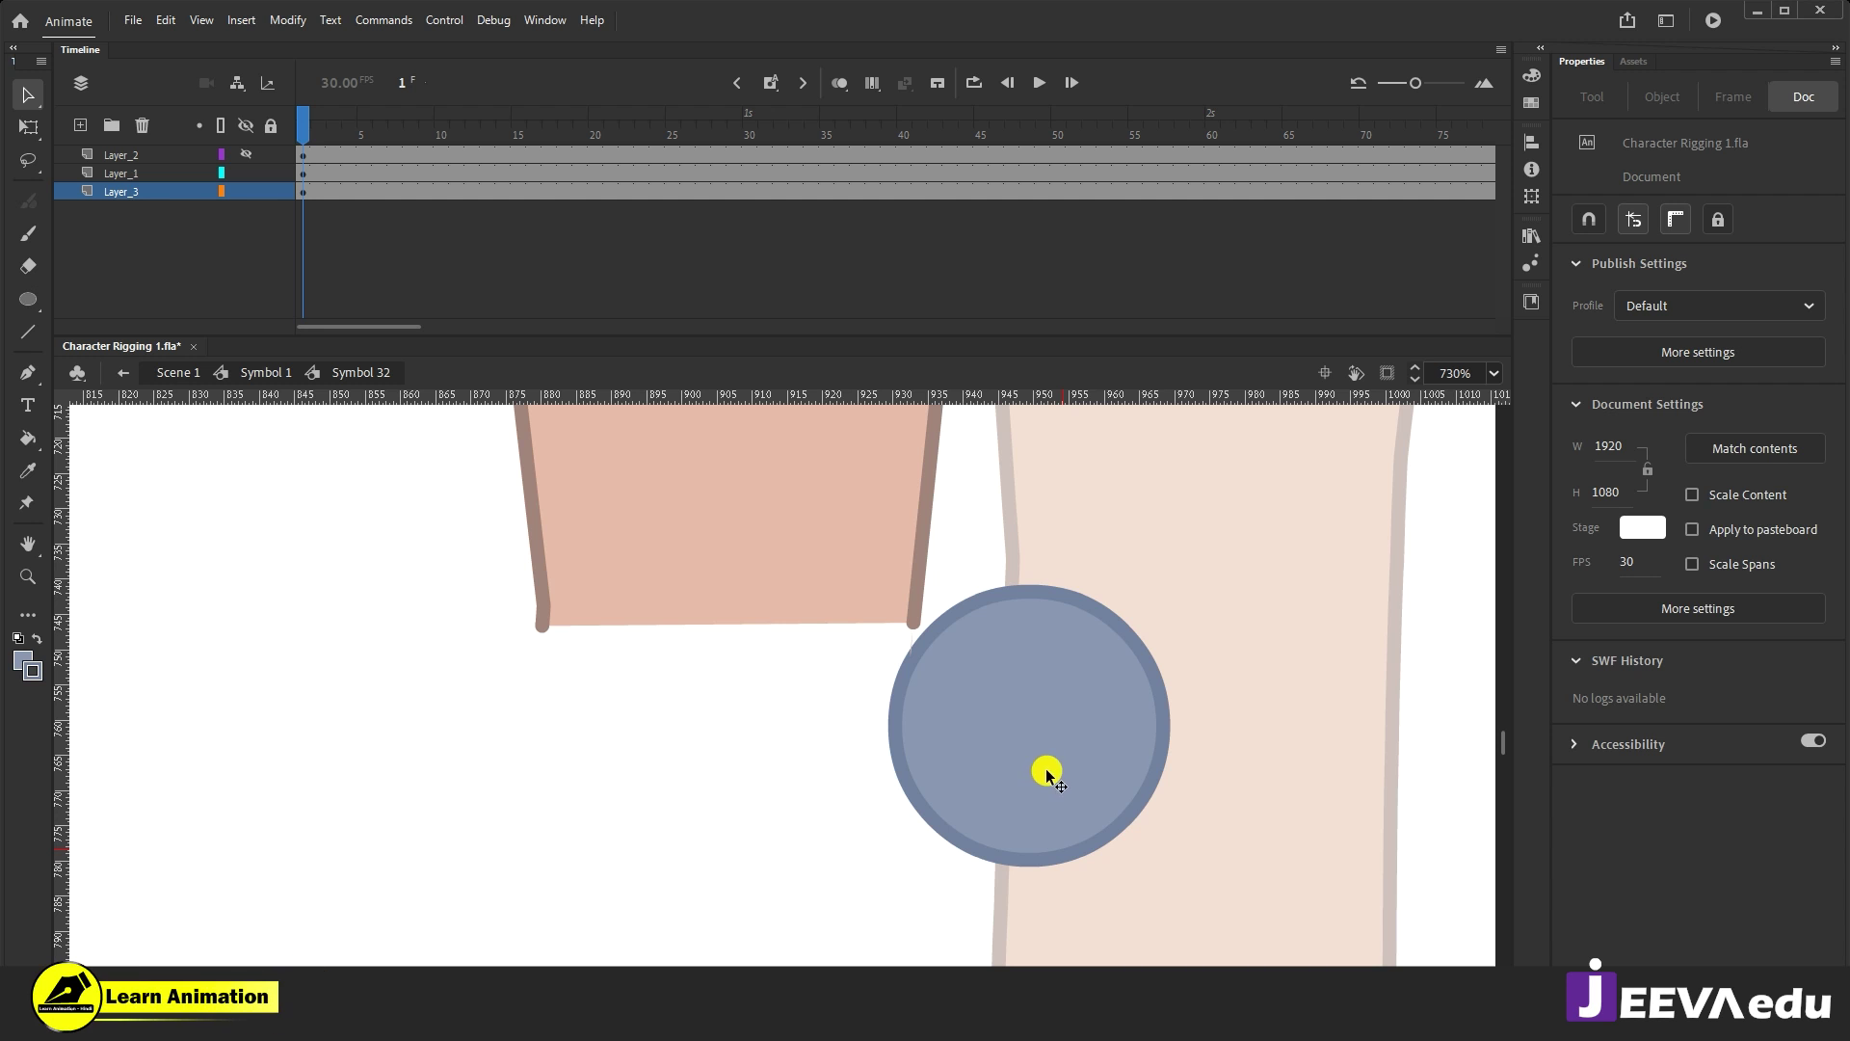
double_click(1048, 759)
drag(1048, 760, 1154, 757)
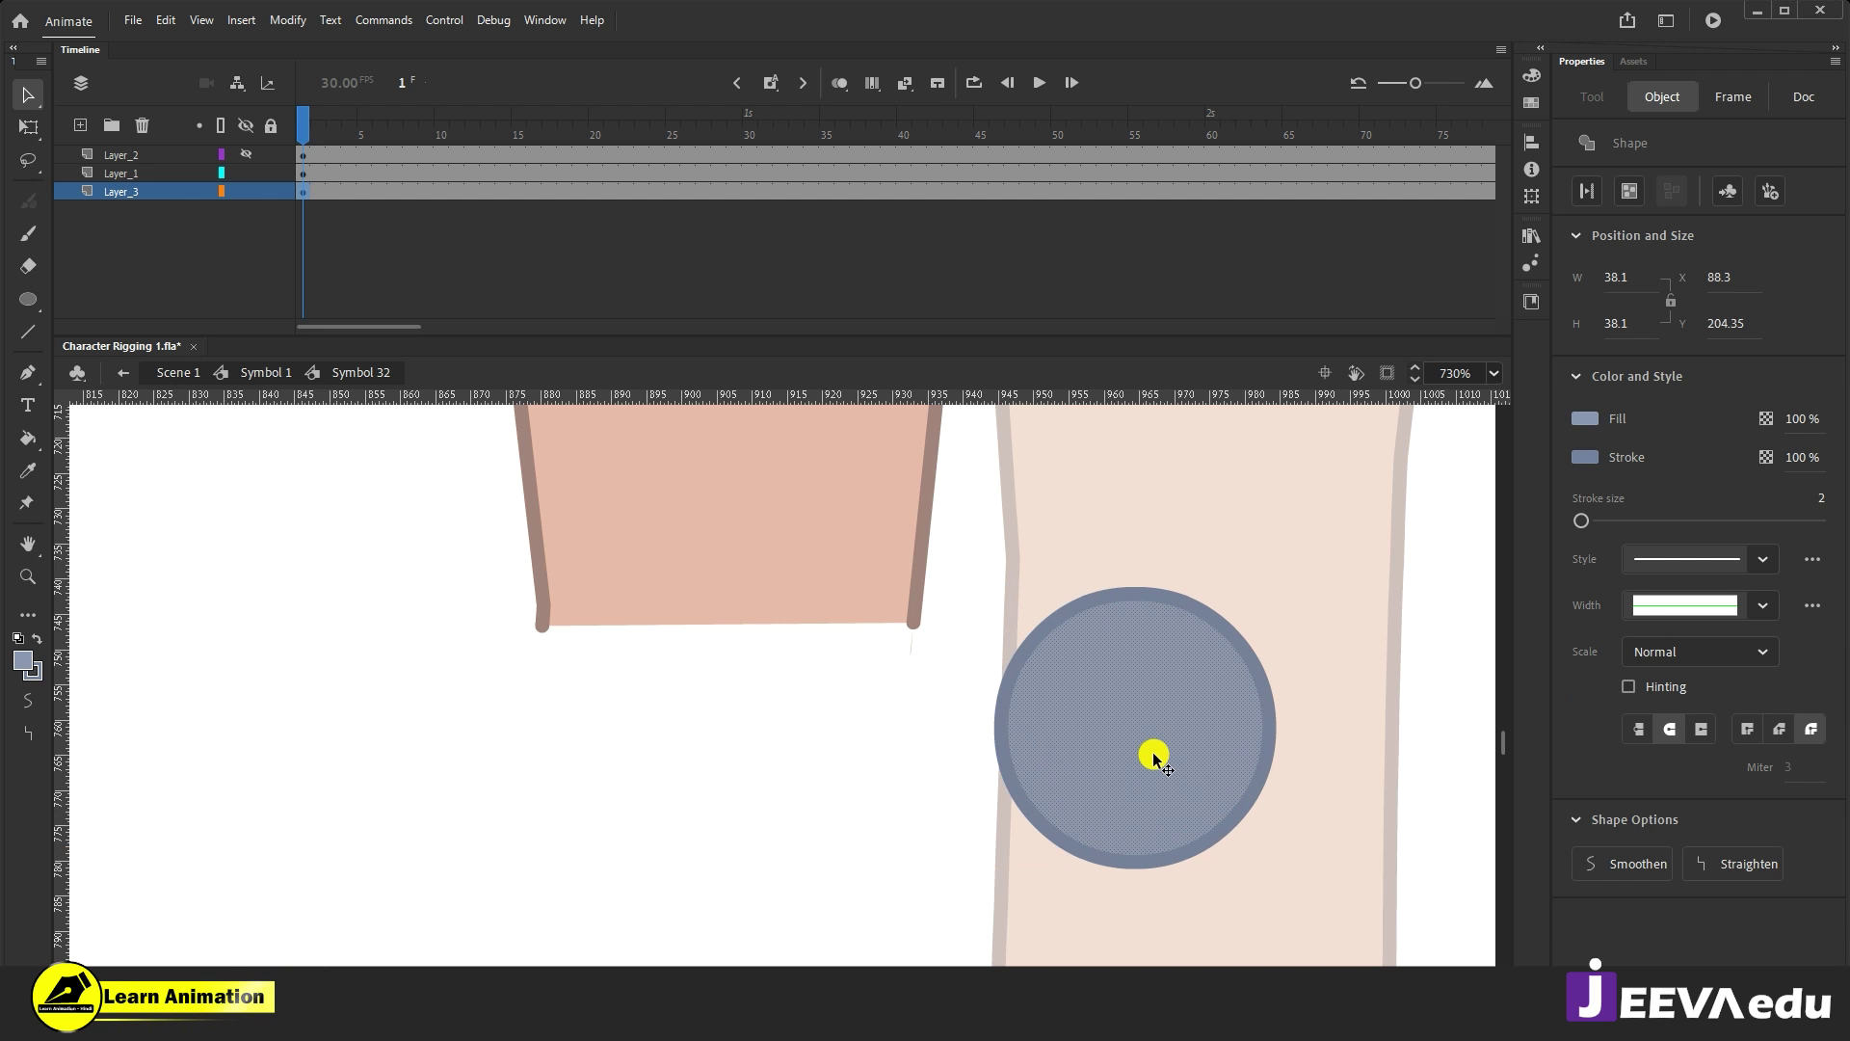
Step: Recolour the circle's fill with the colour sampled from the upper trouser, and delete the circle with its outline
click(1117, 758)
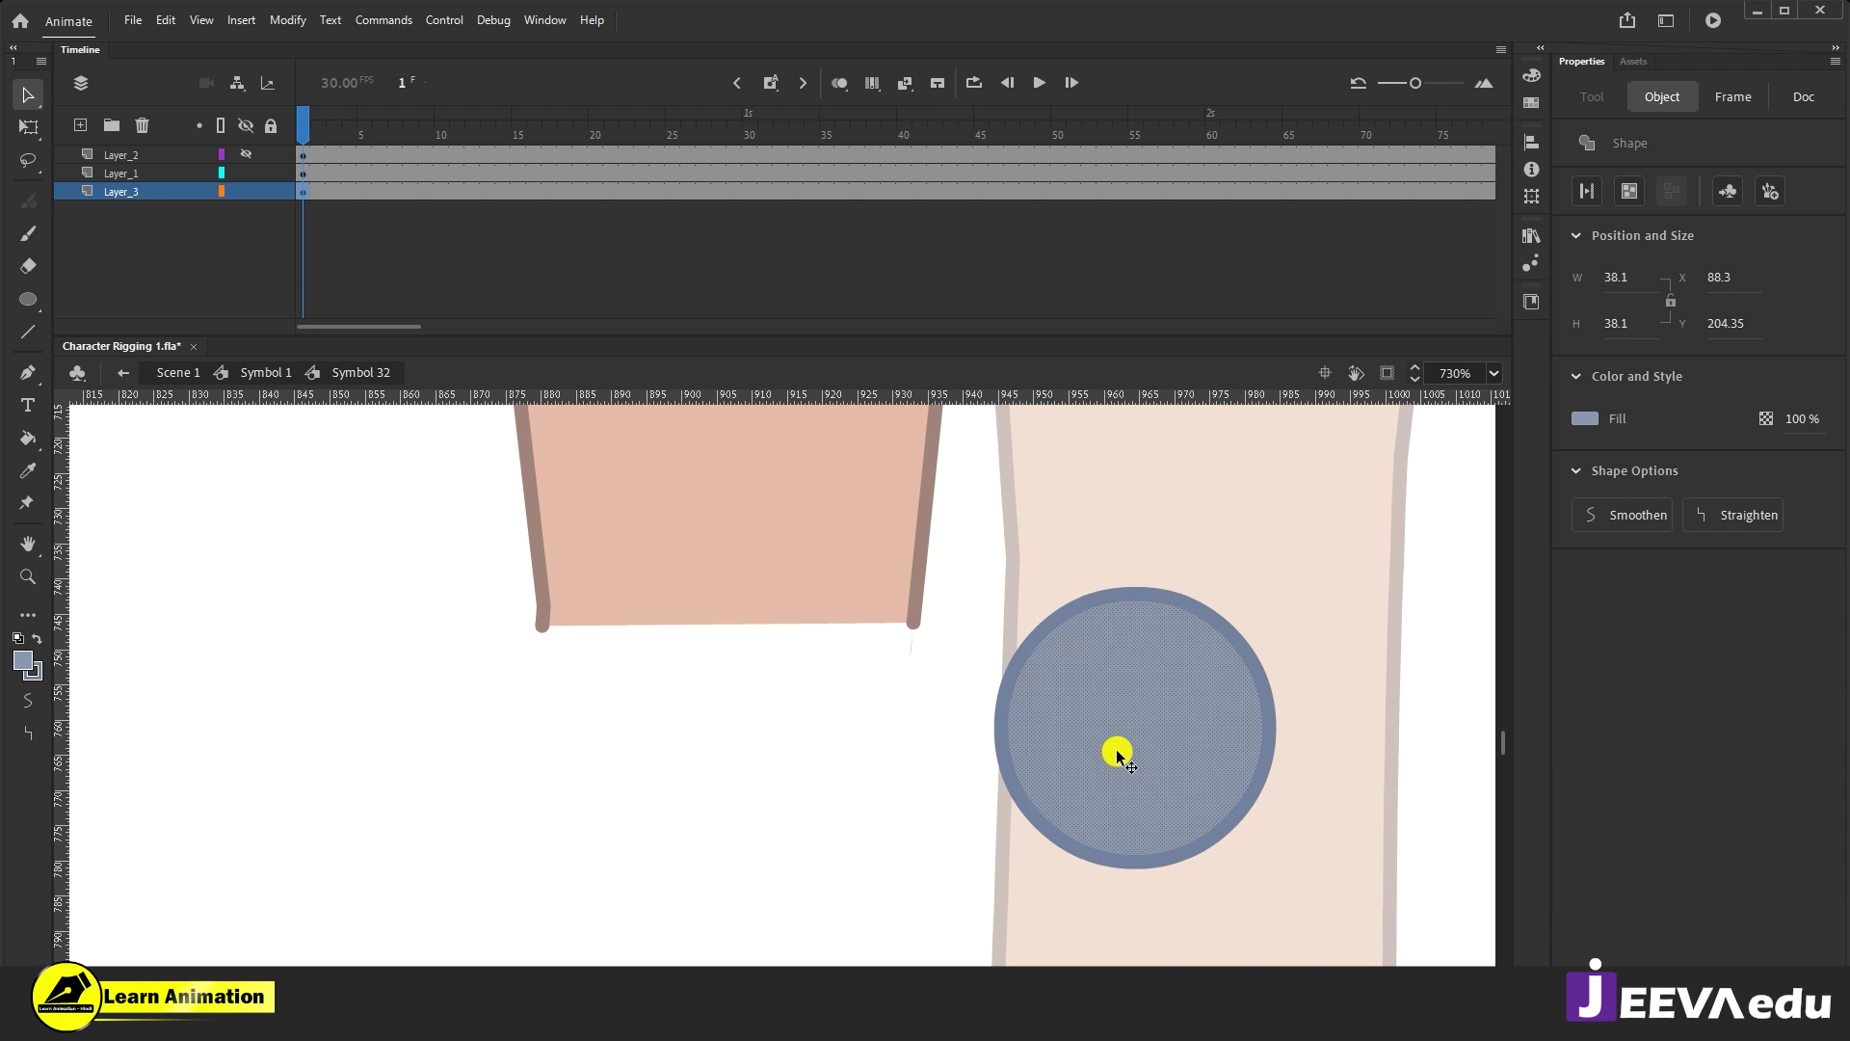
key(i)
click(876, 524)
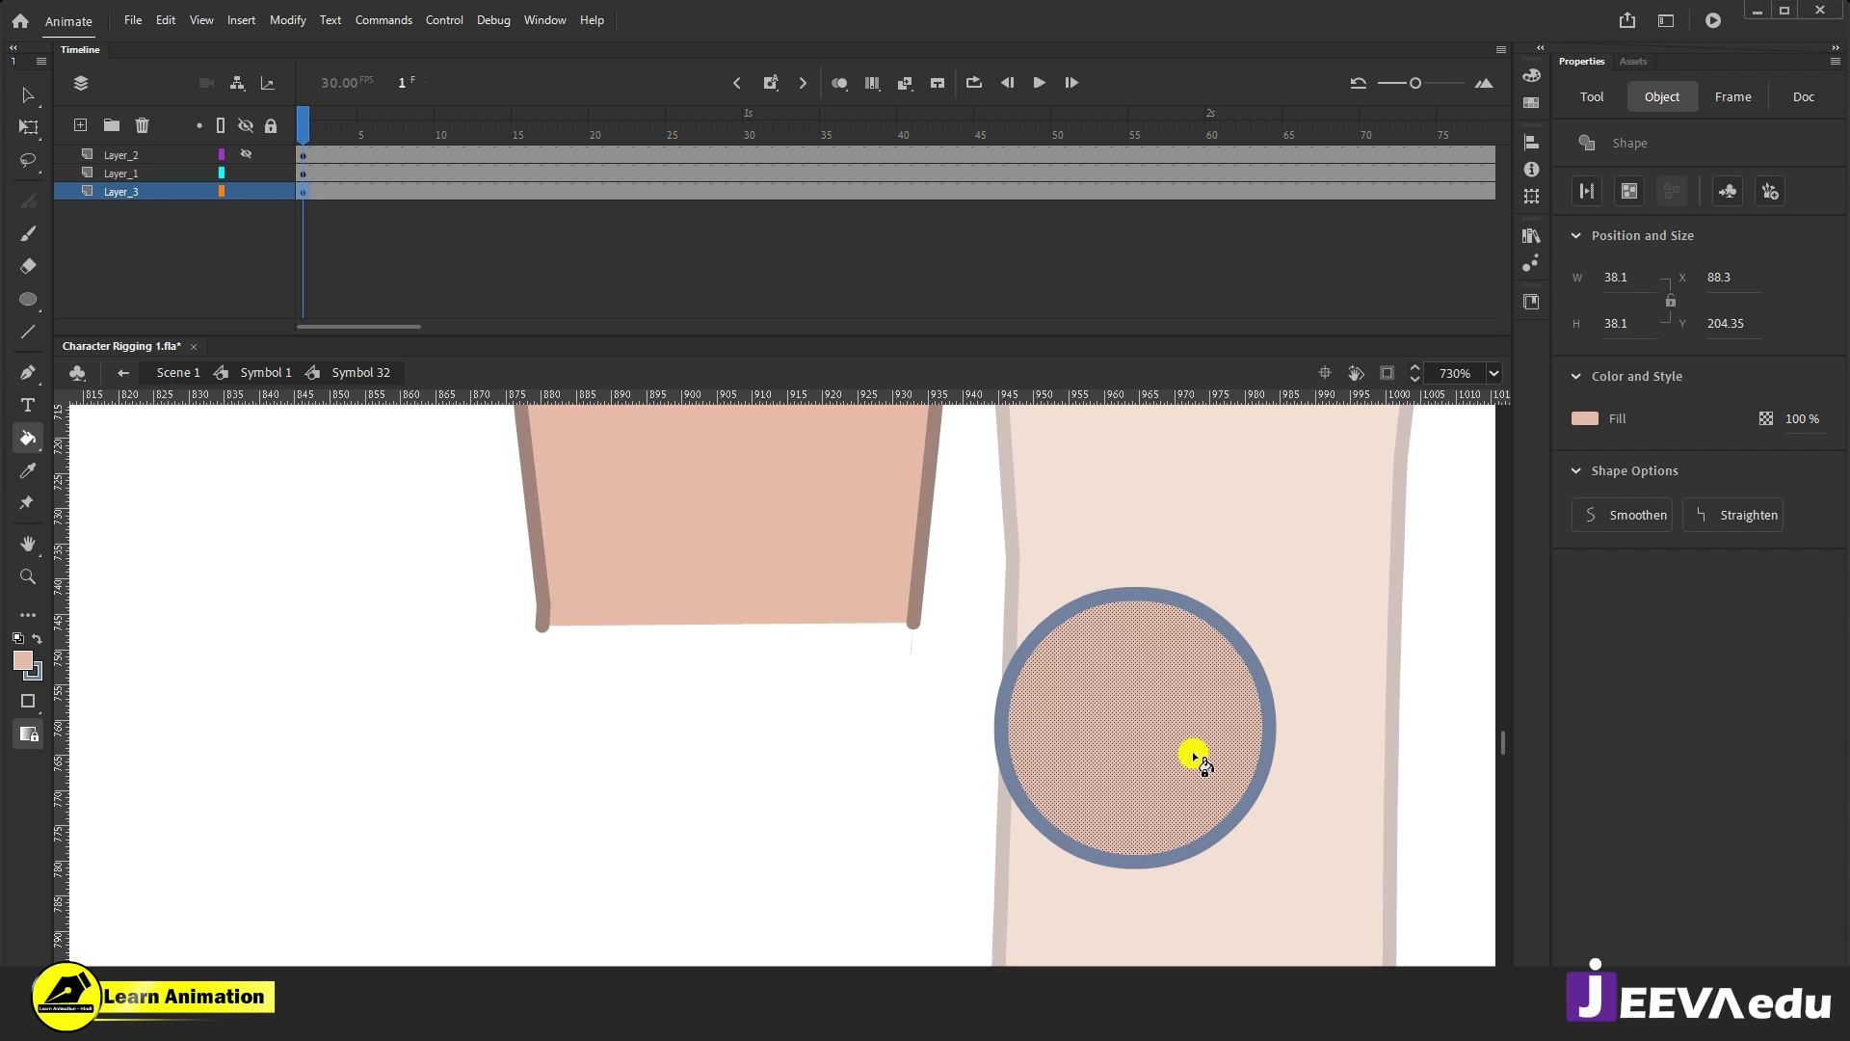
key(v)
double_click(1172, 782)
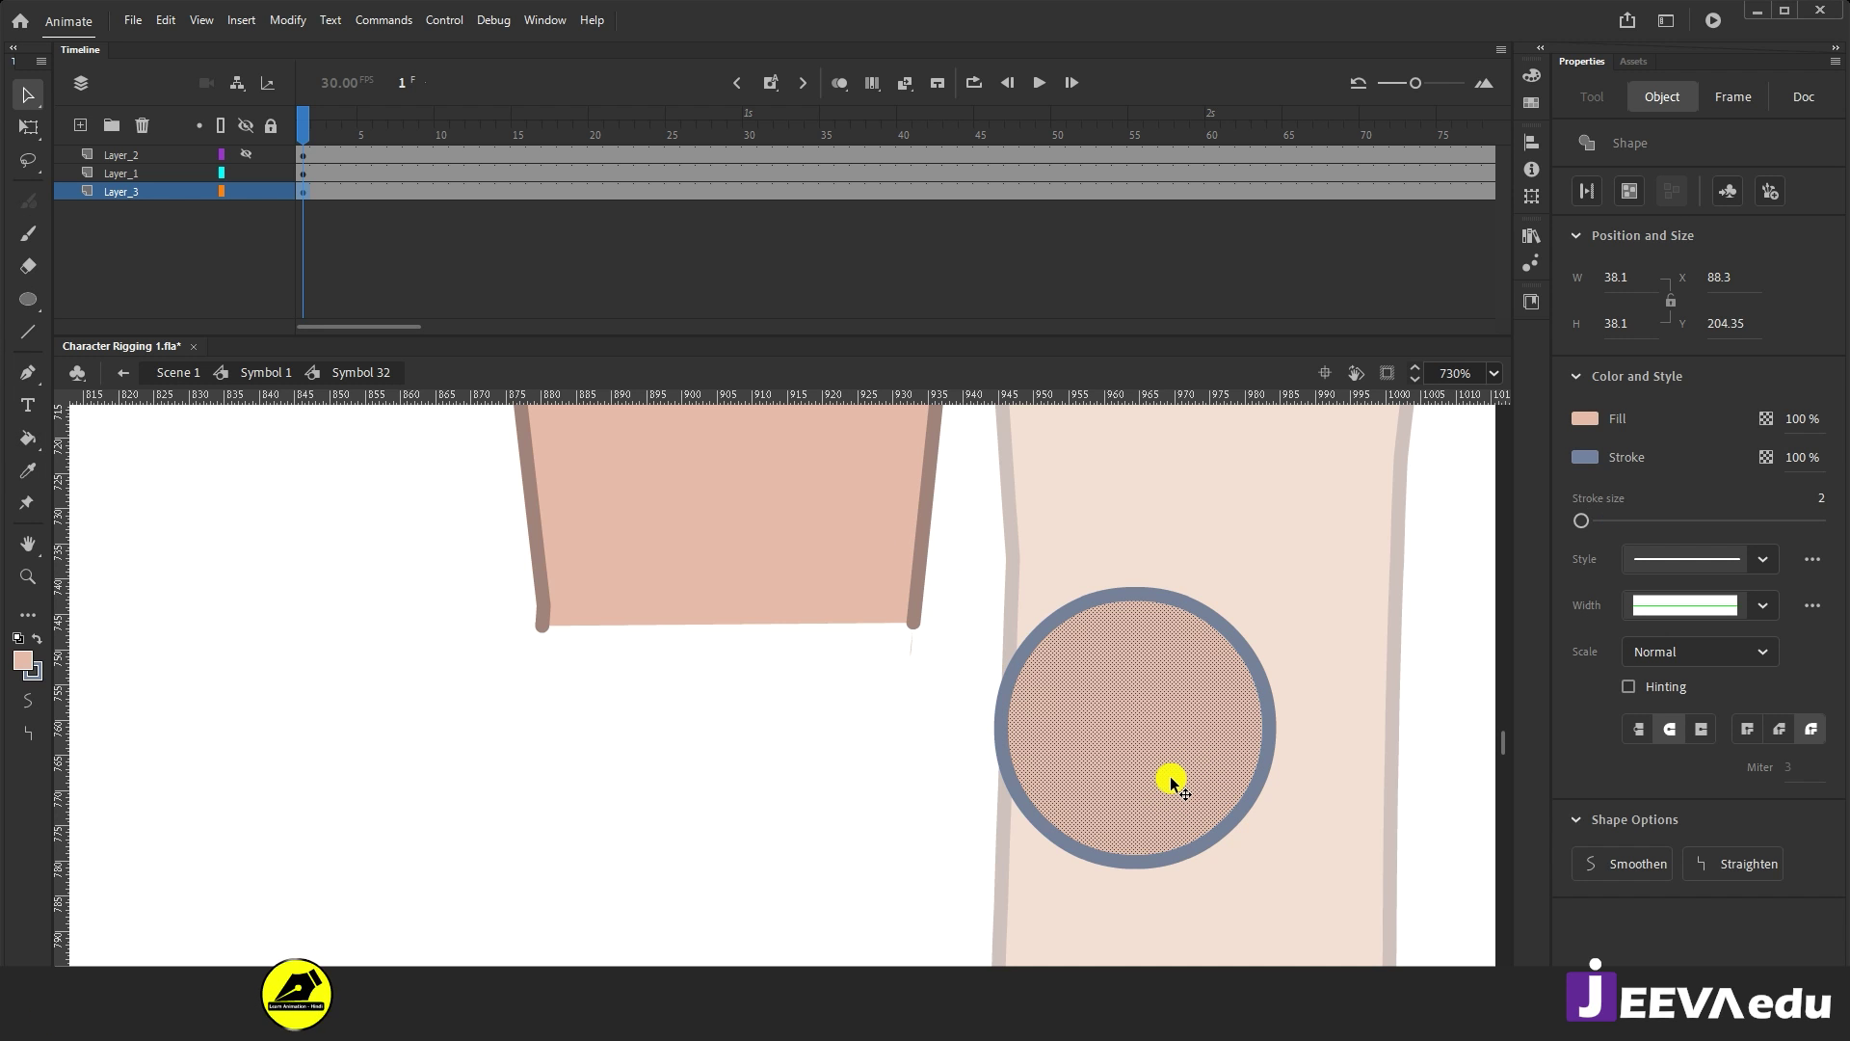
key(Delete)
Step: Set the fill and stroke colours by sampling the upper trouser's fill and its outline
click(32, 668)
click(731, 539)
click(43, 677)
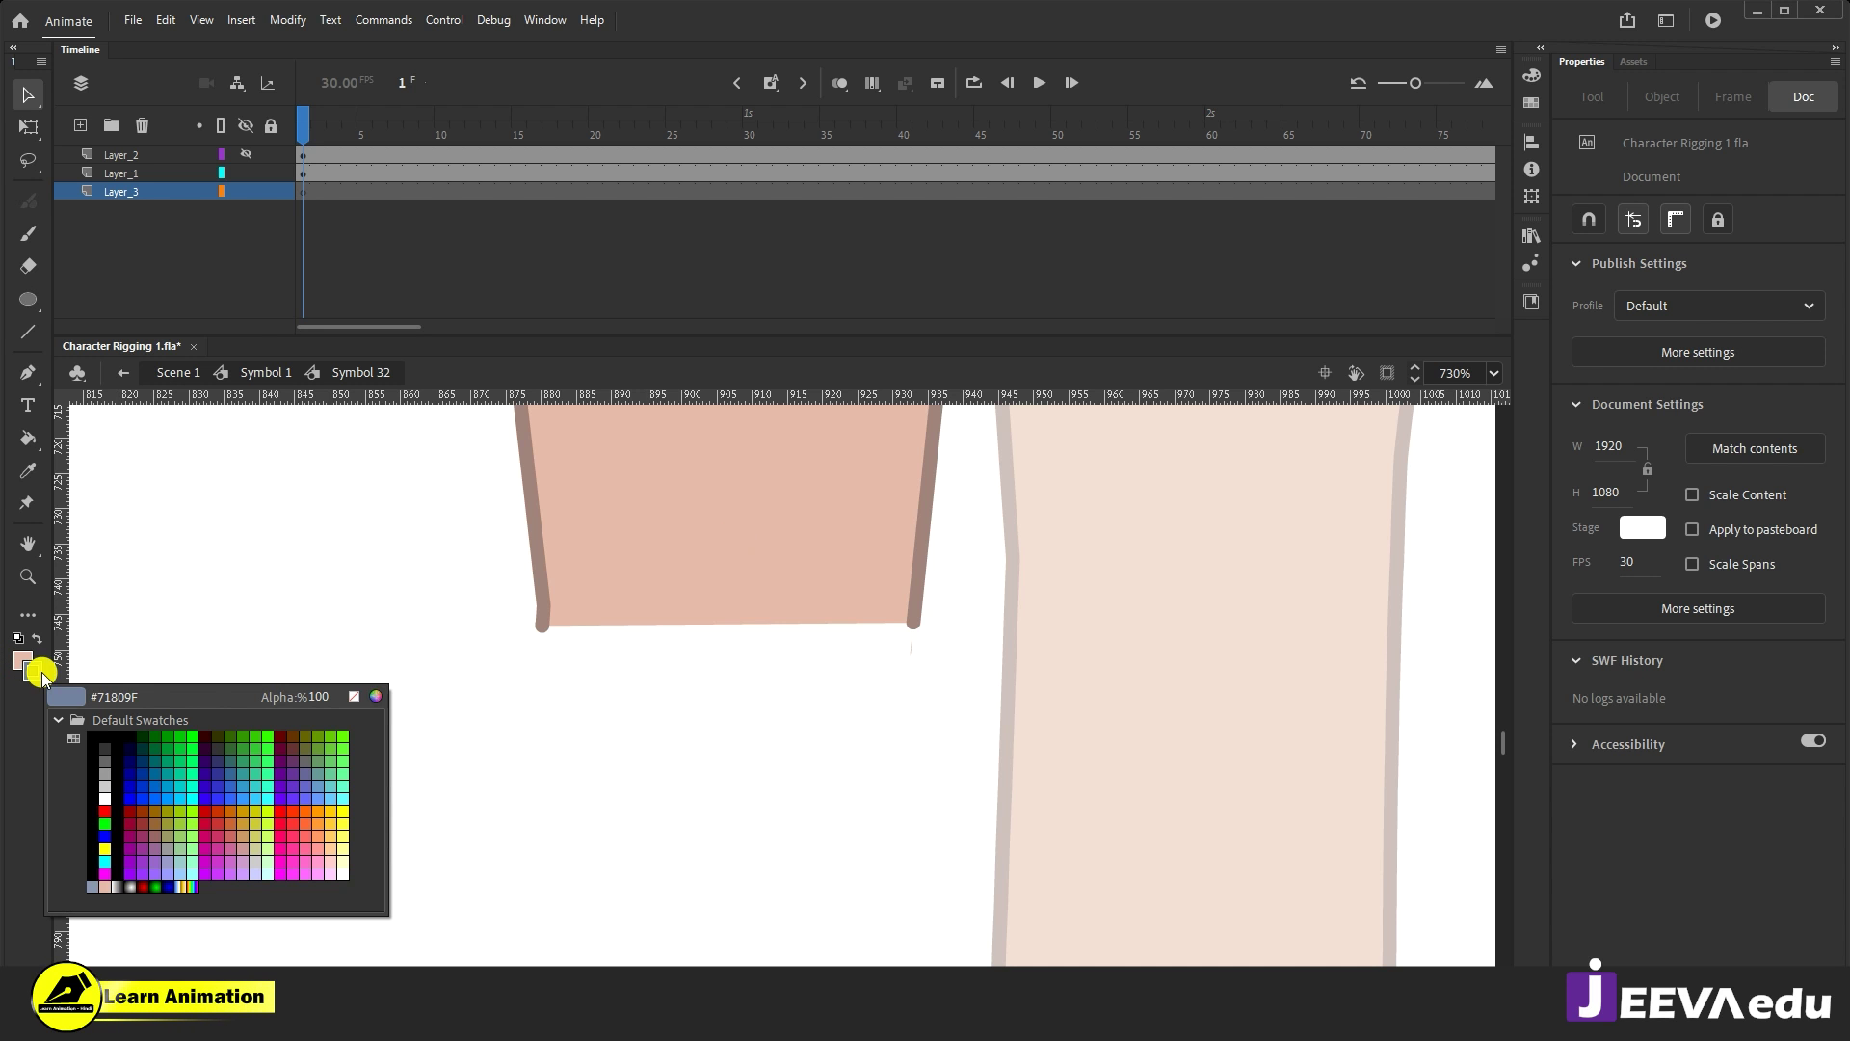
click(544, 609)
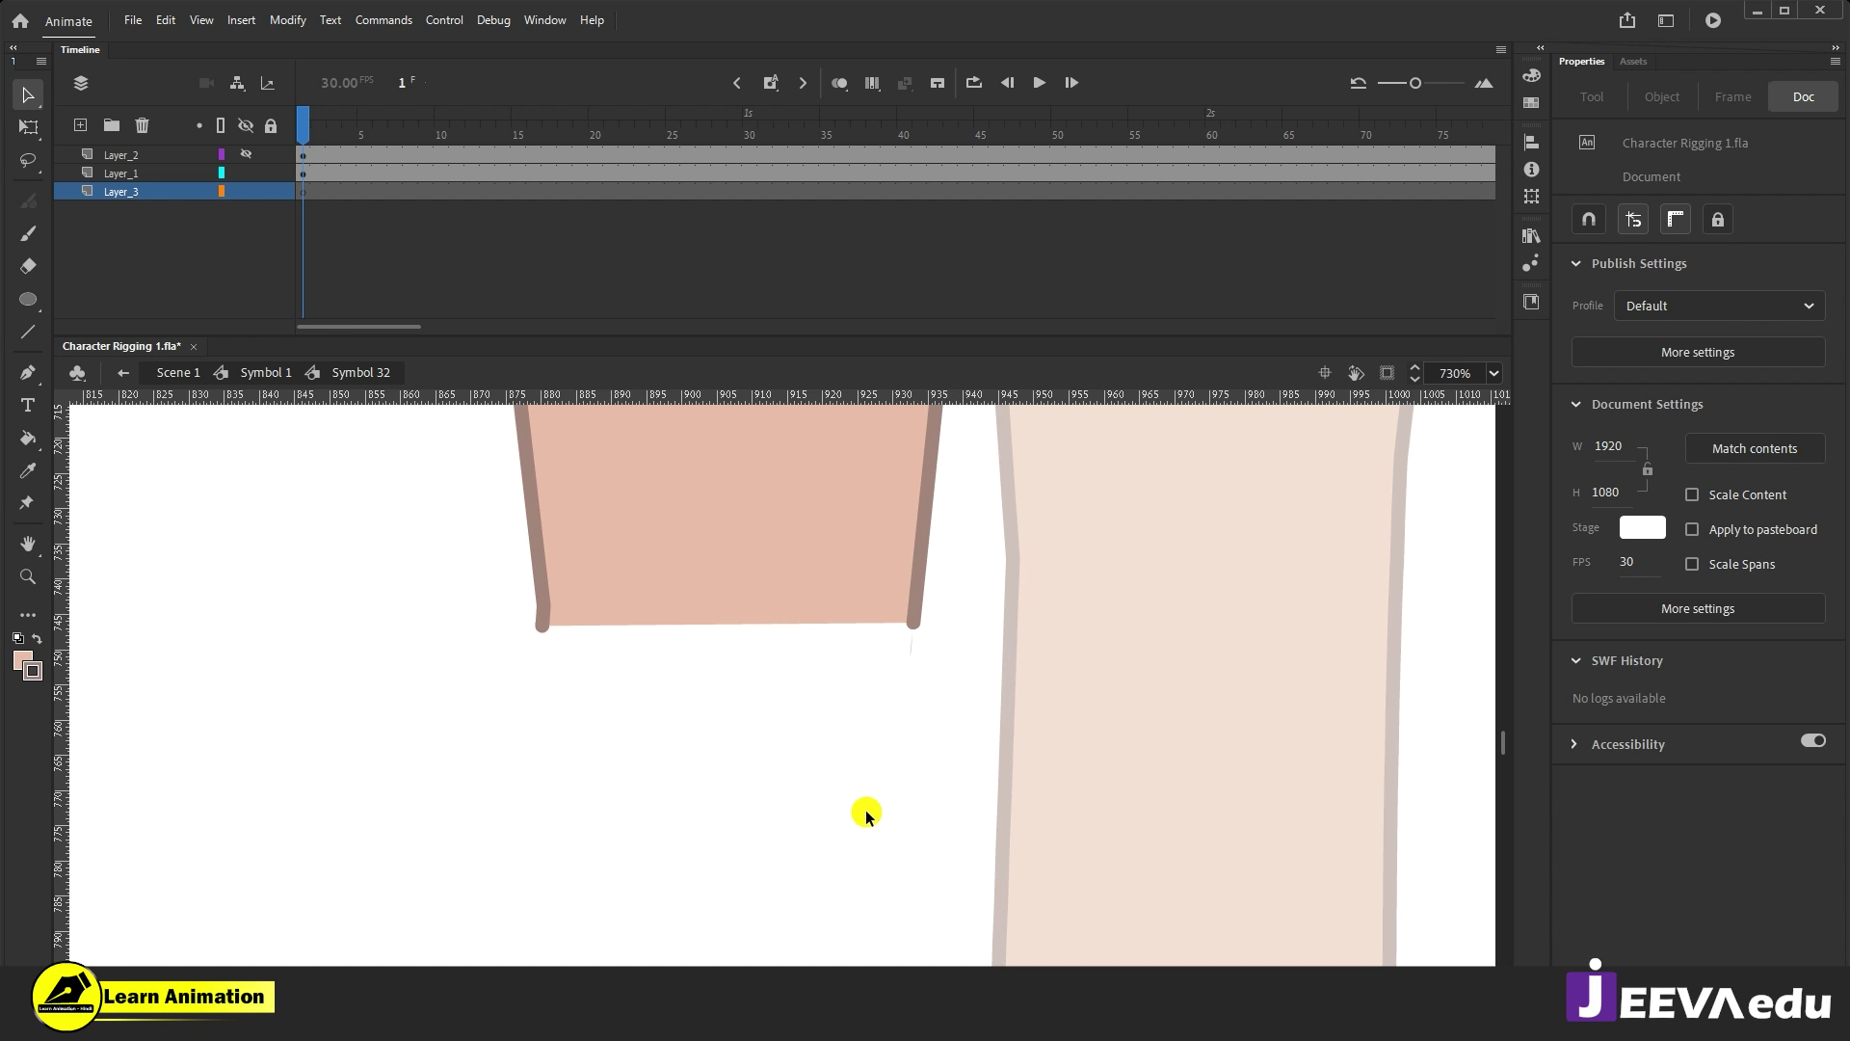
Step: Draw a circle about 33 px wide just below the upper trouser's cut edge and select it
key(o)
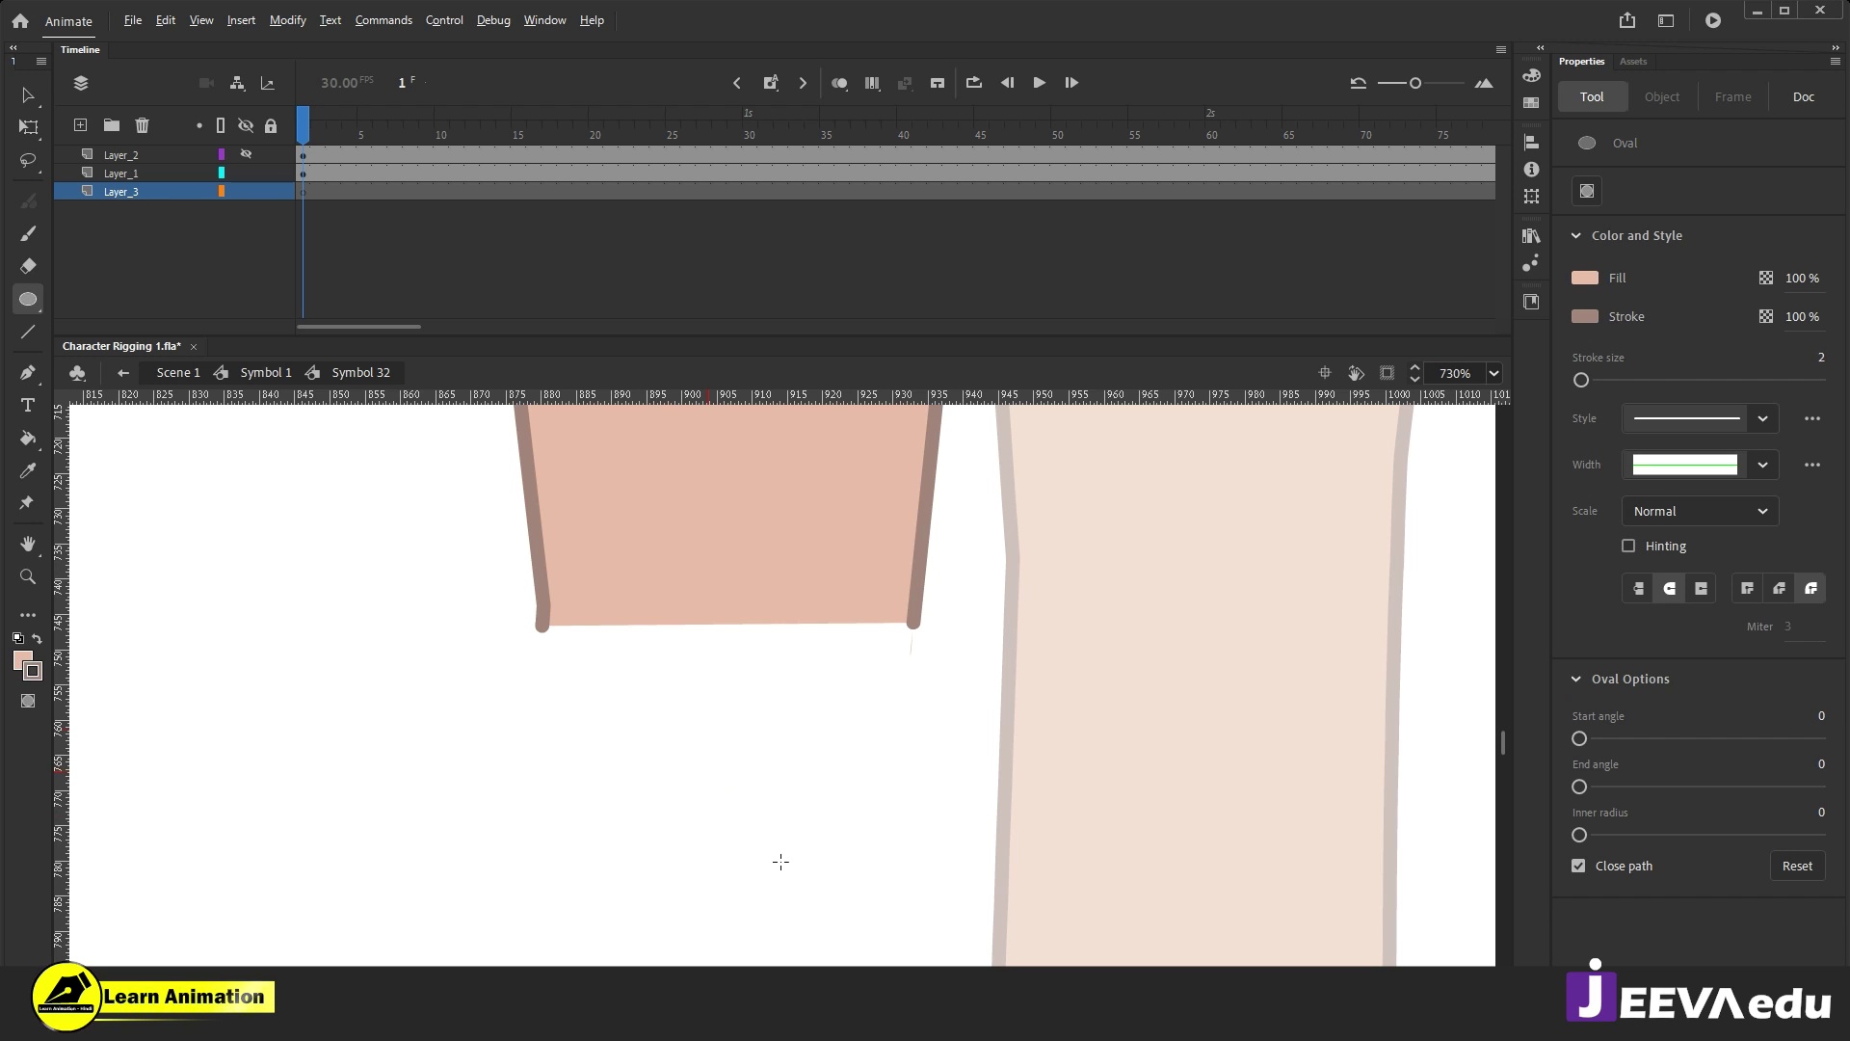
drag(592, 654, 796, 883)
key(v)
click(725, 826)
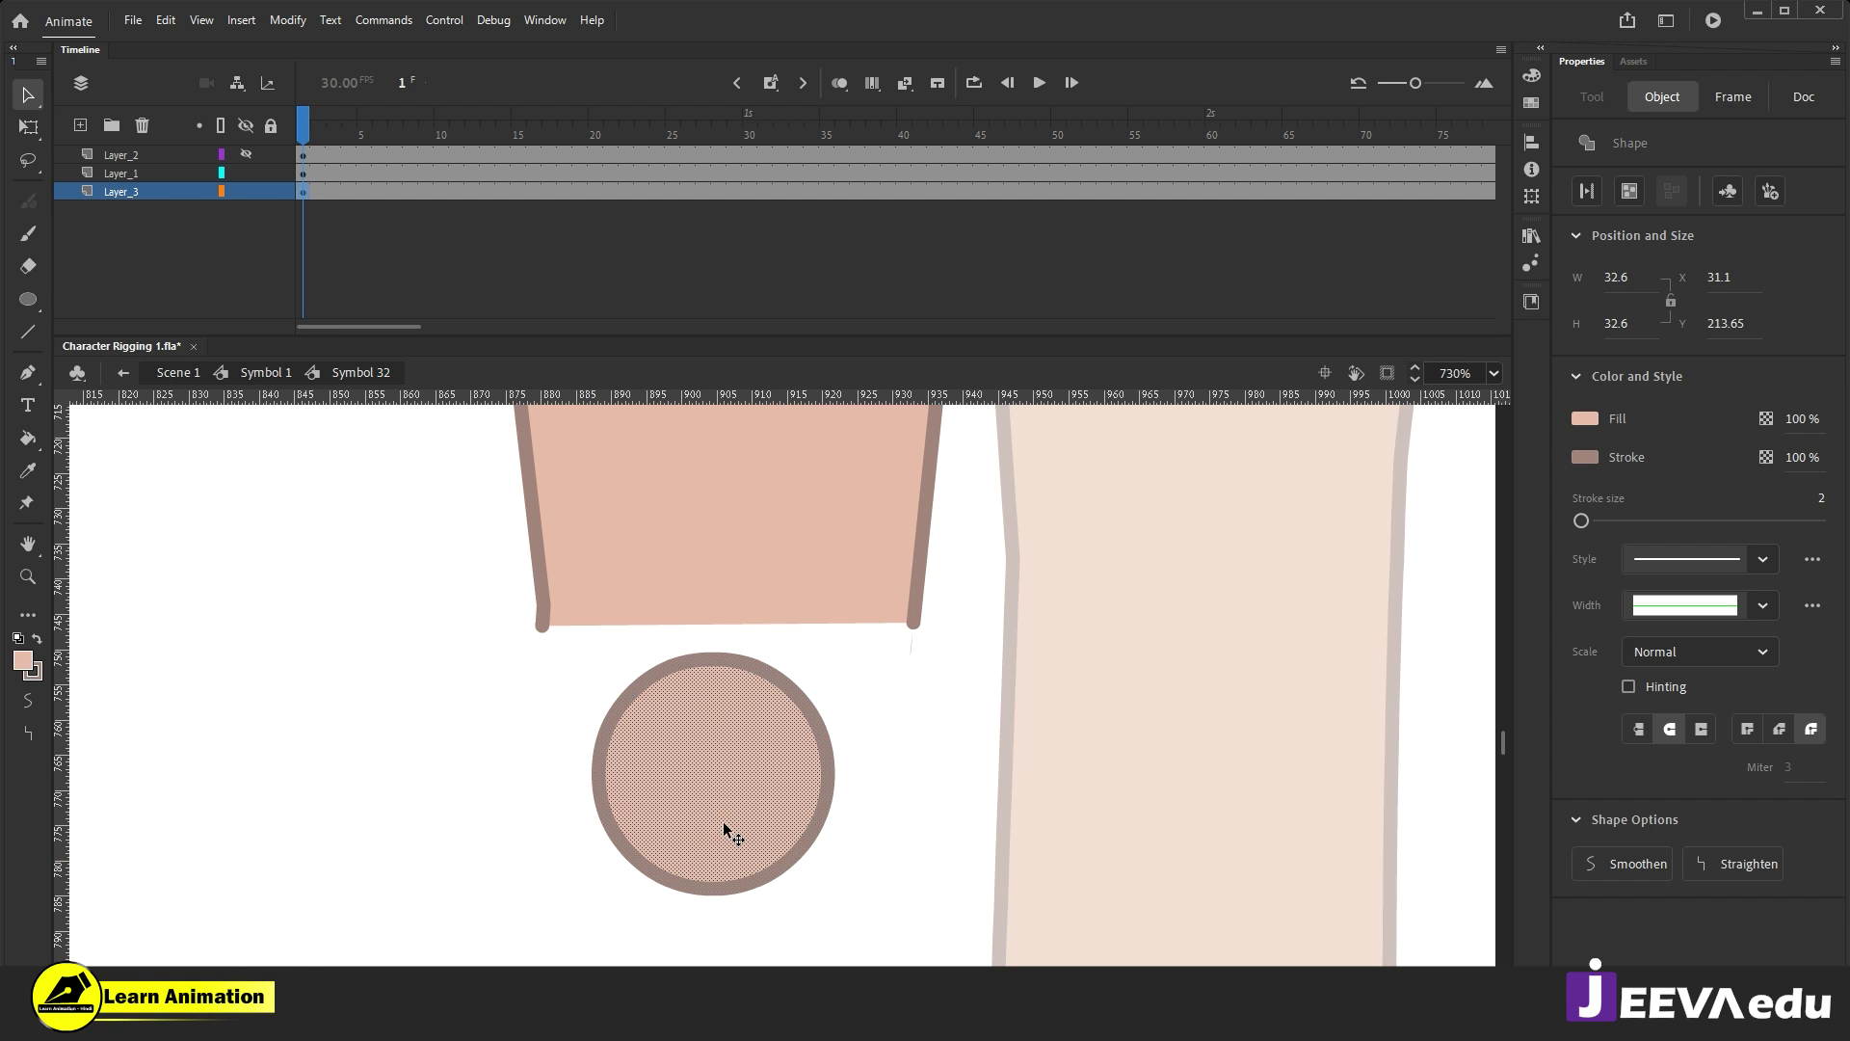
Step: Centre the circle on the trouser's cut edge and enlarge it proportionally to about 47 px wide
key(q)
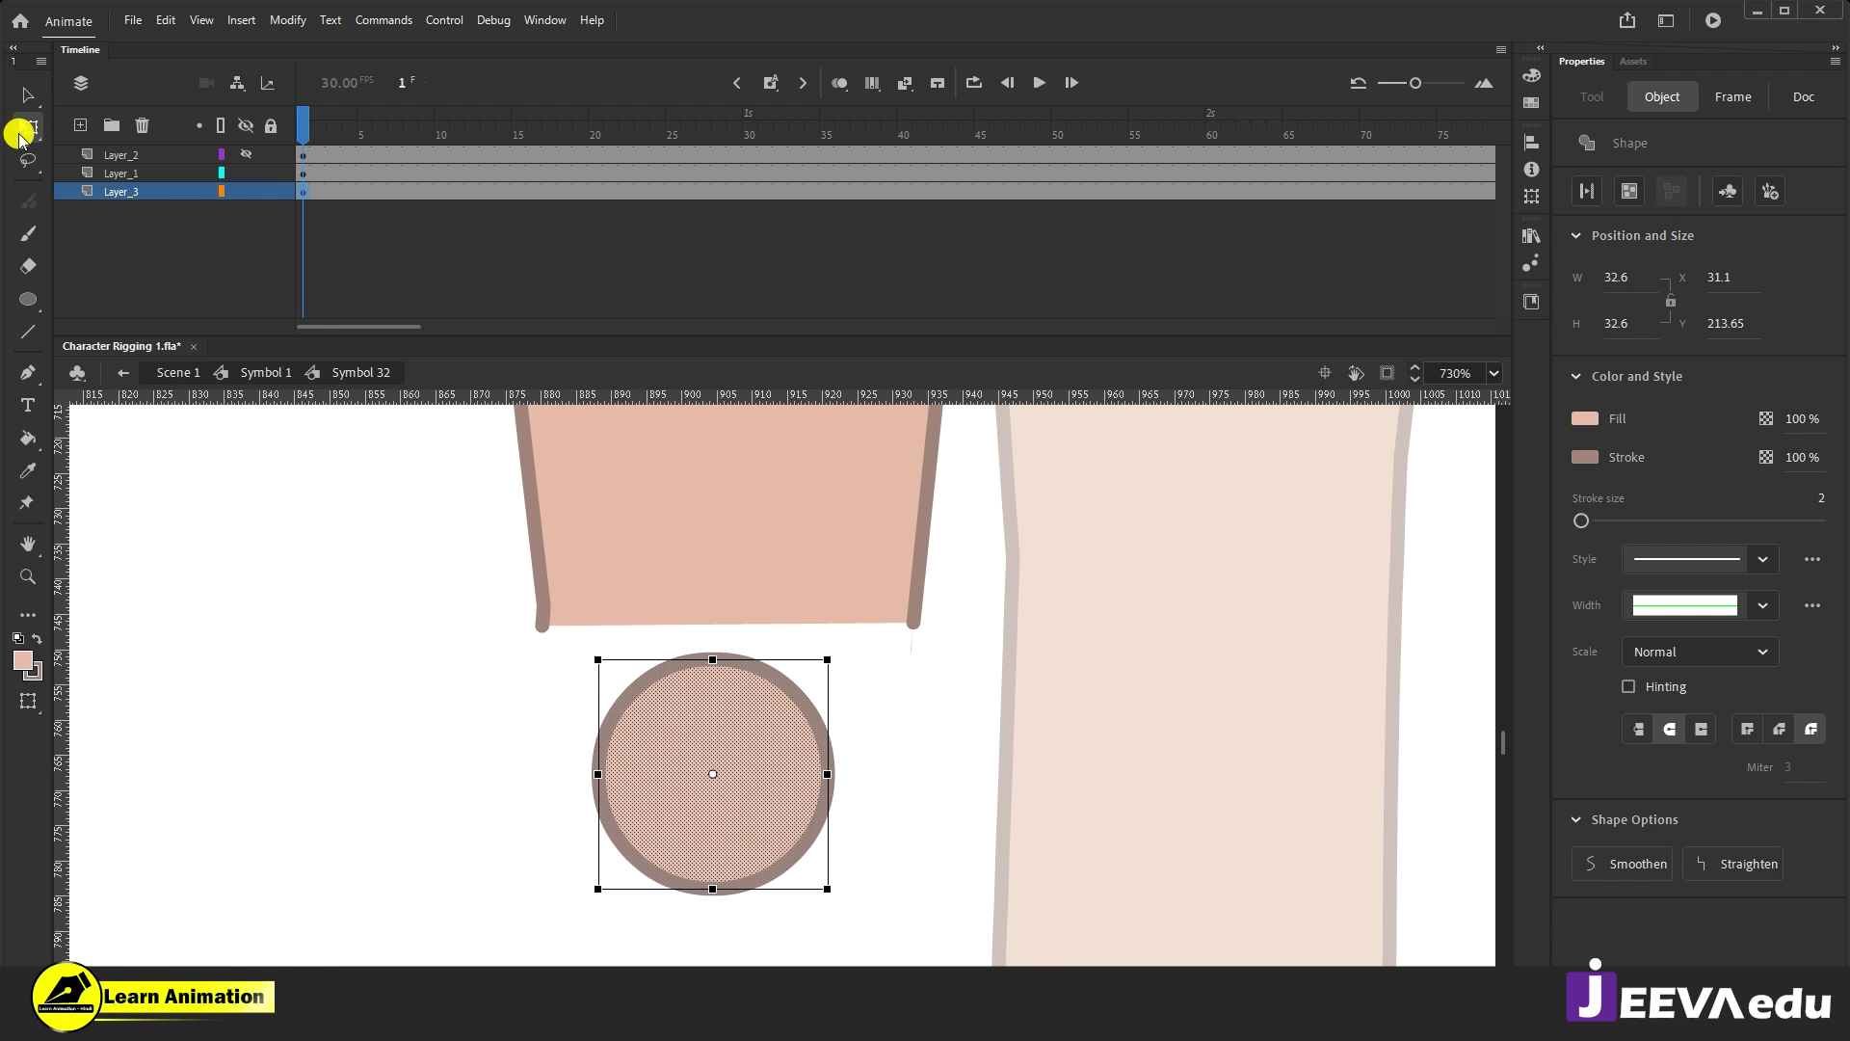
drag(742, 817, 753, 665)
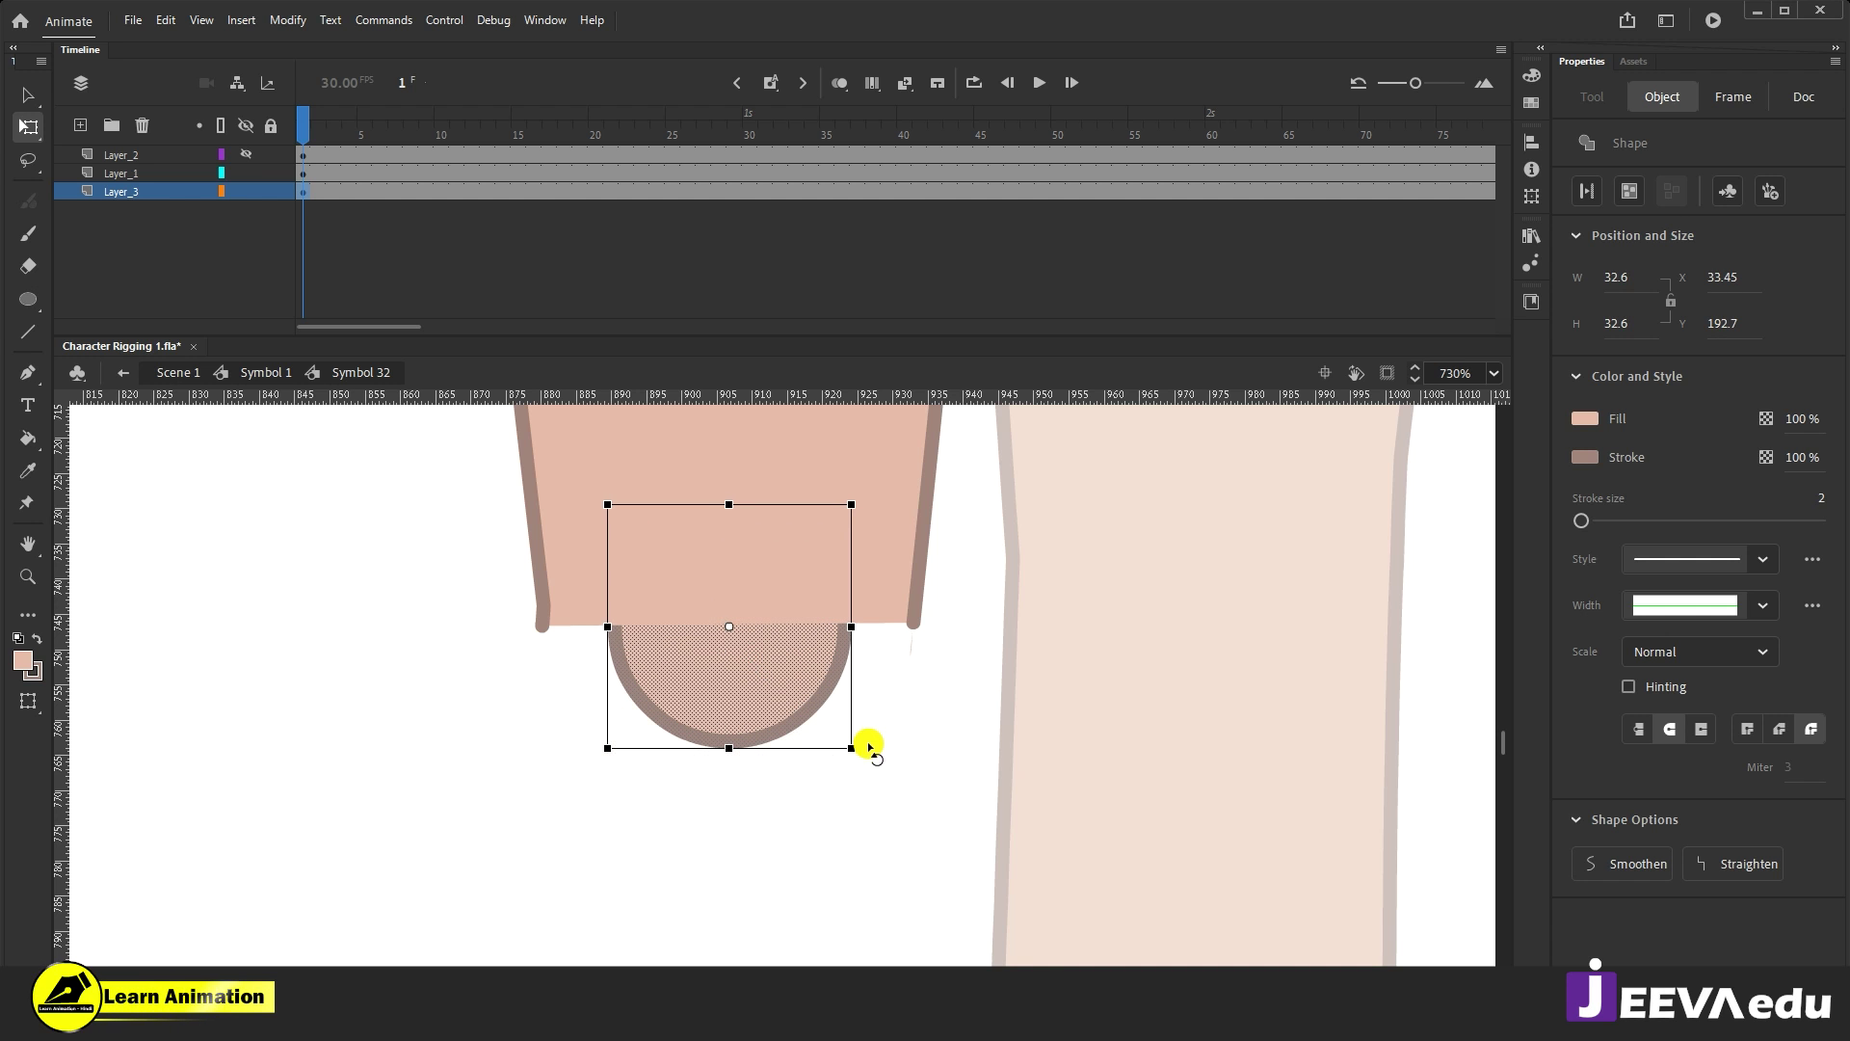
drag(852, 748, 902, 830)
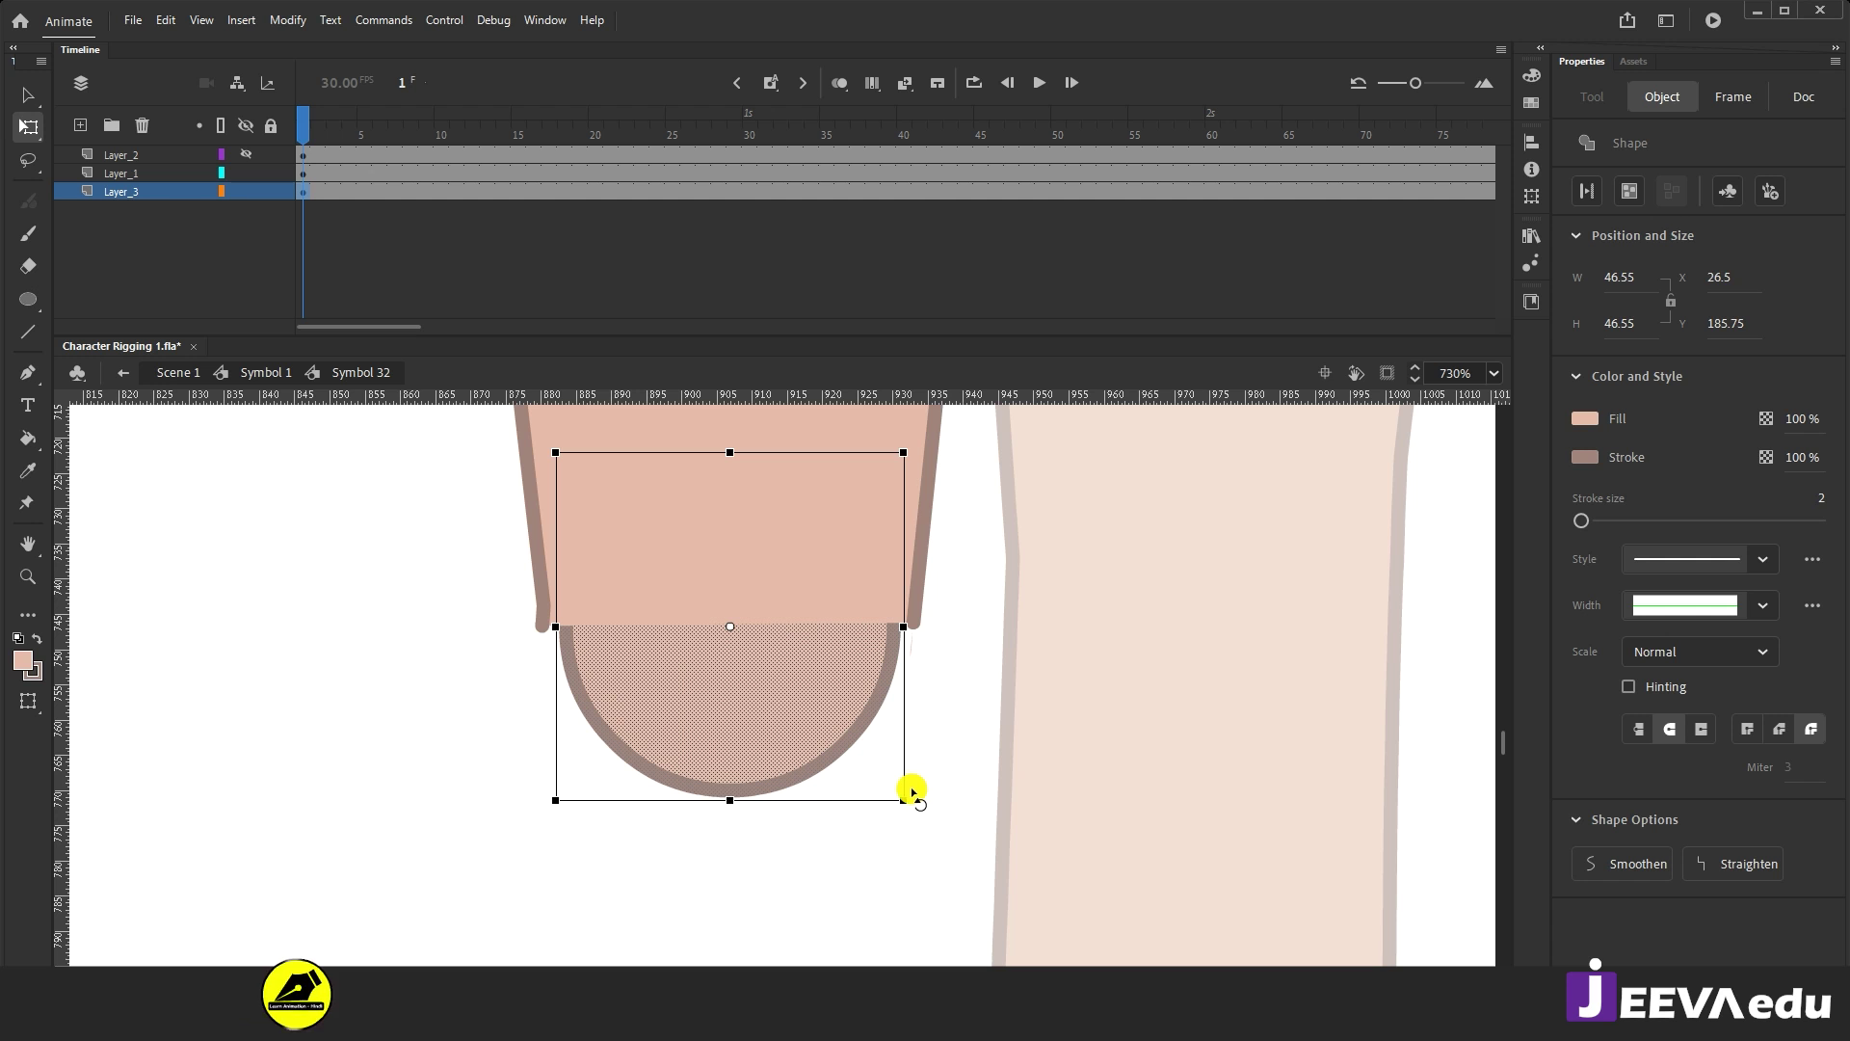
Step: Enlarge the knee circle in small percentage increments to about 51.8 px wide, finishing with a 101% scale
key(ctrl+alt+s)
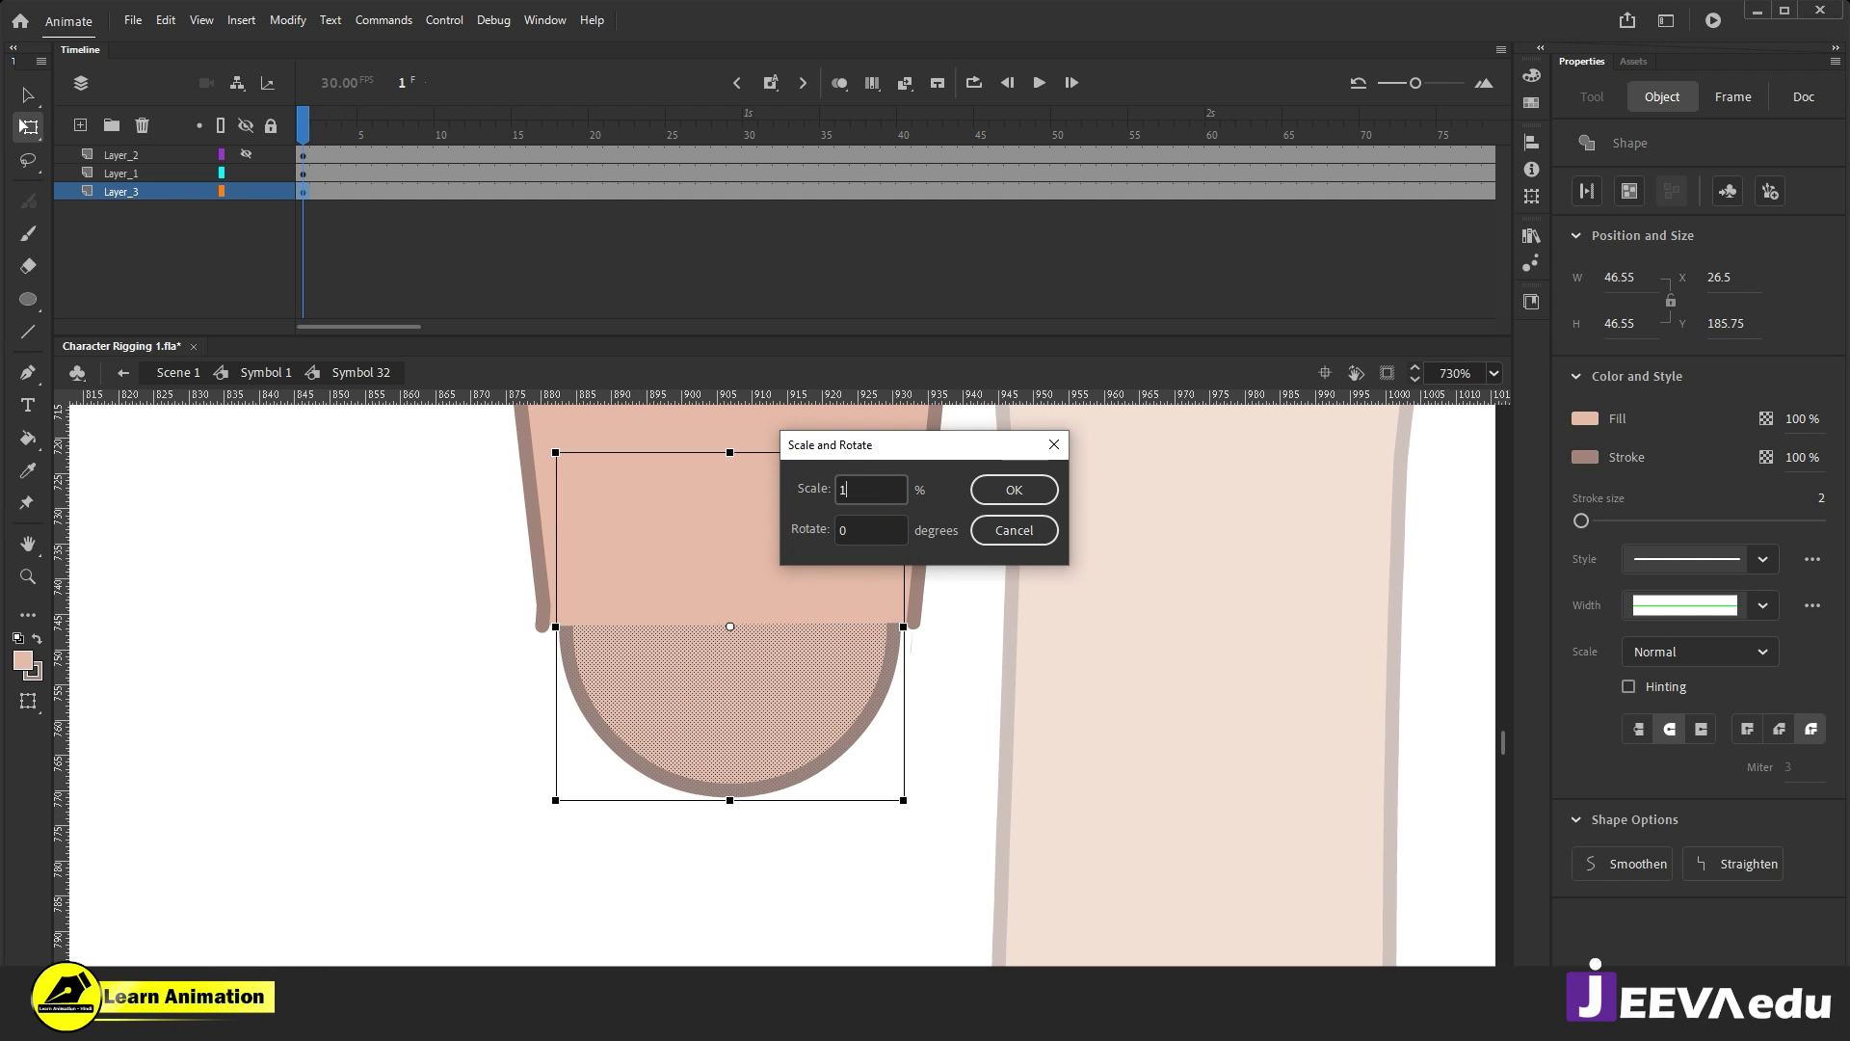
key(Return)
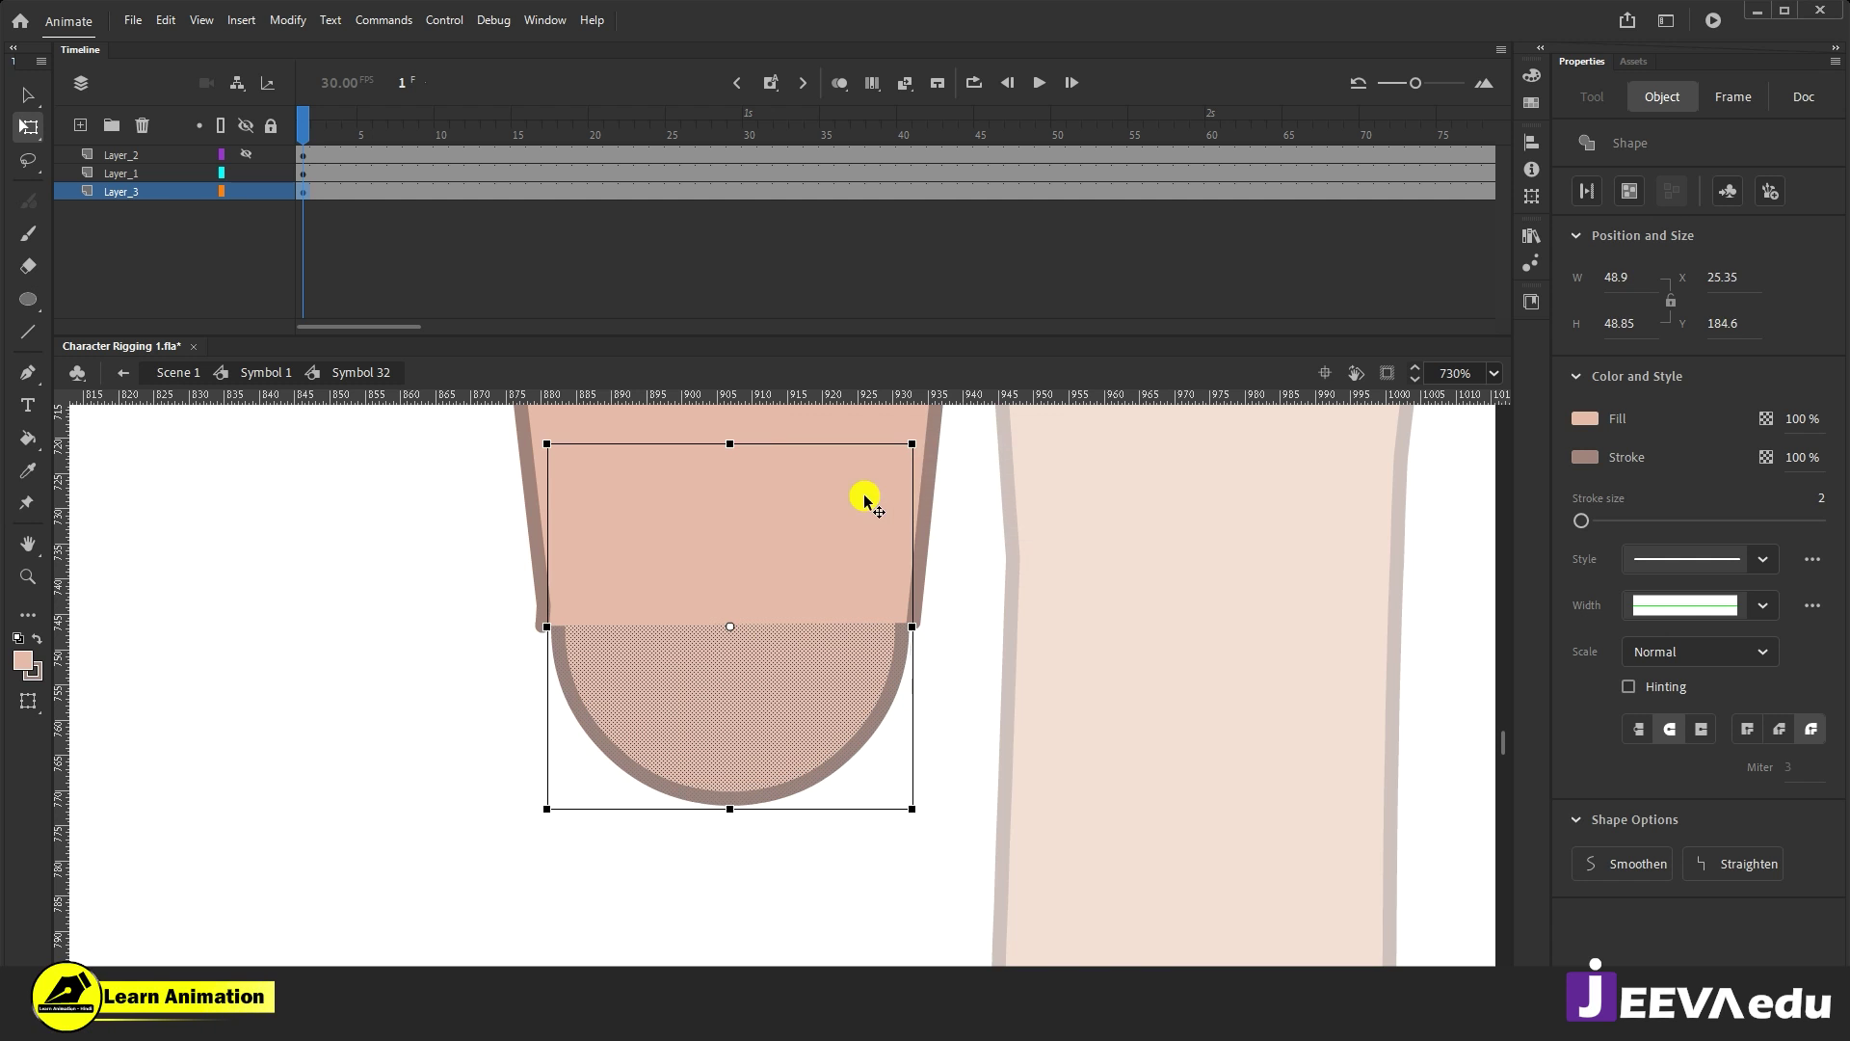
key(ctrl+alt+s)
key(Return)
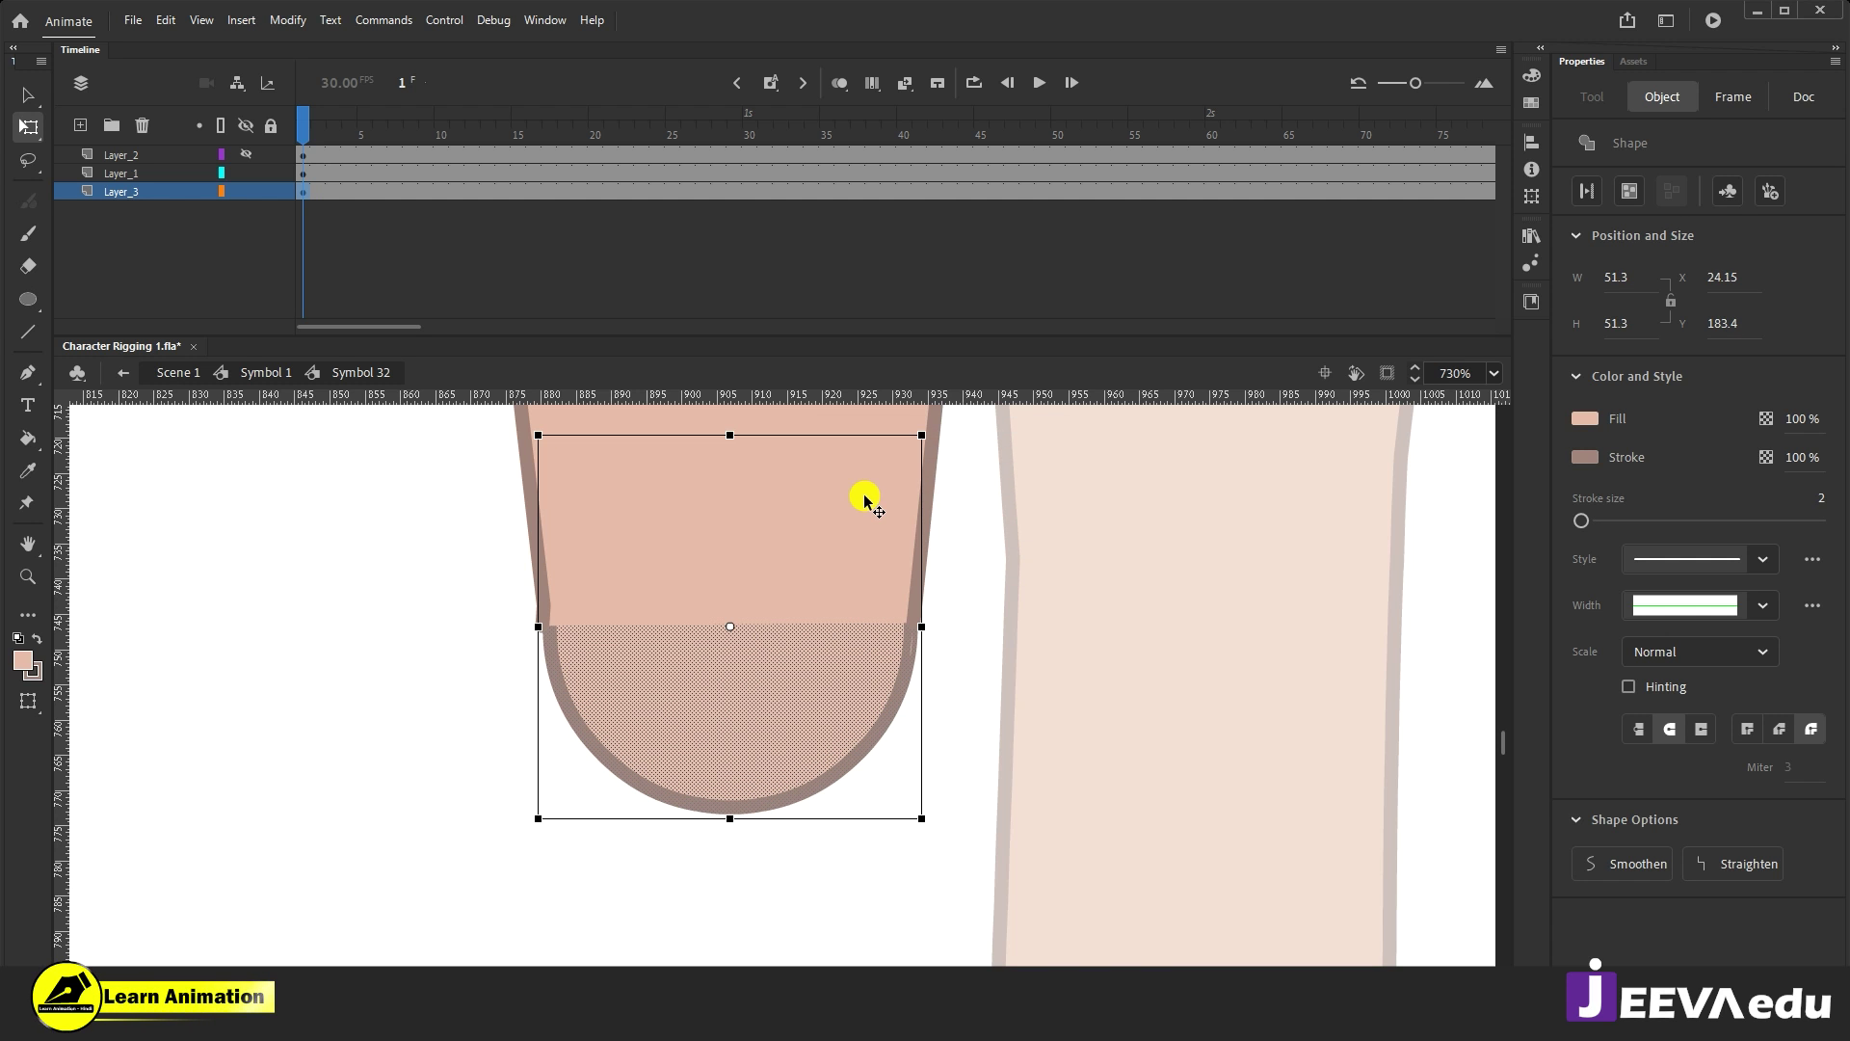
key(ctrl+alt+s)
text(101)
key(Return)
Step: Save the file and shift the knee circle slightly left to X 23.65 to align it with the trouser outline
key(z)
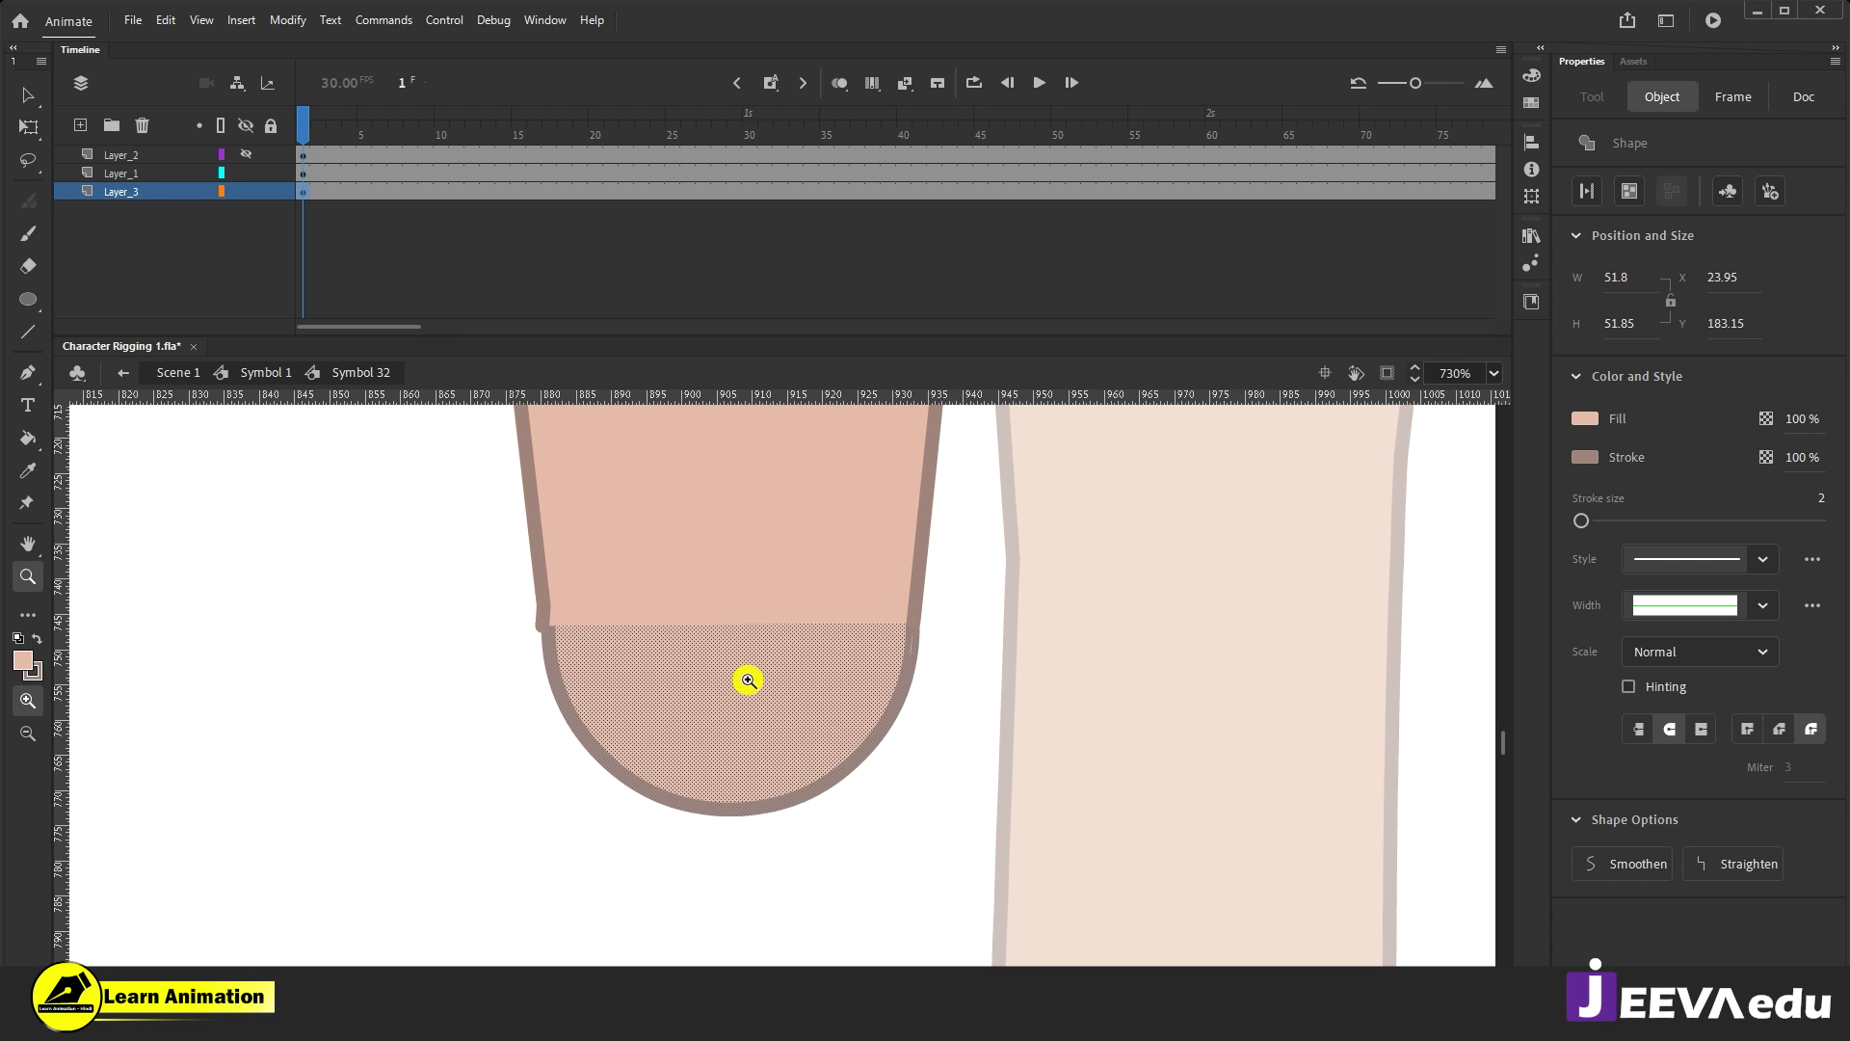
drag(466, 582, 1029, 851)
alt+click(826, 663)
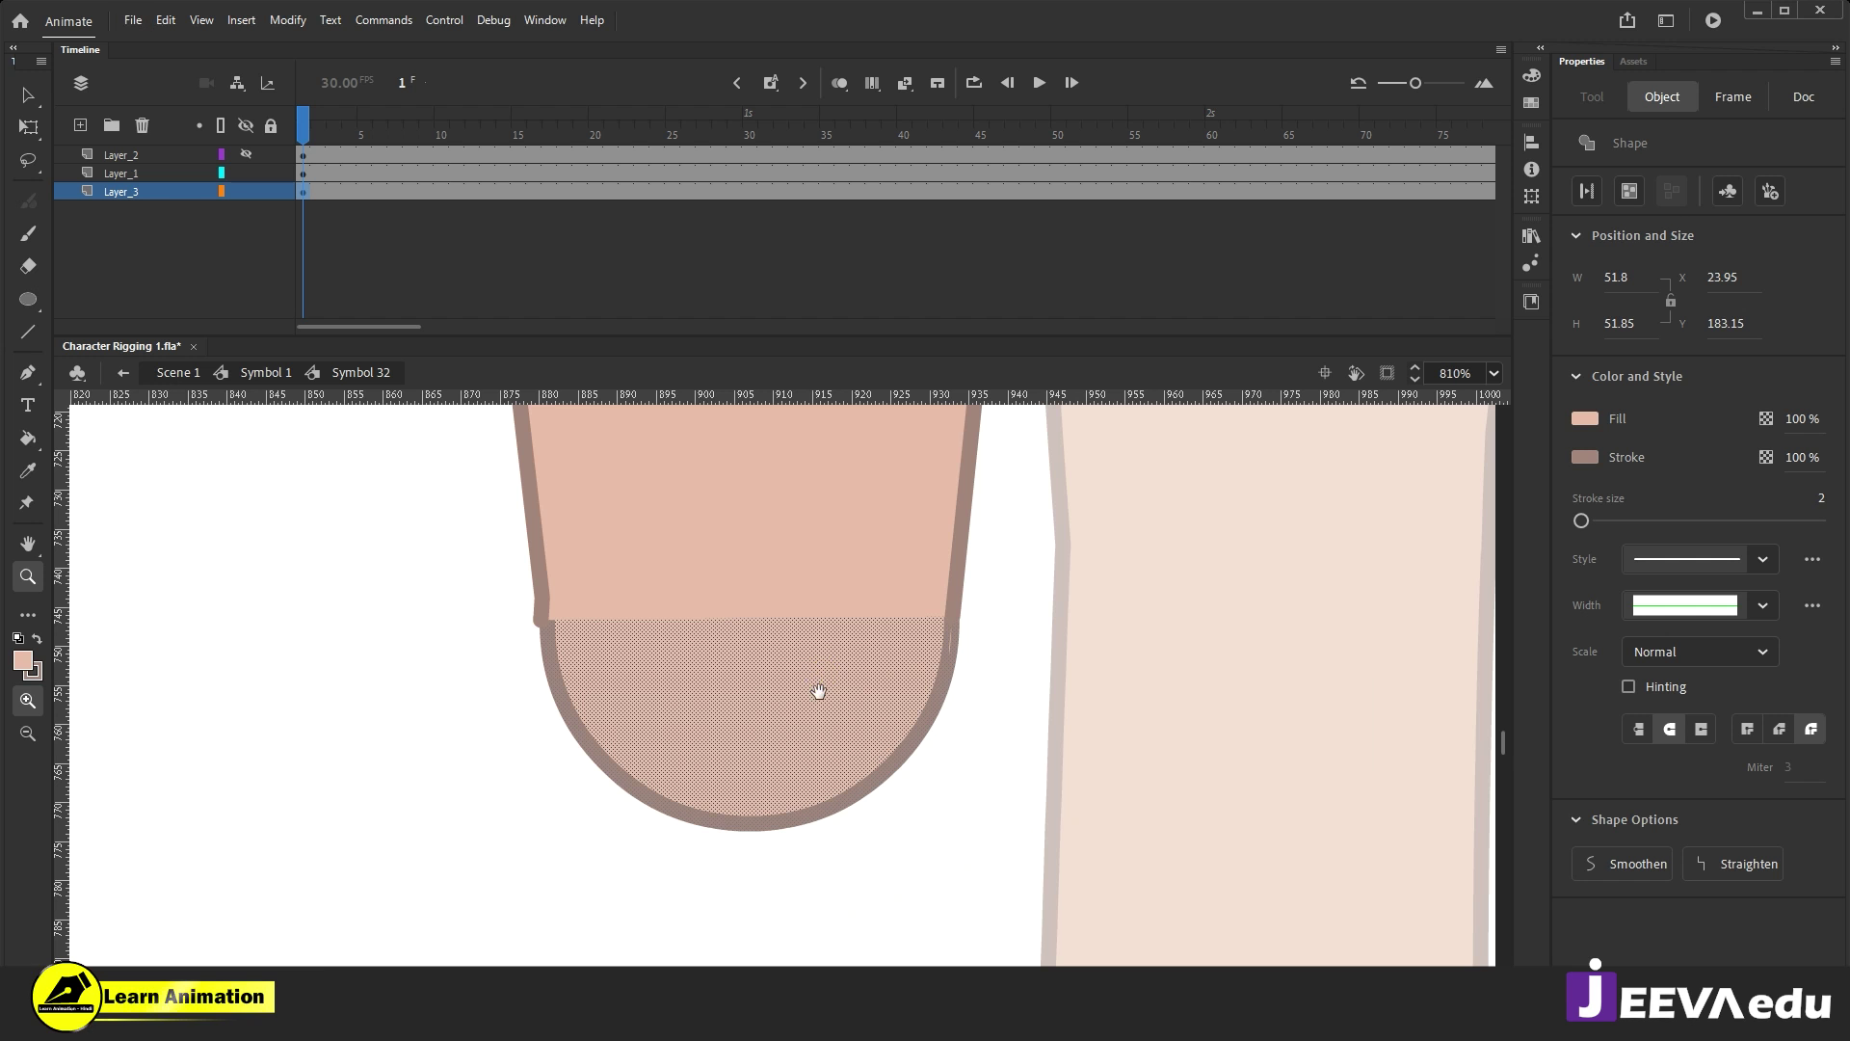
drag(819, 690, 805, 690)
key(v)
click(797, 722)
click(700, 718)
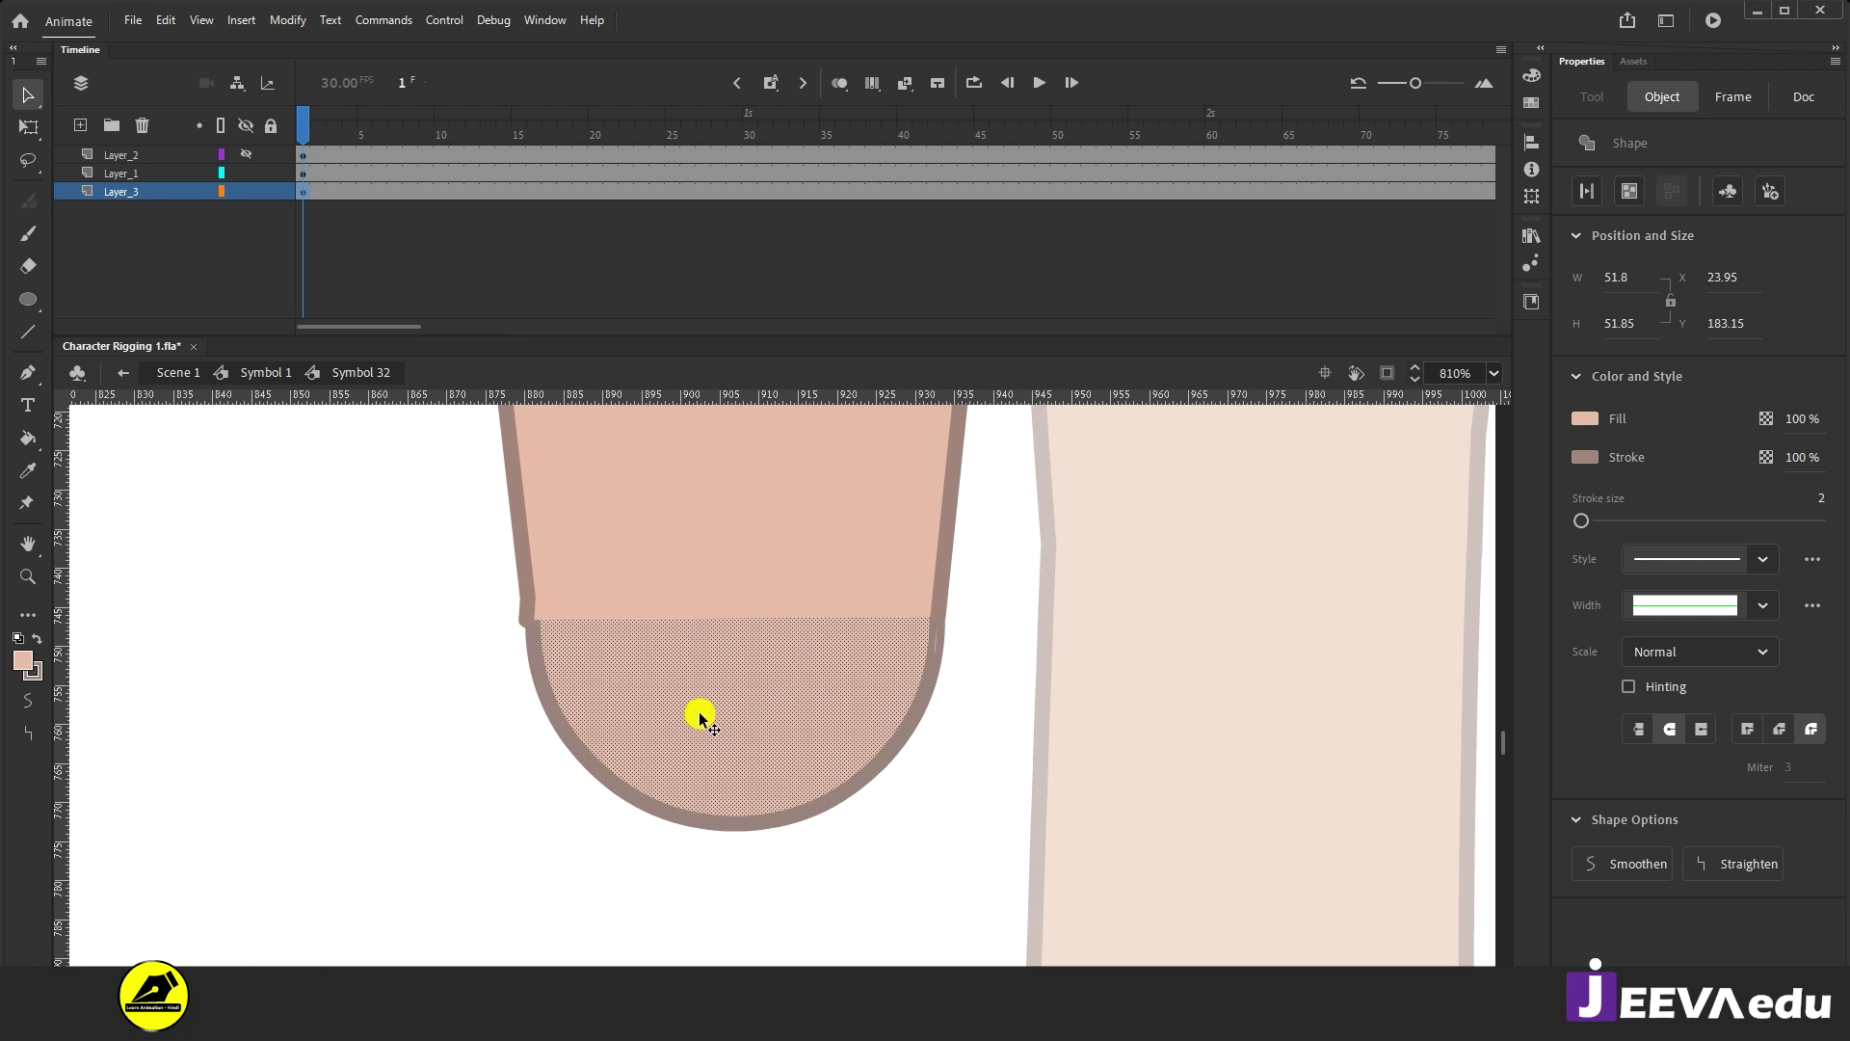
click(489, 731)
click(679, 753)
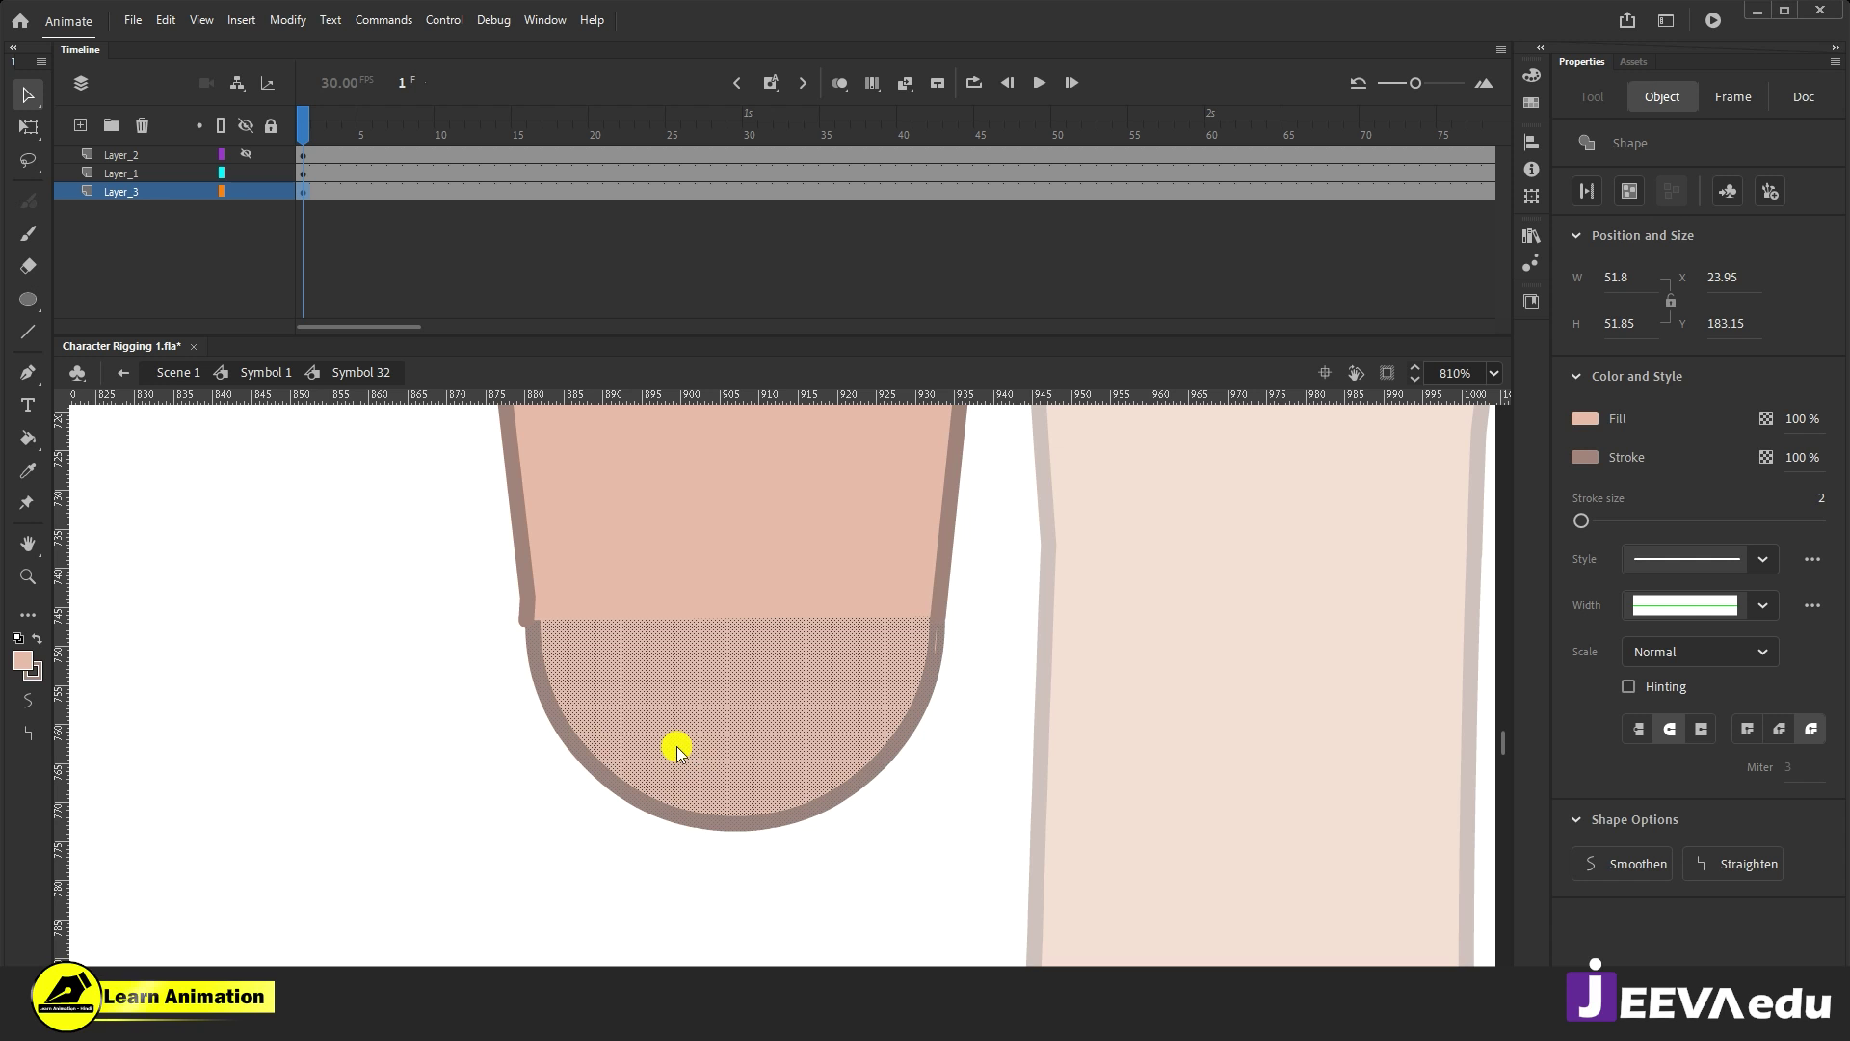
key(ctrl+s)
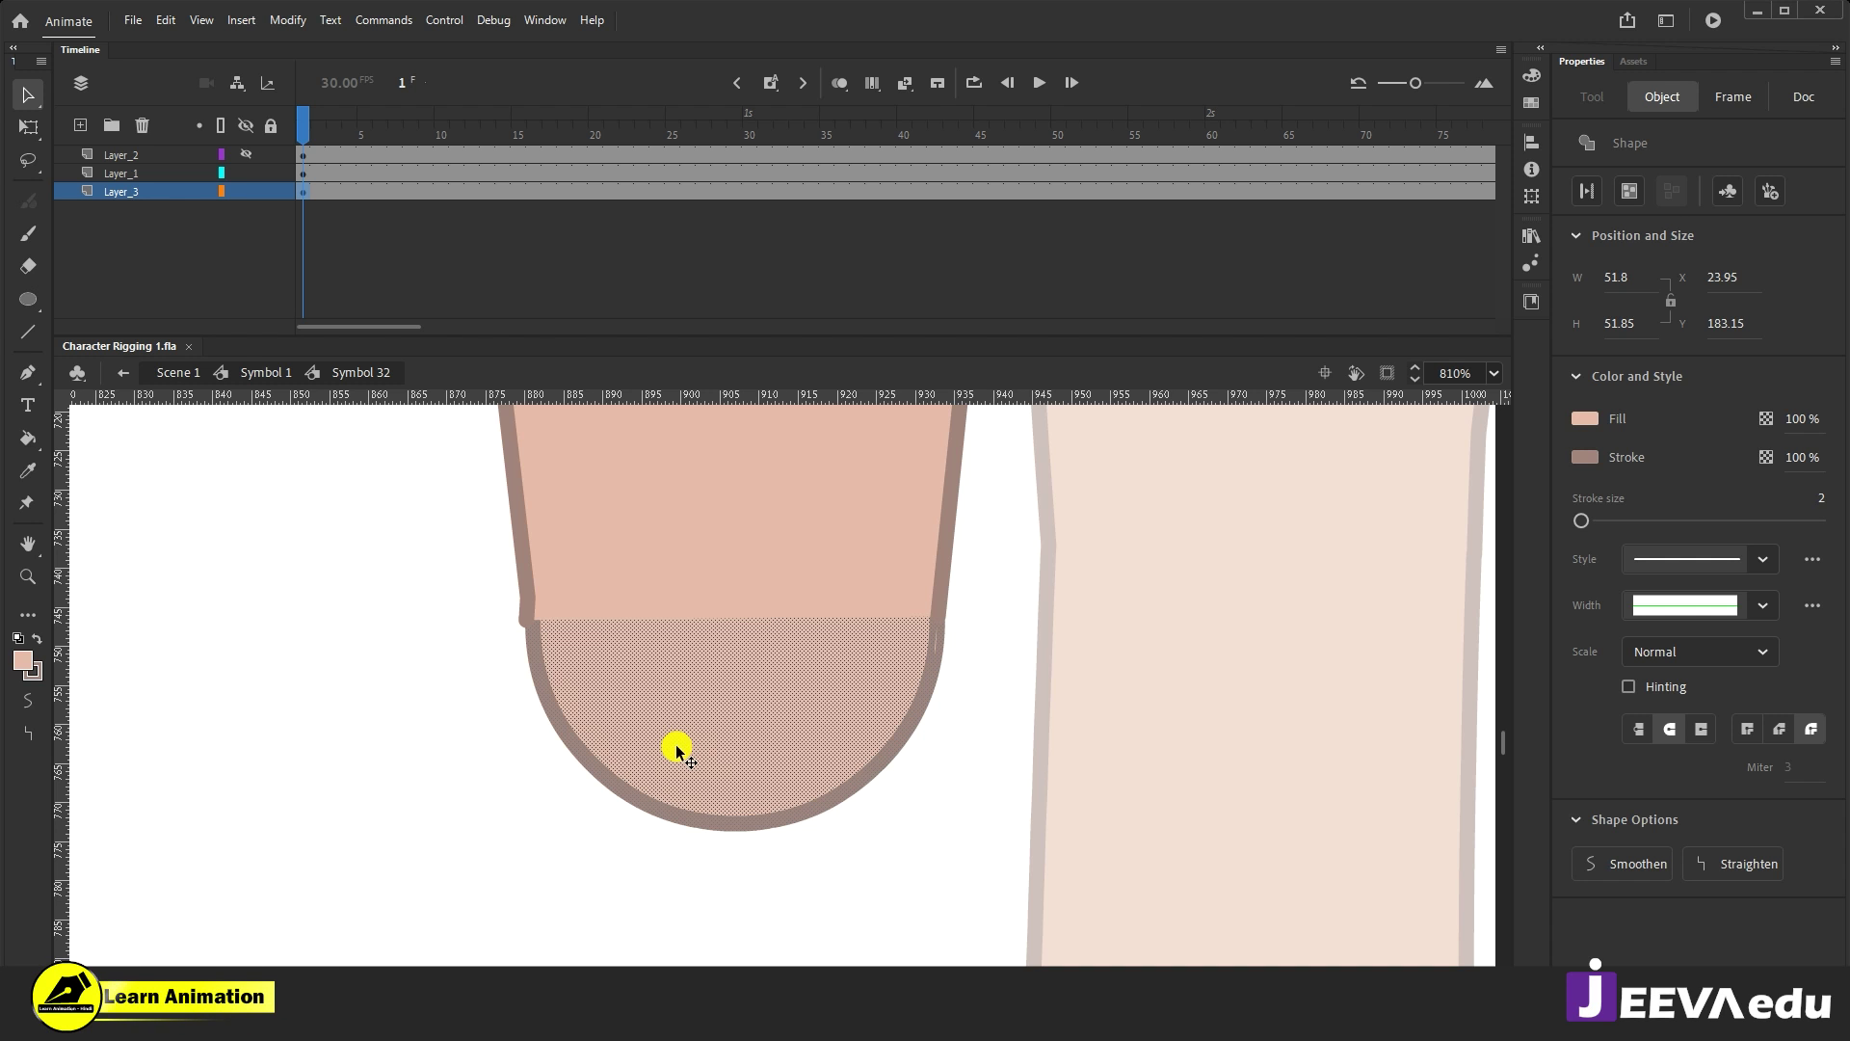
key(q)
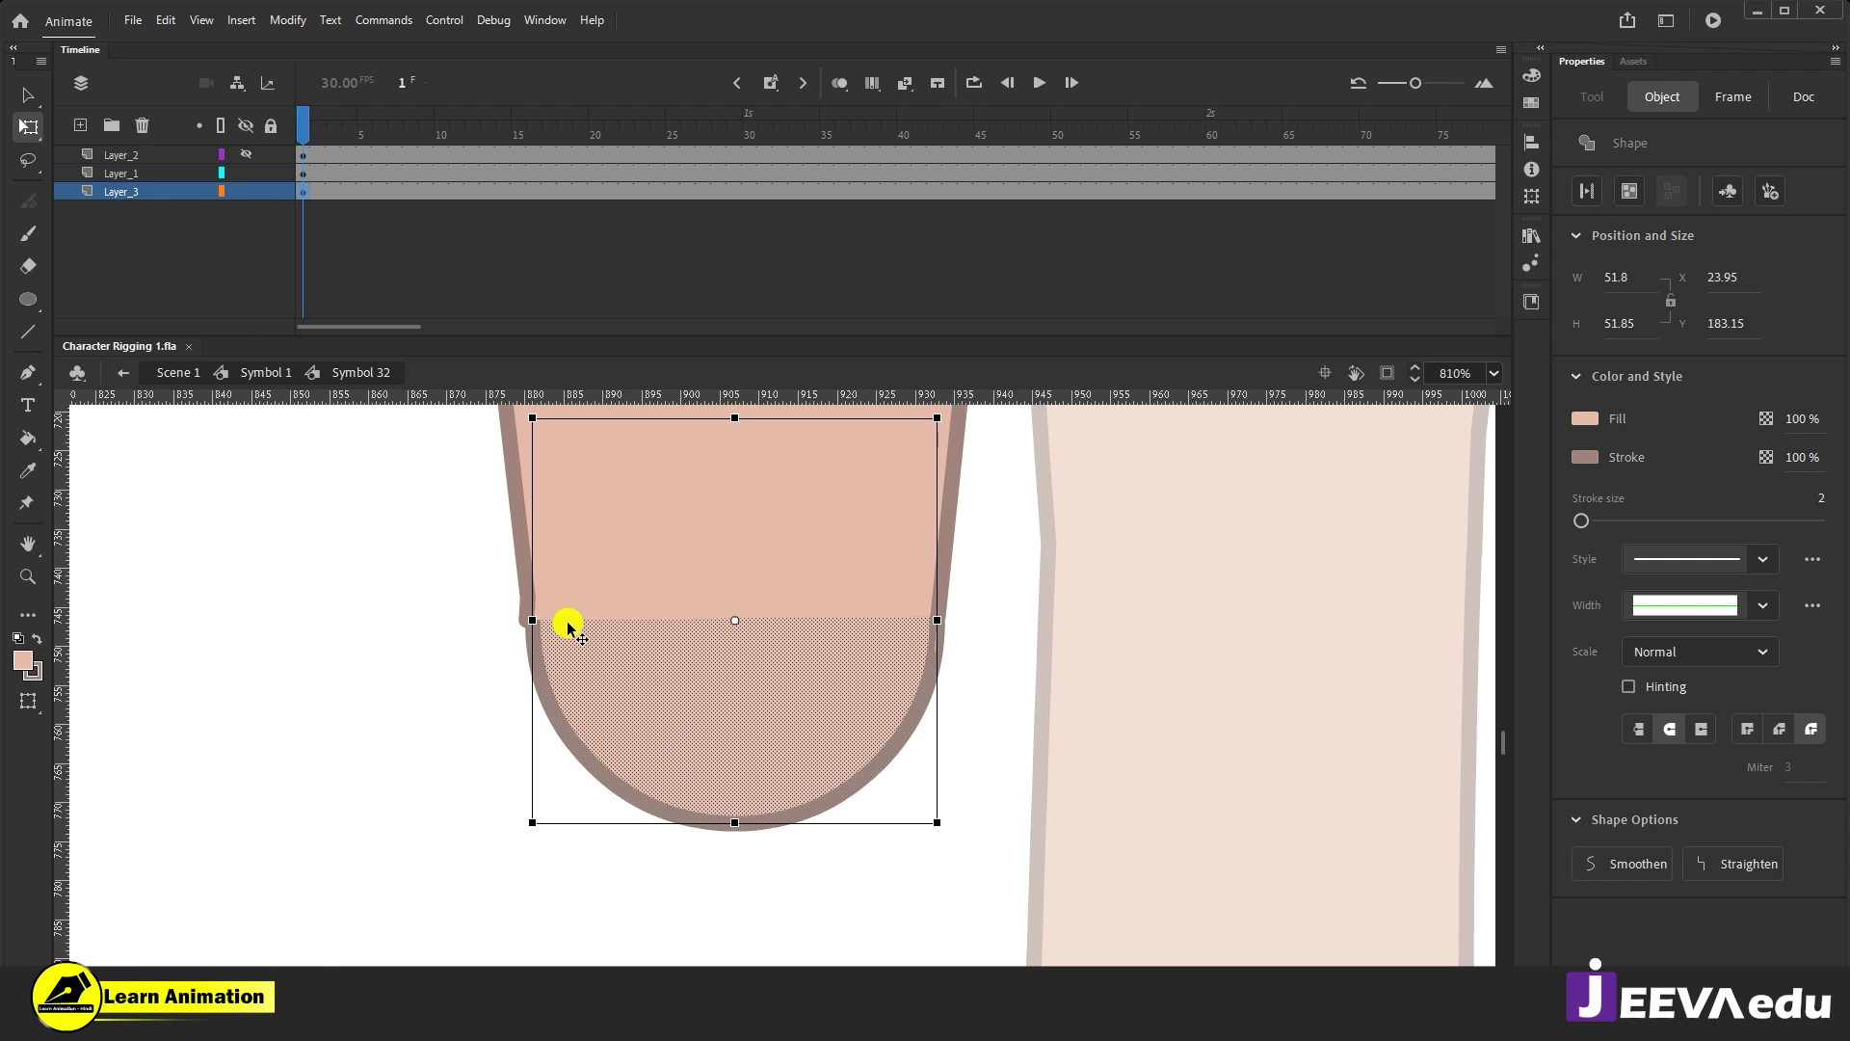
key(ctrl+z)
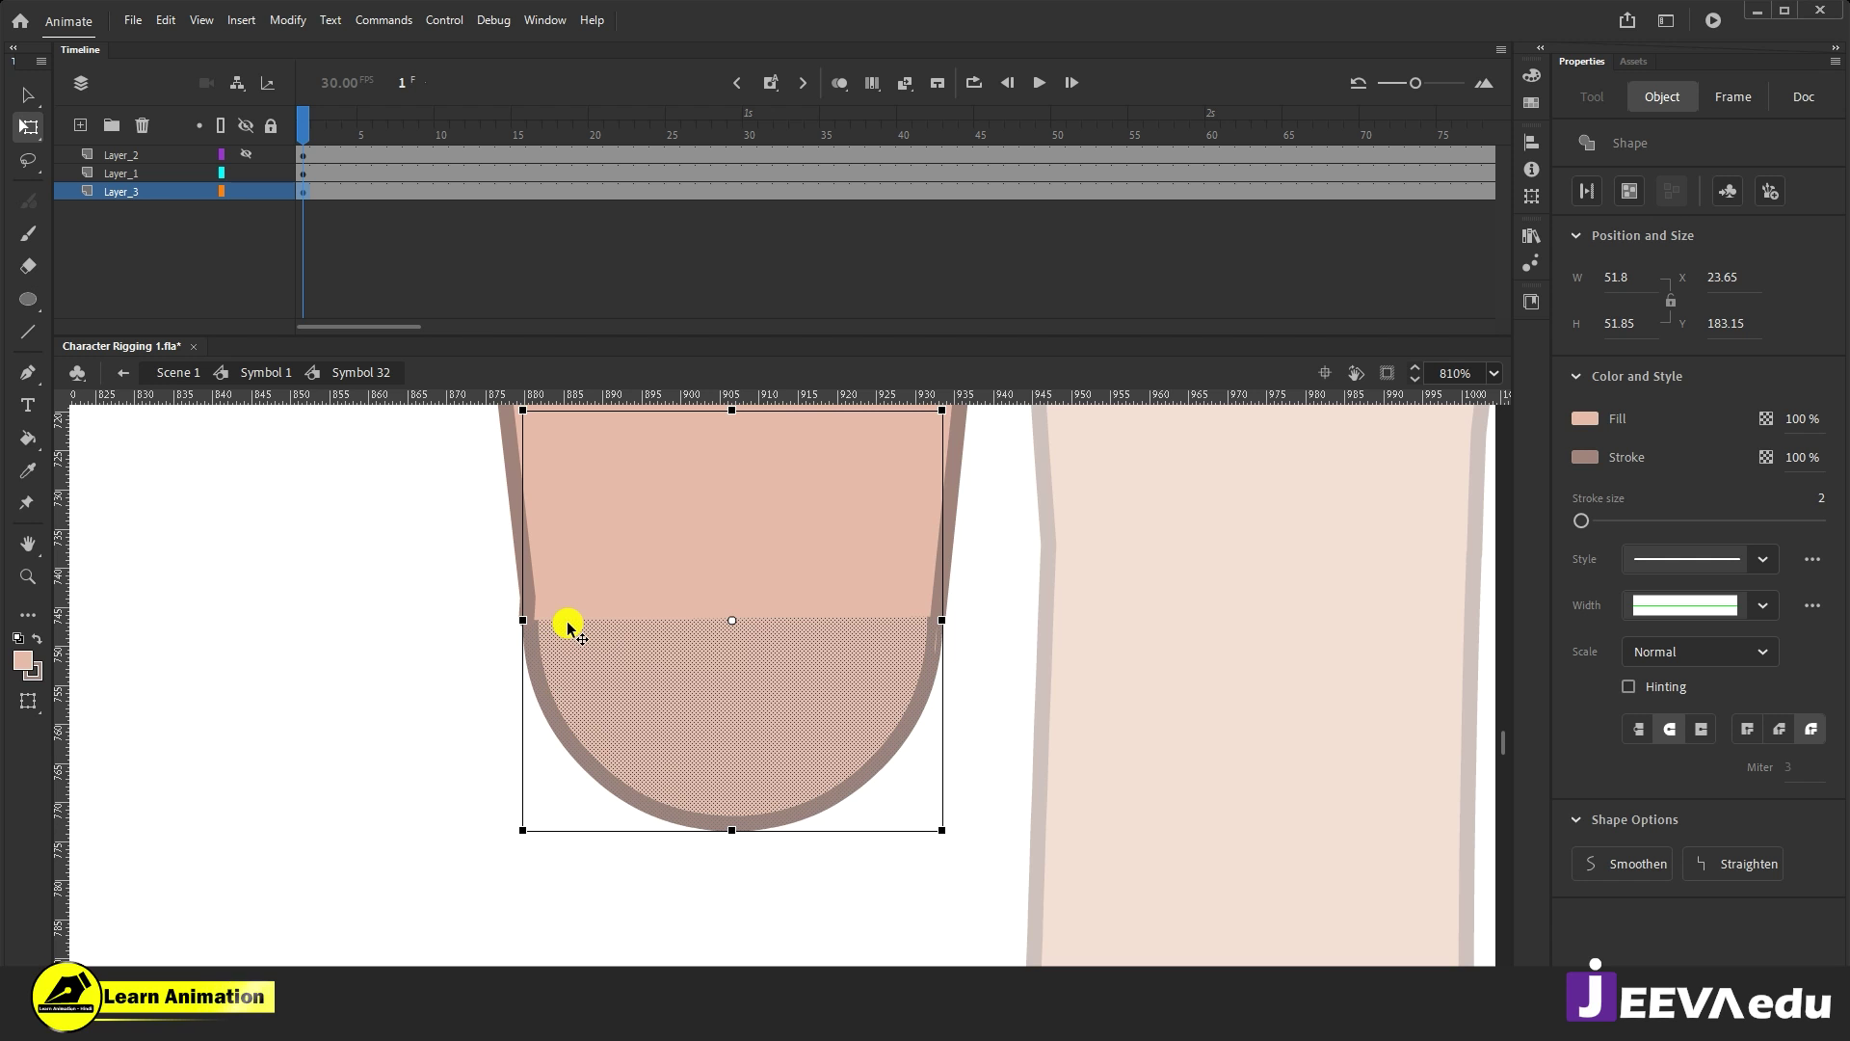
Step: Enlarge the knee circle with two more 101% scalings to about 52.8 px wide, shifting it slightly left between them
key(ctrl+alt+s)
text(1)
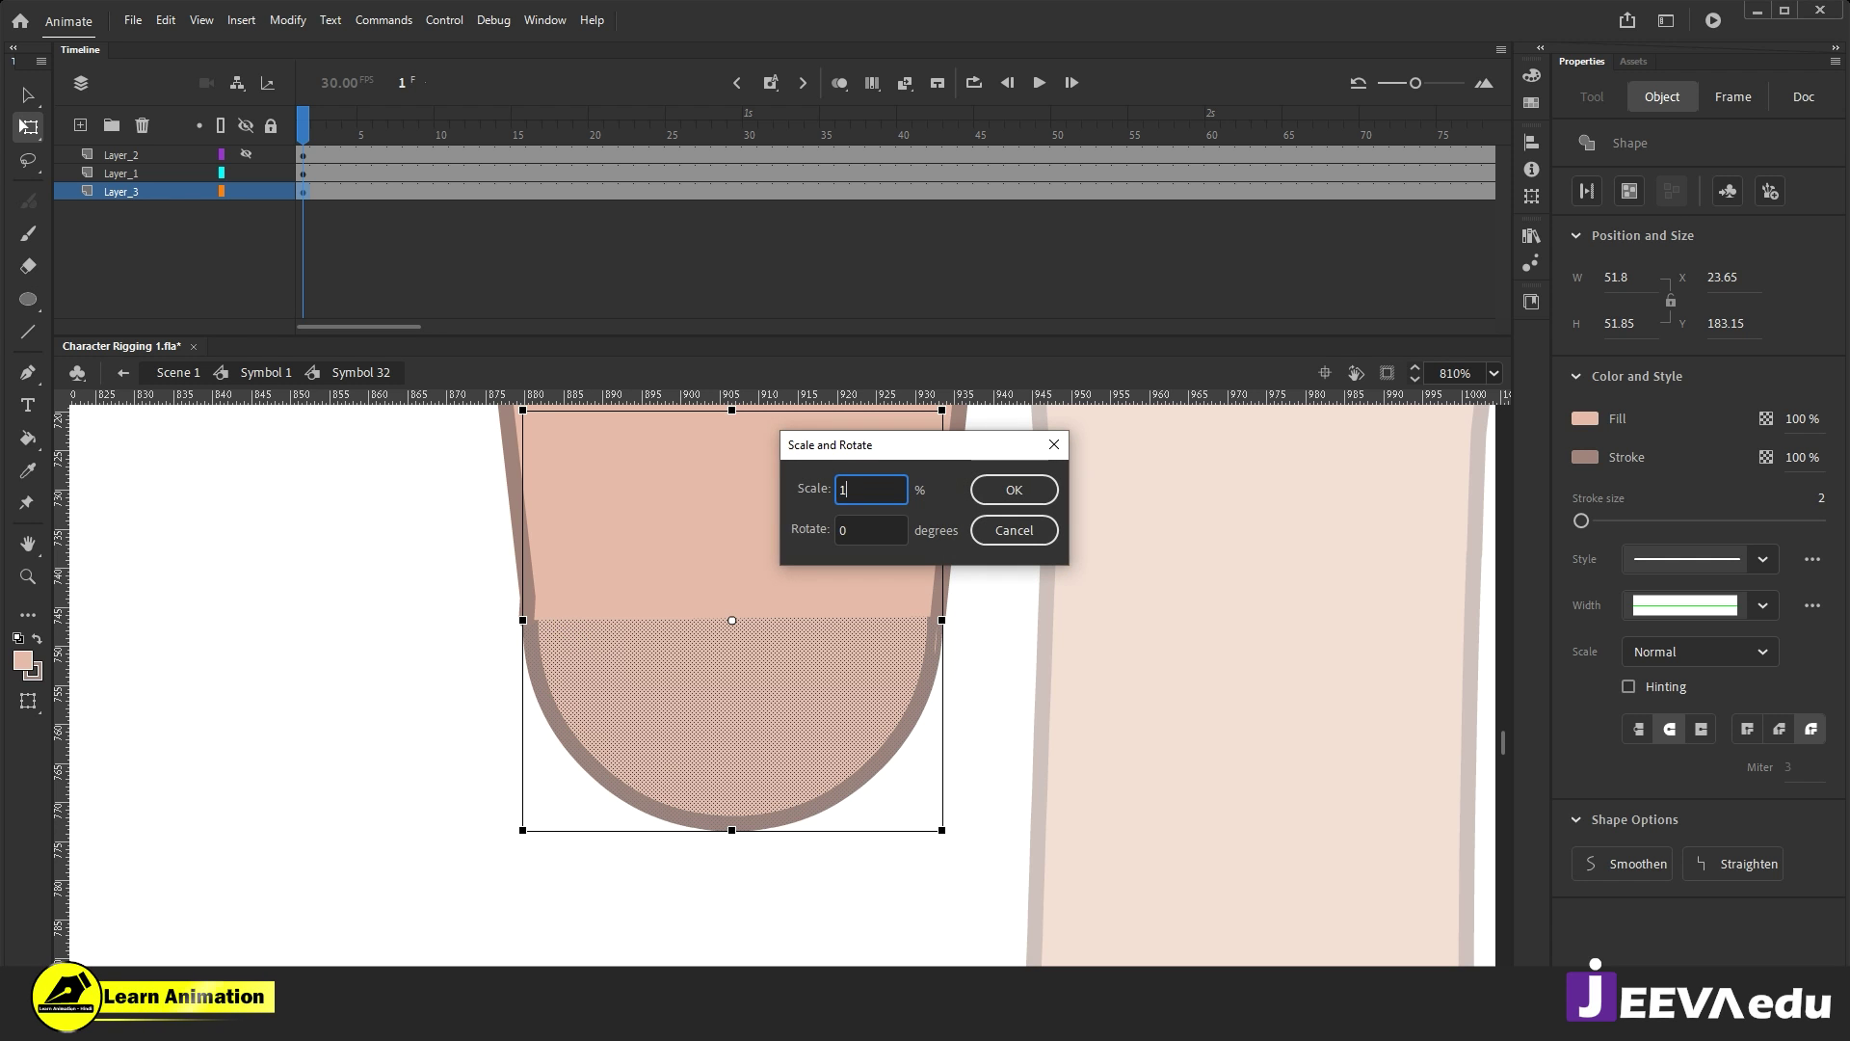
text(01)
key(Return)
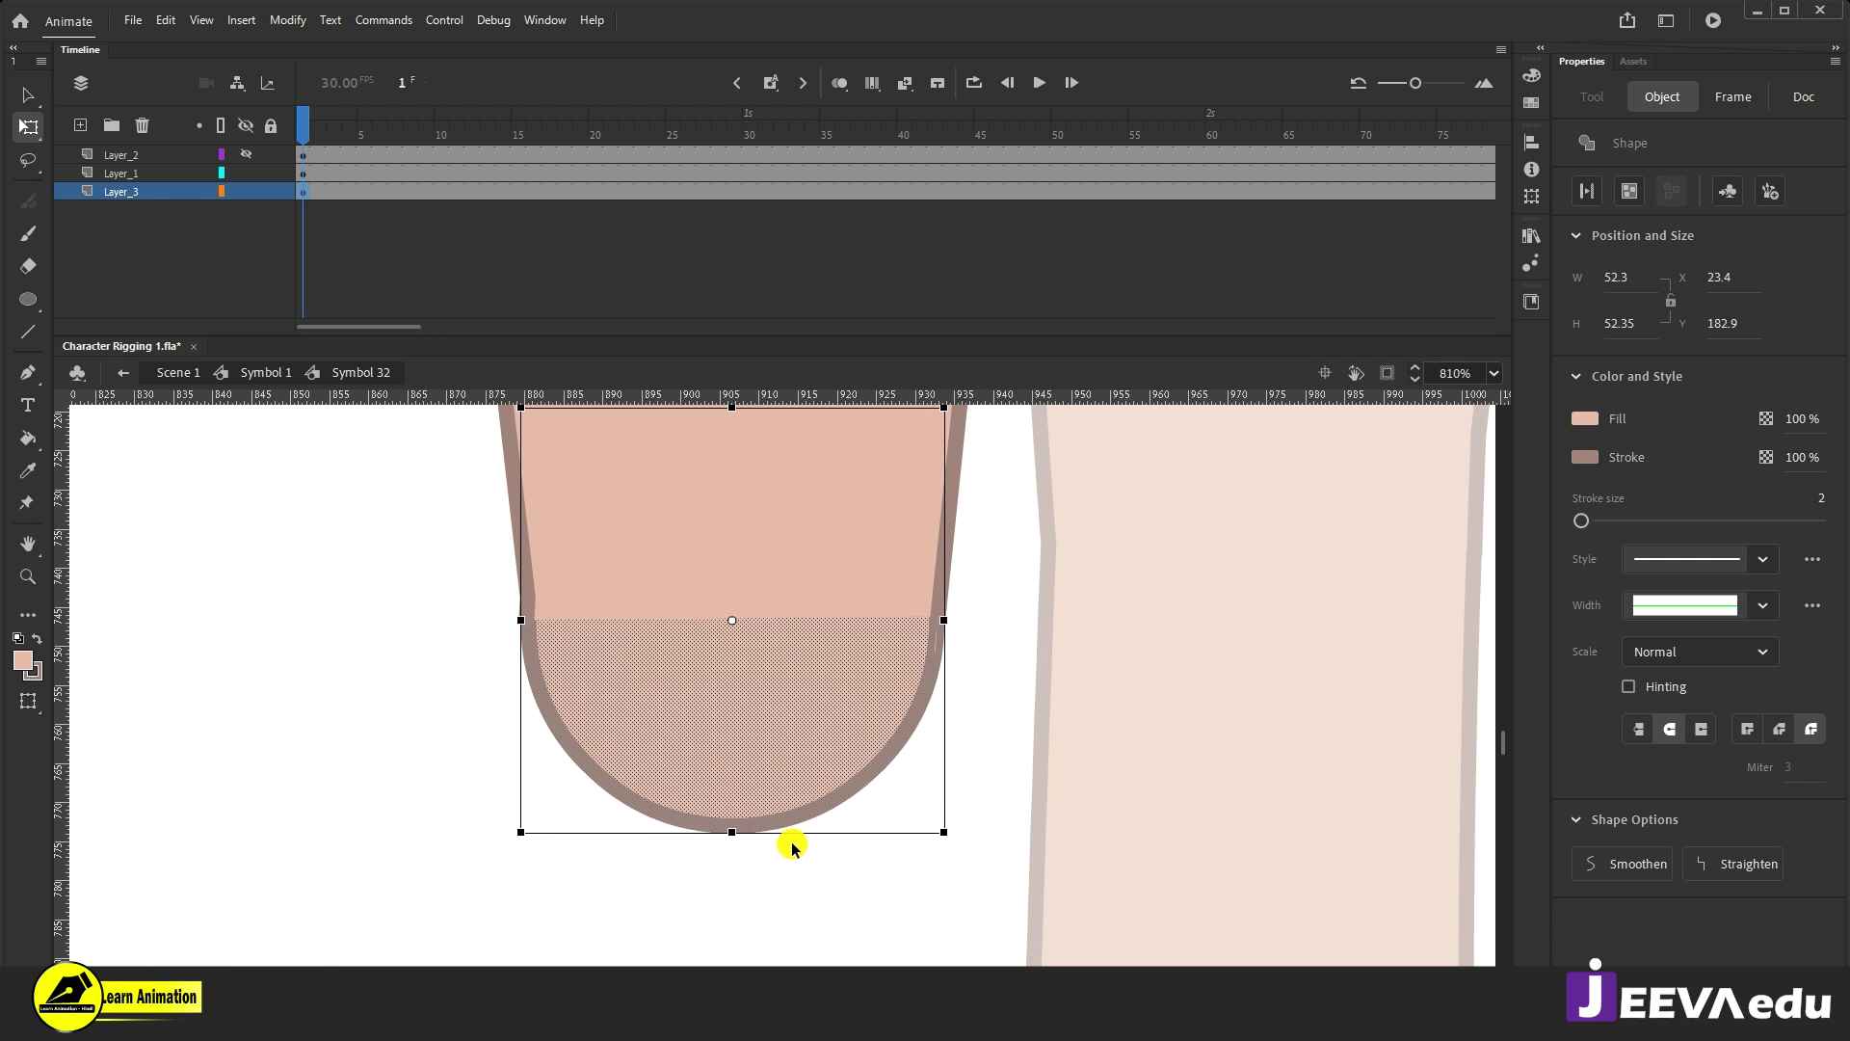
click(1002, 807)
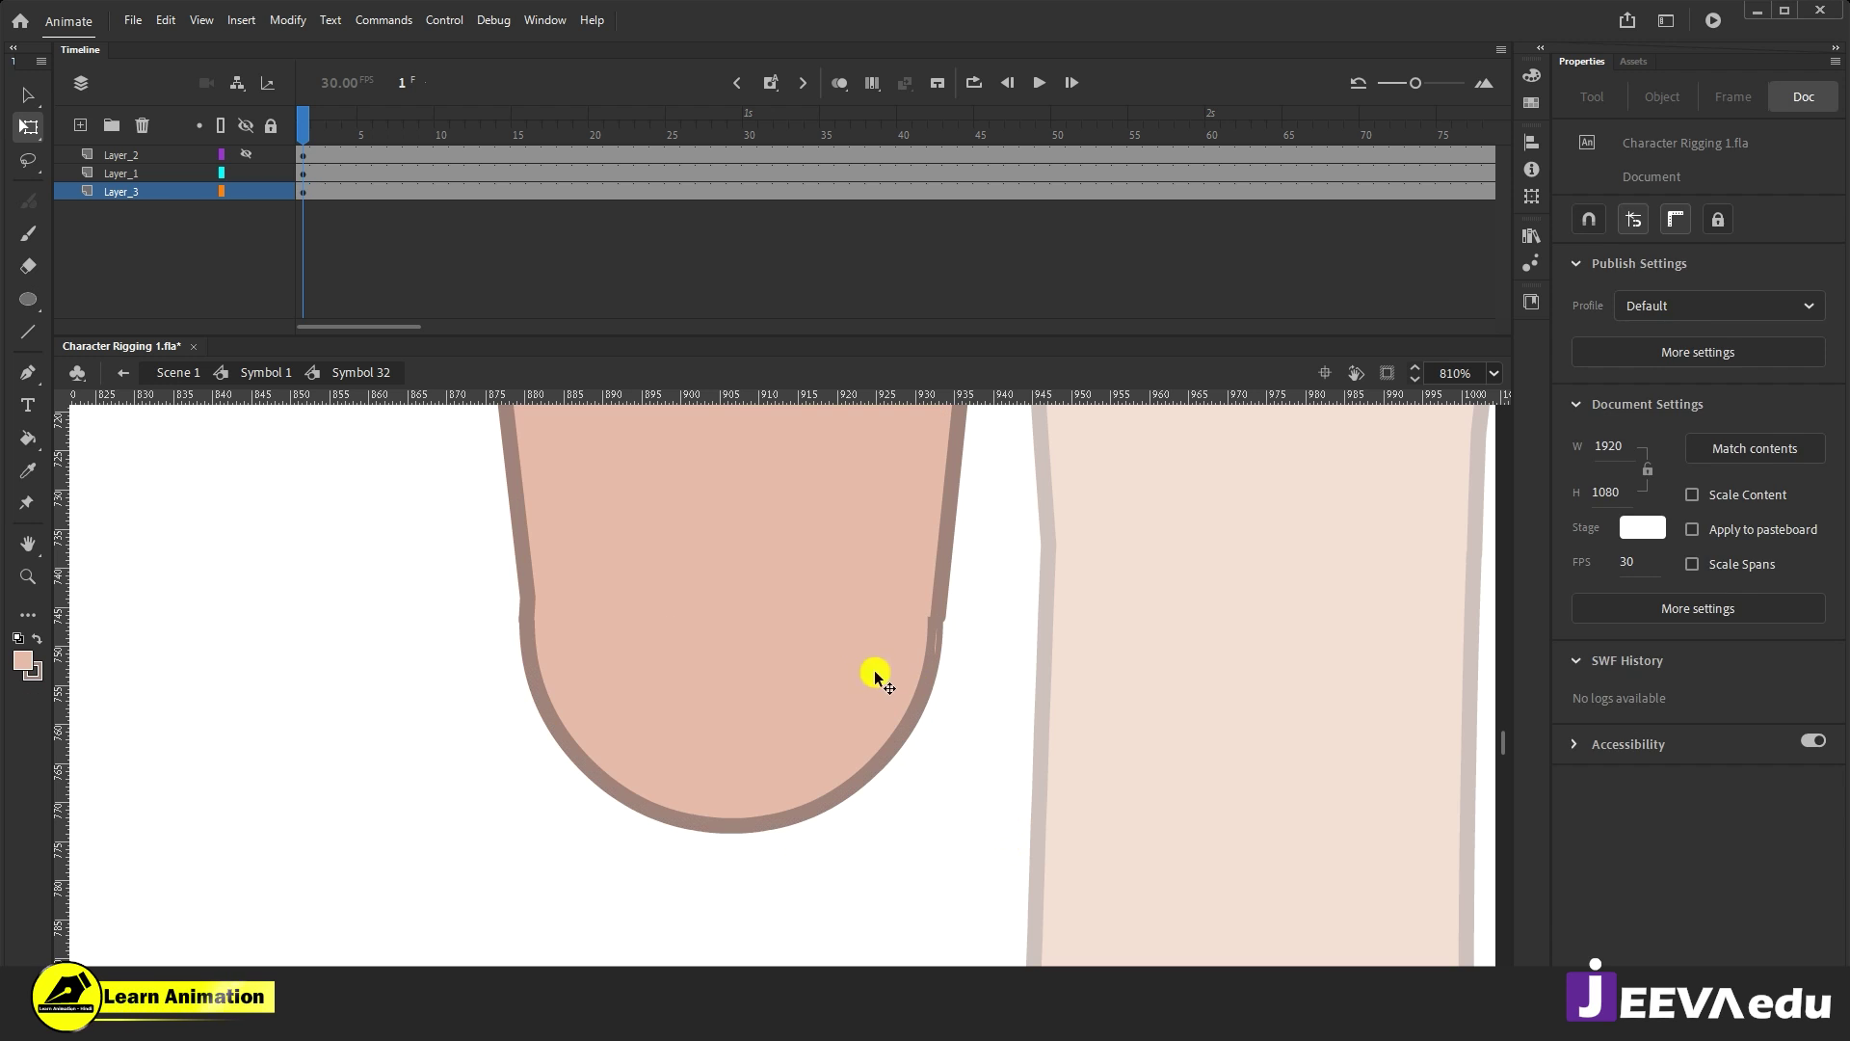
click(756, 704)
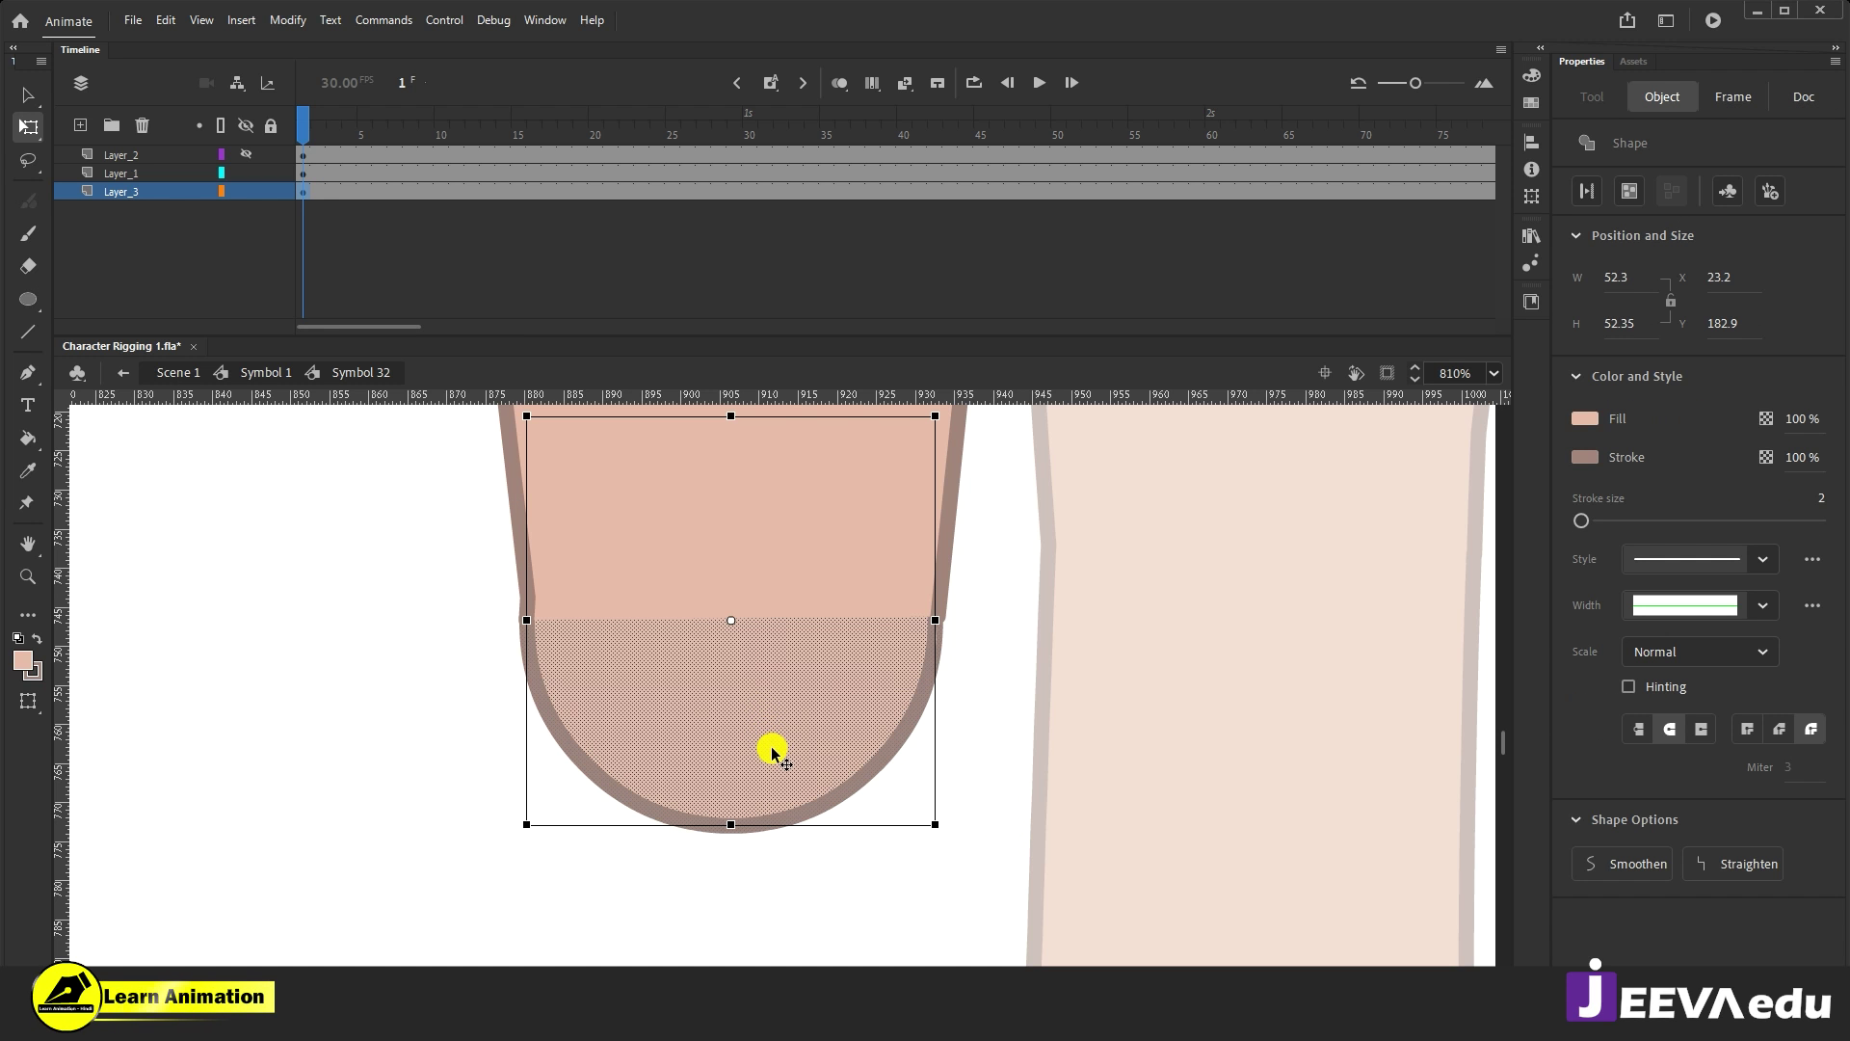
click(998, 852)
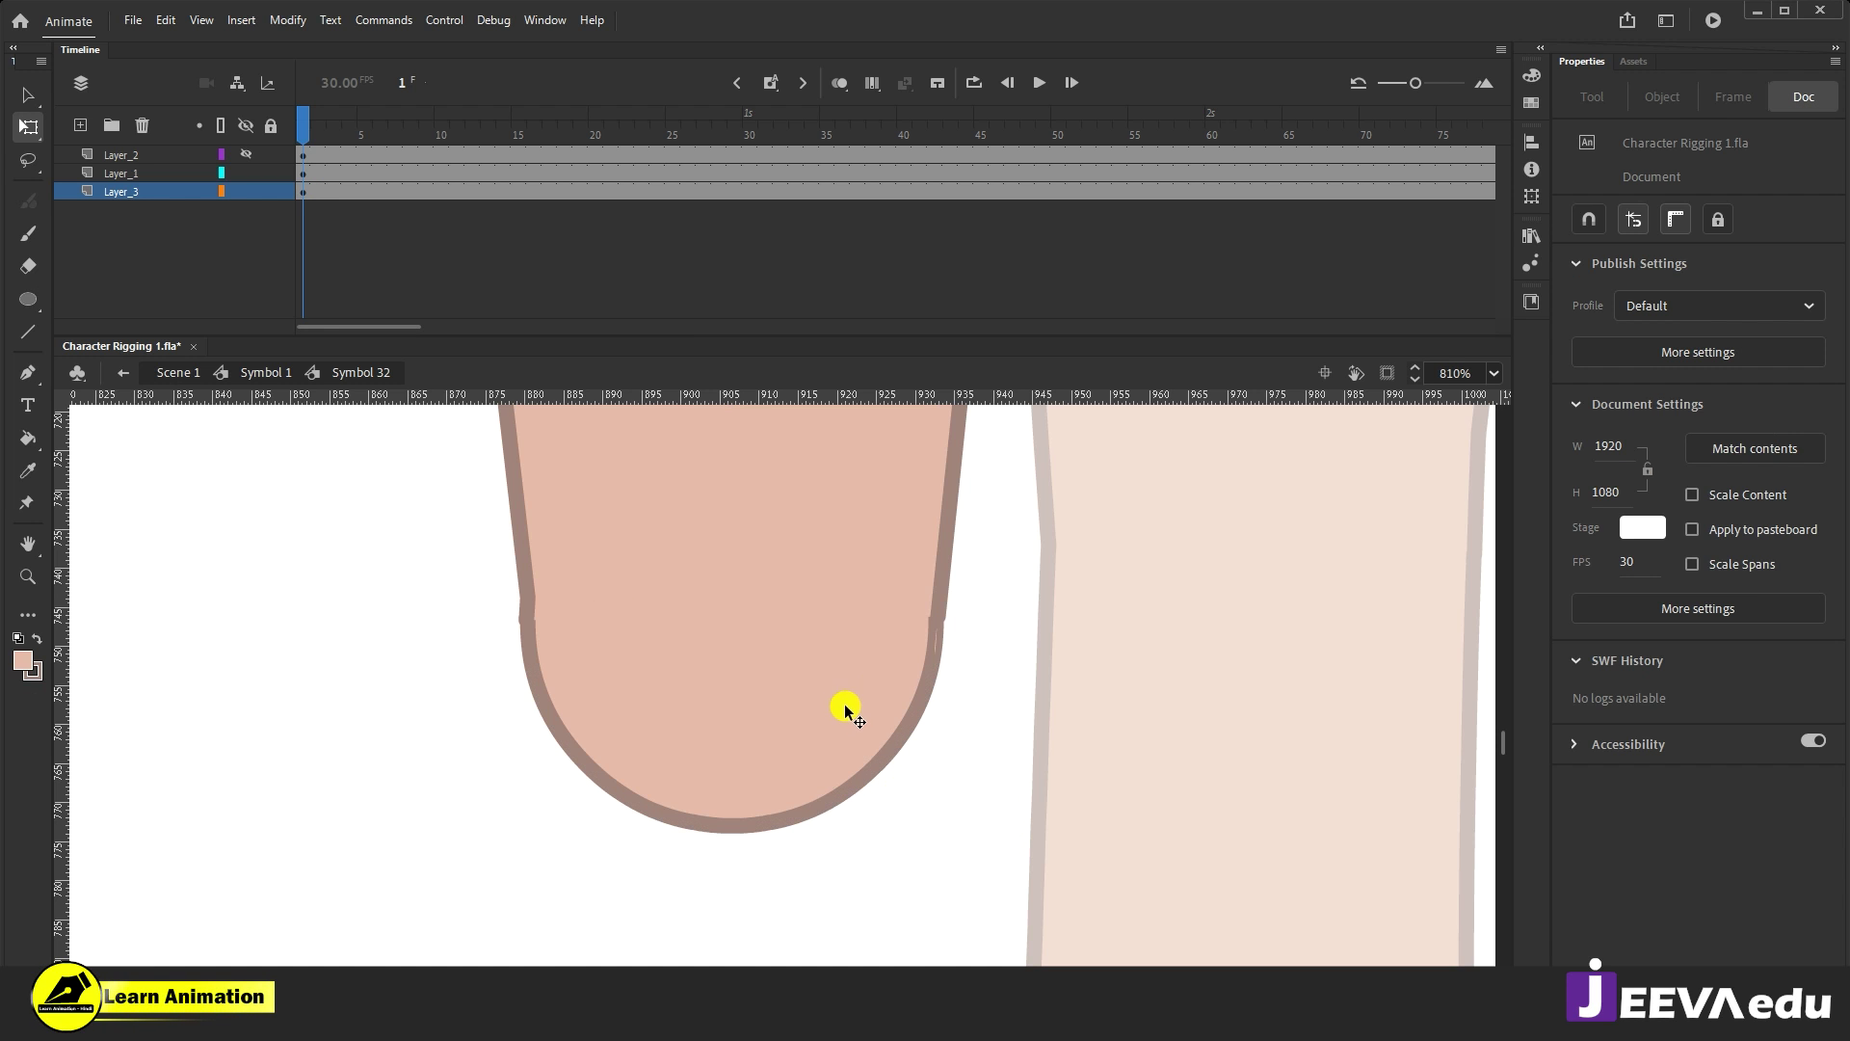
click(827, 725)
key(ctrl+alt+s)
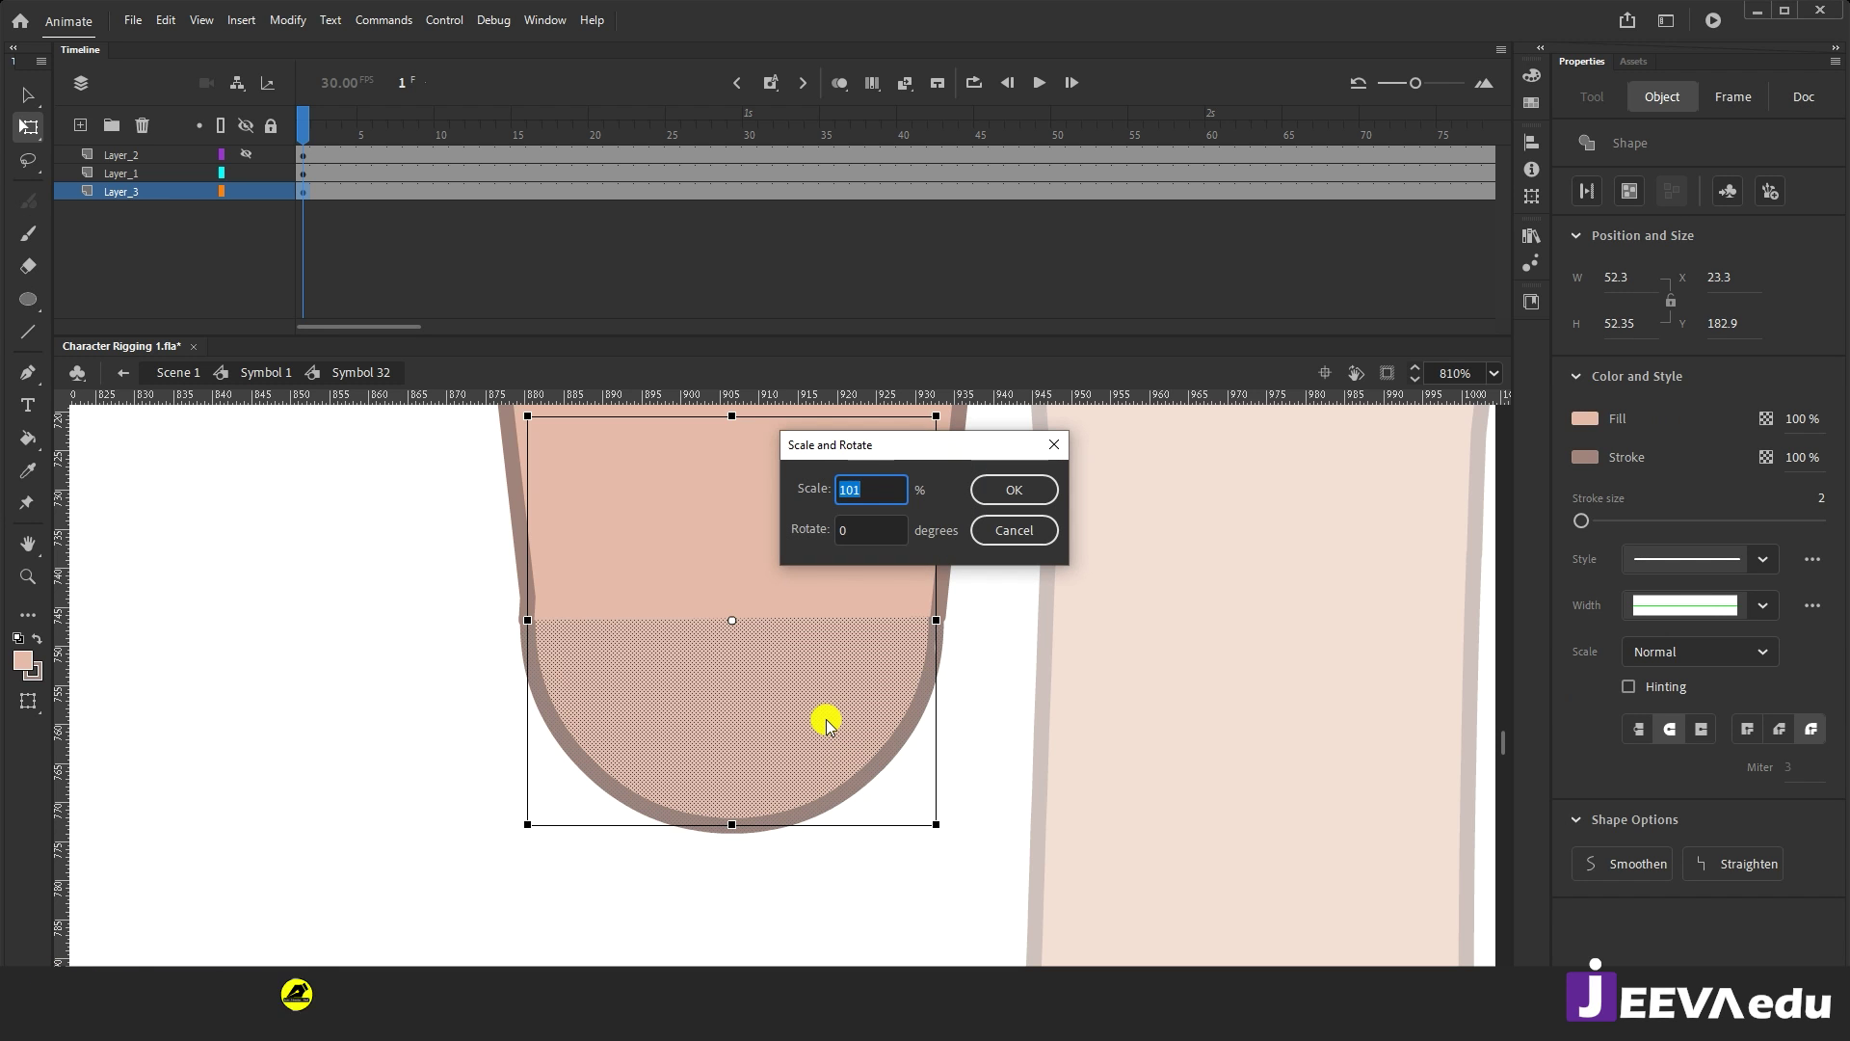
key(Return)
click(1138, 830)
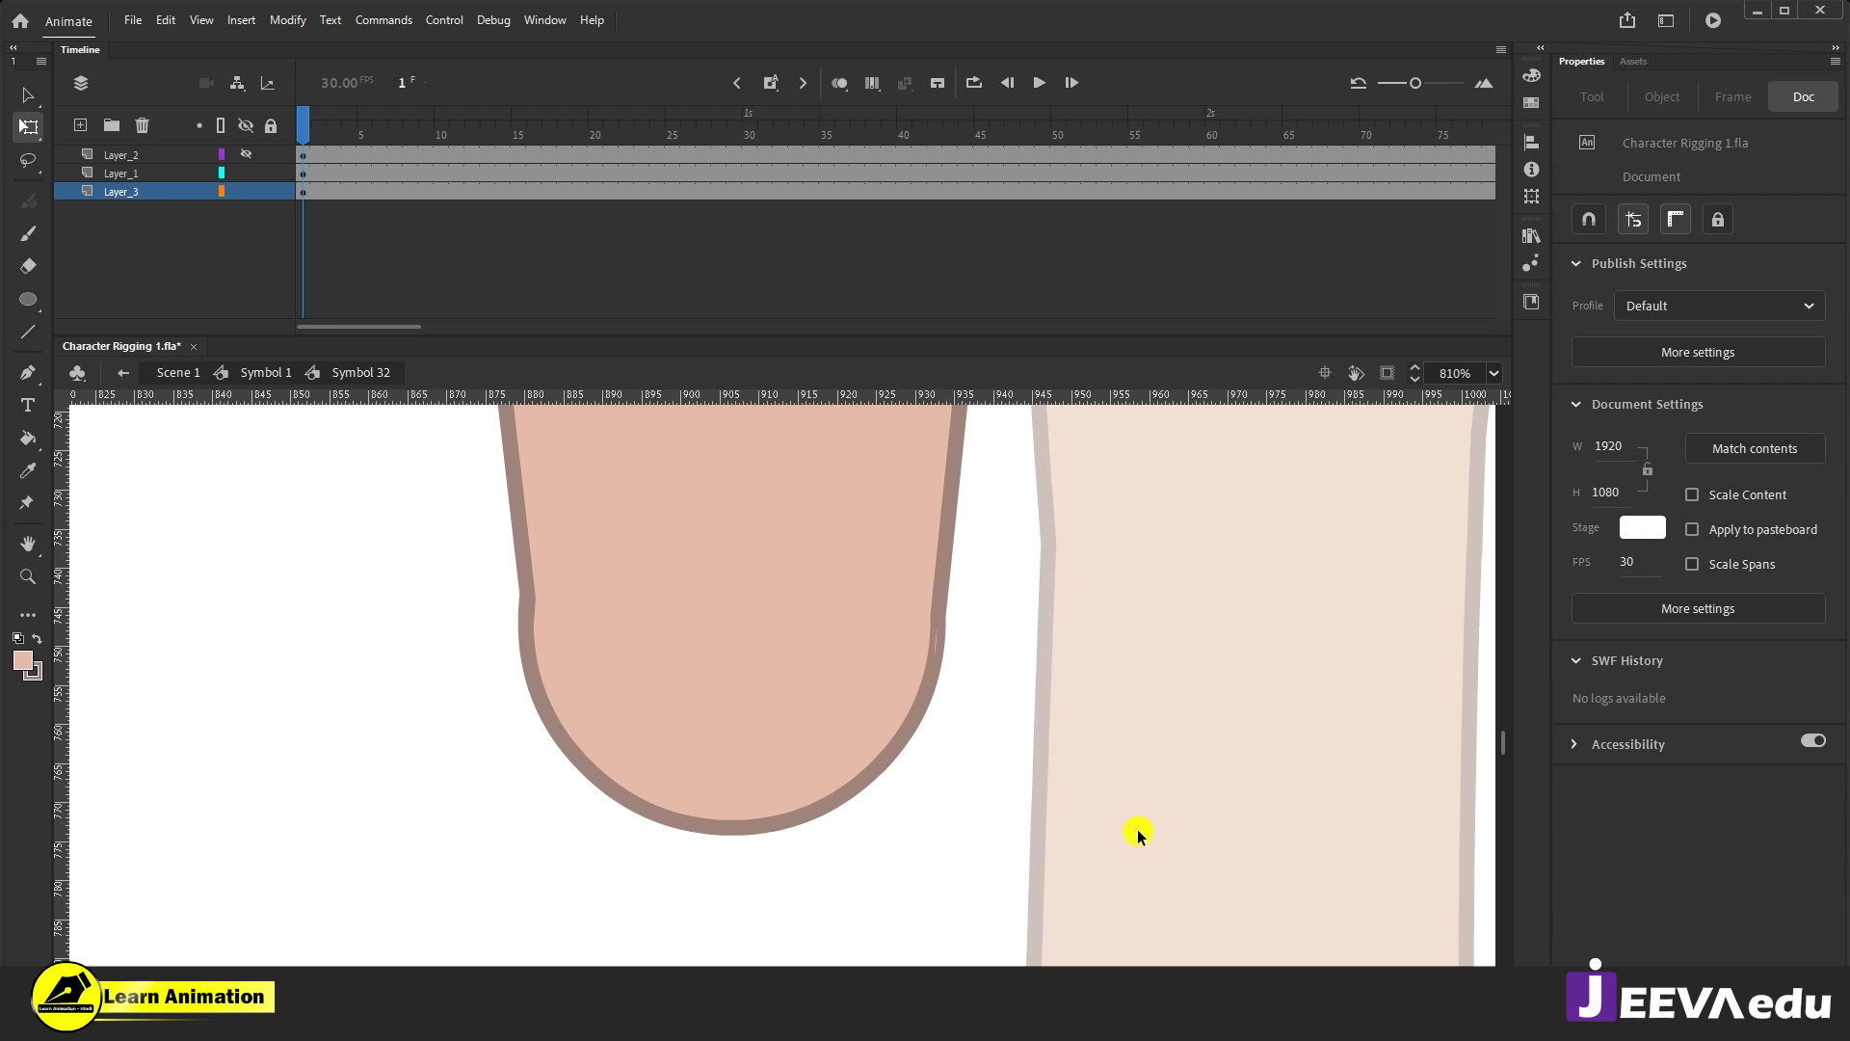
Step: Examine close up how the knee circle's outline meets the upper trouser's outline at the joint
key(z)
click(965, 638)
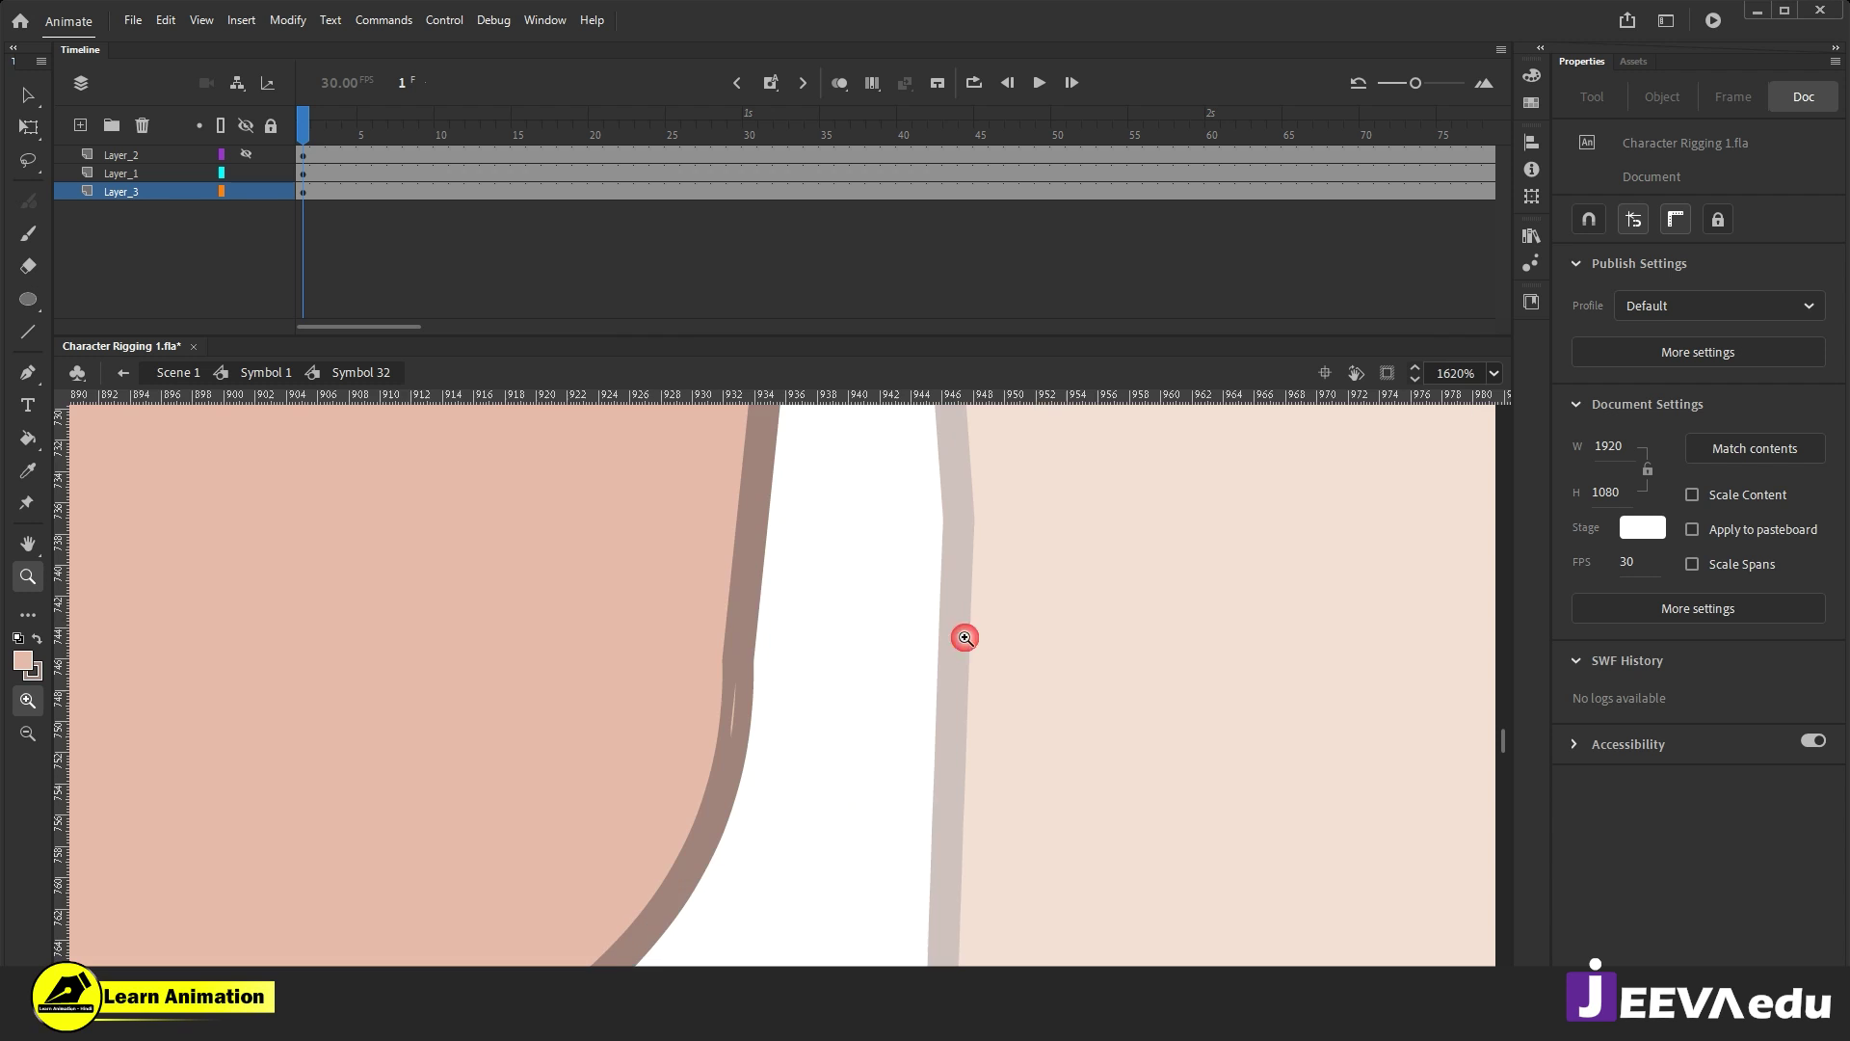
click(792, 708)
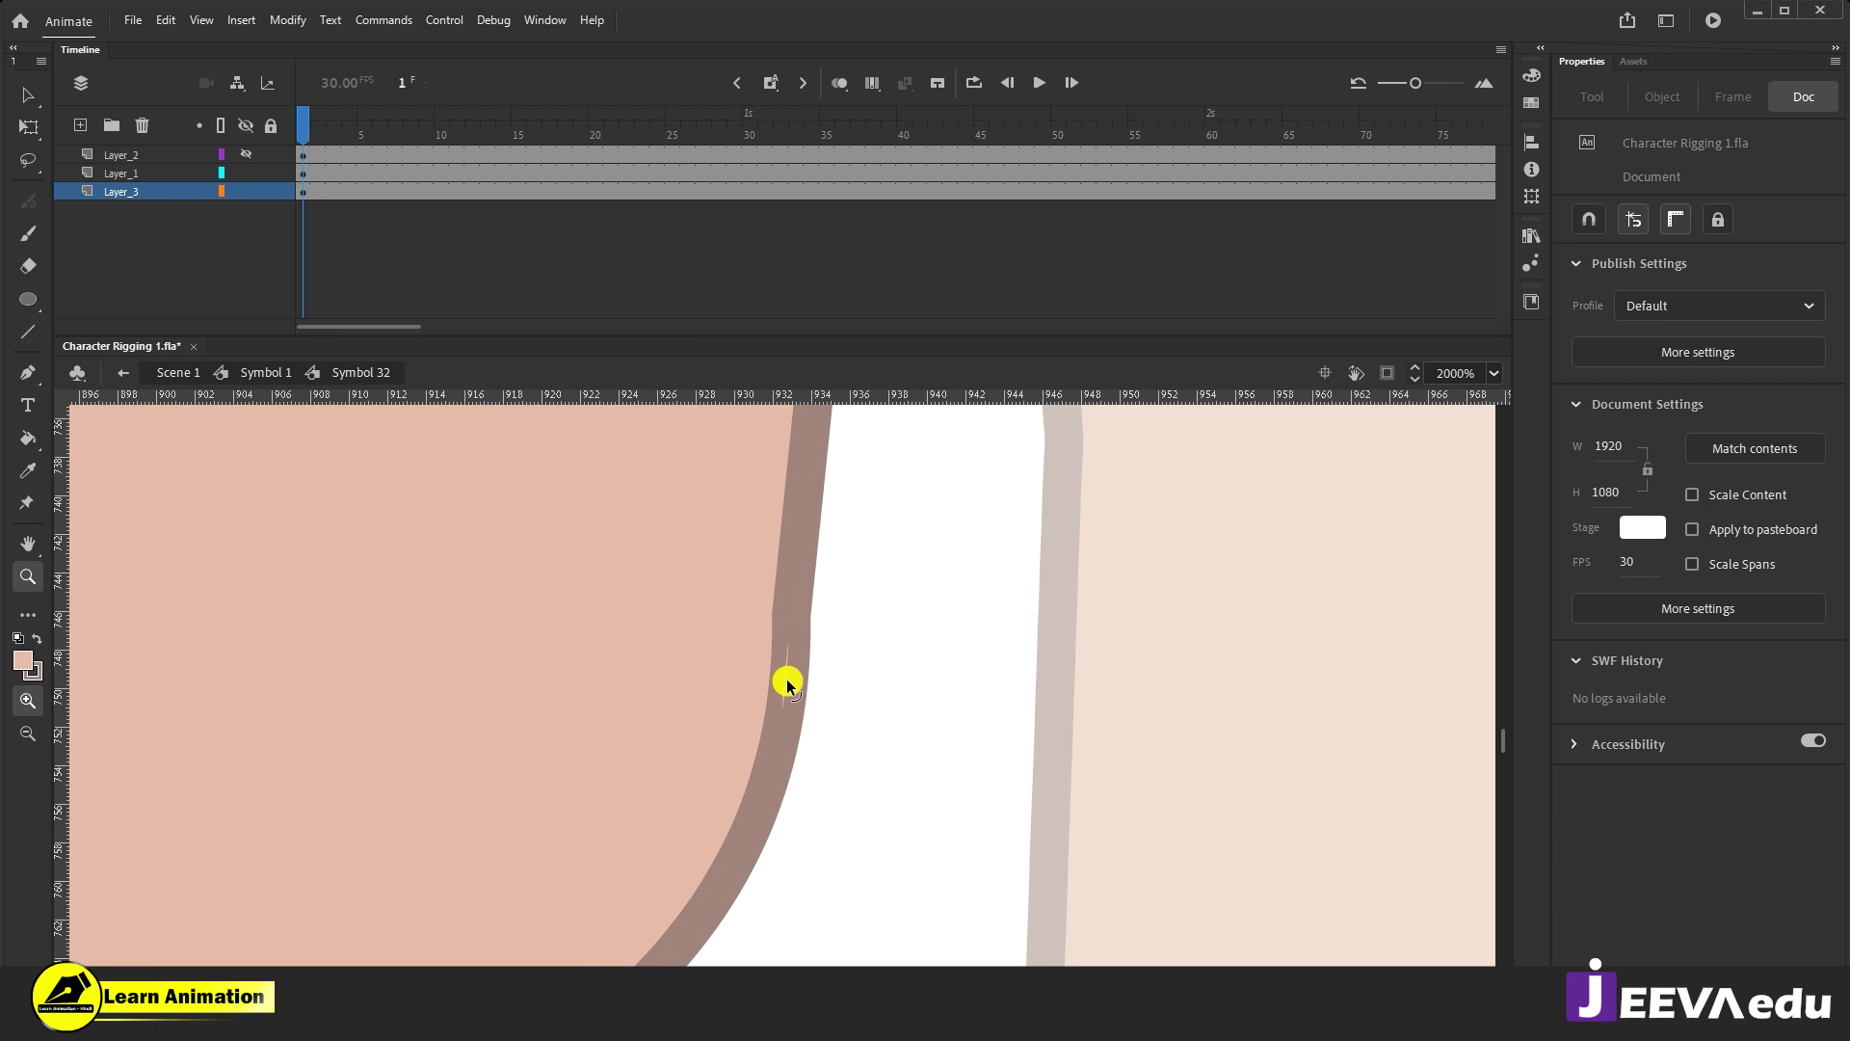
key(v)
click(786, 680)
click(764, 710)
key(z)
alt+click(640, 748)
alt+click(639, 747)
alt+click(665, 754)
drag(749, 737, 672, 764)
Step: Convert the knee circle into its own graphic symbol
key(v)
click(730, 756)
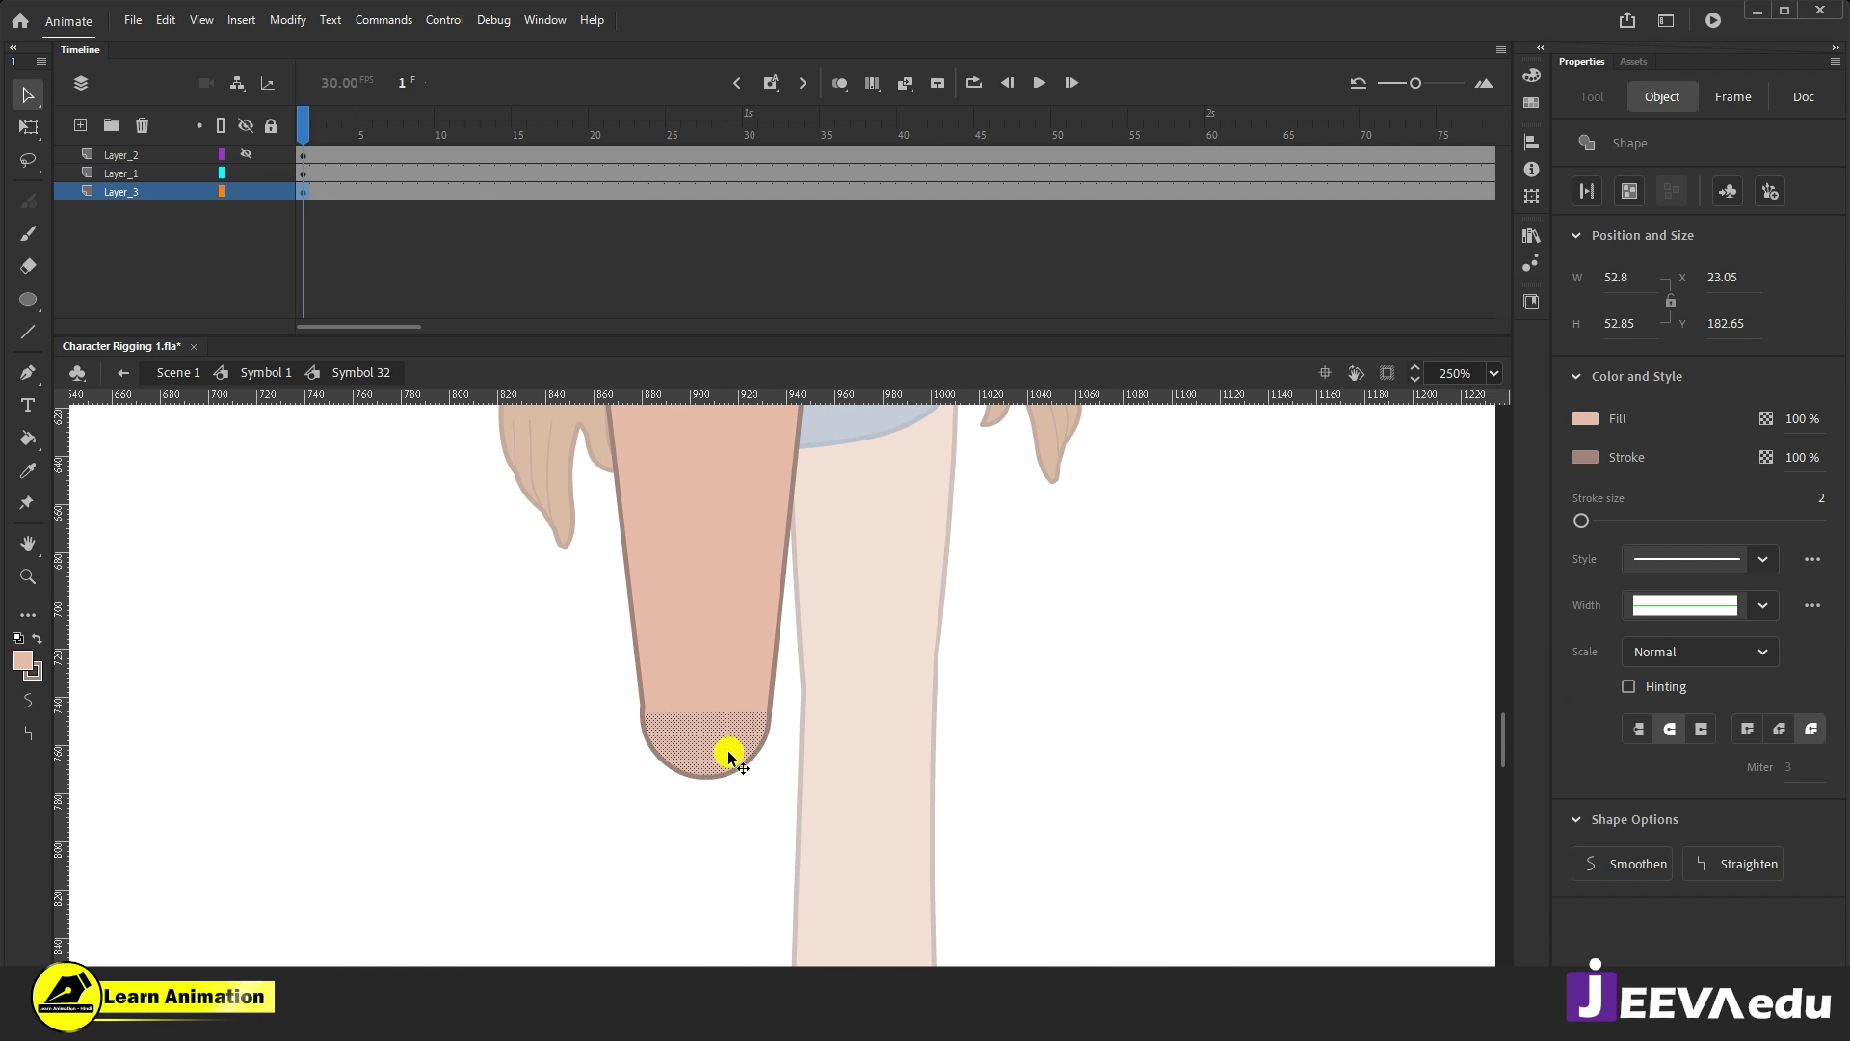
key(F8)
click(1064, 178)
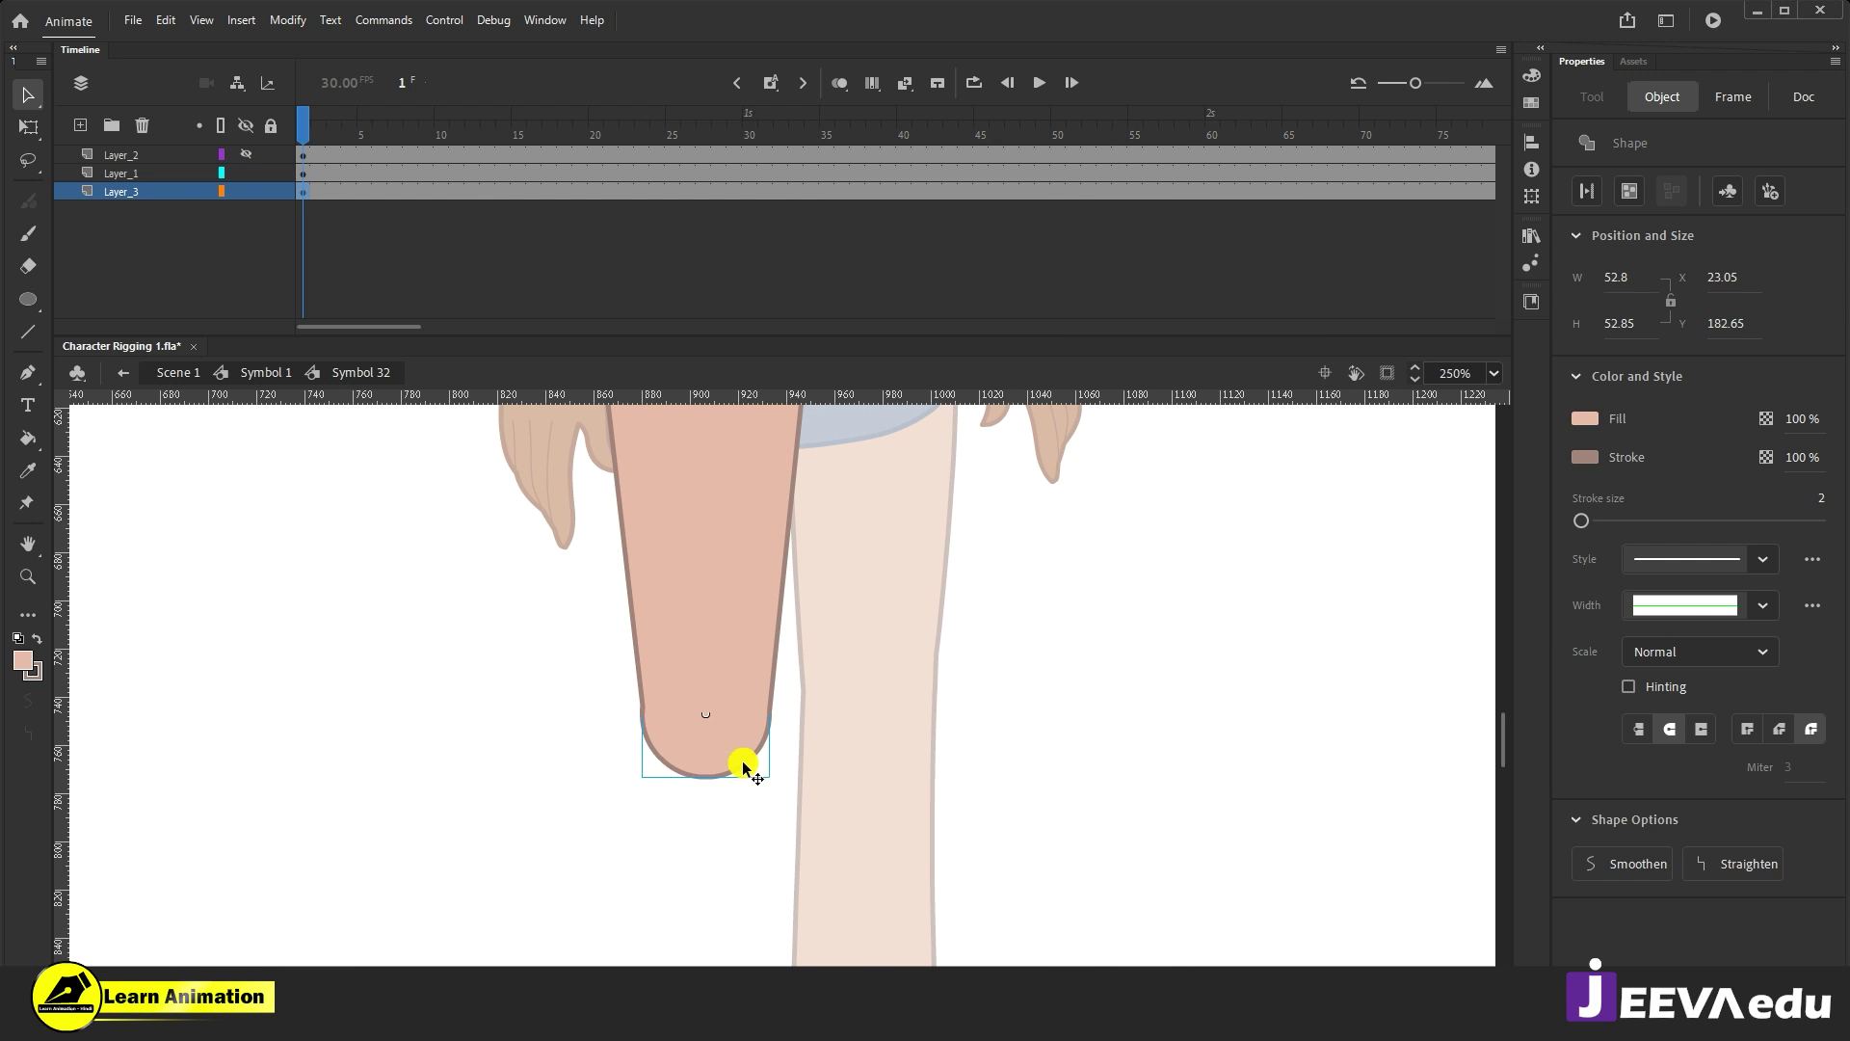
Step: Show the lower leg on Layer_2 and hide the upper trouser on Layer_1
click(714, 633)
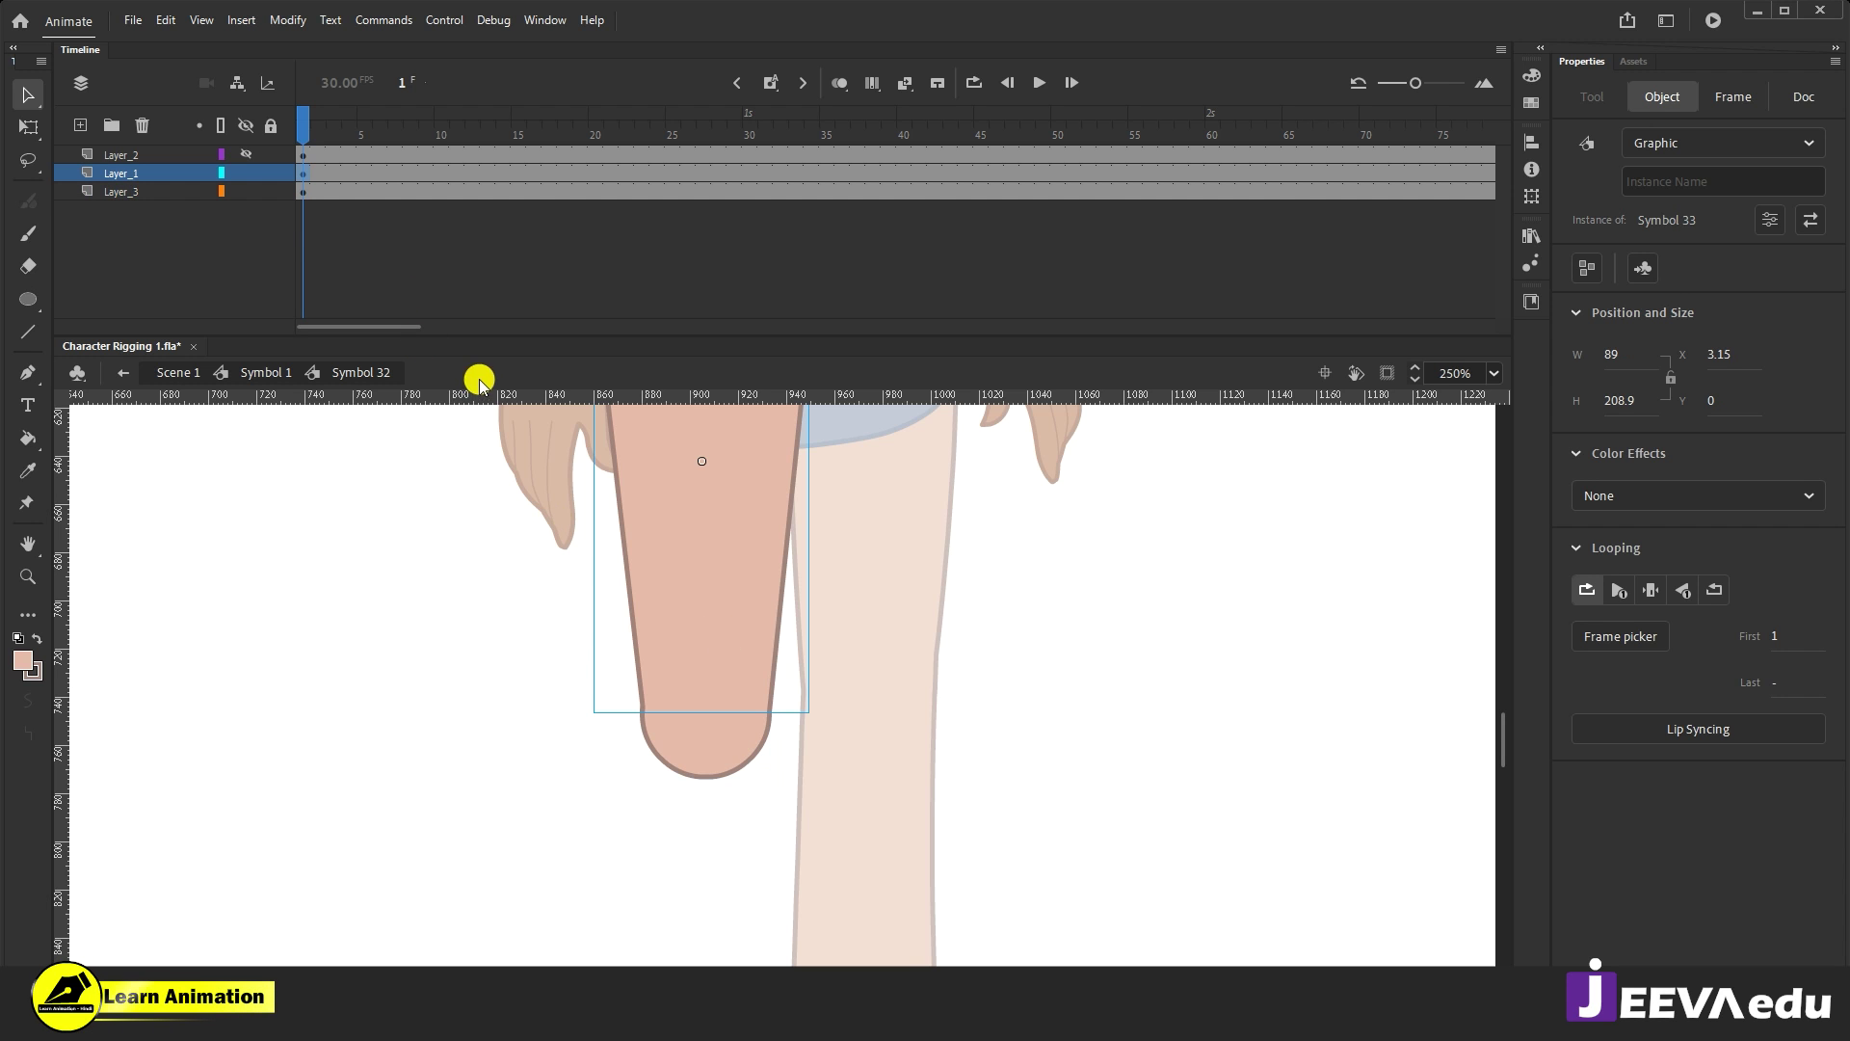
click(246, 154)
click(246, 172)
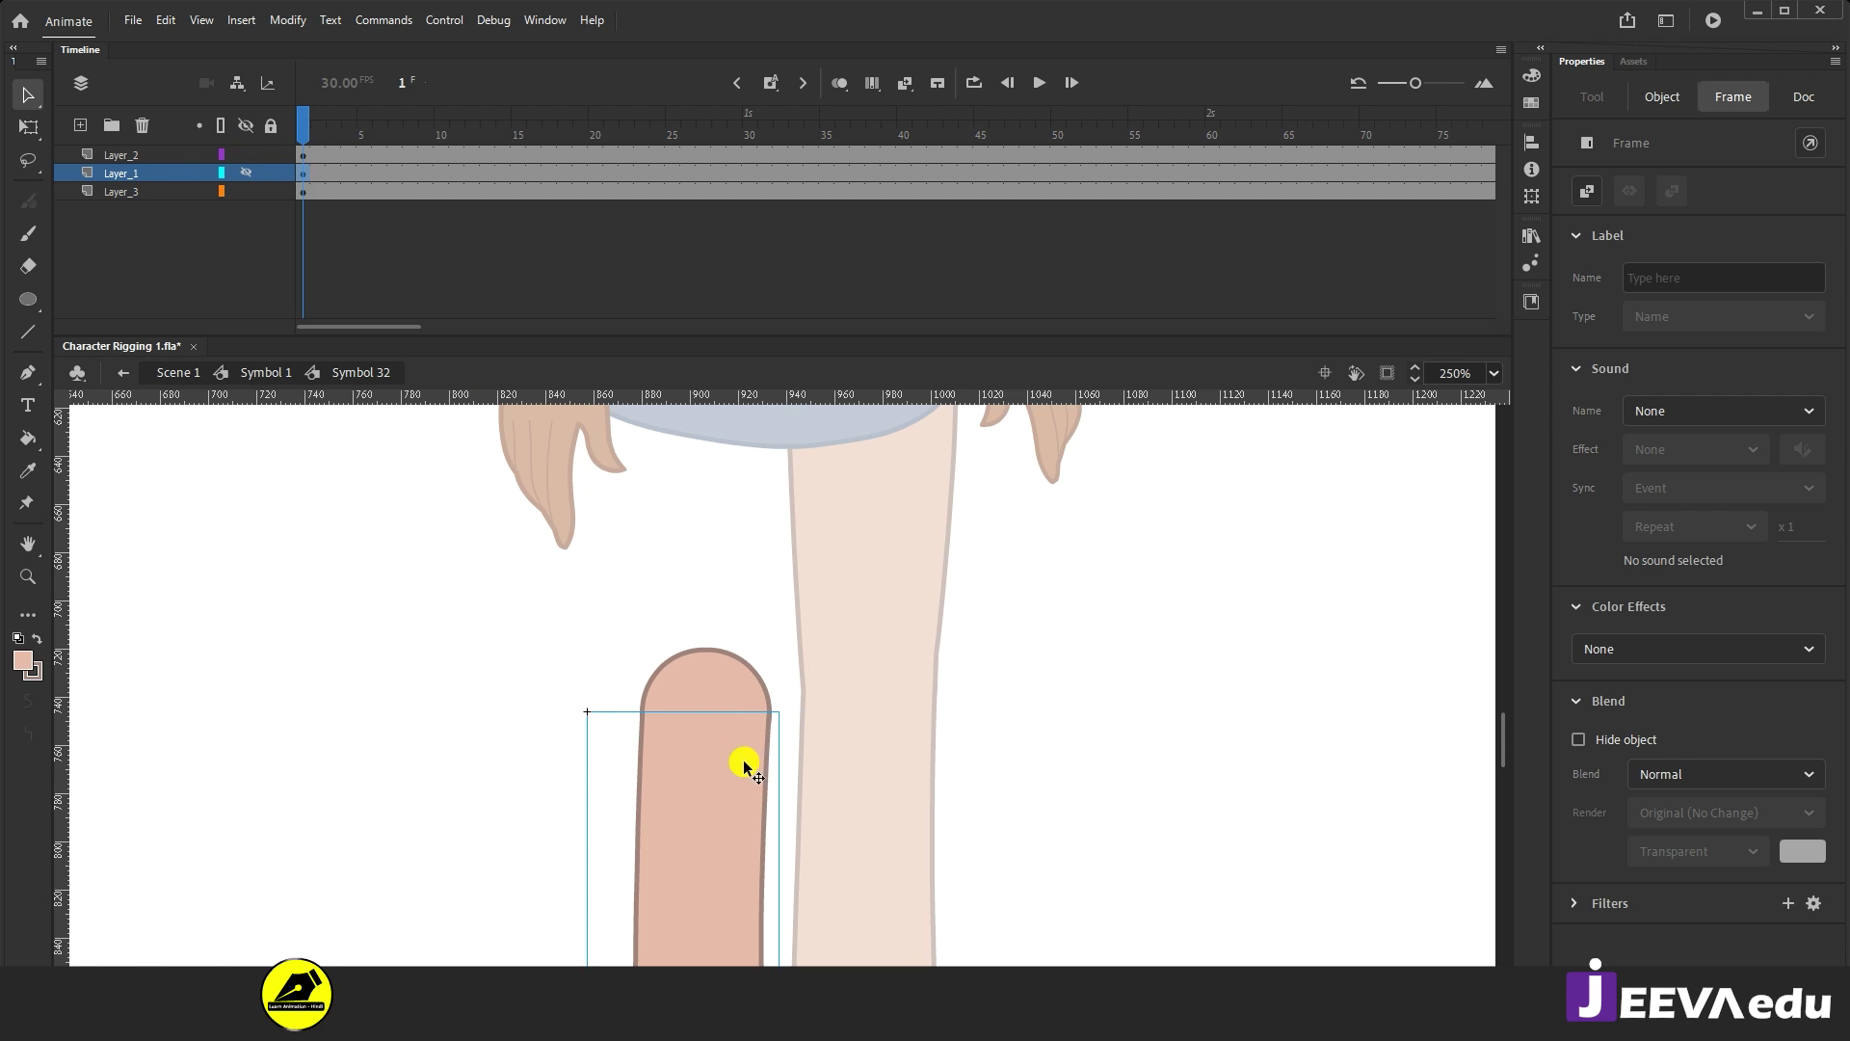
alt+click(751, 789)
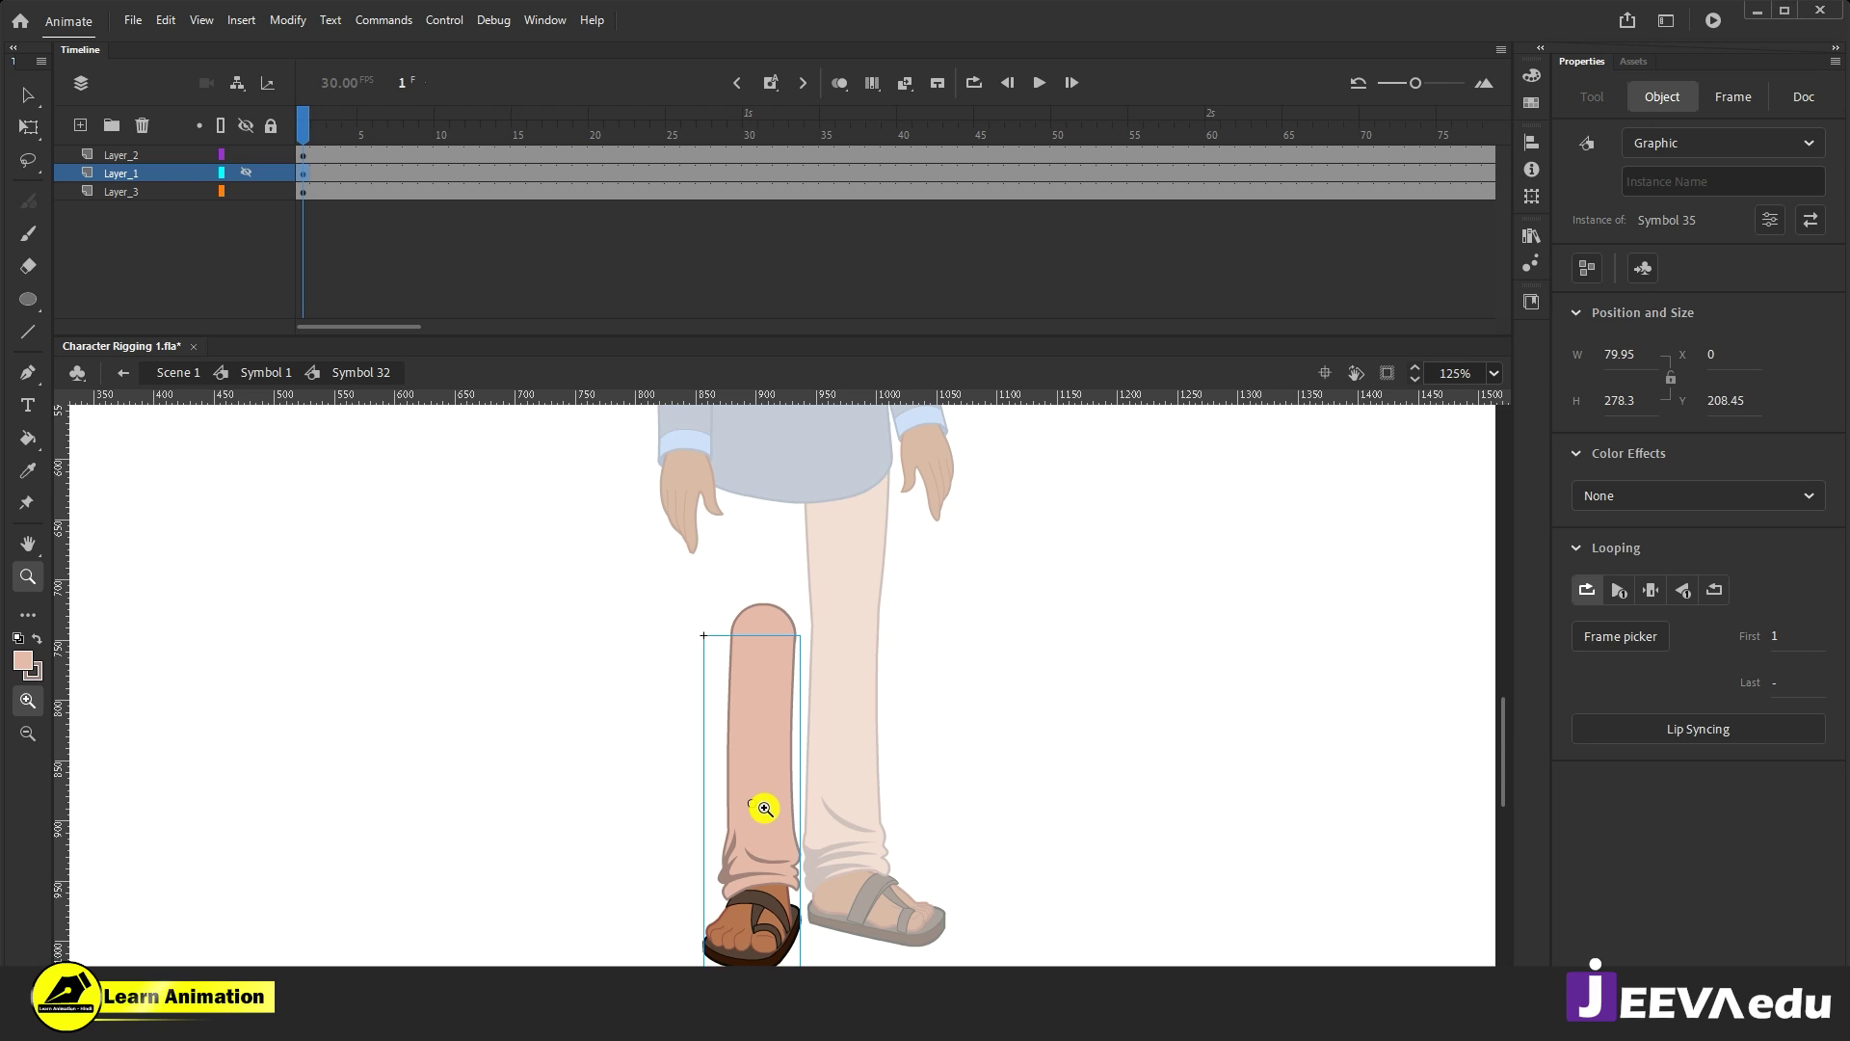
key(v)
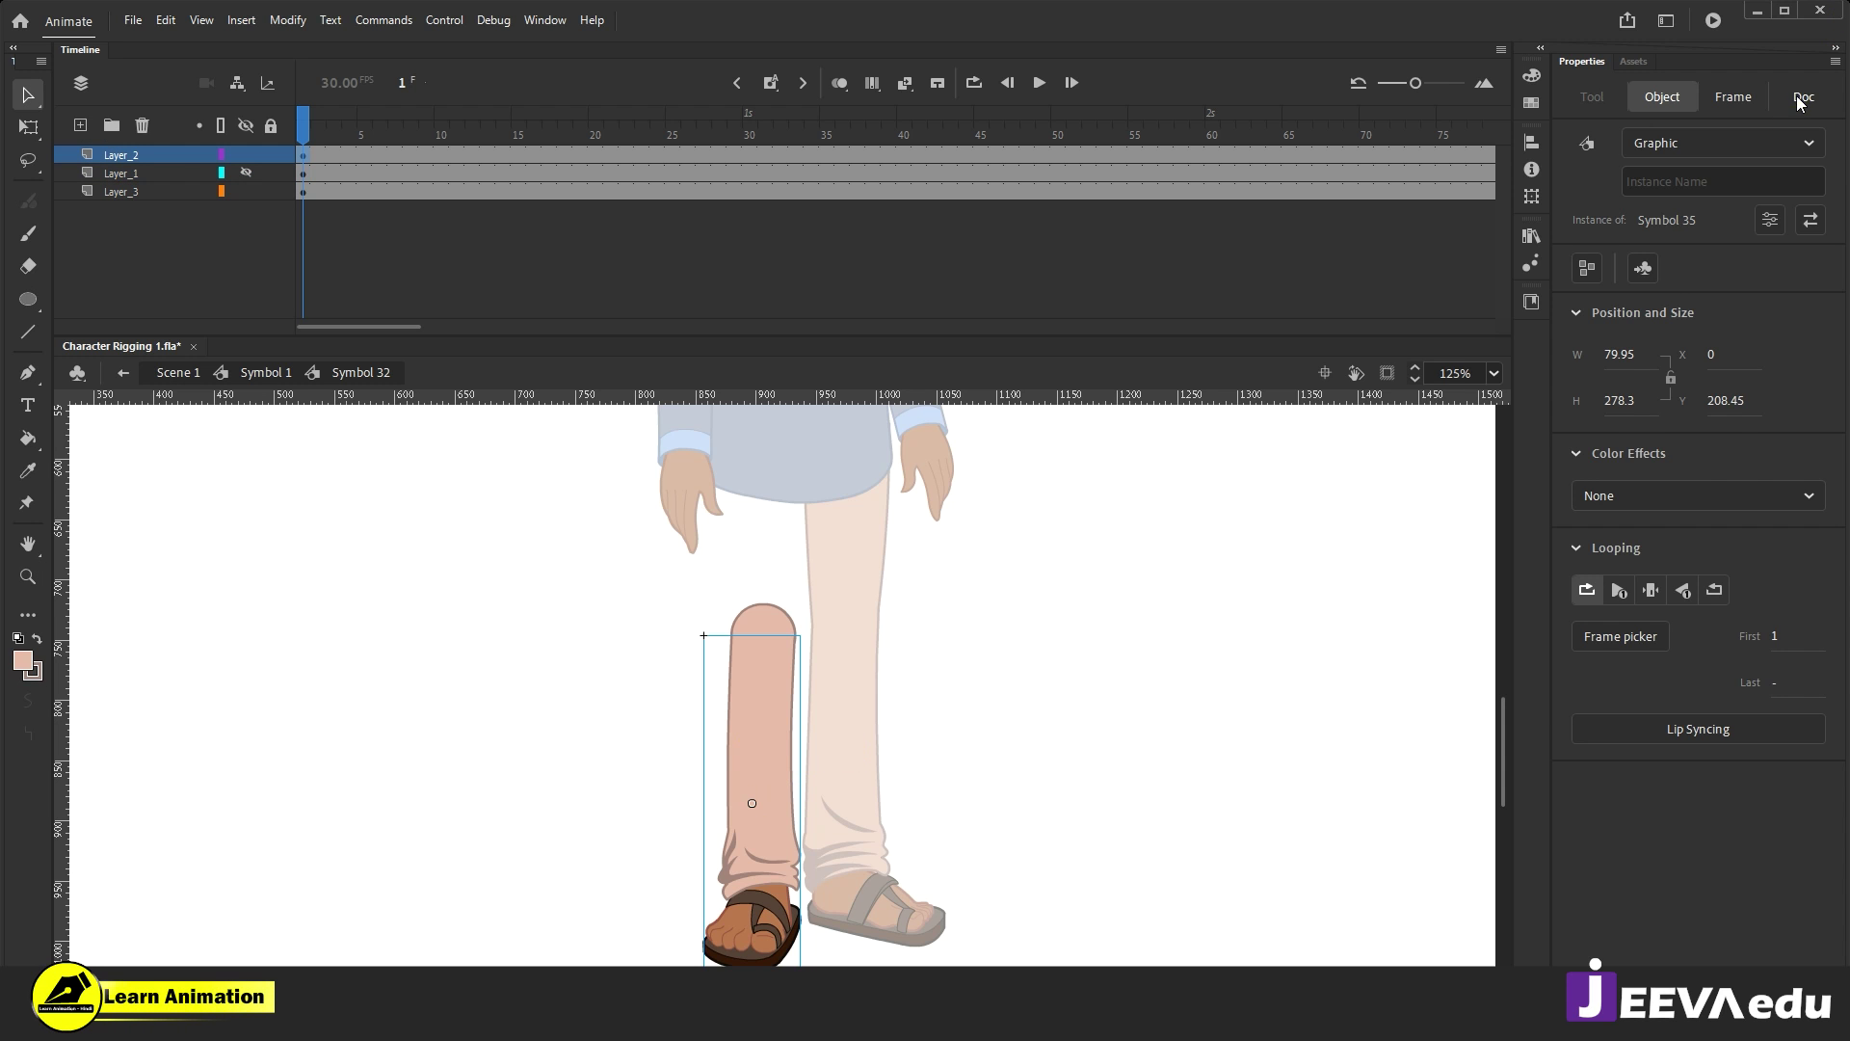
Step: Enable snapping to objects and move the lower leg's transformation point onto the centre of the knee circle
click(1798, 98)
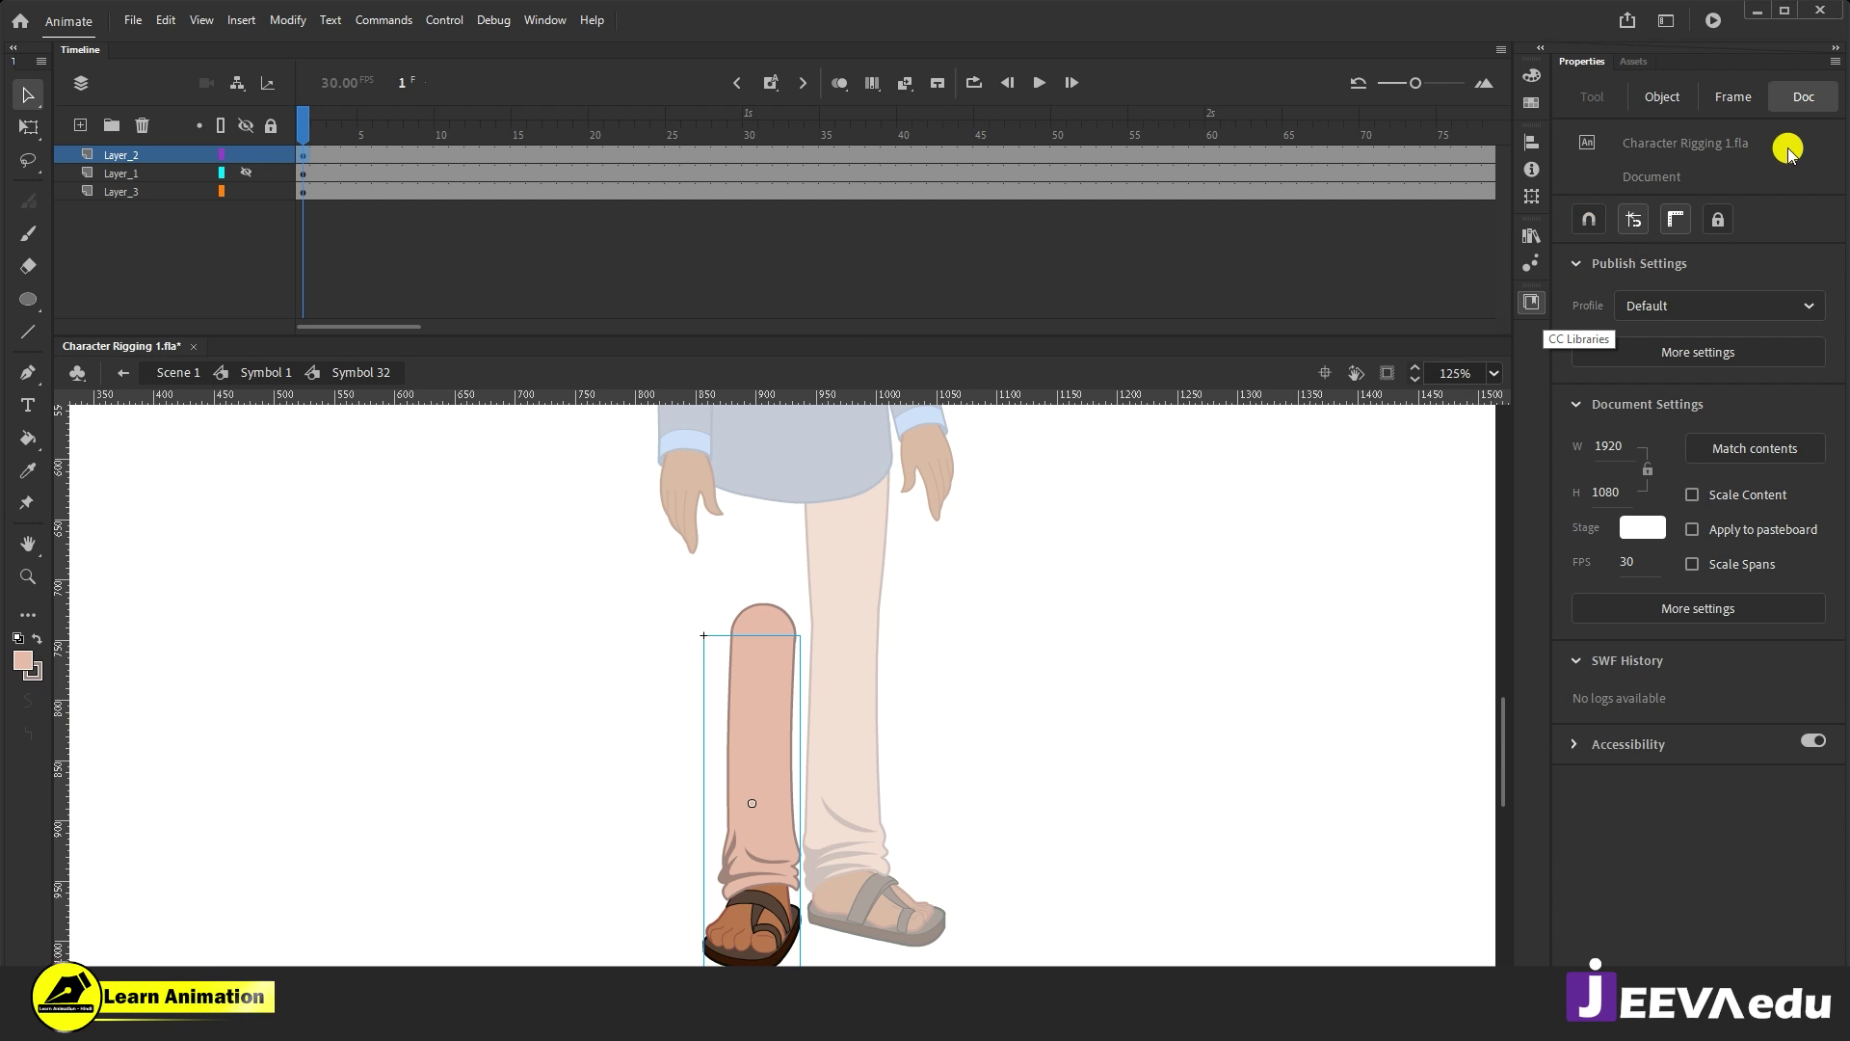
click(1592, 221)
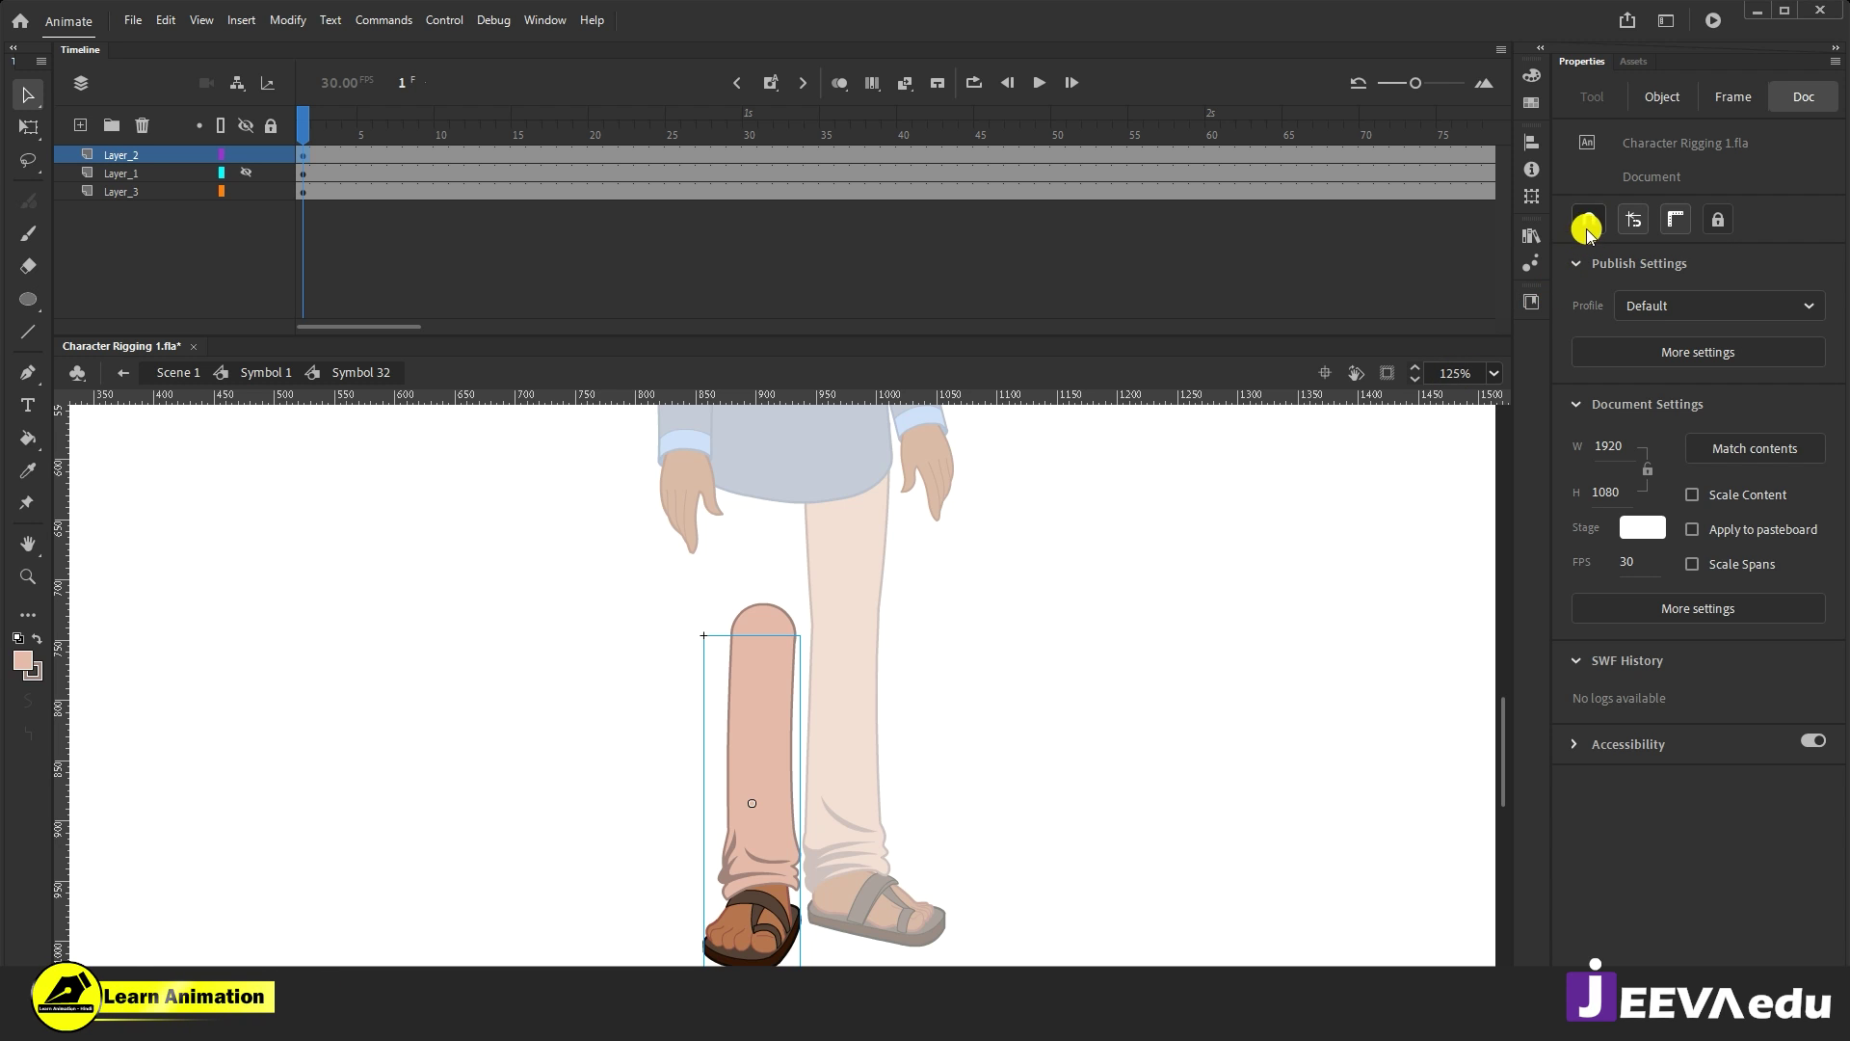
click(748, 824)
key(q)
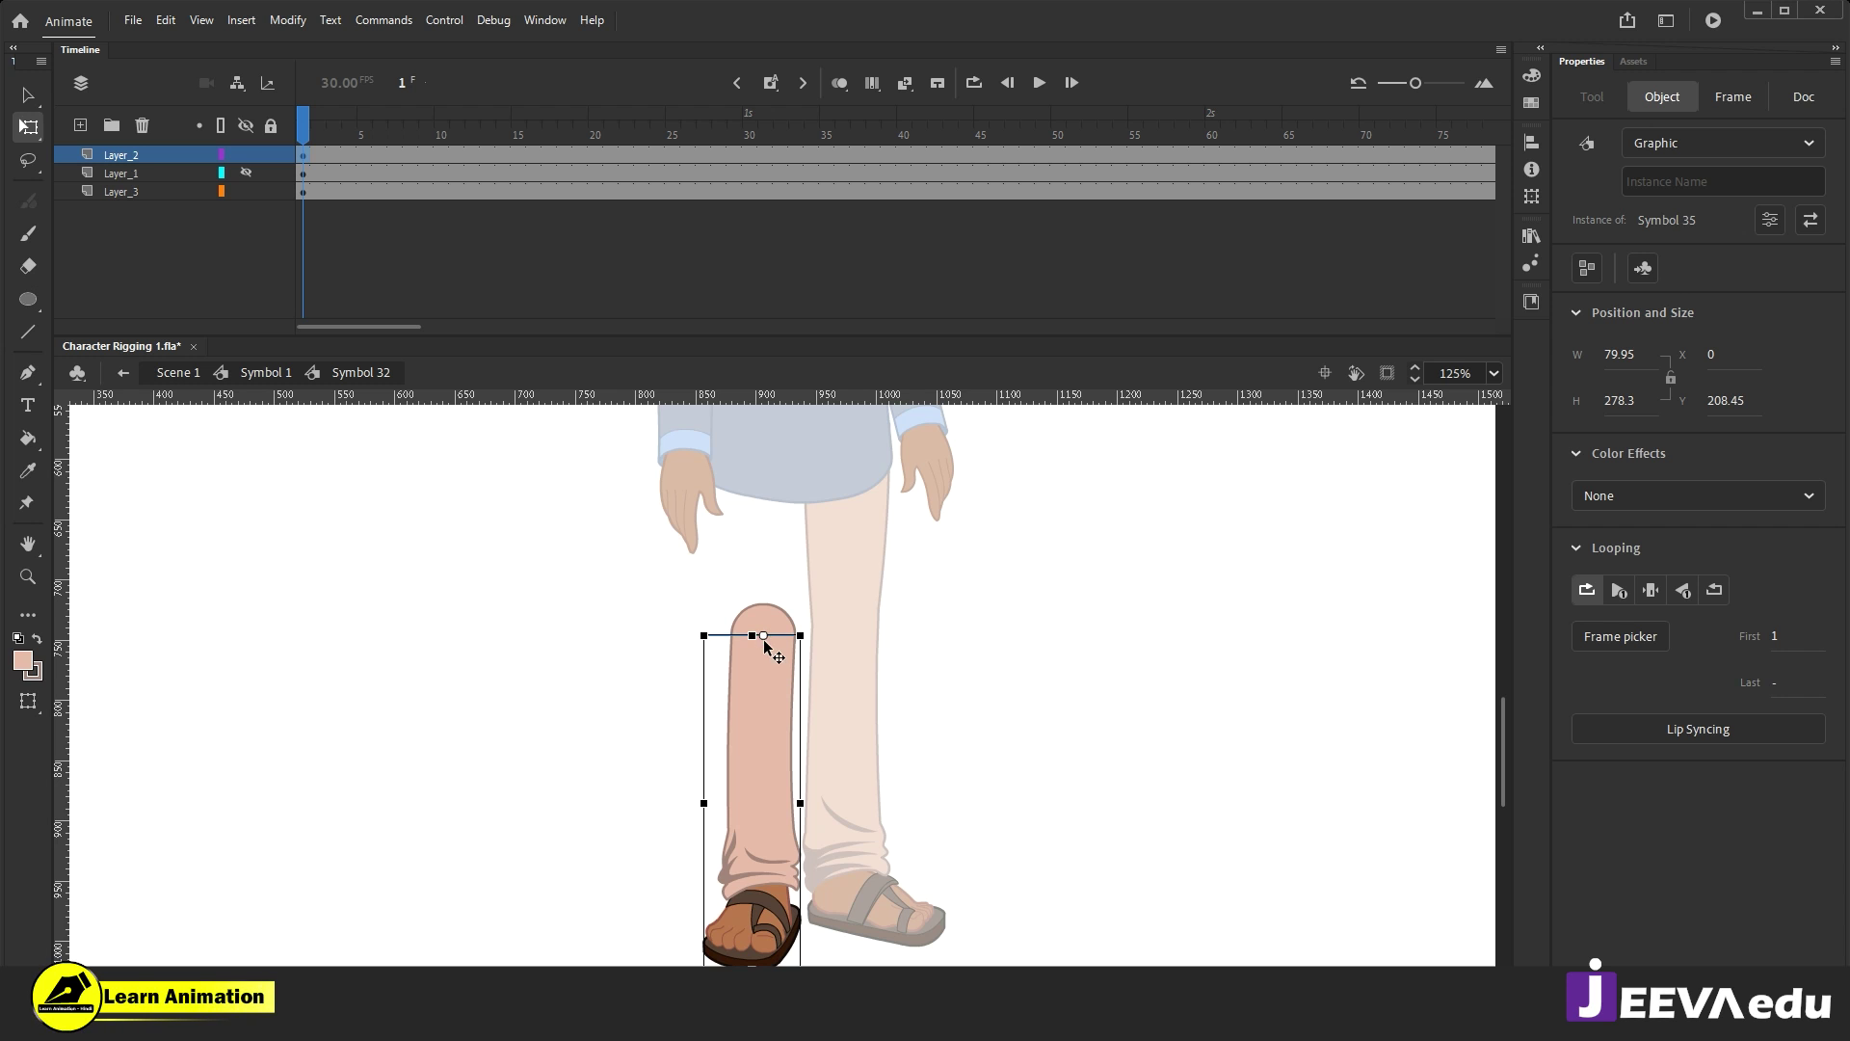
click(791, 657)
click(761, 686)
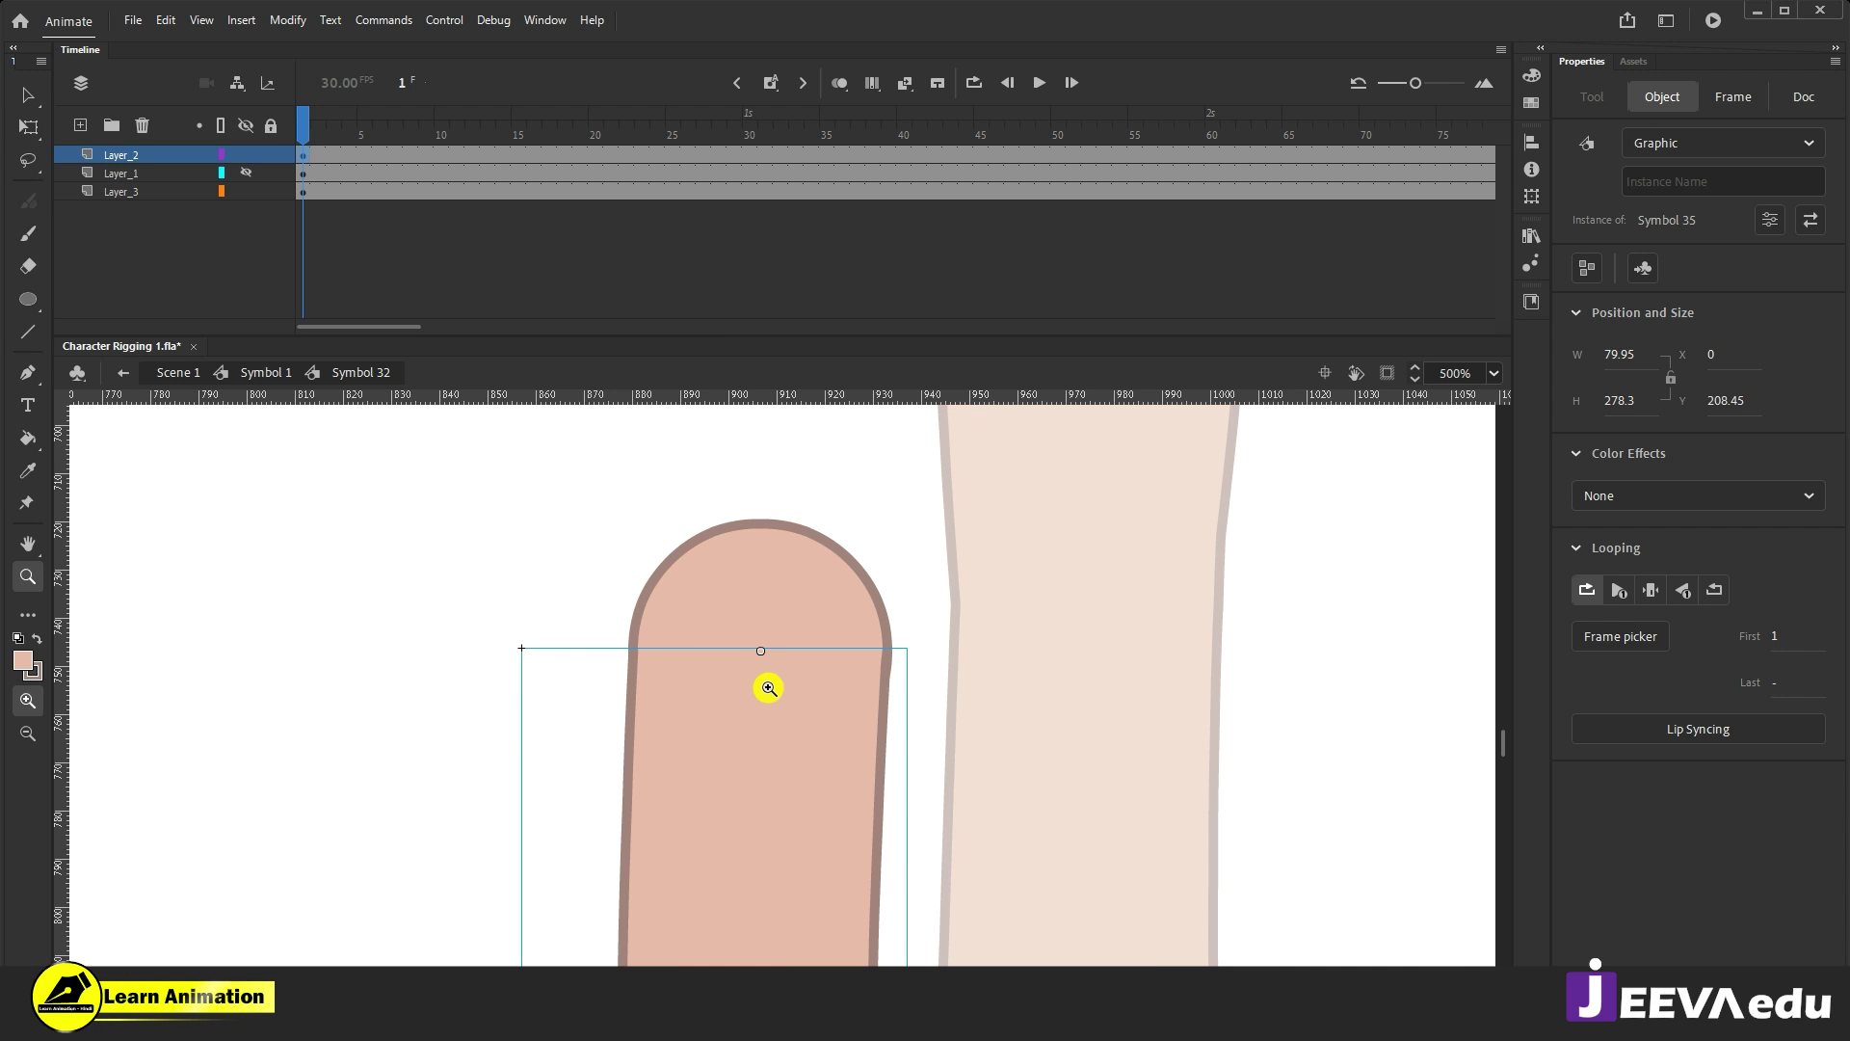
key(q)
click(765, 612)
click(799, 862)
click(808, 782)
click(771, 664)
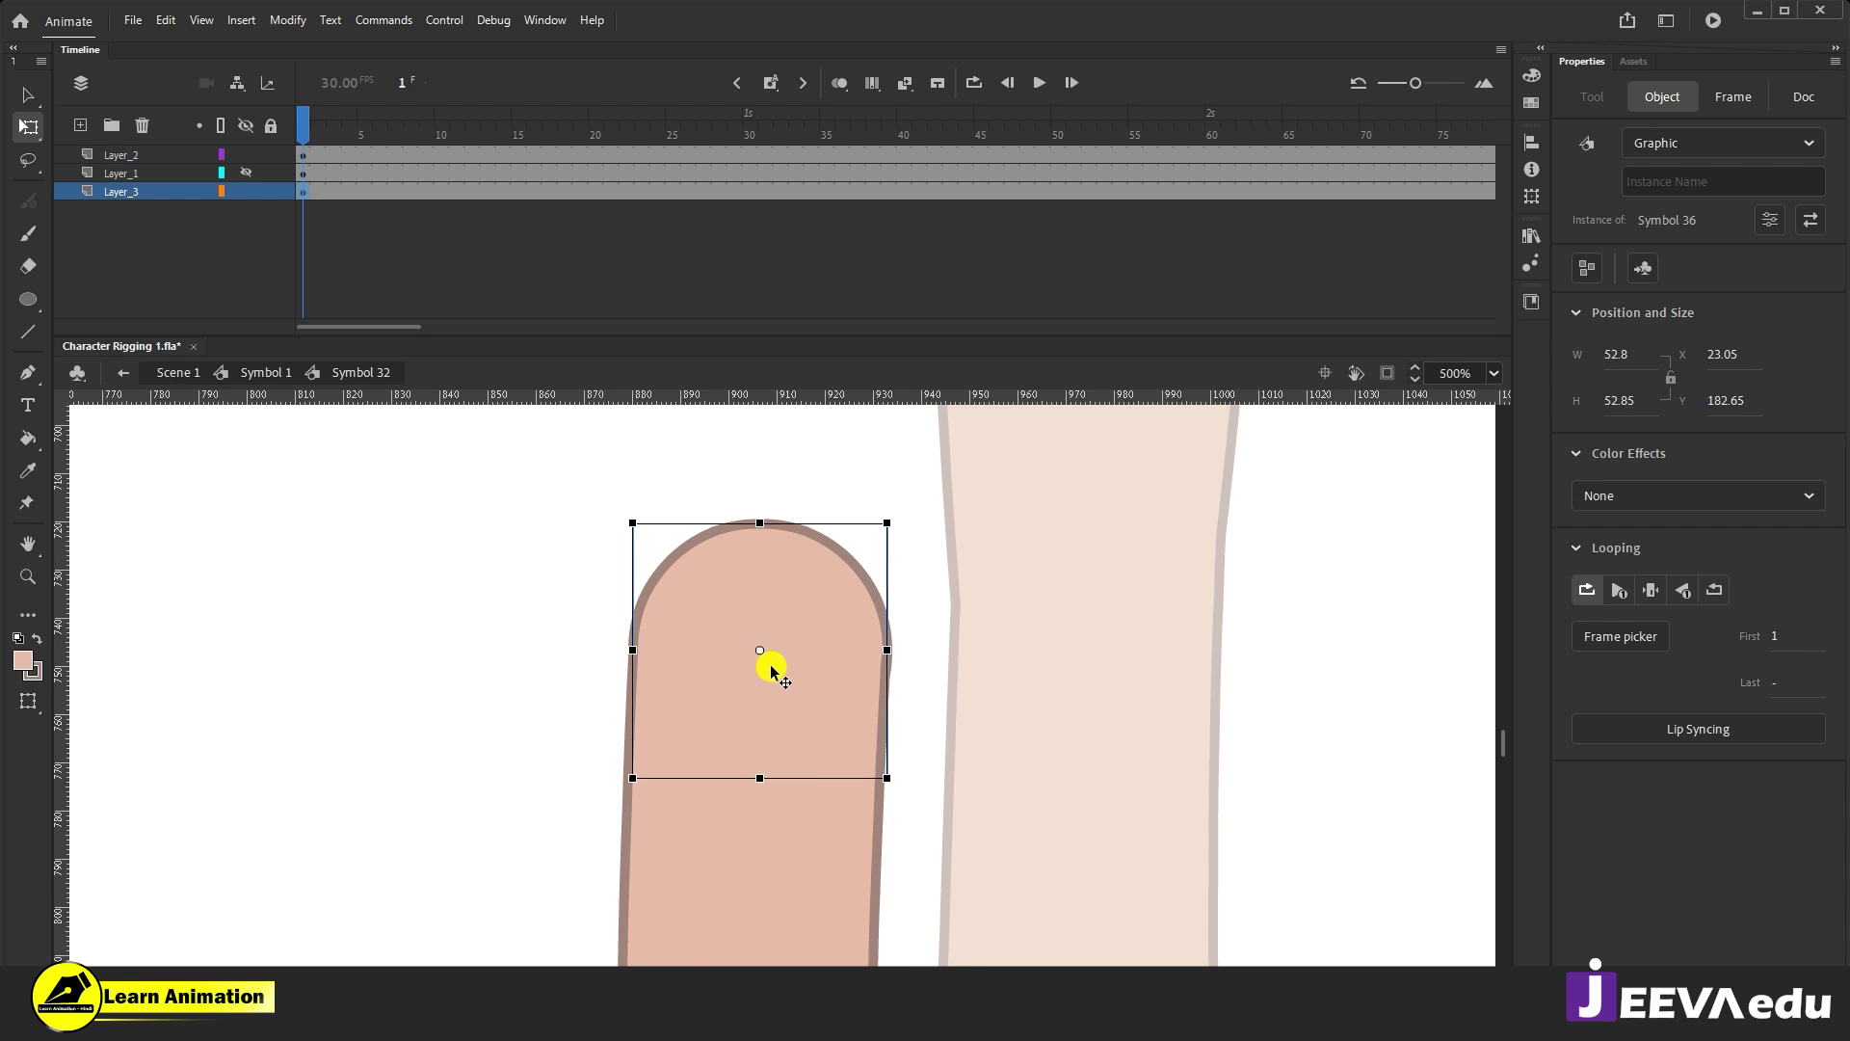
Step: Make Layer_1 visible again to display the complete near leg
key(z)
alt+click(825, 788)
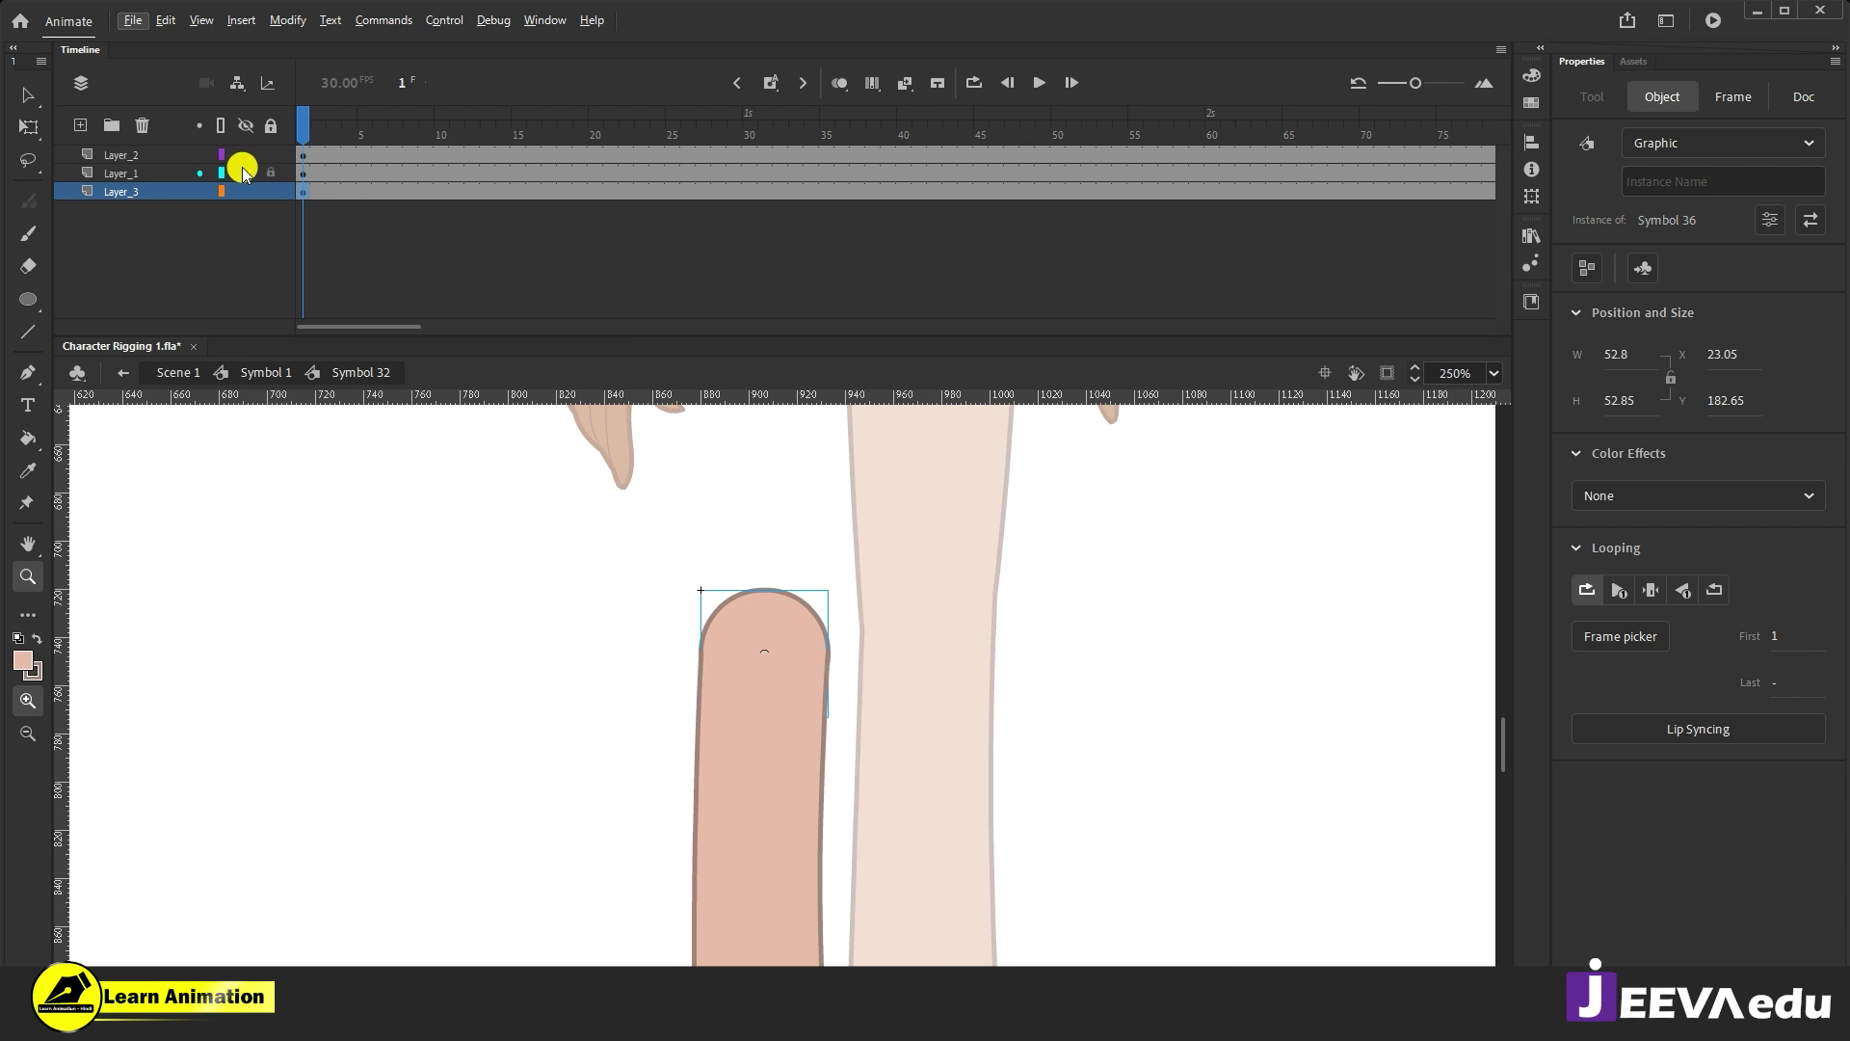
click(243, 169)
alt+click(809, 768)
alt+click(780, 727)
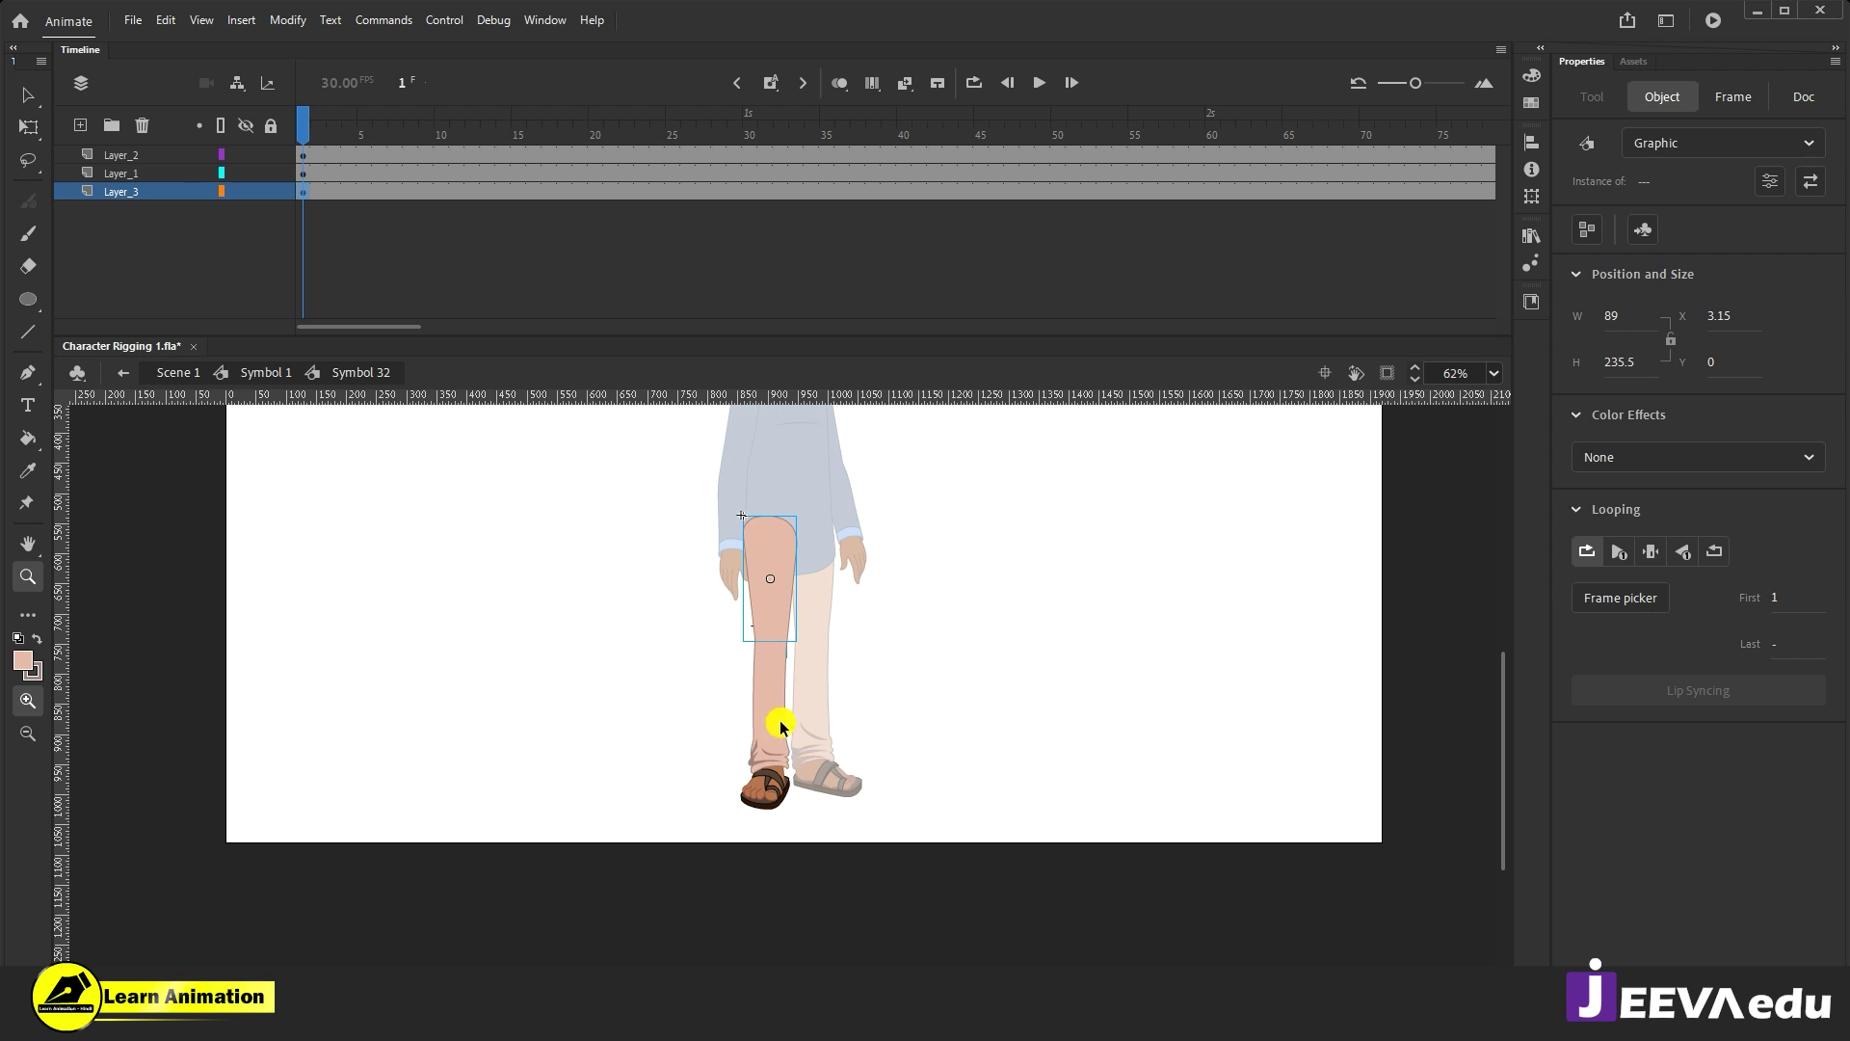
Step: Rotate the lower leg about the knee as a bend test and inspect the joint
key(v)
click(781, 727)
key(q)
drag(851, 764, 911, 683)
key(z)
drag(701, 606, 813, 714)
key(v)
click(747, 754)
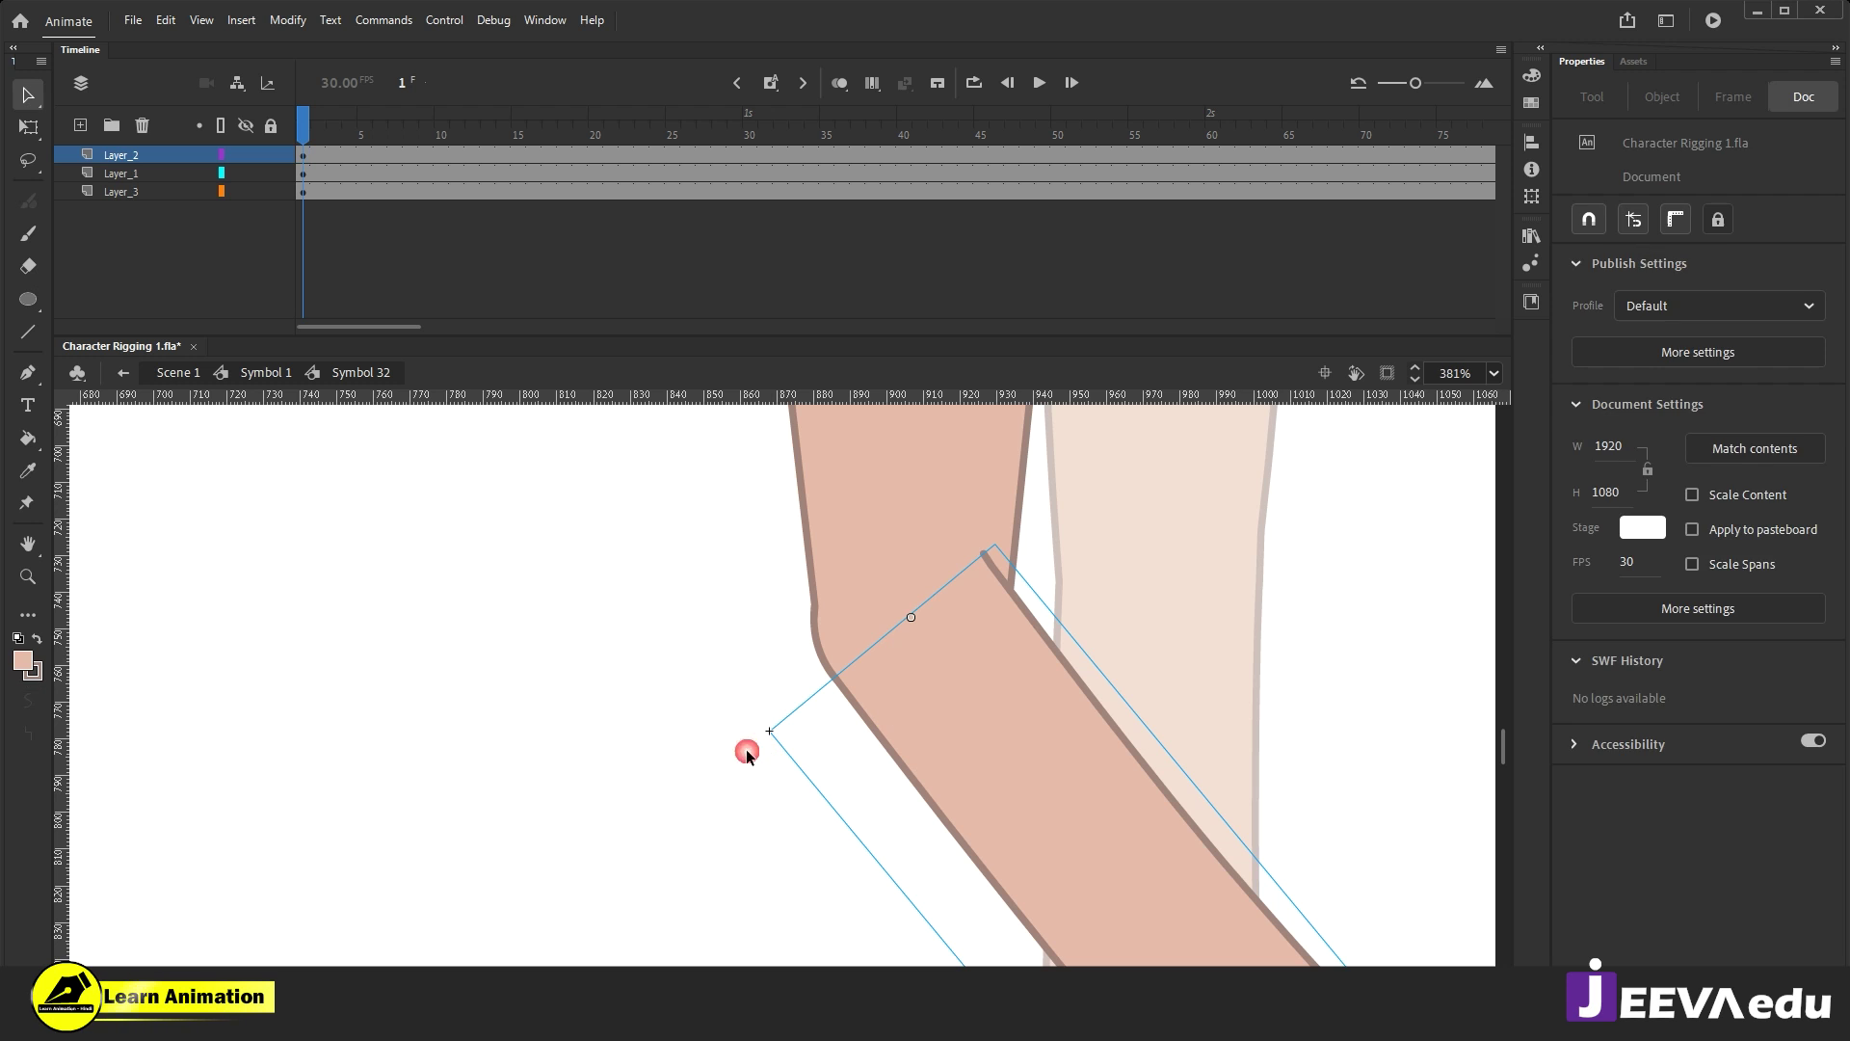
Step: Move the knee circle out of the bent joint as a demonstration, and undo the move
drag(830, 623, 545, 691)
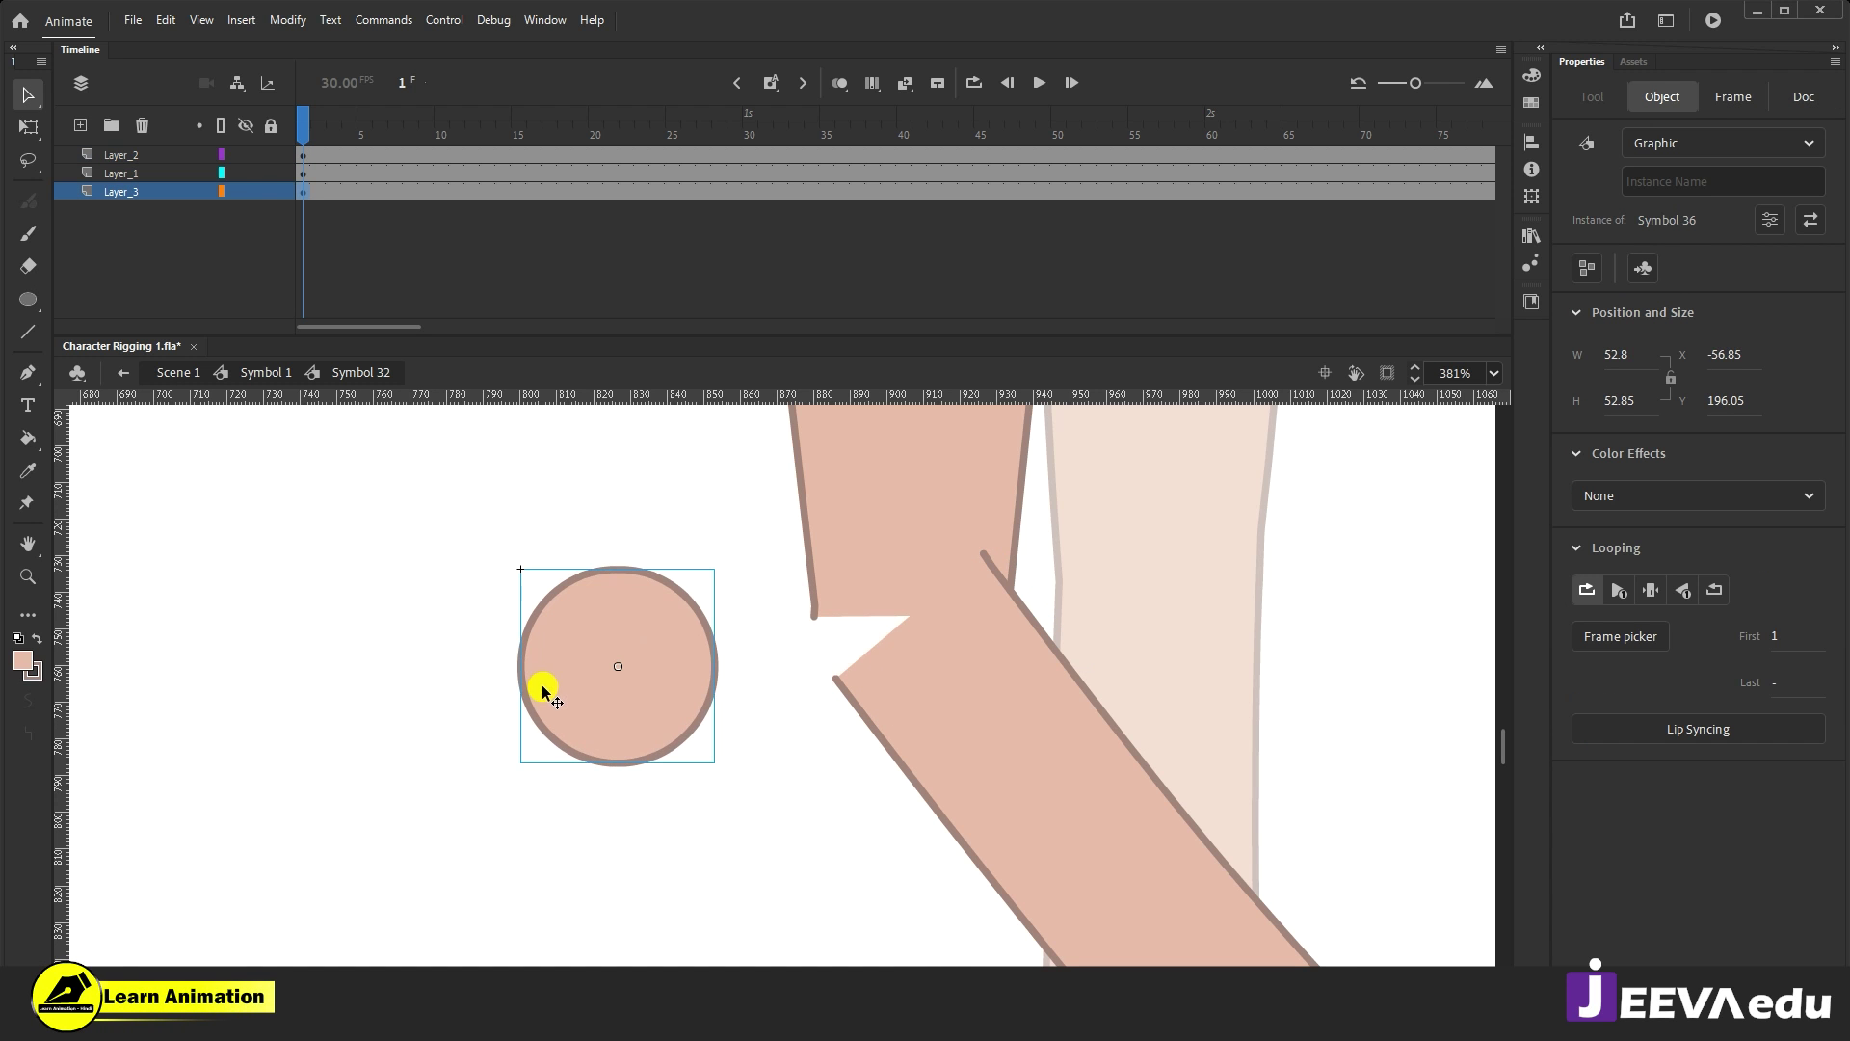
key(ctrl+z)
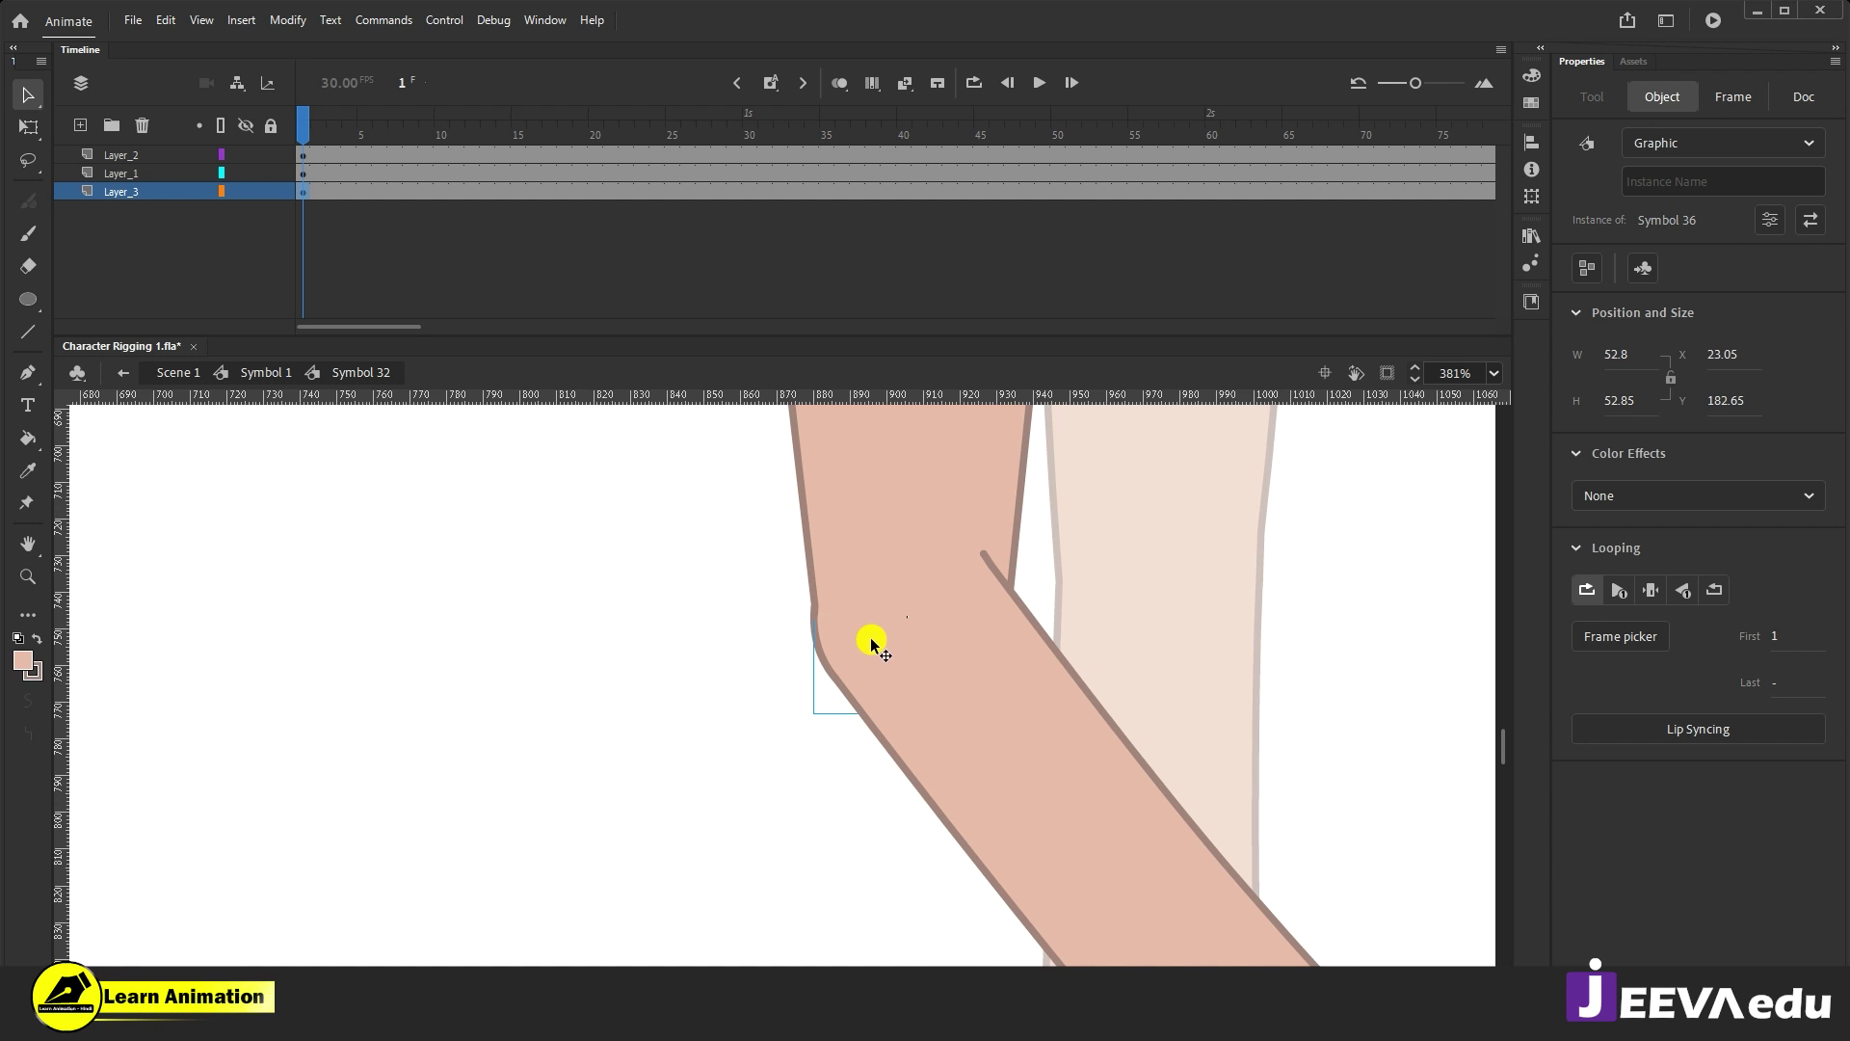
key(q)
click(1021, 762)
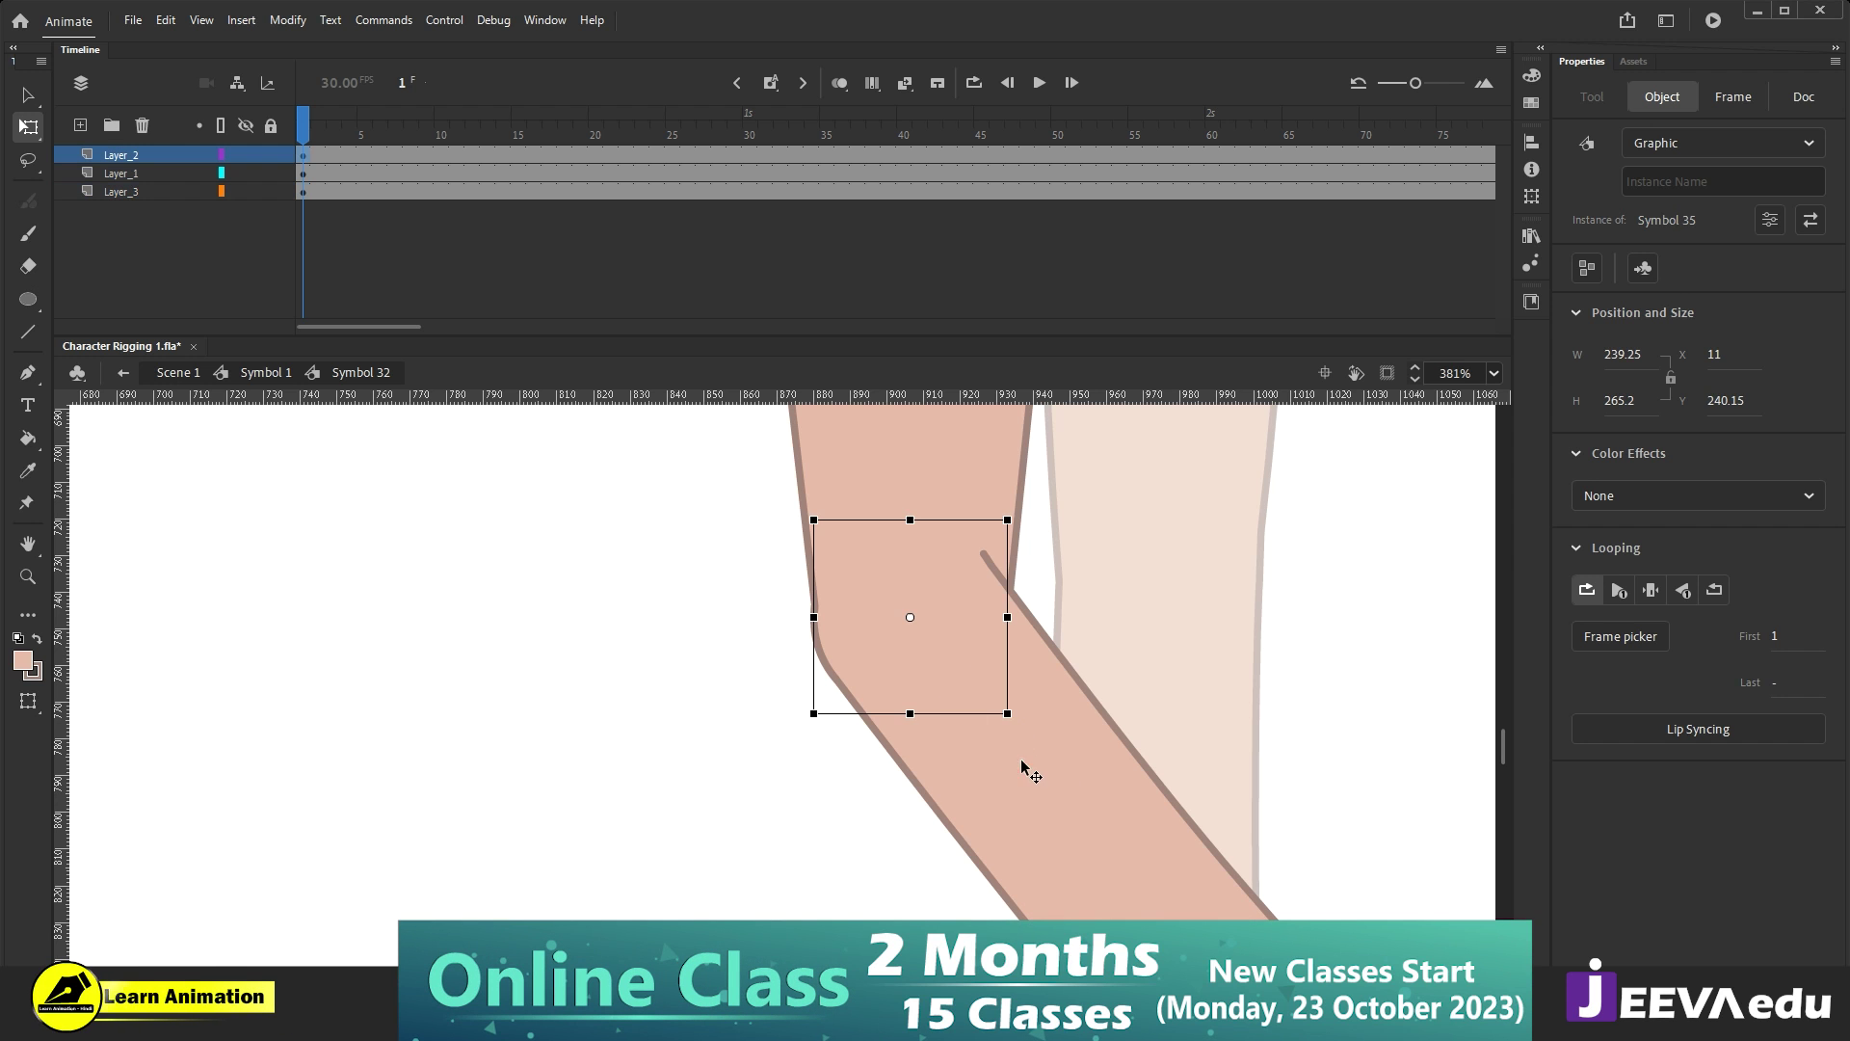
Step: Undo the lower leg's test rotation
key(z)
alt+click(1020, 785)
alt+click(1012, 788)
key(ctrl+z)
key(ctrl+z)
key(ctrl+z)
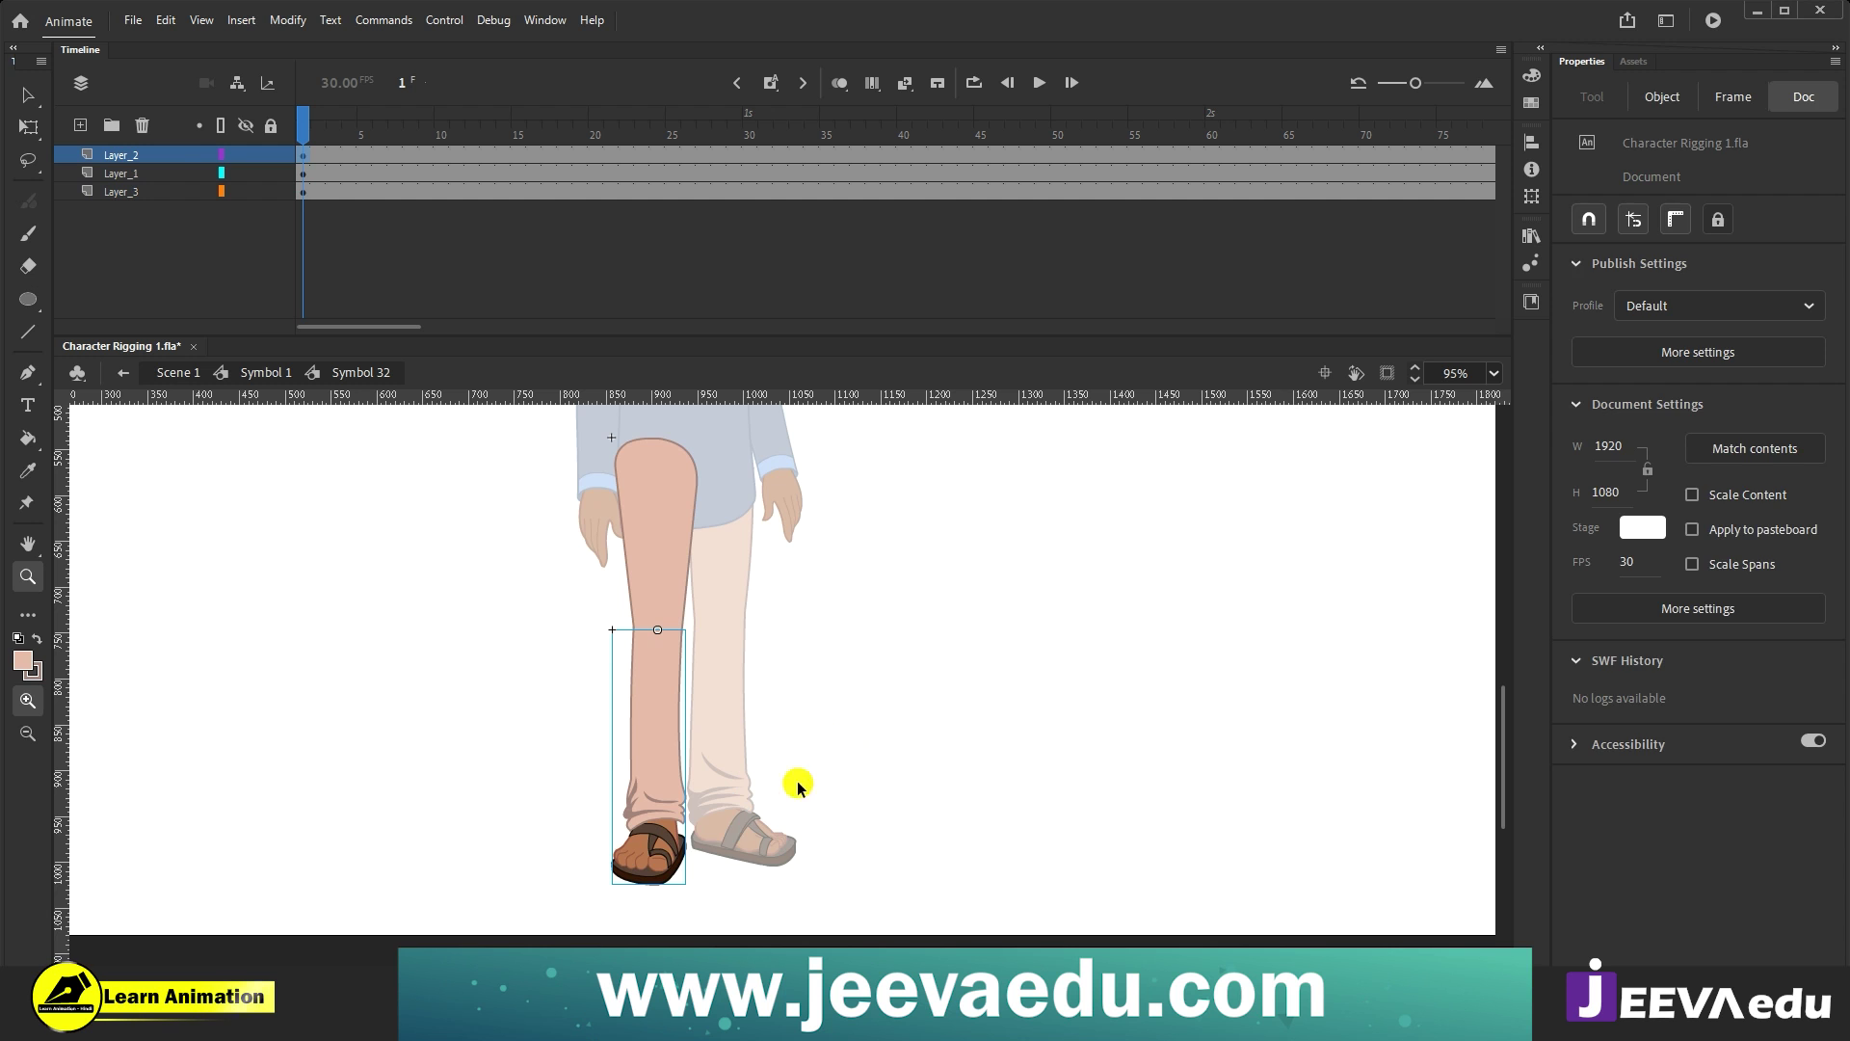
Step: Open the near lower leg symbol for editing with its foot in view
key(v)
key(z)
click(682, 773)
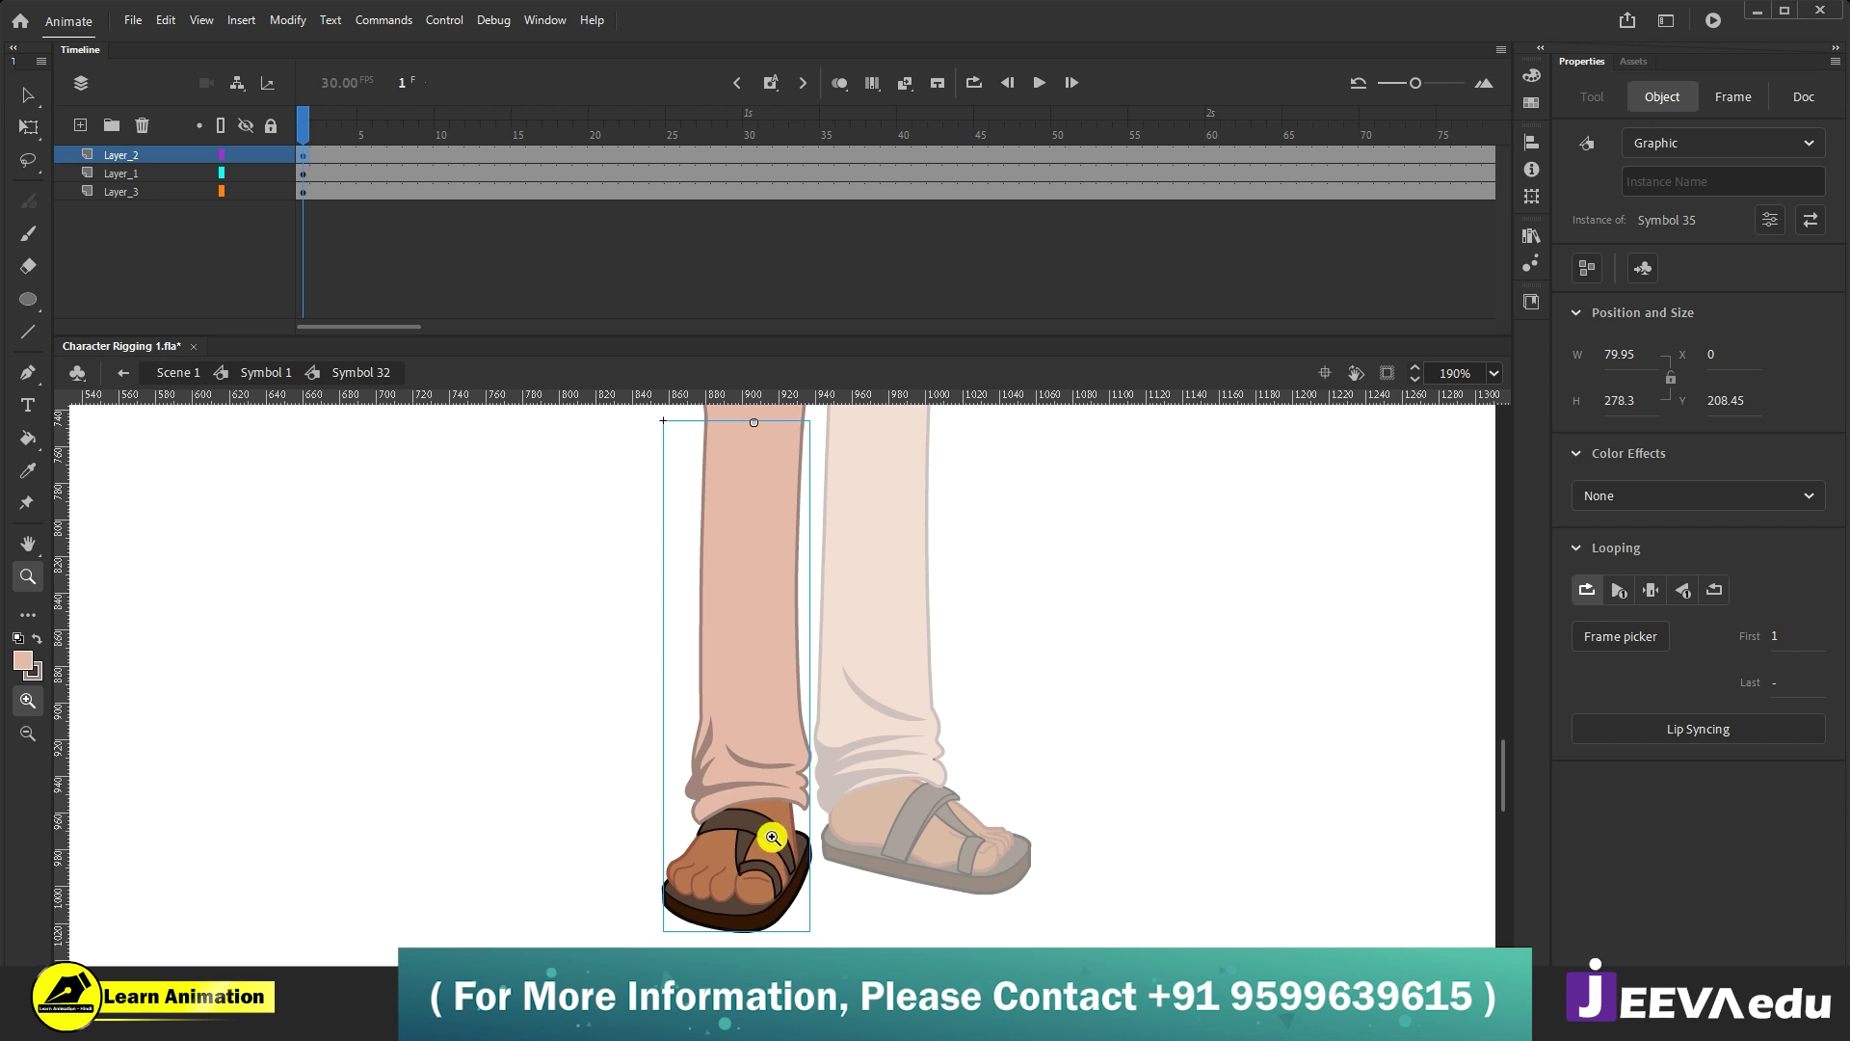
key(v)
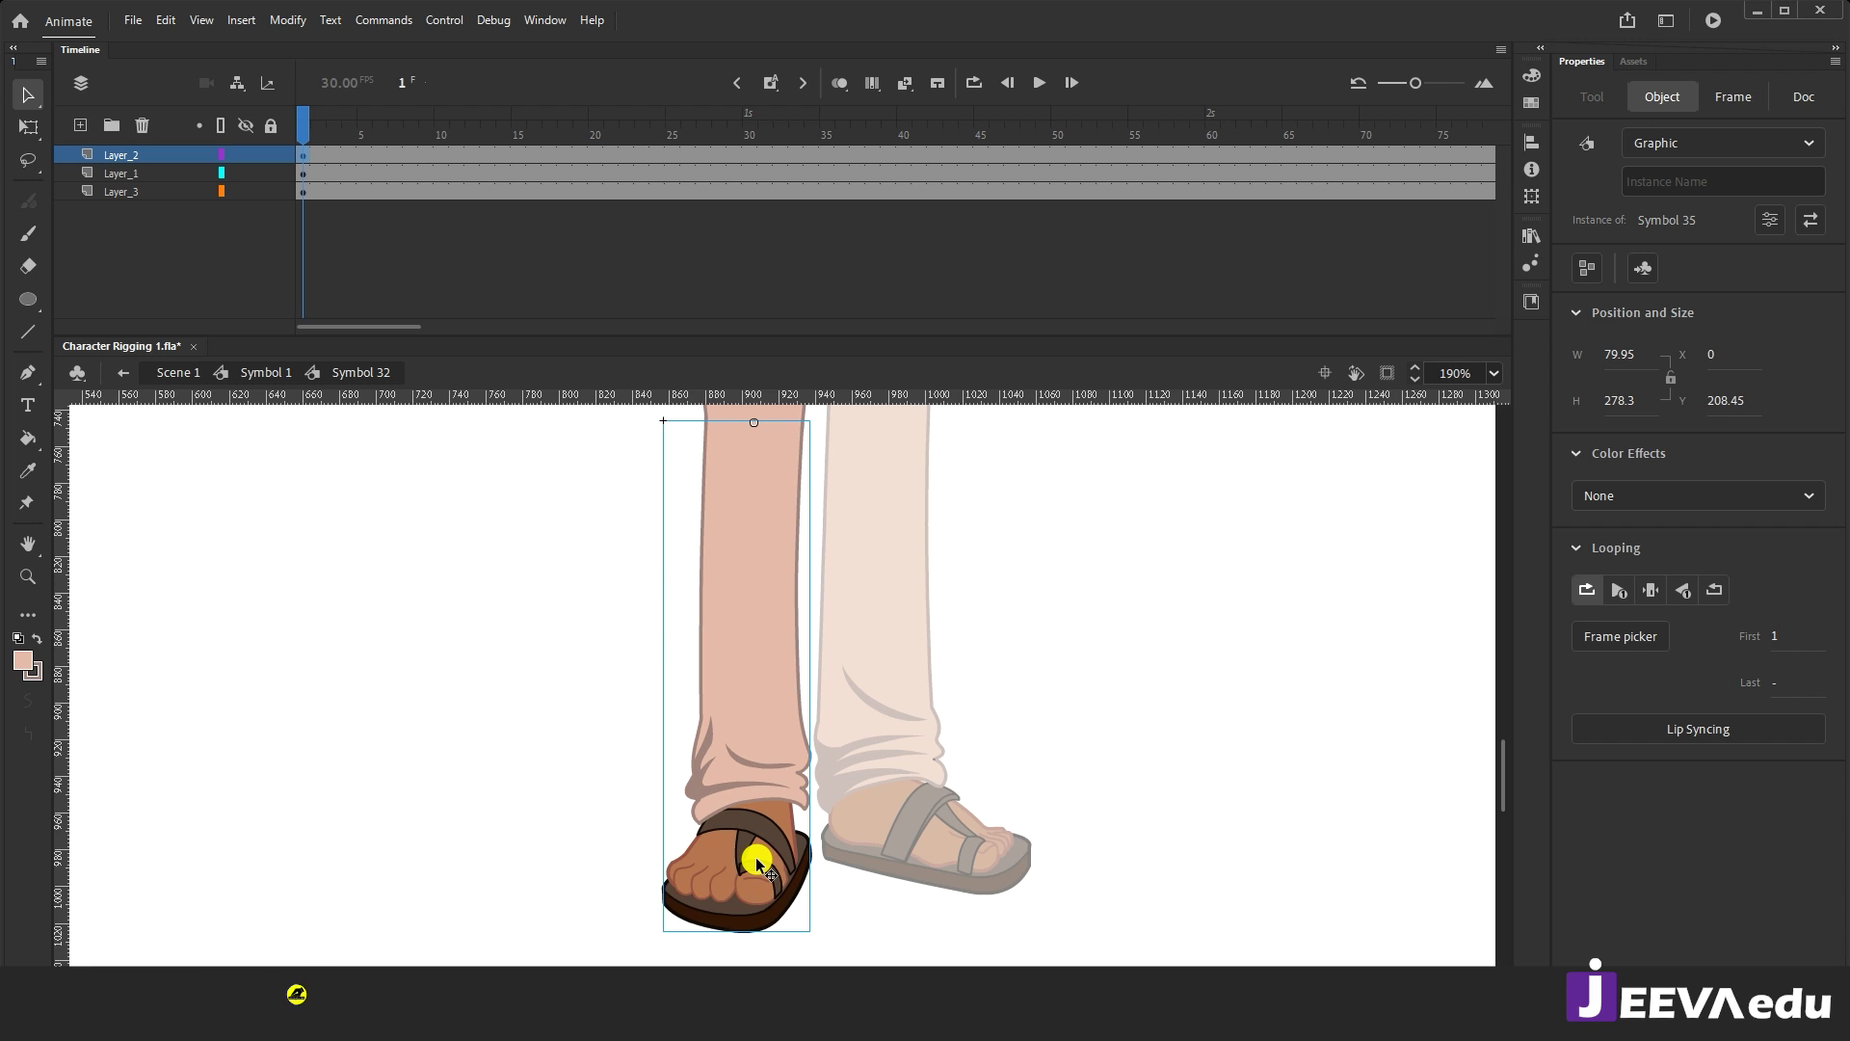
double_click(767, 845)
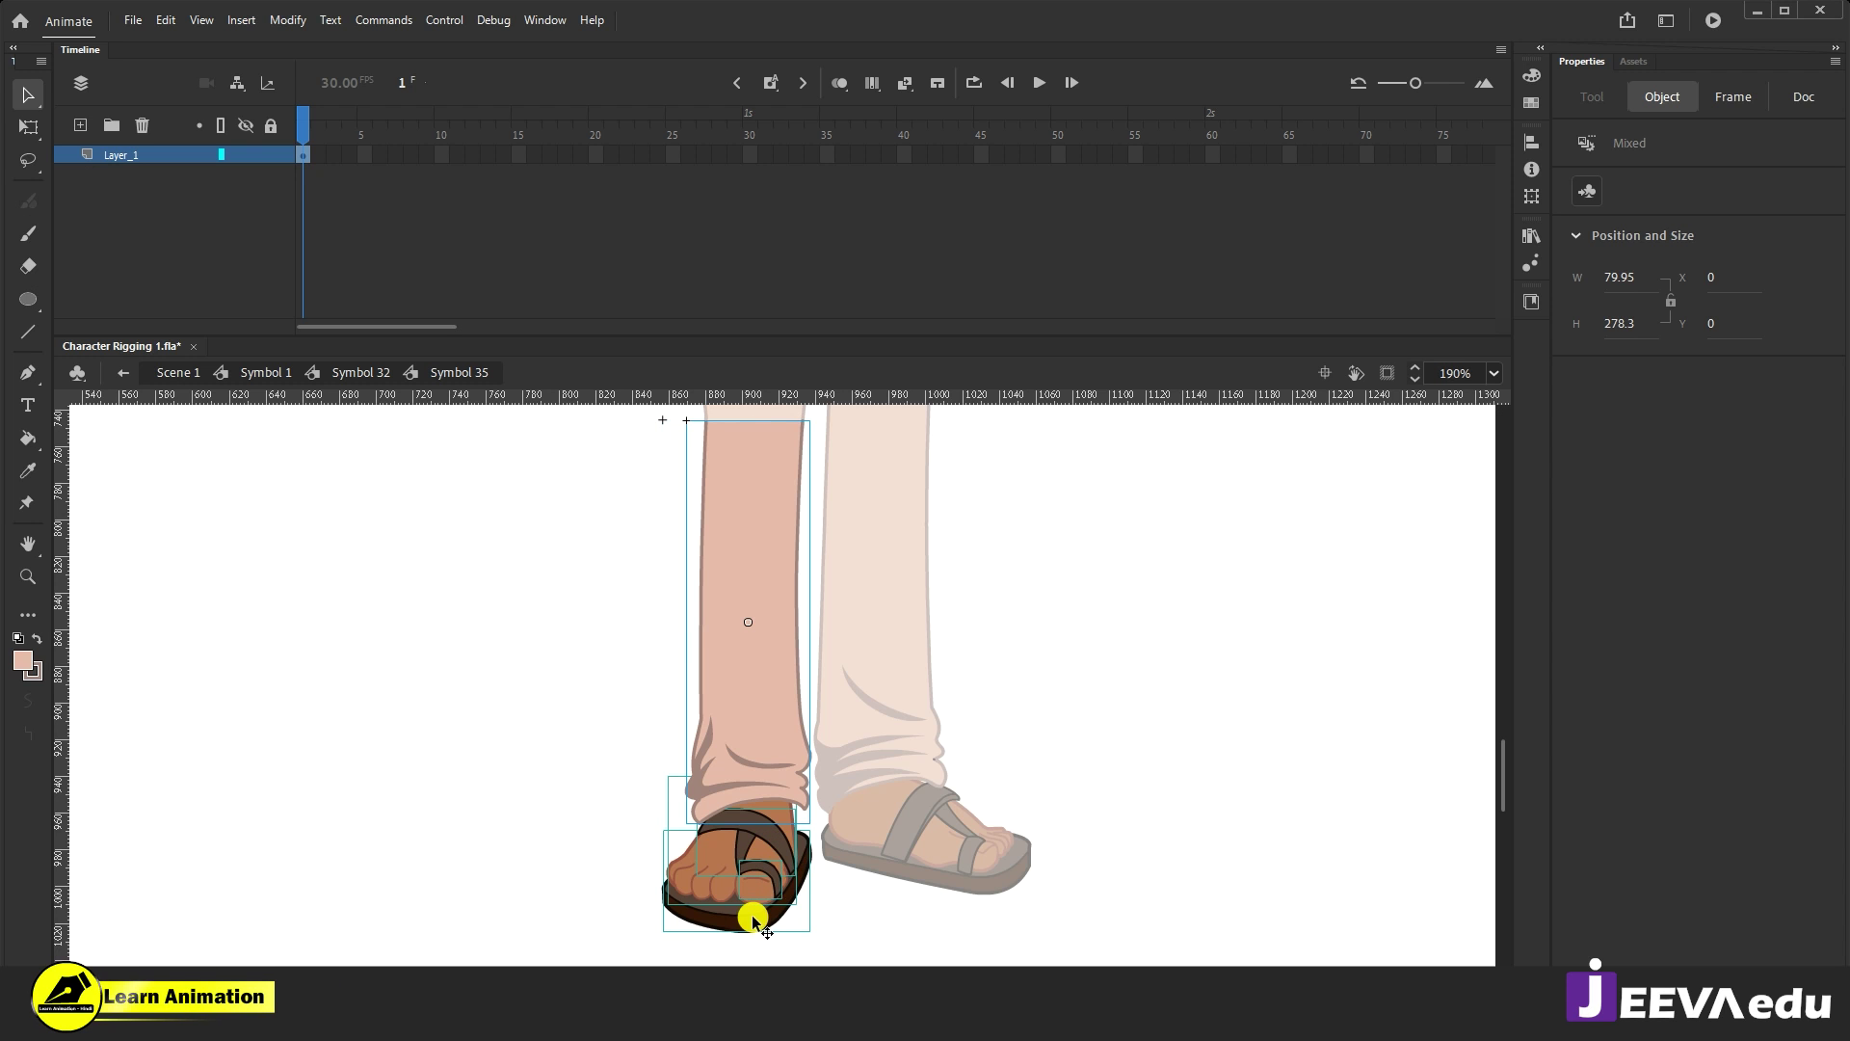
Step: Cut the foot and sandal pieces and paste them in place on a new layer
click(790, 923)
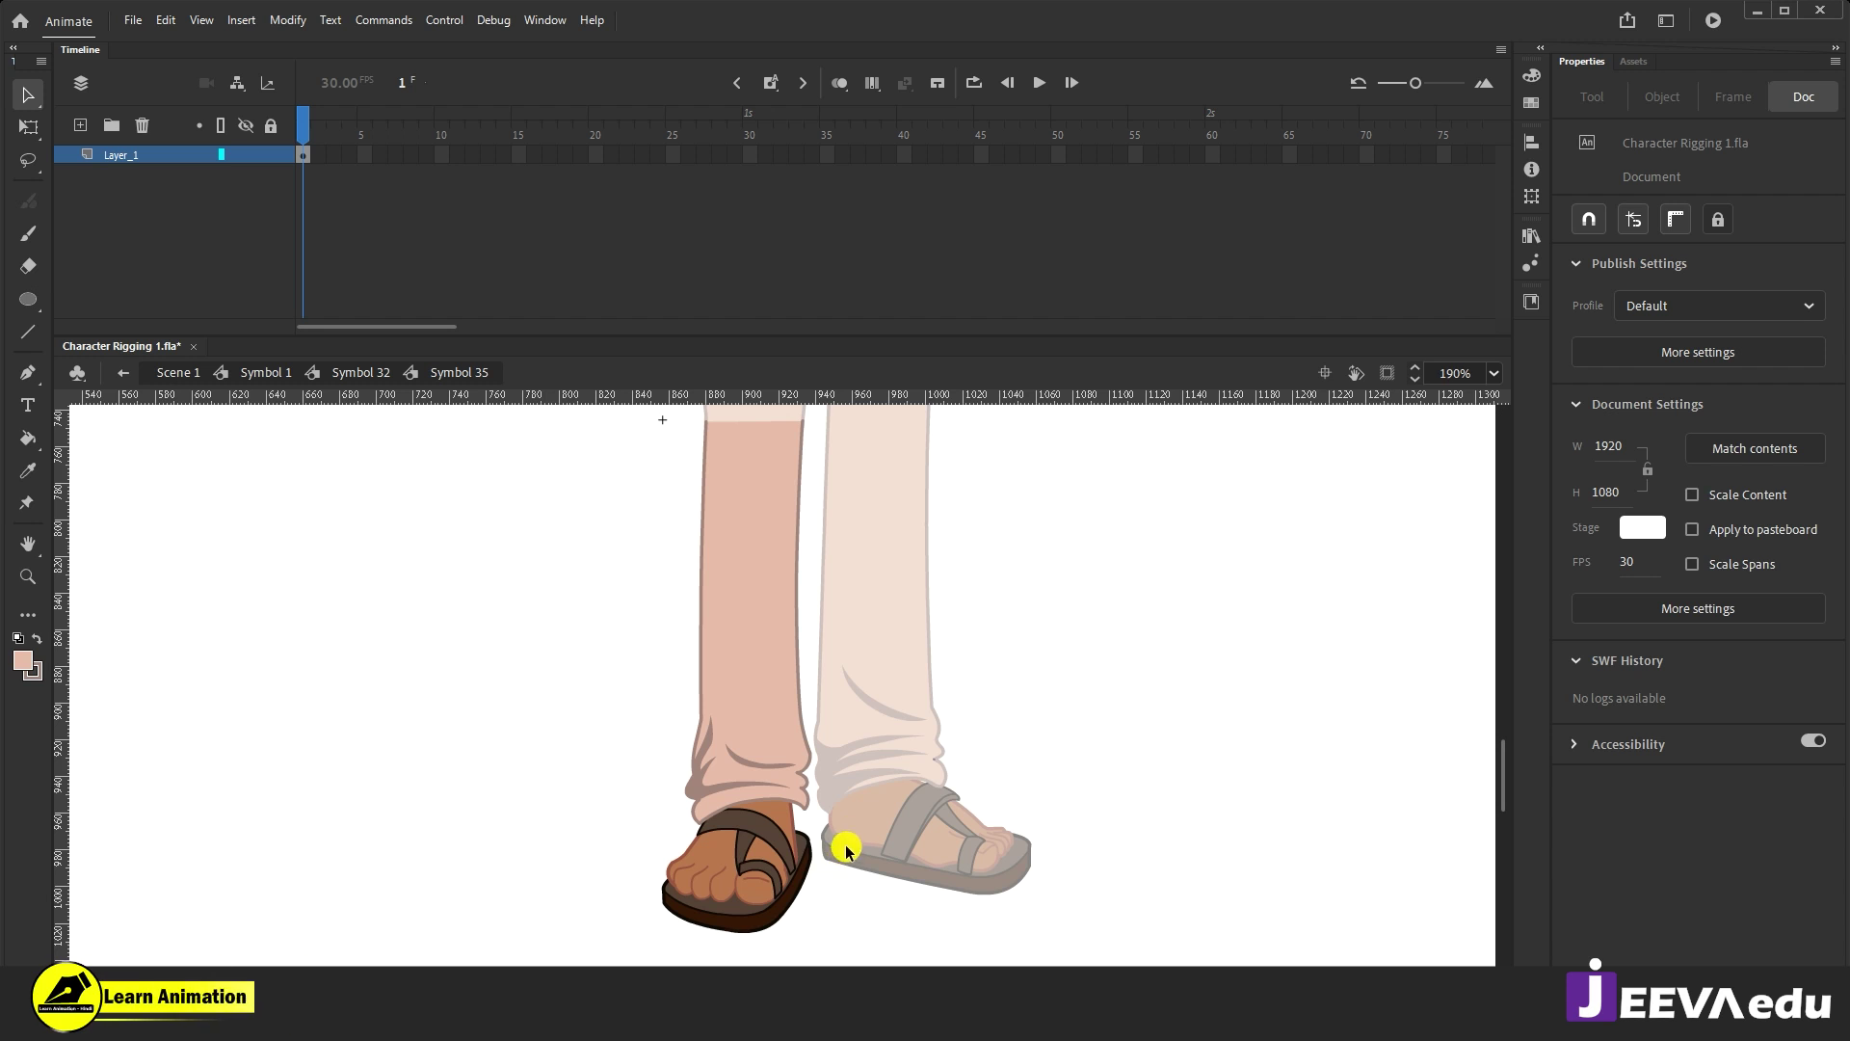
drag(853, 830, 733, 951)
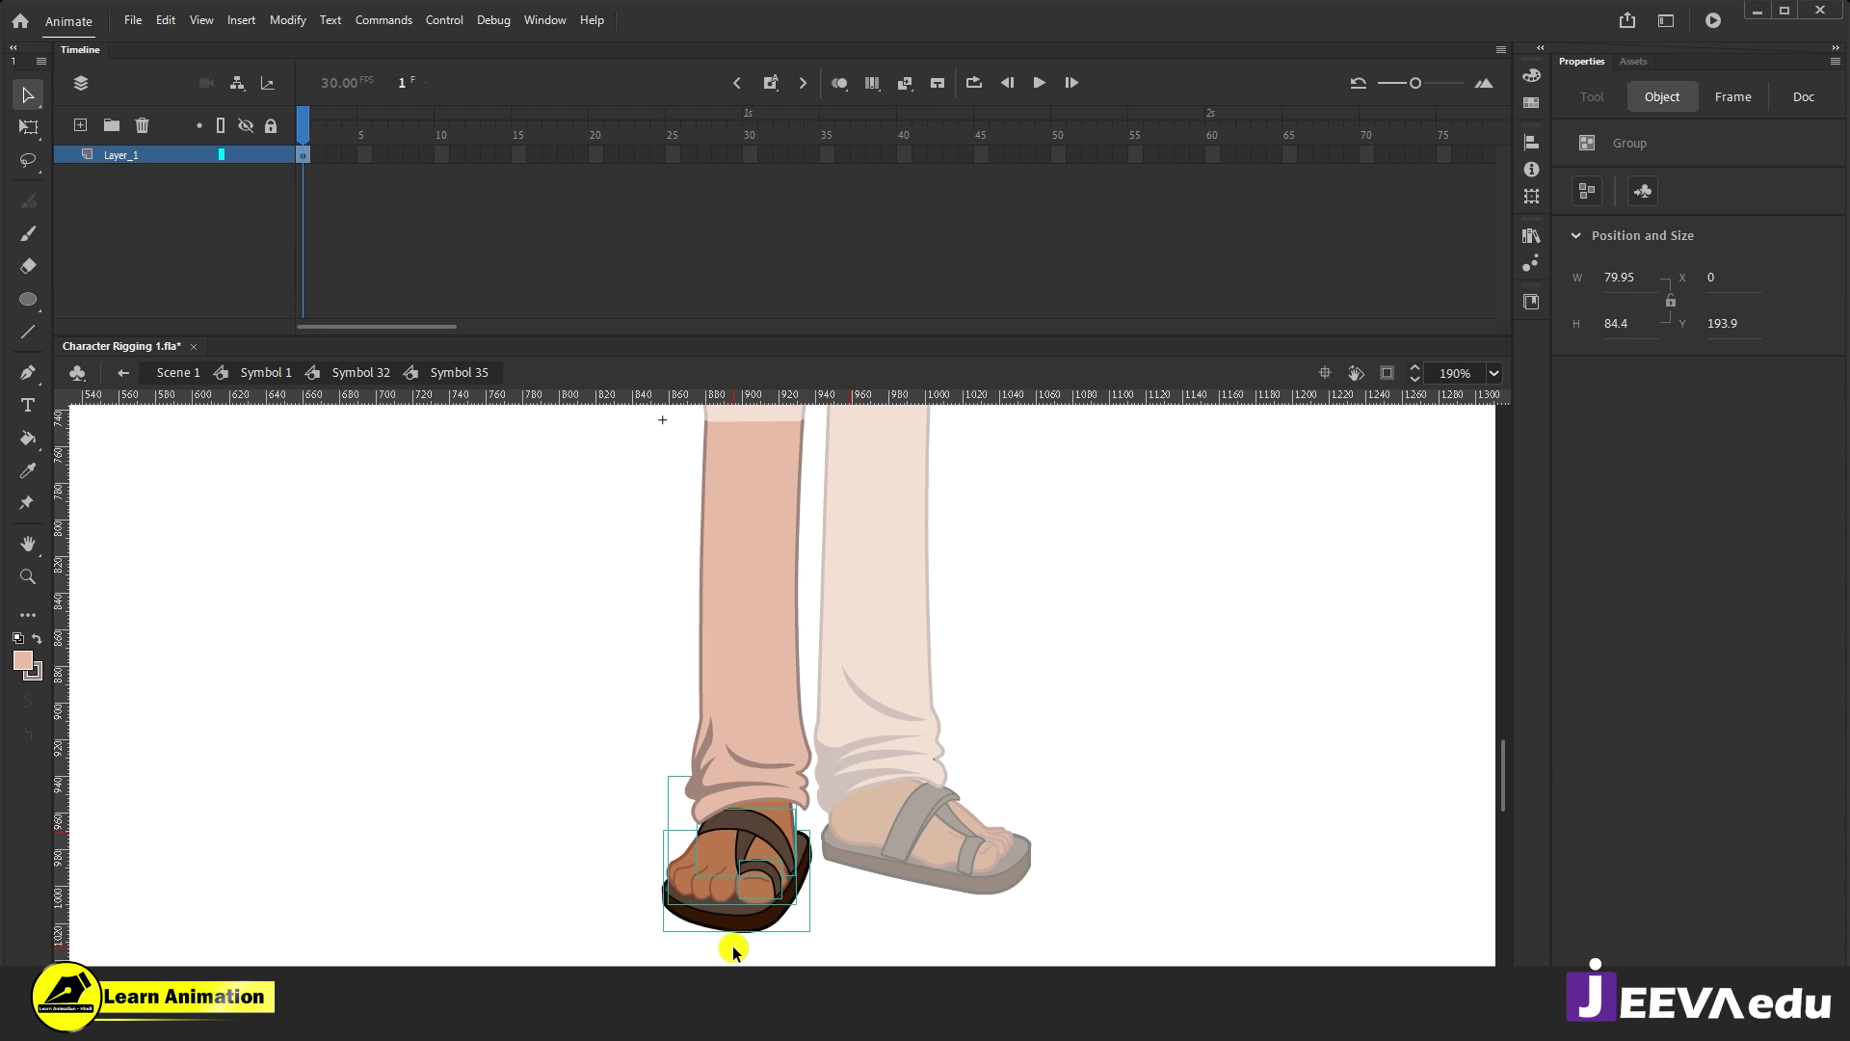
key(ctrl+x)
click(81, 126)
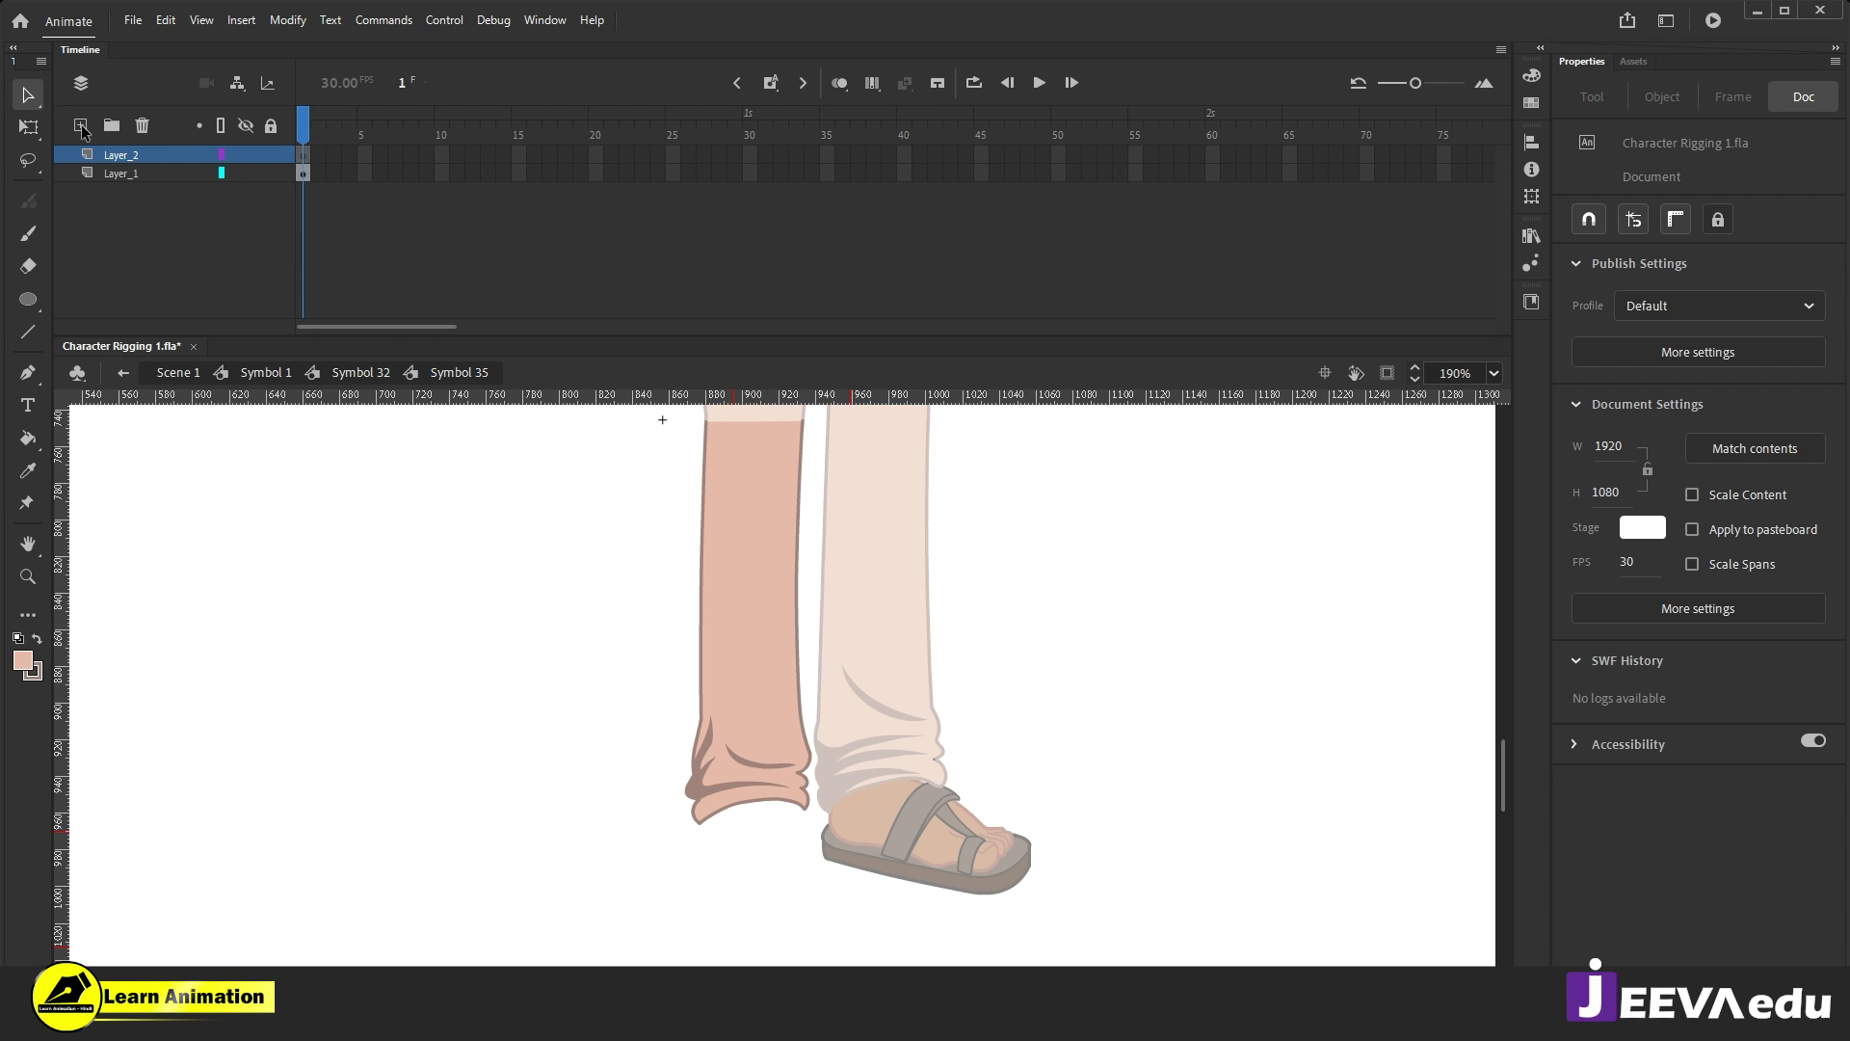
right_click(284, 518)
click(337, 593)
Step: Convert the foot and sandal into a graphic symbol, place its layer below the trouser layer and select it for transforming
key(F8)
key(Return)
drag(168, 156, 193, 179)
click(782, 856)
key(q)
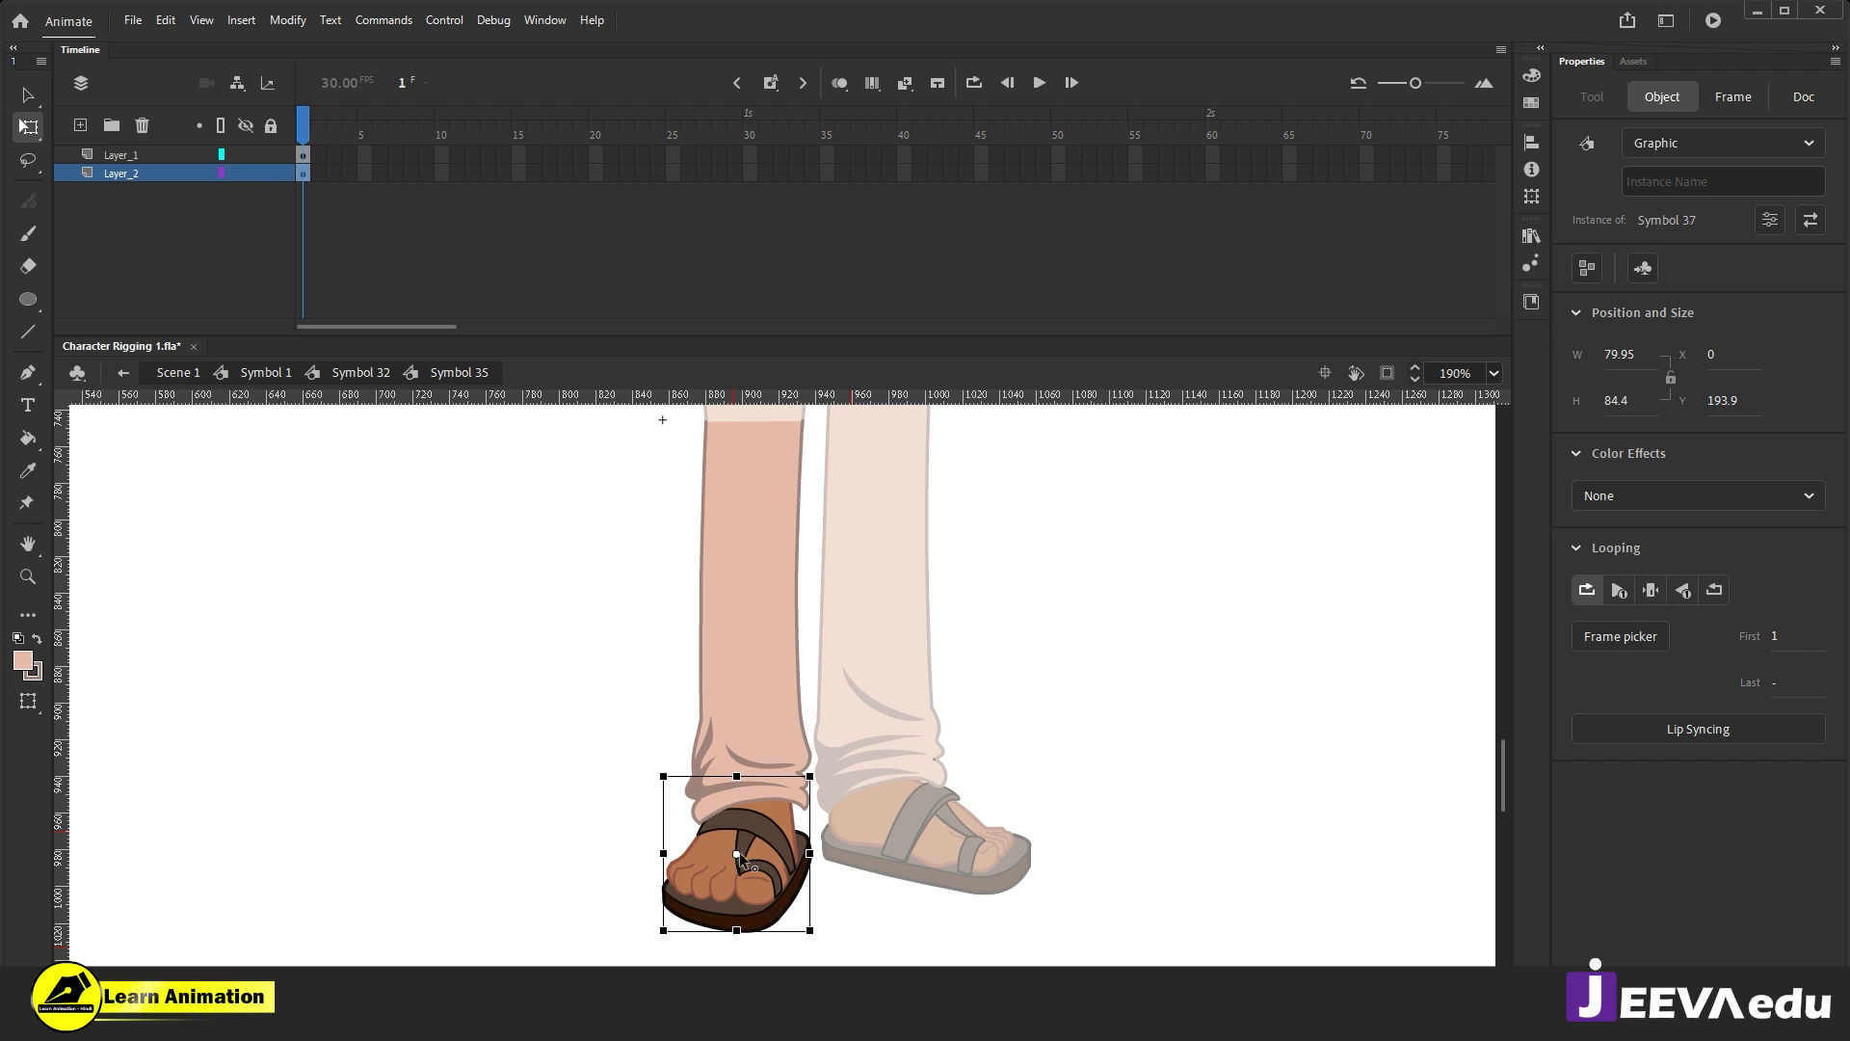
Step: Extend the frames of both the lower trouser and foot layers along the timeline
drag(540, 171, 1217, 200)
key(F5)
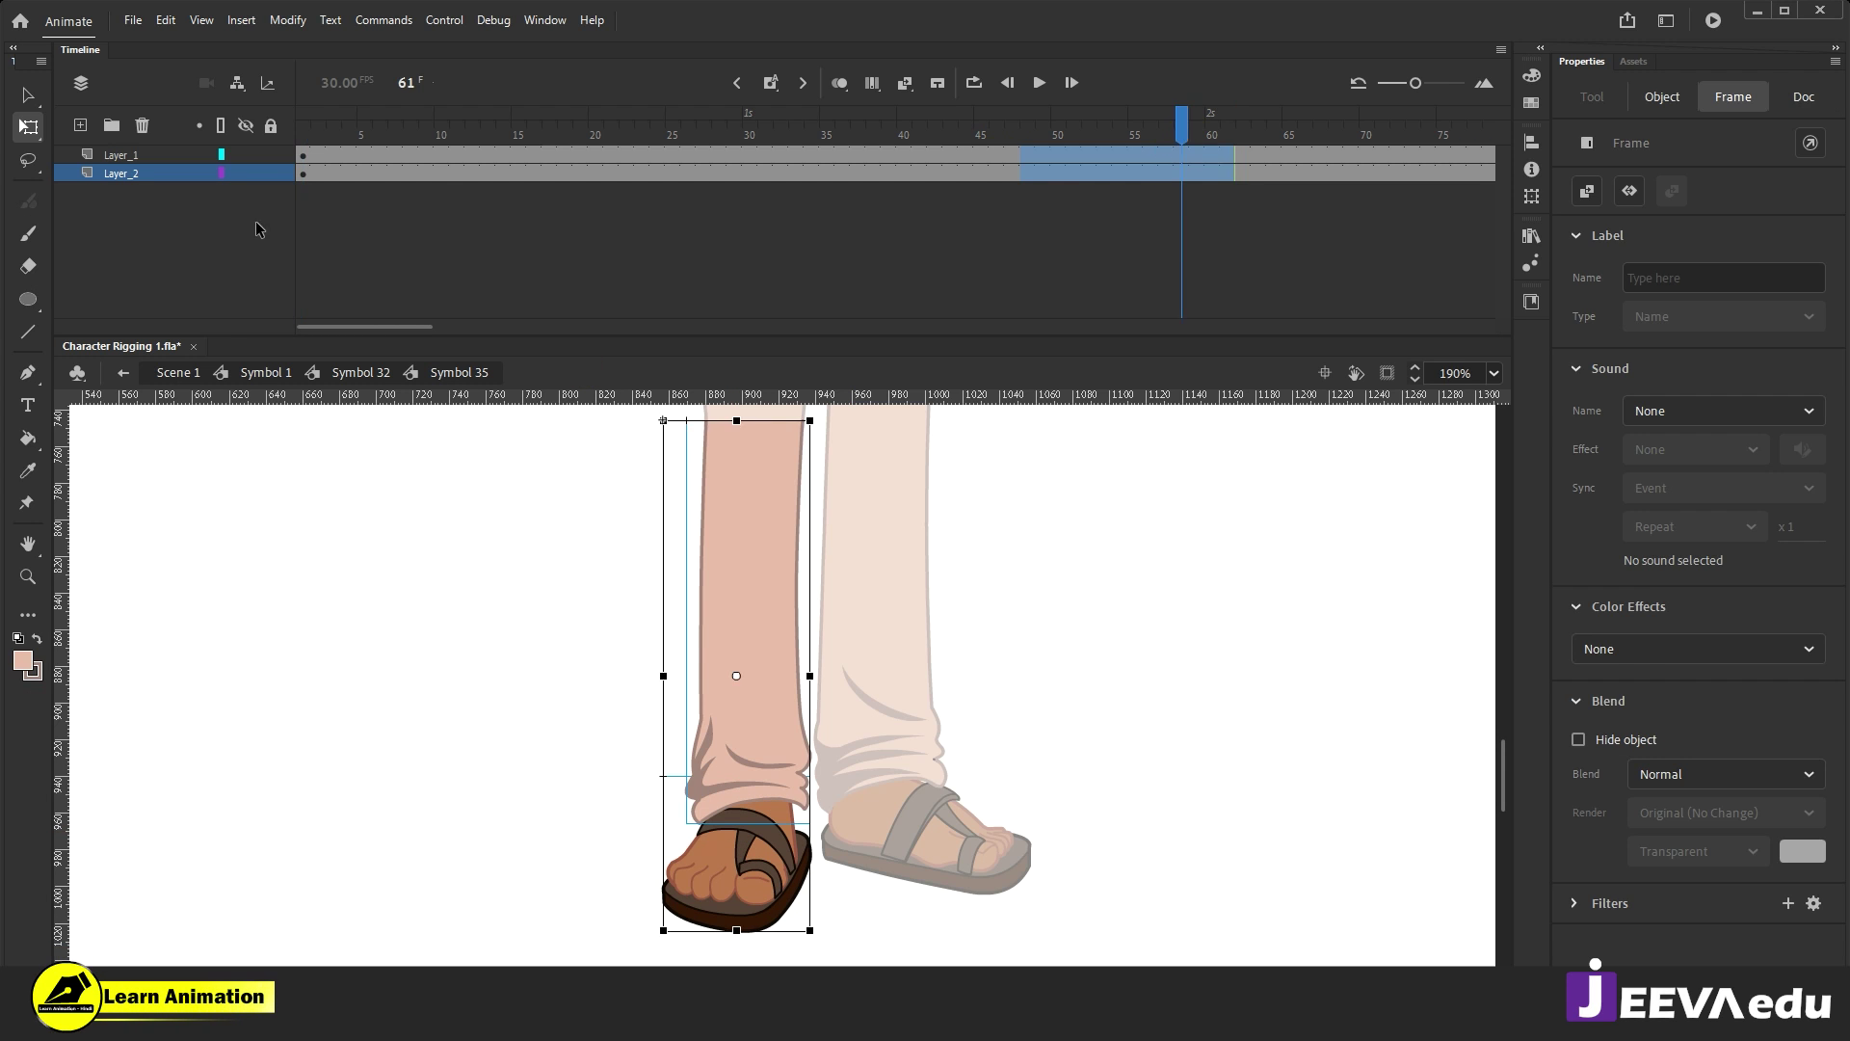
Step: Open the near foot symbol, convert its foot and sandal artwork into a nested graphic symbol and set its looping to play a single frame
click(754, 896)
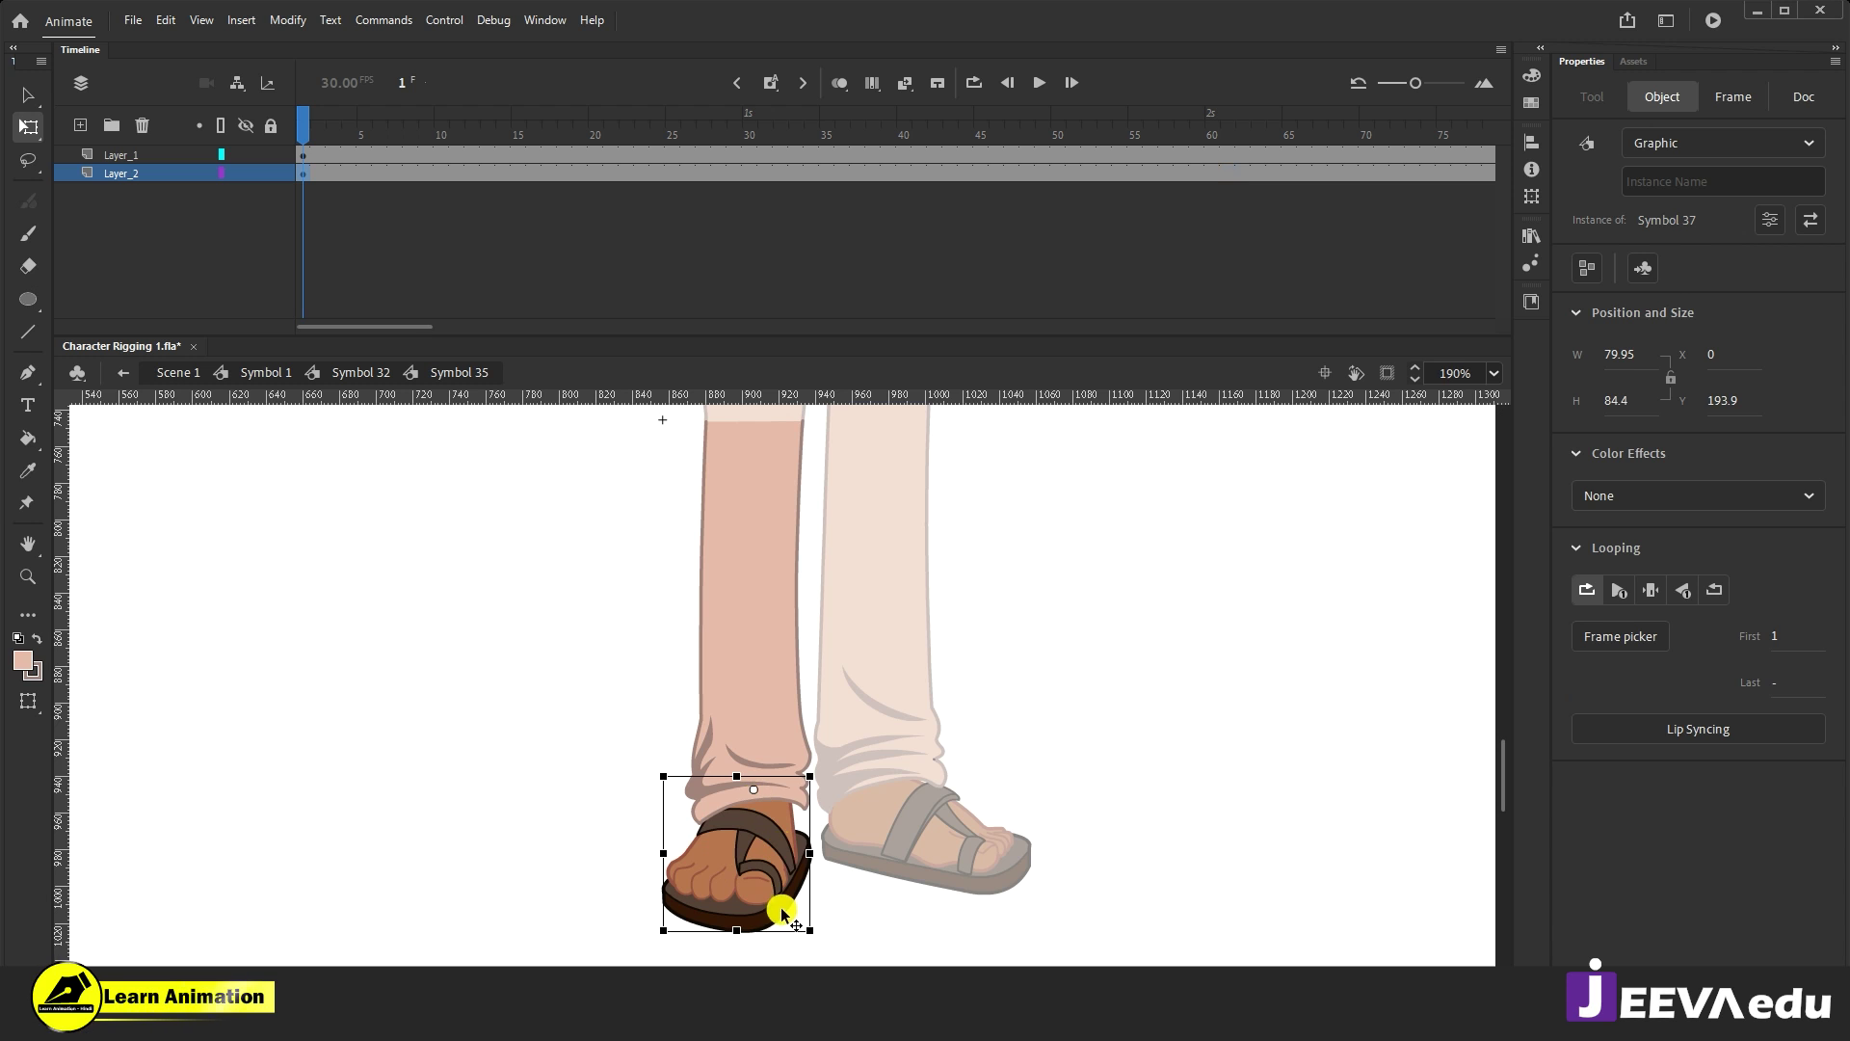
double_click(763, 898)
drag(892, 739, 617, 967)
key(F8)
key(Return)
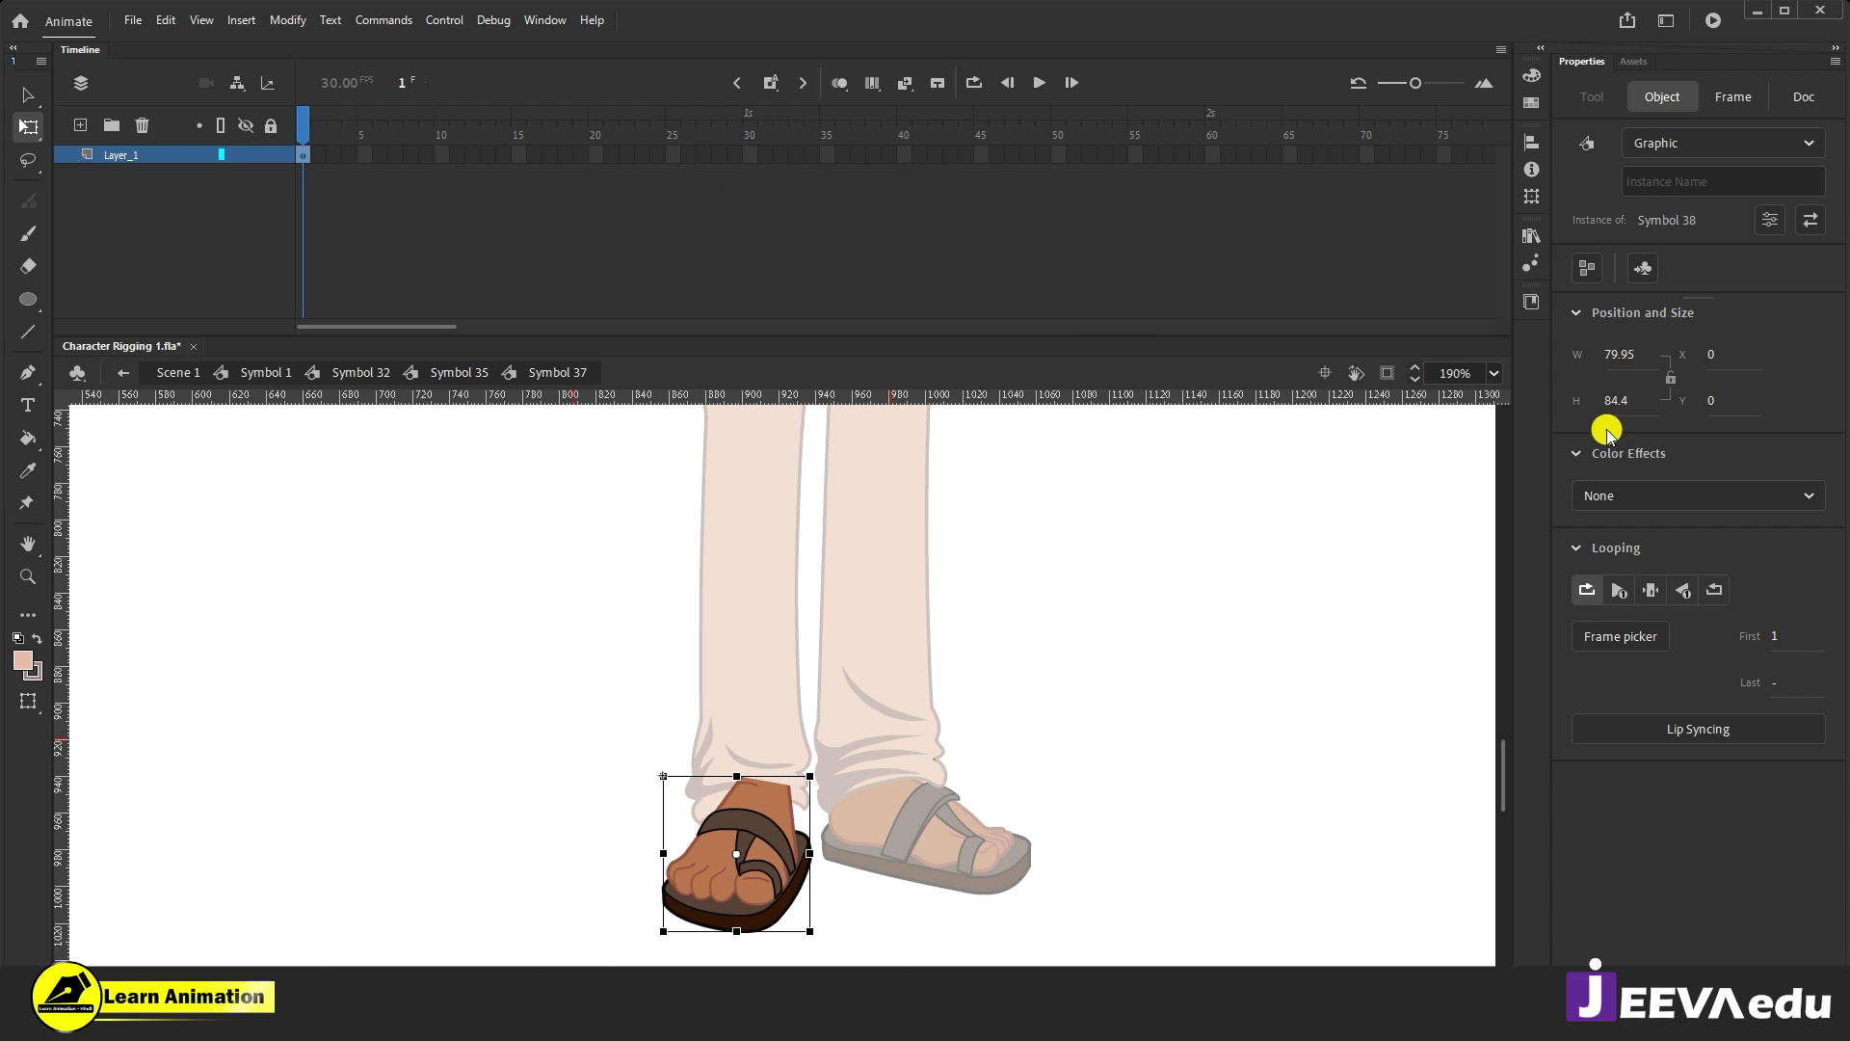
click(1651, 590)
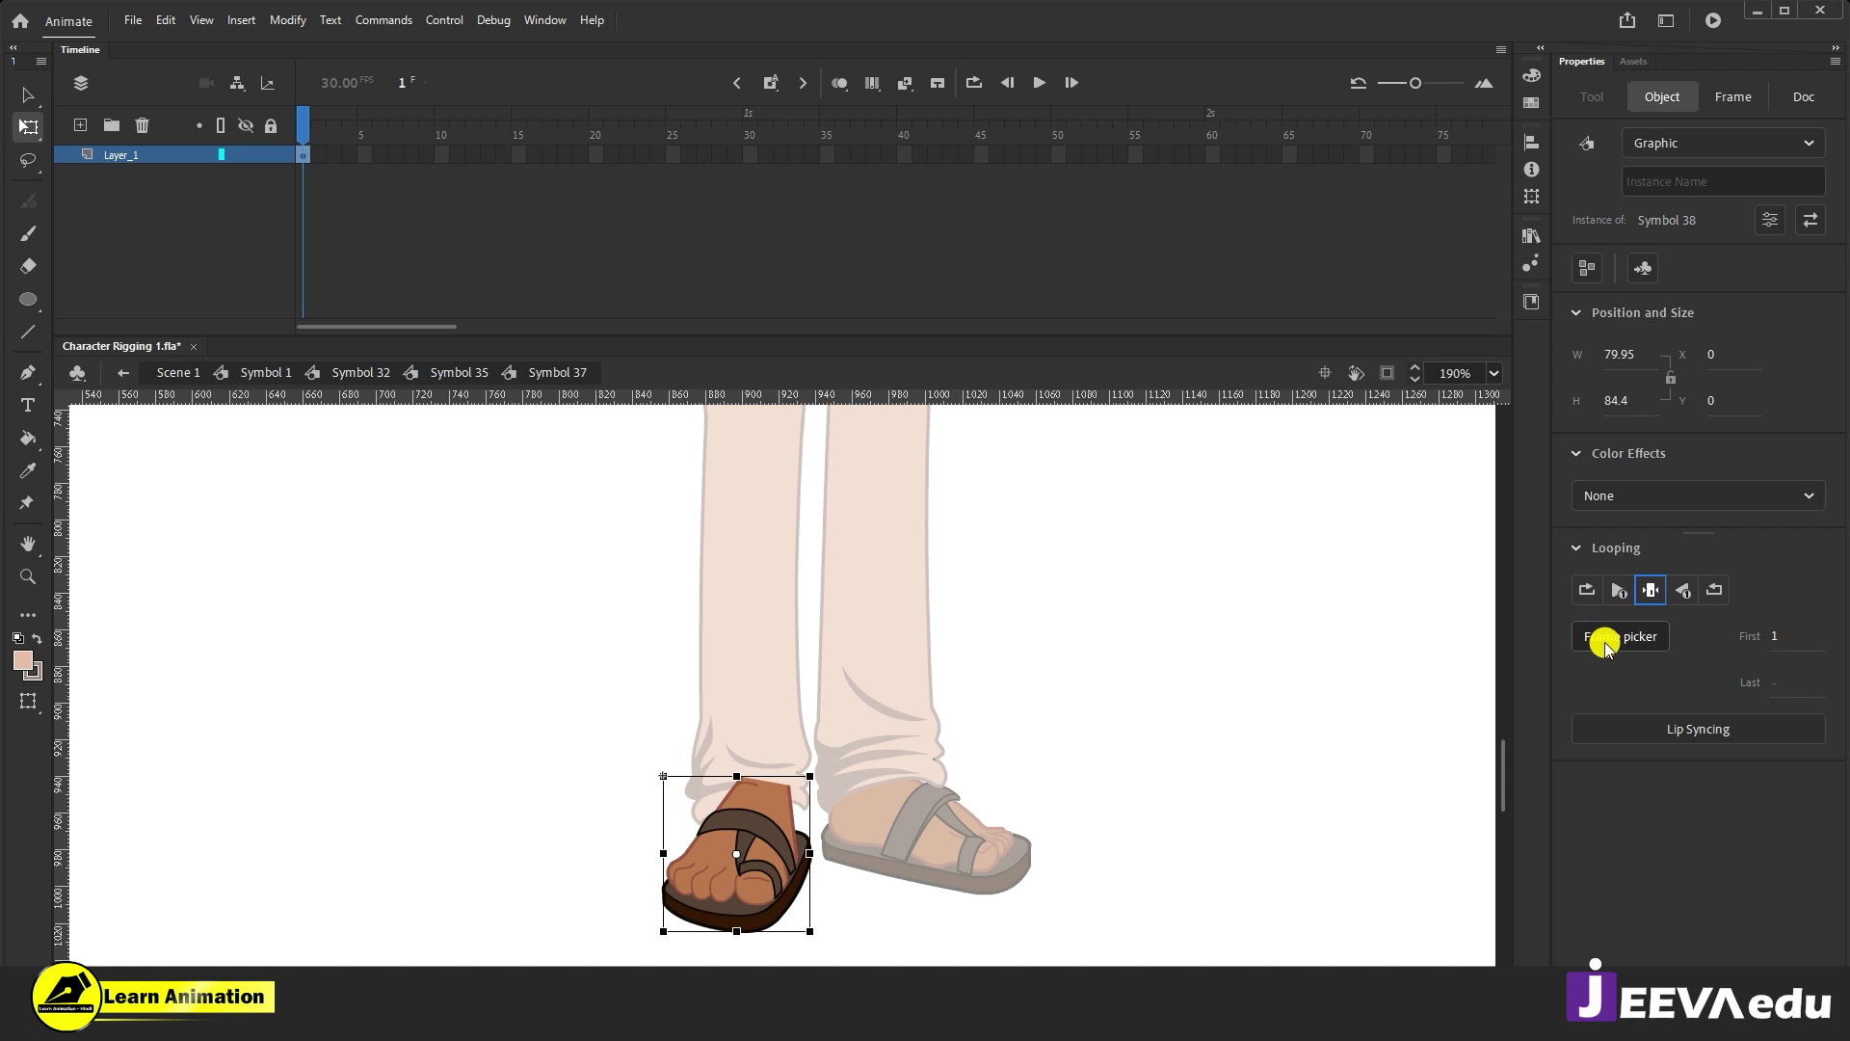
Step: Extend the nested foot layer's frames along the timeline and select the foot at frame 1
drag(631, 161, 1011, 158)
key(F5)
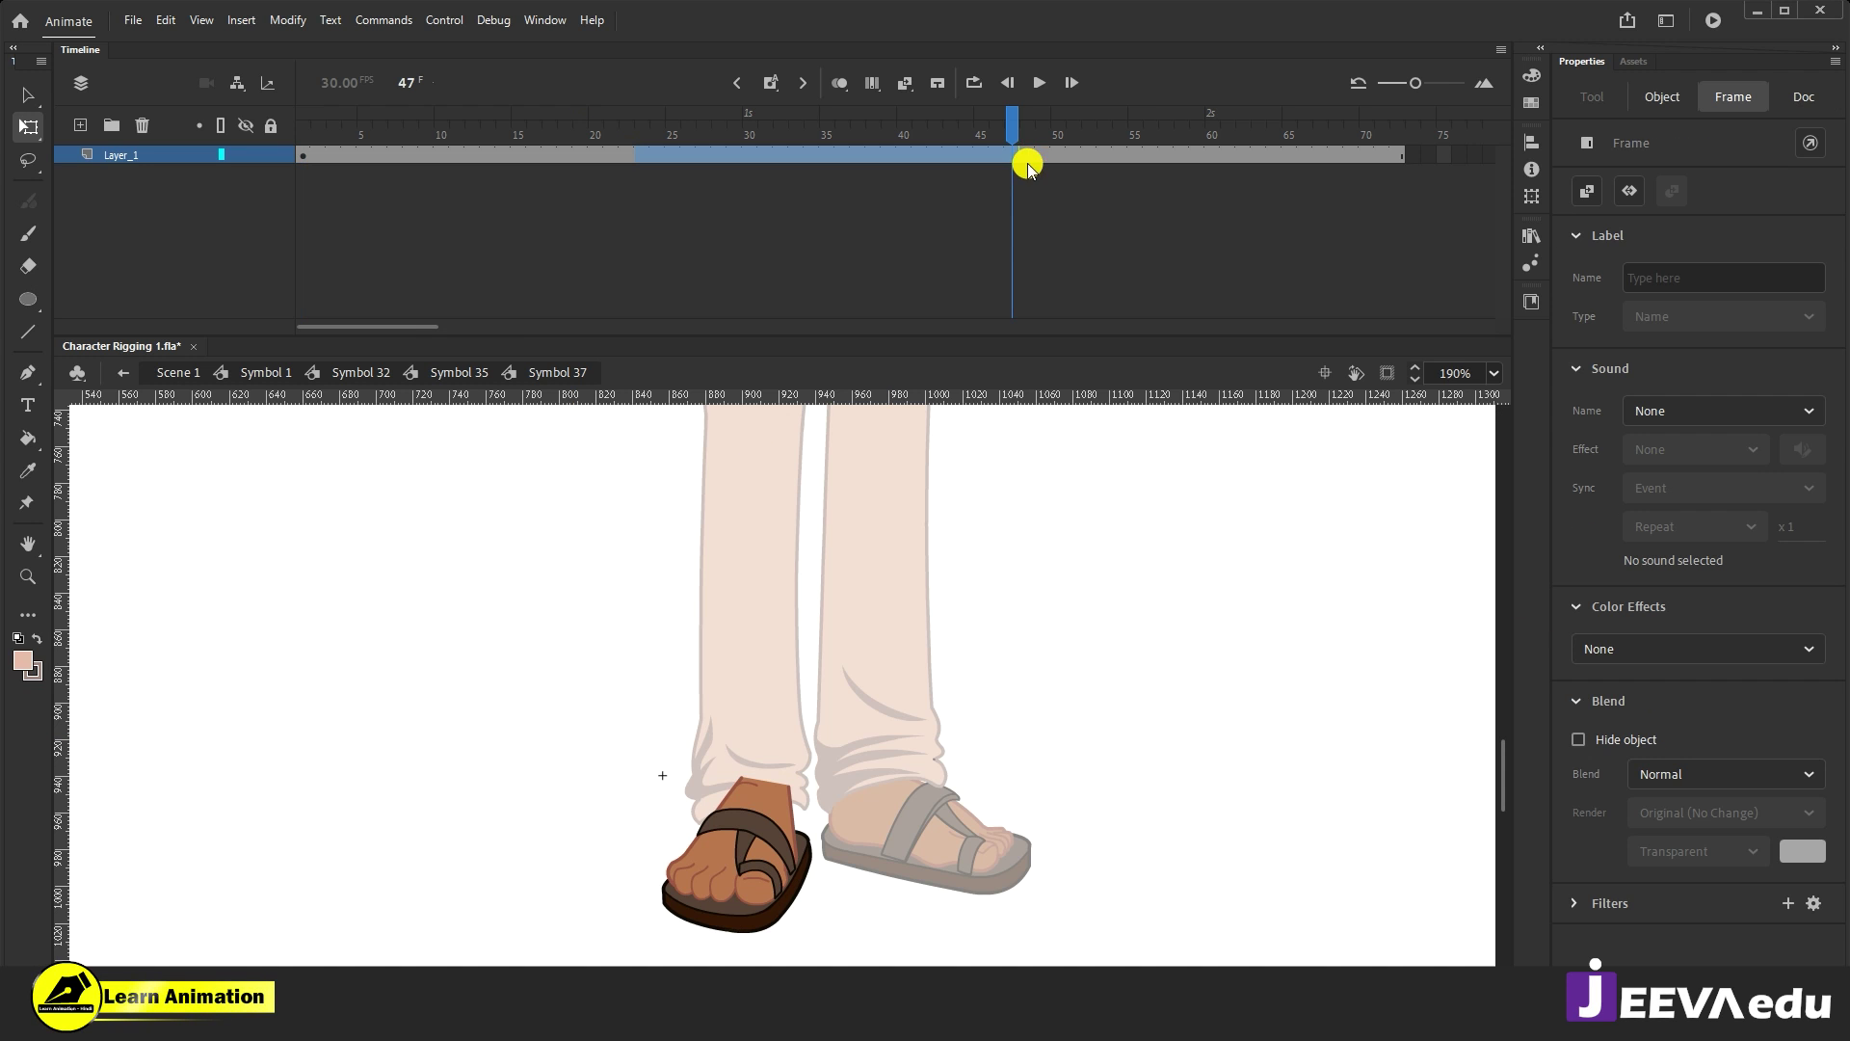
click(1032, 132)
click(576, 189)
click(738, 888)
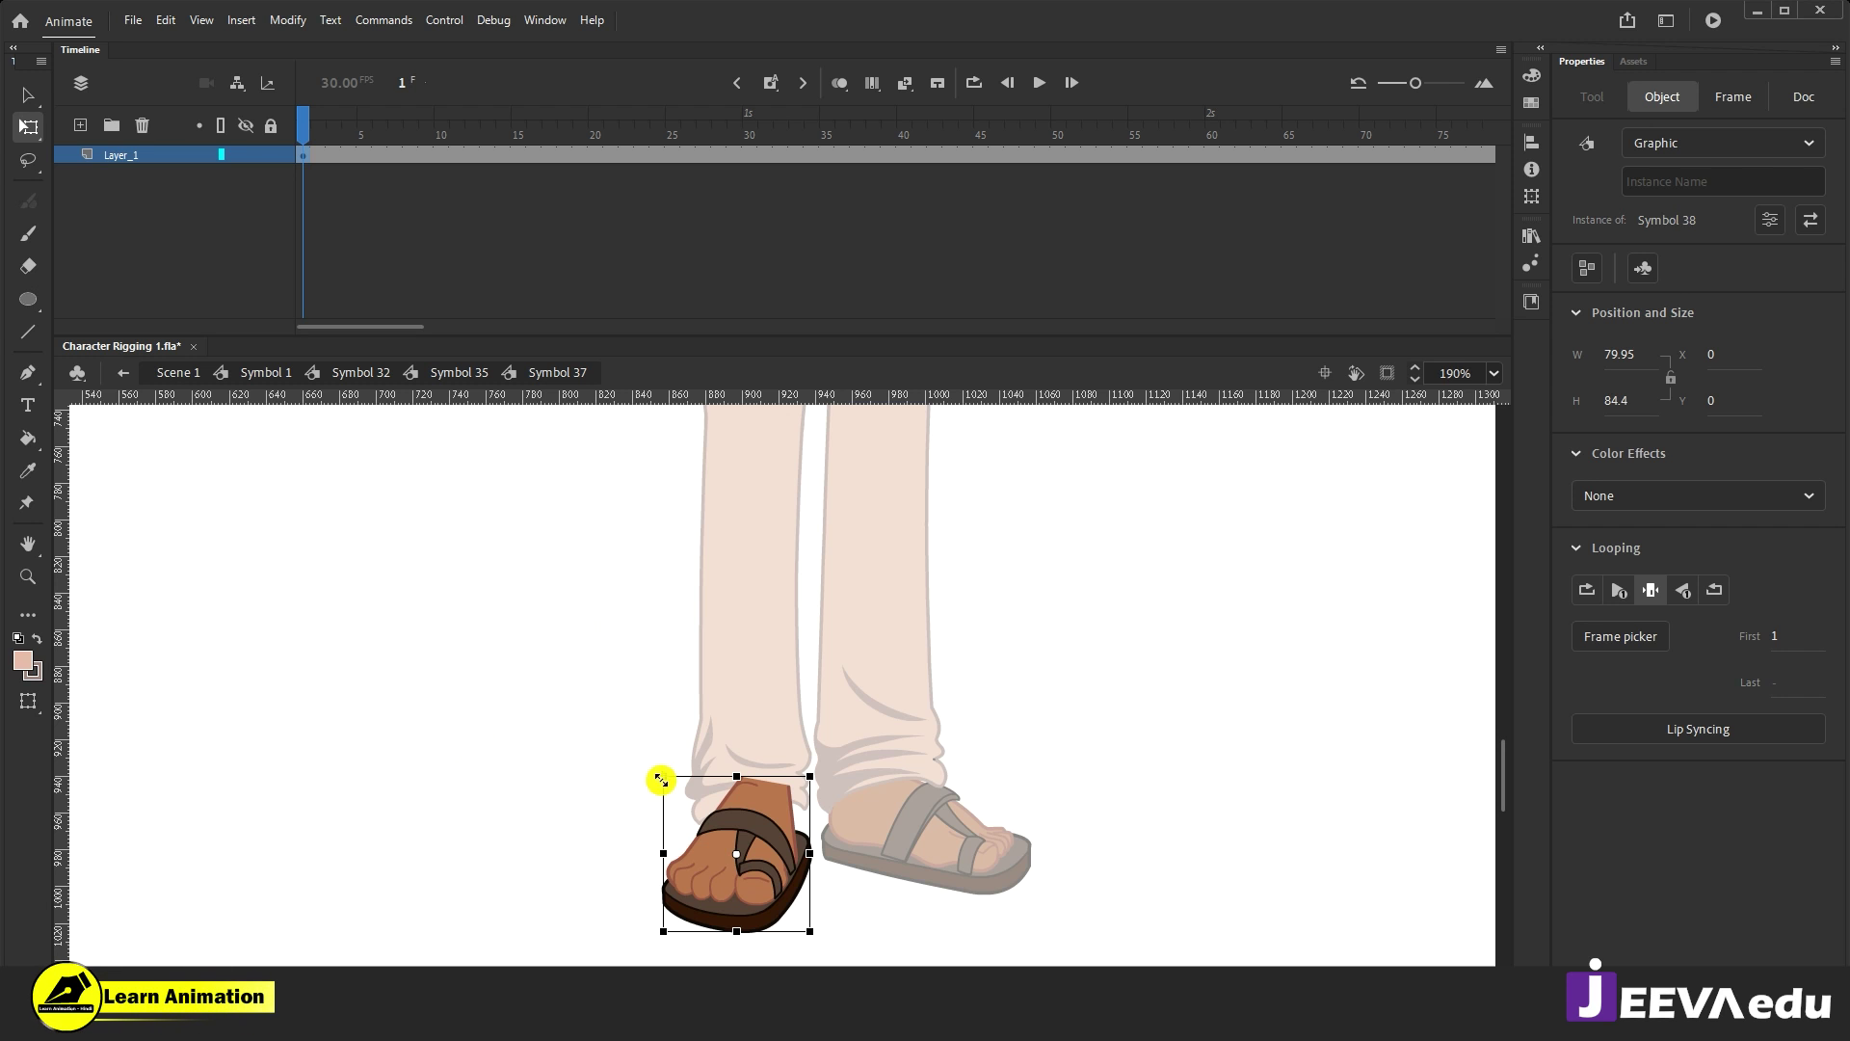
Step: Try out keyframes at frames 16, 23, 28 and 35 on the nested foot layer, and clear them again
click(534, 156)
key(F6)
click(648, 157)
key(F6)
click(719, 156)
key(F6)
click(822, 157)
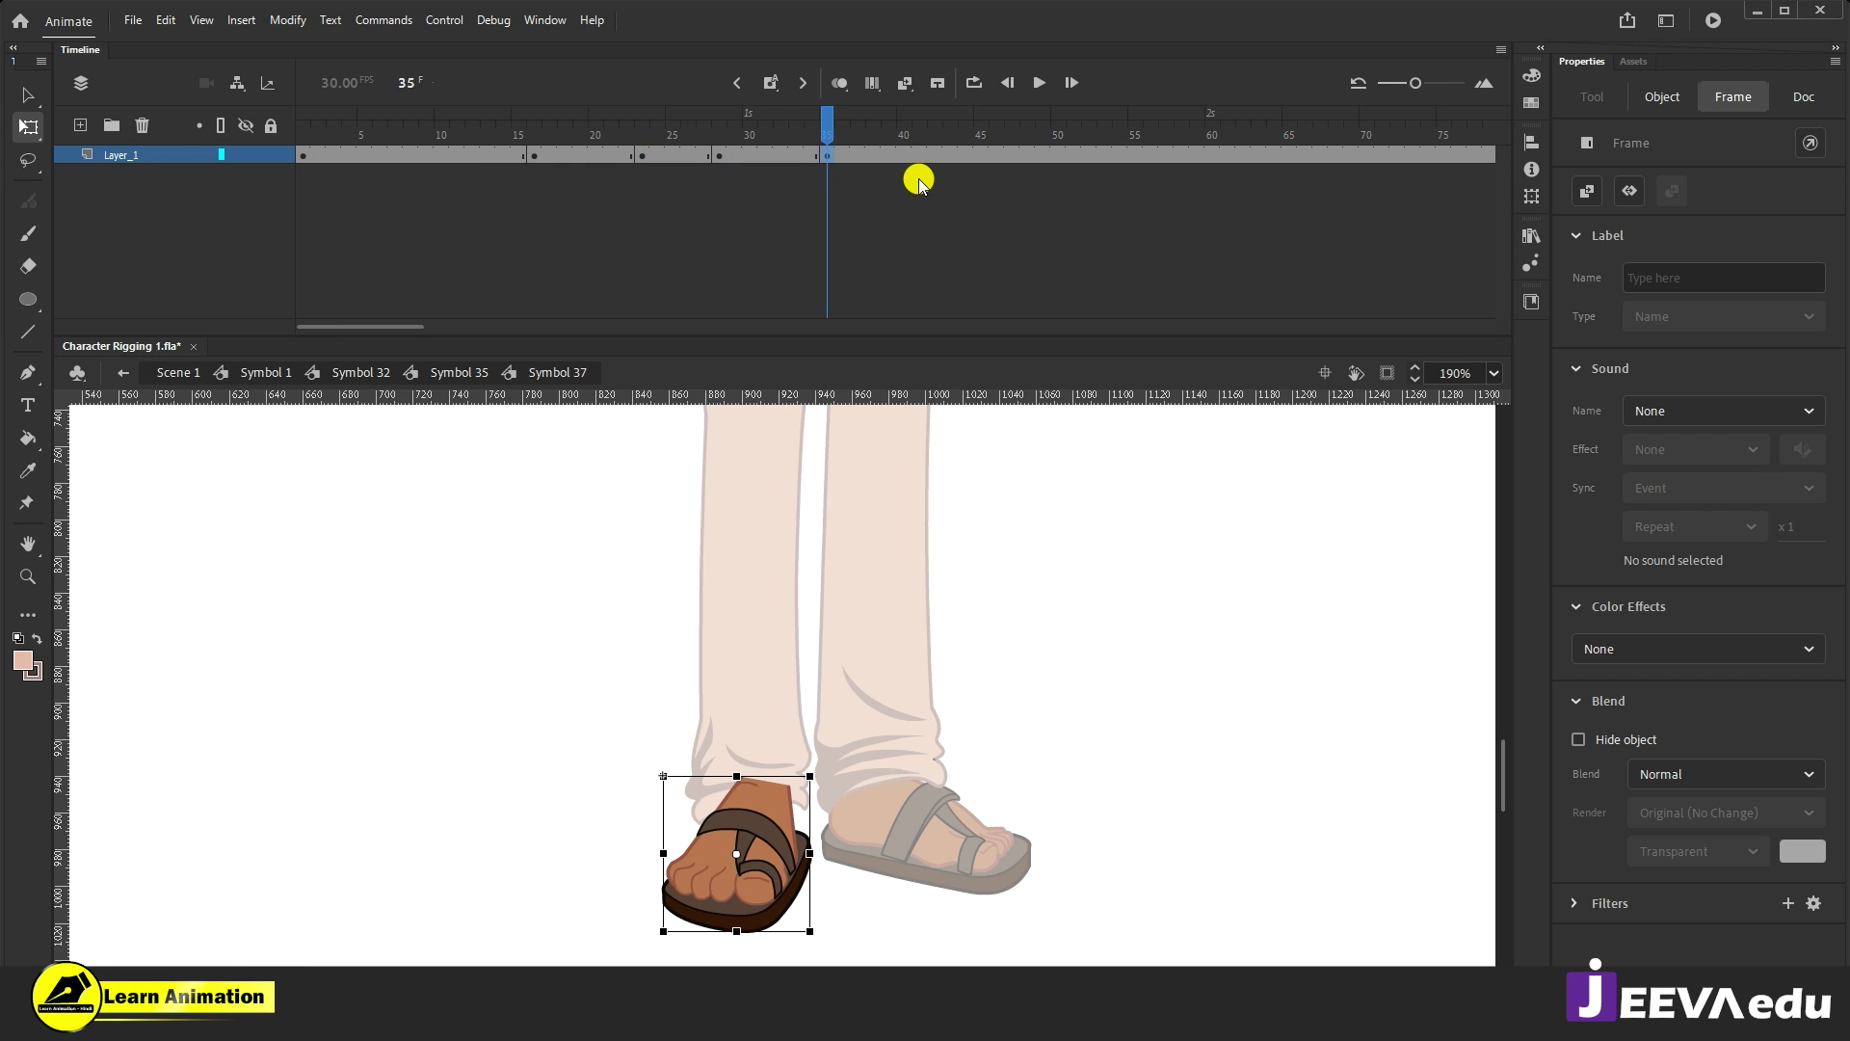
drag(529, 157, 894, 156)
right_click(893, 156)
click(911, 345)
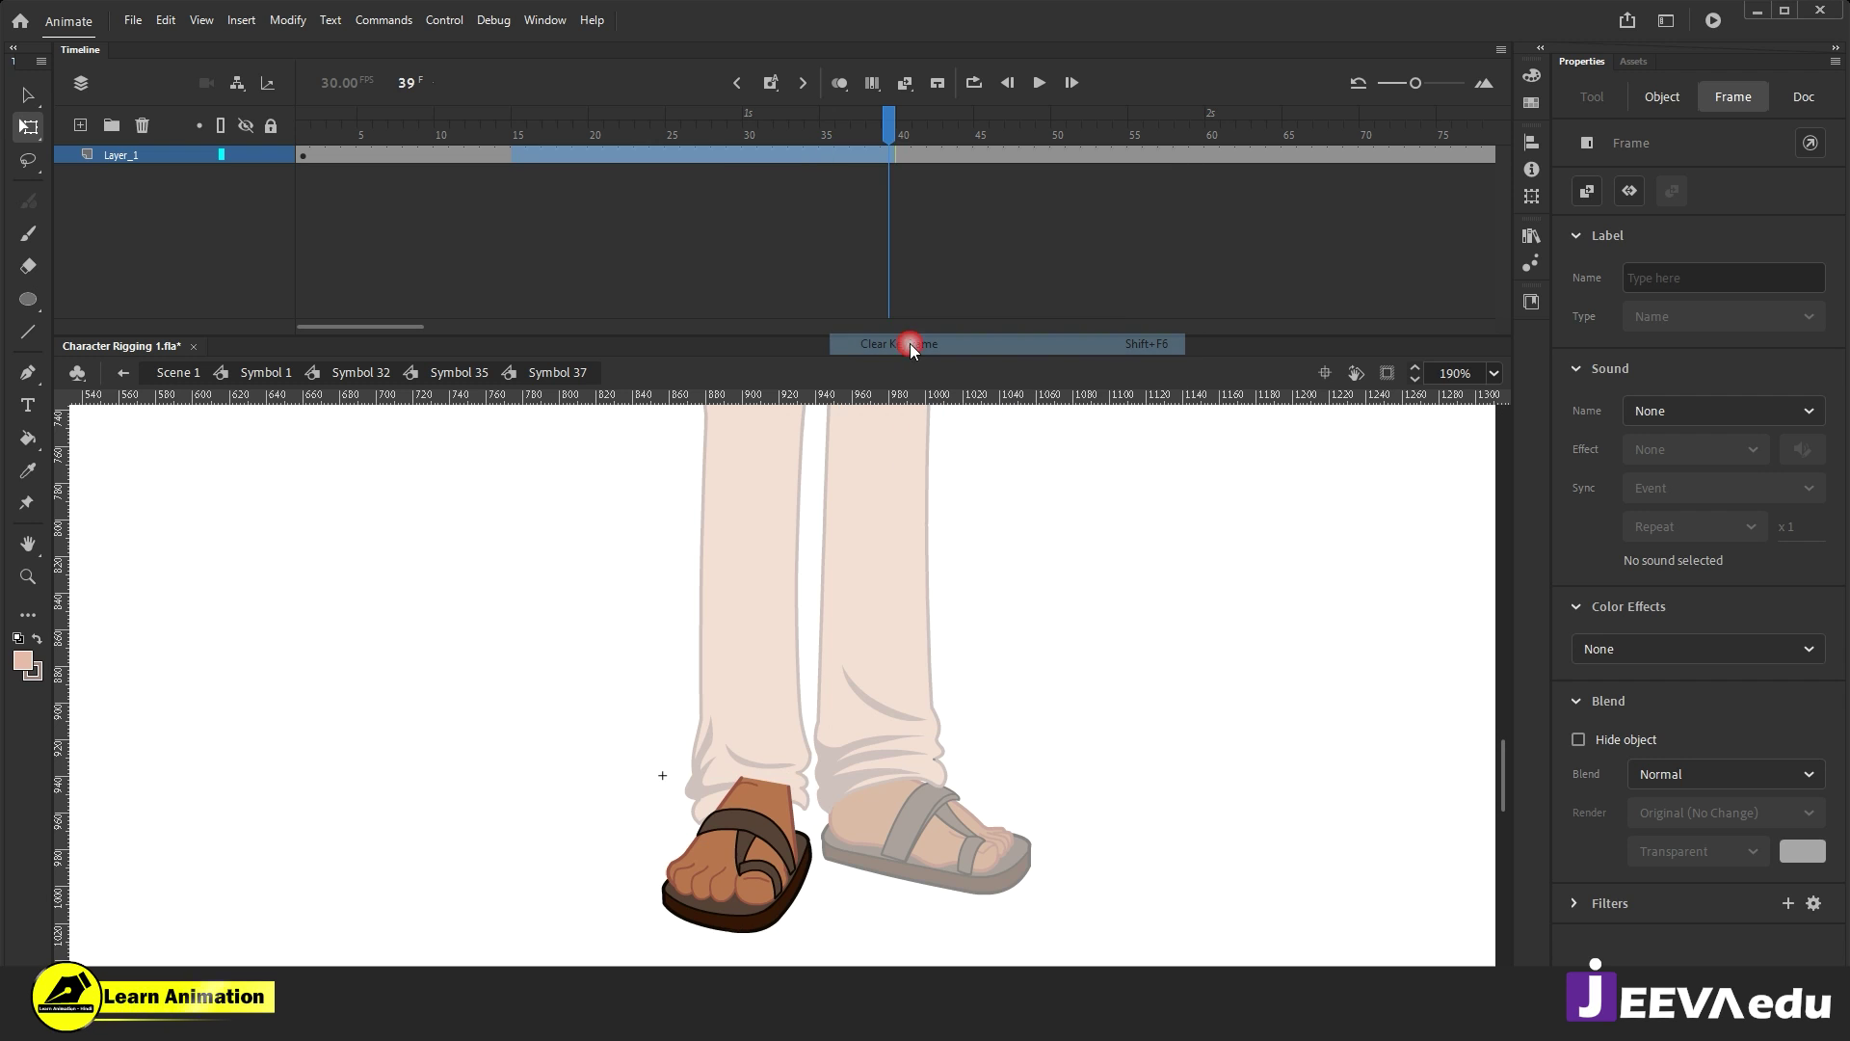
Step: Leave the nested foot and near leg symbols and return to Symbol 1, the whole character
click(90, 210)
click(374, 373)
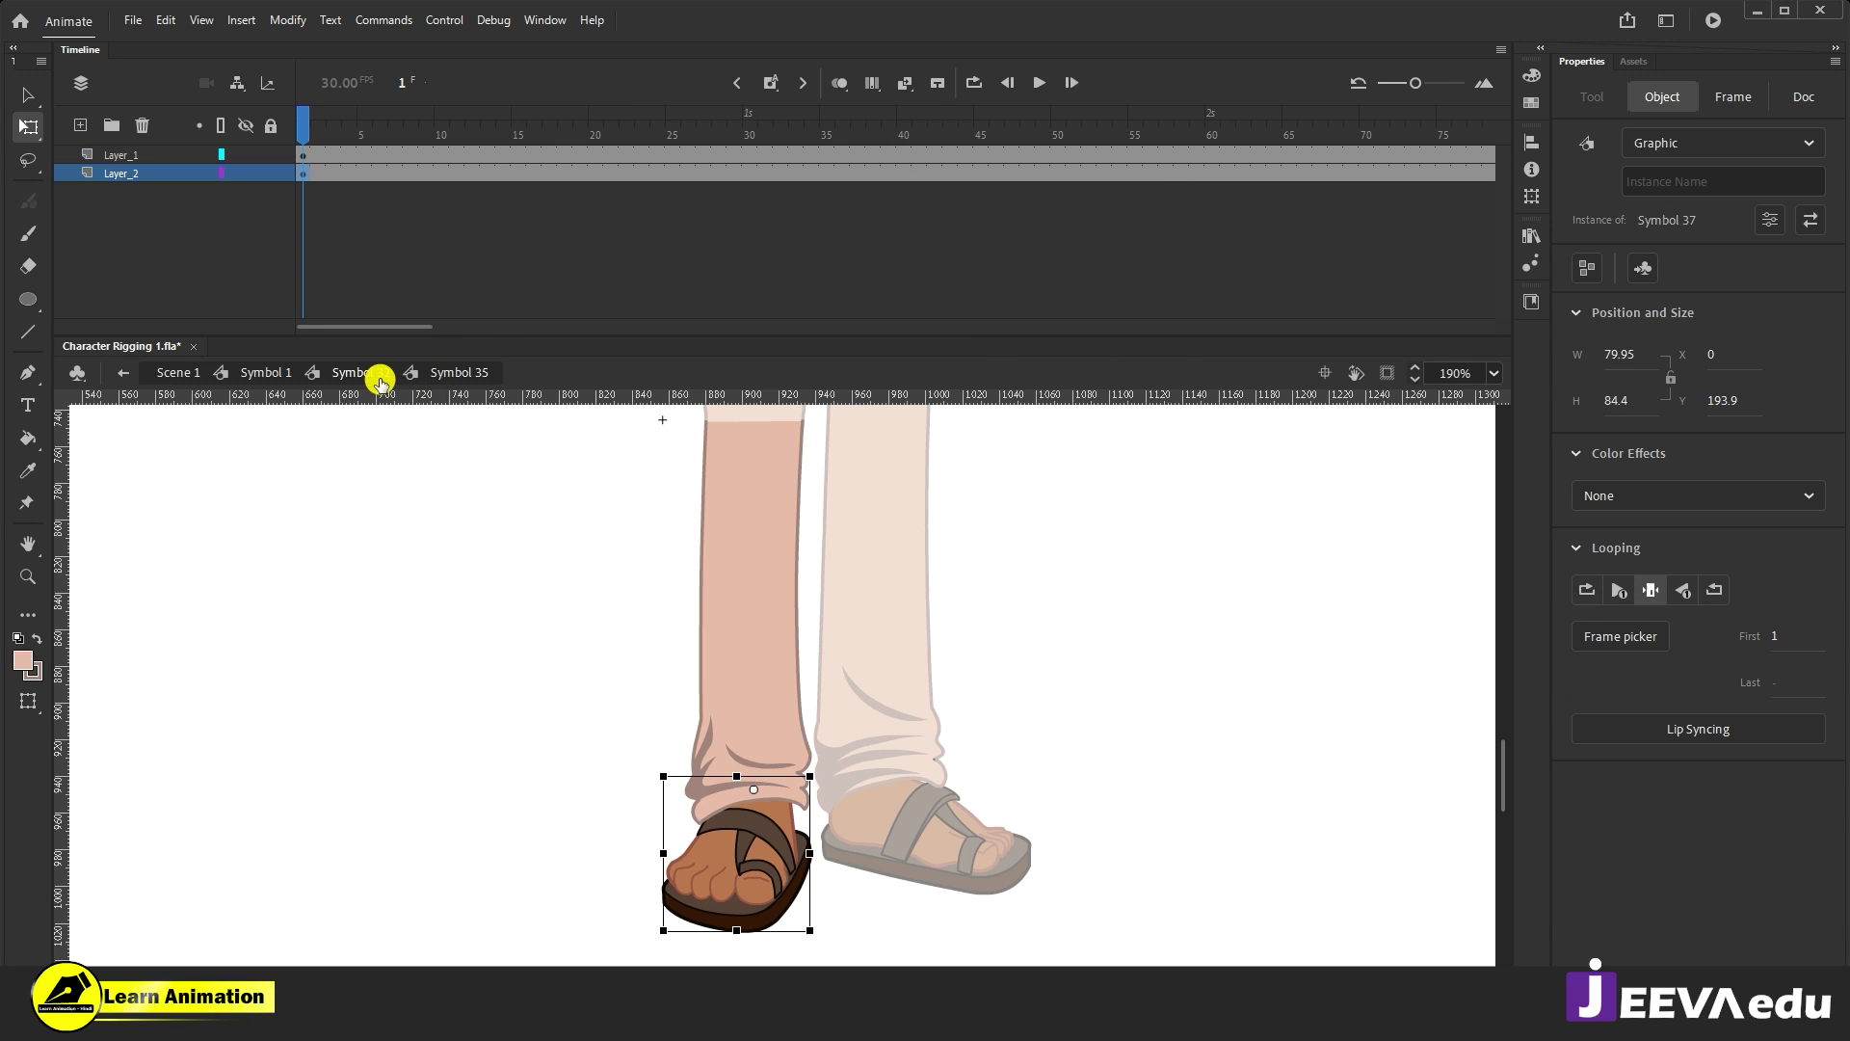
click(747, 817)
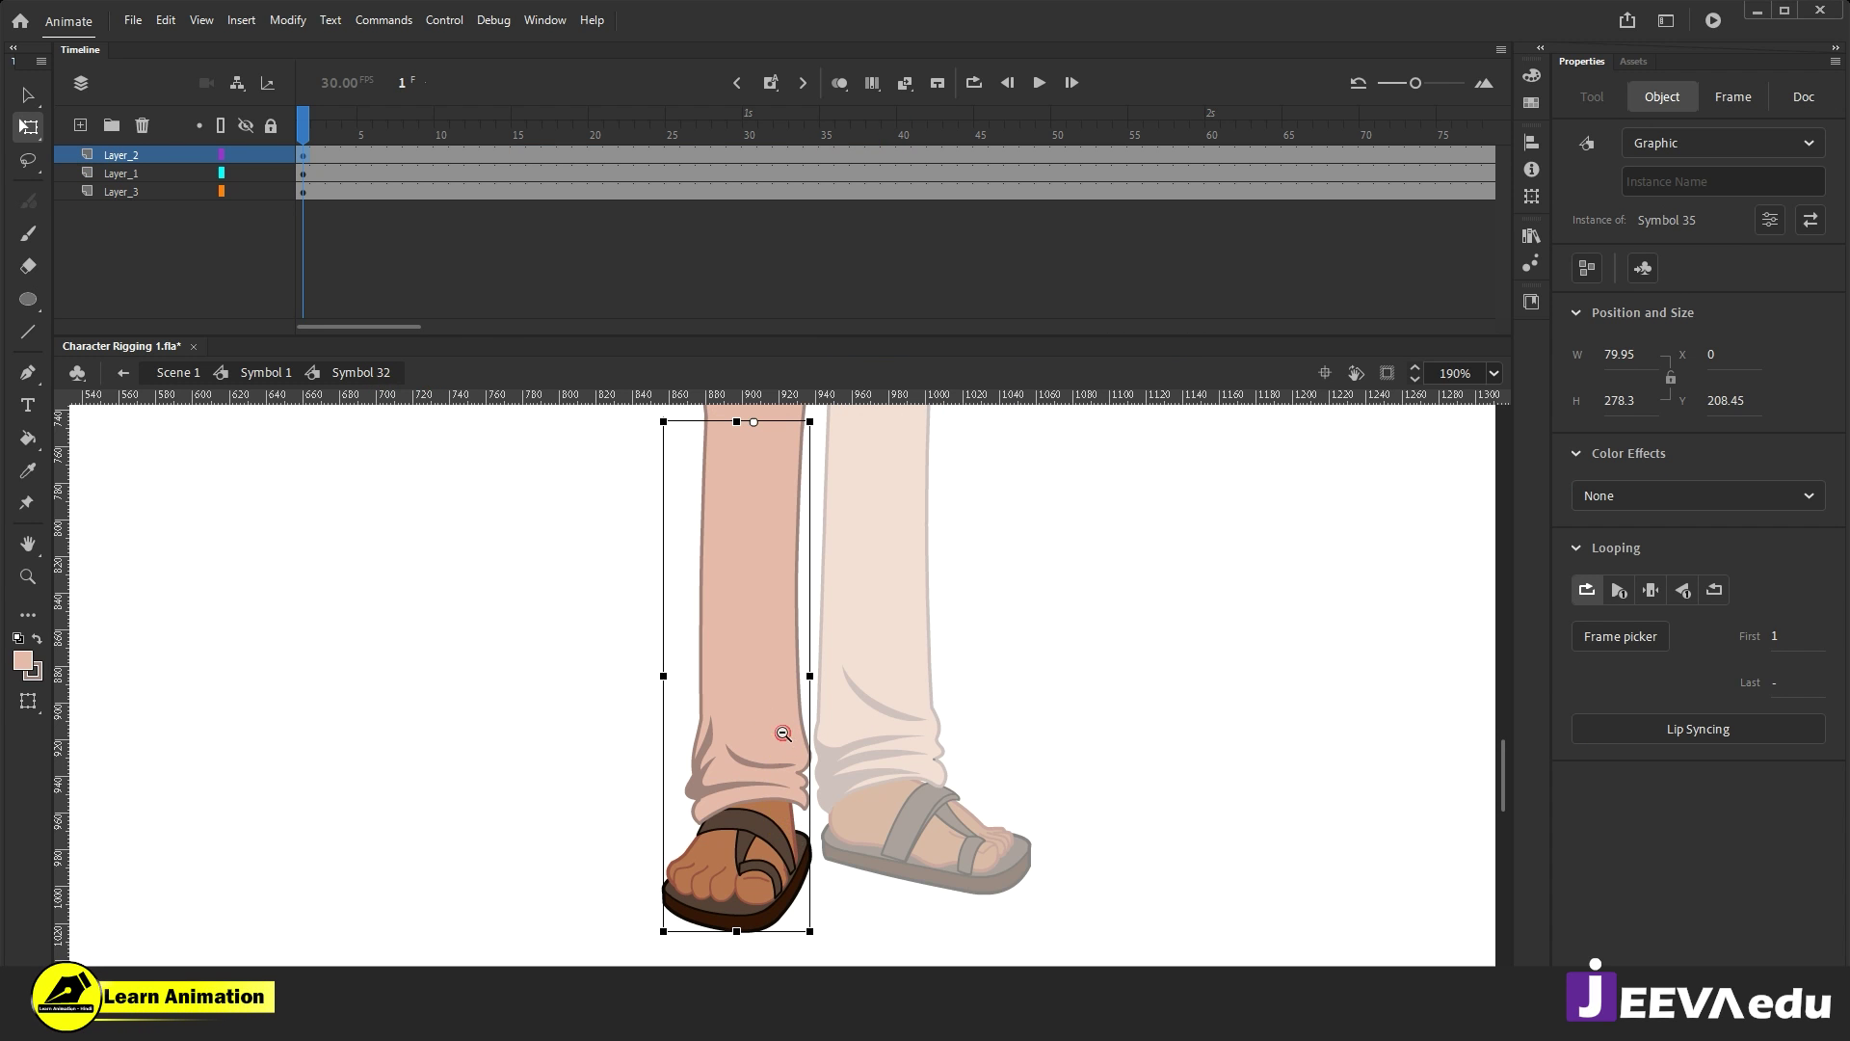
key(z)
alt+click(838, 718)
drag(854, 711, 830, 776)
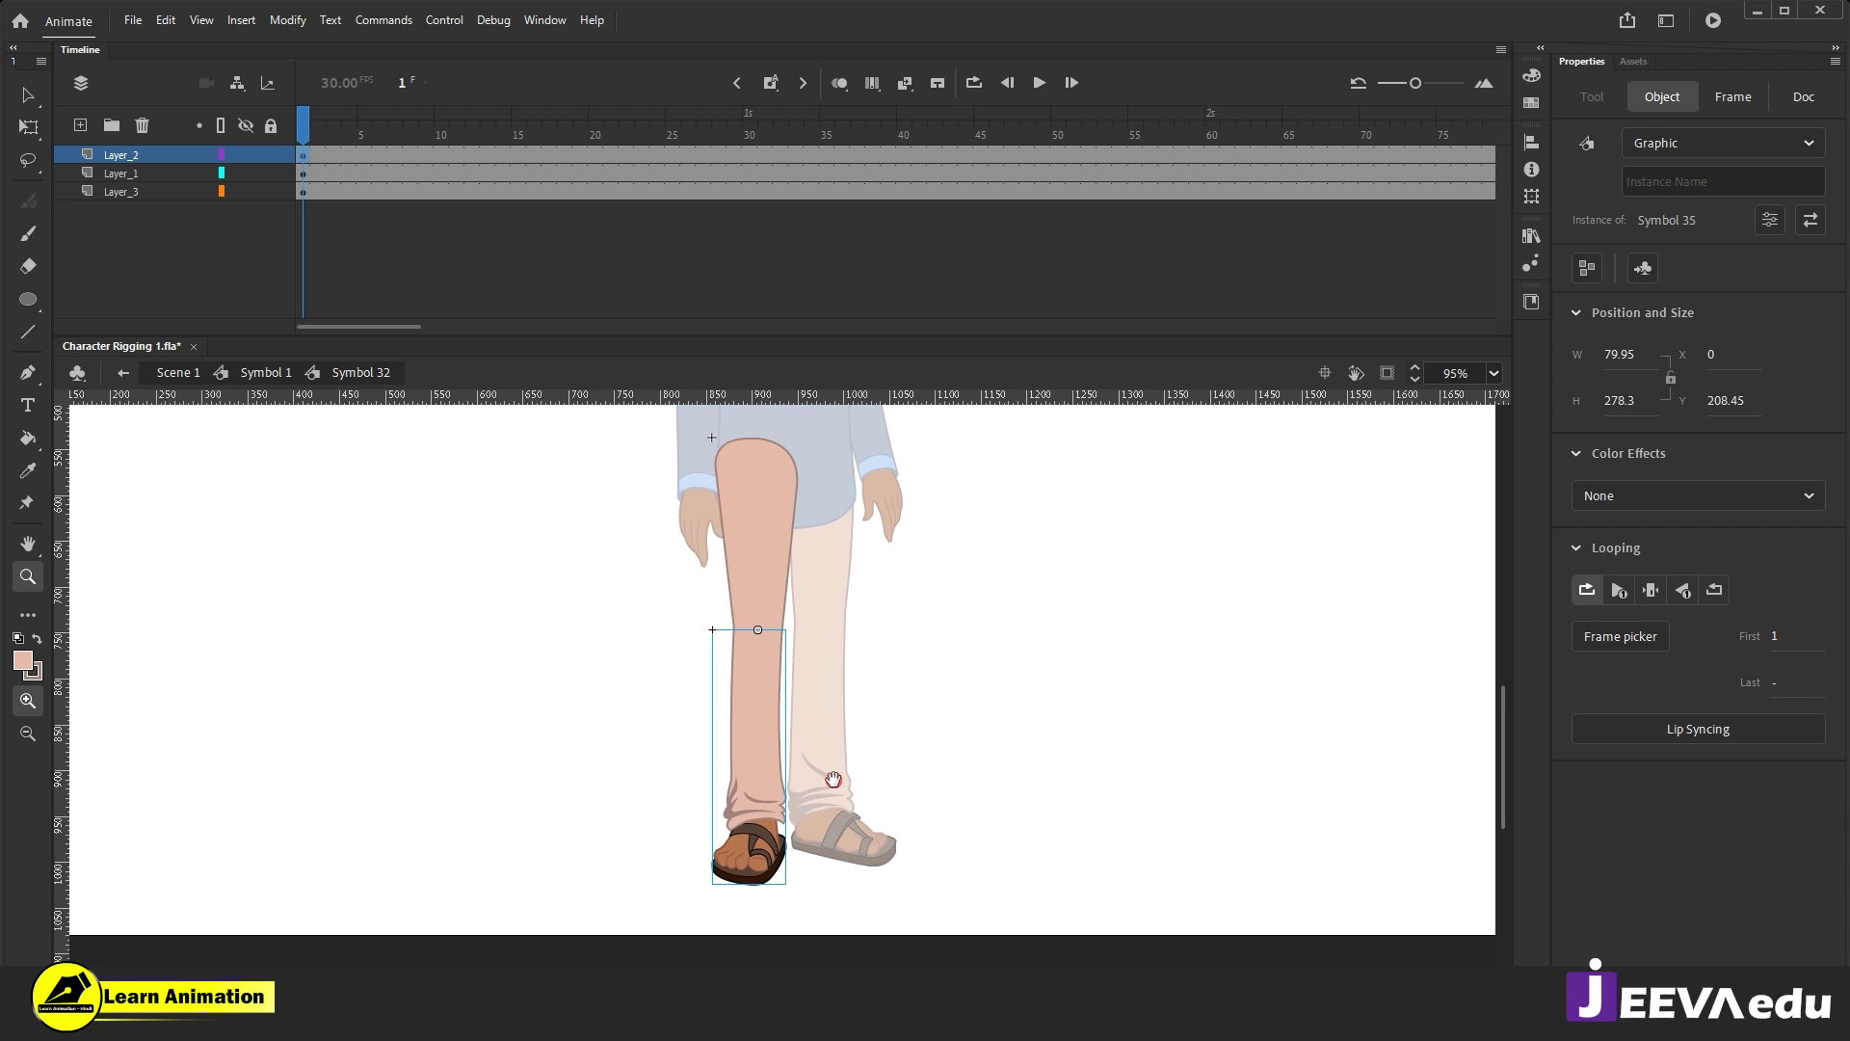
key(v)
click(262, 371)
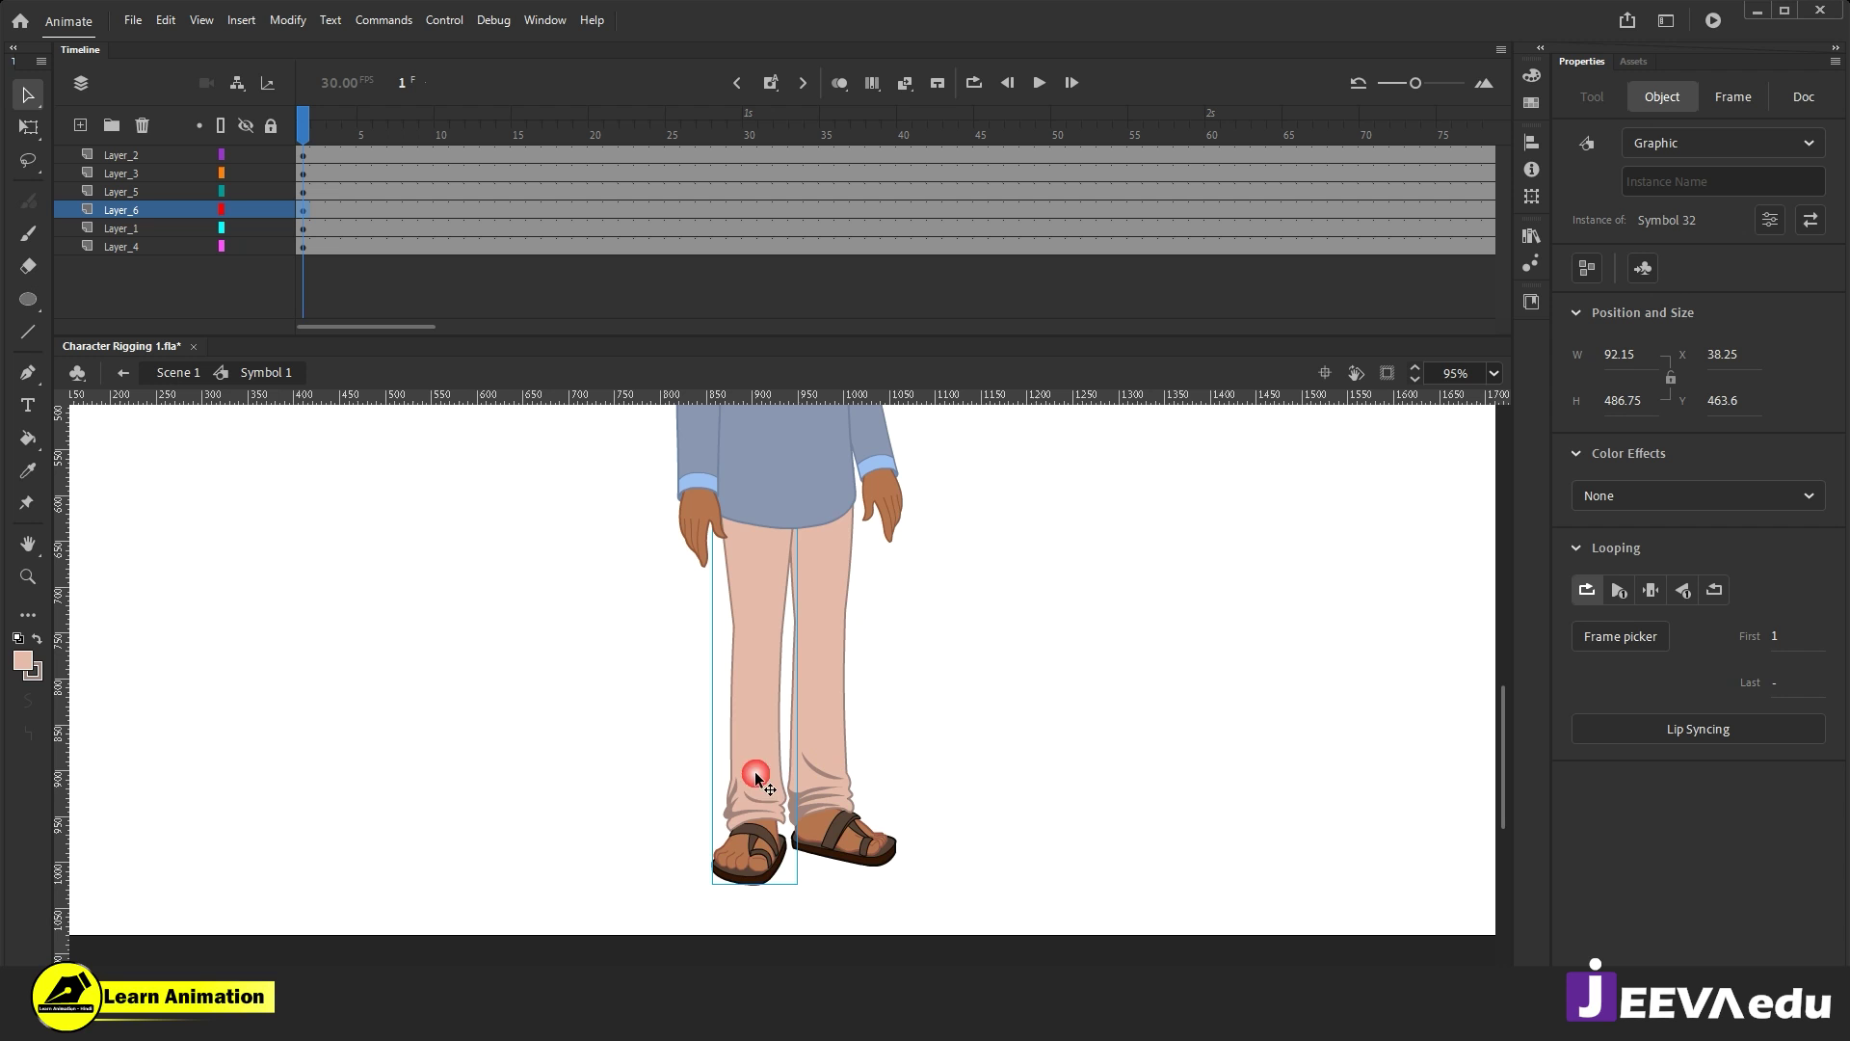
Step: Reopen the near leg symbol, test-rotate the lower leg about the knee pivot and undo the rotation
double_click(754, 806)
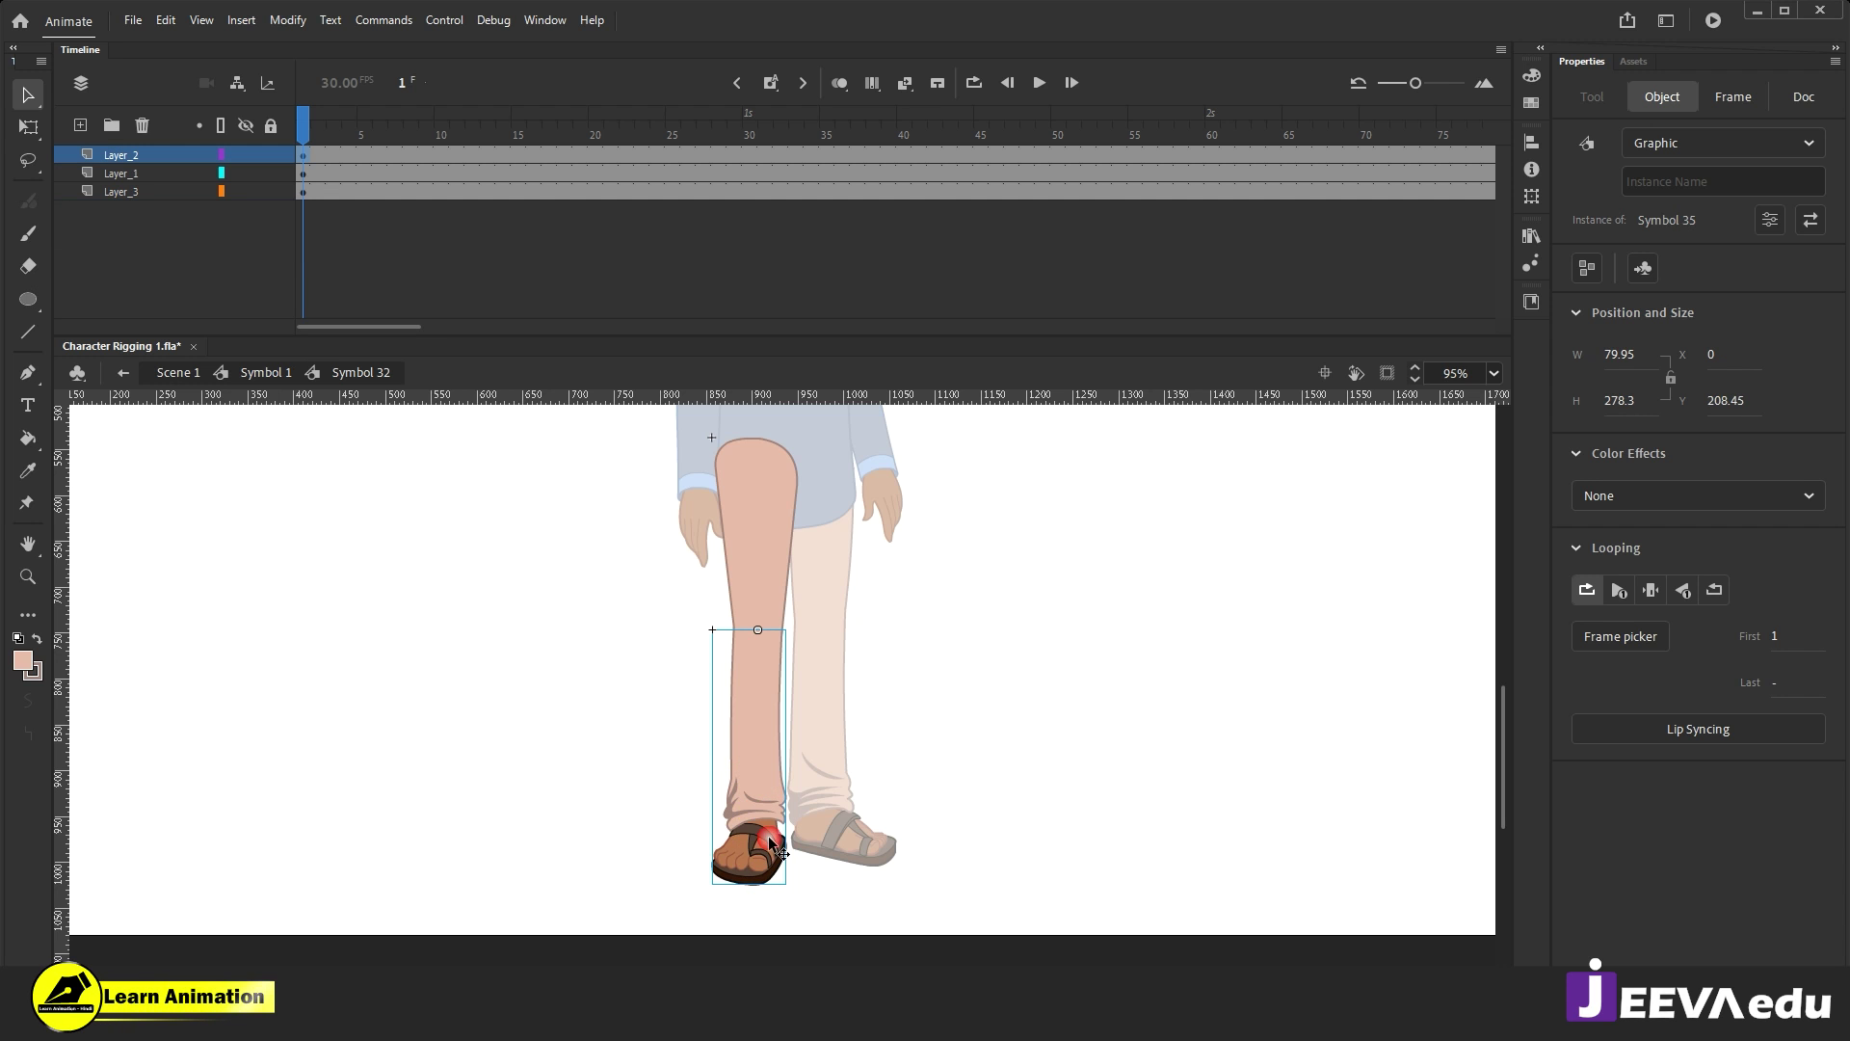
key(q)
drag(802, 891, 892, 807)
key(ctrl+z)
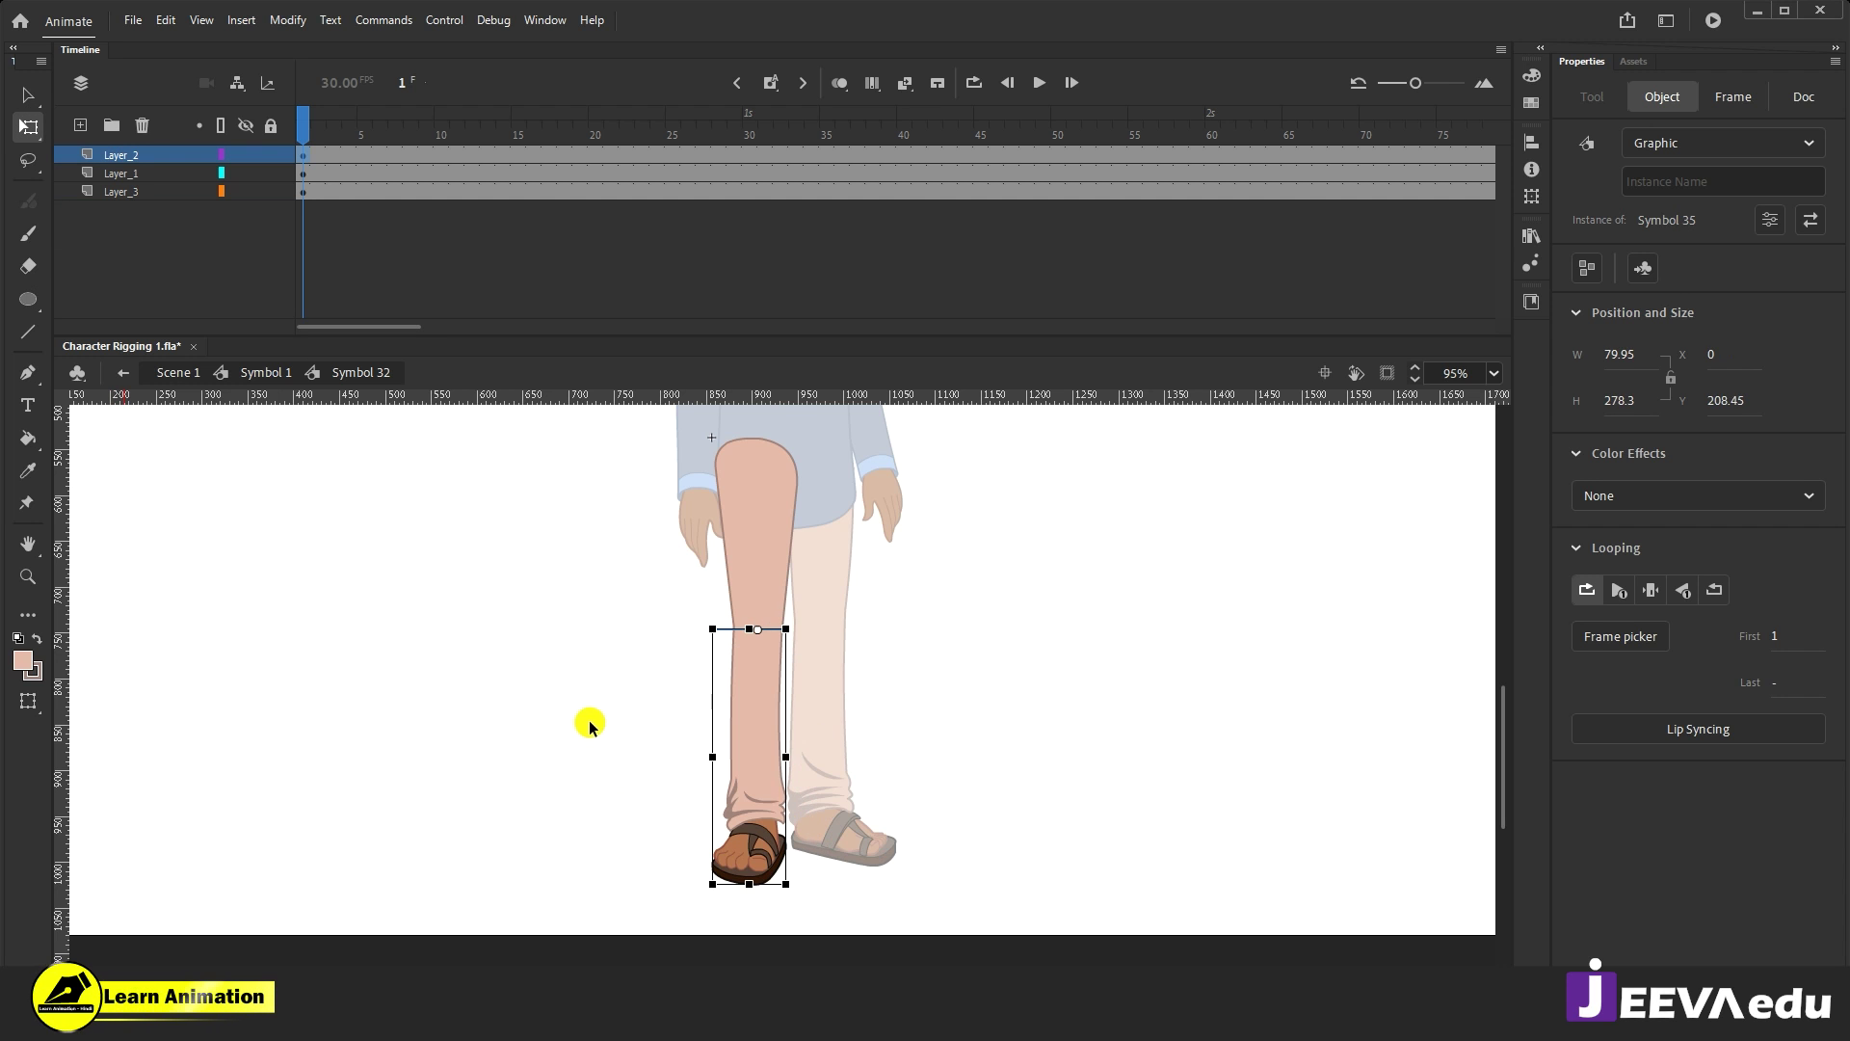
click(576, 718)
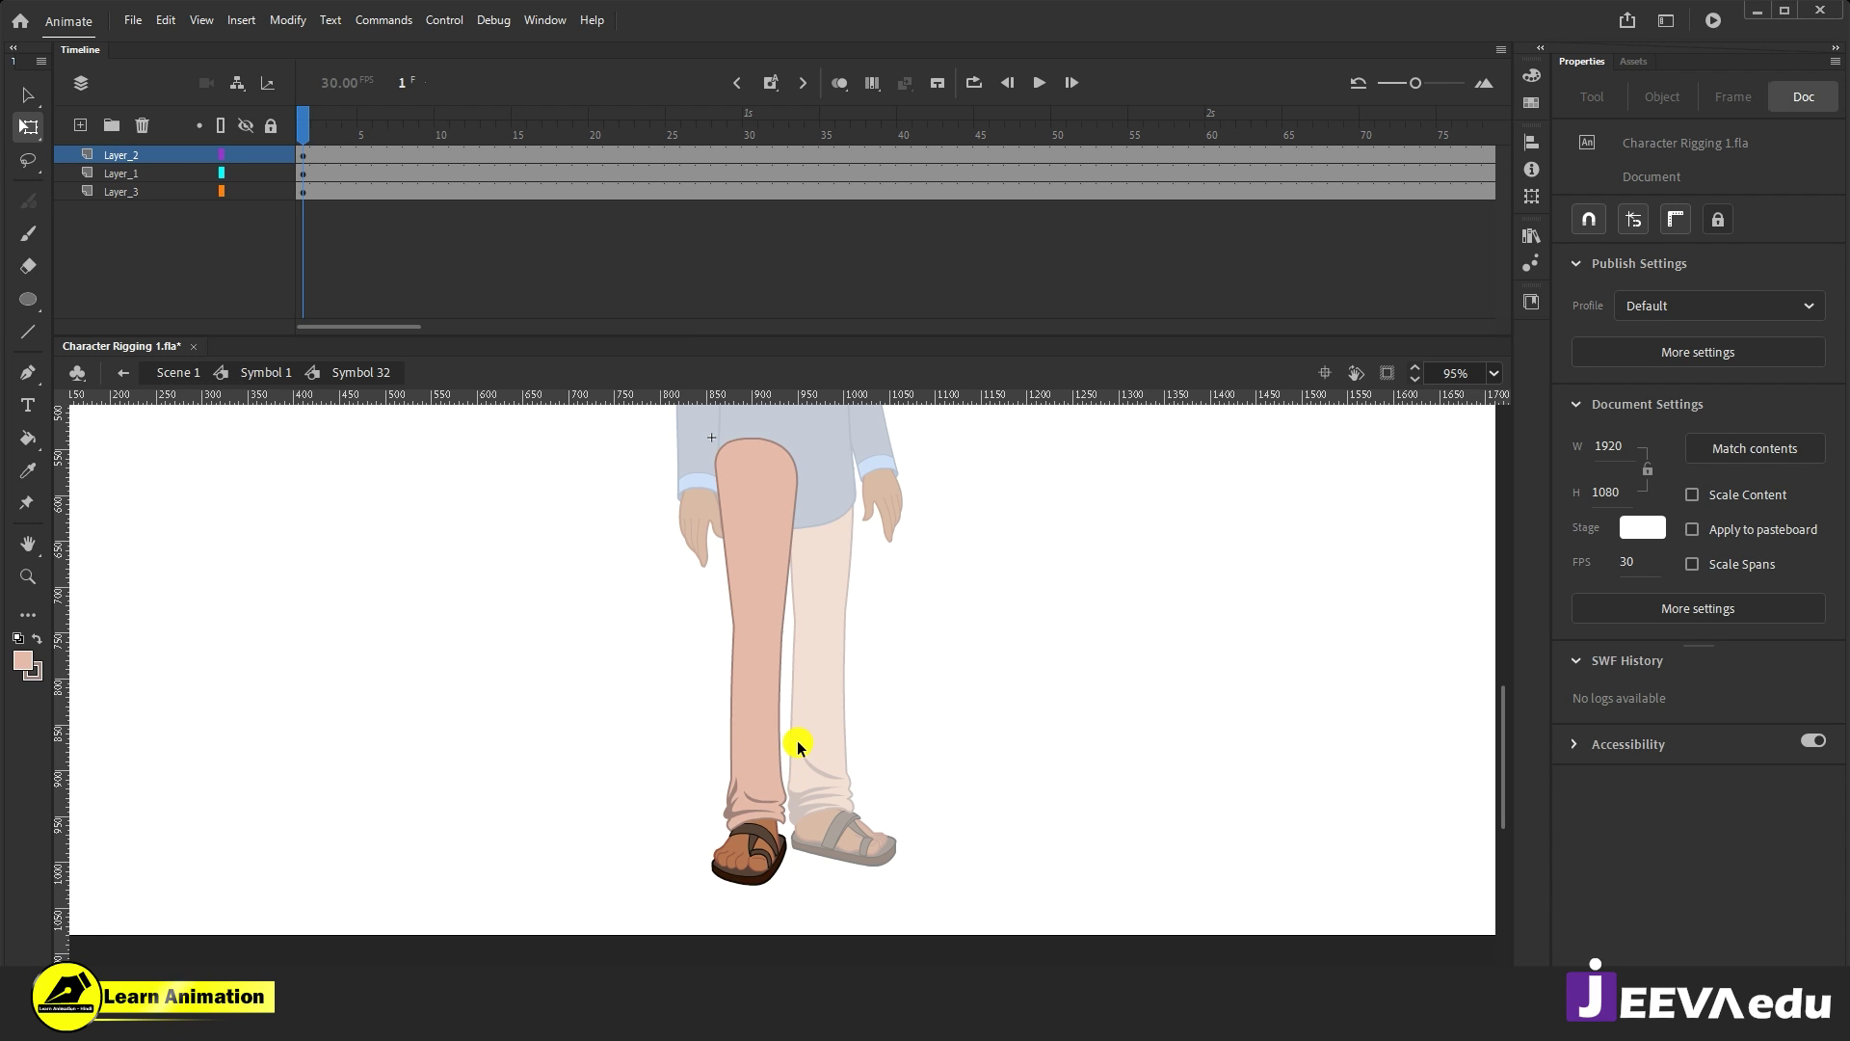
Step: Return to the whole character and select the far leg together with its foot
click(745, 628)
drag(359, 154, 430, 205)
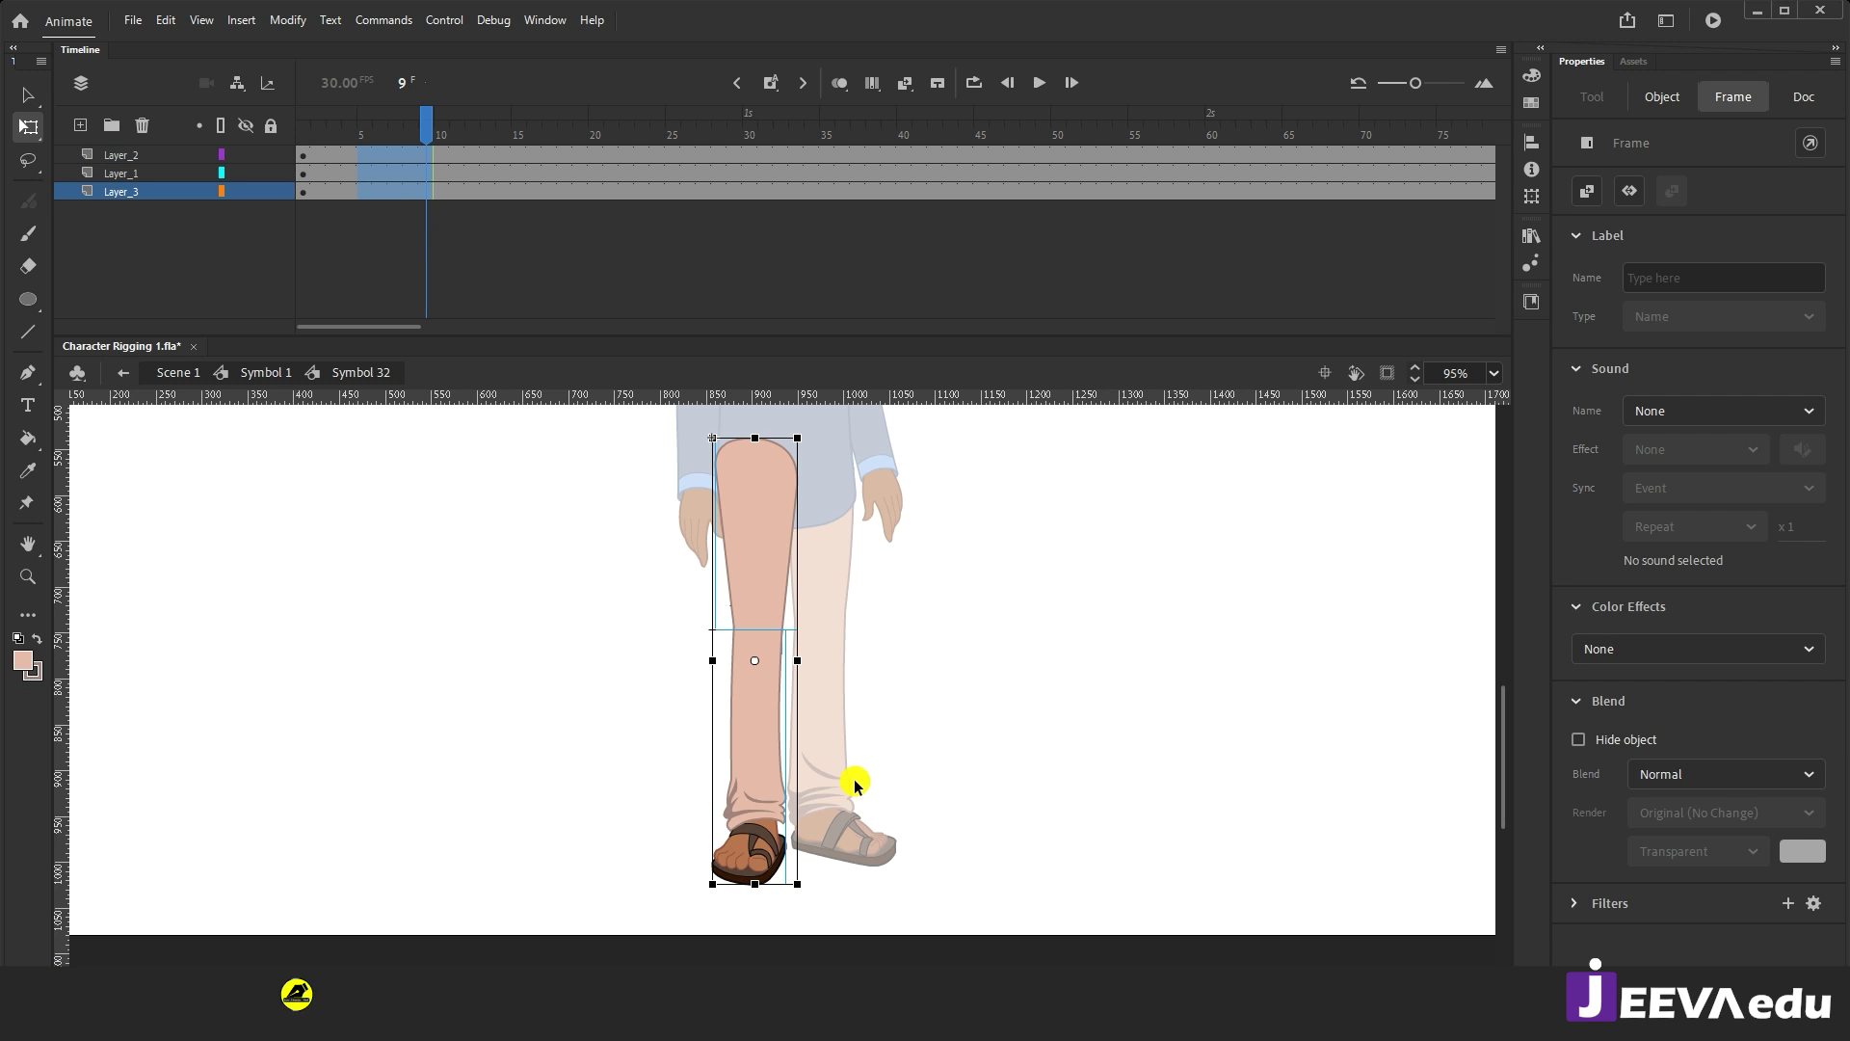
double_click(872, 830)
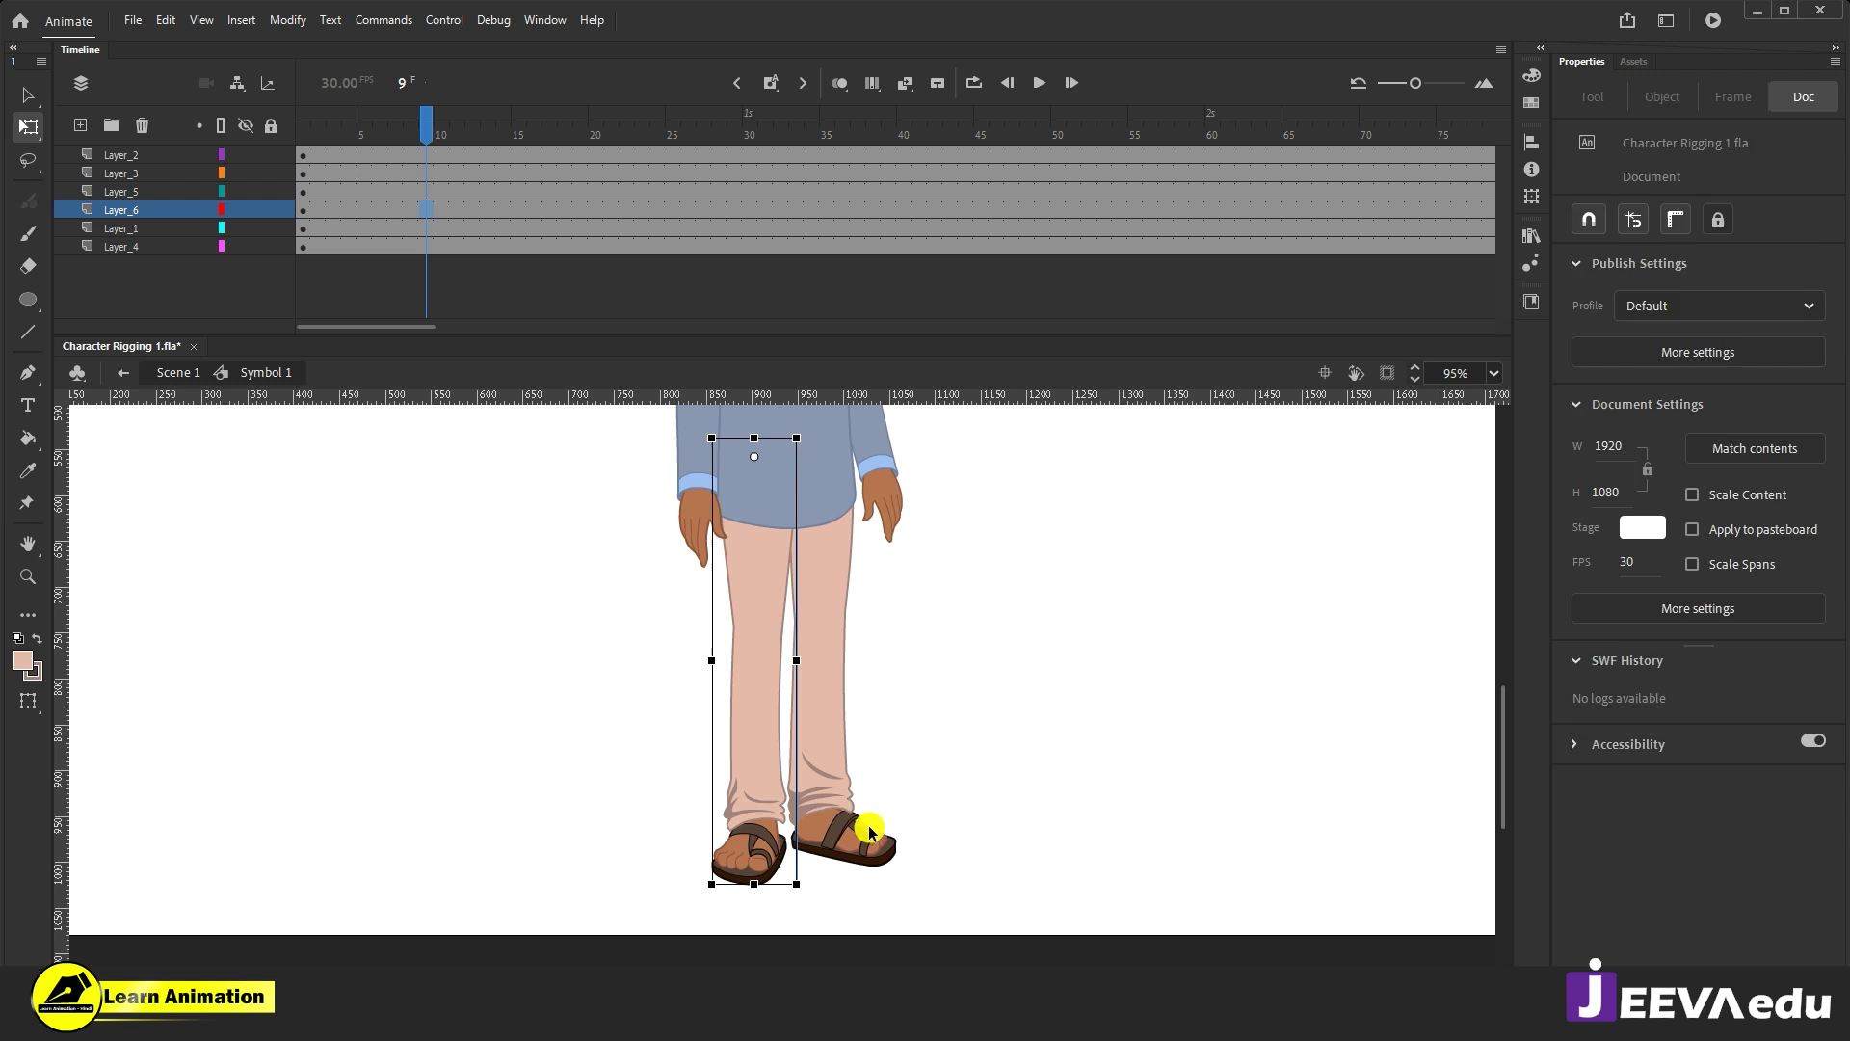
click(826, 722)
click(763, 783)
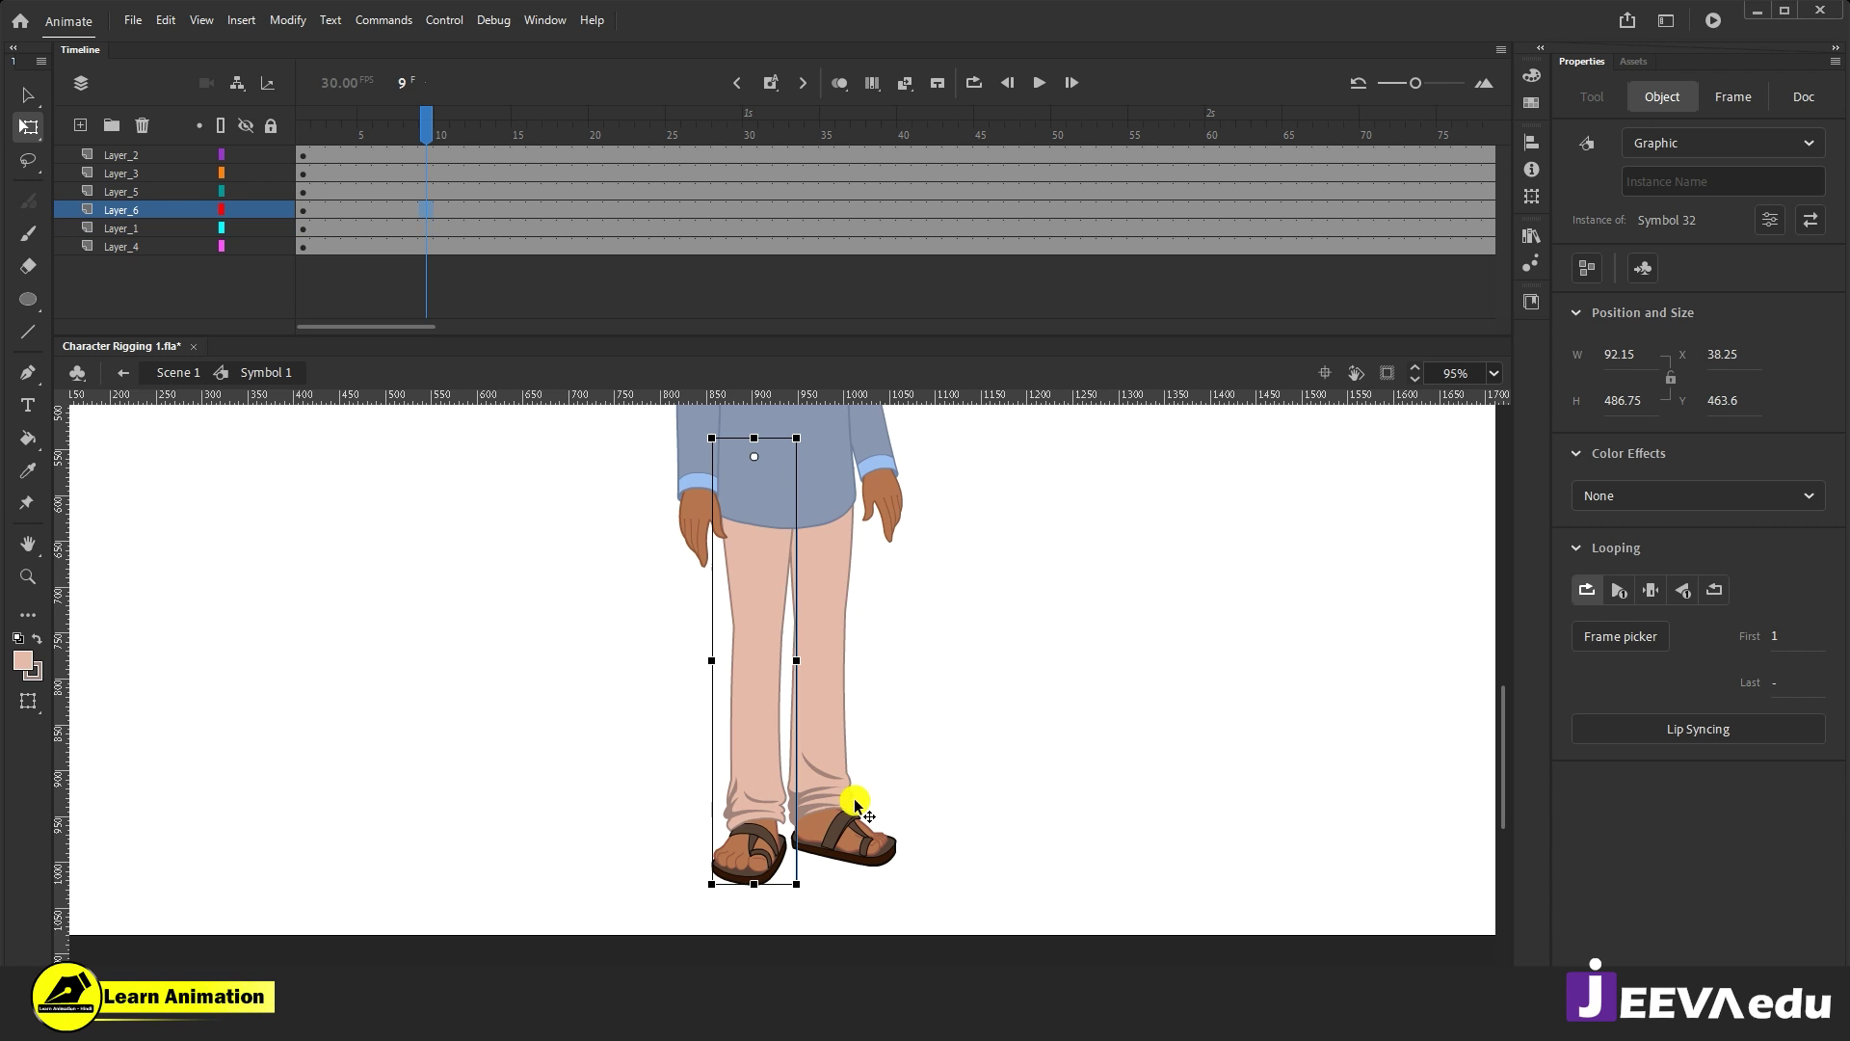
drag(900, 847, 855, 611)
drag(894, 683, 828, 860)
click(275, 229)
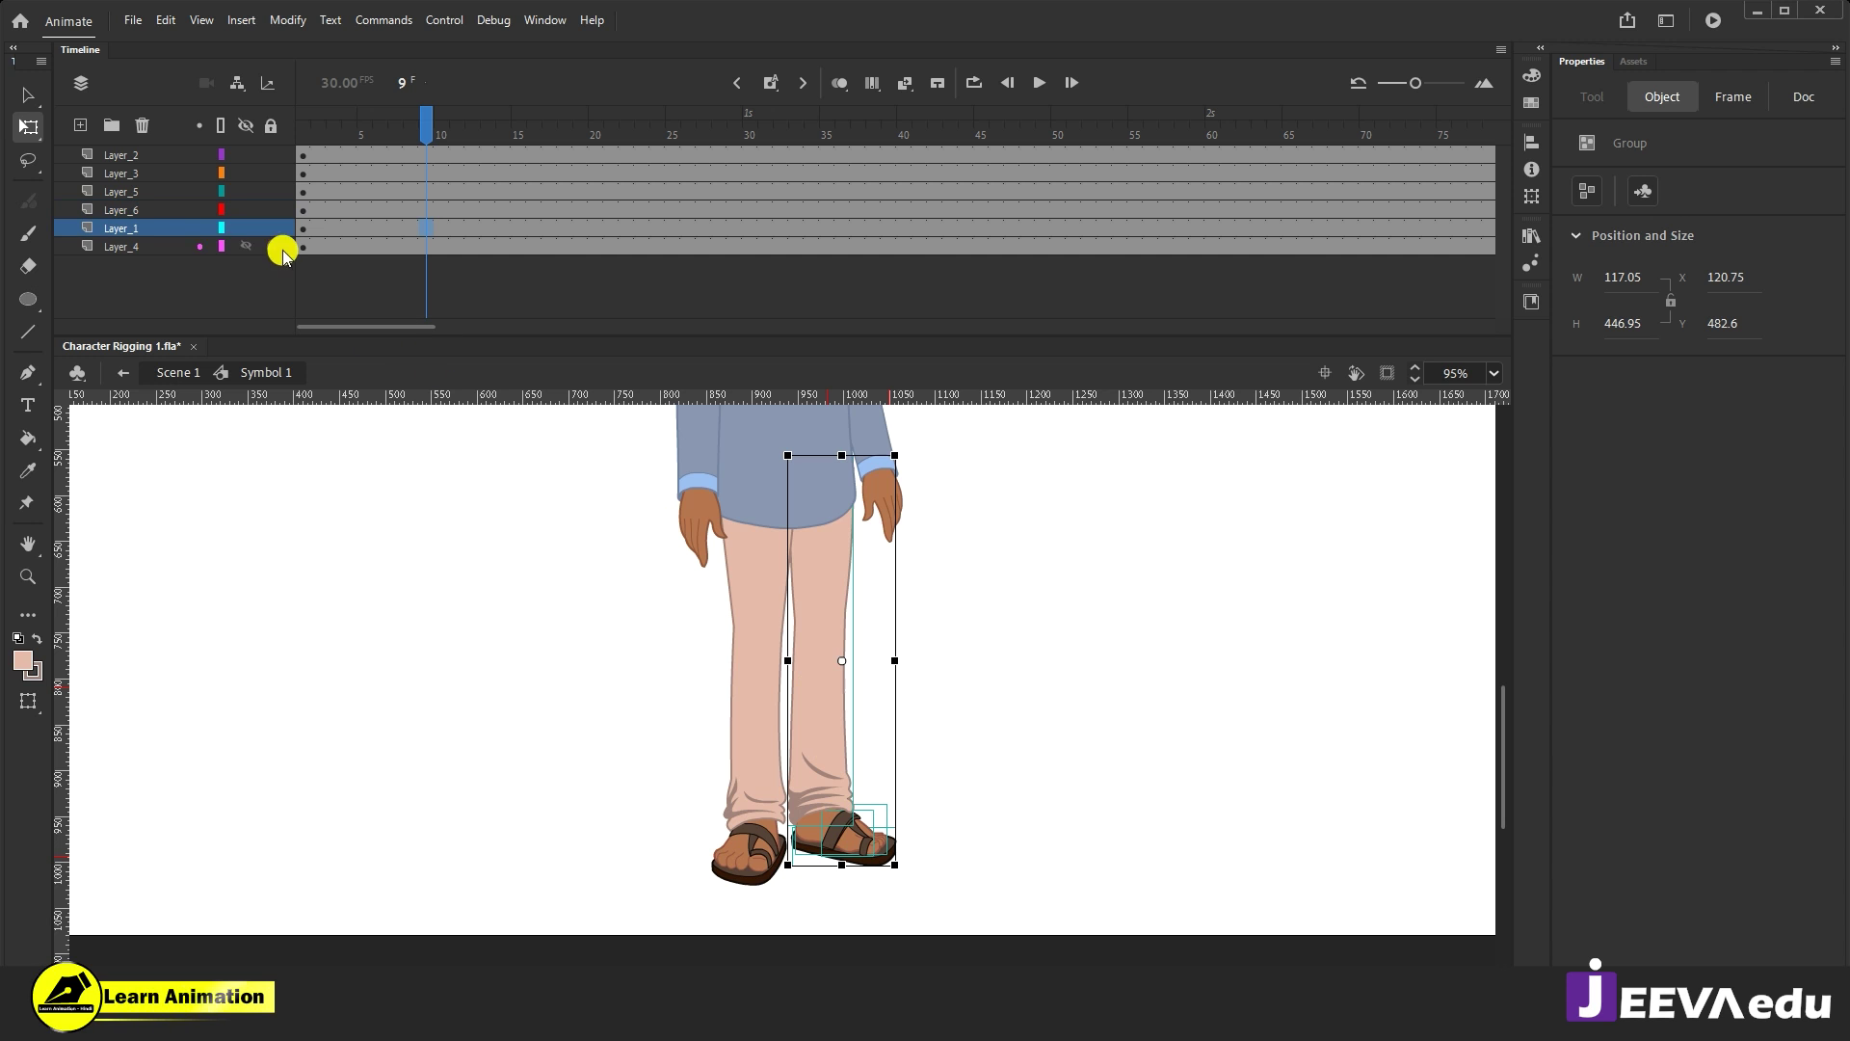
drag(258, 247, 238, 226)
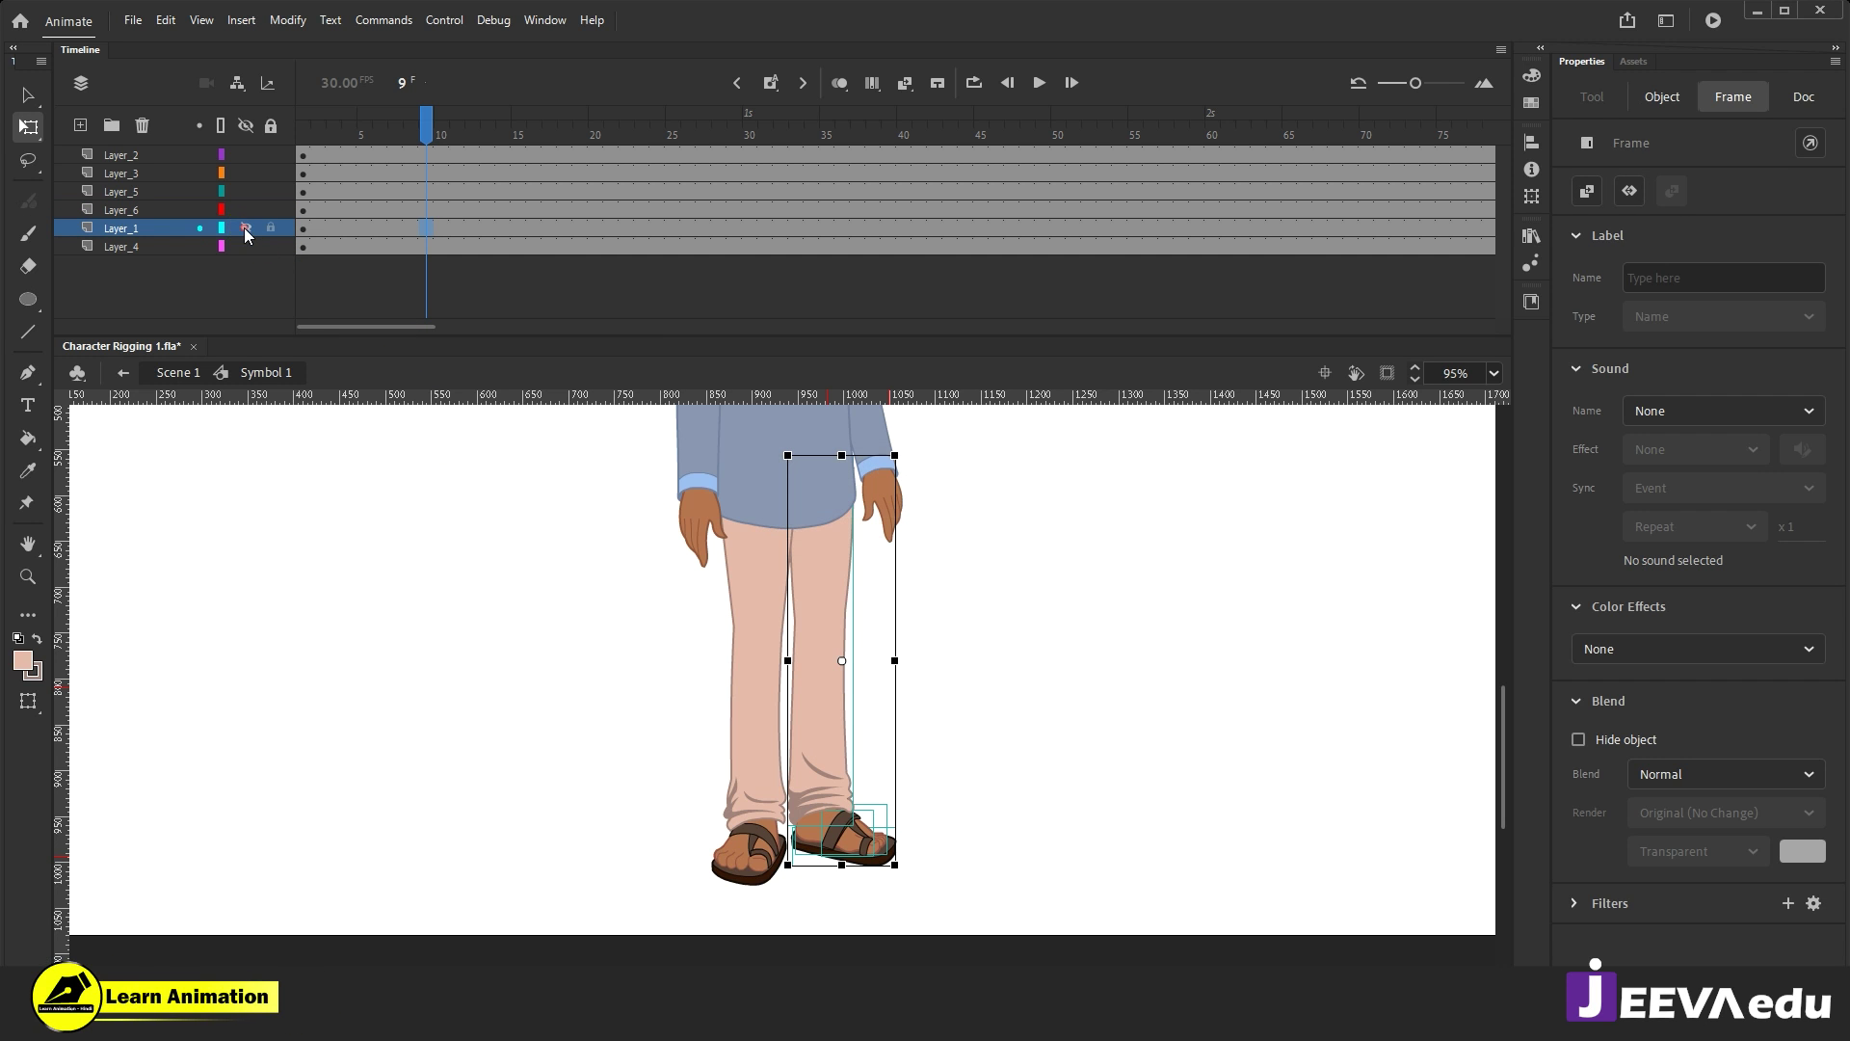
click(245, 227)
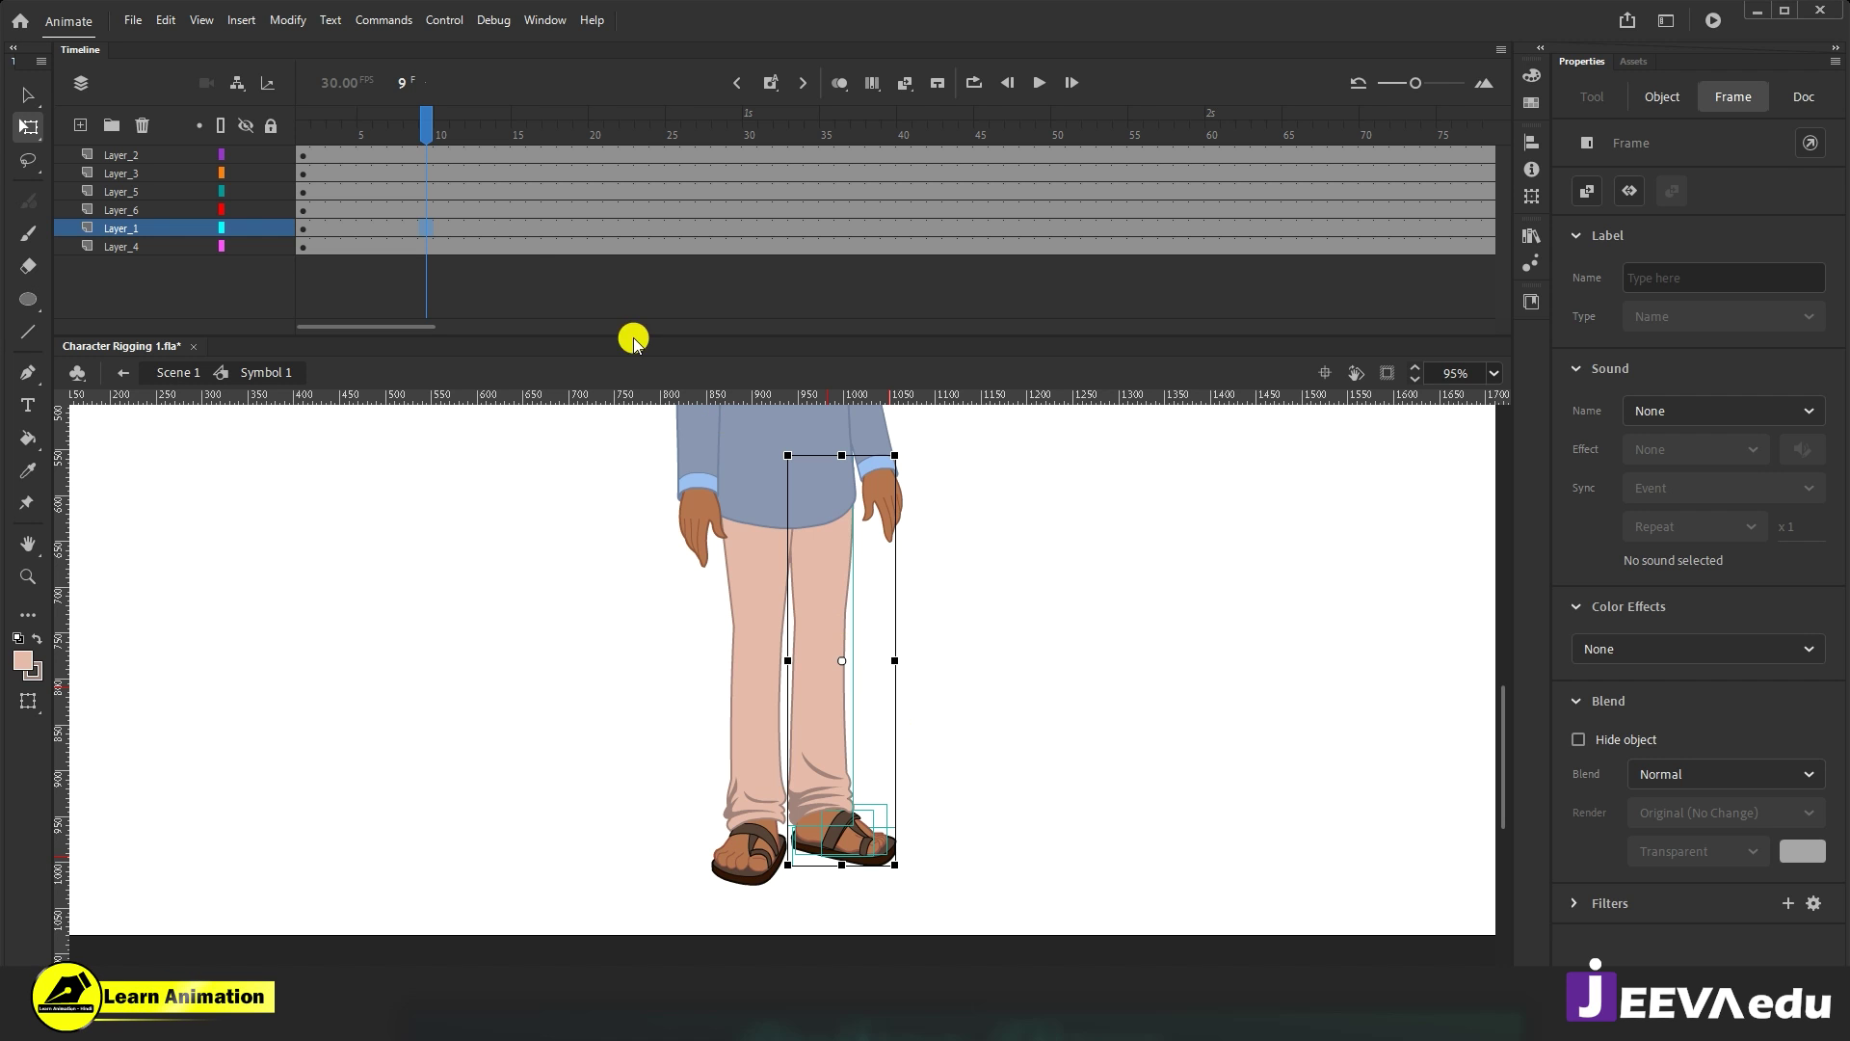
click(771, 83)
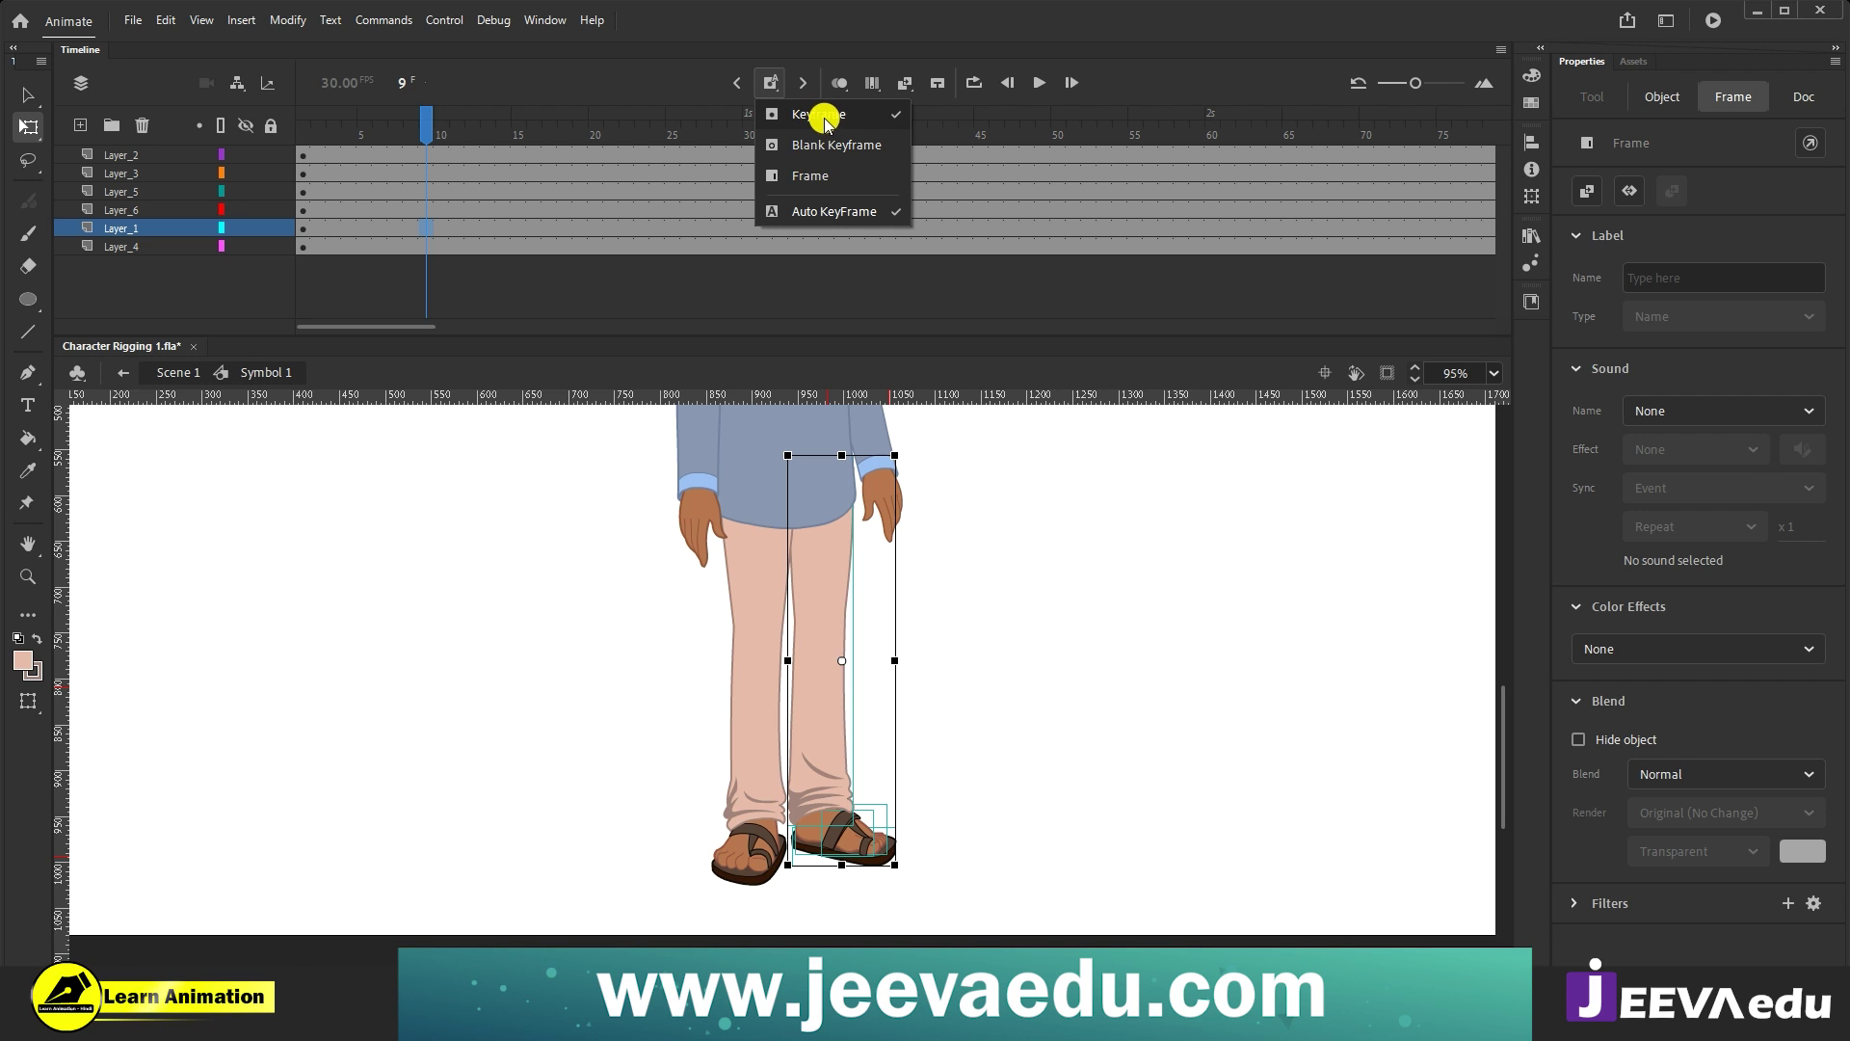
click(434, 120)
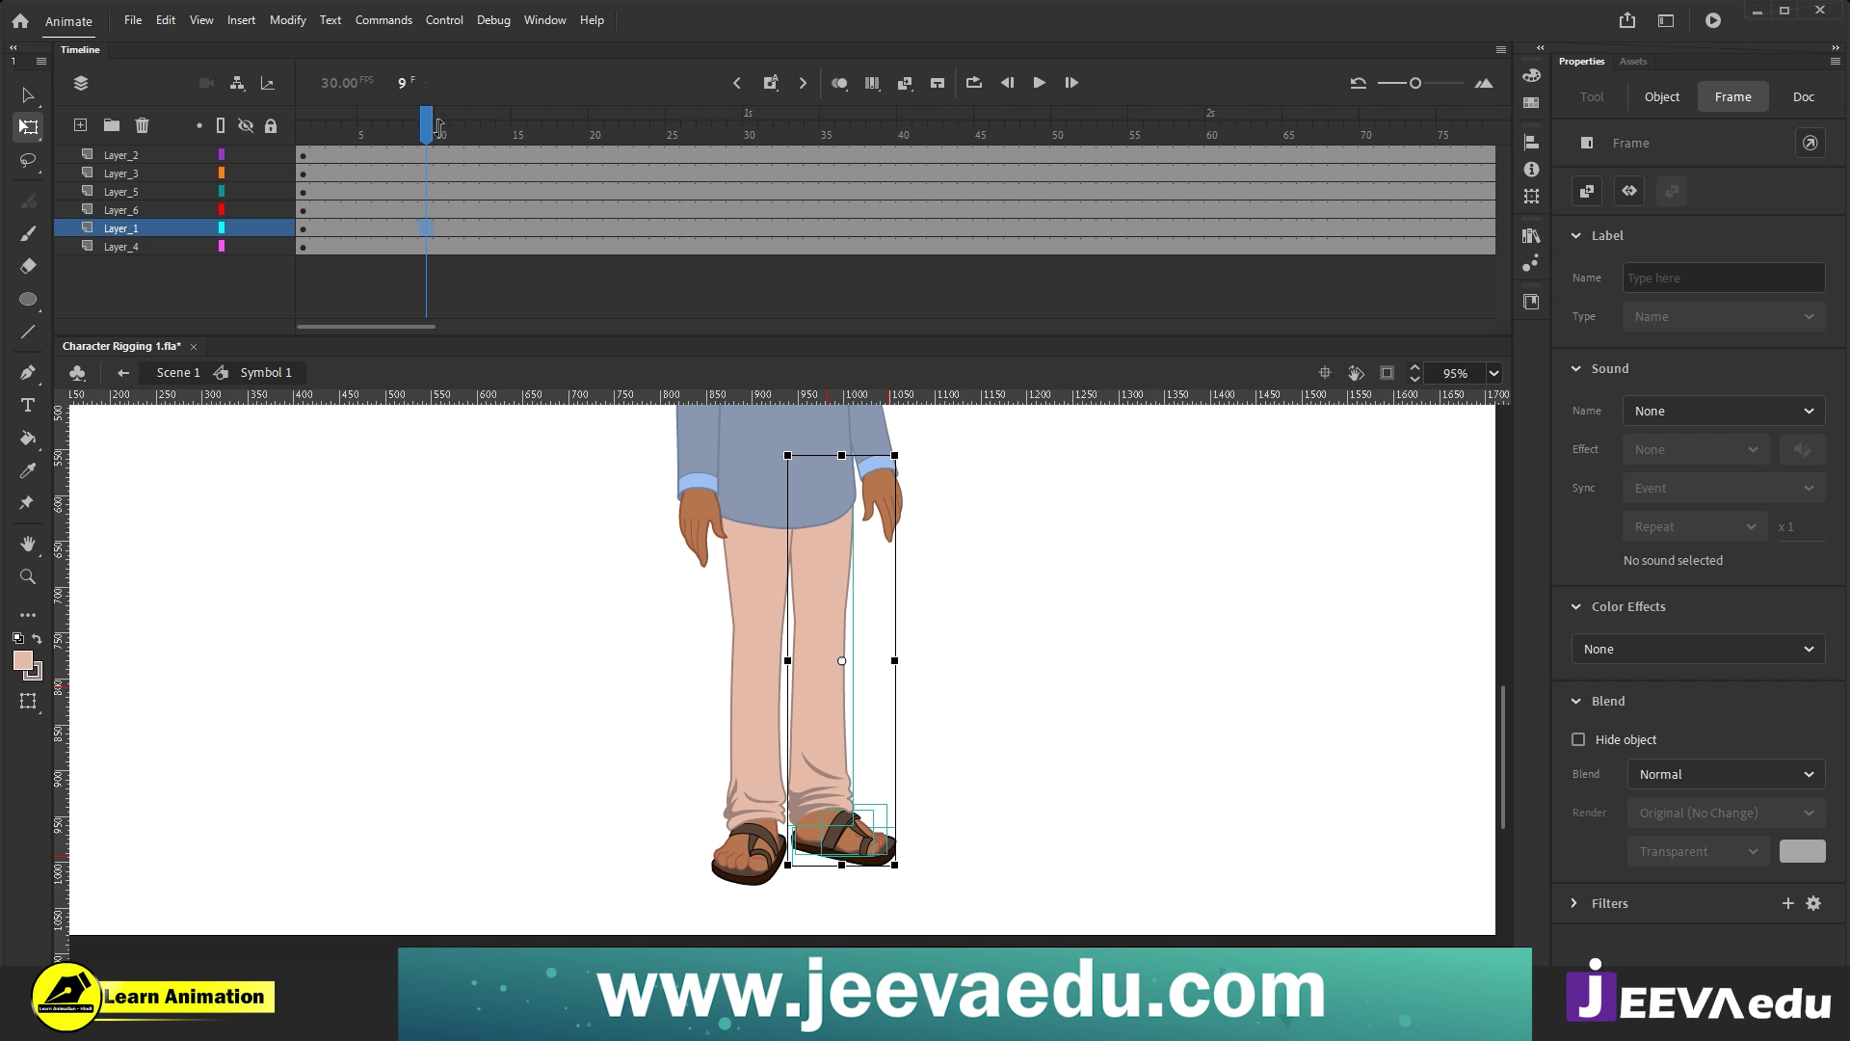
Step: Try moving the far leg sideways at frame 9 with Auto Keyframe active, and undo the move
drag(954, 705, 819, 867)
drag(827, 789, 865, 788)
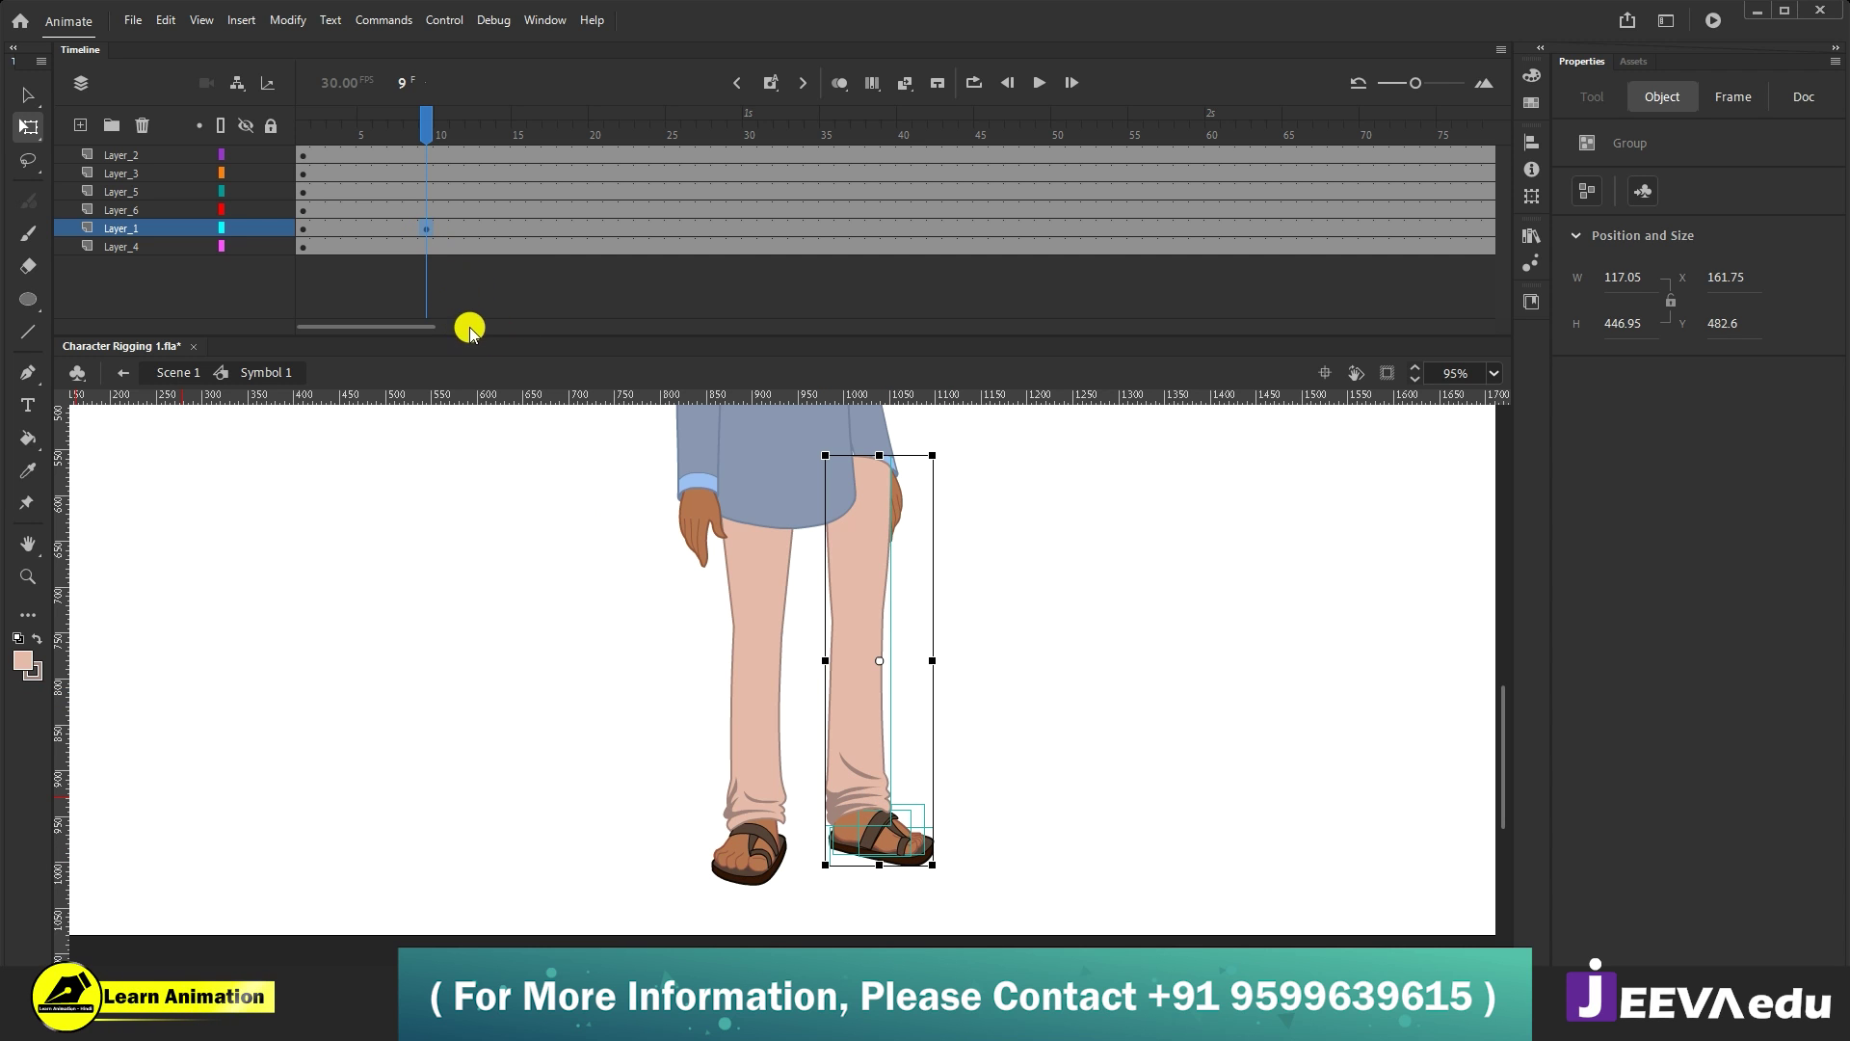
key(ctrl+z)
Step: Switch the timeline's insert option from keyframes to Frame
click(770, 82)
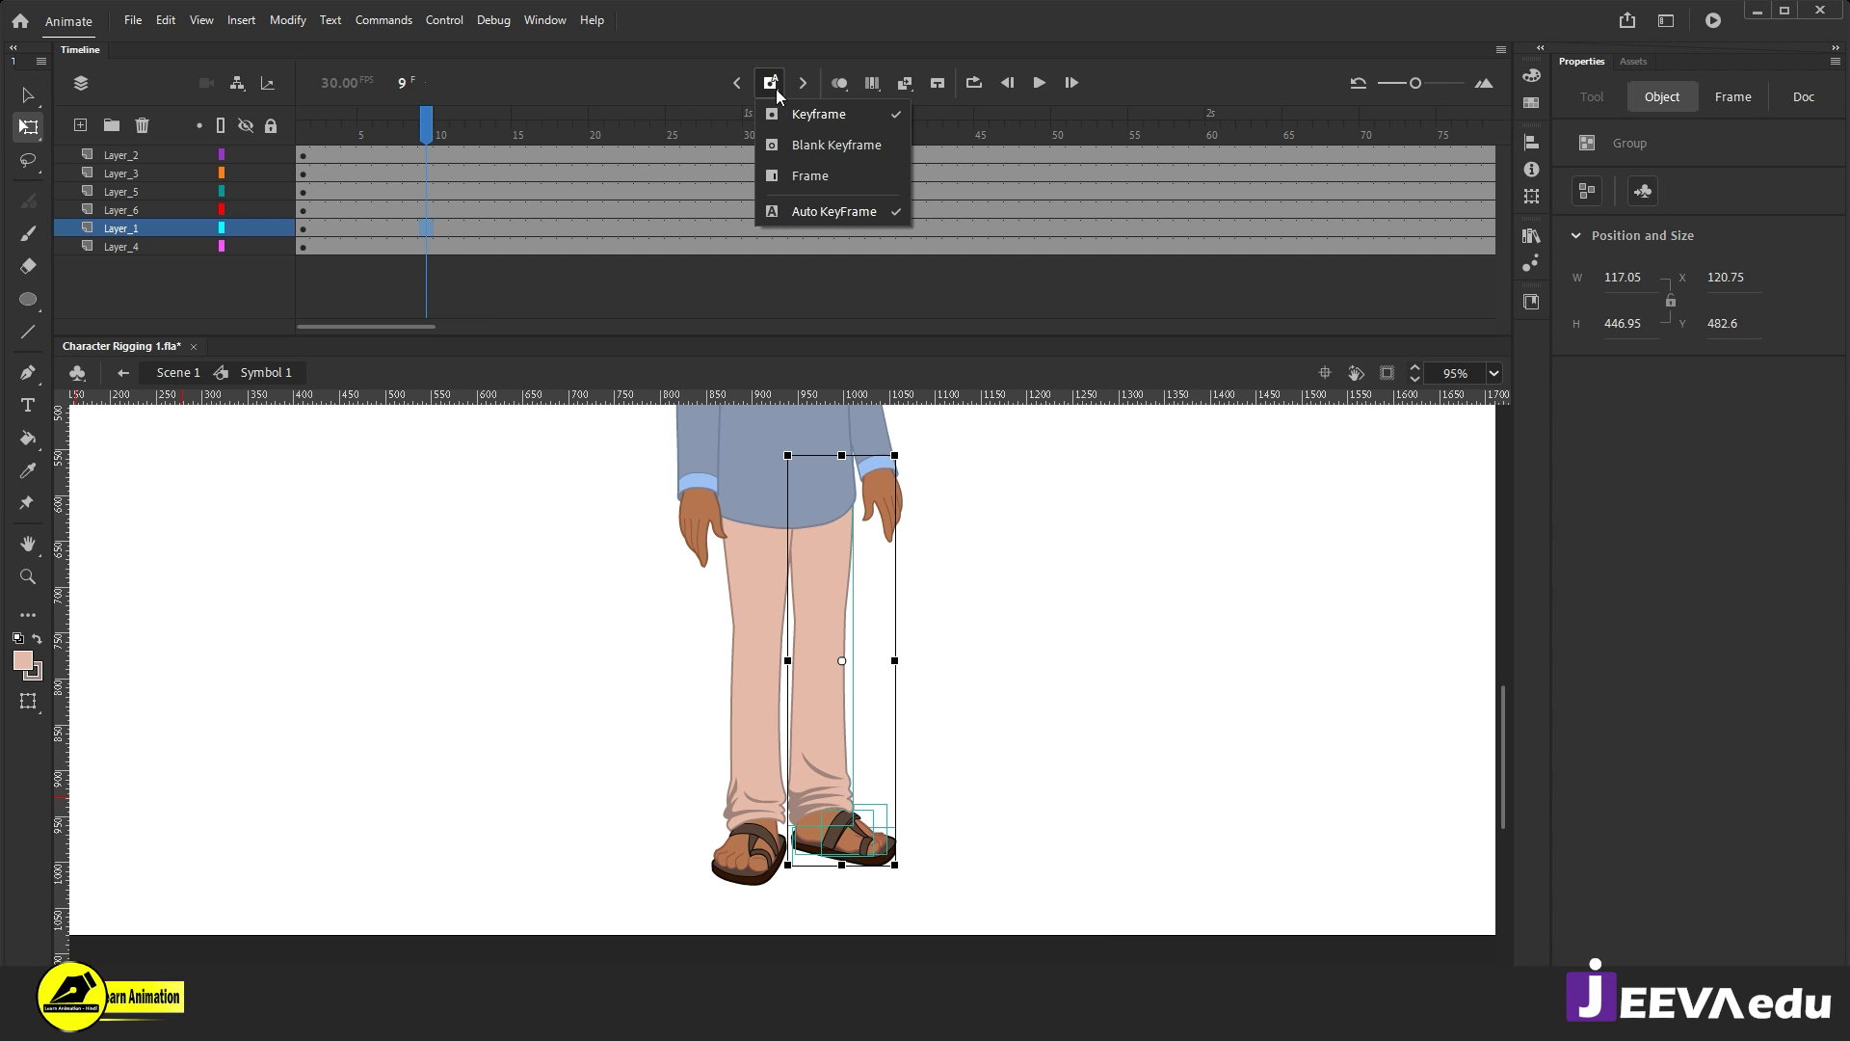
click(807, 178)
click(889, 750)
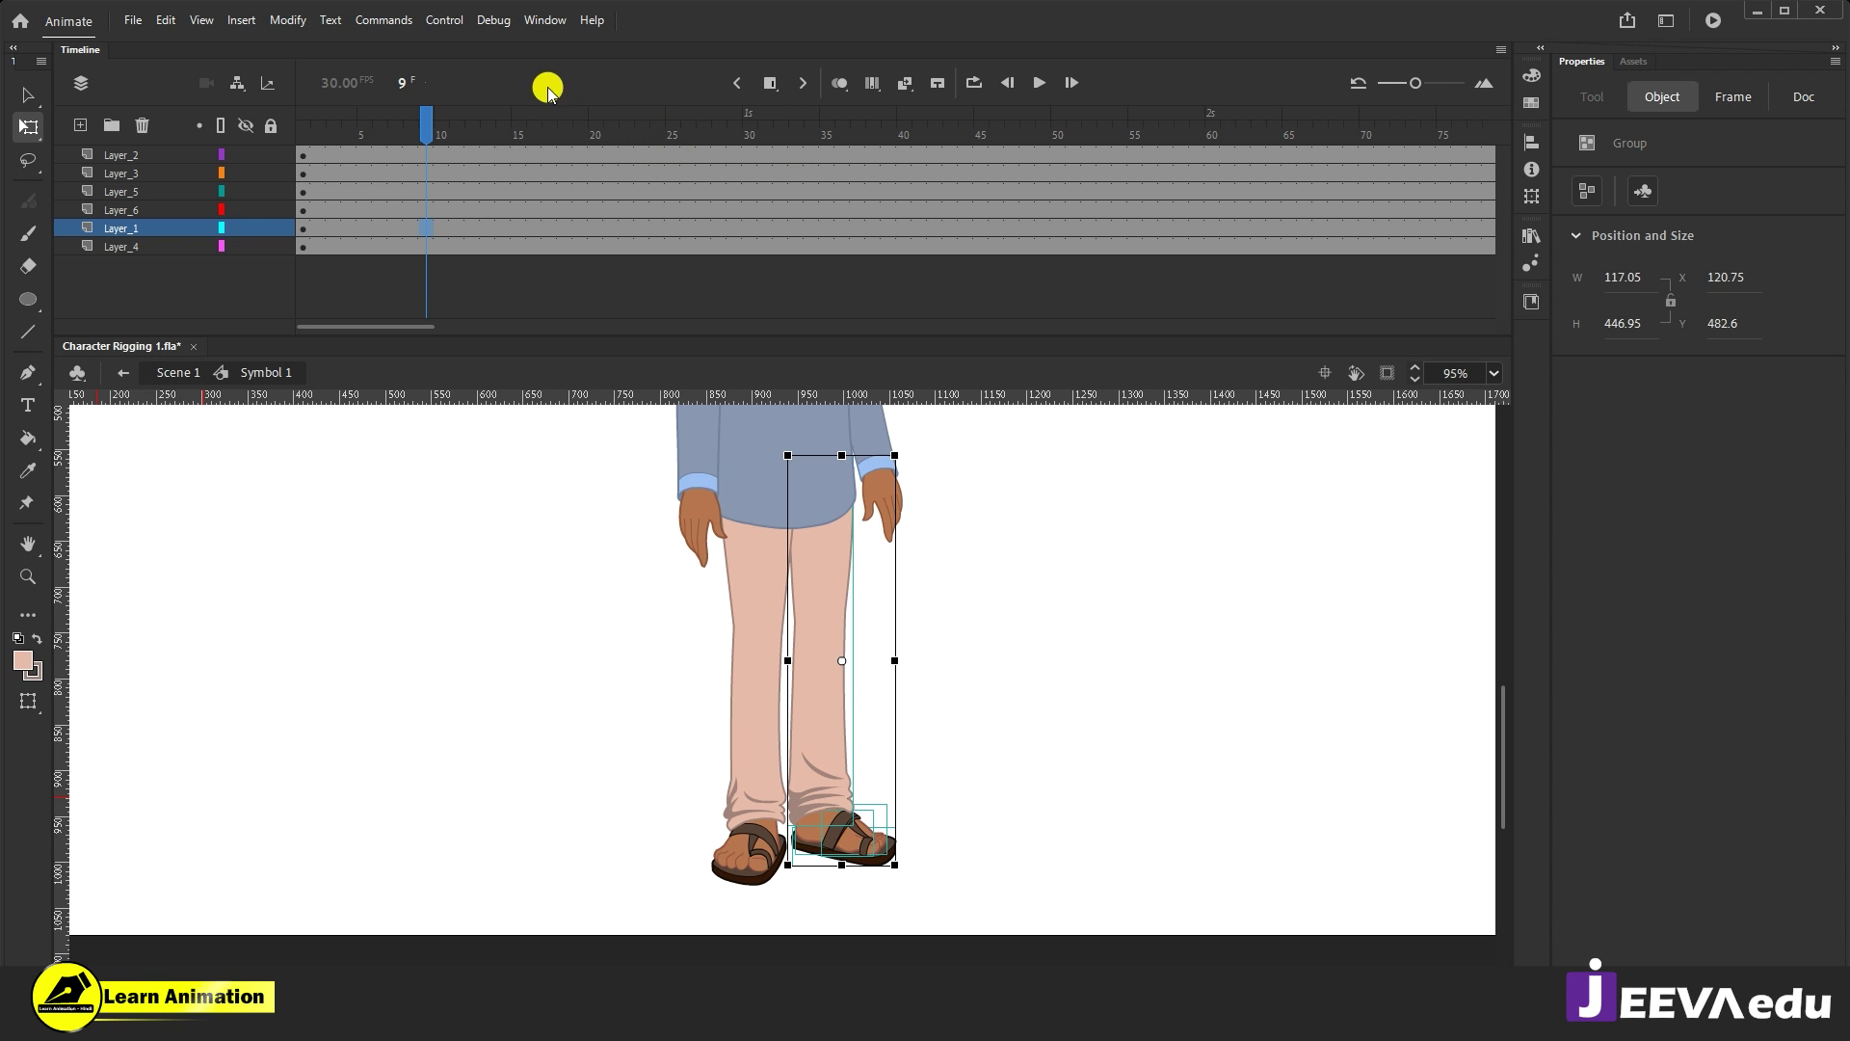
Step: Select the far leg and foot at frame 1 and convert them into a graphic symbol with its pivot at the hip
drag(428, 132, 303, 132)
click(896, 727)
drag(896, 727, 793, 892)
click(851, 827)
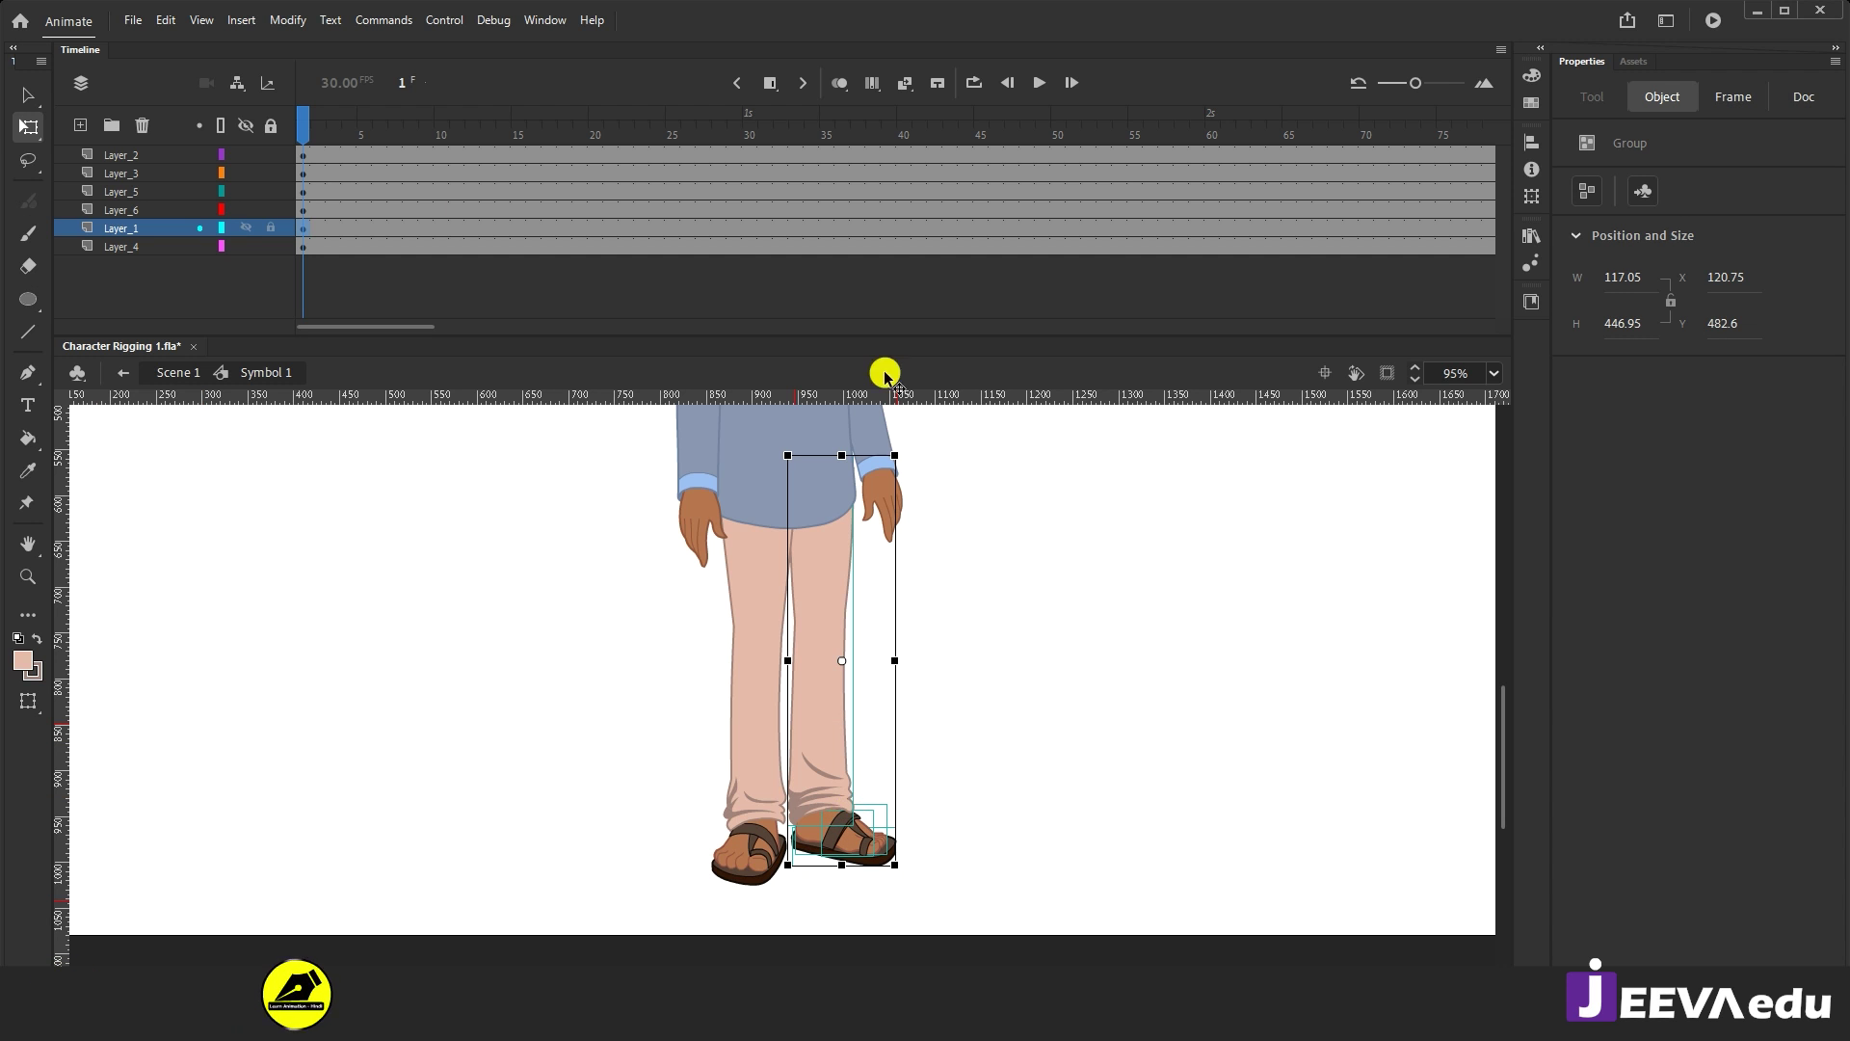
key(F8)
click(1067, 182)
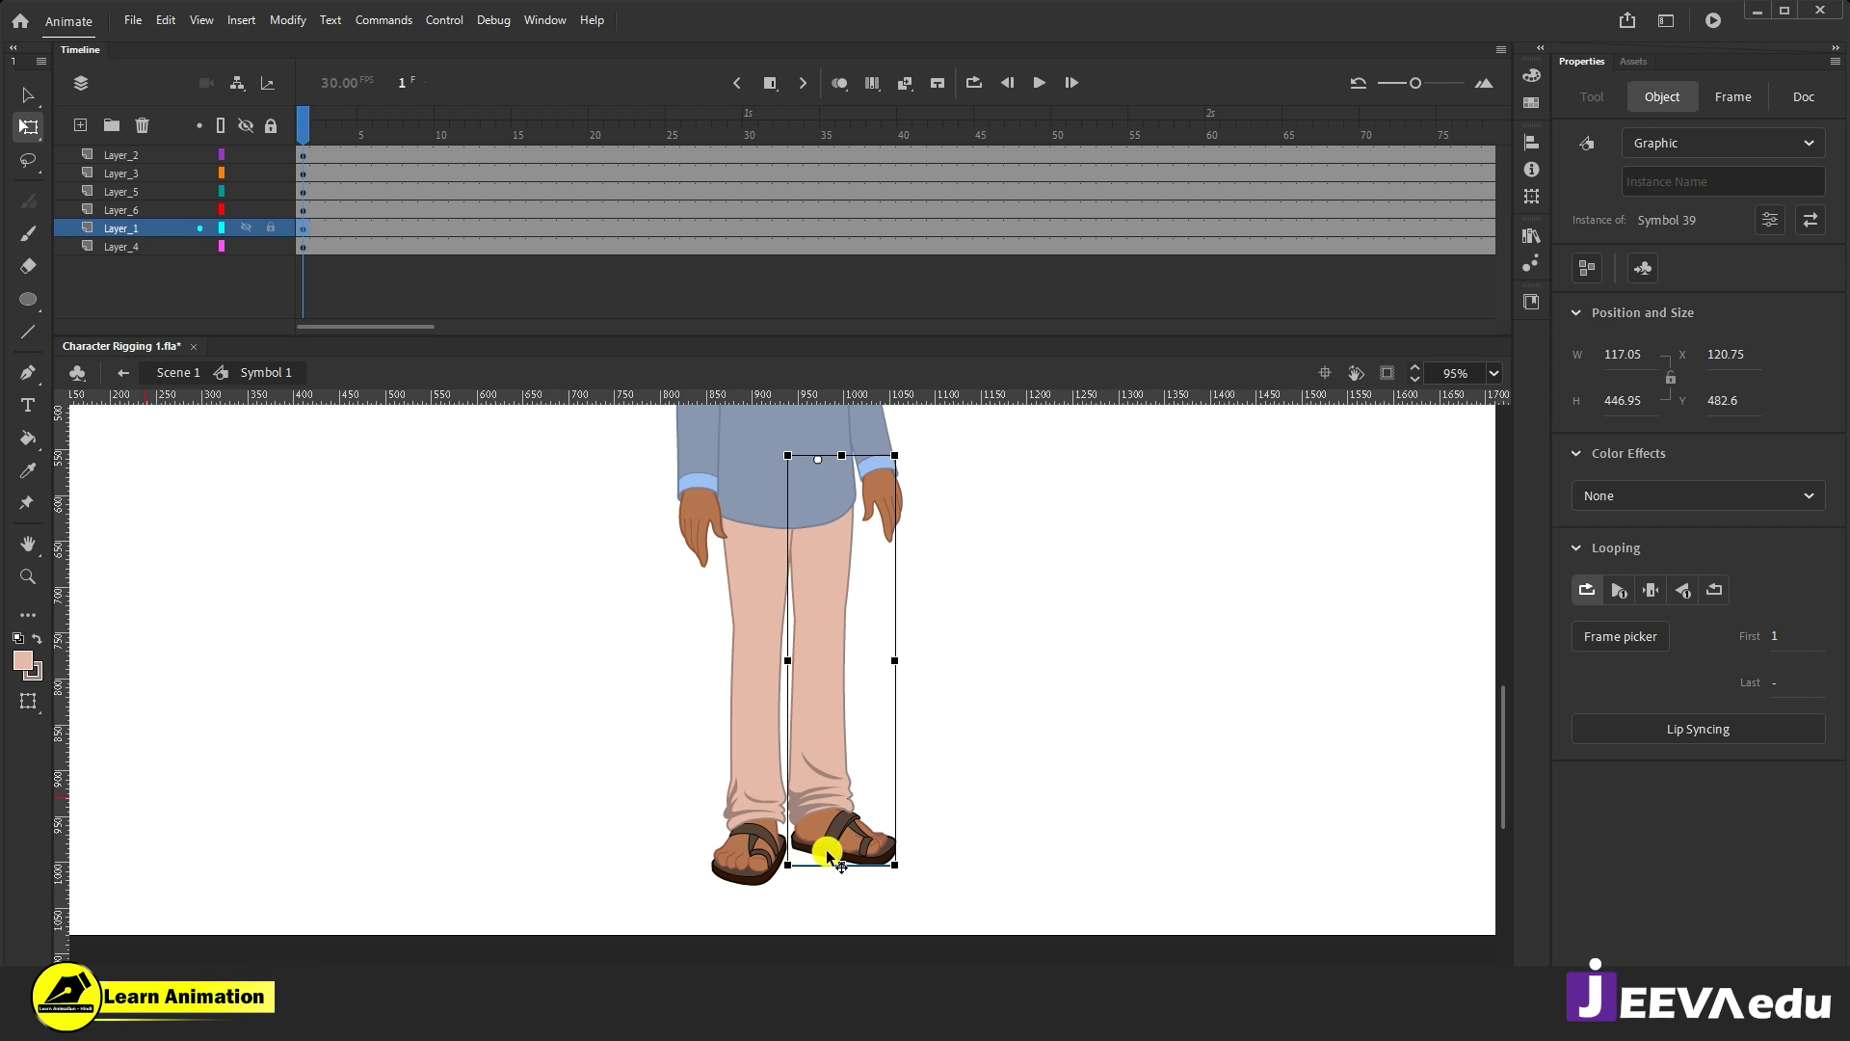
Step: Open the far leg symbol and the trouser group inside it for editing
double_click(840, 711)
click(946, 674)
click(838, 632)
key(z)
click(851, 641)
key(v)
key(ctrl+minus)
double_click(748, 690)
key(z)
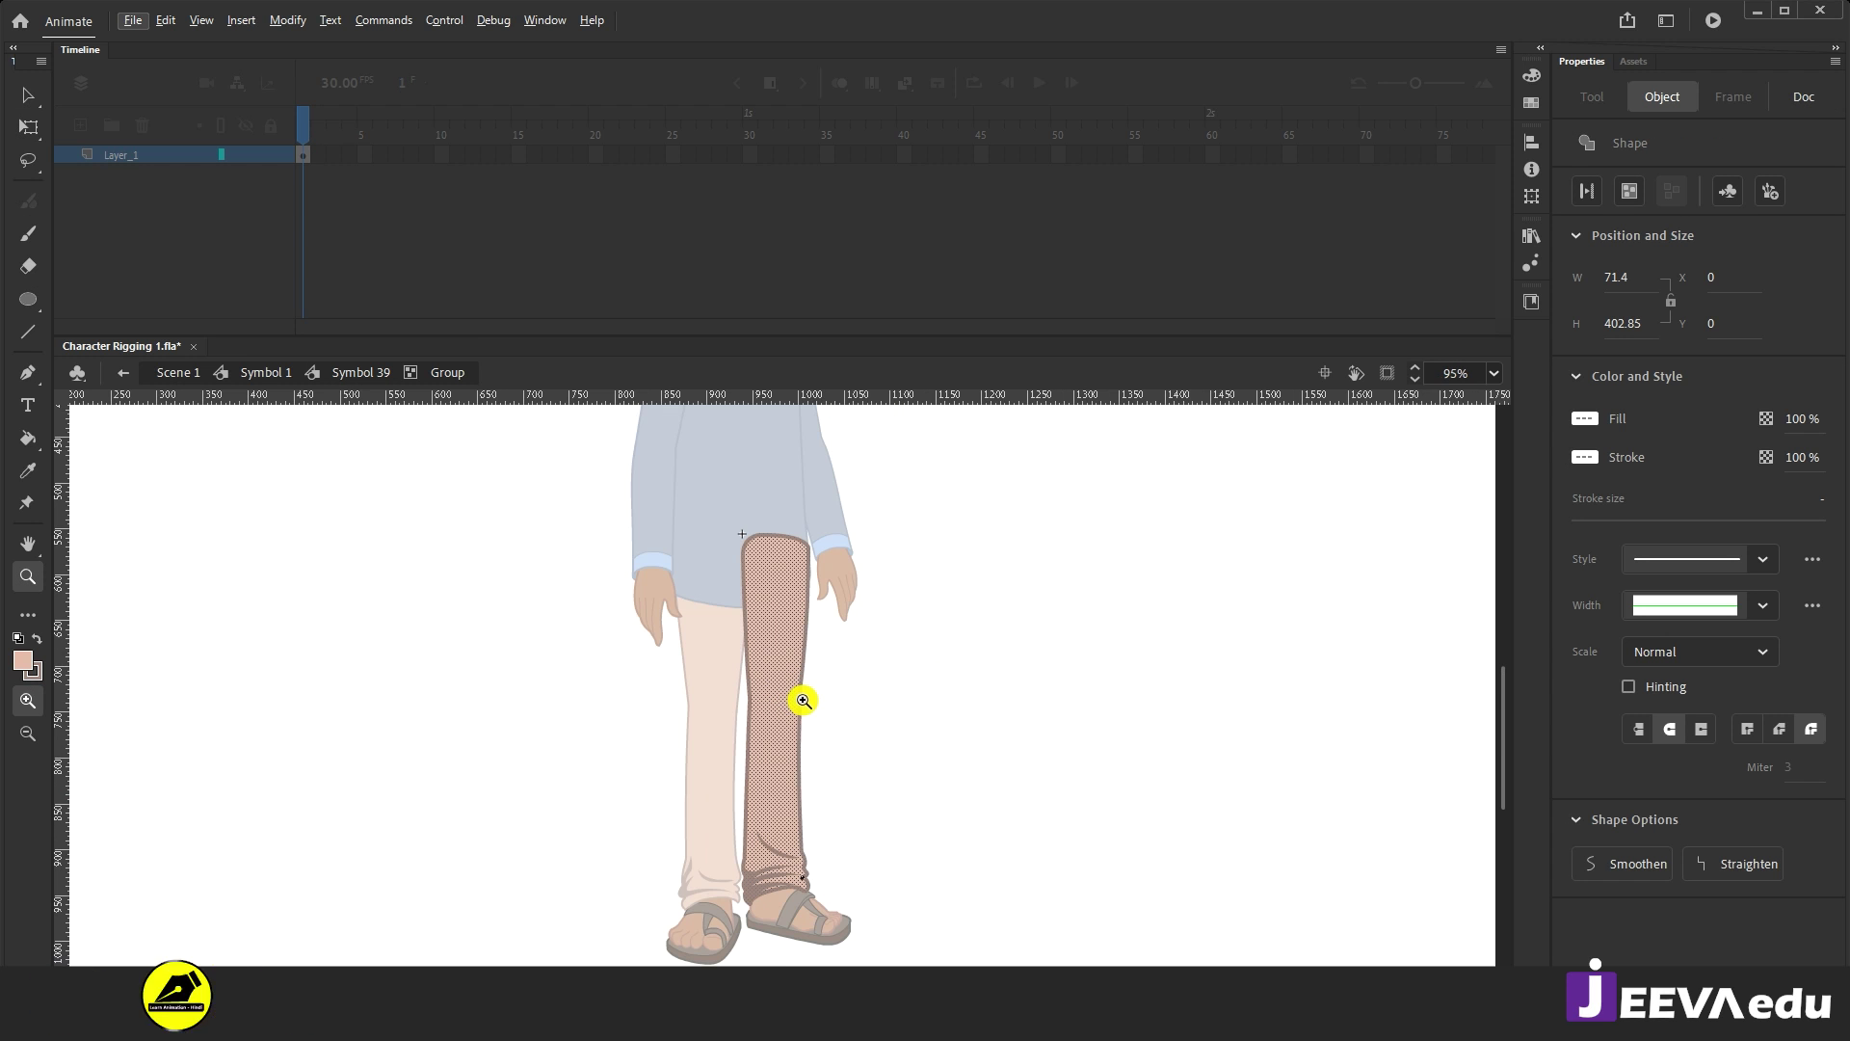
Step: Set the stroke colour to red and draw a straight horizontal line across the far trouser leg at the knee
key(v)
drag(892, 495, 707, 705)
click(838, 710)
key(z)
click(839, 713)
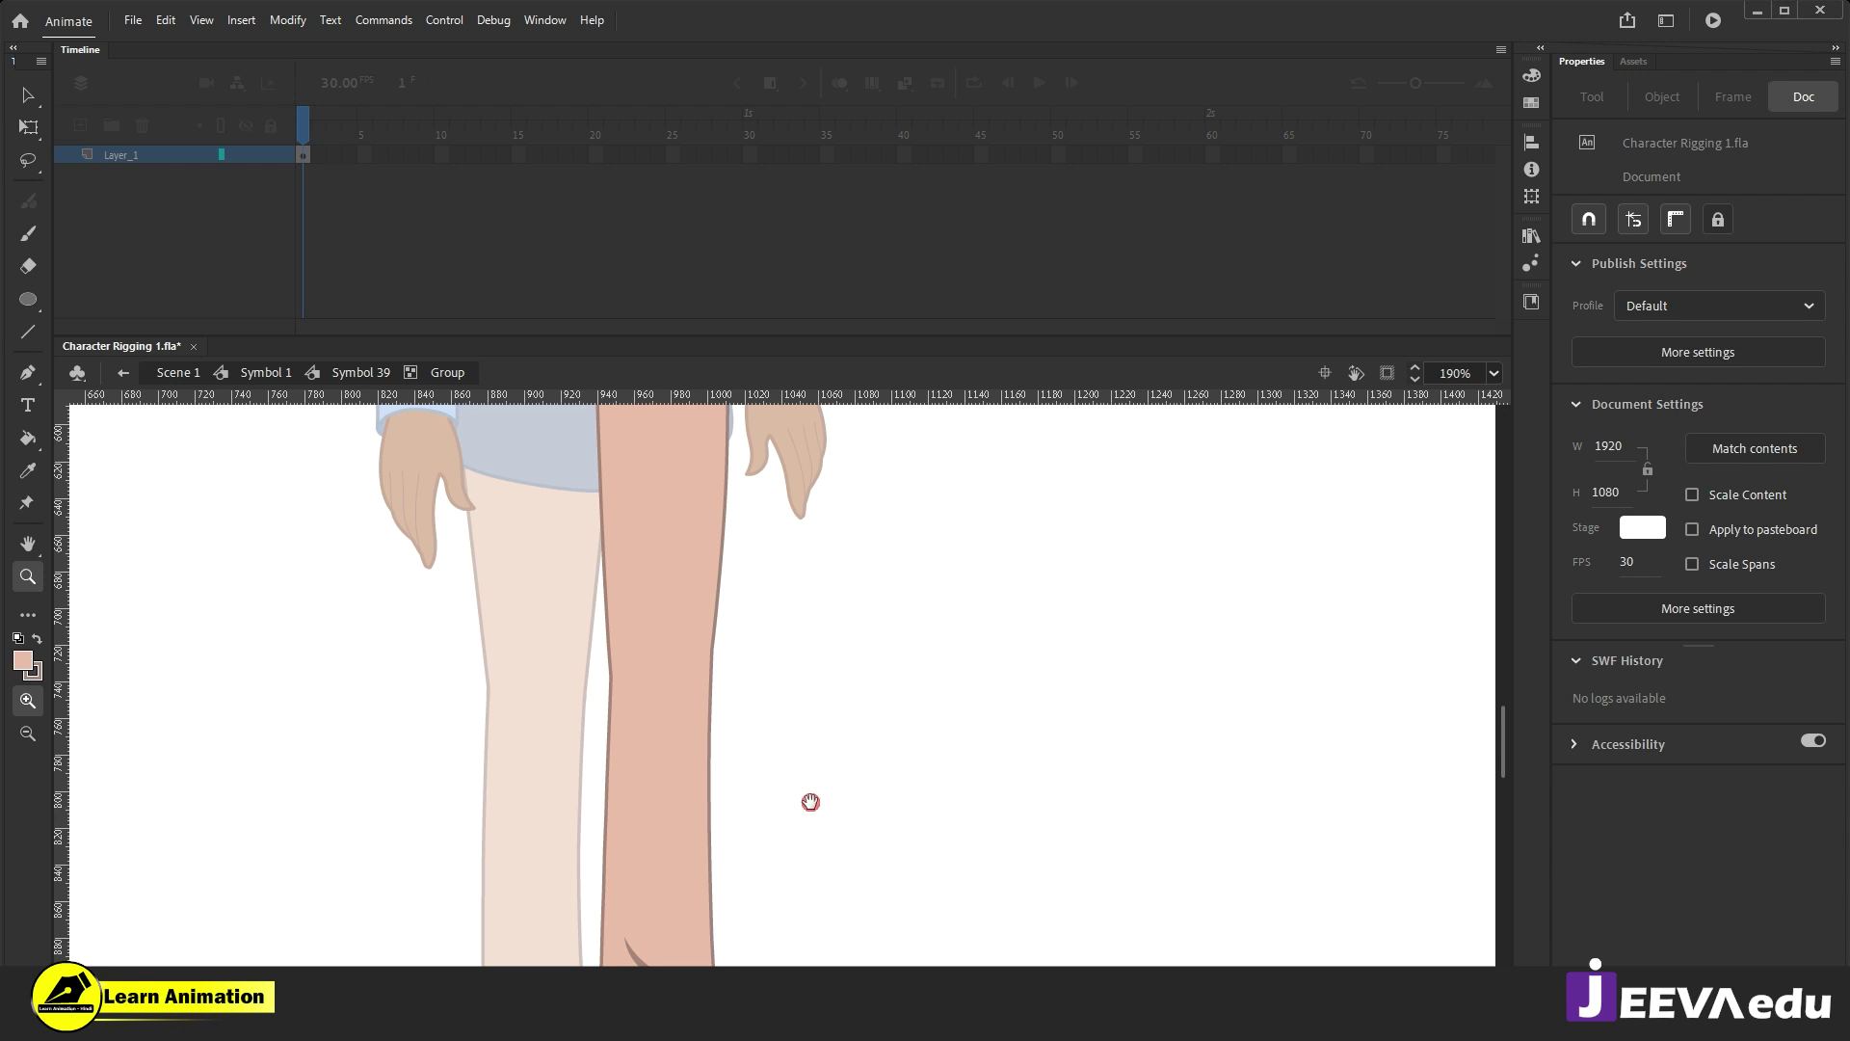
click(32, 679)
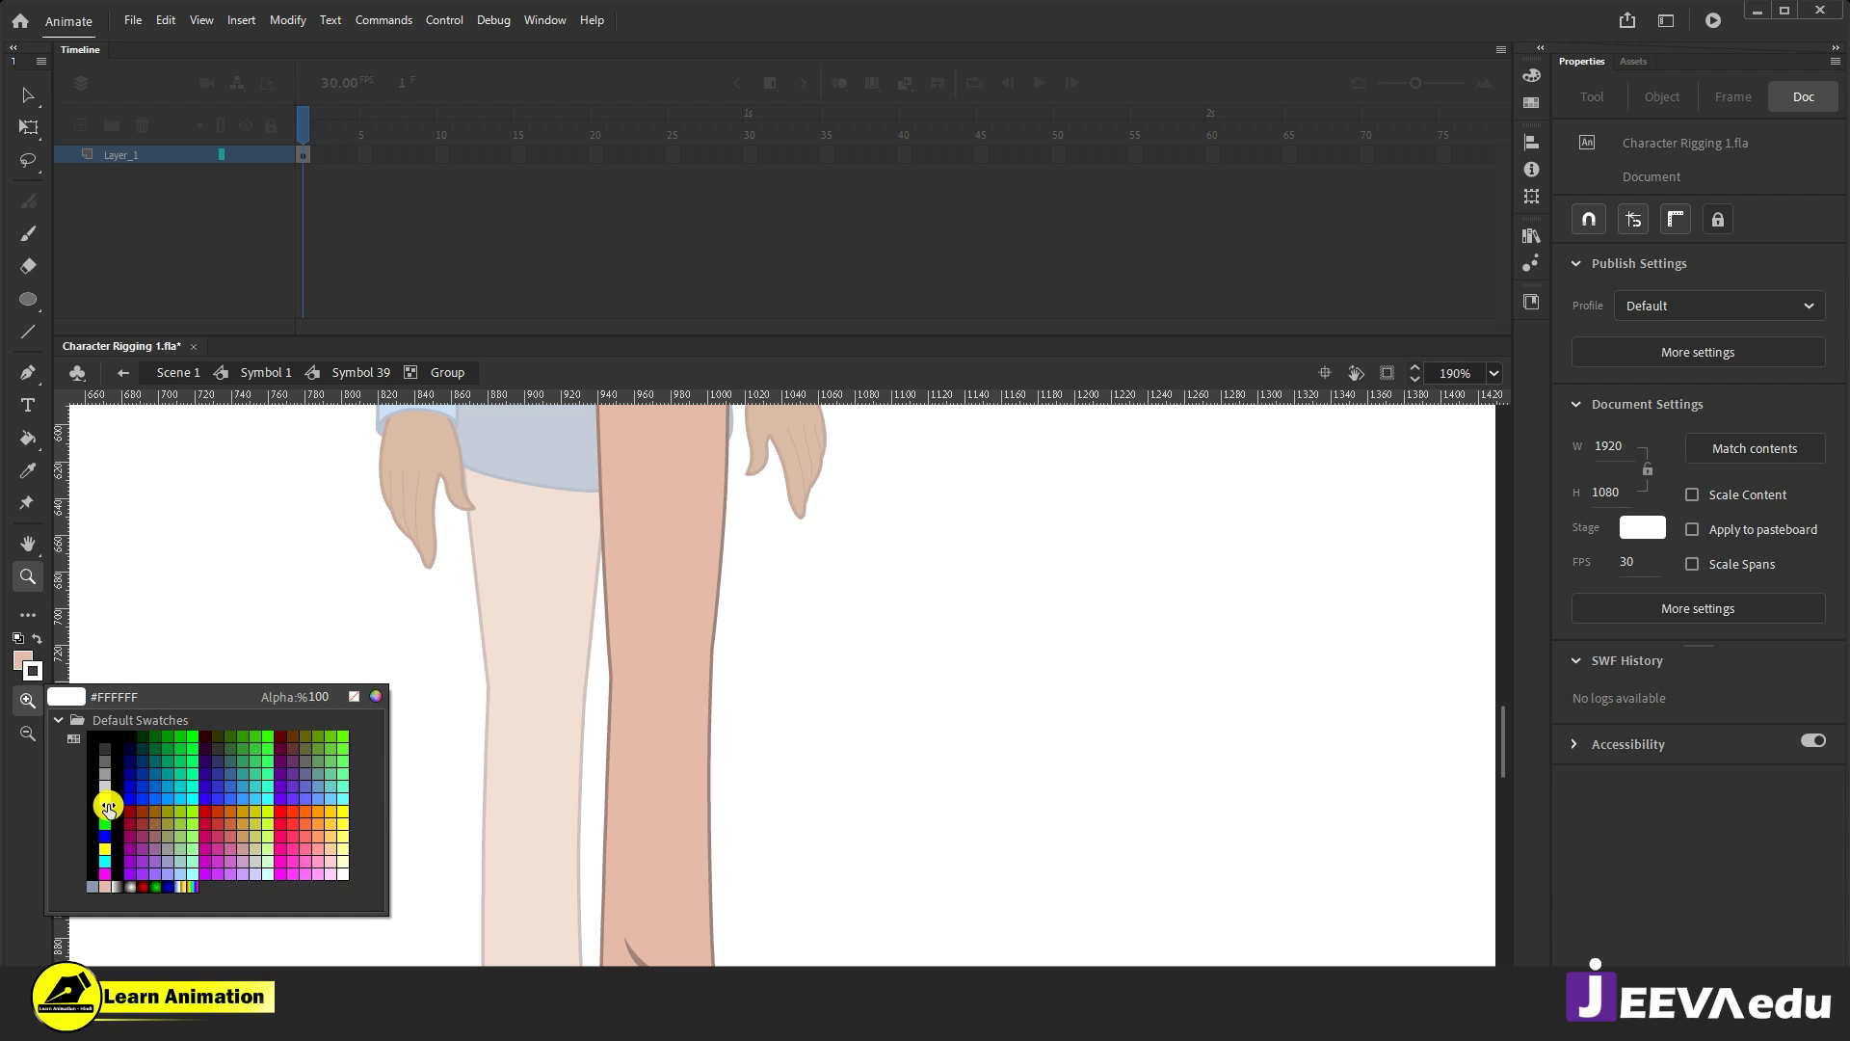
click(91, 797)
key(n)
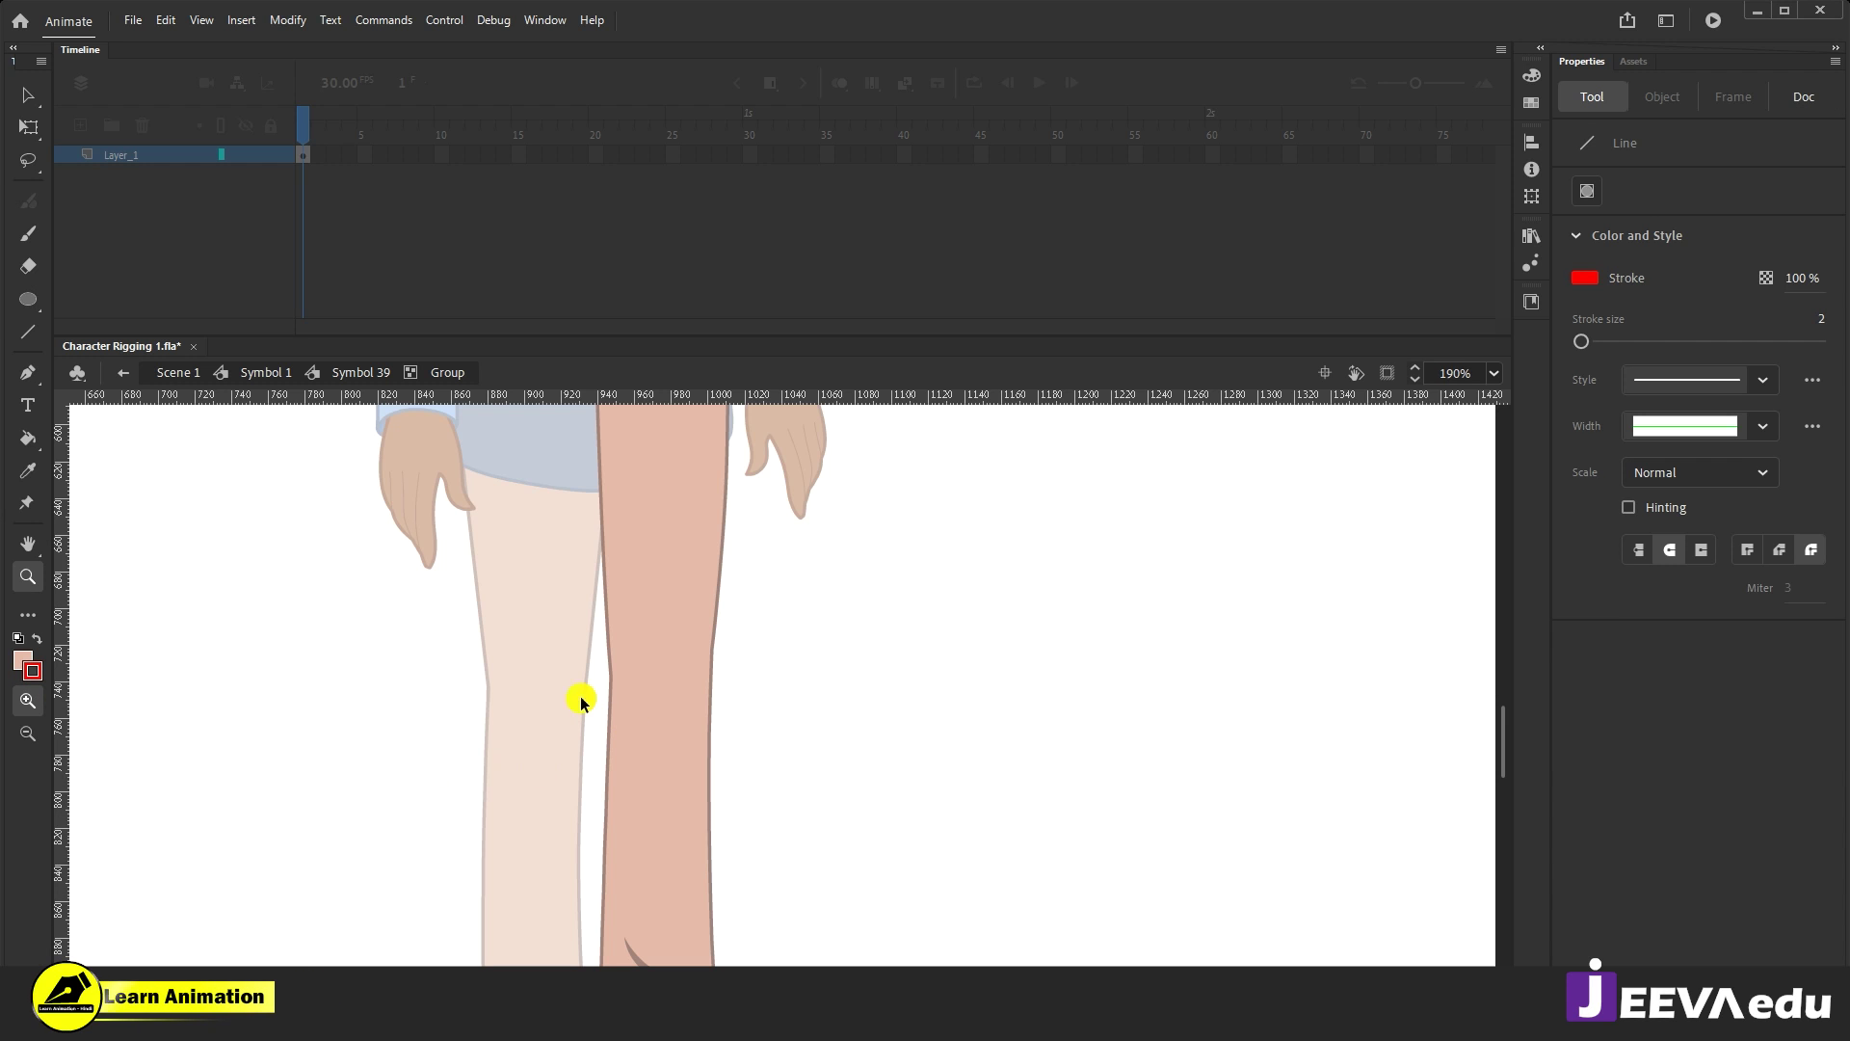
mouse_move(731, 672)
mouse_down()
mouse_move(772, 680)
mouse_move(751, 678)
mouse_up()
Step: Select the trouser shape and folds below the red knee line and convert them into a graphic symbol
key(v)
key(ctrl+minus)
click(751, 641)
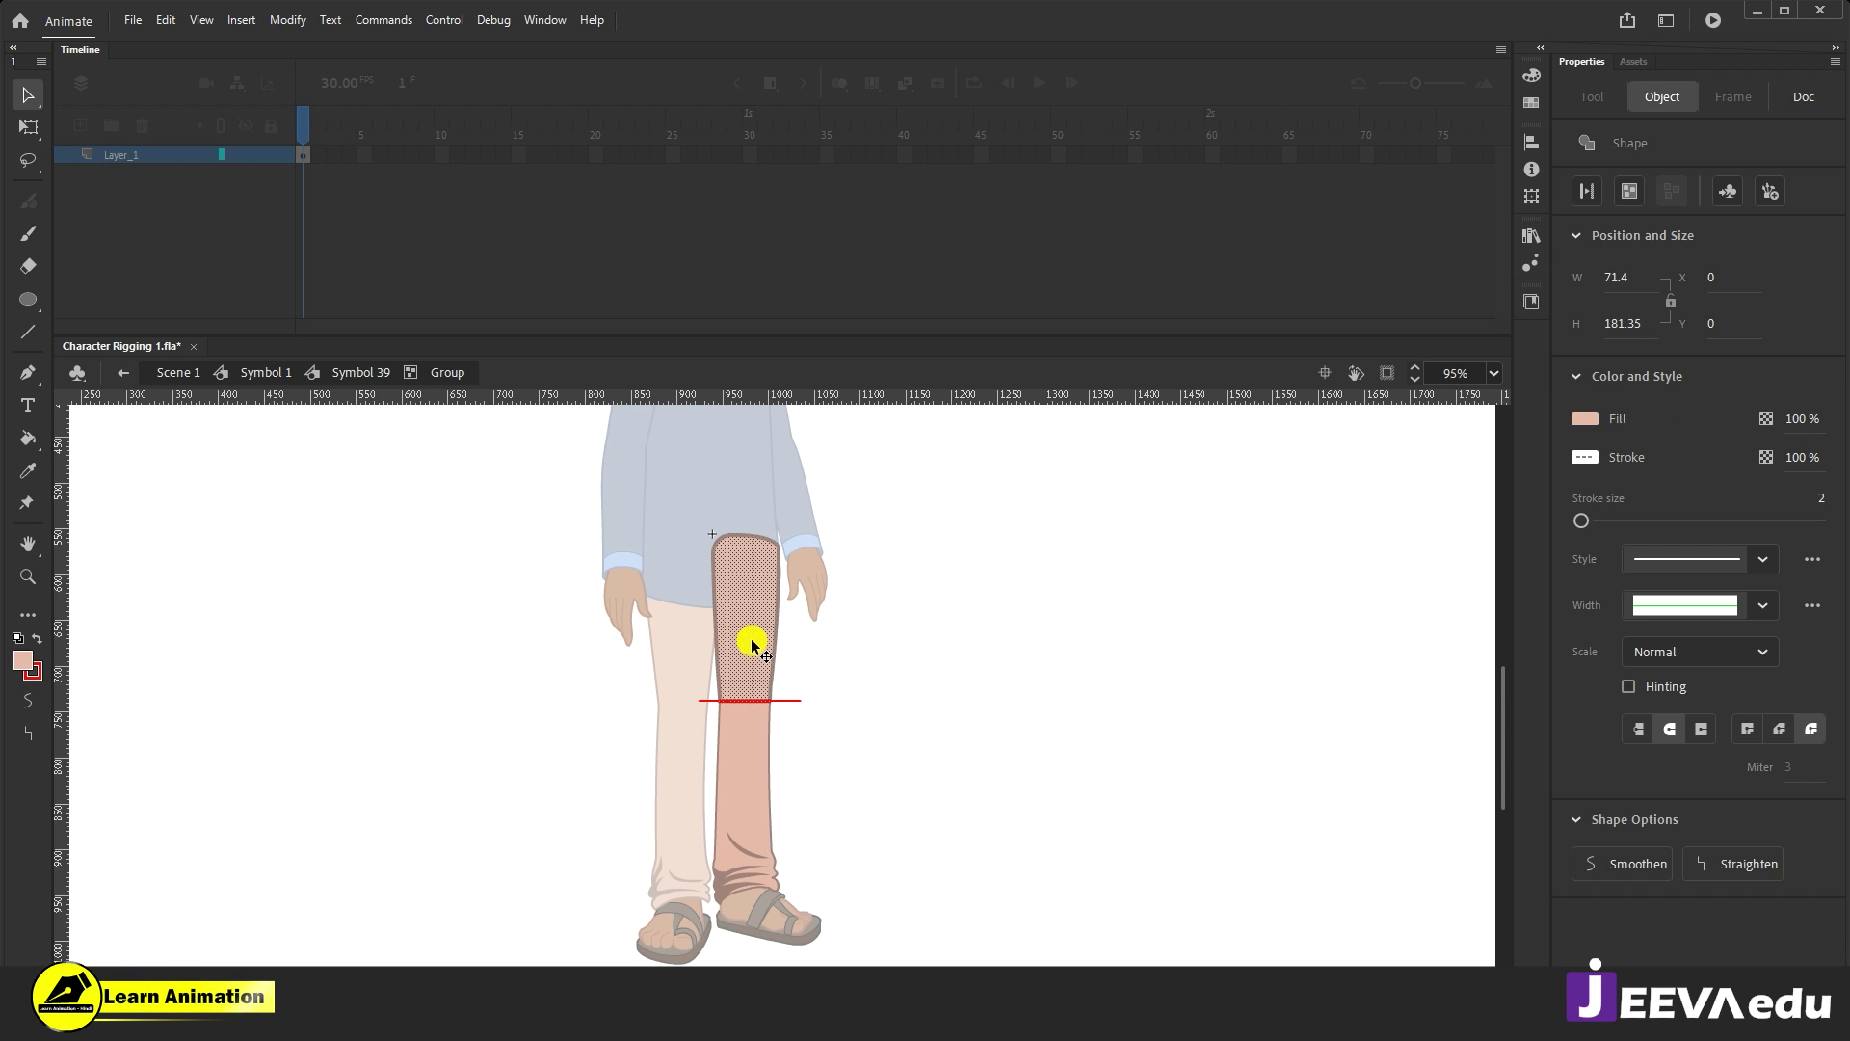
click(739, 786)
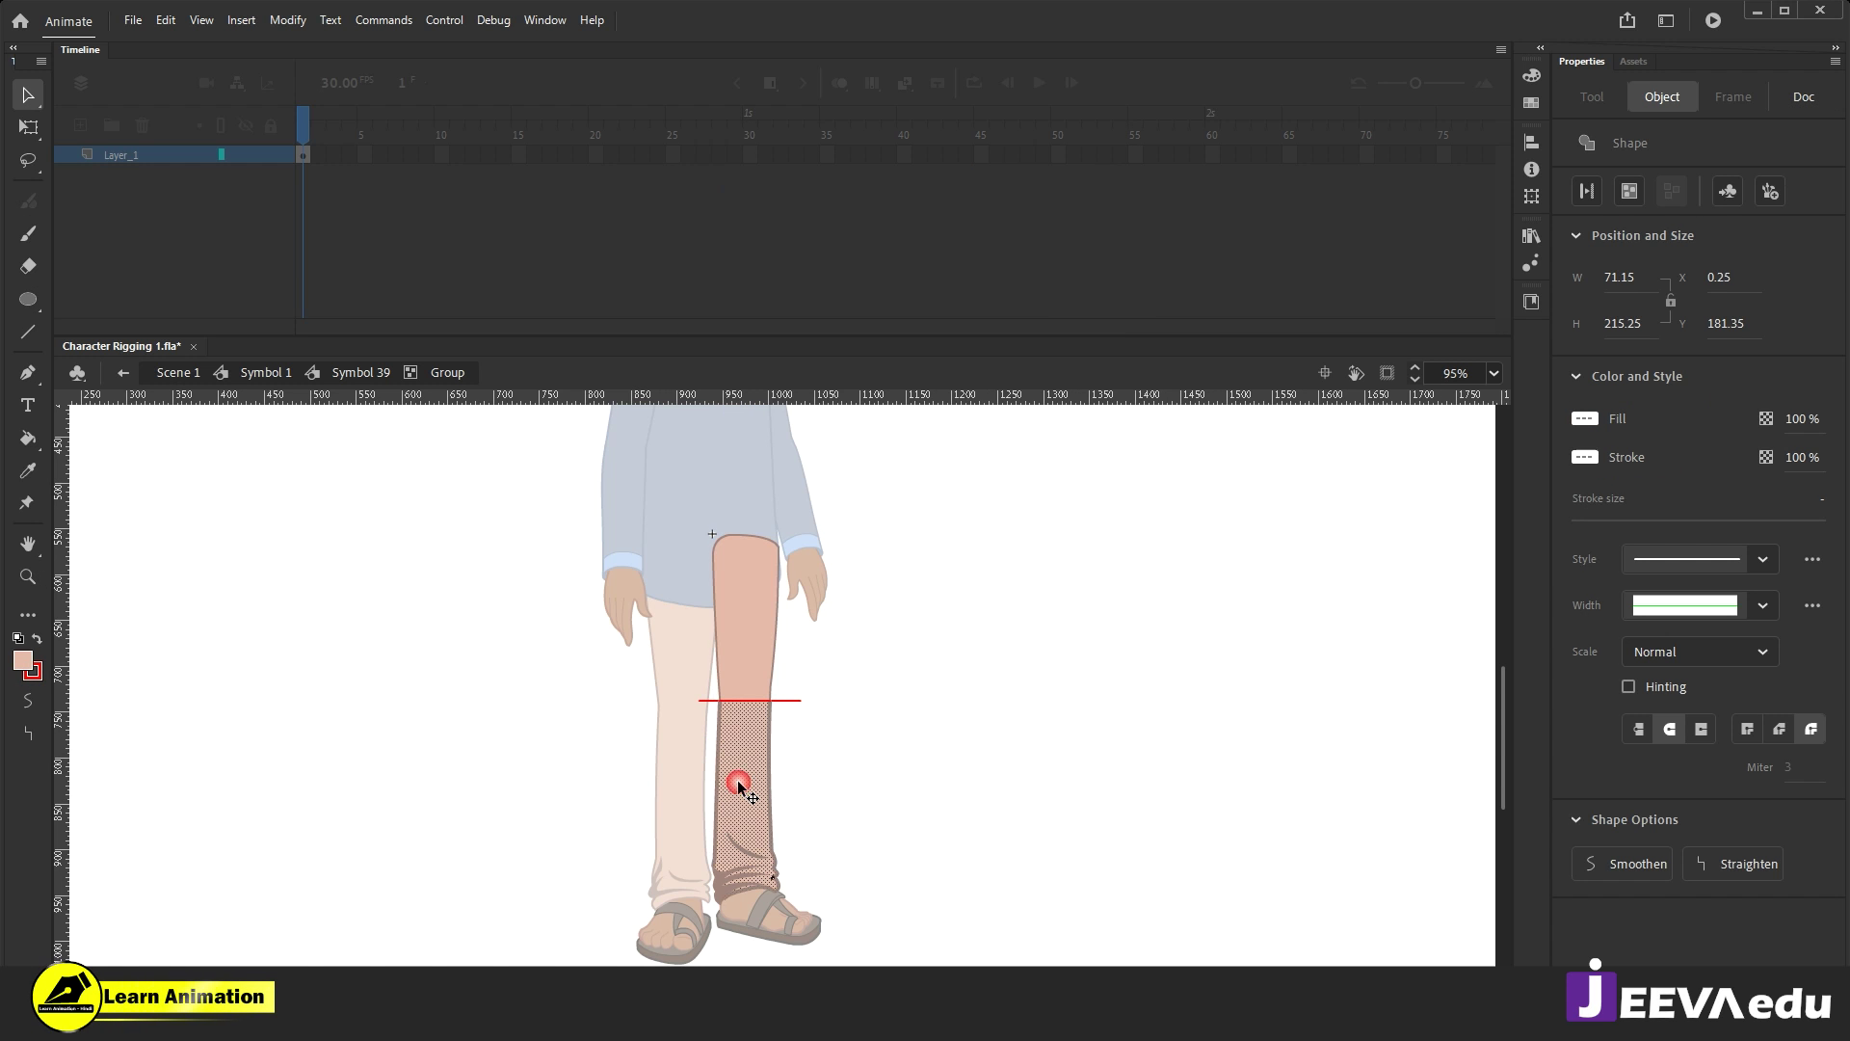
click(768, 829)
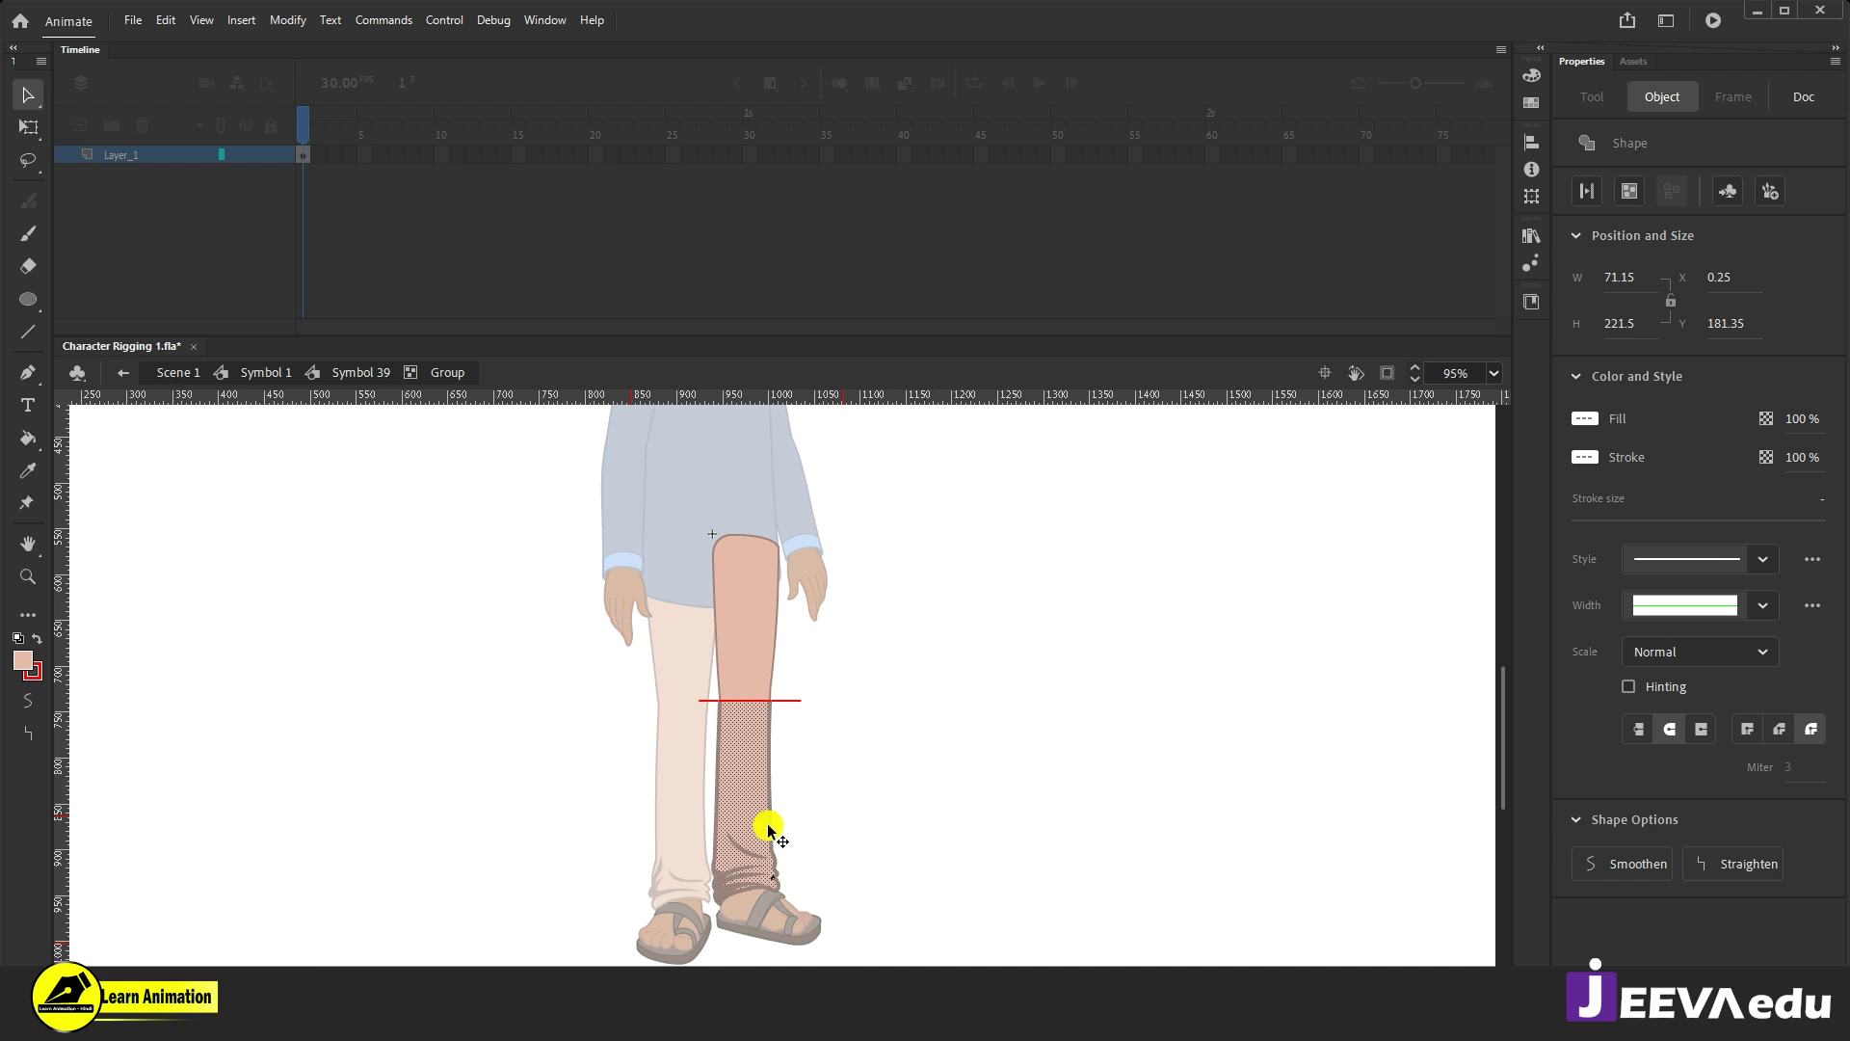
key(F8)
click(1064, 181)
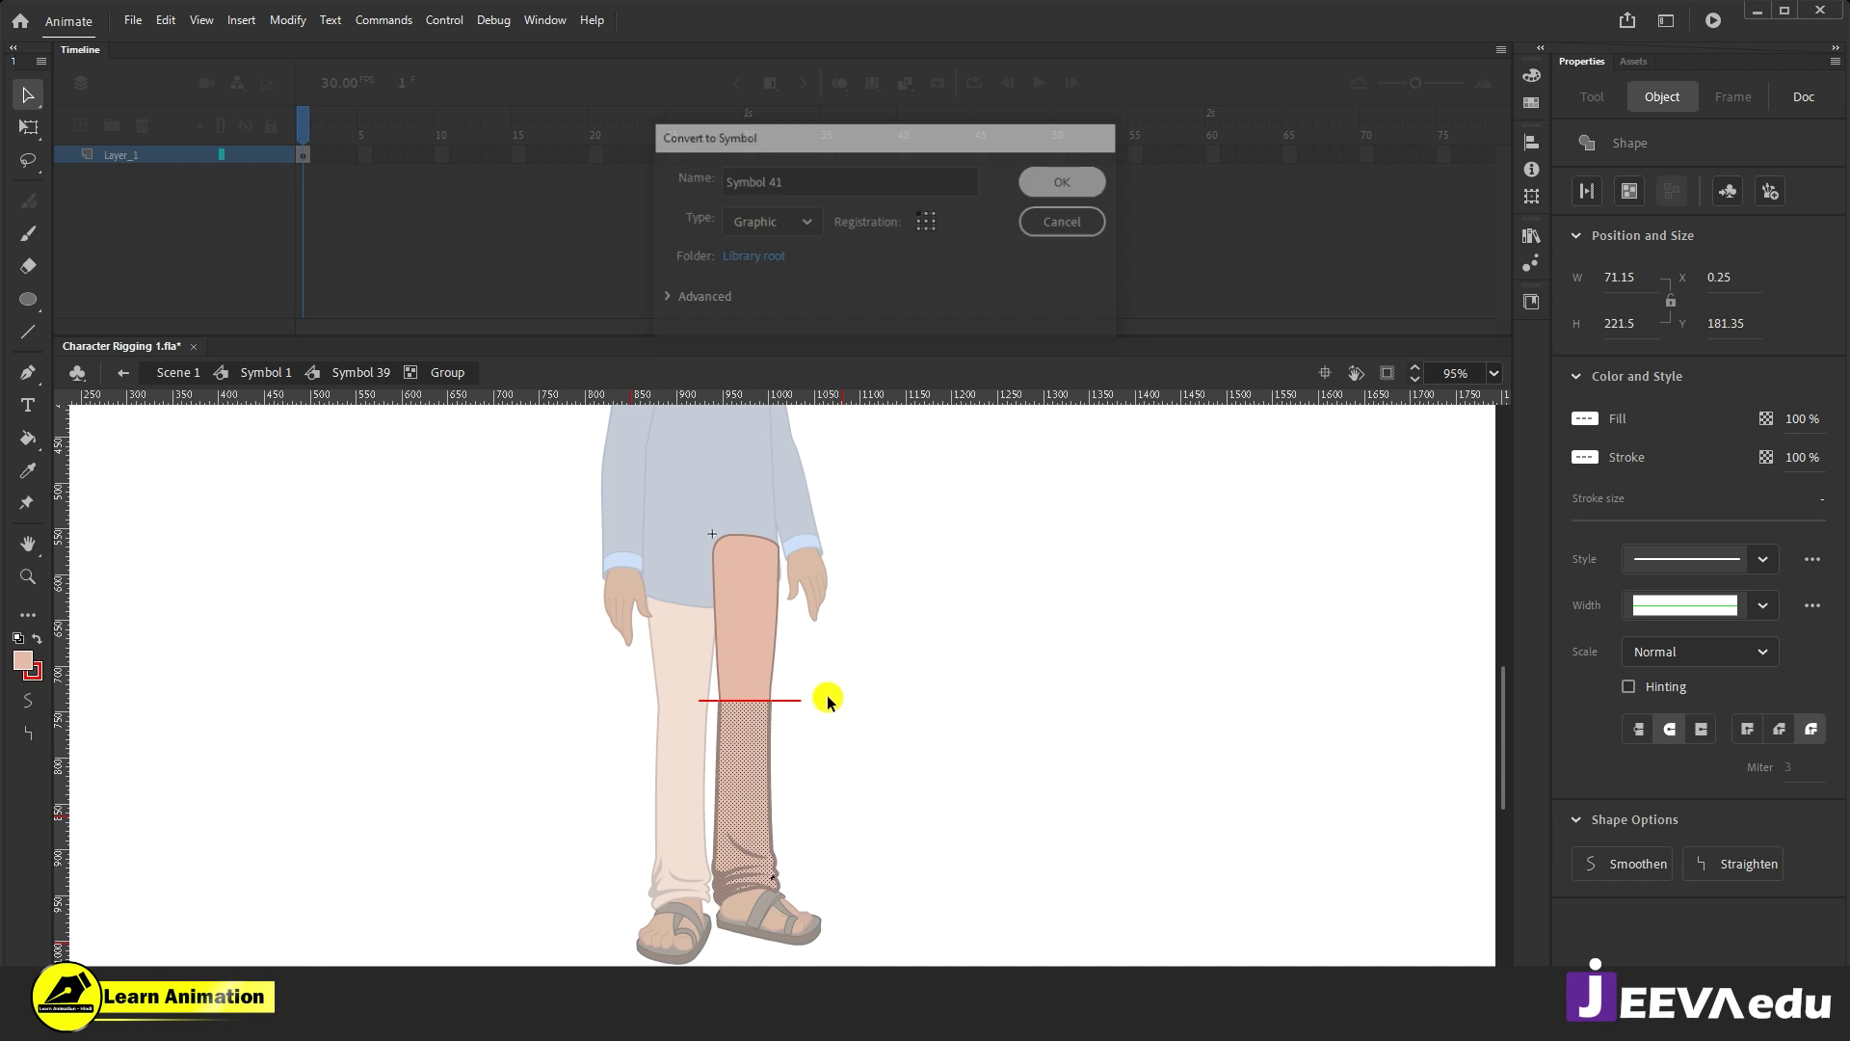
Step: Delete the two ends of the red knee line that stick out on either side of the far trouser leg
key(z)
click(785, 710)
key(v)
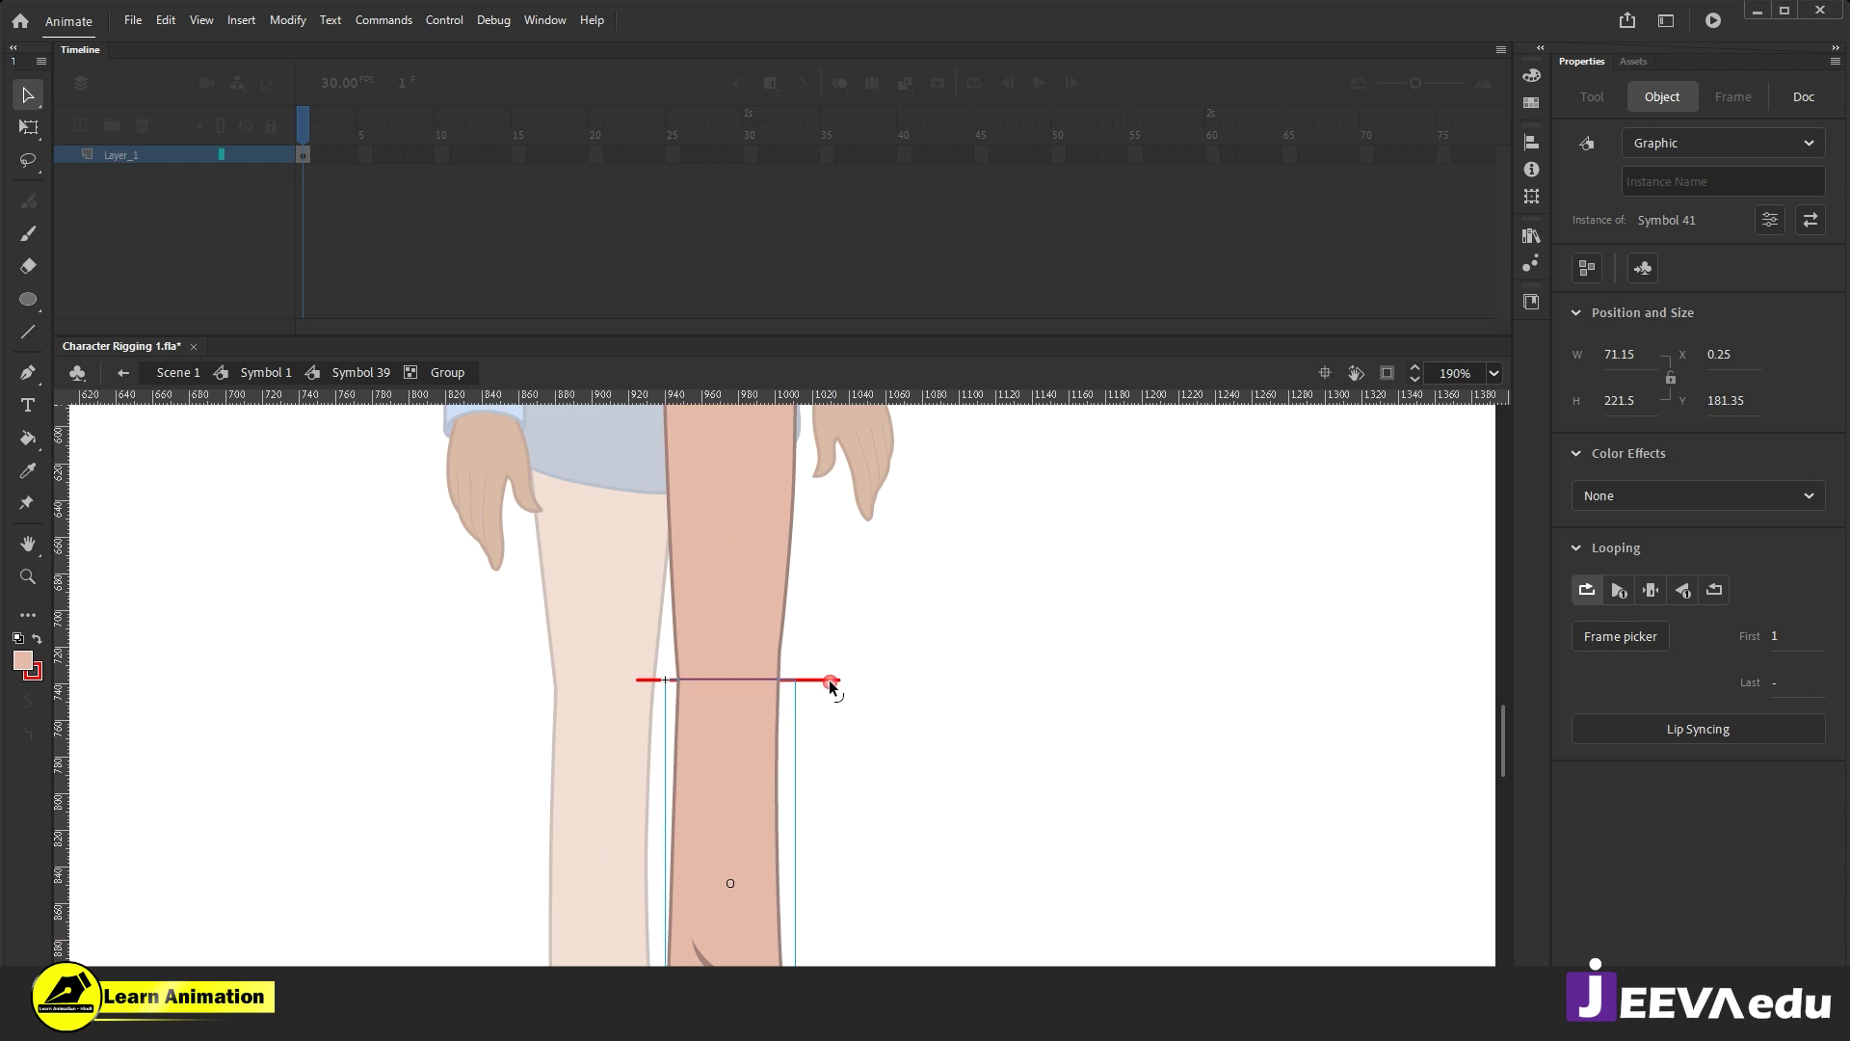
click(791, 700)
click(822, 692)
click(665, 681)
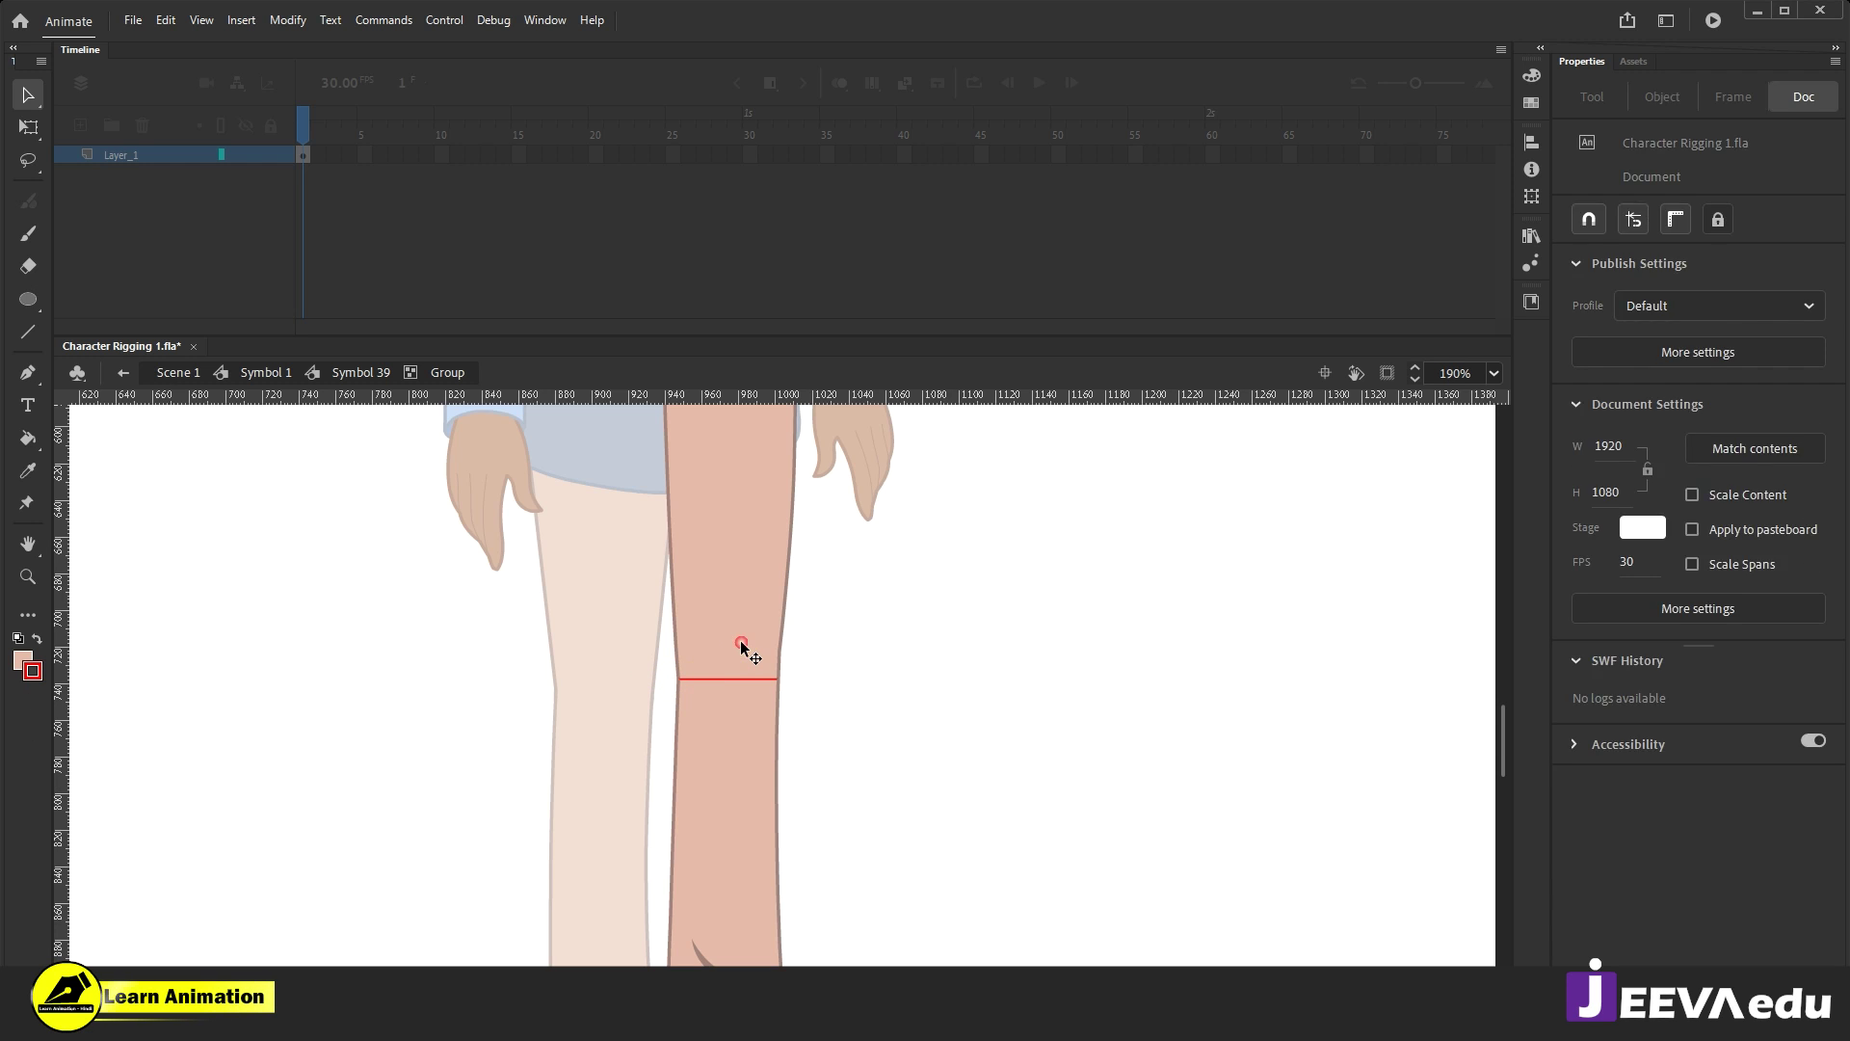
Step: Open the upper trouser symbol, delete the red line along its knee edge, and return to the trouser group
click(744, 649)
double_click(742, 650)
click(744, 707)
click(737, 680)
click(680, 728)
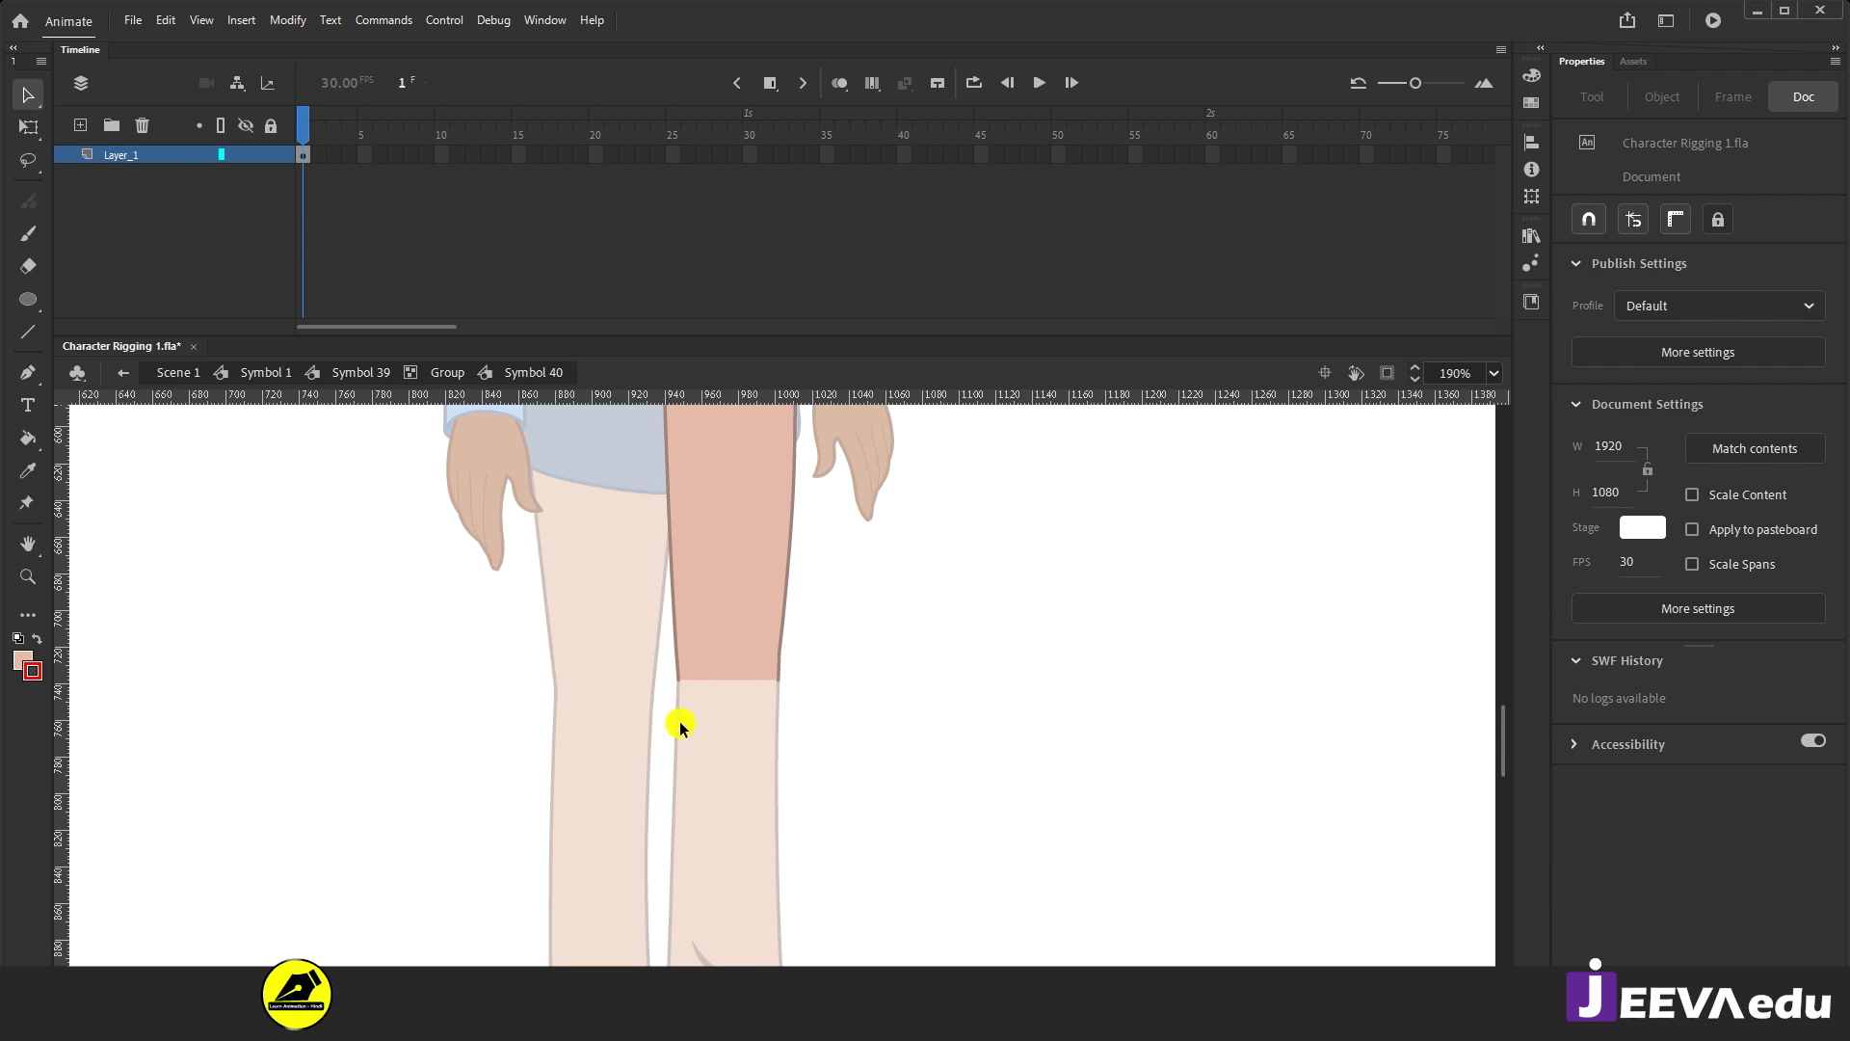
click(435, 375)
Step: Return to the far leg symbol and break apart the trouser group into its upper and lower leg symbols
key(z)
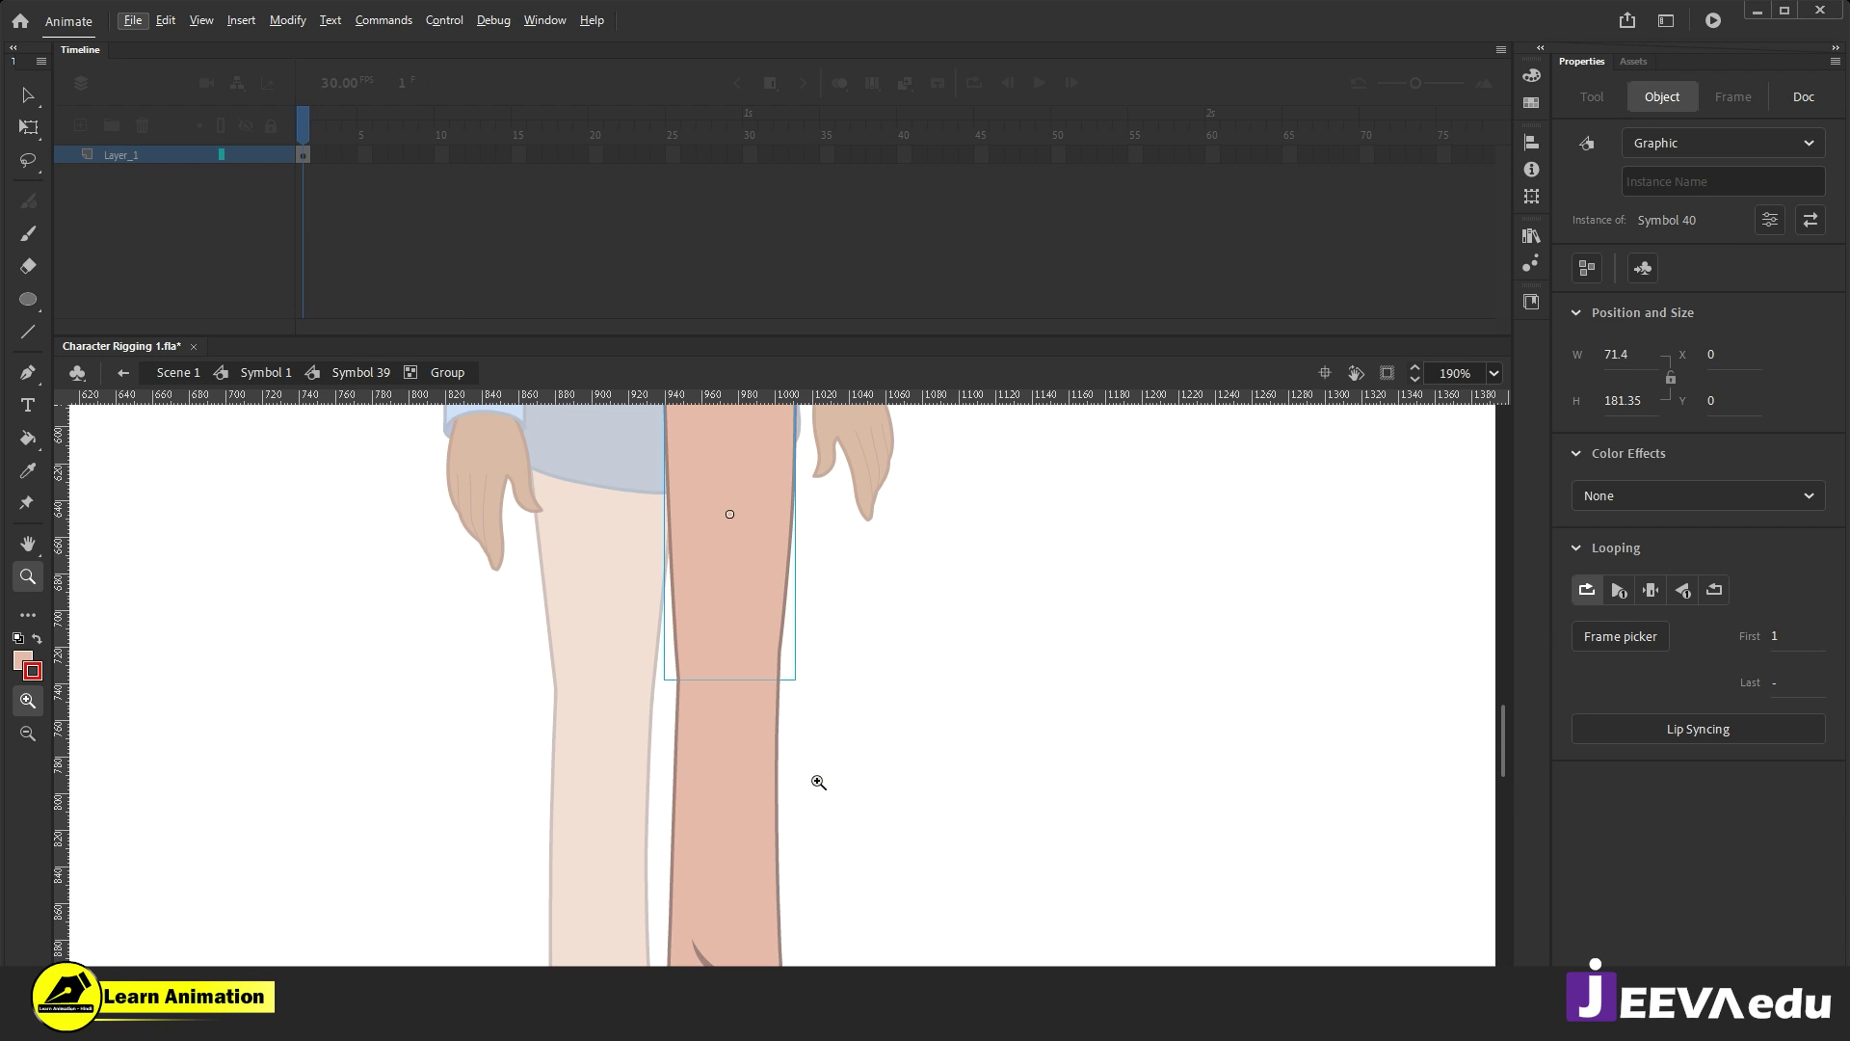
alt+click(726, 749)
key(v)
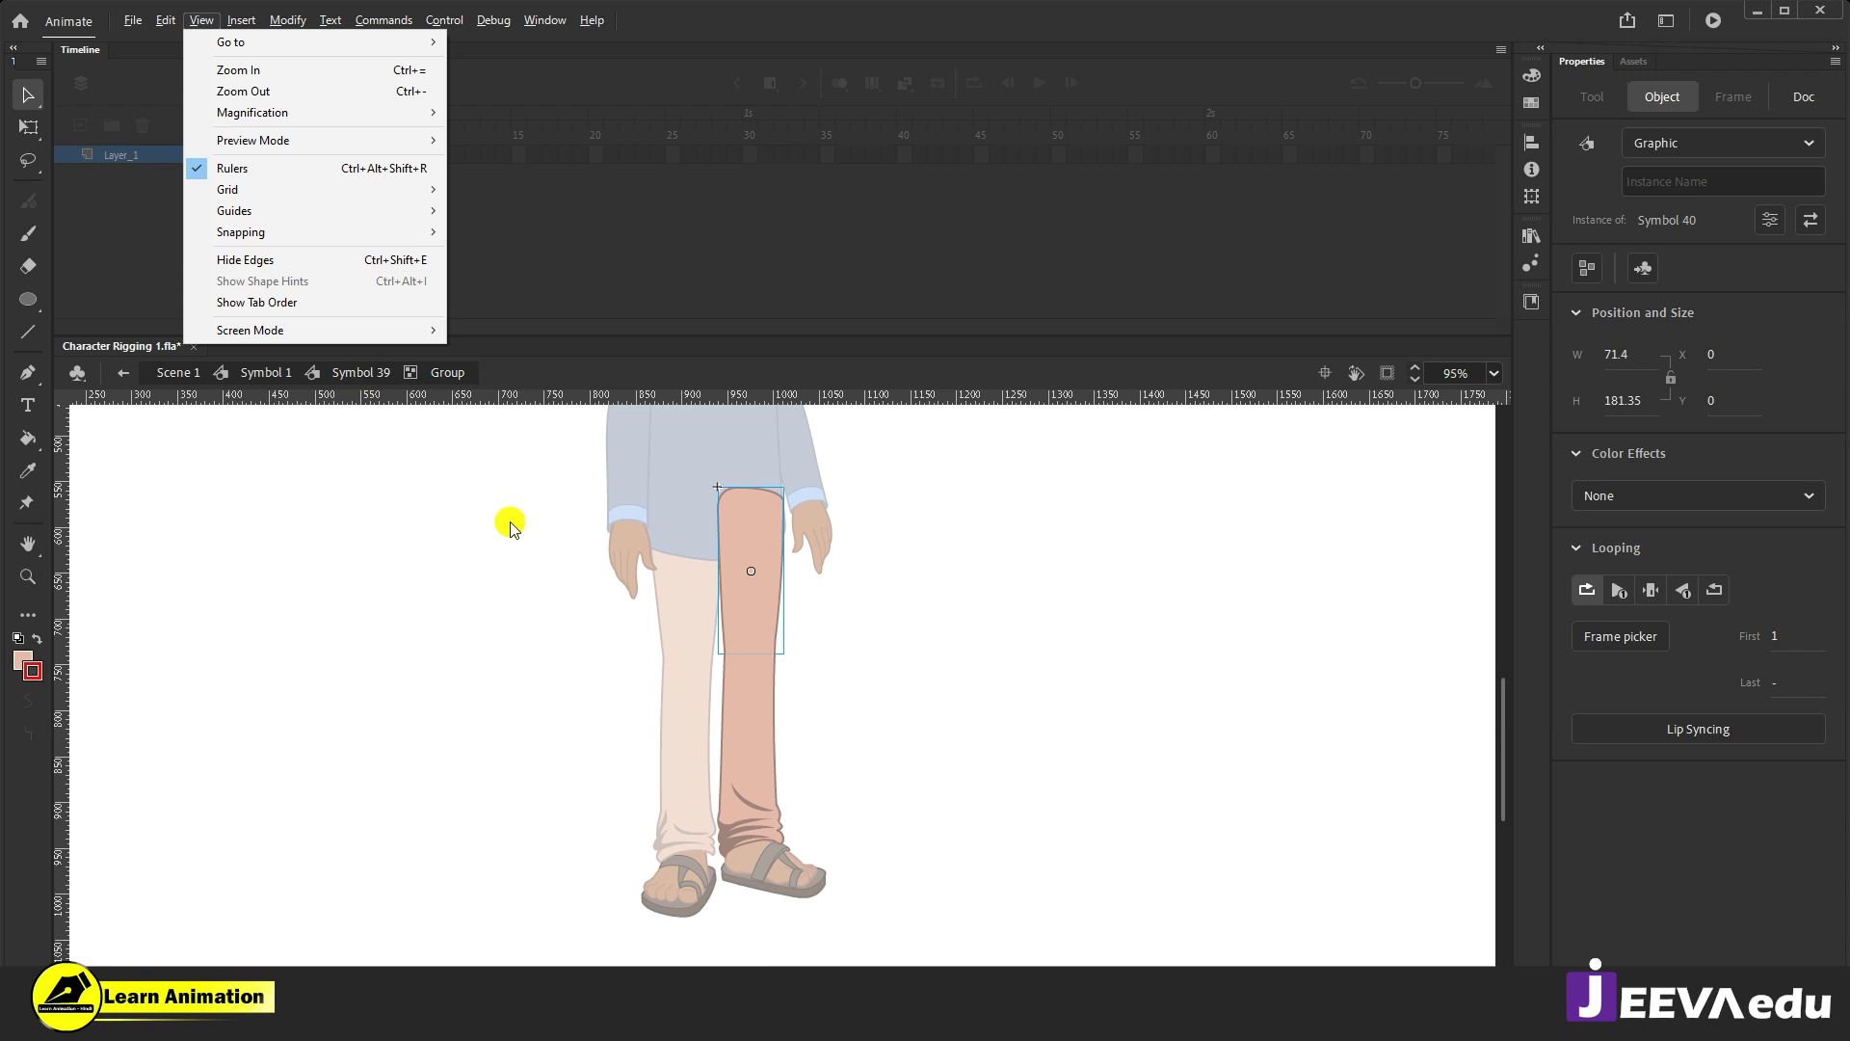
click(379, 376)
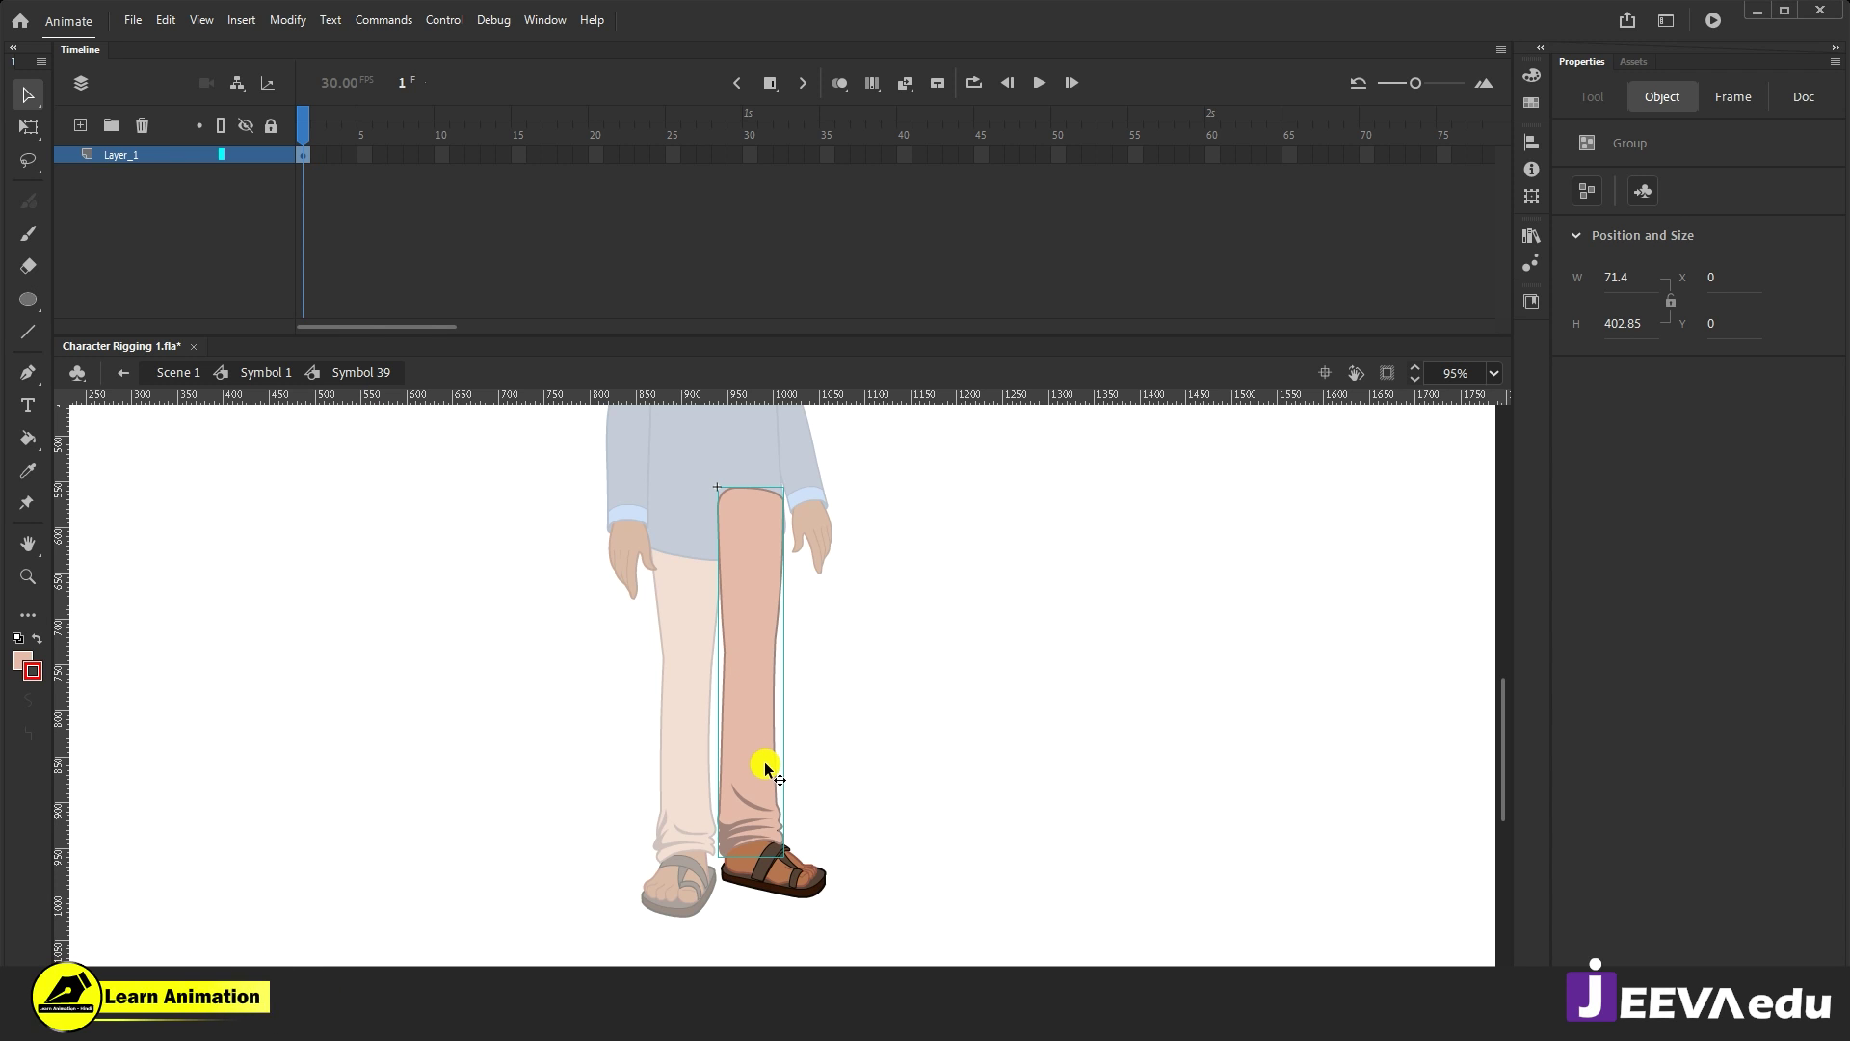
drag(802, 792, 862, 779)
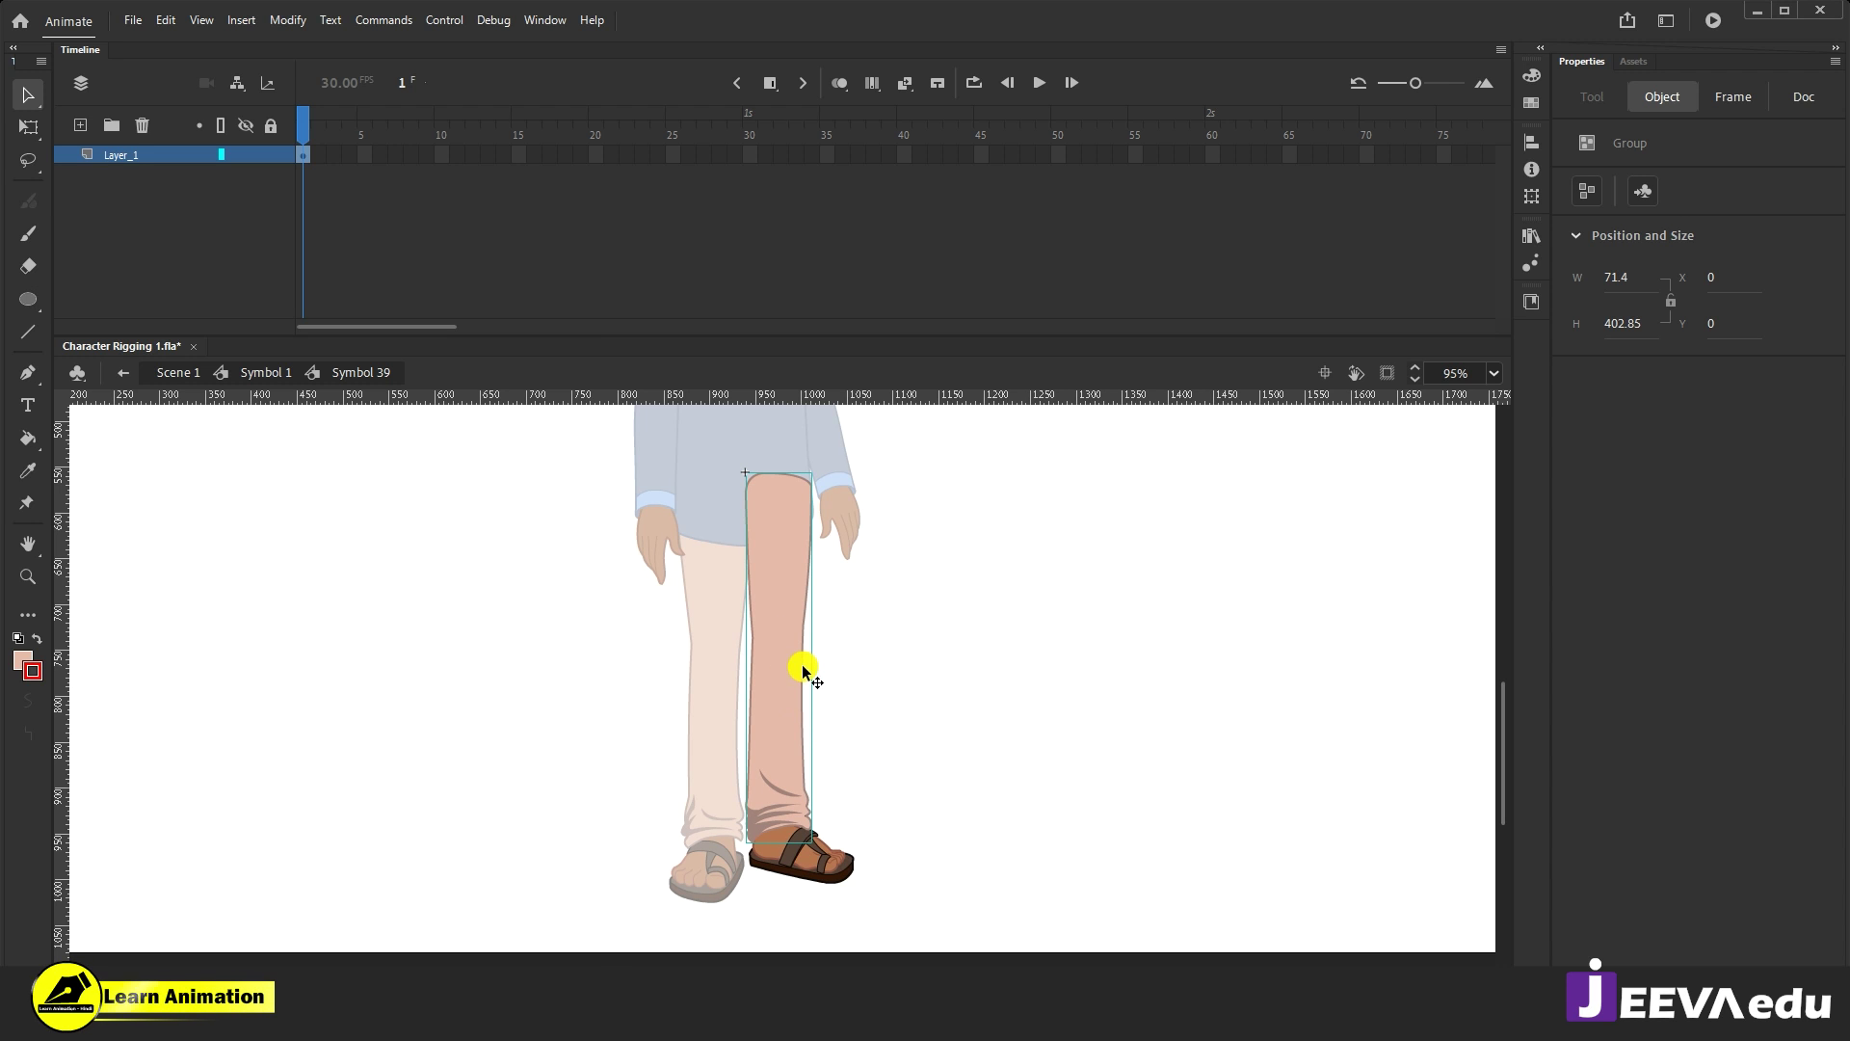
click(786, 713)
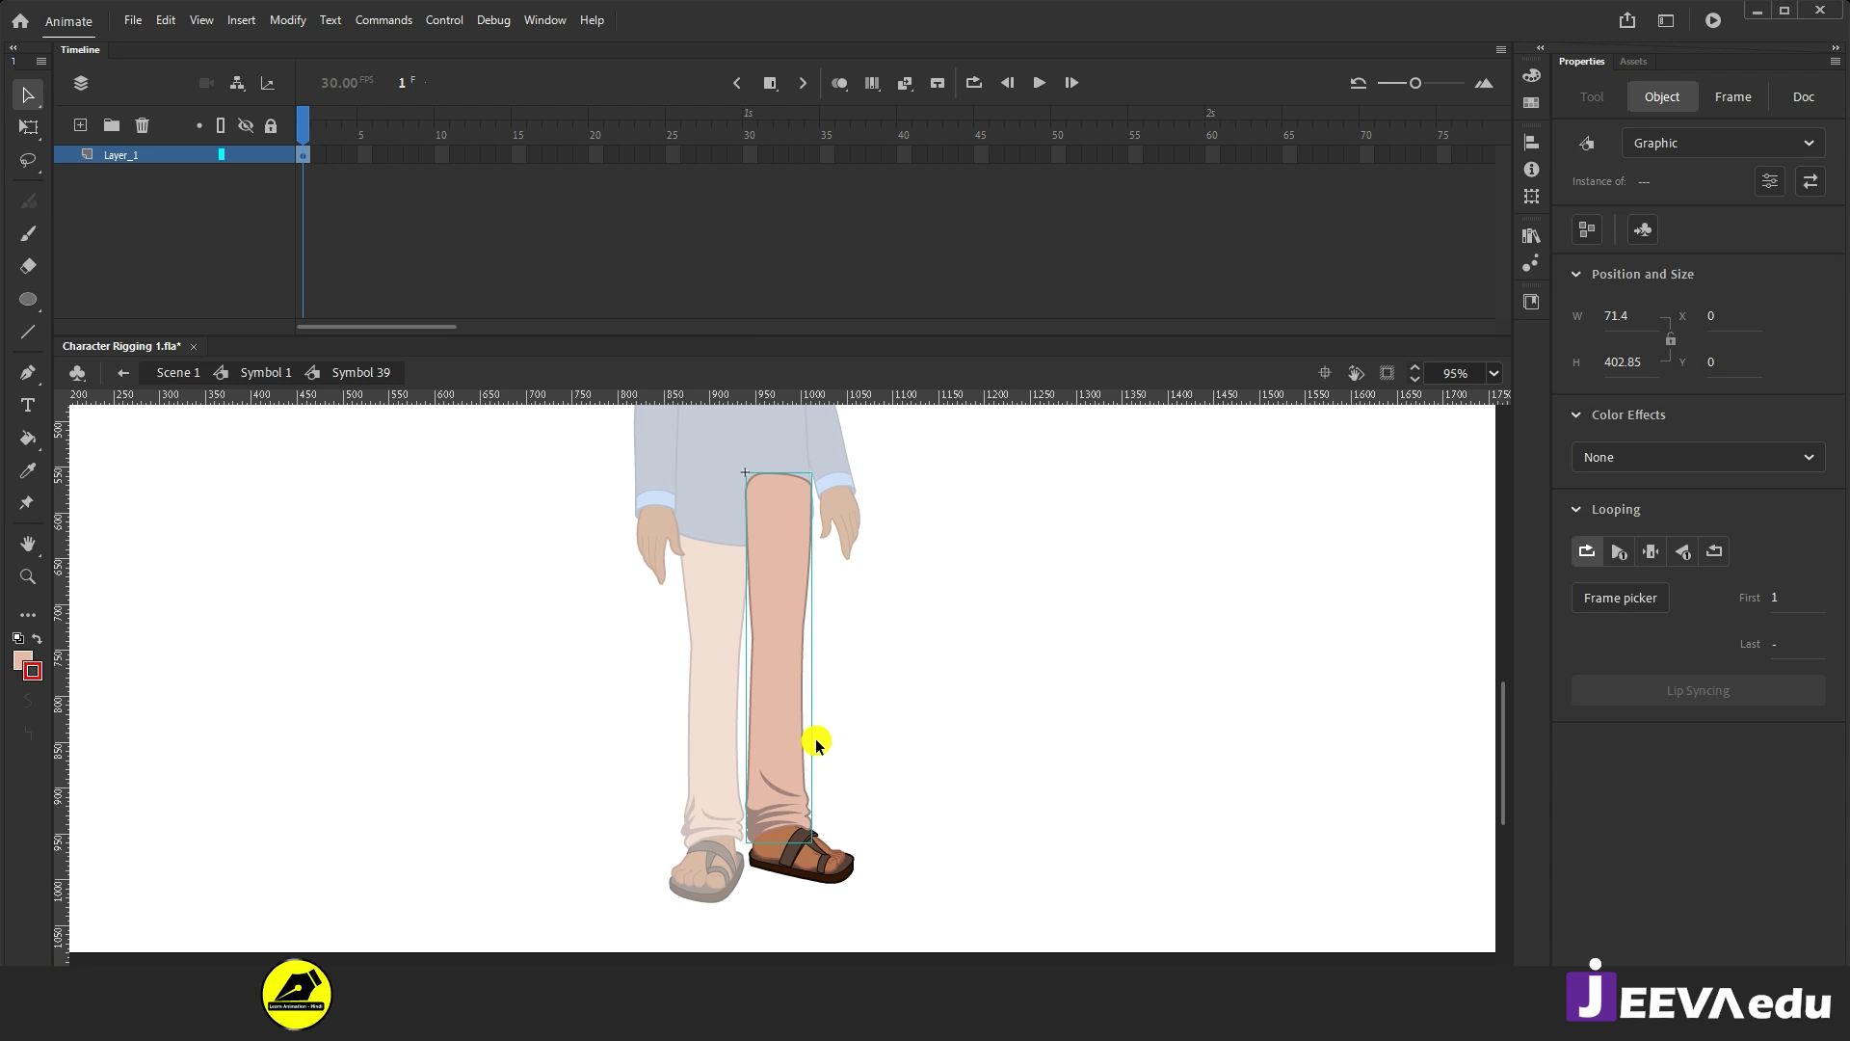
Step: Move the lower leg and foot in place onto a new layer and convert them into one graphic symbol
drag(871, 742, 684, 928)
key(ctrl+x)
click(80, 125)
right_click(281, 523)
click(367, 605)
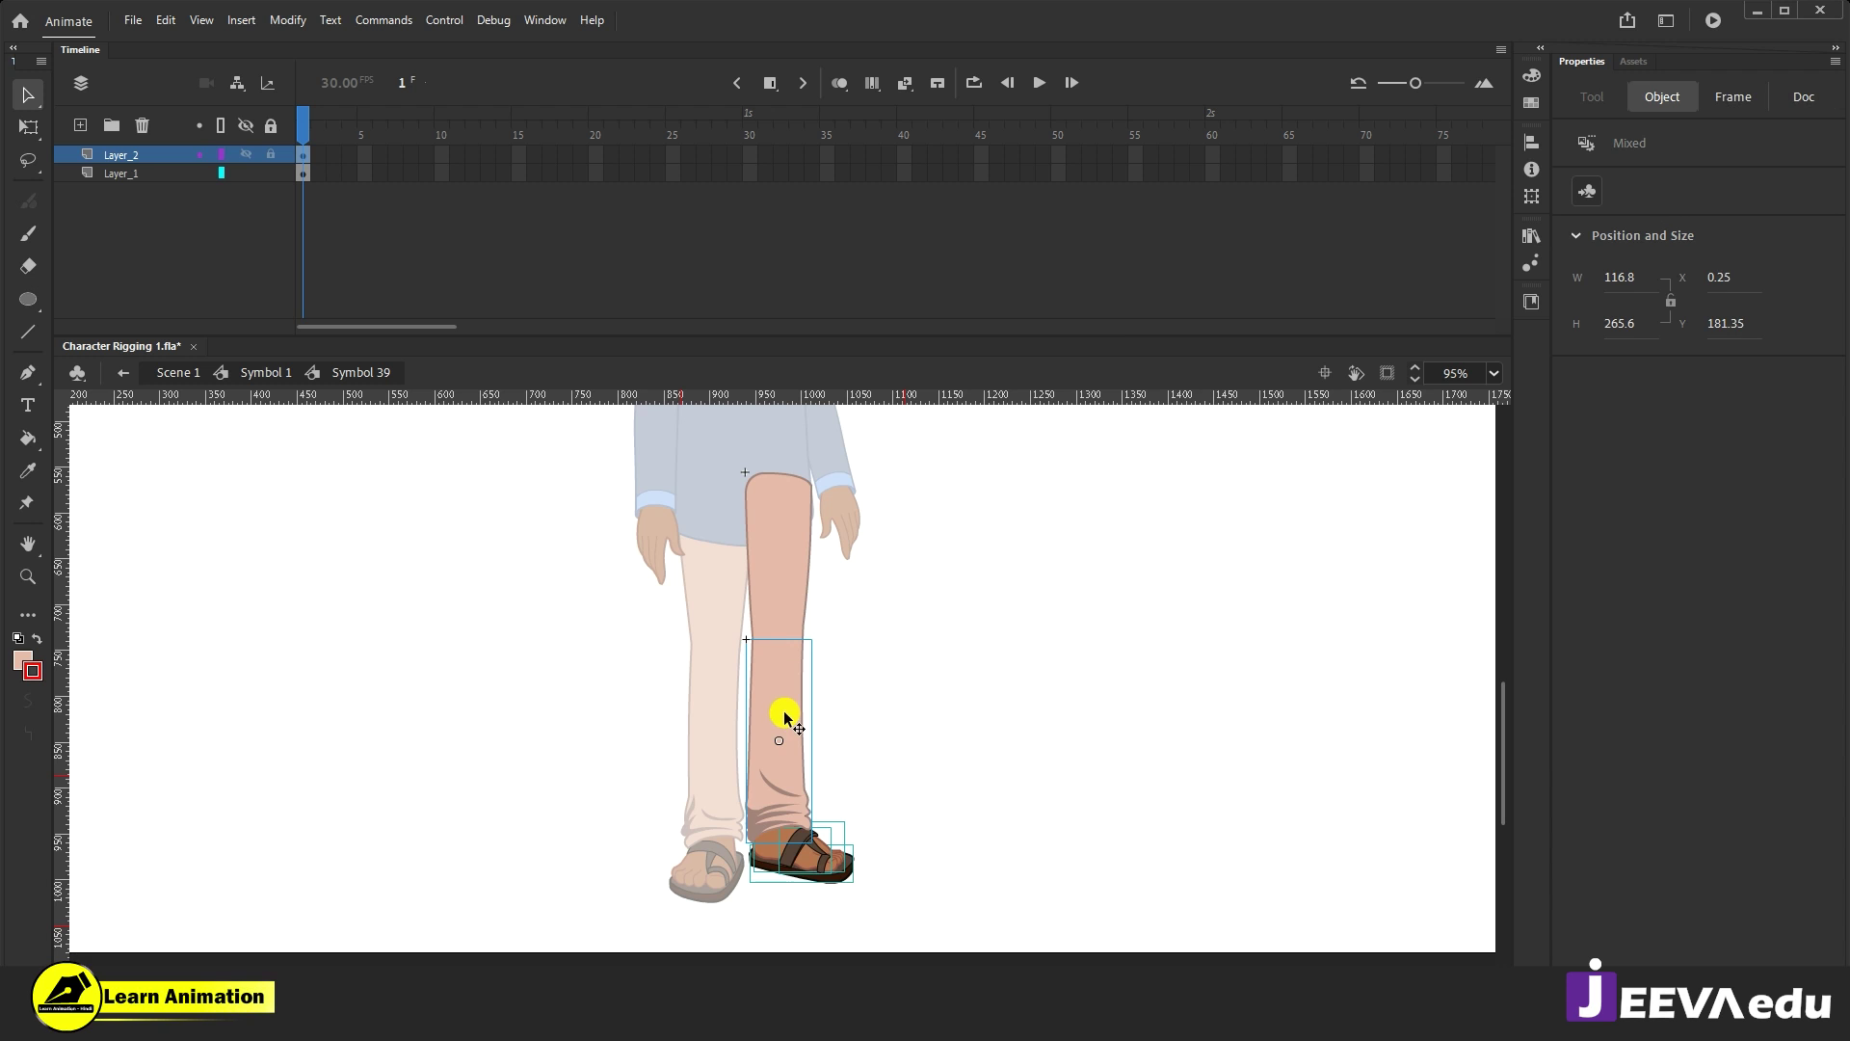
key(F8)
click(1080, 178)
Step: Extend the frames of both far leg layers along the timeline and return to frame 1
click(674, 149)
click(921, 190)
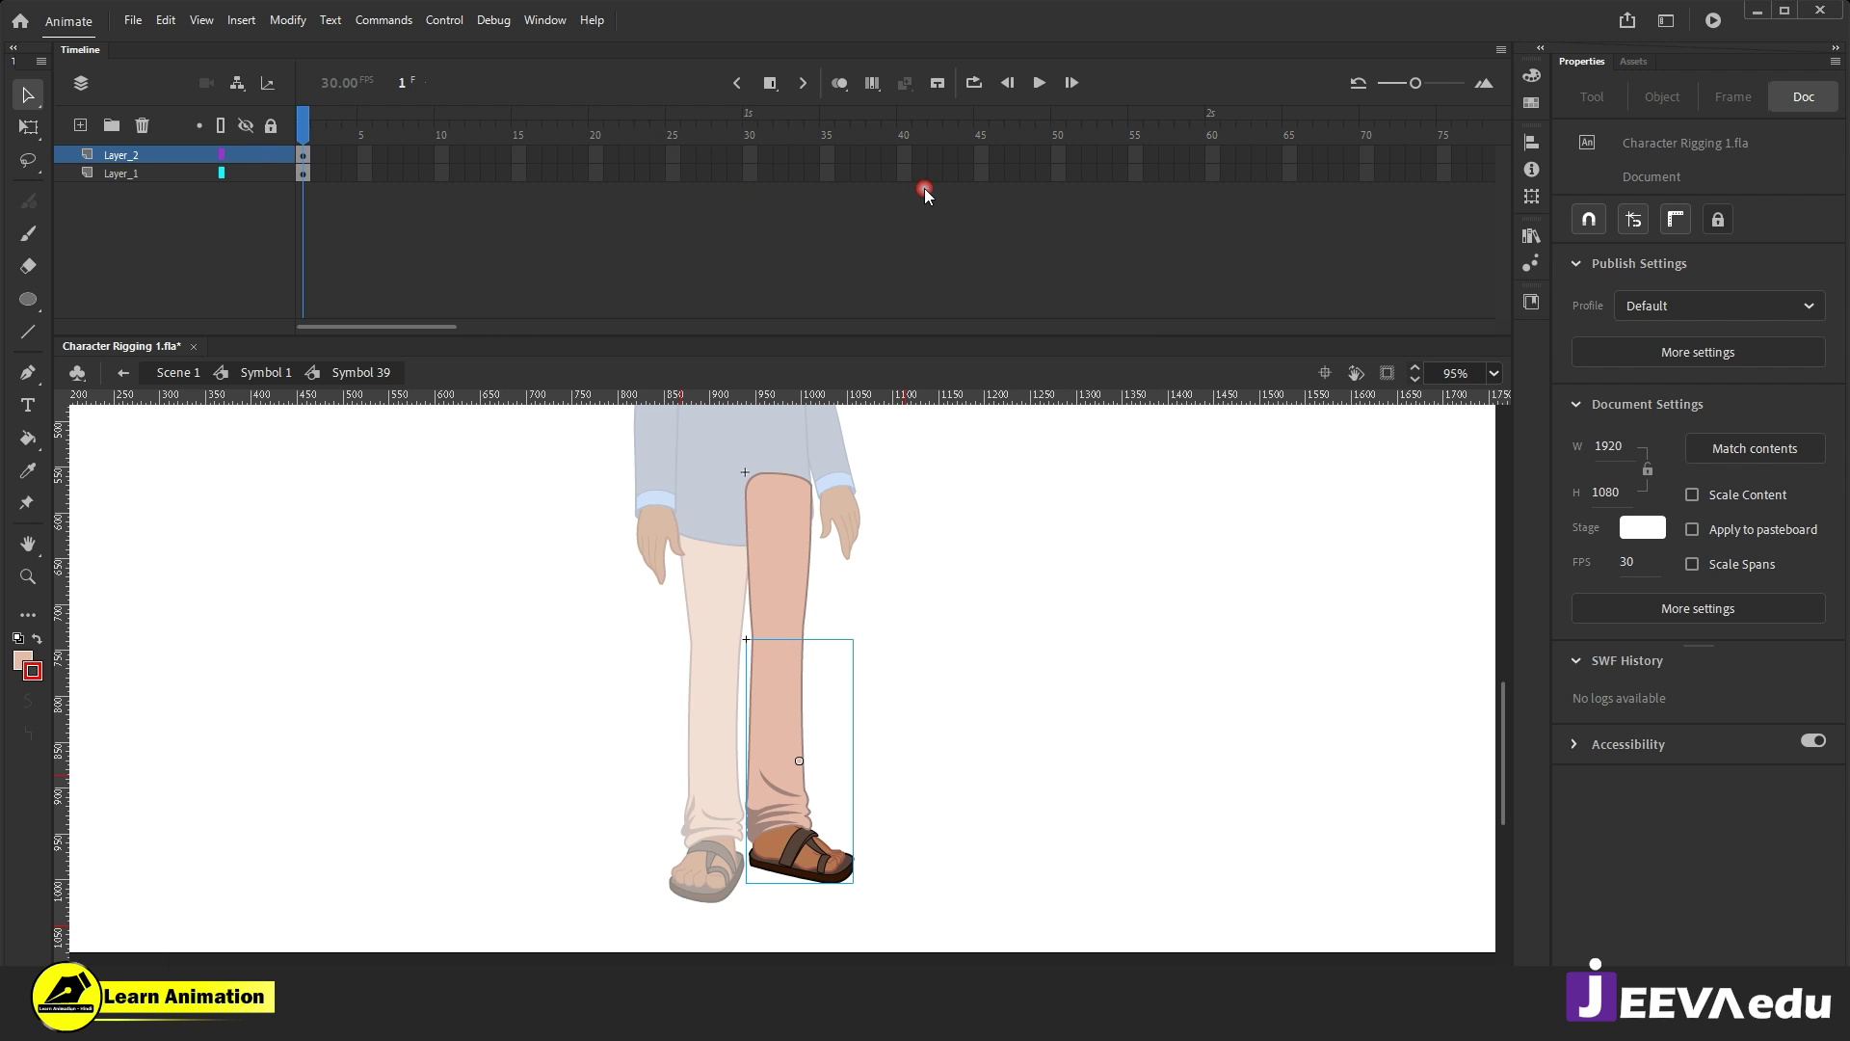
drag(739, 156, 1031, 176)
key(F5)
click(1050, 131)
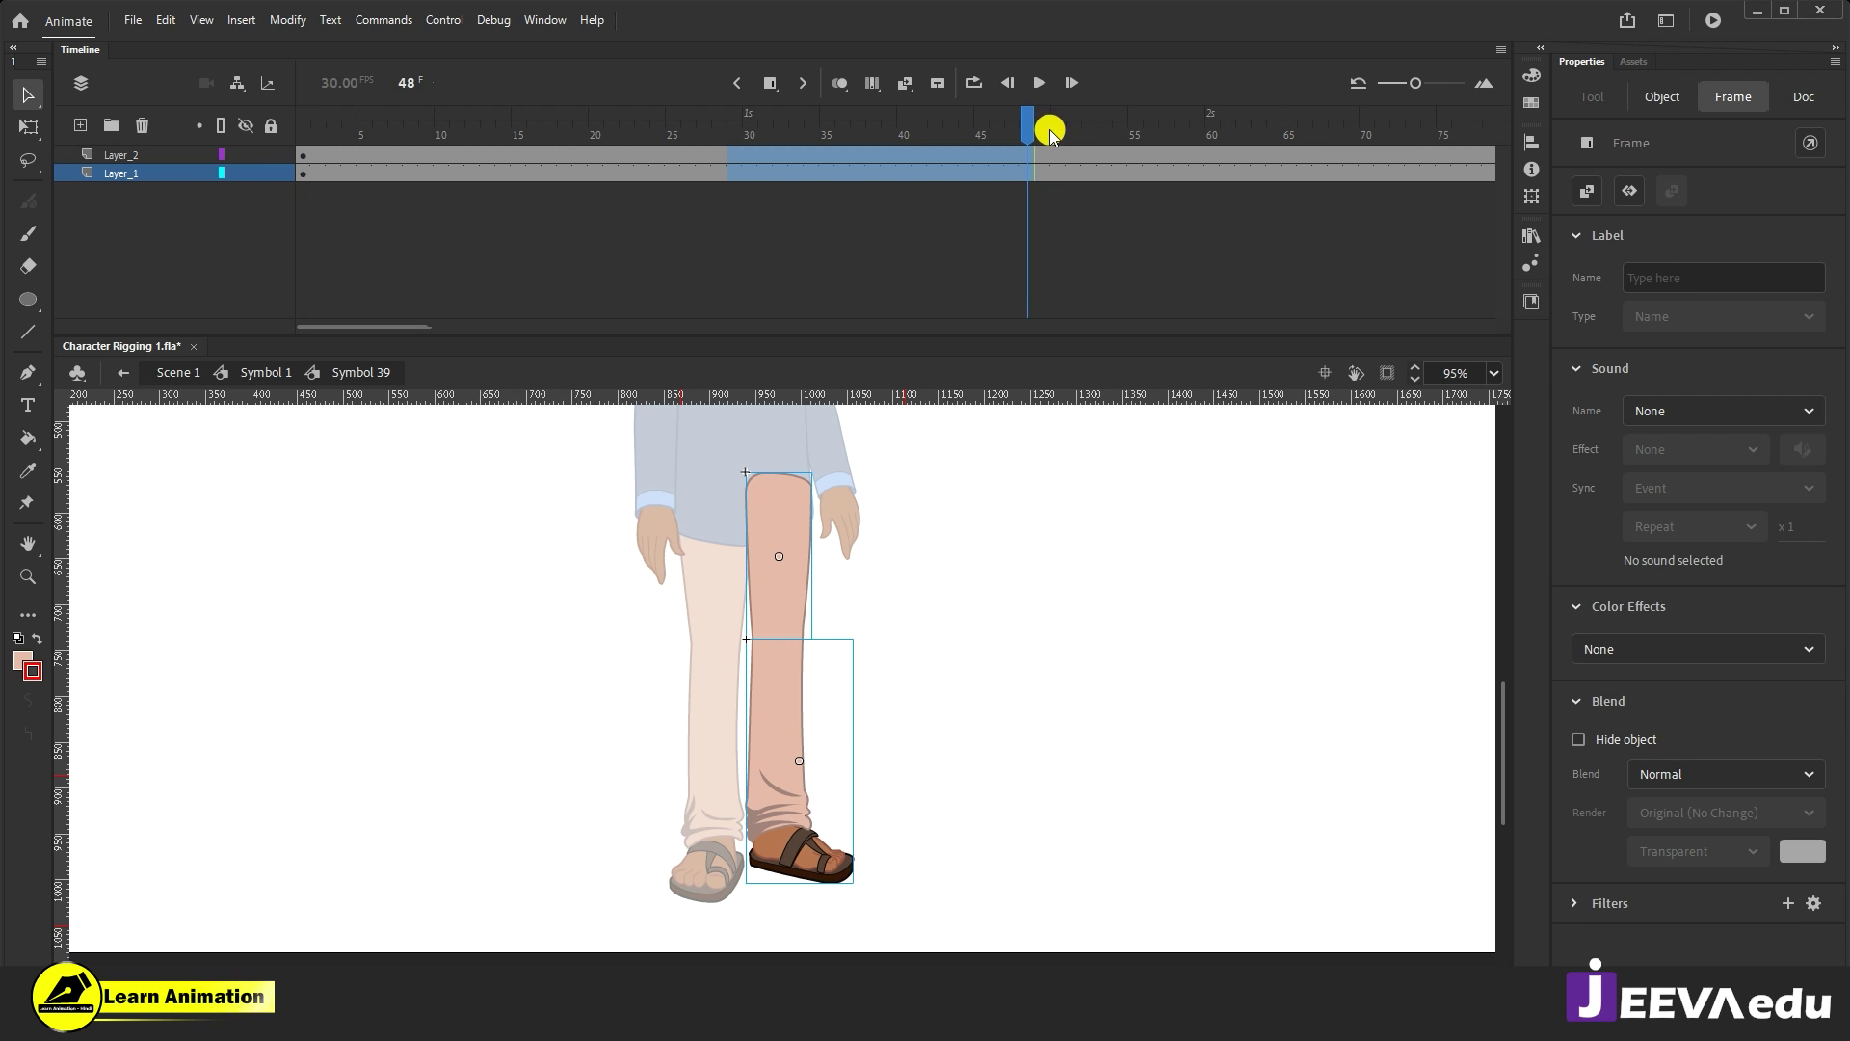
key(Home)
Step: Hide the lower leg layer and sample the trouser outline colour at the knee as the stroke colour
click(242, 155)
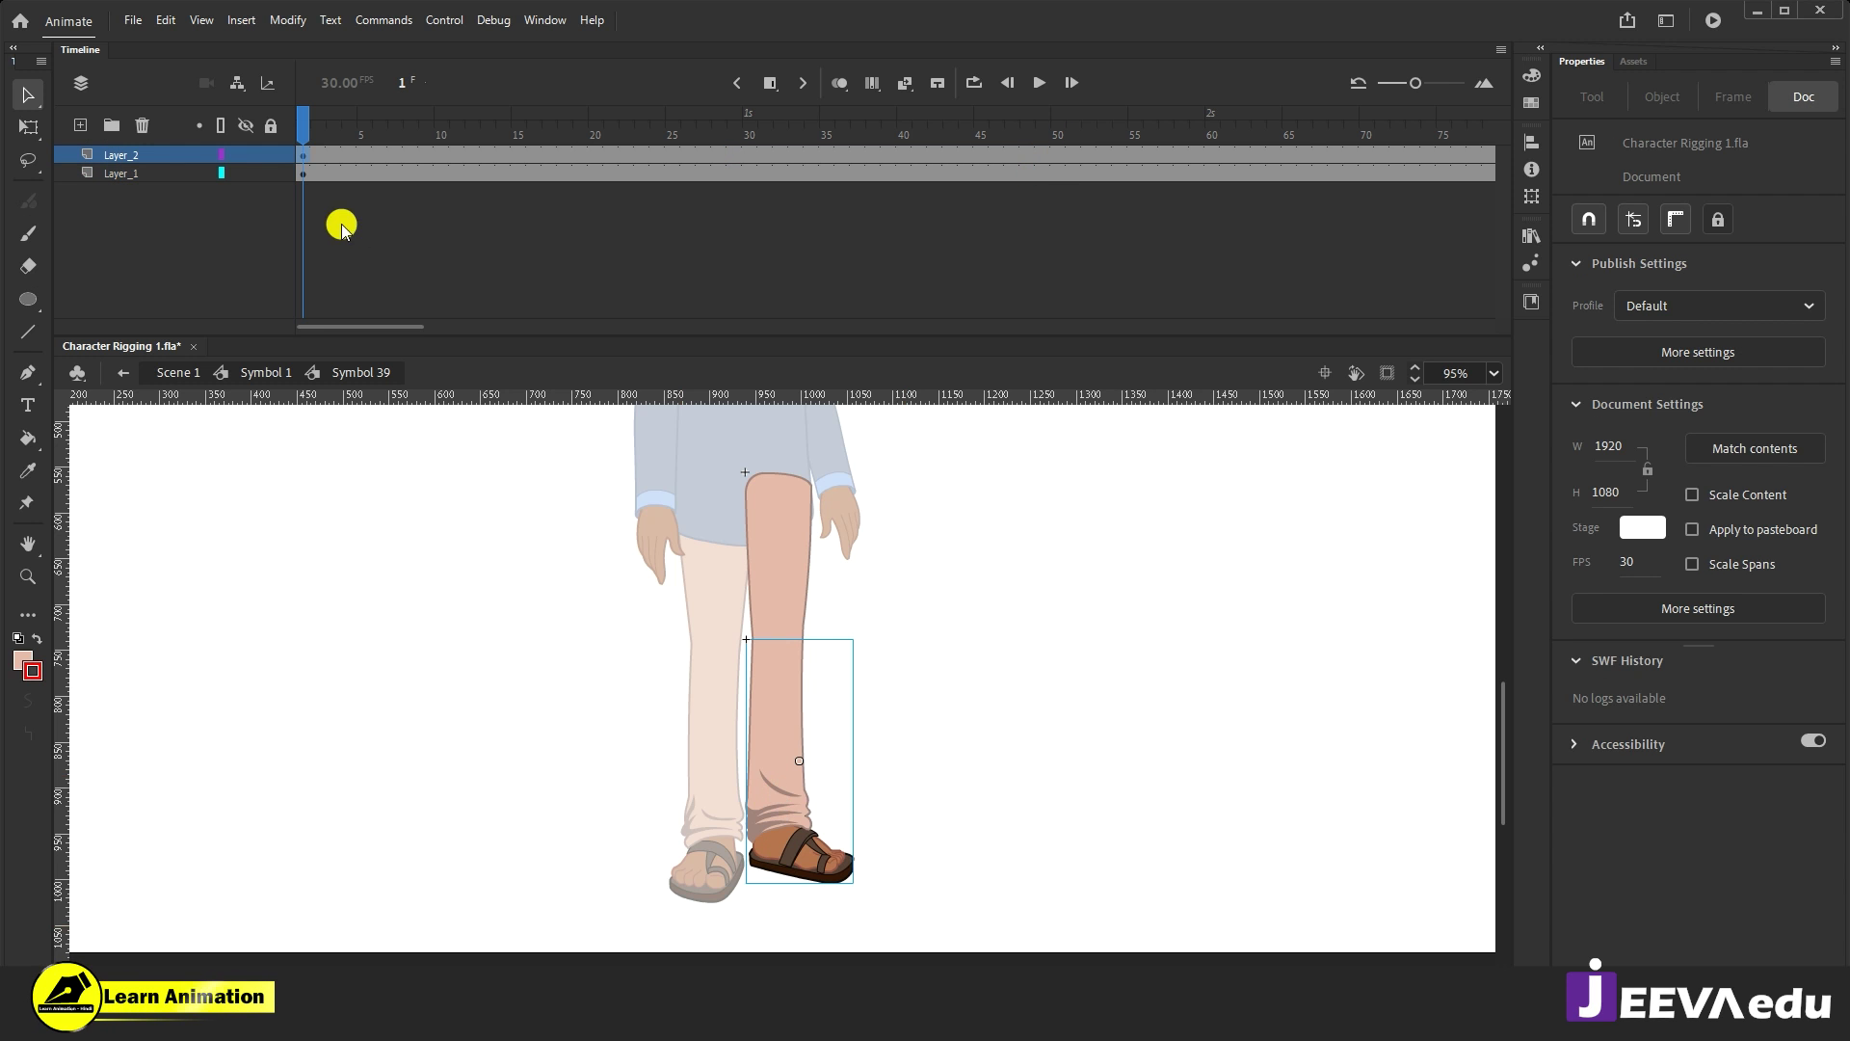
click(243, 154)
key(z)
click(829, 703)
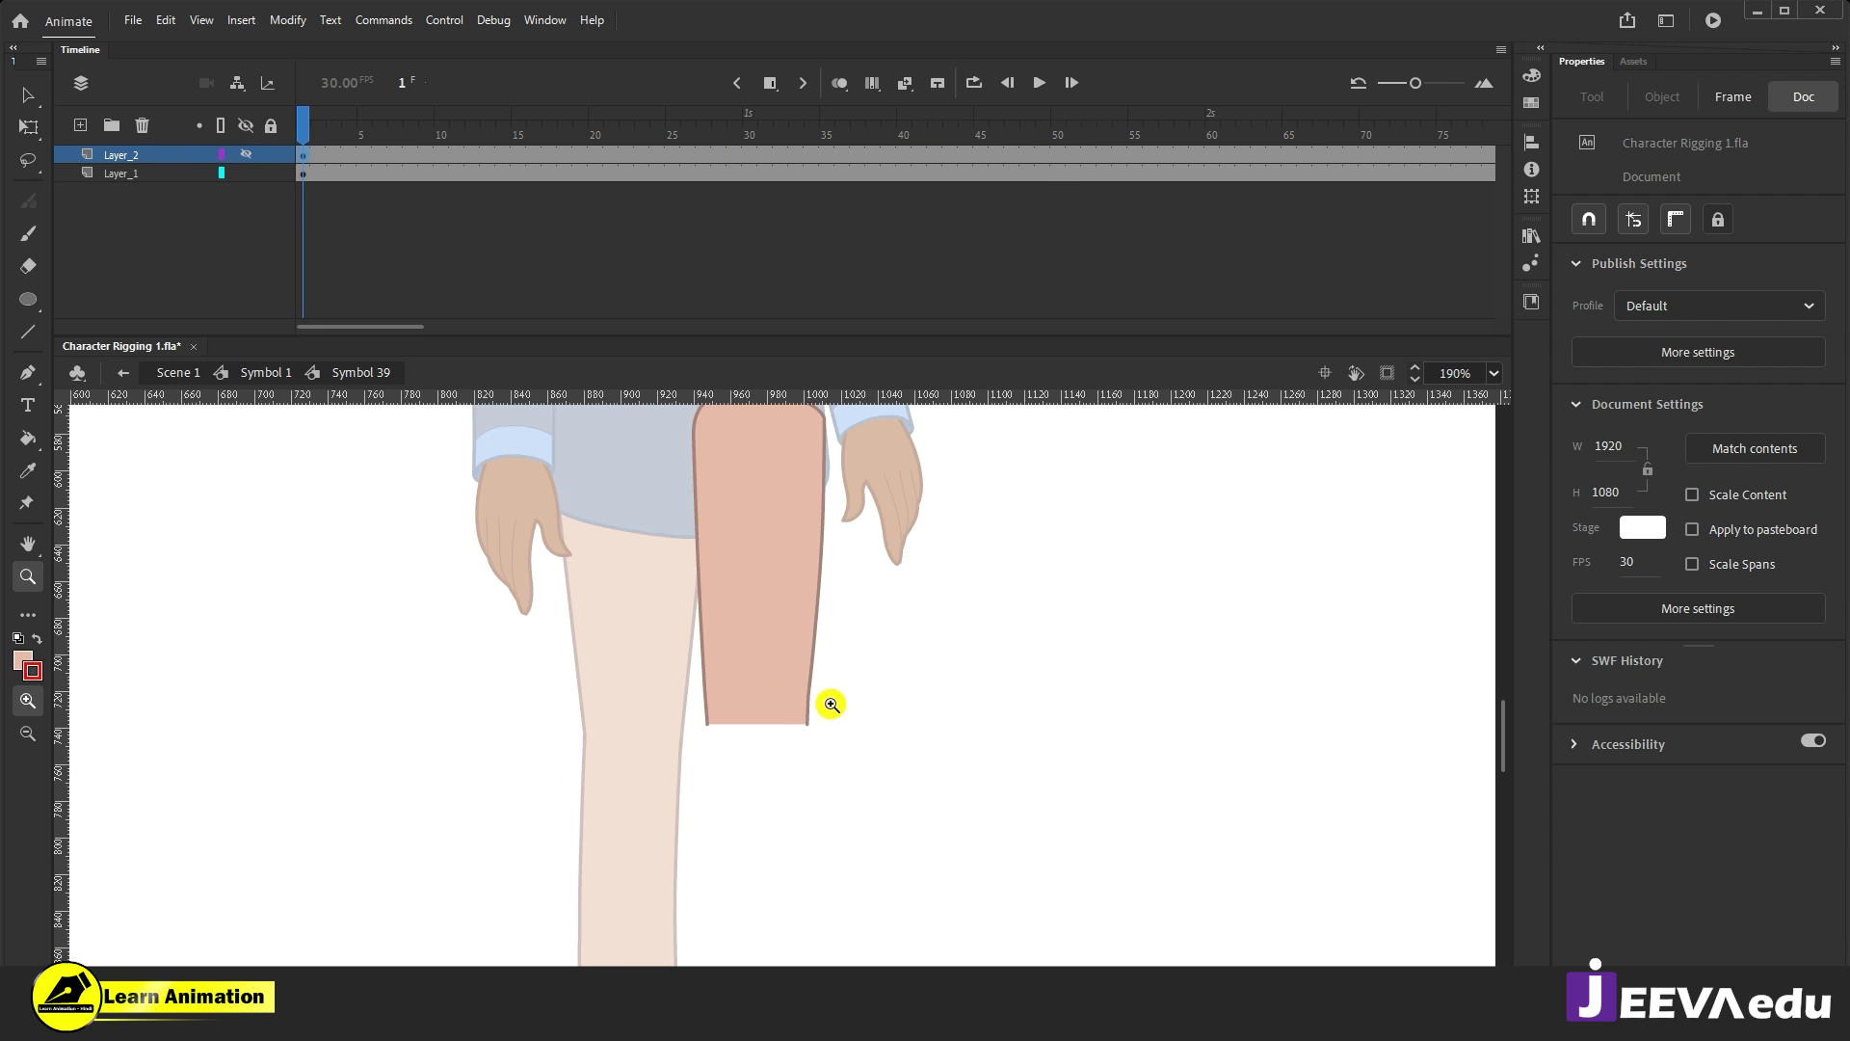
click(837, 715)
click(797, 752)
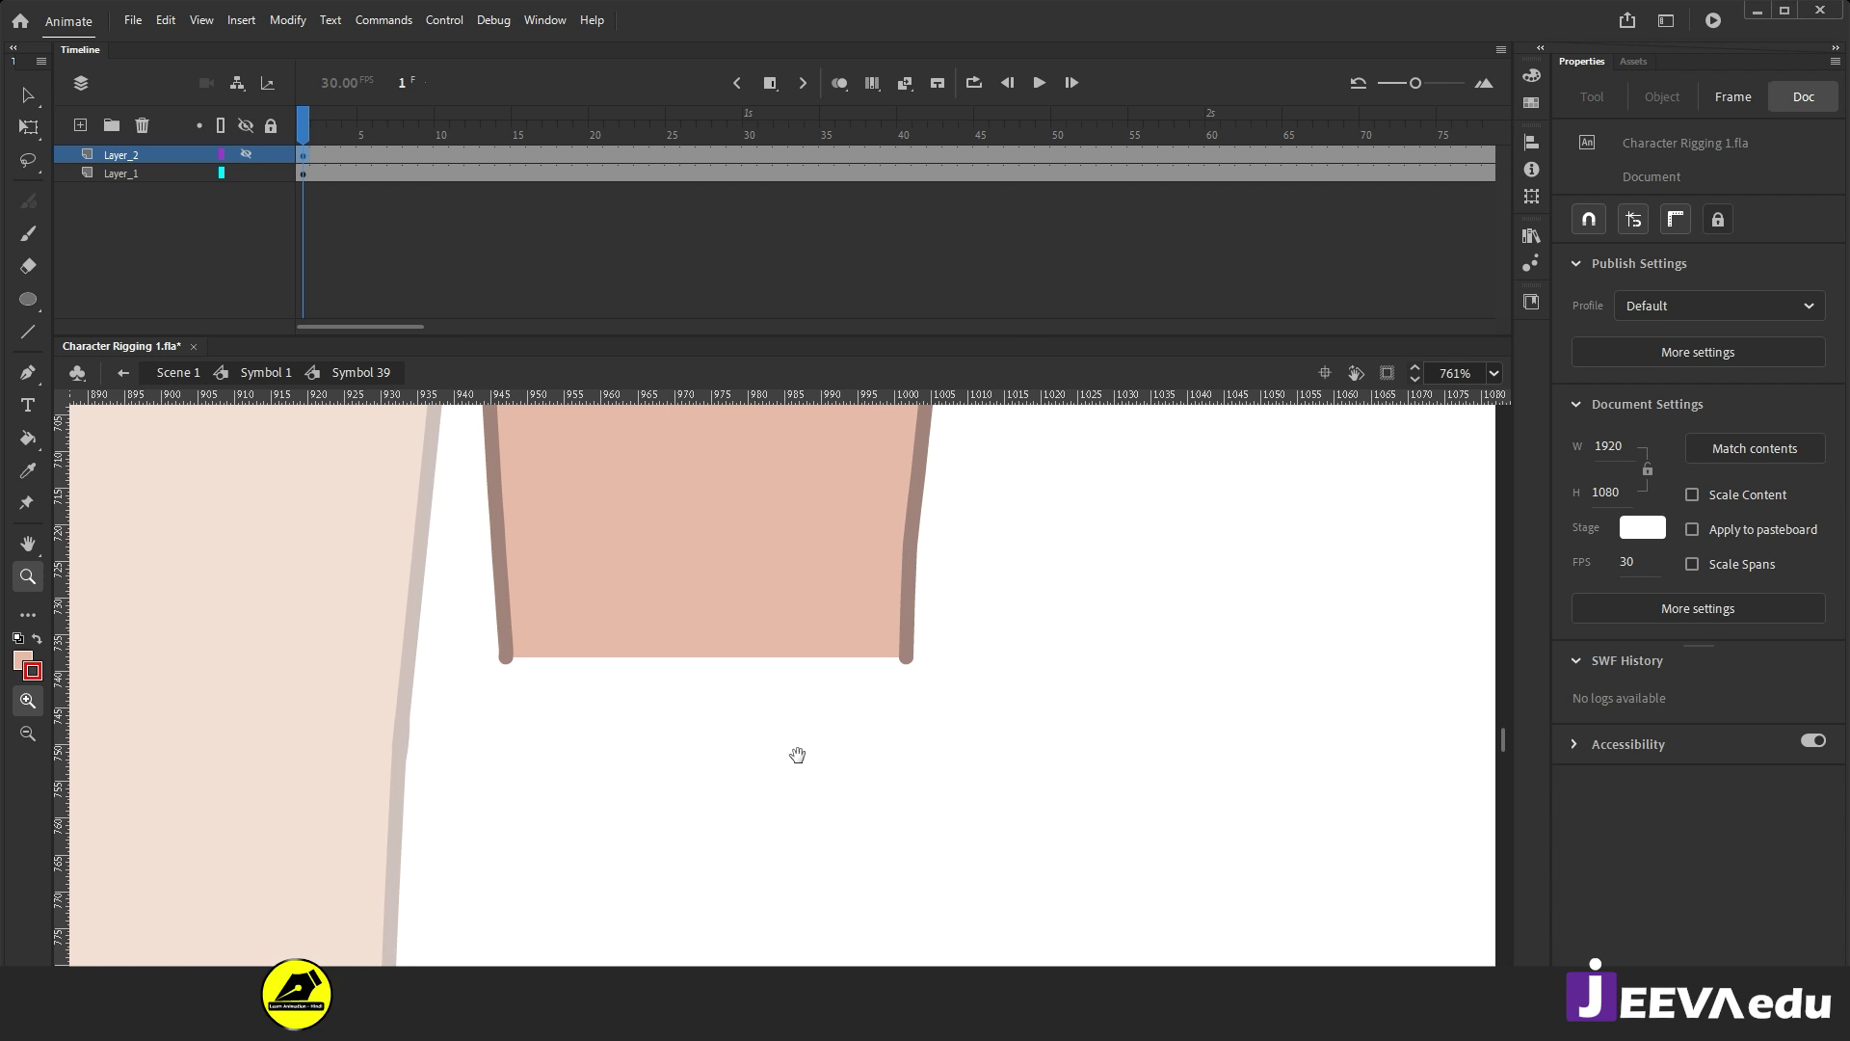
click(35, 675)
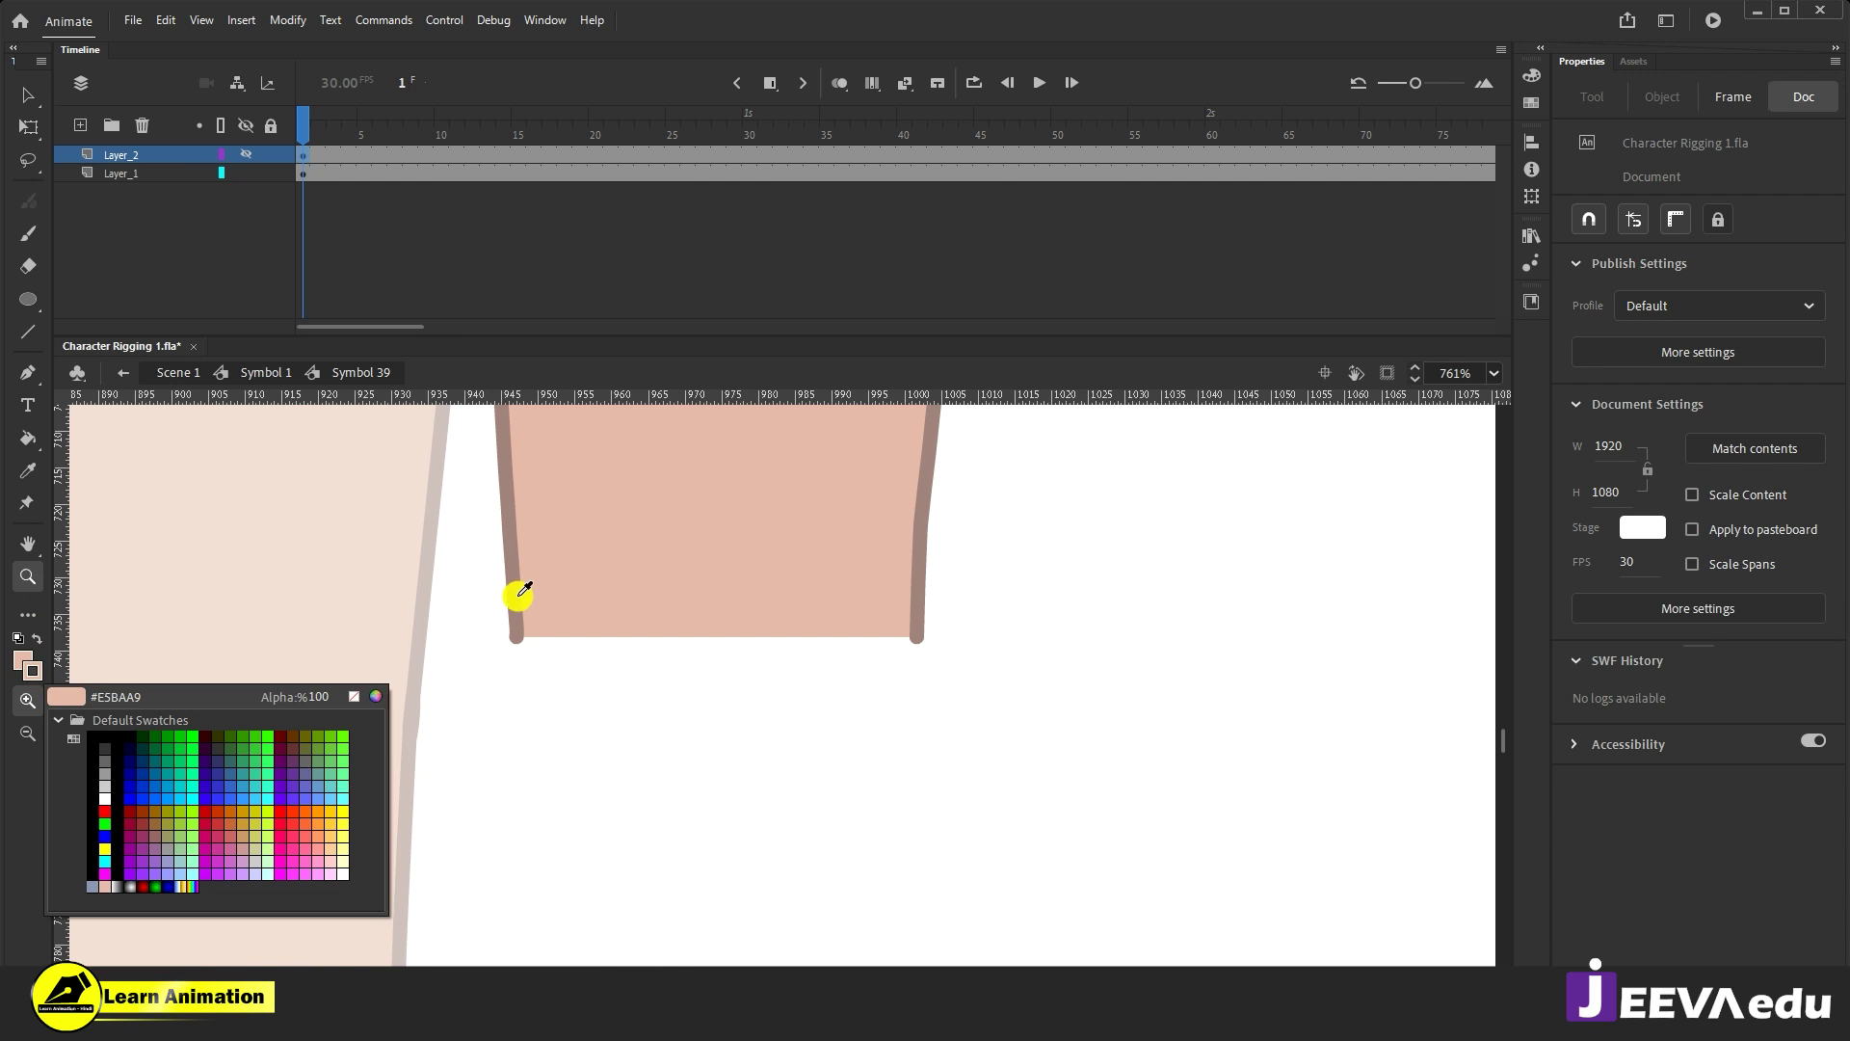
click(516, 588)
Step: Add a new layer below the leg layers and draw a circle about 38 px wide on it beside the knee
key(o)
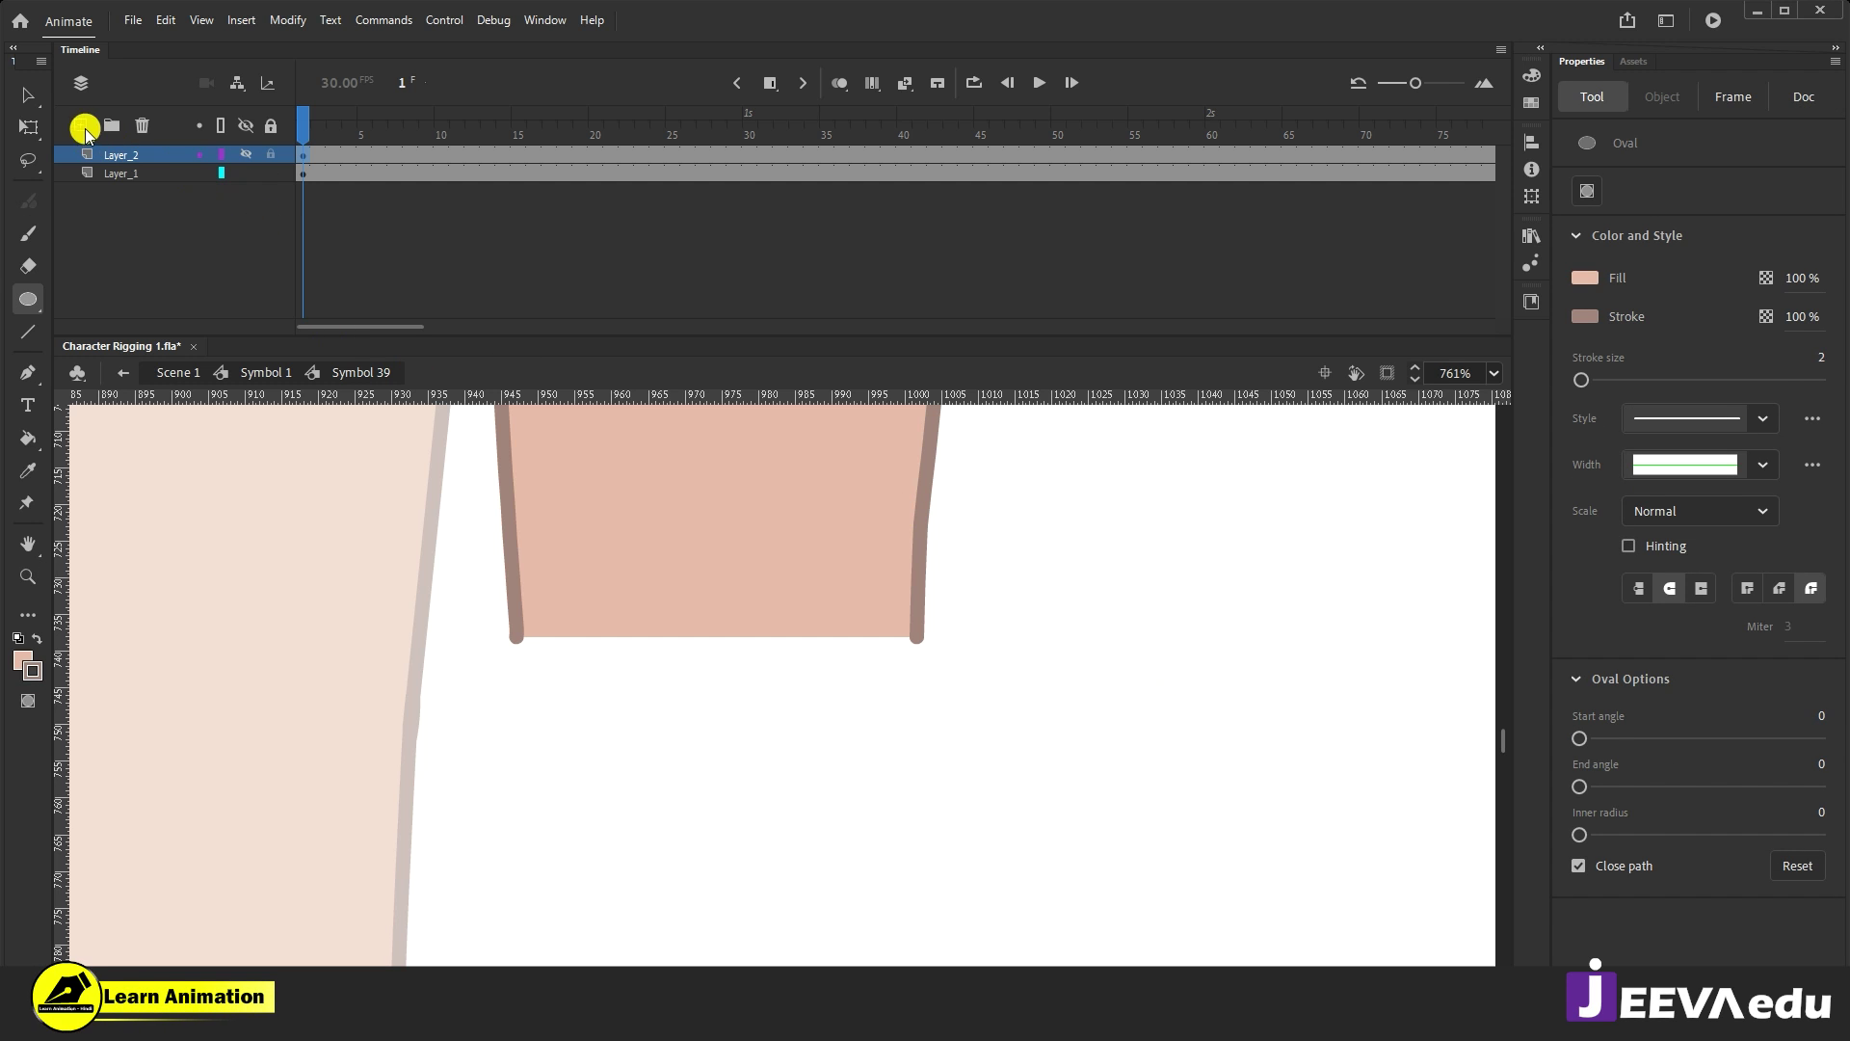
click(85, 127)
drag(131, 158, 131, 204)
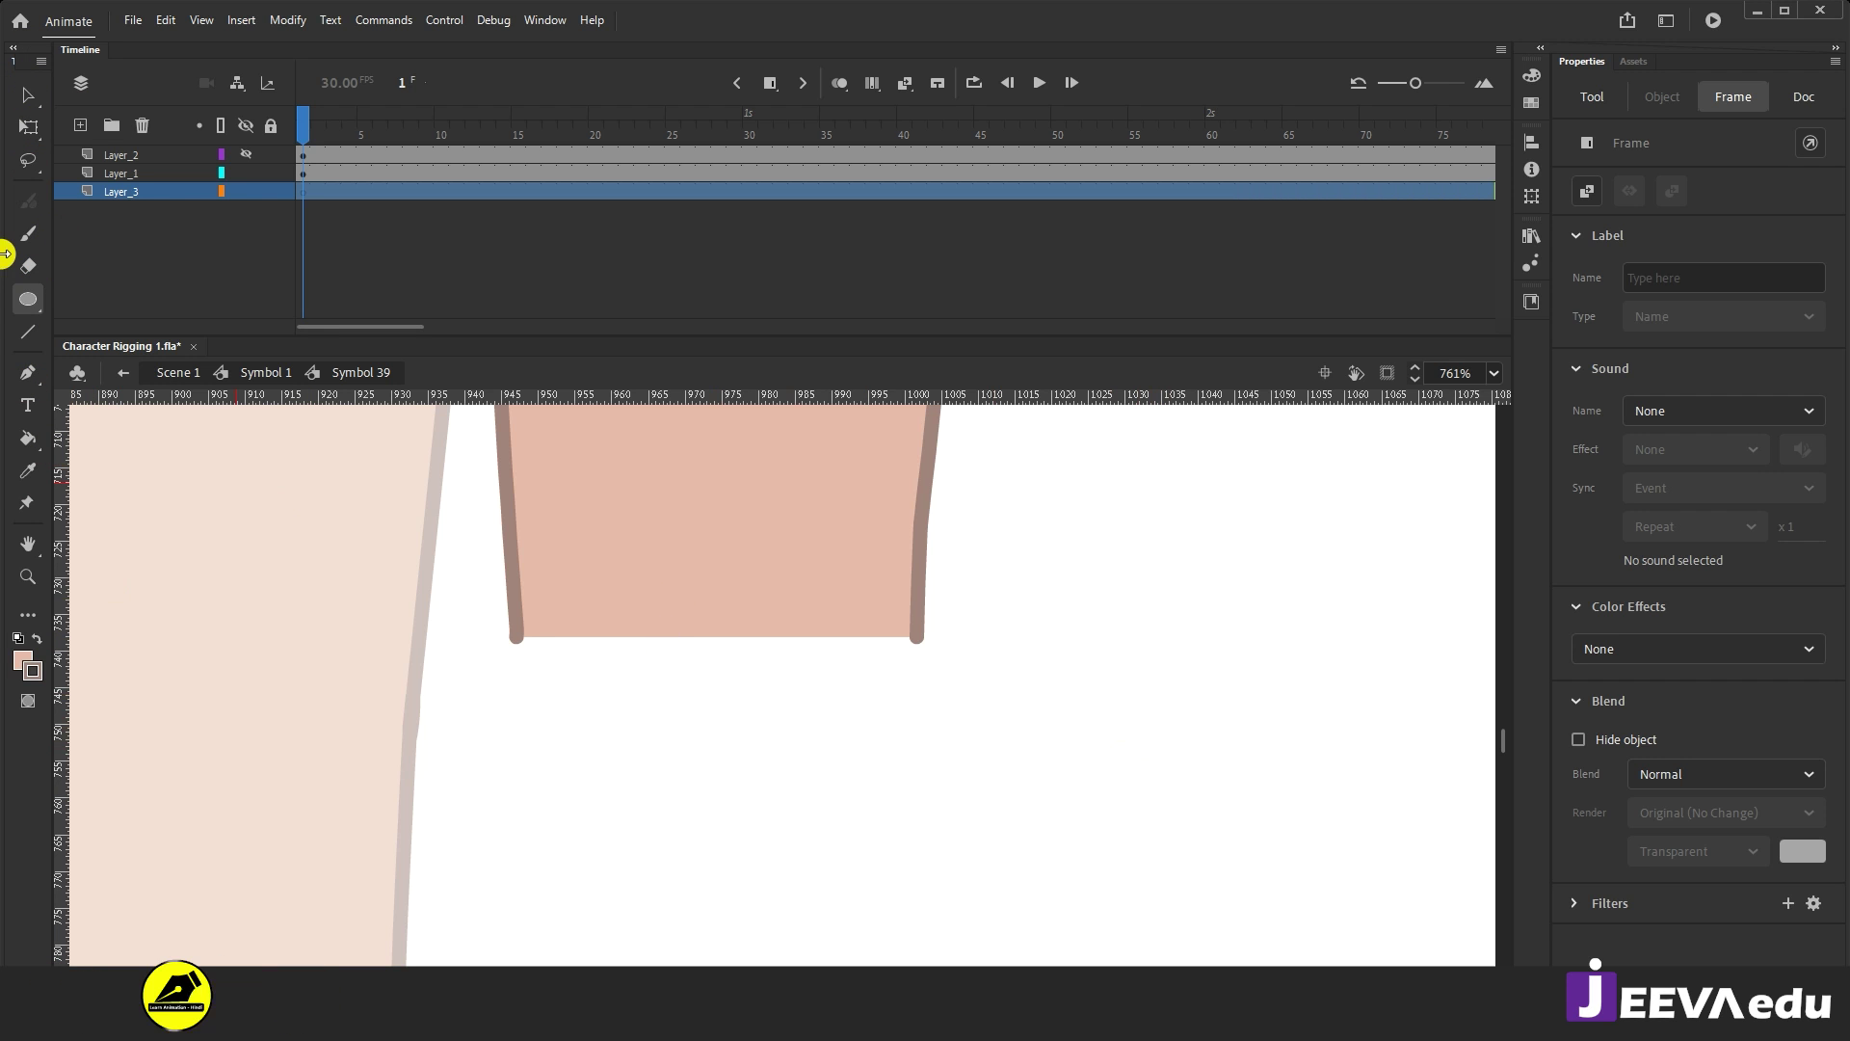
click(1270, 692)
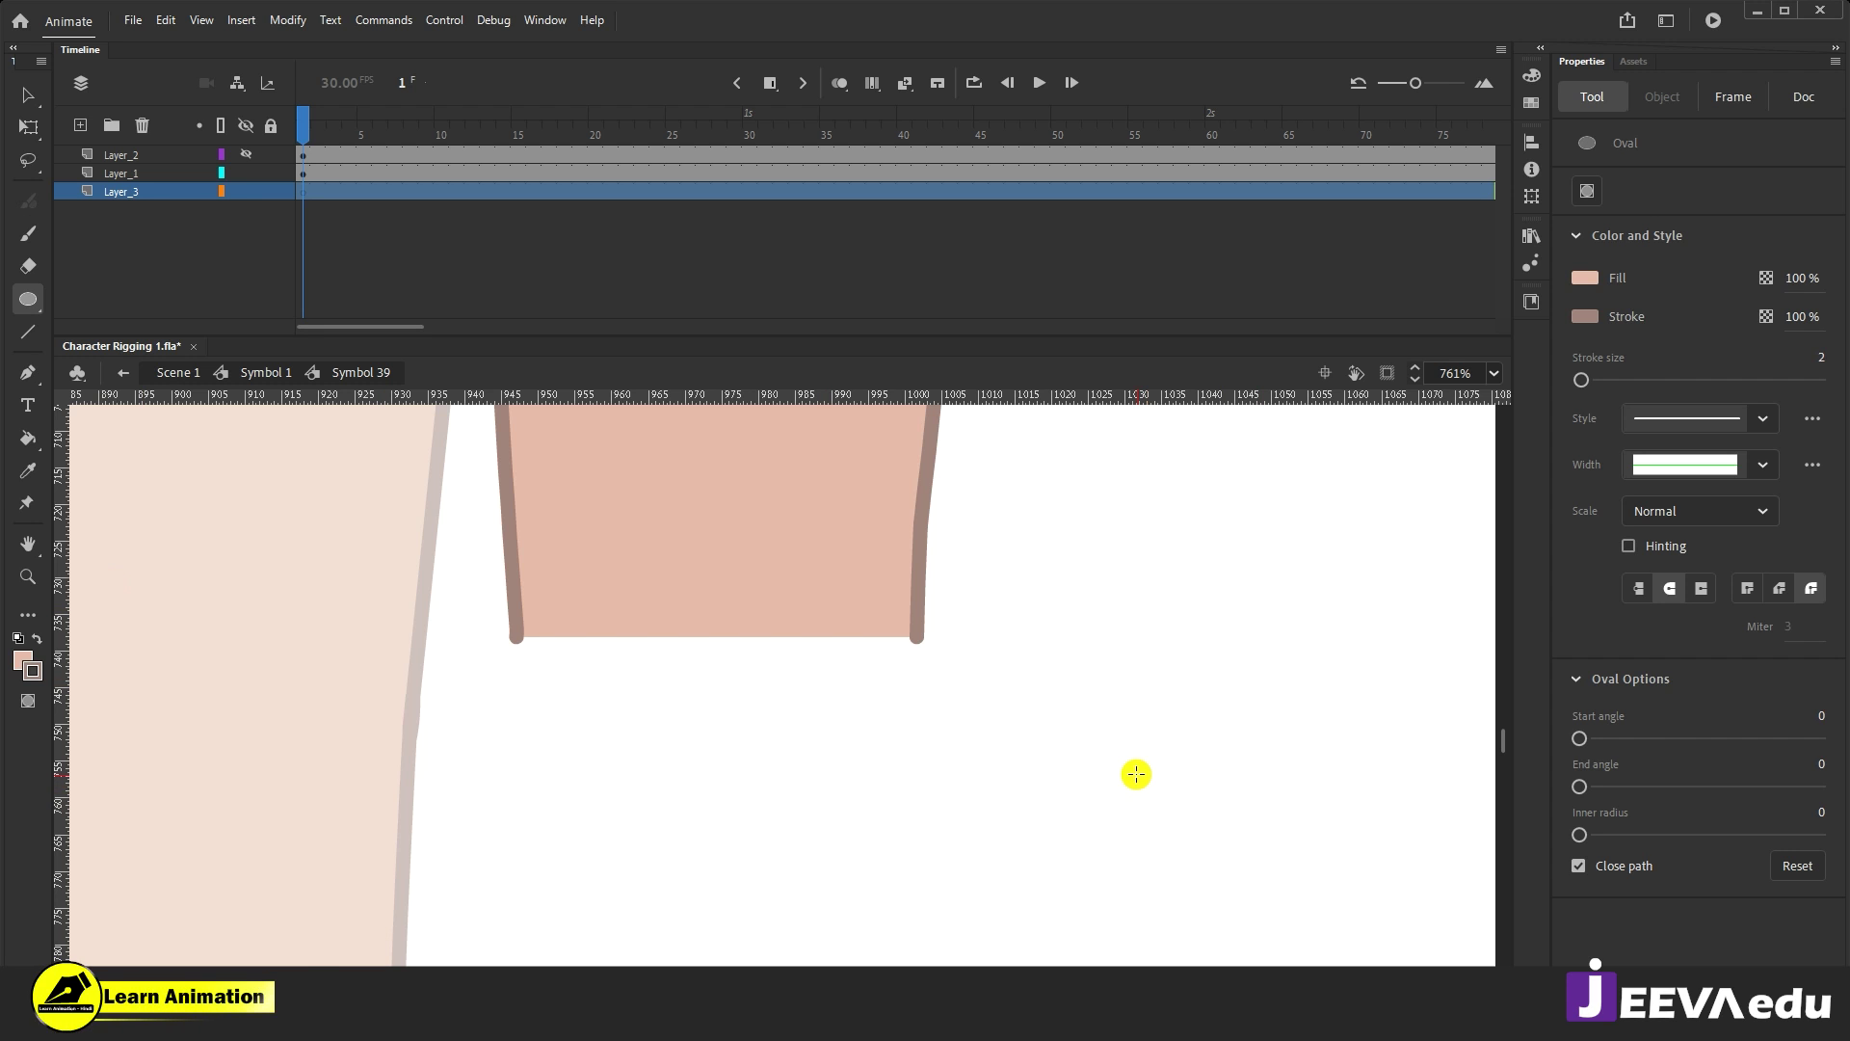
drag(1115, 735, 1197, 857)
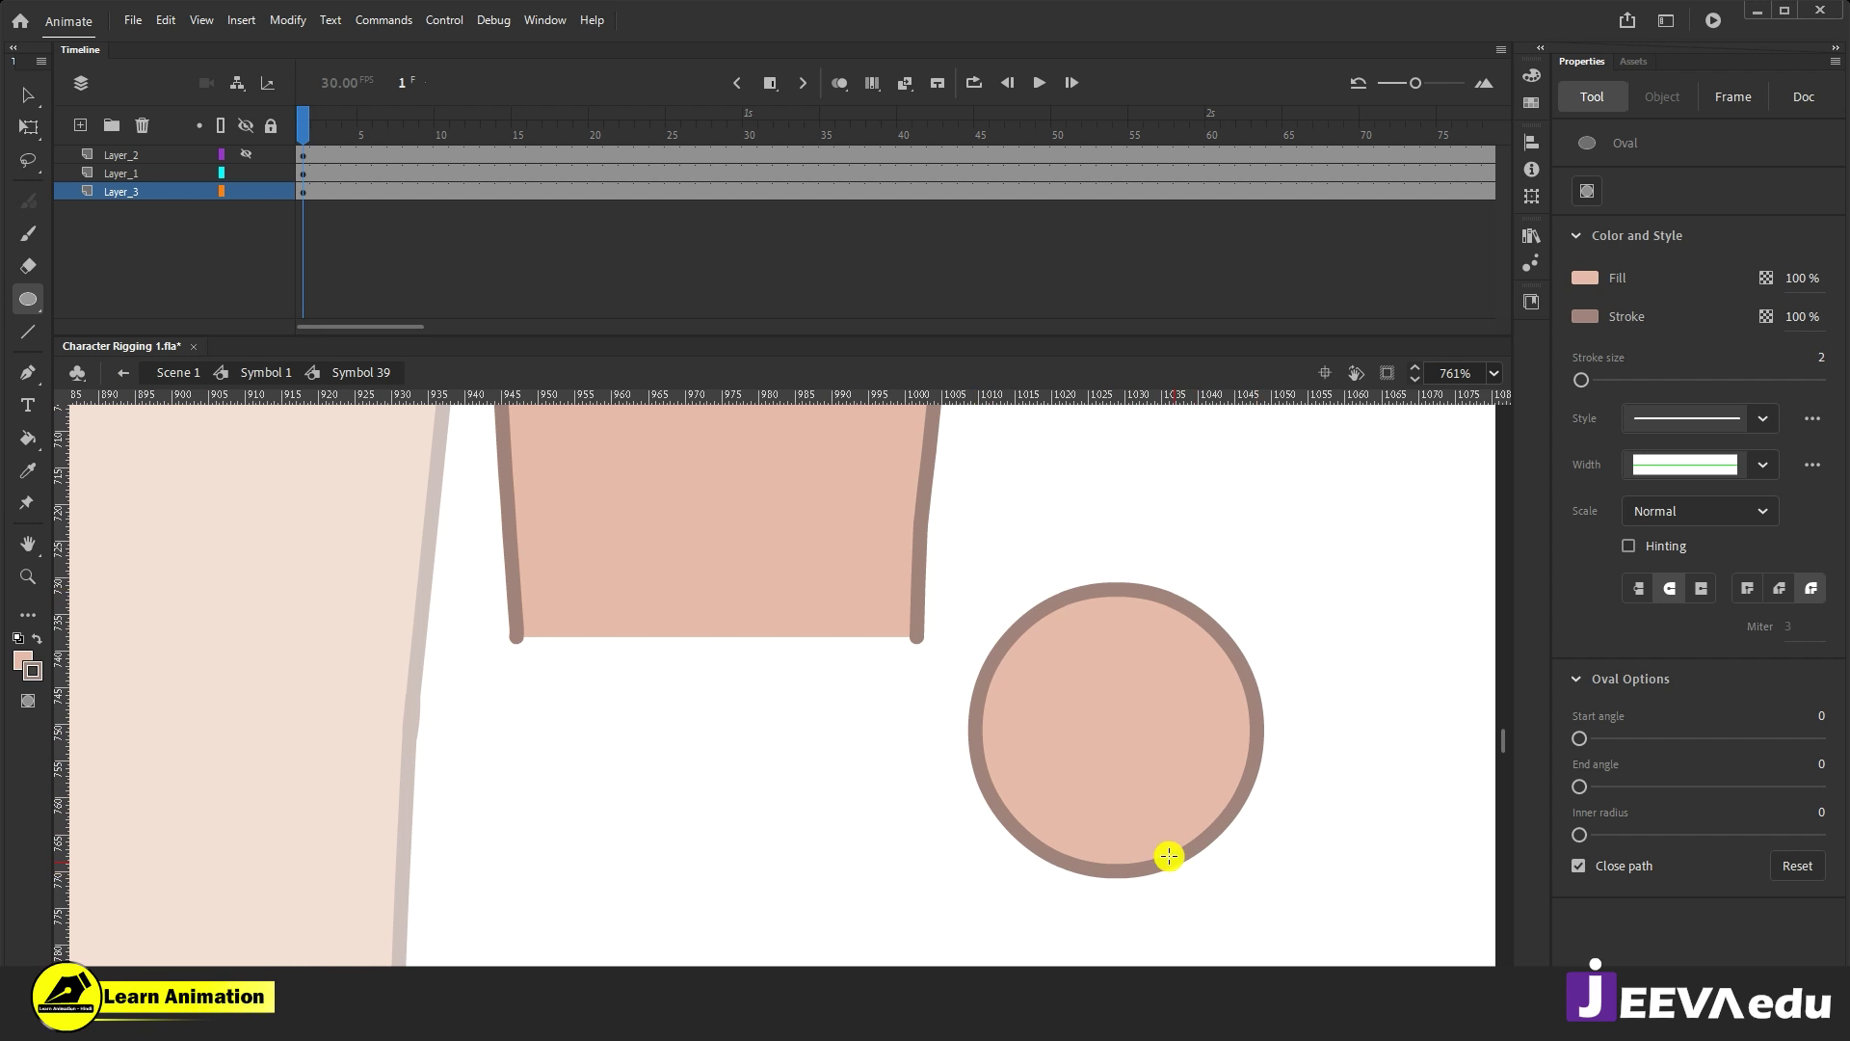
Step: Move the circle to the knee end of the upper leg, enlarge it to about 51.6 px, and nudge it into line with the outlines
key(v)
click(1140, 789)
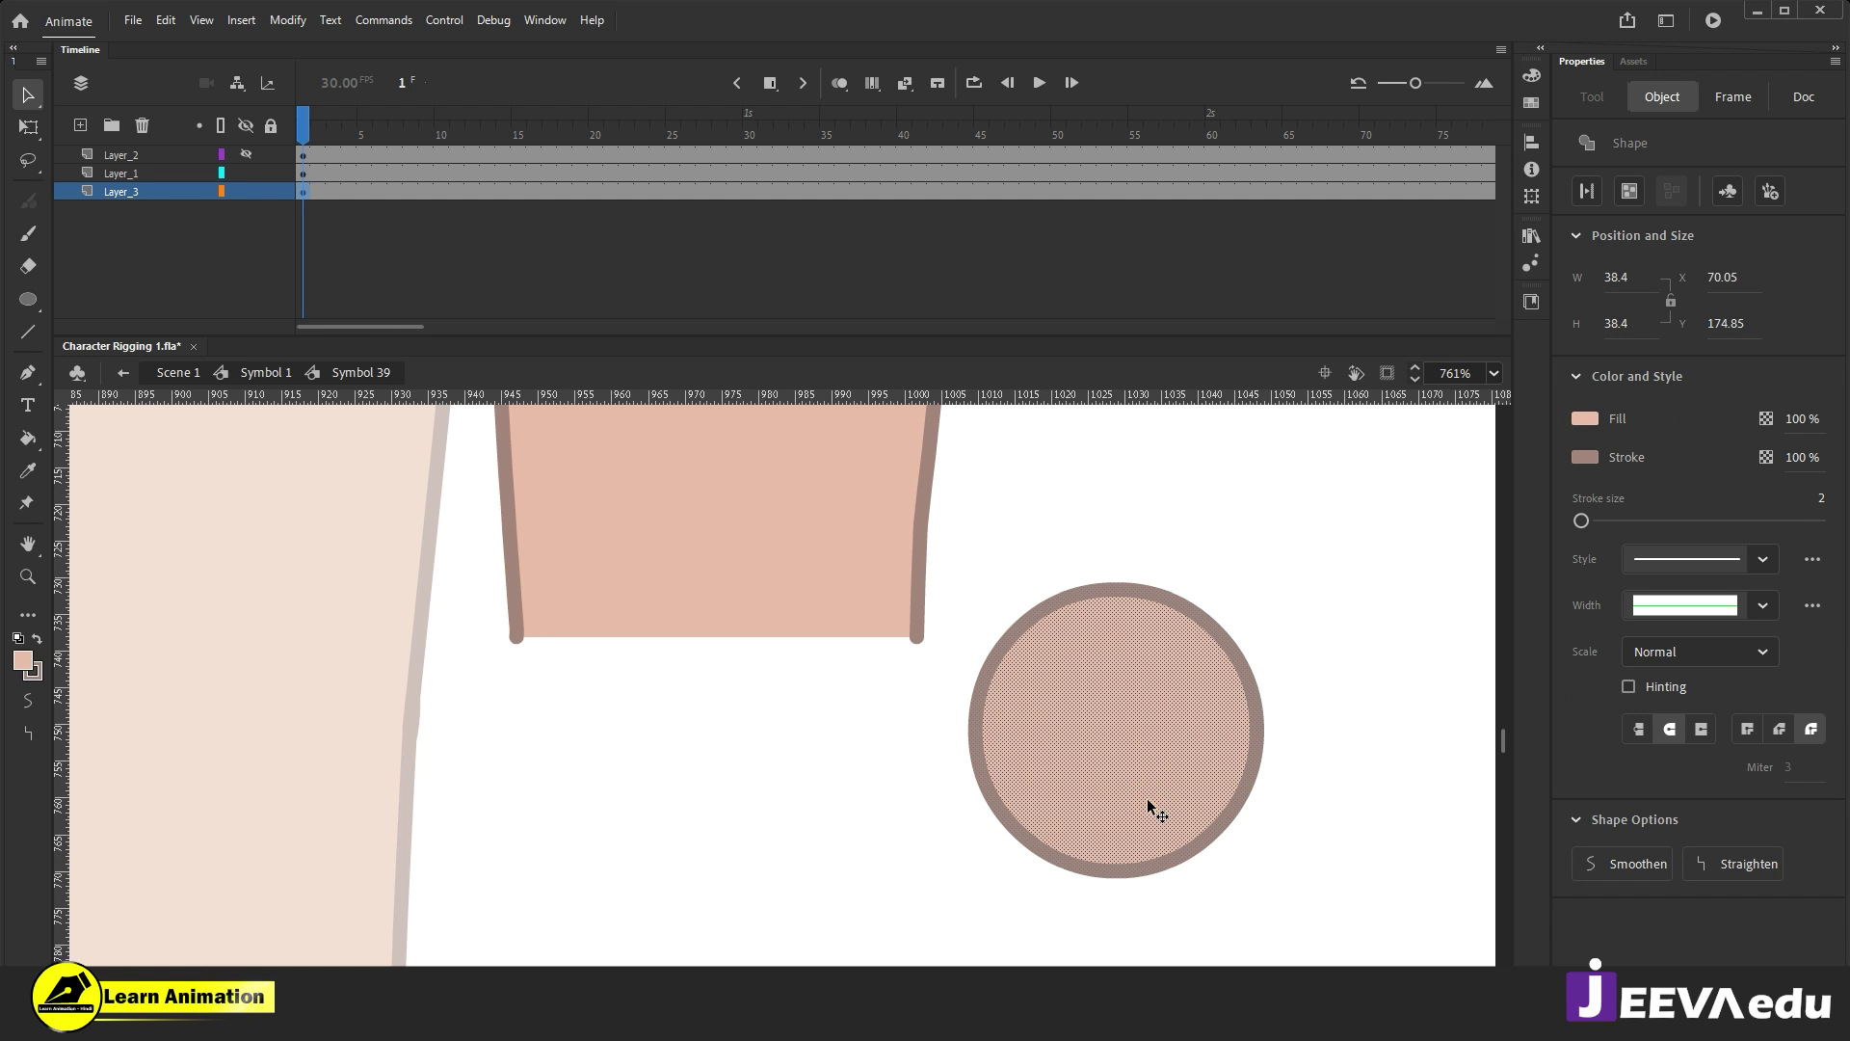
drag(1148, 803, 1122, 805)
drag(964, 824, 761, 721)
key(q)
drag(879, 785, 931, 854)
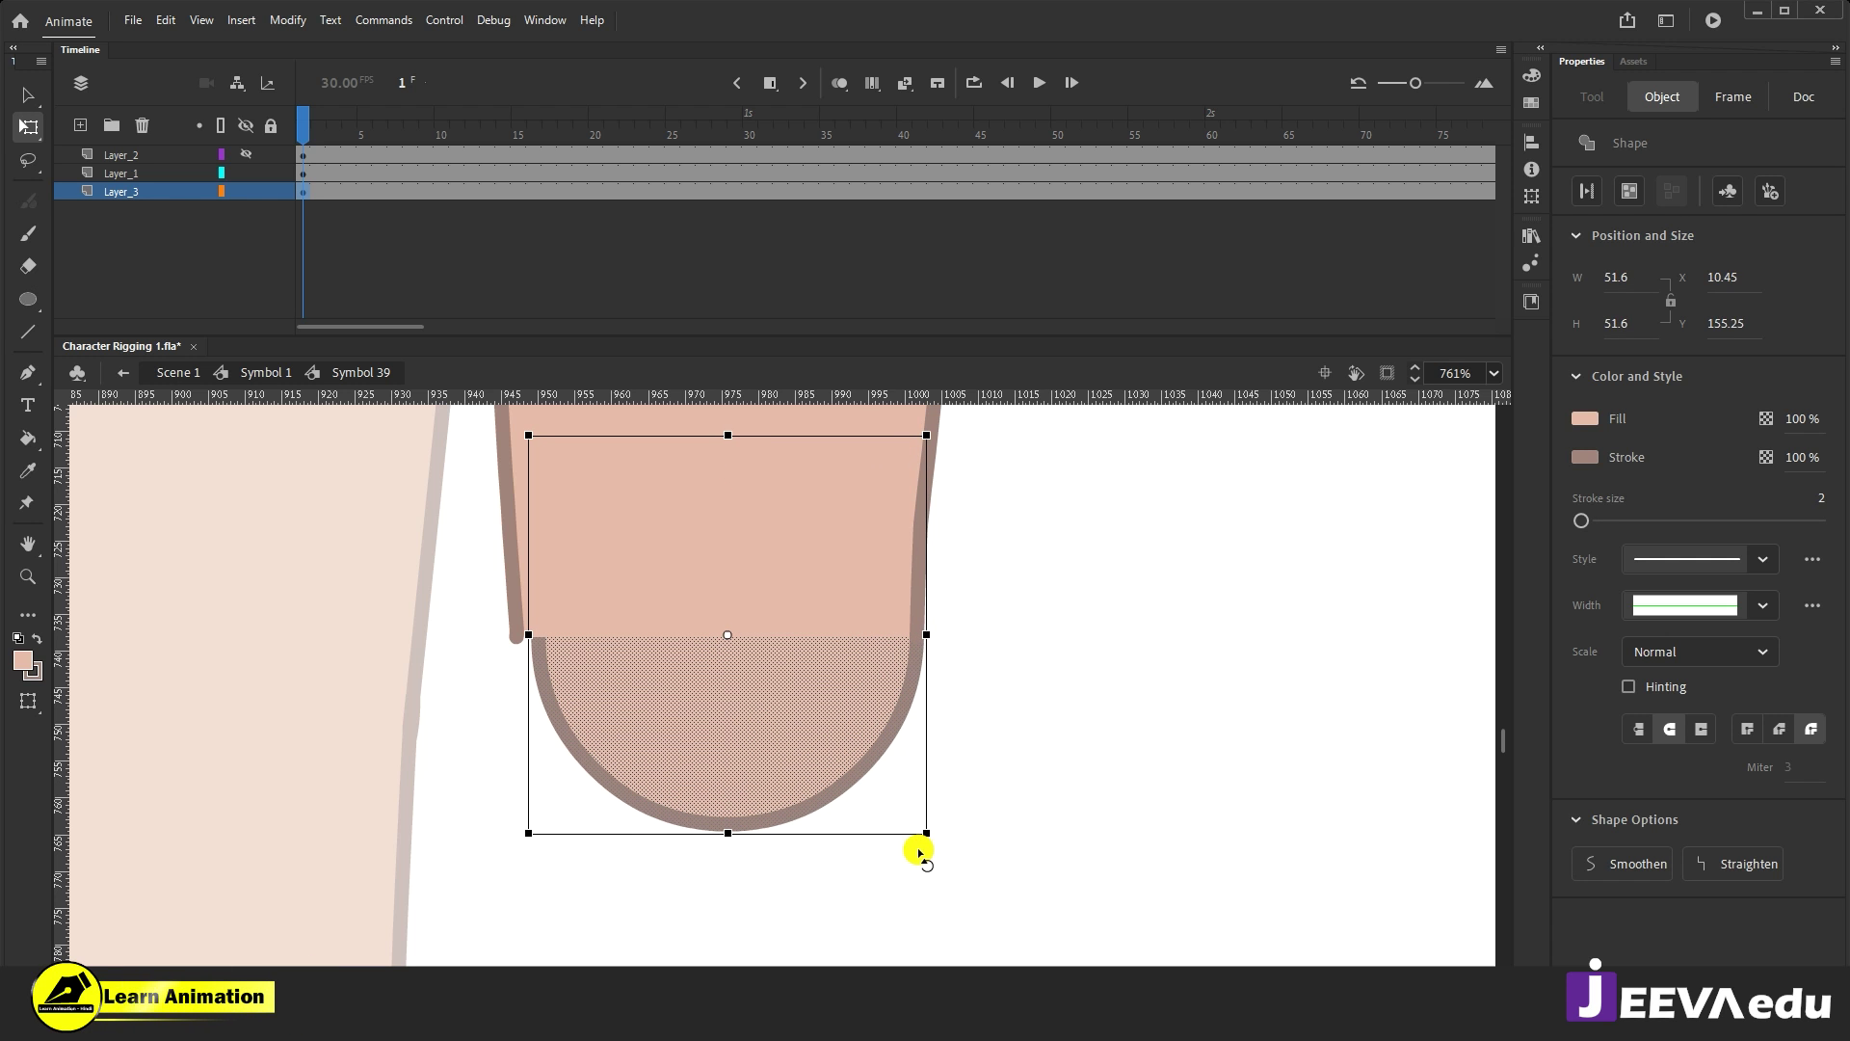
key(Left)
key(Left)
key(Right)
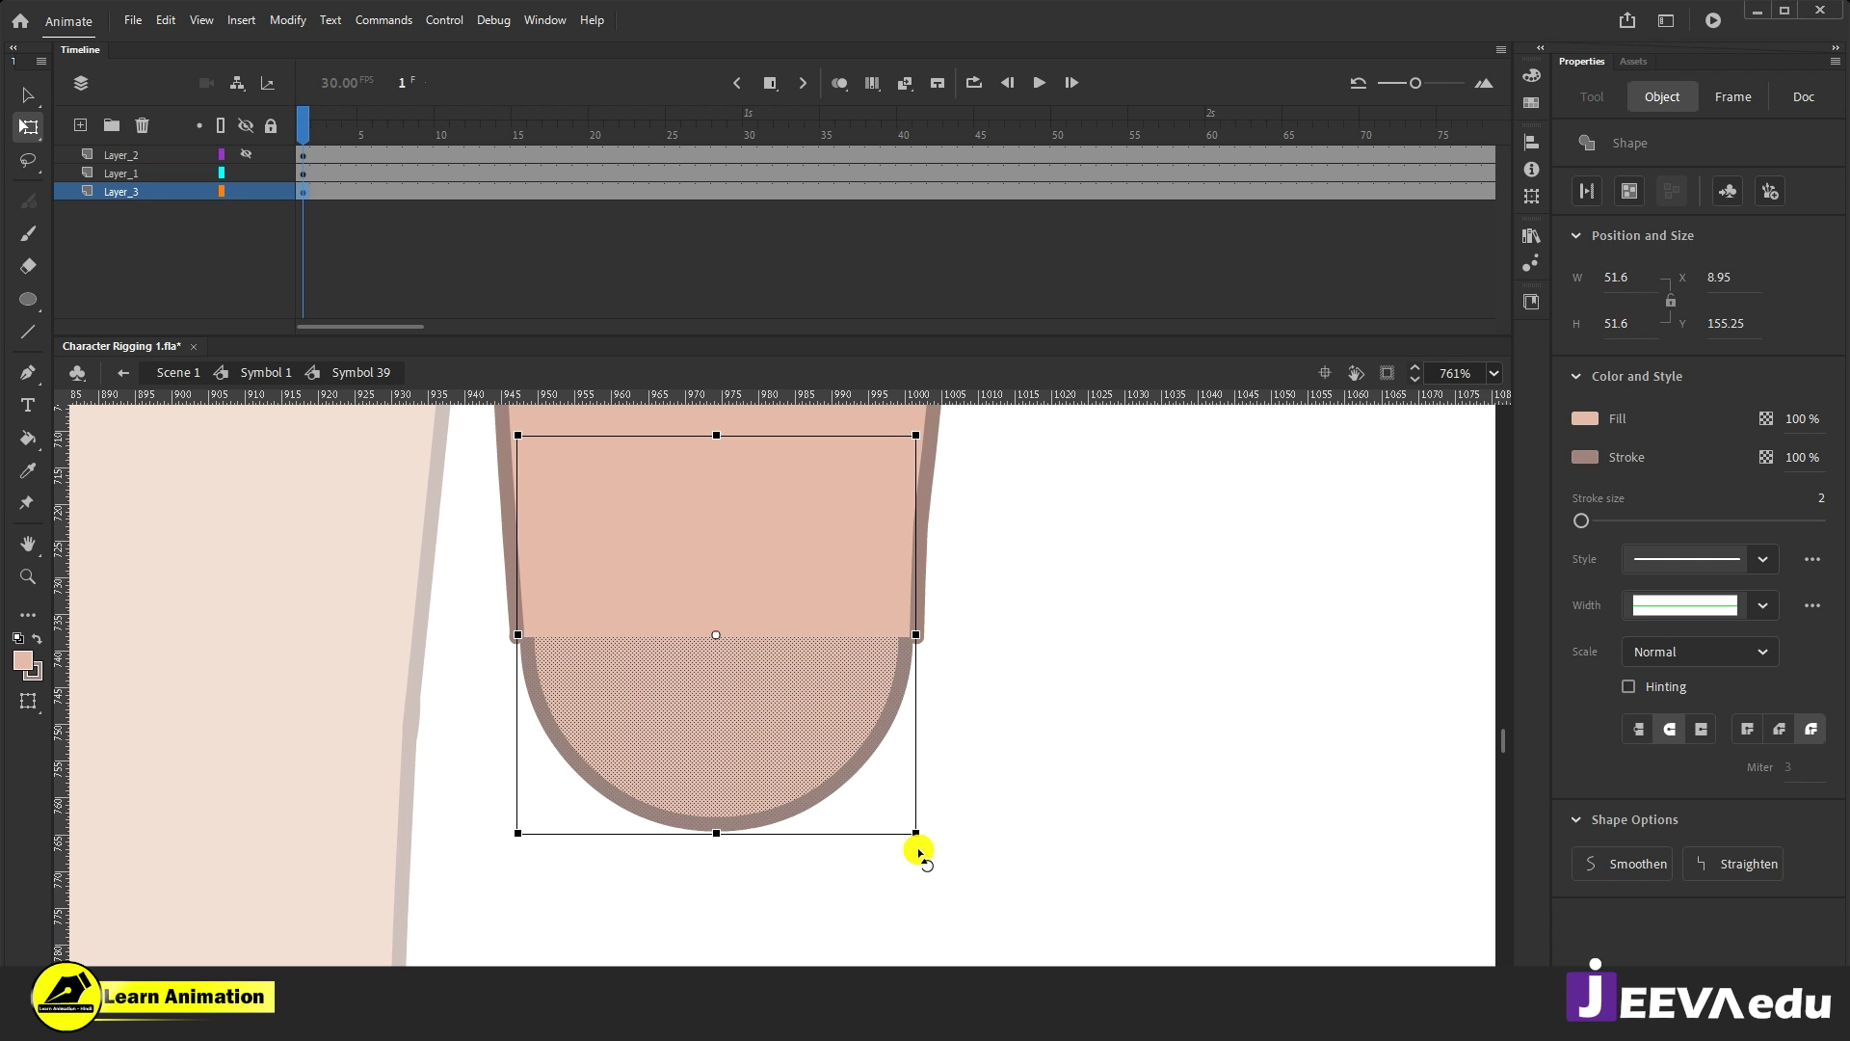
Step: Enlarge the knee circle to about 54.8 px wide with repeated small Scale and Rotate increments, finishing with 101%
key(ctrl+alt+s)
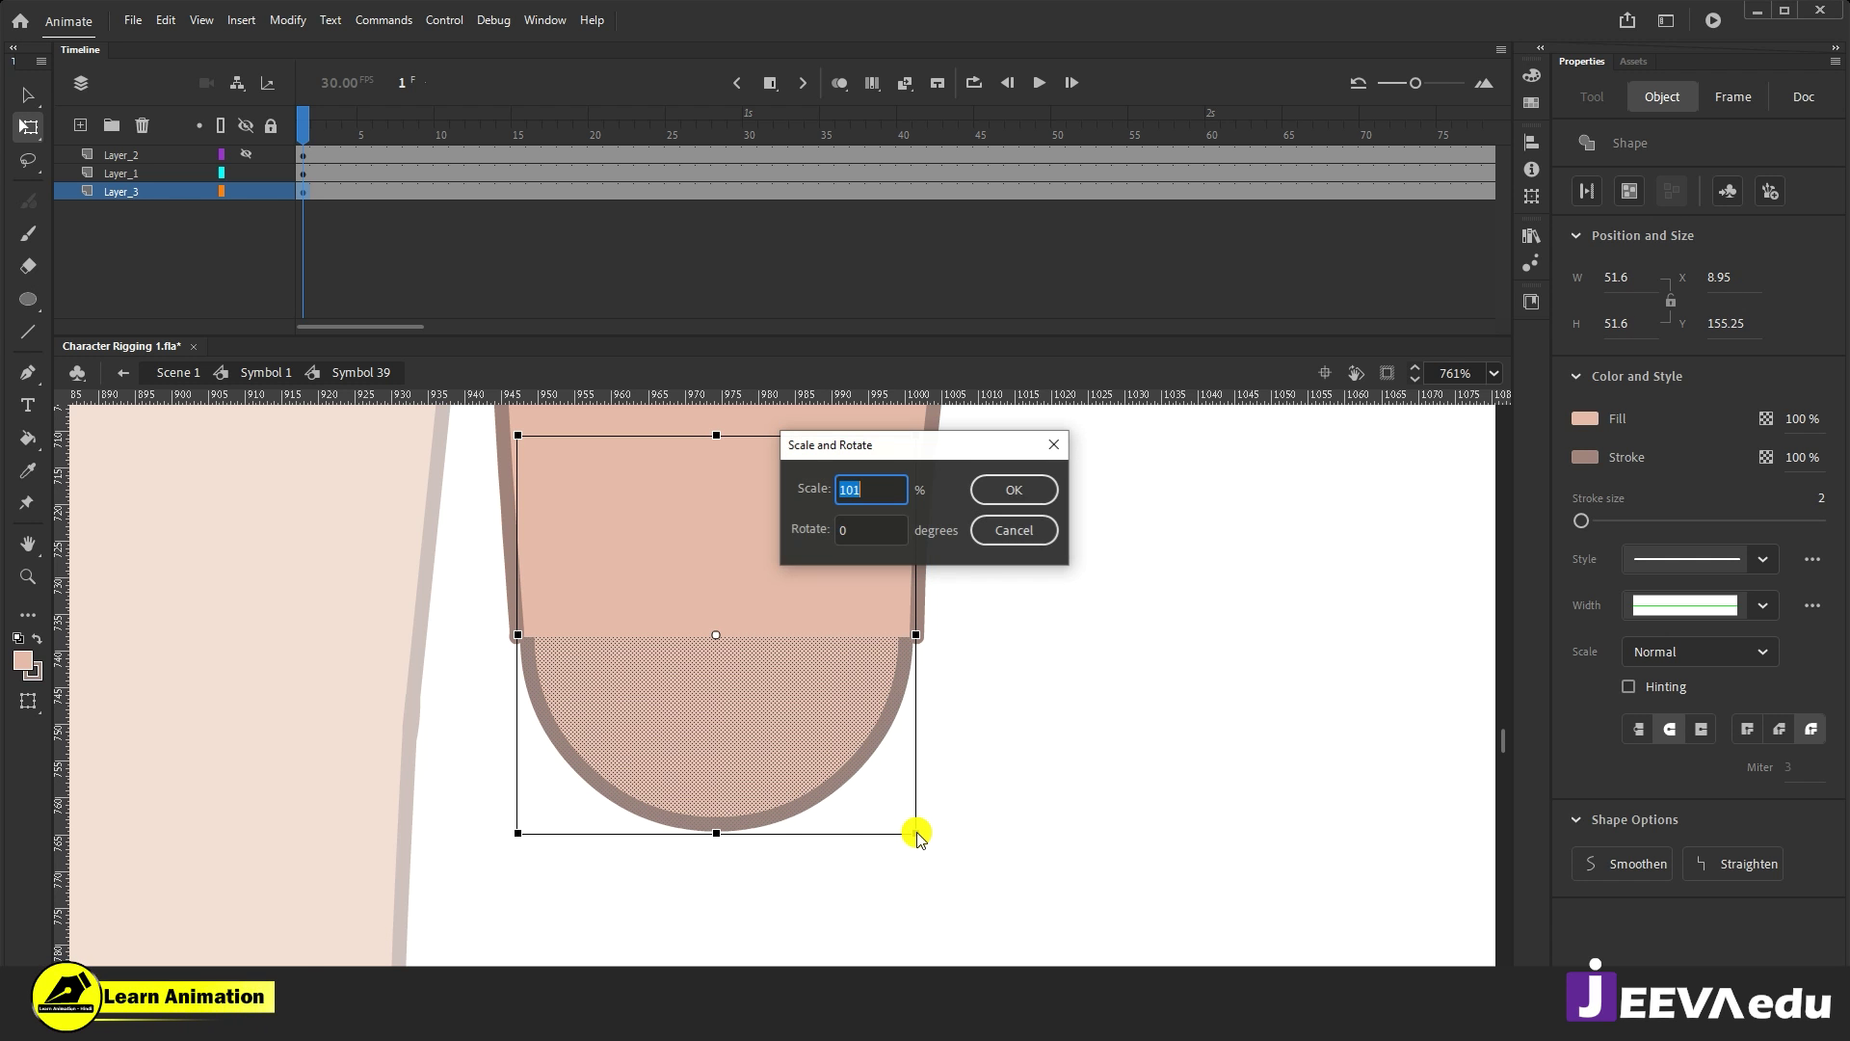
text(10)
key(Return)
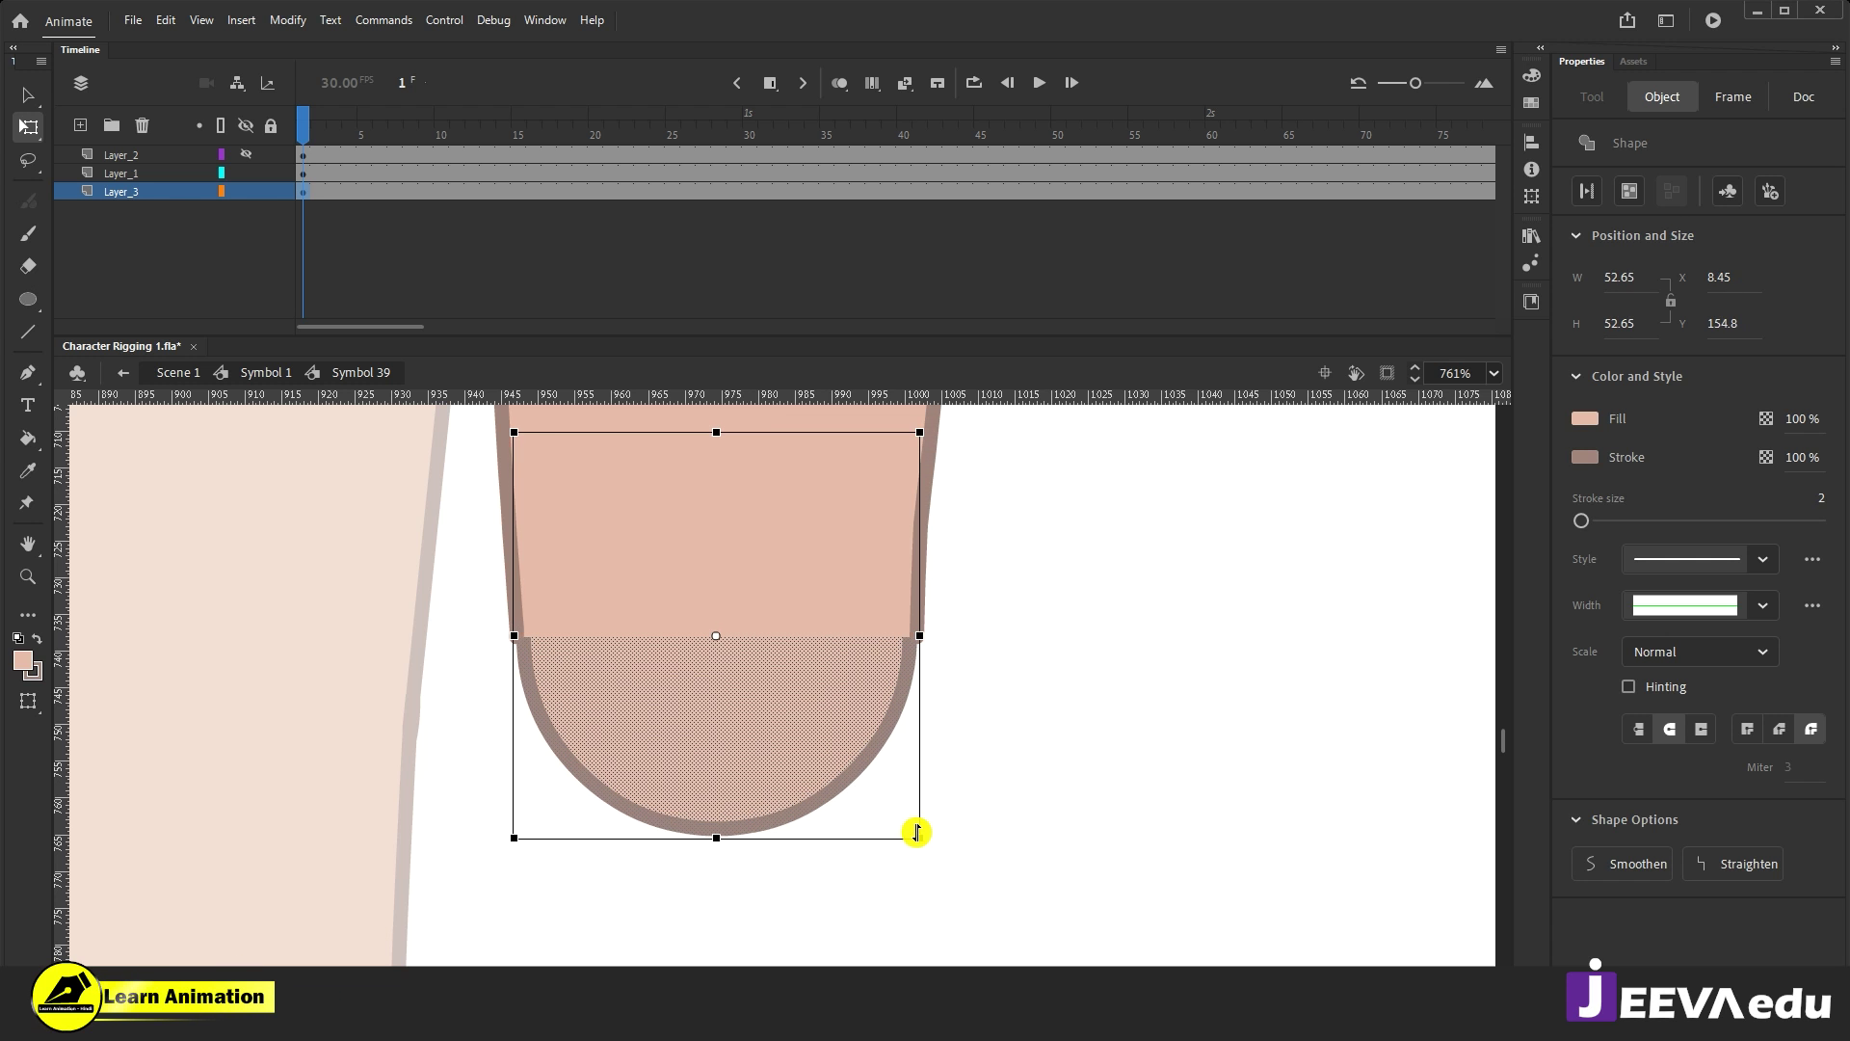
key(ctrl+alt+s)
key(Return)
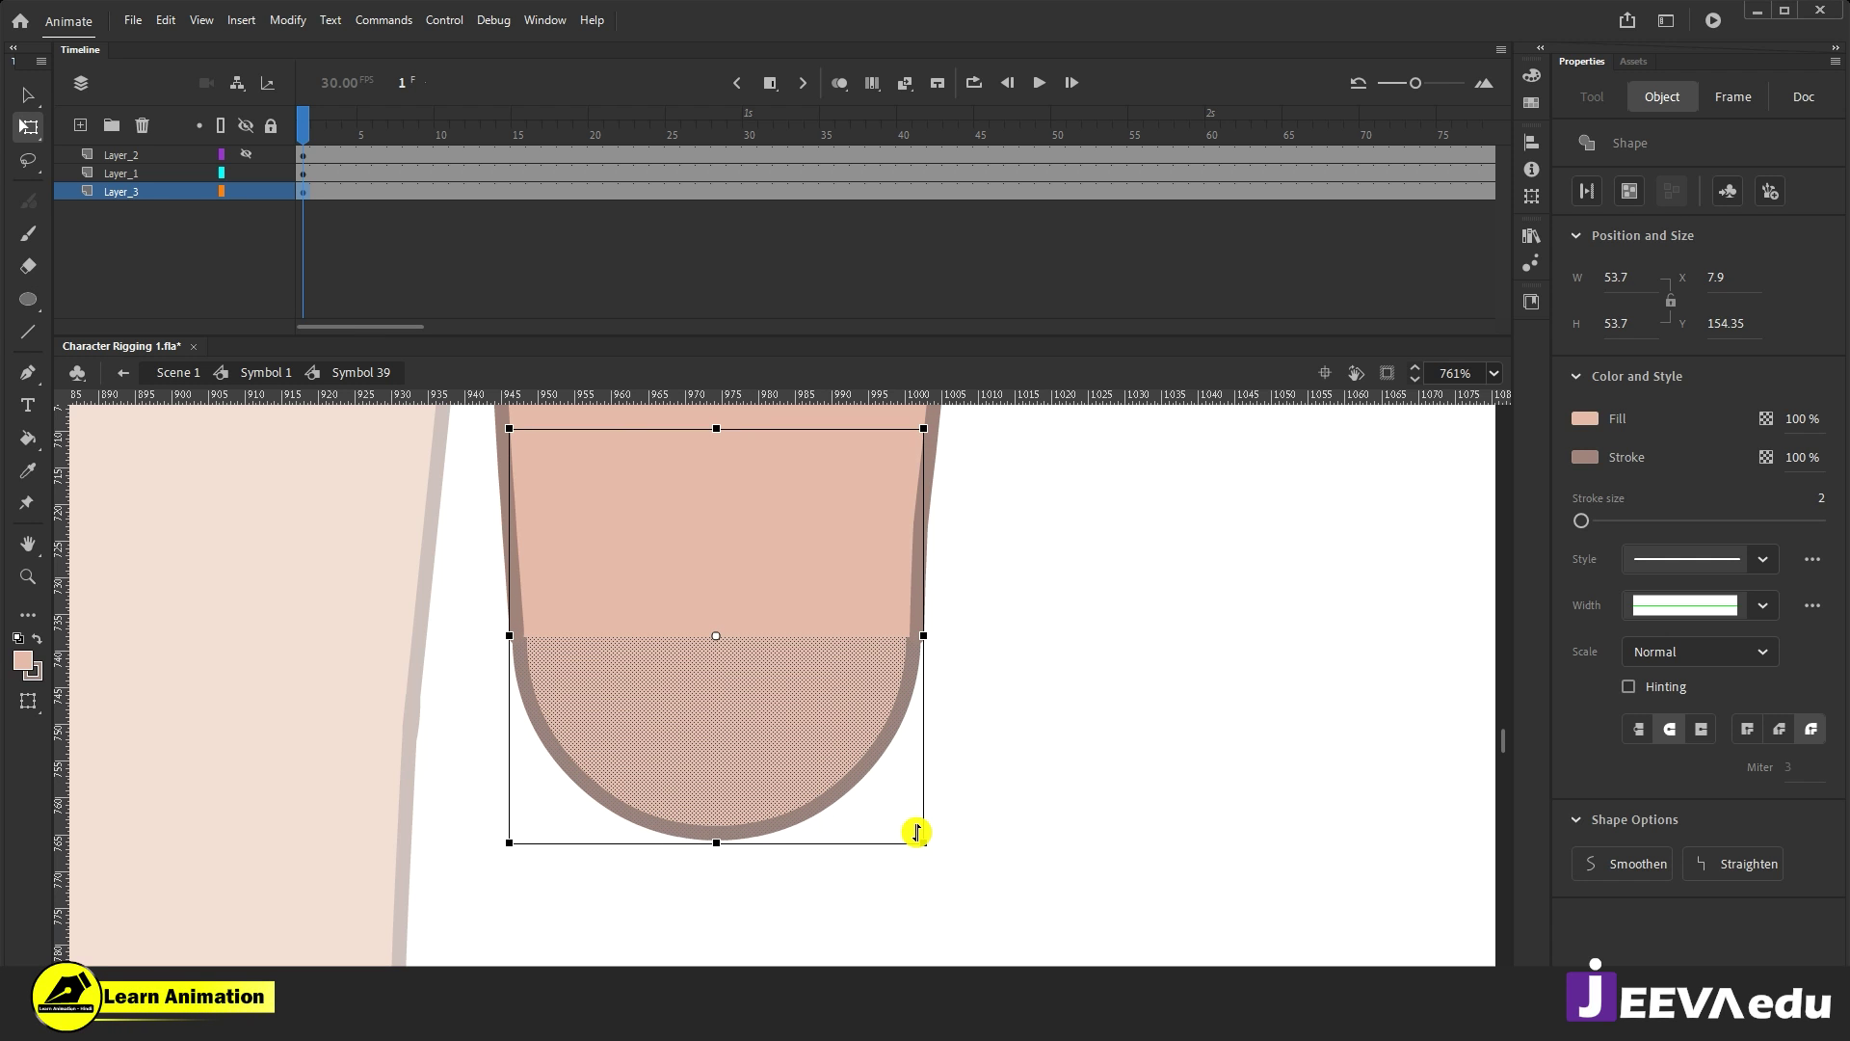
key(ctrl+alt+s)
text(101)
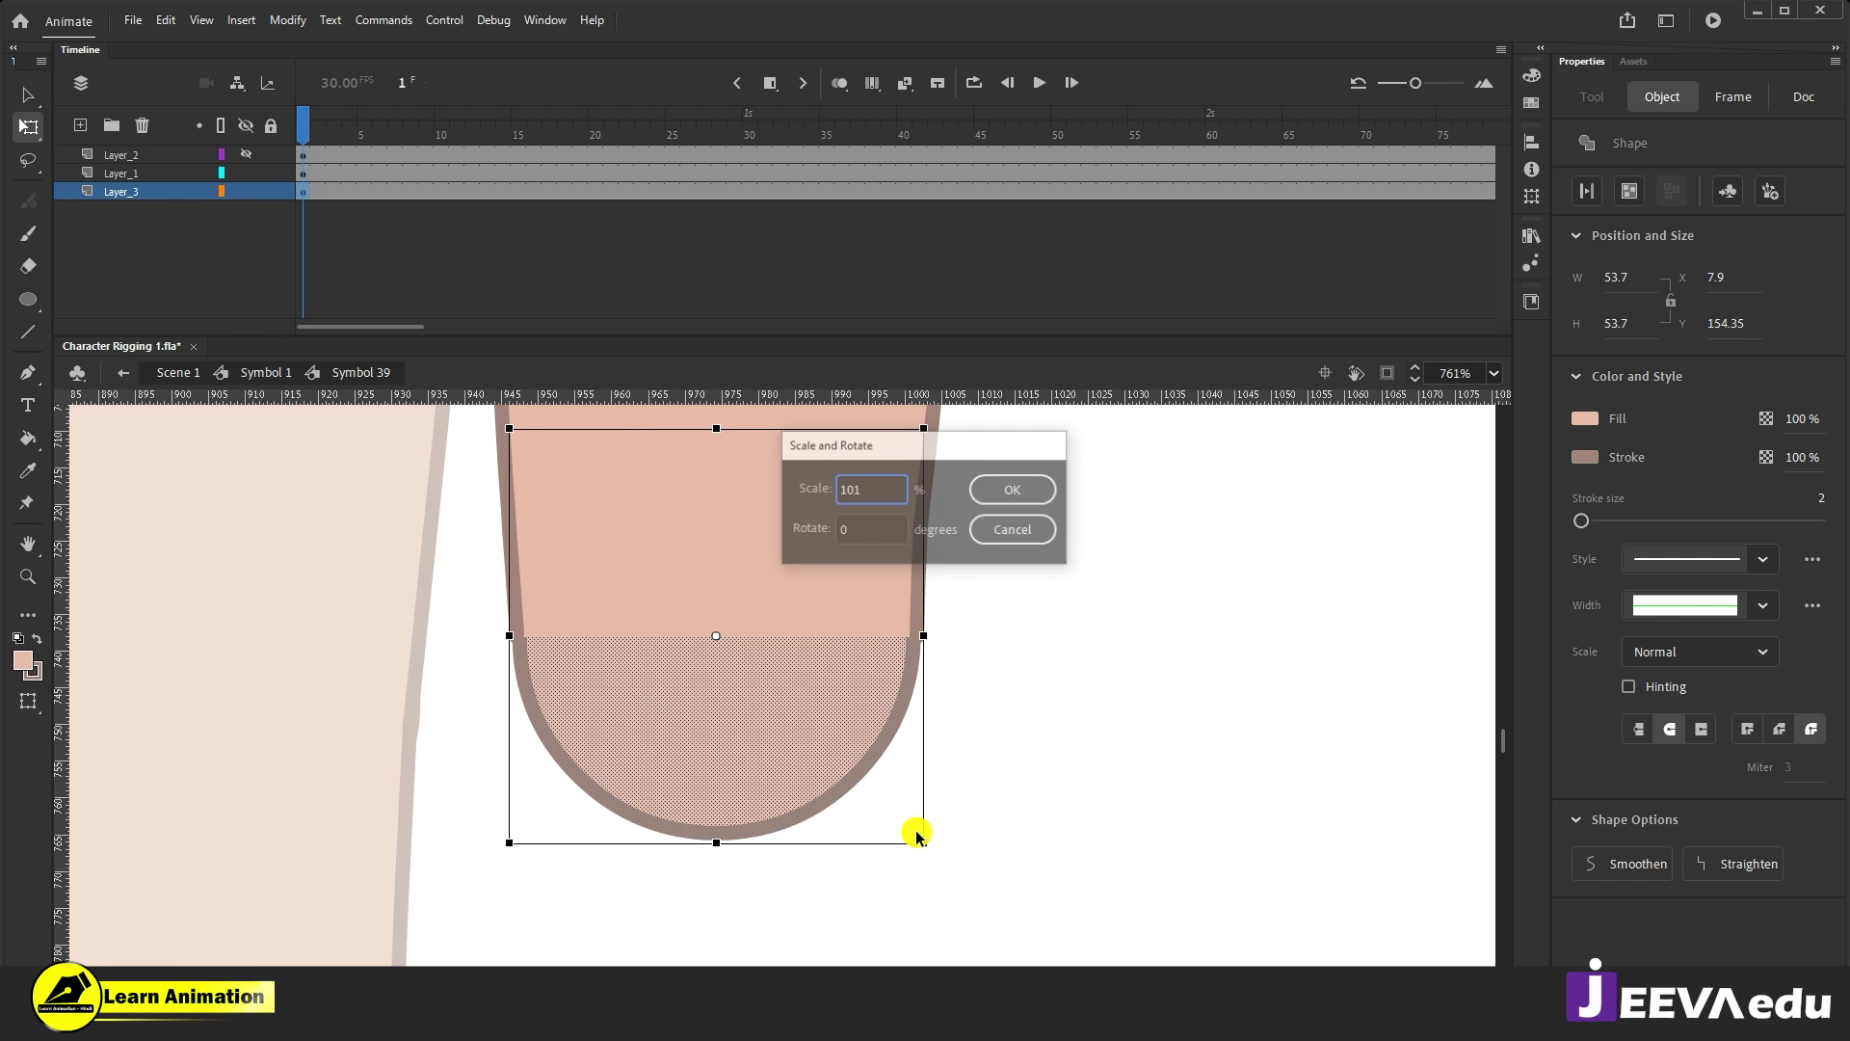
key(Return)
key(ctrl+alt+s)
key(Return)
Step: Check the circle's fit against the trouser outline up close and convert it into a graphic symbol
key(z)
click(777, 714)
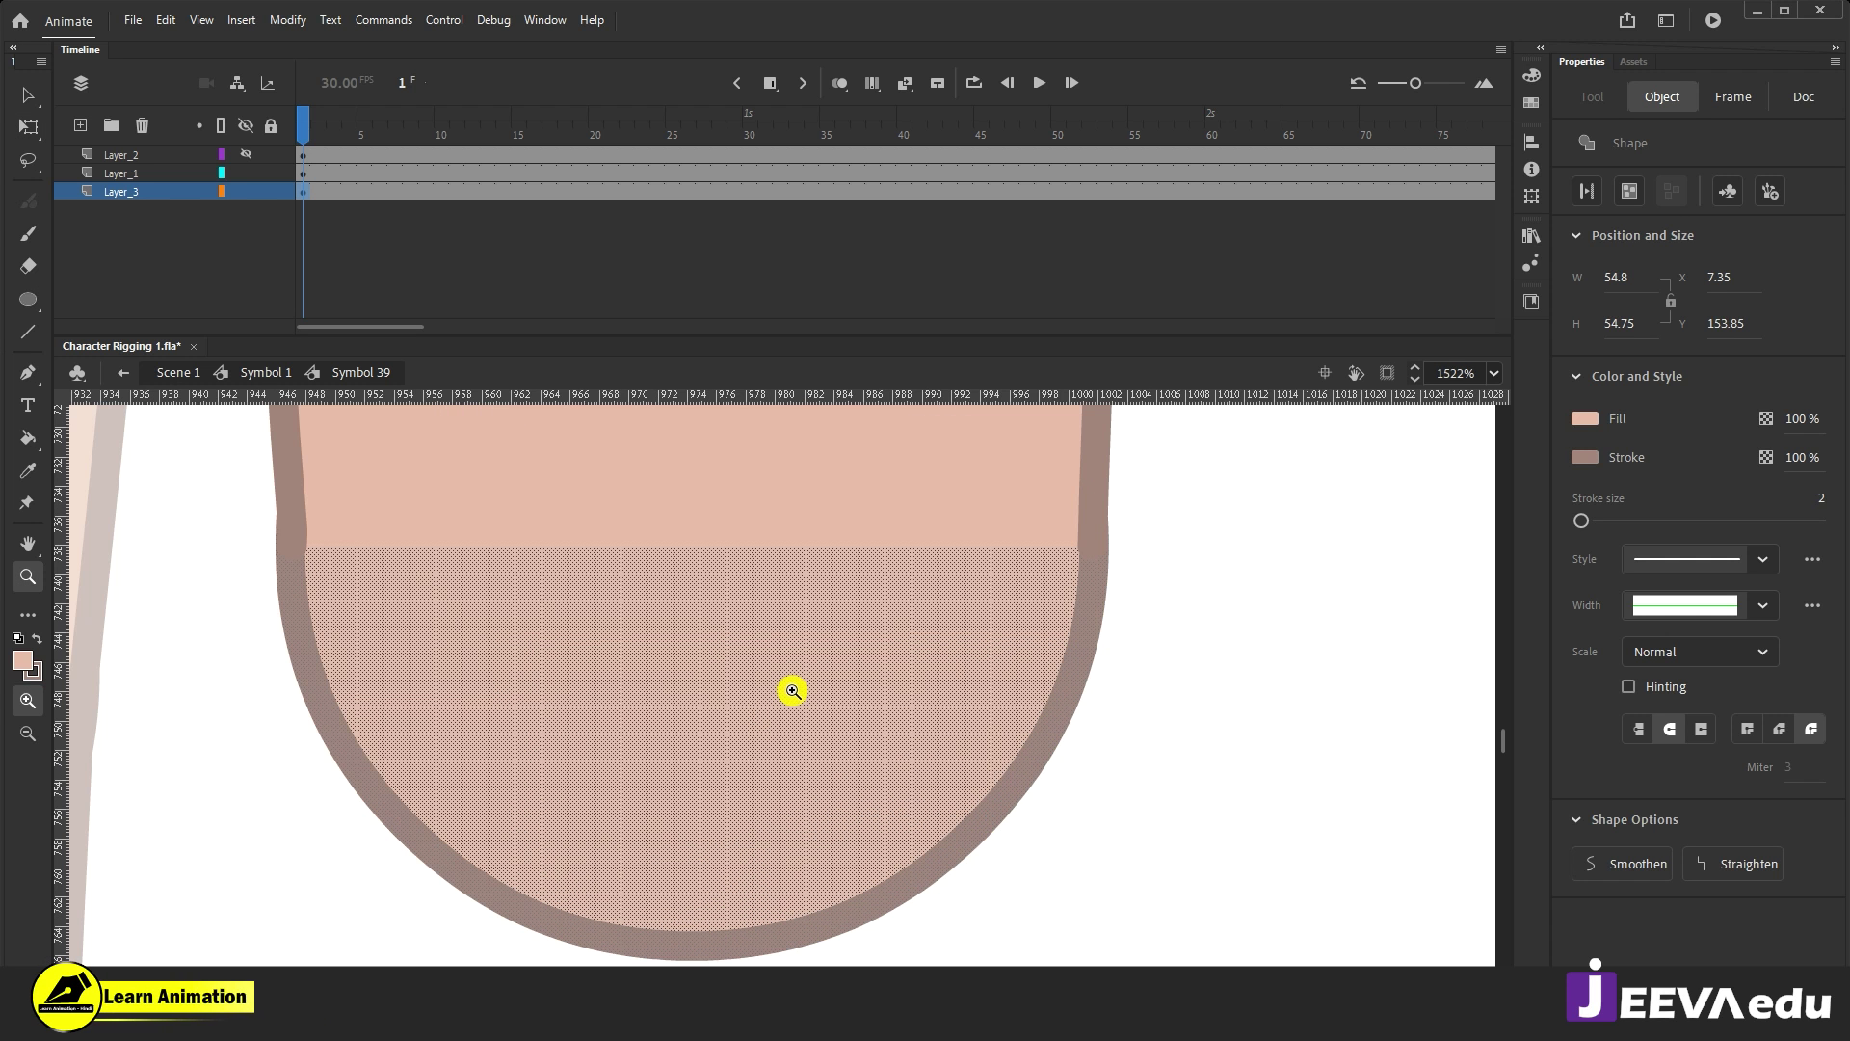
key(v)
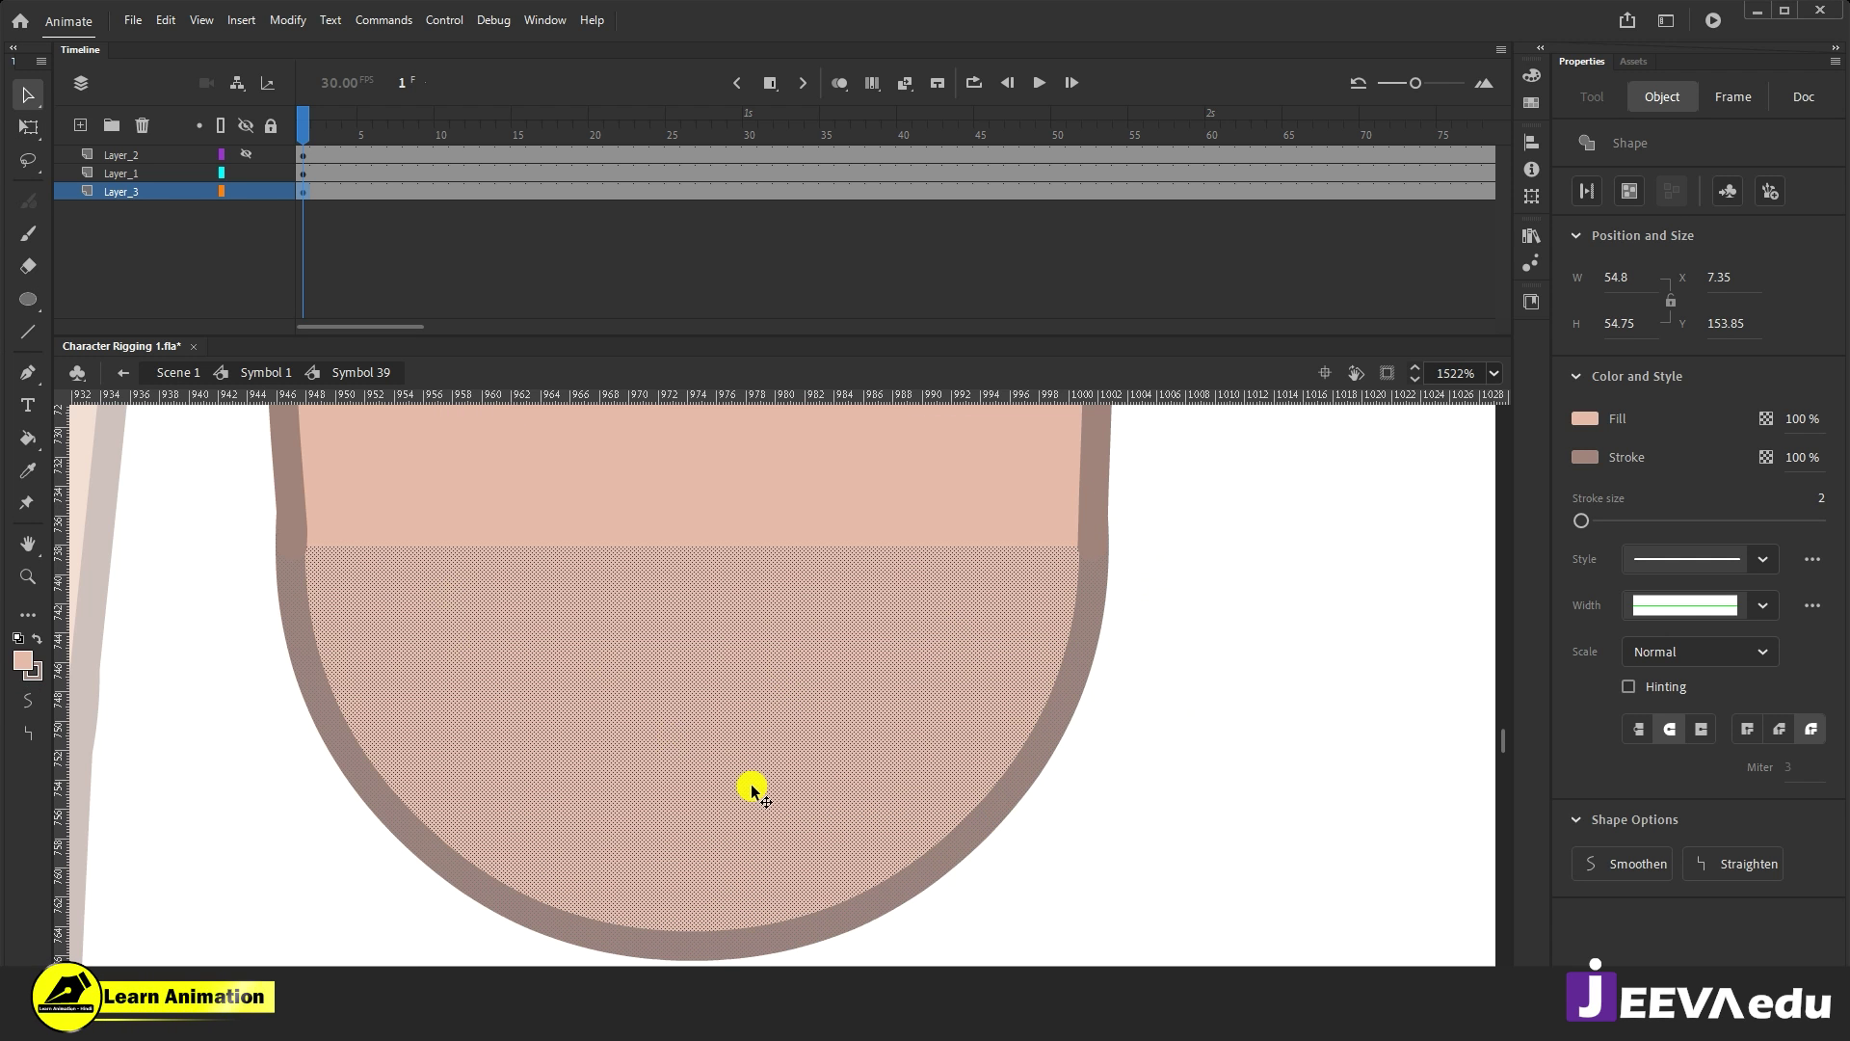
key(F8)
click(1080, 179)
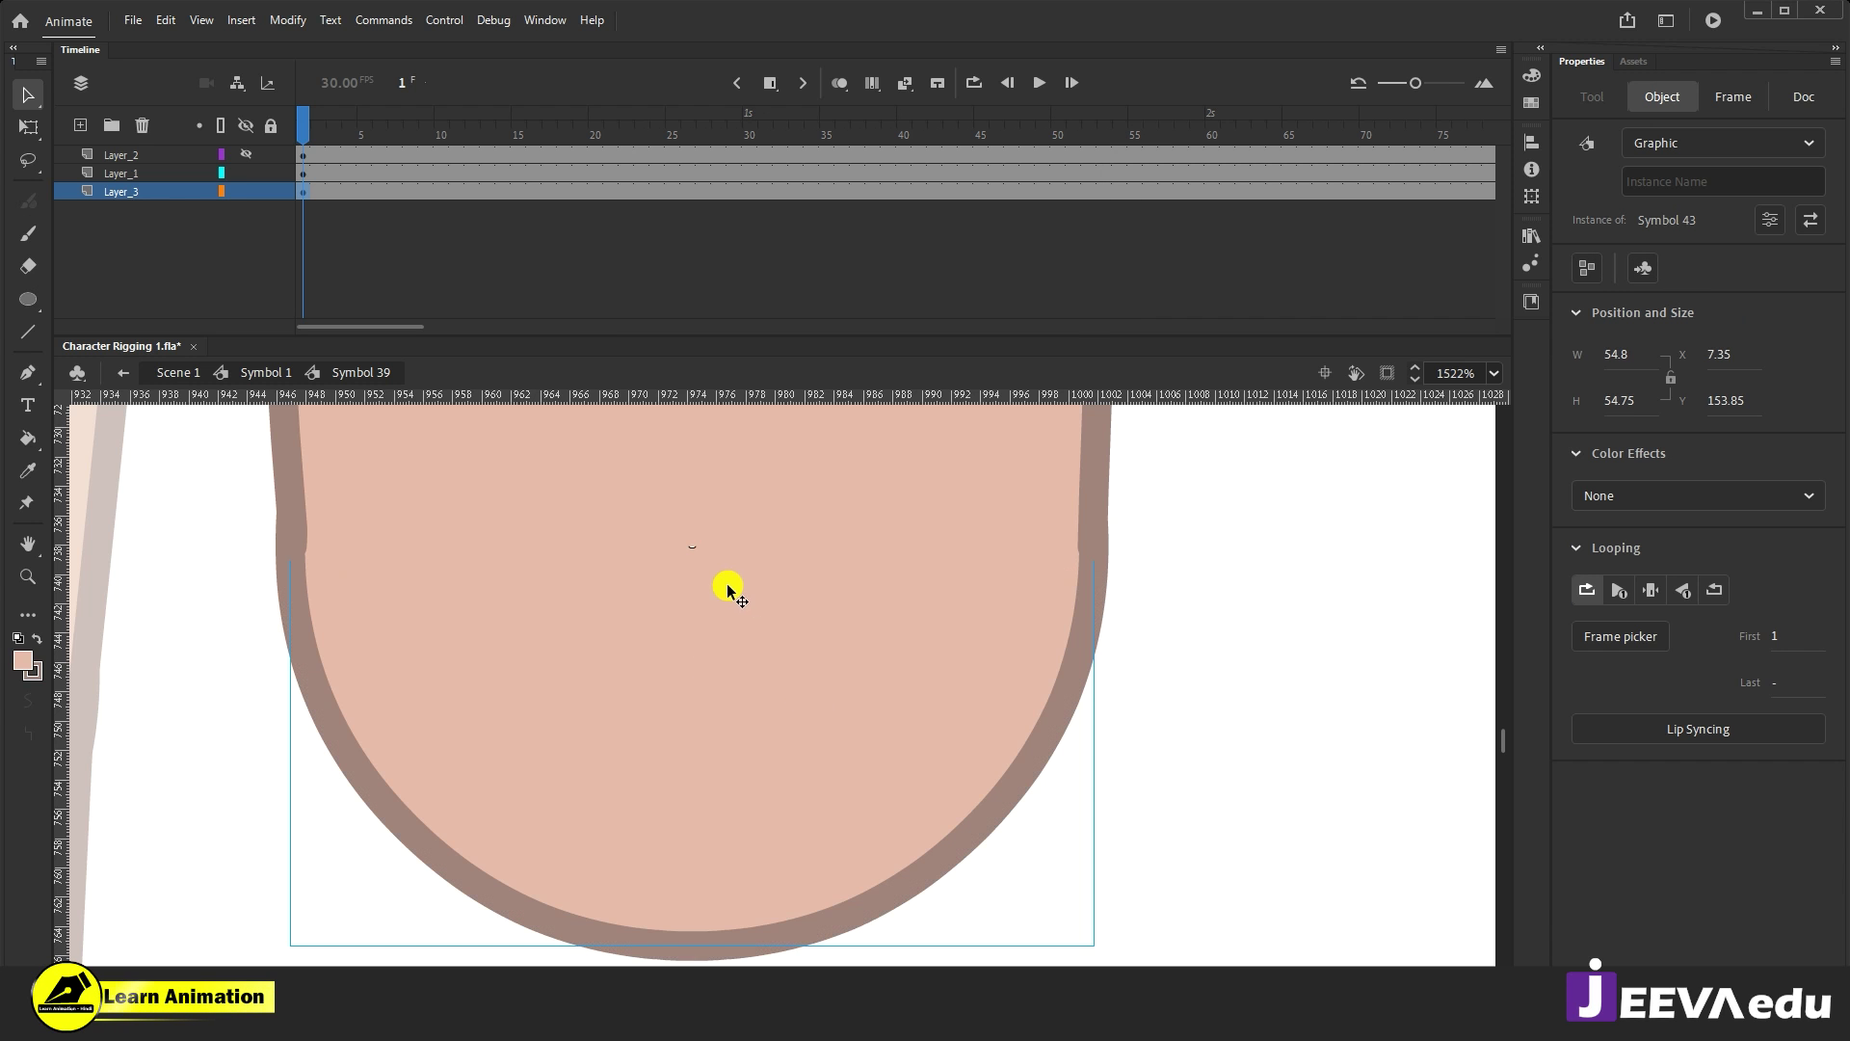
key(q)
click(814, 796)
click(842, 710)
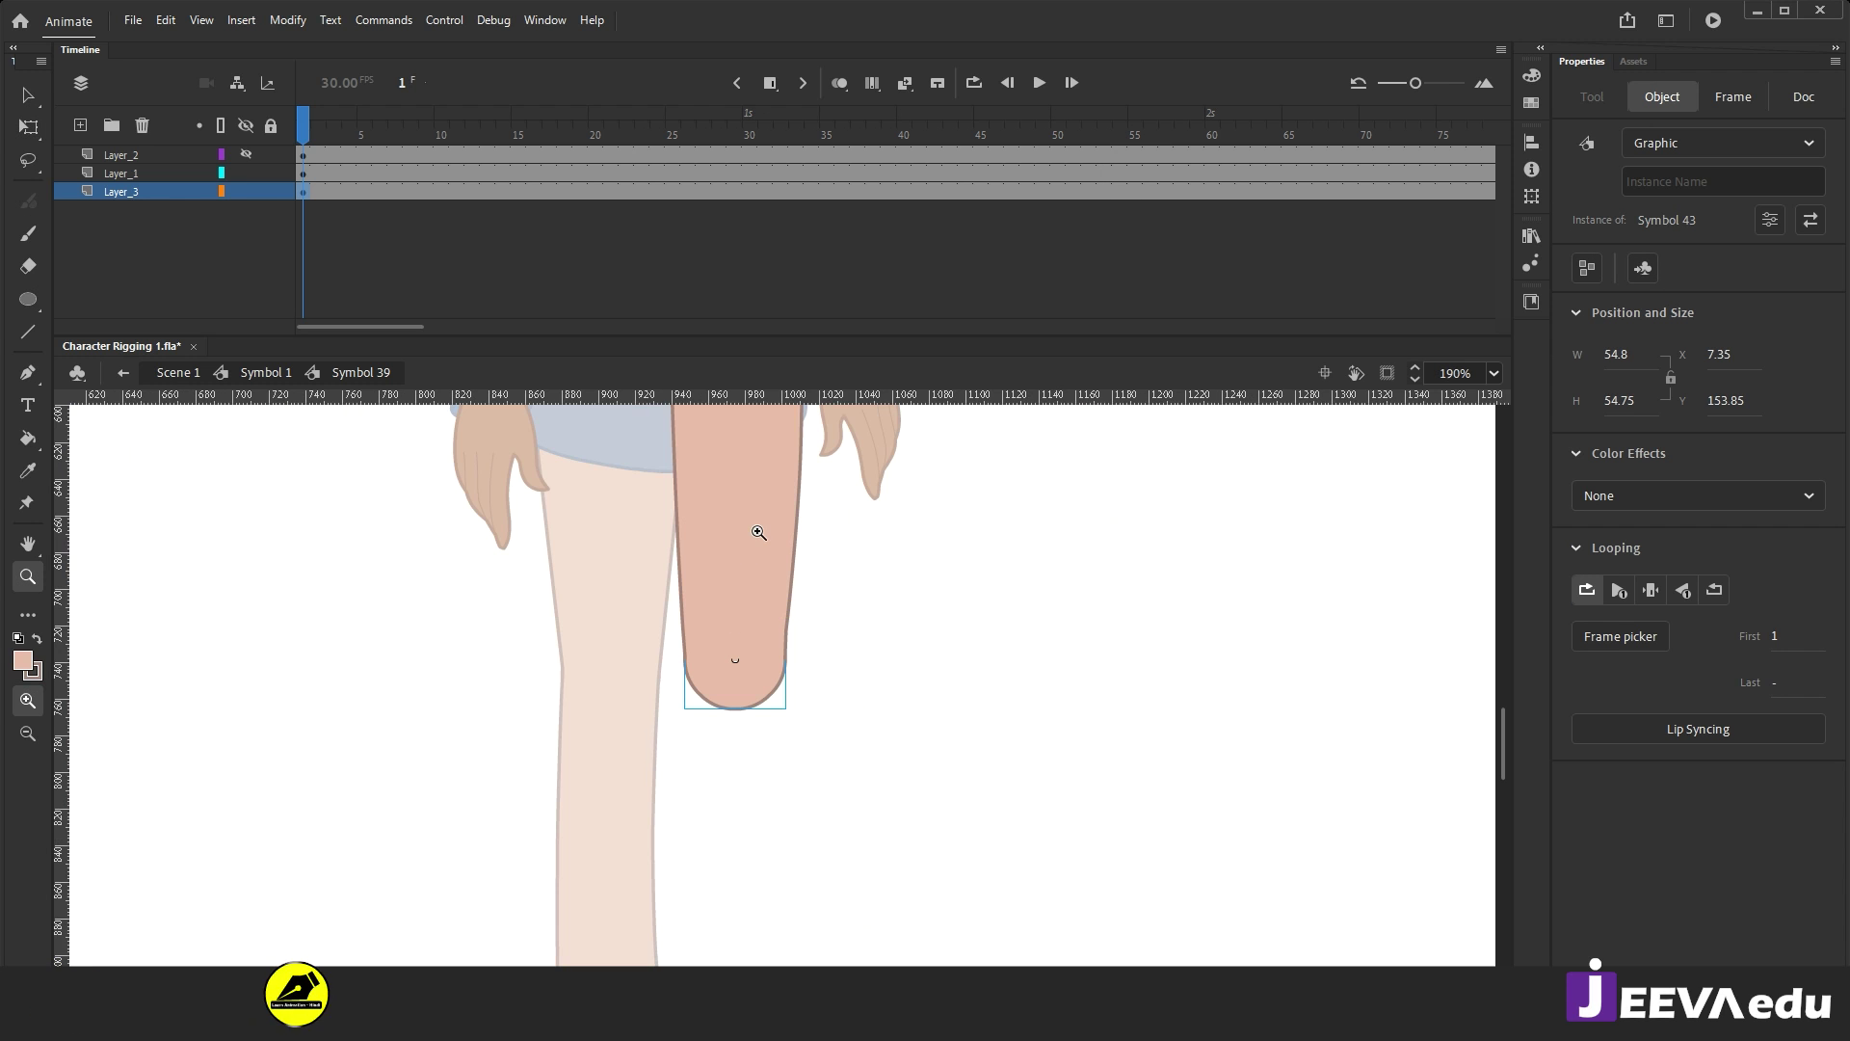
Step: Show the lower leg layer and hide the upper leg layer
key(v)
click(777, 546)
click(246, 155)
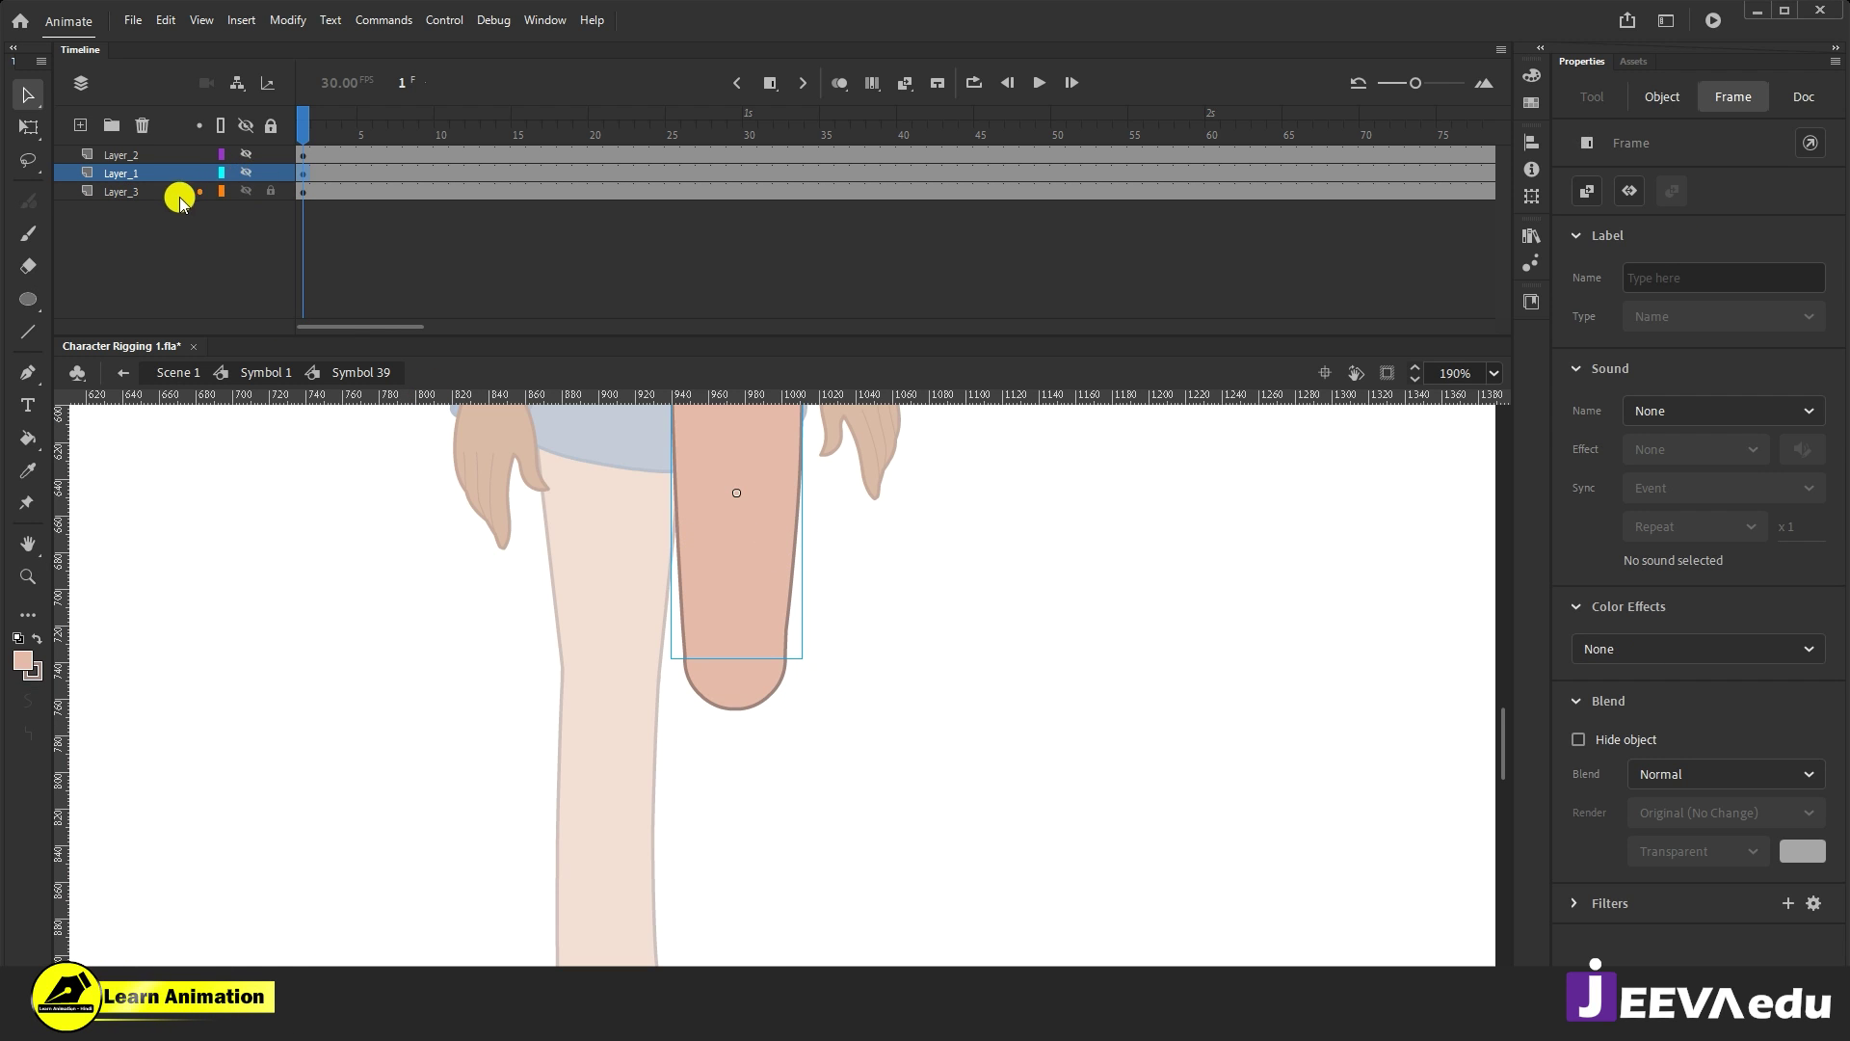
click(246, 172)
key(z)
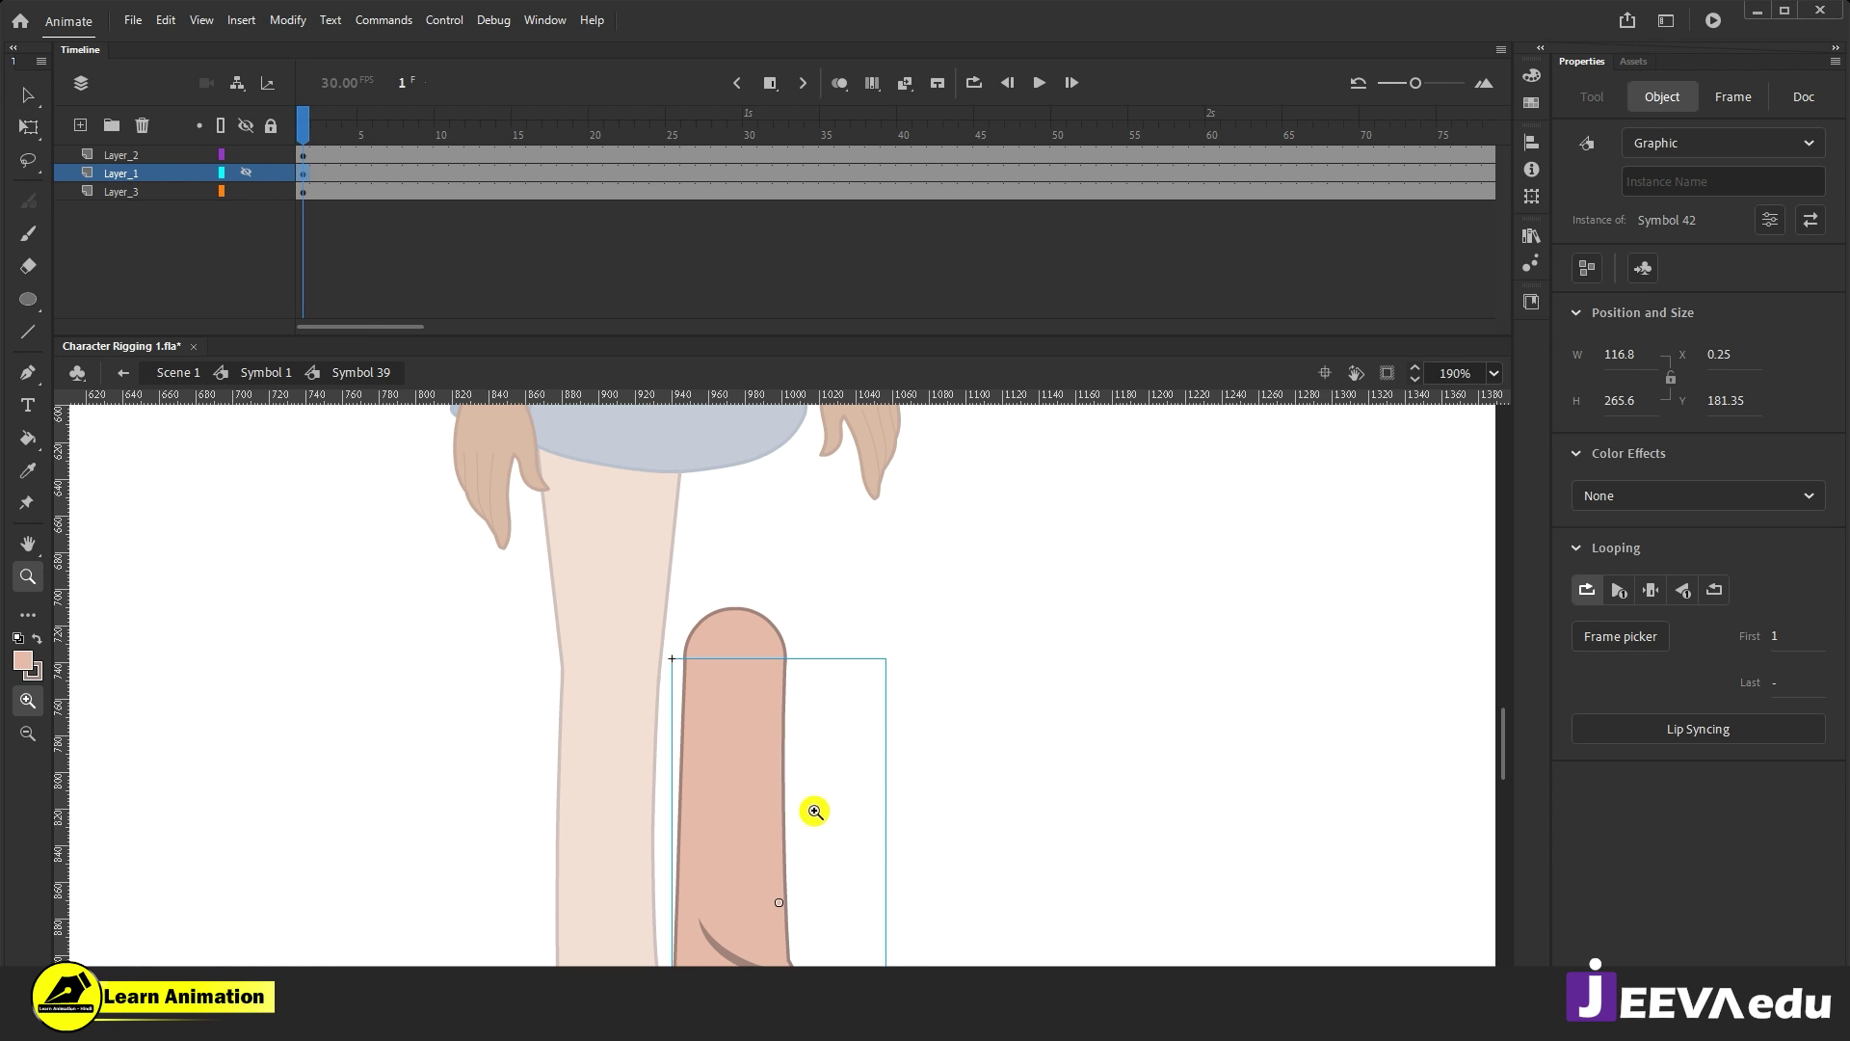
Step: Move the lower leg symbol's pivot point to the centre of the knee circle and show the upper leg layer again
key(v)
click(781, 860)
key(q)
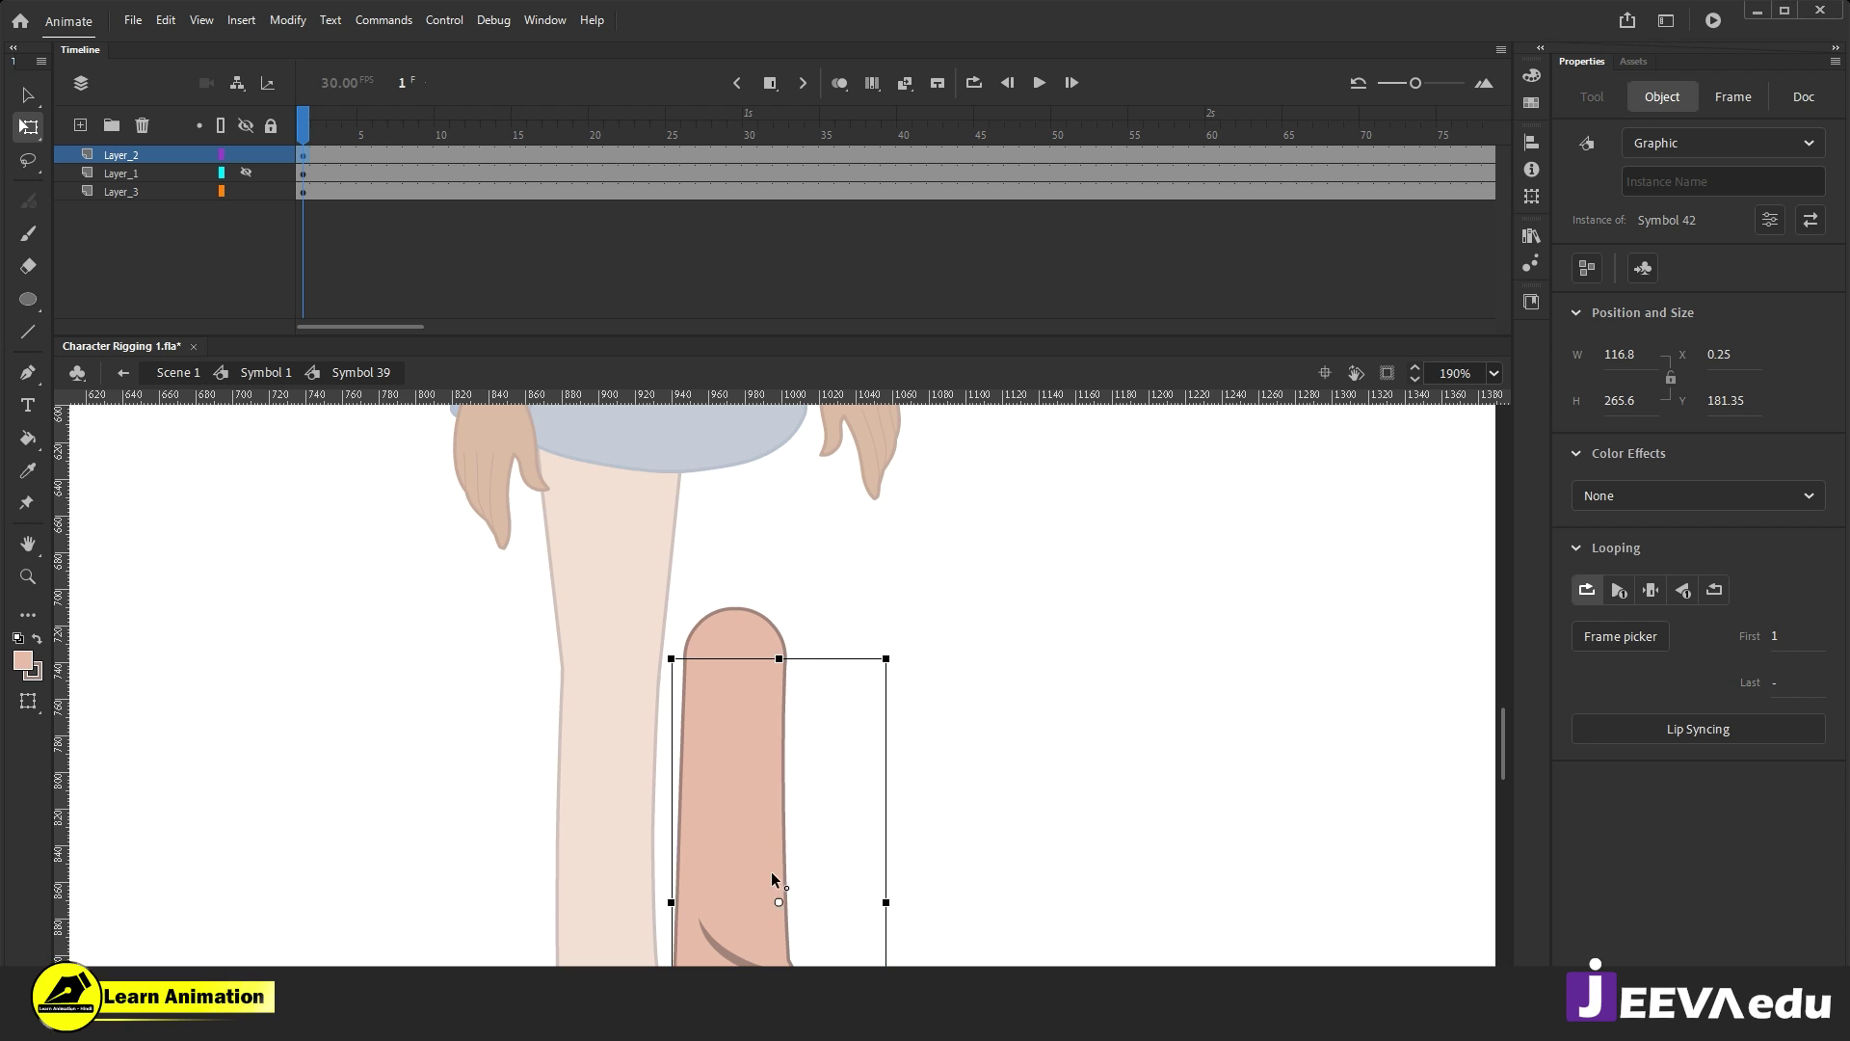
click(741, 642)
click(756, 694)
click(743, 632)
click(777, 838)
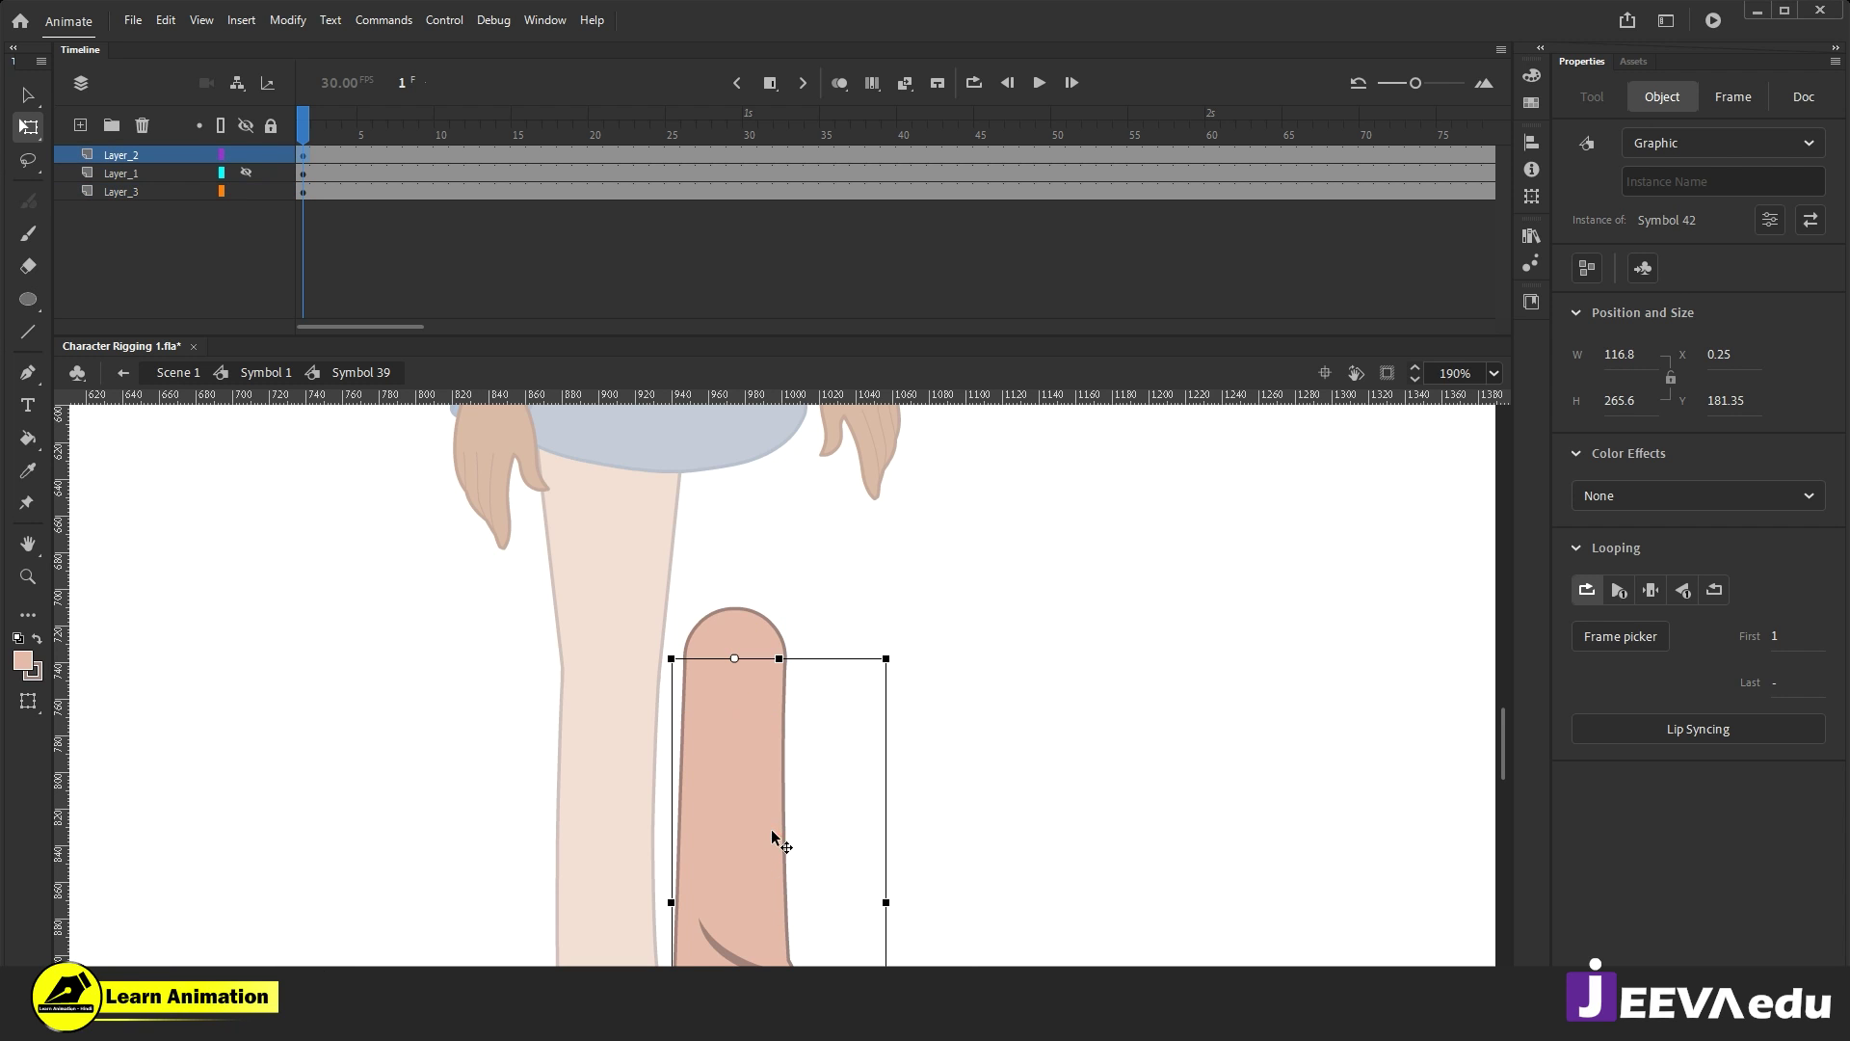
click(246, 172)
click(842, 813)
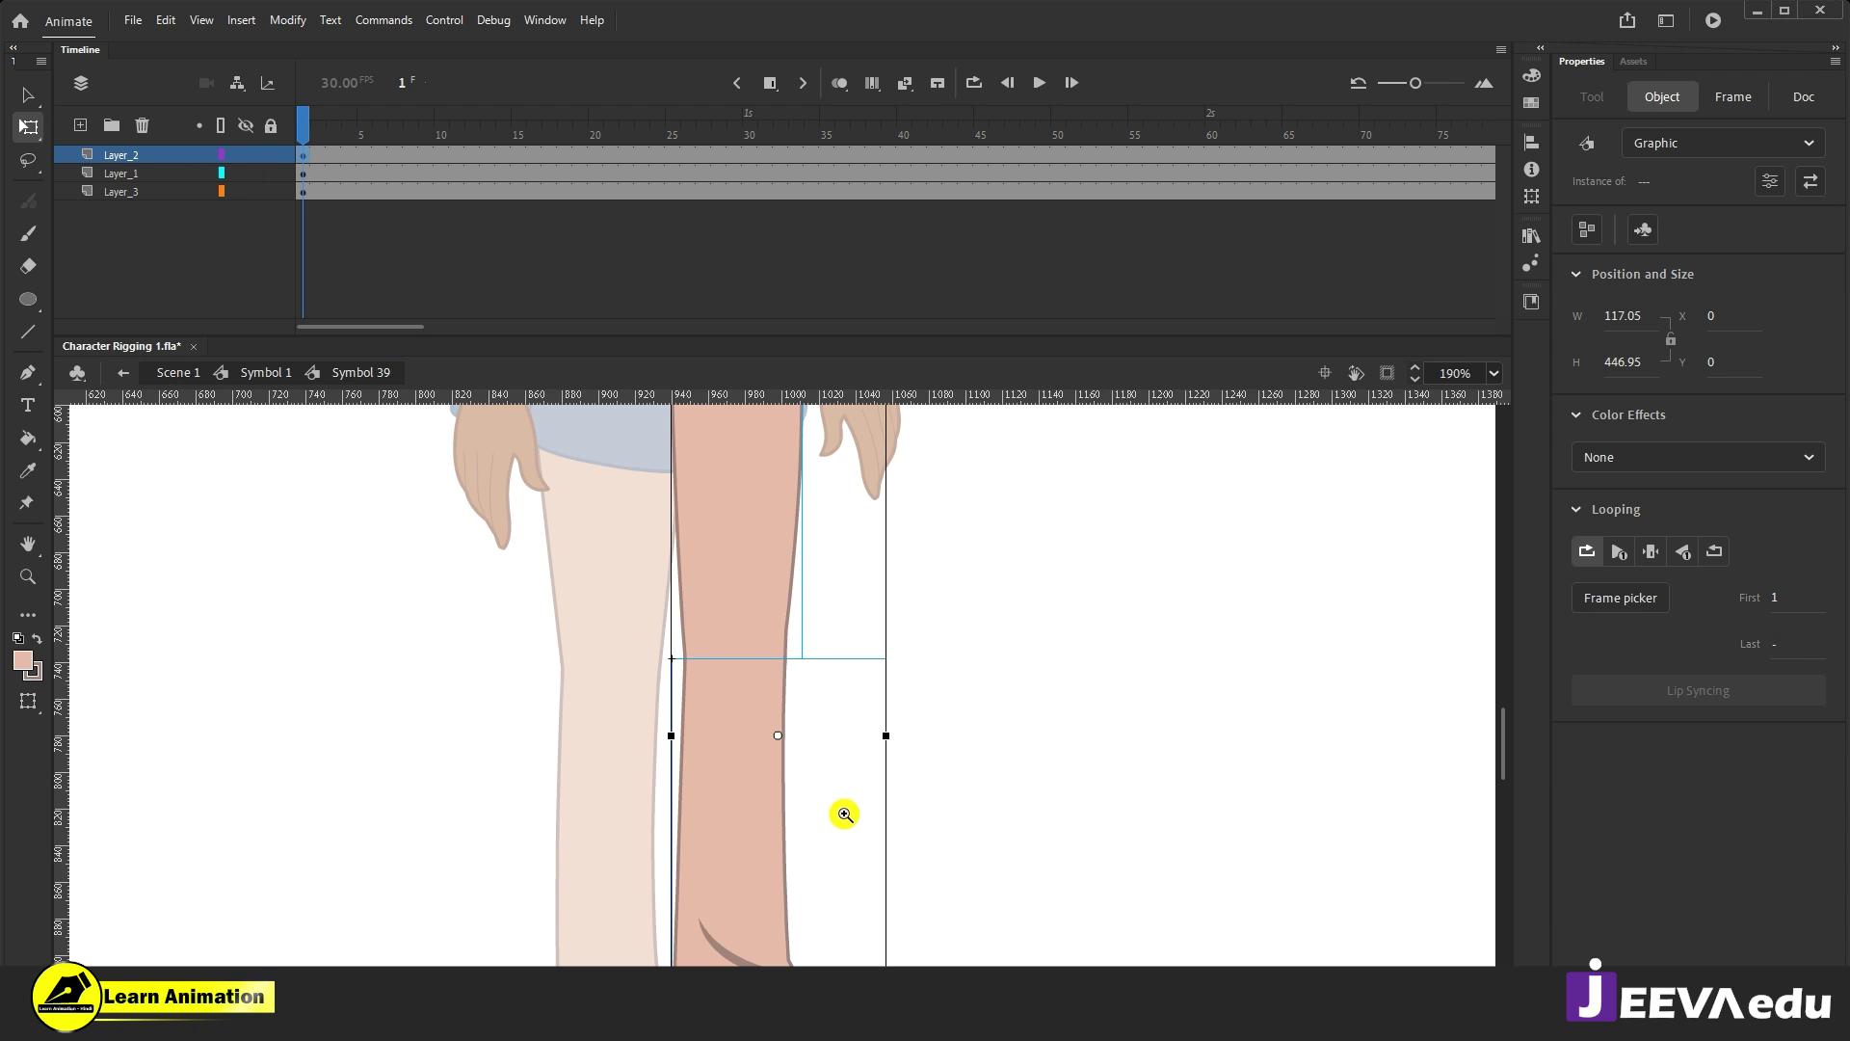
Step: Swing the lower leg symbol backward around the knee pivot and inspect the bent joint up close
key(z)
alt+click(805, 800)
key(v)
click(702, 756)
key(q)
drag(734, 865, 540, 778)
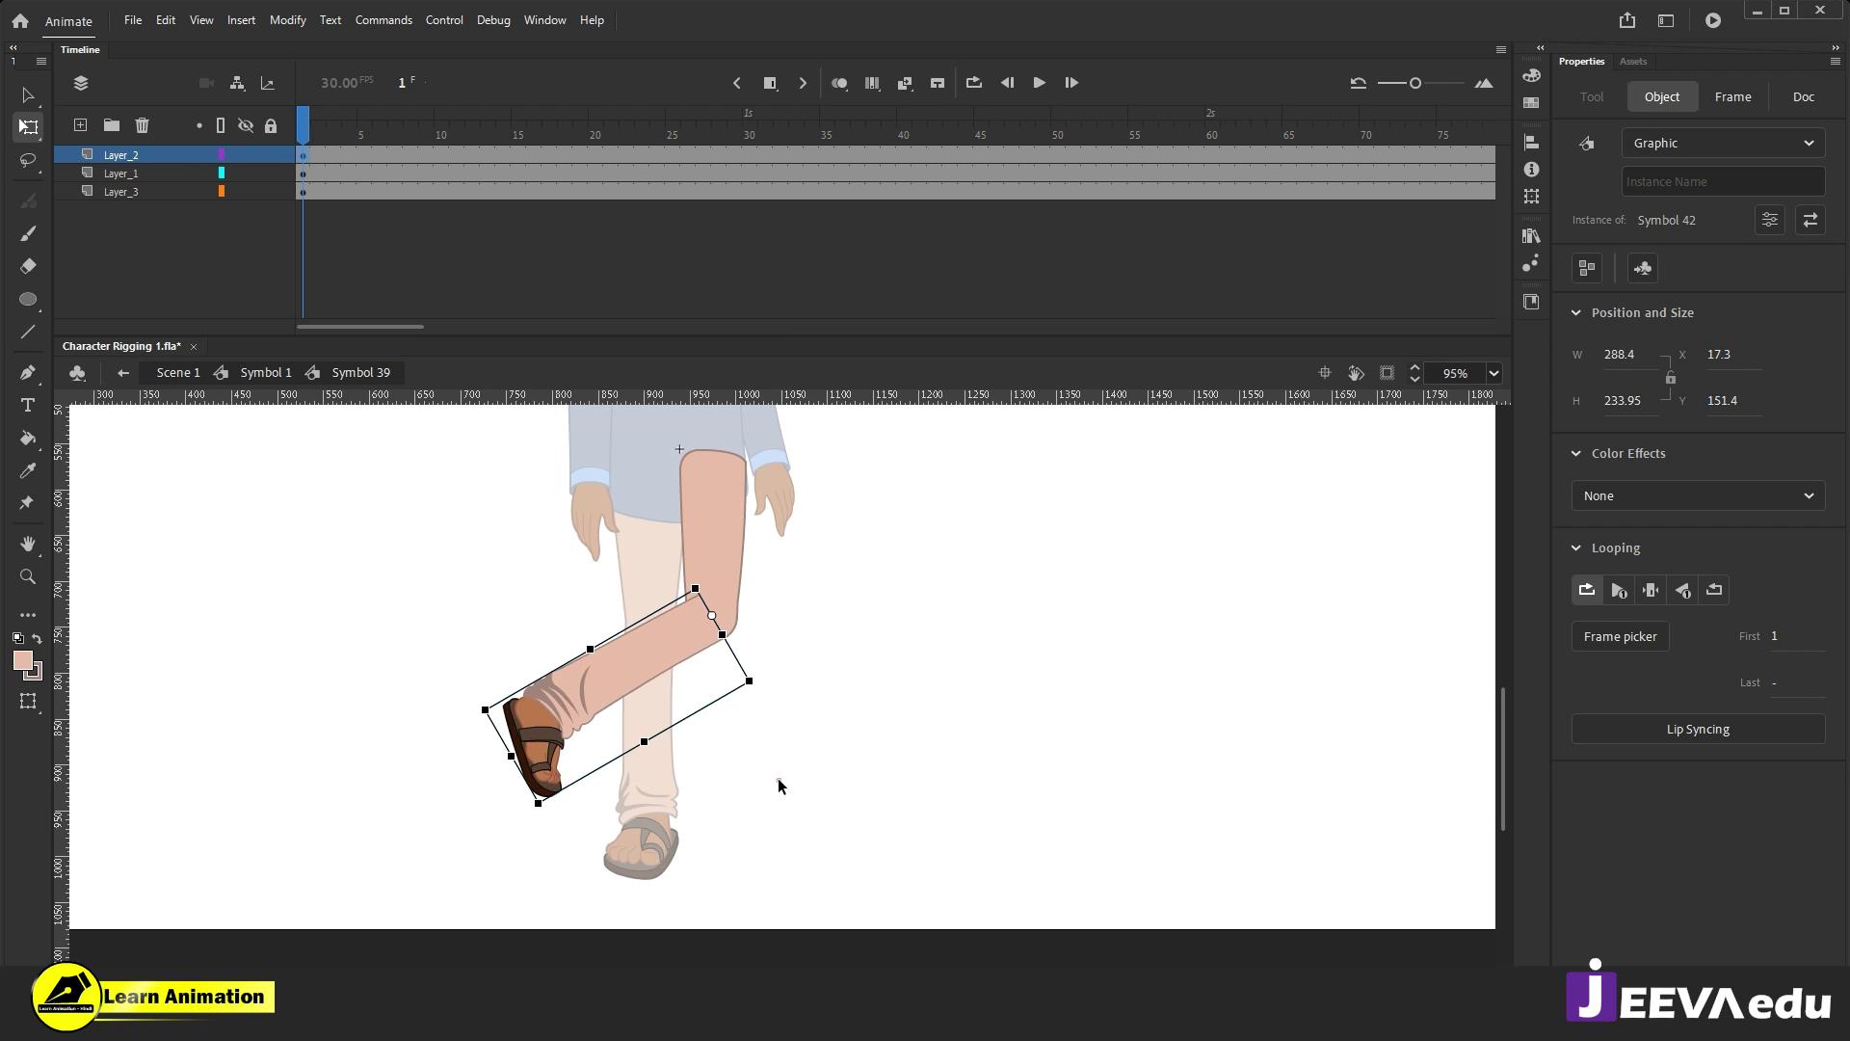
click(777, 632)
key(z)
drag(792, 595, 702, 678)
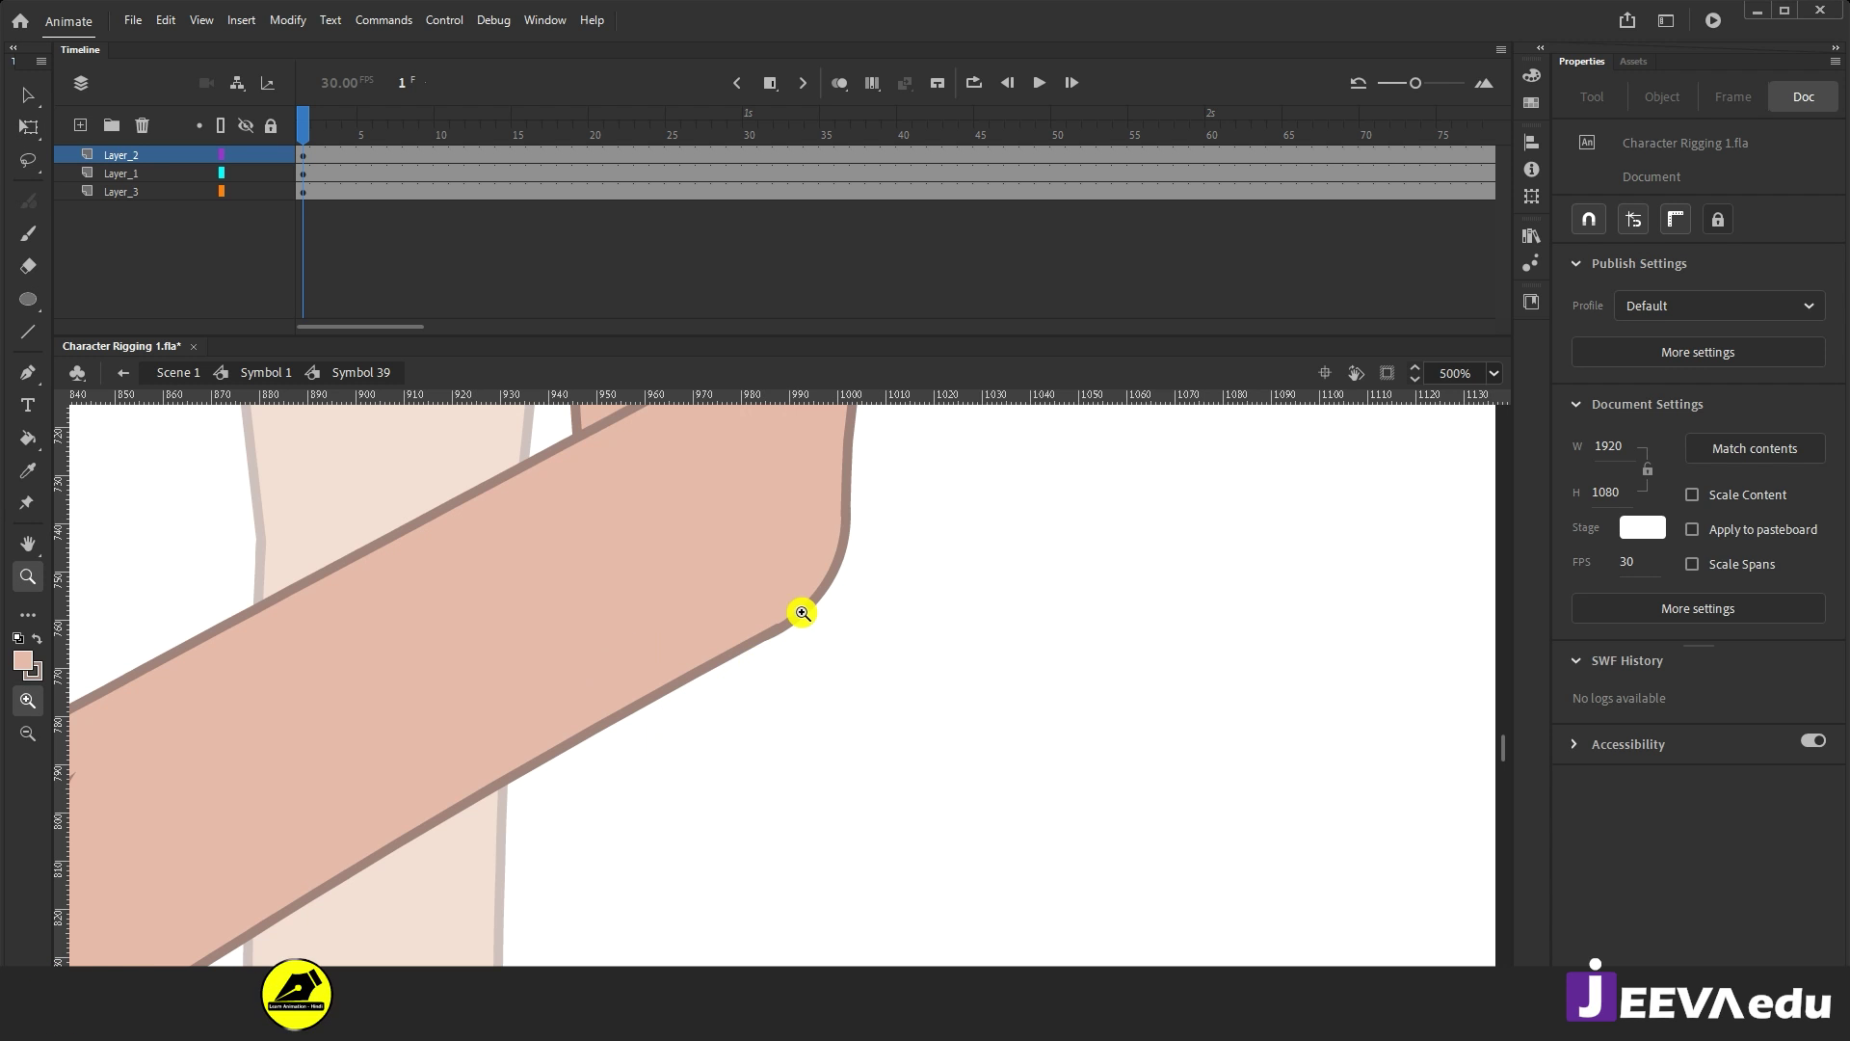
Step: Pull the knee circle out of the bent joint to check what it covers and undo the move
key(v)
click(814, 577)
drag(814, 576, 1171, 661)
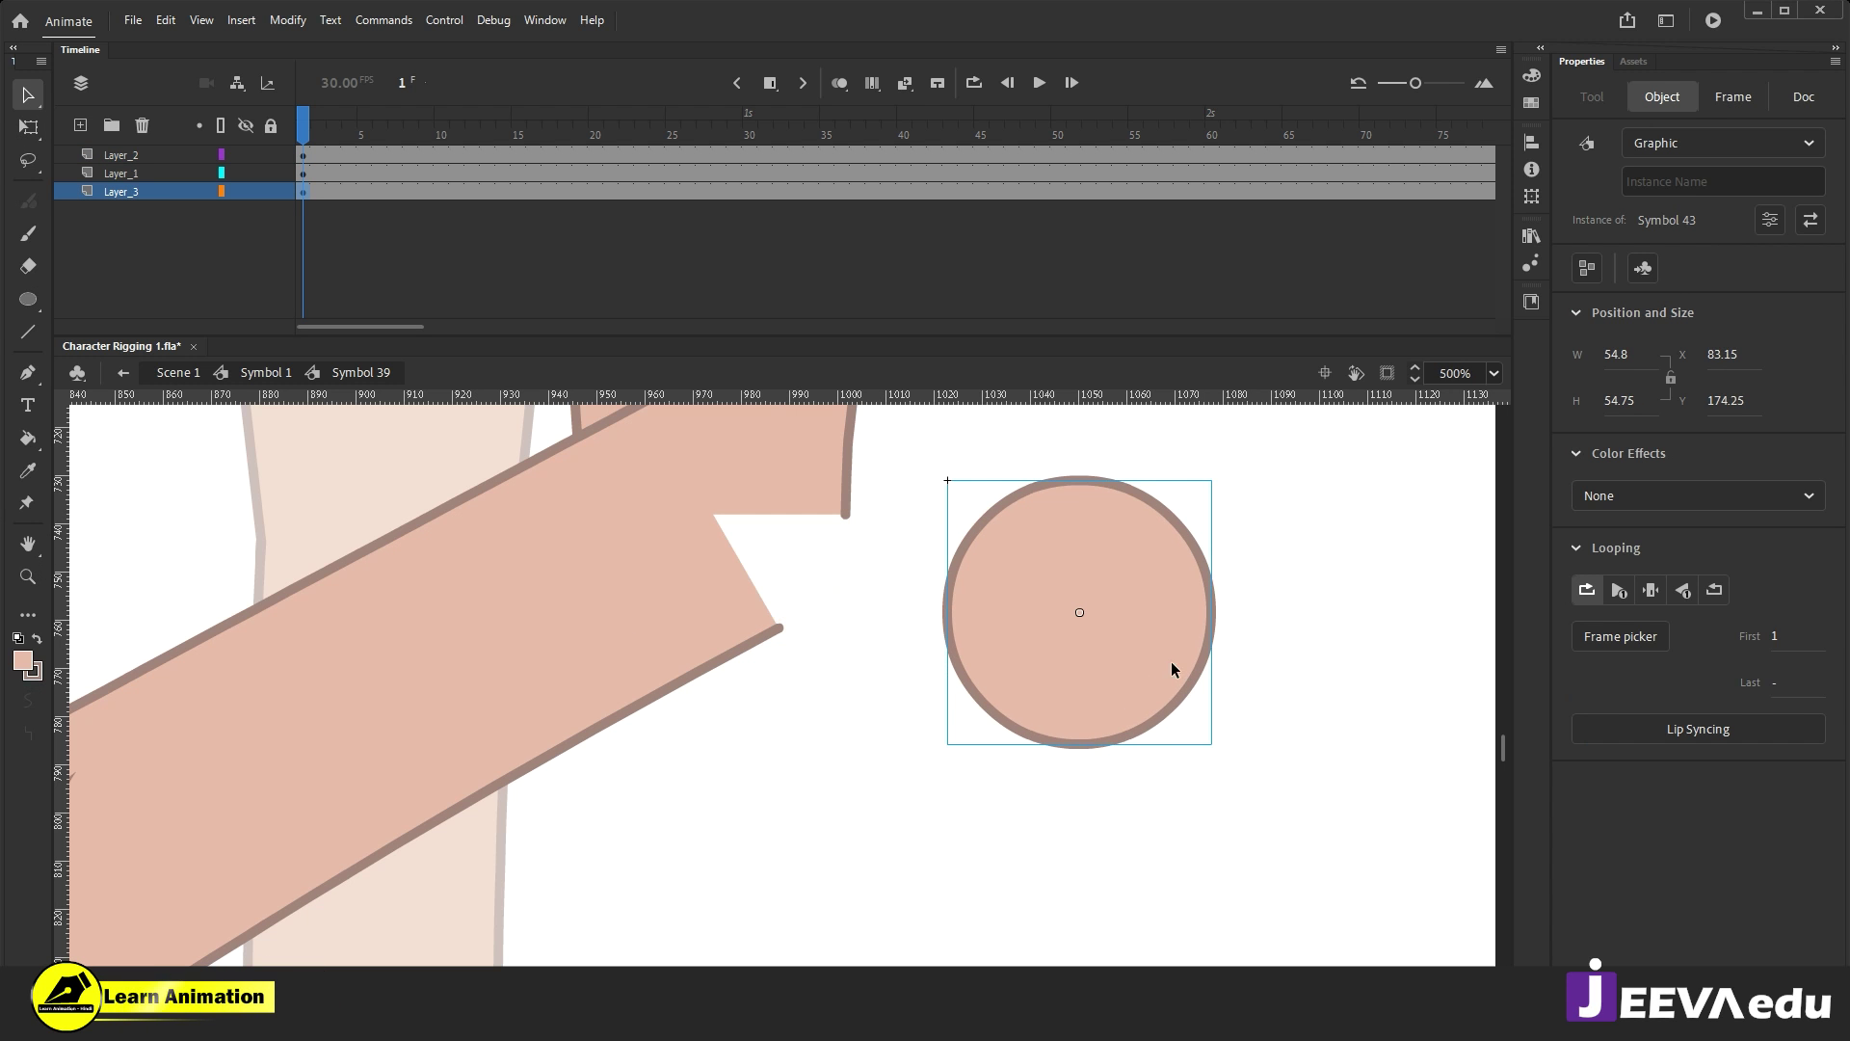
key(ctrl+z)
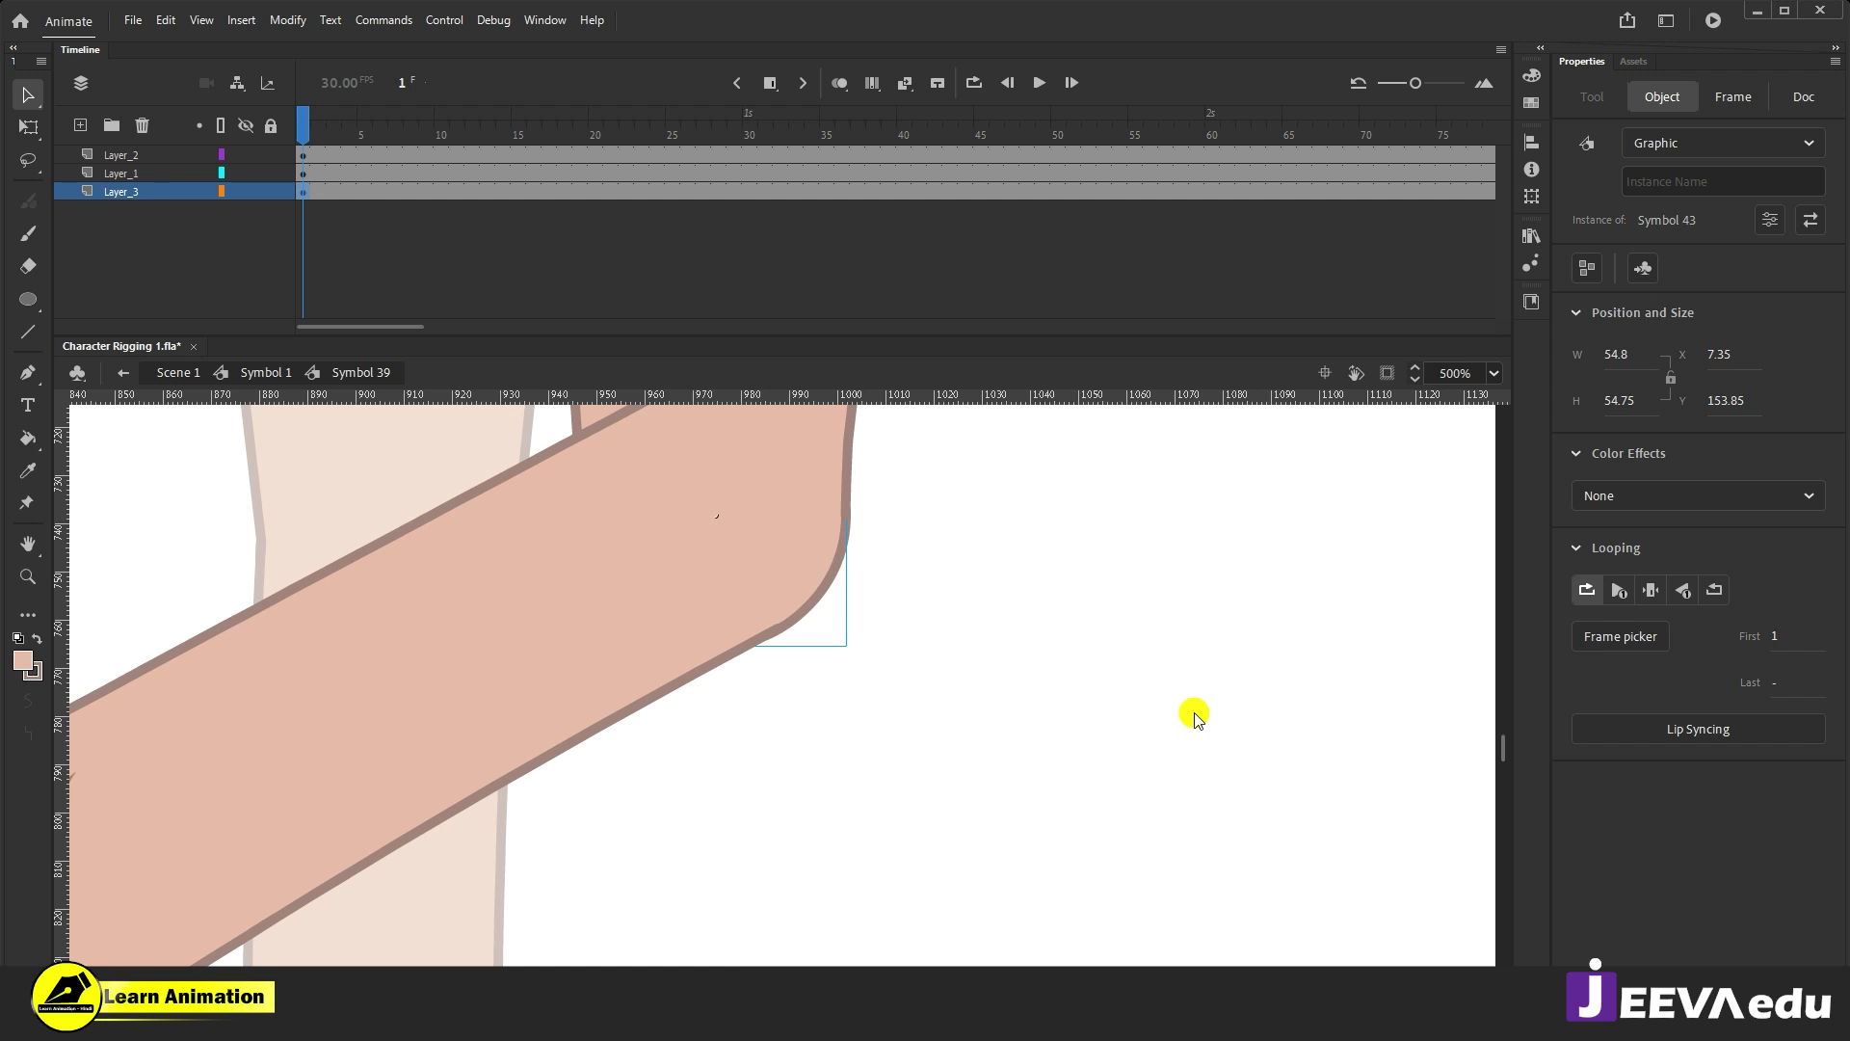
Step: Rotate the lower leg symbol back to its straight position beneath the upper leg
alt+click(746, 757)
key(ctrl+2)
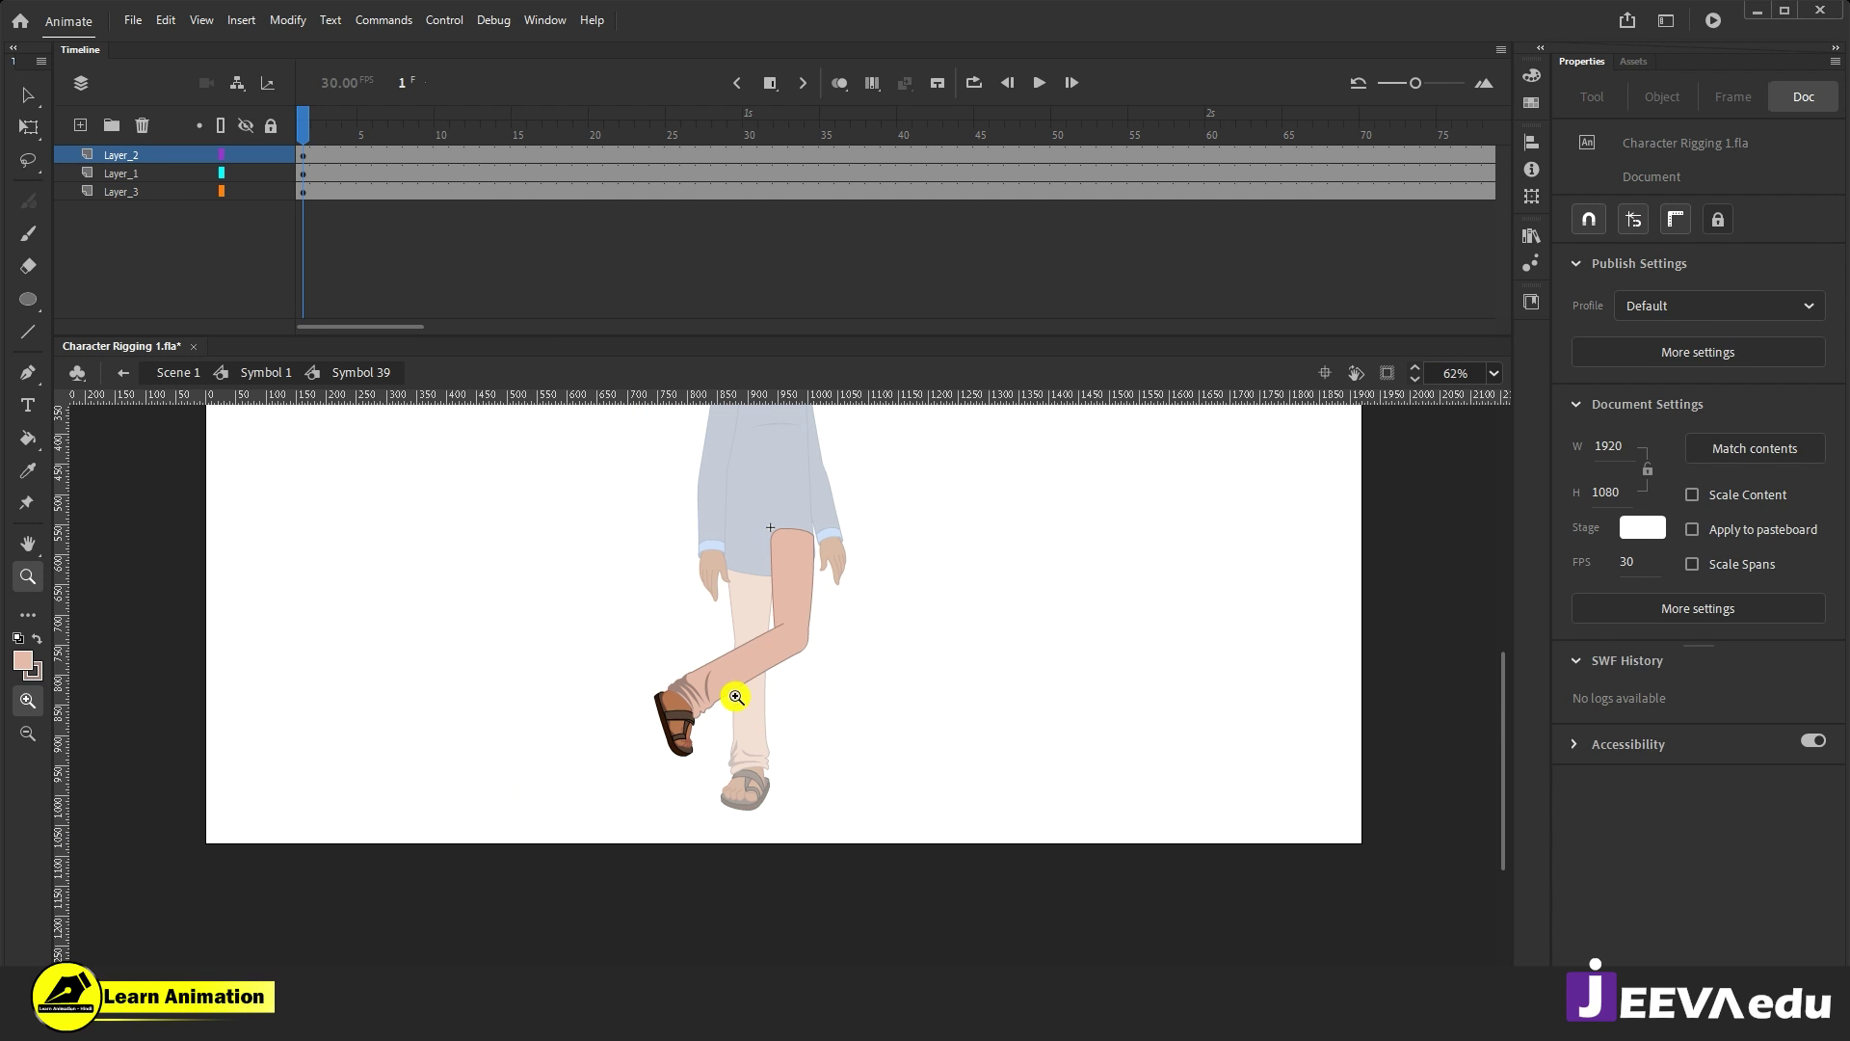
key(v)
click(729, 688)
key(q)
drag(681, 784, 851, 816)
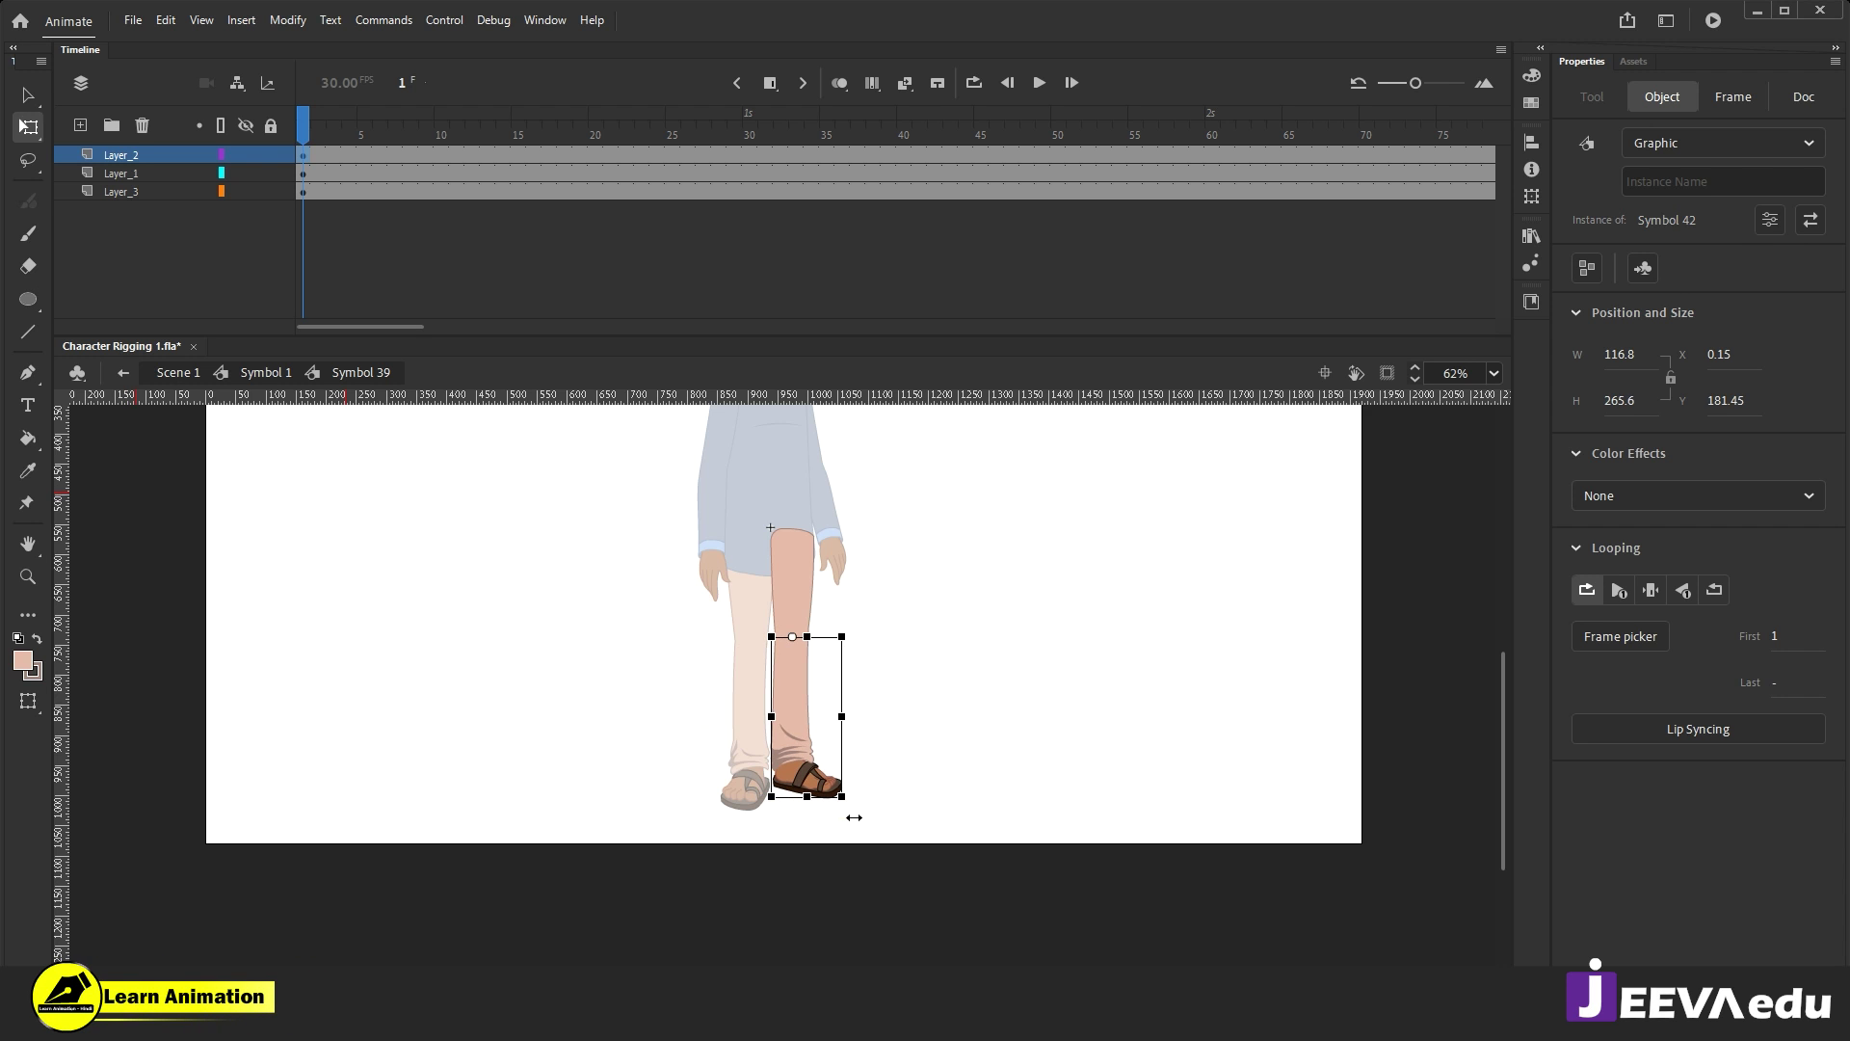
Step: Open the lower leg symbol for editing and bring the trouser leg and foot into view
key(z)
click(722, 652)
key(v)
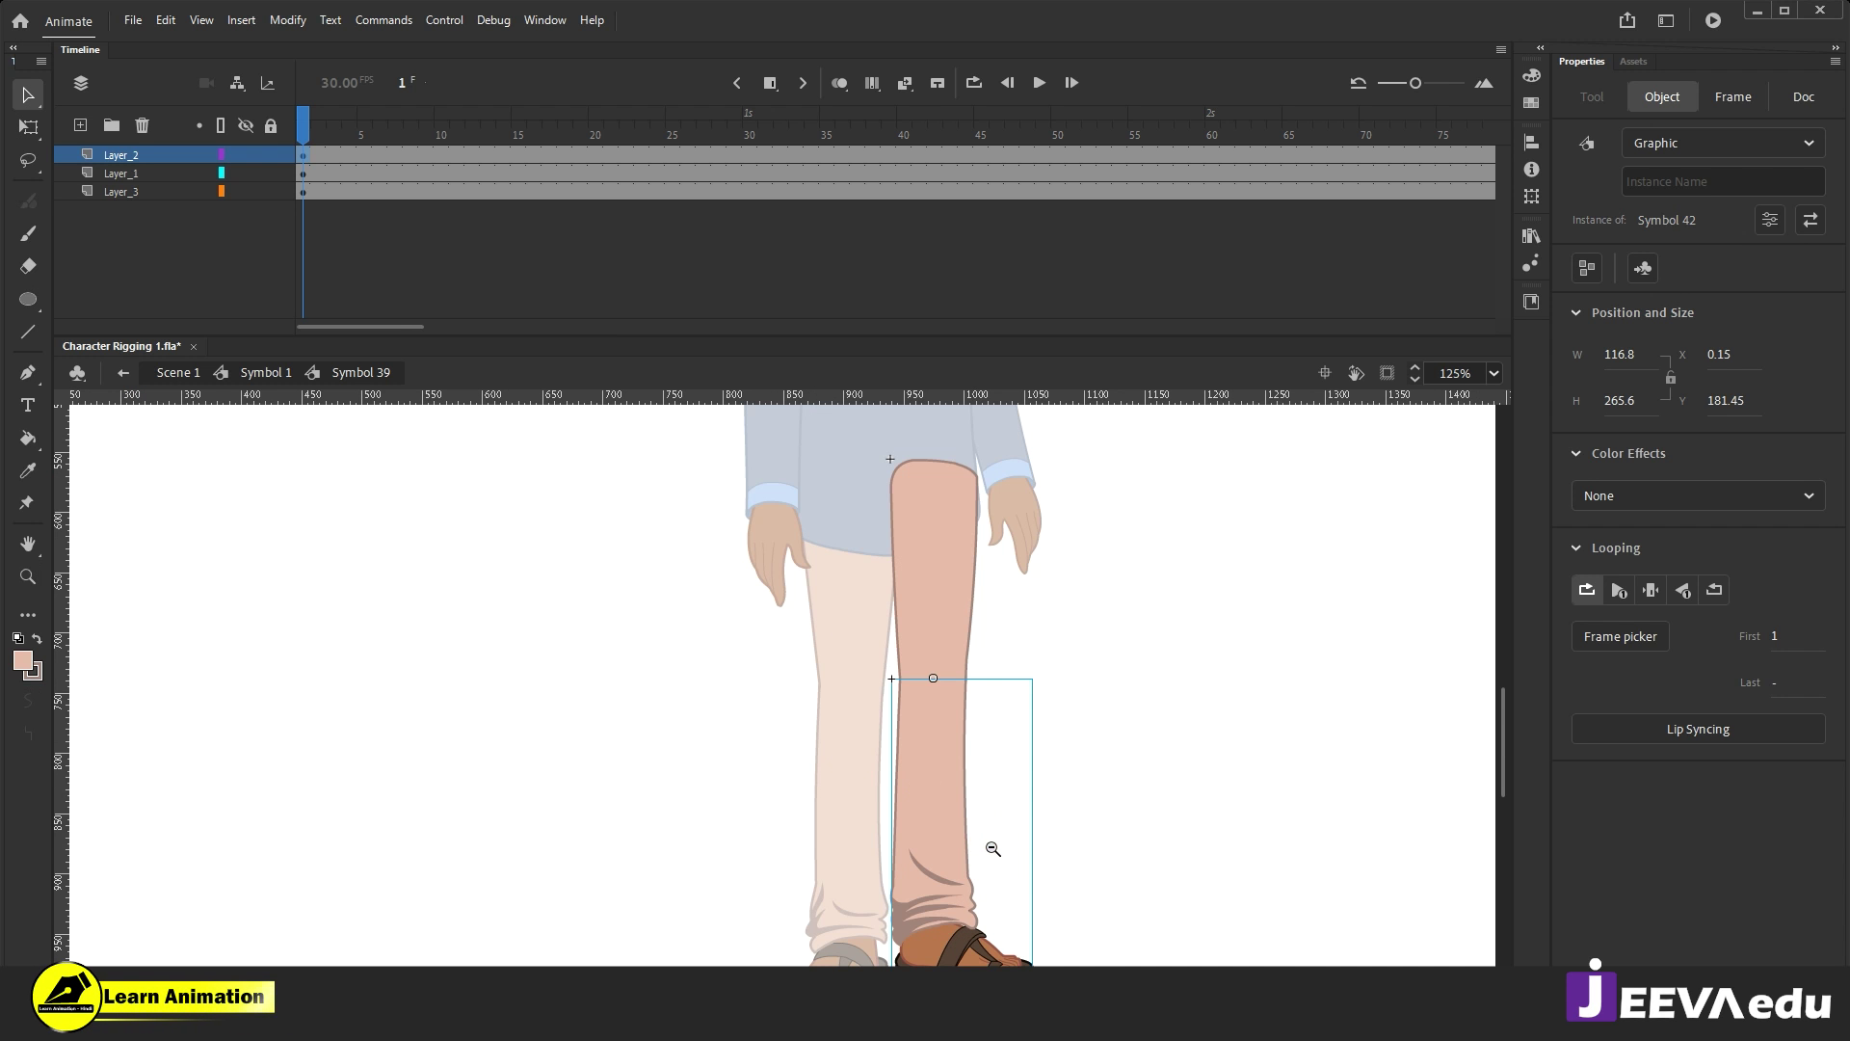
alt+click(992, 848)
click(847, 714)
double_click(876, 818)
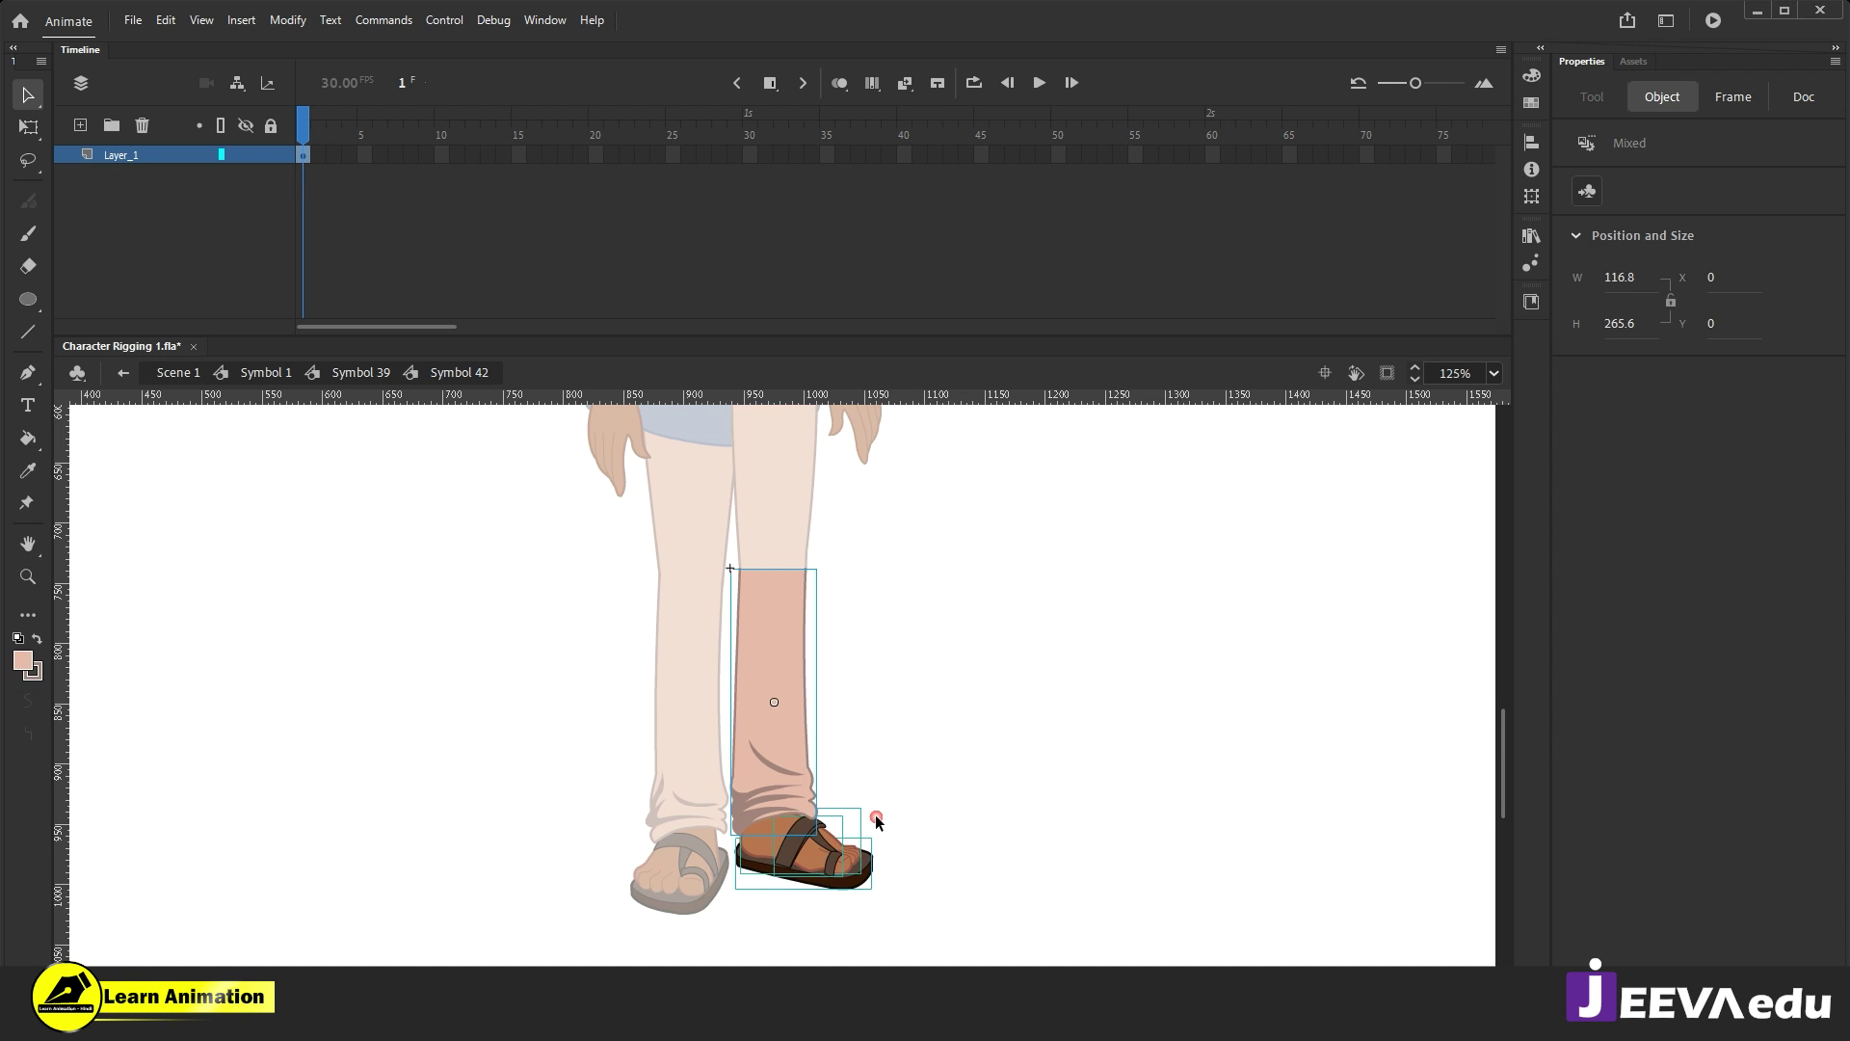
Step: Move the sandalled foot's groups onto a new layer in the same place and put that layer beneath the trouser layer
click(877, 820)
drag(797, 897, 798, 897)
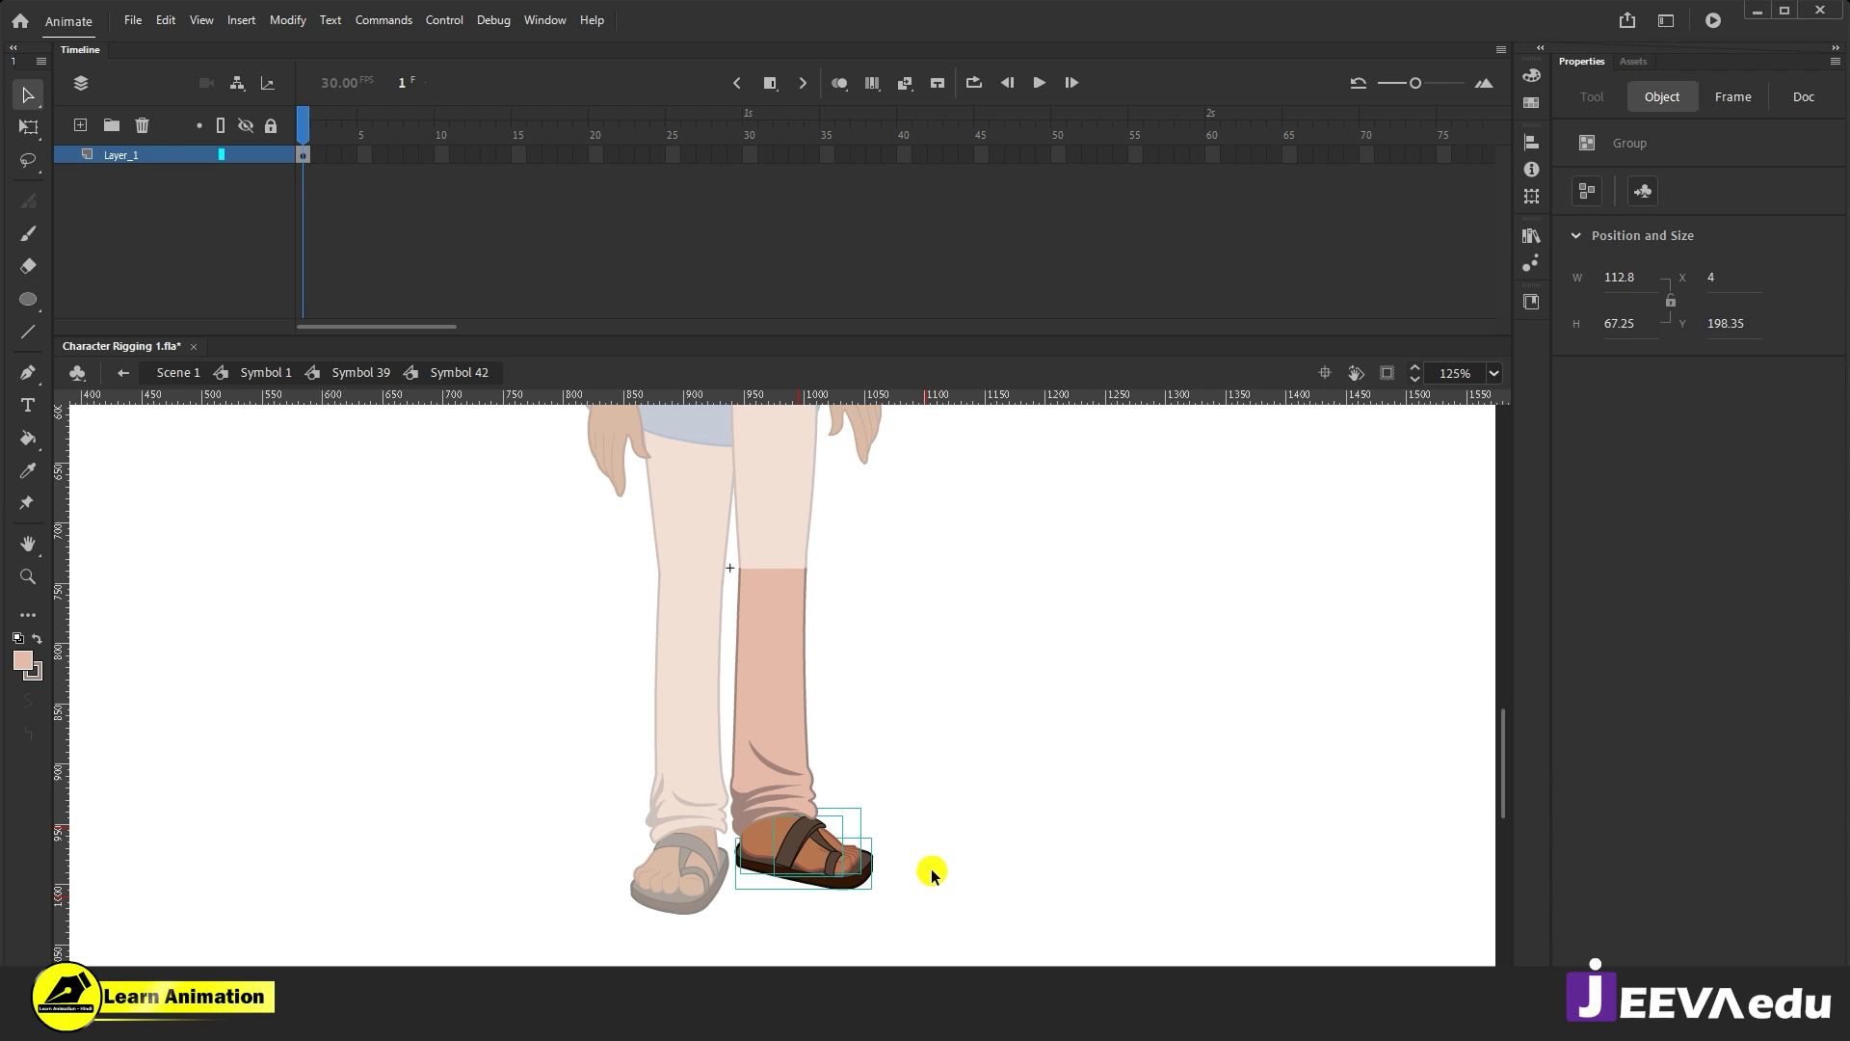
key(ctrl+x)
click(80, 125)
right_click(253, 521)
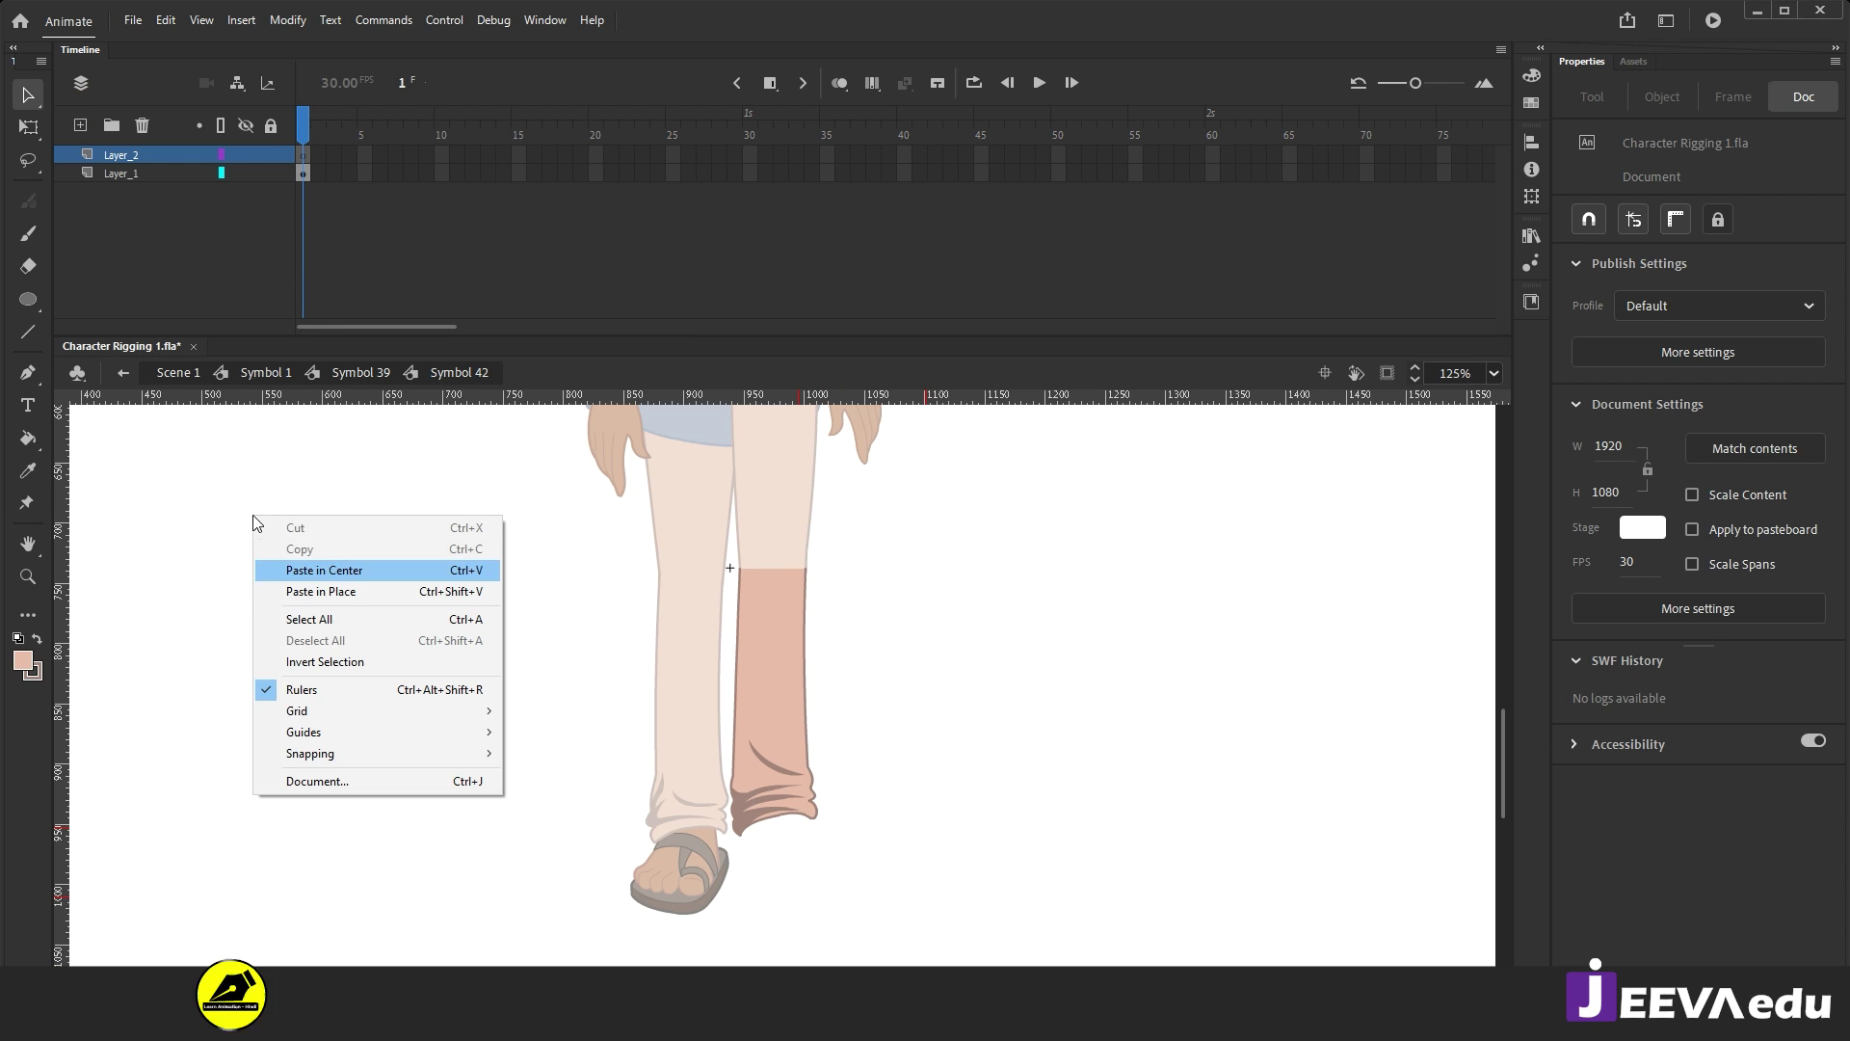
click(321, 591)
drag(173, 155, 223, 185)
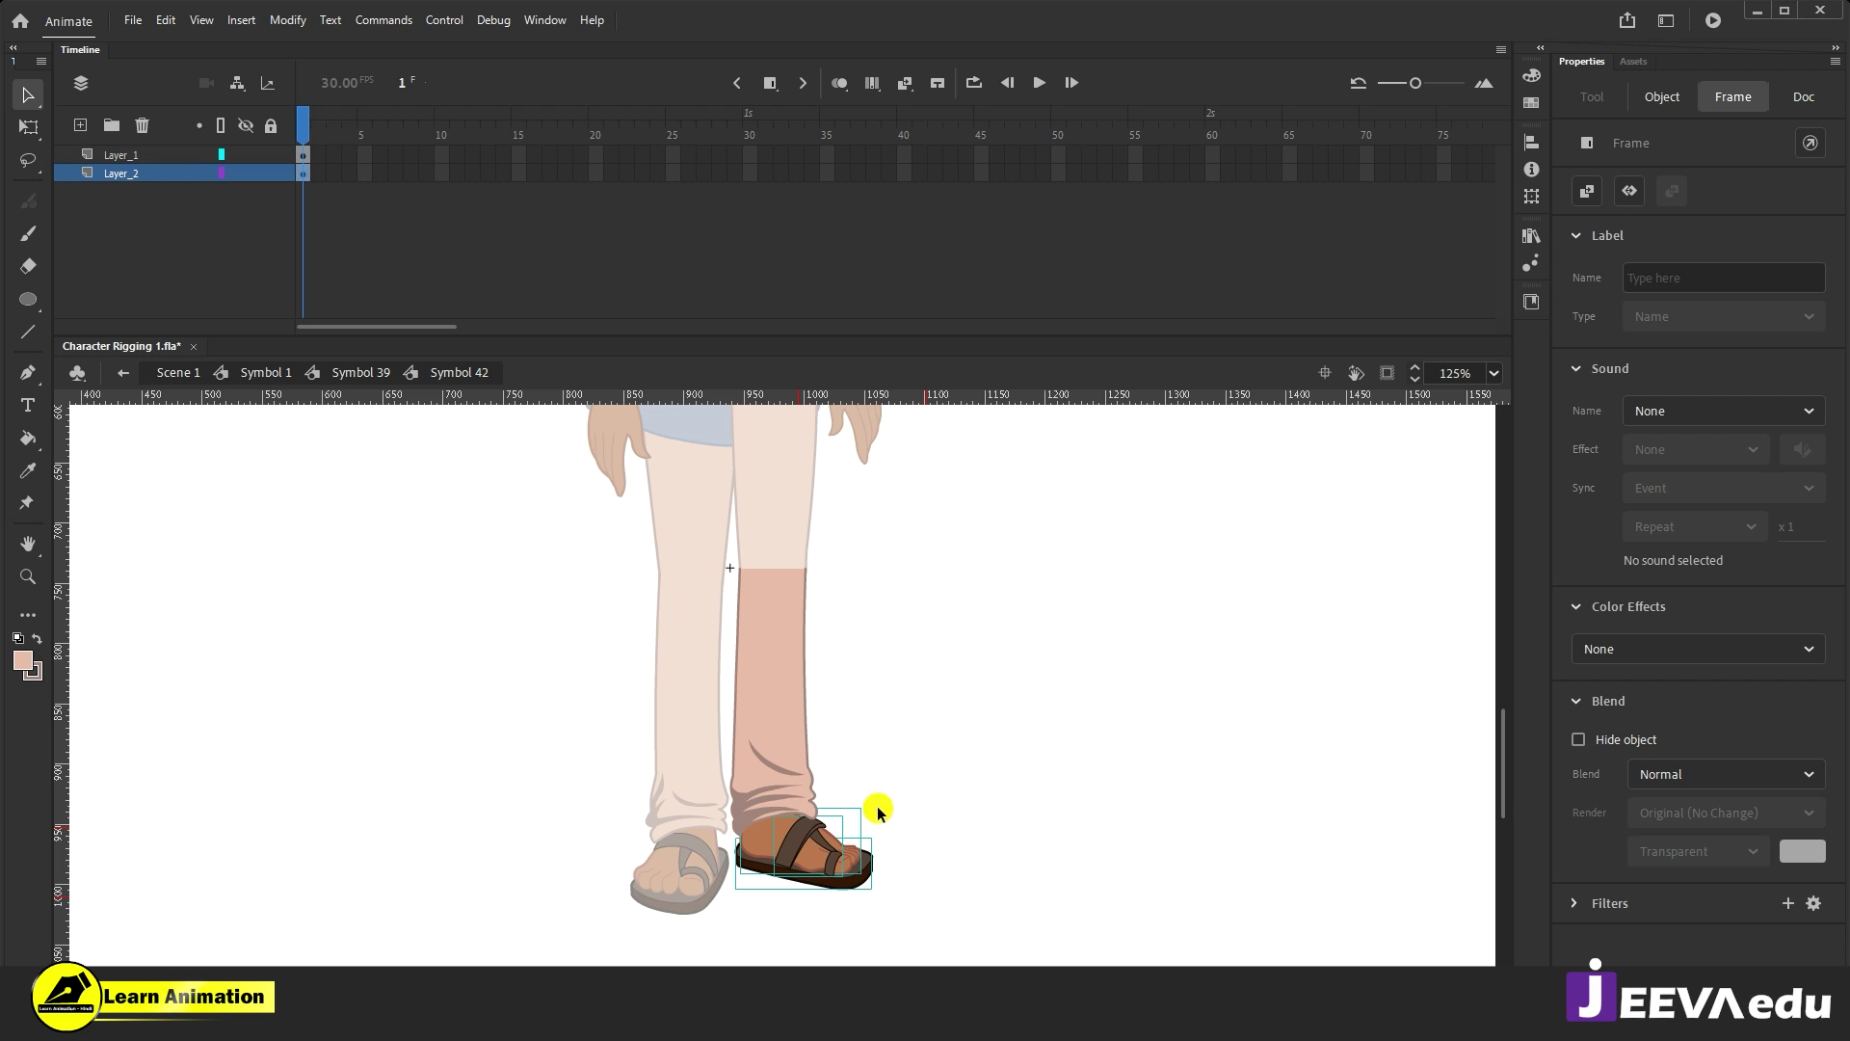
Step: Convert the foot into a graphic symbol and move its pivot point to the ankle
key(F8)
key(Return)
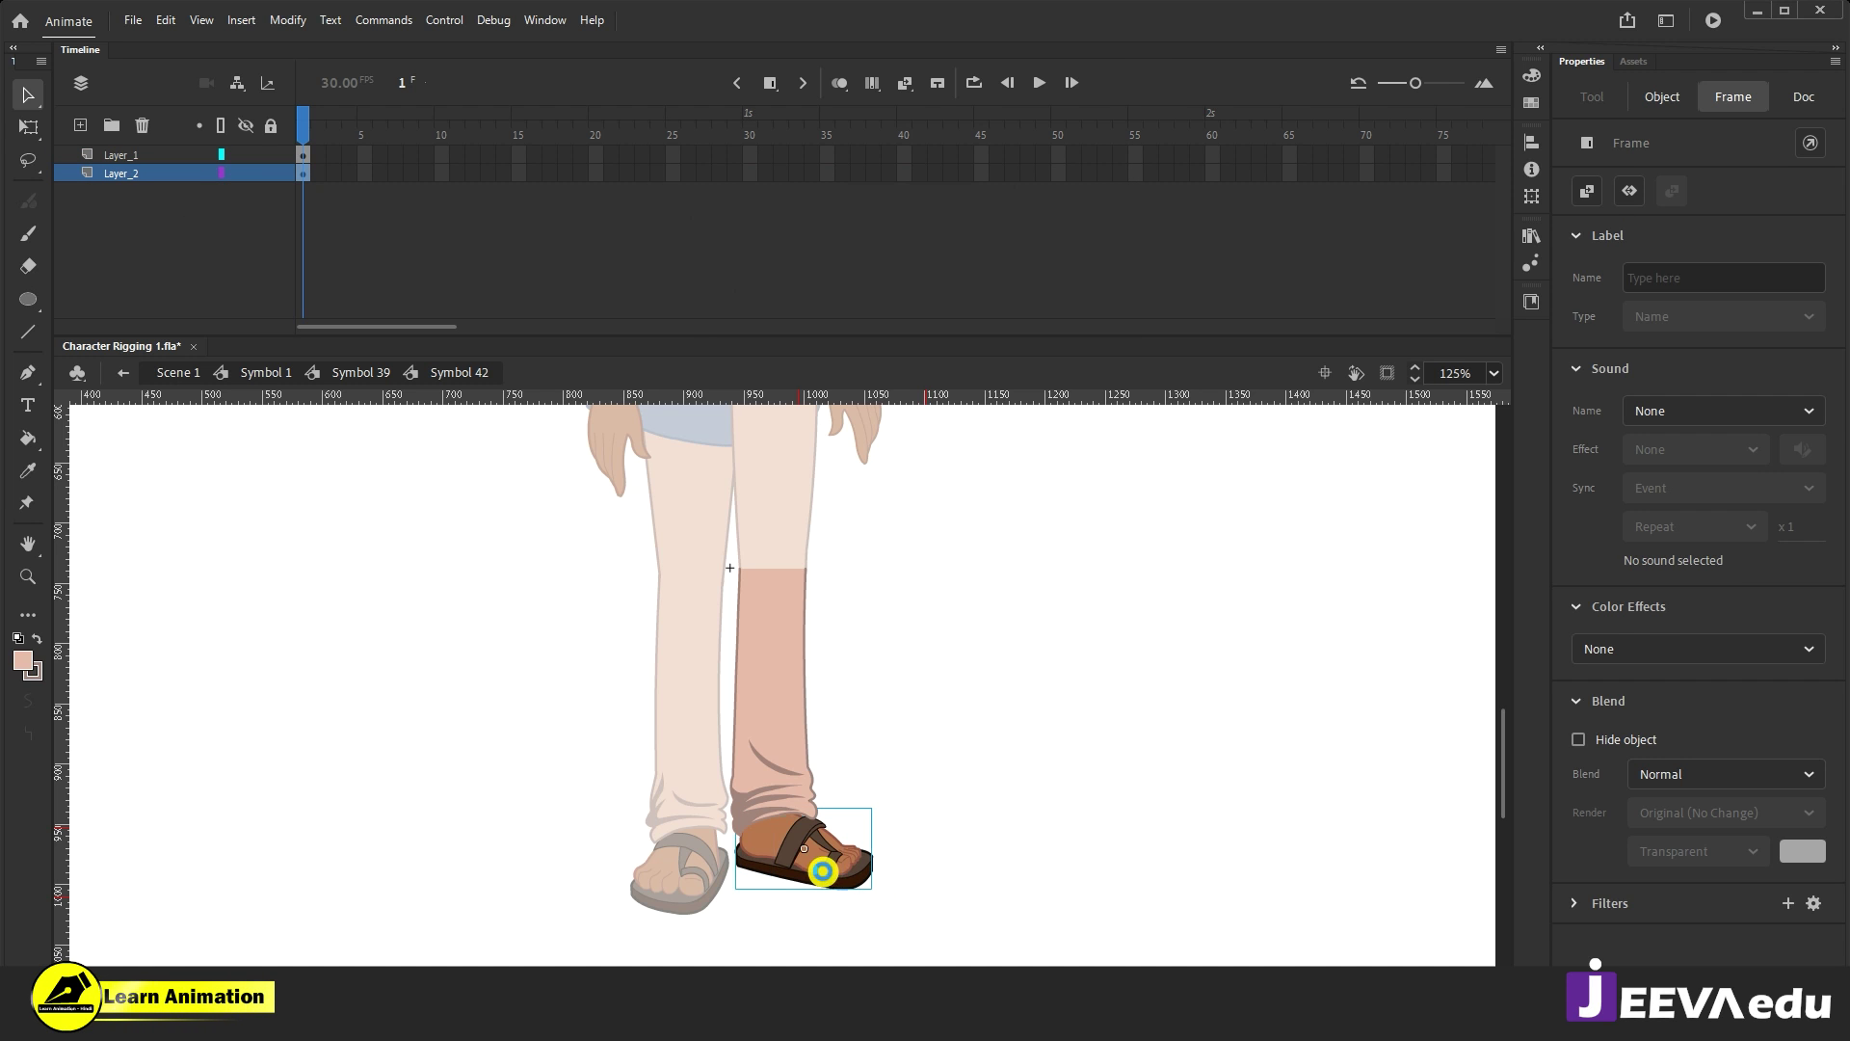
key(q)
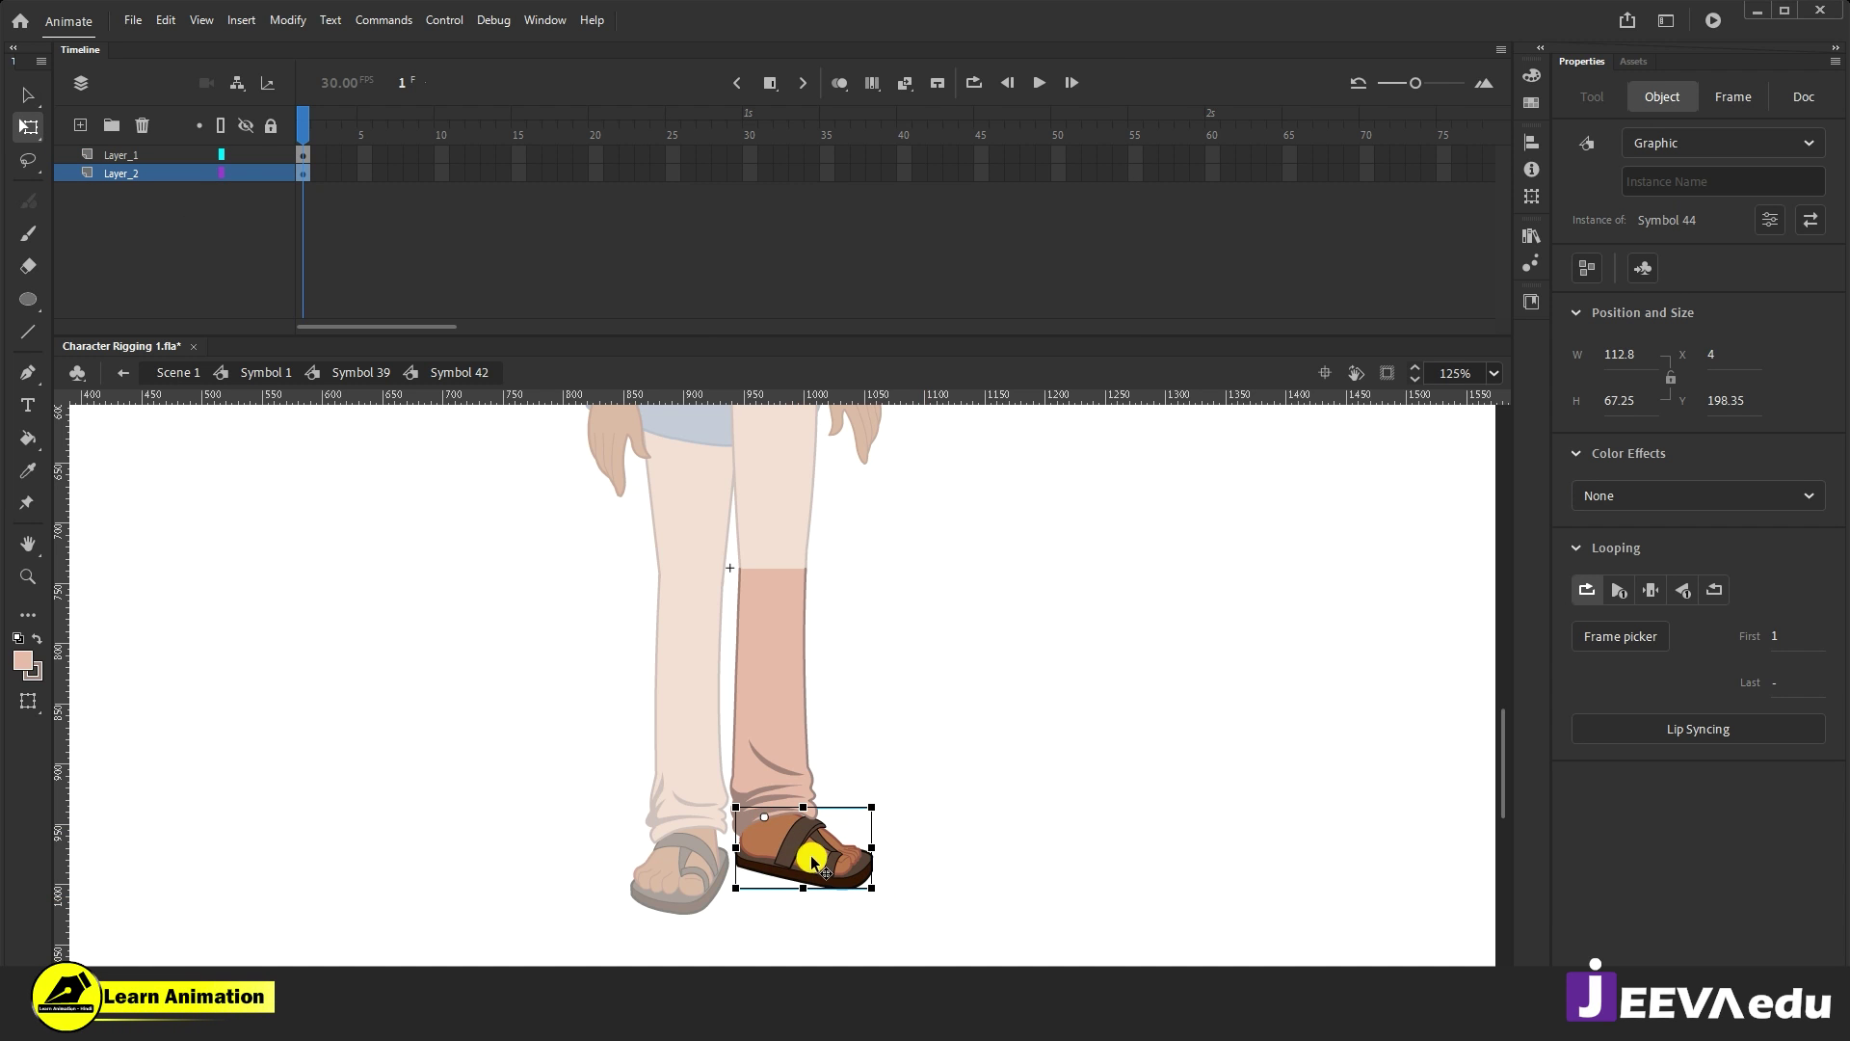
Step: Inside the foot symbol, nest the artwork in a graphic symbol set to play a single frame, extend its frames and return to the lower leg
double_click(763, 817)
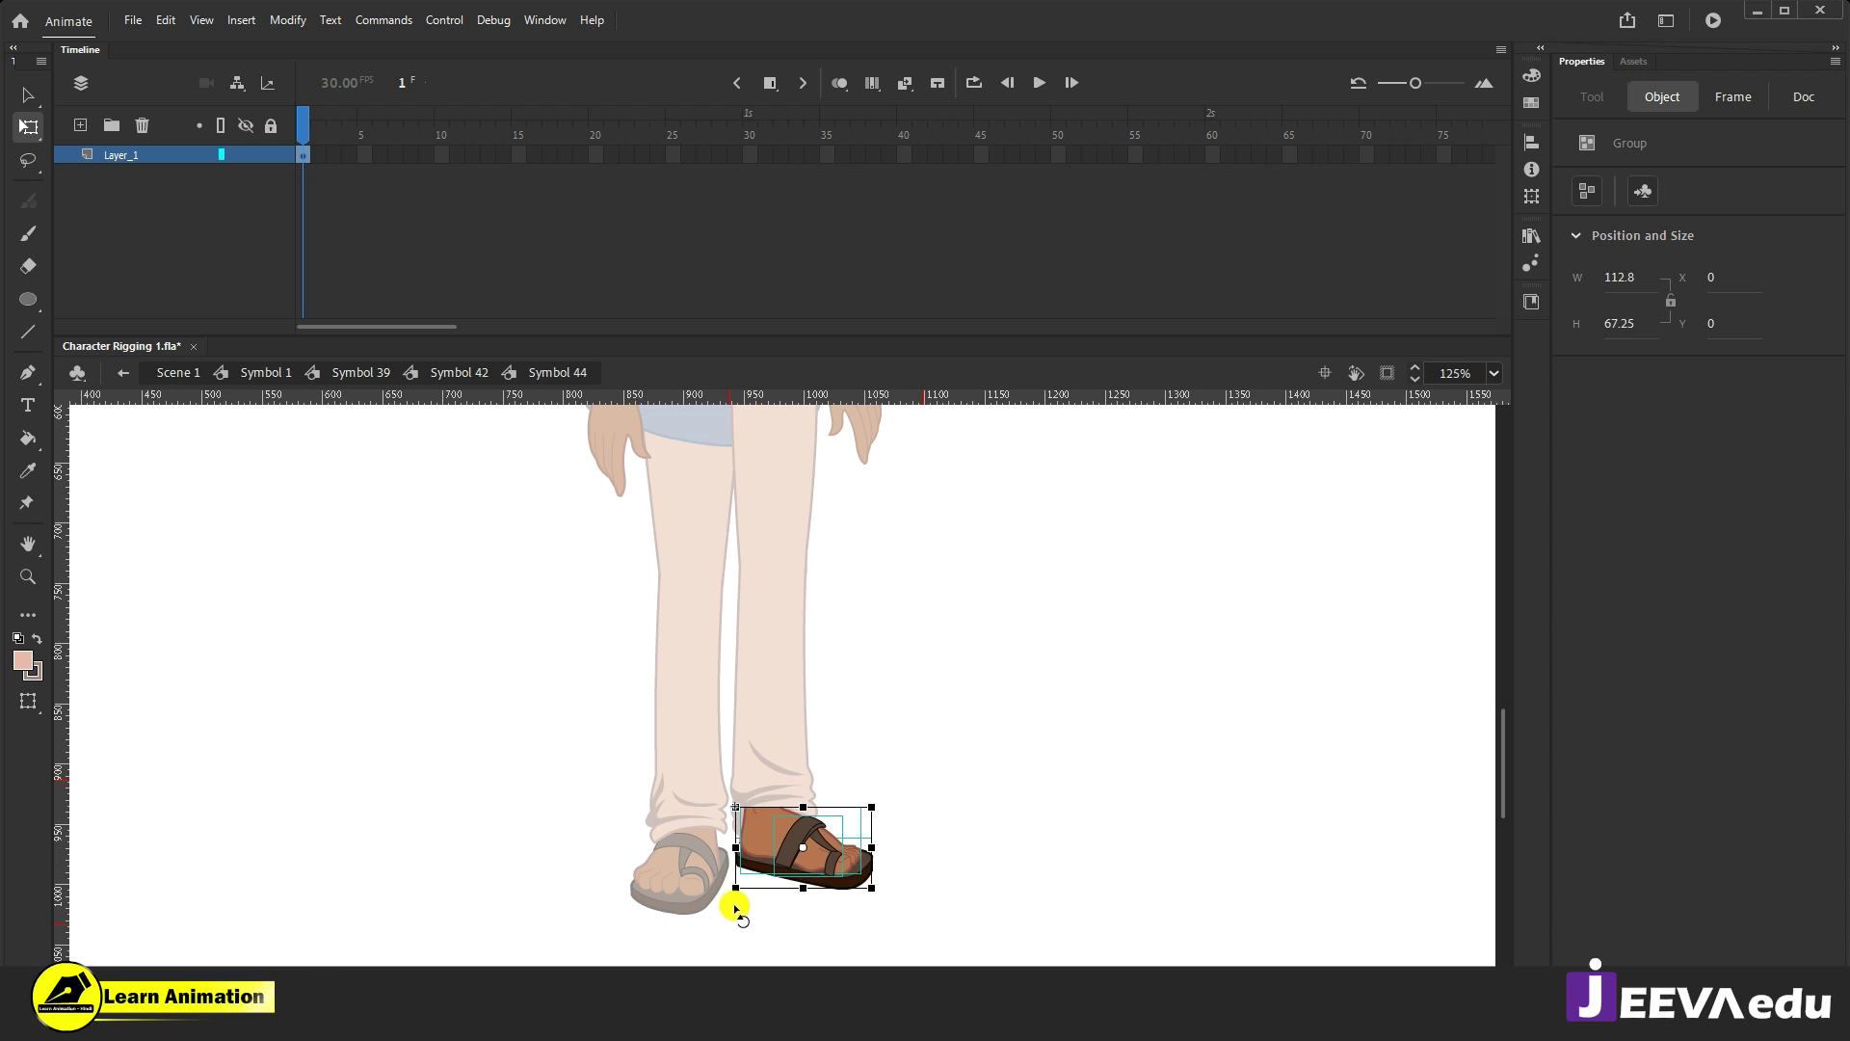
key(F8)
key(Return)
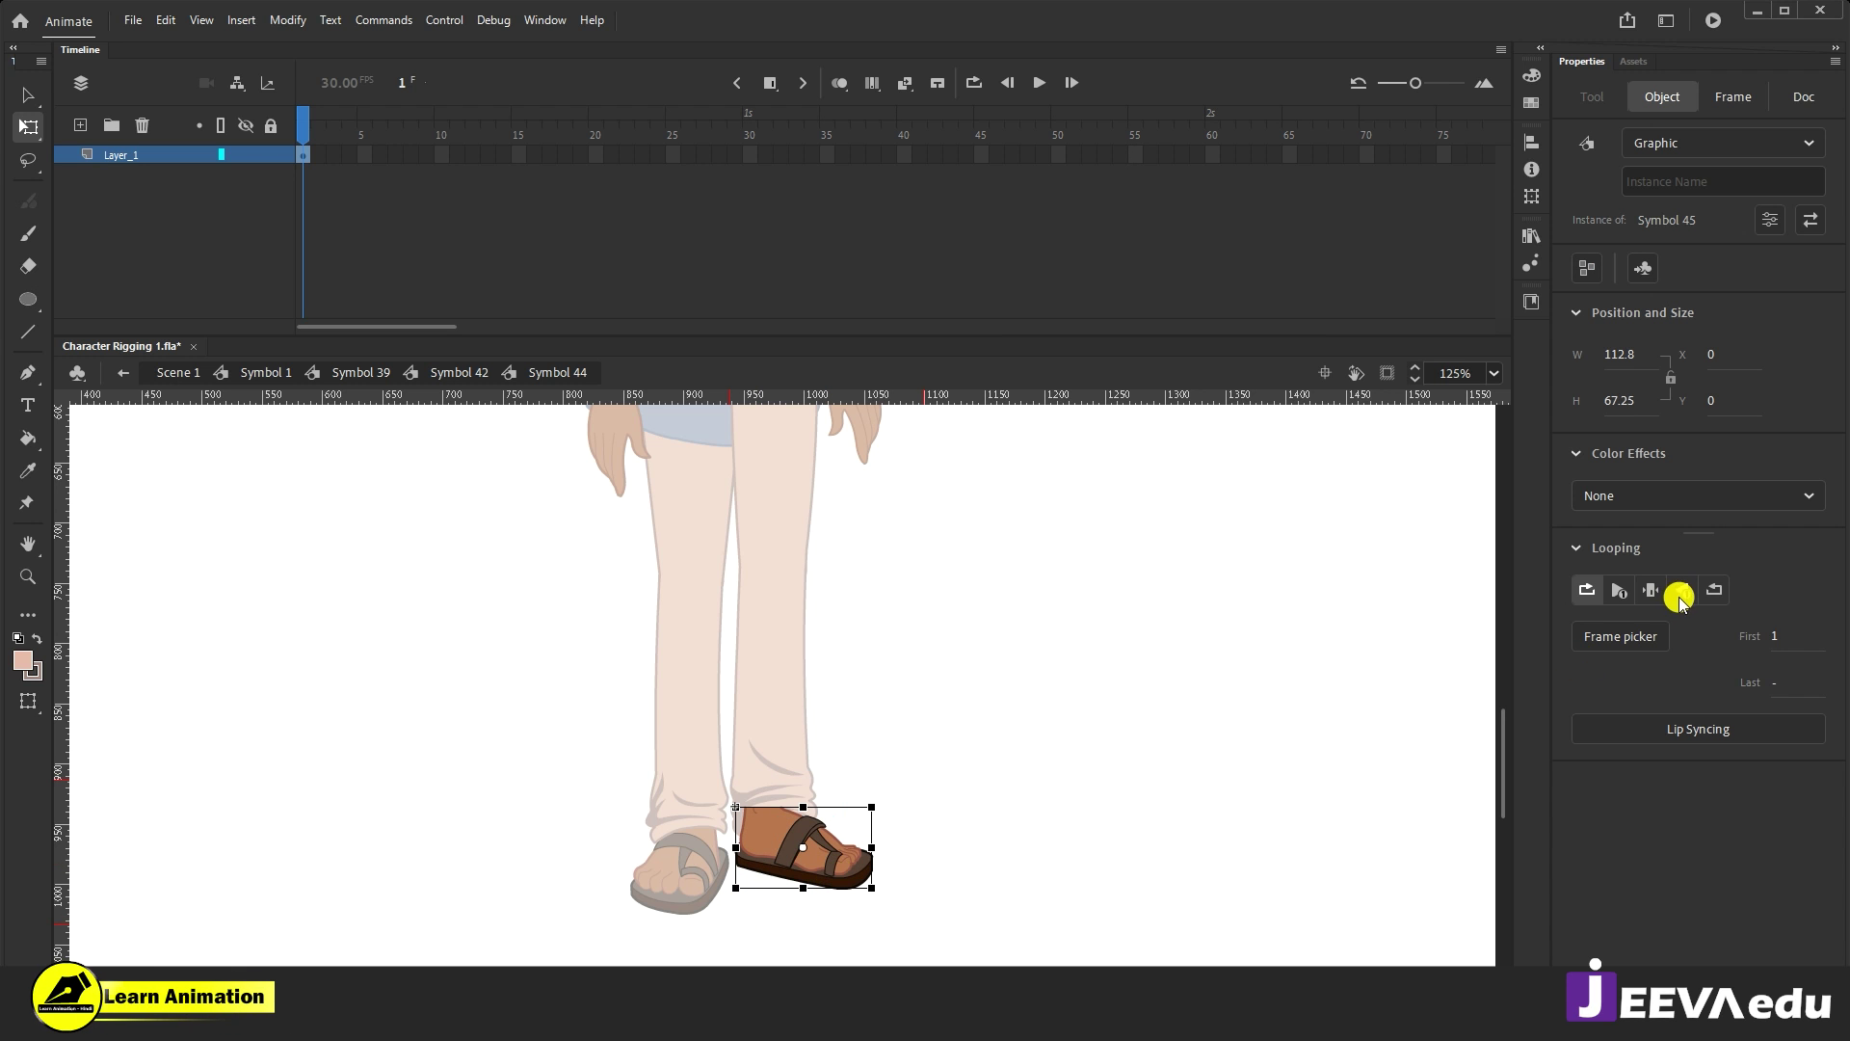
click(1653, 590)
drag(639, 155, 1034, 163)
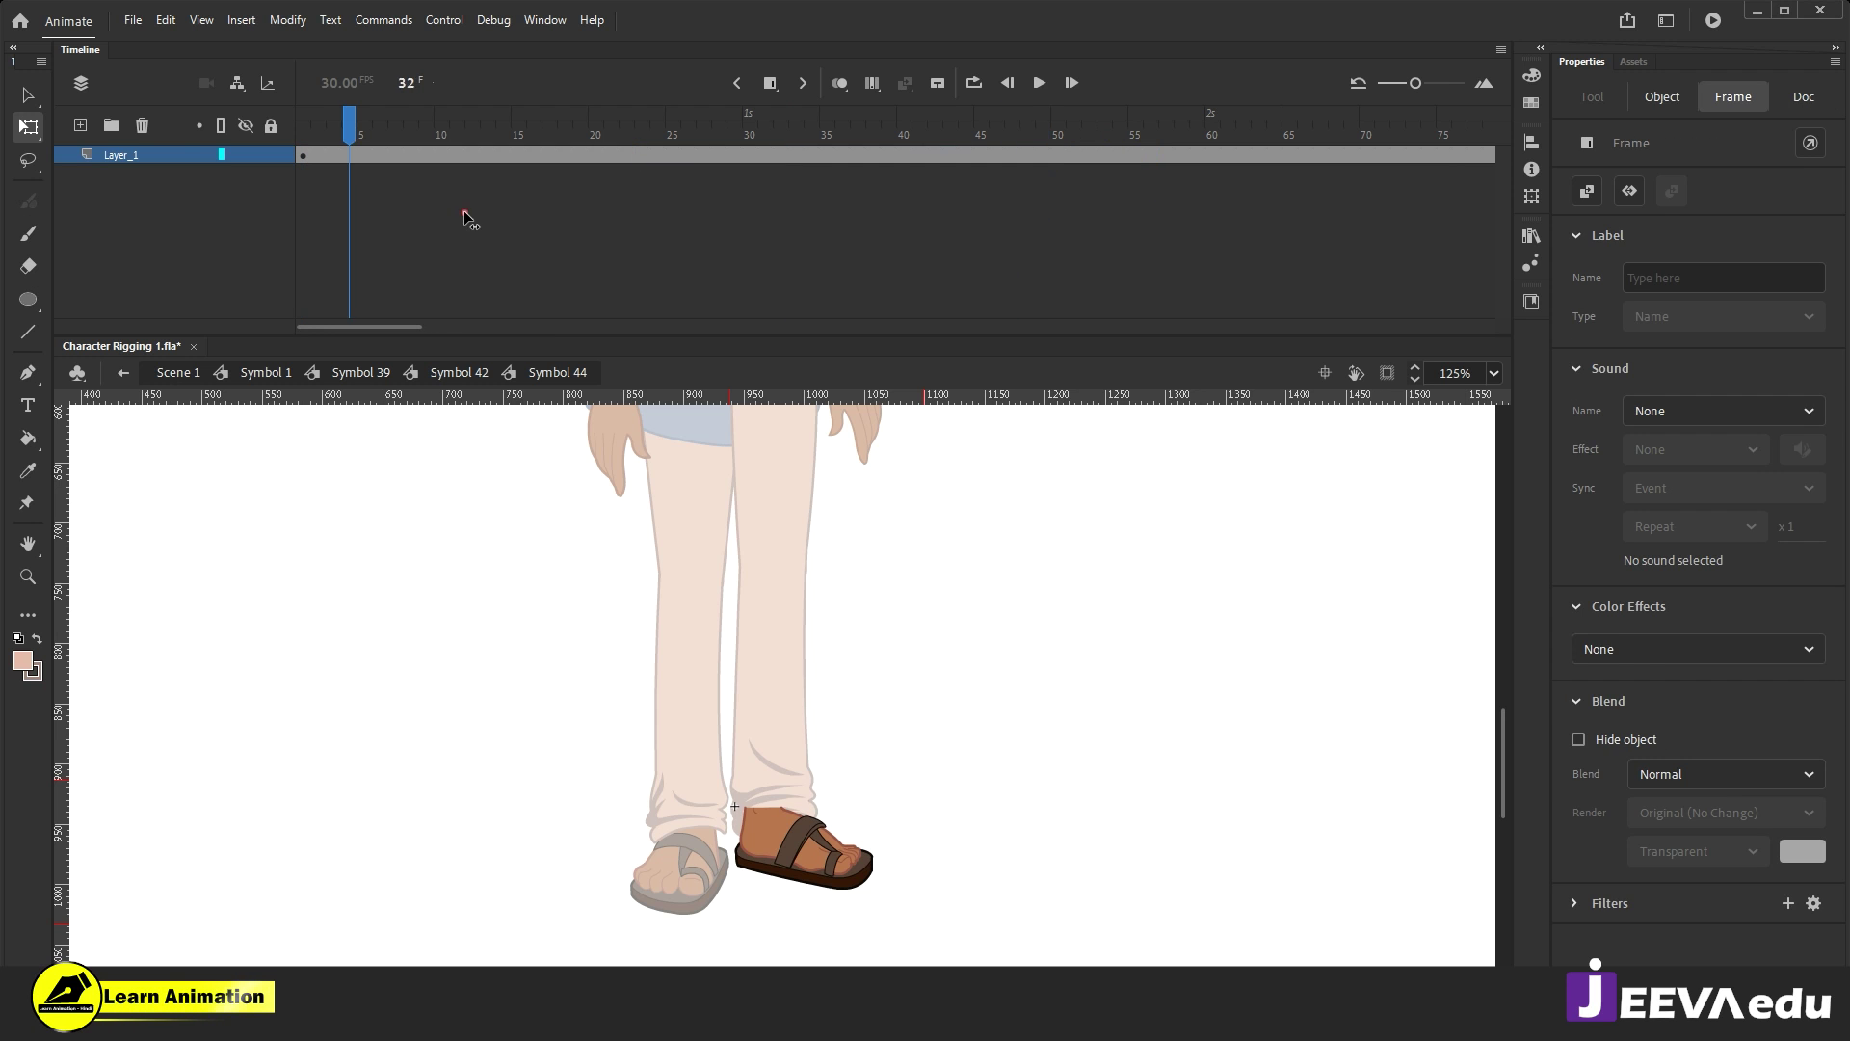
click(591, 757)
double_click(592, 758)
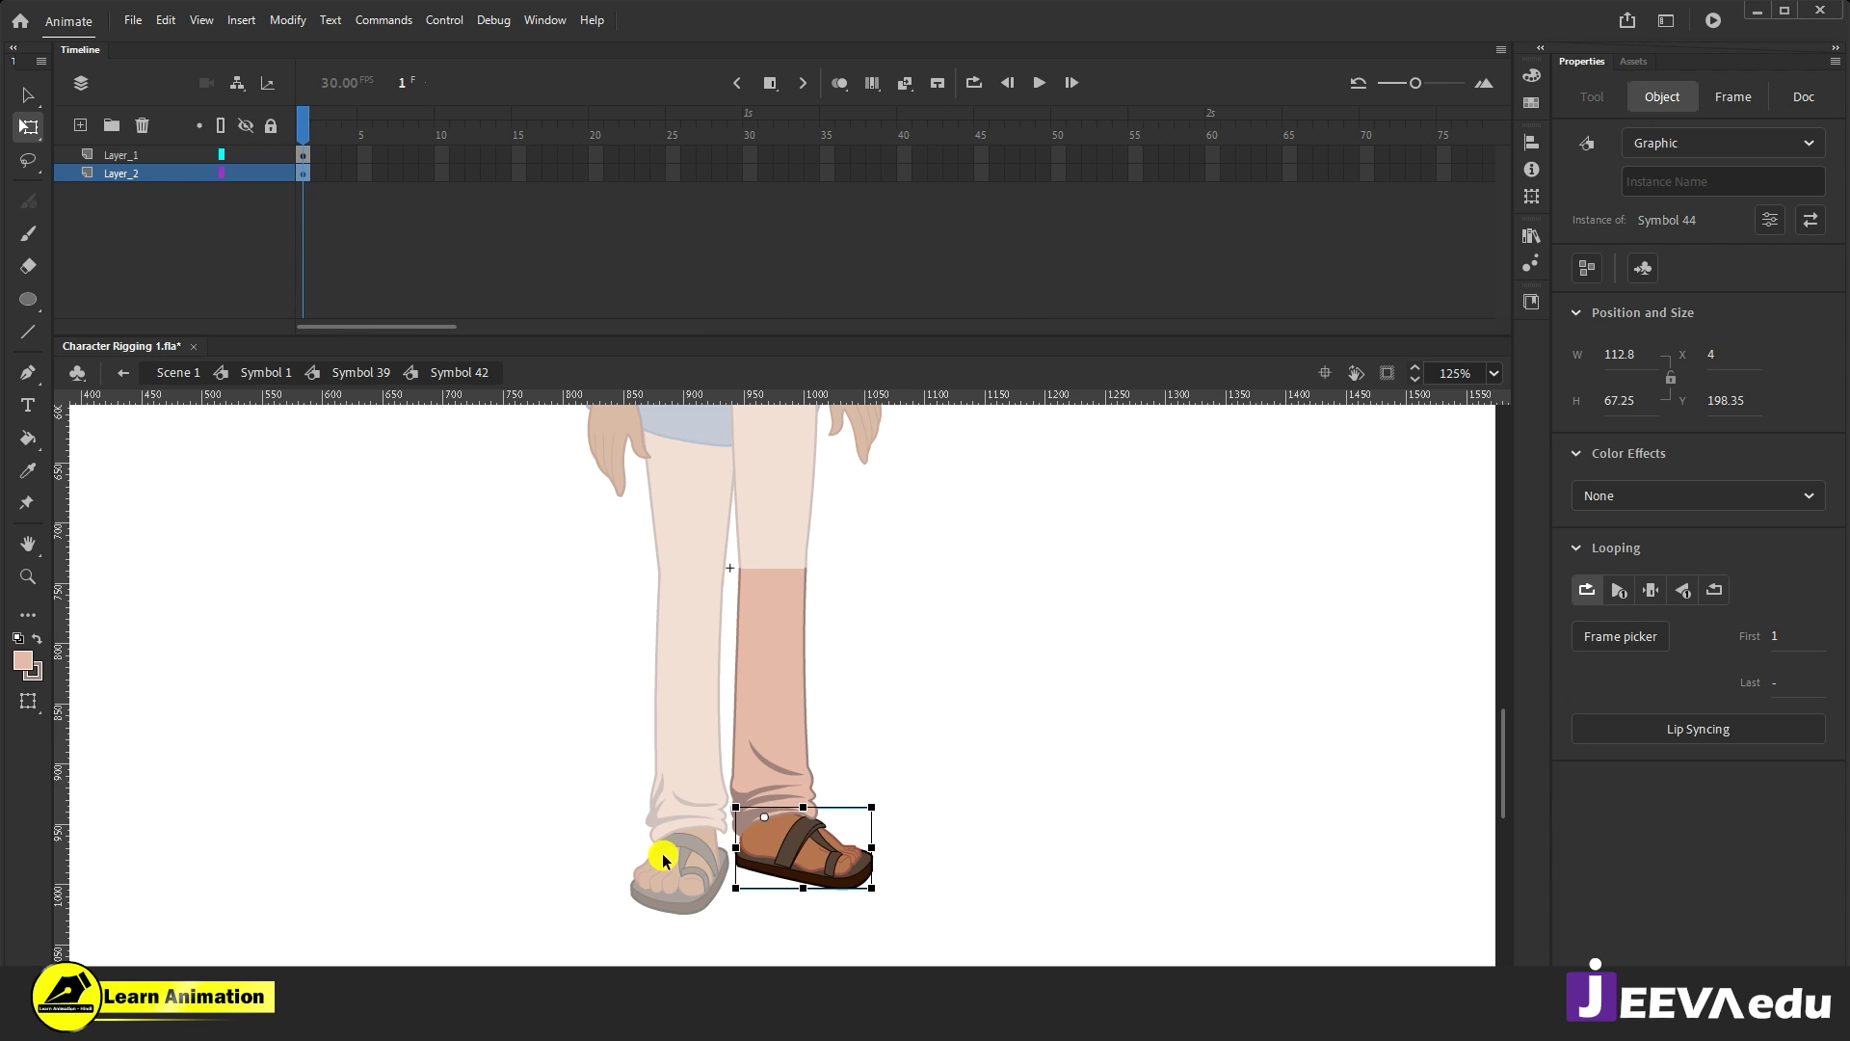
Step: Extend the frames of both lower leg layers and return to the whole leg symbol
click(796, 737)
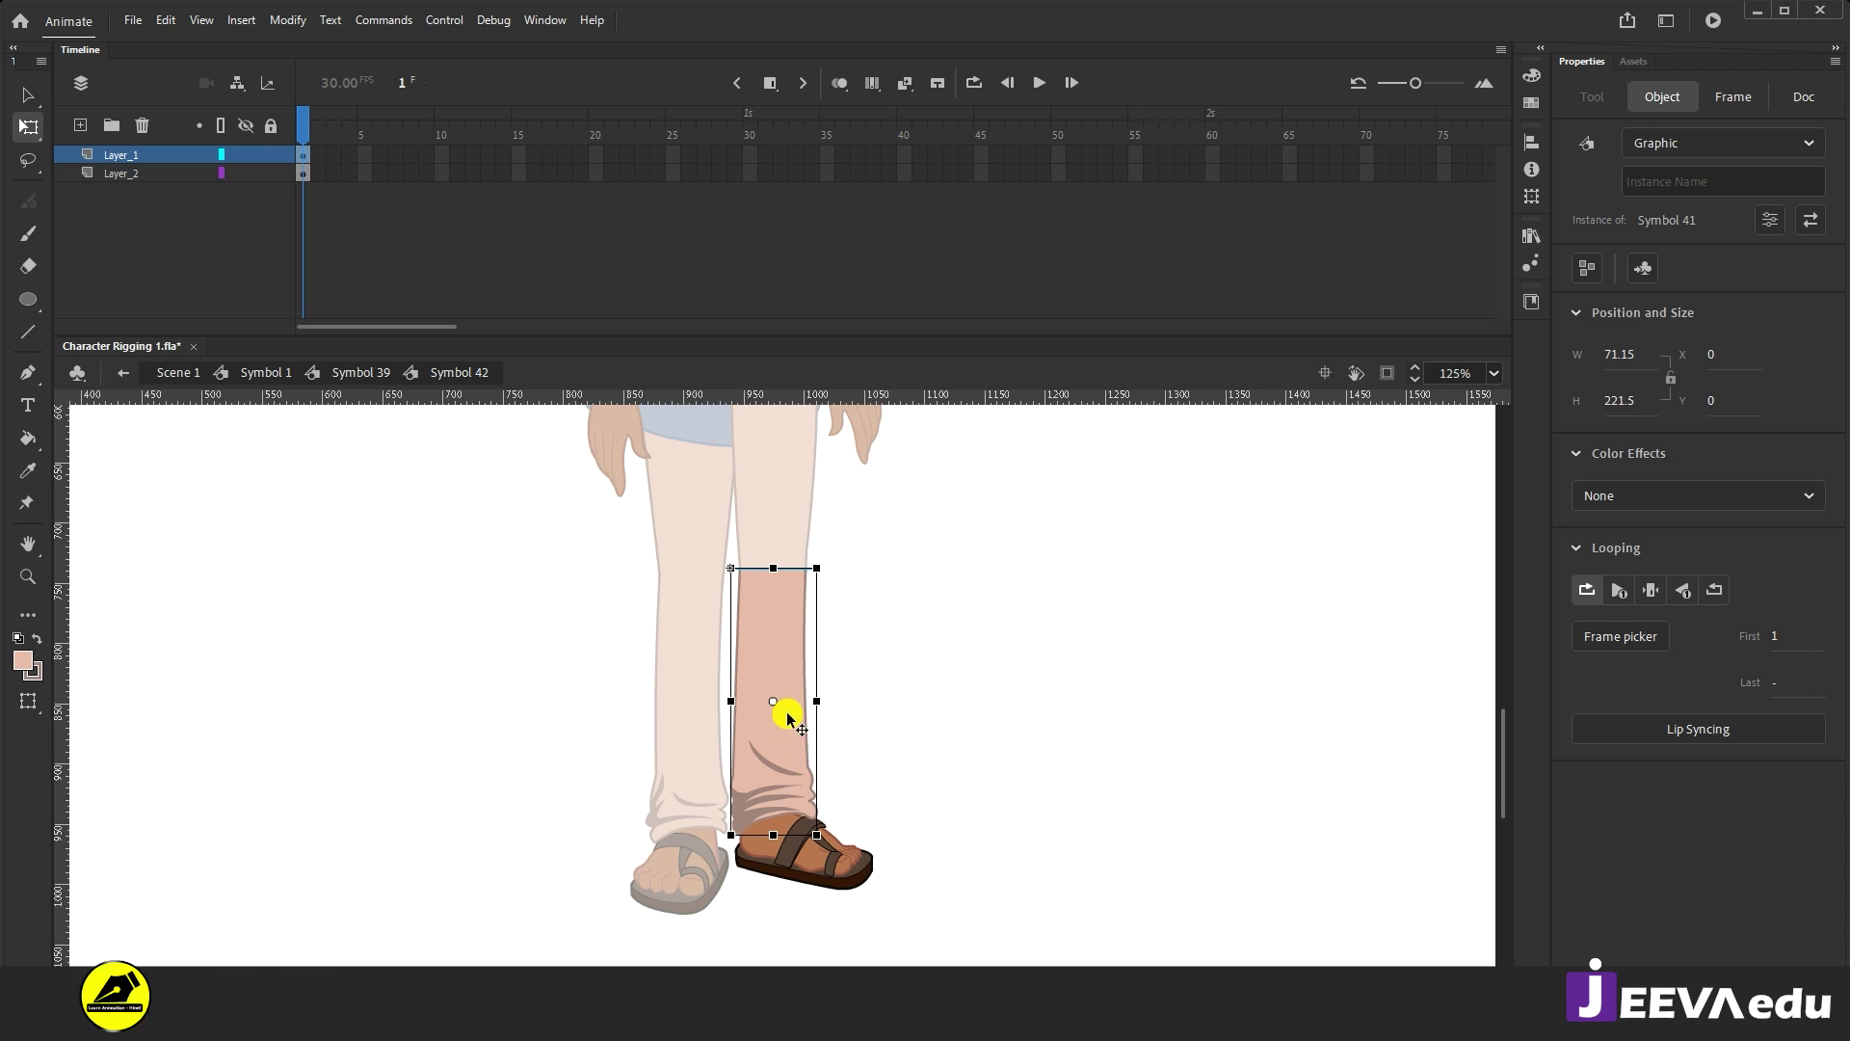
drag(550, 172, 761, 187)
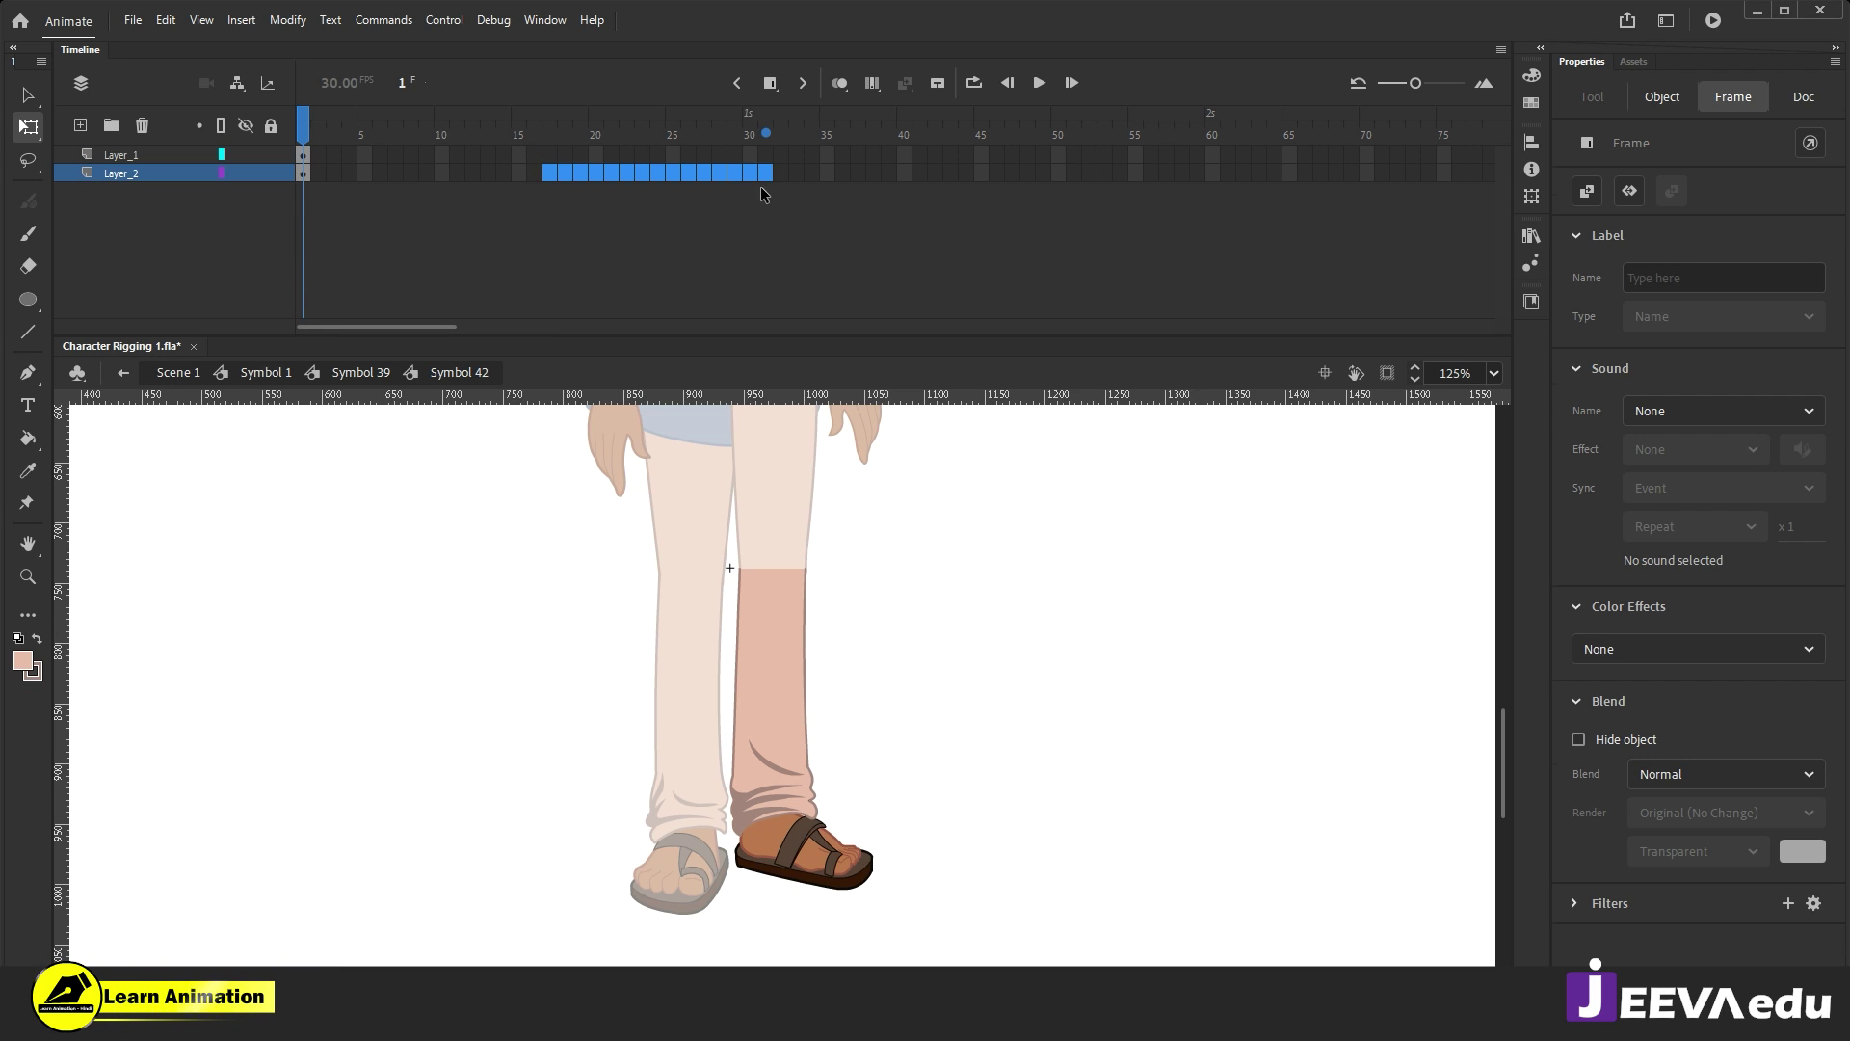
click(761, 187)
drag(1027, 162, 98, 236)
key(F5)
click(316, 372)
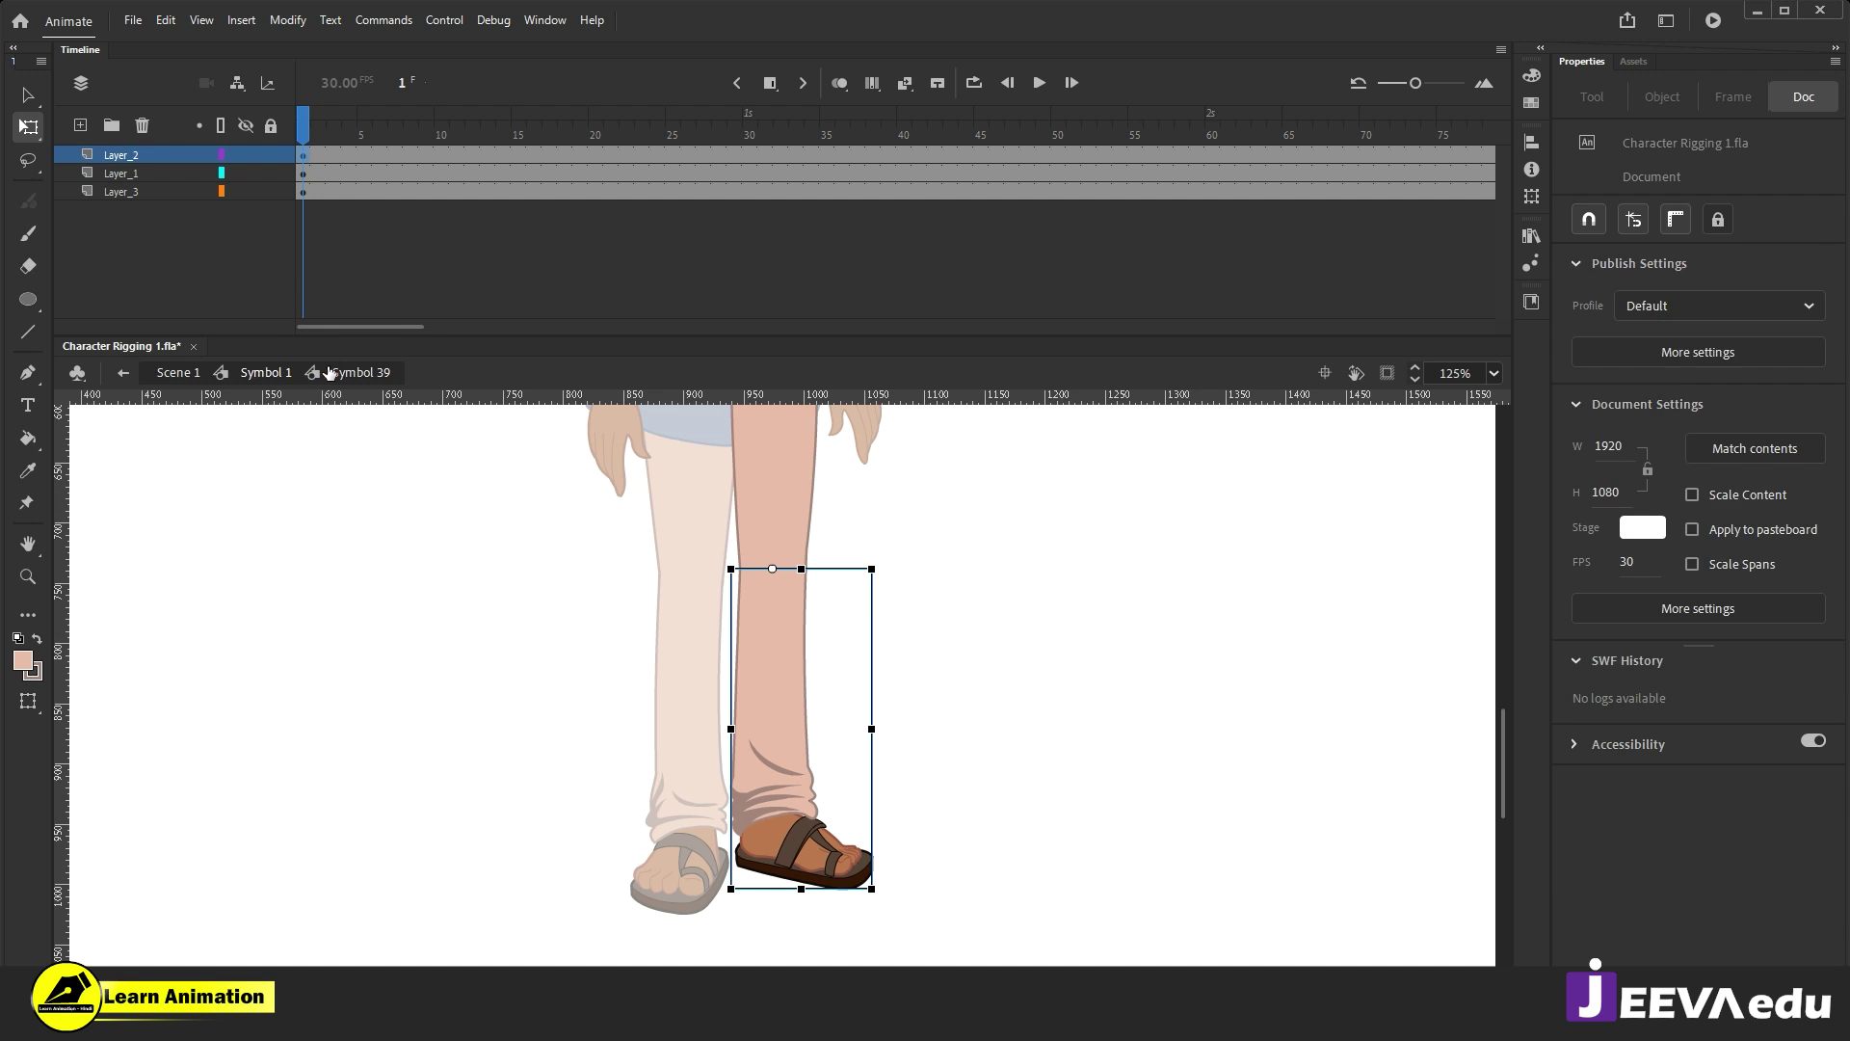
Step: Return to the character symbol and review the full figure with all its body parts selected
click(264, 375)
key(z)
alt+click(759, 768)
alt+click(829, 693)
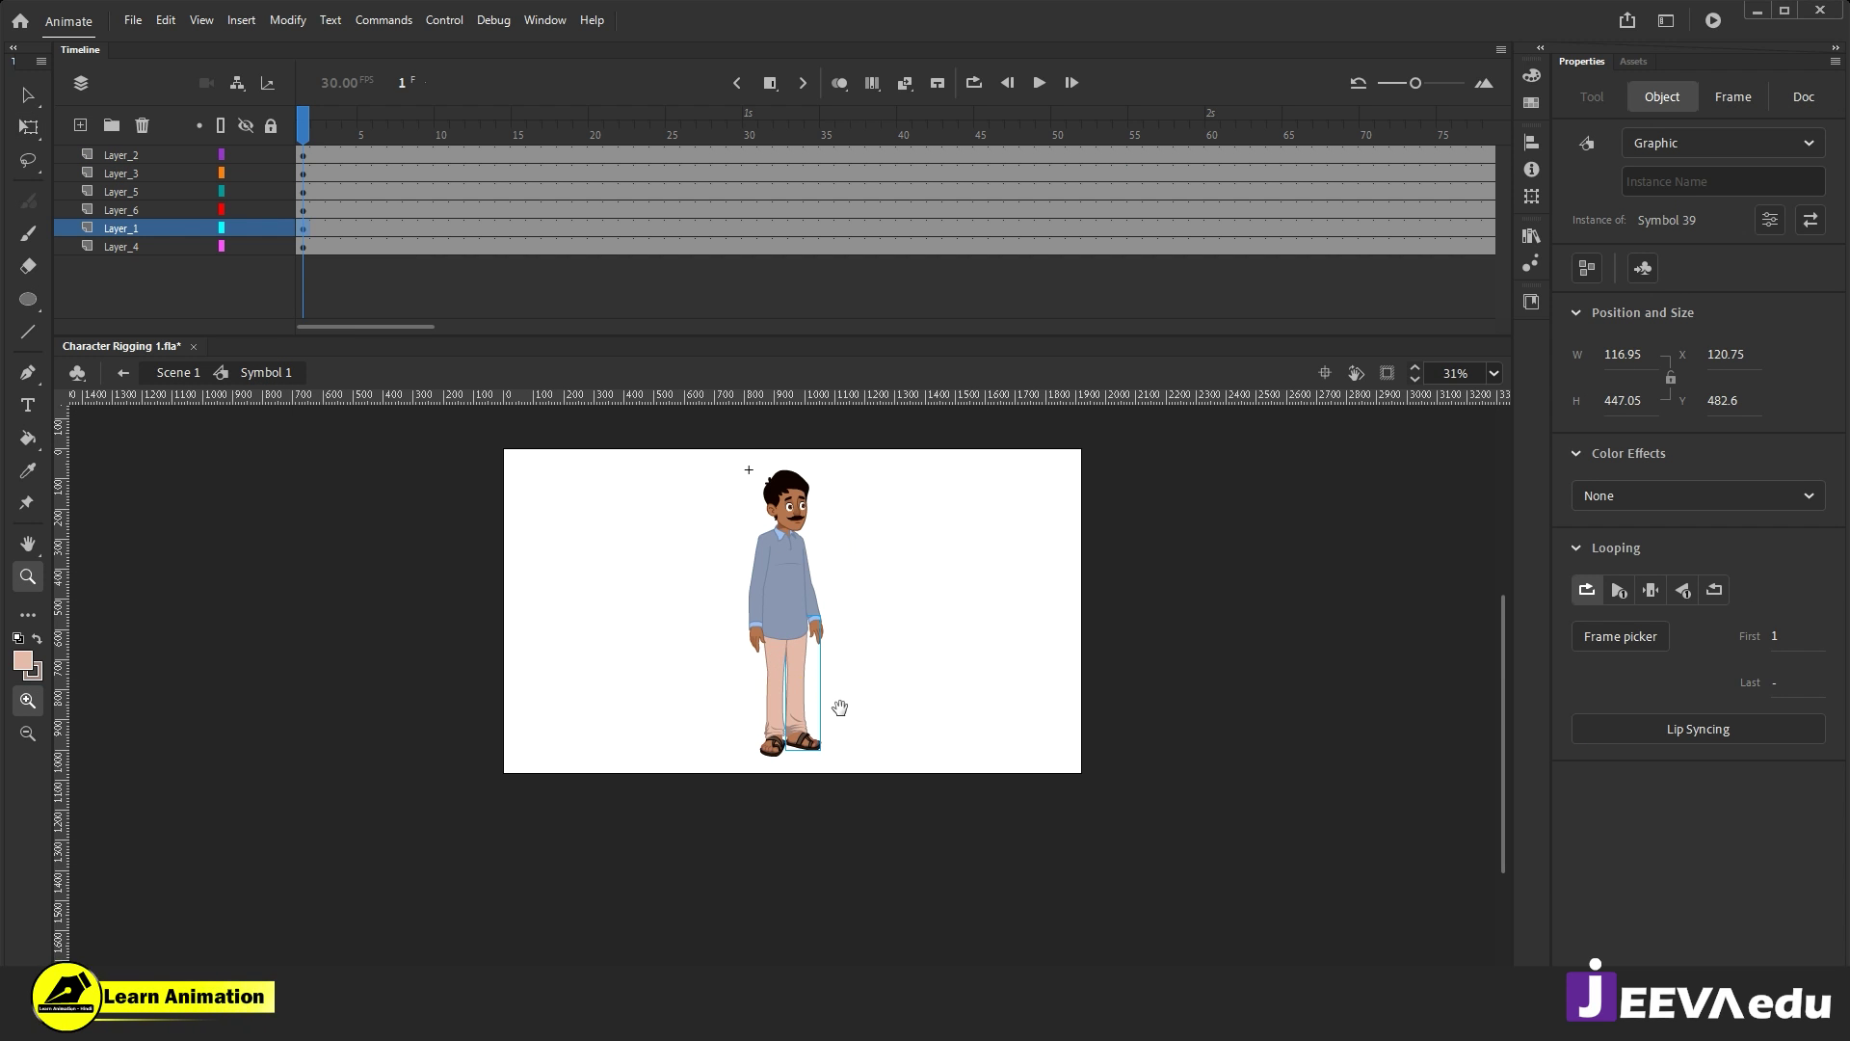
click(870, 790)
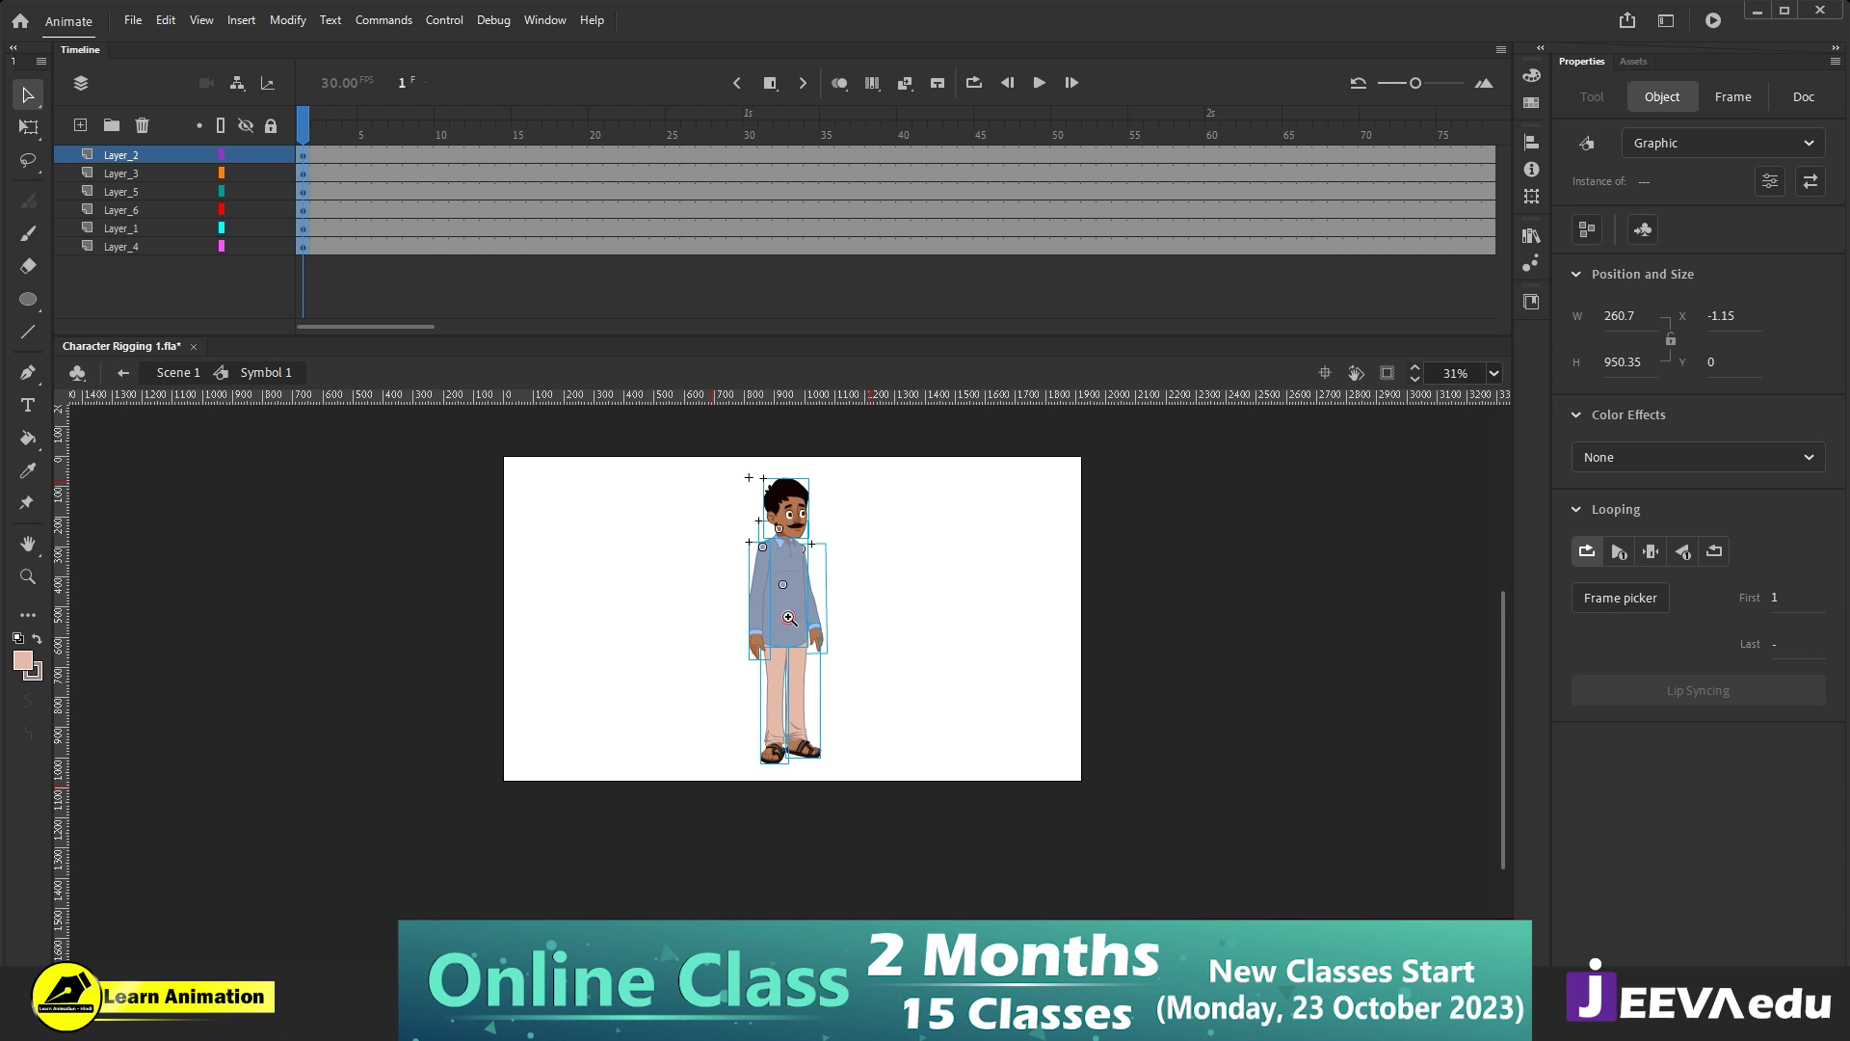
key(z)
click(838, 736)
drag(856, 737, 857, 730)
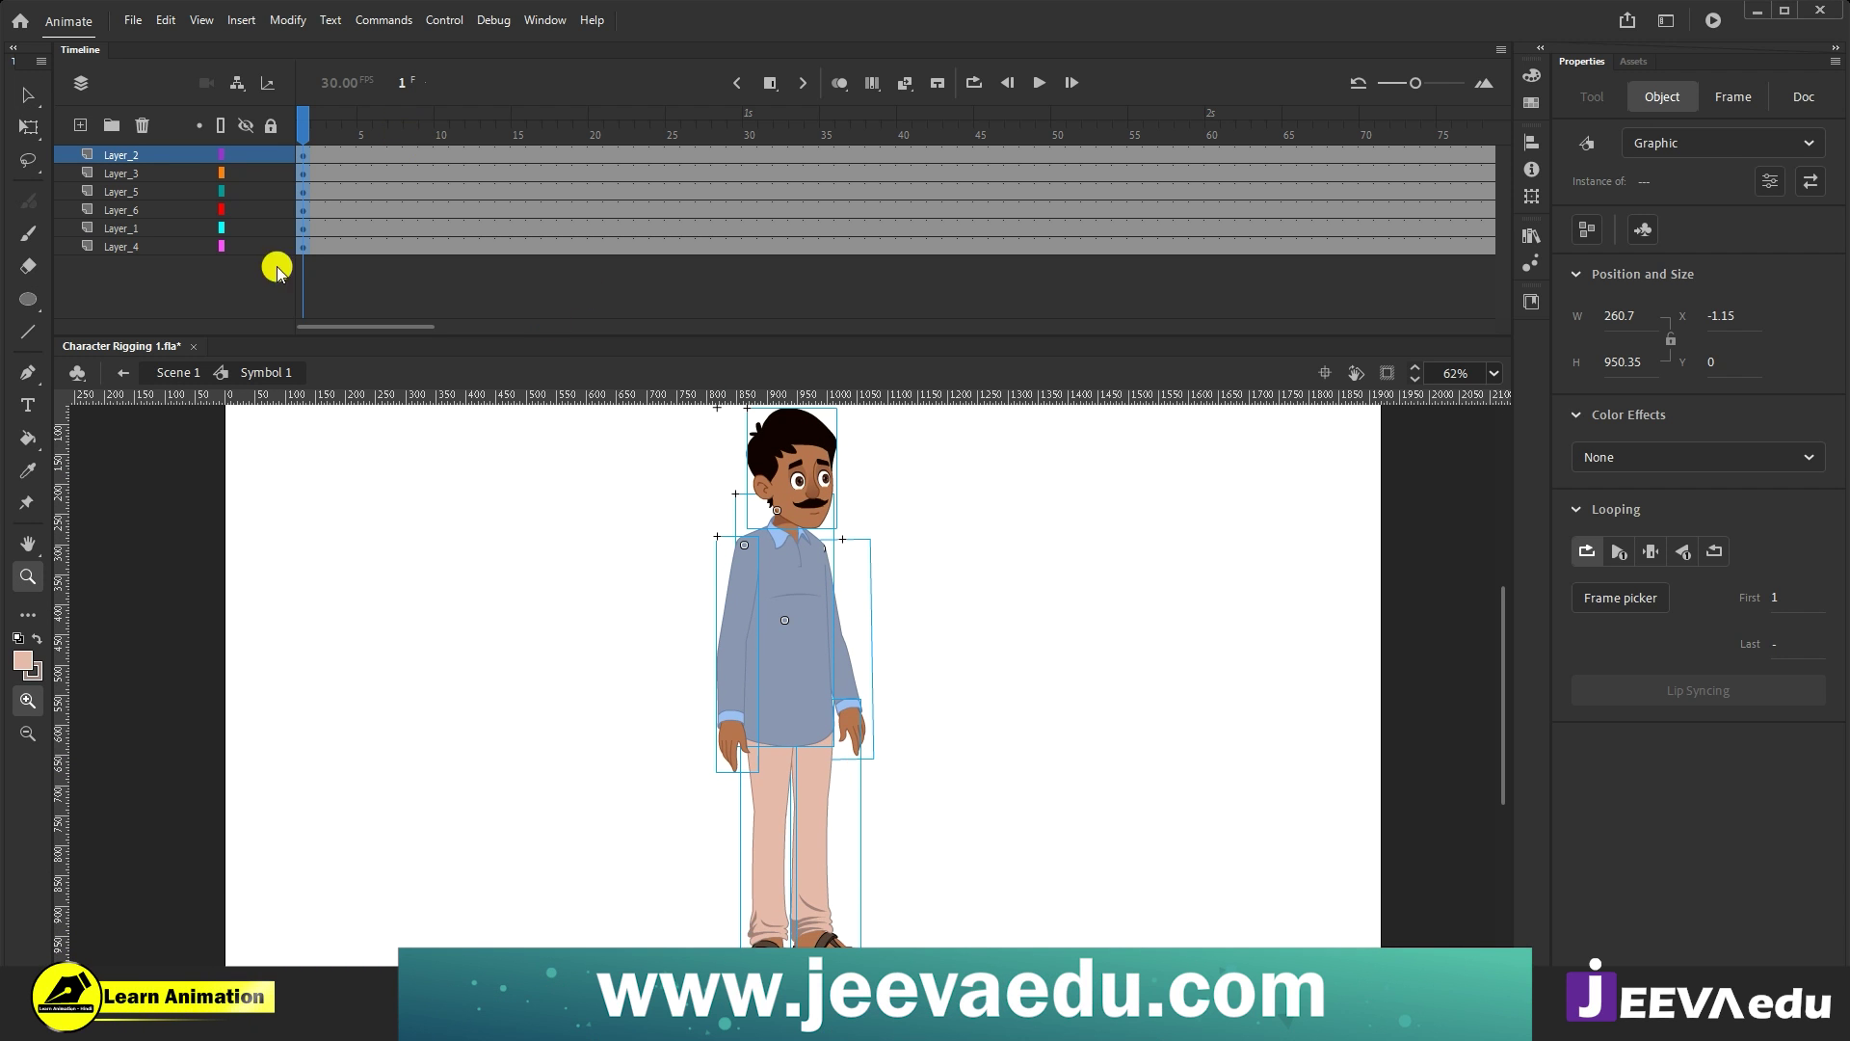
Step: Go back to Scene 1, reopen the character symbol and reduce the timeline's height to enlarge the stage area
click(170, 374)
key(v)
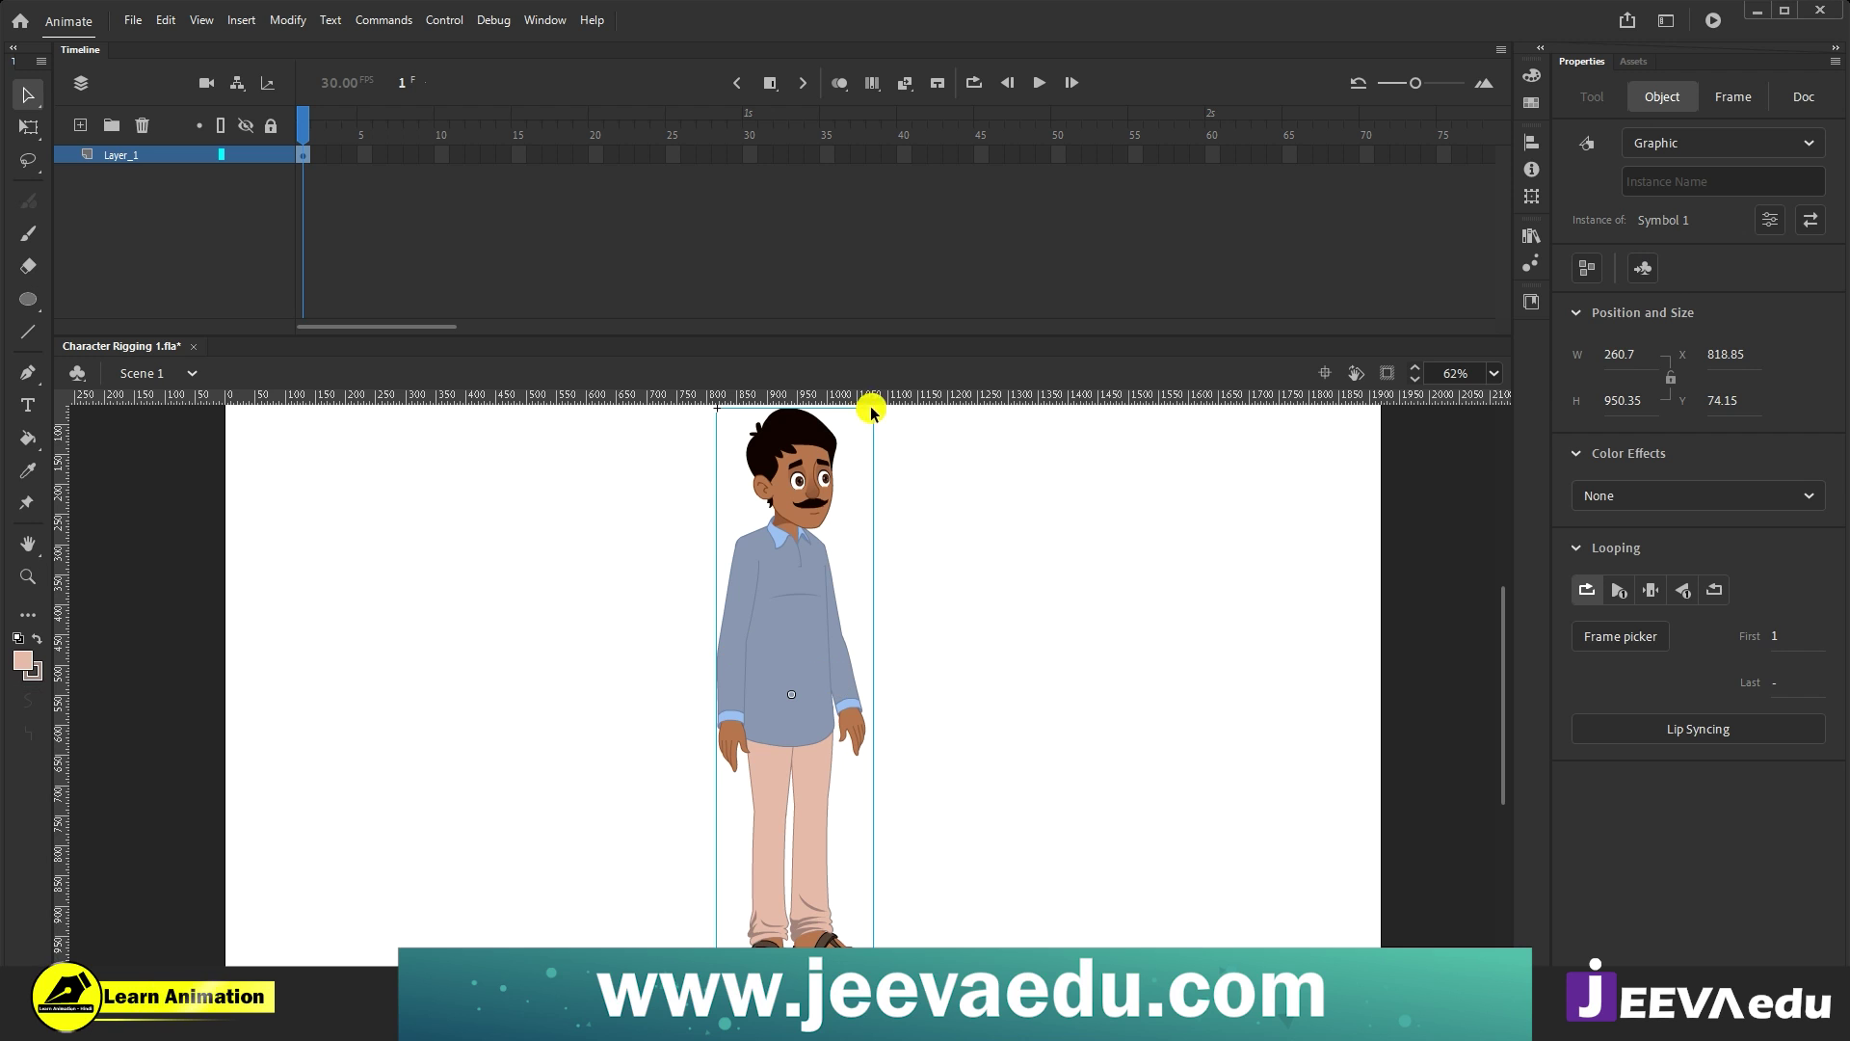
double_click(815, 601)
drag(808, 343, 811, 301)
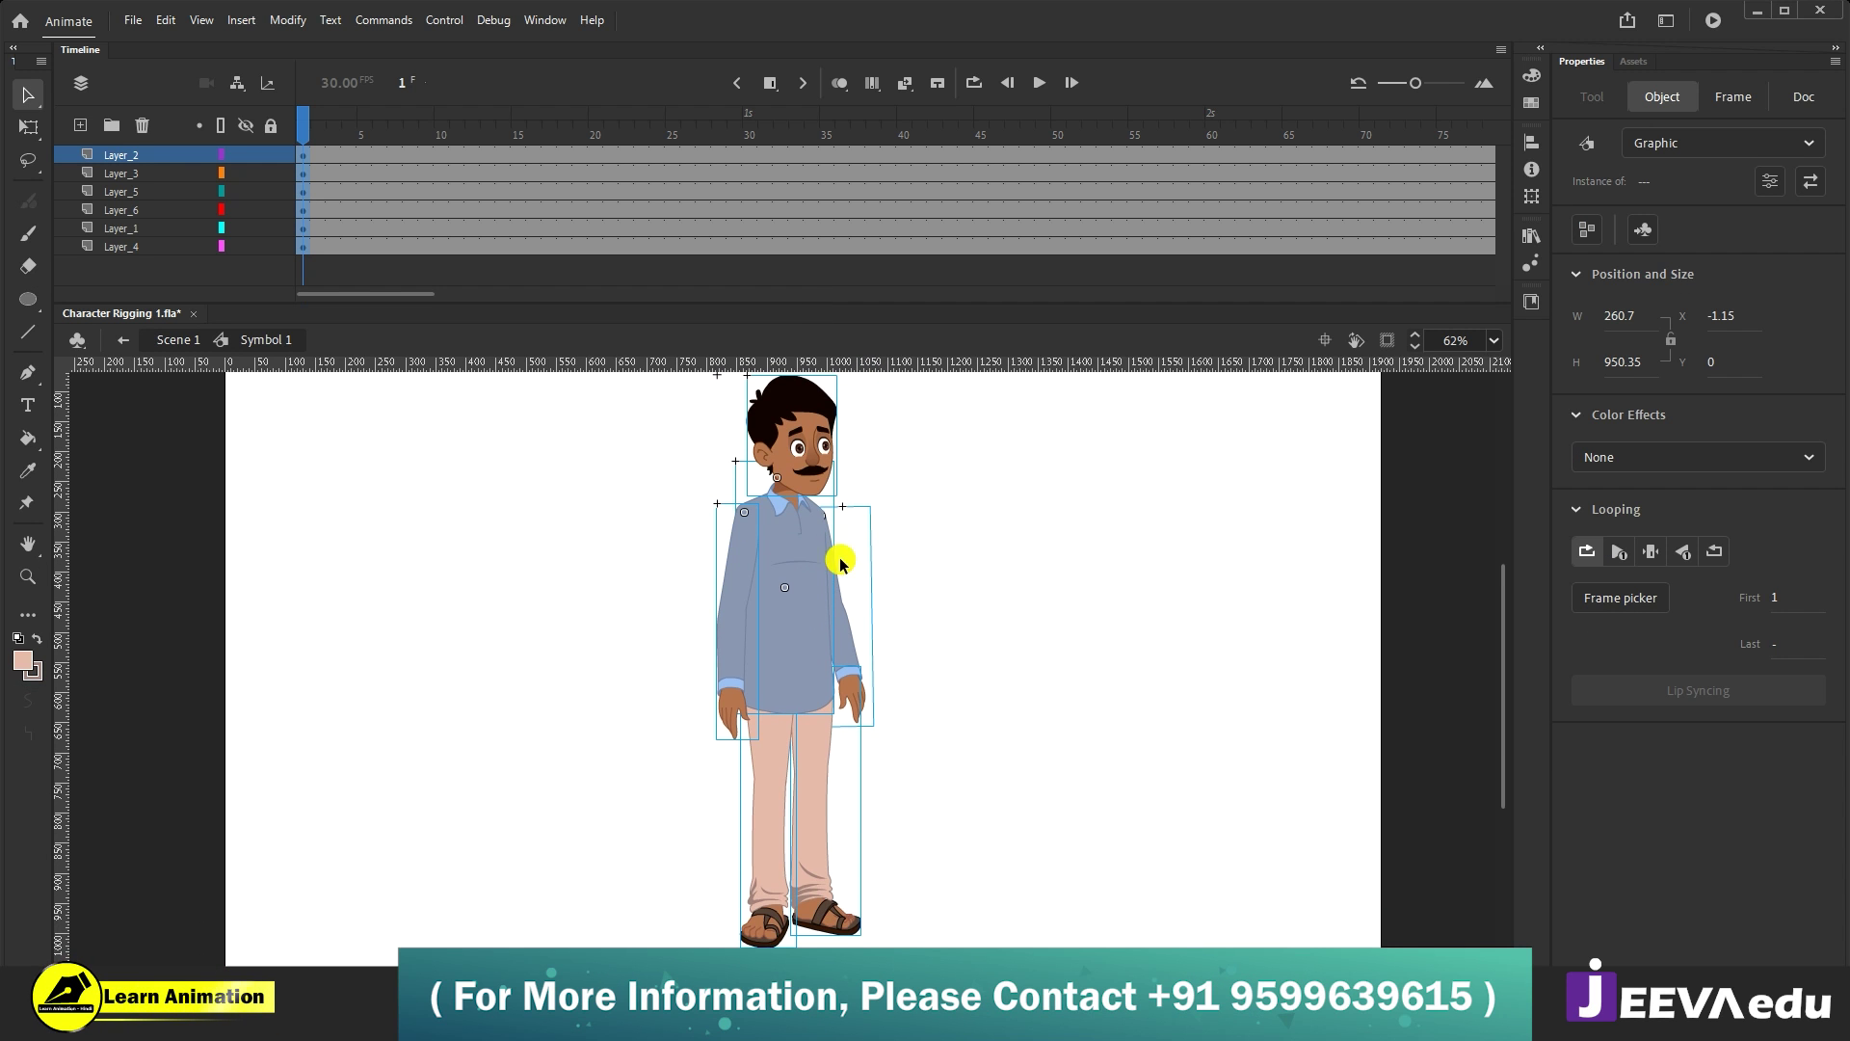